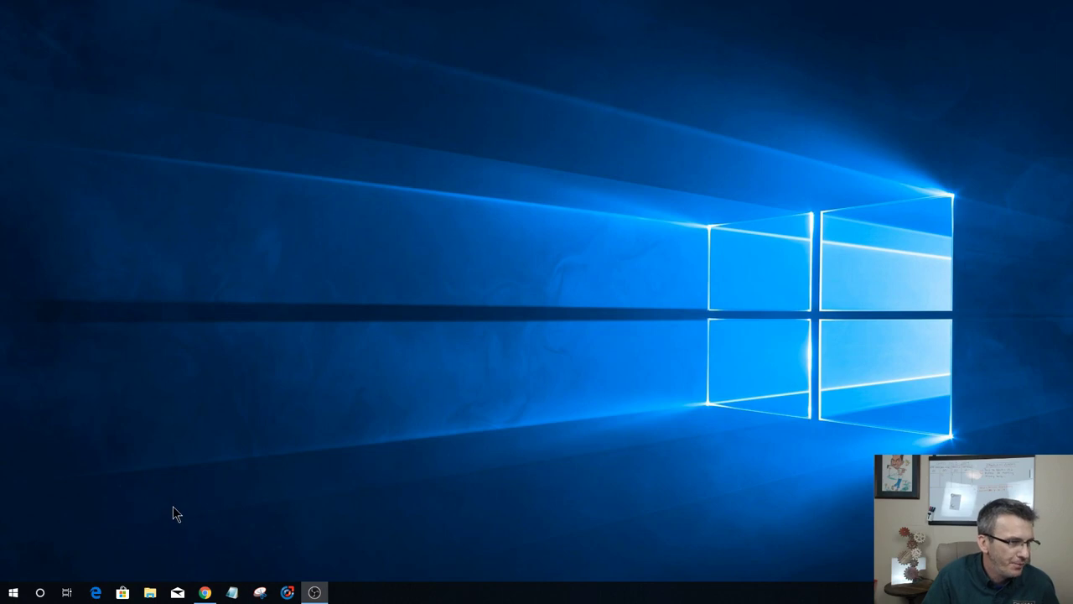
Step: Open the saved plate rack reference image from File Explorer in the photo viewer
click(151, 594)
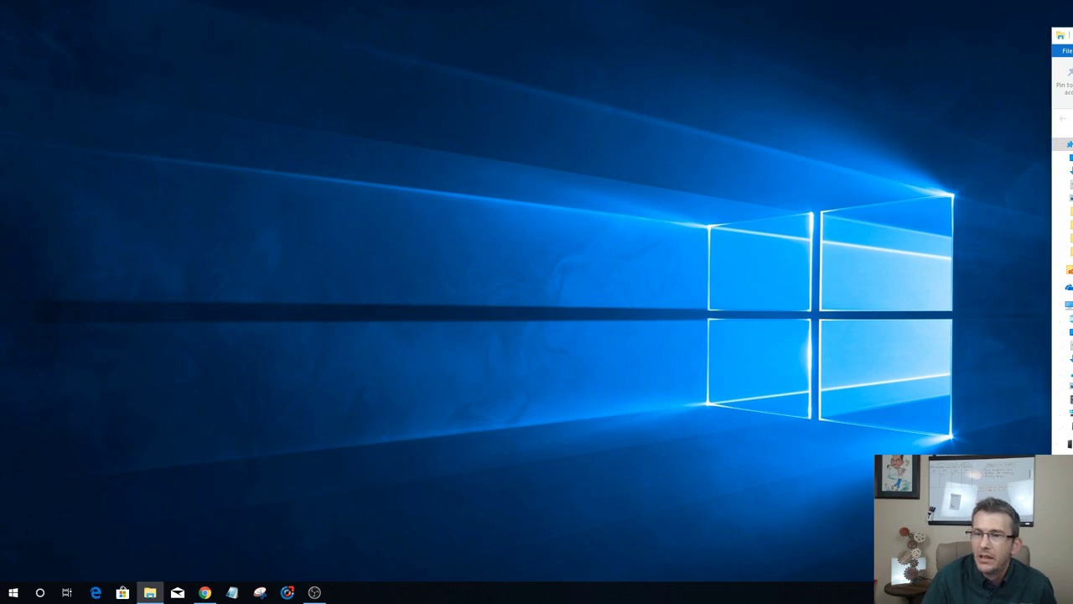
key(Return)
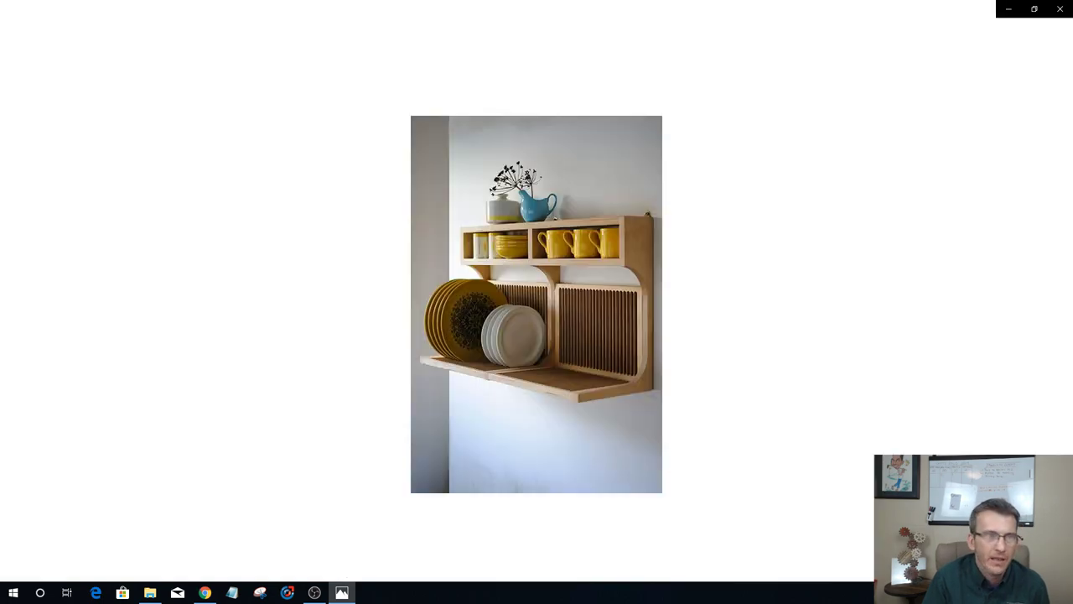
Step: Bring the reference photo of the plate rack with plates and mugs up in Photos
mouse_move(836, 361)
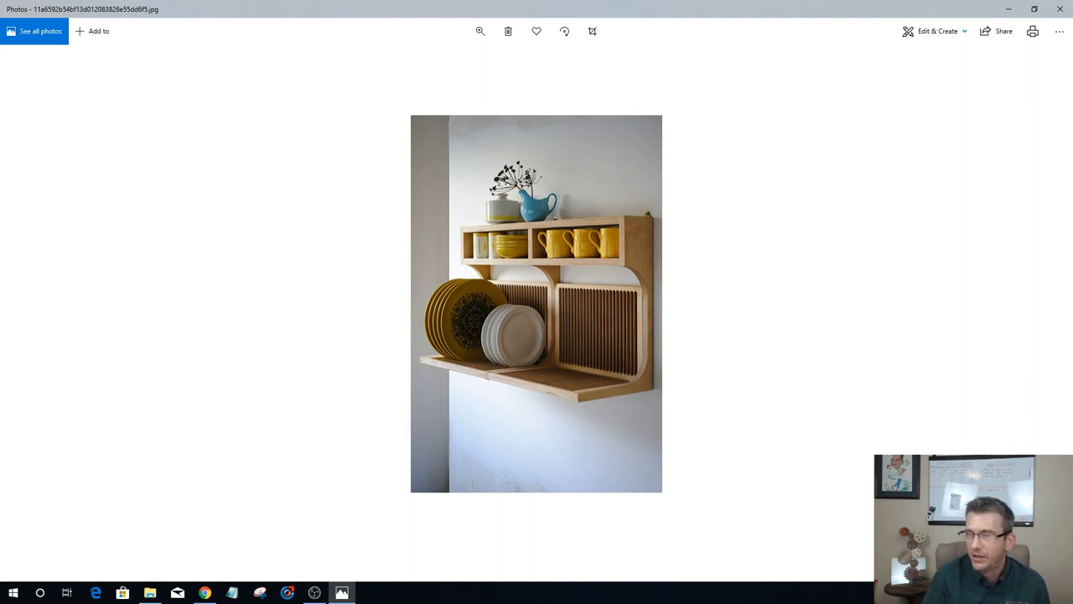
key(alt+Tab)
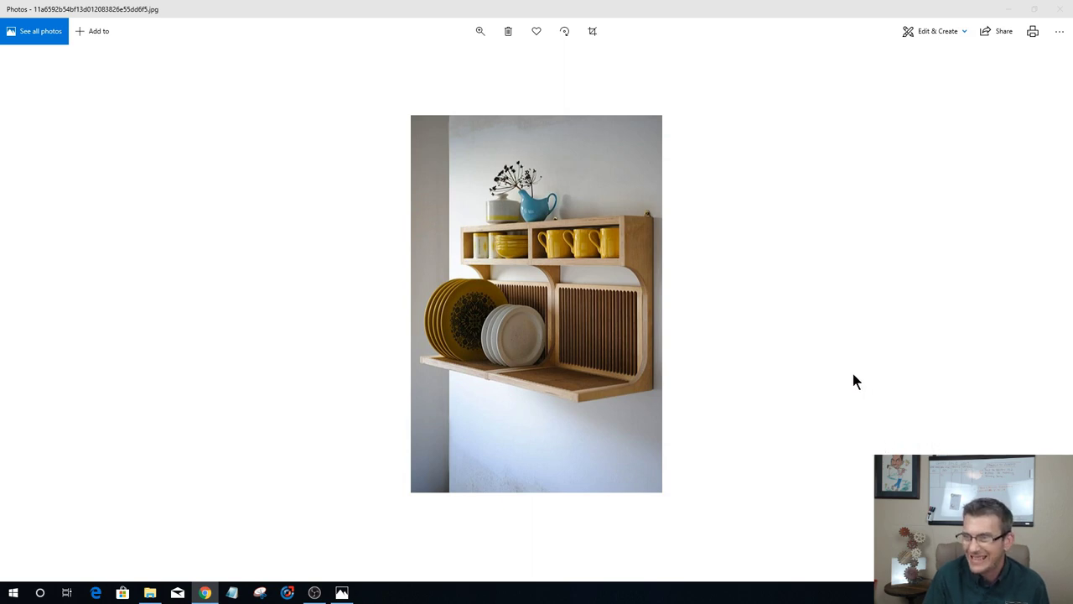
Step: Zoom into the plate rack photo to study its details, then minimize Photos
click(477, 37)
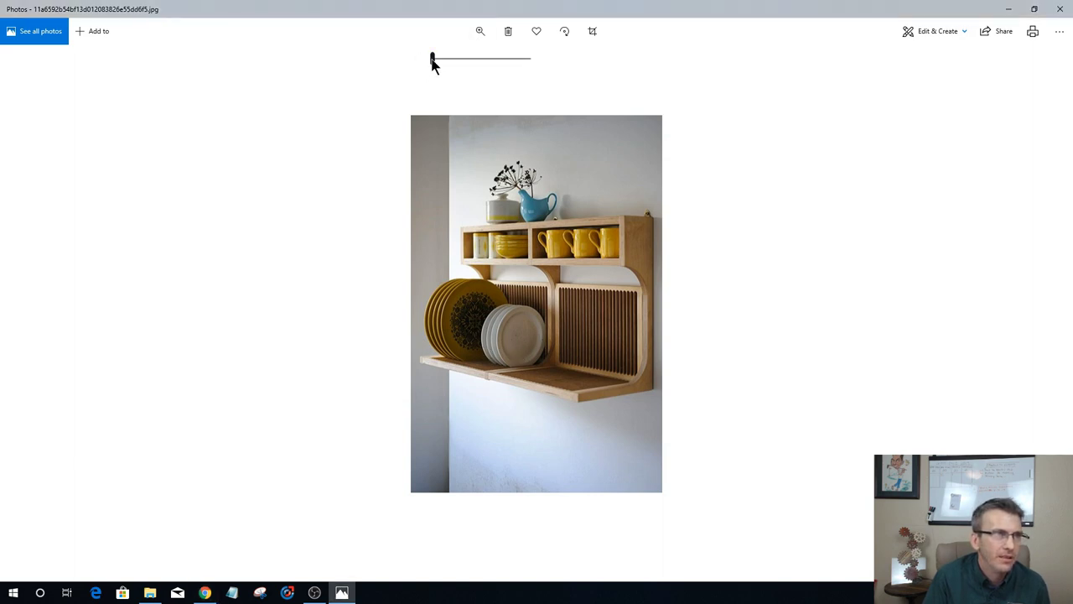
drag(432, 60, 459, 60)
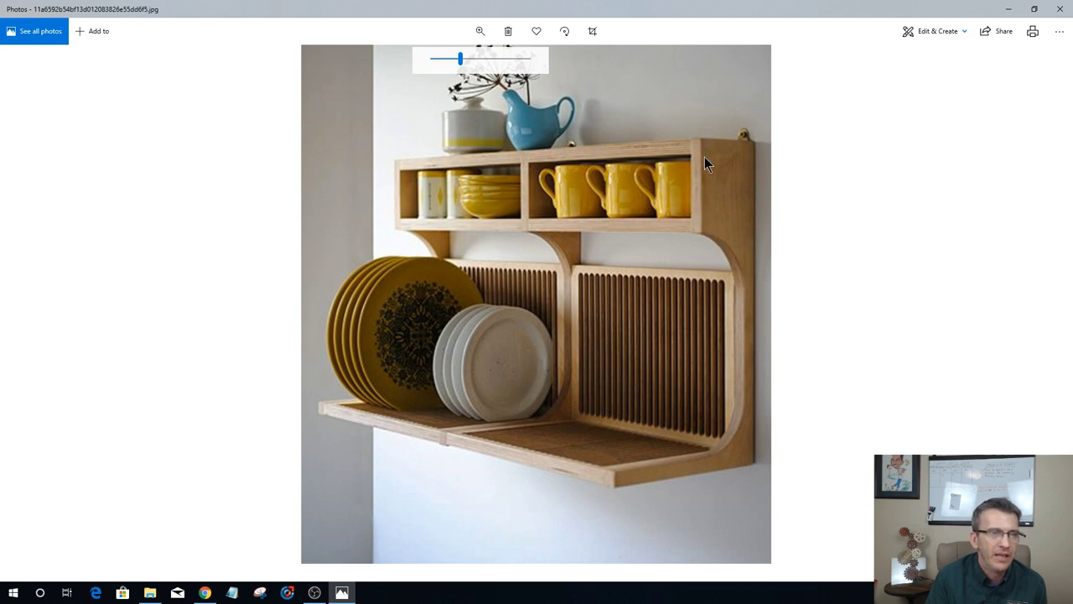
click(1013, 10)
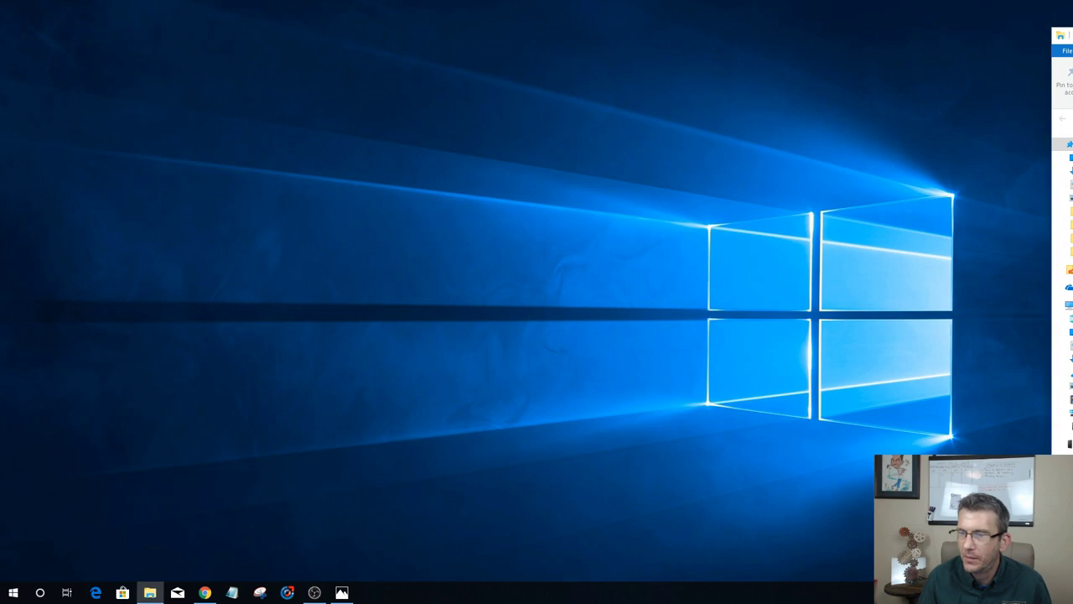
Step: Hide File Explorer and expand the SketchUp 8 folder in the Start menu app list
click(150, 593)
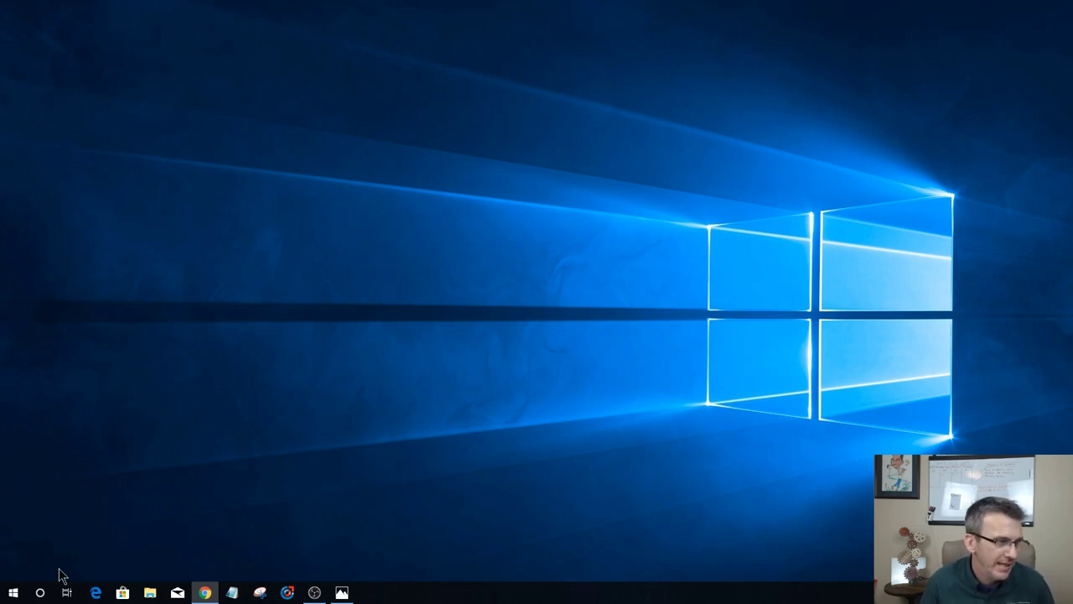
click(14, 594)
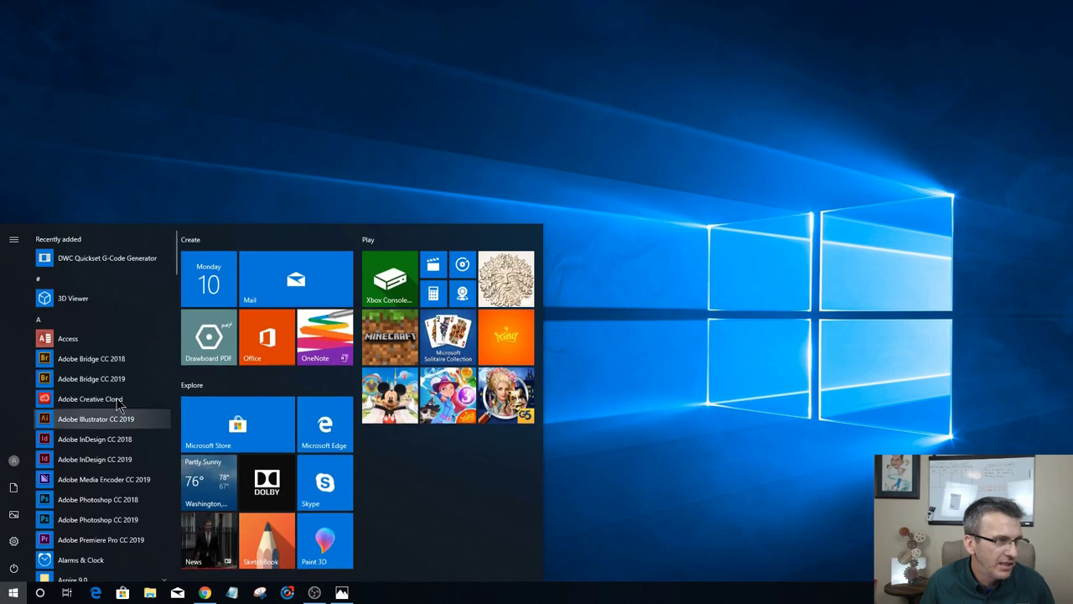
scroll(118, 406, down, 5)
scroll(117, 406, down, 6)
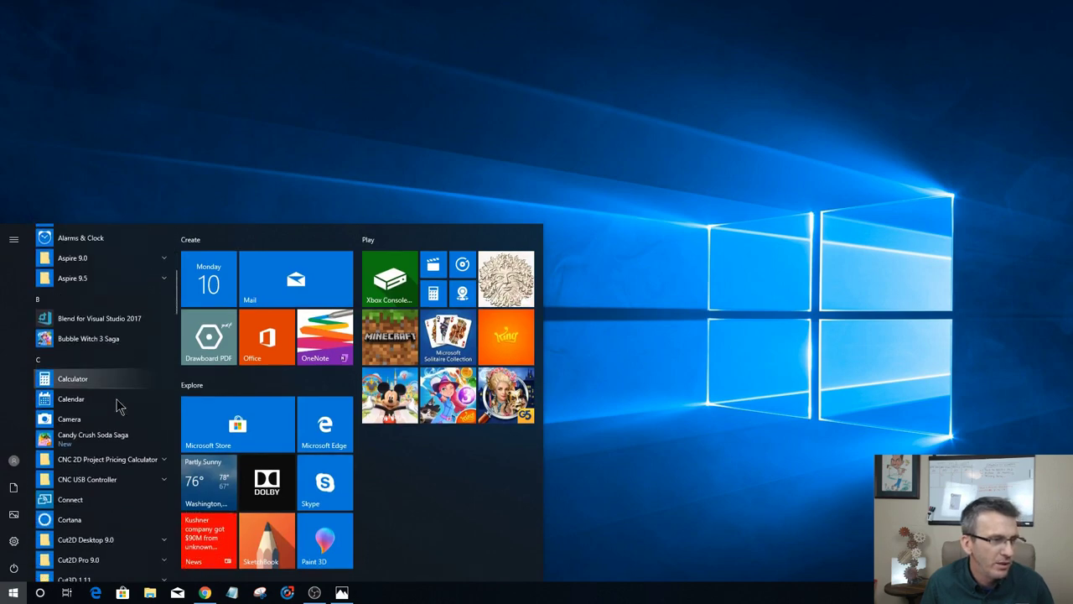
scroll(117, 409, down, 10)
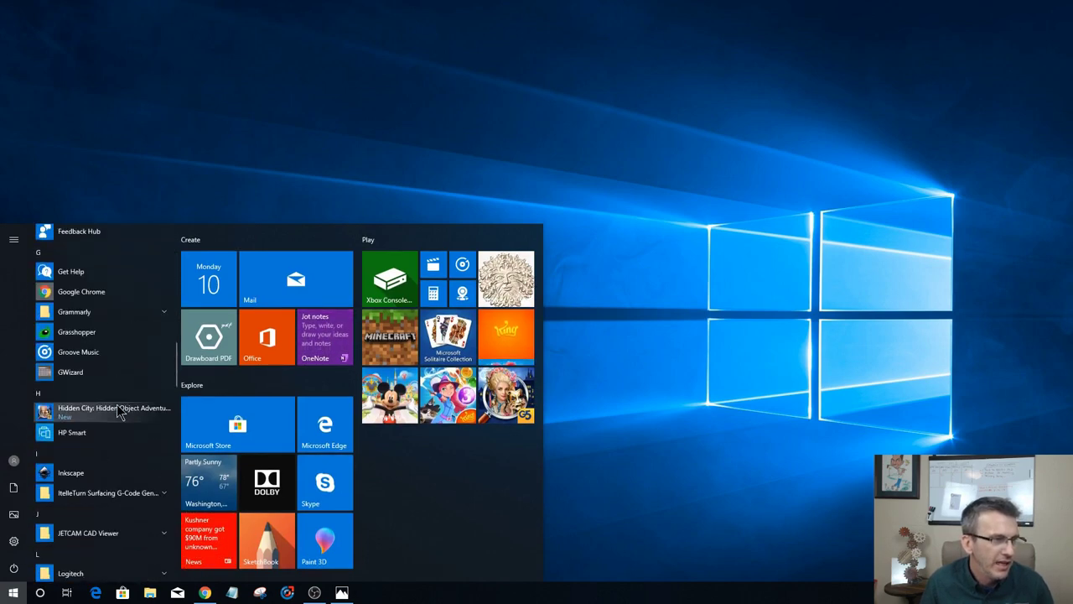
scroll(117, 411, down, 1)
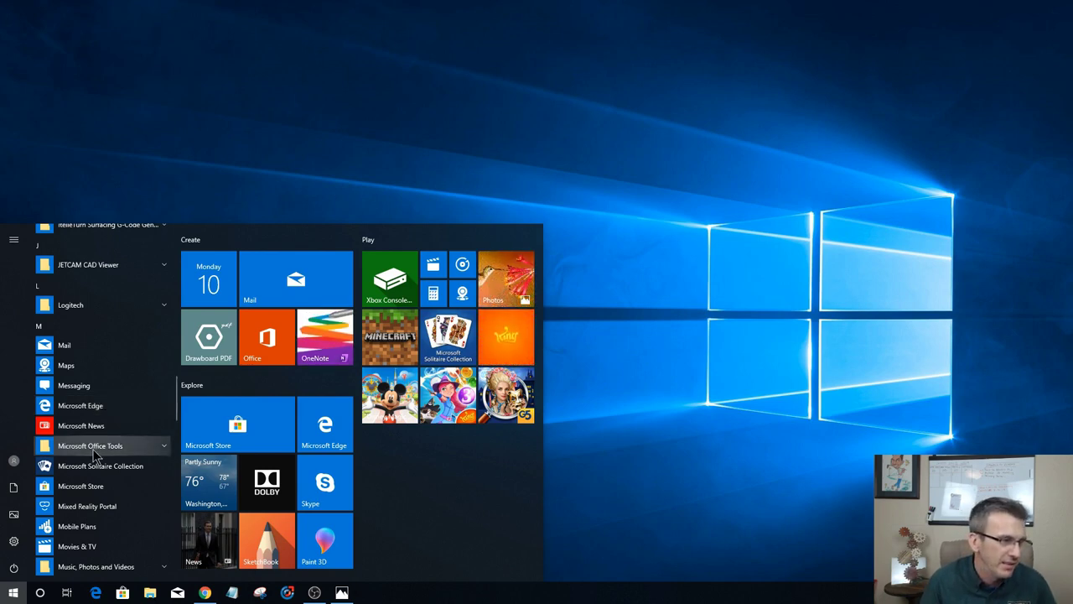
scroll(100, 537, down, 6)
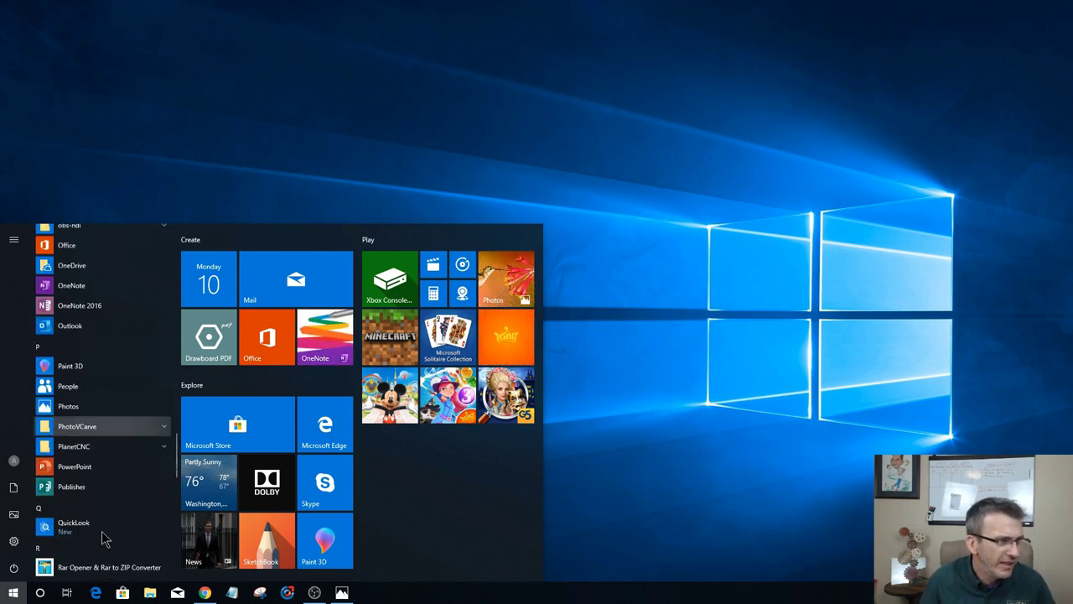
scroll(103, 538, down, 3)
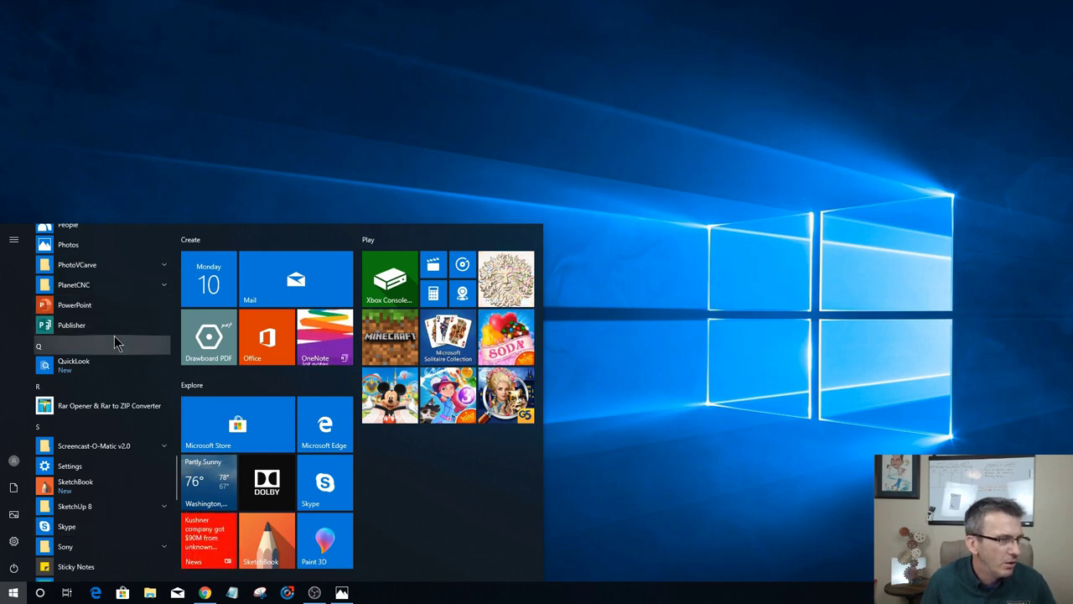
click(102, 508)
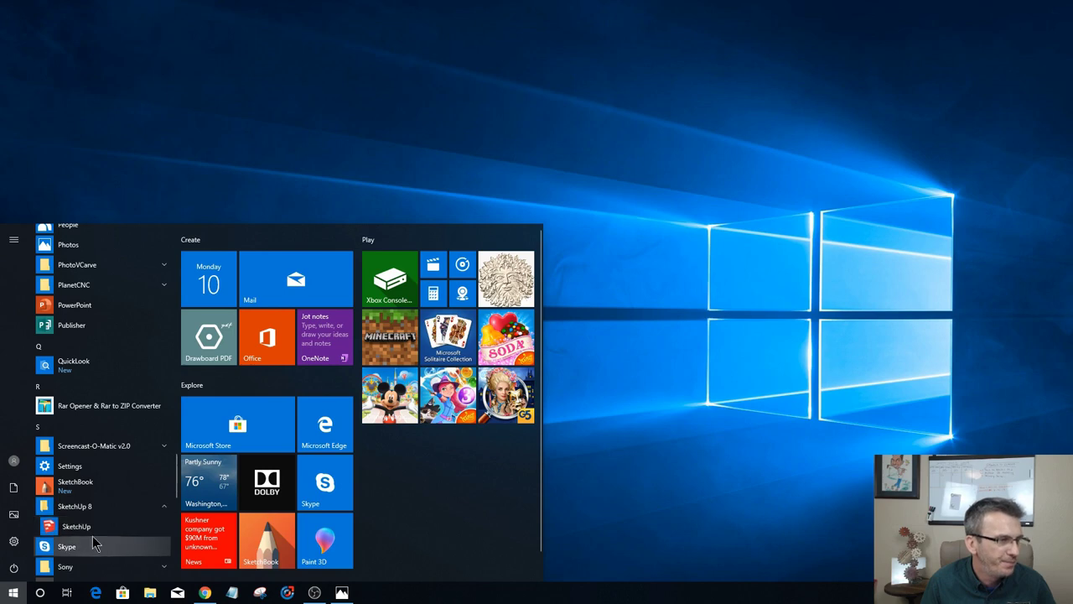
Step: Launch SketchUp 8 and delete the default standing figure from the new model
click(88, 528)
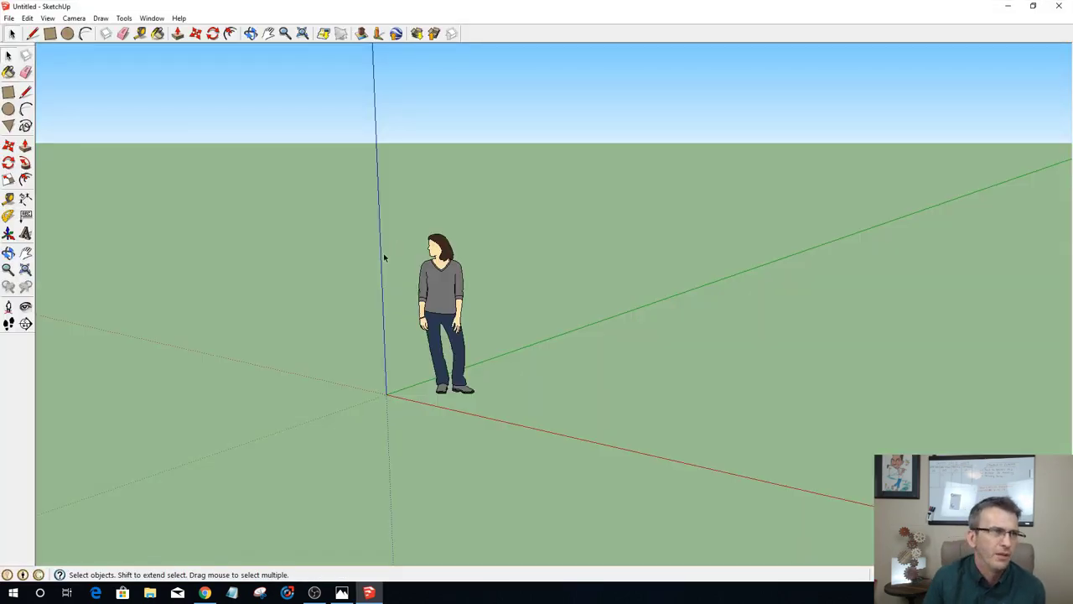
drag(318, 187, 577, 458)
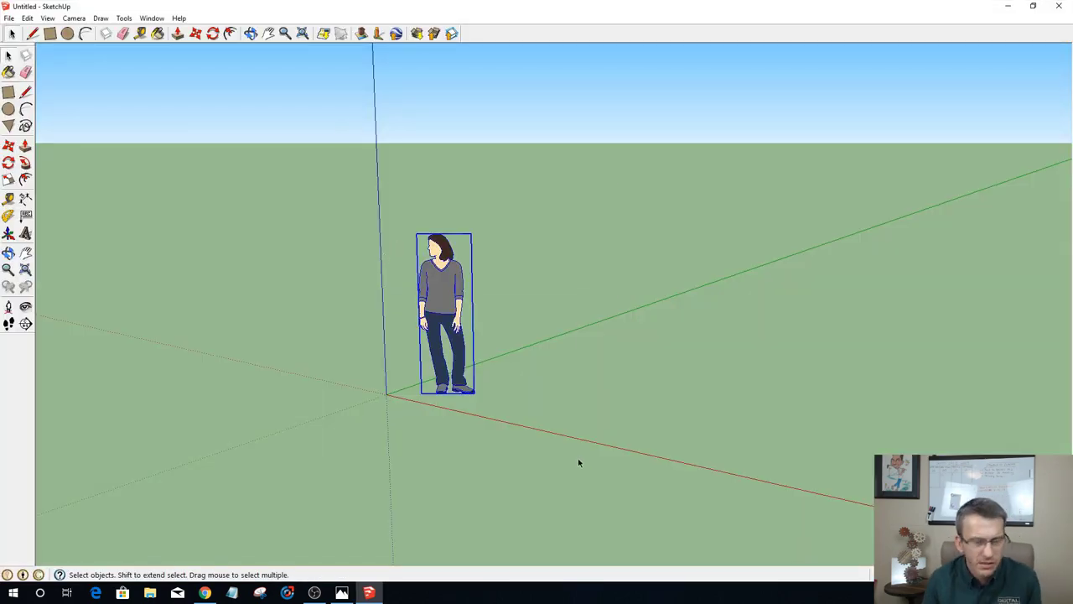
key(Delete)
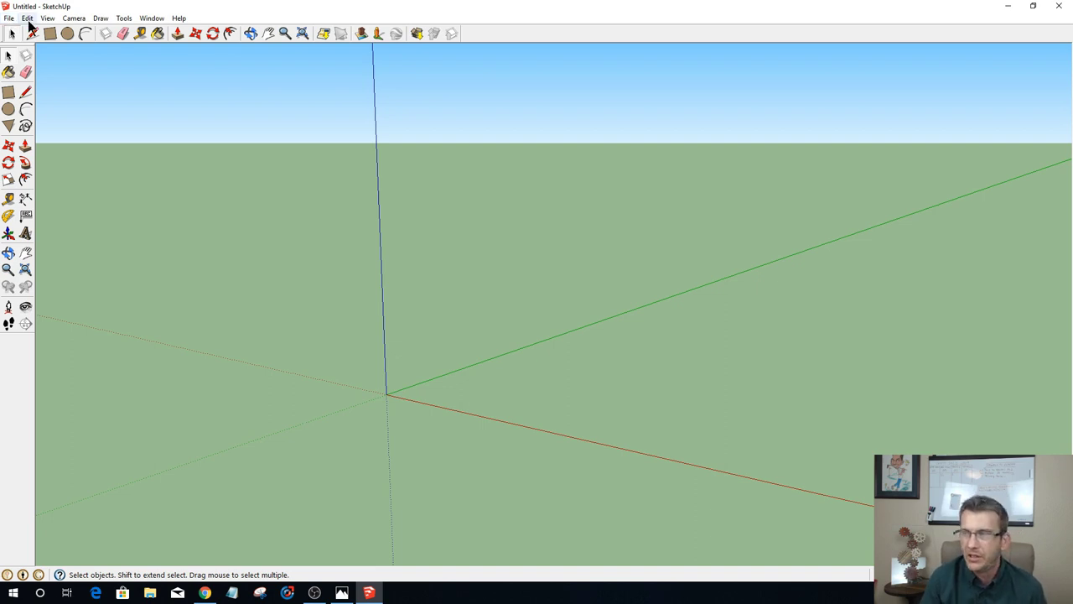
Step: Apply the Engineering style from the Styles panel, then zoom and orbit the view
click(144, 20)
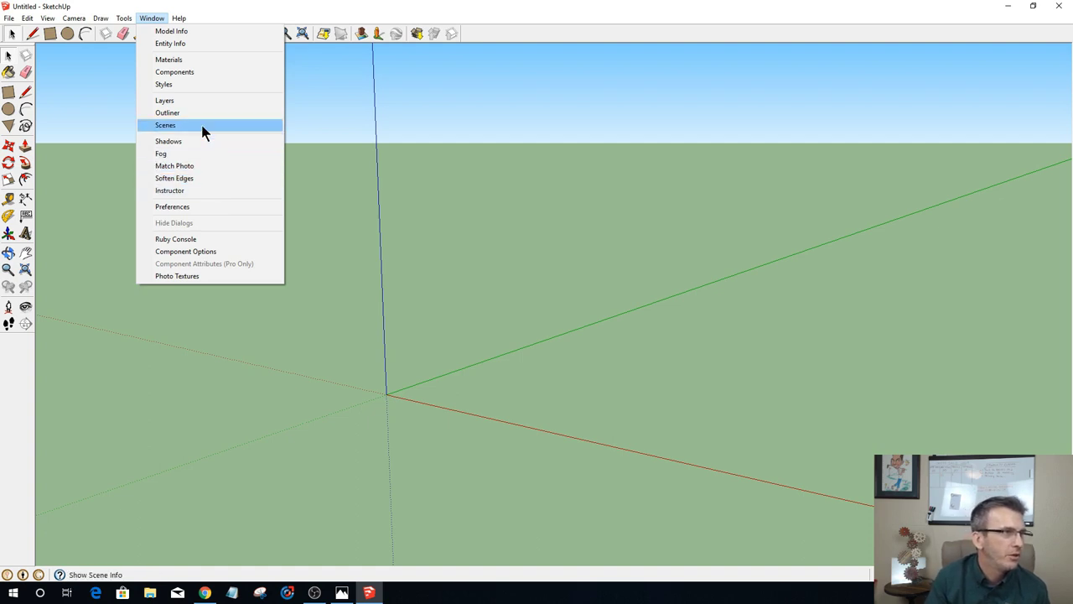
click(197, 85)
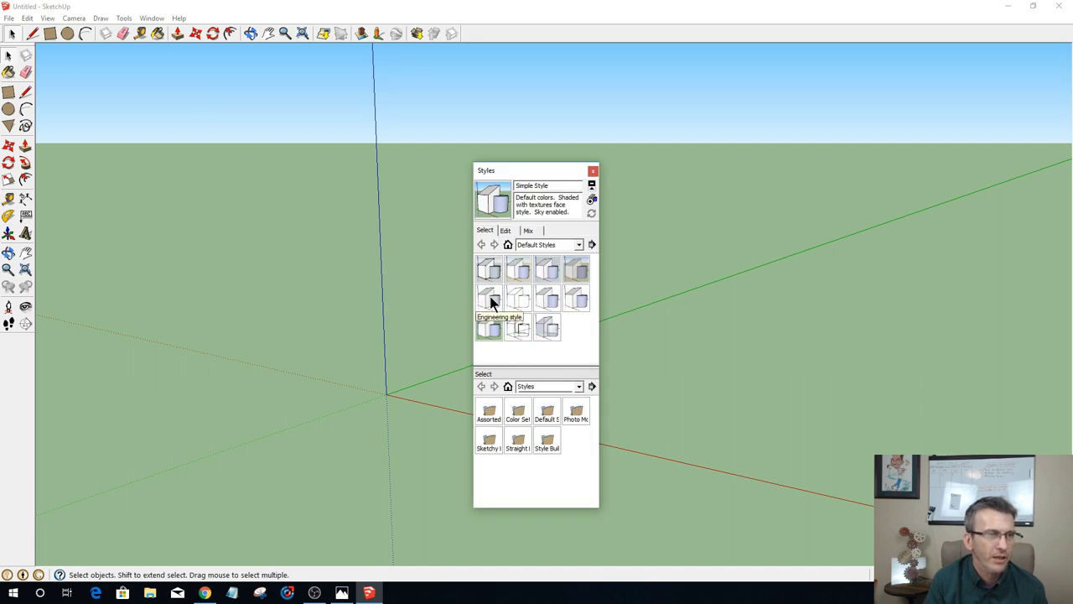
click(486, 301)
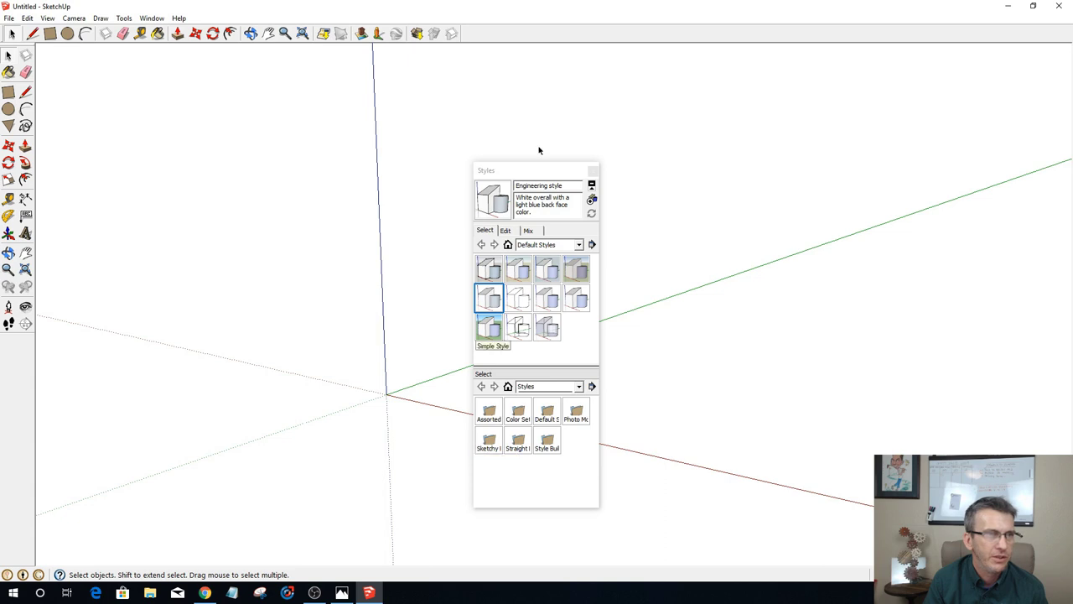
click(593, 170)
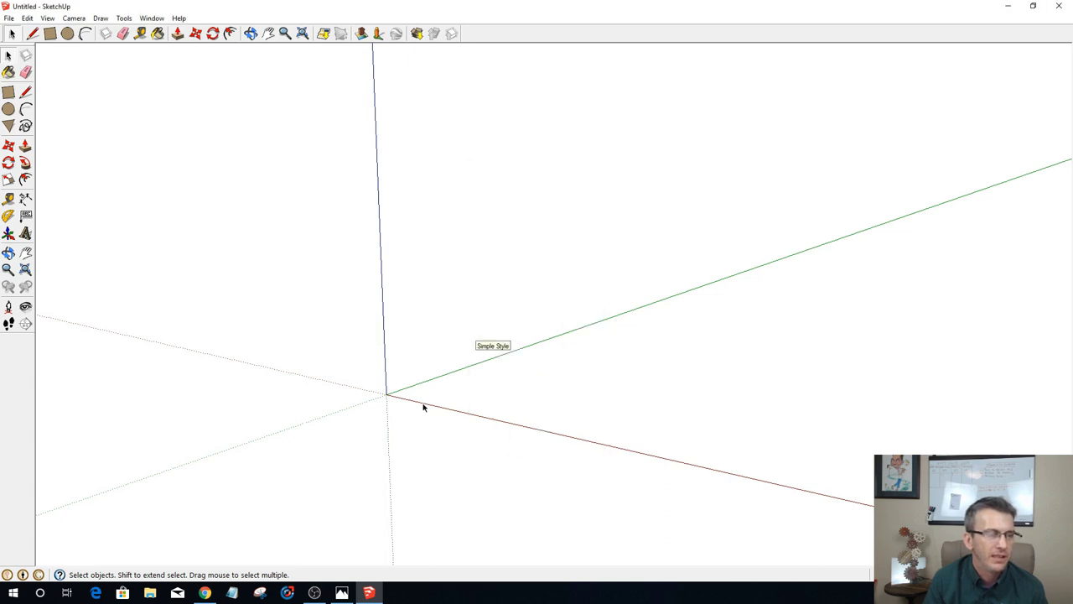
scroll(514, 411, up, 5)
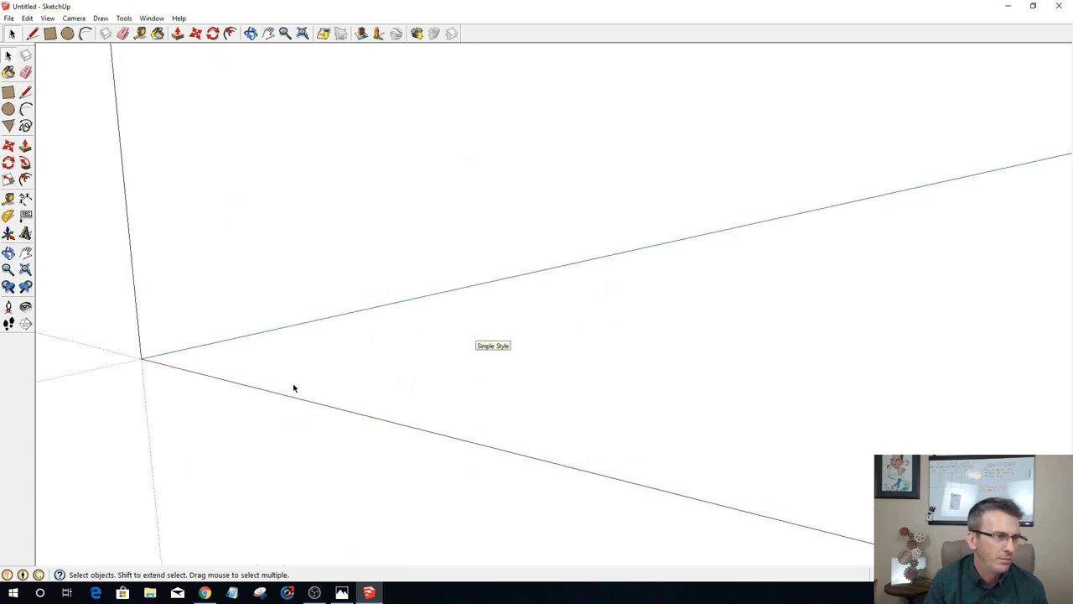
drag(293, 384, 427, 451)
middle_drag(290, 402, 159, 96)
click(73, 18)
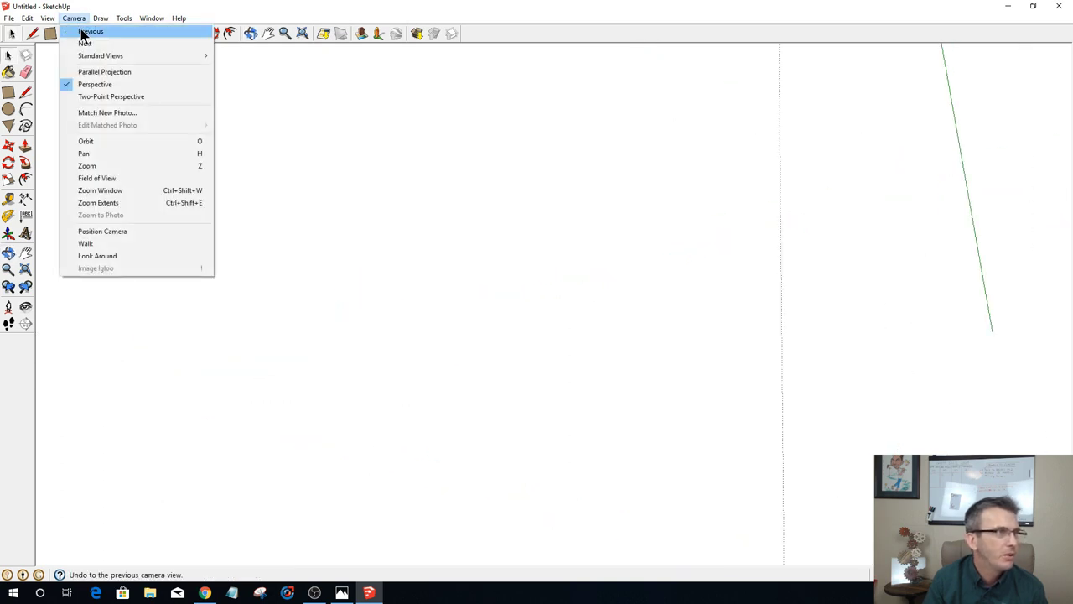
mouse_move(108, 56)
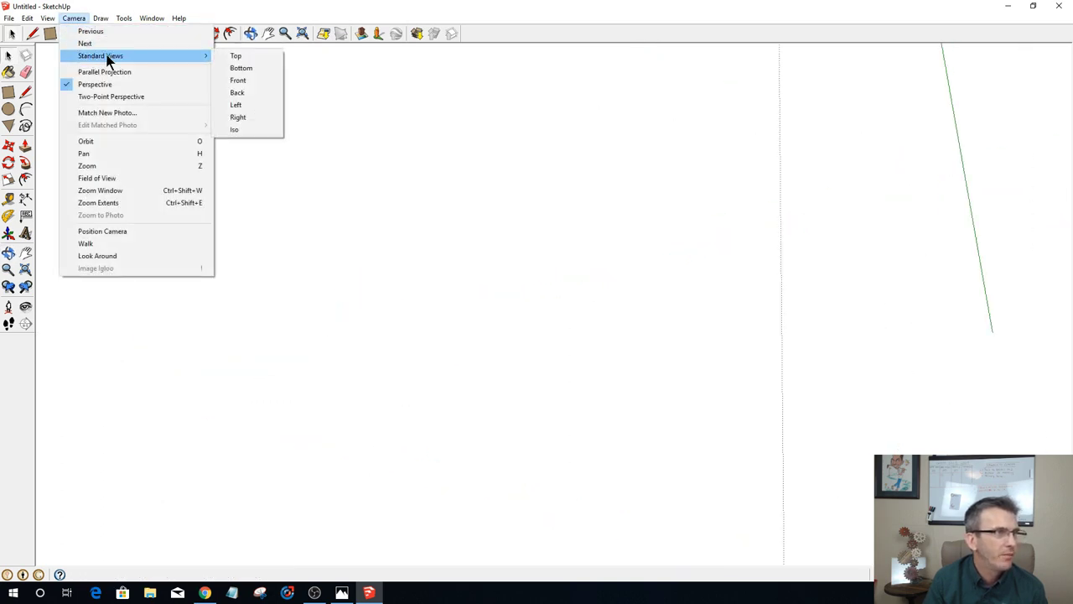
click(243, 80)
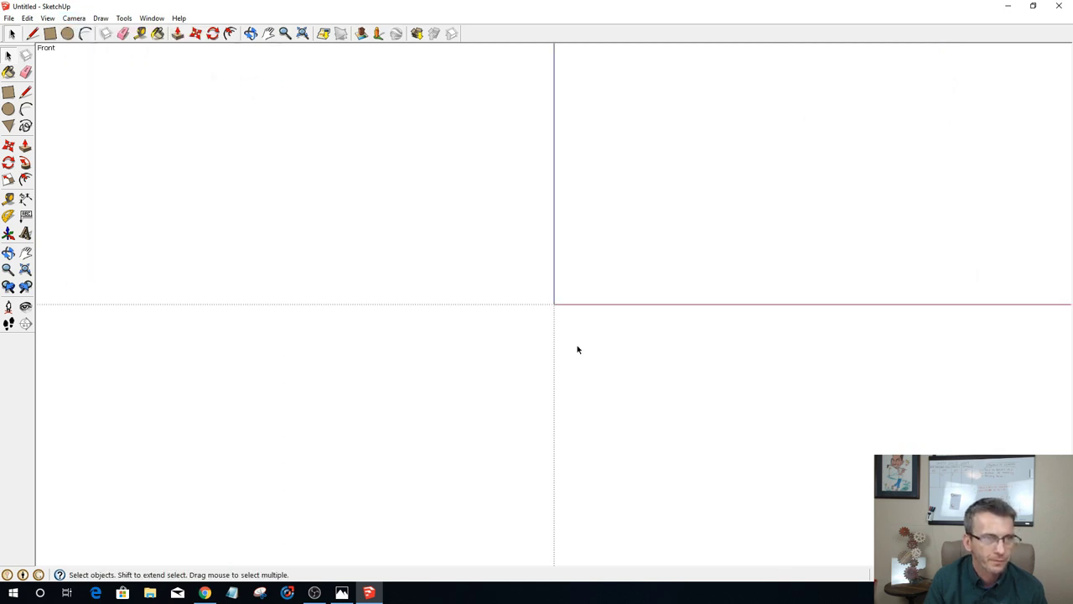
middle_drag(578, 350, 756, 249)
scroll(753, 249, up, 3)
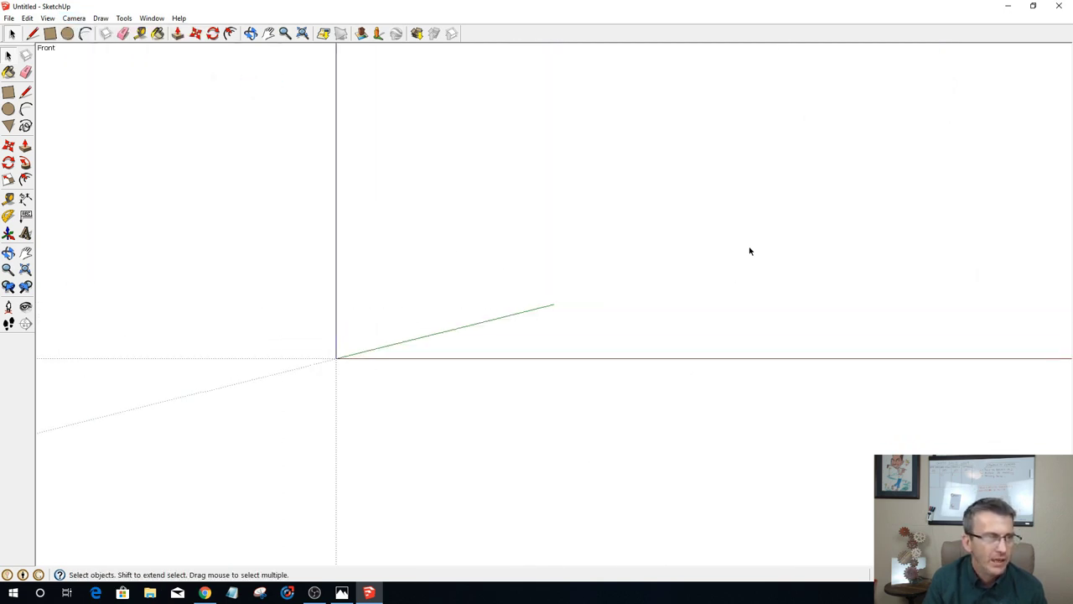
scroll(710, 273, up, 1)
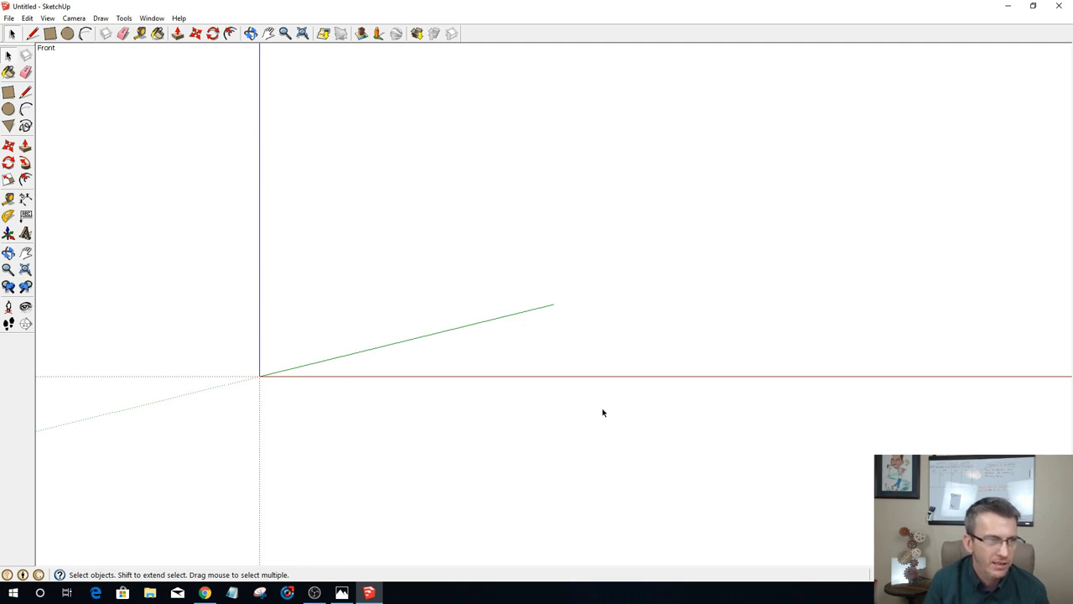
scroll(424, 481, down, 2)
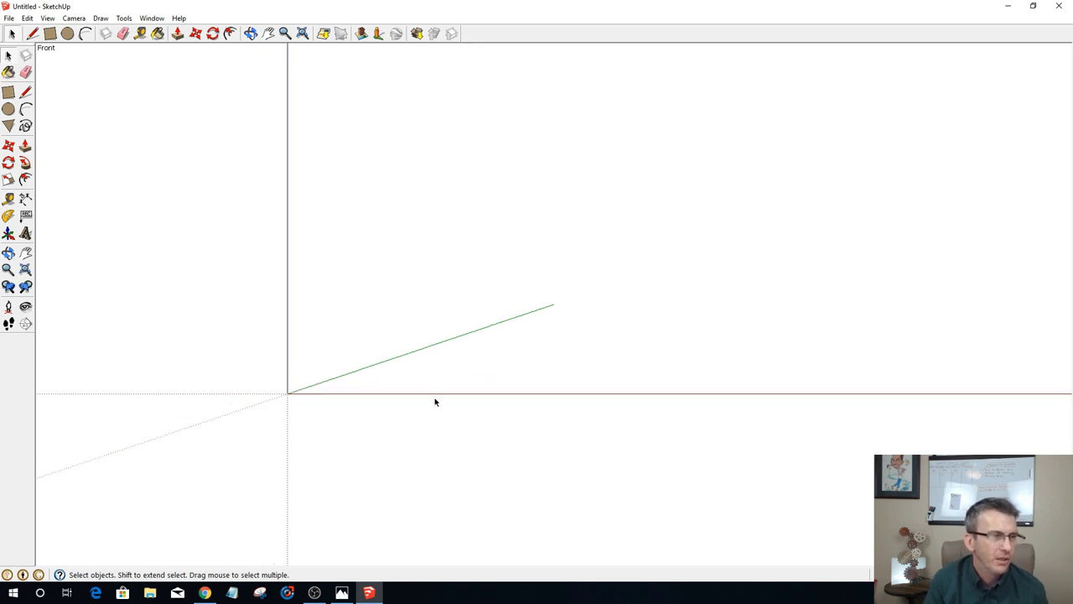
key(o)
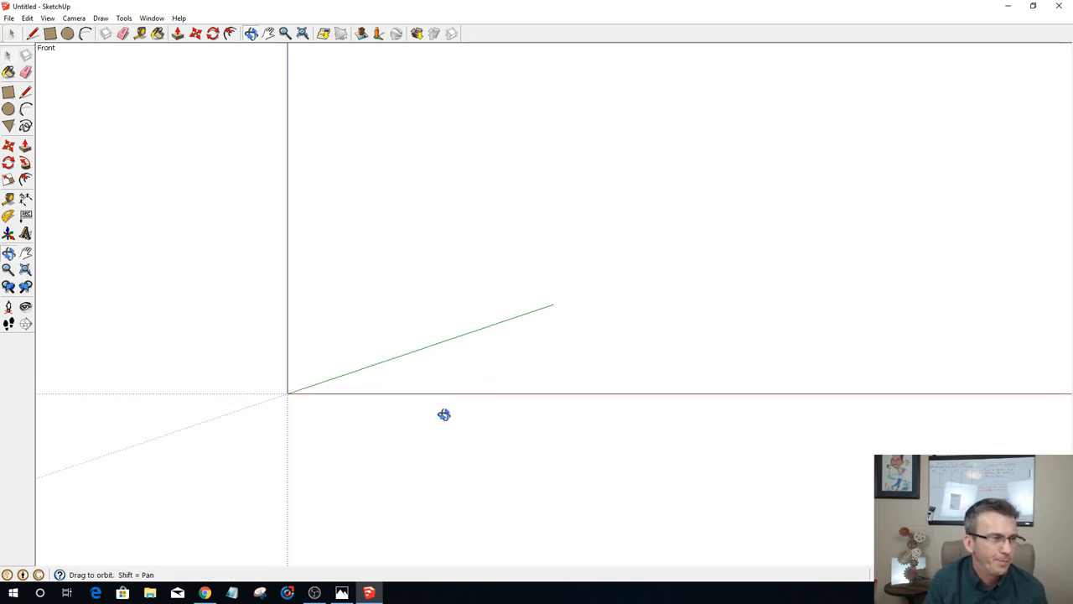
drag(444, 414, 429, 479)
key(space)
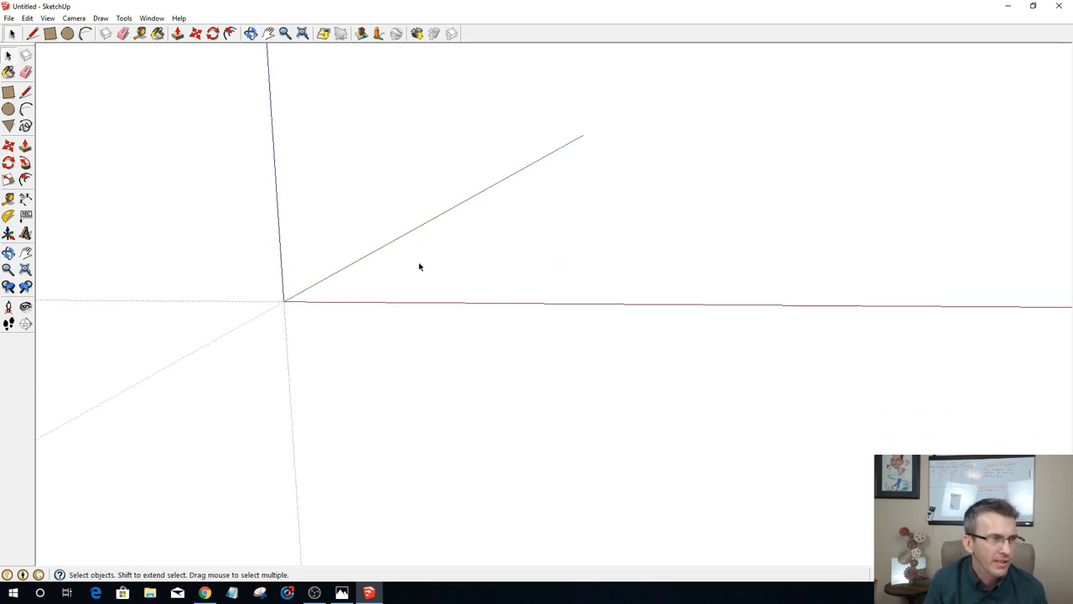
scroll(420, 267, up, 4)
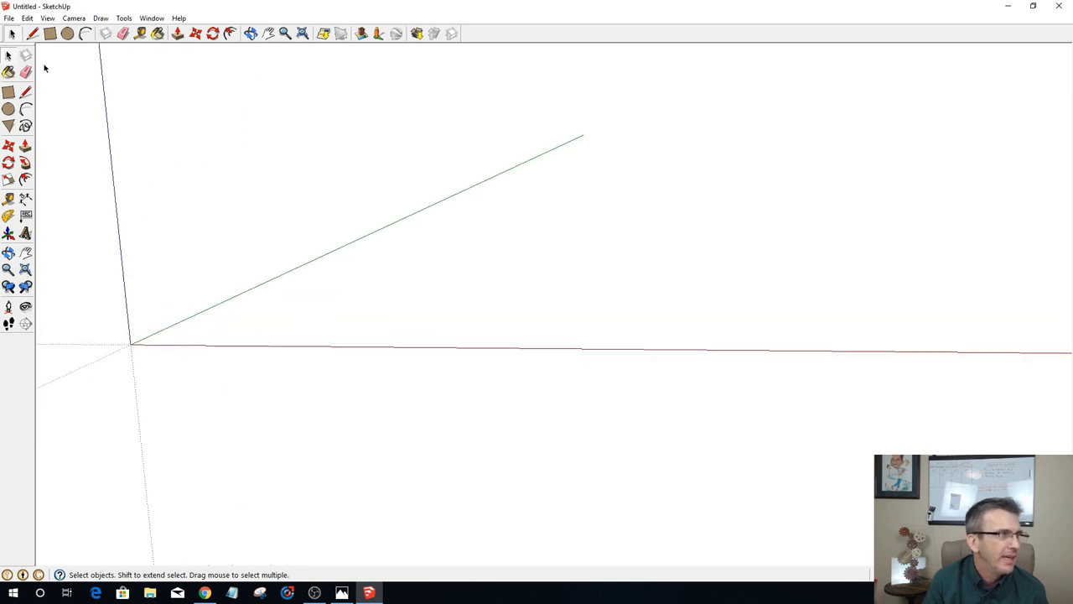
Step: Draw a flat rectangle on the ground plane starting from the origin
click(51, 35)
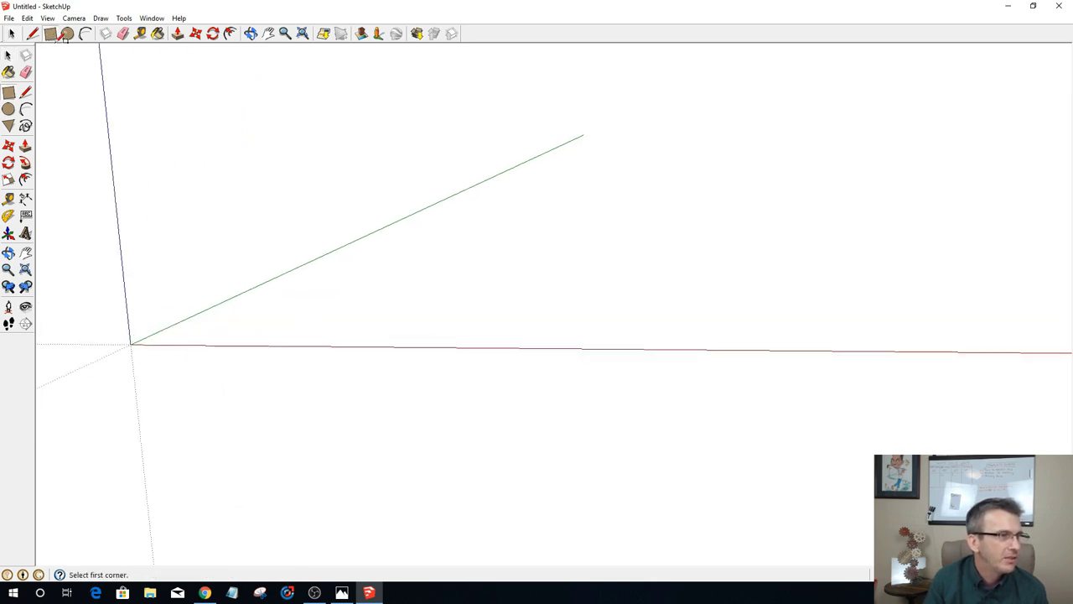
click(132, 344)
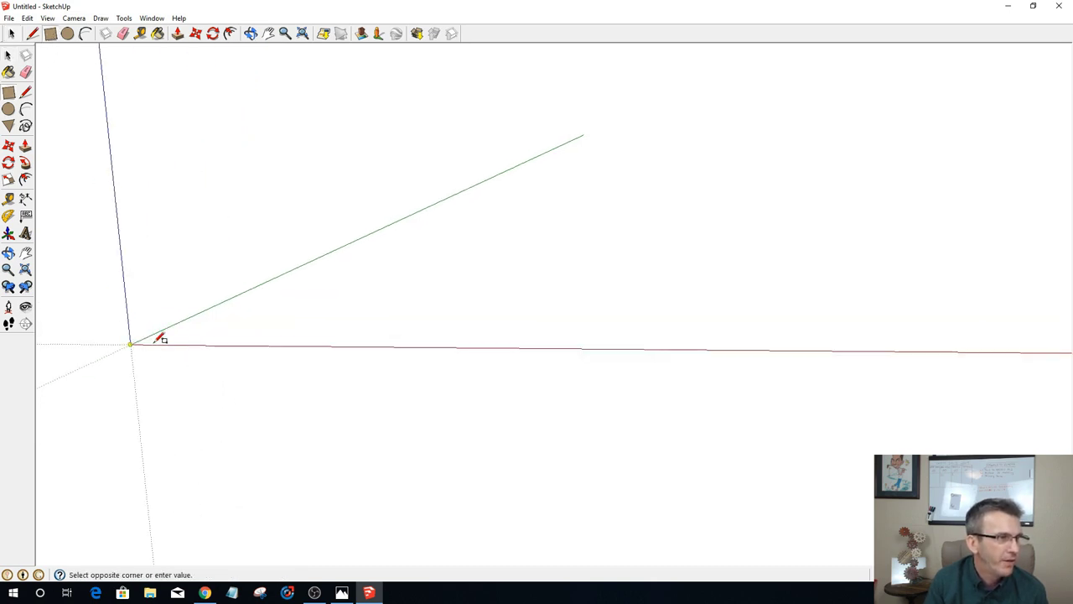
click(355, 287)
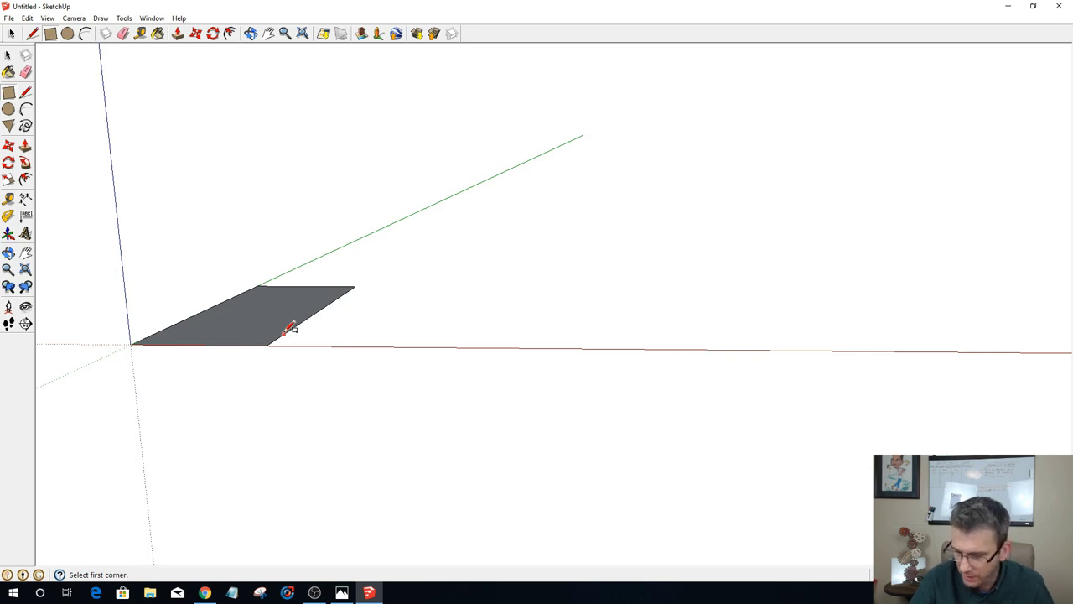
key(ctrl+z)
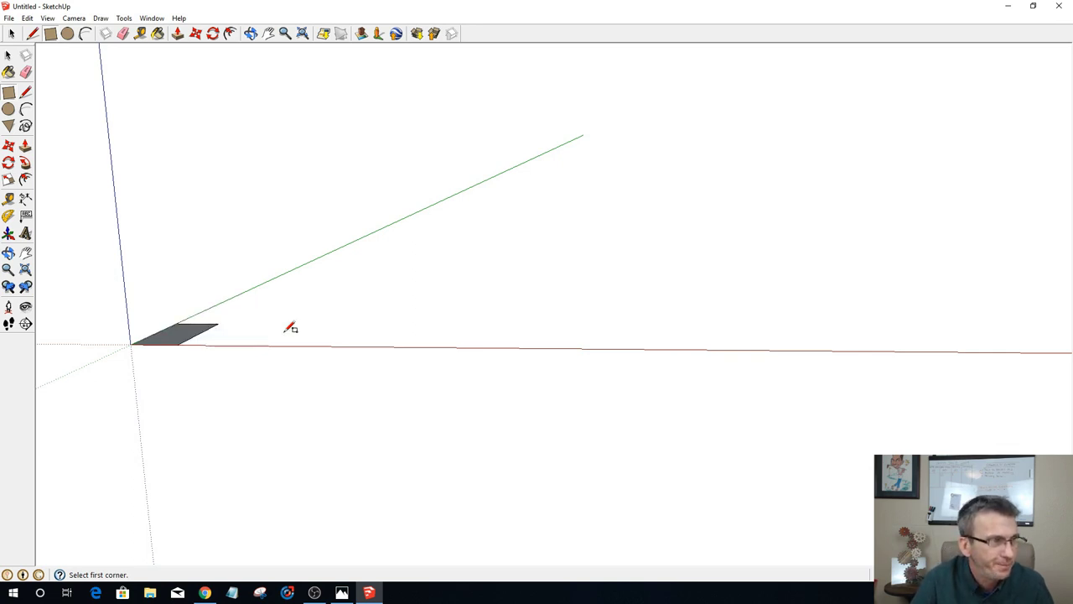
scroll(109, 336, up, 5)
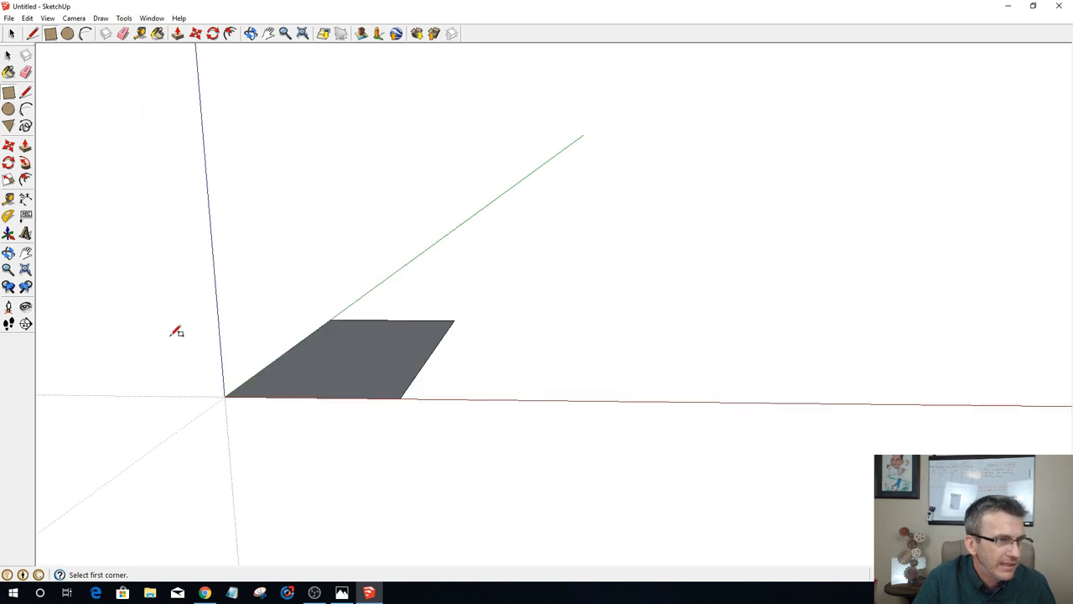
scroll(176, 333, up, 2)
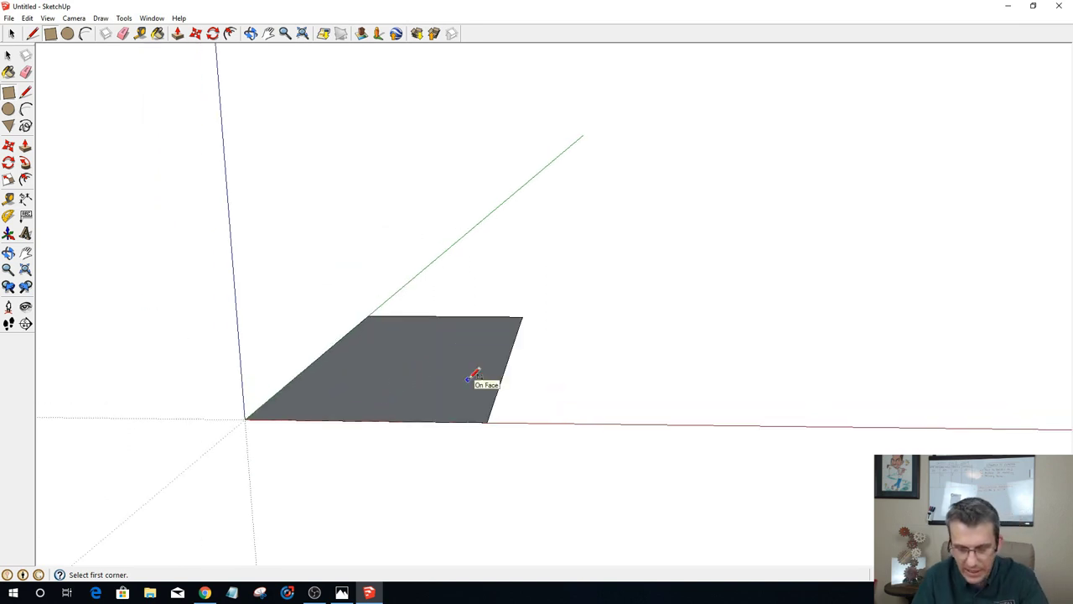
Step: Push/pull the rectangle up 1 inch into a slab and orbit to view it
key(p)
click(412, 388)
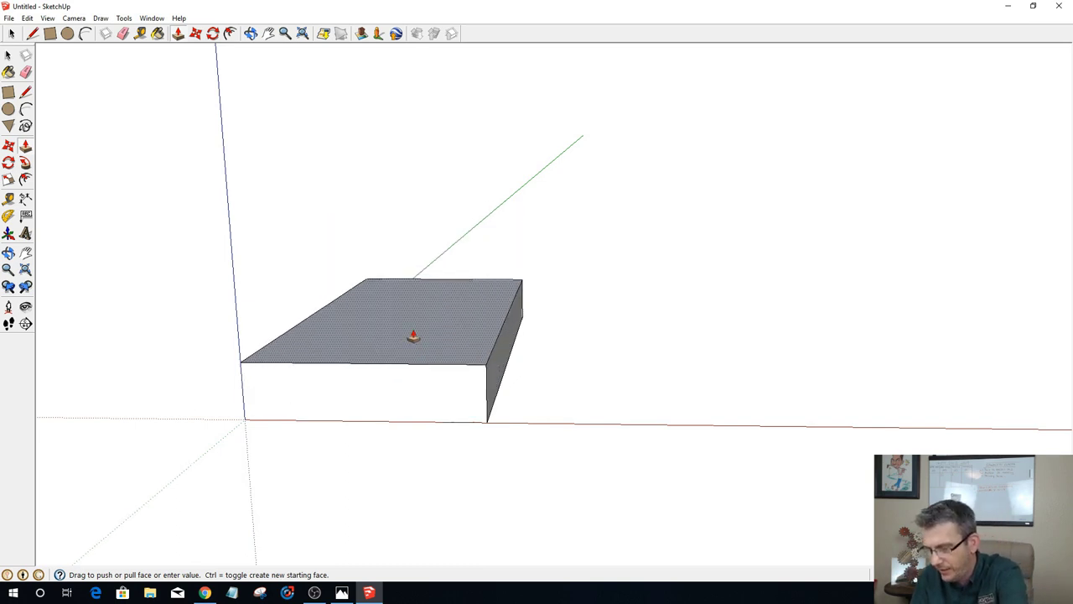
text(1)
key(Return)
scroll(478, 439, down, 1)
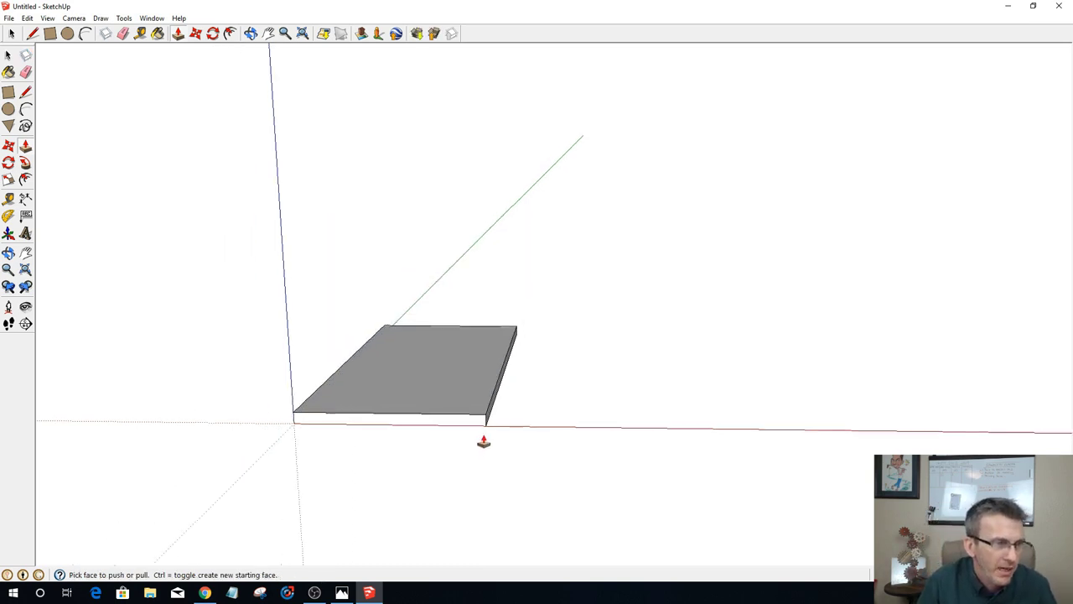
middle_drag(498, 431, 469, 545)
scroll(368, 362, up, 2)
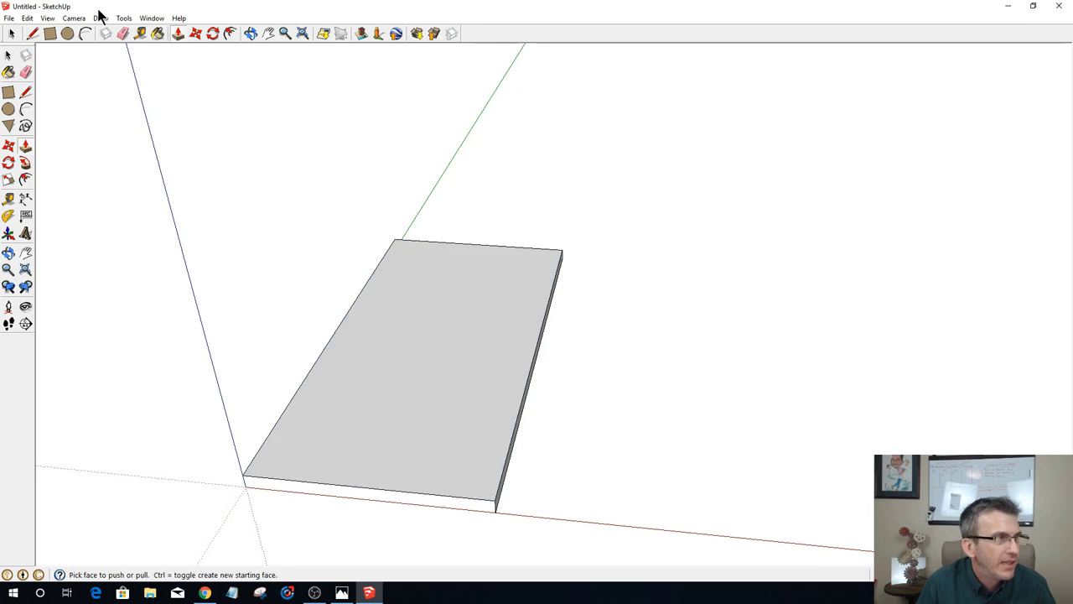
Step: Place a Tape Measure guide 1 13/16" in from the slab's front edge midpoint
click(140, 33)
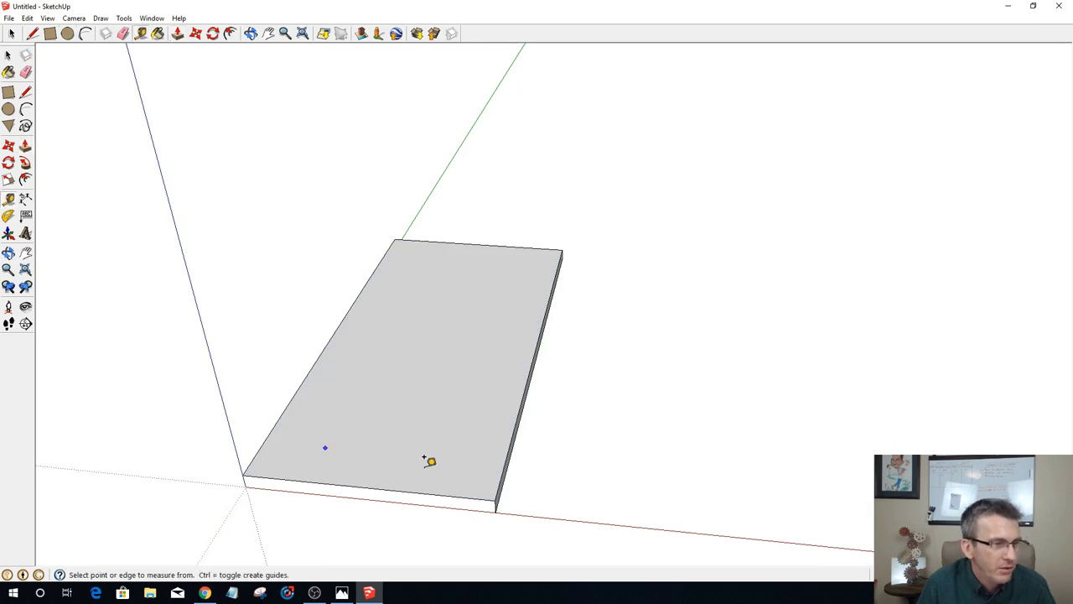
click(369, 479)
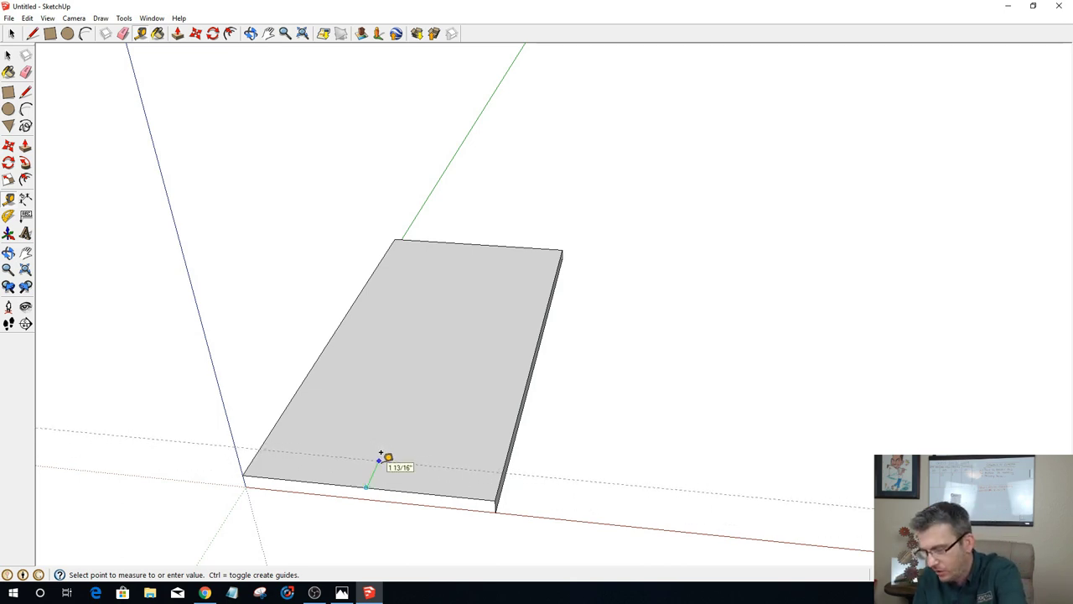
click(380, 453)
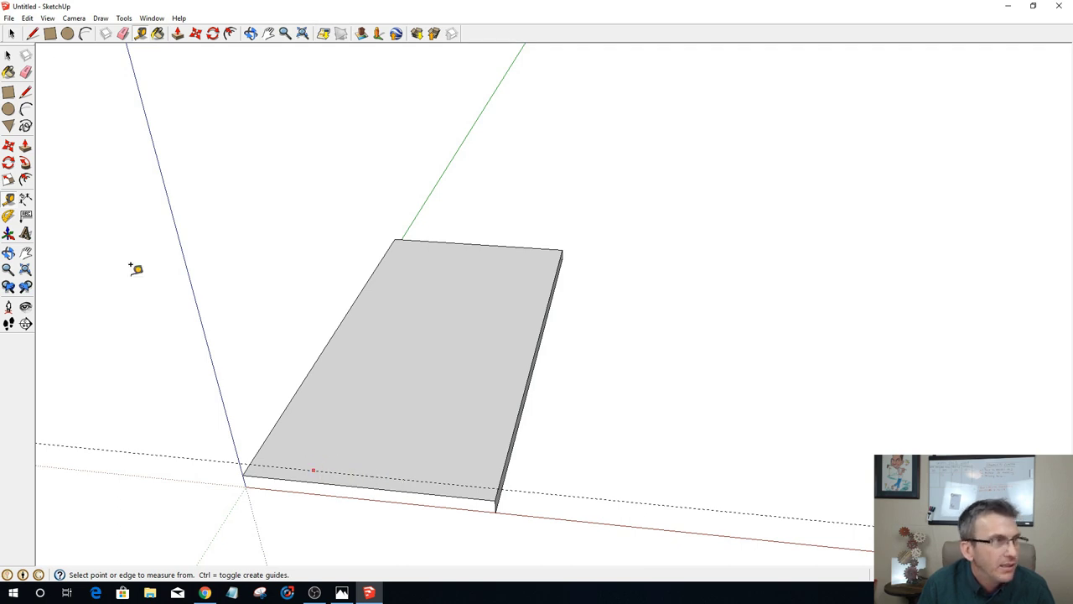
Step: Undo the first guide and place a new guide 1 1/4" from the front edge
click(31, 21)
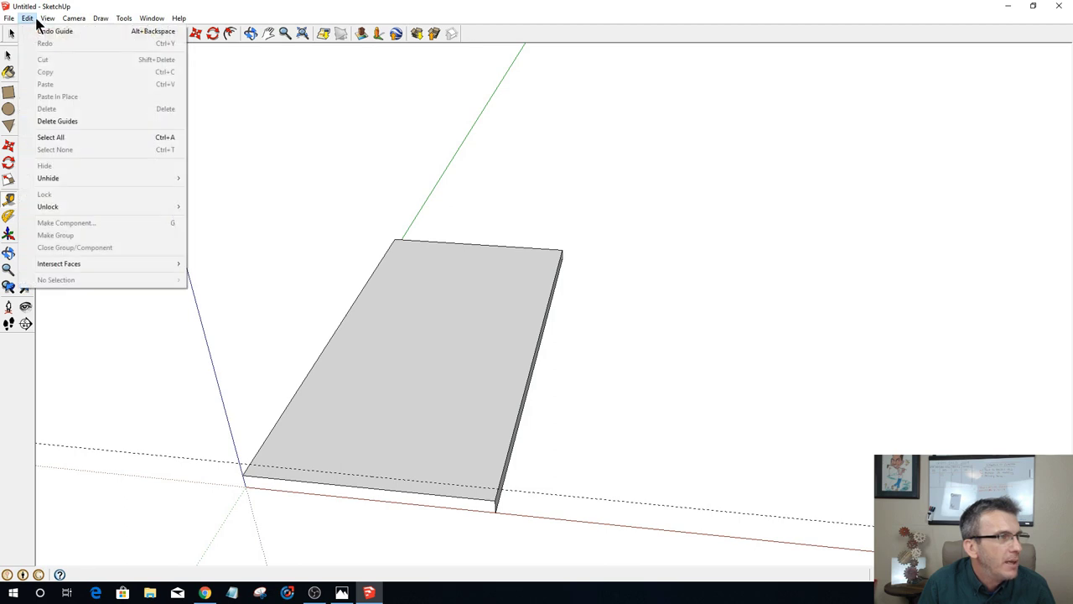
mouse_move(46, 22)
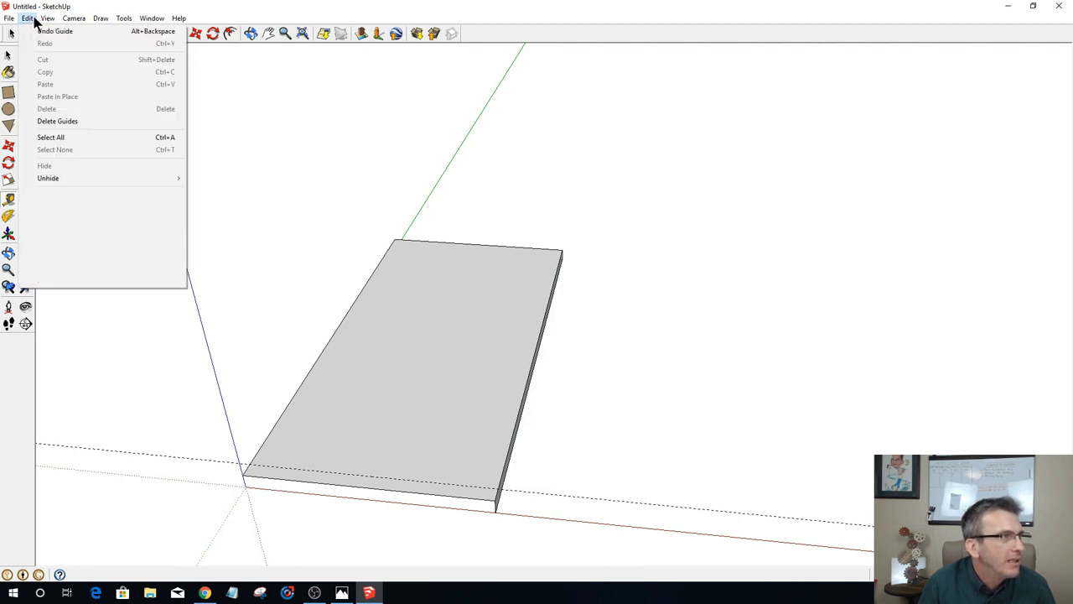
click(67, 31)
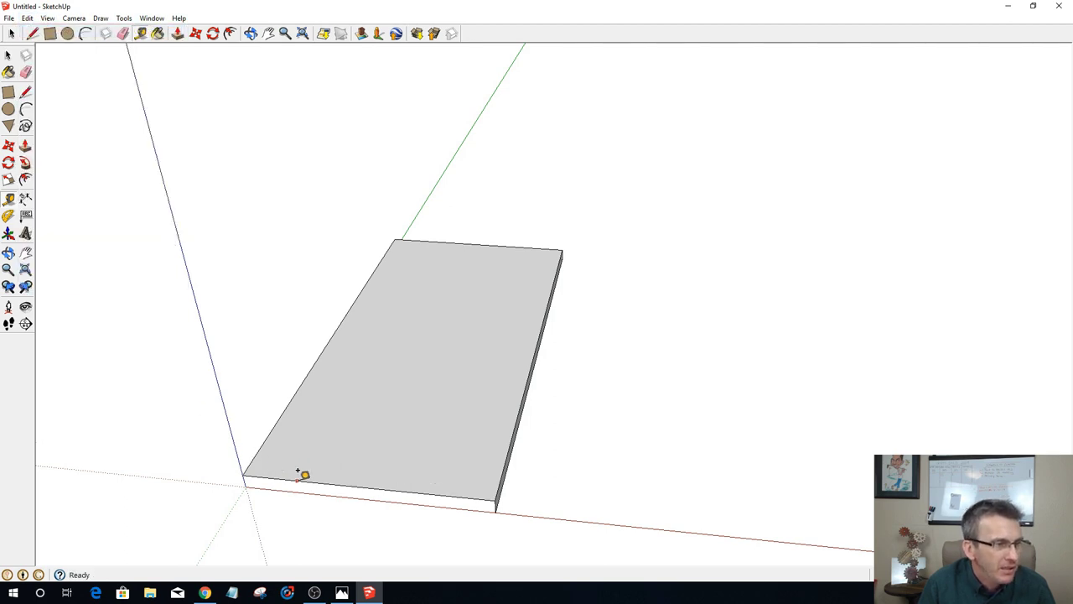
click(321, 483)
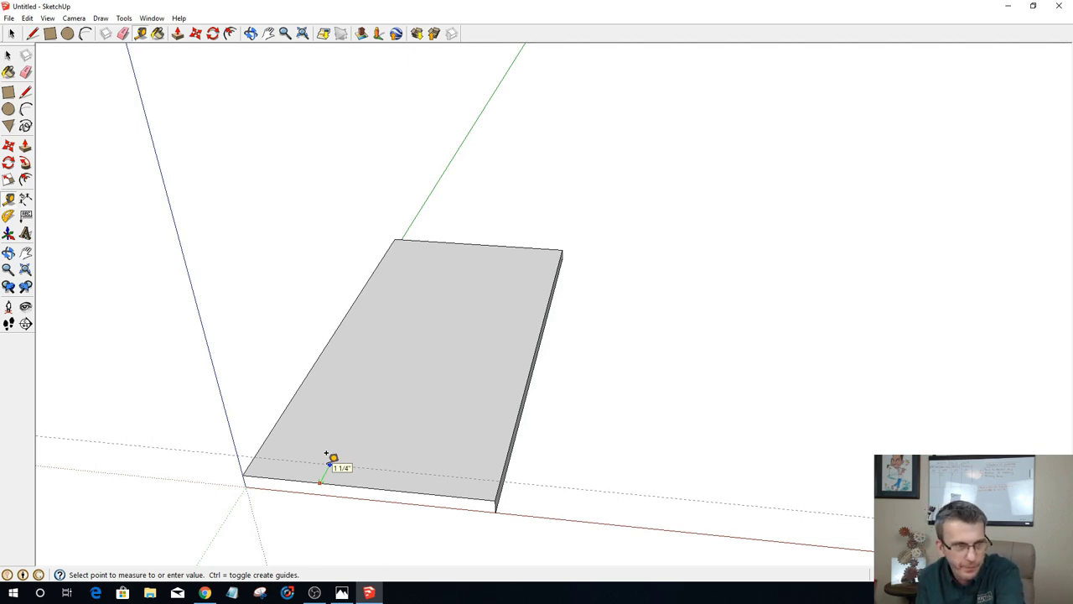
click(327, 453)
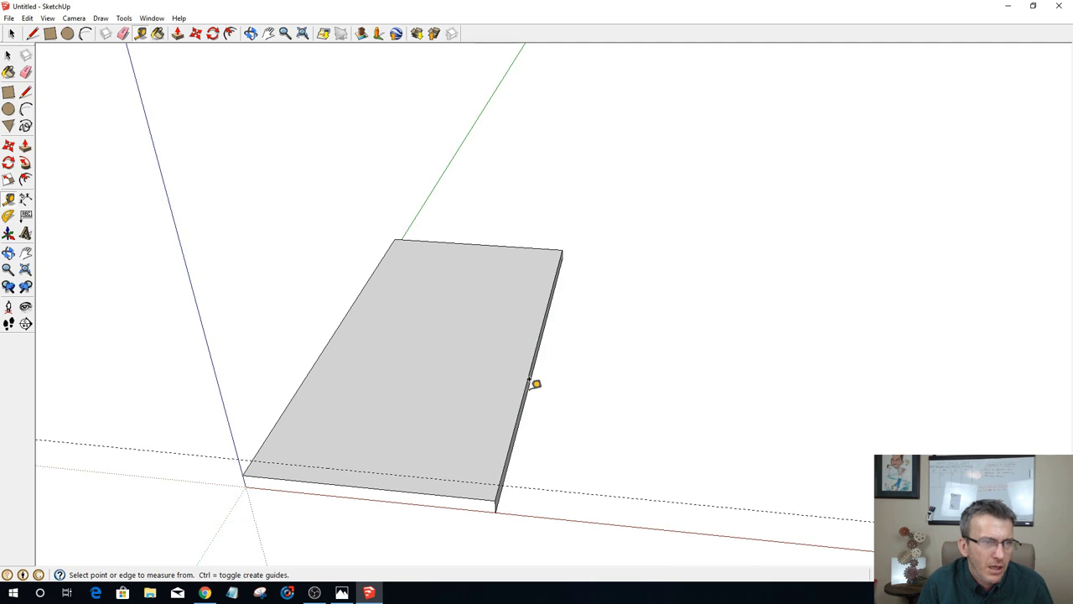
Step: Place guides 7/8" and 4 5/8" in from the slab's right edge, plus one across its width
click(528, 378)
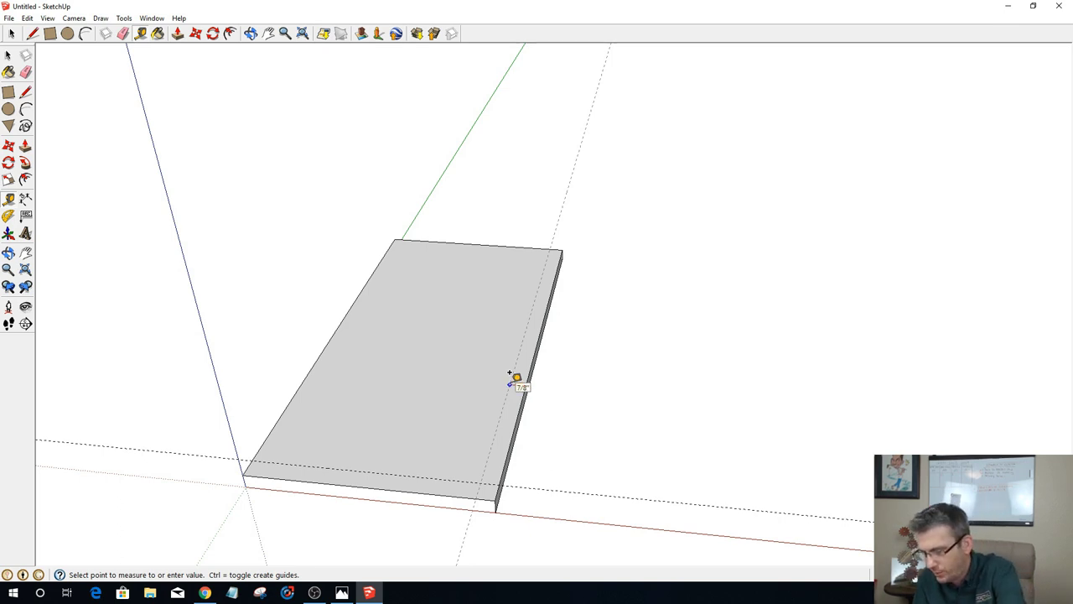
click(509, 373)
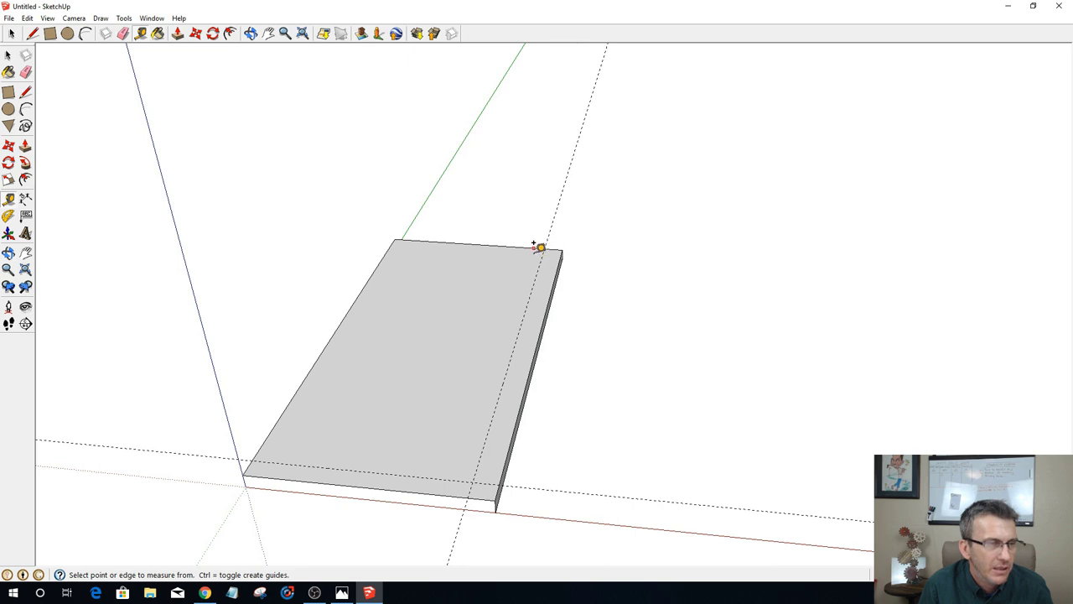
click(523, 316)
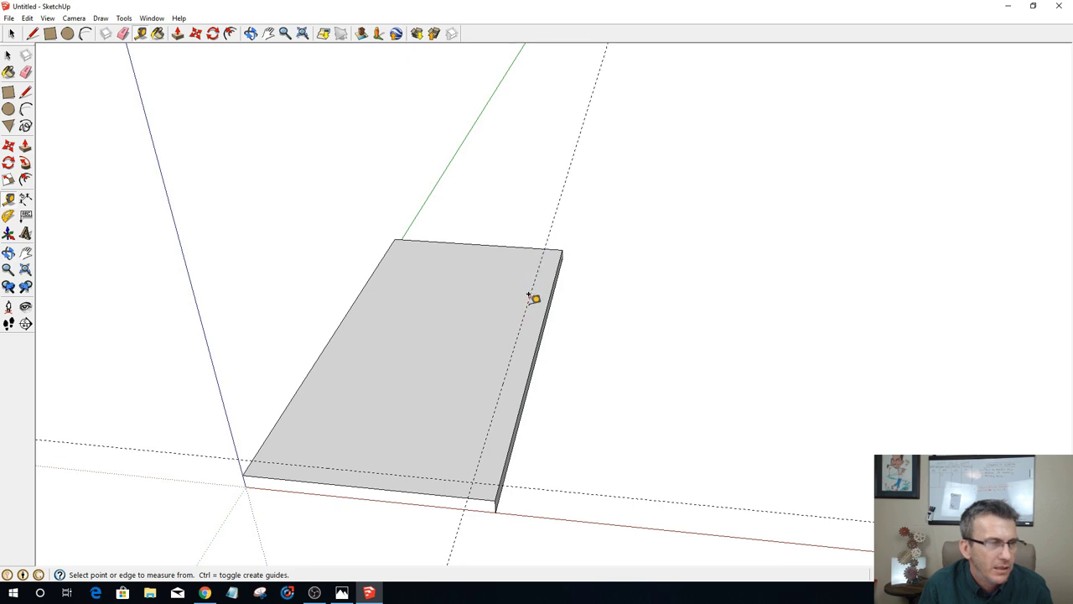
click(416, 492)
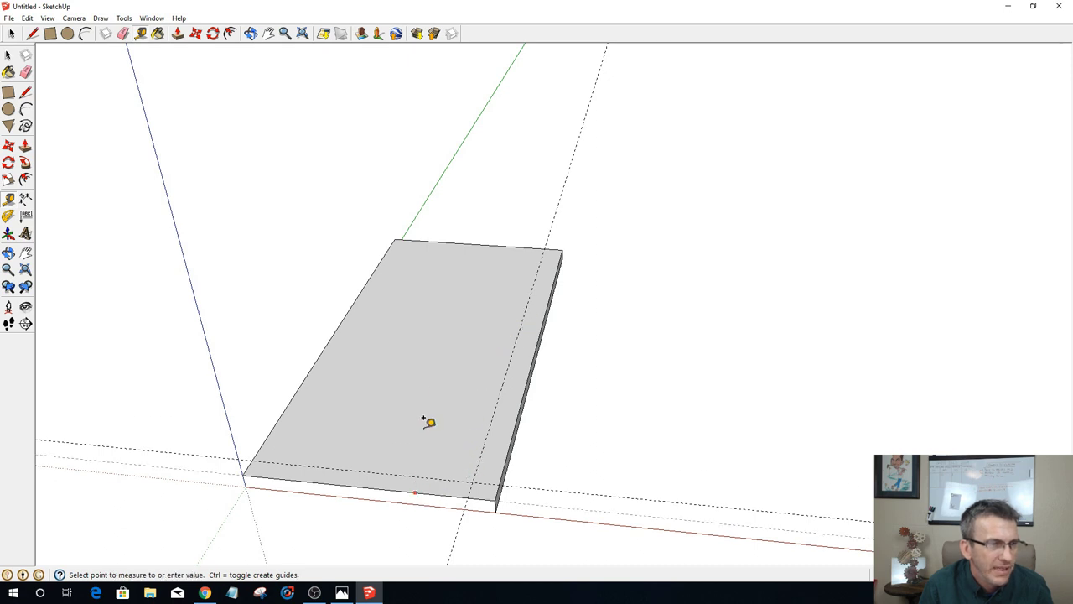
click(539, 331)
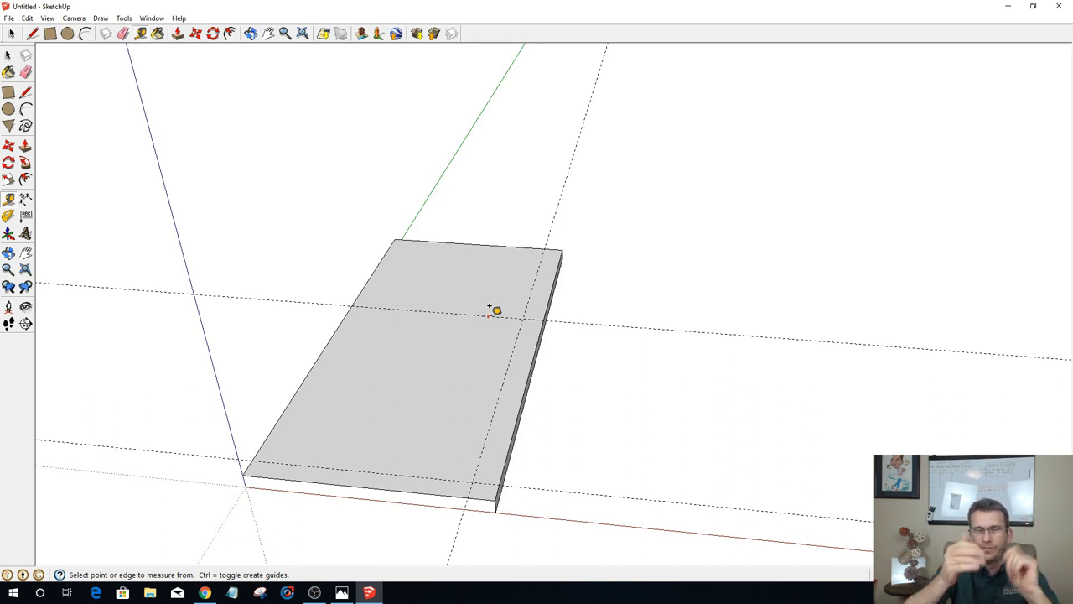
click(548, 299)
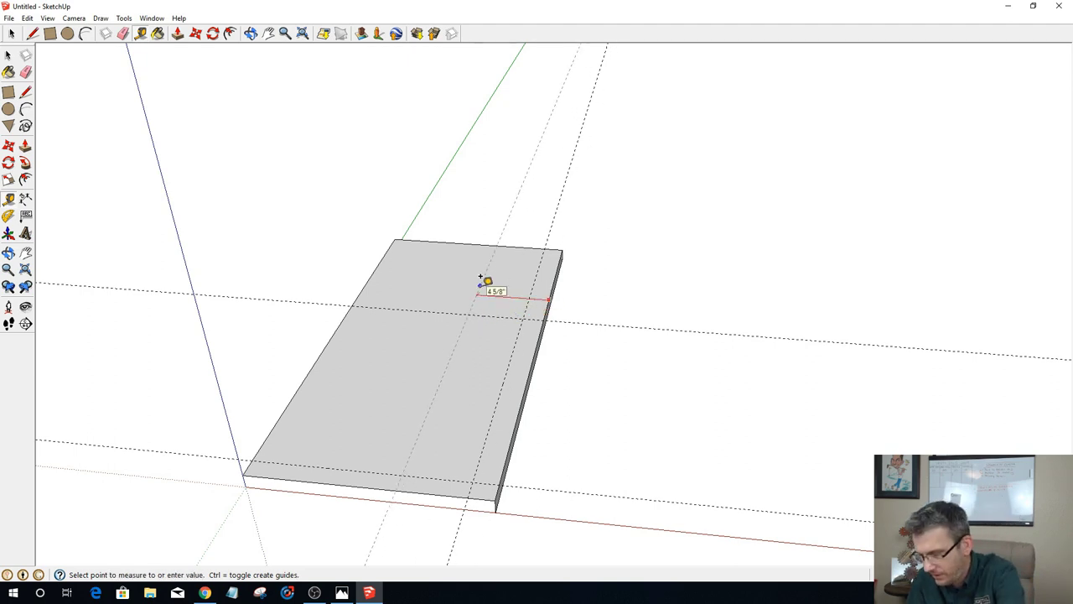
click(481, 278)
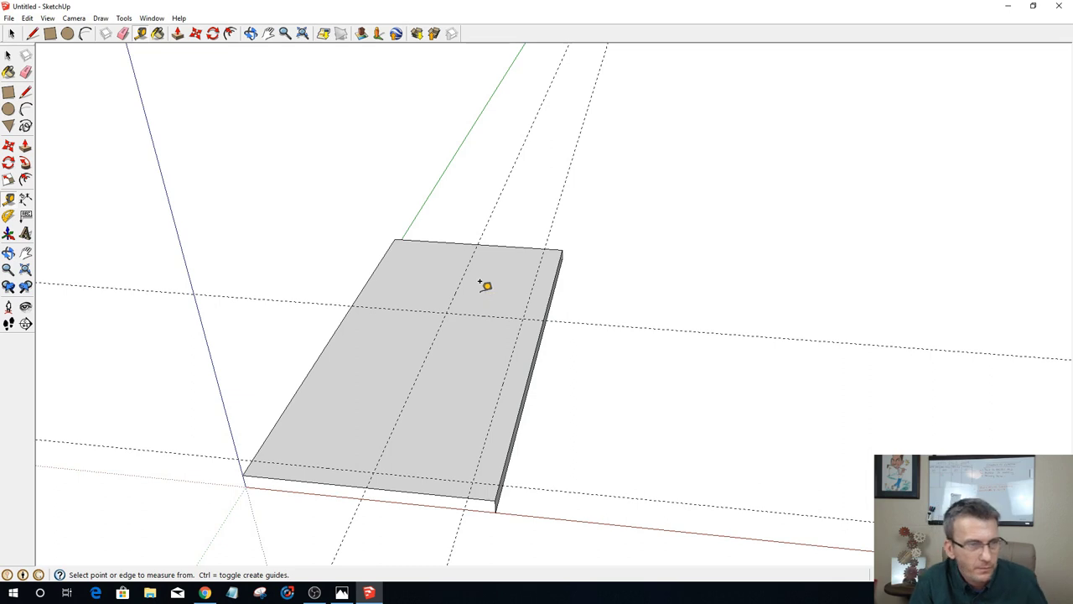
Step: Trace edges along the front and right-side guides to split the slab's top face into sections
click(32, 34)
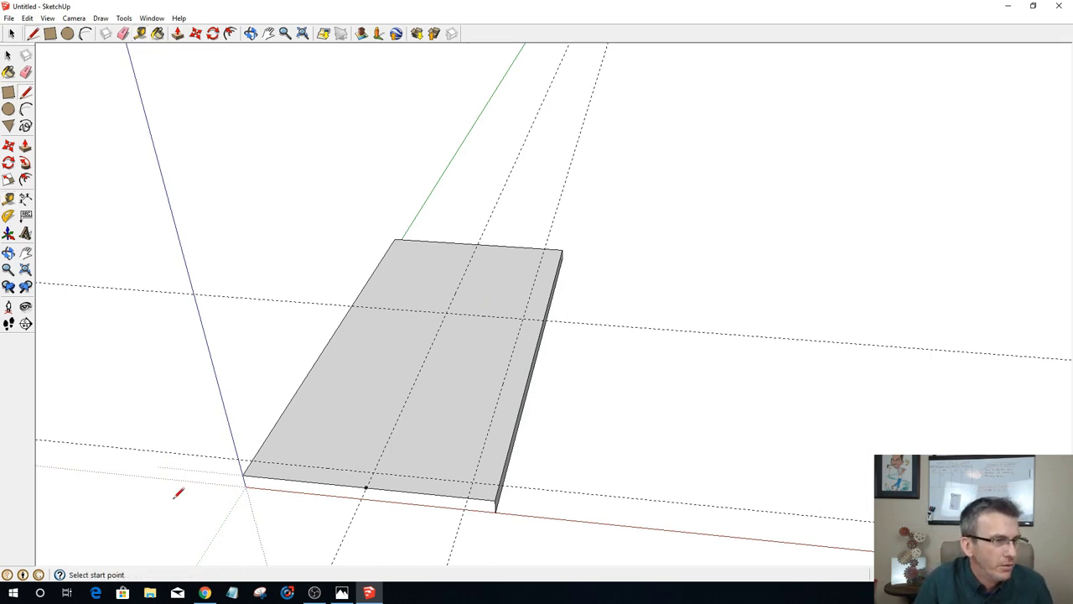
click(251, 460)
click(473, 482)
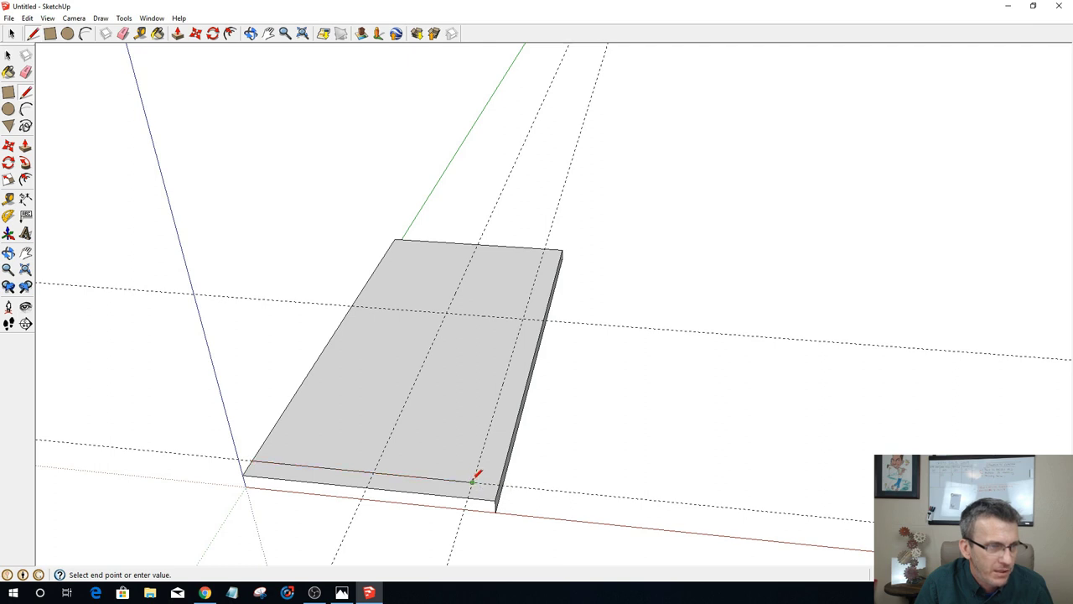
click(521, 318)
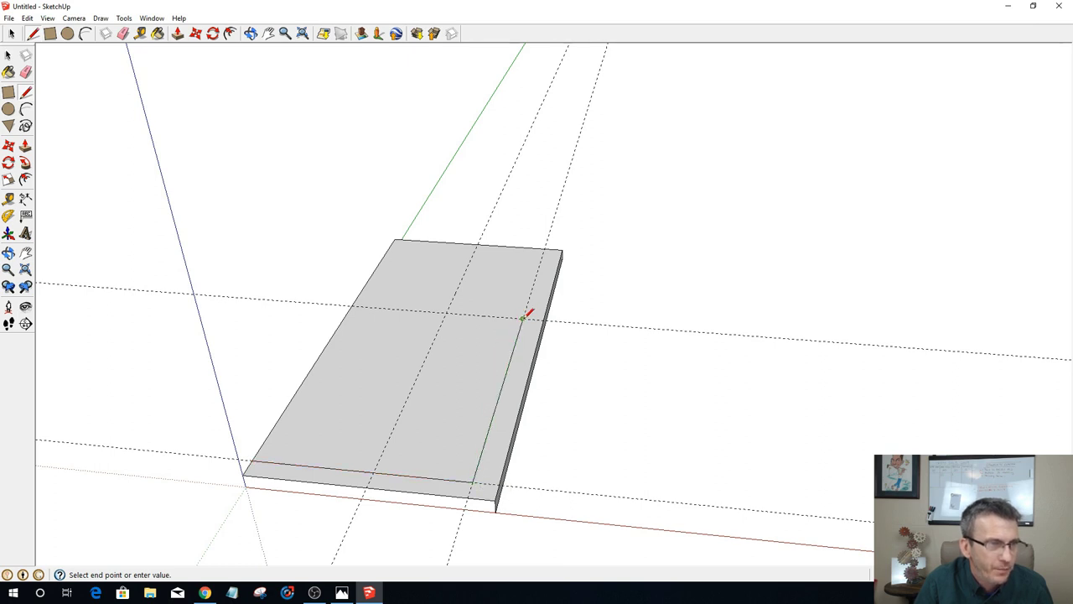
click(446, 313)
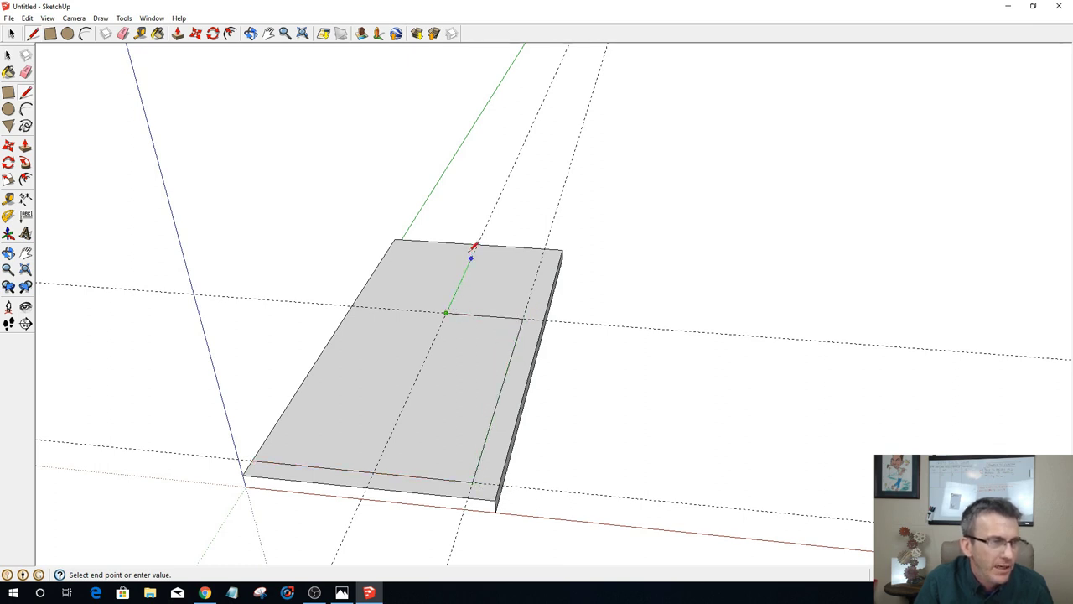
click(480, 243)
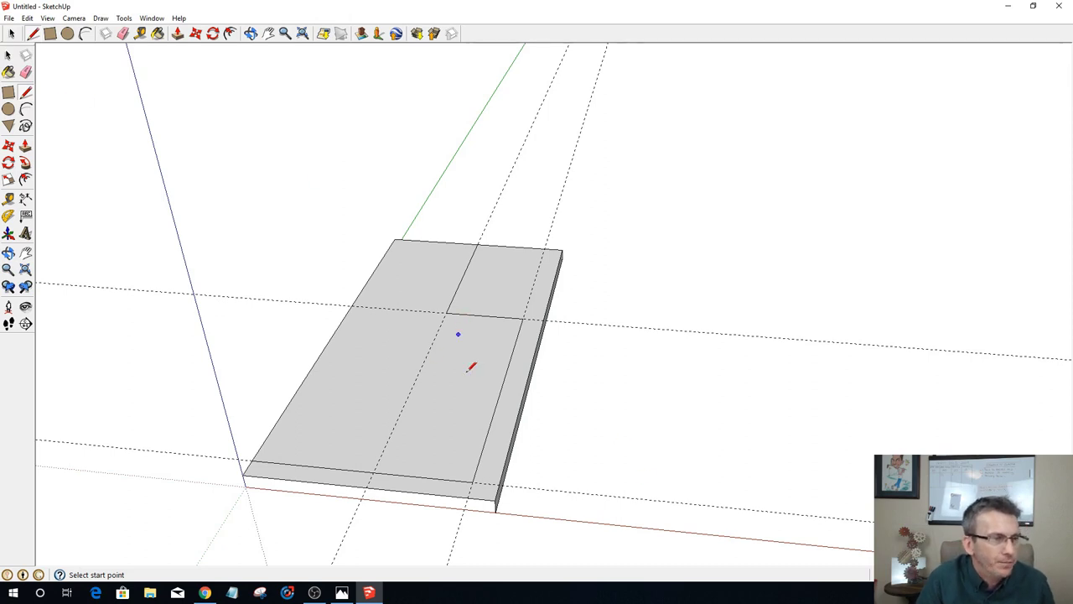
scroll(349, 453, up, 3)
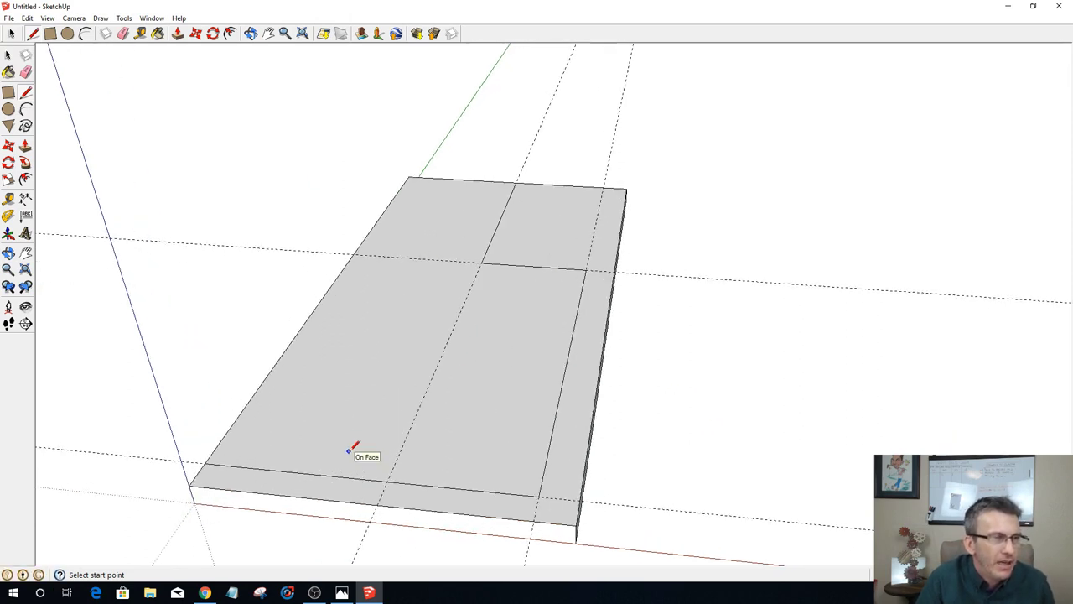
click(11, 34)
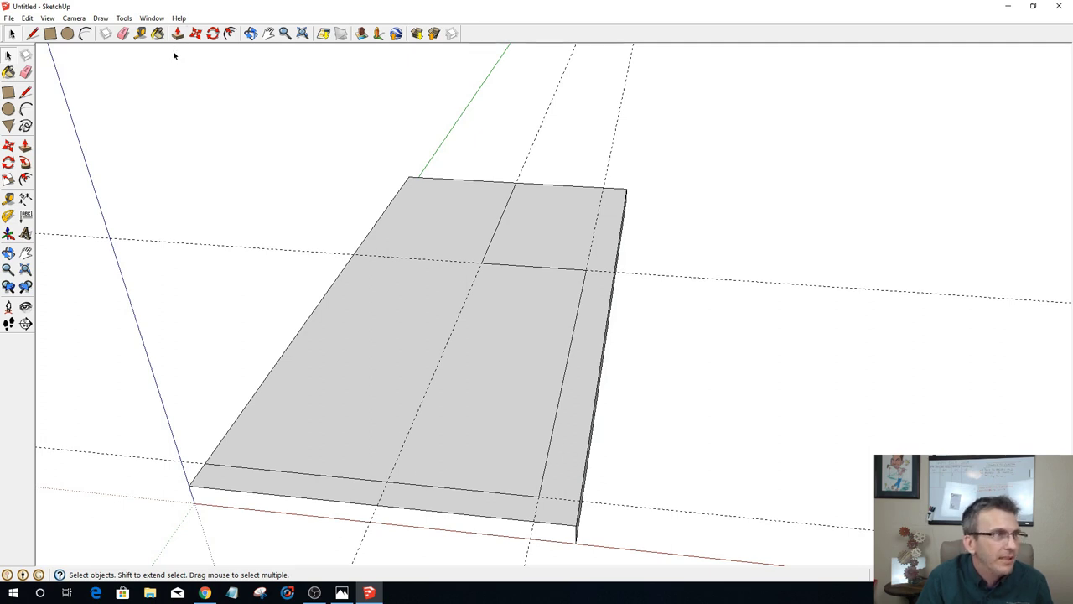
Step: Add a lengthwise guide from the side edge and a crosswise guide 3 3/8" from the front edge
click(140, 33)
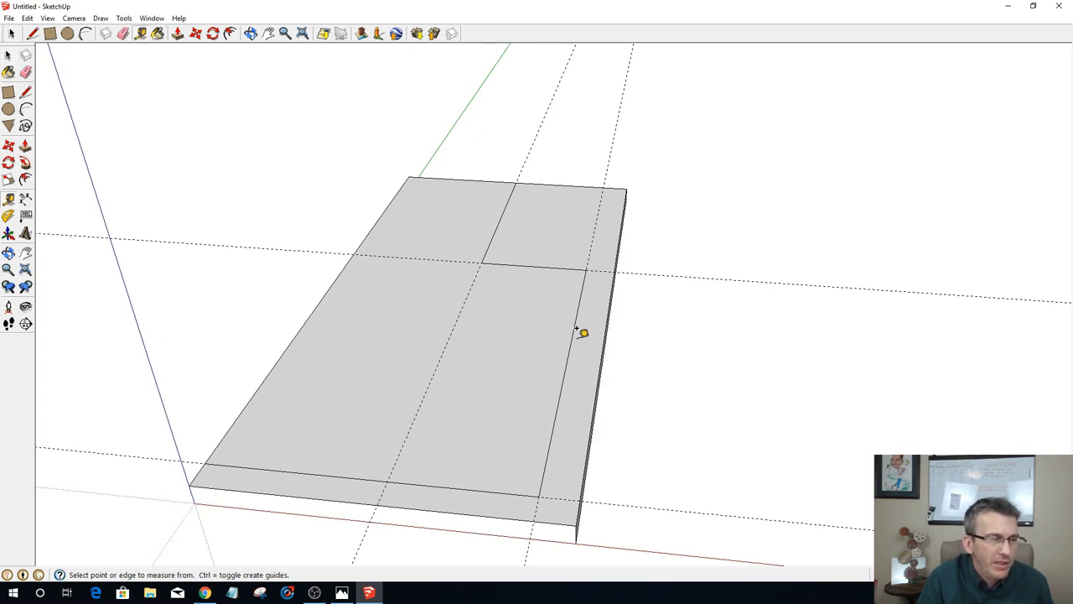
click(585, 475)
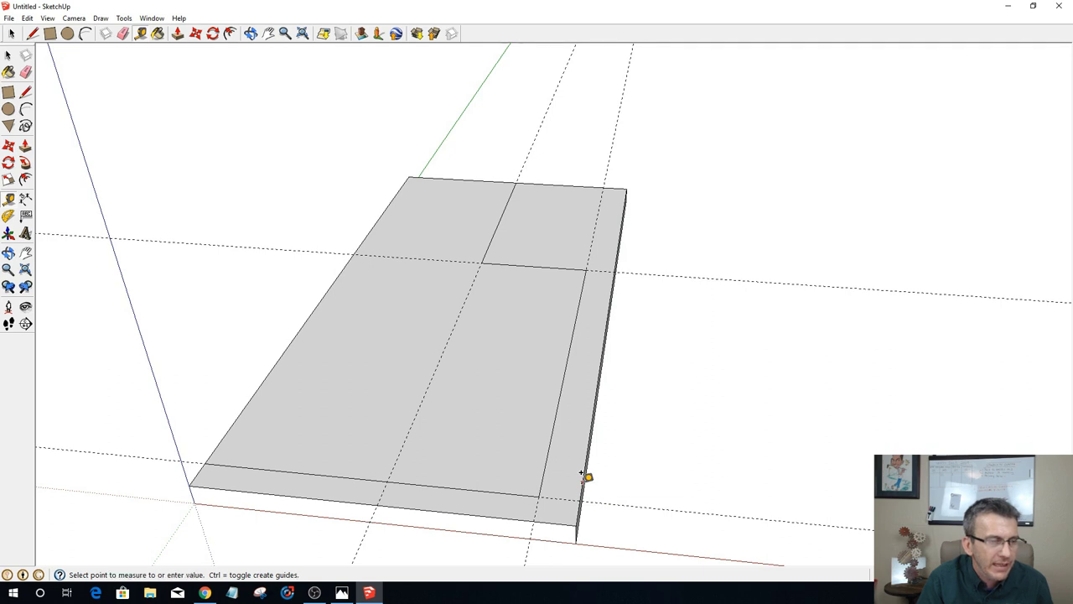
click(462, 461)
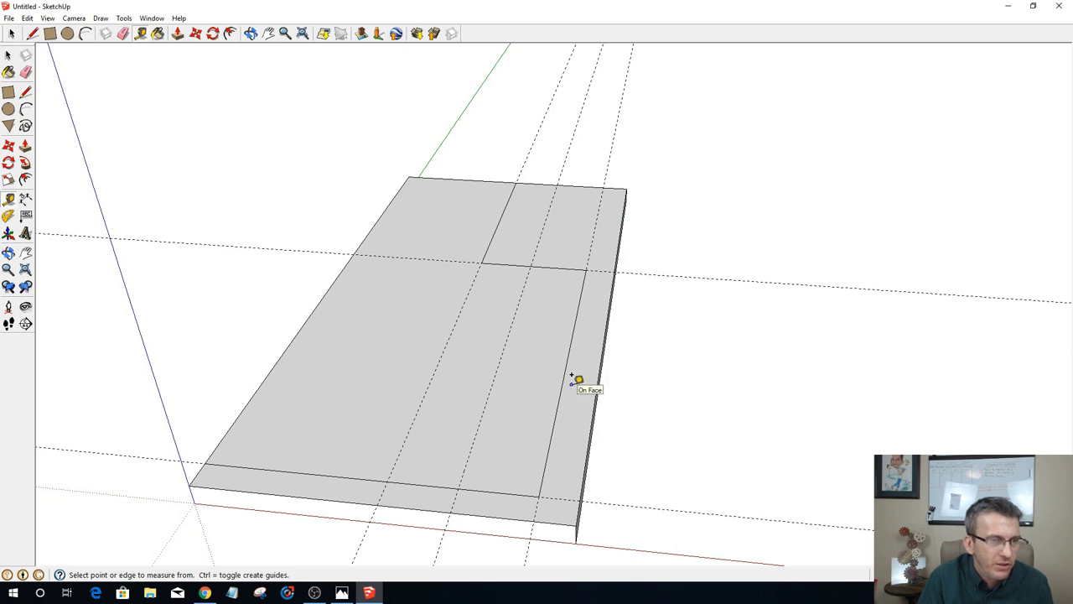
click(559, 496)
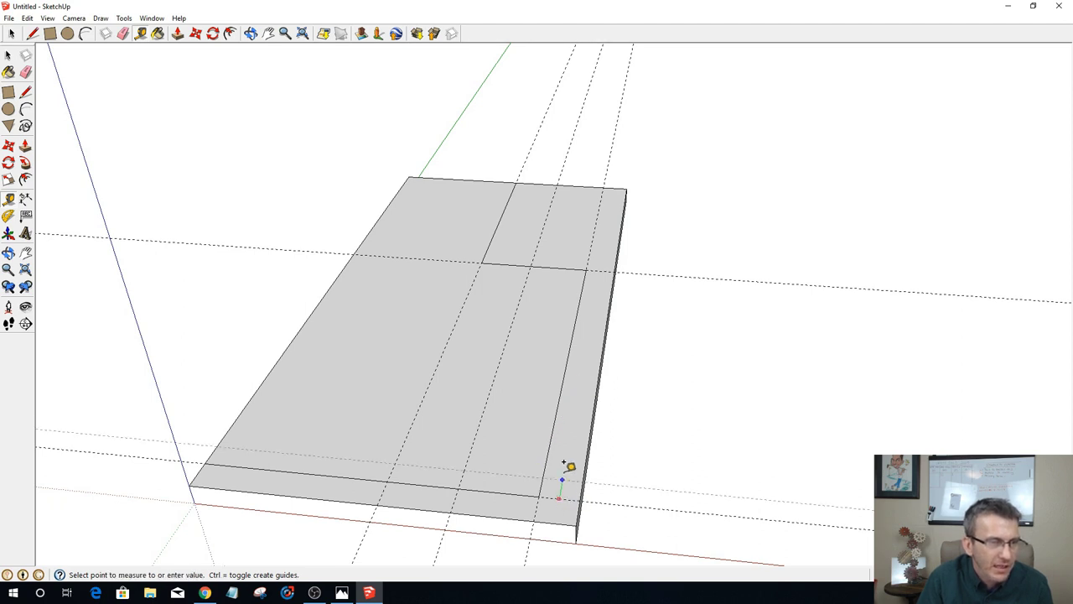
click(587, 421)
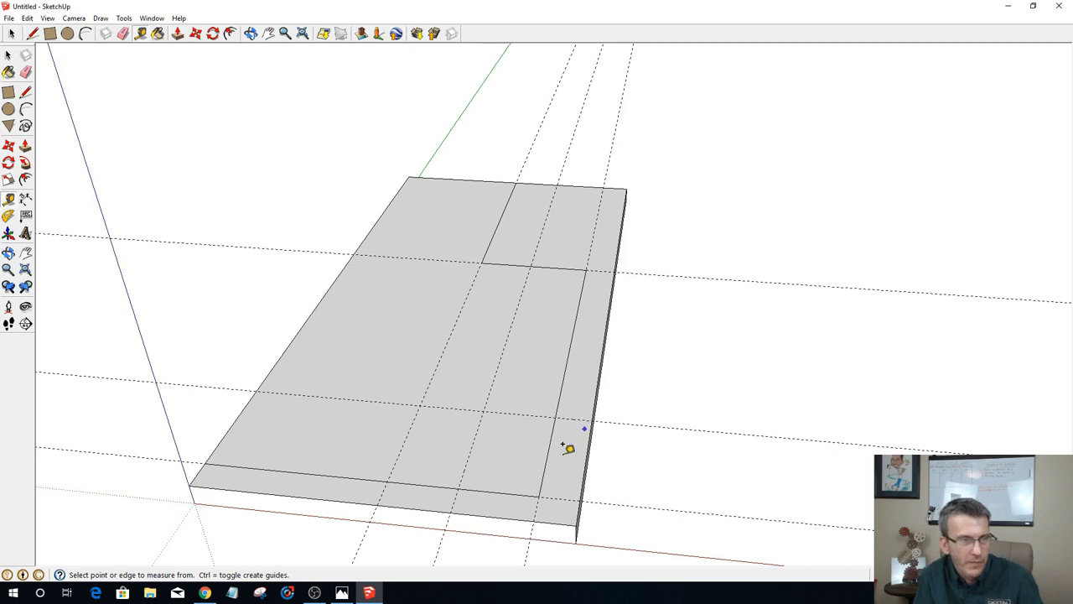
click(79, 32)
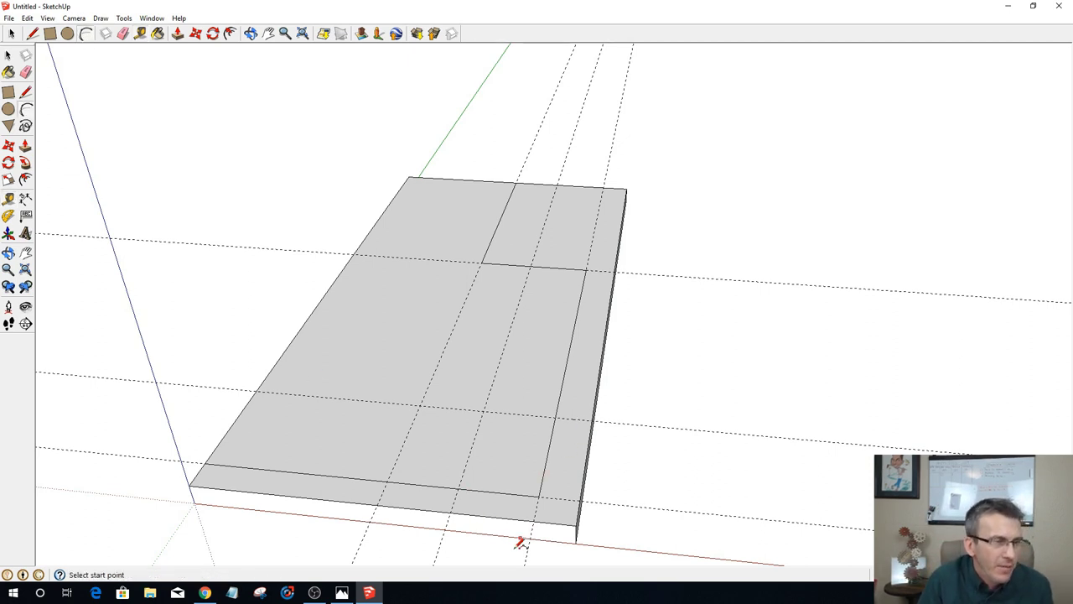
Step: Draw an arc from the front edge to the guide intersection to round the corner
click(460, 488)
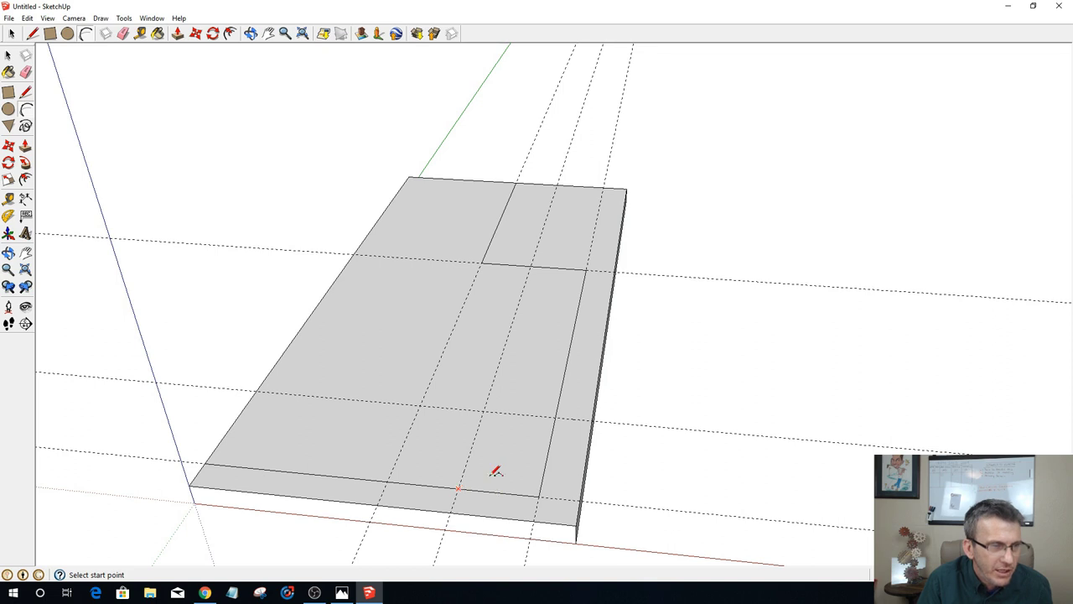
click(555, 416)
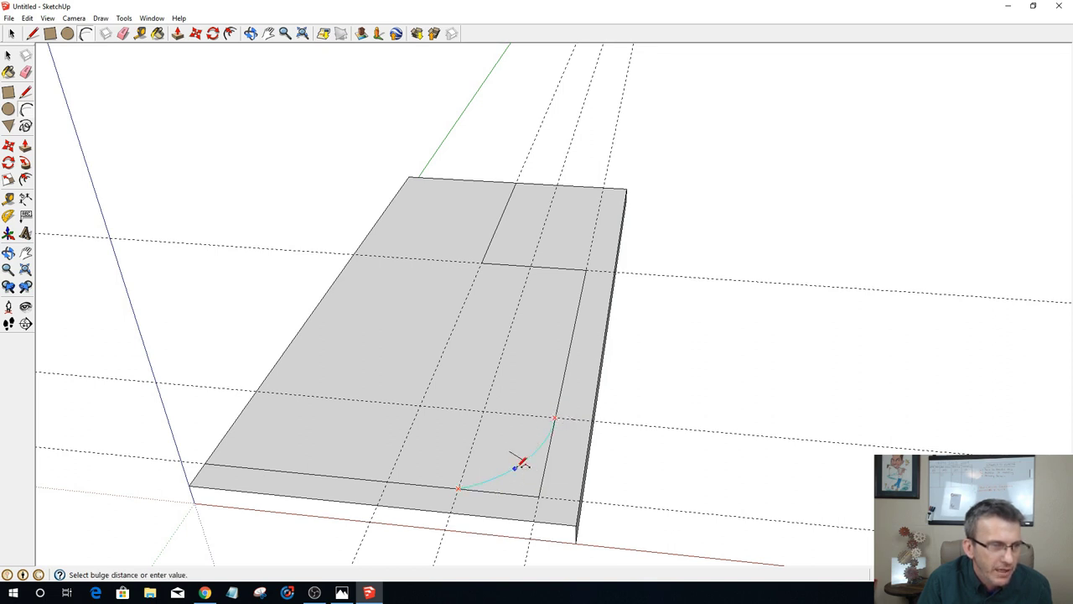
click(523, 459)
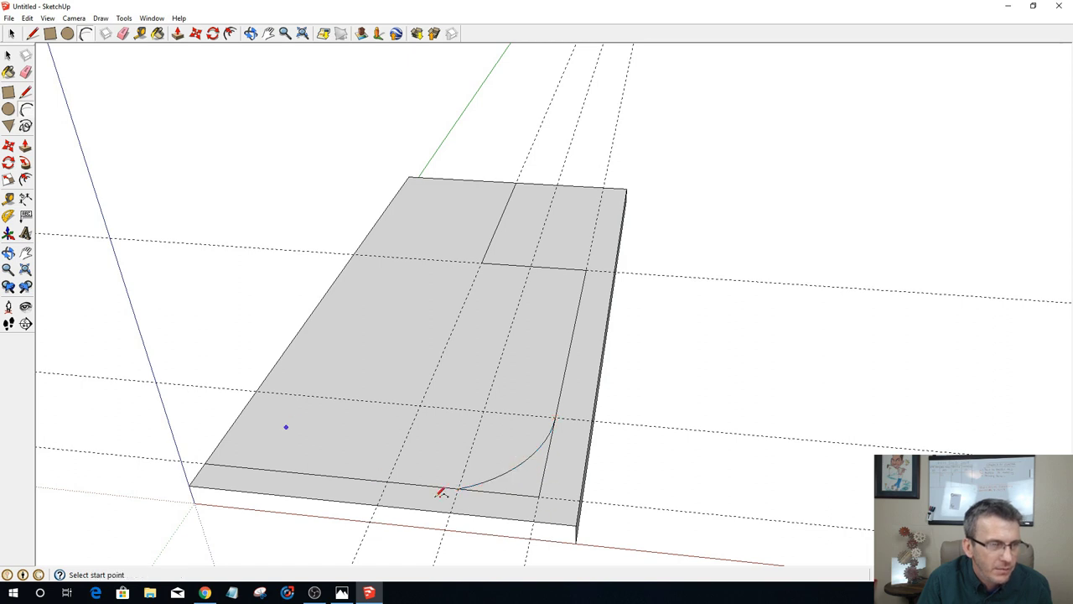
Step: Delete the leftover front edge piece outside the arc
click(11, 34)
click(503, 494)
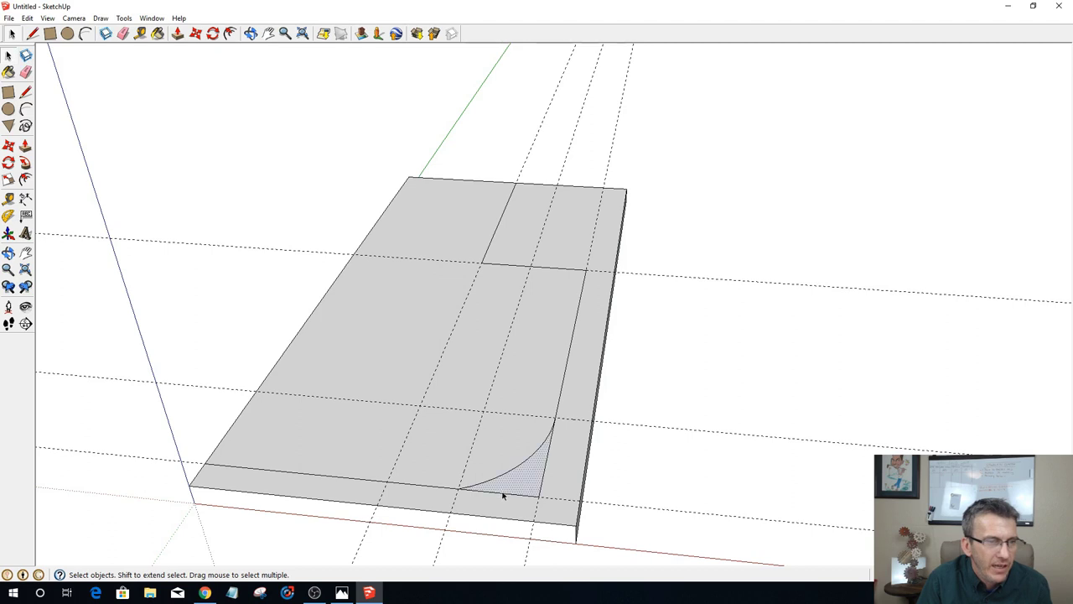
click(504, 495)
key(Delete)
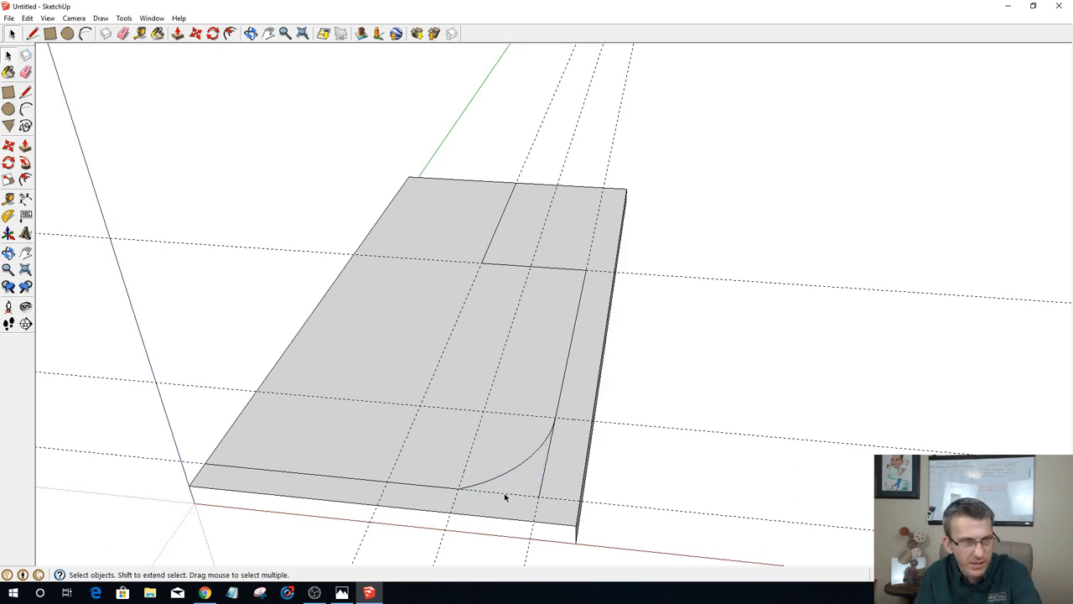
click(547, 470)
click(546, 469)
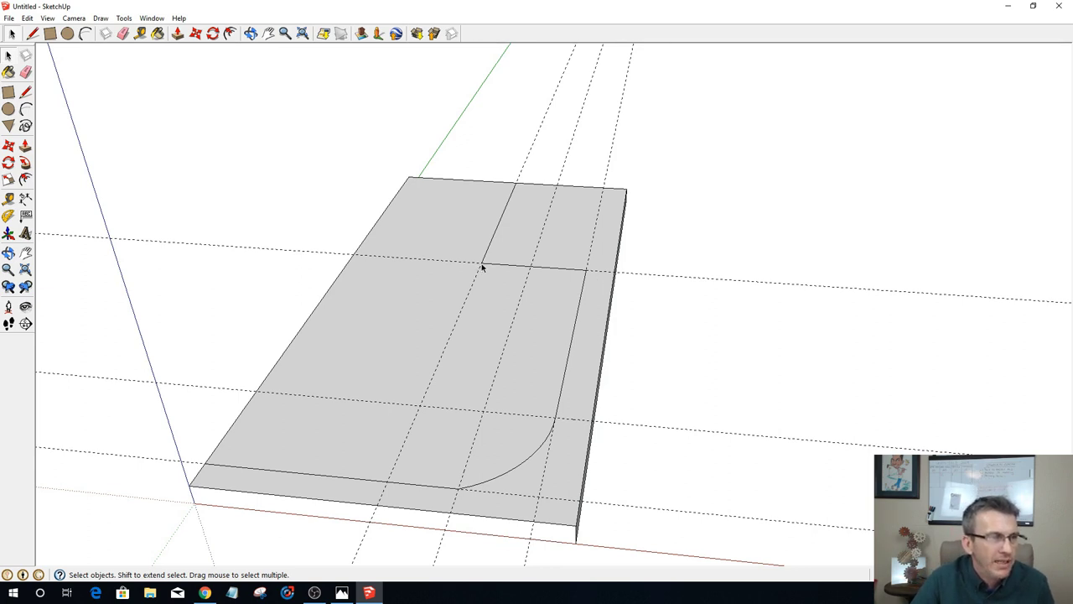
Step: Draw an arc and a tangent arc from the inner guide to the right edge, forming an S-curve
click(86, 35)
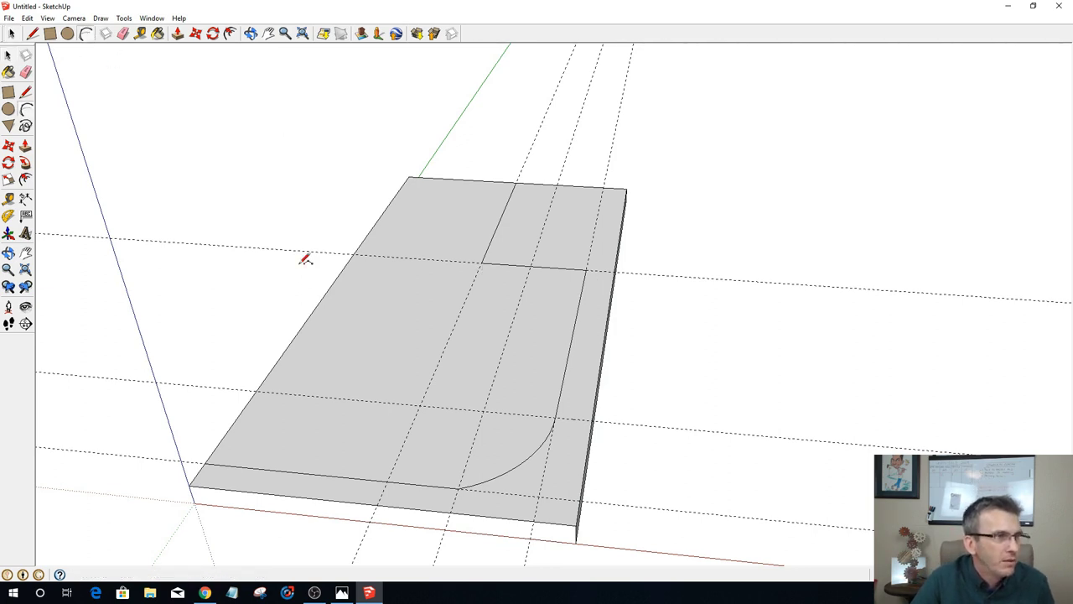
click(482, 262)
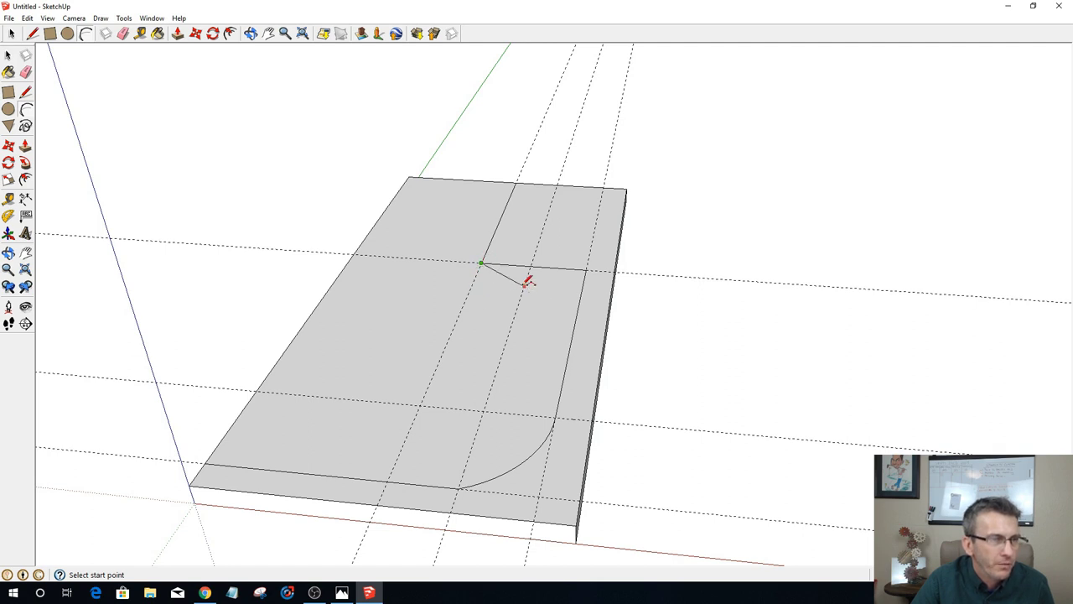
click(523, 286)
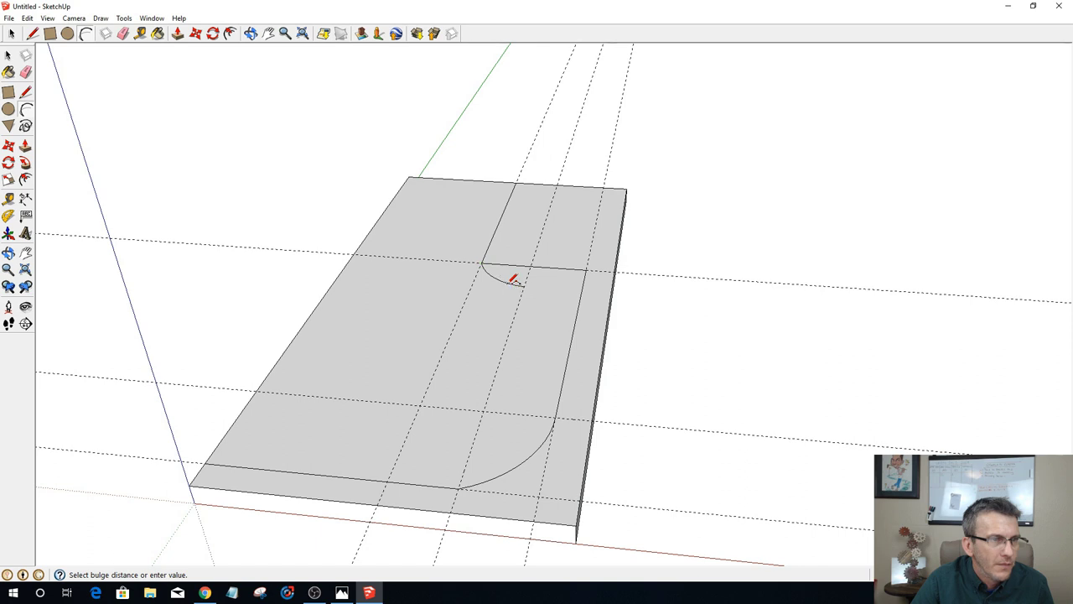
click(514, 279)
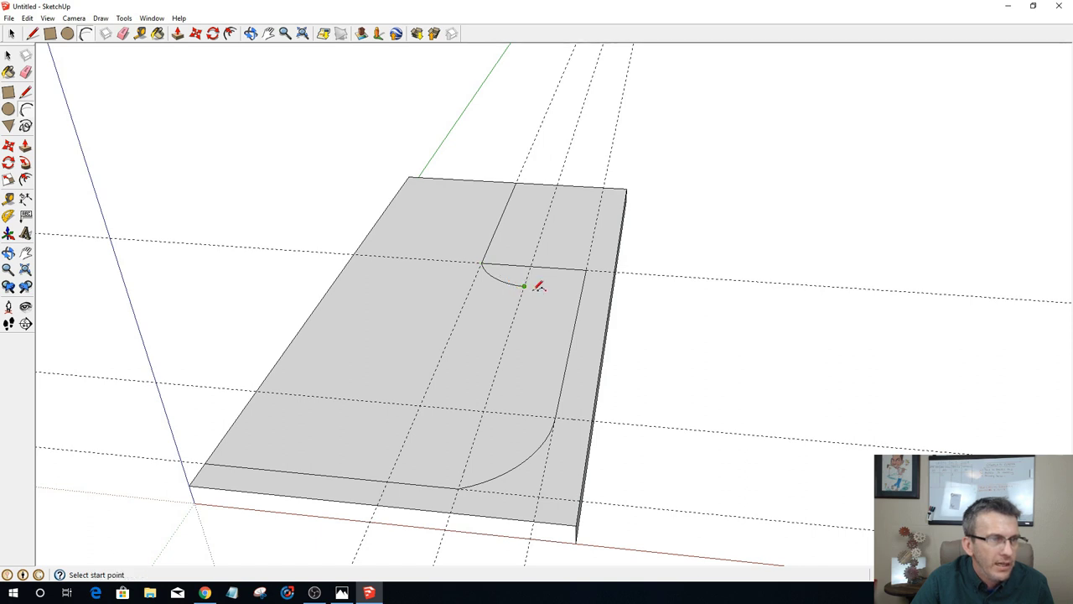
click(524, 286)
click(577, 312)
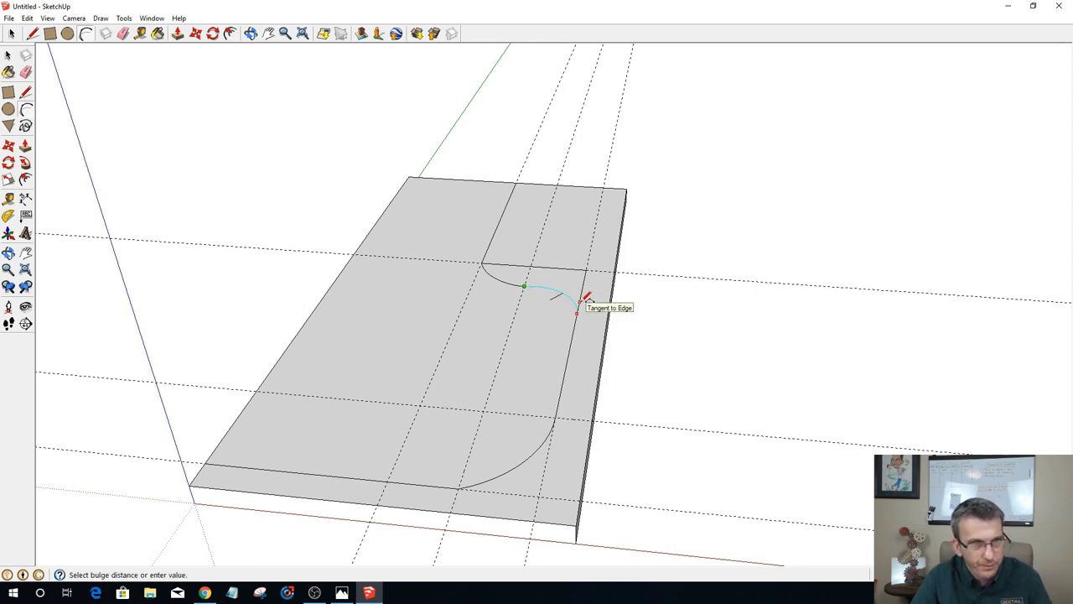
click(587, 298)
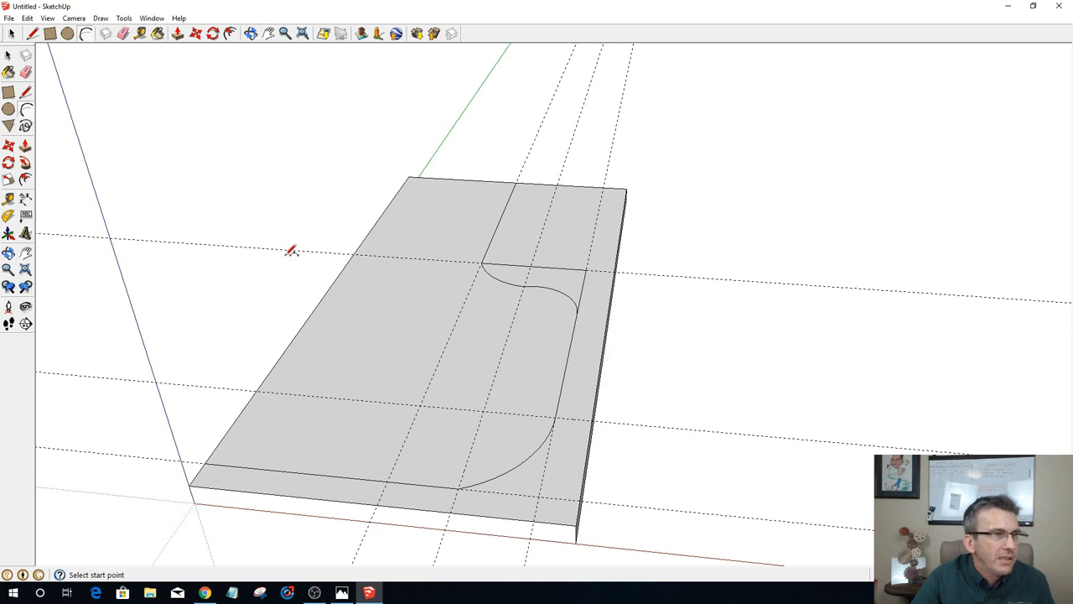
Step: Delete the short stray edge beside the S-curve
click(12, 34)
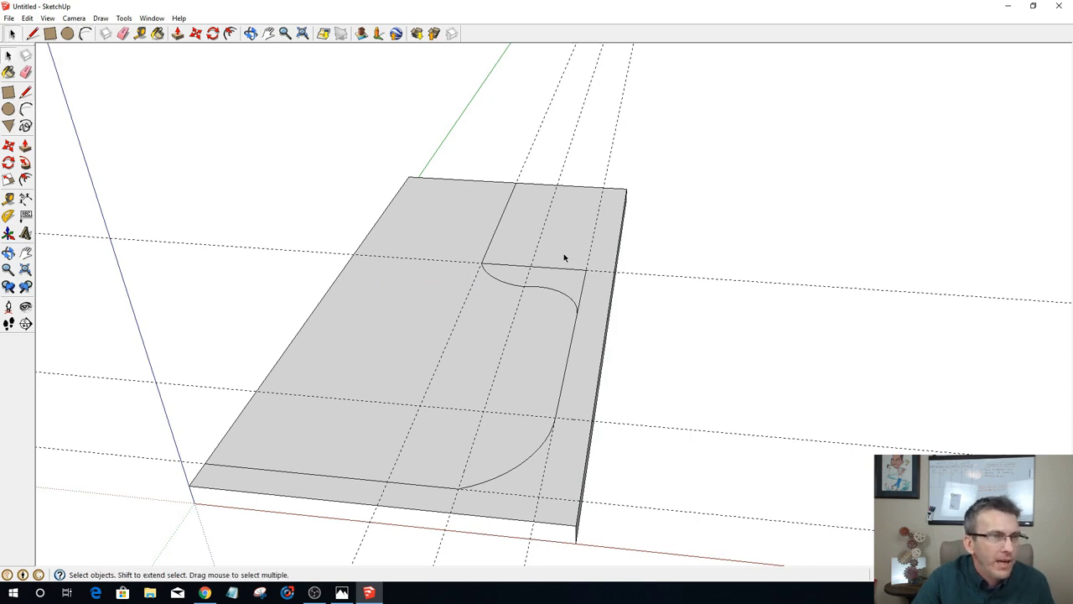
click(584, 292)
key(Delete)
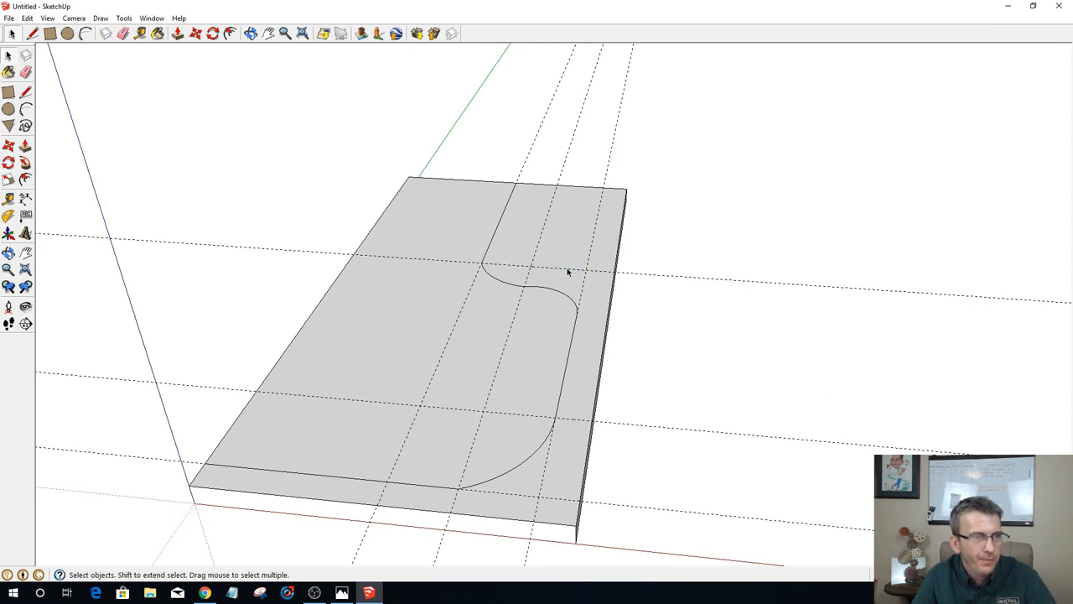
Step: Delete the horizontal, lengthwise and diagonal guide lines, then select the remaining crosswise guides
click(284, 251)
key(Delete)
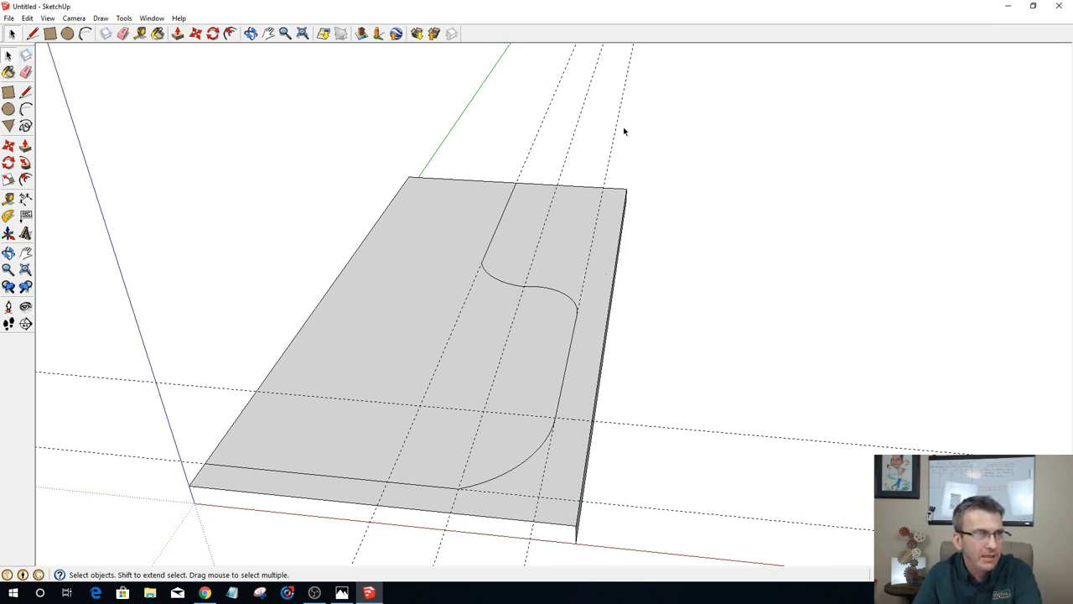
drag(770, 115, 481, 92)
key(Delete)
drag(579, 118, 510, 119)
key(Delete)
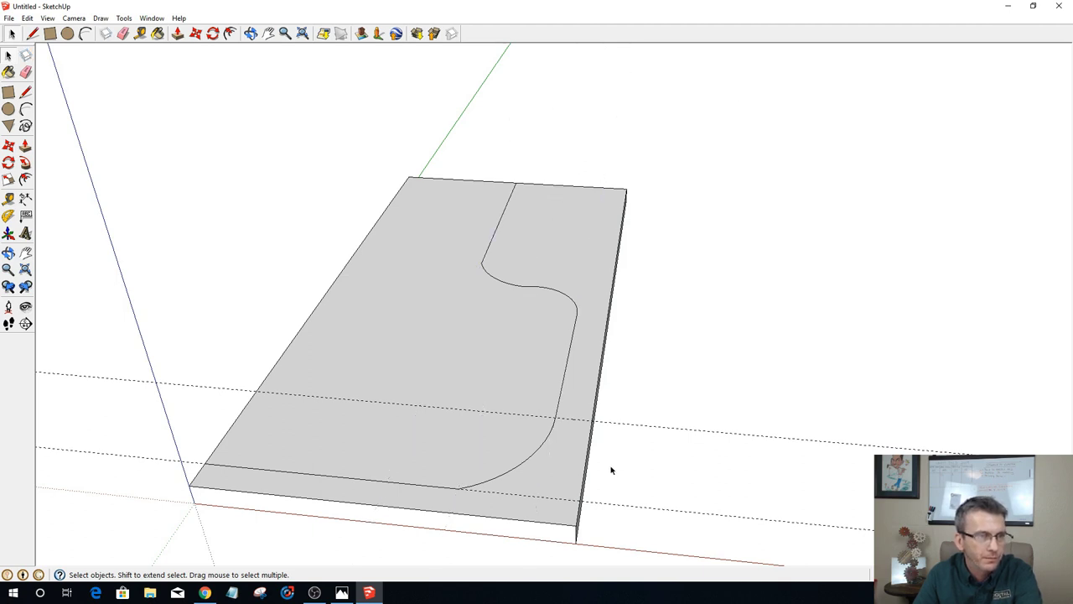
mouse_move(889, 427)
mouse_down()
mouse_move(749, 500)
mouse_move(729, 534)
mouse_up()
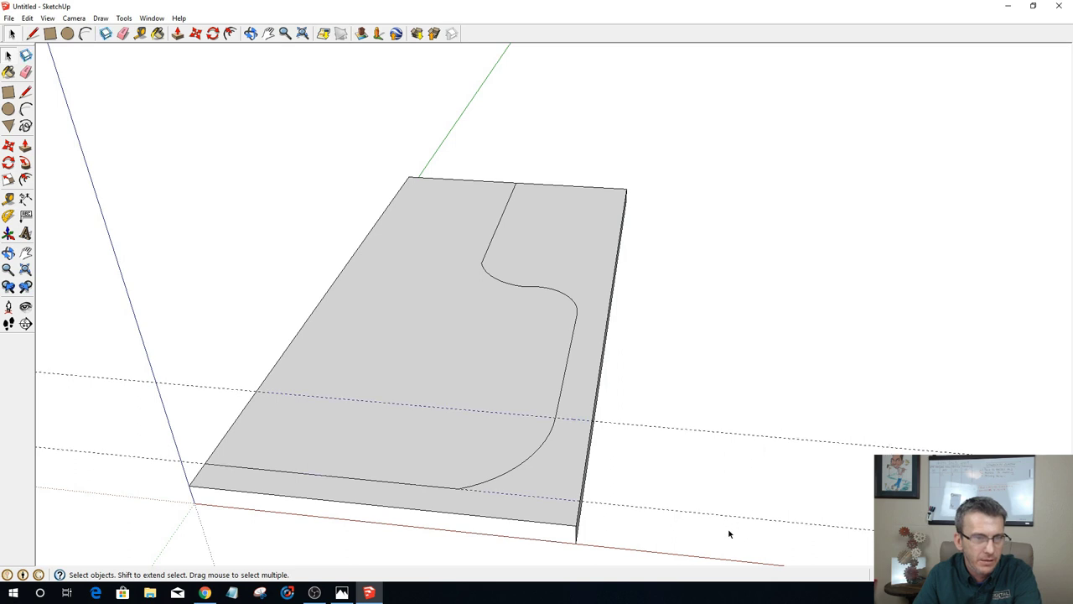
Step: Erase the crosswise guides and push the waste face through the board's full thickness
key(Delete)
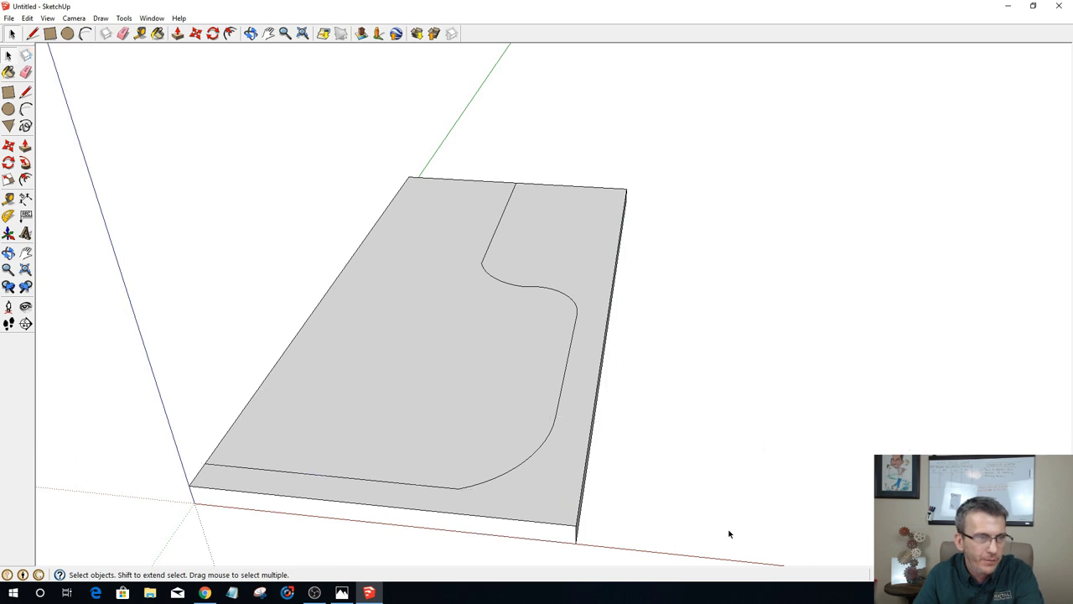
click(371, 333)
key(p)
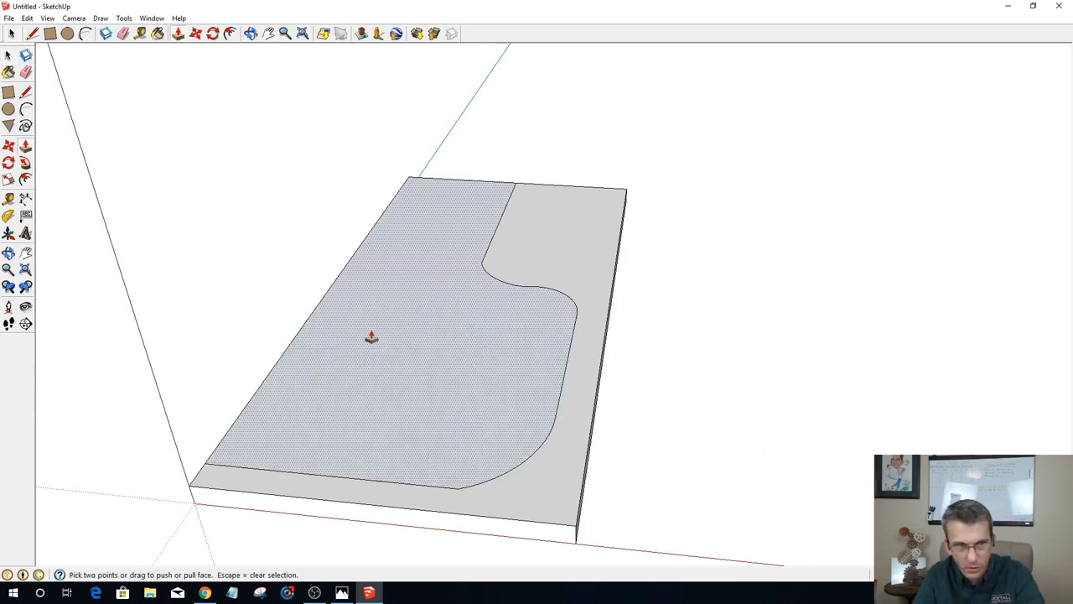
click(448, 349)
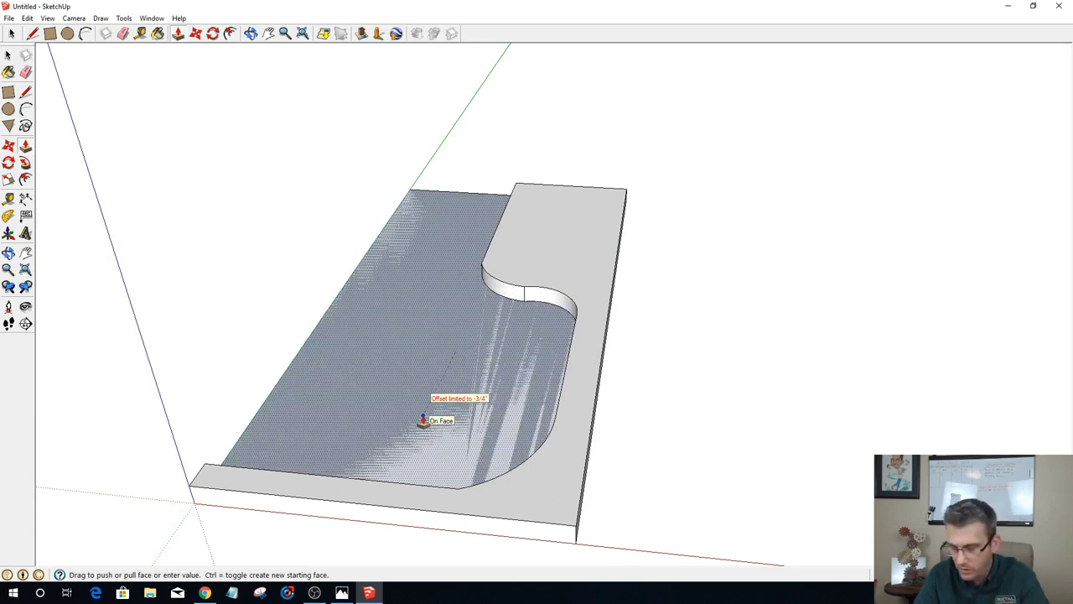
click(423, 419)
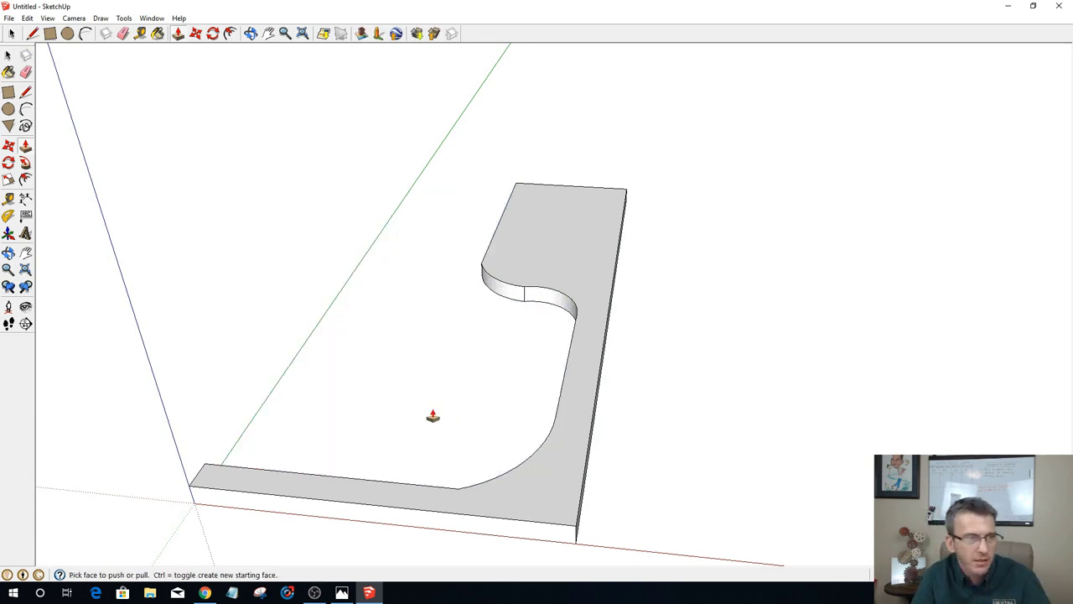
scroll(659, 297, down, 3)
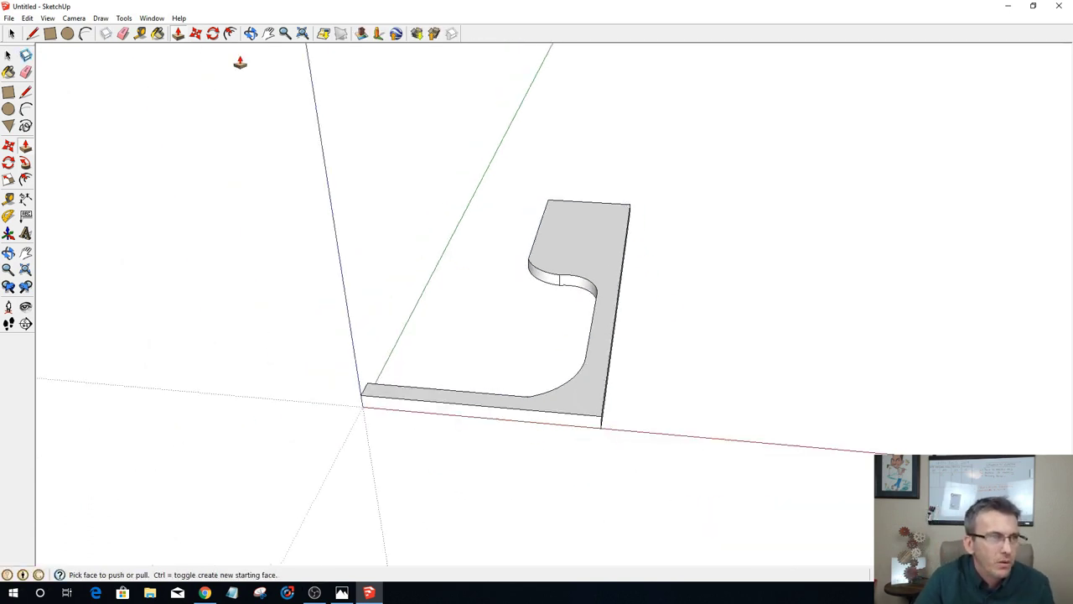
click(11, 34)
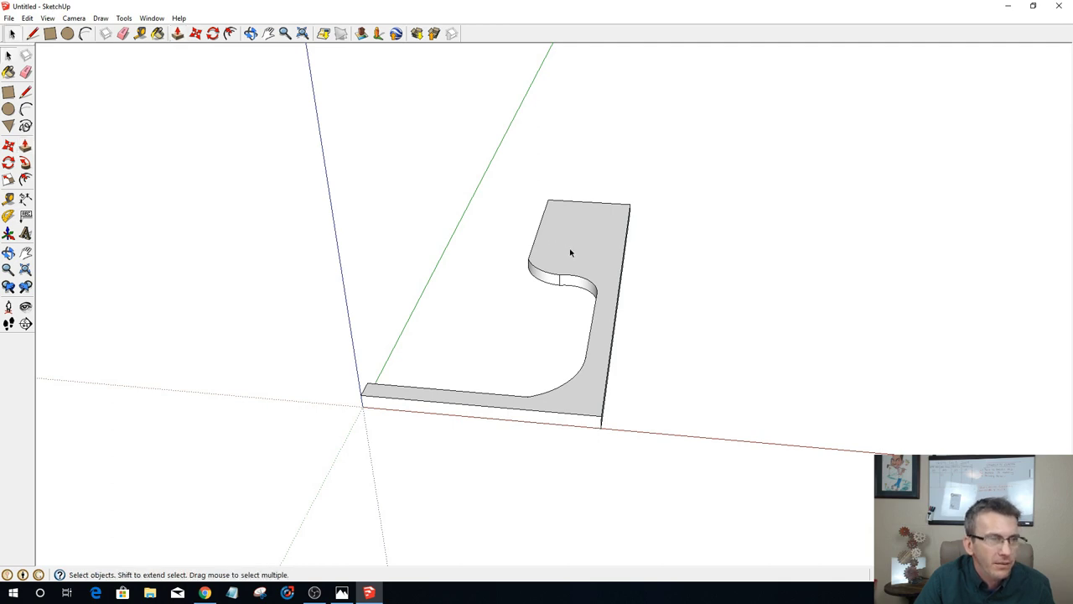
Step: Switch to the standard Top view and open the Materials library
click(74, 18)
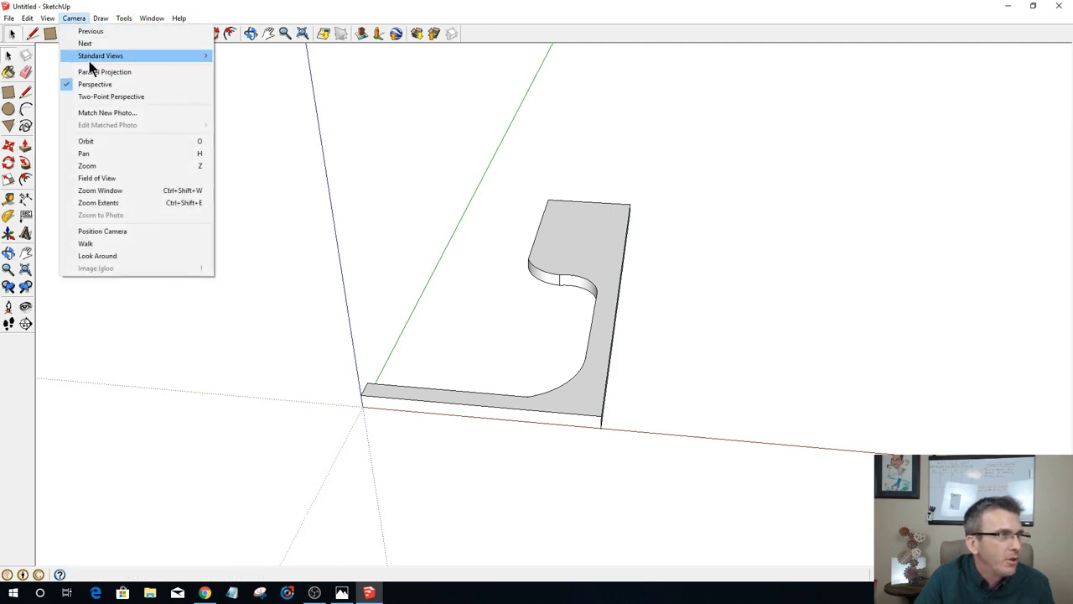
mouse_move(97, 55)
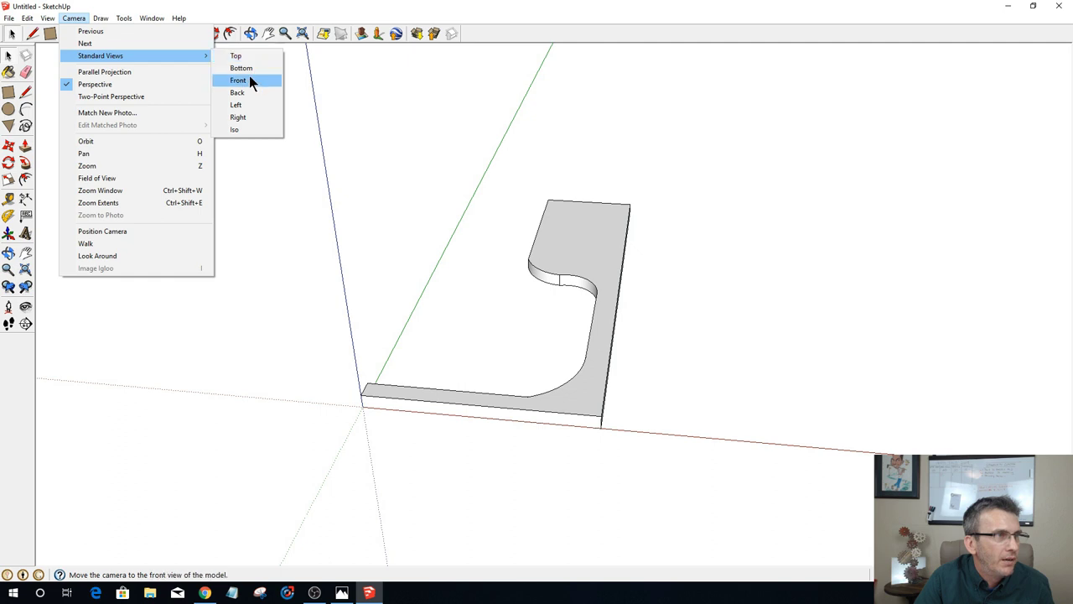
click(251, 59)
scroll(563, 359, down, 3)
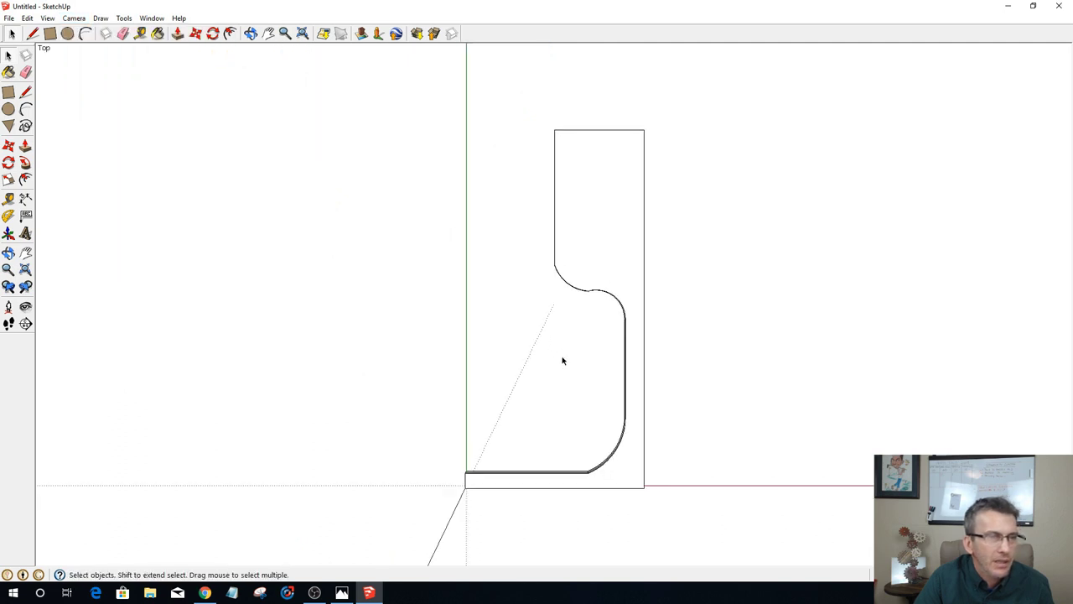
scroll(574, 369, up, 5)
scroll(575, 365, down, 1)
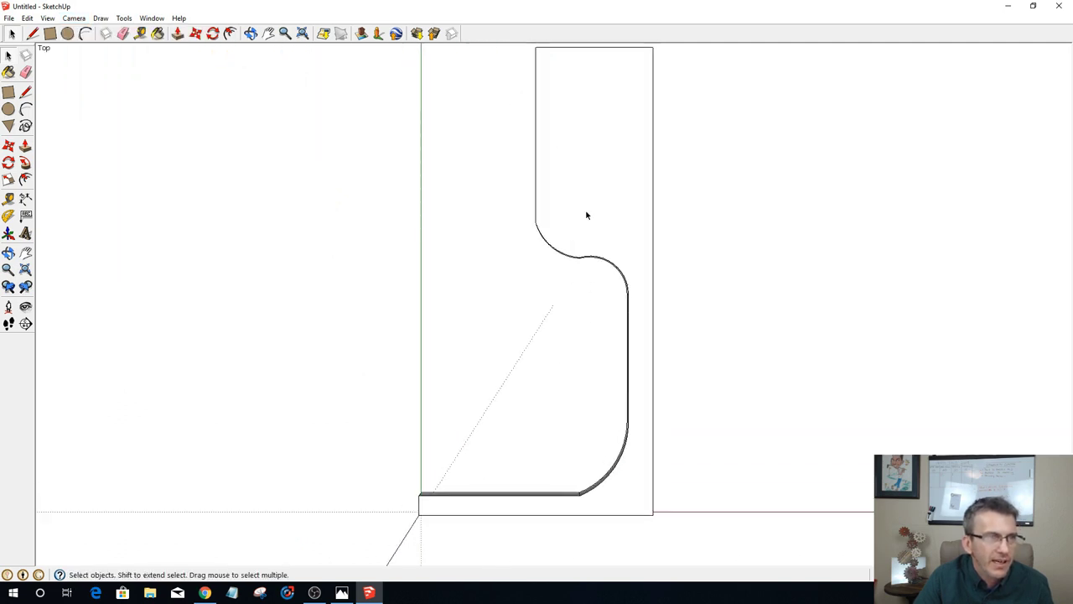
click(158, 36)
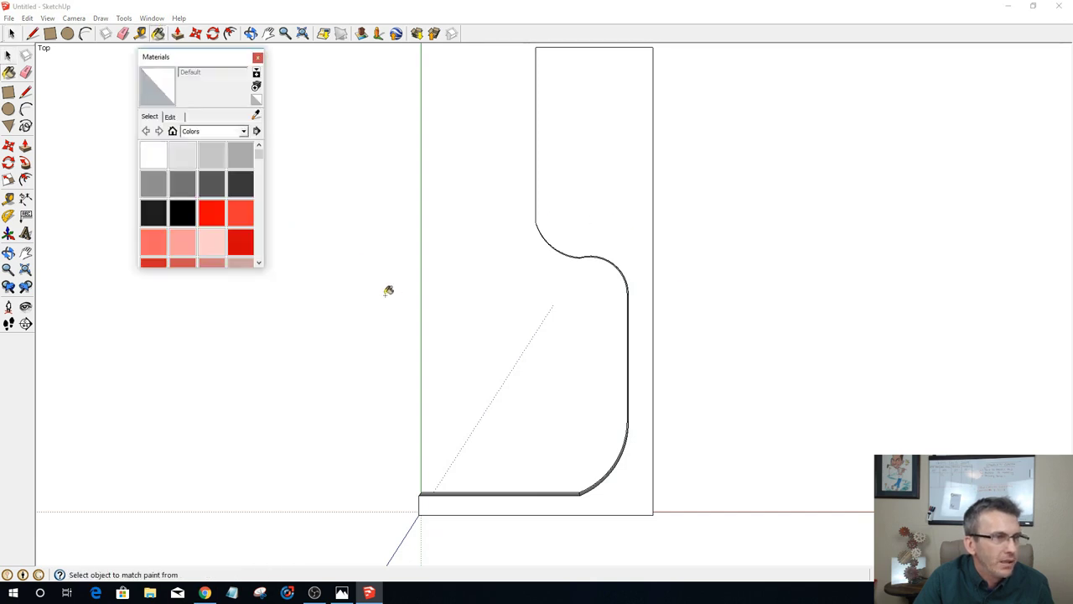
Step: Turn the side-piece face and its edges into a component
key(space)
double_click(648, 183)
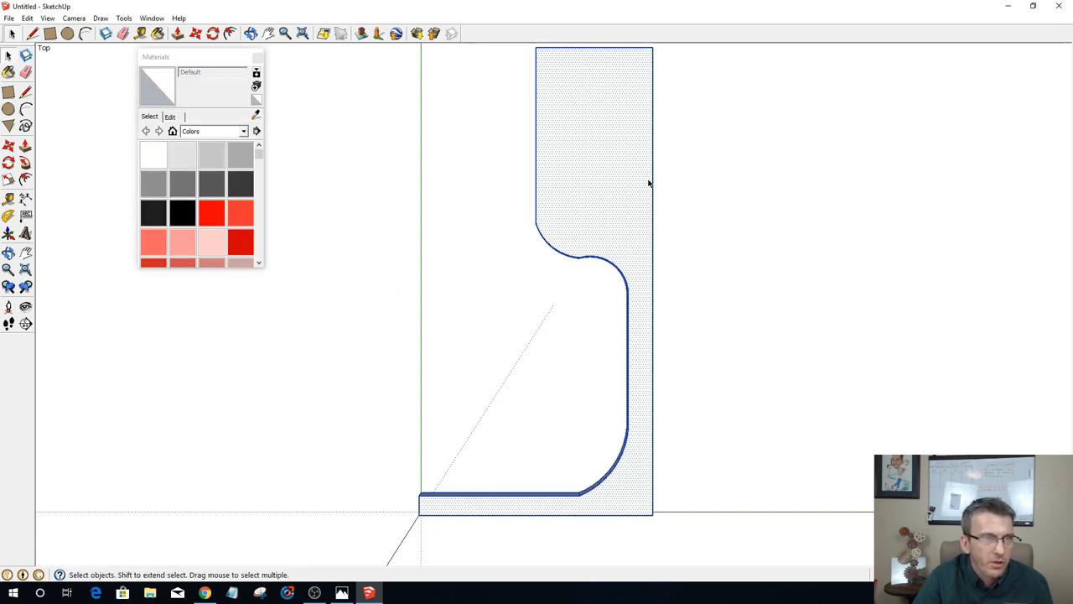
key(g)
key(Return)
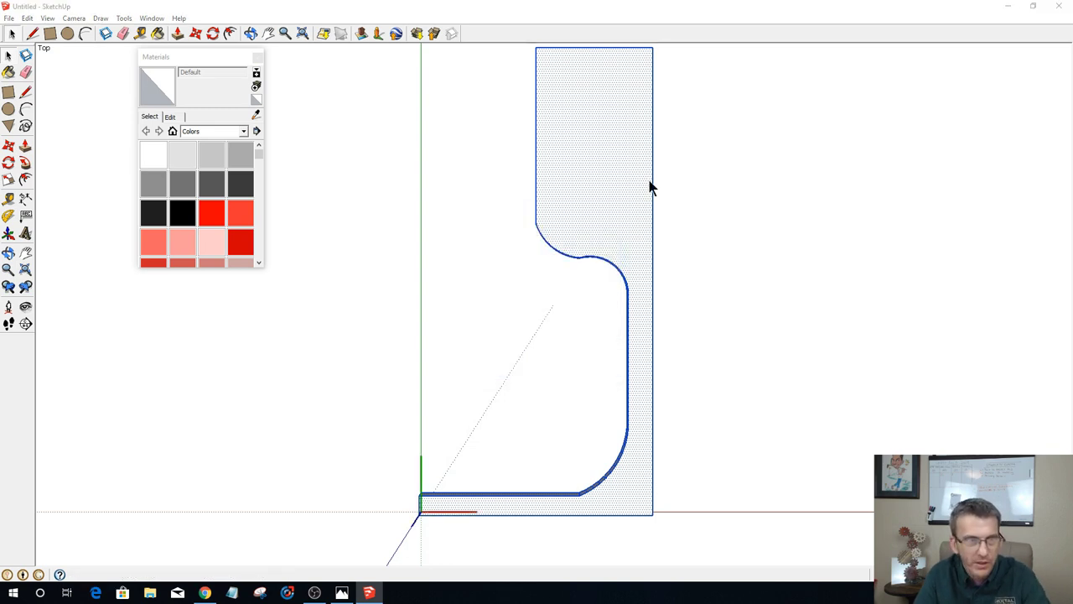
Step: Paint the side piece with Wood_Cherry_Original from the Wood collection, then close Materials
click(240, 133)
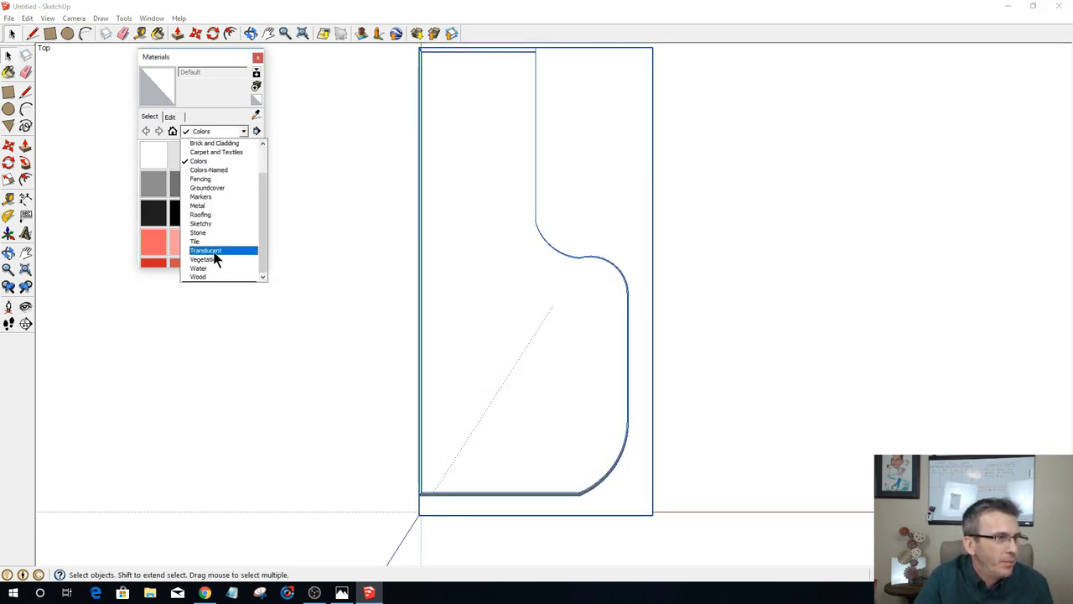
click(210, 277)
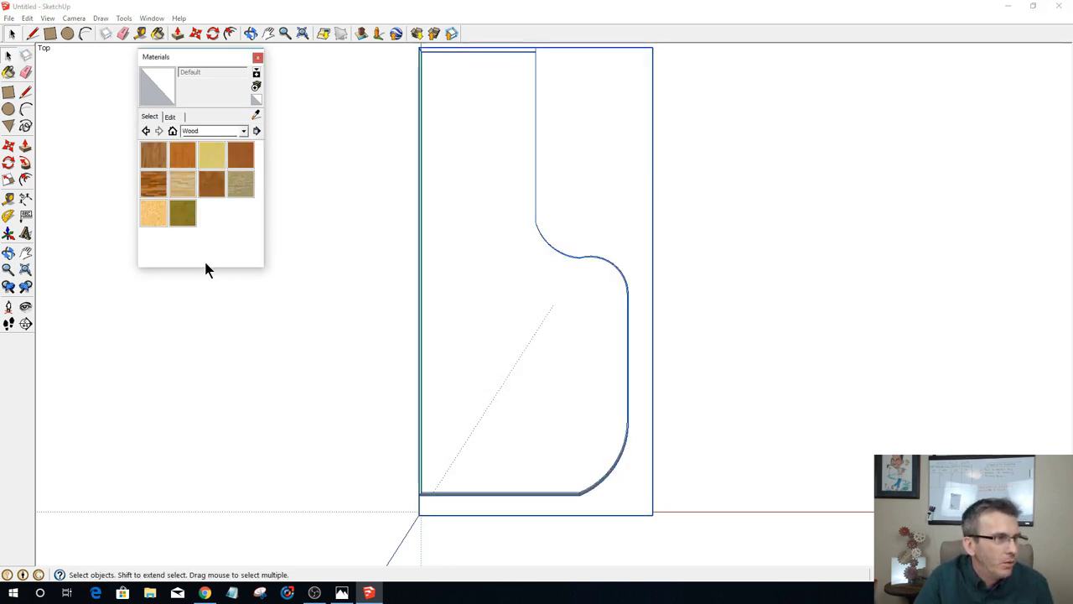
click(158, 156)
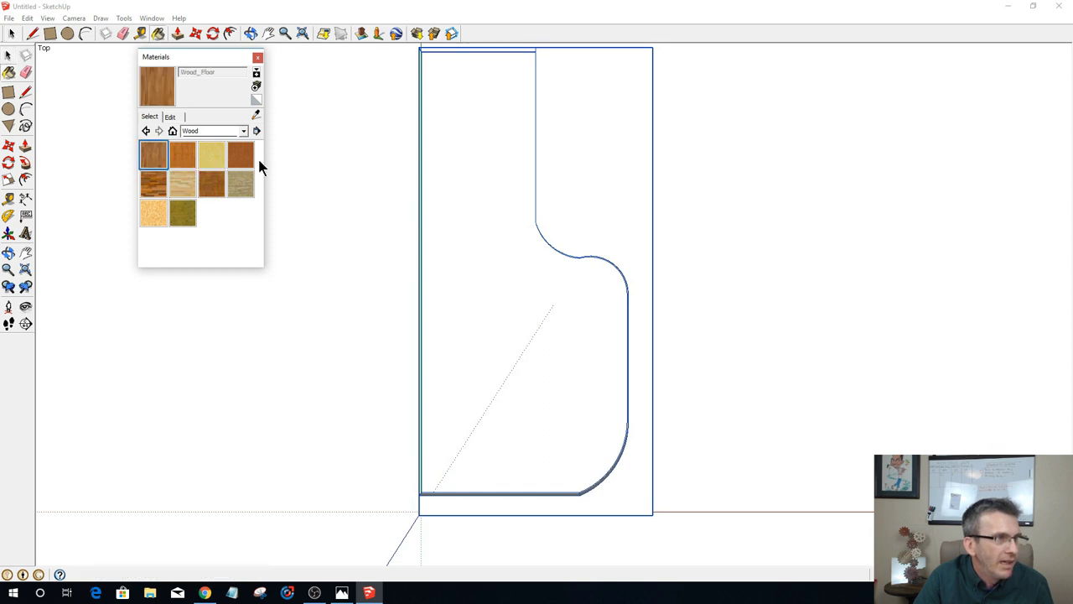
click(244, 156)
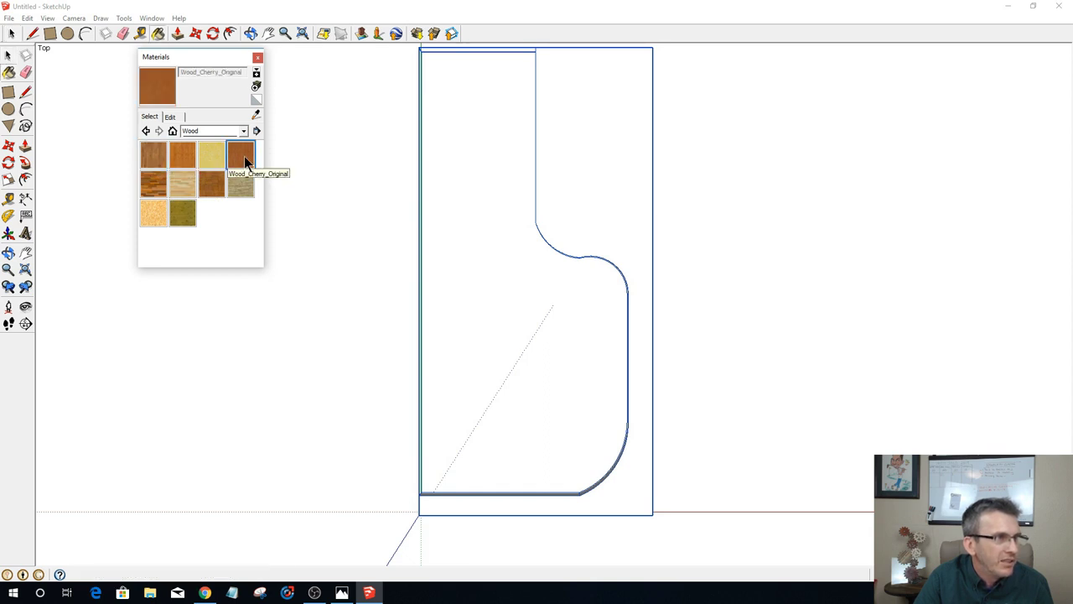
click(579, 179)
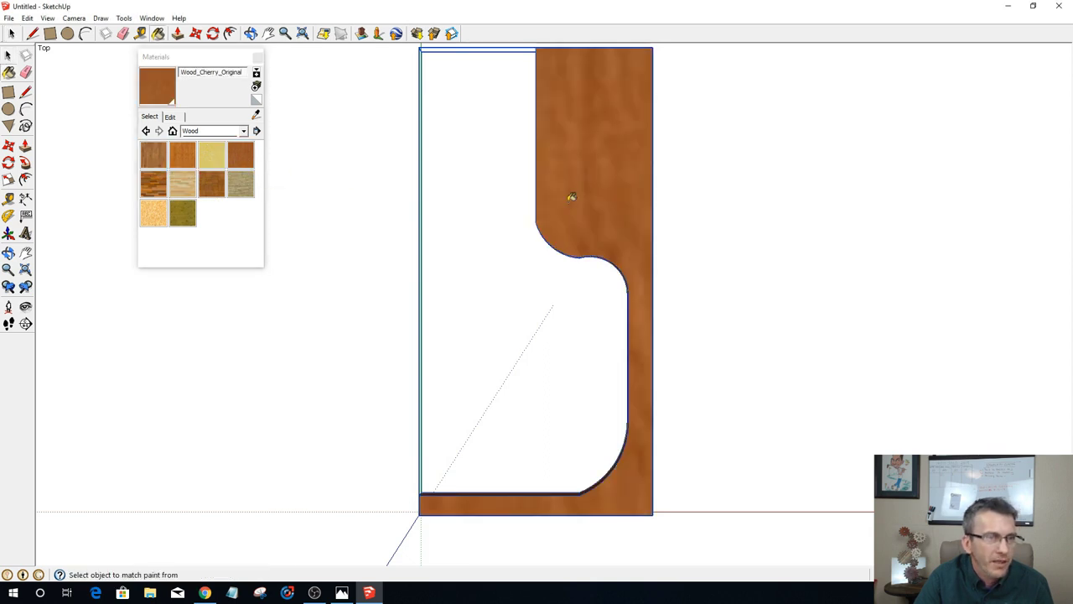
click(257, 57)
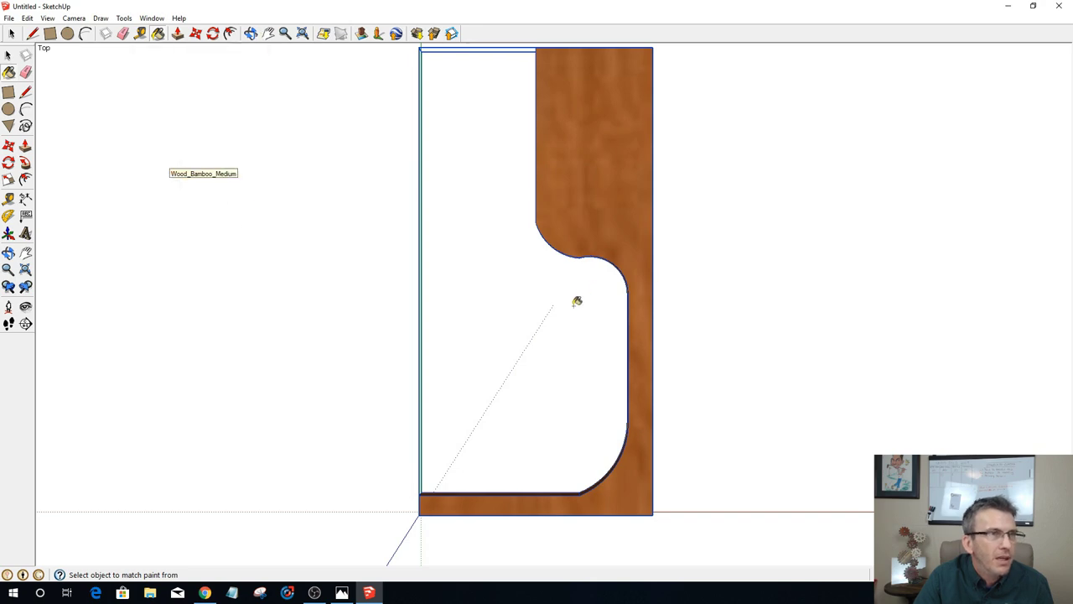
click(251, 34)
Step: Orbit around the cherry side piece to inspect it from several angles
mouse_move(503, 421)
mouse_down()
mouse_move(726, 401)
mouse_move(386, 321)
mouse_move(439, 184)
mouse_move(753, 154)
mouse_move(844, 10)
mouse_move(383, 470)
mouse_move(559, 175)
mouse_move(818, 5)
mouse_move(626, 117)
mouse_move(444, 496)
mouse_up()
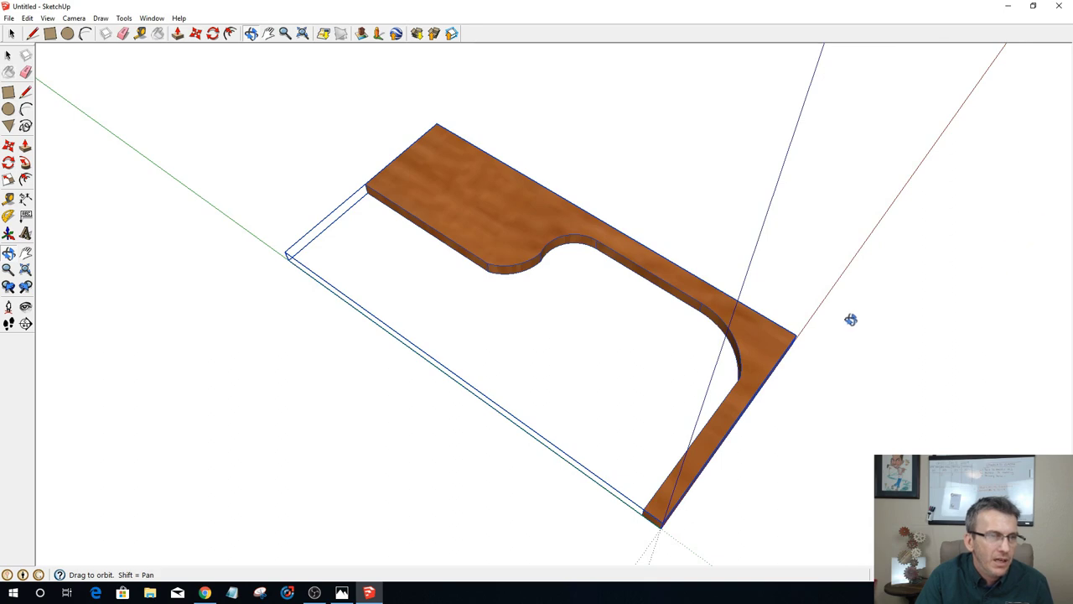
drag(771, 348, 339, 199)
drag(528, 119, 814, 484)
drag(750, 421, 578, 457)
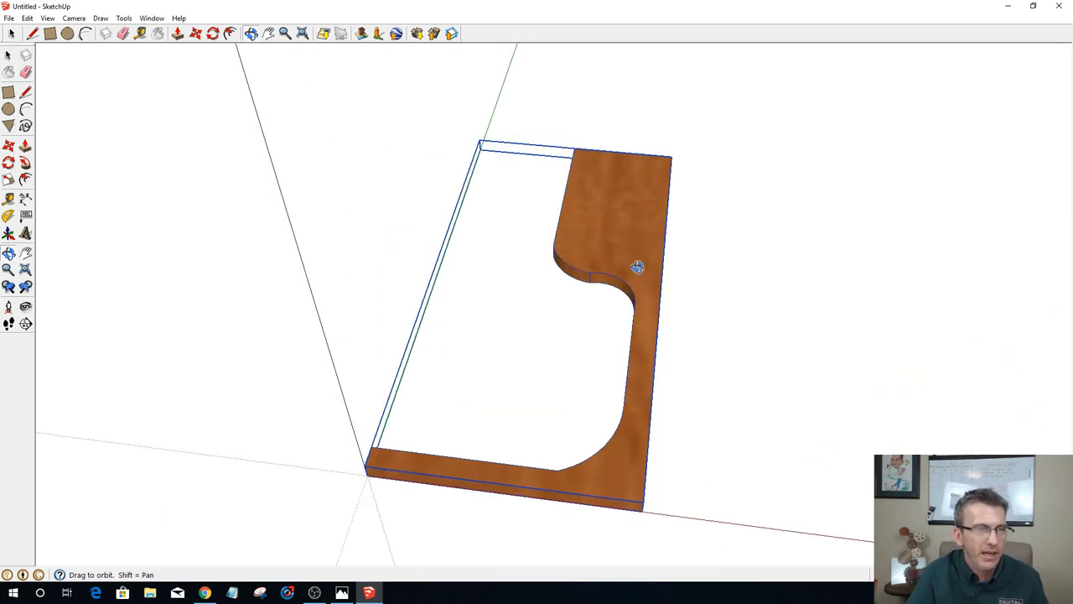
drag(638, 265, 877, 9)
drag(608, 504, 558, 247)
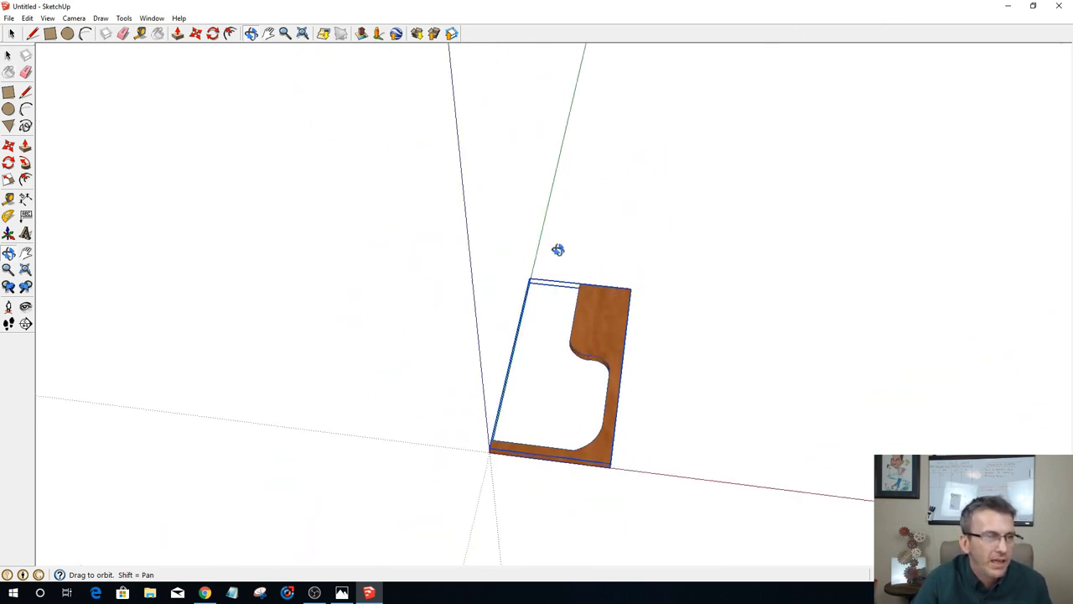
Step: Switch to the standard Front view, zoom in, and orbit up to a raised perspective
click(72, 17)
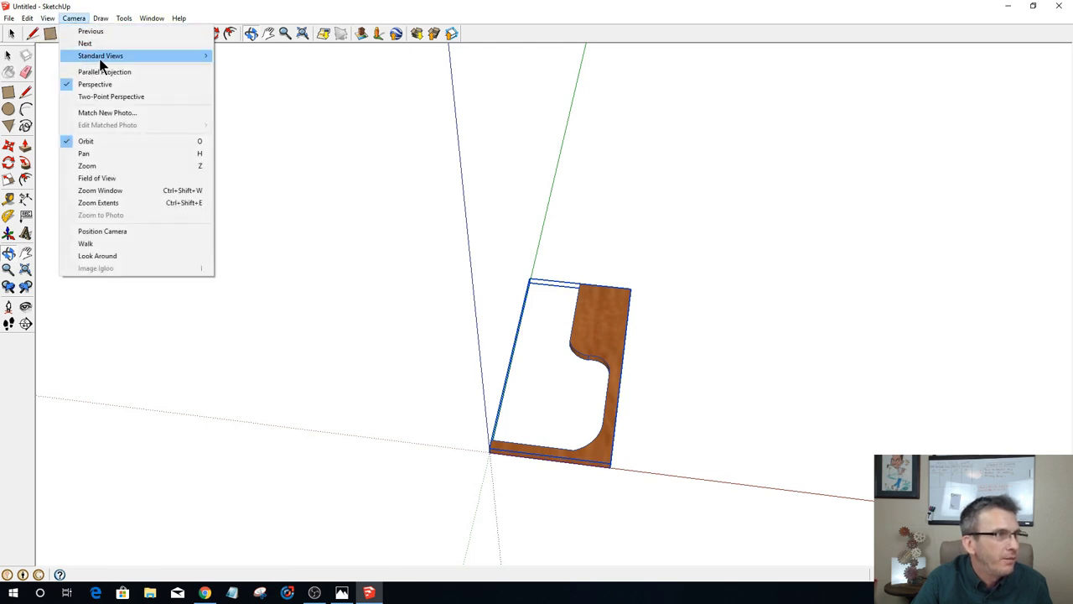
mouse_move(219, 55)
click(228, 79)
scroll(598, 305, up, 5)
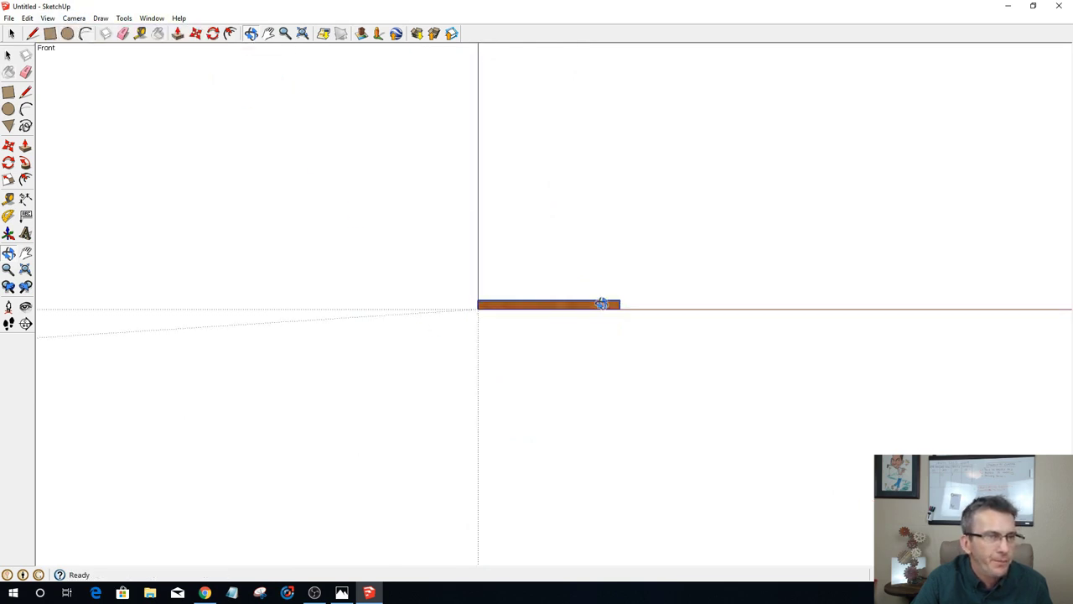
drag(609, 343, 515, 400)
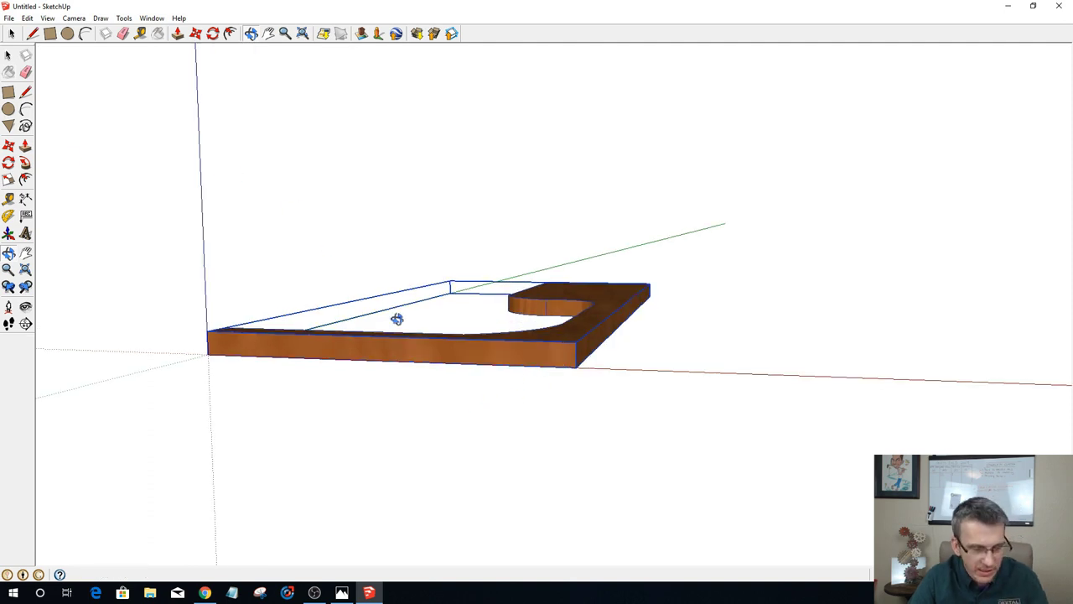
Step: Rotate the side piece 90° upright about its corner and line it up with the red axis
key(q)
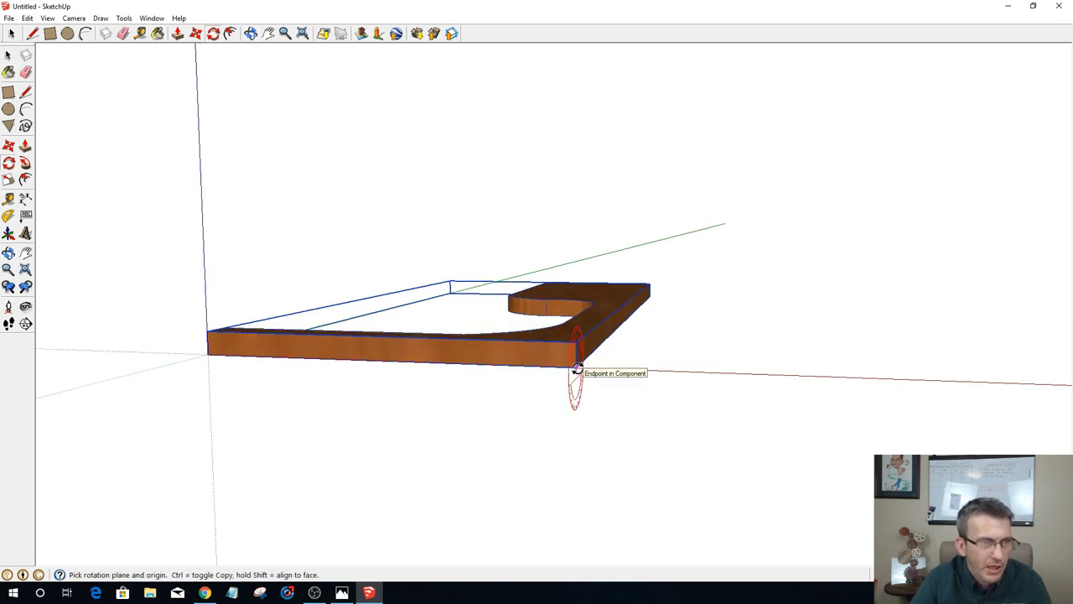
click(577, 369)
click(635, 310)
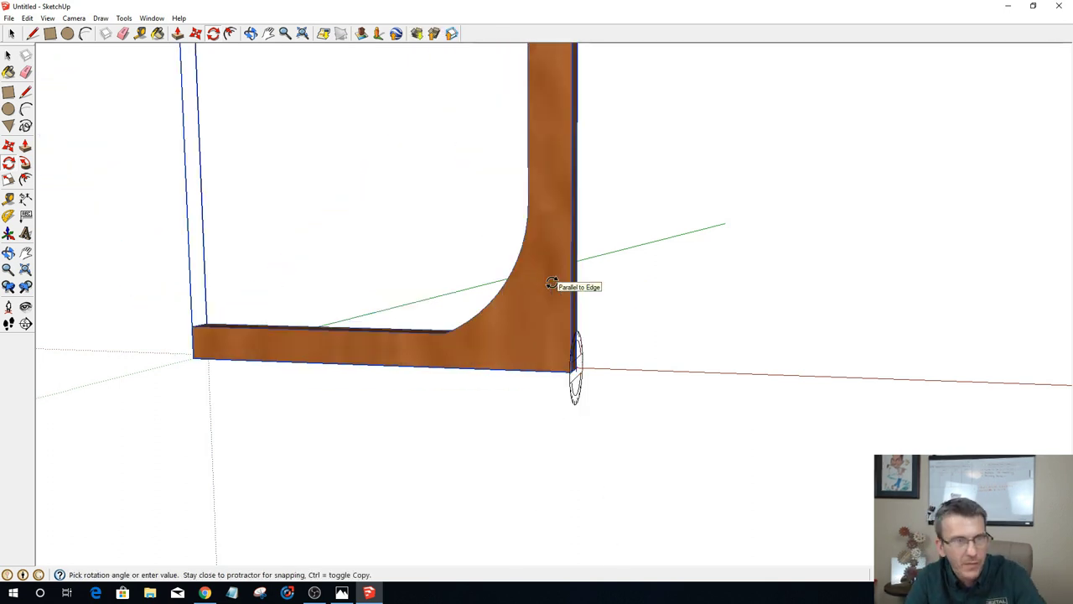
click(549, 286)
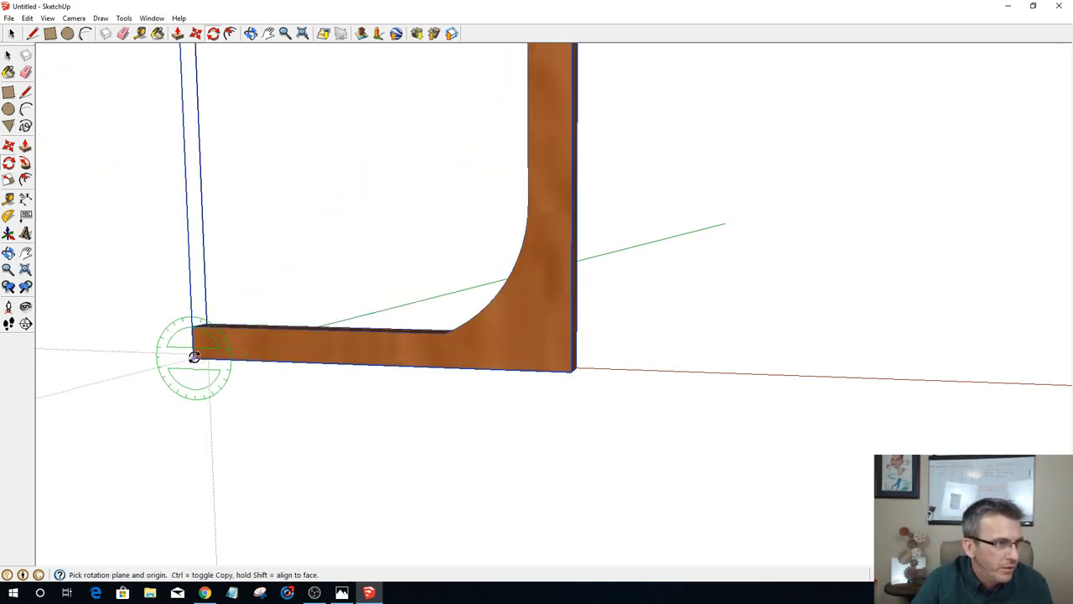
drag(194, 358, 443, 362)
click(473, 370)
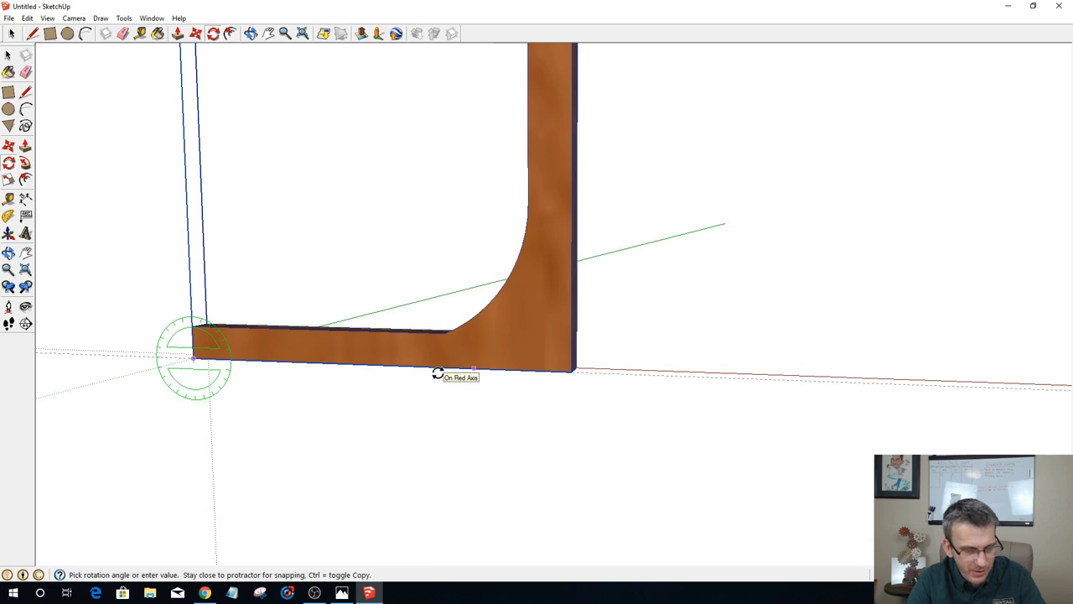
click(439, 374)
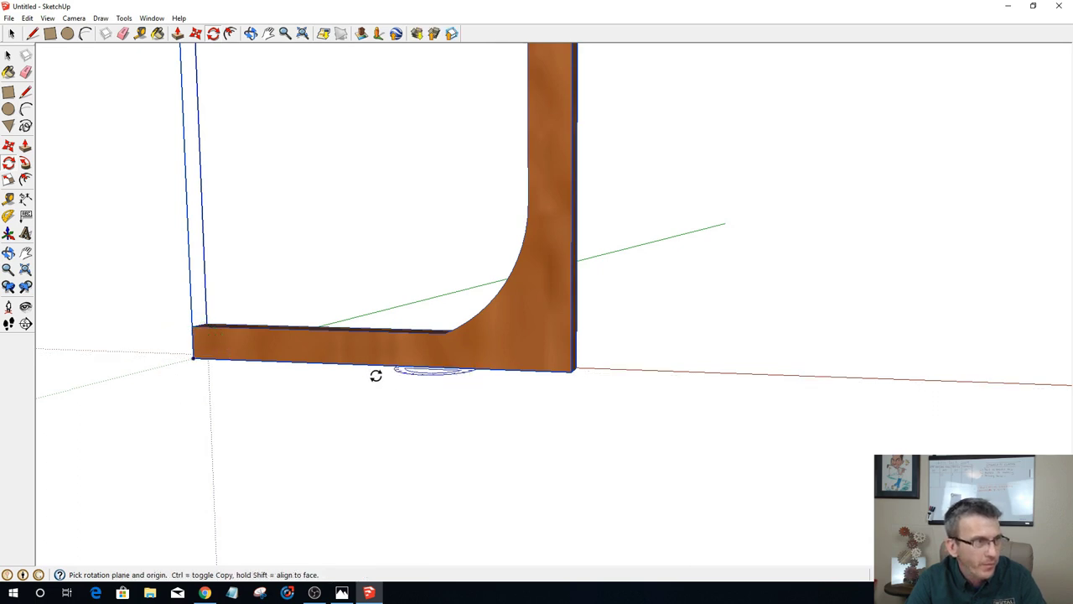
Step: Cancel the extra rotation and select the upright side piece
click(190, 361)
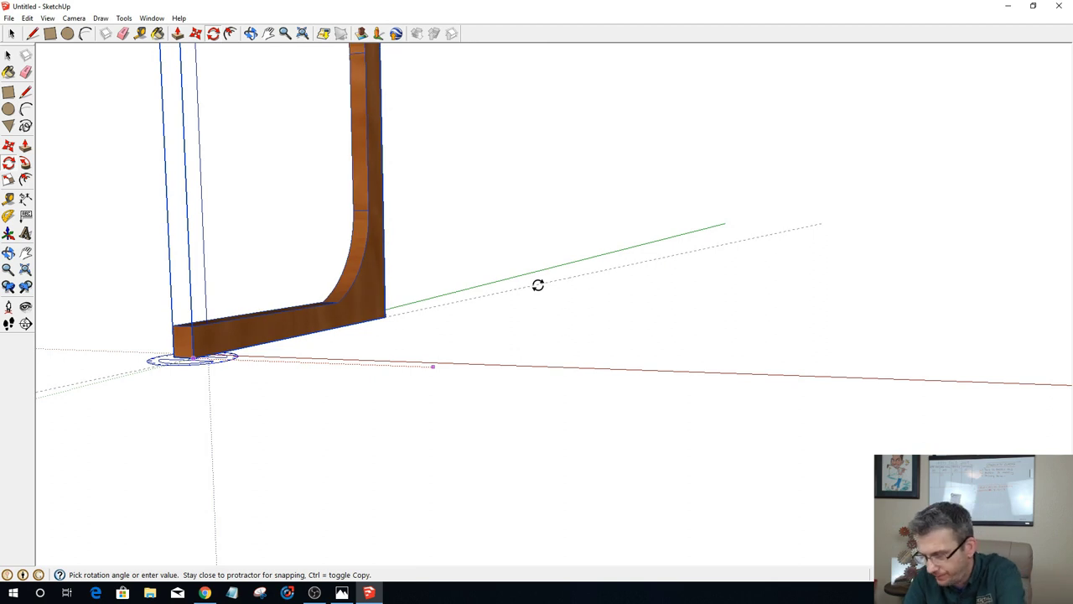
key(Escape)
scroll(517, 372, down, 5)
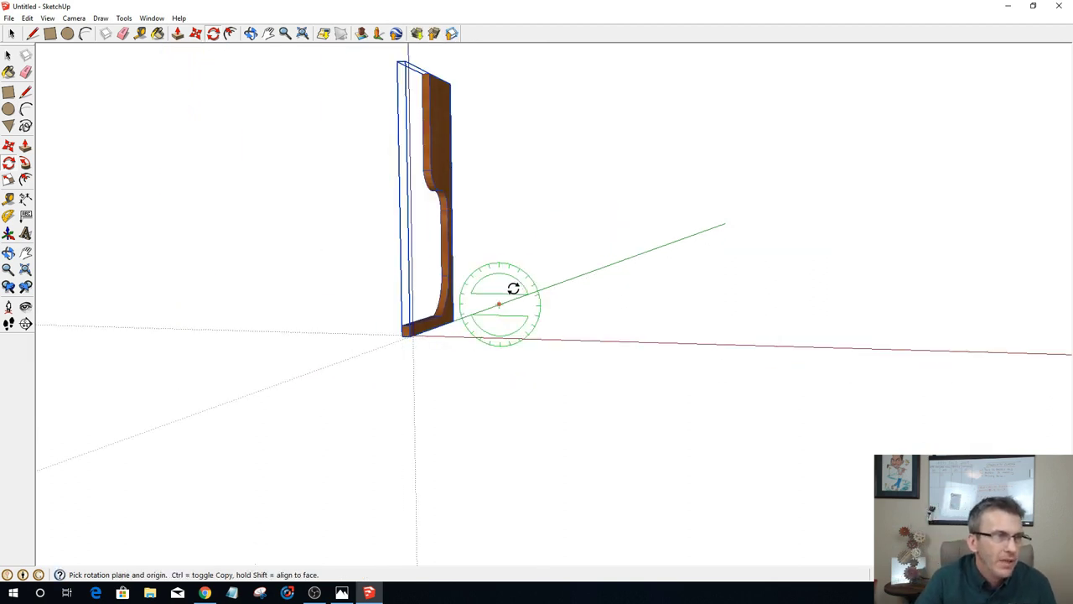
key(space)
click(423, 358)
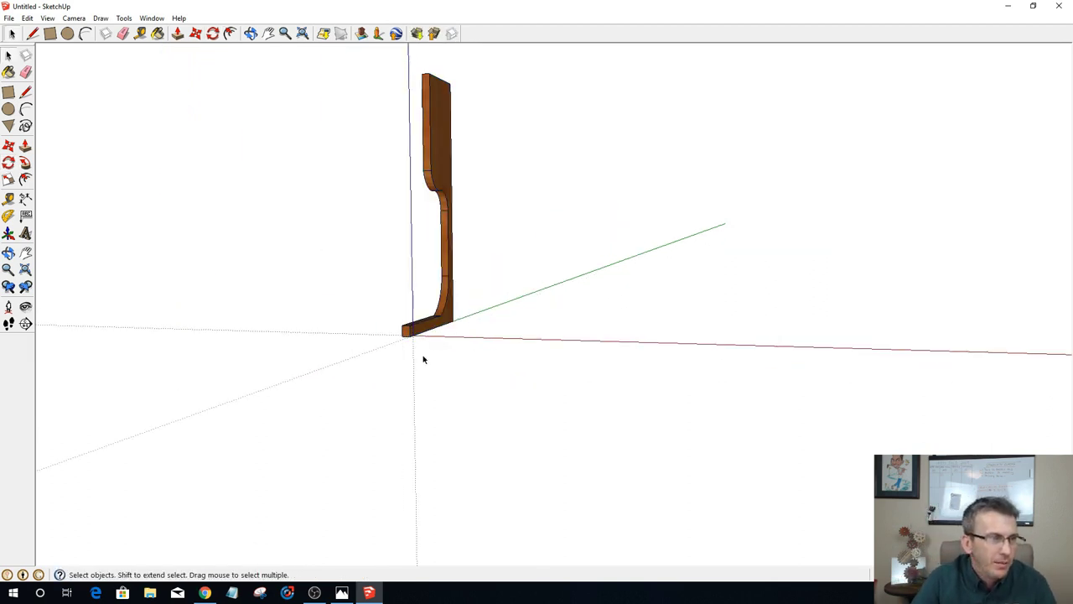
click(406, 334)
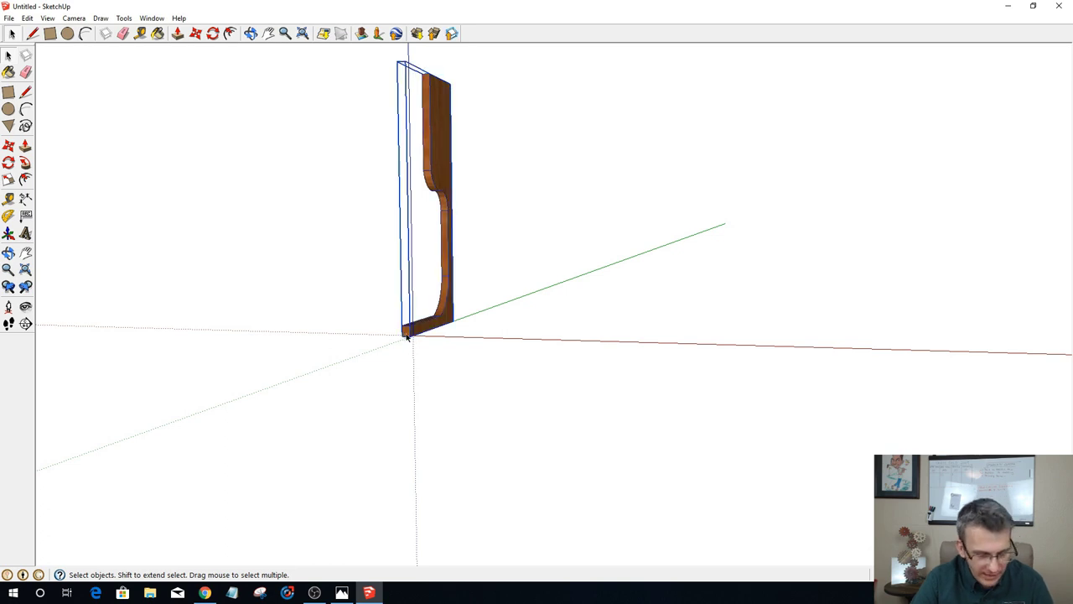
Step: Ctrl-copy the upright side piece twice along the red axis, giving three uprights in a row
key(m)
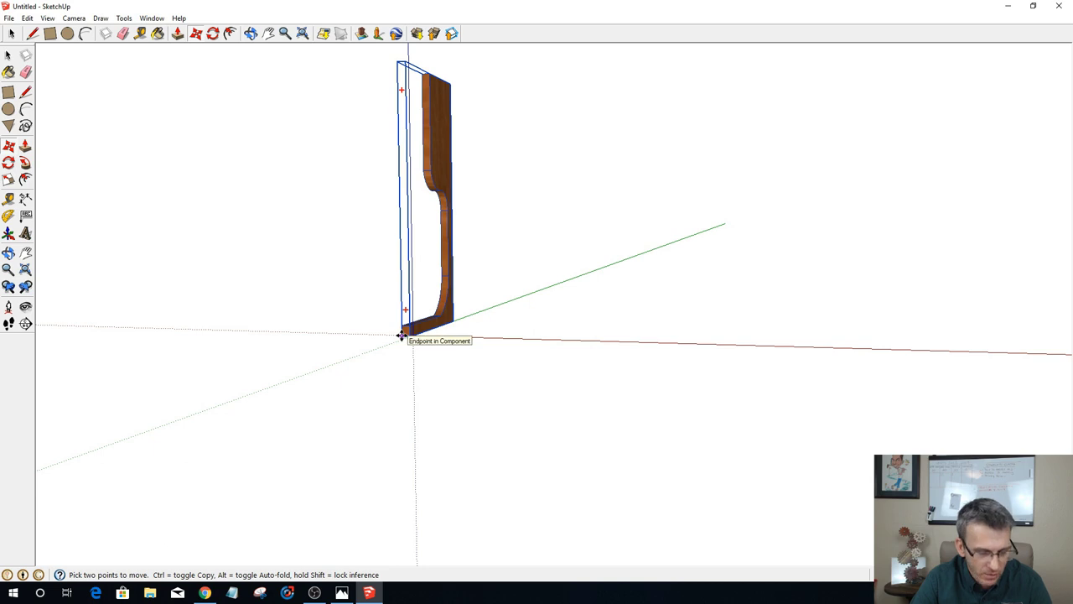
click(401, 335)
key(ctrl)
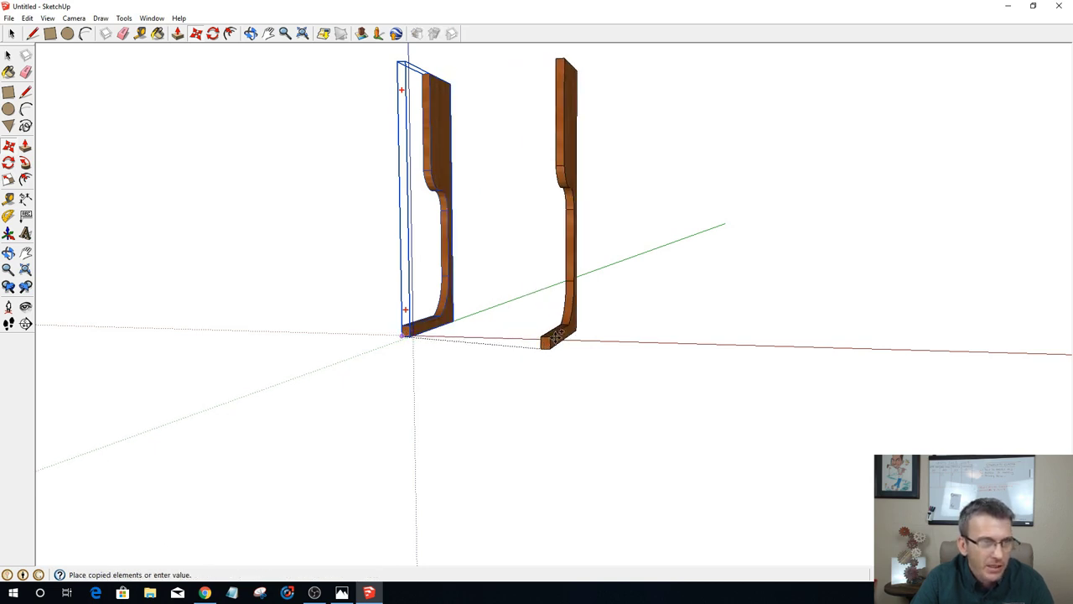
click(558, 336)
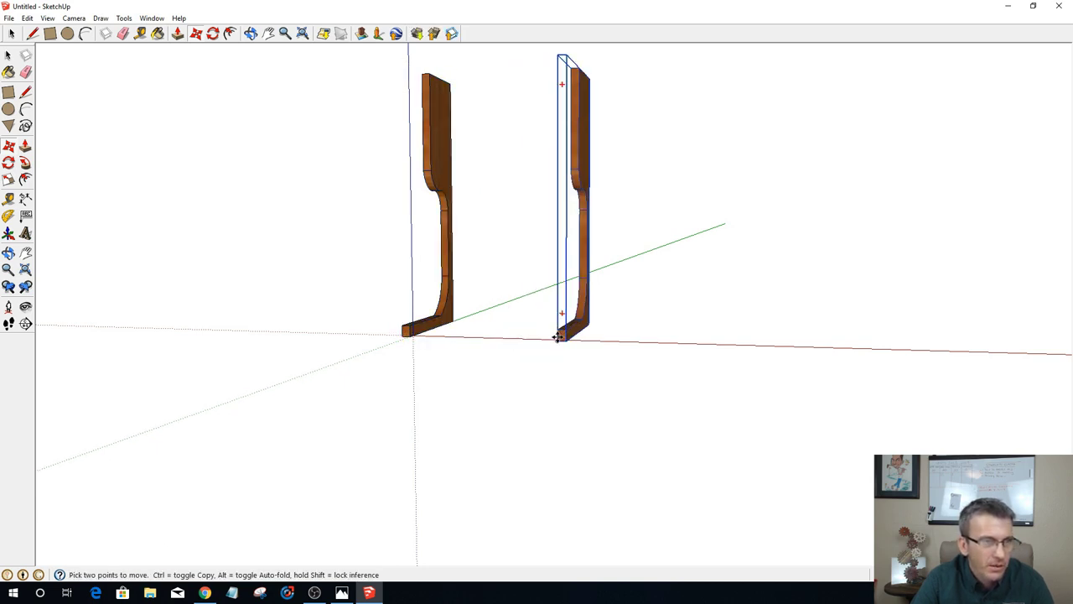
click(559, 339)
key(ctrl)
click(731, 345)
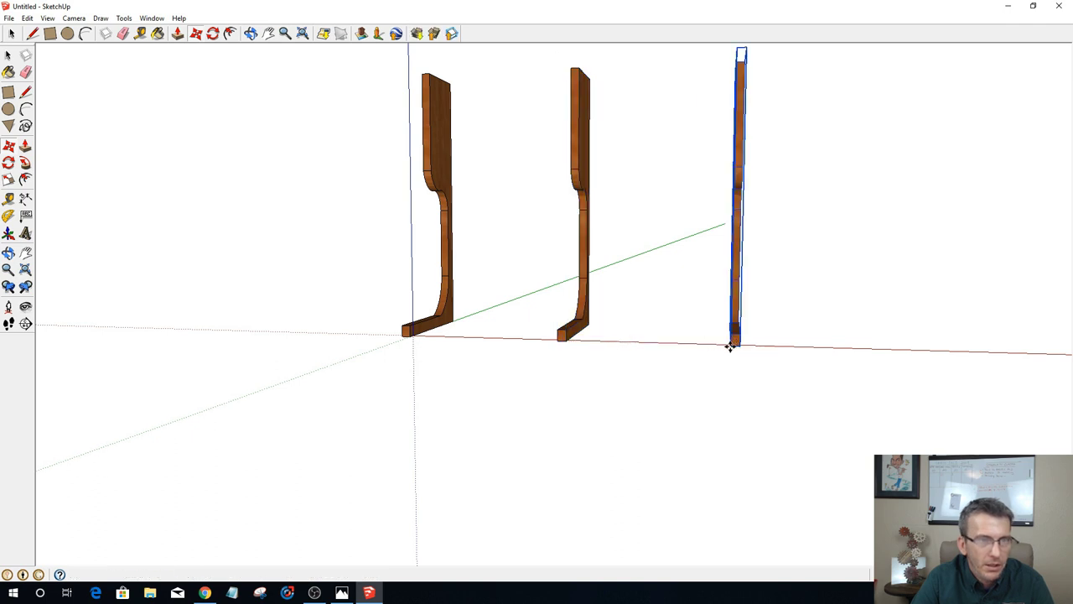
scroll(731, 346, down, 3)
scroll(611, 168, up, 3)
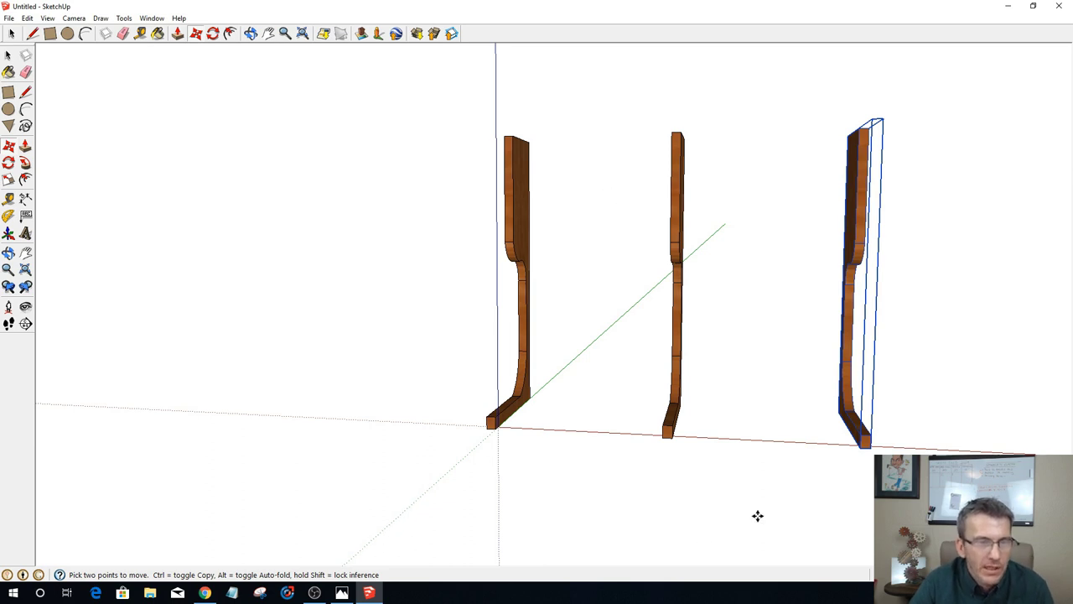
scroll(725, 389, down, 1)
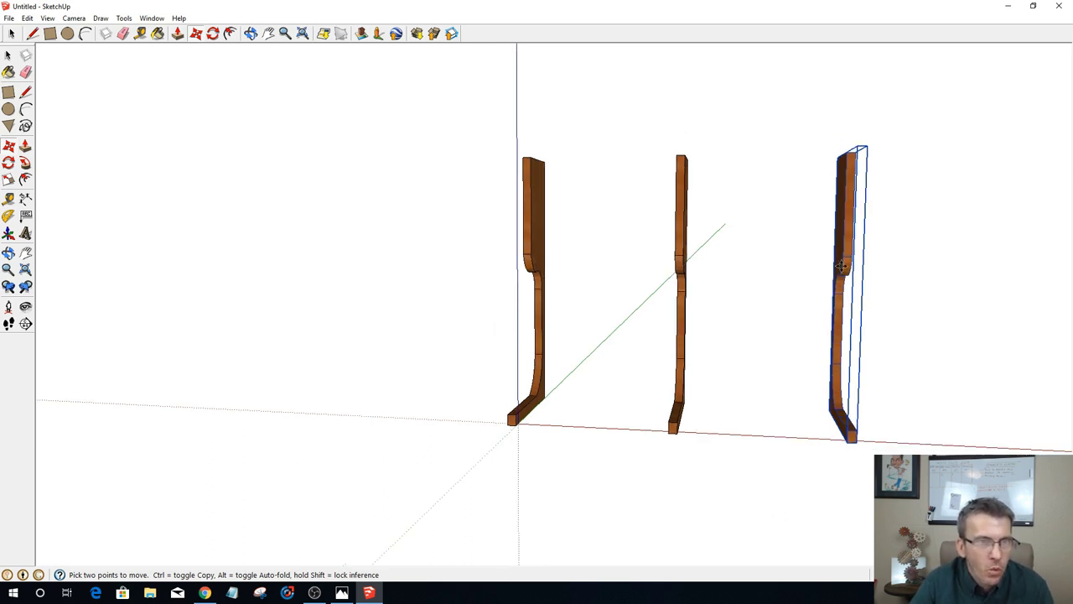
Step: Undo the copies and re-array the upright along the red axis with a 2x copy
middle_drag(789, 433, 648, 386)
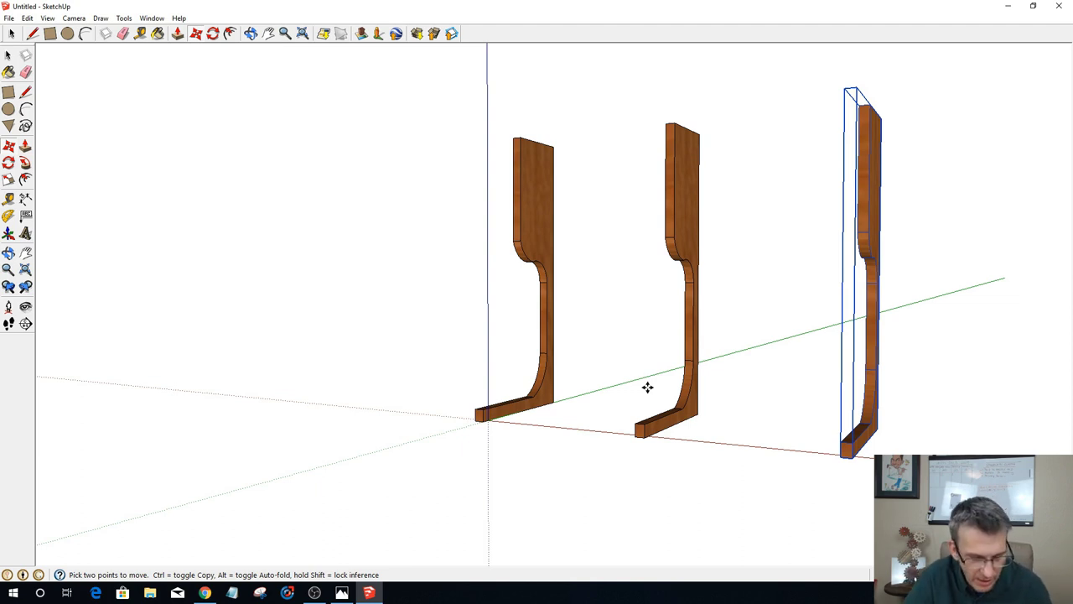
key(ctrl+z)
key(ctrl+z)
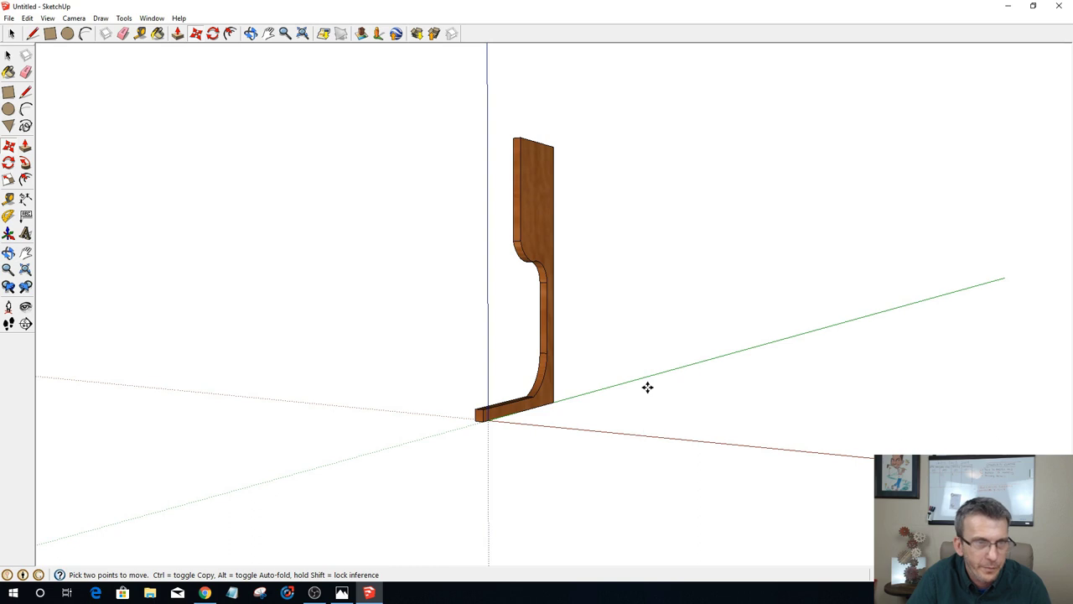
key(ctrl)
click(483, 419)
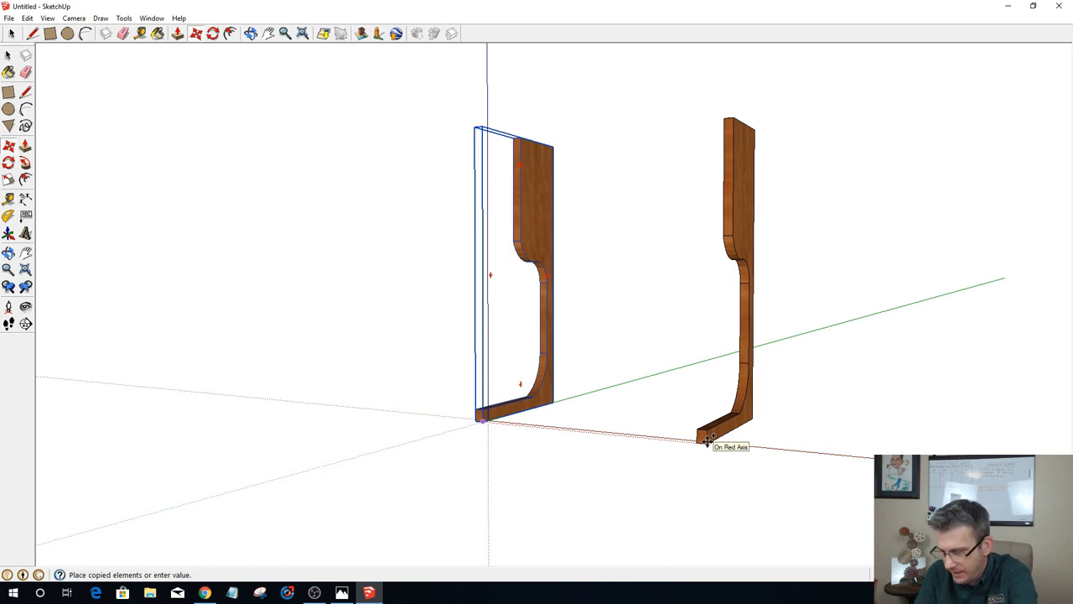
key(Return)
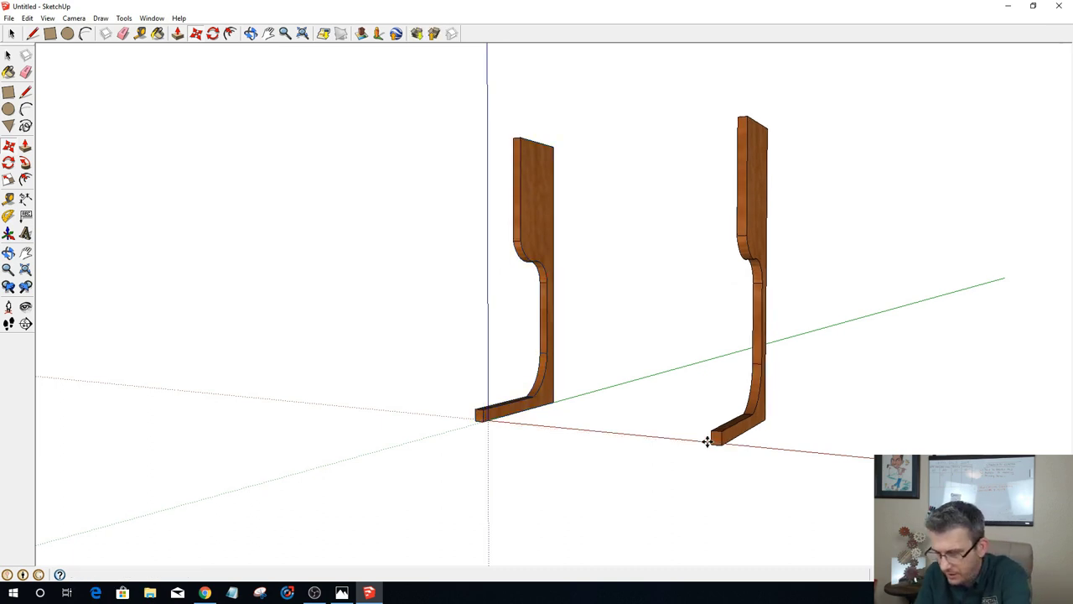
text(2x)
key(Return)
scroll(702, 383, down, 3)
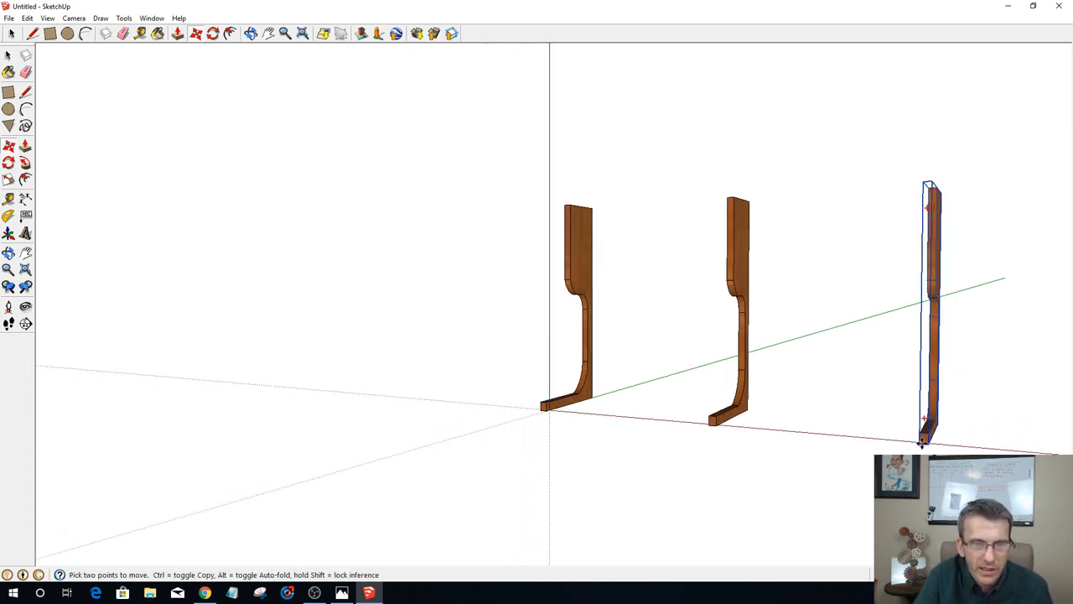
Step: Move the third upright between the other two and delete the middle one
click(920, 442)
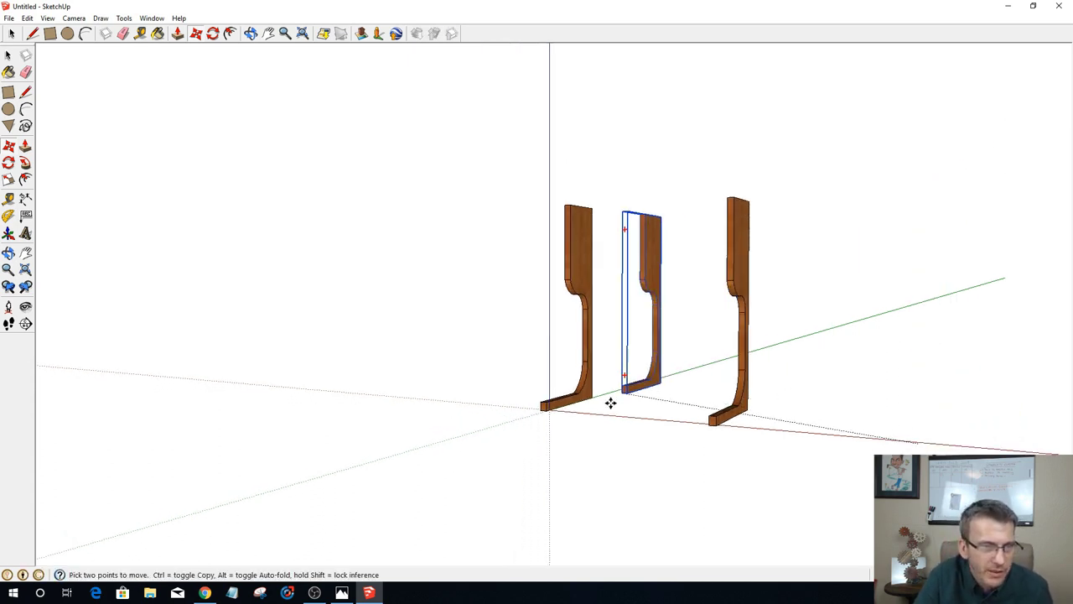
click(647, 421)
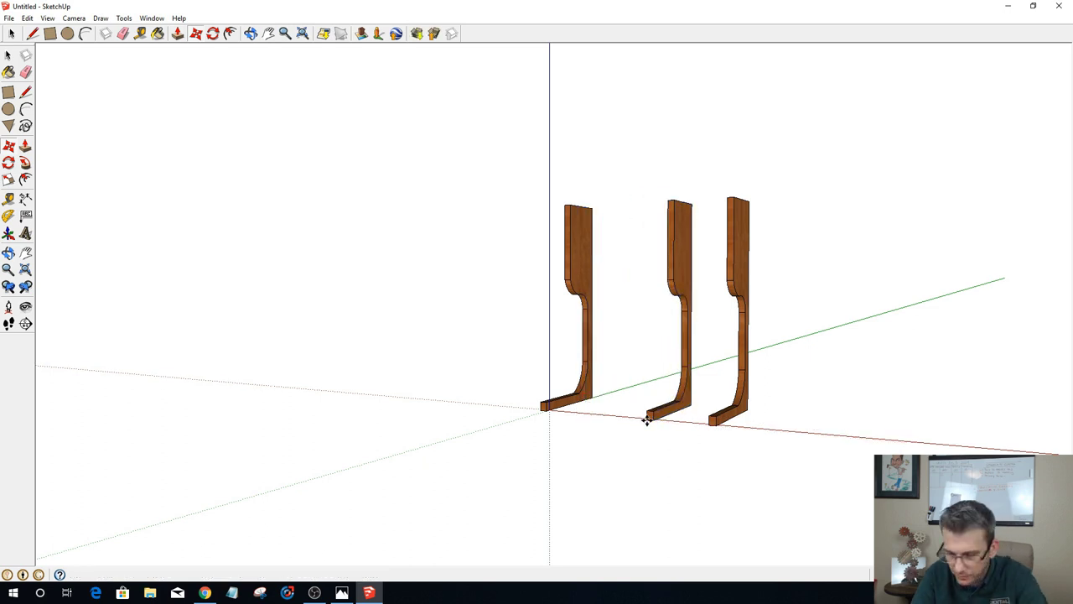
key(Delete)
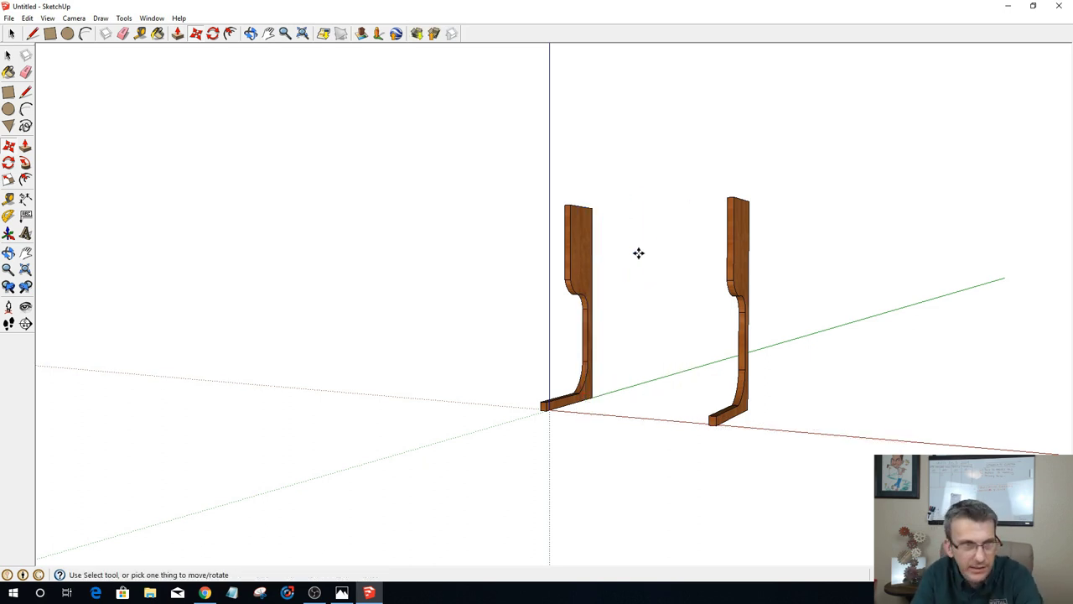
Step: Copy the origin upright exactly 16 along the red axis, then clear the selection
click(550, 409)
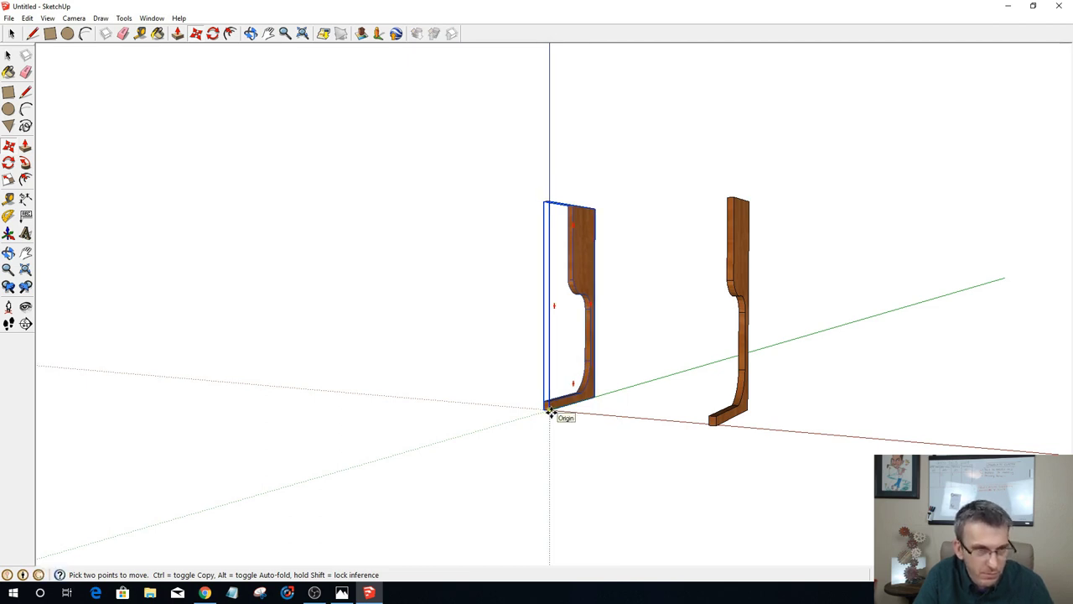
click(548, 410)
click(547, 409)
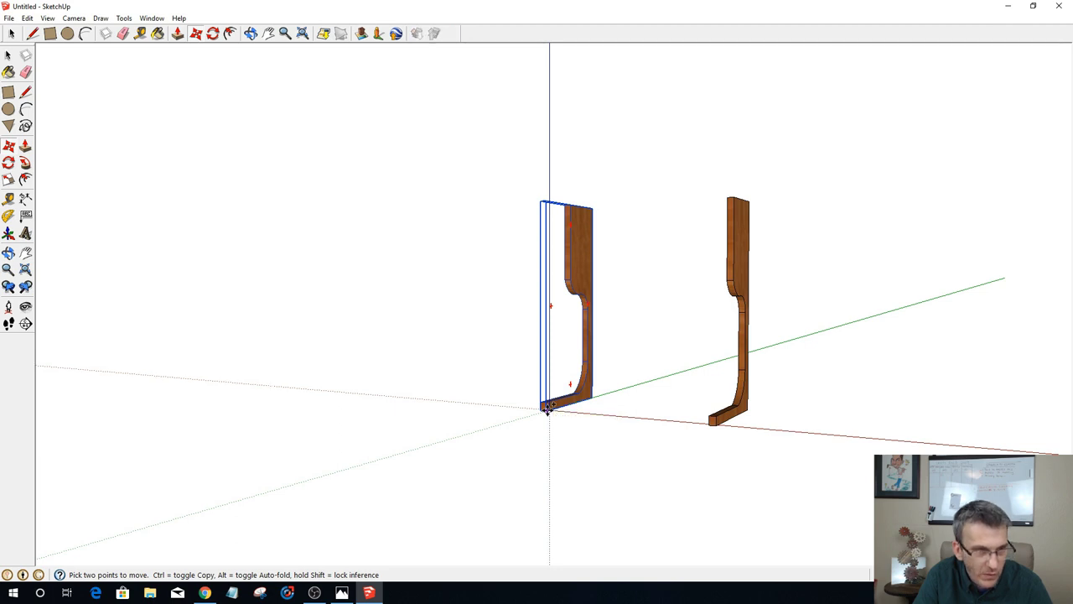
key(ctrl)
click(600, 420)
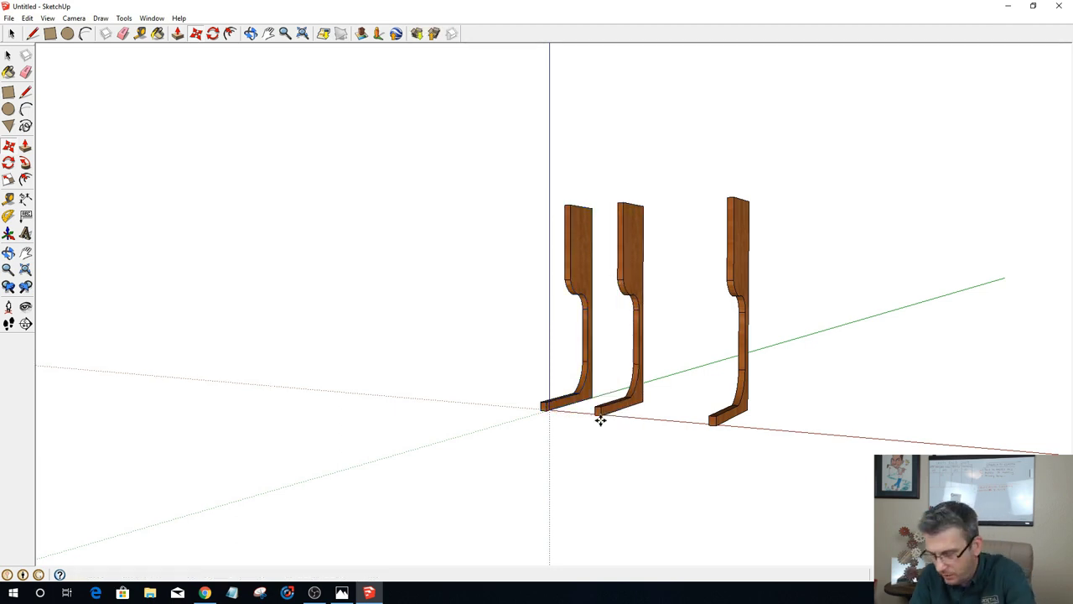
text(16)
key(Return)
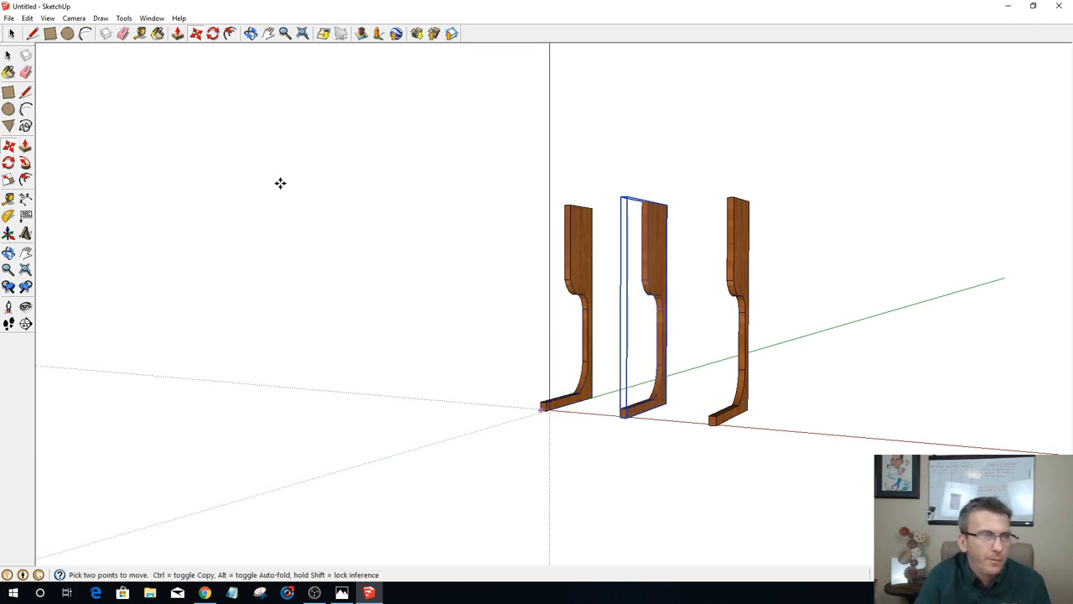
click(11, 34)
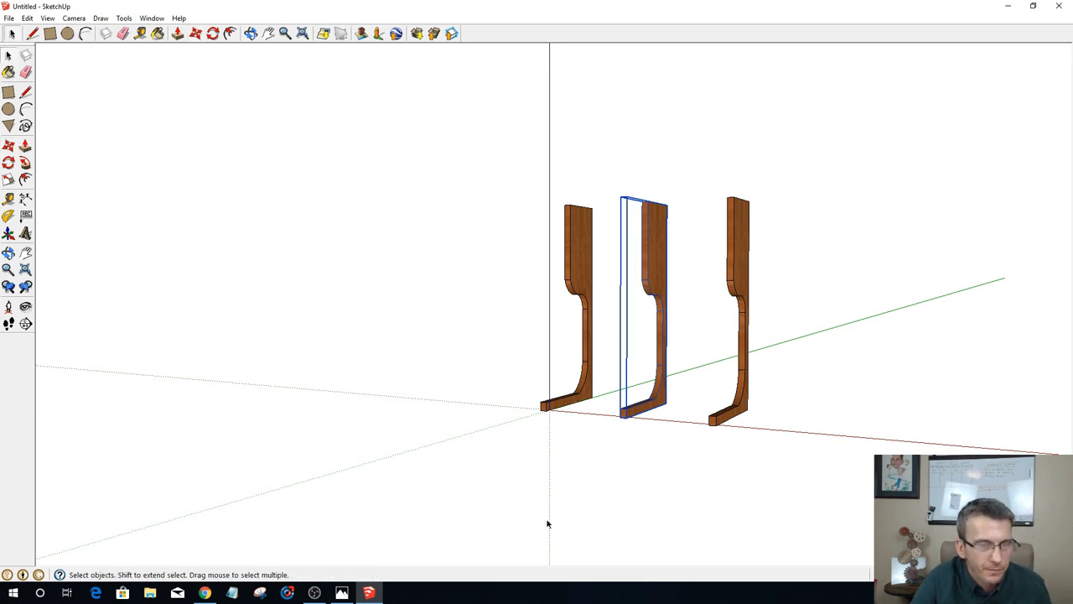
click(607, 530)
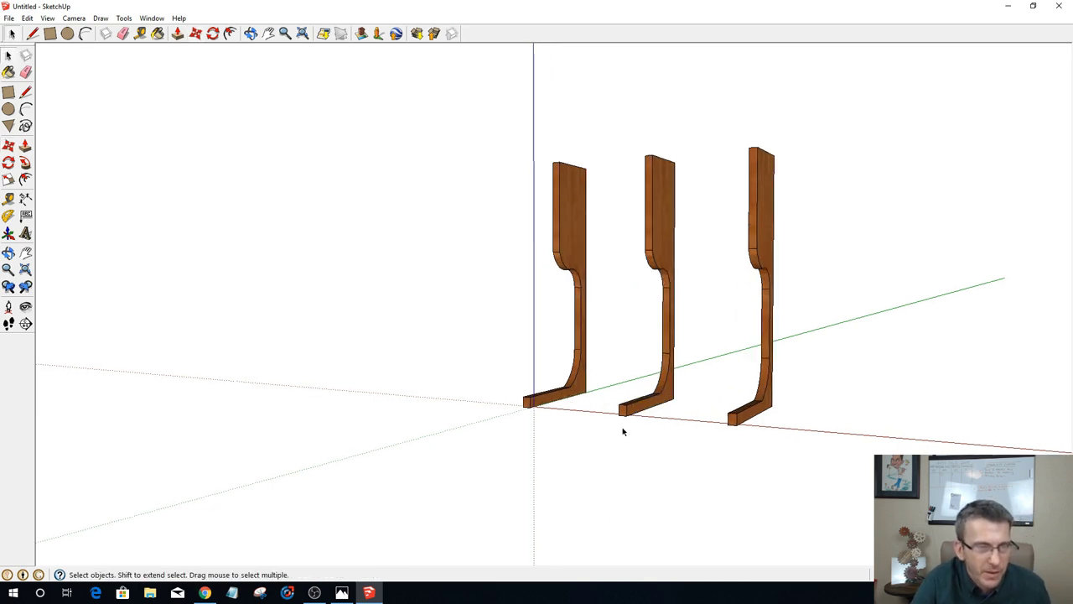
Step: From a top-down view, draw a rectangle spanning the tops of all three uprights
middle_drag(623, 426, 826, 376)
middle_drag(805, 341, 755, 291)
middle_drag(787, 195, 775, 319)
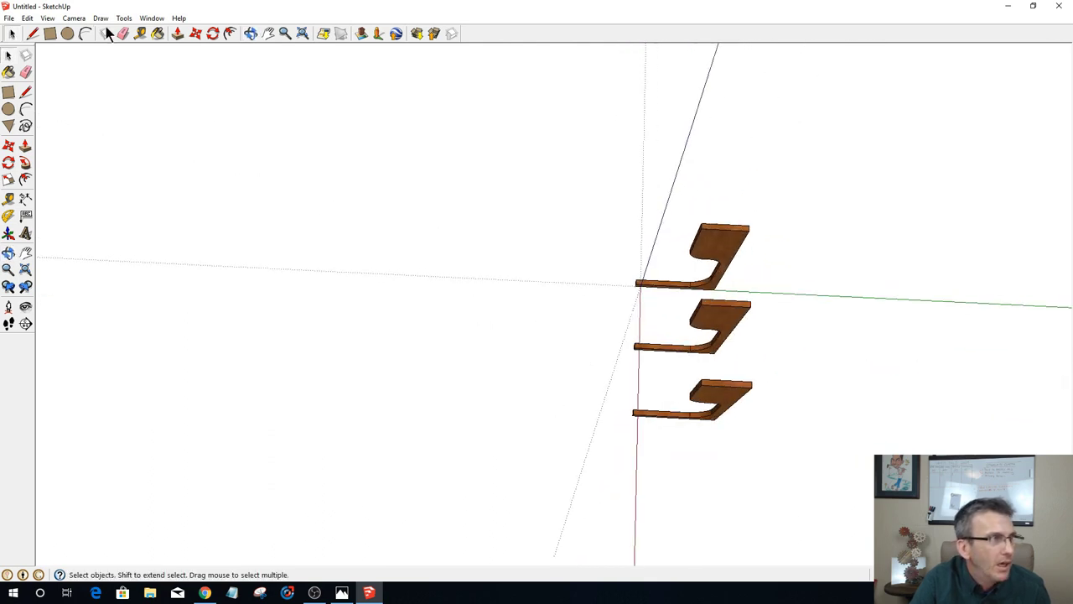
click(48, 35)
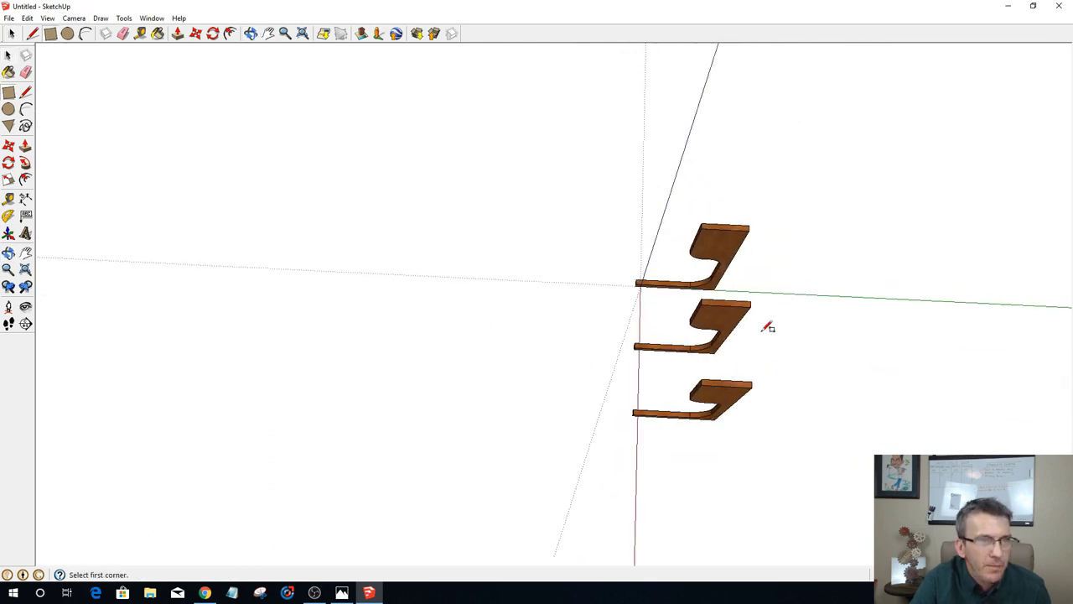
click(702, 227)
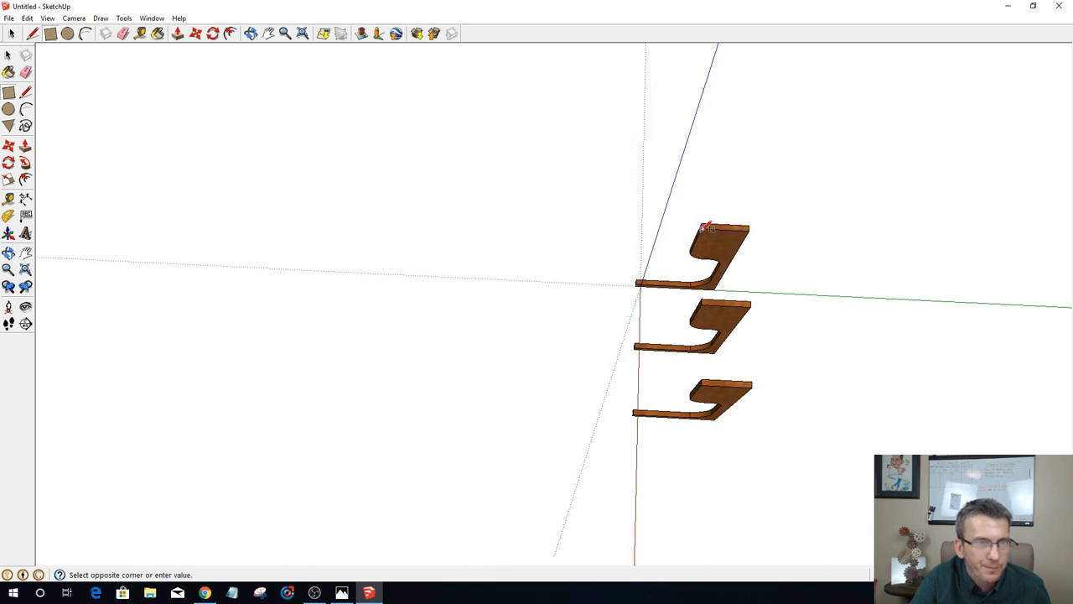
click(753, 379)
Step: Delete the stray leaning board and orbit to a near-frontal view of the shelf
middle_drag(755, 346, 903, 439)
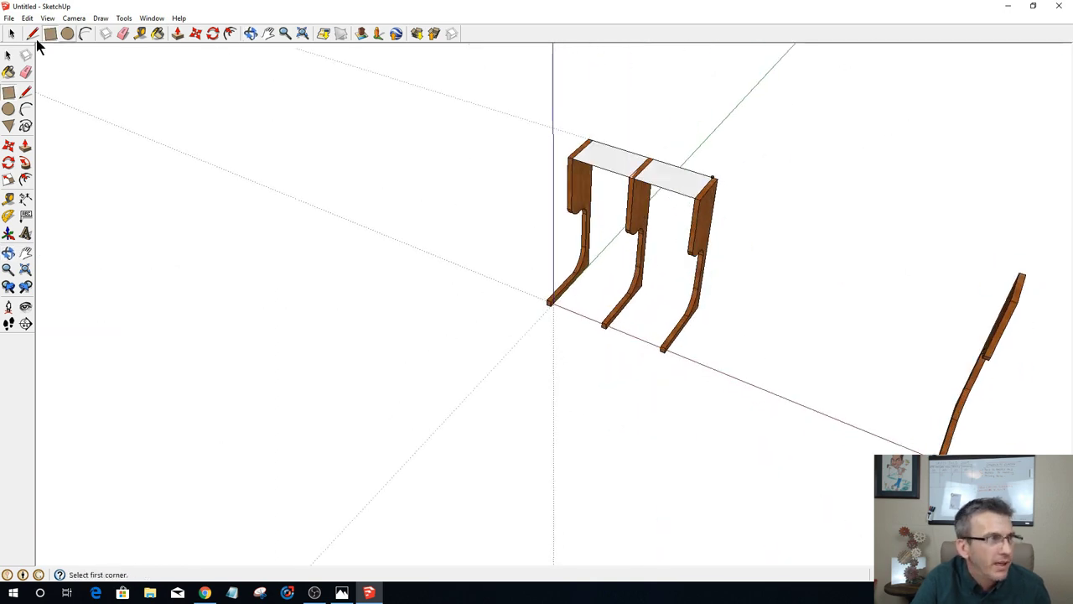
click(12, 34)
click(989, 339)
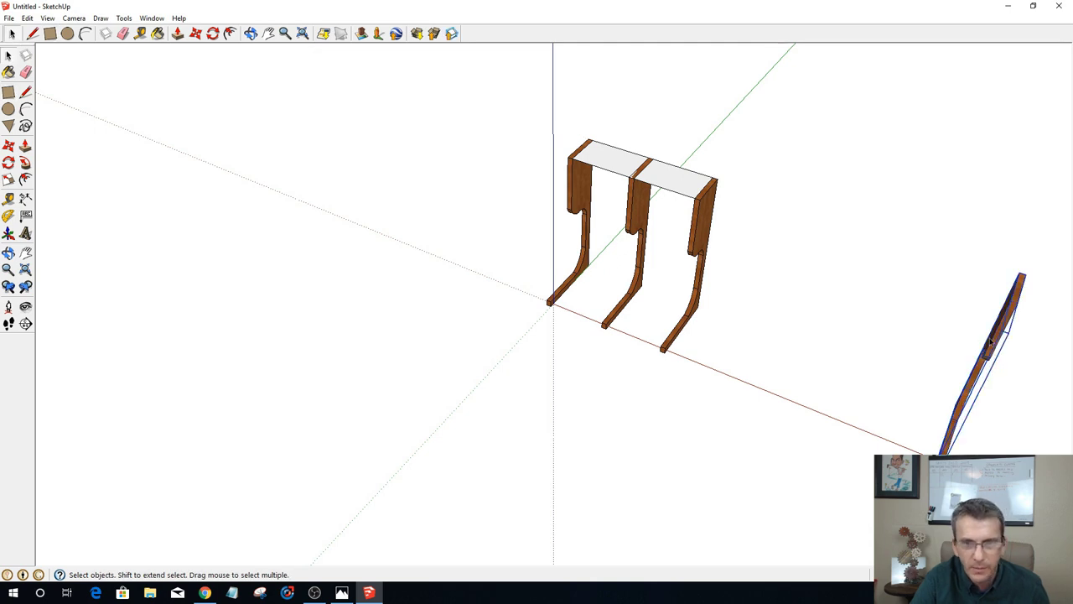
key(Delete)
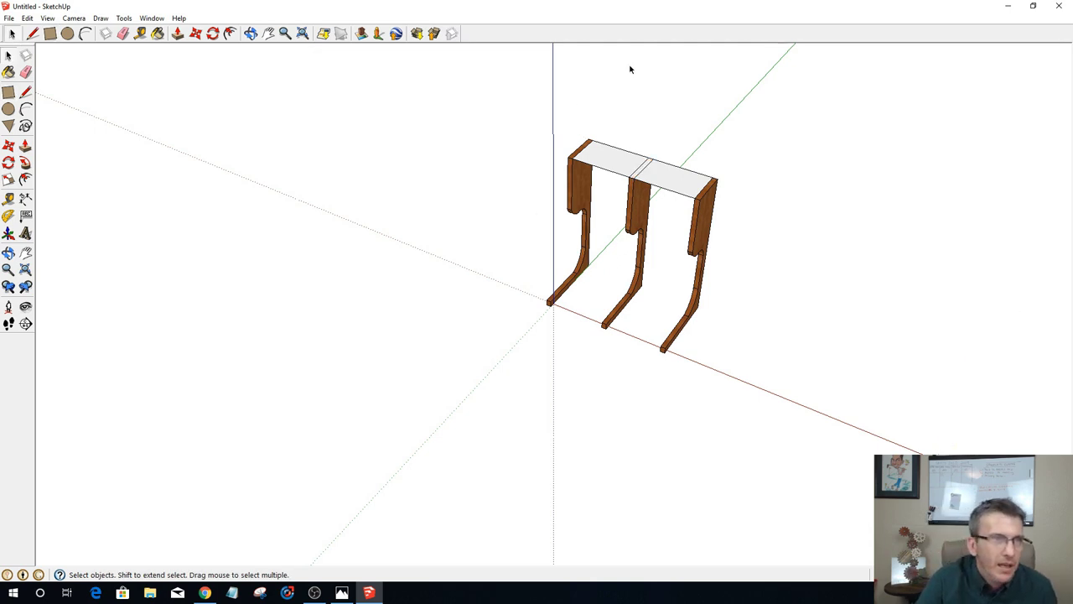
scroll(587, 125, up, 3)
middle_drag(517, 221, 628, 196)
scroll(623, 212, up, 3)
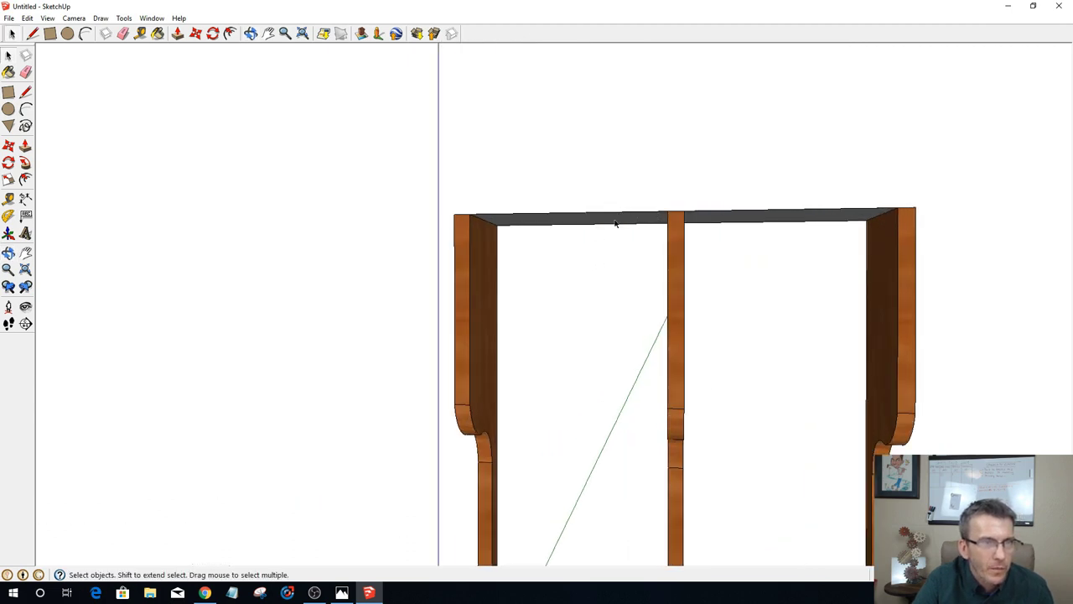
Step: Push/Pull the top rectangle face downward to give the shelf board thickness
click(614, 222)
middle_drag(625, 248, 593, 243)
key(p)
drag(595, 245, 591, 260)
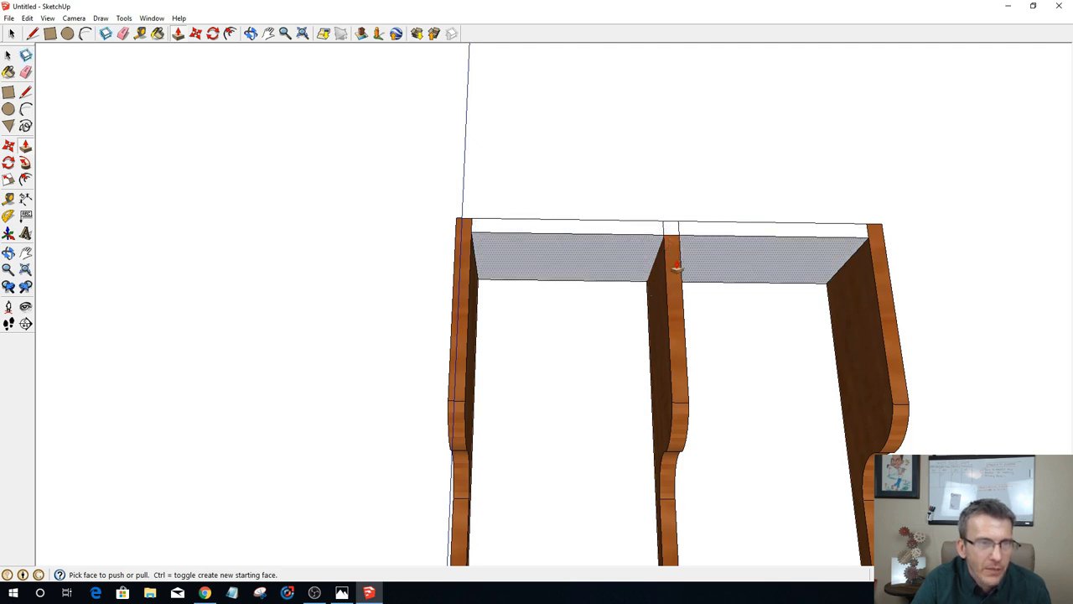
click(590, 263)
key(space)
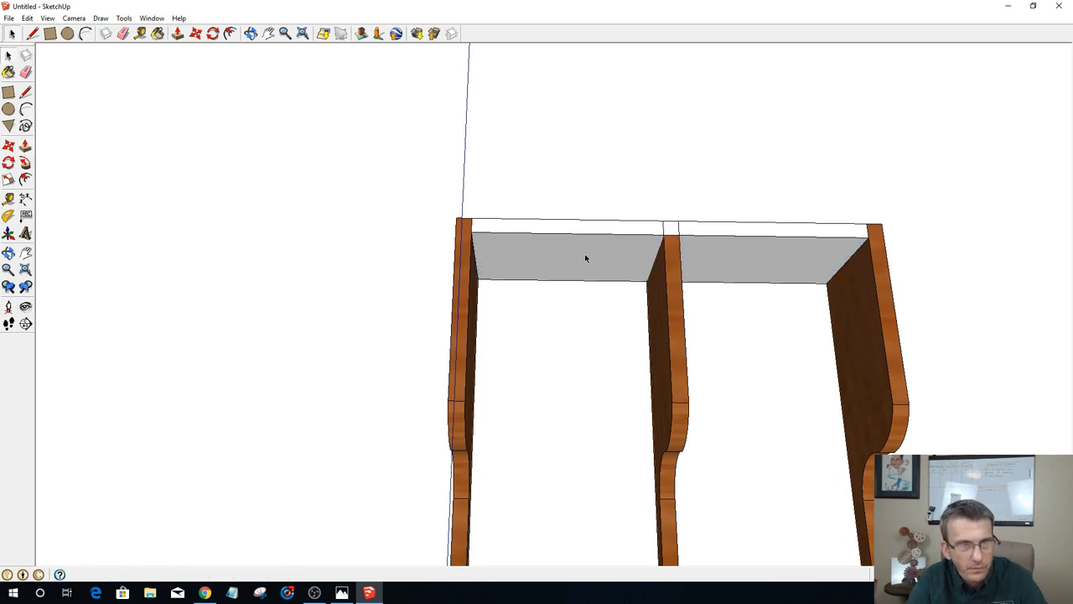
click(672, 291)
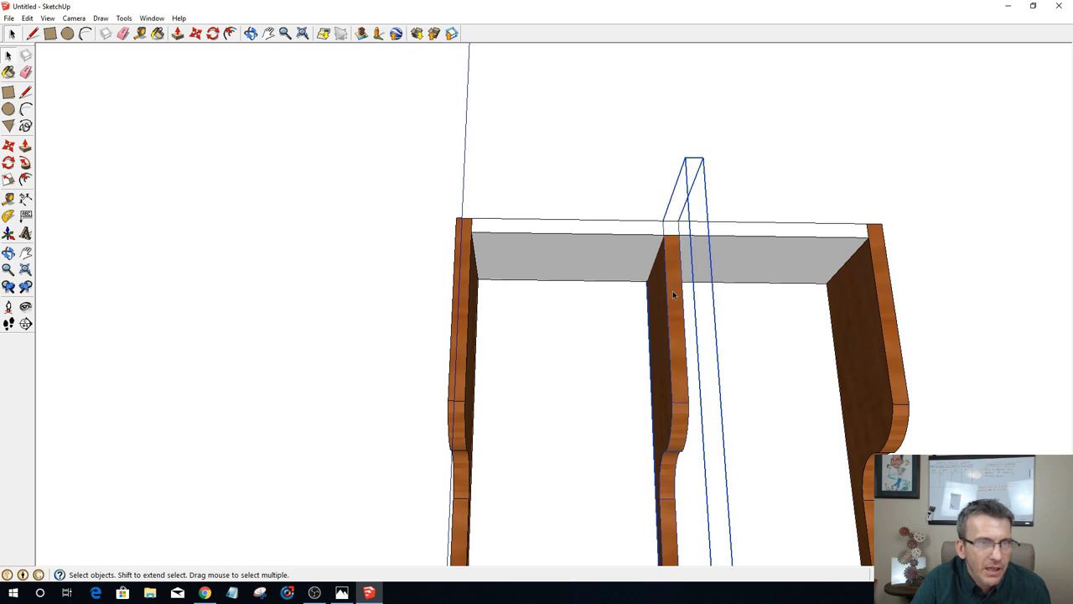
scroll(688, 284, down, 2)
middle_drag(692, 281, 585, 559)
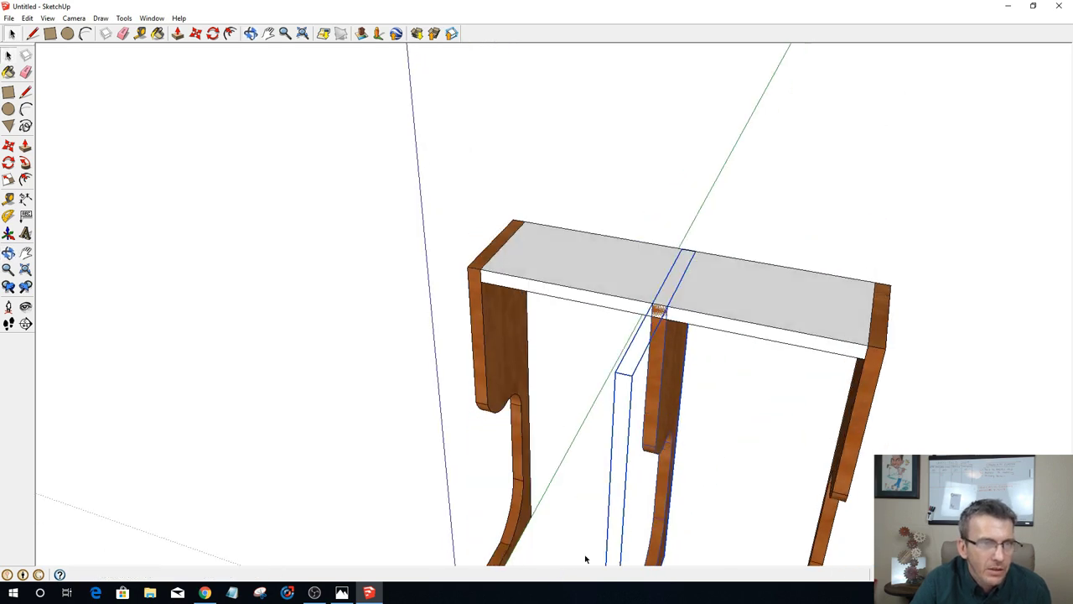
double_click(661, 374)
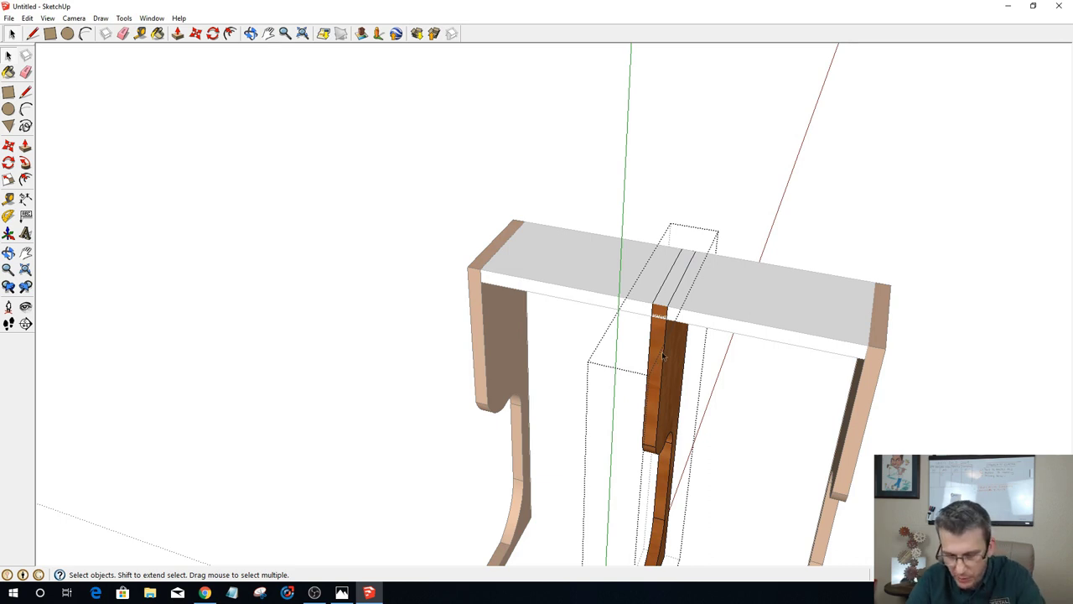
key(p)
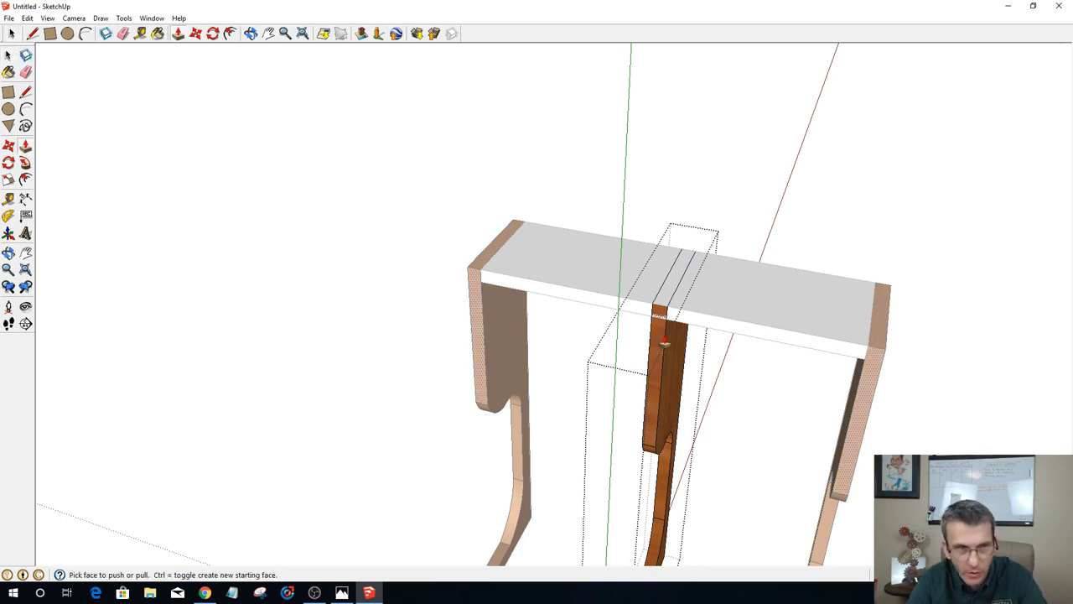
click(663, 293)
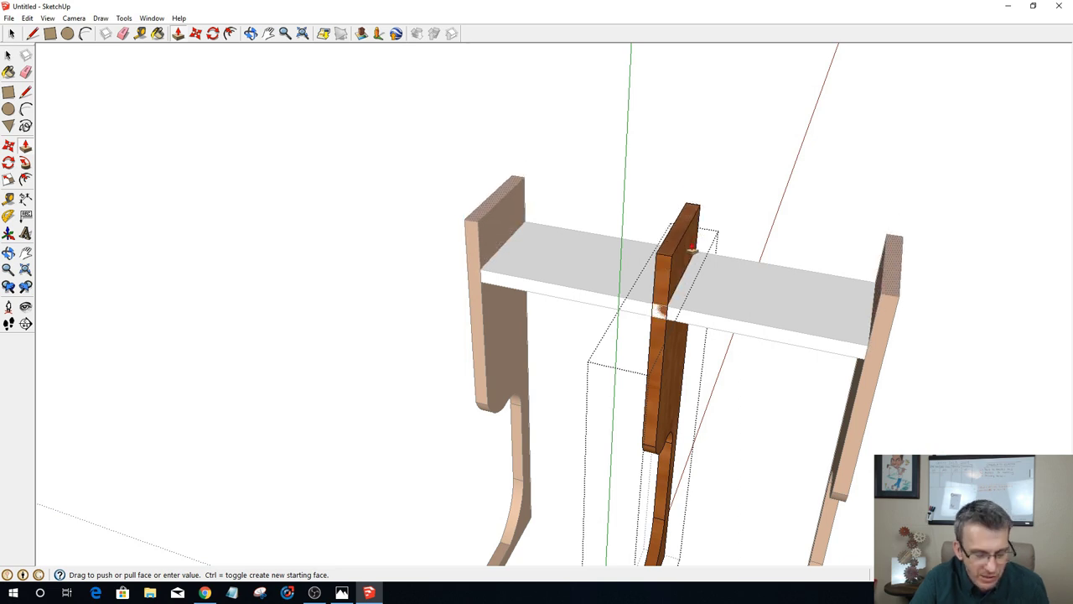
key(Escape)
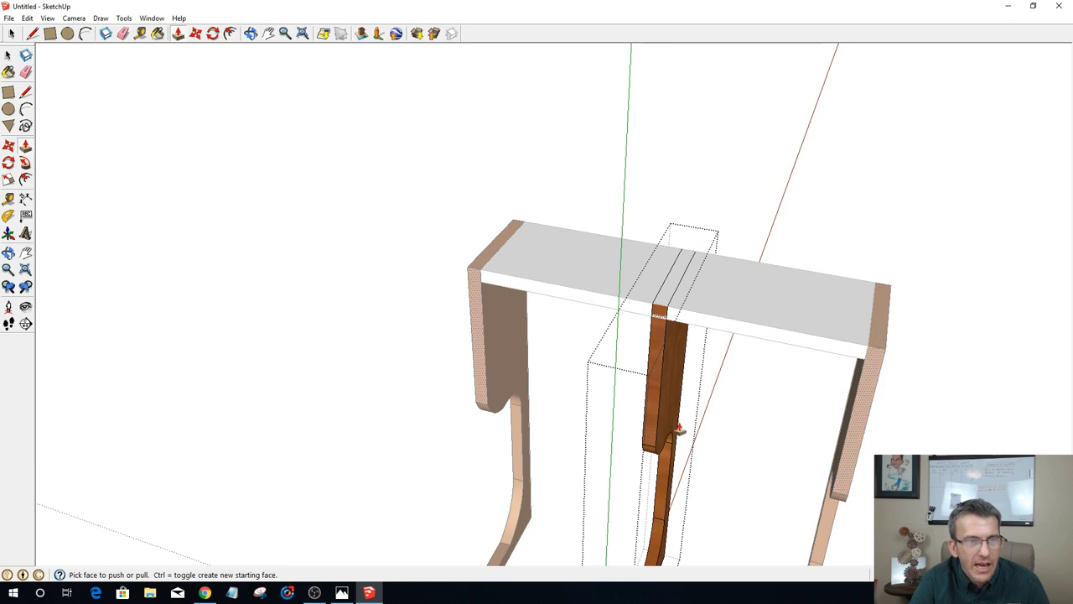
key(space)
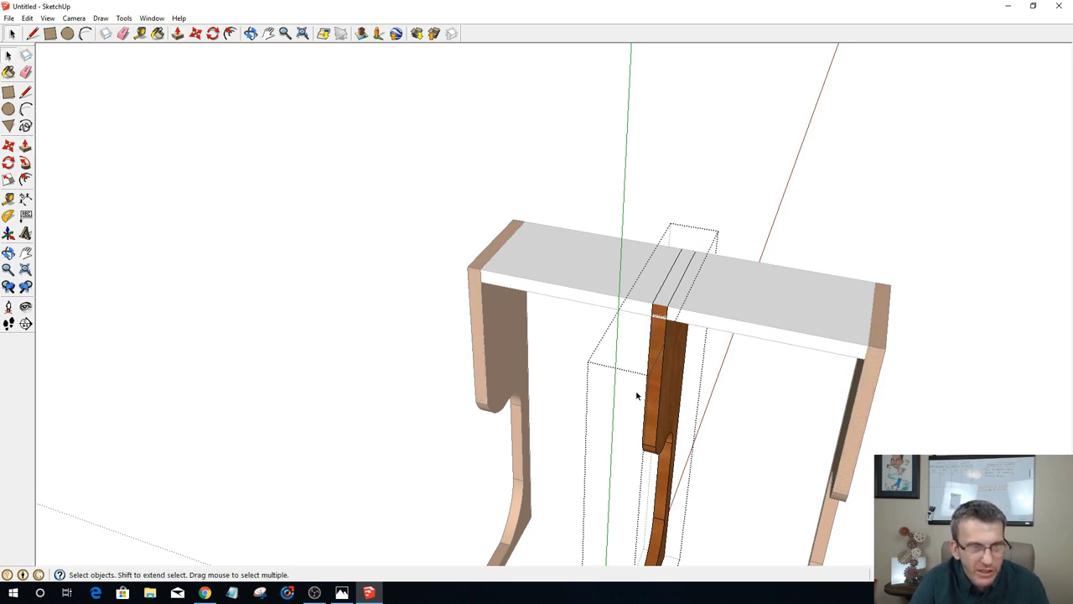
click(672, 384)
click(740, 409)
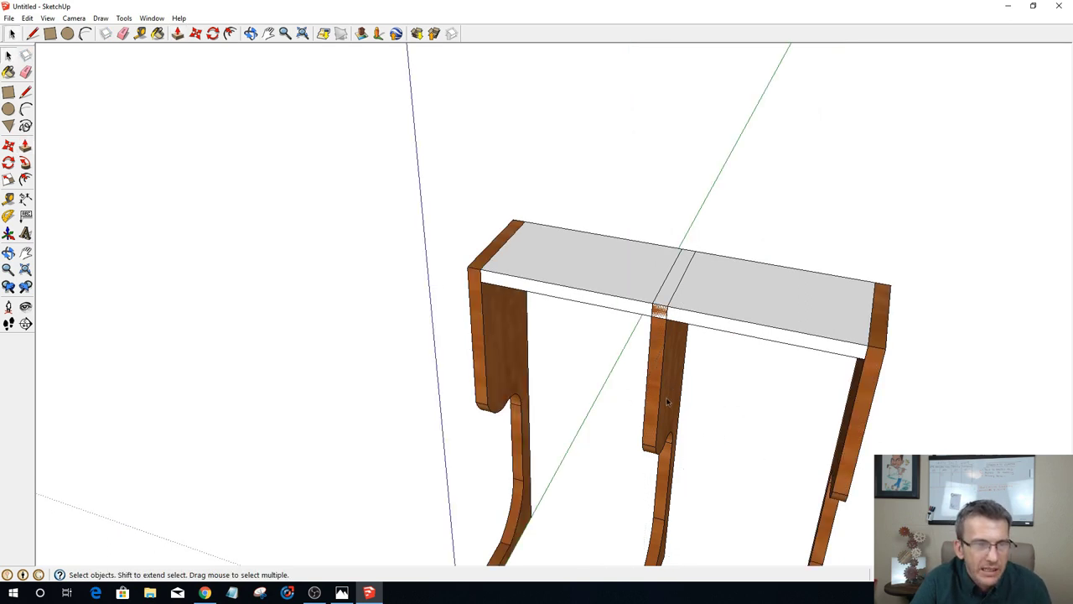
click(667, 401)
right_click(667, 399)
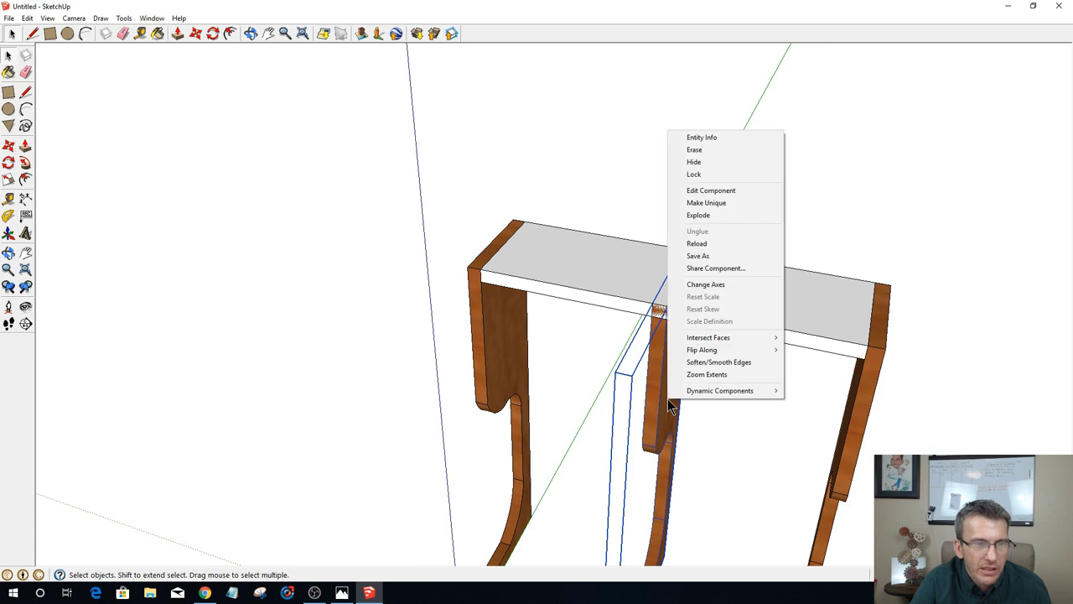
click(703, 205)
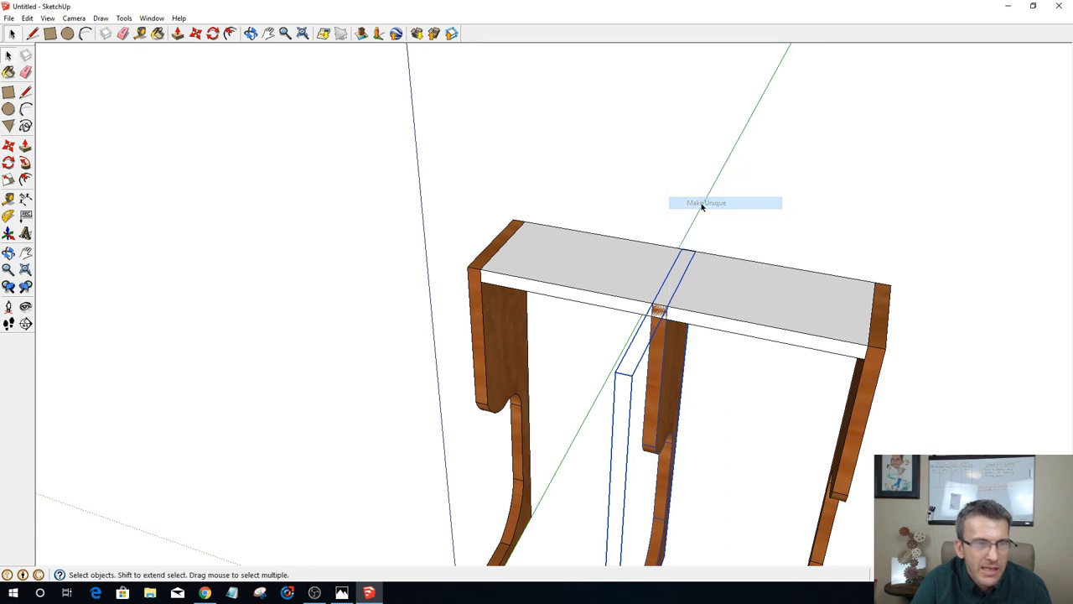
double_click(673, 366)
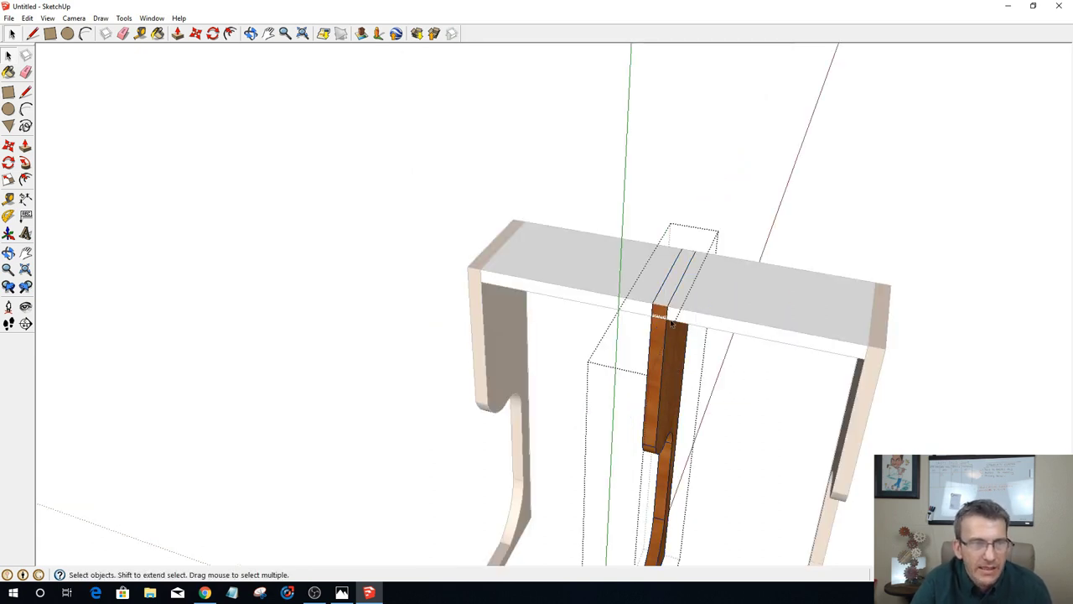
key(p)
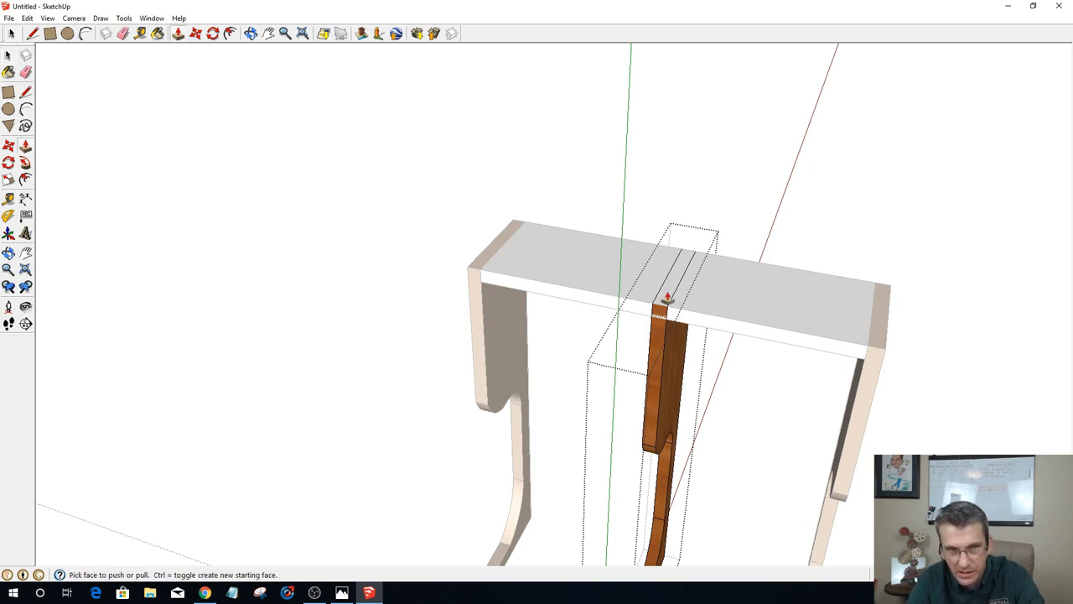
click(663, 309)
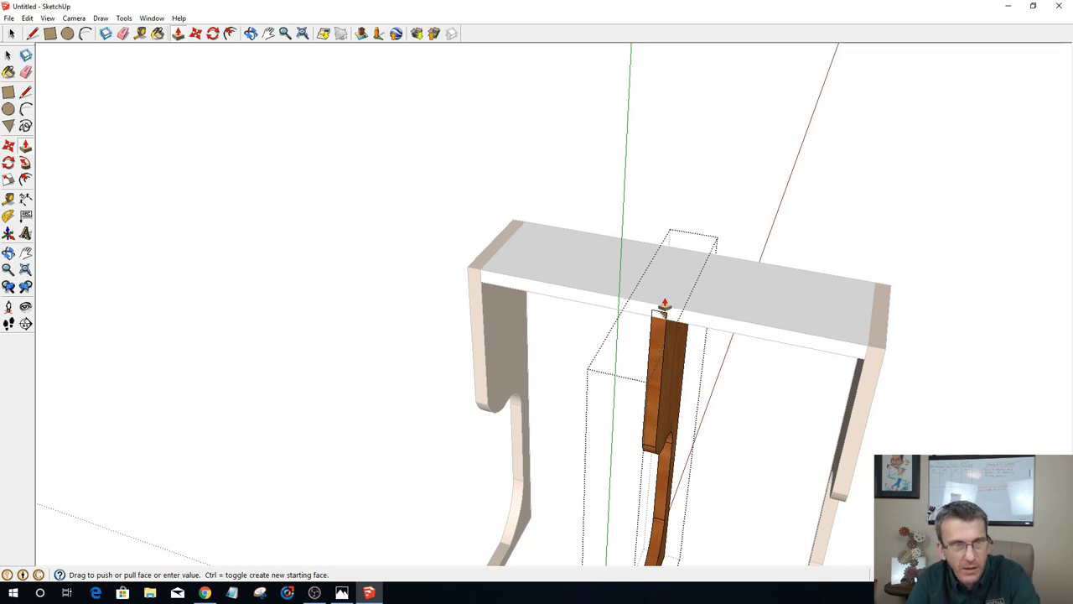
key(Escape)
key(o)
drag(700, 408, 735, 287)
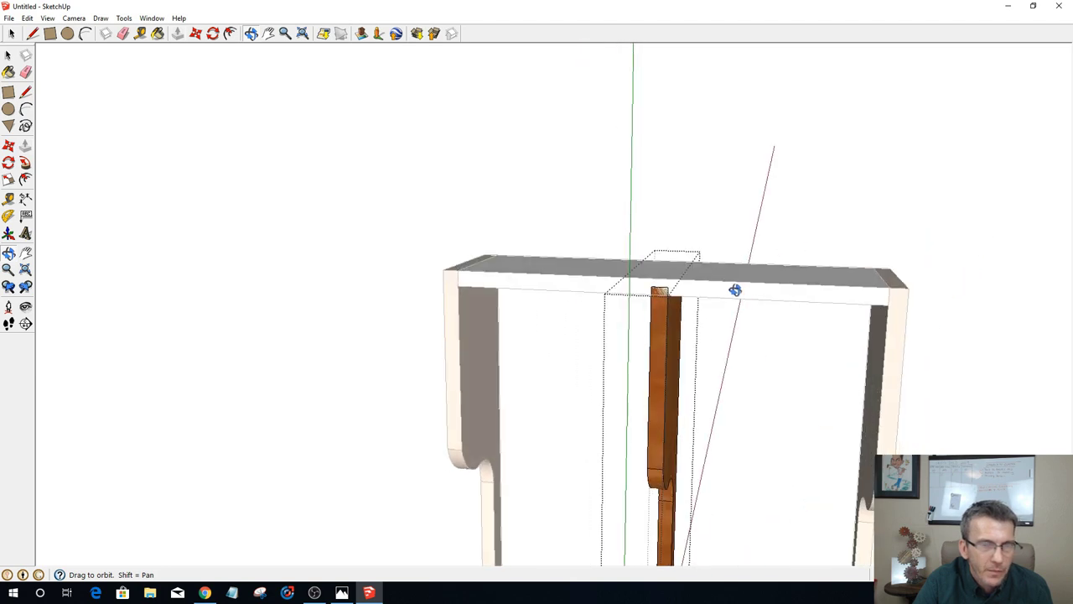
key(p)
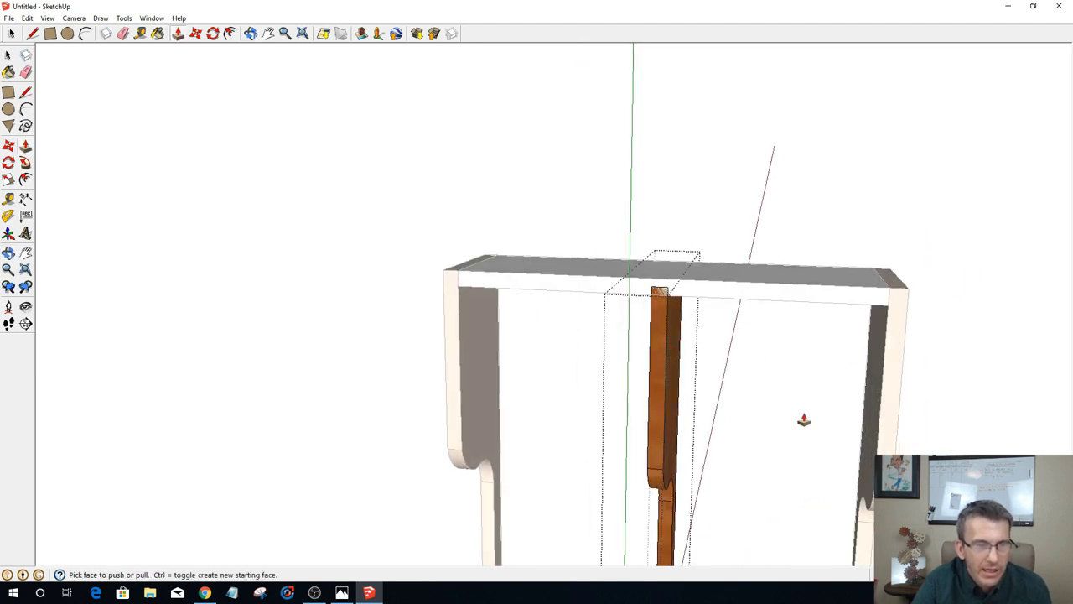
key(space)
click(803, 409)
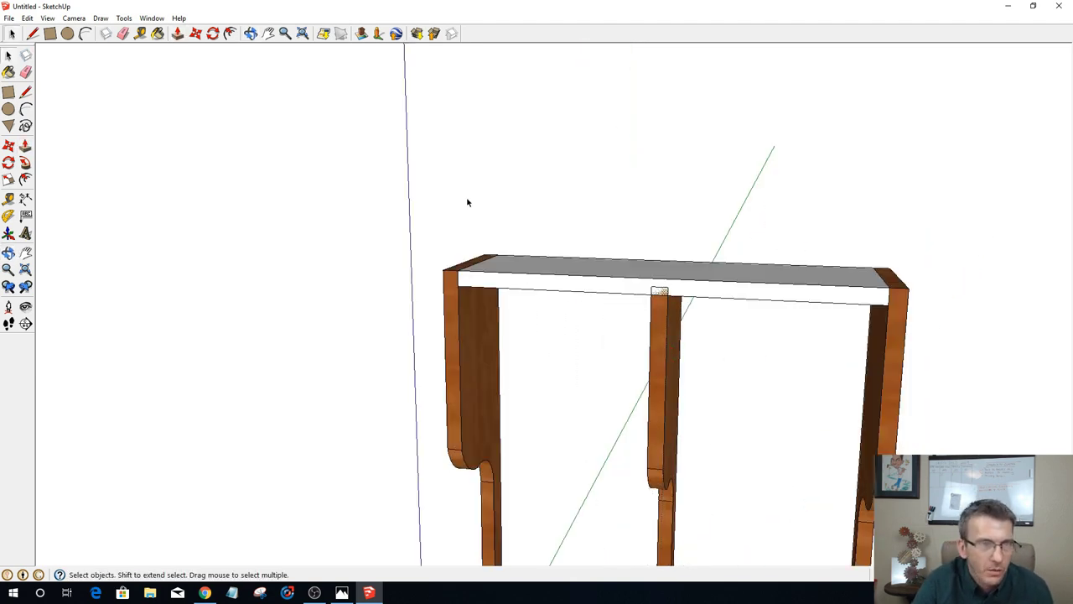
Step: Orbit around the rack and select the right-hand cherry side piece
middle_drag(646, 329, 844, 328)
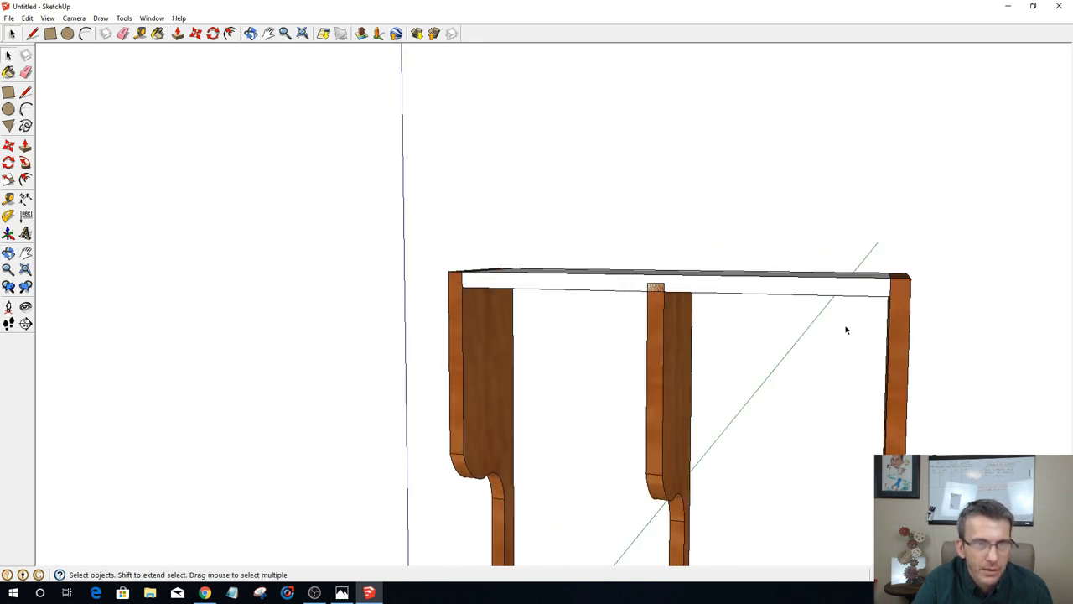
scroll(928, 268, up, 1)
scroll(928, 269, up, 1)
middle_drag(911, 280, 869, 340)
click(850, 324)
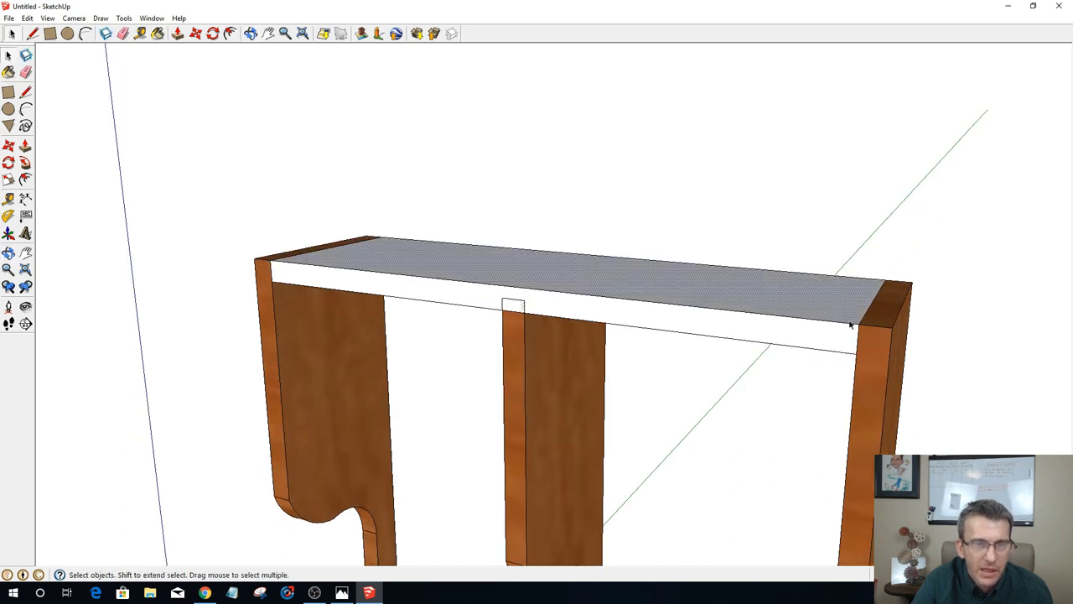
click(845, 338)
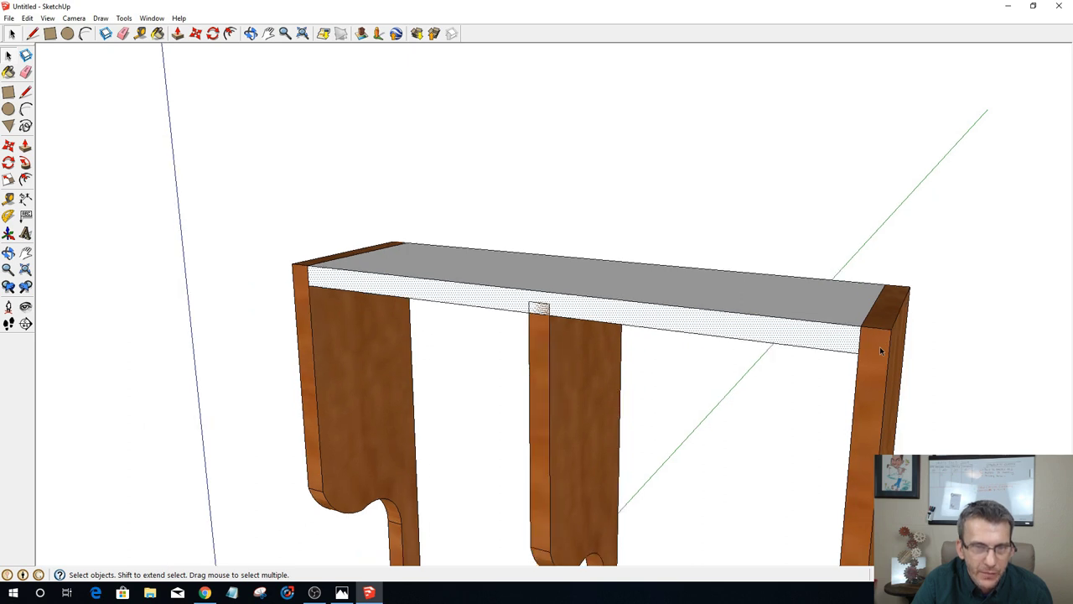
middle_drag(879, 346, 756, 335)
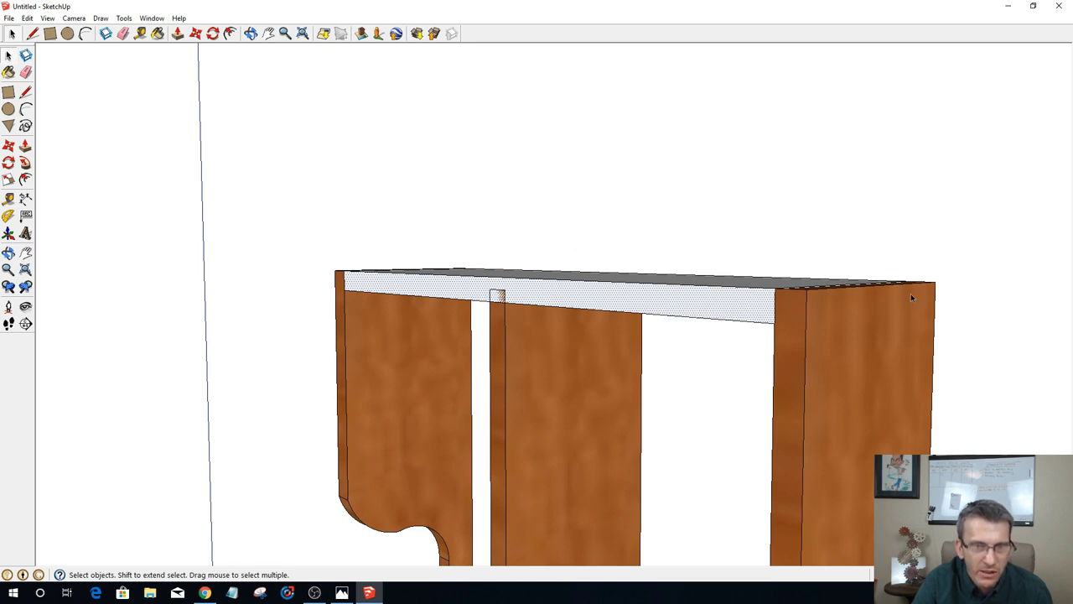
middle_drag(856, 288, 988, 307)
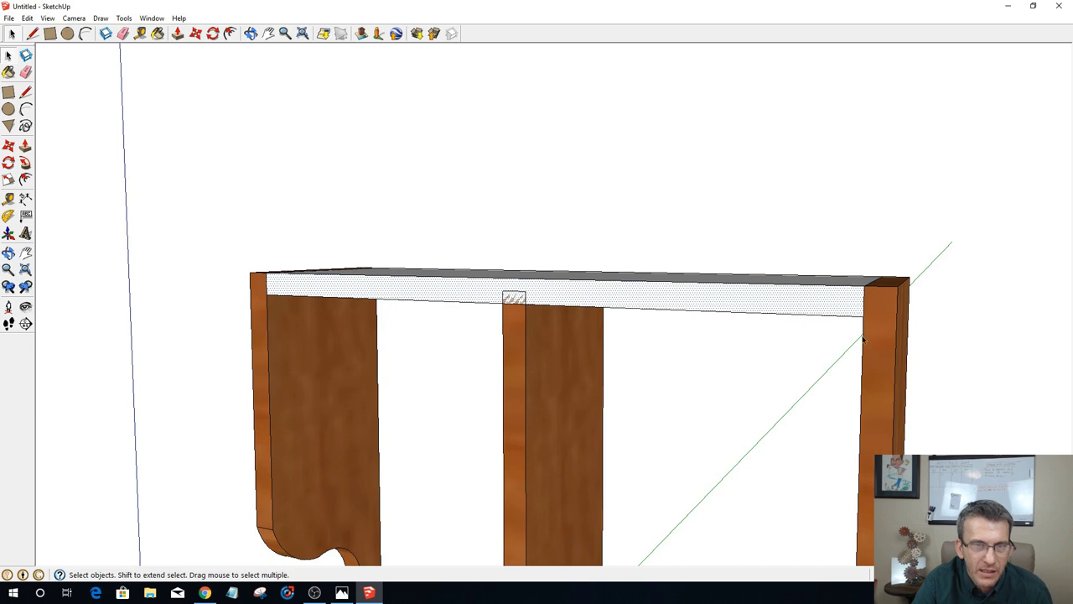
click(887, 365)
middle_drag(891, 364, 884, 334)
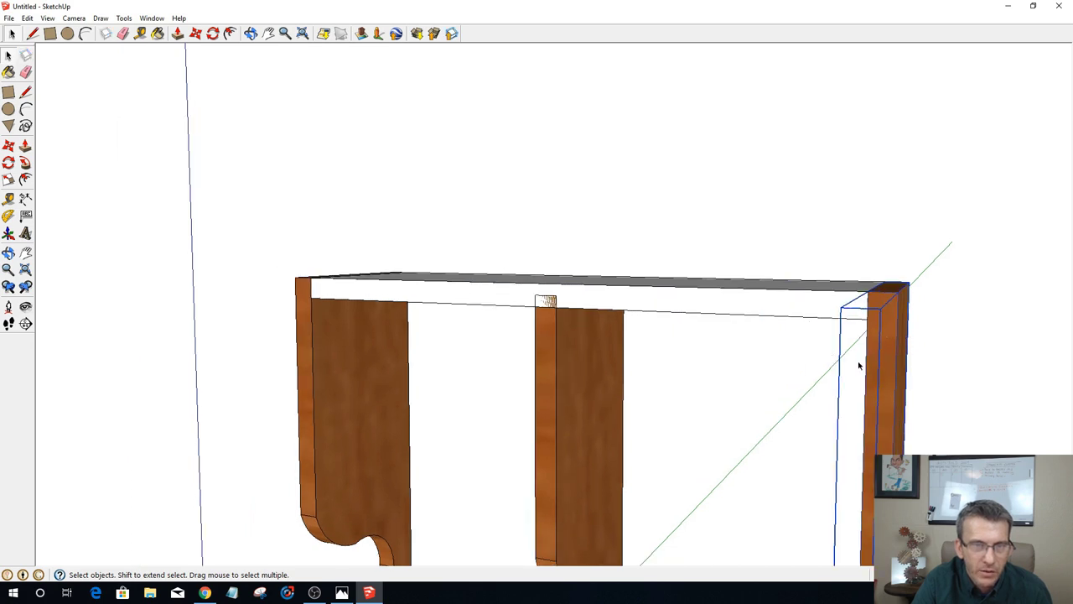
scroll(858, 365, up, 1)
middle_drag(875, 287, 841, 287)
Step: Hide the right side piece, push the shelf's right end outward, then Unhide Last
right_click(842, 289)
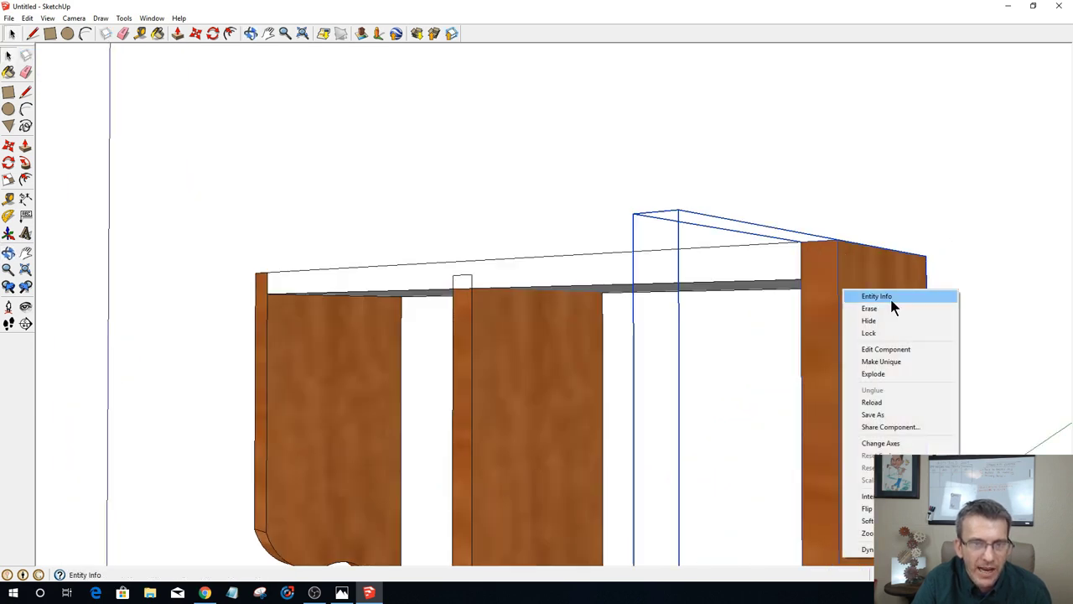
click(877, 322)
click(835, 277)
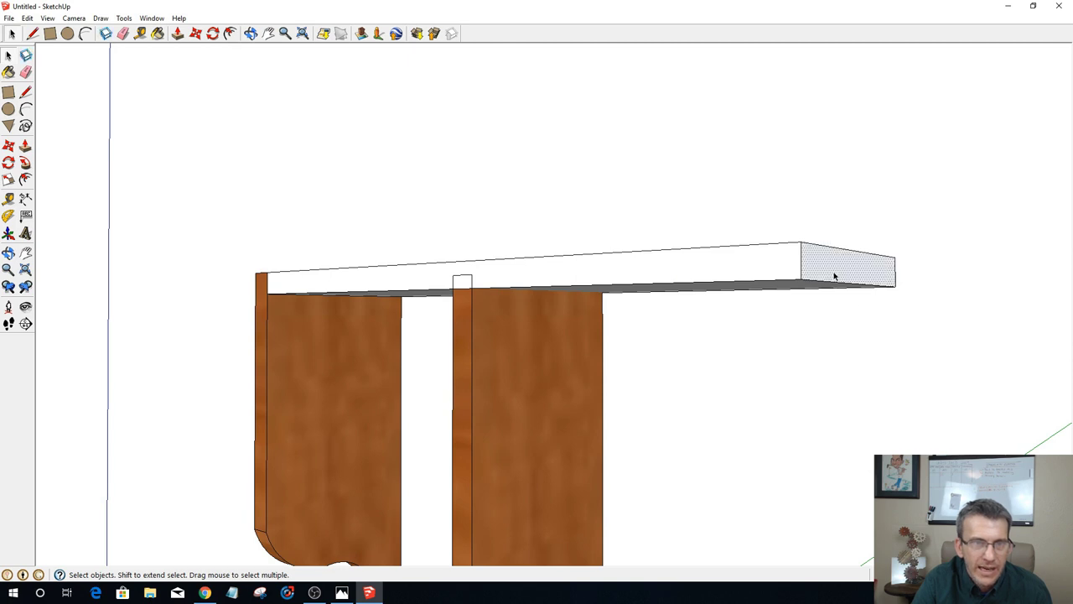
key(p)
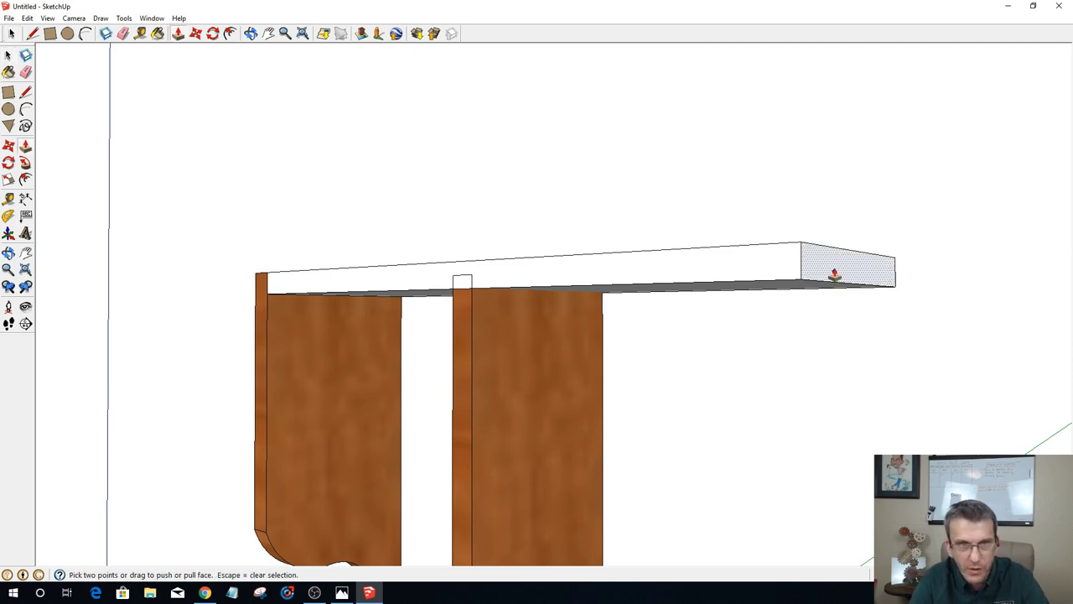
click(834, 279)
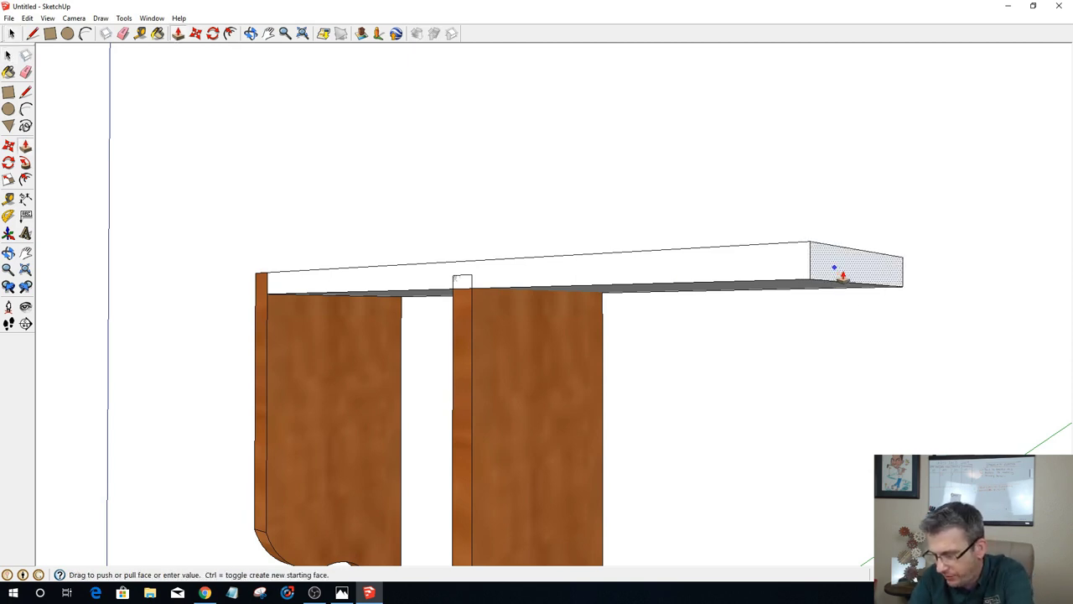
click(841, 277)
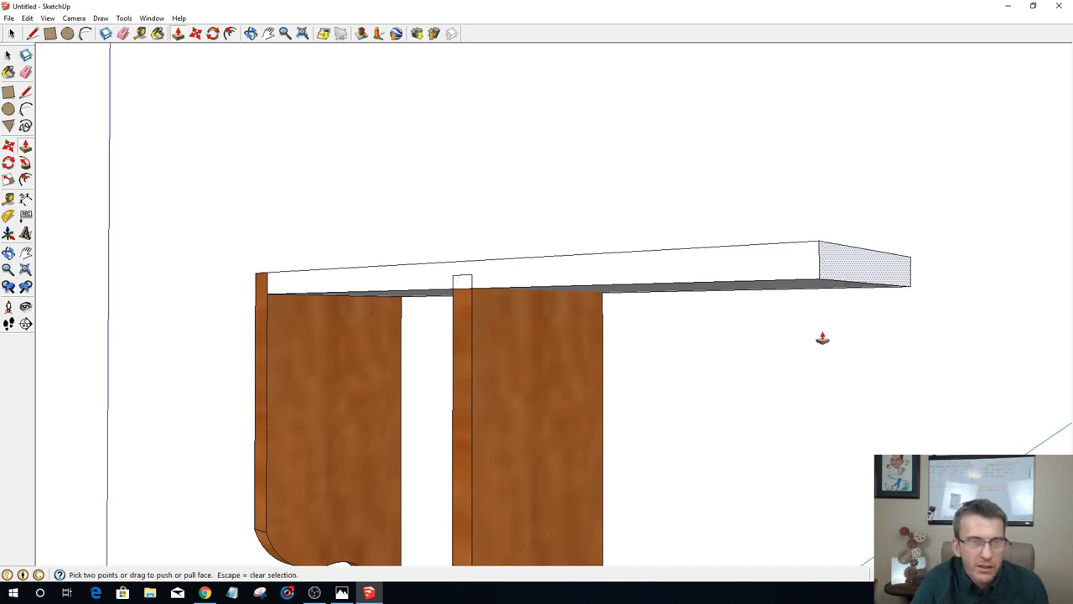
click(27, 18)
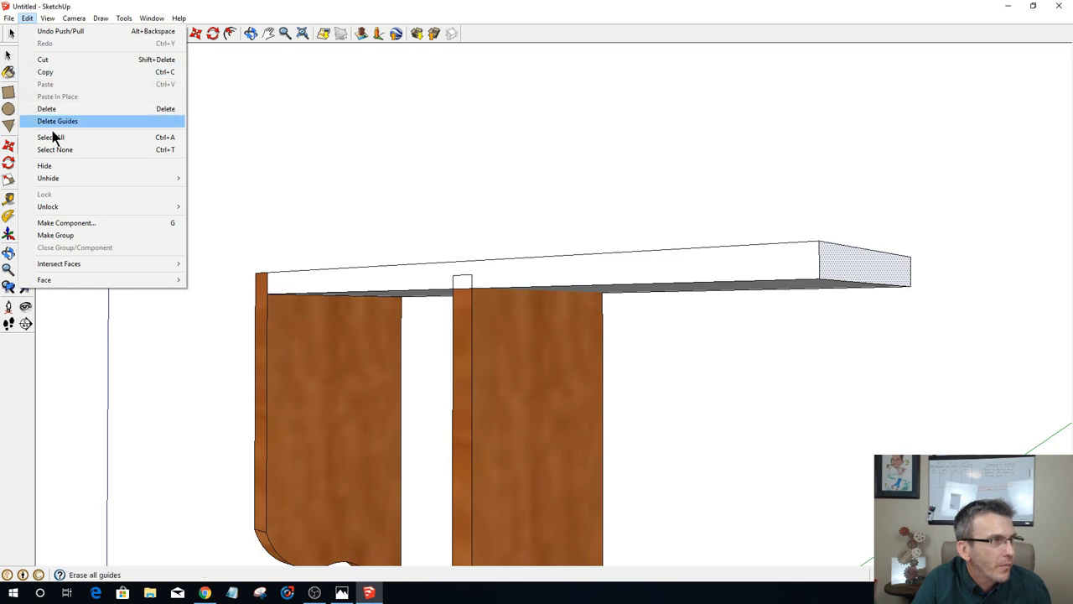
mouse_move(72, 178)
click(224, 190)
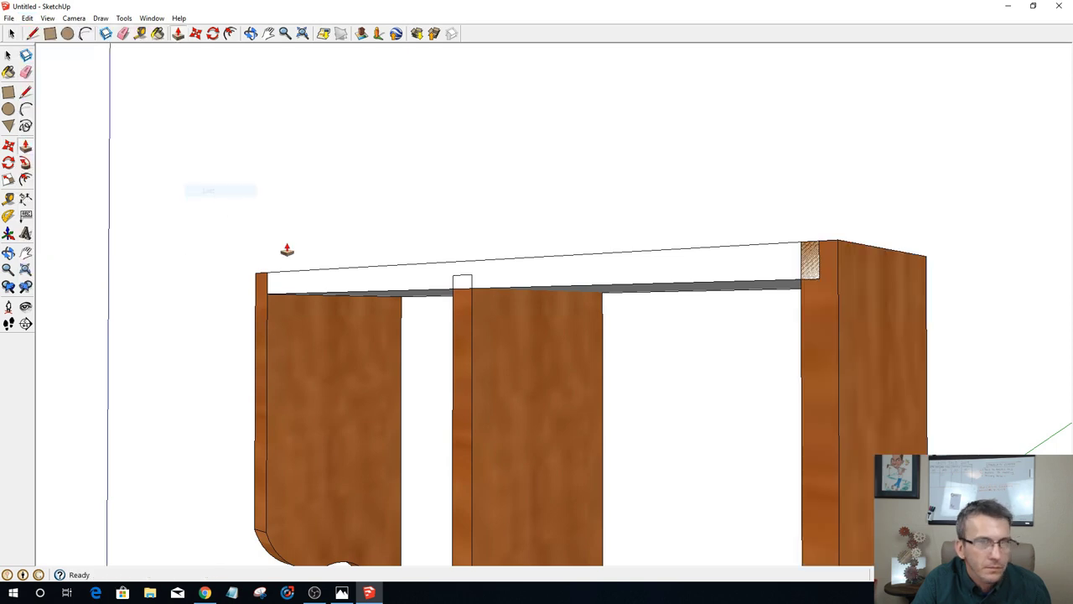
Step: Hide the left side piece and push the shelf board's left end outward
middle_drag(684, 353, 985, 375)
key(p)
scroll(221, 264, down, 2)
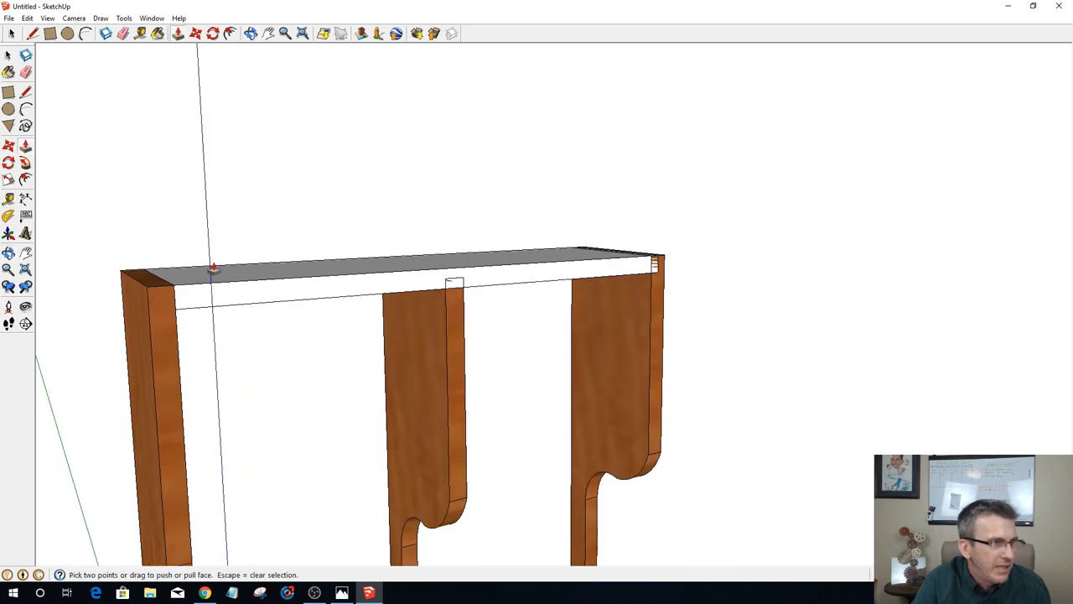
scroll(122, 311, up, 3)
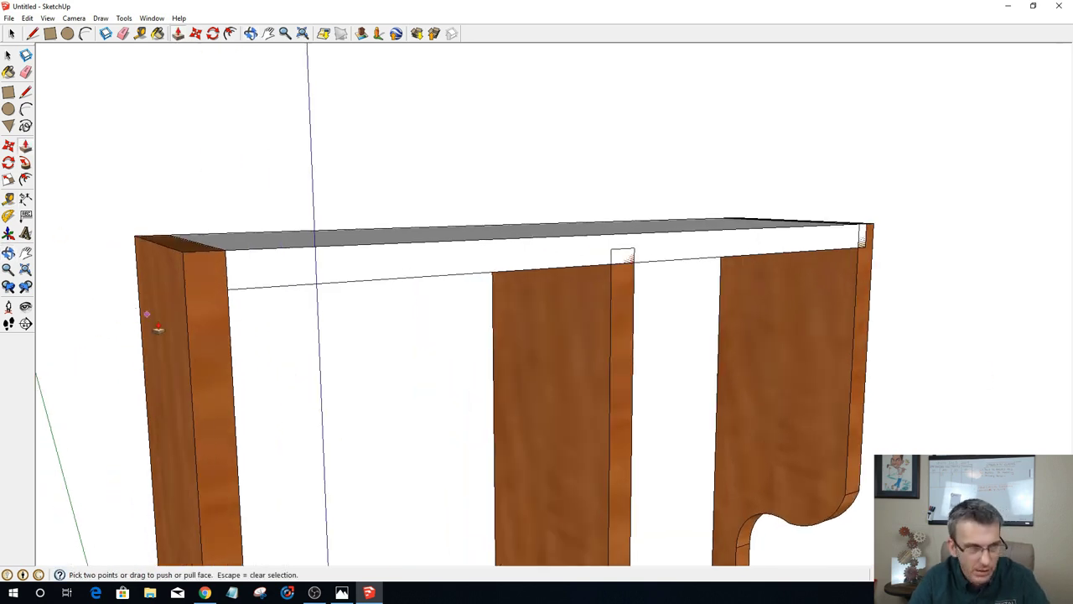
key(space)
click(166, 307)
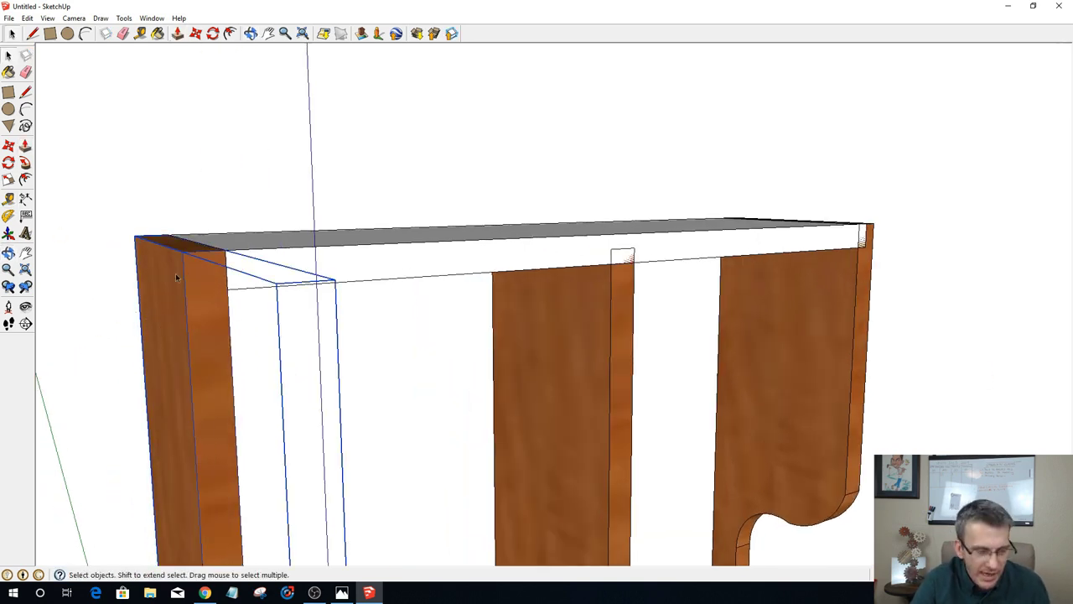
right_click(176, 277)
click(220, 307)
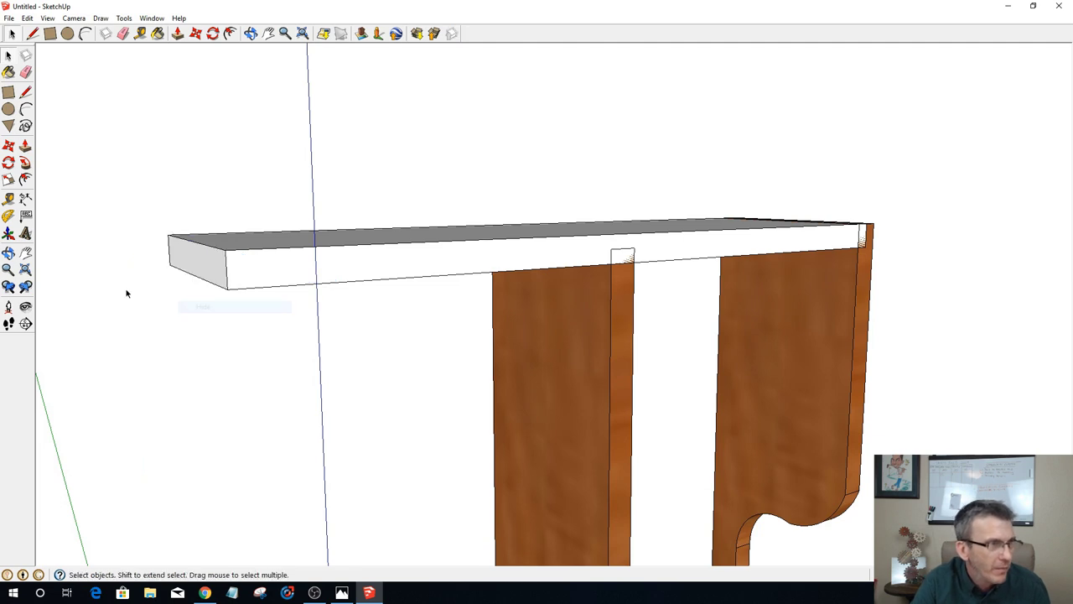
key(p)
click(204, 258)
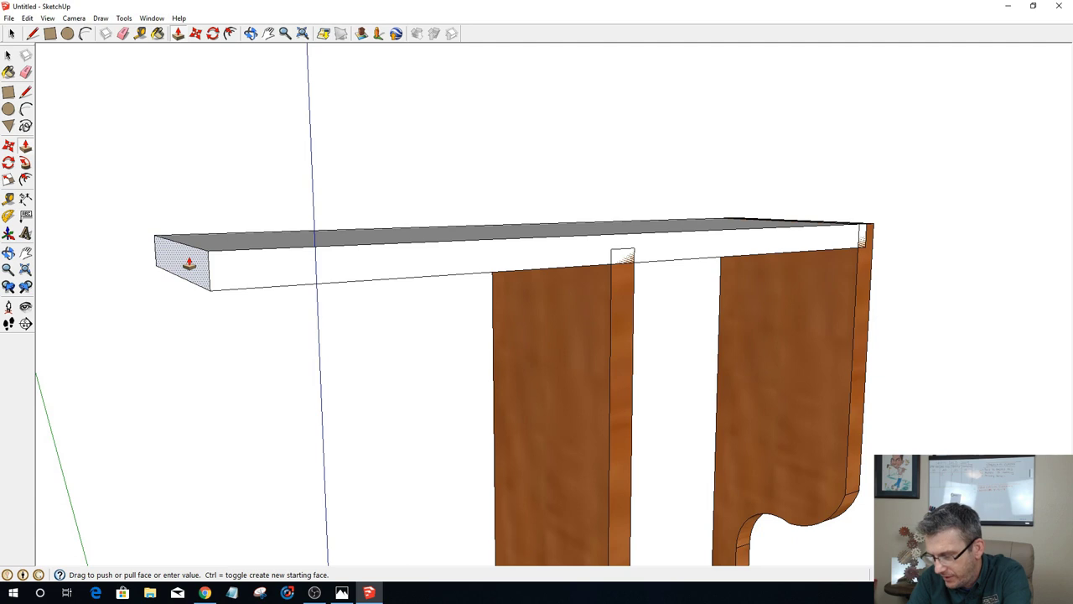
click(188, 264)
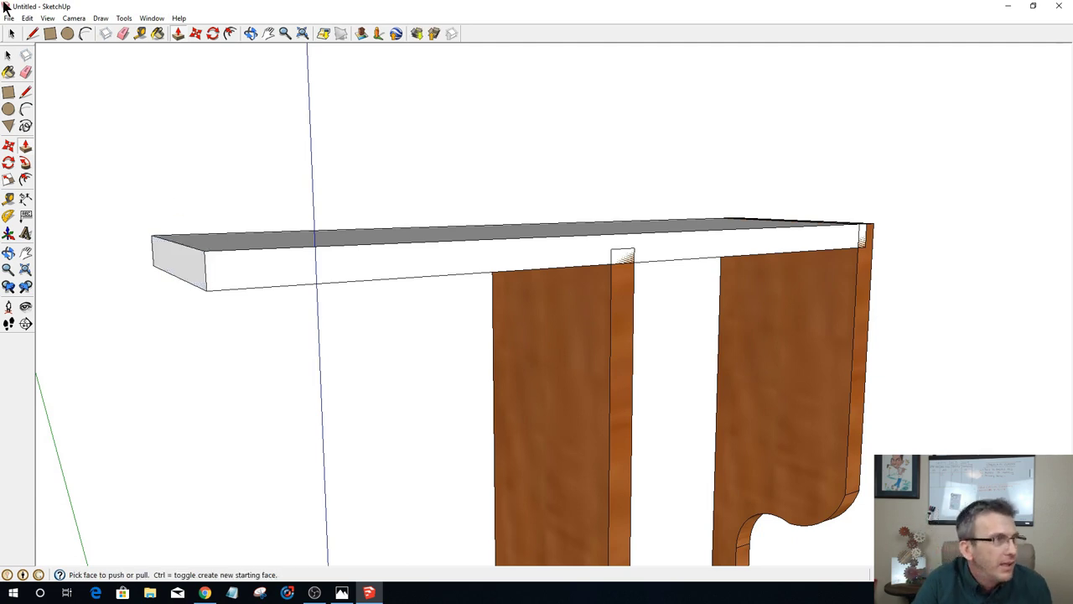
Step: Restore all hidden side pieces with Edit > Unhide > All
click(28, 19)
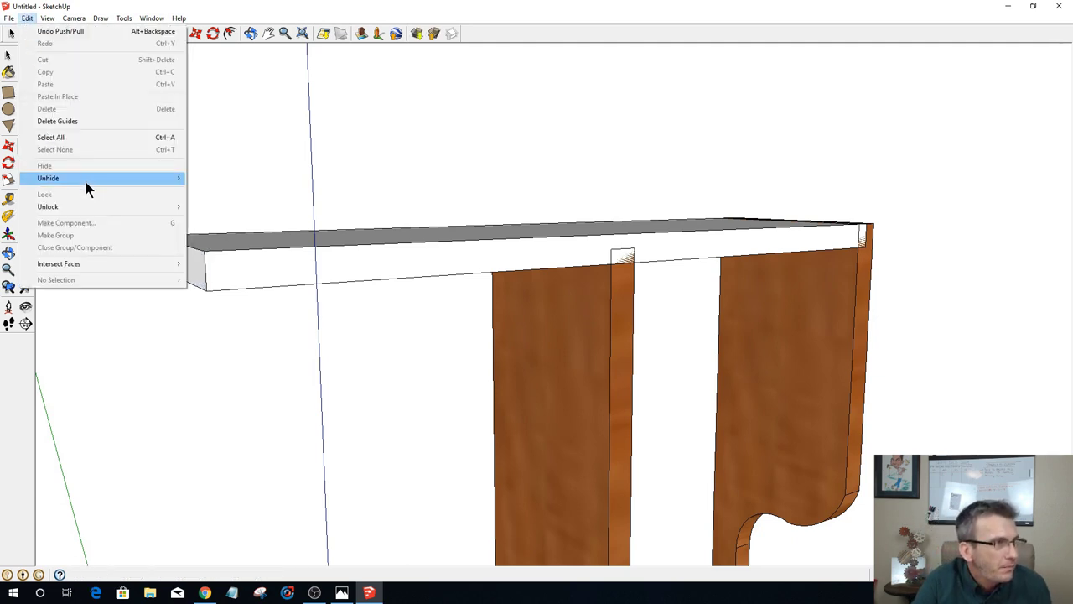
mouse_move(85, 182)
click(231, 196)
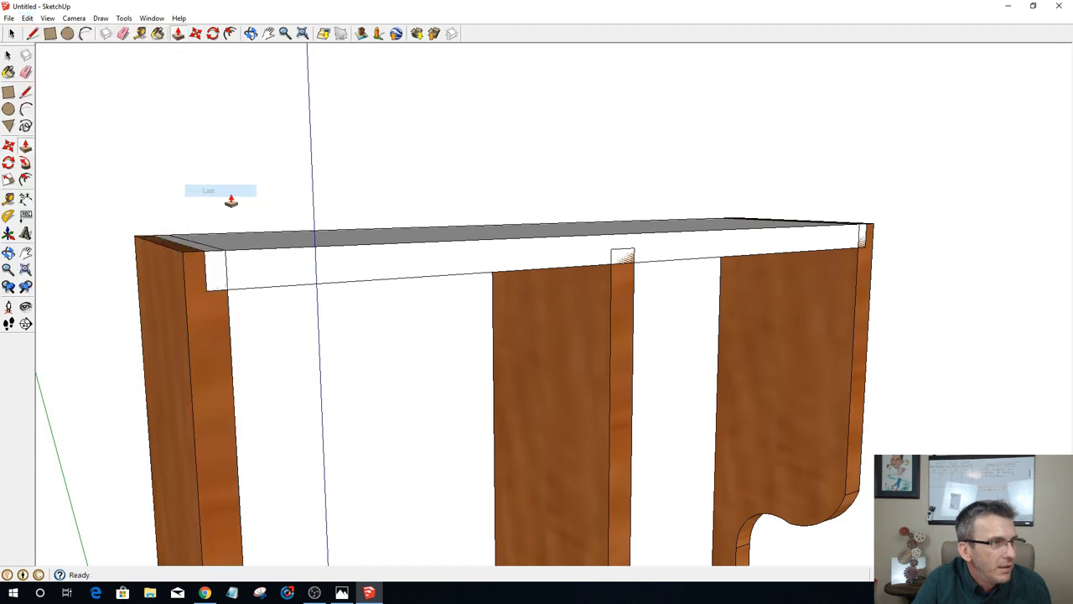
scroll(302, 350, down, 1)
middle_drag(302, 350, 155, 345)
Step: Window-select the shelf board and three side pieces, then apply Intersect Faces > With Selection
scroll(155, 344, down, 2)
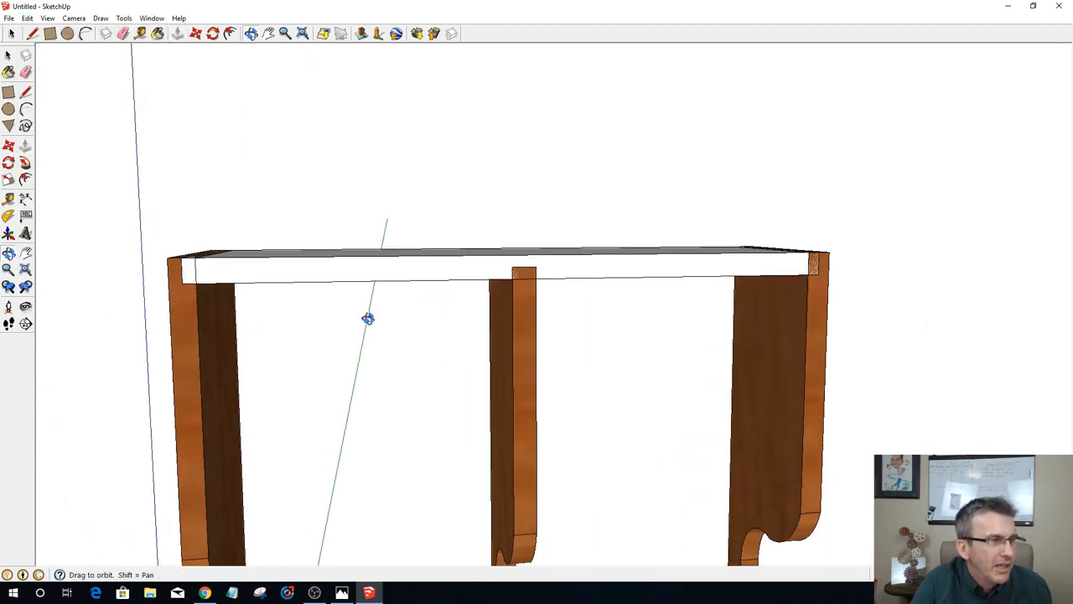
middle_drag(367, 316, 261, 341)
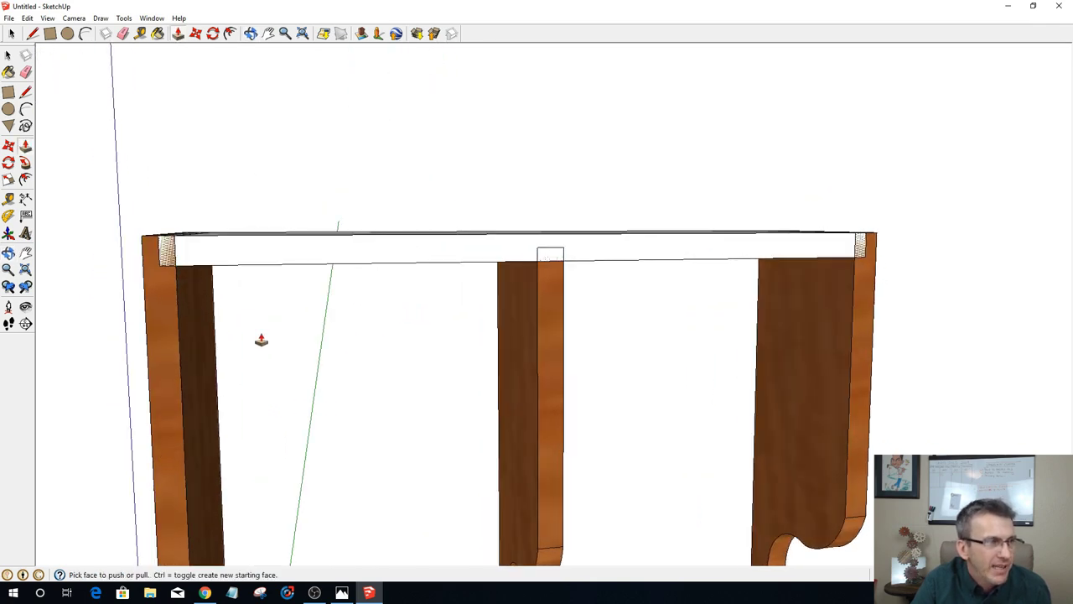
scroll(261, 340, down, 1)
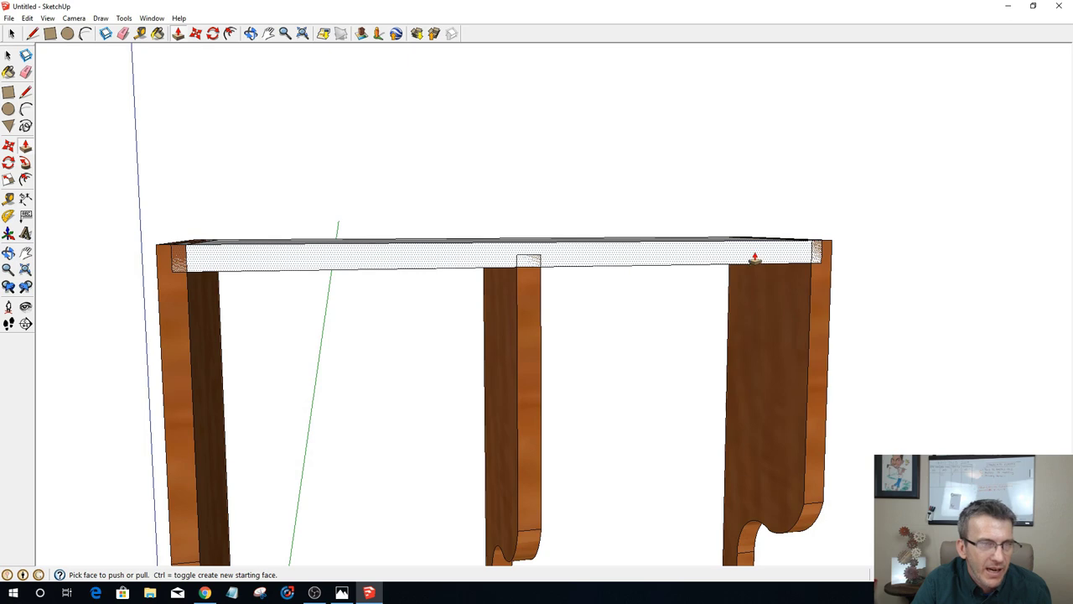
middle_drag(755, 259, 656, 371)
scroll(640, 340, down, 4)
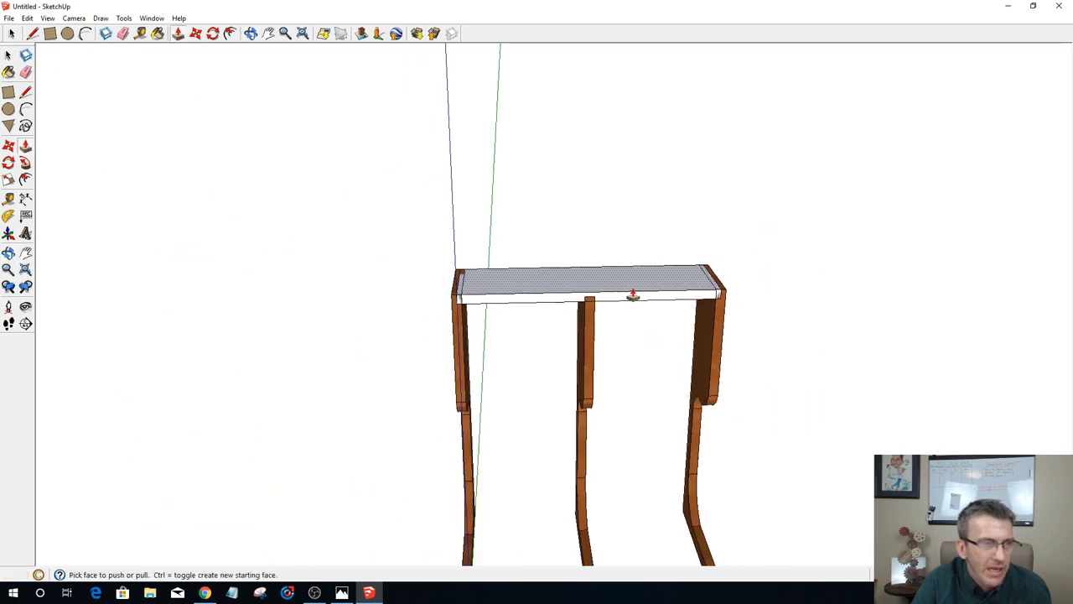
scroll(633, 295, down, 3)
click(11, 34)
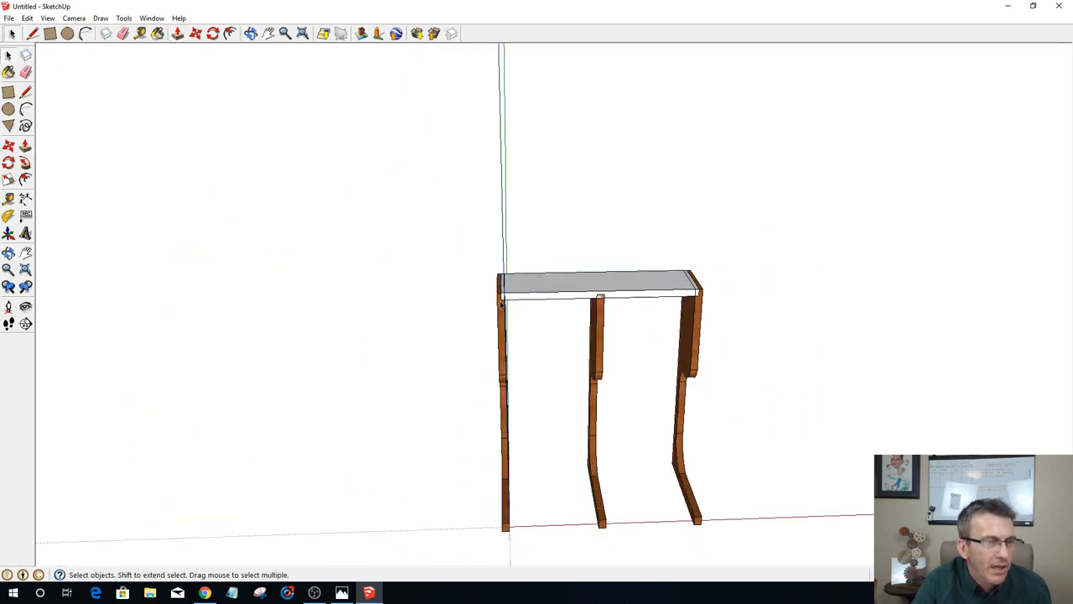
drag(405, 193, 780, 563)
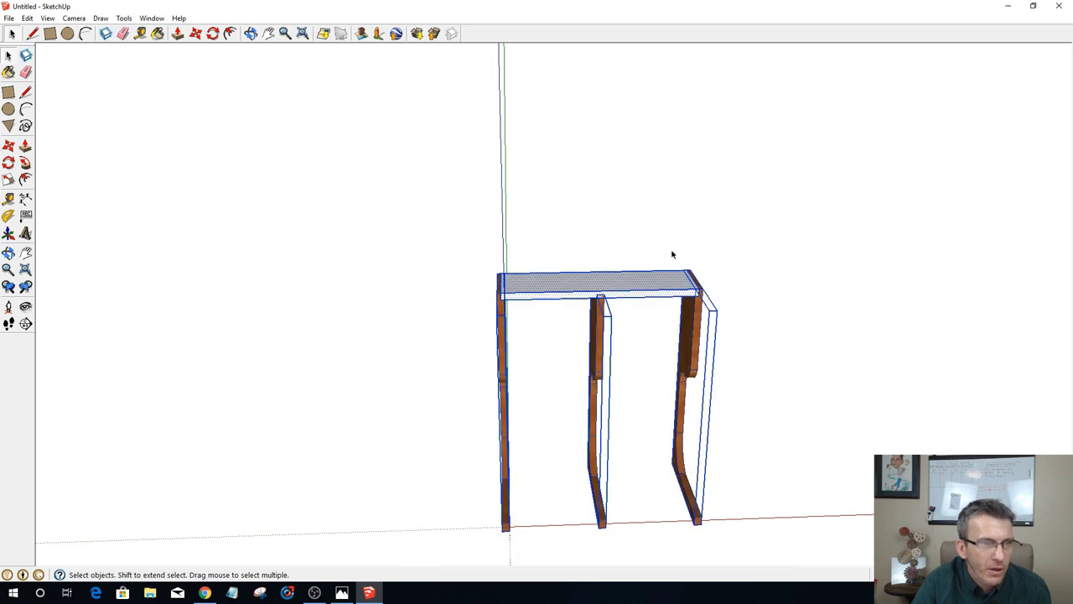
middle_drag(672, 254, 544, 327)
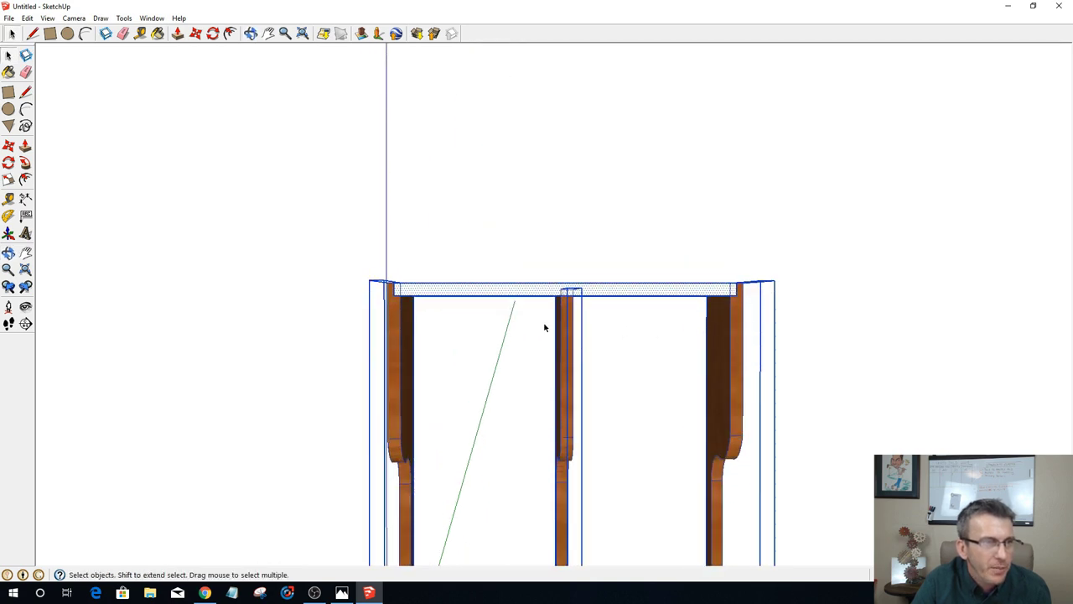
right_click(561, 327)
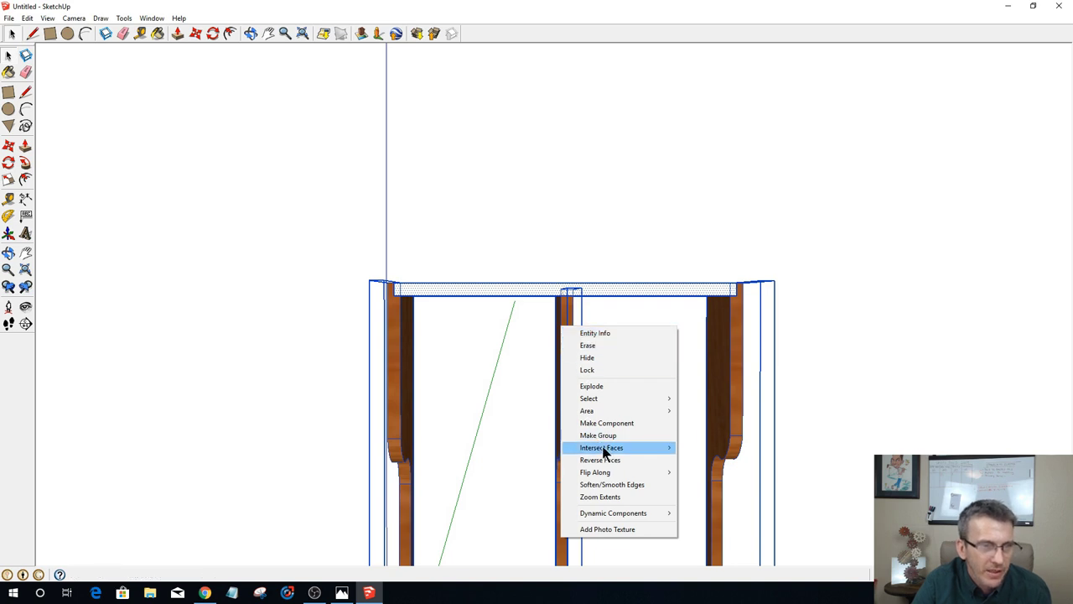
mouse_move(607, 451)
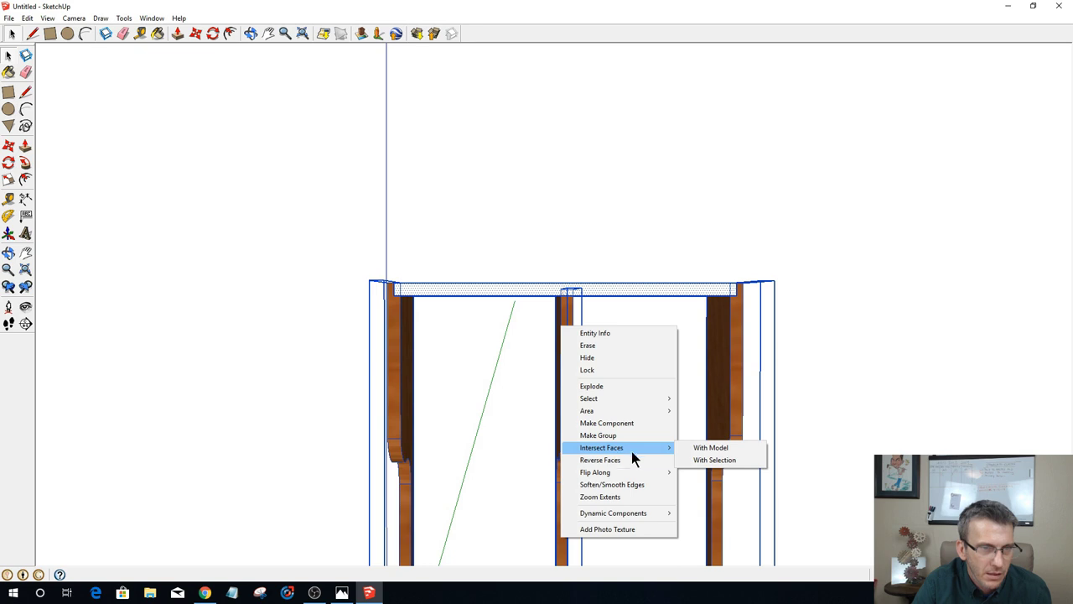
click(697, 461)
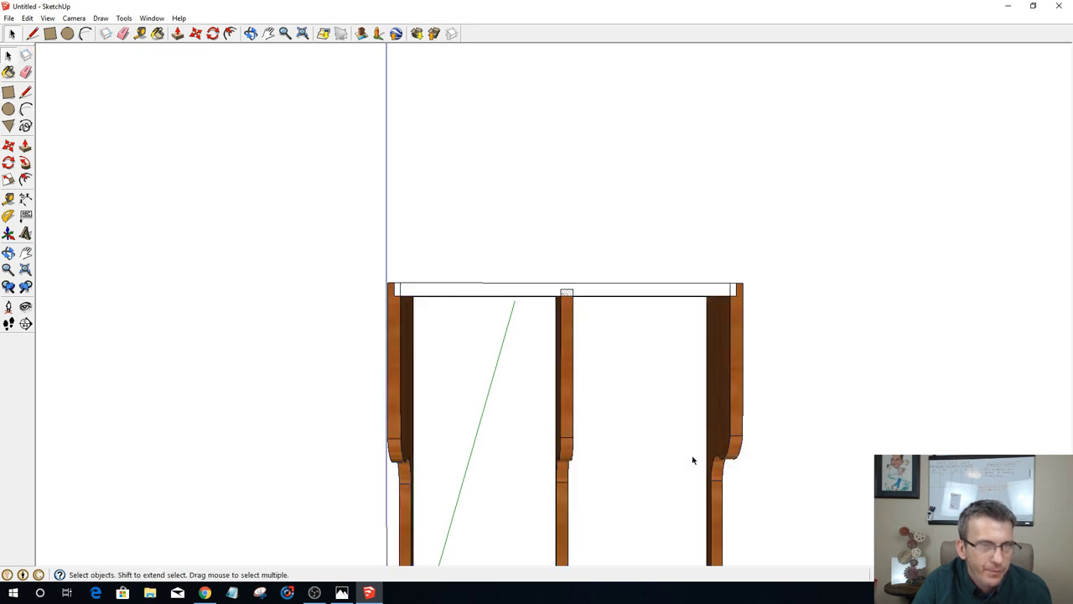
Step: Make the top shelf board a component with G, then erase it, leaving three uprights
scroll(689, 386, down, 2)
middle_drag(670, 383, 805, 388)
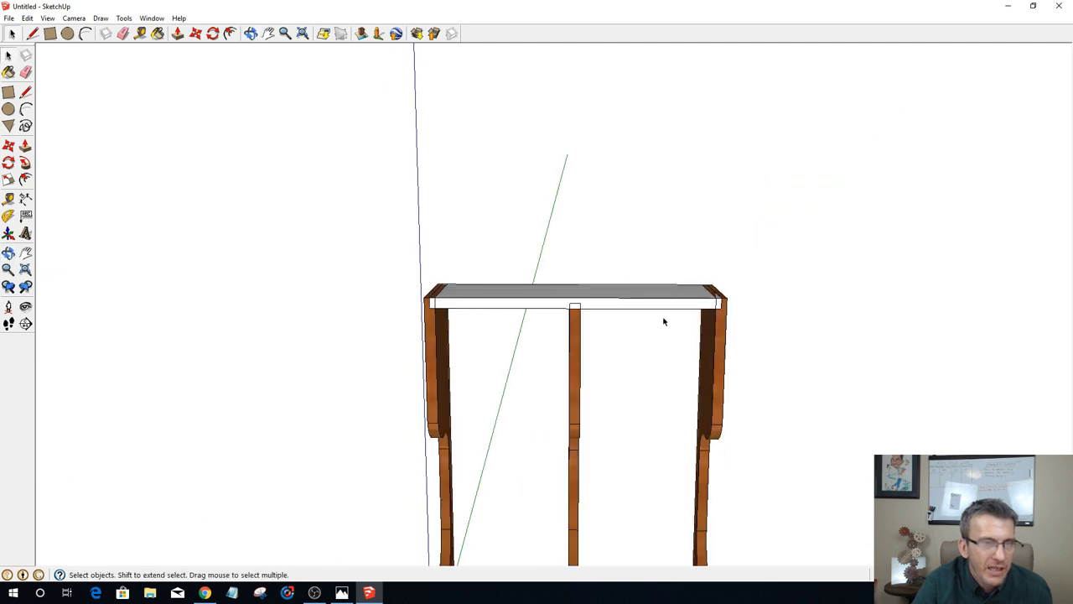
scroll(663, 321, up, 3)
middle_drag(731, 412, 761, 372)
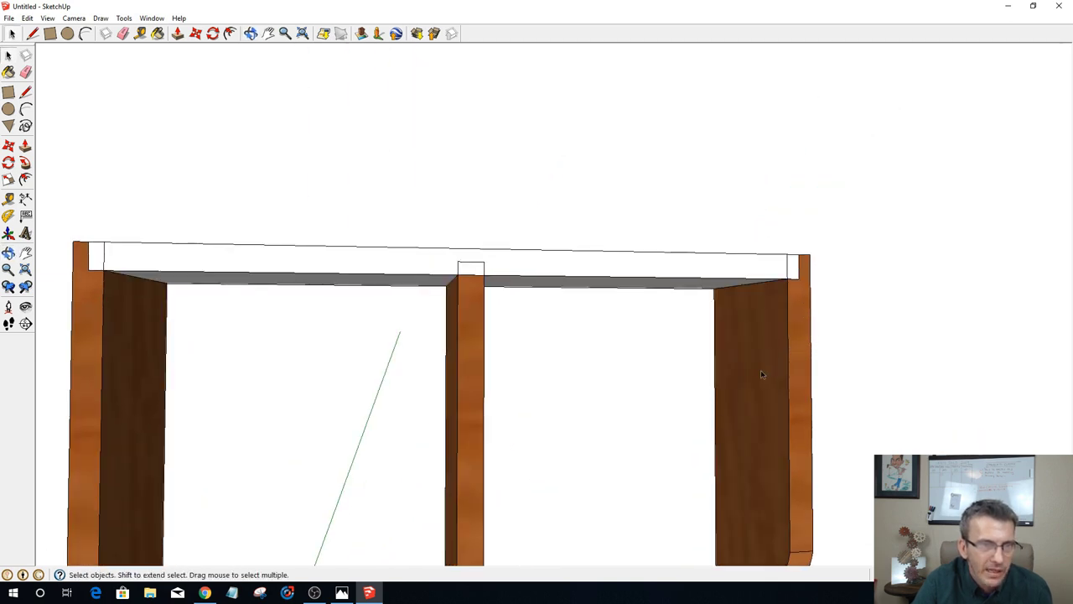
click(761, 374)
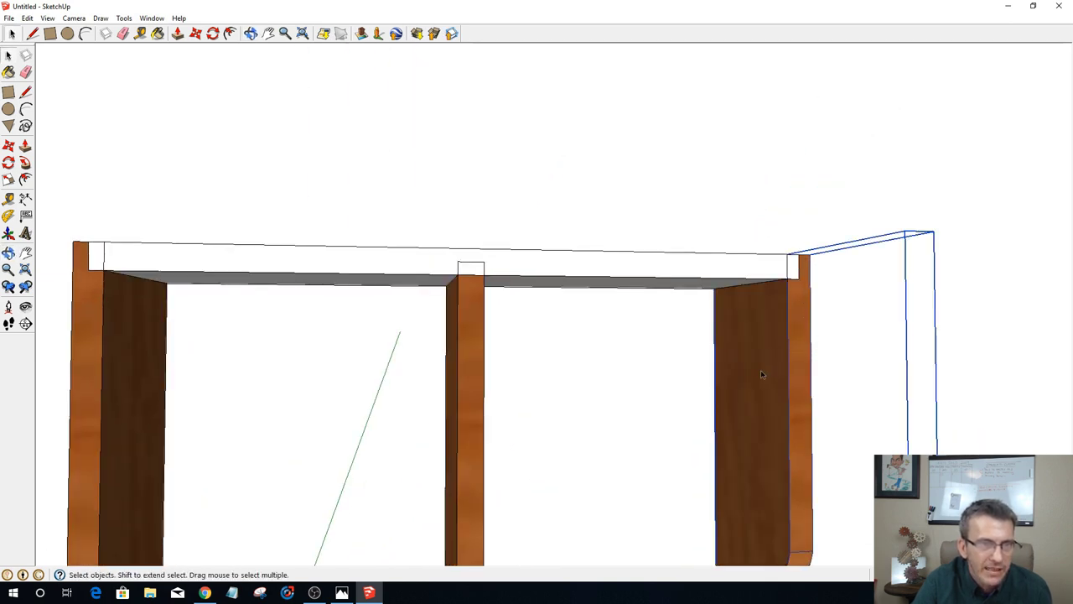
click(598, 265)
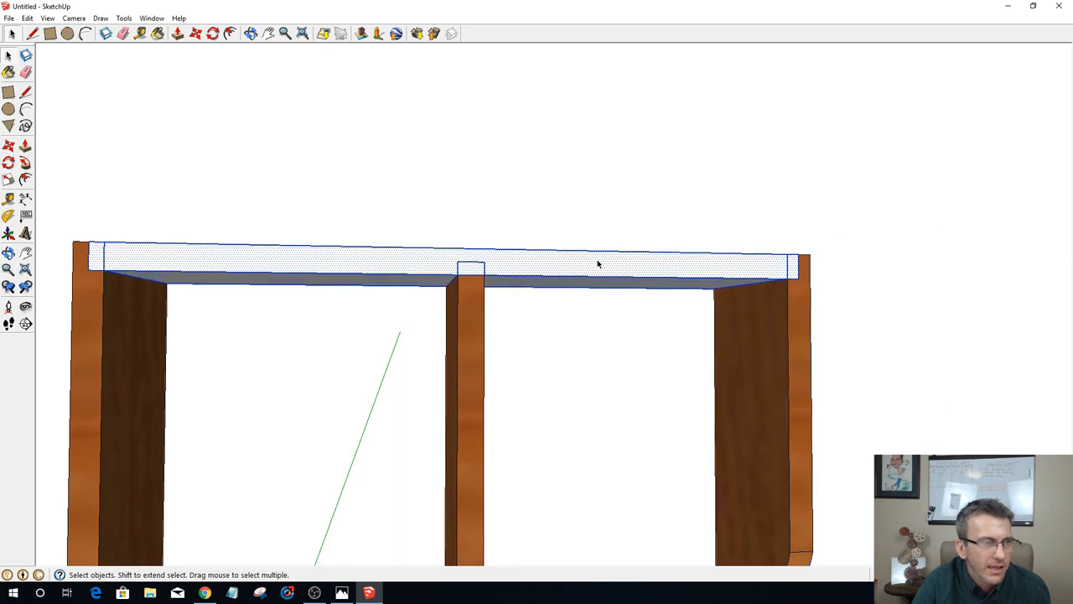
key(g)
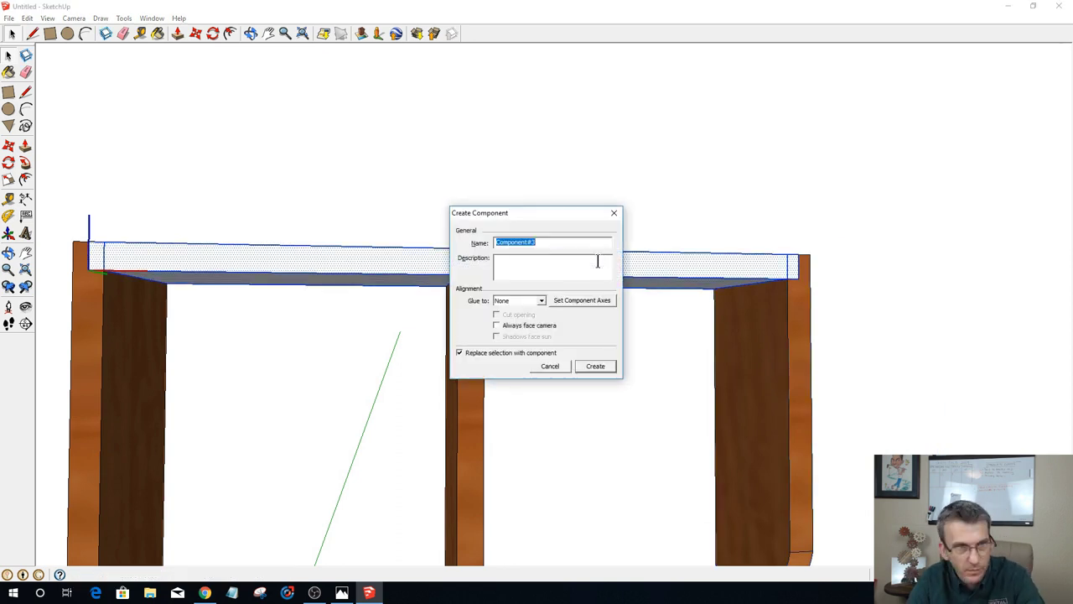
click(593, 366)
right_click(619, 275)
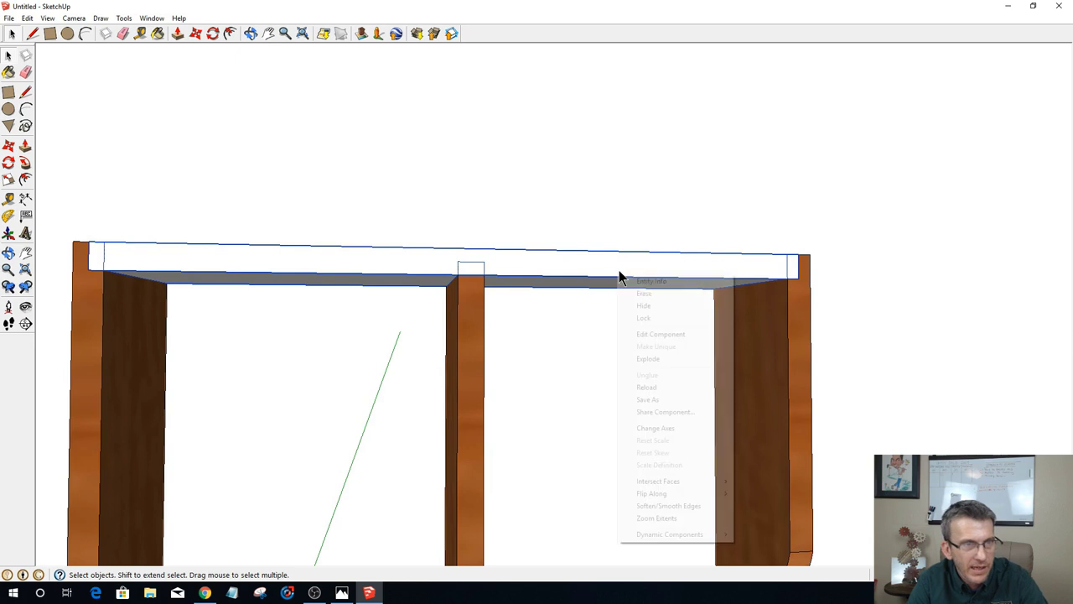
click(642, 293)
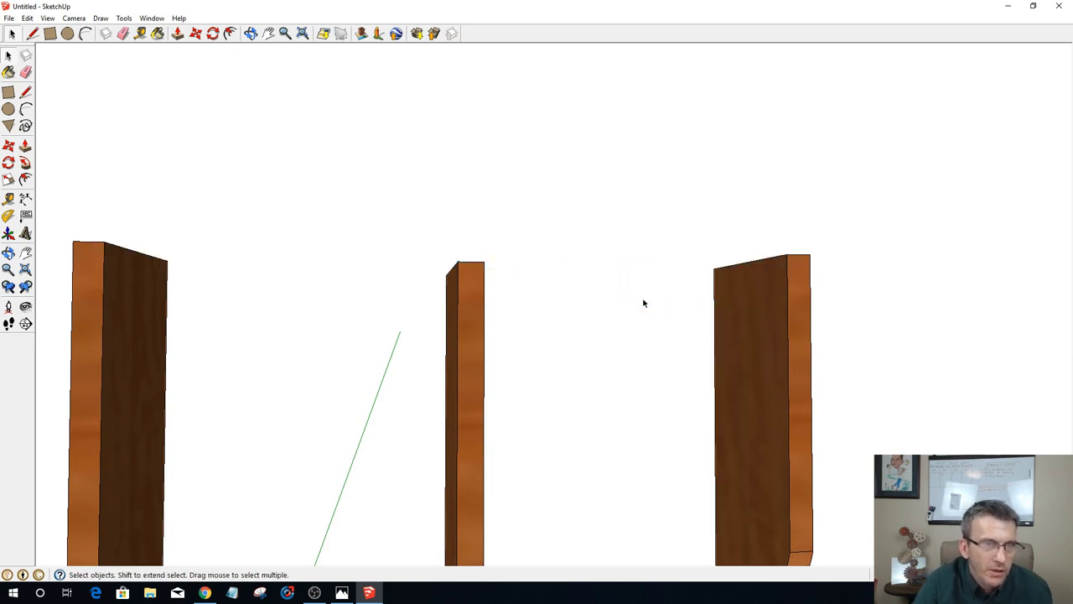
Step: Restore the top shelf board with undo, then delete the right side piece
mouse_move(642, 302)
middle_down()
mouse_move(884, 343)
mouse_move(601, 319)
middle_up()
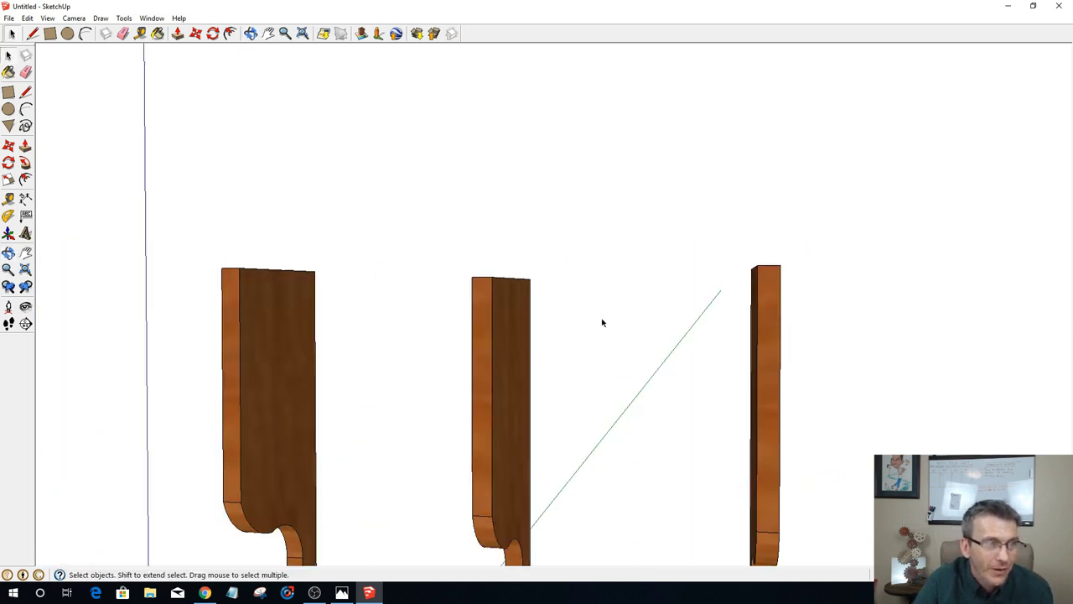
key(ctrl+z)
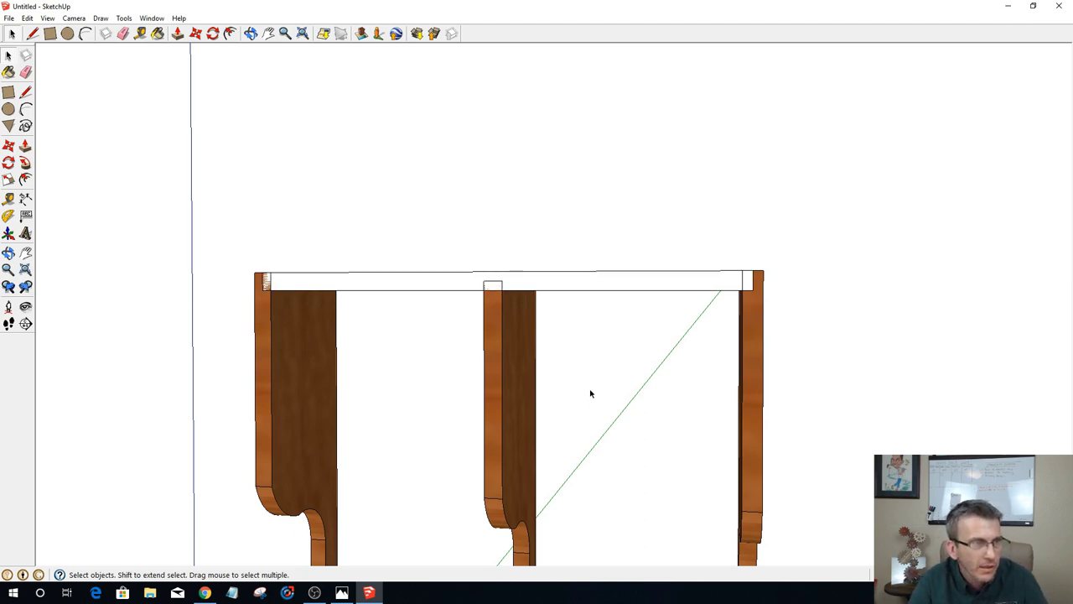
click(580, 285)
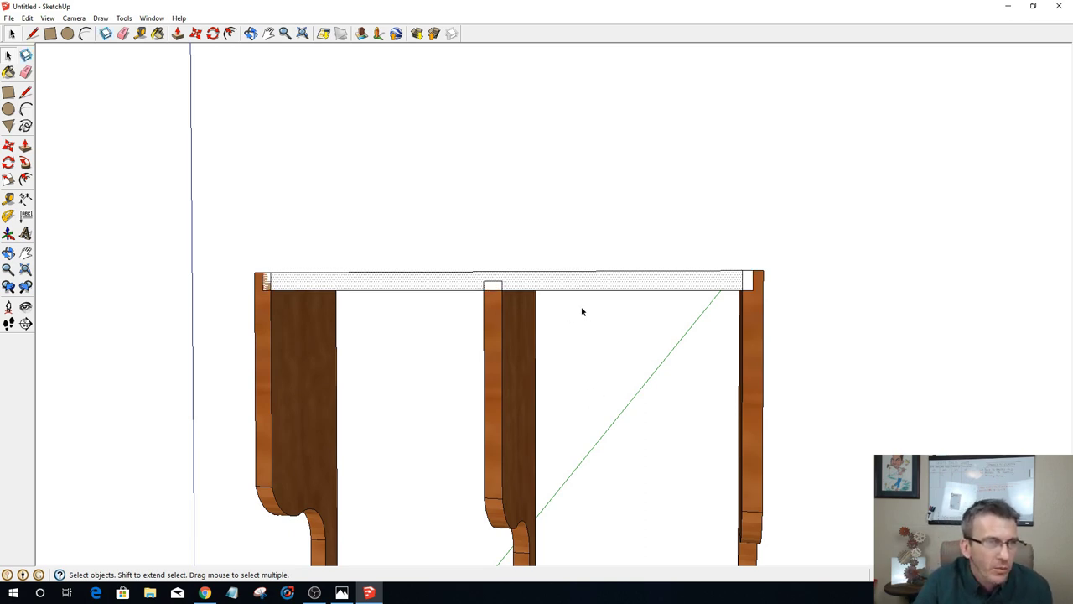
middle_drag(582, 311, 670, 429)
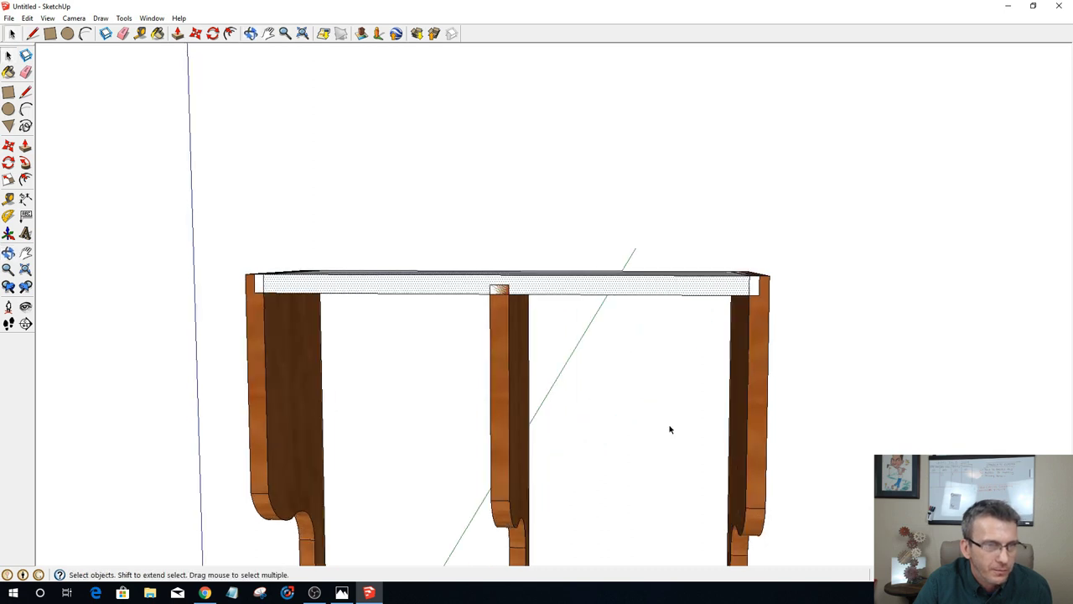
click(744, 435)
scroll(858, 444, down, 4)
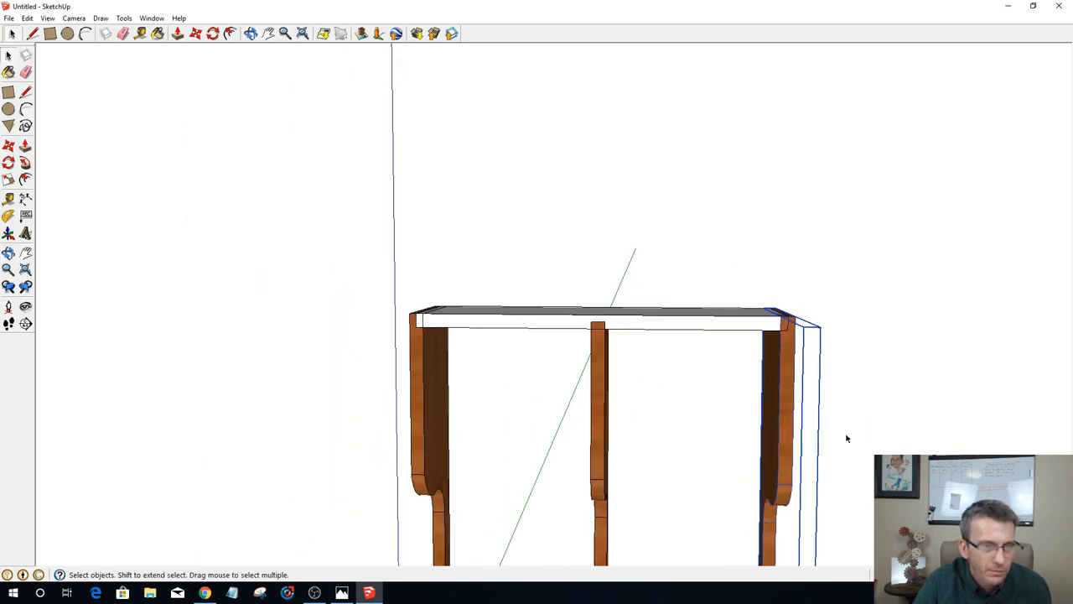
key(Delete)
Step: Bring back the right side piece and explode all three side pieces into loose geometry
middle_drag(855, 453, 778, 407)
key(ctrl+z)
right_click(778, 408)
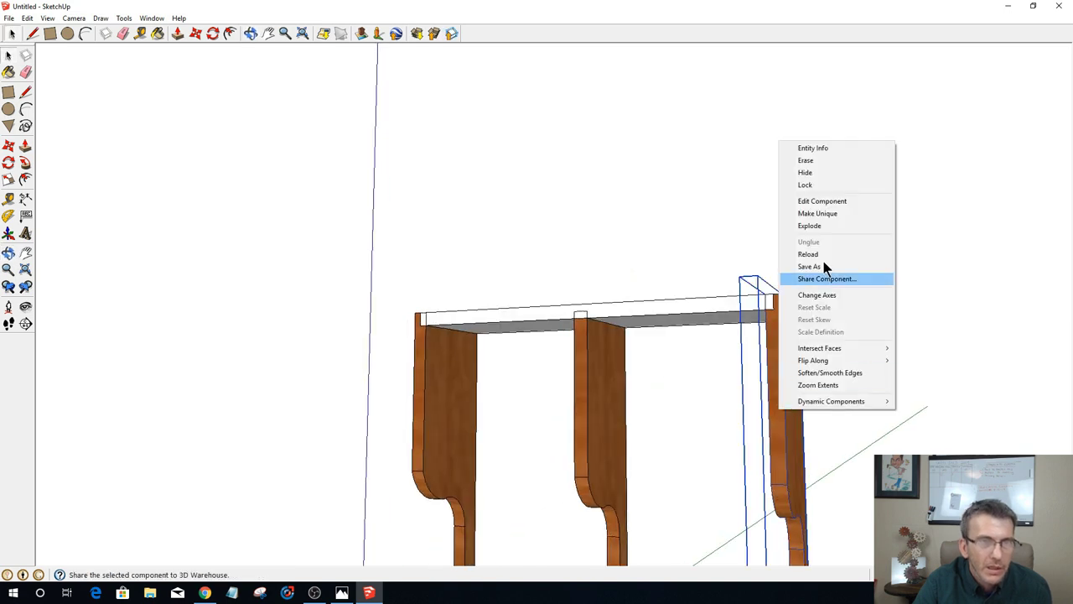
click(820, 225)
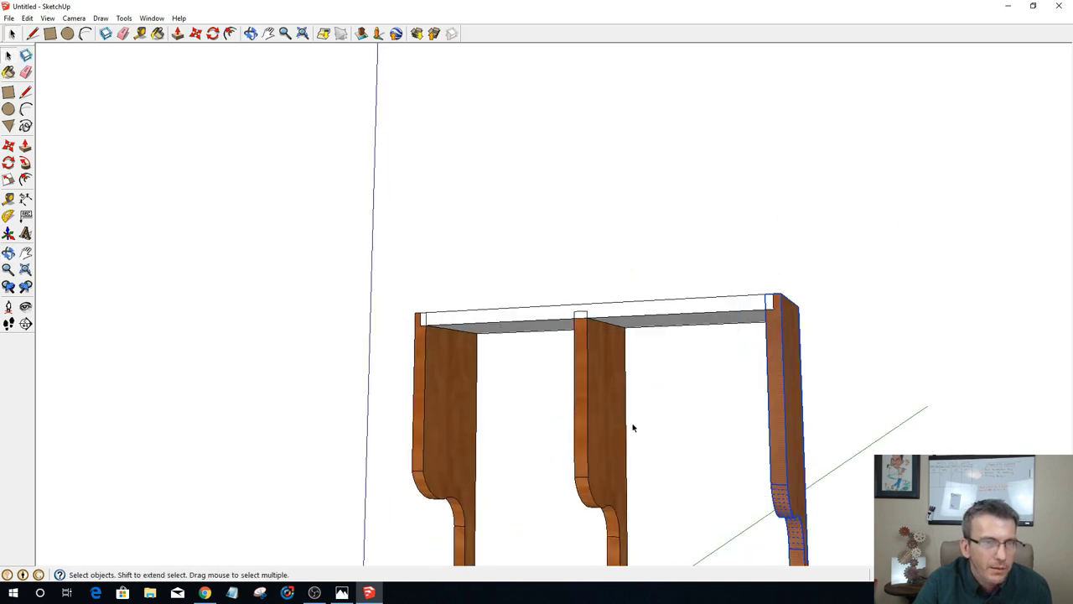
right_click(587, 428)
click(613, 243)
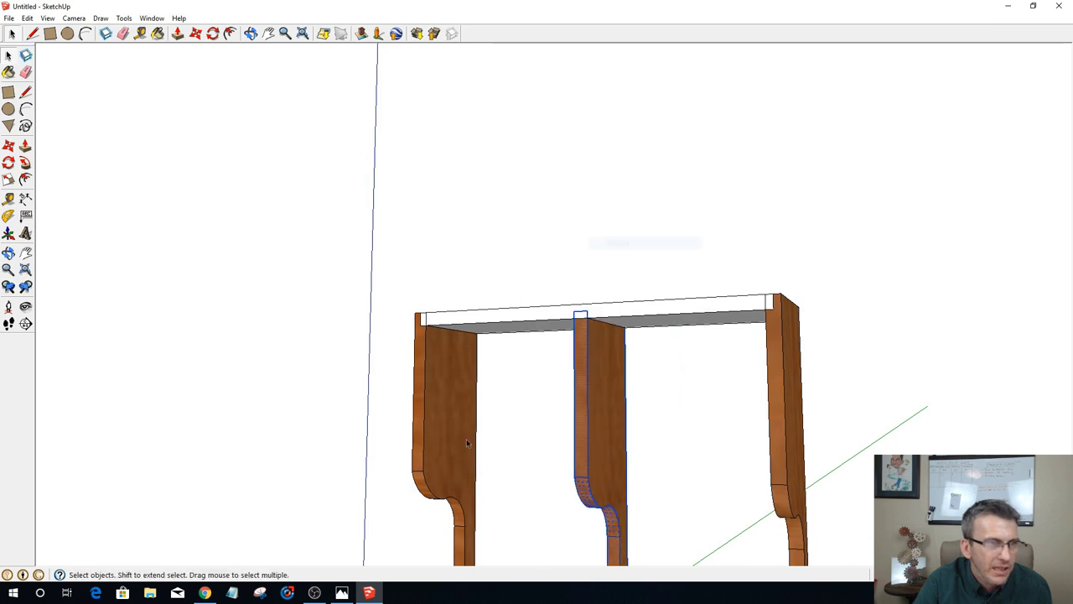
right_click(434, 422)
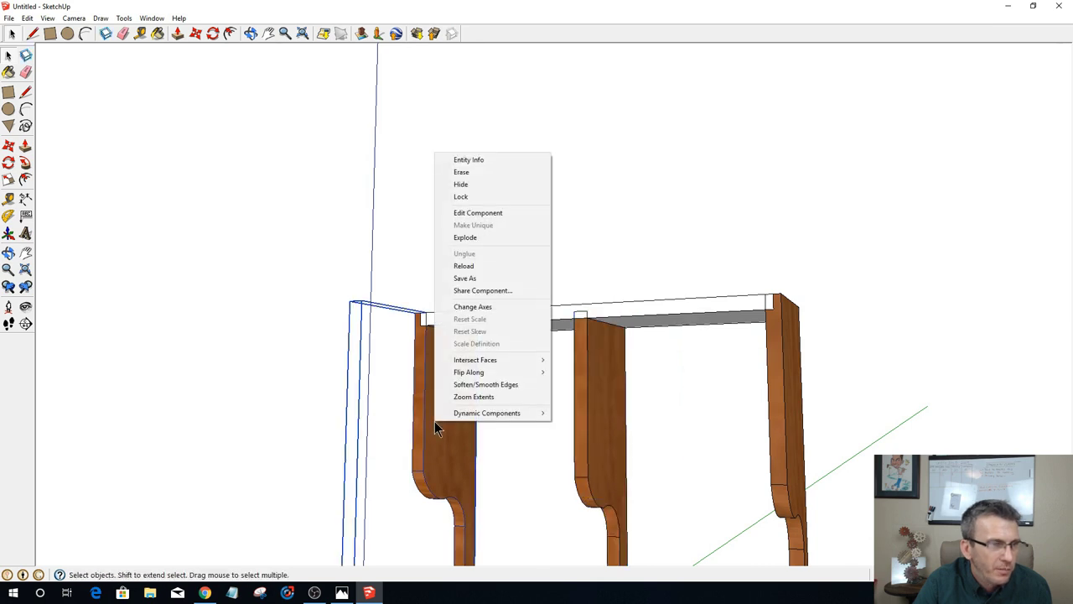
click(471, 237)
Step: Window-select the entire rack and intersect the selected geometry with itself
scroll(529, 431, down, 6)
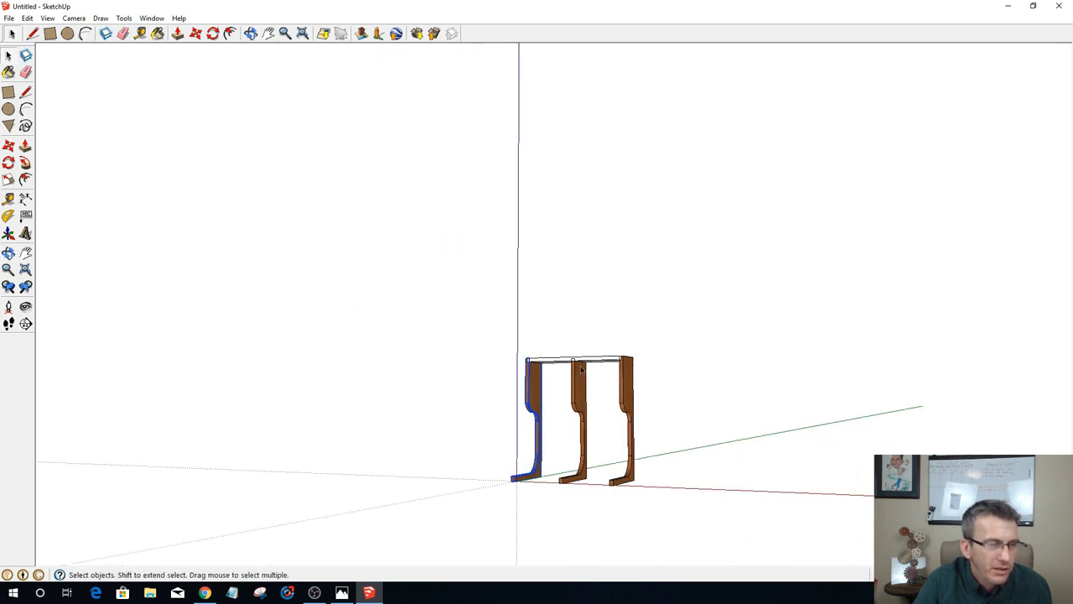
drag(715, 317, 458, 571)
scroll(558, 415, up, 5)
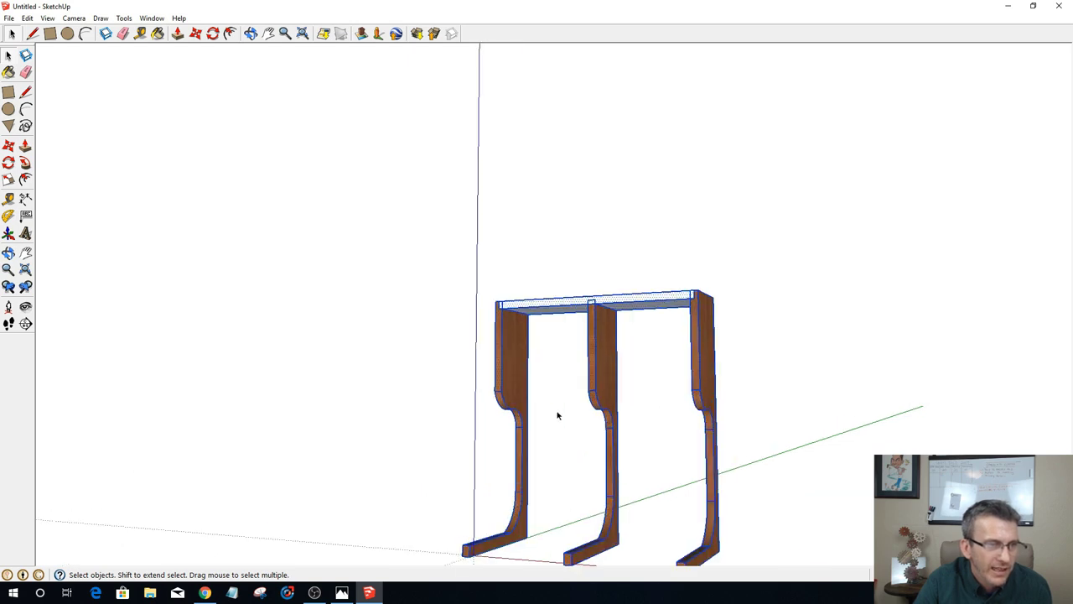
right_click(604, 372)
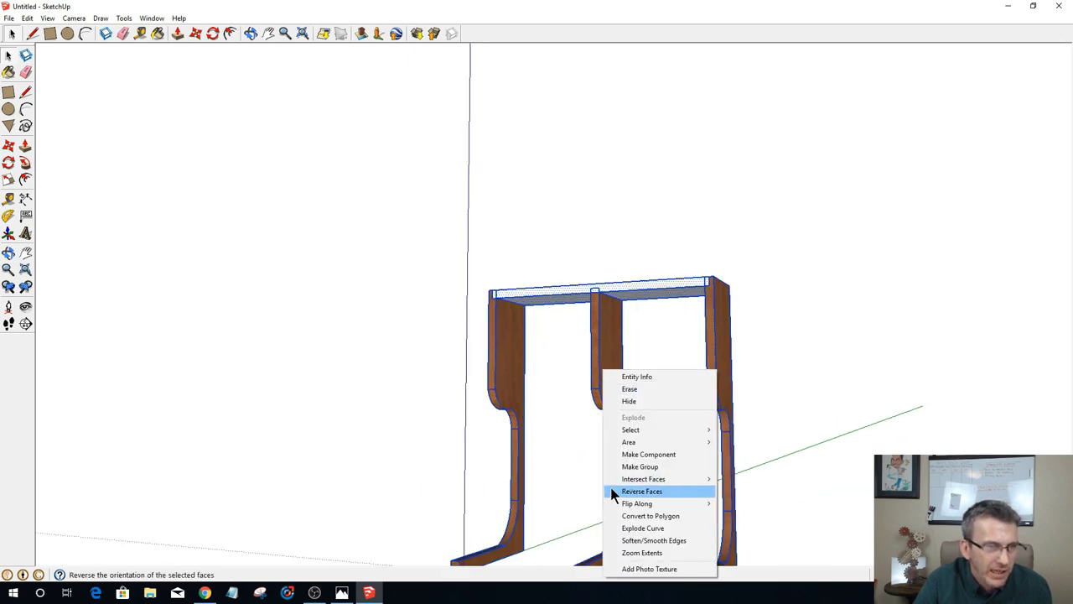
mouse_move(624, 479)
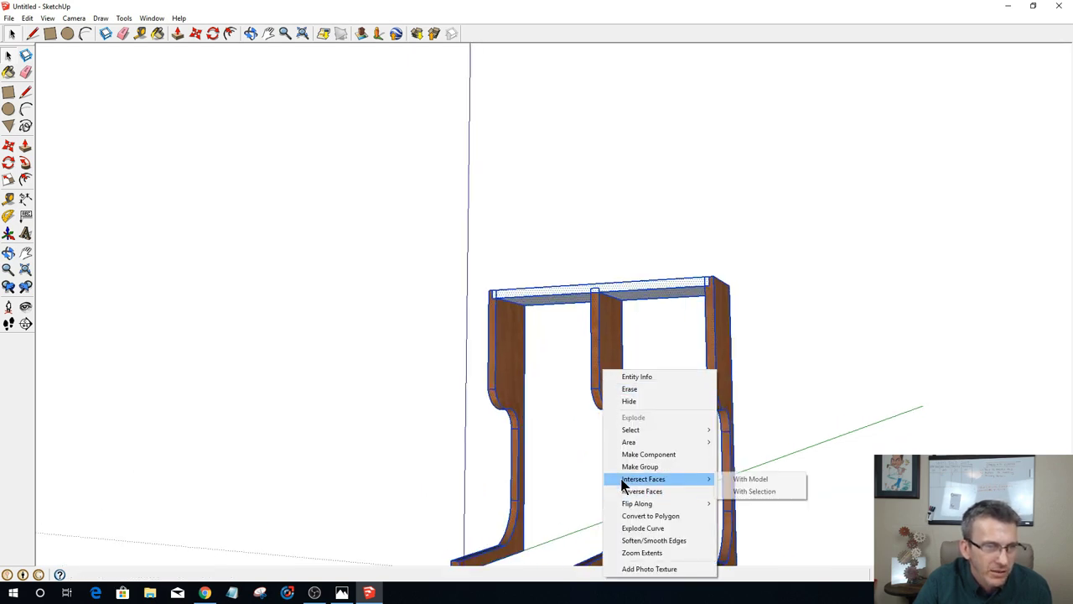
click(754, 491)
Step: Test connected selections on the shelf and right side piece from a front view, then clear them
middle_drag(709, 412, 860, 436)
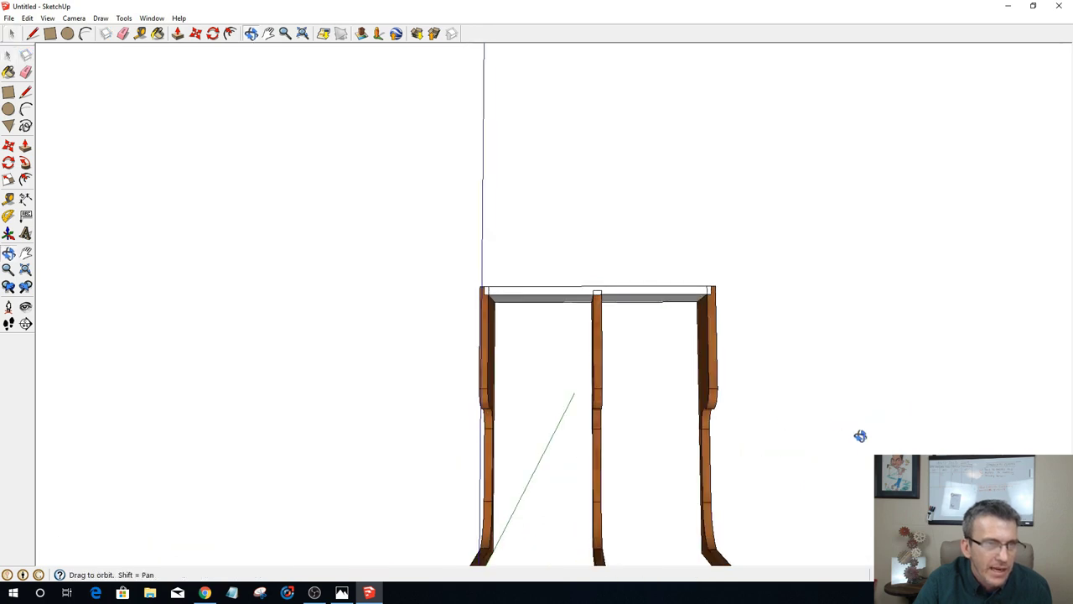
scroll(616, 300, up, 4)
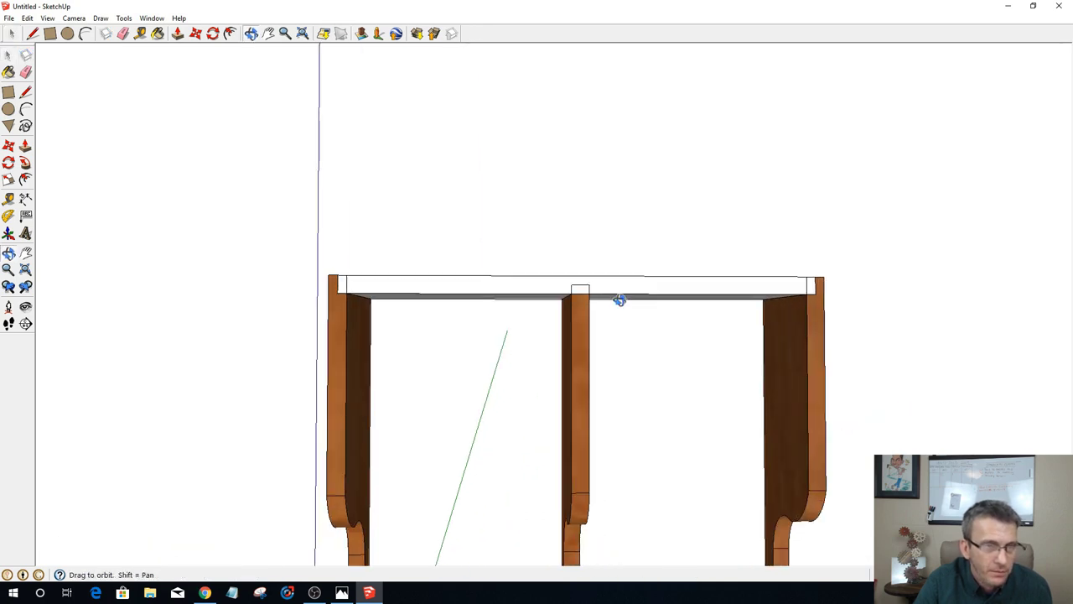
middle_drag(619, 300, 634, 305)
triple_click(644, 293)
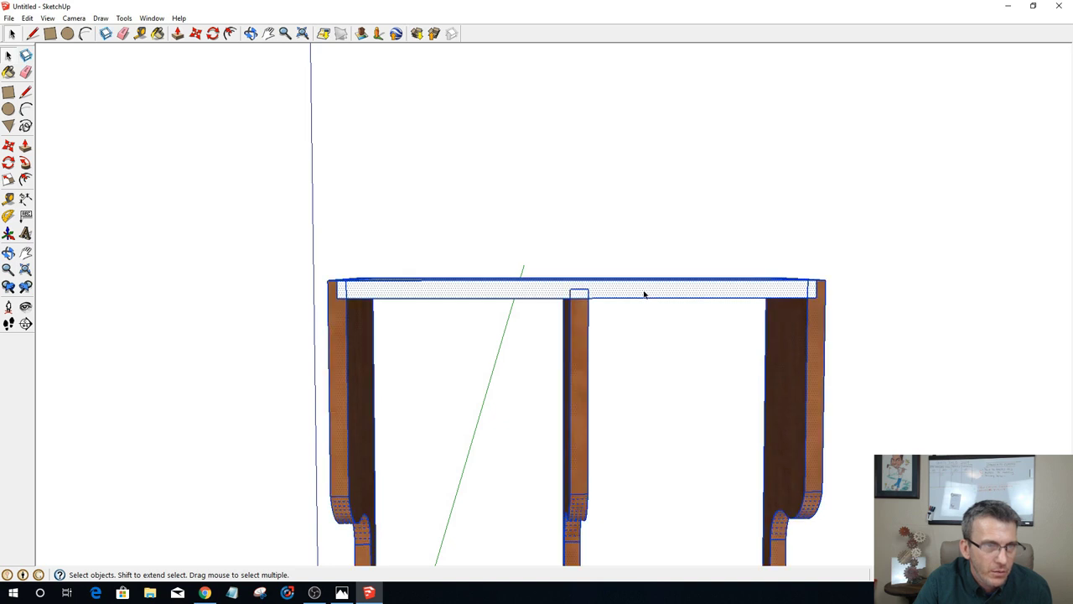
click(624, 335)
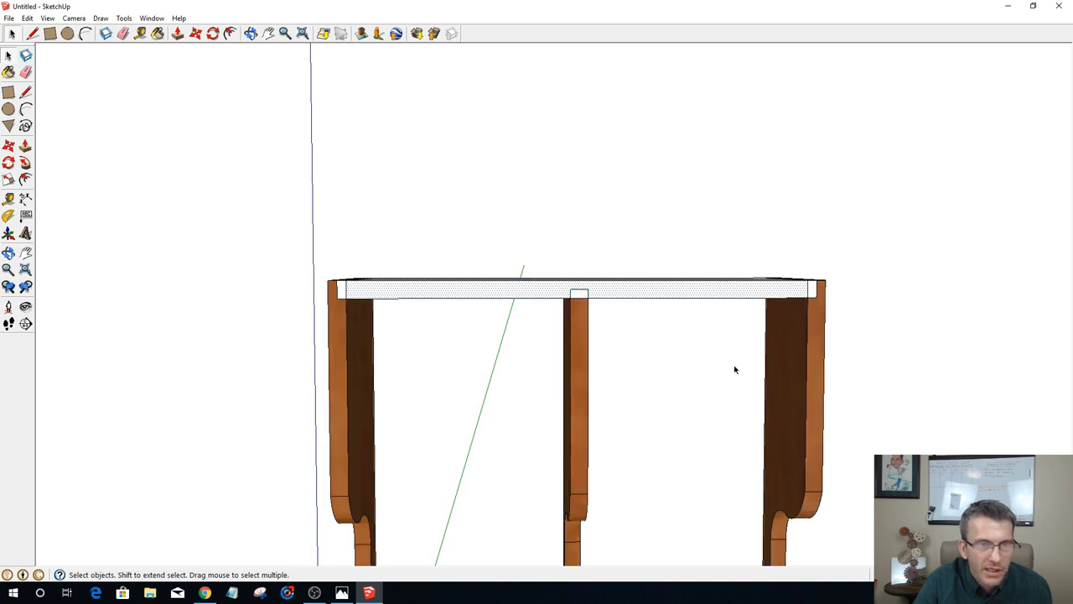
click(789, 390)
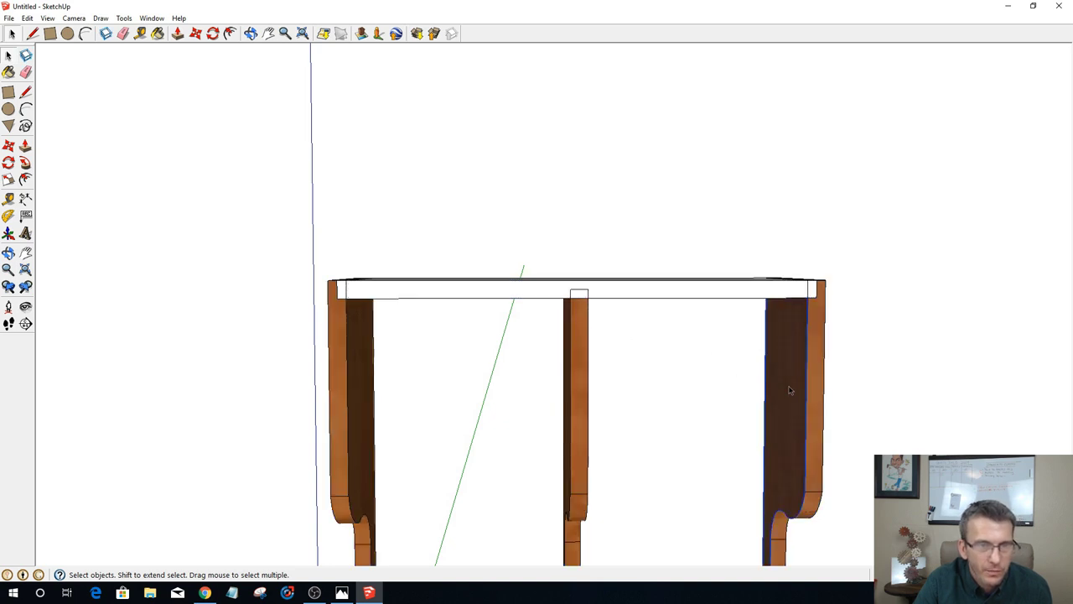
triple_click(789, 390)
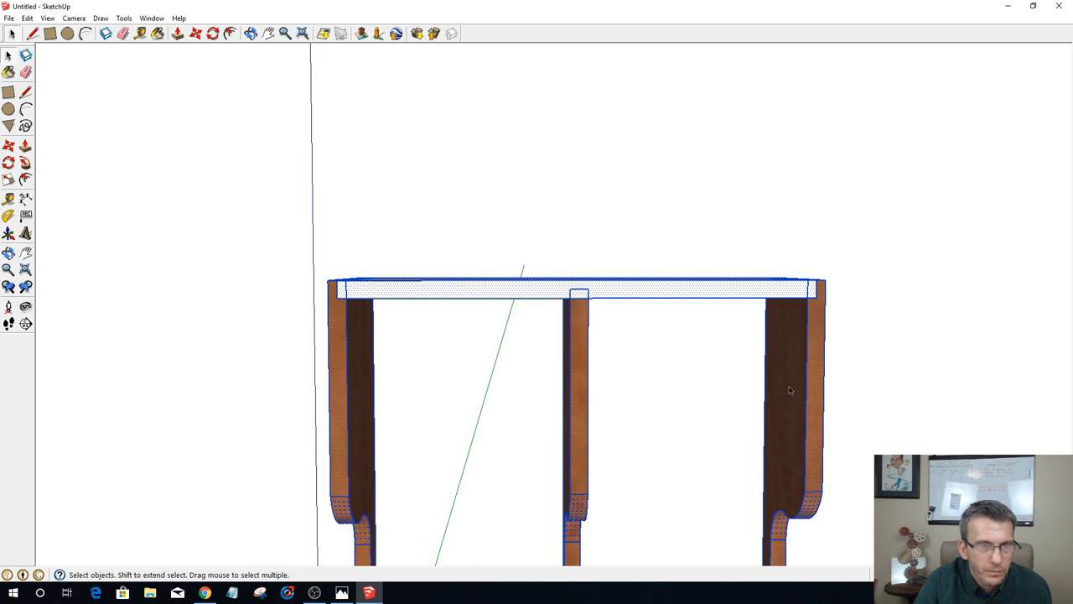
middle_drag(789, 390, 662, 386)
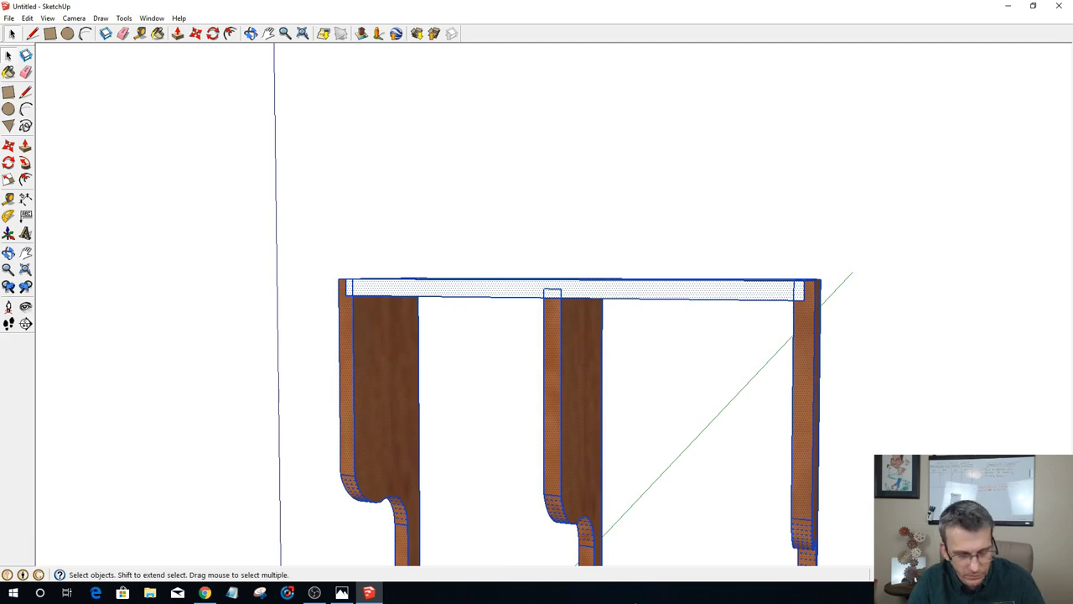
shift+click(381, 394)
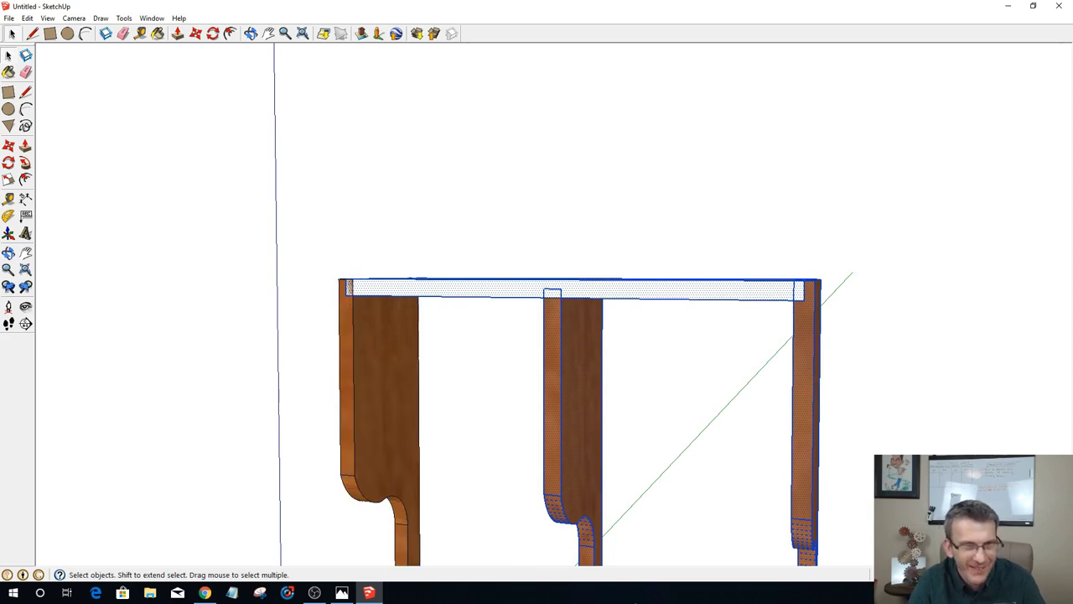
click(658, 392)
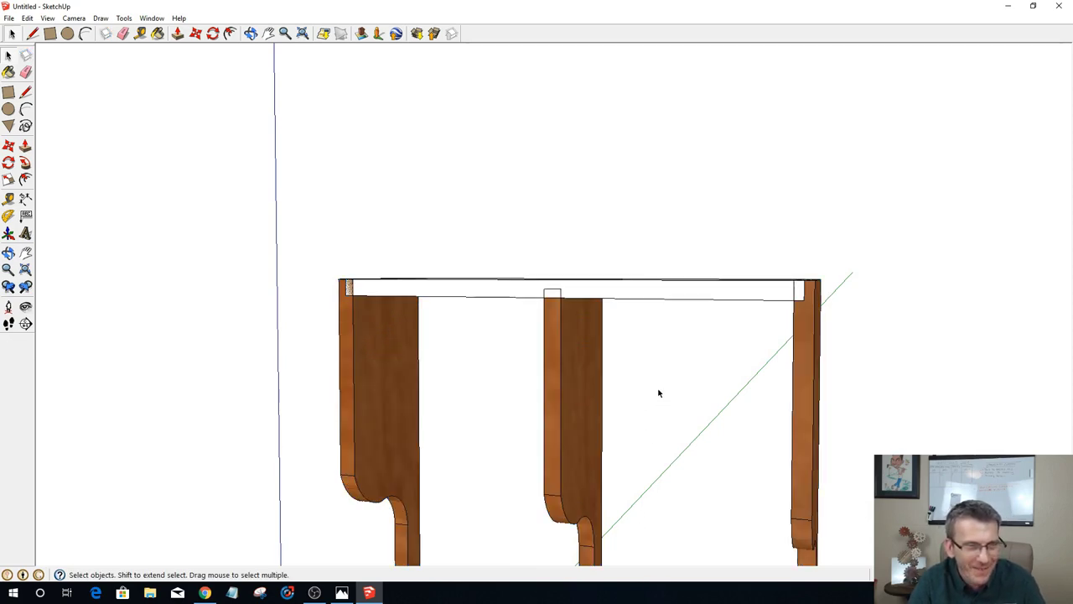
Step: Click through the top board and each side piece, then triple-click the top board
click(702, 295)
click(812, 357)
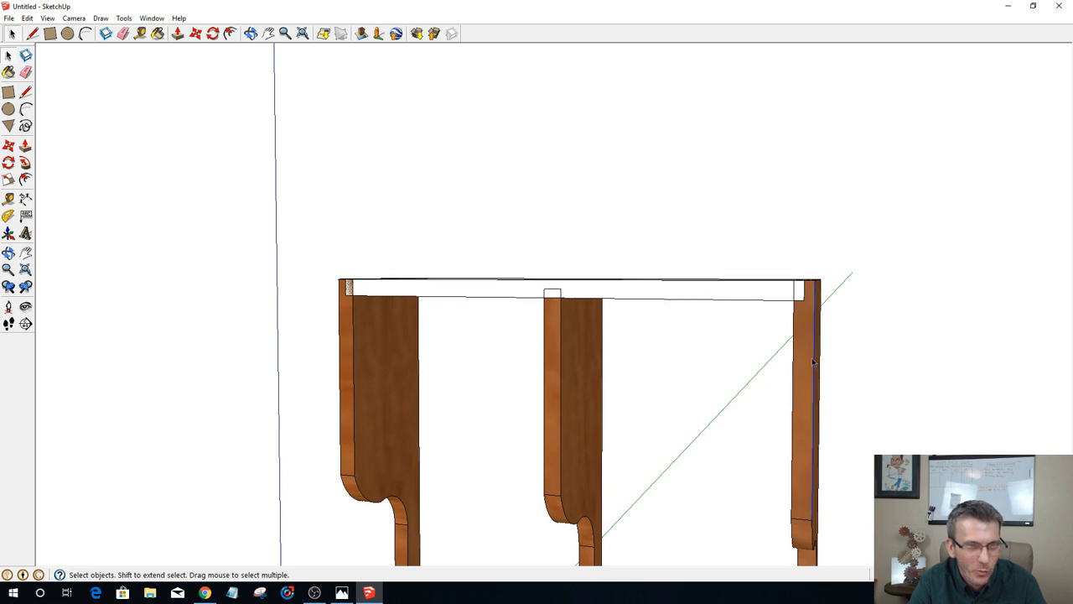
click(560, 374)
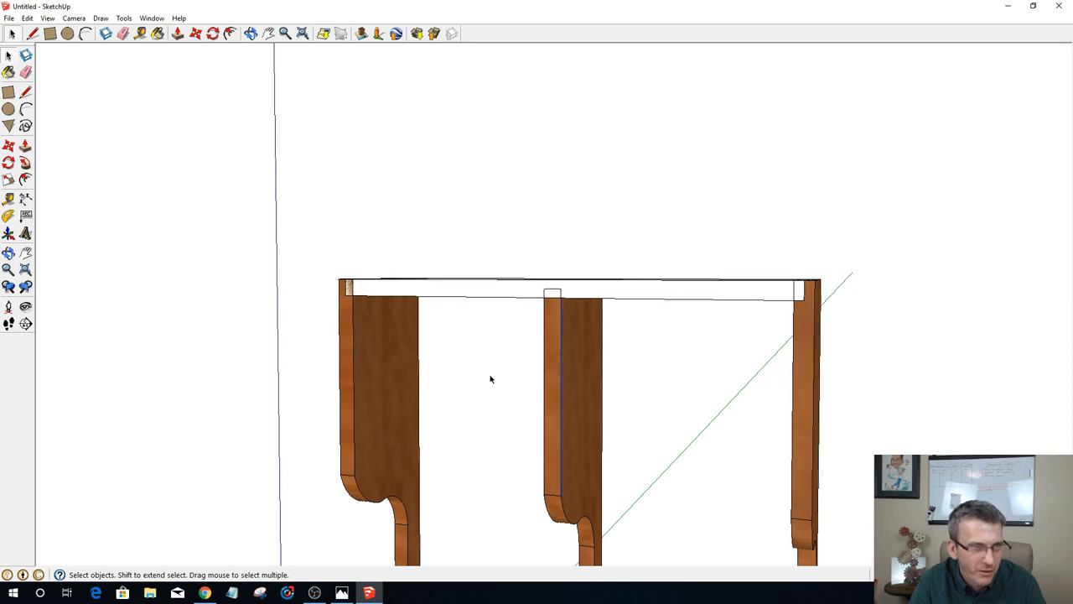
click(371, 364)
scroll(373, 340, down, 3)
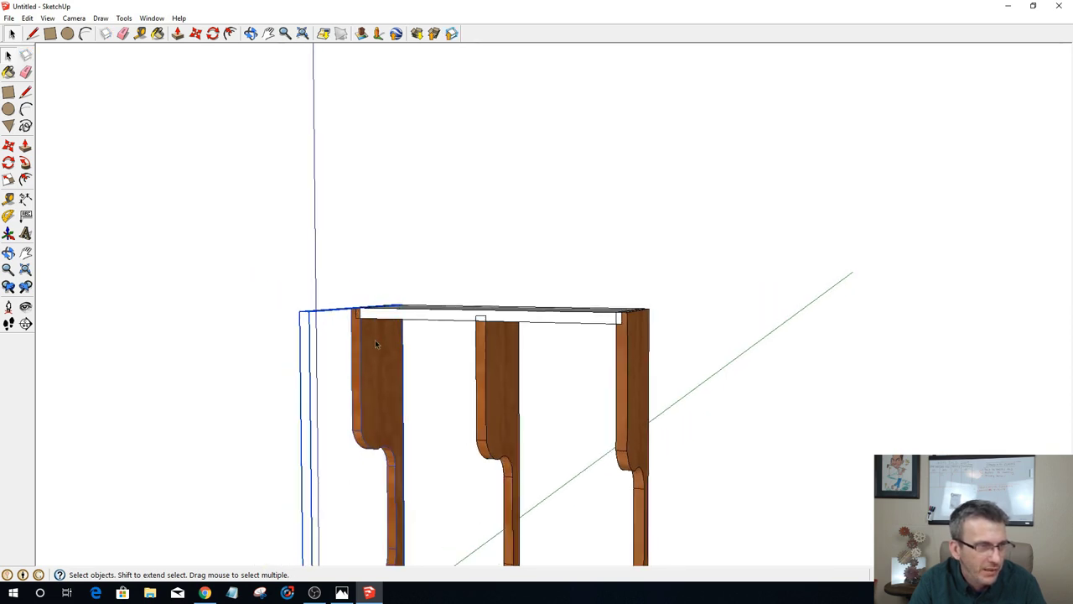
scroll(374, 340, up, 3)
triple_click(428, 297)
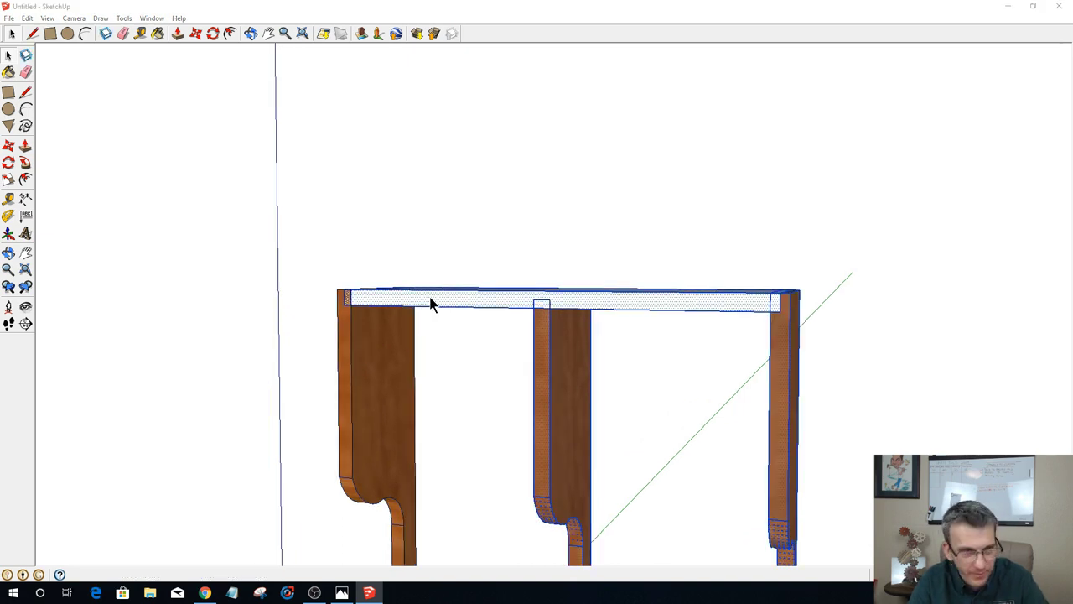
Step: Create a component from the selection, then explode the left side piece and enclosing components
key(g)
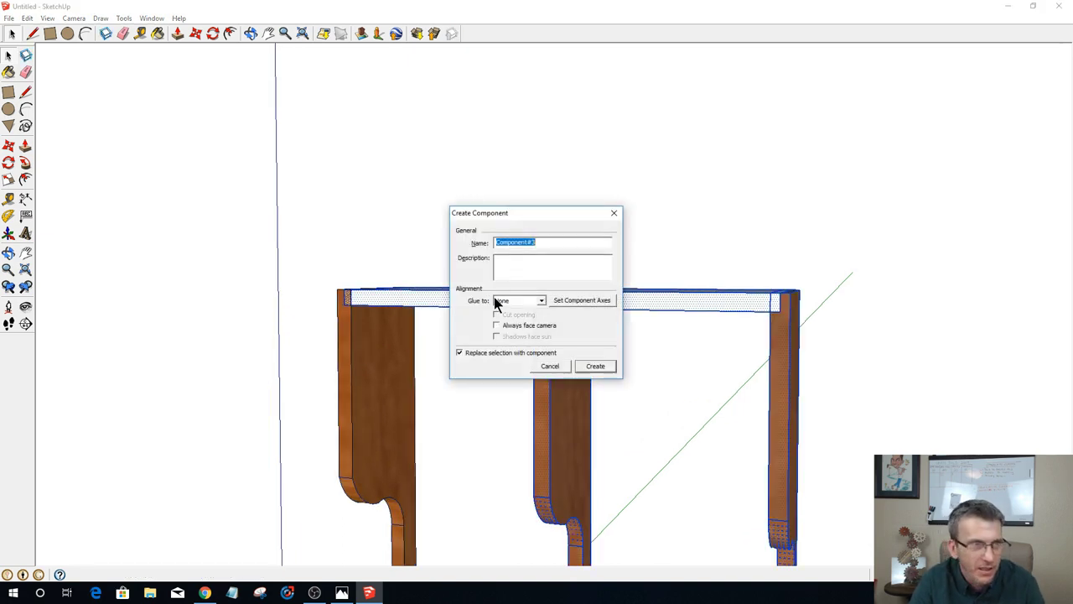
click(594, 367)
click(374, 395)
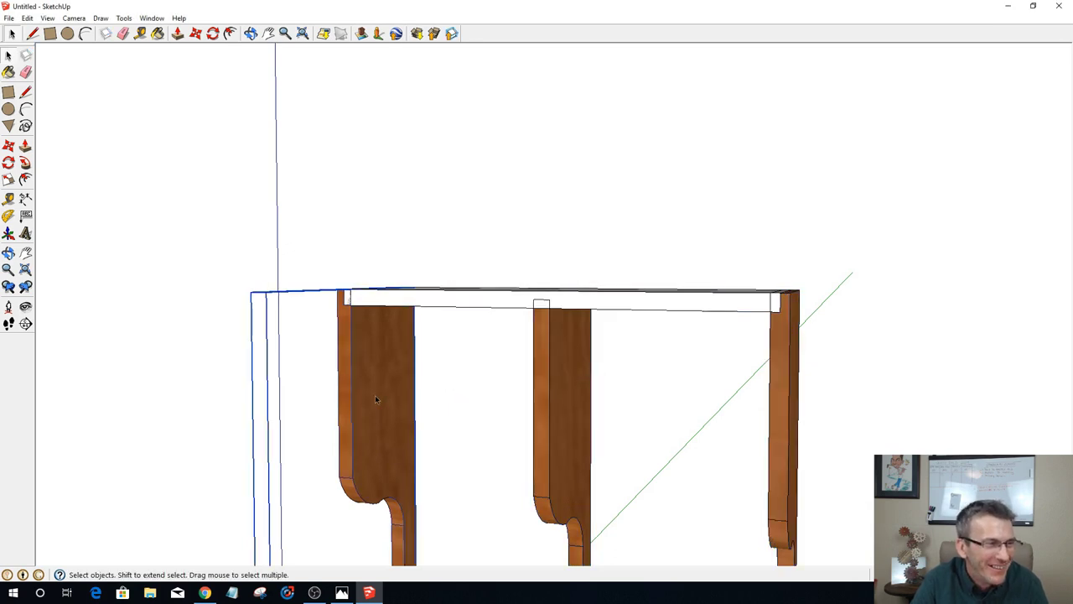
right_click(375, 395)
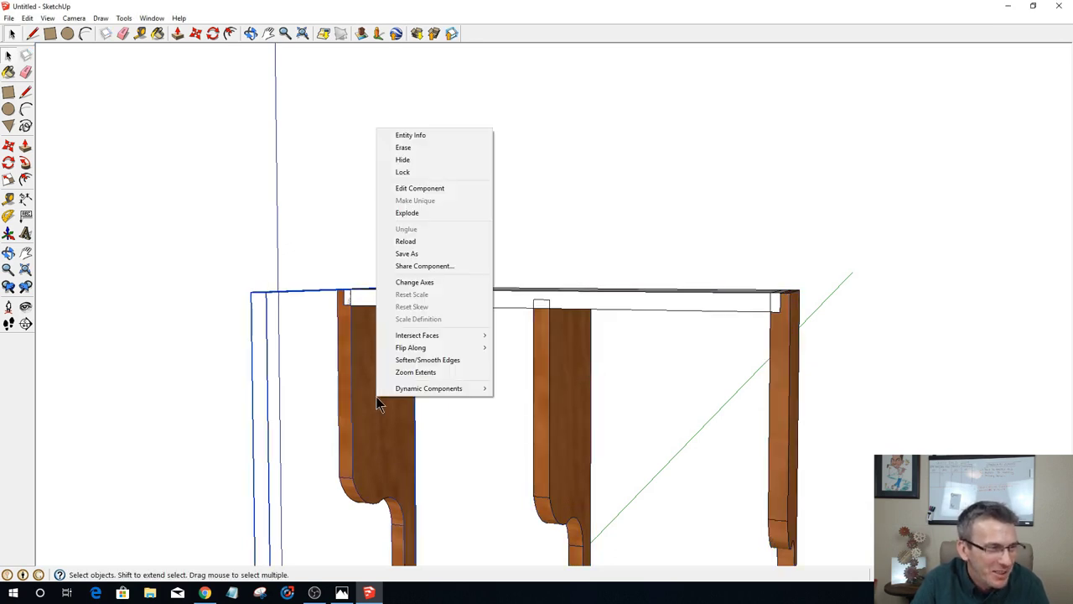
click(401, 212)
right_click(558, 408)
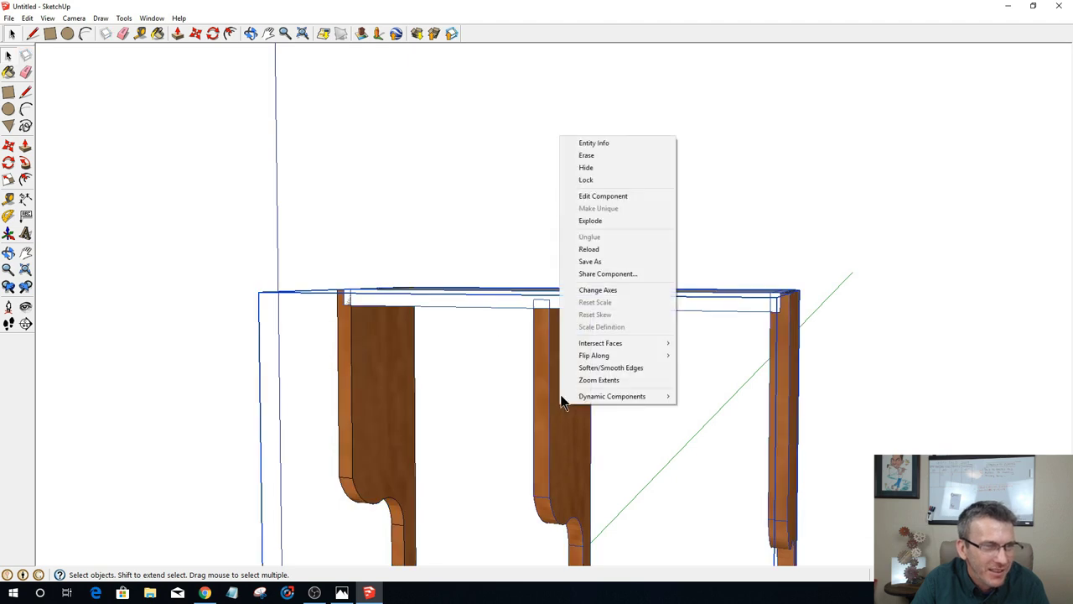
click(584, 220)
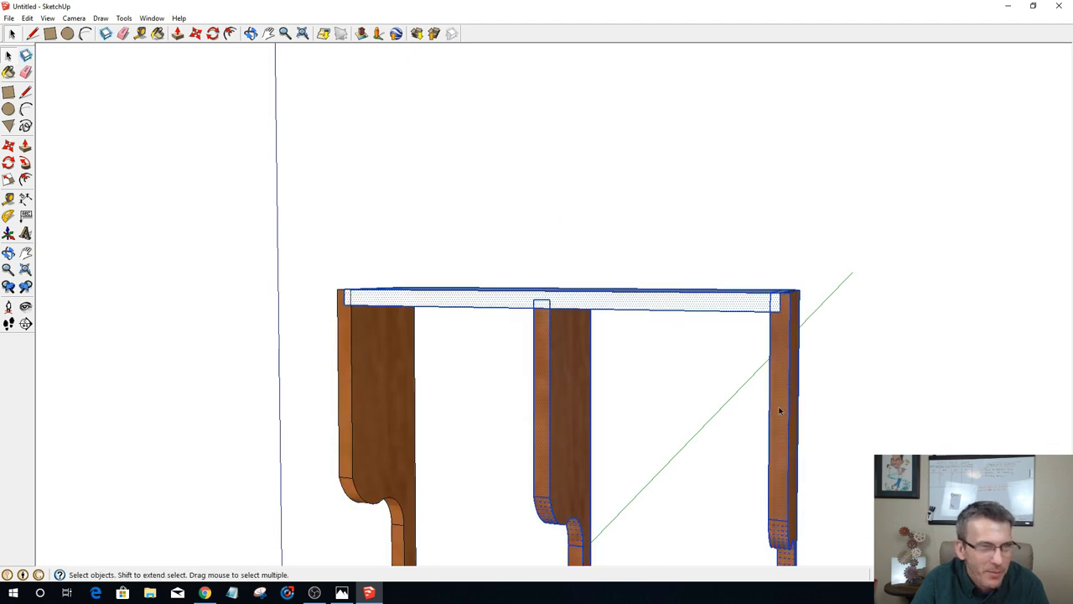
Step: Open the table group for editing, then exit and select the table group again
middle_drag(774, 420, 632, 407)
scroll(632, 406, down, 1)
scroll(637, 469, up, 4)
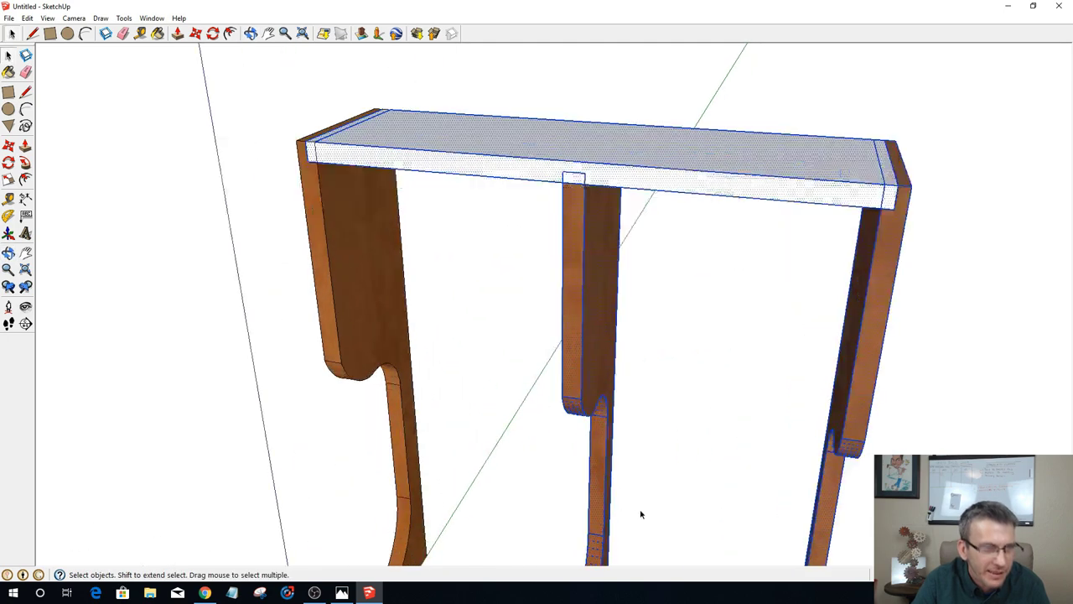
click(676, 446)
click(577, 311)
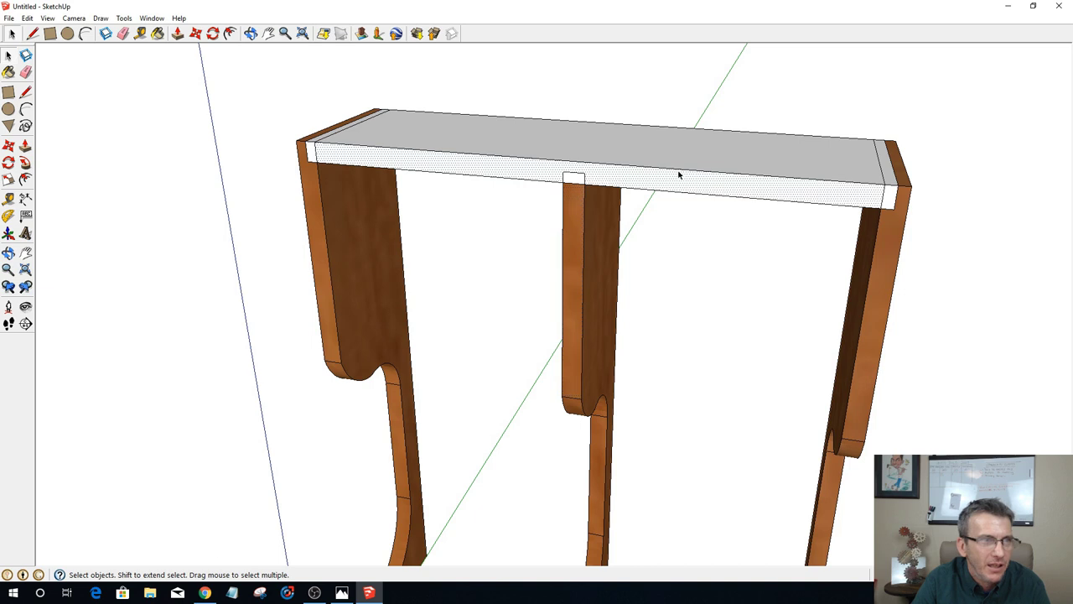
click(676, 212)
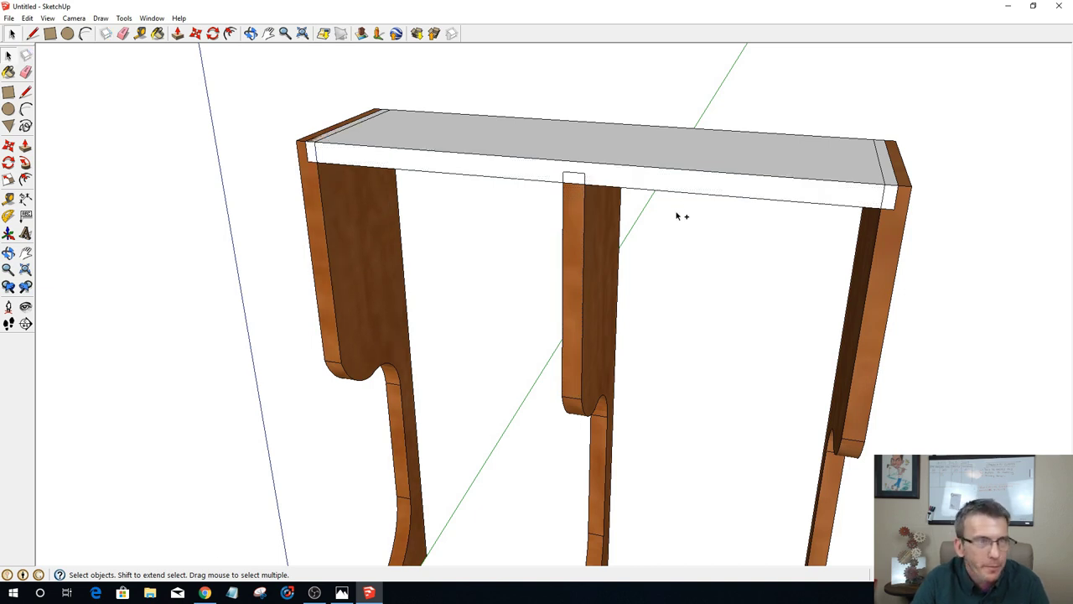
click(680, 194)
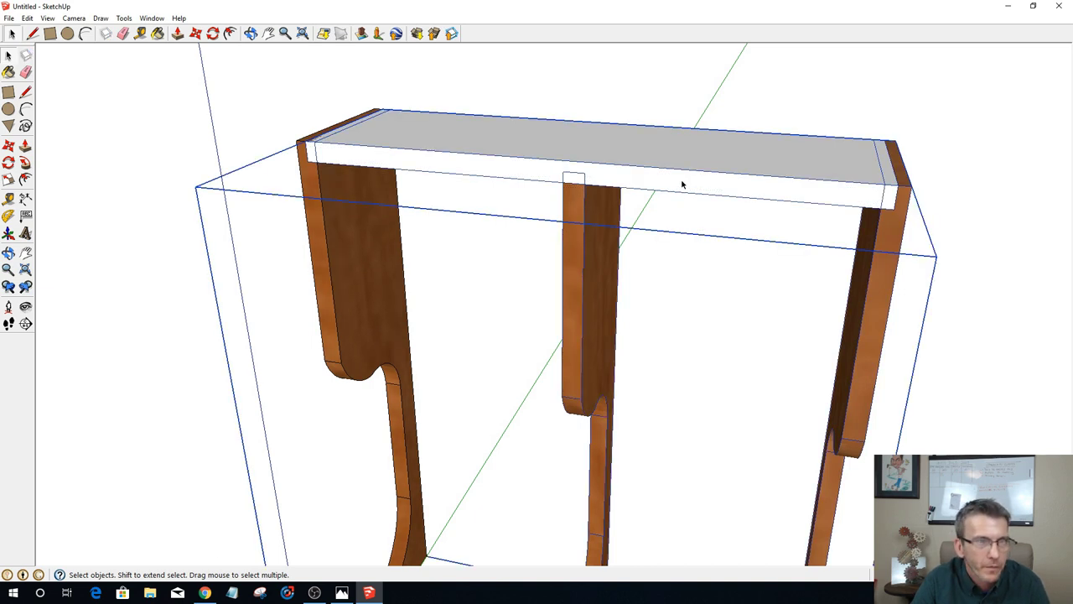
double_click(682, 184)
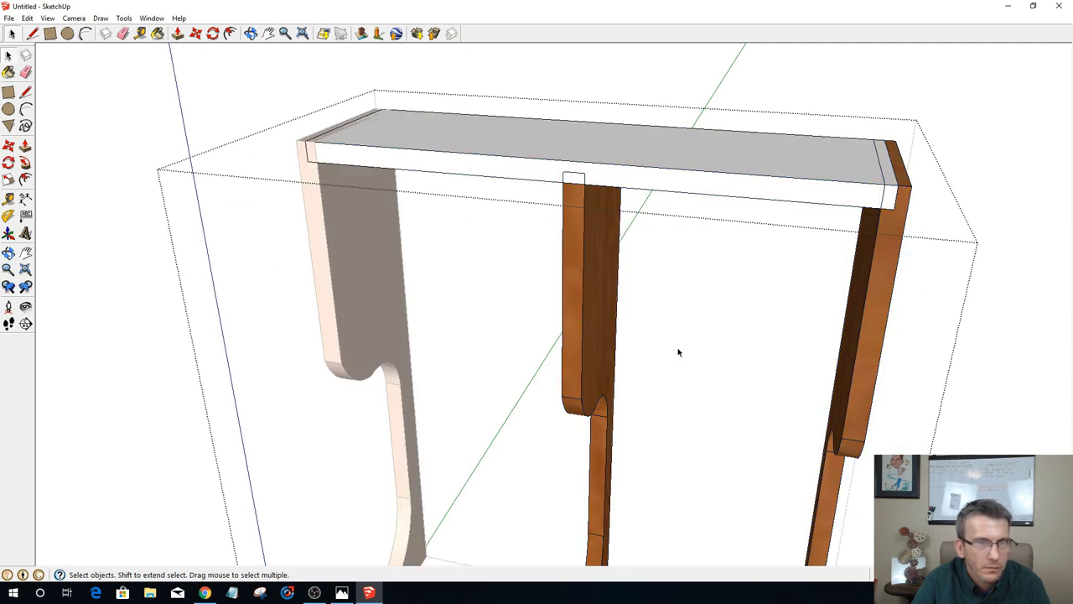
scroll(676, 335, down, 4)
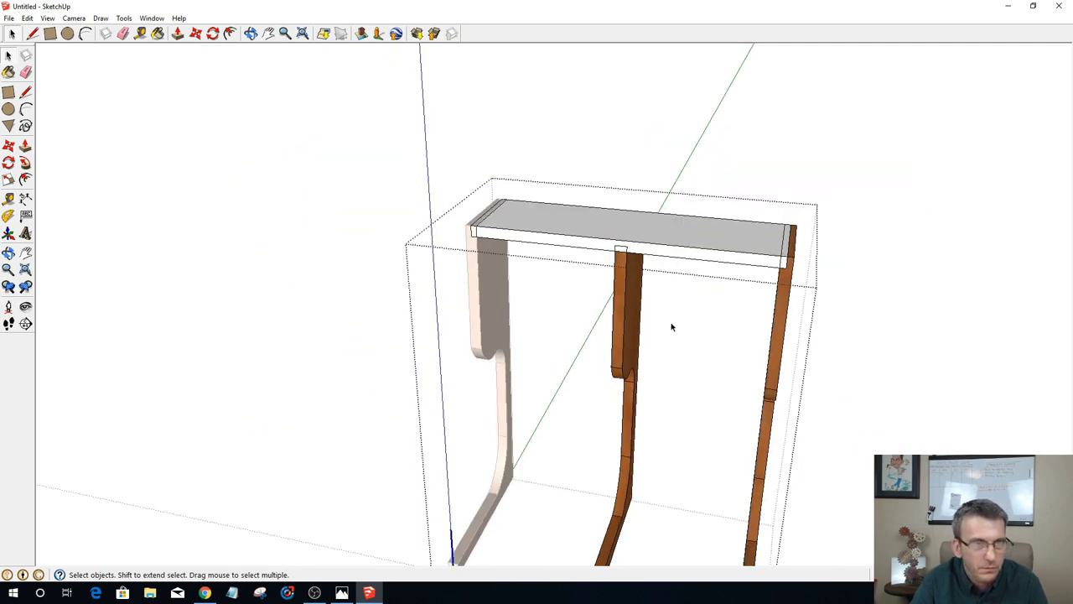
click(878, 321)
click(785, 314)
Step: Explode the table group into parts, then window-select the top board and right side piece
right_click(785, 312)
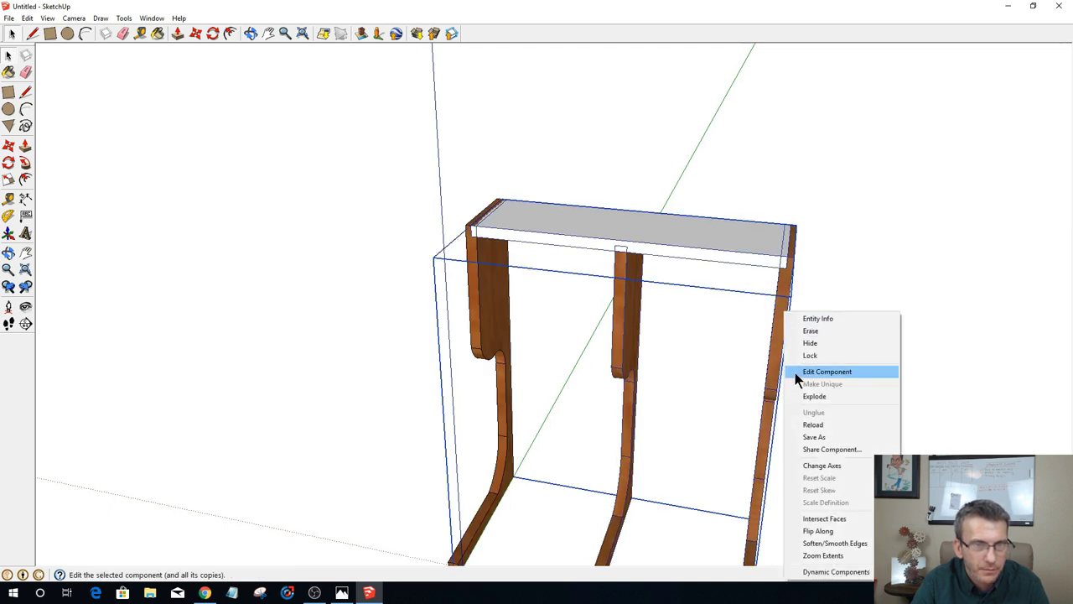
click(813, 396)
scroll(726, 314, down, 3)
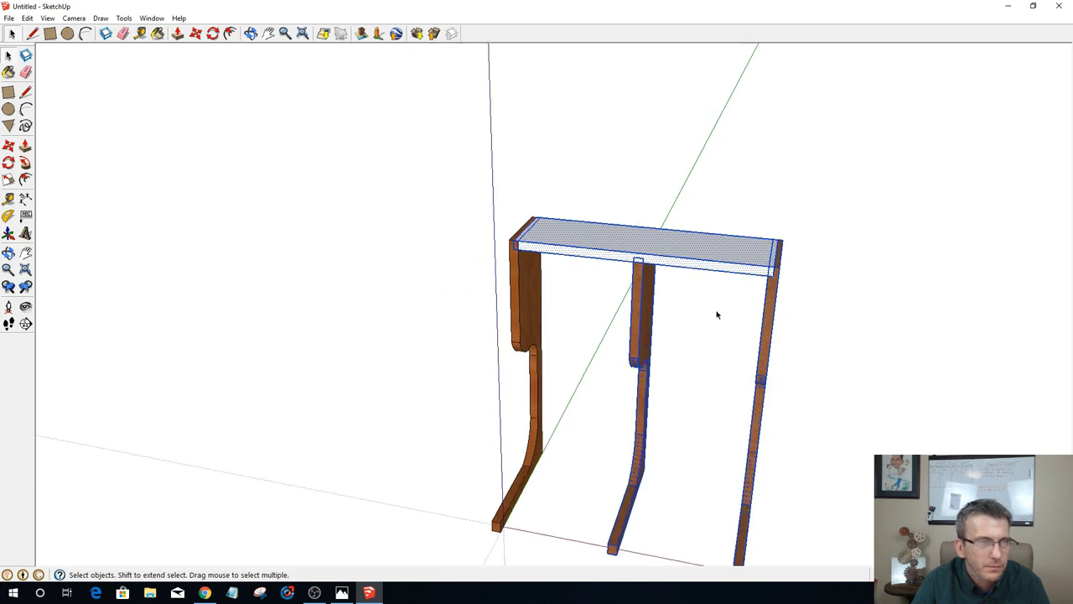
scroll(714, 311, up, 5)
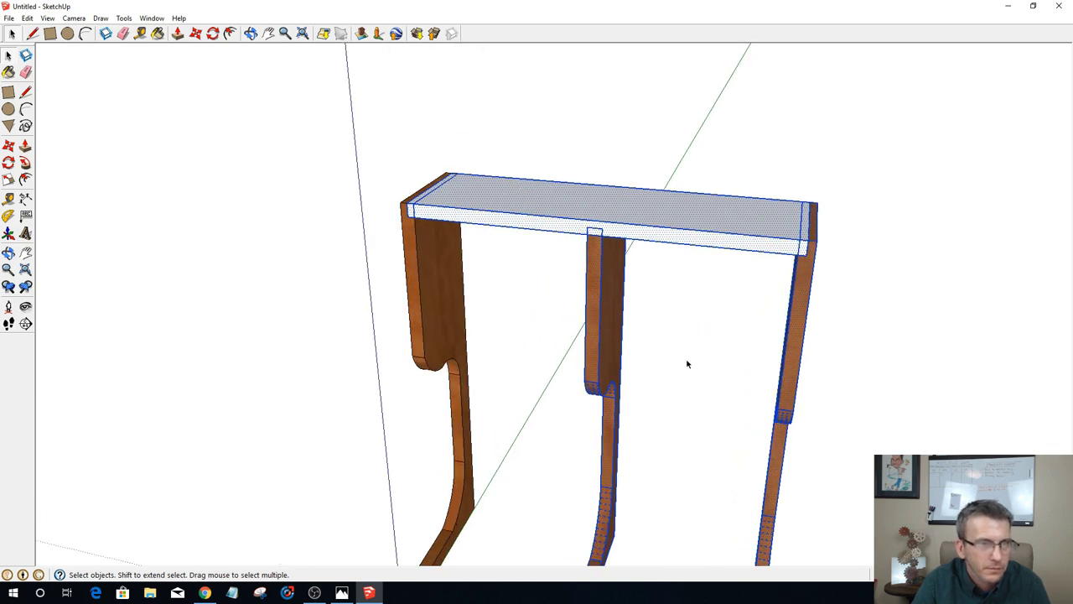
click(671, 328)
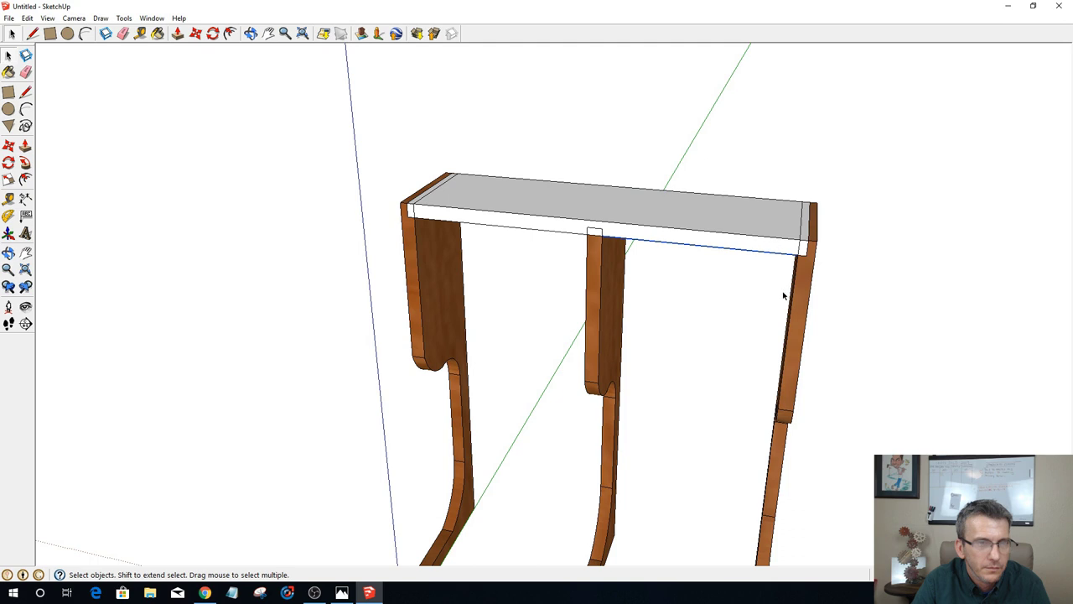
scroll(799, 175, down, 3)
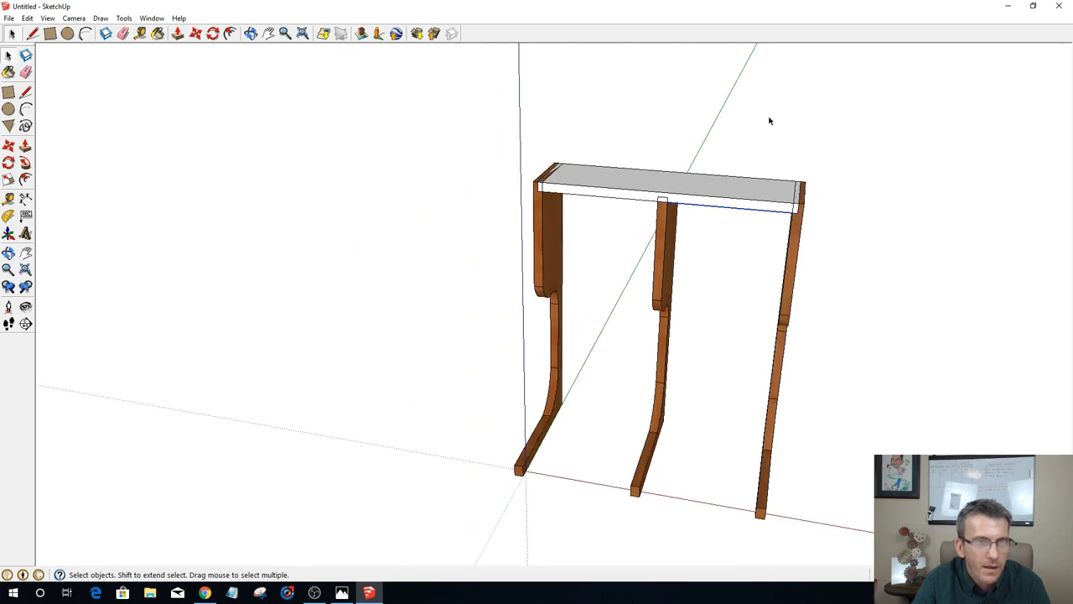
drag(768, 115, 768, 485)
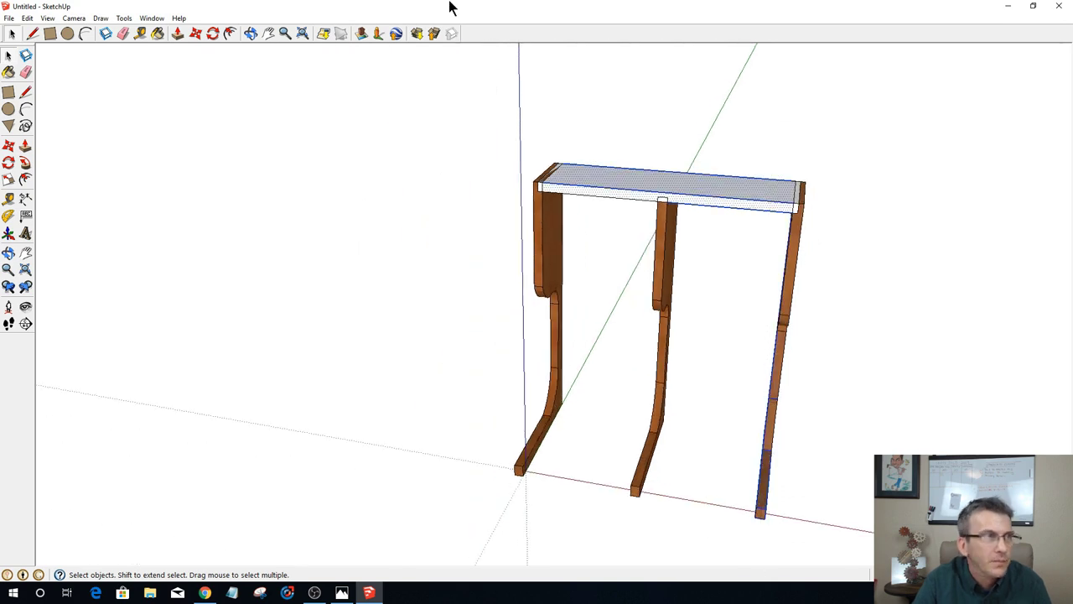
Step: Switch to the standard Front view and window-select only the right side piece
click(74, 18)
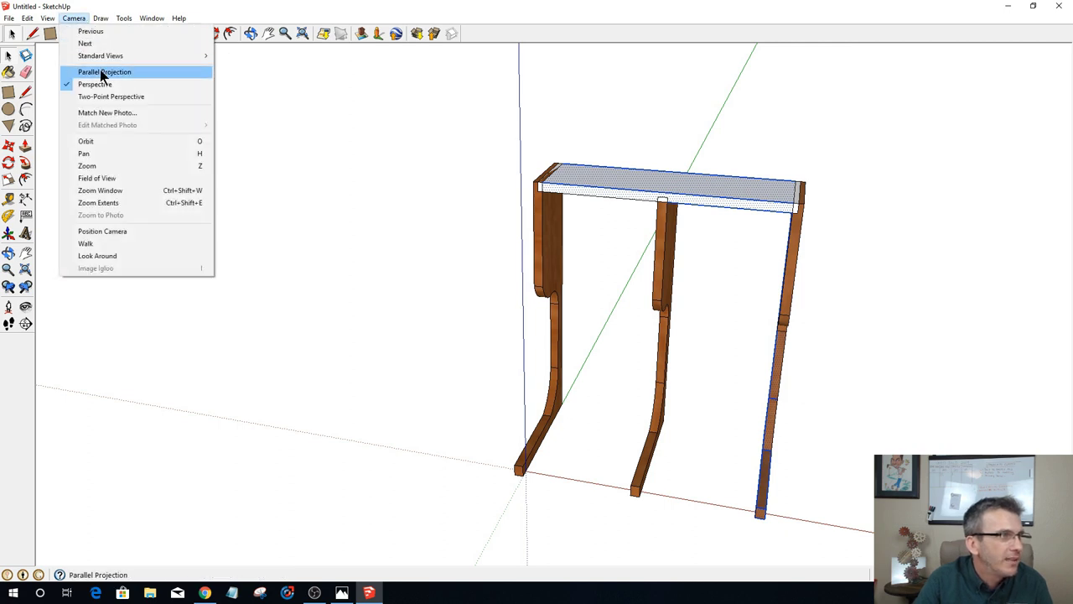
mouse_move(199, 57)
click(218, 79)
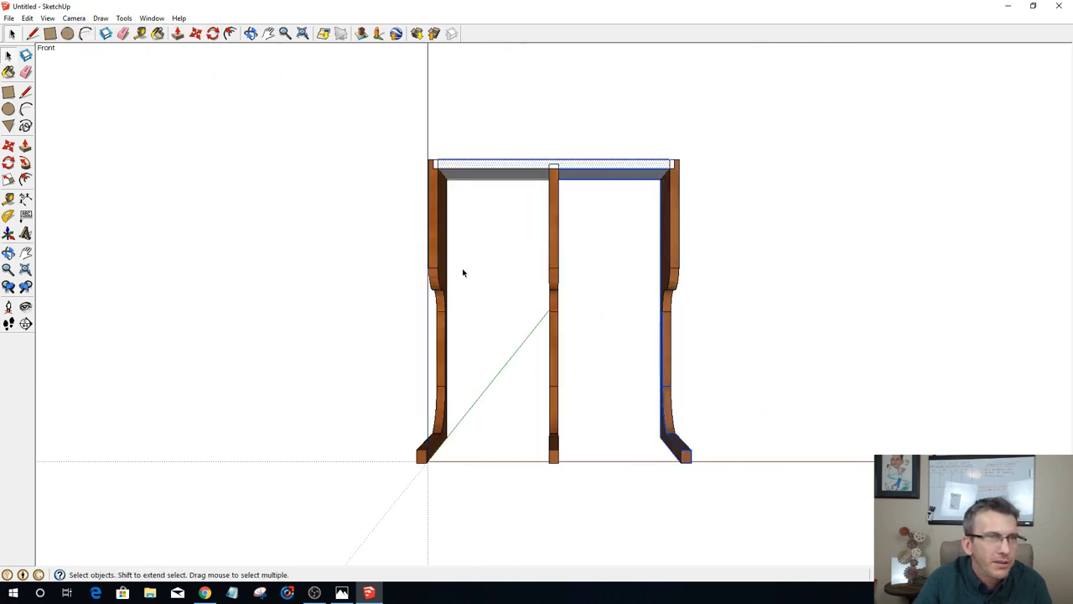
scroll(722, 238, up, 1)
scroll(603, 126, down, 1)
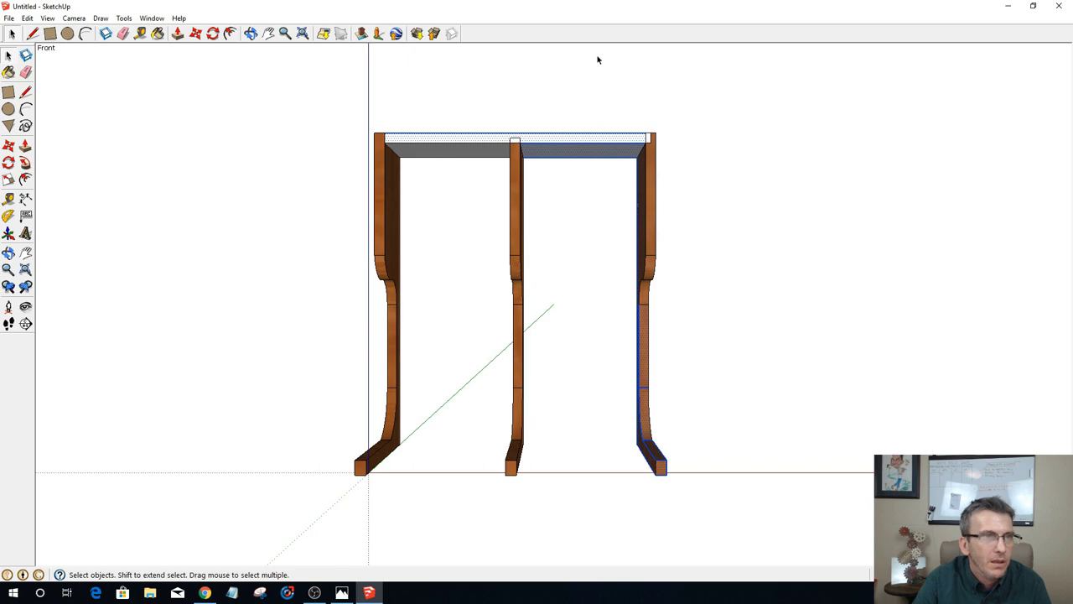
drag(596, 55, 716, 566)
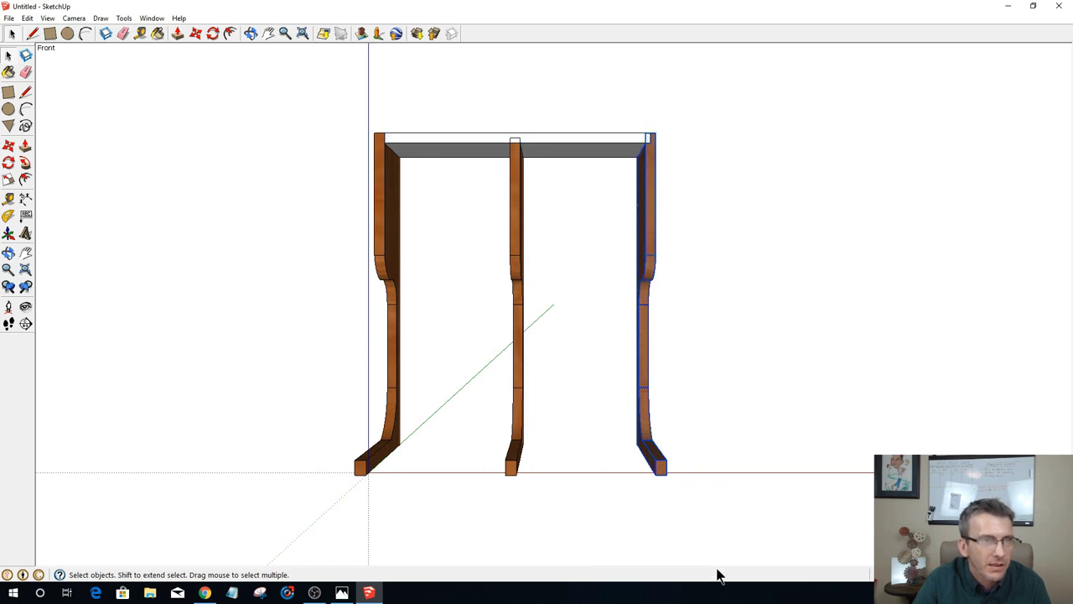
scroll(620, 226, up, 4)
middle_drag(627, 201, 561, 295)
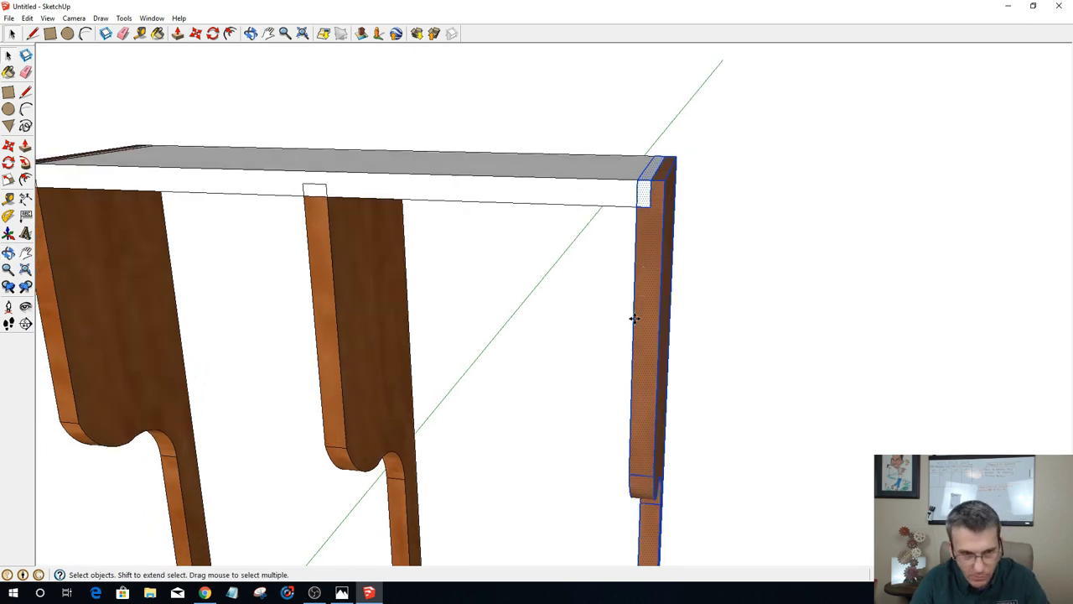
key(m)
click(668, 181)
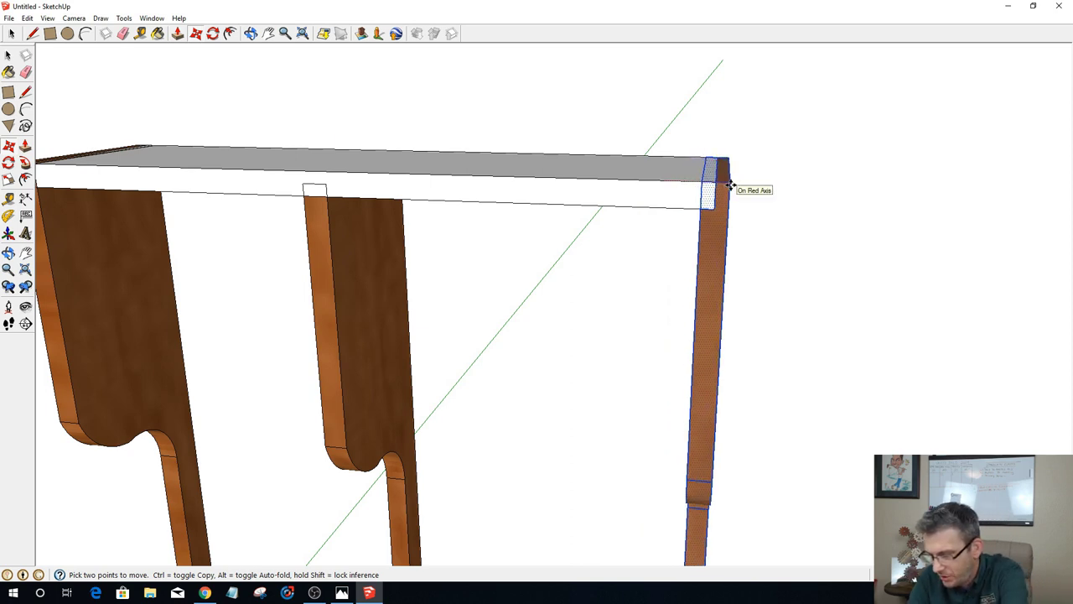
key(Escape)
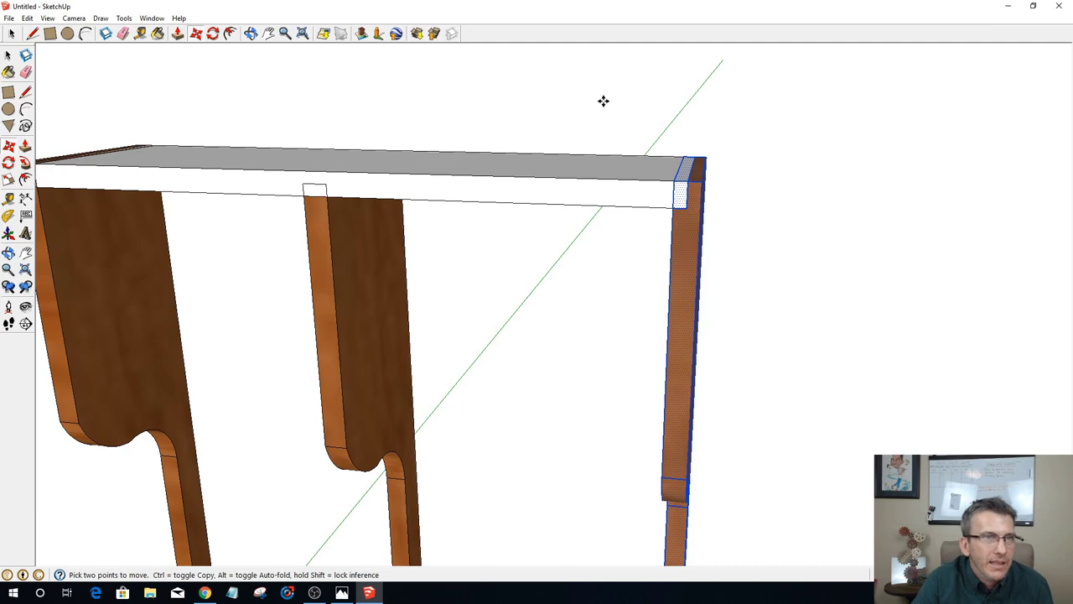
key(space)
click(619, 149)
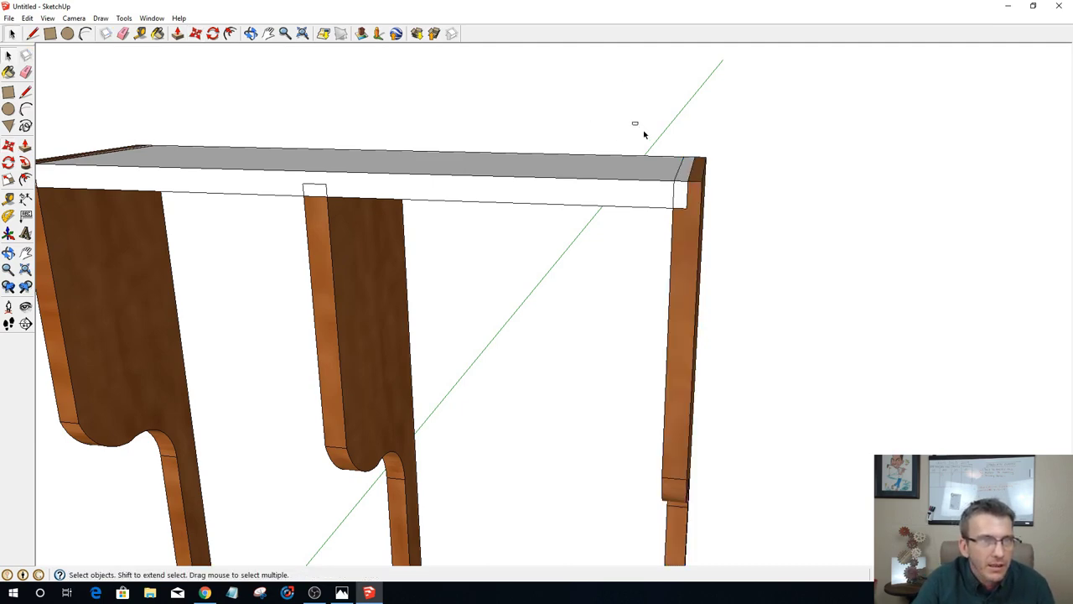
drag(633, 123, 697, 229)
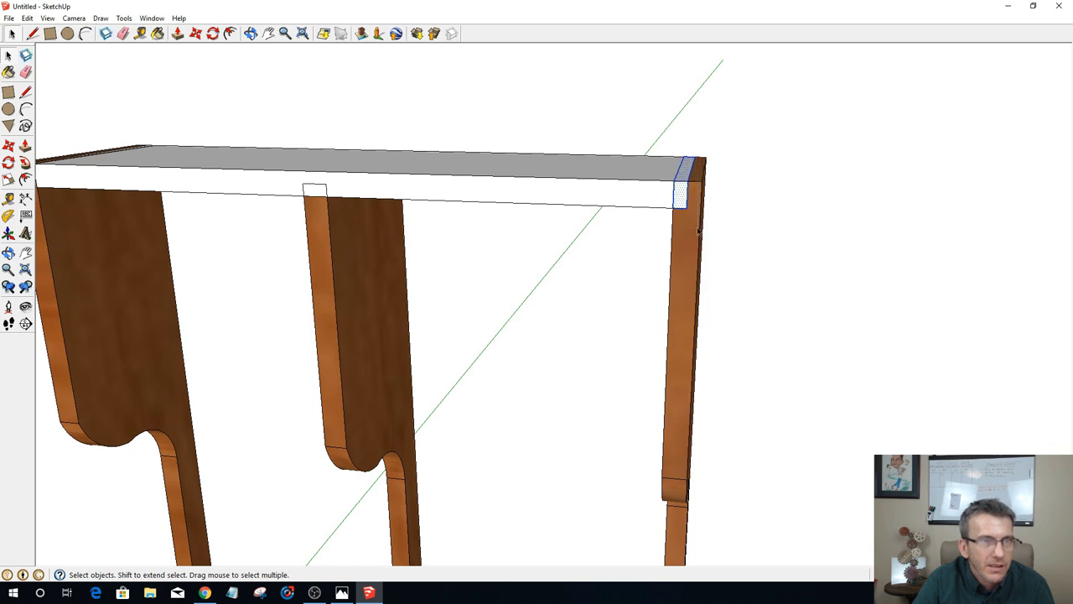
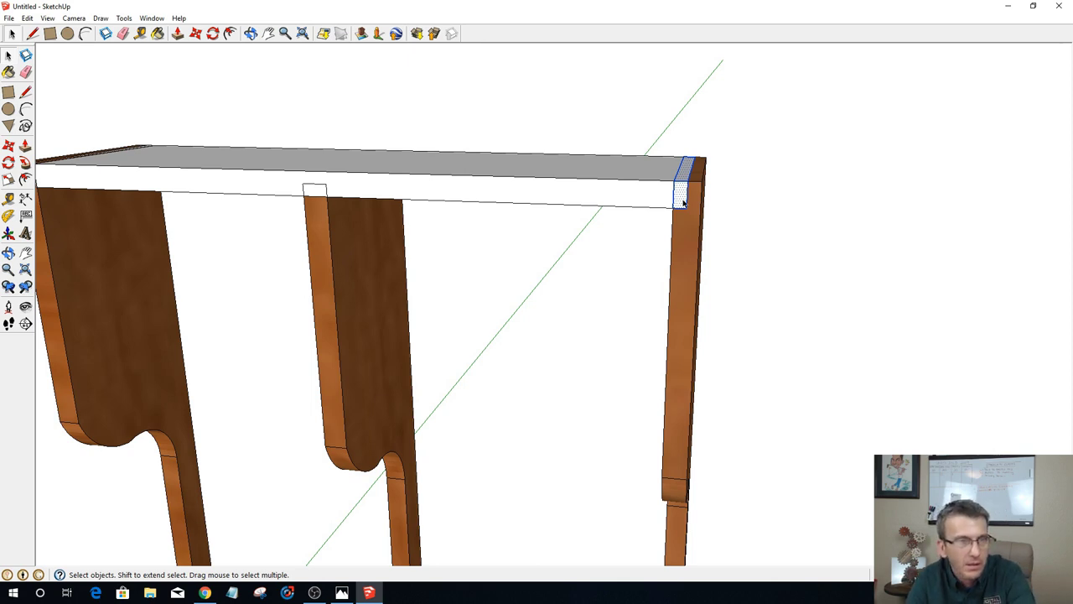
Step: Delete the corner piece, then step back through undo and redo to restore the right panel and leg
key(Delete)
key(ctrl+z)
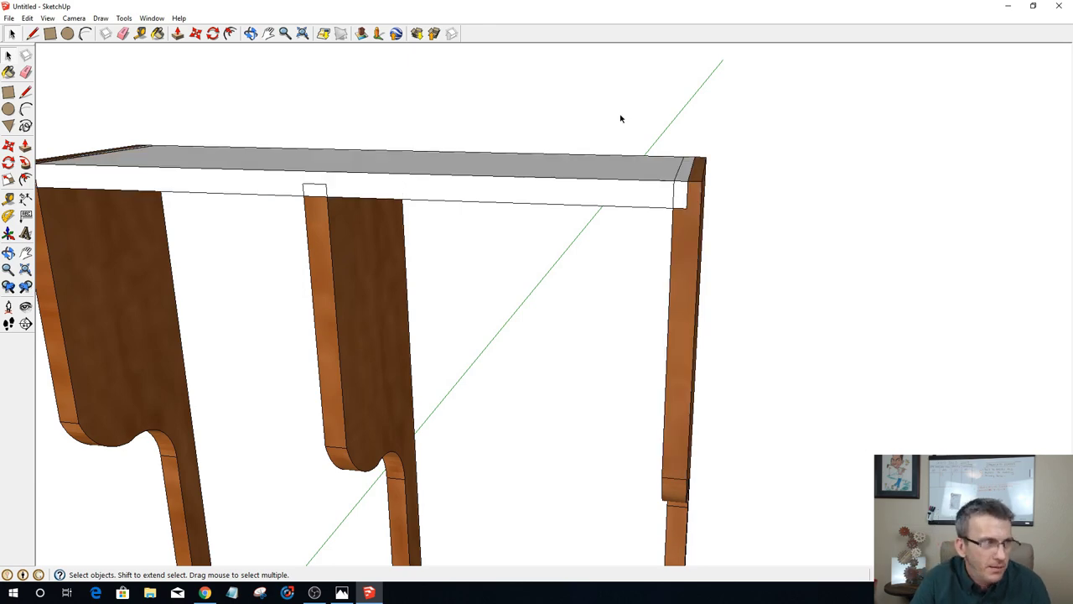
scroll(637, 126, down, 5)
middle_drag(545, 266, 553, 309)
scroll(554, 310, down, 3)
scroll(532, 311, up, 2)
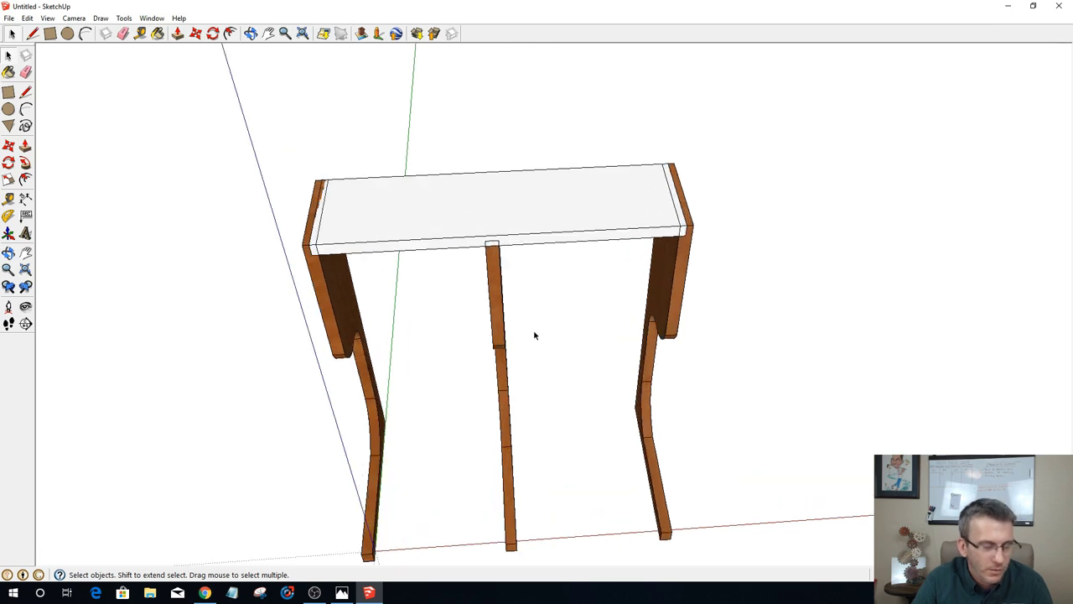
key(ctrl+z)
key(ctrl+z)
key(ctrl+z)
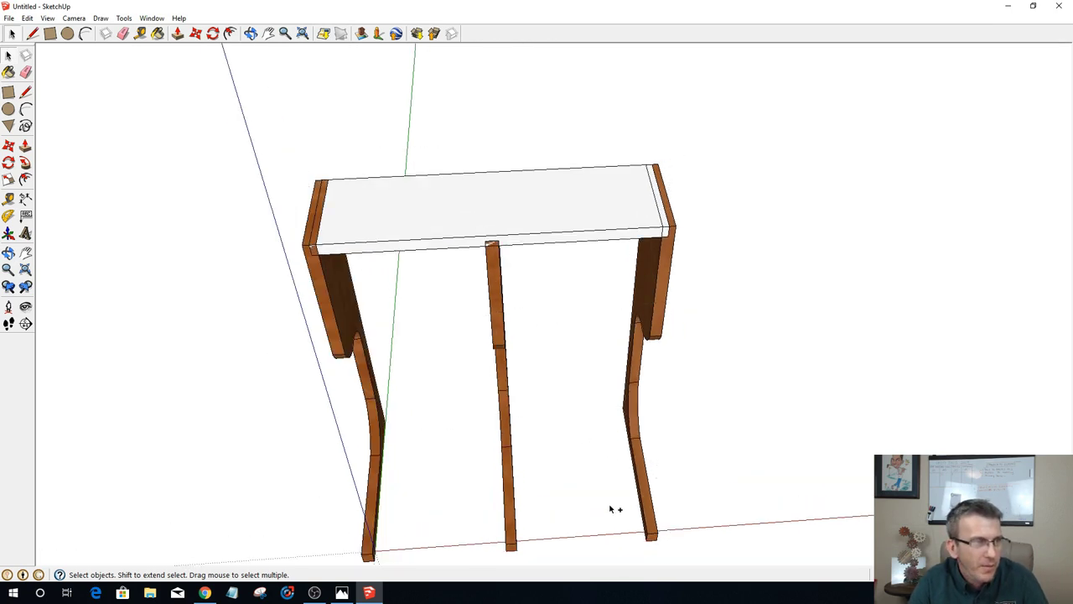
key(ctrl+z)
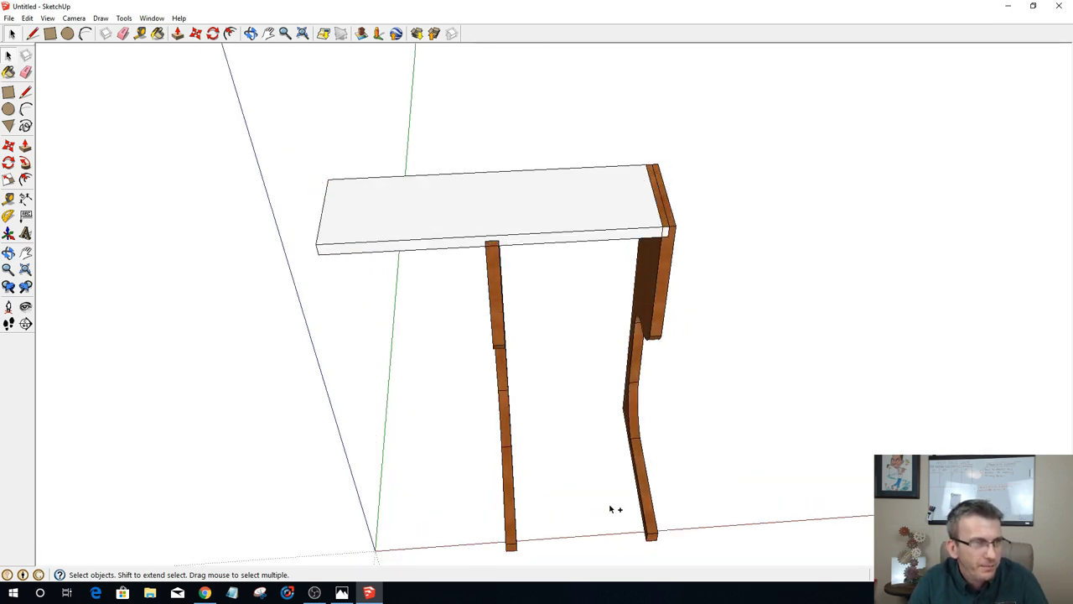
key(ctrl+z)
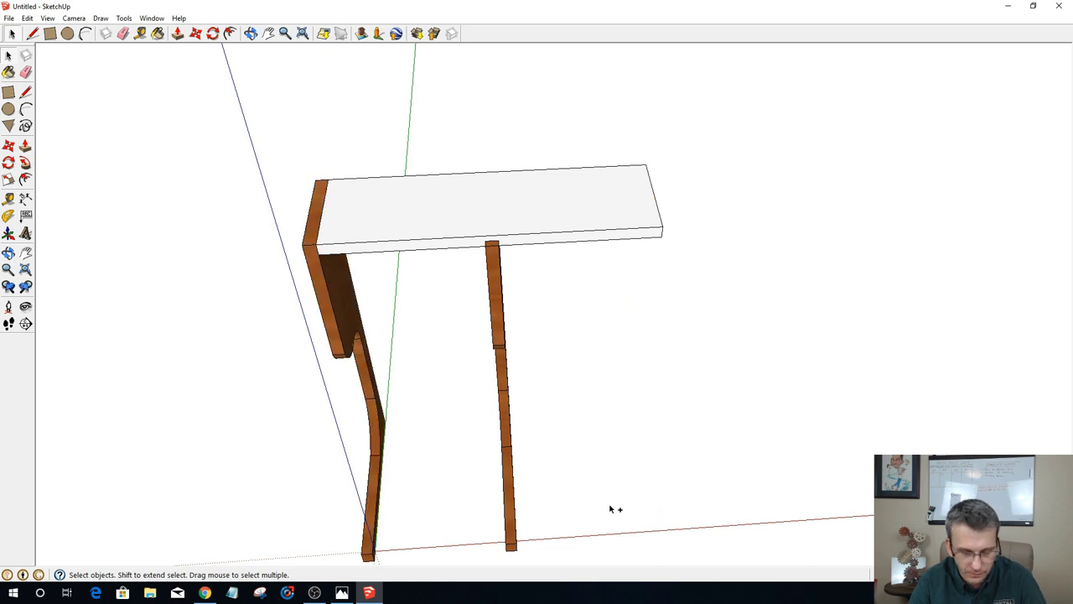
key(ctrl+y)
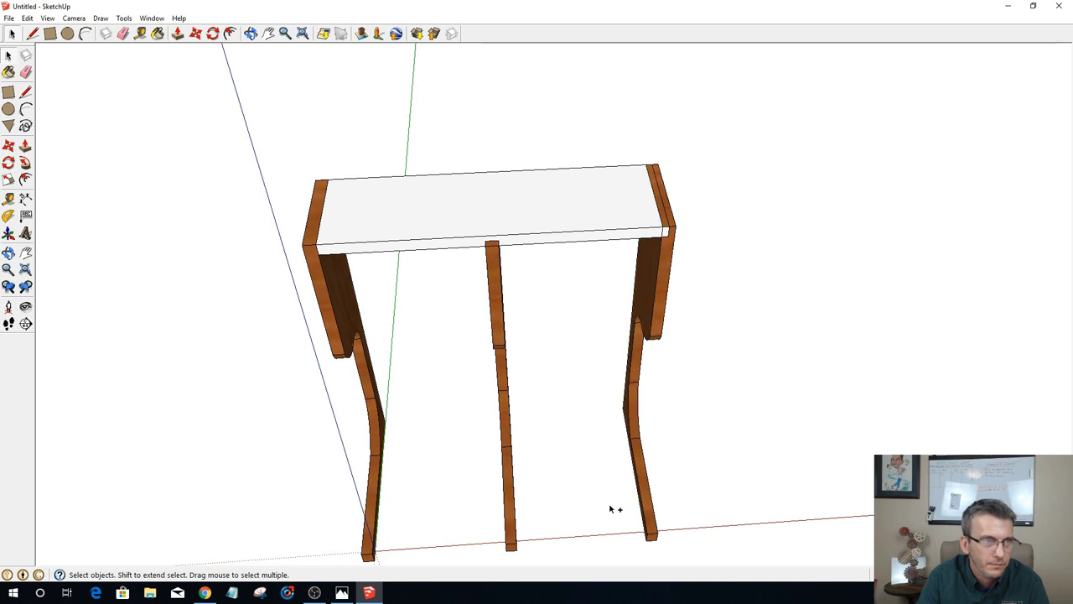
Step: Select the right panel, middle leg, left panel and whole tabletop board in turn to check them
click(659, 285)
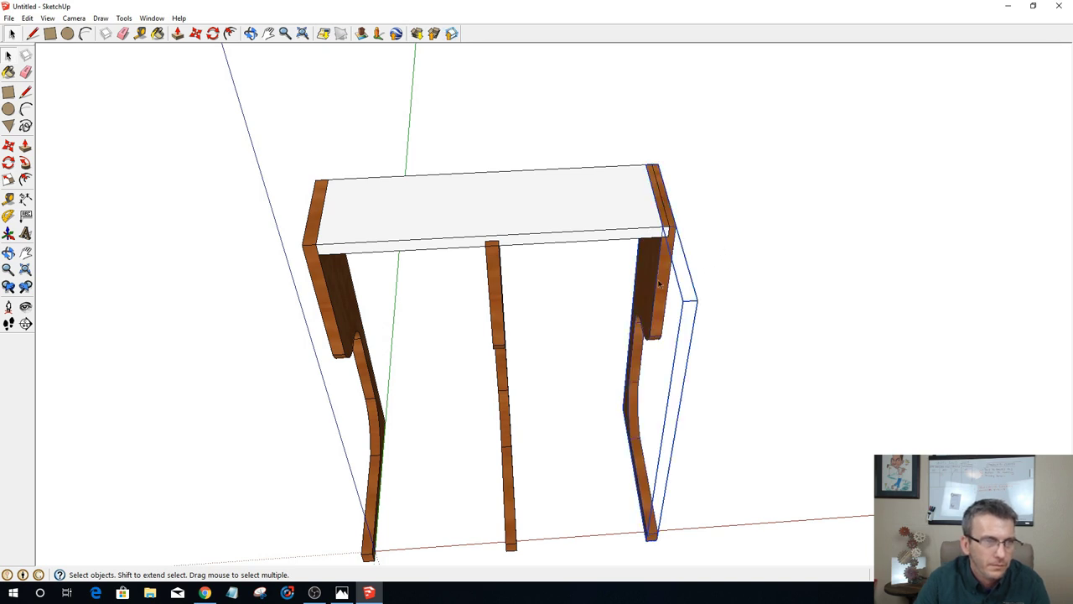
click(500, 312)
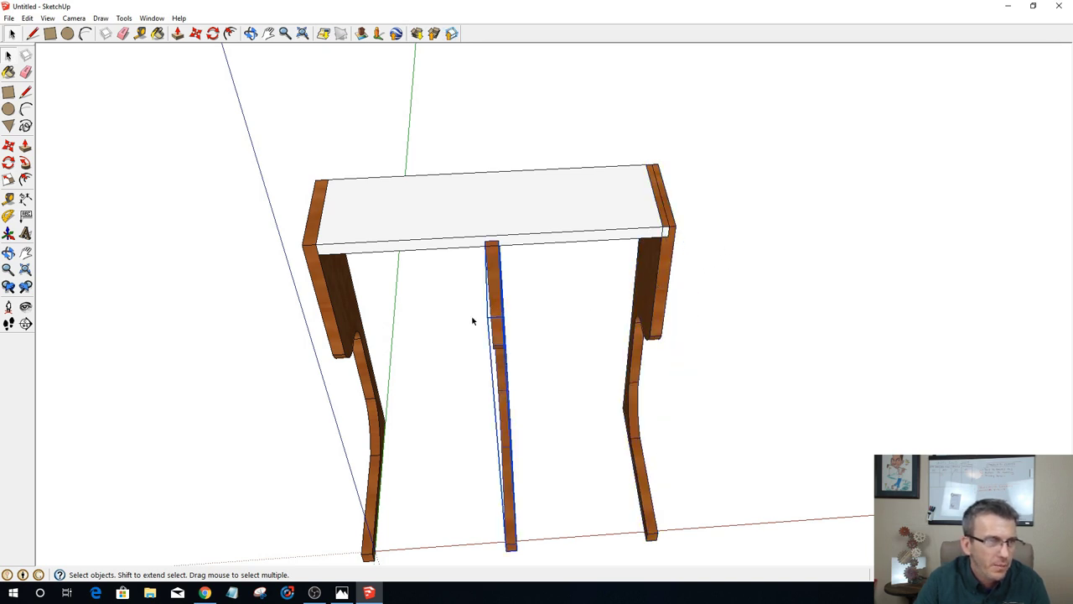
click(334, 304)
click(386, 234)
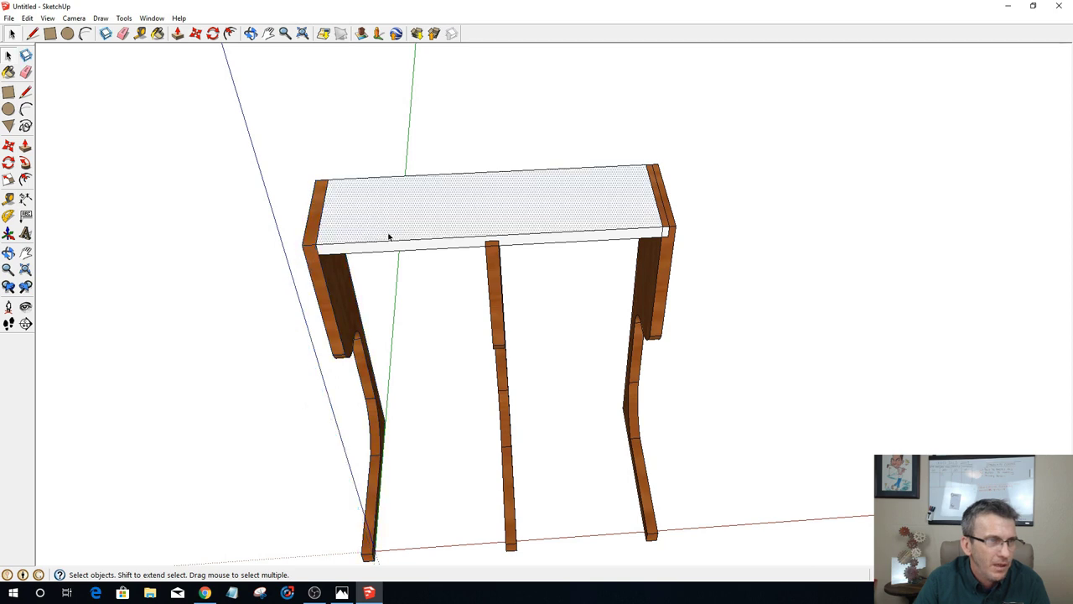
double_click(388, 236)
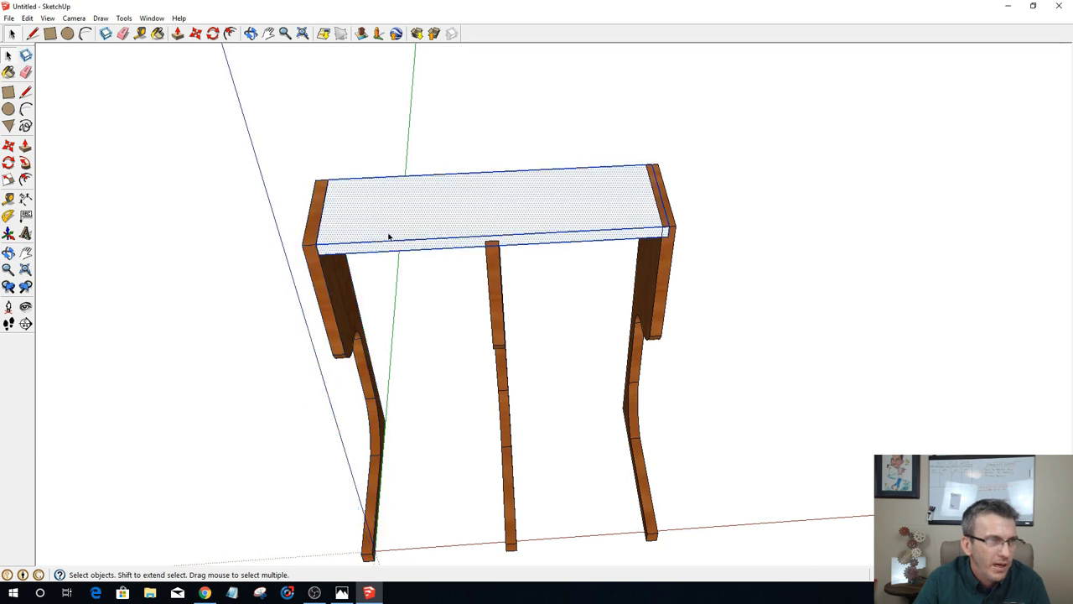
click(405, 311)
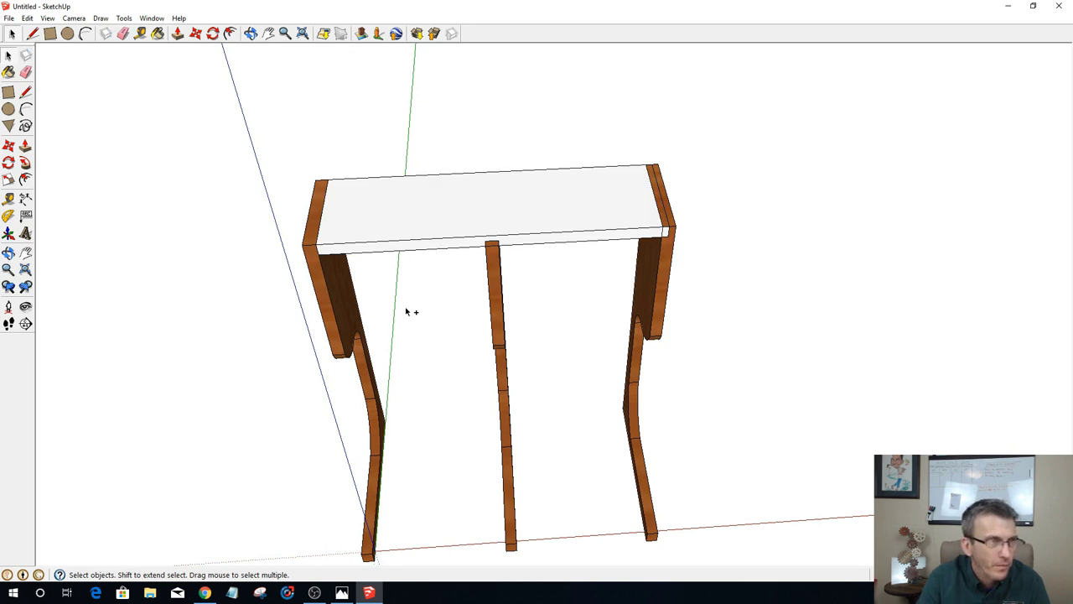
Step: Select the middle board, right leg and left leg, then orbit around the table
click(494, 290)
click(673, 294)
click(654, 292)
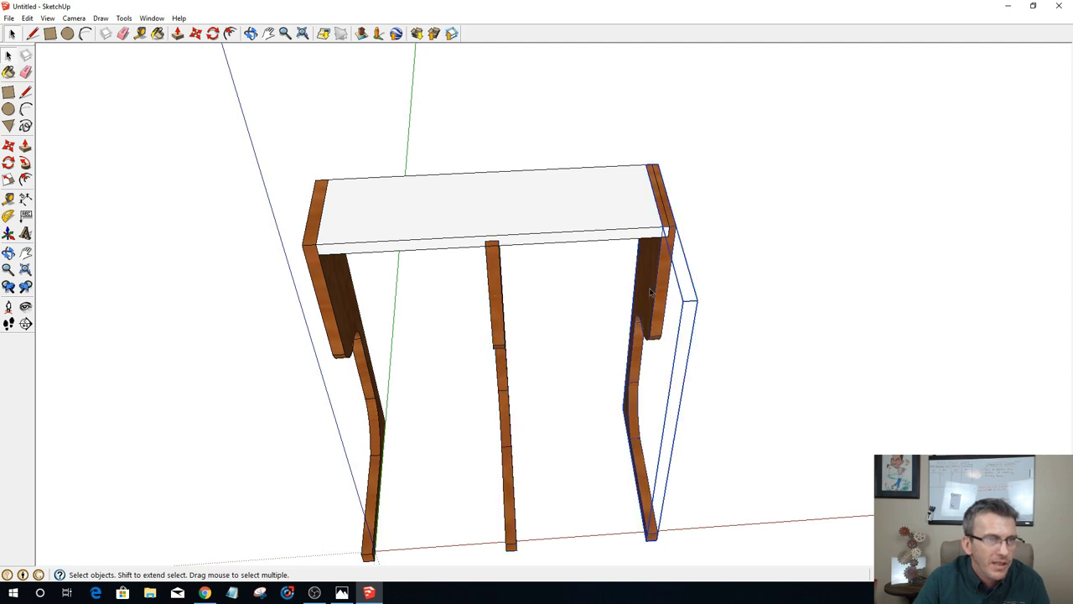
click(333, 295)
scroll(436, 271, down, 2)
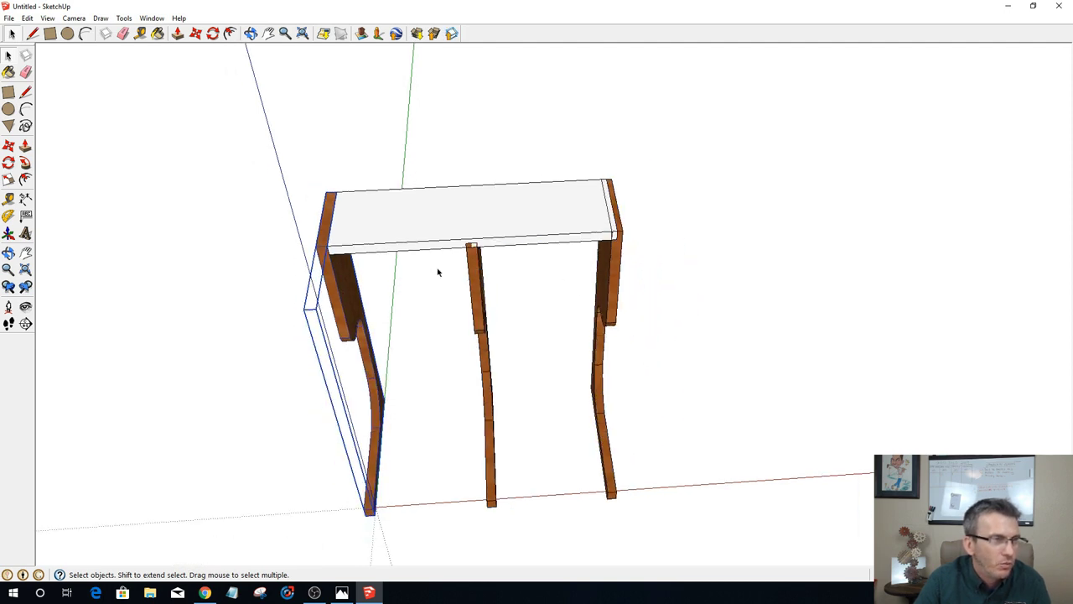
scroll(412, 349, up, 2)
middle_drag(412, 349, 533, 240)
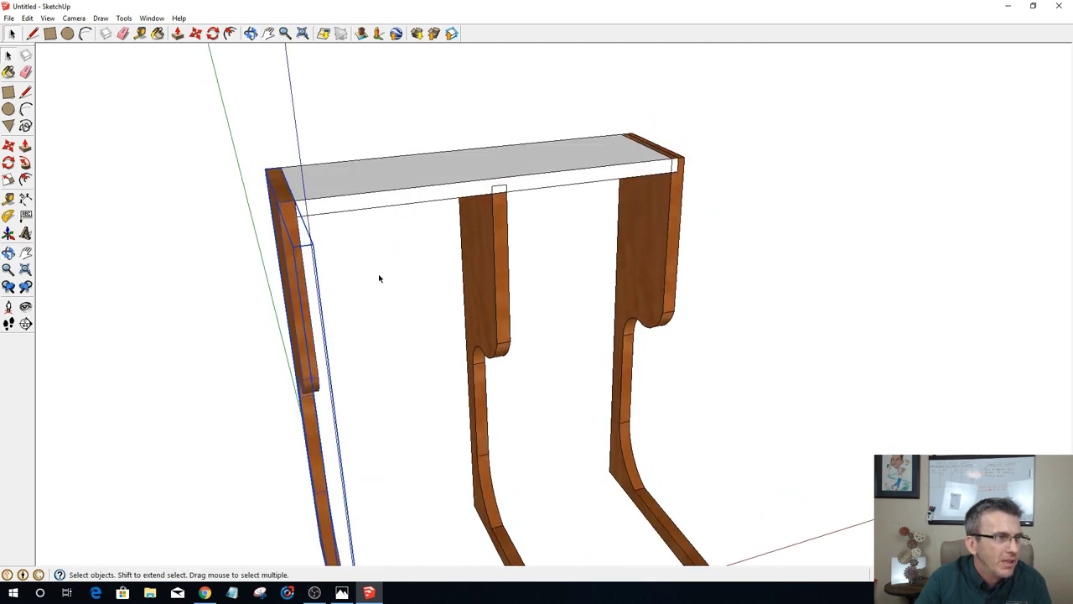
scroll(288, 245, up, 1)
Step: Hide the left leg and push-pull the shelf's left end further left
right_click(290, 265)
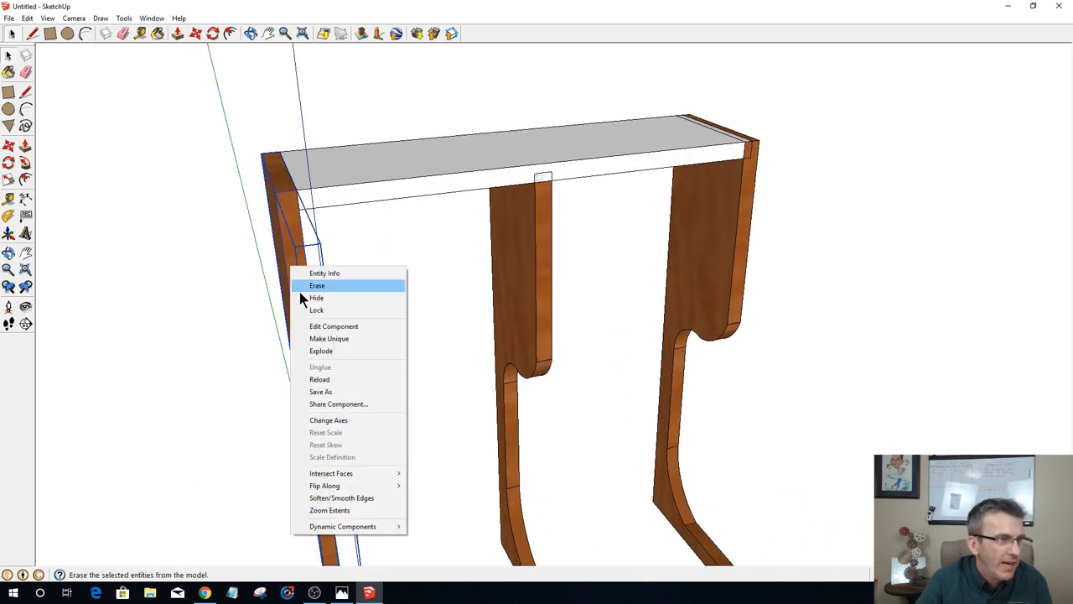
click(315, 297)
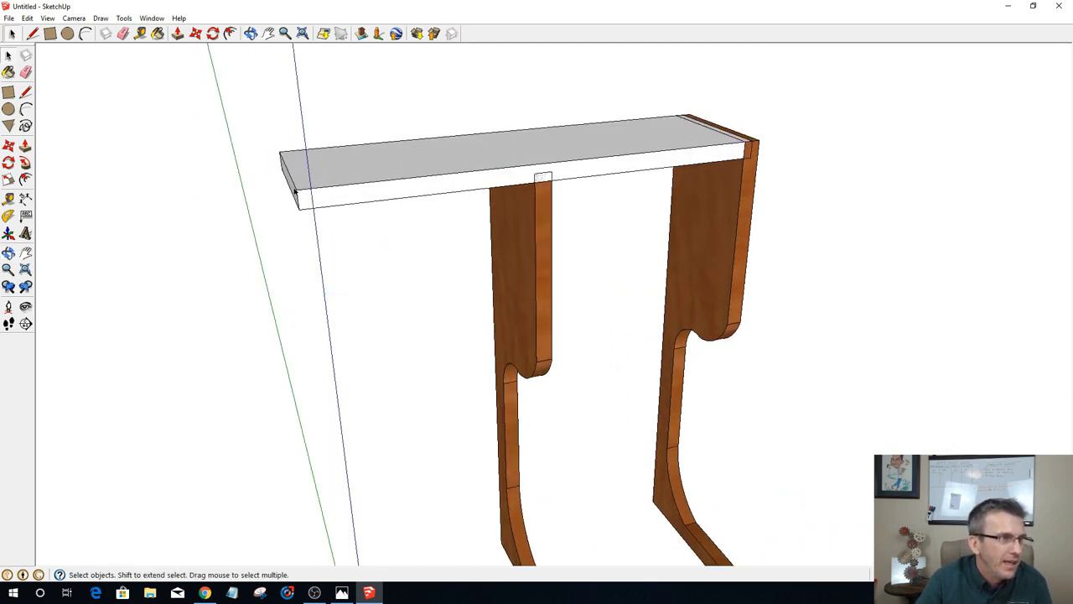
key(p)
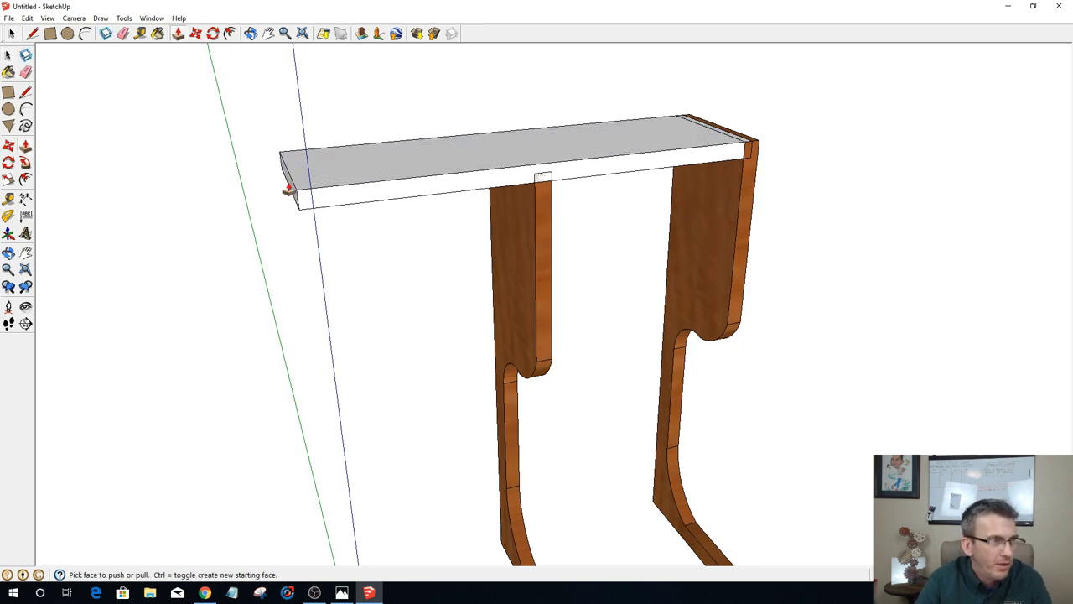
click(286, 186)
click(270, 187)
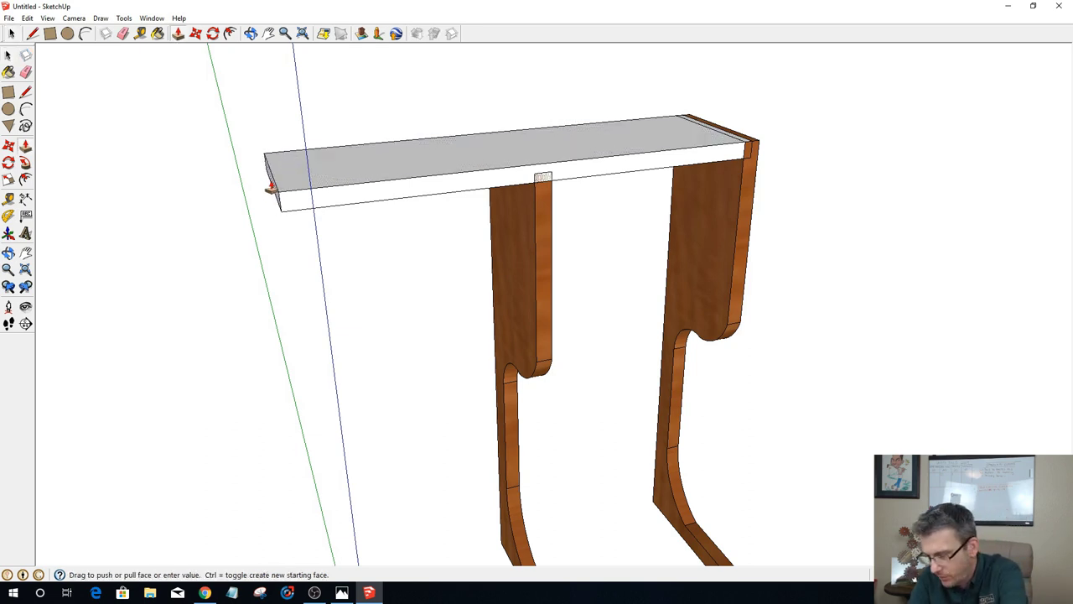
click(265, 185)
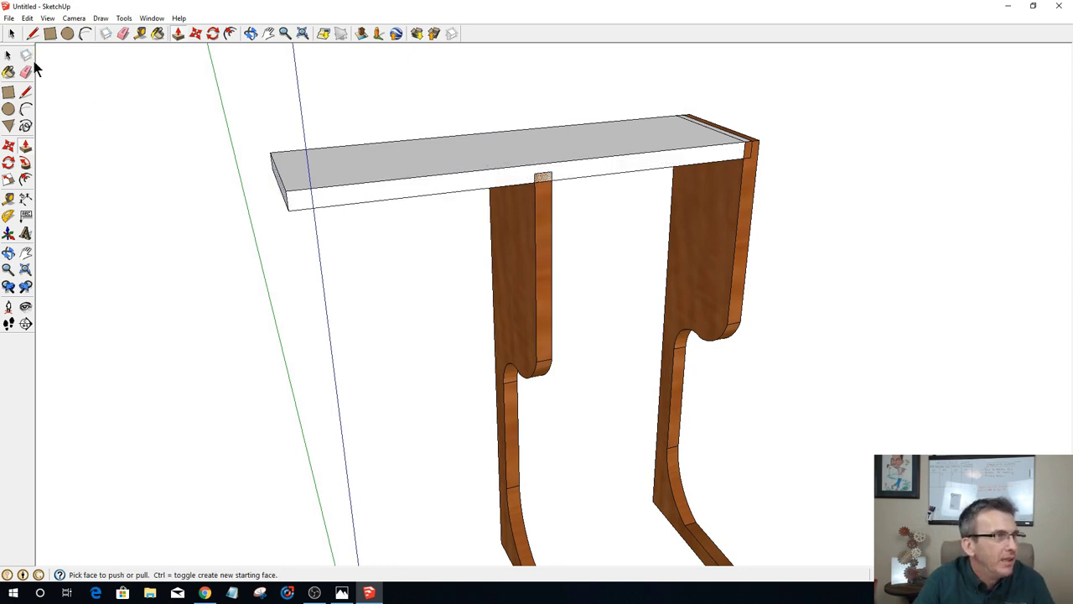
Step: Unhide all hidden geometry to bring the left leg back
click(9, 19)
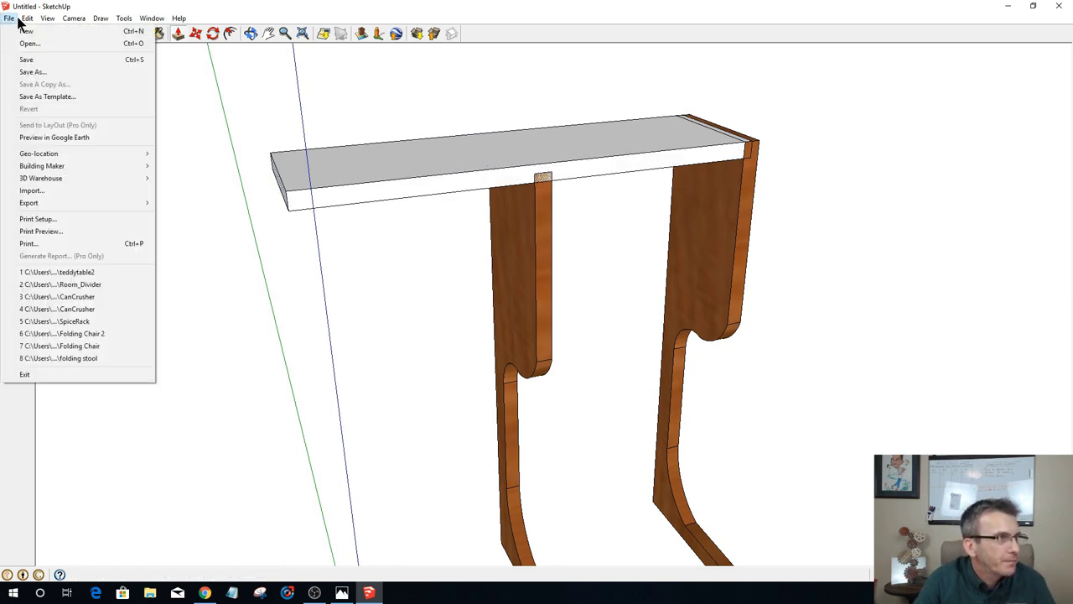
mouse_move(28, 17)
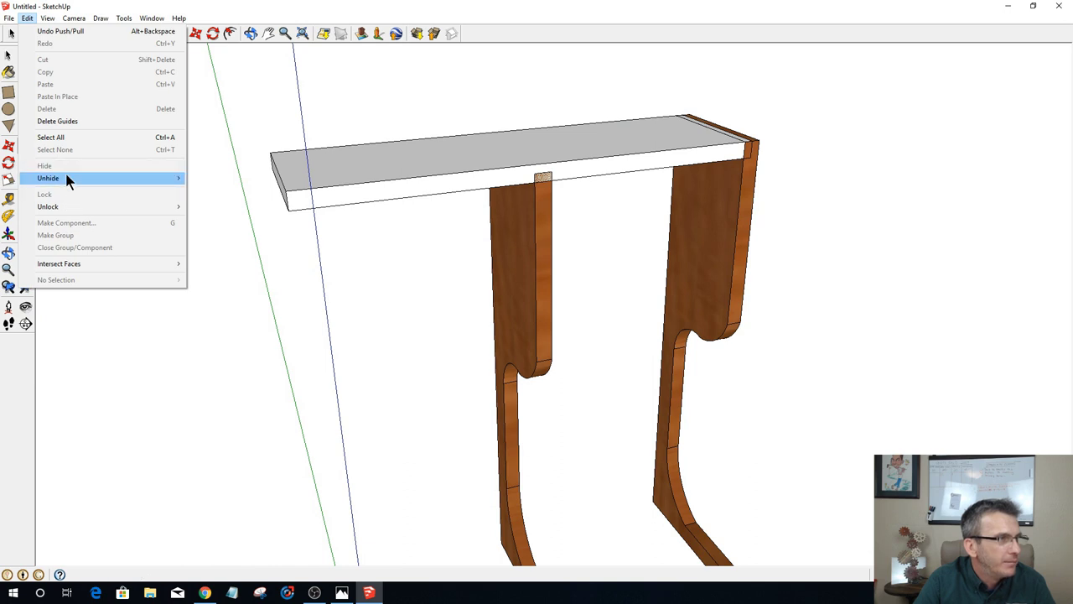
mouse_move(84, 176)
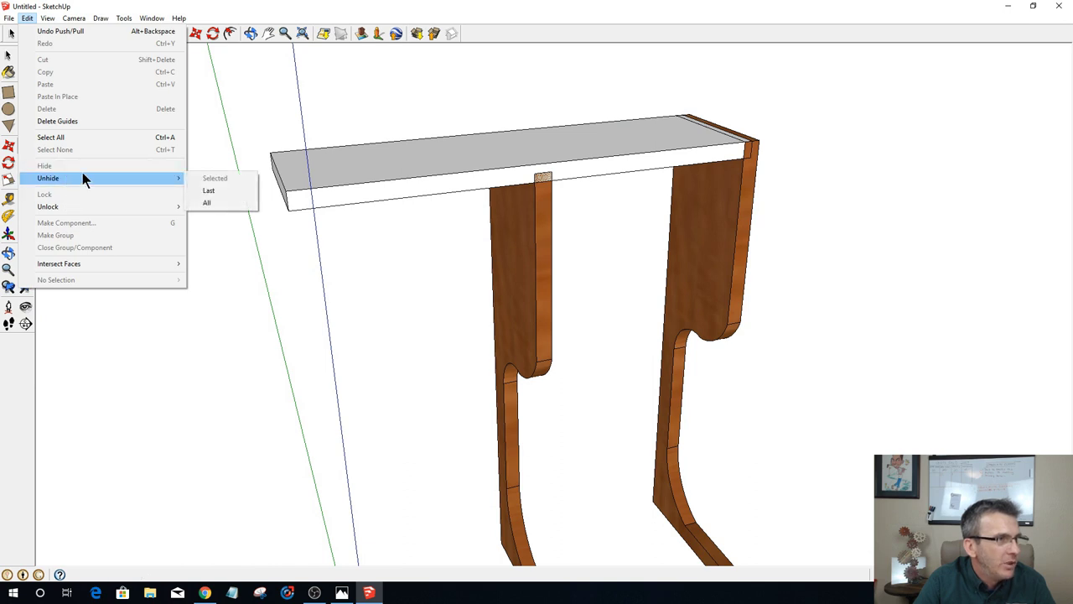
click(211, 203)
key(space)
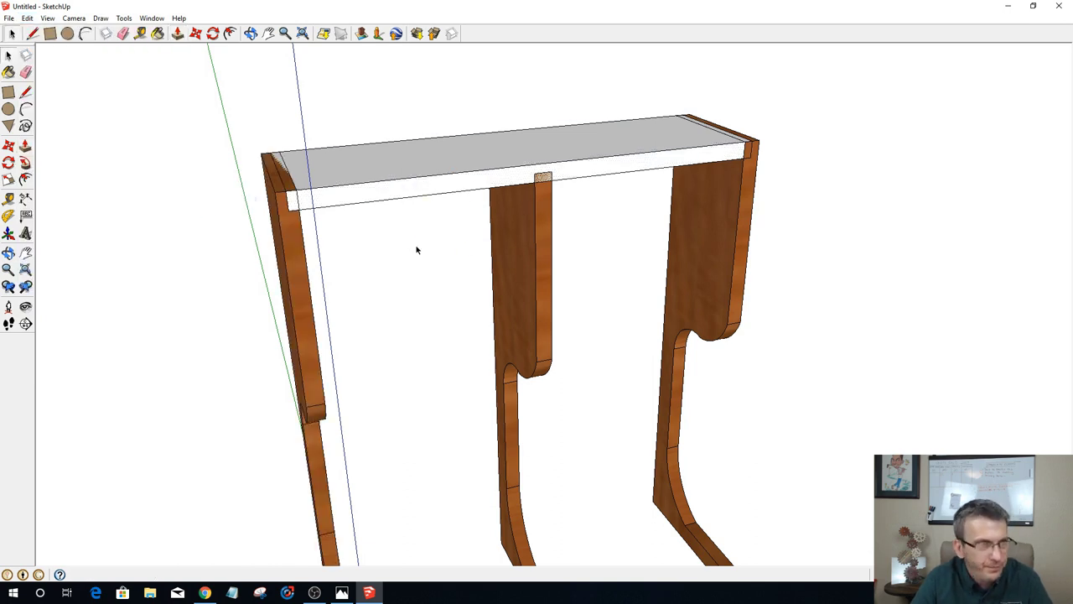
Step: Make the tabletop a component
click(419, 177)
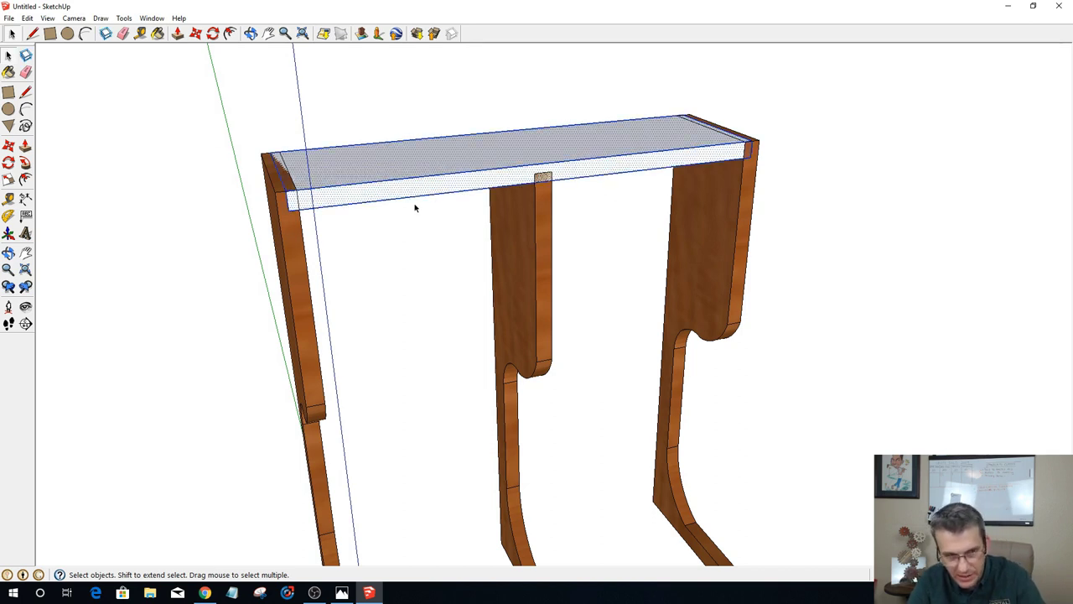
key(g)
key(Return)
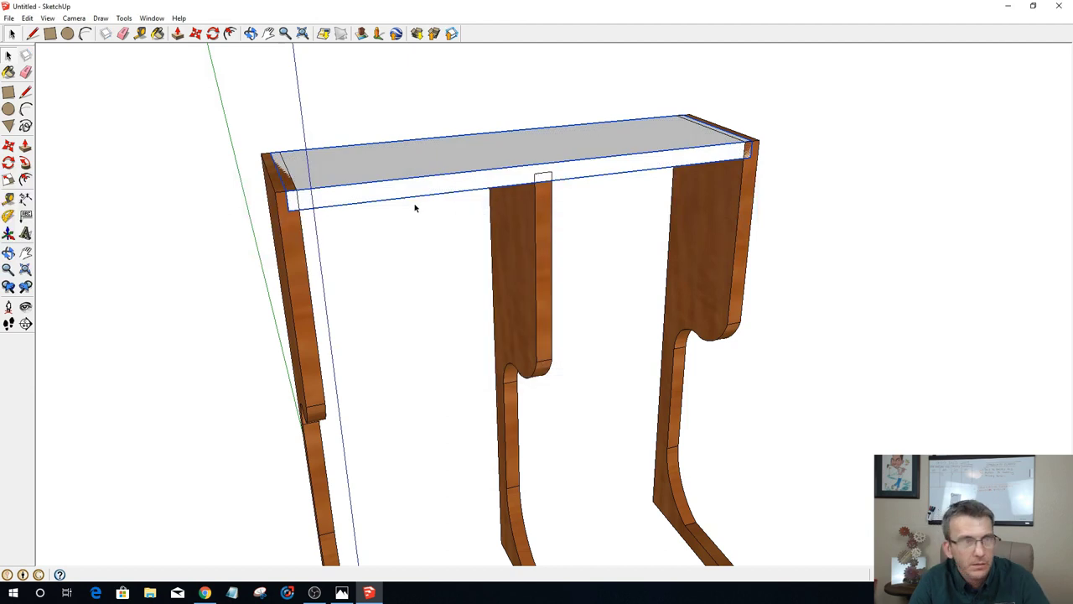
scroll(416, 206, down, 1)
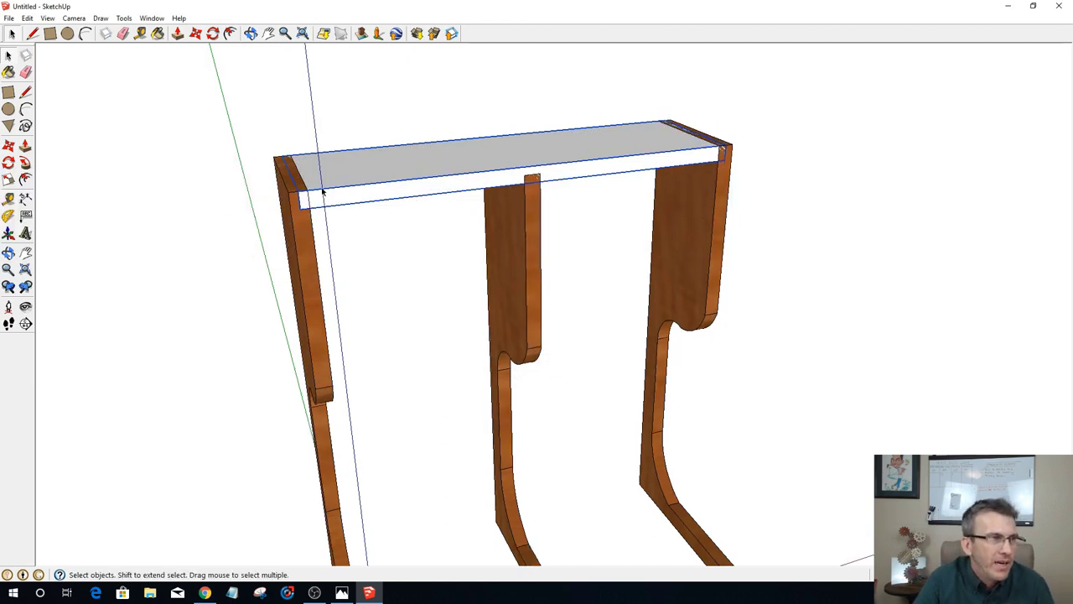
Step: Explode the left, middle and right legs into loose geometry
click(307, 311)
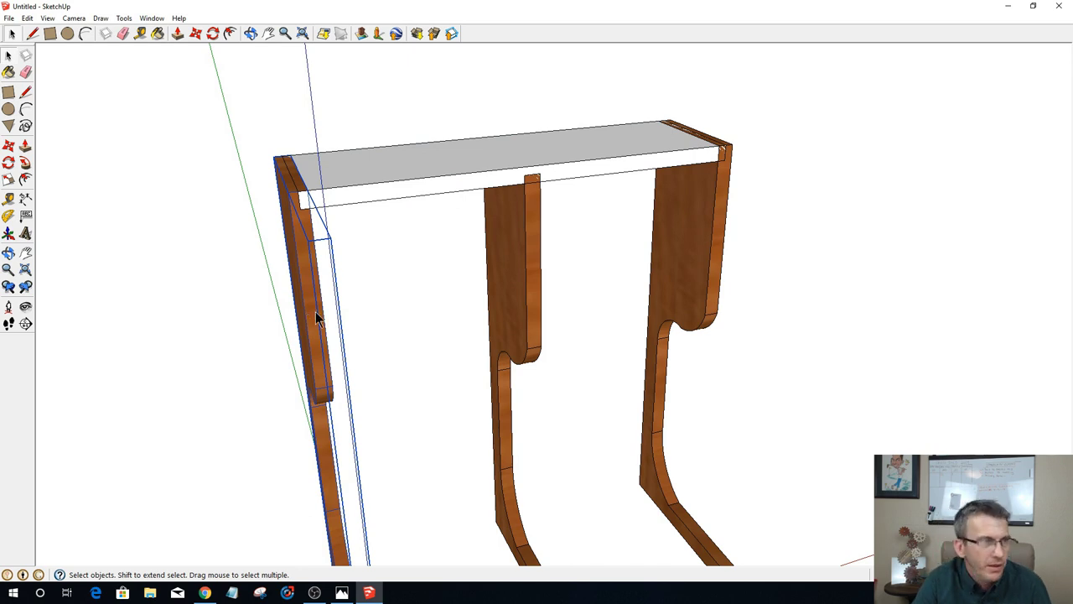
right_click(315, 311)
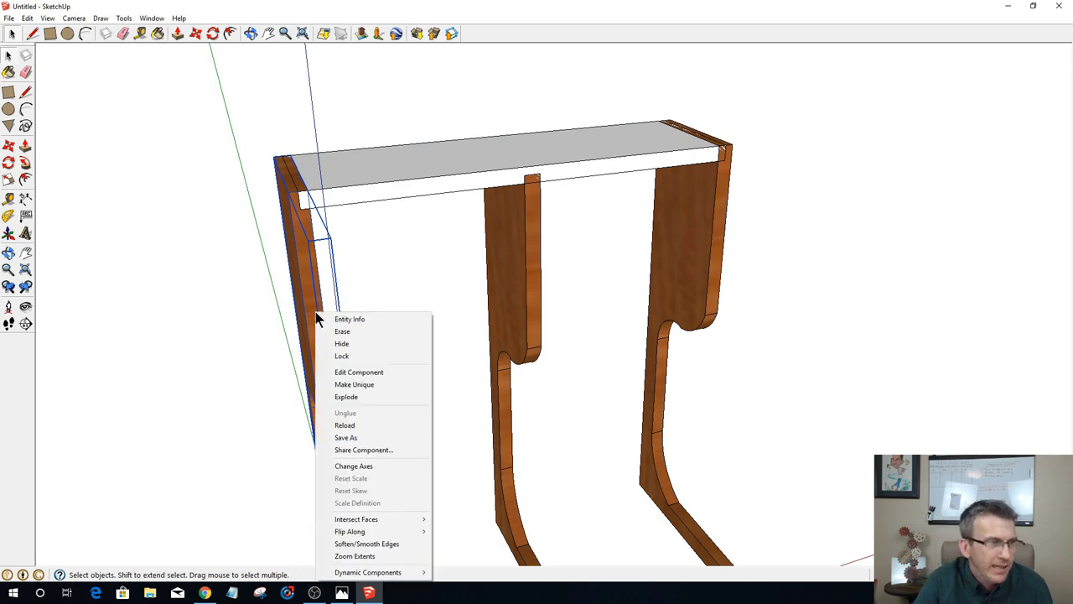
click(360, 399)
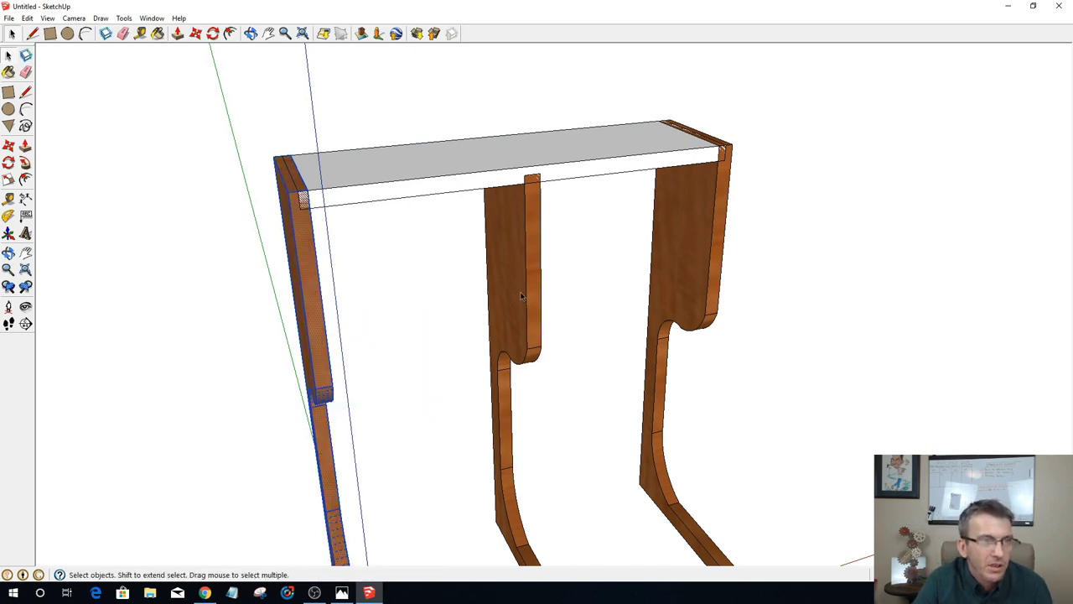
click(526, 297)
right_click(523, 299)
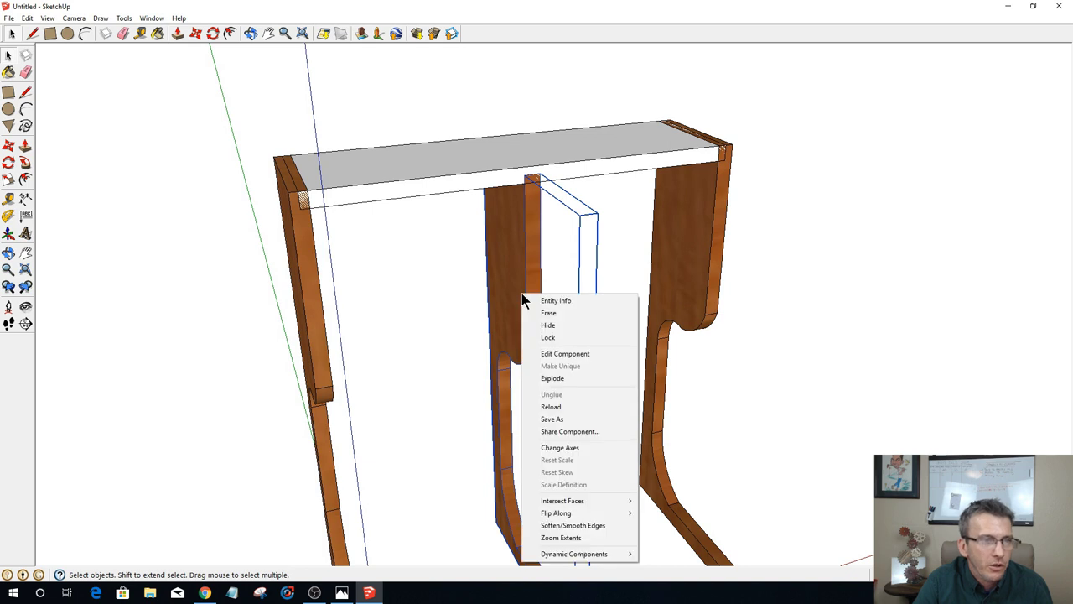
click(550, 378)
click(685, 271)
right_click(685, 271)
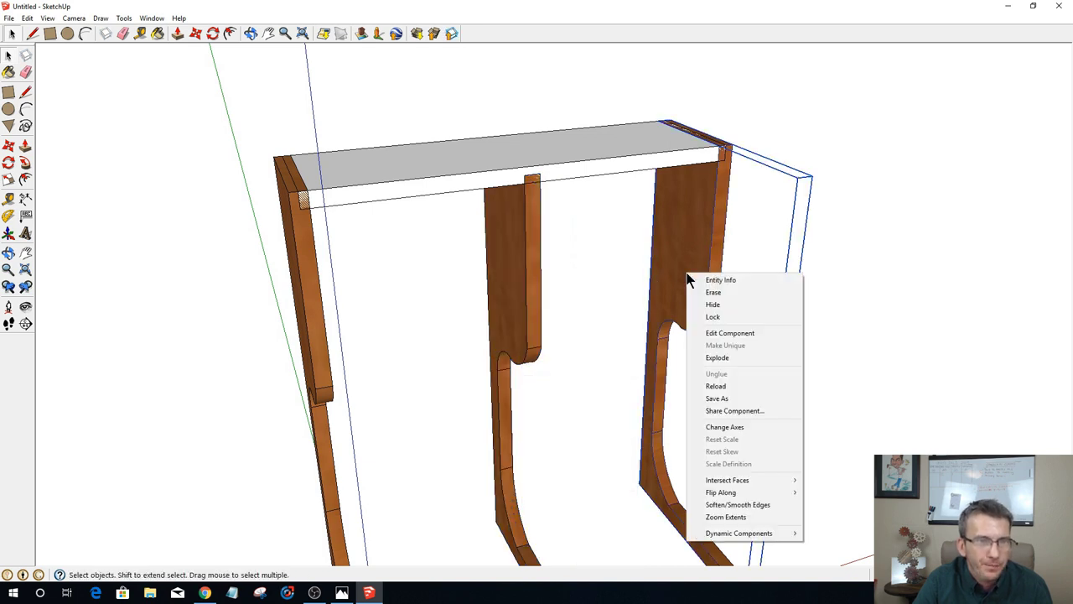
click(717, 358)
Step: Window-select the top board and all three legs and intersect them with the model
scroll(623, 305, down, 2)
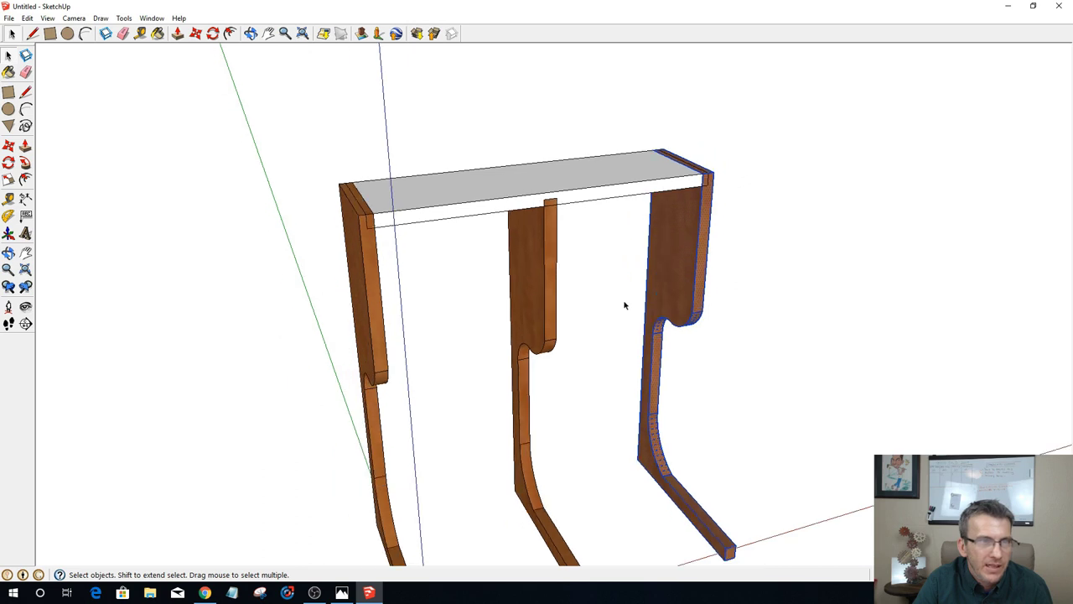
click(485, 199)
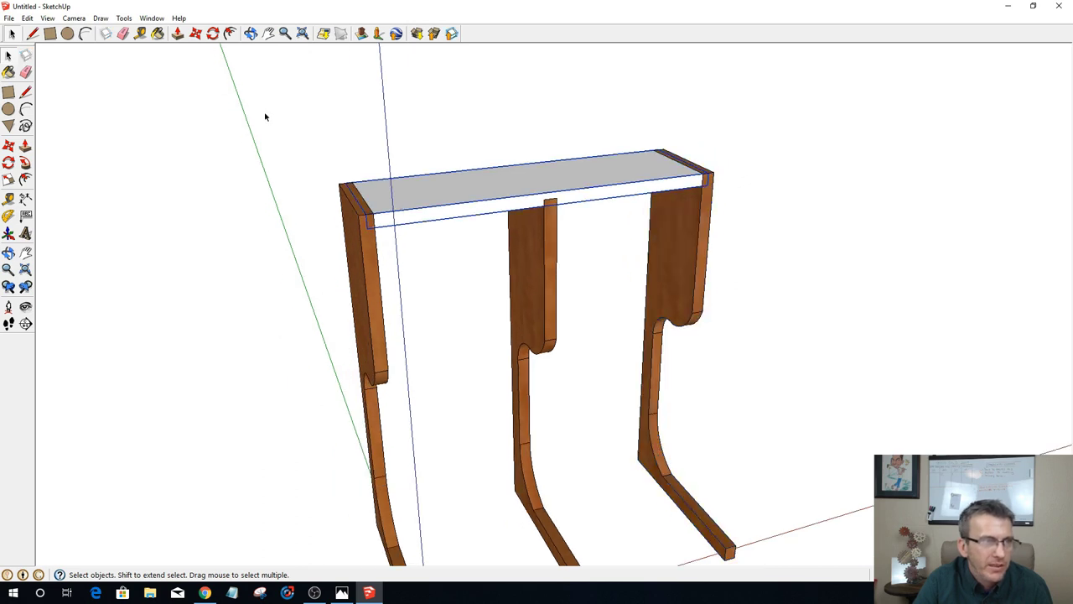
scroll(265, 116, down, 2)
drag(207, 116, 750, 572)
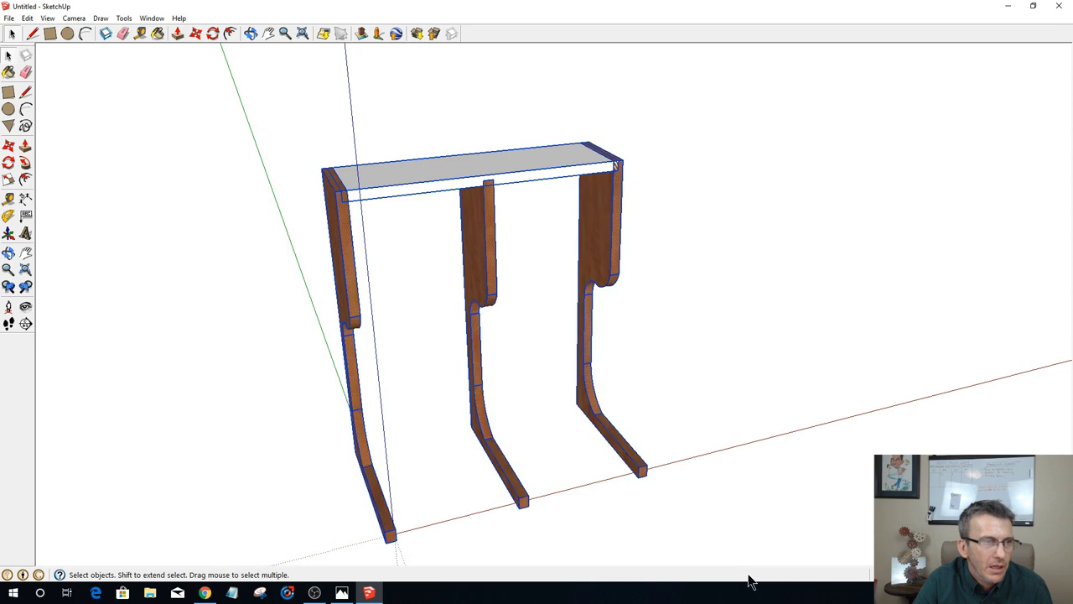
right_click(452, 173)
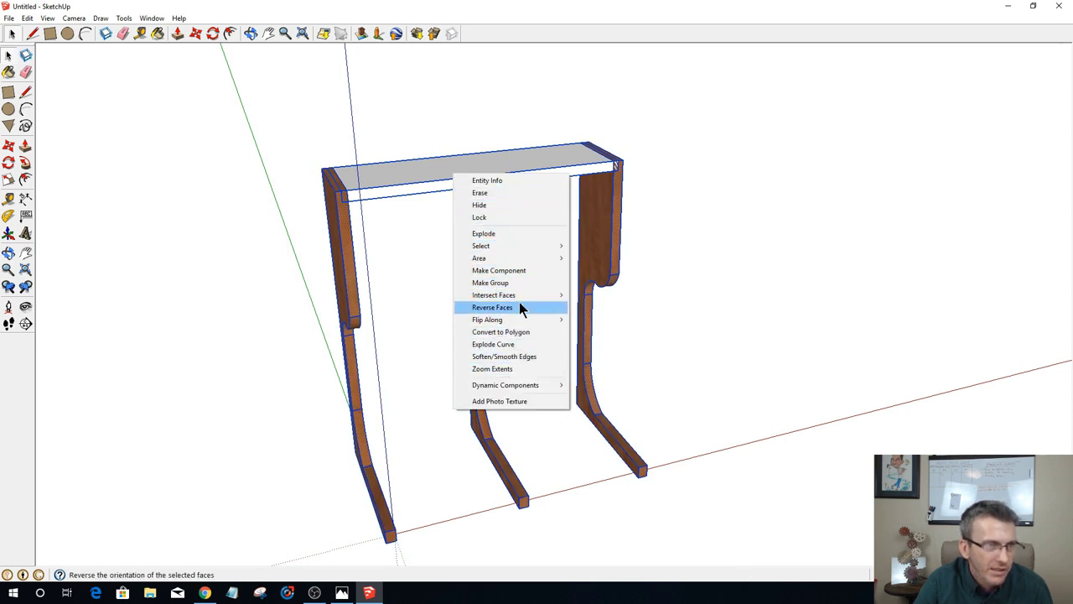
mouse_move(530, 297)
click(602, 295)
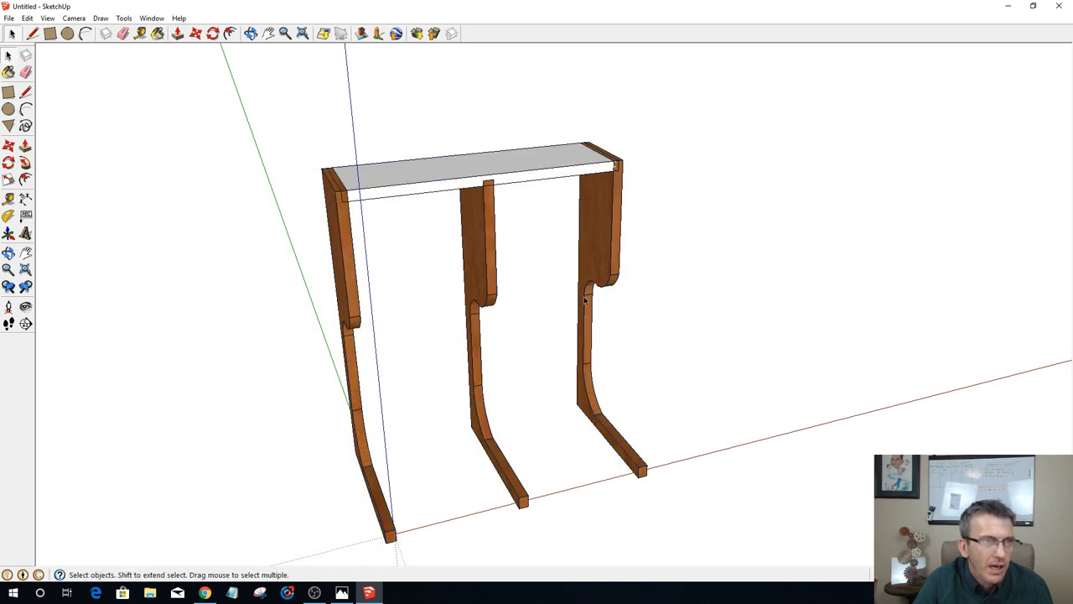
scroll(624, 176, up, 5)
Step: Move the top board straight up clear of the legs, then return to the Select tool
click(520, 177)
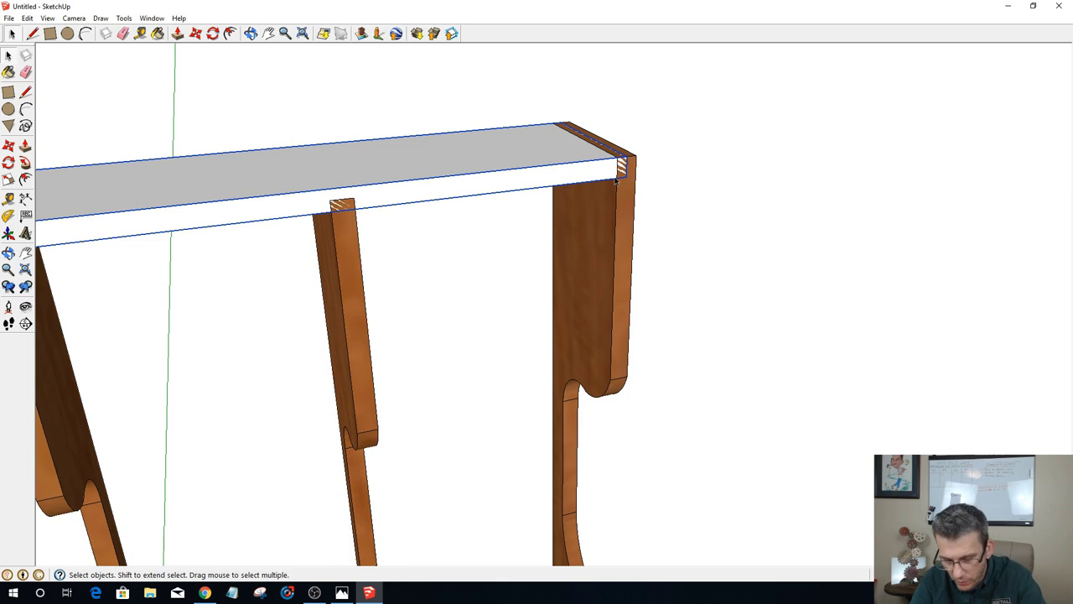
key(m)
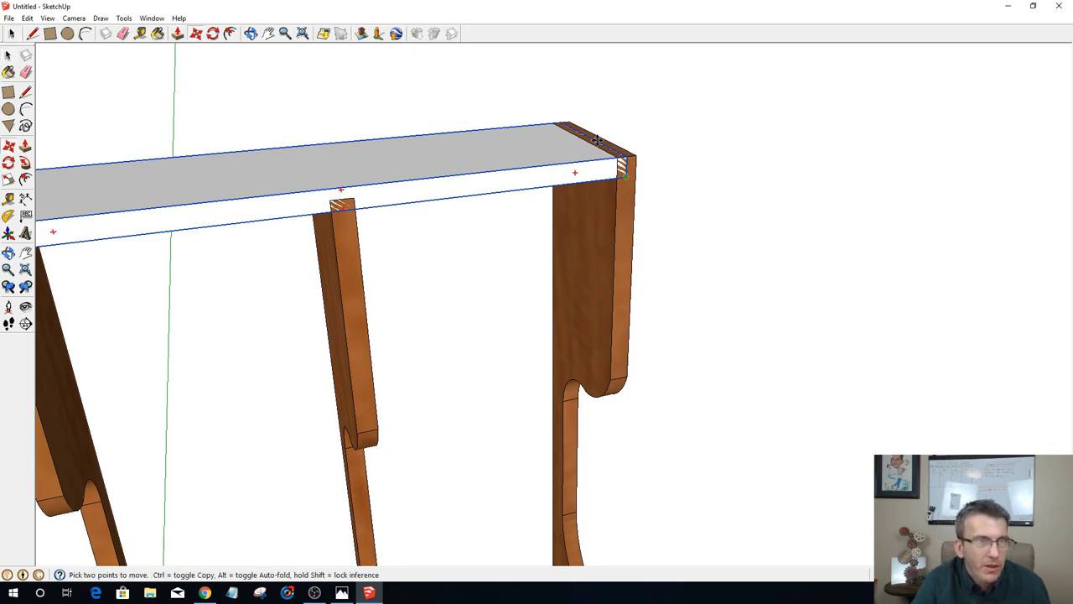
click(622, 176)
shift+middle_drag(836, 156, 839, 189)
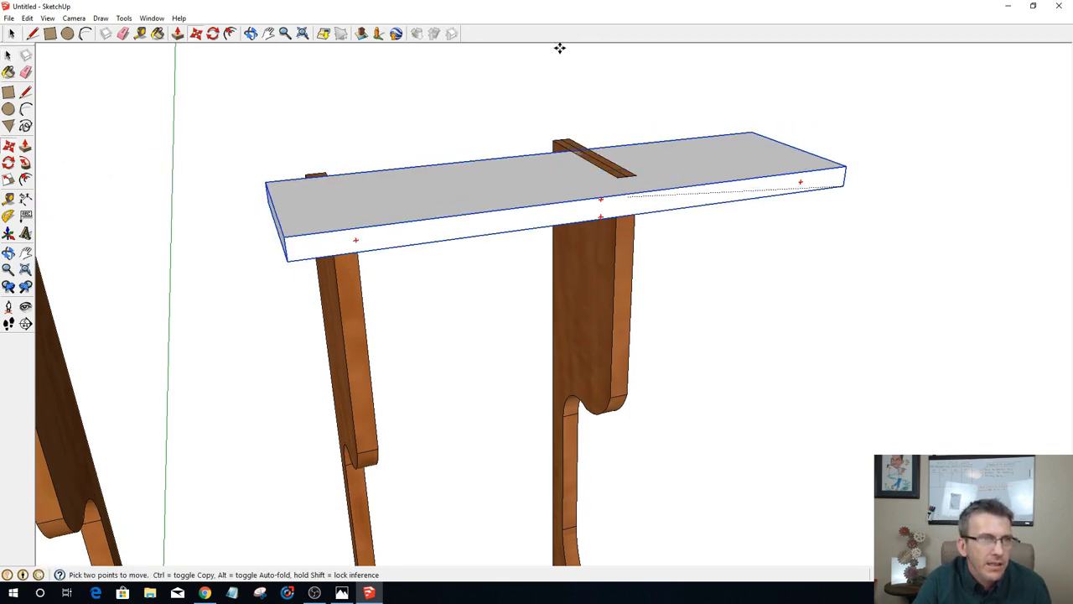
shift+middle_drag(545, 10, 546, 86)
click(618, 179)
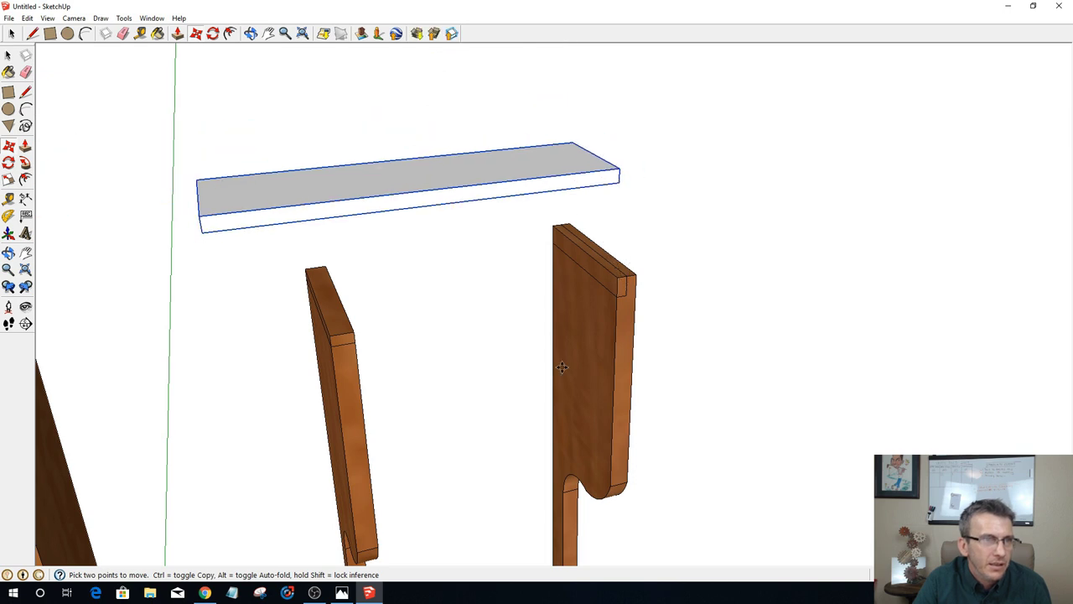
scroll(598, 247, up, 5)
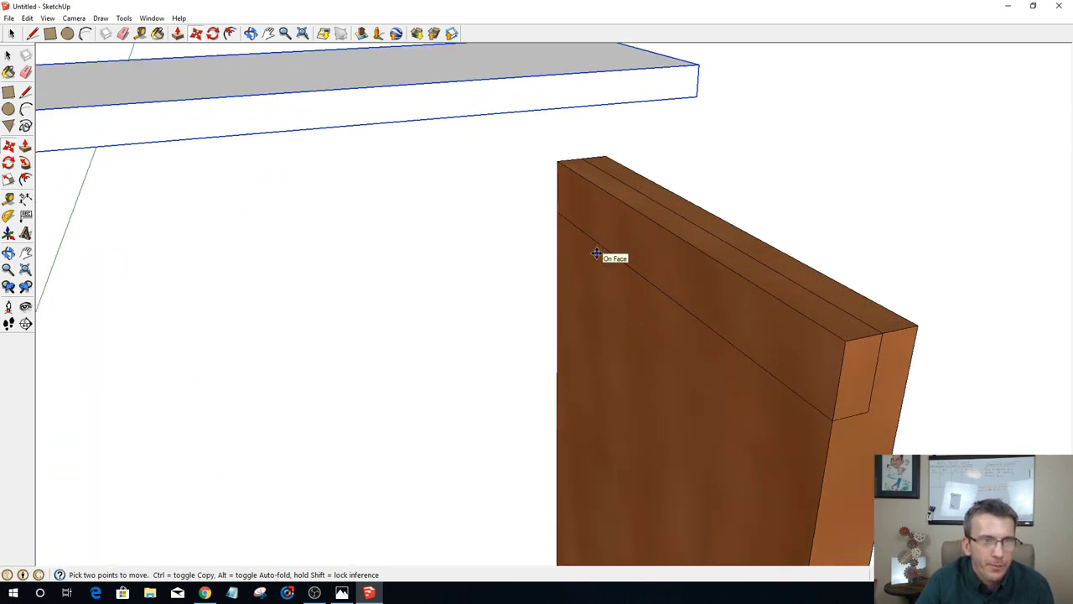
scroll(596, 254, down, 3)
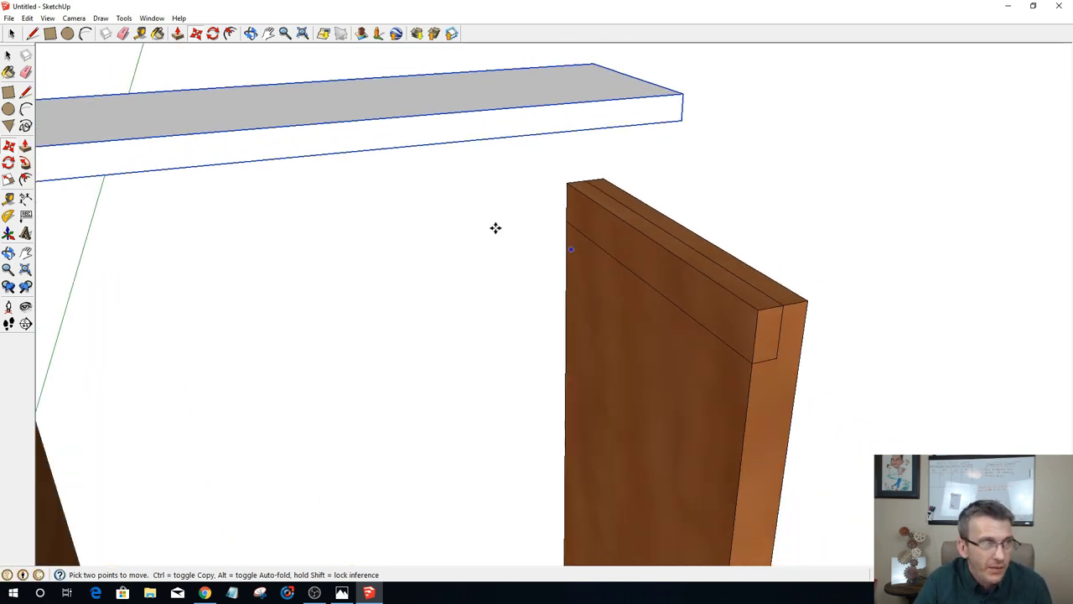
click(13, 34)
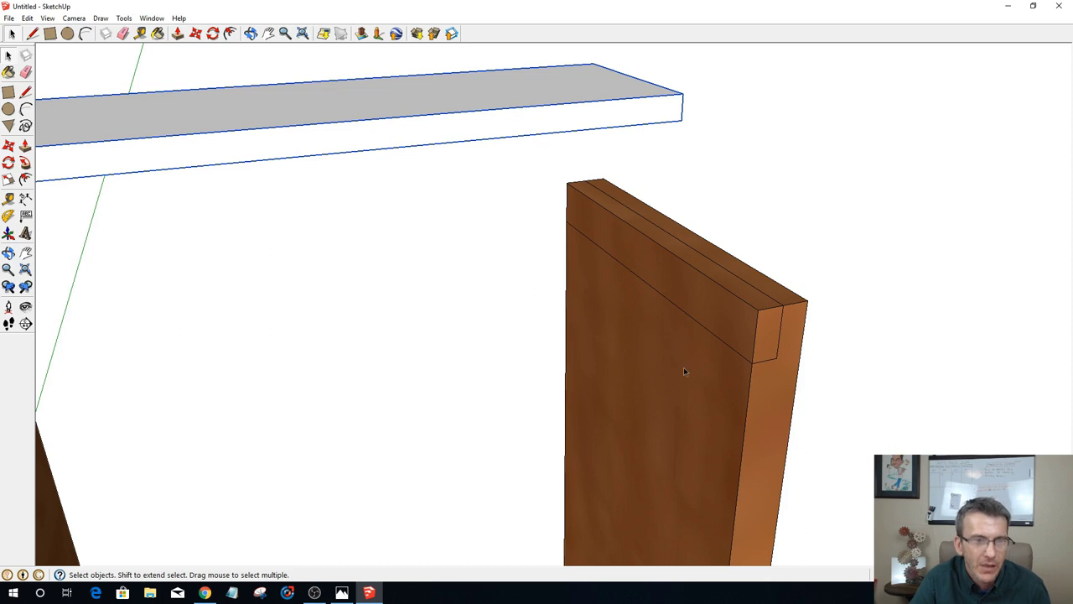
Step: Push-pull the right leg's groove end face through to the end of the leg
key(ctrl+t)
key(p)
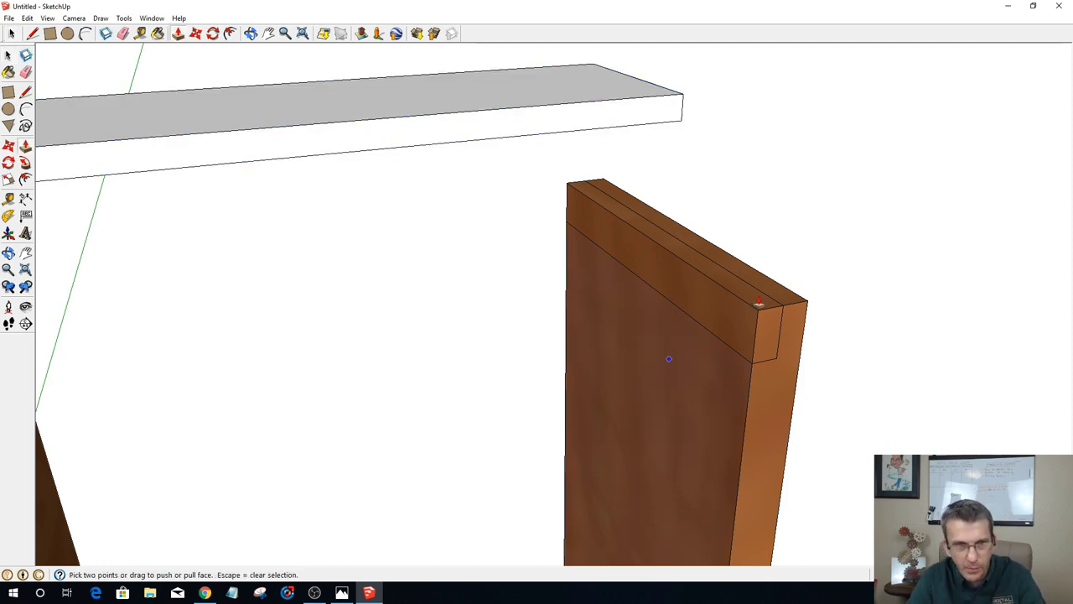
key(space)
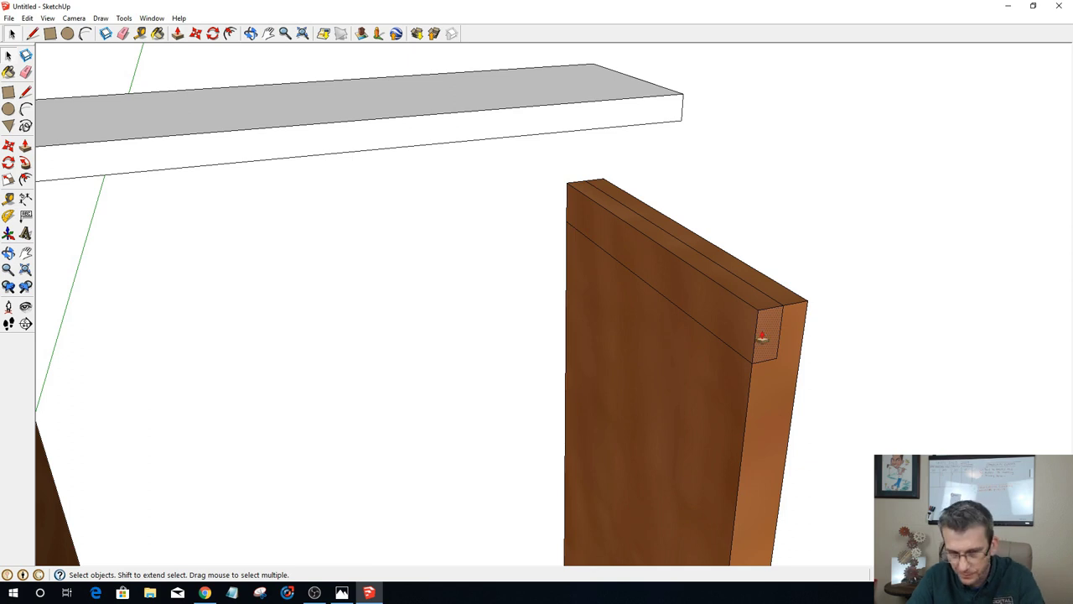
key(p)
click(764, 331)
click(532, 205)
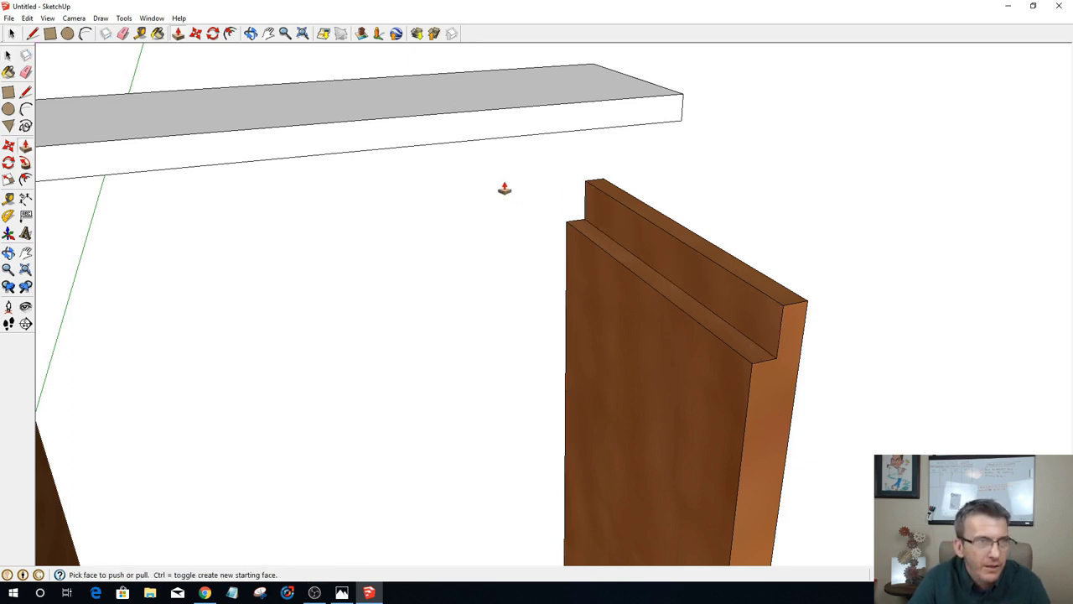
scroll(567, 383, down, 3)
Step: Push the middle leg's top cap flush and extend the left leg's notch up to its top
middle_drag(567, 383, 192, 520)
scroll(257, 509, up, 5)
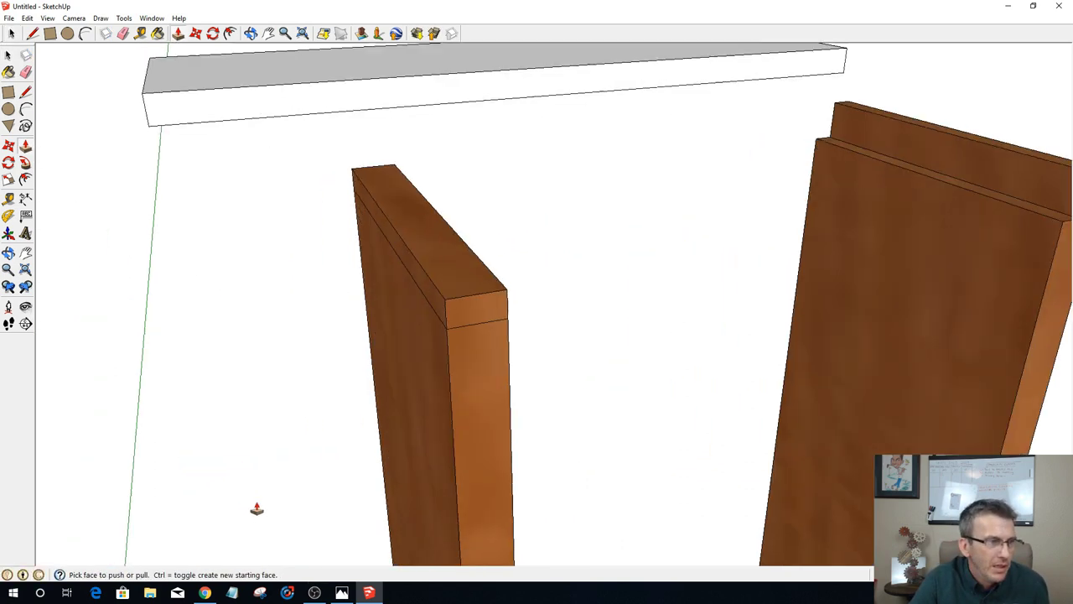
click(529, 250)
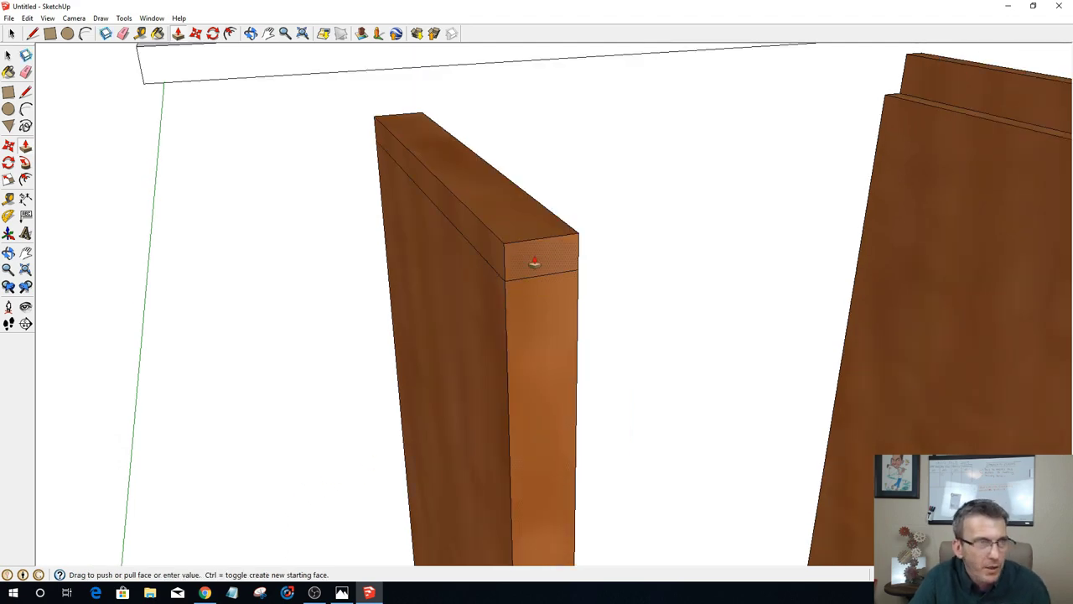
click(433, 453)
middle_drag(434, 453, 95, 448)
scroll(324, 383, up, 4)
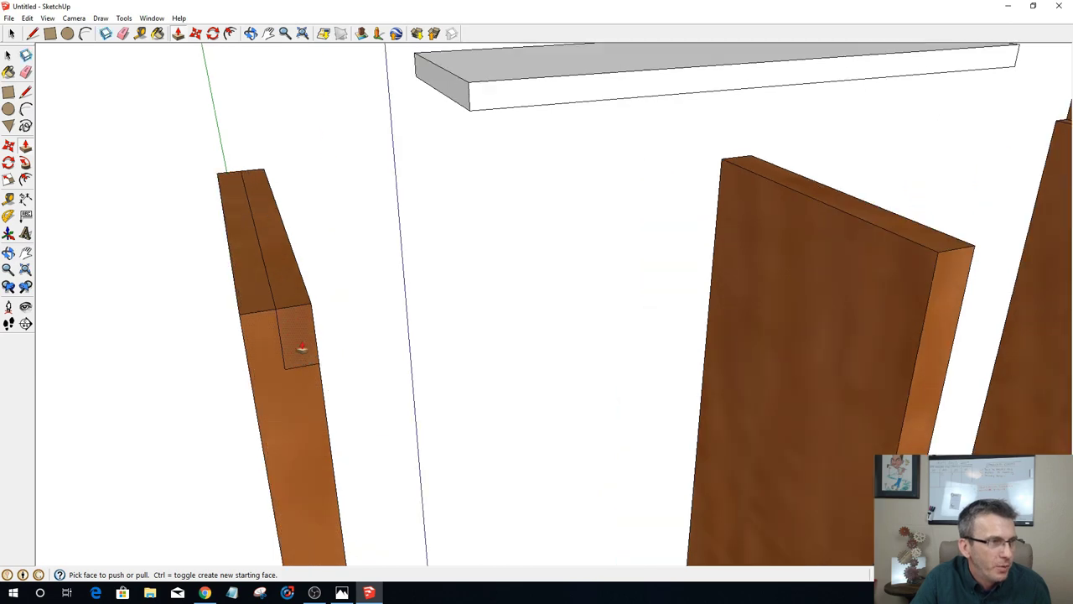
click(307, 327)
click(277, 110)
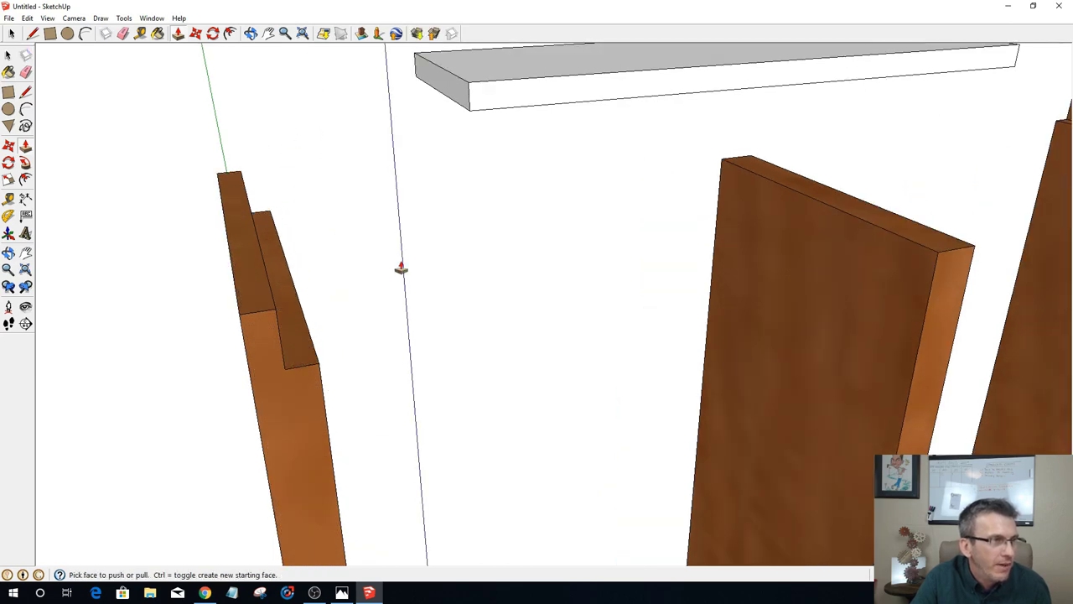
scroll(407, 272, down, 3)
scroll(413, 277, down, 1)
key(space)
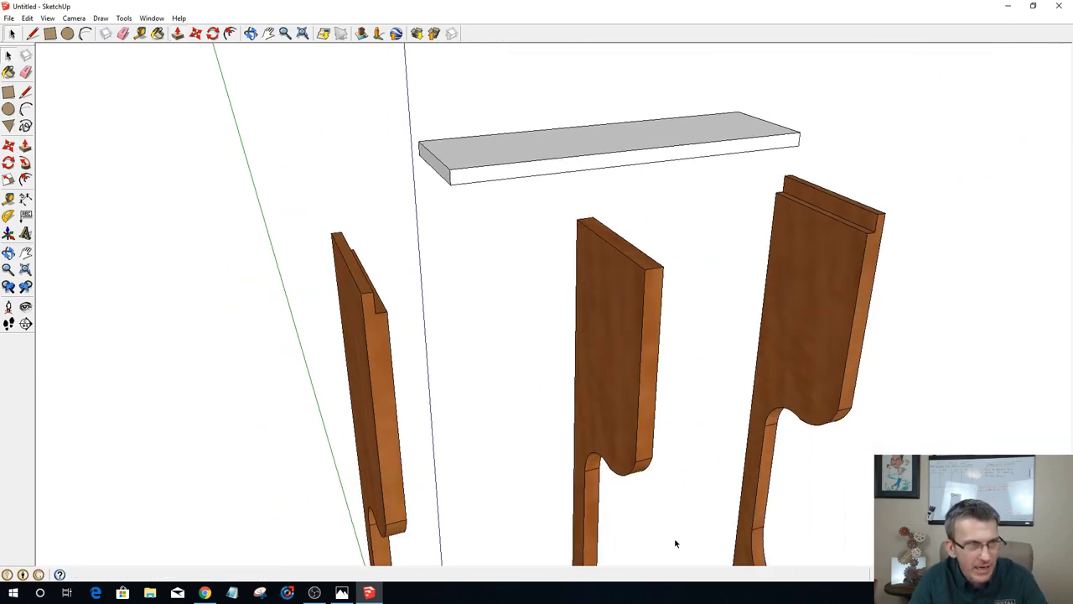
scroll(410, 294, down, 3)
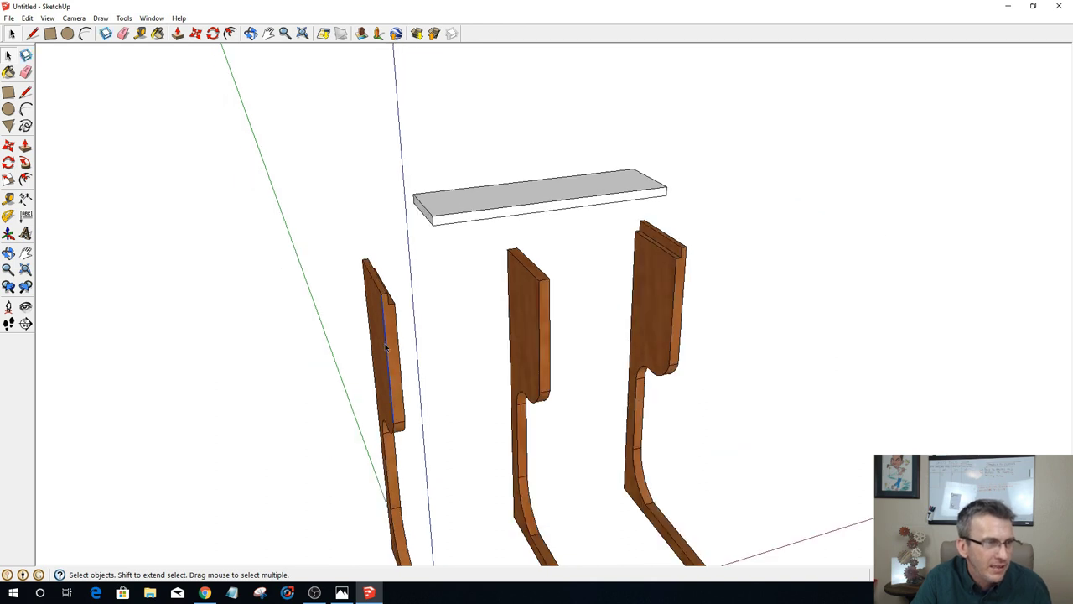
Step: Turn the left, middle and right legs each into a separate component with G
triple_click(385, 347)
key(g)
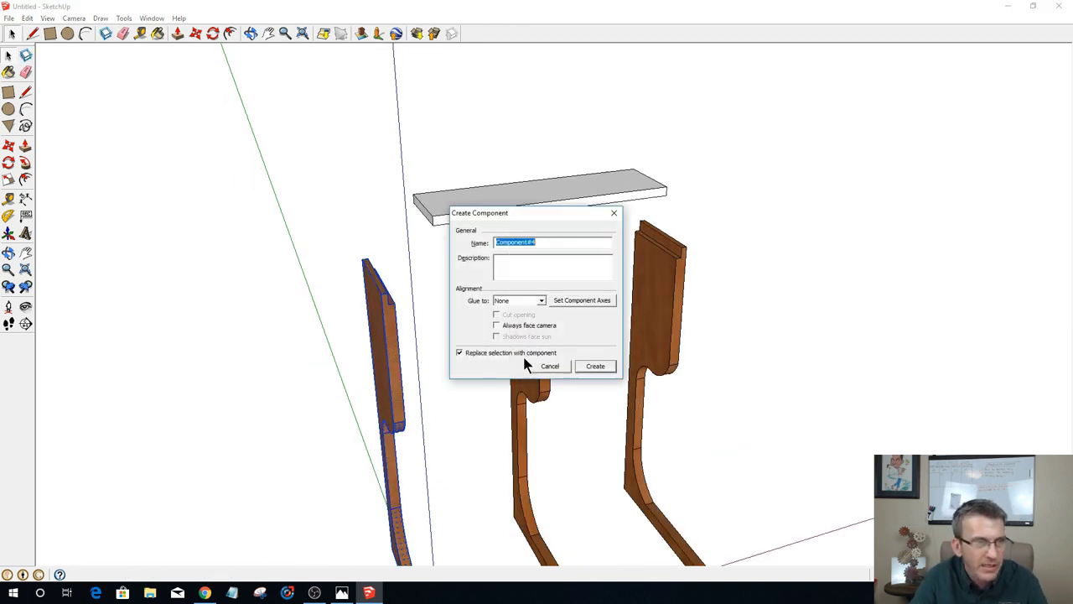
click(594, 366)
click(570, 359)
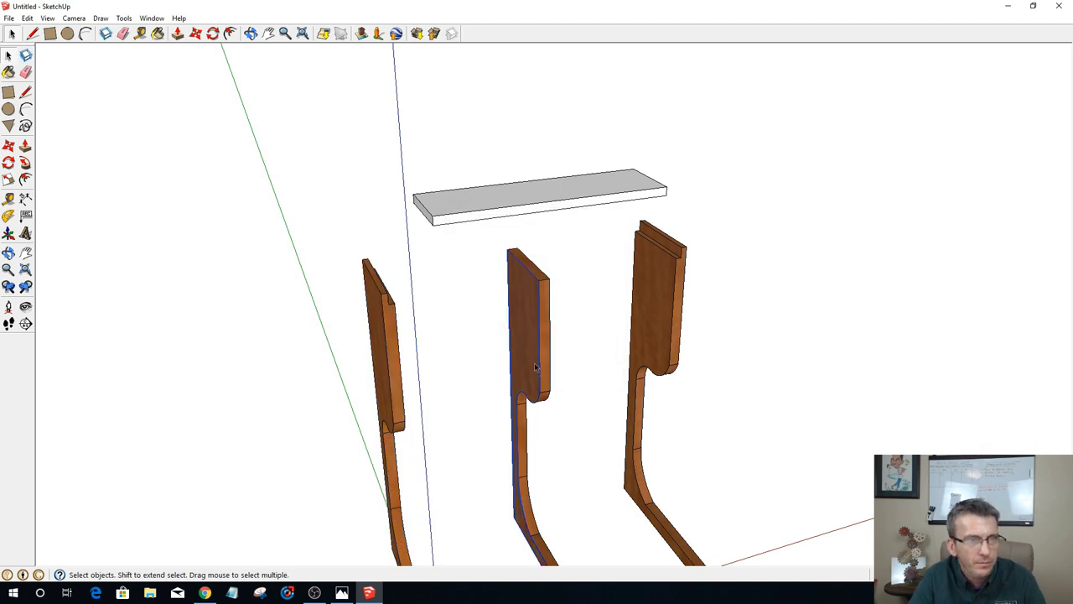
triple_click(535, 366)
key(g)
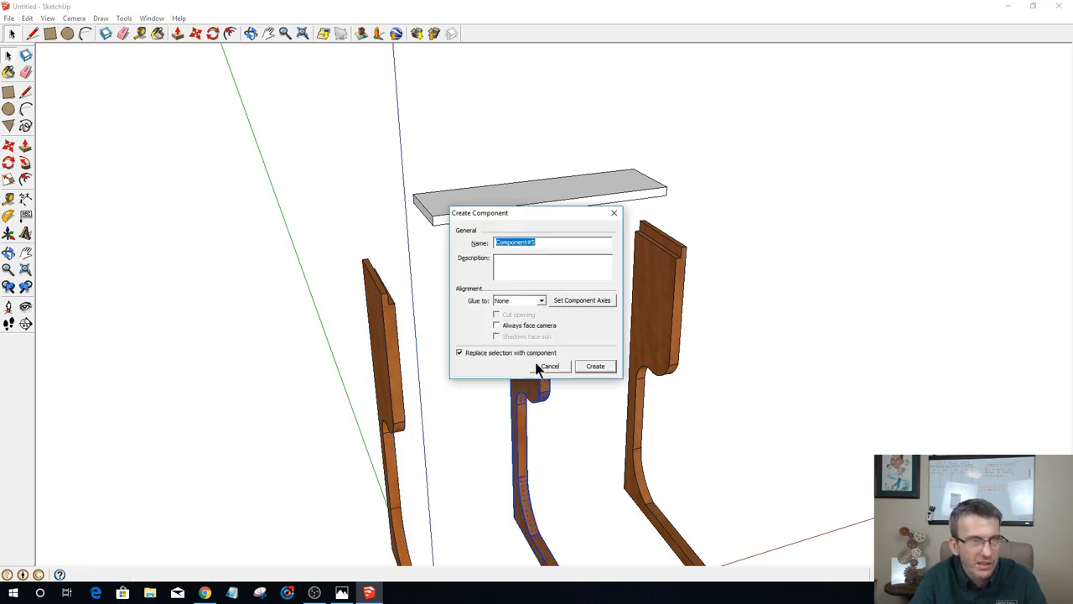
click(594, 364)
triple_click(658, 326)
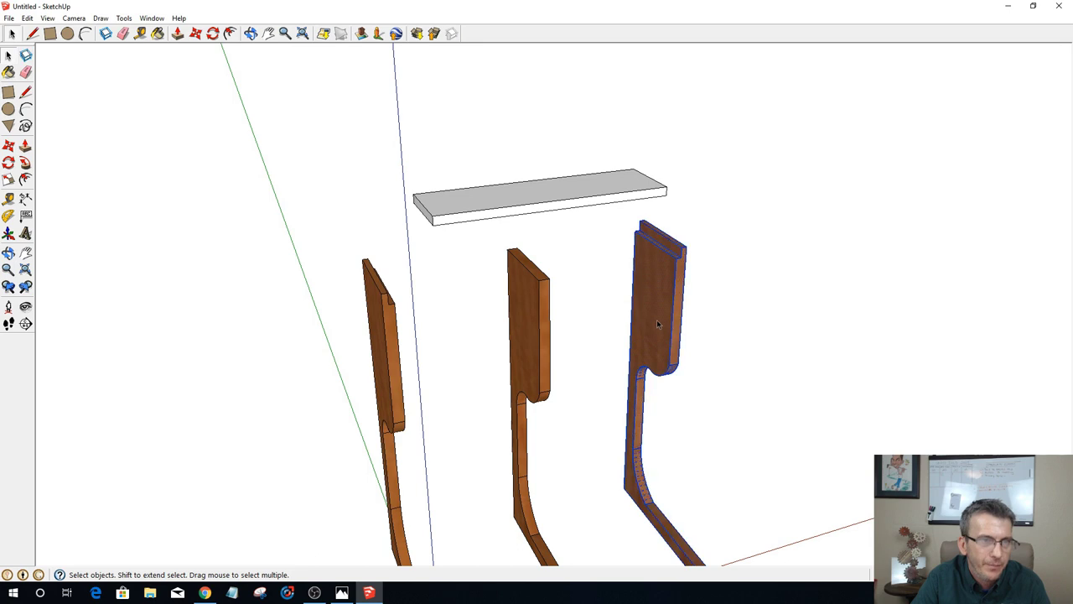
key(g)
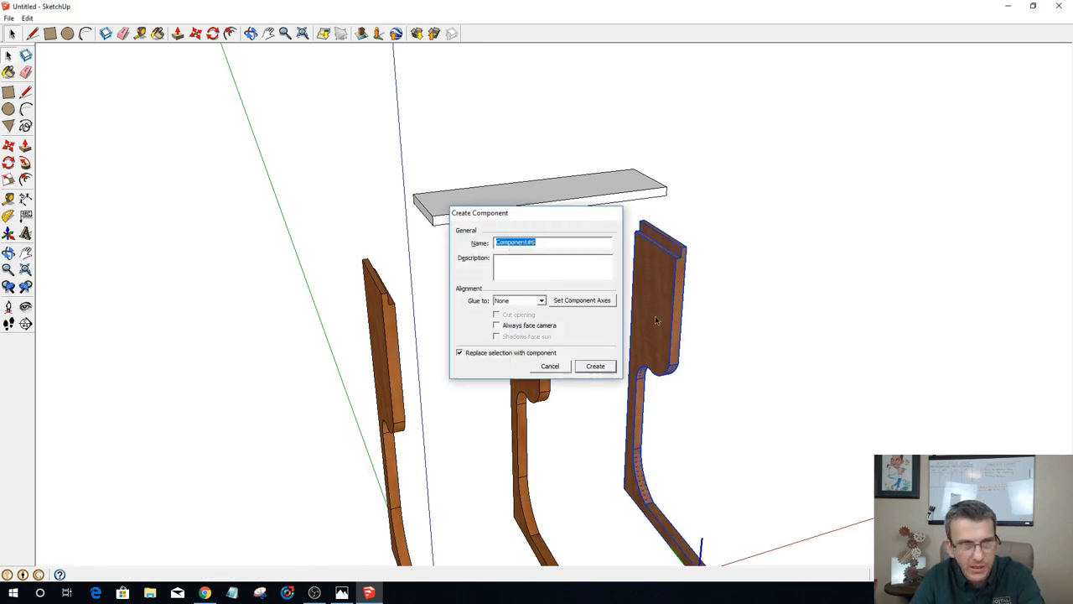
key(Return)
middle_drag(637, 332, 593, 275)
Step: Move the top board by its corner back down into the legs' notches
click(451, 230)
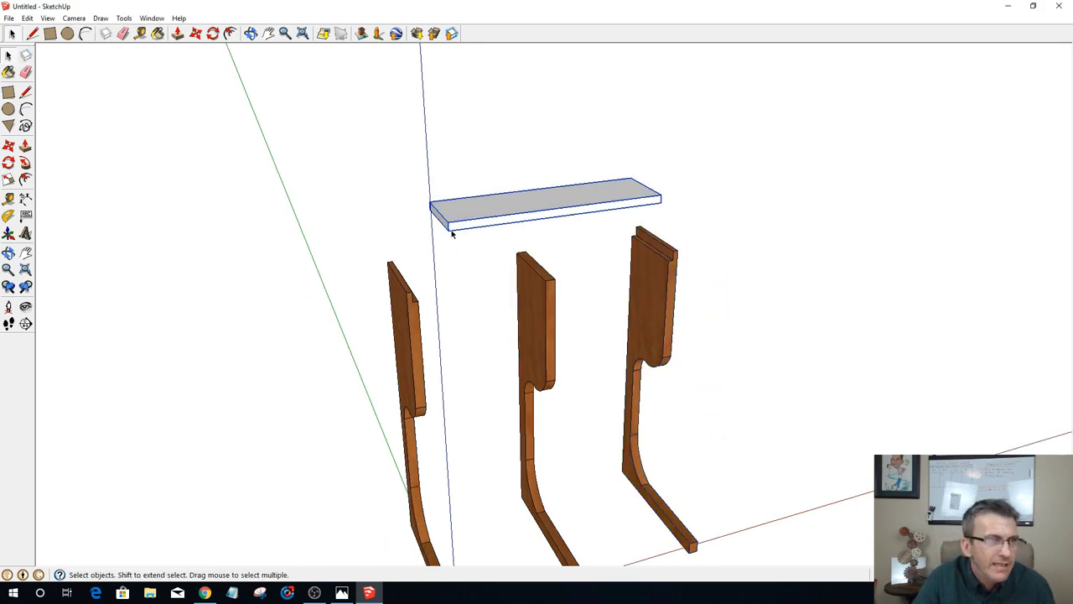
key(m)
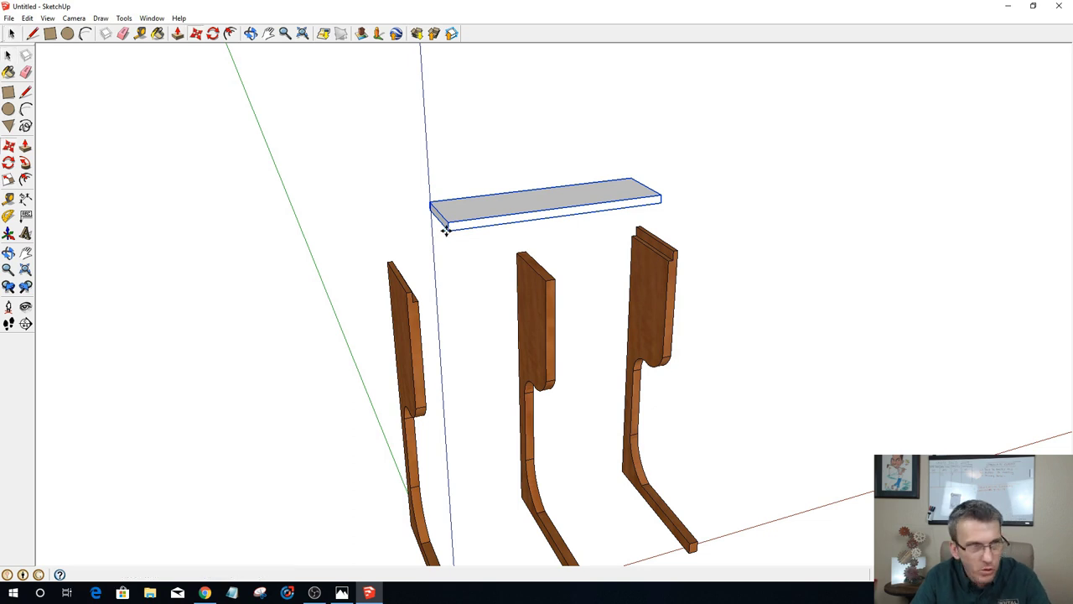
click(448, 231)
click(411, 302)
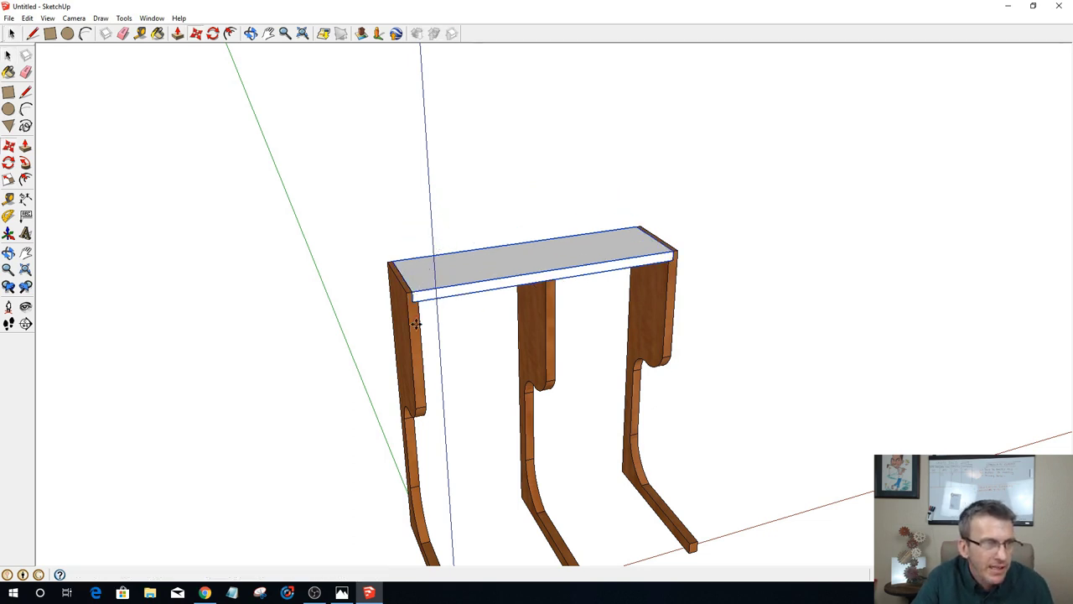
Step: Orbit to a low front view to inspect the top board's underside
scroll(618, 394, up, 3)
middle_drag(621, 421, 402, 318)
scroll(455, 185, up, 5)
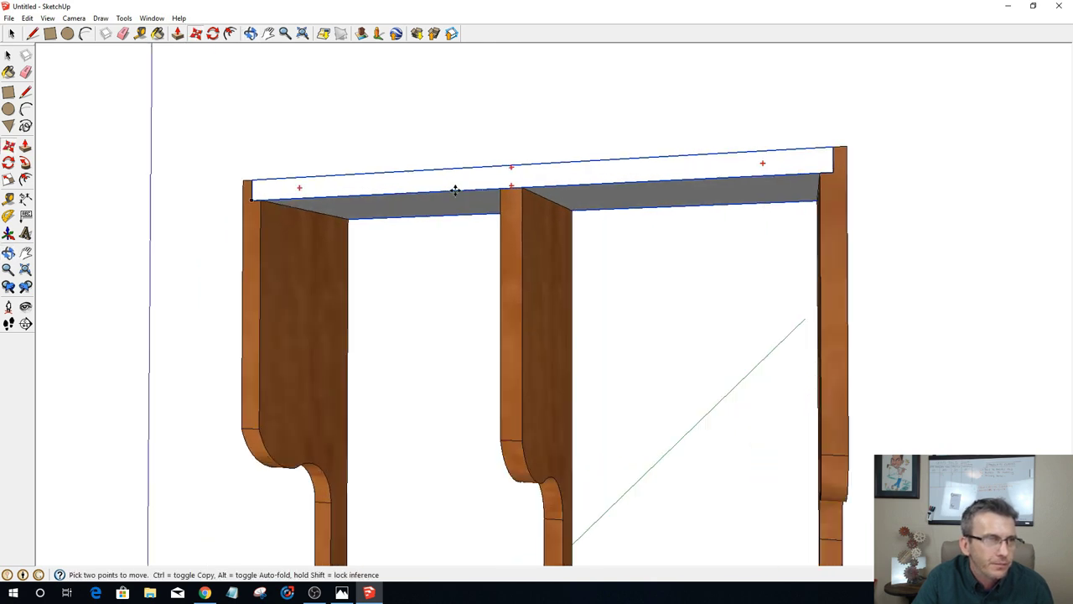
scroll(321, 165, down, 2)
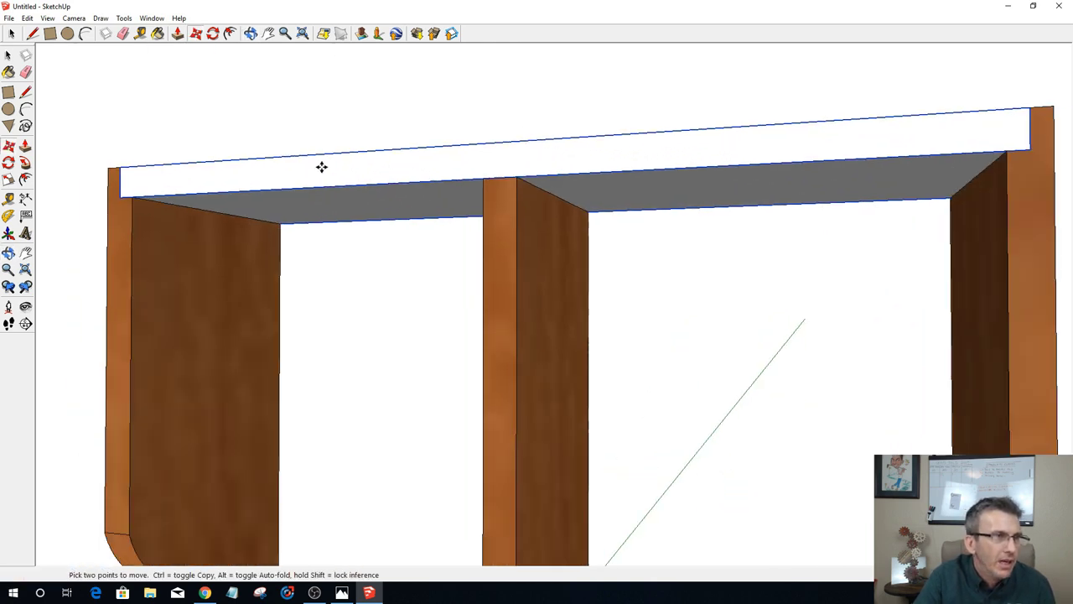
middle_drag(321, 165, 400, 229)
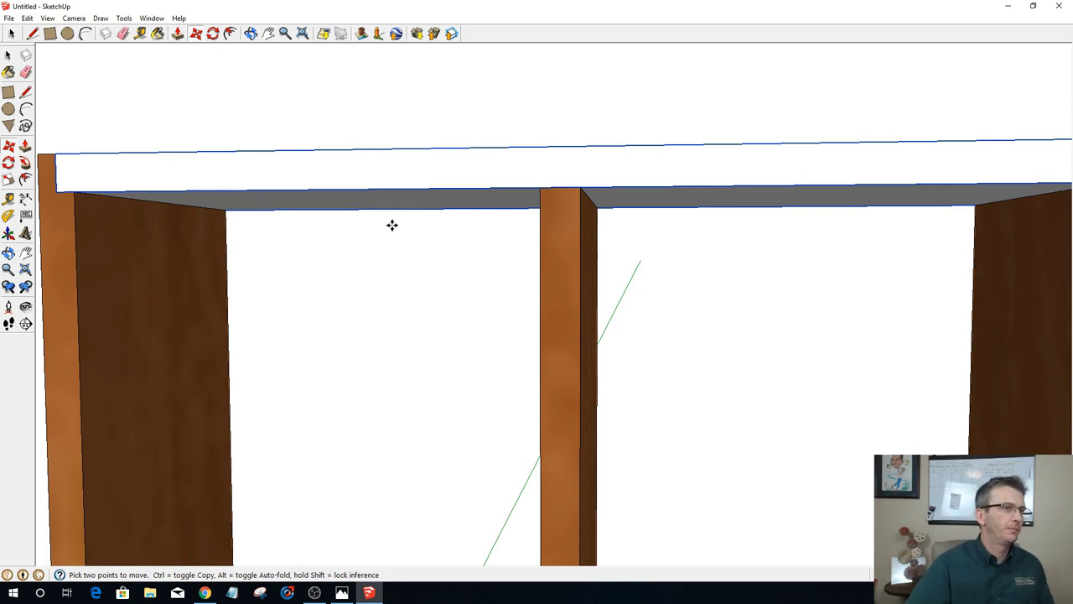
mouse_move(562, 222)
middle_down()
mouse_move(571, 266)
mouse_move(571, 102)
mouse_move(569, 204)
middle_up()
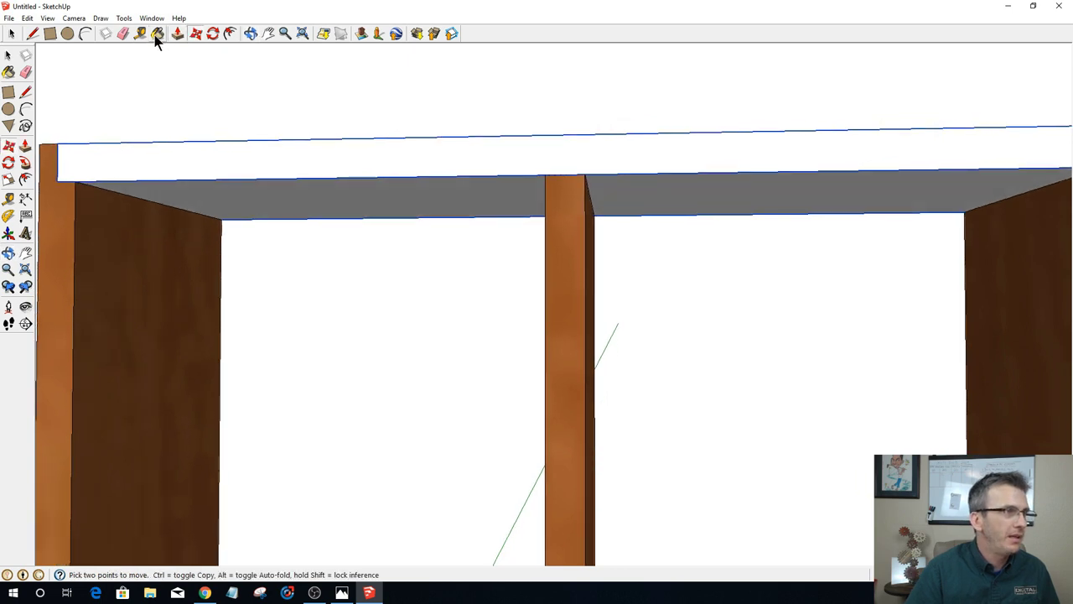
Step: Place a Tape Measure guide 1/4 inch above the centre post's top edge
click(157, 35)
middle_drag(553, 165, 539, 182)
scroll(539, 182, up, 2)
scroll(587, 196, up, 1)
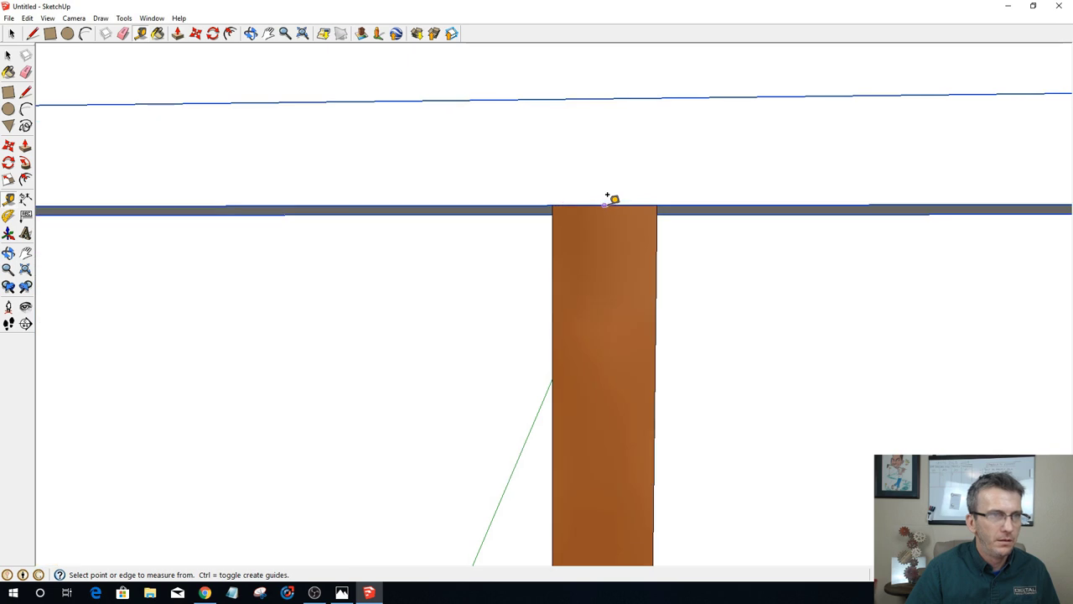
click(636, 205)
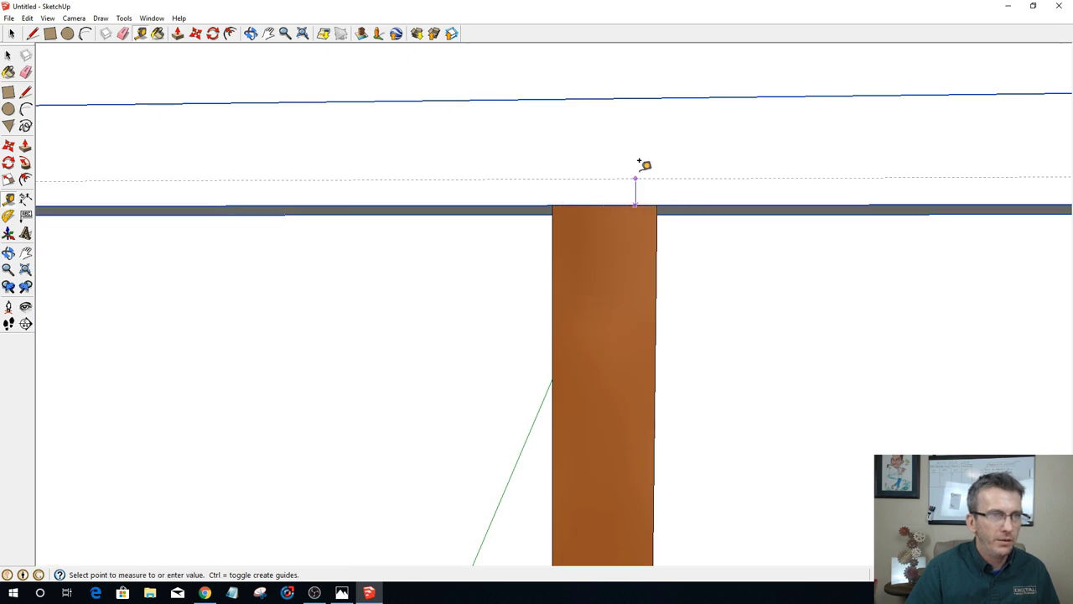
scroll(597, 181, down, 3)
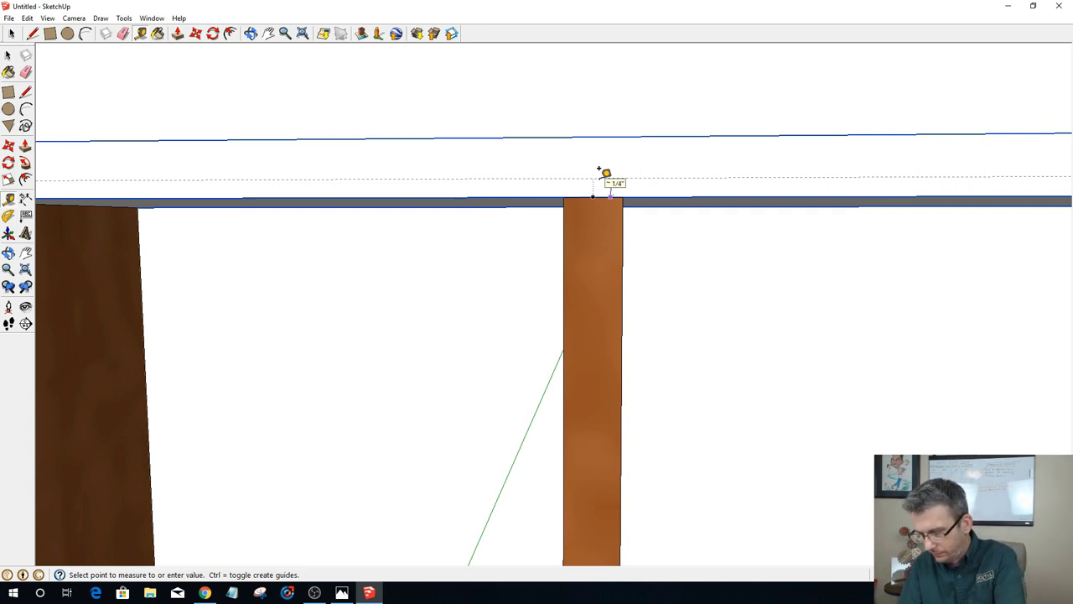
click(604, 172)
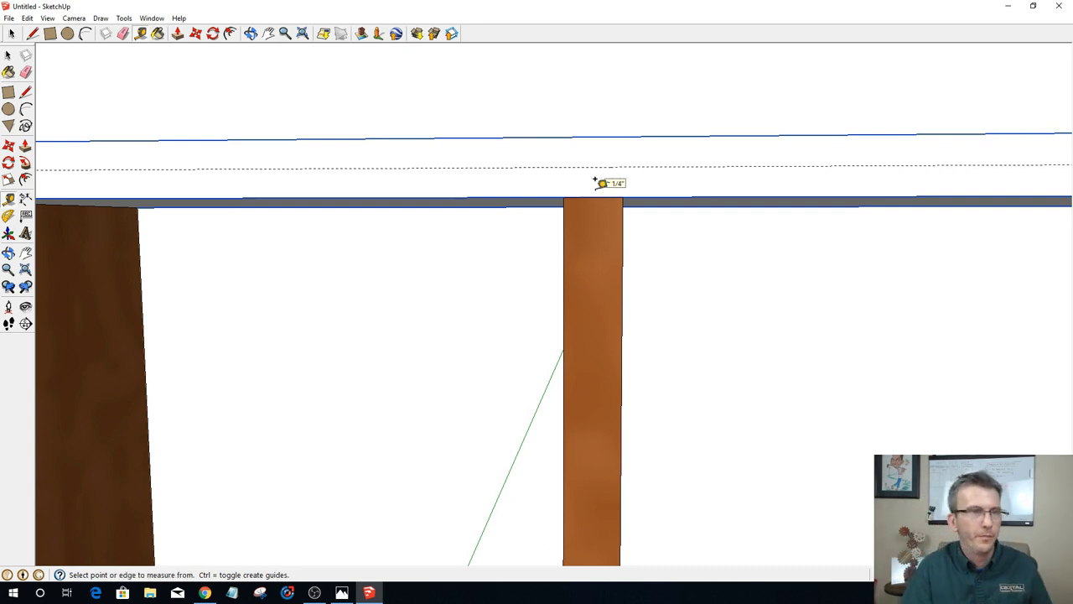
scroll(611, 253, down, 3)
scroll(564, 210, up, 1)
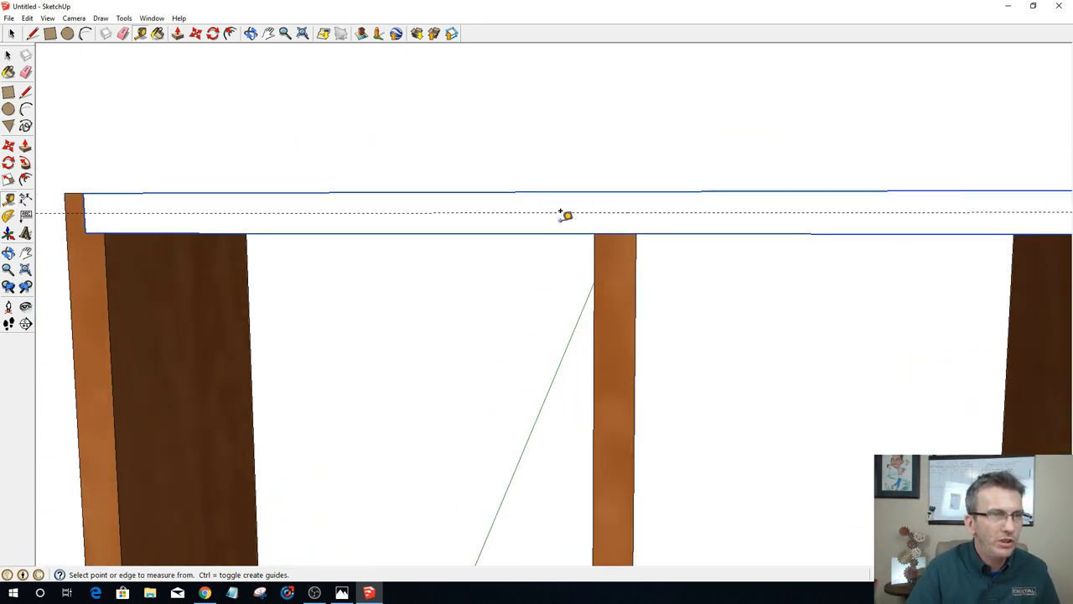
Step: Draw lines from the post's top-left corner up to the guide and along it above the post
click(33, 34)
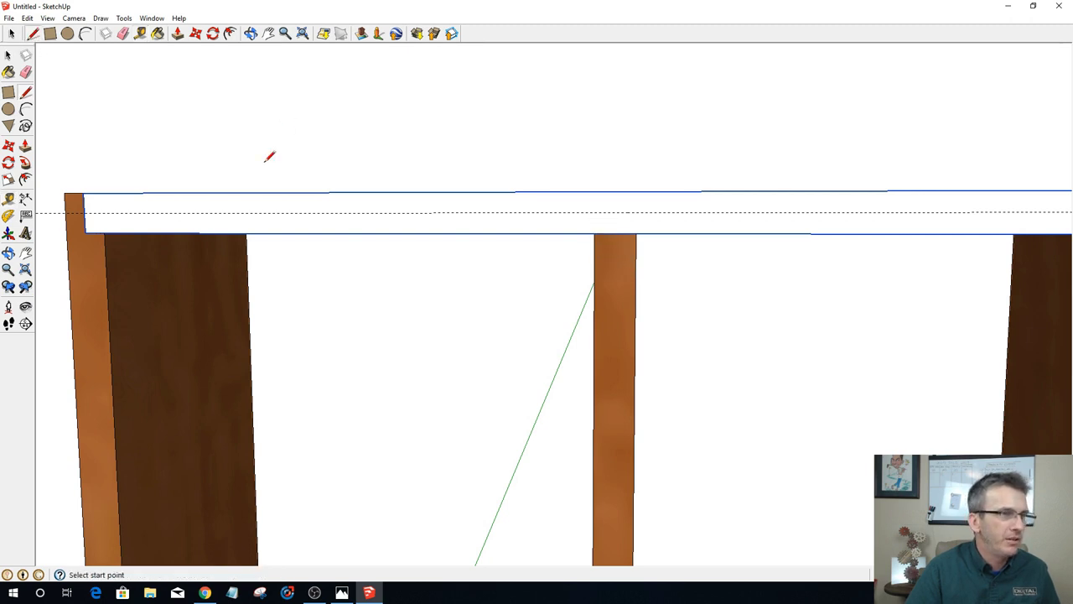
click(594, 233)
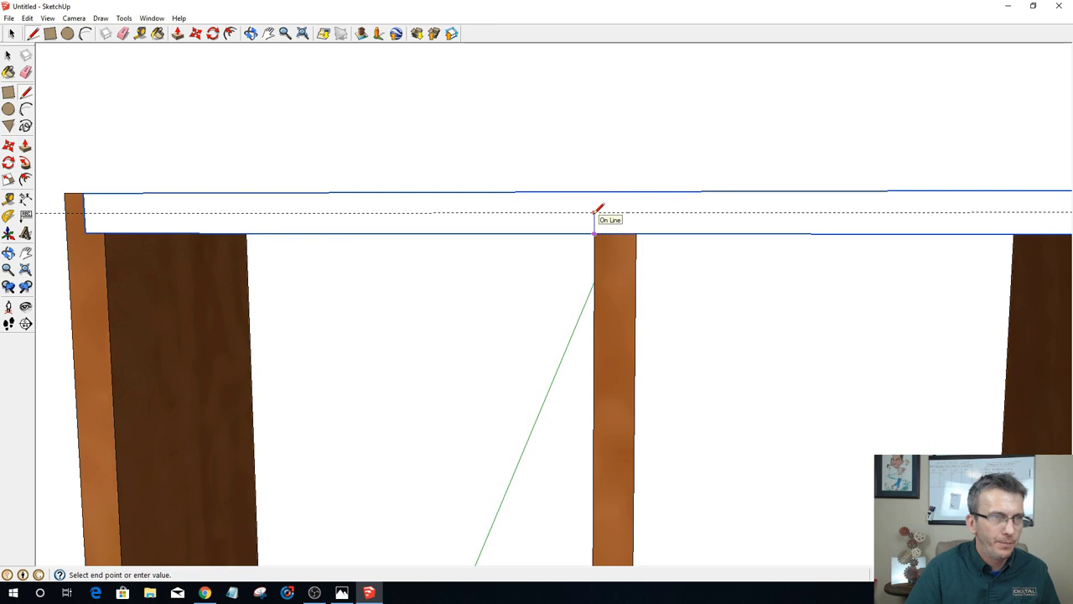
click(594, 212)
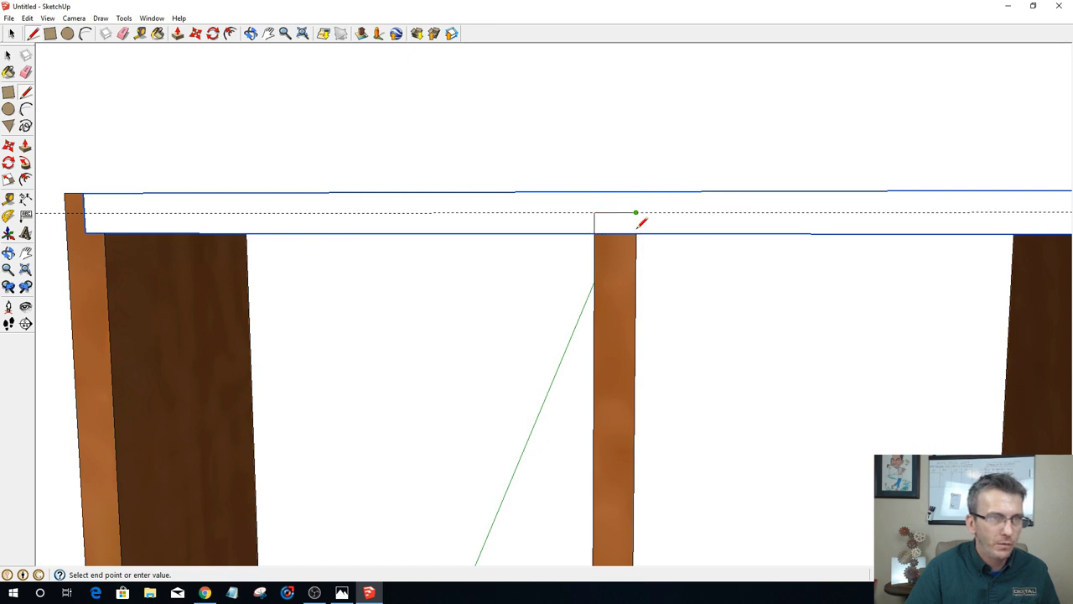
click(636, 212)
scroll(637, 221, up, 1)
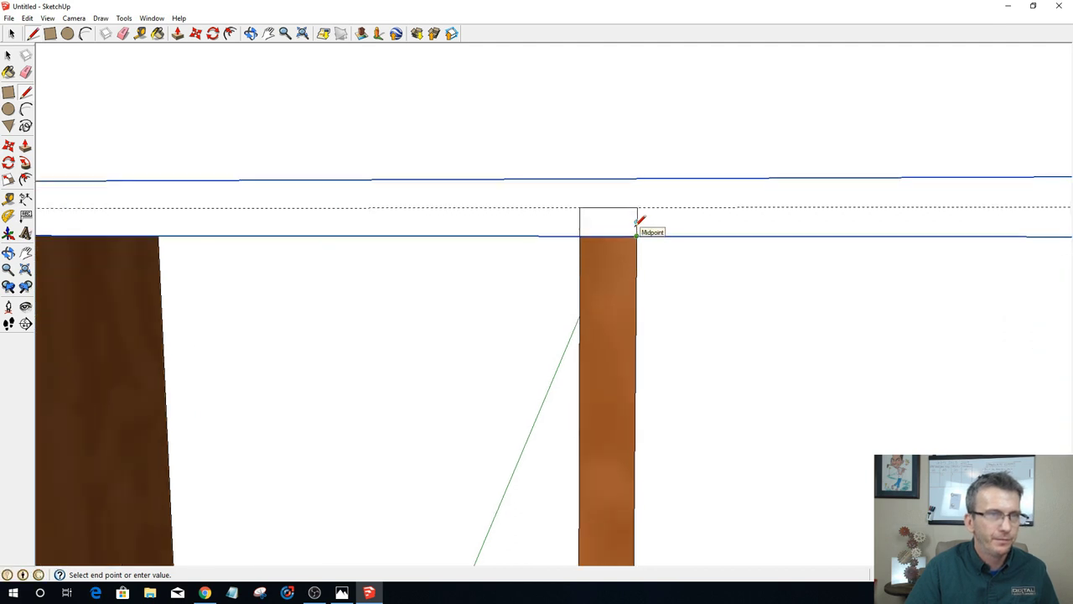
scroll(637, 220, up, 1)
key(space)
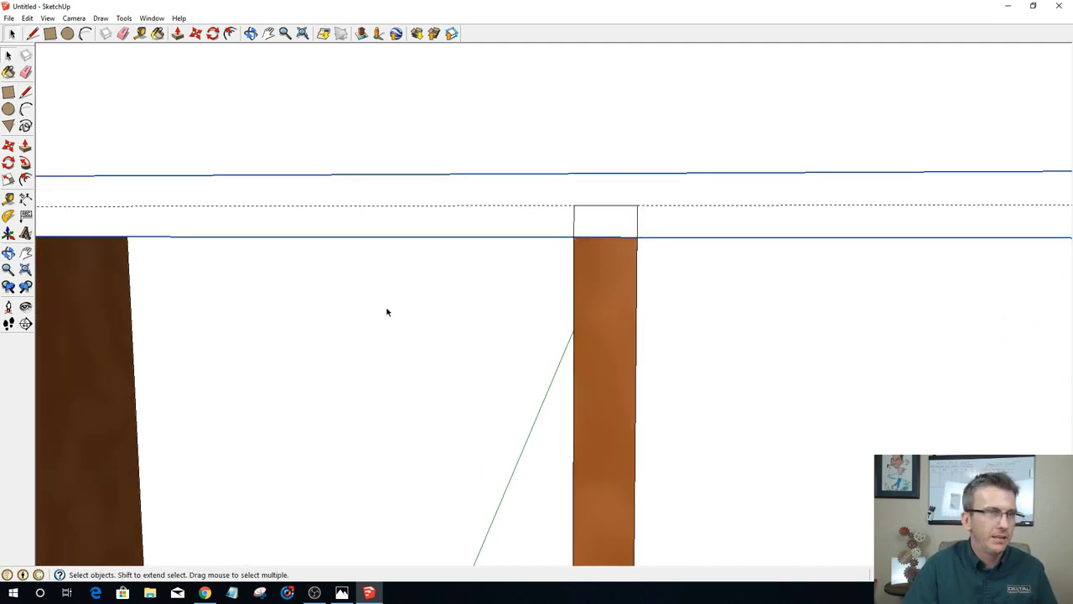
Step: Draw lines from the centre post's top corner to close a new face in the shelf strip
click(515, 215)
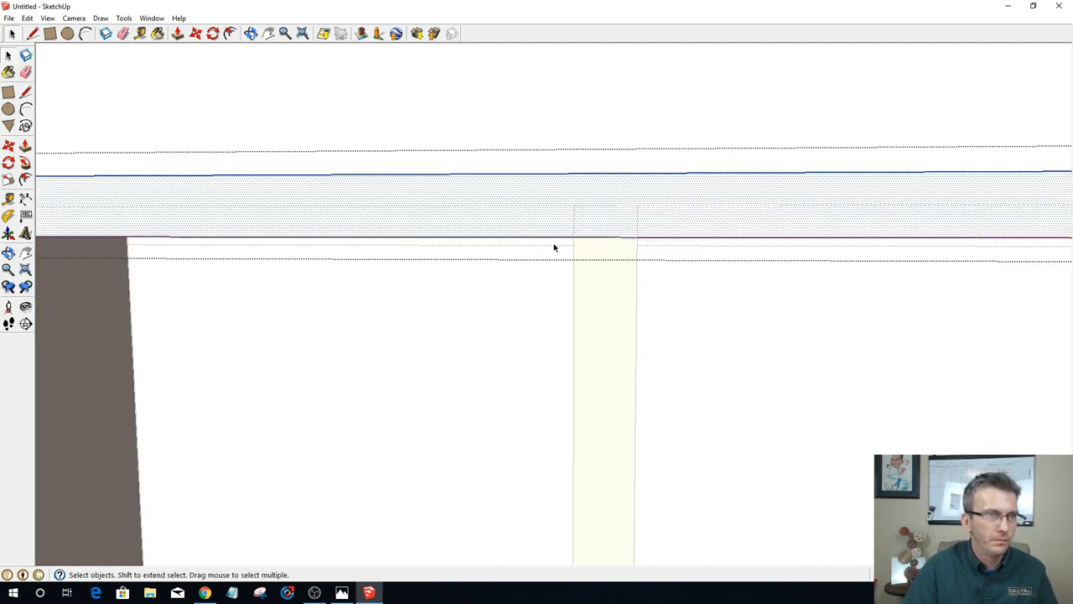
scroll(553, 244, up, 3)
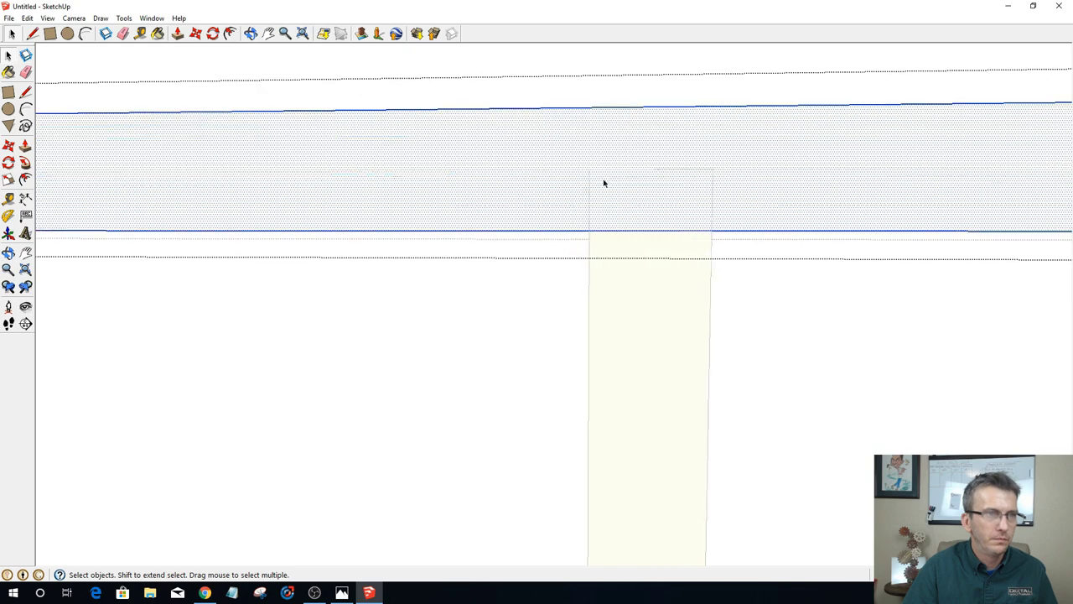
click(36, 35)
click(589, 230)
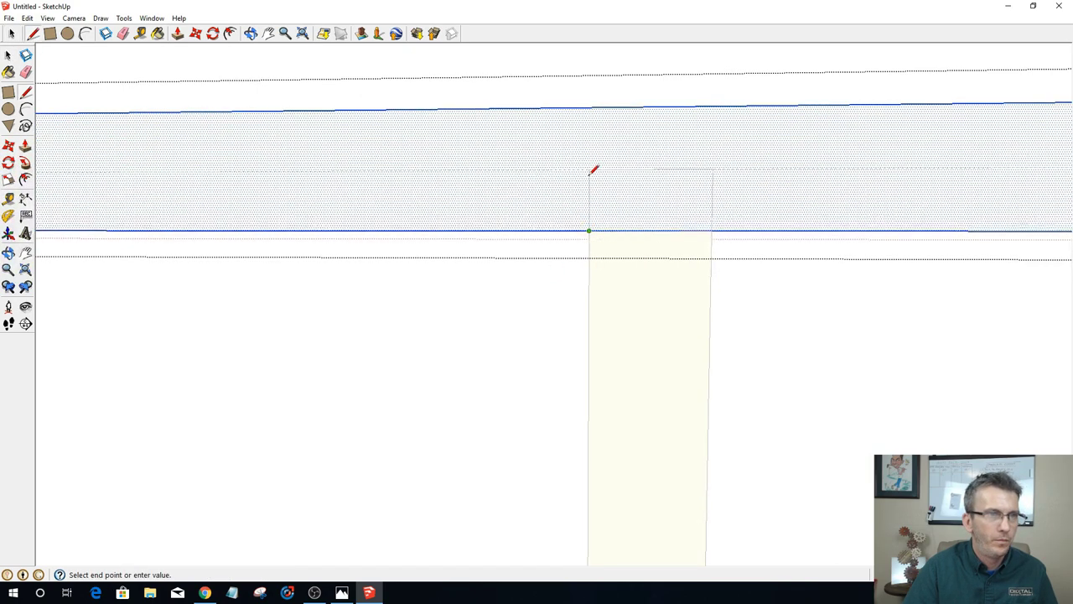
click(590, 168)
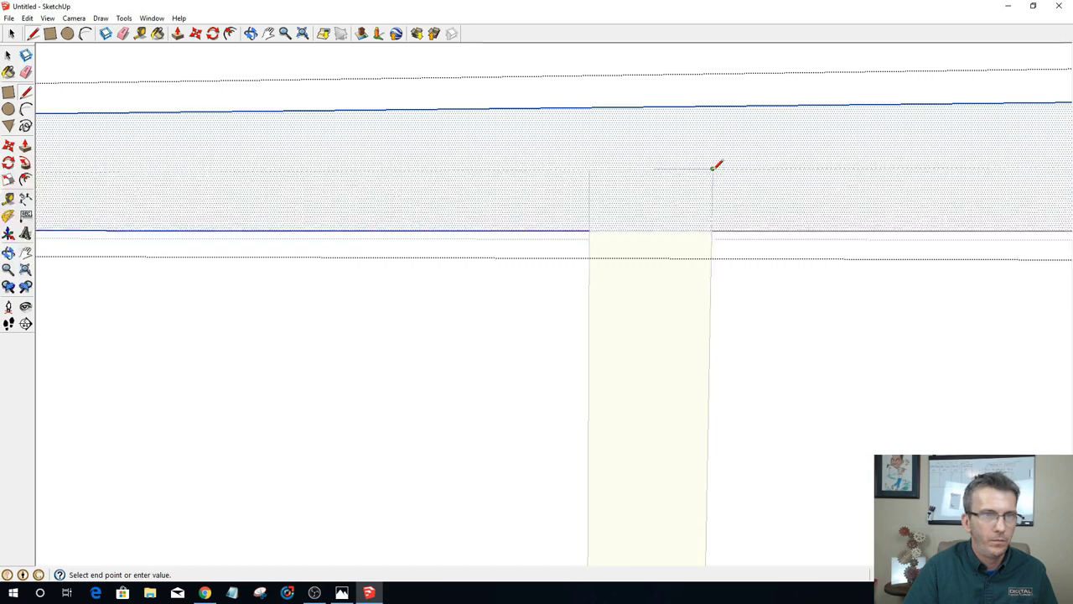
click(712, 229)
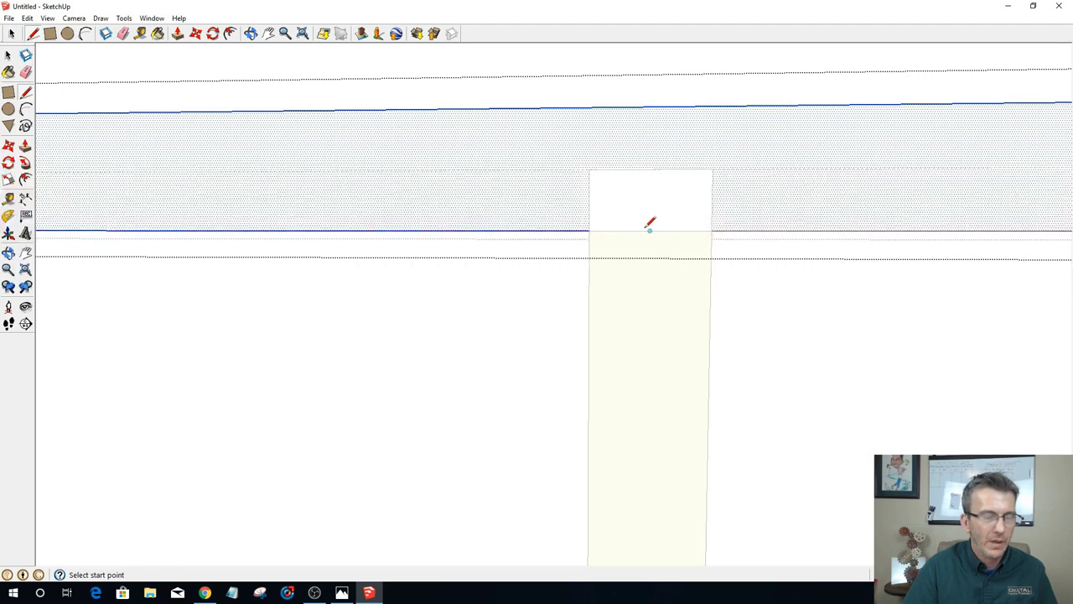
Step: Push/Pull the new face through the shelf to cut the notch above the post
key(p)
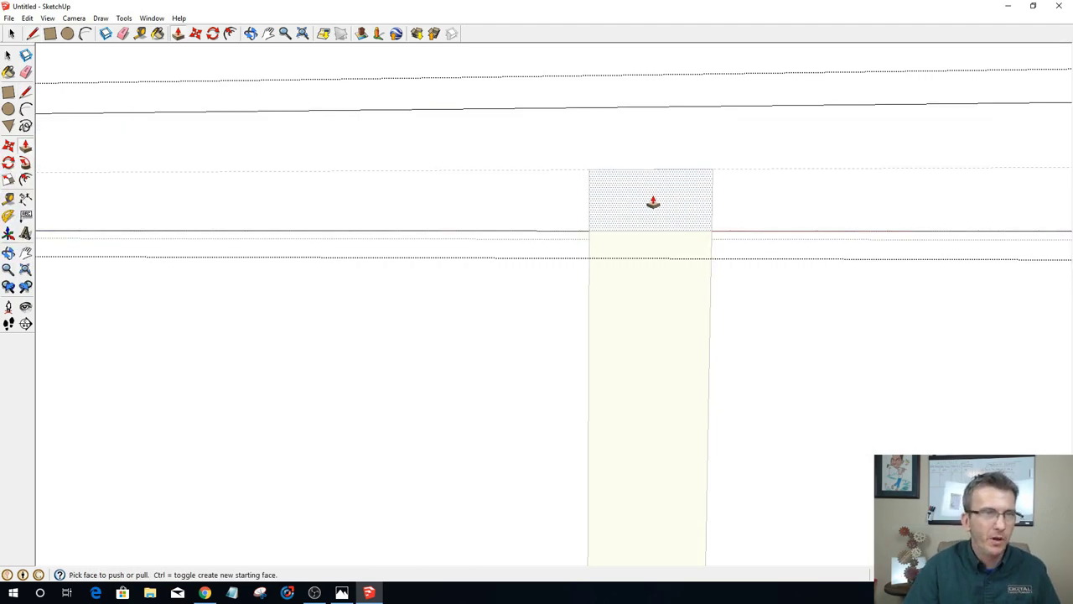
click(653, 202)
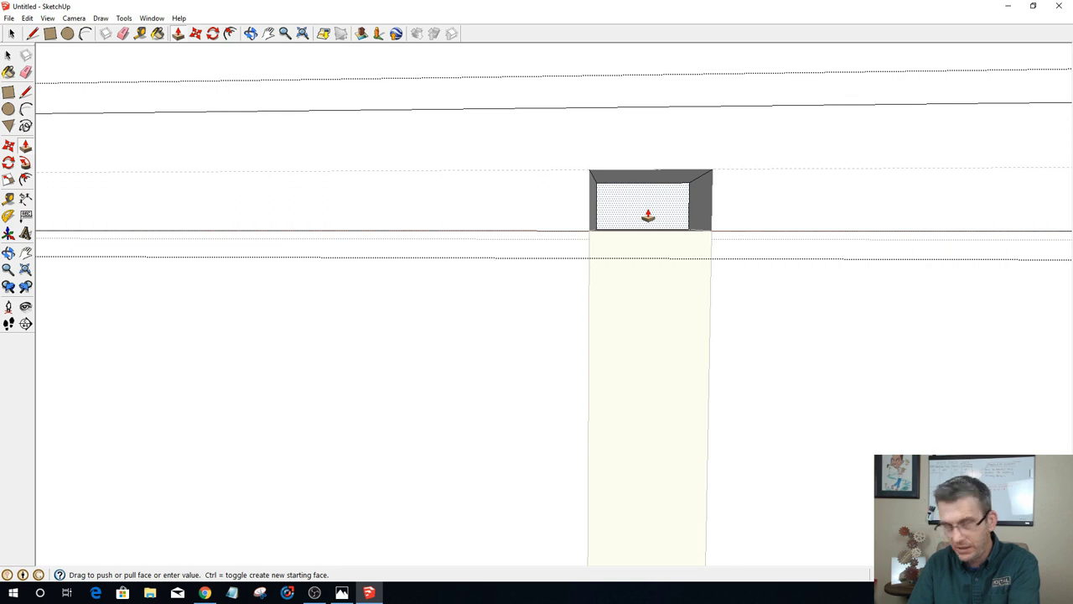
click(648, 215)
scroll(649, 220, up, 3)
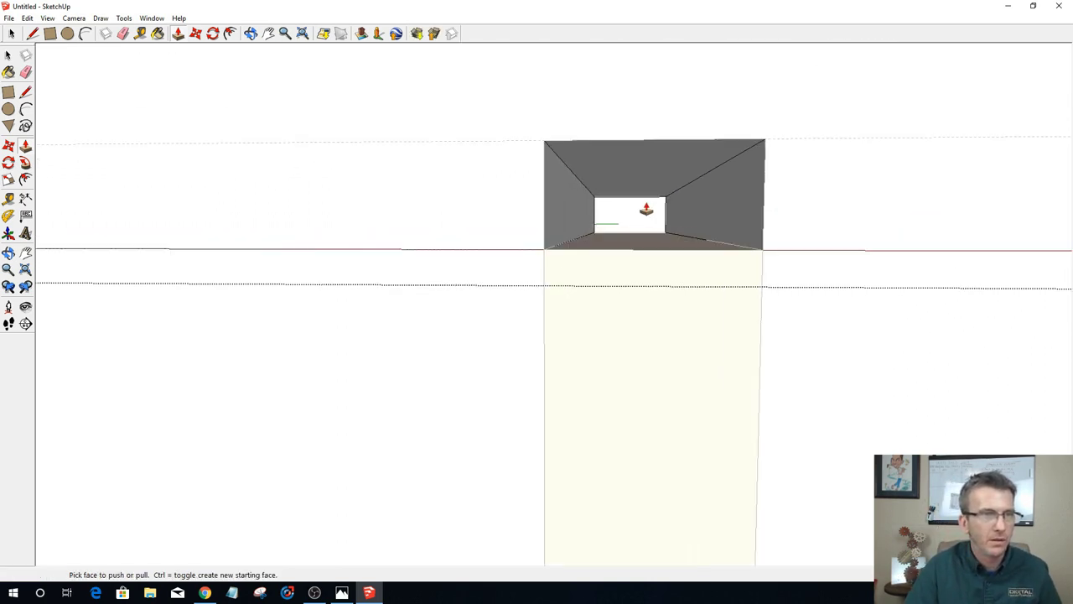
click(647, 206)
click(645, 261)
scroll(645, 261, down, 2)
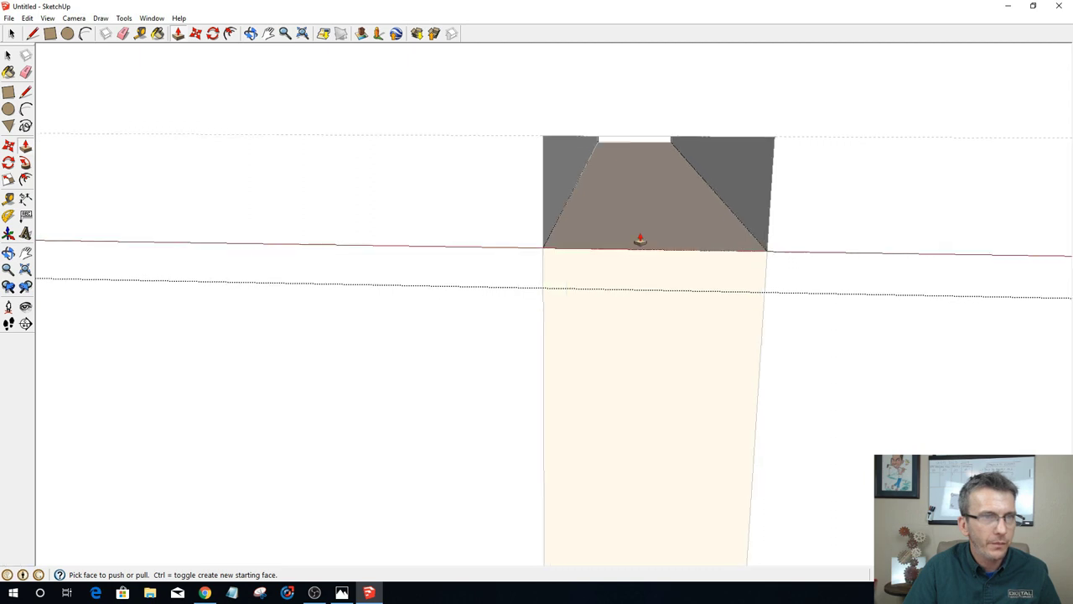
scroll(500, 251, down, 2)
scroll(504, 252, down, 2)
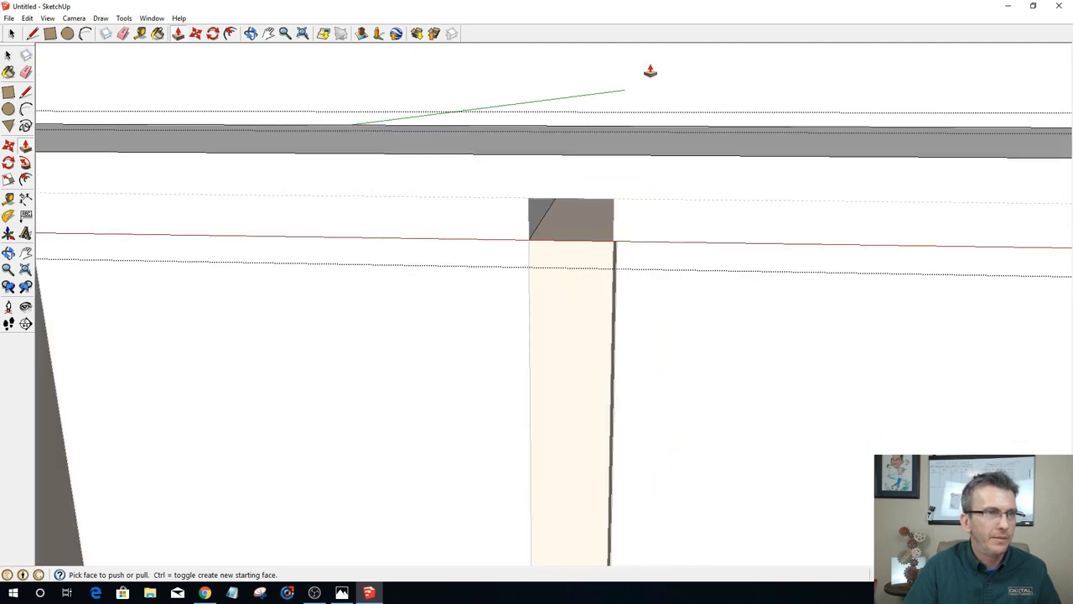
key(space)
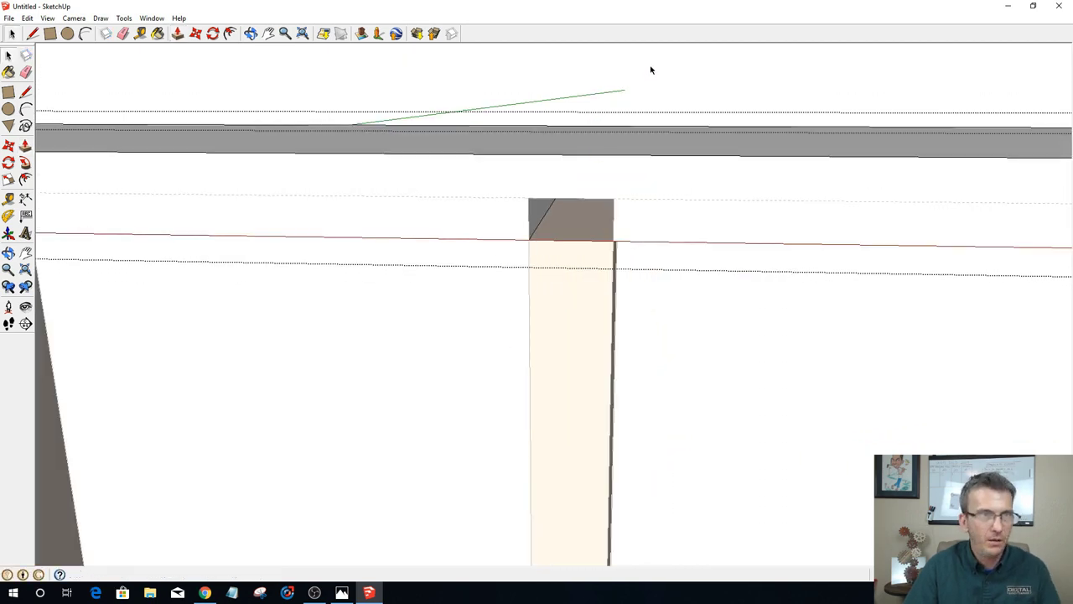
click(650, 69)
Step: Inside the centre post's group, push its top face up into the notch
double_click(561, 229)
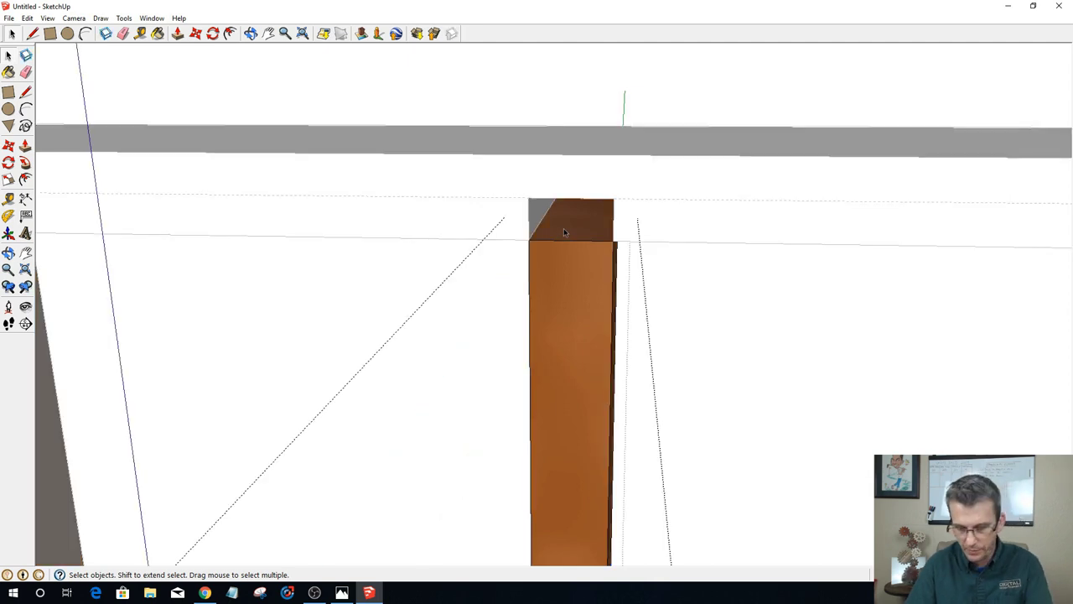
key(p)
drag(570, 233, 571, 203)
scroll(714, 335, down, 2)
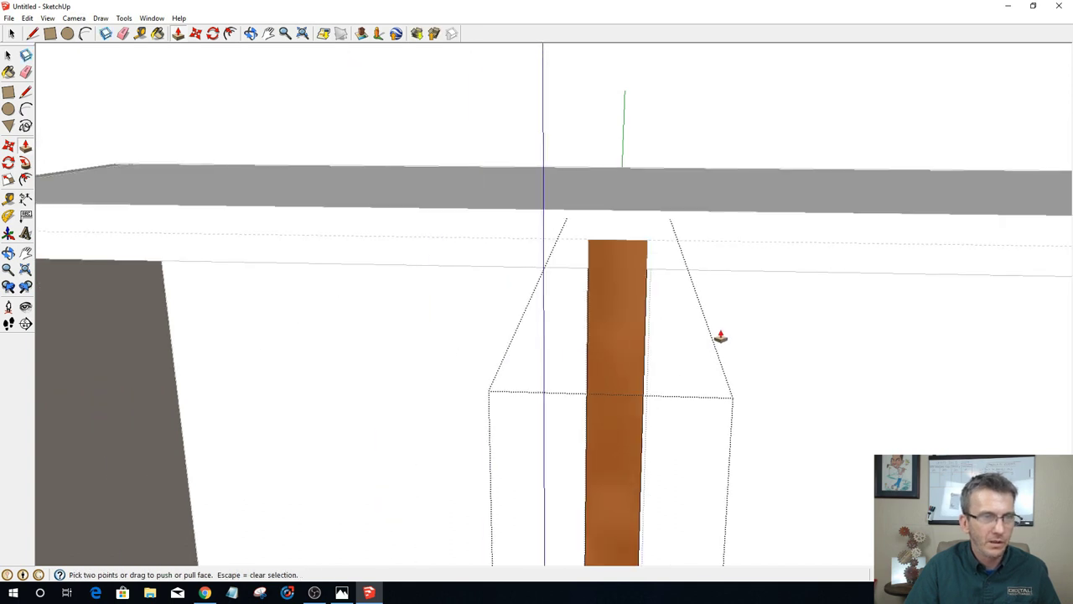
key(space)
click(788, 335)
scroll(788, 352, down, 3)
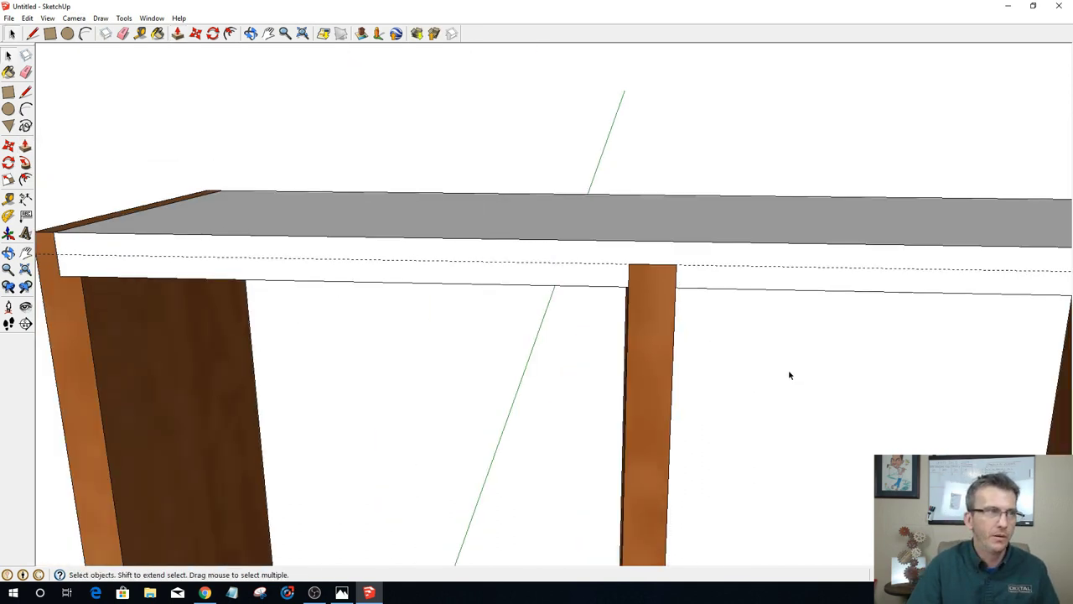
middle_drag(766, 467, 751, 341)
scroll(725, 323, down, 3)
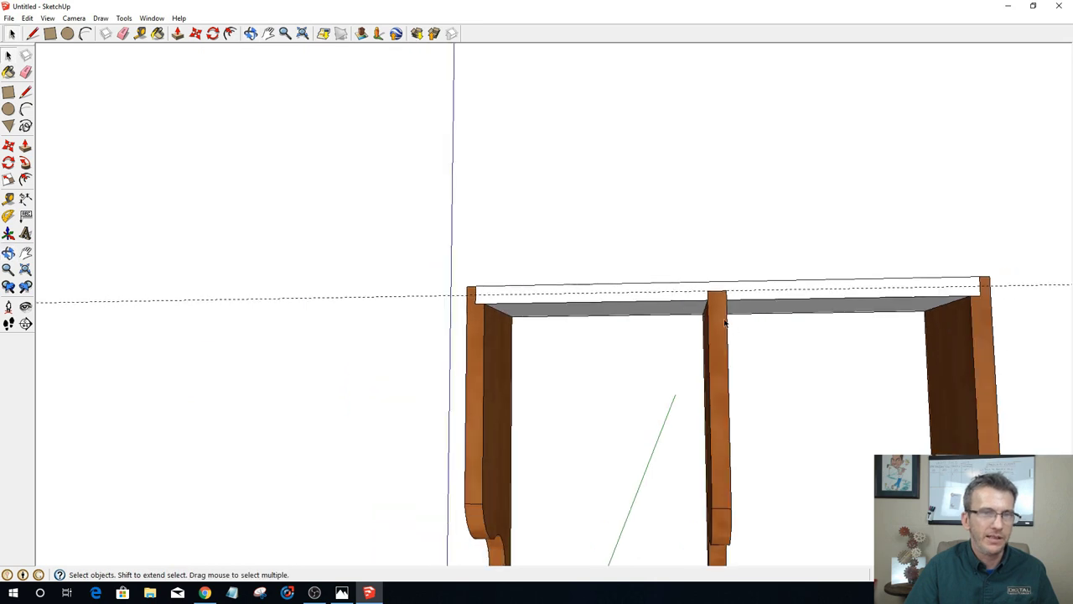
middle_drag(832, 360, 822, 427)
scroll(805, 428, down, 5)
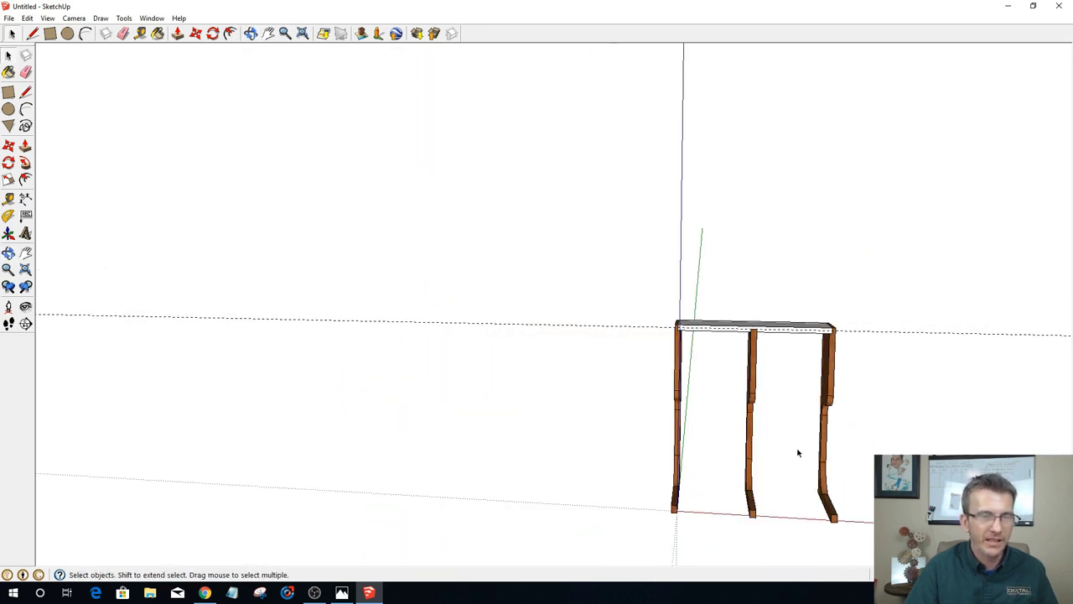
scroll(800, 453, up, 3)
middle_drag(789, 396, 633, 405)
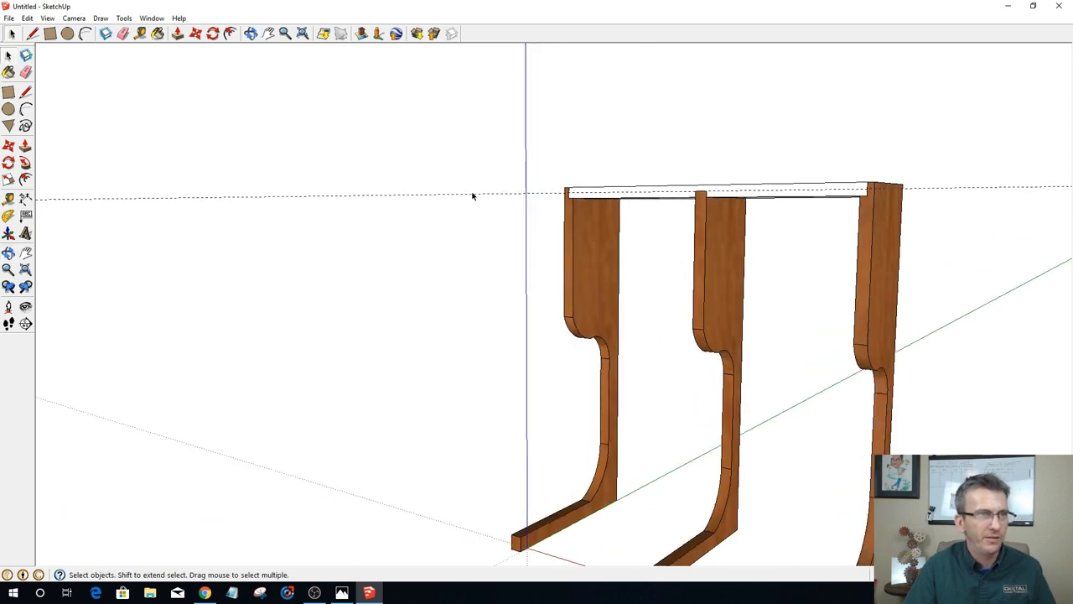
click(473, 195)
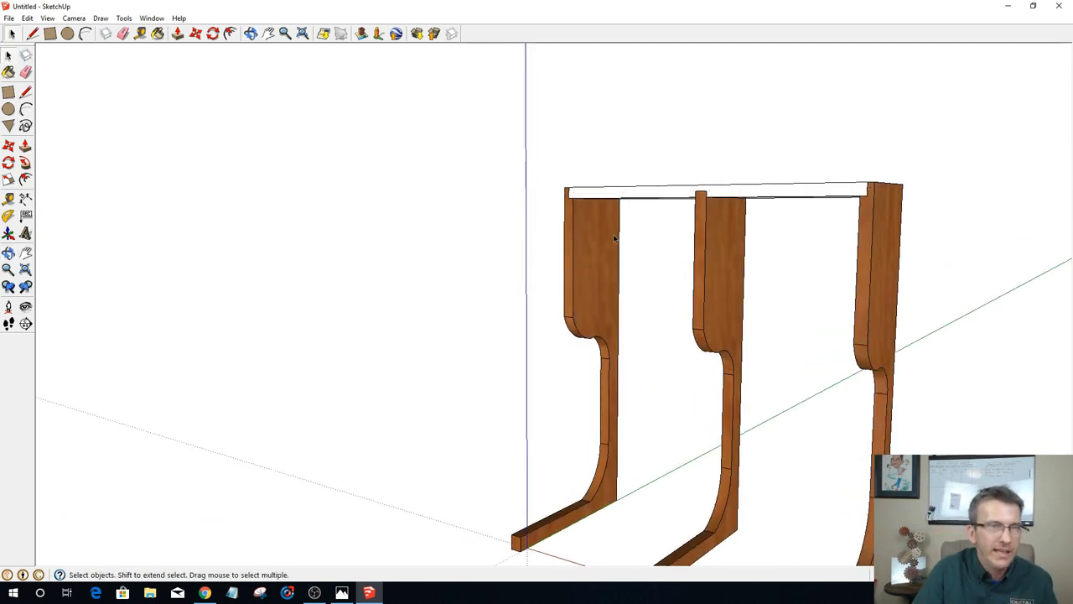
middle_drag(628, 237, 600, 256)
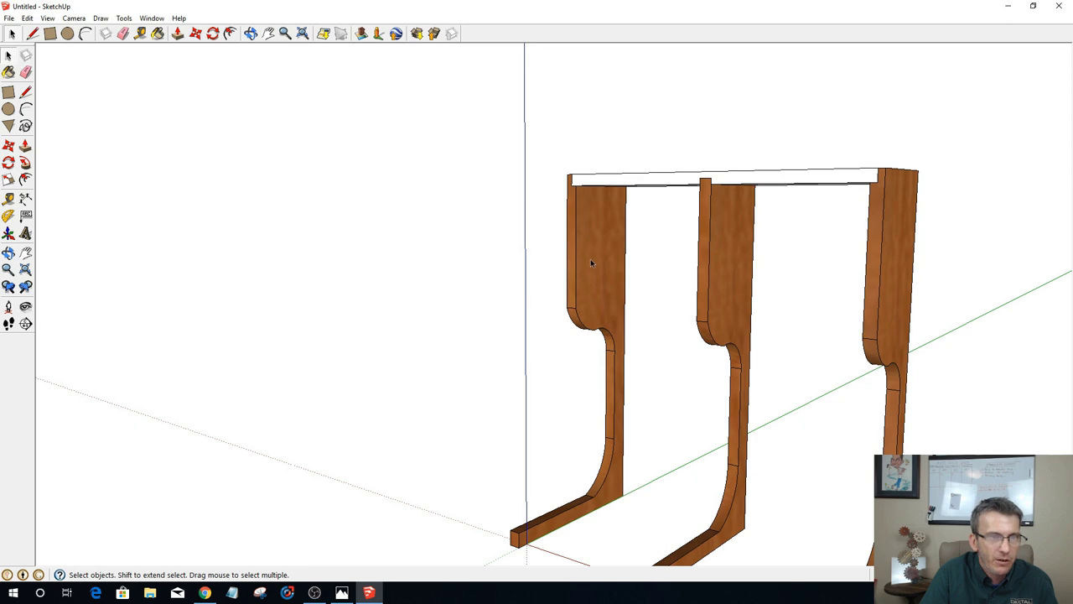
middle_drag(590, 262, 541, 245)
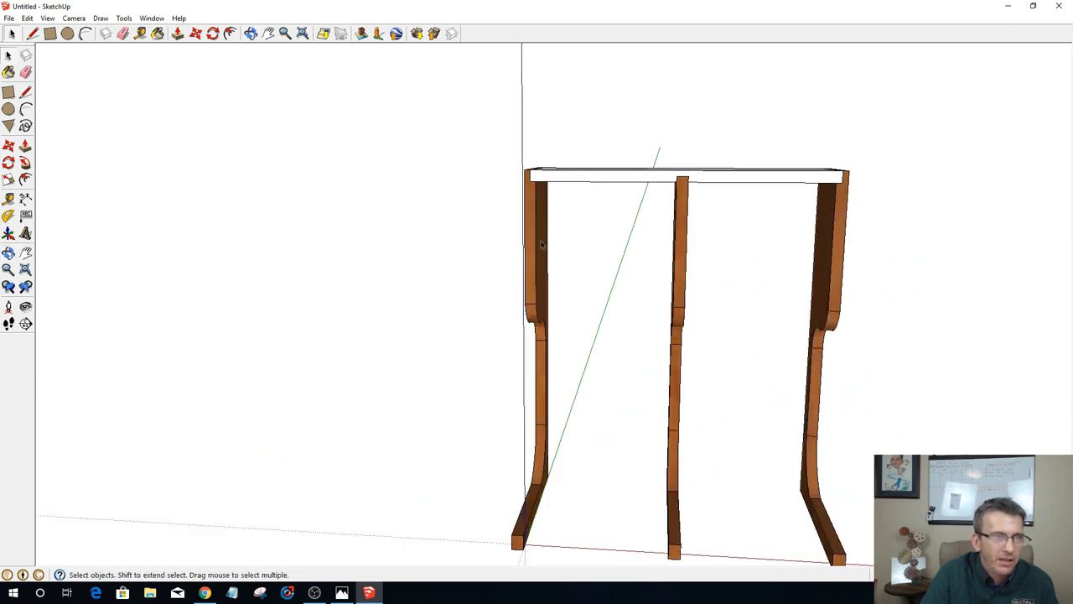
scroll(541, 245, up, 5)
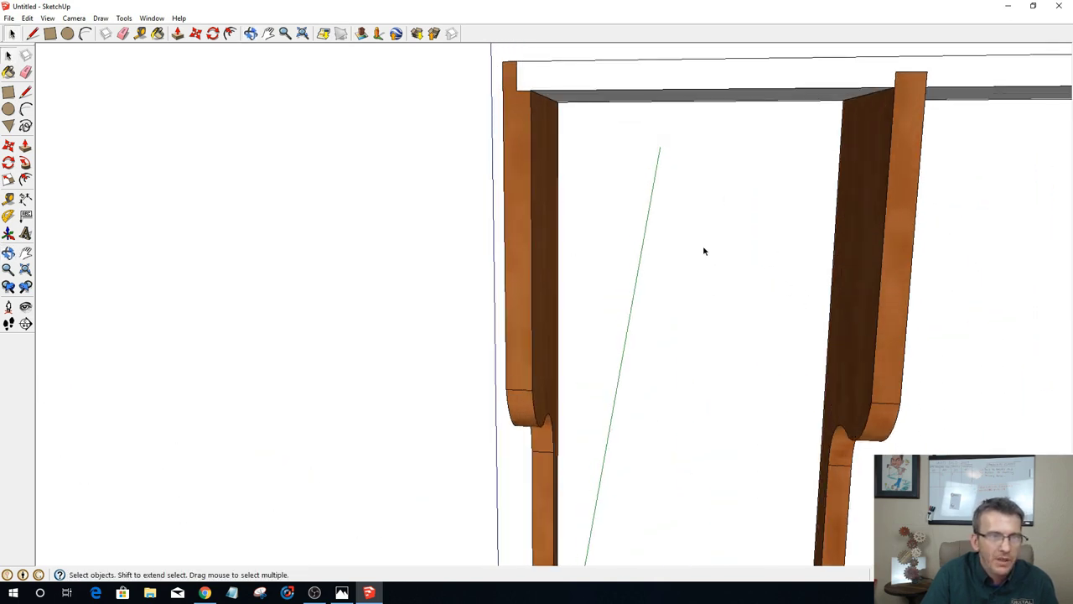
scroll(902, 266, down, 3)
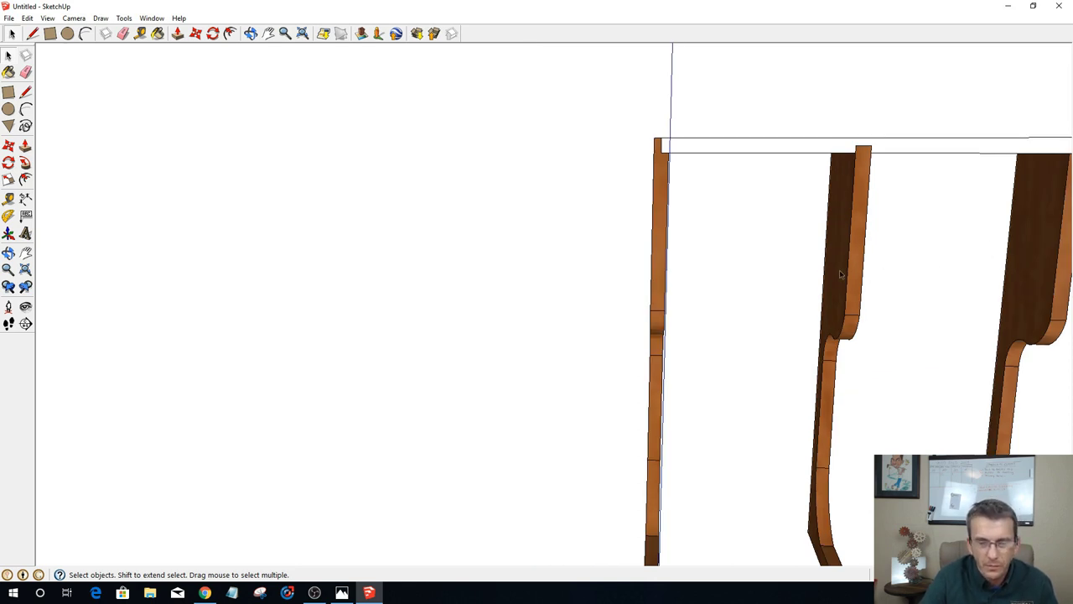
mouse_move(849, 270)
middle_down()
mouse_move(747, 232)
mouse_move(855, 122)
middle_up()
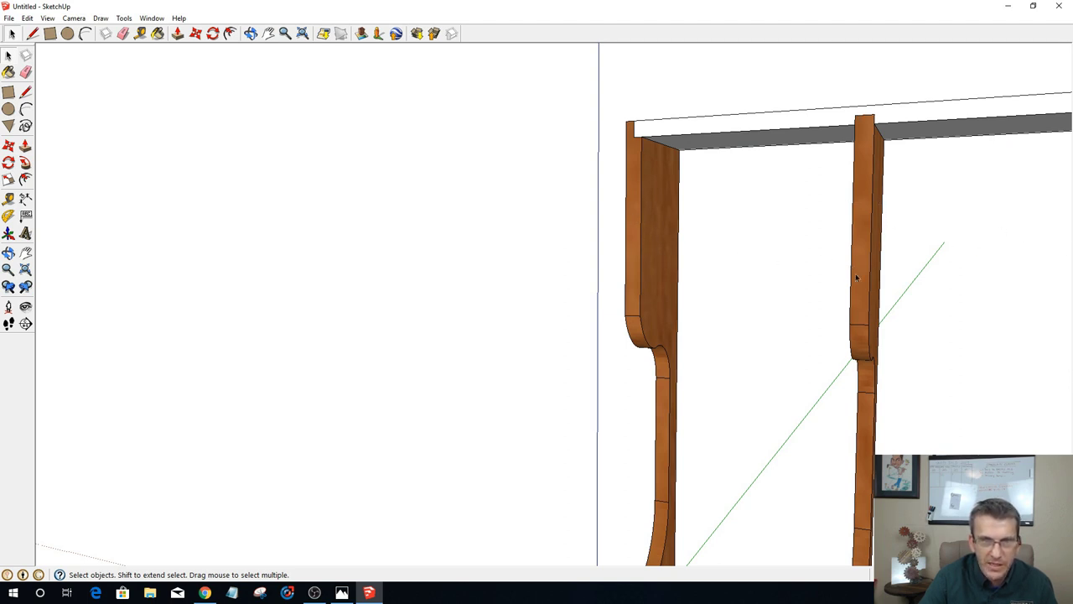
scroll(841, 257, down, 3)
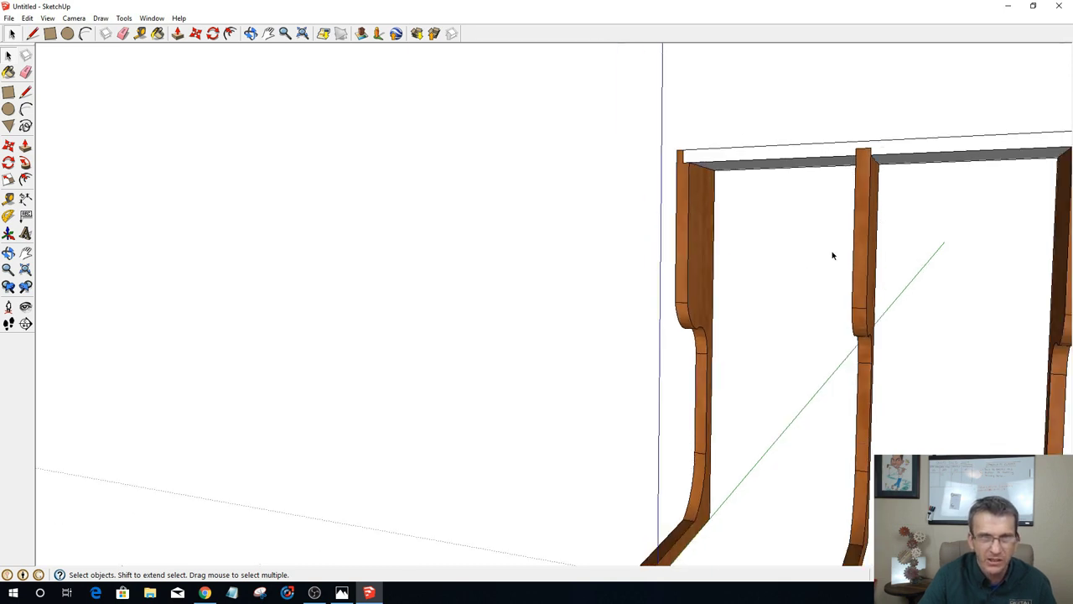
scroll(693, 251, down, 5)
mouse_move(688, 256)
middle_down()
mouse_move(738, 305)
mouse_move(778, 311)
mouse_move(723, 275)
middle_up()
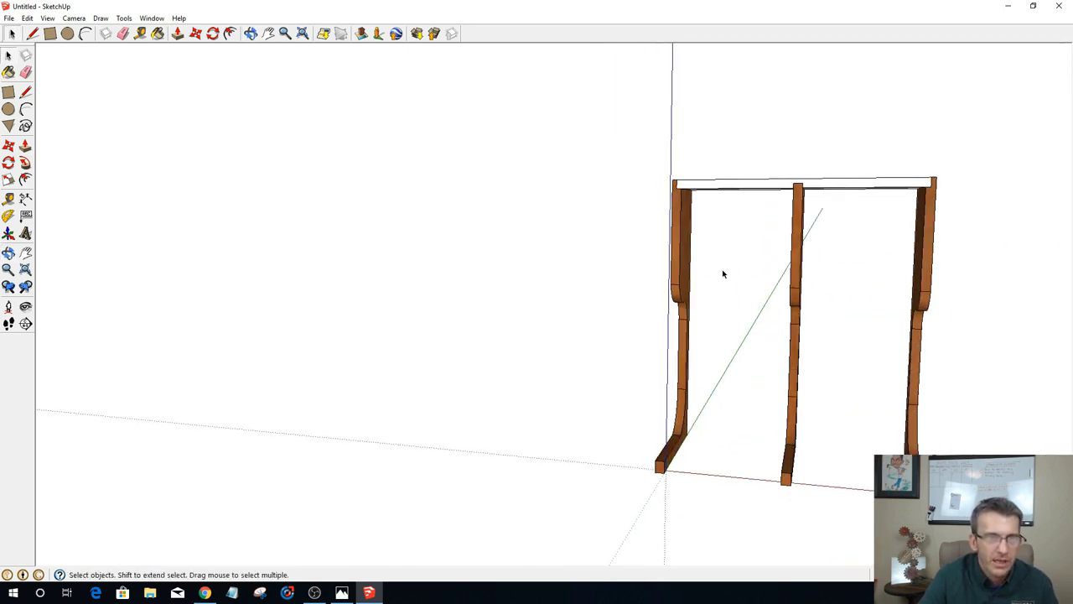
Step: Copy the white top board by its corner and place the copy lower on the legs
click(729, 186)
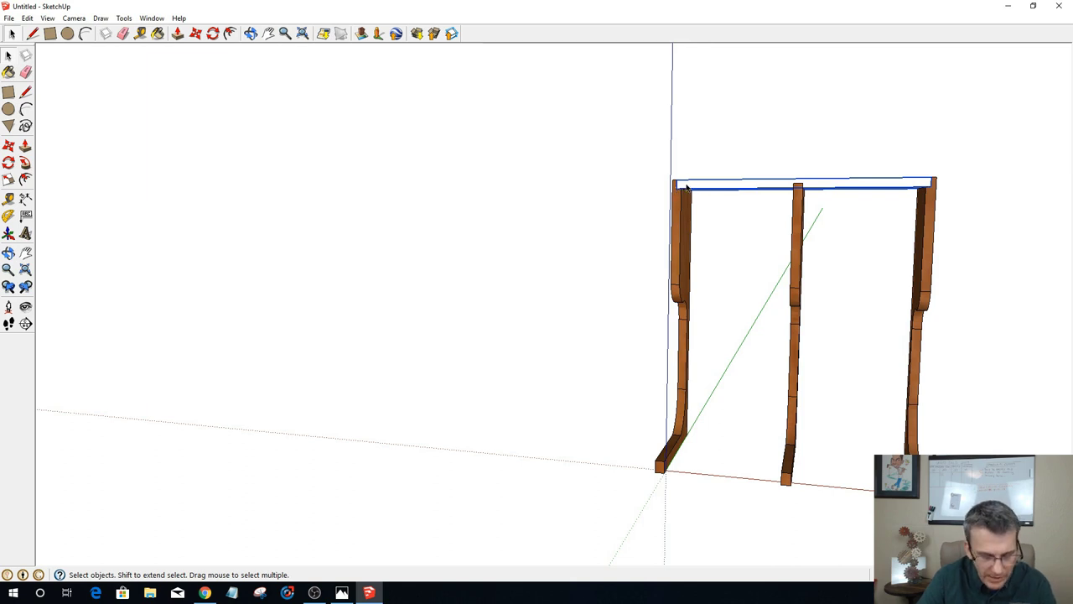
key(m)
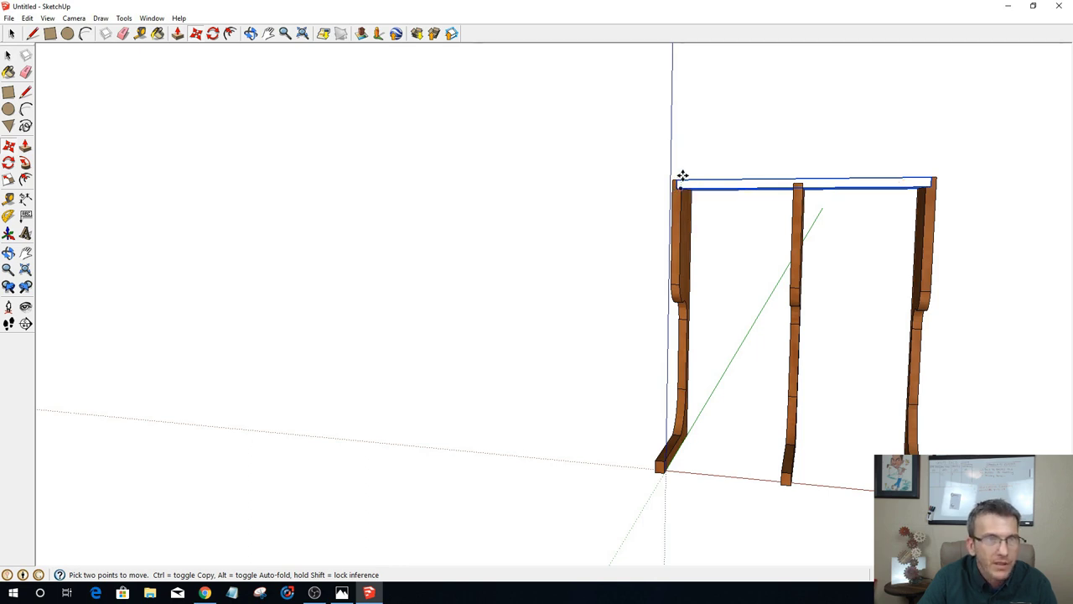
key(ctrl)
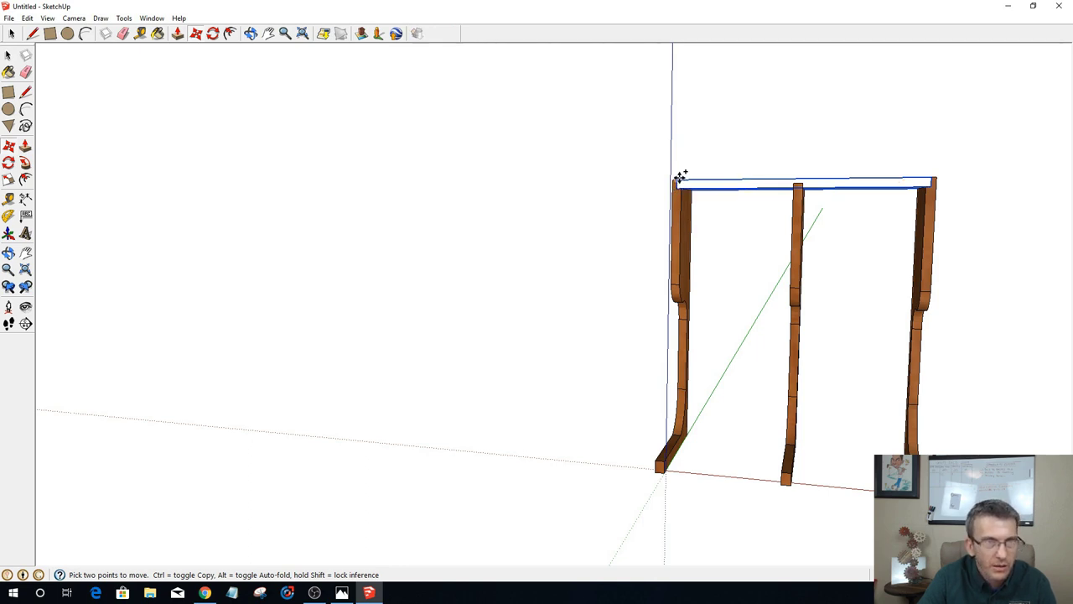
click(679, 179)
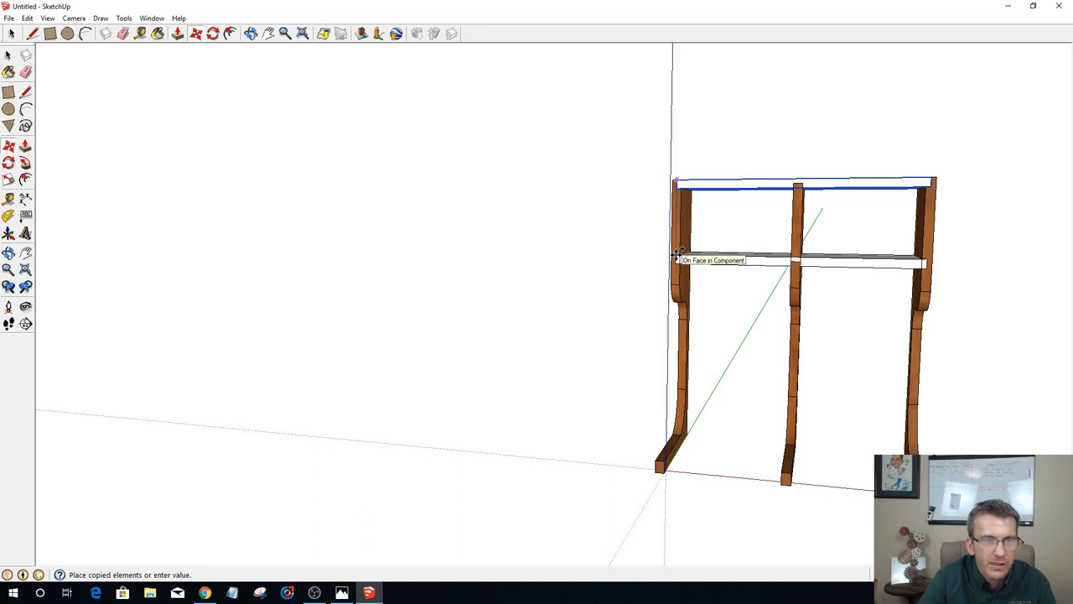
click(676, 254)
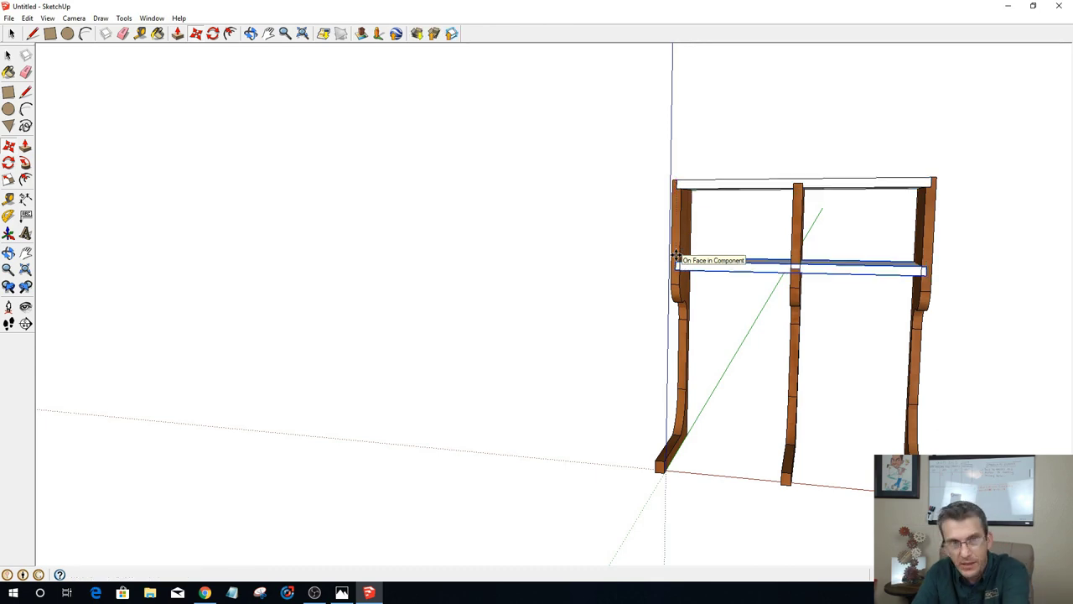
Step: Orbit around the new shelf, then select the lower shelf board and the right leg
scroll(826, 283, up, 4)
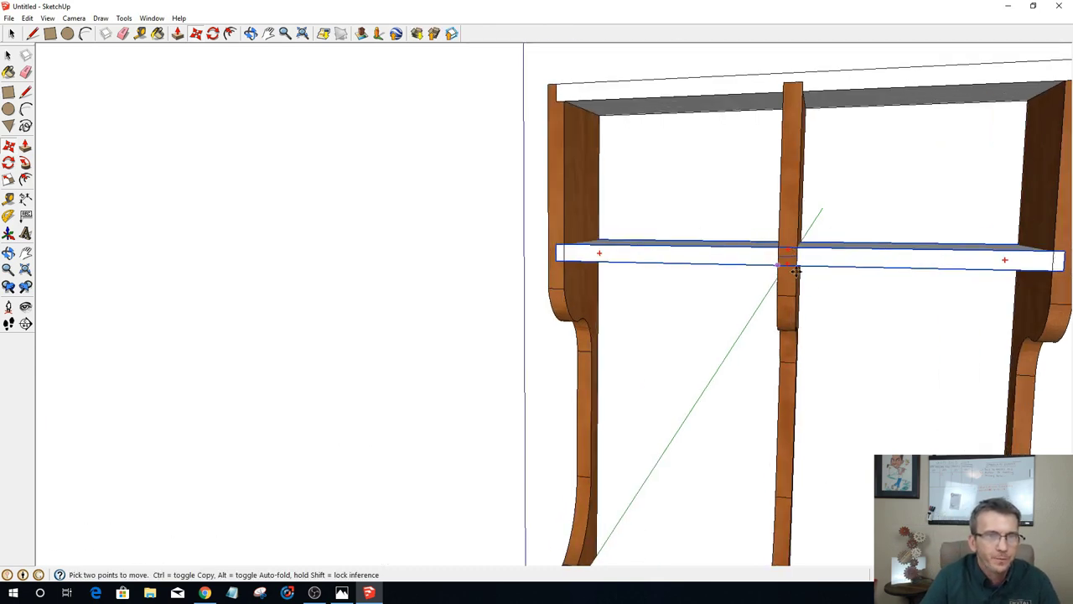
middle_drag(830, 286, 620, 297)
scroll(608, 286, up, 2)
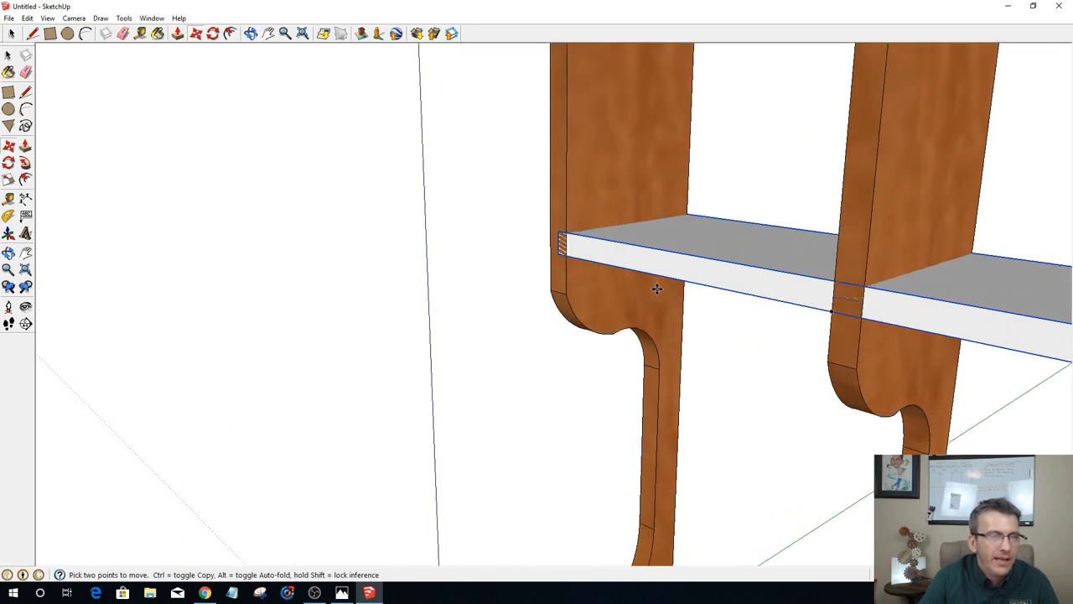
scroll(696, 369, down, 2)
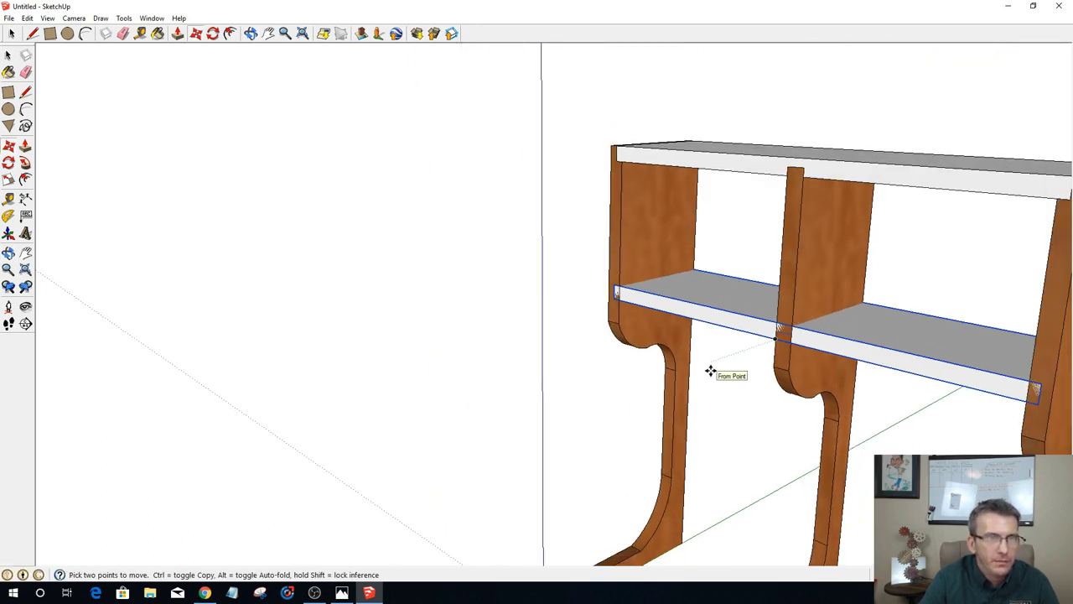
click(11, 34)
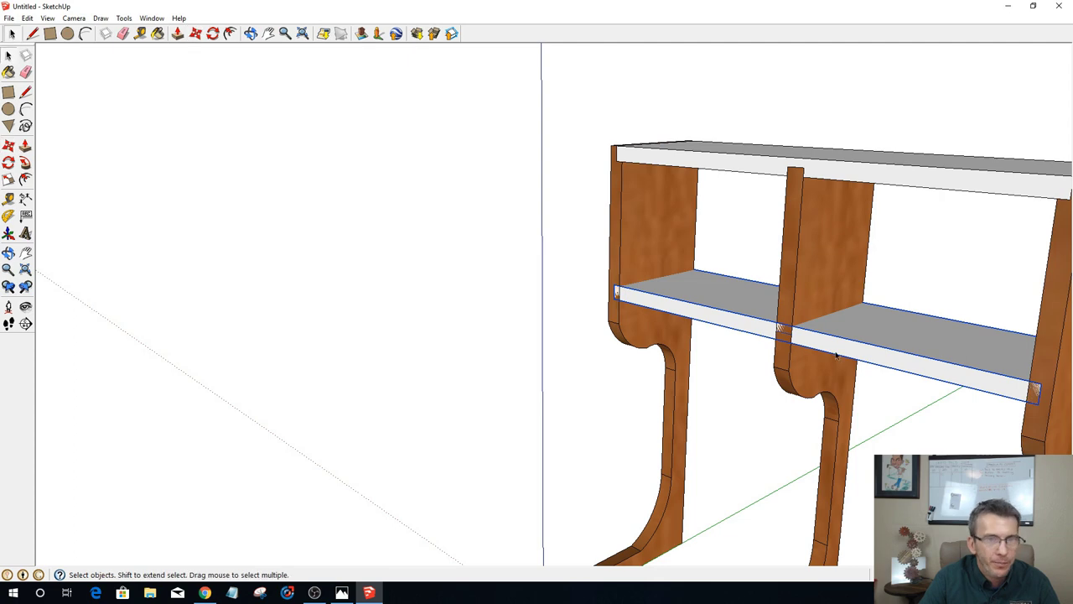
middle_drag(808, 342, 892, 343)
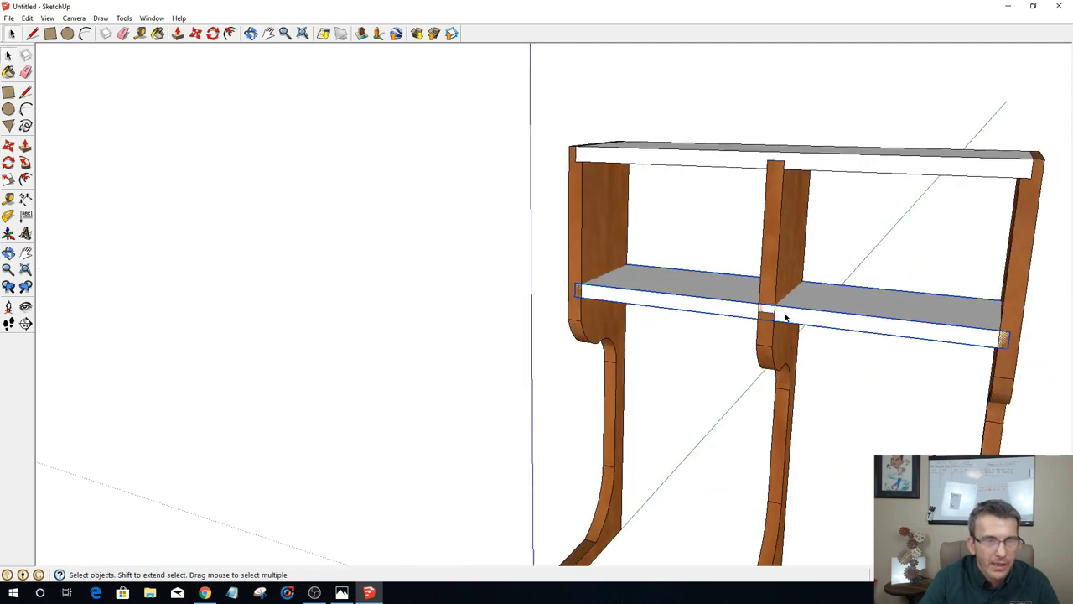
scroll(754, 314, up, 3)
middle_drag(755, 318, 710, 258)
scroll(709, 258, down, 4)
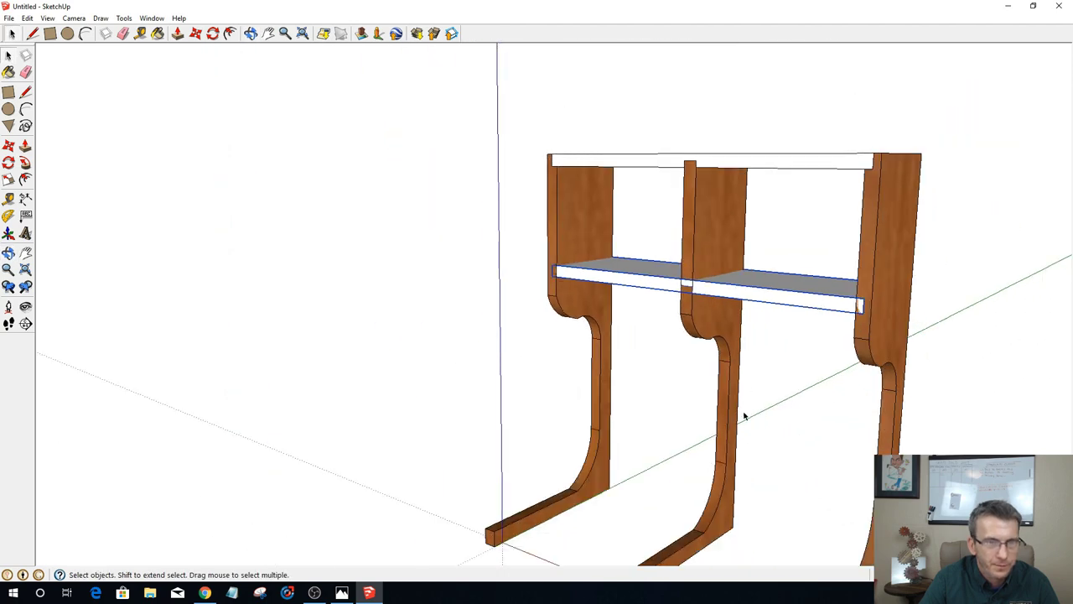
click(789, 449)
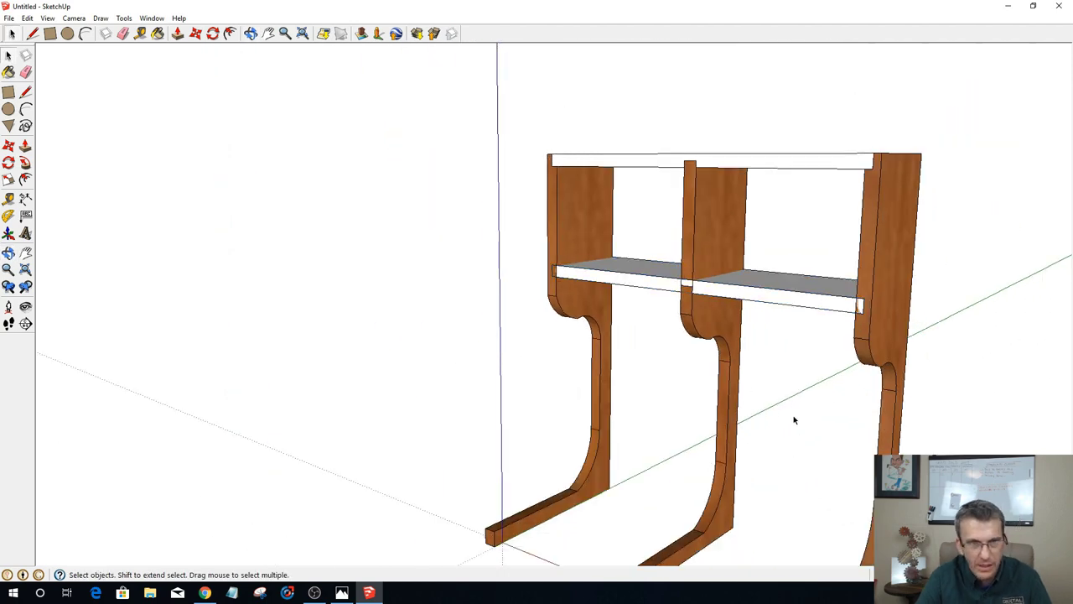
click(779, 295)
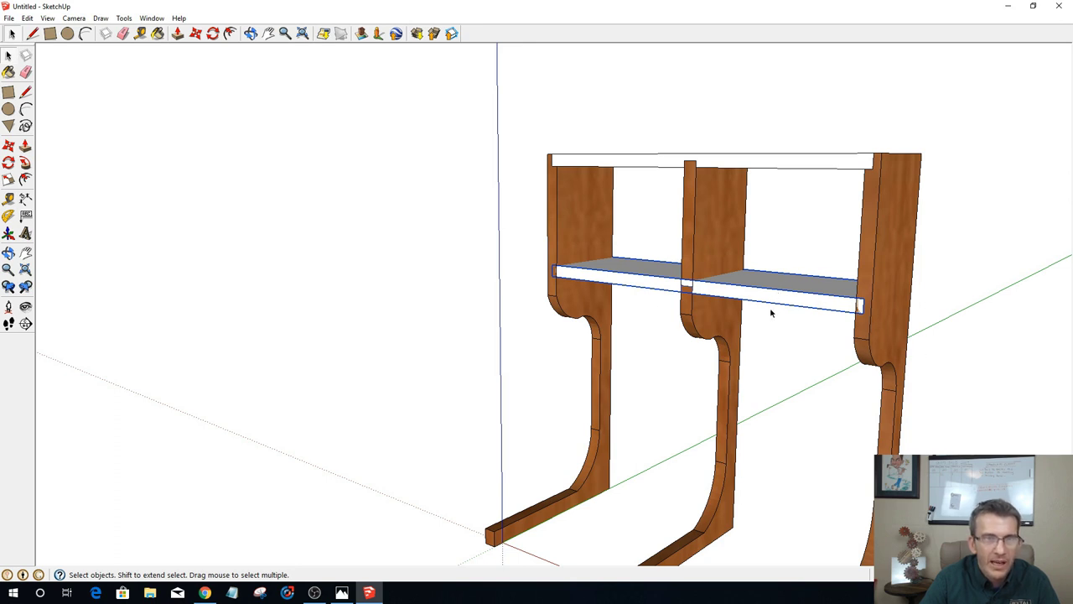
click(869, 346)
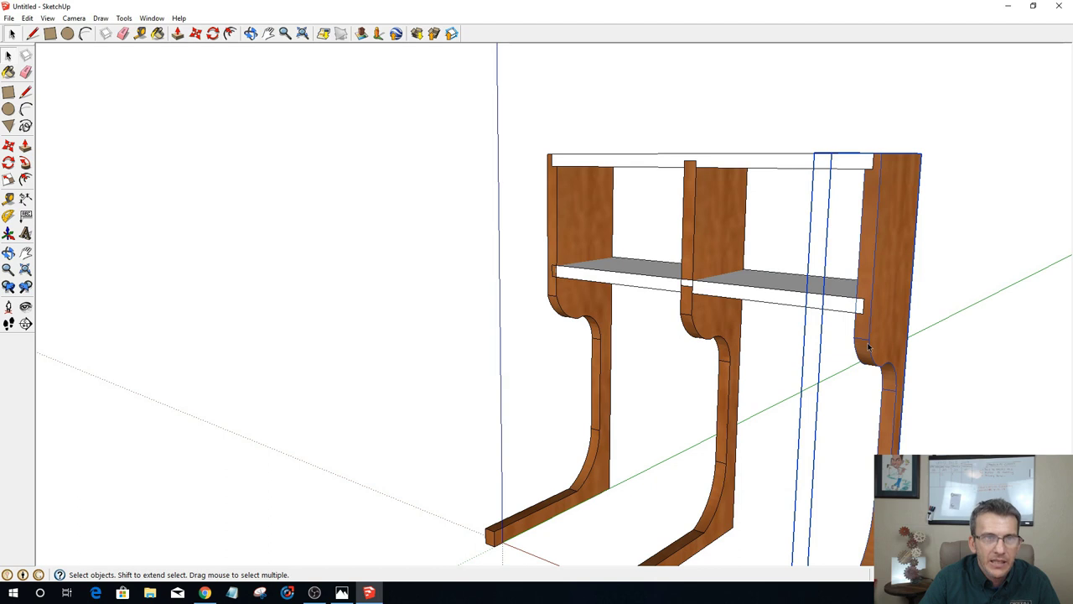
Step: Explode the right, middle and left leg components into loose geometry
right_click(869, 357)
click(899, 160)
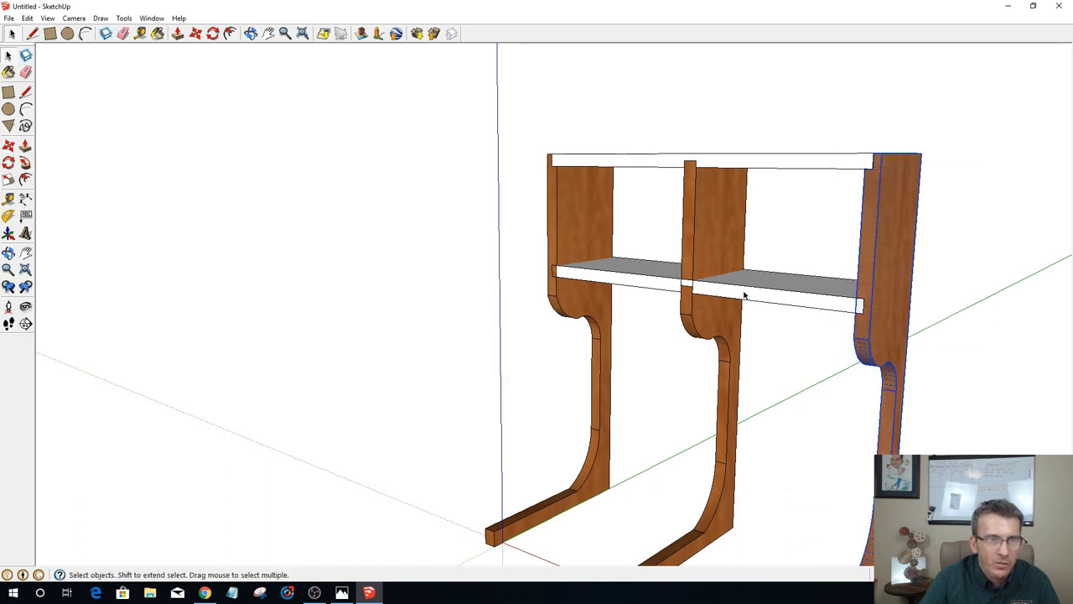
click(694, 332)
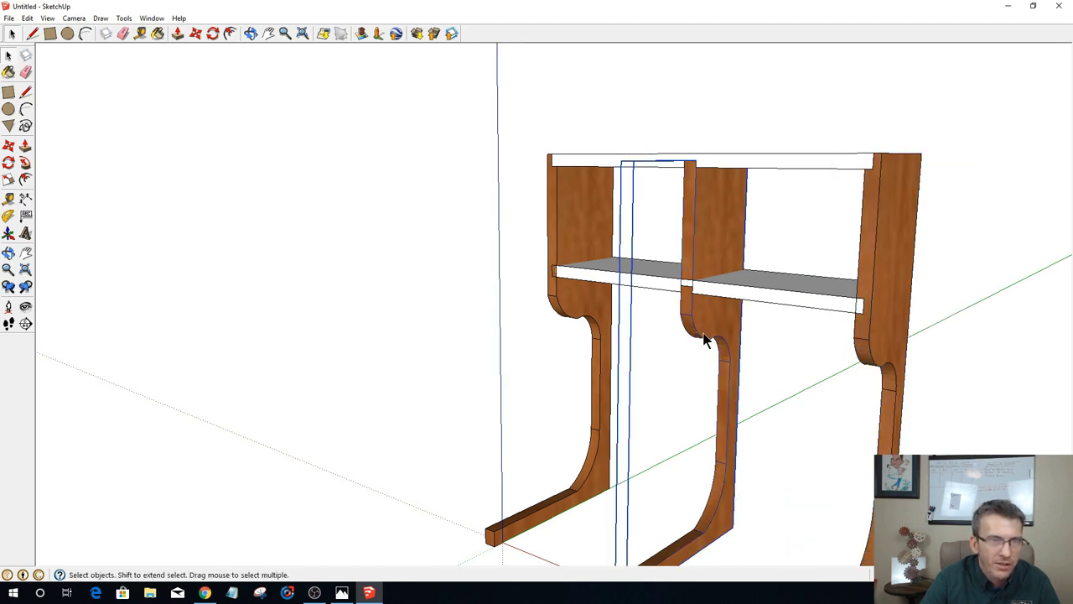
right_click(704, 339)
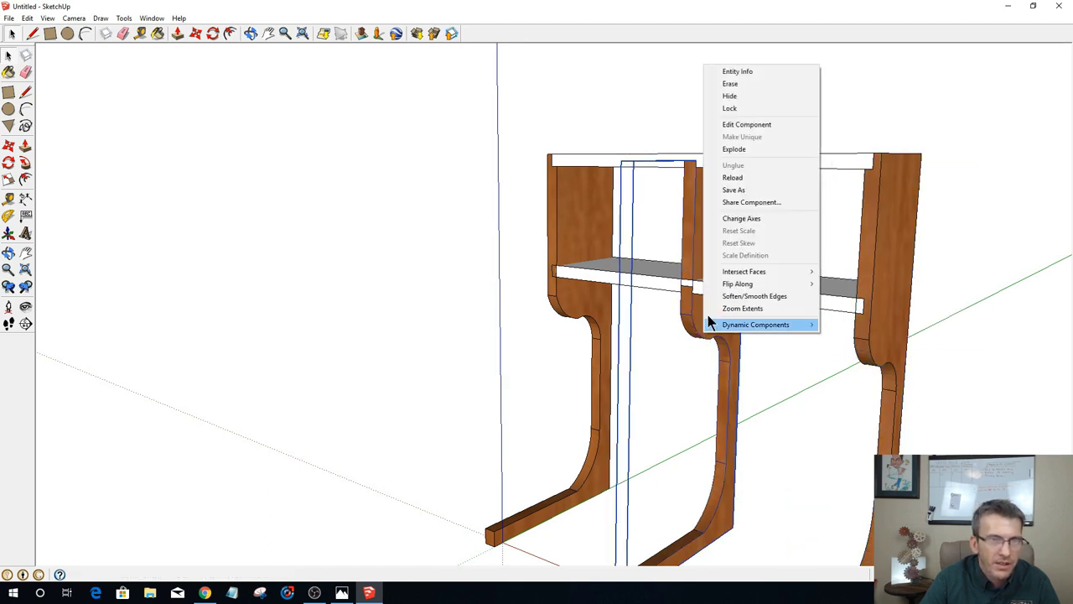
click(732, 150)
right_click(564, 309)
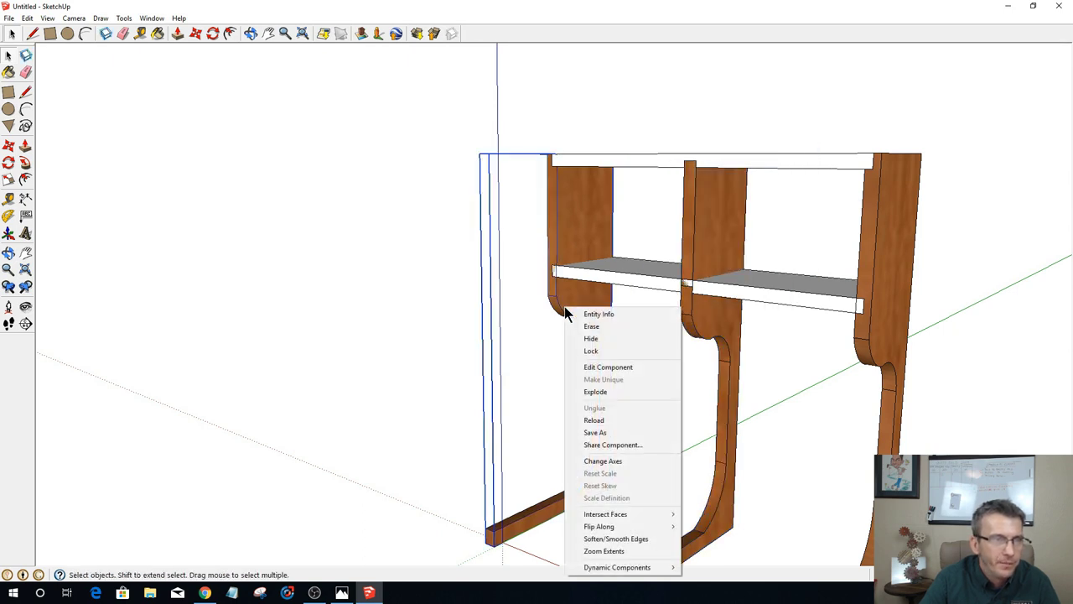
click(587, 392)
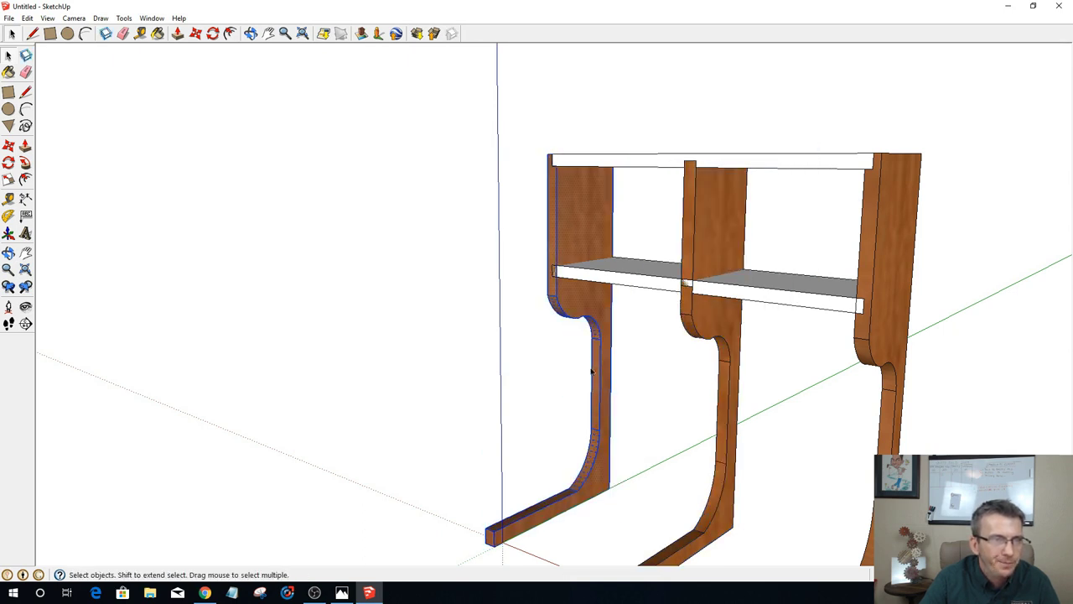
Step: Box-select the whole shelf unit
scroll(656, 351, down, 1)
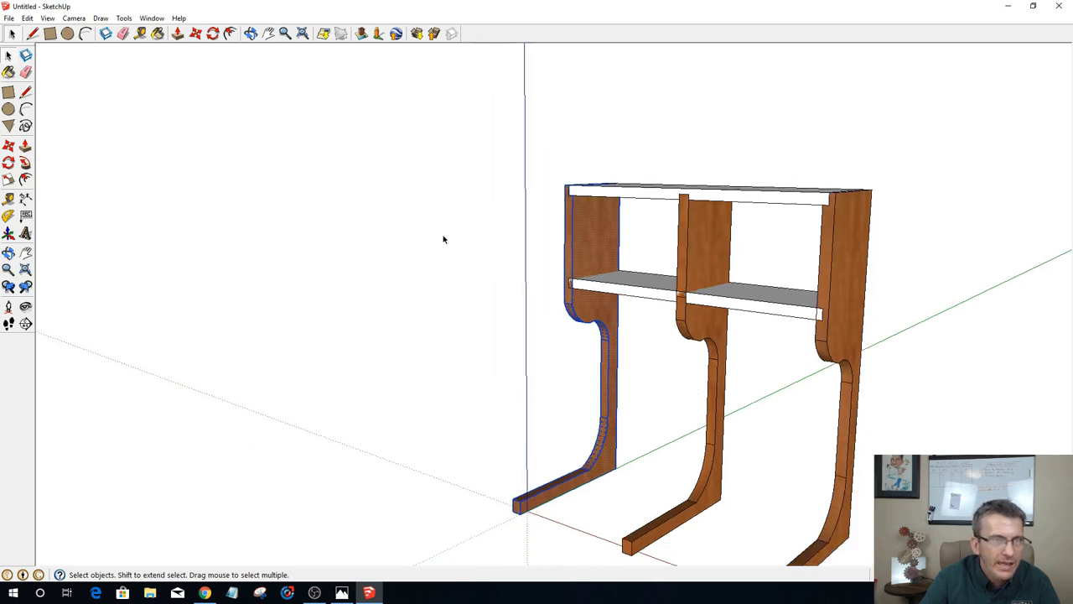
drag(445, 237, 910, 565)
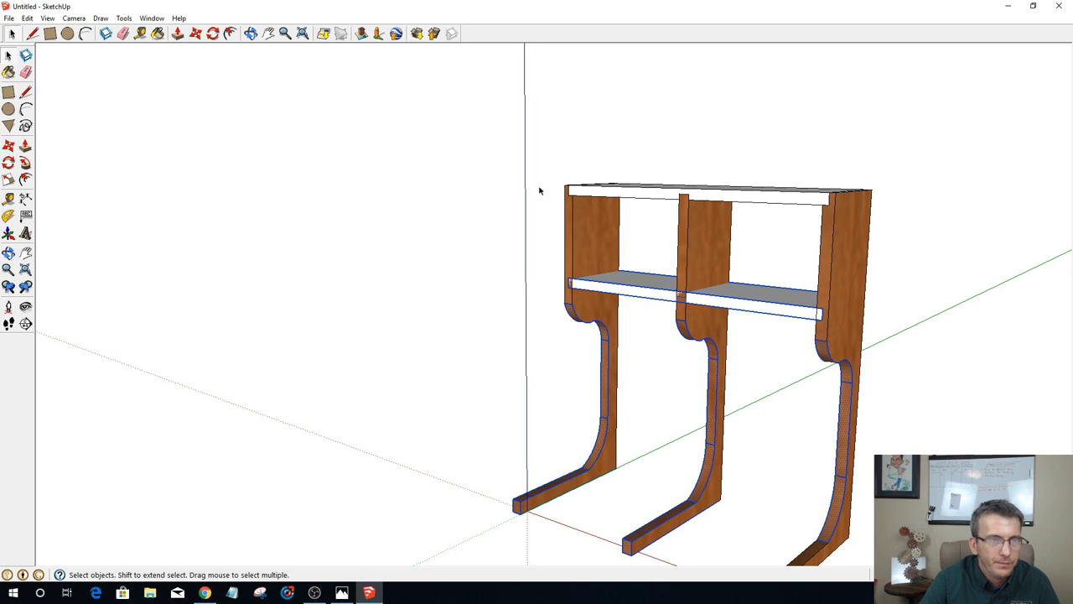
scroll(540, 191, down, 2)
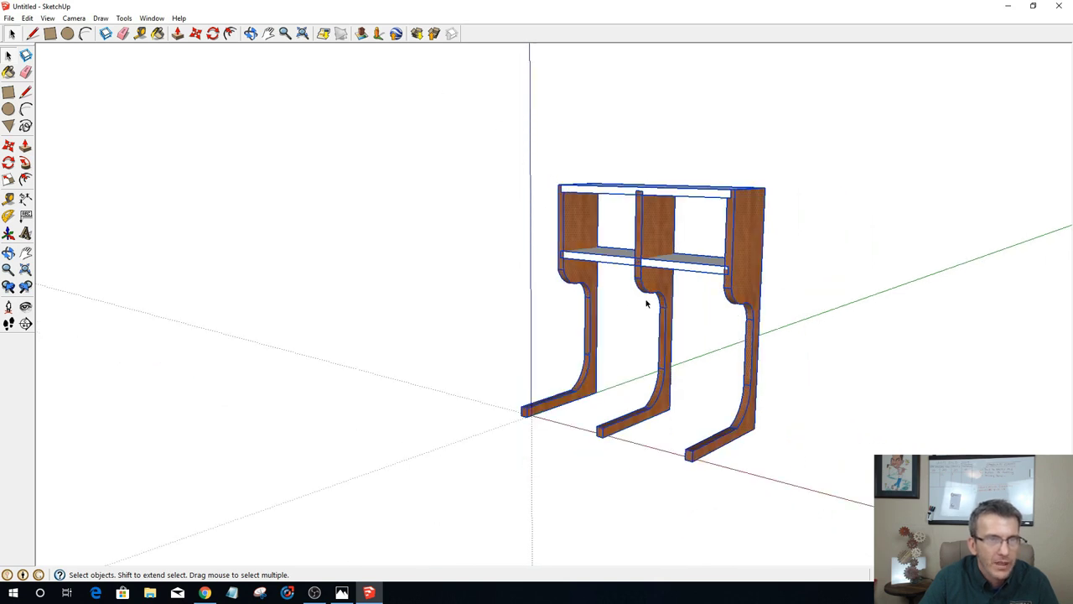
scroll(646, 303, up, 3)
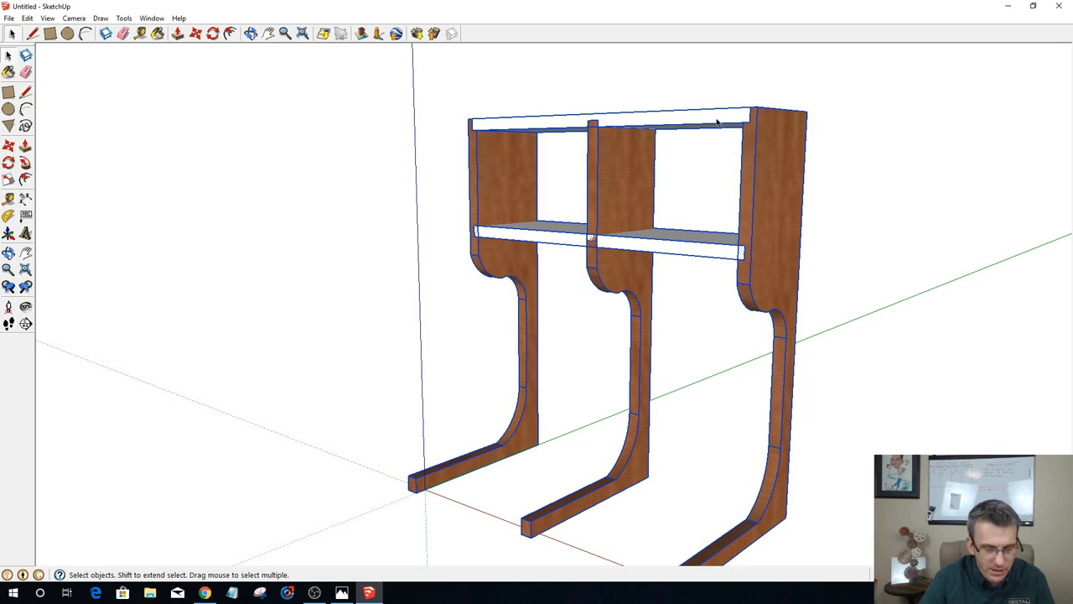
Step: Intersect the selected geometry with the model to mark the shelf outline on the legs
scroll(665, 180, down, 3)
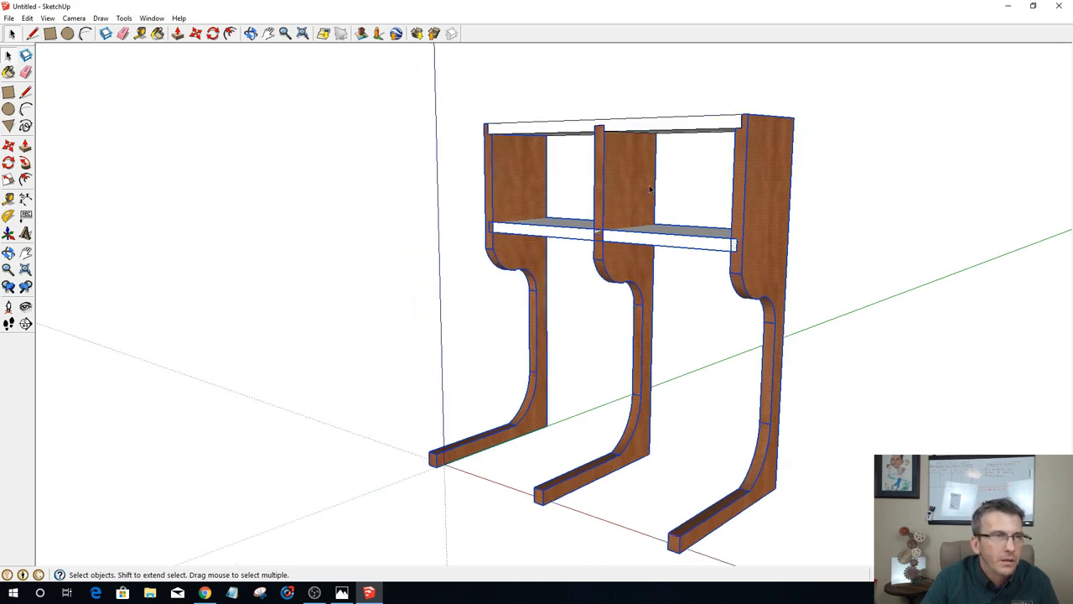
mouse_move(666, 180)
middle_down()
mouse_move(757, 162)
mouse_move(848, 192)
mouse_move(794, 207)
mouse_move(682, 187)
middle_up()
scroll(629, 206, up, 2)
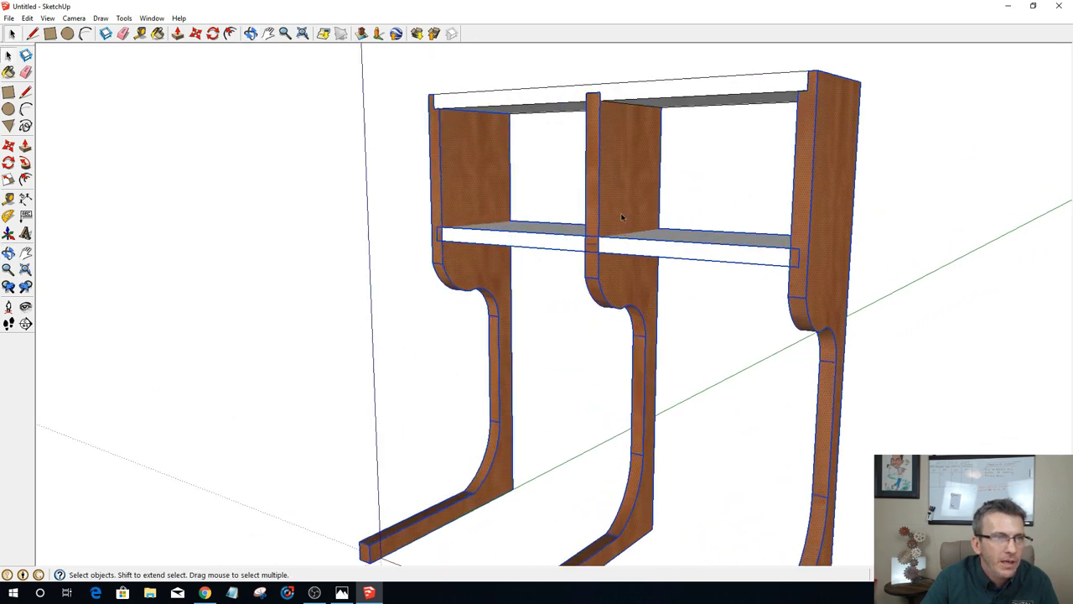
right_click(717, 263)
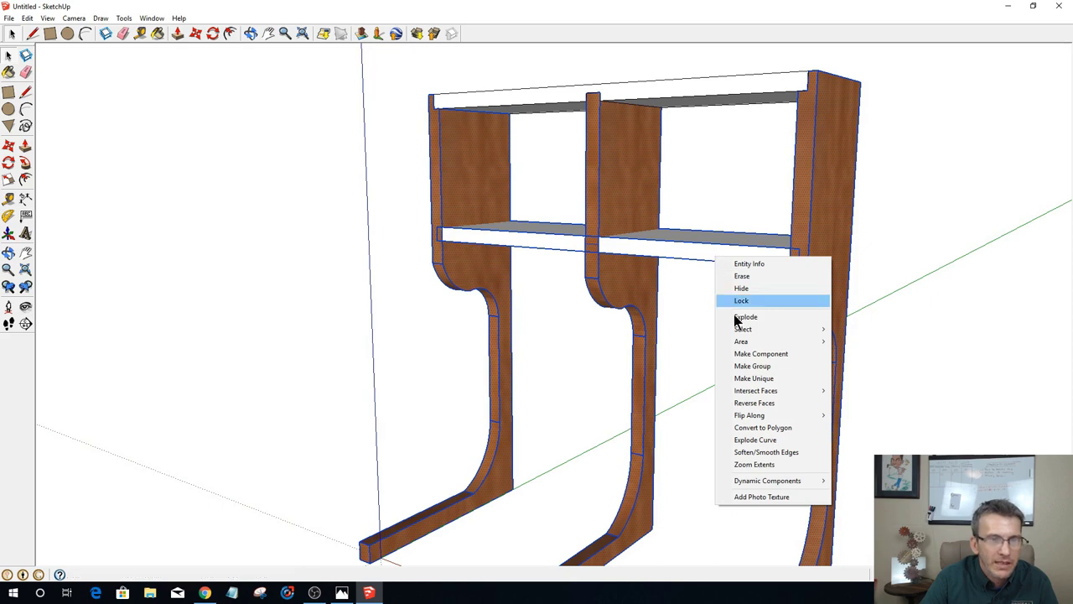
mouse_move(755, 392)
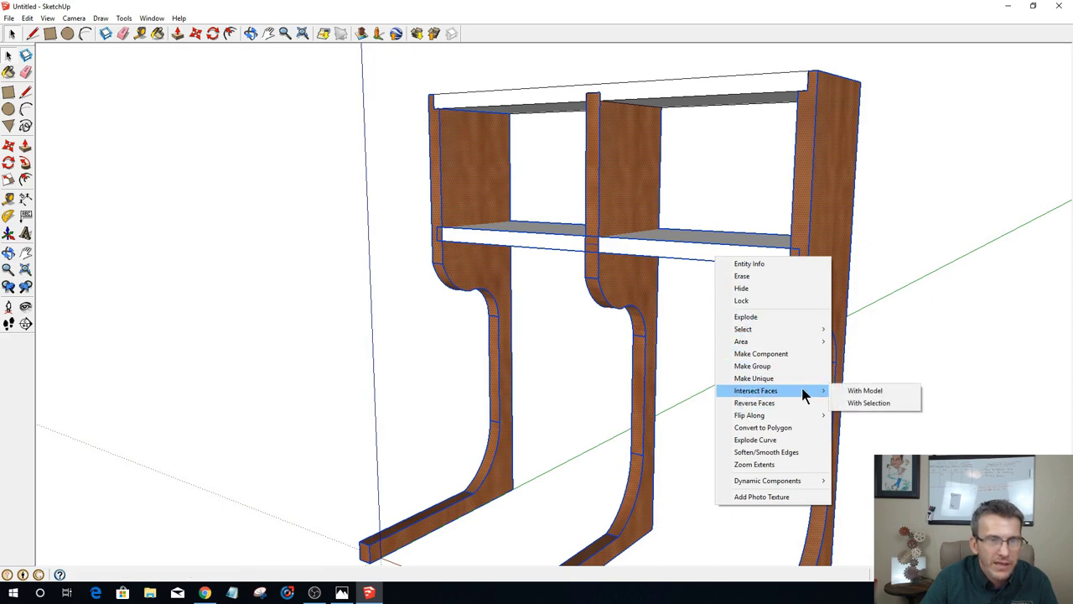
click(865, 389)
Step: Select the lower shelf board on its own
scroll(716, 350, down, 1)
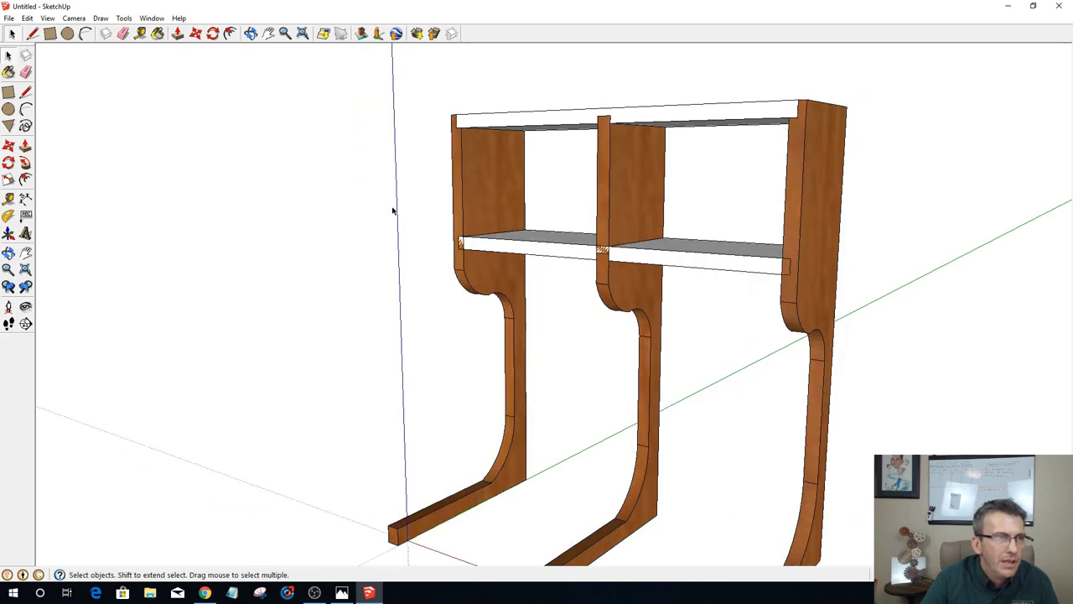
scroll(590, 277, up, 3)
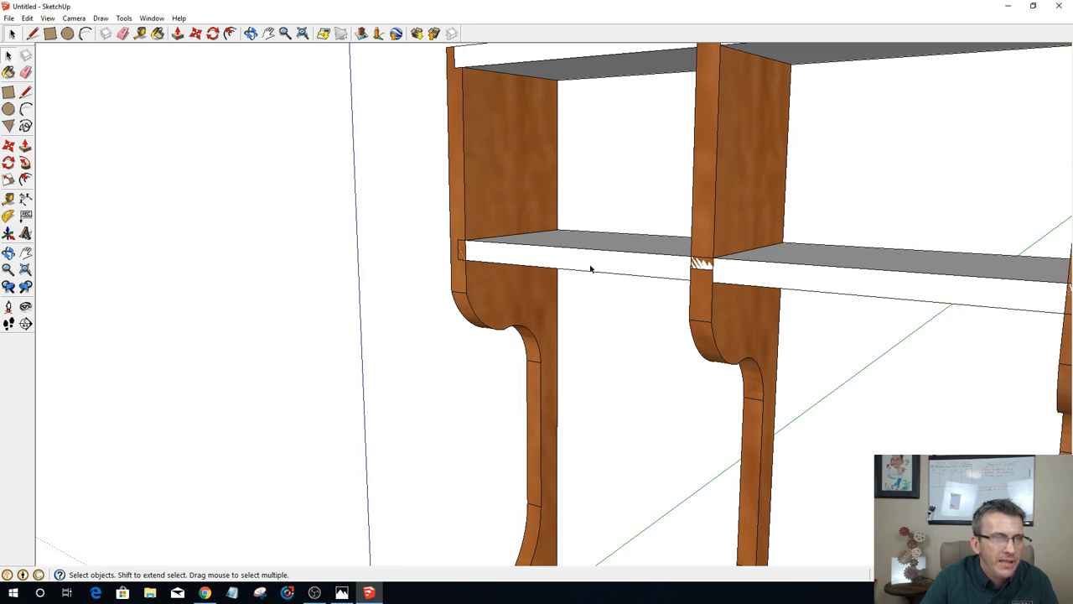
click(590, 269)
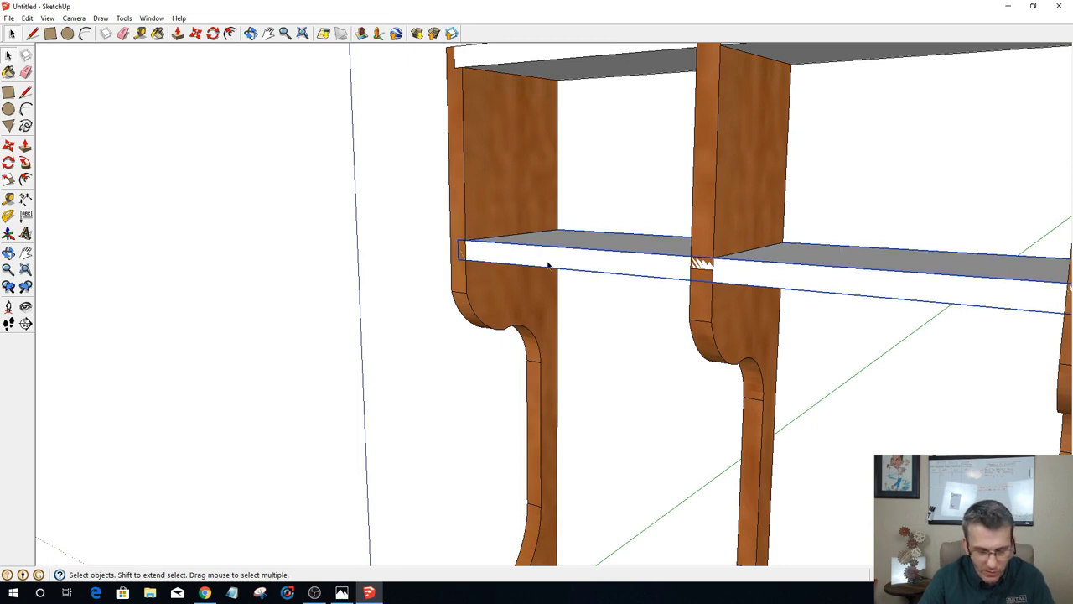
Step: Move the lower shelf board by its left-end corner clear of the legs, exposing the notch outlines
key(m)
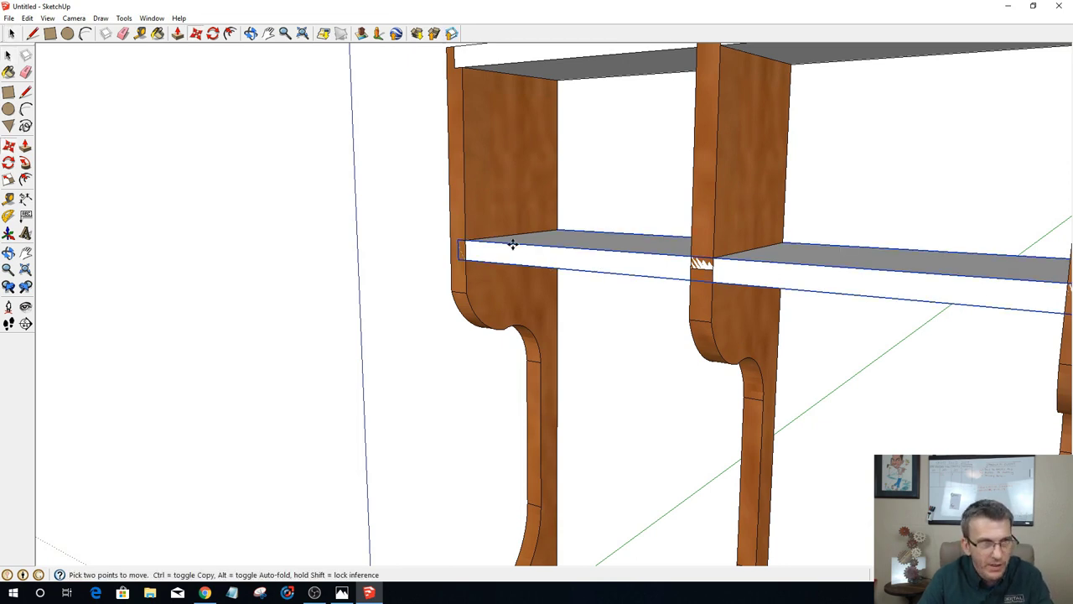
click(459, 258)
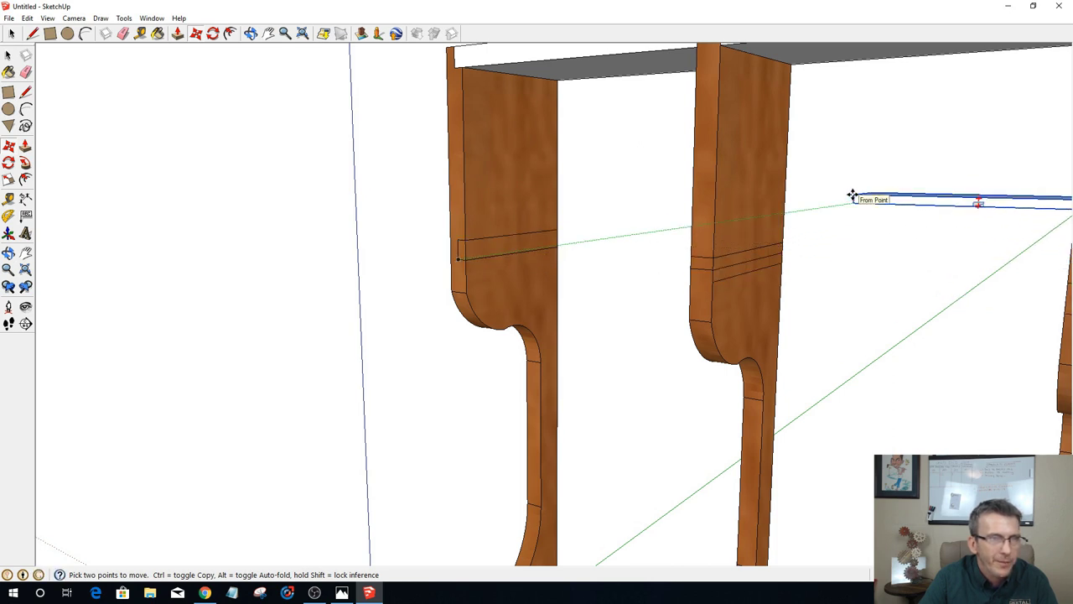
middle_drag(851, 199, 867, 75)
scroll(802, 146, up, 5)
scroll(805, 145, down, 3)
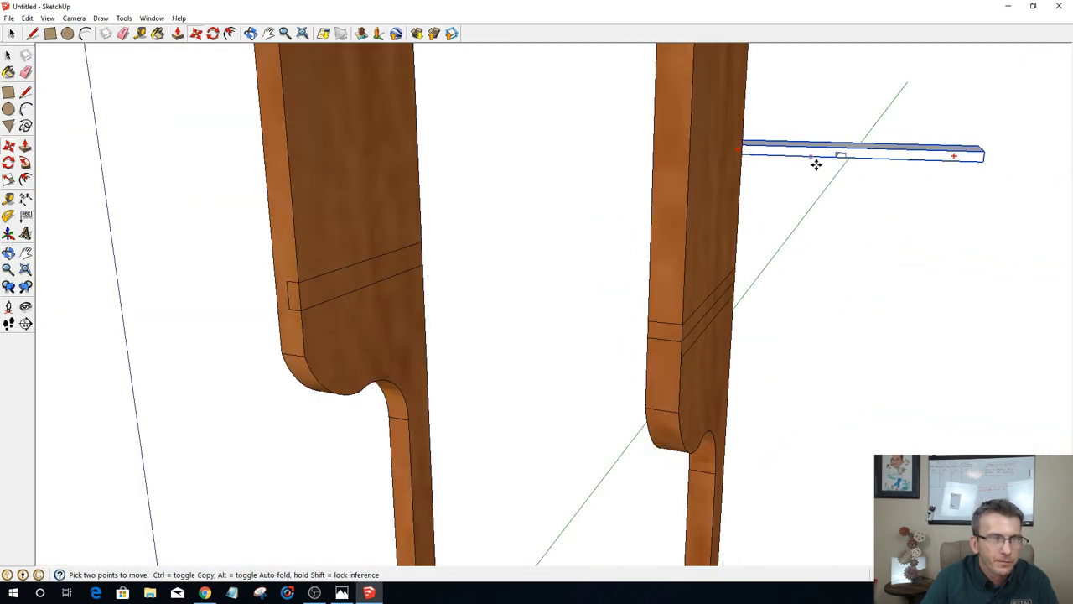
scroll(816, 168, down, 2)
middle_drag(467, 333, 516, 292)
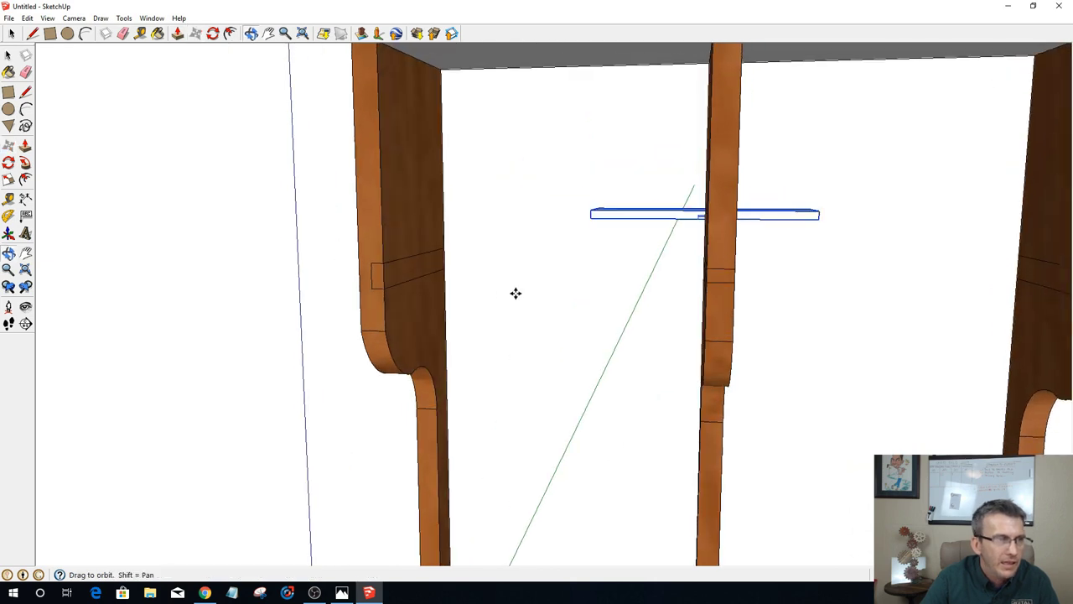
click(12, 34)
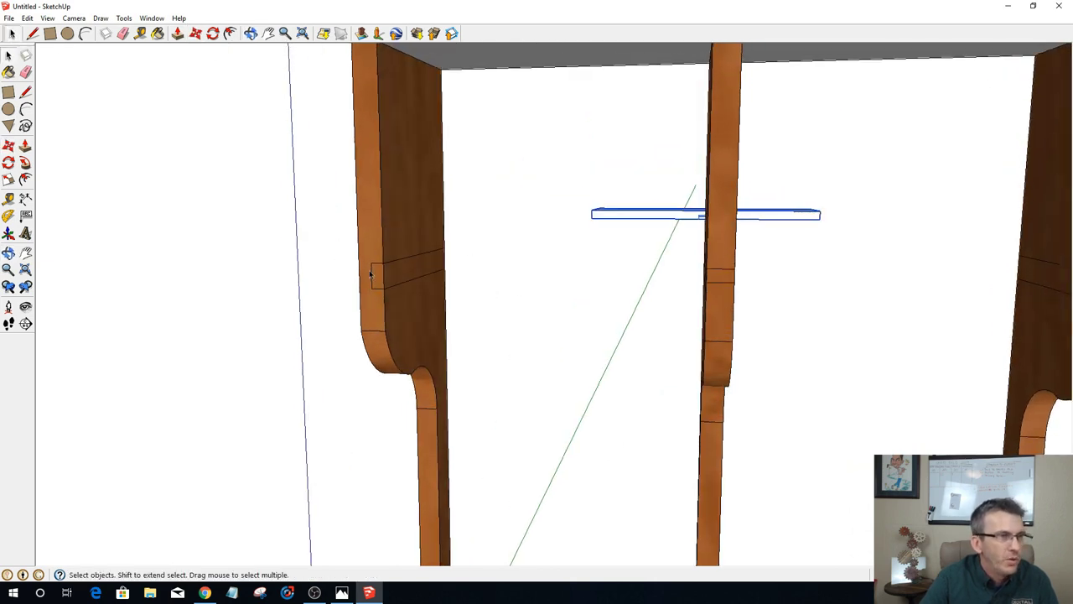
Step: Push/Pull the notch faces right through the left and right legs
key(Escape)
key(p)
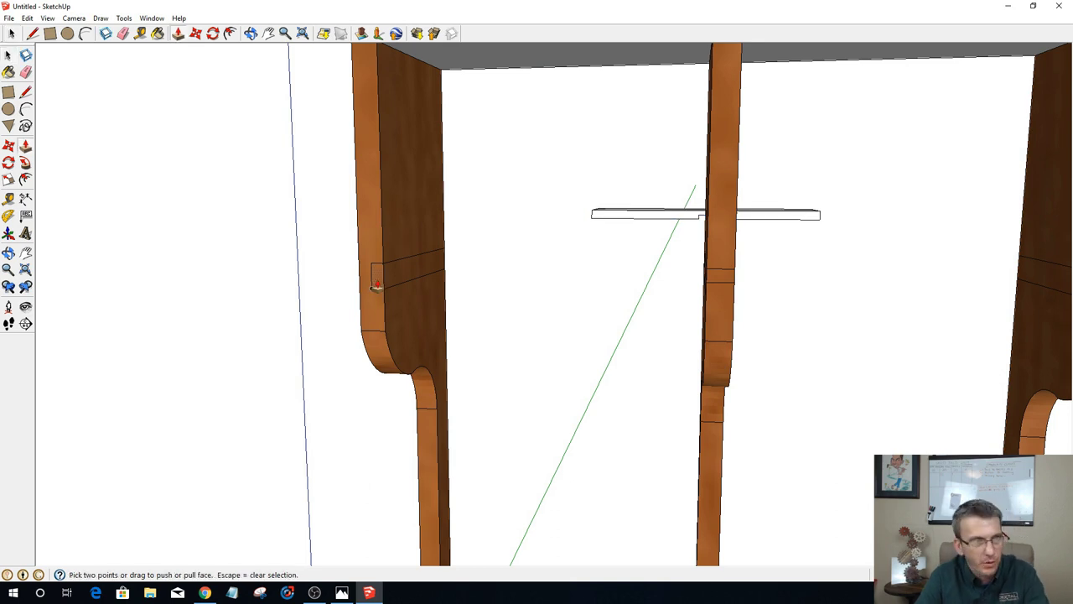
click(377, 283)
click(501, 249)
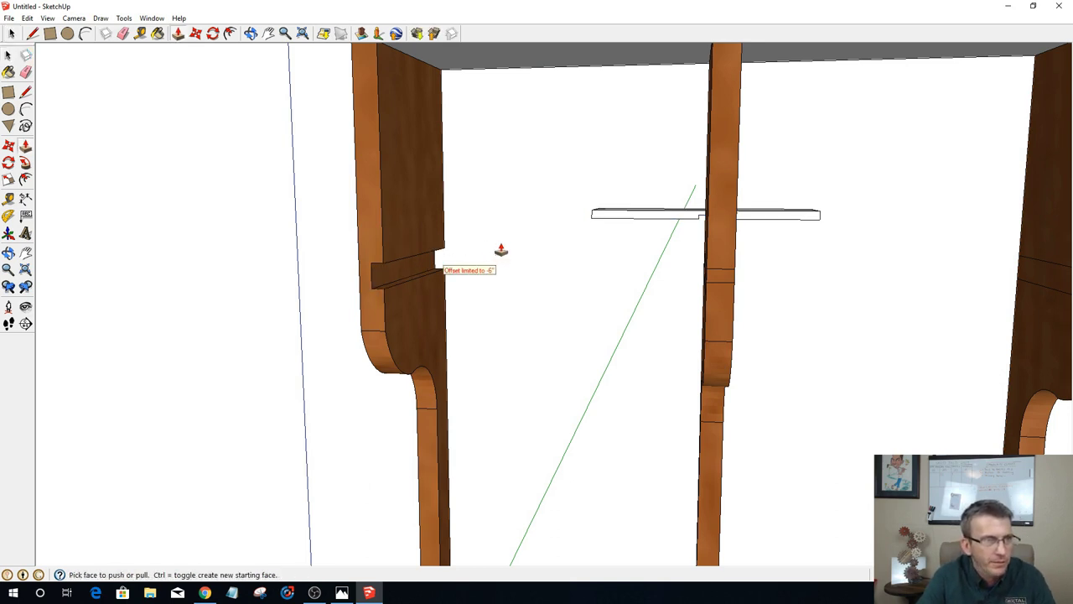
scroll(680, 271, down, 2)
scroll(939, 276, up, 2)
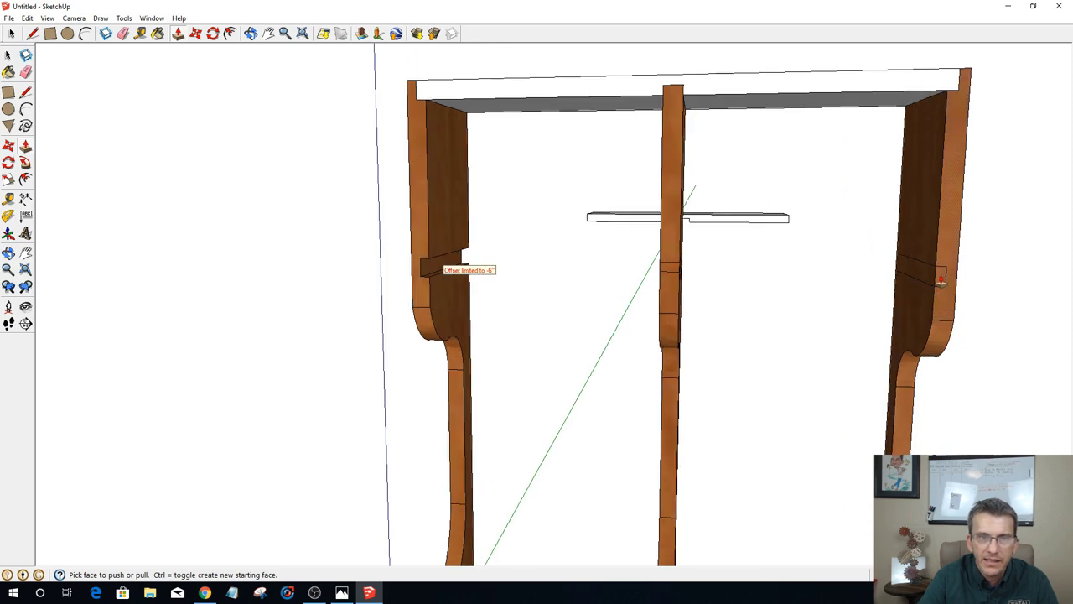
click(916, 268)
key(Escape)
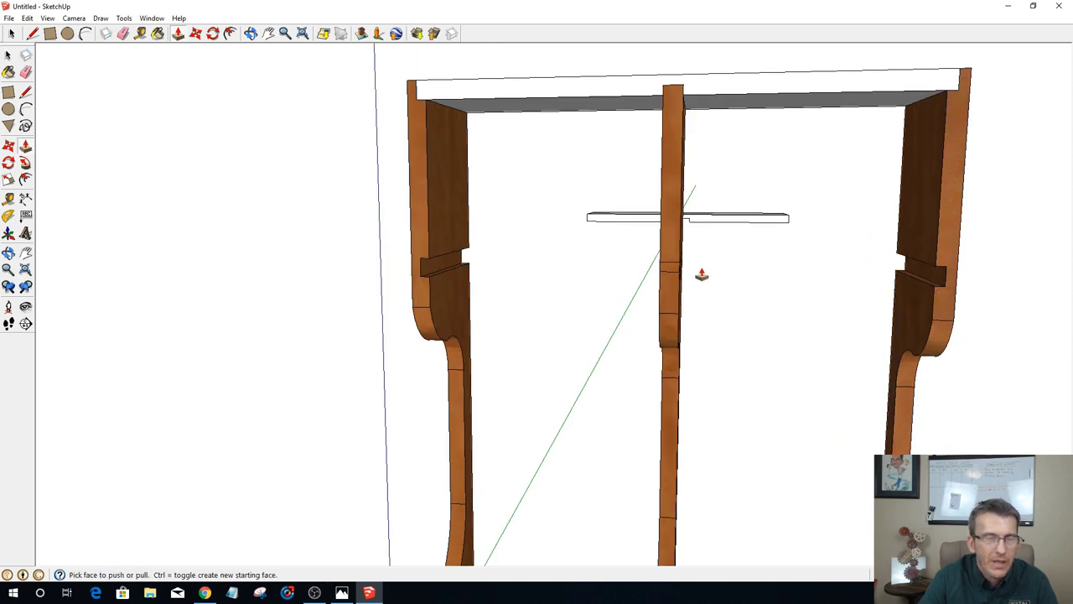
Step: Orbit and zoom around to inspect the middle leg
scroll(702, 274, down, 2)
middle_drag(702, 274, 635, 302)
scroll(637, 302, up, 4)
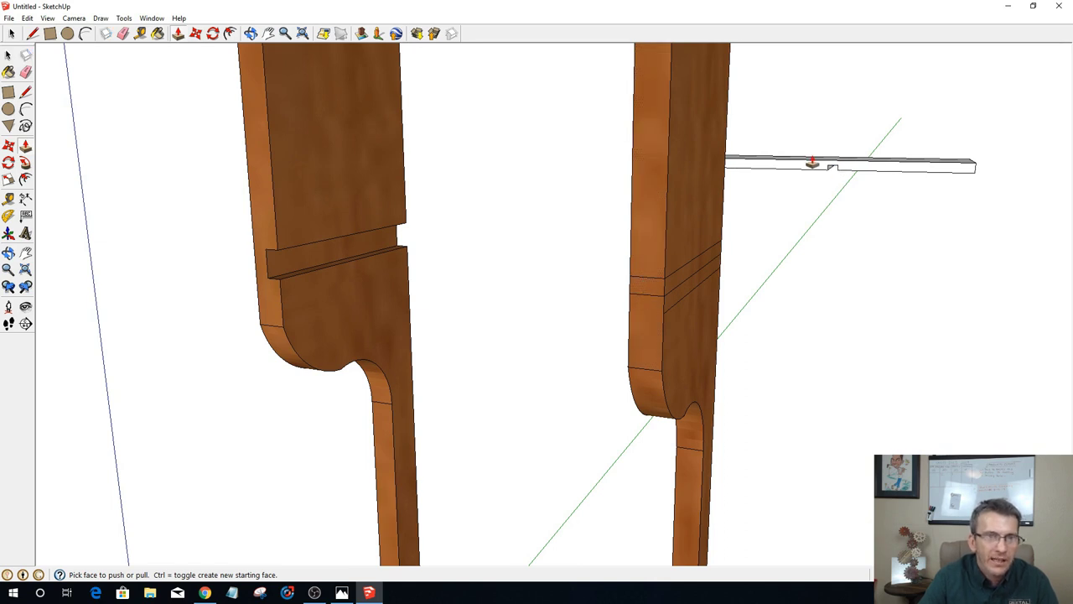
scroll(822, 170, up, 4)
scroll(843, 169, up, 1)
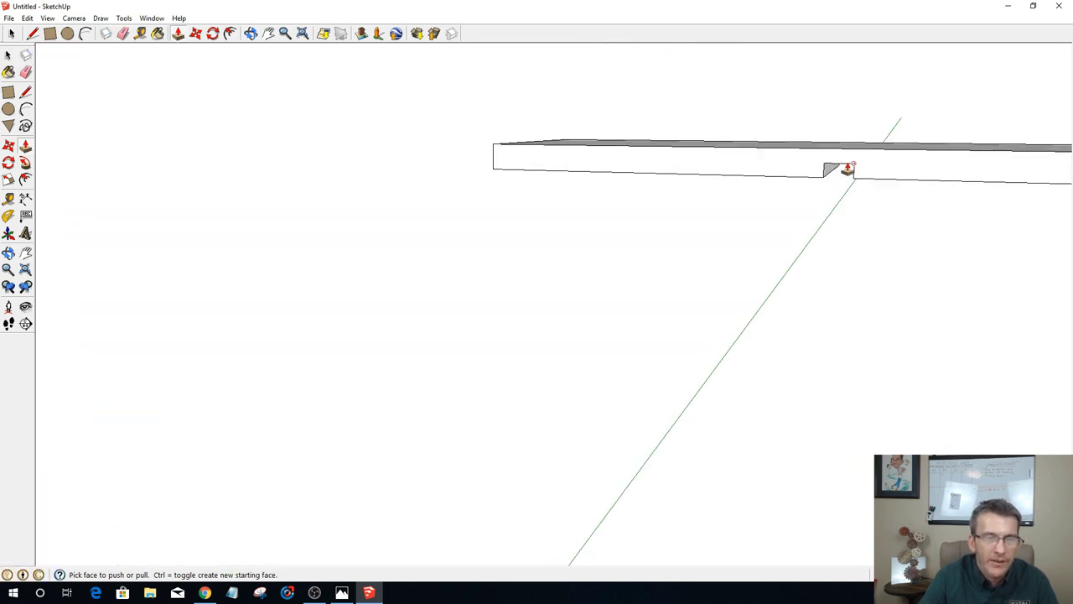
scroll(794, 136, down, 1)
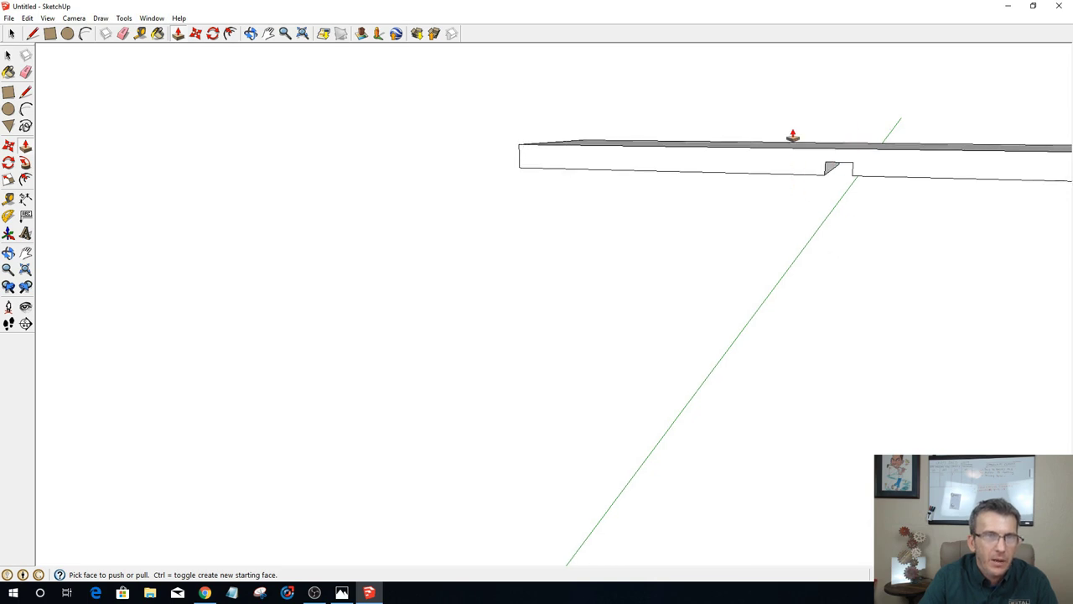
scroll(796, 159, down, 3)
scroll(801, 166, down, 5)
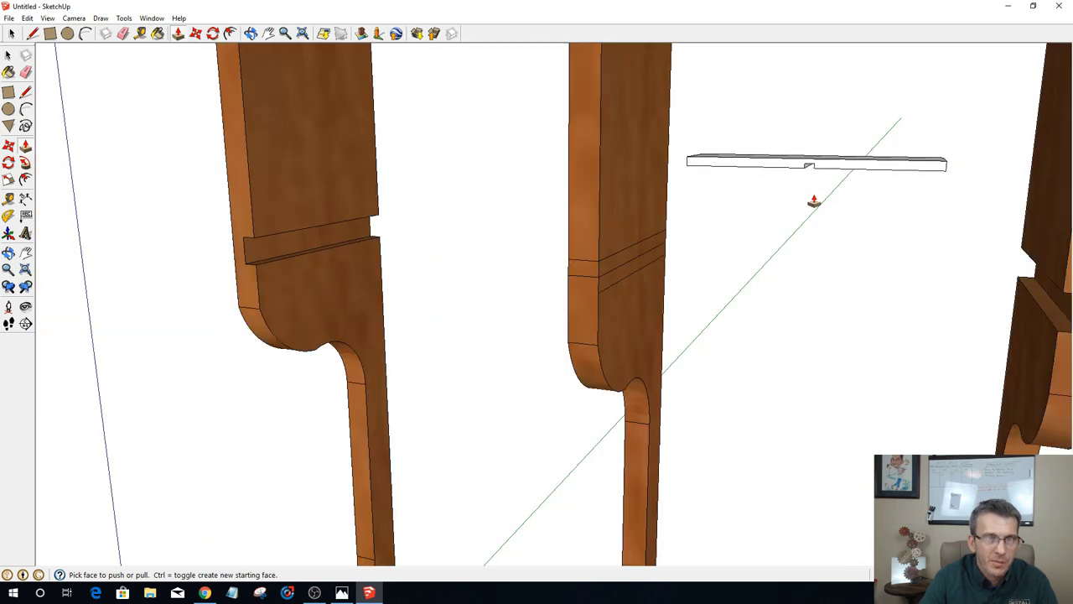
scroll(670, 228, up, 3)
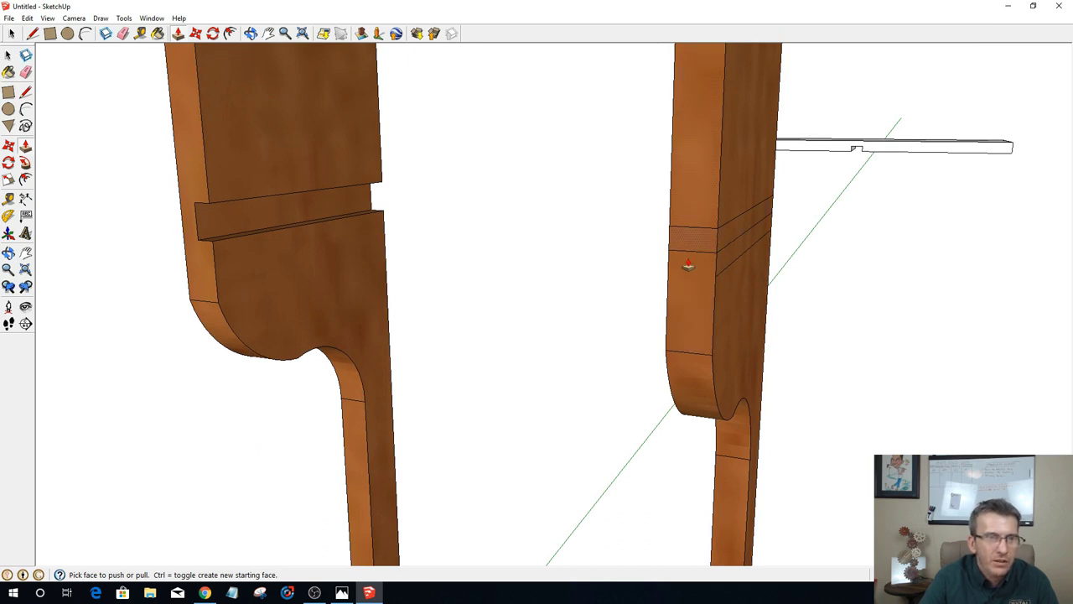
click(12, 33)
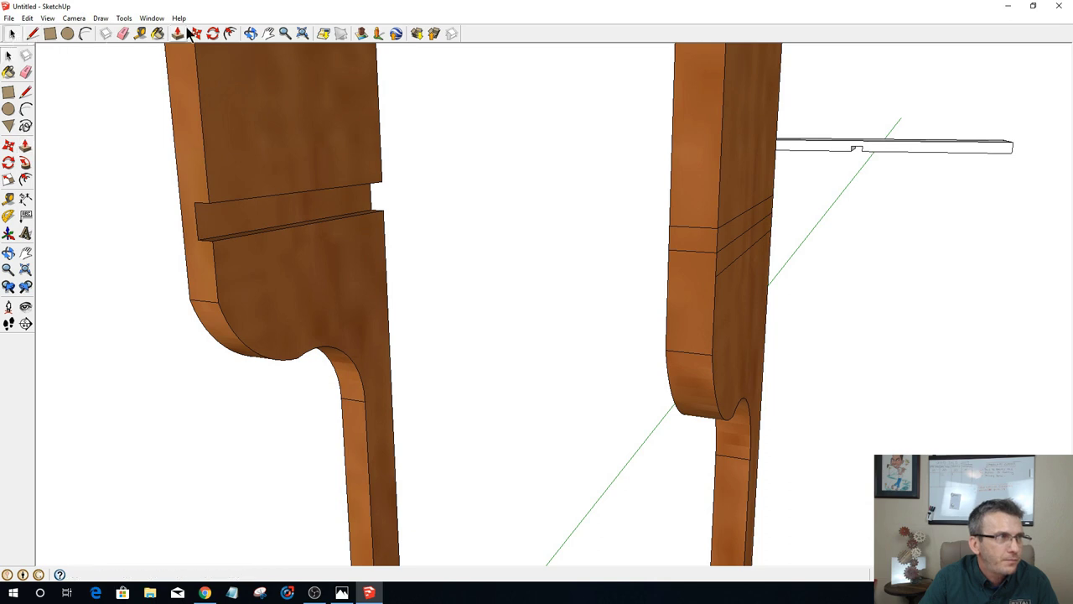
Step: Place Tape Measure guides 3/8", 3/16" and 1/8" in from the middle leg's edge
click(140, 34)
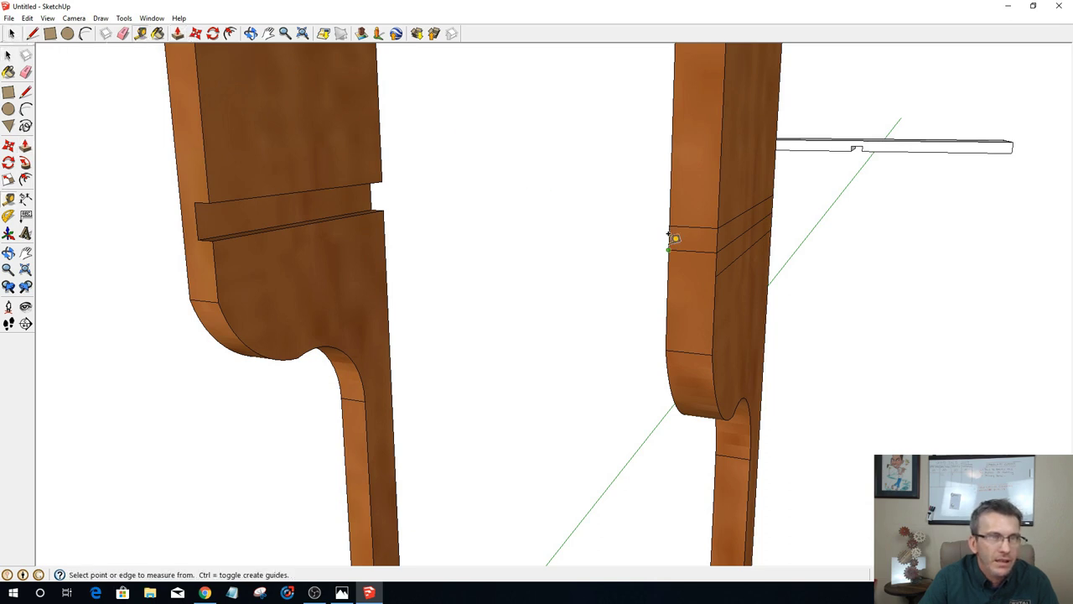
click(670, 238)
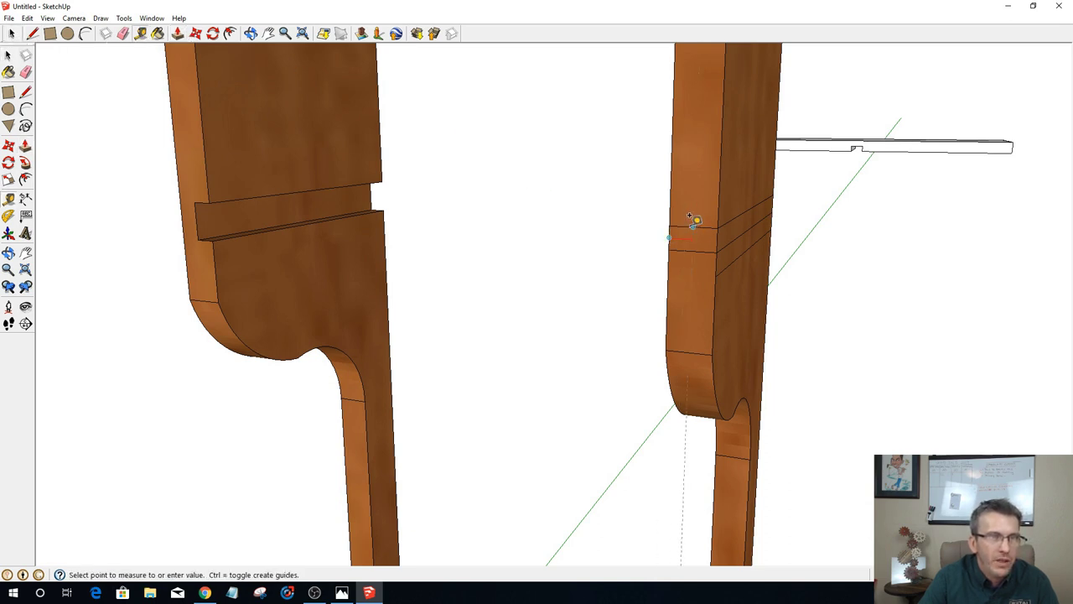
click(692, 220)
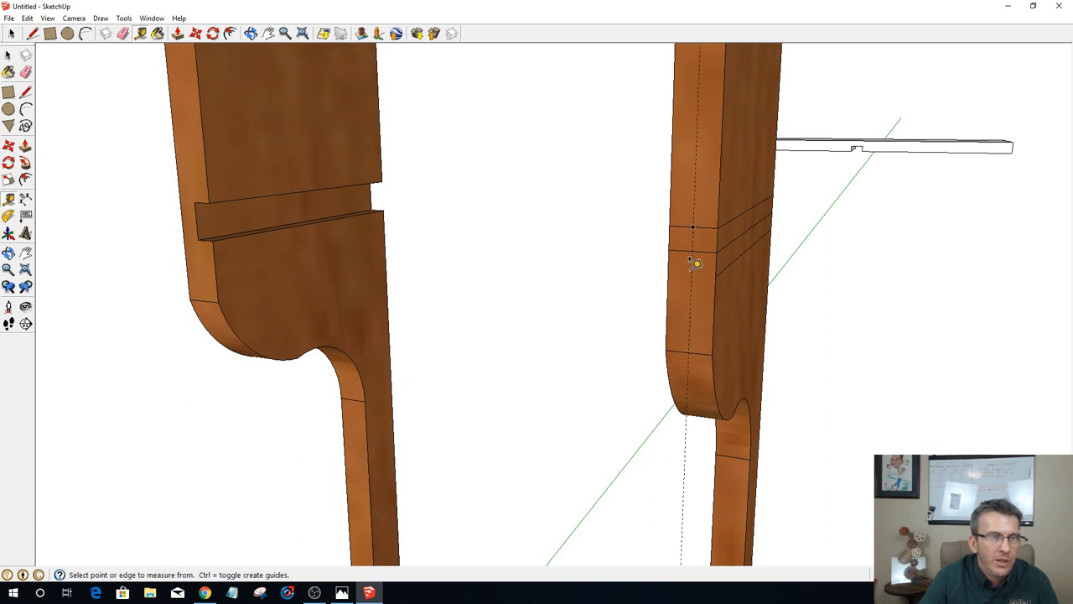
click(699, 223)
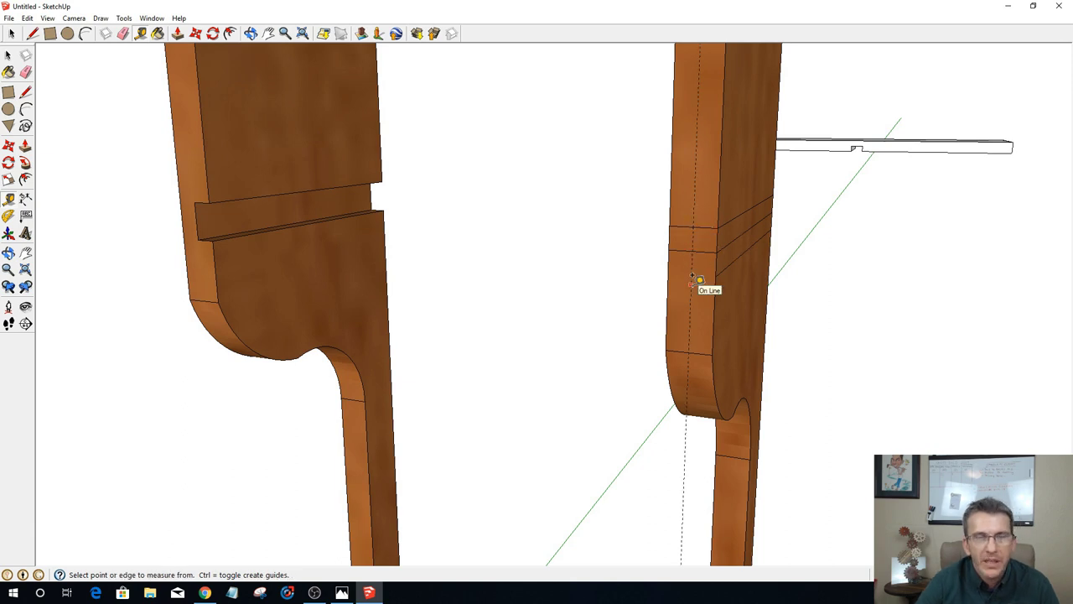
click(720, 238)
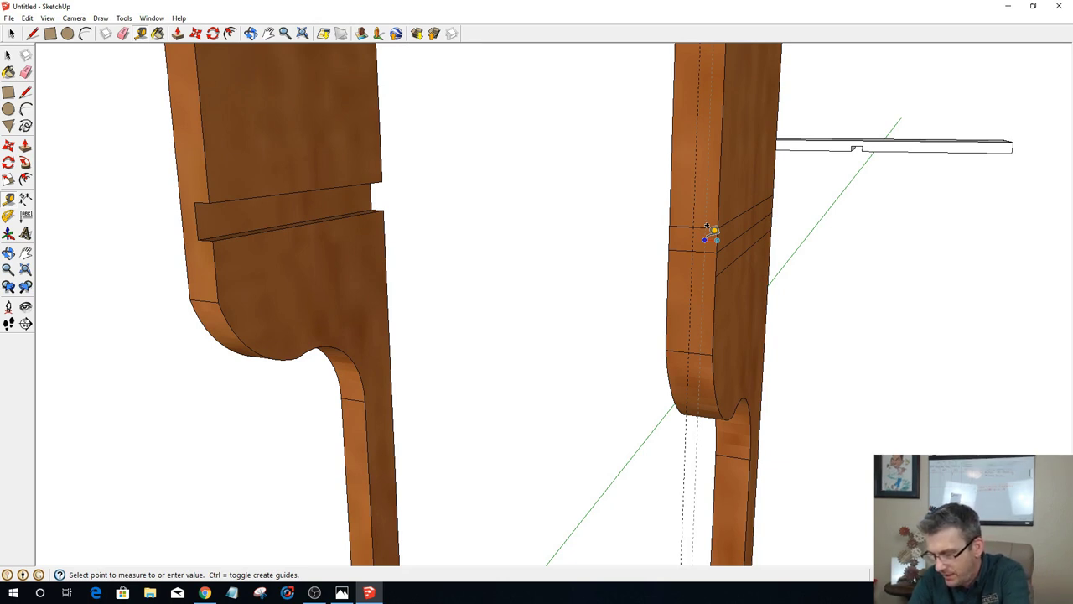
click(708, 229)
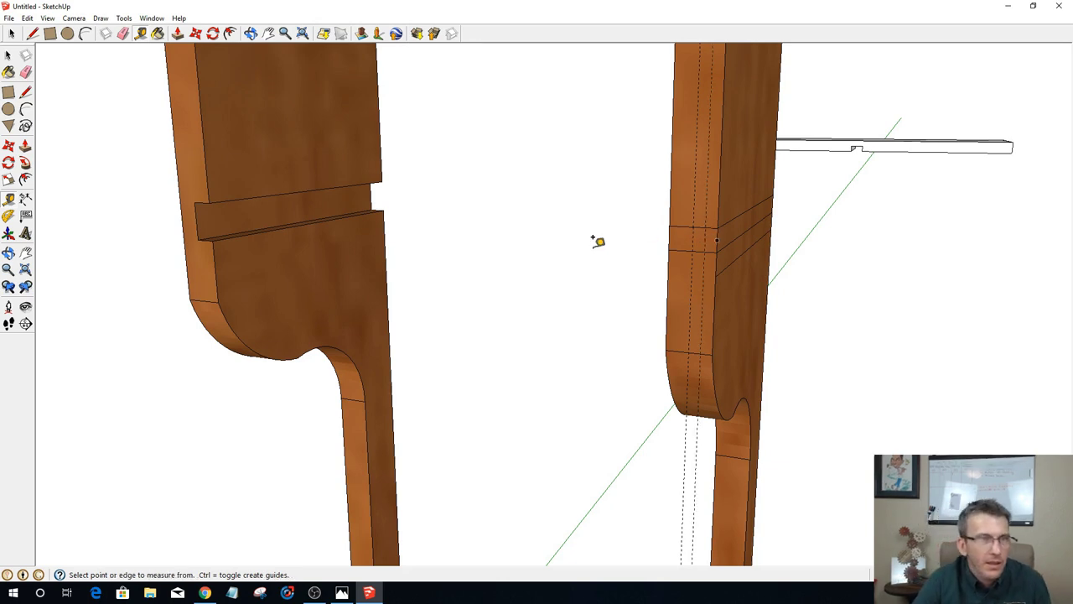
click(669, 228)
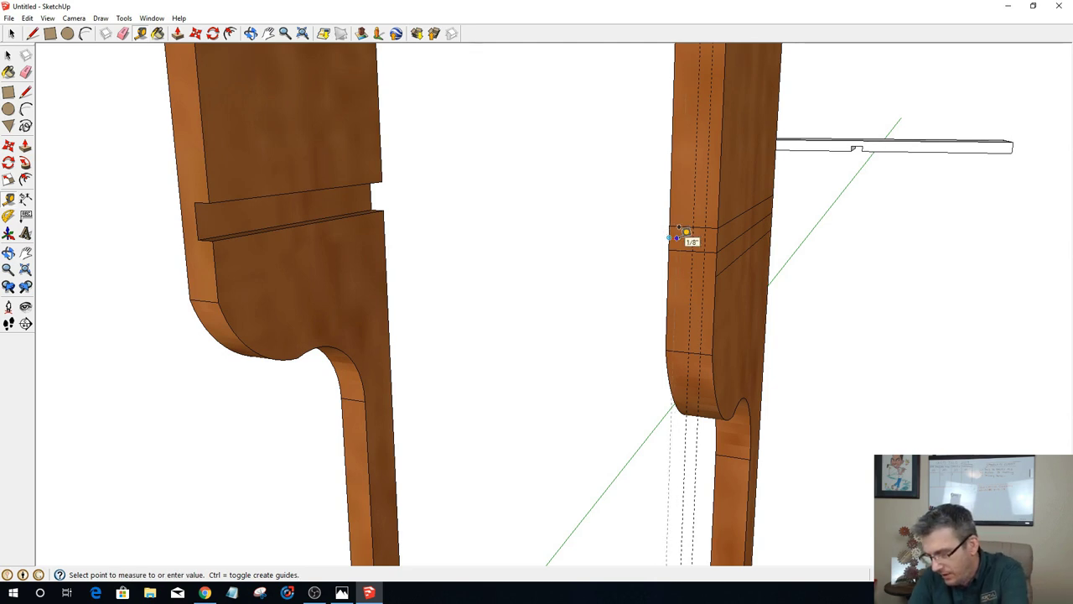
click(686, 233)
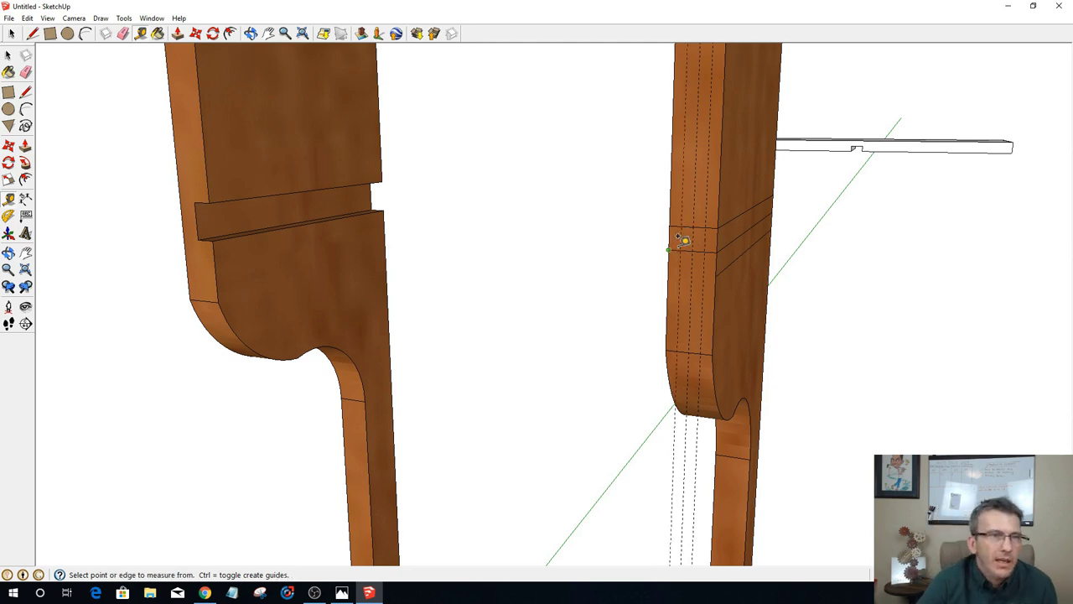
scroll(681, 236, up, 2)
Step: Draw vertical edges along the guides across the middle leg's groove band, front and inner faces
click(32, 34)
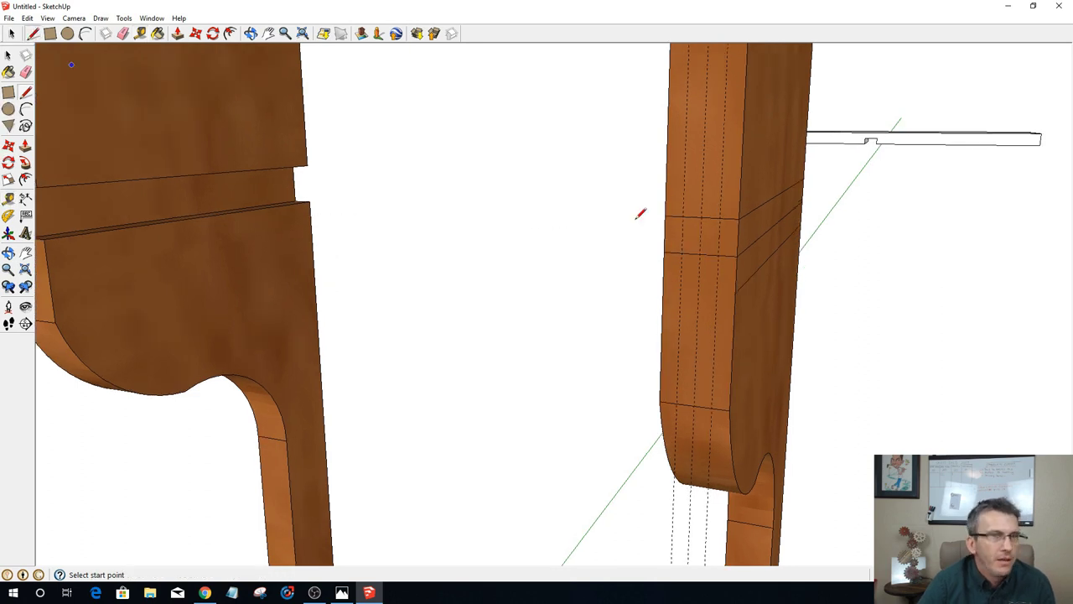
click(720, 218)
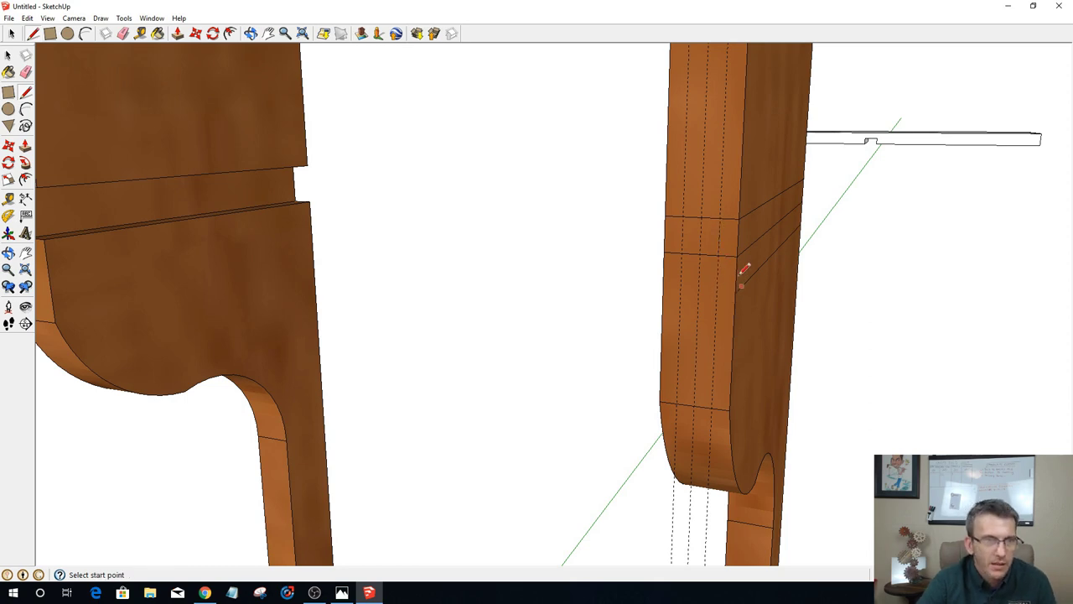
mouse_move(741, 293)
middle_down()
mouse_move(833, 290)
mouse_move(762, 288)
mouse_move(755, 277)
middle_up()
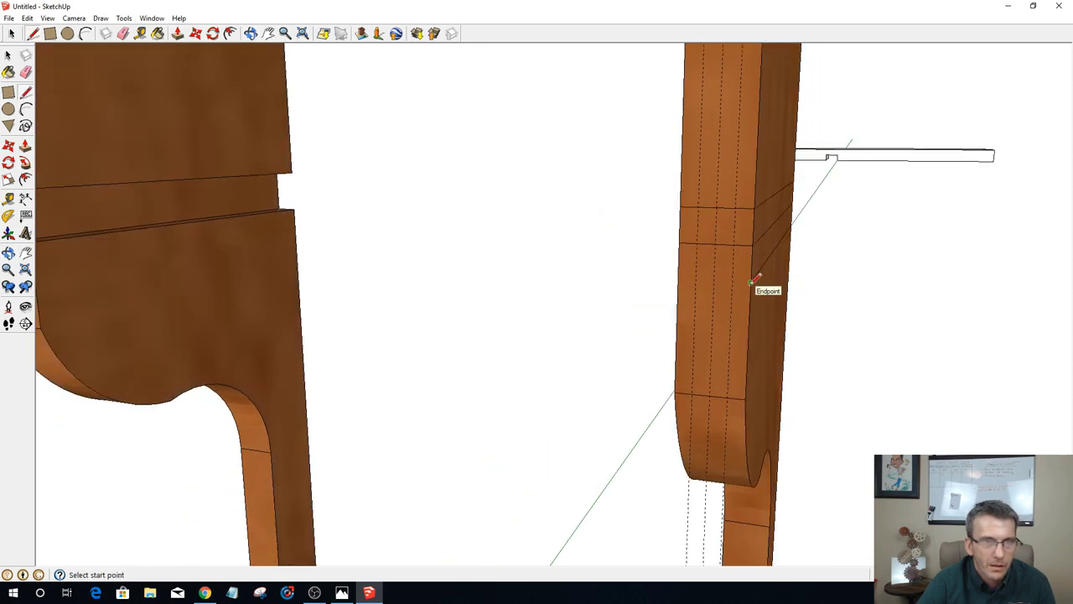
middle_drag(668, 276, 809, 278)
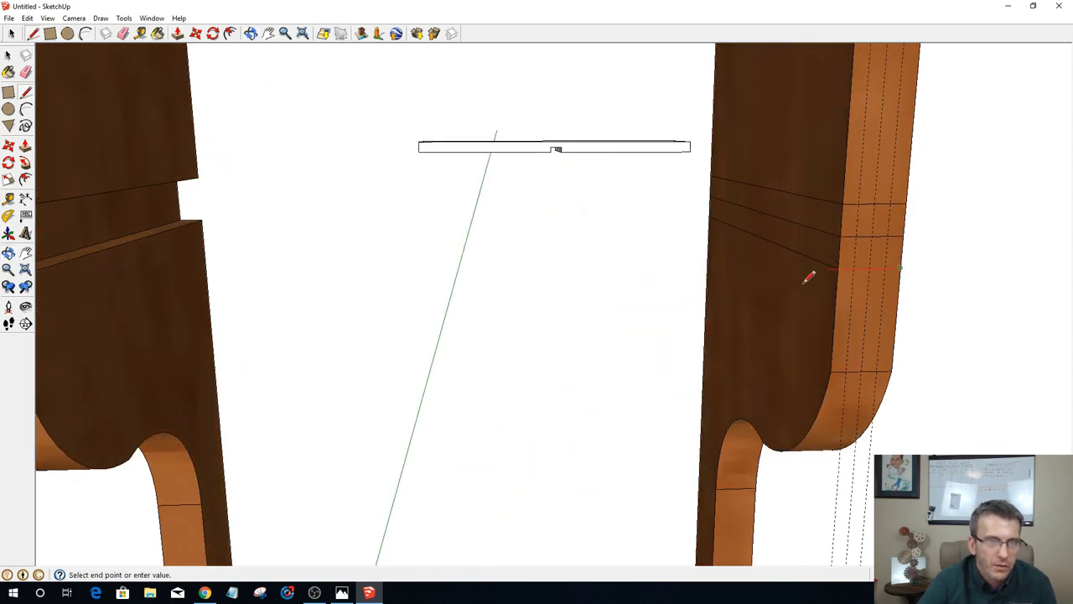
click(838, 269)
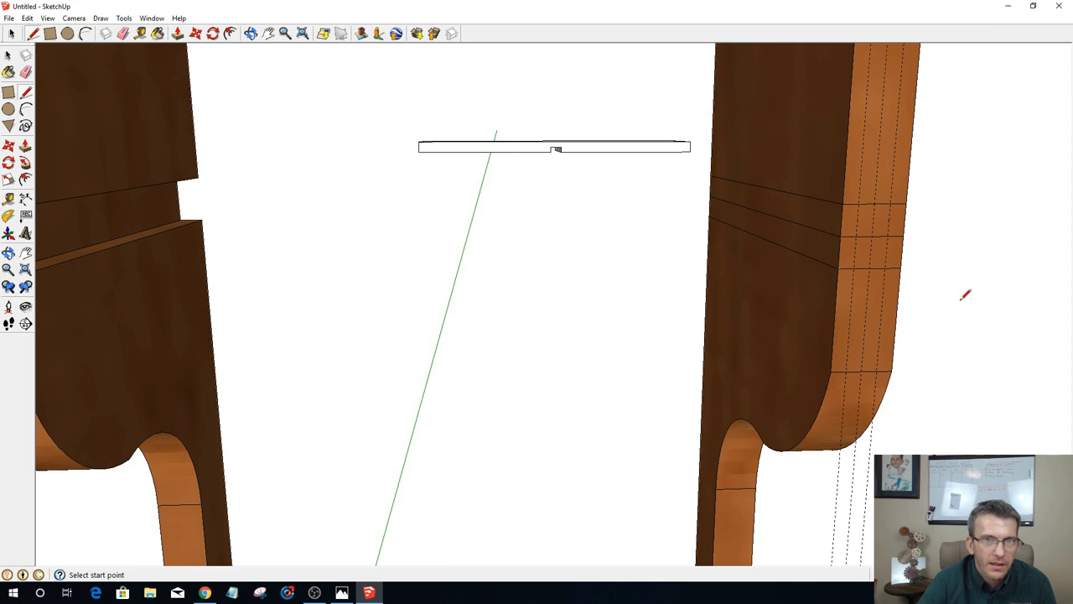
mouse_move(964, 295)
middle_down()
mouse_move(881, 263)
mouse_move(839, 311)
mouse_move(777, 256)
middle_up()
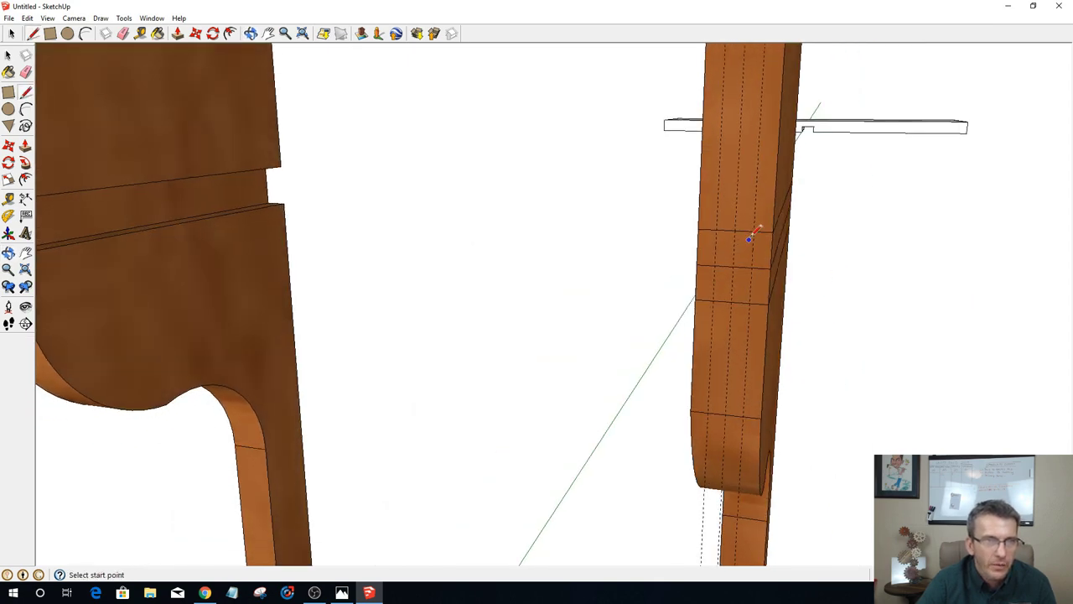
click(754, 231)
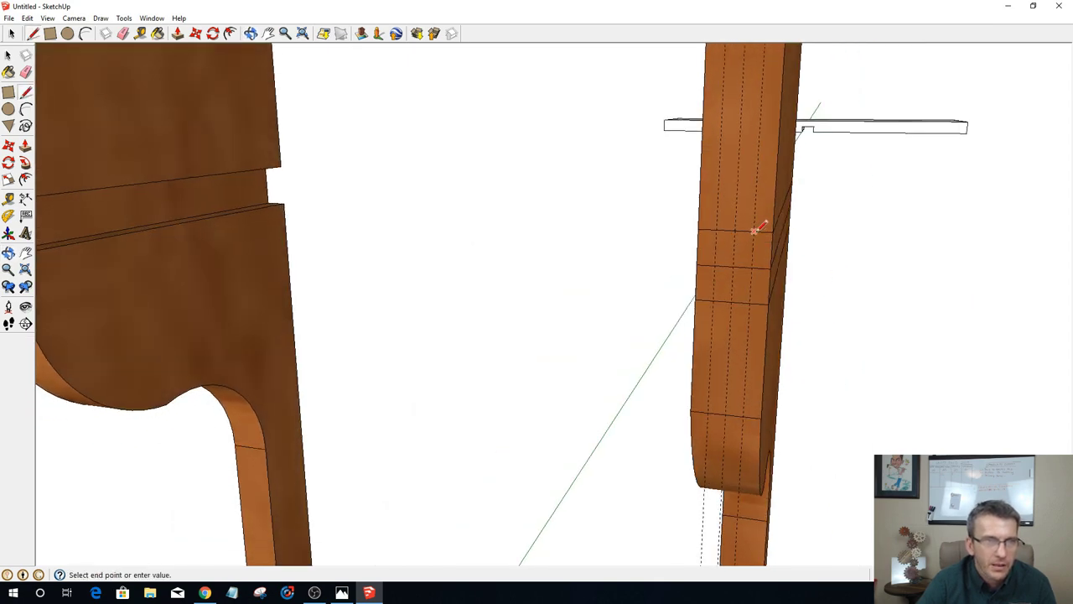
click(751, 301)
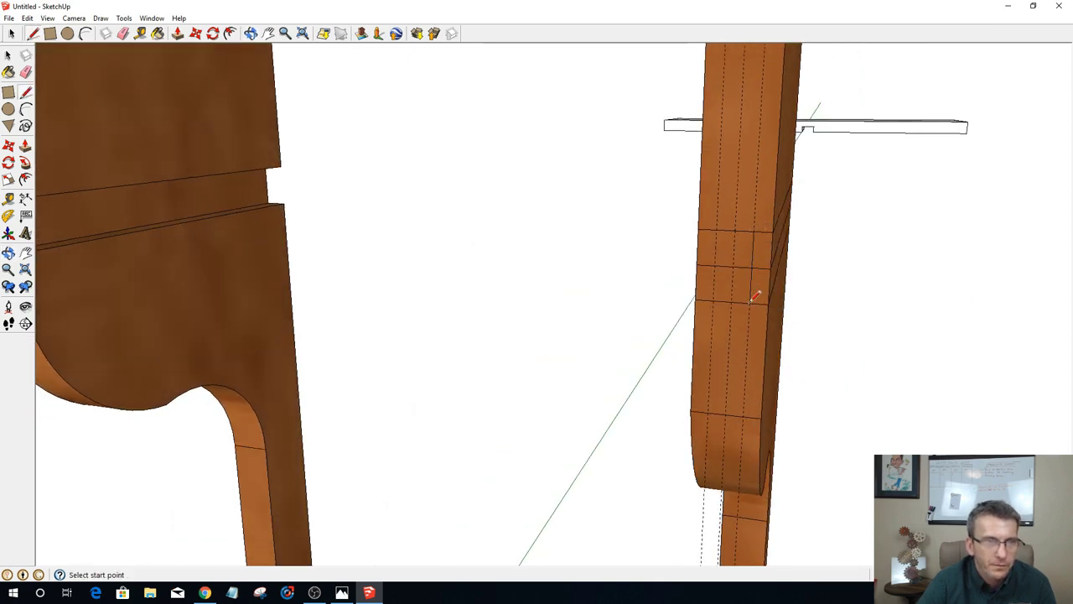
click(718, 228)
click(715, 301)
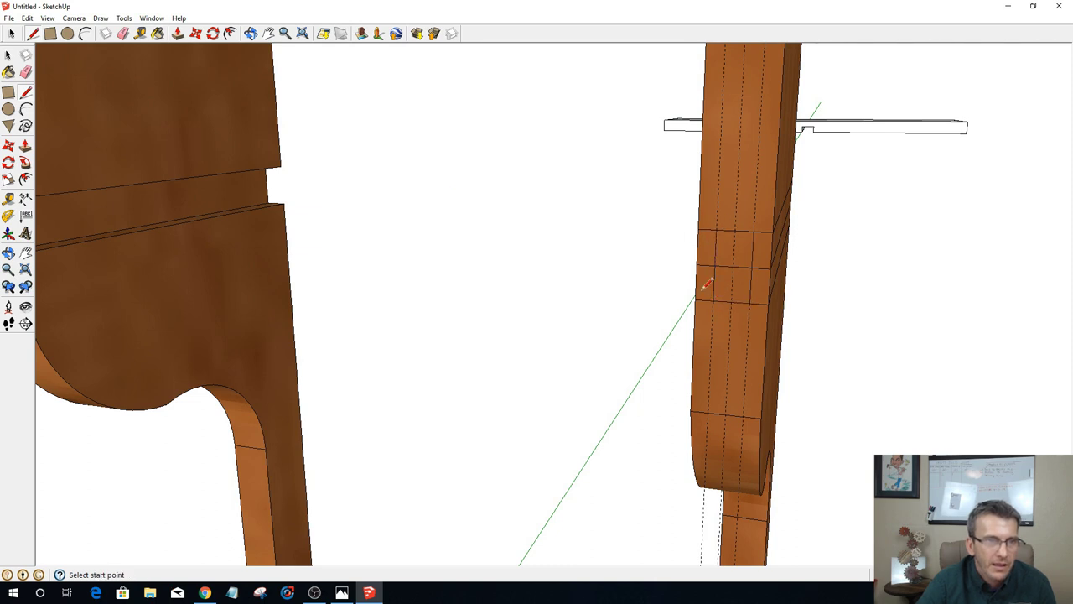
click(13, 34)
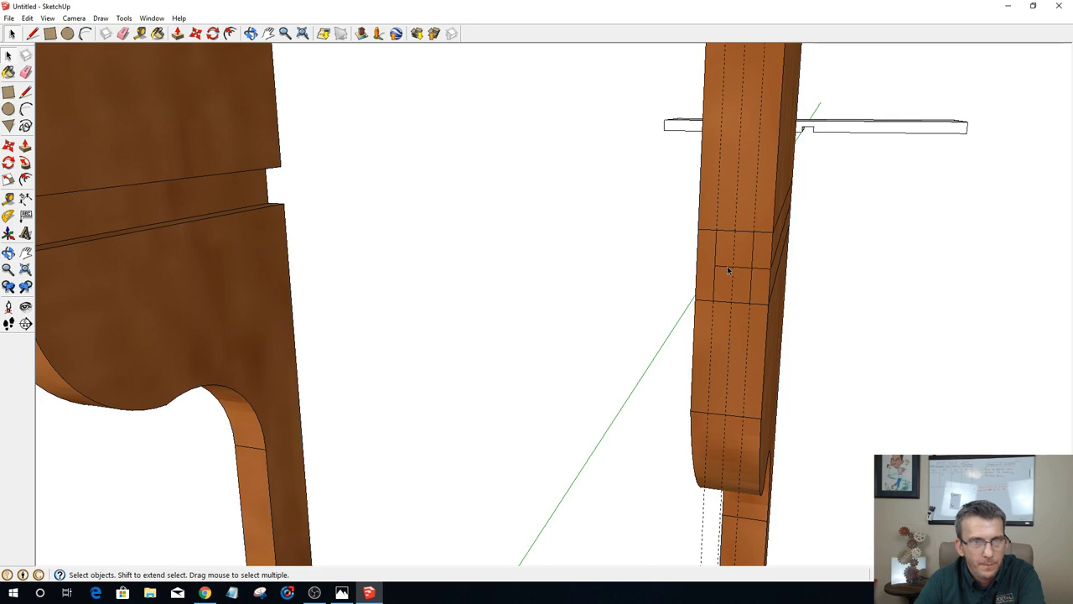
Step: Delete the stray short edges left across the legs
click(733, 267)
key(Delete)
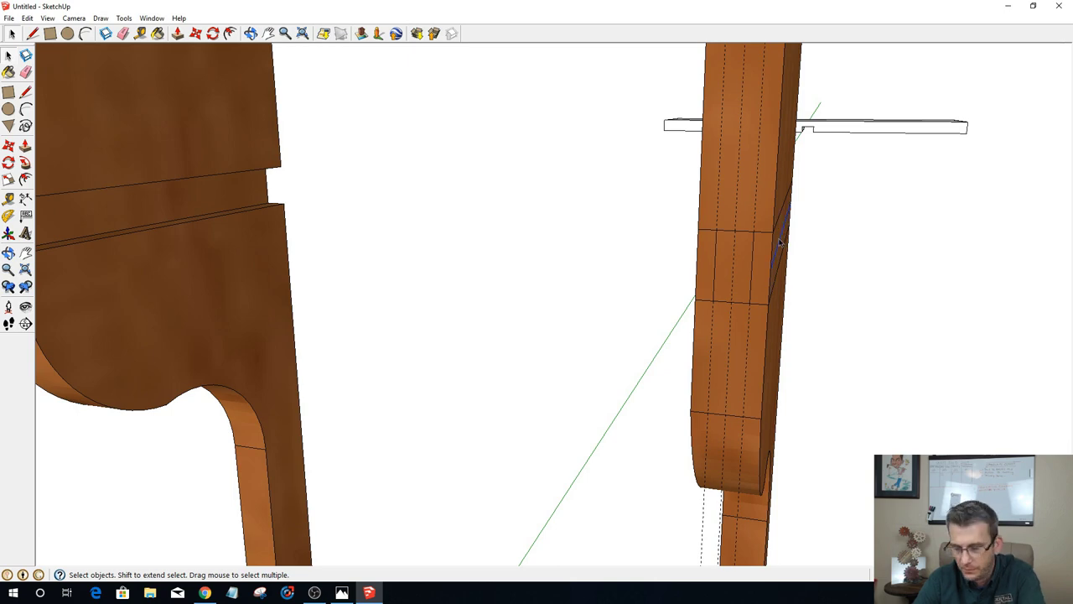
middle_drag(818, 271, 954, 264)
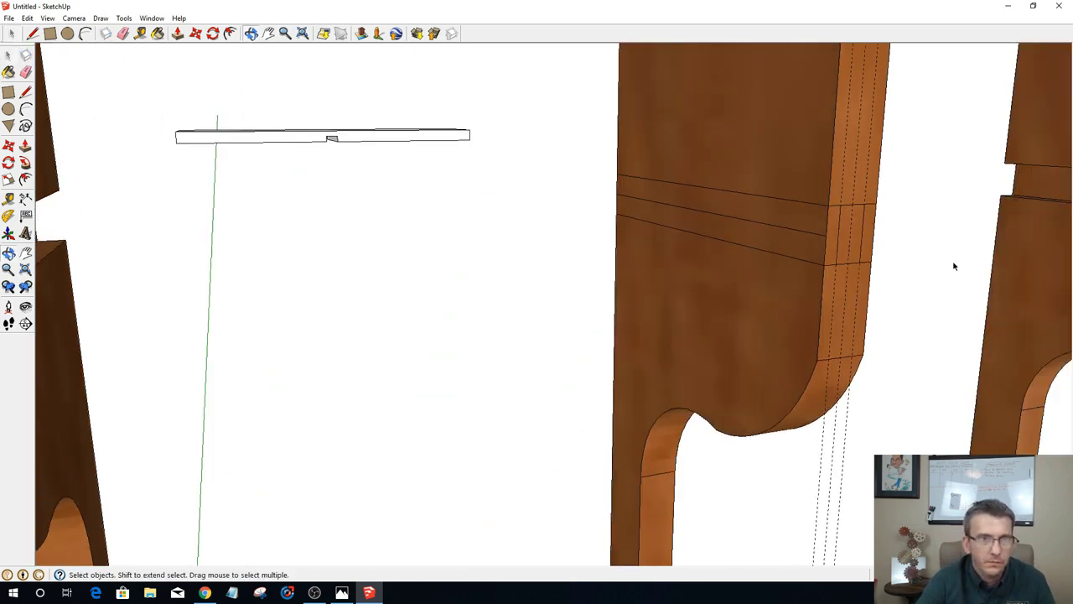
click(788, 231)
key(Delete)
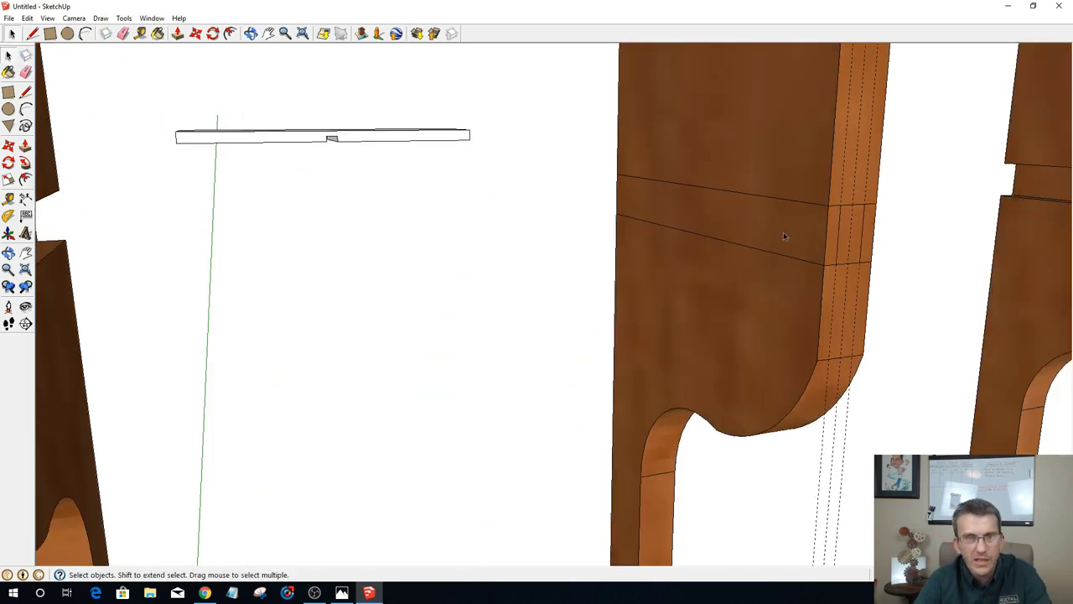
middle_drag(671, 239, 623, 155)
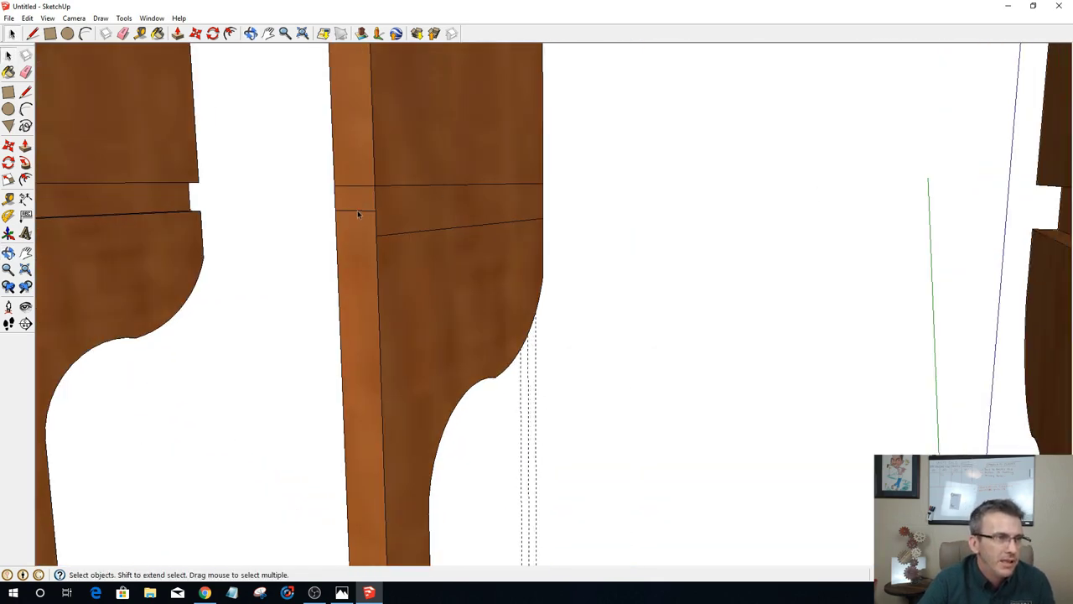
key(Delete)
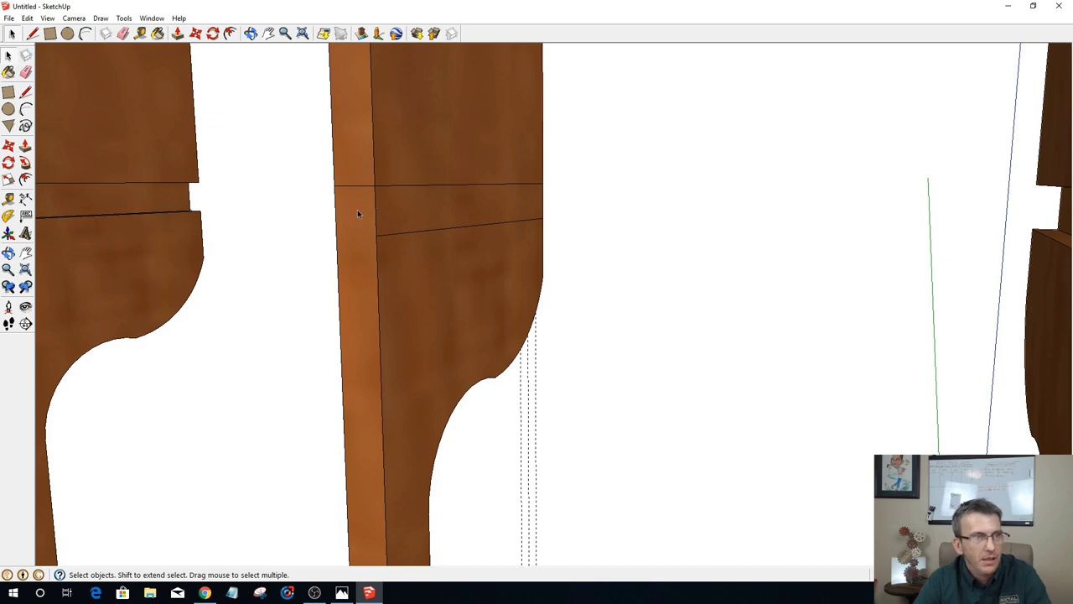
middle_drag(363, 225, 311, 180)
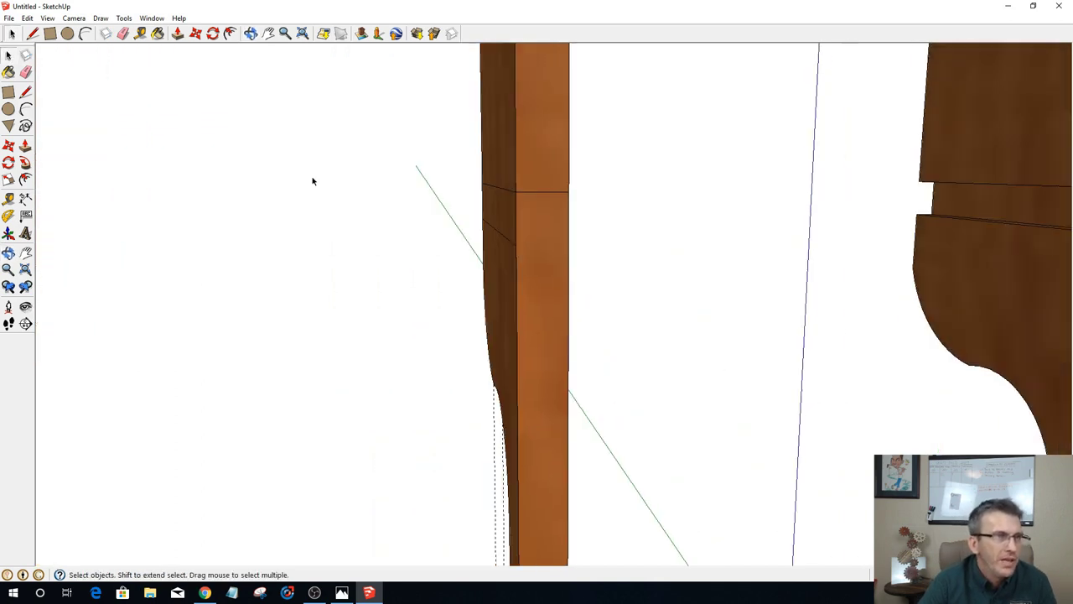
Step: Draw a line across the leg's side face between its corner endpoints
click(33, 34)
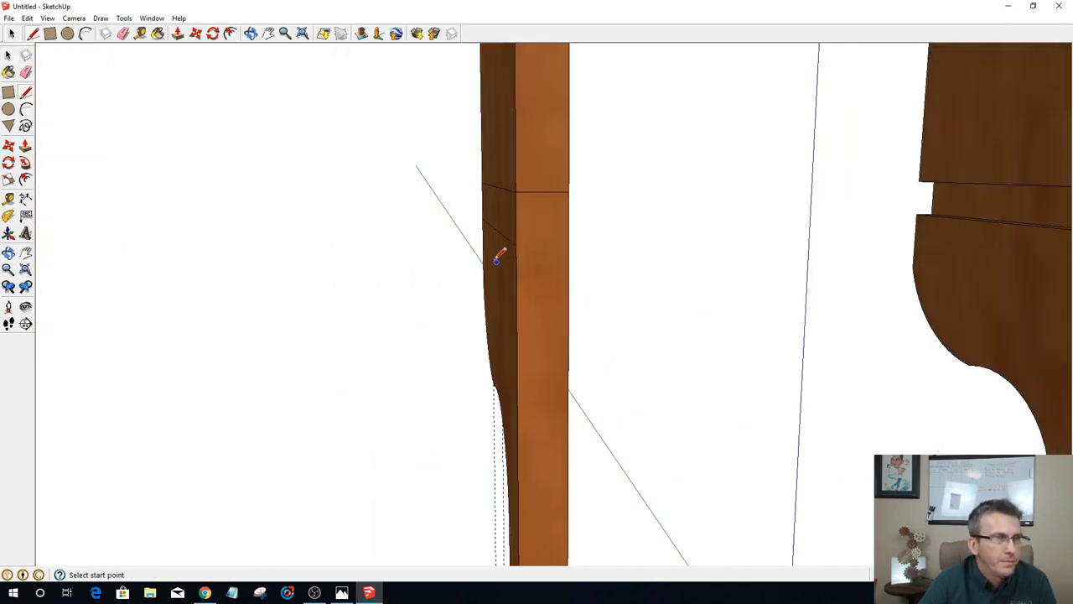
click(516, 245)
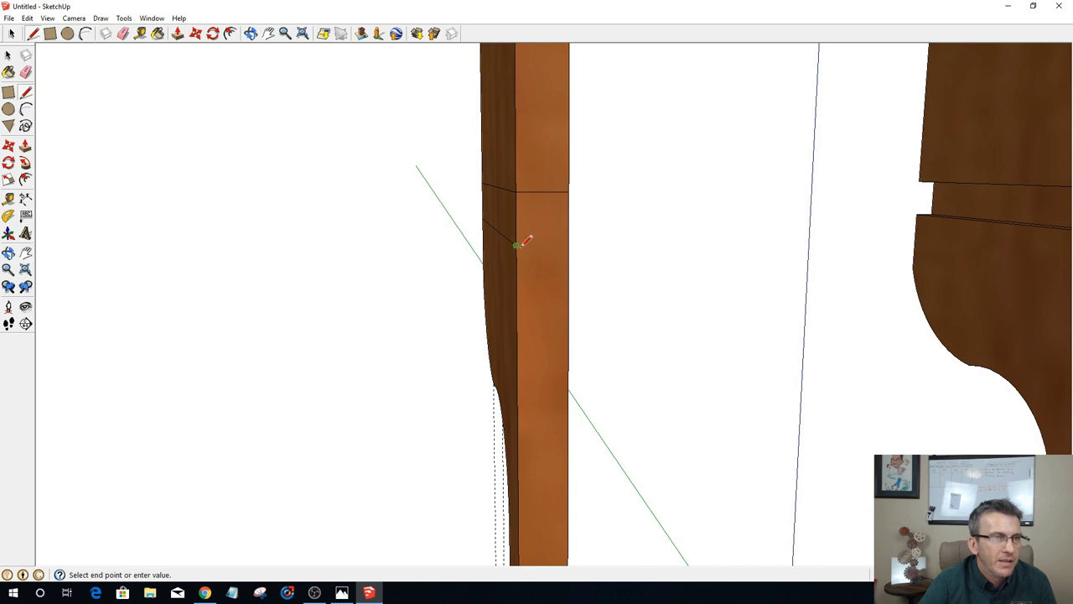
click(569, 244)
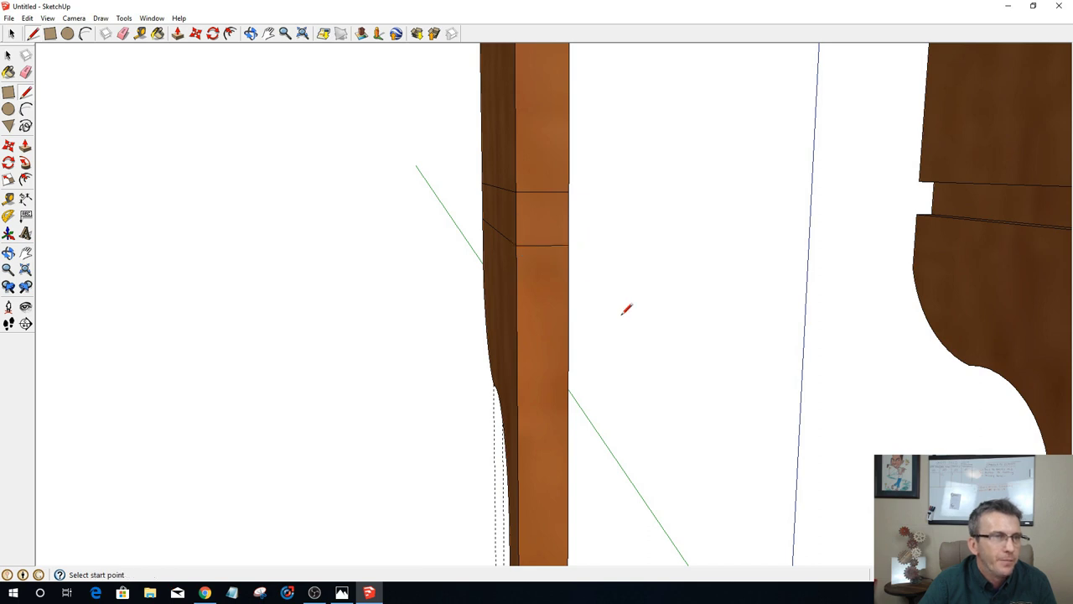
click(10, 34)
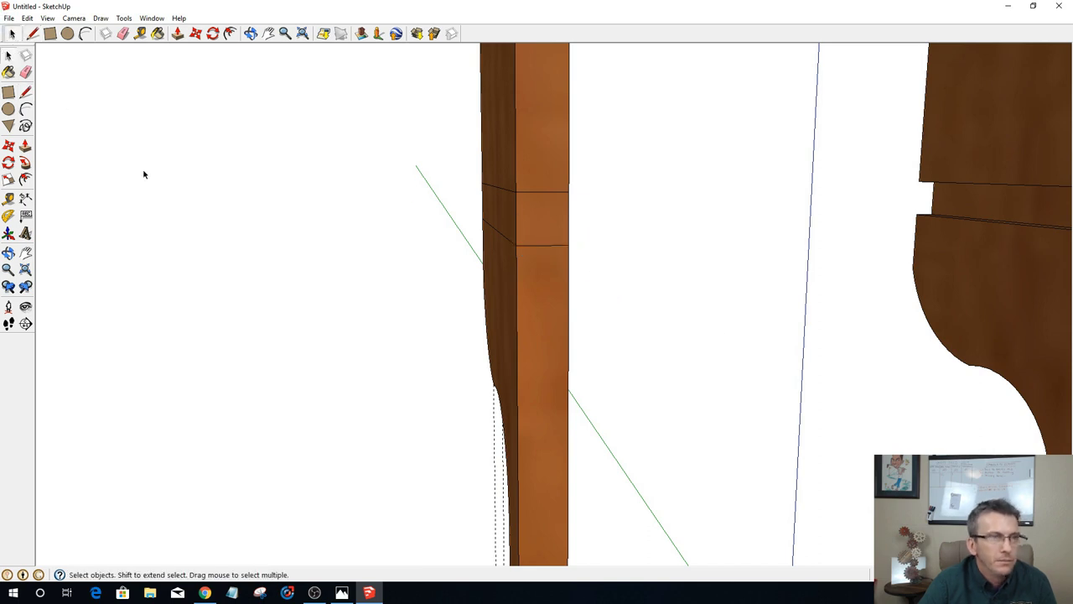
middle_drag(780, 316, 297, 282)
middle_drag(545, 261, 321, 252)
scroll(220, 180, up, 3)
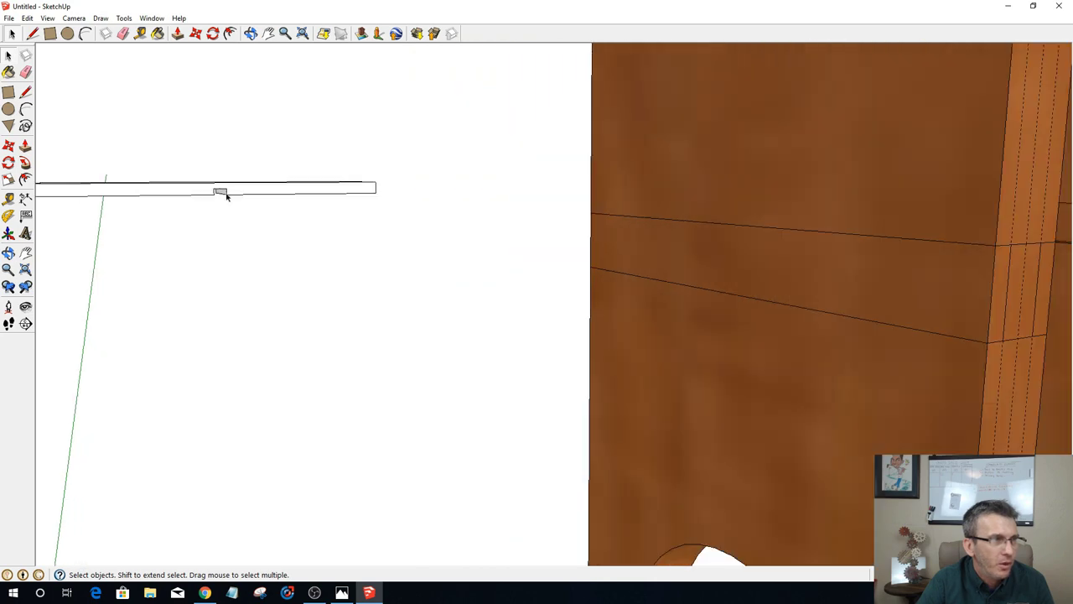
scroll(223, 192, down, 4)
scroll(465, 267, up, 1)
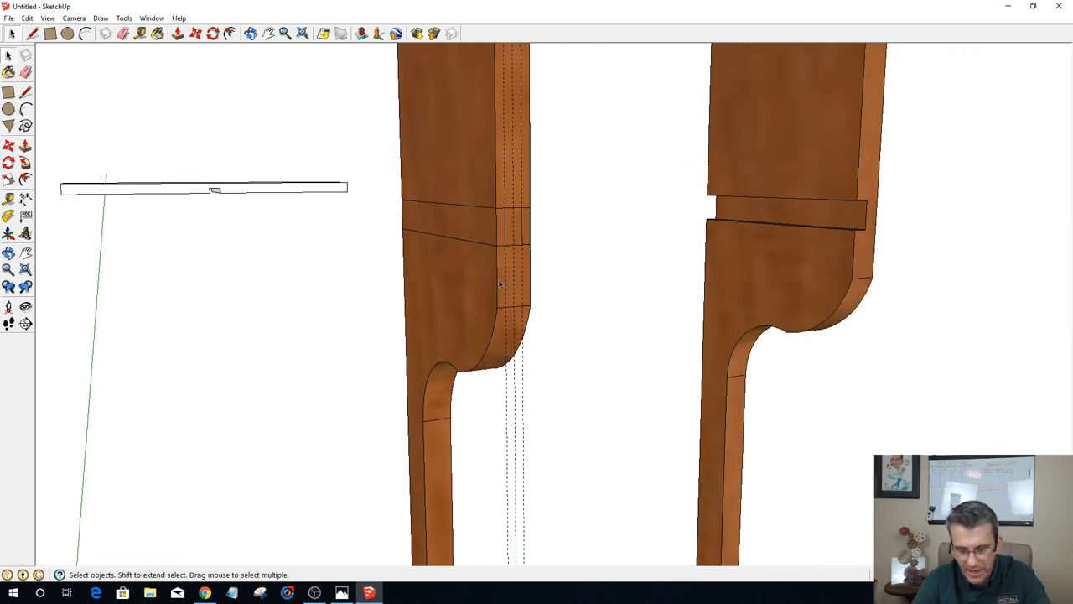
Step: Push the legs' shelf-band faces 6" inward to cut the notches, then select the shelf board
key(p)
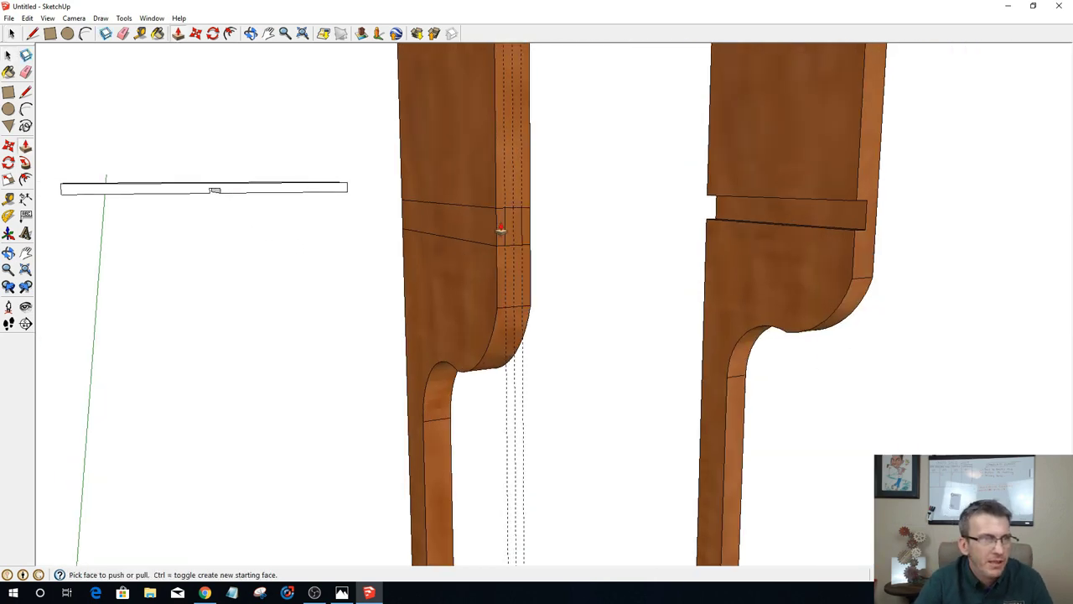
click(467, 227)
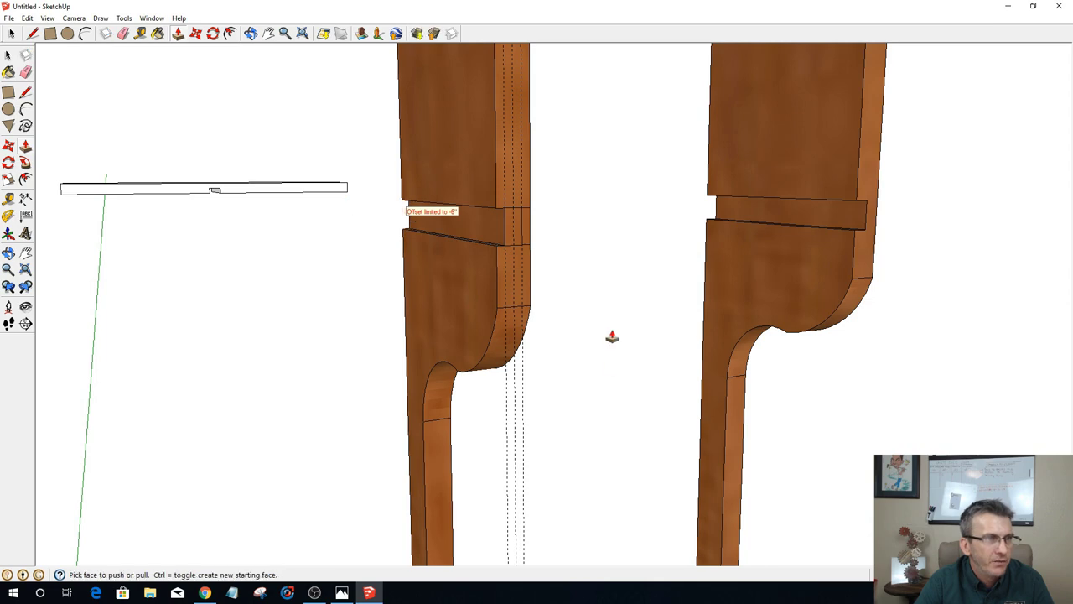
middle_drag(498, 301, 350, 304)
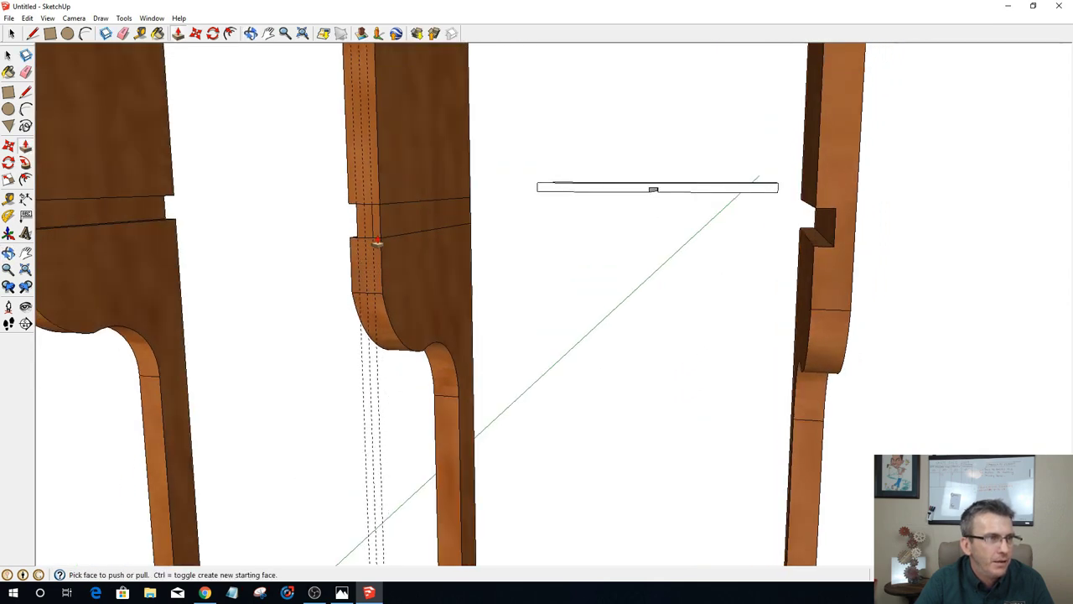
click(378, 242)
click(476, 232)
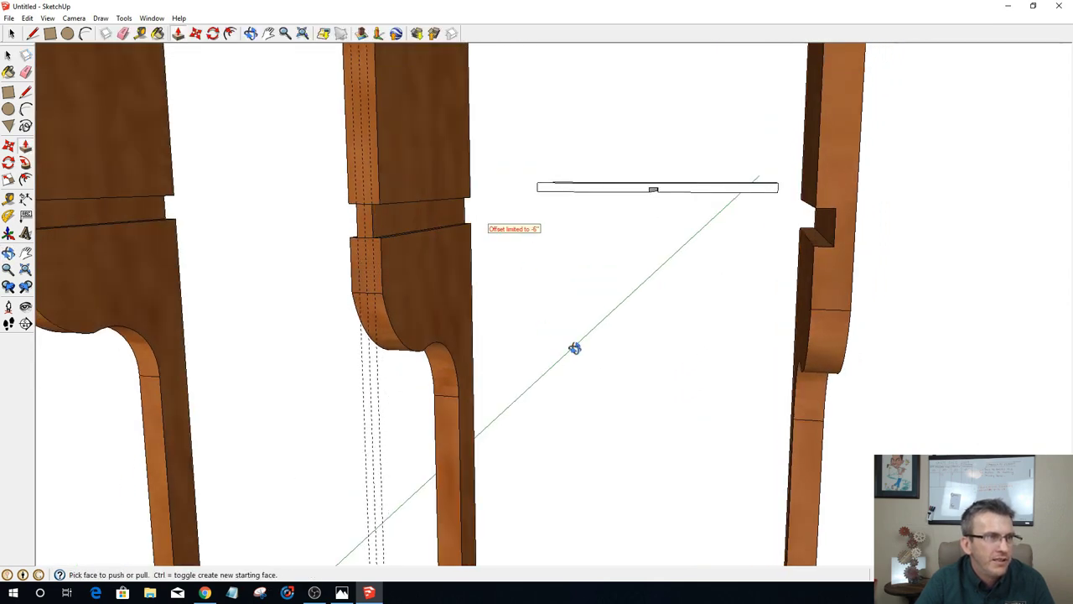
mouse_move(574, 348)
middle_down()
mouse_move(671, 307)
mouse_move(573, 352)
middle_up()
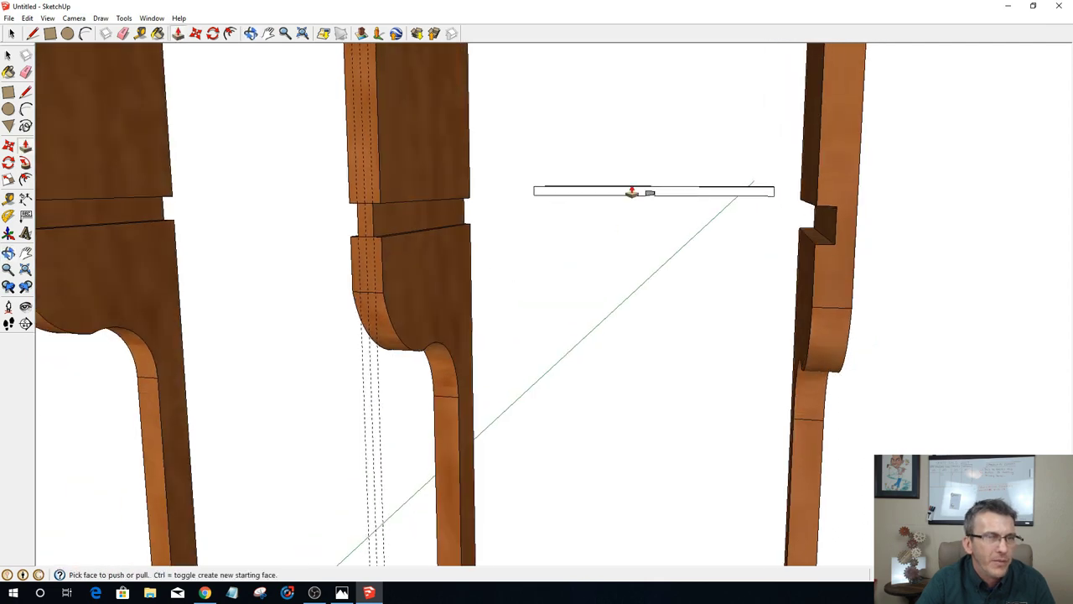
scroll(632, 192, up, 5)
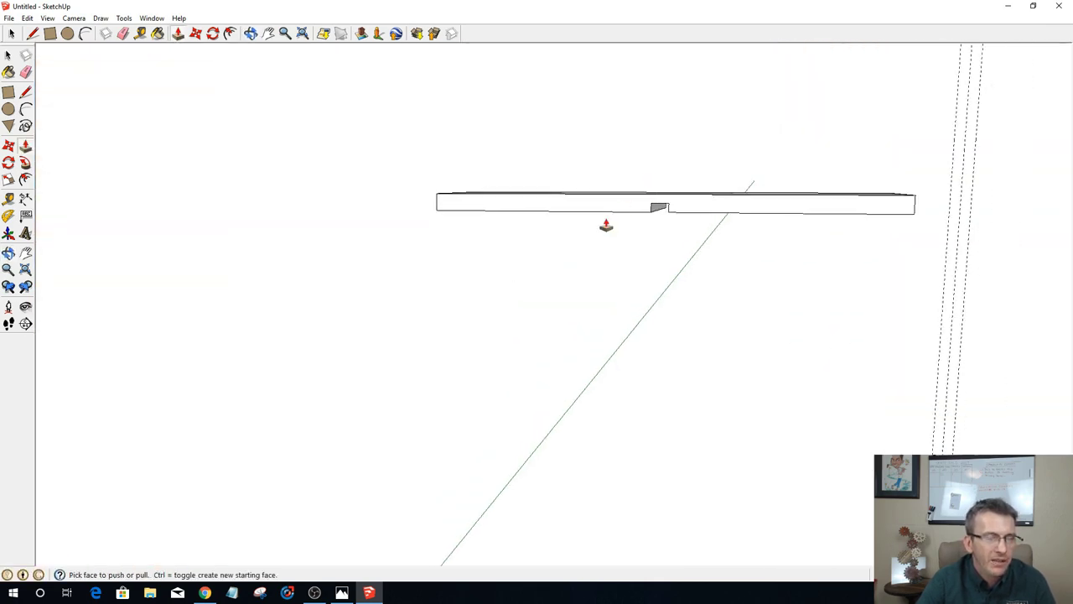
key(space)
click(607, 210)
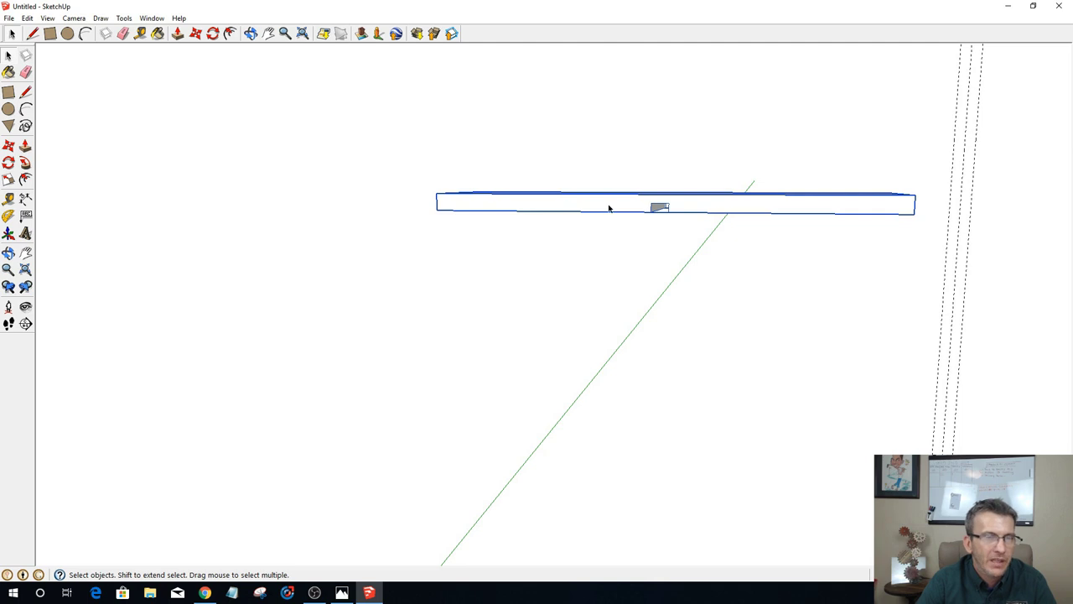
Step: Enter the shelf board and push its raised notch face flush with the board
double_click(609, 208)
scroll(649, 204, up, 2)
middle_drag(634, 269, 640, 216)
click(670, 199)
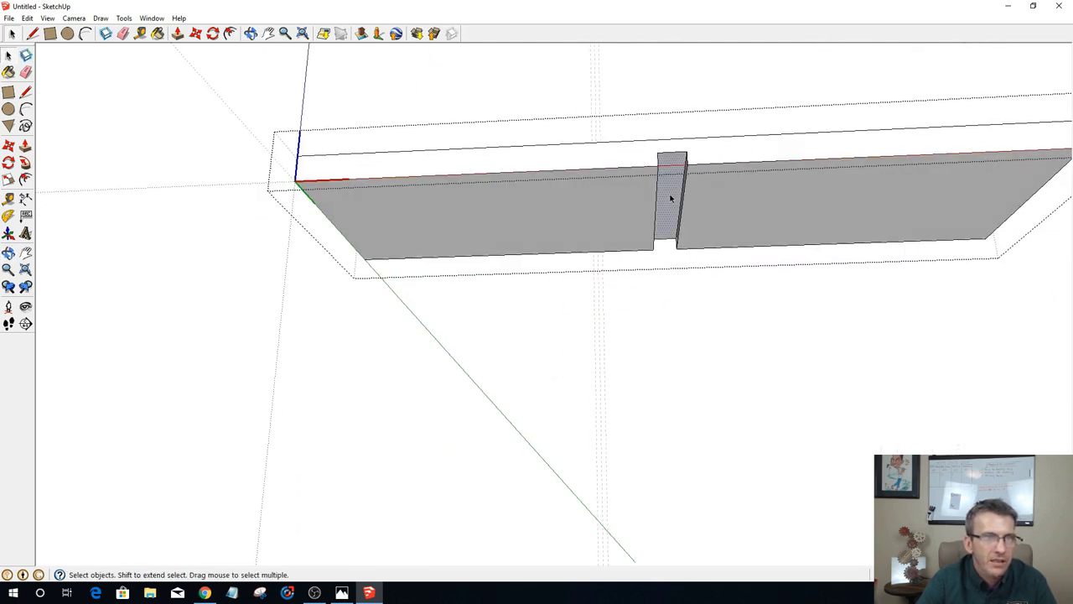
key(p)
drag(659, 204, 683, 228)
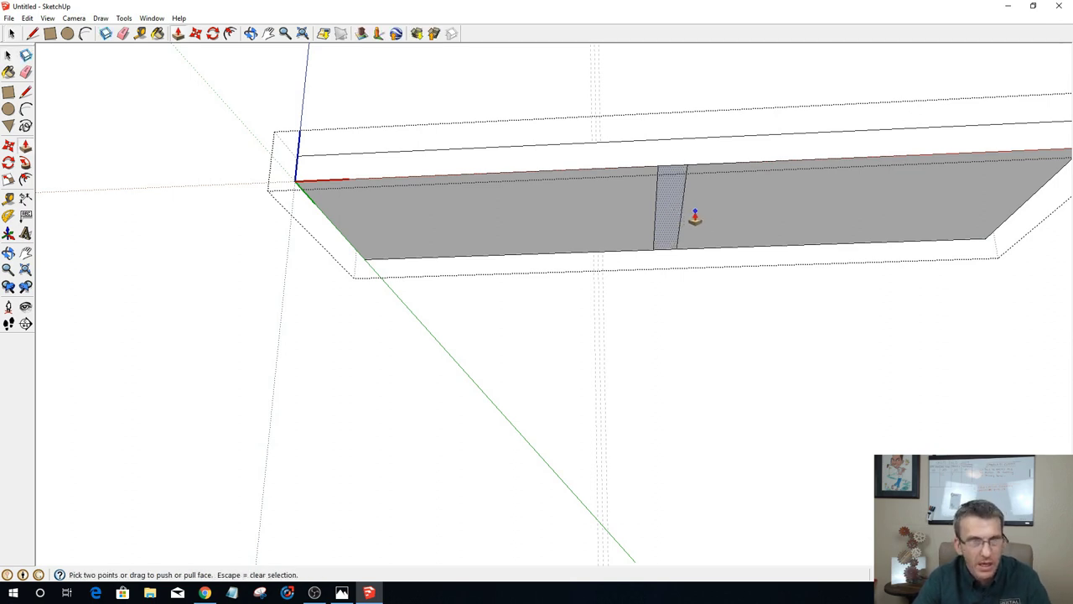
Step: Delete the notch's right edge and the leftover line on the board face
key(space)
click(680, 210)
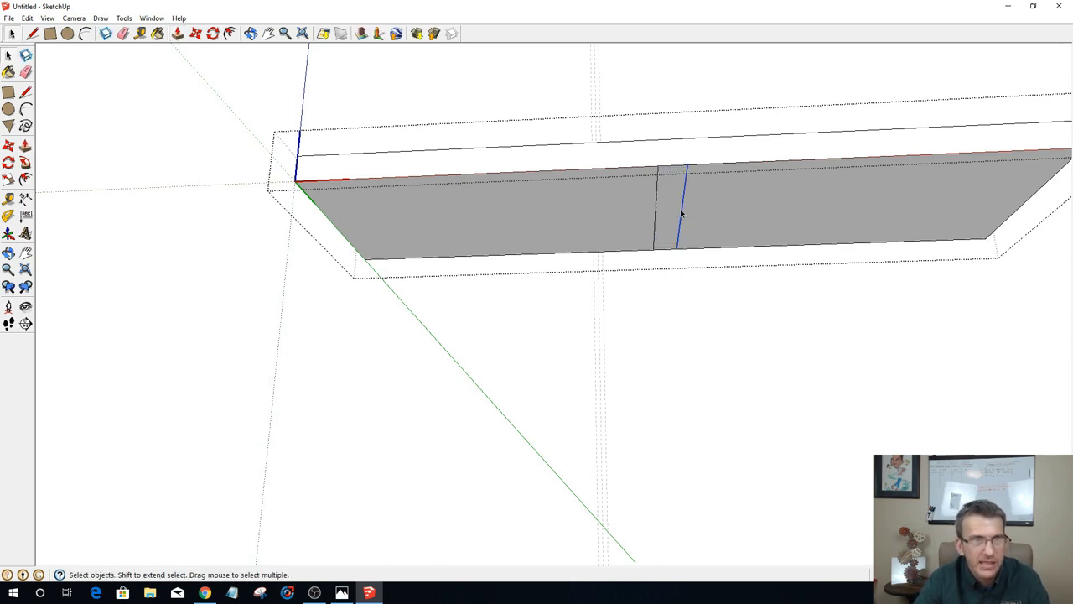
key(Delete)
click(656, 218)
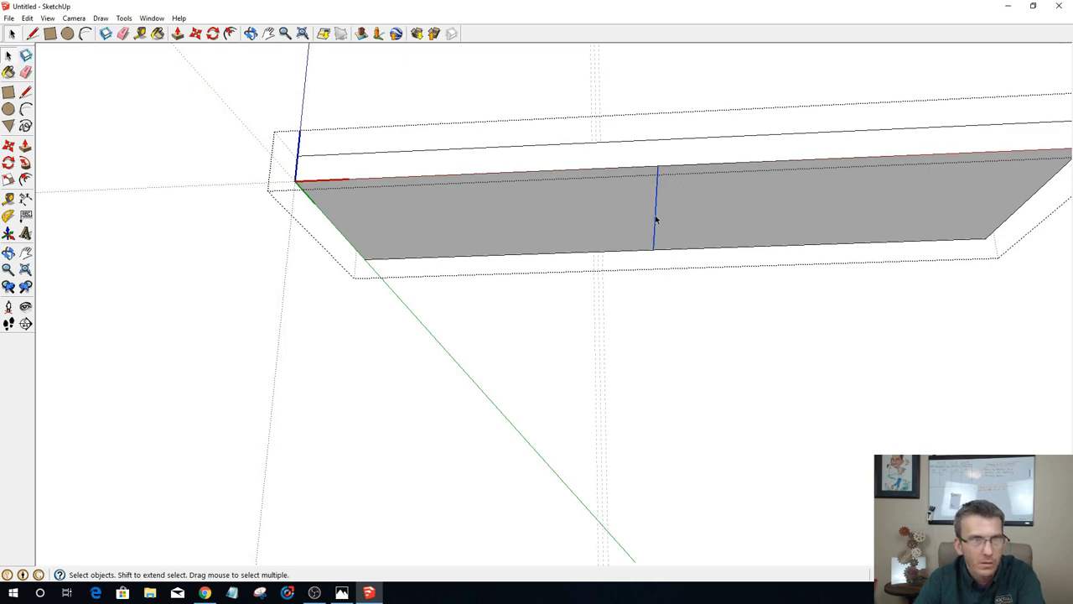
key(Delete)
Step: Delete the thin strip face between the lines to open a slot
middle_drag(691, 220, 659, 355)
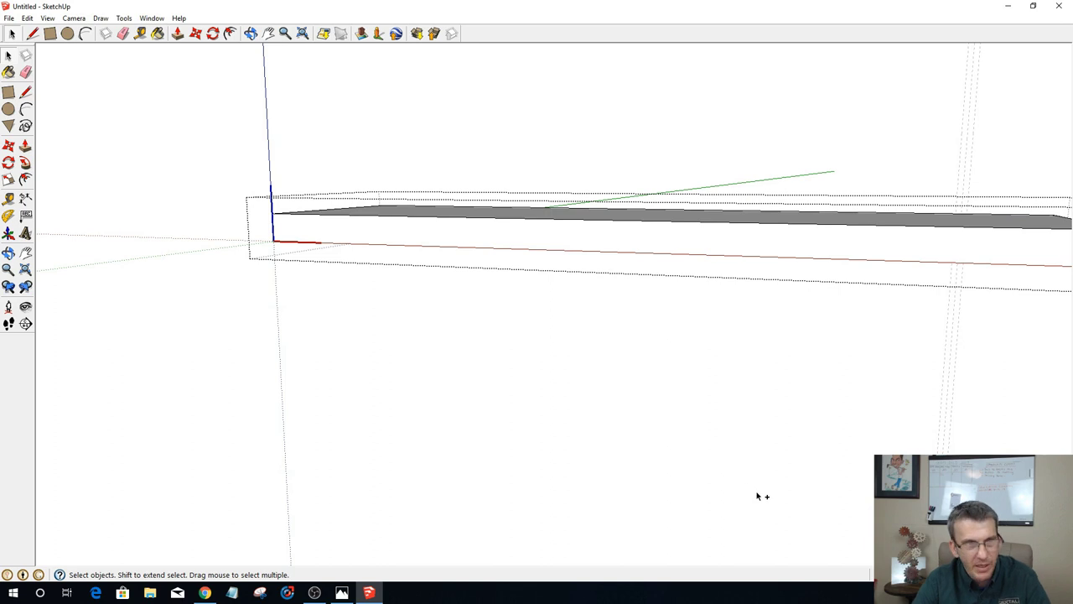
middle_drag(719, 421, 580, 269)
scroll(691, 193, up, 1)
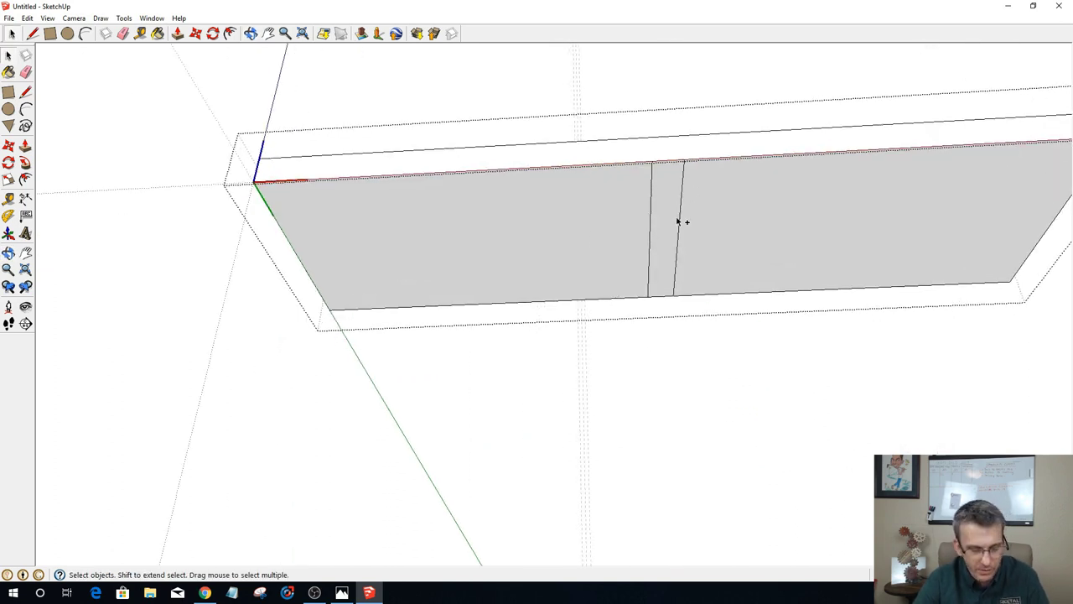
click(678, 221)
key(Delete)
middle_drag(684, 137, 628, 251)
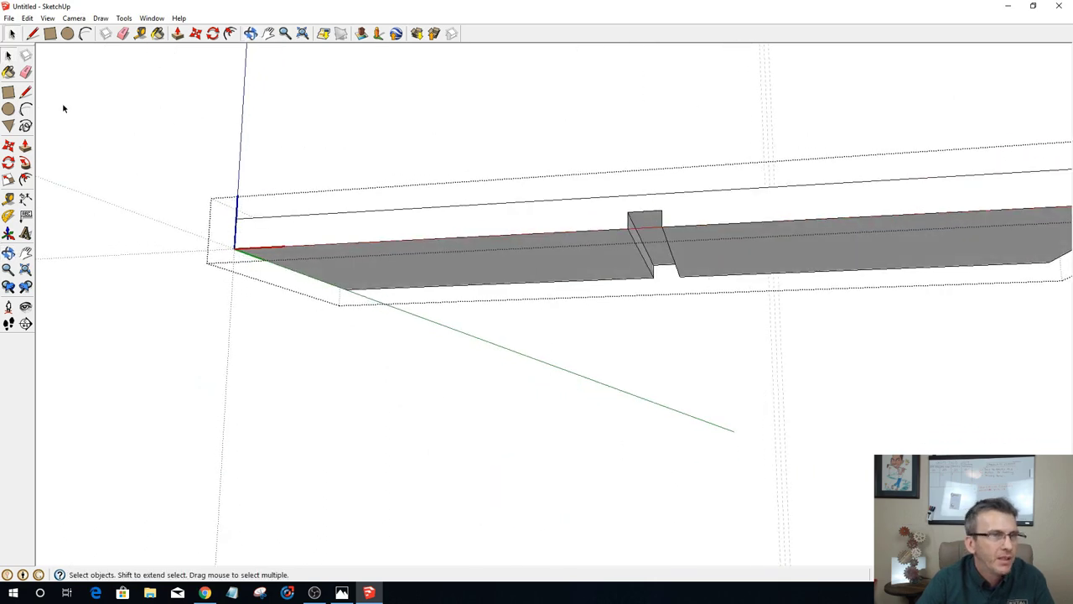
Step: Draw vertical edges at the slot's corners down through the board
click(32, 35)
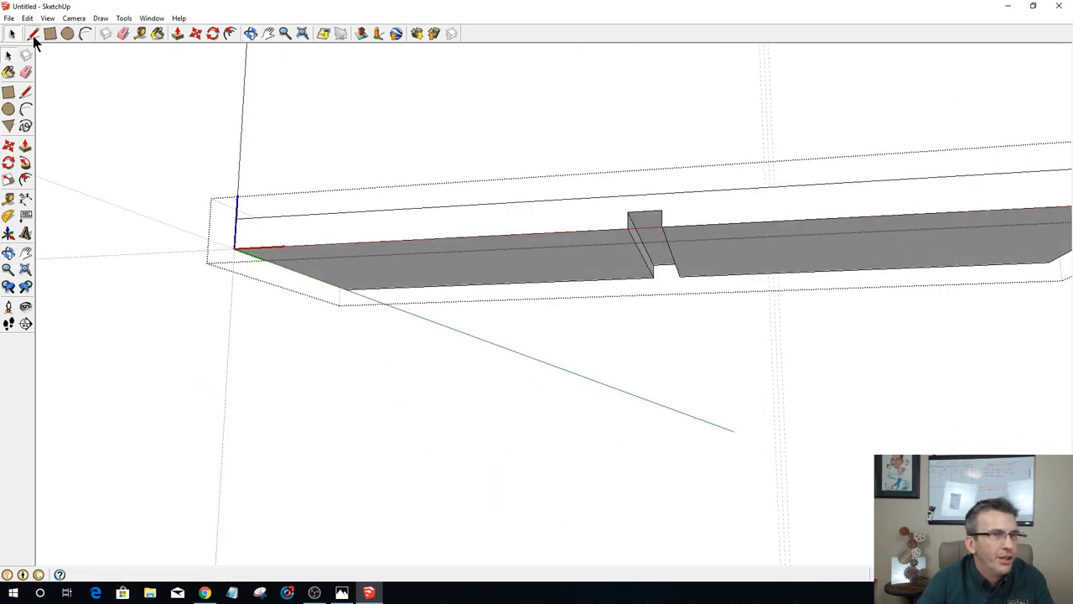
click(662, 210)
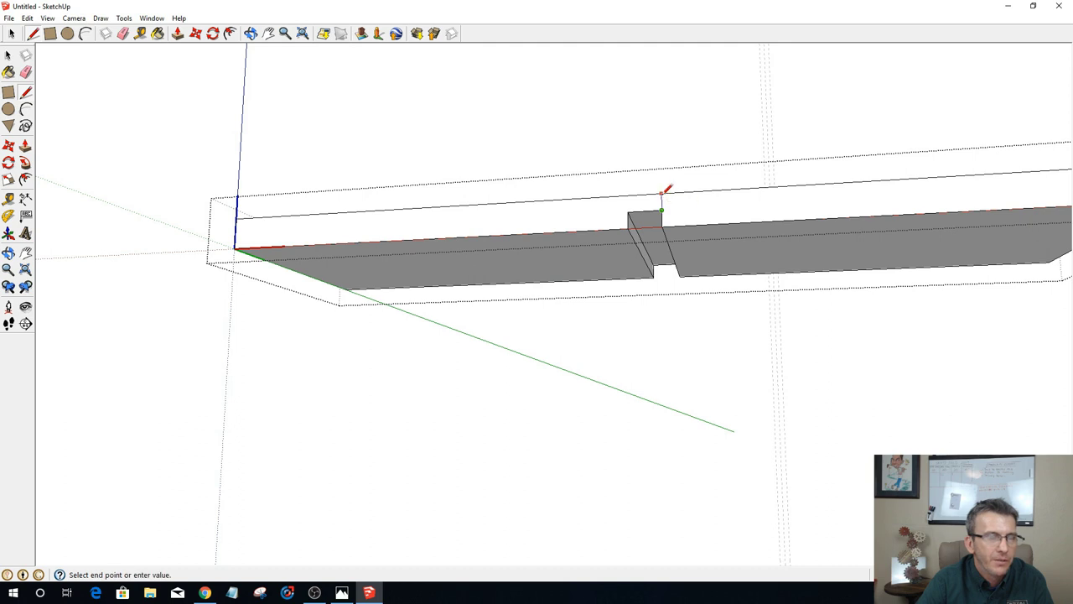
middle_drag(663, 194, 671, 245)
click(668, 235)
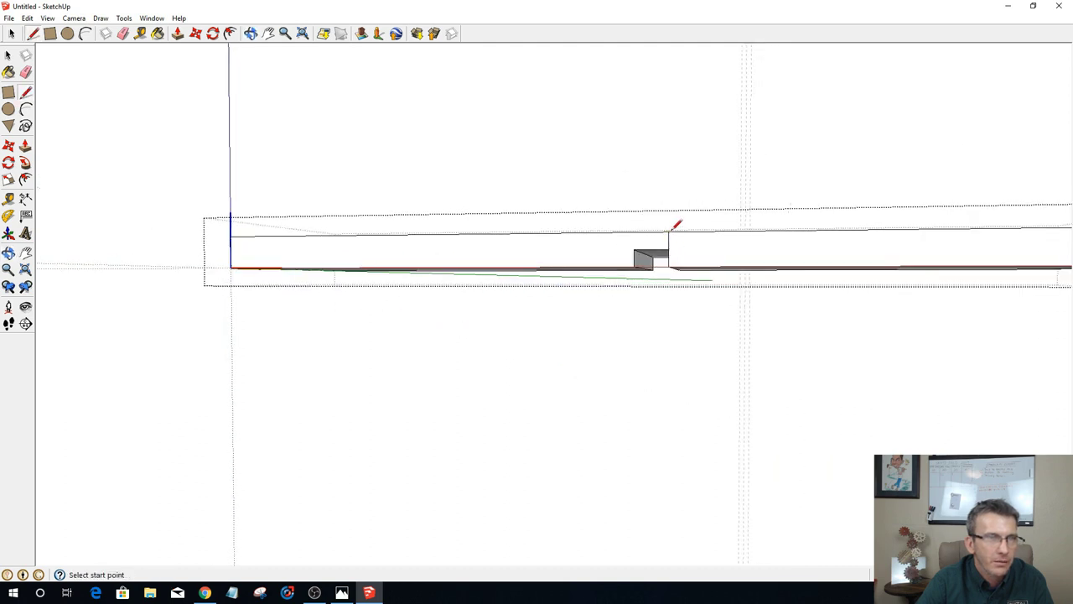
click(634, 250)
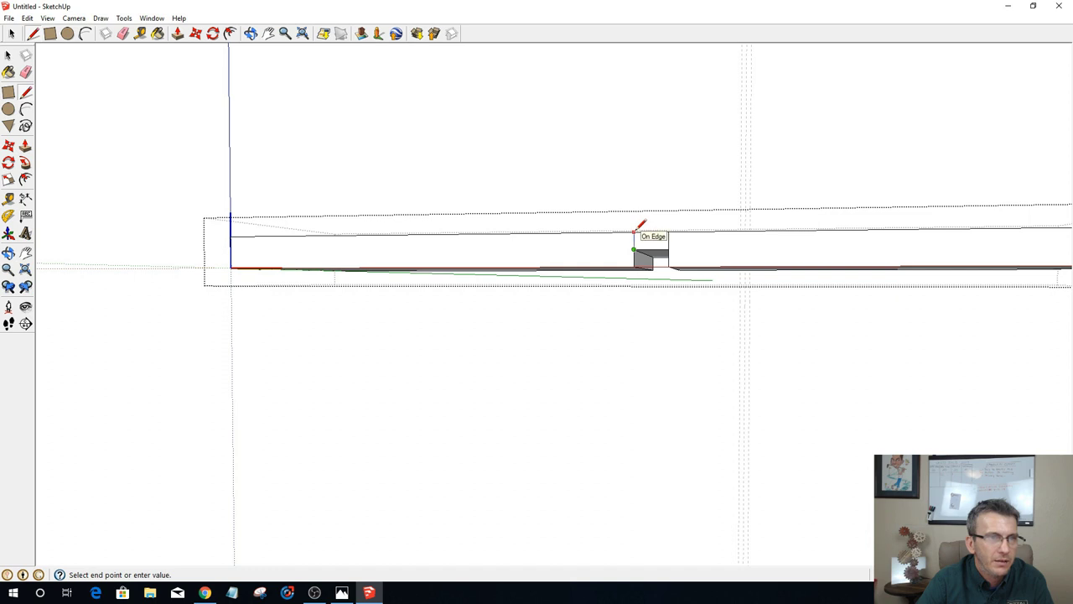
click(634, 232)
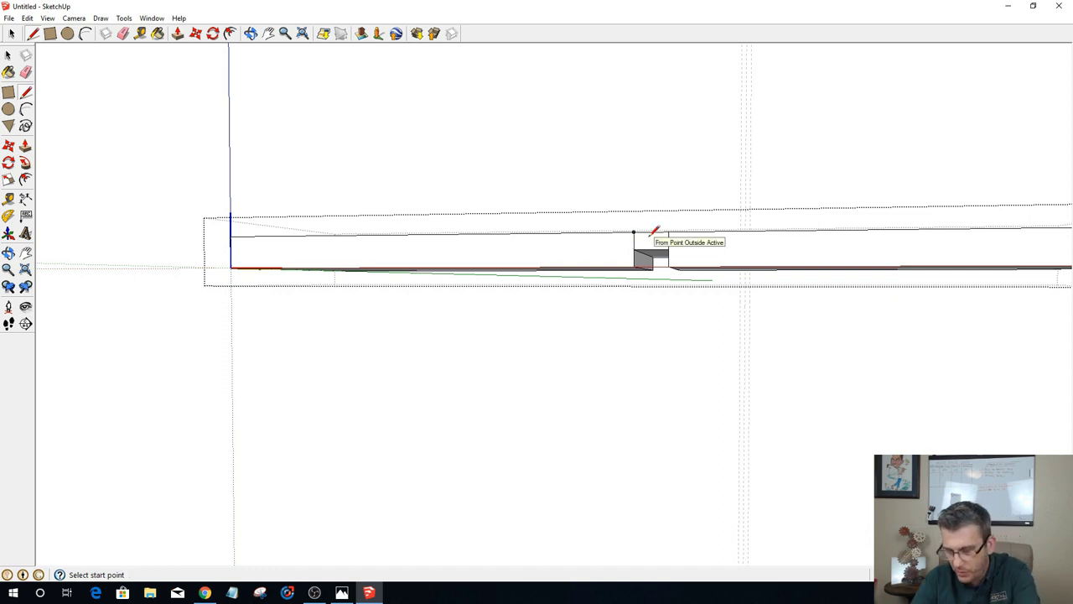
Step: Push/Pull the slot face through the board, splitting it into two halves
key(p)
click(650, 243)
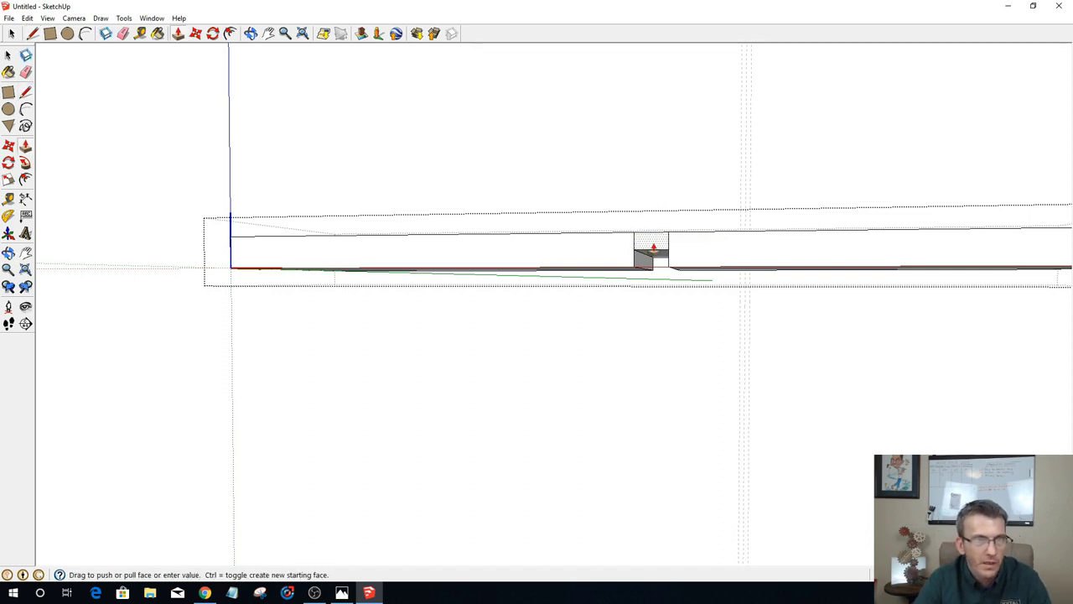
click(717, 235)
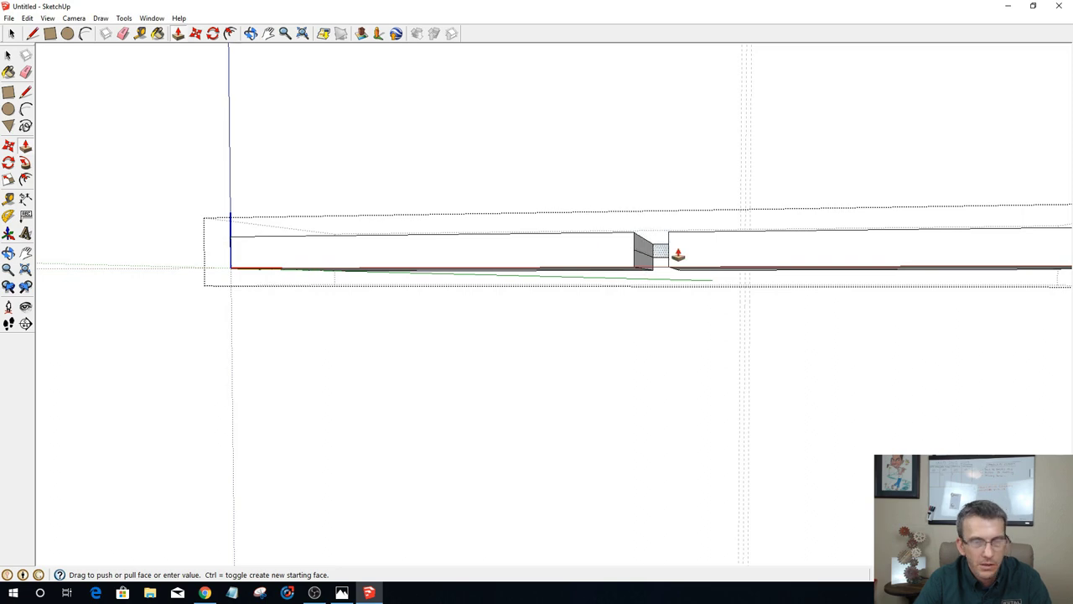
click(677, 254)
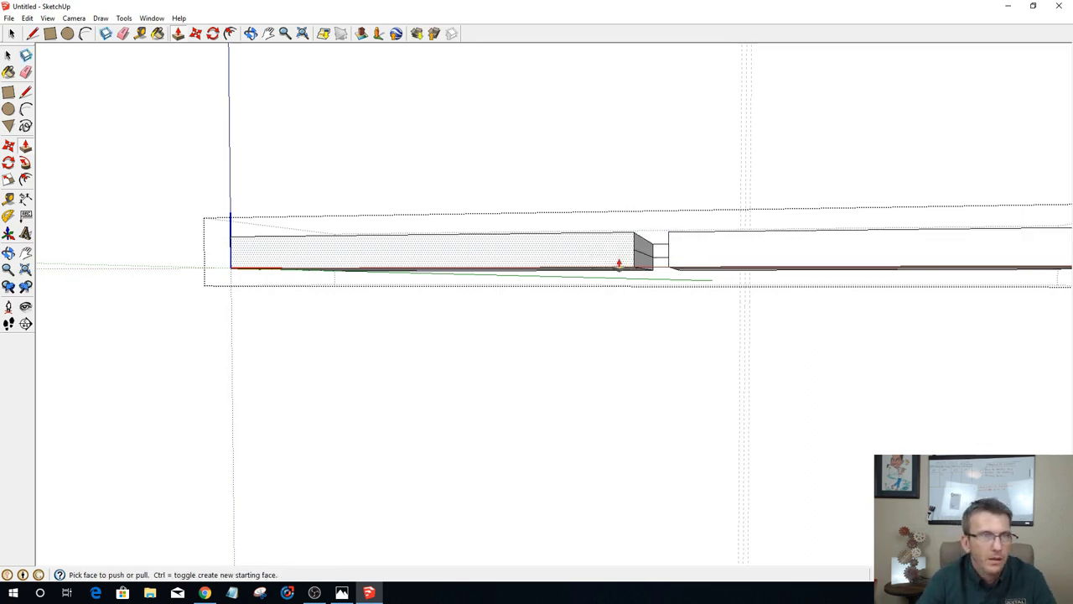
middle_drag(741, 276, 693, 283)
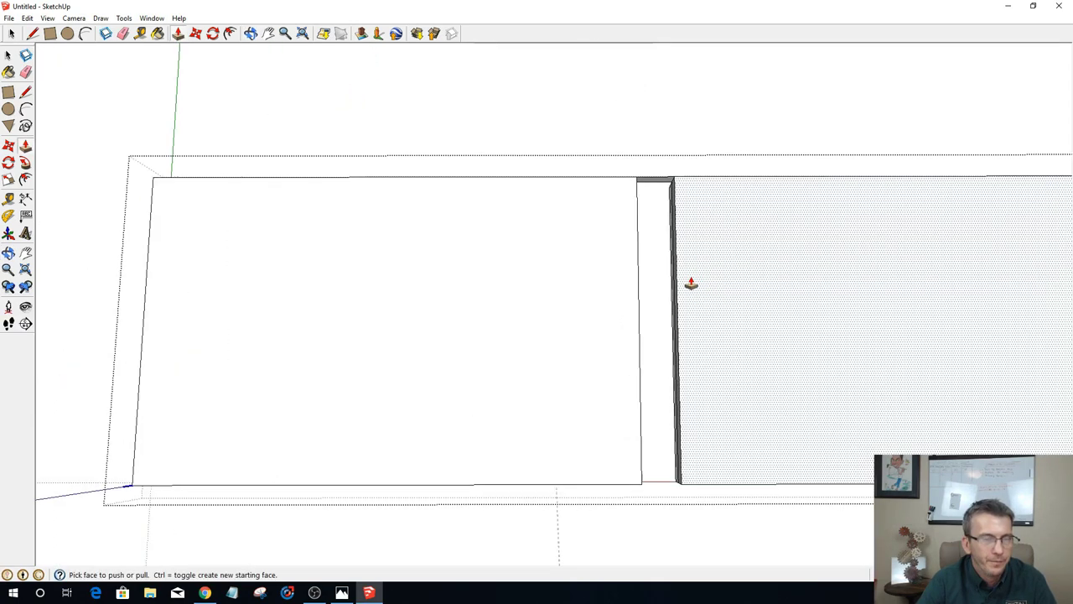
key(space)
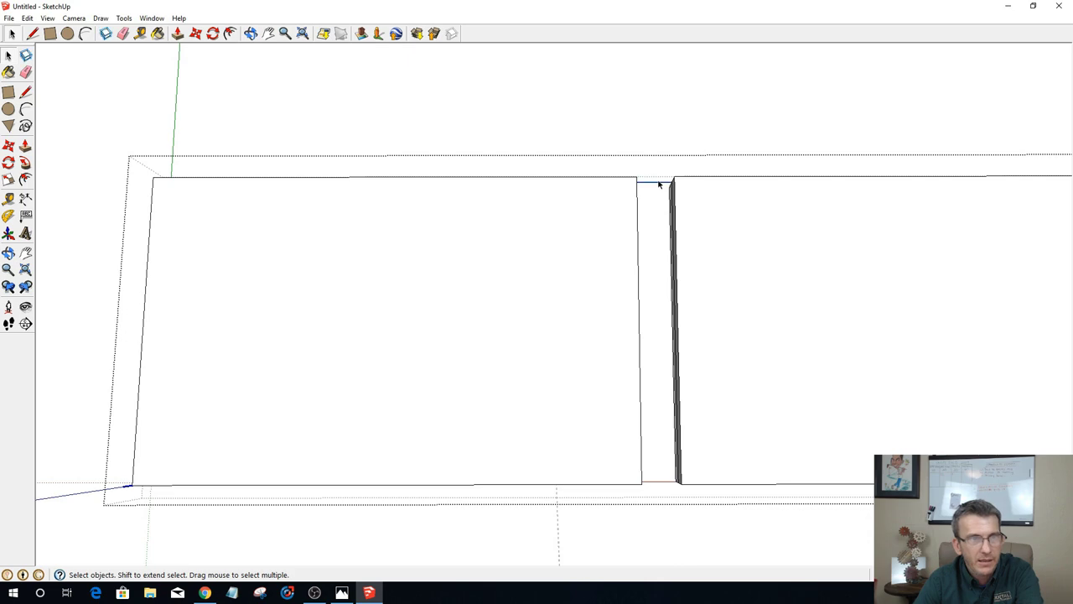
Step: Check the split boards, then exit the board group and zoom out
middle_drag(636, 226, 630, 372)
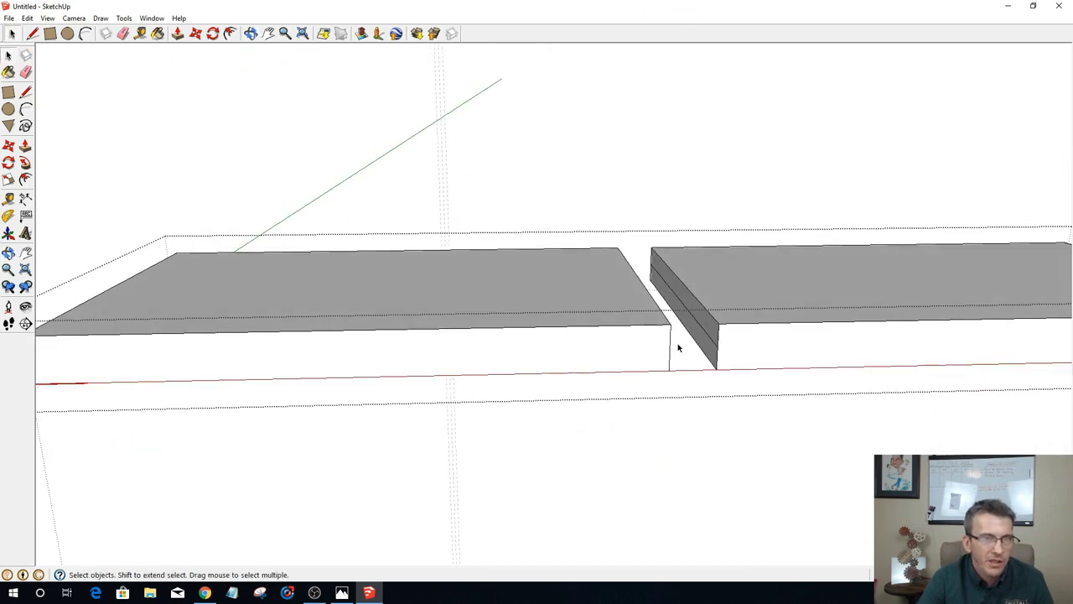
click(704, 334)
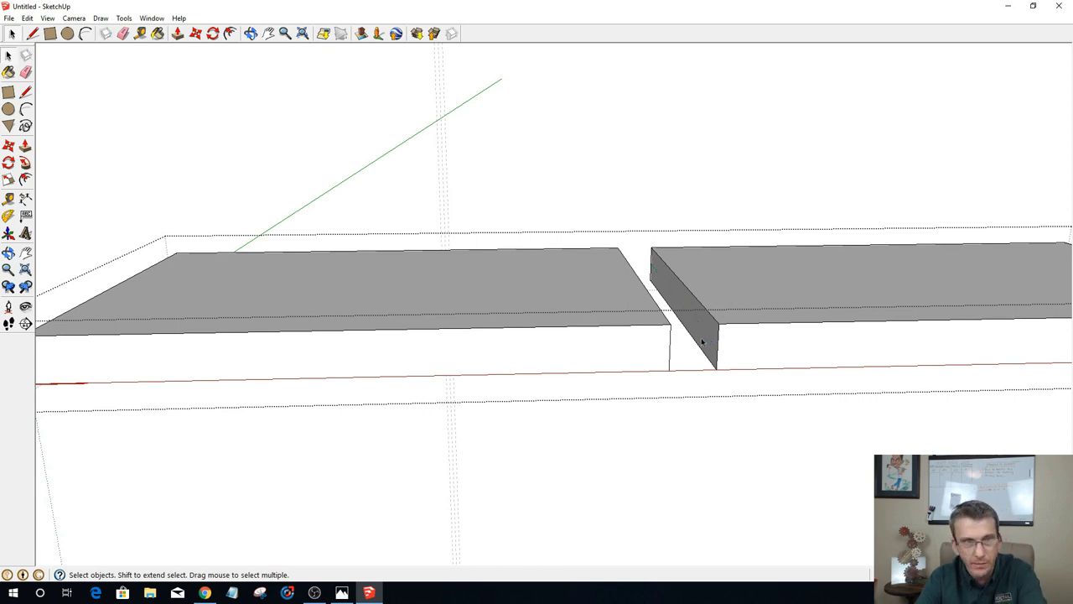
middle_drag(704, 335, 518, 352)
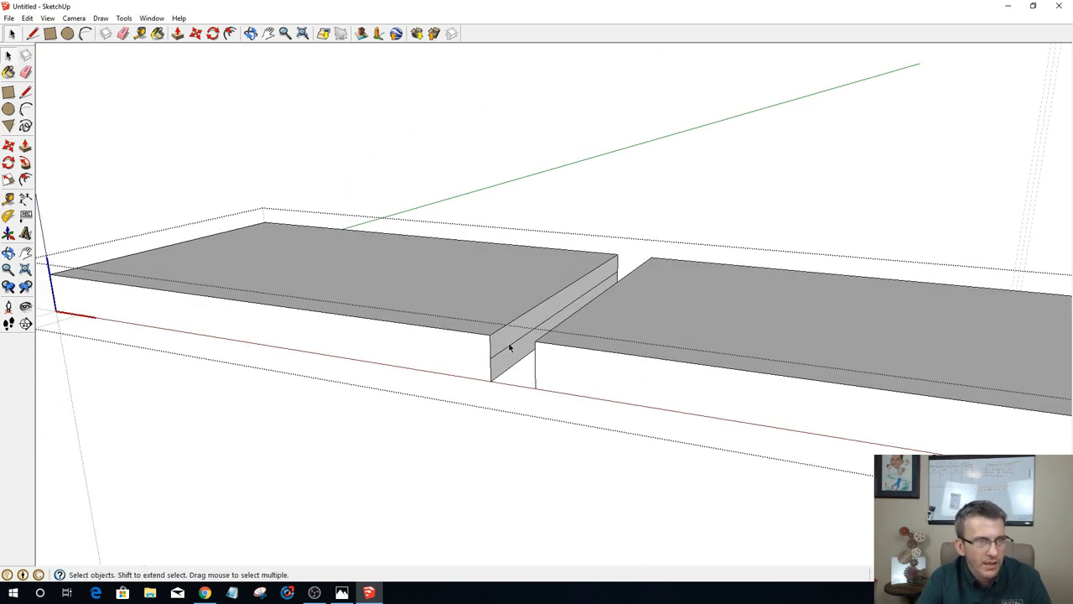
click(661, 488)
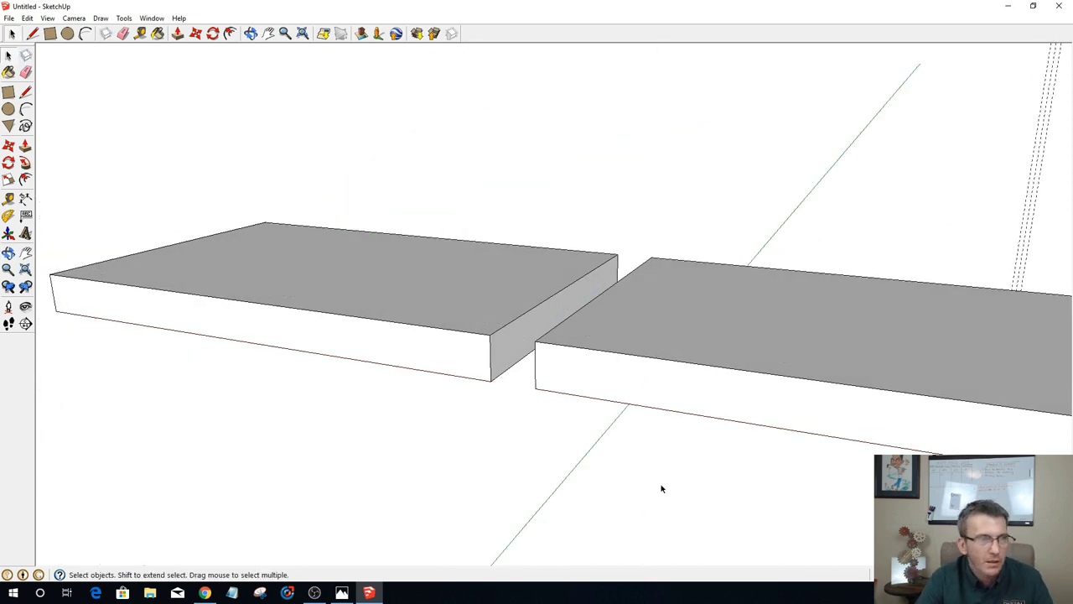
scroll(683, 419, down, 6)
scroll(822, 288, down, 1)
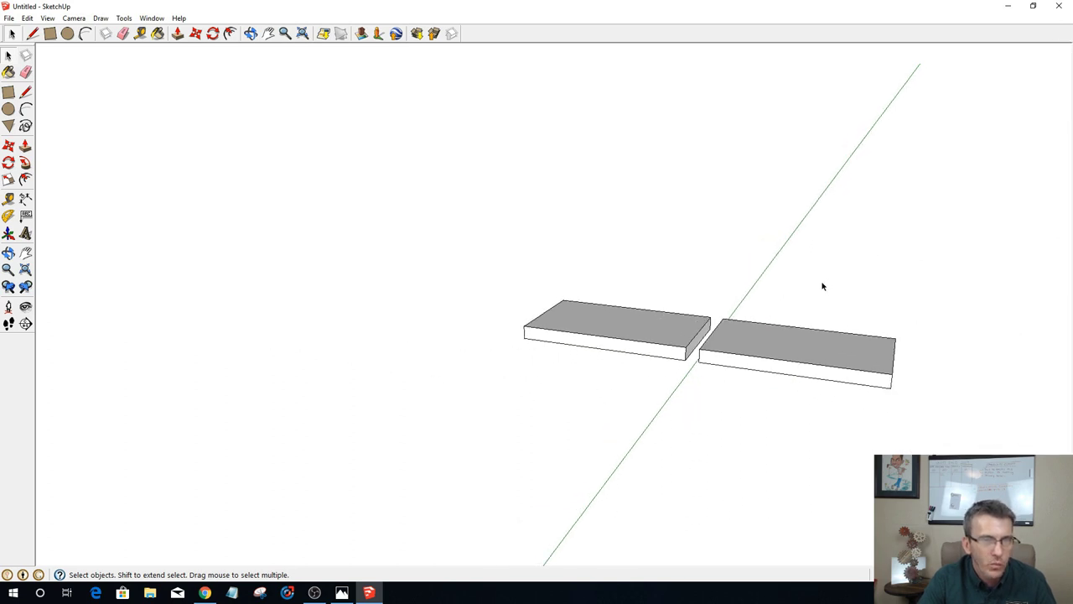
scroll(726, 318, down, 4)
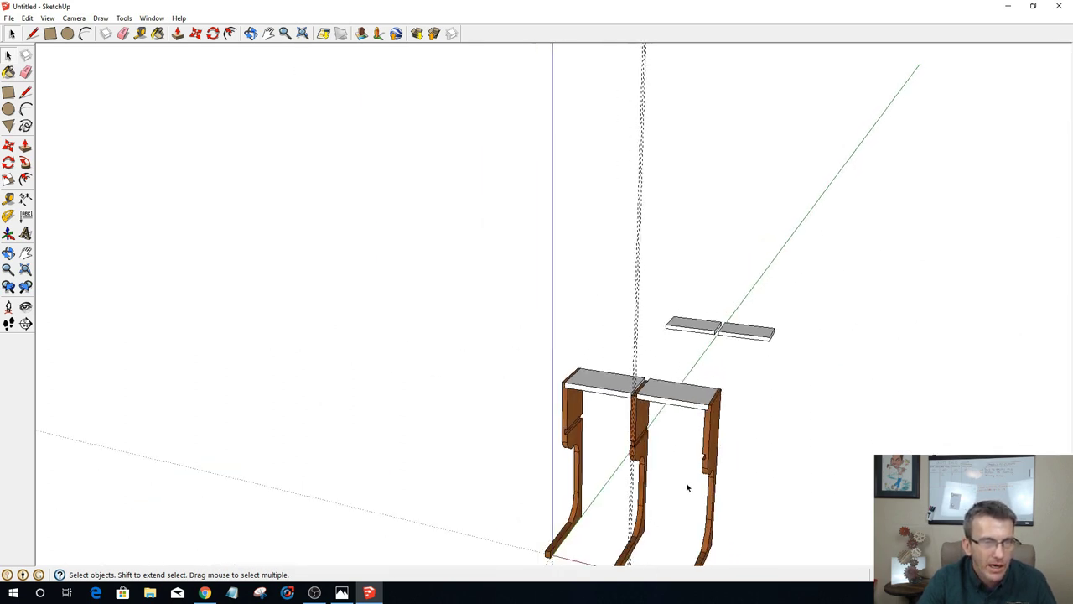
Step: Make the right and left curved legs into components with G
middle_drag(686, 487, 707, 366)
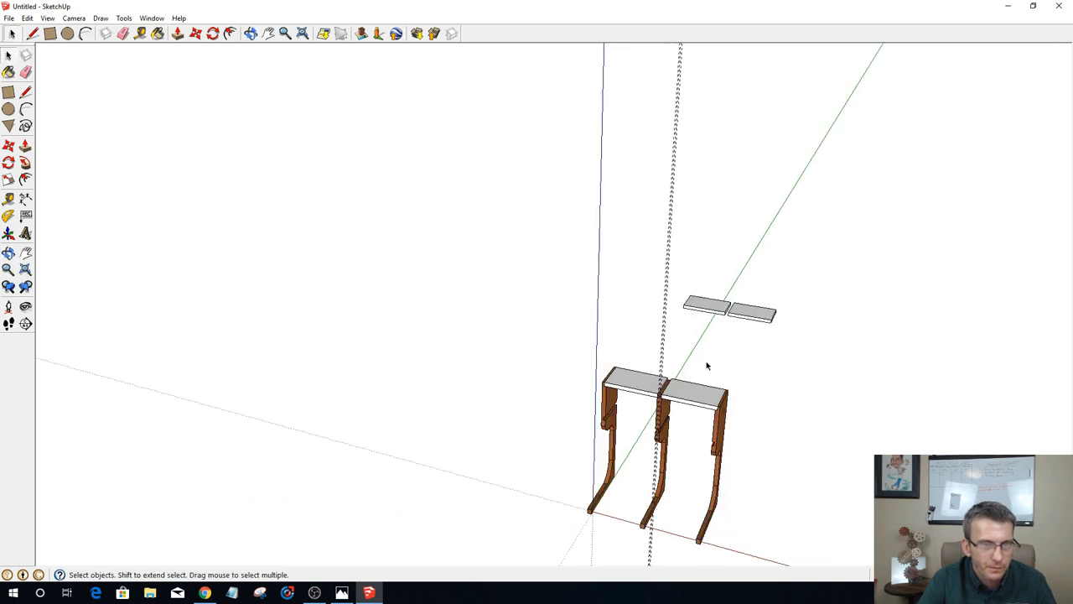
drag(689, 362, 747, 585)
key(g)
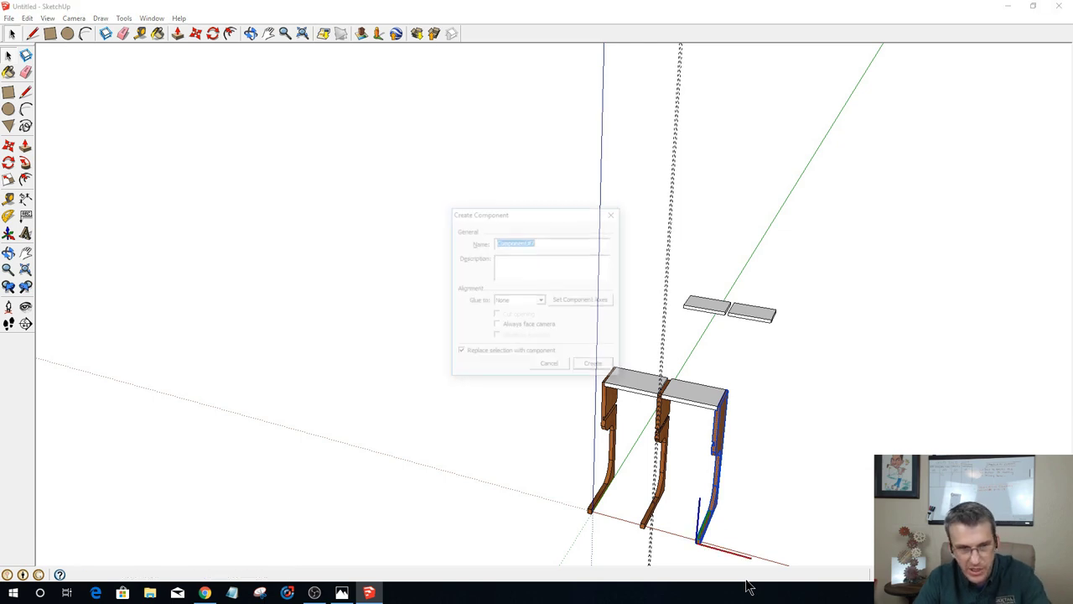
key(Return)
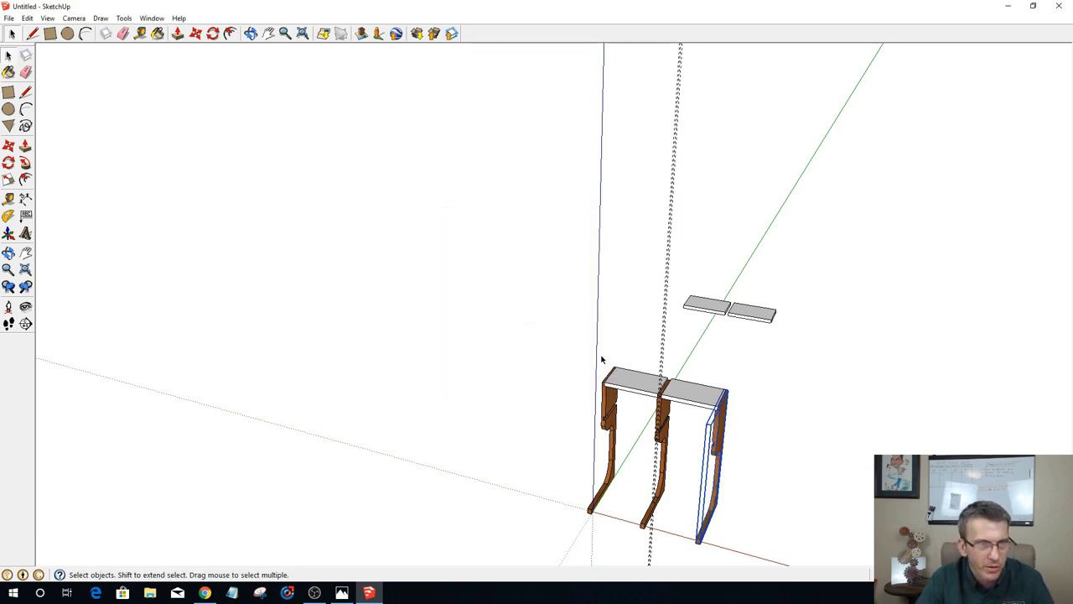
drag(563, 323, 623, 544)
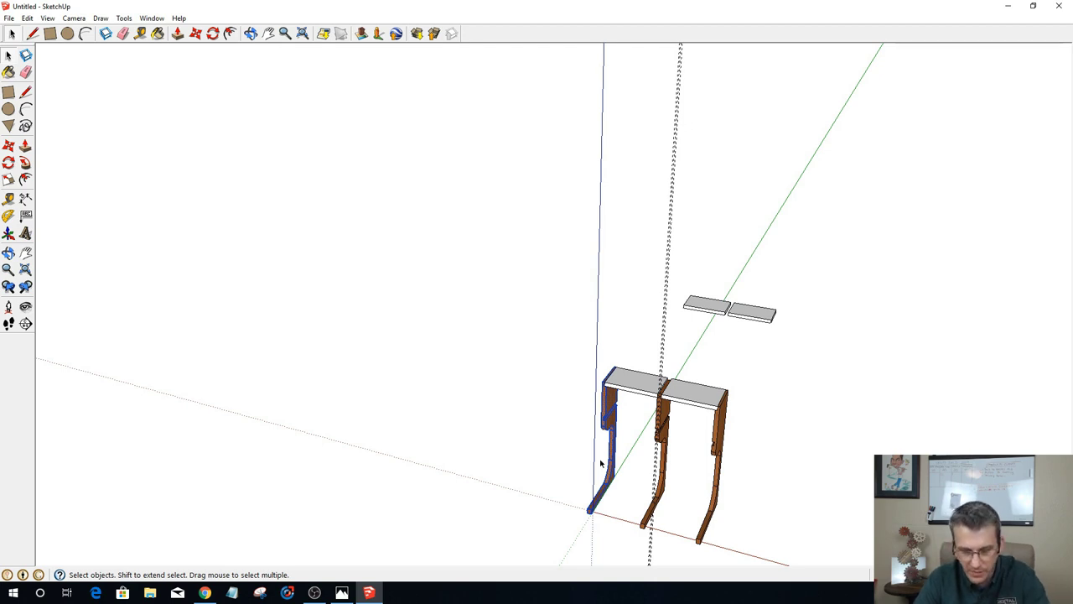
key(g)
key(Return)
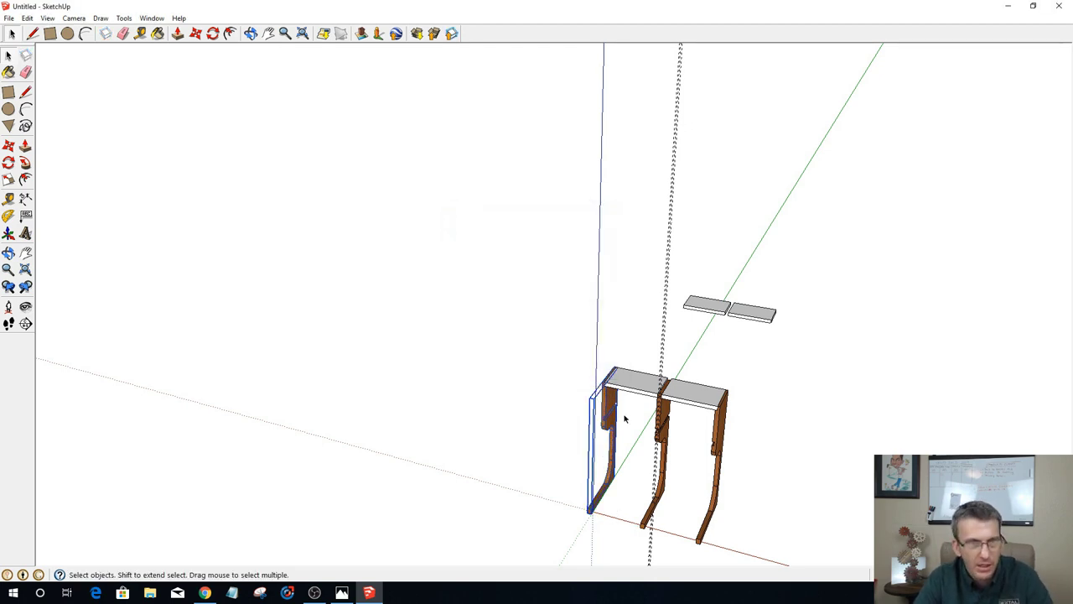
Step: Box-select the middle leg and make it a component too
drag(642, 339, 669, 553)
middle_drag(662, 429, 591, 337)
drag(656, 337, 719, 554)
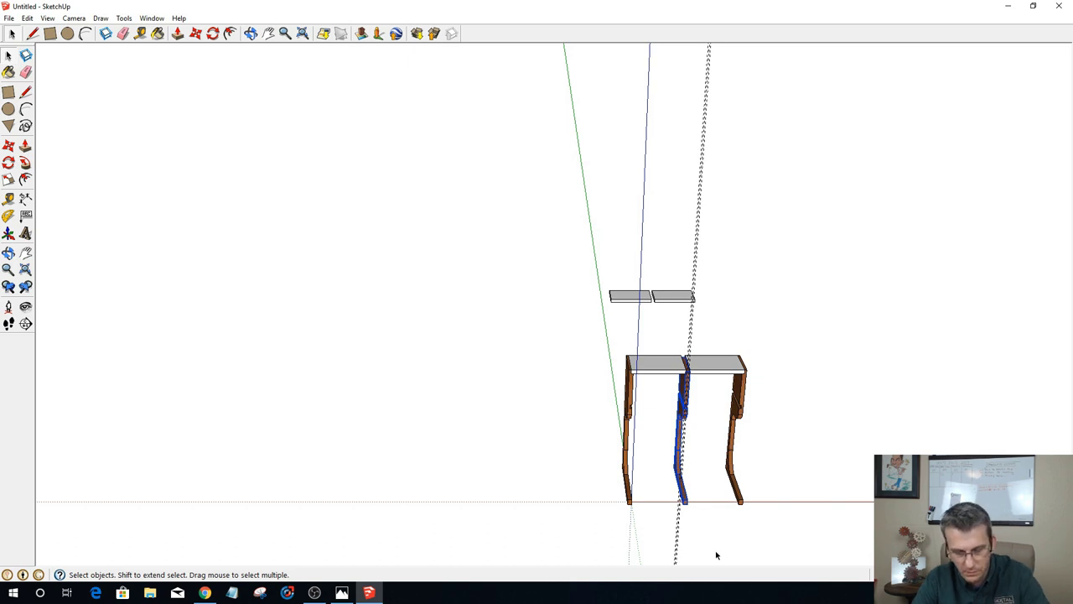
key(g)
key(Return)
scroll(742, 325, up, 1)
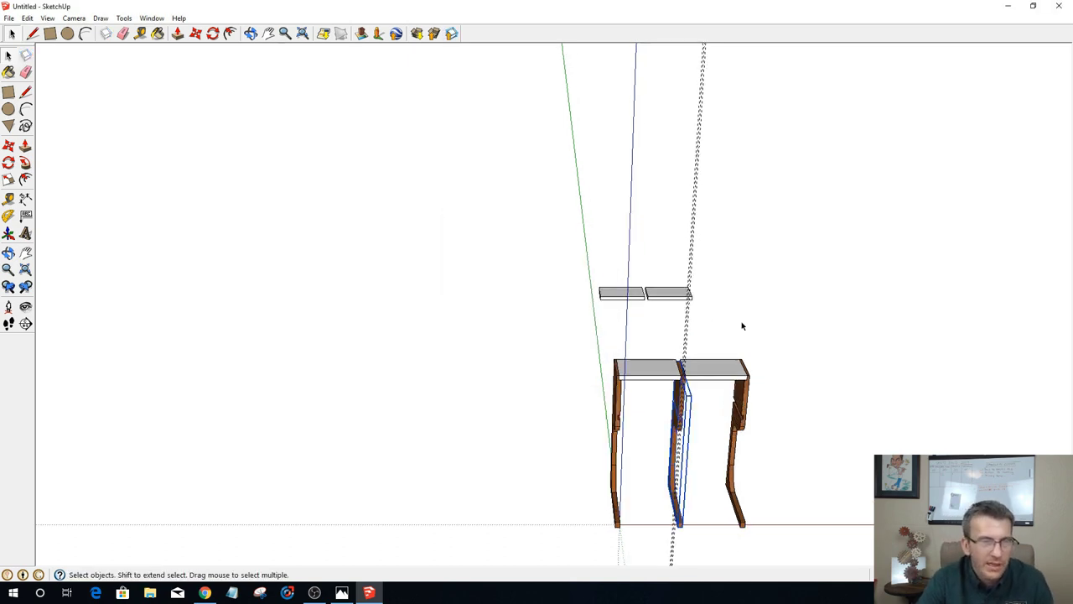
scroll(742, 326, up, 3)
middle_drag(622, 403, 752, 147)
Step: Move the notched boards down onto the legs as a lower shelf beneath the top
scroll(595, 443, up, 2)
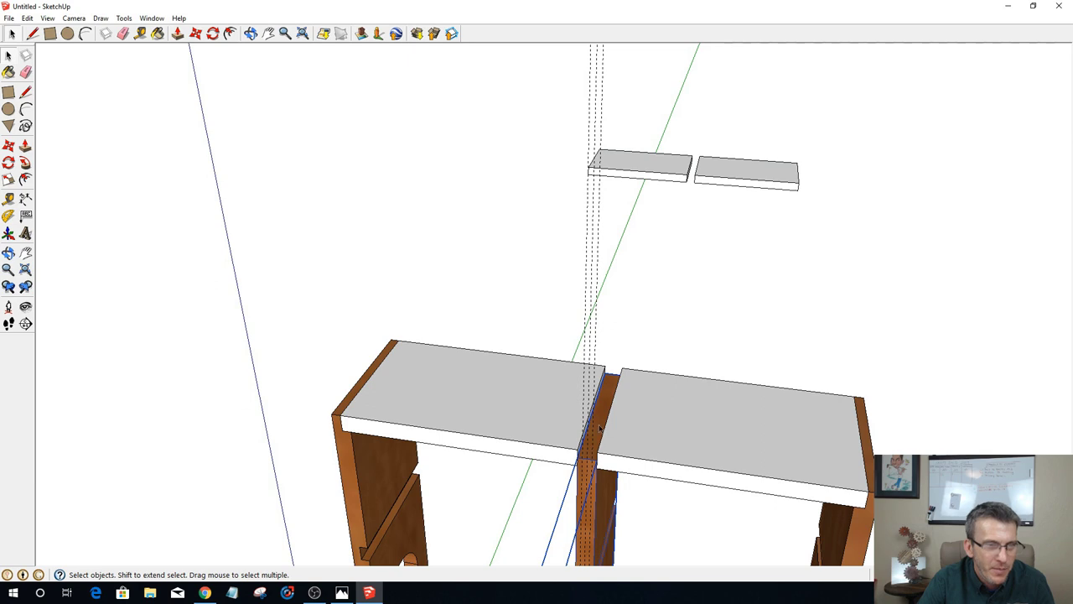
middle_drag(598, 448, 694, 165)
click(684, 212)
middle_drag(678, 211, 660, 194)
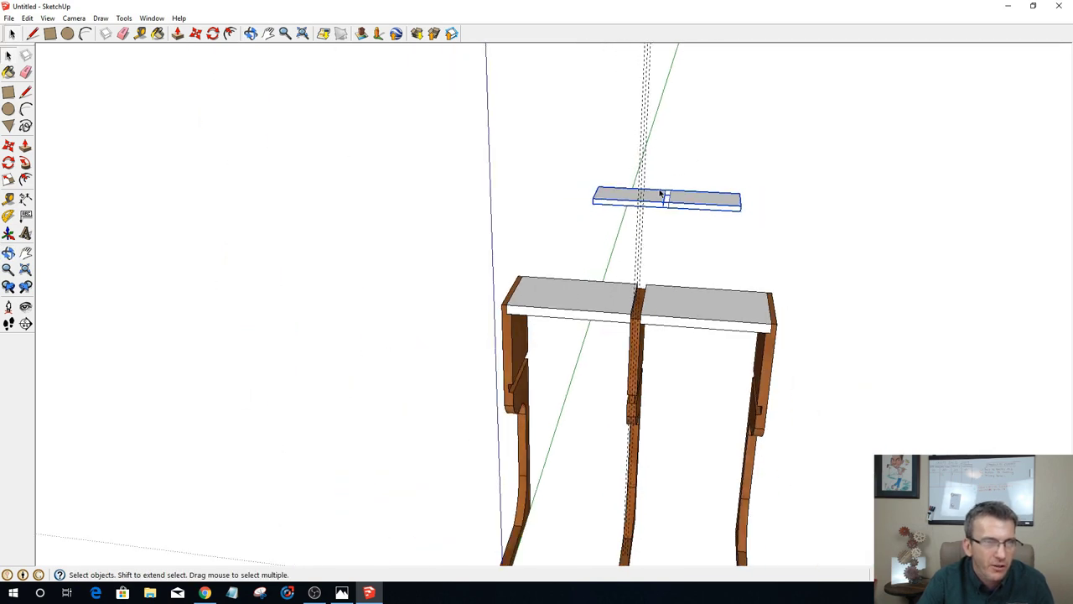
key(m)
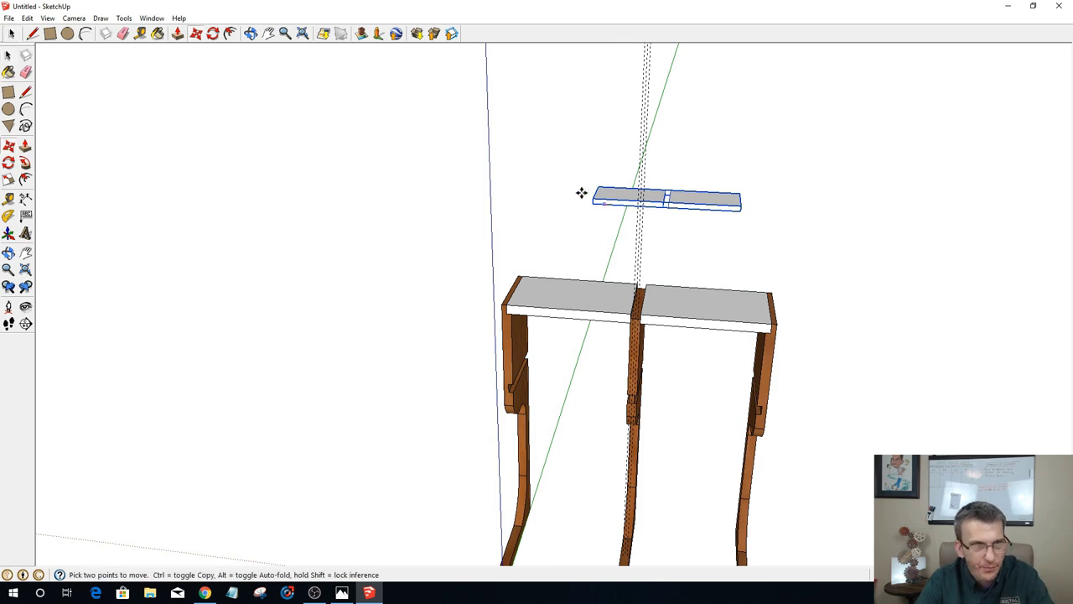
click(595, 203)
click(506, 392)
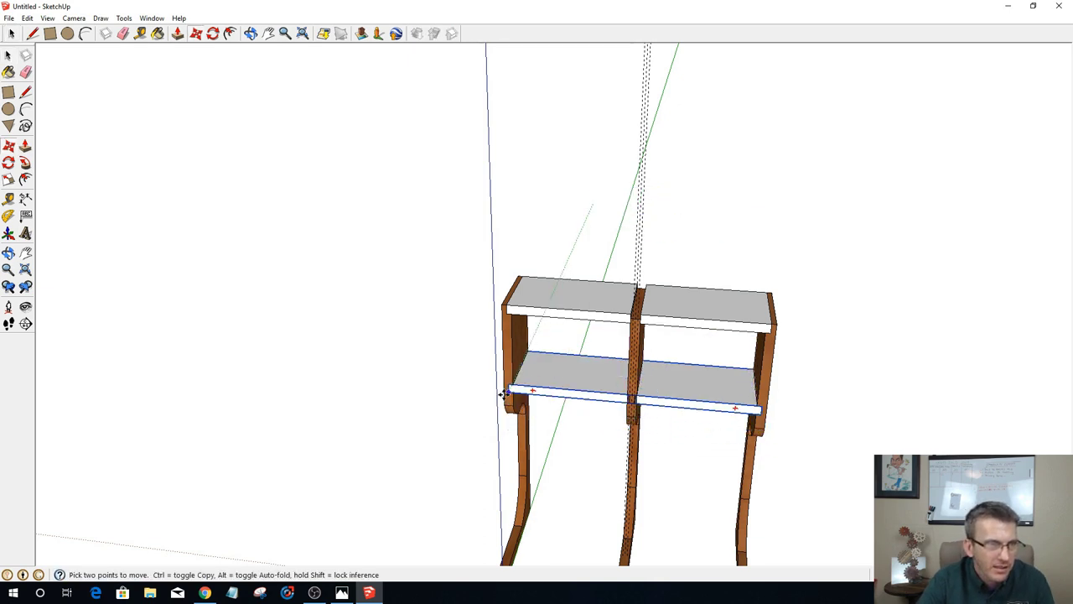
middle_drag(686, 429, 573, 374)
Step: Face the middle divider and box-select the edges inside the middle post
scroll(604, 410, up, 8)
scroll(581, 377, down, 6)
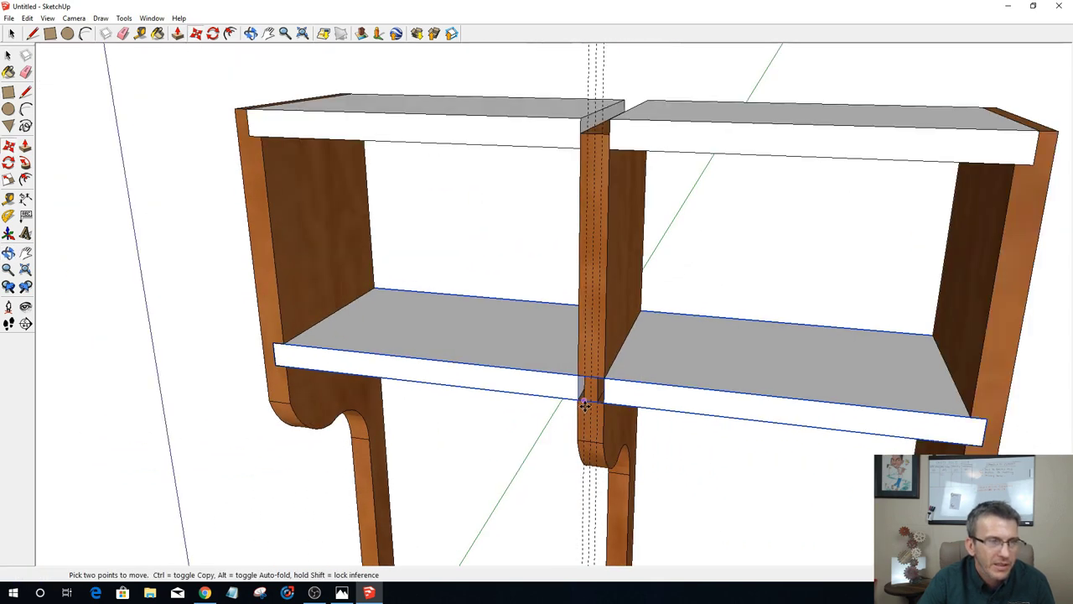
scroll(563, 139, up, 5)
middle_drag(566, 166, 614, 171)
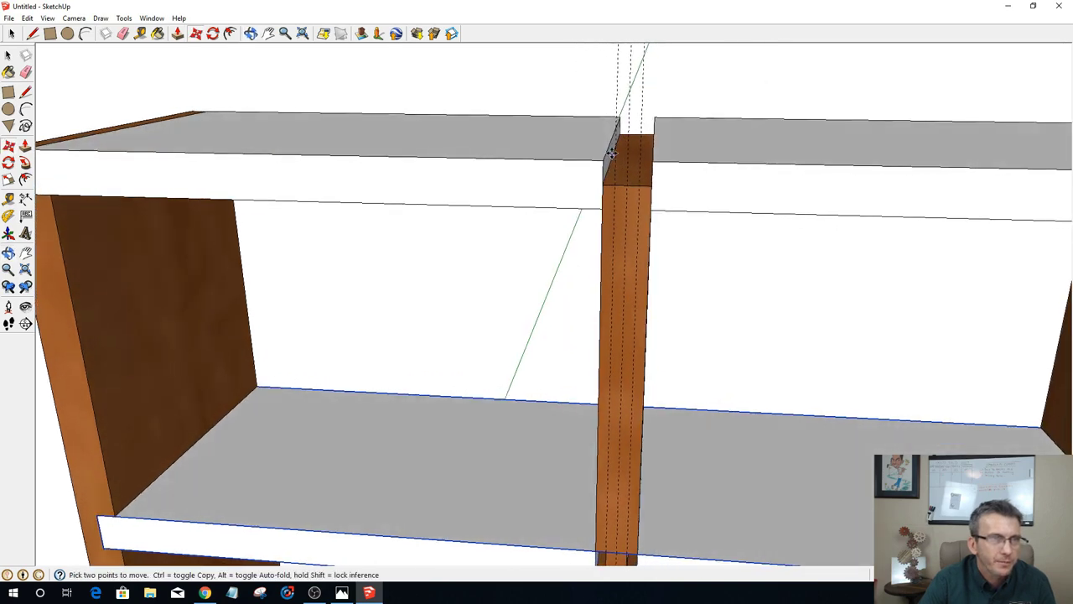
click(34, 32)
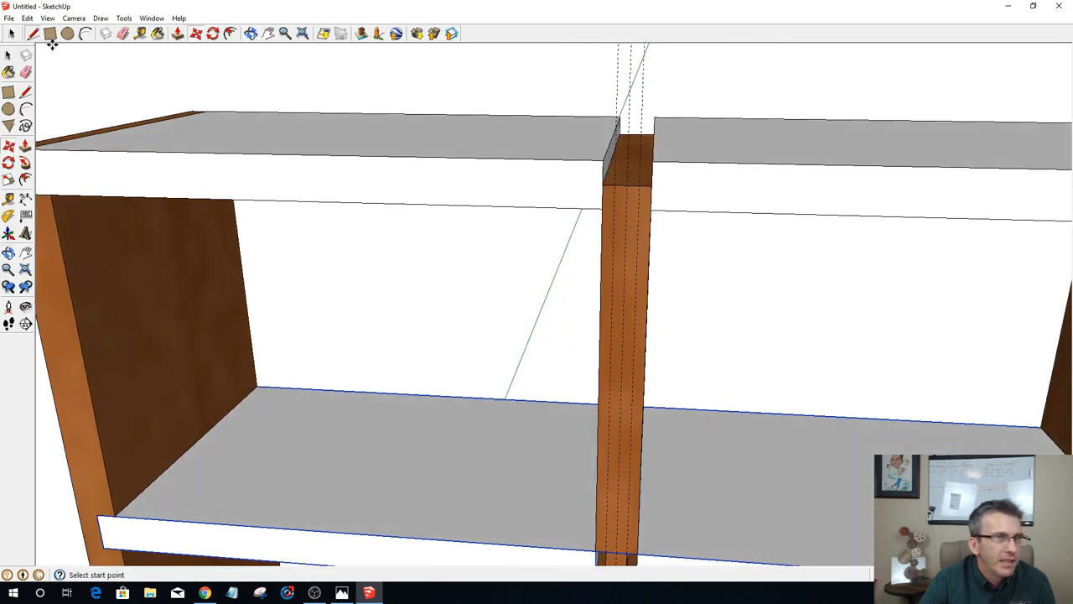
click(12, 32)
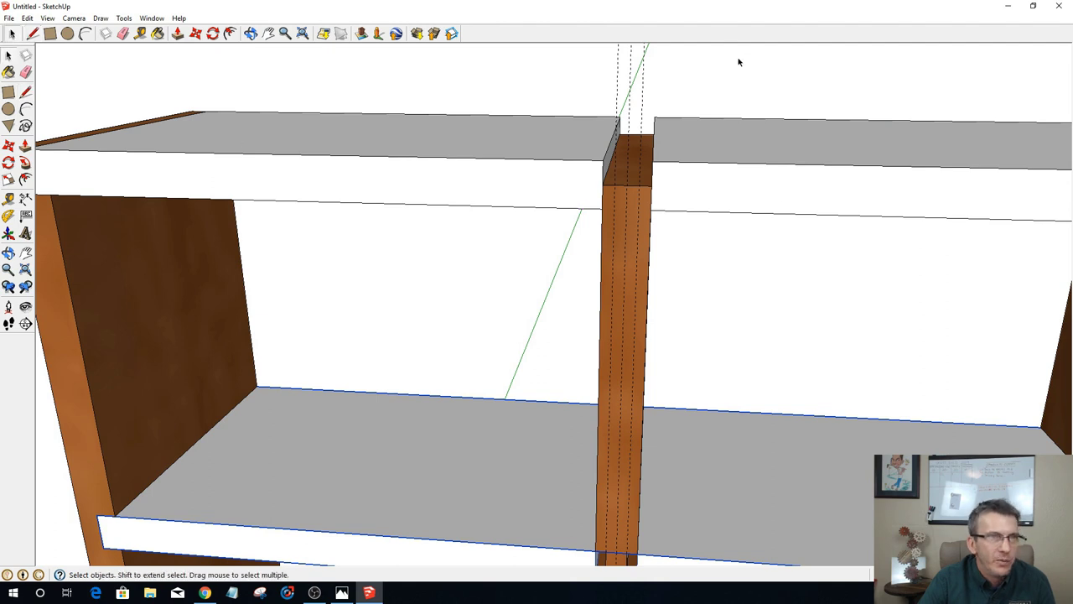
drag(561, 65, 556, 79)
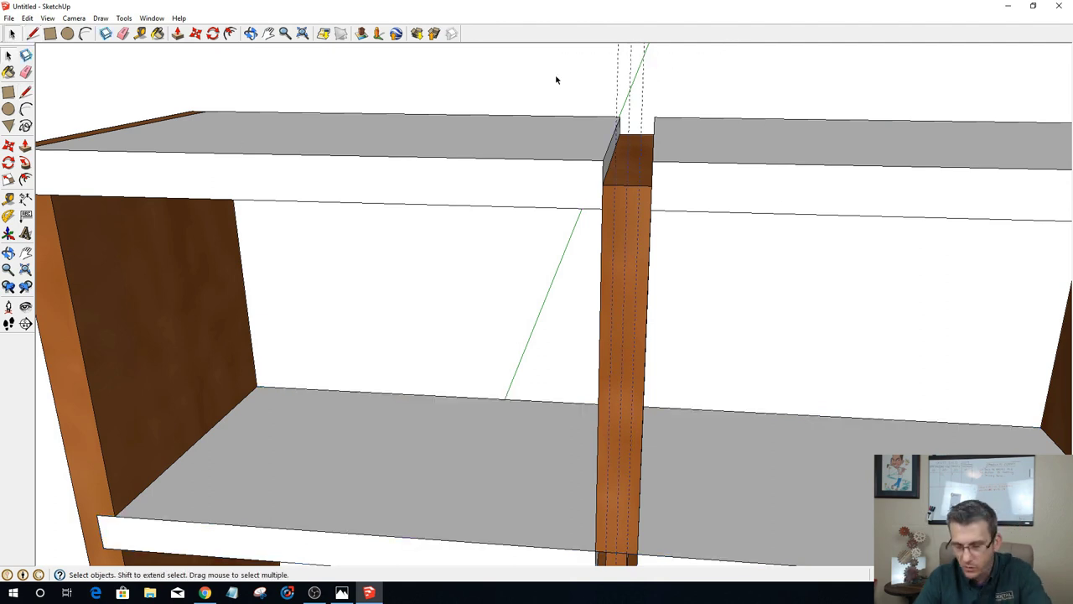
Step: Draw a line across the top of the middle post from the top shelf's corner
click(556, 78)
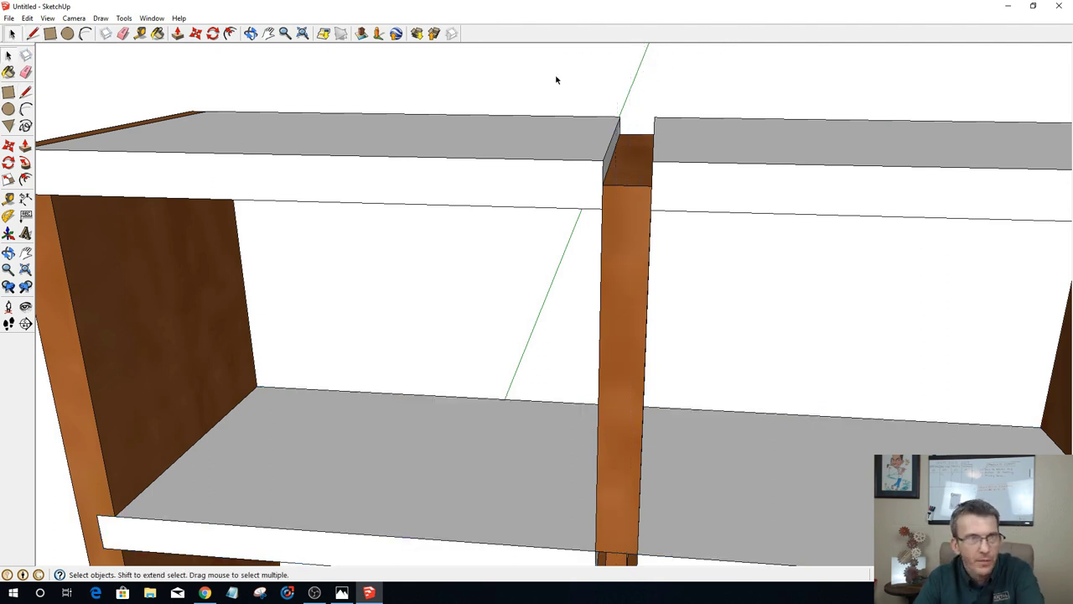
click(32, 33)
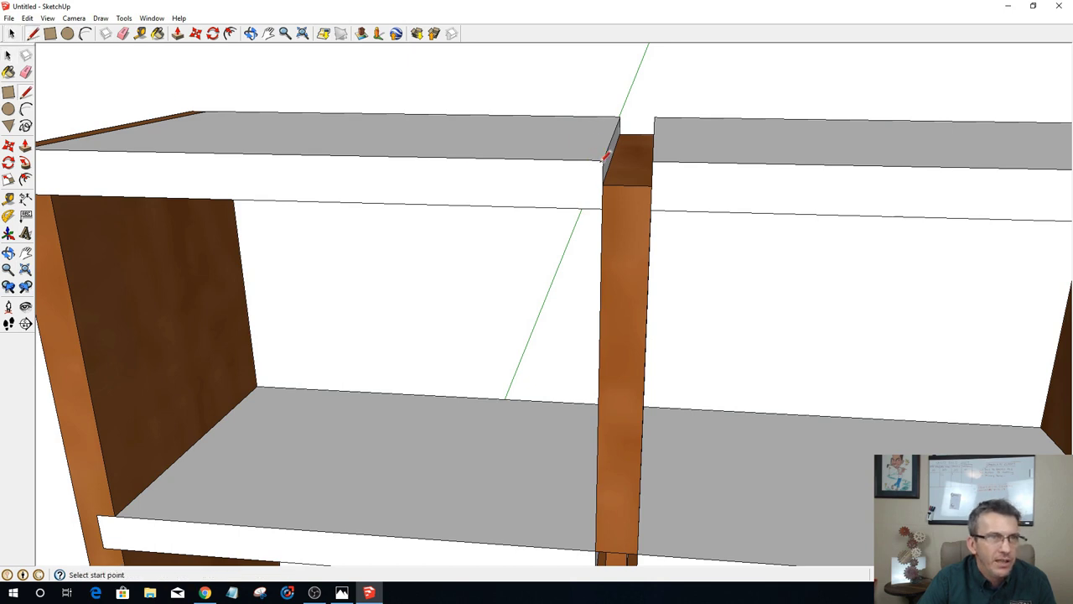
click(604, 159)
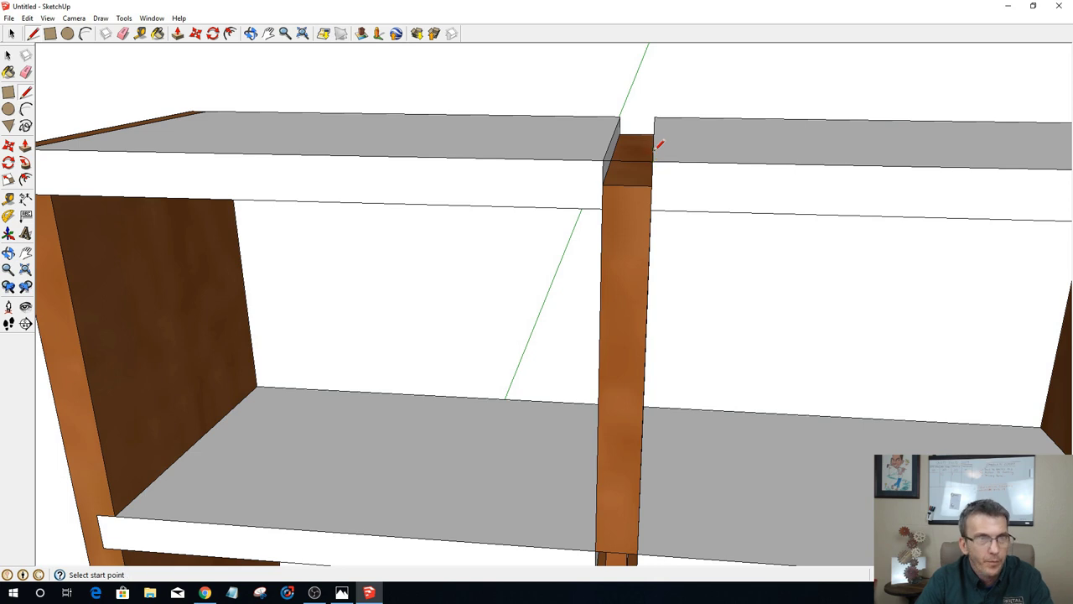
click(654, 117)
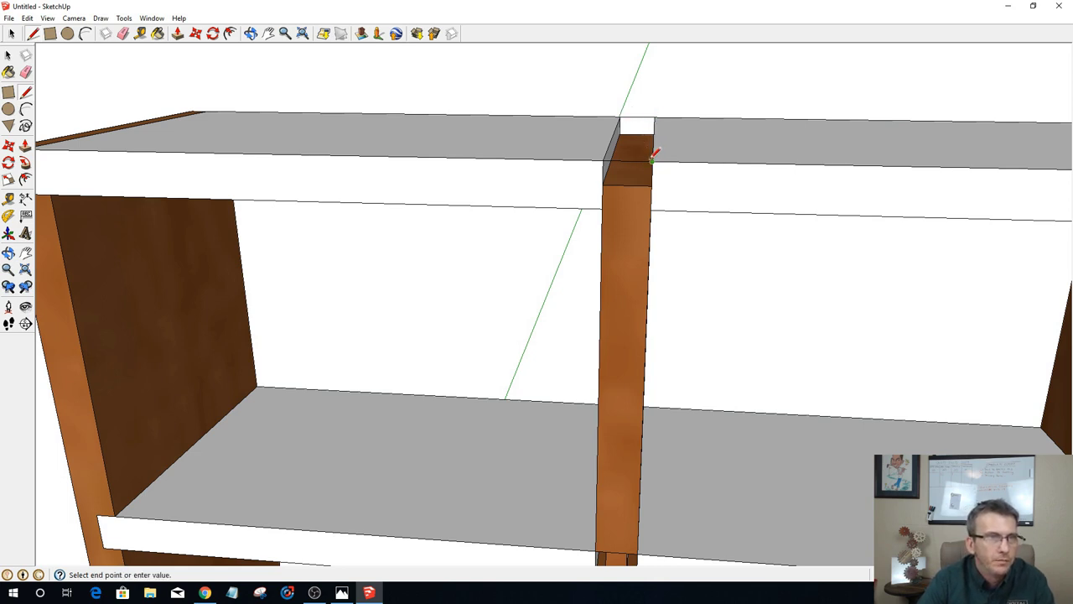
key(Escape)
Step: Look down at the top shelf notch and select the top shelf board
click(620, 116)
mouse_move(625, 122)
middle_down()
mouse_move(644, 196)
mouse_move(646, 117)
mouse_move(623, 159)
middle_up()
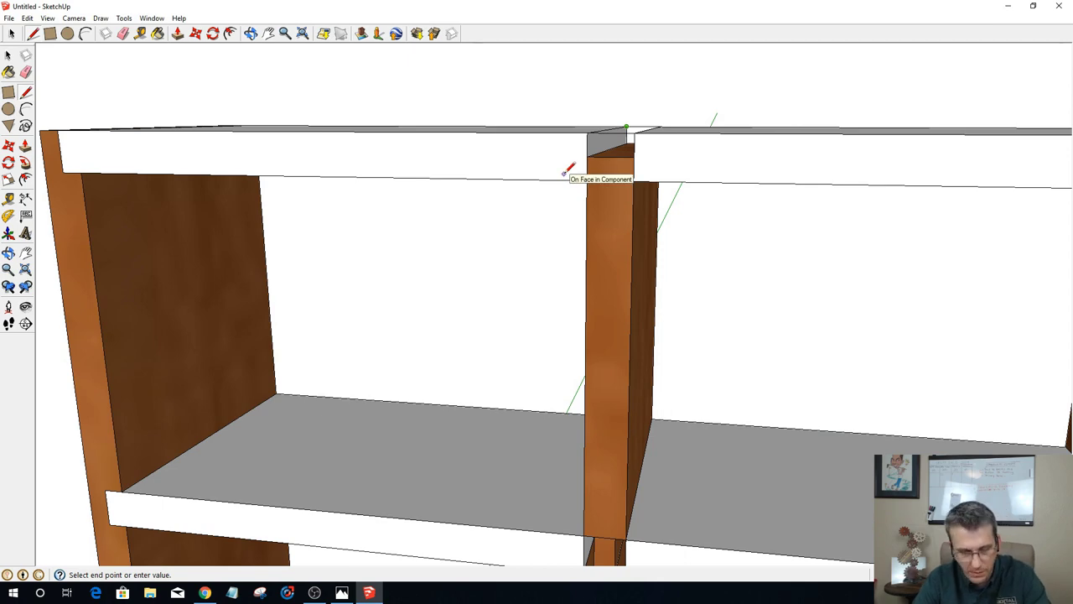
mouse_move(654, 107)
middle_down()
mouse_move(617, 155)
mouse_move(570, 171)
middle_up()
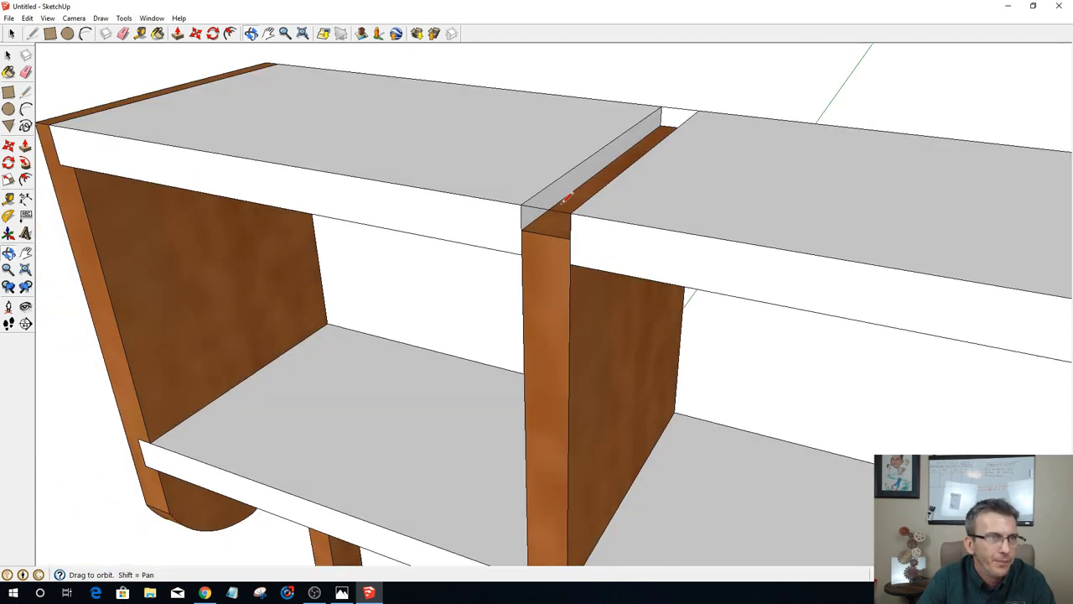
scroll(567, 195, up, 2)
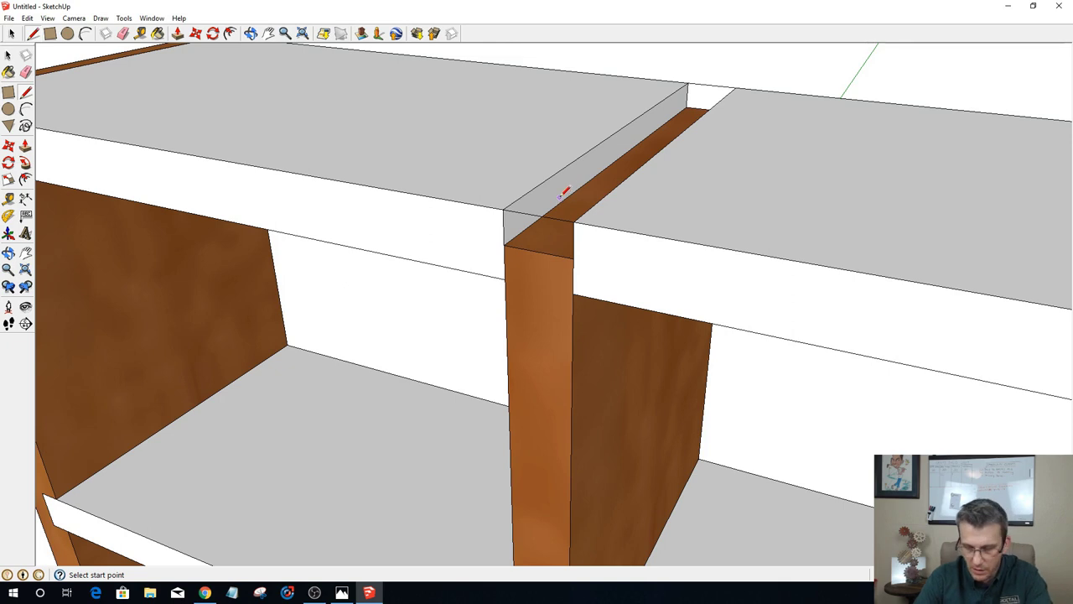
click(506, 243)
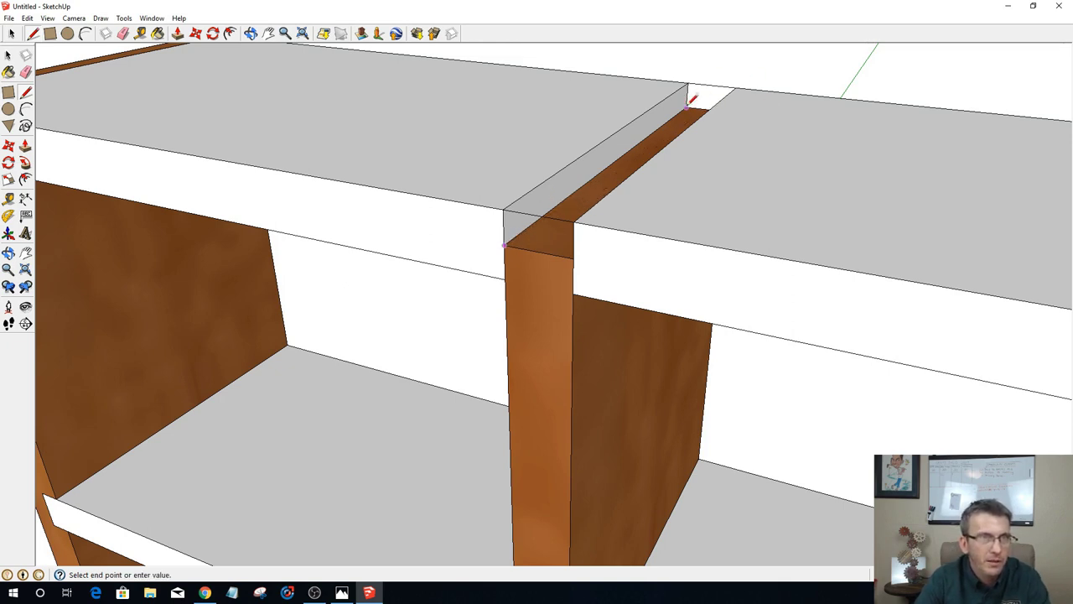
key(space)
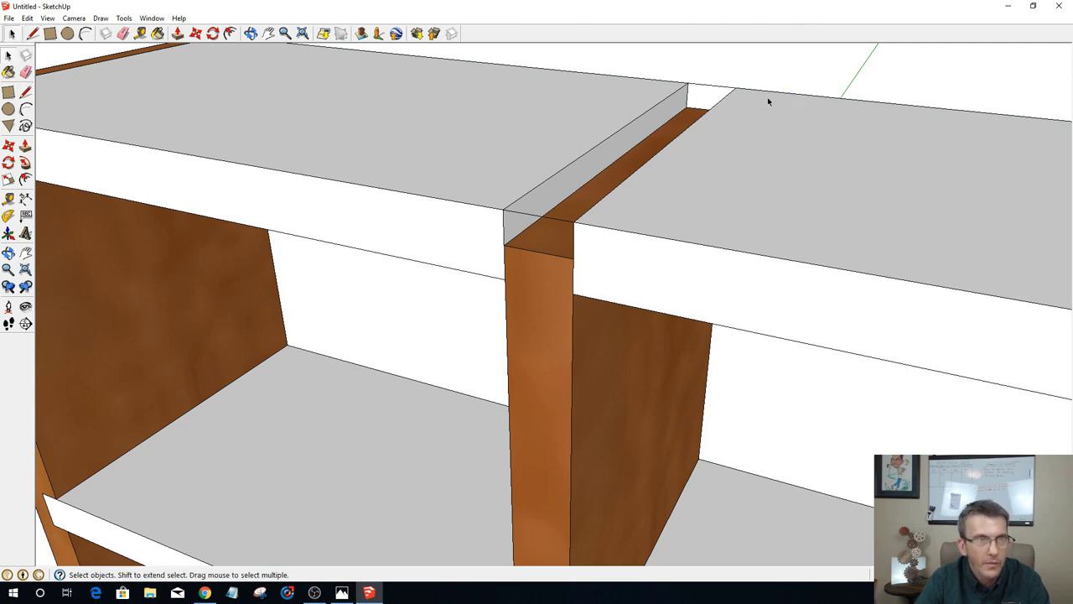
click(616, 141)
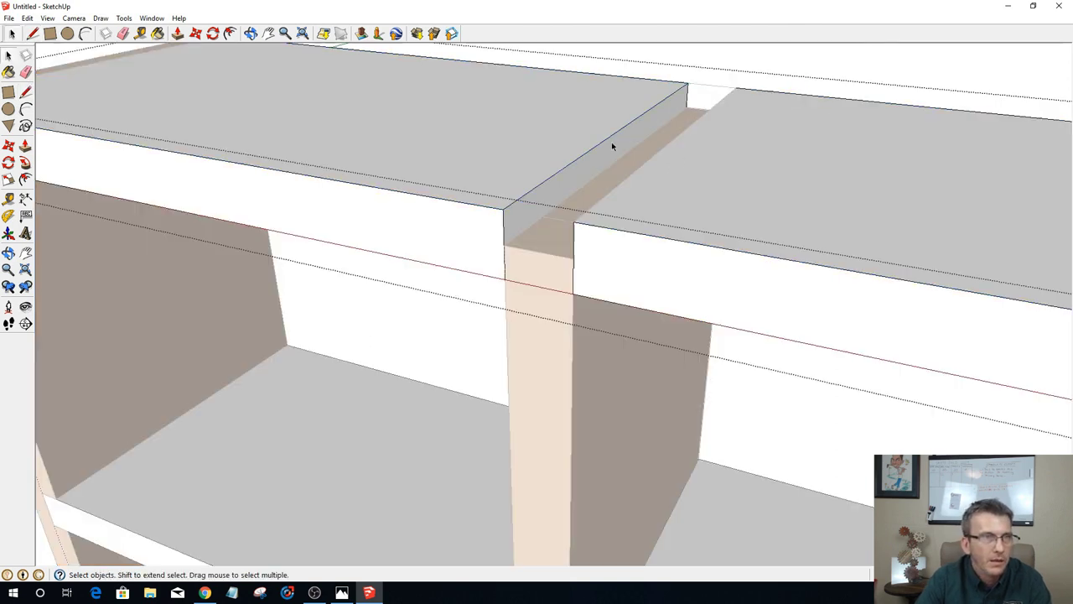
Step: Turn on X-ray and draw a line closing the top shelf's notch into a face
key(x)
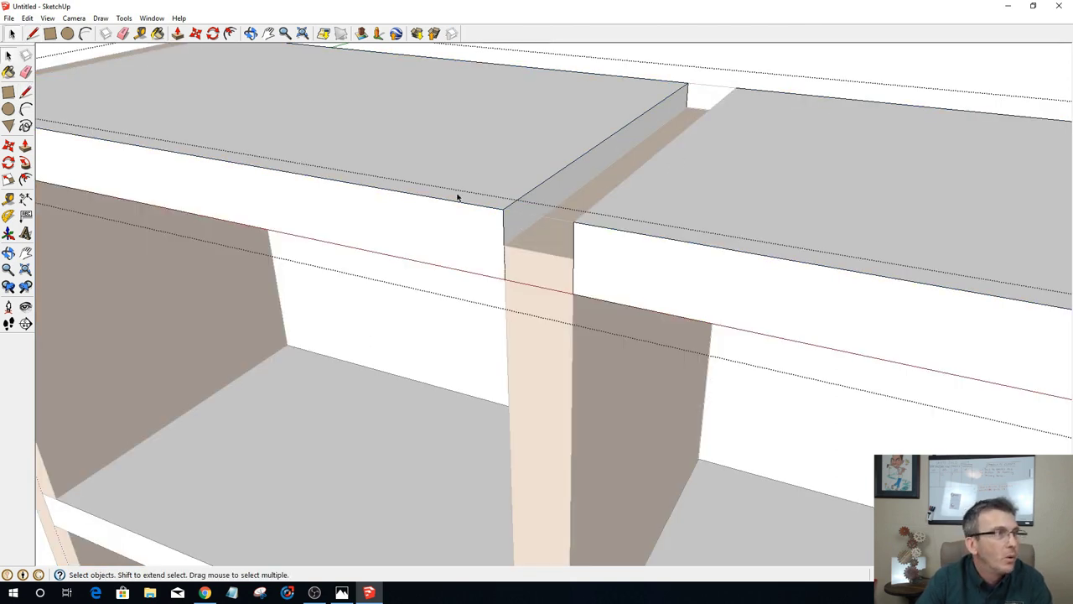
click(32, 34)
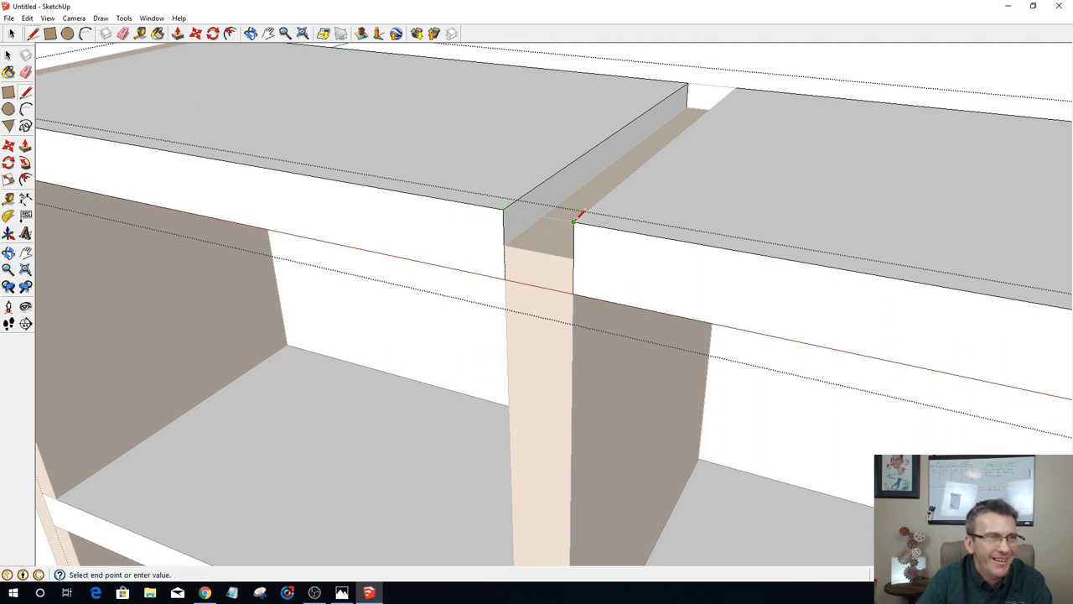
click(574, 222)
key(space)
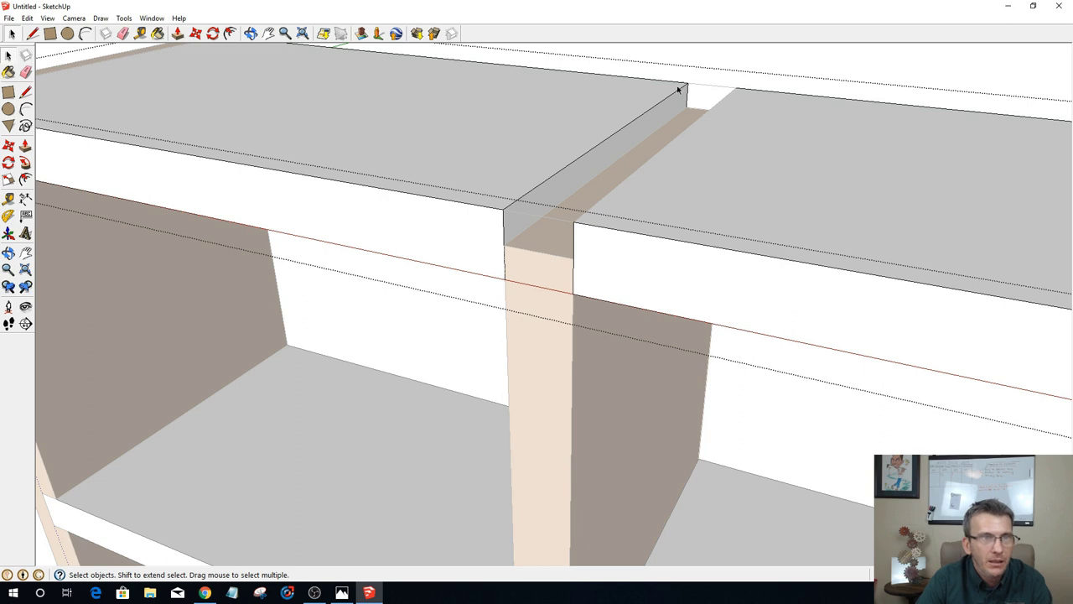
key(l)
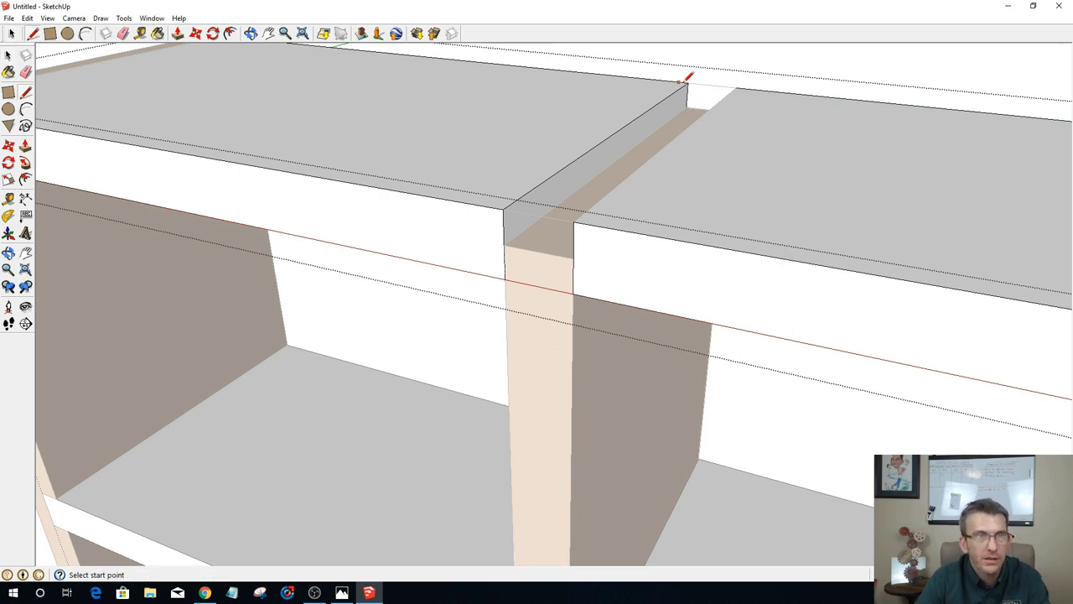
click(687, 84)
click(736, 85)
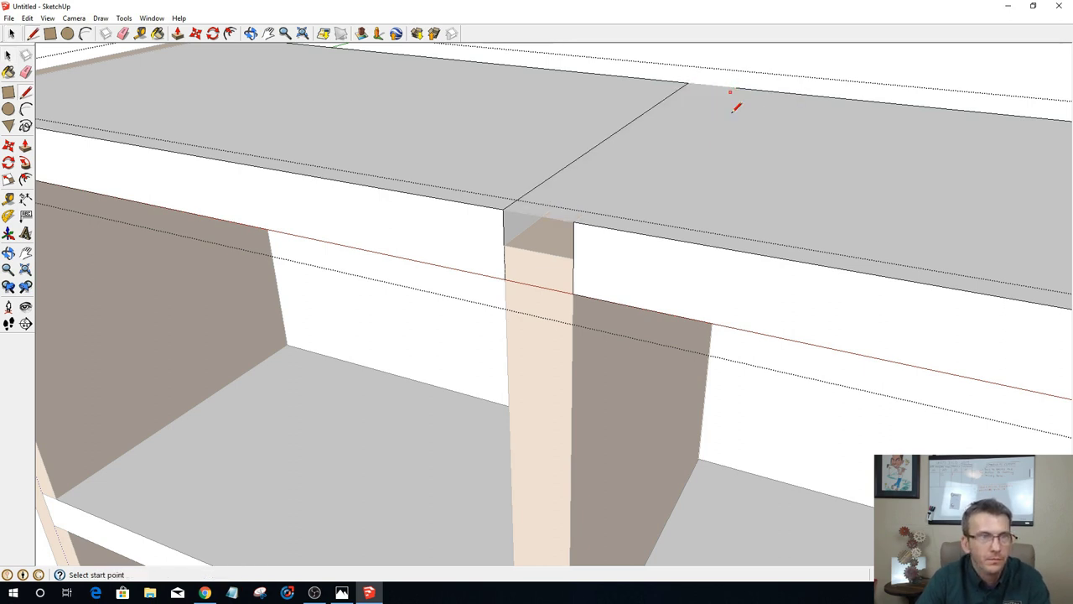
Step: Push the middle post's top face down below the top shelf
middle_drag(638, 185, 711, 74)
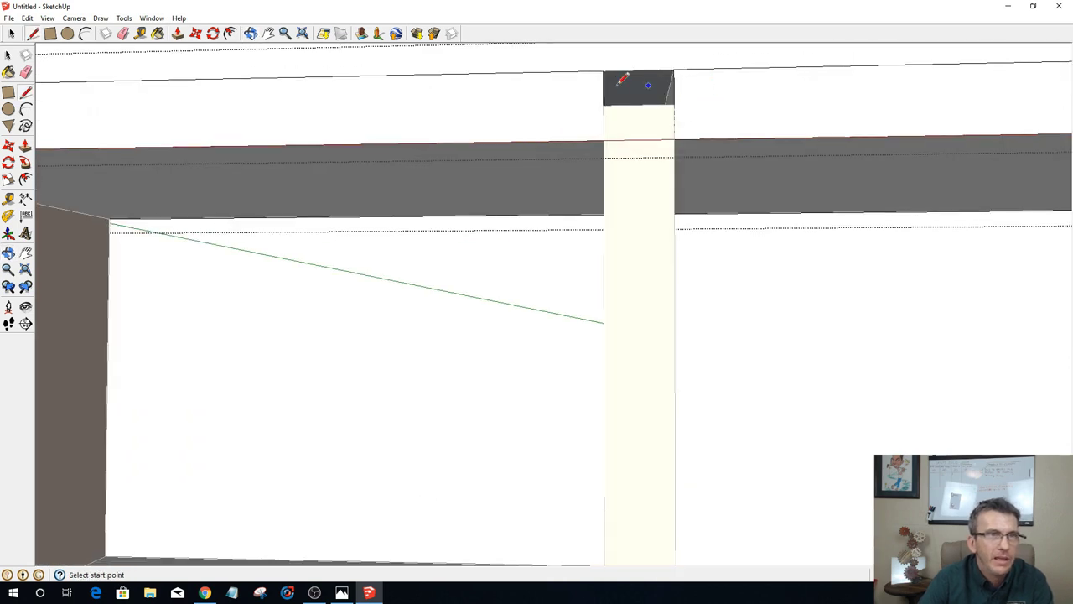
key(p)
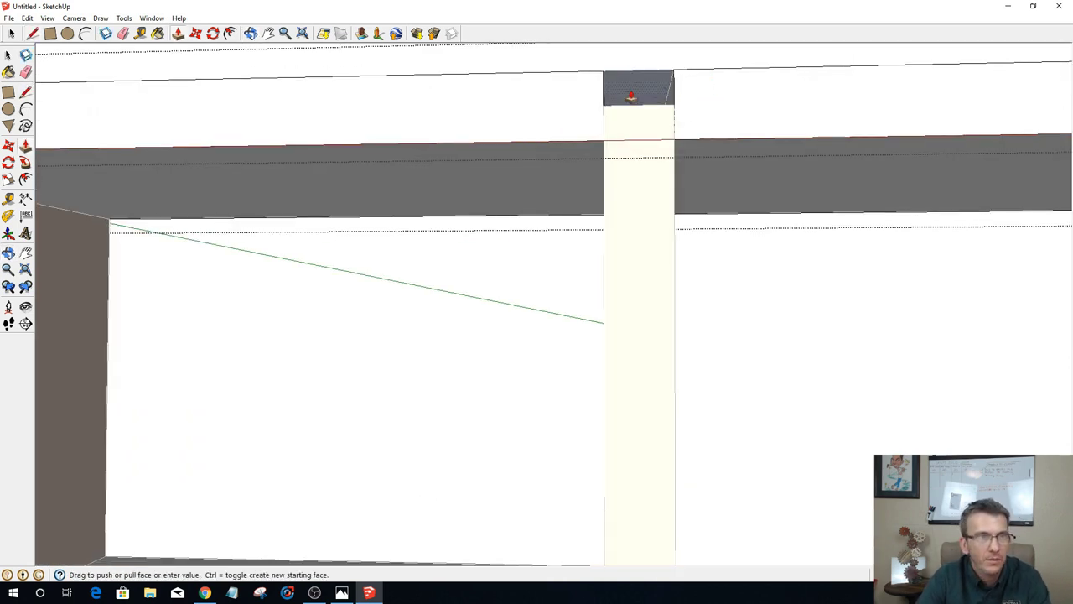
drag(632, 95, 630, 120)
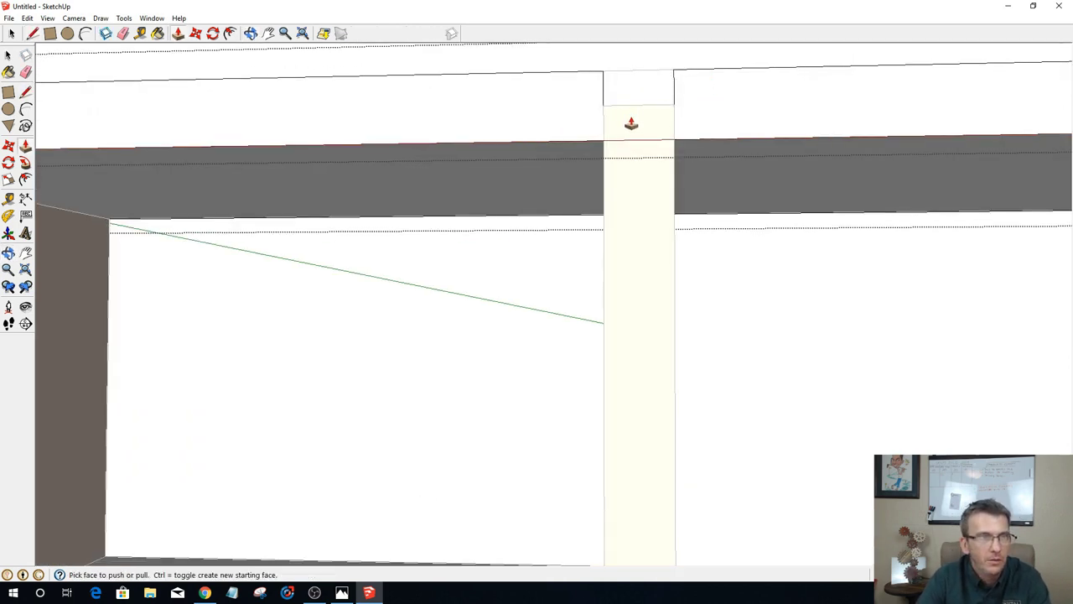
key(o)
middle_drag(779, 279, 735, 364)
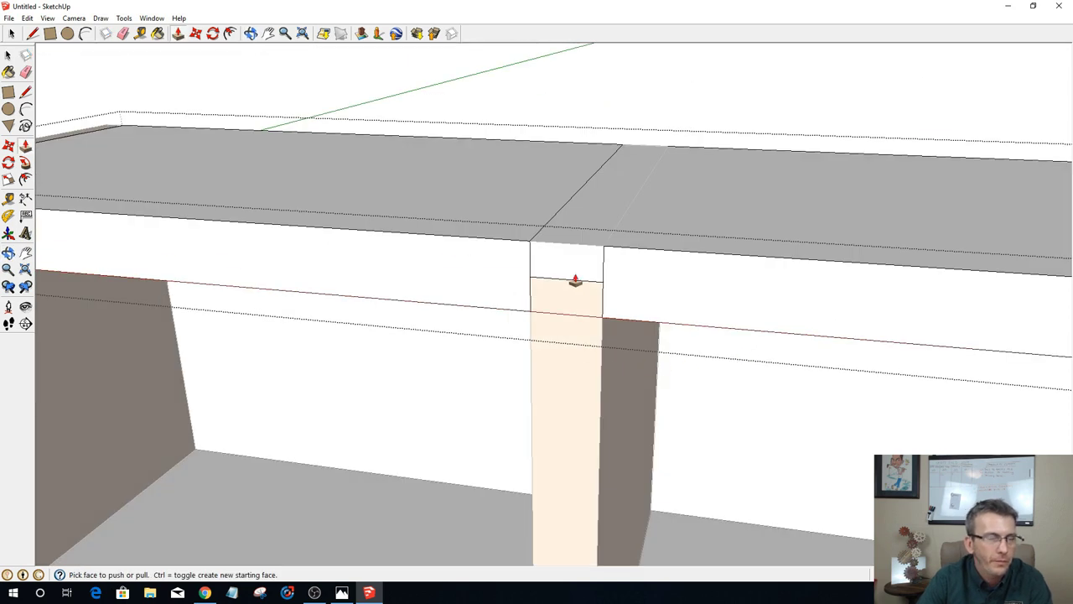
Step: Delete the seam edge across the top shelf
key(space)
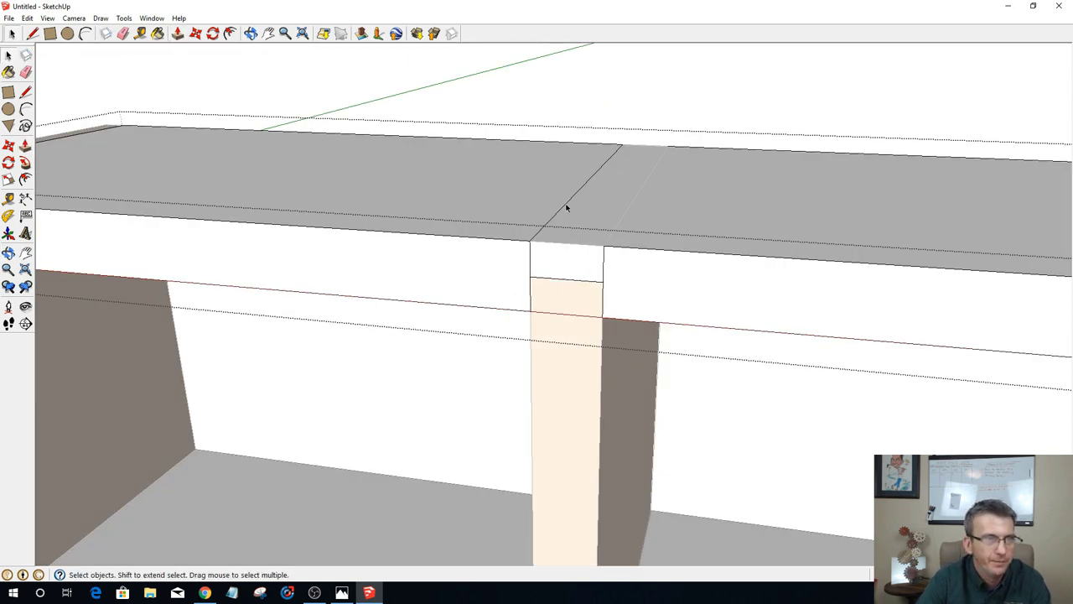
click(565, 206)
middle_drag(565, 206, 625, 256)
key(Delete)
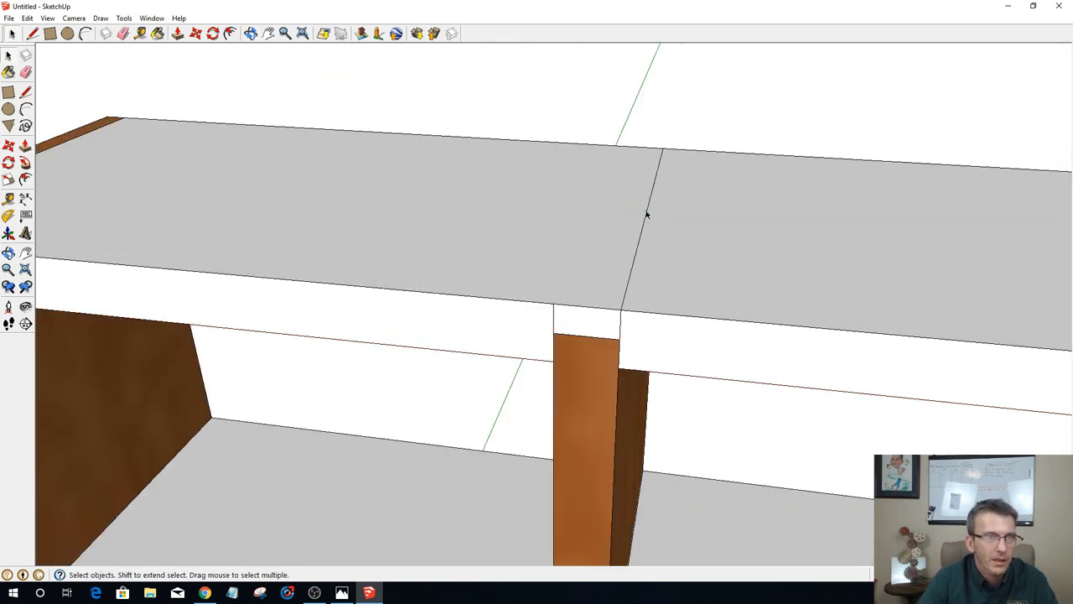
click(646, 215)
key(Escape)
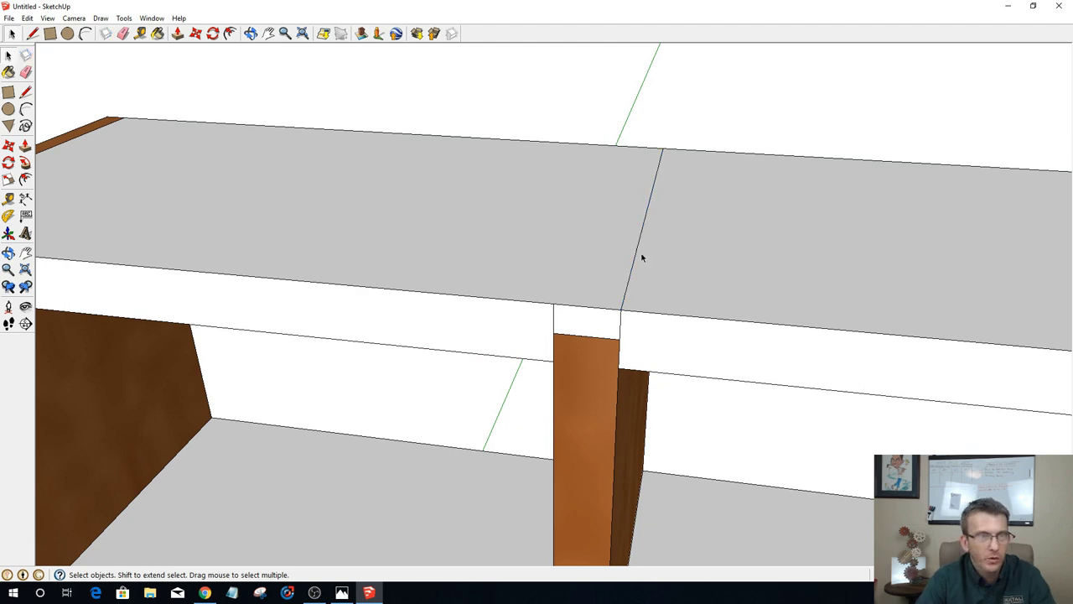
Step: Remove the remaining seam and both short vertical edges on the shelf front
double_click(632, 264)
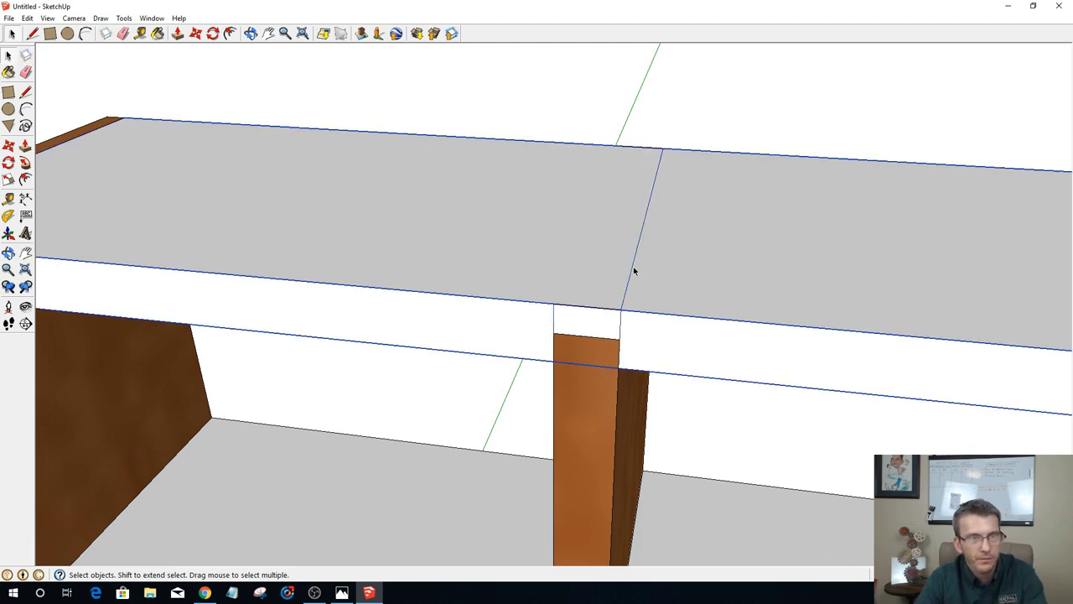
key(x)
click(634, 270)
key(Delete)
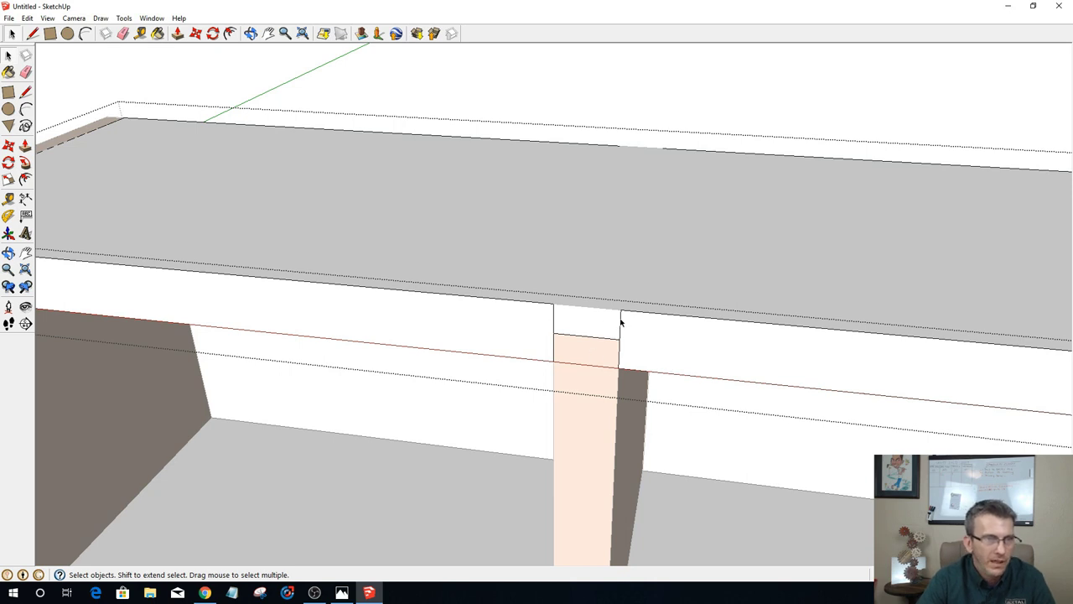
click(620, 321)
key(Delete)
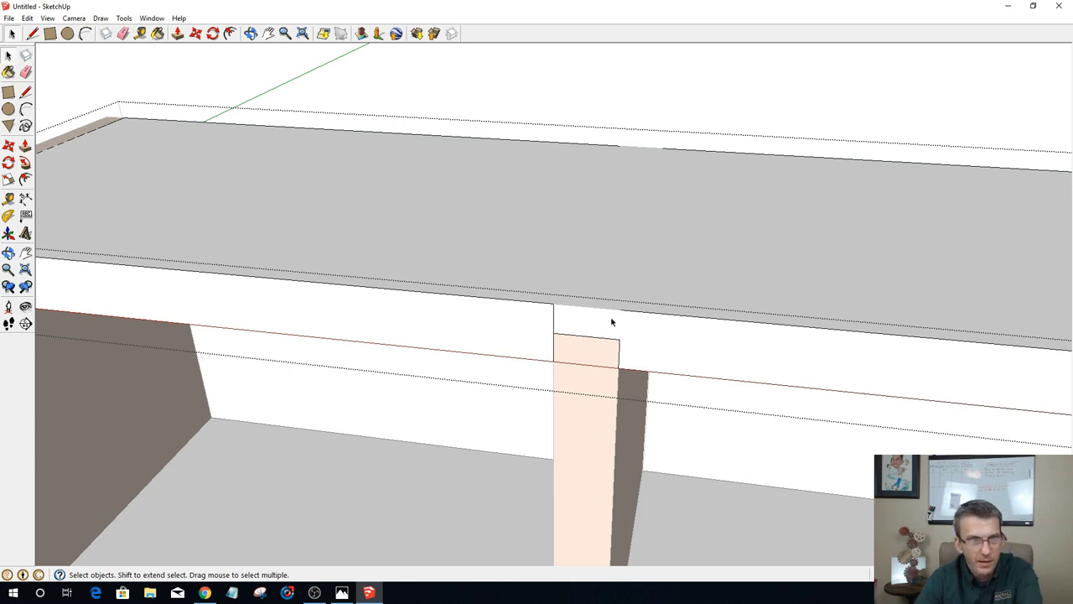
click(553, 319)
key(Delete)
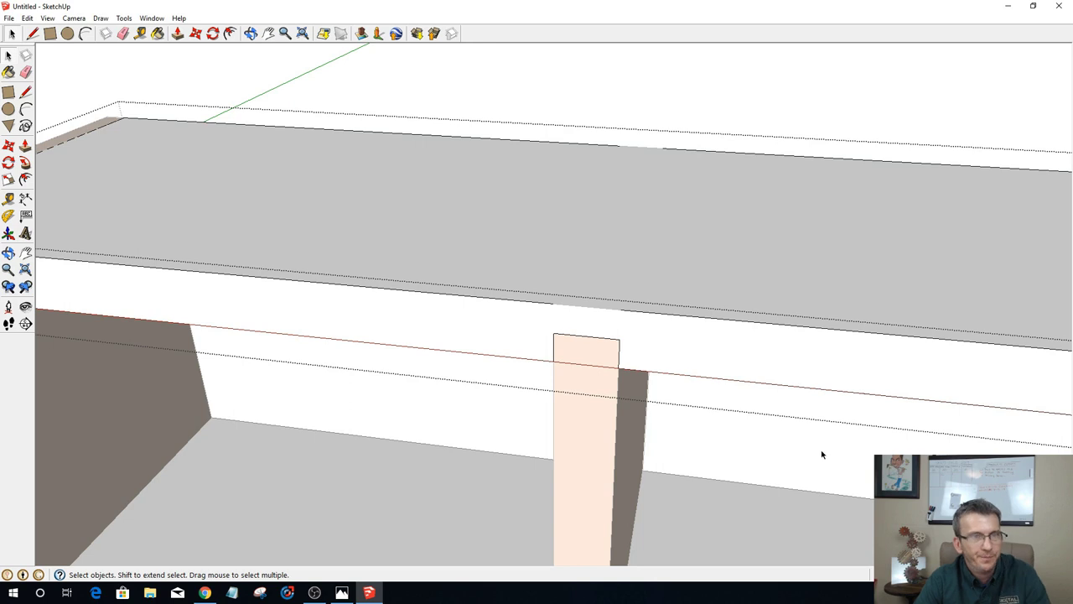
scroll(821, 455, down, 5)
Step: Select the lower shelf at its joint and apply Make Unique from its context menu
mouse_move(783, 419)
middle_down()
mouse_move(779, 149)
mouse_move(811, 431)
middle_up()
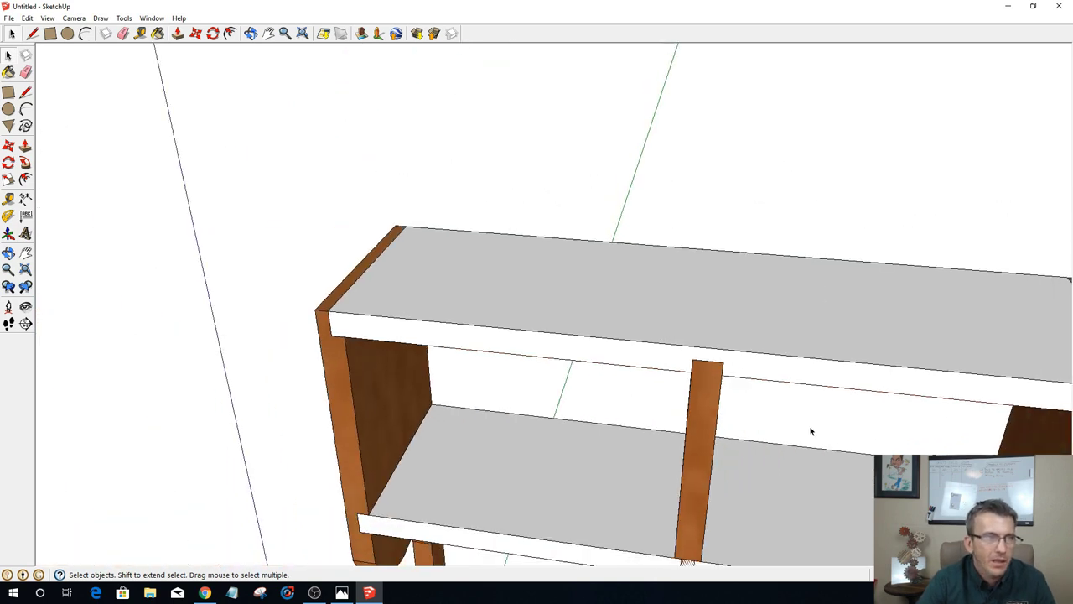
scroll(806, 429, down, 2)
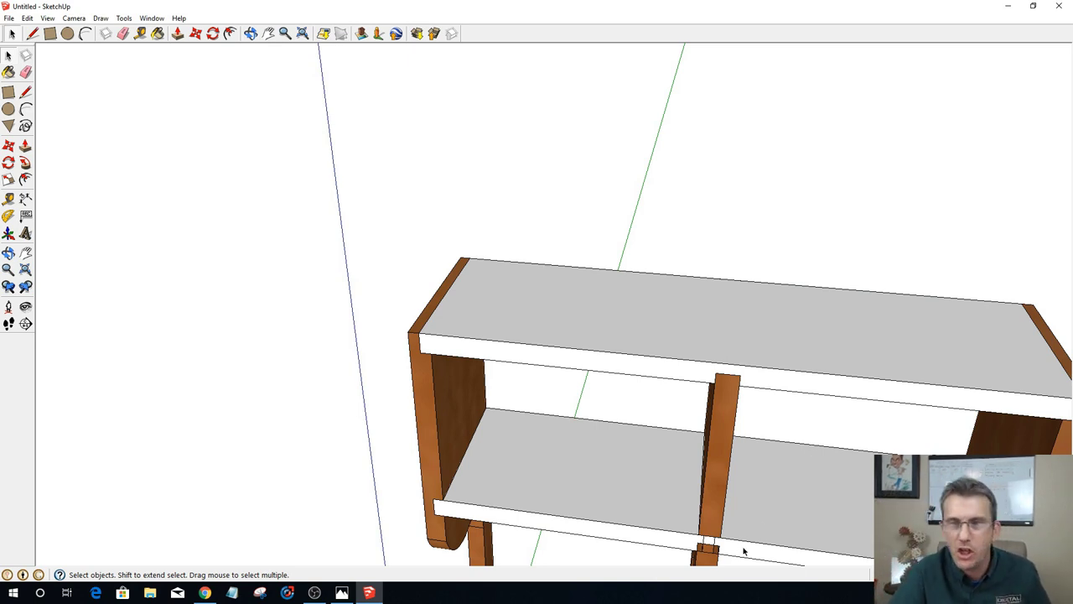
scroll(678, 340, down, 3)
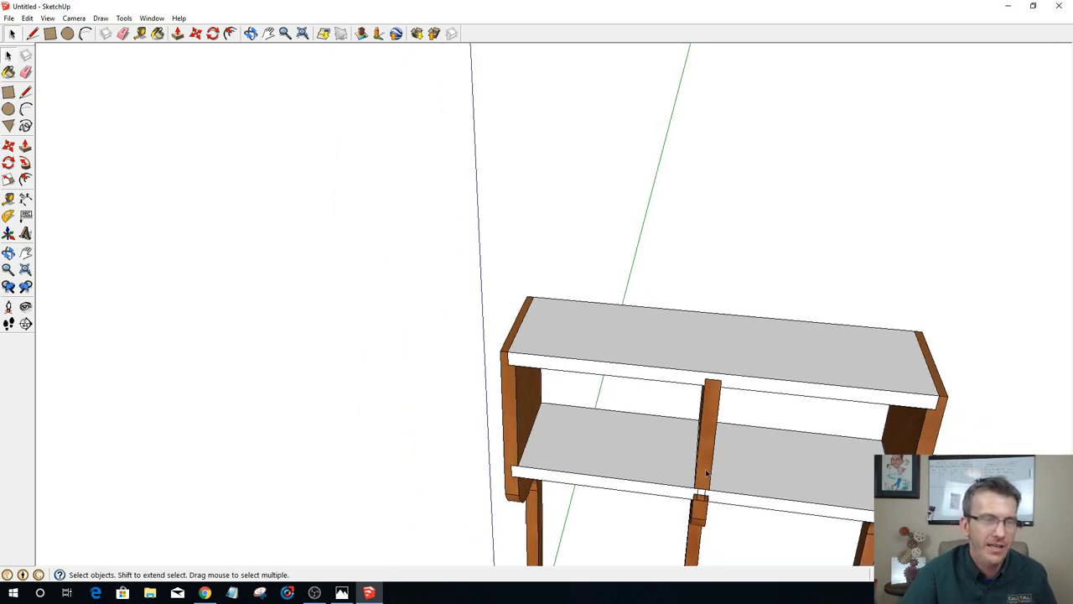
middle_drag(679, 341, 699, 347)
scroll(699, 347, up, 3)
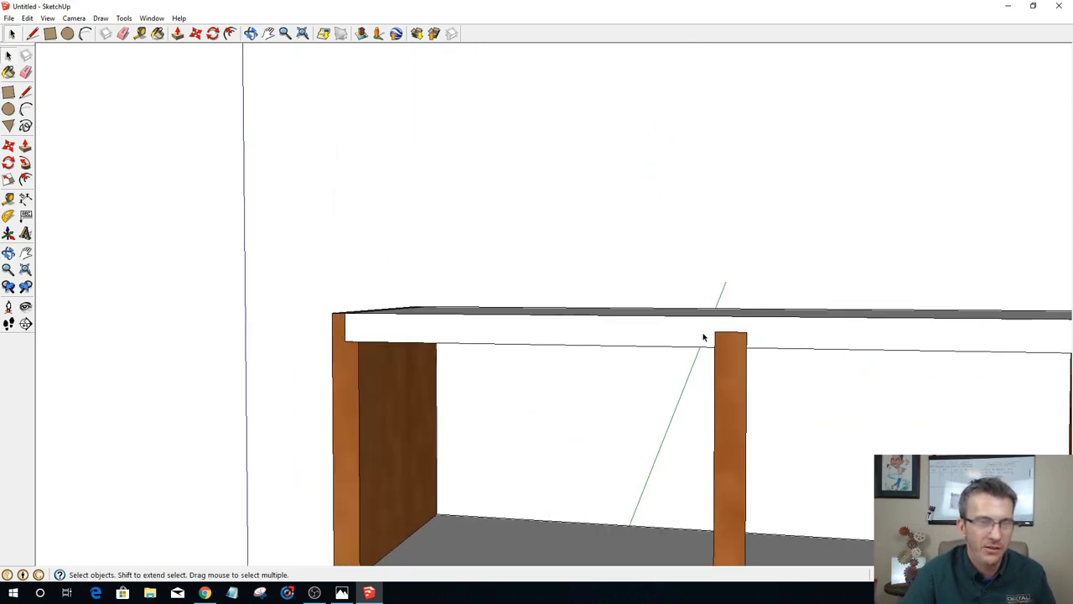
scroll(711, 266, down, 5)
scroll(679, 432, up, 5)
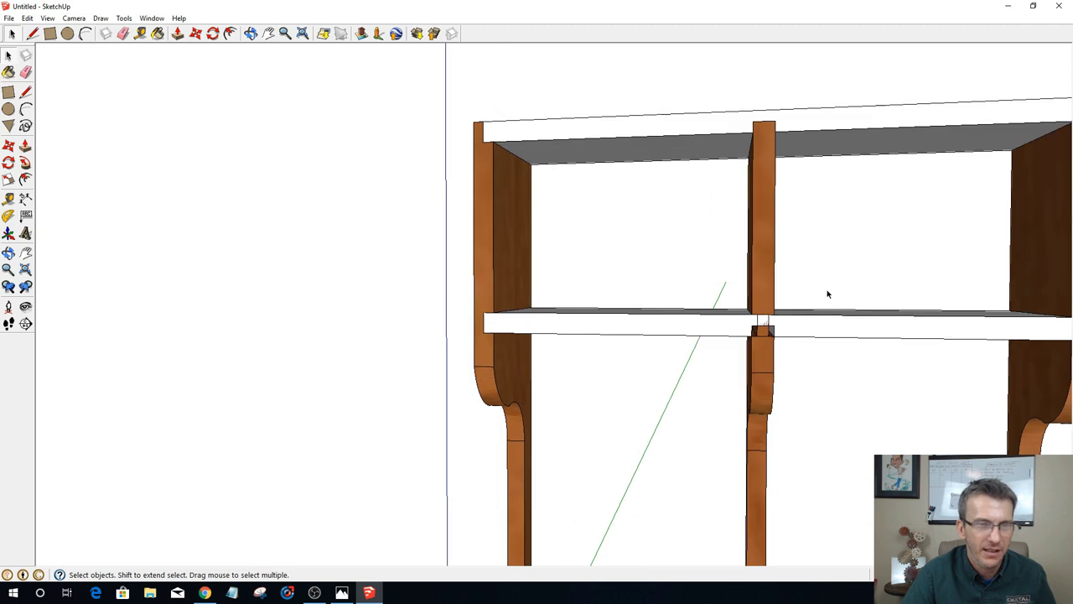
middle_drag(827, 293, 788, 323)
scroll(640, 391, up, 6)
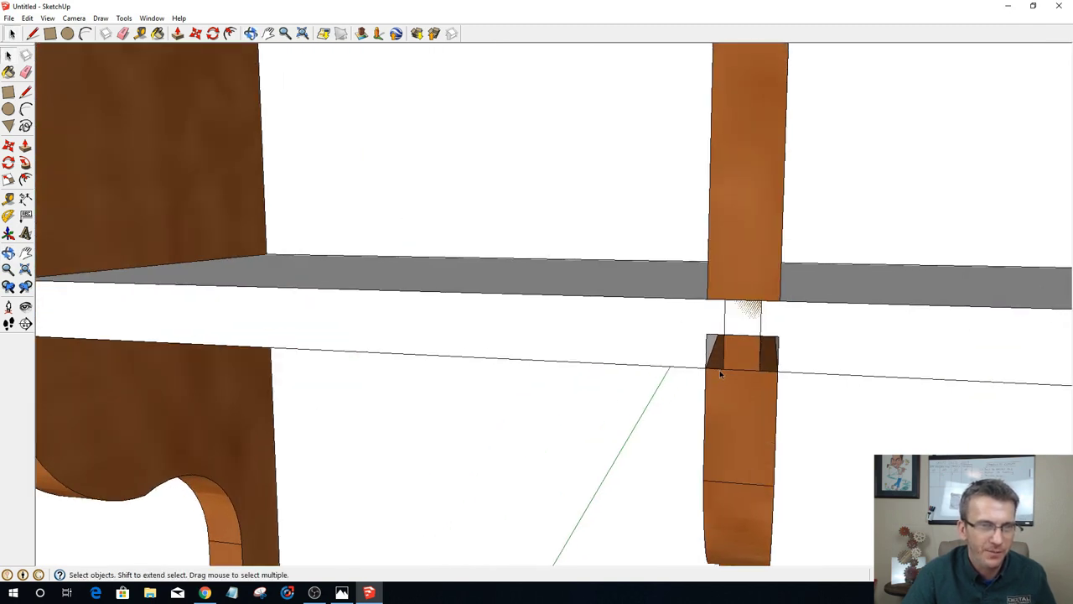
click(632, 342)
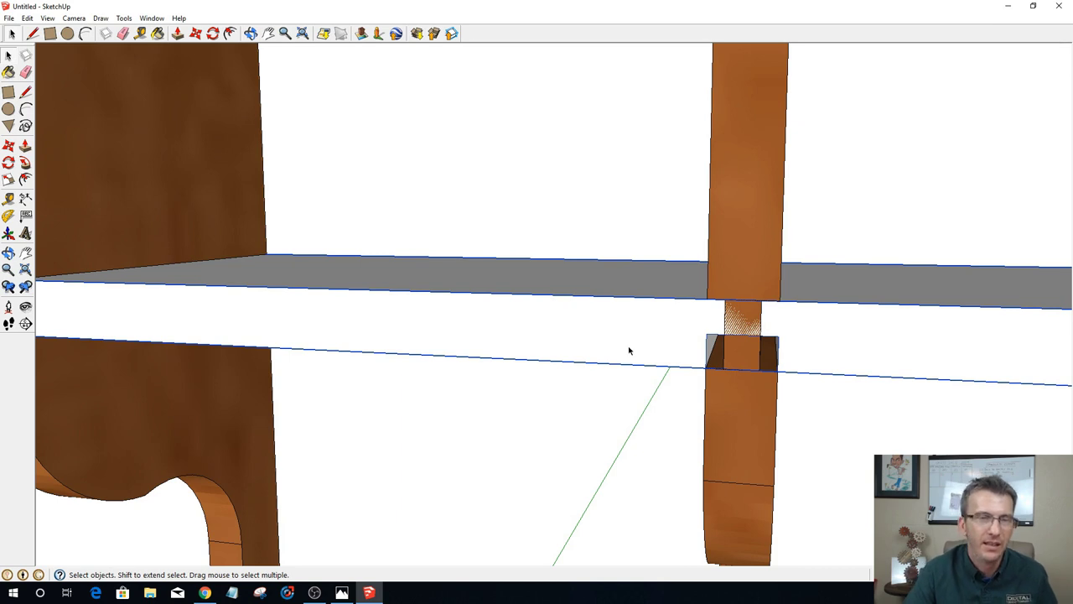
right_click(624, 347)
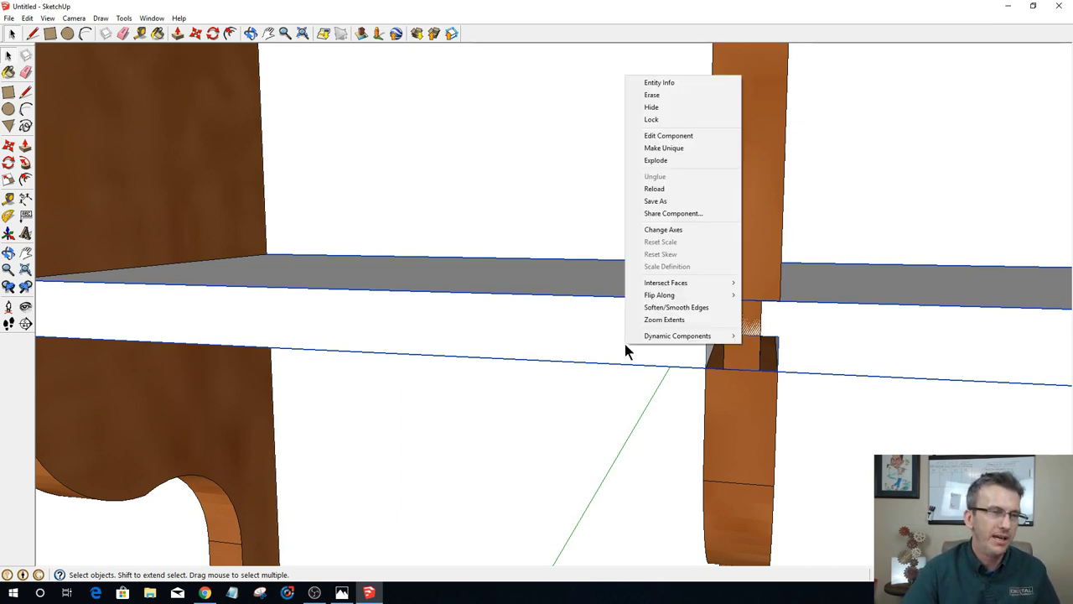
click(648, 151)
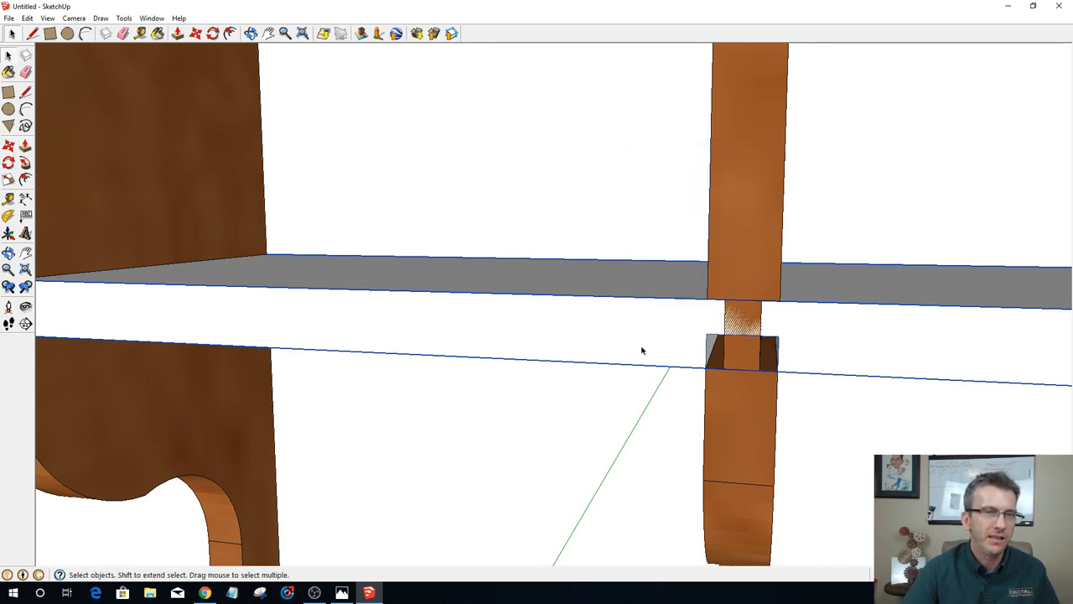
click(637, 436)
click(666, 352)
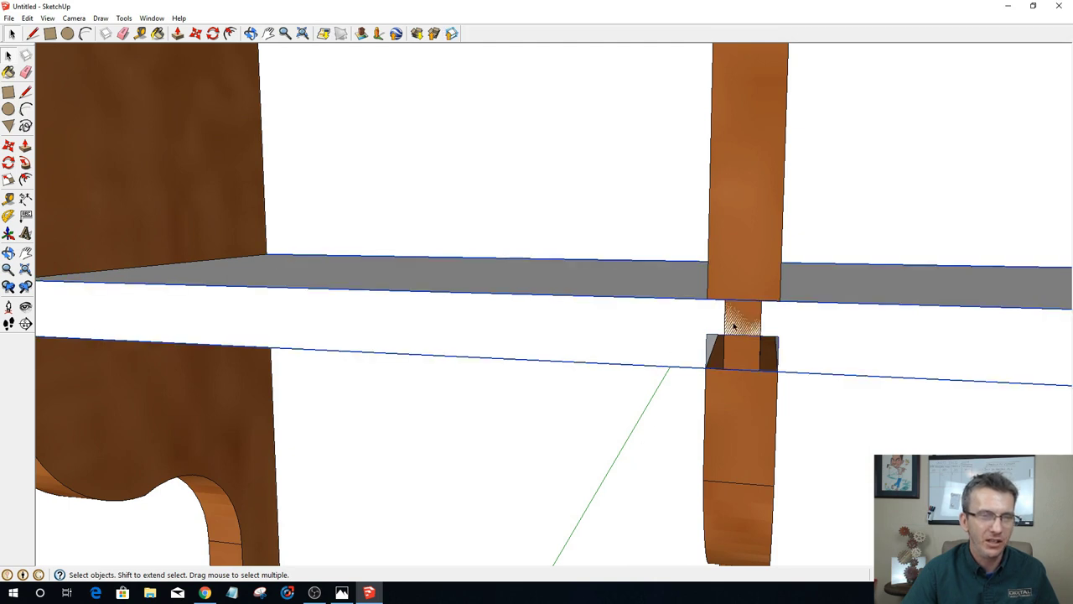
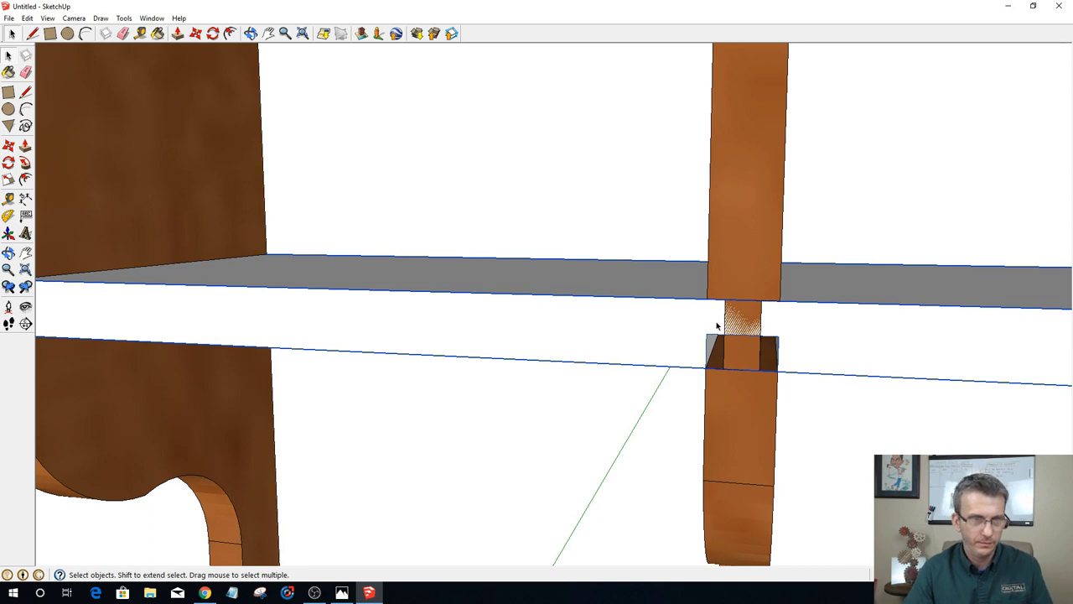
Step: Inside the rail group, draw four vertical edges from the rail's lower edge down to the notch corners
double_click(556, 317)
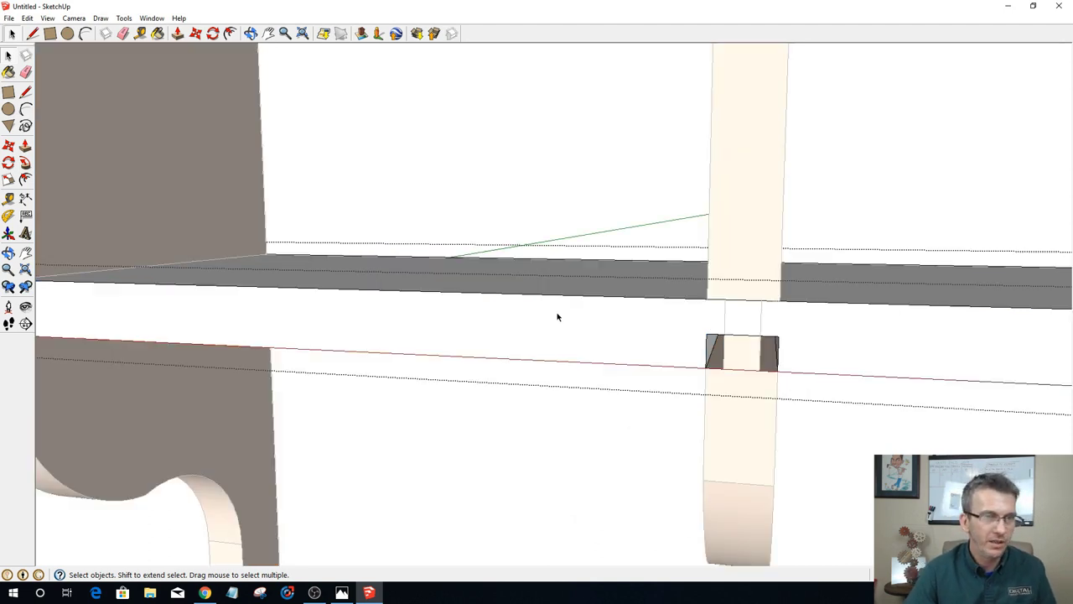
click(34, 31)
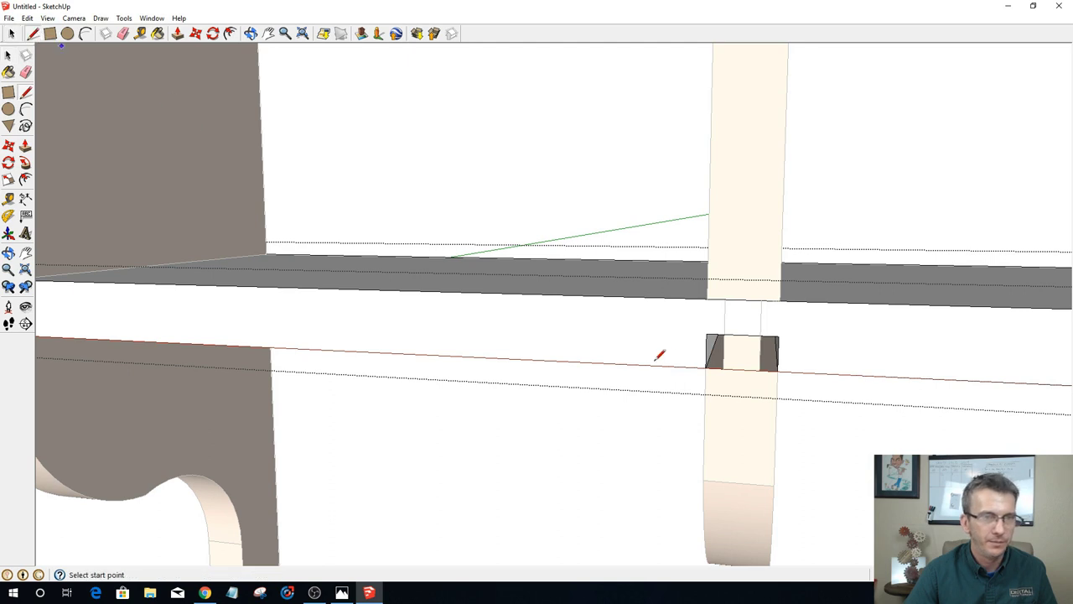
click(726, 299)
click(726, 334)
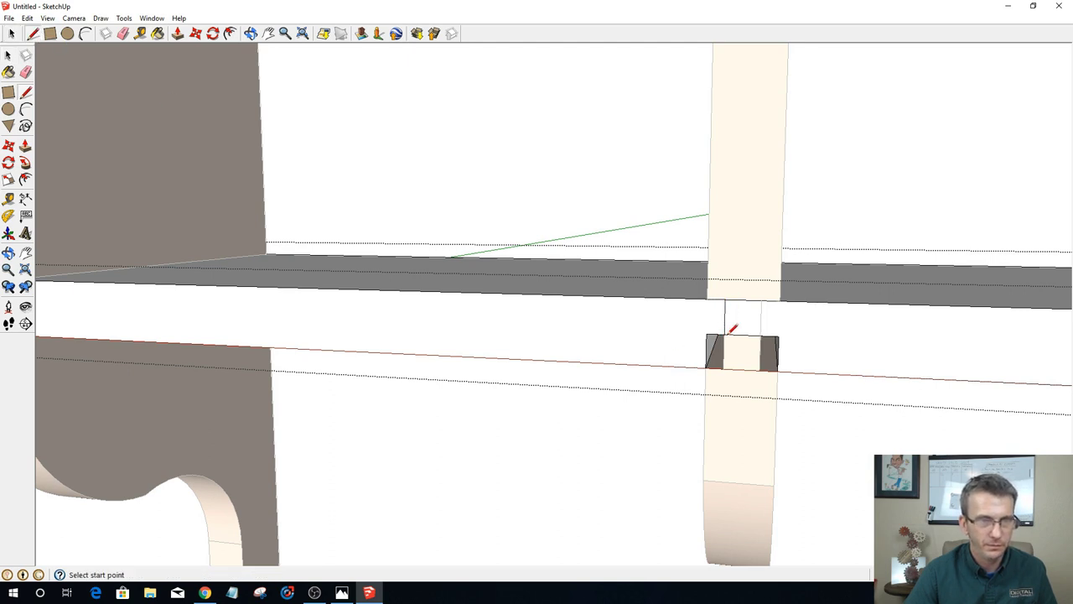
click(762, 299)
click(761, 334)
click(778, 337)
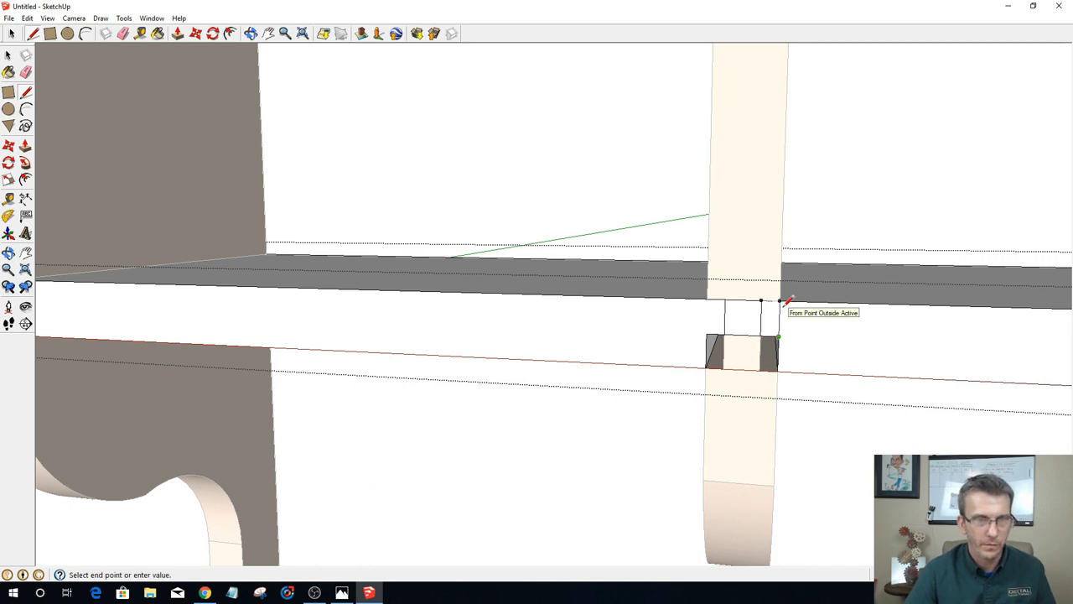
click(780, 299)
click(707, 334)
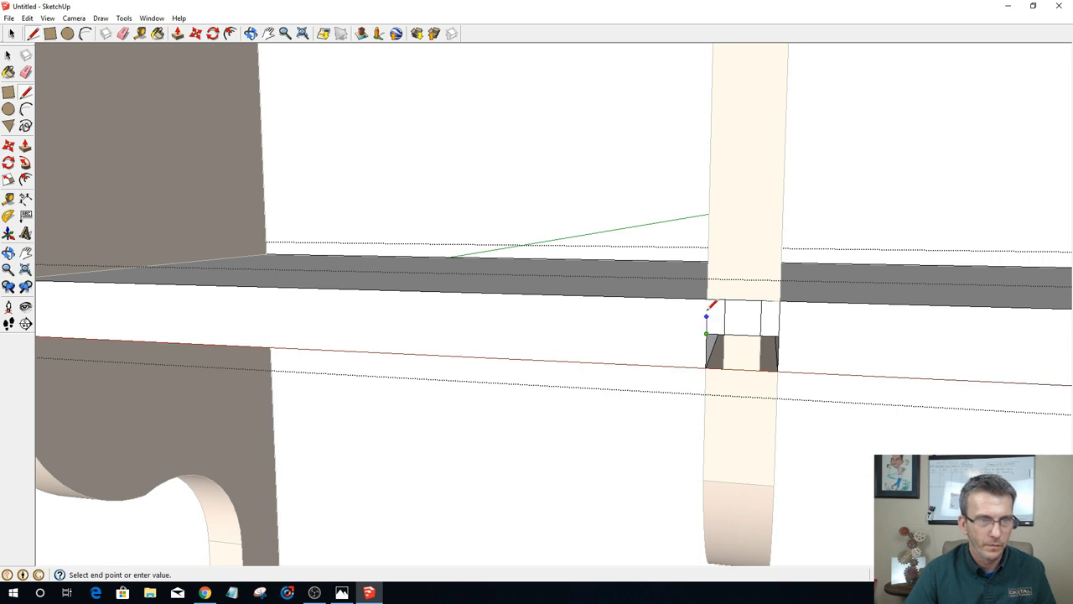
click(708, 300)
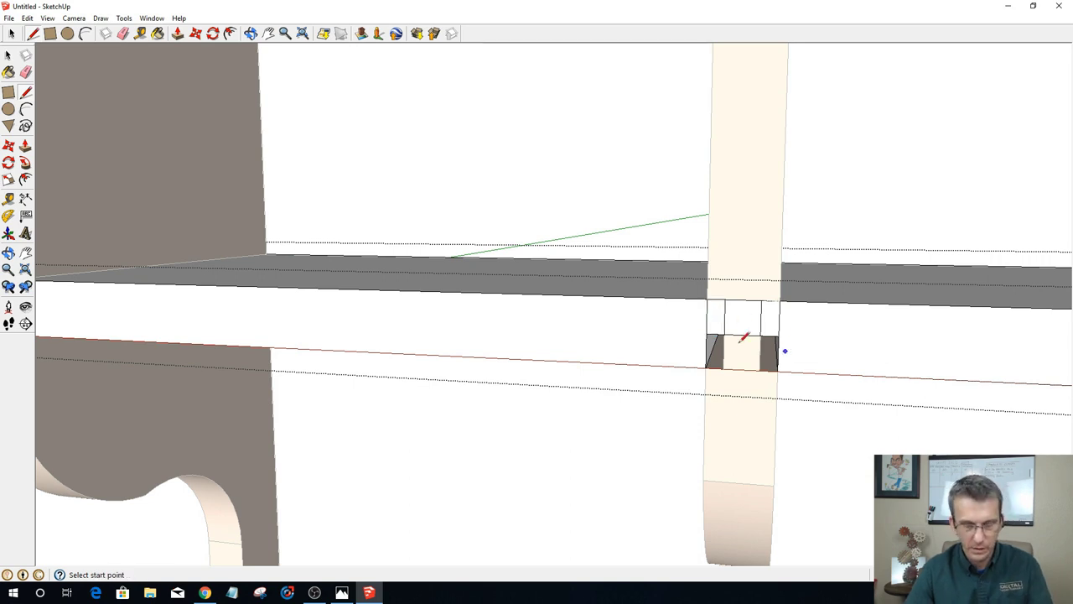
Step: Recess the three small upper faces of the rail with Push/Pull
key(p)
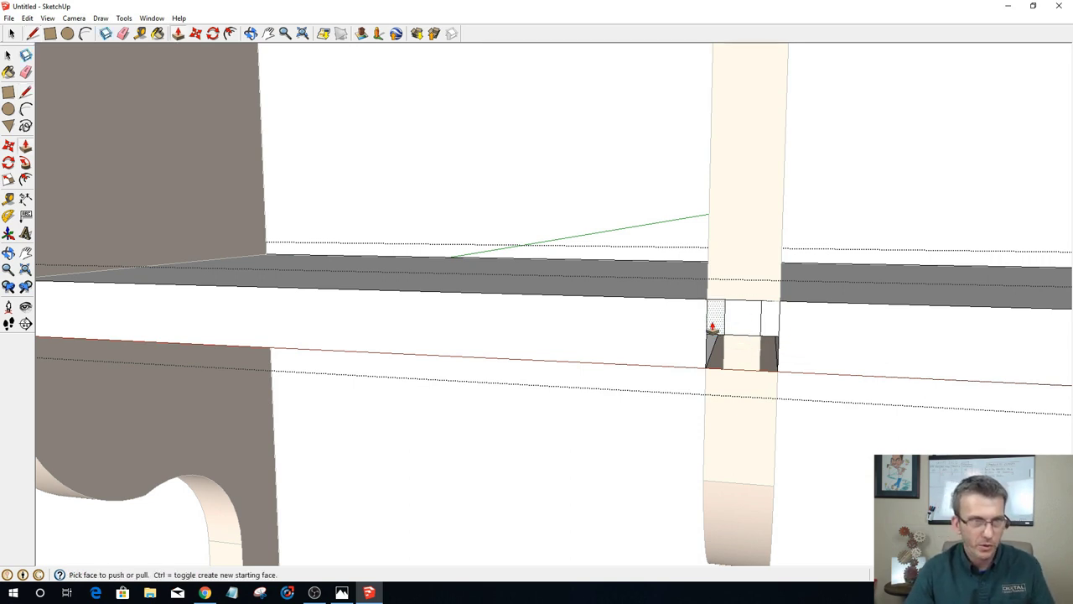
click(723, 307)
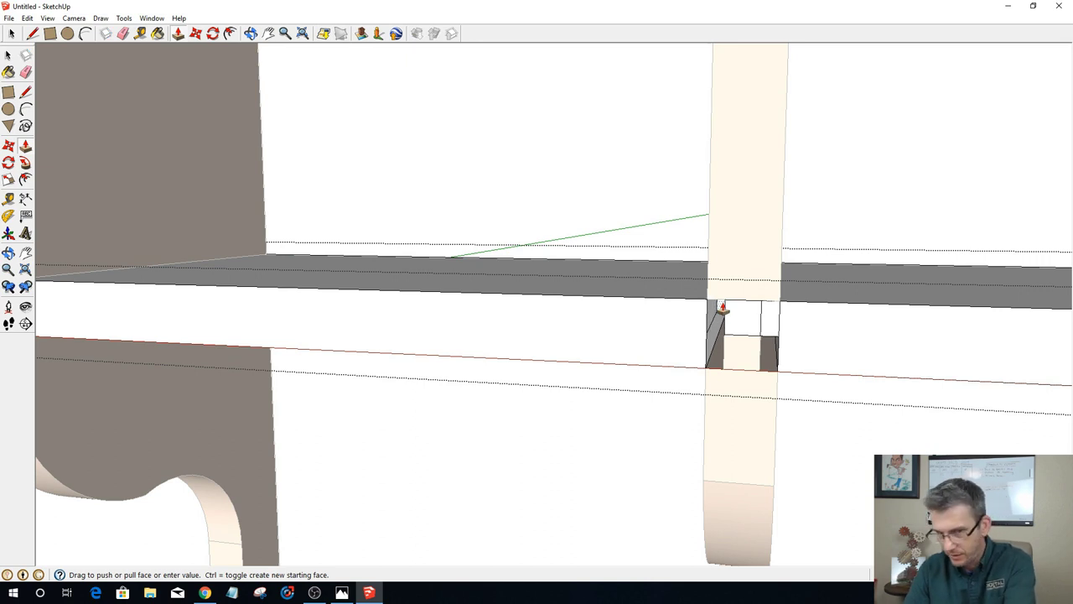
click(728, 312)
click(776, 318)
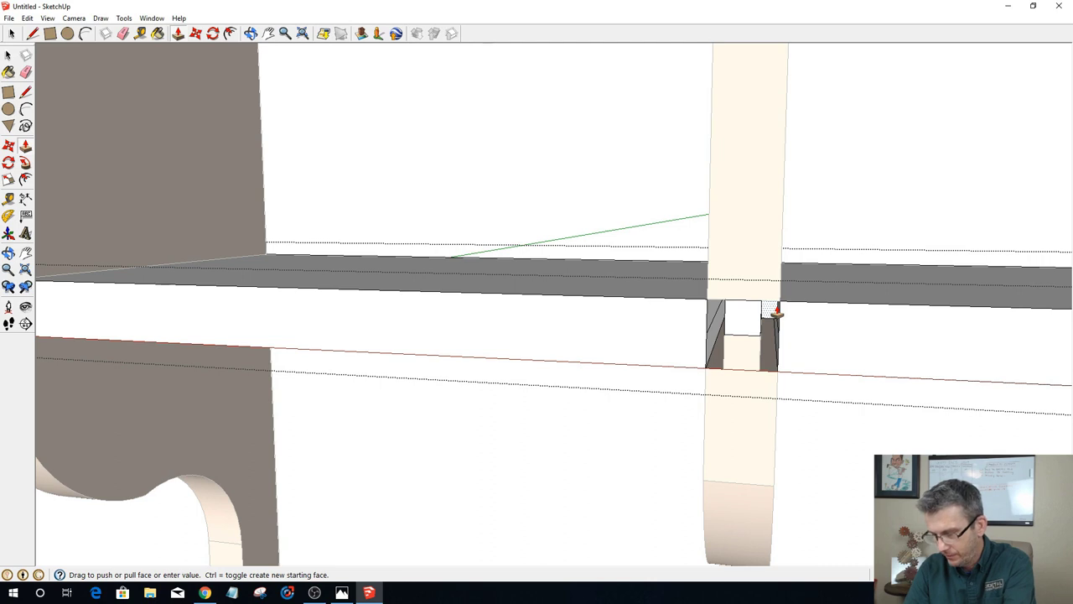
click(771, 308)
click(739, 310)
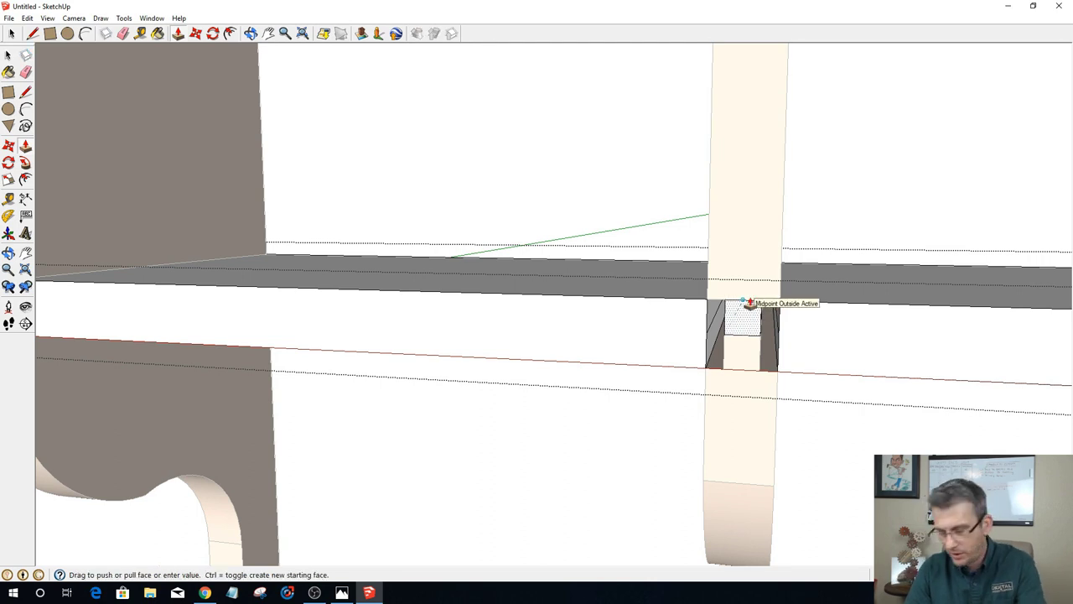
click(749, 304)
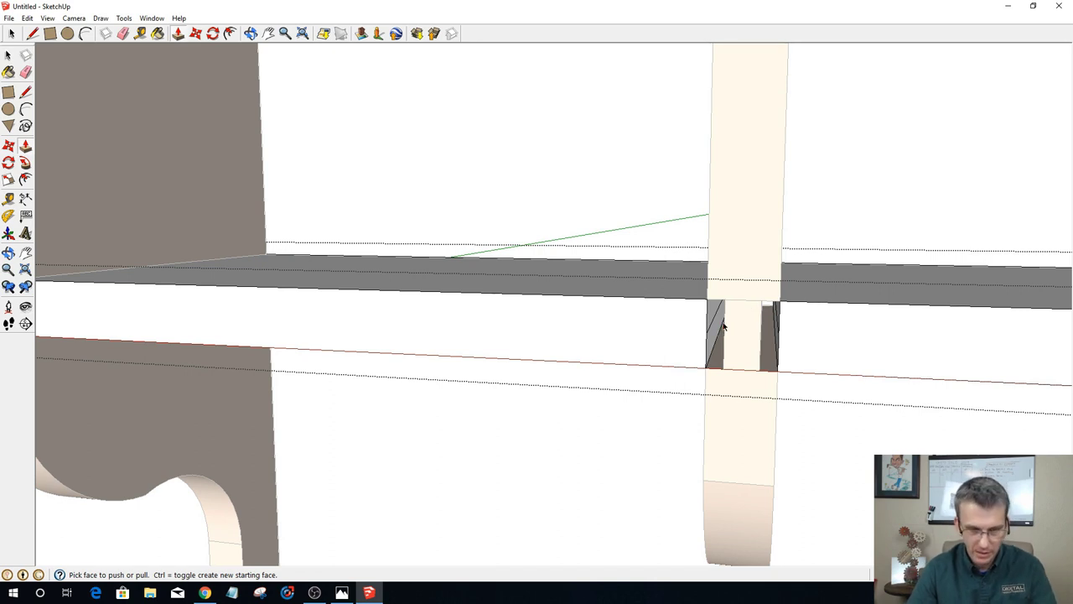
key(space)
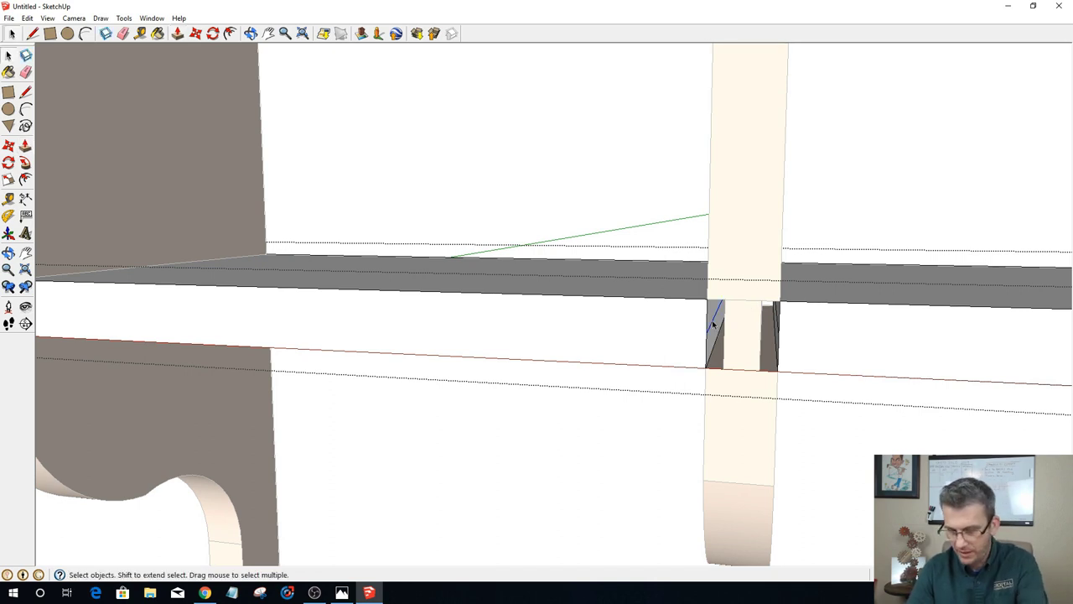
Step: Push the small grey face beside the divider to a new depth
click(778, 321)
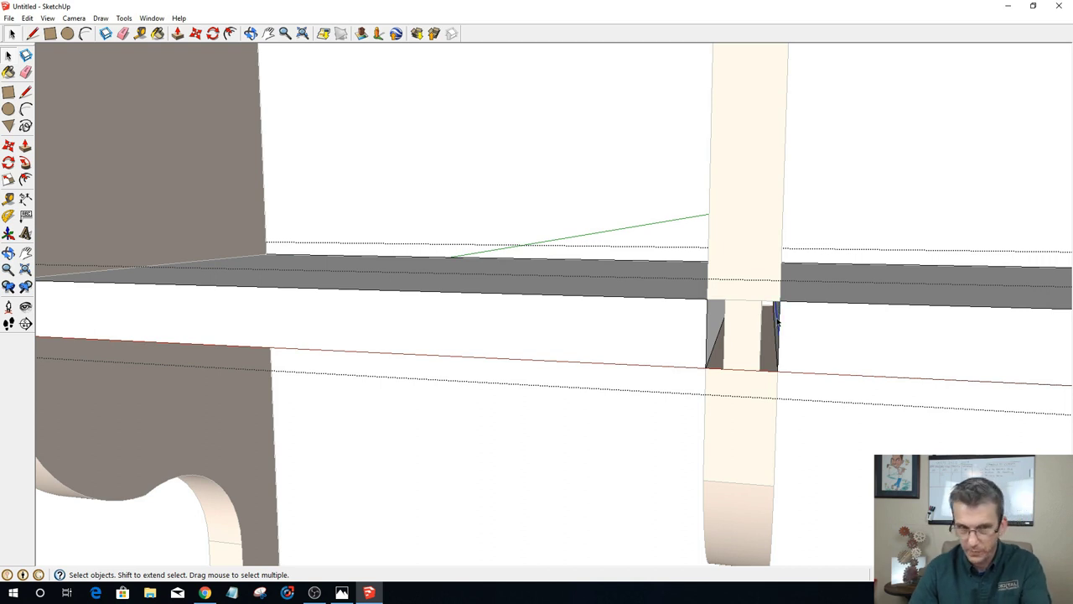
click(691, 328)
click(709, 327)
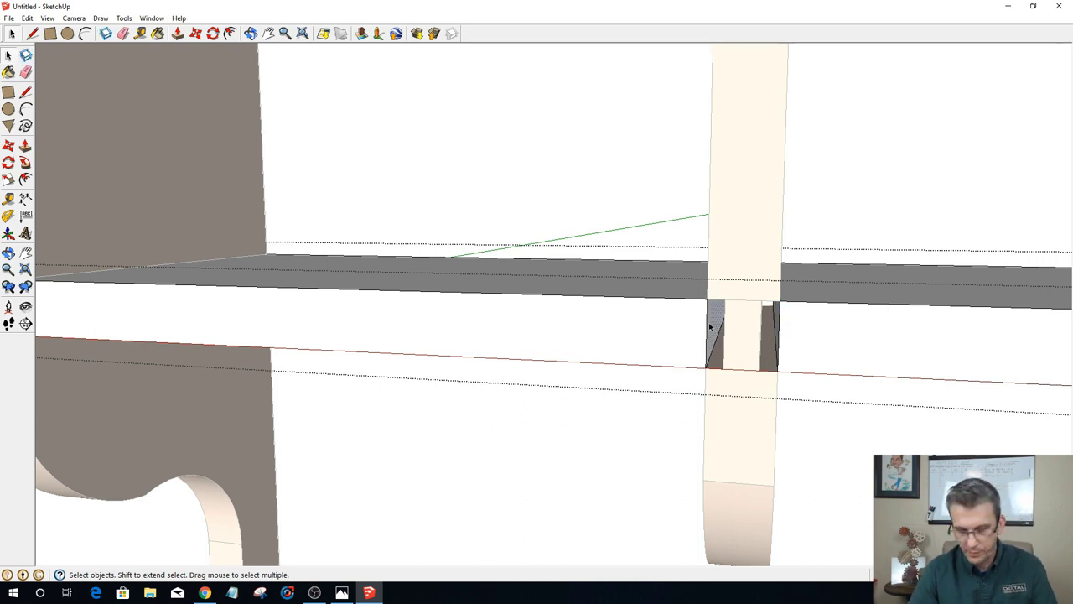
key(p)
drag(710, 324, 772, 322)
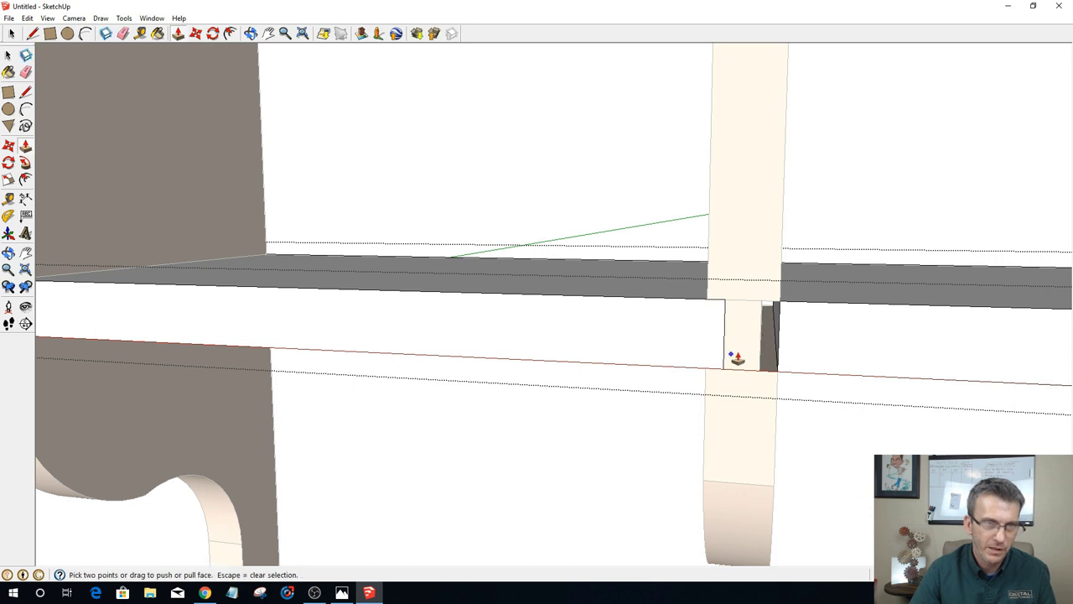
key(space)
Step: Push the dark sliver face flush with the divider and close the rail group
click(795, 329)
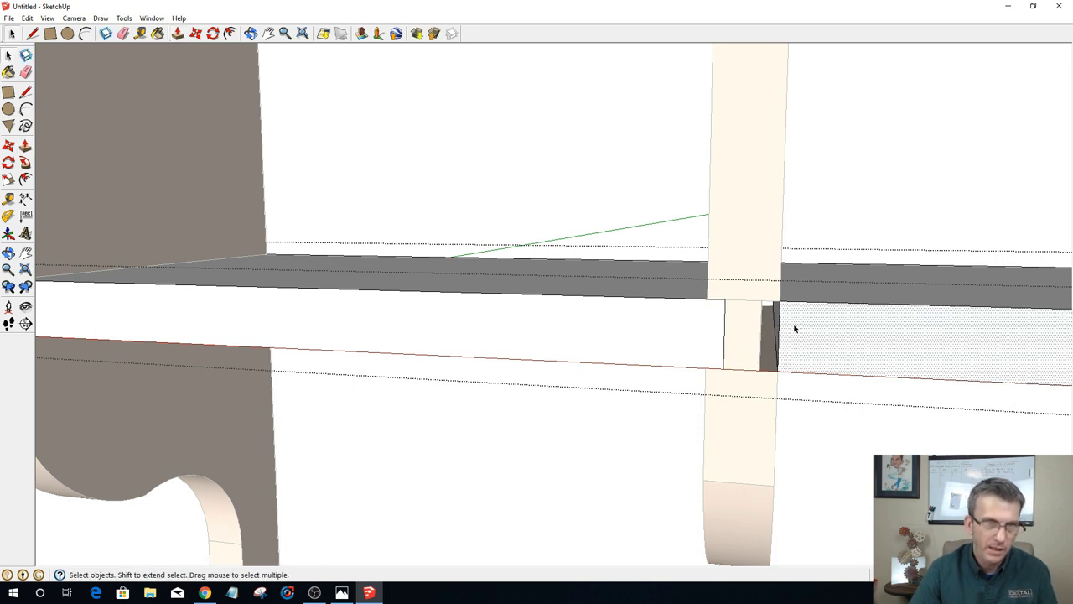
click(777, 327)
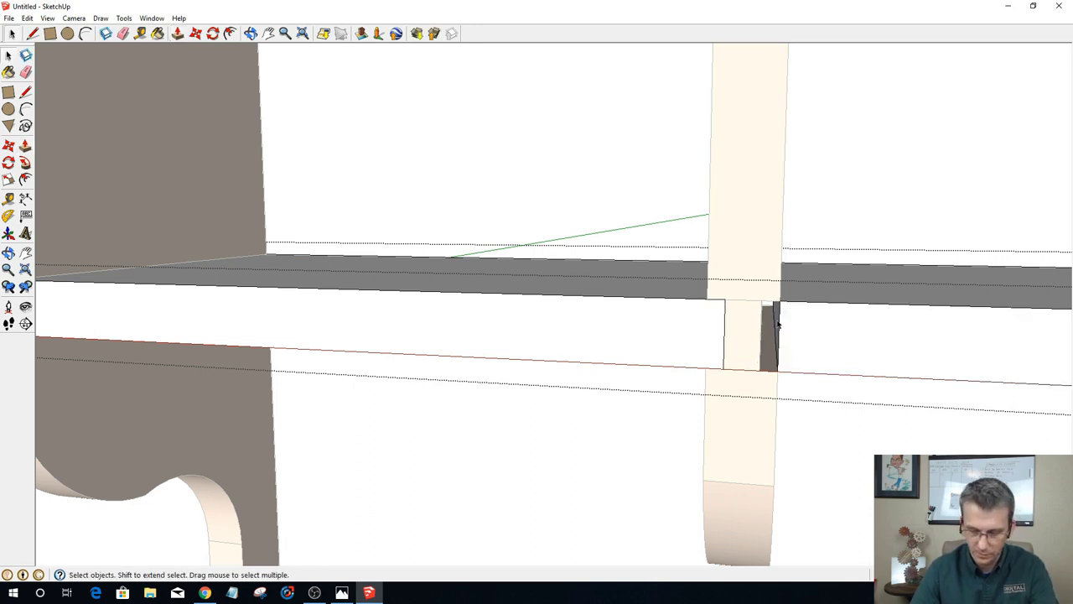
key(p)
drag(771, 317, 760, 324)
key(space)
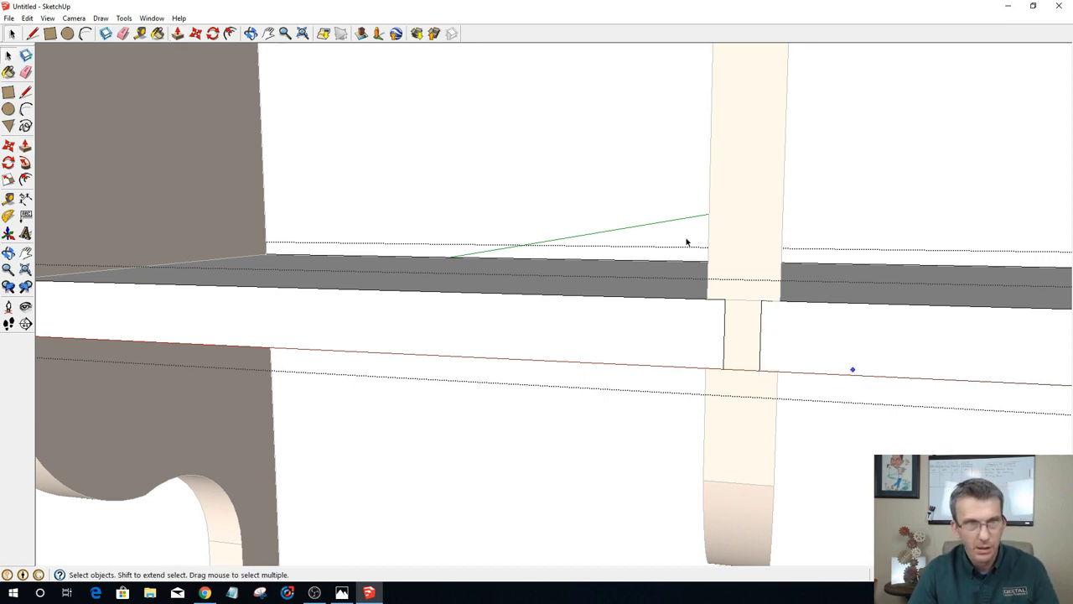
click(608, 205)
key(k)
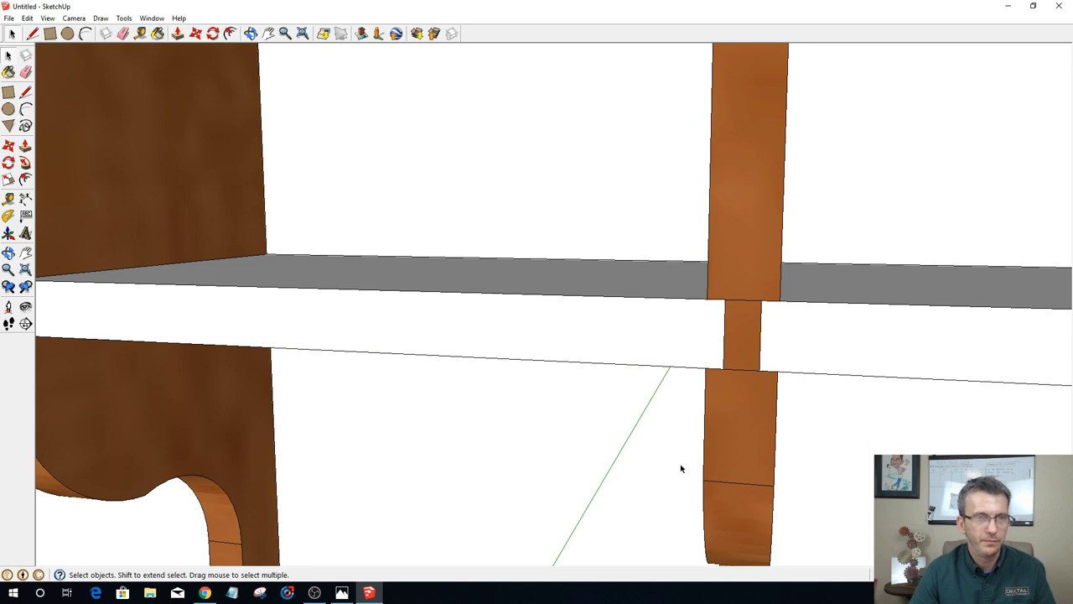
scroll(681, 469, down, 6)
scroll(770, 401, down, 8)
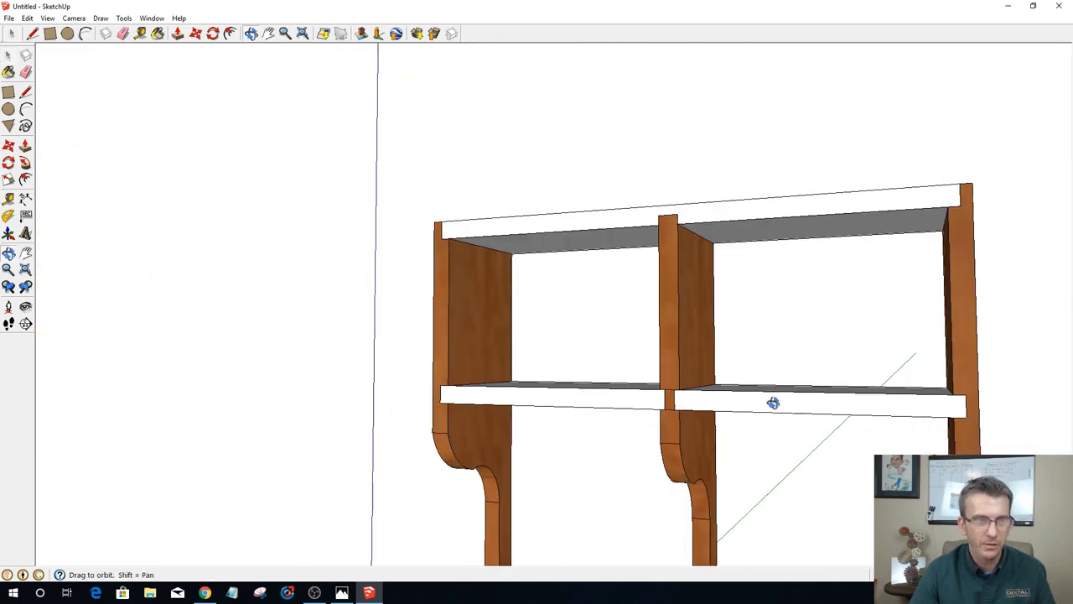
scroll(788, 486, up, 3)
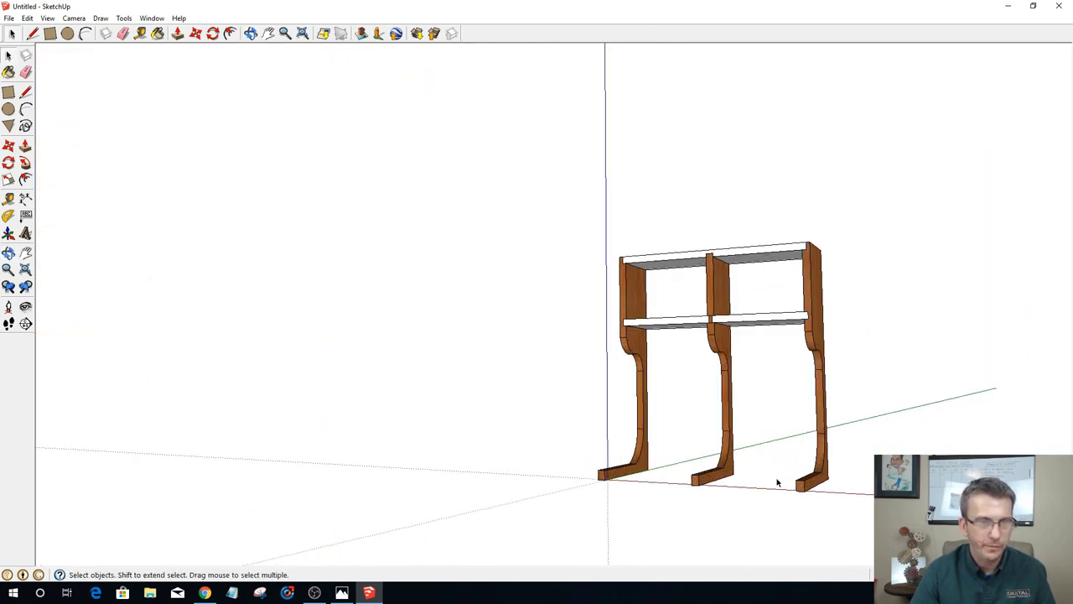
middle_drag(707, 434, 618, 484)
scroll(719, 442, up, 3)
scroll(738, 446, down, 3)
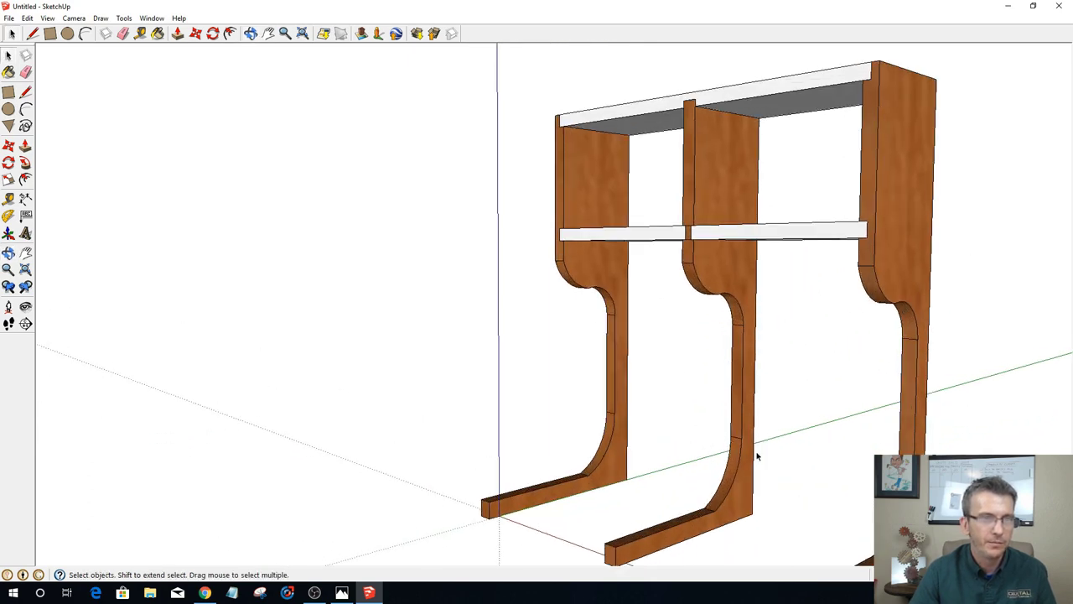
mouse_move(757, 450)
middle_down()
mouse_move(796, 475)
mouse_move(858, 462)
middle_up()
scroll(615, 208, up, 3)
scroll(741, 242, up, 4)
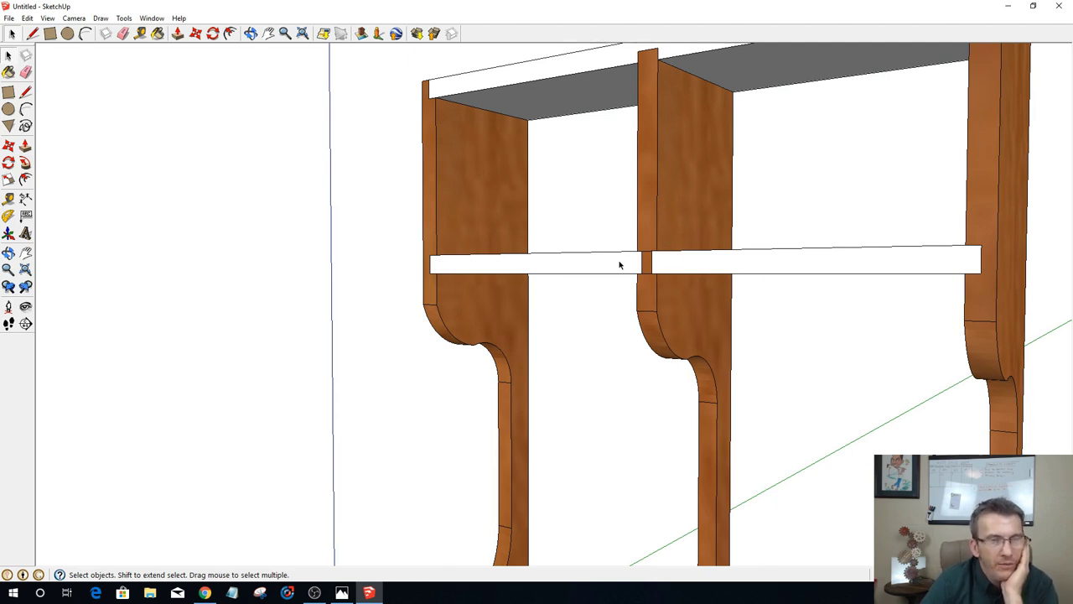
scroll(620, 244, down, 2)
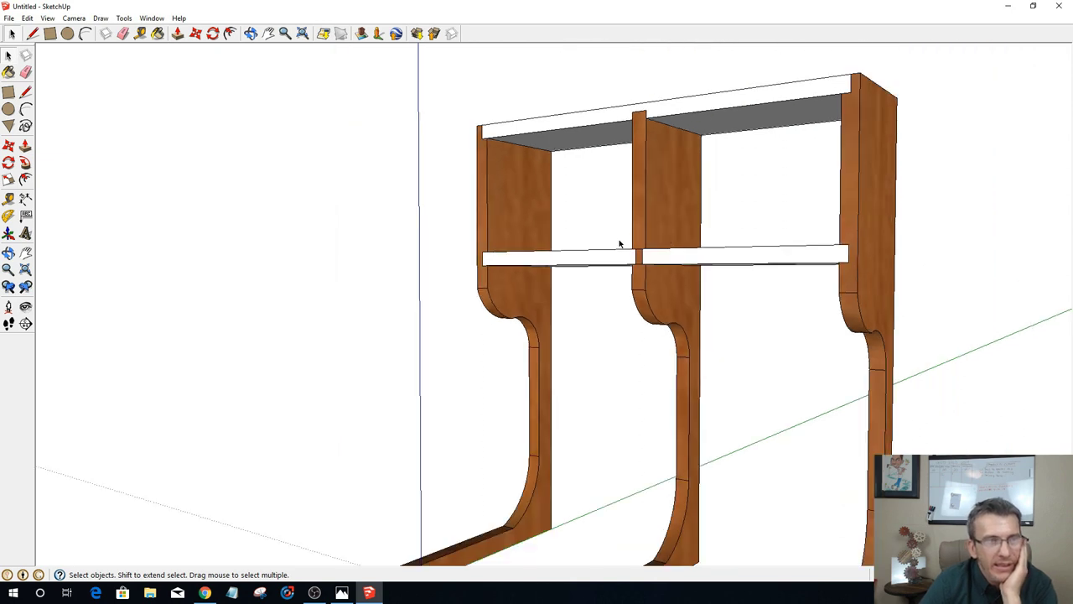
scroll(620, 243, down, 1)
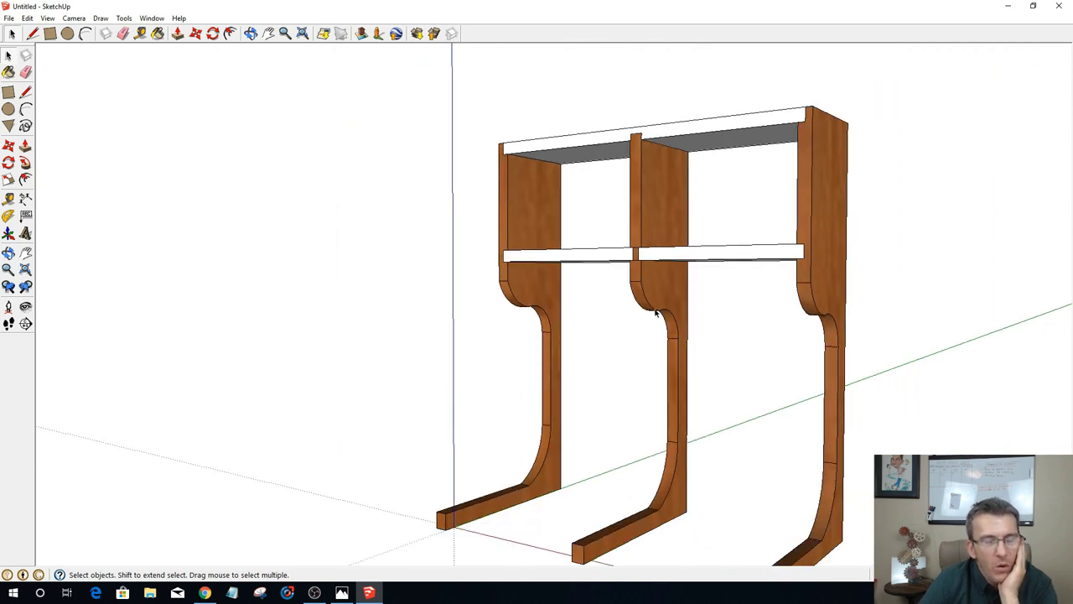
click(820, 280)
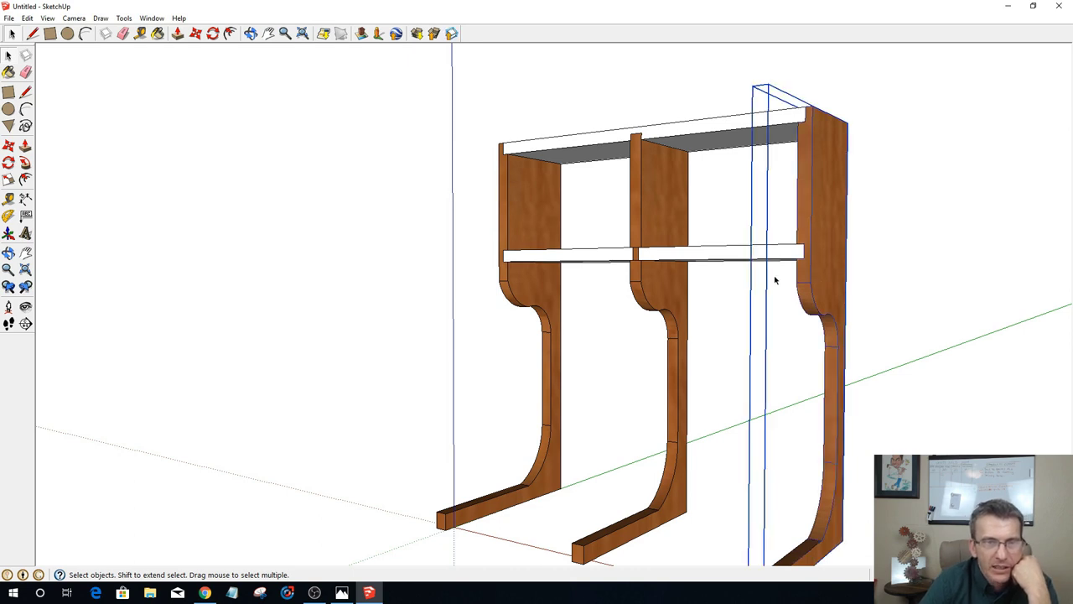
click(638, 271)
click(507, 277)
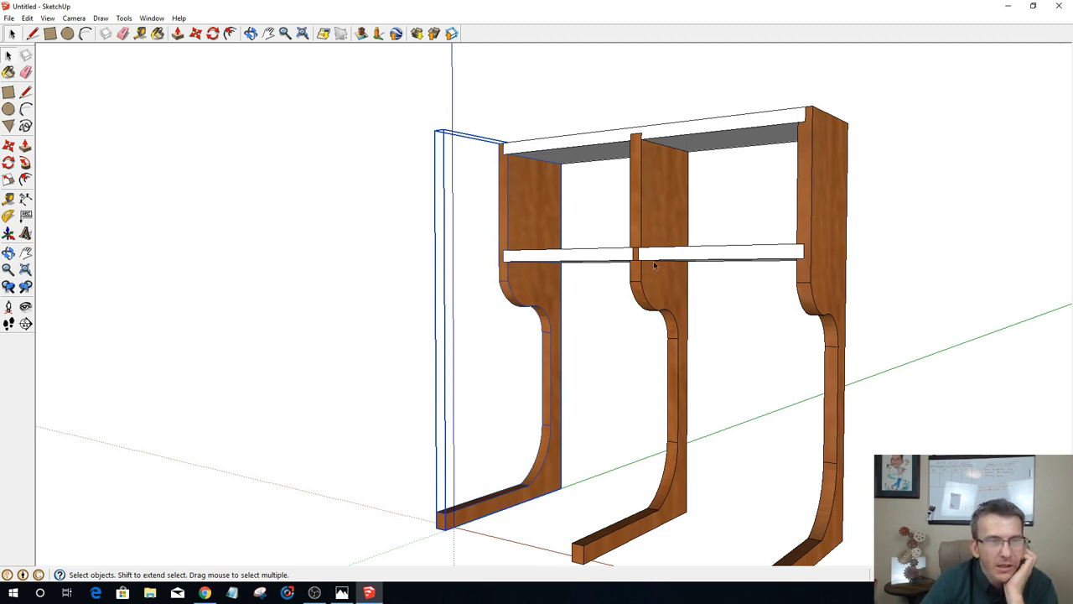
middle_drag(656, 281, 1003, 325)
middle_drag(690, 305, 639, 222)
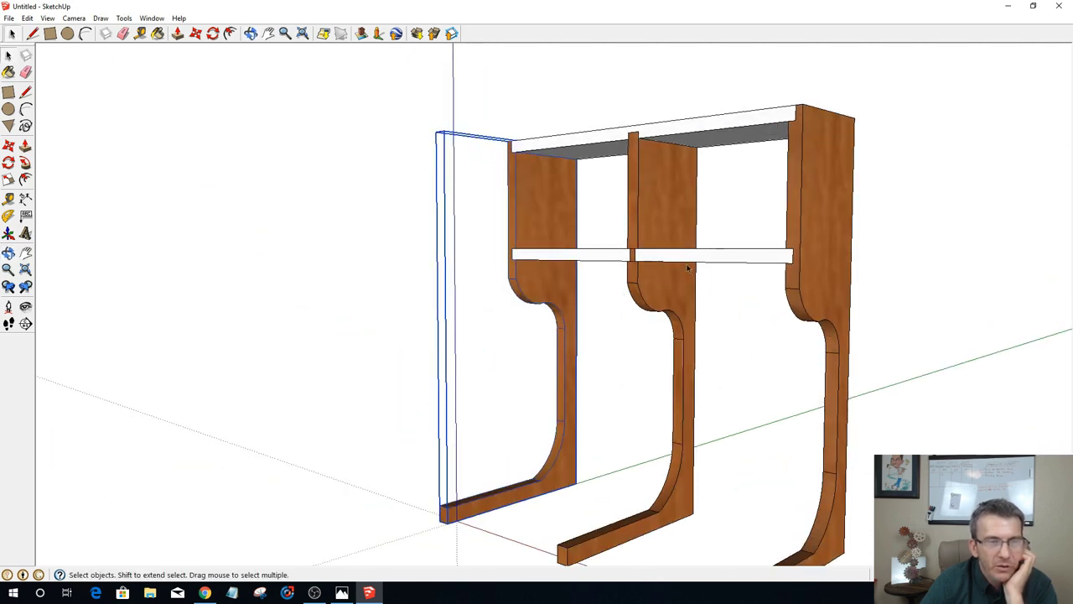
middle_drag(627, 264, 613, 328)
scroll(648, 391, up, 5)
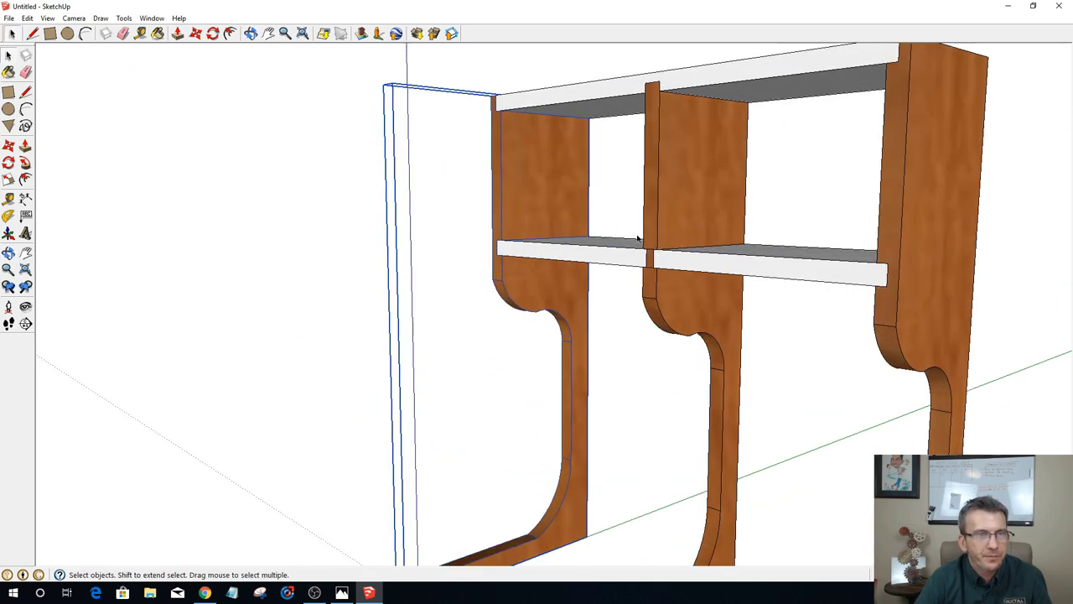
middle_drag(647, 391, 658, 337)
scroll(659, 336, down, 5)
Step: Bring up the Materials window with the Colors collection for painting
click(749, 402)
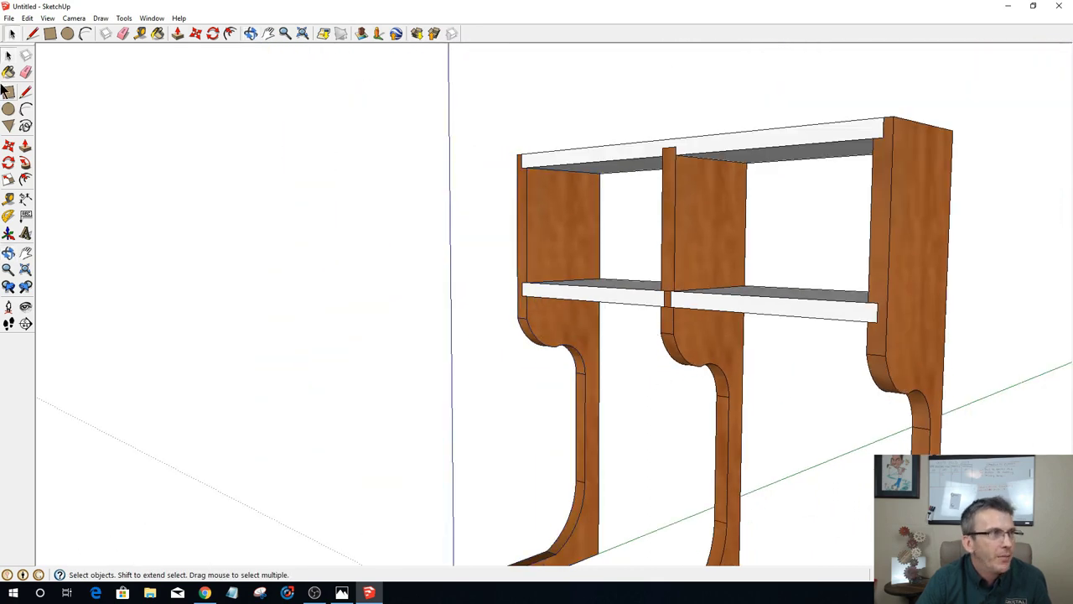
click(155, 34)
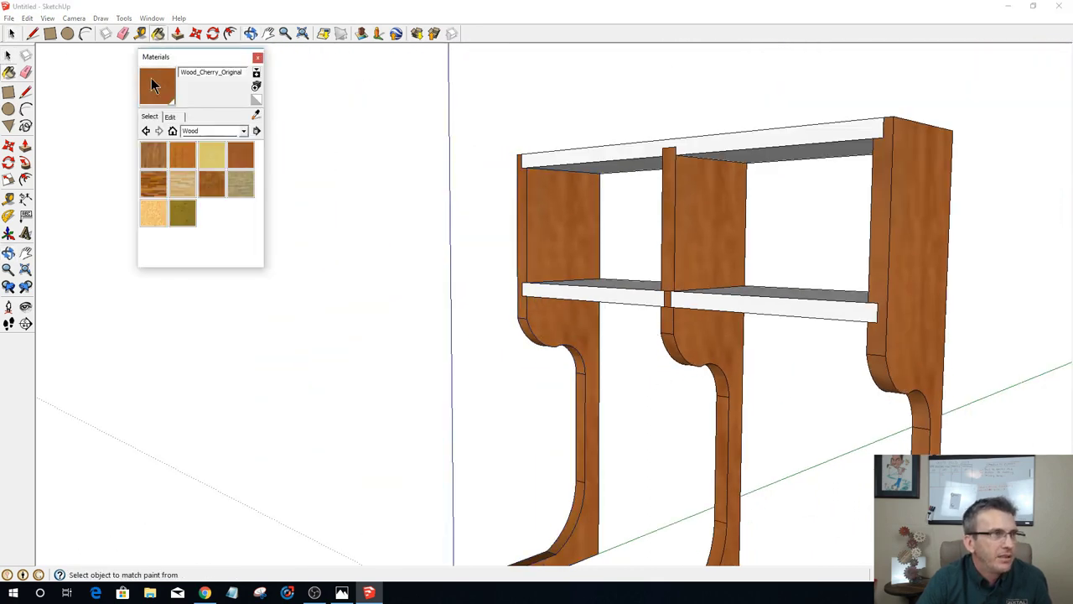
click(216, 134)
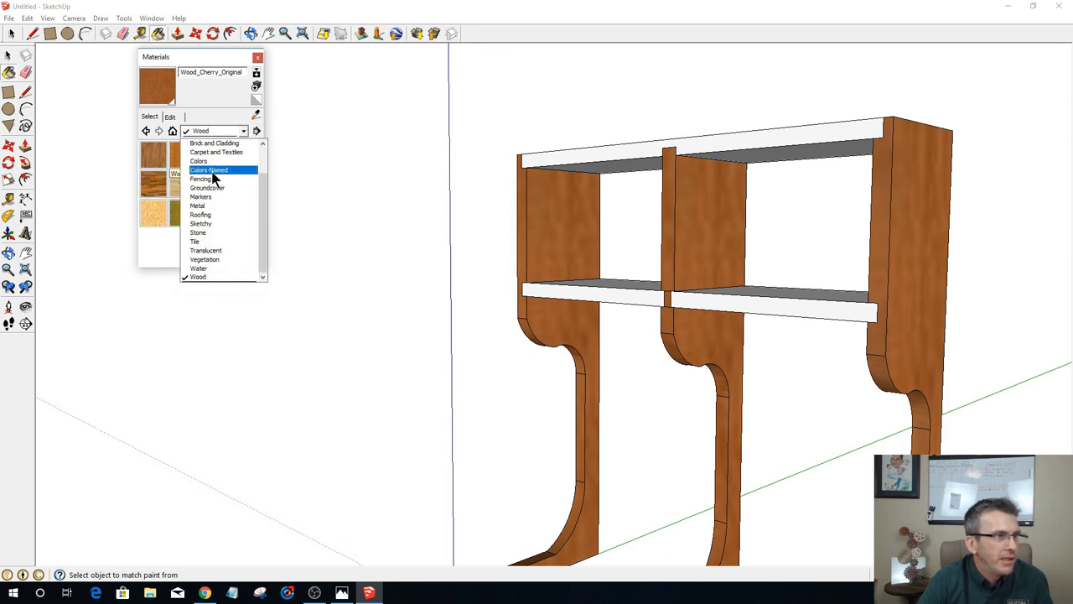
click(209, 170)
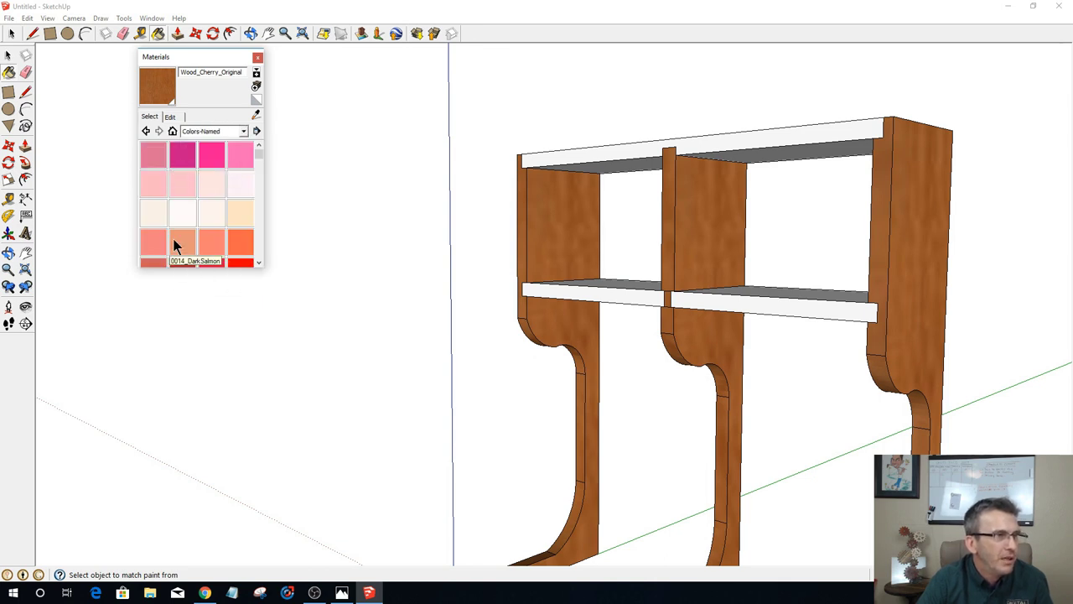
click(257, 172)
mouse_move(257, 172)
mouse_down()
mouse_move(251, 249)
mouse_move(256, 187)
mouse_up()
click(240, 132)
click(224, 161)
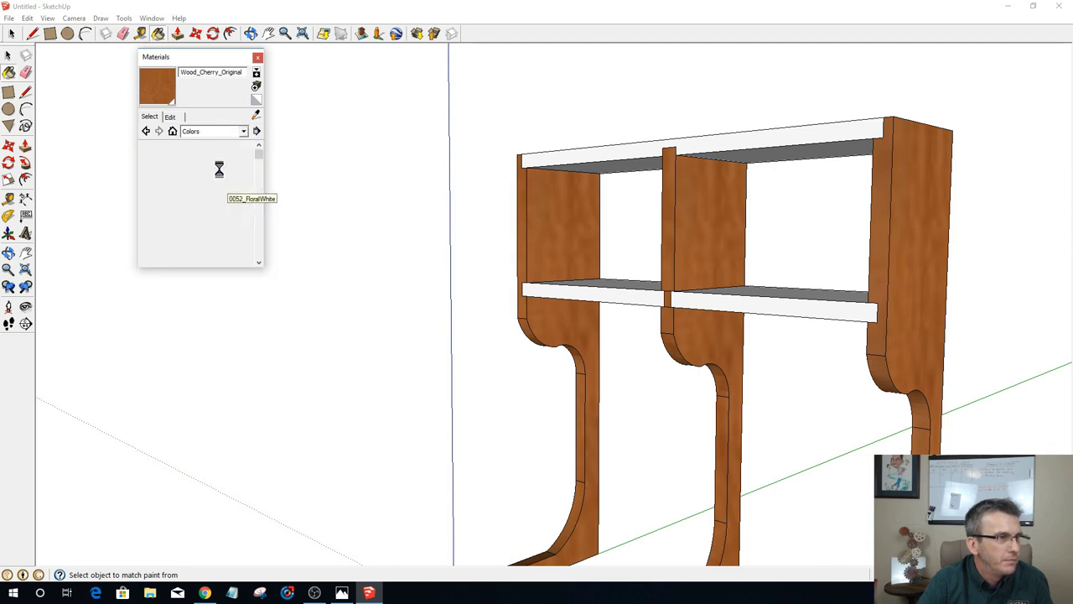
drag(258, 159, 258, 163)
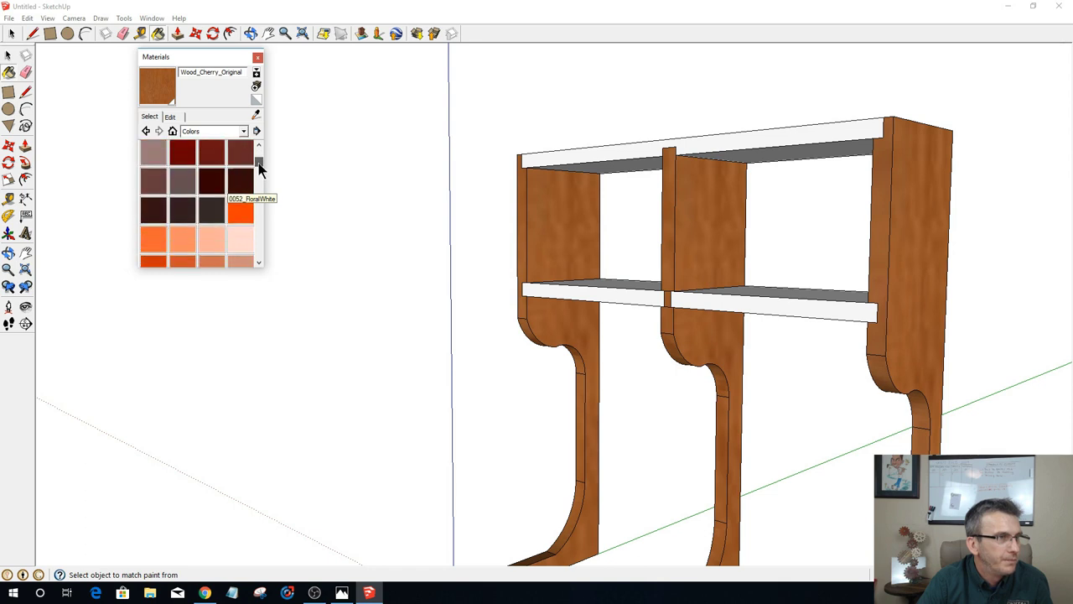
Step: Paint the shelf boards dark red with Color_A17
click(211, 155)
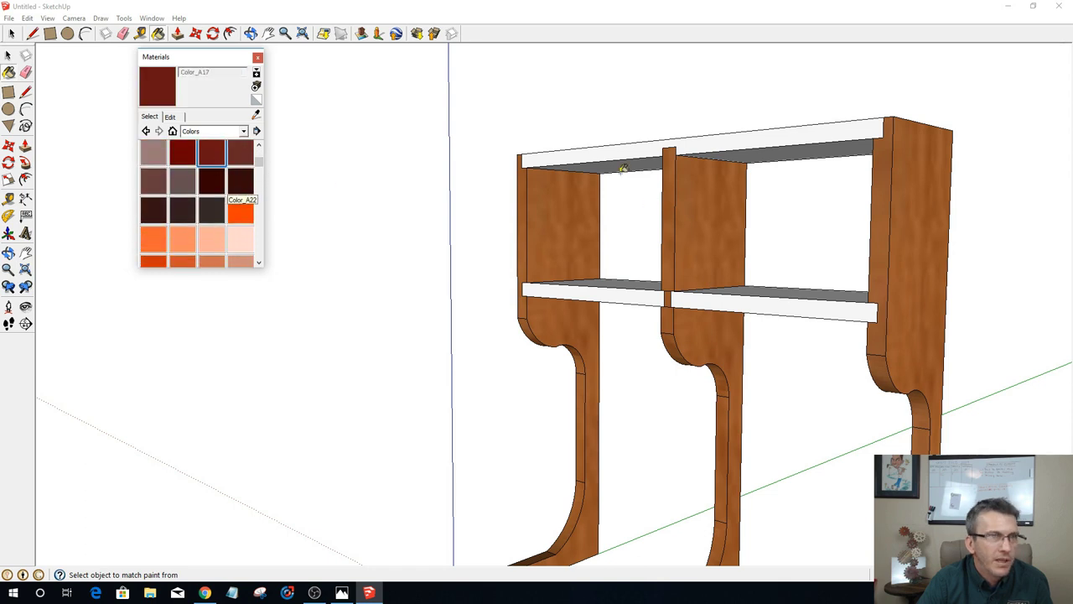
click(600, 152)
click(600, 289)
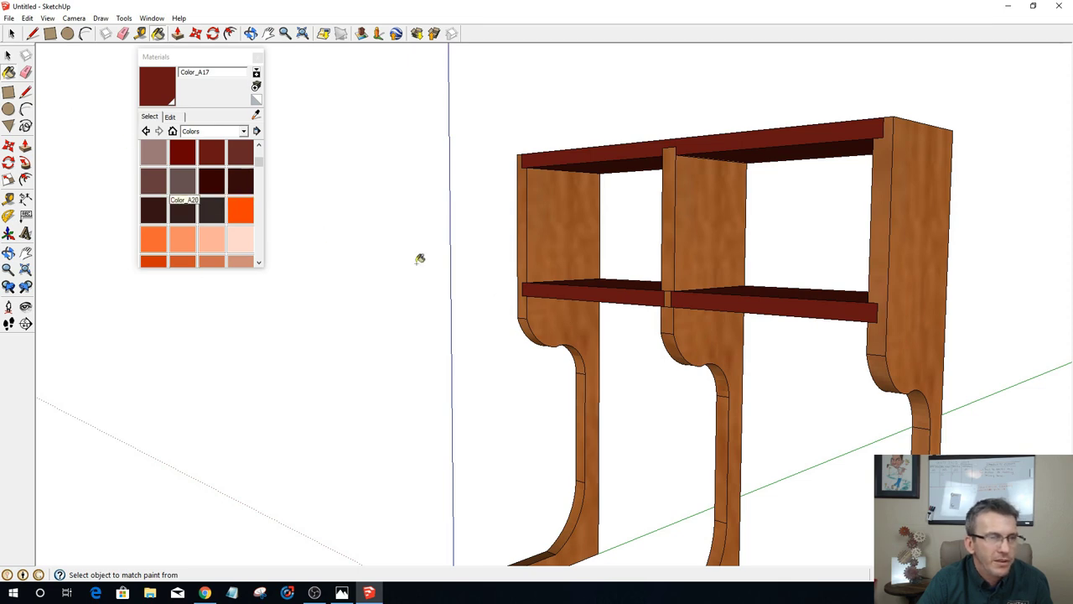
mouse_move(465, 277)
middle_down()
mouse_move(579, 232)
mouse_move(455, 252)
mouse_move(426, 314)
mouse_move(298, 259)
middle_up()
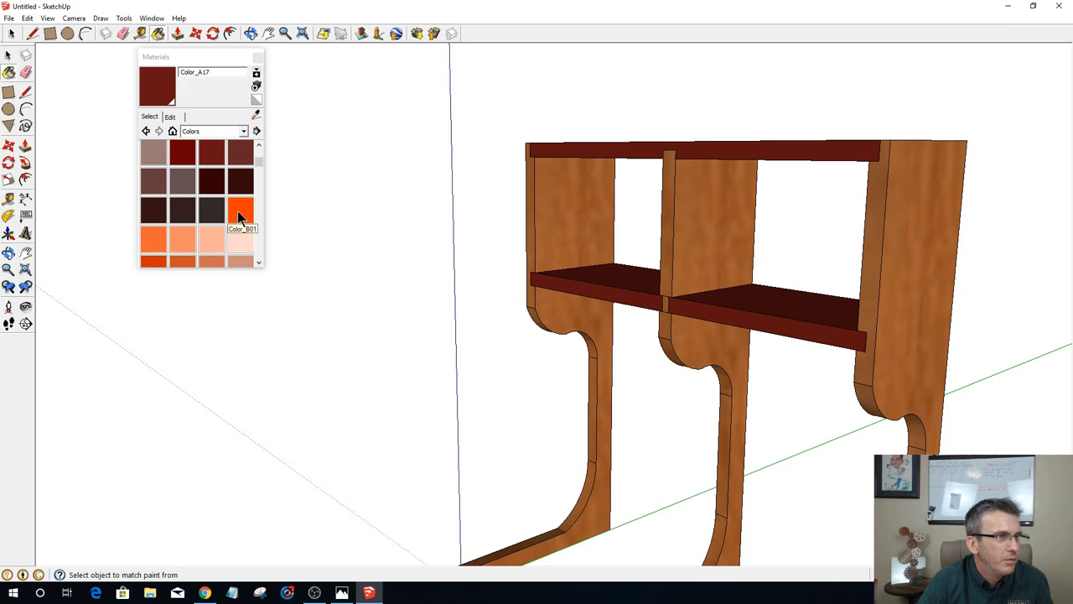
Step: Paint the top board bright orange with Color_B01
click(238, 211)
click(629, 148)
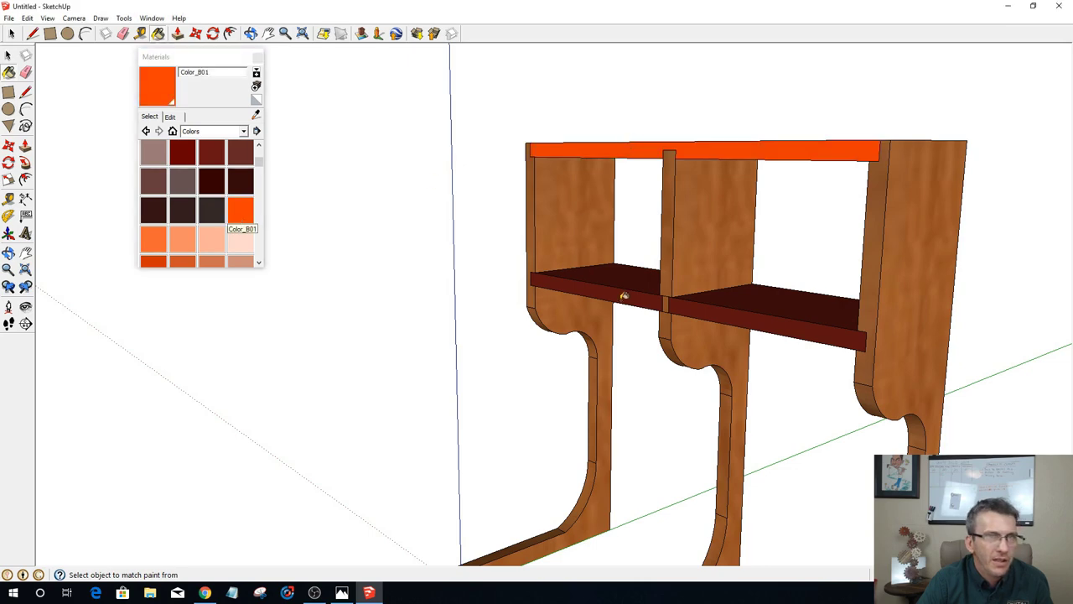
middle_drag(624, 296, 766, 330)
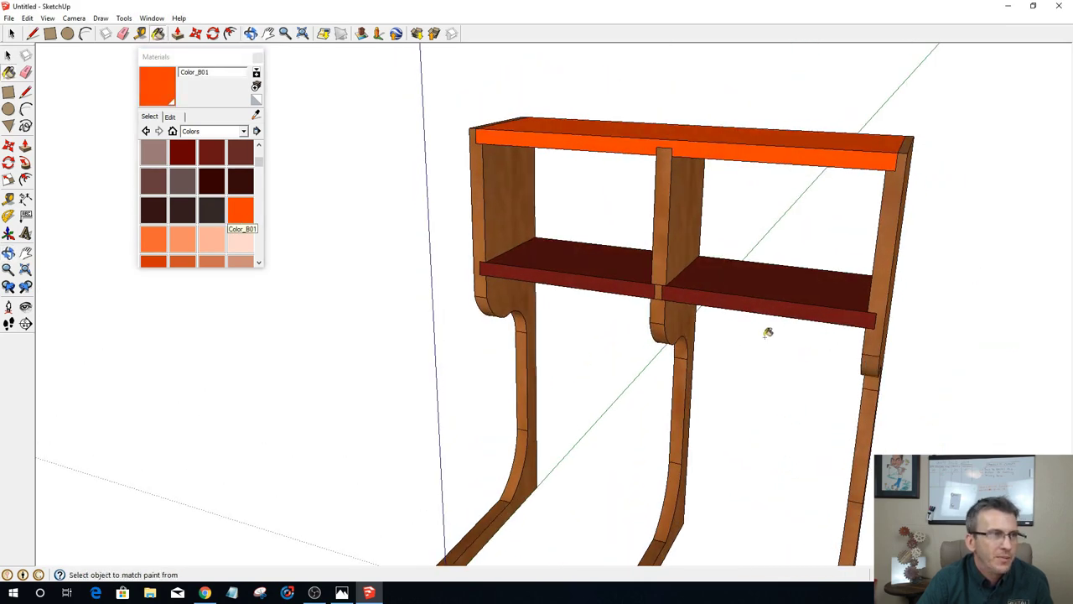
Step: Draw a floor rectangle between the feet of the middle and right legs
click(10, 37)
scroll(809, 232, down, 3)
scroll(690, 515, up, 3)
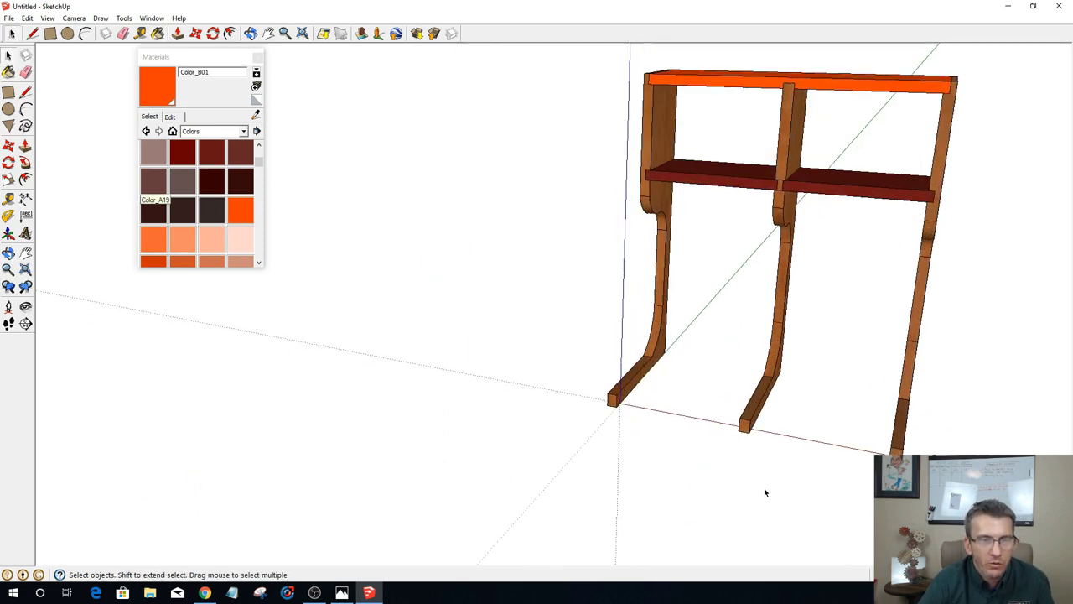
scroll(814, 402, up, 4)
mouse_move(810, 400)
middle_down()
mouse_move(785, 386)
mouse_move(900, 450)
mouse_move(814, 425)
mouse_move(810, 410)
middle_up()
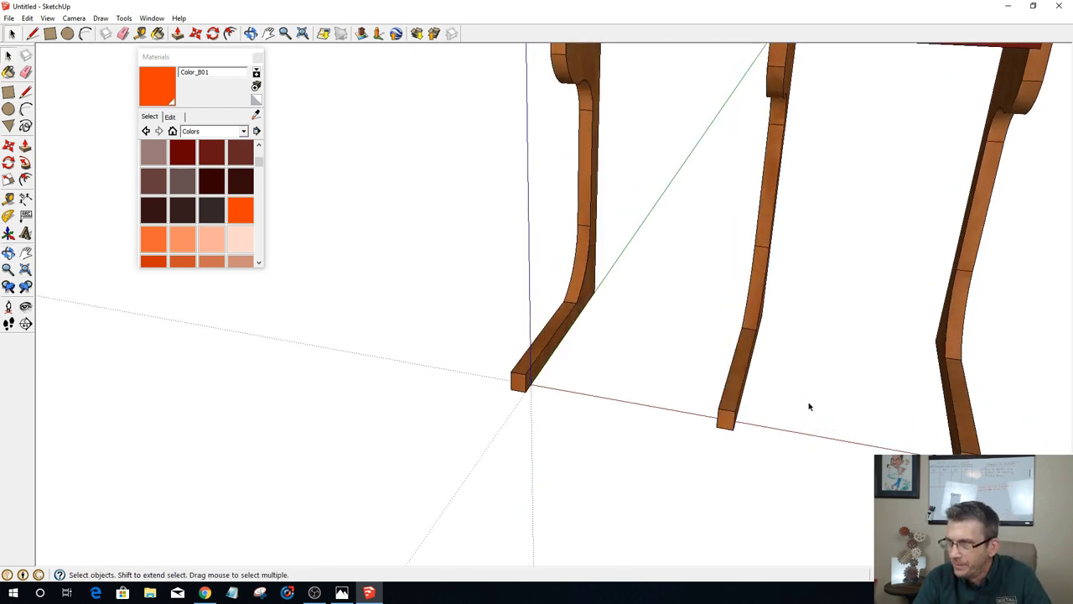
scroll(813, 422, up, 1)
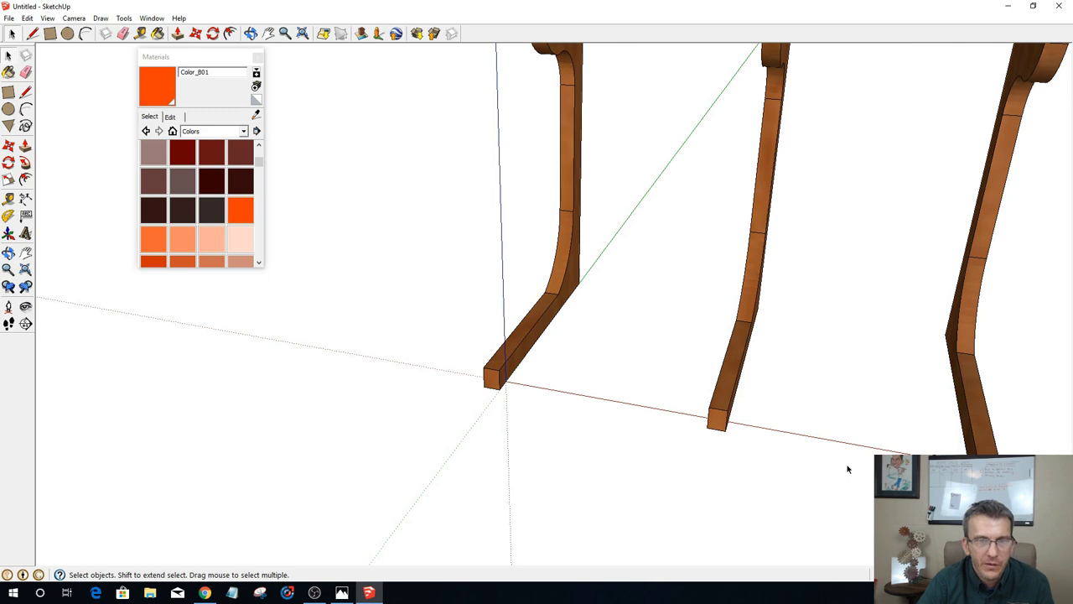
middle_drag(848, 470, 780, 317)
click(50, 33)
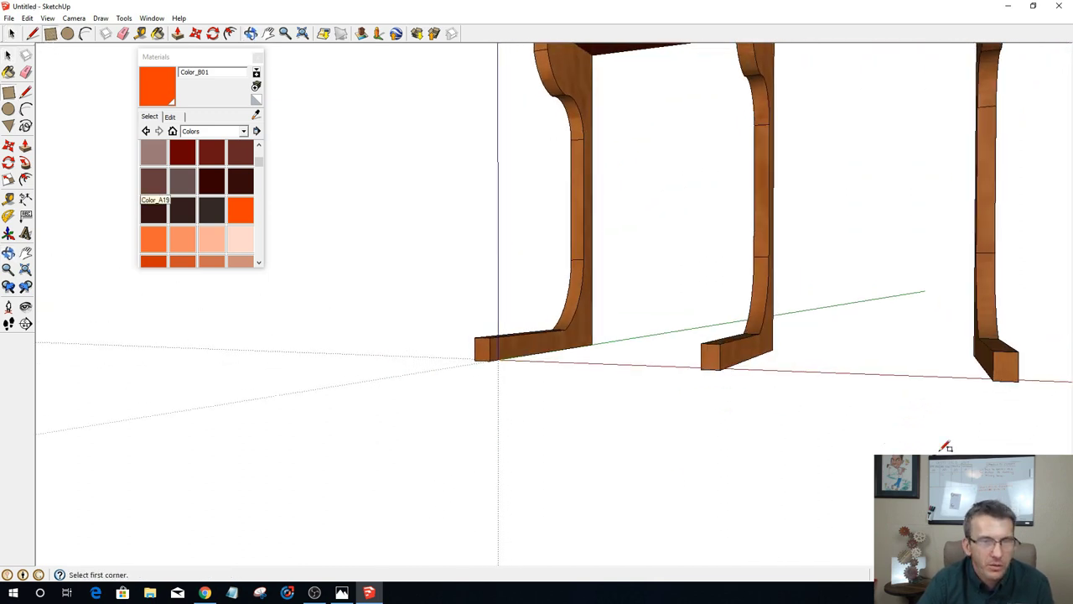
click(719, 369)
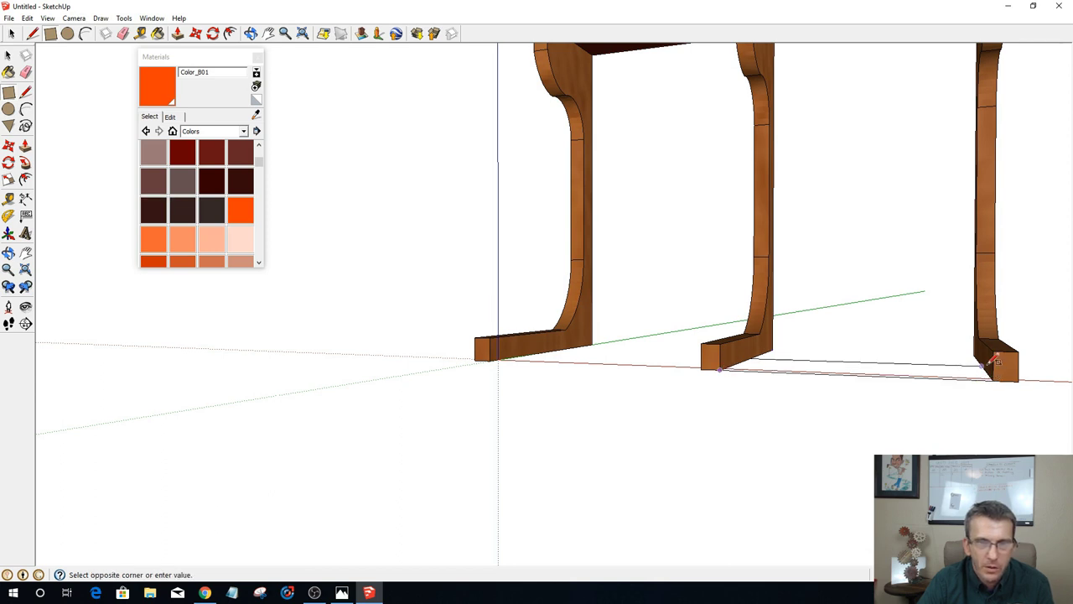
click(981, 347)
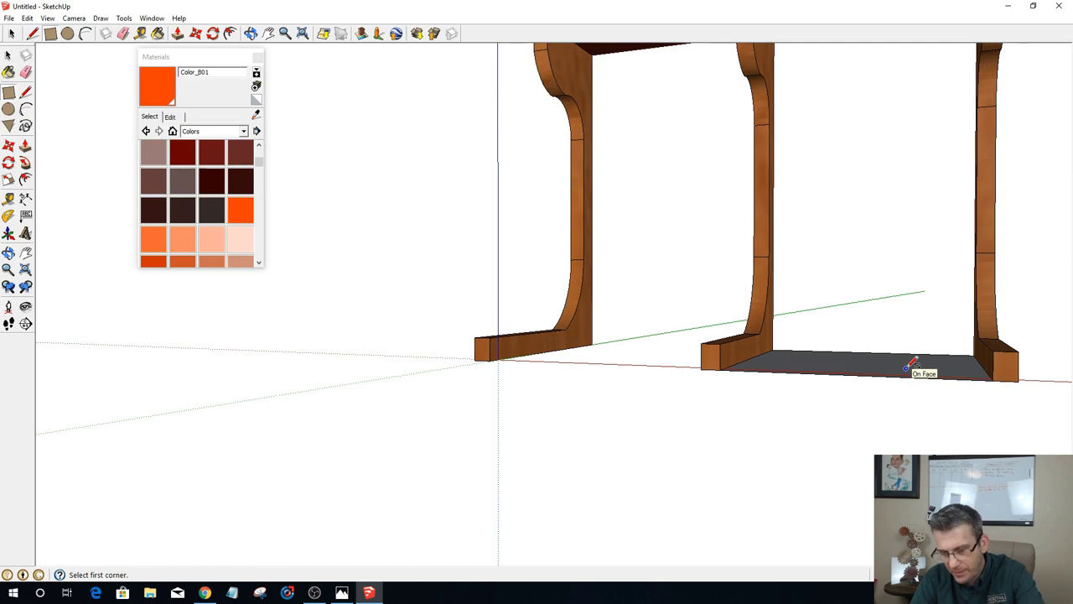
Step: Select the whole floor slab and make it a component
key(p)
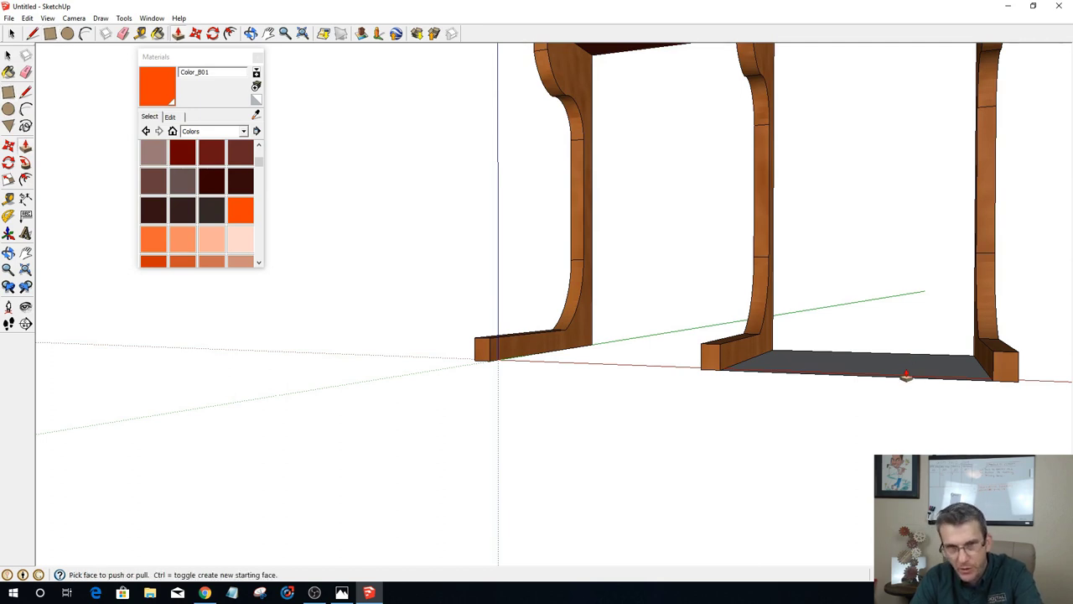
click(901, 372)
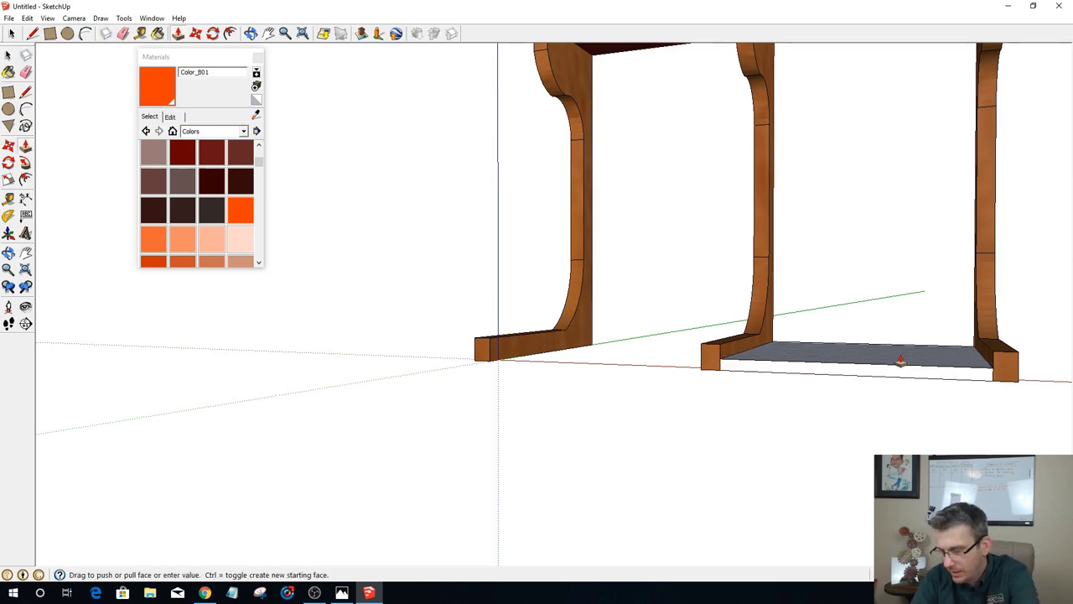
key(Escape)
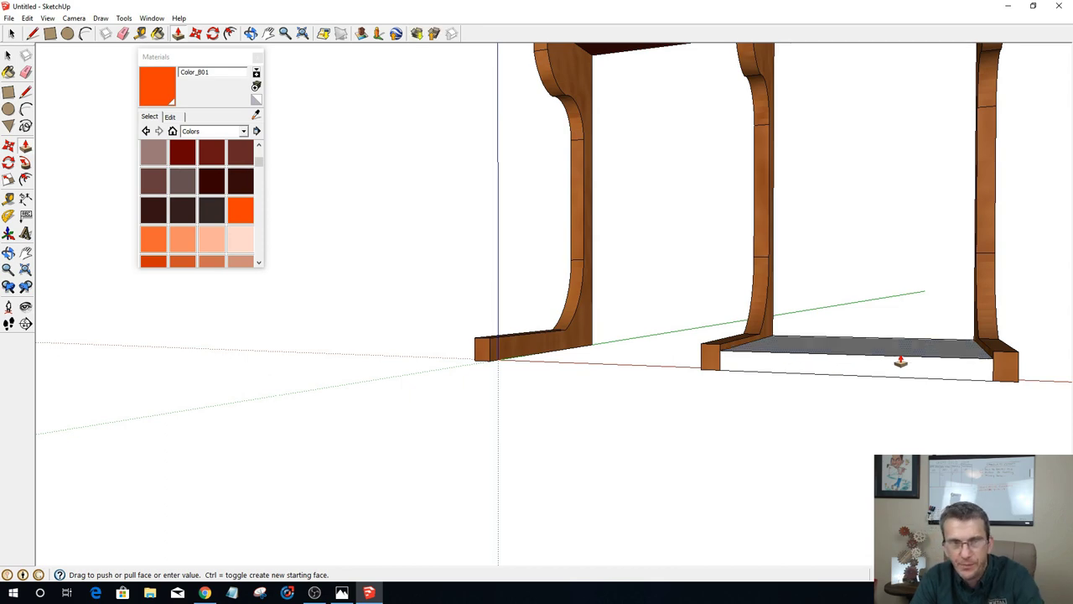
mouse_move(814, 355)
middle_down()
mouse_move(933, 406)
mouse_move(815, 336)
middle_up()
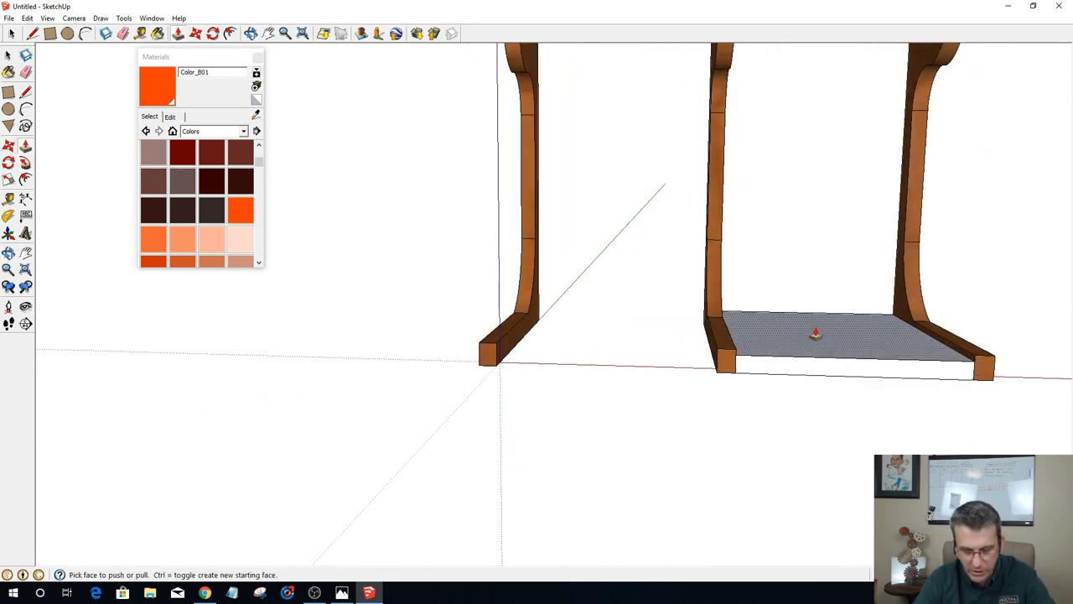
key(space)
double_click(822, 347)
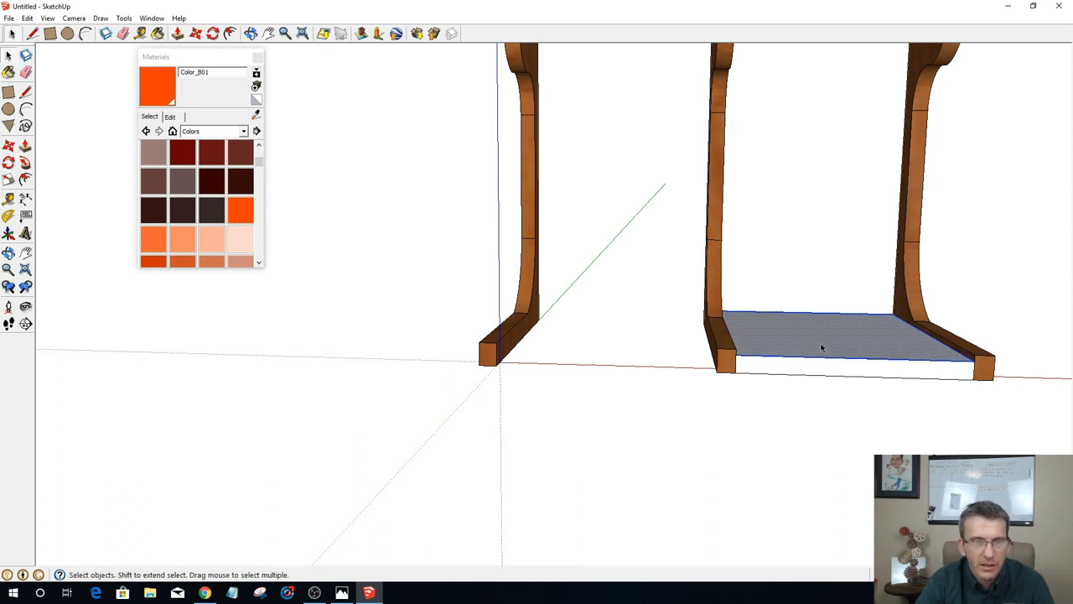
click(821, 348)
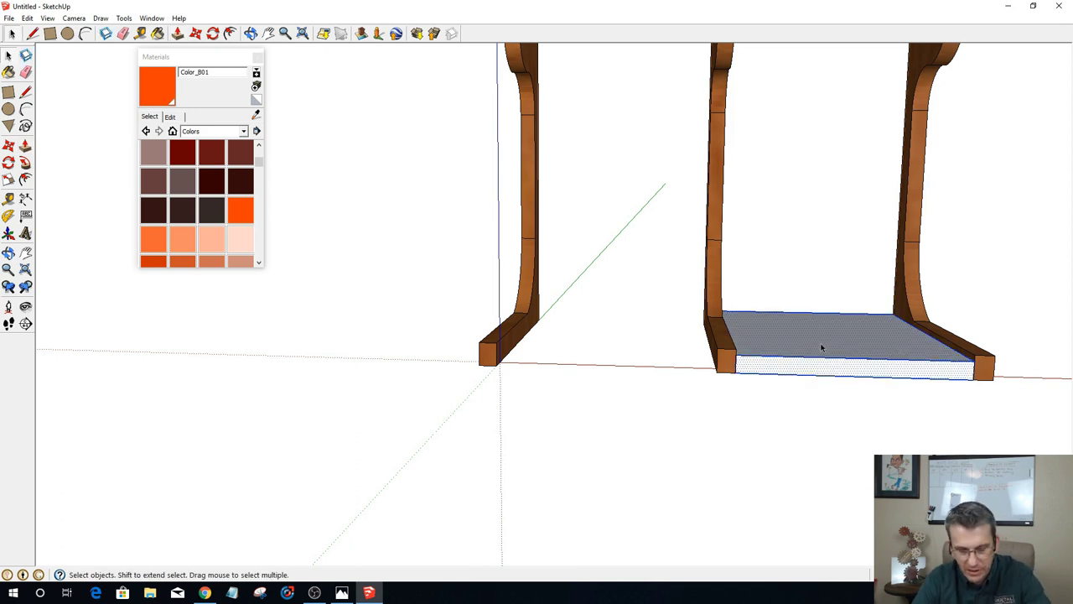
key(g)
key(Return)
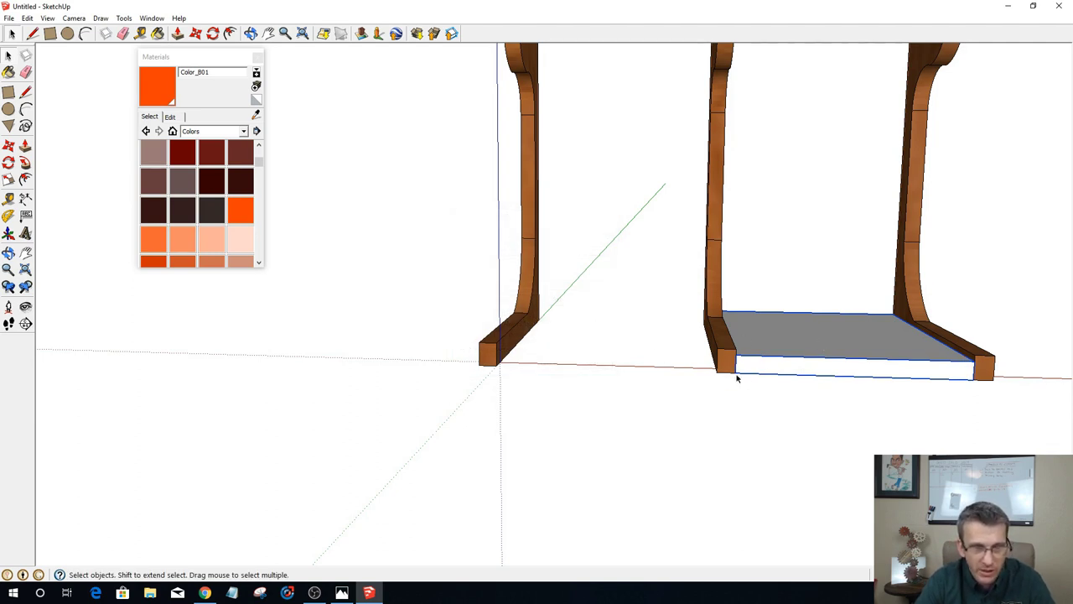
Step: Start a copy-move of the slab from its front corner
key(m)
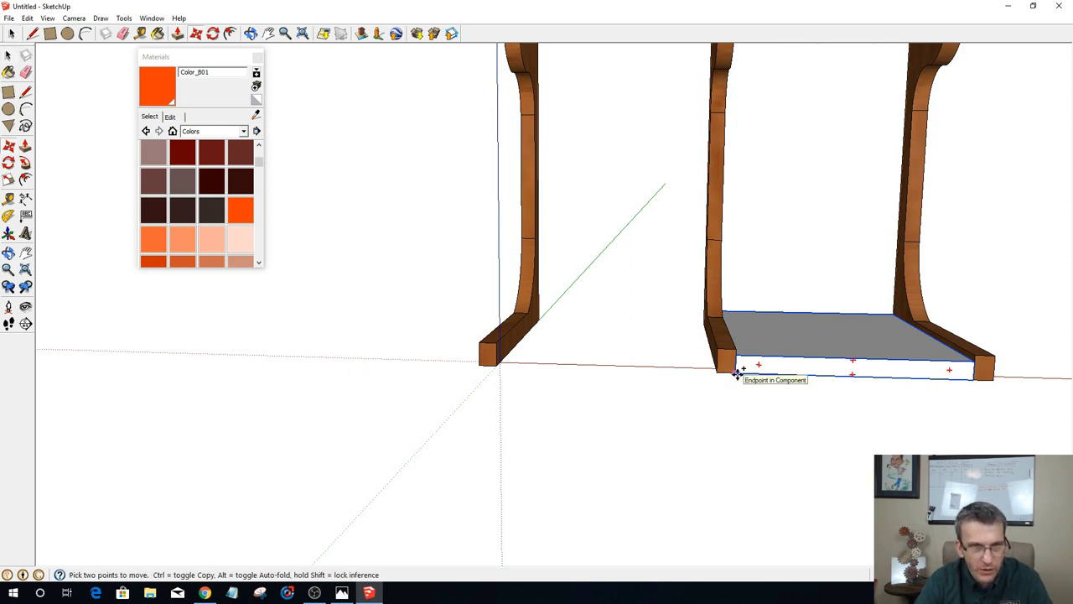
click(737, 372)
key(ctrl)
Step: Drop the slab copy into the left bay, then copy the slab again off to the right
click(499, 365)
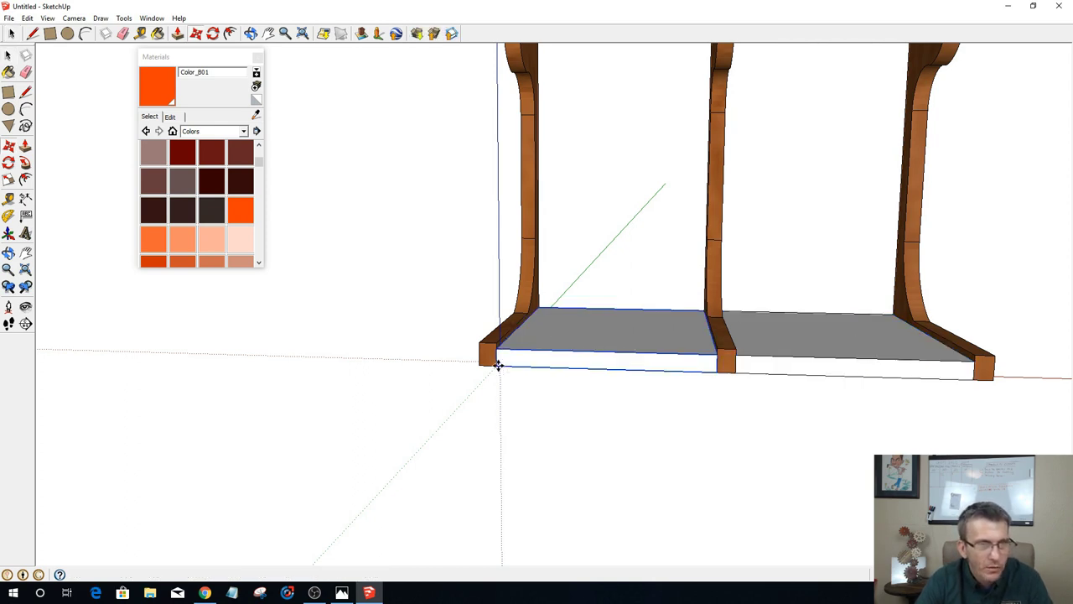
middle_drag(958, 388, 435, 396)
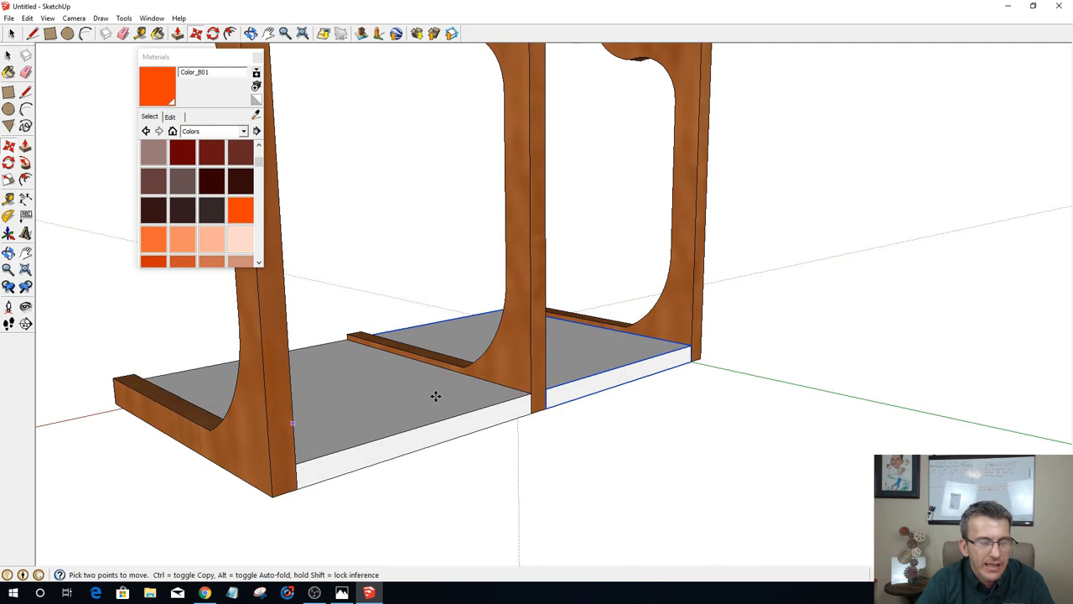
key(ctrl)
click(691, 360)
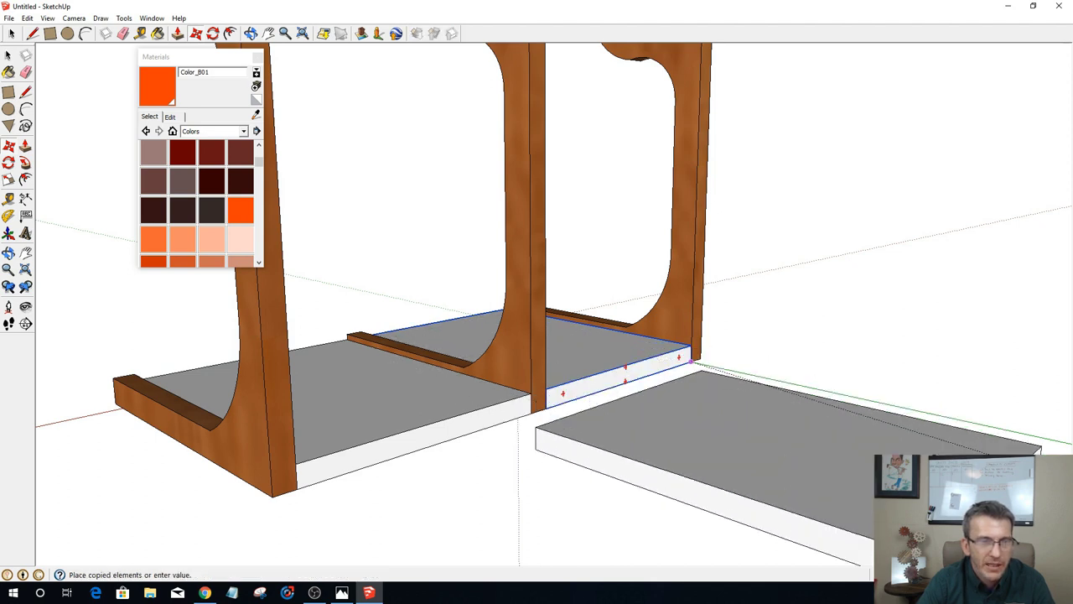
scroll(1065, 449, up, 1)
scroll(1065, 448, down, 1)
click(1045, 445)
Step: Select the cabinet's bottom panel and start copying it from its front corner
scroll(657, 472, down, 3)
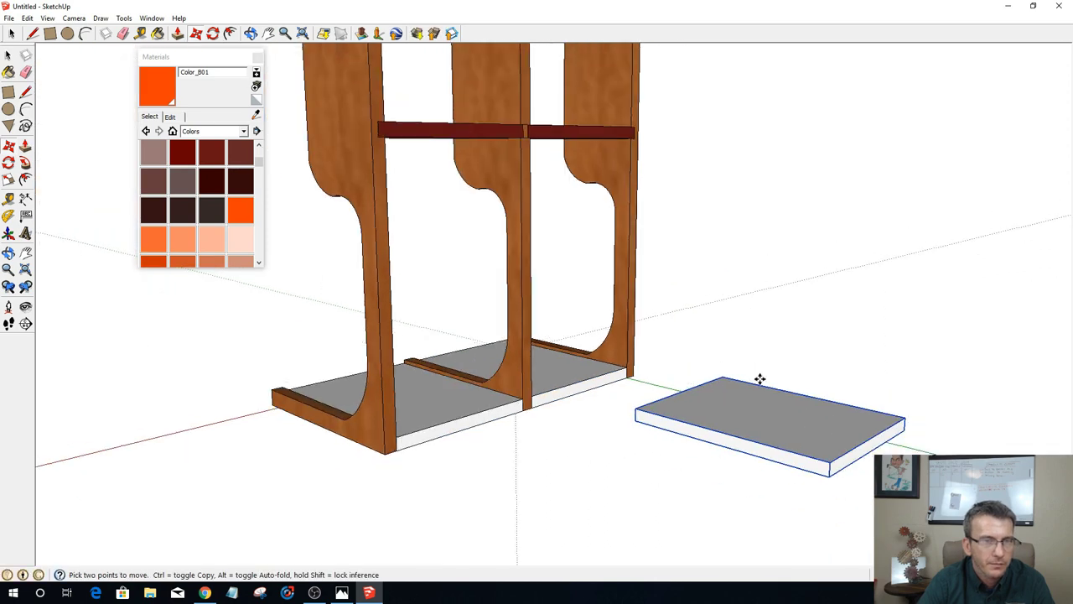
scroll(553, 463, down, 2)
scroll(491, 431, up, 3)
middle_drag(494, 434, 578, 444)
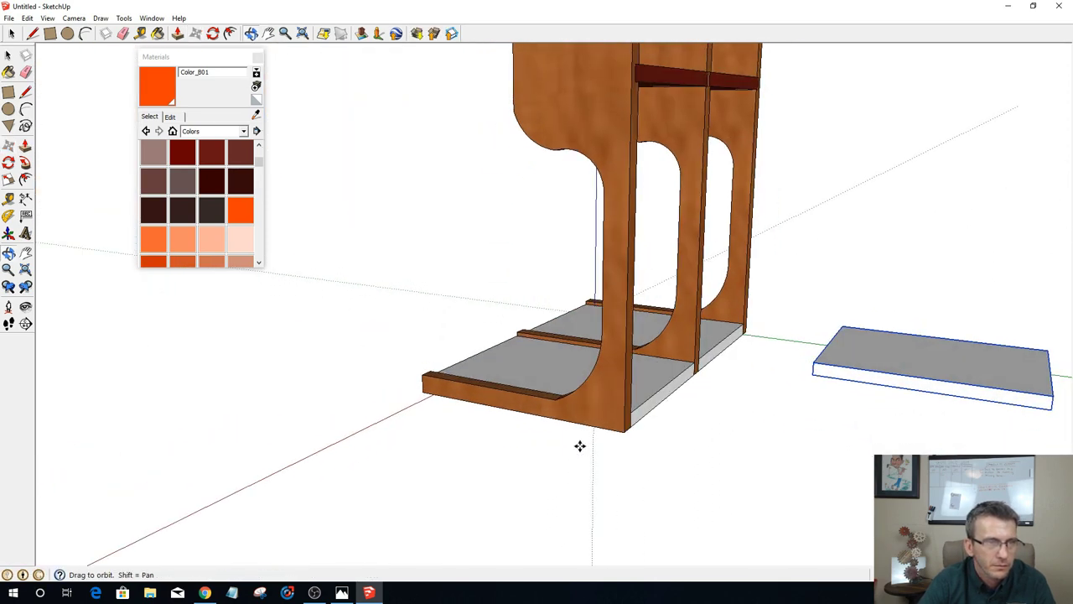
scroll(609, 431, up, 3)
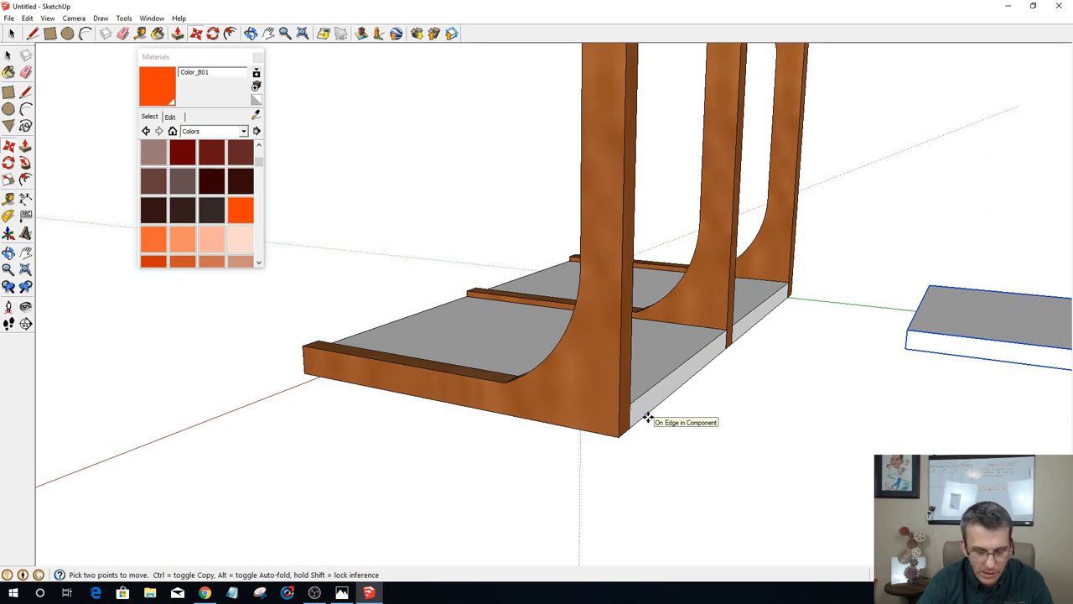
key(space)
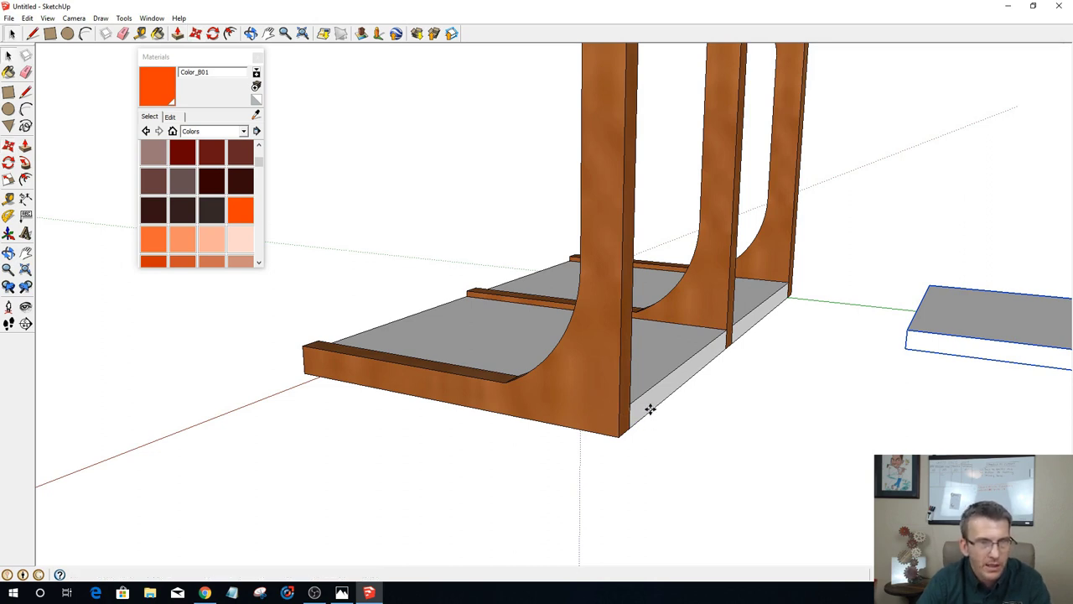
click(646, 405)
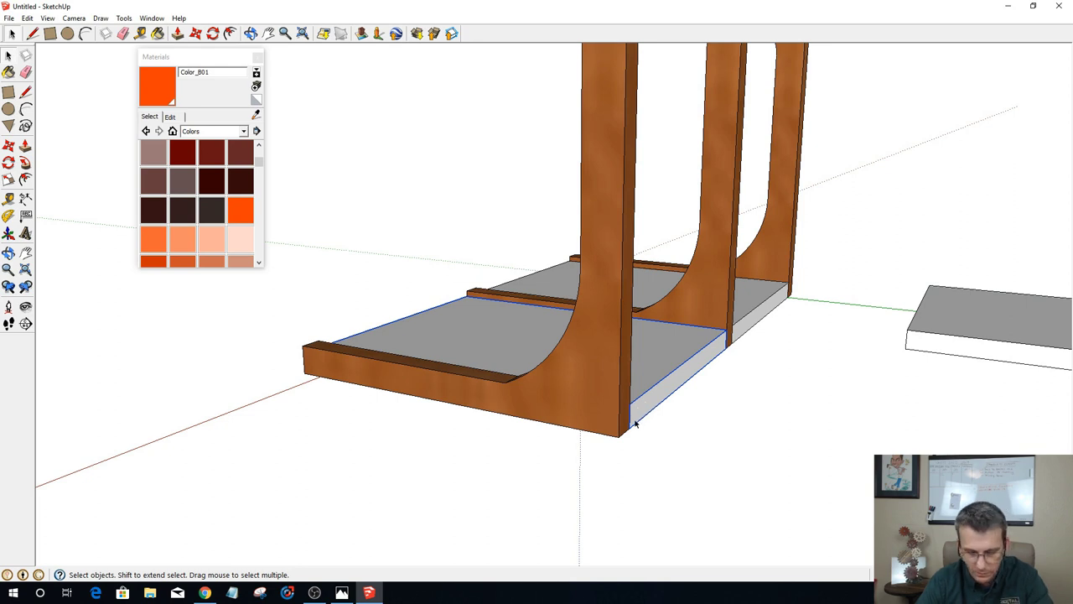
key(m)
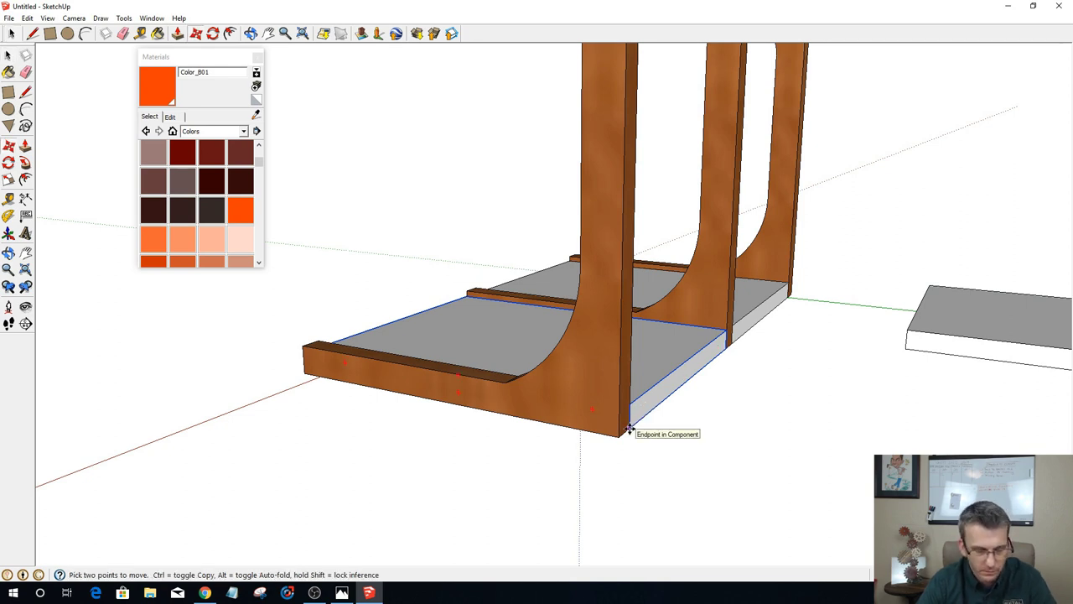
key(ctrl)
click(629, 429)
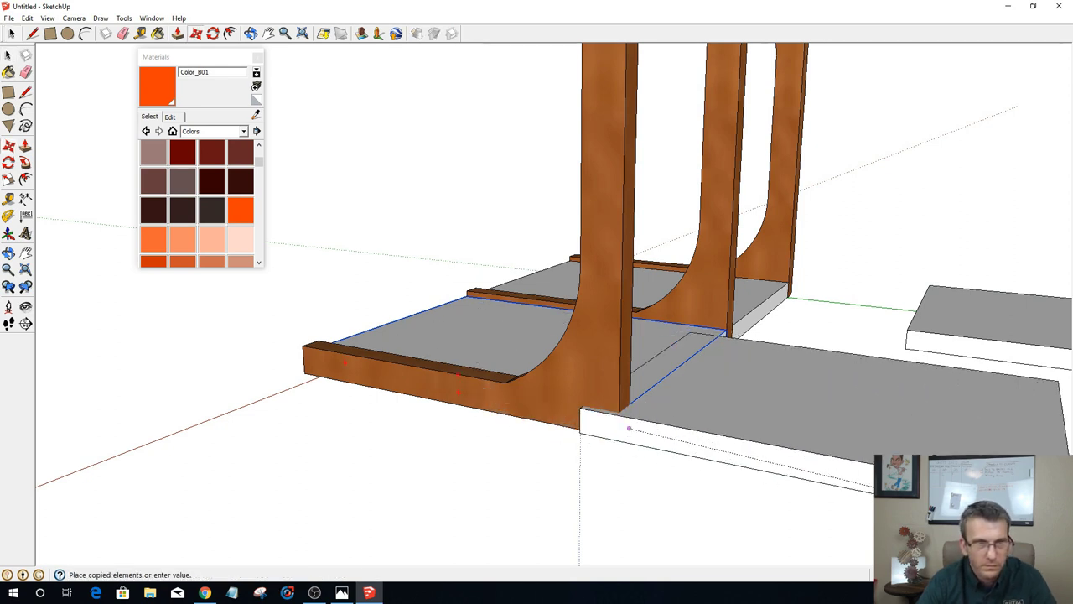
middle_drag(897, 493, 864, 521)
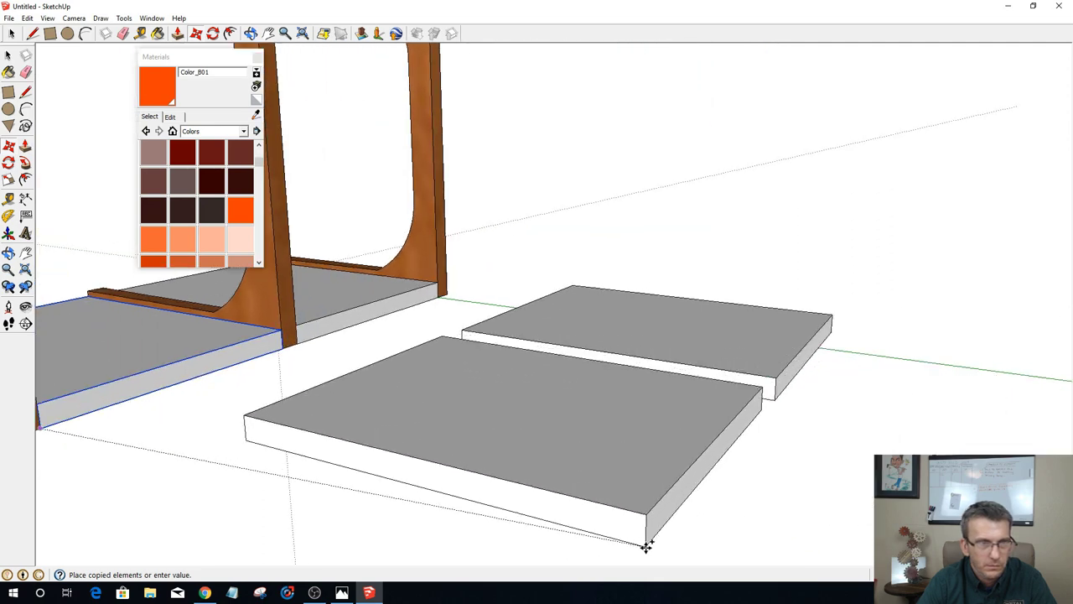
Step: Set the panel copy beside the other slab and rotate the first slab 90° upright
click(651, 548)
middle_drag(635, 495, 687, 491)
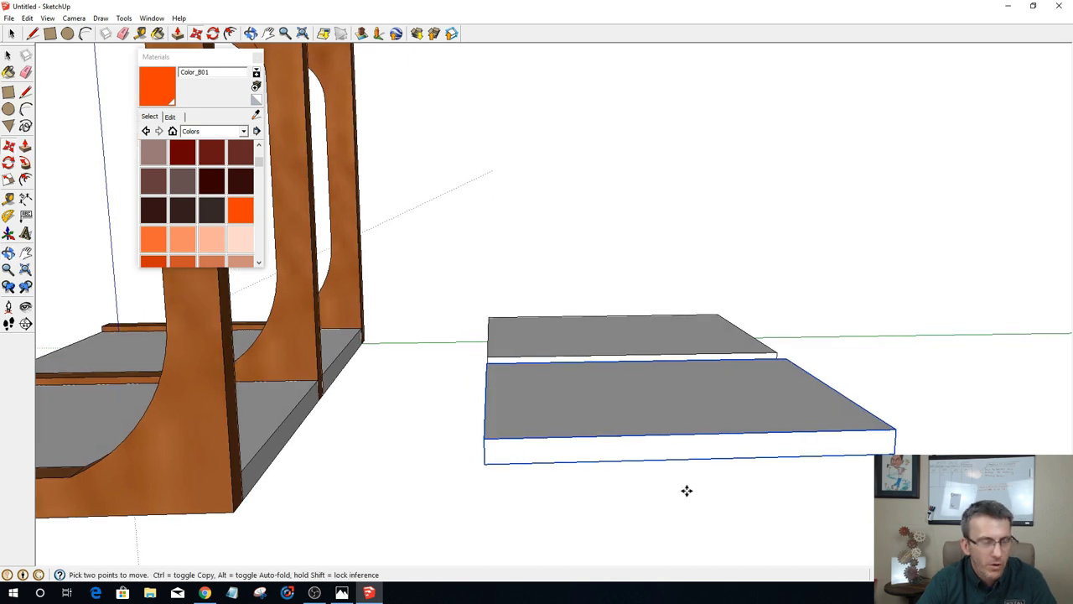
key(q)
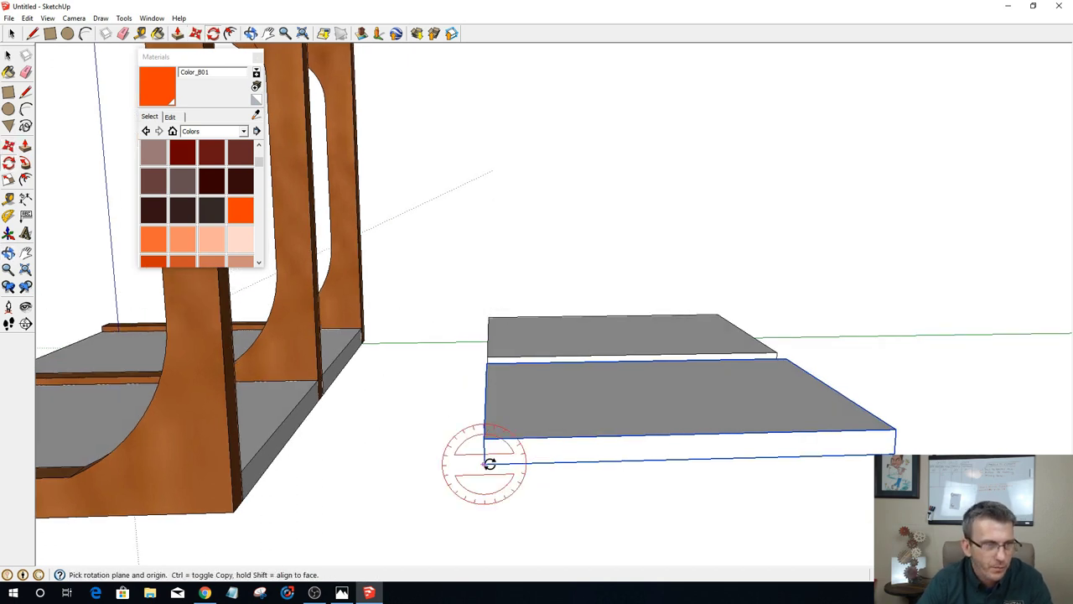
click(484, 466)
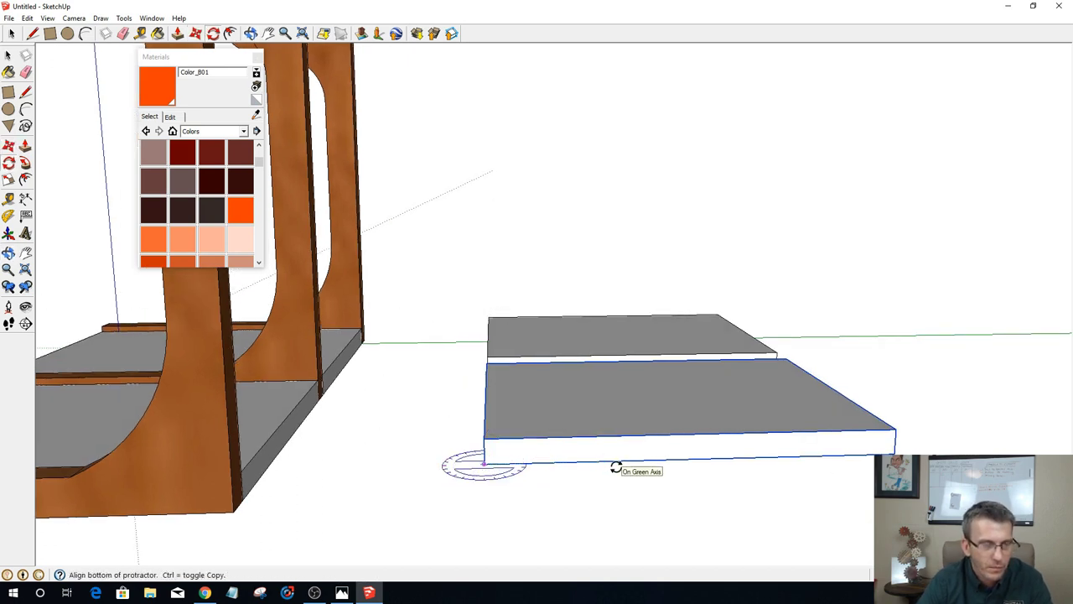
key(Escape)
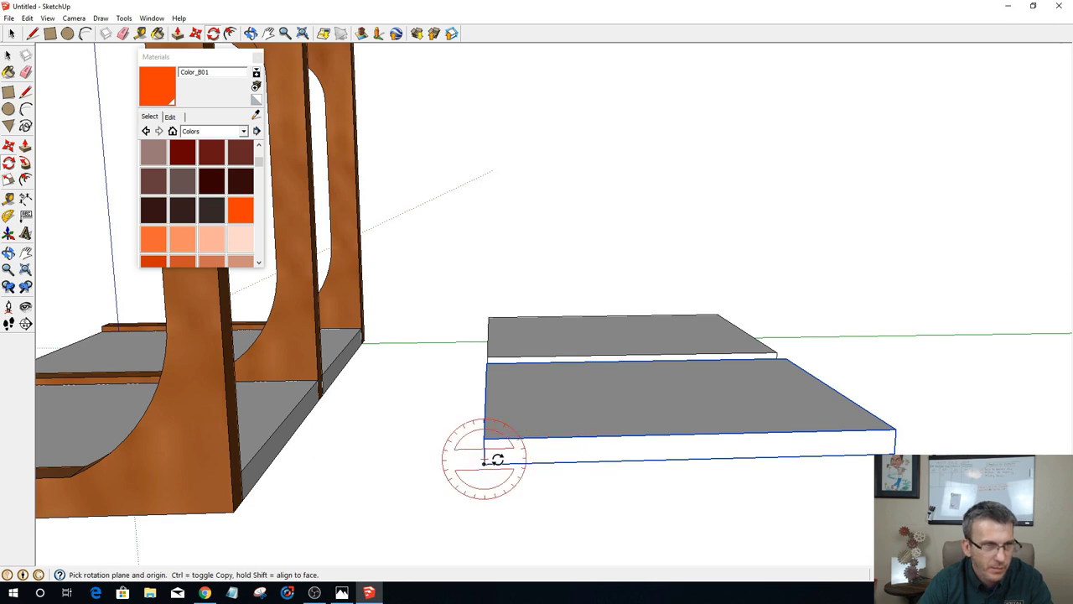
click(486, 464)
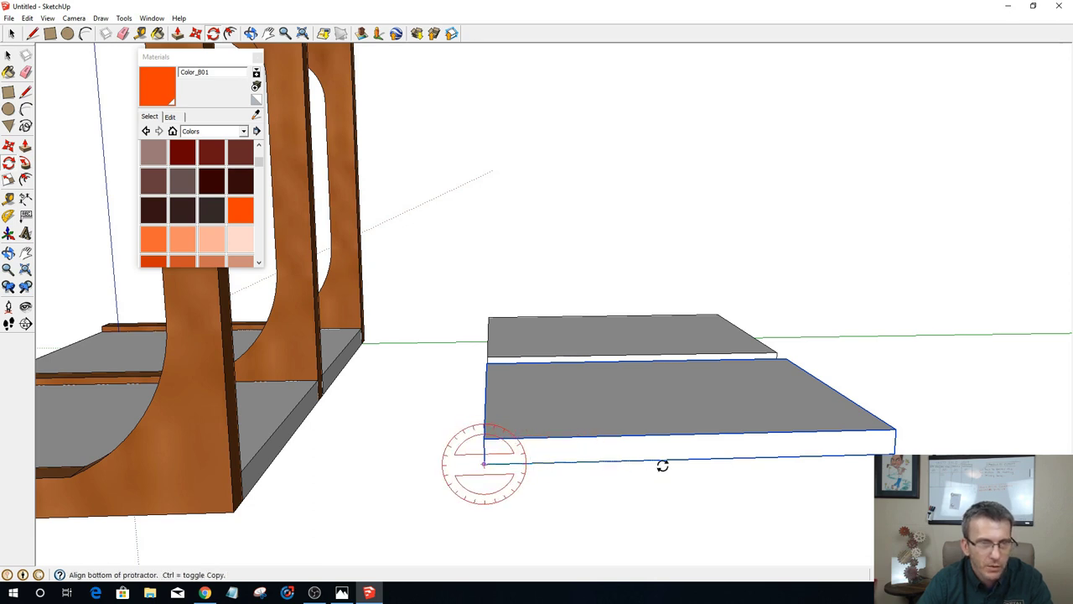
click(662, 461)
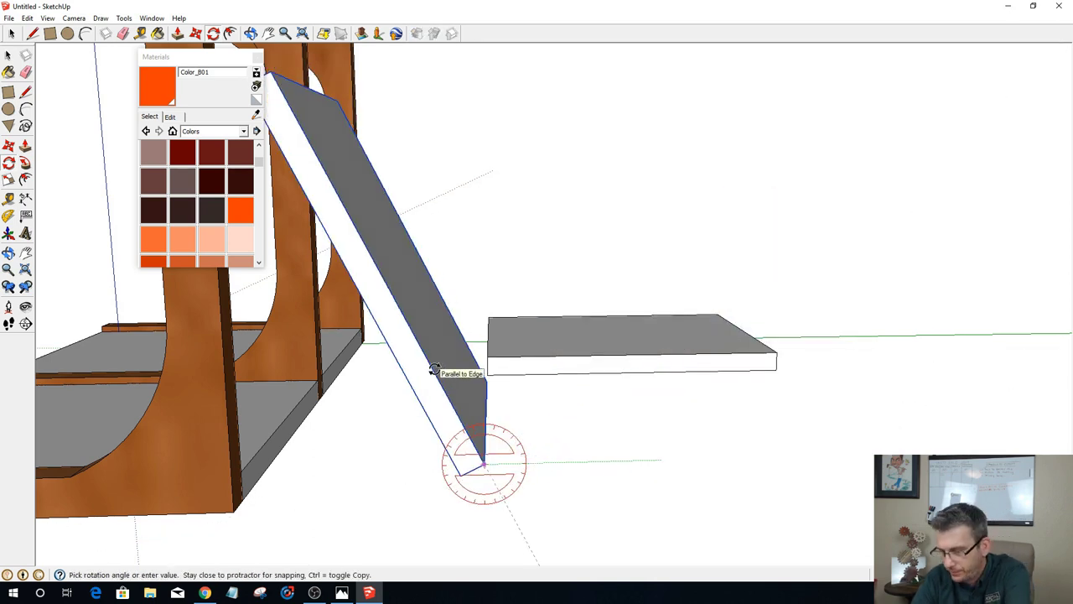
click(424, 371)
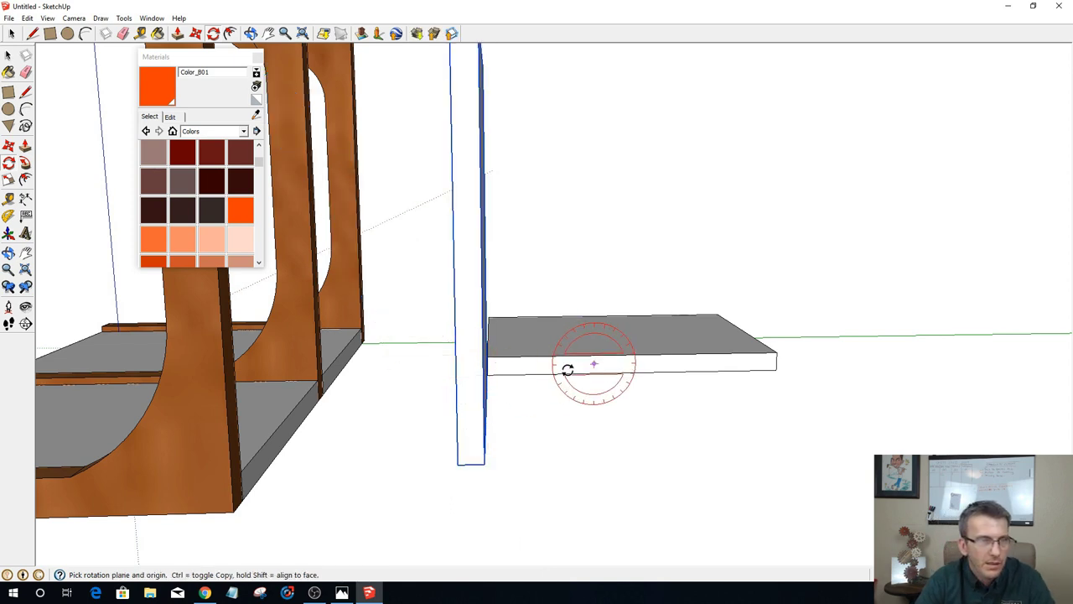
Step: Rotate the second slab 90° to stand it upright beside the first
mouse_move(523, 378)
middle_down()
mouse_move(536, 388)
mouse_move(515, 376)
middle_up()
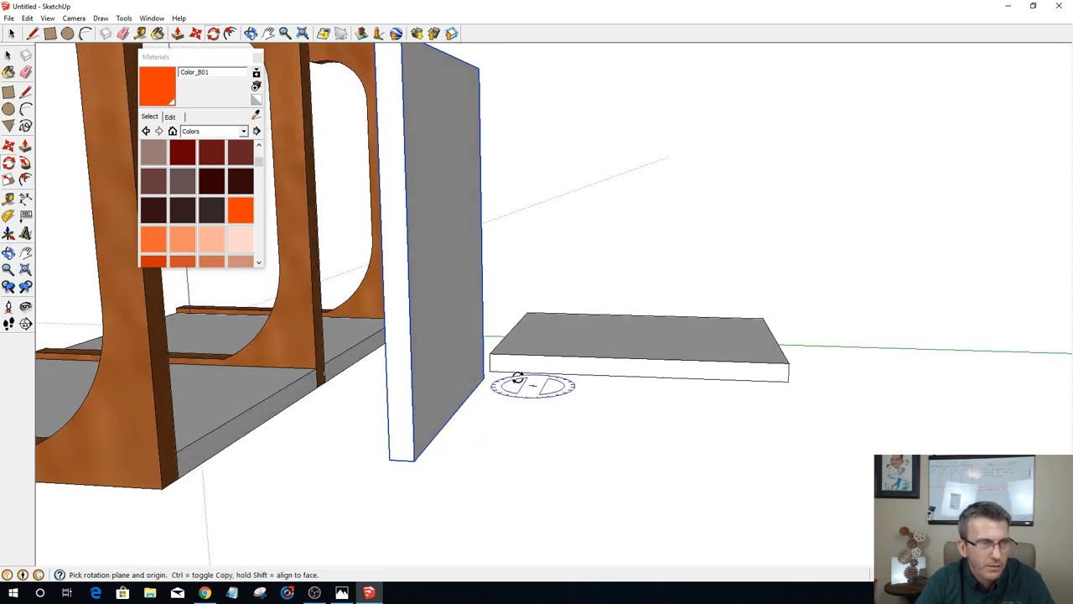
click(498, 371)
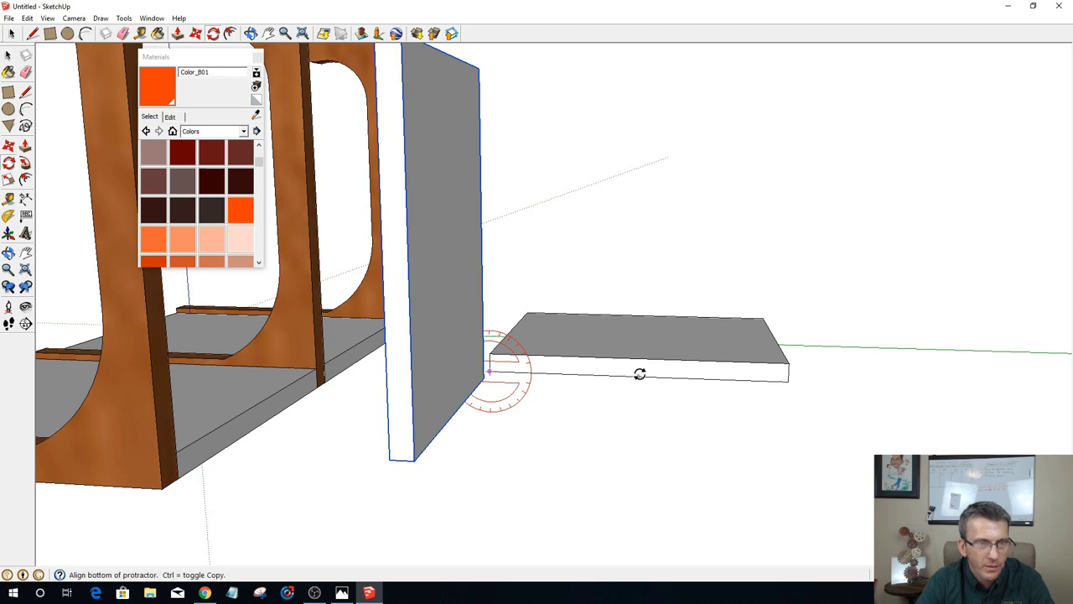
click(635, 376)
click(542, 310)
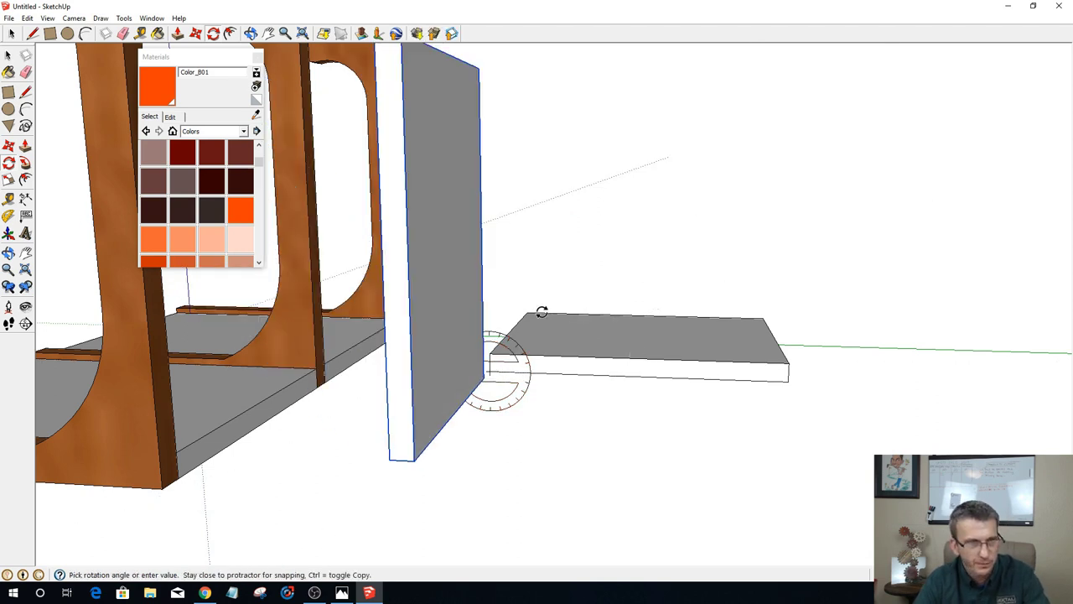
right_click(545, 359)
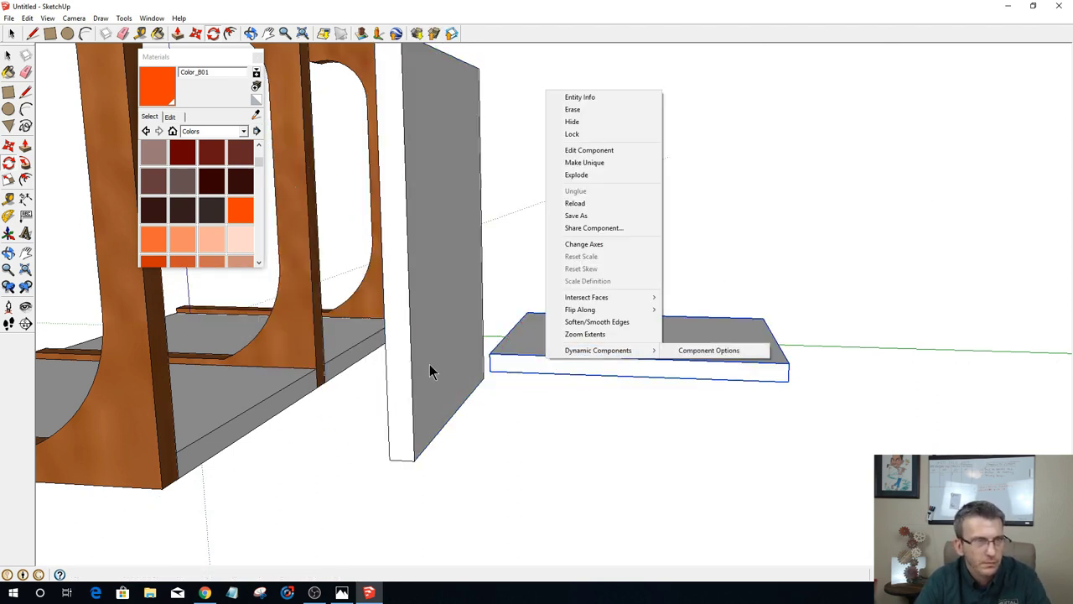
click(498, 364)
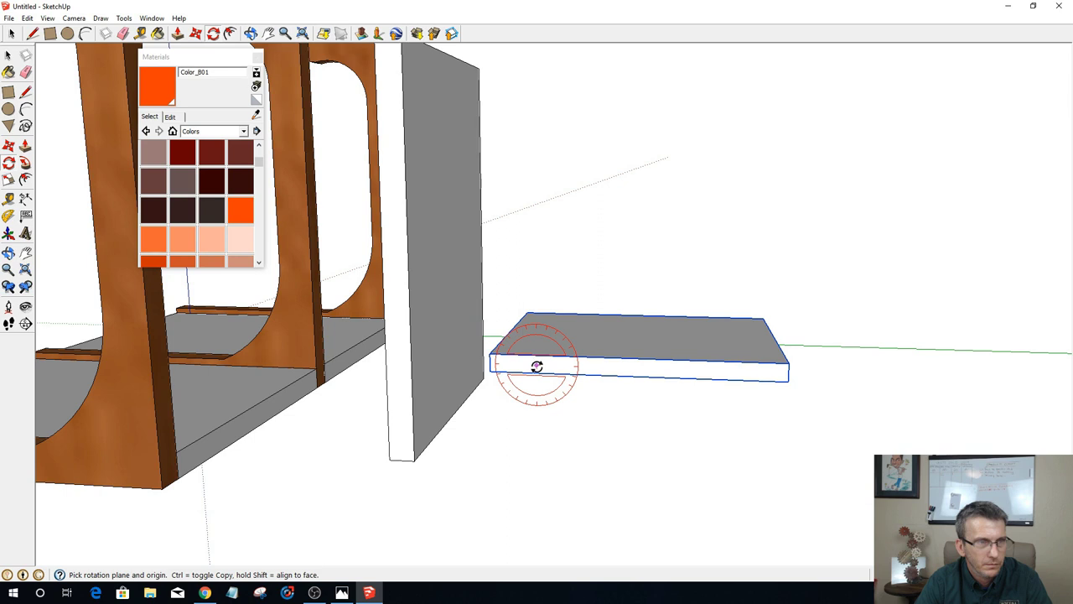
click(493, 371)
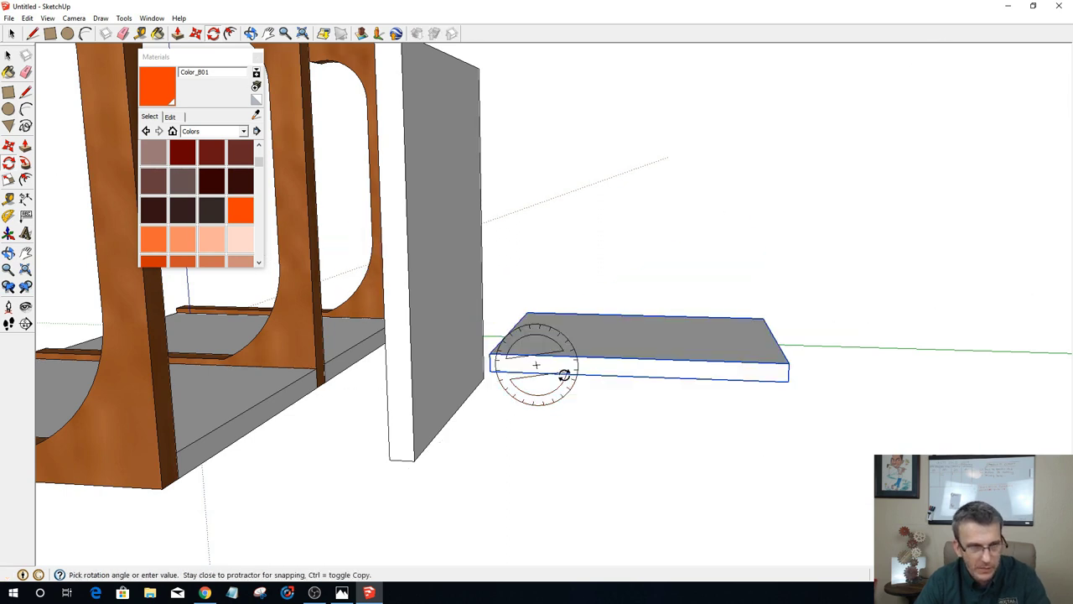
click(515, 379)
drag(494, 372, 579, 378)
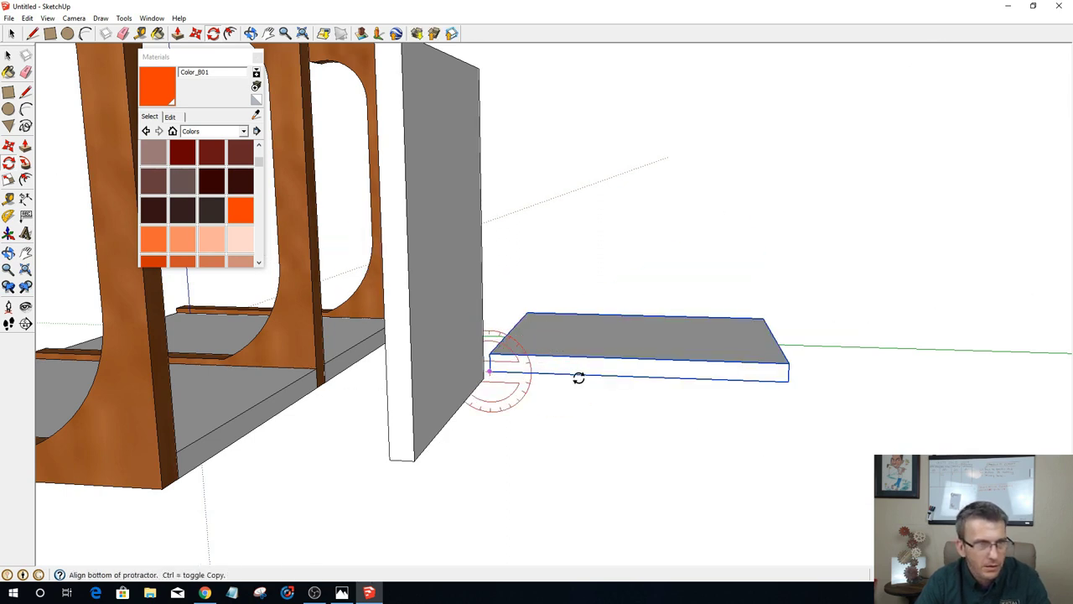
drag(651, 377, 652, 377)
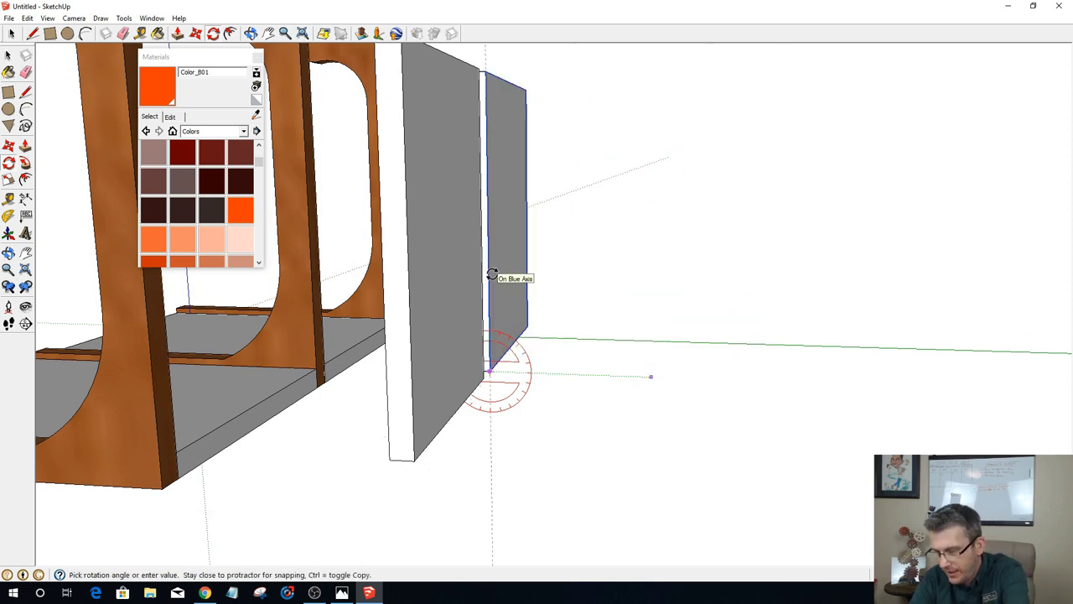
click(492, 275)
middle_drag(537, 302, 487, 422)
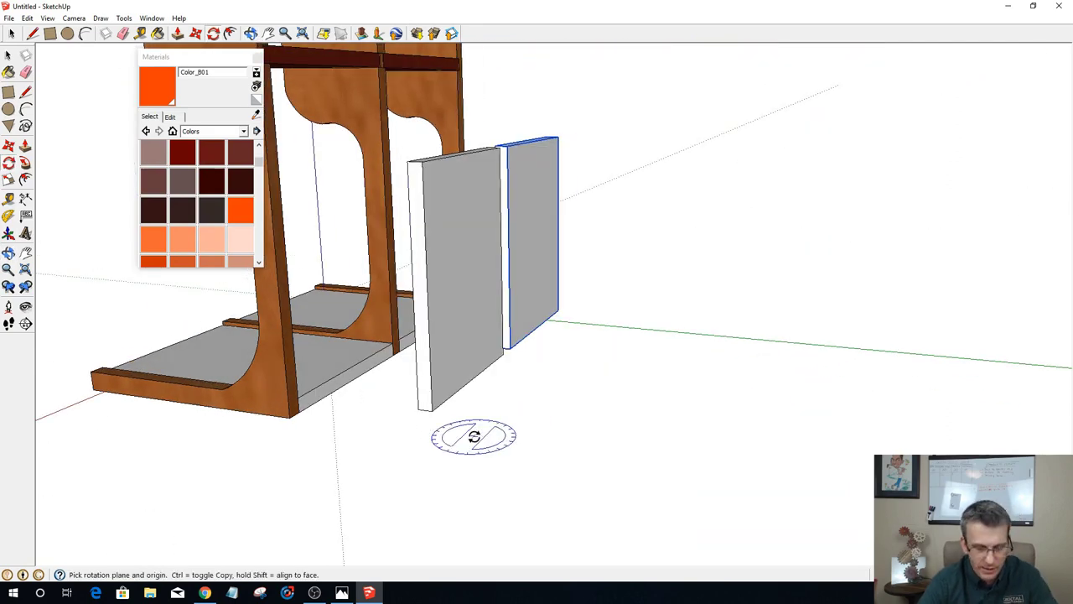
Step: Move the two upright panels into the cabinet's left and right back openings
key(space)
click(431, 405)
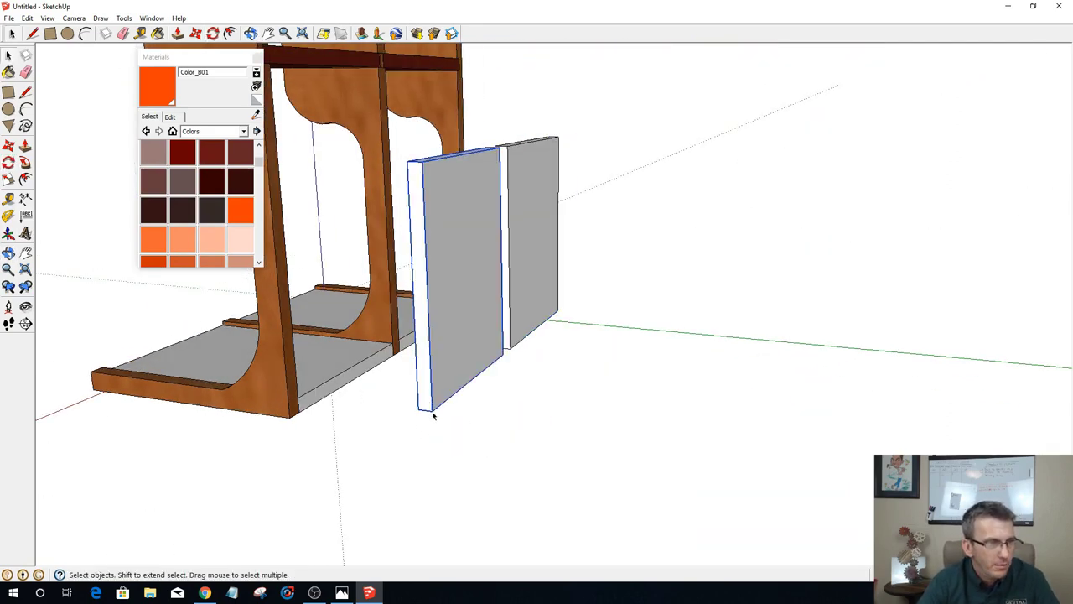
key(m)
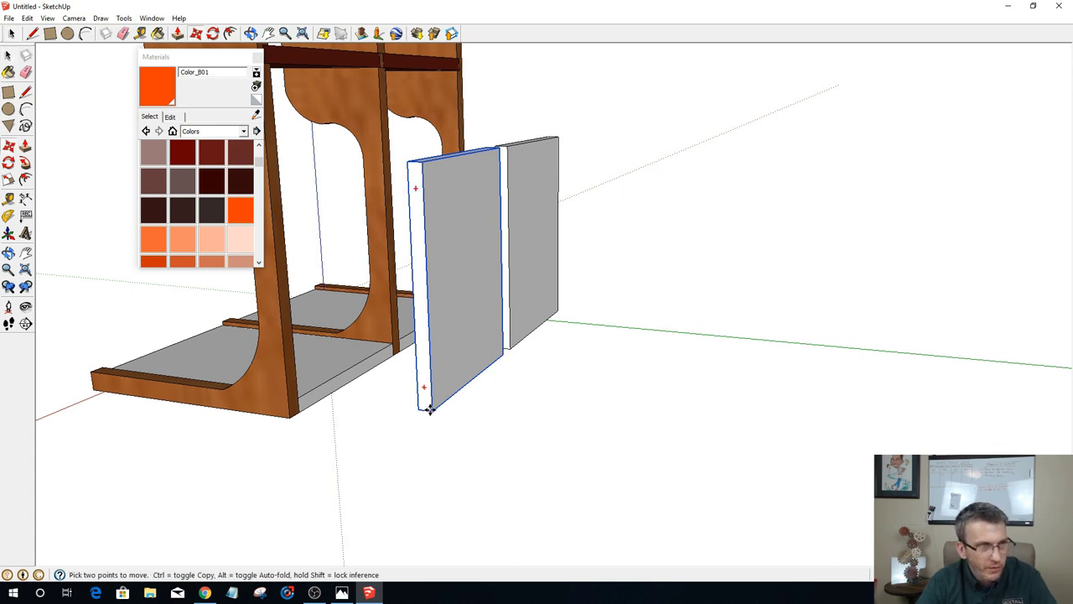
click(433, 411)
click(296, 398)
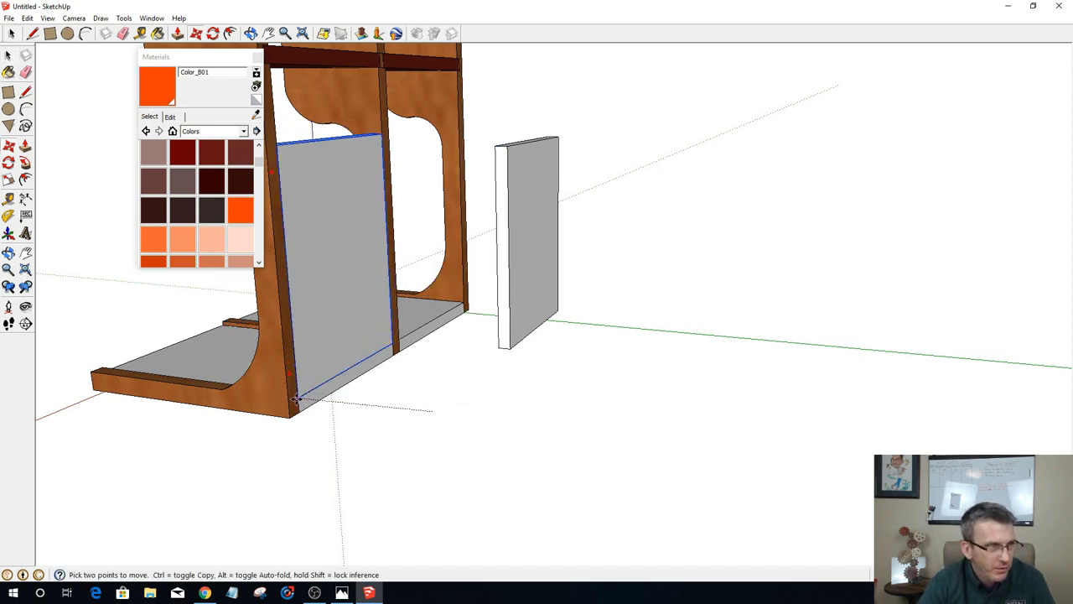
key(space)
click(525, 340)
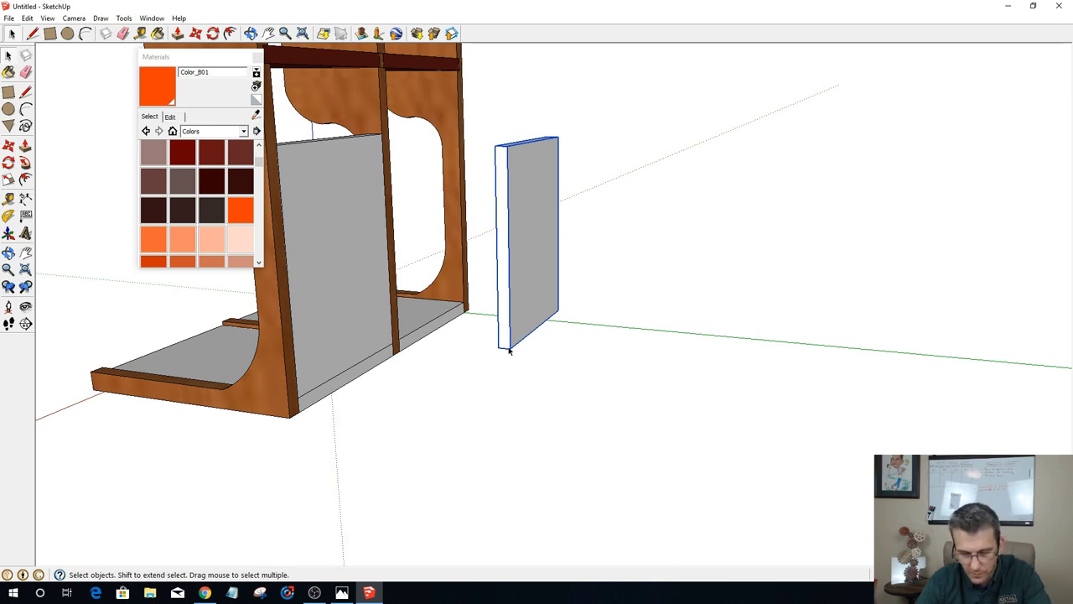
key(m)
click(509, 351)
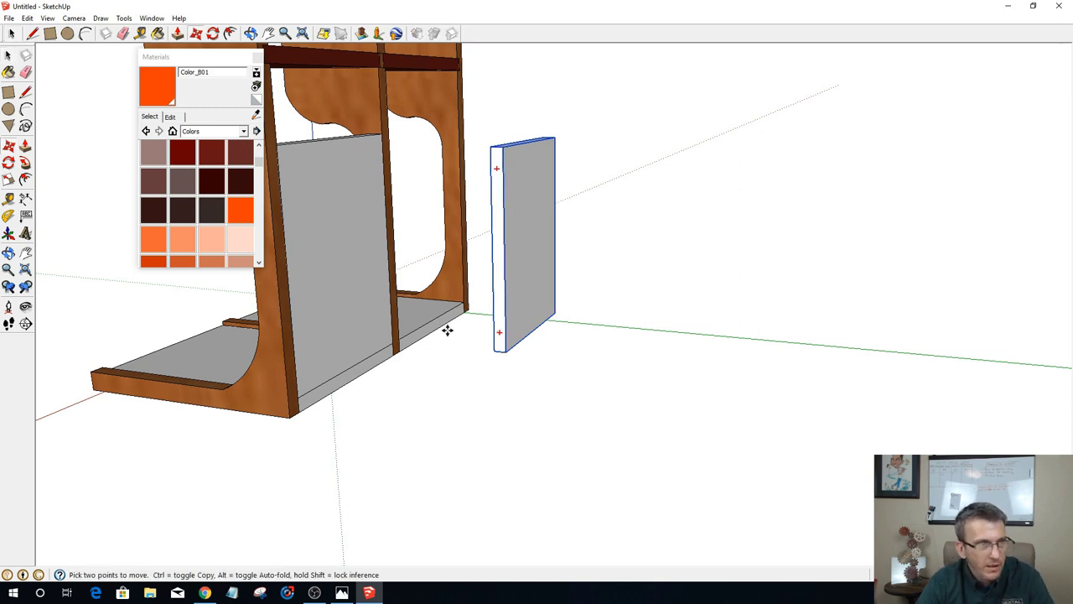
click(400, 340)
Step: Hide the right upright side board so the bottom slab's right end shows
middle_drag(395, 367, 554, 268)
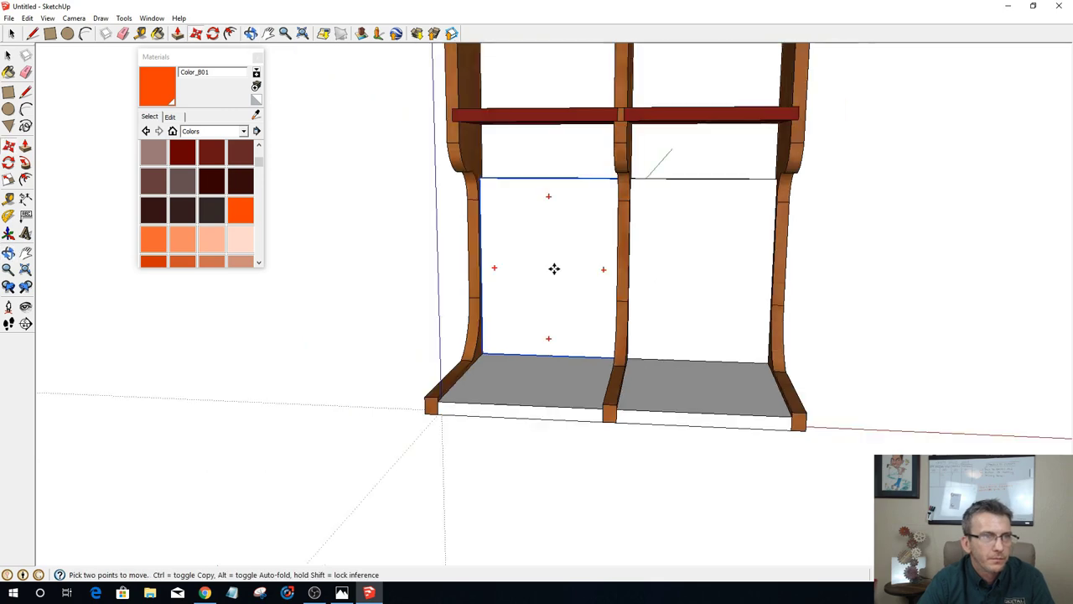
scroll(778, 364, down, 5)
middle_drag(583, 395, 592, 418)
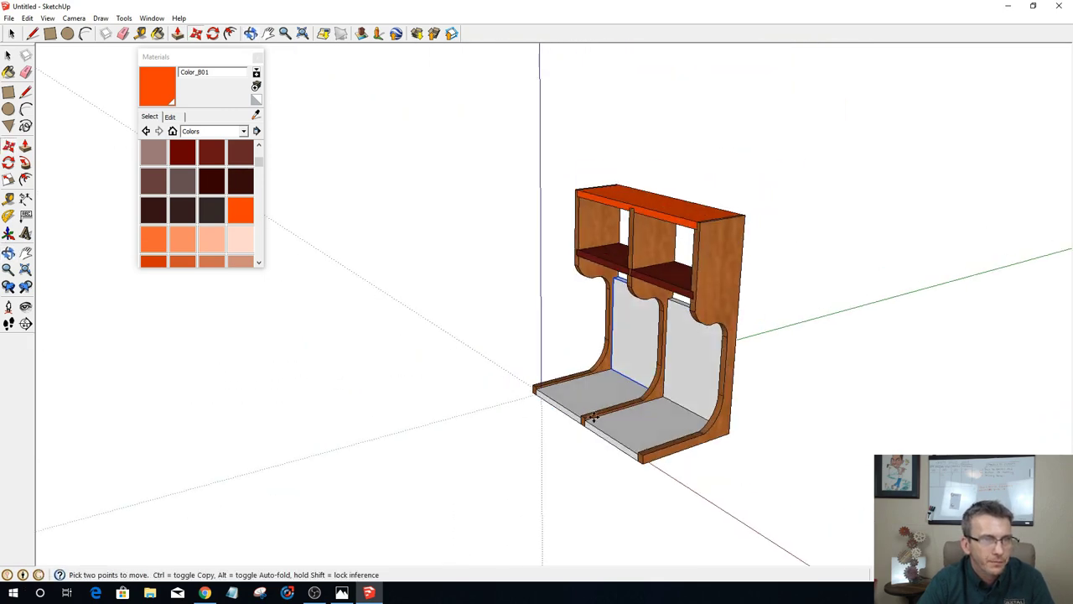
scroll(593, 417, up, 4)
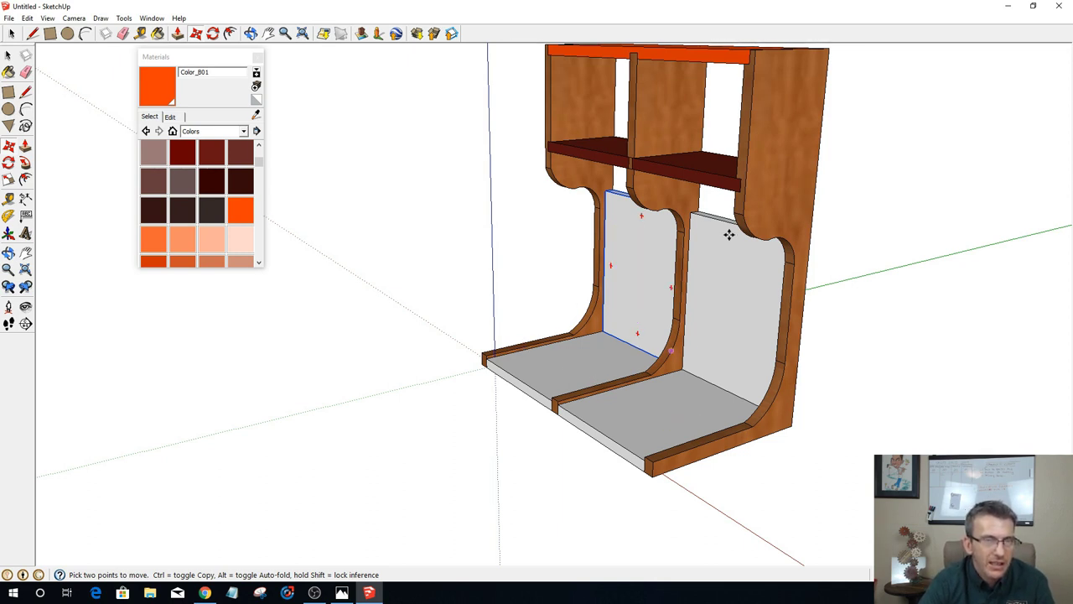
middle_drag(705, 433, 697, 403)
scroll(466, 340, up, 2)
scroll(466, 340, up, 1)
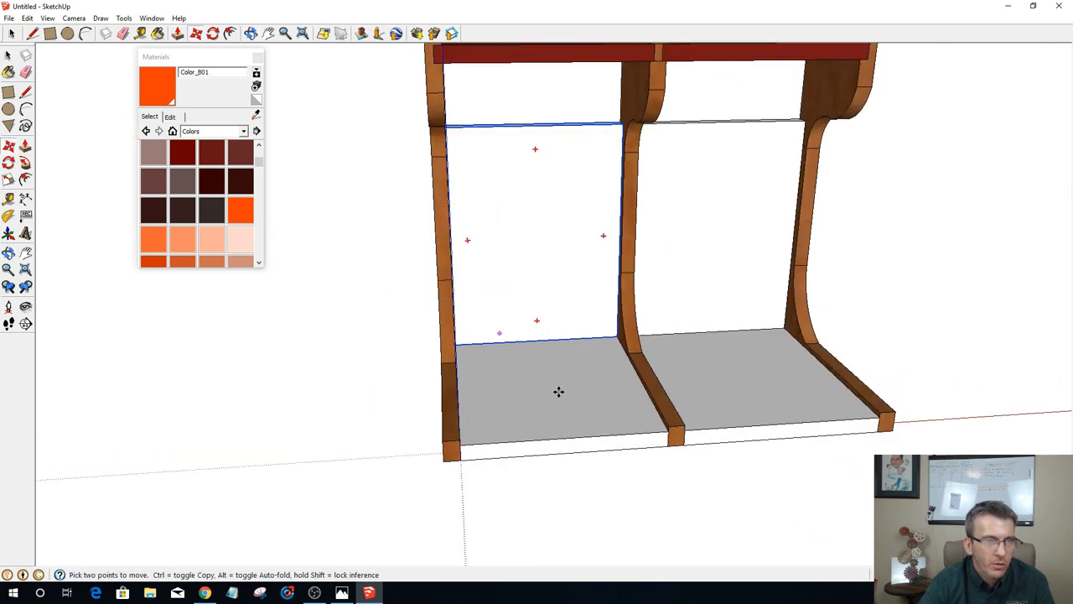
middle_drag(693, 383, 668, 479)
scroll(784, 499, up, 4)
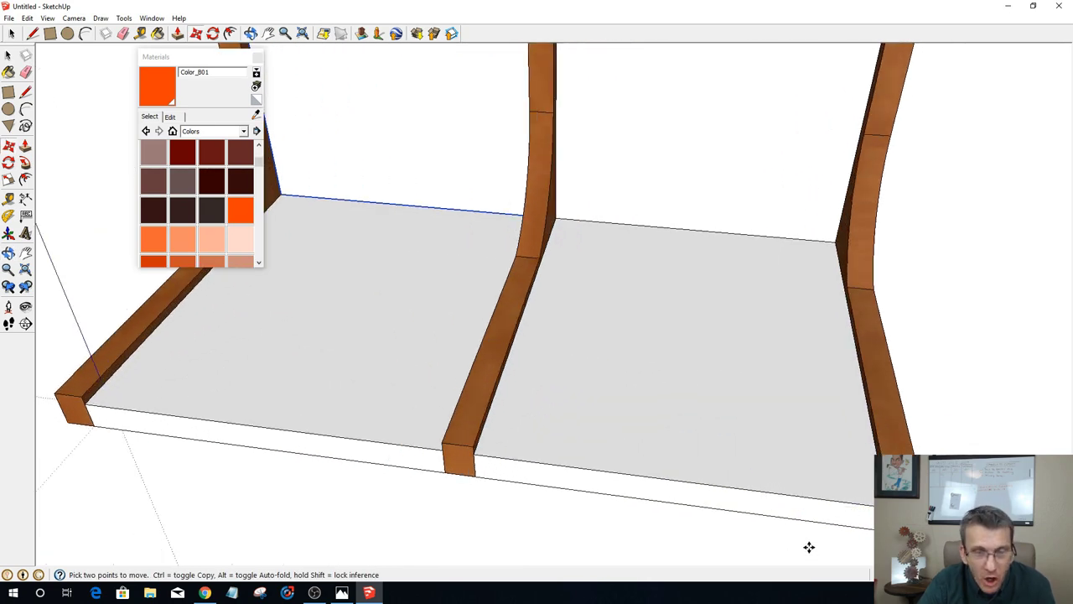
middle_drag(822, 525, 830, 405)
key(space)
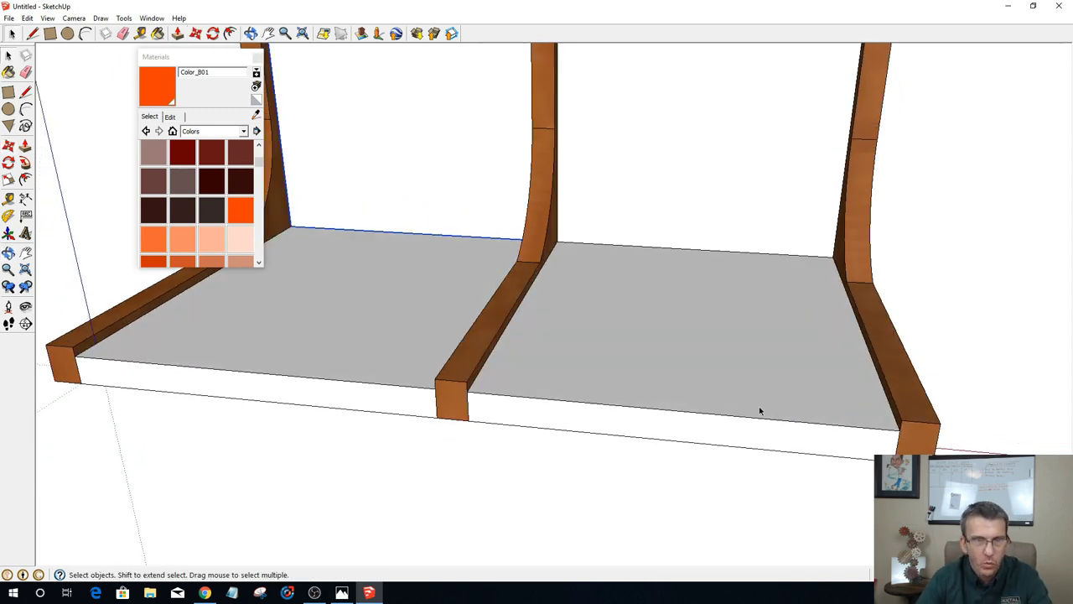
click(868, 420)
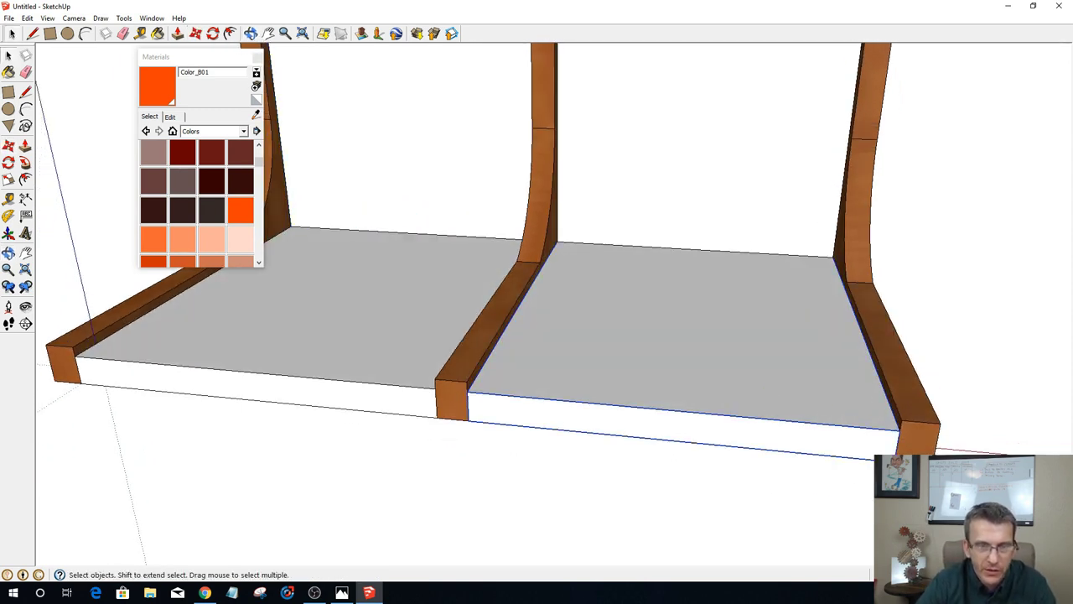
middle_drag(868, 420, 801, 415)
click(804, 417)
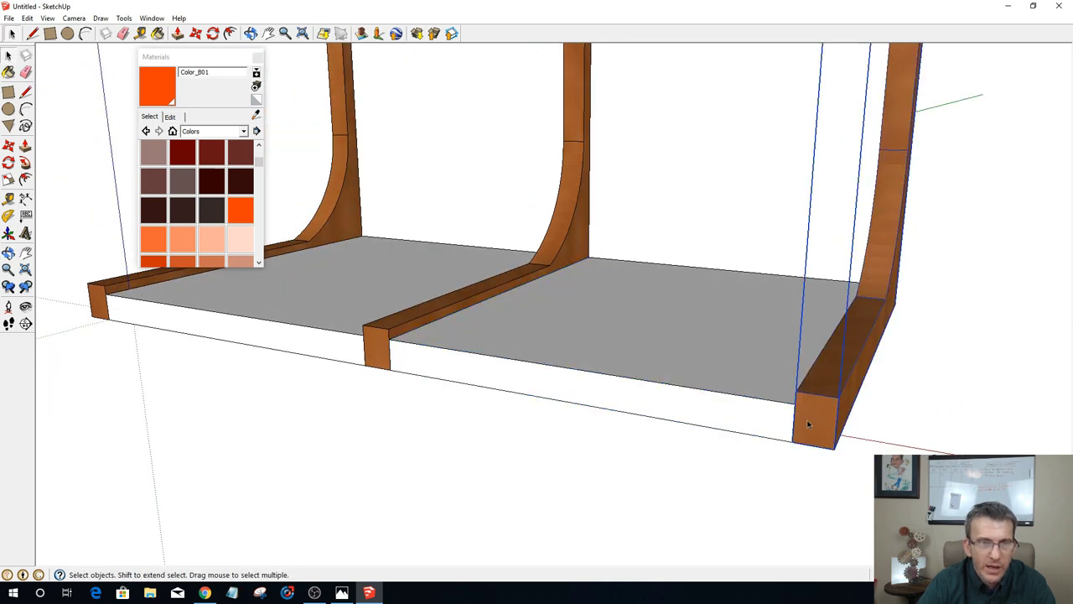
right_click(808, 424)
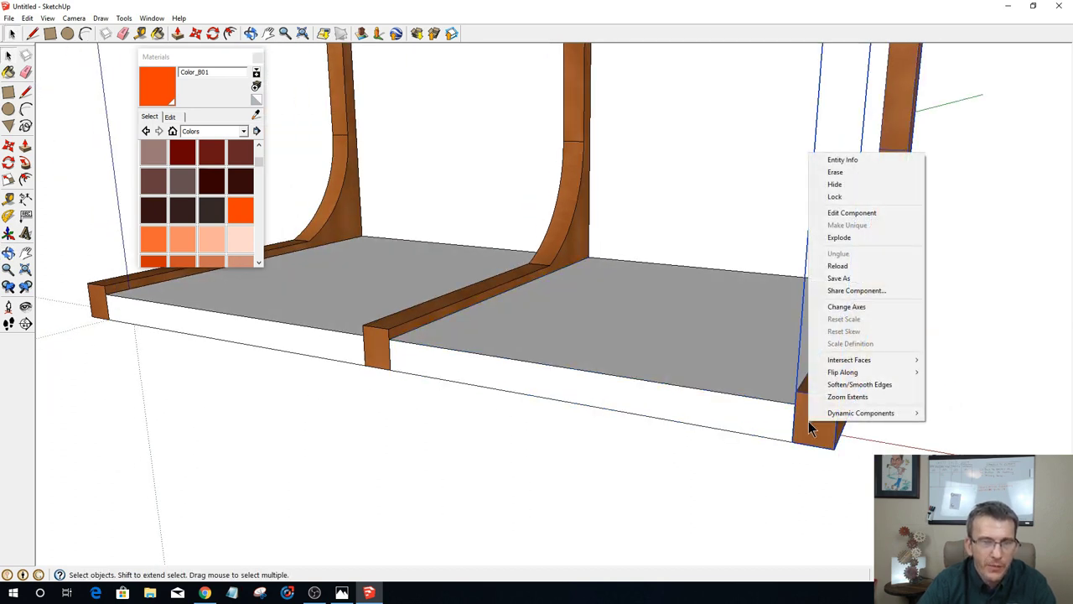
click(852, 184)
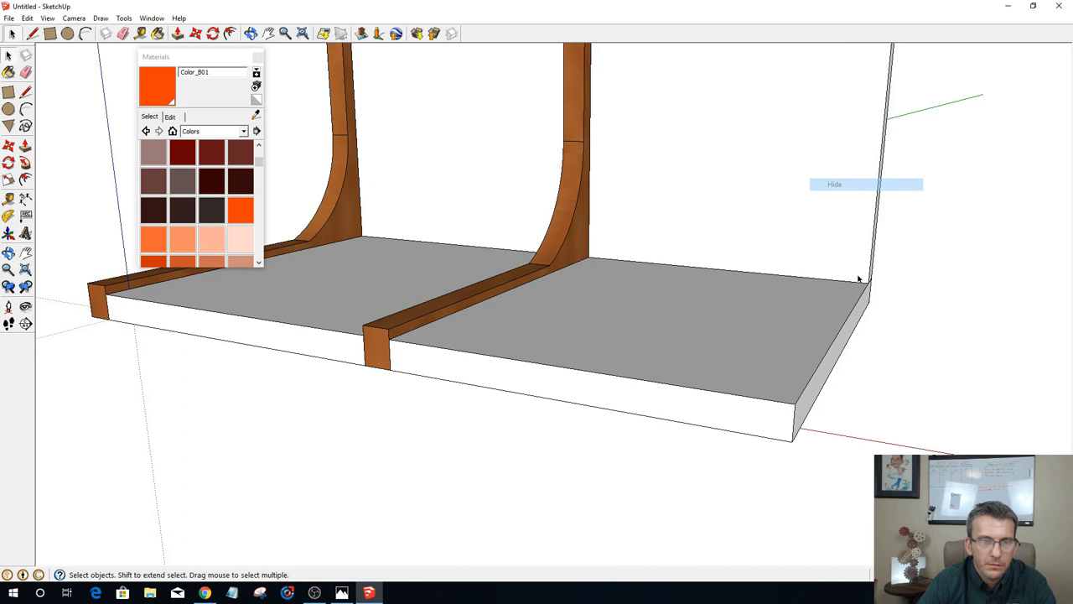
Step: Inside the right bottom shelf group, Push/Pull the slab's right end face outward, then exit the group
click(798, 417)
double_click(797, 417)
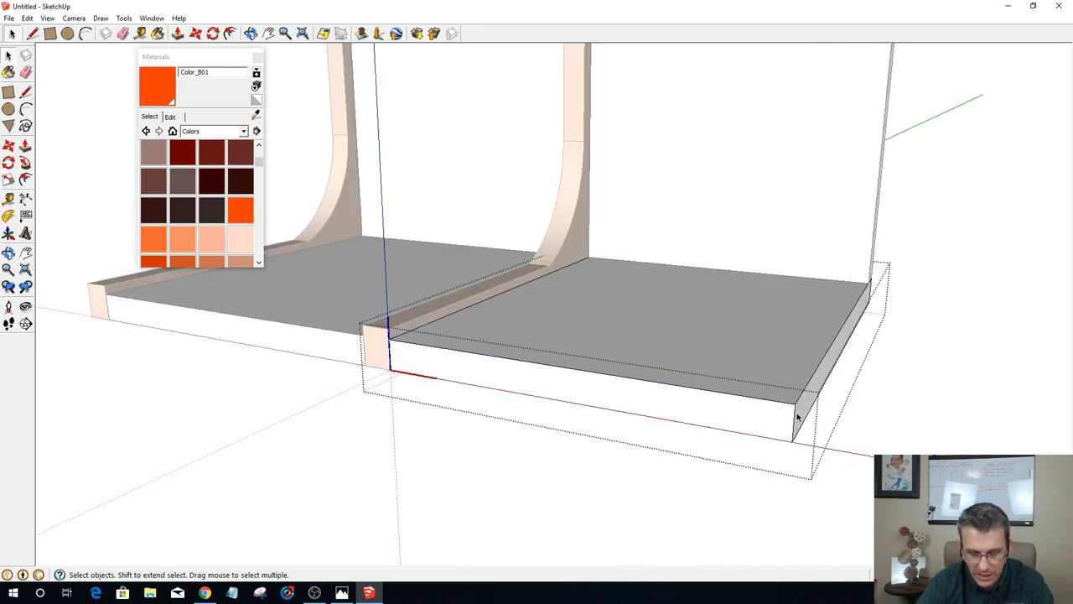
key(p)
click(797, 417)
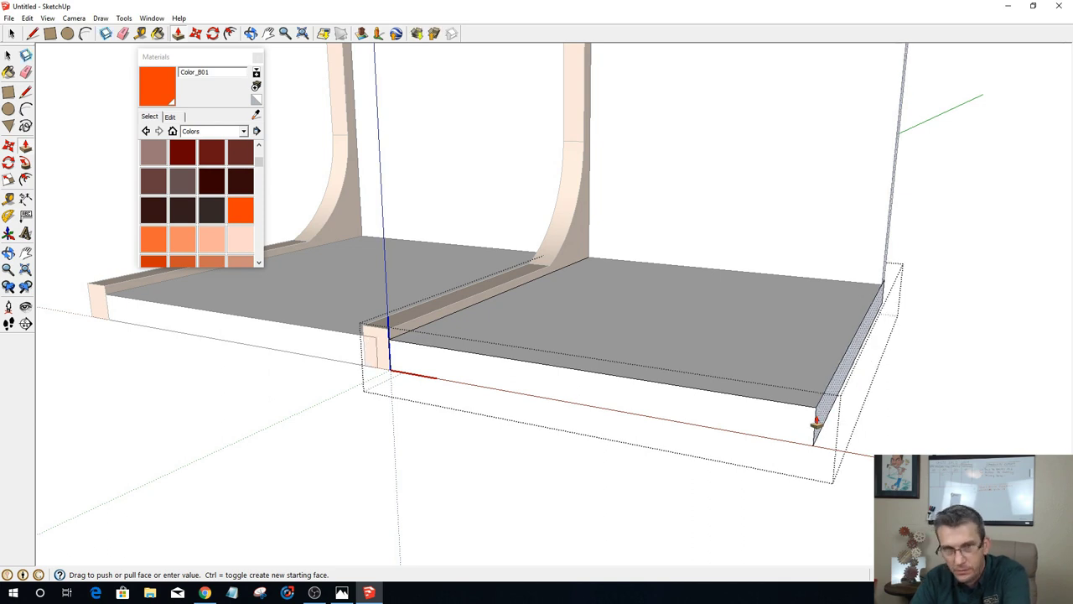
click(814, 431)
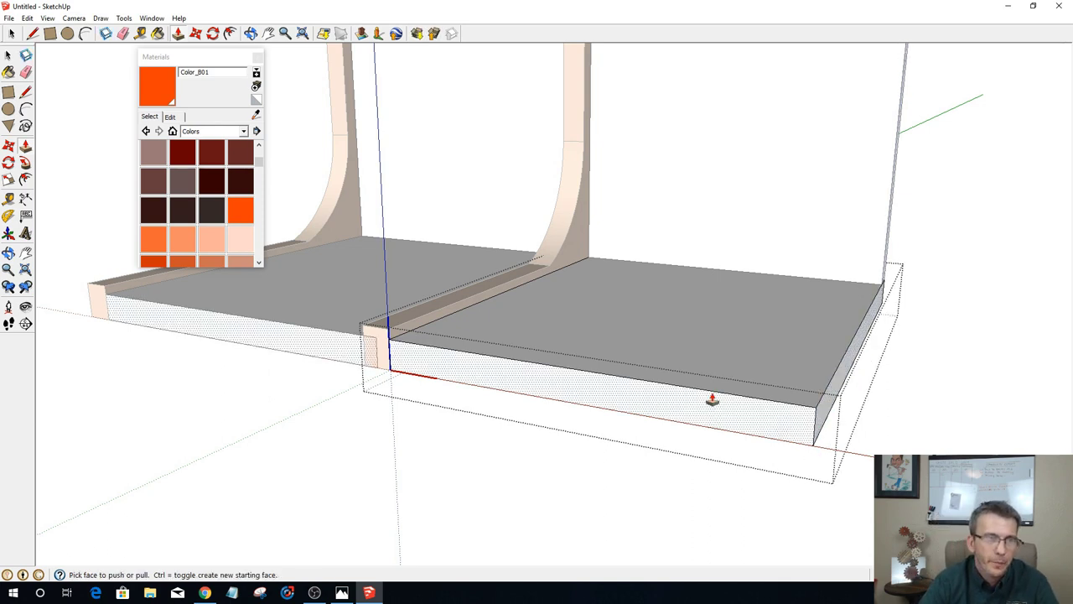
middle_drag(738, 400, 891, 411)
scroll(885, 423, down, 1)
scroll(877, 434, down, 2)
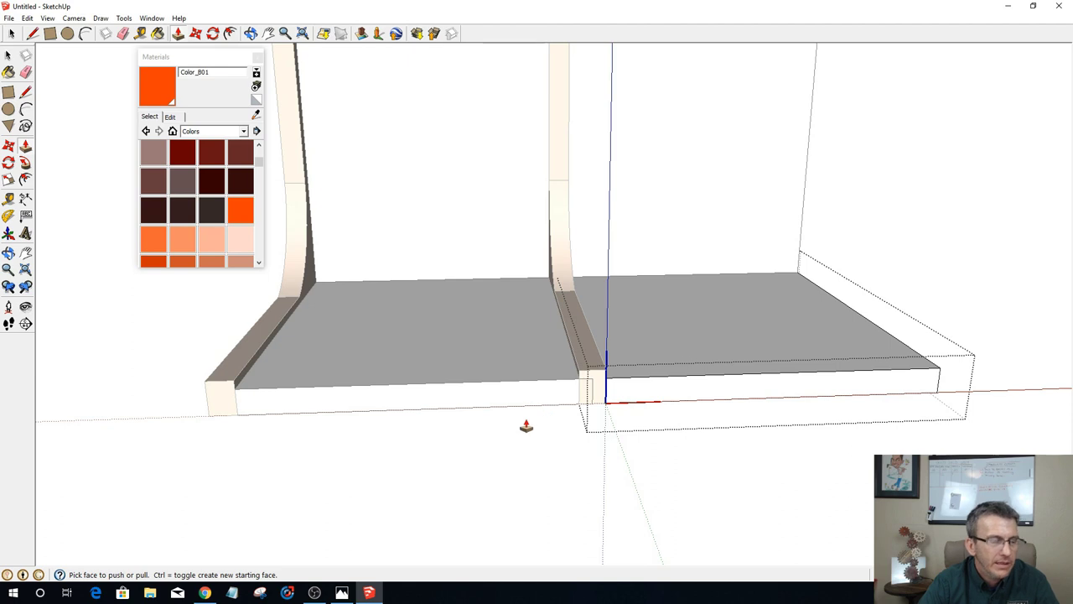
key(space)
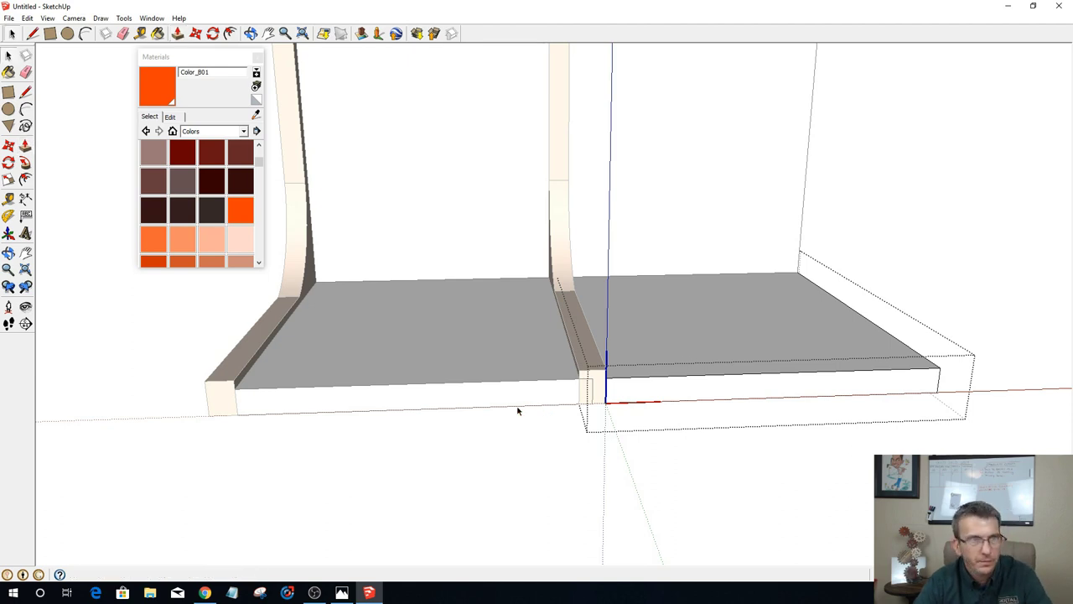
key(Escape)
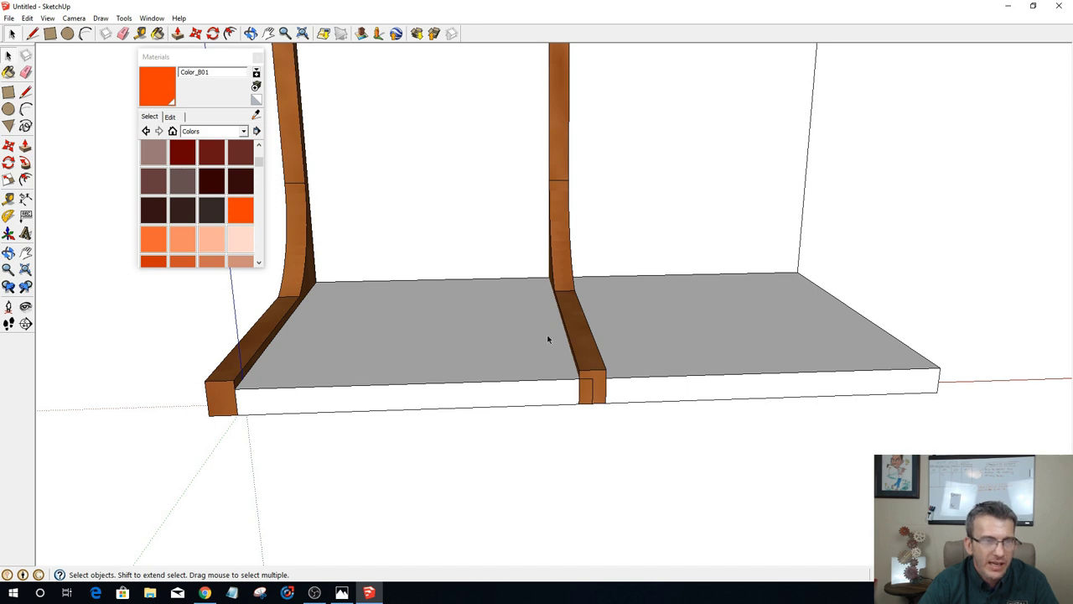
Step: Flip the left bottom slab component repeatedly, along its red axis, then its green axis, then again
click(445, 369)
right_click(445, 369)
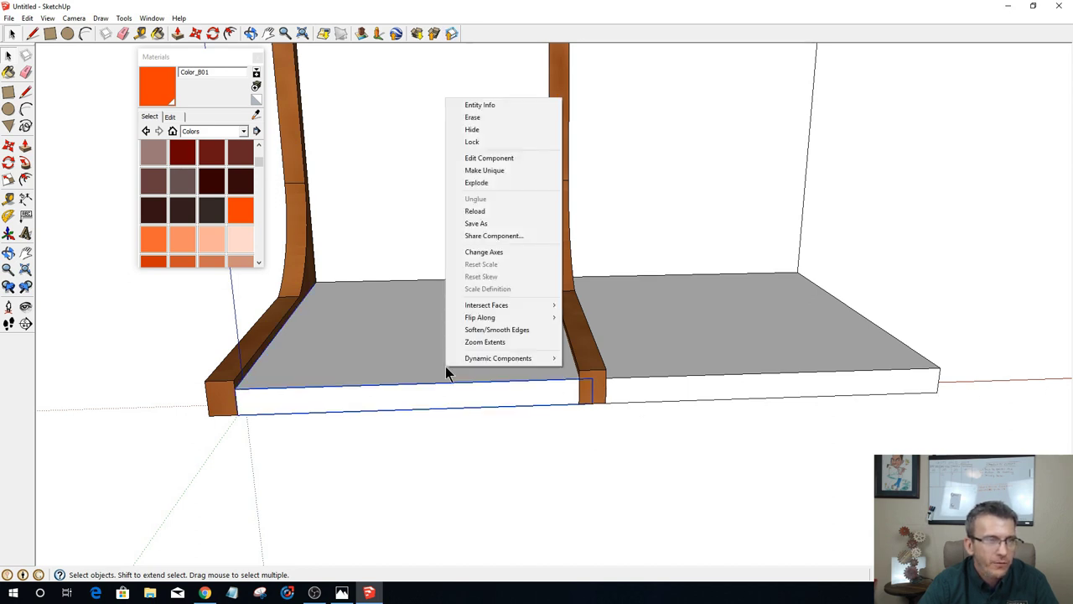
mouse_move(494, 318)
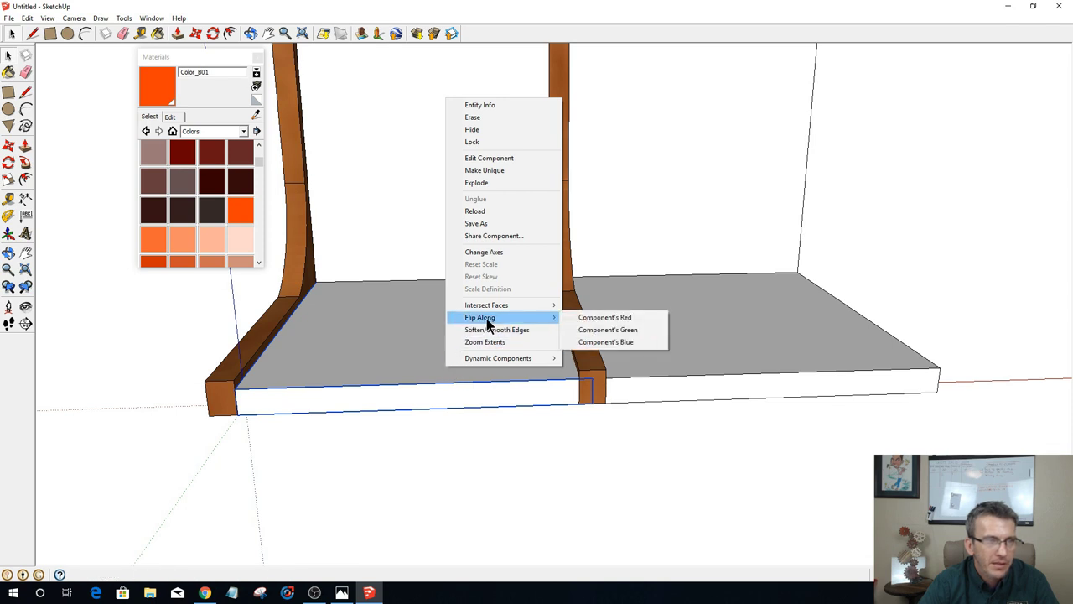
click(613, 320)
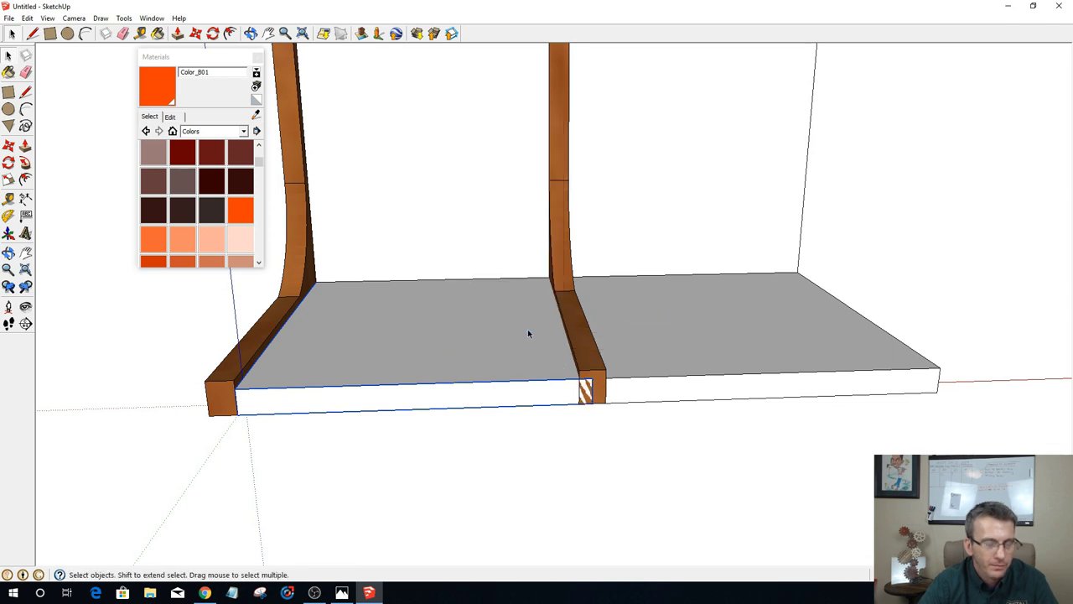
right_click(483, 361)
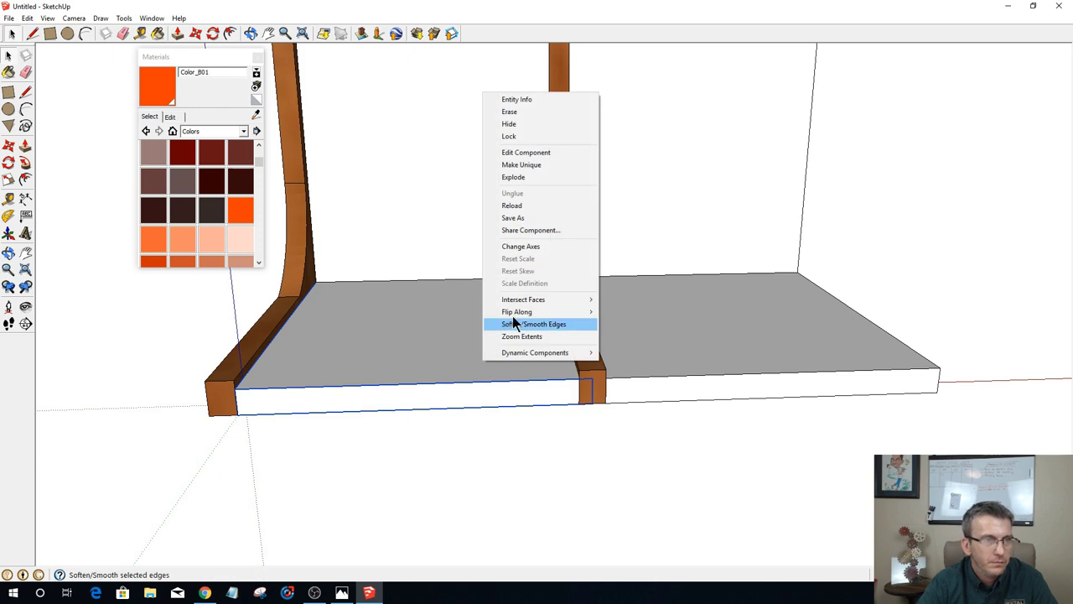
mouse_move(528, 317)
click(617, 322)
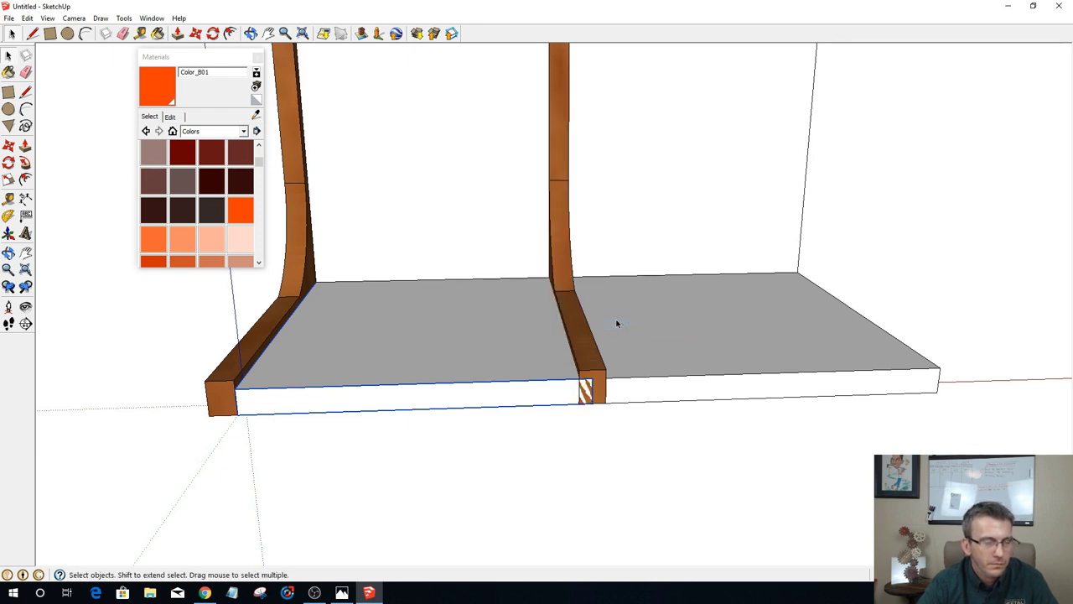
right_click(489, 324)
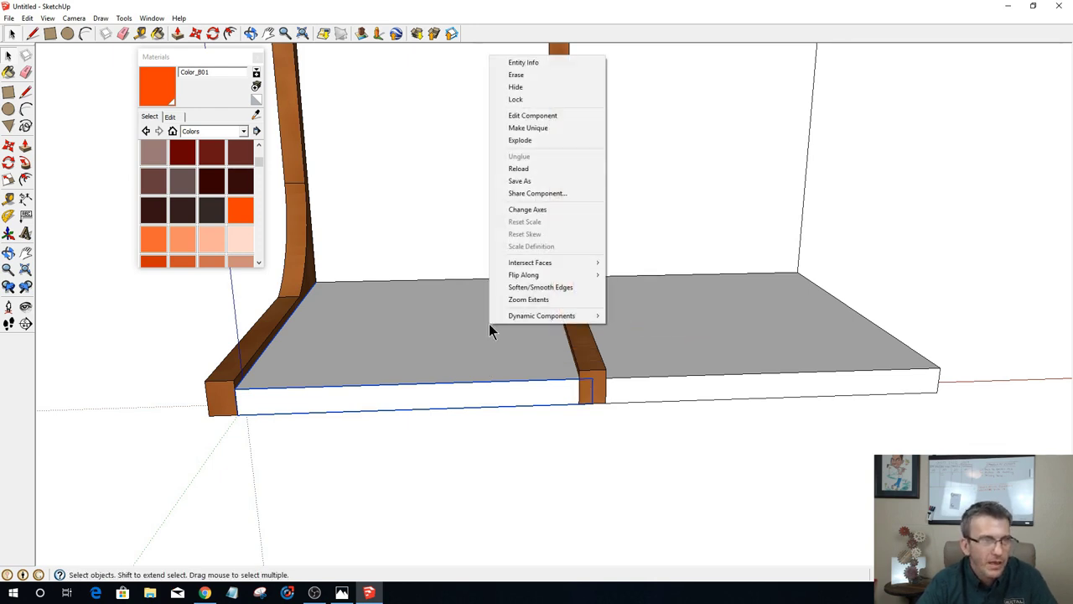
mouse_move(560, 277)
click(624, 298)
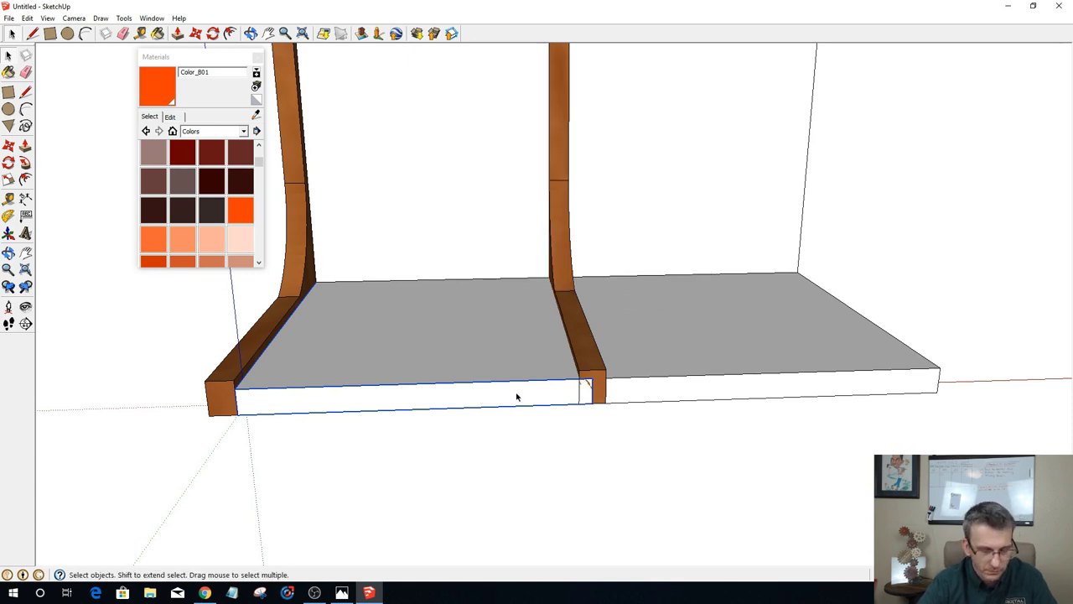
Step: Finish with a final Flip Along Component's Red on the slab and clear the selection
middle_drag(517, 397, 410, 390)
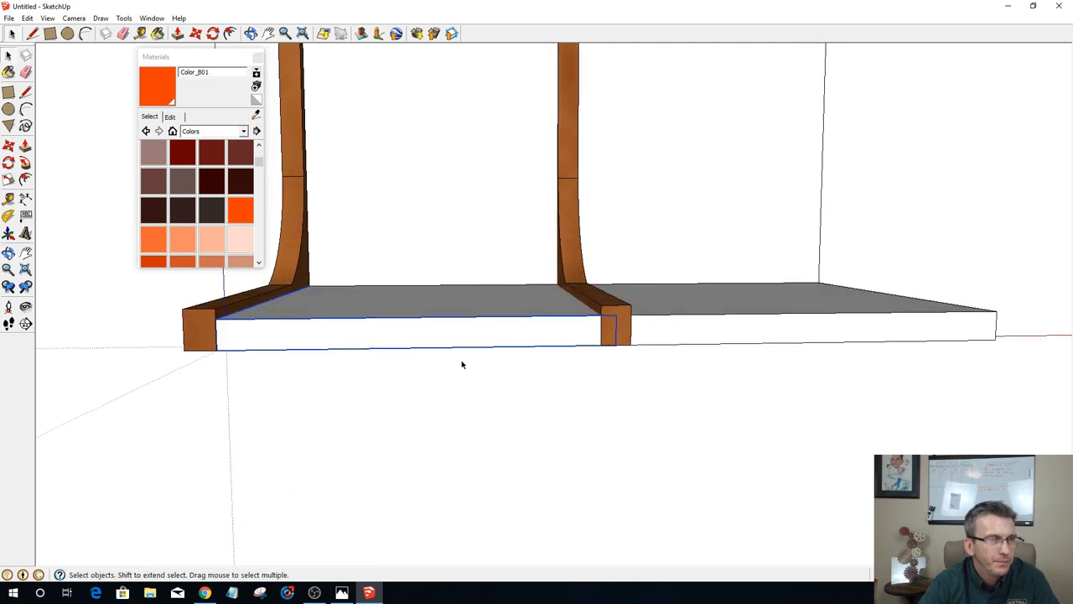
right_click(498, 340)
mouse_move(571, 285)
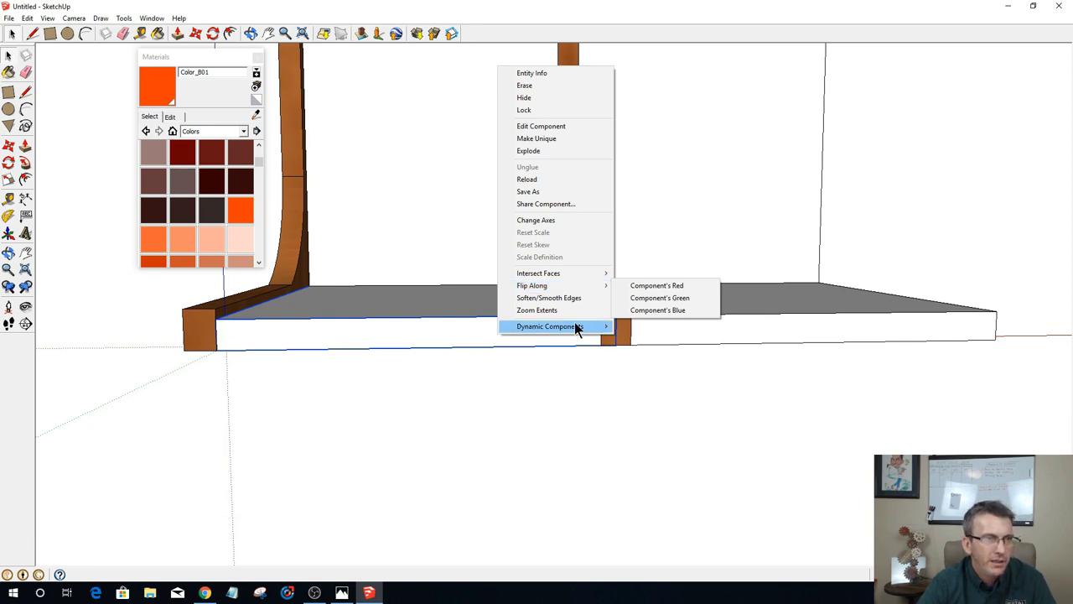
click(676, 286)
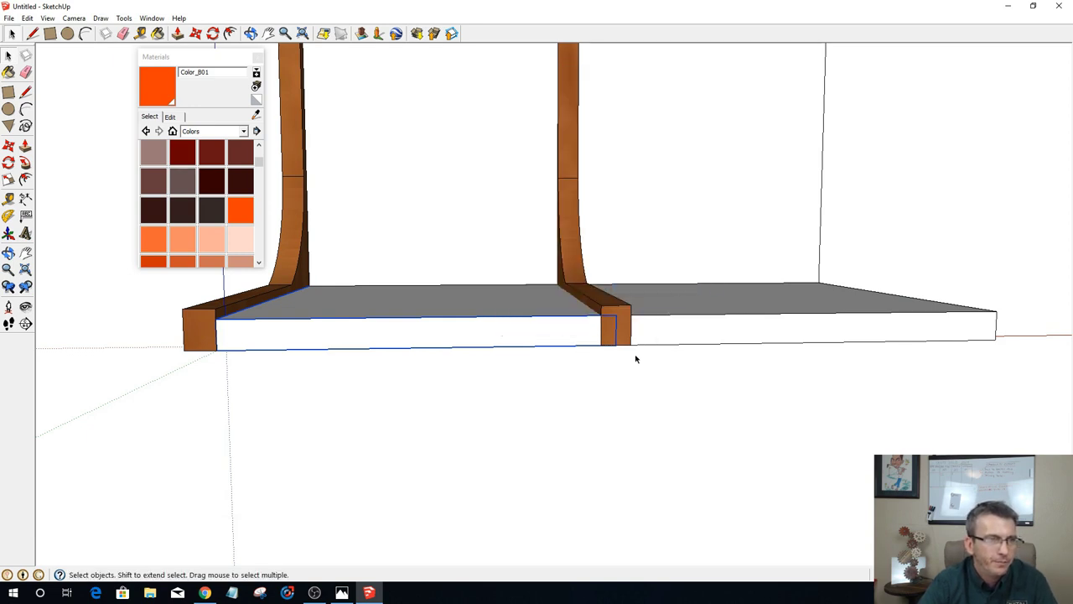
click(515, 359)
middle_drag(973, 373, 714, 428)
middle_drag(815, 445, 830, 367)
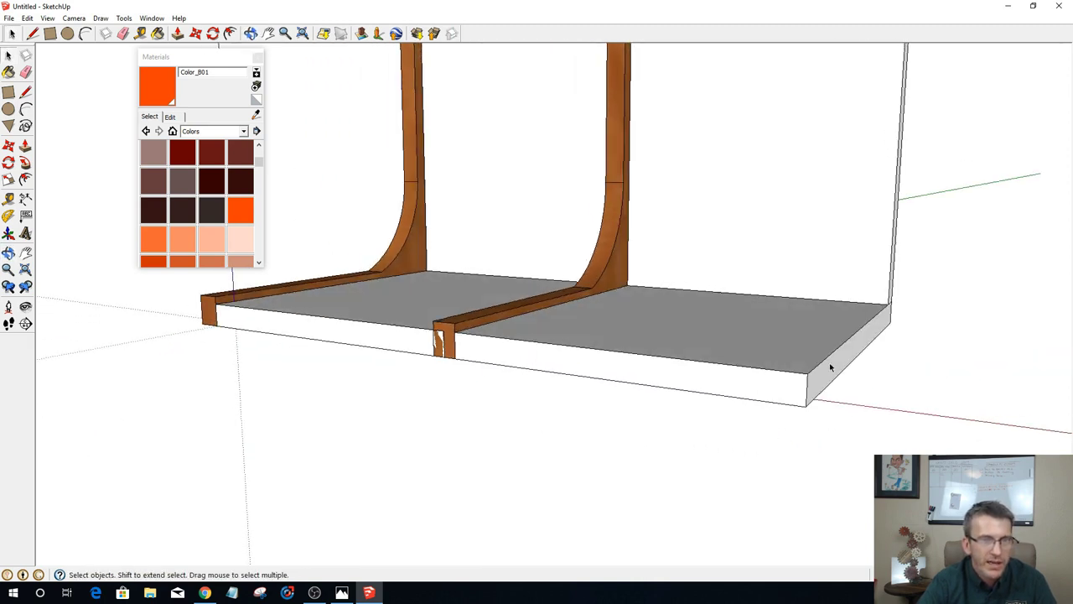
Step: Push/Pull the right bottom slab's end face further out, then close its editing context
double_click(830, 366)
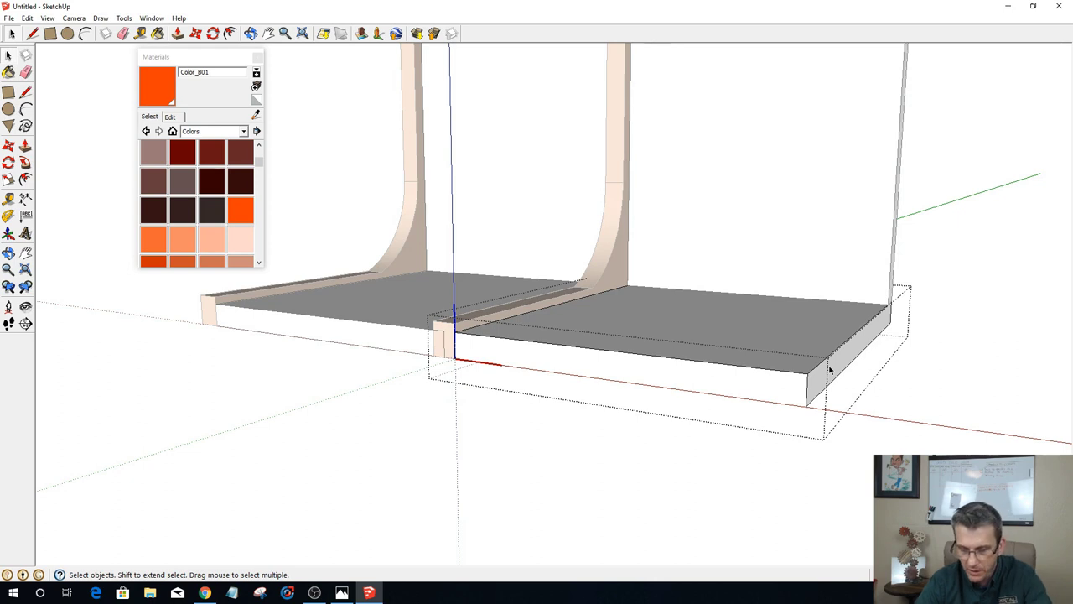
key(p)
click(824, 376)
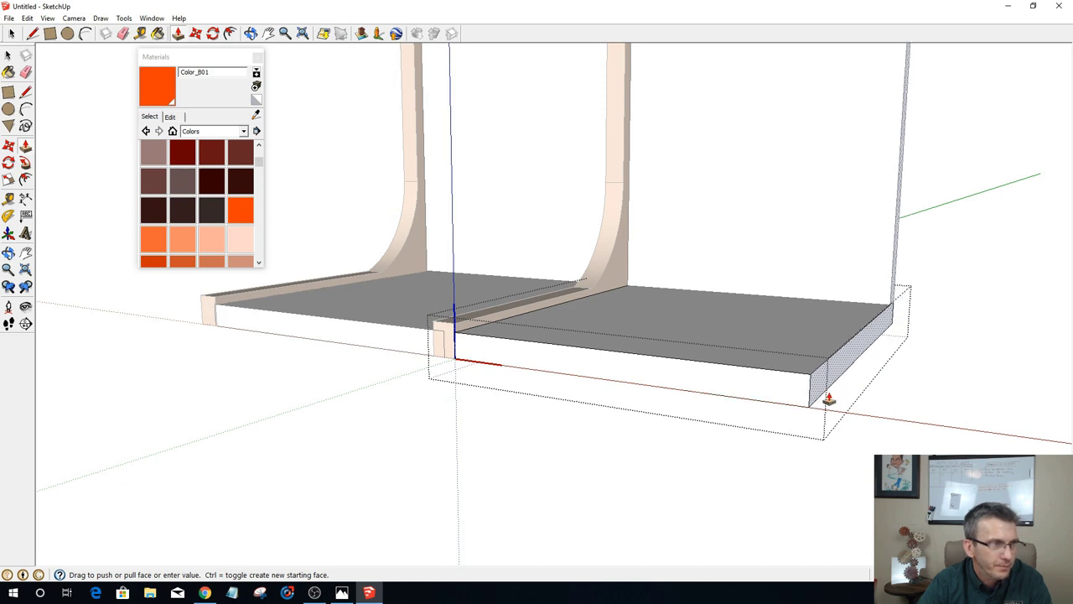
click(828, 404)
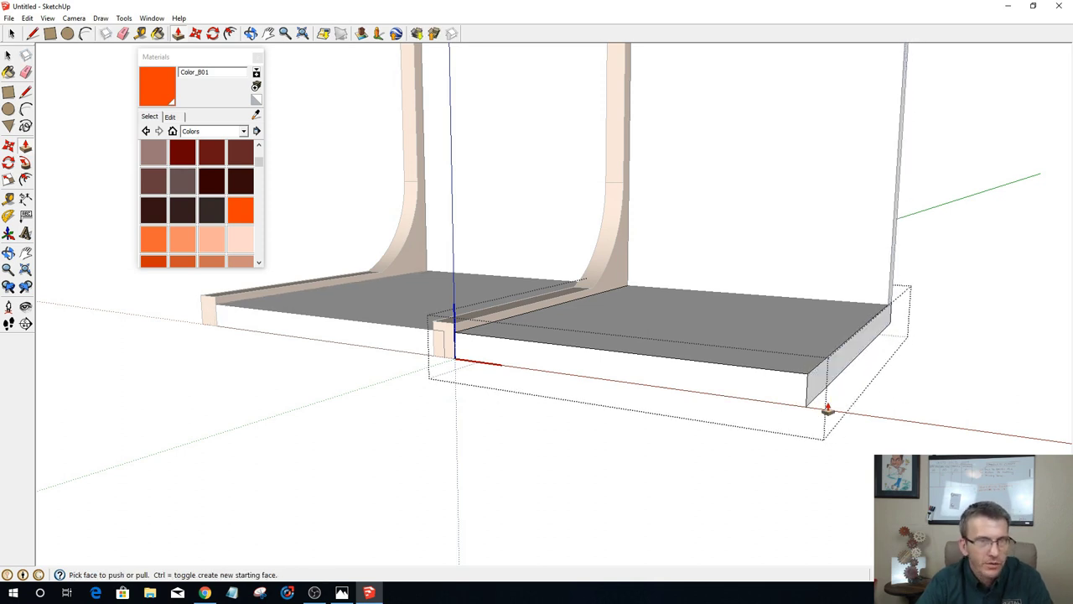
middle_click(700, 509)
key(space)
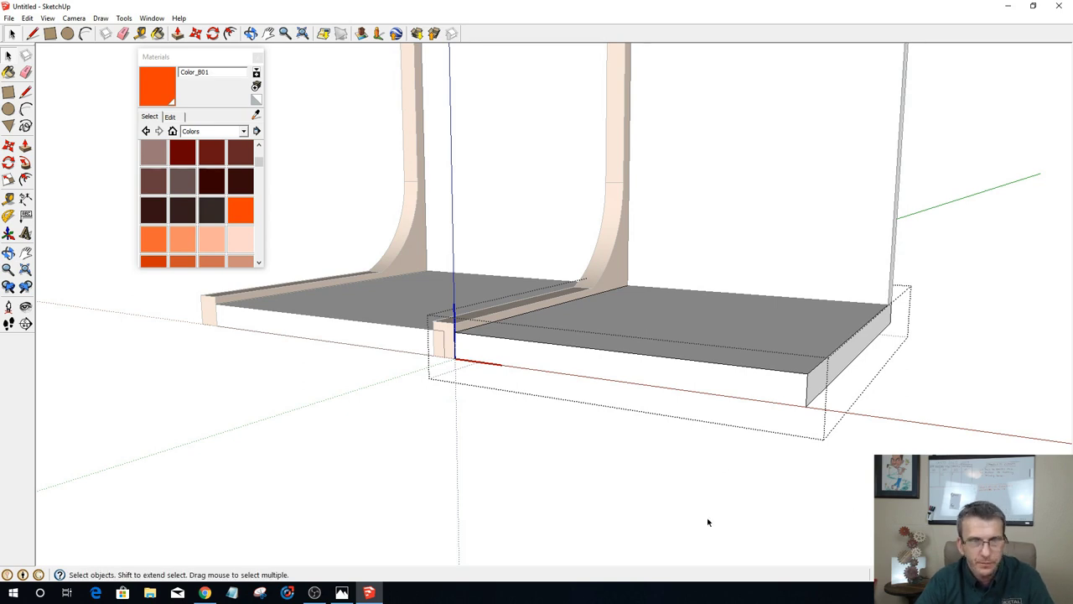
click(677, 455)
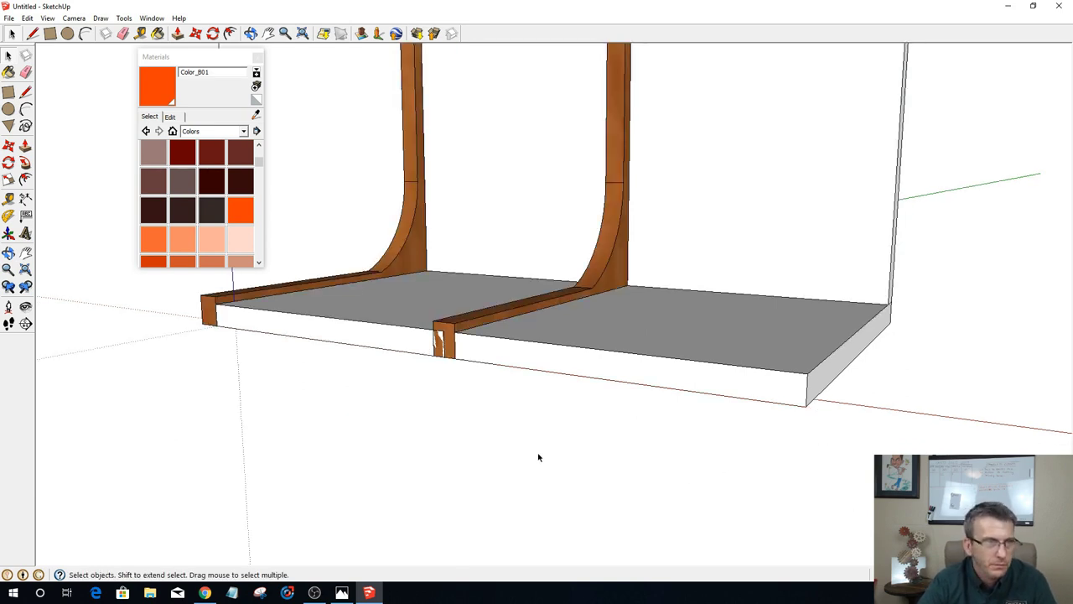
middle_drag(537, 458, 630, 397)
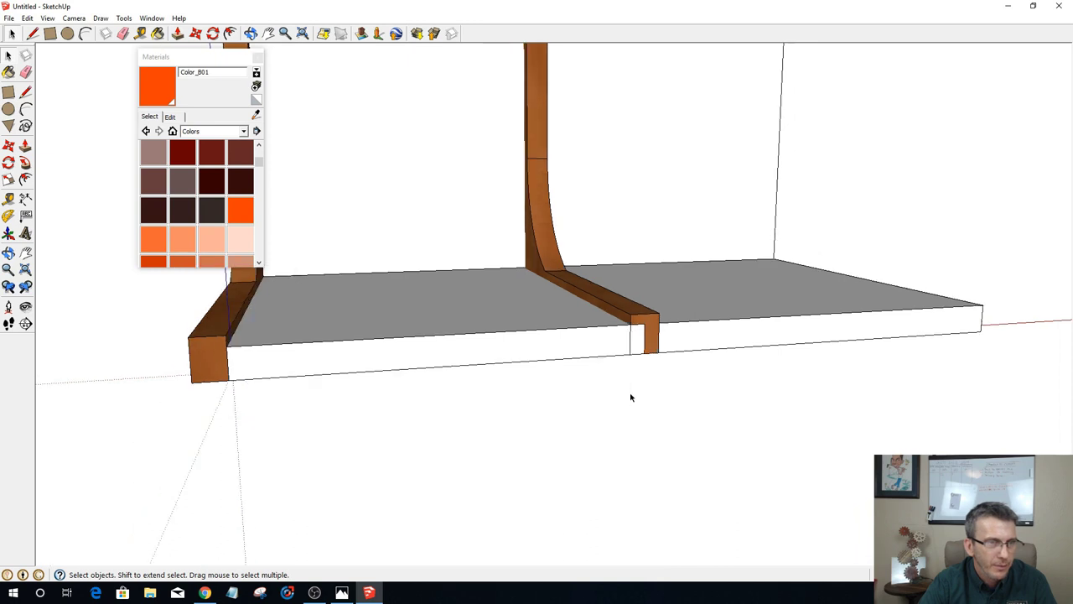
Step: Move the left bay's slab by its corner so it sits snugly against the left side board
click(606, 348)
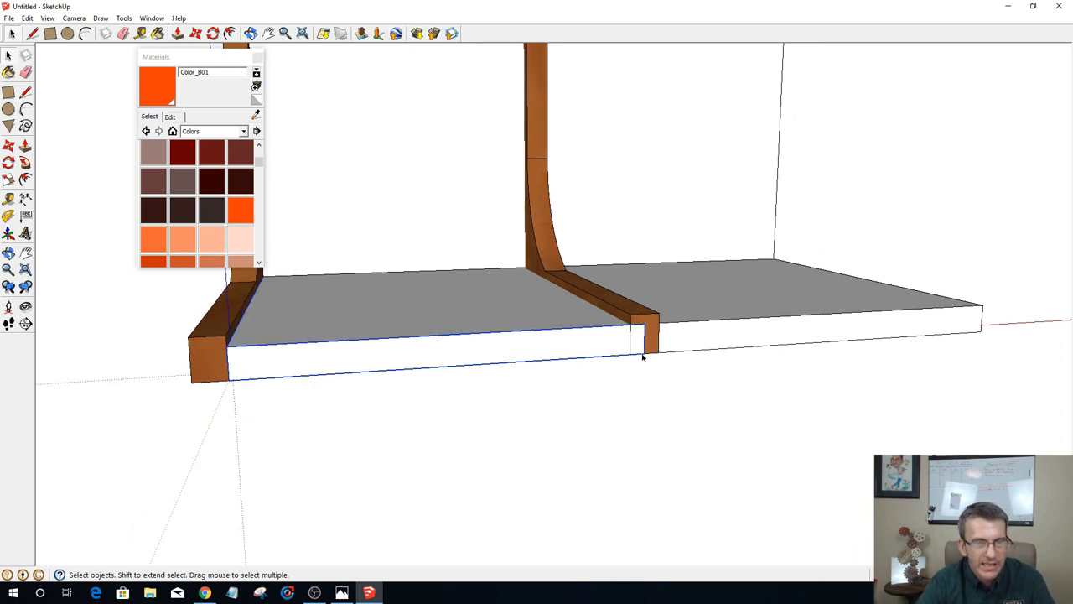
key(m)
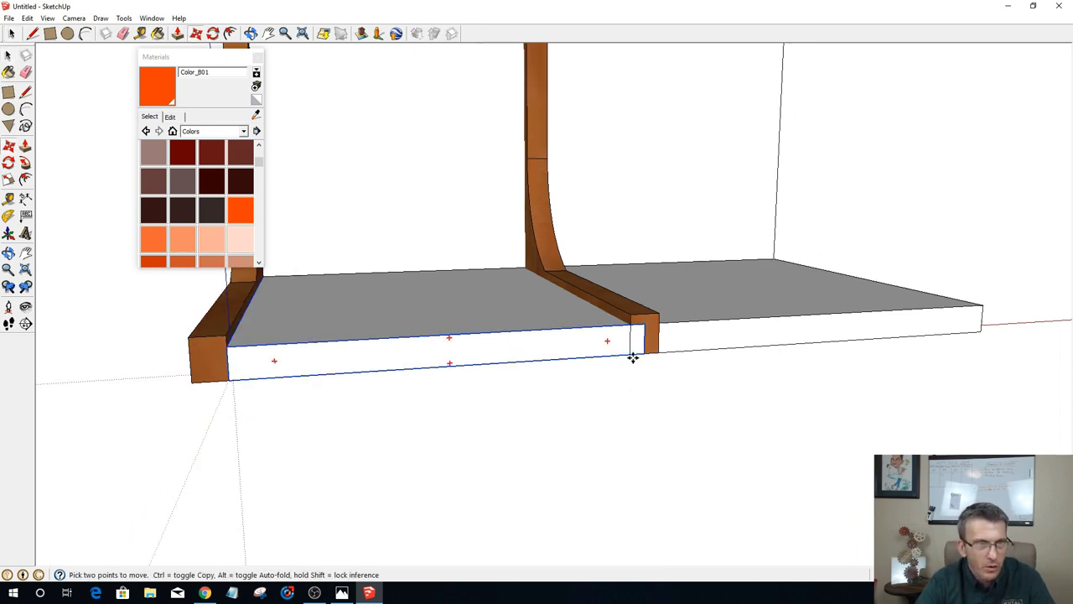
click(632, 355)
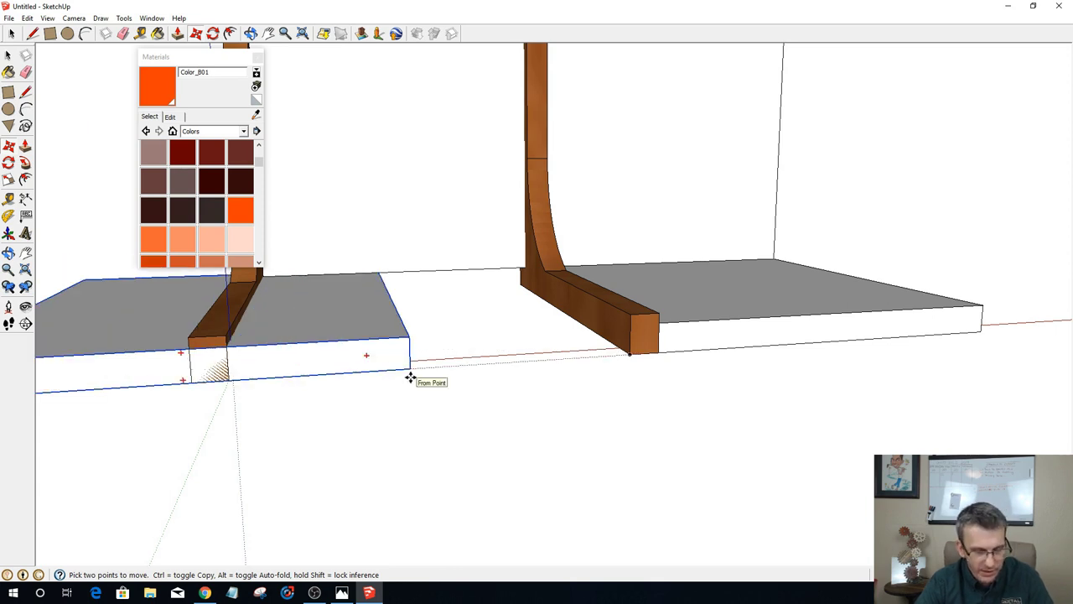
key(Escape)
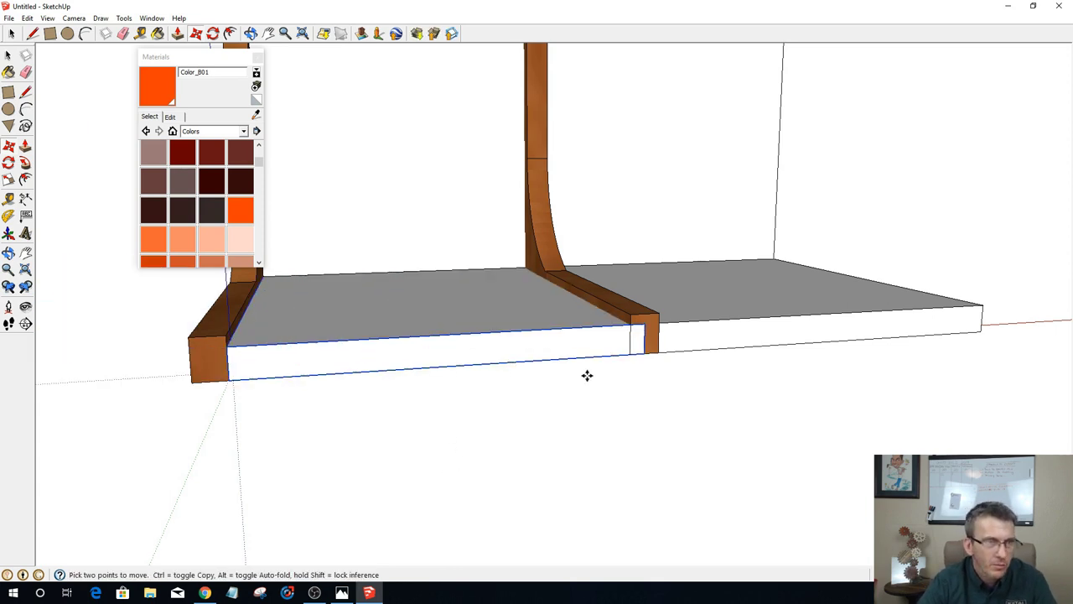
click(652, 353)
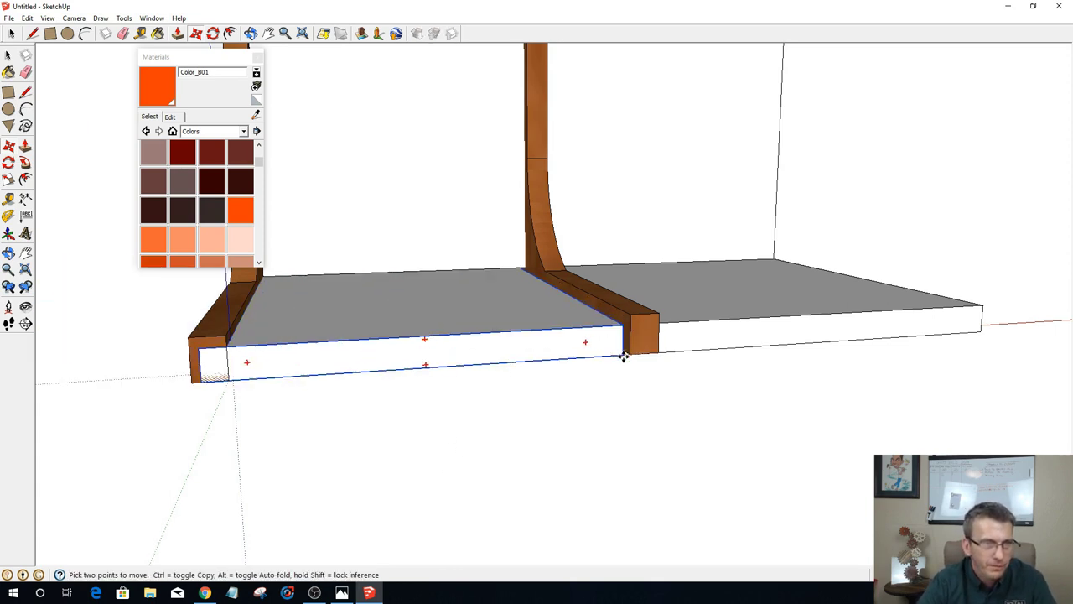
click(629, 358)
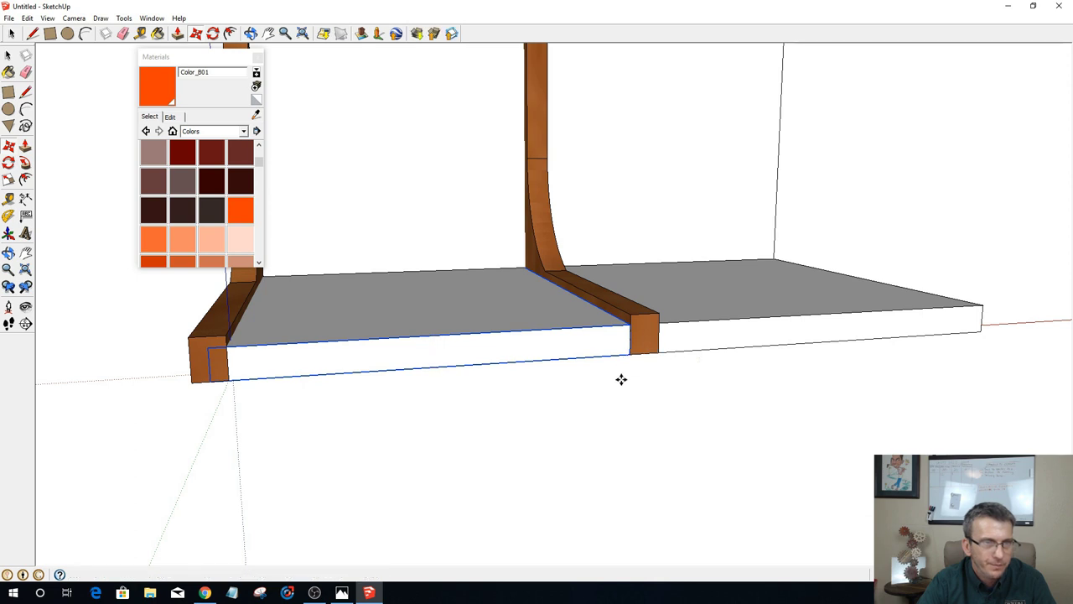
key(space)
scroll(564, 494, down, 3)
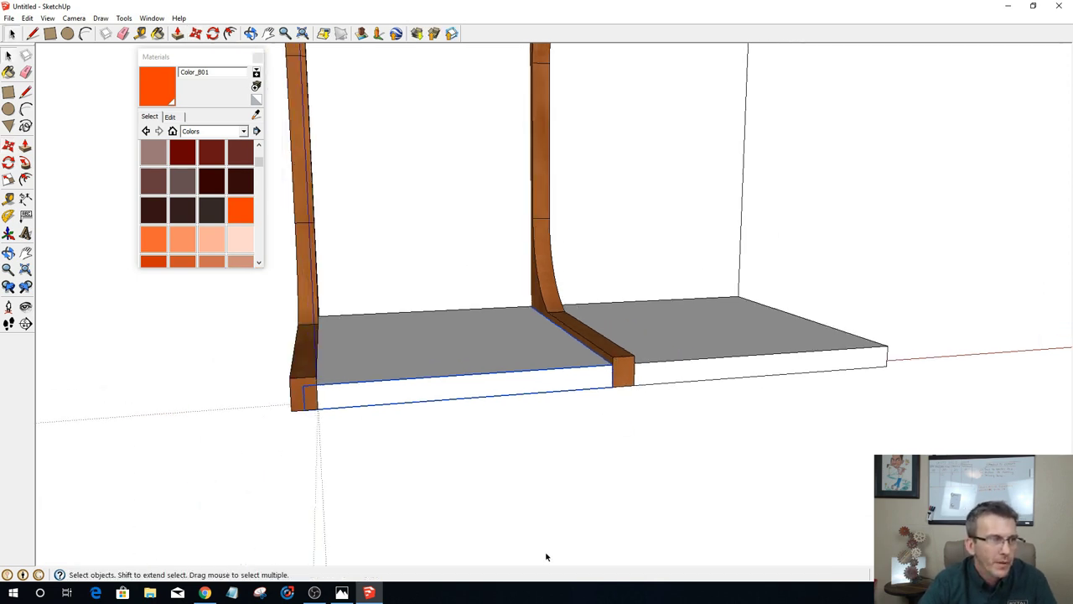
middle_drag(545, 556, 481, 528)
scroll(482, 385, up, 3)
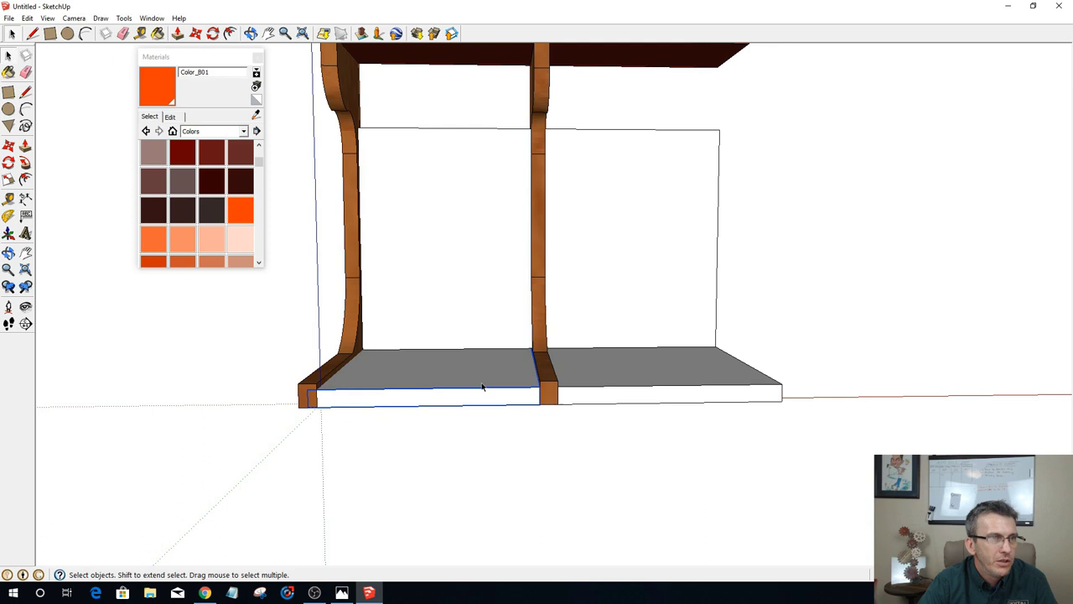
Step: From behind the unit, flip the left bay's back panel along Component's Red
click(475, 251)
middle_drag(289, 339, 1032, 311)
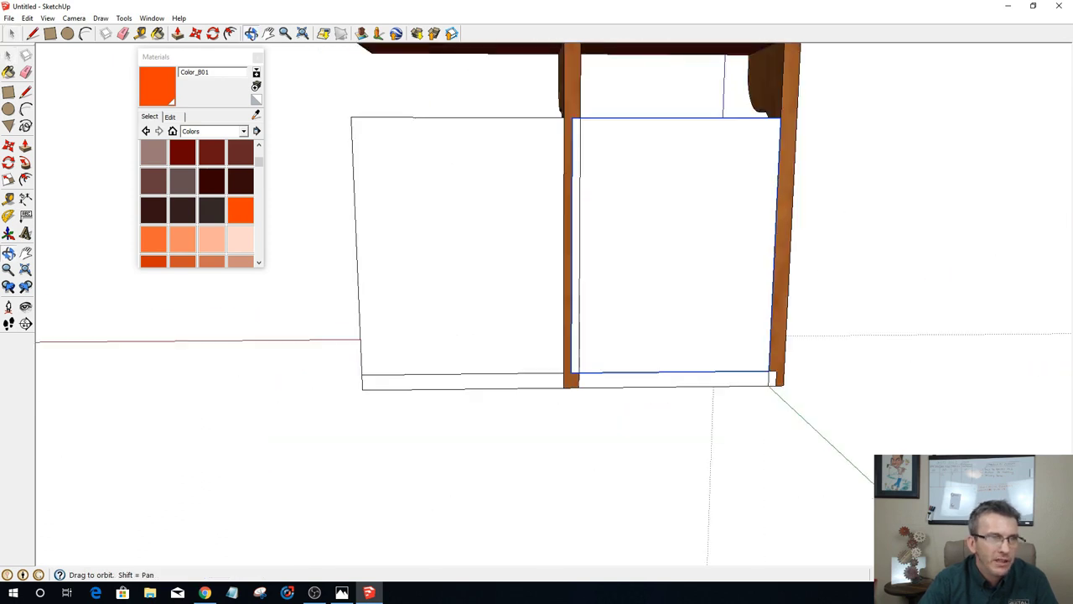
right_click(641, 169)
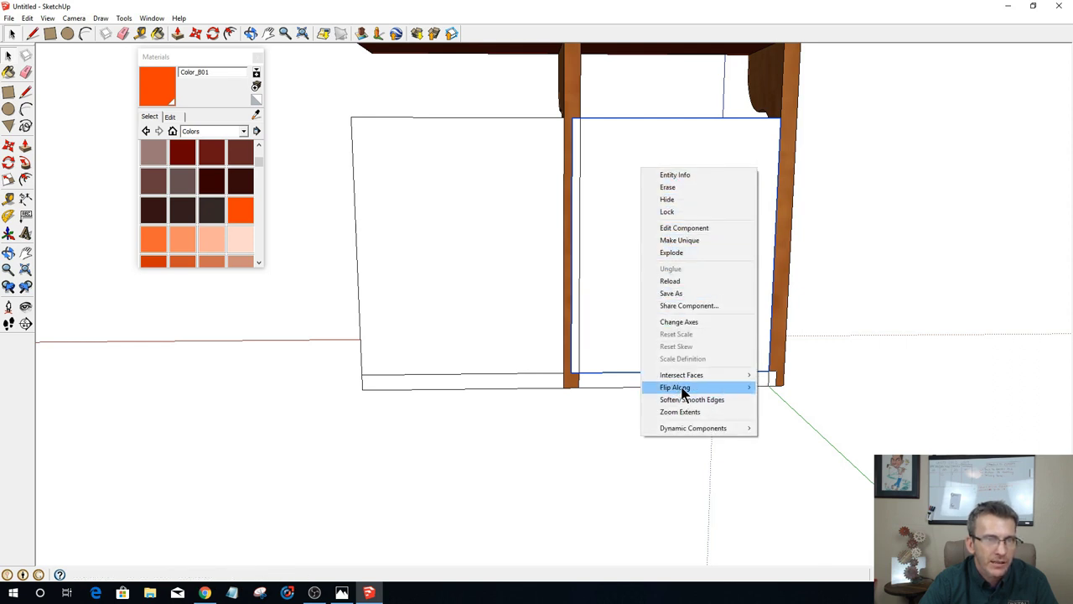
mouse_move(721, 389)
click(797, 388)
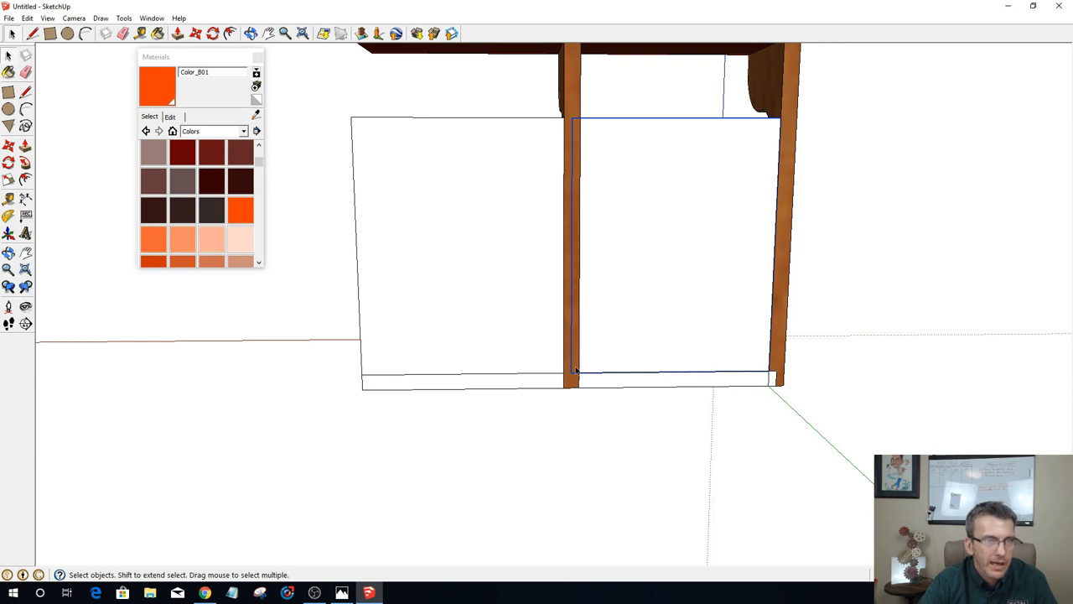
Step: Move the flipped back panel by its lower-left corner so it rests against the upright
key(m)
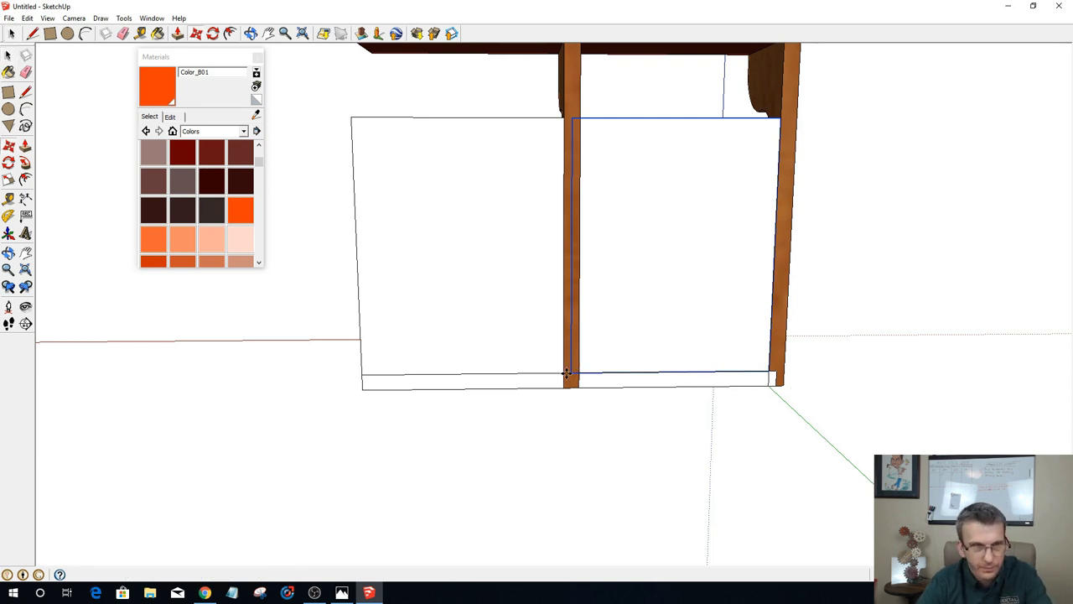
click(571, 374)
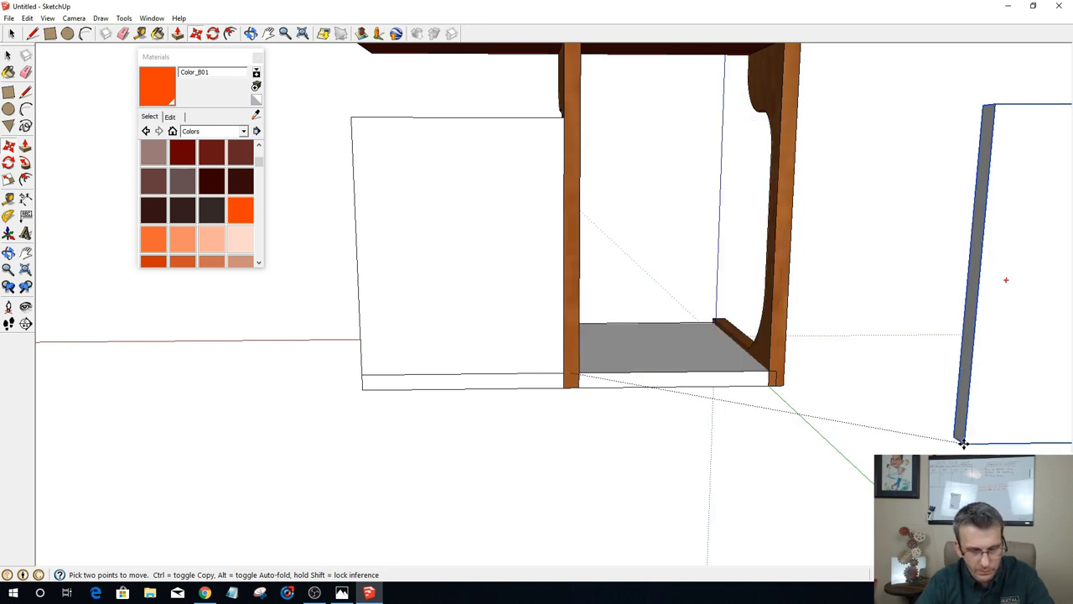
key(Escape)
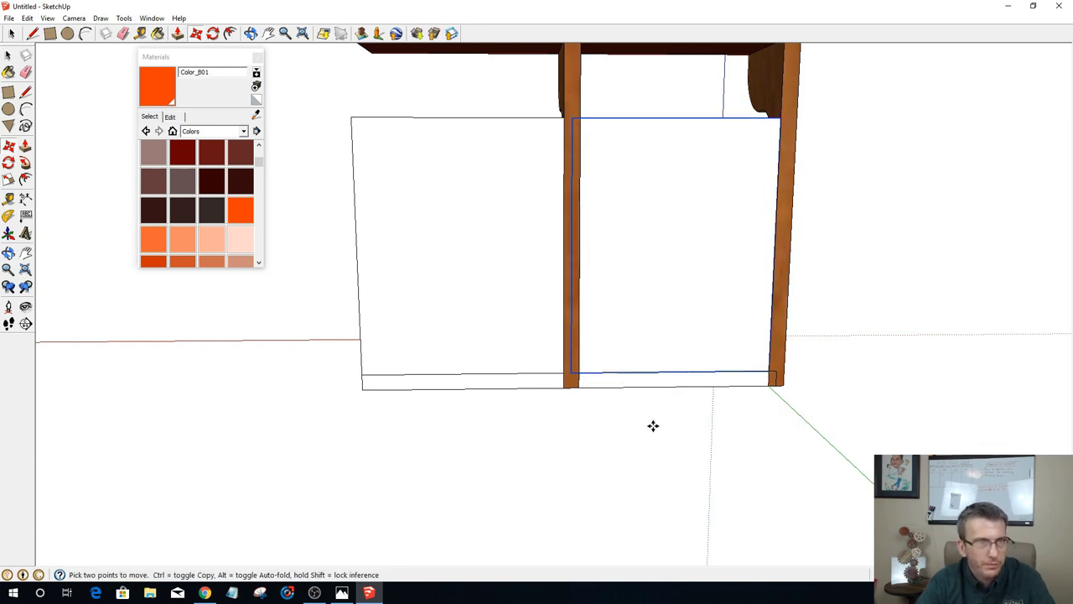
click(572, 374)
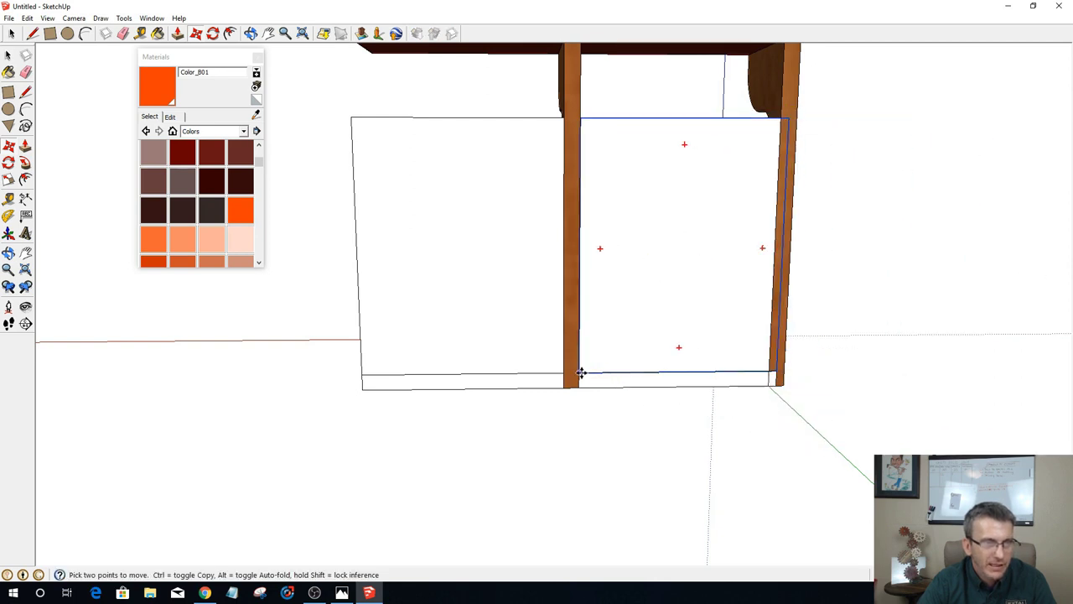
click(580, 378)
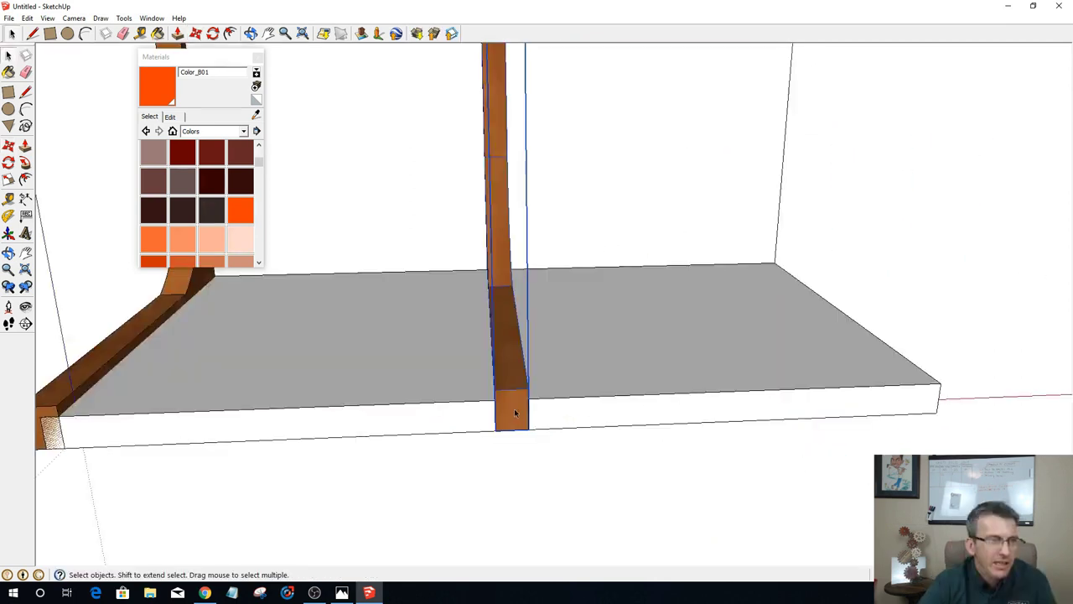
Step: Hide the middle upright and Push/Pull the right slab's side face slightly toward the divider
right_click(515, 411)
click(527, 176)
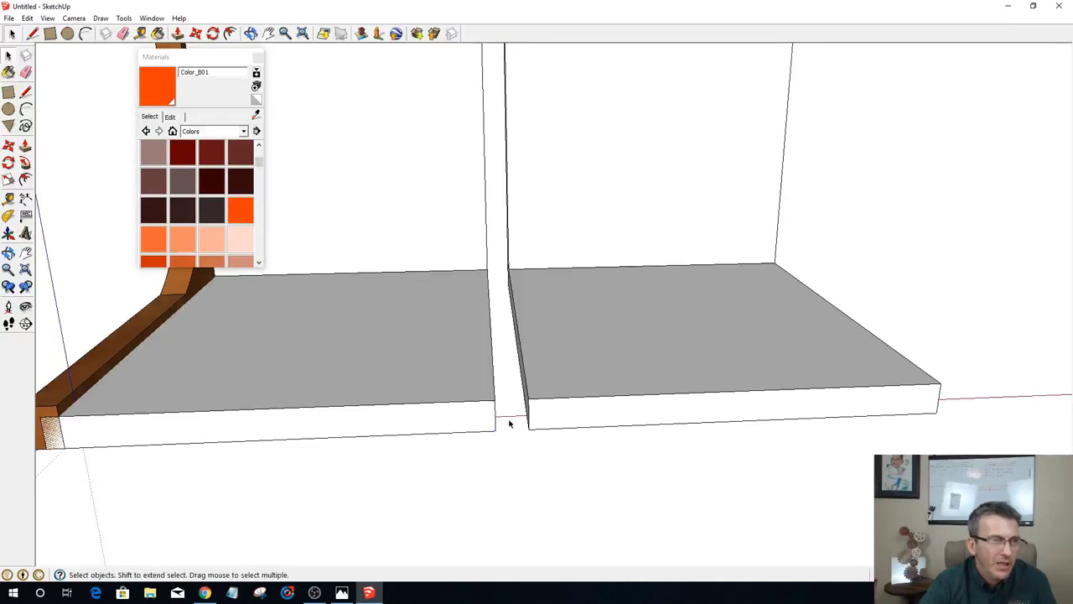
middle_drag(509, 424, 554, 400)
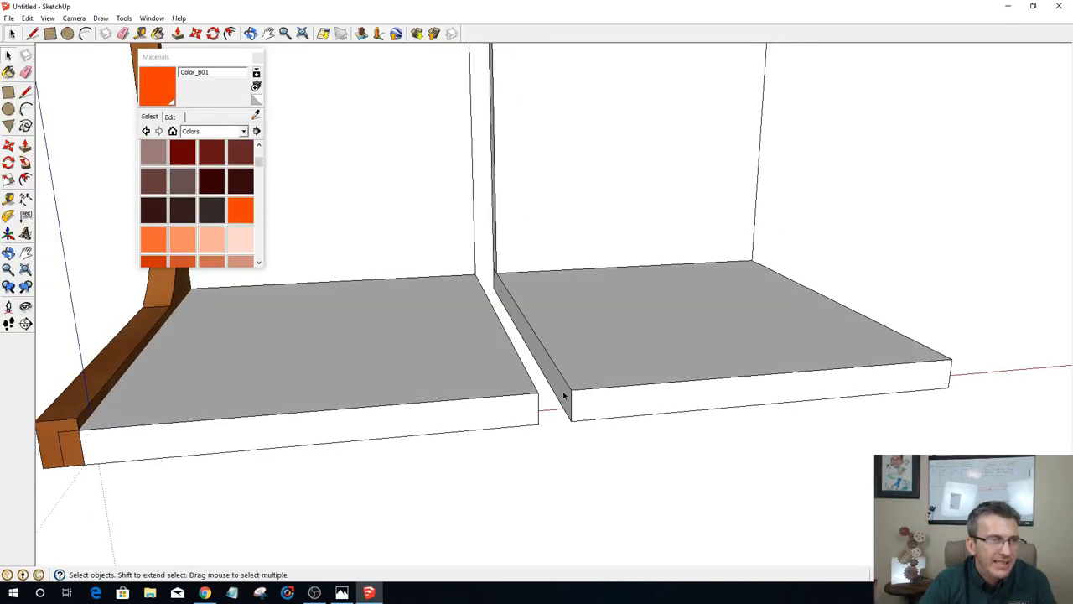
double_click(563, 395)
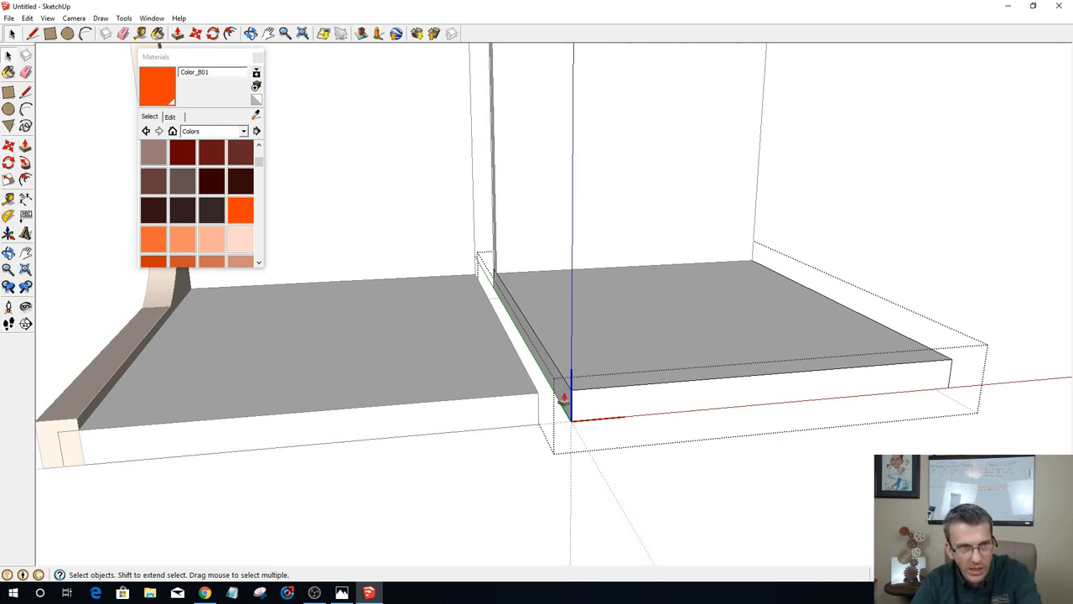
key(p)
click(560, 396)
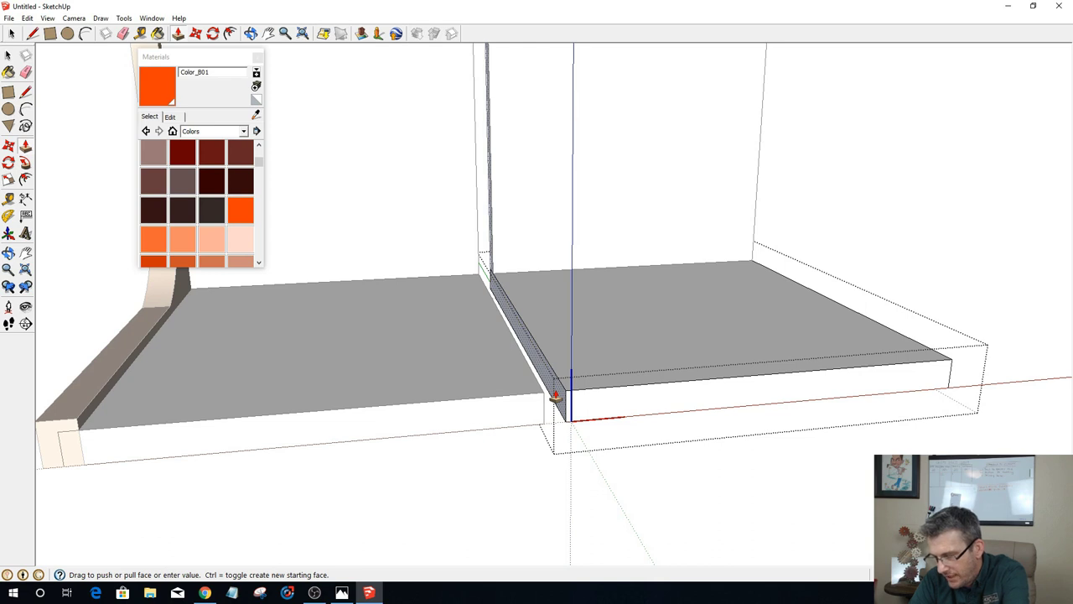
click(555, 396)
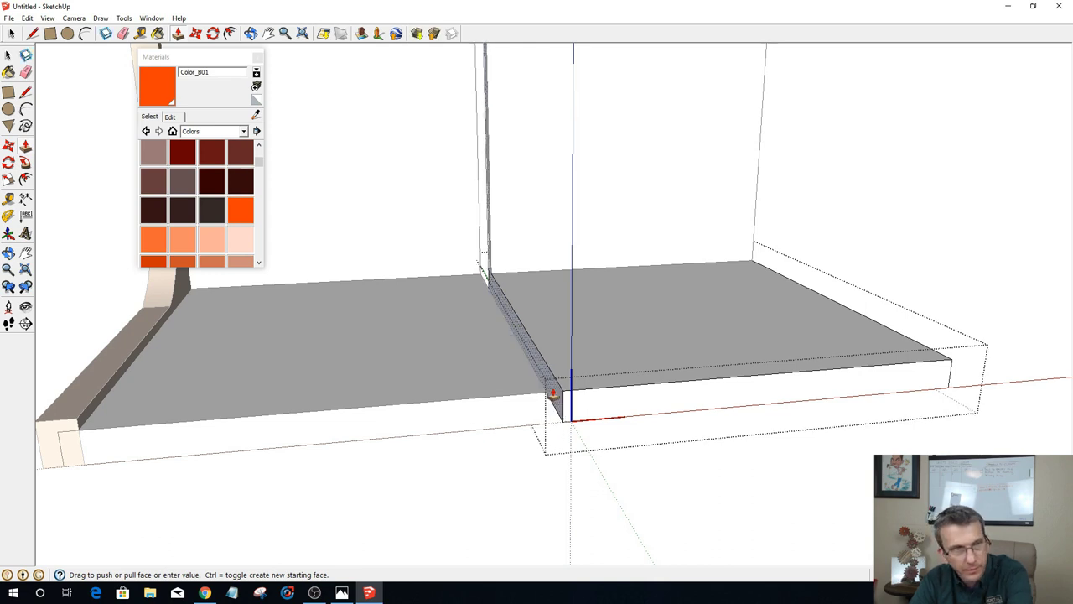
middle_drag(577, 427, 507, 453)
key(space)
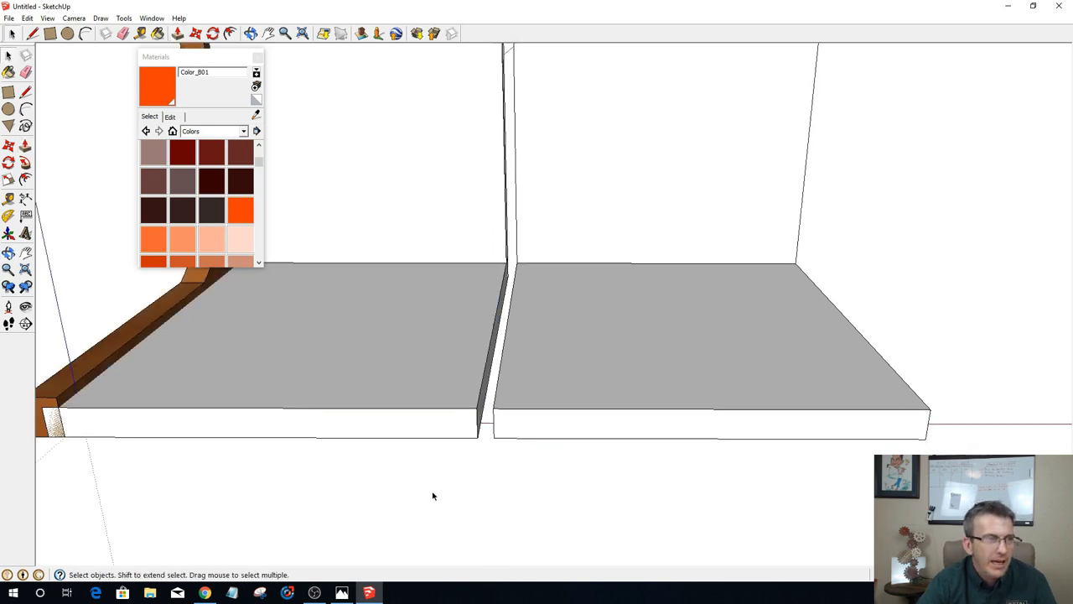
Step: Unhide all hidden parts with Edit > Unhide > All, then close the Materials panel
click(27, 17)
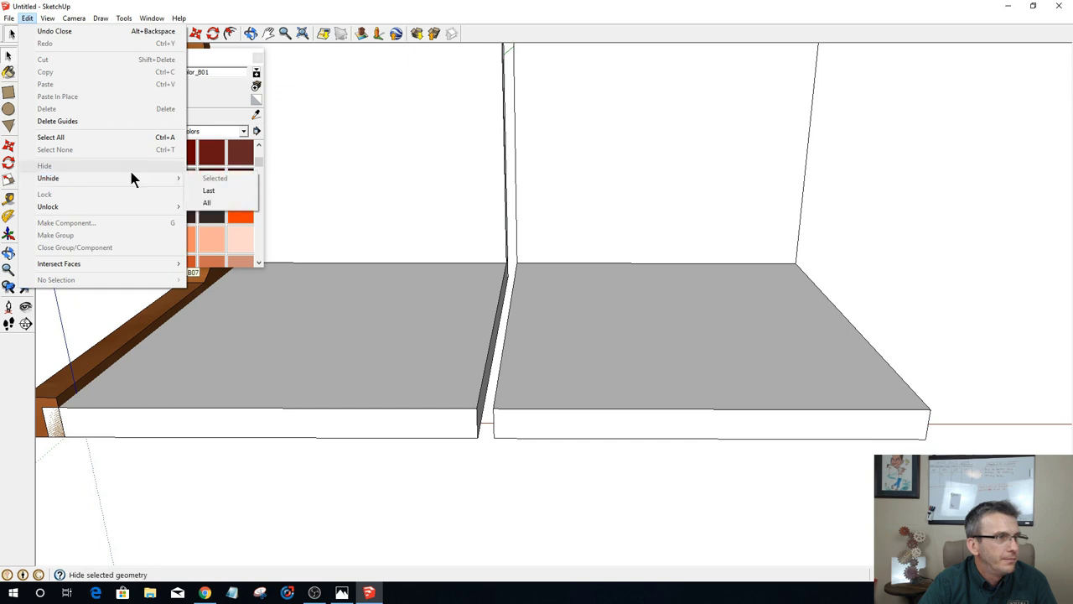
click(209, 203)
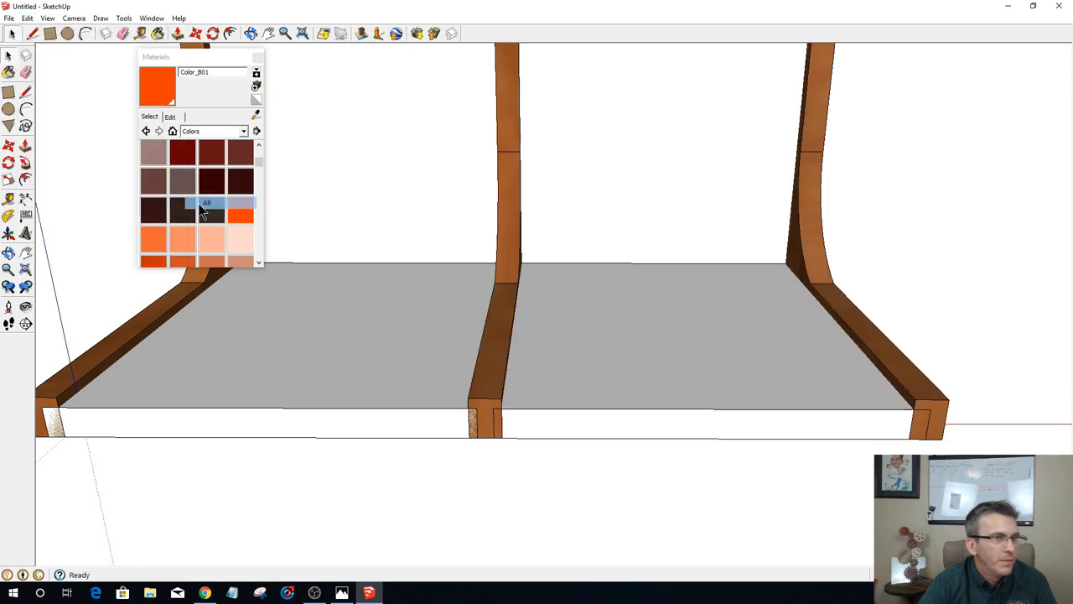
middle_drag(517, 487, 1007, 429)
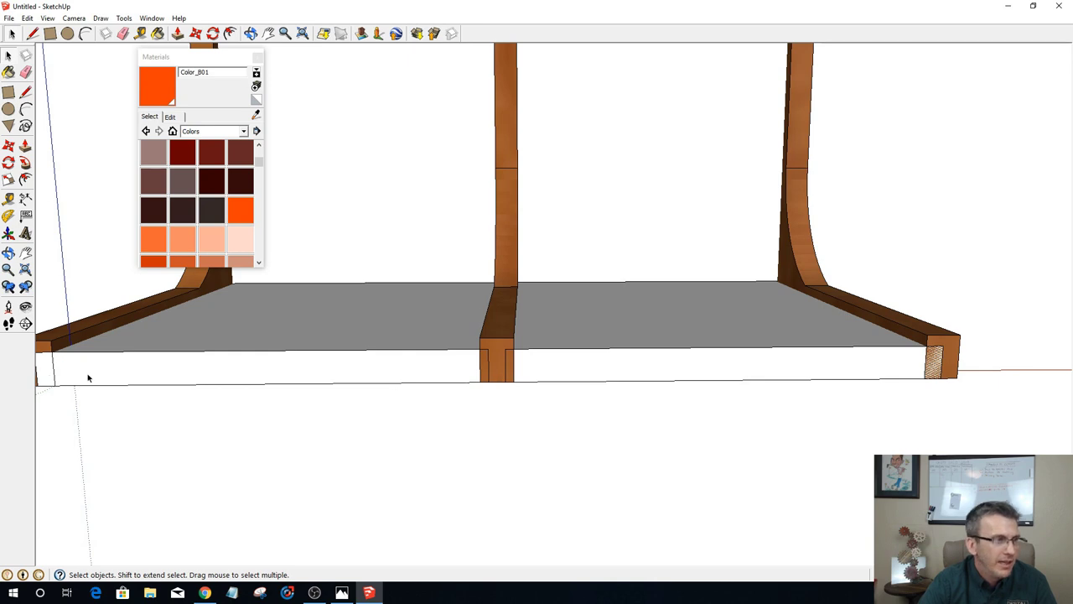
middle_drag(88, 377, 251, 386)
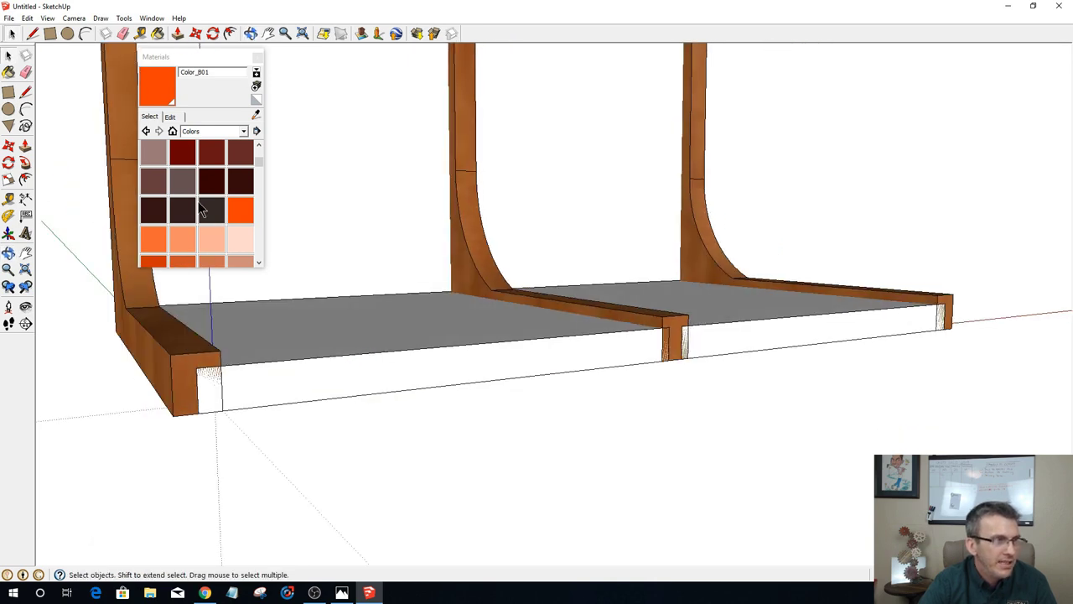
middle_drag(578, 434, 429, 412)
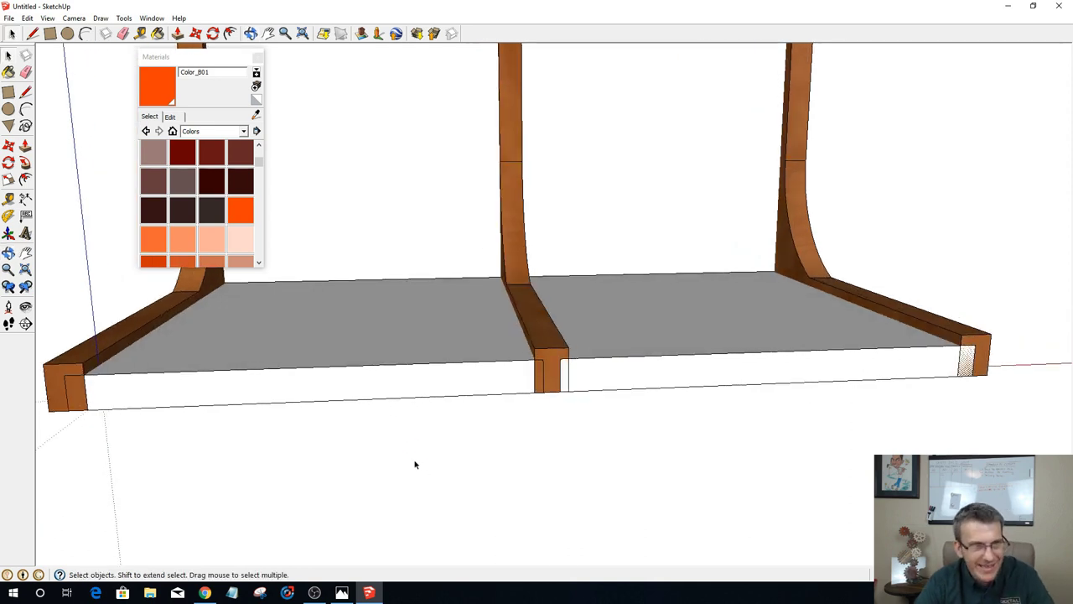
scroll(363, 392, down, 2)
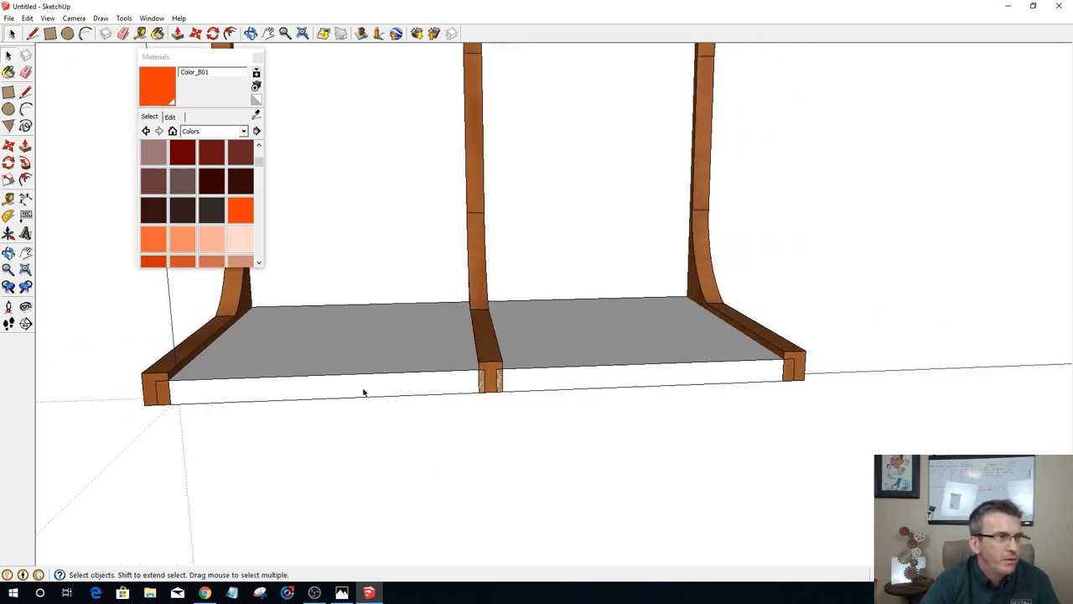
click(256, 57)
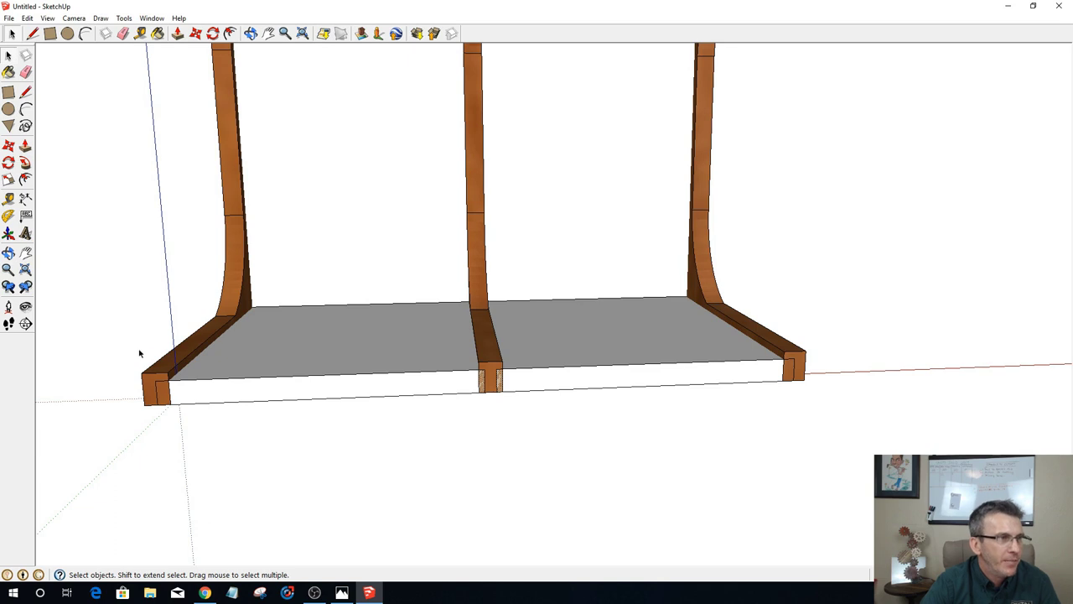
Step: Explode the left curved side, middle post and right post into loose geometry
click(232, 239)
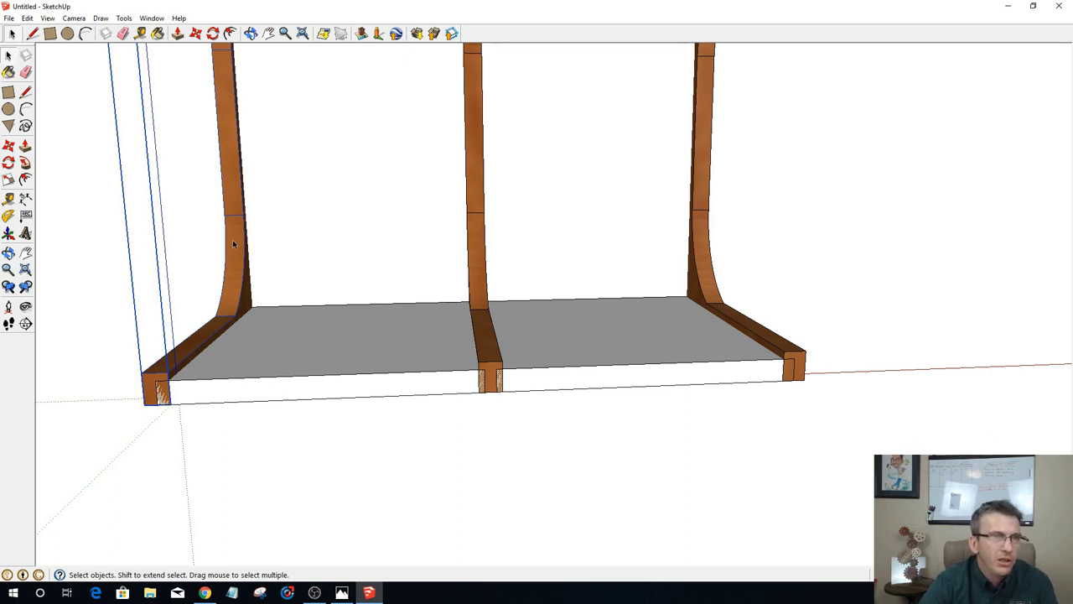
right_click(233, 243)
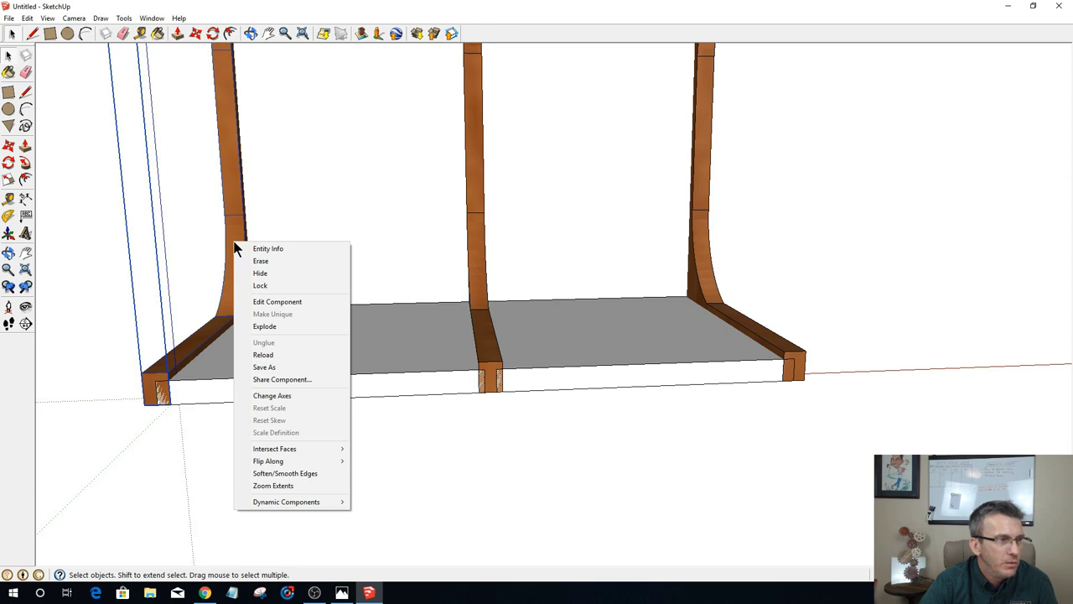
click(264, 326)
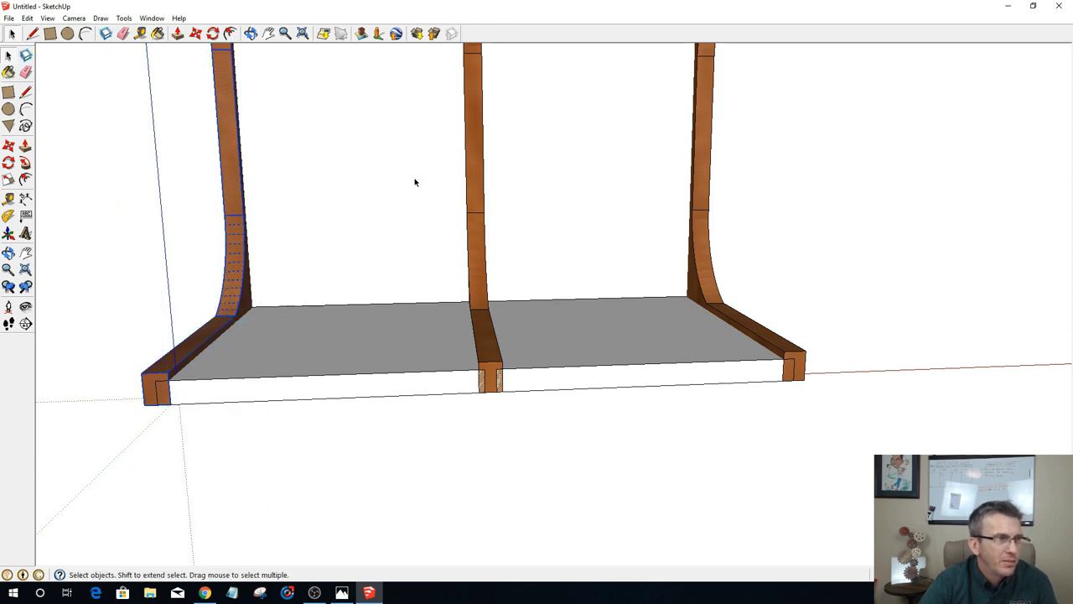
click(472, 171)
right_click(473, 175)
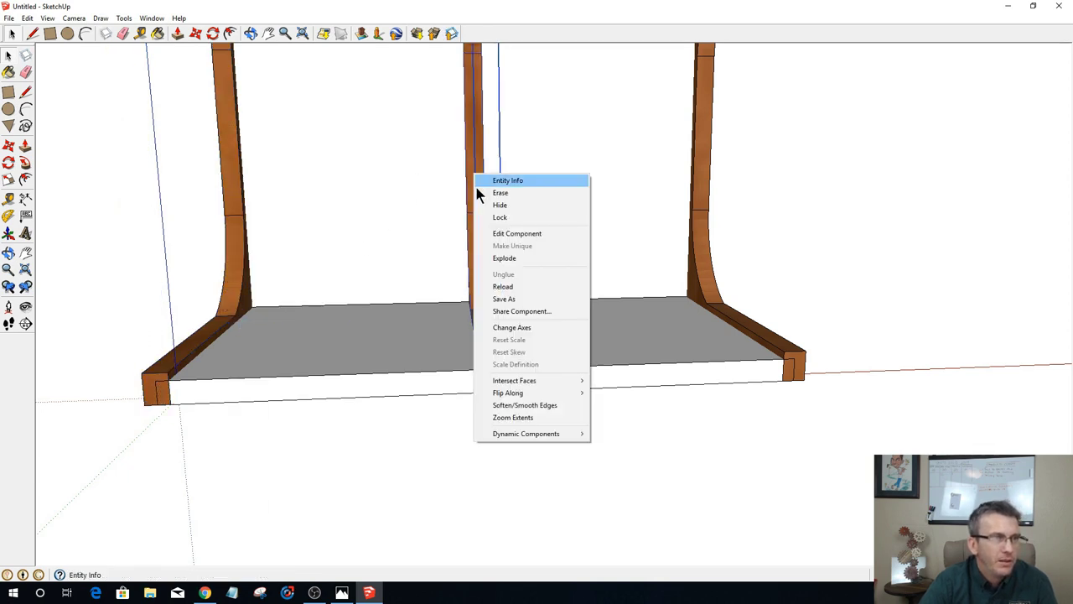
click(496, 257)
click(704, 231)
right_click(706, 230)
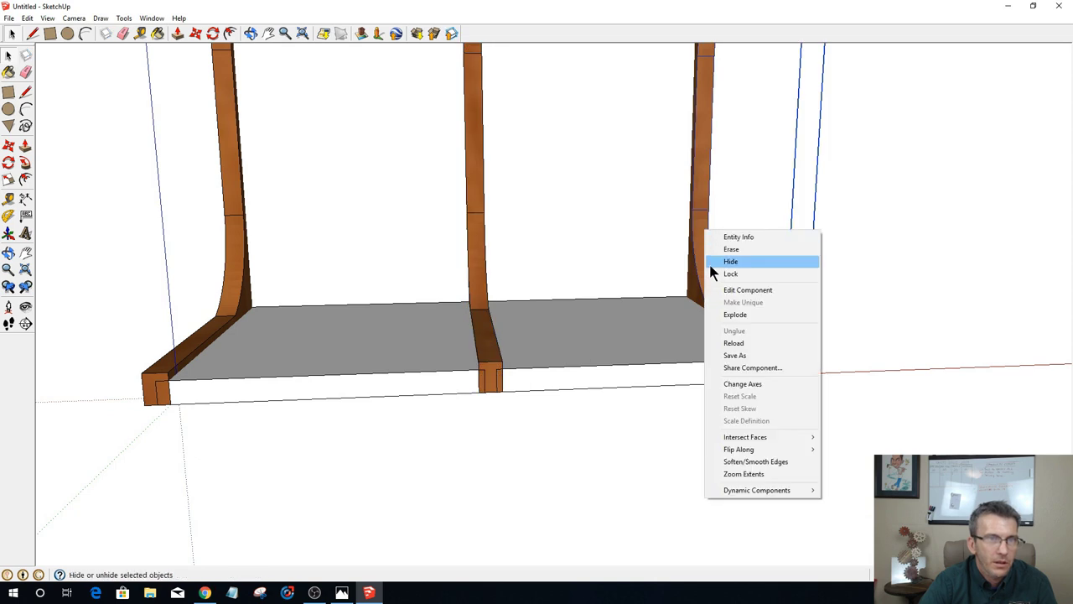
Step: Select the shelf unit except the top board and middle shelf, then Intersect Faces With Model
scroll(691, 334, down, 2)
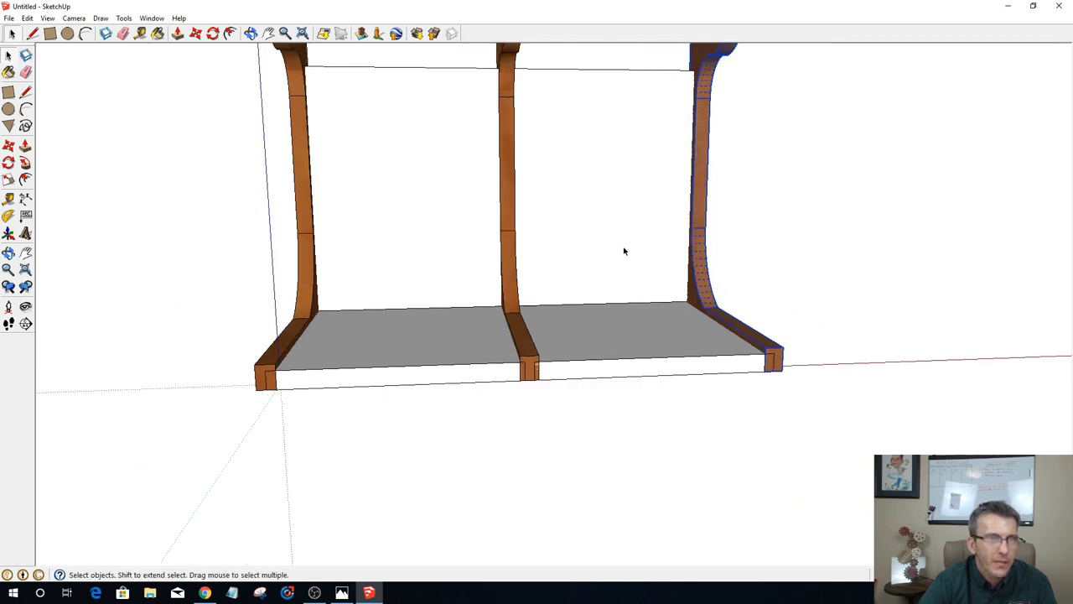
scroll(617, 240, down, 4)
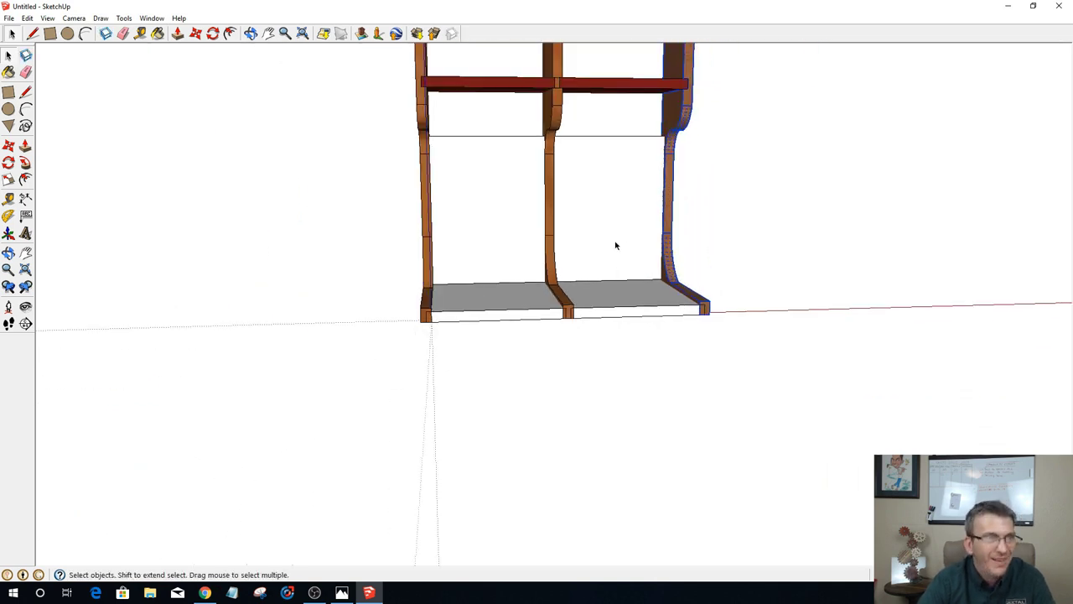
drag(457, 72, 723, 331)
scroll(575, 199, up, 2)
scroll(532, 107, down, 2)
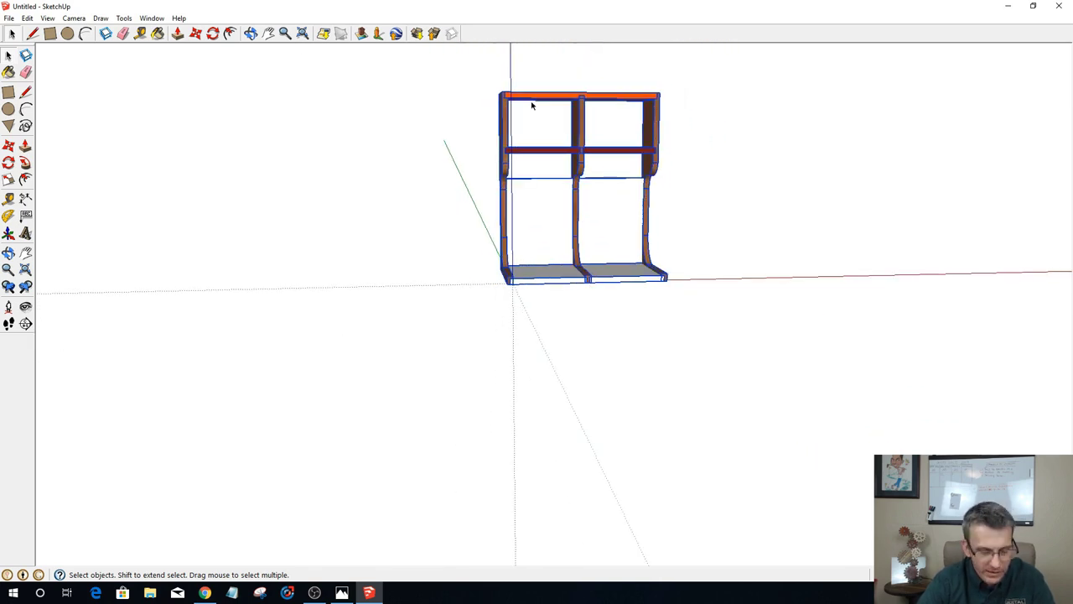
shift+click(540, 95)
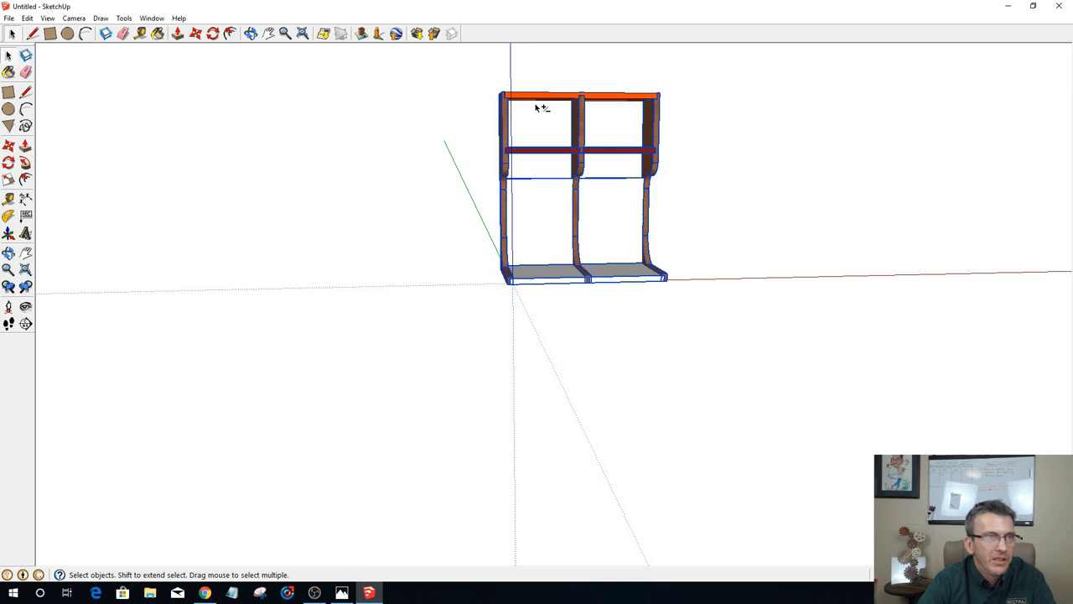
shift+click(541, 152)
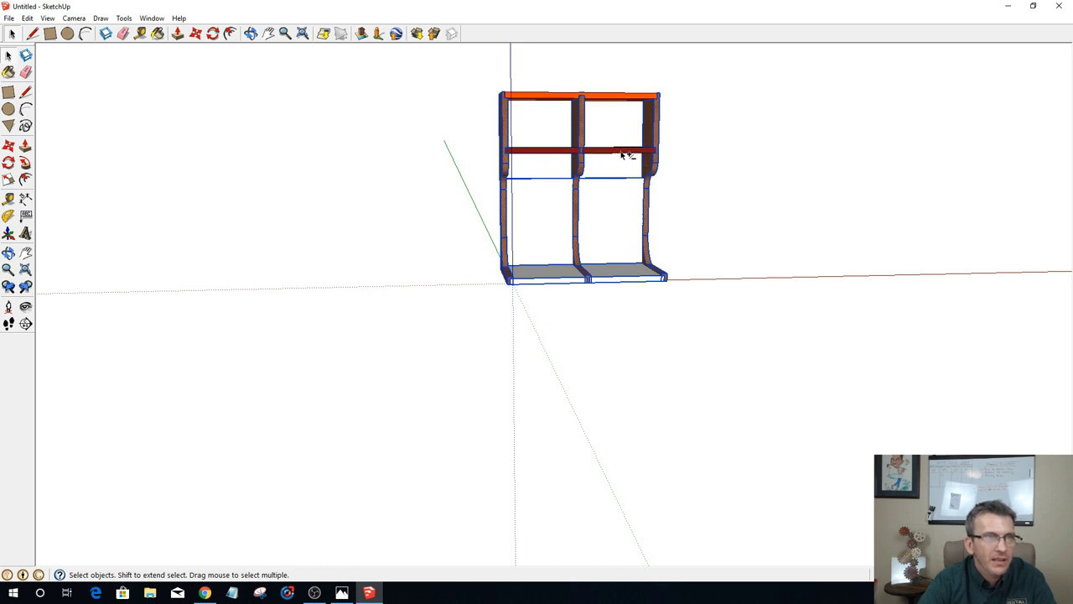
middle_drag(620, 164, 579, 215)
scroll(547, 149, up, 2)
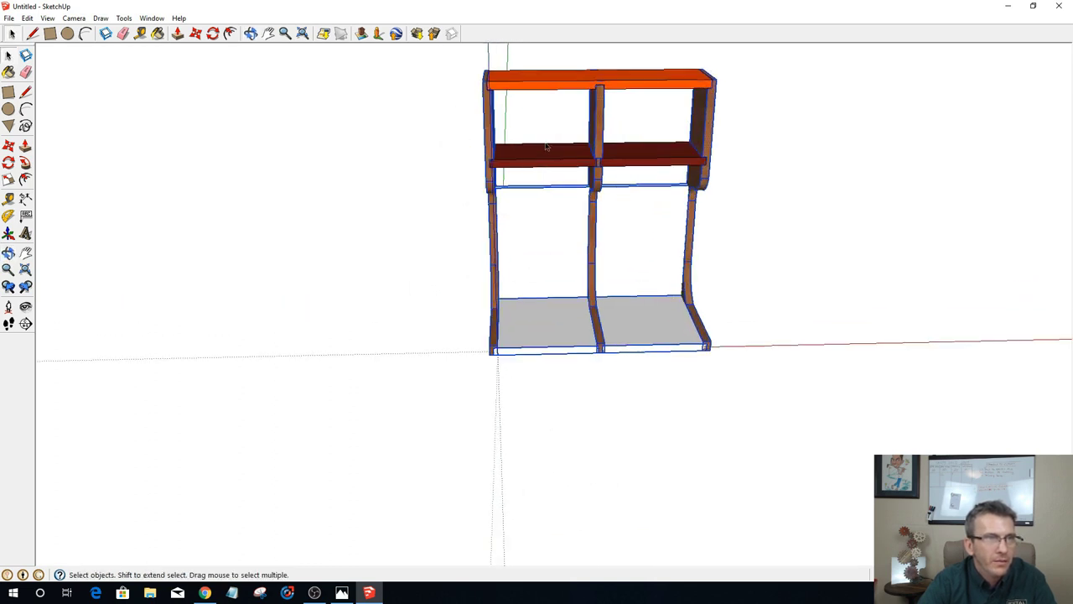
middle_drag(561, 279, 551, 209)
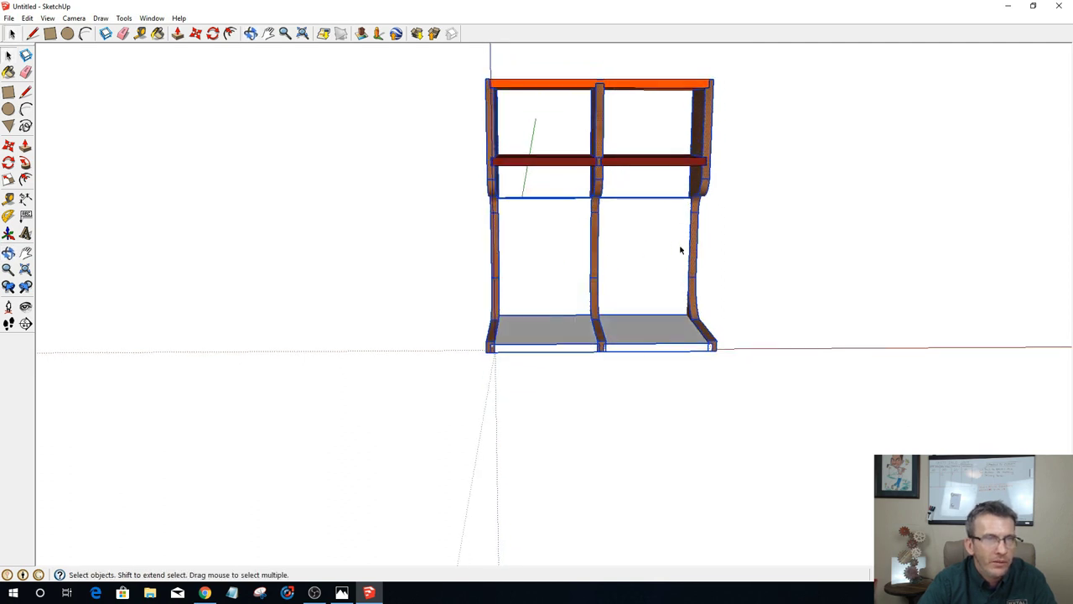
right_click(567, 244)
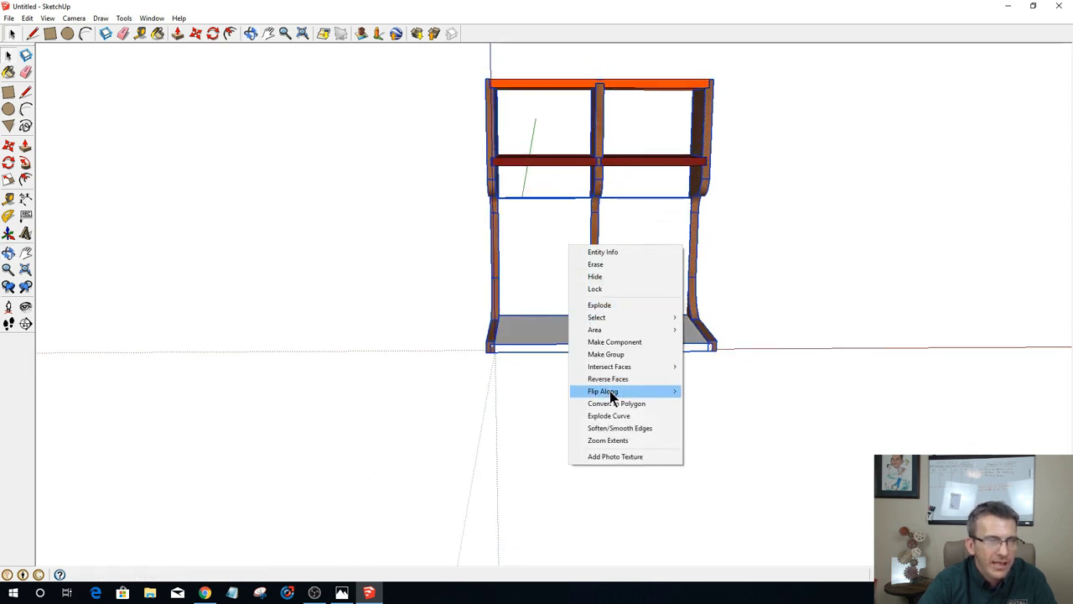
click(716, 369)
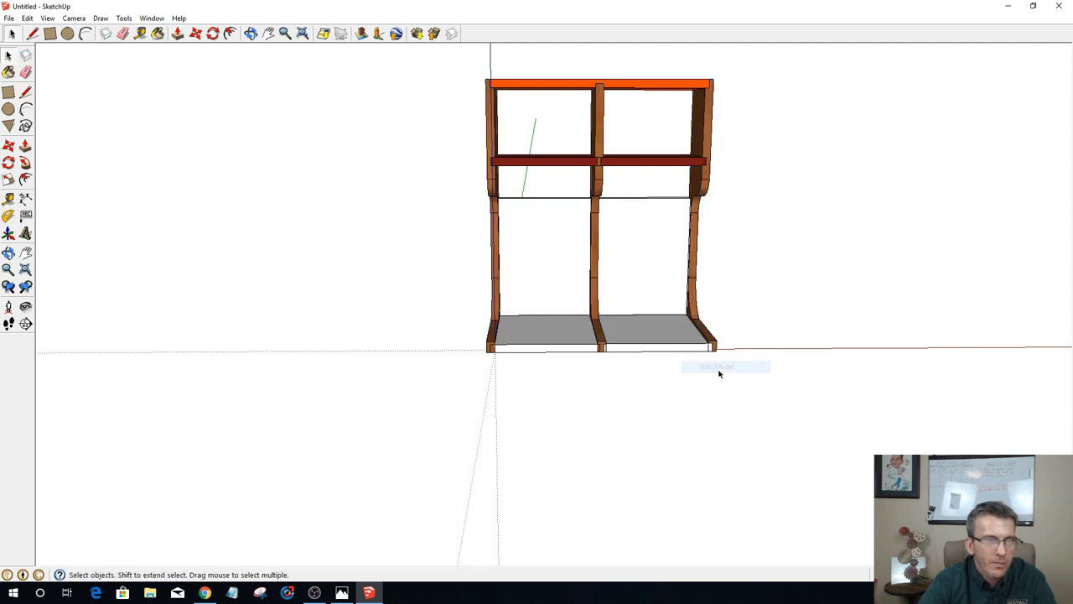
Step: Hide both bays' back faces and the bottom shelves
scroll(633, 243, up, 4)
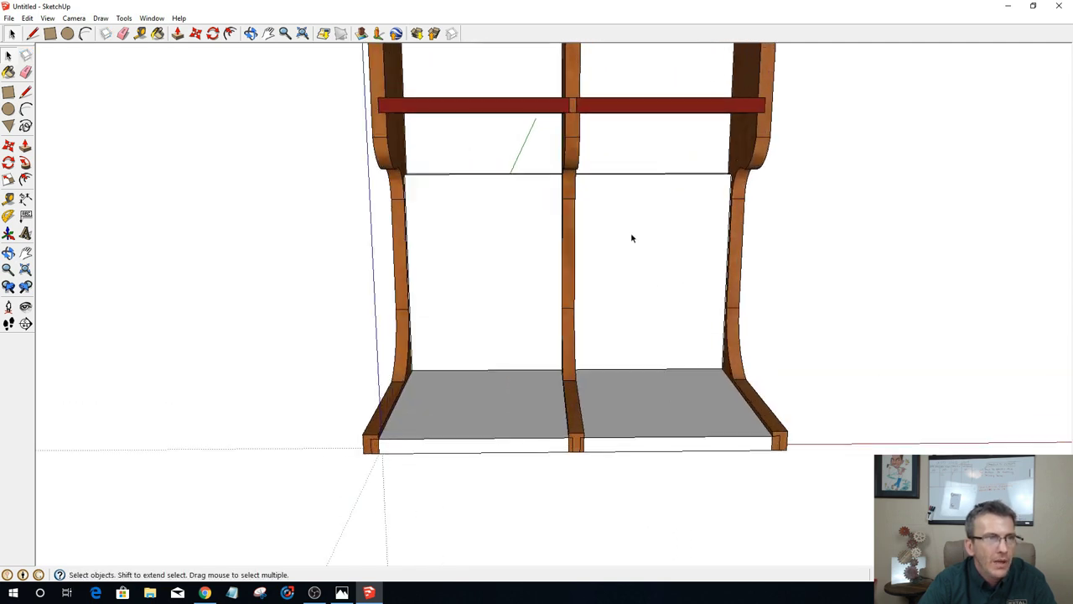
scroll(631, 238, down, 4)
scroll(632, 238, up, 4)
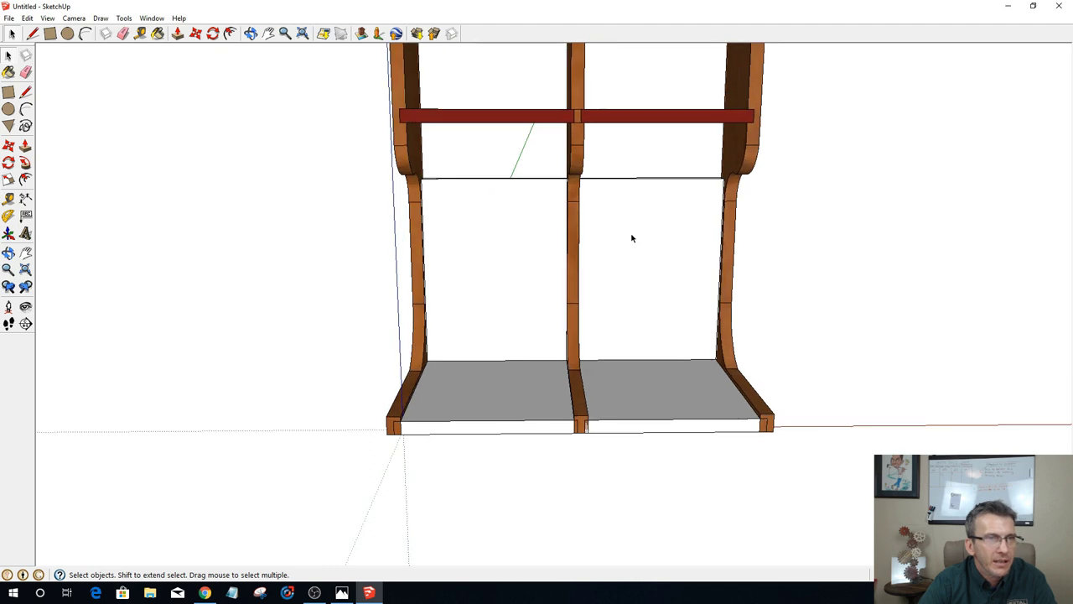
click(494, 250)
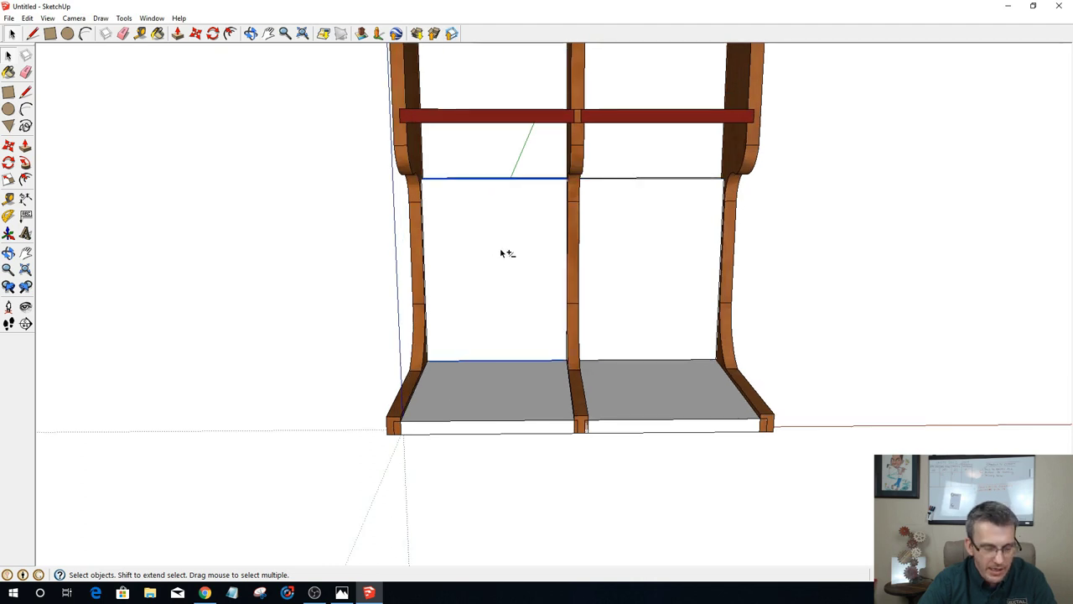
shift+click(628, 230)
shift+click(587, 394)
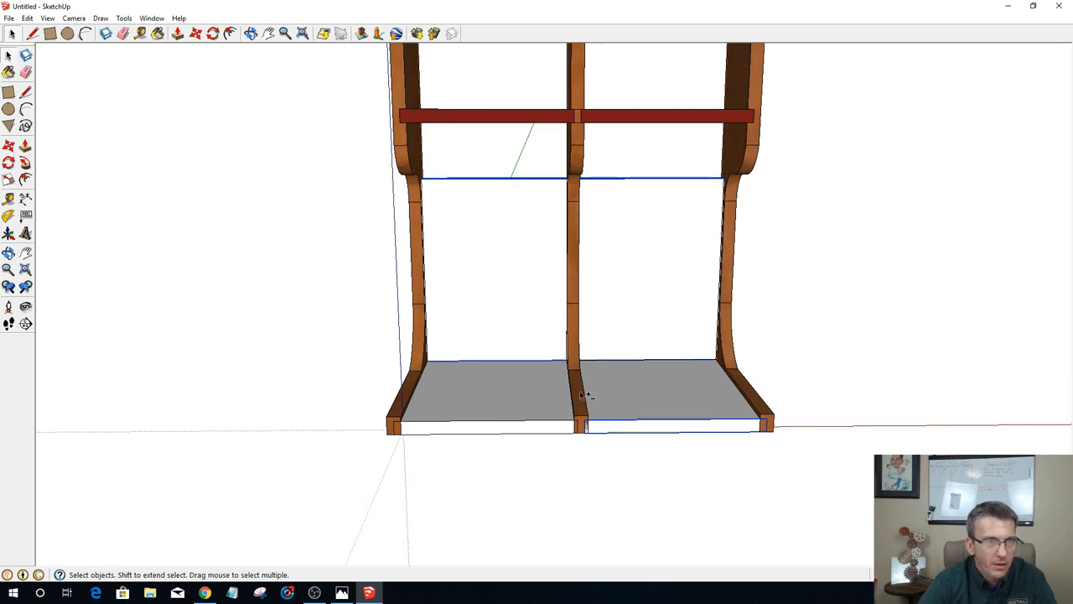
right_click(496, 394)
click(514, 207)
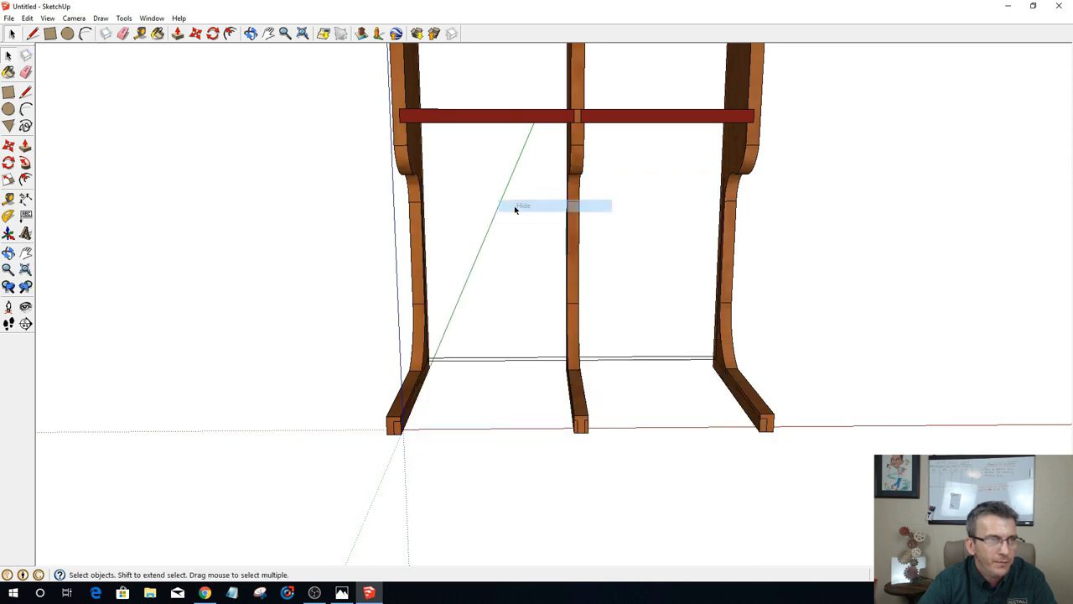
middle_drag(515, 330, 419, 441)
Step: Delete the three stray edges behind and to the right of the right leg
scroll(415, 402, up, 4)
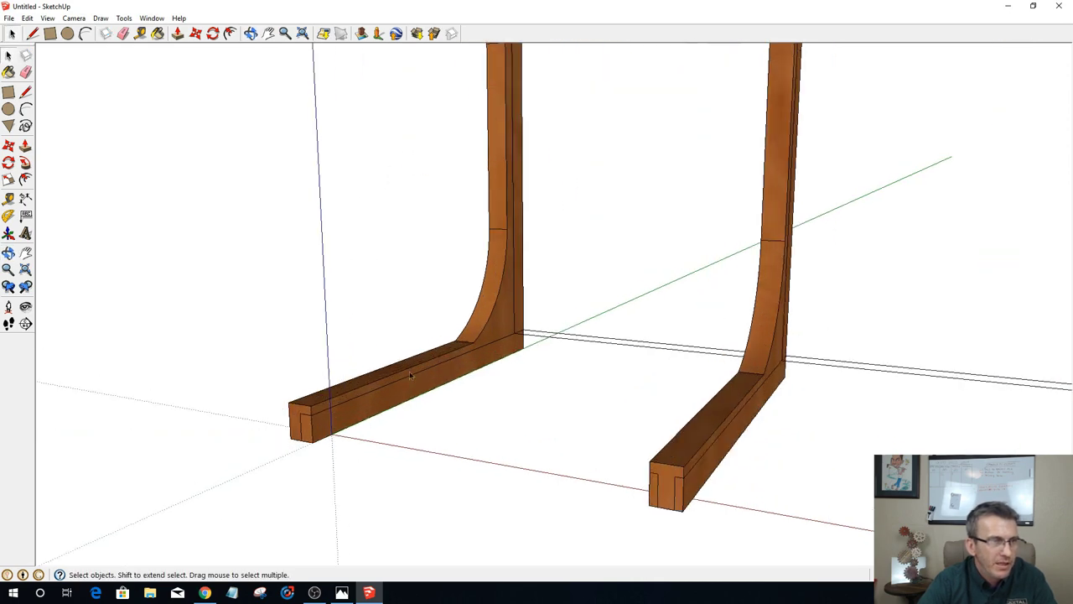
middle_drag(409, 373, 632, 345)
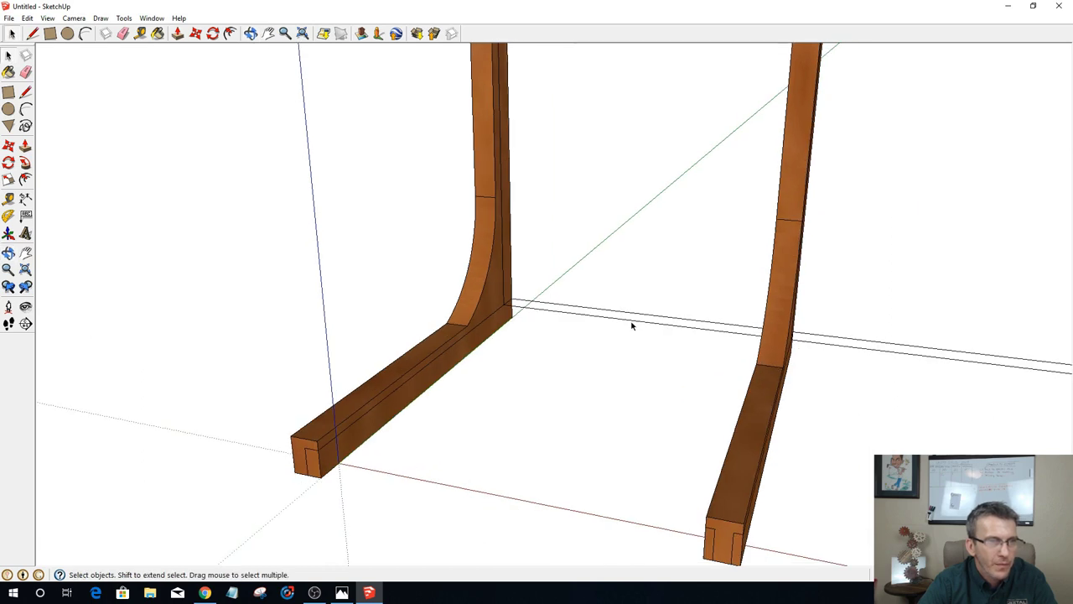
click(632, 322)
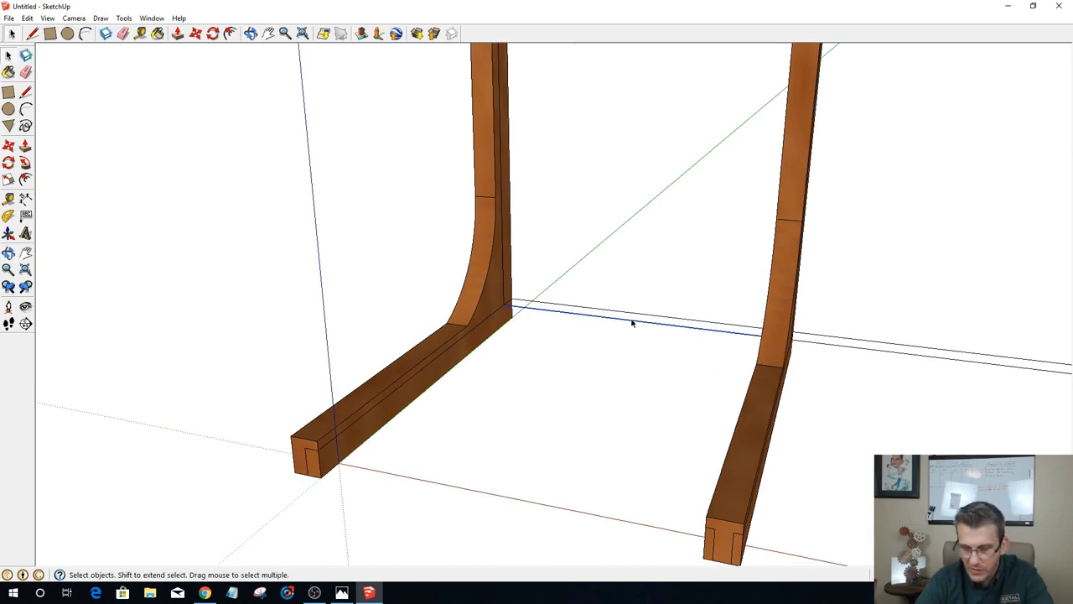
click(632, 323)
click(636, 316)
key(Delete)
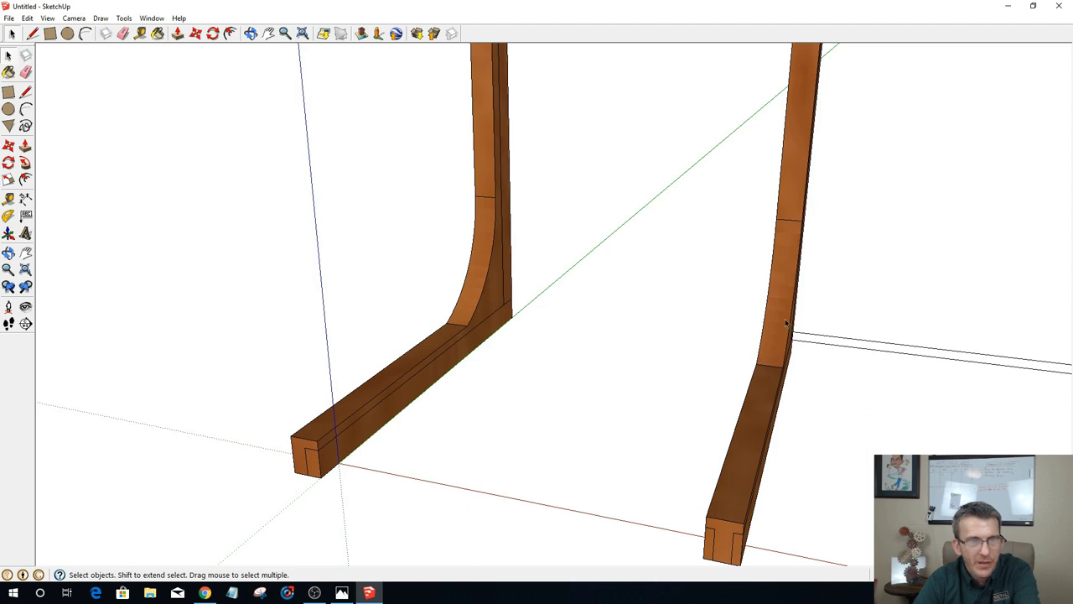
click(838, 346)
key(Delete)
click(841, 340)
key(Delete)
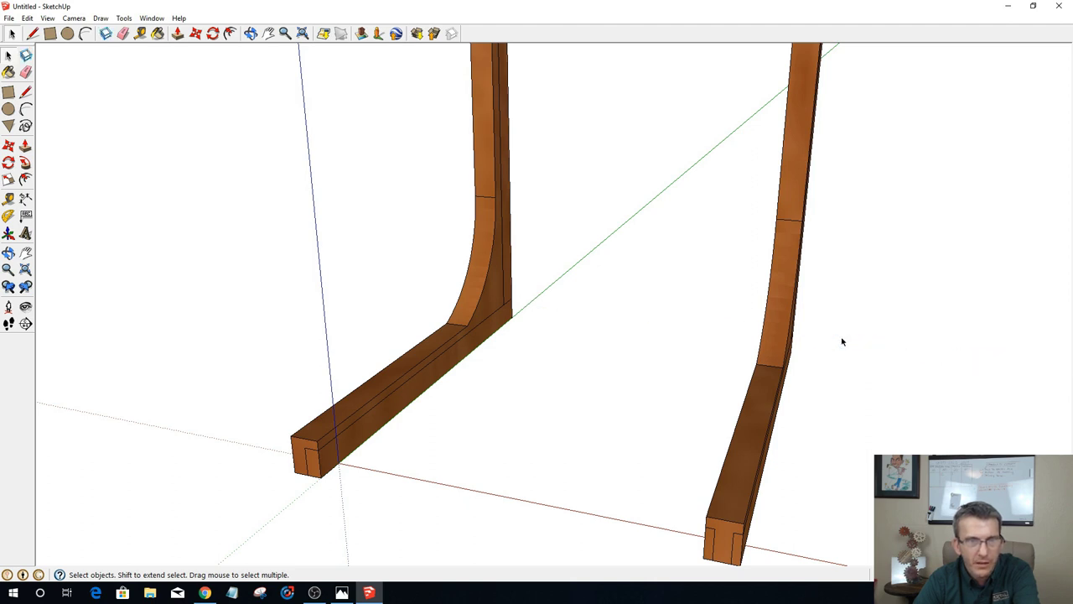
Step: Orbit toward the leg feet to inspect both clean leg frames from the front-left
scroll(751, 356, down, 2)
scroll(749, 353, down, 2)
middle_drag(648, 350, 352, 354)
scroll(721, 371, up, 2)
scroll(713, 371, down, 1)
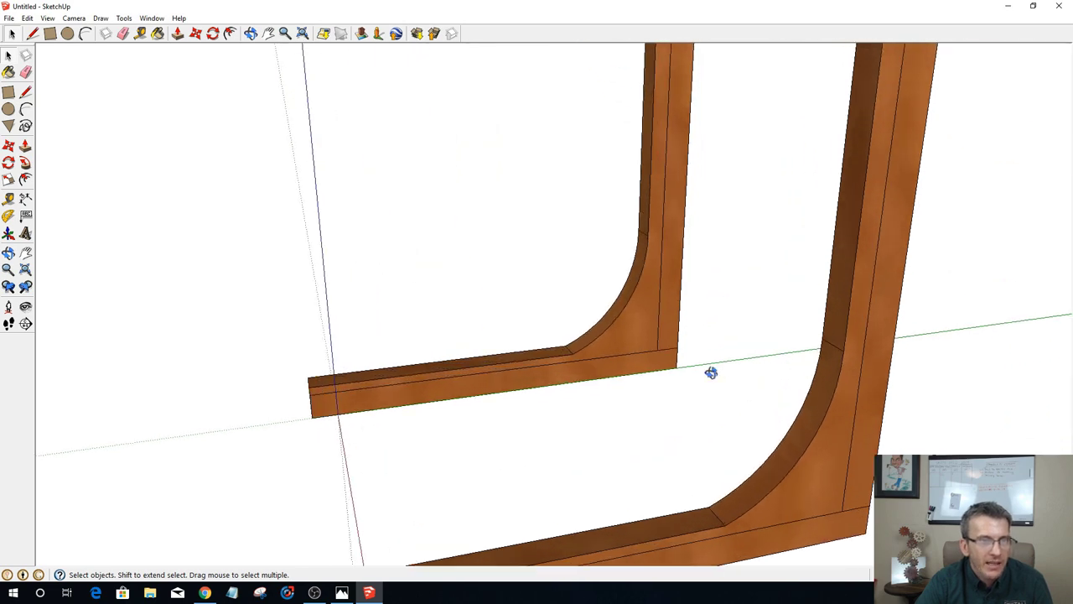
middle_drag(710, 371, 666, 480)
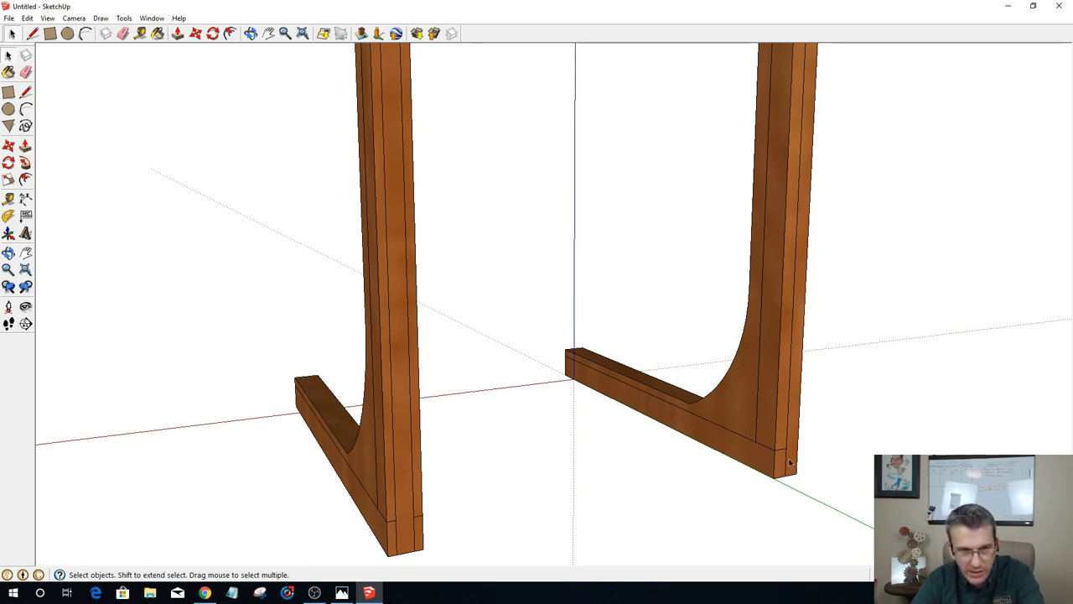
Step: Push/Pull the foot faces of the right and left legs
key(p)
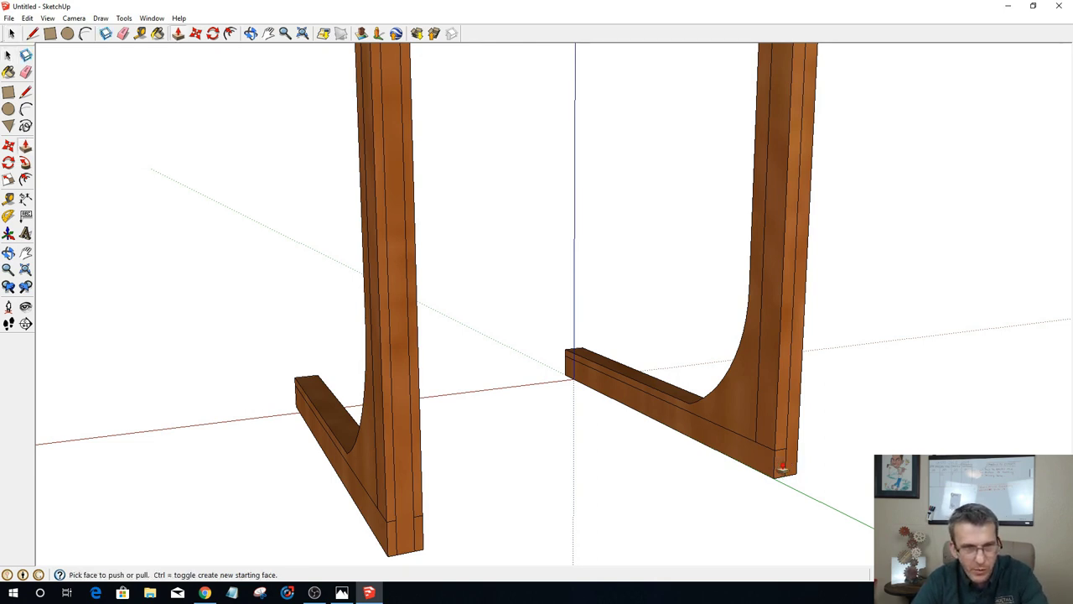
drag(782, 467, 587, 419)
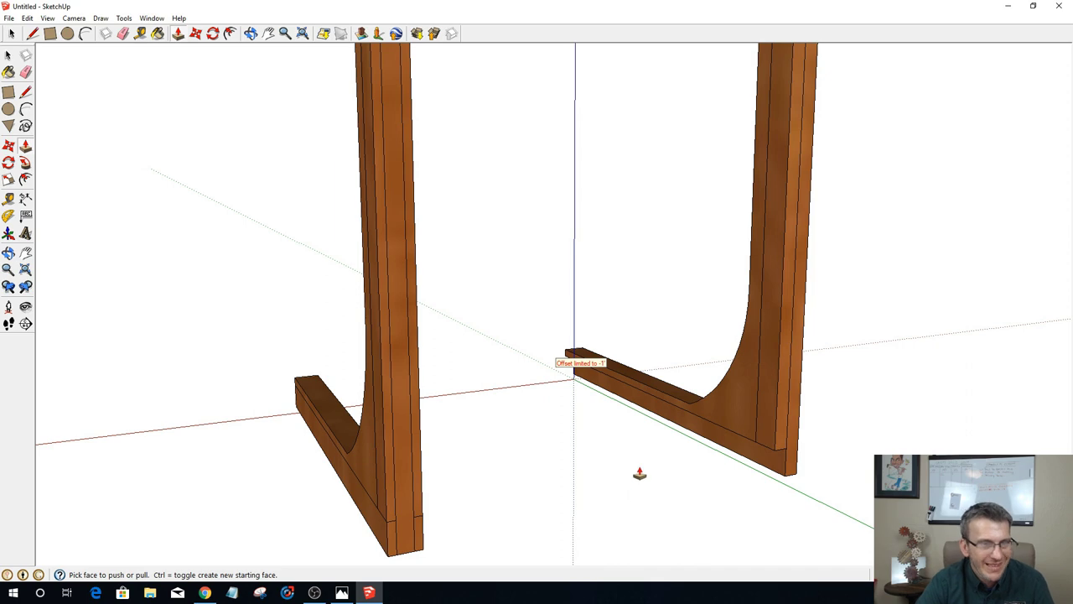
middle_drag(714, 474, 802, 182)
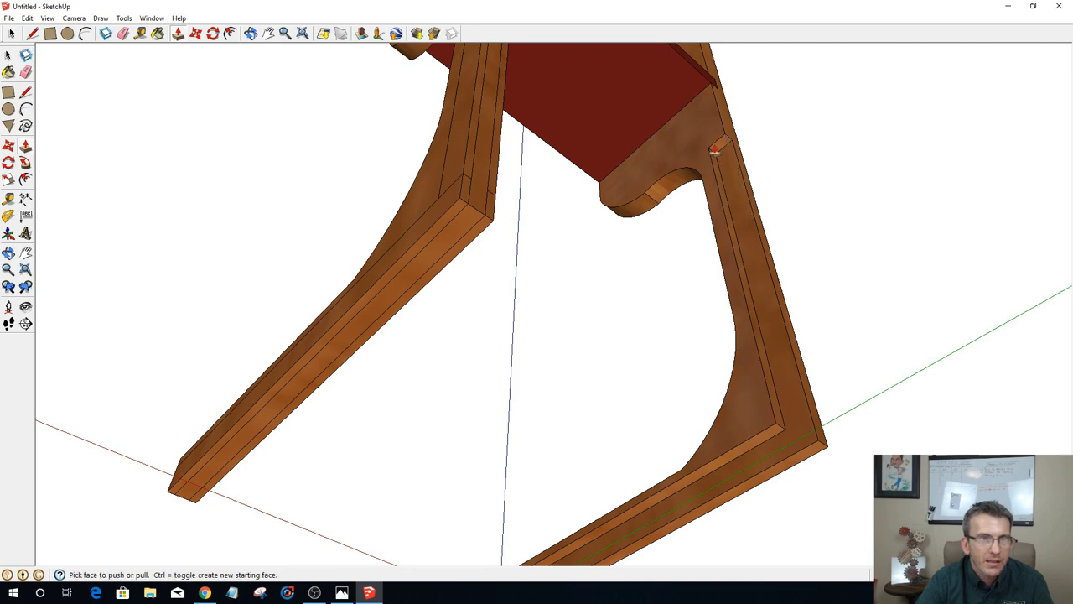
middle_drag(786, 280, 448, 364)
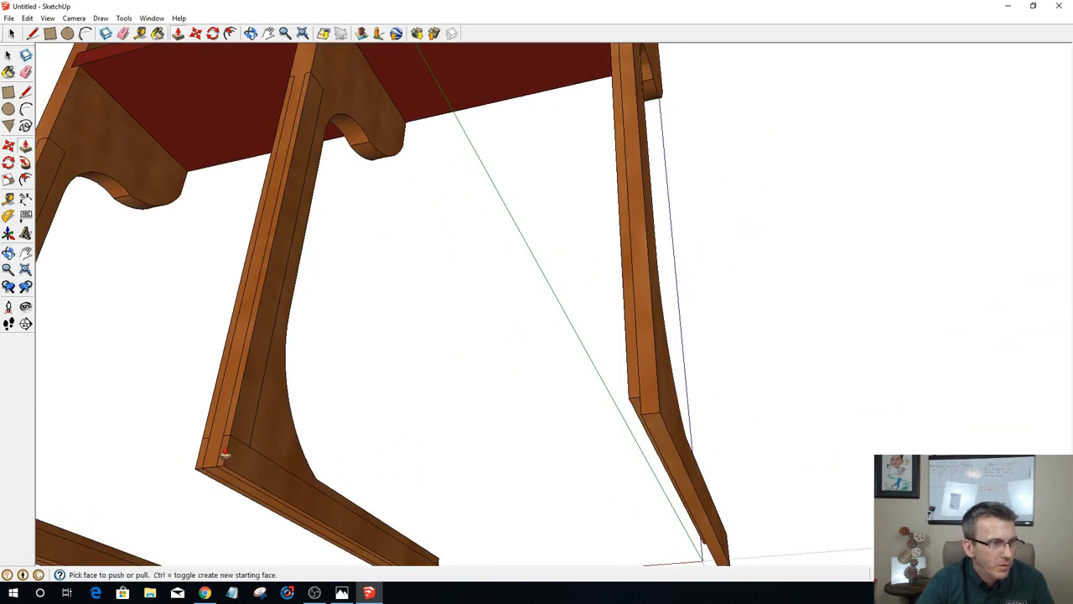
click(225, 453)
click(463, 558)
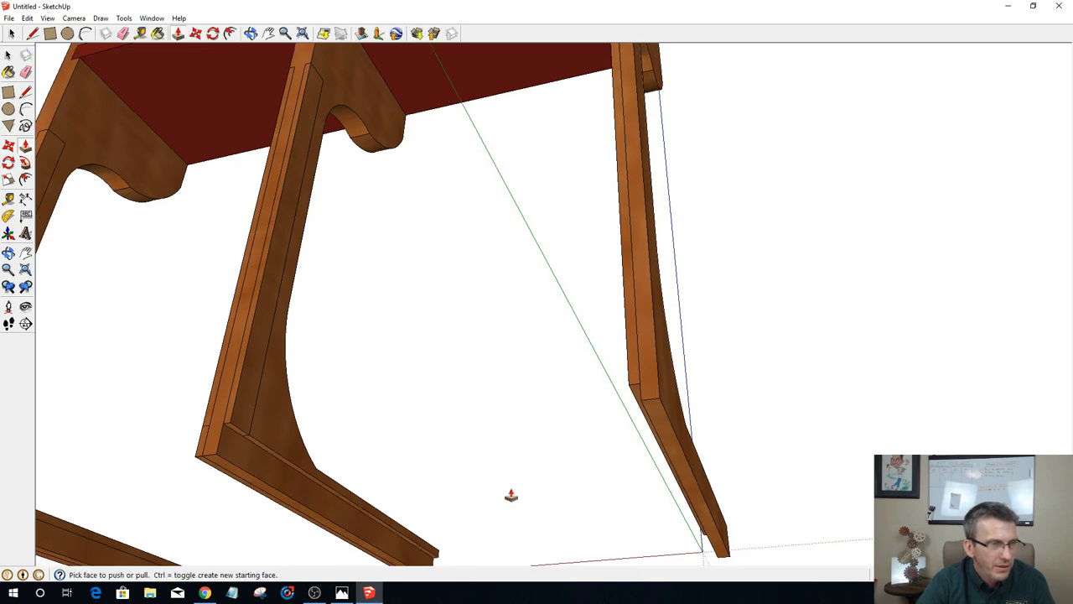
mouse_move(510, 496)
middle_down()
mouse_move(509, 388)
mouse_move(497, 391)
middle_up()
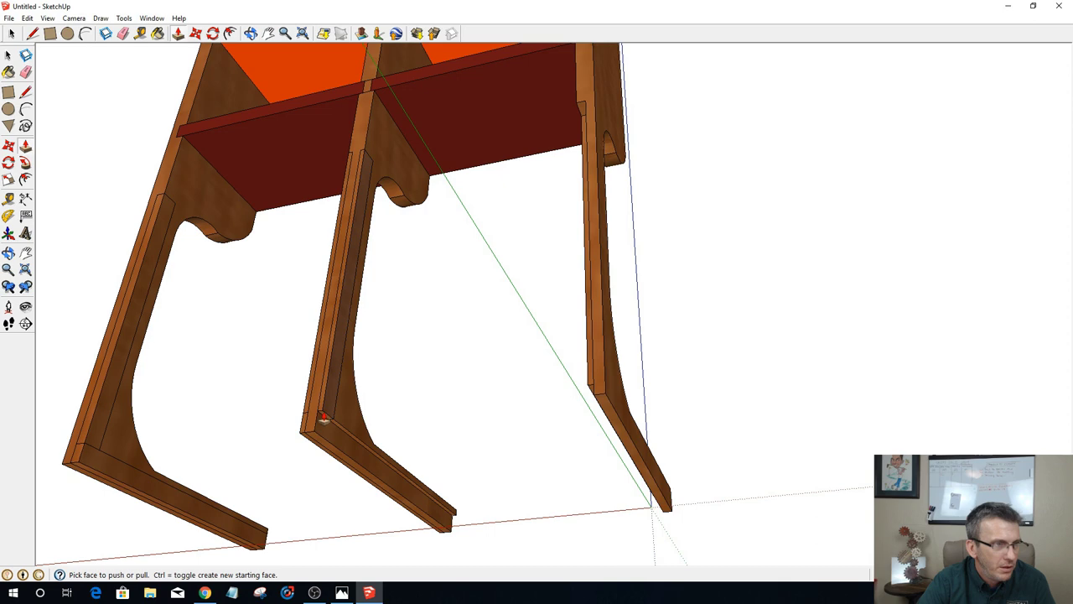
Step: Recess the narrow inner strips and foot faces of the middle and left legs into rabbets
click(353, 166)
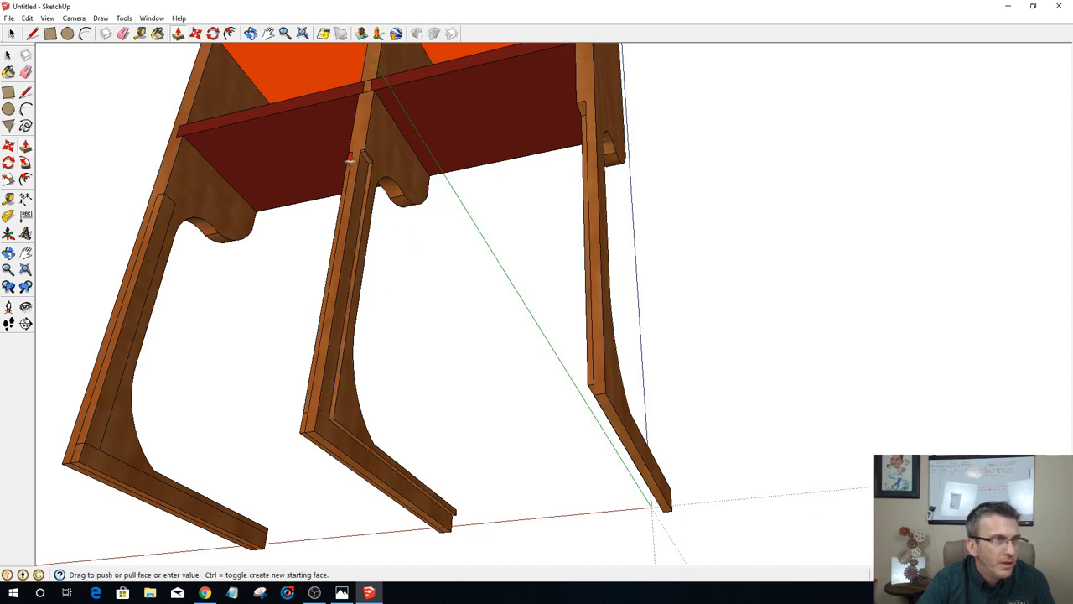
click(372, 162)
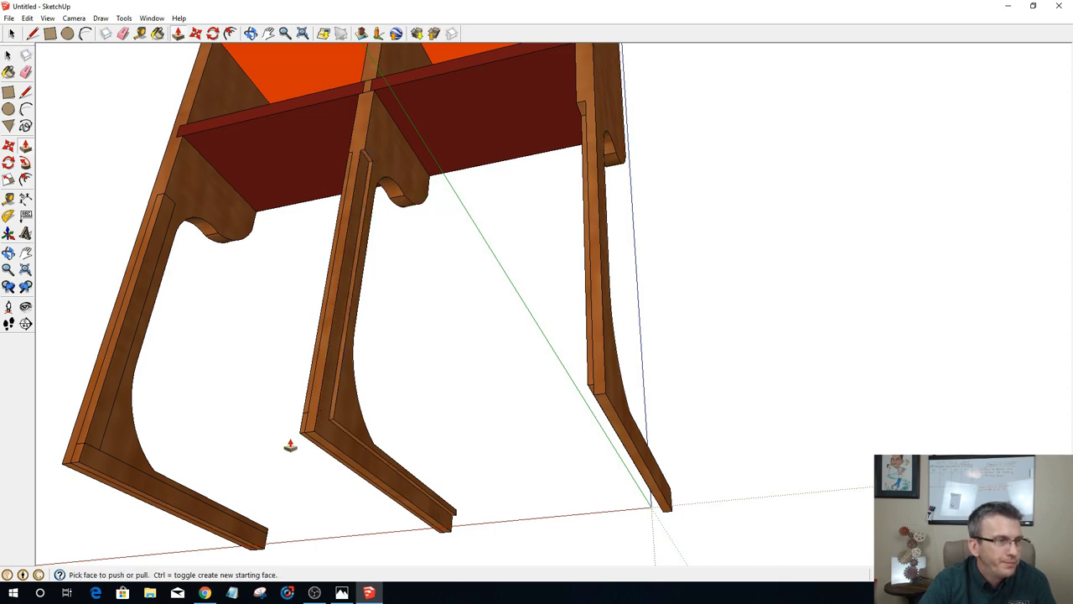
middle_drag(289, 443, 567, 394)
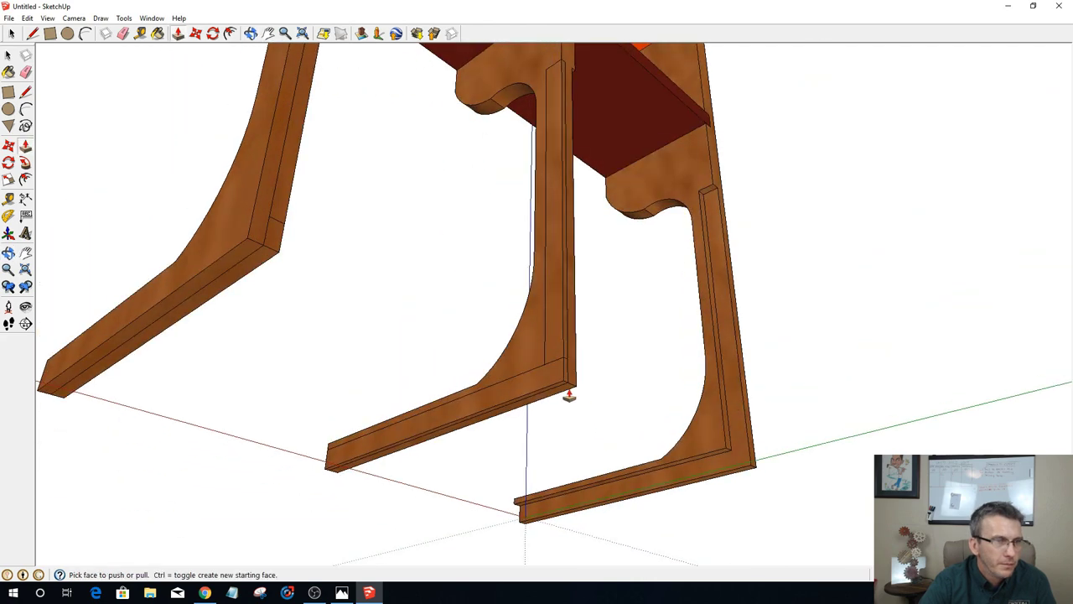
click(534, 385)
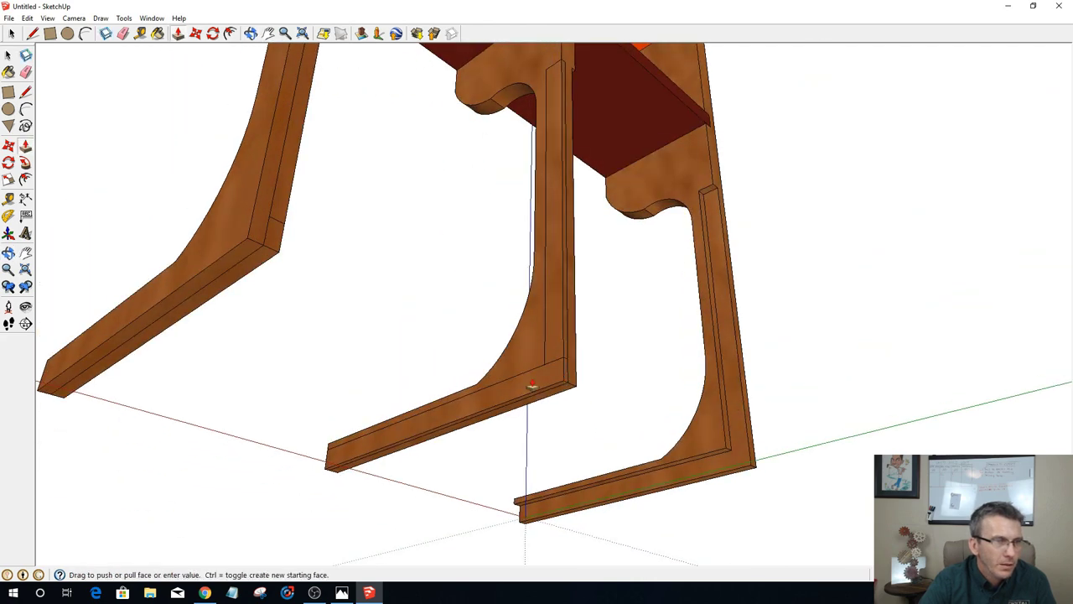
click(203, 478)
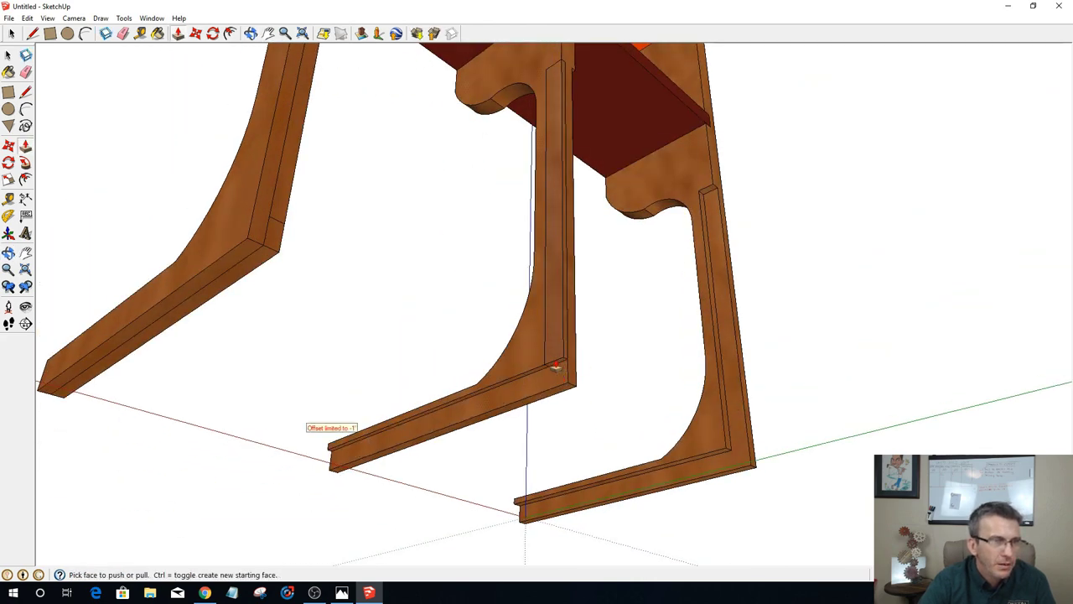
click(558, 362)
click(567, 275)
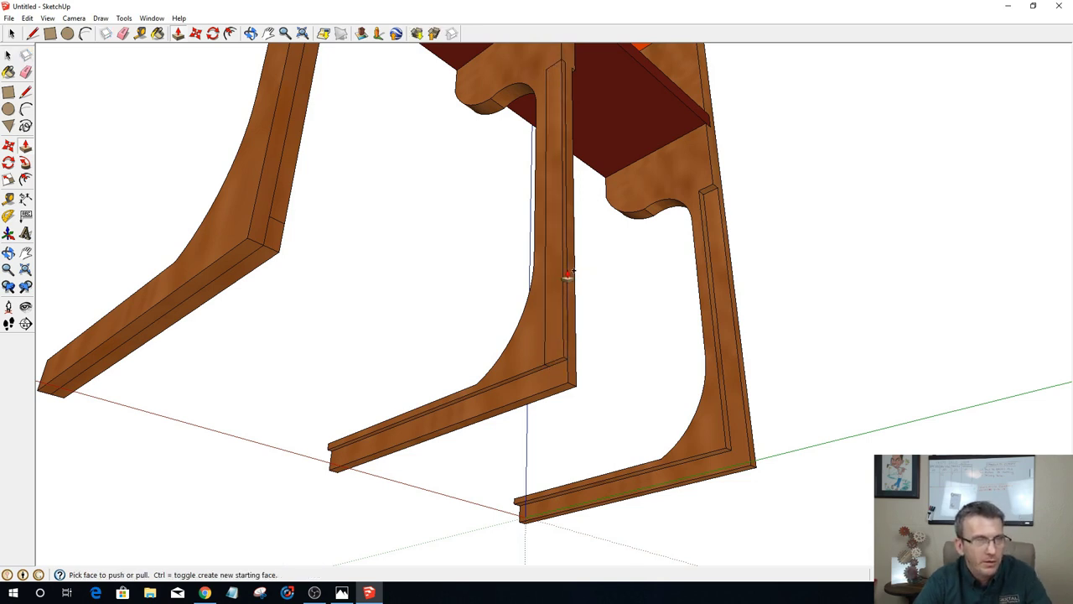
click(558, 366)
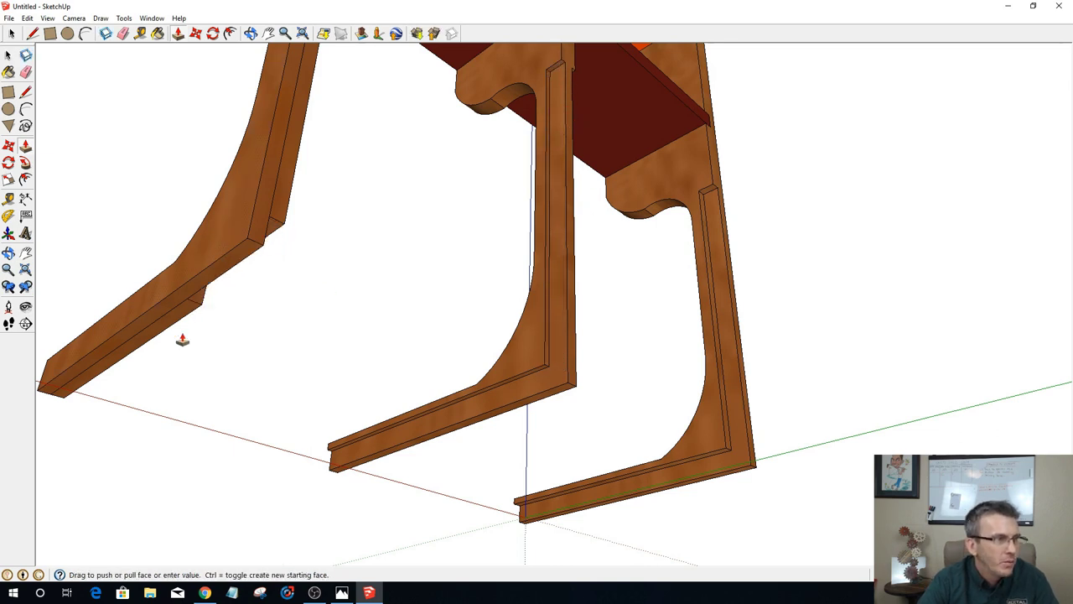
middle_drag(7, 396, 60, 407)
click(91, 408)
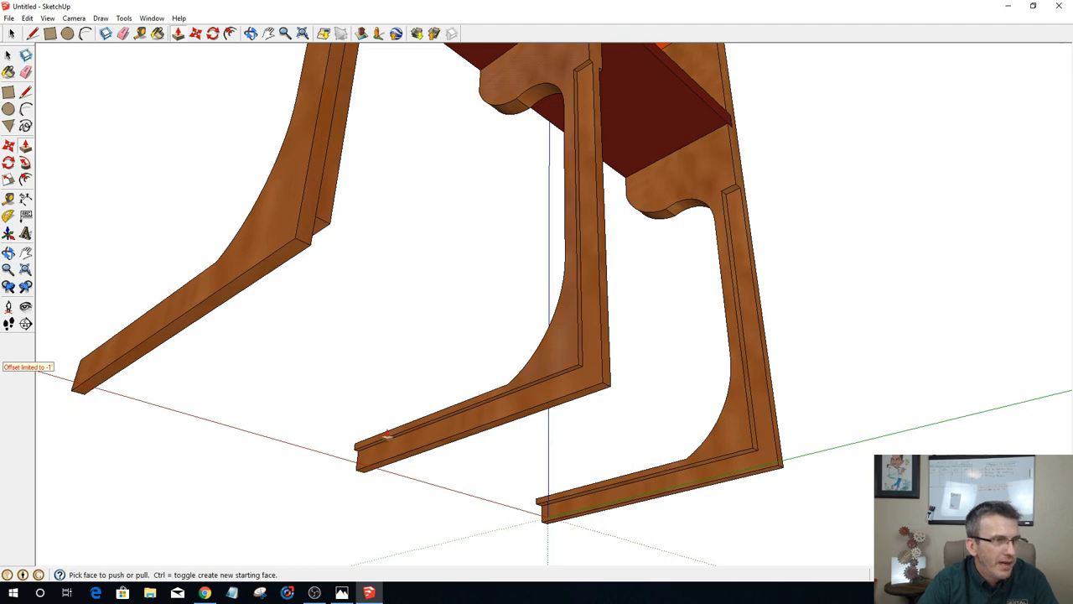
Step: Cancel the last push, return to Select, and orbit around the legs to inspect the rabbets
middle_drag(410, 402, 195, 475)
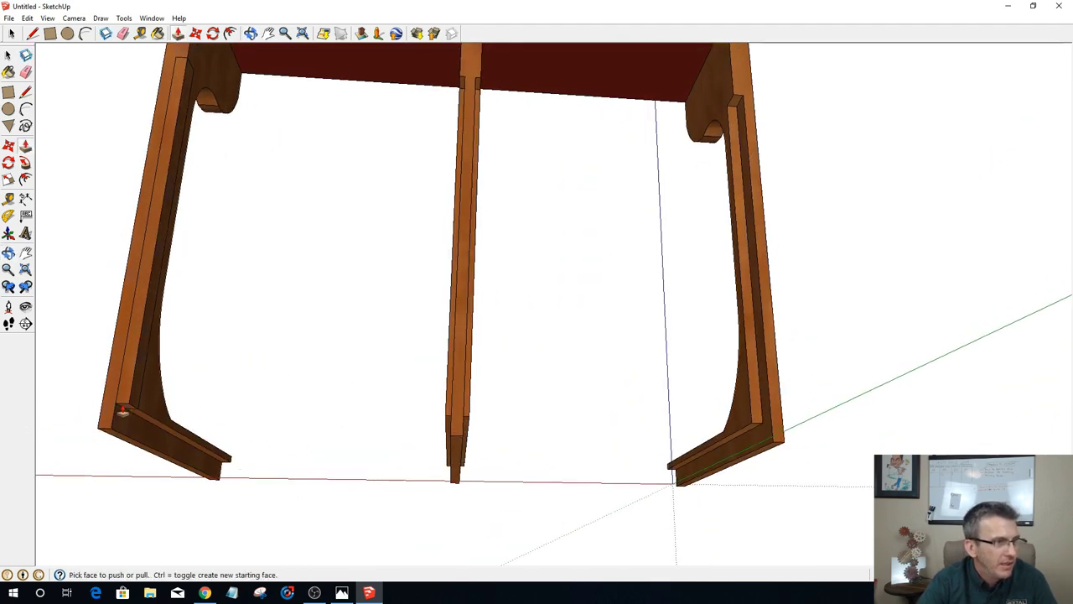
click(122, 412)
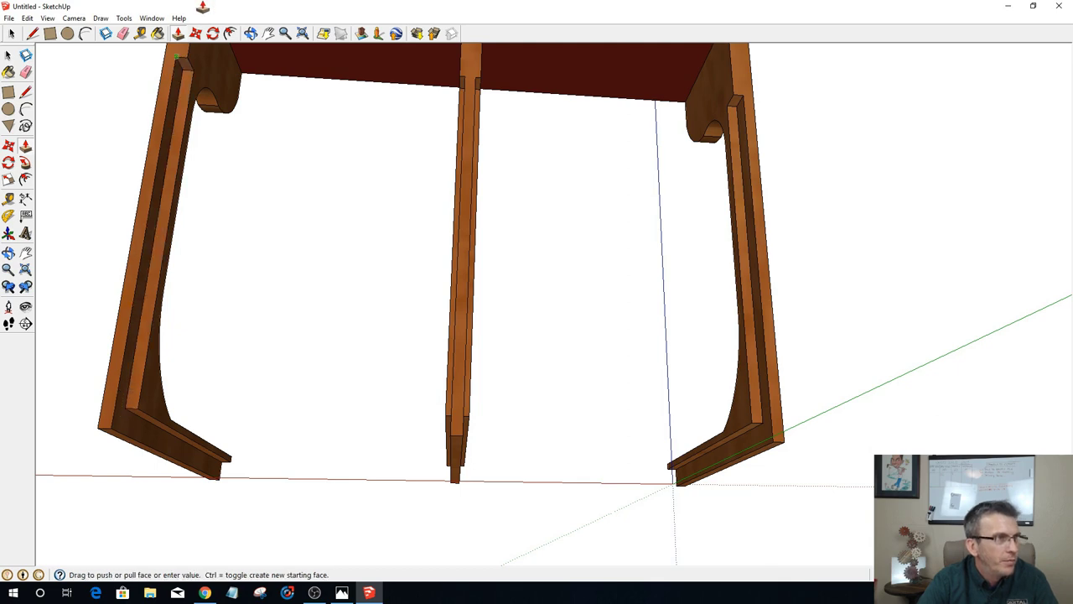
key(Escape)
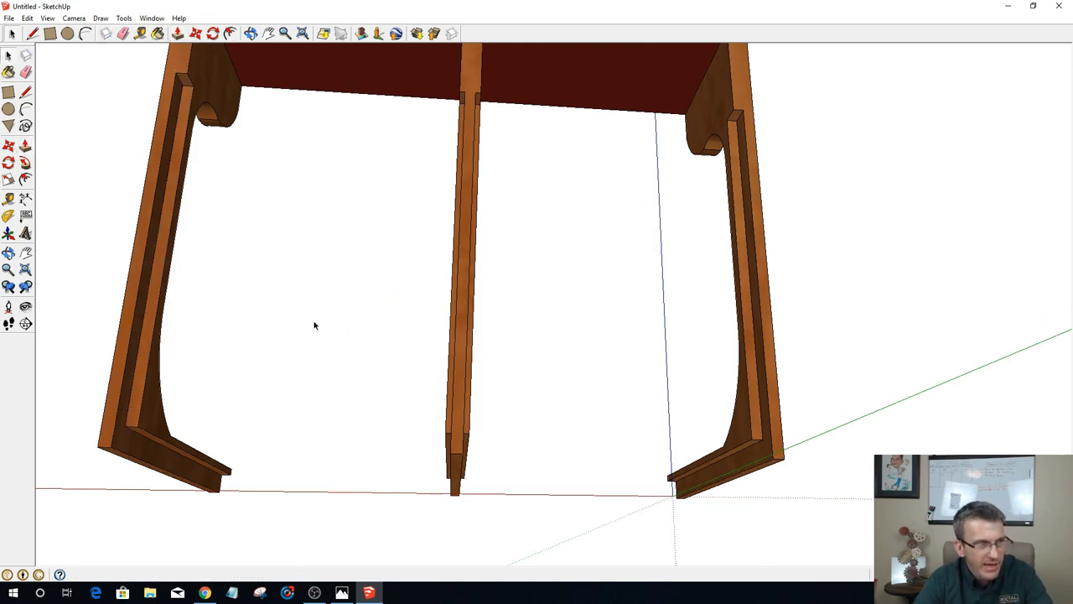
key(space)
middle_drag(249, 352, 821, 393)
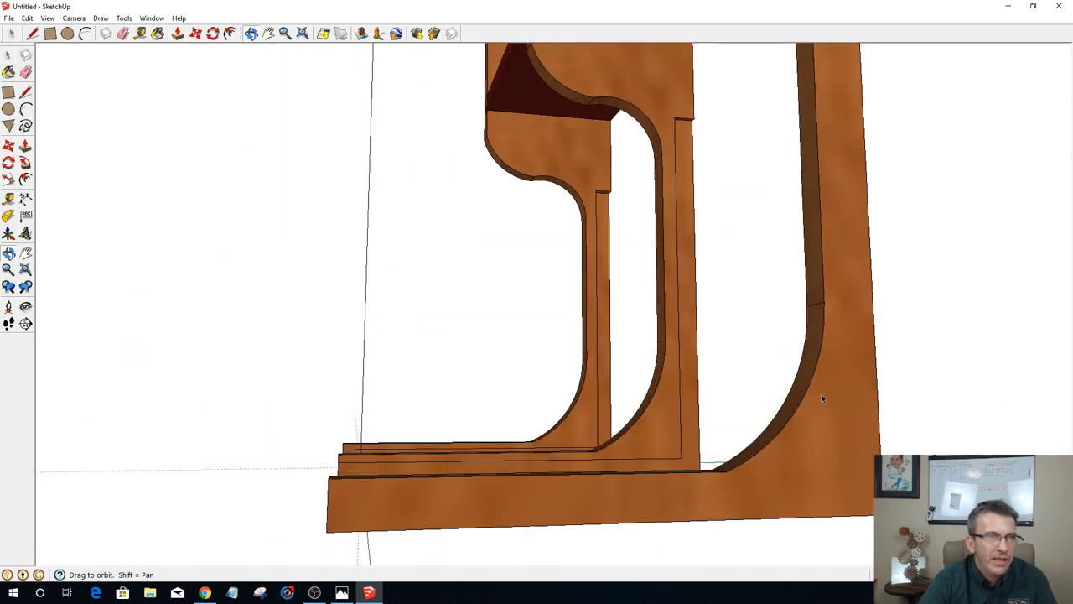
scroll(587, 241, up, 5)
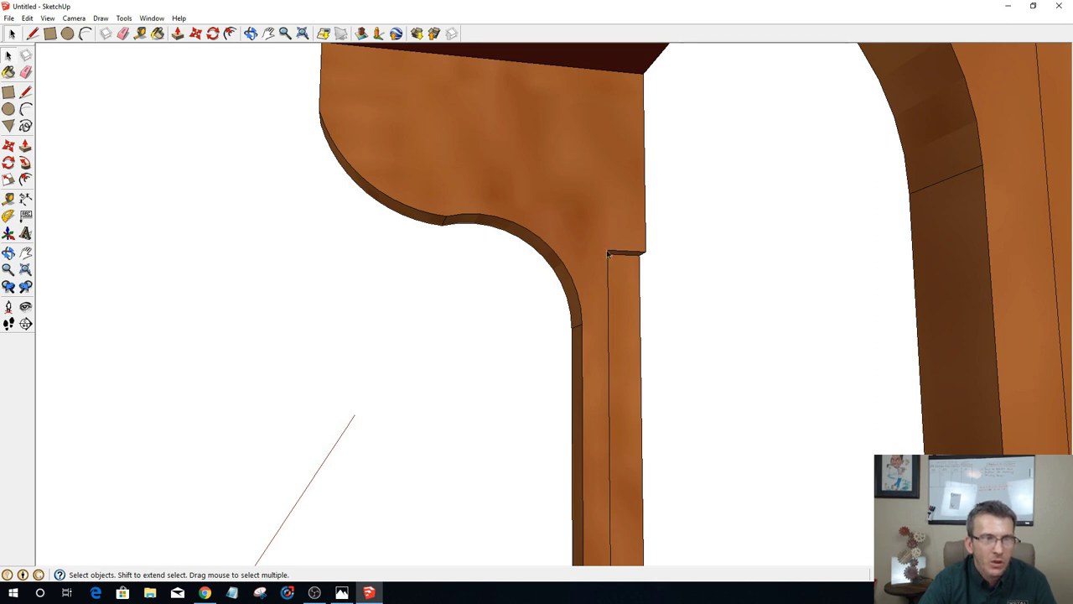
scroll(609, 254, down, 3)
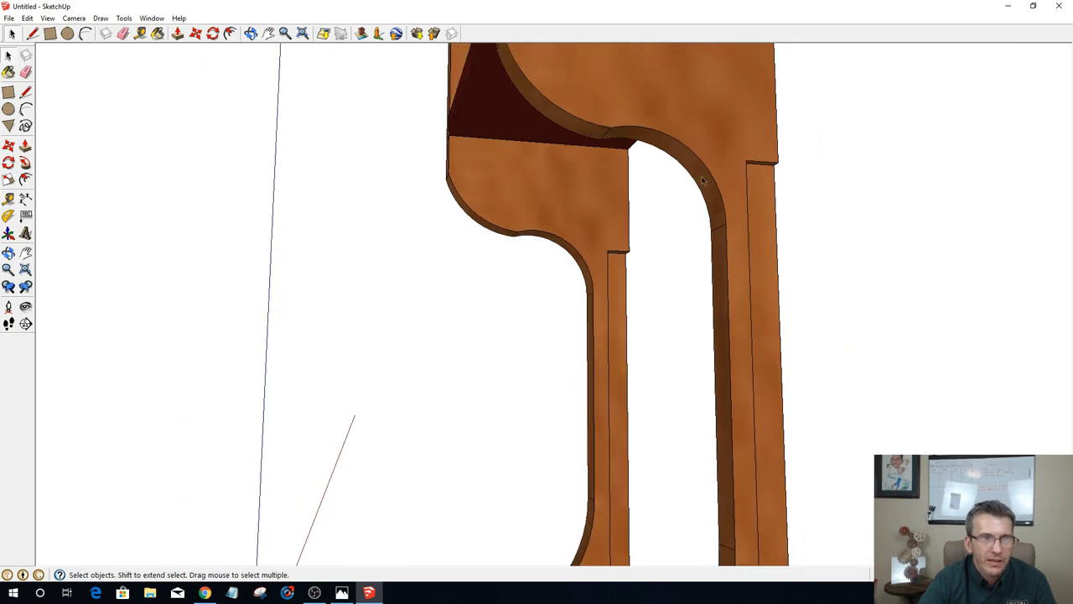
scroll(746, 164, down, 3)
middle_drag(746, 163, 446, 218)
middle_drag(620, 239, 762, 235)
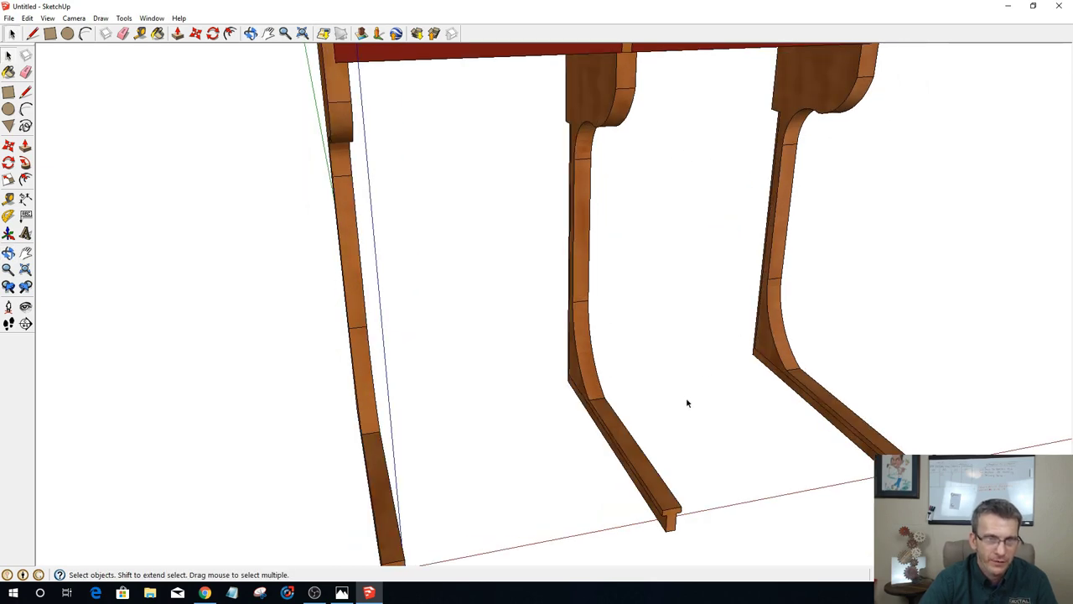
middle_drag(769, 409, 668, 307)
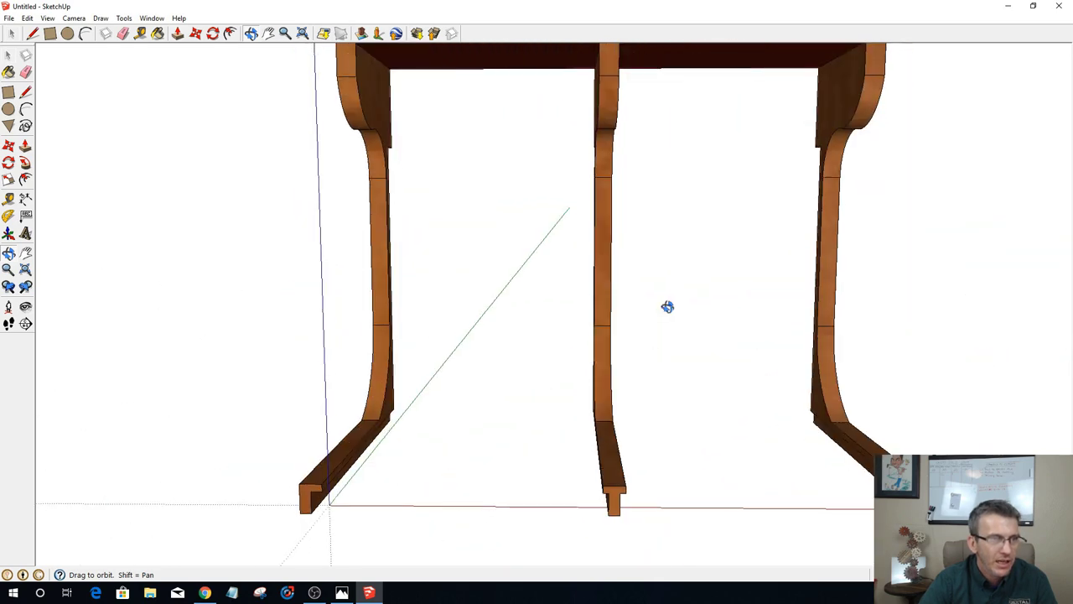
Step: Unhide all hidden parts of the model with Edit > Unhide > All
click(28, 17)
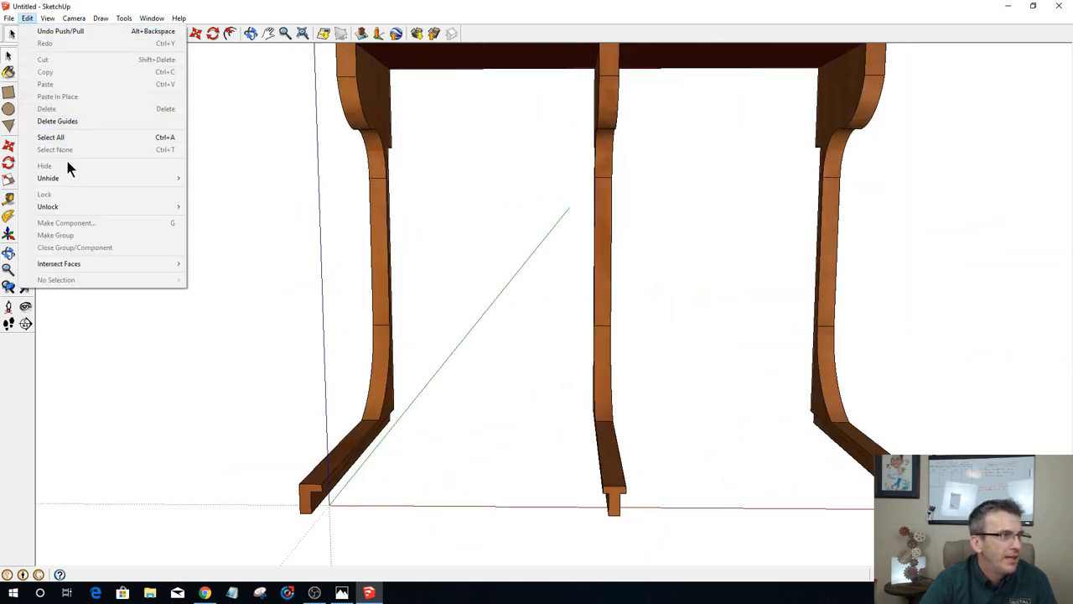
mouse_move(125, 185)
click(201, 204)
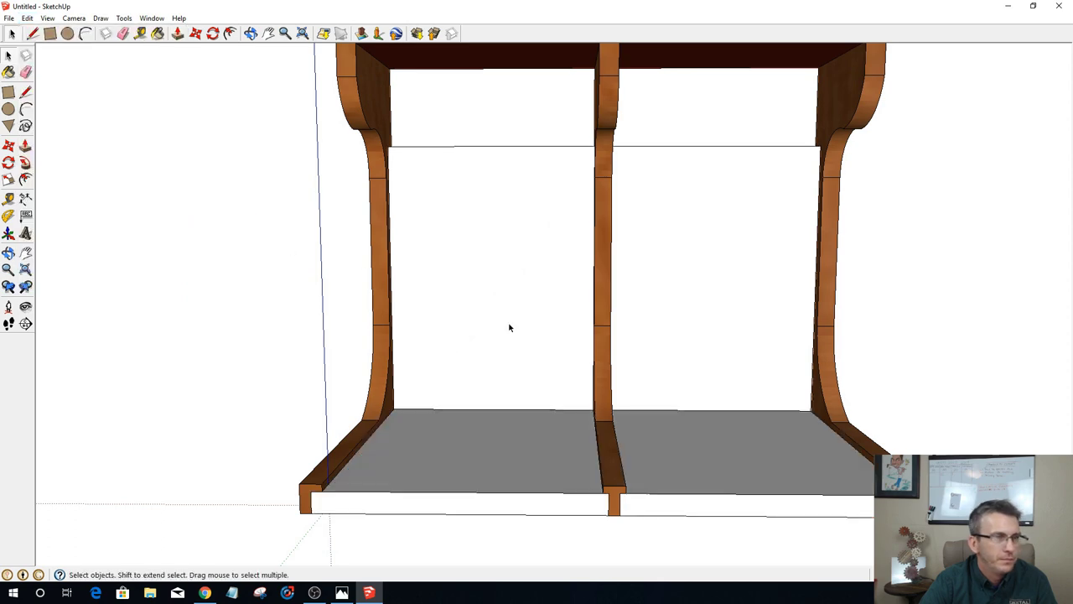
middle_drag(742, 384, 519, 296)
scroll(520, 296, down, 3)
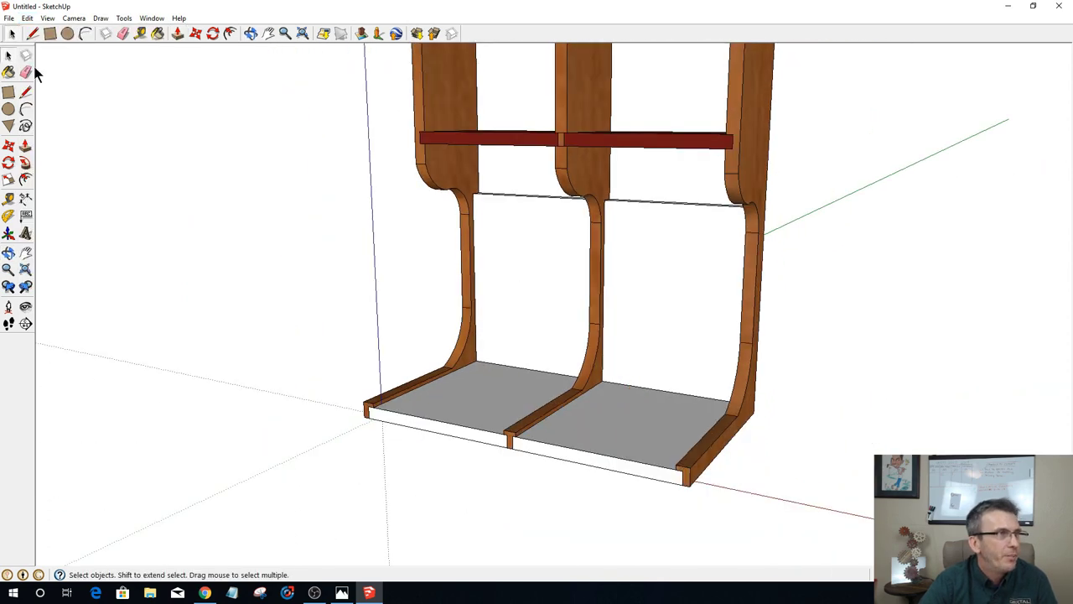
Step: Pick the brown Color_C12 material for the Paint Bucket
click(158, 40)
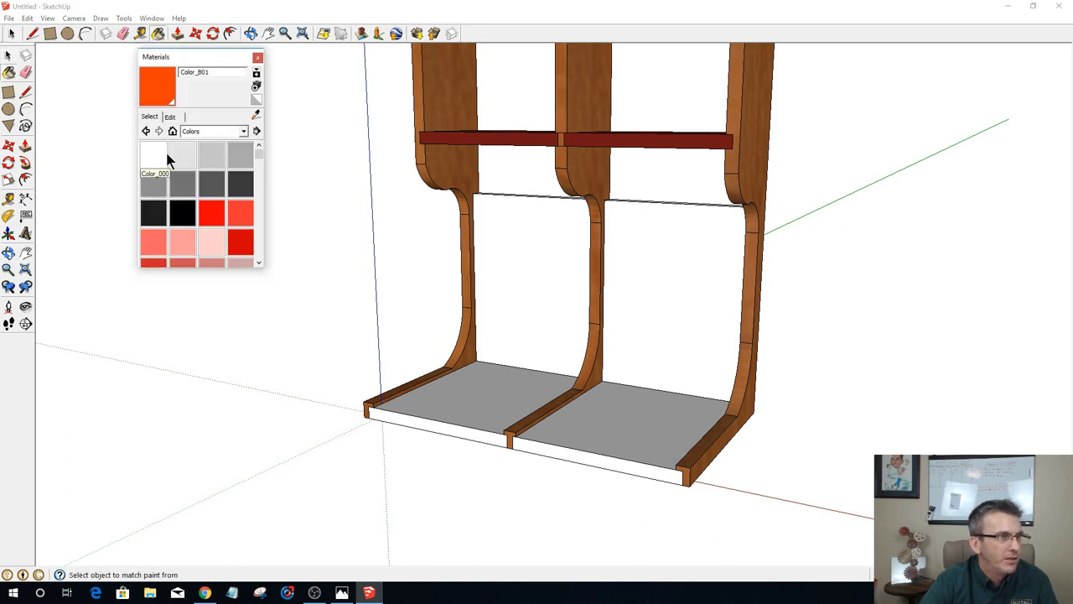
drag(257, 154, 260, 176)
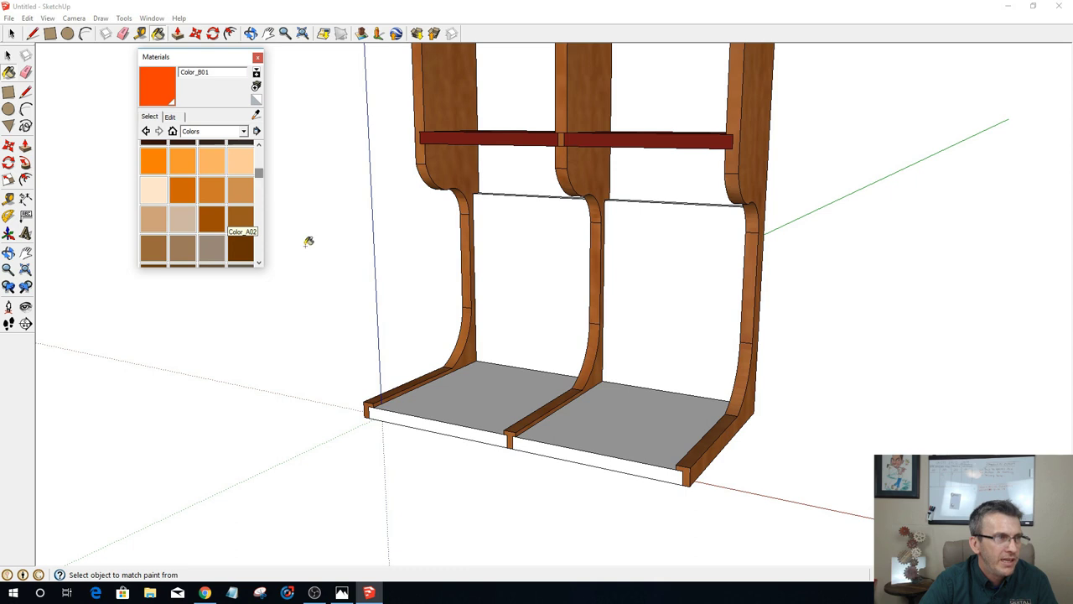
scroll(309, 240, down, 5)
scroll(317, 249, up, 4)
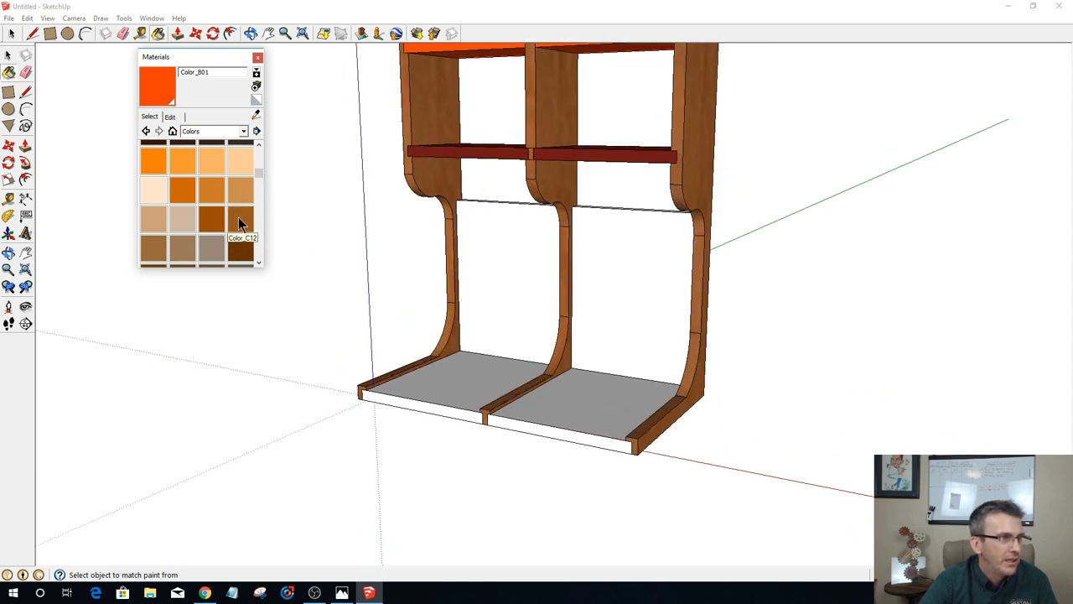
click(238, 217)
Step: Paint the left and right back panels and both bottom boards with Color_C12
click(508, 259)
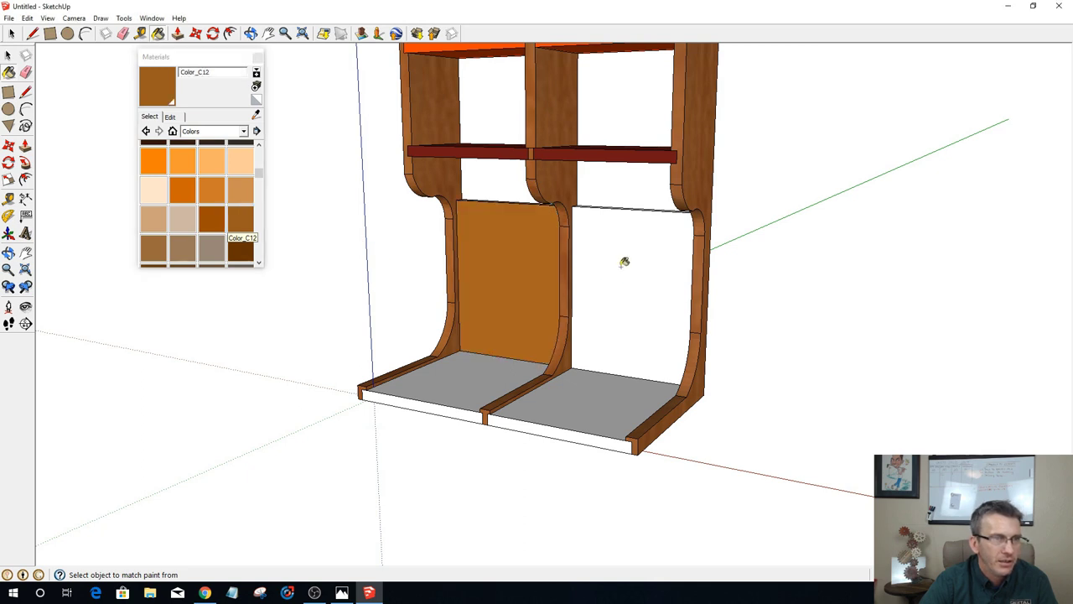
click(624, 262)
click(600, 392)
click(469, 369)
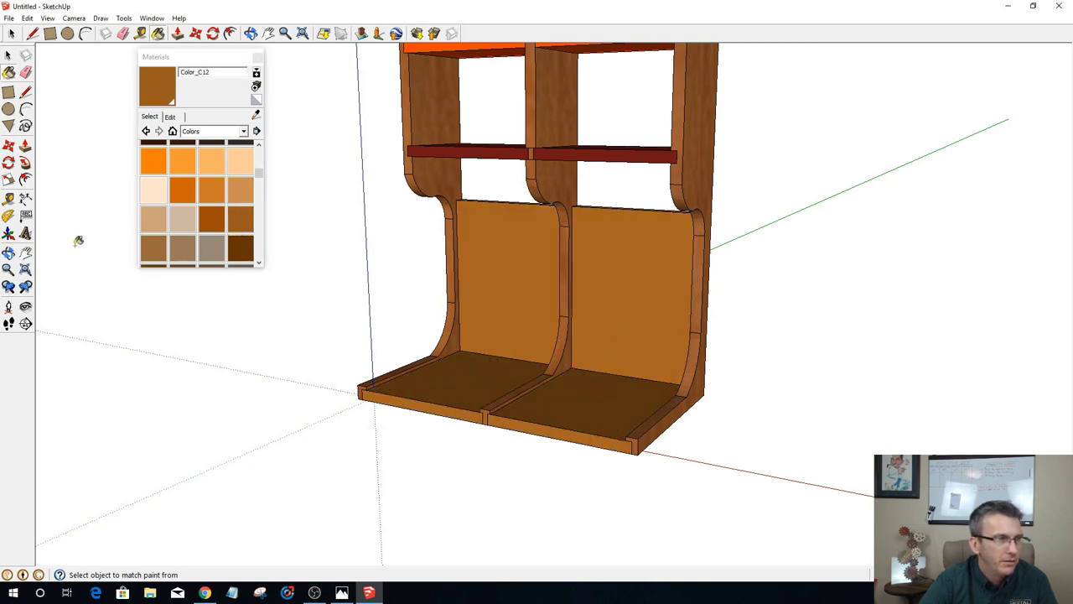
click(258, 57)
mouse_move(515, 364)
middle_down()
mouse_move(534, 314)
mouse_move(958, 328)
mouse_move(953, 340)
mouse_move(477, 364)
mouse_move(246, 335)
mouse_move(56, 240)
mouse_move(377, 319)
mouse_move(690, 371)
middle_up()
key(b)
scroll(536, 378, up, 1)
Step: Add the right back panel to the selection and hide both back panels
scroll(482, 208, up, 2)
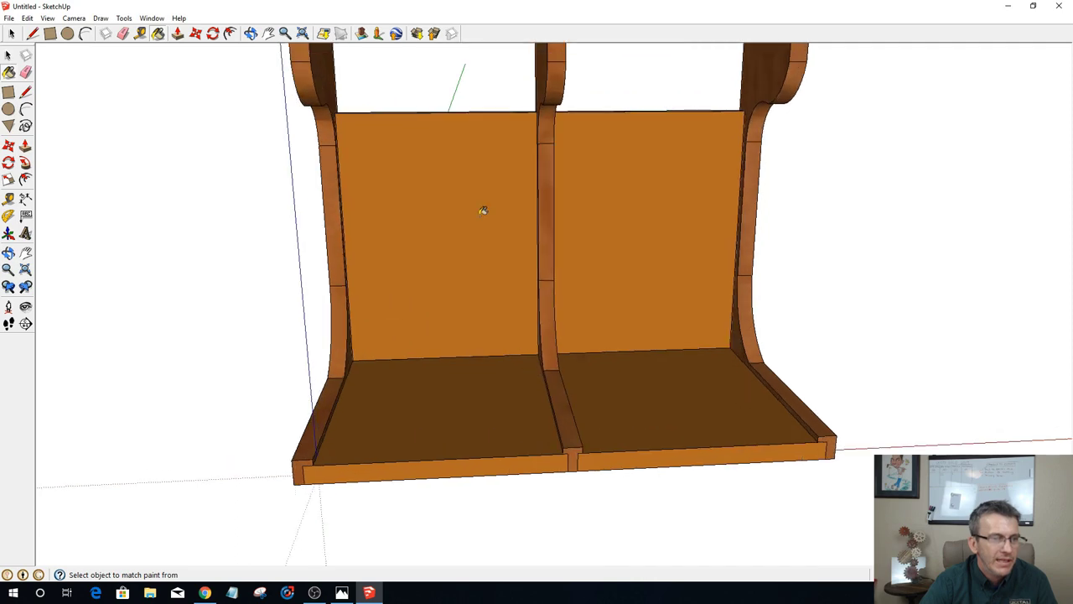
mouse_move(481, 209)
middle_down()
mouse_move(474, 453)
mouse_move(475, 362)
mouse_move(455, 426)
mouse_move(436, 374)
middle_up()
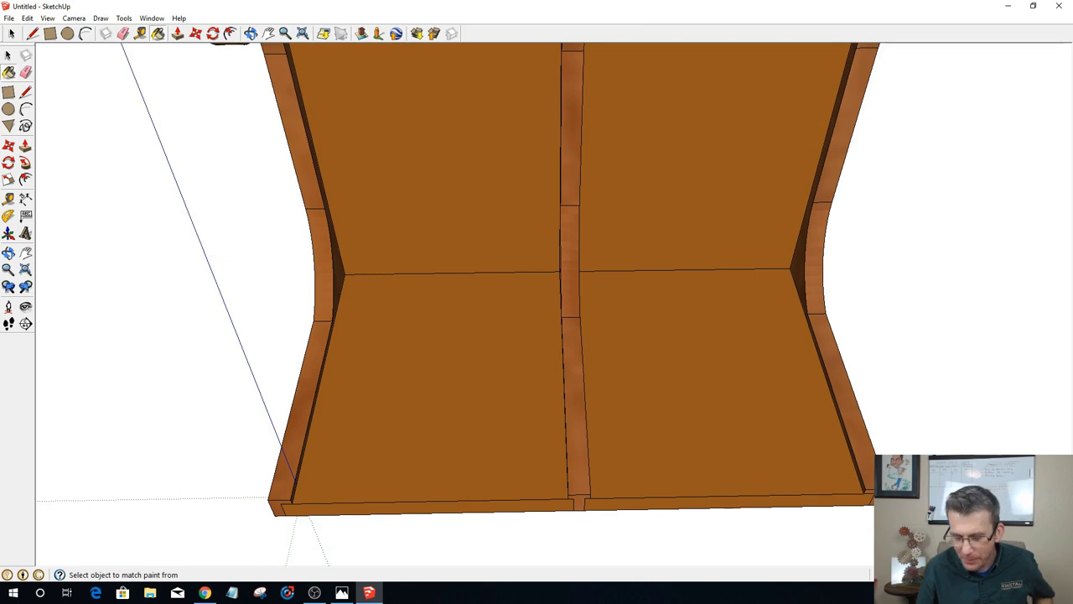
scroll(953, 278, down, 1)
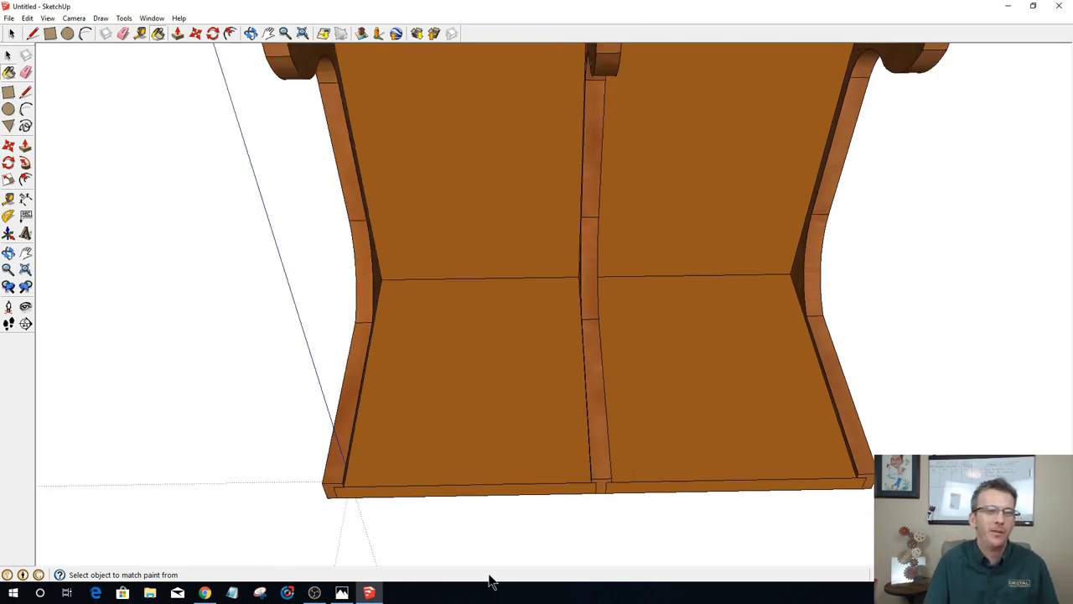
scroll(645, 457, up, 1)
mouse_move(640, 450)
middle_down()
mouse_move(565, 371)
mouse_move(534, 314)
mouse_move(628, 293)
mouse_move(503, 349)
middle_up()
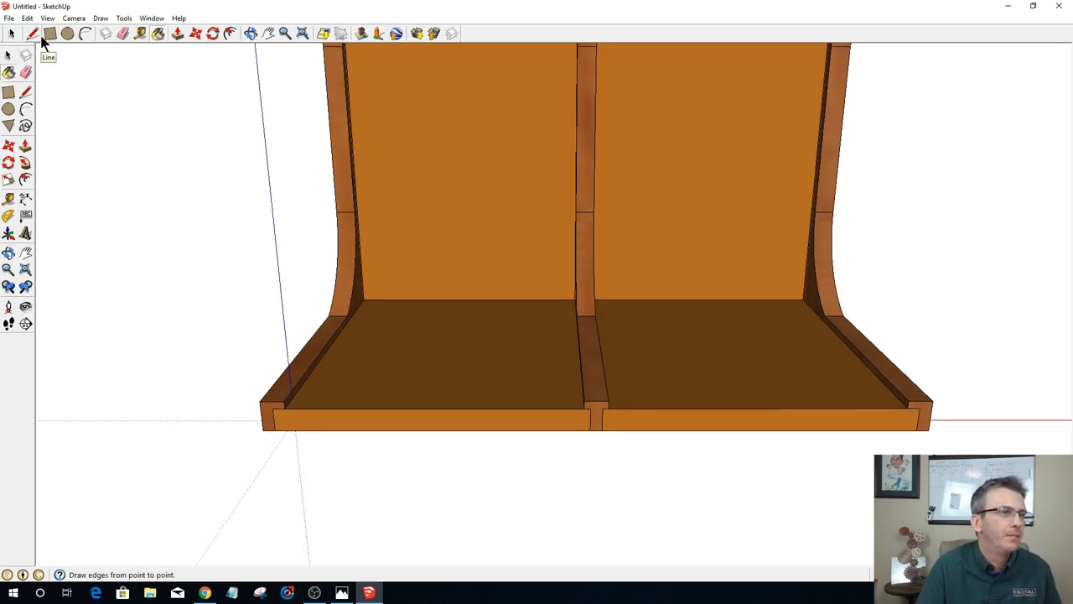
click(11, 33)
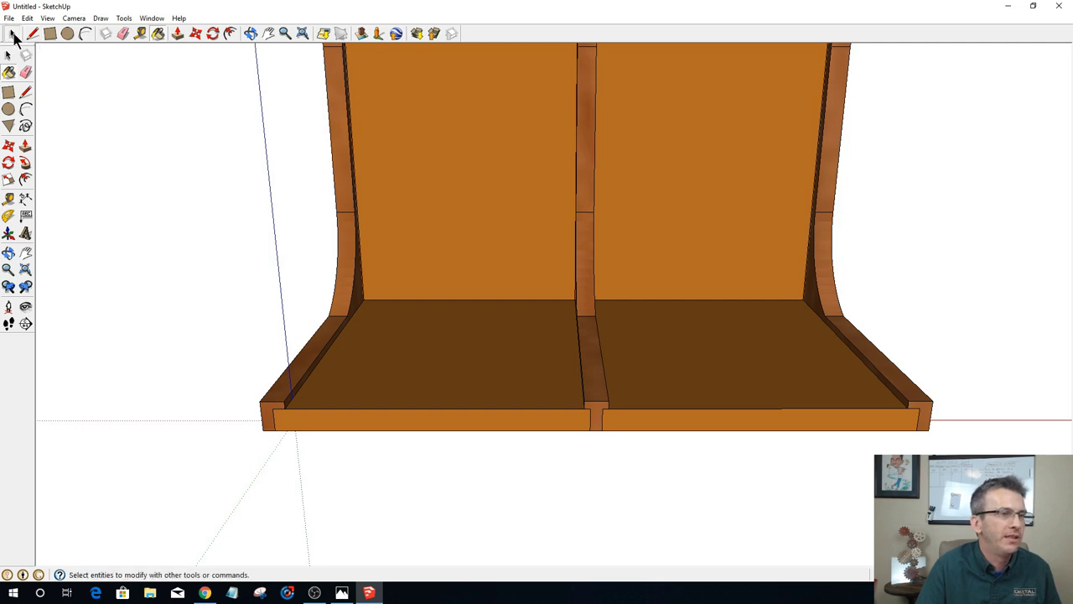
middle_drag(500, 263, 467, 119)
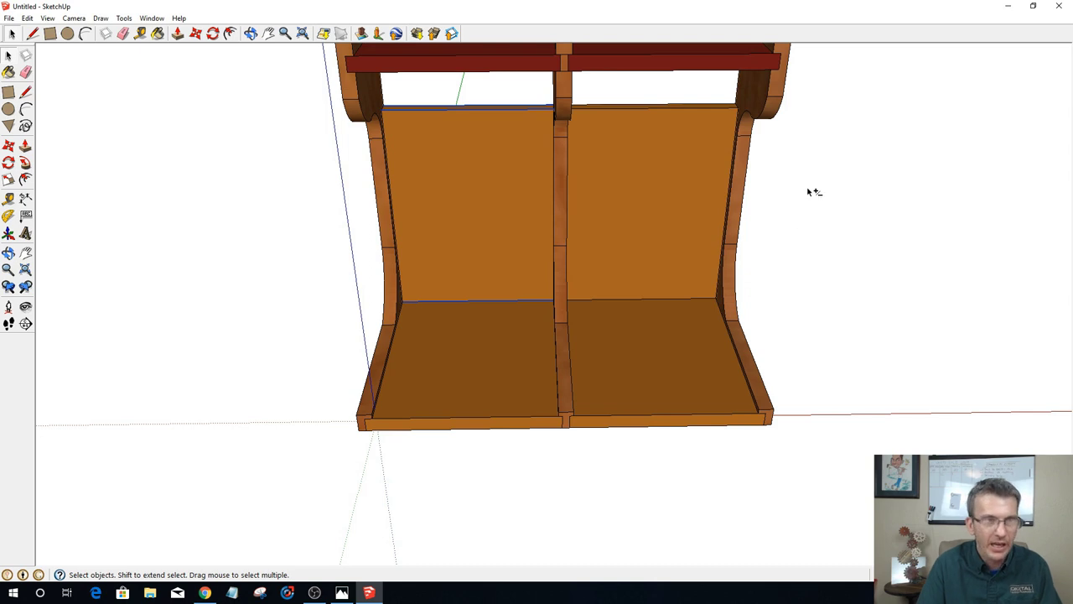
shift+click(653, 154)
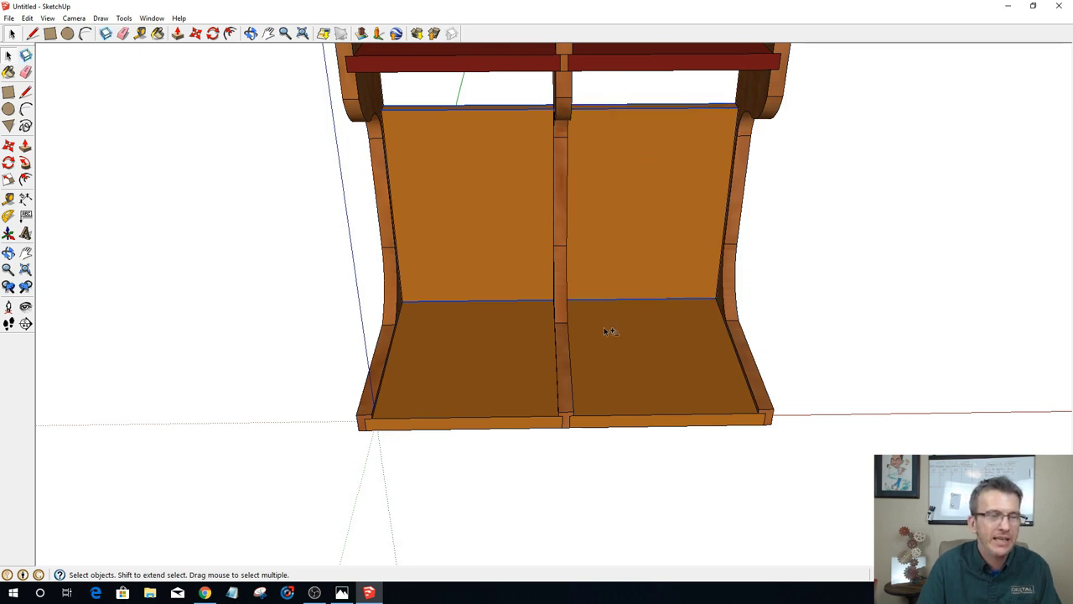
right_click(651, 156)
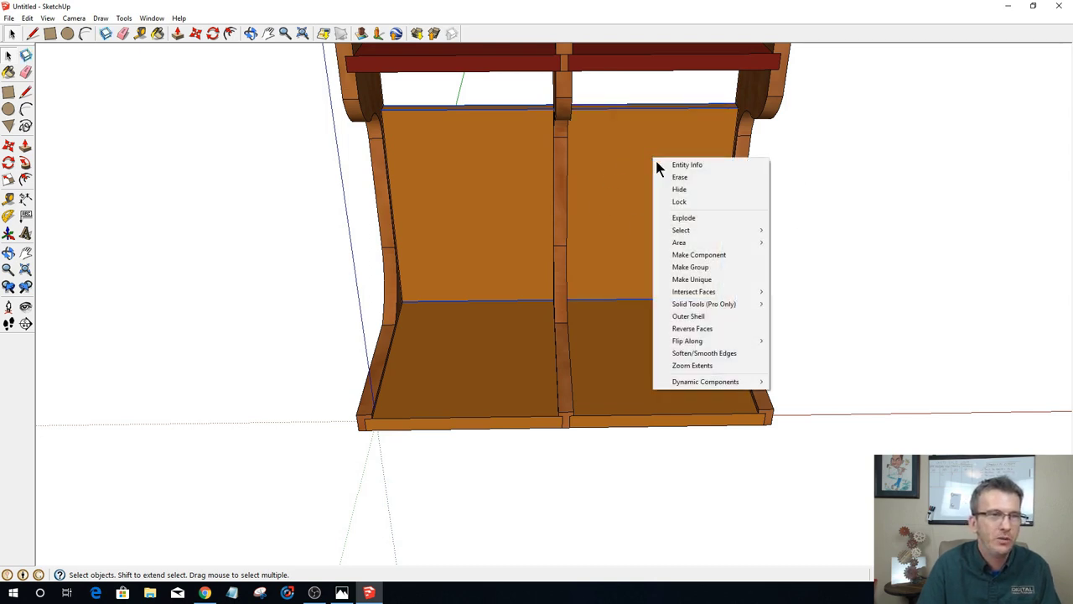
click(667, 193)
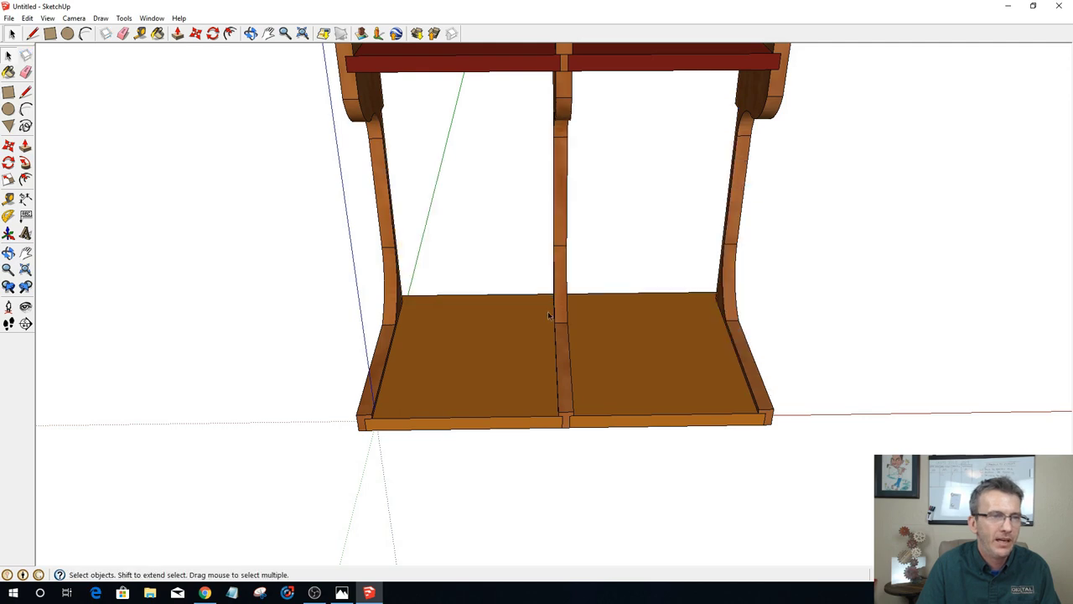
middle_drag(552, 320, 491, 328)
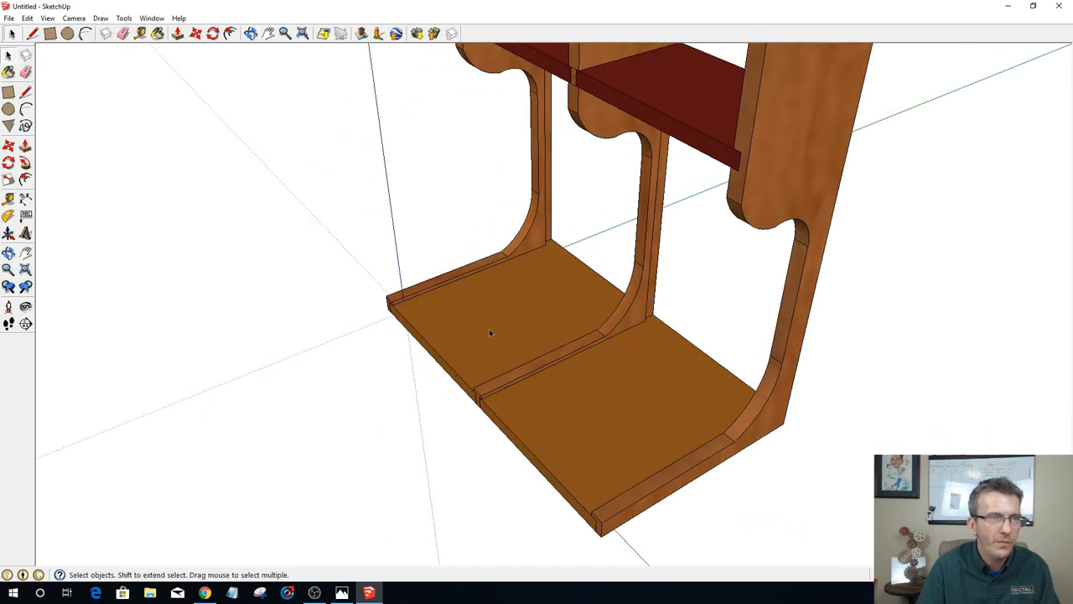
Step: Orbit and zoom around the shelf's underside to look down on the left bottom panel
scroll(575, 309, up, 3)
middle_drag(575, 309, 766, 385)
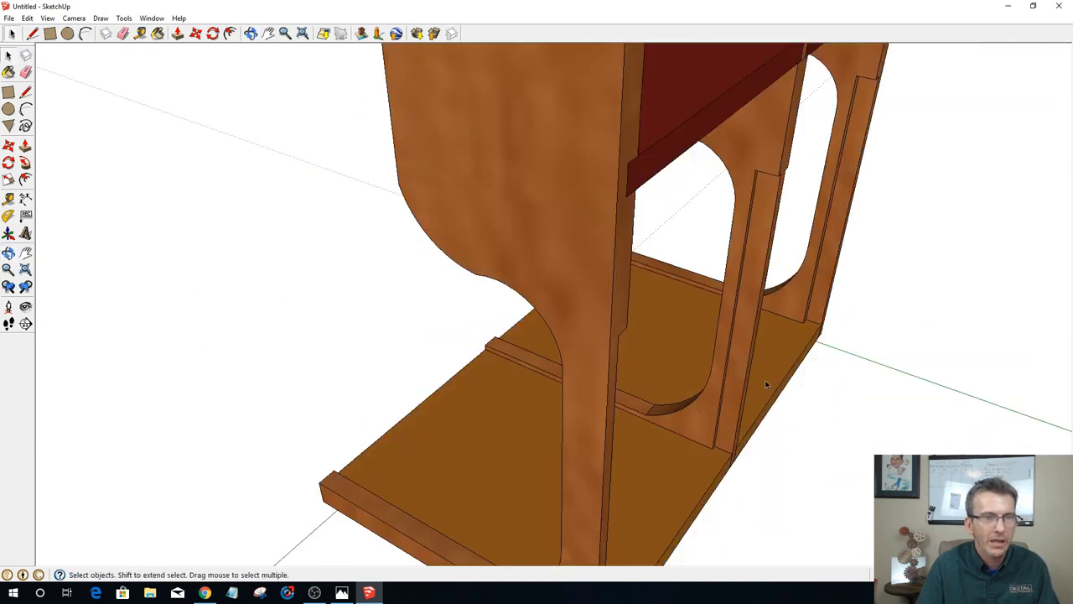
middle_drag(841, 311, 822, 383)
scroll(822, 419, down, 2)
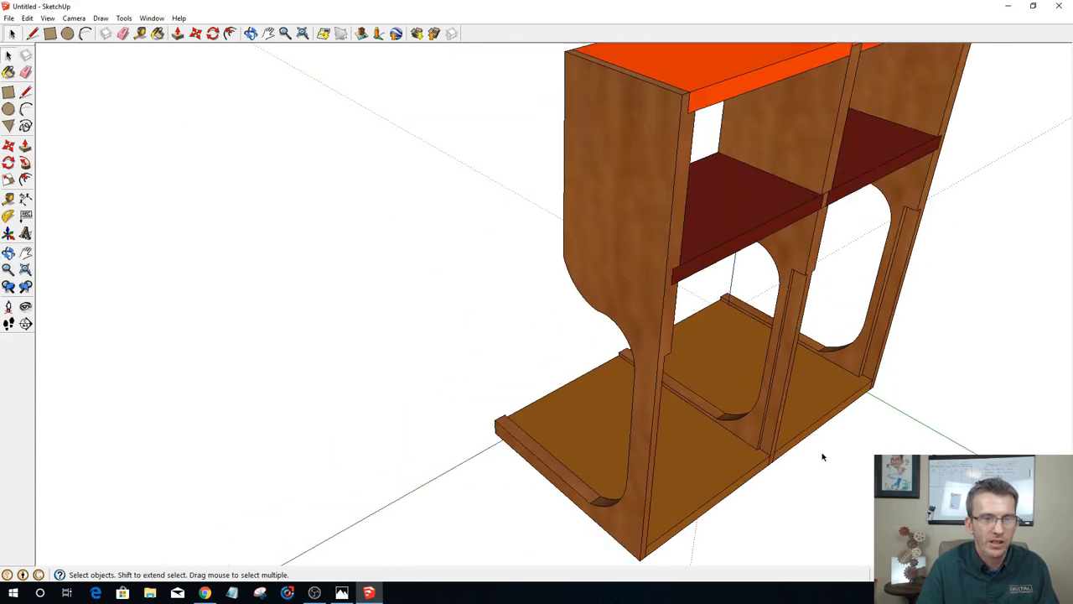
scroll(822, 455, up, 3)
middle_drag(822, 456, 671, 376)
scroll(697, 385, down, 3)
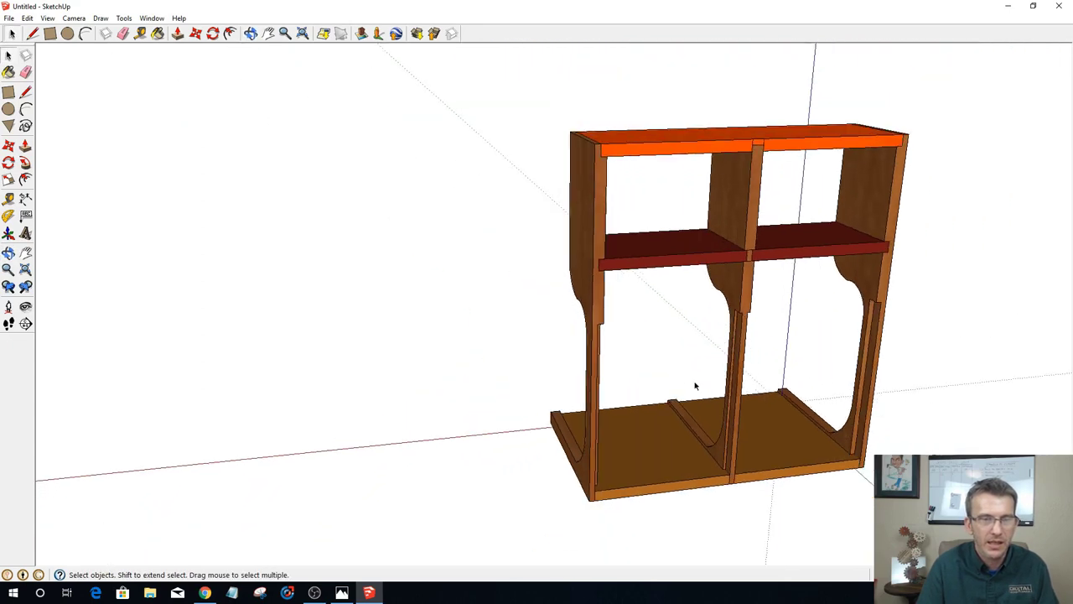
scroll(797, 470, up, 4)
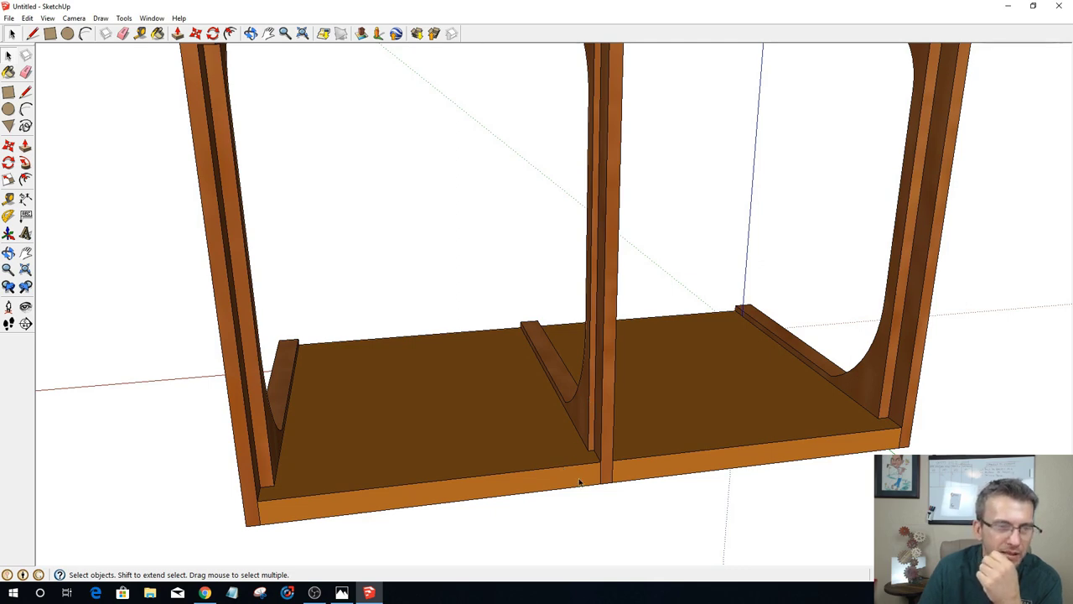
middle_drag(435, 467, 495, 498)
scroll(431, 441, up, 5)
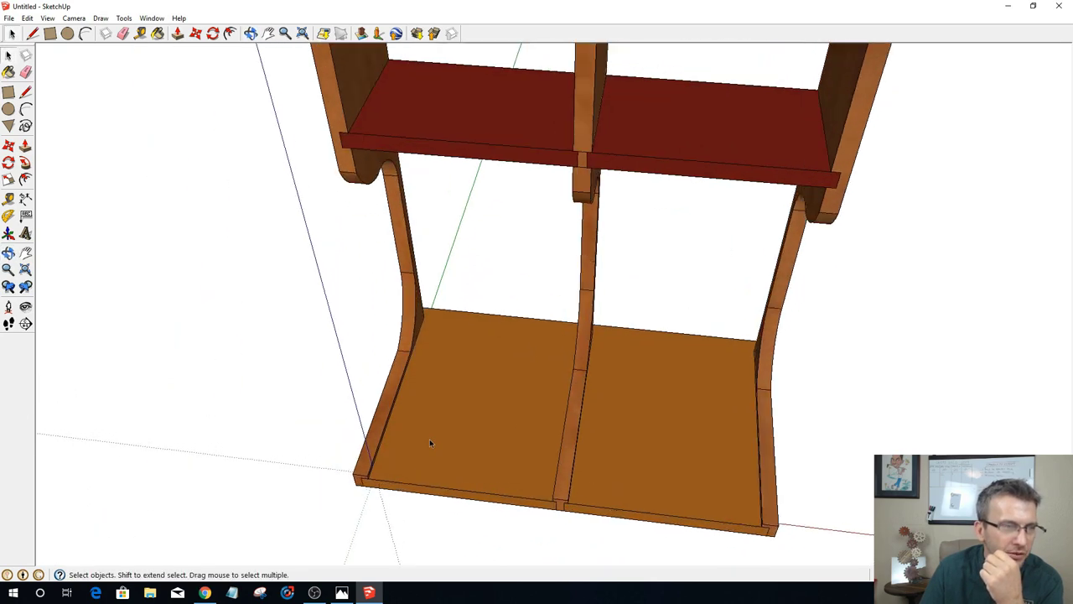
middle_drag(431, 441, 193, 319)
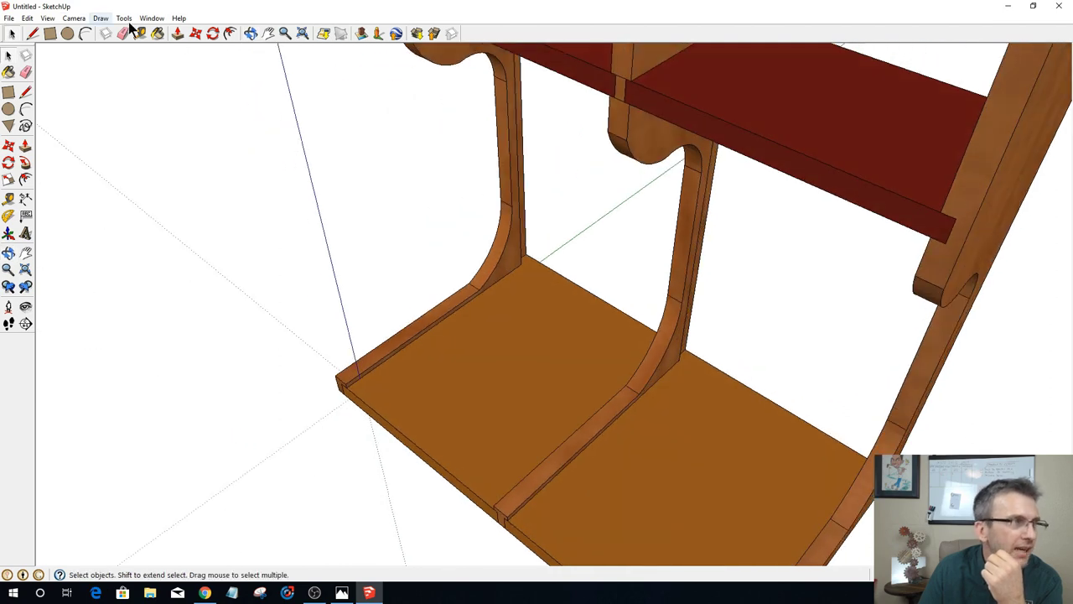
Step: Open the bottom panel component for editing and set a Tape Measure start point on it
double_click(472, 400)
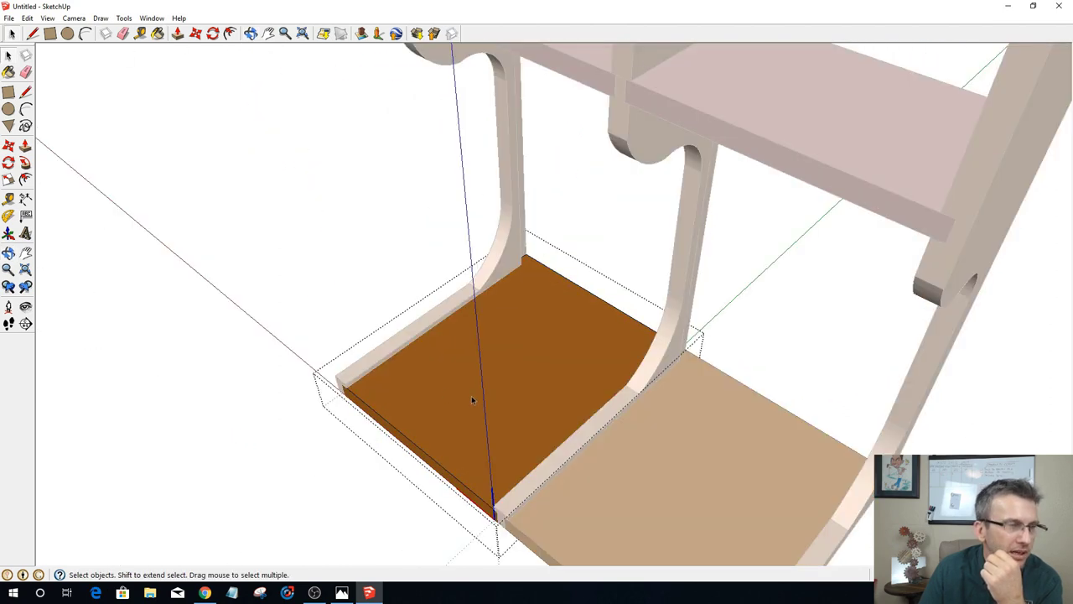
scroll(474, 401, up, 4)
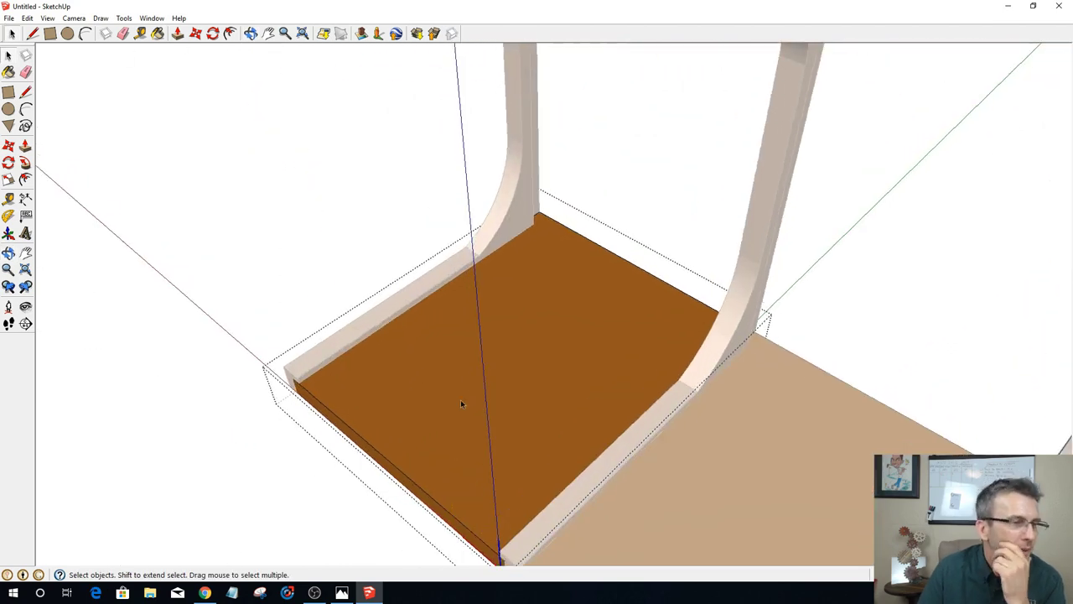
click(139, 39)
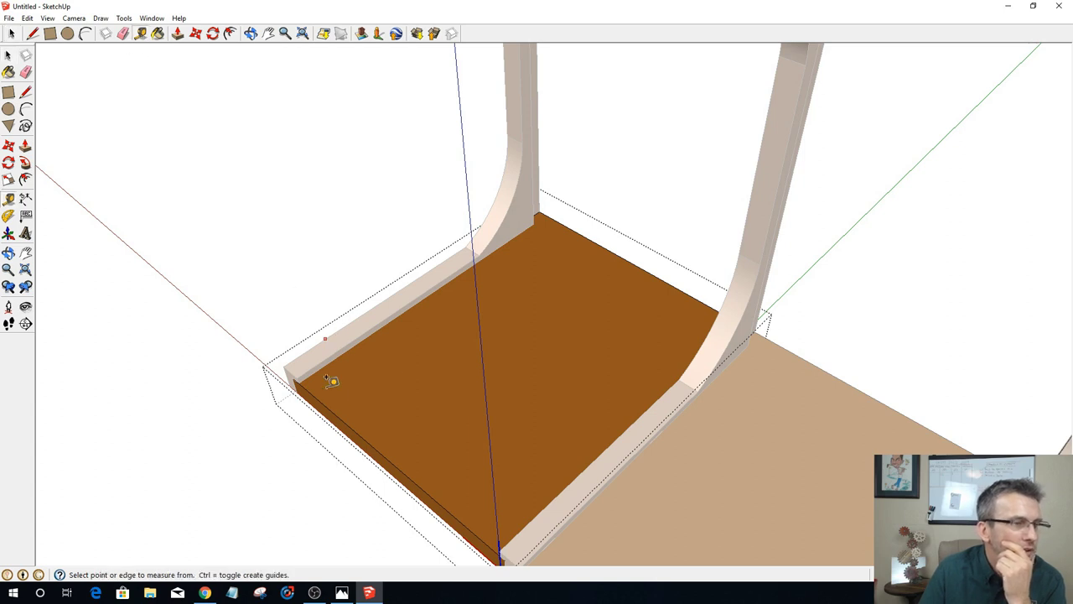
click(349, 422)
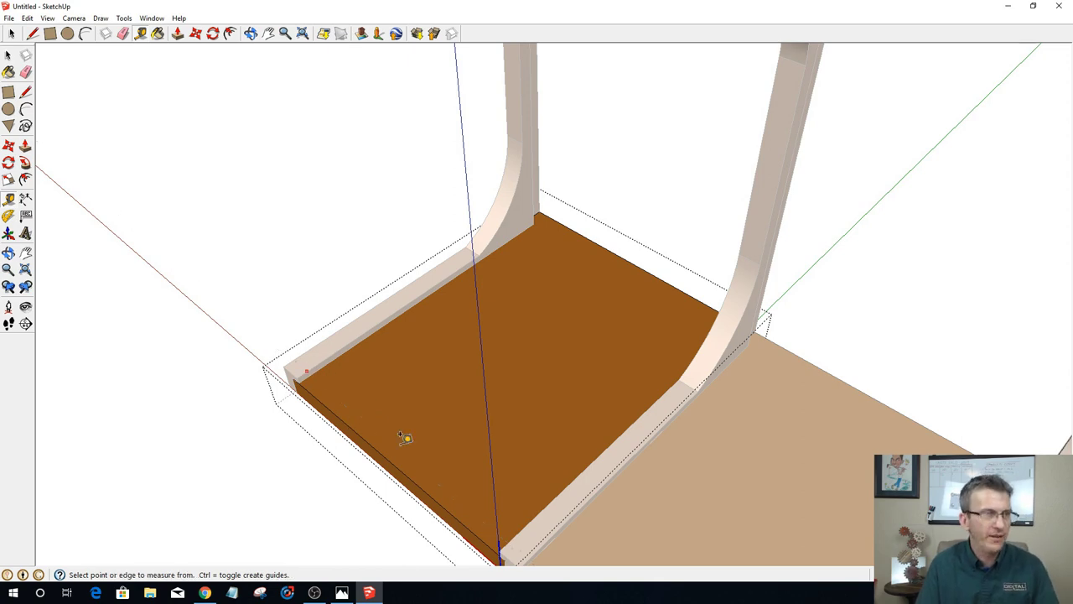
middle_drag(462, 422, 210, 264)
scroll(343, 302, down, 4)
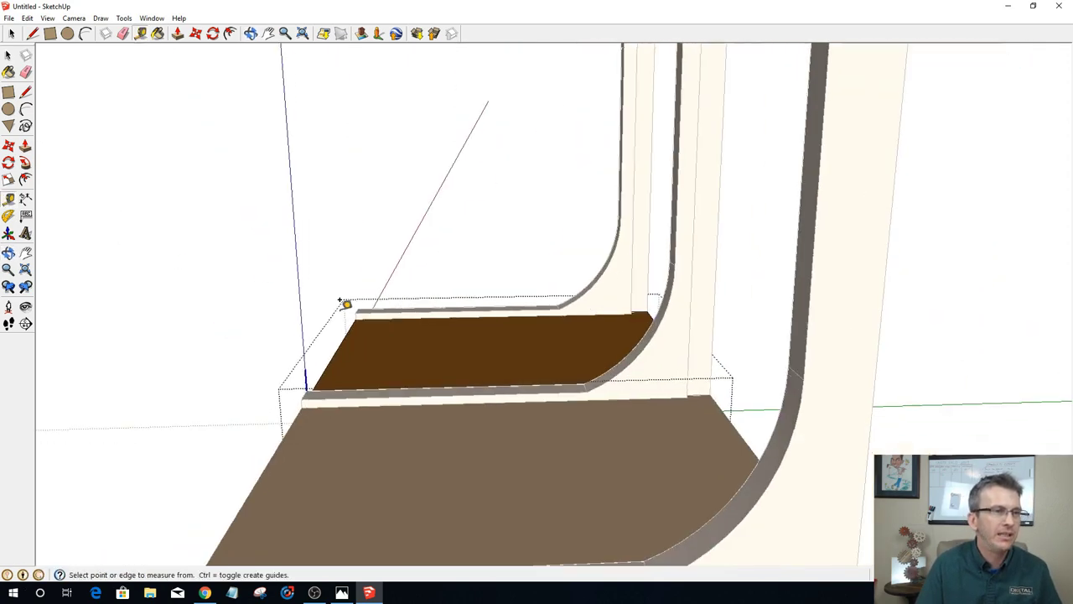
Step: Draw a small circle beside the panel and pull it up into a disc
click(68, 33)
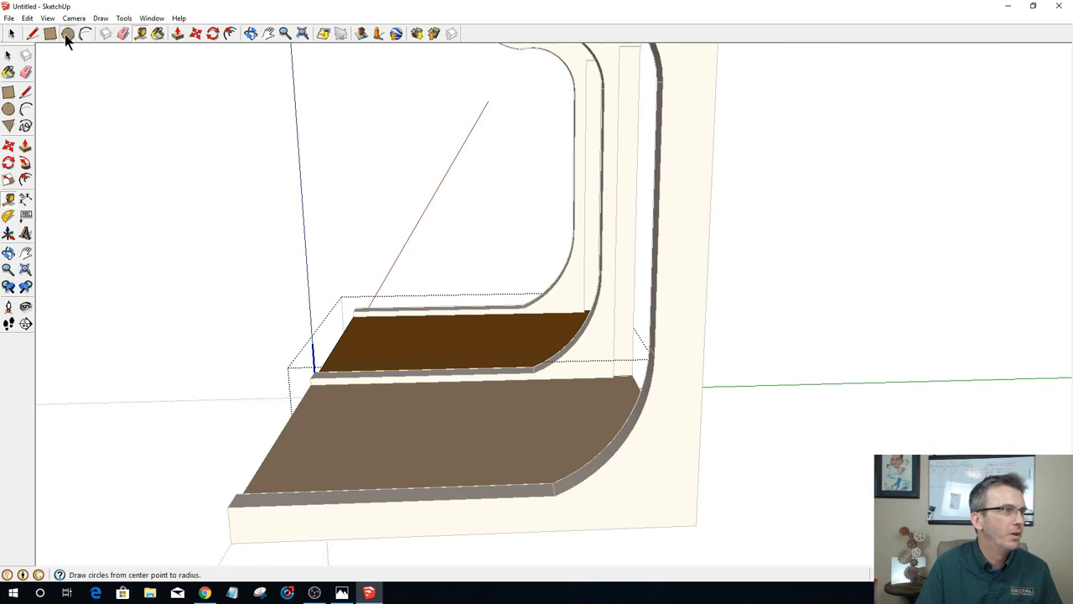
click(868, 250)
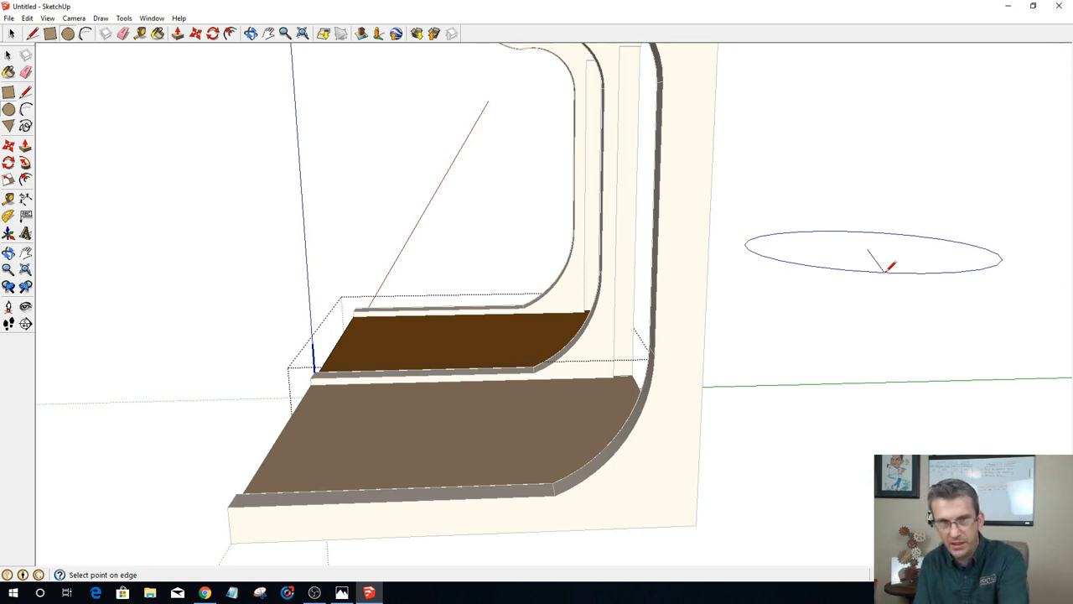
click(887, 270)
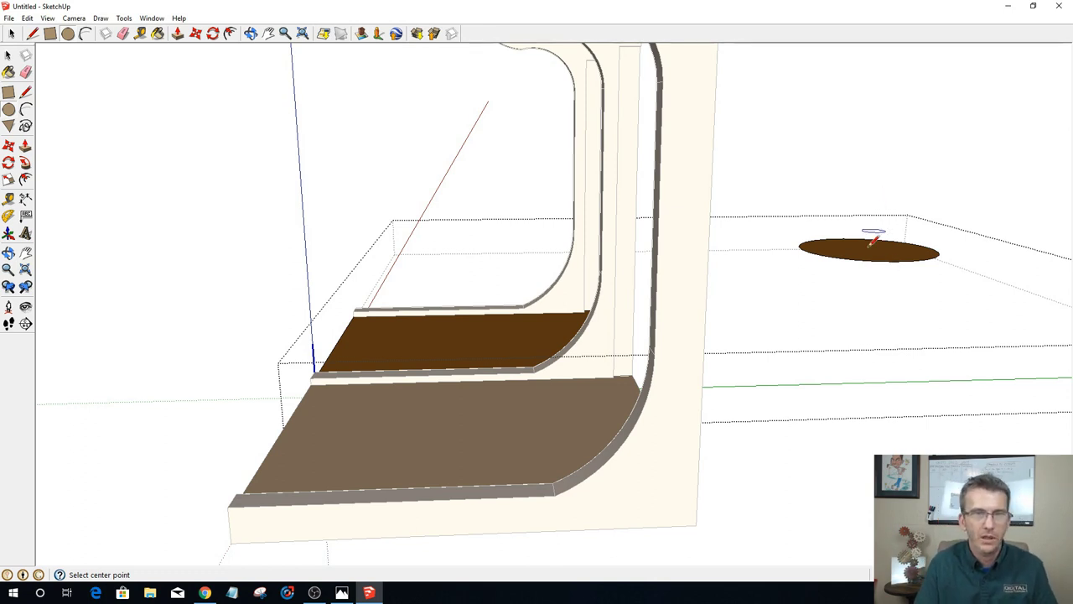
key(p)
drag(868, 251, 866, 244)
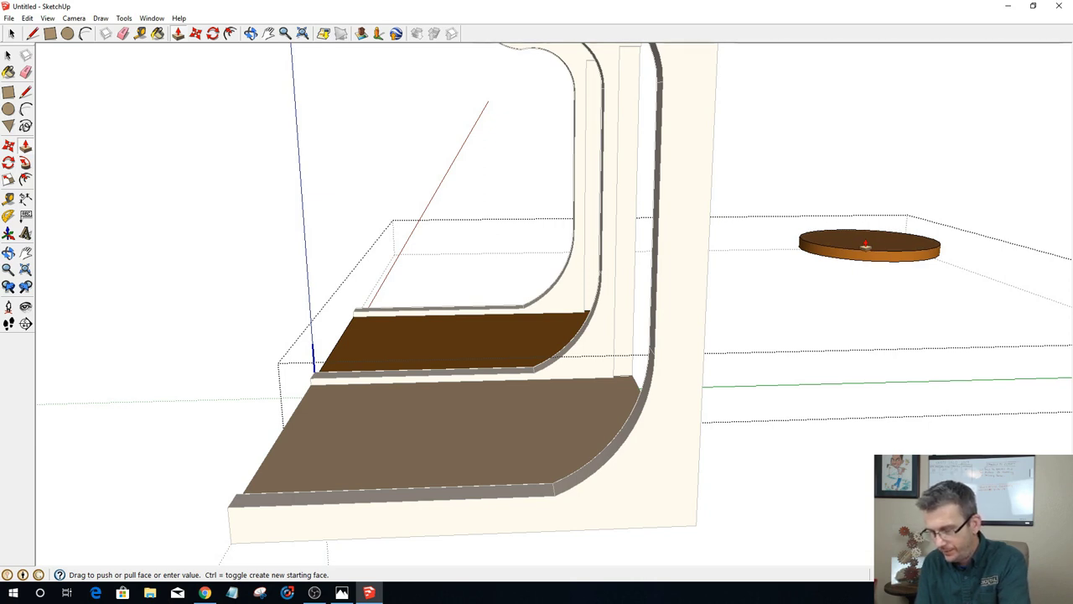
click(866, 246)
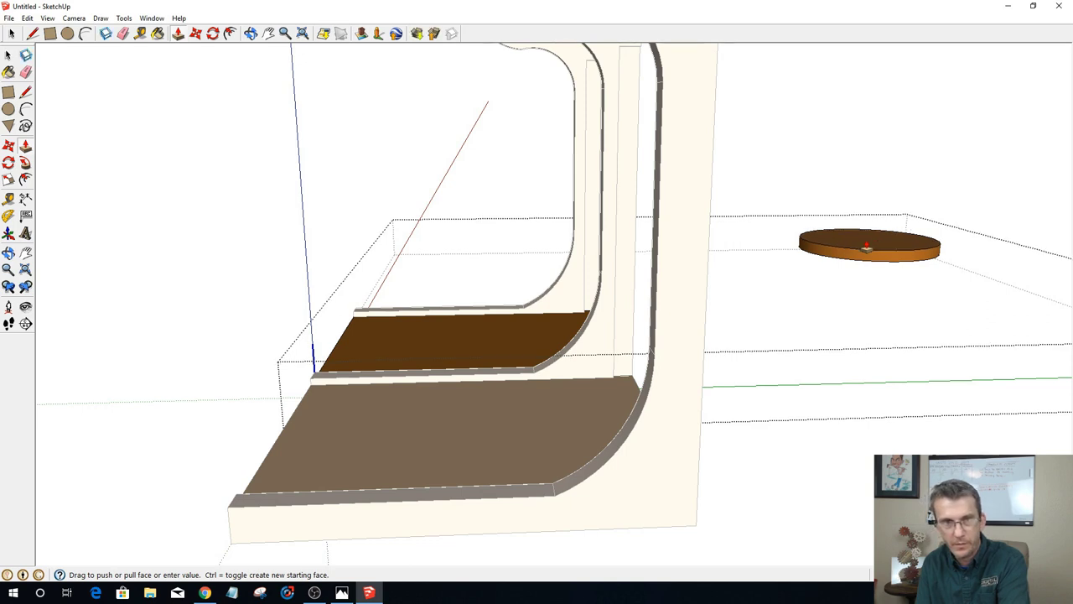
Step: Undo the disc's extrusion, cancel the repeated pull, and reselect the Circle tool
click(867, 246)
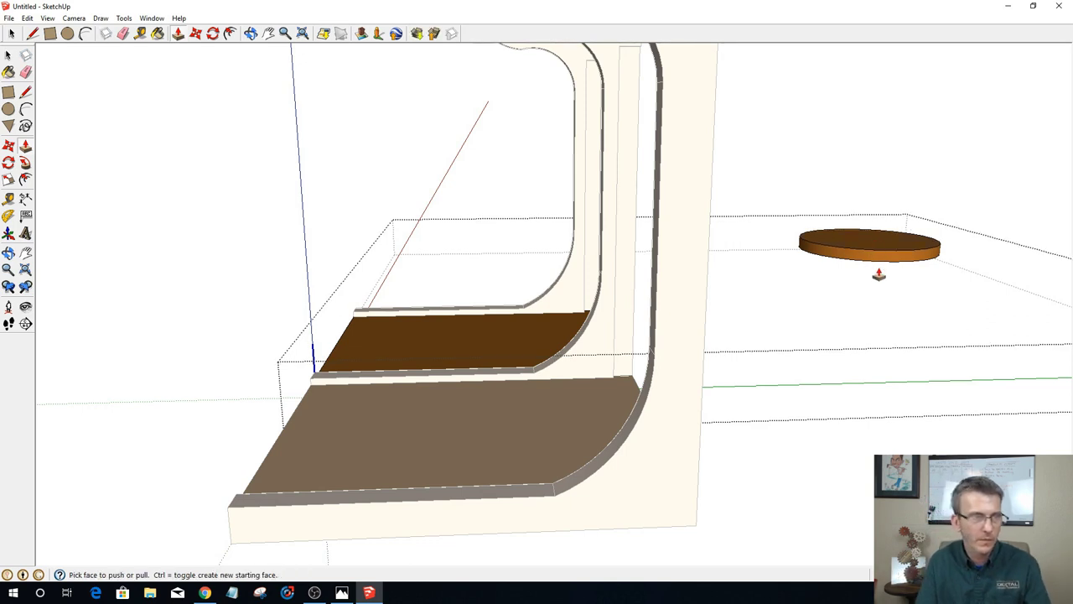
key(ctrl+z)
click(866, 252)
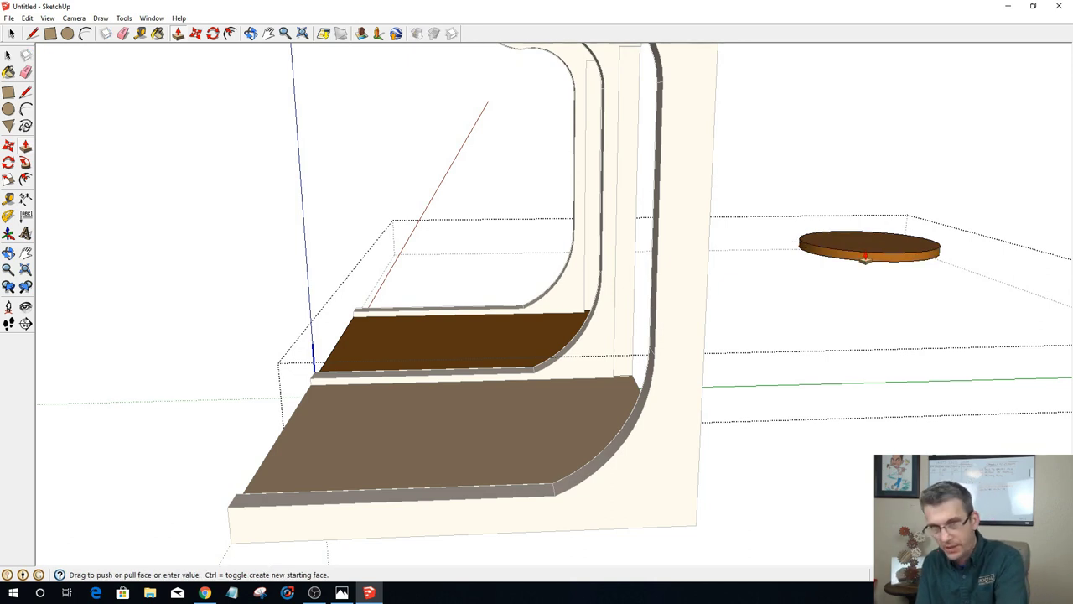
key(Escape)
scroll(868, 260, up, 4)
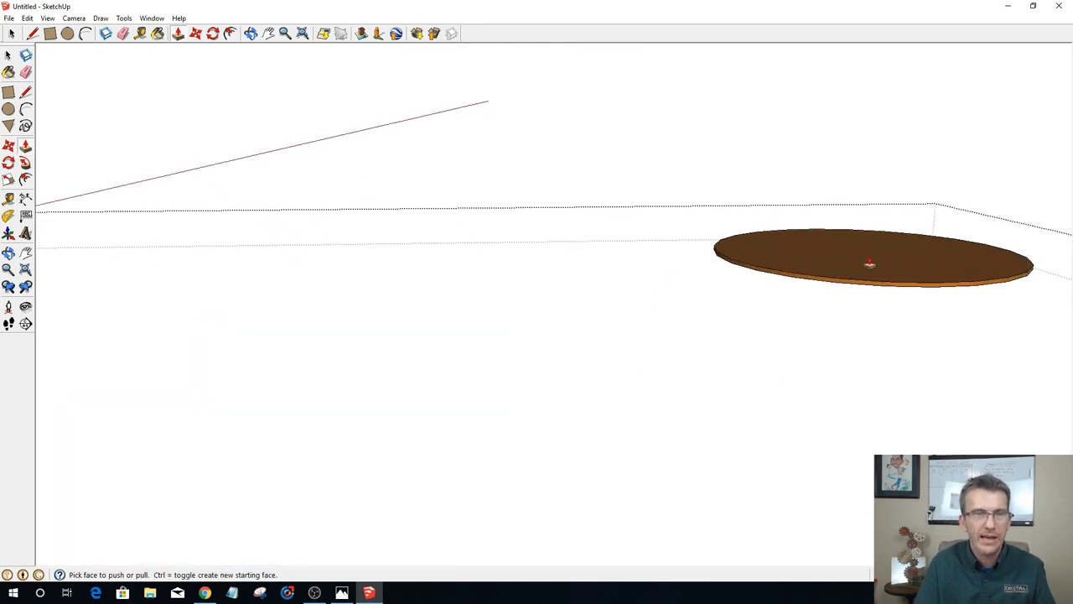
middle_drag(848, 352, 838, 453)
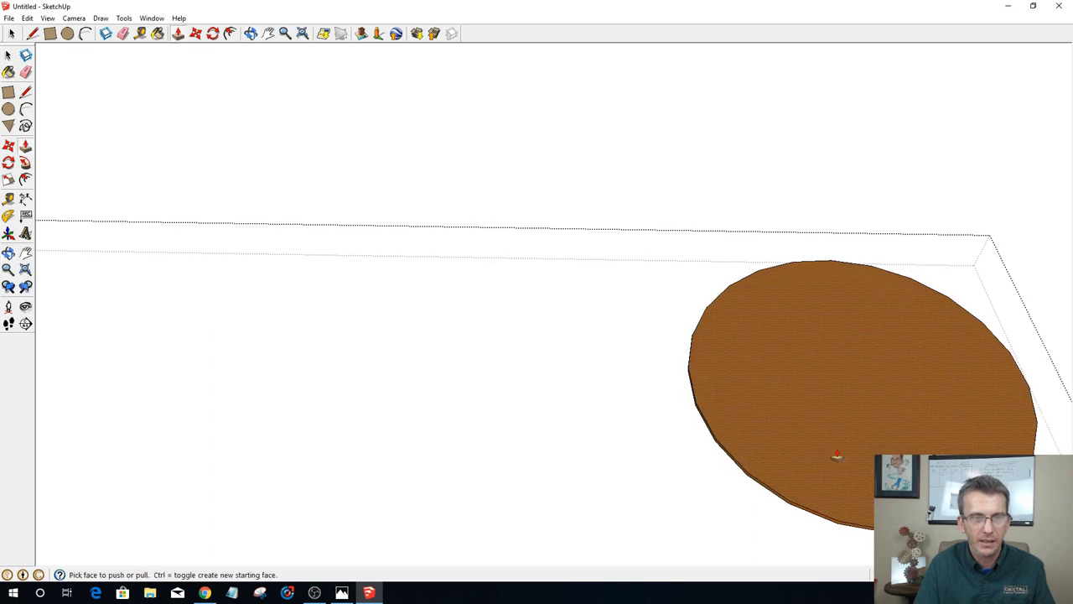
click(68, 33)
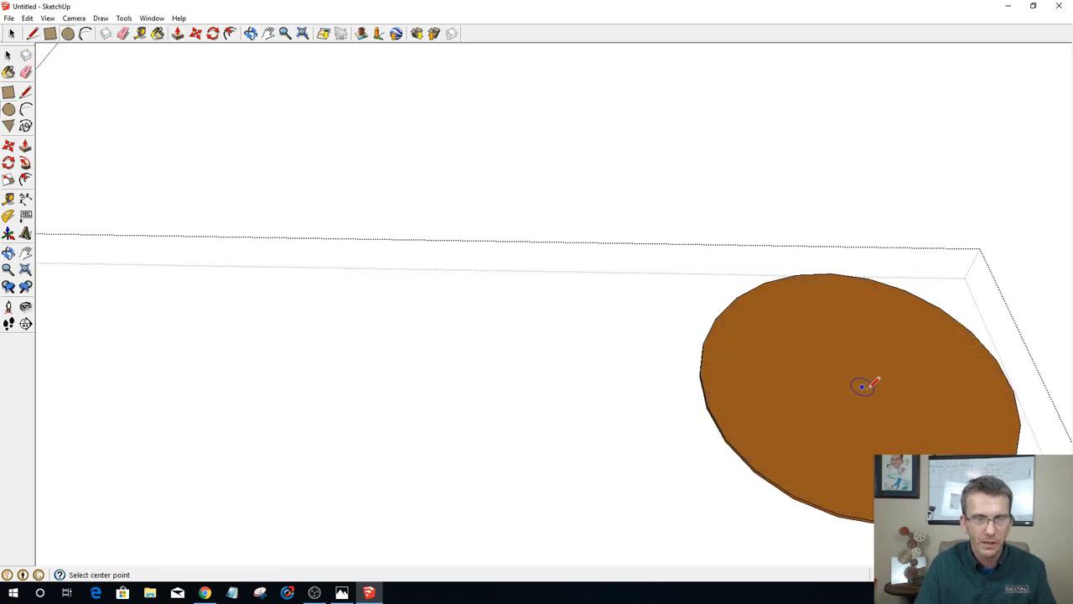
middle_drag(850, 386, 637, 260)
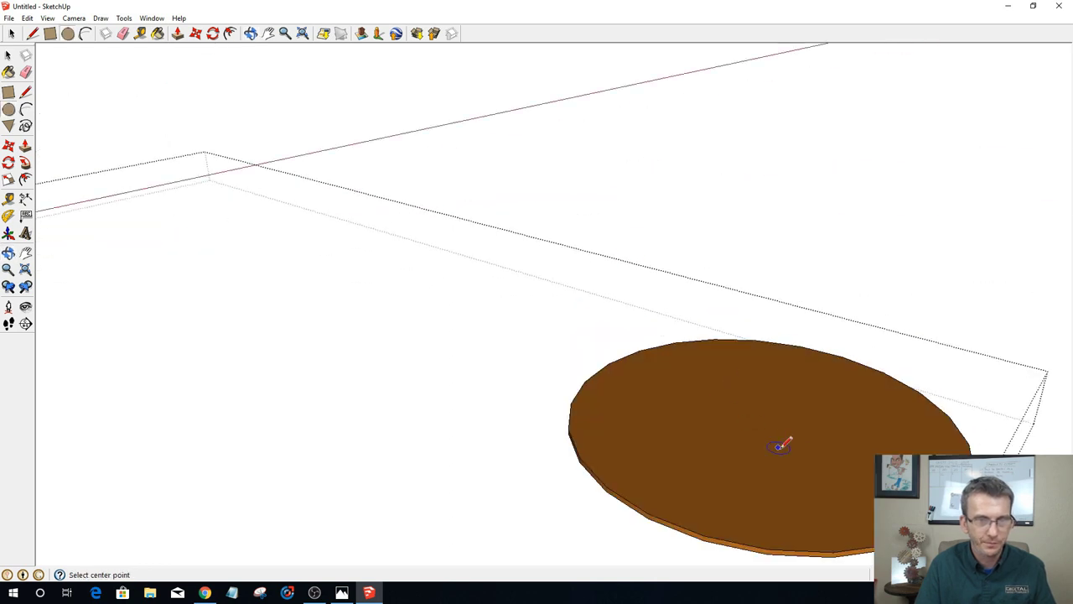
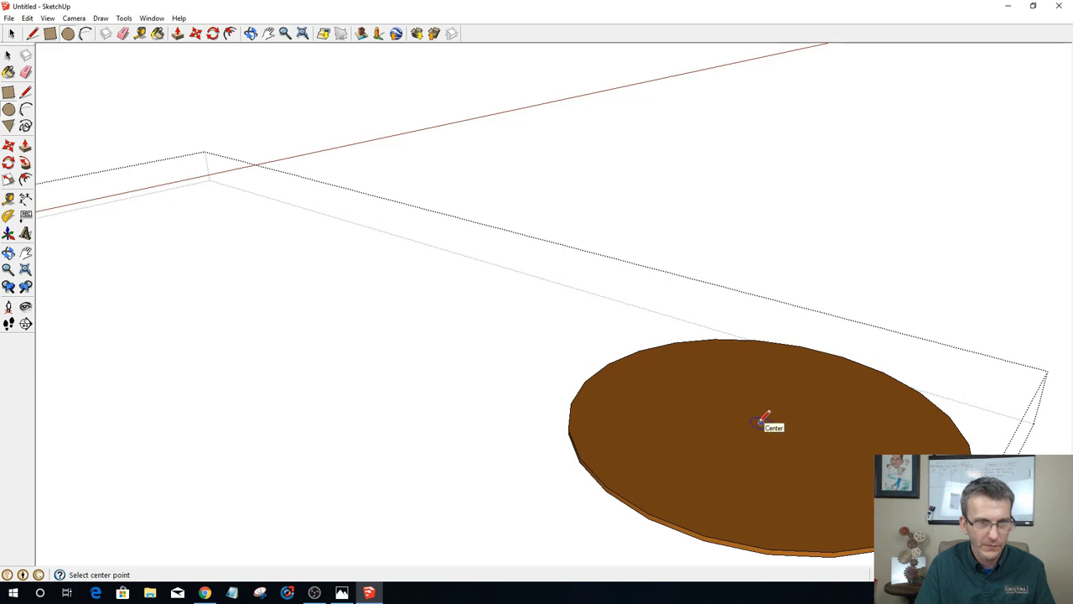
Step: Draw a circle just inside the disc edge and pull it up into a raised inner tier
click(761, 422)
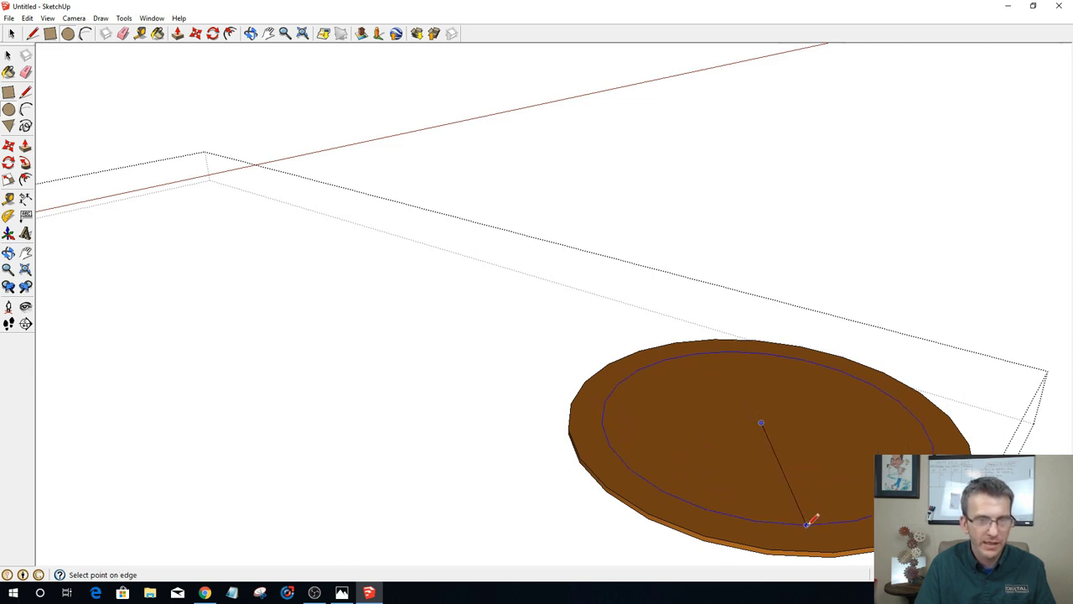
click(807, 524)
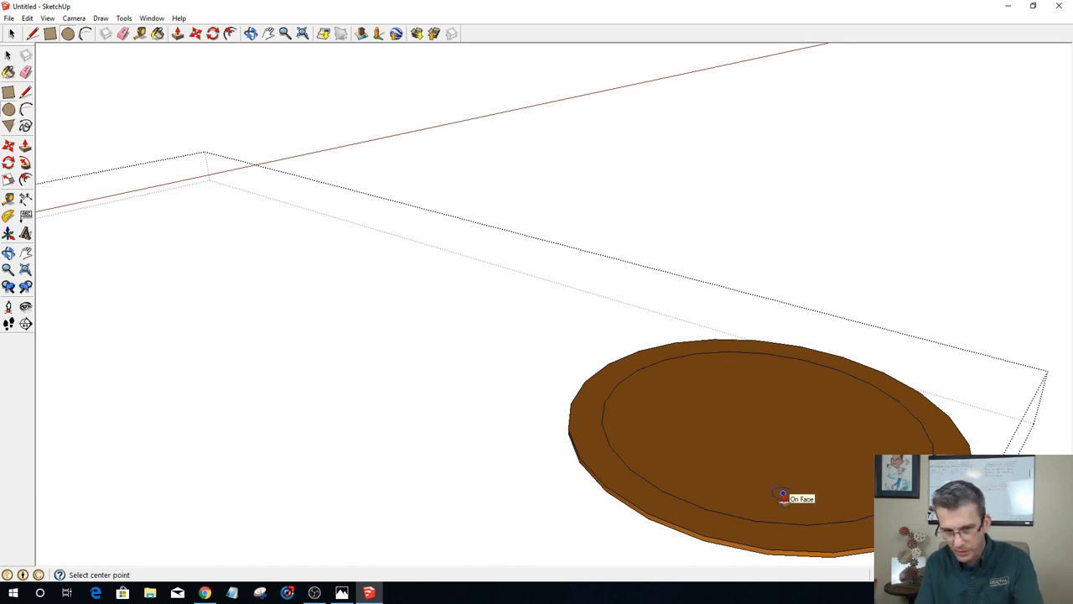
key(p)
click(784, 493)
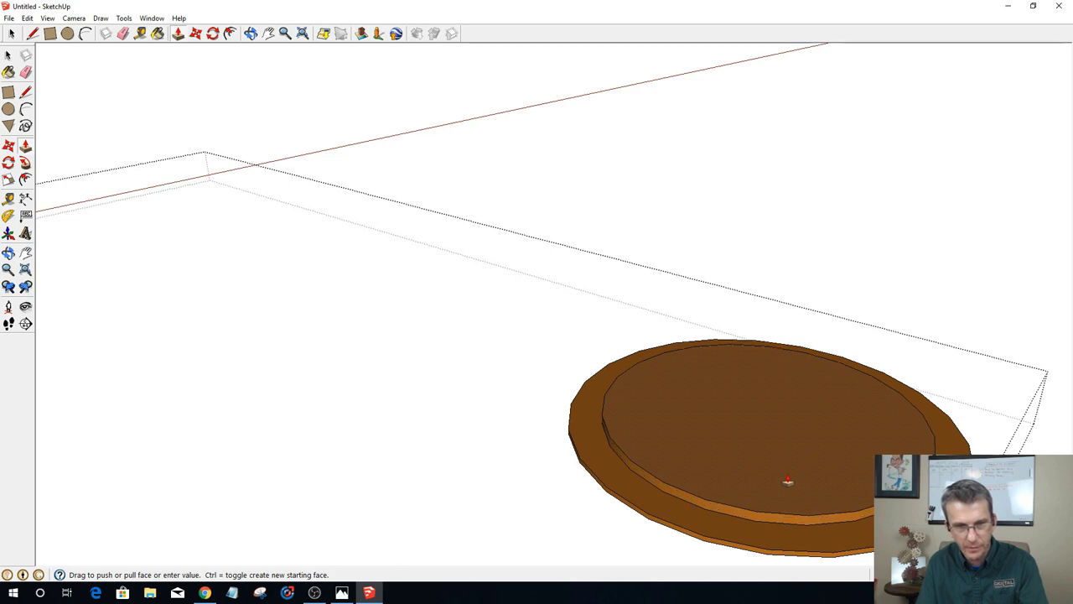
click(788, 480)
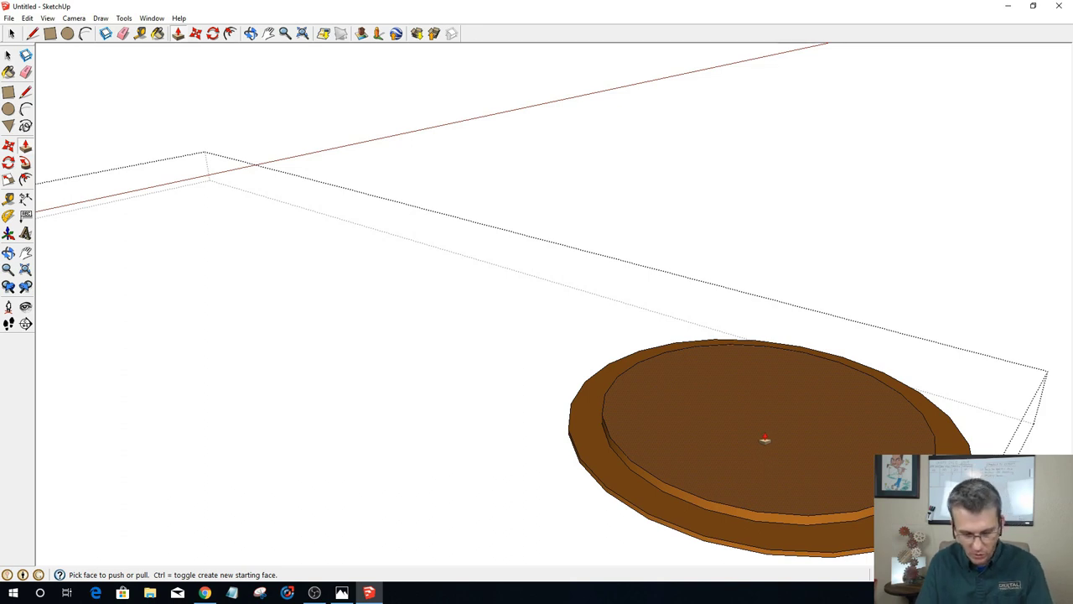
Step: Draw a small centre circle on the tier and push it down into a shallow recess
key(c)
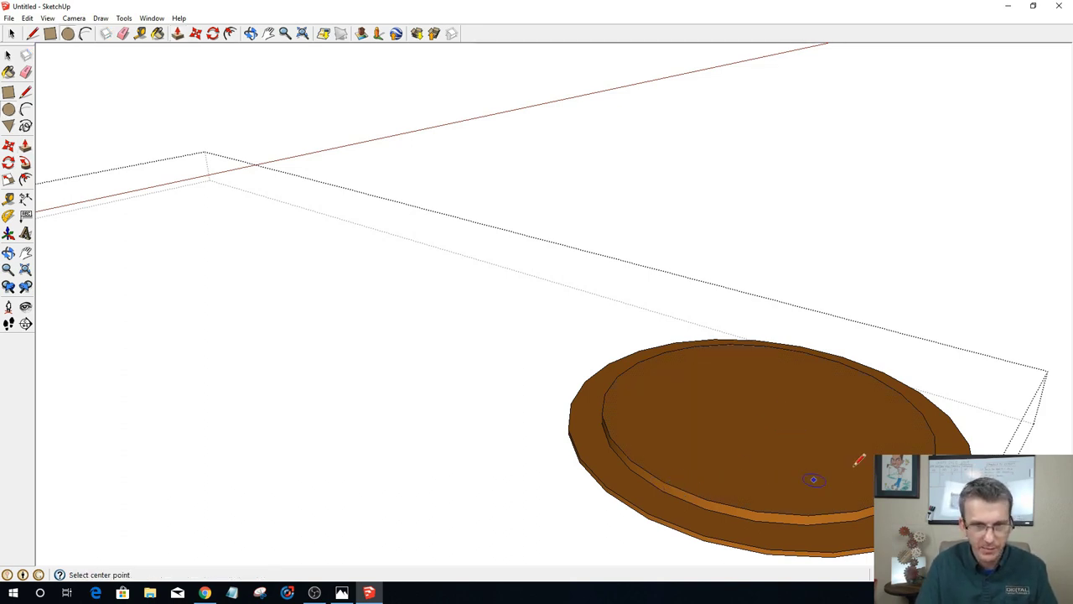
click(763, 413)
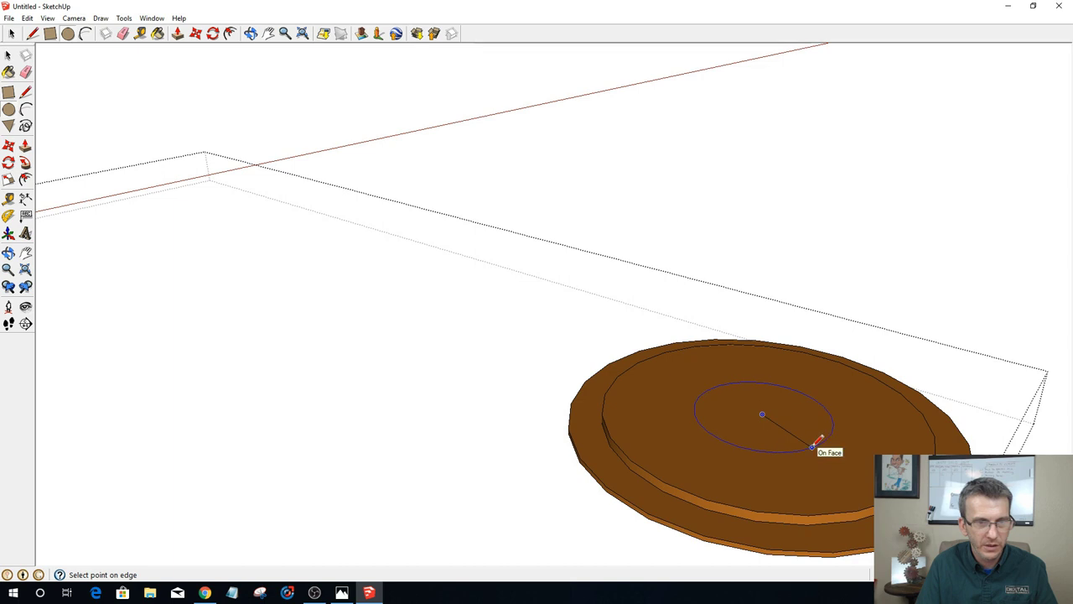
click(810, 446)
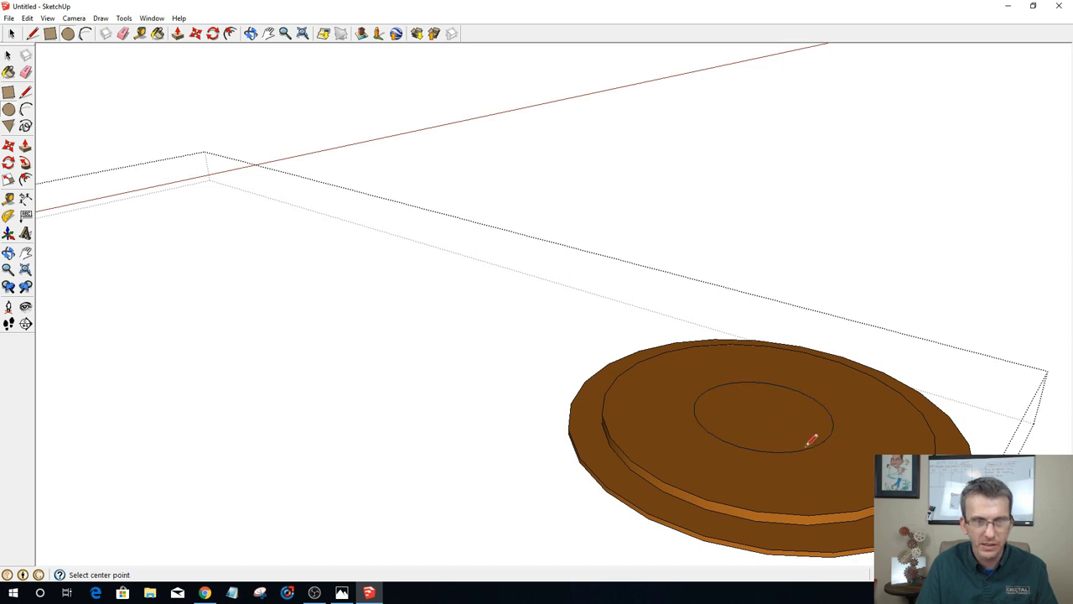
key(p)
click(758, 426)
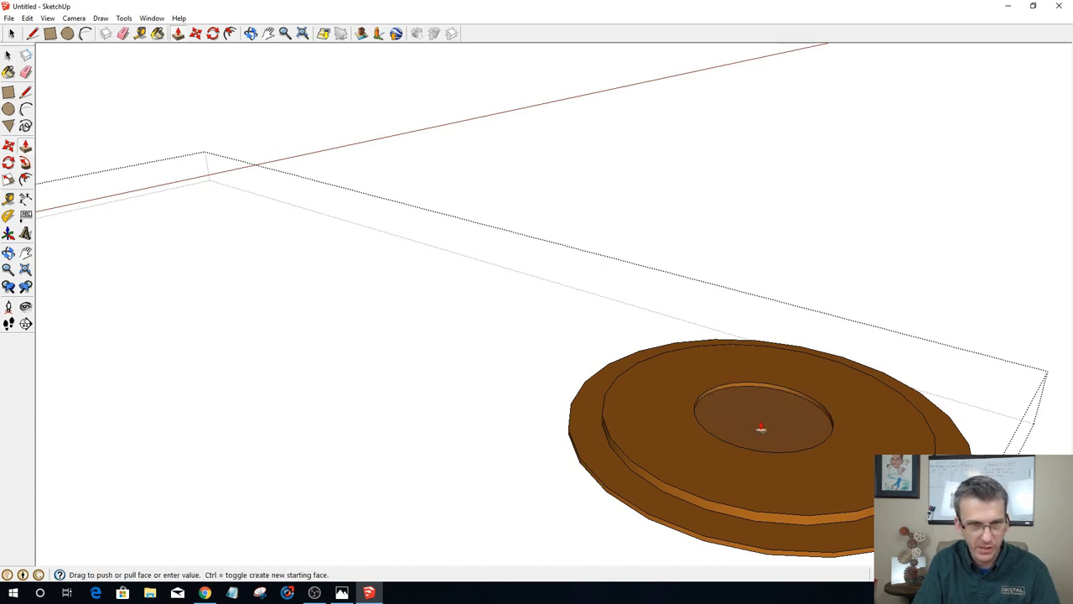
click(761, 424)
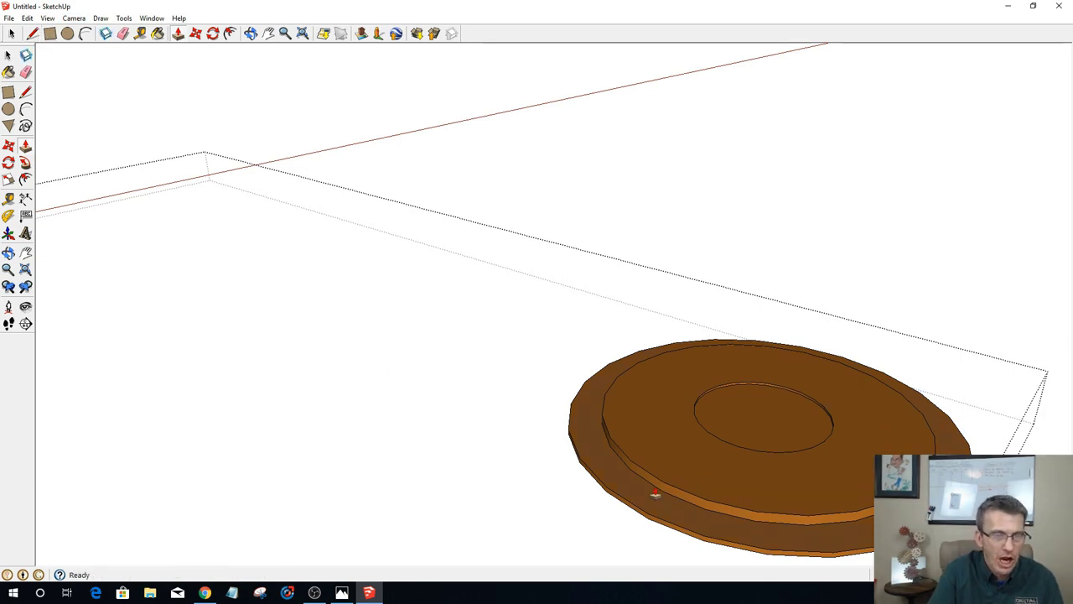
Step: Move the disc's circular rim edges outward so the lower rim gets a sloped, tapered side
key(m)
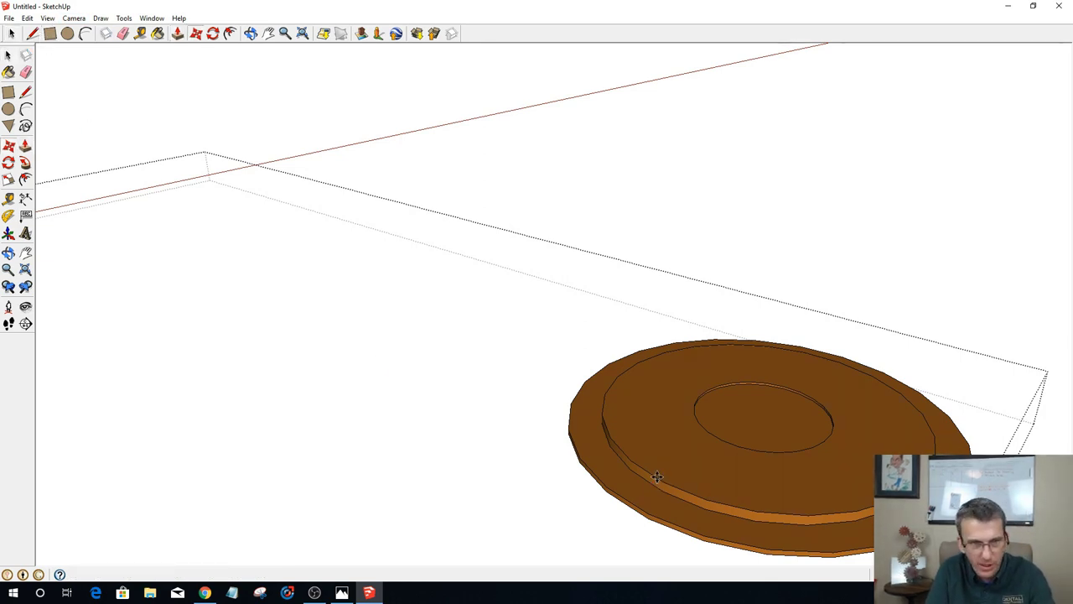
drag(651, 476, 649, 482)
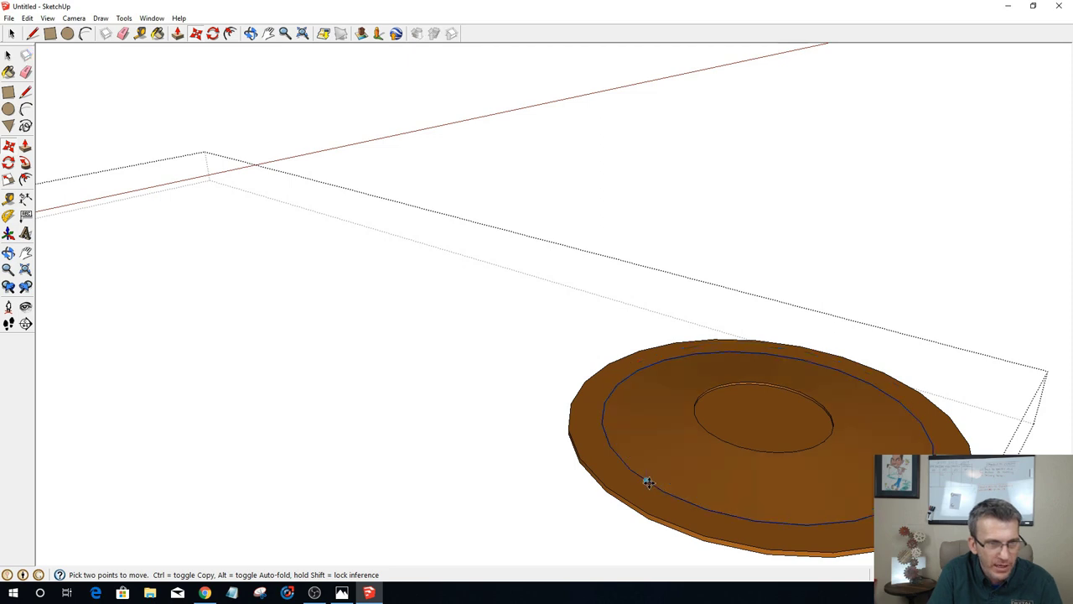
click(651, 483)
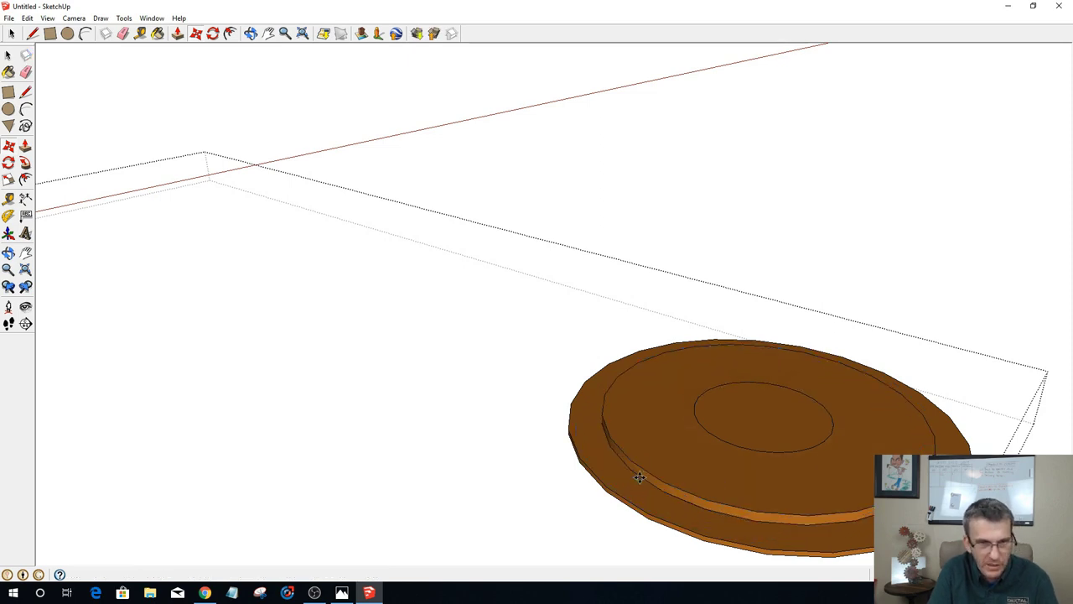
click(622, 483)
click(621, 486)
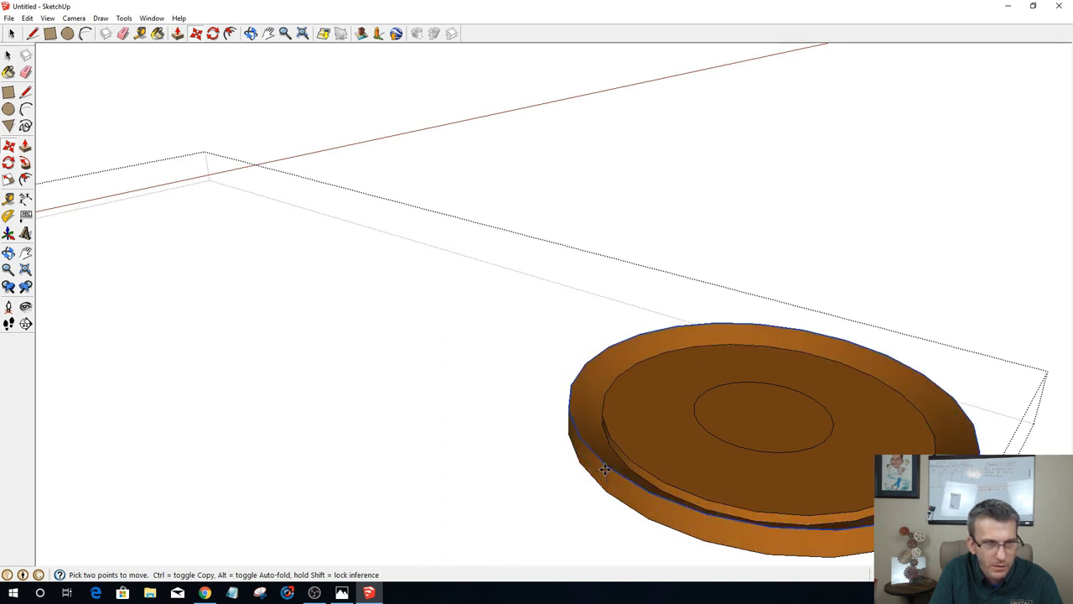
click(638, 471)
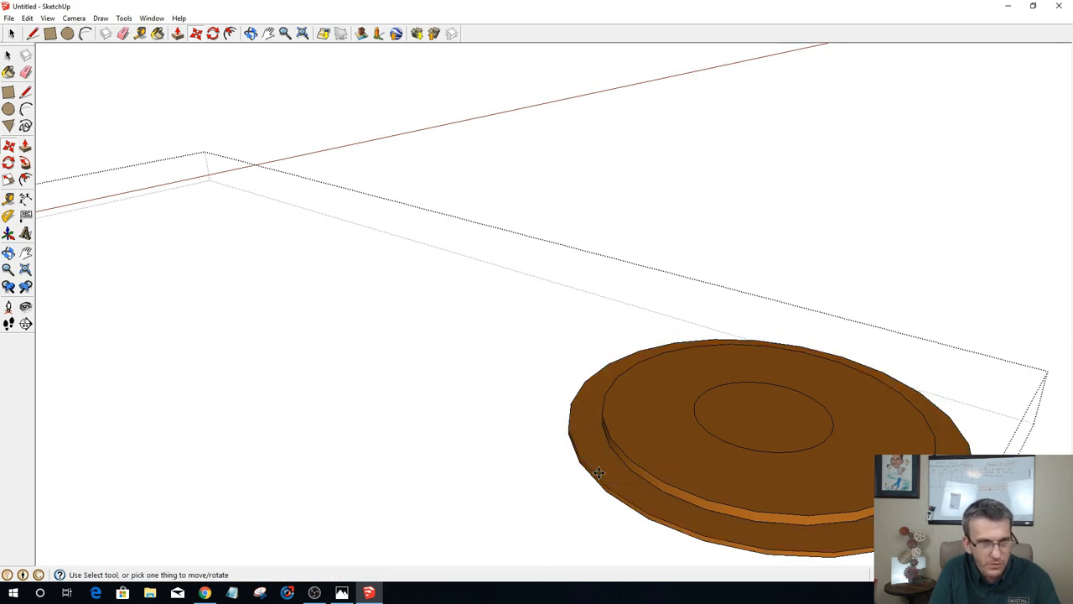
click(641, 480)
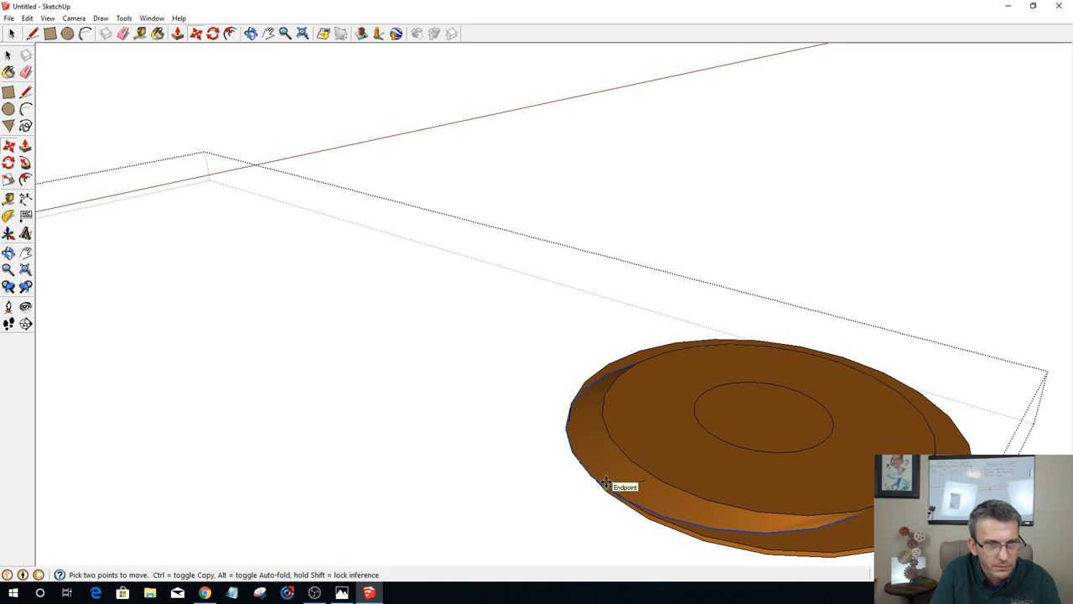
click(606, 483)
middle_drag(605, 483, 817, 458)
scroll(613, 386, up, 3)
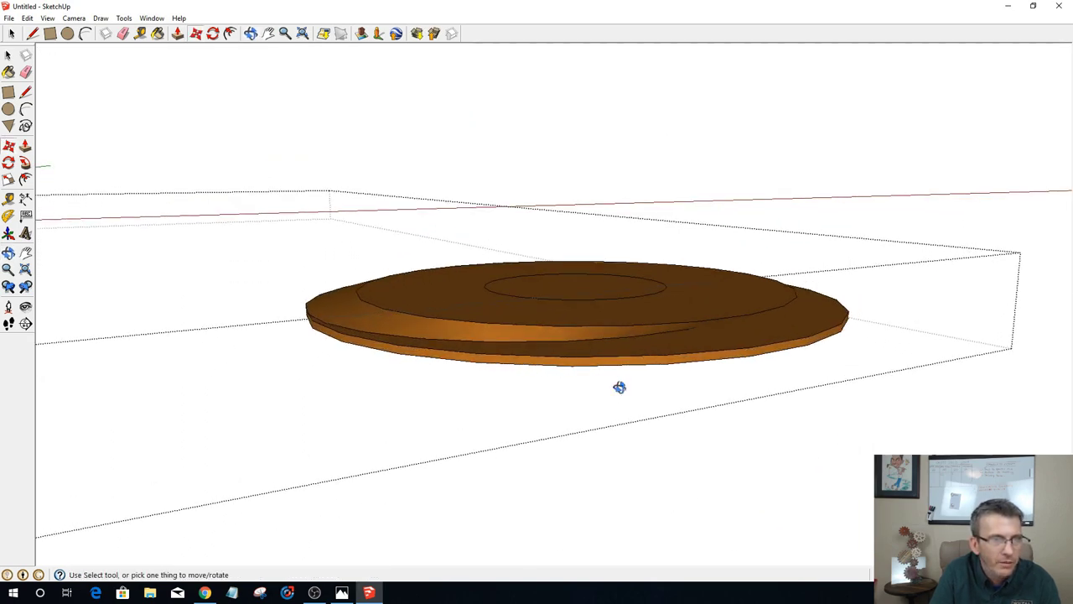
Step: Undo the last rim change and cancel a started Push/Pull on the centre circle
middle_drag(619, 386, 311, 353)
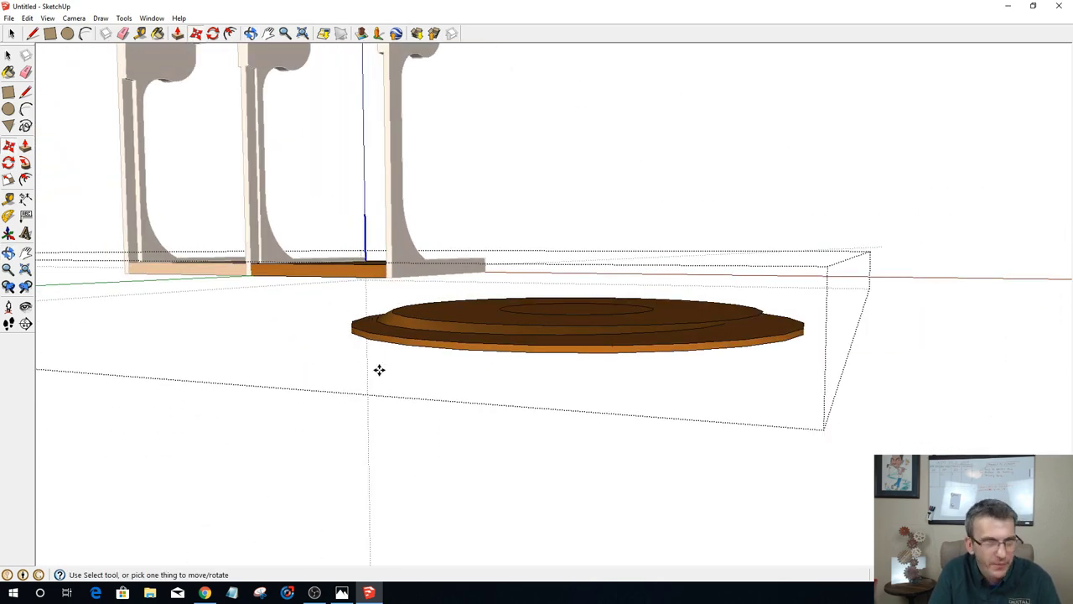
key(Return)
middle_drag(447, 330, 432, 423)
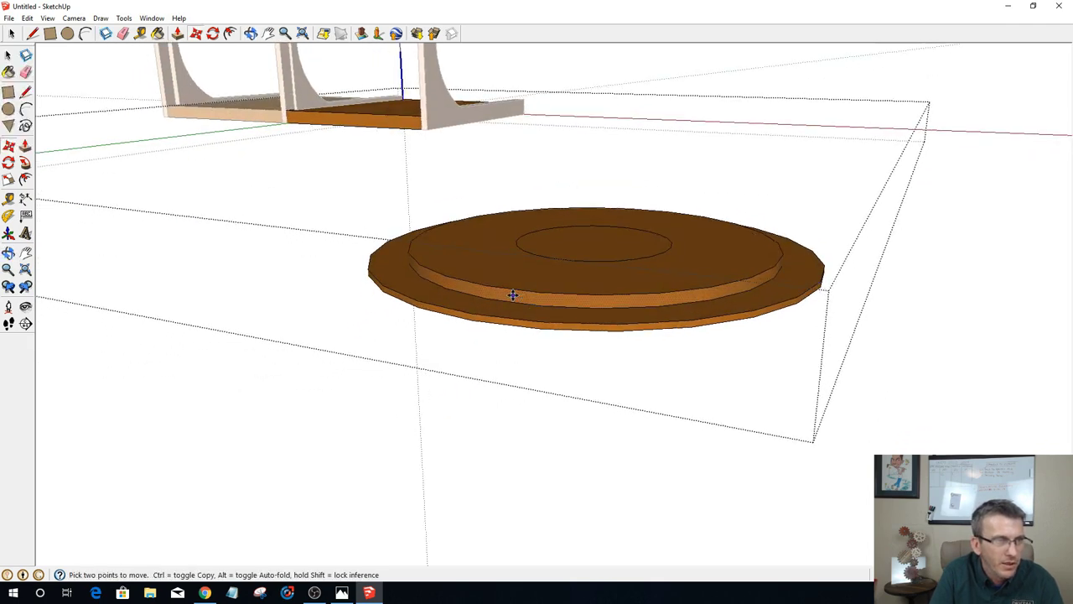
key(p)
click(589, 249)
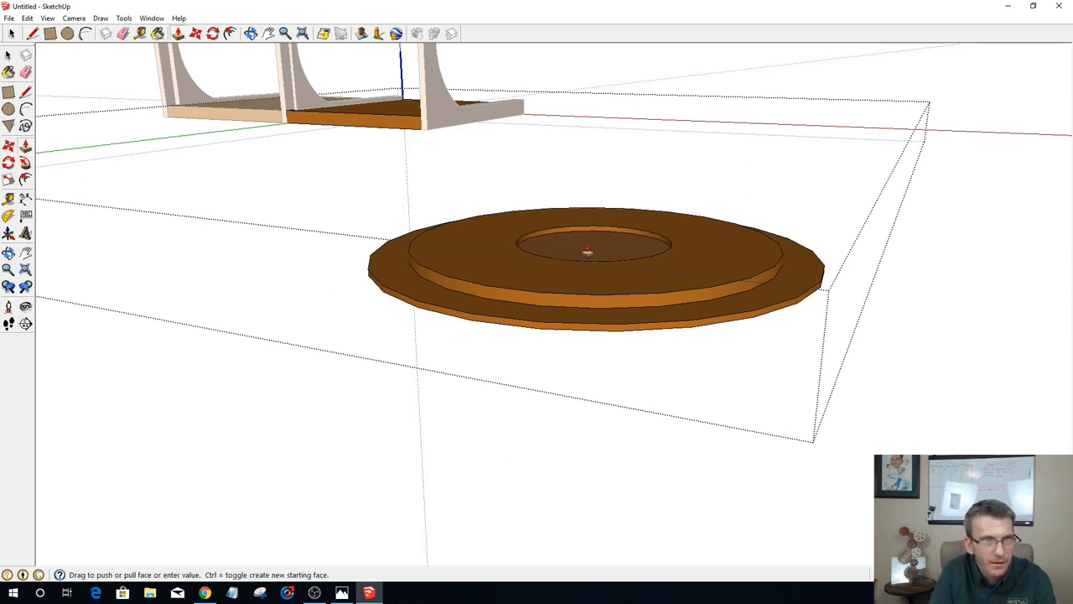
key(Escape)
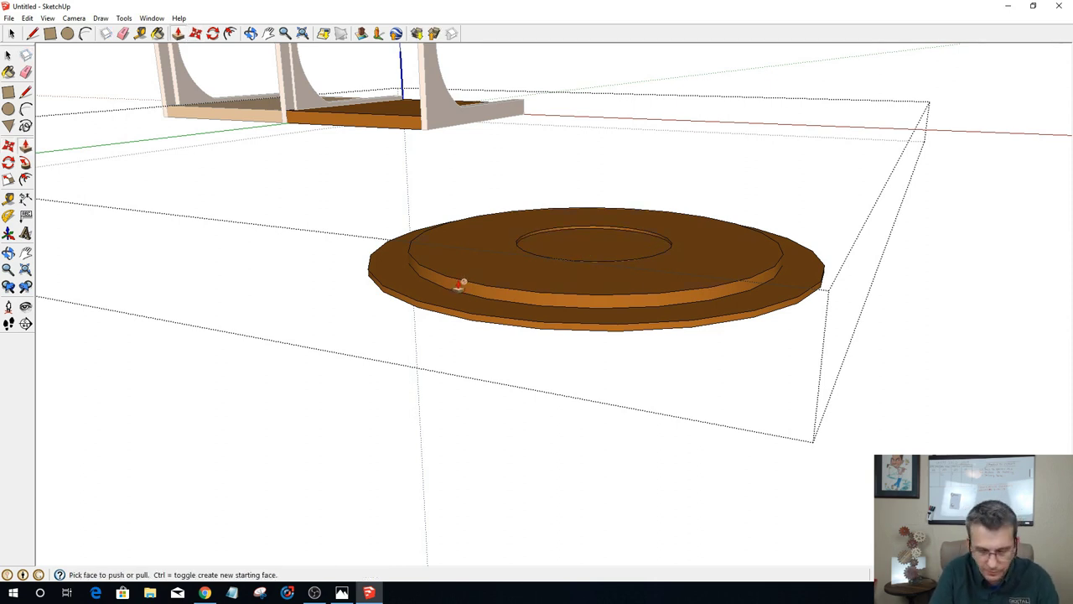
Step: Try sloping the rim by moving and Ctrl-copying its circle edge, then undo the sloped attempts
key(m)
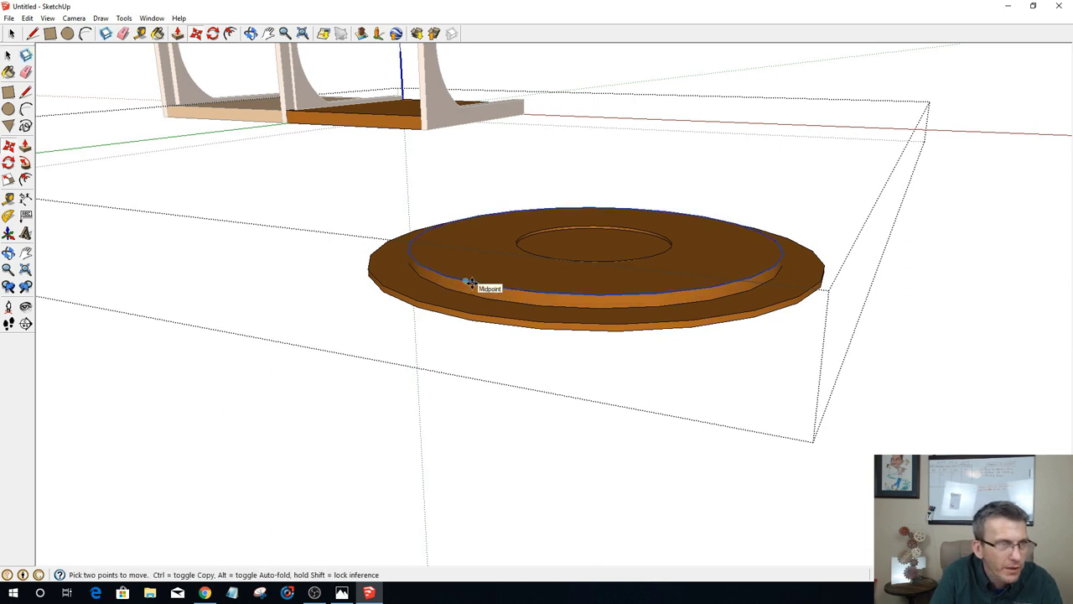
mouse_move(473, 282)
mouse_down()
mouse_move(464, 294)
mouse_move(460, 279)
mouse_move(427, 312)
mouse_move(495, 285)
mouse_move(469, 299)
mouse_move(476, 275)
mouse_move(467, 277)
mouse_up()
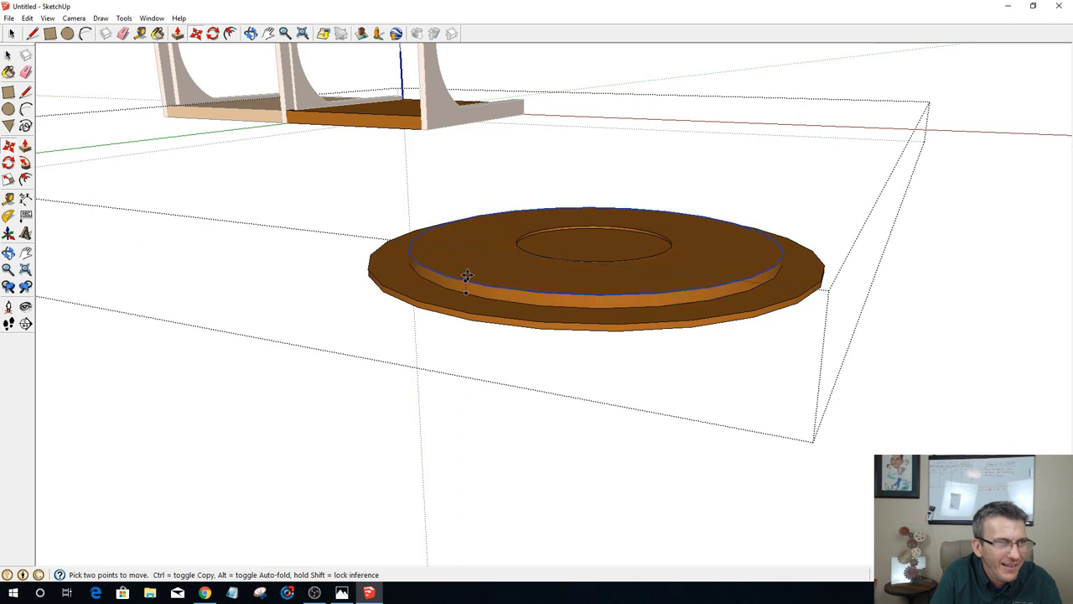
key(ctrl)
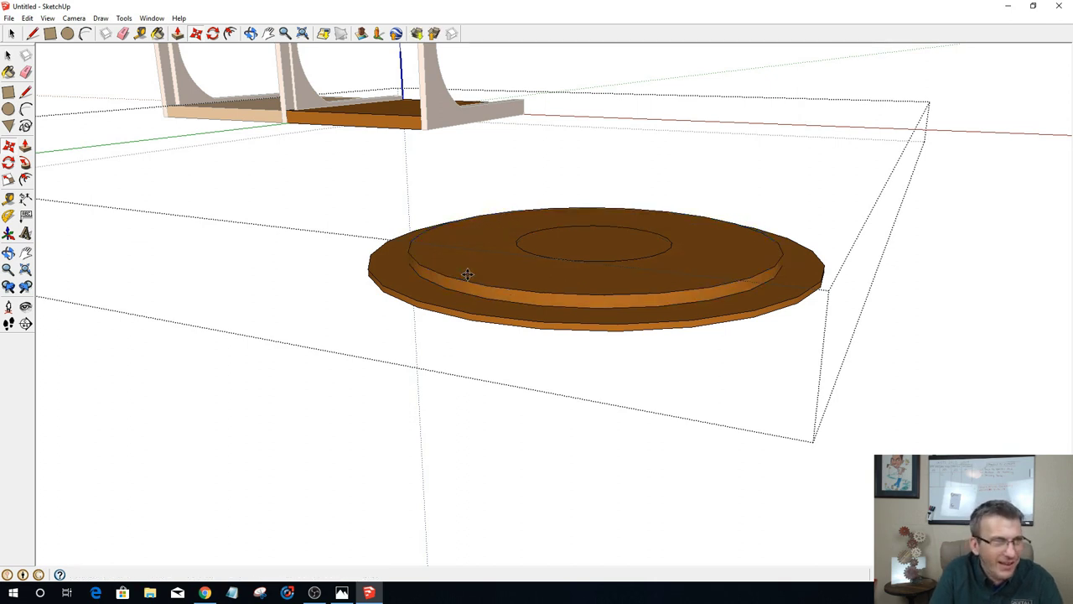
click(422, 299)
click(417, 300)
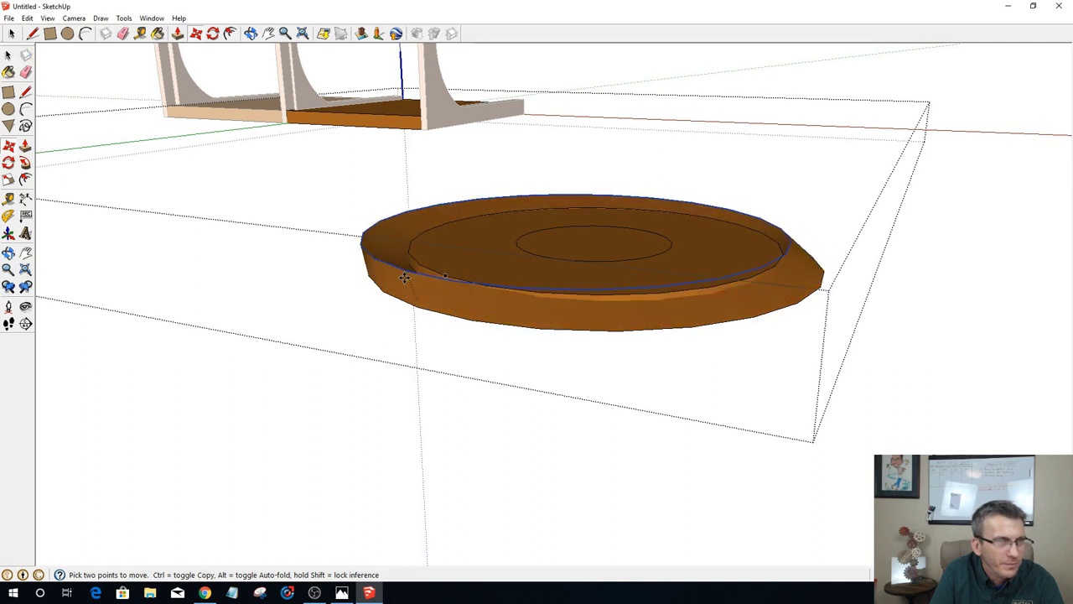
click(422, 278)
key(ctrl+z)
click(420, 282)
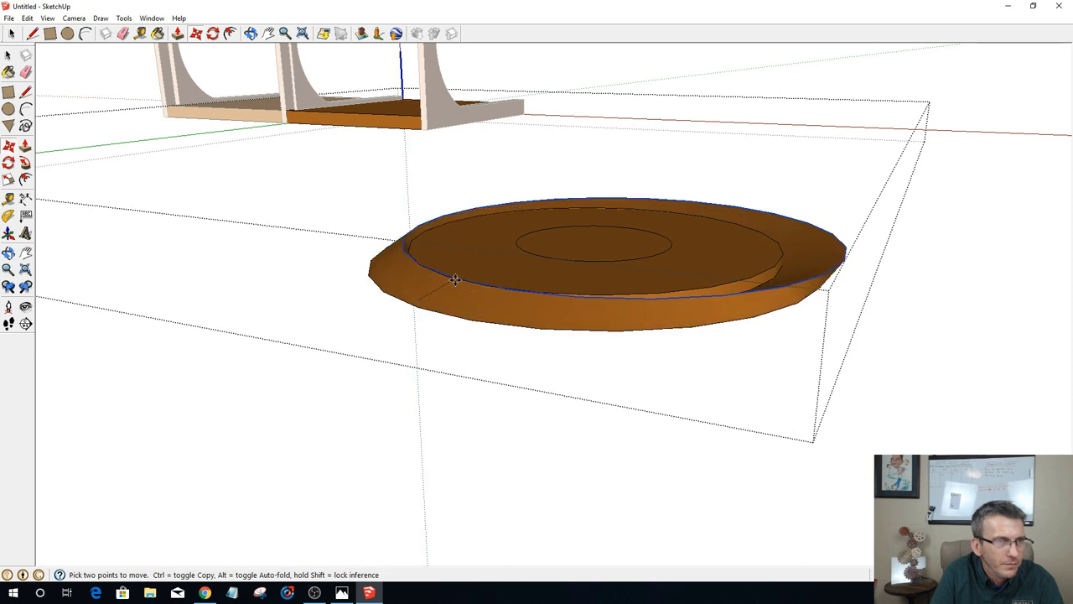
click(413, 281)
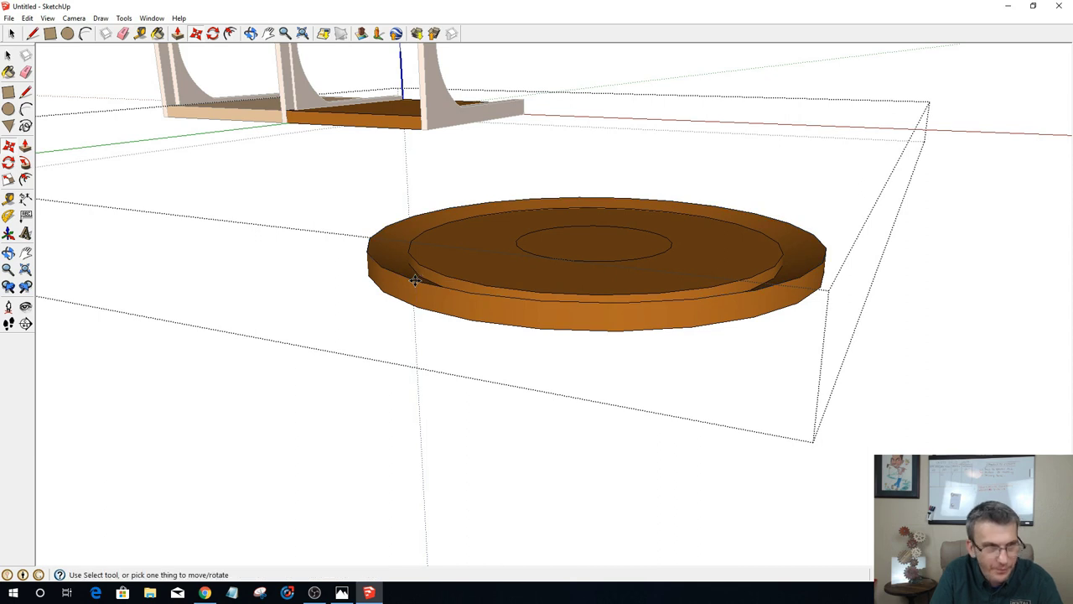
key(ctrl+z)
Step: Push the disc's centre circle down into a shallow hub recess and return to Select
middle_drag(483, 313, 522, 280)
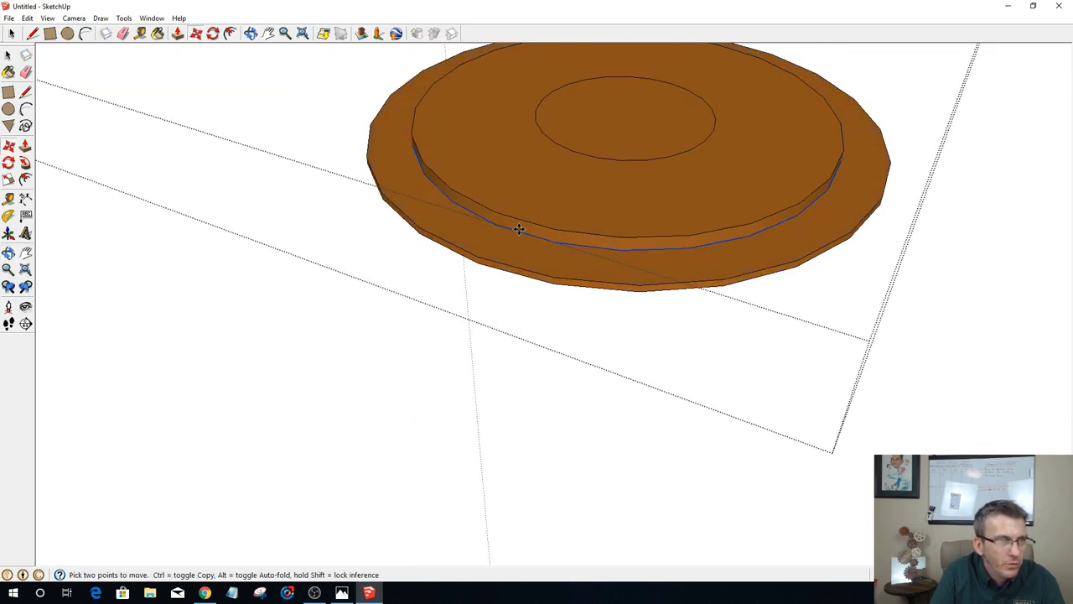
middle_drag(582, 390, 606, 240)
scroll(587, 268, up, 3)
middle_drag(532, 427, 479, 438)
key(m)
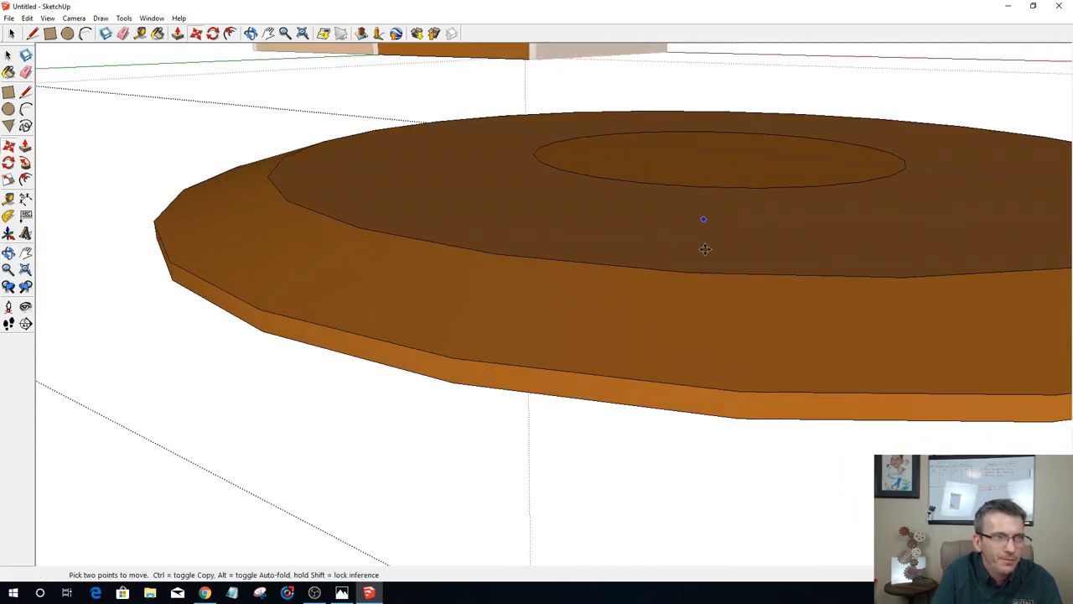
scroll(704, 249, down, 3)
mouse_move(718, 250)
middle_down()
mouse_move(710, 299)
mouse_move(709, 235)
middle_up()
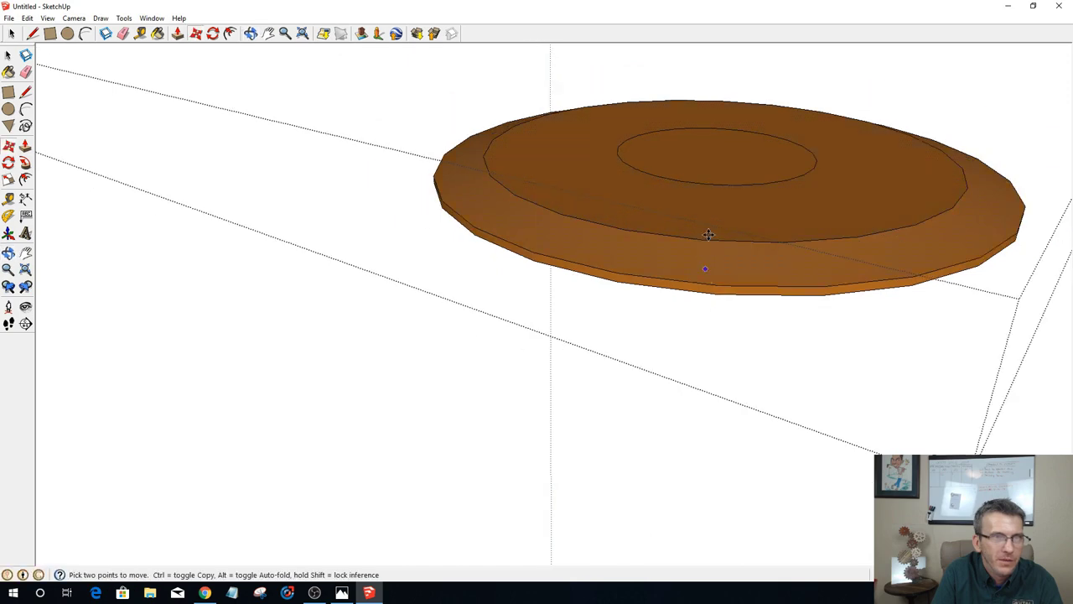
scroll(709, 235, down, 2)
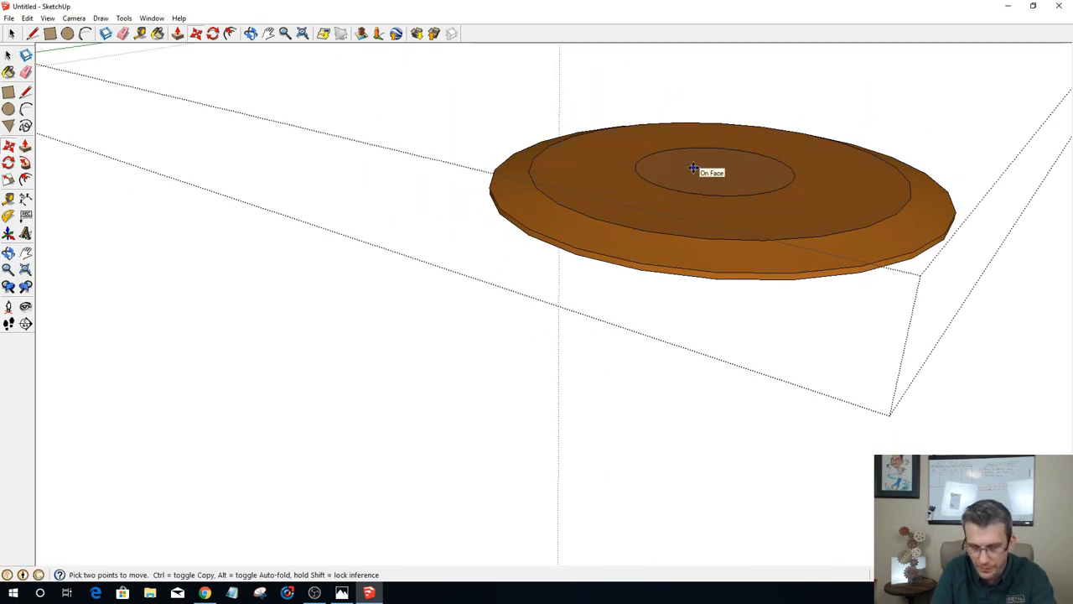
key(p)
drag(703, 177, 704, 183)
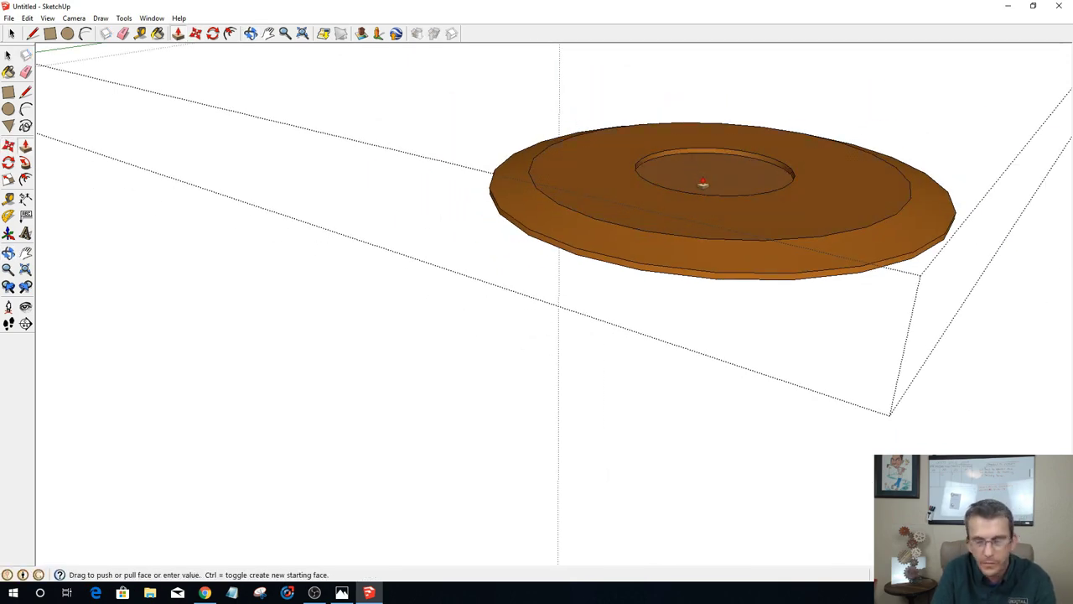
click(703, 181)
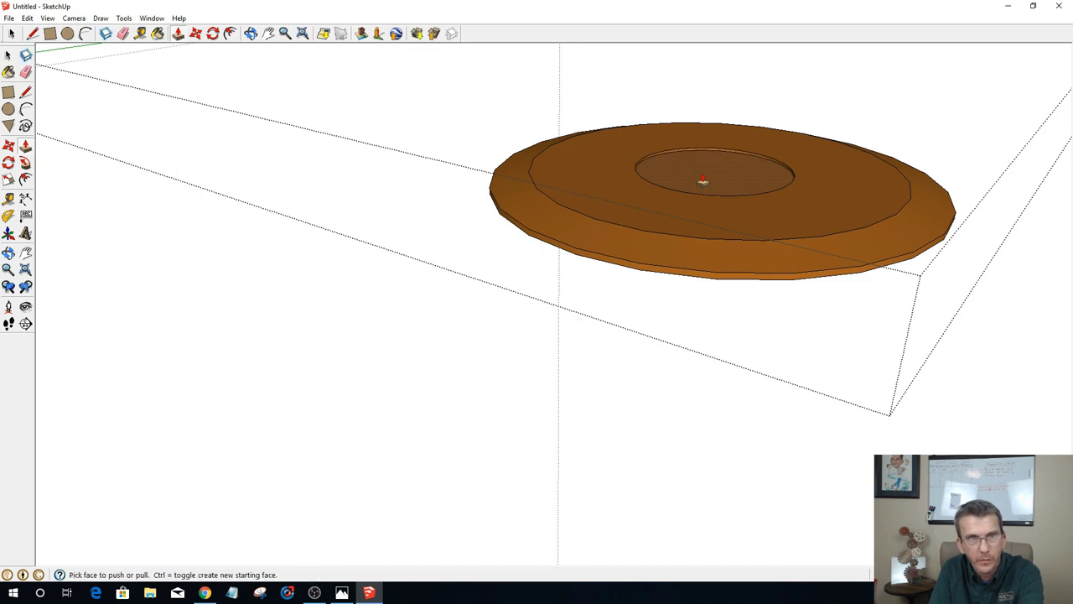
key(space)
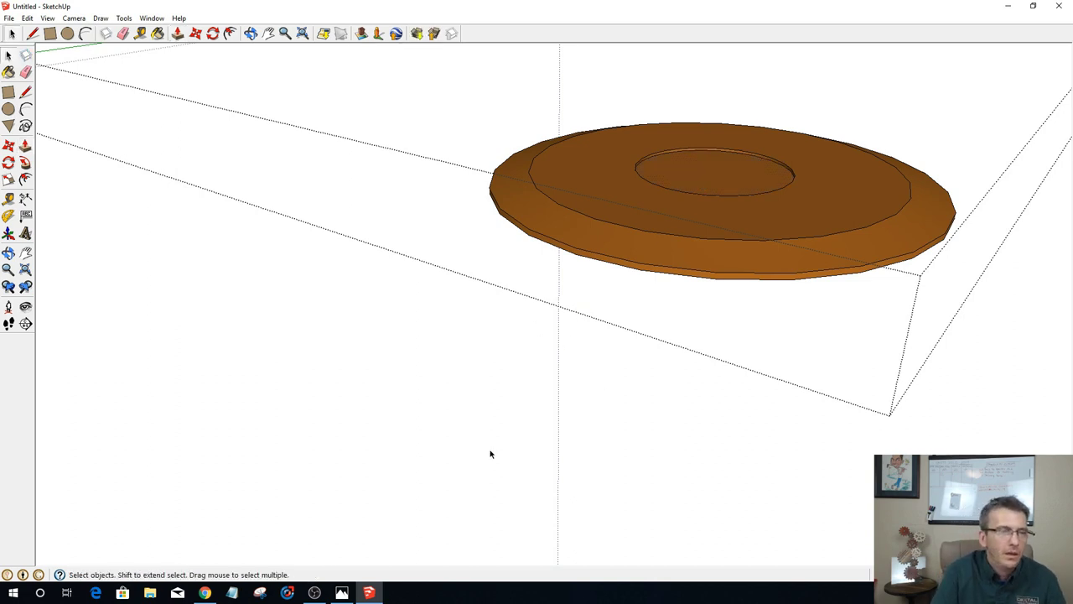
middle_drag(661, 332, 561, 245)
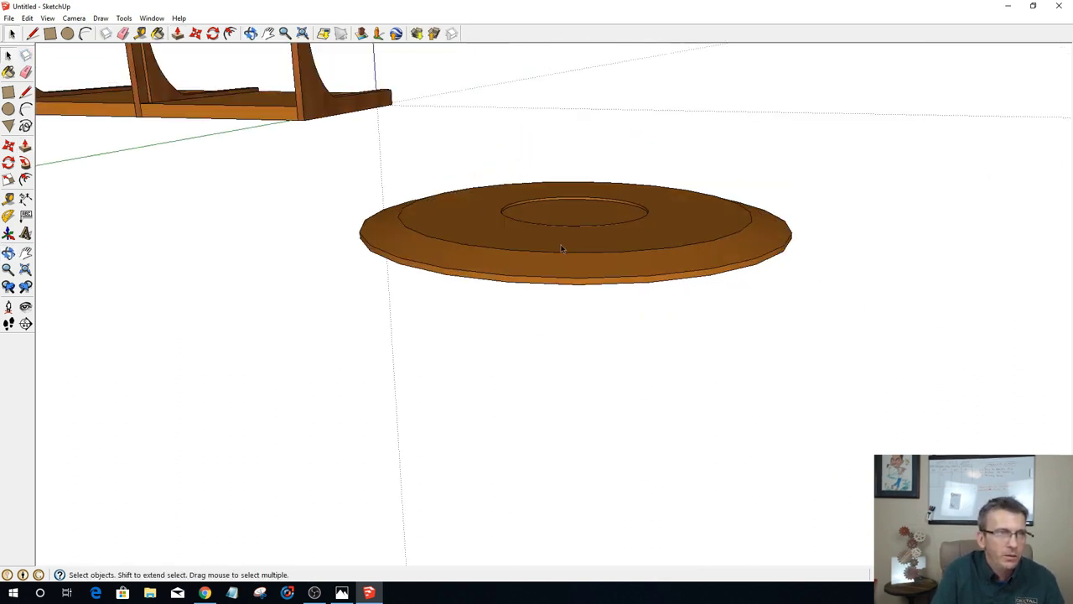
Step: Select the whole brown disc and make it a group
triple_click(561, 245)
right_click(561, 249)
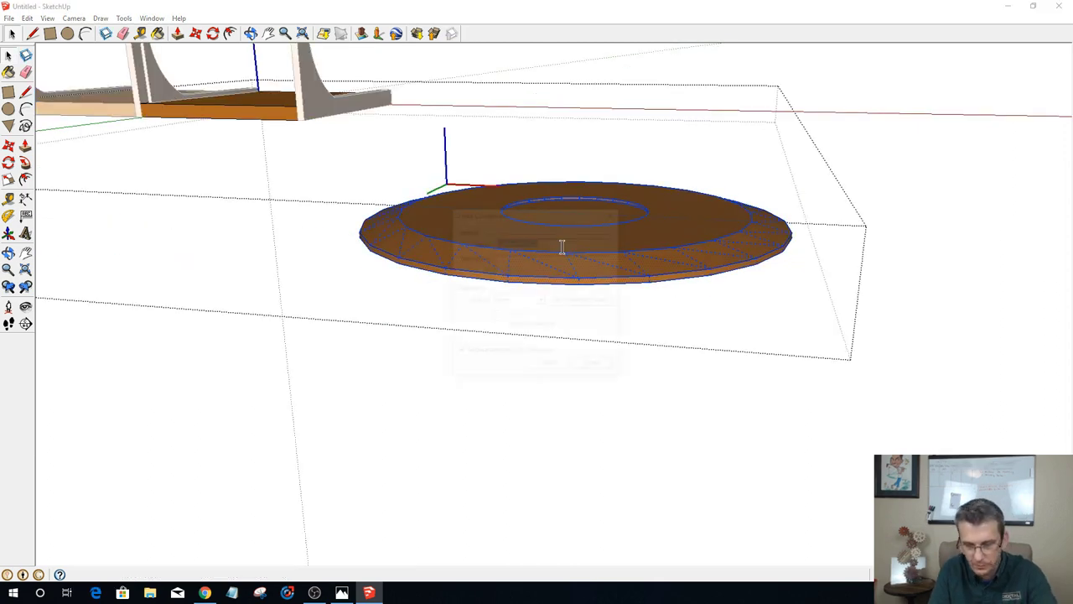
click(561, 244)
scroll(590, 313, down, 3)
scroll(580, 313, down, 2)
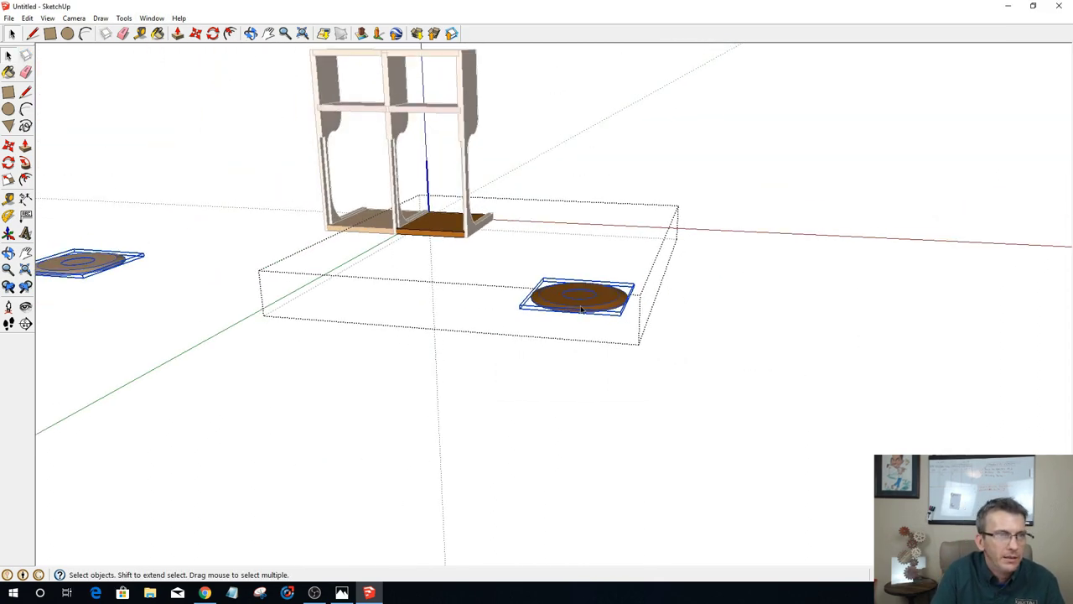
Step: Move both disc groups to sit right of the bench unit
middle_drag(580, 312, 168, 386)
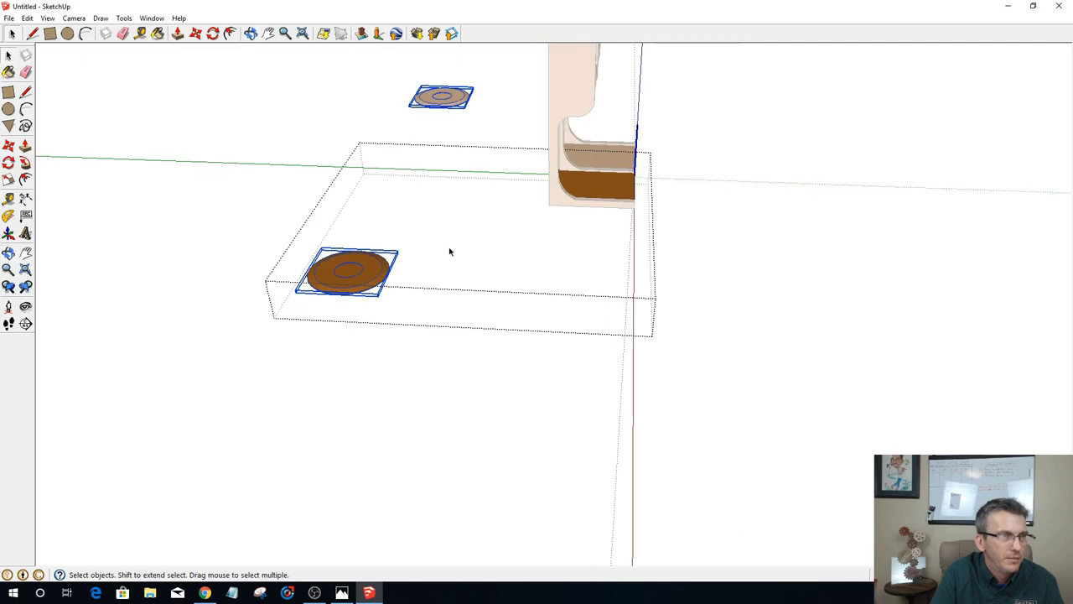
scroll(444, 251, up, 3)
middle_drag(443, 259, 292, 299)
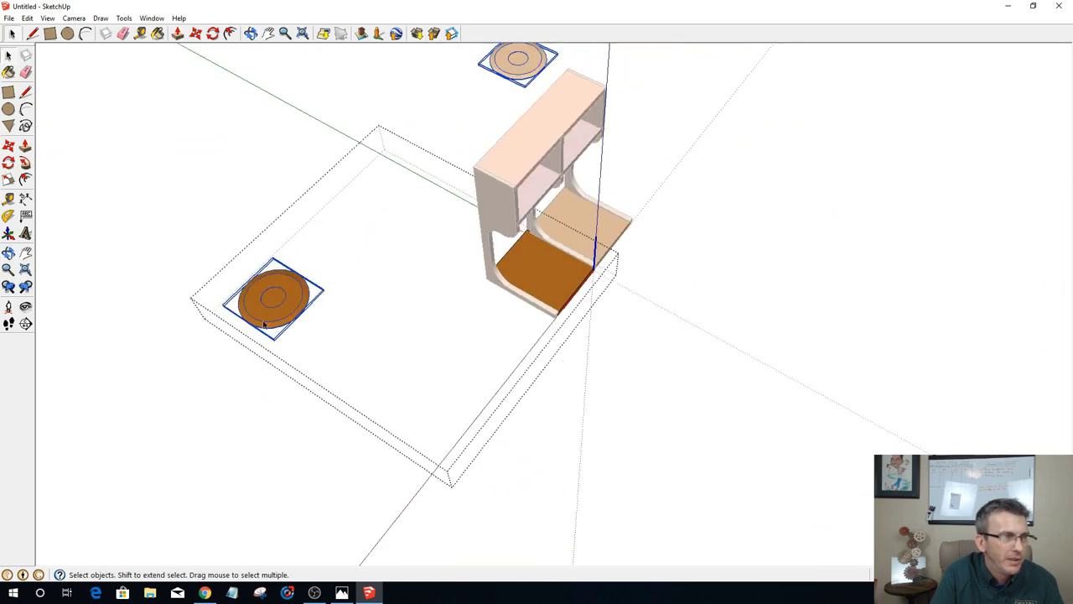
scroll(292, 299, down, 1)
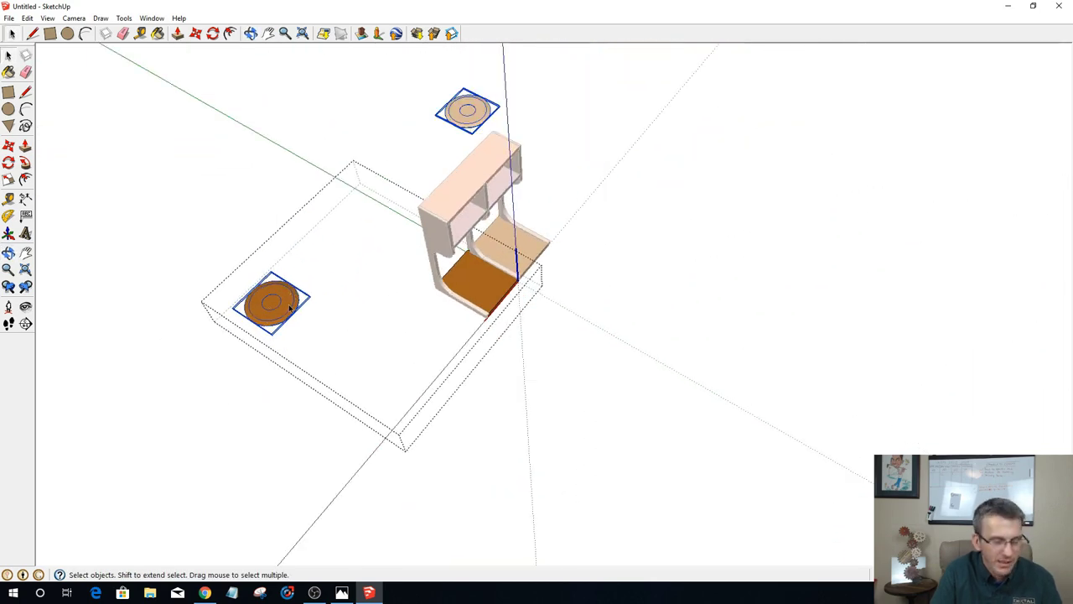
key(m)
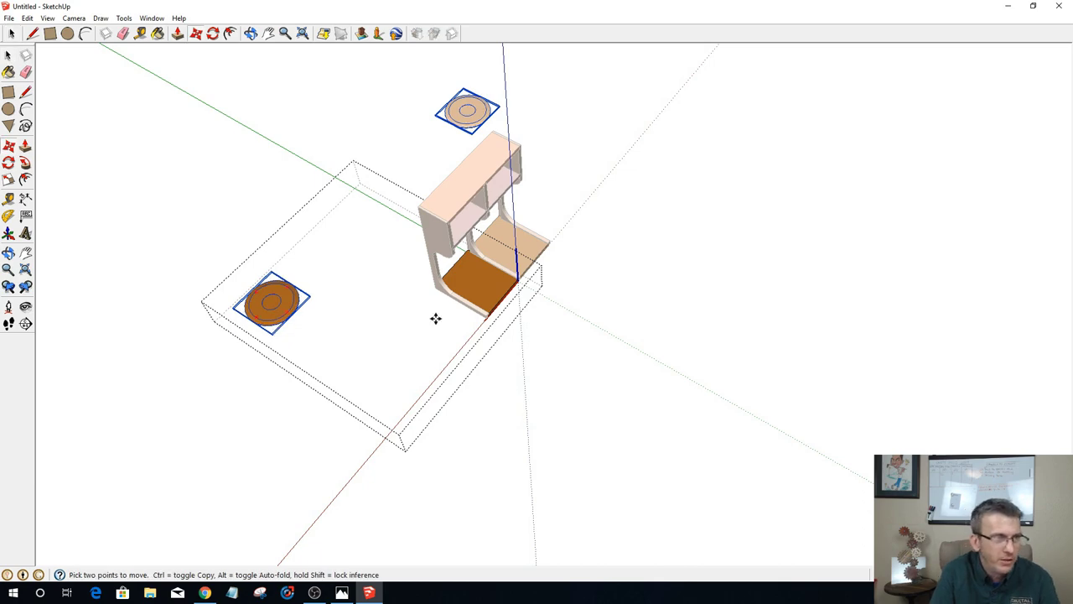
click(277, 322)
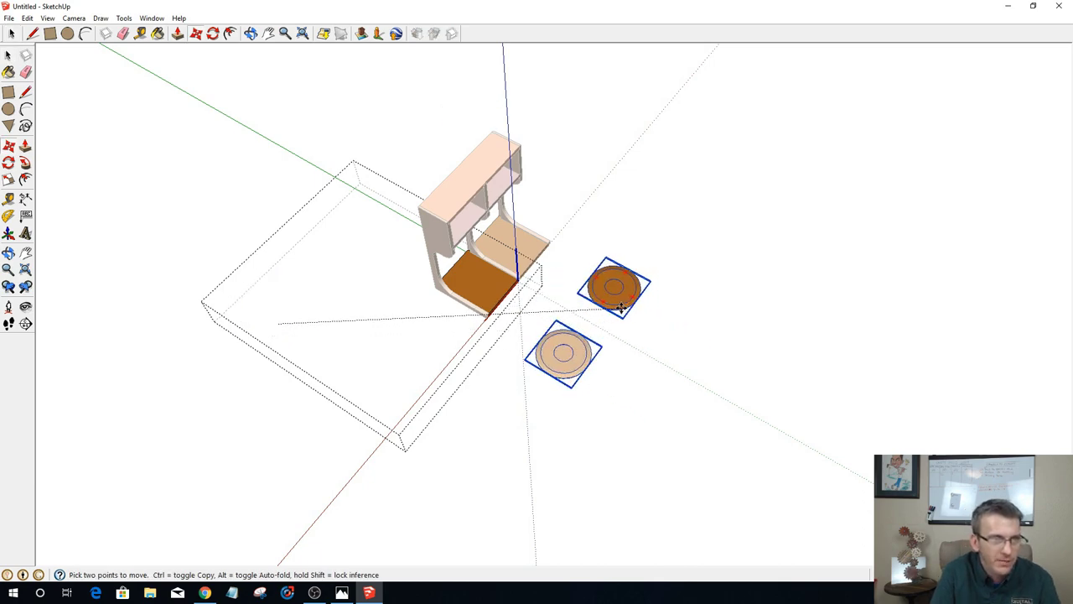
click(621, 306)
middle_drag(624, 352, 601, 335)
scroll(472, 351, up, 5)
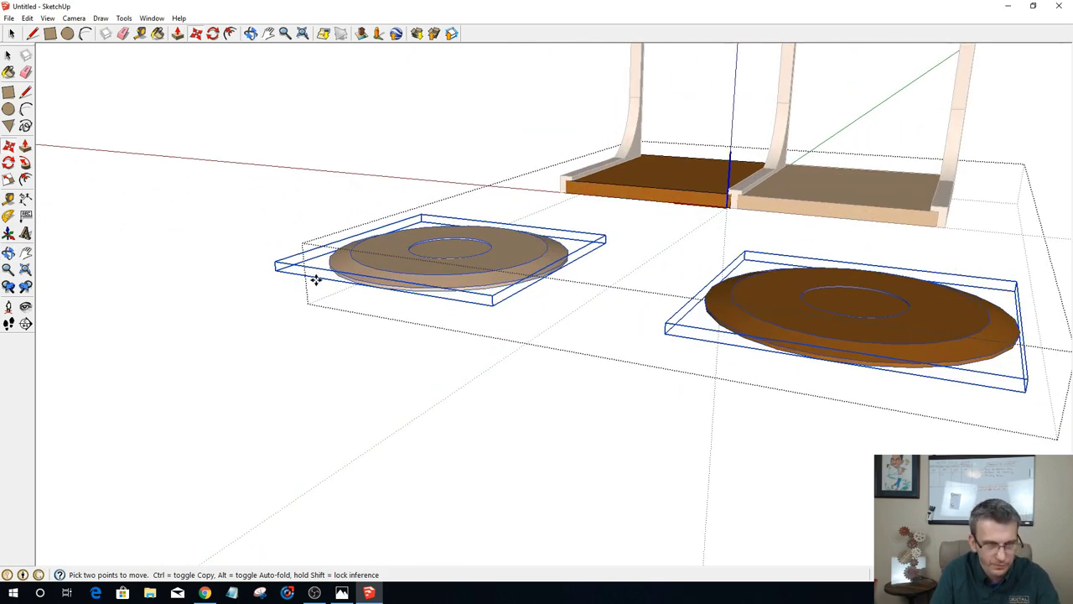
key(q)
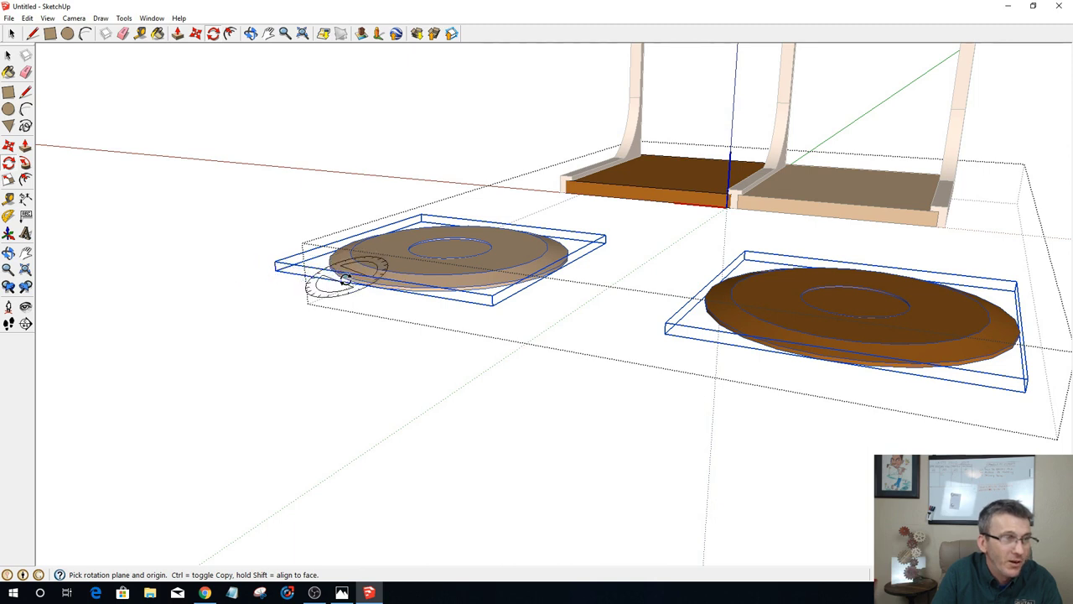
scroll(363, 298, up, 3)
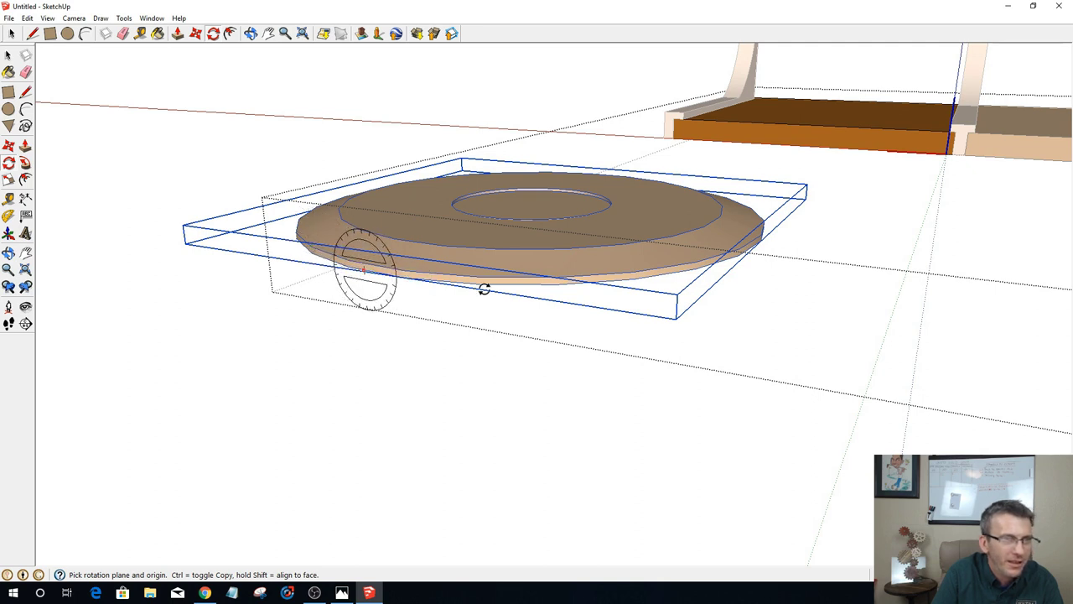
click(676, 318)
click(366, 273)
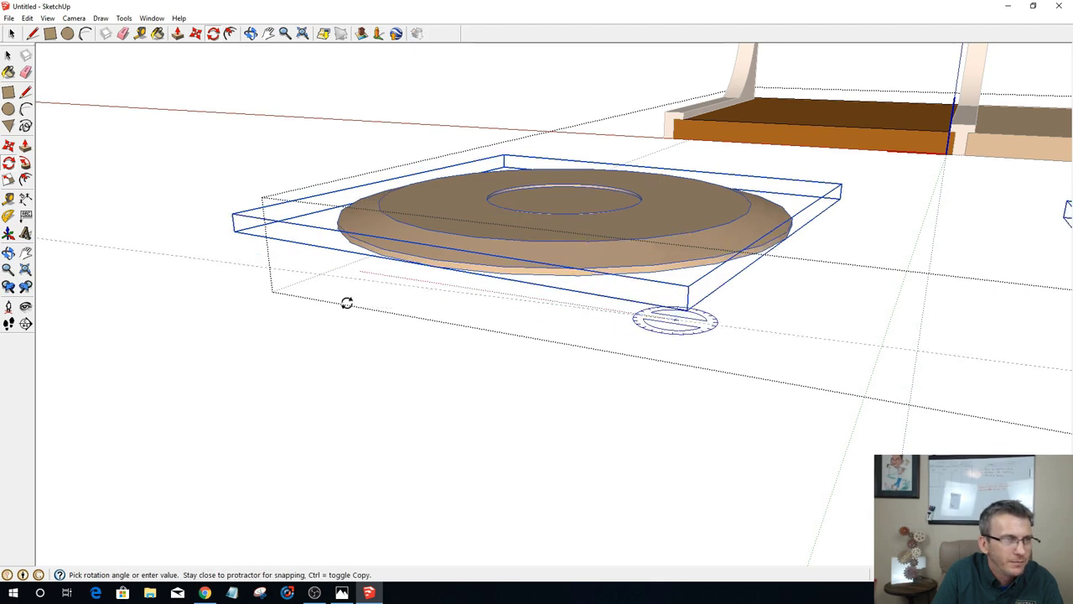
click(488, 281)
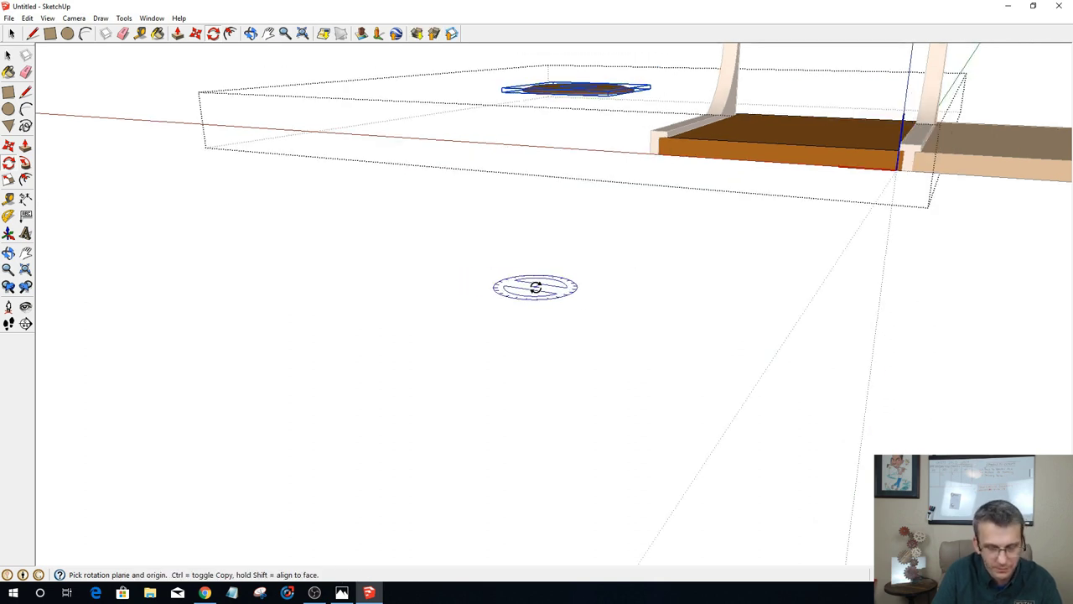
key(ctrl+z)
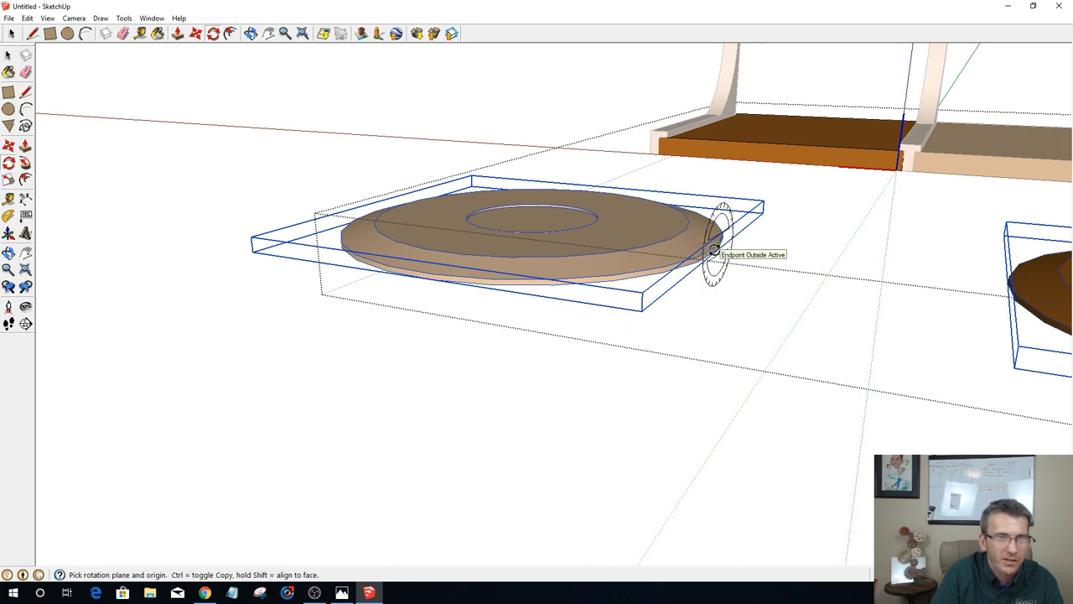
drag(713, 249, 707, 256)
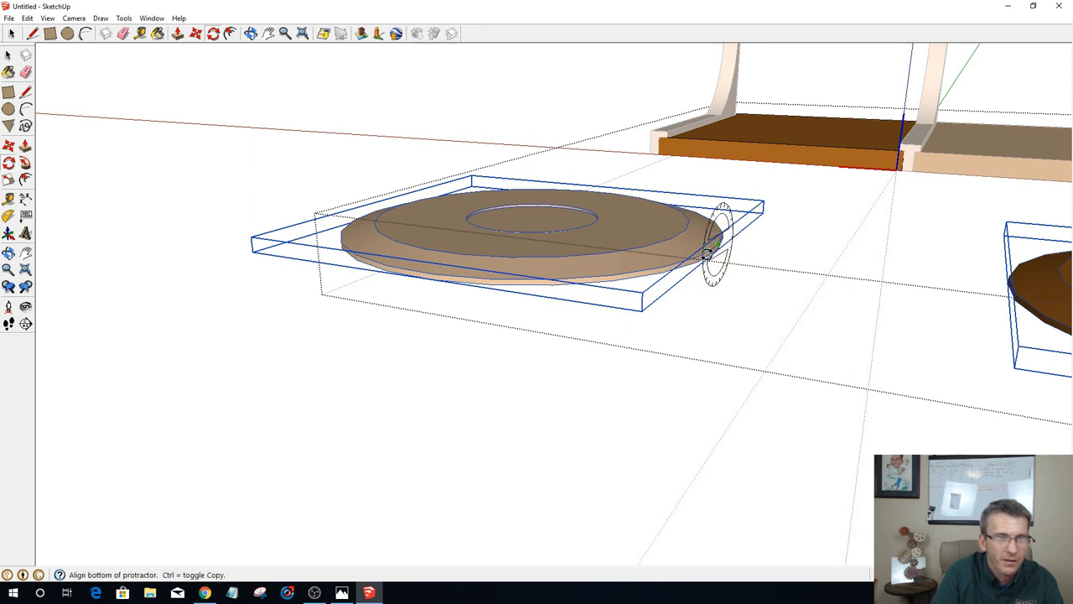
click(709, 246)
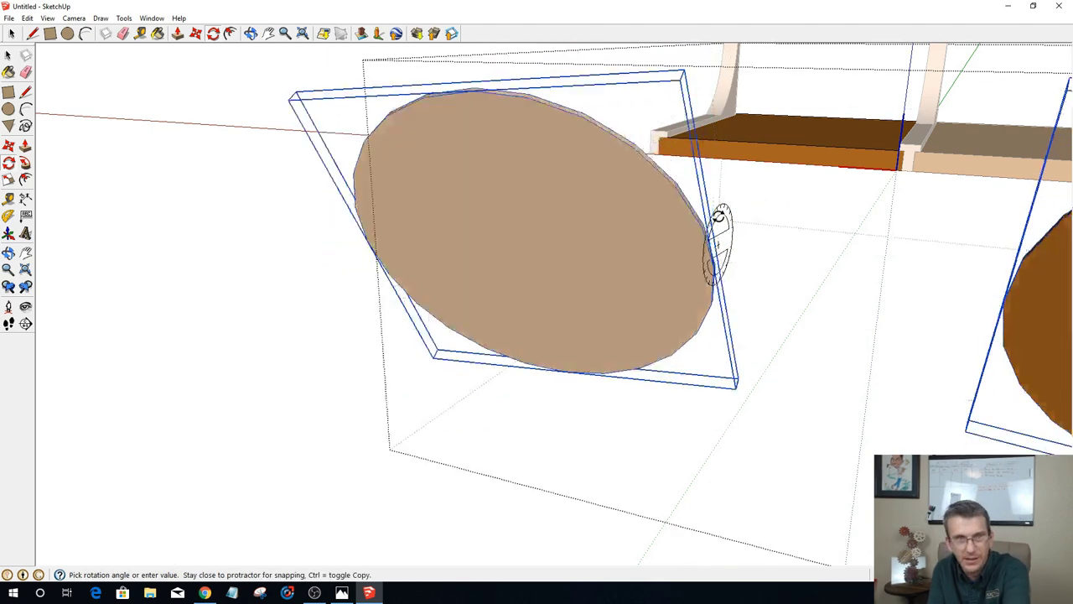
key(Escape)
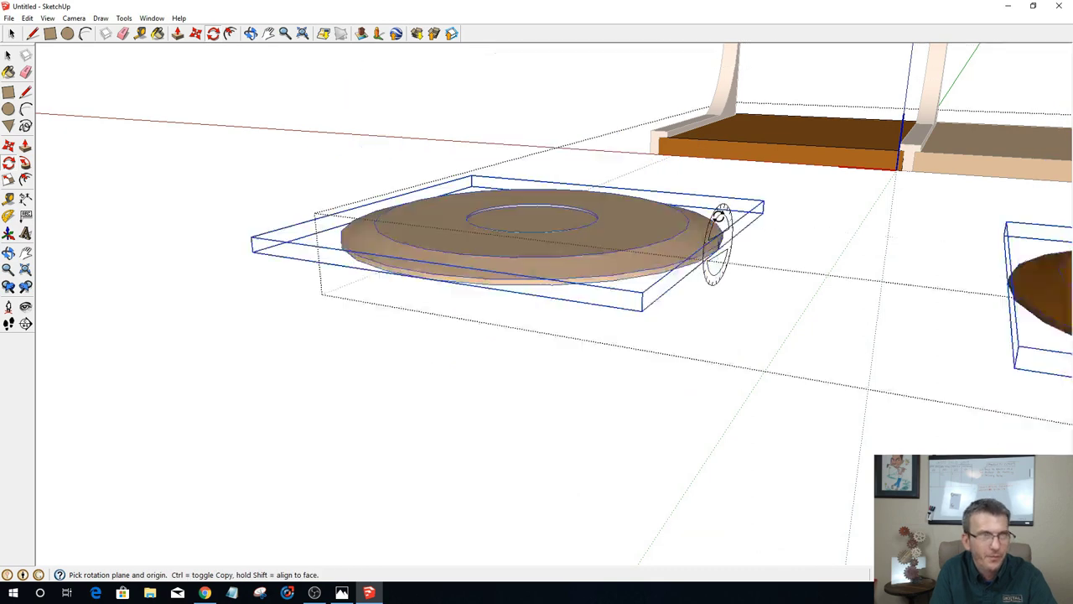
scroll(678, 376, down, 5)
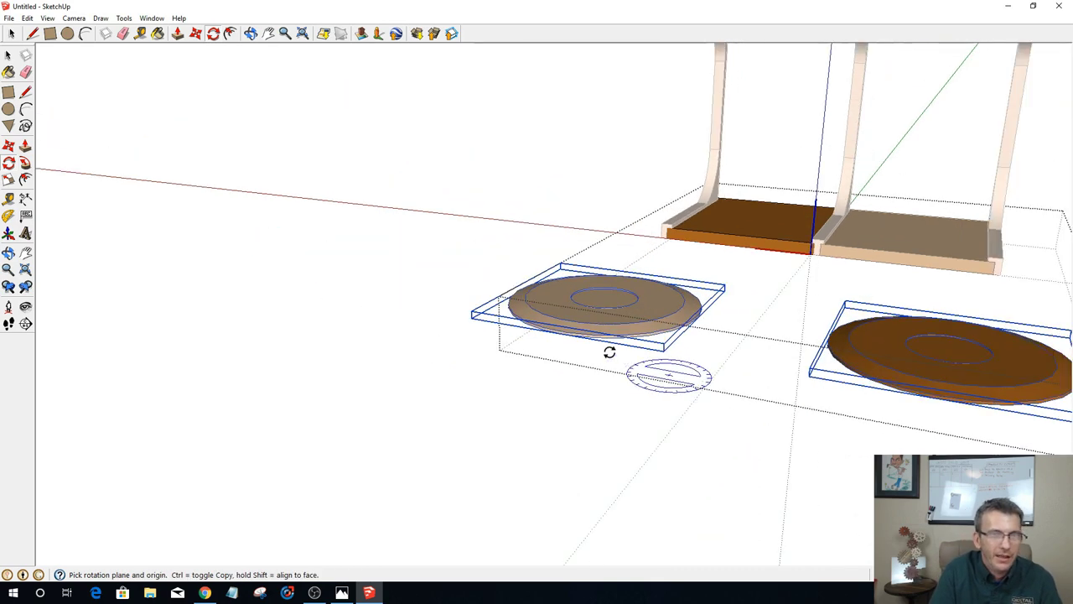
middle_drag(771, 446, 453, 355)
Step: Rotate both discs 90° about their bottom edge so they stand upright
key(space)
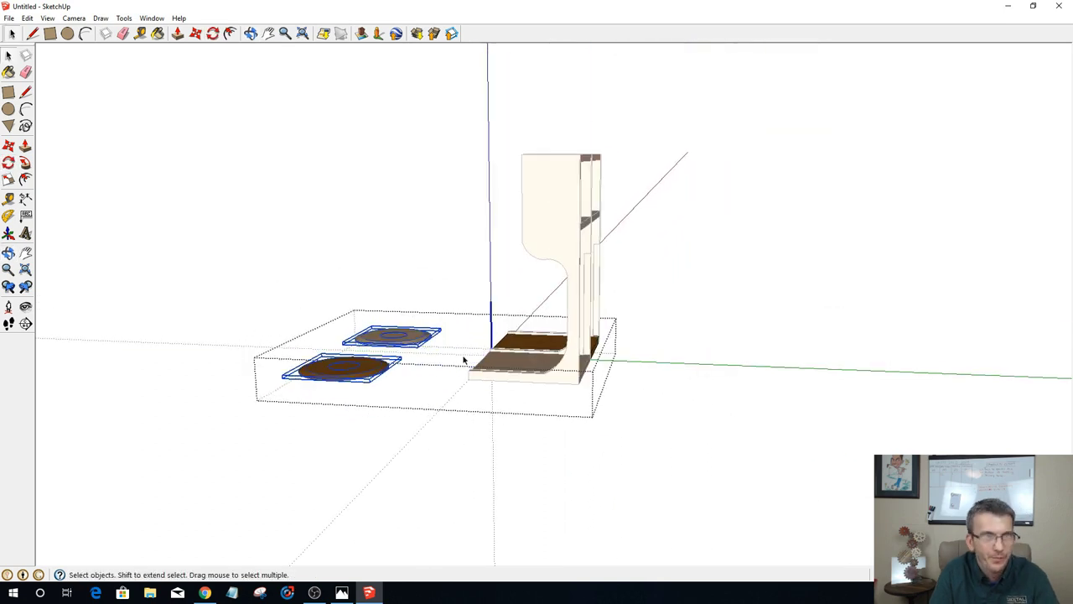
middle_drag(527, 382, 369, 377)
middle_drag(153, 219, 432, 515)
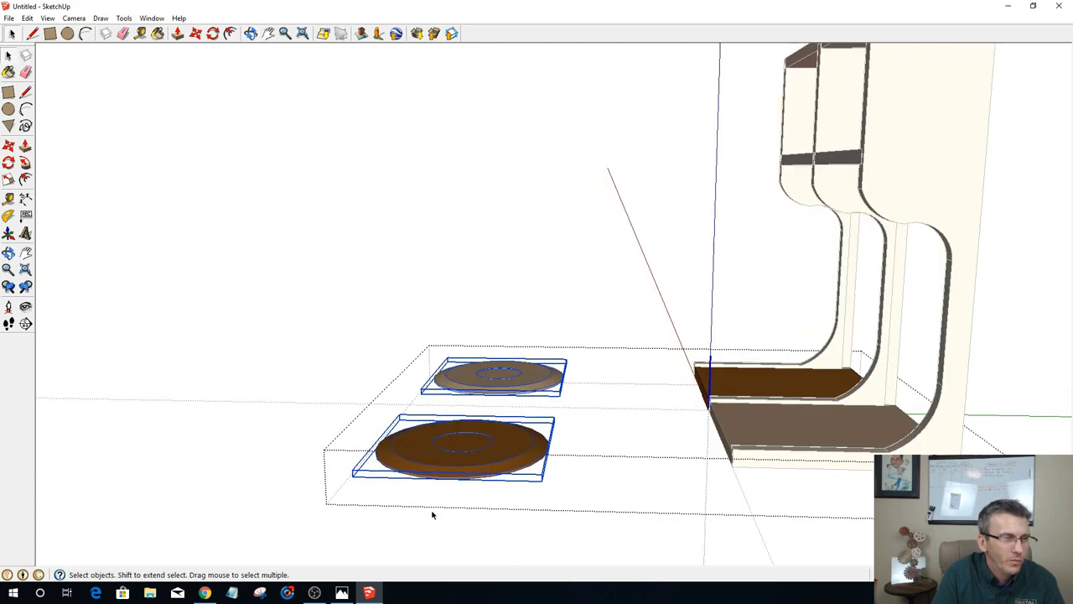
scroll(443, 490, up, 10)
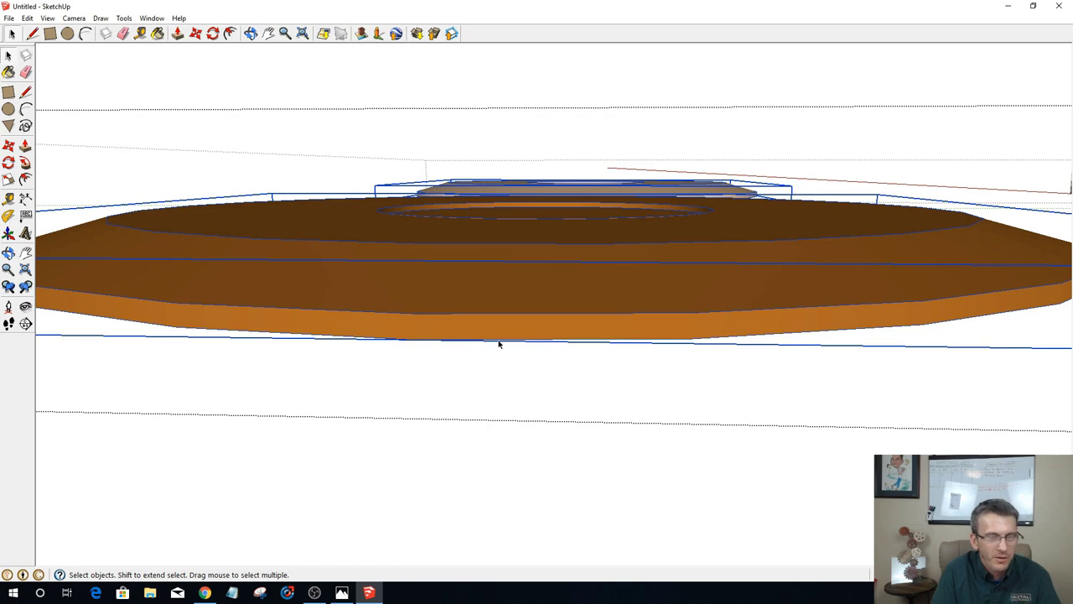
key(q)
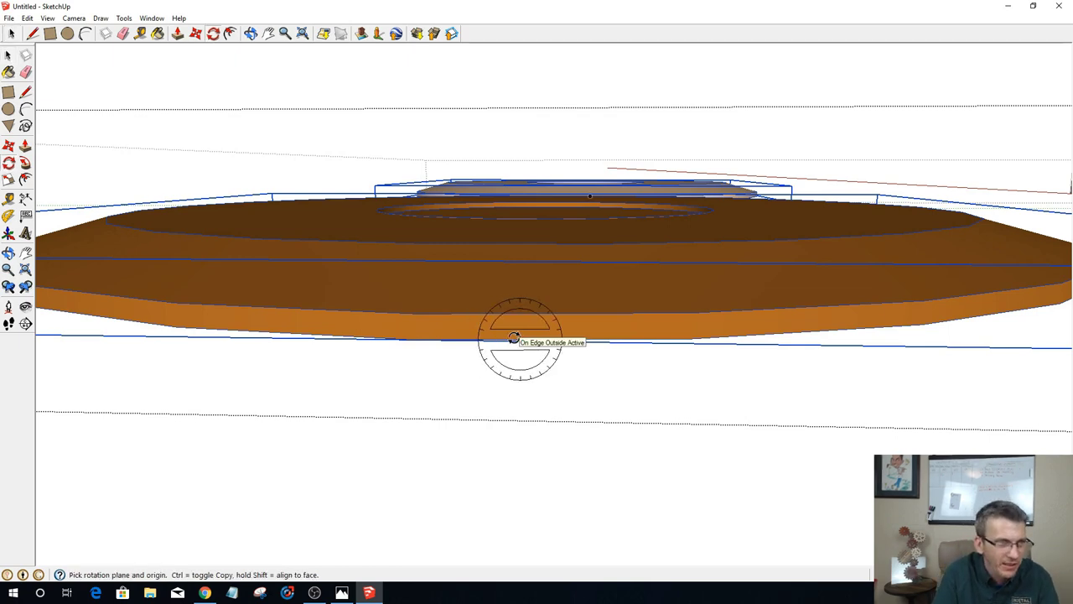
drag(504, 338, 460, 342)
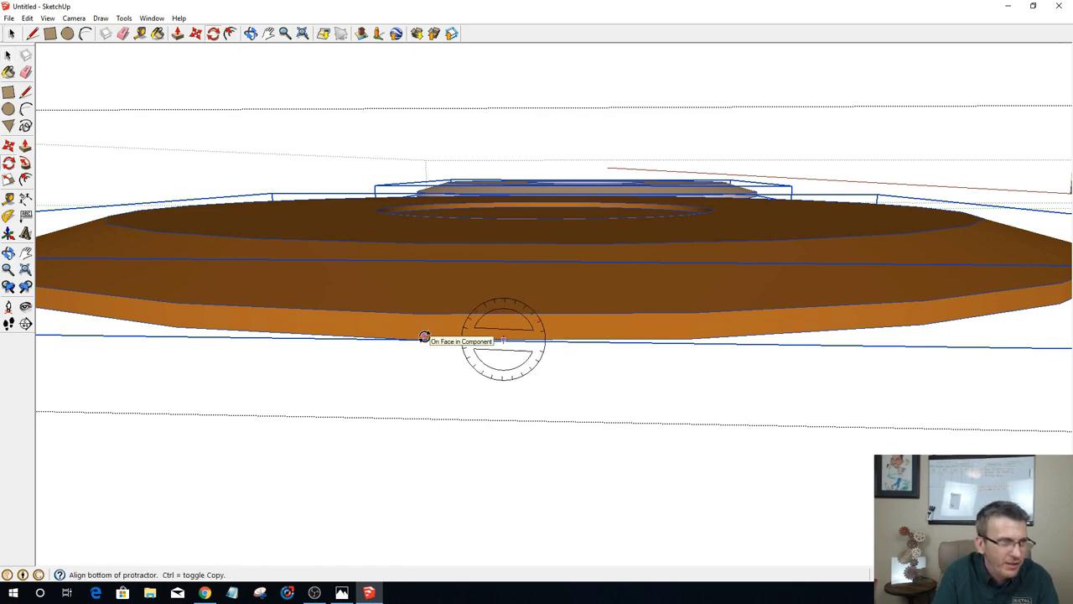
click(424, 336)
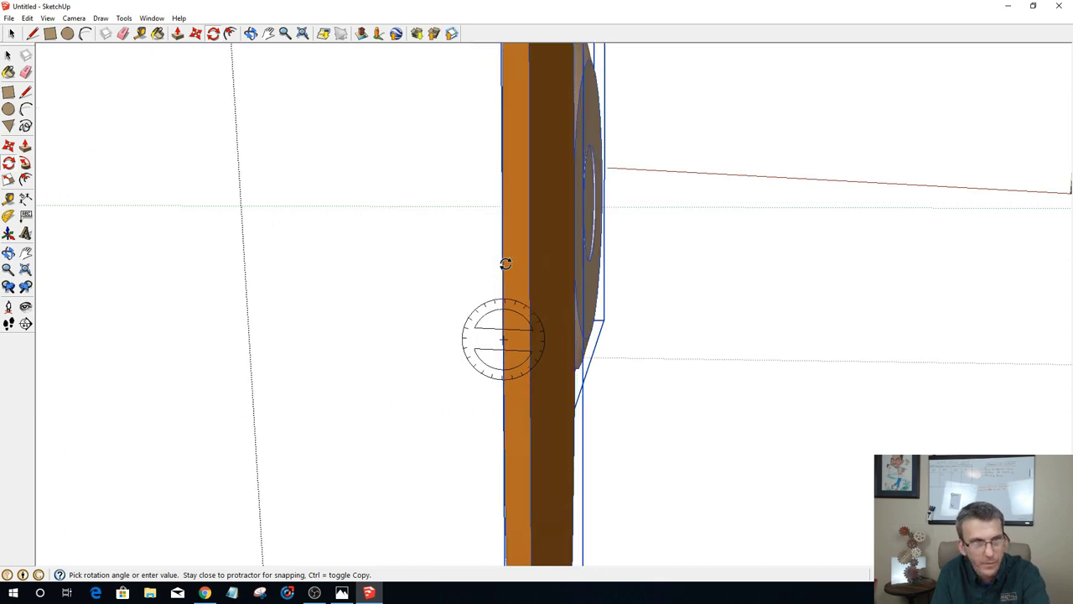
click(503, 259)
Step: Turn both upright discs 90° about the vertical axis so they face sideways like wheels
scroll(592, 330, down, 6)
middle_drag(593, 329, 763, 318)
scroll(628, 374, up, 5)
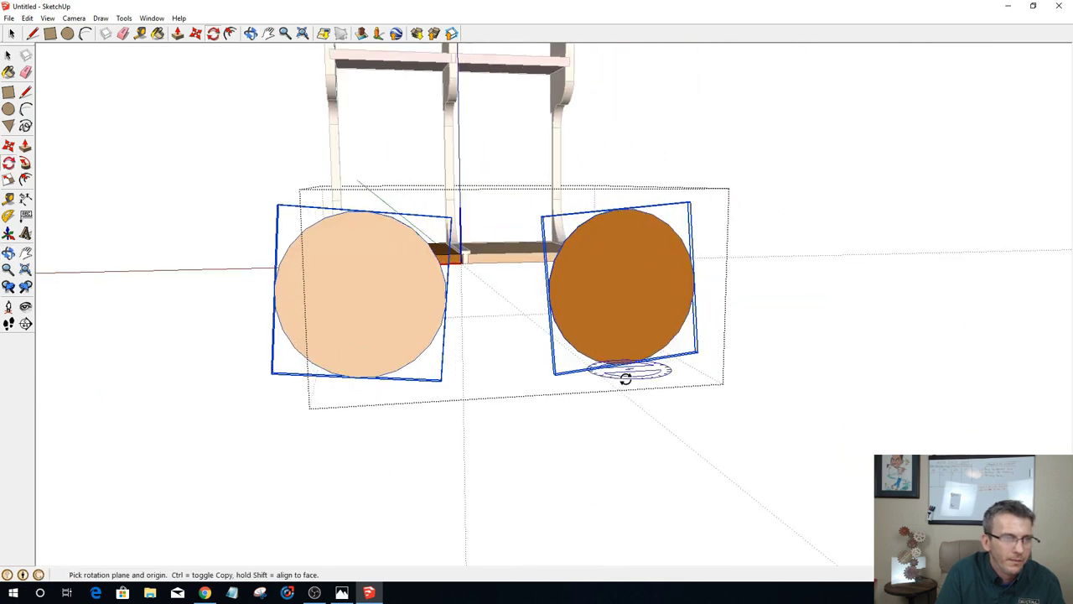
scroll(628, 374, down, 2)
scroll(628, 370, up, 2)
scroll(629, 369, up, 1)
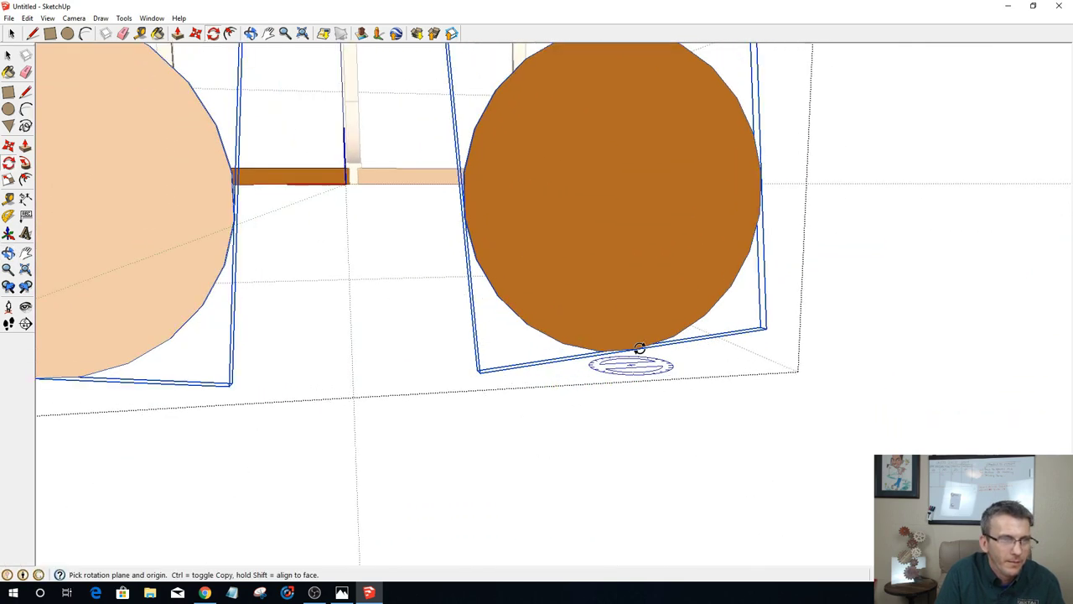
scroll(623, 352, up, 5)
scroll(623, 353, down, 3)
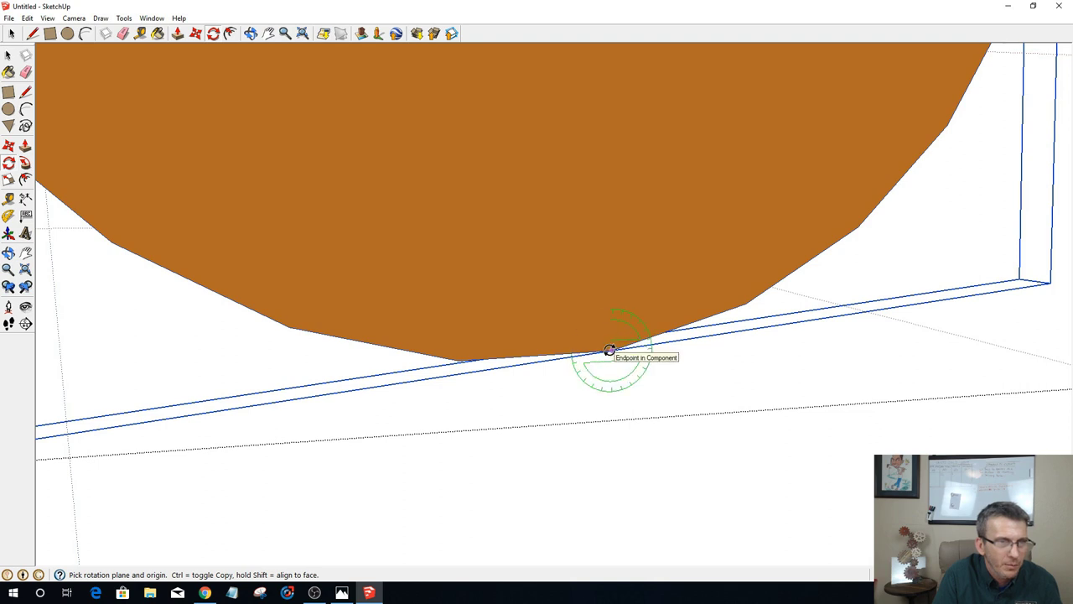
drag(610, 351, 581, 354)
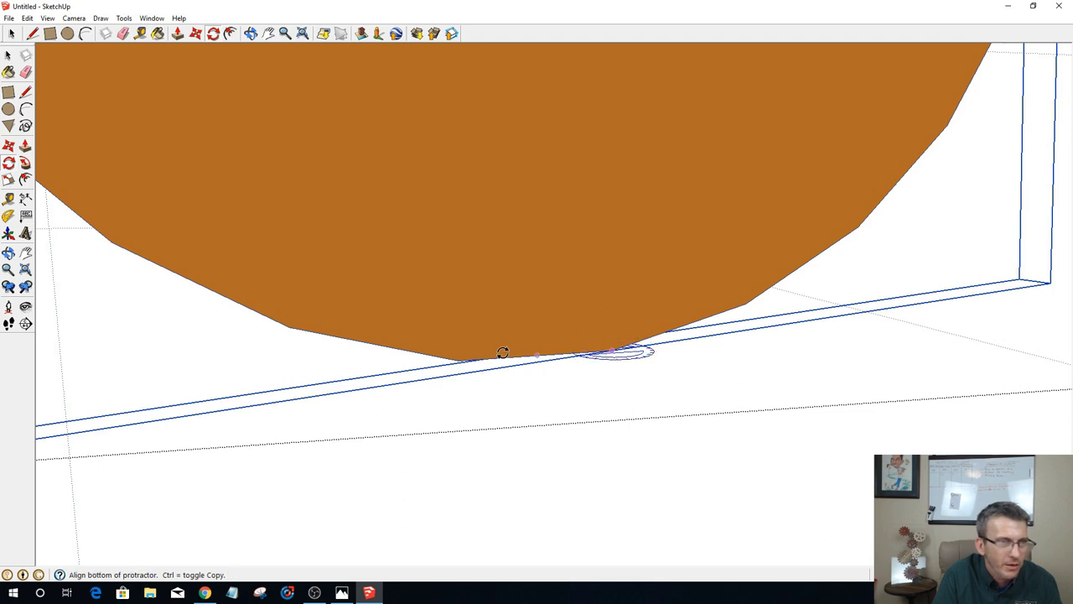
click(463, 362)
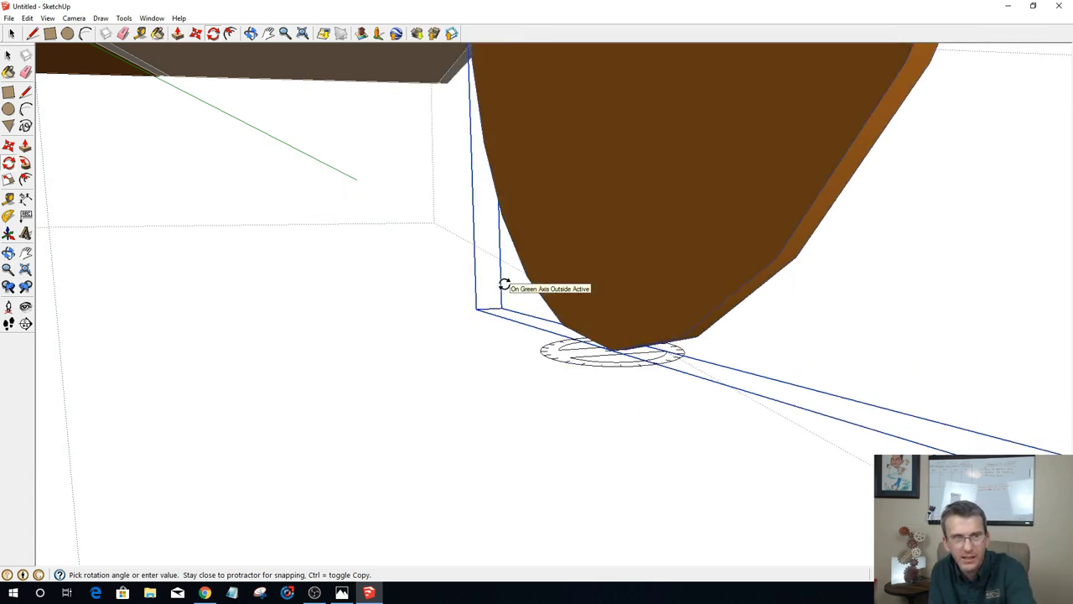
click(503, 285)
scroll(504, 297, down, 5)
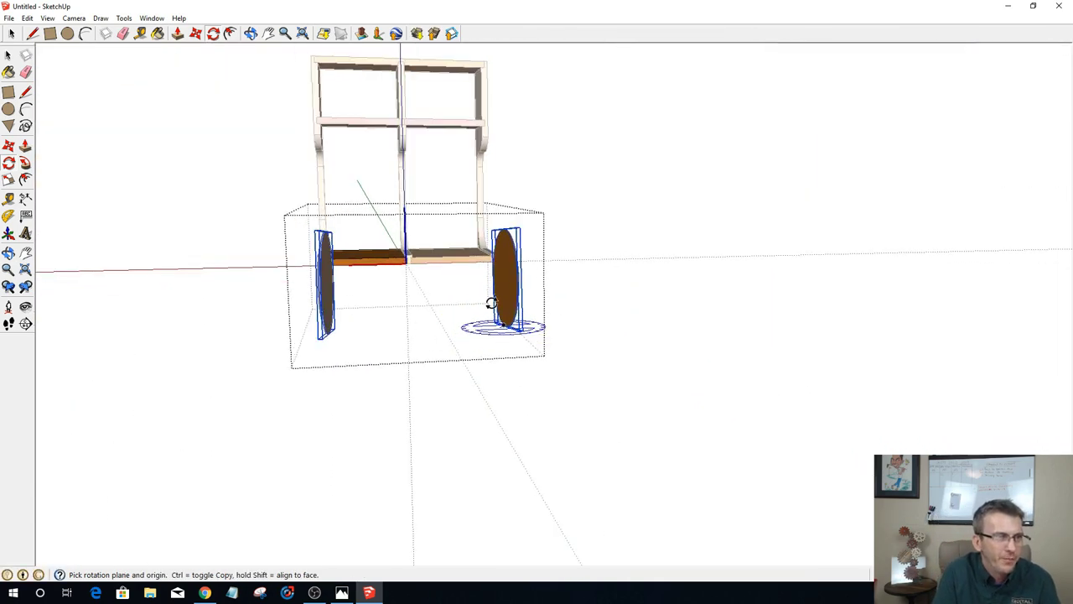
middle_drag(499, 334, 509, 335)
key(m)
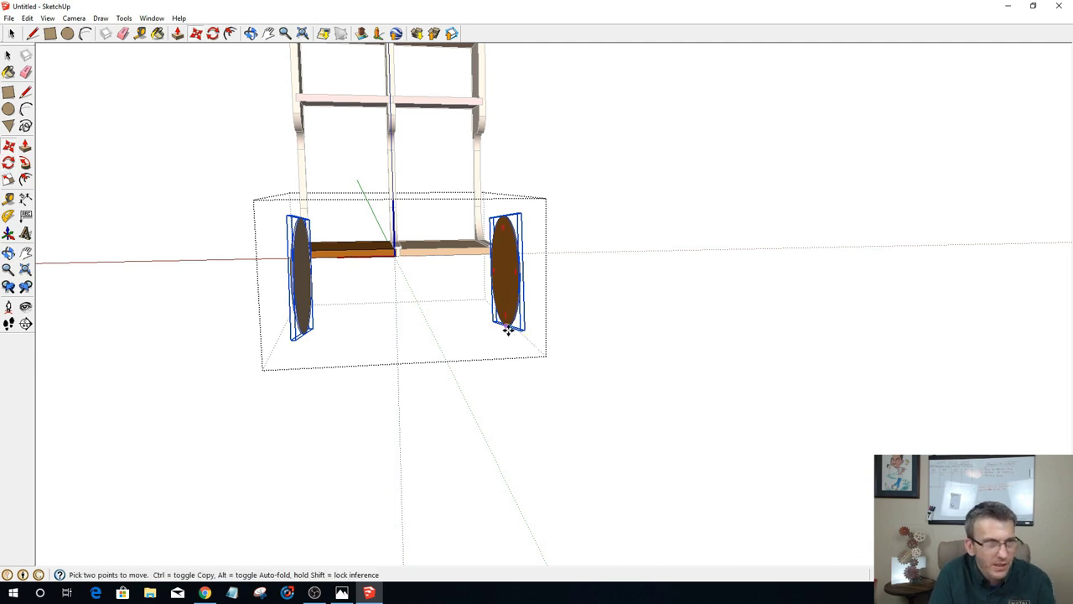
Step: Move one wheel disc to the centre of the bench's lower shelf
click(518, 329)
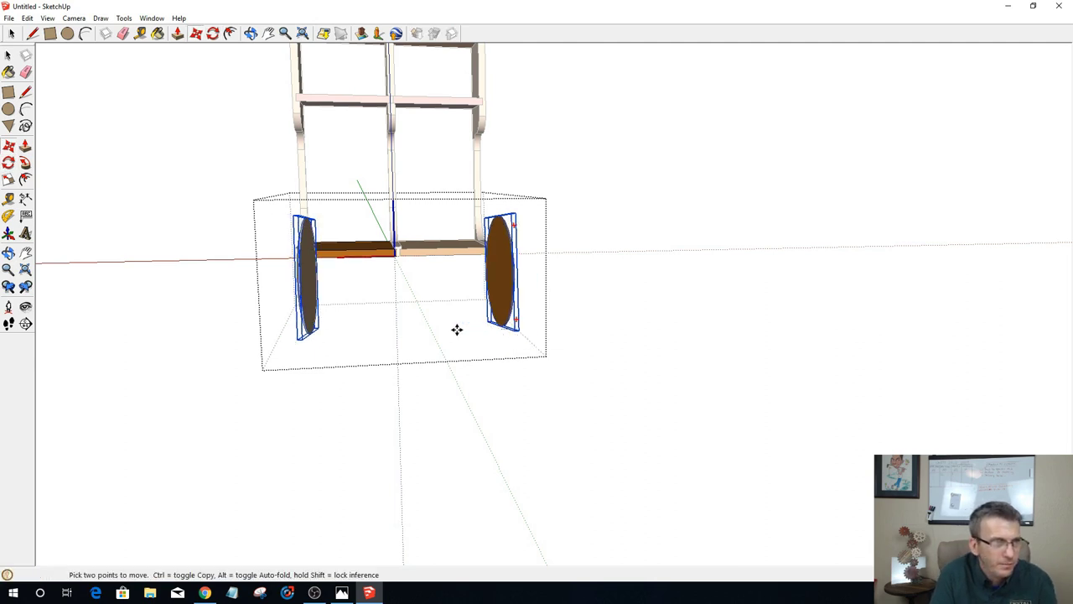
click(411, 323)
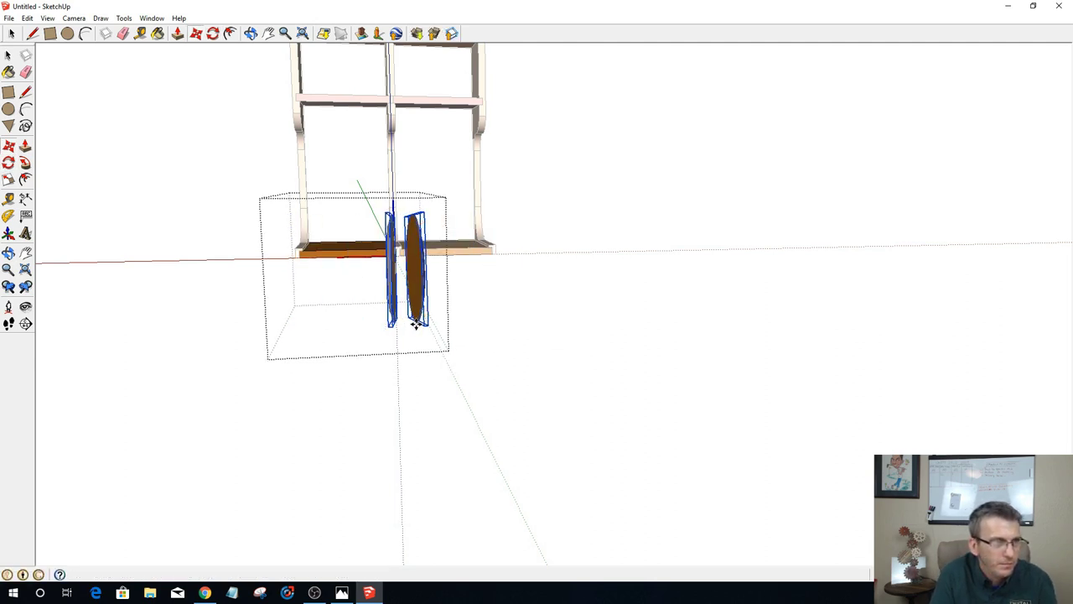
middle_drag(417, 347, 261, 518)
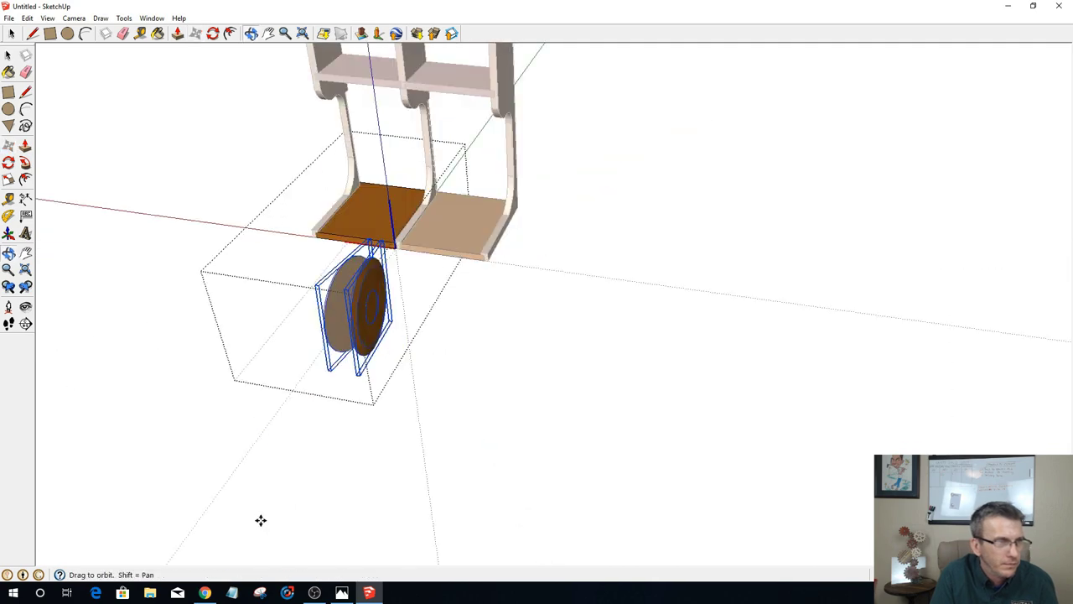
scroll(352, 306, up, 8)
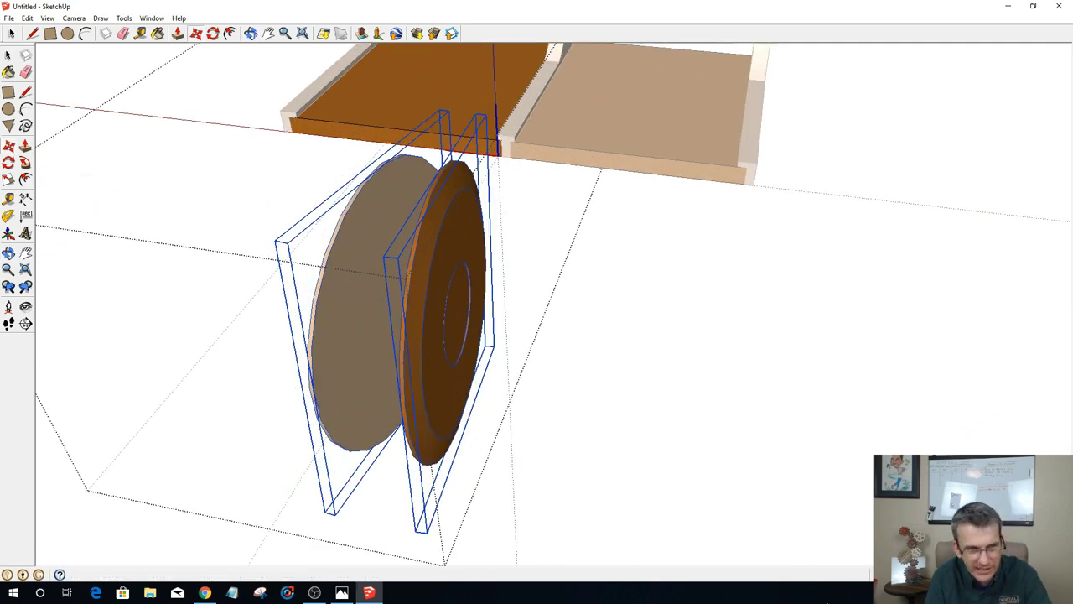
scroll(587, 402, down, 5)
mouse_move(587, 402)
middle_down()
mouse_move(580, 414)
mouse_move(285, 340)
mouse_move(208, 354)
mouse_move(222, 354)
middle_up()
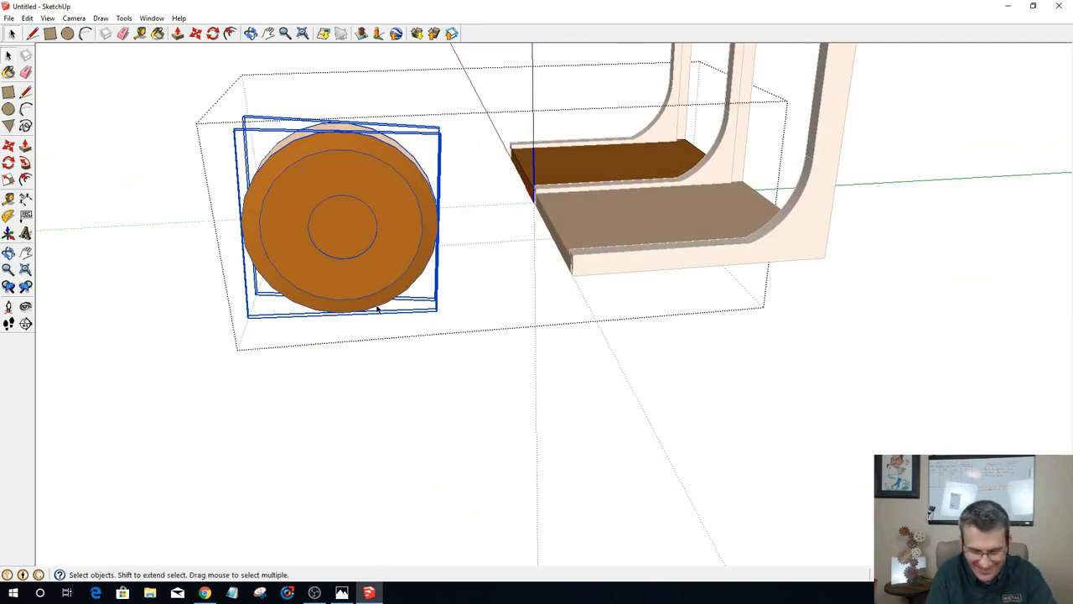
Step: Shift the other disc toward the box's left end, cancelling an extra move
key(m)
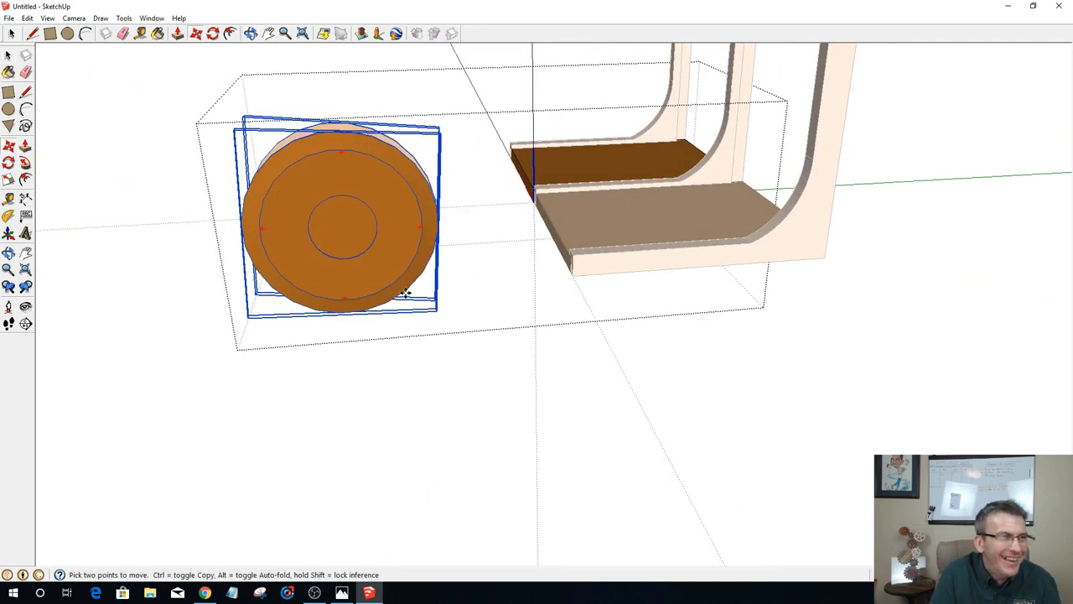
click(406, 293)
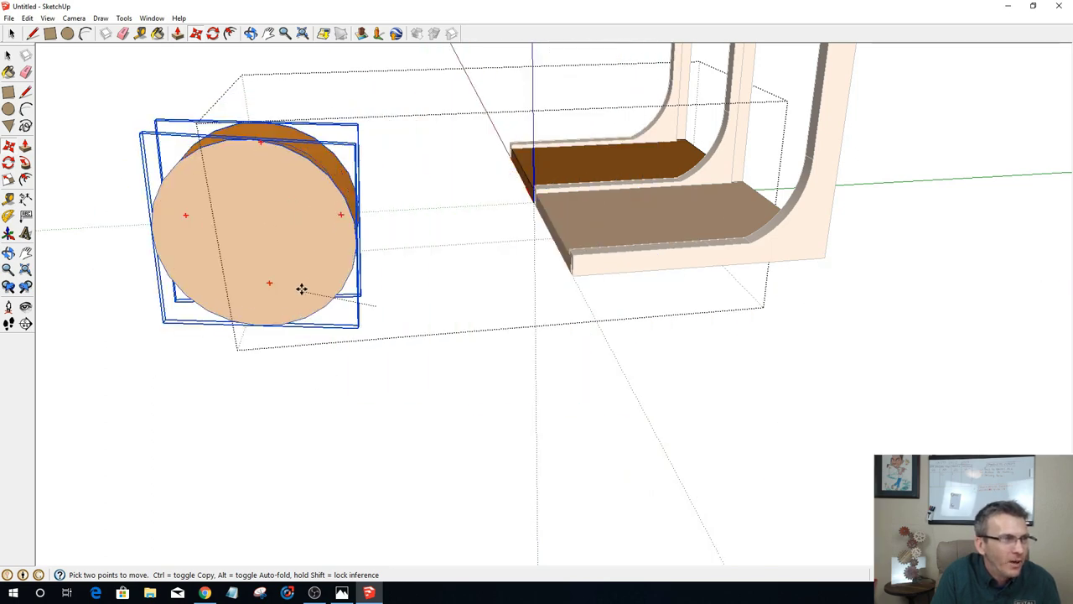
click(302, 287)
right_click(298, 270)
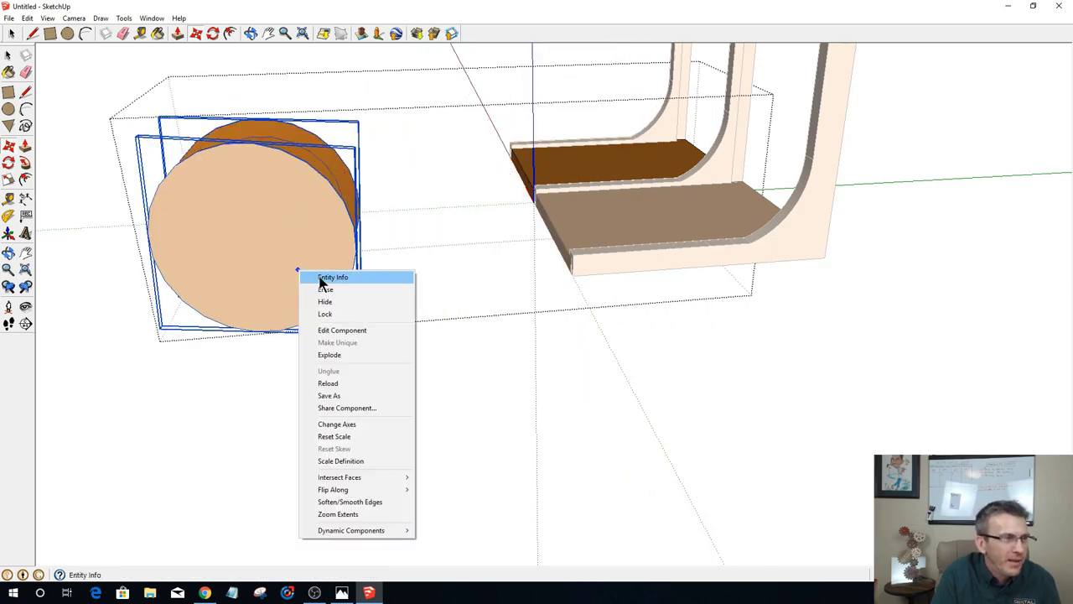
click(190, 389)
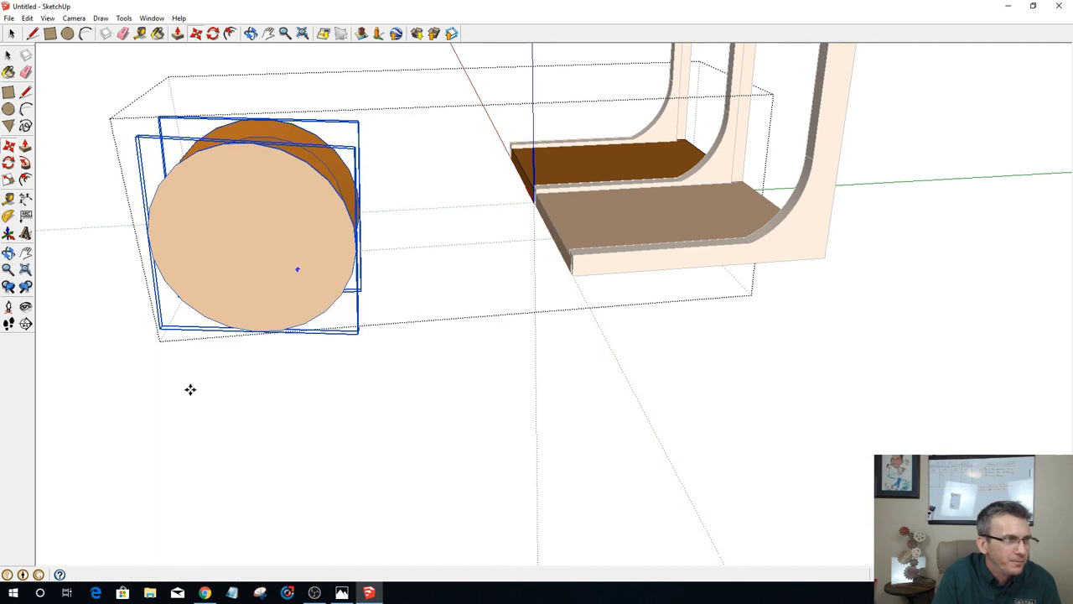
click(190, 389)
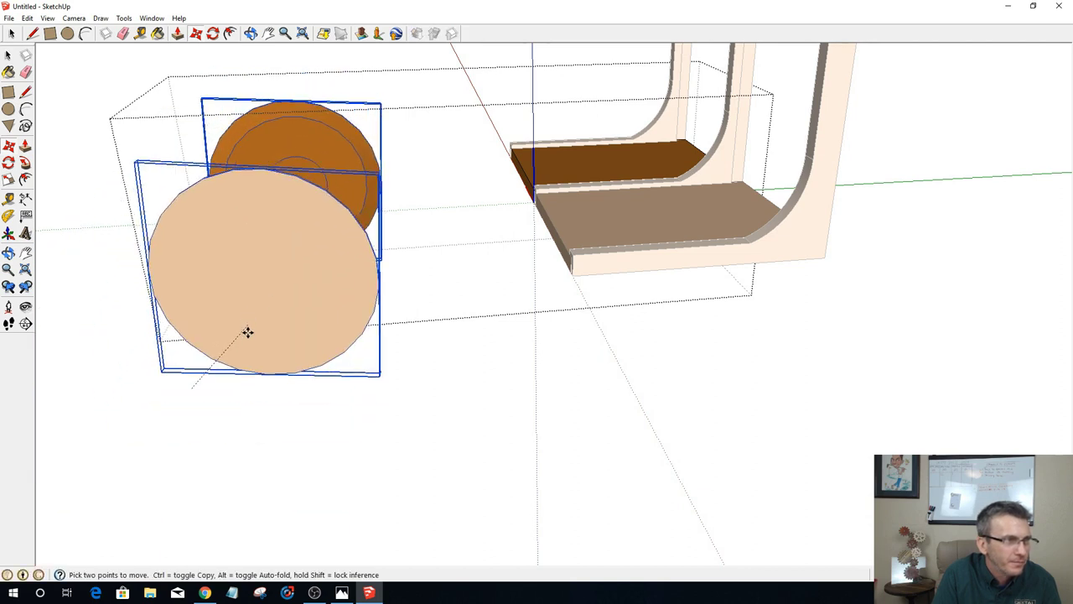
key(Escape)
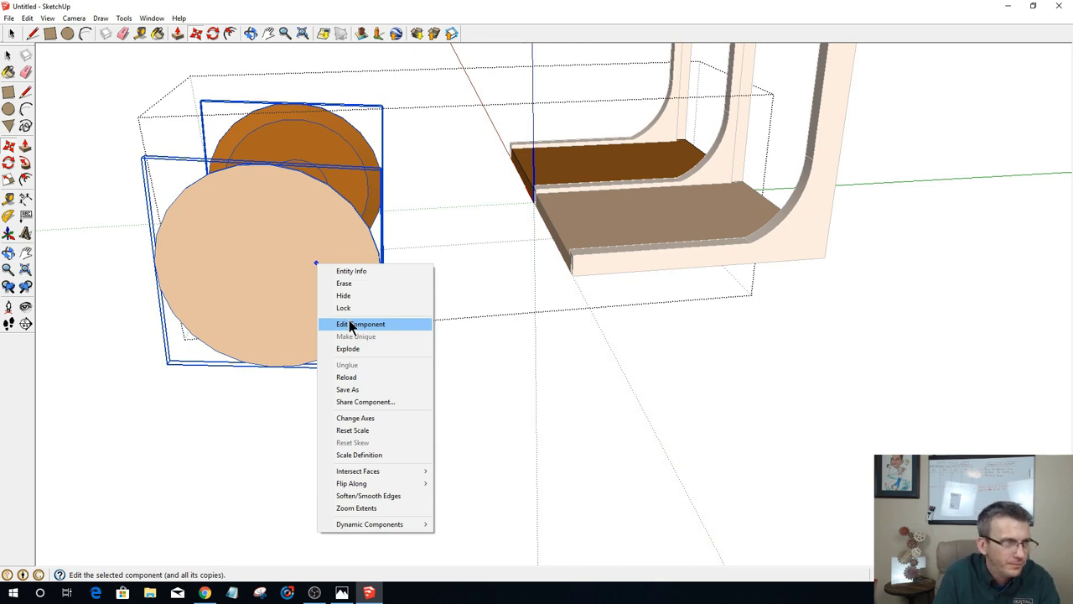
Step: Explode the selected disc component into loose geometry
click(350, 348)
key(m)
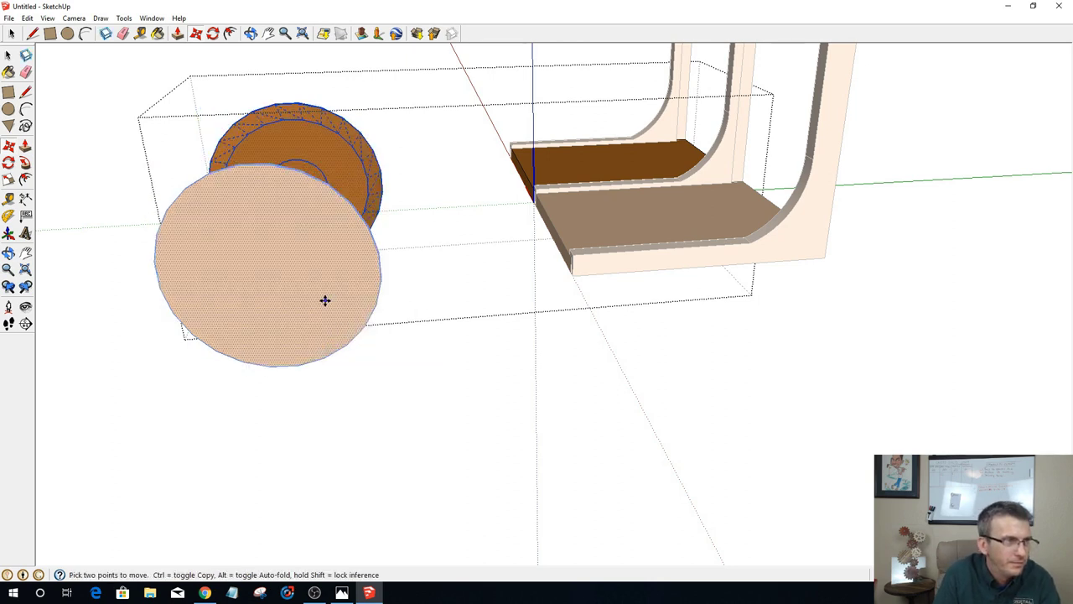
key(o)
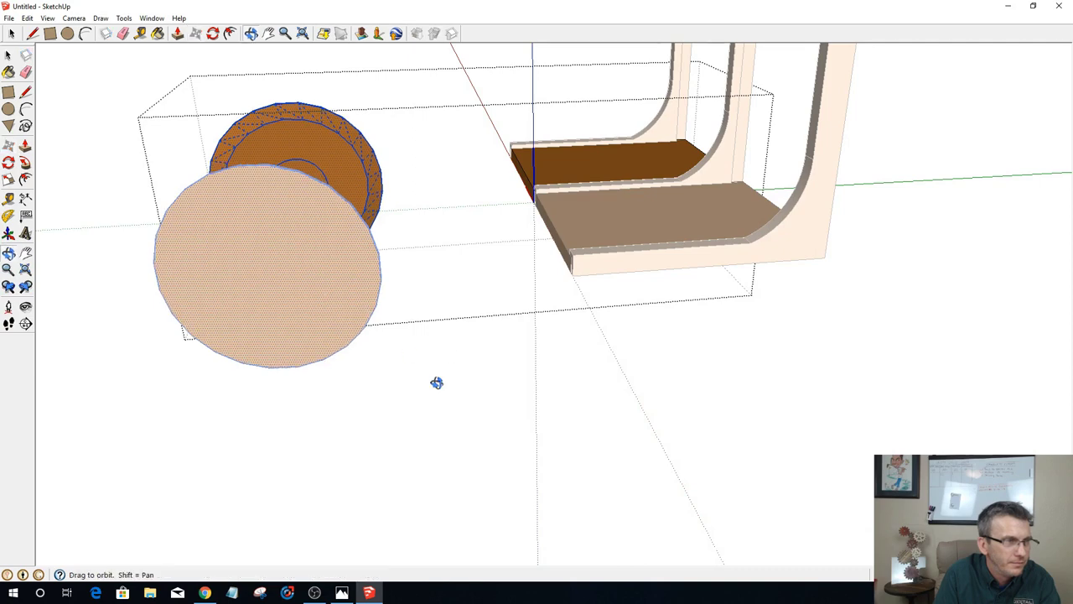
drag(437, 382, 451, 286)
key(m)
scroll(450, 285, up, 3)
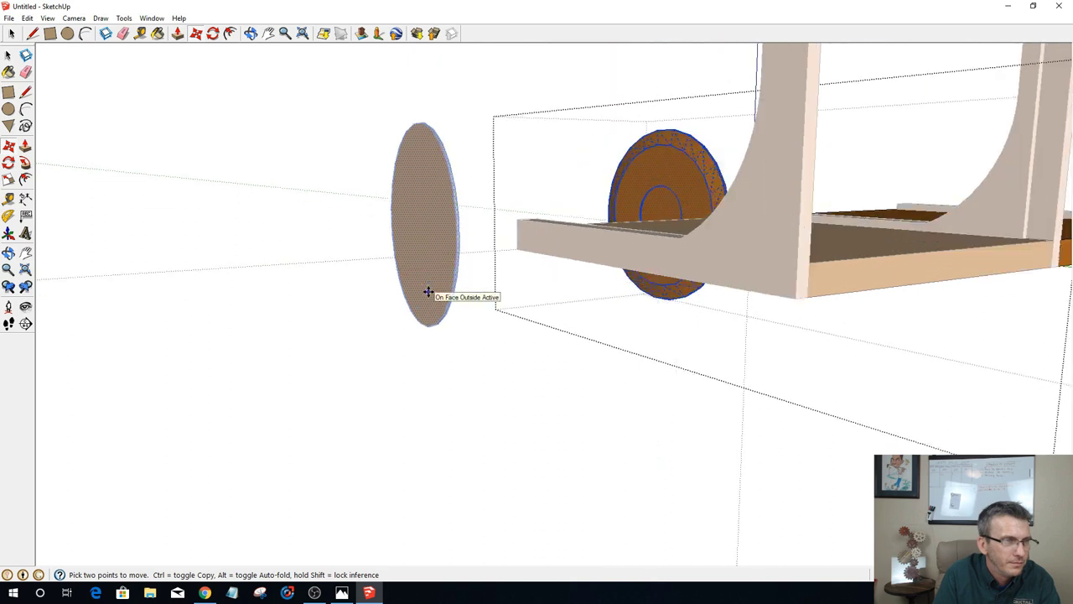
scroll(428, 292, down, 2)
key(space)
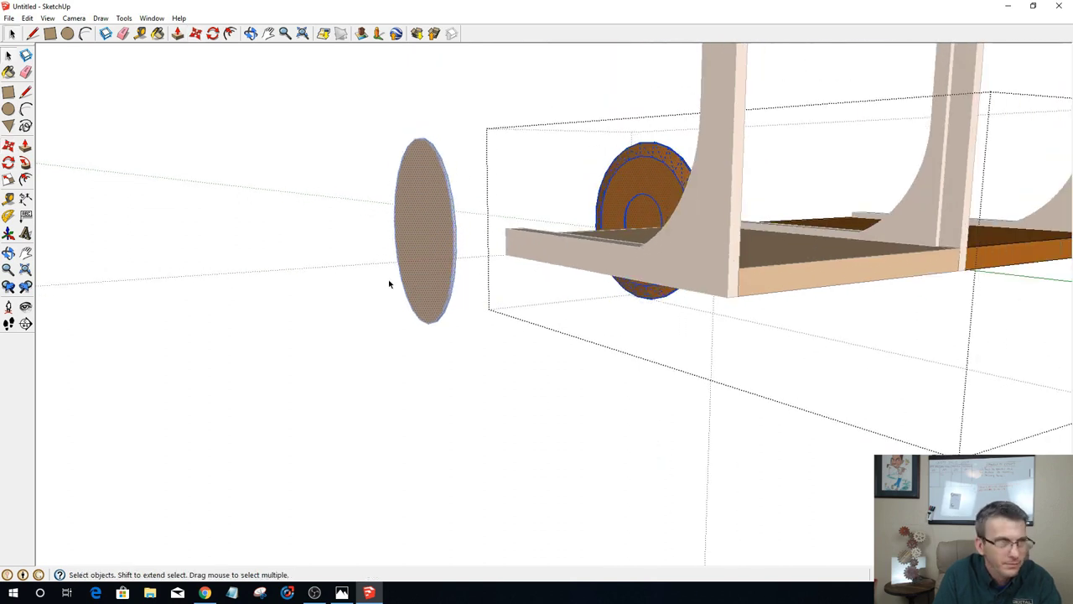
Step: Inspect the disc group, then explode the wheel component into loose geometry
drag(302, 65, 480, 365)
click(414, 242)
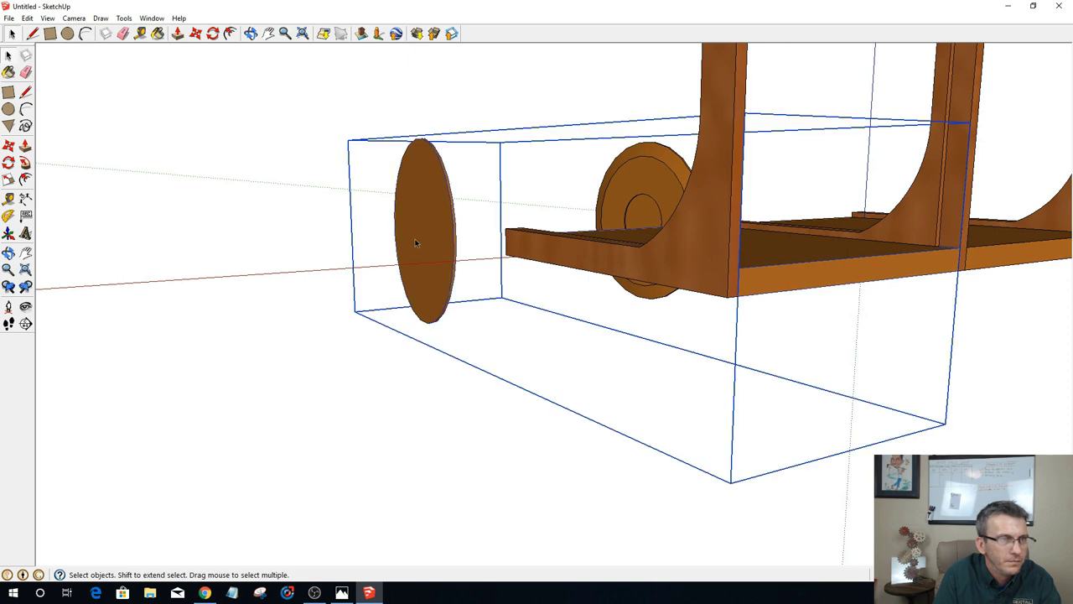
double_click(415, 242)
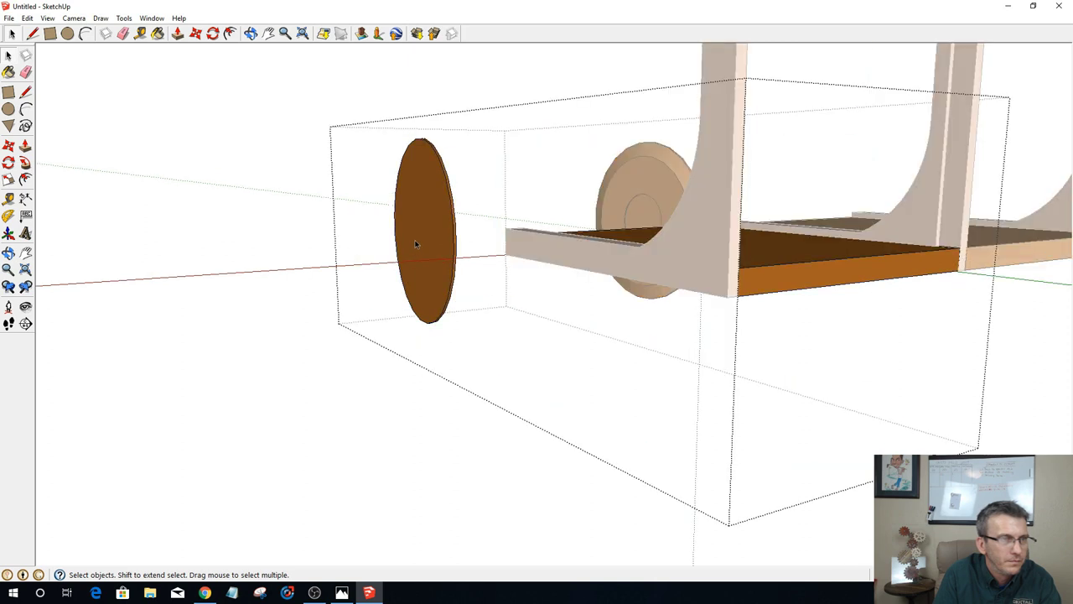
right_click(416, 248)
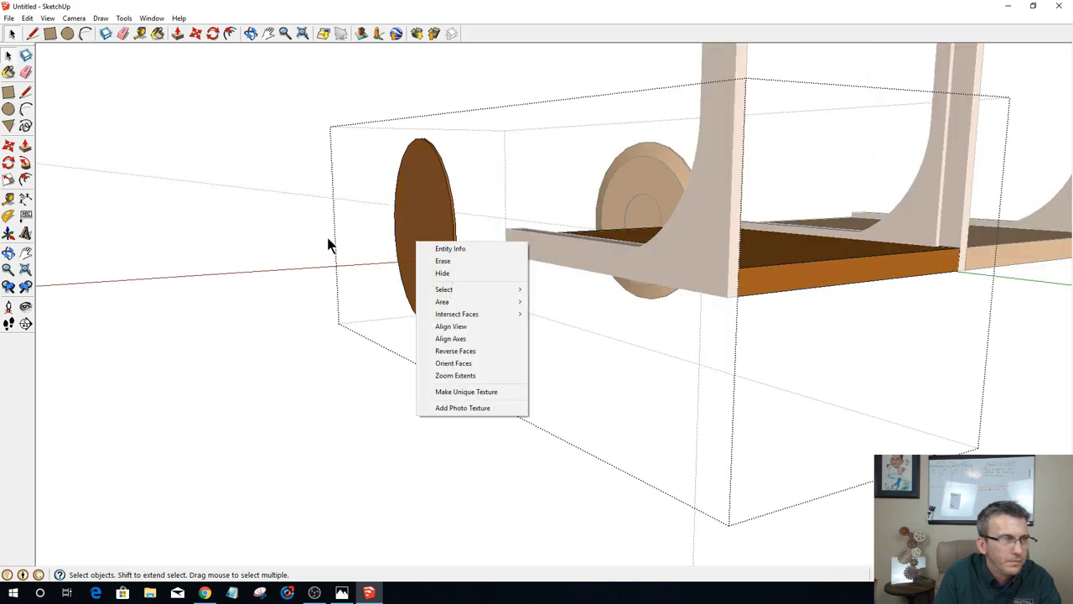
click(255, 218)
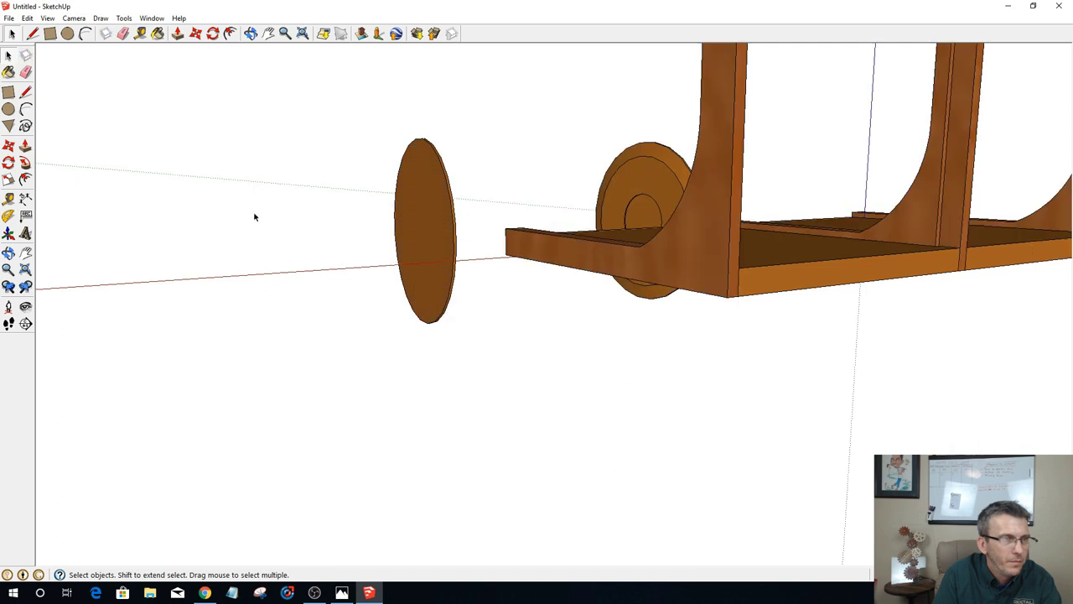
click(444, 224)
right_click(445, 226)
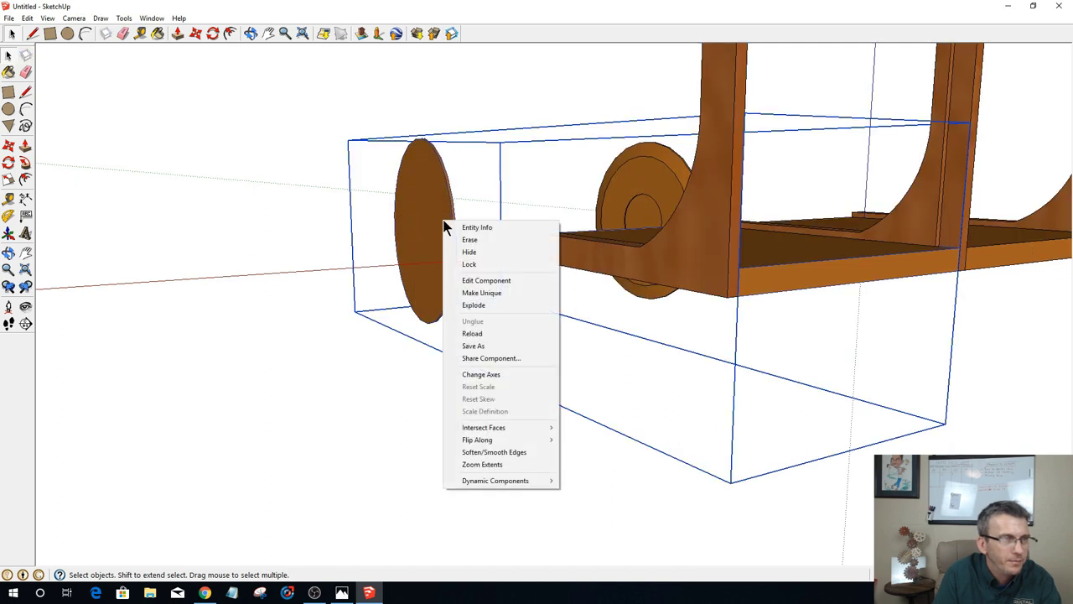
click(465, 305)
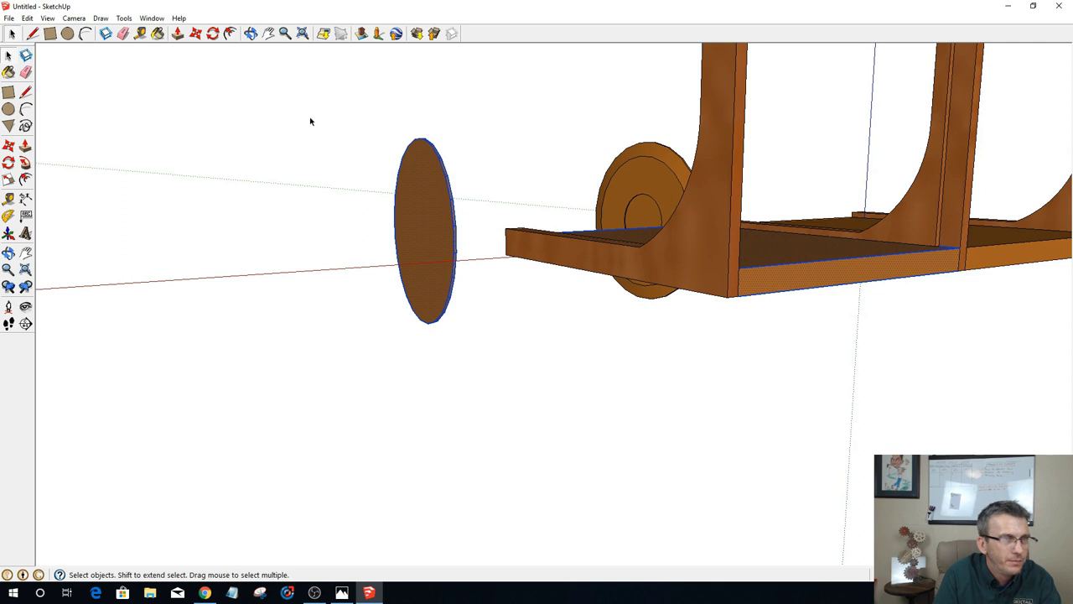
right_click(439, 233)
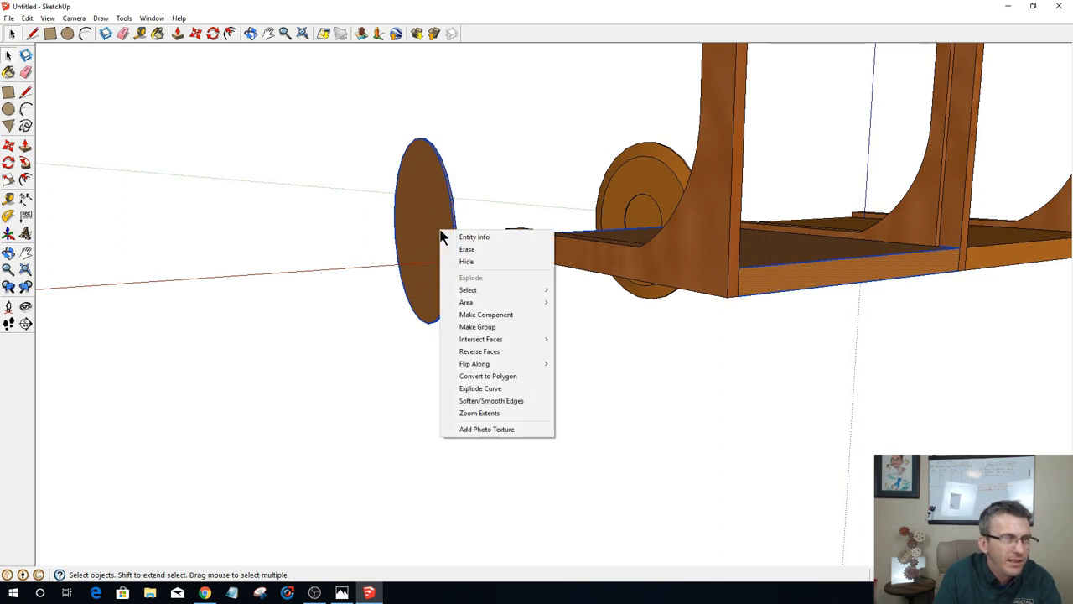
click(369, 265)
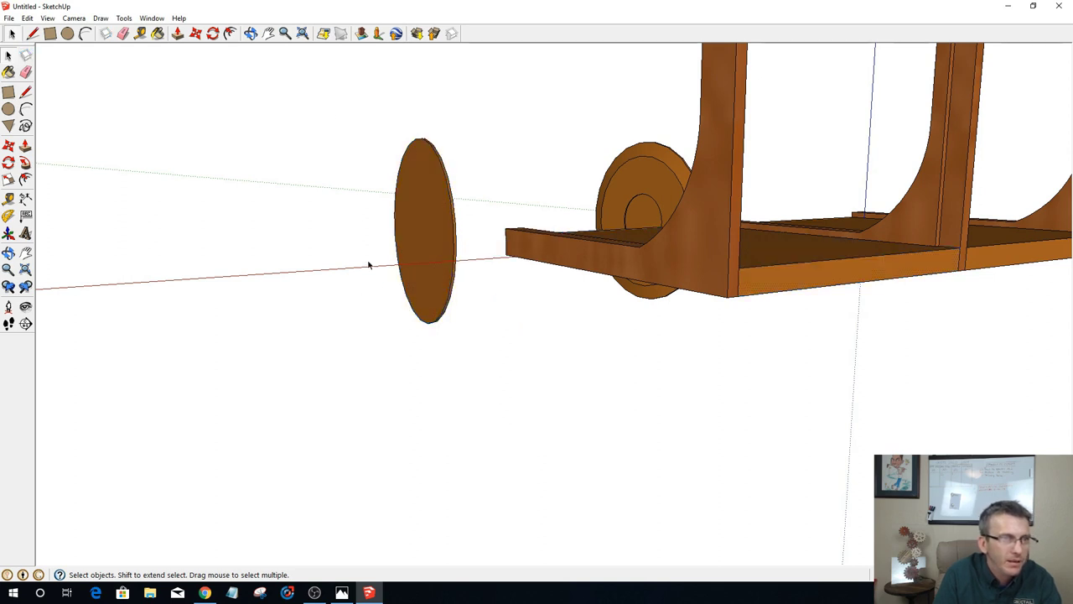
Step: Box-select the left disc and make it a new component
drag(447, 223, 491, 364)
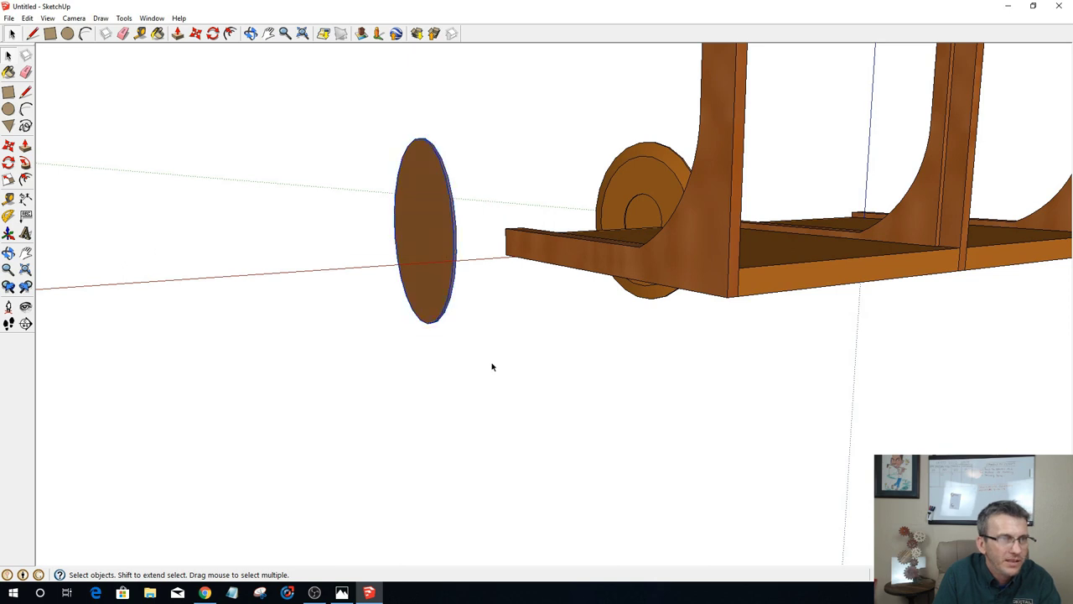
right_click(433, 239)
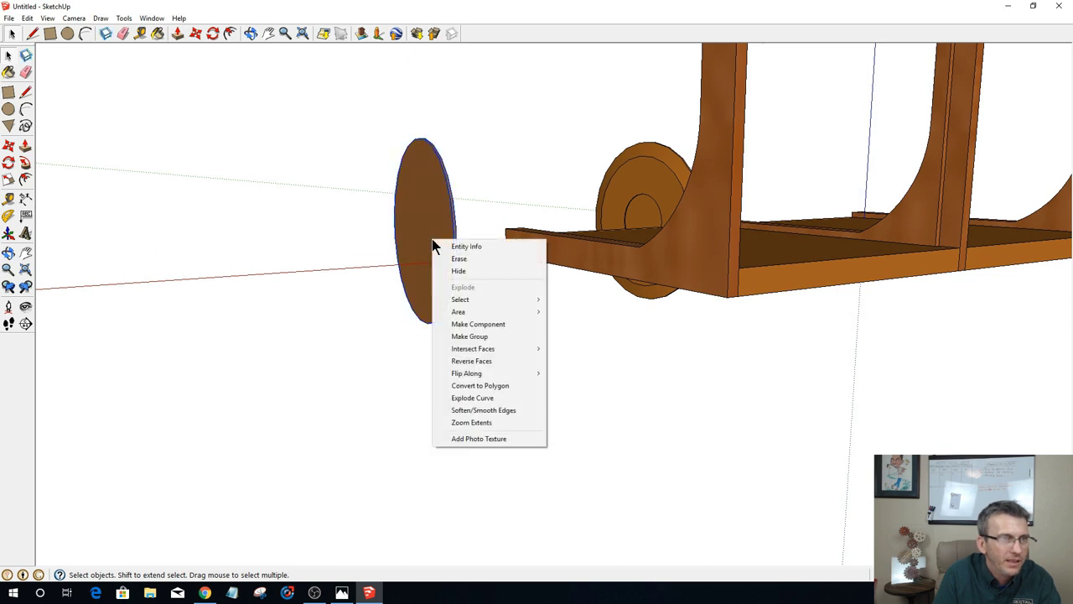
click(463, 325)
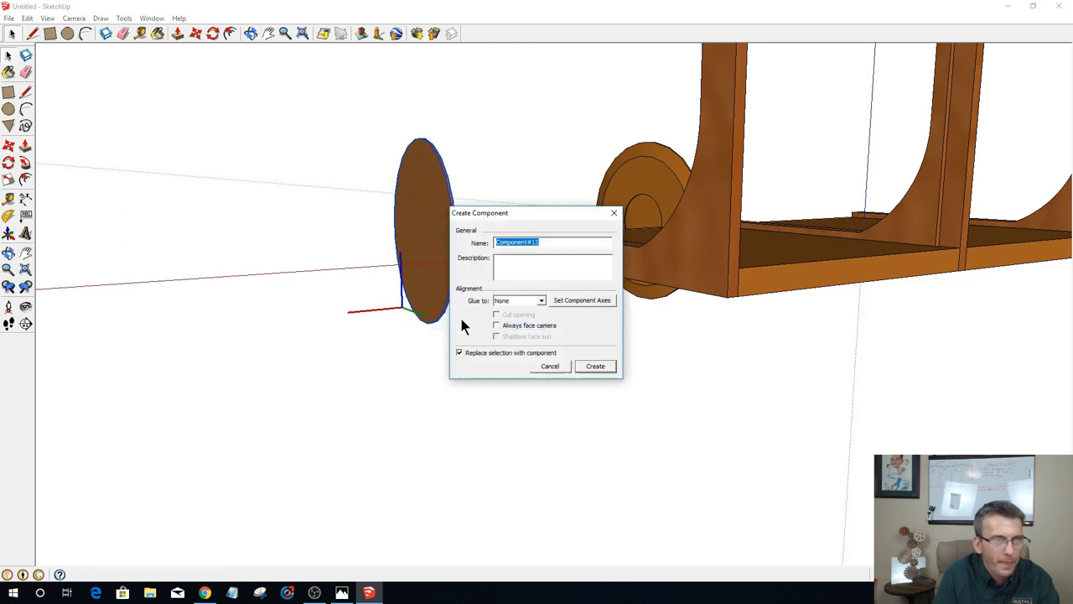
click(595, 366)
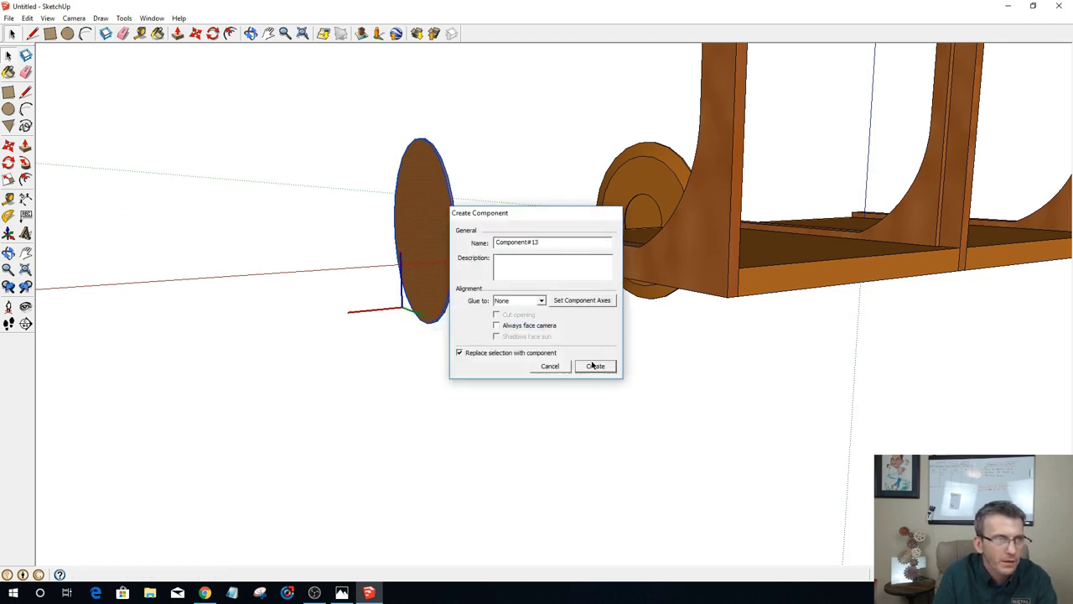
Step: Explode the right disc's group into loose geometry
middle_drag(534, 339, 460, 243)
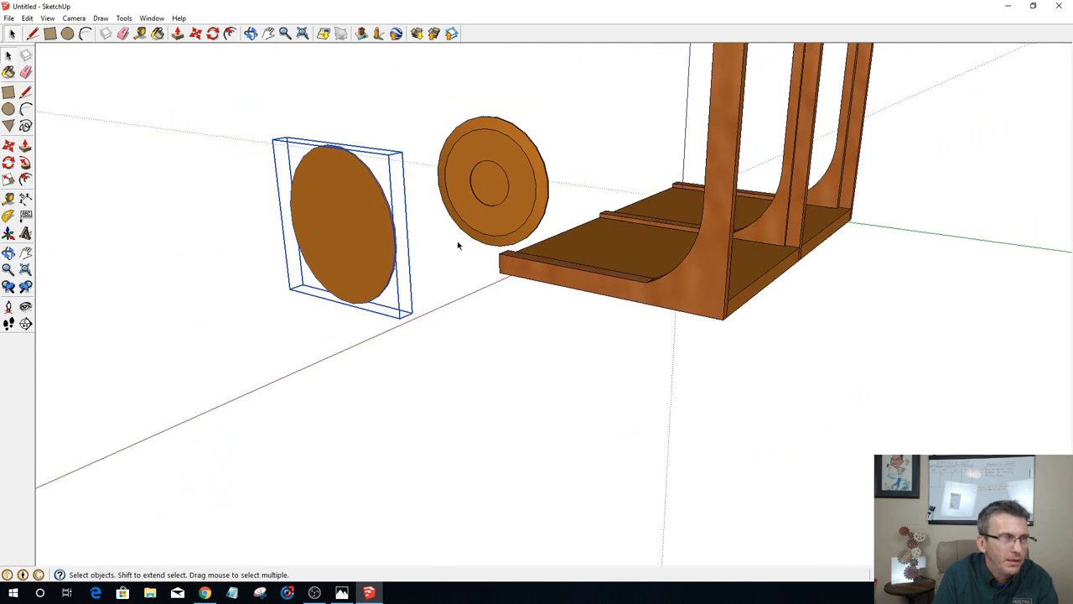
scroll(457, 243, up, 3)
mouse_move(391, 81)
middle_down()
mouse_move(431, 111)
mouse_move(394, 79)
middle_up()
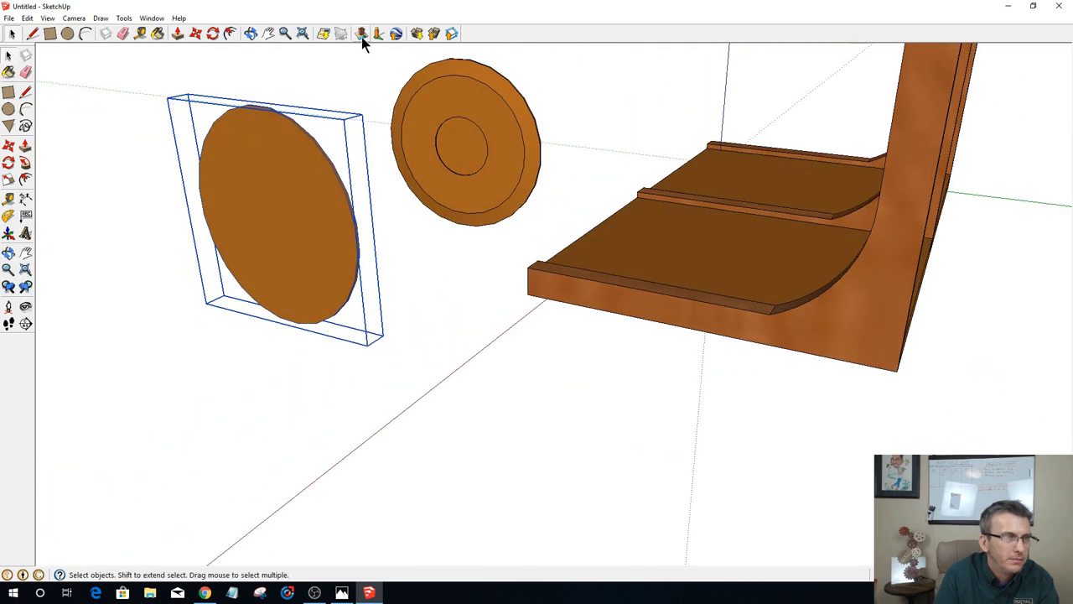
drag(360, 57, 554, 242)
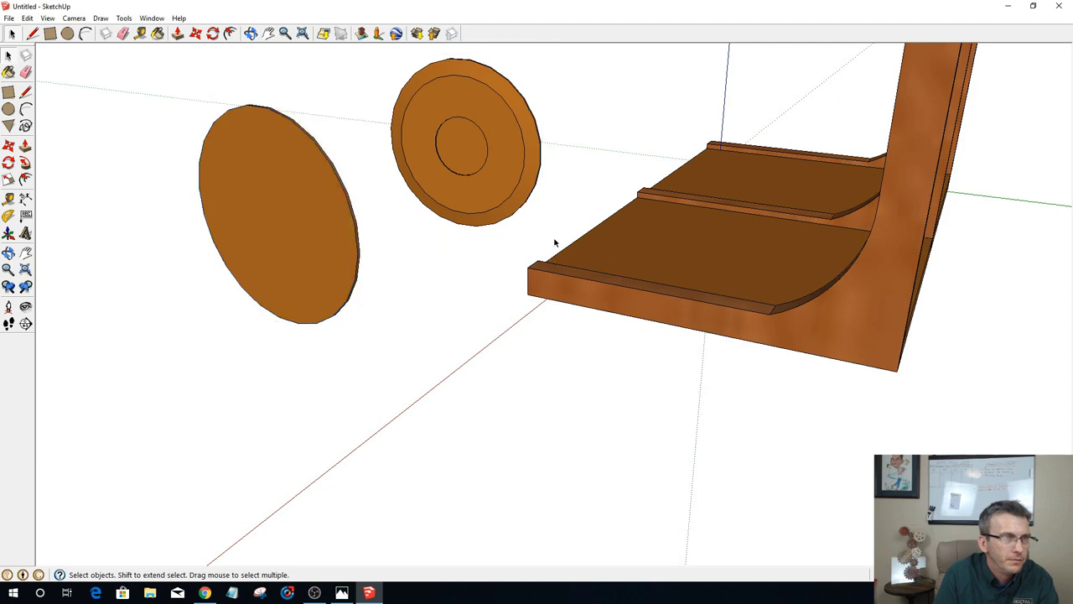
click(488, 190)
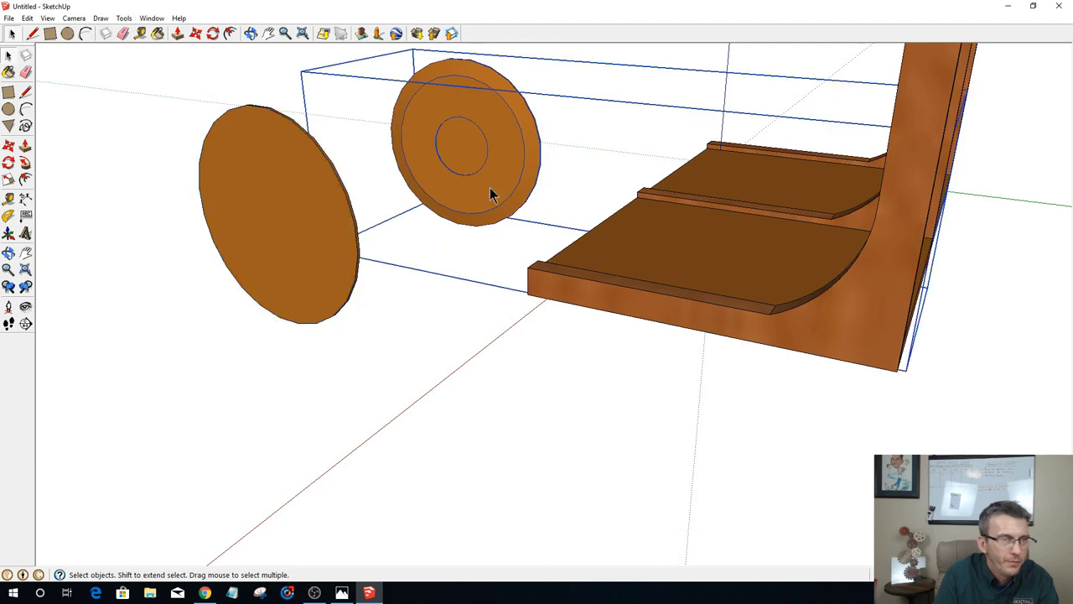
right_click(490, 187)
click(500, 273)
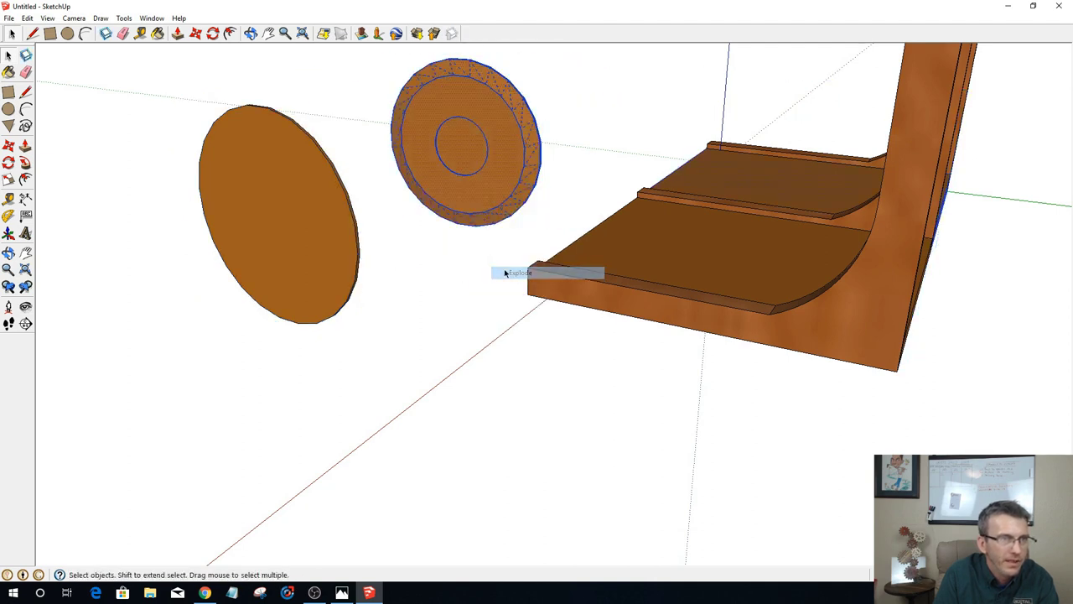
click(432, 240)
Step: Select all of the ringed disc's geometry and create it as component Component#14
middle_drag(431, 242, 350, 84)
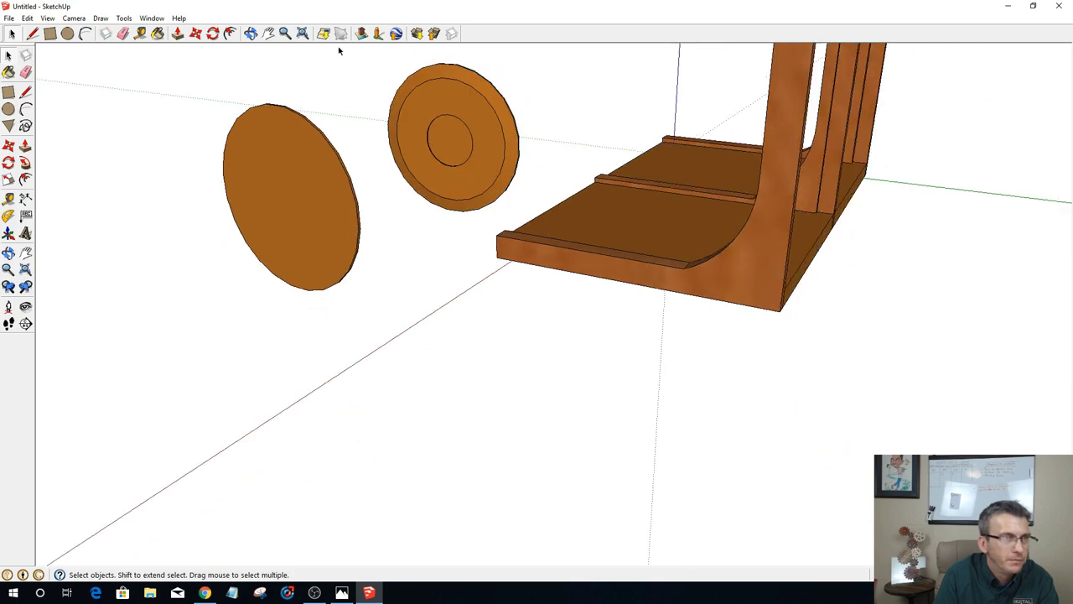
drag(338, 48, 541, 231)
right_click(477, 169)
click(508, 252)
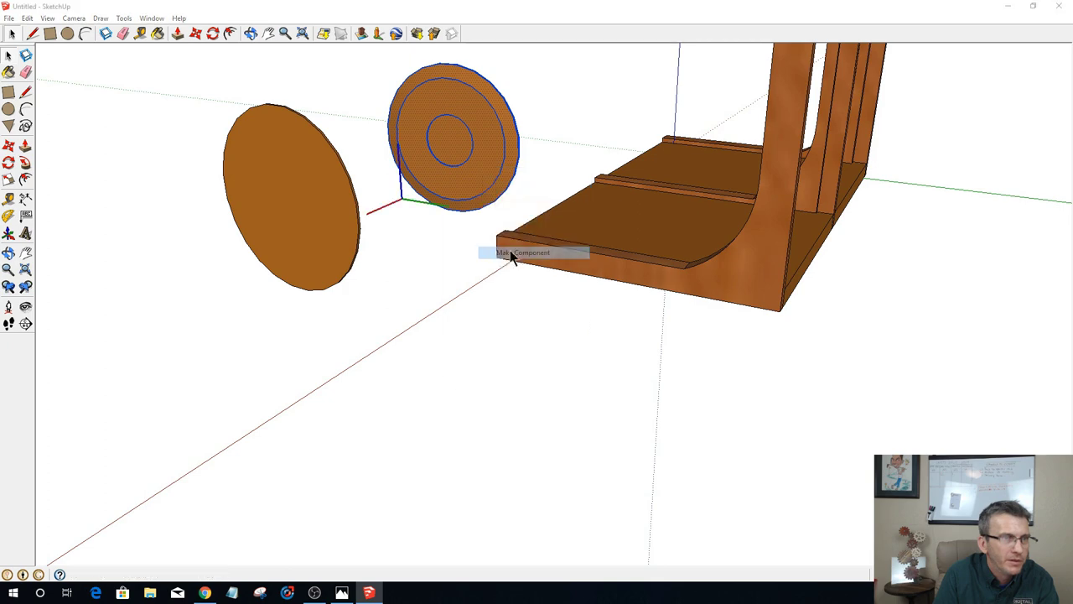
click(594, 366)
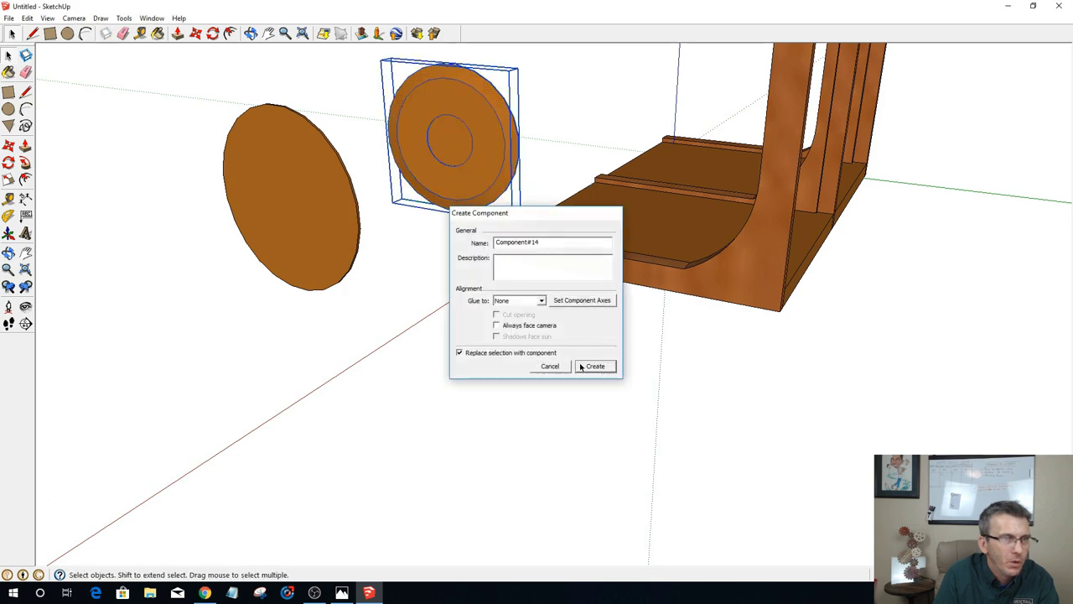
middle_drag(584, 372, 553, 227)
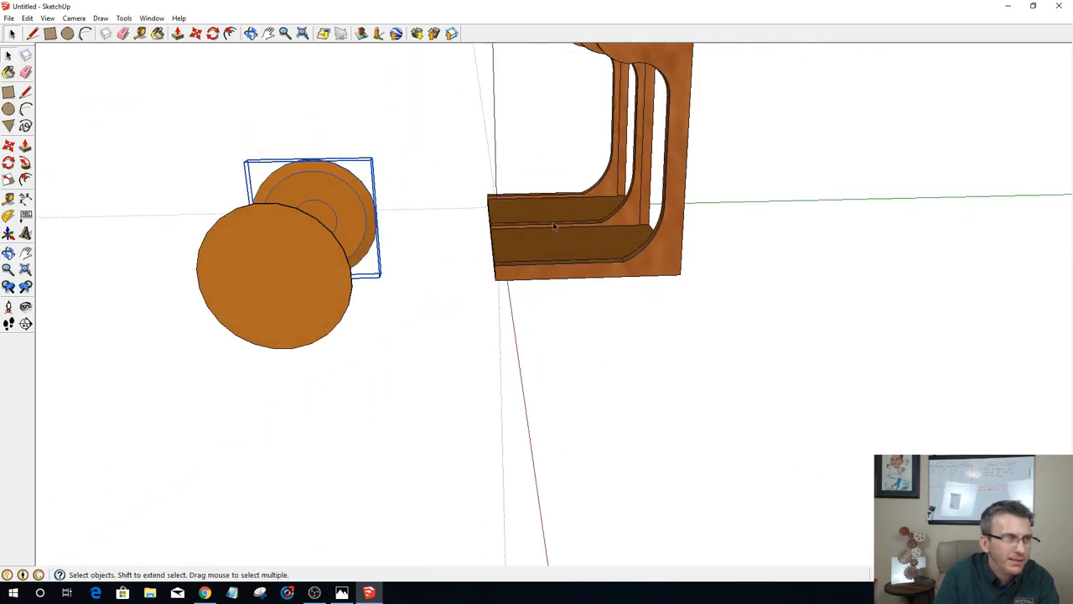
Step: Move the ringed disc and the plain disc onto the bench seat, sliding the plain disc left
key(m)
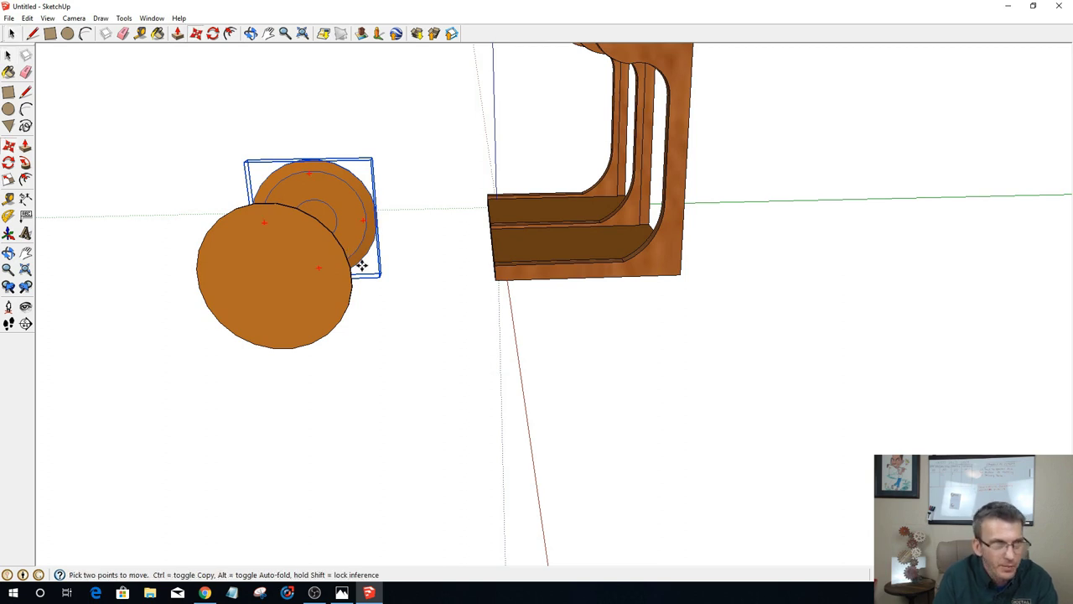
click(360, 265)
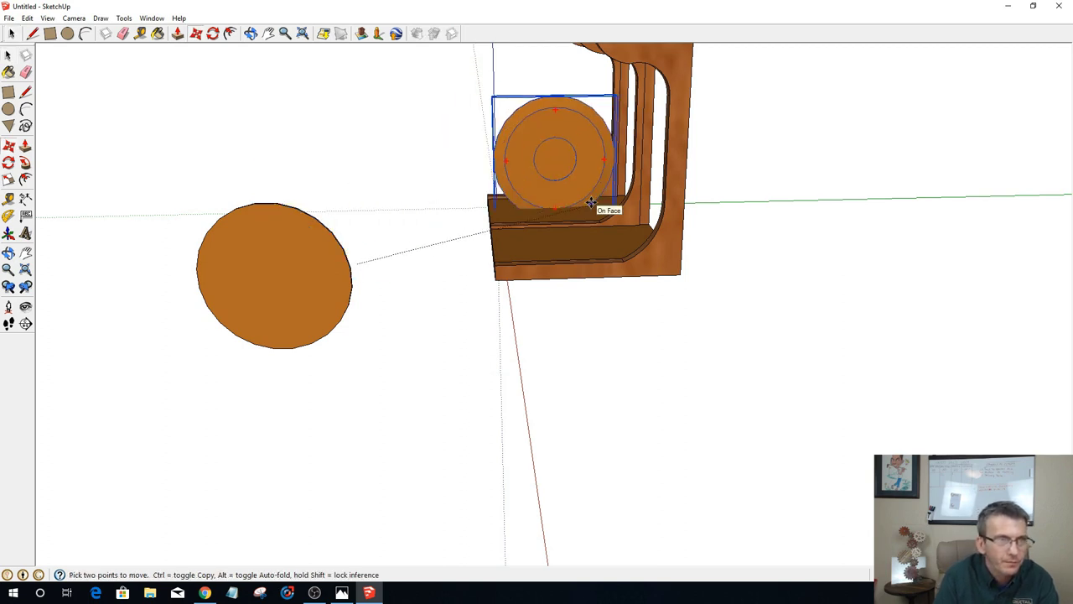
click(563, 211)
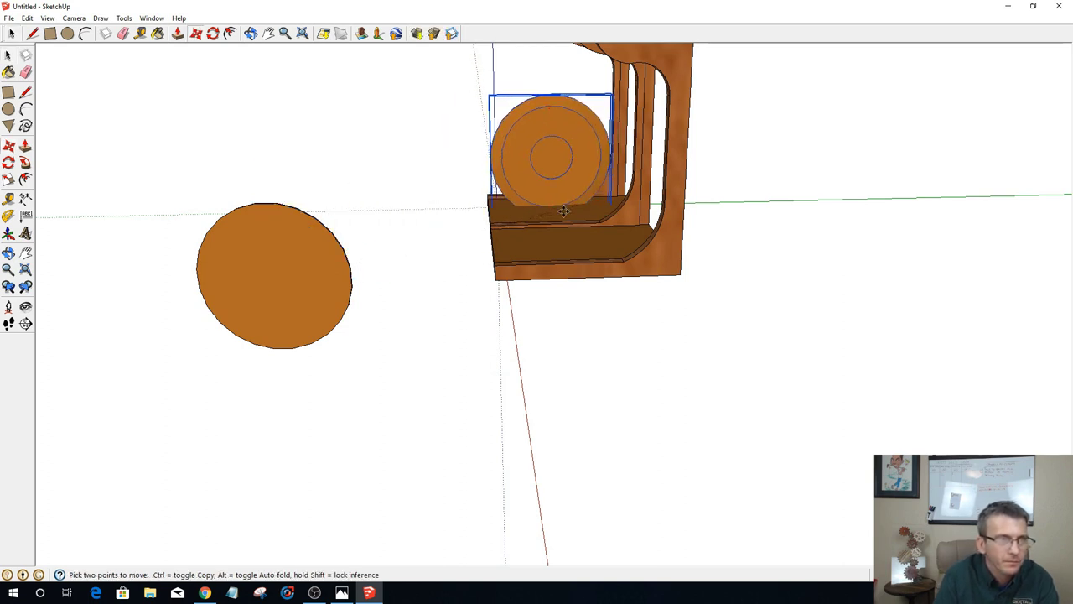
key(space)
click(321, 309)
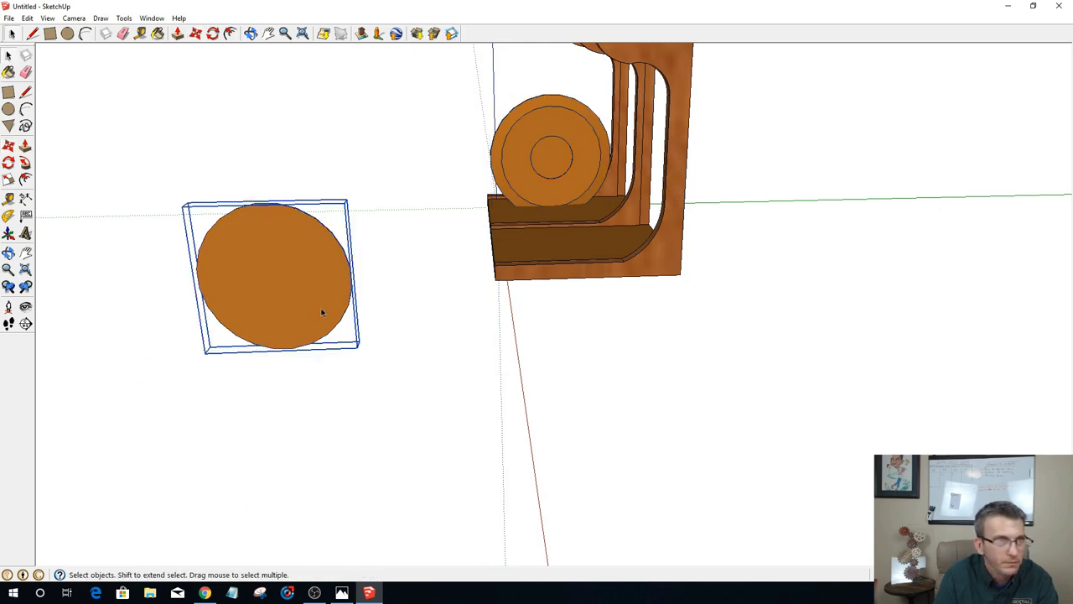
key(m)
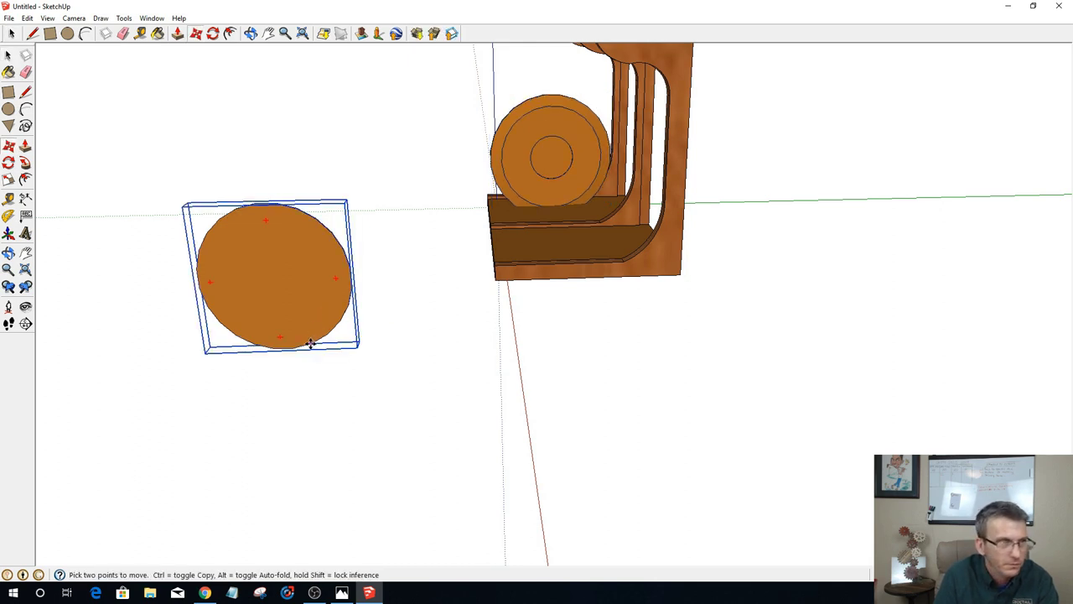
click(292, 347)
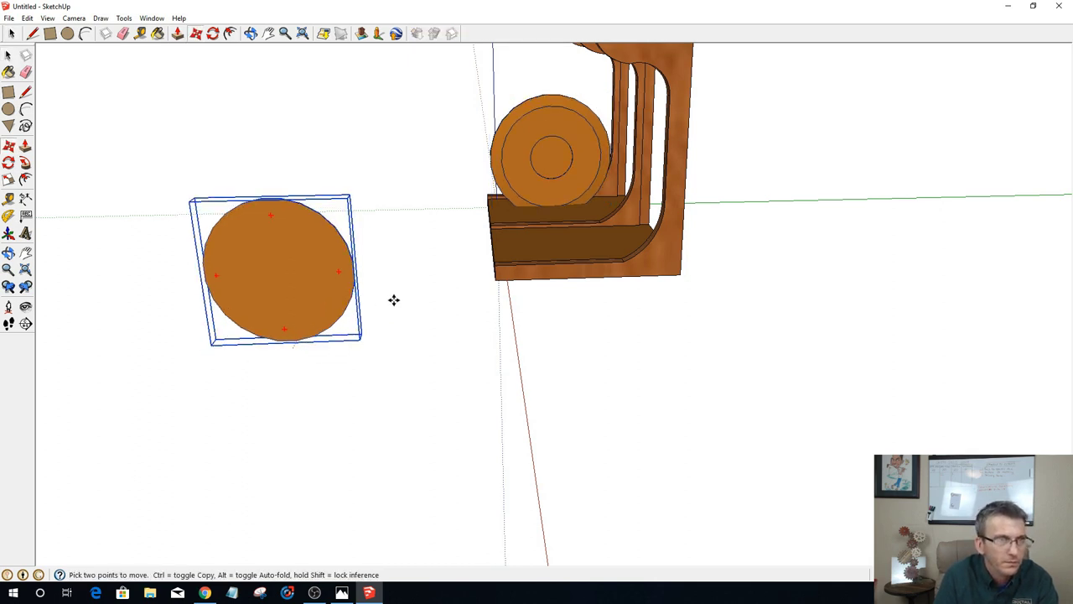
click(566, 226)
mouse_move(479, 242)
middle_down()
mouse_move(884, 230)
mouse_move(496, 240)
mouse_move(615, 249)
mouse_move(495, 239)
middle_up()
scroll(549, 232, up, 5)
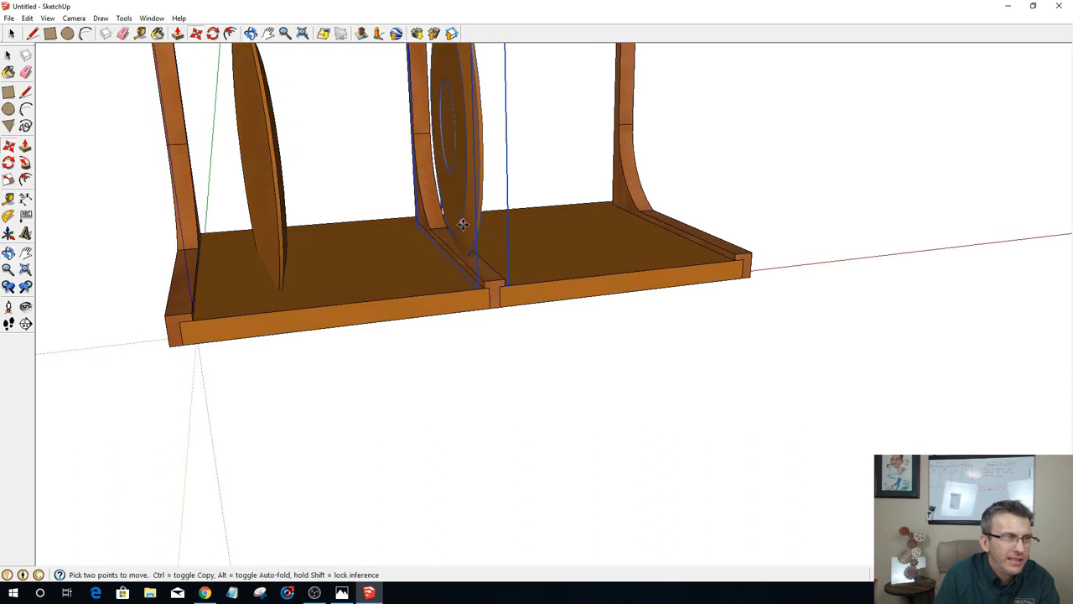
click(468, 250)
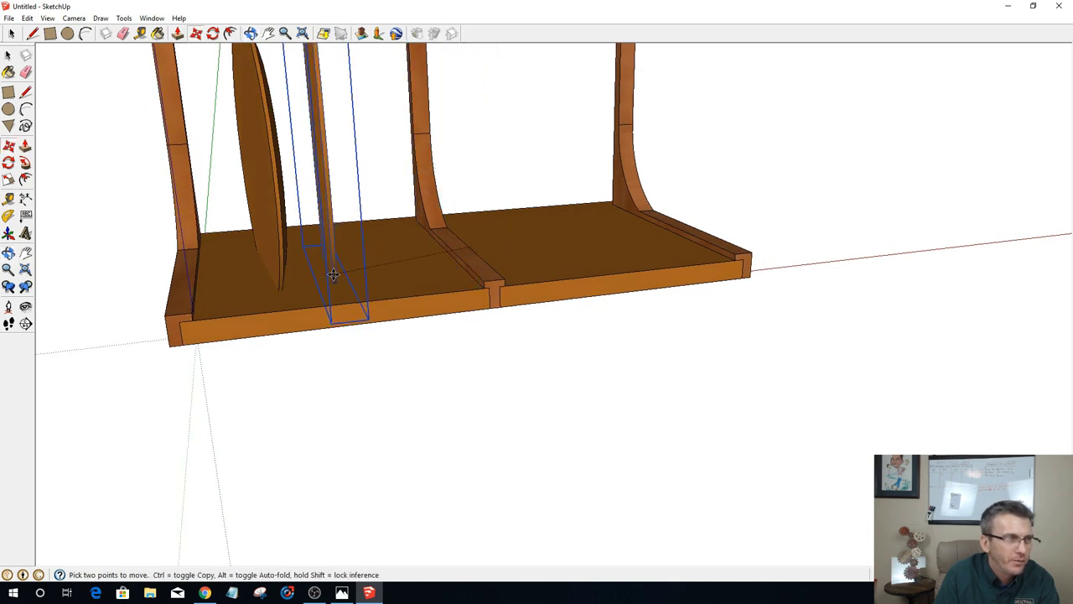
Step: Flip the disc along its component red axis twice, orbiting to check its orientation
right_click(332, 268)
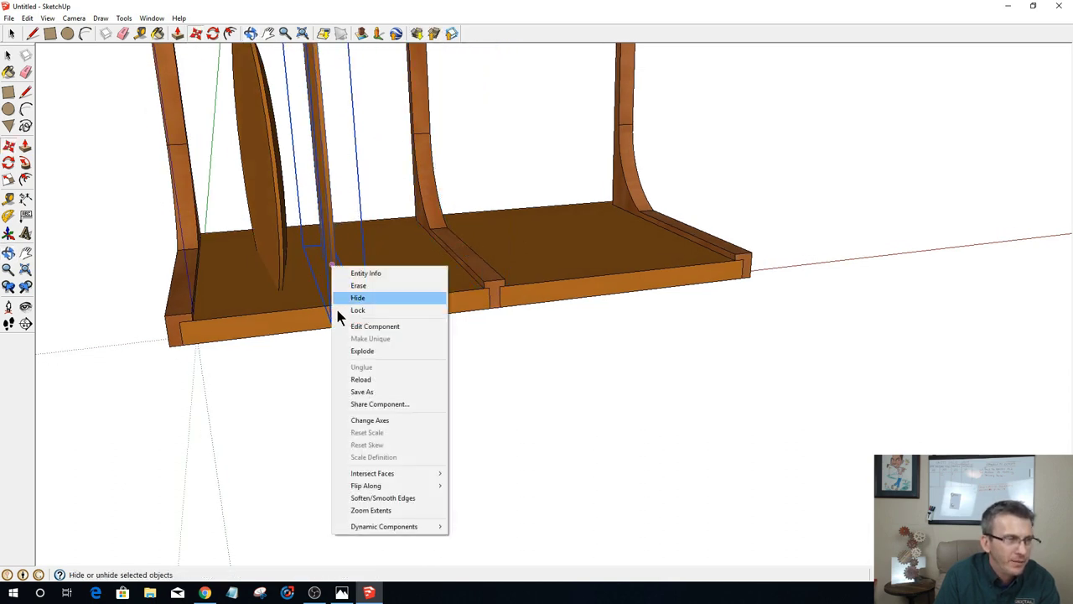
mouse_move(366, 487)
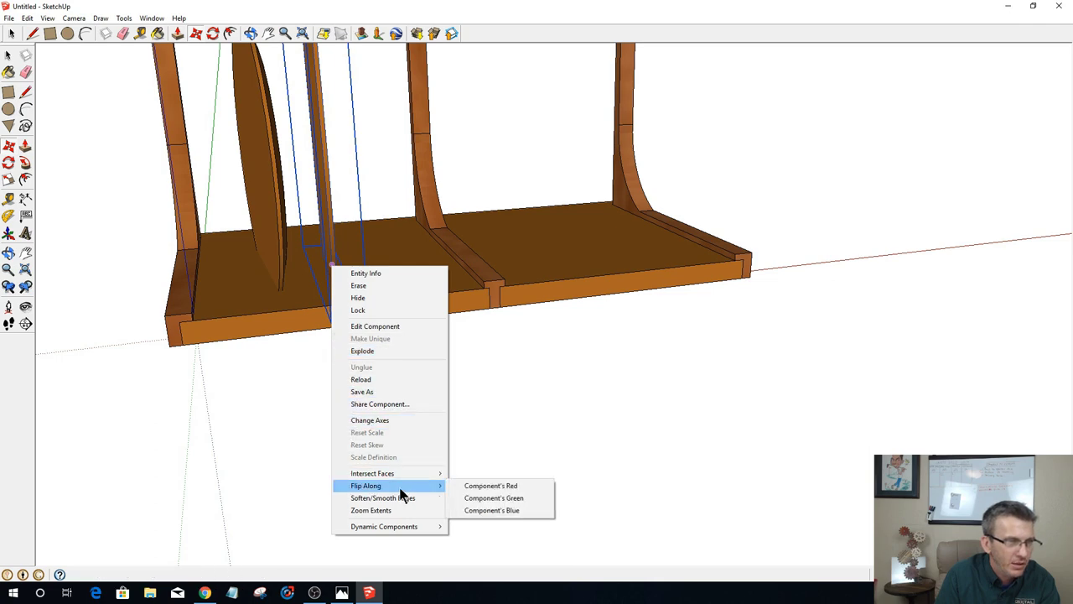
click(472, 486)
key(o)
drag(362, 317, 424, 332)
key(m)
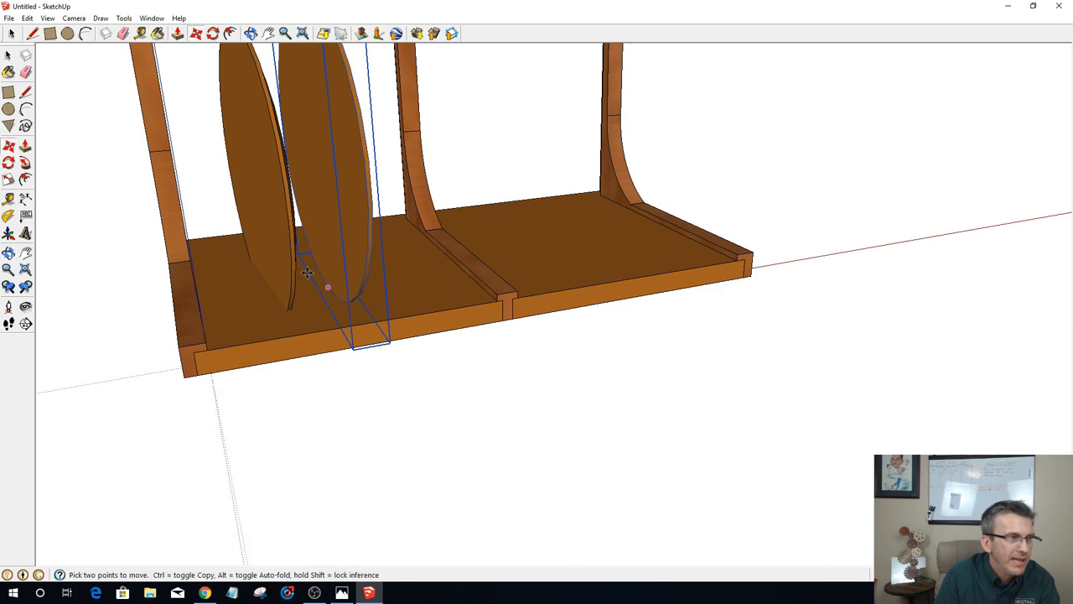
right_click(357, 259)
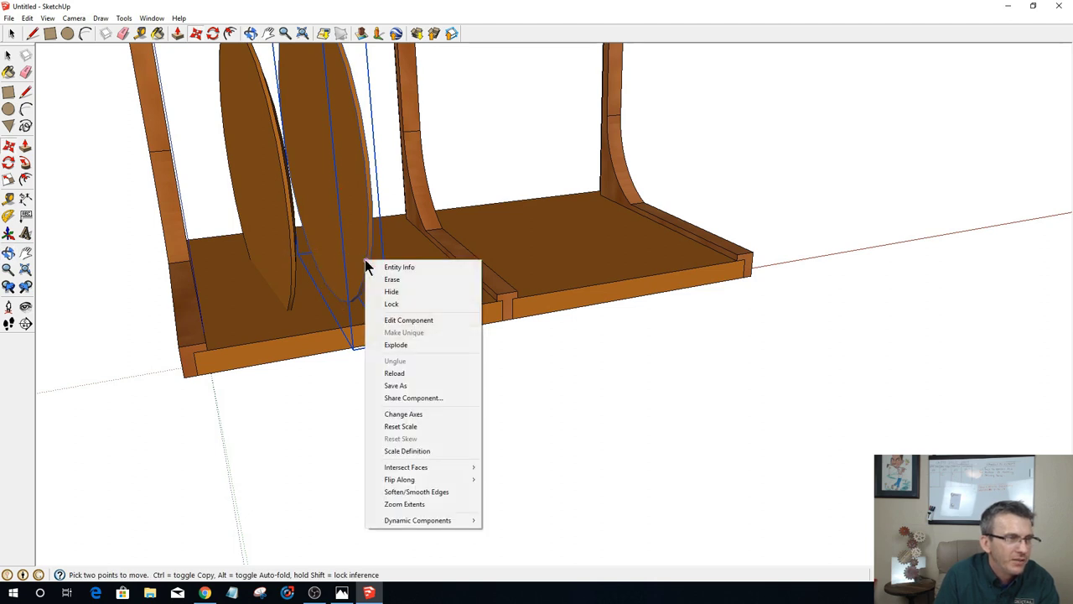
mouse_move(412, 478)
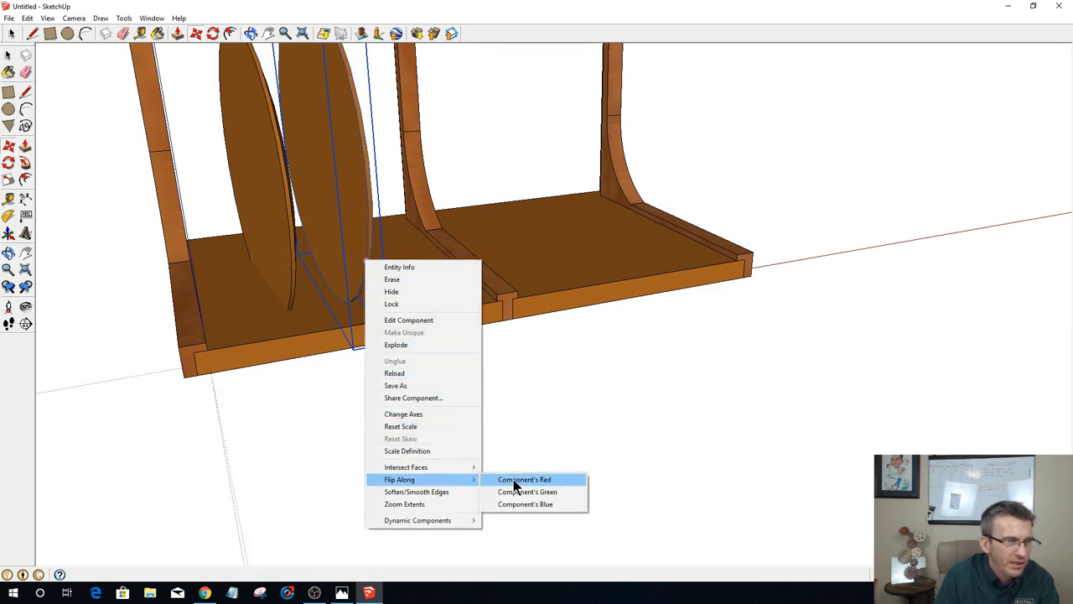
click(513, 479)
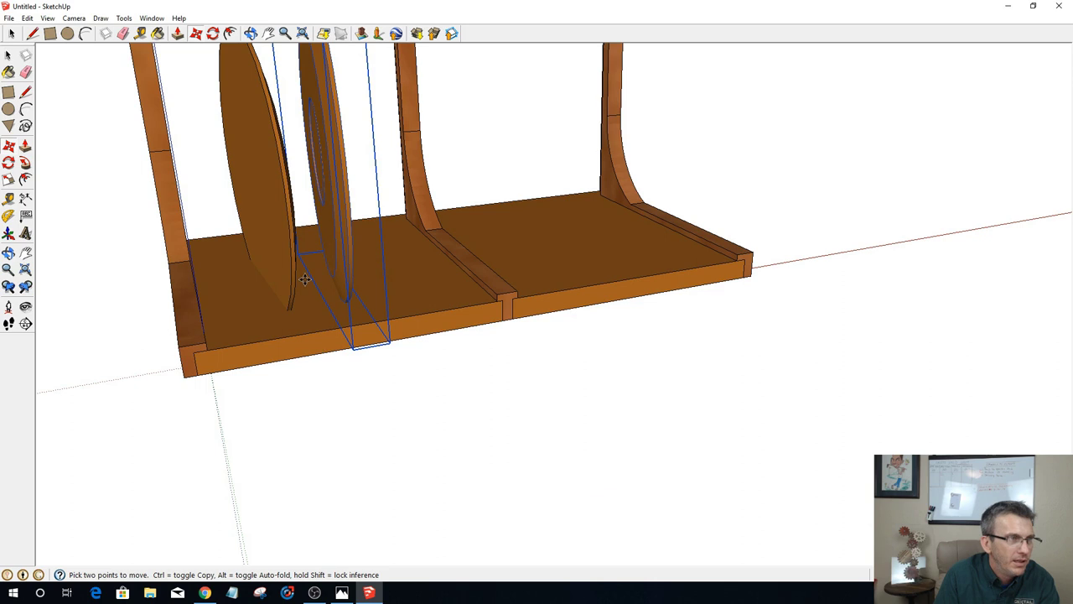
click(278, 212)
key(Escape)
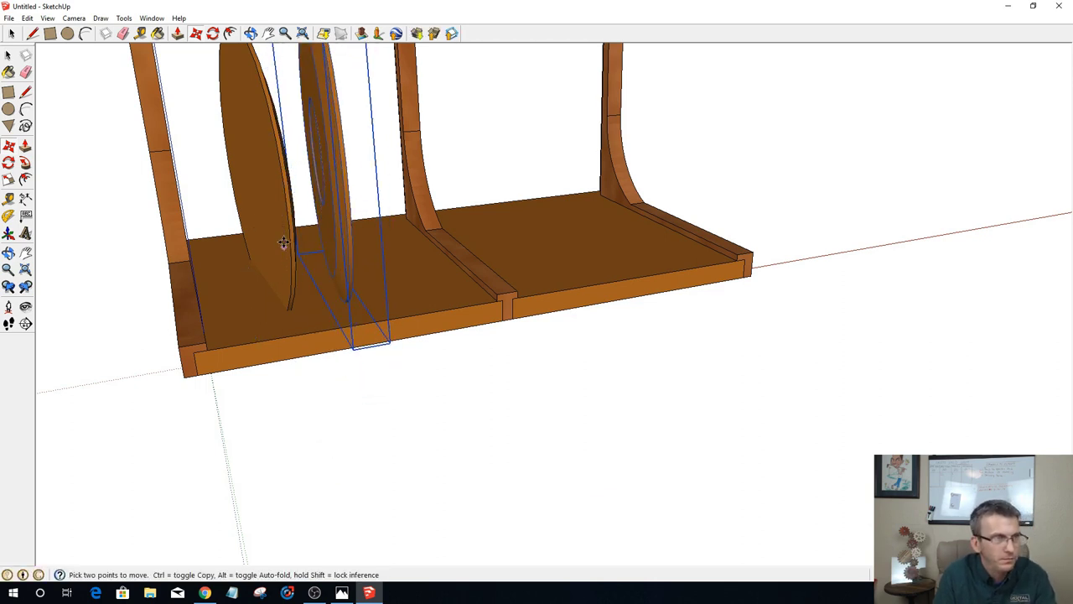
Step: Move the disc to the first disc's spot, flip it along red, and clear the selection
click(283, 243)
click(279, 249)
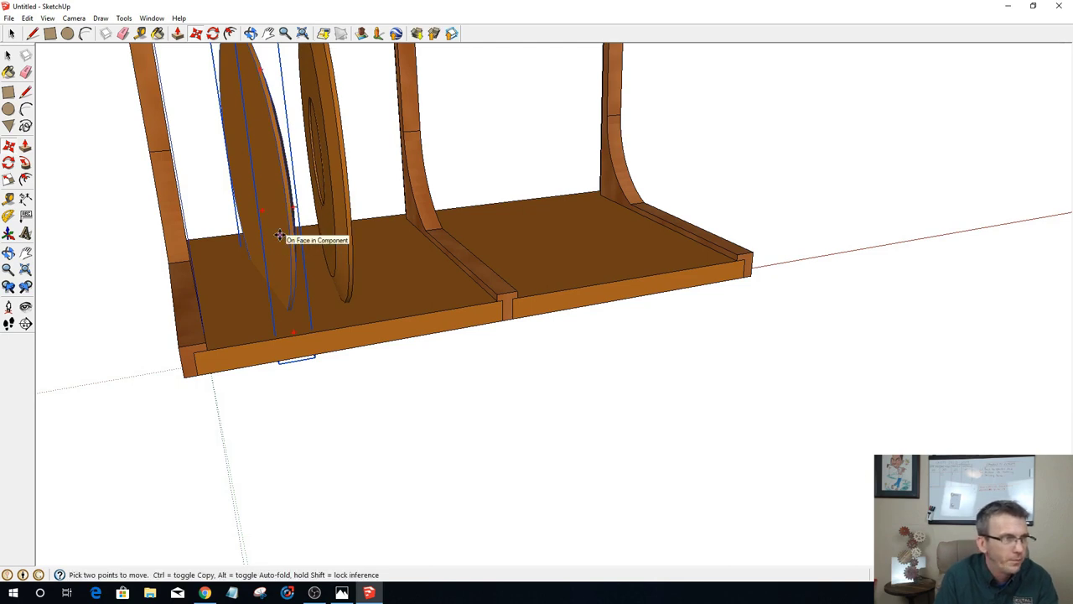
right_click(280, 236)
mouse_move(335, 445)
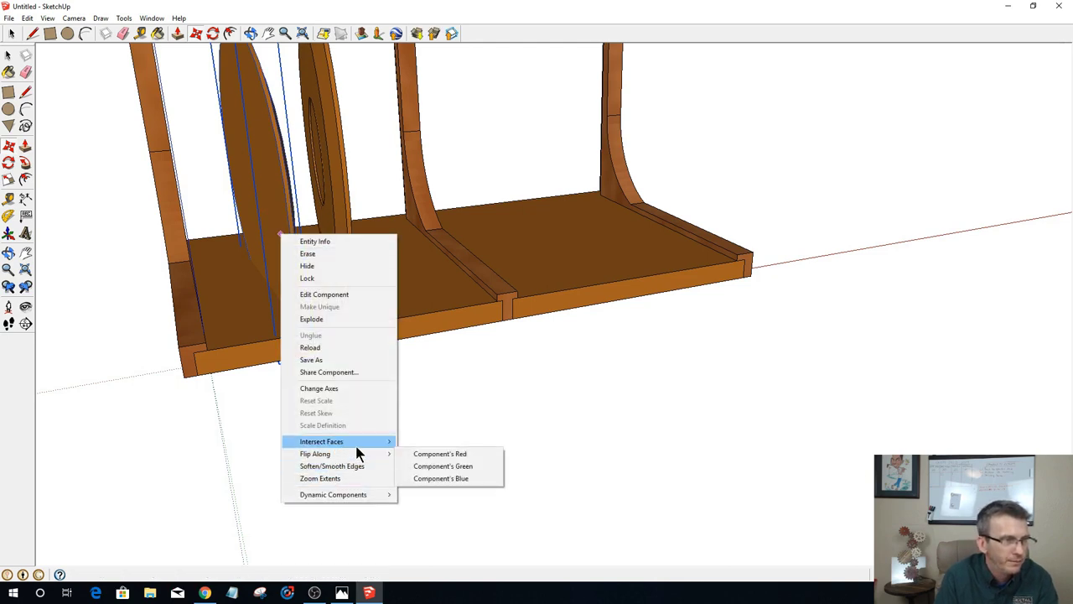
click(417, 453)
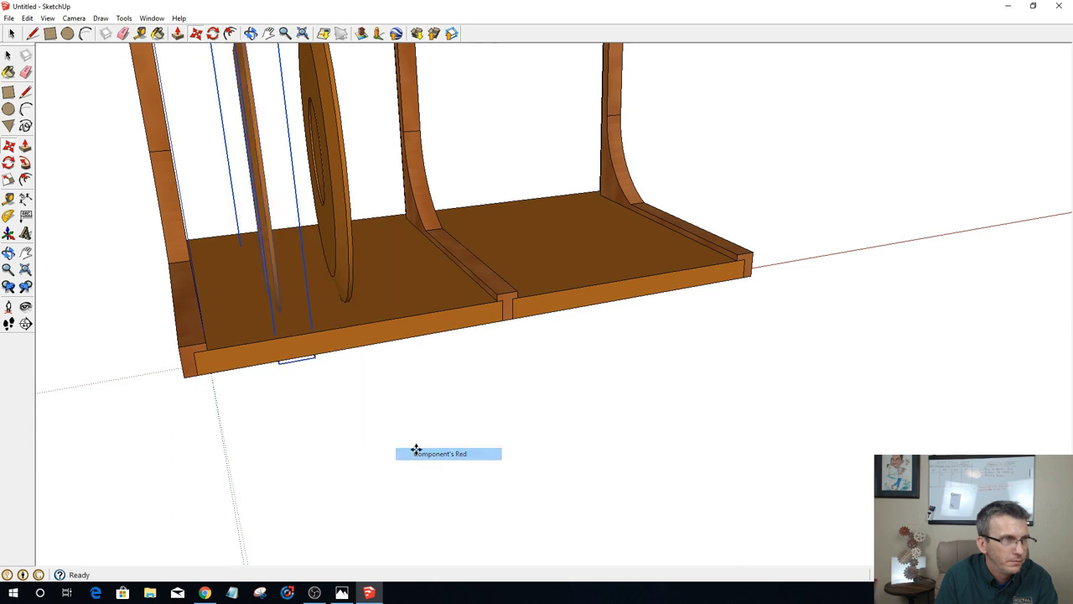
scroll(342, 411, down, 2)
key(space)
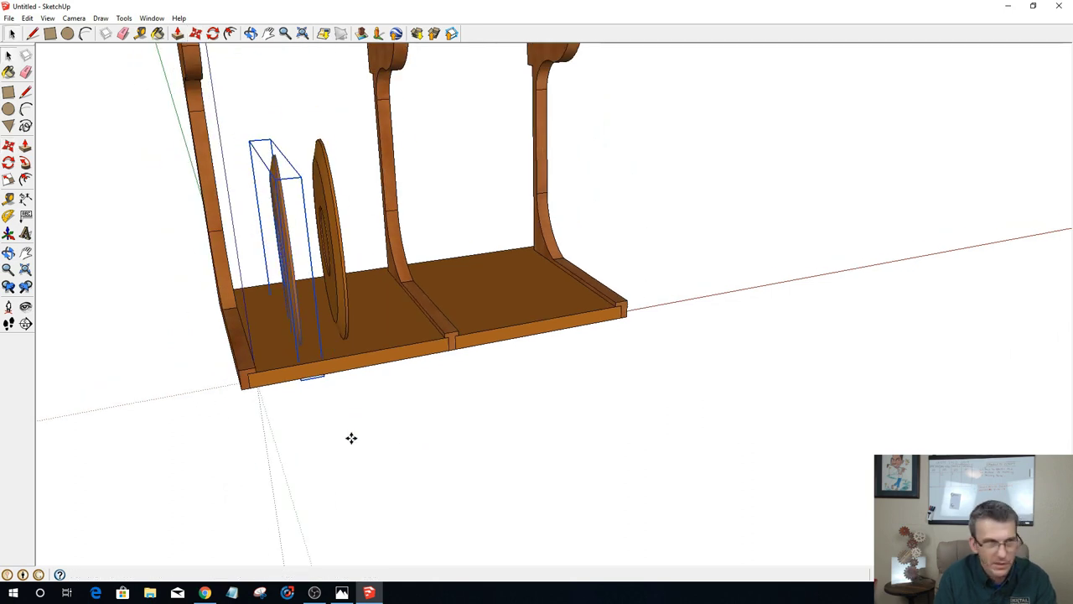
click(303, 435)
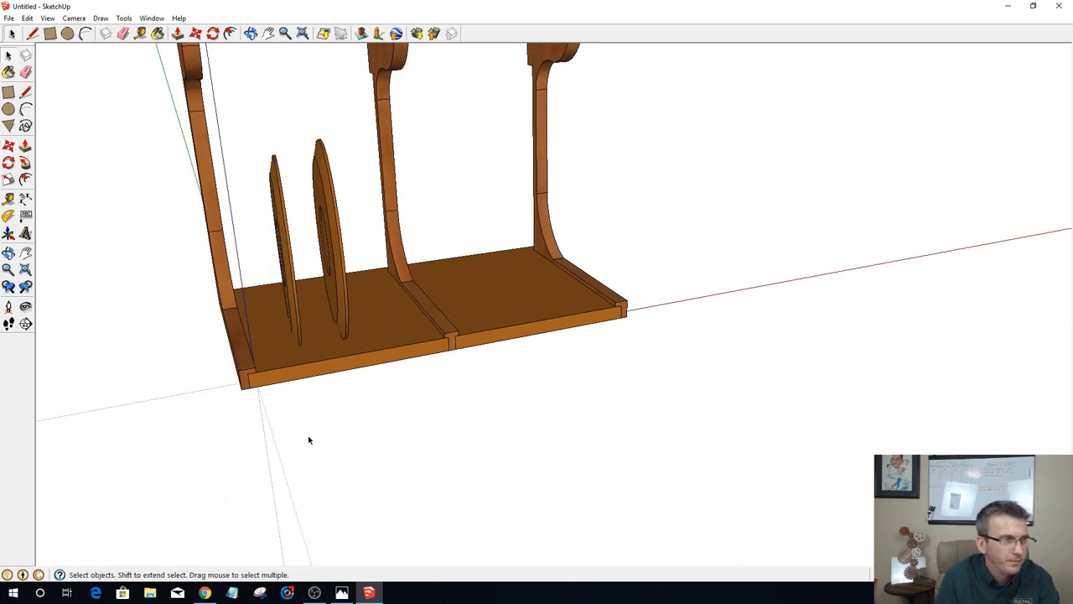
middle_drag(403, 444, 270, 355)
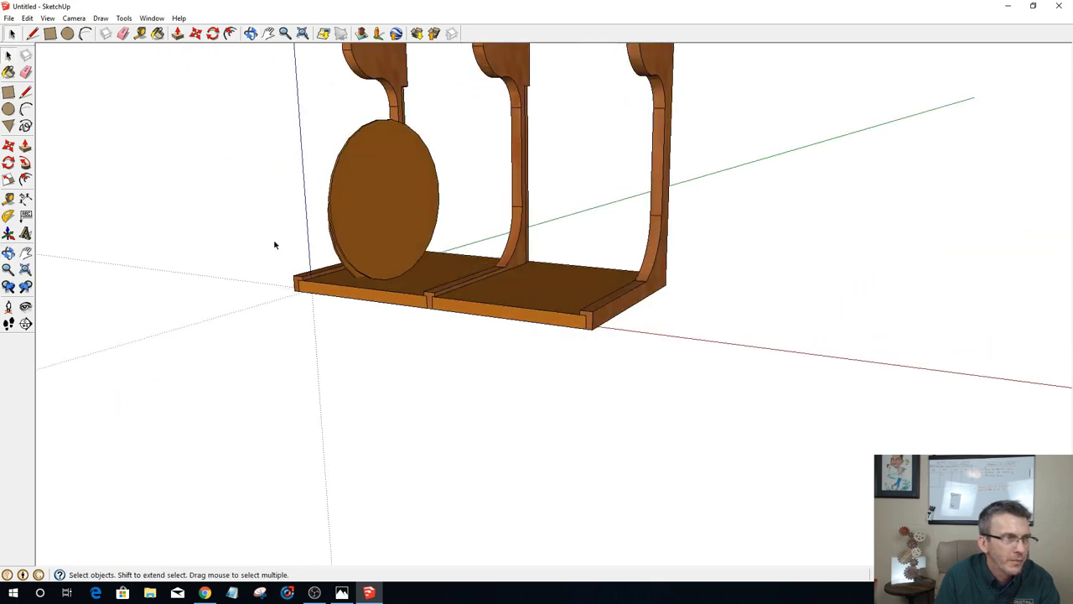
scroll(274, 244, up, 3)
middle_drag(298, 260, 565, 269)
click(564, 269)
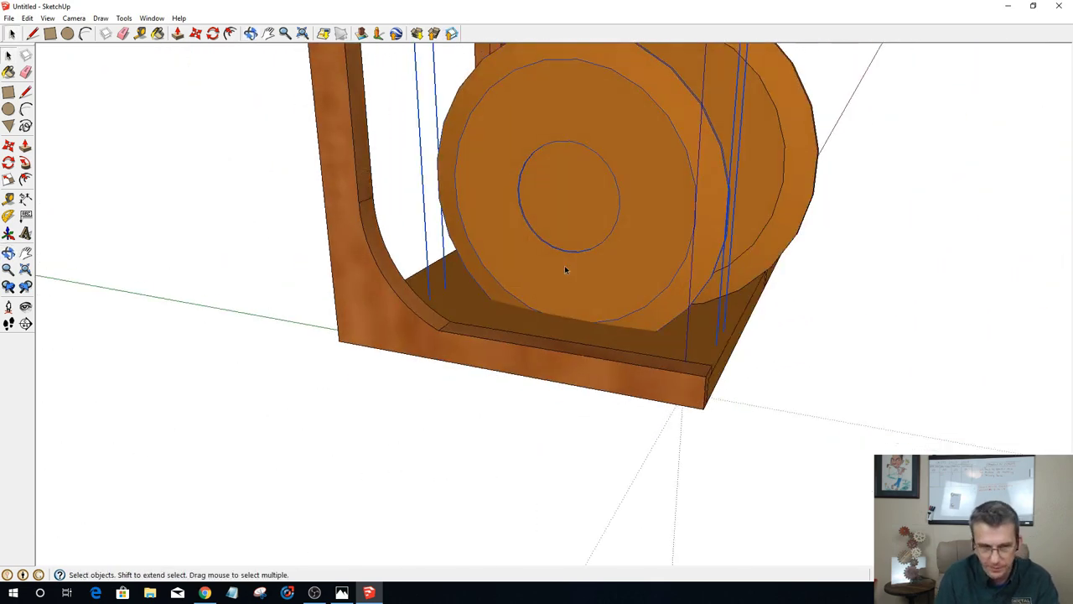
key(m)
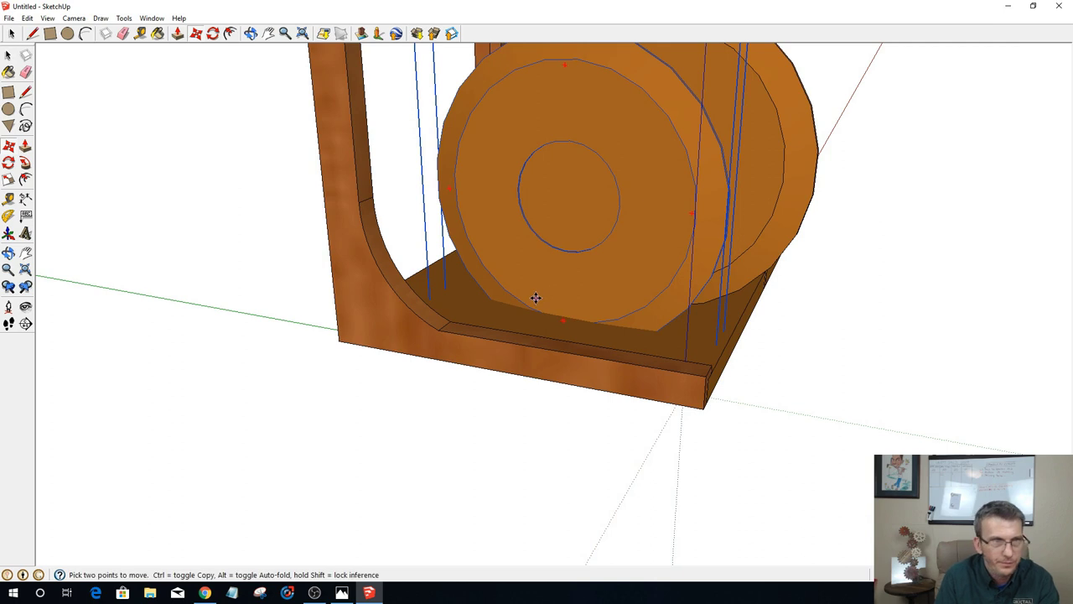
click(597, 320)
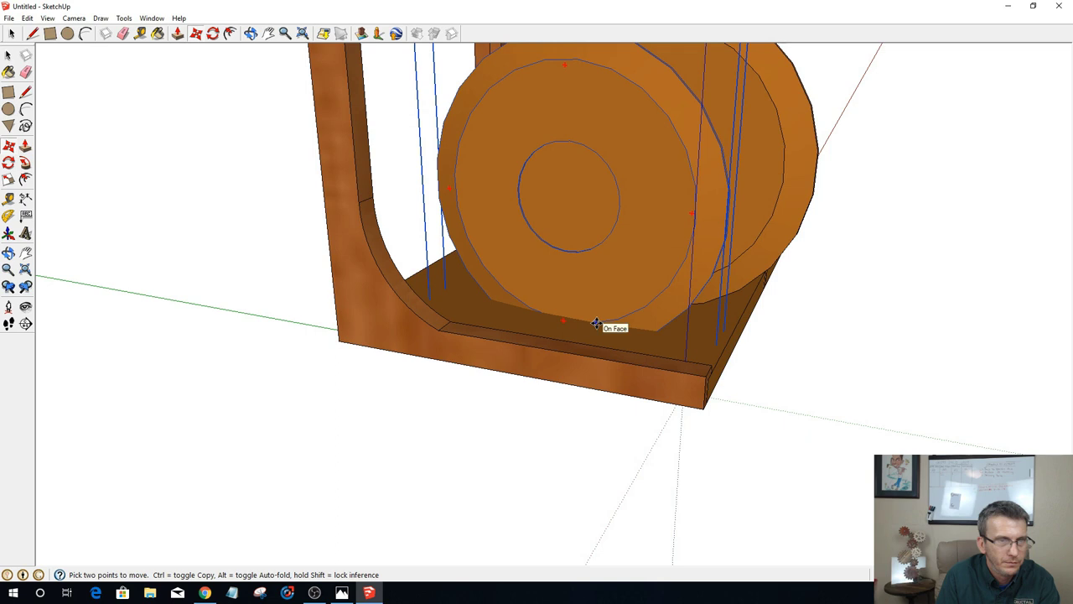
scroll(596, 324, down, 2)
middle_drag(592, 318, 587, 320)
click(587, 321)
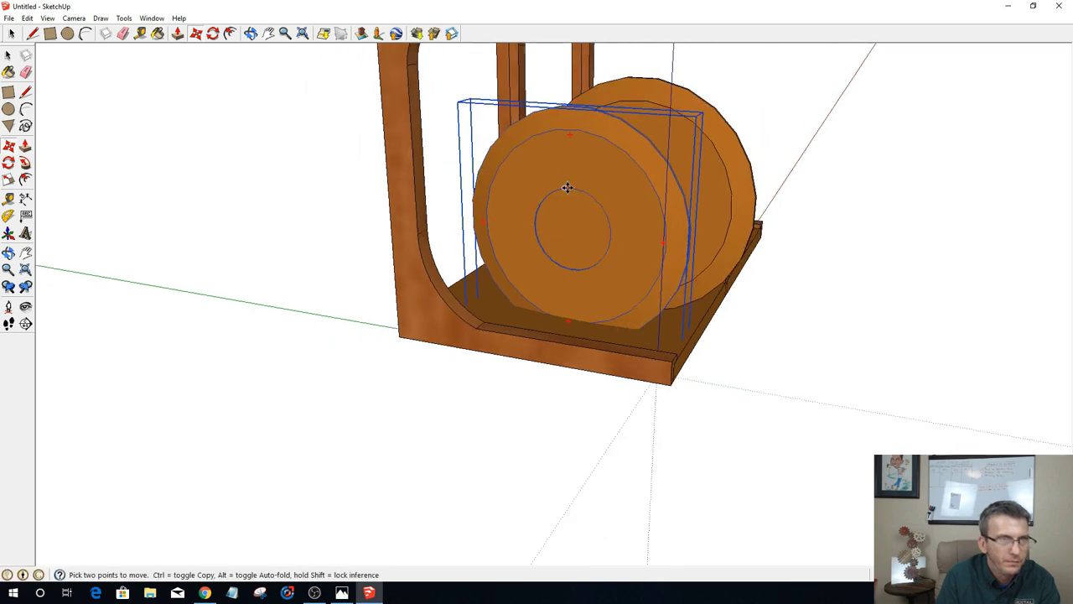
click(567, 188)
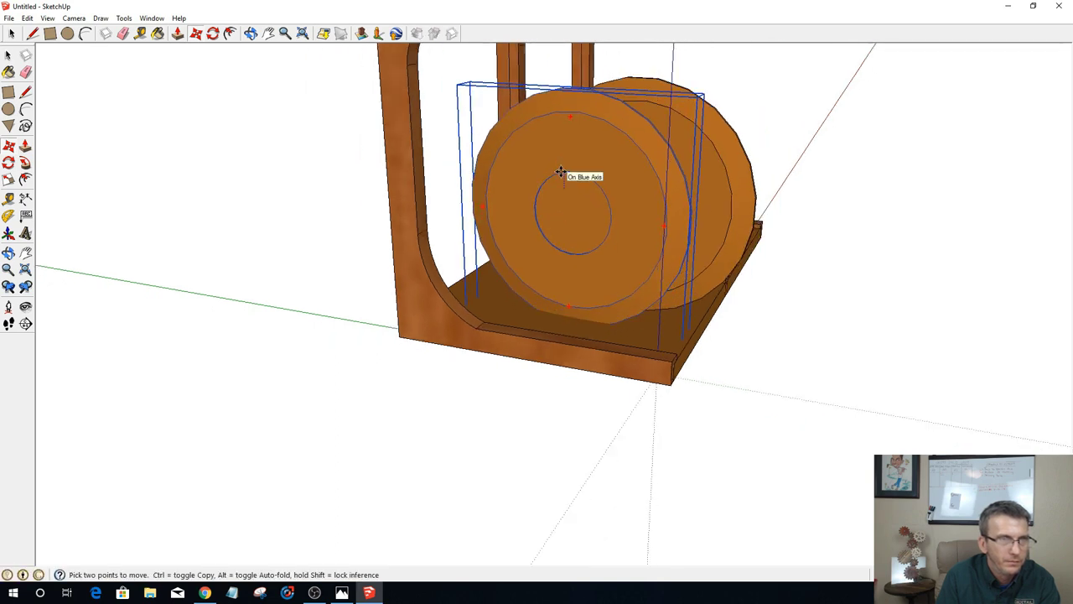
click(561, 172)
middle_drag(692, 347, 394, 364)
key(m)
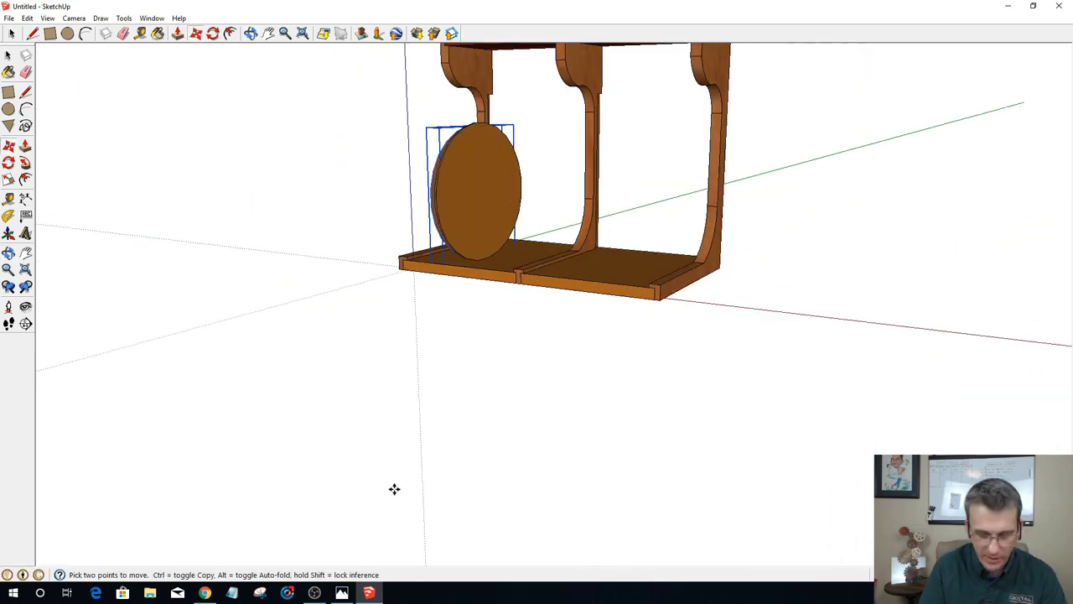
key(space)
click(550, 371)
scroll(484, 202, up, 1)
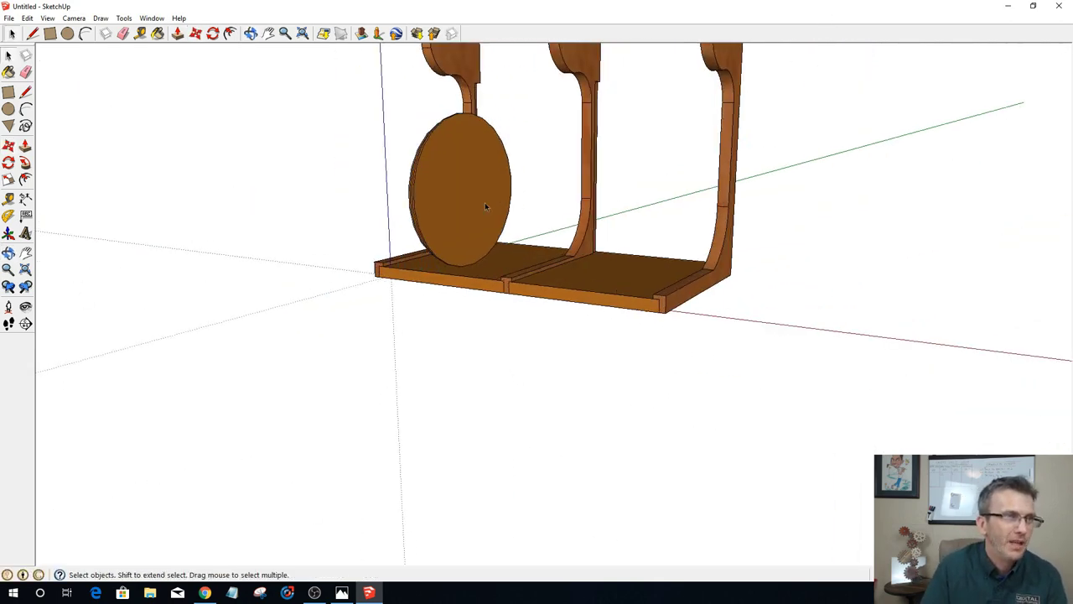
middle_drag(444, 235, 105, 263)
middle_drag(665, 174, 333, 221)
middle_drag(719, 217, 796, 320)
scroll(797, 321, up, 5)
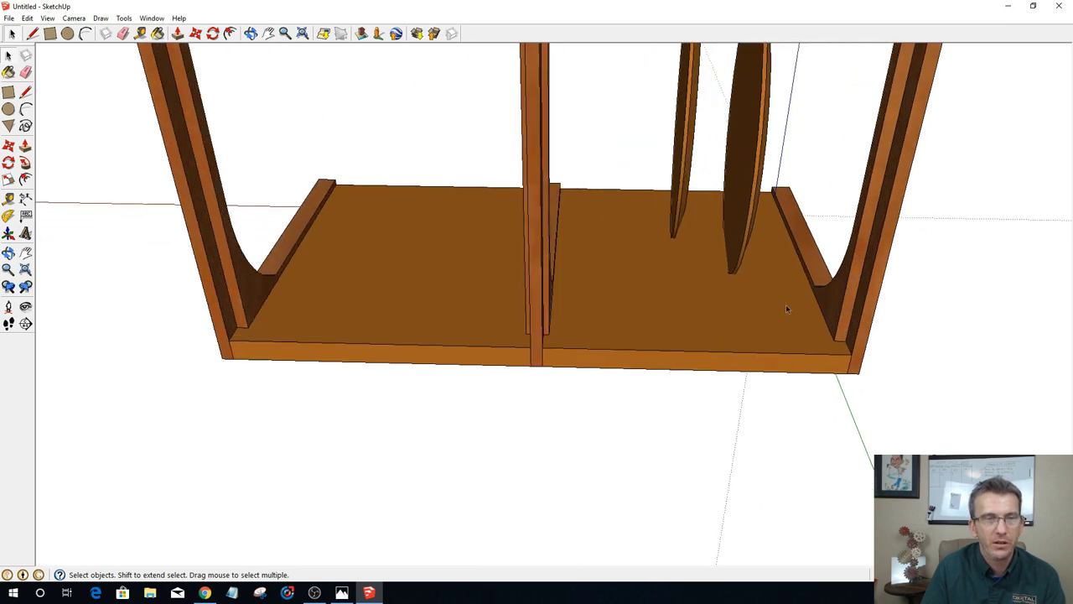
scroll(742, 231, down, 1)
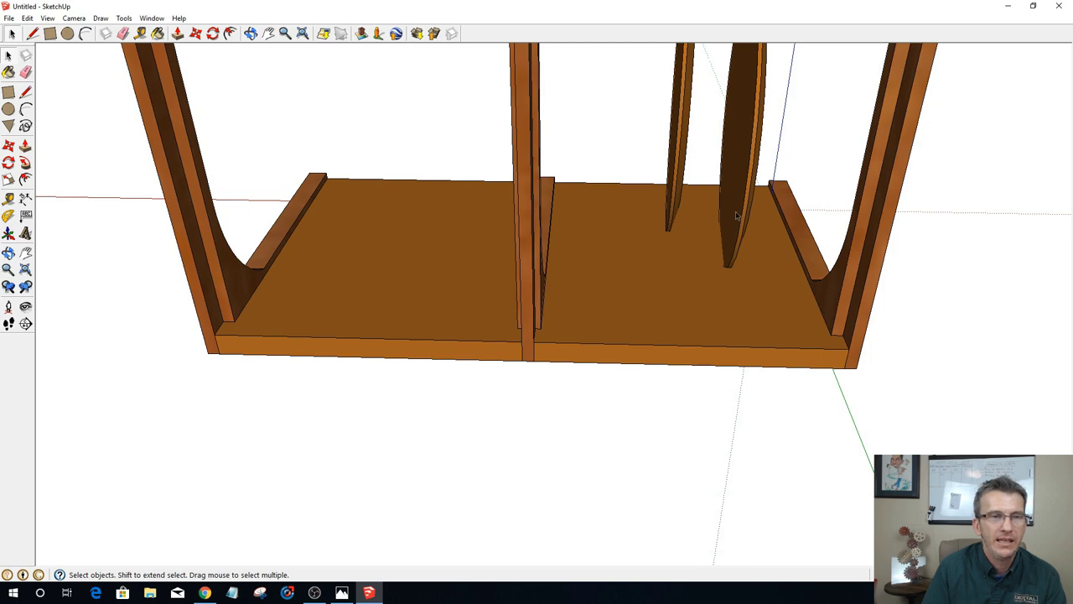
middle_drag(740, 216, 713, 326)
scroll(321, 260, down, 3)
scroll(349, 256, up, 4)
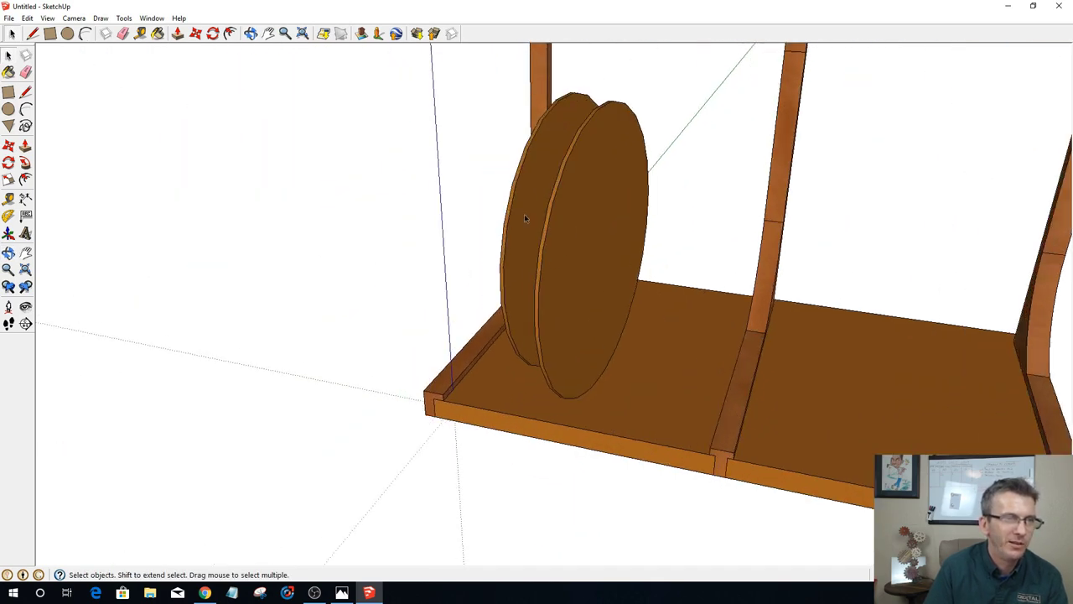
Step: Move the disc half off the shelf to the upper left and hide it
click(527, 218)
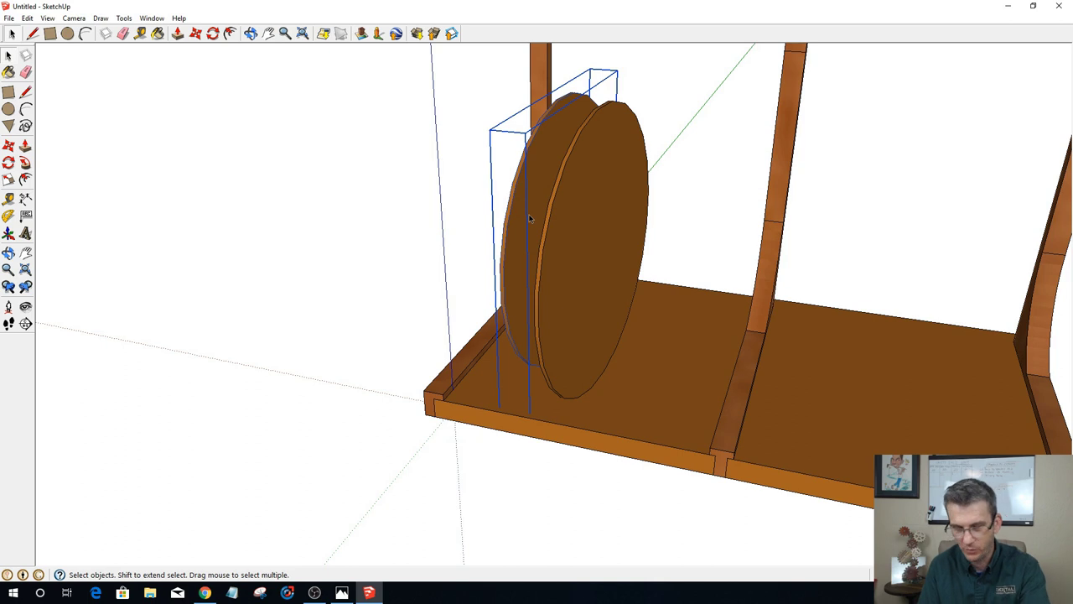
key(ctrl+z)
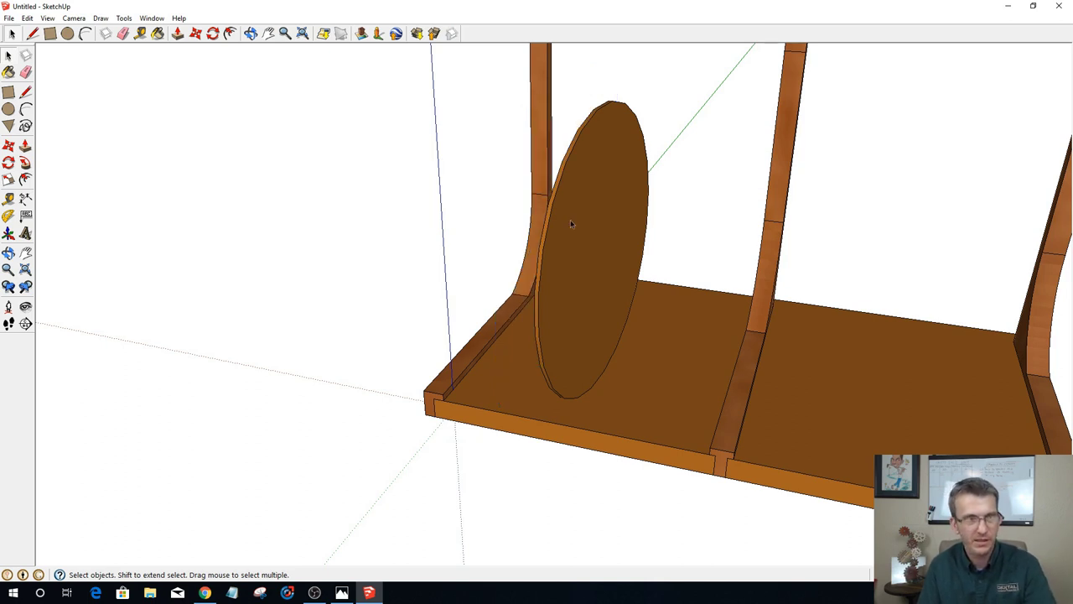
key(m)
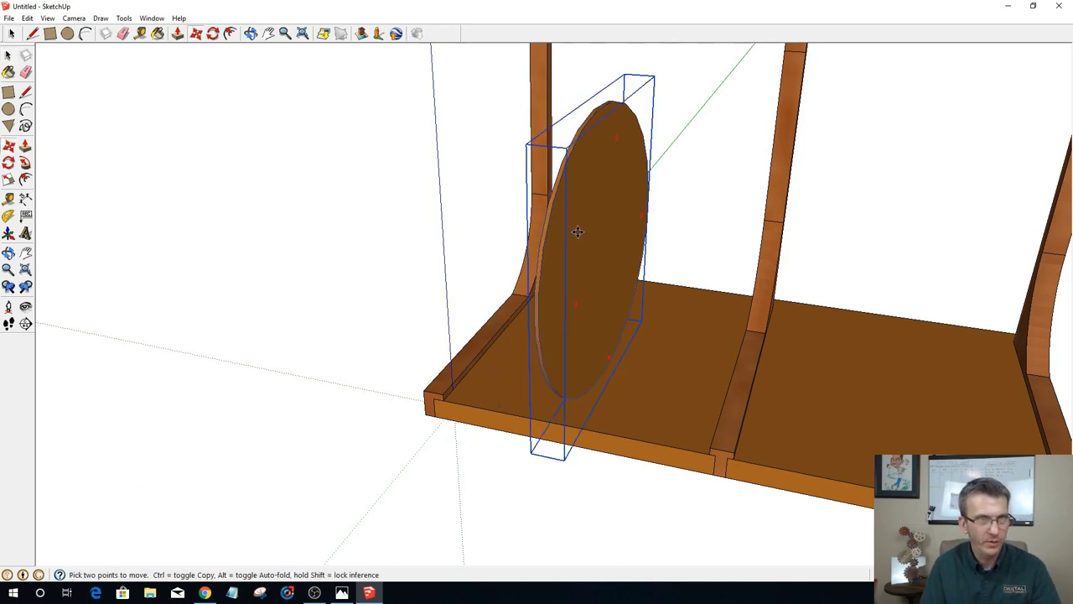
click(574, 225)
click(217, 159)
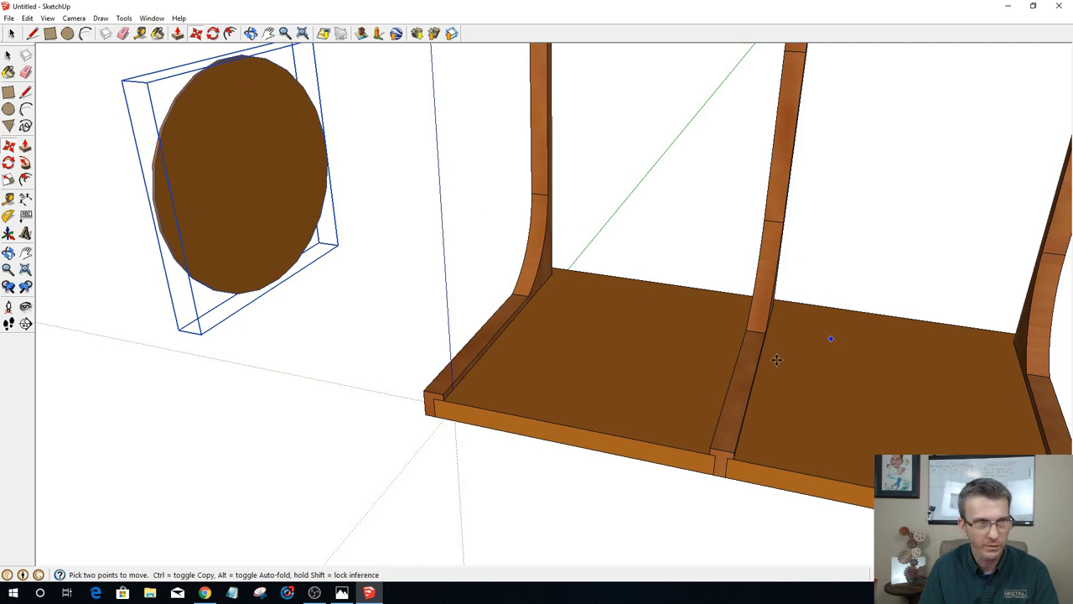
middle_drag(777, 359, 281, 243)
right_click(280, 243)
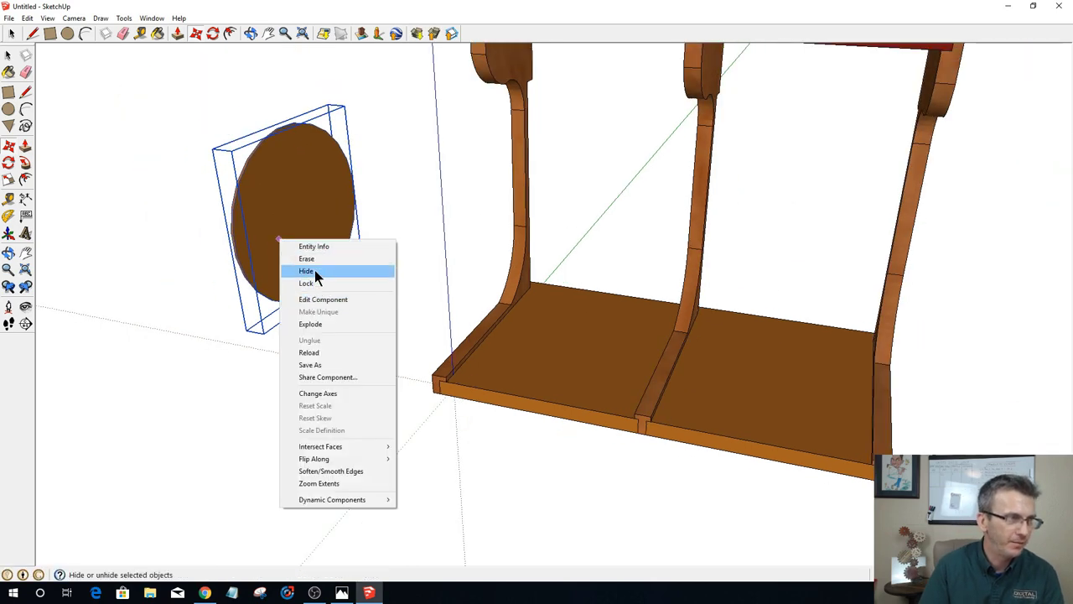
click(314, 270)
Step: Turn the shelf base toward the viewer and select all its connected geometry
middle_drag(436, 295, 565, 446)
scroll(546, 370, up, 3)
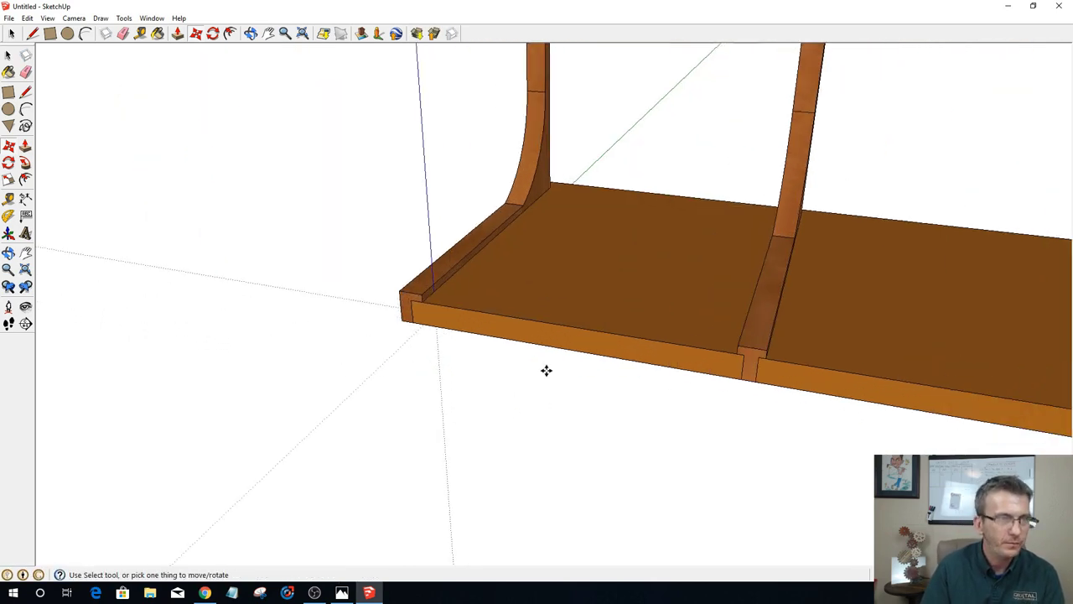
middle_drag(546, 370, 467, 410)
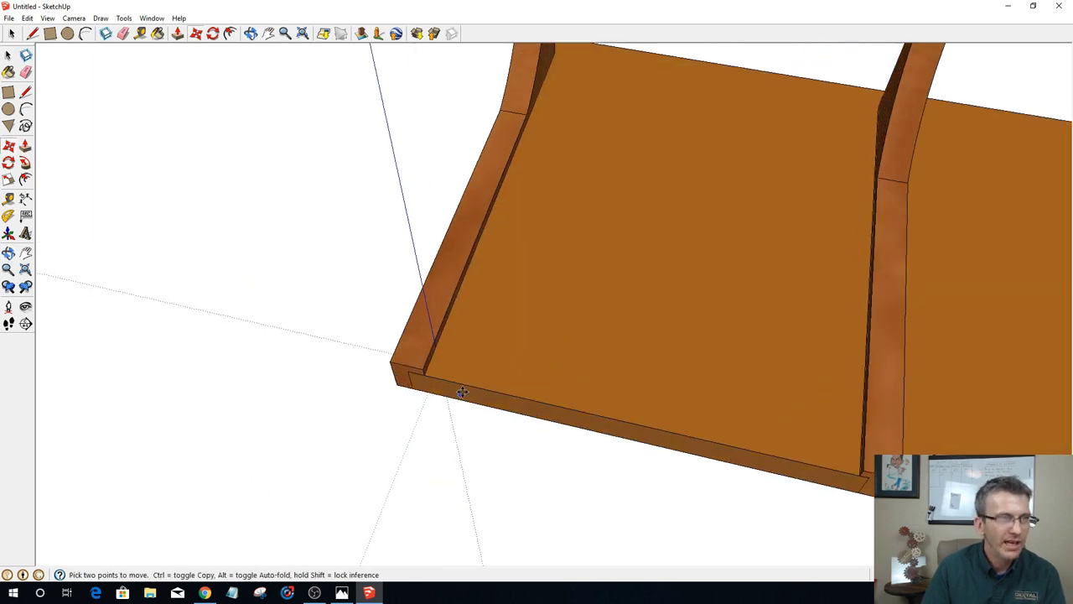
key(space)
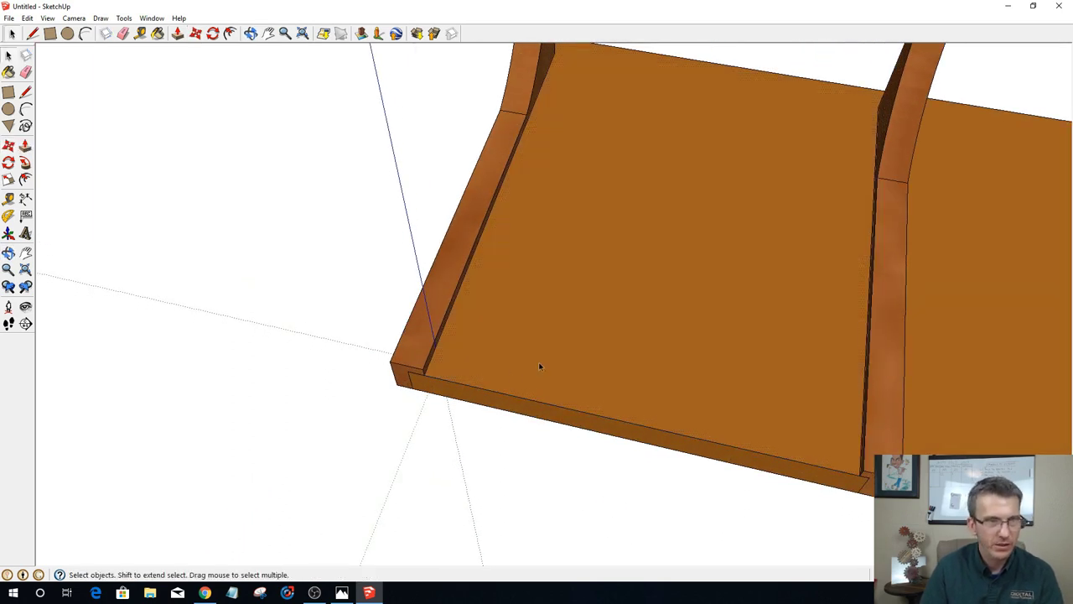
triple_click(540, 366)
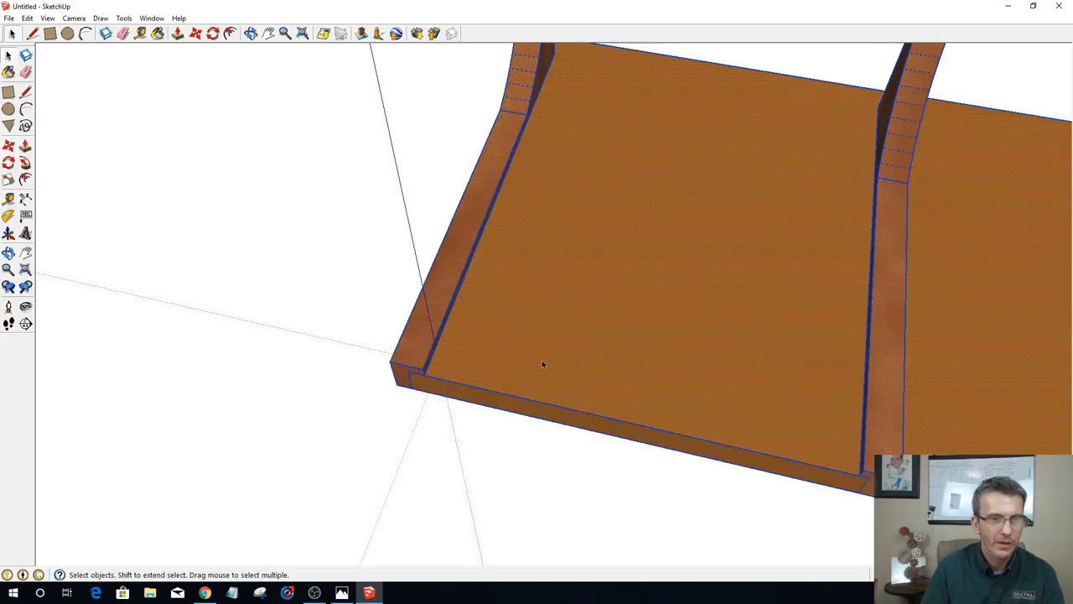
scroll(542, 363, down, 5)
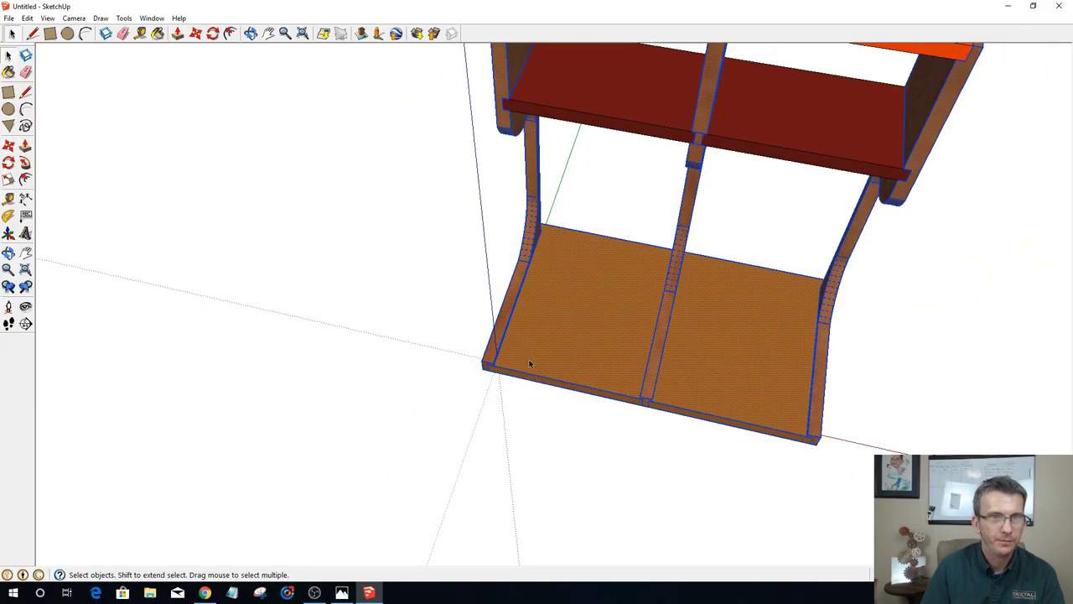
Step: Enter the left floor board group for isolated editing, after briefly opening the shelf group
middle_drag(802, 407, 810, 561)
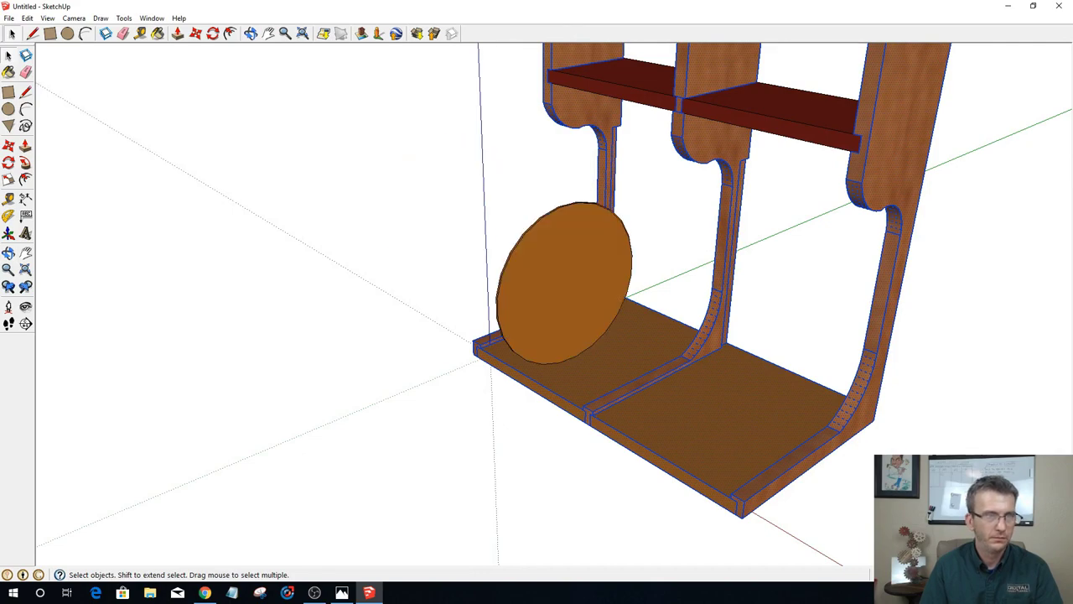
double_click(587, 336)
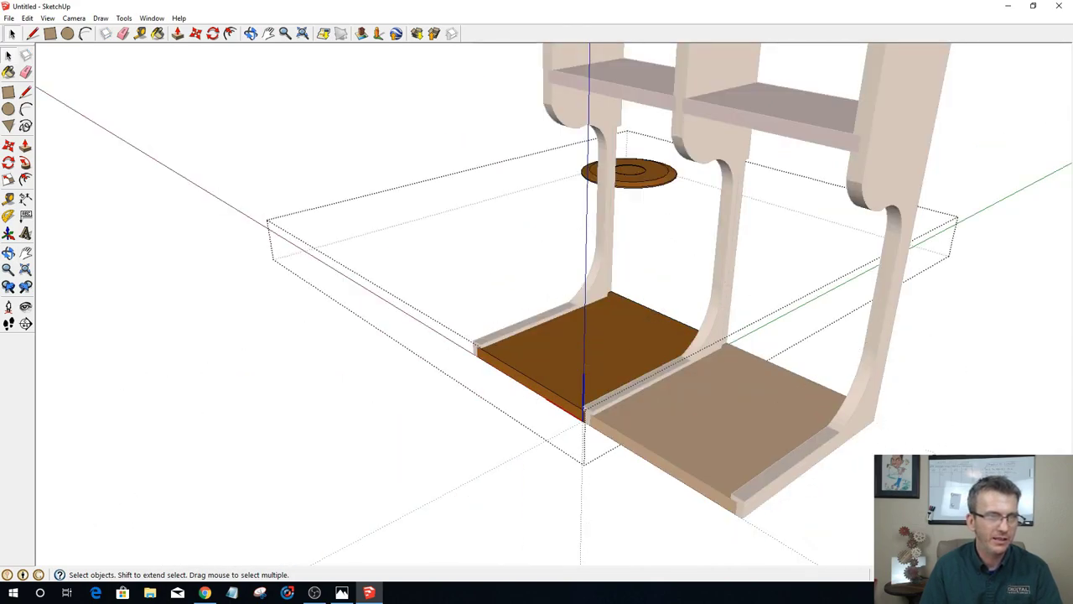
key(Escape)
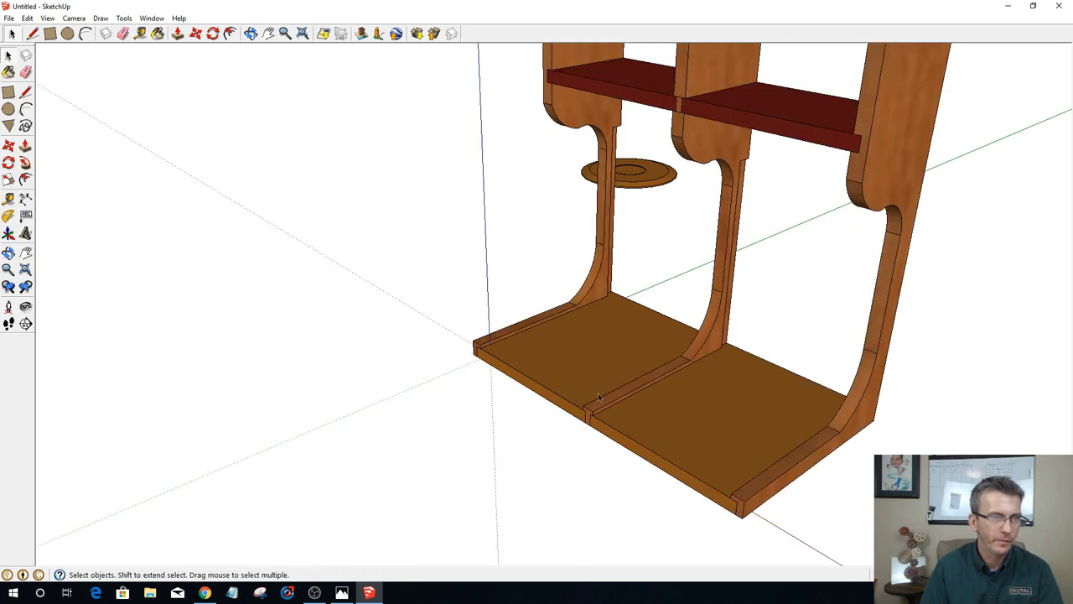
click(578, 373)
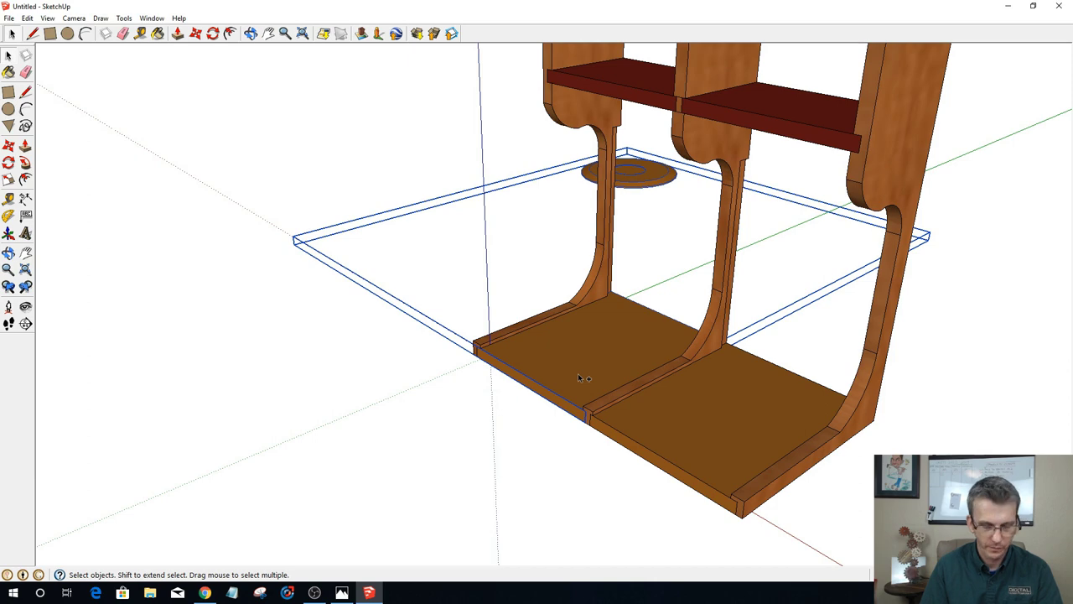
key(Return)
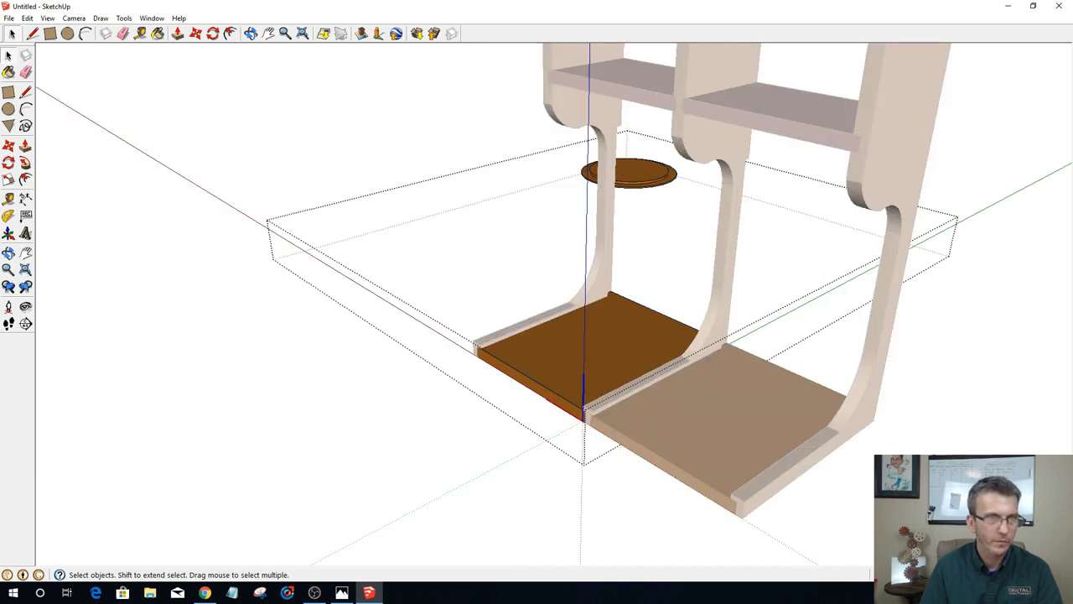
key(Escape)
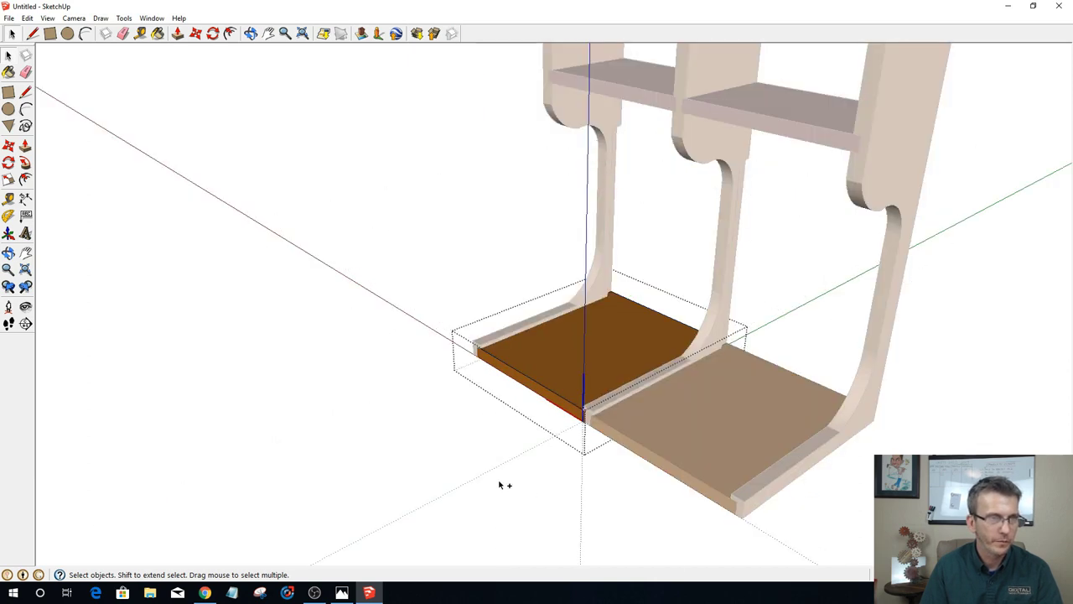
double_click(567, 376)
scroll(489, 347, up, 3)
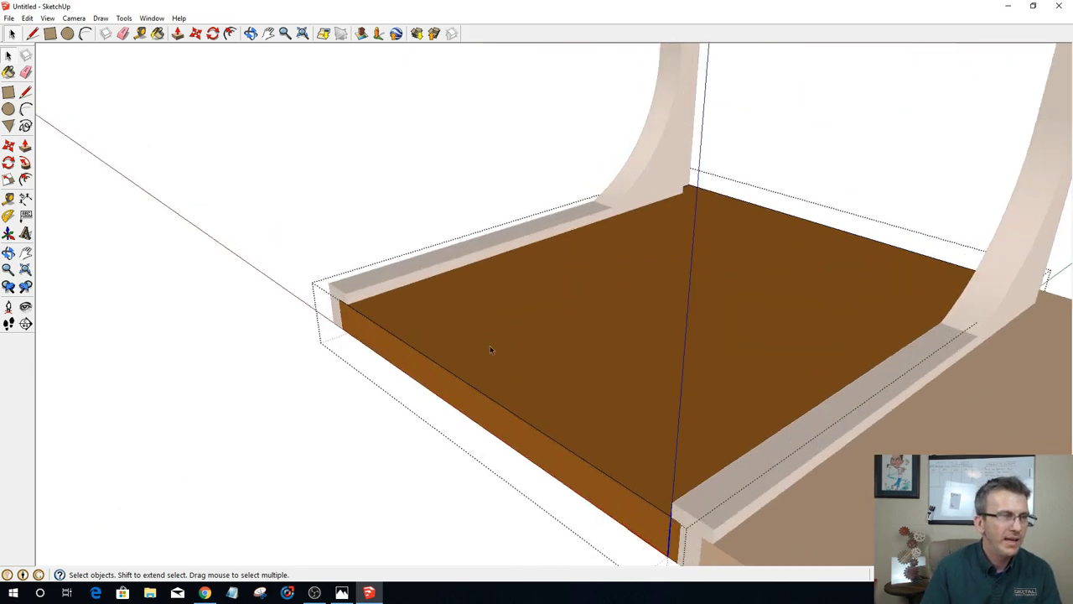
middle_drag(490, 369, 440, 432)
scroll(431, 385, up, 2)
scroll(425, 369, down, 3)
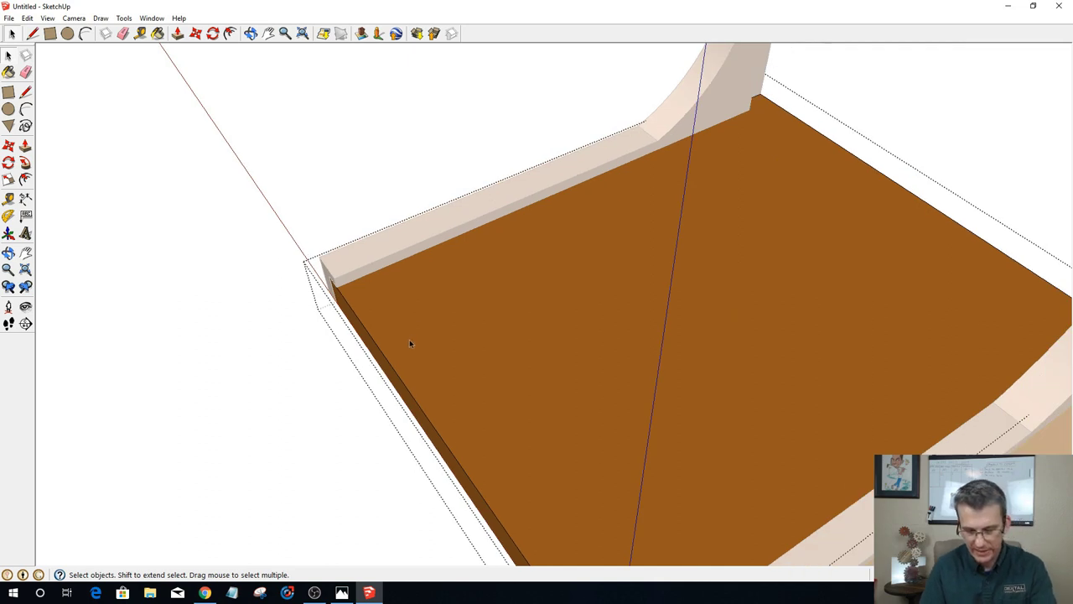
key(t)
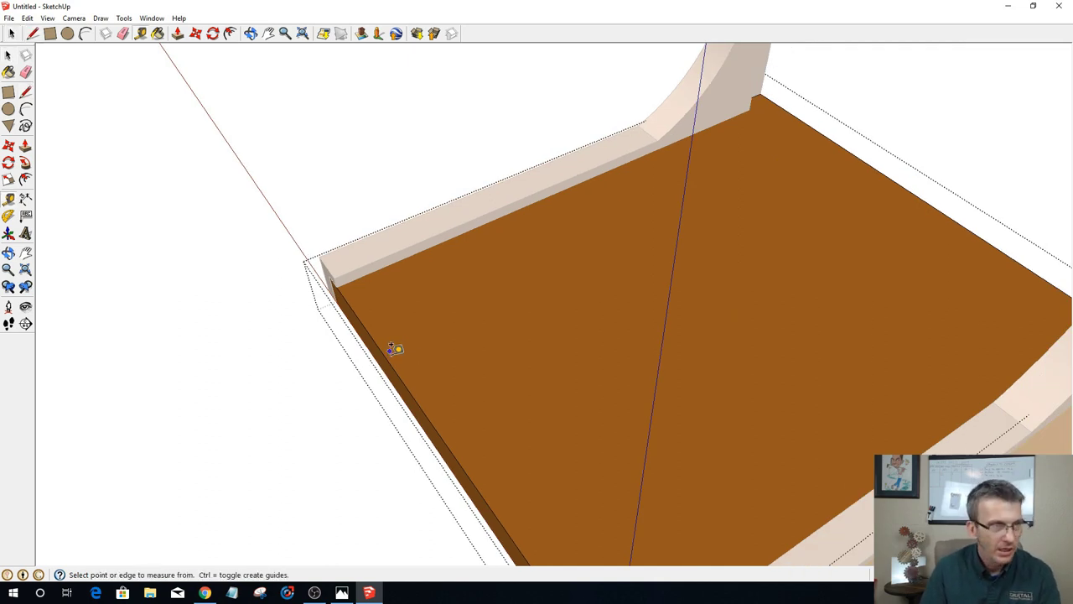
Step: Place a guide 3/4" in from the seat's left edge; try and undo a 1 5/8" back guide
click(390, 363)
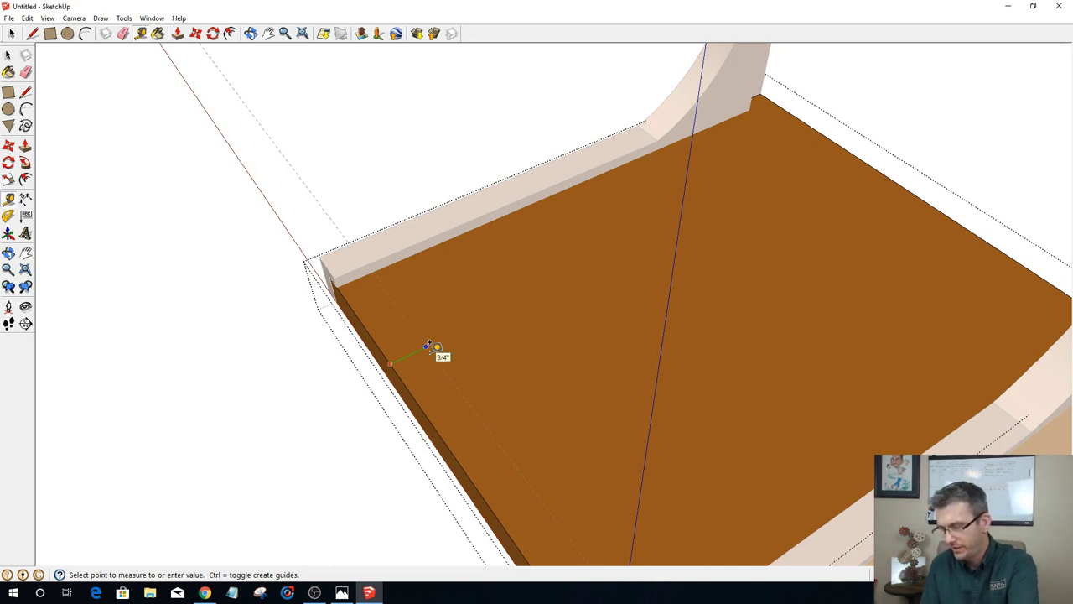
click(430, 346)
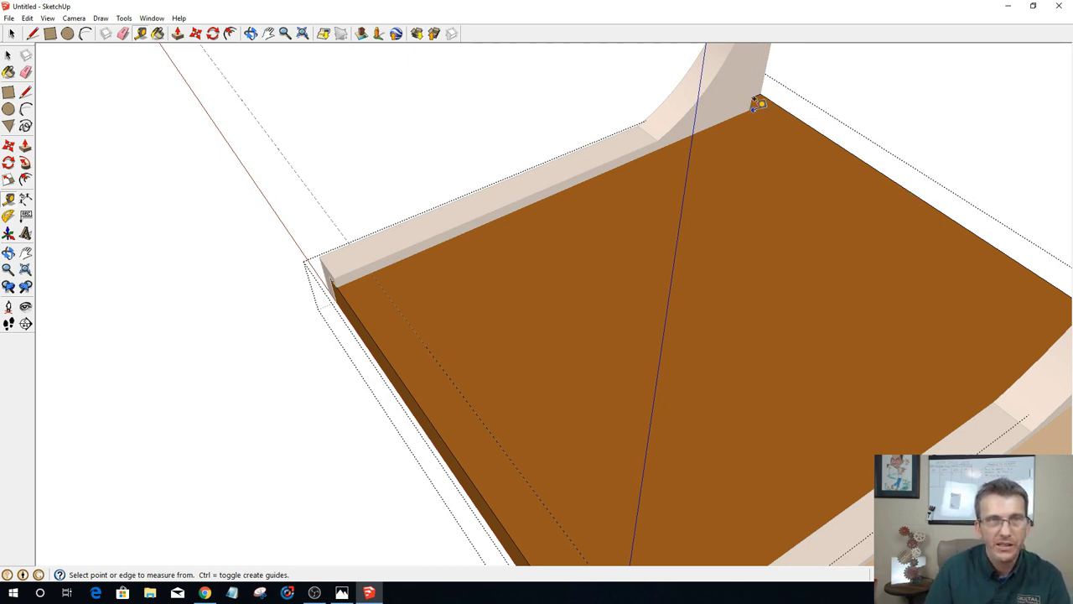
click(808, 123)
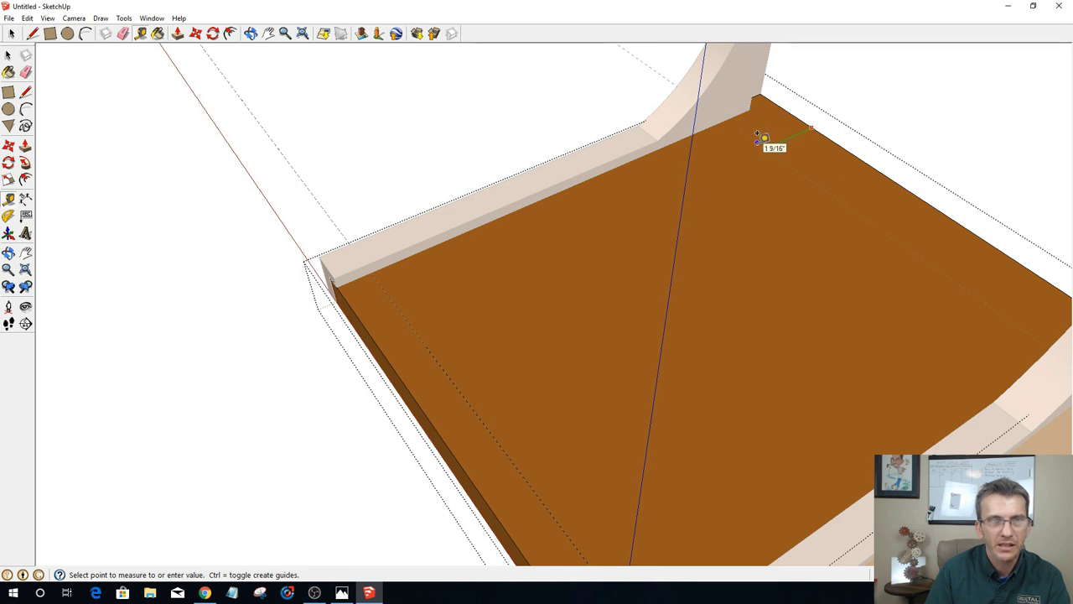
scroll(757, 139, down, 3)
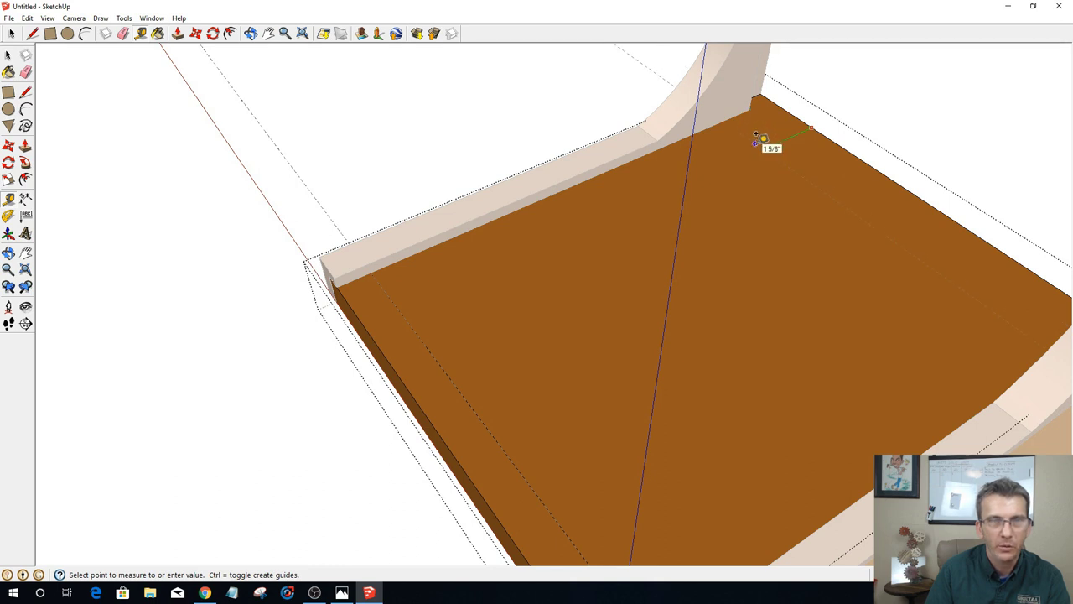
scroll(757, 139, up, 3)
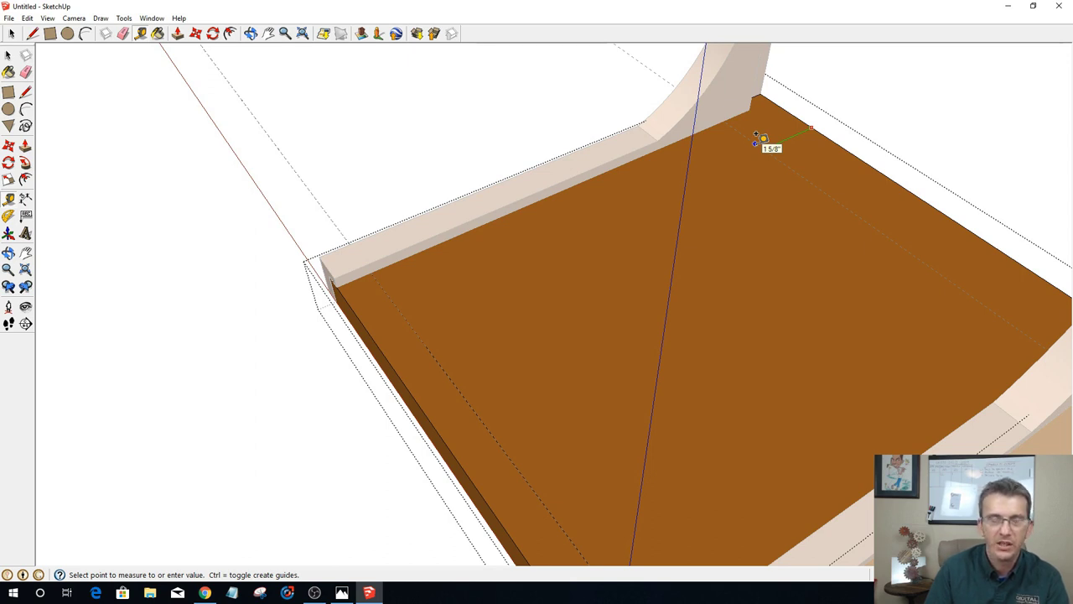
scroll(758, 138, down, 3)
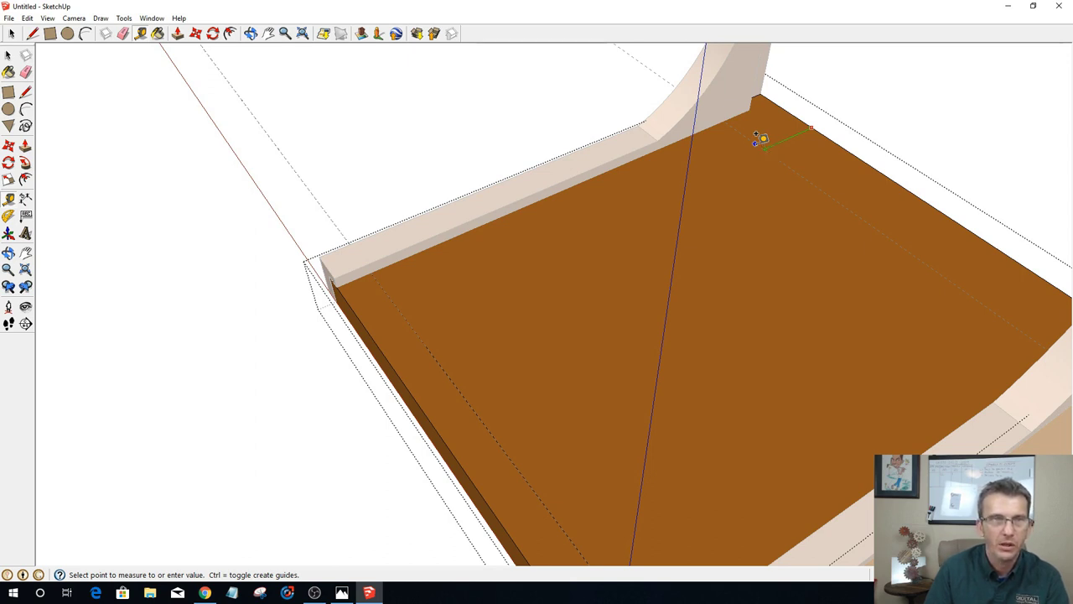
scroll(757, 139, up, 3)
scroll(757, 138, down, 3)
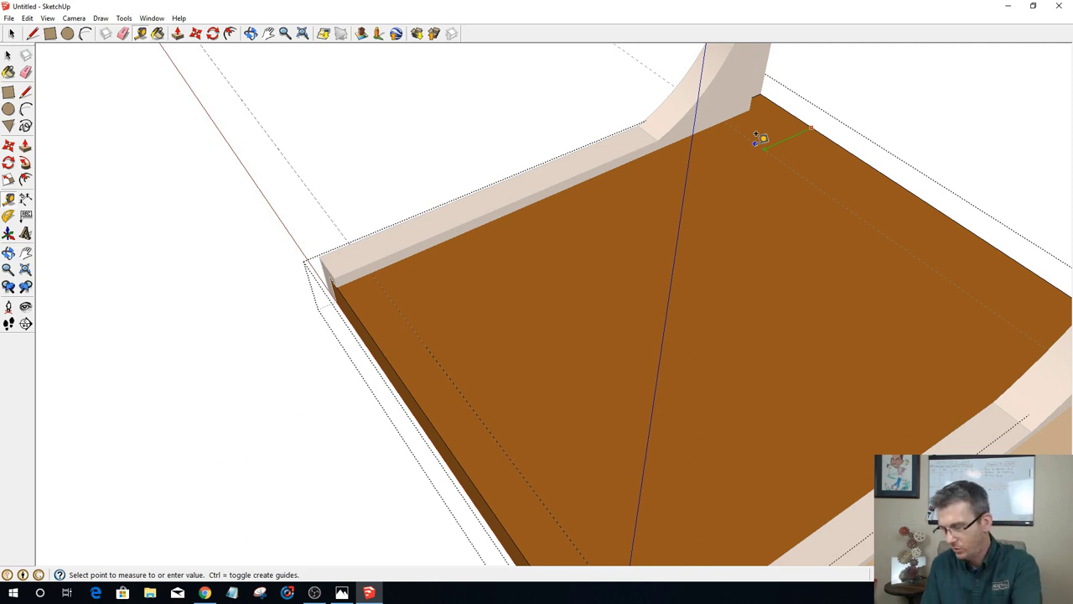
scroll(757, 138, up, 3)
click(757, 139)
scroll(759, 139, down, 3)
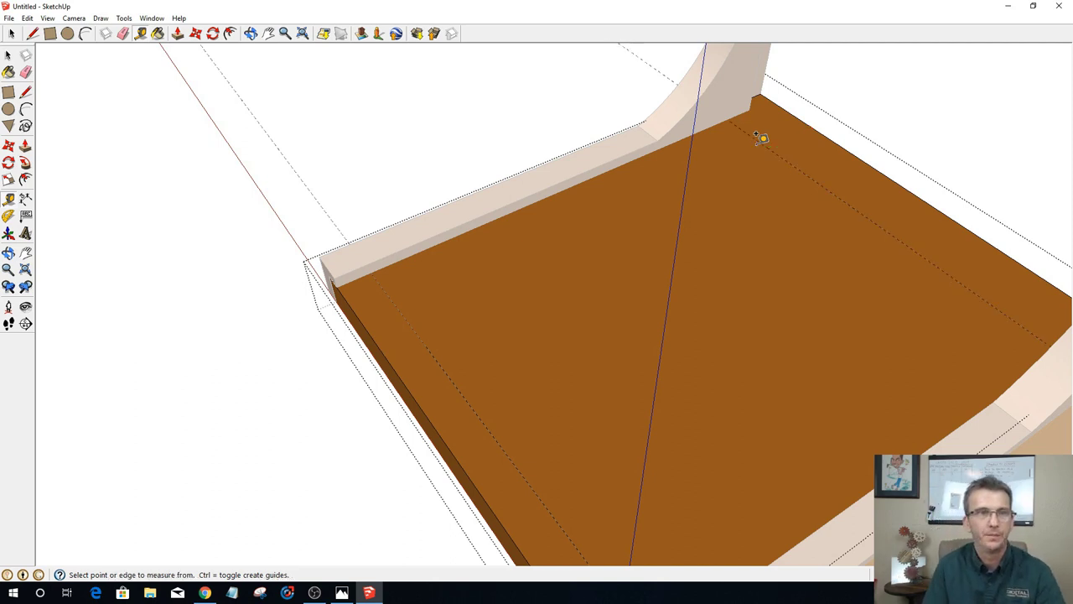
scroll(762, 138, up, 3)
scroll(778, 141, down, 3)
key(ctrl+z)
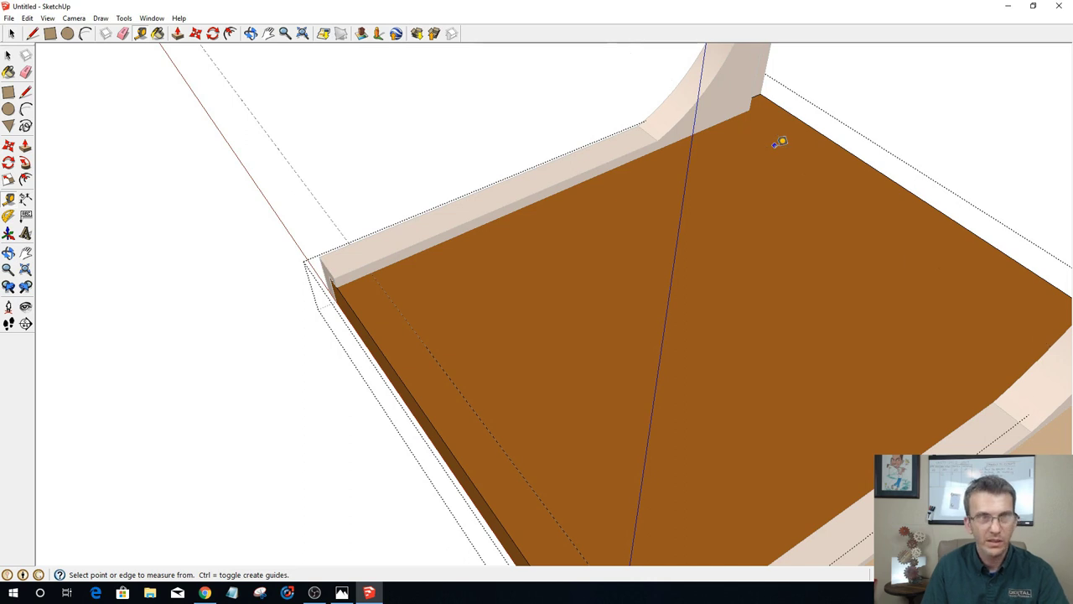
scroll(839, 141, up, 3)
Step: Drop a Tape Measure guide 1 11/16" in from the seat board's back edge
click(843, 139)
scroll(839, 140, down, 3)
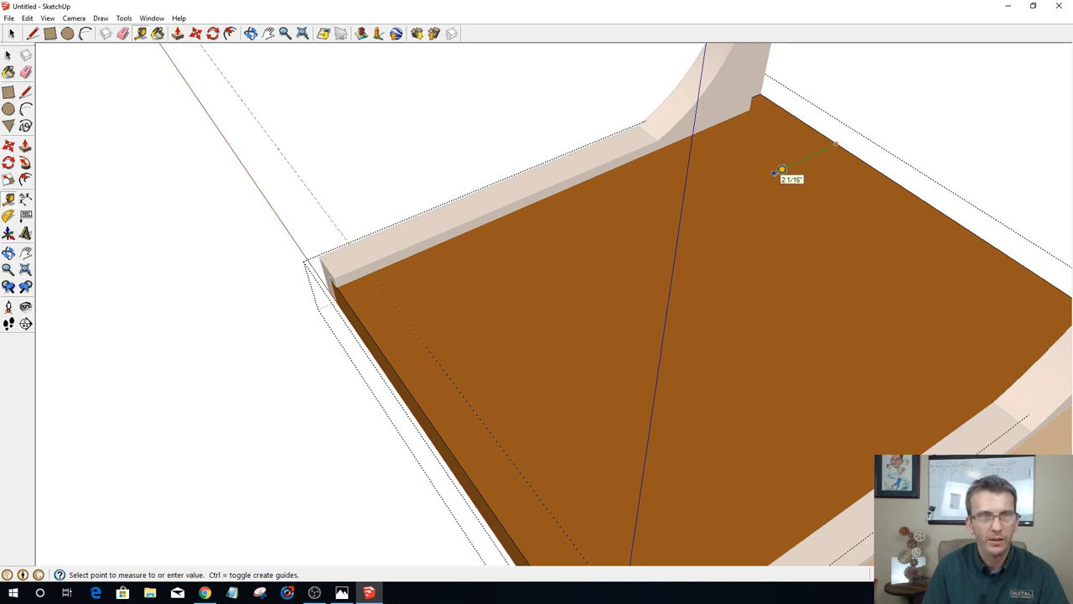
click(781, 171)
scroll(820, 136, up, 3)
click(818, 132)
scroll(820, 130, down, 3)
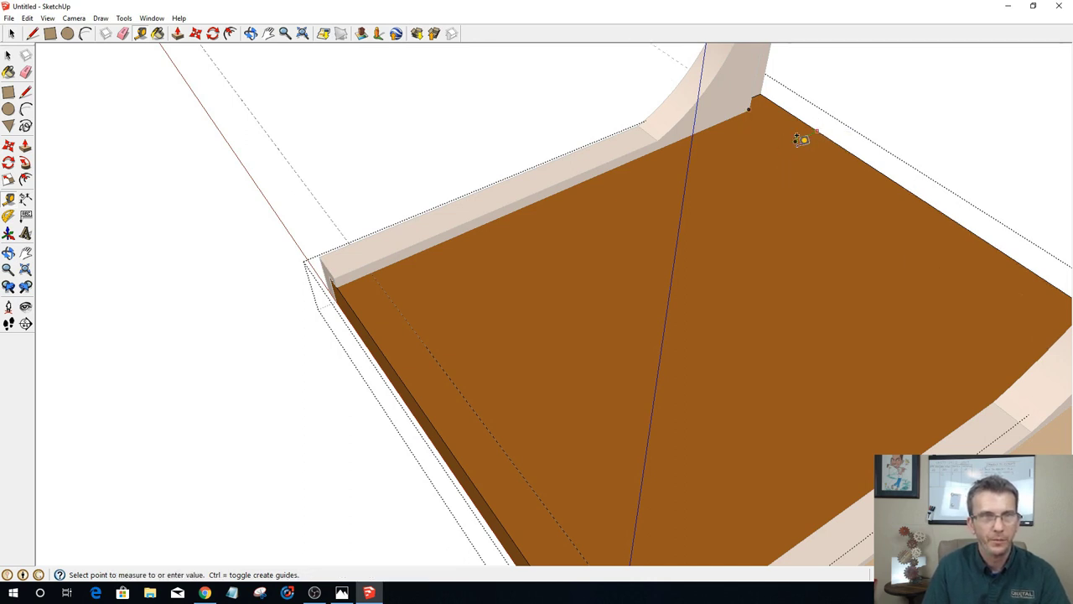
scroll(771, 154, up, 3)
scroll(770, 155, down, 3)
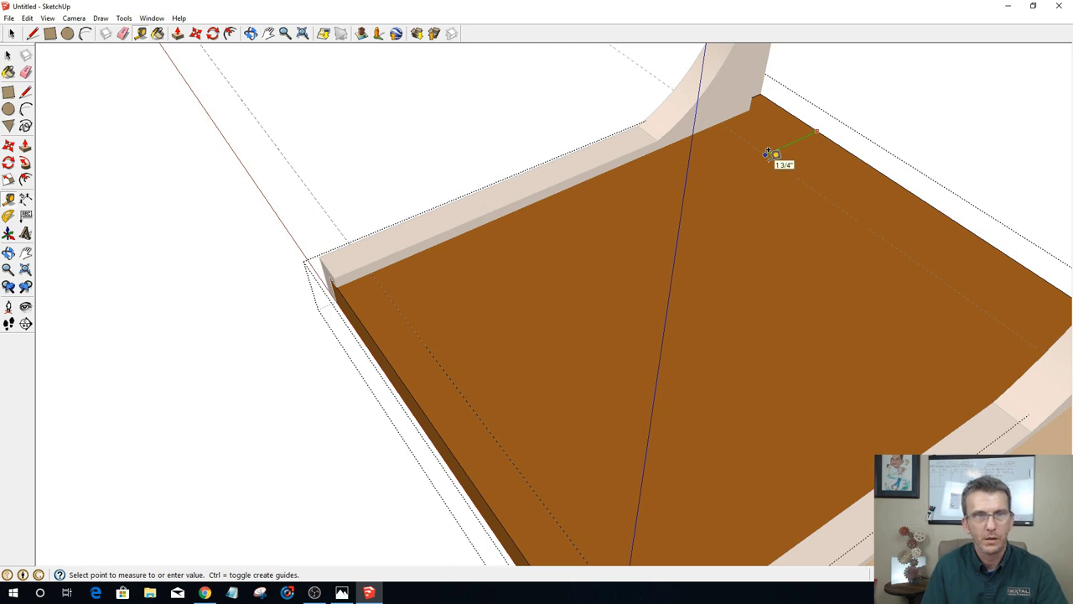
scroll(769, 155, up, 3)
scroll(770, 155, down, 3)
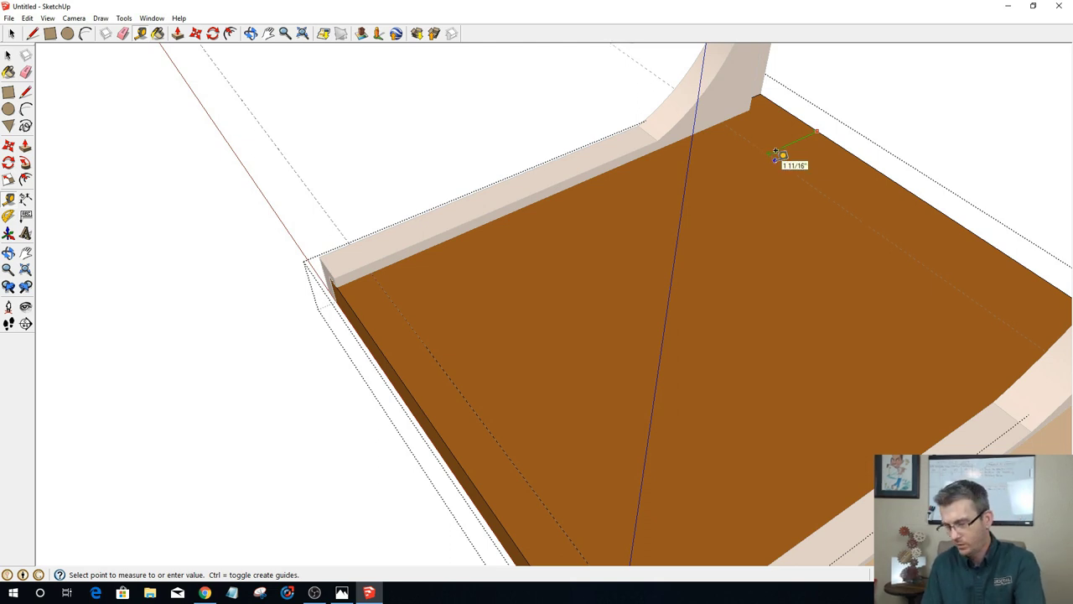
scroll(776, 154, up, 3)
scroll(777, 155, down, 3)
click(778, 157)
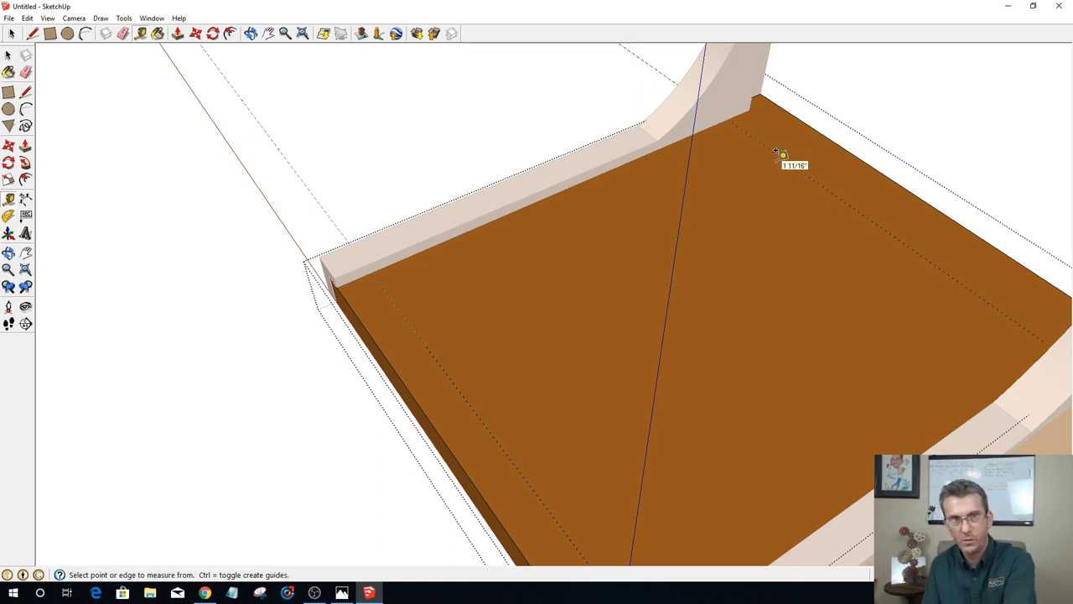
scroll(779, 156, up, 3)
scroll(797, 297, down, 4)
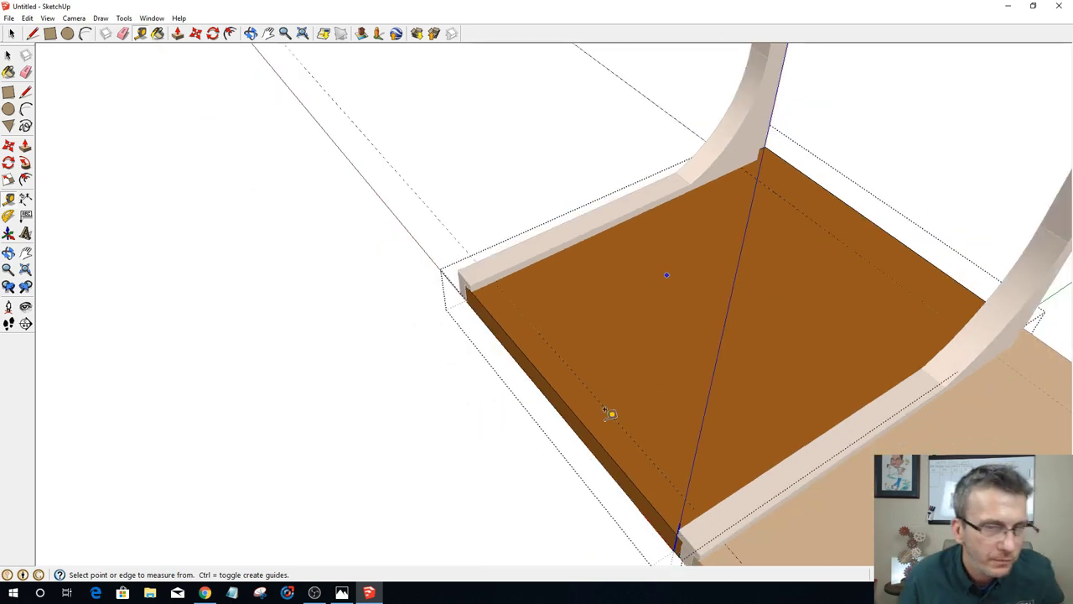
Step: Place a guide 1/2" in from the seat board's left edge
scroll(503, 424, up, 1)
scroll(507, 389, down, 3)
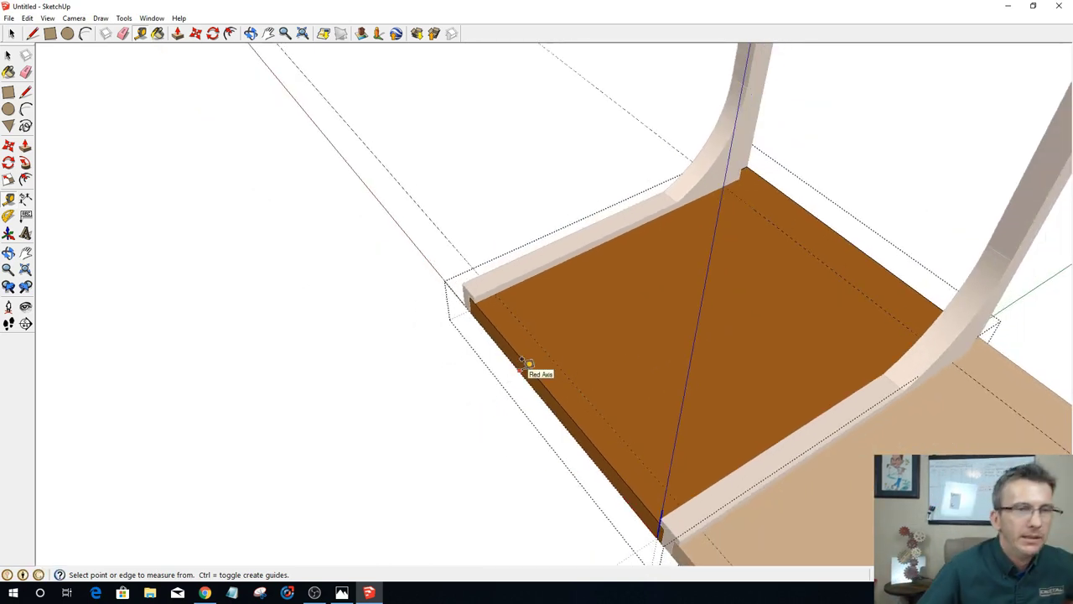
scroll(495, 336, up, 3)
scroll(503, 297, down, 1)
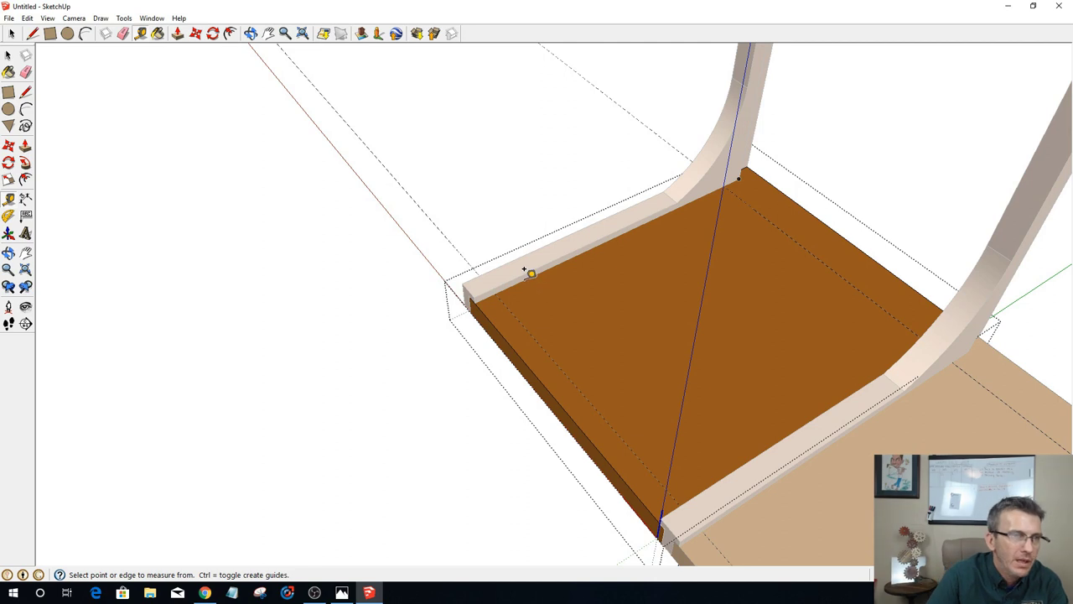
scroll(495, 285, up, 1)
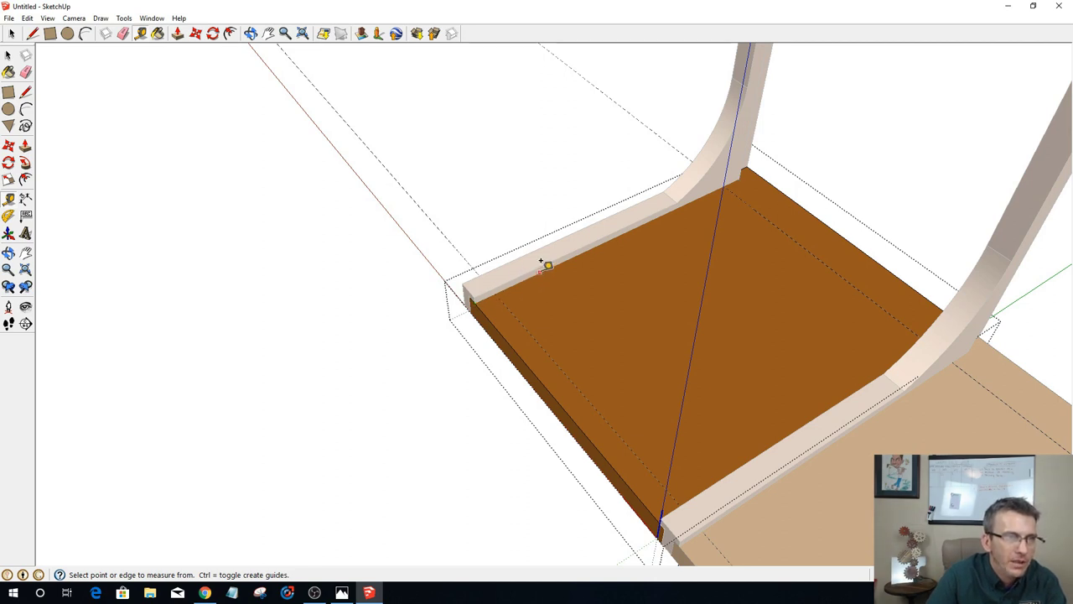
click(544, 264)
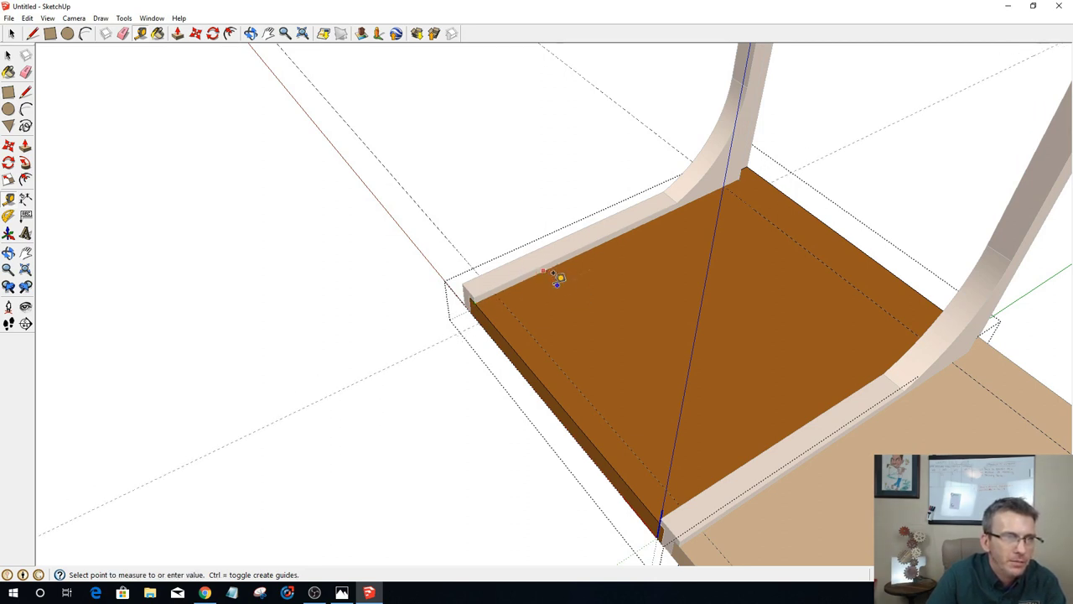
scroll(558, 275, down, 1)
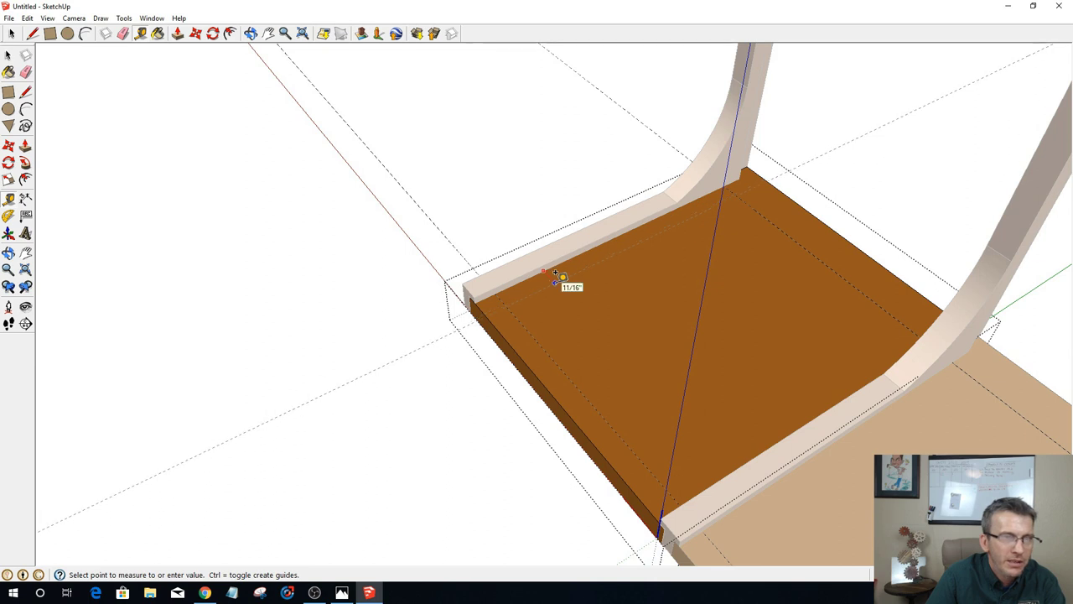
scroll(560, 277, up, 1)
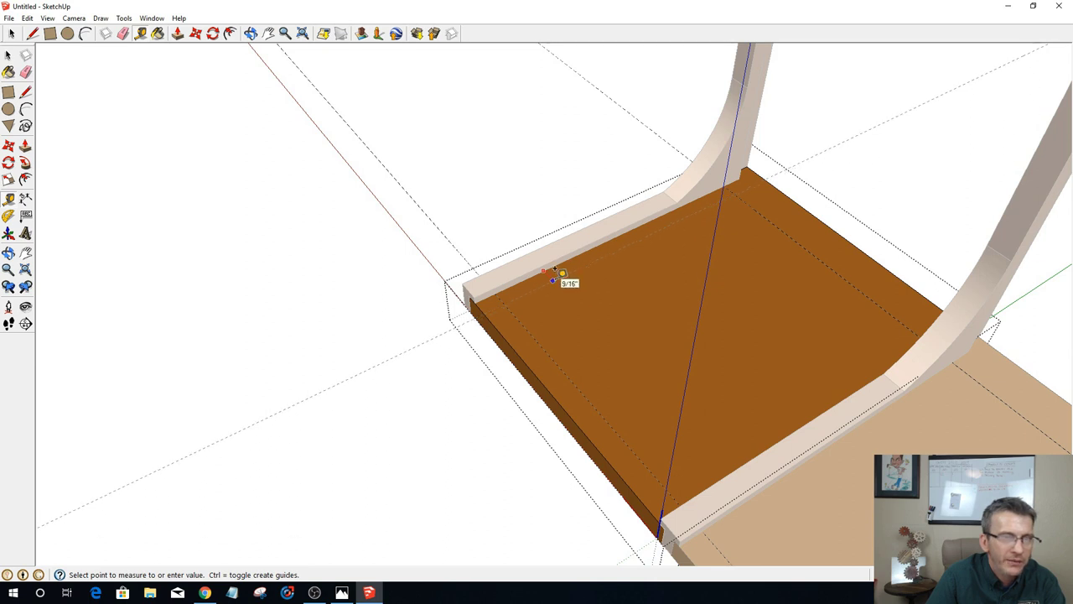
scroll(555, 276, down, 1)
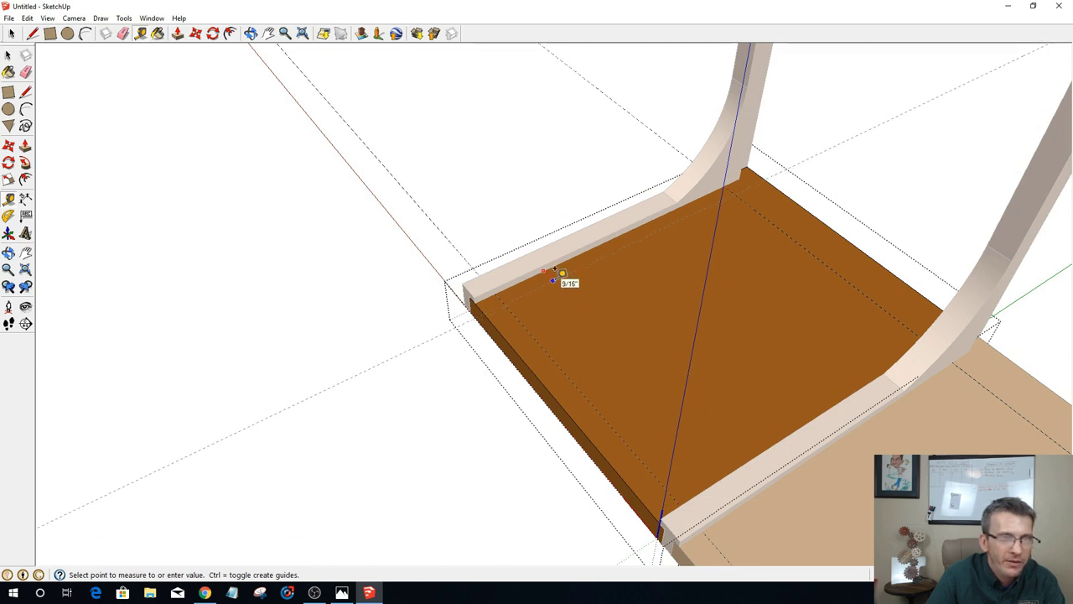
scroll(557, 278, up, 1)
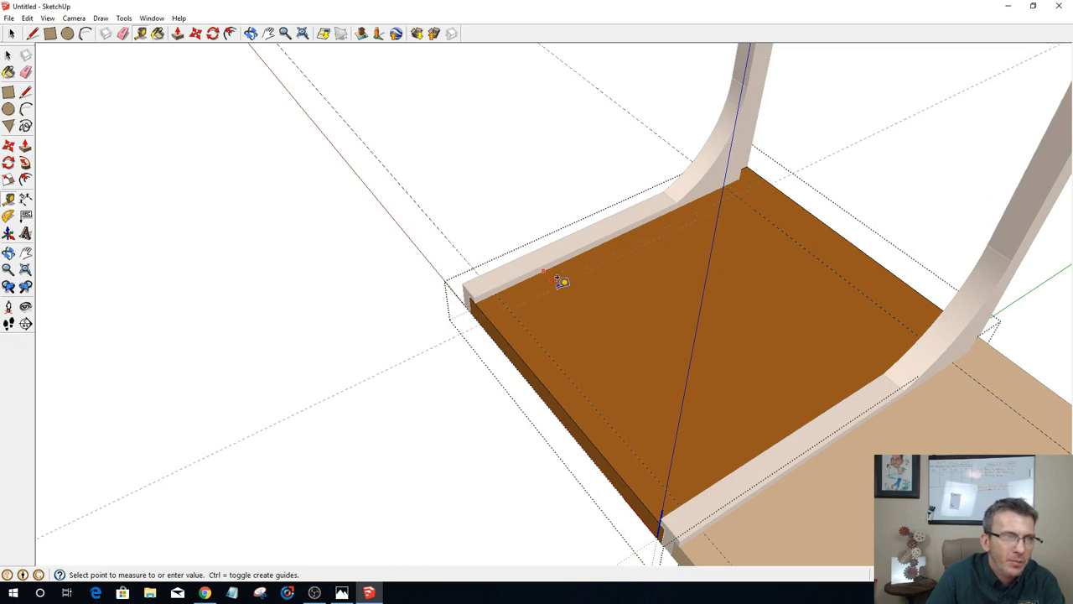
scroll(558, 280, down, 1)
scroll(556, 275, up, 1)
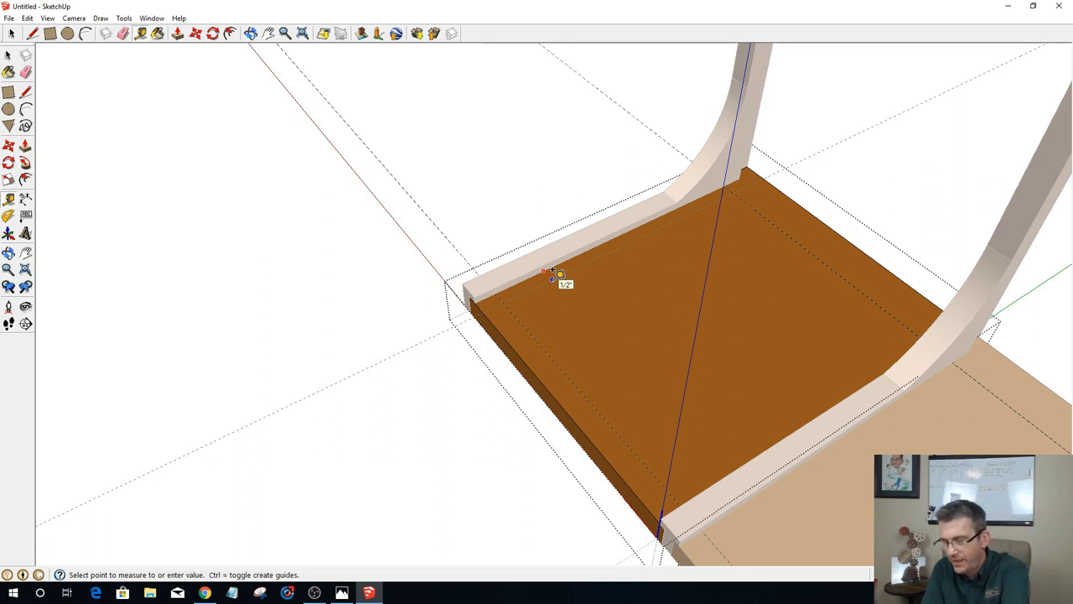
click(558, 275)
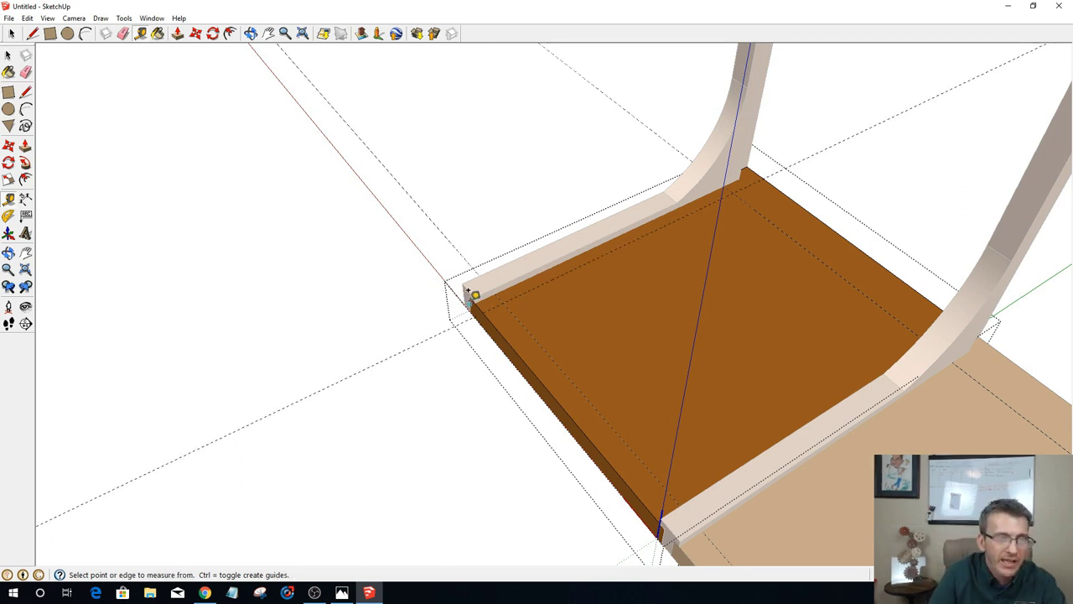
Step: Orbit around the seat and place a guide 13/16" in from its right edge
middle_drag(482, 333, 637, 263)
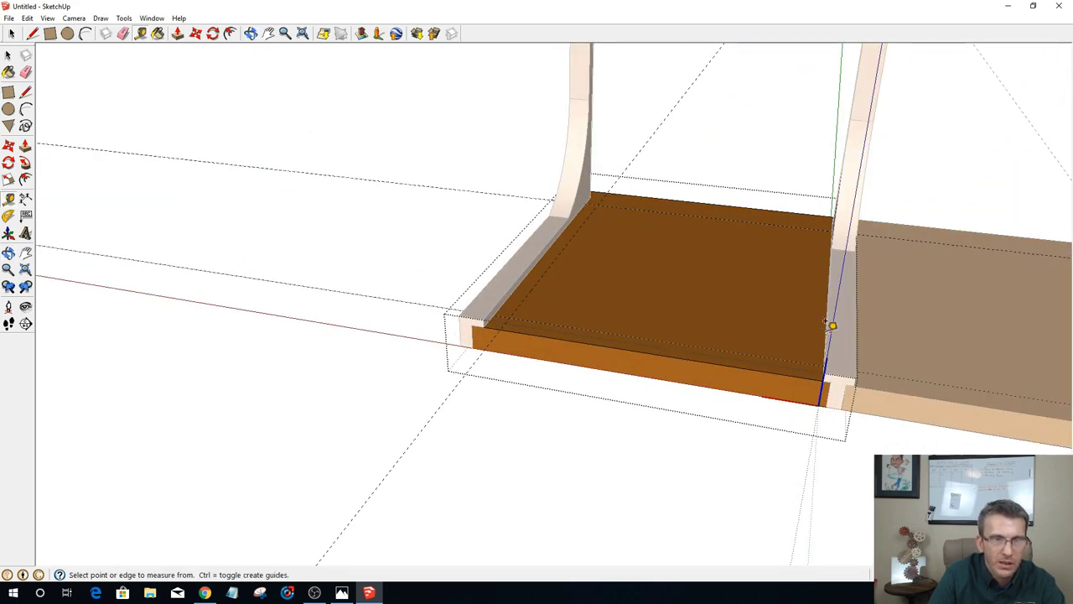
middle_drag(830, 325, 844, 307)
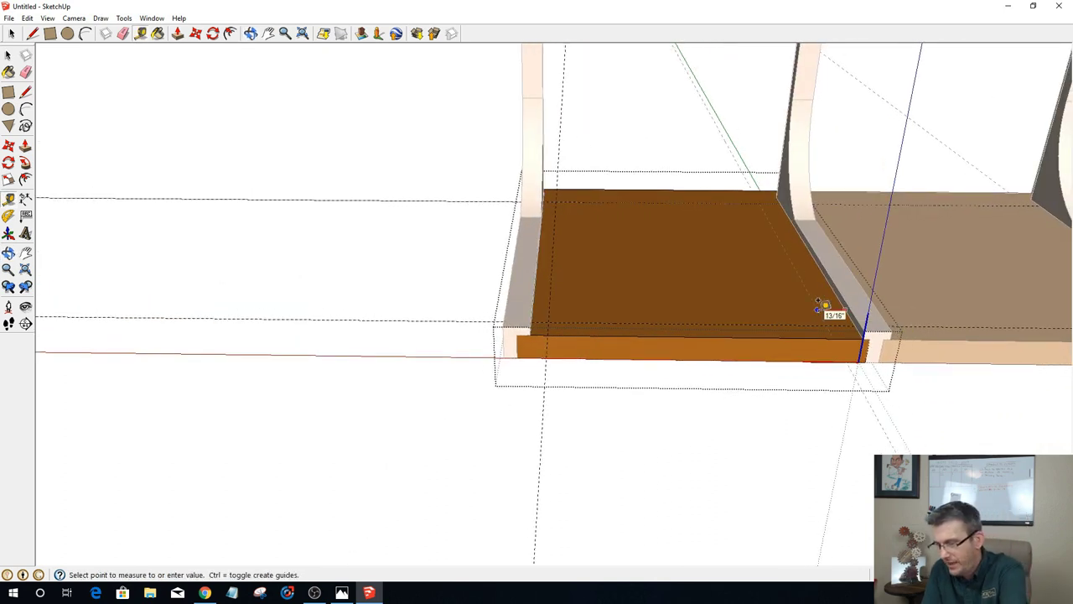
click(822, 307)
middle_drag(802, 319, 618, 338)
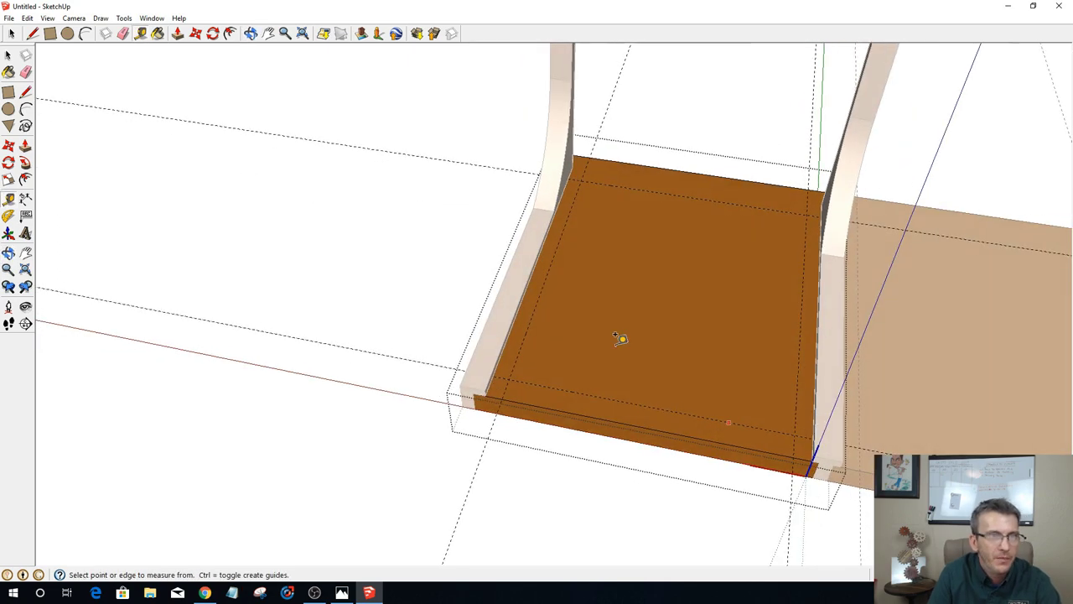
click(32, 34)
Step: Draw the inset outline edges between the guide intersections, closing back at the back-left corner
click(580, 180)
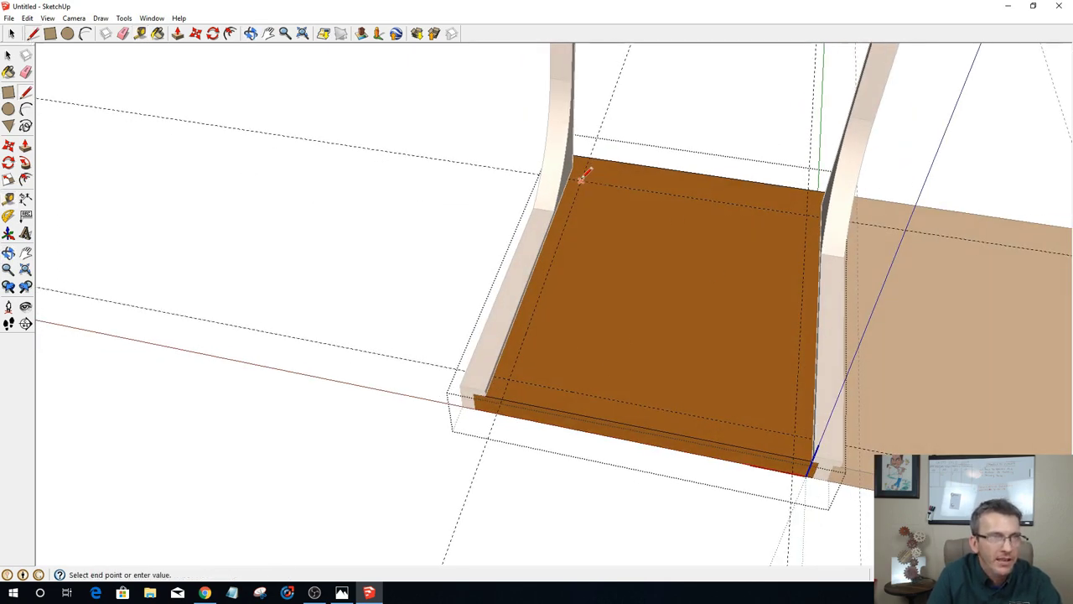
click(807, 215)
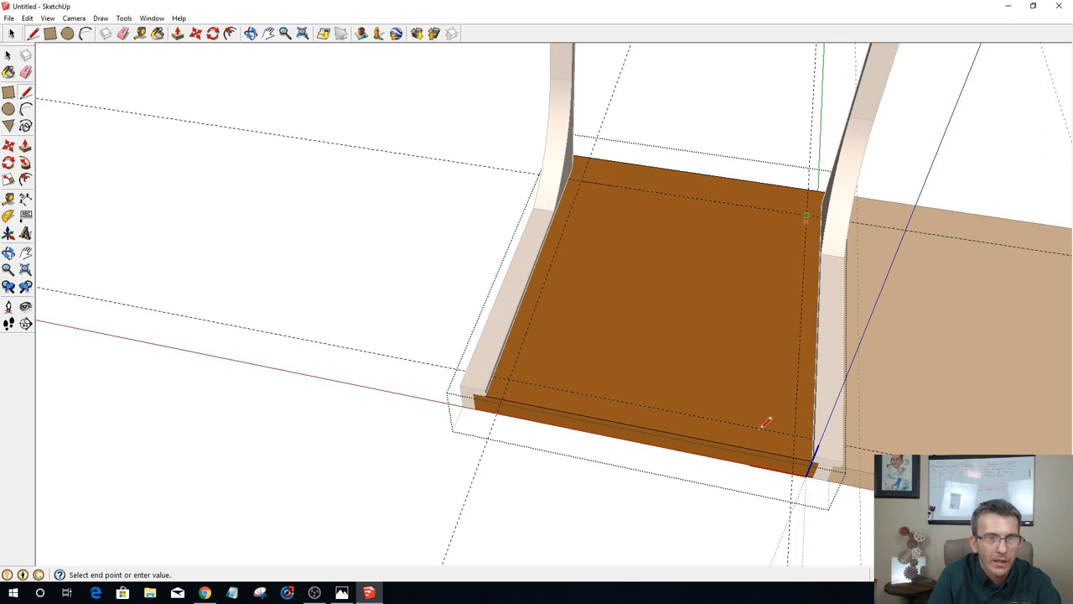
click(794, 433)
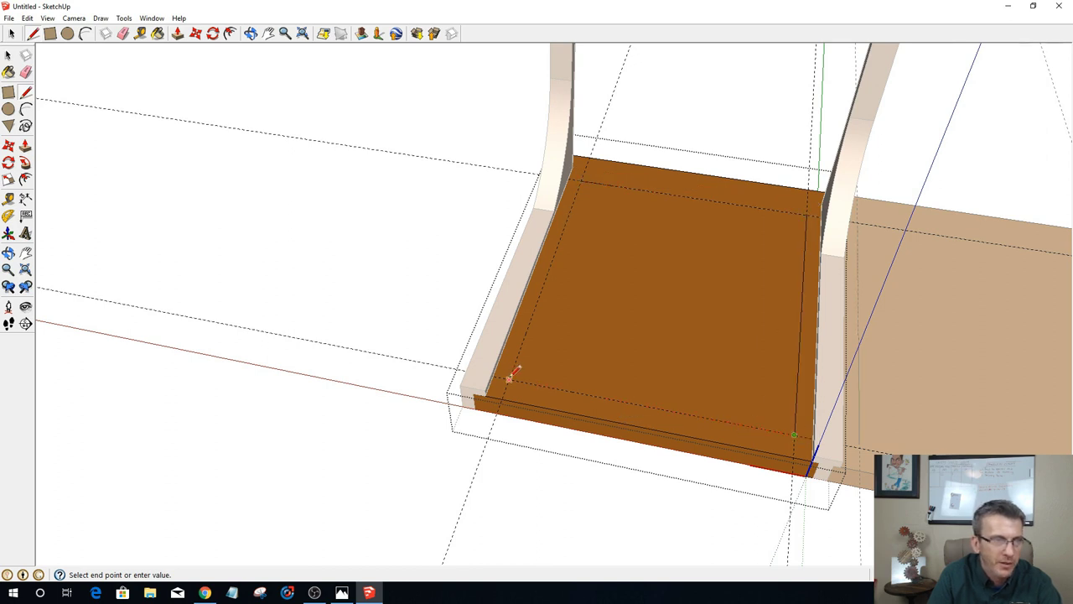
click(581, 179)
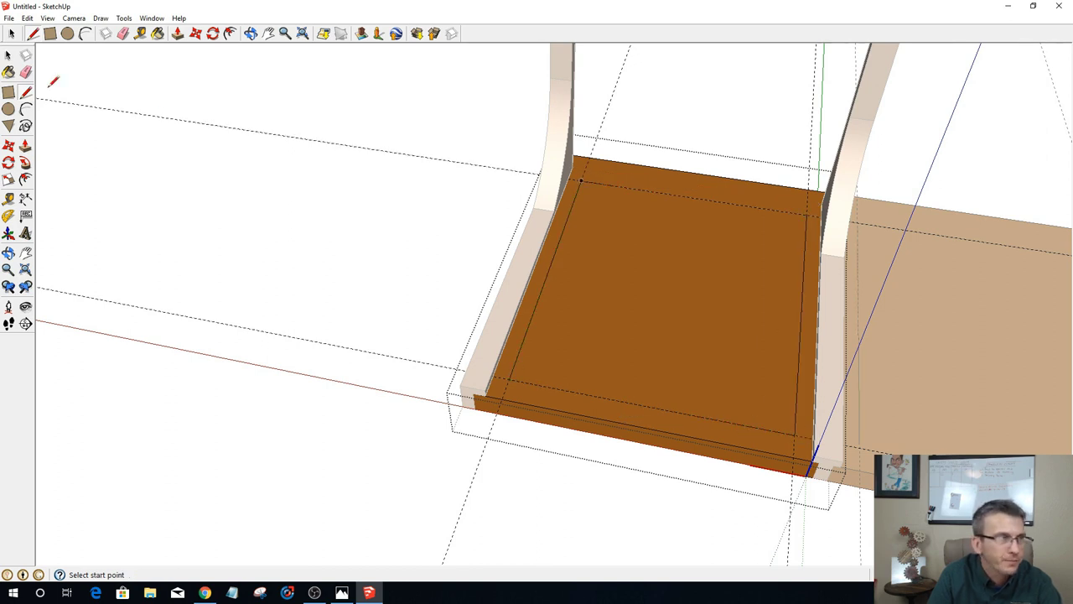
Step: Clear away the guide lines above the seat and orbit slightly around it
click(12, 34)
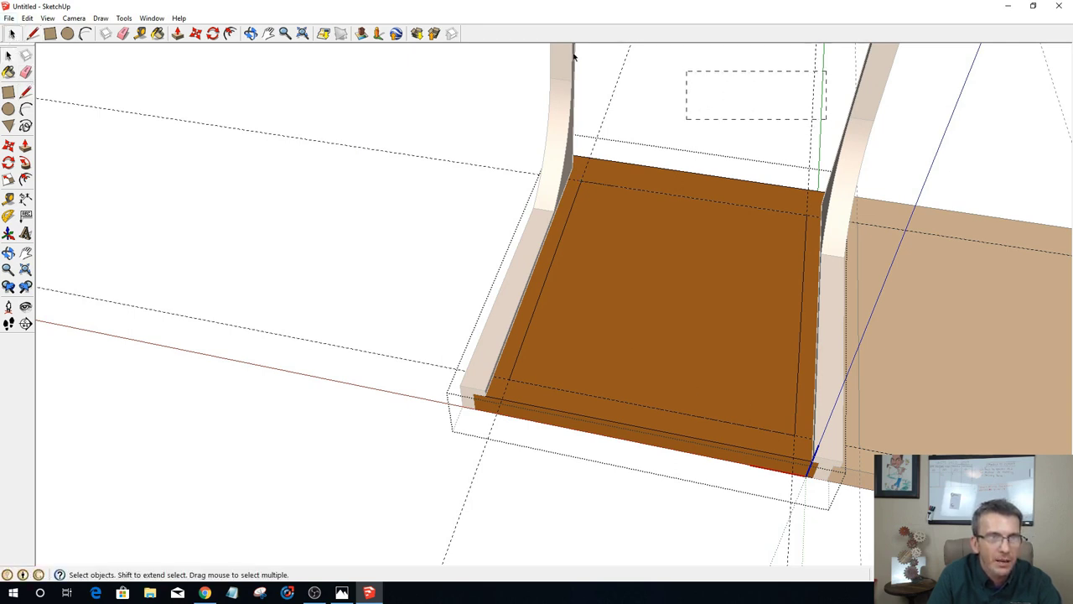
drag(574, 56, 605, 73)
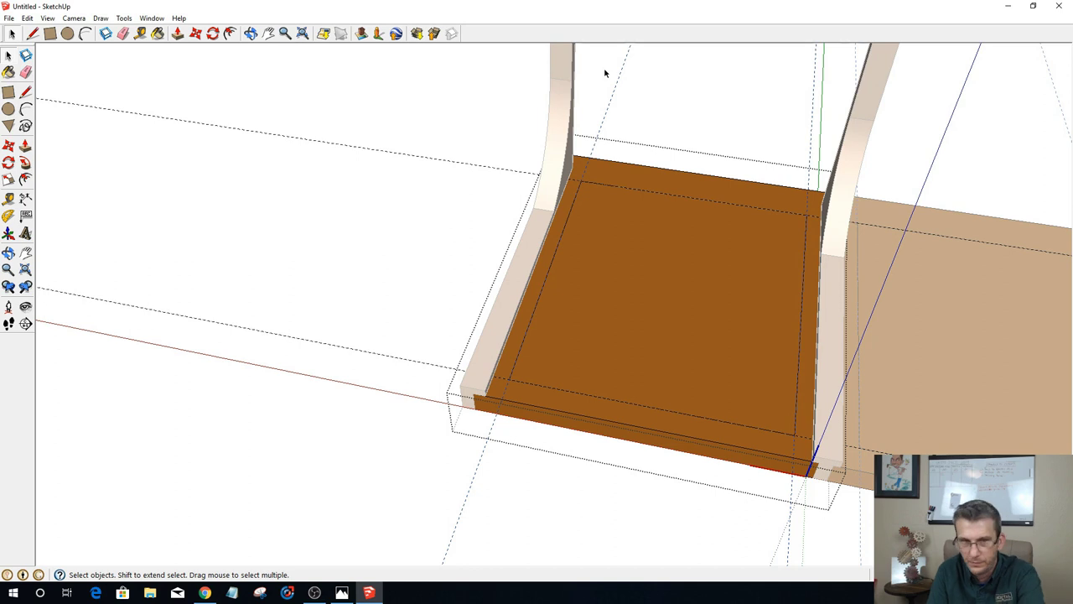
click(605, 73)
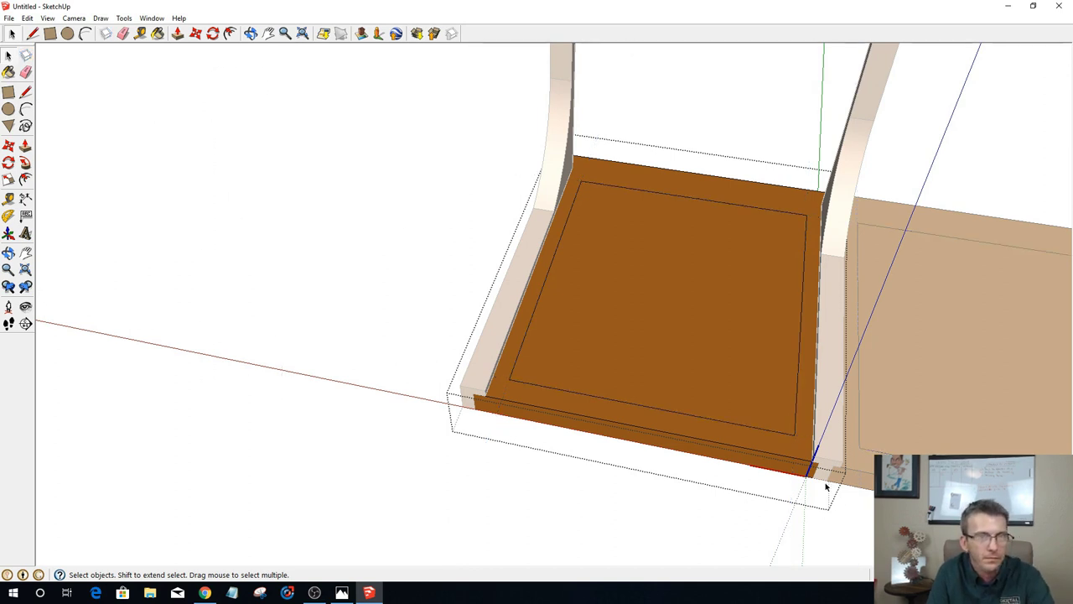
middle_drag(826, 487, 653, 201)
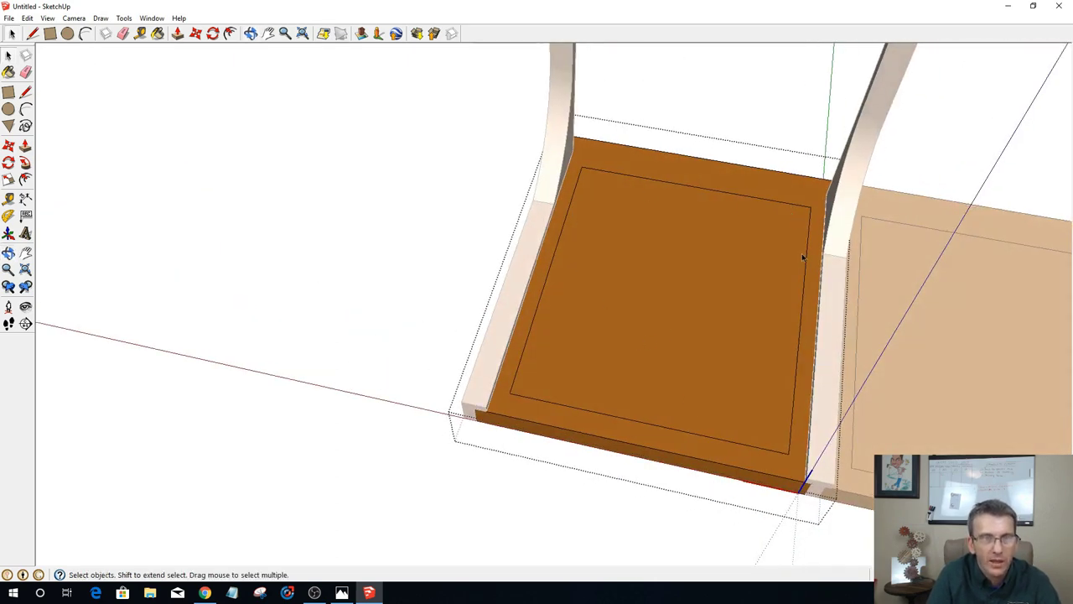
click(49, 33)
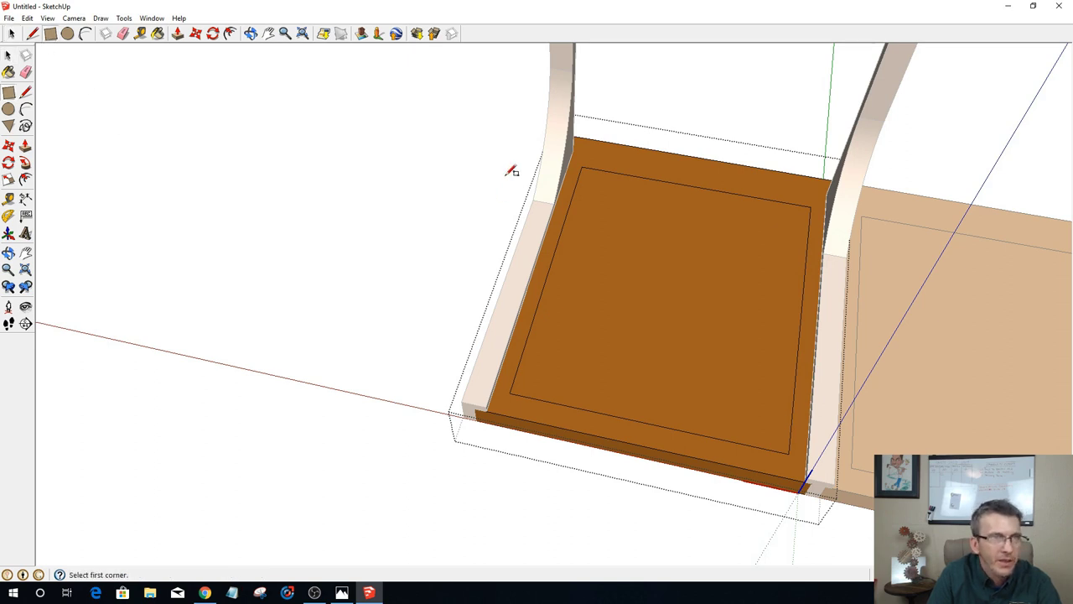
Step: Draw a narrow rectangle from the outline's back-left corner along its left side toward the front
click(583, 165)
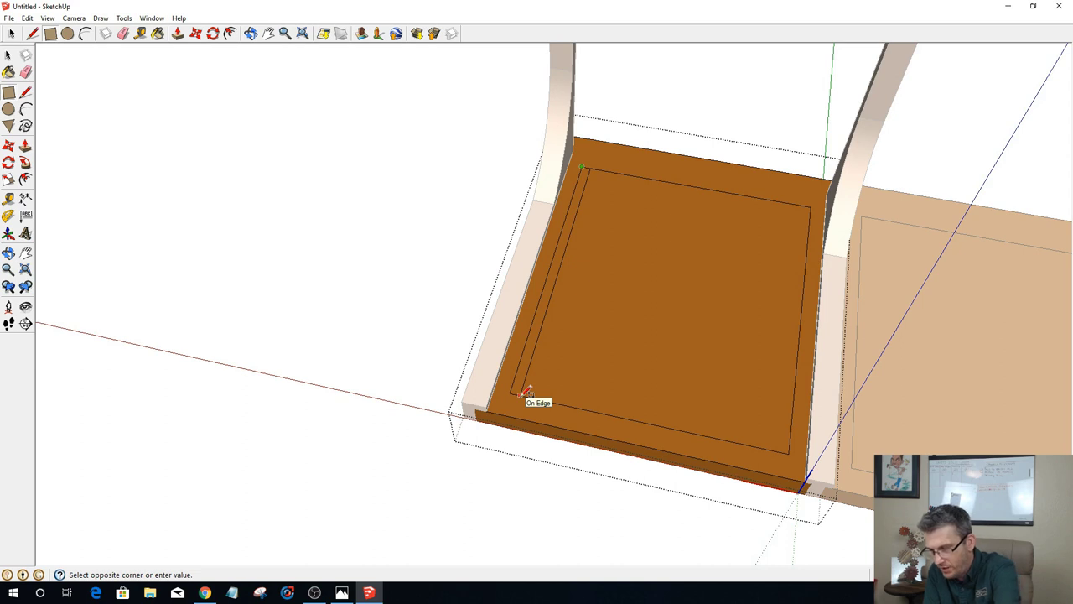
click(527, 393)
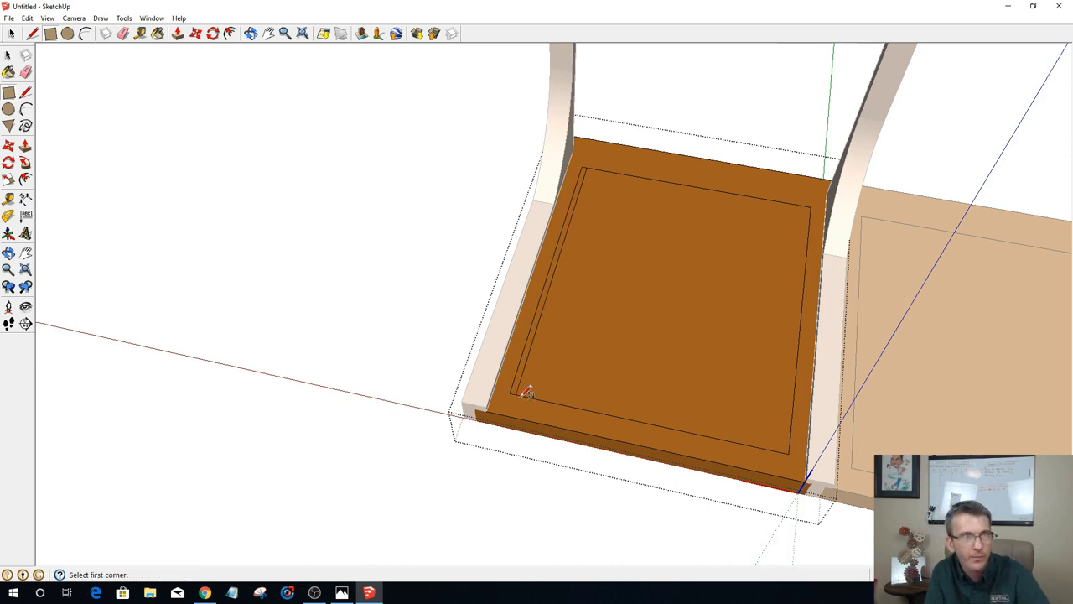
scroll(527, 392, up, 3)
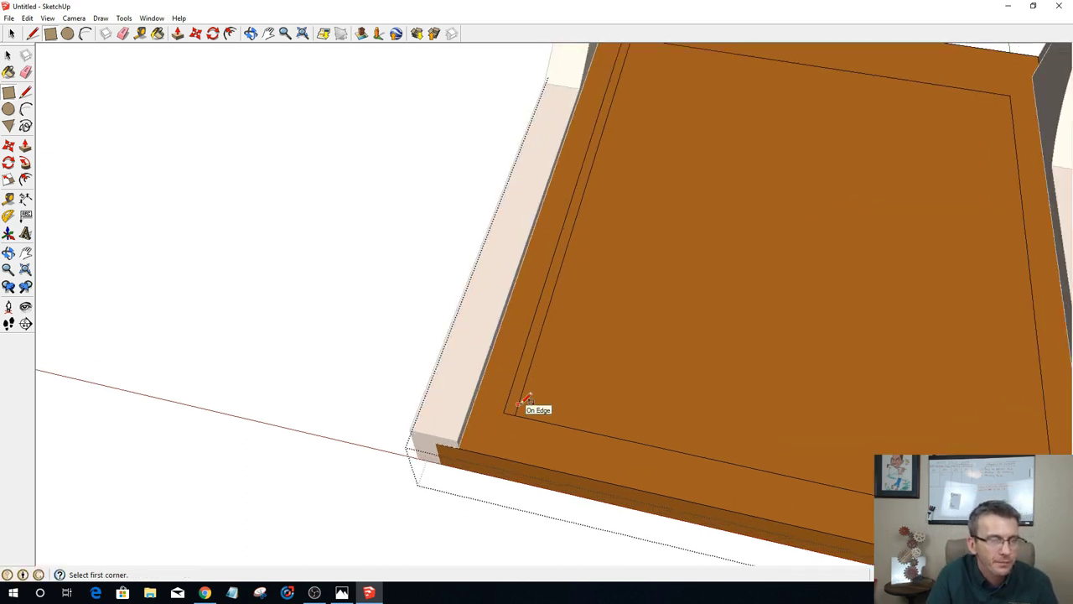
scroll(520, 403, down, 3)
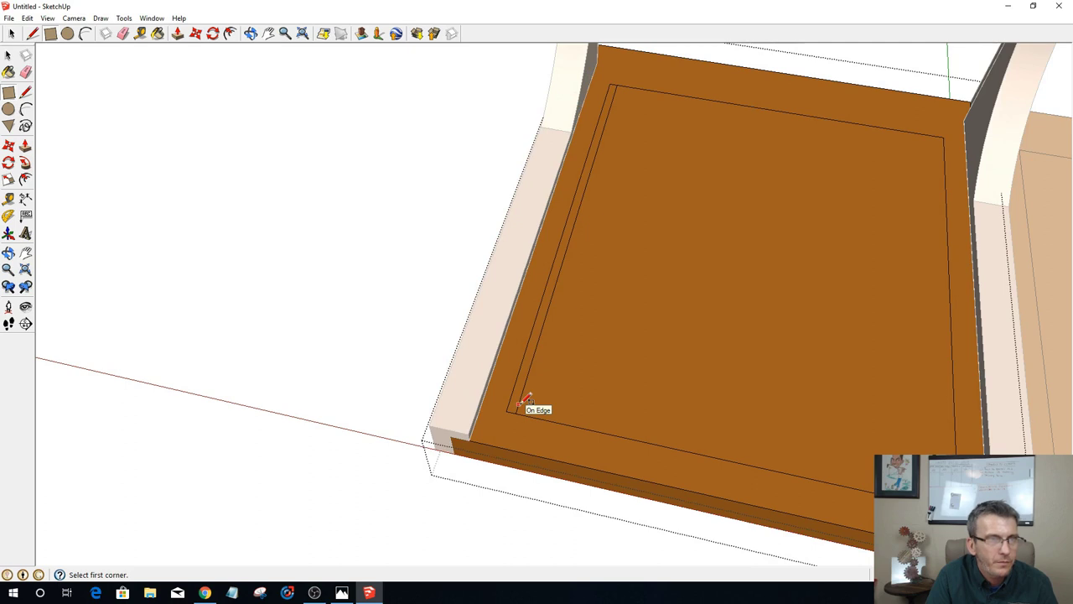
click(10, 34)
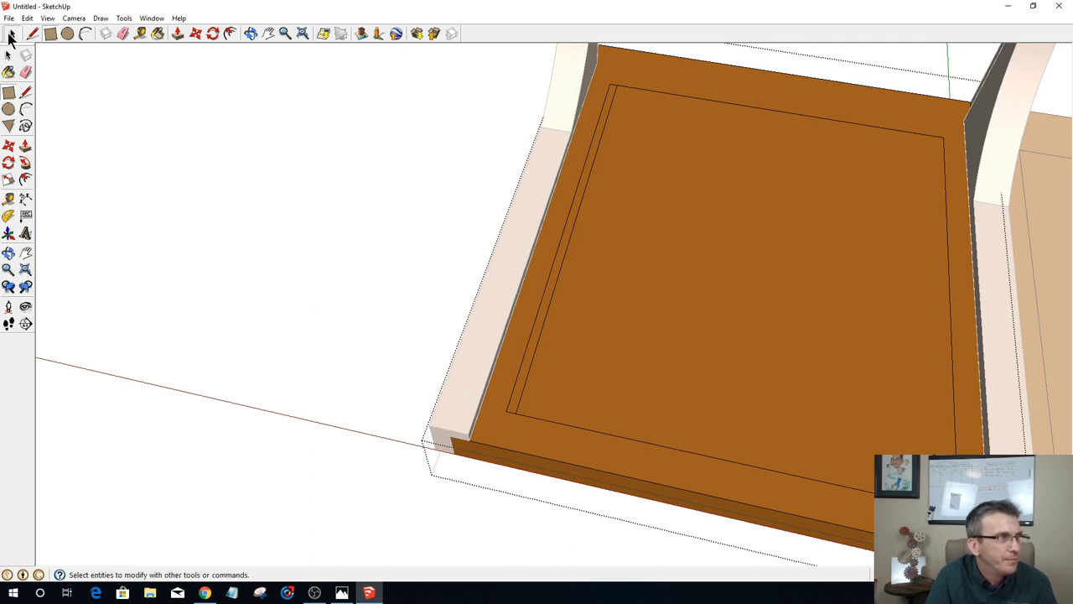
click(521, 399)
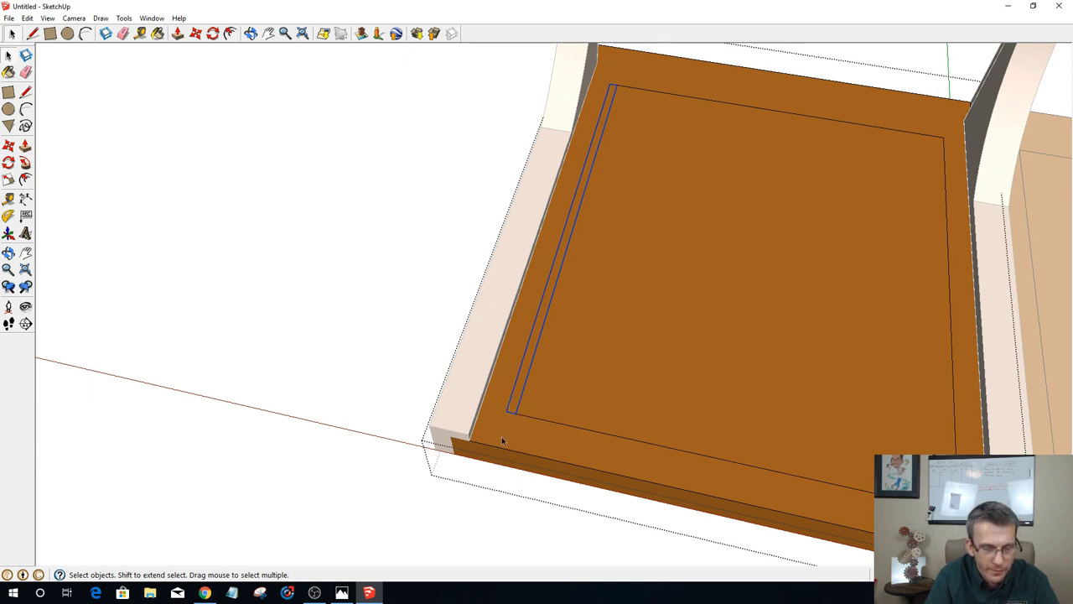
key(m)
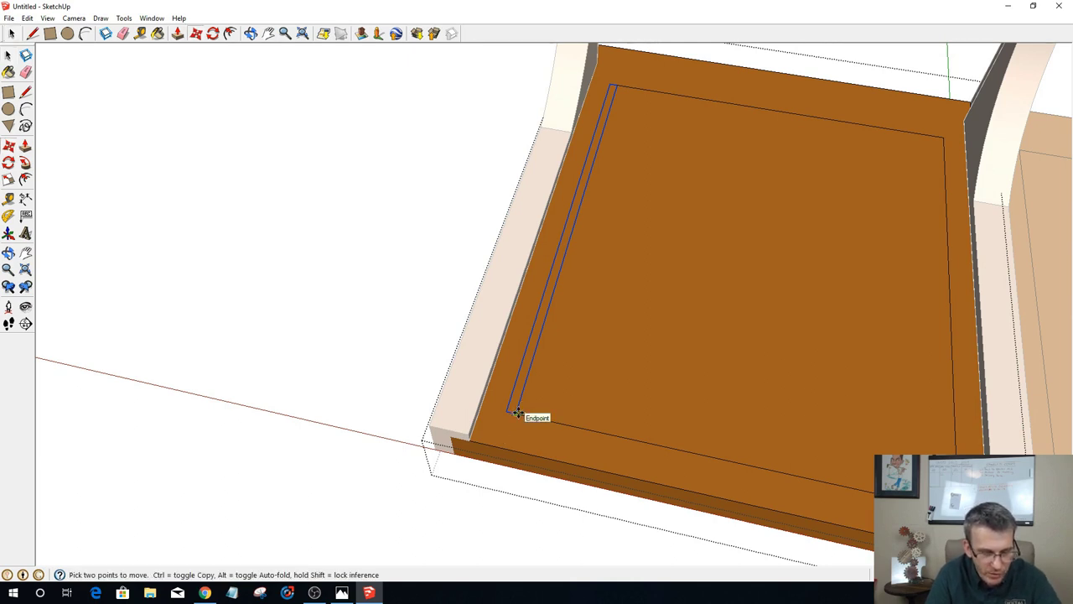
click(517, 412)
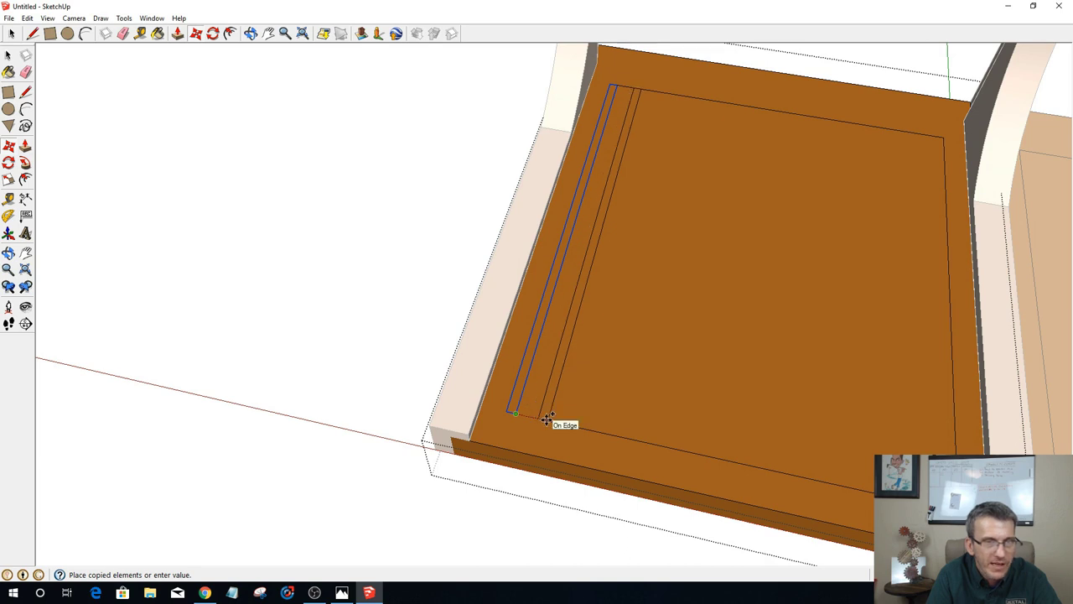
click(546, 419)
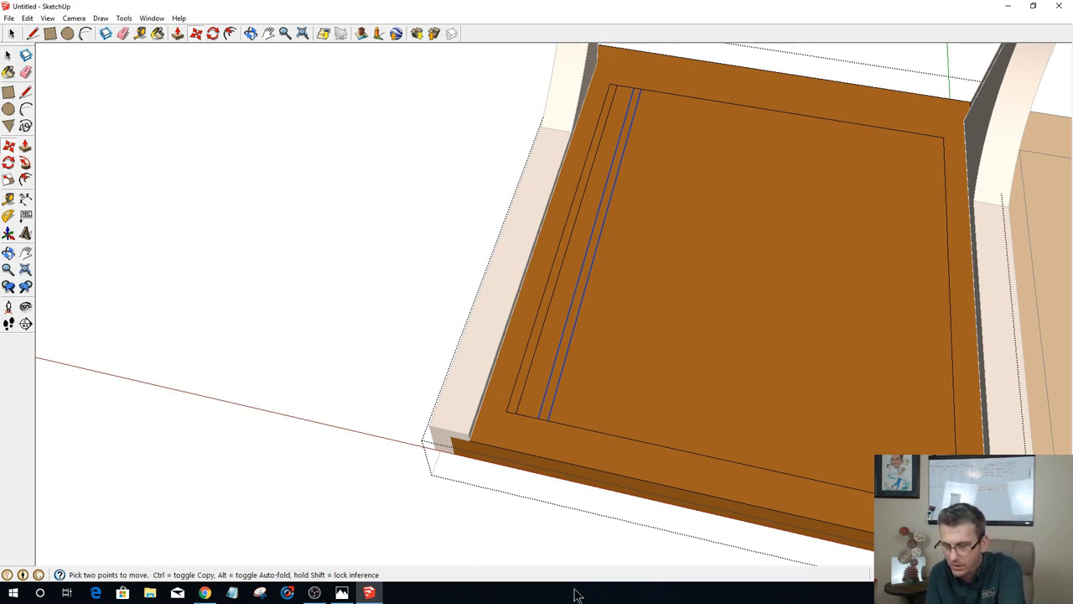
text(x15)
key(Return)
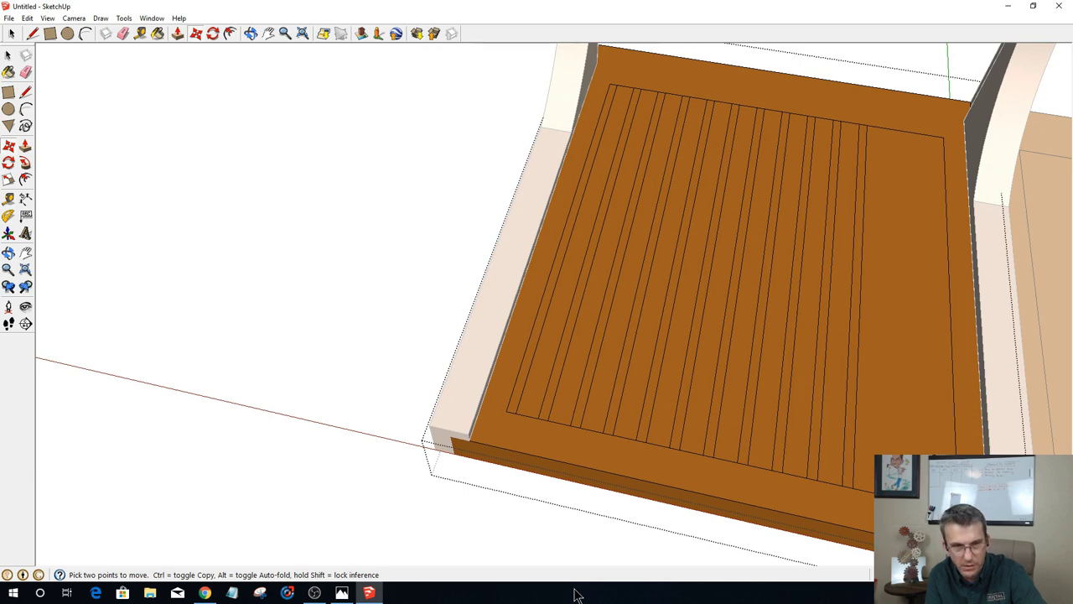
key(ctrl+z)
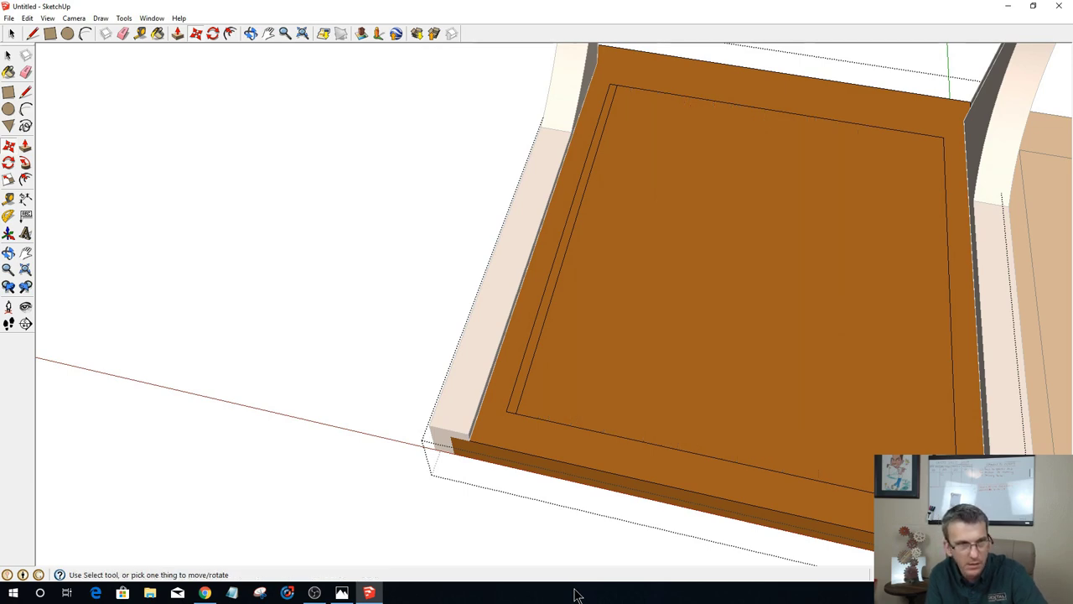
key(space)
click(514, 403)
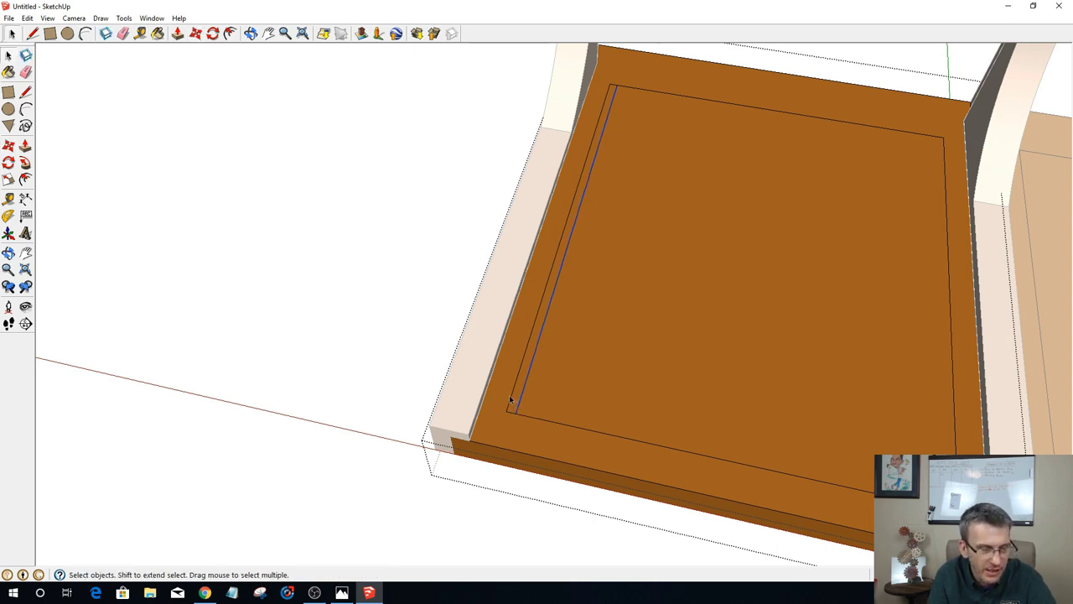
shift+click(513, 408)
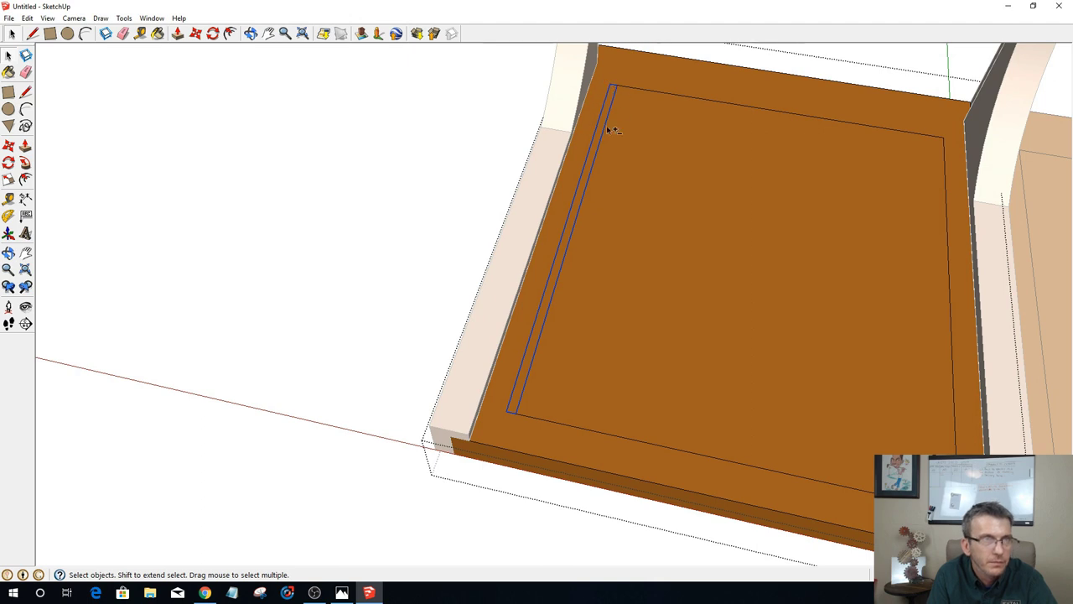
key(m)
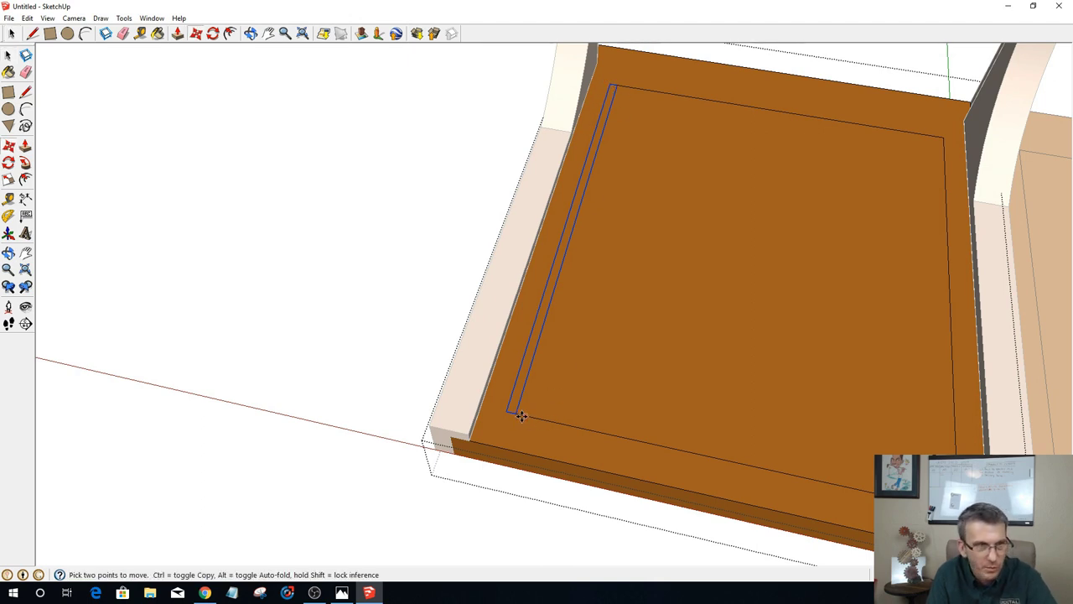
click(516, 413)
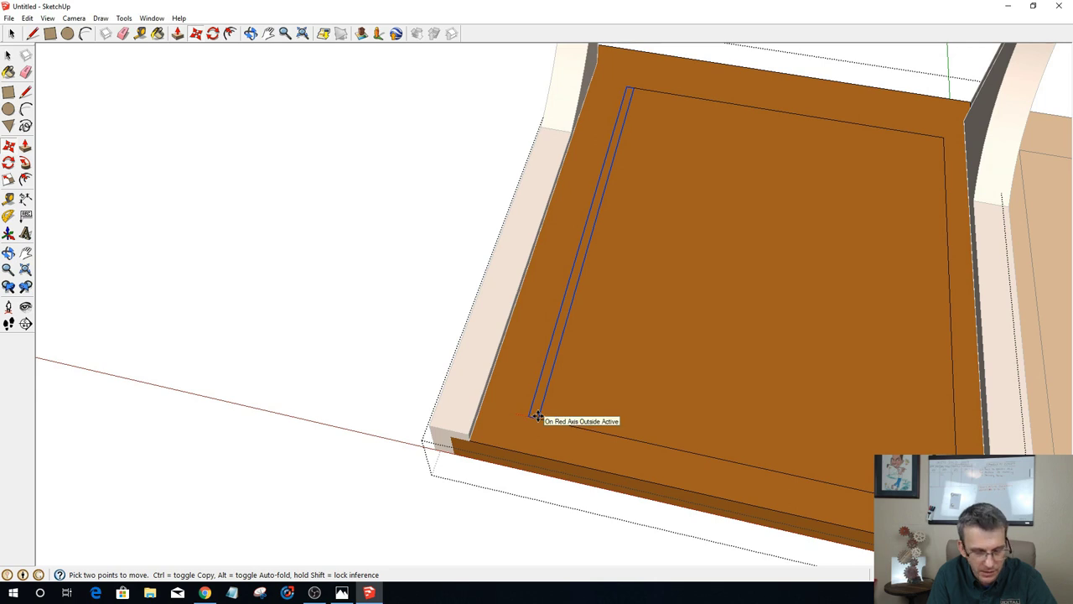
key(ctrl)
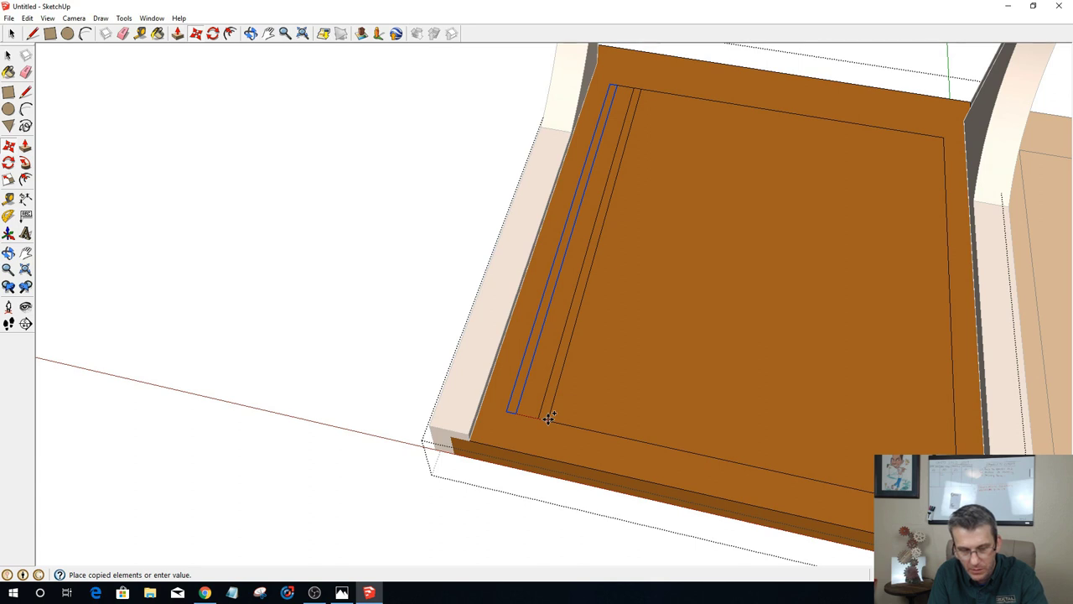
key(Return)
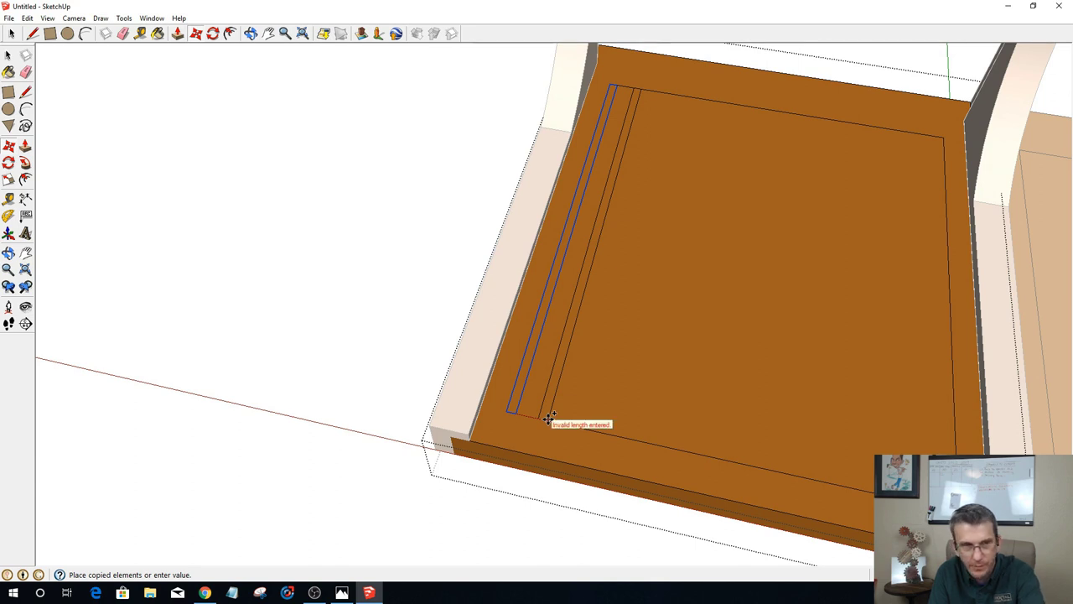
key(Escape)
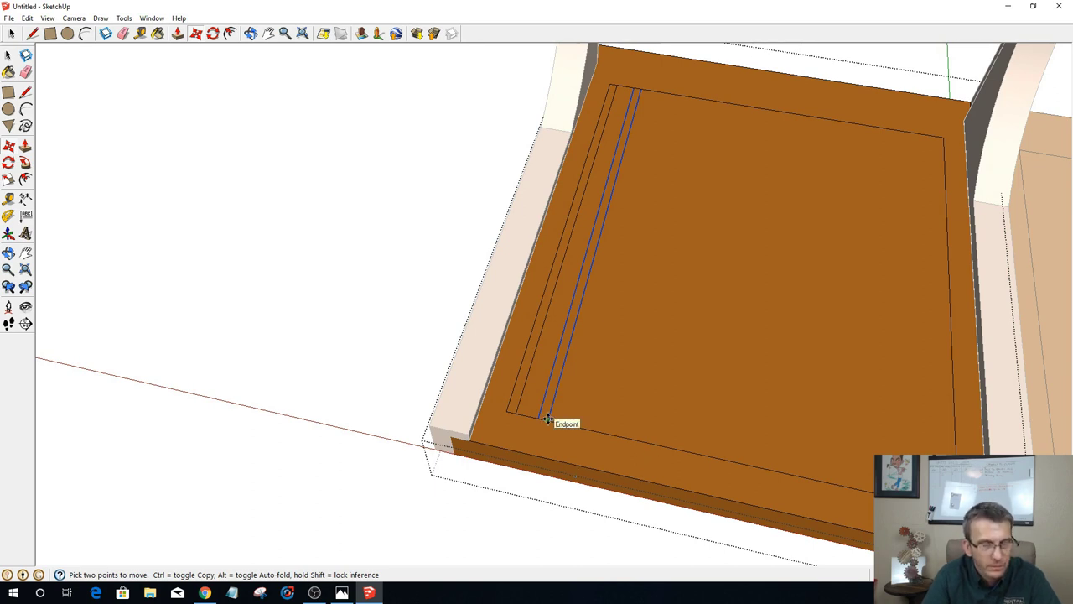
key(Delete)
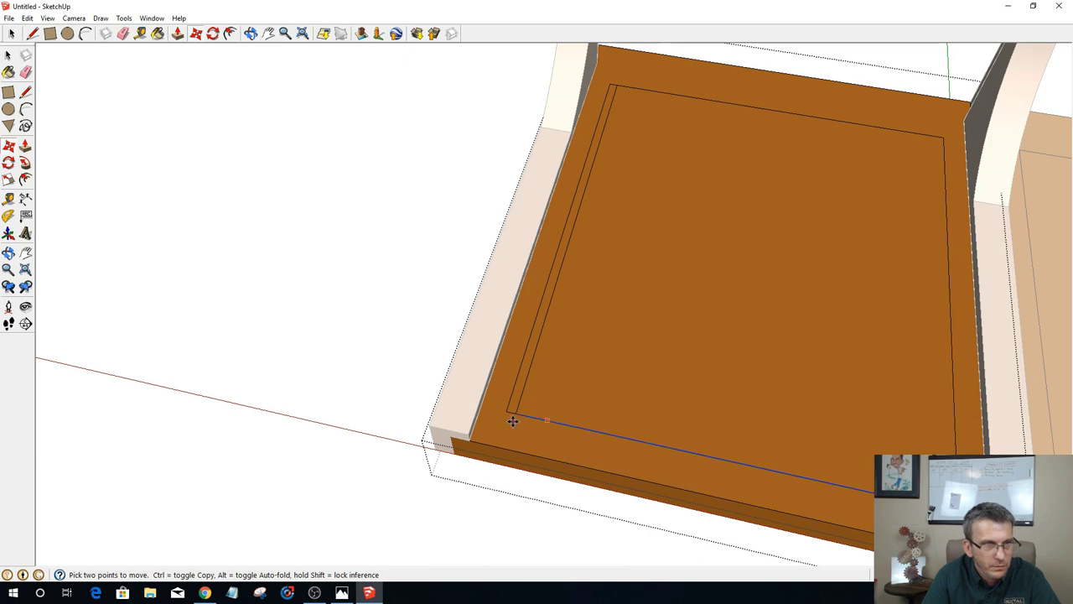
key(space)
Step: Copy the two strip edges one slat over and array them x12 across the seat panel
click(514, 403)
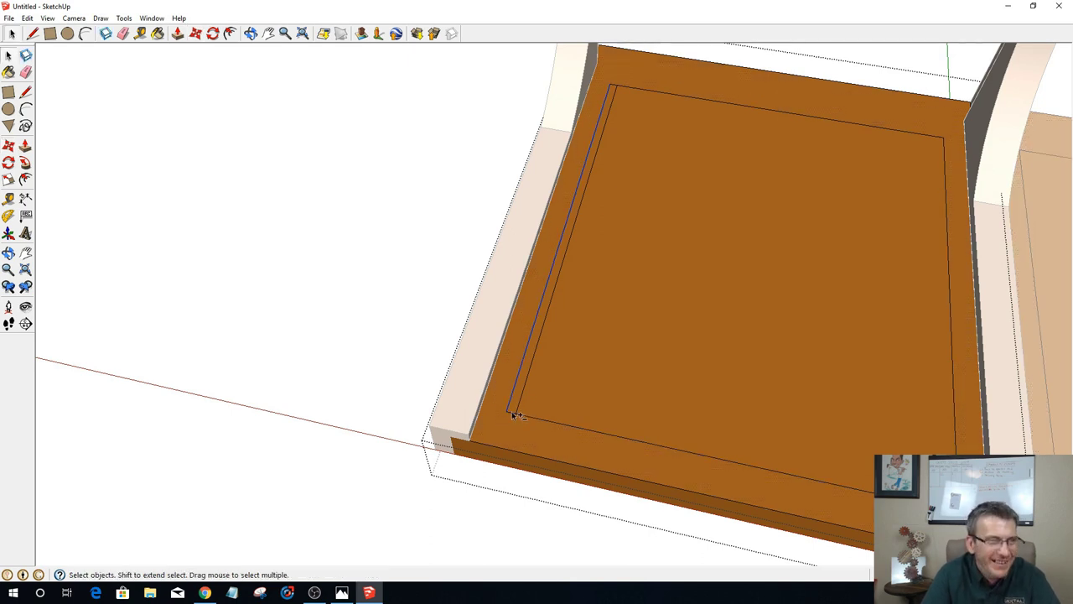
ctrl+click(522, 397)
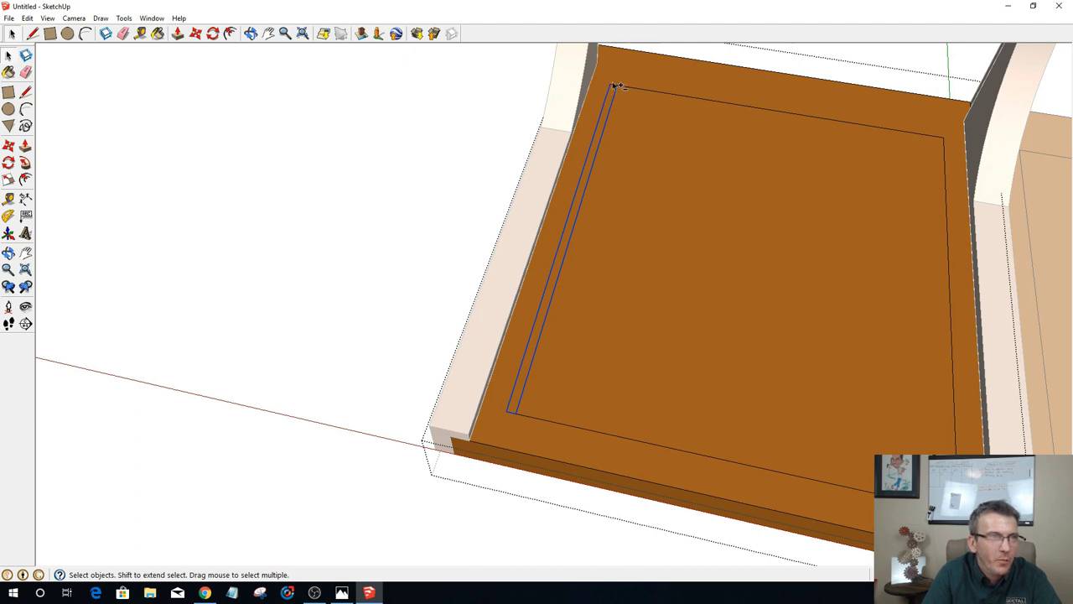
key(m)
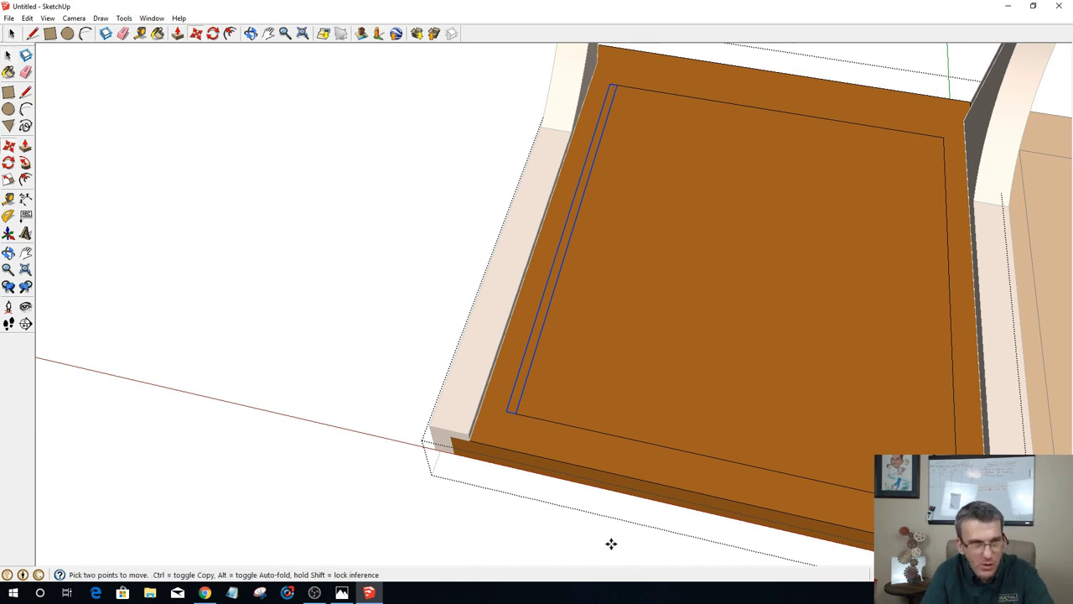
key(ctrl)
click(517, 411)
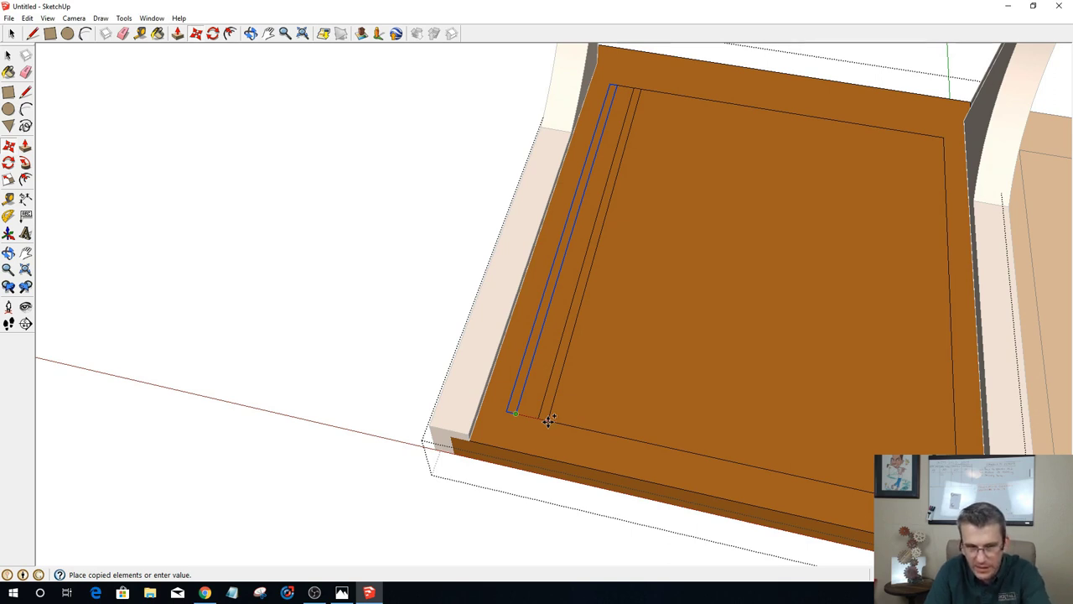
key(Return)
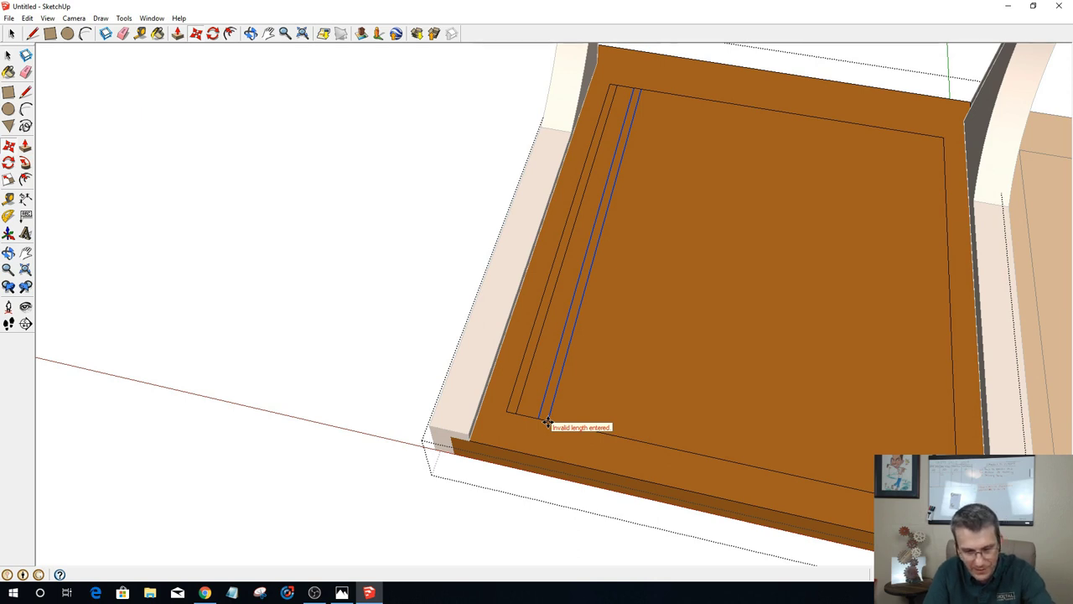
text(x12)
key(Return)
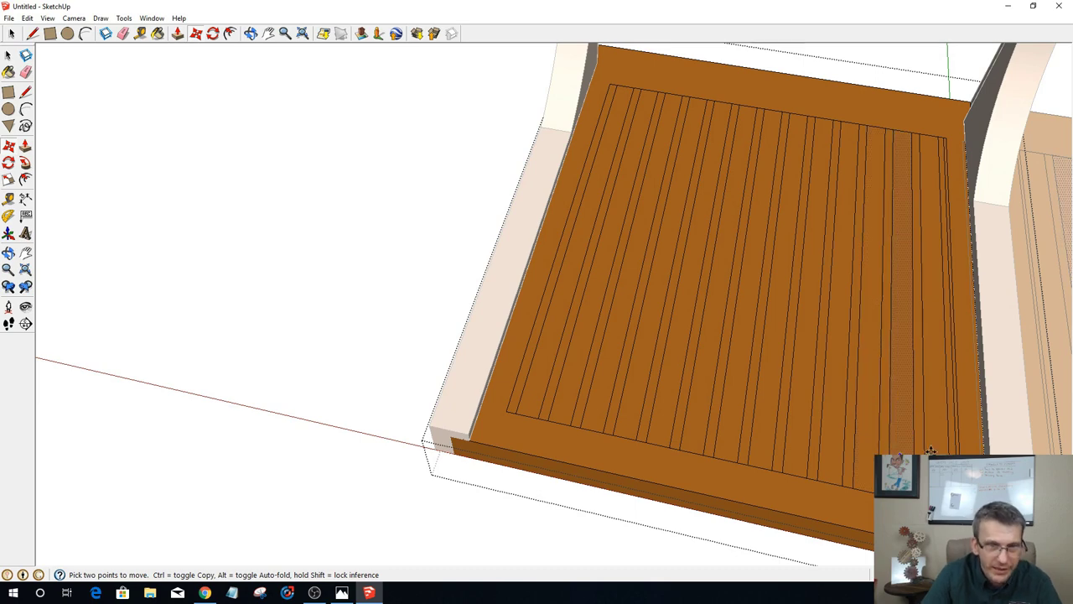
middle_drag(930, 451, 974, 444)
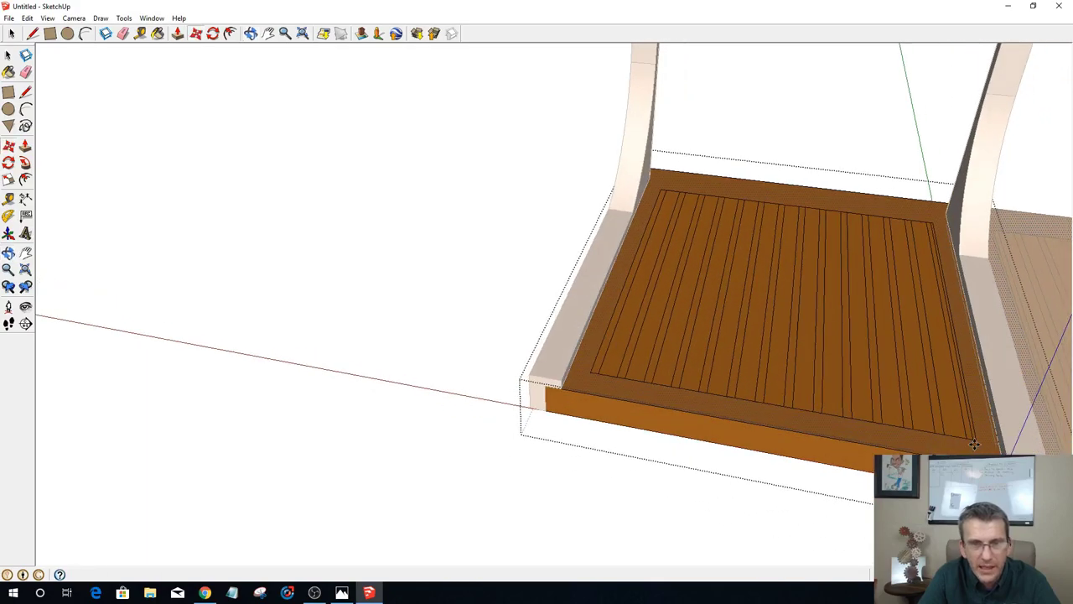
middle_drag(476, 206, 553, 412)
key(m)
scroll(553, 412, up, 5)
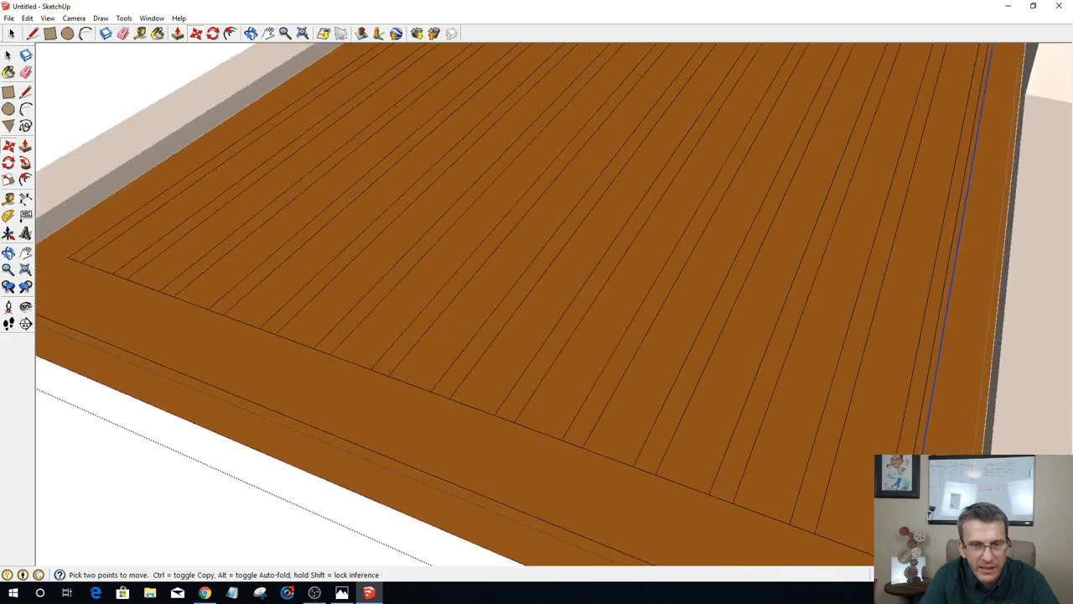
scroll(554, 412, down, 8)
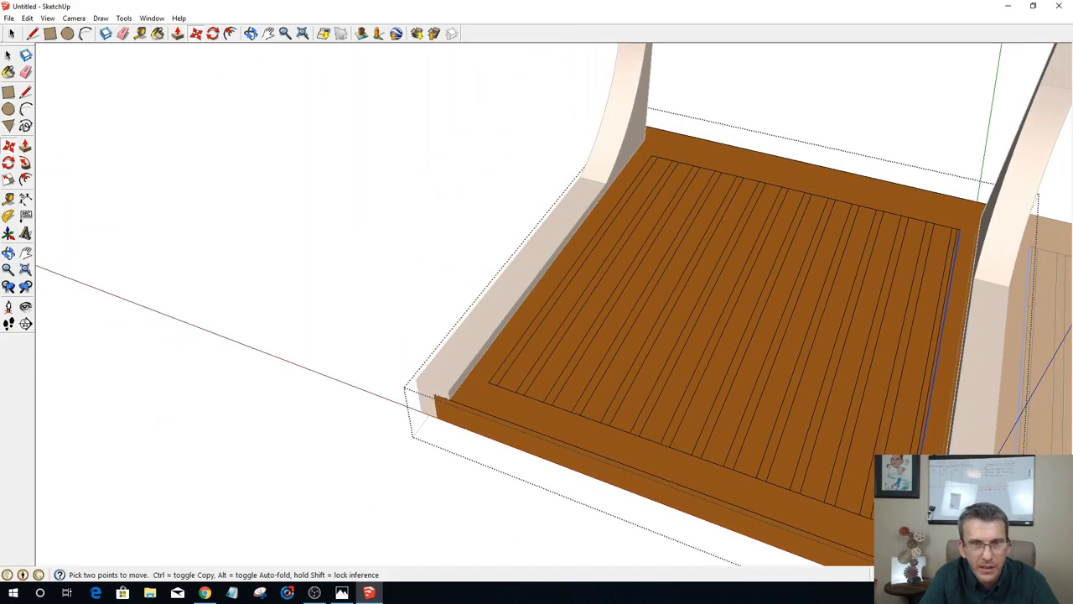
scroll(922, 529, down, 2)
scroll(922, 528, up, 5)
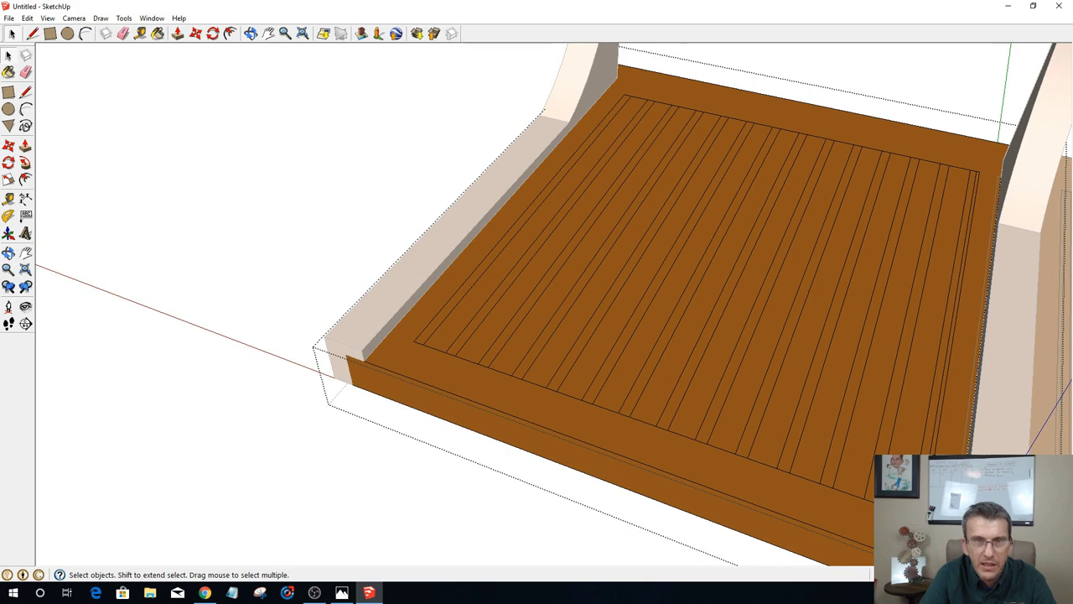
middle_drag(536, 302, 487, 305)
middle_drag(623, 312, 642, 387)
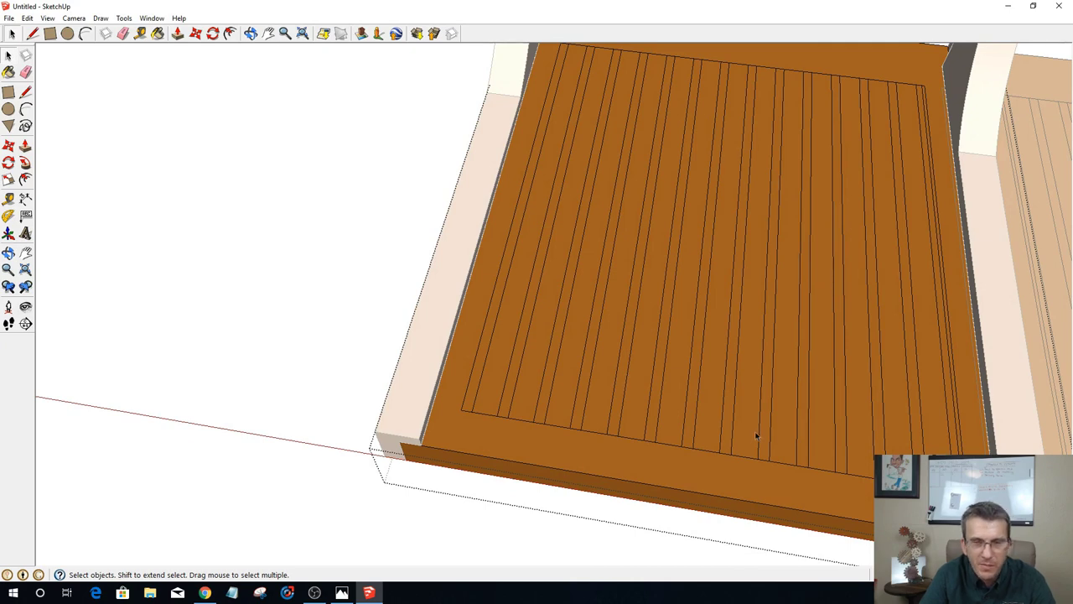
key(p)
Step: Push the first four alternate seat strips through the panel to open gaps
click(470, 403)
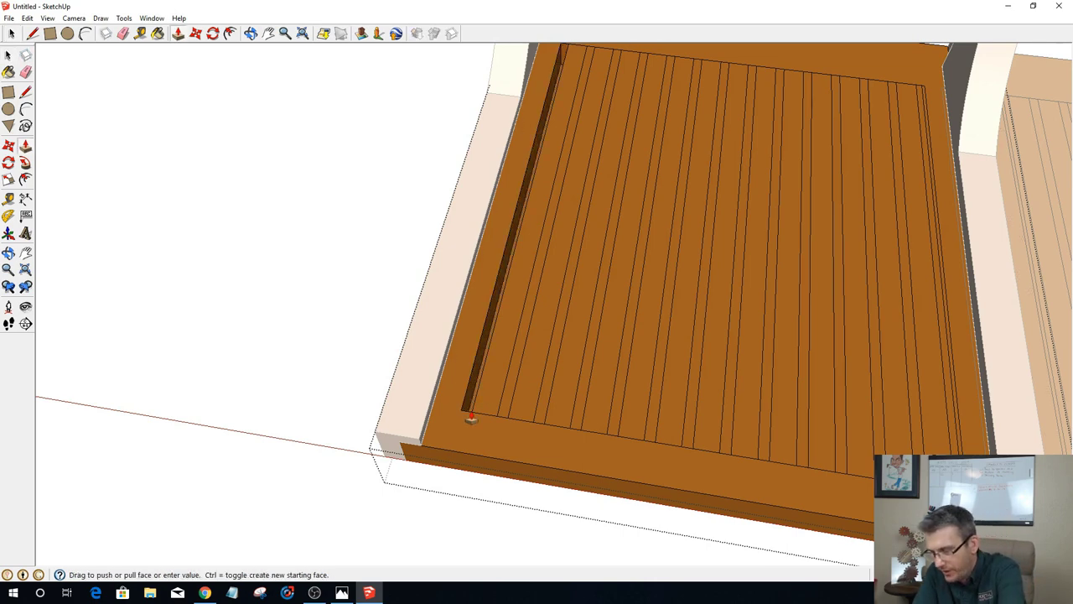
click(471, 415)
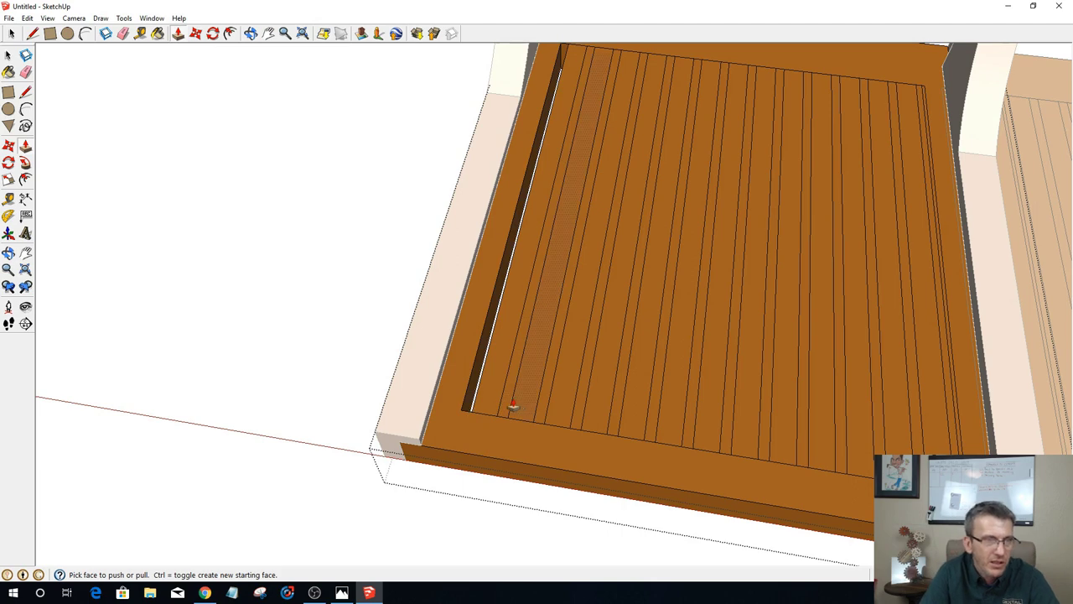
click(508, 408)
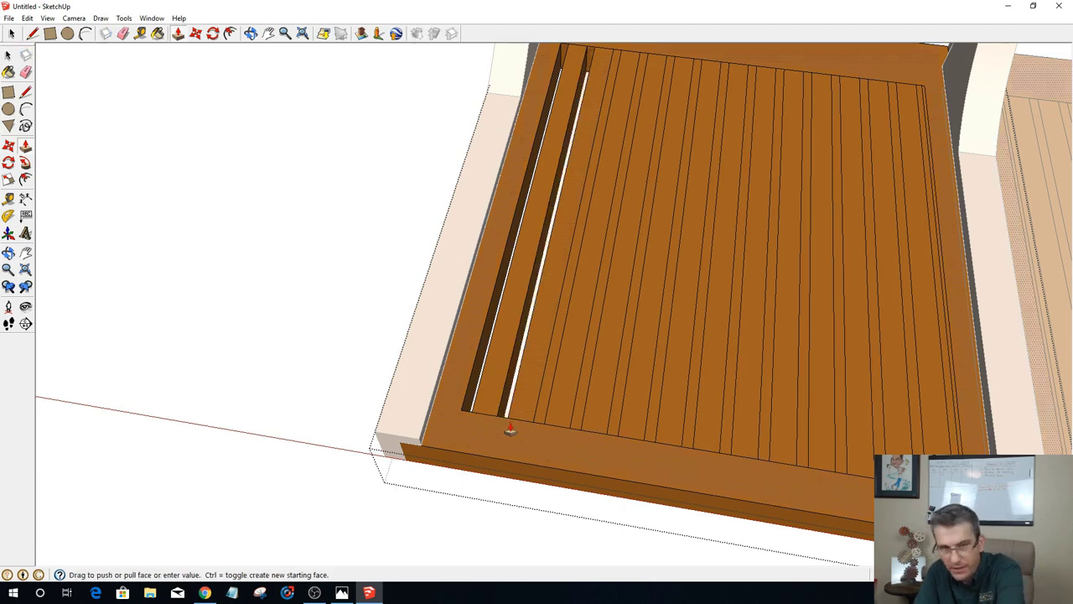
click(510, 428)
click(540, 423)
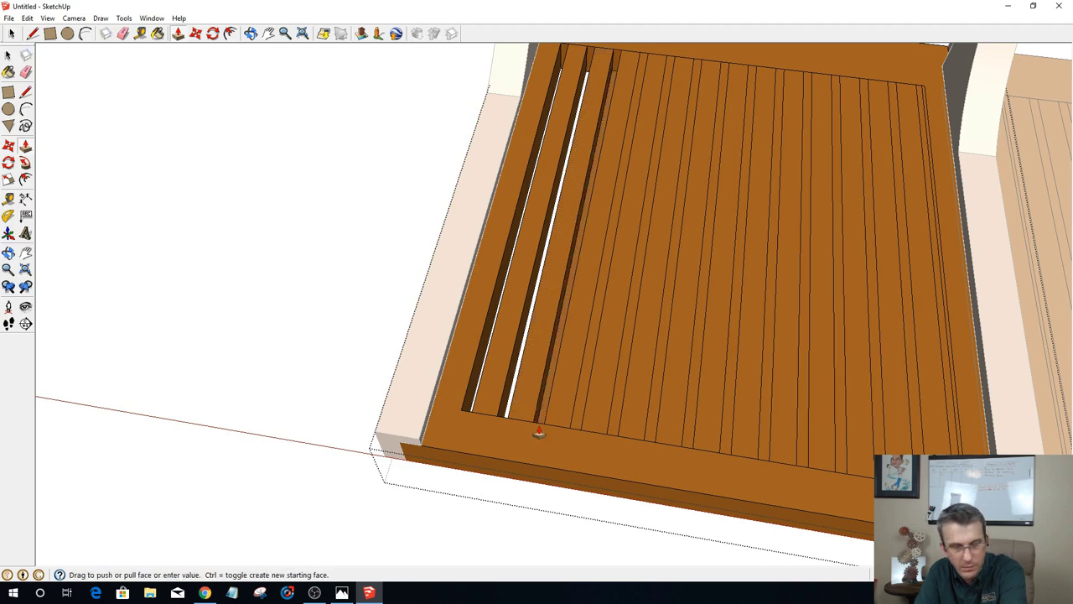
click(540, 432)
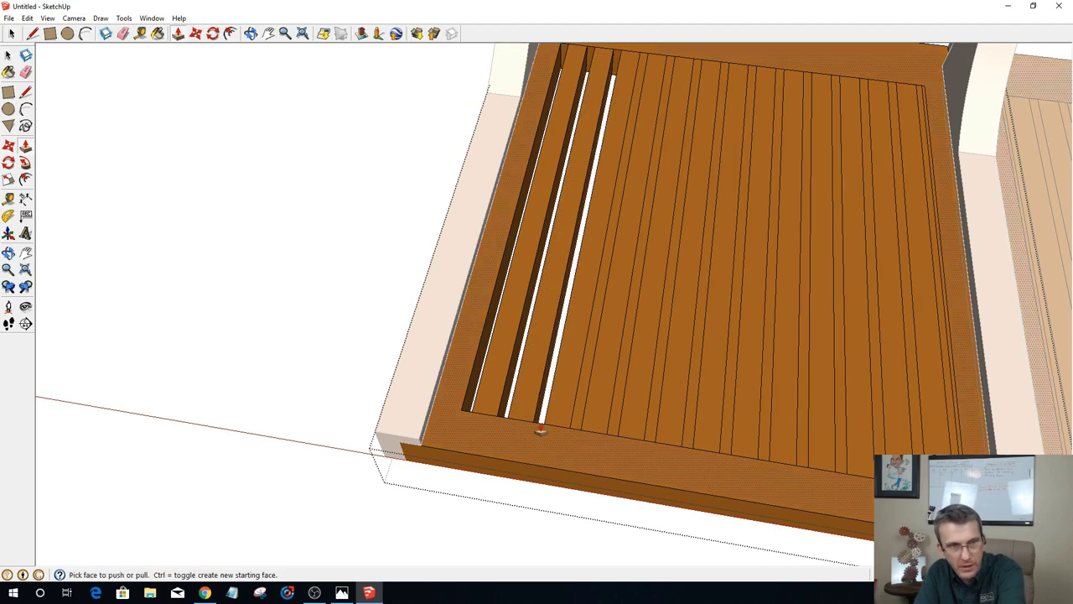
click(573, 433)
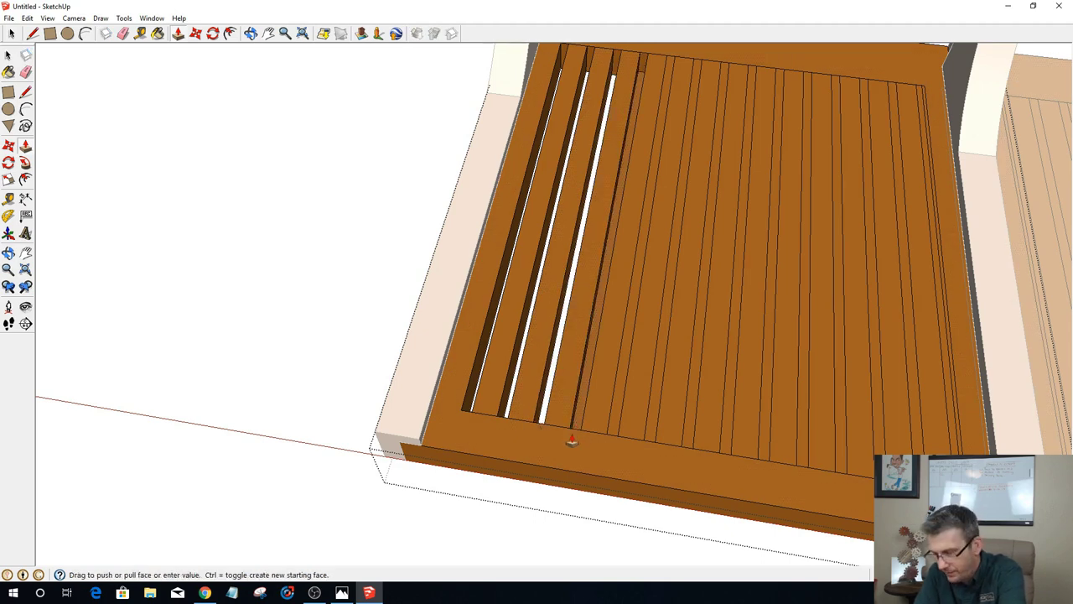
click(572, 442)
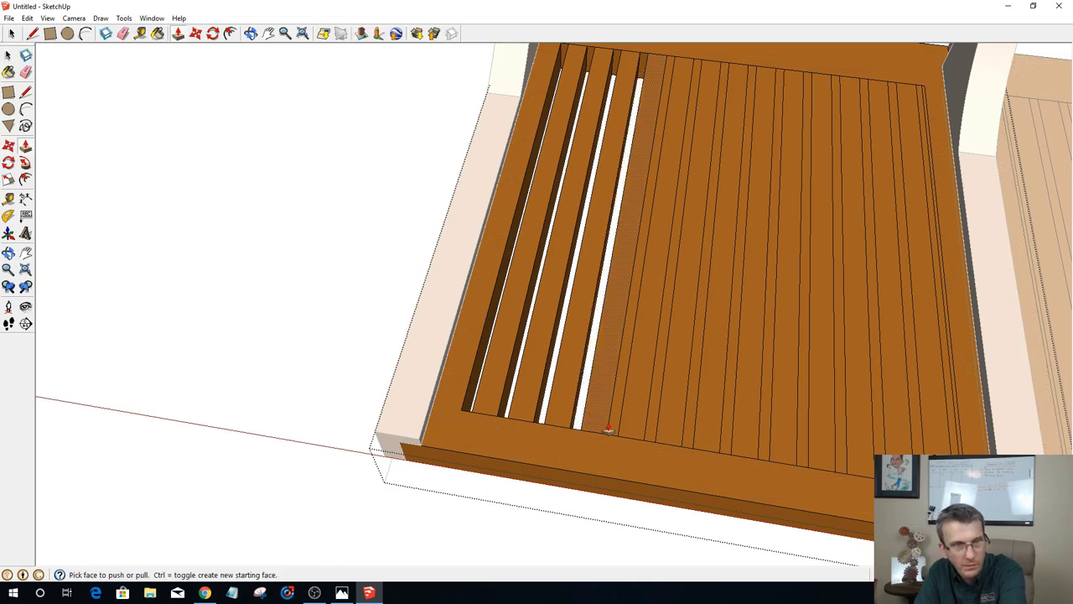
Step: Push the next four alternate seat strips fully through the panel
click(610, 447)
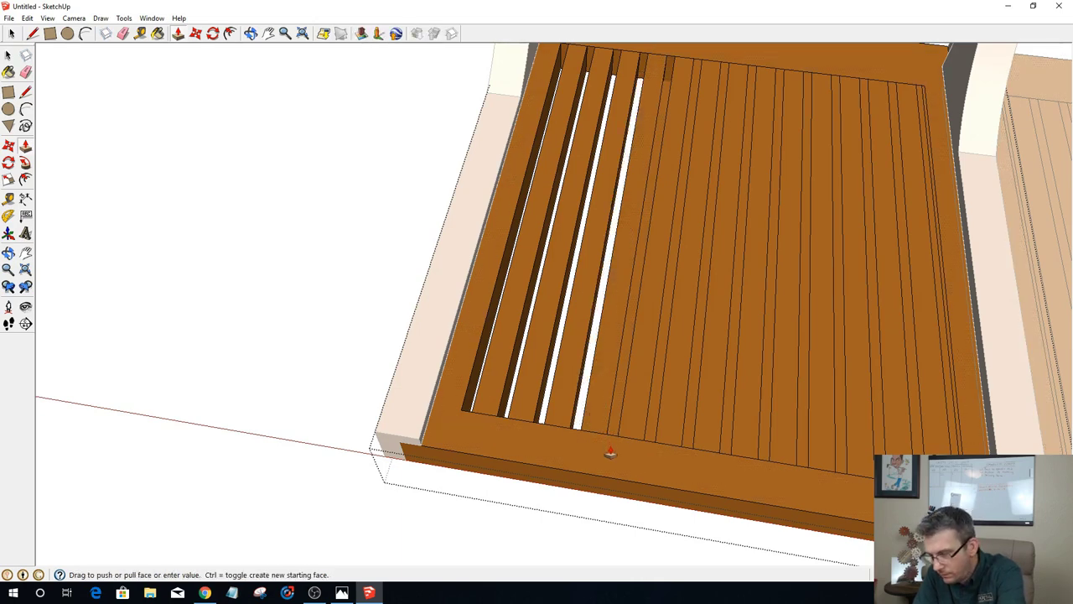
click(609, 453)
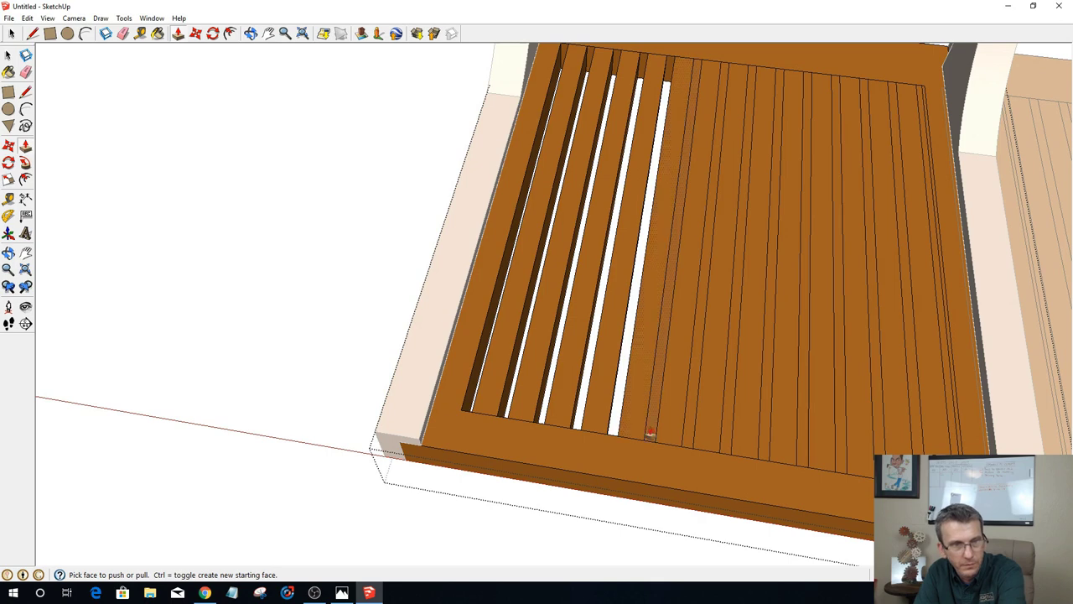
click(647, 447)
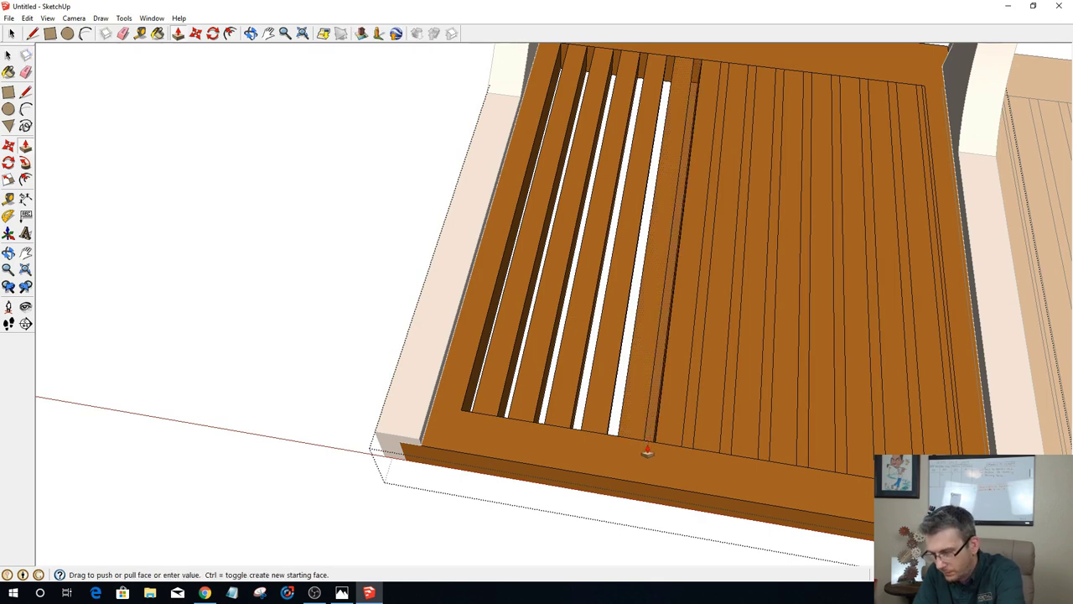
click(648, 451)
click(687, 447)
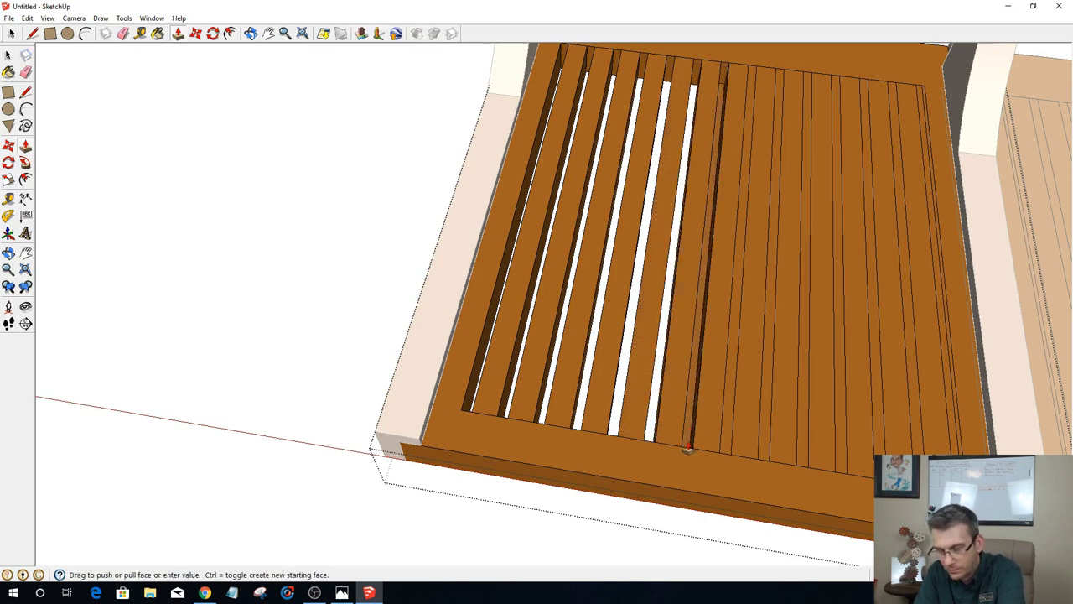
click(687, 449)
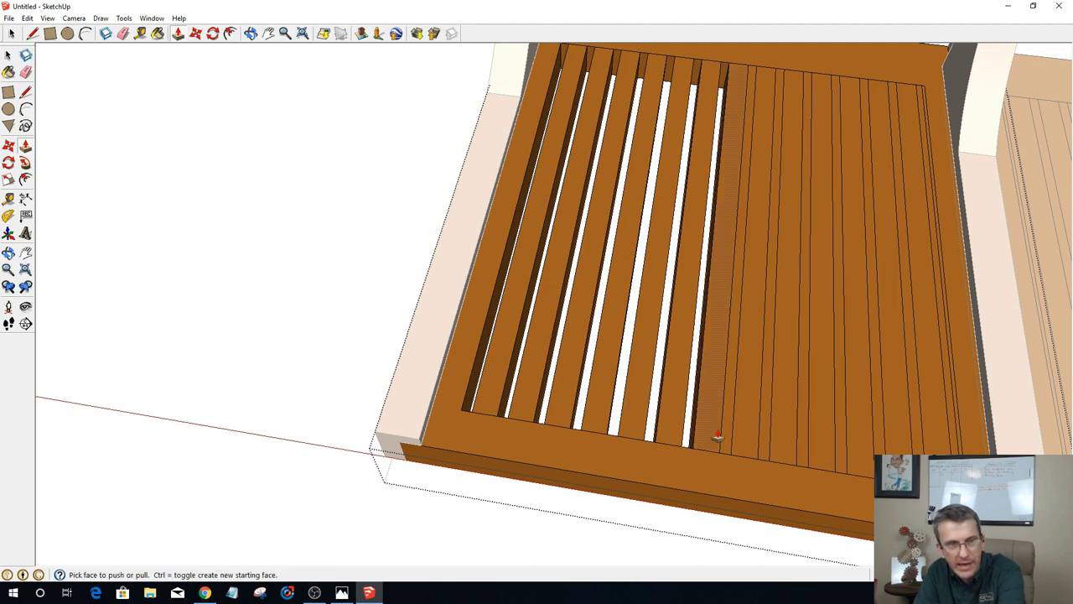
click(725, 458)
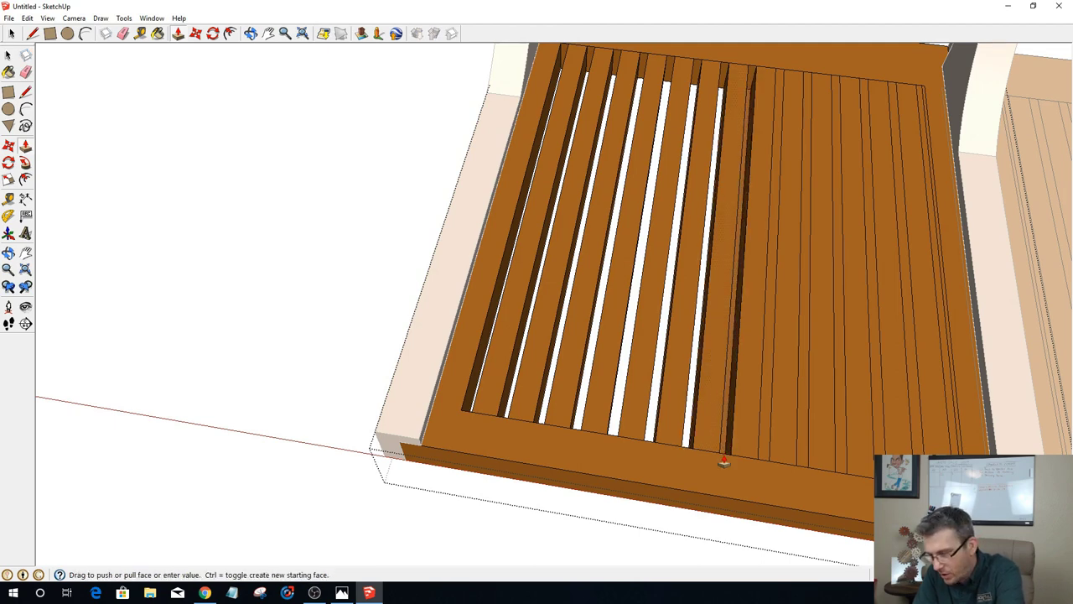
click(724, 461)
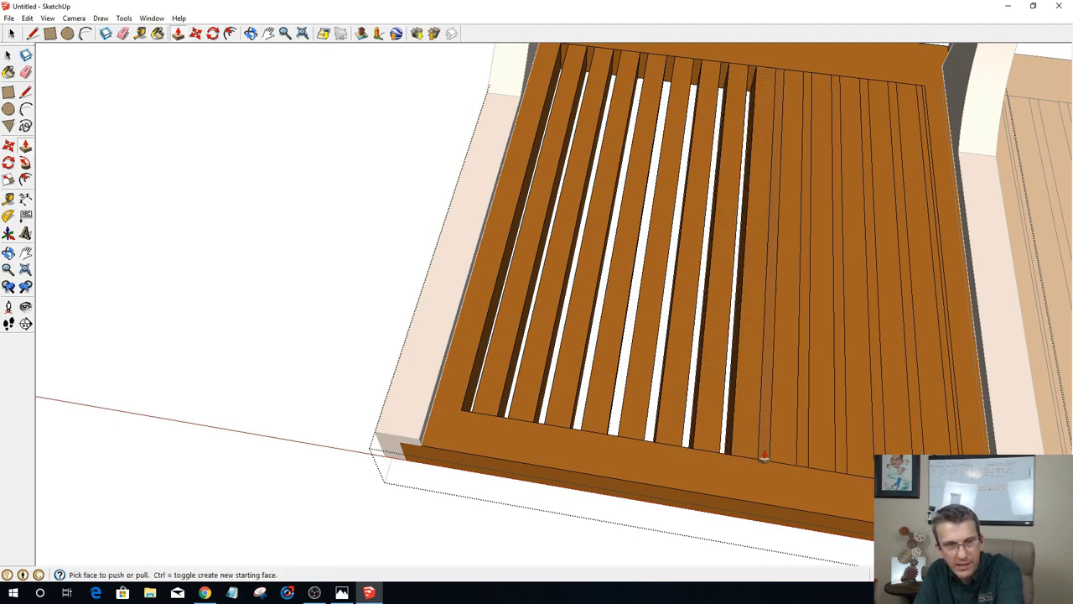
Step: Push the remaining alternate strips through, repeating the distance on the last, then check the slats
click(762, 473)
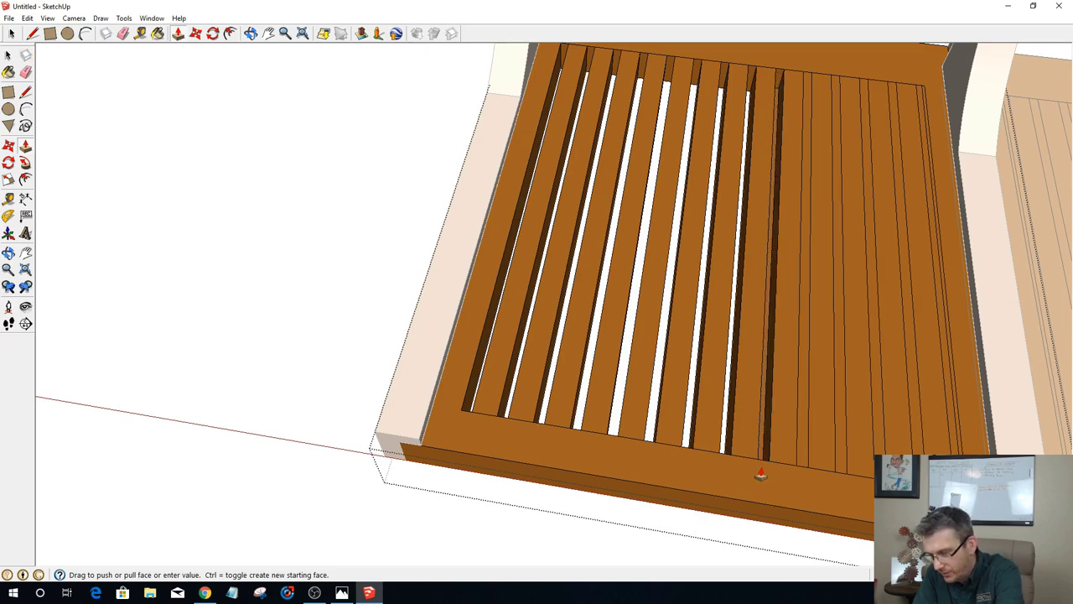
click(761, 474)
click(801, 472)
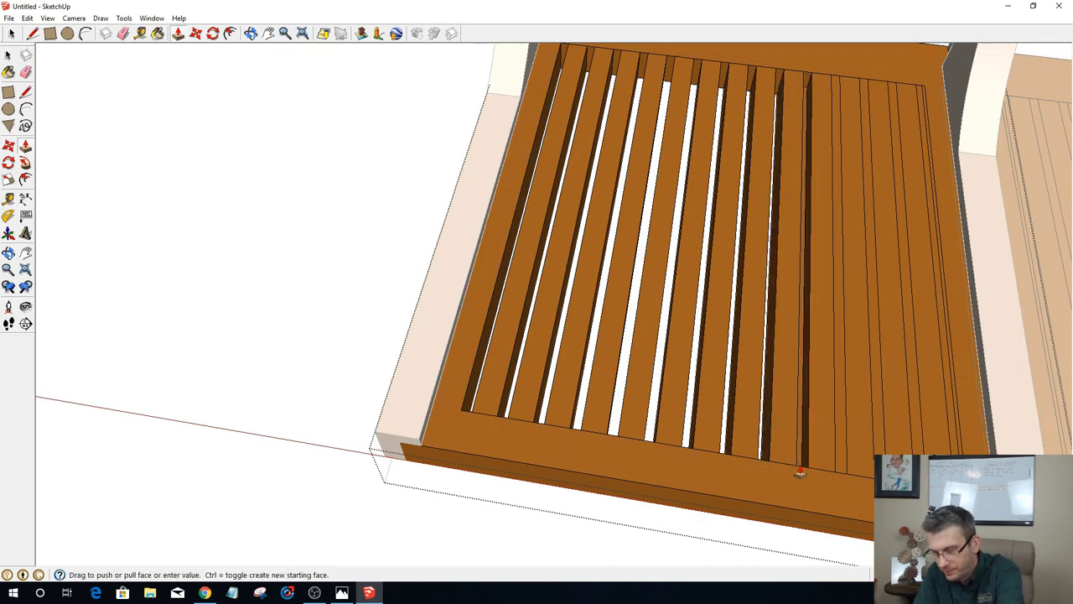
click(800, 472)
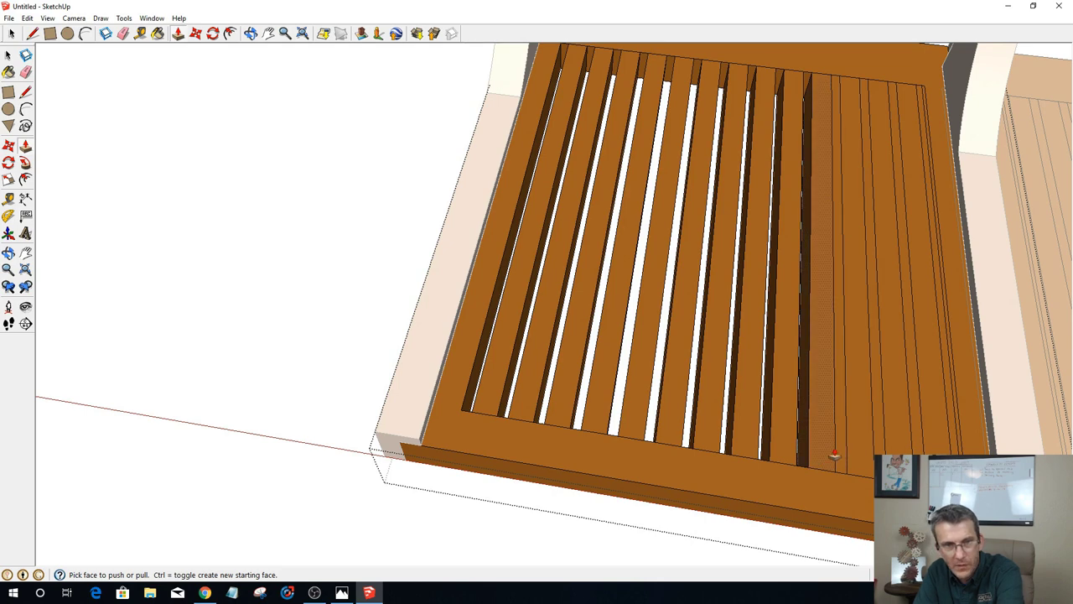
click(837, 472)
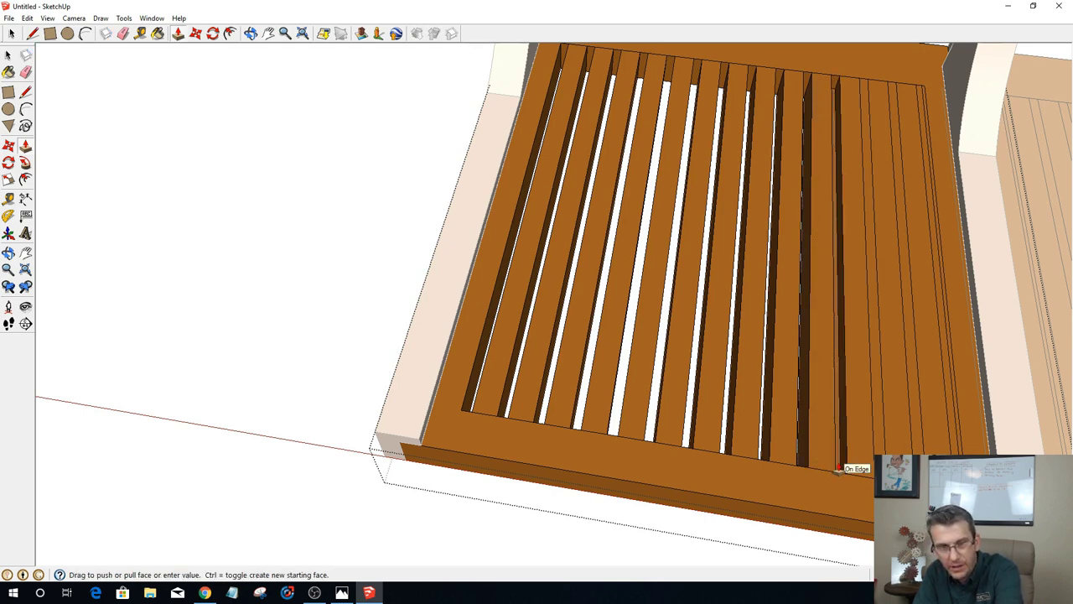
click(837, 471)
click(872, 472)
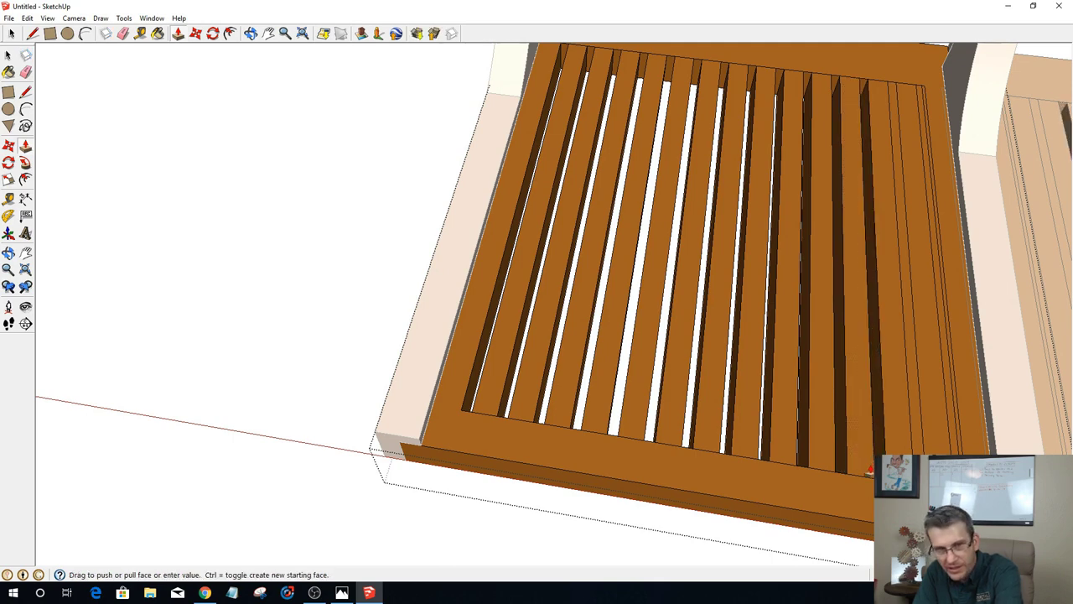
double_click(904, 453)
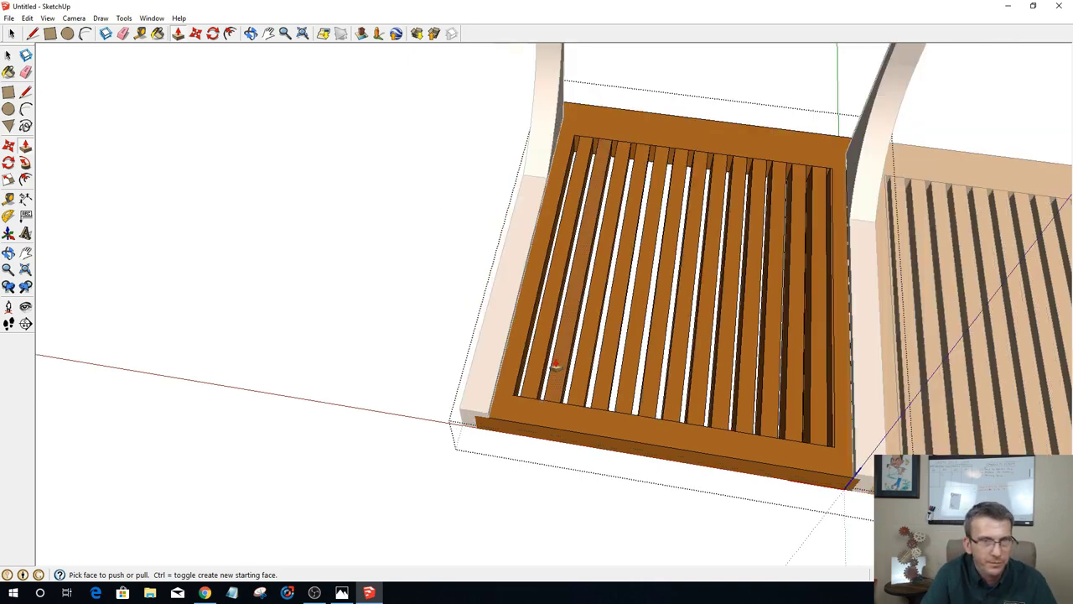
middle_drag(671, 400, 584, 378)
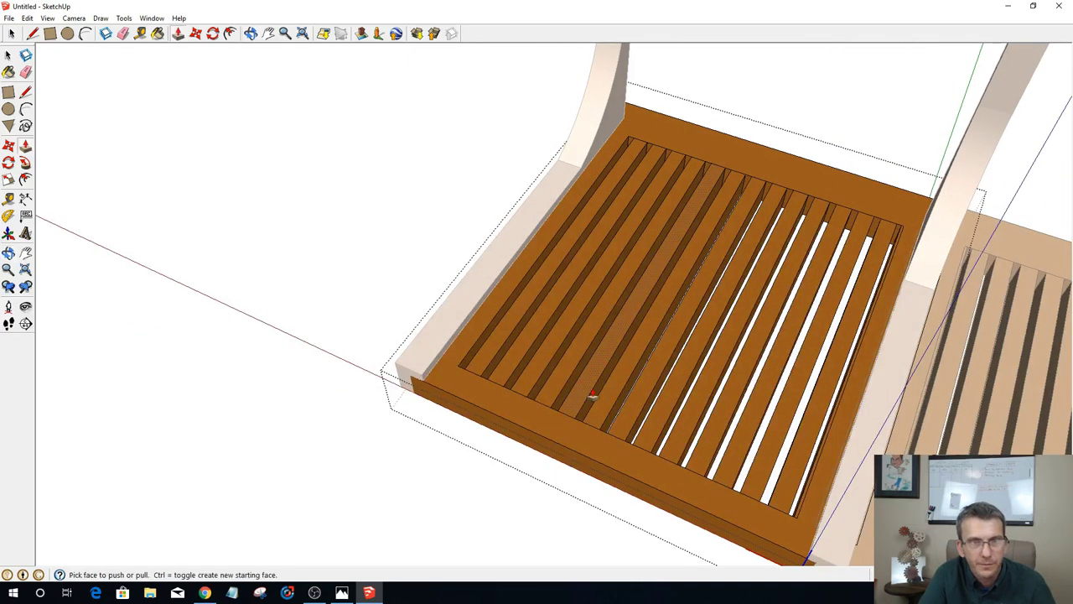
scroll(789, 469, up, 2)
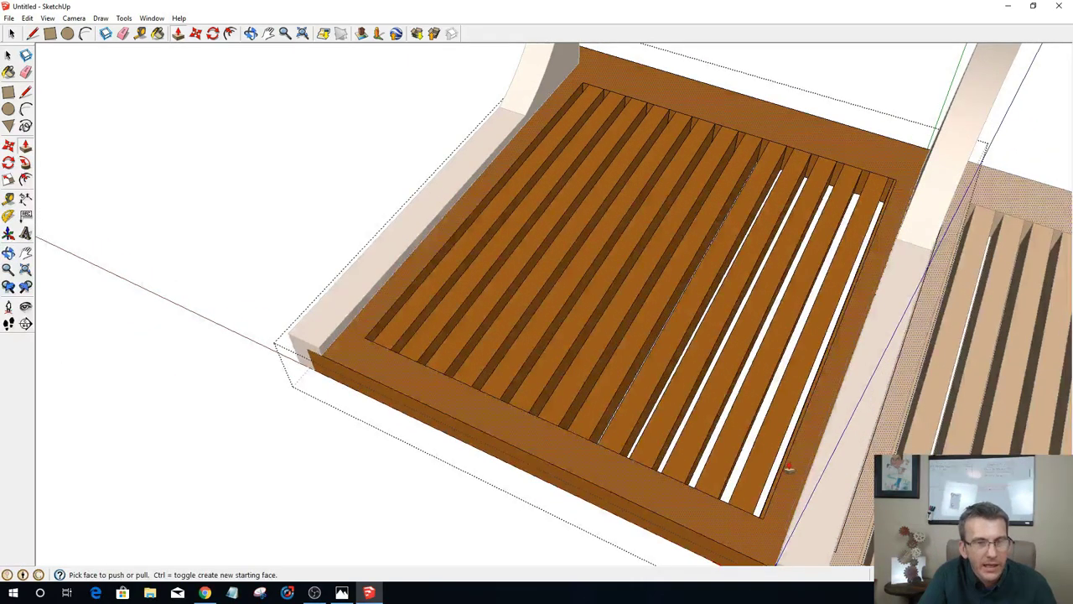
Step: Select and deselect the seat pieces, then open the seat frame group for editing
click(12, 35)
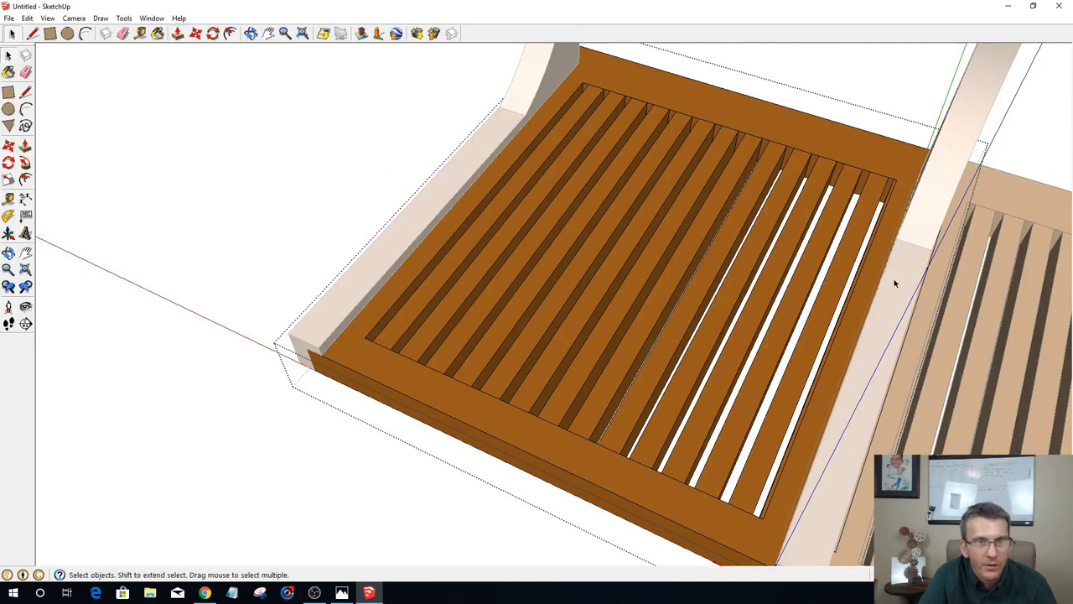
click(853, 297)
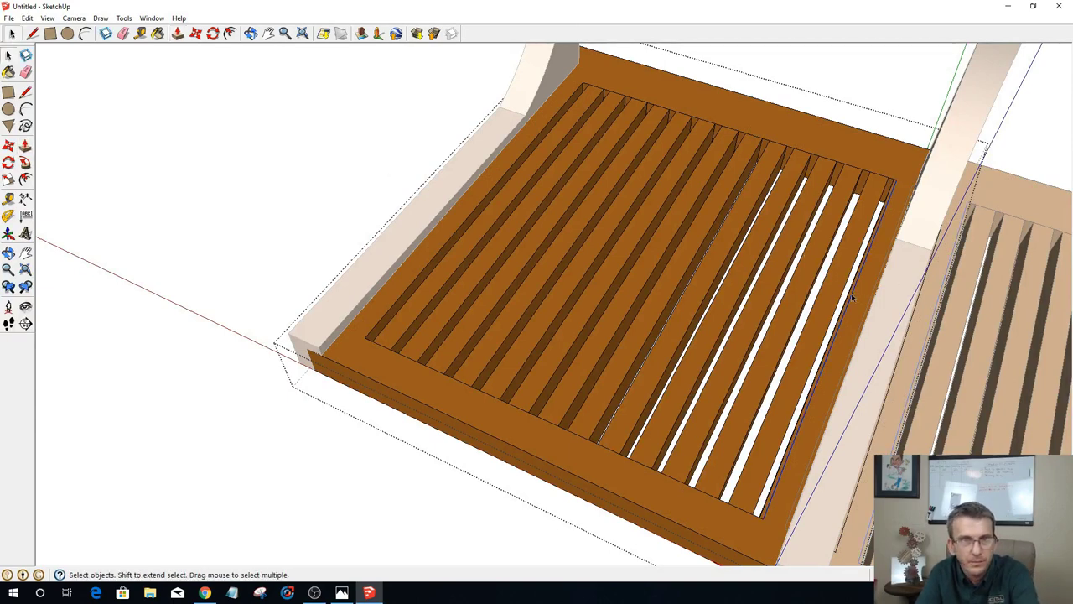
click(851, 293)
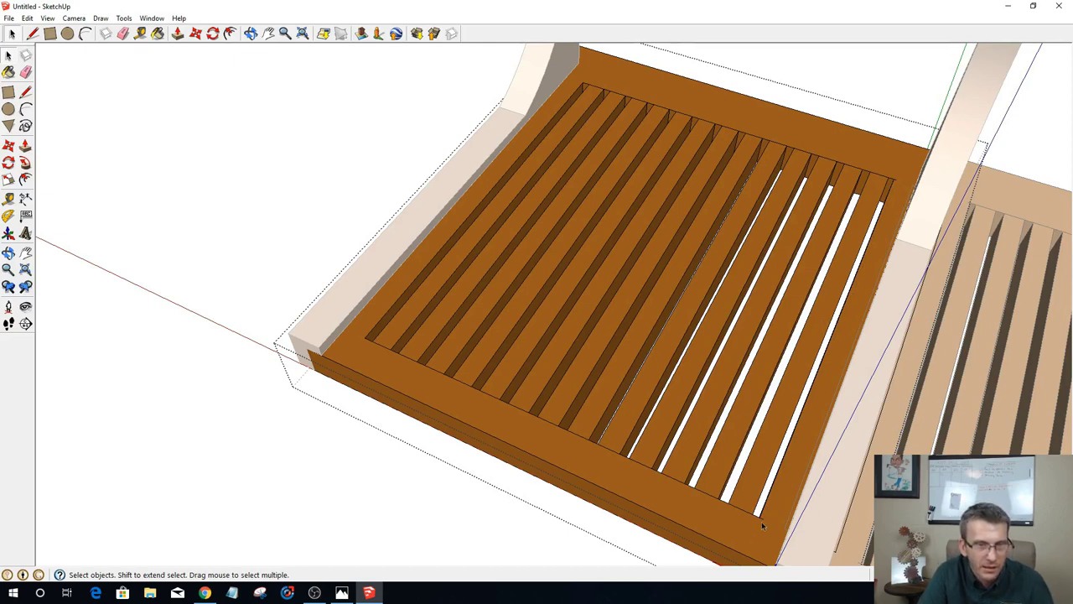
click(762, 519)
click(842, 326)
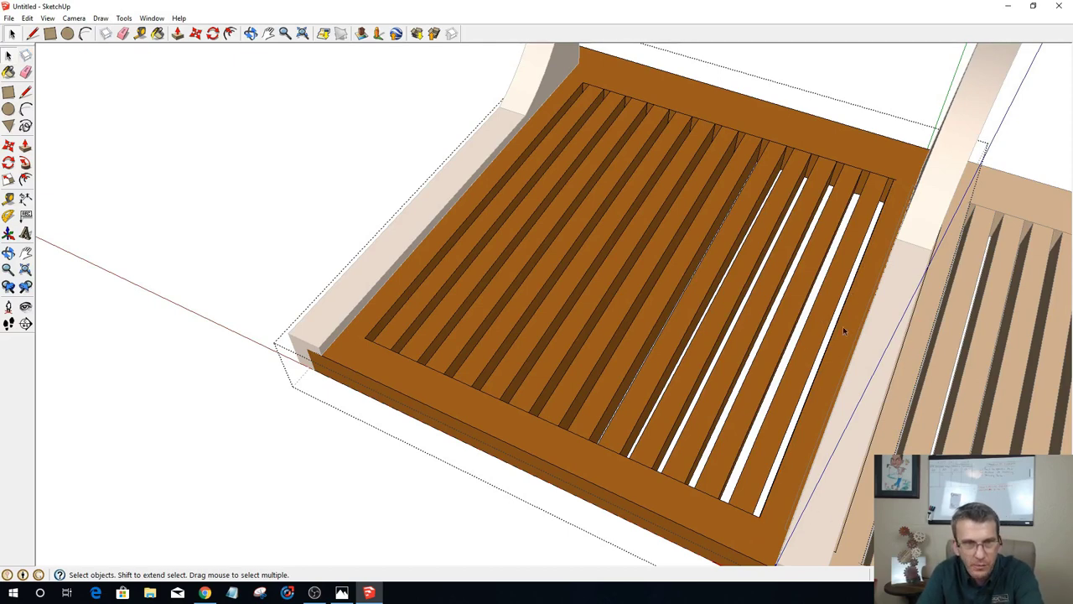
click(897, 181)
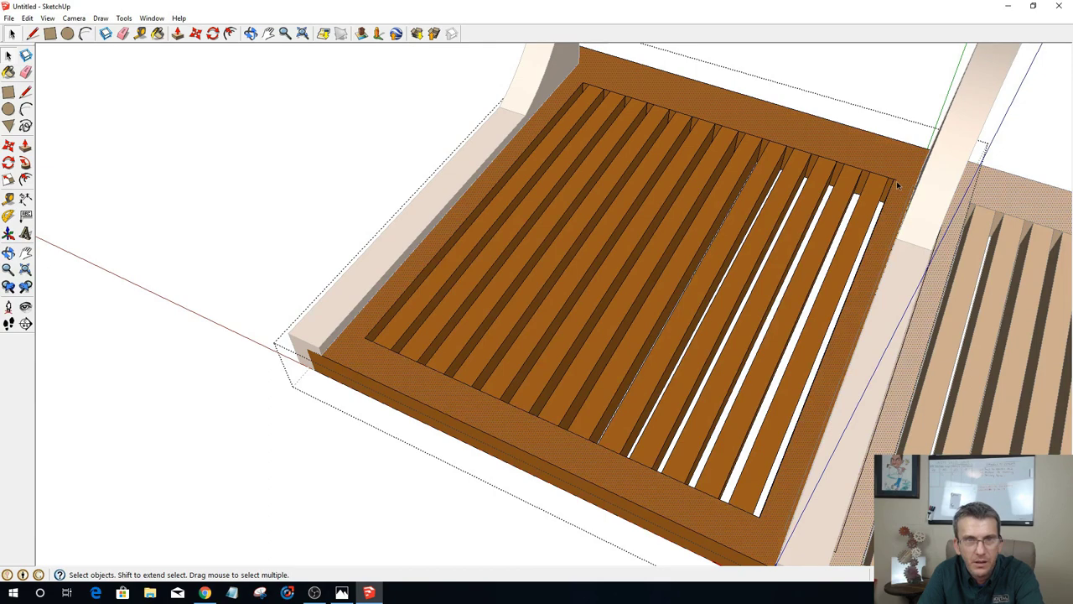
double_click(897, 181)
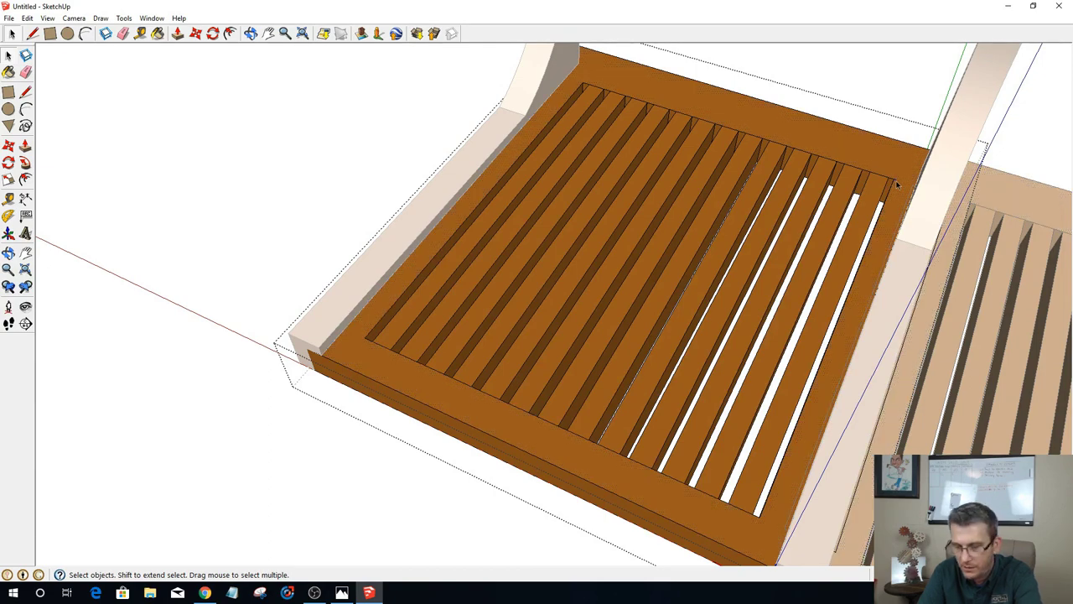
Step: Orbit and zoom around the slatted seats from beneath, then bring up the Edit menu
scroll(636, 205, down, 5)
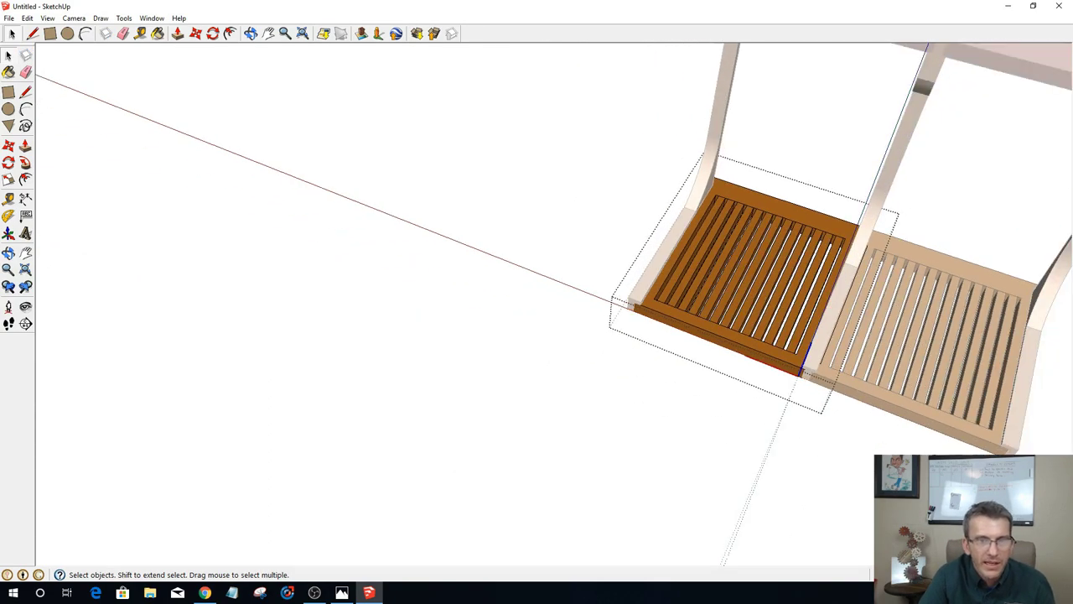
middle_drag(738, 369, 783, 384)
scroll(515, 297, up, 3)
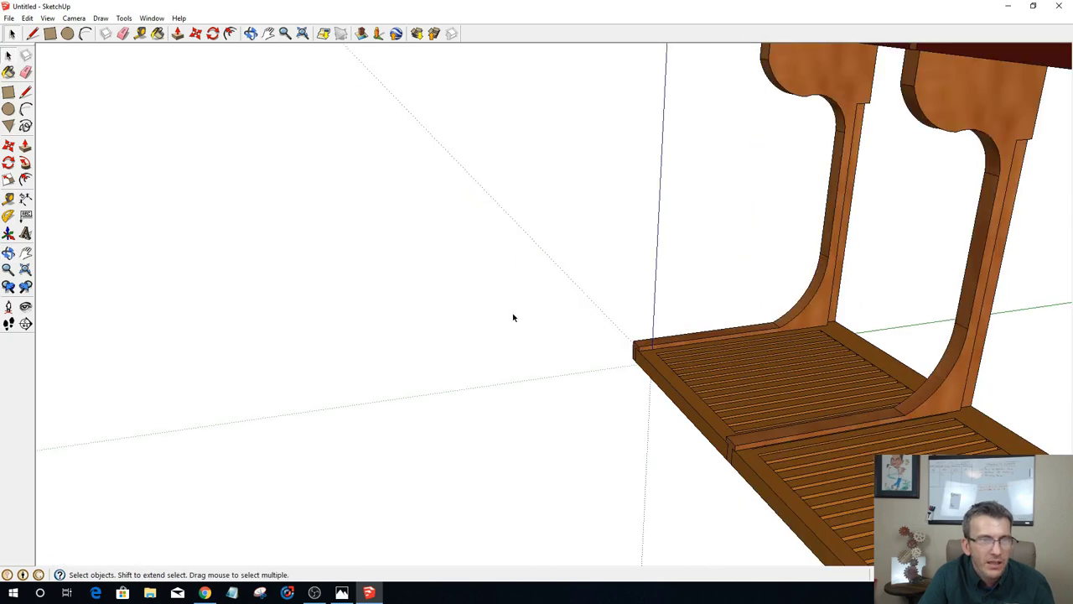
scroll(541, 273, down, 3)
scroll(511, 391, up, 3)
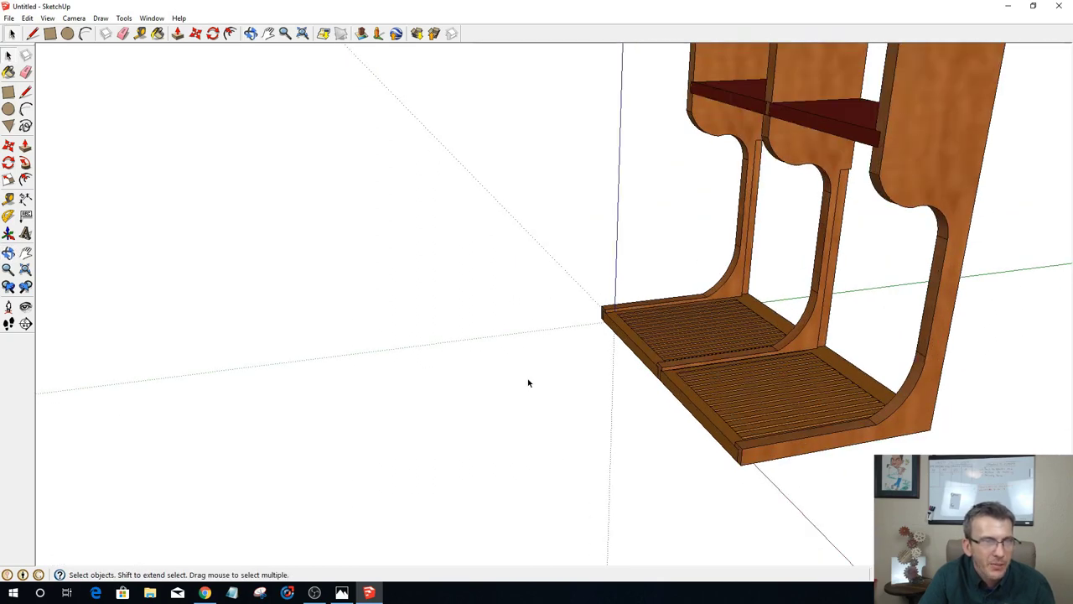
click(23, 16)
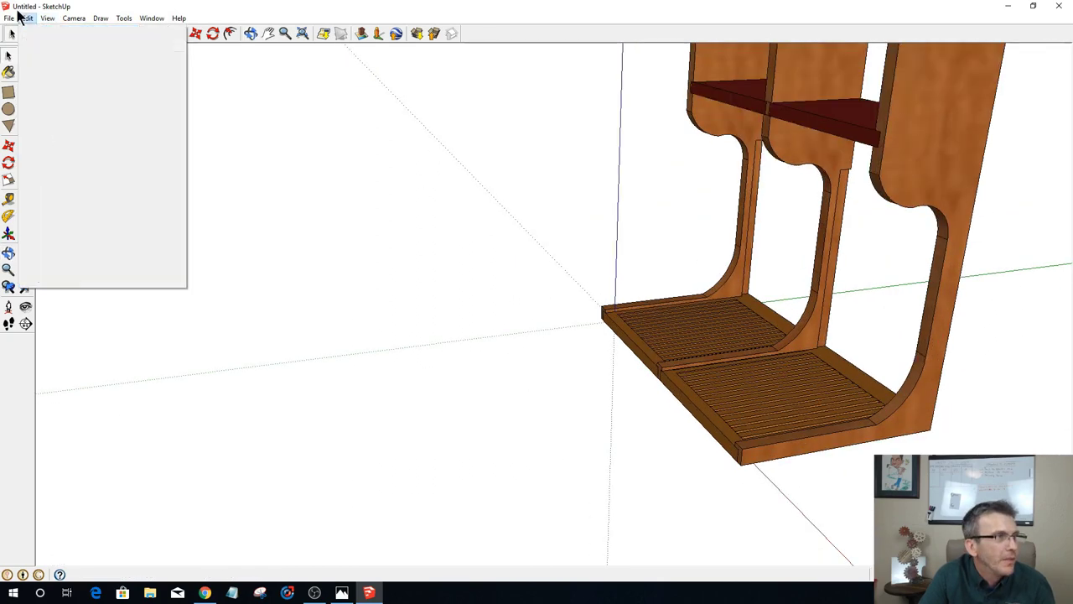
mouse_move(168, 180)
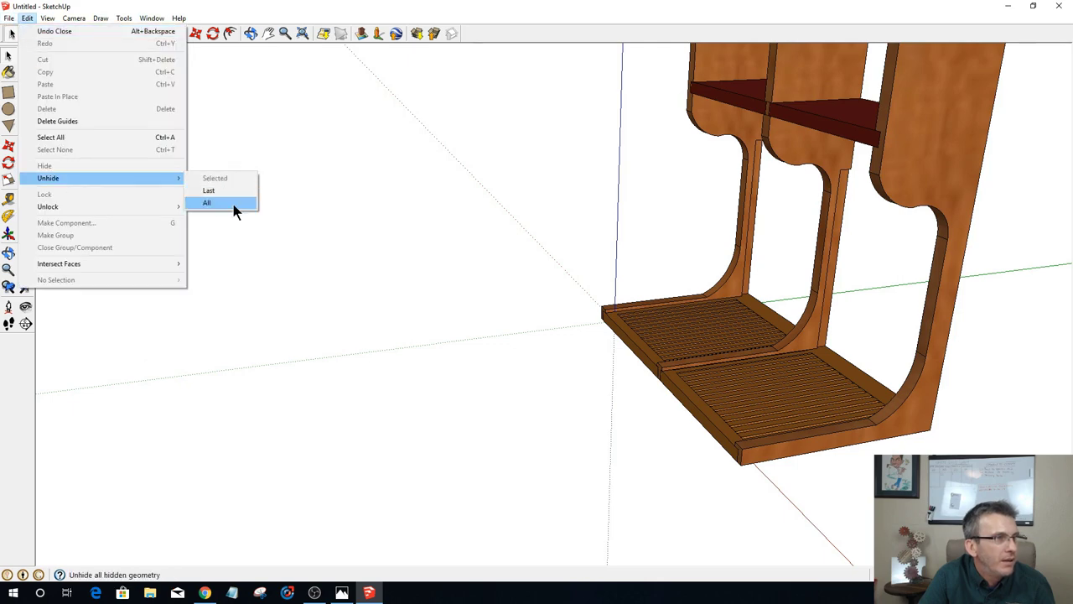
click(207, 203)
mouse_move(594, 407)
middle_down()
mouse_move(470, 394)
mouse_move(714, 433)
mouse_move(776, 481)
mouse_move(477, 453)
mouse_move(852, 498)
mouse_move(830, 482)
middle_up()
scroll(764, 465, up, 3)
scroll(704, 344, down, 1)
scroll(712, 326, up, 3)
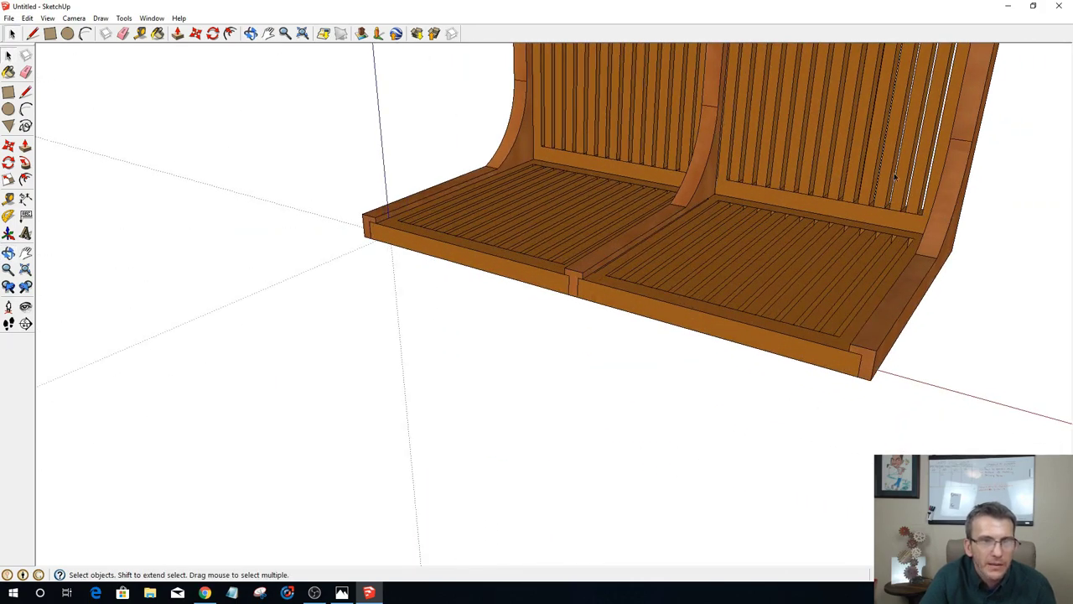
mouse_move(779, 170)
middle_down()
mouse_move(736, 268)
mouse_move(998, 289)
mouse_move(668, 91)
mouse_move(394, 15)
mouse_move(378, 78)
mouse_move(438, 220)
middle_up()
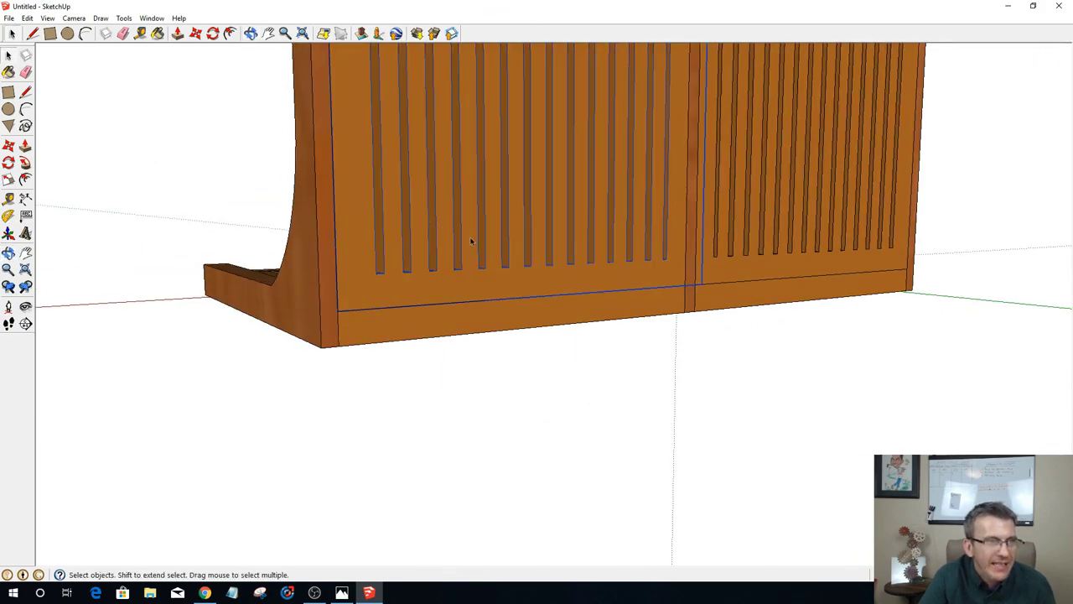
click(775, 237)
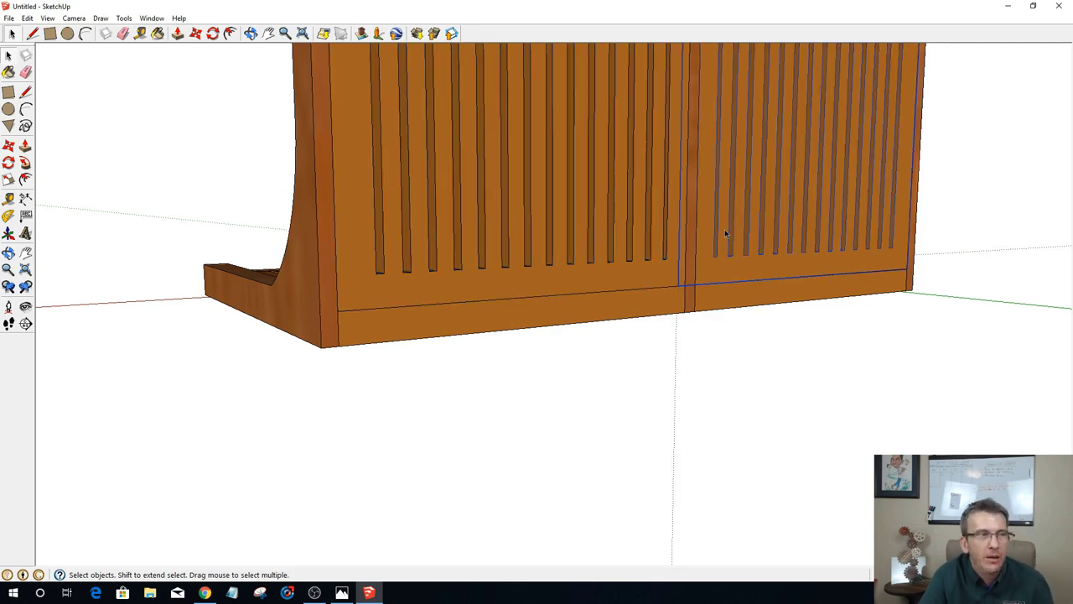
scroll(724, 229, down, 3)
scroll(732, 235, down, 3)
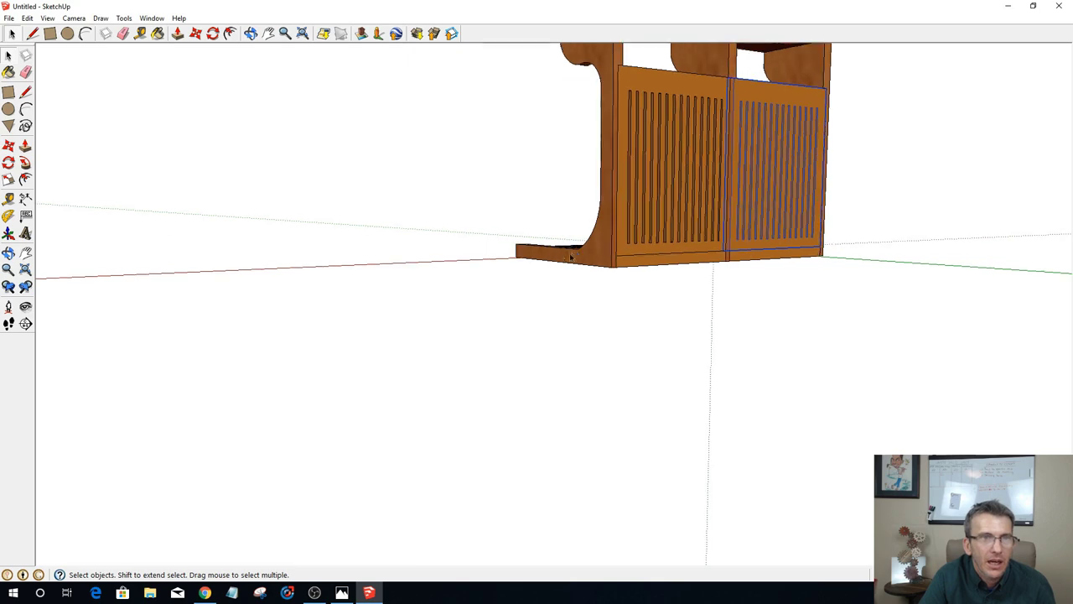
middle_drag(606, 263, 712, 249)
scroll(712, 249, down, 6)
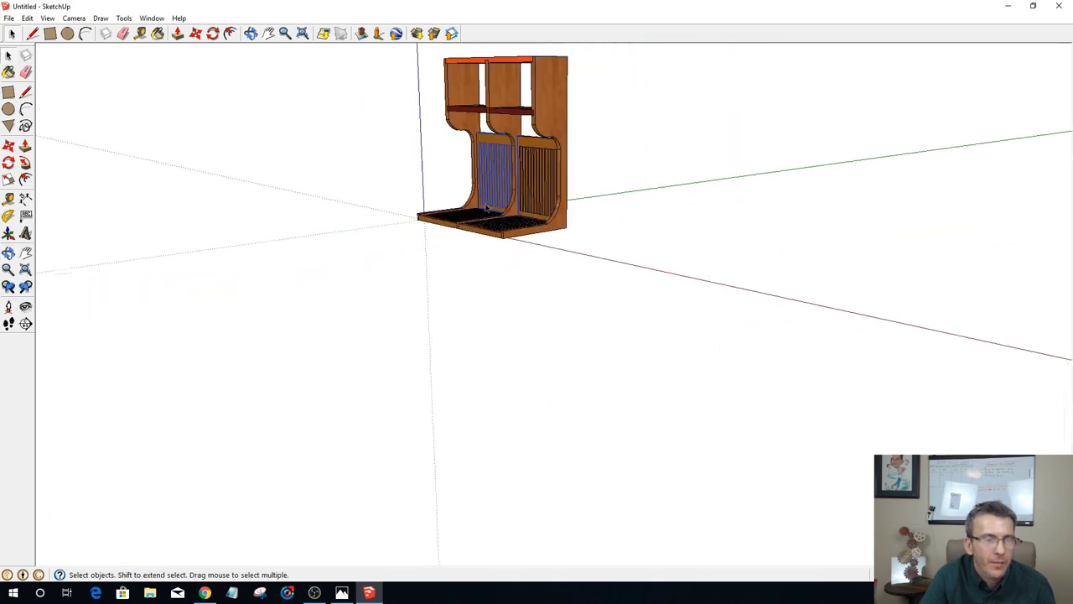
scroll(414, 209, up, 2)
scroll(417, 176, up, 3)
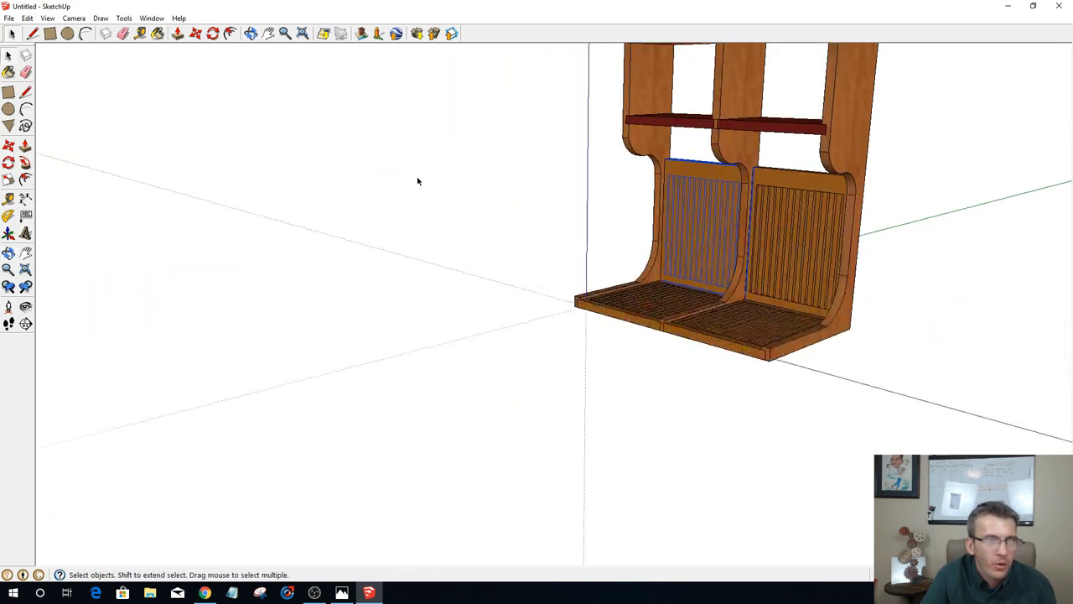
middle_drag(416, 177, 559, 249)
scroll(648, 230, up, 2)
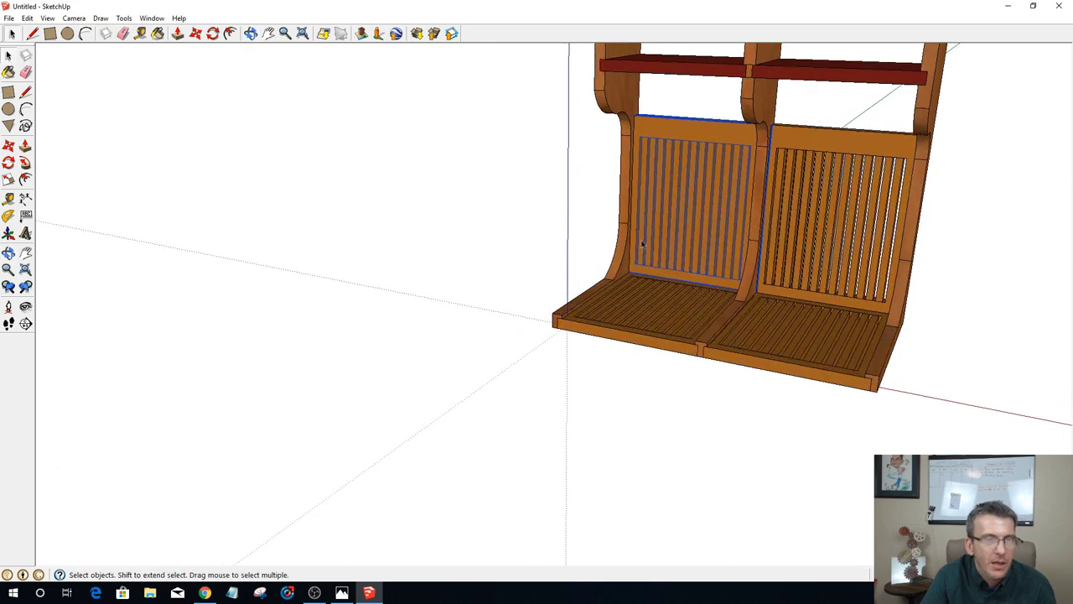
scroll(642, 244, down, 4)
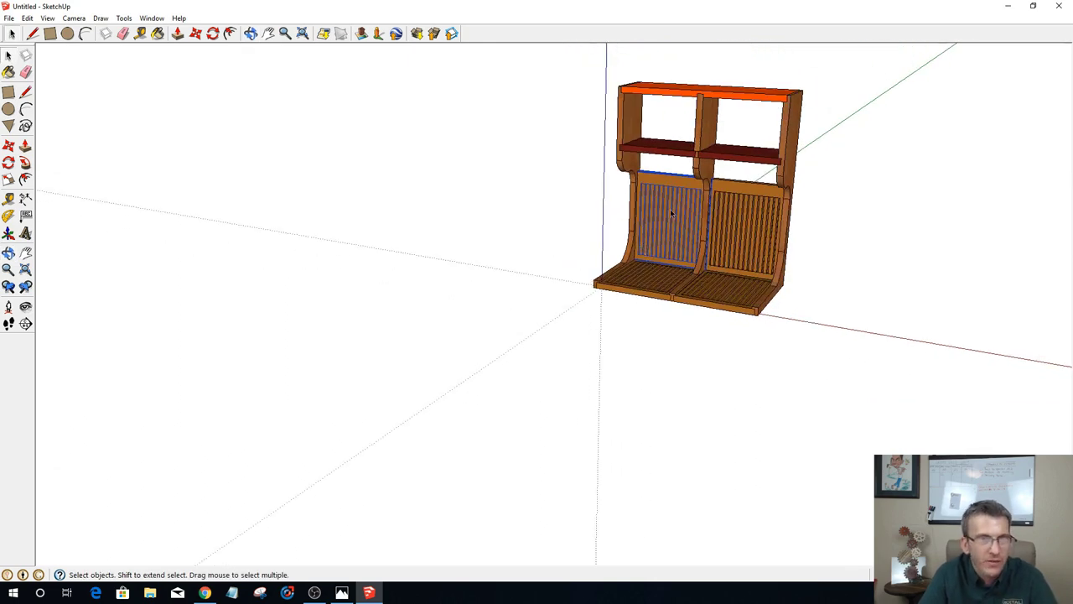
Step: Hide the back panel, both seats, both shelf boards and the top board
shift+click(734, 213)
shift+click(721, 290)
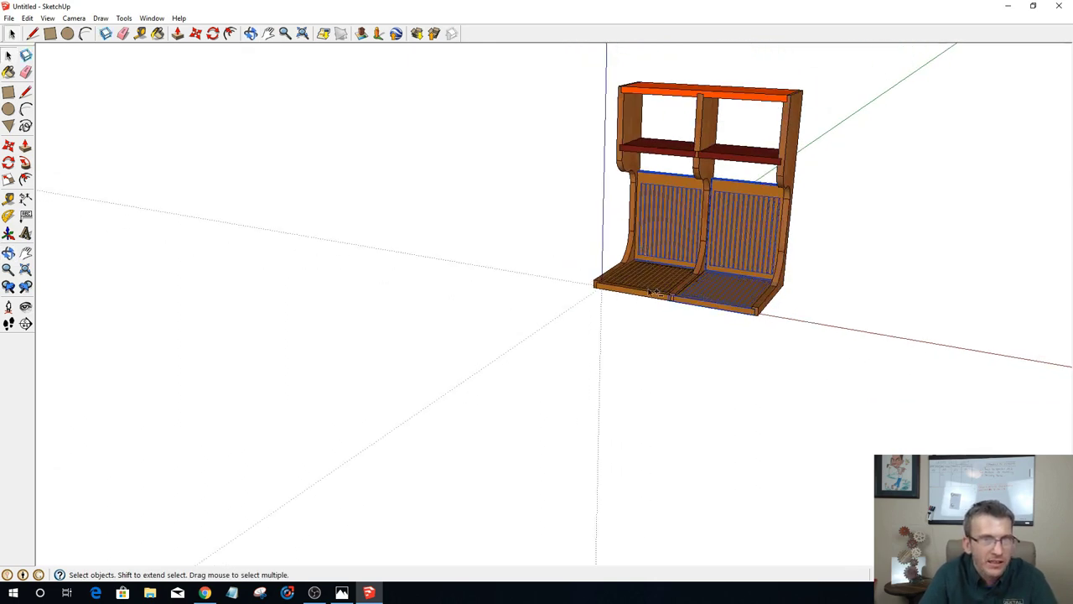
shift+click(654, 284)
shift+click(678, 155)
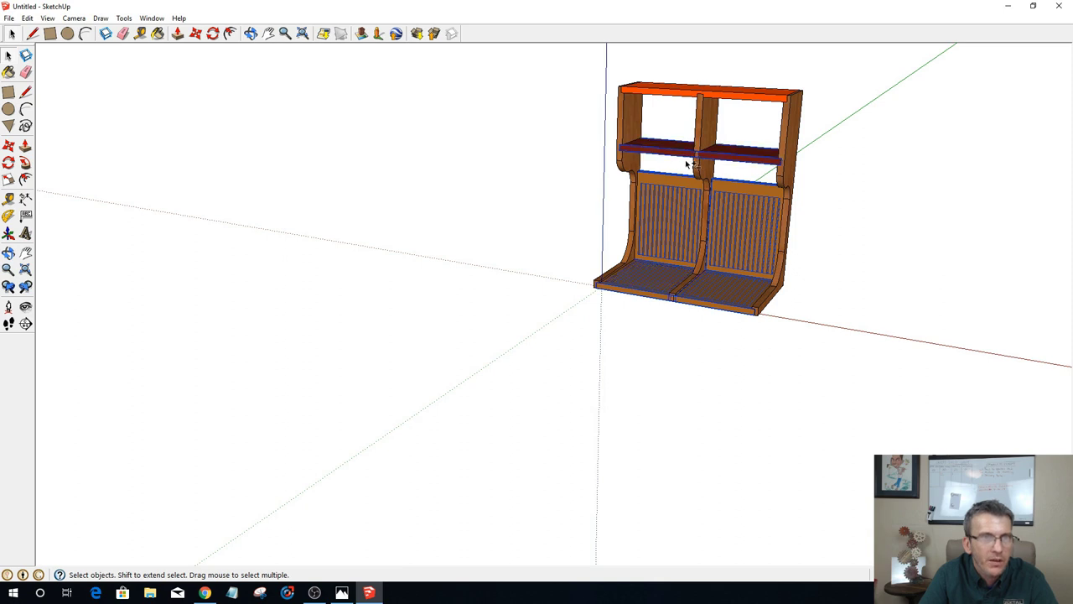
shift+click(743, 159)
shift+click(743, 99)
right_click(745, 100)
click(765, 129)
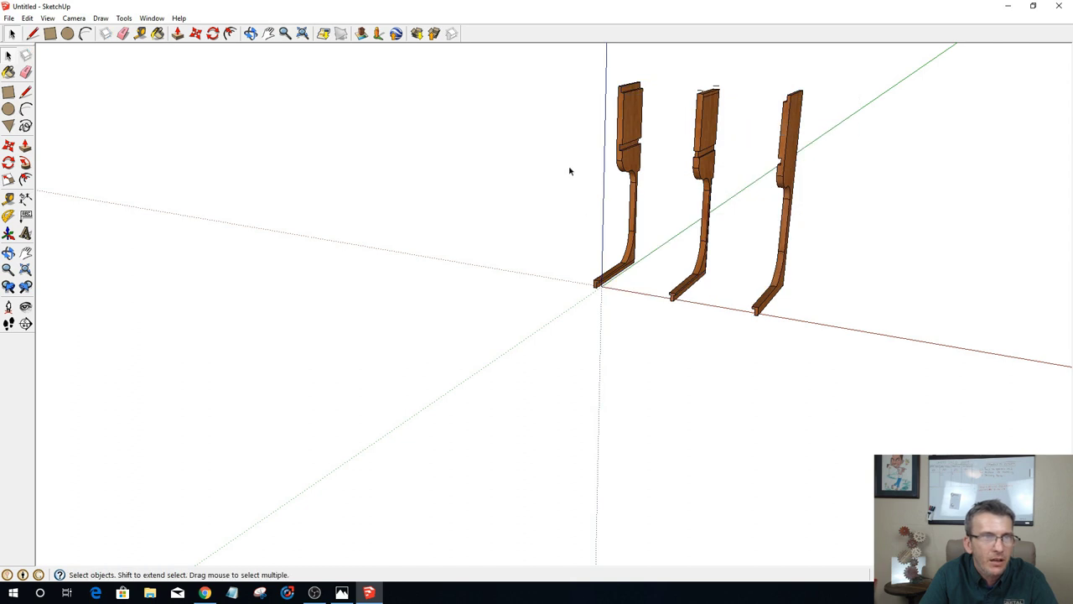
Step: Make the left side piece a component
scroll(702, 47, up, 1)
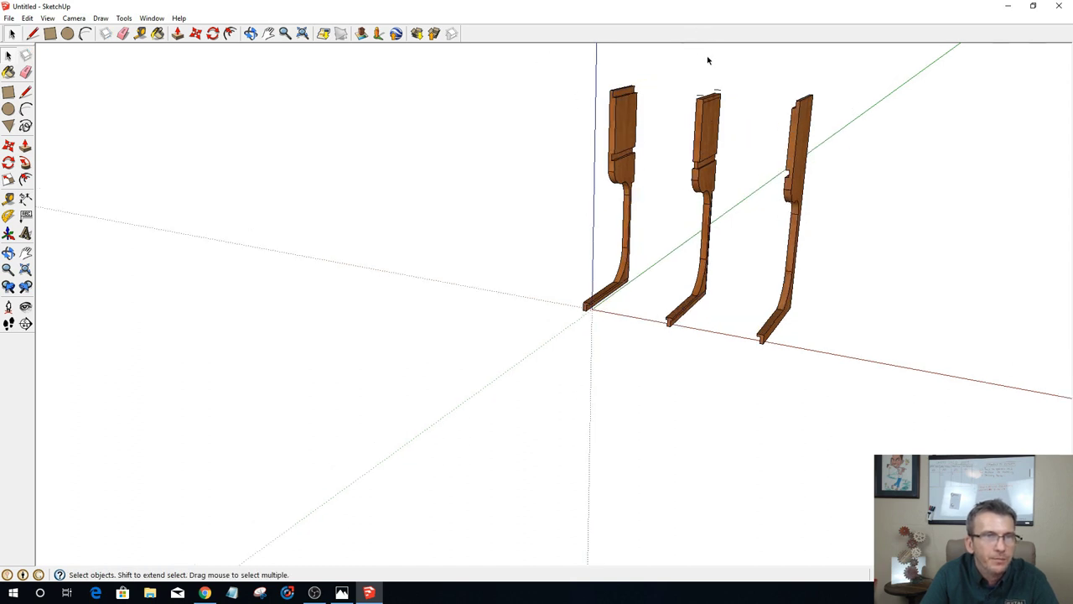
drag(507, 57, 646, 341)
key(g)
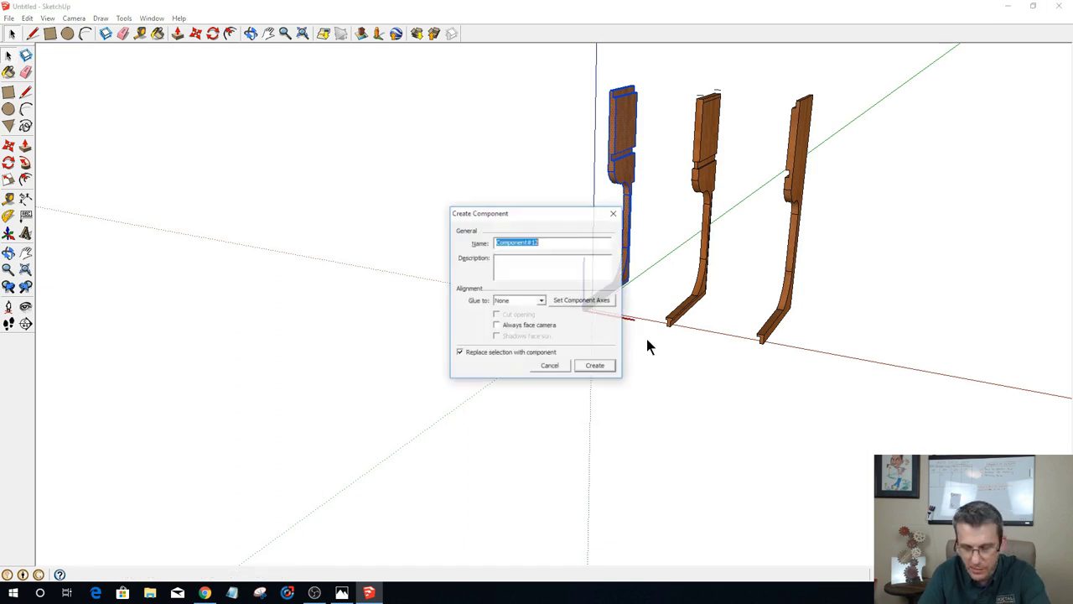
key(Return)
Step: Make the middle side piece, including its stray top edges, a component
scroll(728, 55, up, 5)
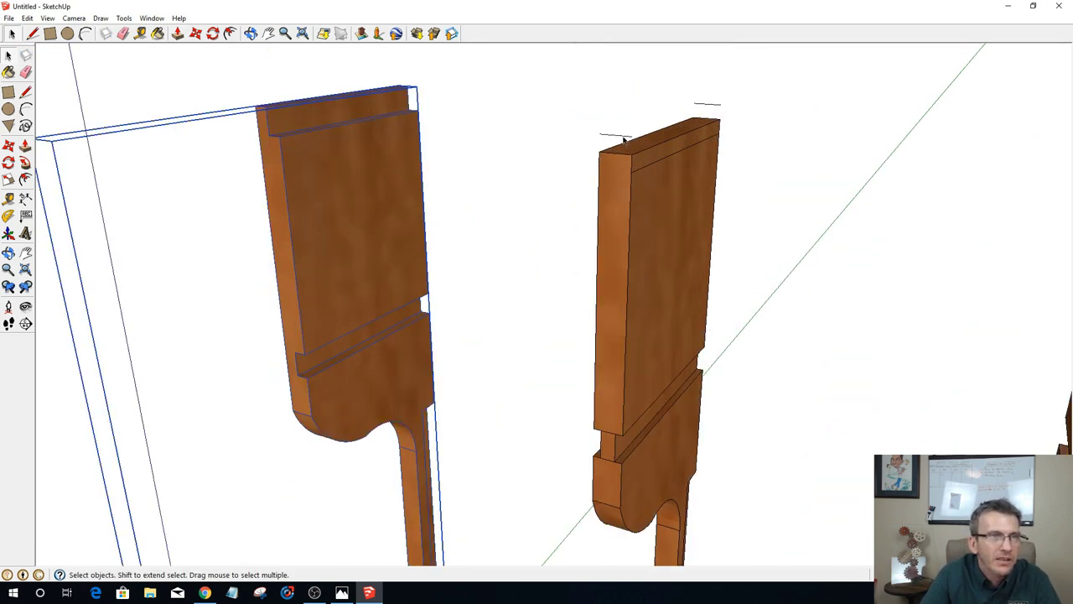
click(623, 139)
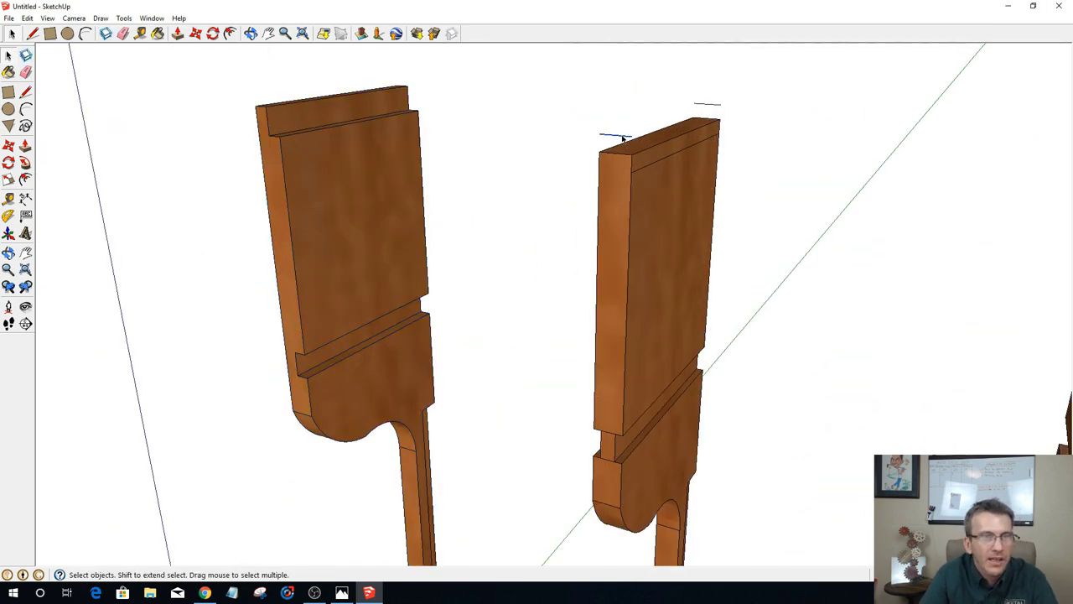
click(704, 106)
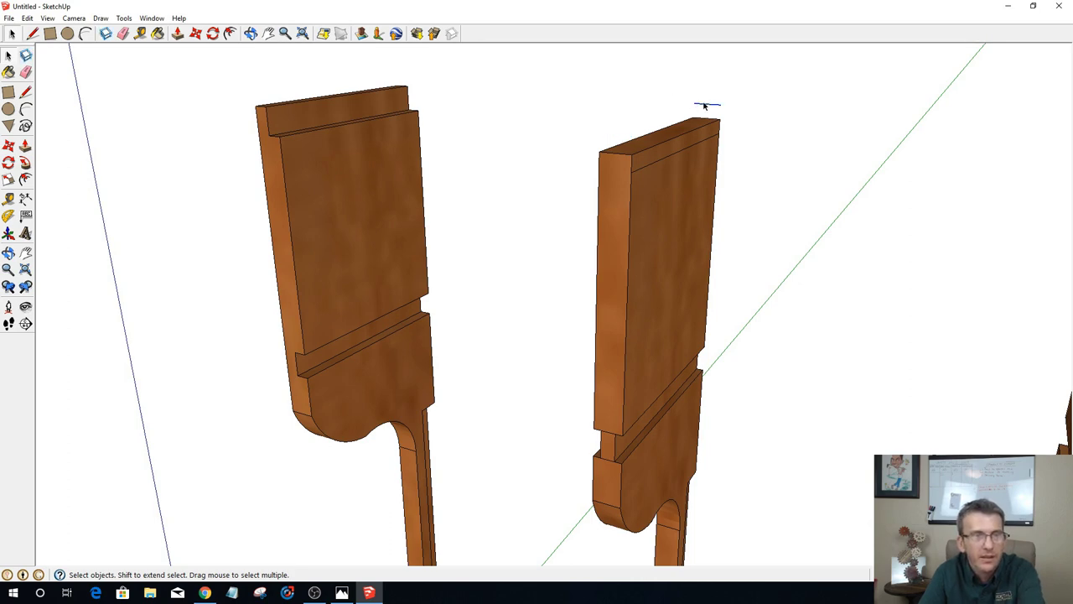
scroll(701, 117, down, 8)
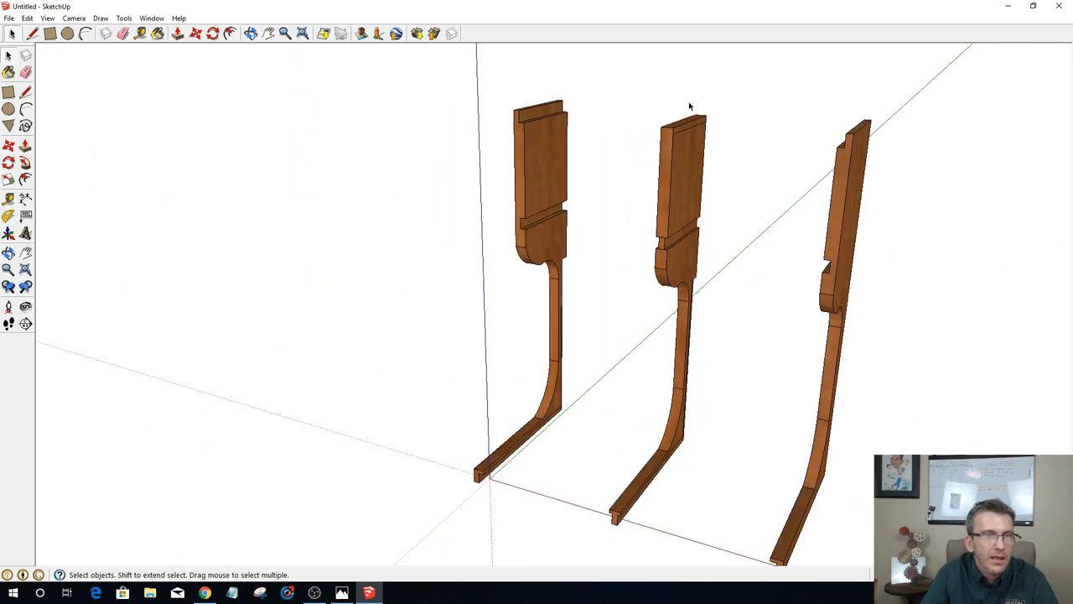
drag(624, 63, 709, 410)
key(g)
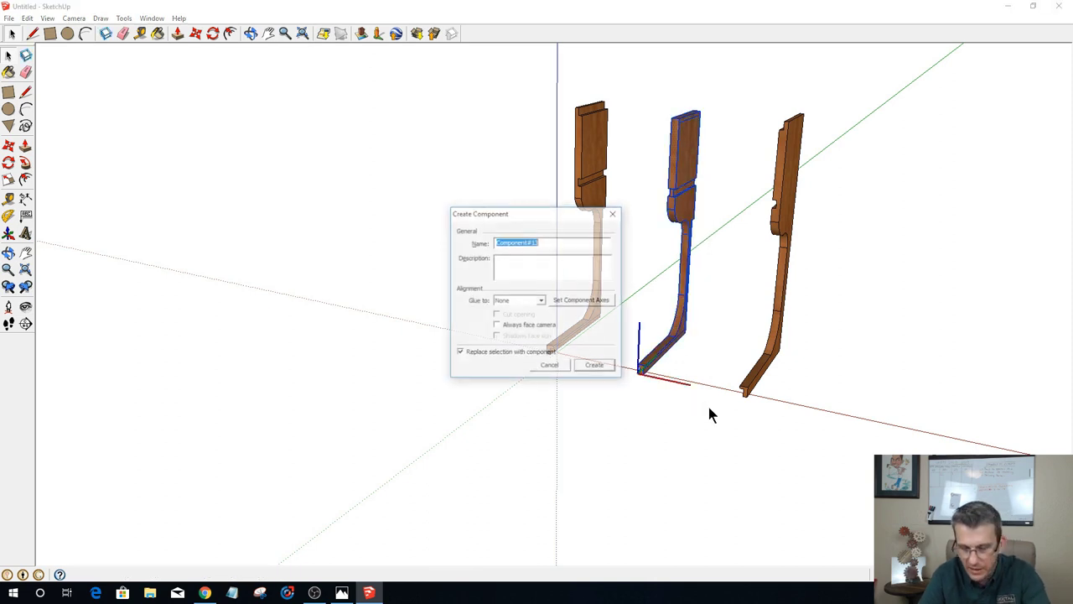
key(Return)
Step: Make the right side piece a component
drag(742, 85, 851, 451)
drag(715, 69, 853, 443)
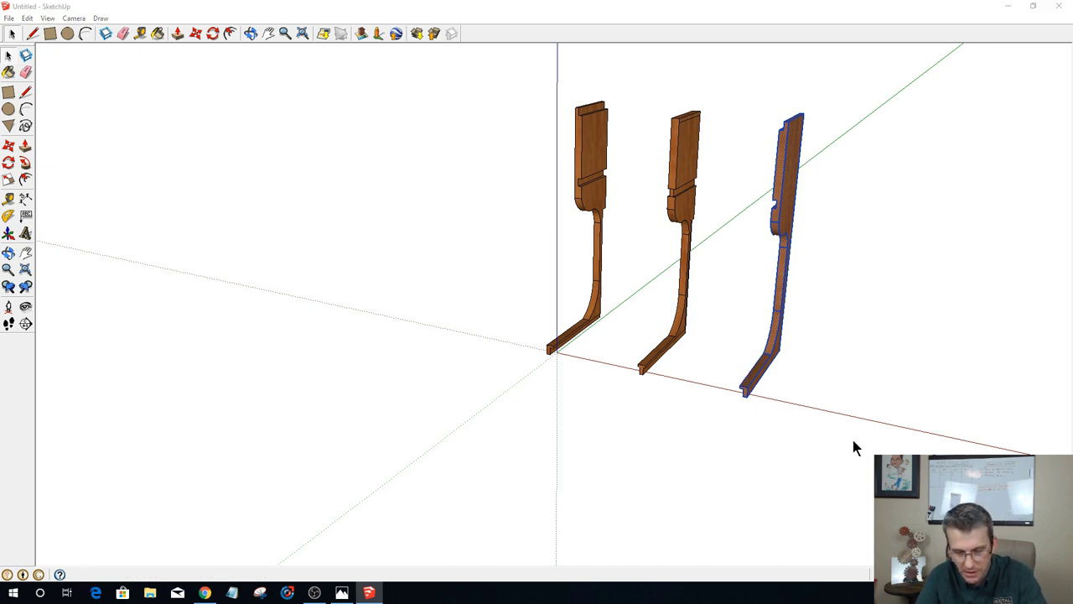
key(g)
key(Return)
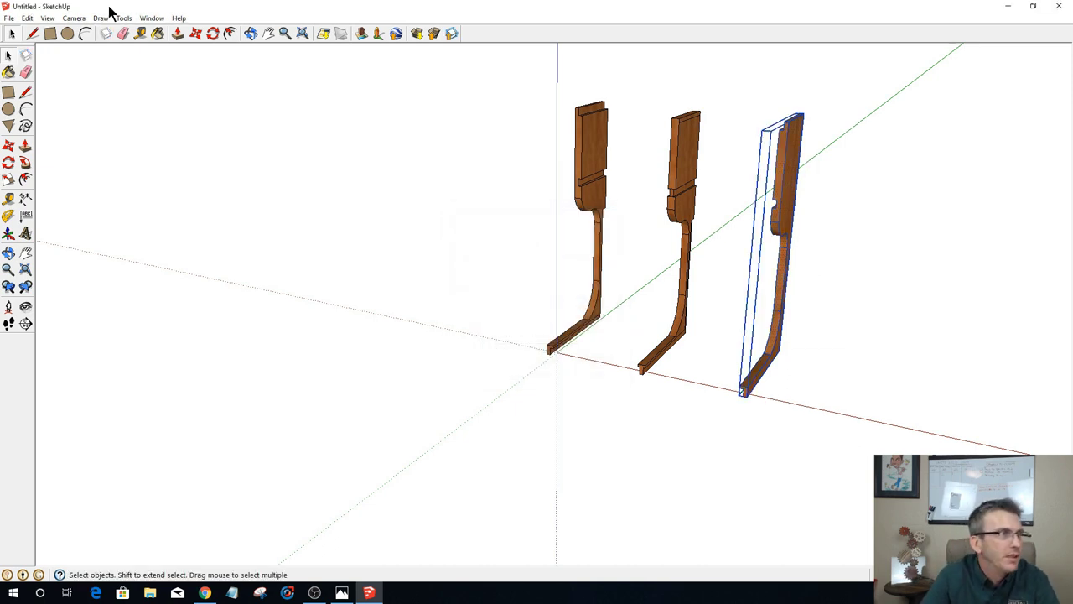
Step: Unhide all hidden bench parts and orbit to a closer front view
click(28, 18)
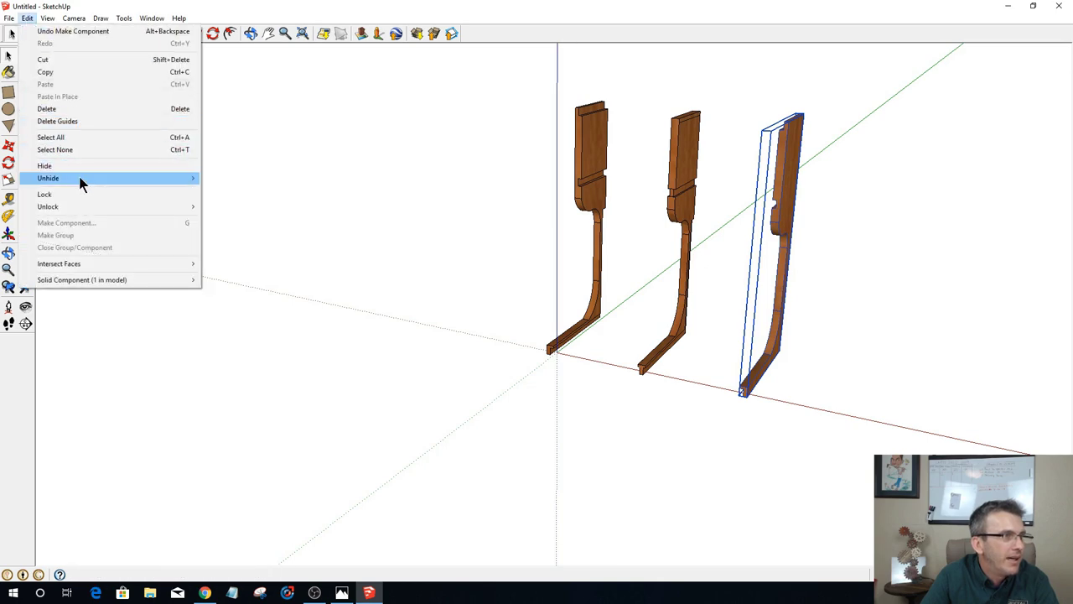
mouse_move(79, 178)
click(212, 202)
middle_drag(929, 356, 870, 284)
click(739, 271)
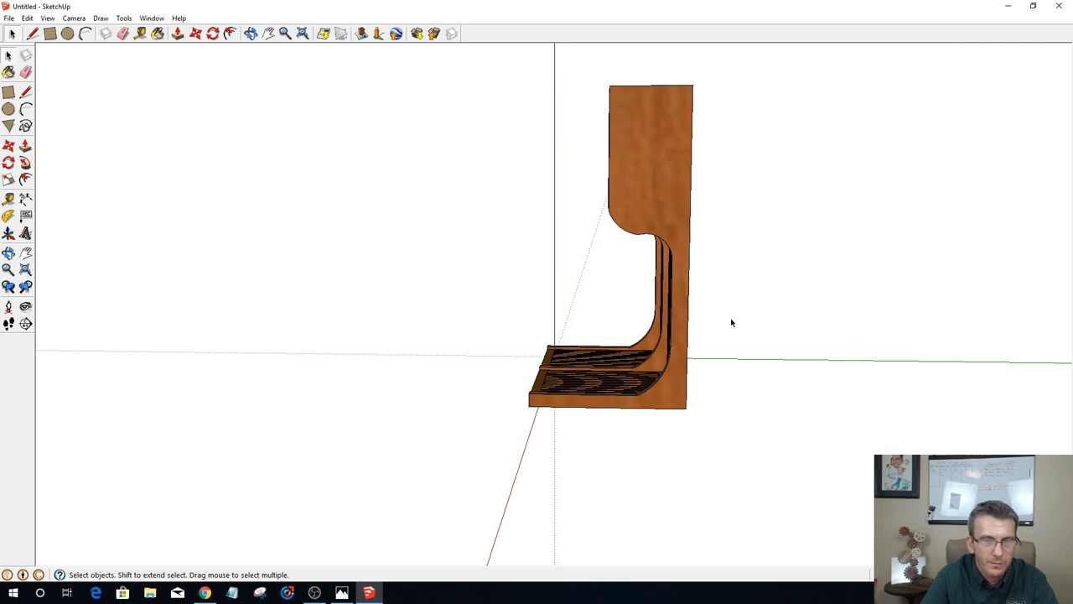
scroll(477, 305, down, 2)
scroll(697, 338, down, 1)
scroll(697, 338, up, 4)
middle_drag(697, 338, 490, 344)
scroll(486, 336, up, 3)
Step: Make the left and right slatted back panels unique components
click(475, 306)
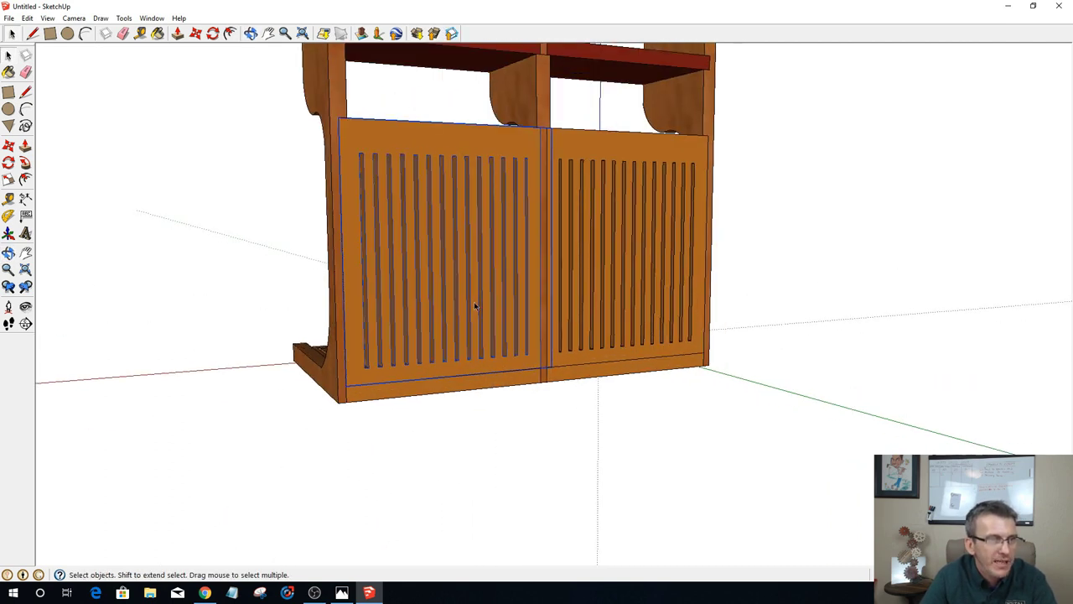
right_click(474, 301)
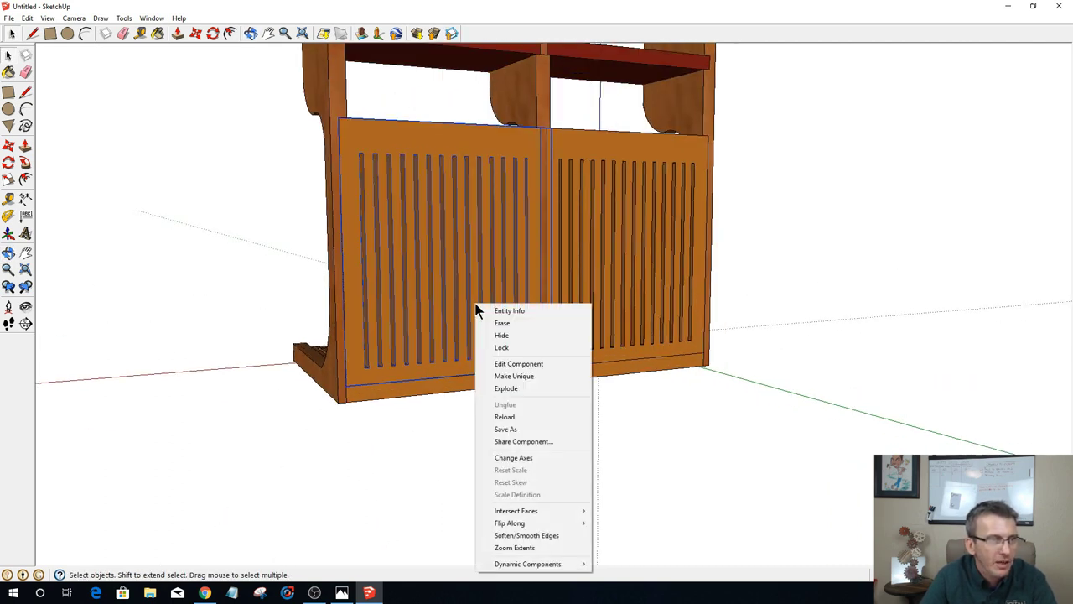
click(506, 377)
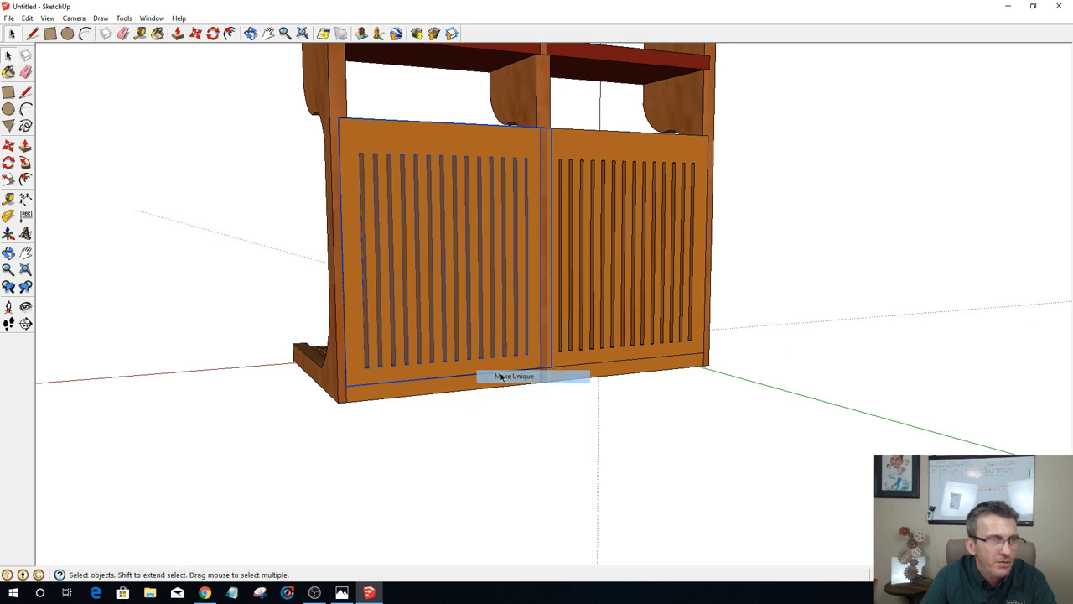
click(611, 290)
right_click(610, 288)
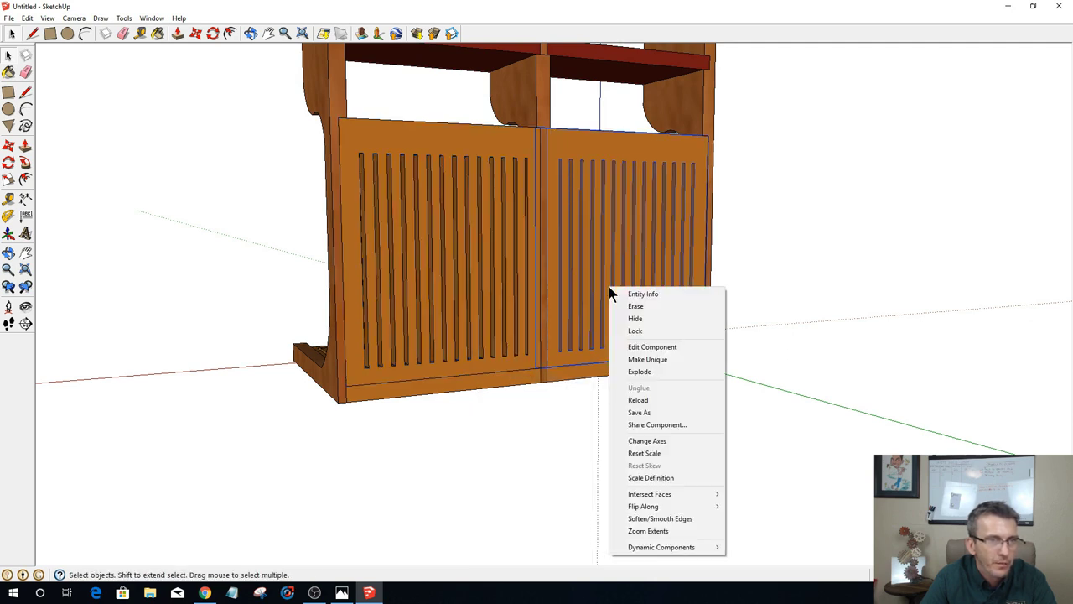
click(647, 359)
scroll(419, 367, up, 5)
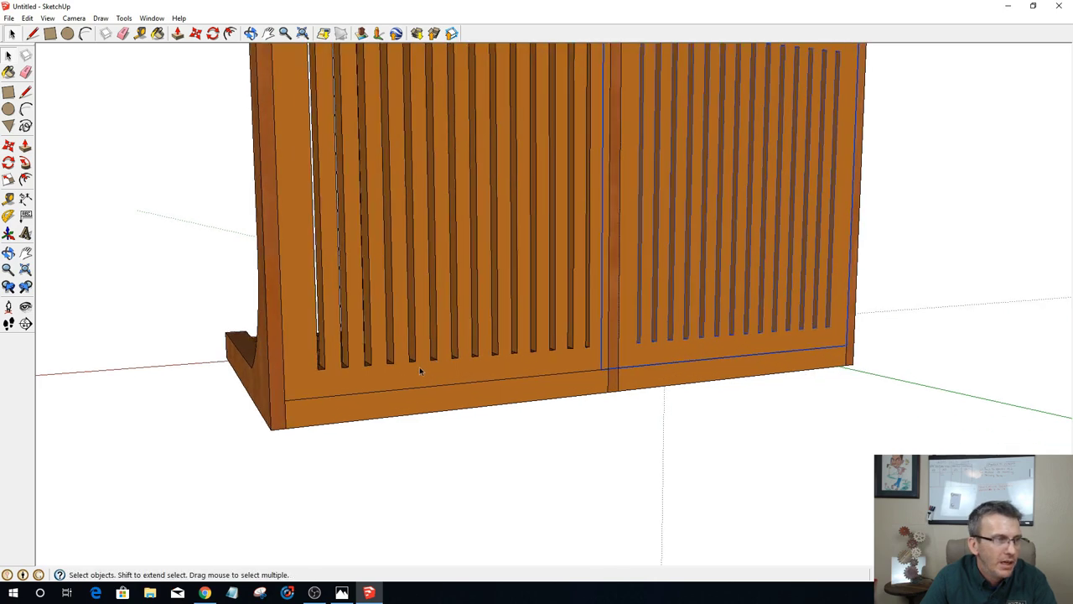
scroll(357, 383, down, 2)
scroll(335, 402, up, 3)
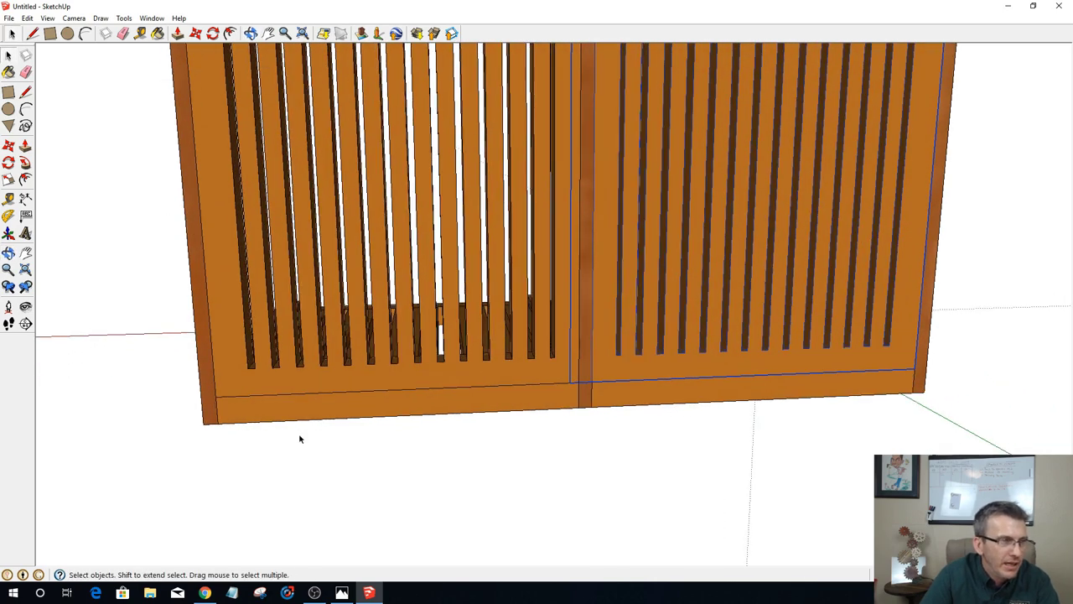
click(340, 377)
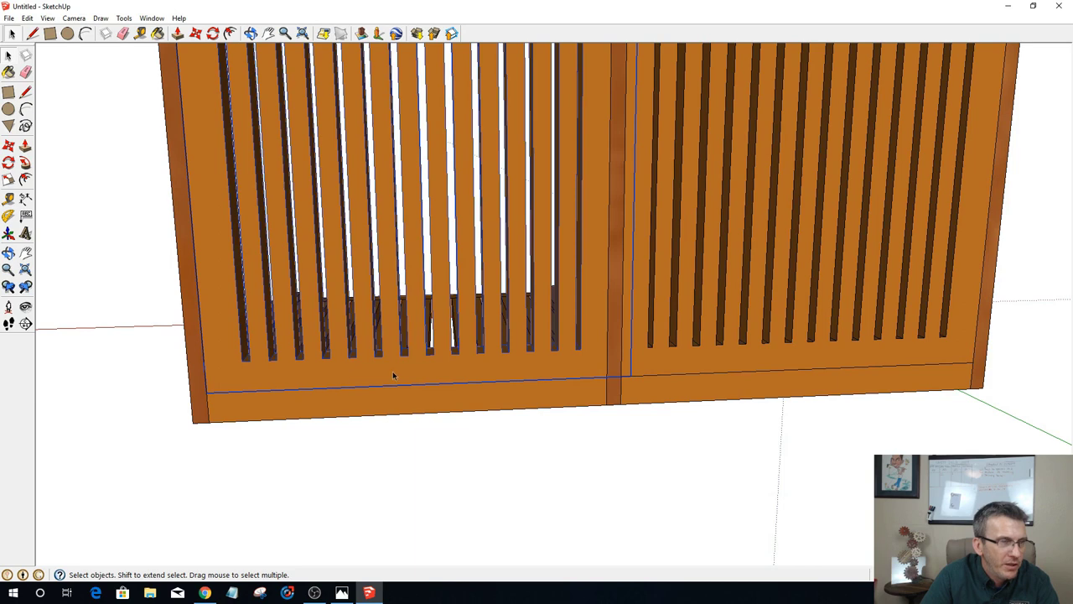
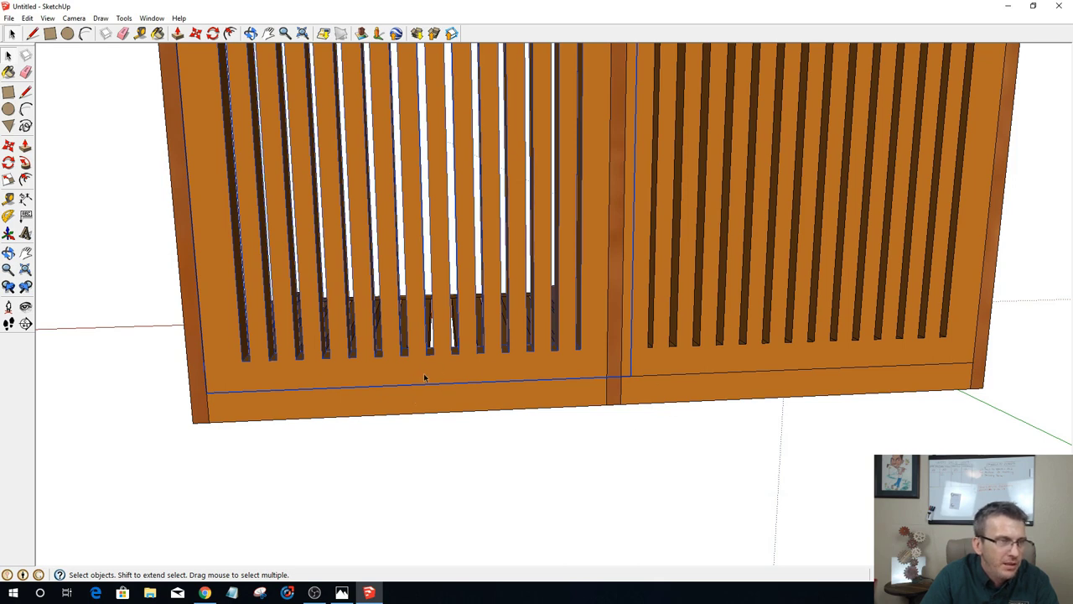
Step: Hide the left door of the cabinet
right_click(414, 406)
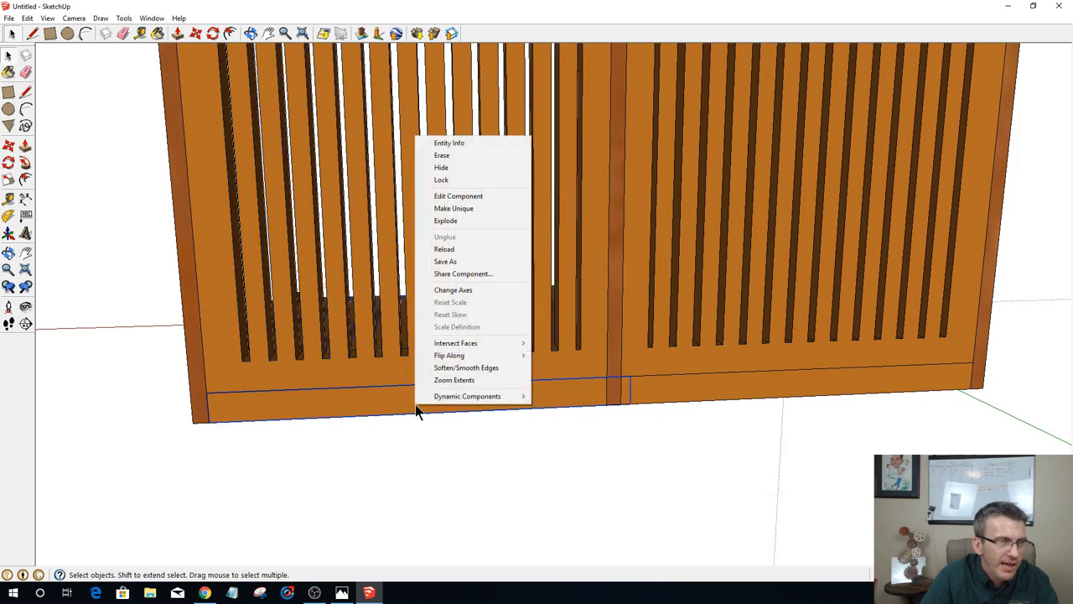
click(447, 167)
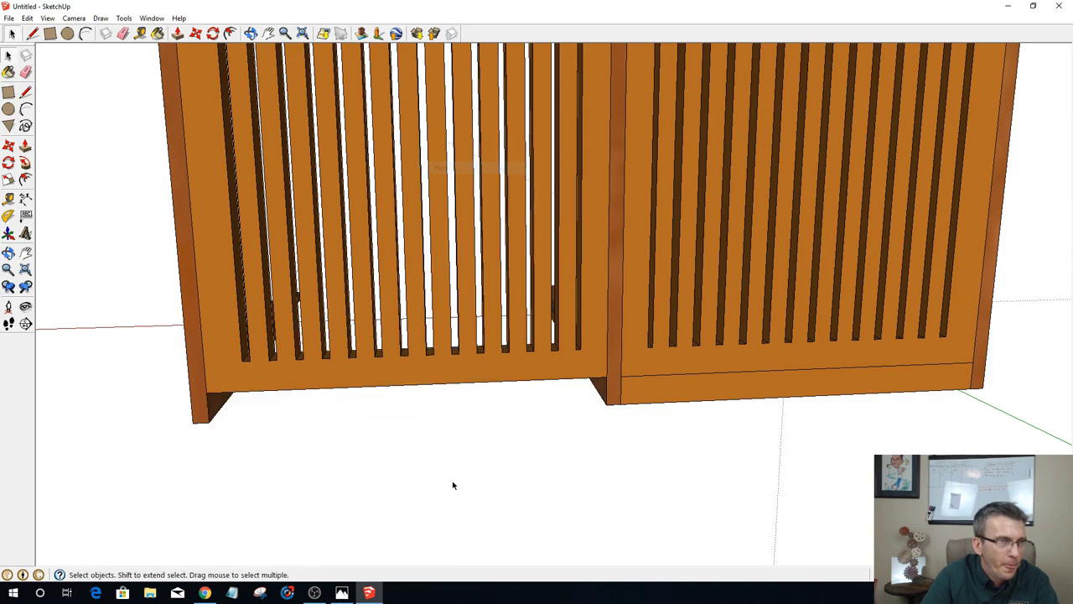
middle_drag(453, 457, 419, 196)
Step: Push/pull the left slatted top panel's front face outward
double_click(419, 196)
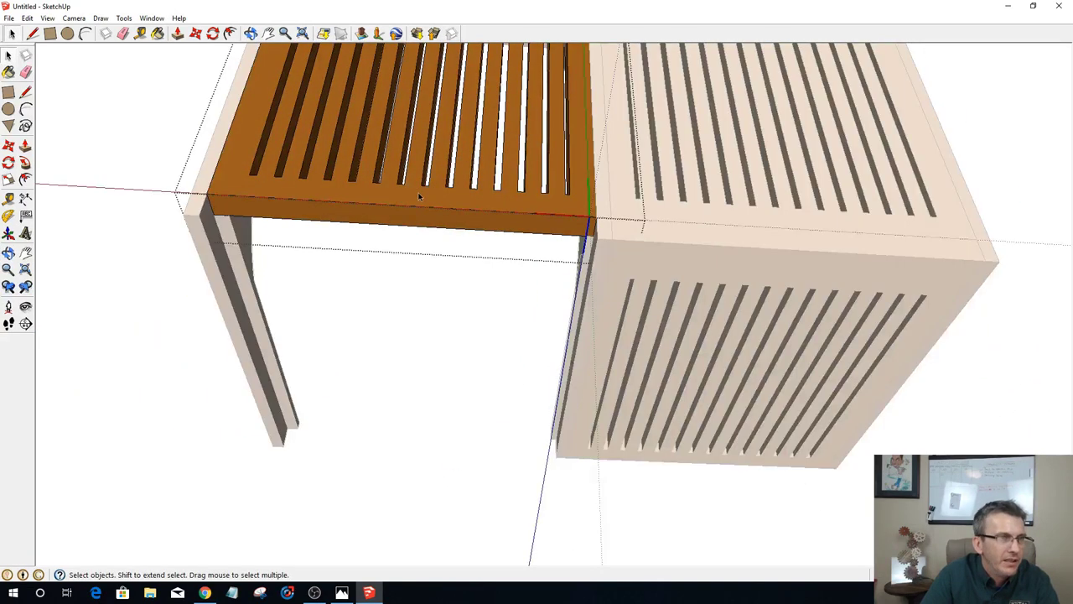
click(420, 197)
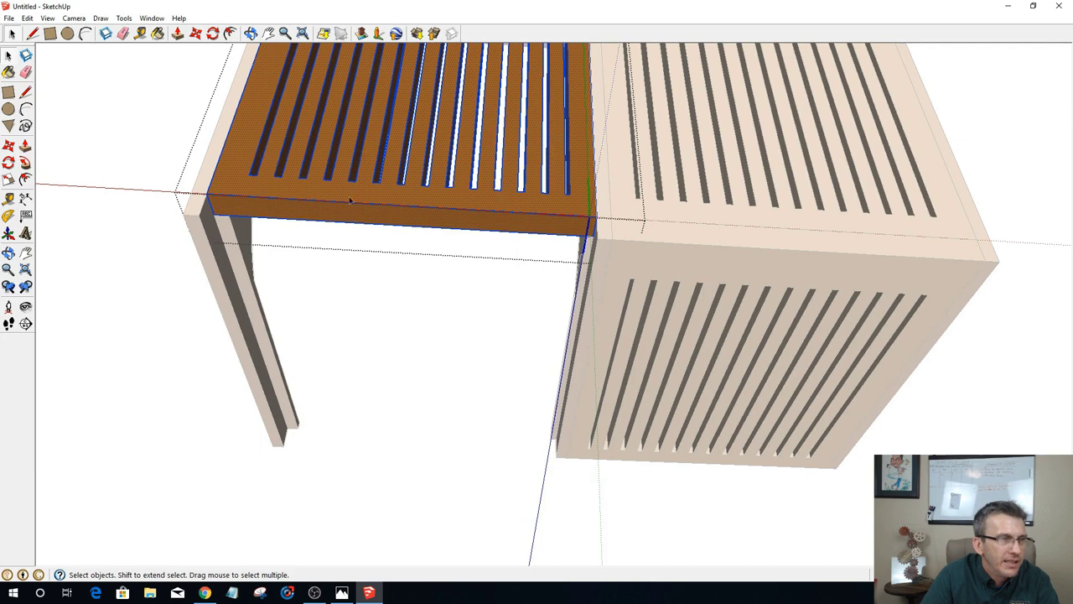
key(Escape)
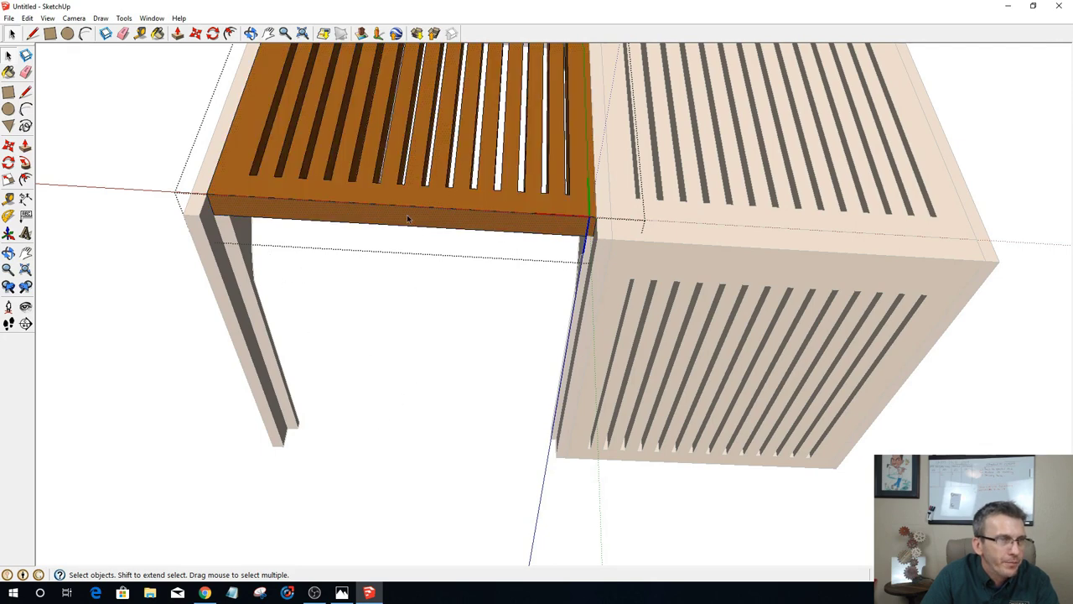
key(p)
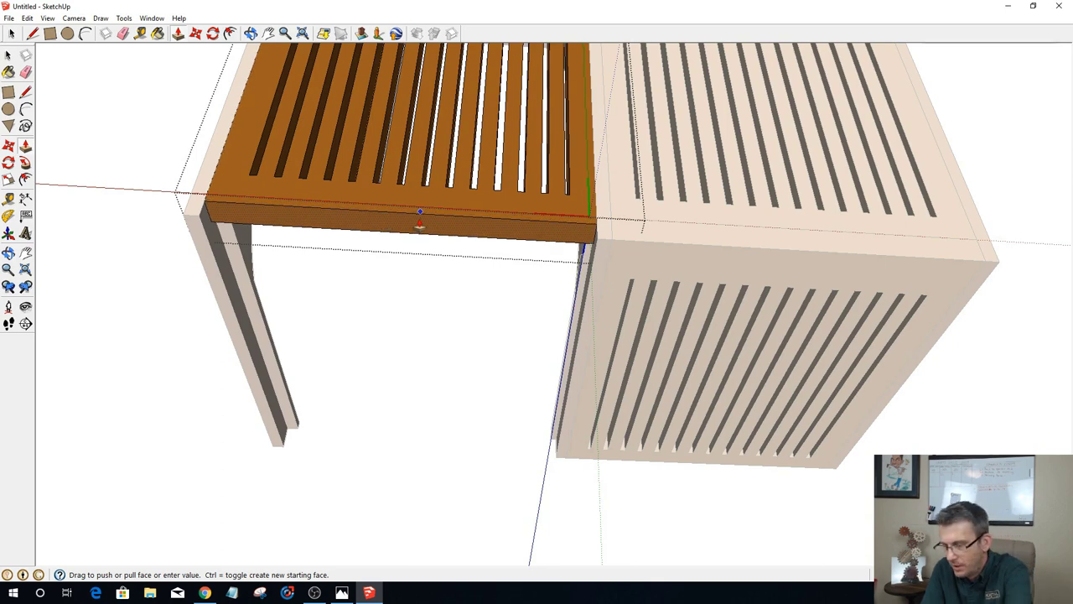
double_click(419, 220)
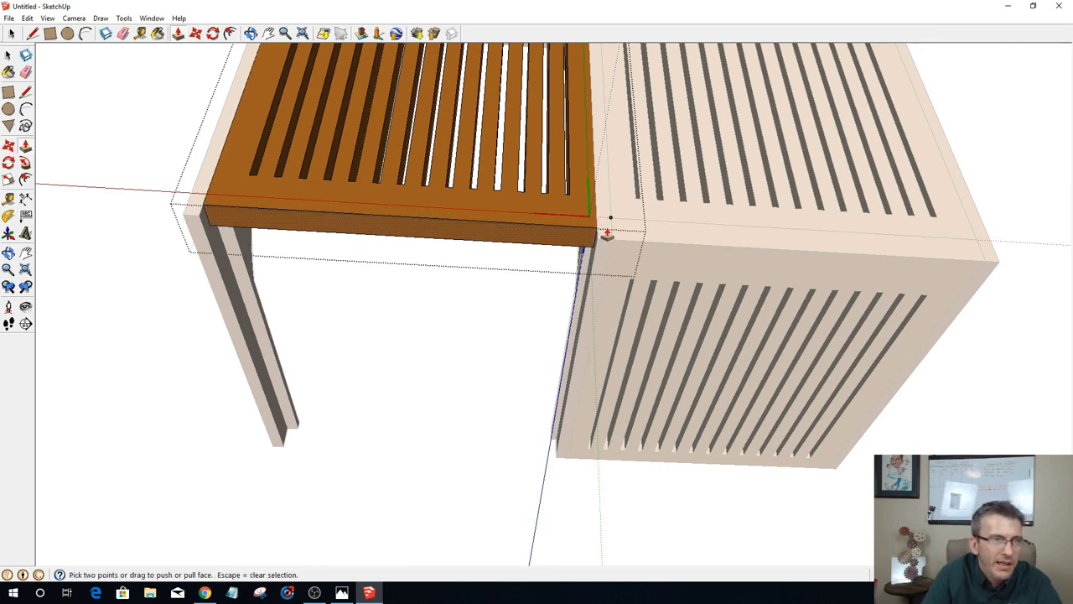
Step: Exit the left top panel's group and hide the right side panel
key(space)
click(458, 354)
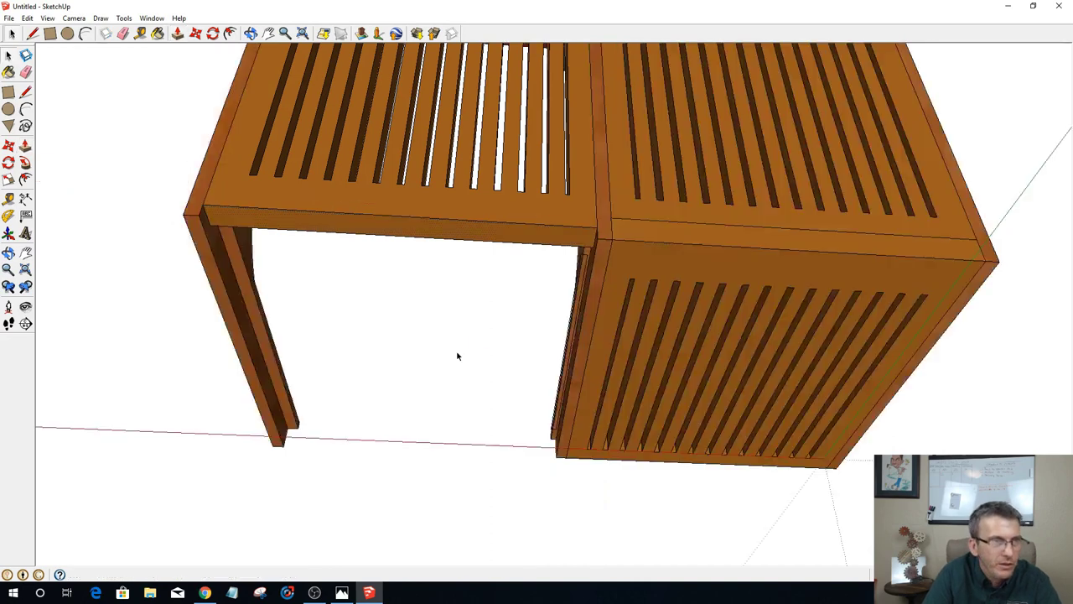
click(683, 245)
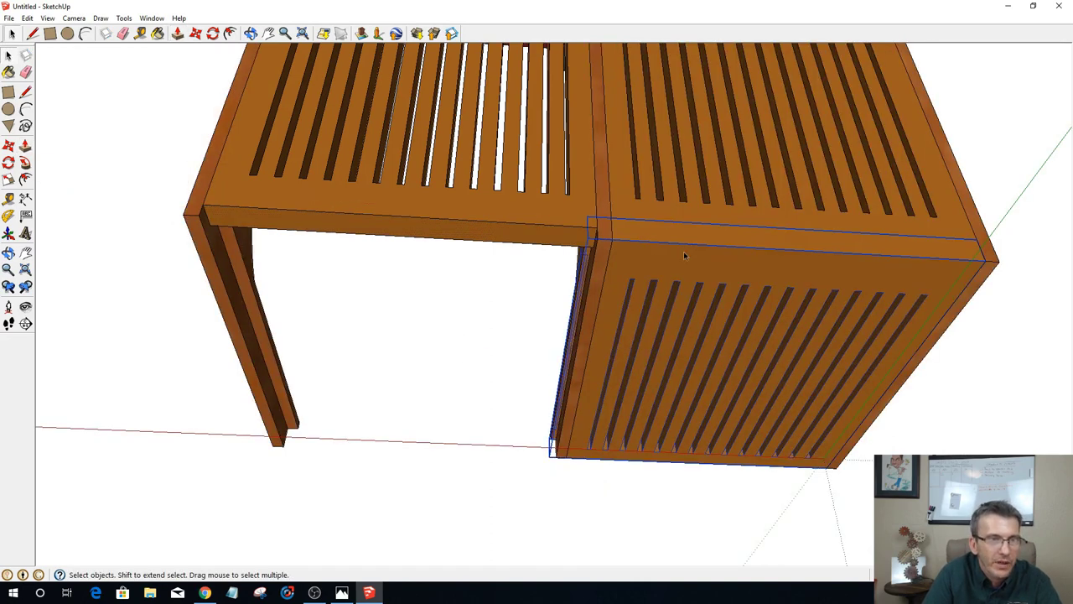
right_click(685, 255)
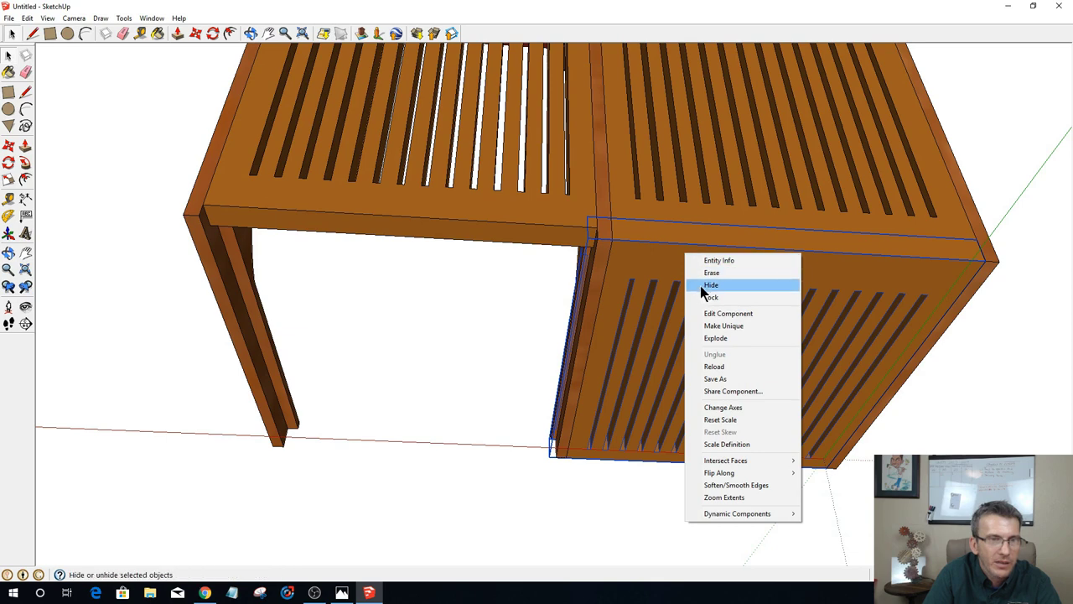
click(700, 286)
Step: Pull the right top panel's front face out to match the left top
double_click(711, 231)
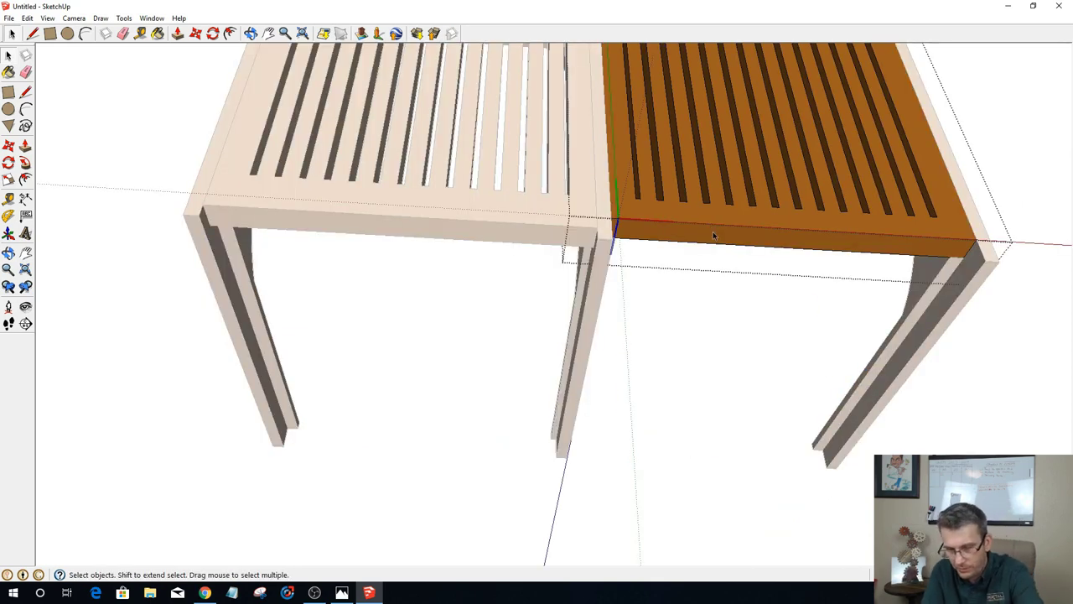
key(p)
click(714, 243)
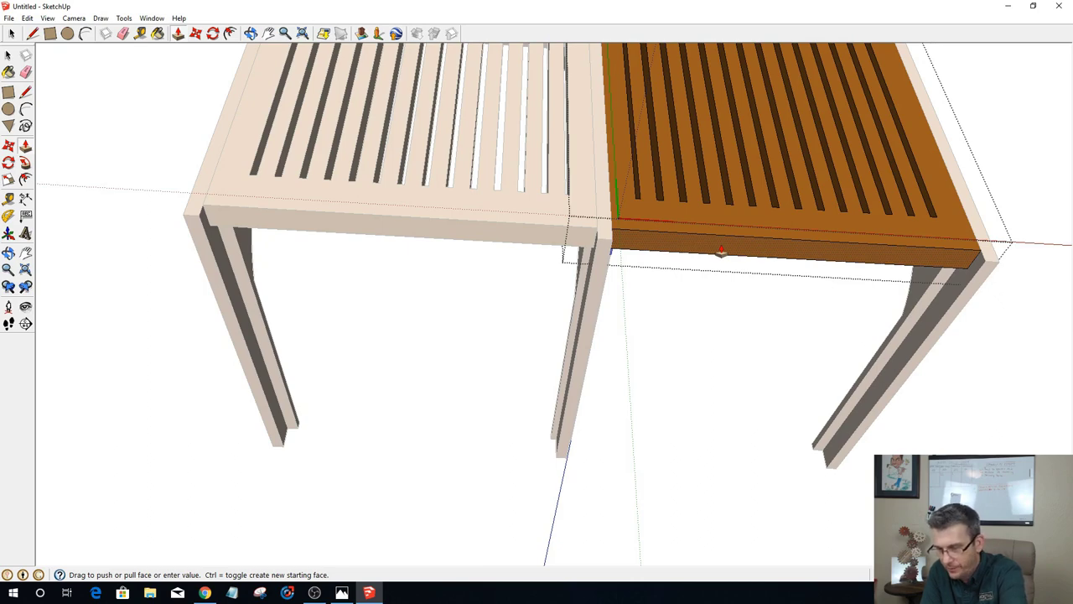
click(721, 250)
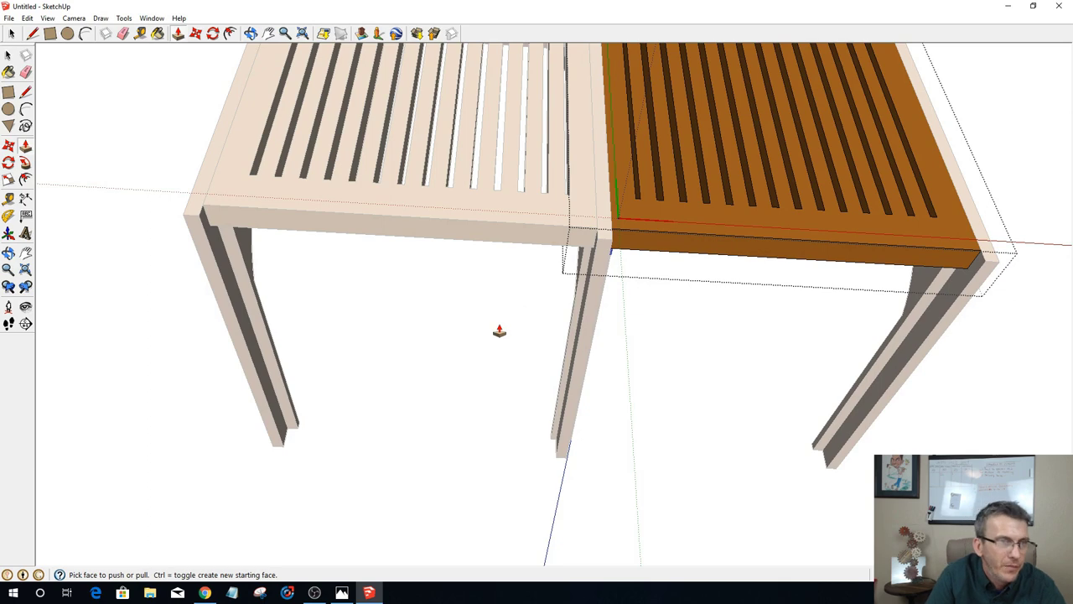
key(space)
click(510, 319)
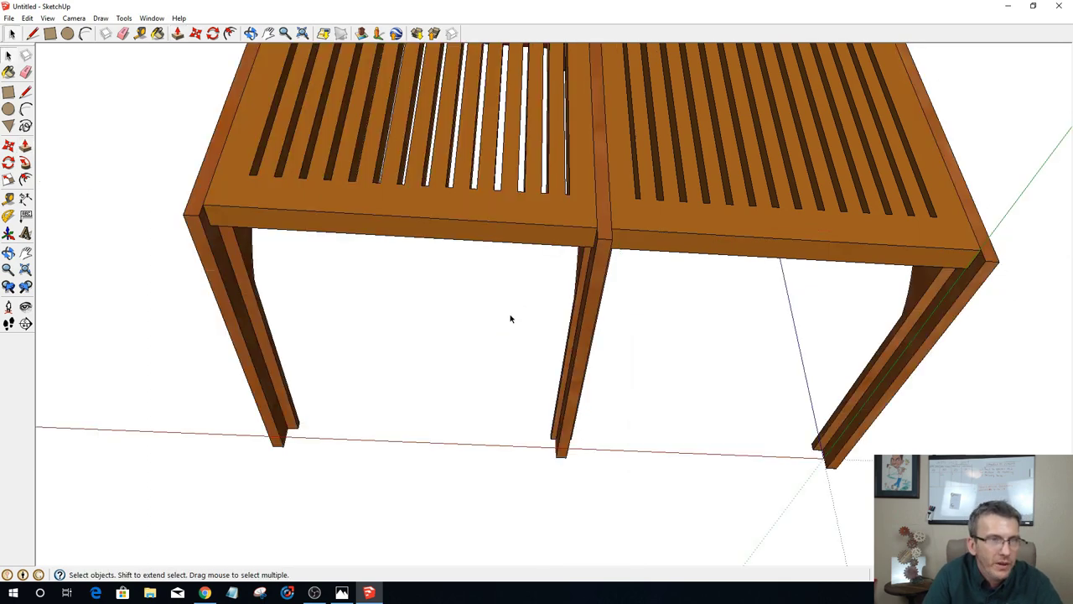
middle_drag(528, 270, 469, 355)
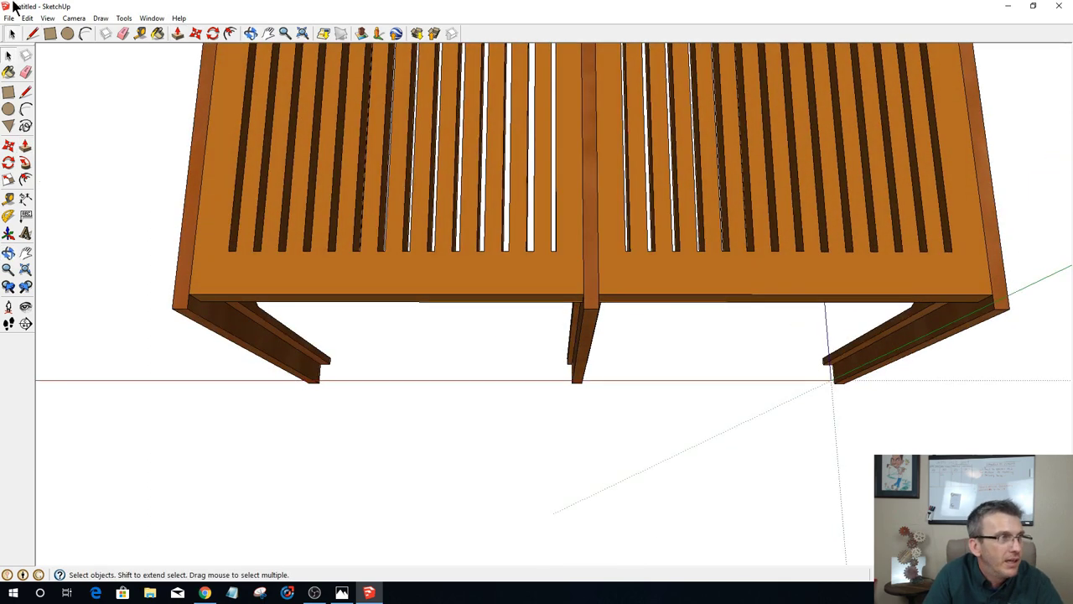
Step: Unhide all bench parts, then hide both slatted tops
click(30, 18)
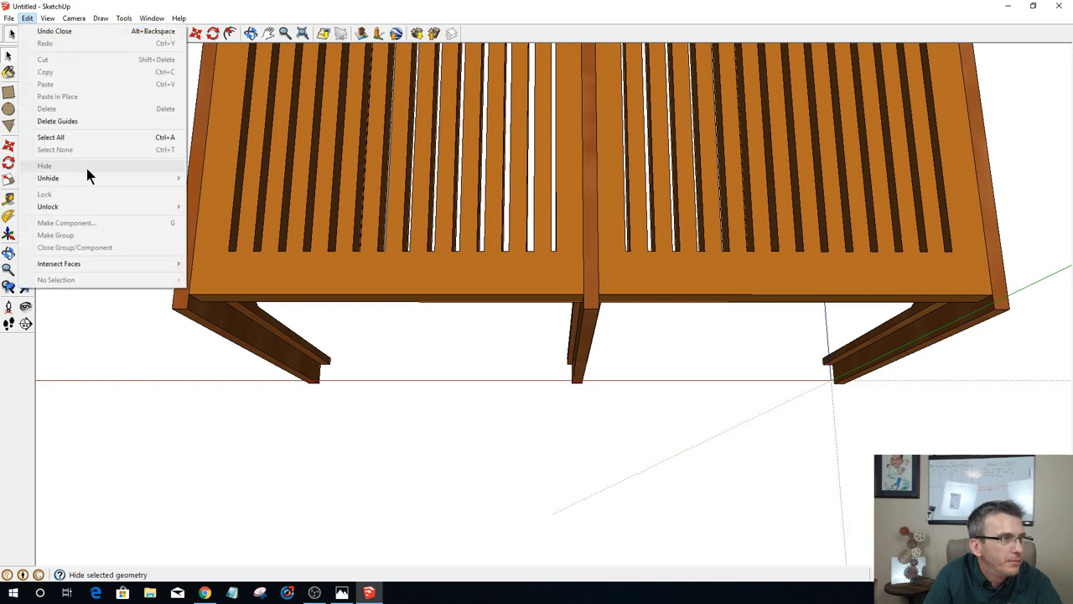
mouse_move(102, 181)
click(210, 202)
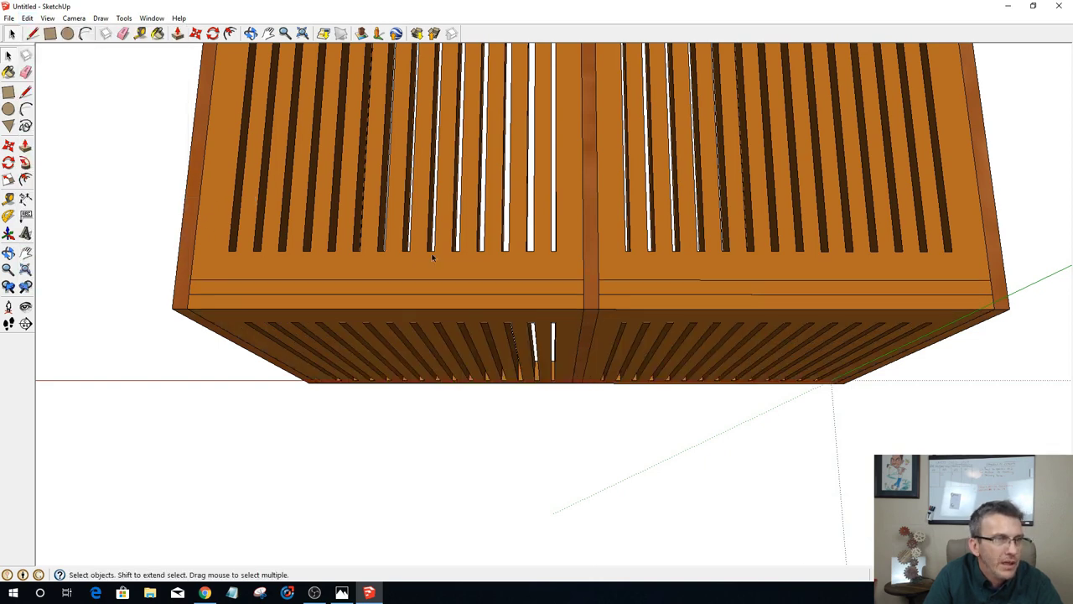
click(415, 247)
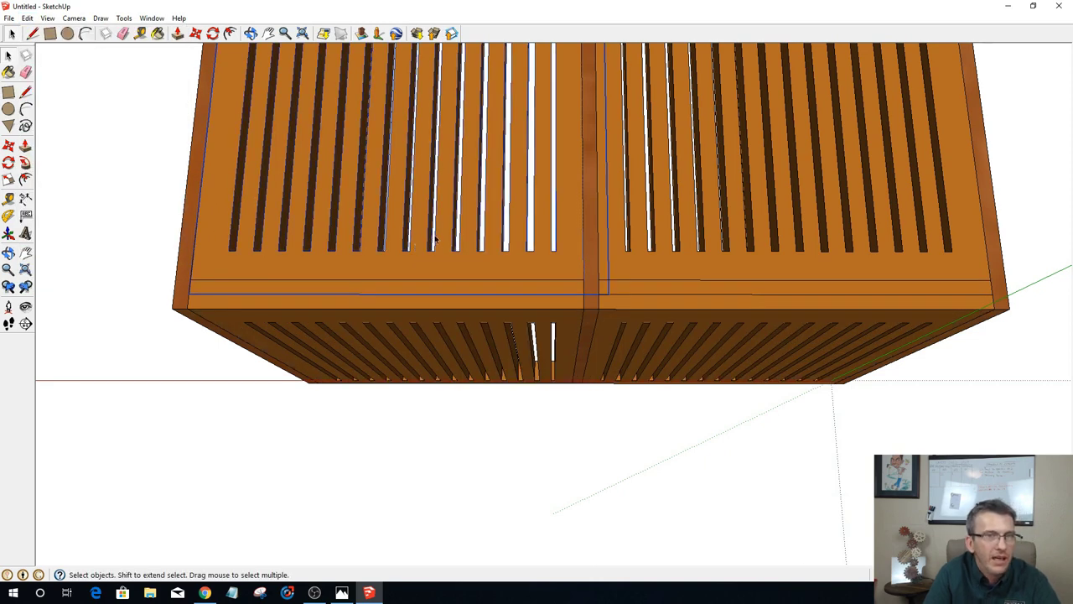
mouse_move(435, 241)
middle_down()
mouse_move(441, 293)
mouse_move(424, 257)
middle_up()
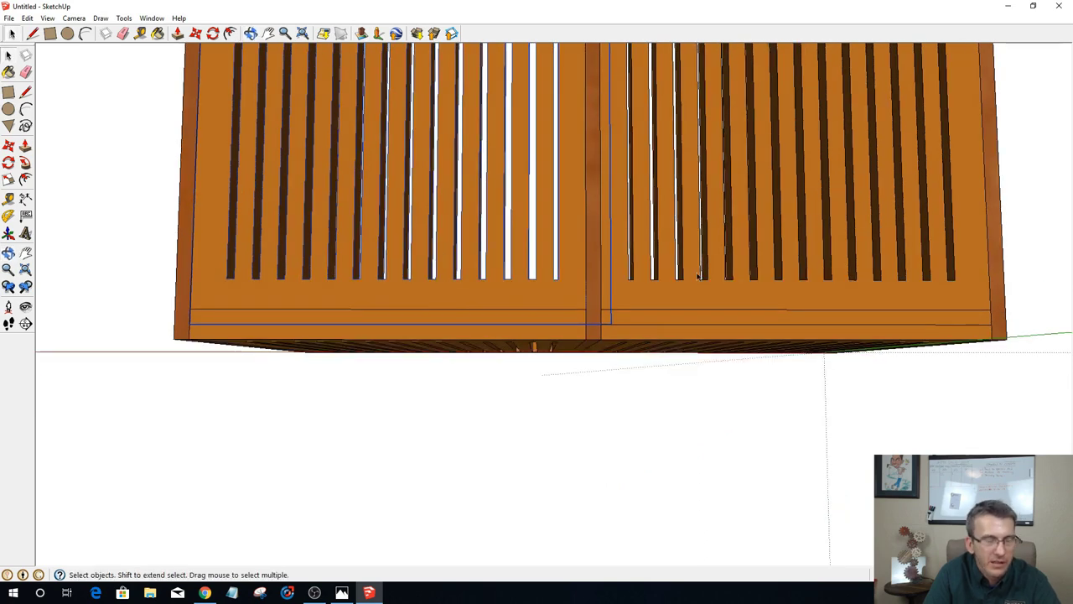
shift+click(784, 275)
right_click(784, 274)
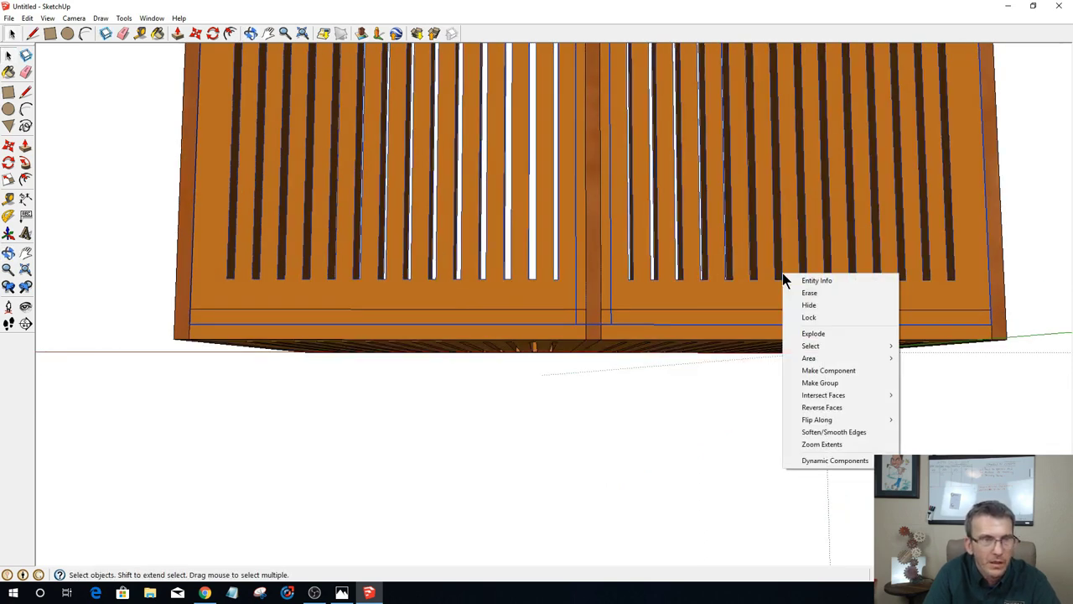
click(807, 304)
Step: Open the left slatted seat group for editing from a top-down view
middle_drag(455, 305, 302, 489)
scroll(310, 461, up, 5)
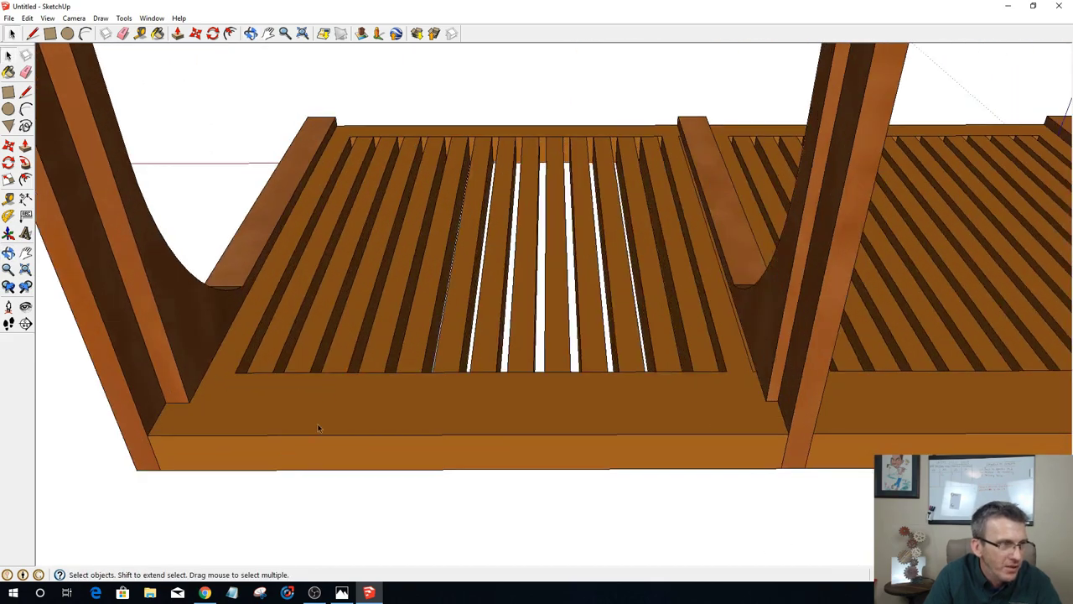
mouse_move(326, 383)
middle_down()
mouse_move(315, 452)
mouse_move(322, 520)
middle_up()
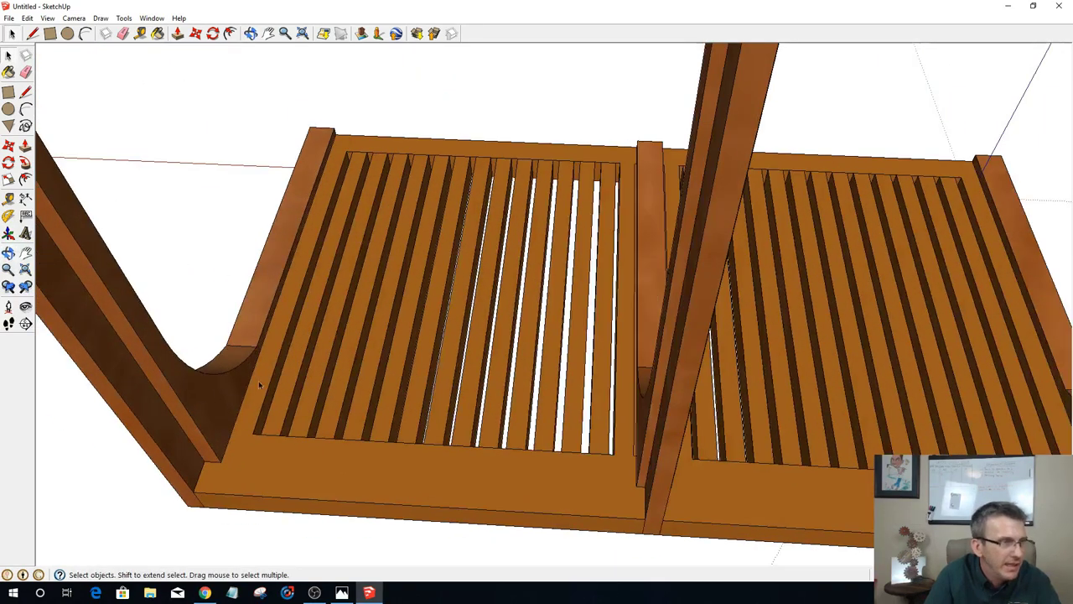
click(32, 34)
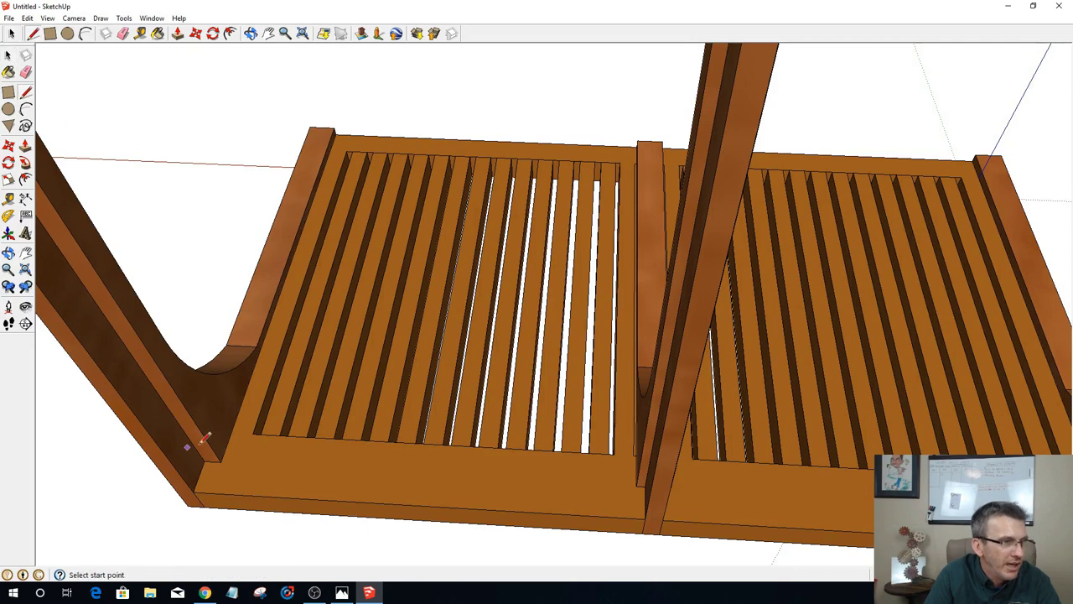
key(space)
double_click(398, 499)
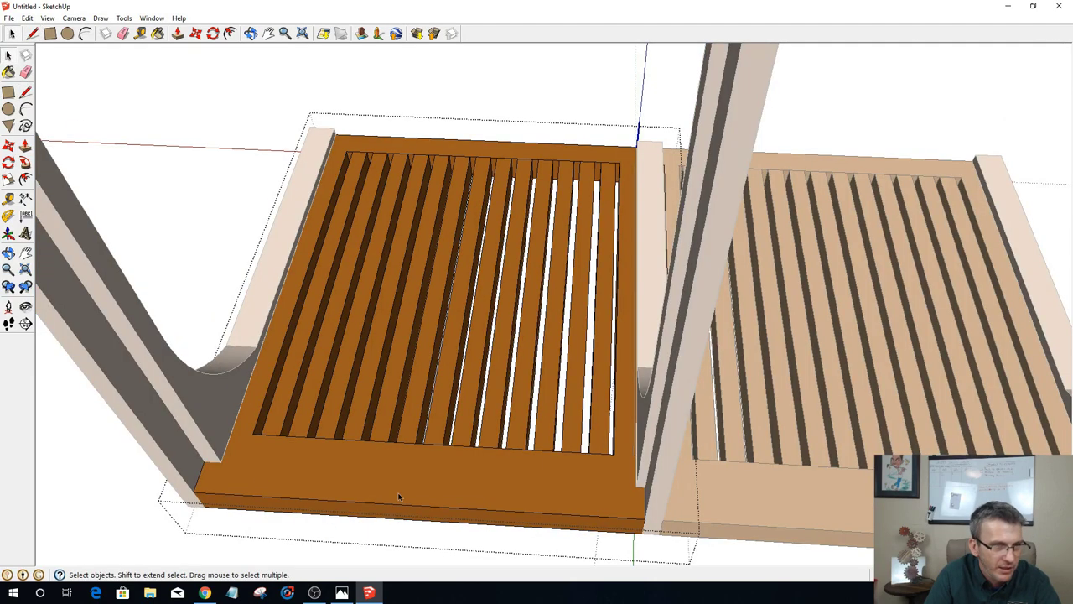
Step: Split the seat's front board with a line, push its strip into a stepped lip, exit
click(32, 34)
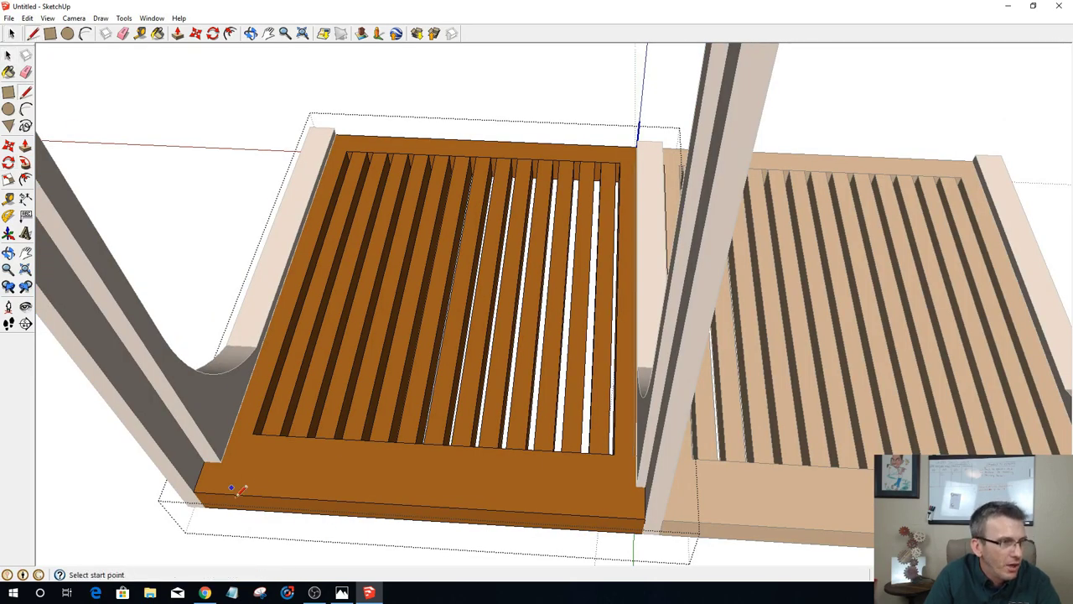
click(203, 460)
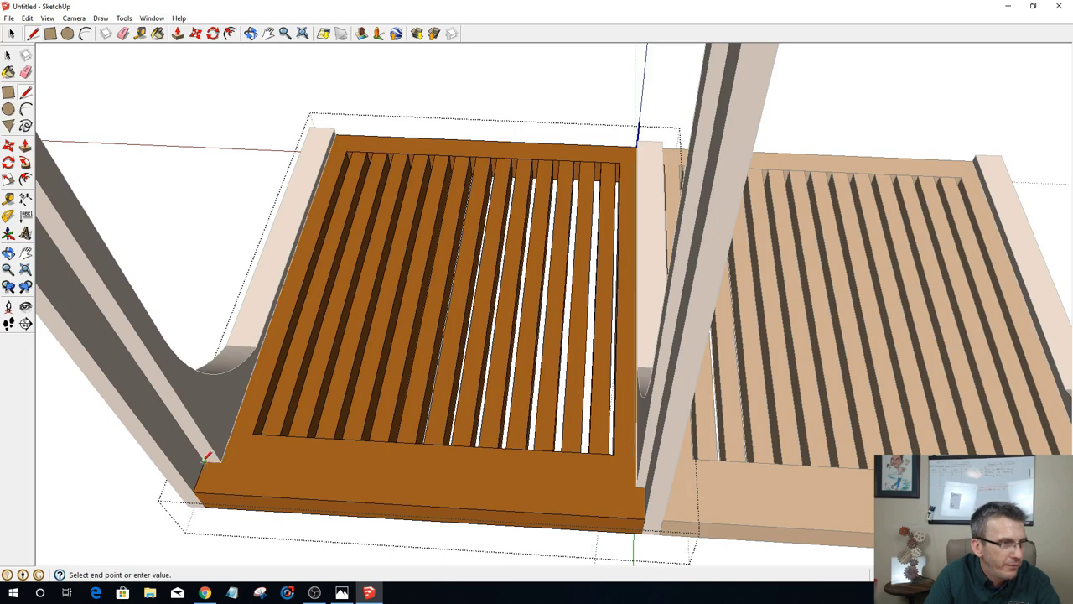
click(641, 485)
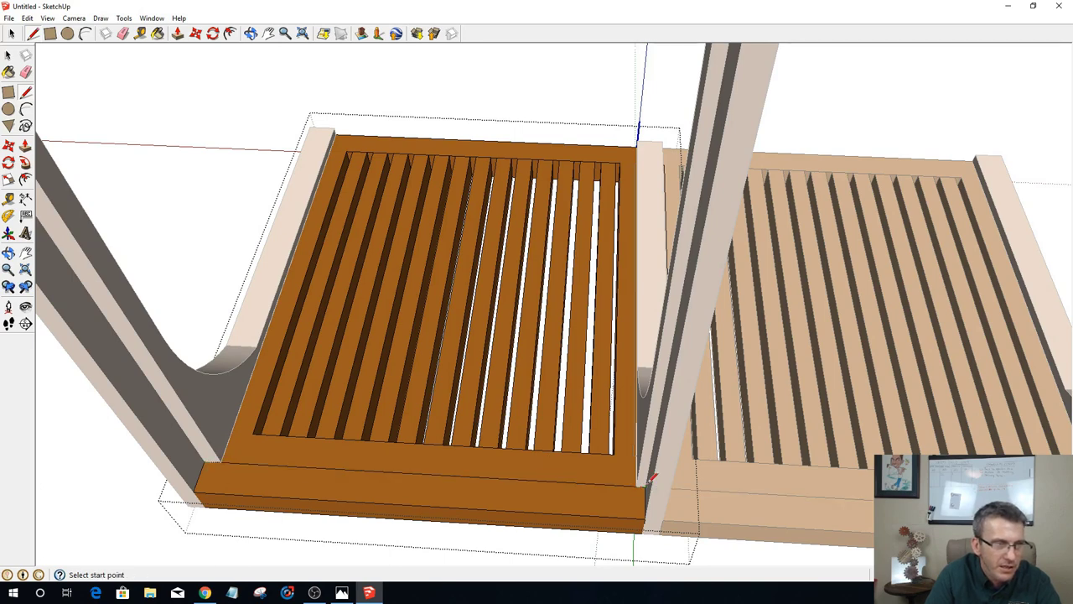
key(p)
click(433, 498)
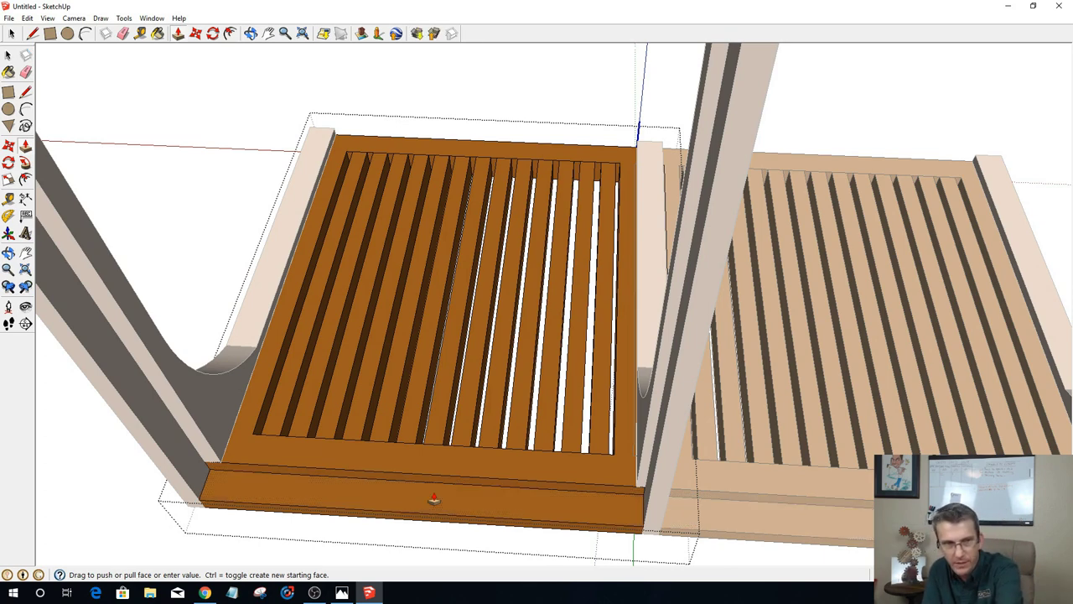
key(Escape)
middle_drag(621, 556, 612, 378)
scroll(620, 403, down, 4)
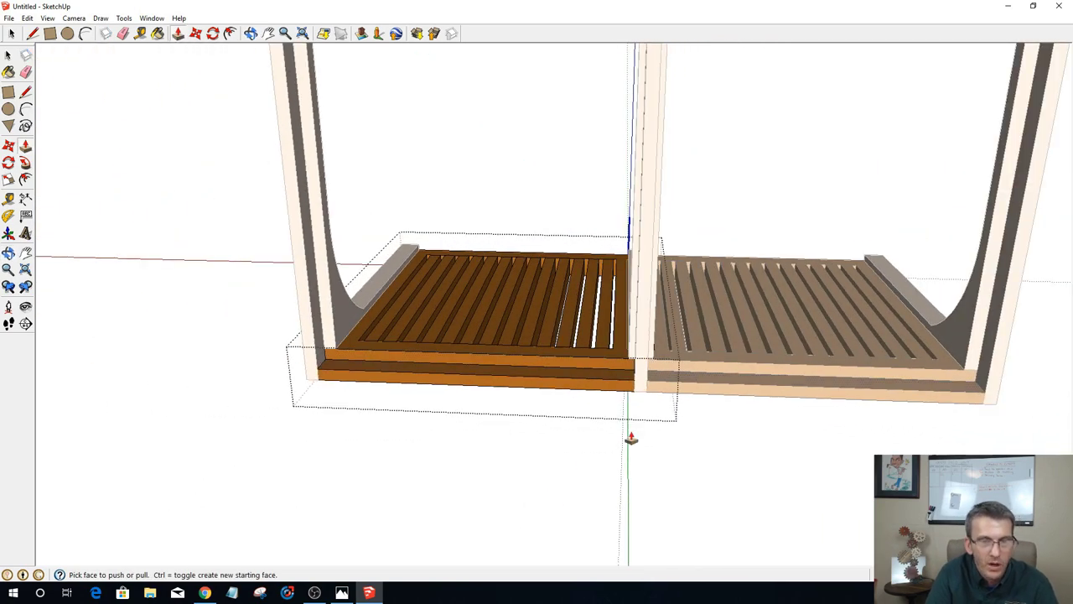
key(space)
click(719, 460)
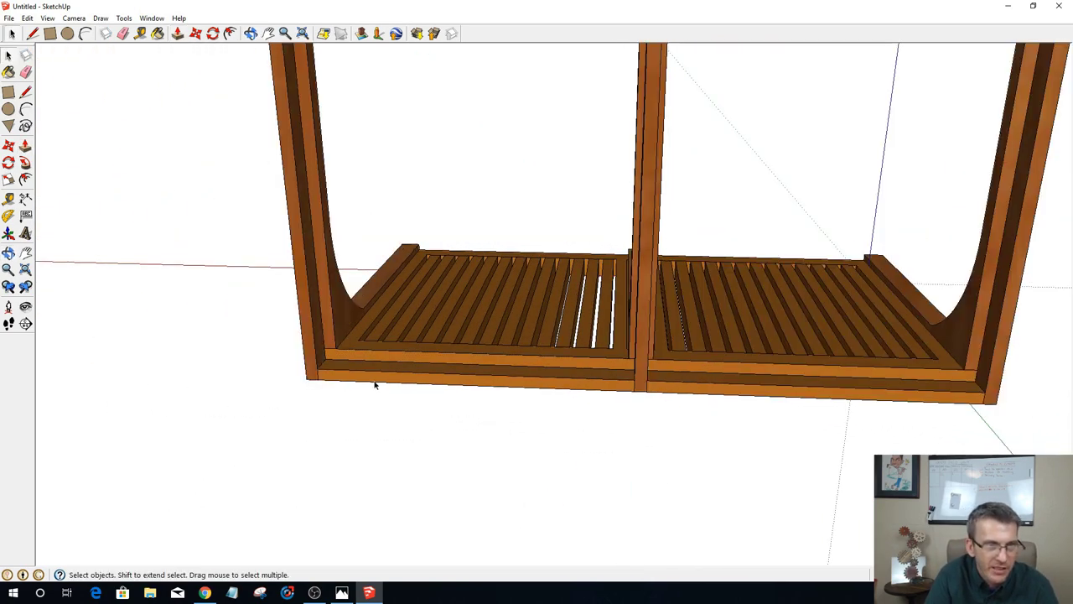
Step: Use Edit > Unhide > All and orbit out to view the whole plate rack
click(26, 20)
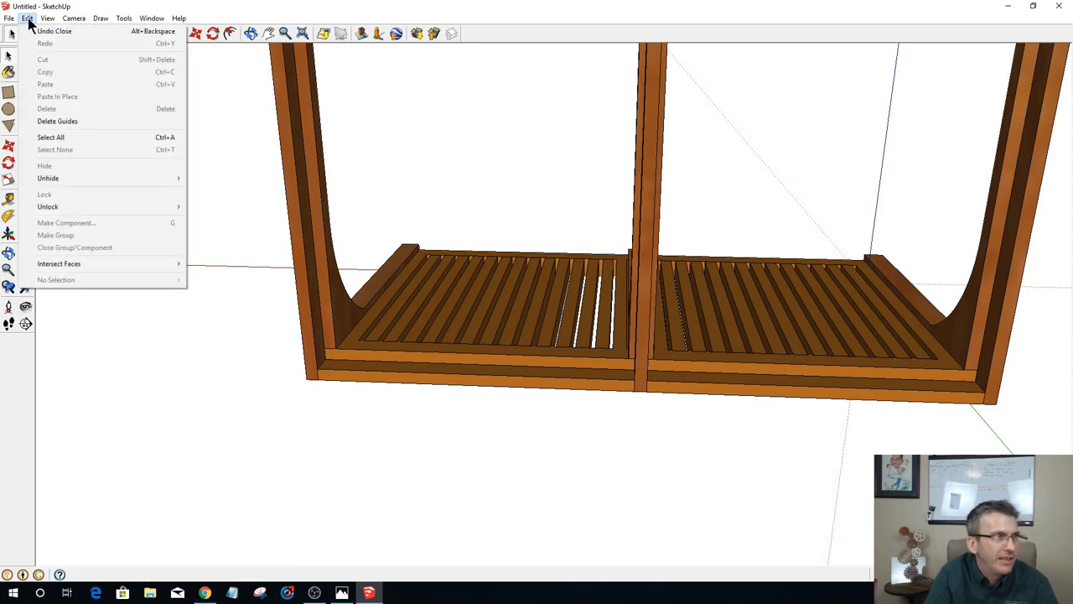
mouse_move(65, 180)
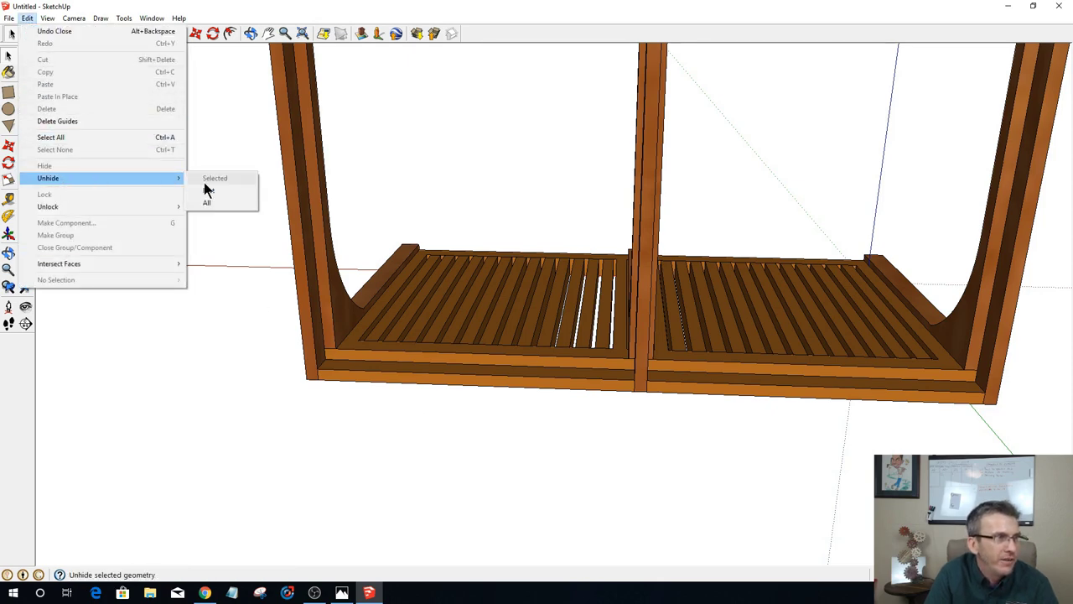
click(211, 207)
middle_drag(245, 391, 814, 408)
scroll(789, 368, down, 3)
scroll(789, 368, down, 2)
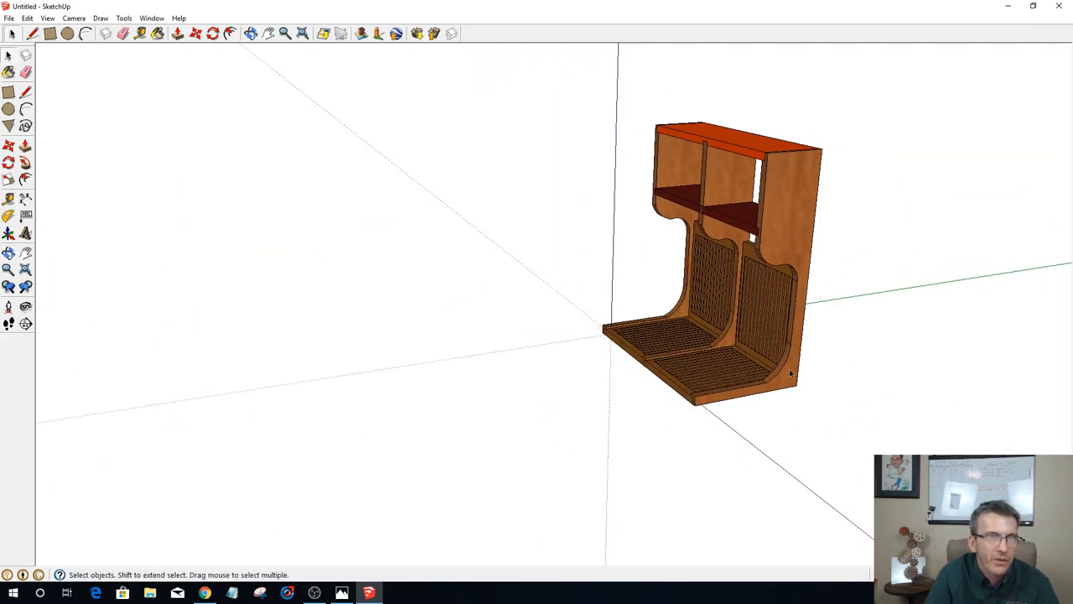
middle_drag(789, 368, 724, 262)
scroll(592, 165, up, 4)
scroll(723, 261, up, 2)
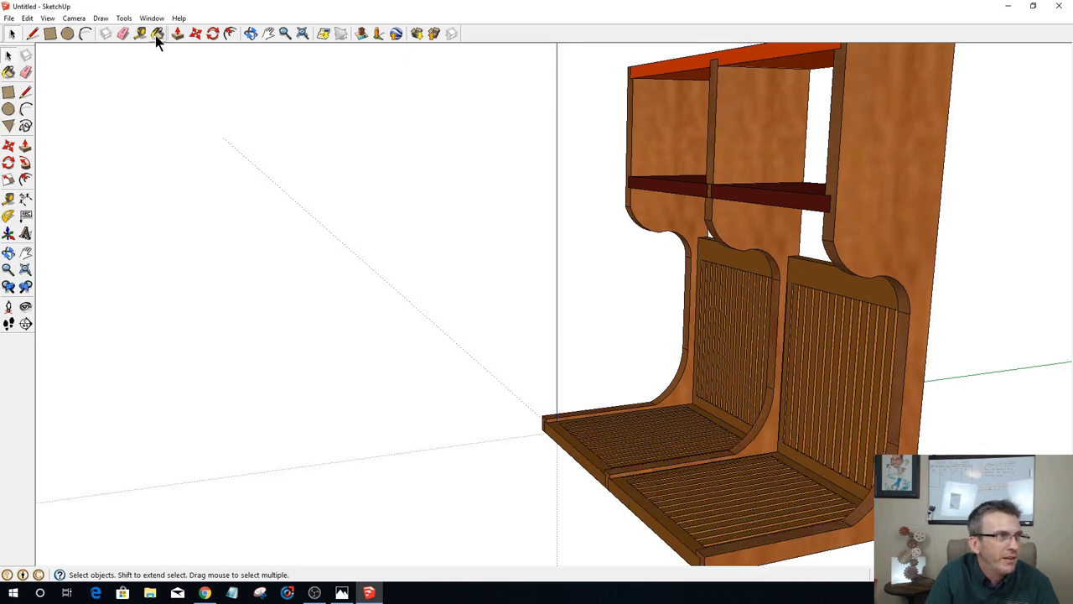
Step: Tape-measure the roughly 6-inch gap from the top rail down to the shelf
key(t)
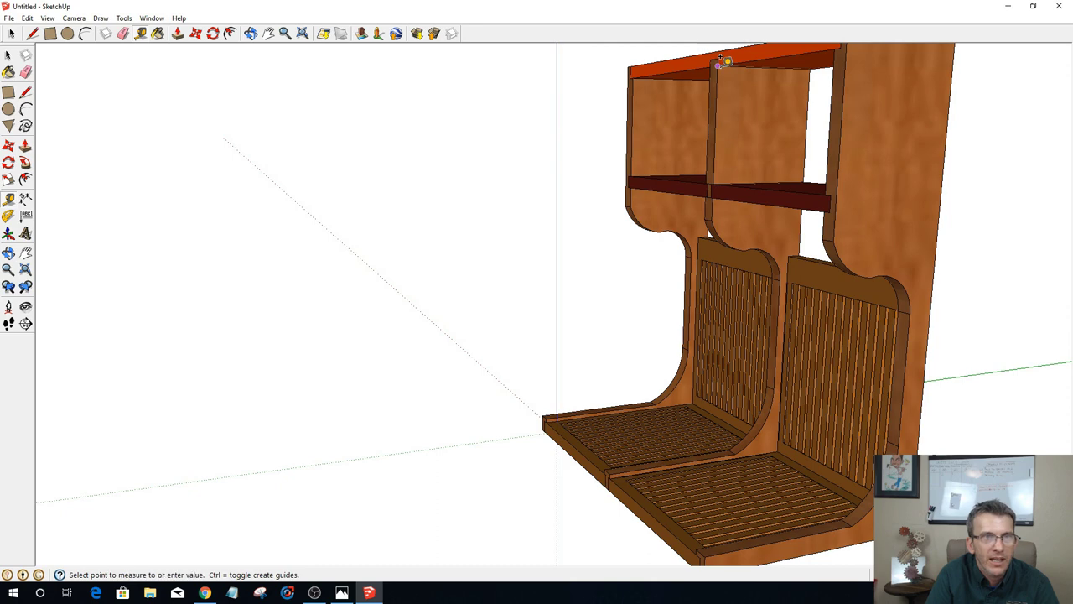
click(717, 64)
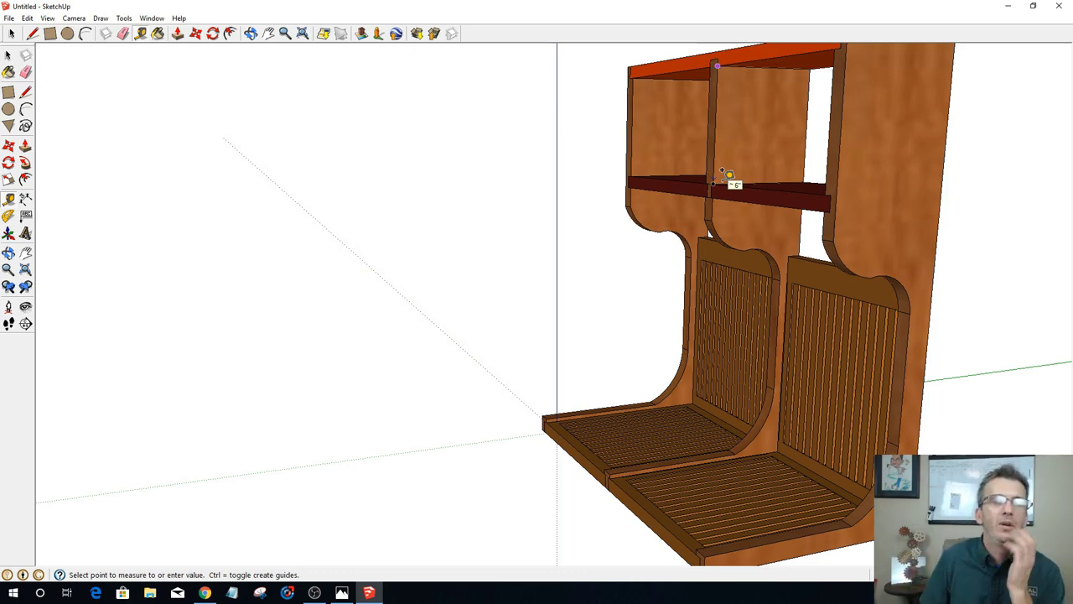
click(722, 171)
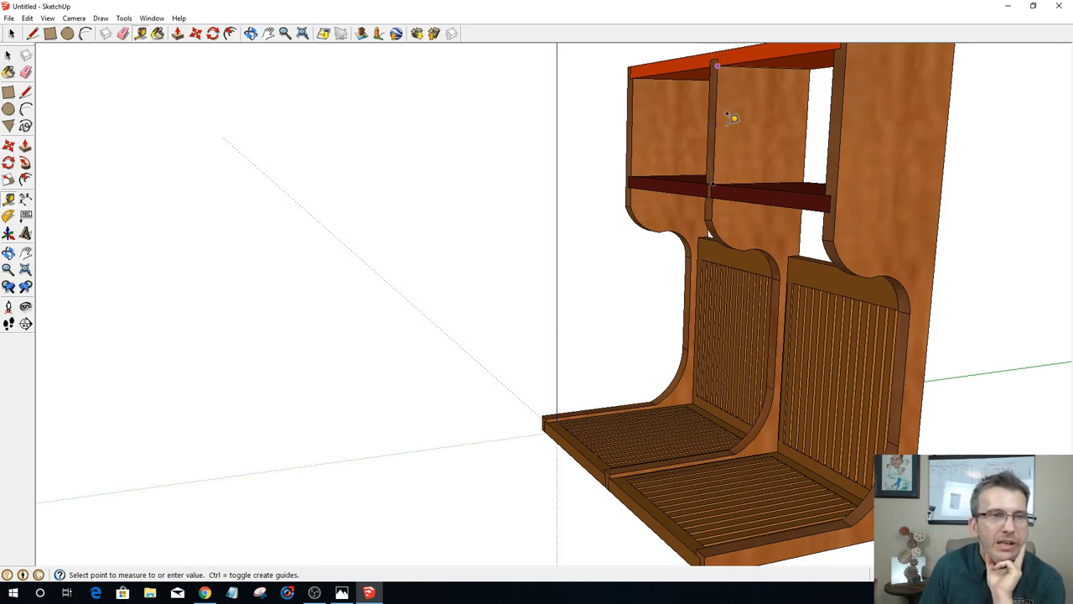
click(742, 183)
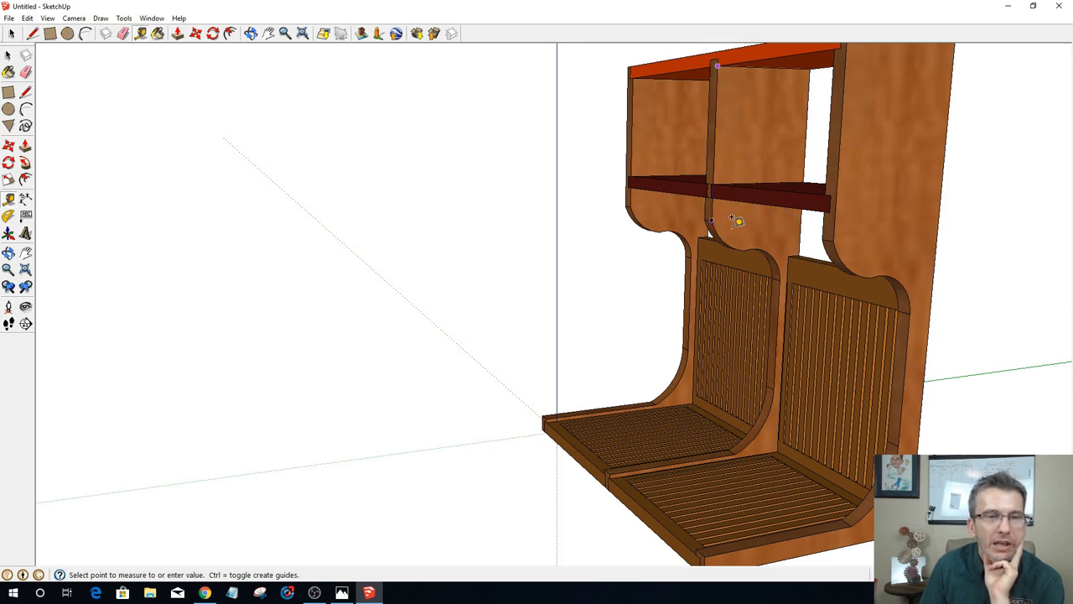
Step: Orbit around to the cabinet front and return to the Select tool
scroll(713, 214, down, 2)
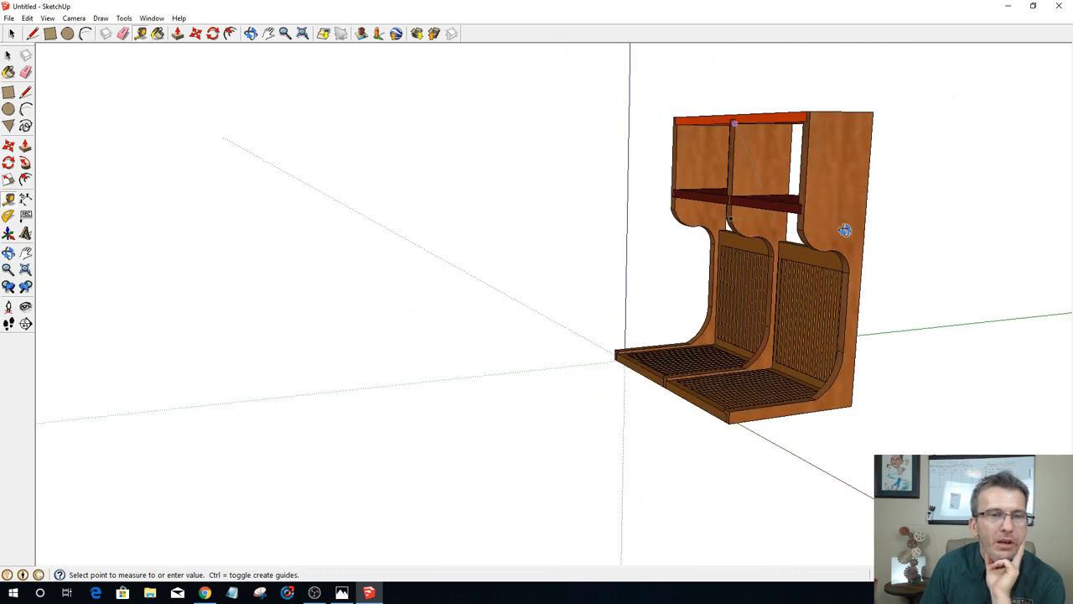
middle_drag(843, 229, 248, 170)
scroll(412, 182, down, 2)
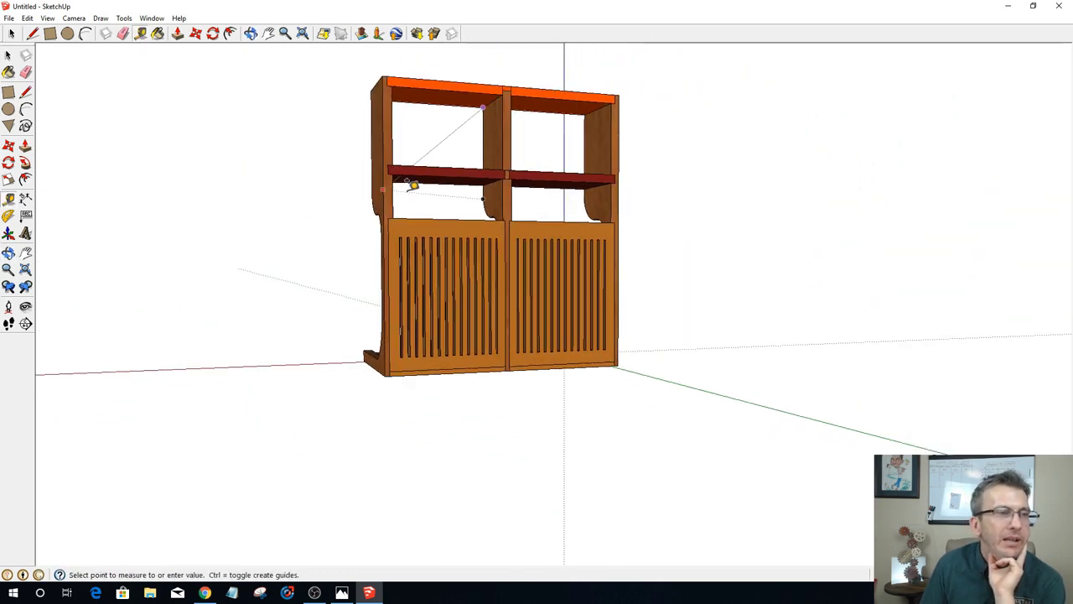
middle_drag(412, 182, 336, 251)
click(10, 33)
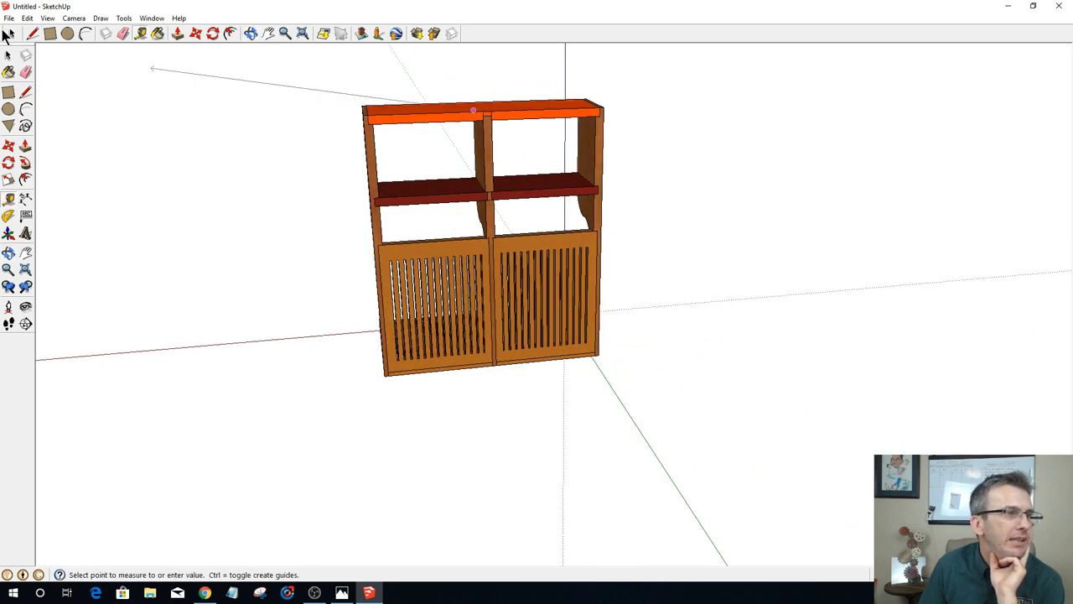
scroll(486, 202, down, 1)
middle_drag(487, 201, 362, 213)
scroll(423, 238, up, 3)
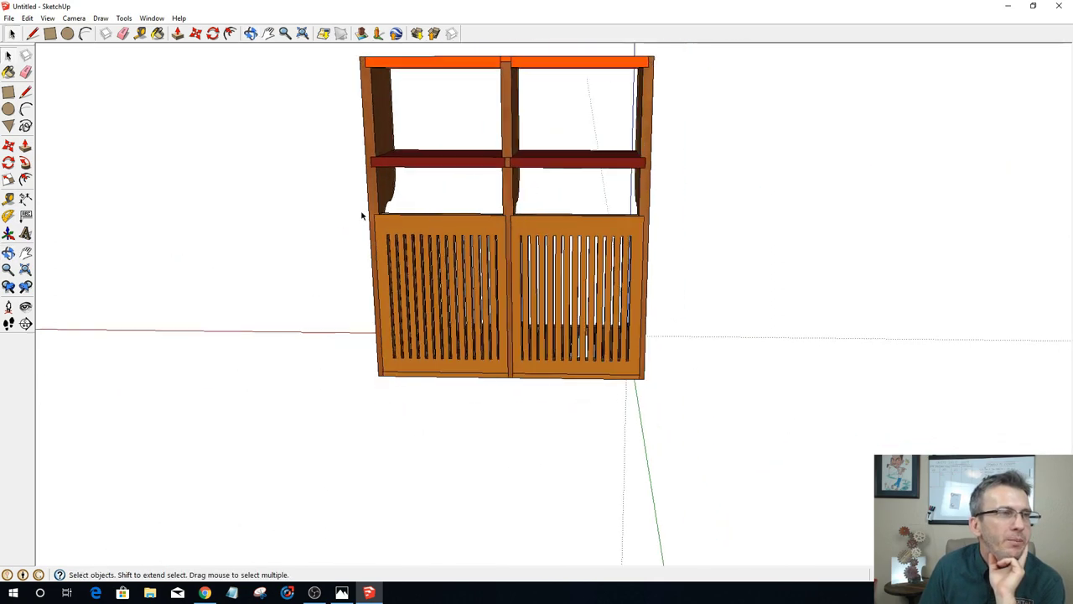
Step: Draw a rectangle from the cabinet corner to the top-right endpoint behind the shelves
scroll(362, 215, down, 1)
click(49, 33)
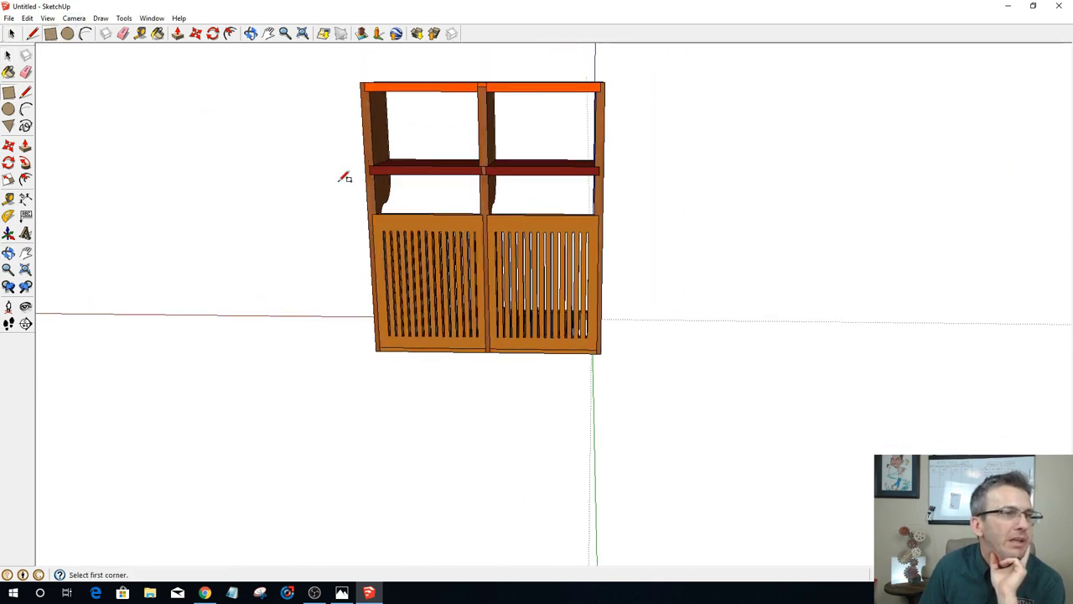
click(376, 213)
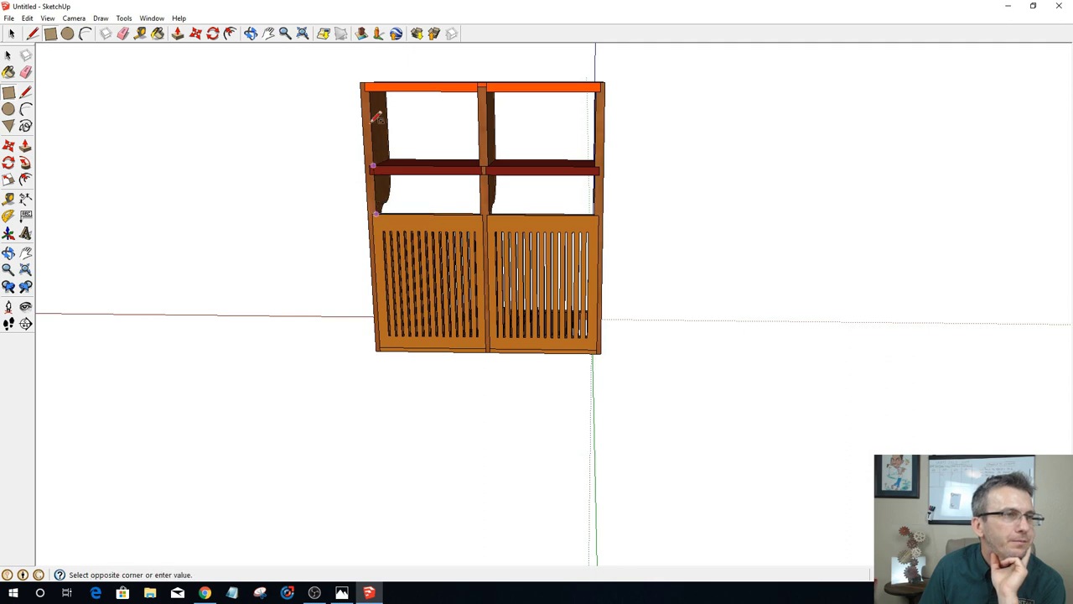
click(611, 91)
middle_drag(459, 156, 604, 195)
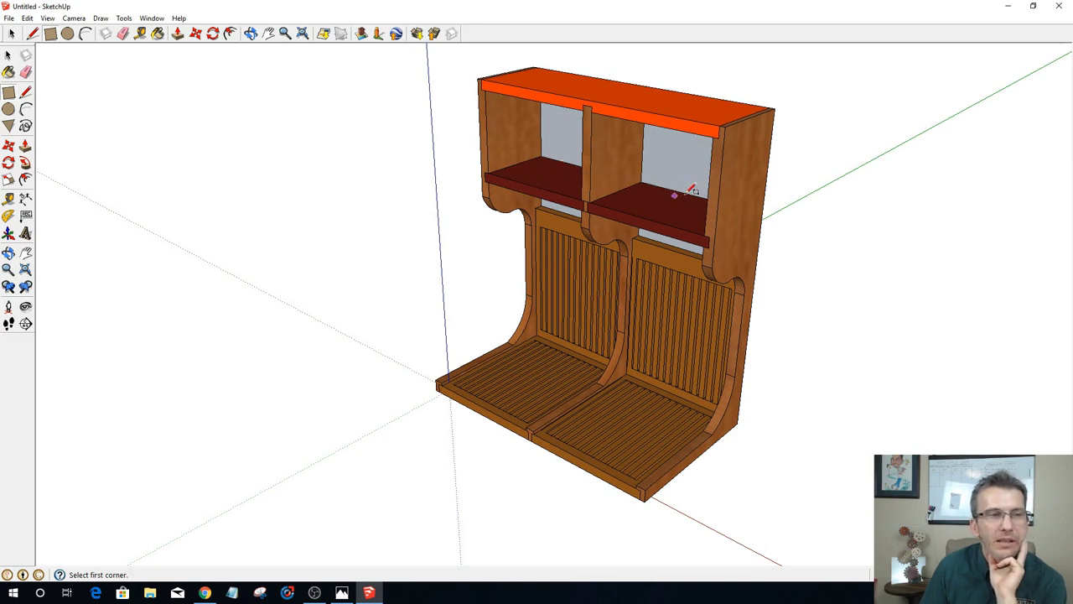
middle_drag(694, 187, 347, 108)
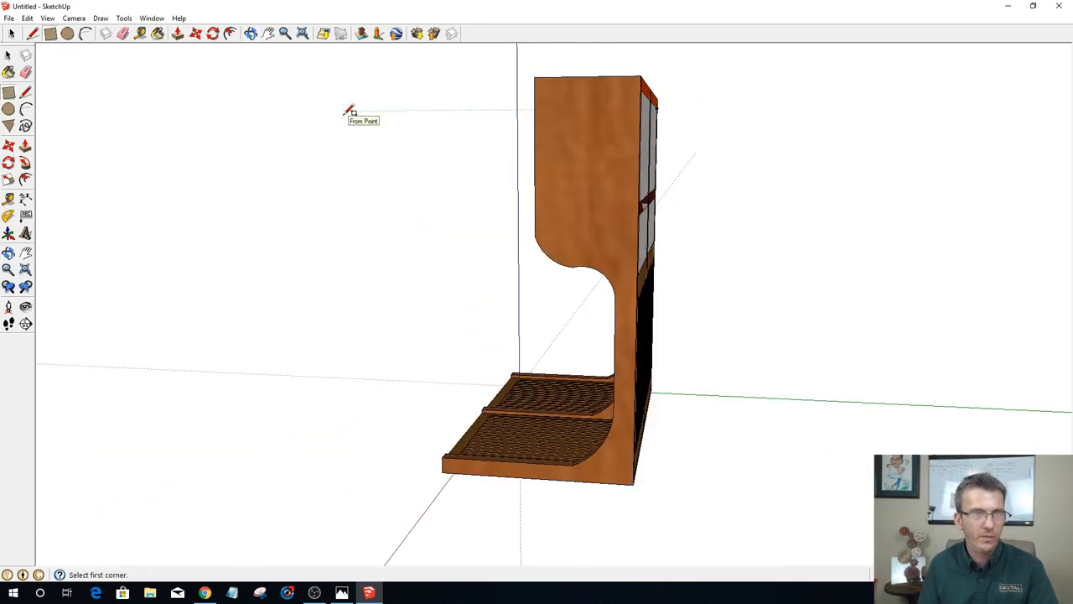
middle_drag(803, 211, 646, 251)
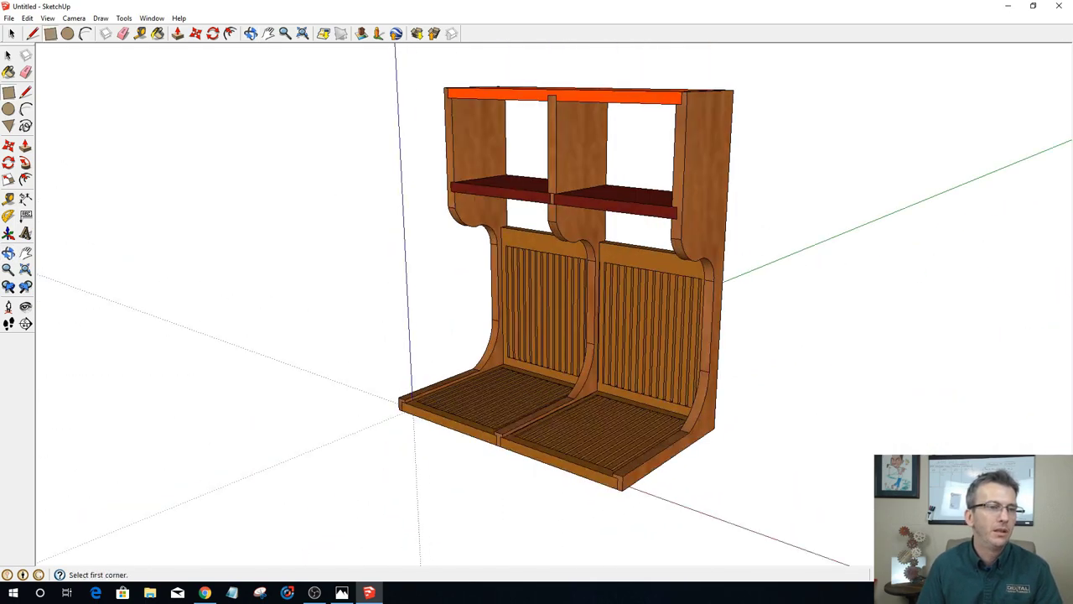
Step: Open Save As and create a new 'Plate Rack' folder inside CNC JOBS
scroll(357, 242, down, 3)
key(space)
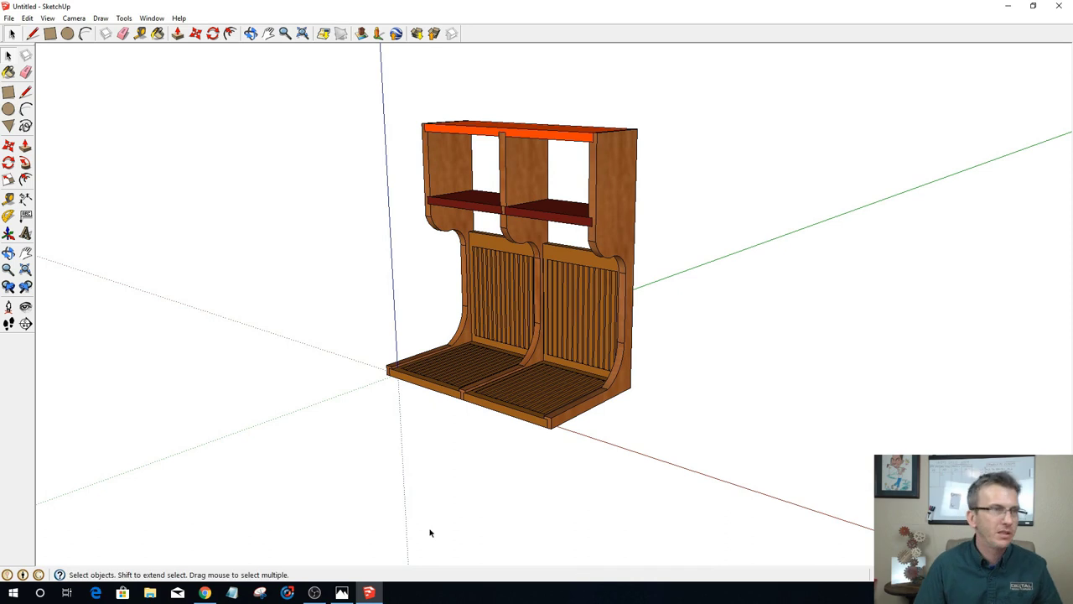
click(8, 17)
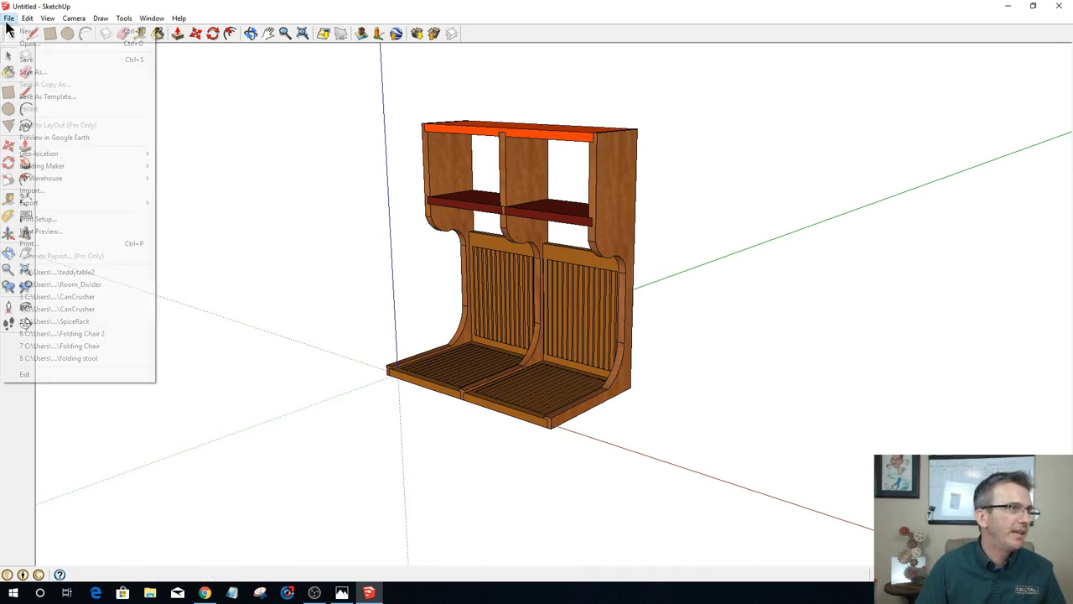
click(25, 72)
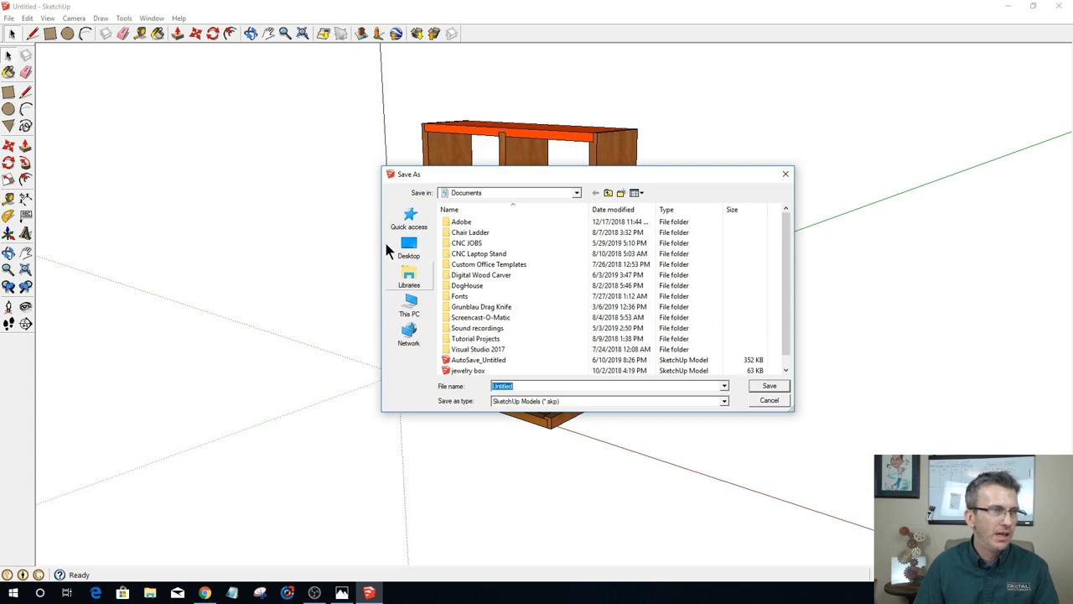
click(482, 243)
double_click(481, 242)
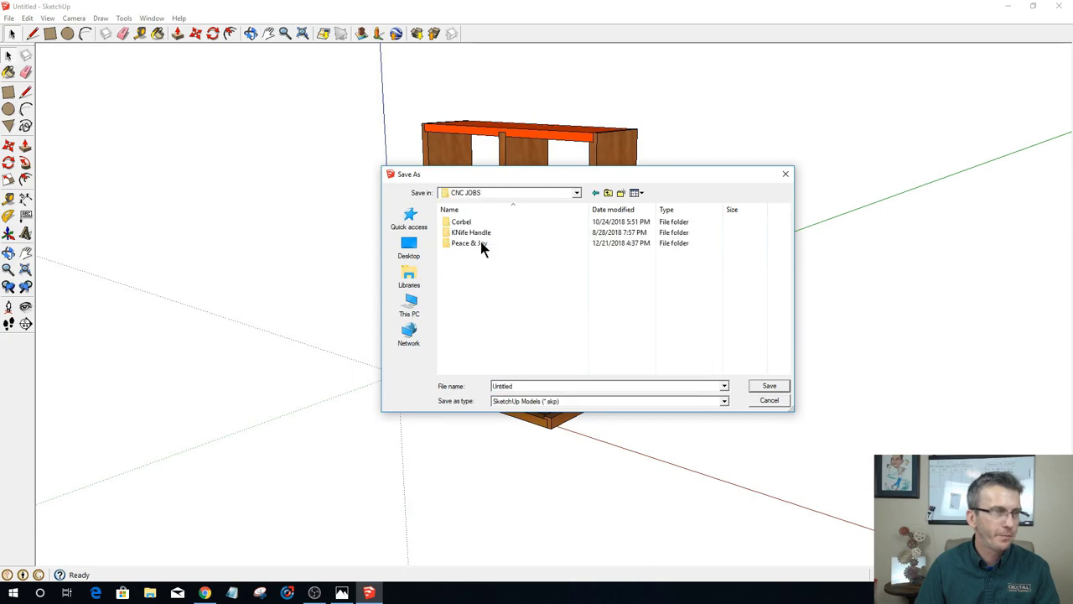
click(620, 193)
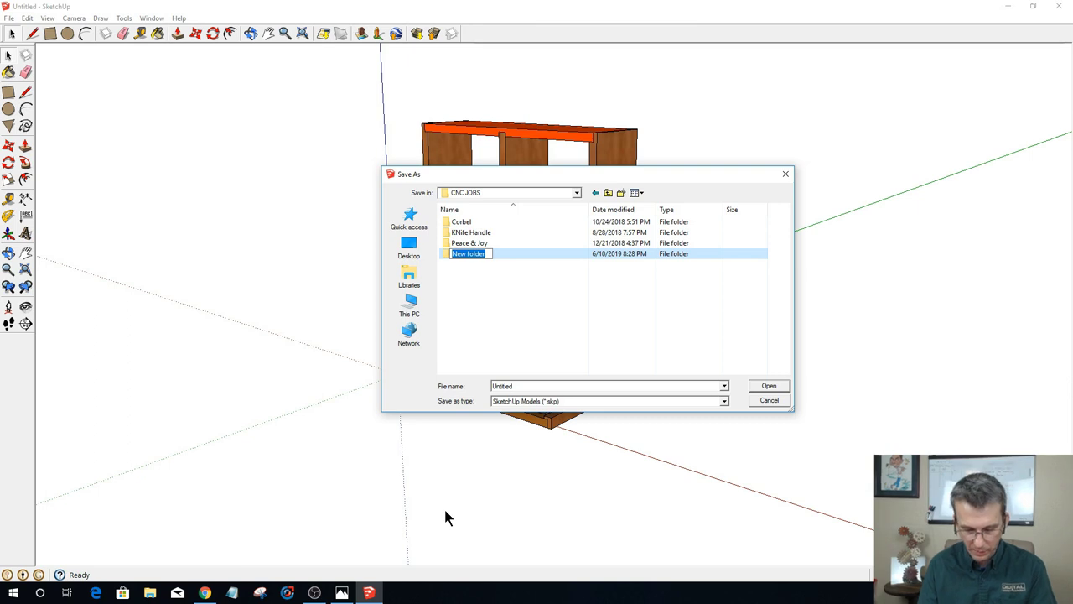
text(Plate Ra)
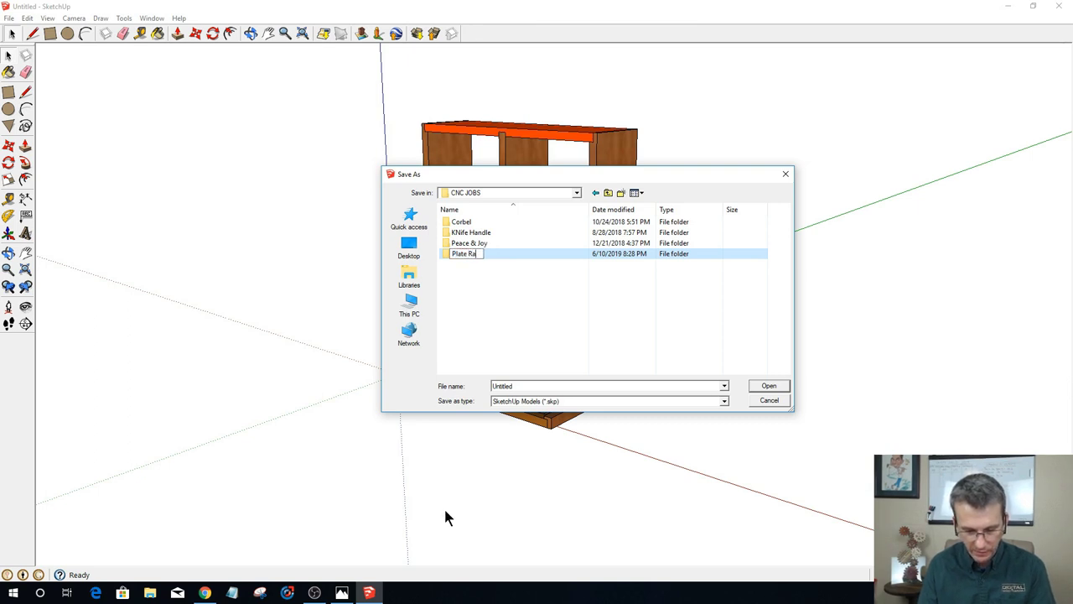
text(ck)
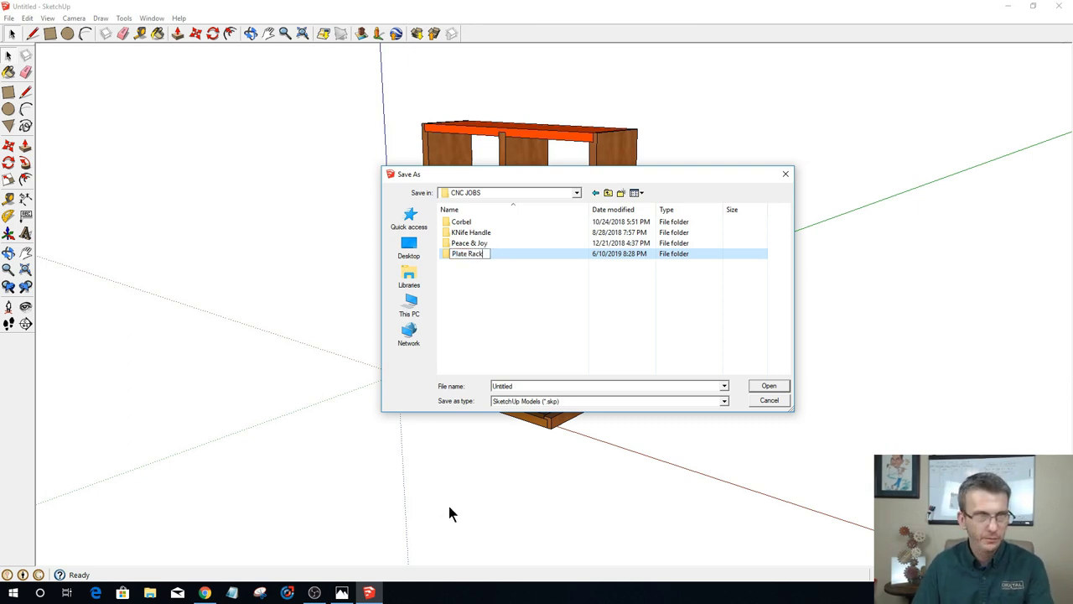
key(Return)
Step: Save the model as 'Plate Rack' in the new Plate Rack folder
double_click(449, 254)
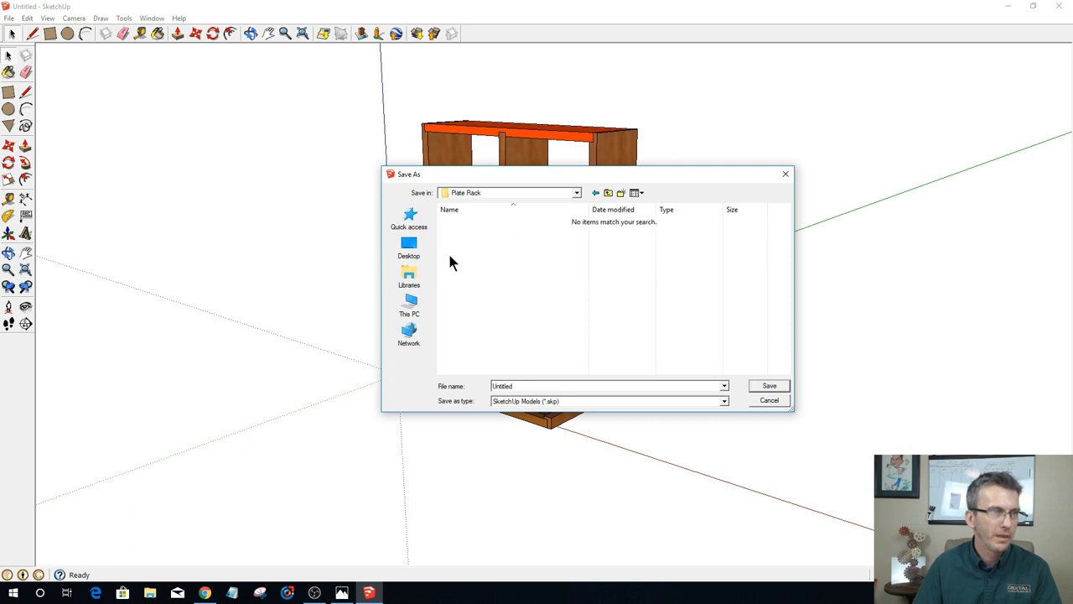
double_click(551, 388)
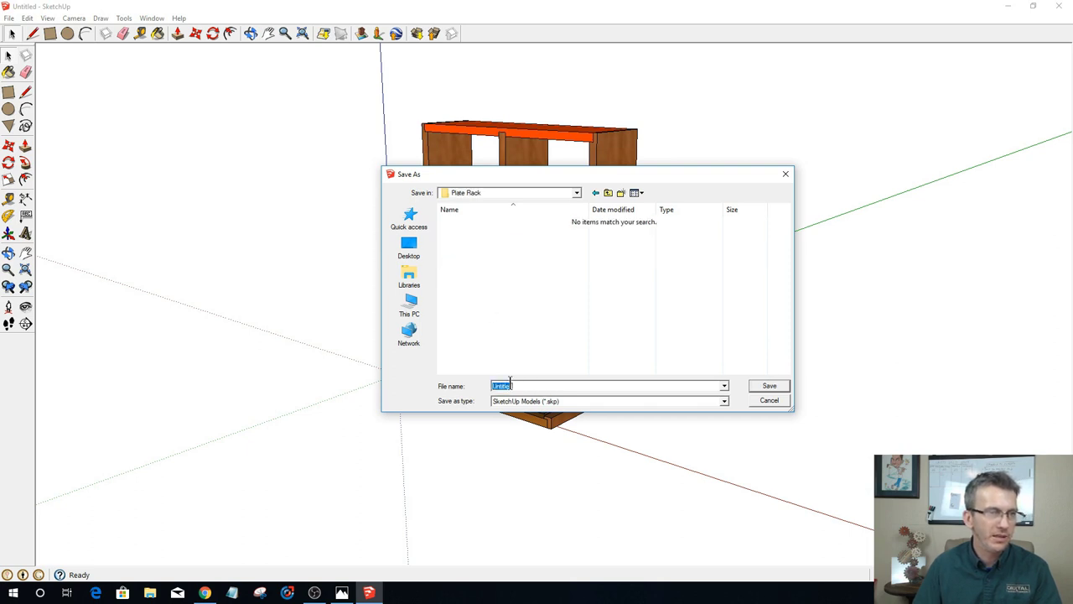
text(Plate Rack)
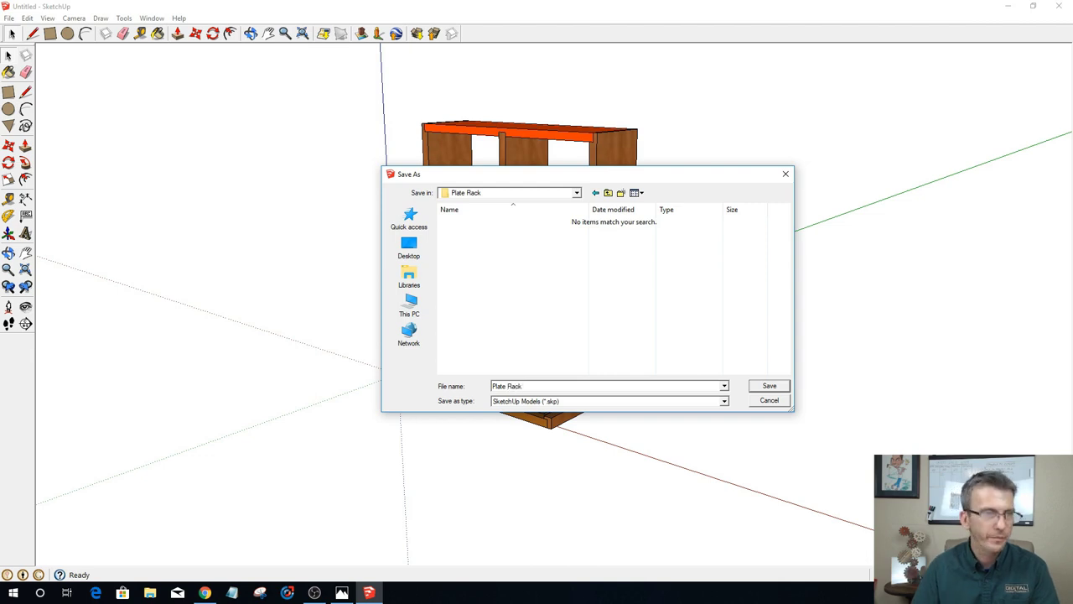
click(766, 387)
scroll(616, 319, down, 3)
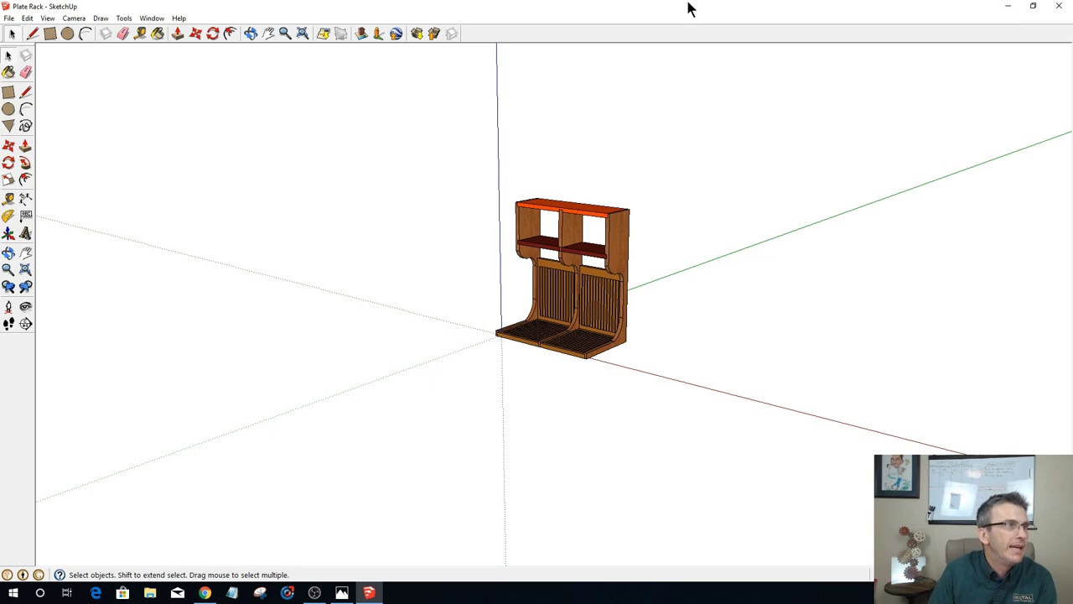
Step: Minimize SketchUp and launch VCarve Pro 9.5 from its Start menu folder
click(1006, 10)
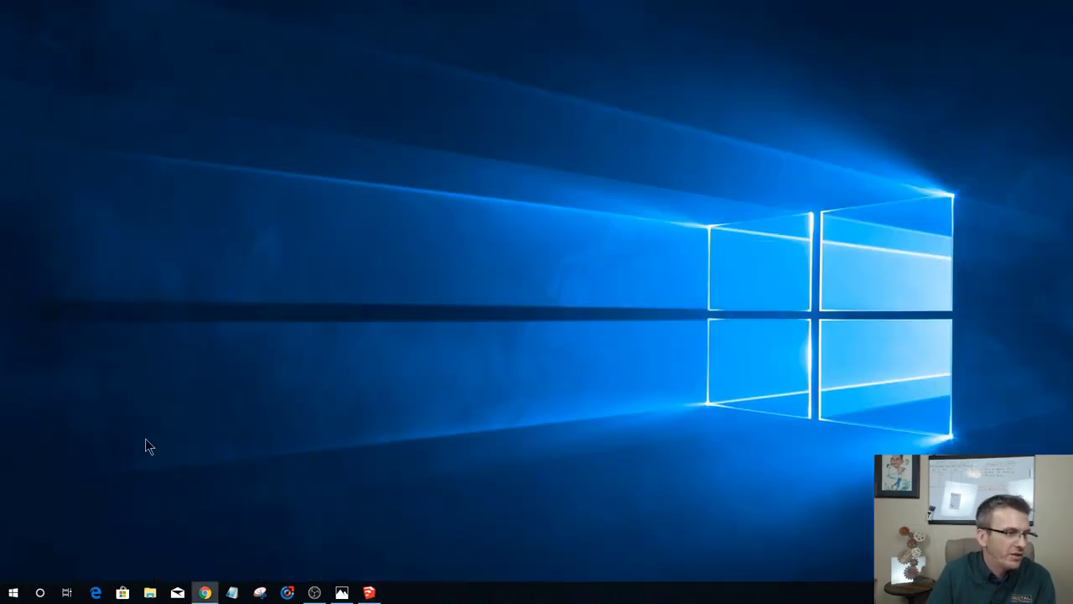
click(14, 592)
scroll(154, 440, down, 10)
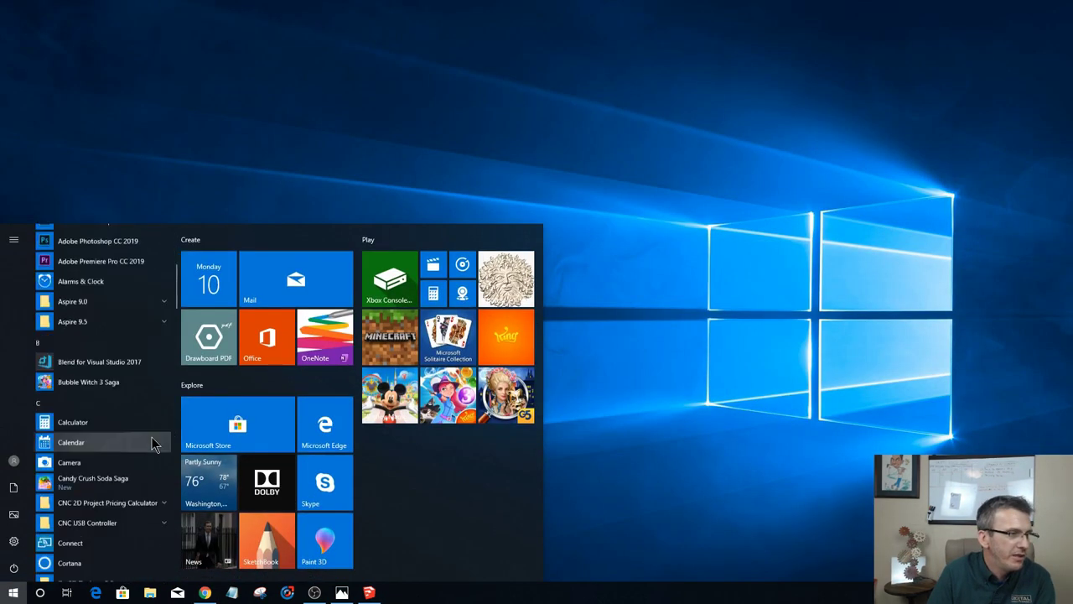
scroll(147, 472, down, 15)
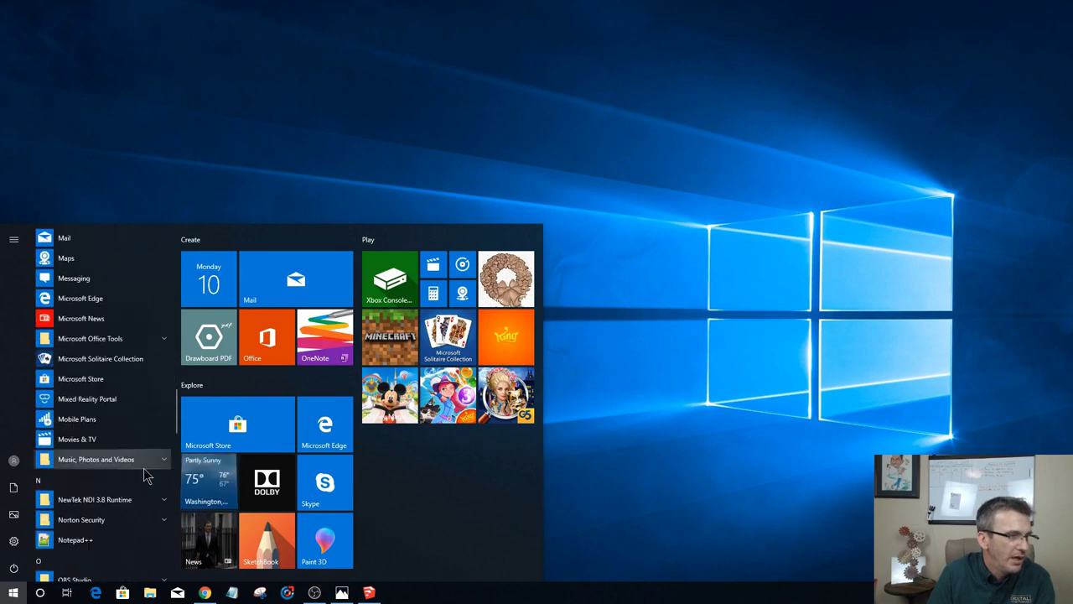
scroll(142, 482, down, 5)
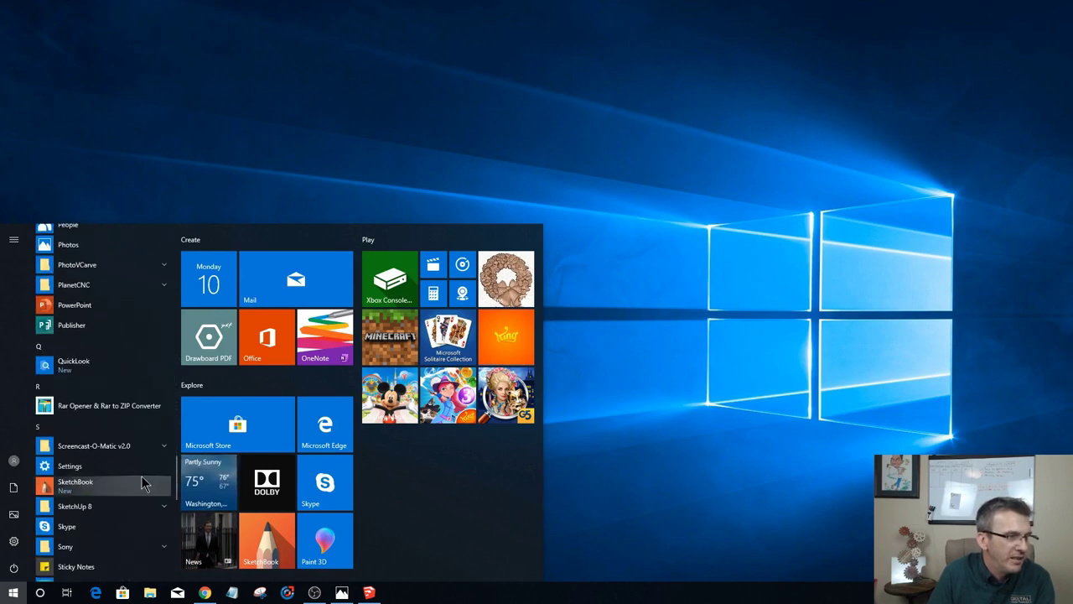
scroll(143, 484, down, 8)
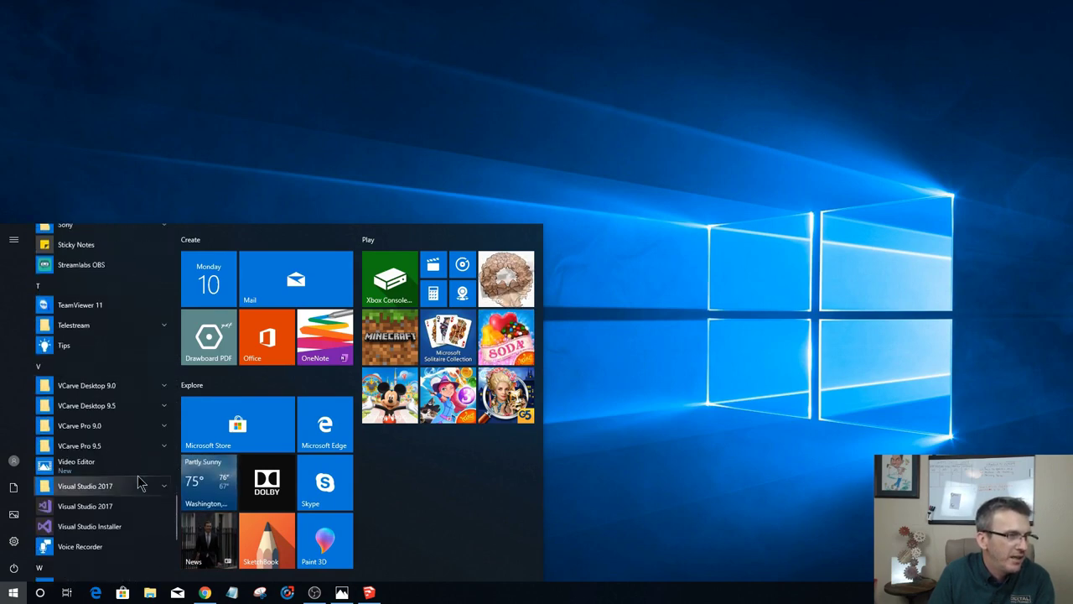
click(155, 445)
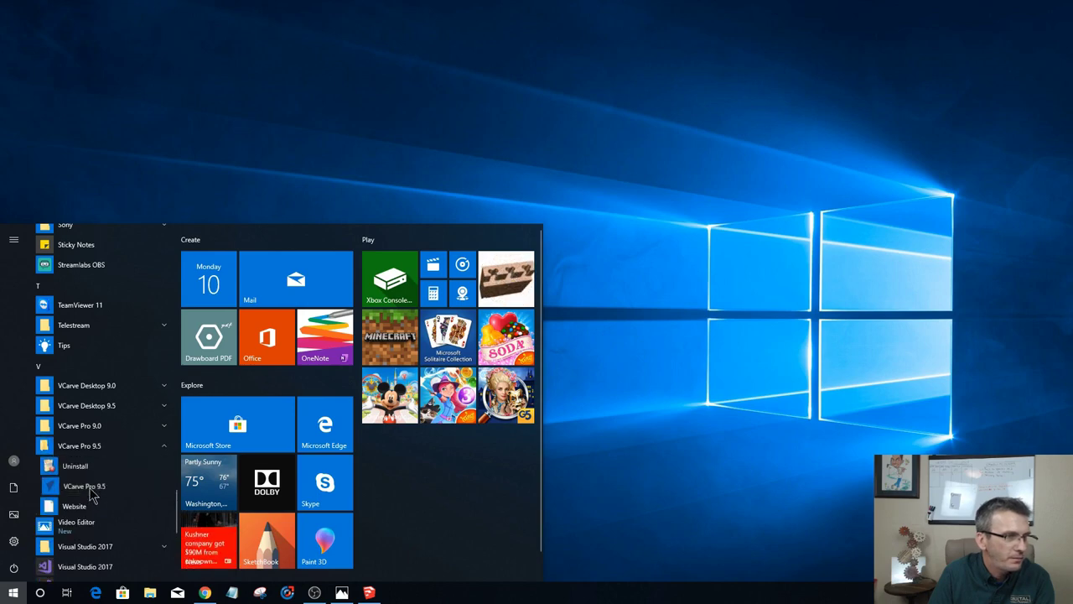
click(91, 492)
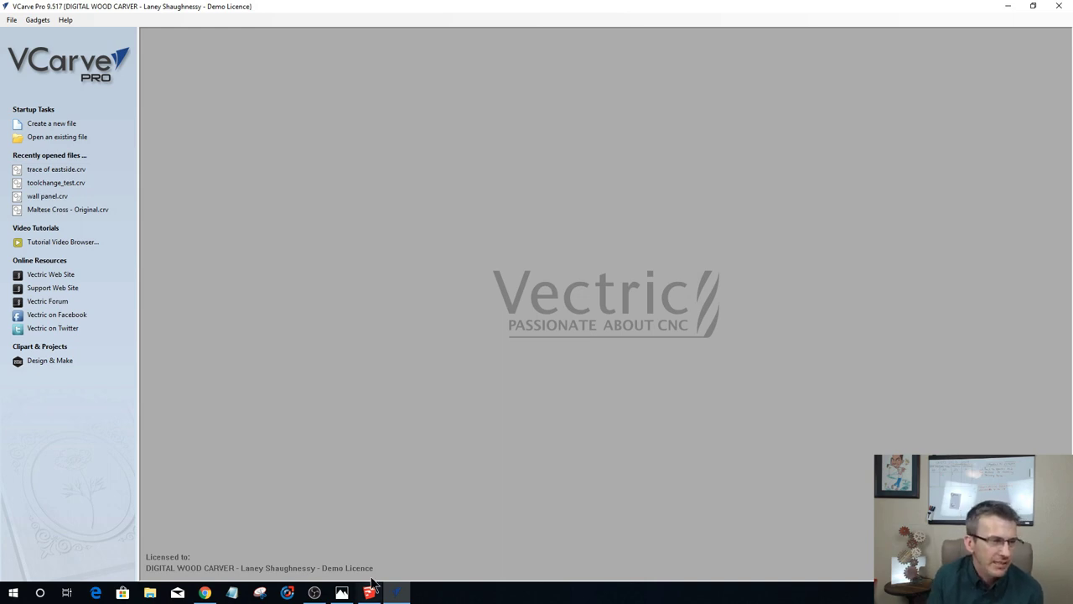
click(342, 593)
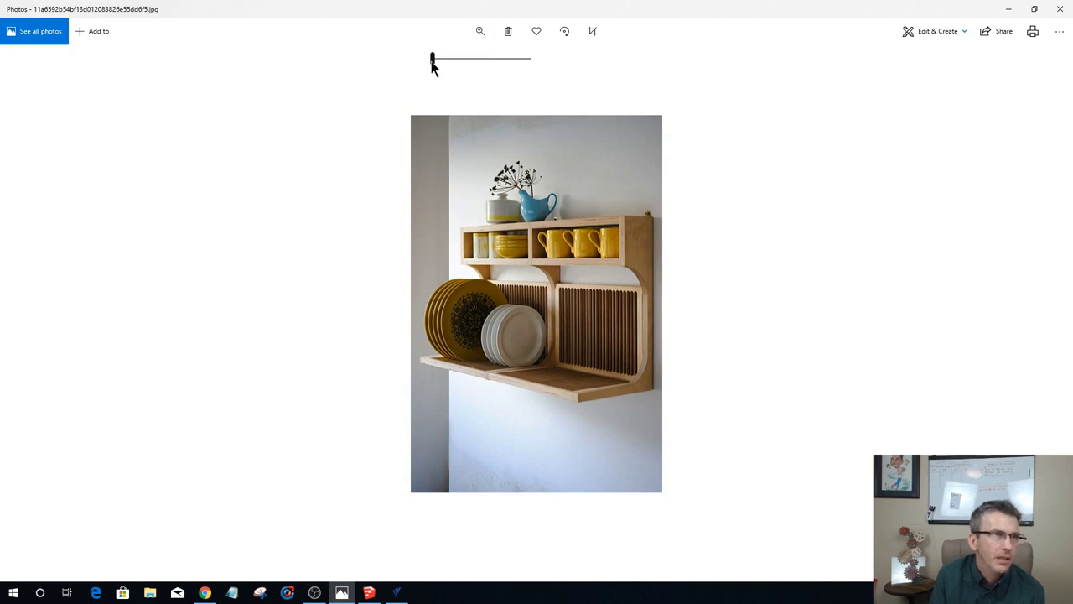
drag(432, 64, 513, 71)
drag(553, 424, 624, 261)
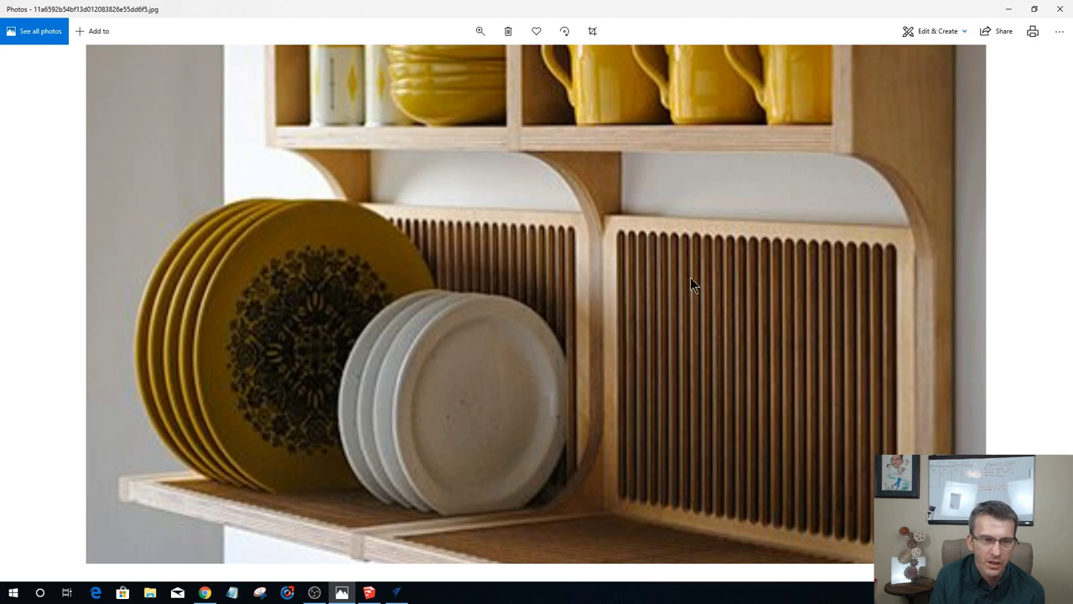
drag(755, 359, 667, 277)
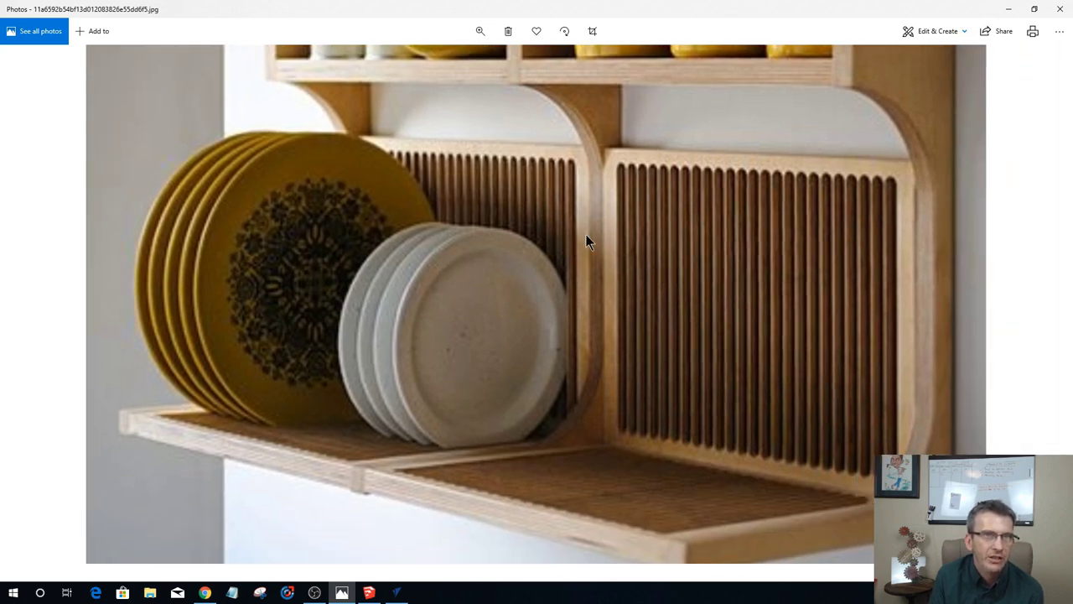
click(1006, 12)
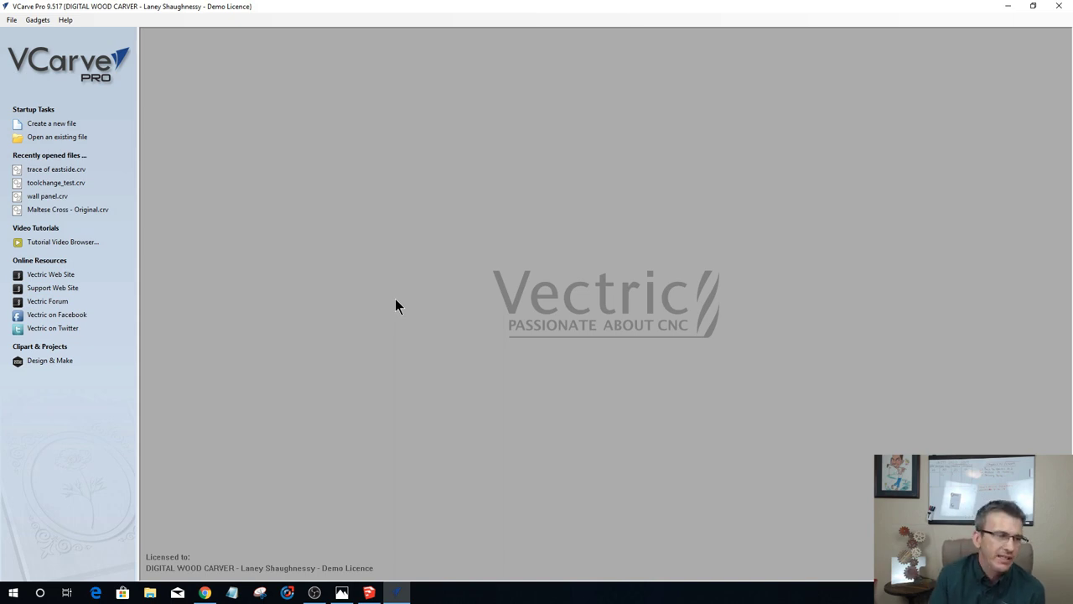
click(369, 593)
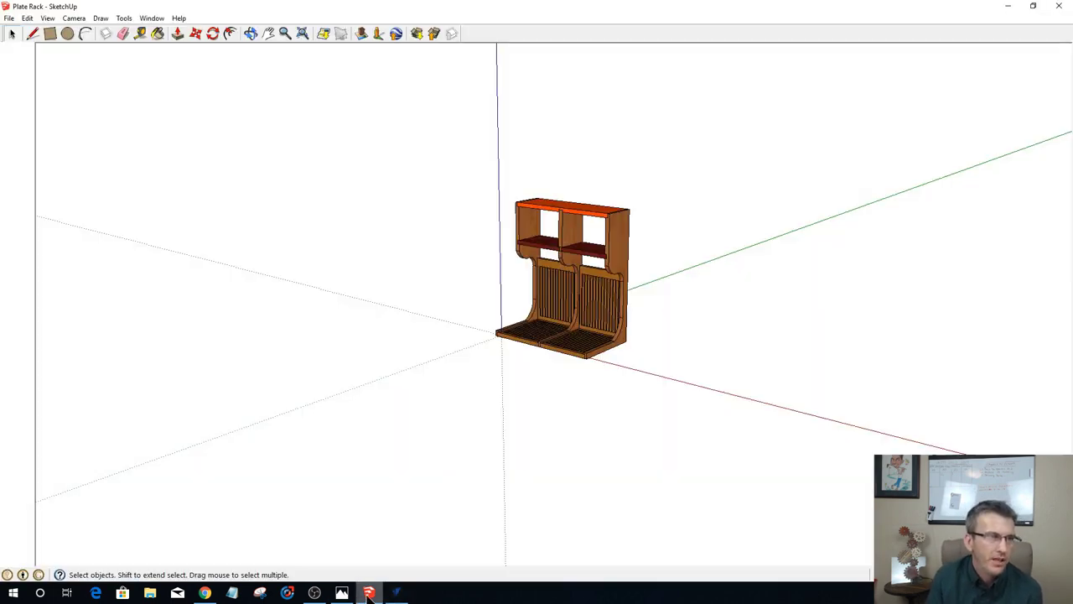
scroll(591, 285, up, 3)
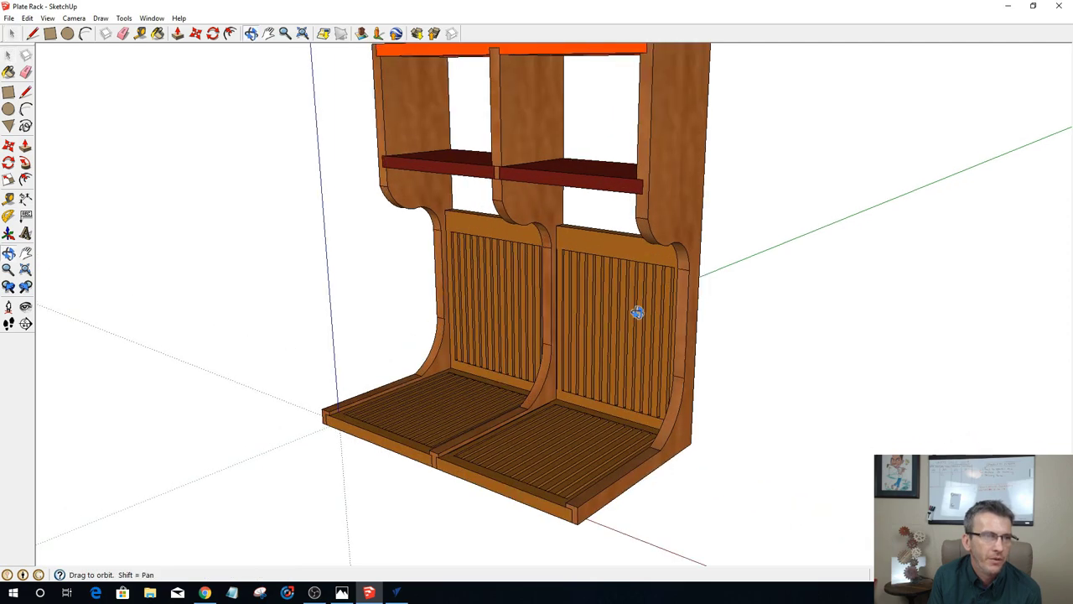
mouse_move(637, 311)
middle_down()
mouse_move(713, 318)
mouse_move(881, 385)
mouse_move(436, 318)
mouse_move(744, 346)
mouse_move(261, 332)
mouse_move(570, 327)
mouse_move(850, 340)
mouse_move(318, 355)
mouse_move(695, 352)
mouse_move(542, 376)
mouse_move(419, 436)
mouse_move(506, 545)
mouse_move(704, 377)
mouse_move(616, 359)
mouse_move(754, 461)
mouse_move(863, 486)
mouse_move(597, 461)
mouse_move(234, 175)
mouse_move(6, 198)
mouse_move(434, 249)
mouse_move(702, 307)
mouse_move(731, 352)
mouse_move(731, 374)
middle_up()
scroll(646, 336, down, 3)
scroll(647, 376, up, 2)
scroll(647, 376, up, 1)
scroll(682, 346, down, 2)
middle_drag(682, 346, 630, 343)
scroll(630, 343, down, 3)
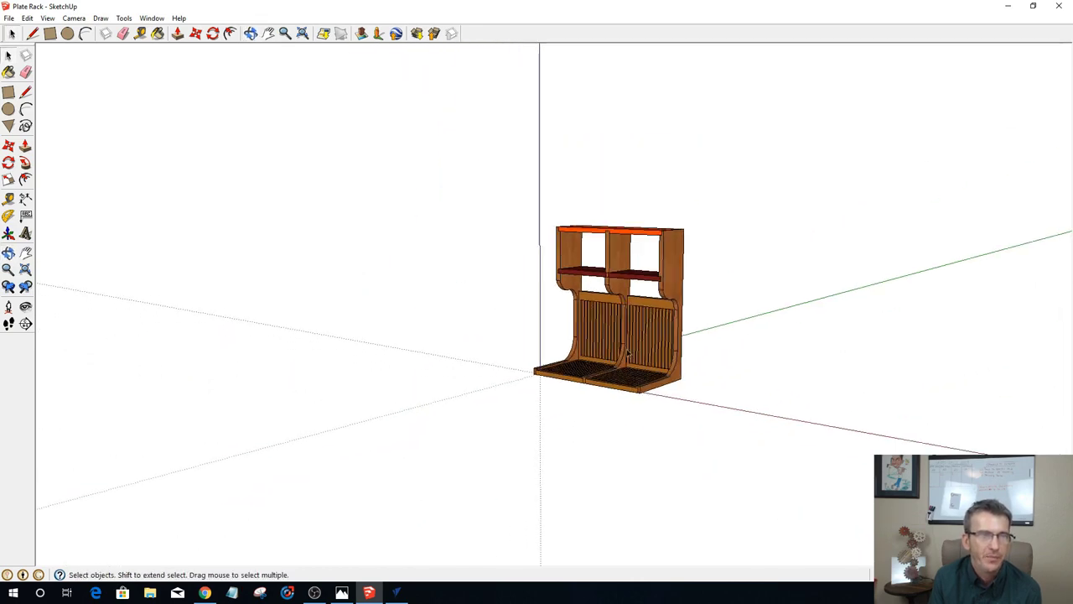
click(1007, 6)
Step: Create a new job 30 inches wide, 20 inches high and 0.75 inches thick
click(55, 124)
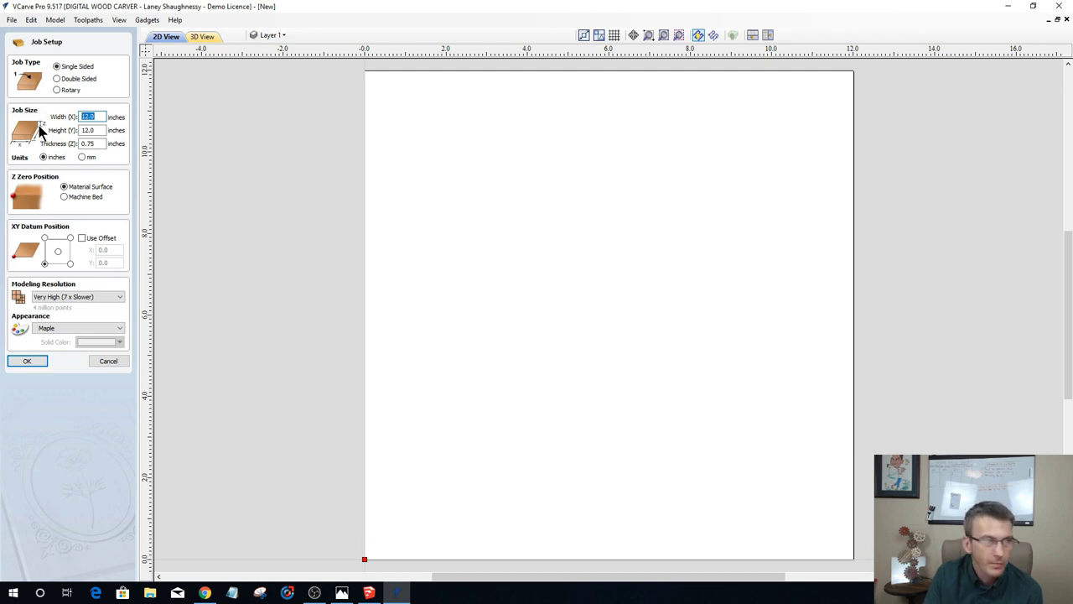
text(24)
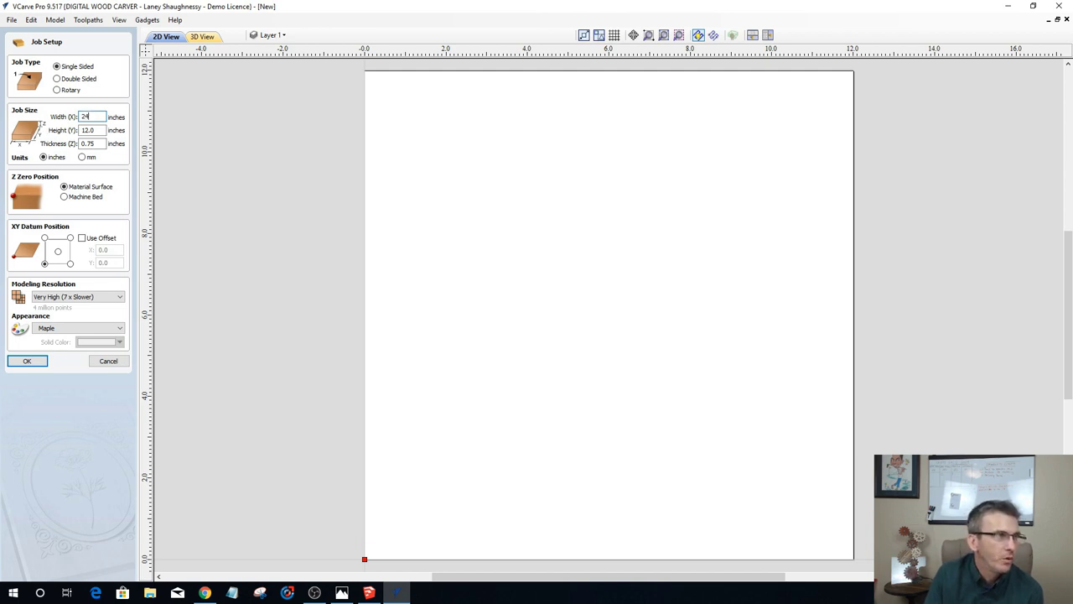
drag(104, 130, 75, 130)
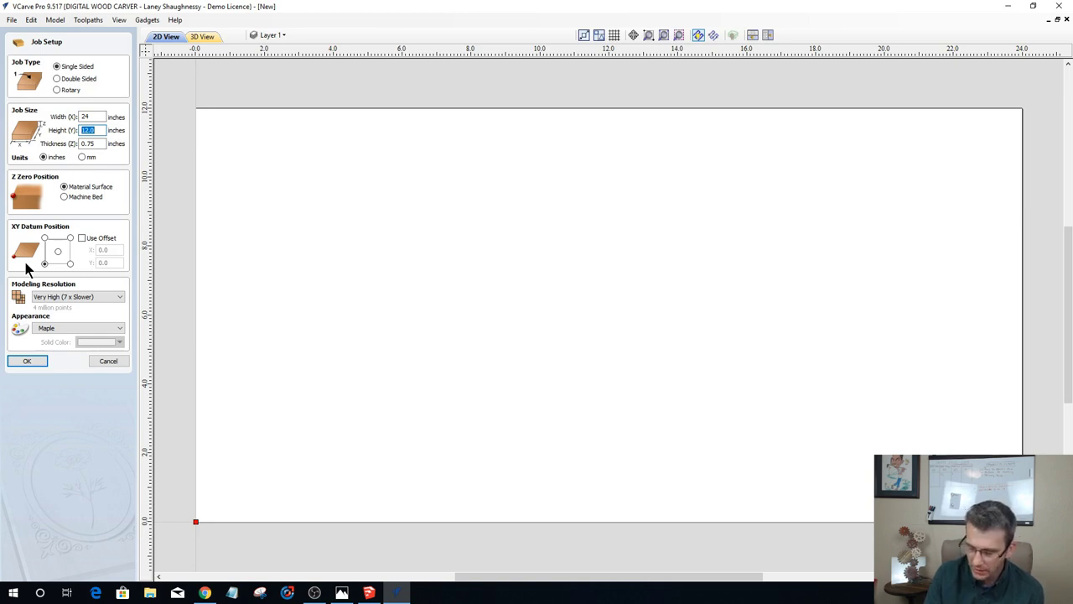
text(20)
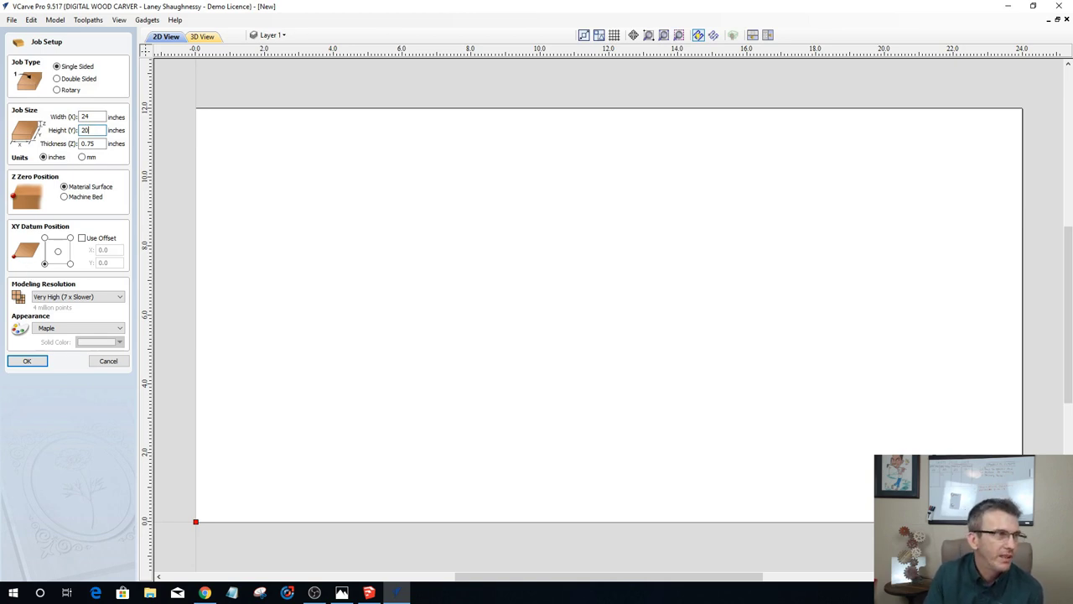
click(41, 158)
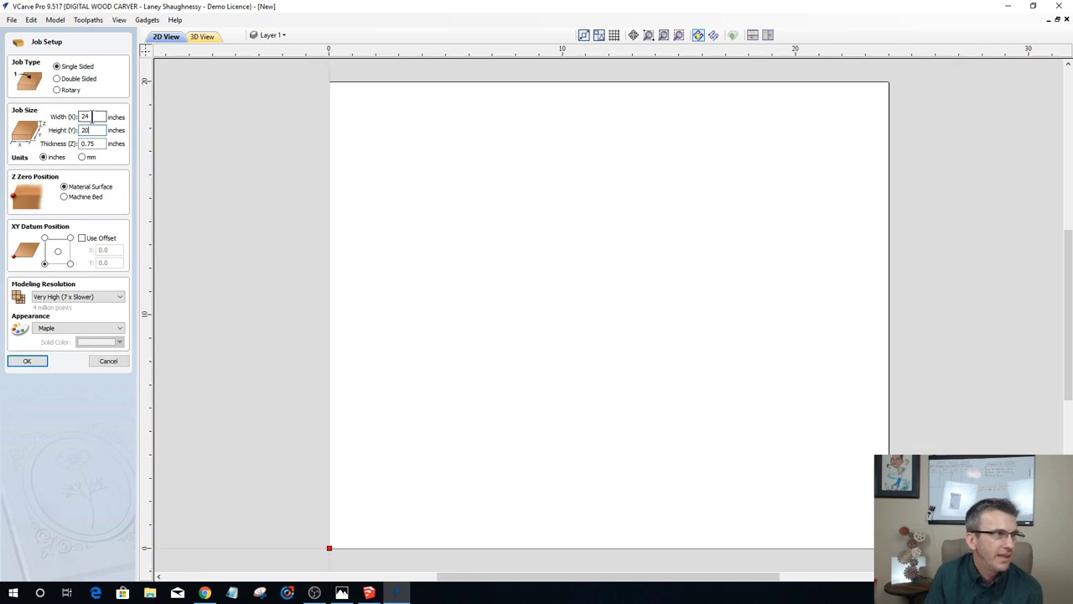
double_click(82, 117)
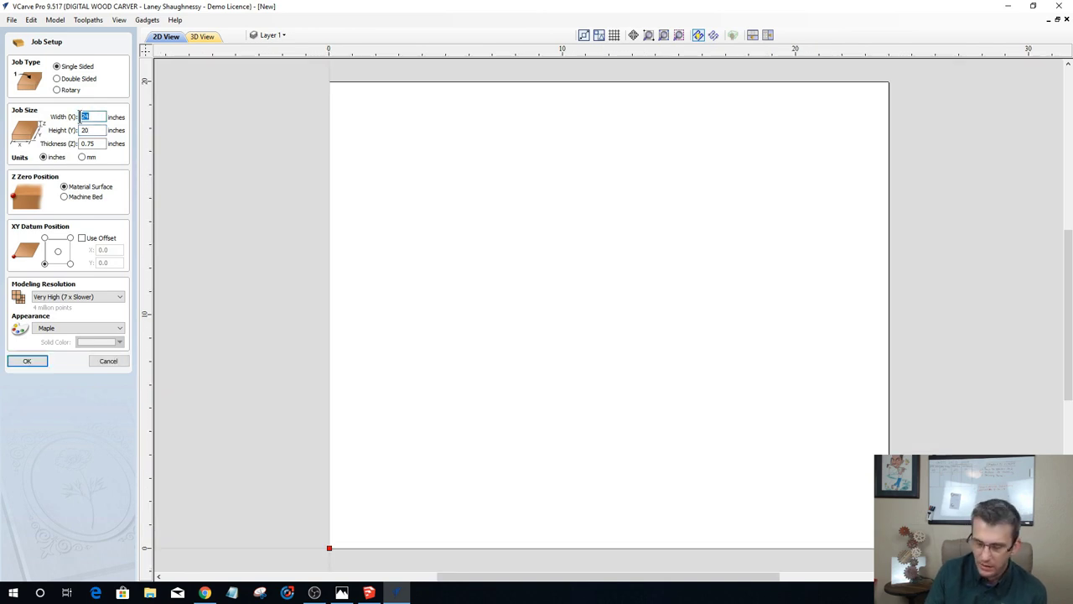
text(30)
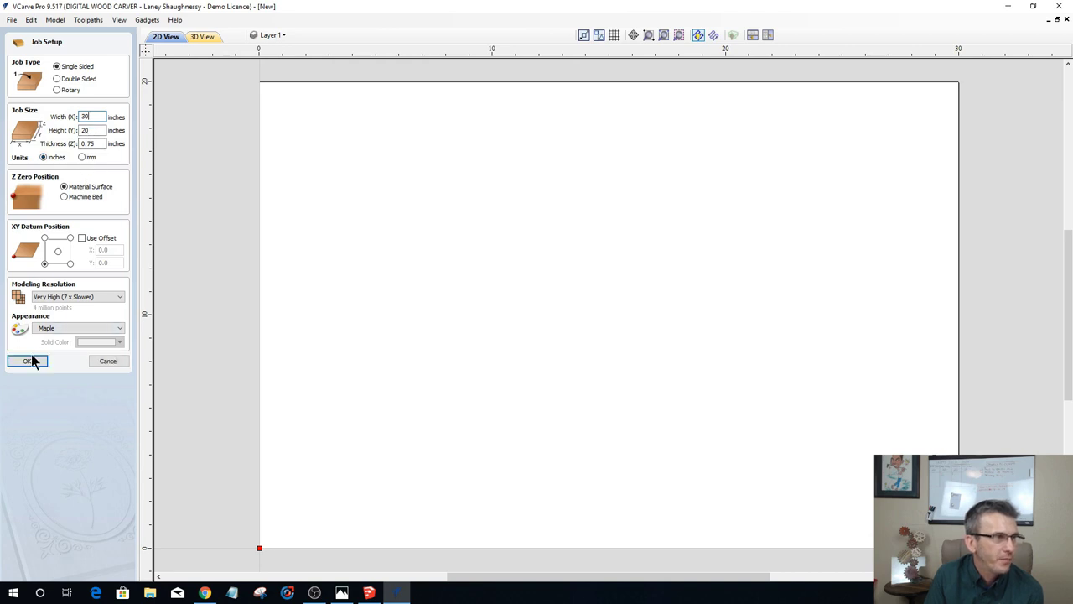
click(29, 362)
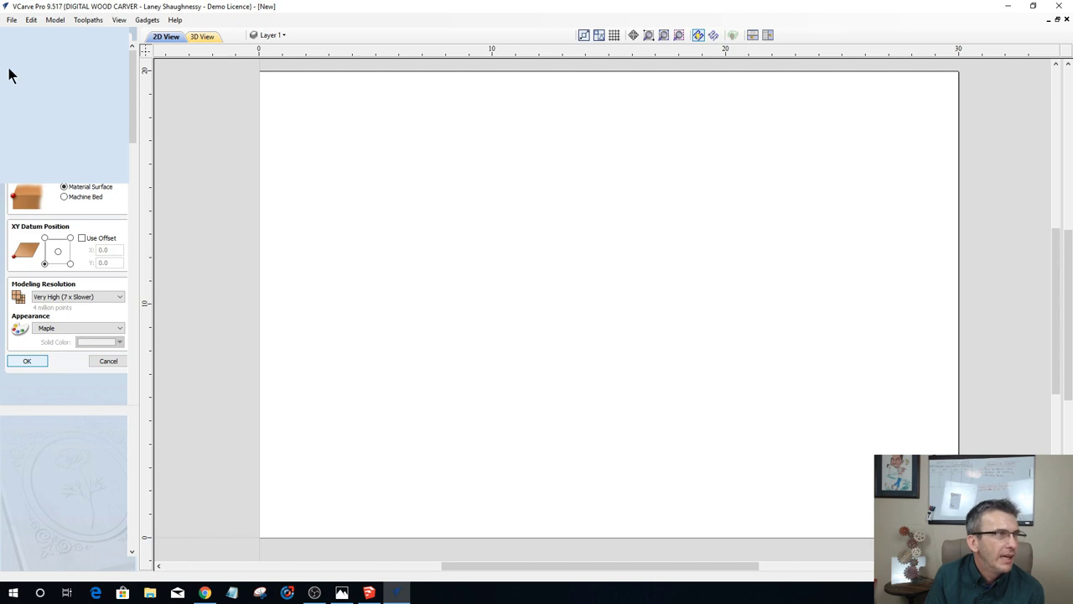
click(12, 19)
Step: Set the job's Z zero position to the machine bed in Job Setup
key(Escape)
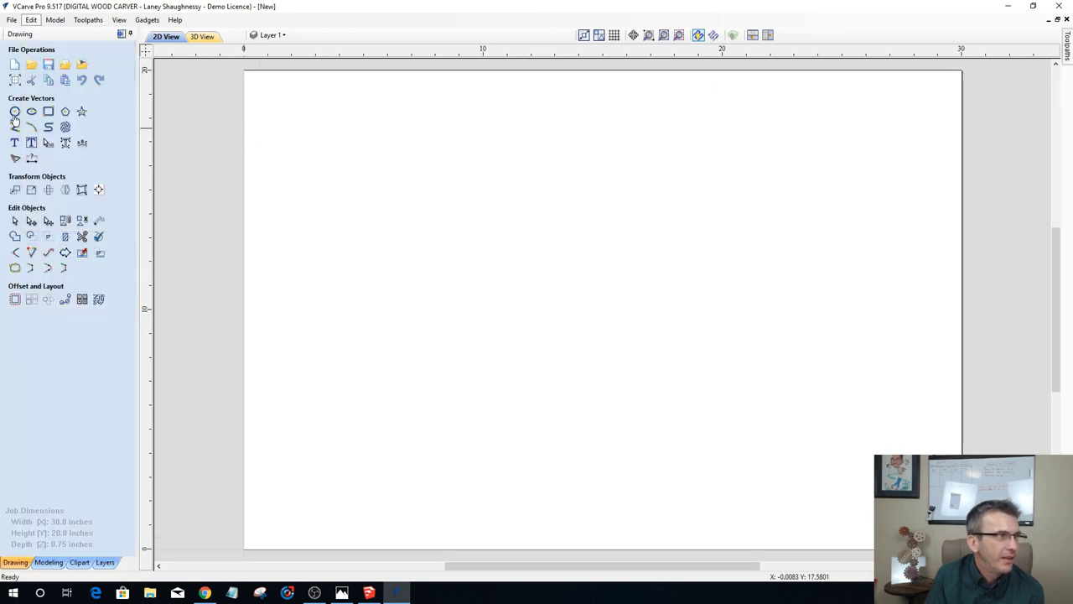
click(14, 80)
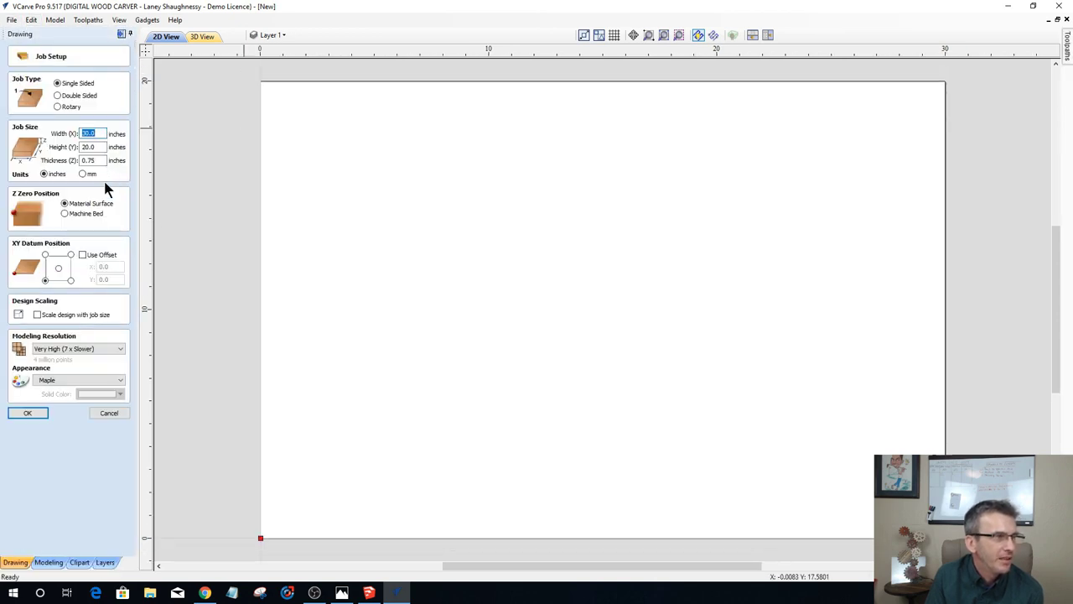
click(65, 214)
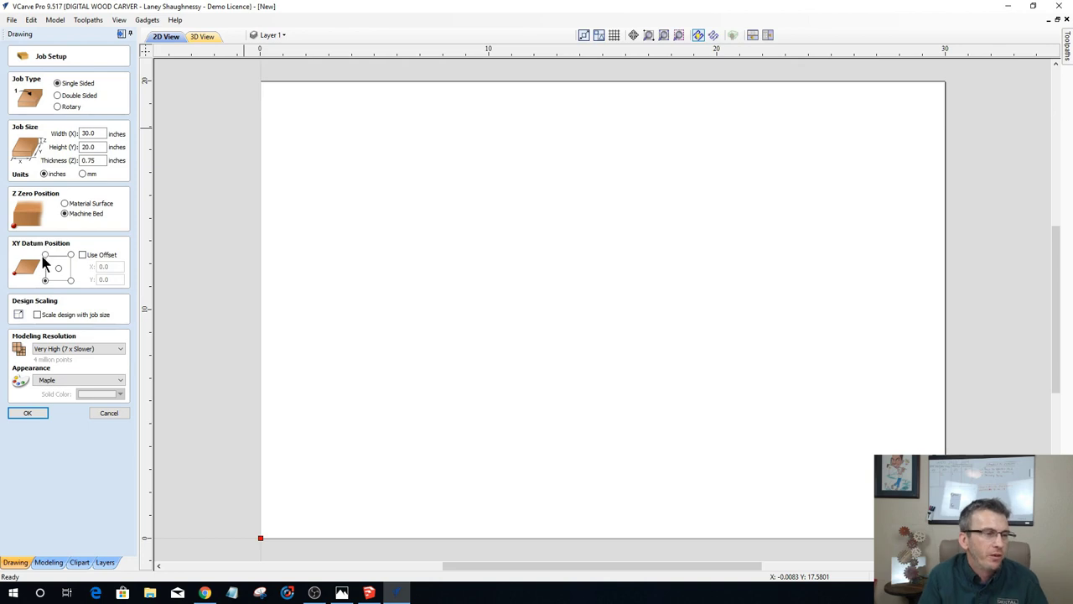
Step: Bring the SketchUp Plate Rack model back to the front
scroll(401, 419, down, 2)
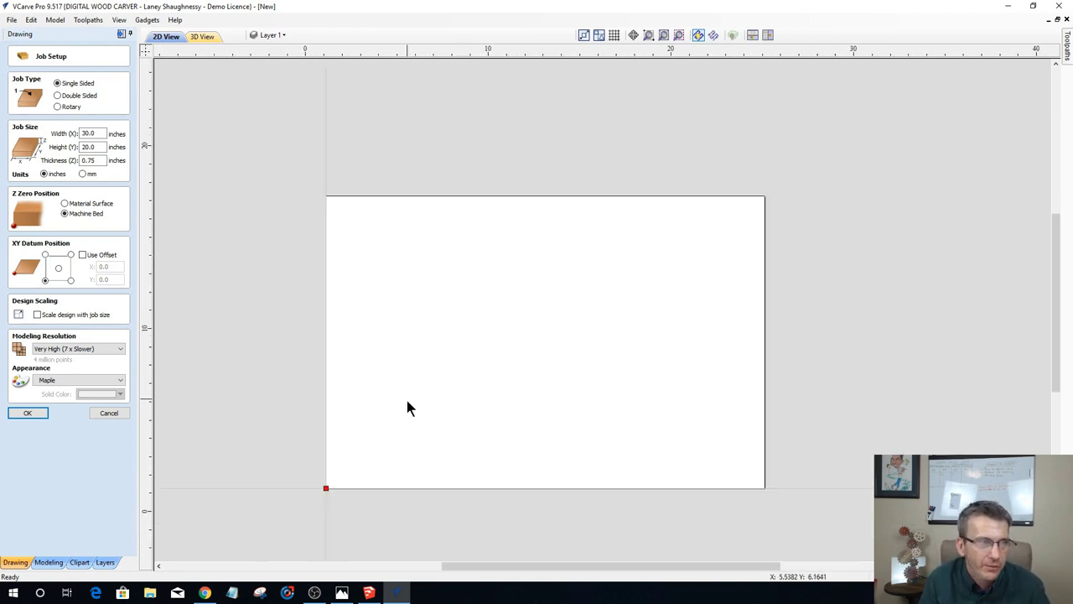
scroll(406, 402, up, 1)
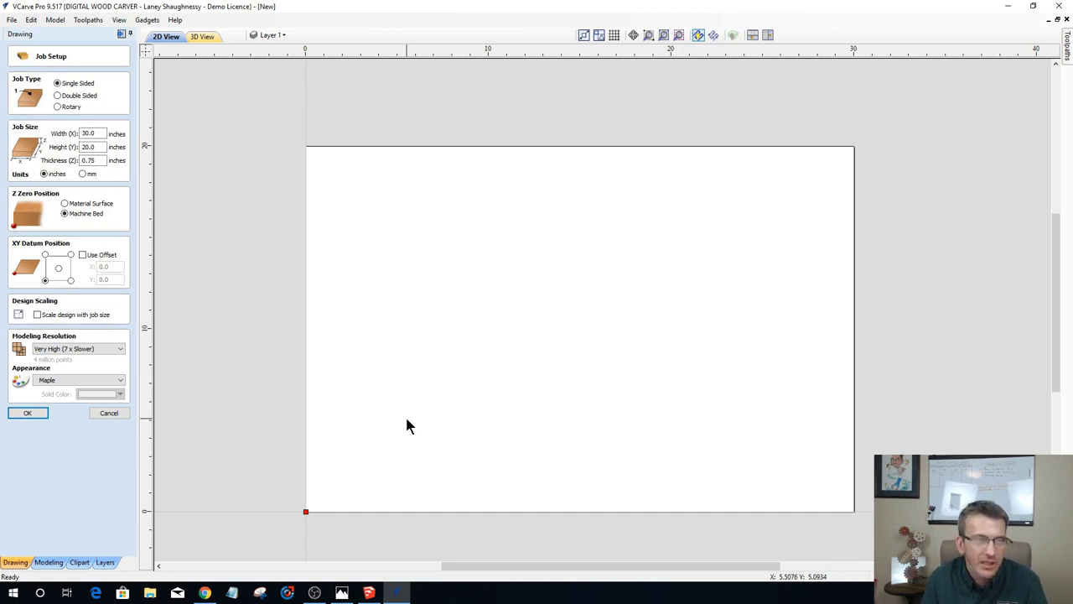
scroll(622, 243, down, 2)
scroll(558, 545, up, 2)
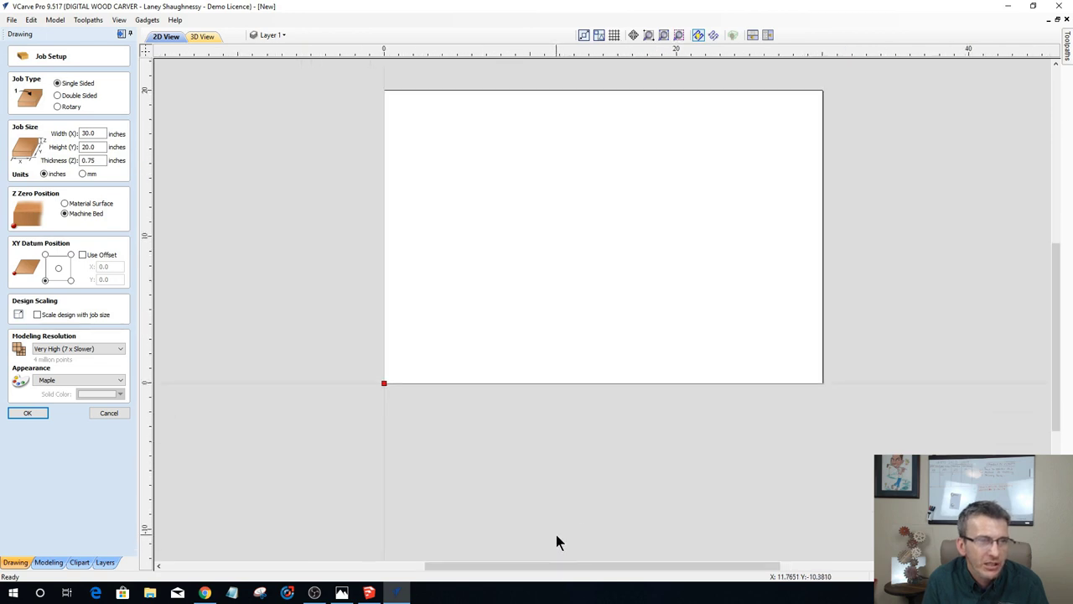
scroll(588, 411, down, 3)
scroll(596, 242, up, 2)
scroll(616, 465, up, 2)
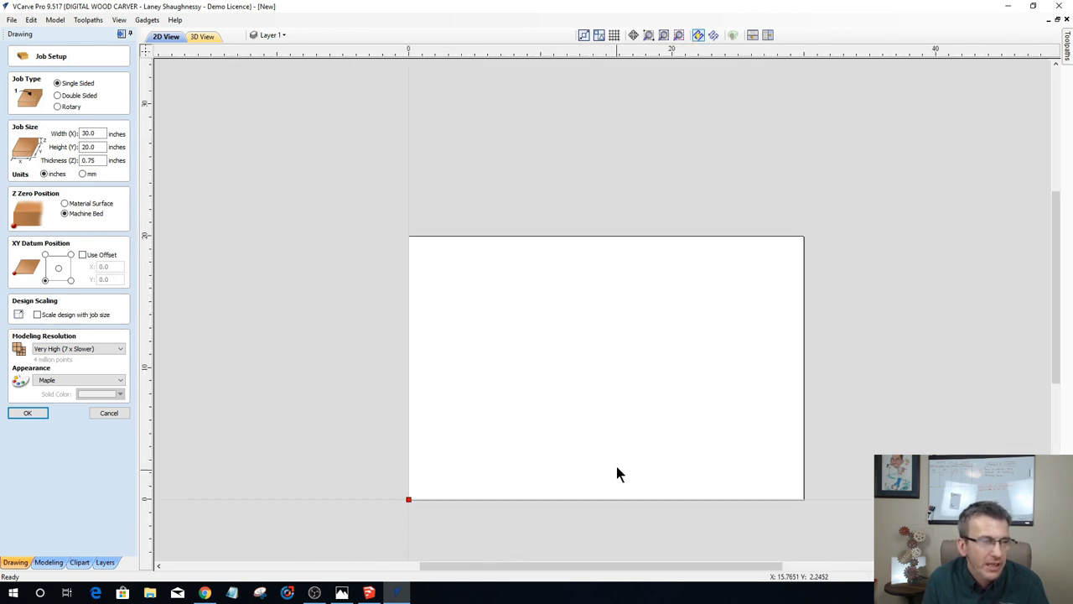
click(369, 592)
scroll(661, 279, up, 3)
Step: Orbit the SketchUp plate rack to its side, then bring VCarve Pro's Job Setup back
scroll(684, 463, up, 3)
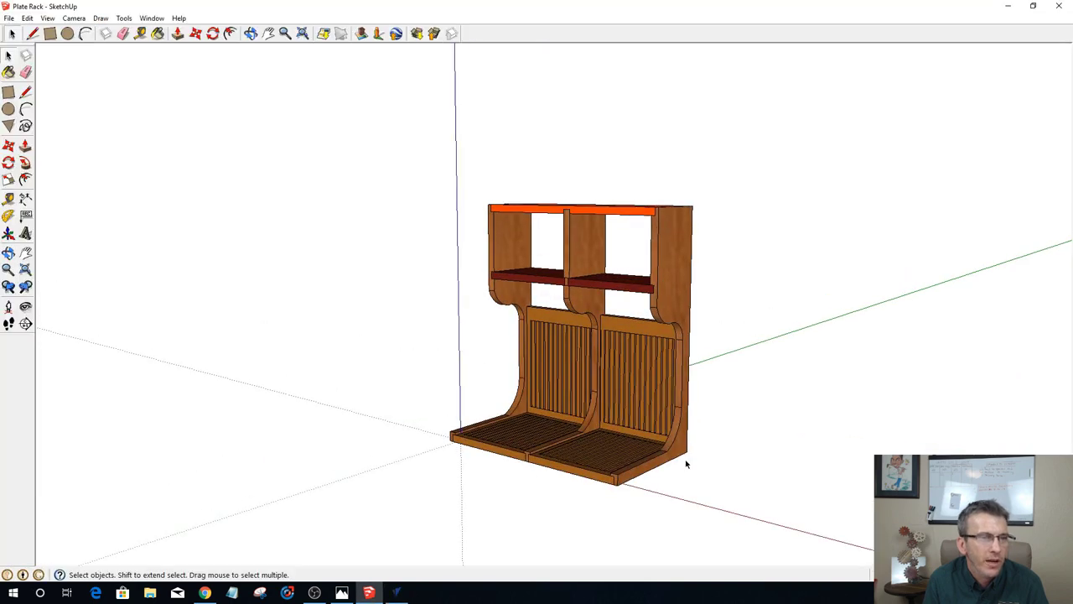
middle_drag(678, 462, 562, 433)
scroll(558, 422, down, 5)
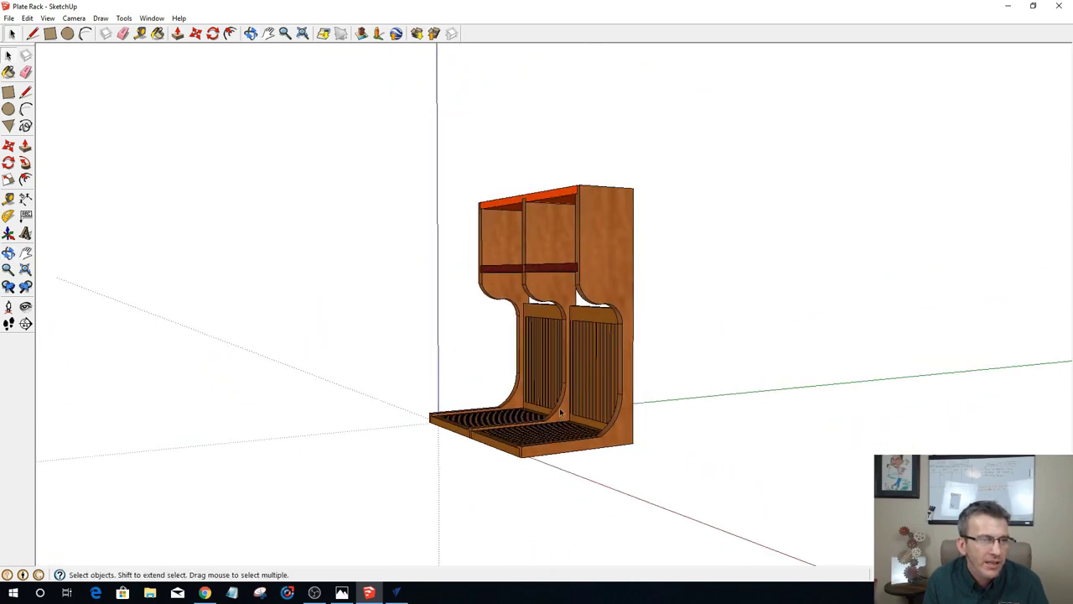
click(397, 593)
Step: Set the 30 × 20 × 0.75 inch job type to Double Sided in Job Setup
middle_drag(445, 332, 397, 355)
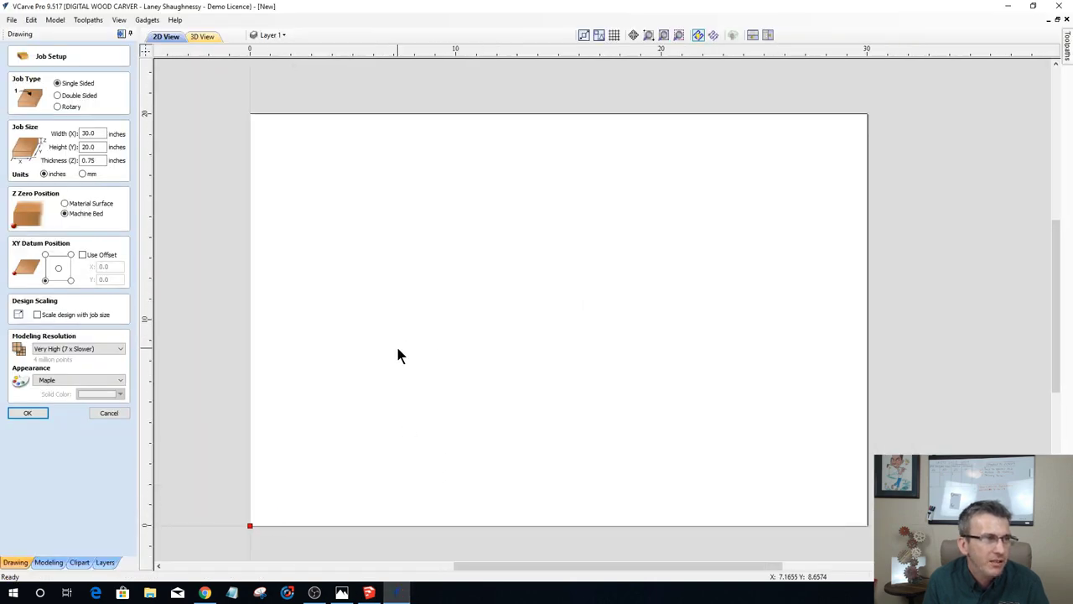
scroll(453, 377, down, 4)
scroll(631, 436, up, 2)
scroll(631, 436, up, 1)
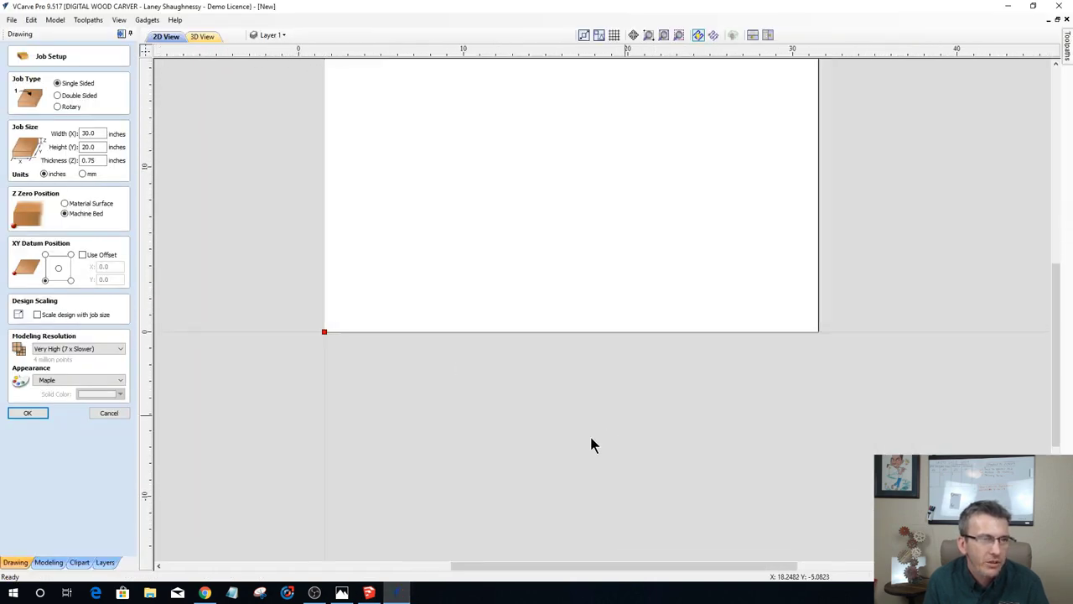
middle_drag(589, 434, 597, 507)
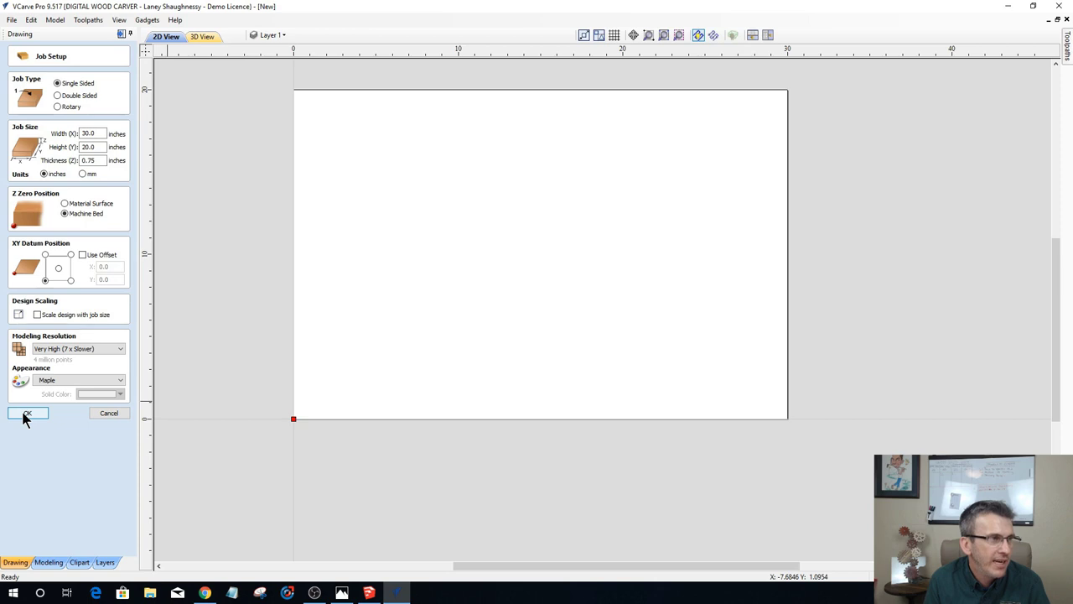
click(58, 95)
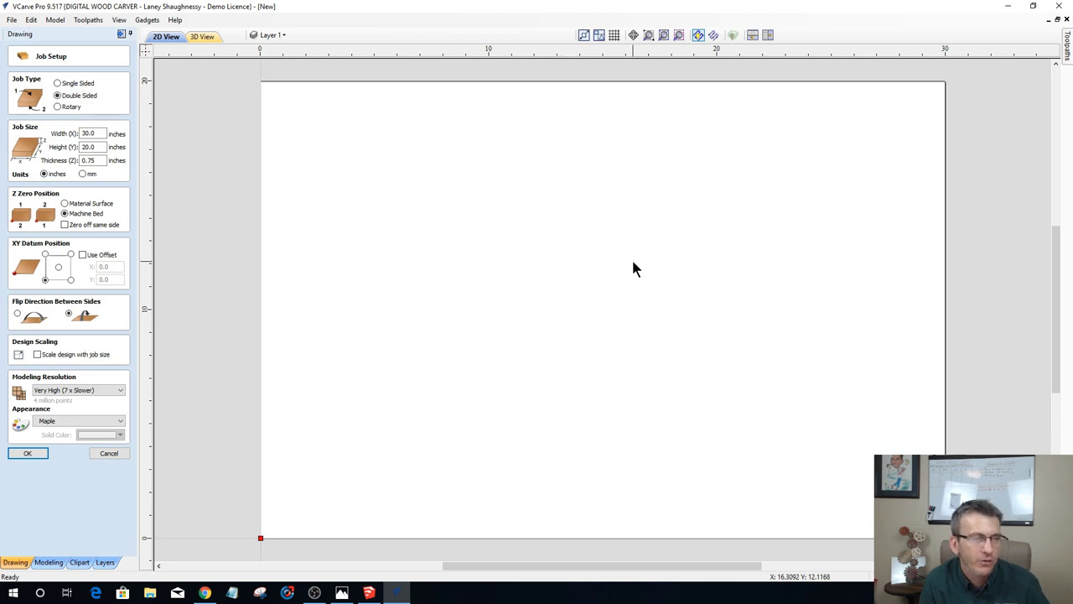
scroll(498, 211, down, 3)
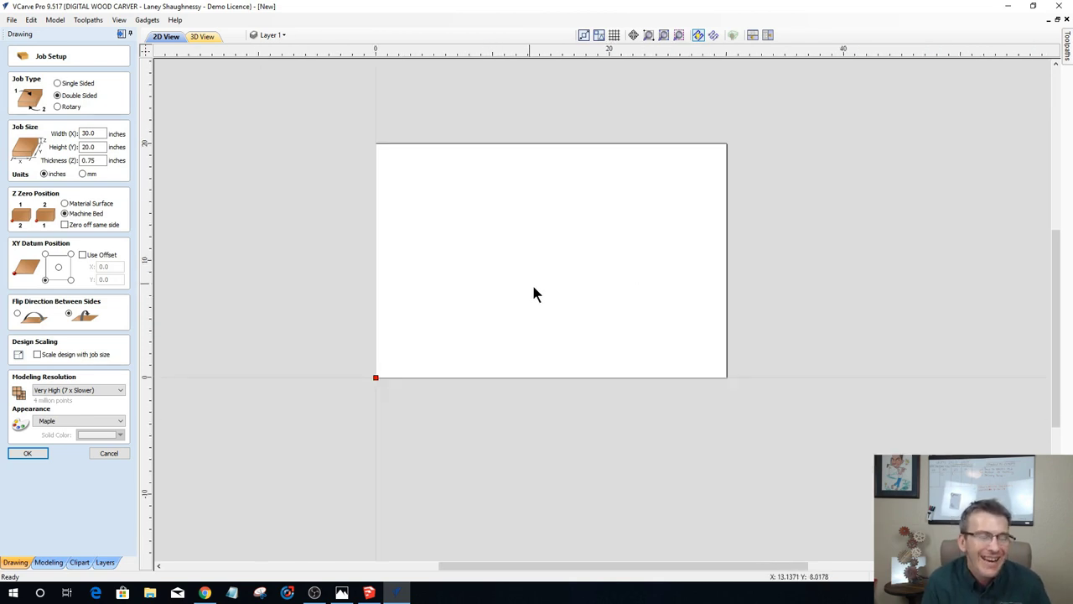
Step: In SketchUp, orbit the plate rack to a side view, then back to three-quarter
click(369, 593)
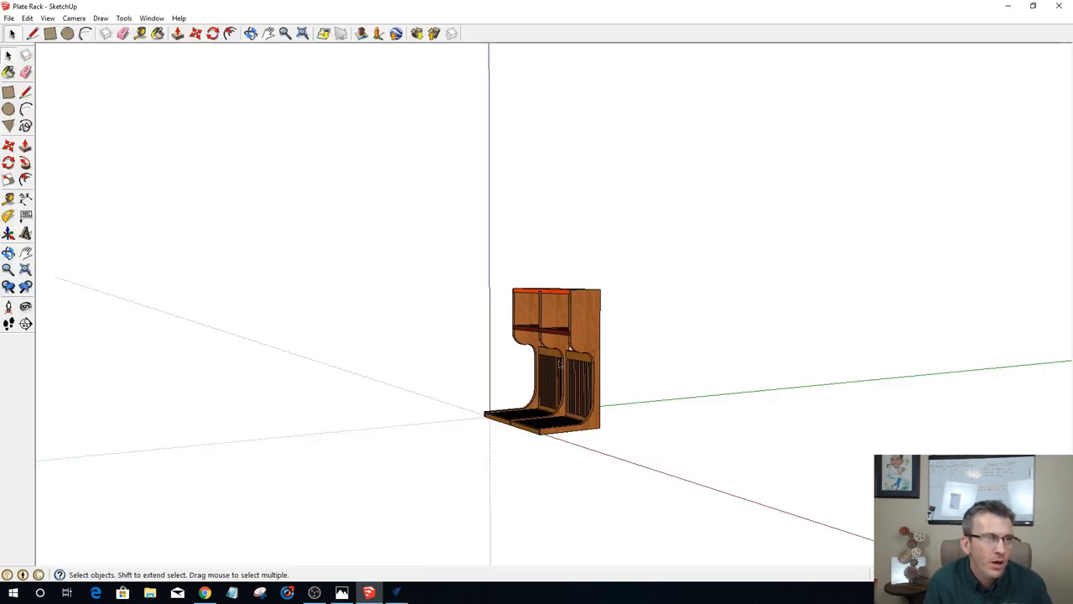
scroll(561, 363, up, 8)
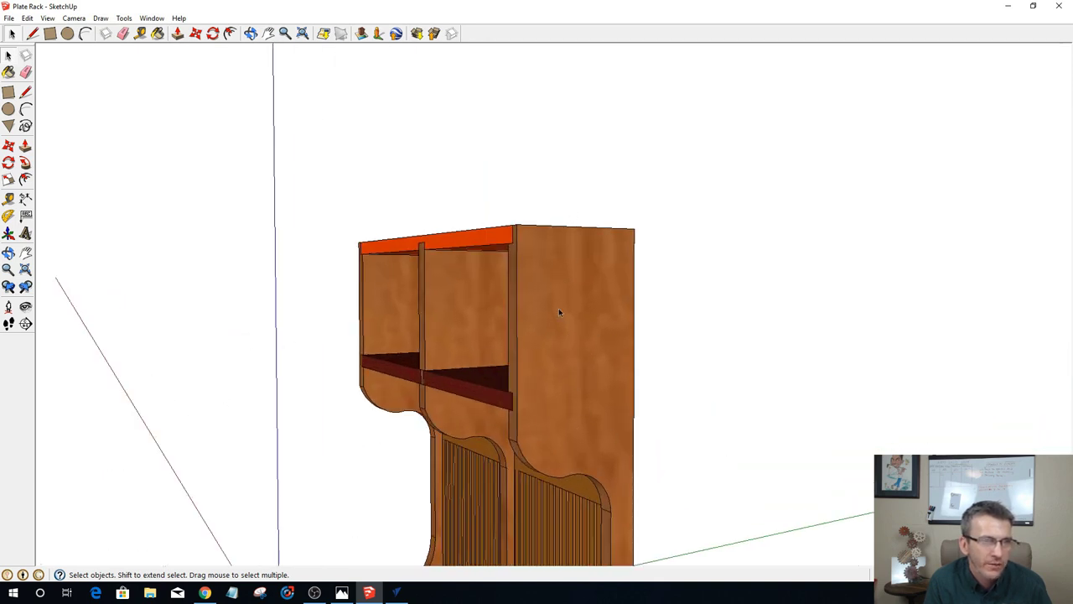
scroll(571, 409, down, 6)
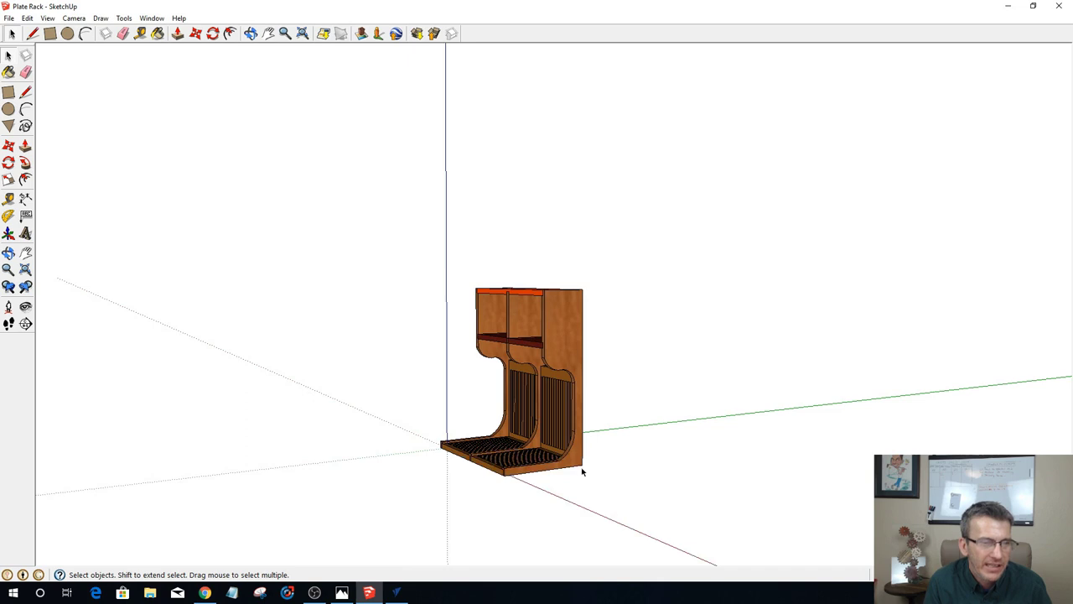
scroll(580, 471, up, 5)
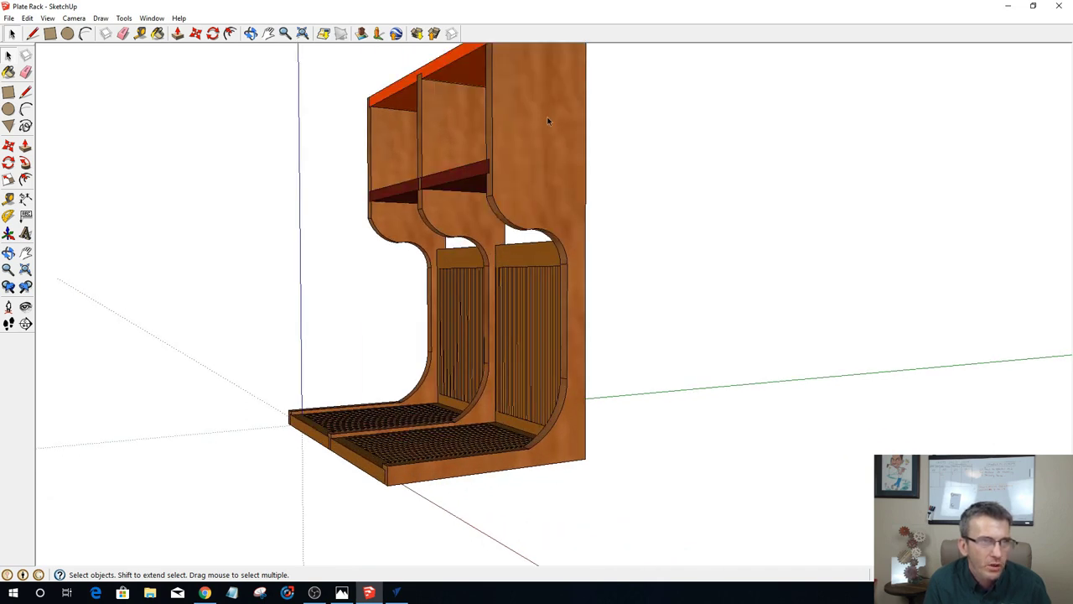
scroll(541, 114, down, 2)
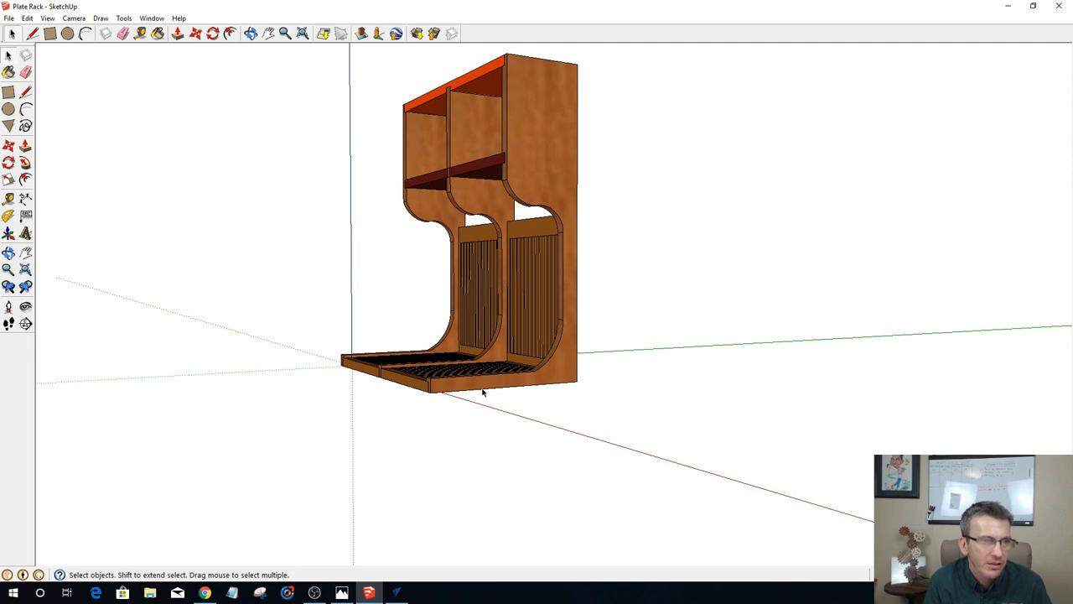
middle_drag(520, 157, 830, 180)
drag(670, 327, 536, 159)
Step: Orbit the rack slightly more, then minimize SketchUp to reveal VCarve Pro
key(space)
scroll(526, 142, up, 4)
scroll(526, 146, down, 3)
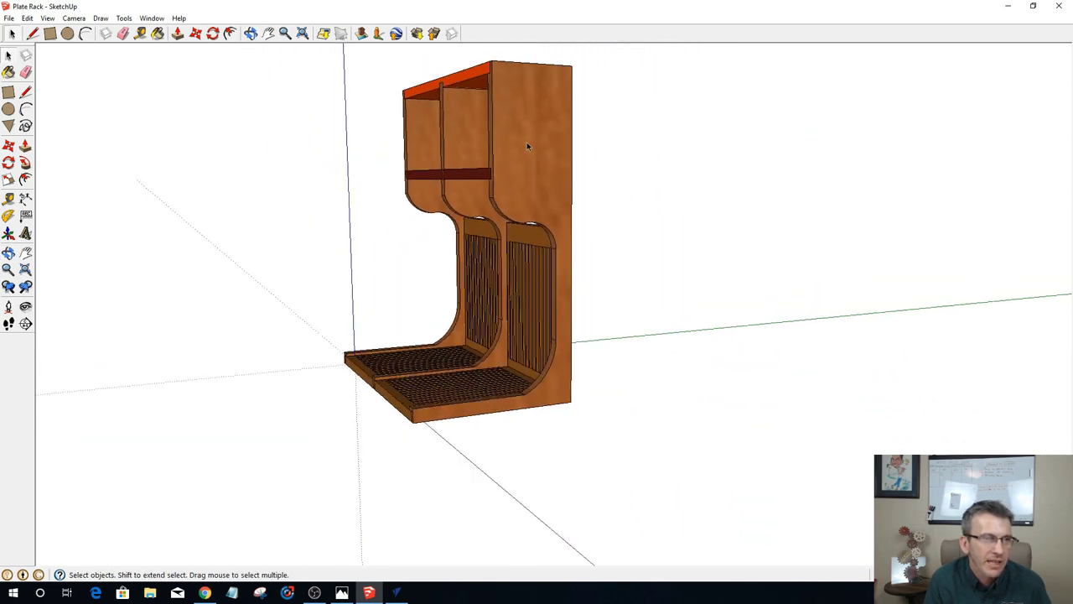
scroll(527, 142, up, 2)
key(o)
drag(527, 139, 582, 220)
scroll(580, 217, down, 3)
key(space)
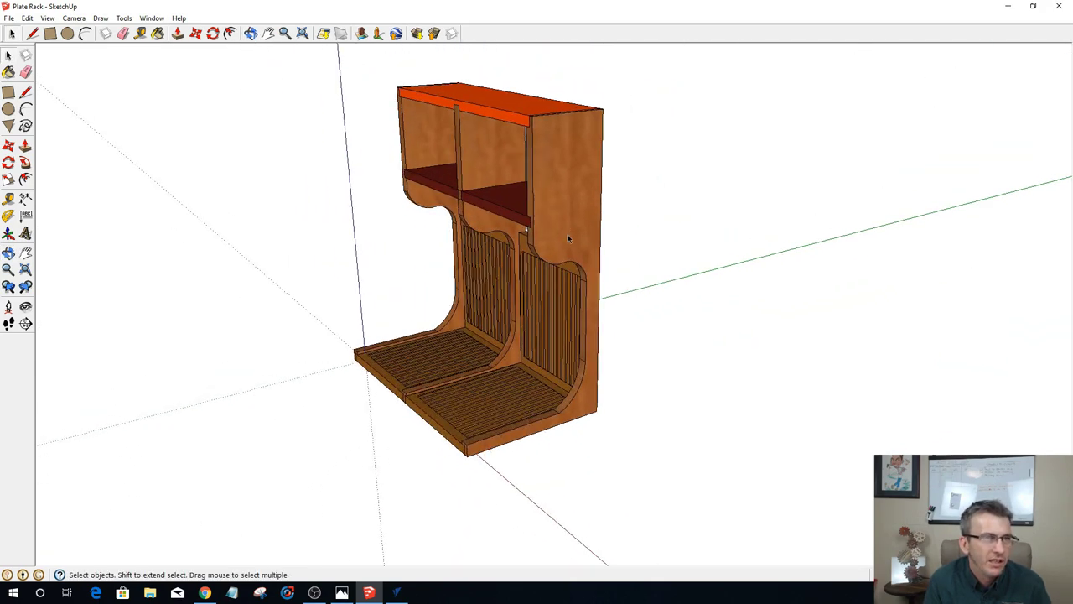
click(1008, 6)
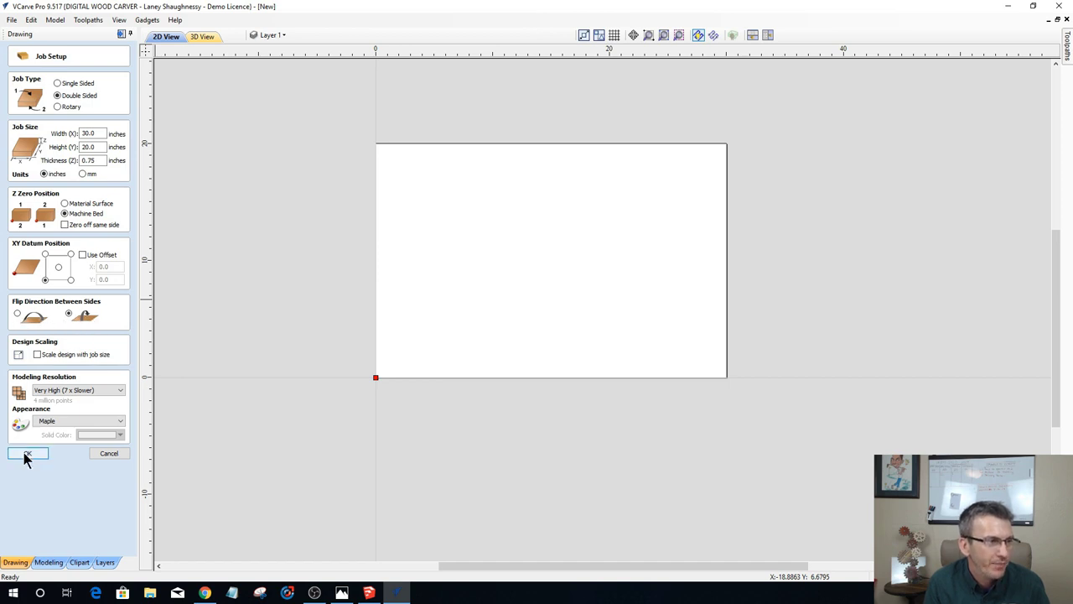
Step: Confirm the double-sided 30 × 20 × 0.75 inch job setup
key(Return)
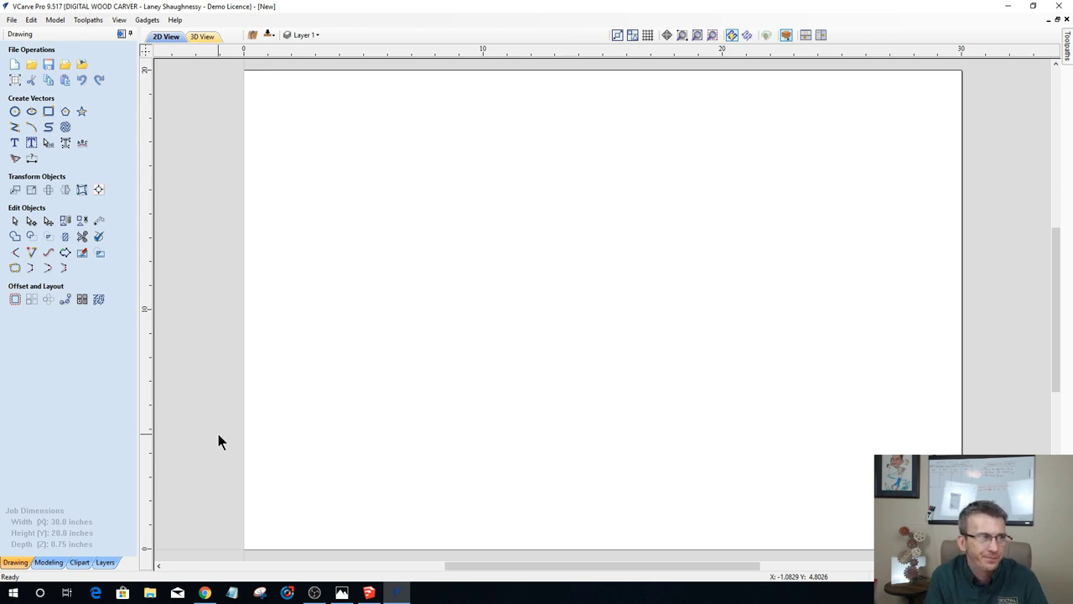
scroll(673, 187, down, 2)
scroll(506, 243, up, 1)
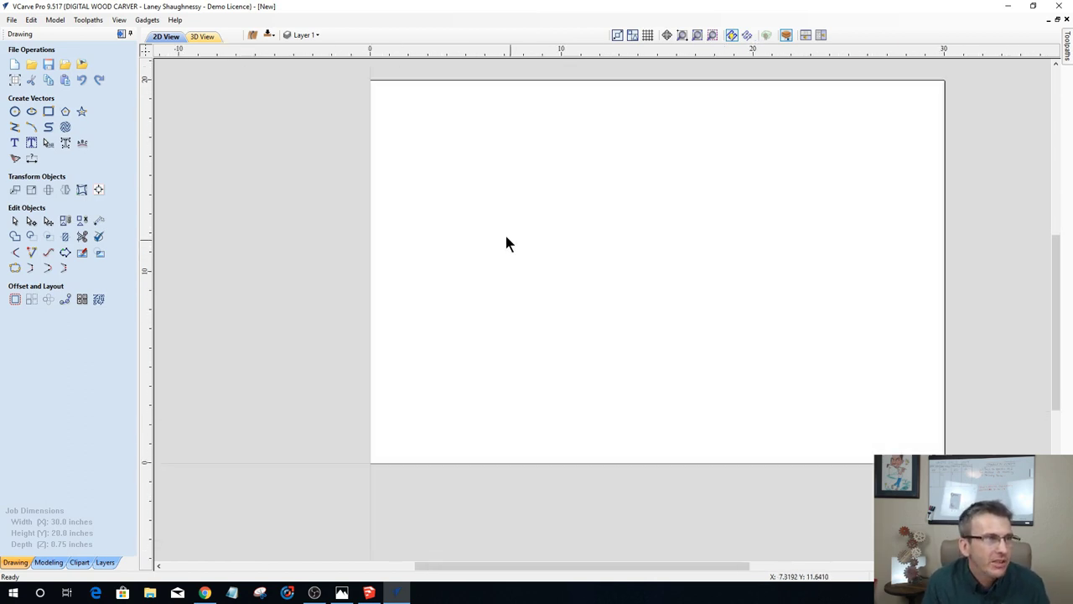
scroll(506, 243, down, 1)
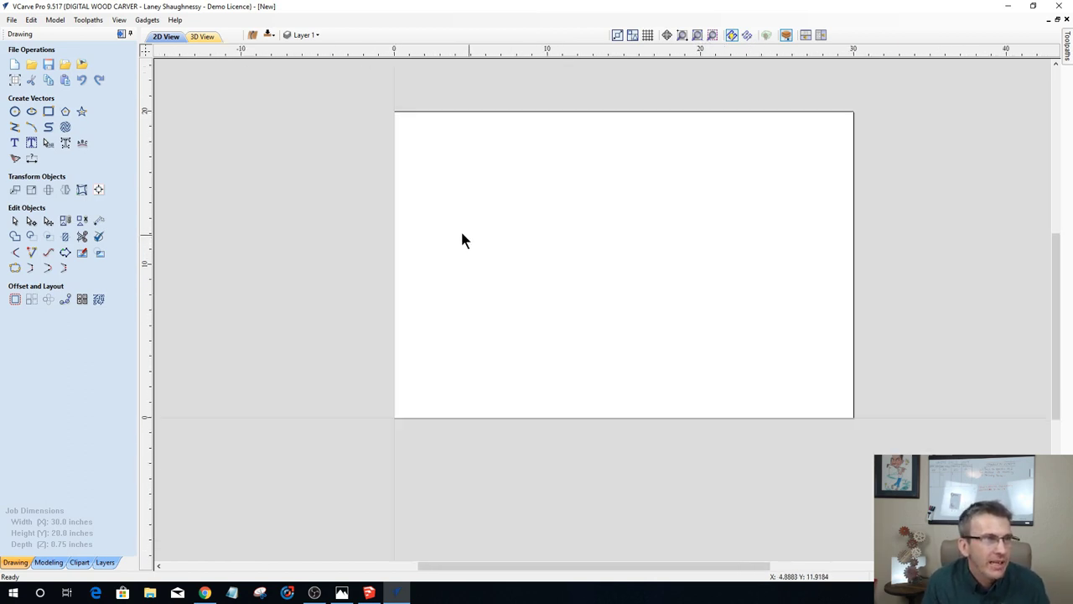
Step: Import vectors from the Plate Rack file in Documents > CNC JOBS > Plate Rack
click(65, 66)
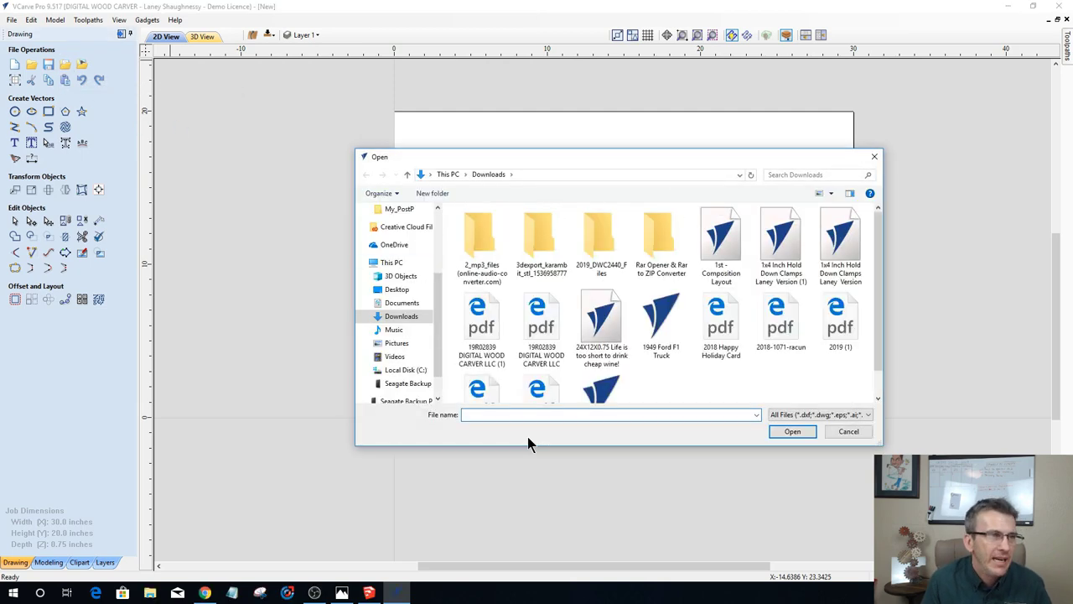
click(401, 303)
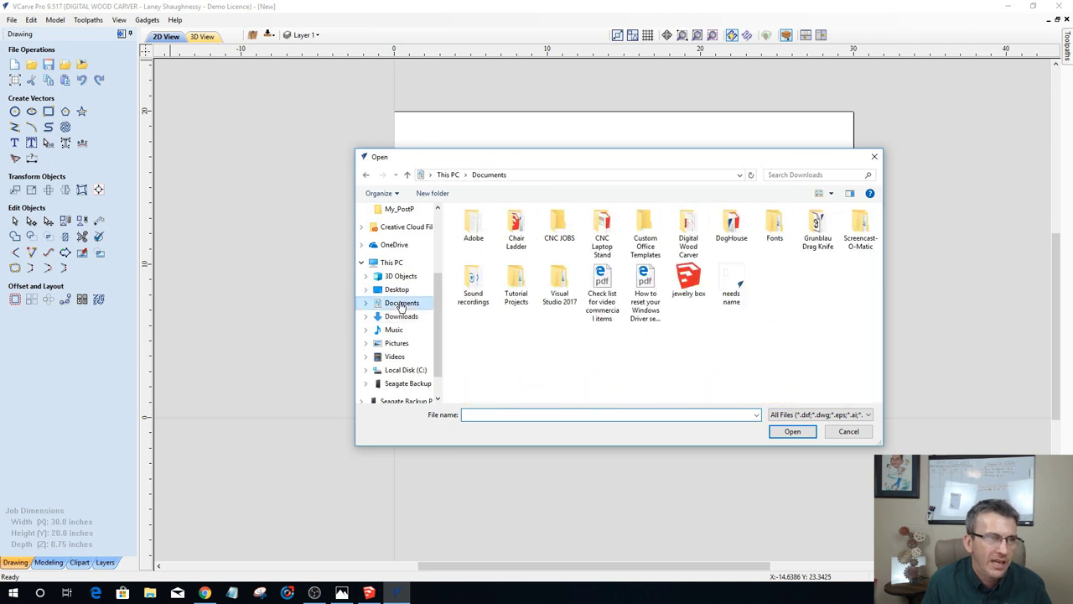
double_click(558, 224)
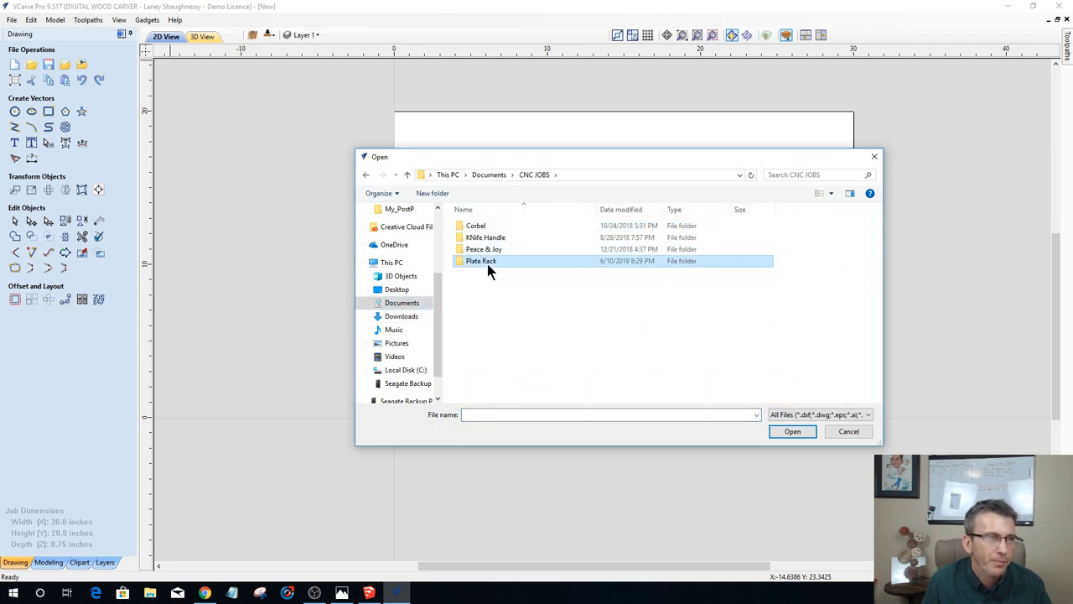
double_click(486, 261)
click(481, 226)
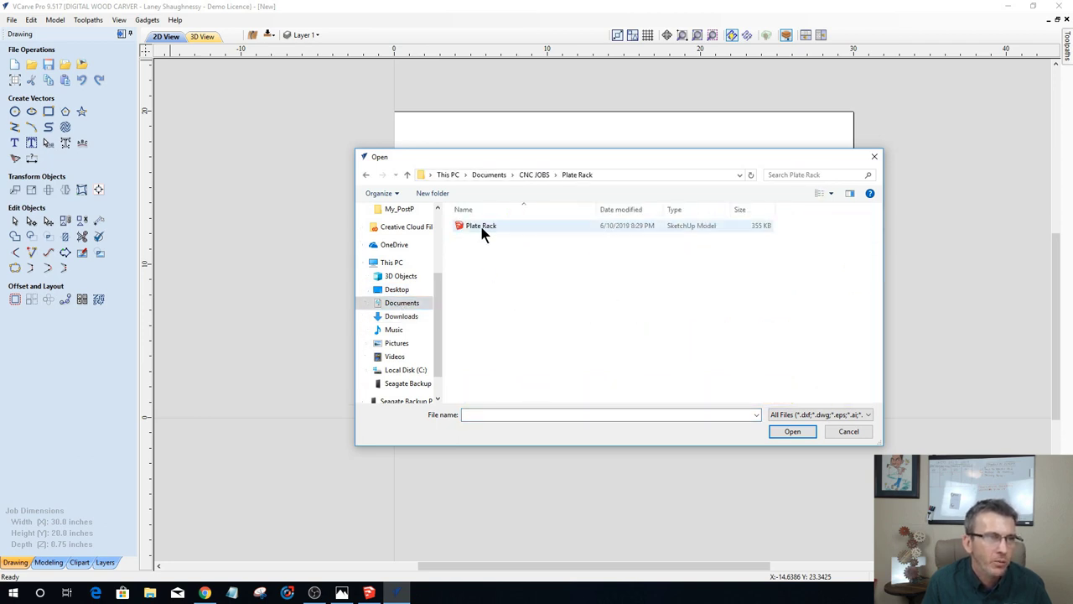
click(777, 431)
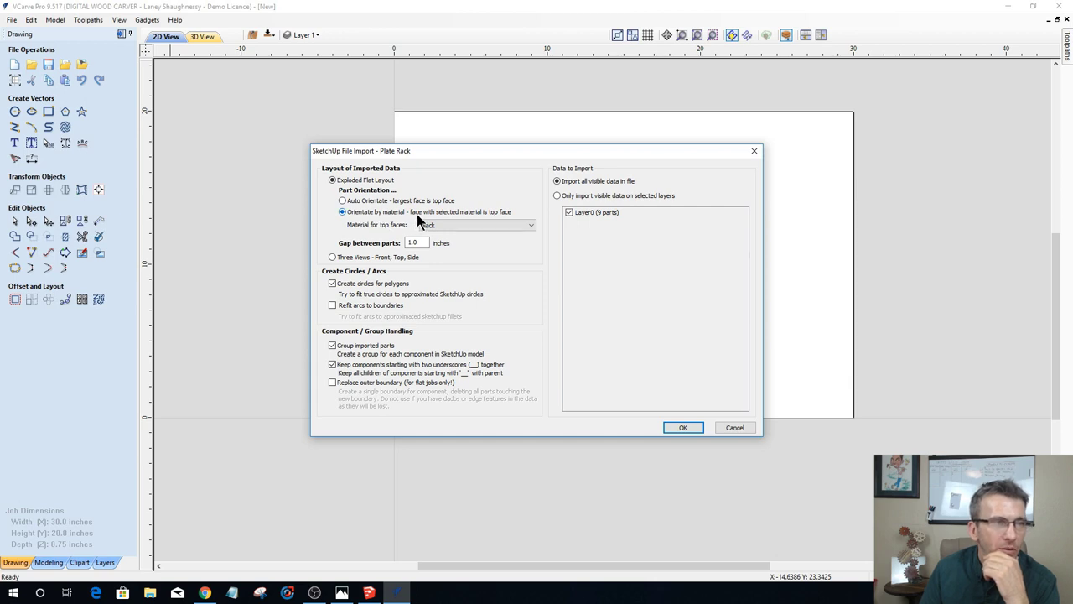
Step: Review the top-face material list, then switch the import to Auto Orientate
click(530, 225)
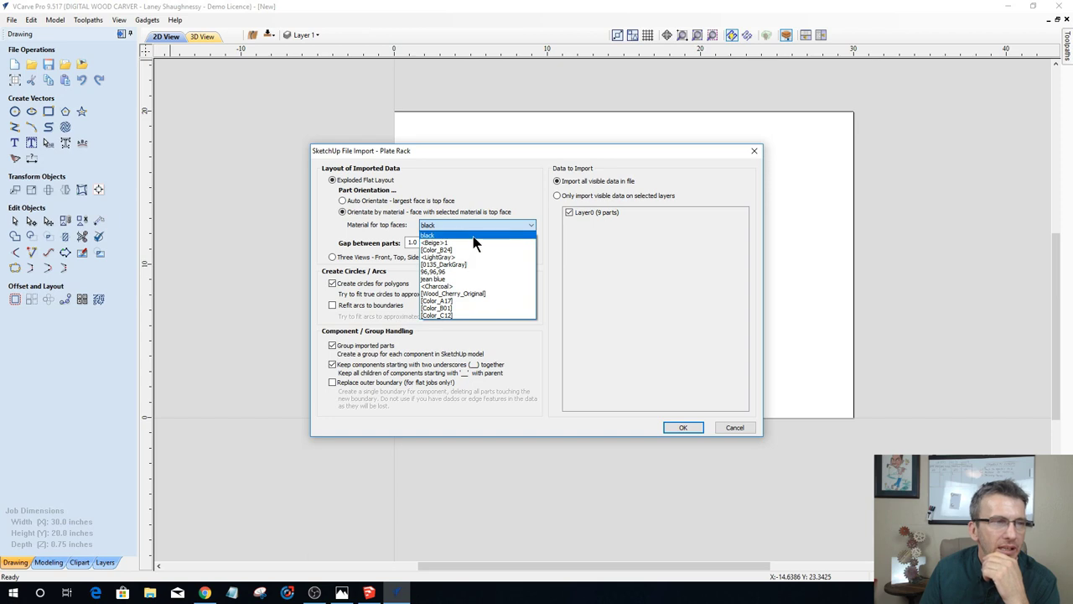
click(346, 205)
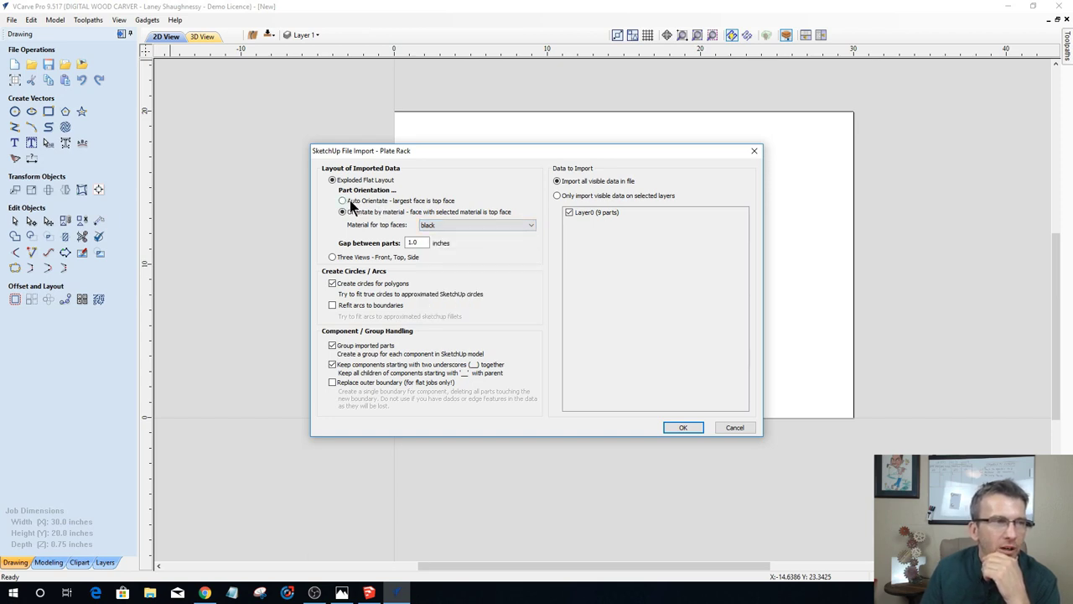
click(343, 203)
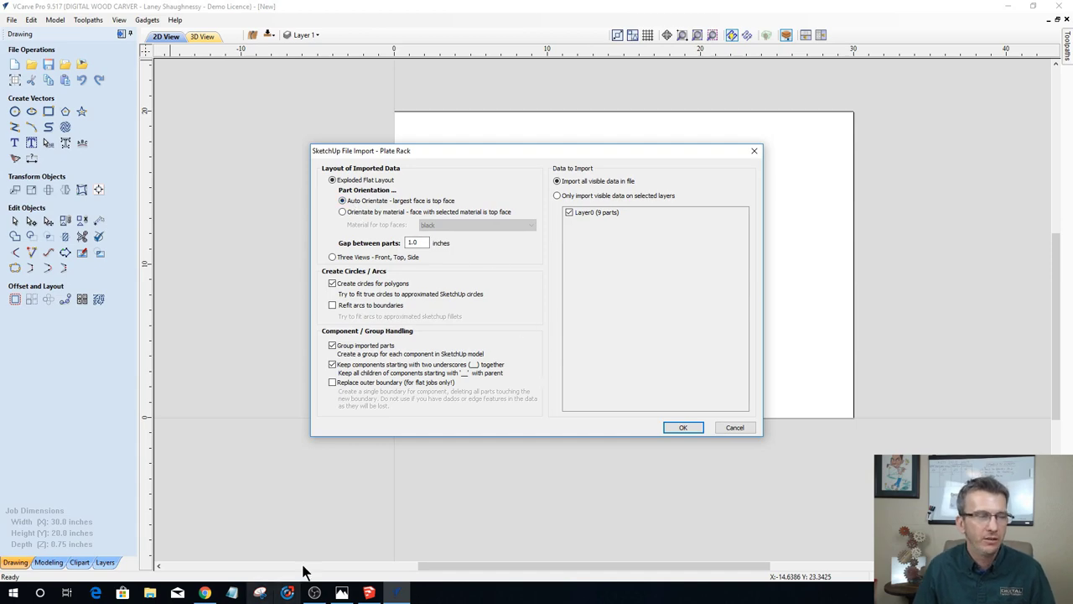
click(370, 593)
scroll(480, 323, up, 3)
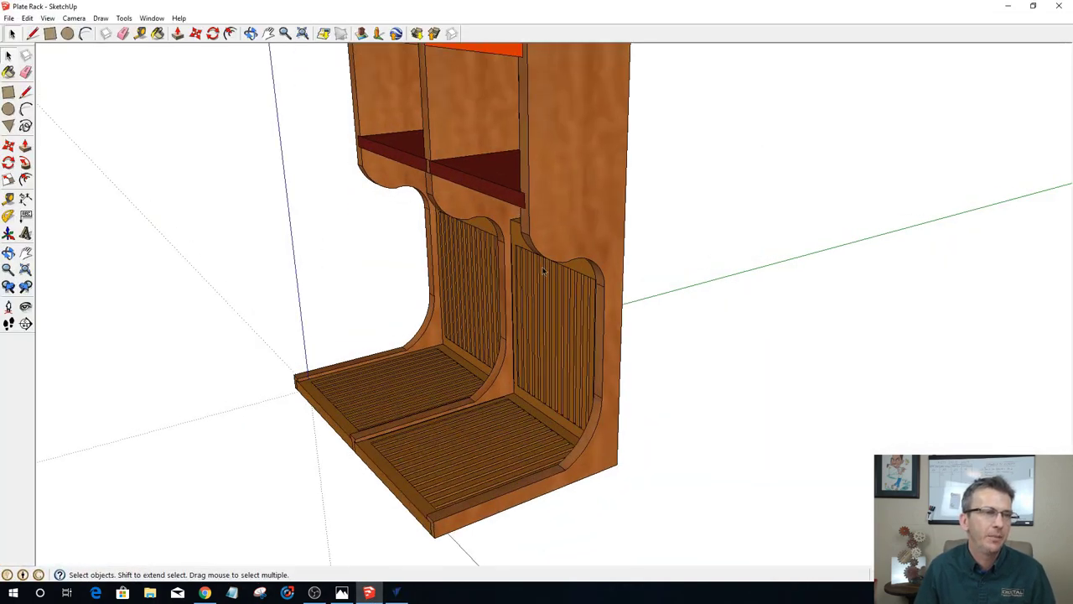
scroll(524, 283, down, 3)
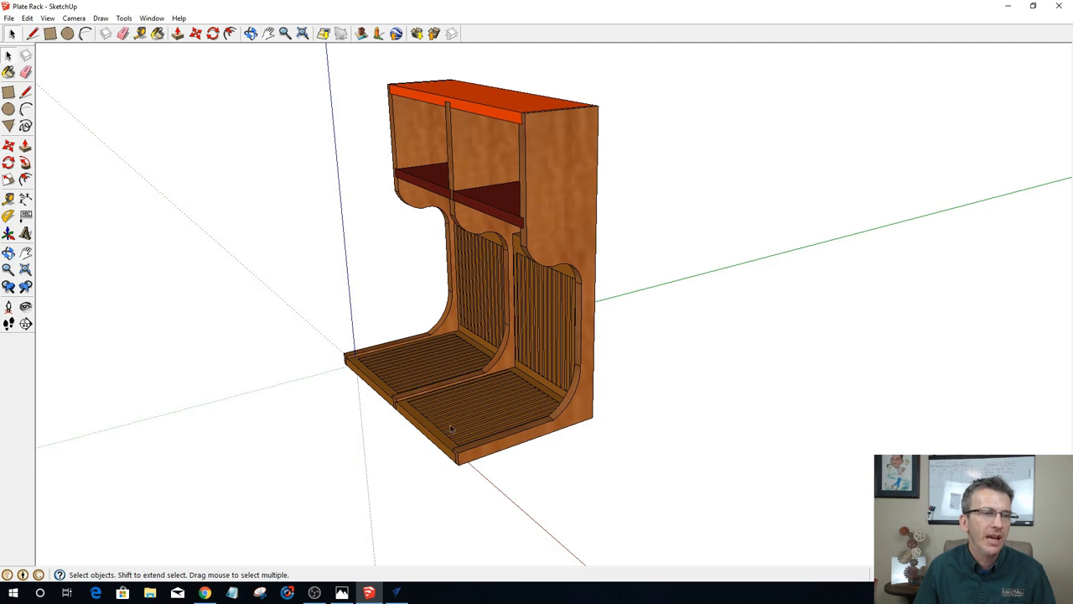
middle_drag(451, 427, 585, 87)
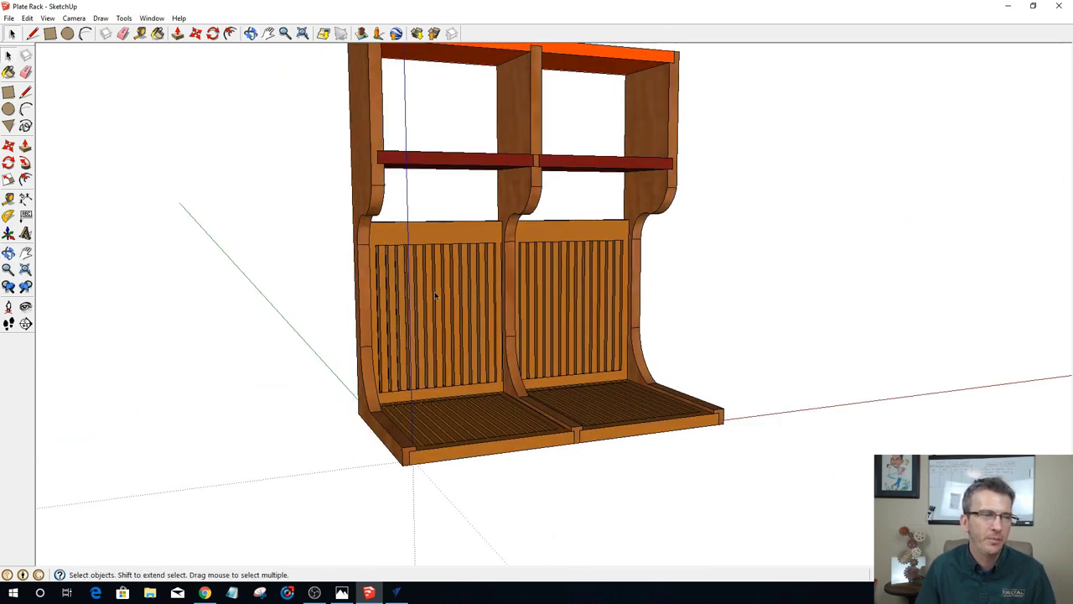
middle_drag(647, 367, 128, 48)
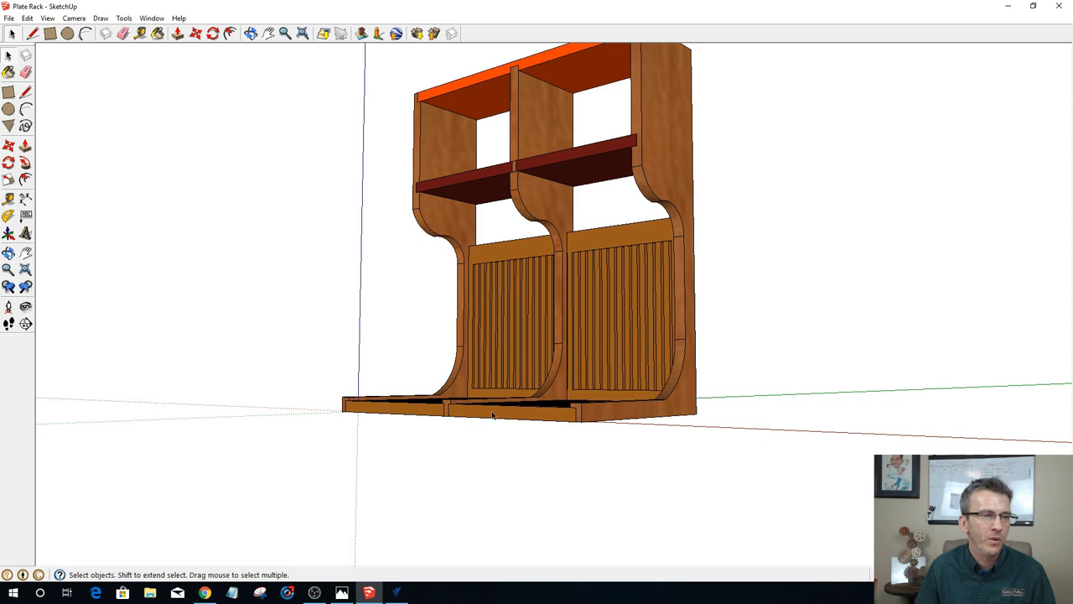
scroll(614, 336, down, 1)
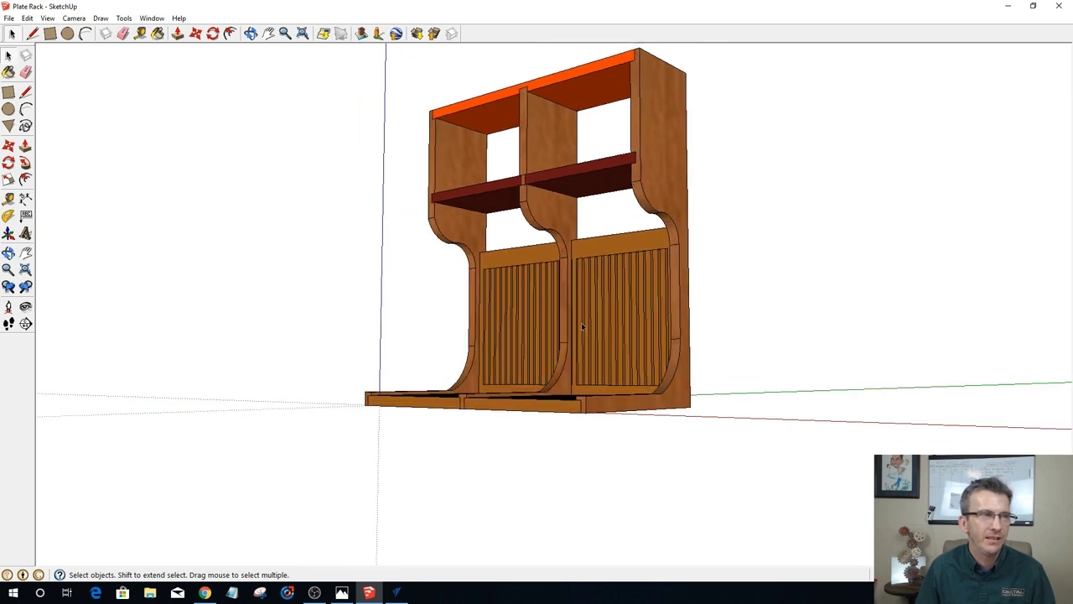
click(396, 592)
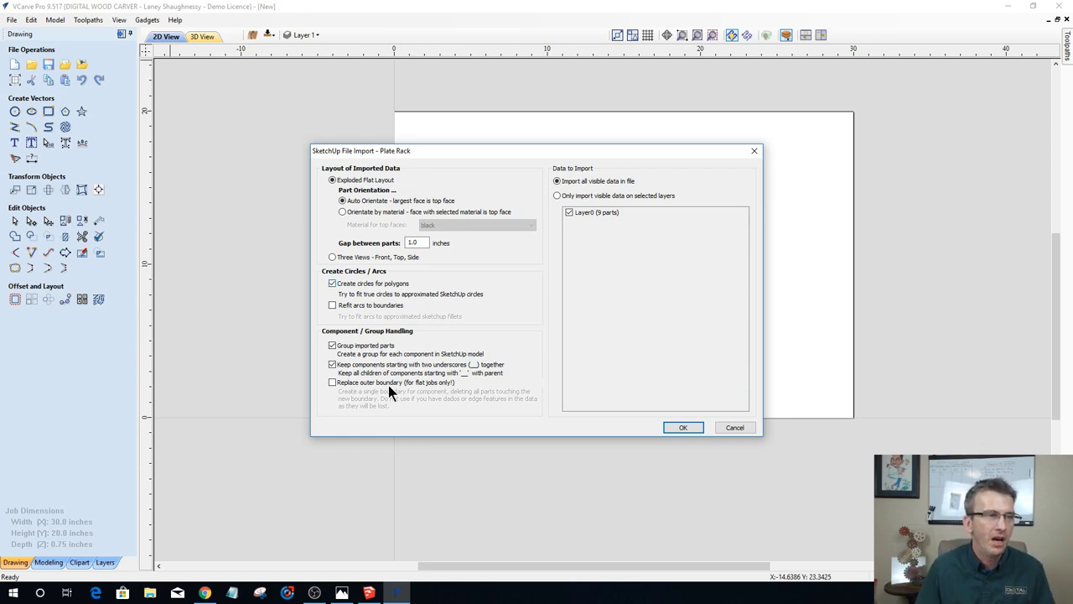
Step: Leave Group imported parts checked and bring the Plate Rack model forward in SketchUp
click(359, 345)
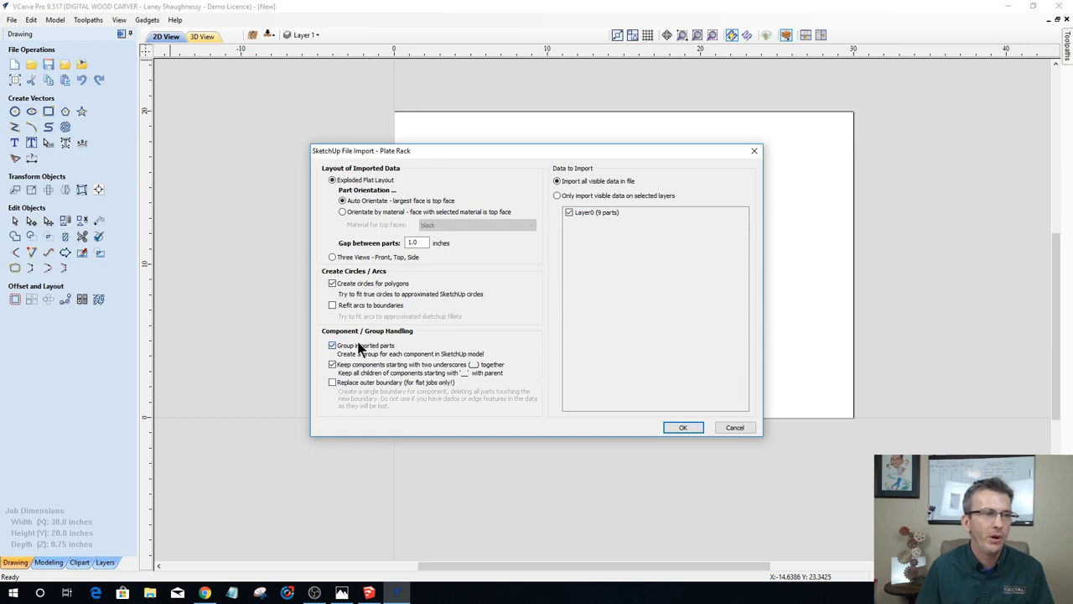
click(332, 345)
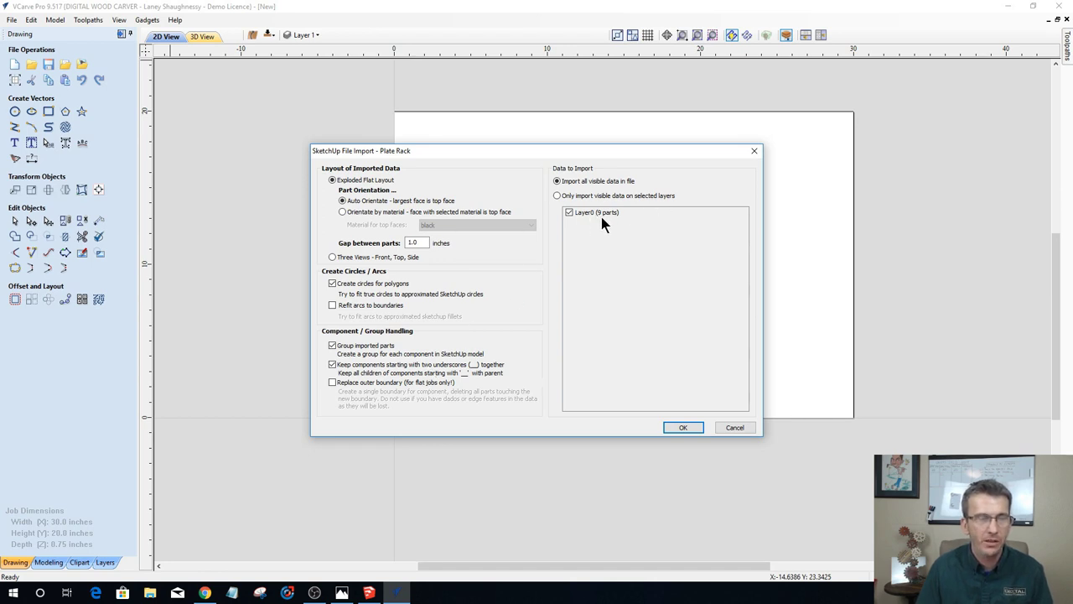
click(369, 593)
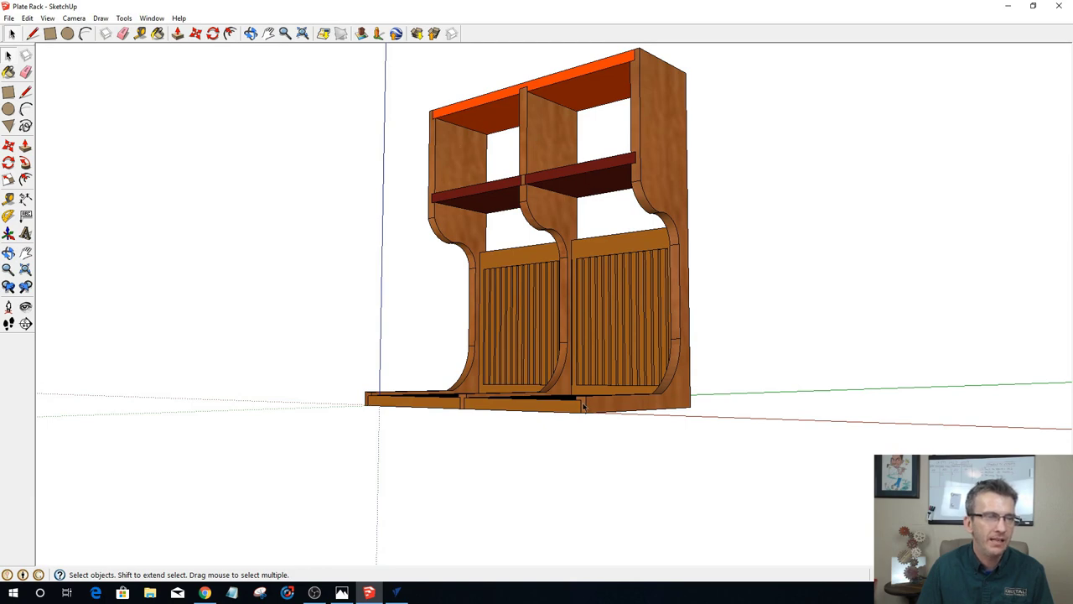
middle_drag(465, 423, 590, 453)
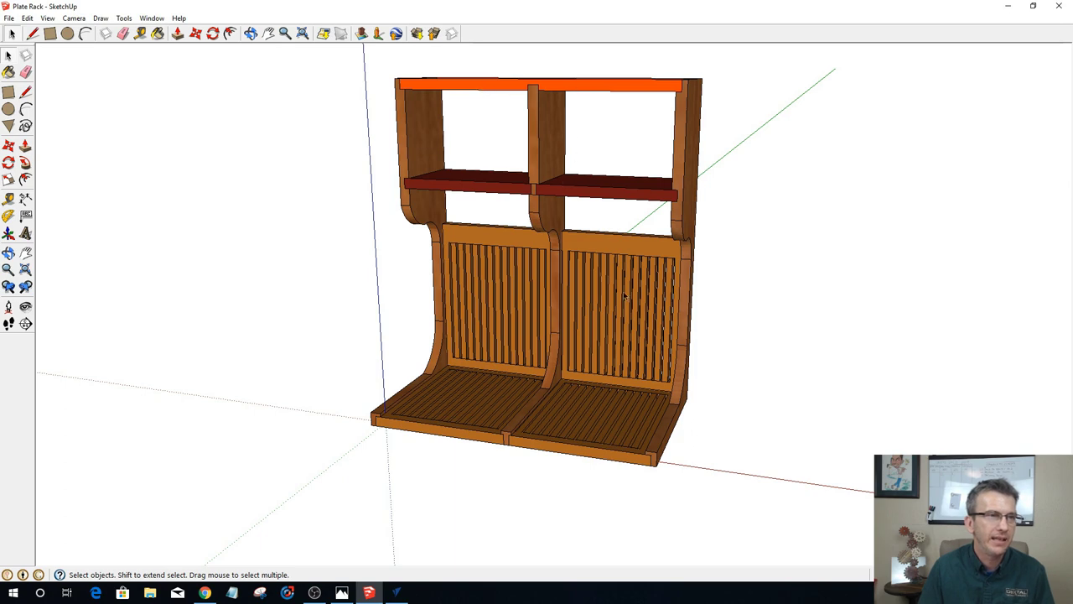
middle_drag(613, 287, 510, 329)
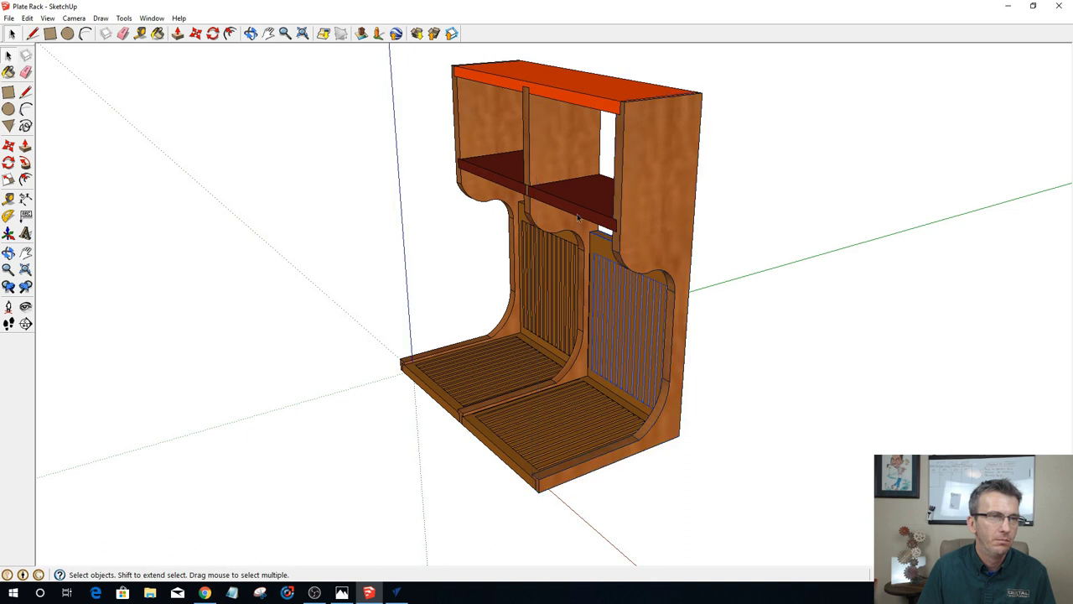
click(546, 270)
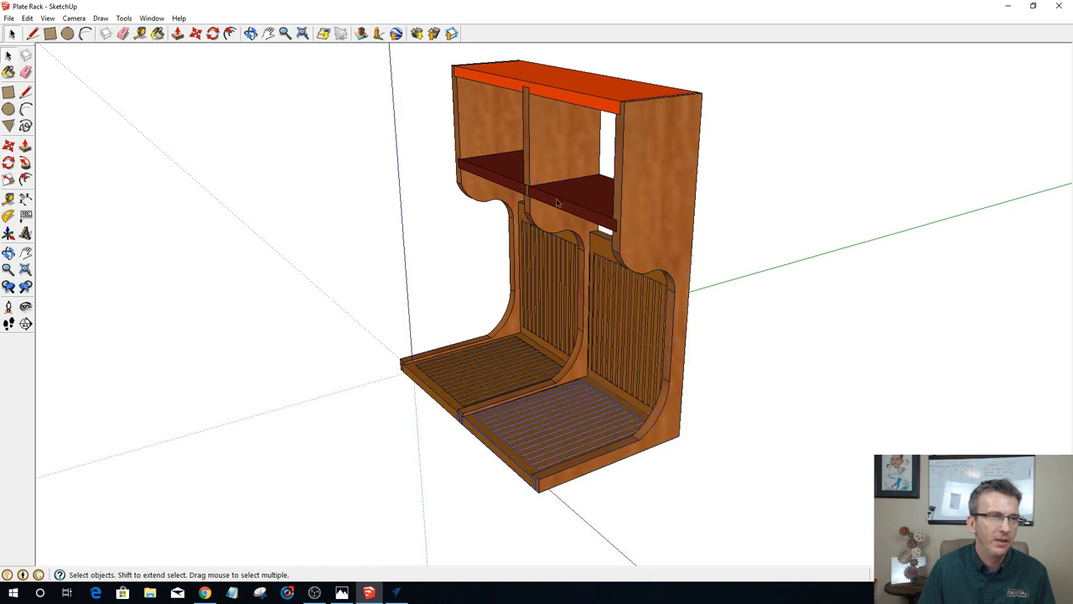
middle_drag(569, 194, 919, 201)
middle_drag(840, 193, 565, 188)
scroll(658, 205, up, 4)
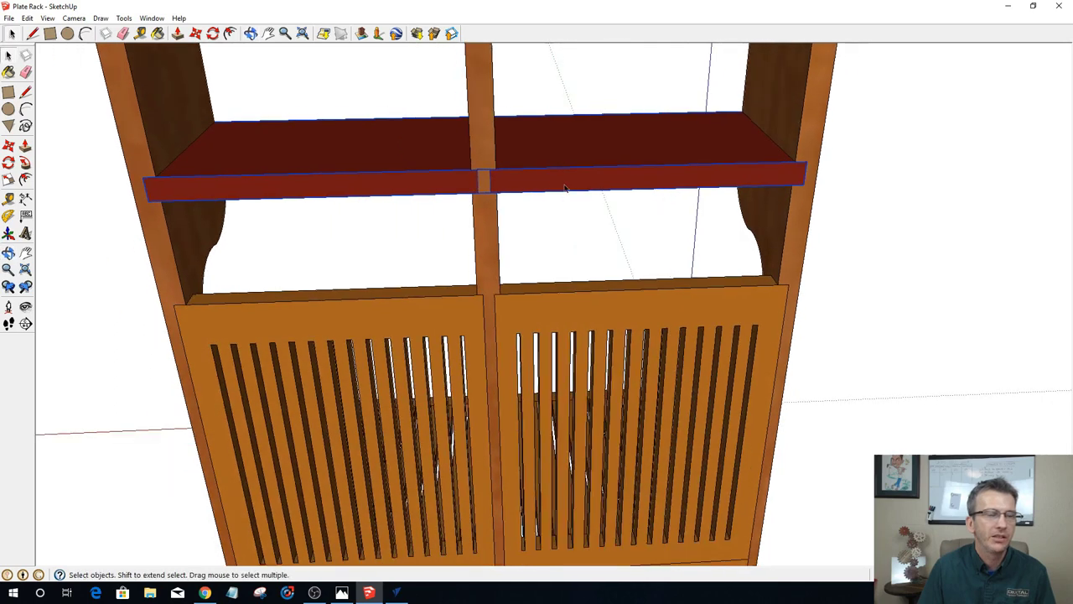
scroll(565, 188, down, 3)
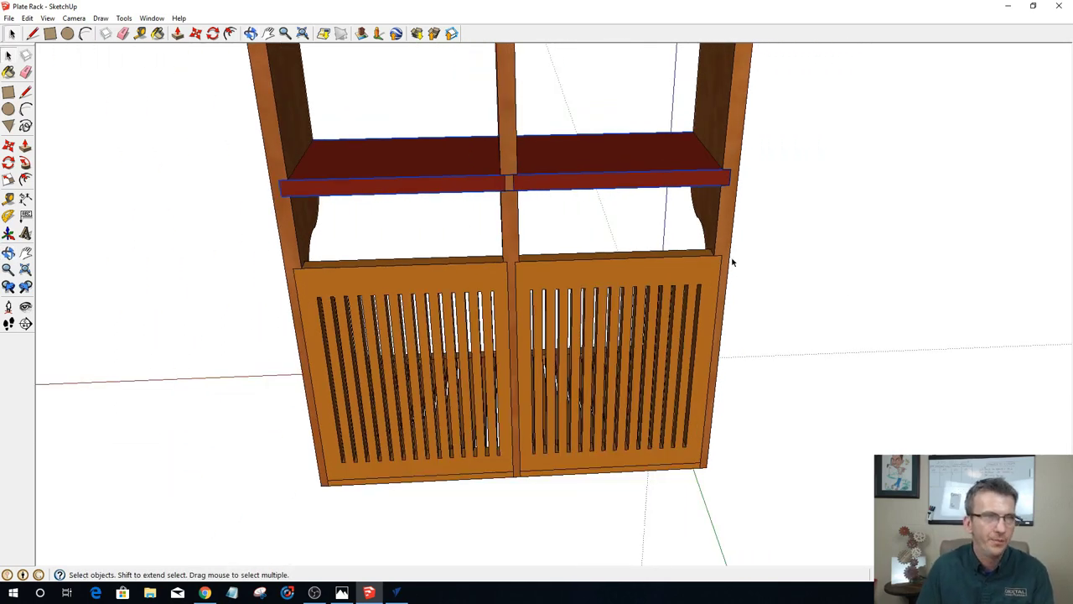
Step: Hide the frame parts: both side panels, centre post and both door panels
click(560, 231)
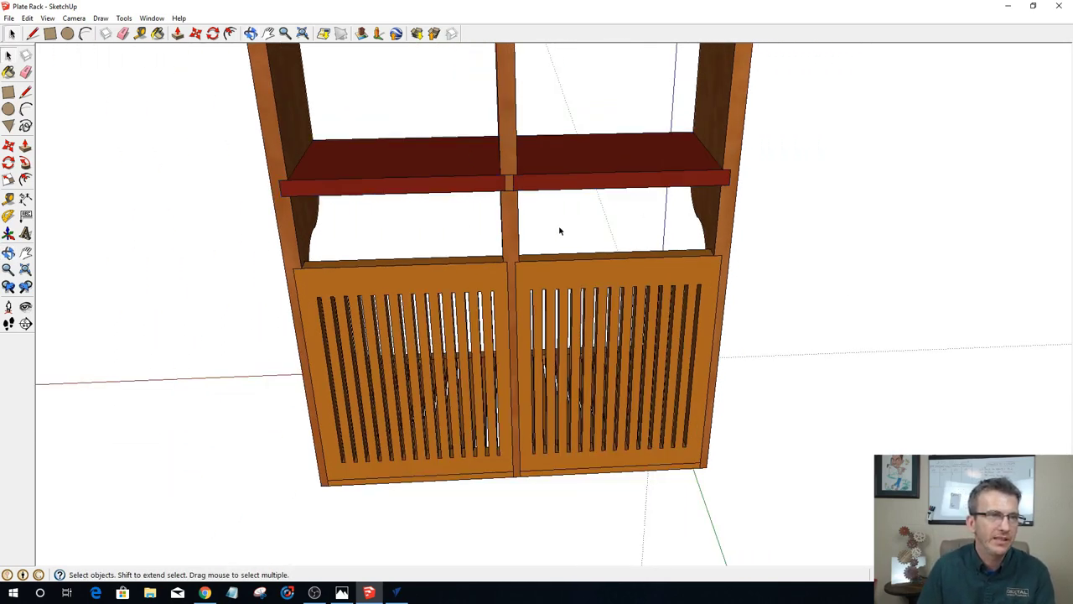
click(295, 223)
right_click(295, 223)
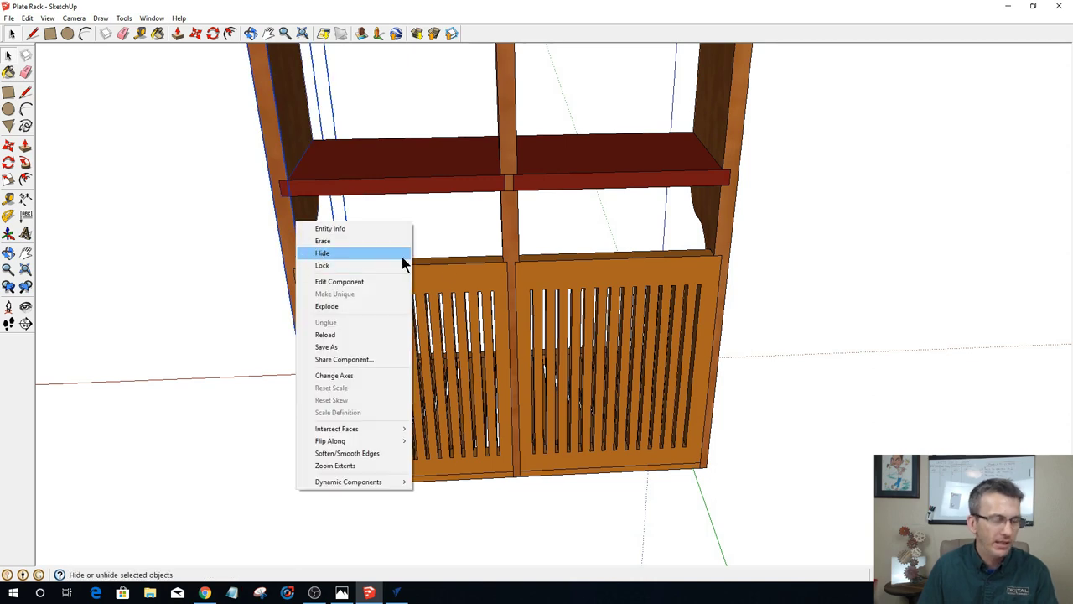
click(520, 219)
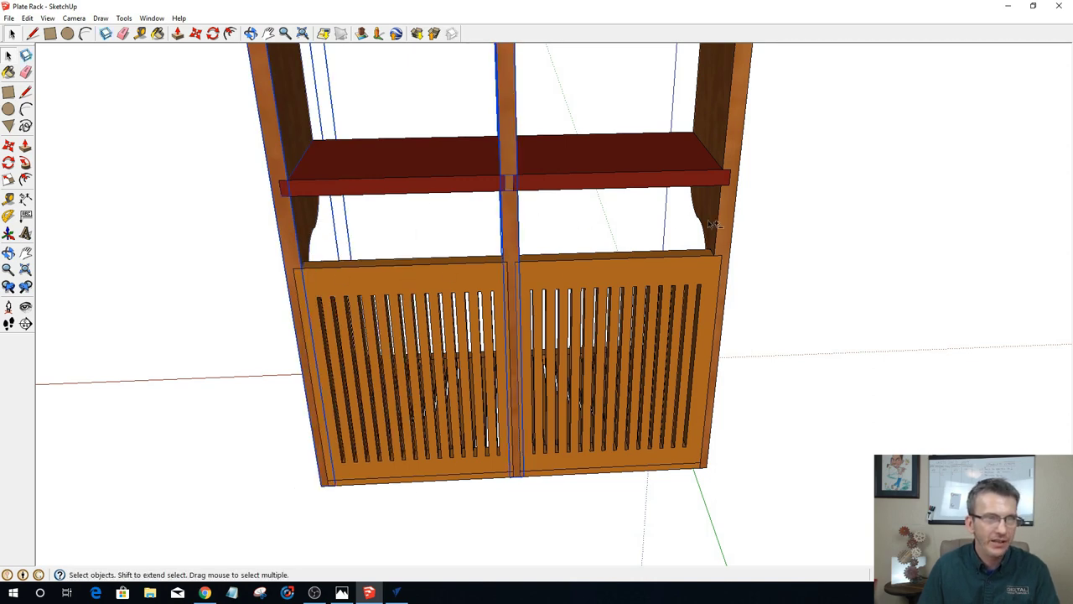
shift+click(711, 222)
shift+click(656, 307)
shift+click(413, 306)
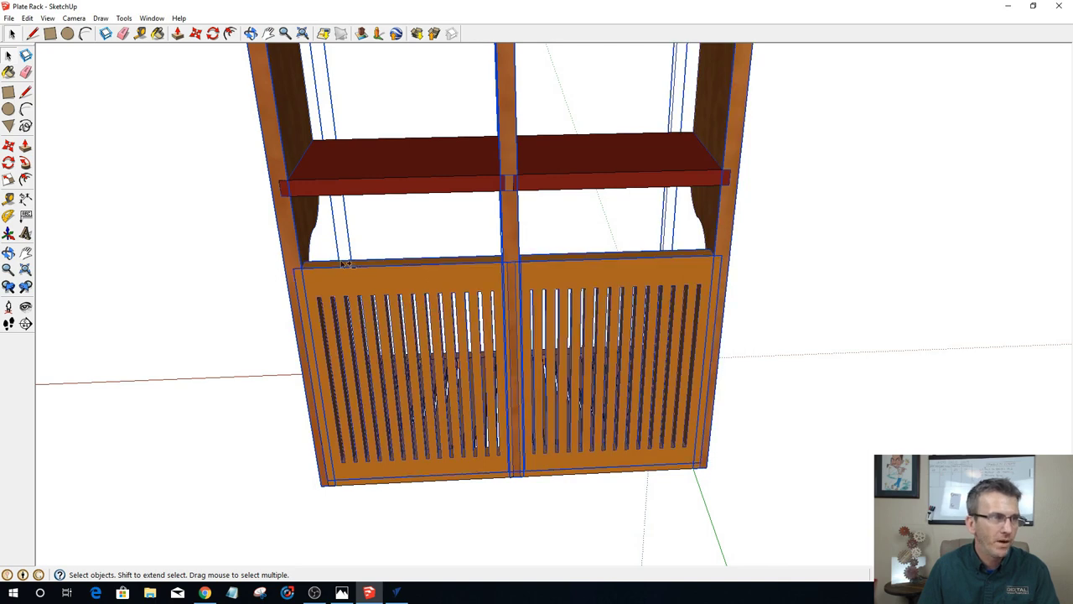
right_click(341, 288)
click(366, 318)
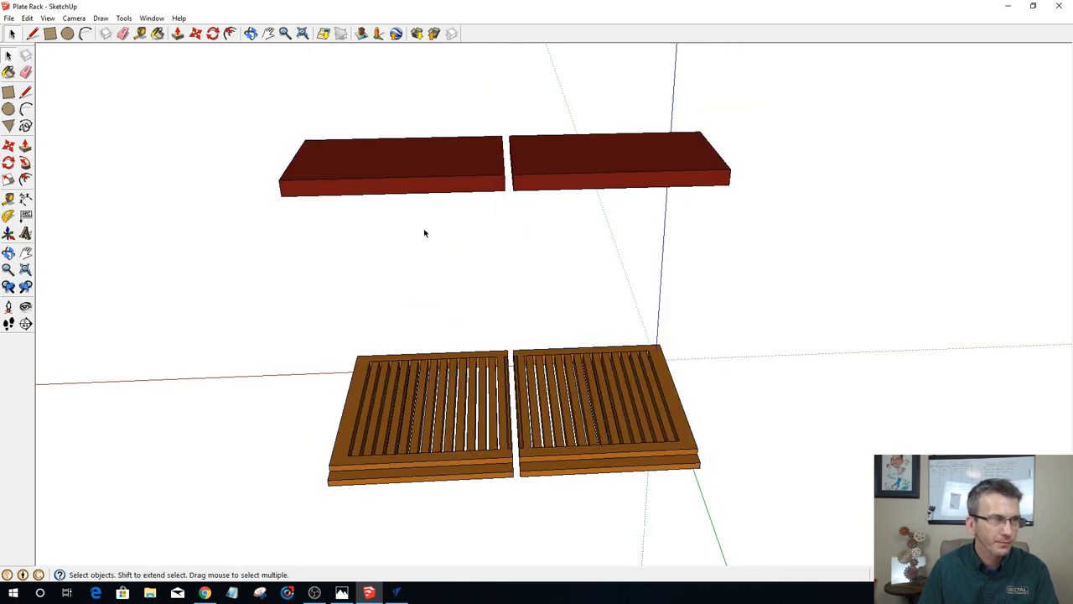
Step: Explode the red shelf into separate boards and hide the orange top board
click(423, 187)
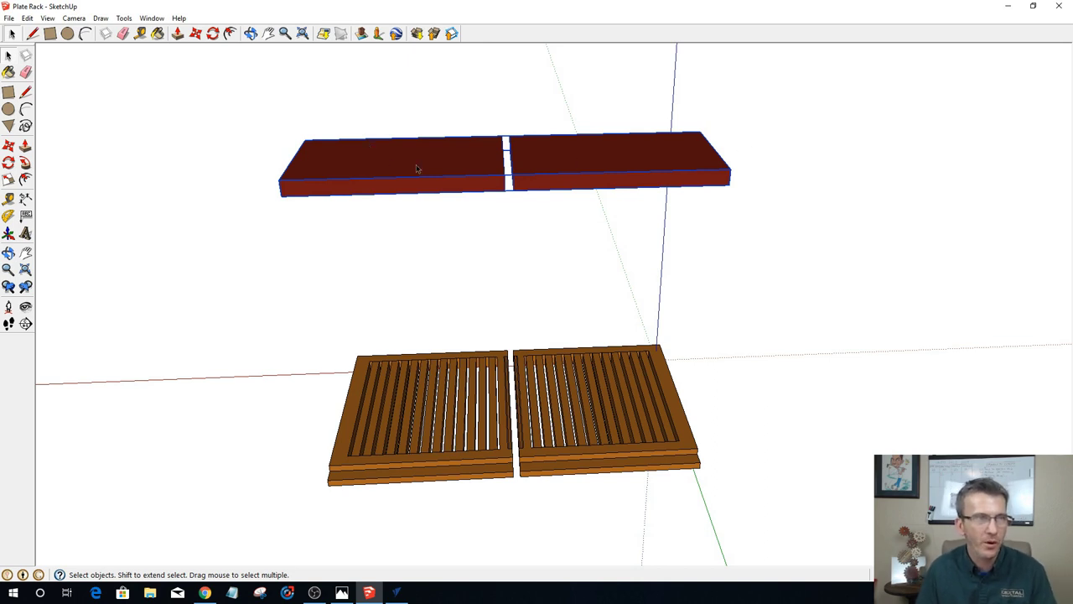
right_click(475, 179)
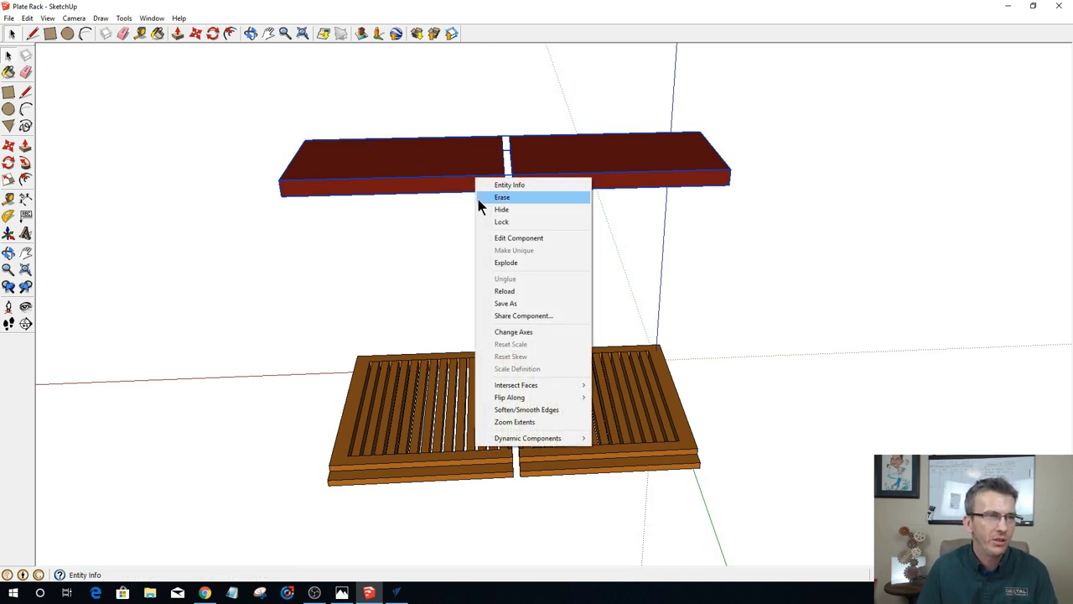
click(495, 262)
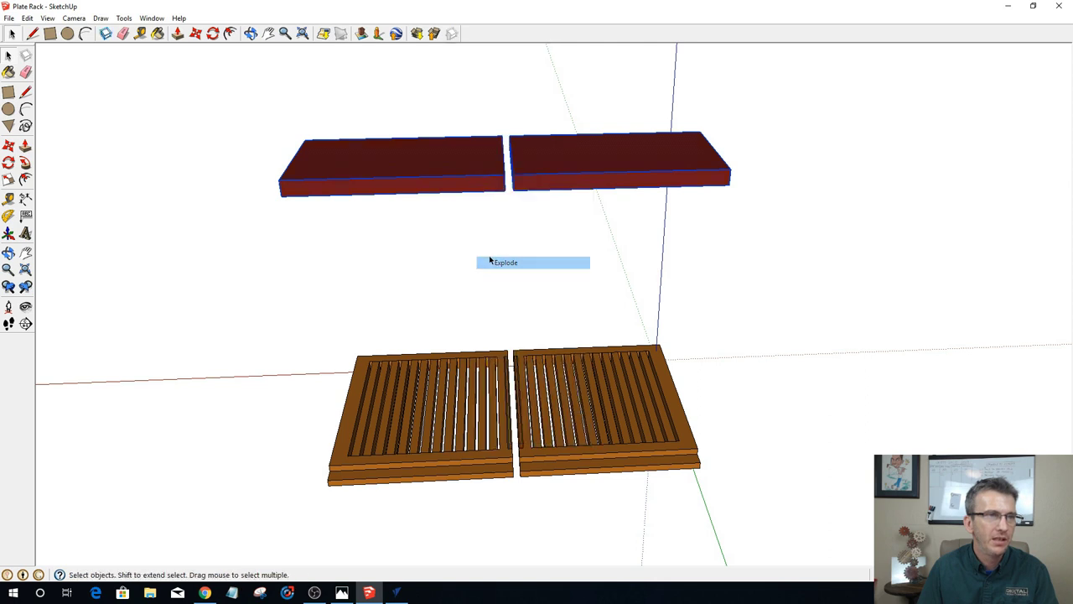
click(391, 242)
middle_drag(261, 144, 223, 149)
drag(223, 143, 479, 227)
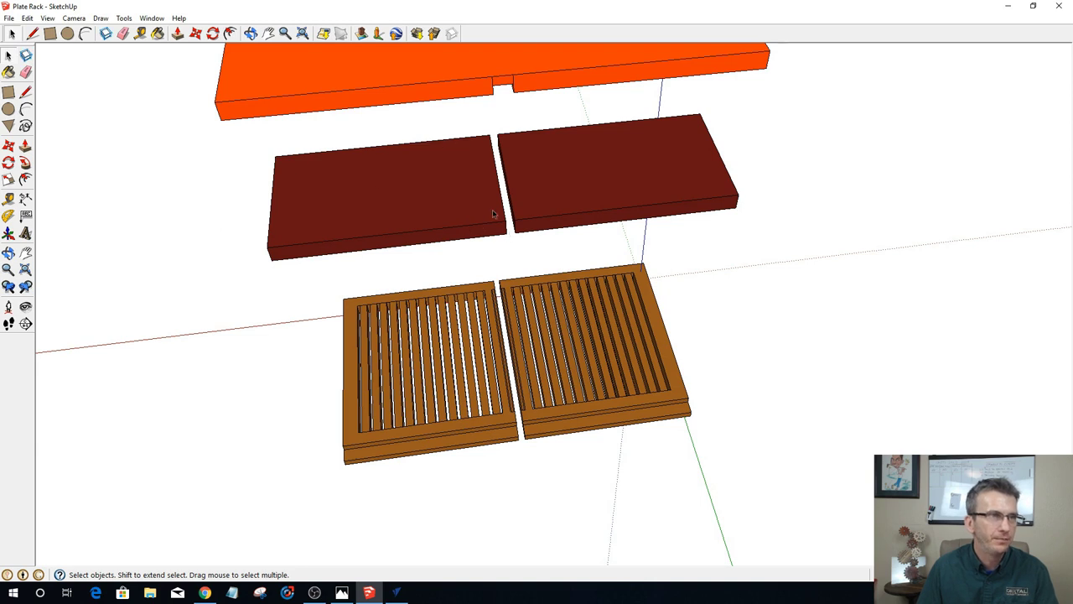
middle_drag(494, 215, 486, 202)
click(419, 89)
right_click(421, 90)
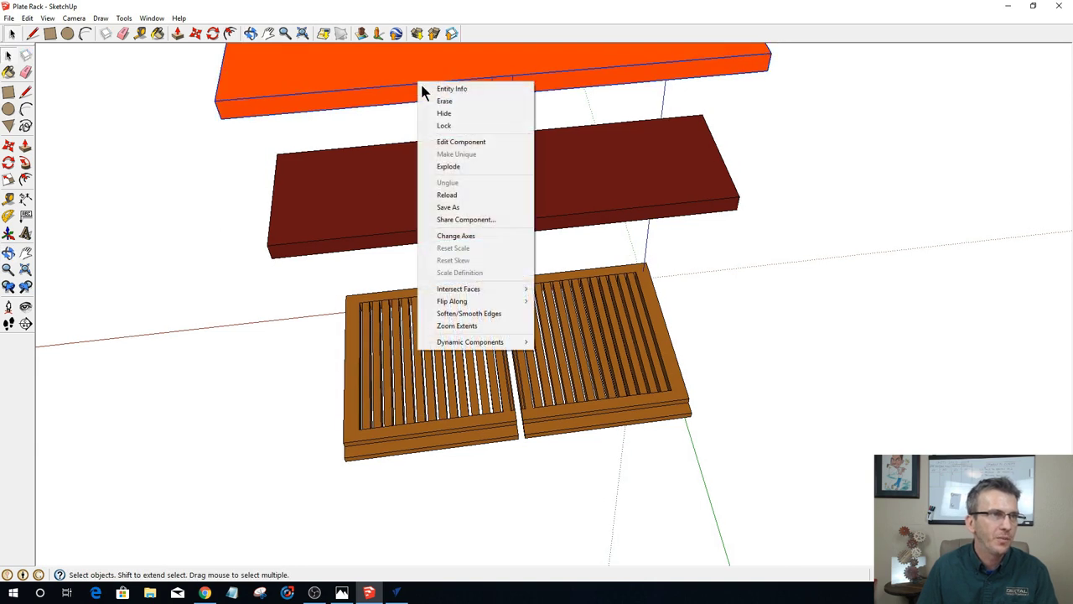
click(442, 114)
Step: Erase the left and right slatted boards
mouse_move(441, 135)
middle_down()
mouse_move(435, 249)
mouse_move(431, 148)
middle_up()
click(472, 385)
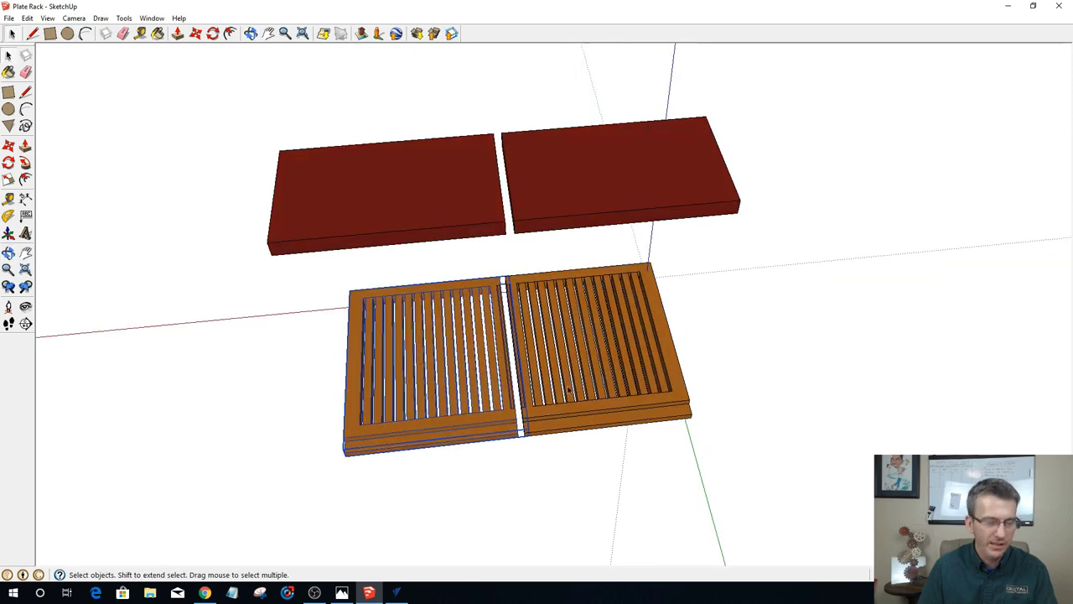
shift+click(612, 392)
right_click(610, 392)
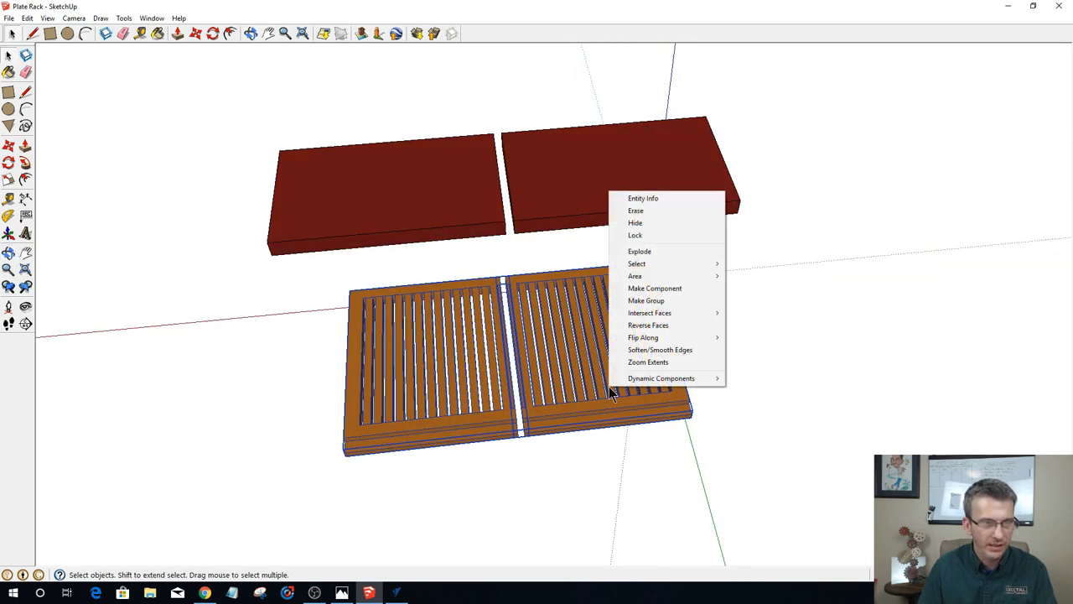
click(635, 210)
mouse_move(558, 298)
middle_down()
mouse_move(546, 537)
mouse_move(203, 204)
middle_up()
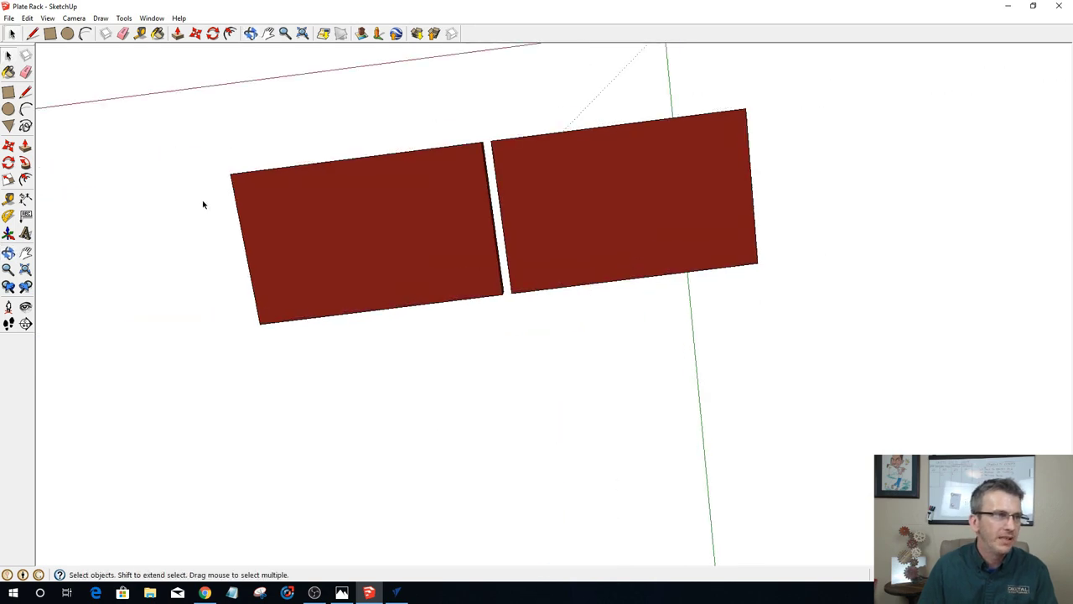
click(75, 19)
Step: From the Top view, make each red shelf board its own component
mouse_move(158, 59)
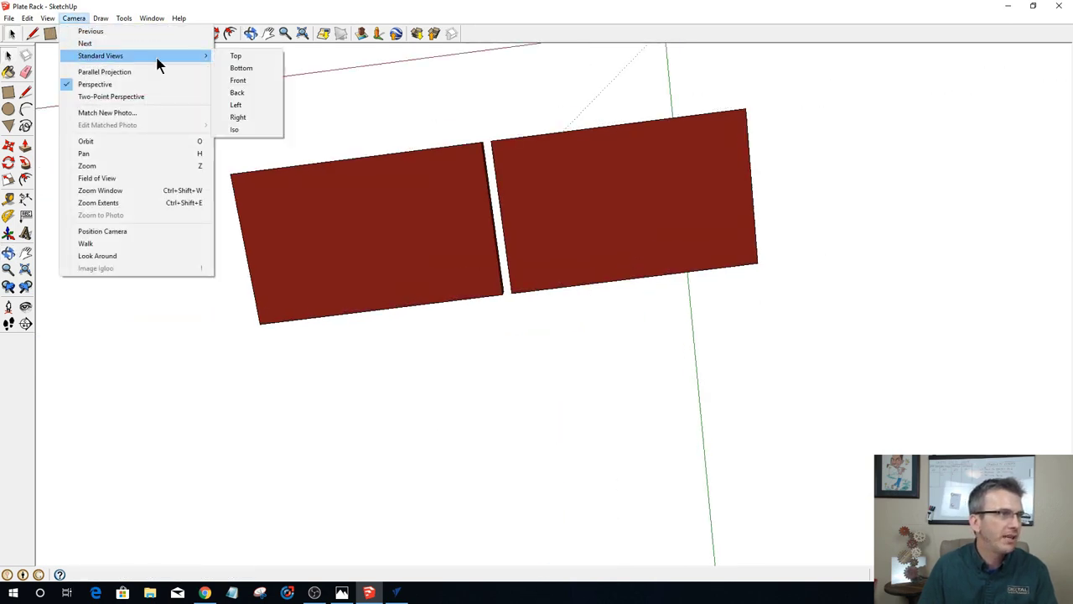
click(228, 56)
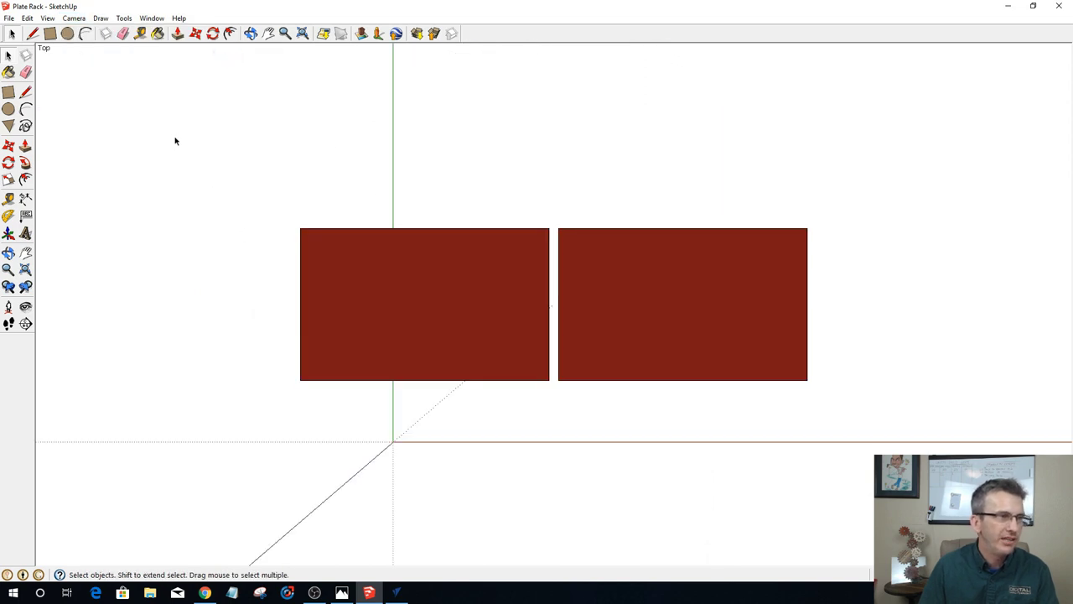
drag(174, 141, 555, 409)
key(g)
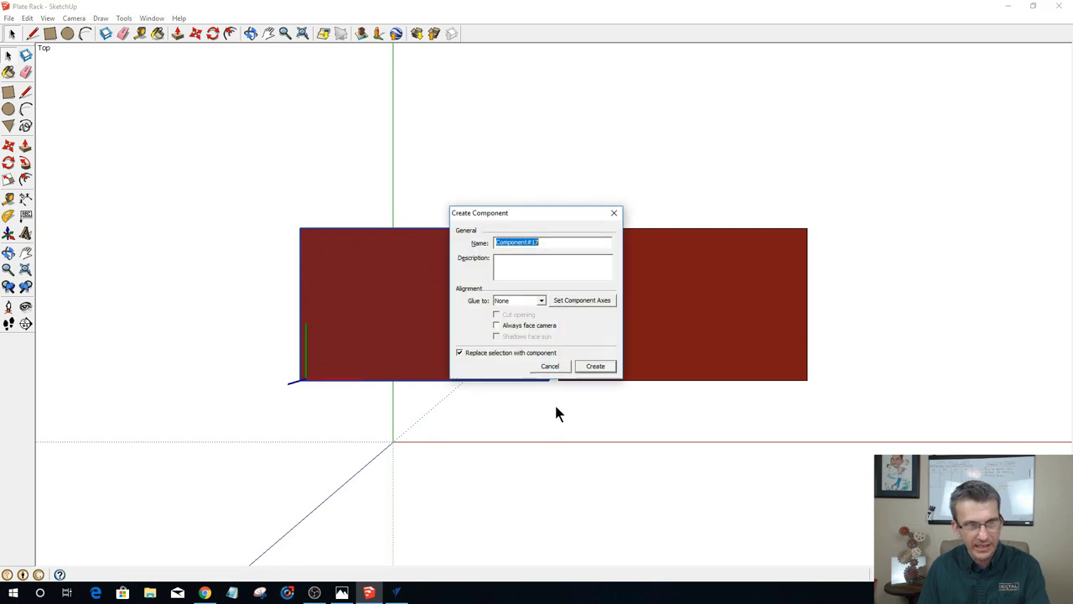
key(Return)
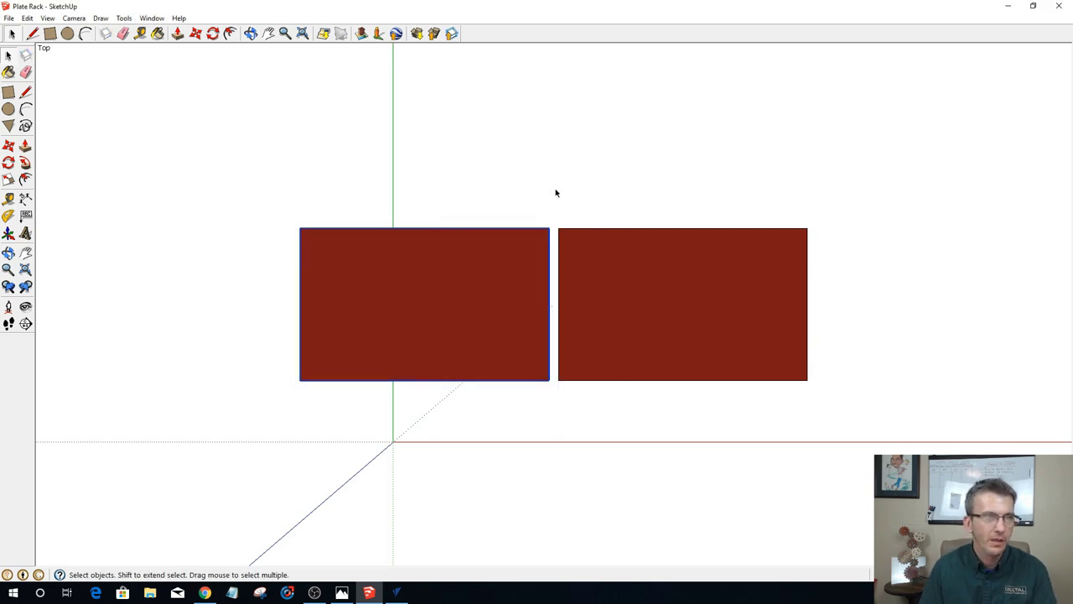
drag(556, 189, 837, 429)
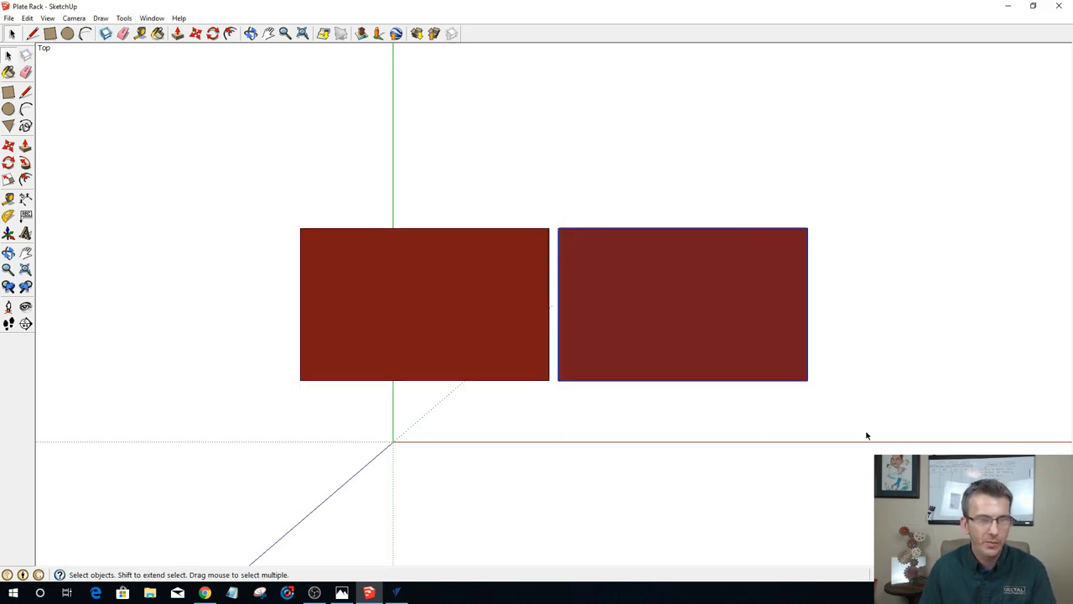
key(g)
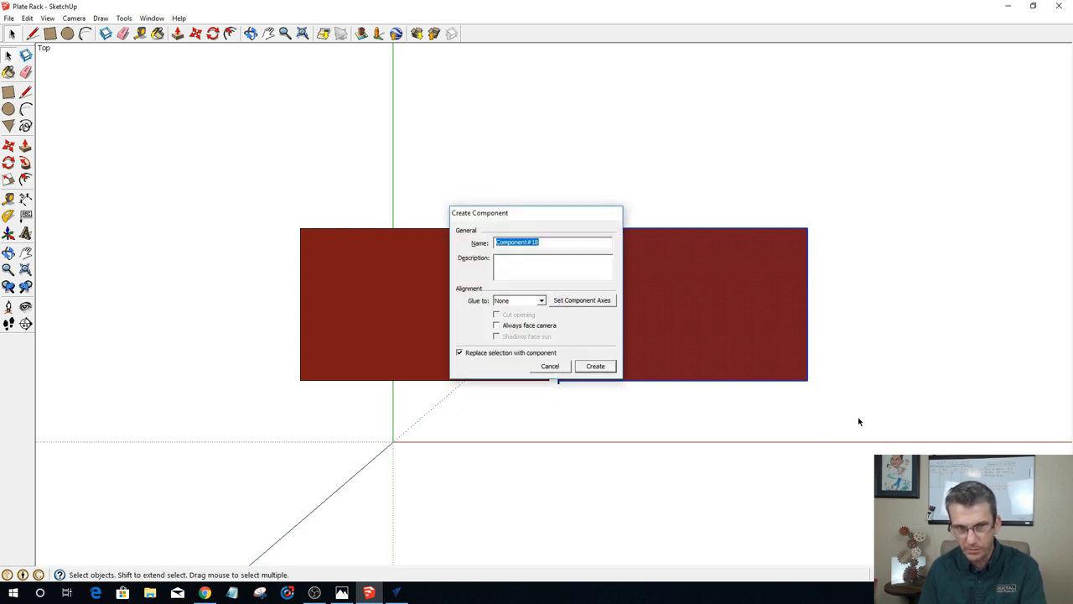
key(Return)
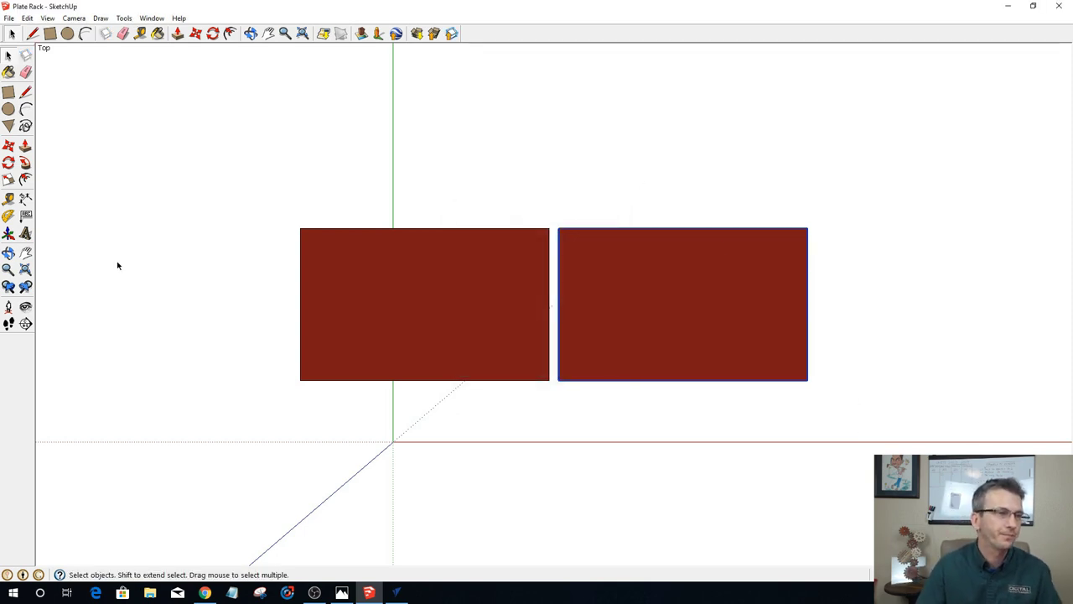
Step: Unhide the last hidden frame parts and save the Plate Rack model
click(28, 19)
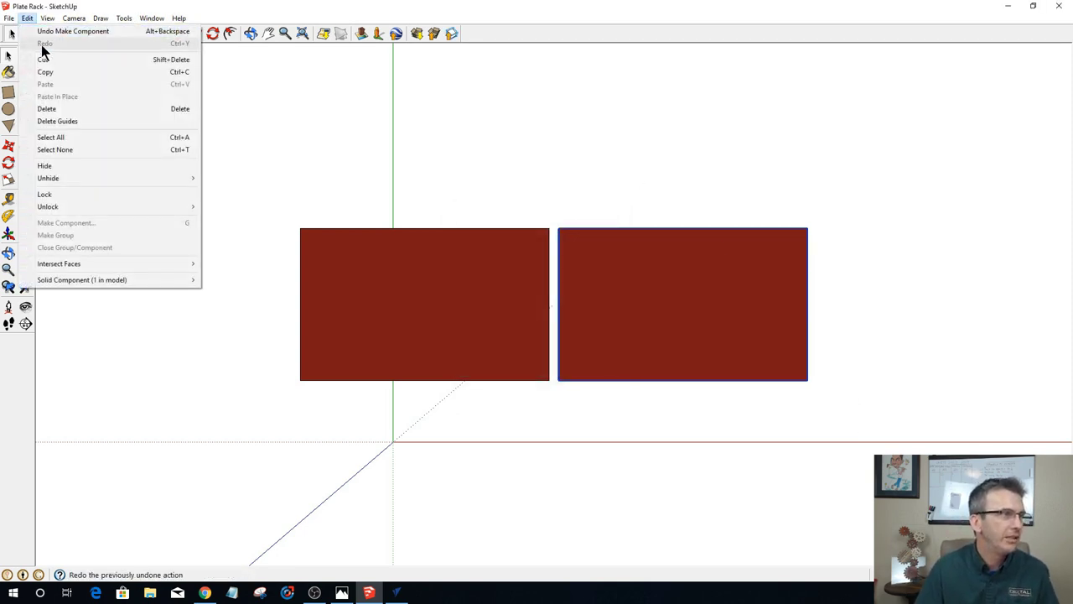
mouse_move(167, 183)
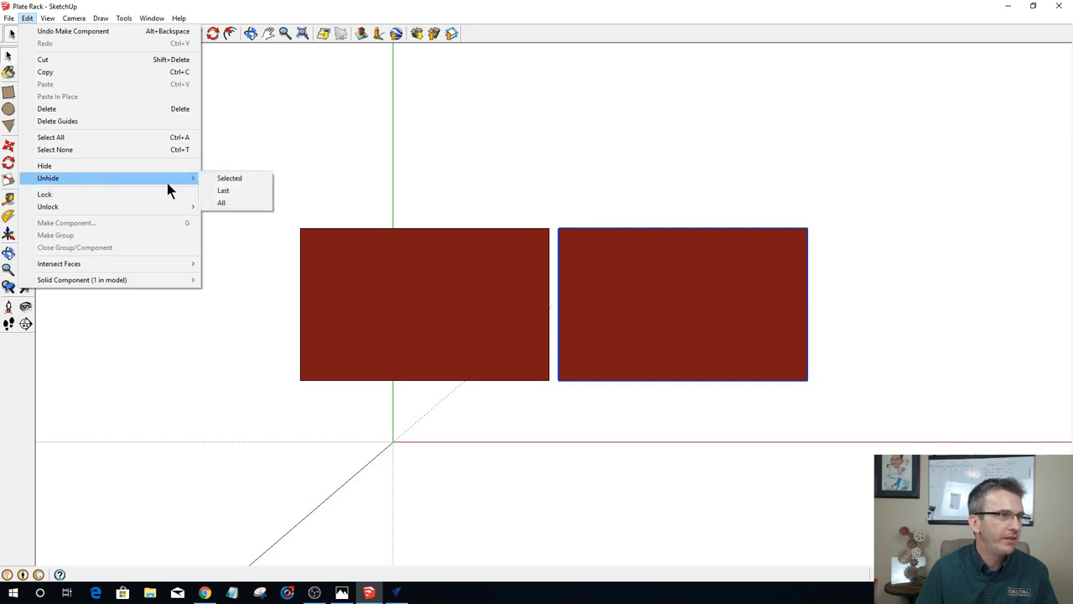
click(215, 192)
middle_drag(456, 534, 442, 35)
click(9, 18)
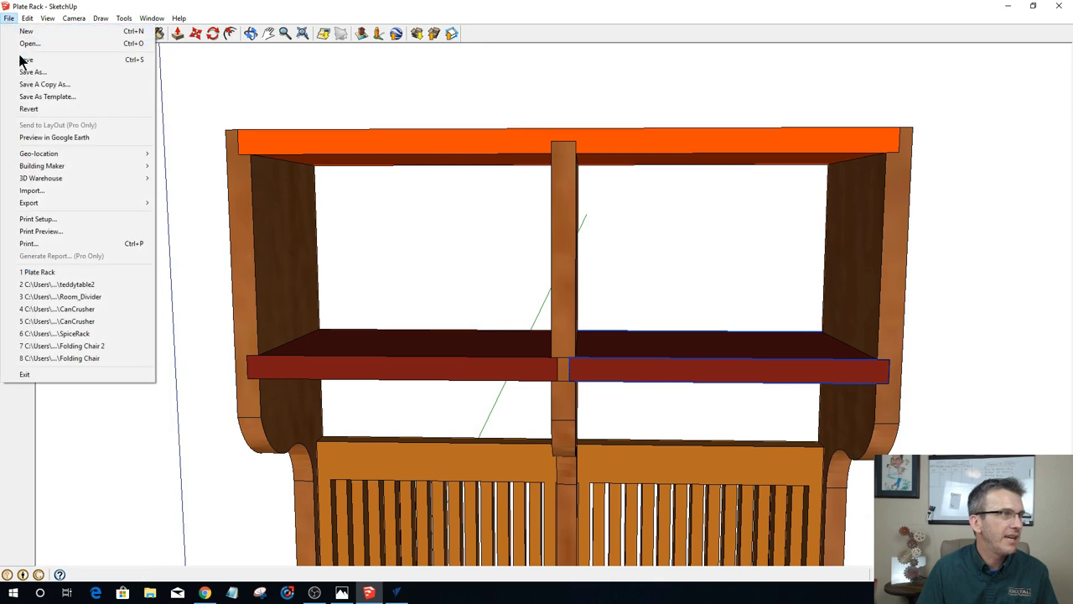
click(23, 60)
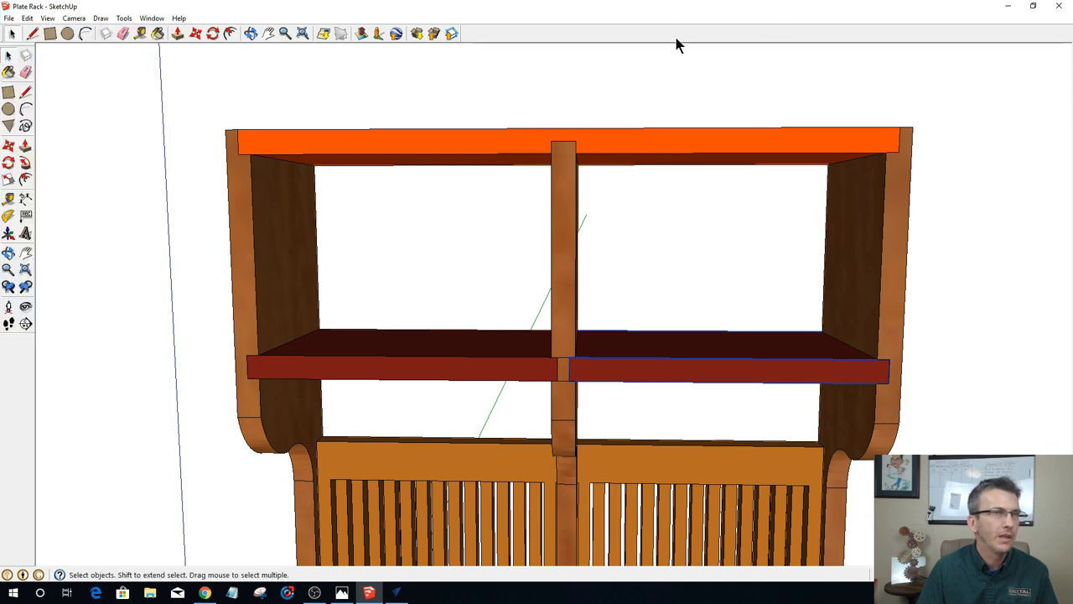
Step: Cancel the outdated import and import the re-saved Plate Rack.skp oriented by black material
click(1008, 7)
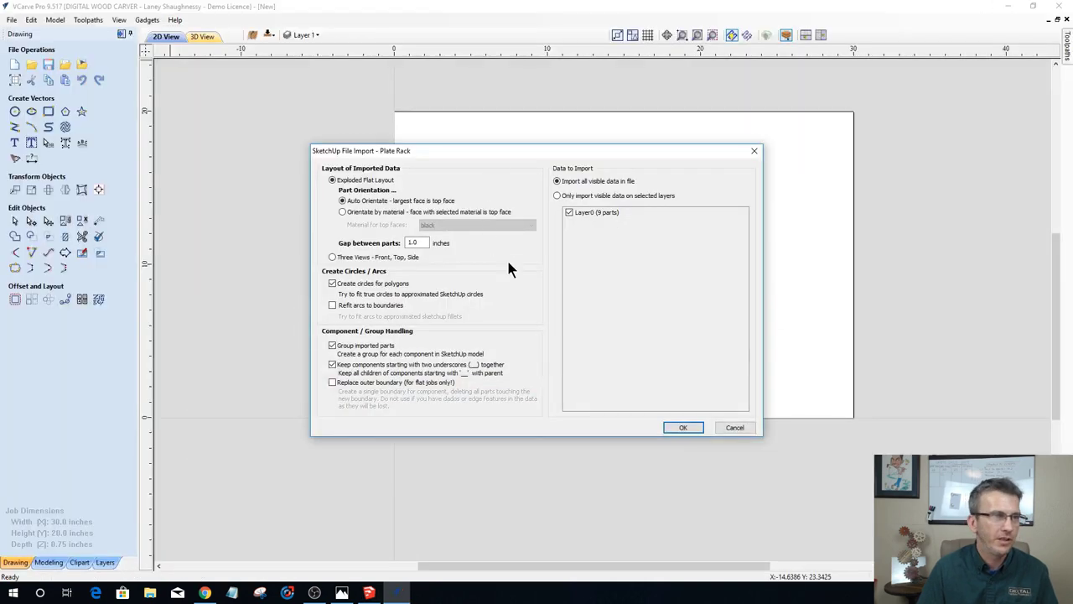
click(729, 428)
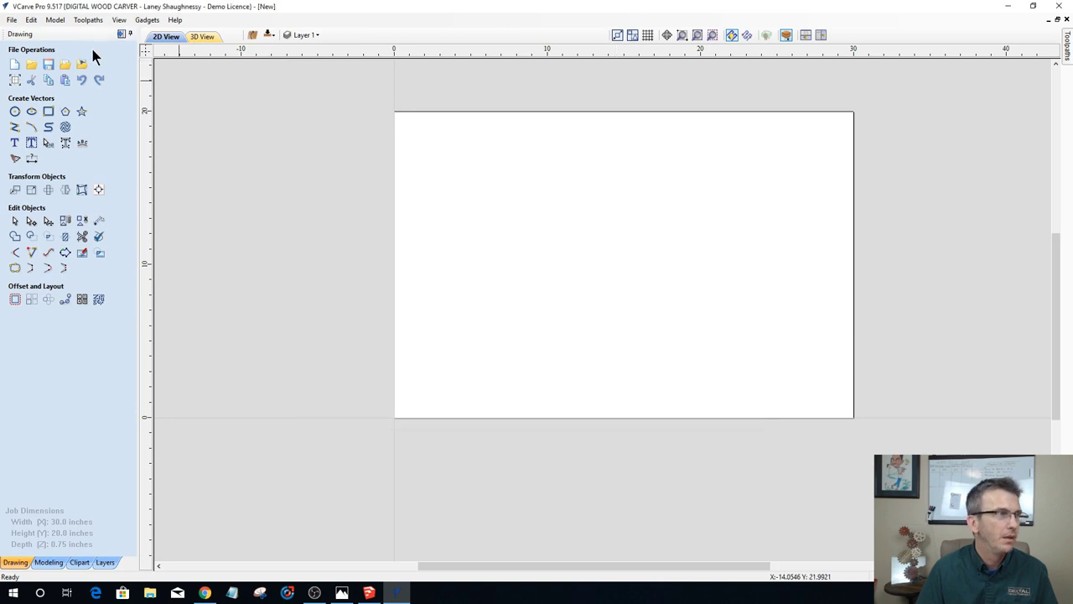
click(65, 64)
double_click(486, 224)
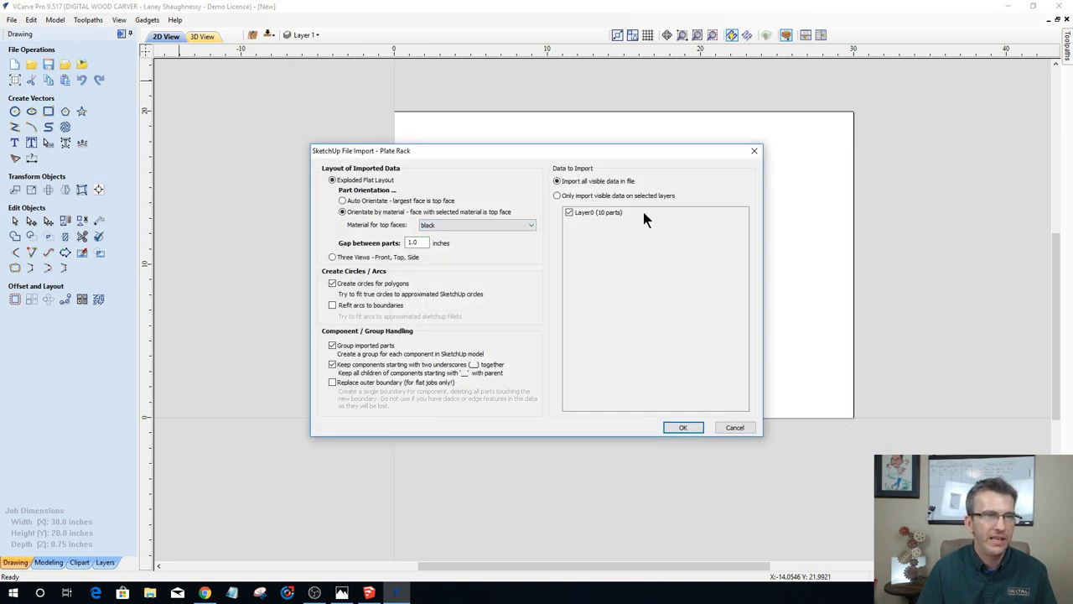
click(680, 428)
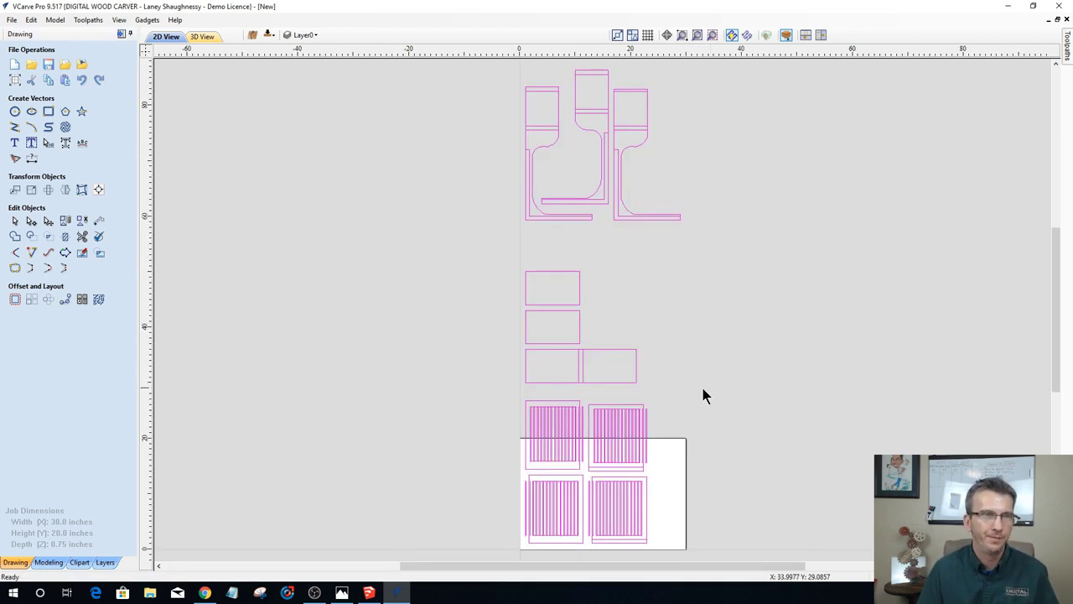
Step: Zoom and pan around the imported flat parts, then select all vectors
scroll(557, 414, up, 3)
scroll(556, 414, down, 3)
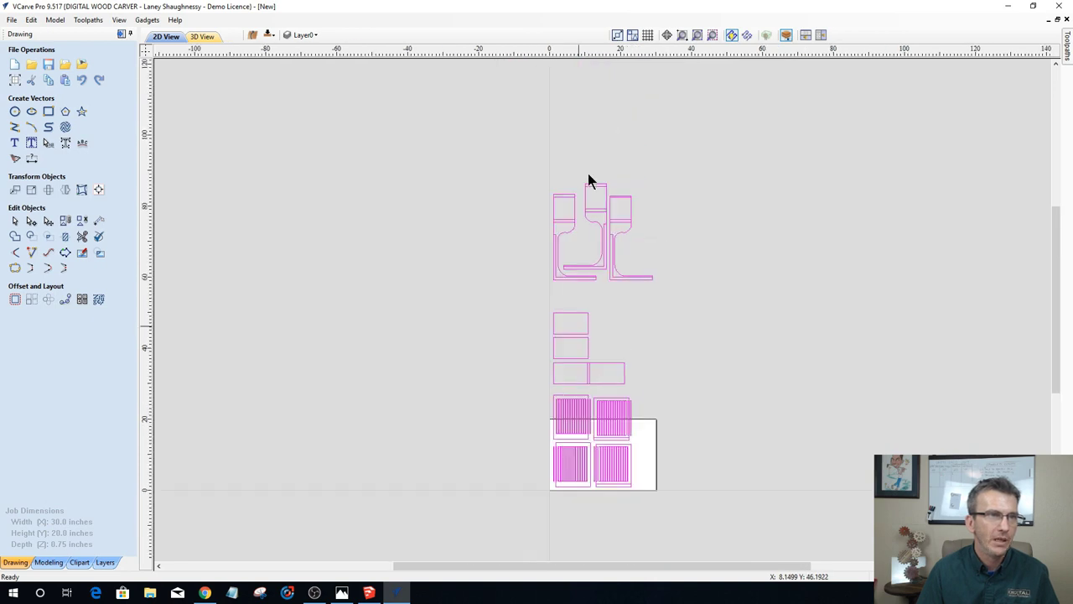
scroll(579, 188, up, 2)
scroll(572, 198, up, 3)
scroll(690, 494, up, 1)
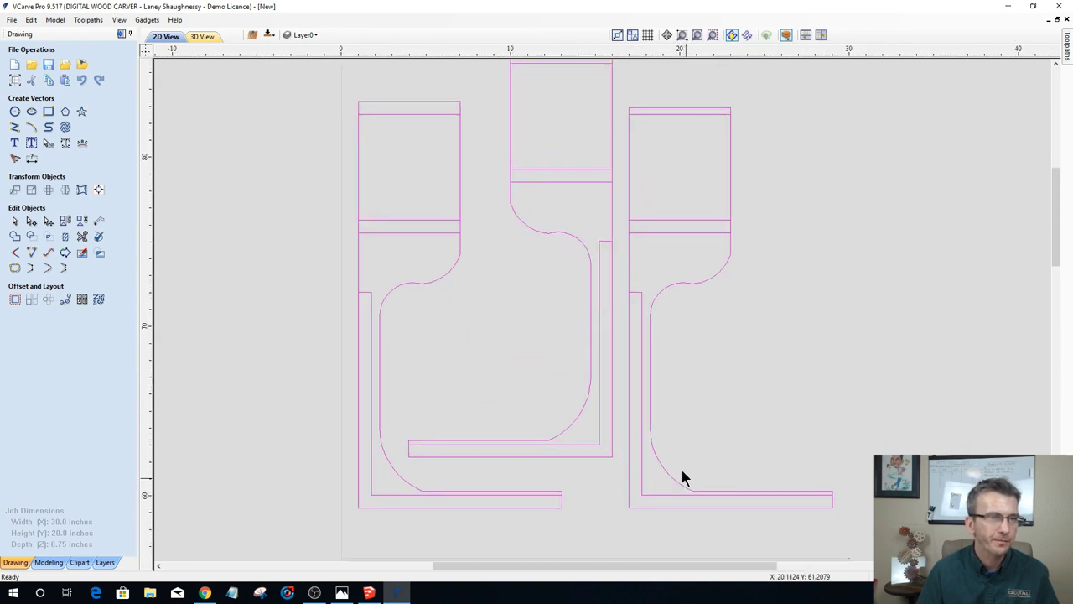
middle_drag(700, 402, 797, 455)
scroll(788, 455, down, 2)
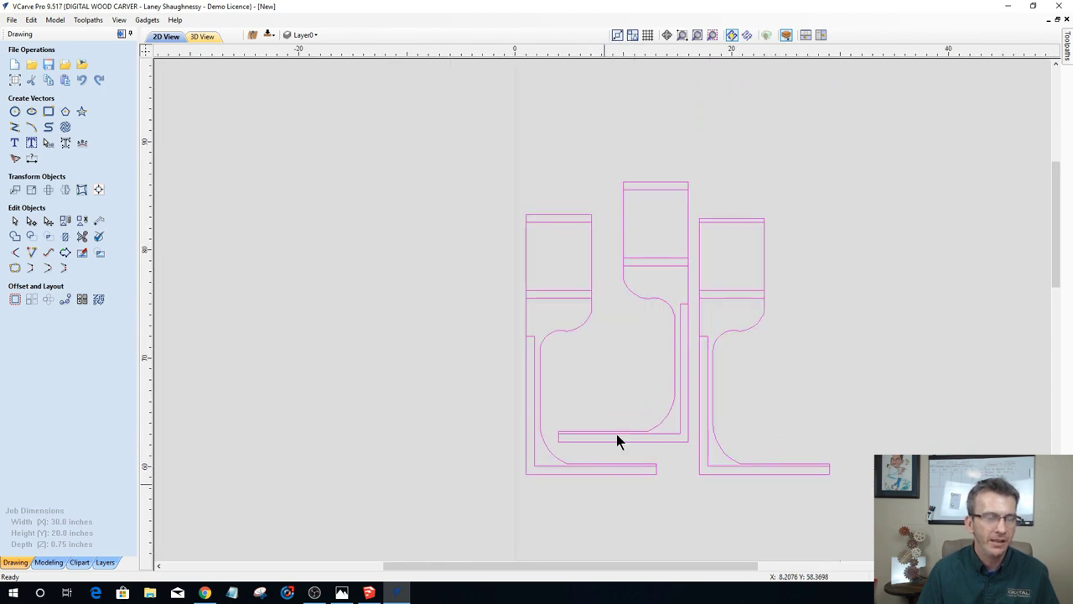
scroll(644, 268, down, 3)
scroll(601, 472, down, 2)
scroll(577, 397, up, 3)
scroll(546, 369, up, 2)
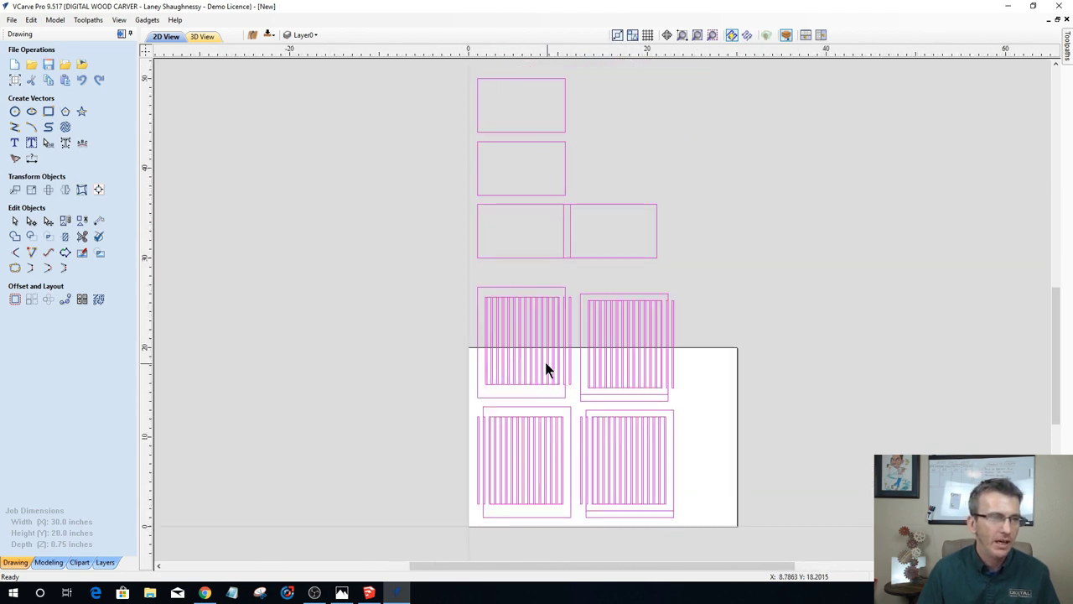
scroll(544, 366, up, 1)
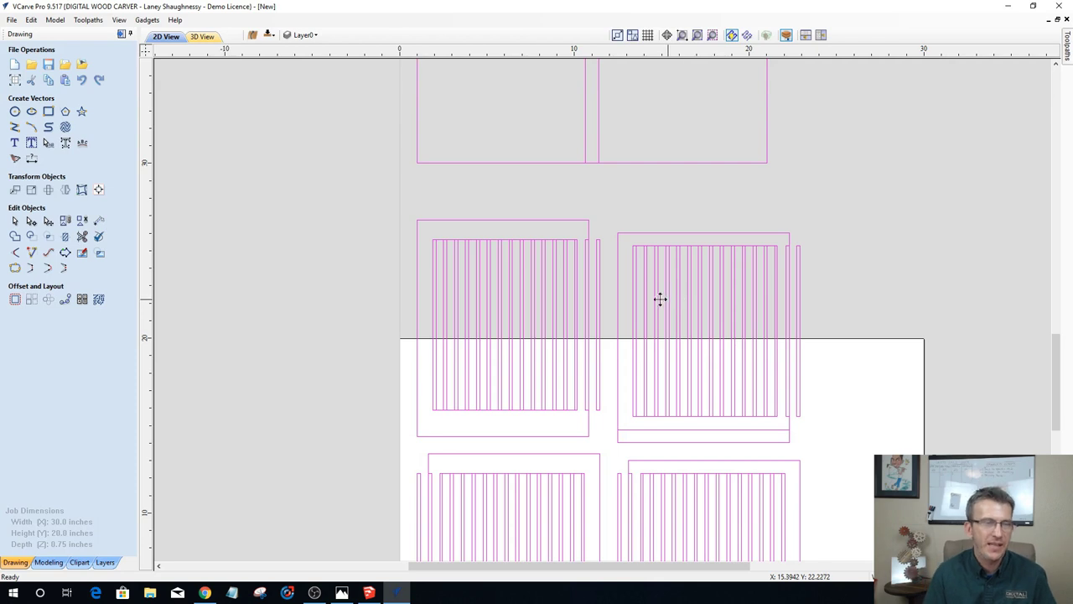
key(ctrl+a)
scroll(628, 297, down, 3)
scroll(559, 417, up, 1)
scroll(559, 417, up, 1)
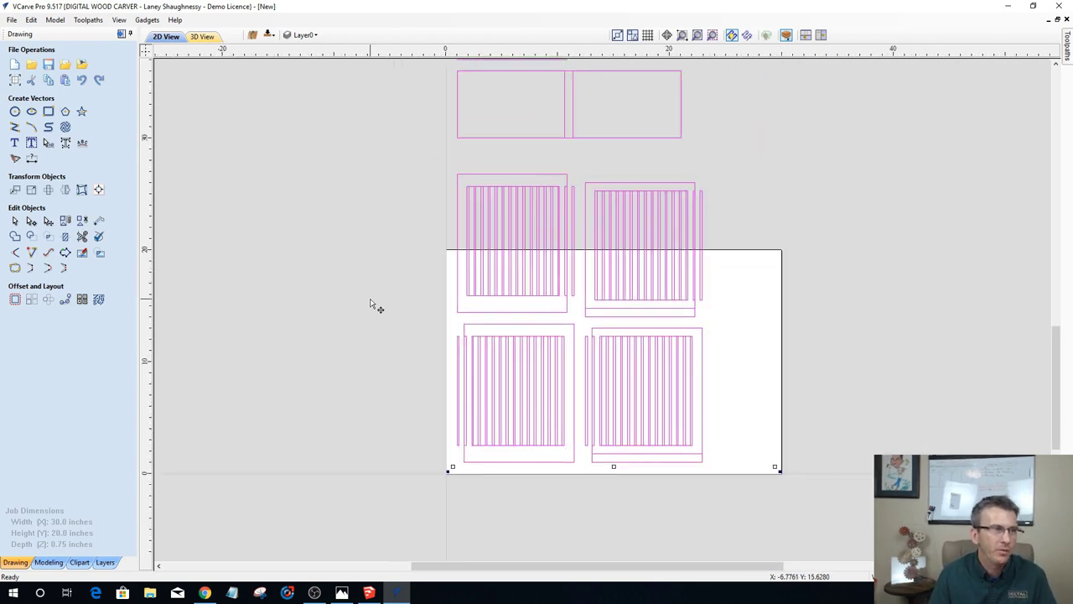
Step: Delete the loose strip right of the upper-left panel and check the one beside it
click(369, 299)
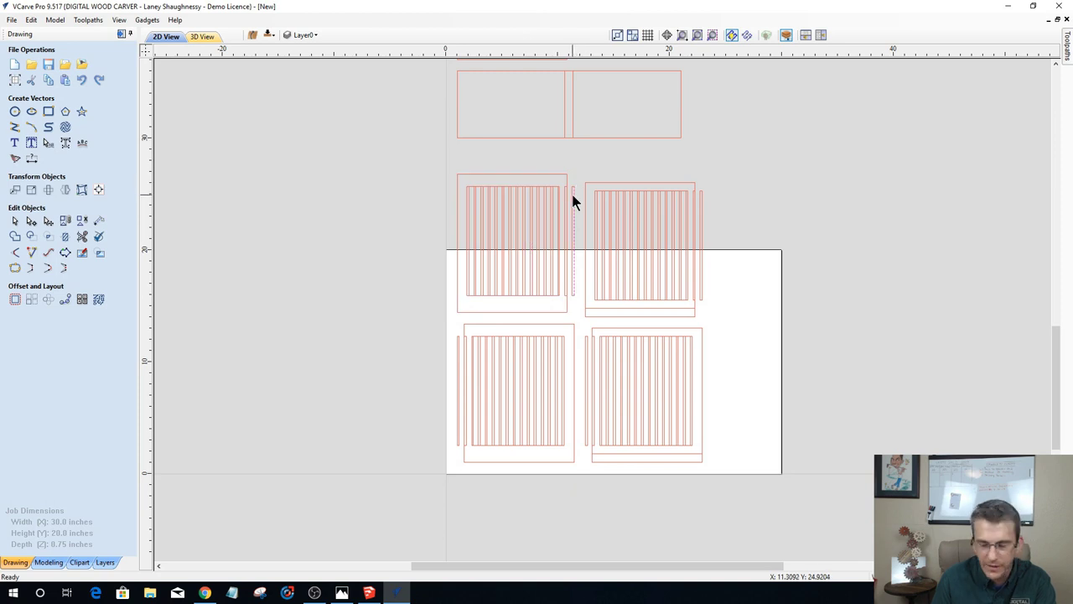
drag(564, 174, 587, 311)
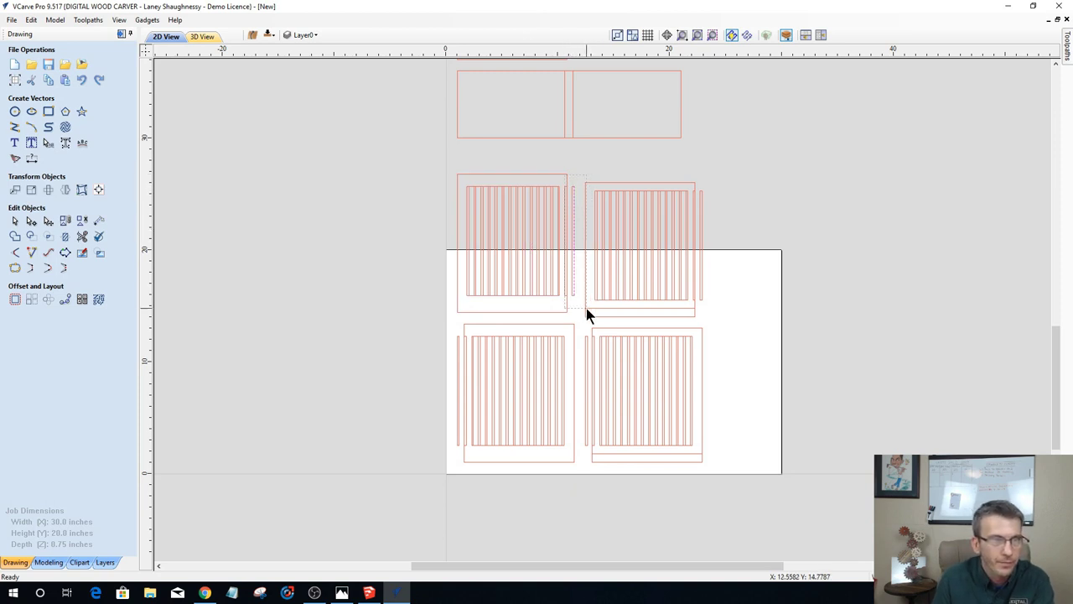
scroll(569, 251, up, 3)
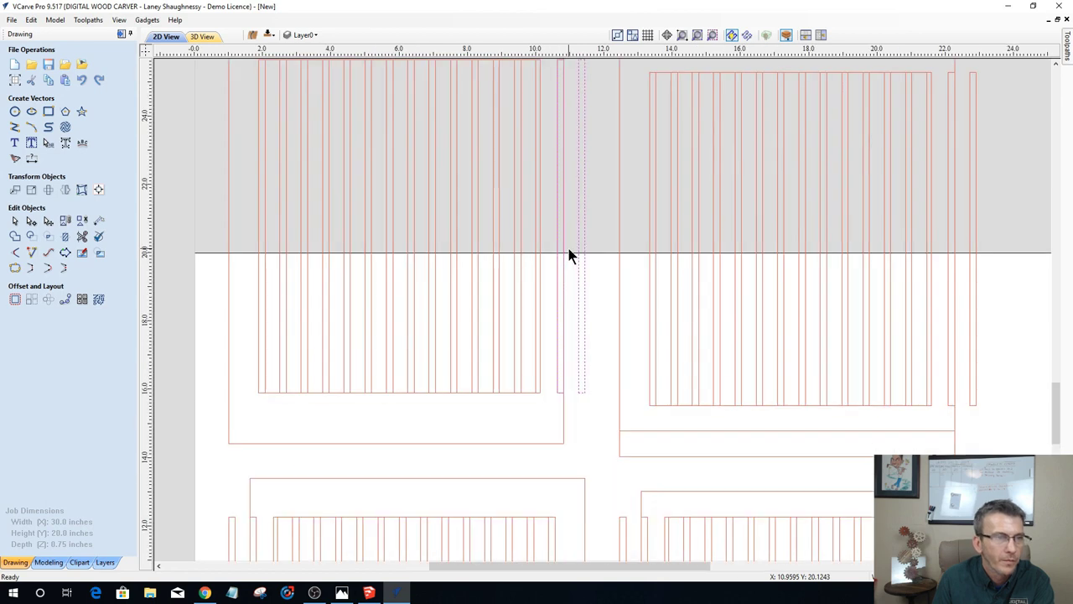
key(Delete)
scroll(569, 249, down, 2)
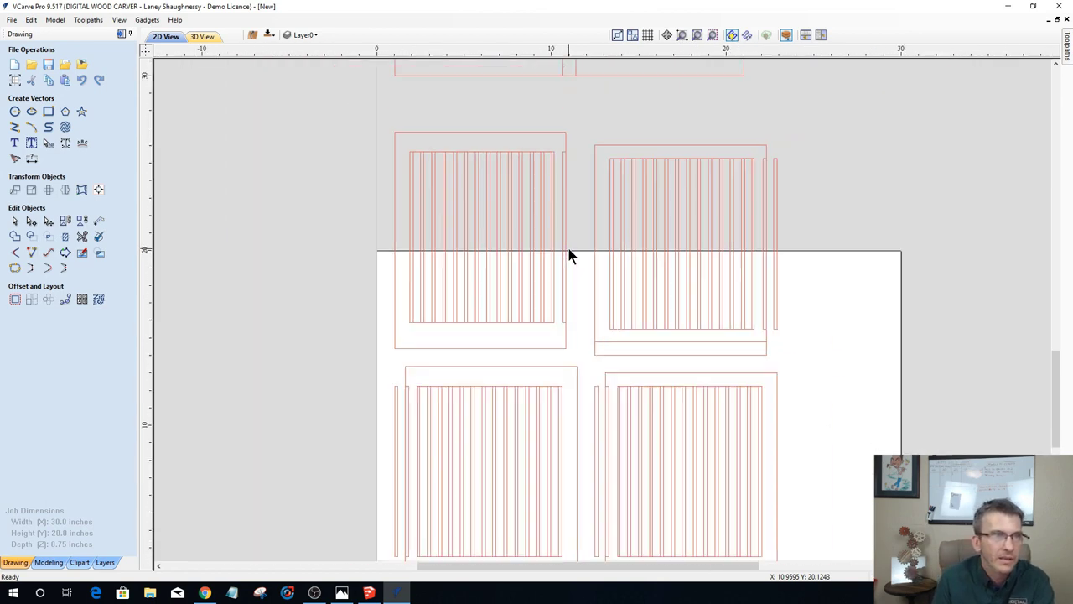
drag(556, 146, 589, 333)
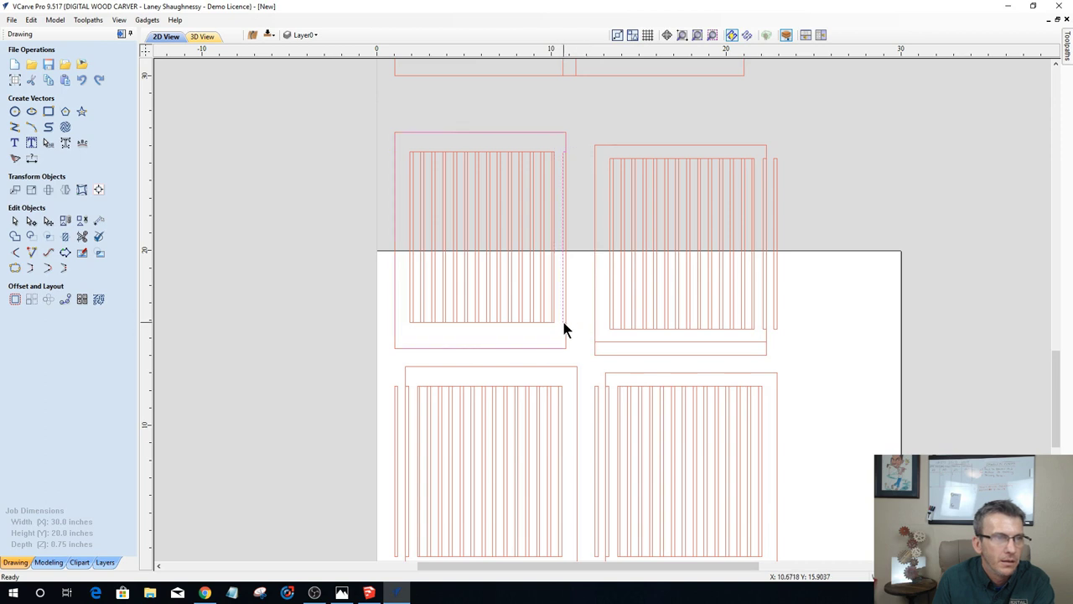
scroll(561, 319, up, 3)
scroll(561, 320, down, 2)
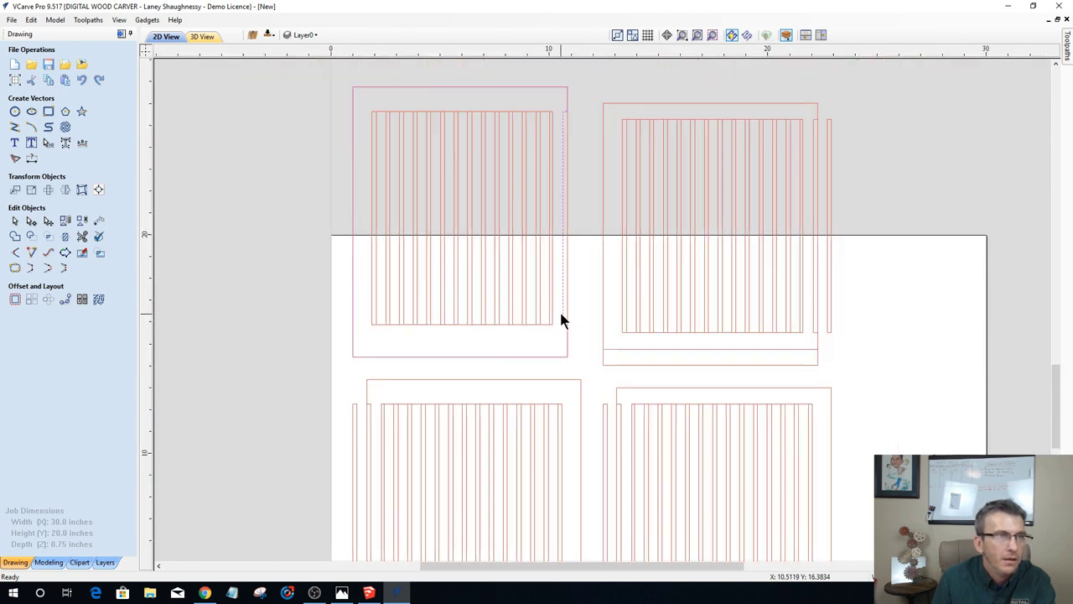
click(584, 288)
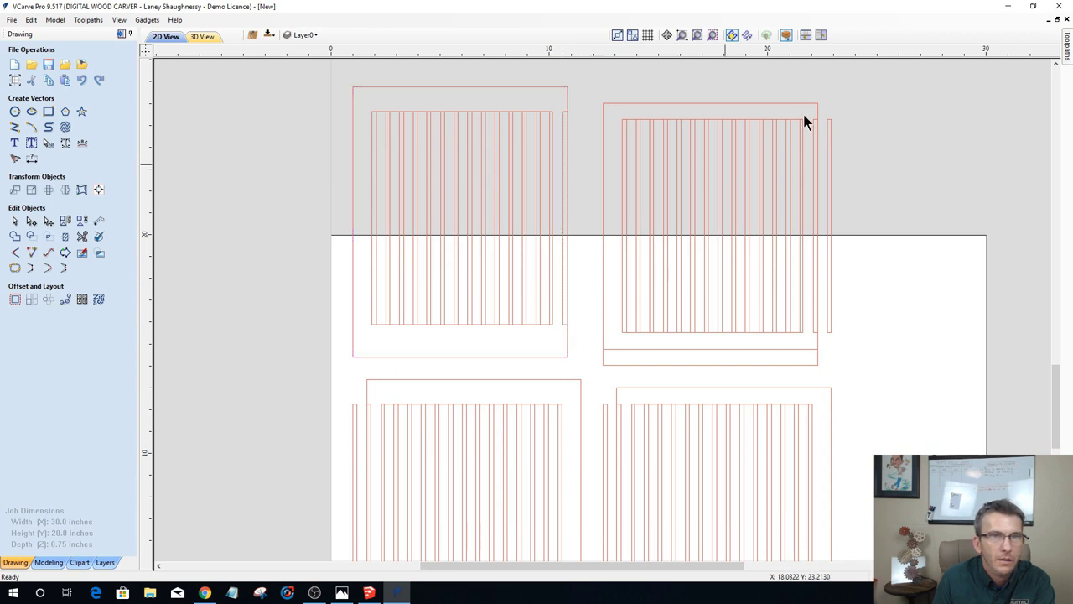
Step: Inspect the upper-right, lower-right and lower-left panel groups and the upper-right strip
click(828, 128)
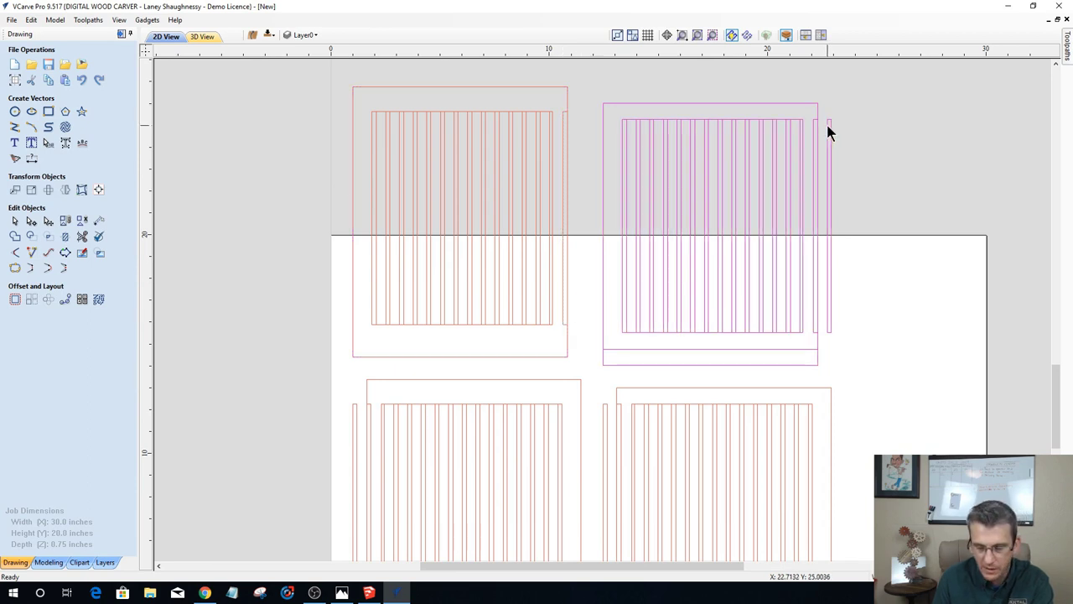
click(828, 128)
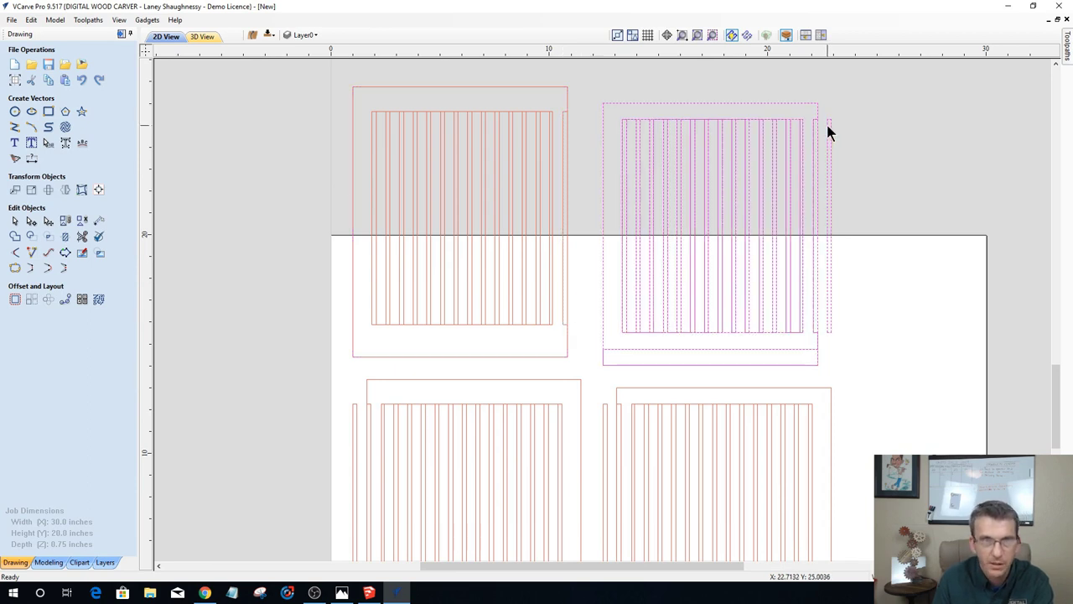
click(720, 412)
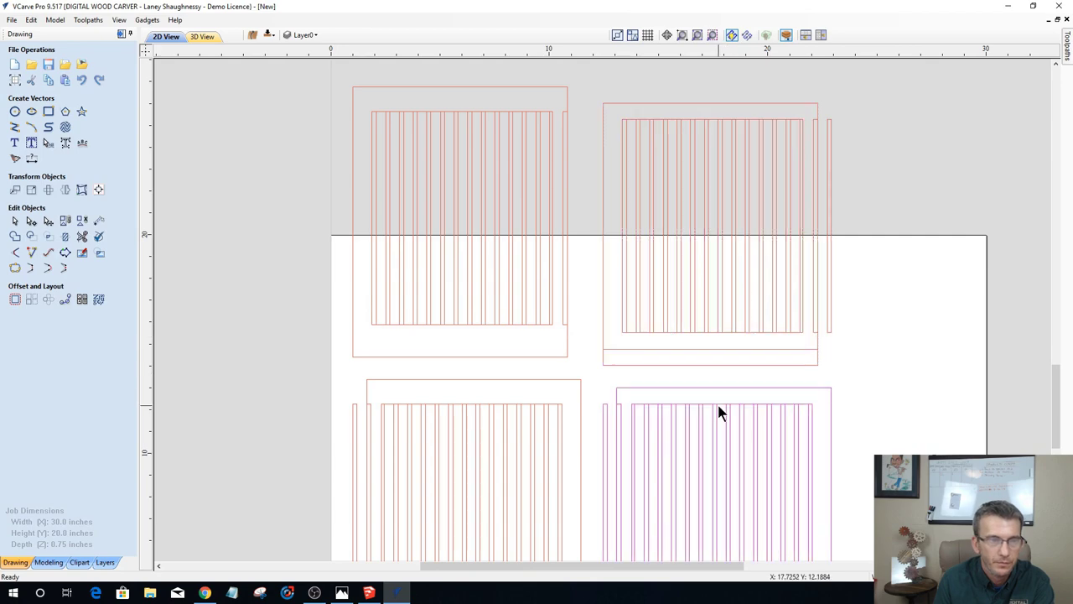
click(529, 422)
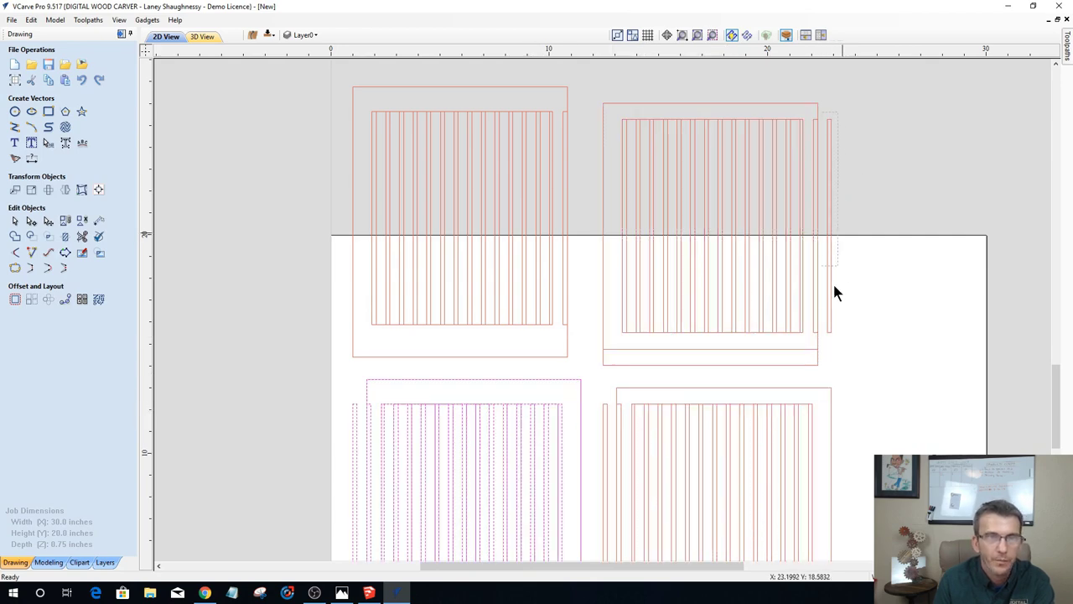
click(836, 334)
click(838, 329)
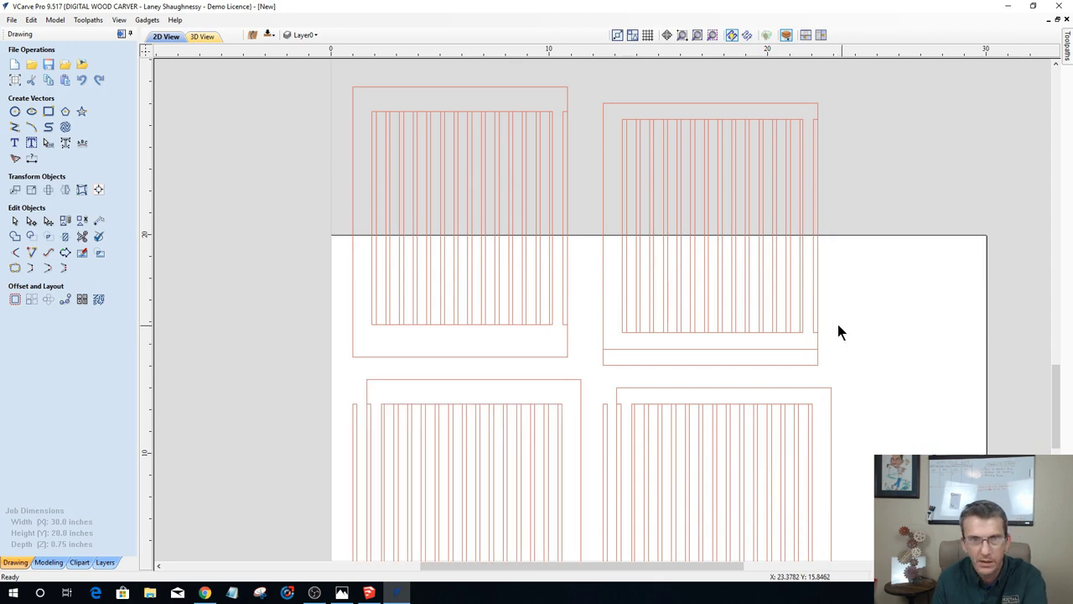
scroll(824, 256, down, 4)
scroll(662, 360, up, 6)
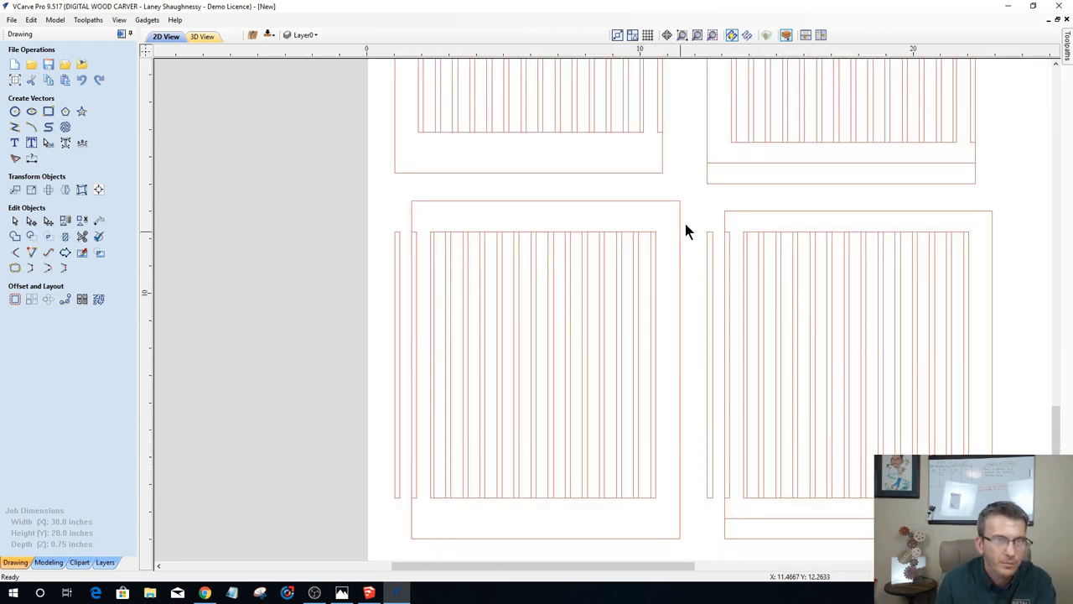
Step: Delete the loose strip left of the lower-right panel, then select the lower-left one
drag(710, 248, 719, 503)
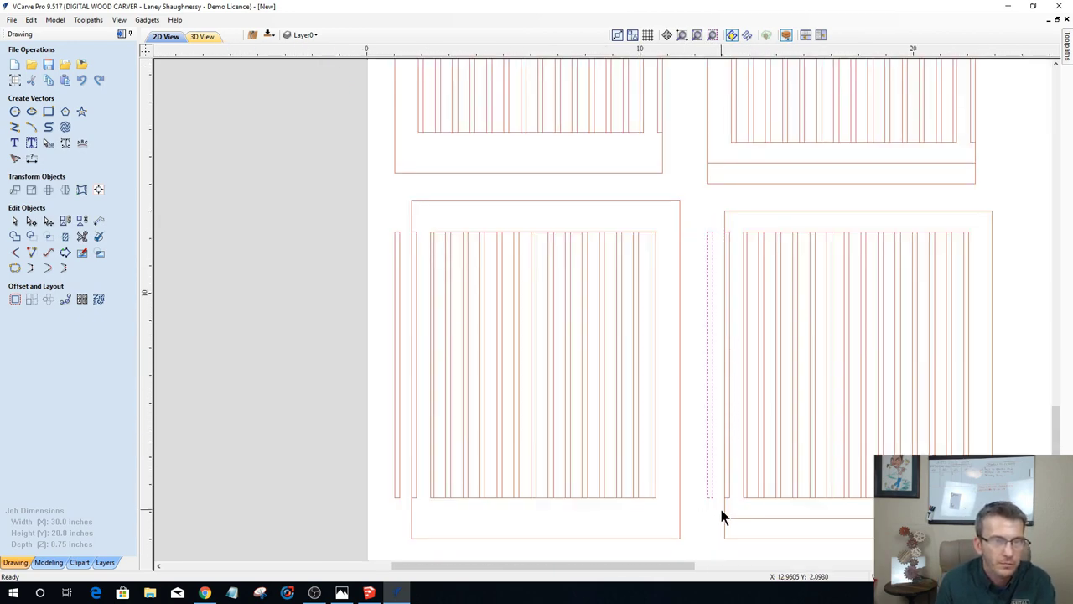
key(Delete)
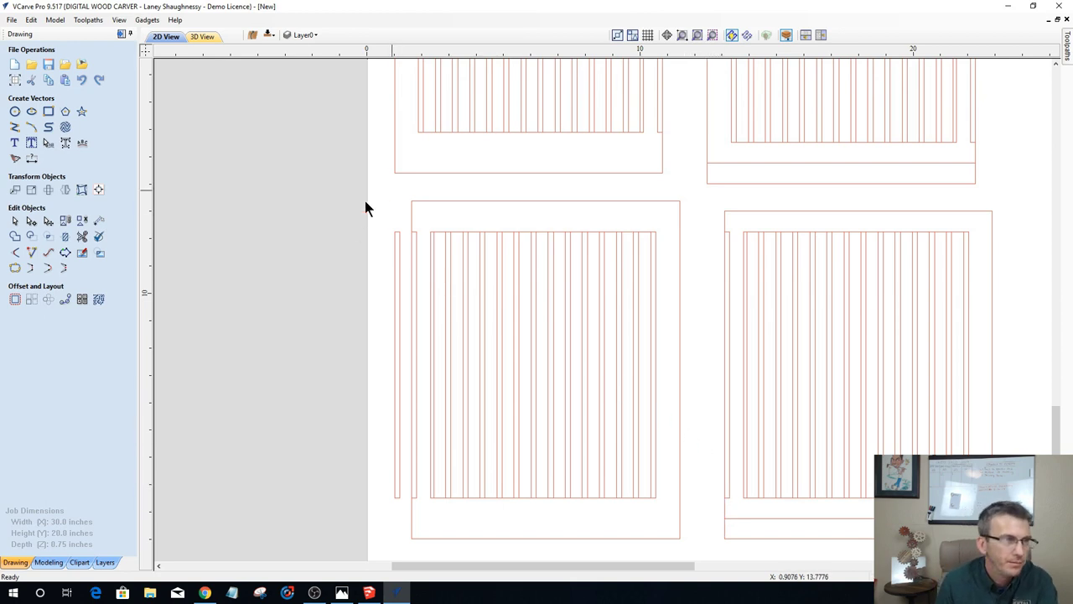
drag(369, 209, 399, 519)
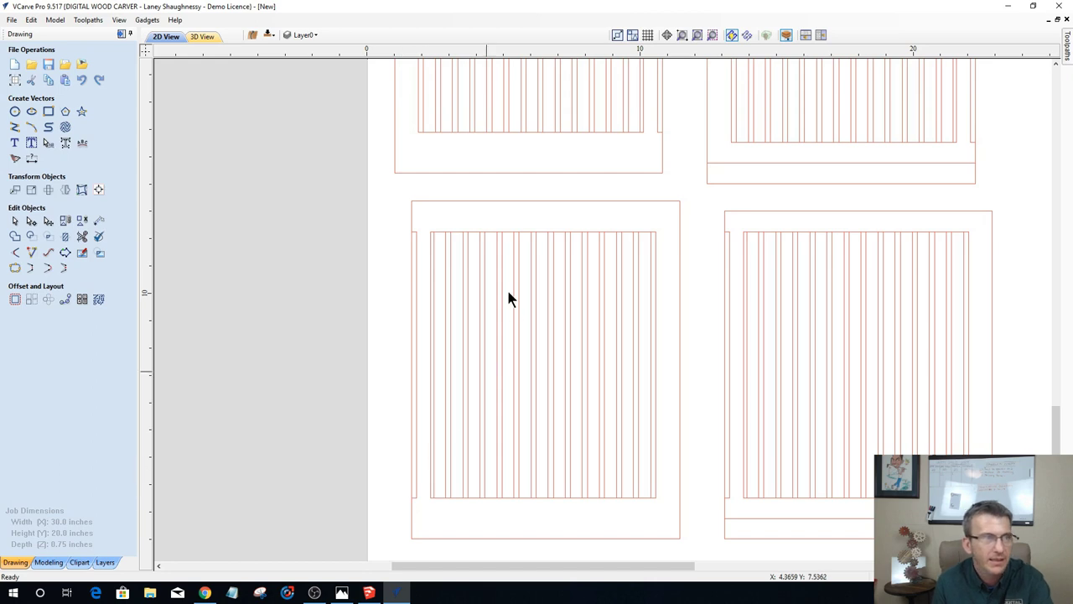
scroll(387, 193, up, 2)
scroll(379, 185, down, 5)
Step: Delete the vertical slot lines from the lower-right and lower-left panels
scroll(373, 186, down, 3)
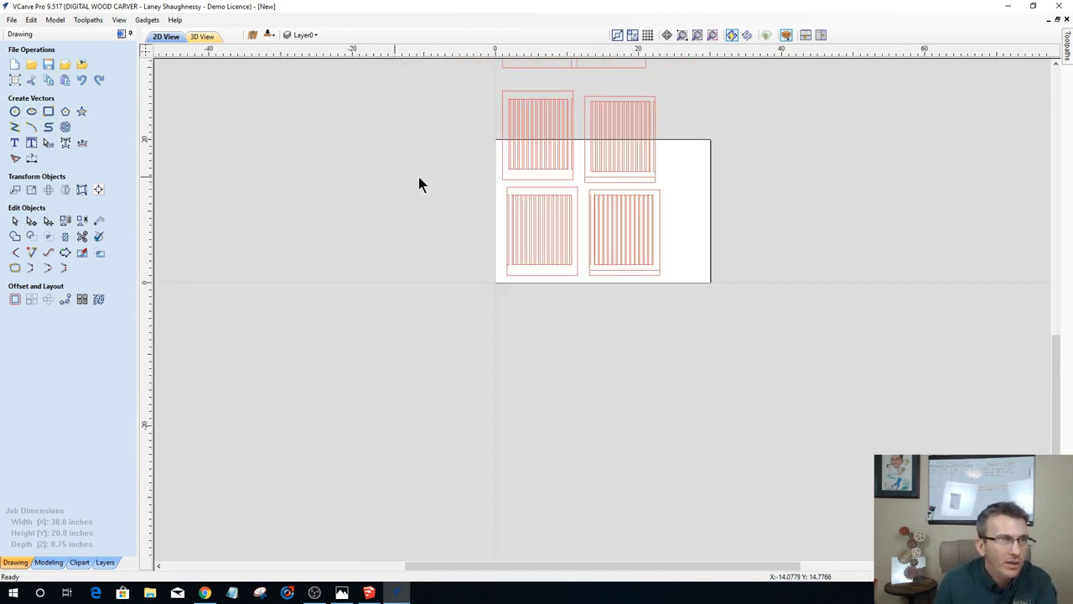
scroll(576, 163, up, 2)
scroll(603, 193, up, 1)
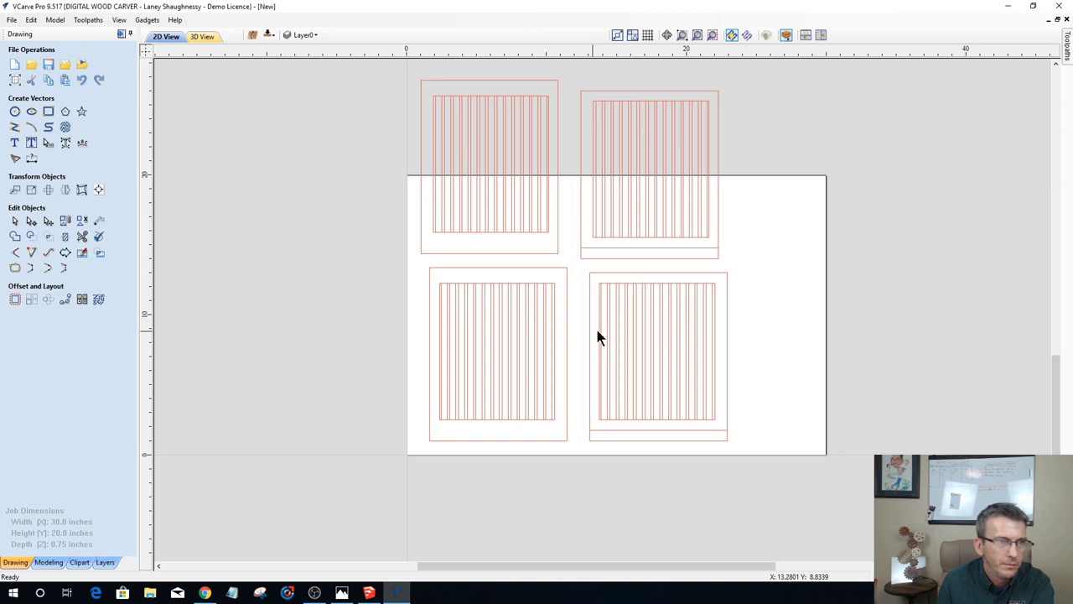
scroll(635, 307, down, 1)
scroll(646, 328, up, 1)
scroll(645, 328, up, 2)
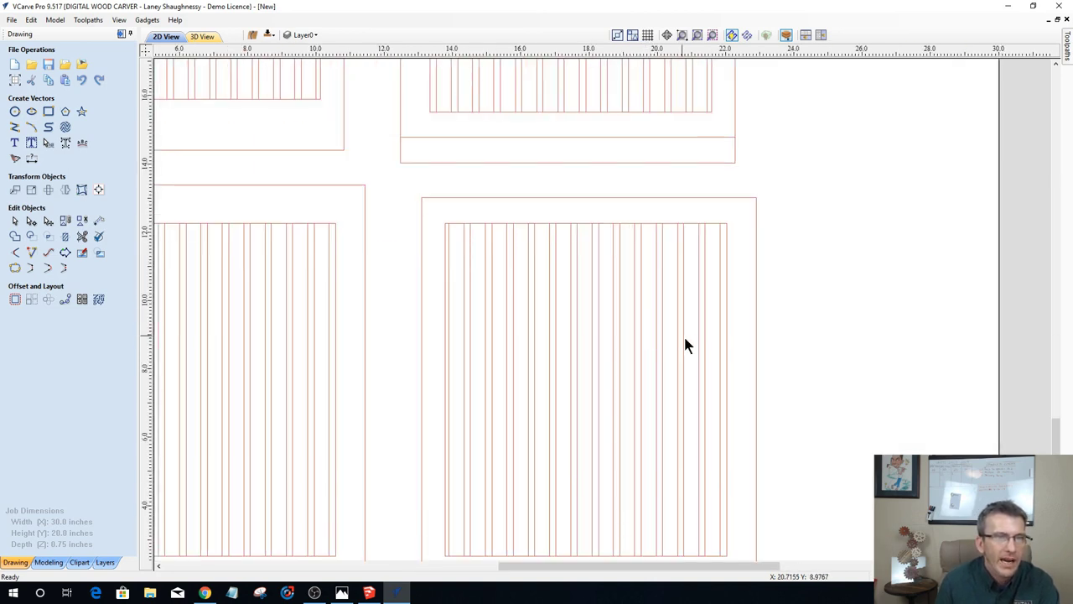
drag(678, 274, 446, 261)
scroll(553, 307, down, 2)
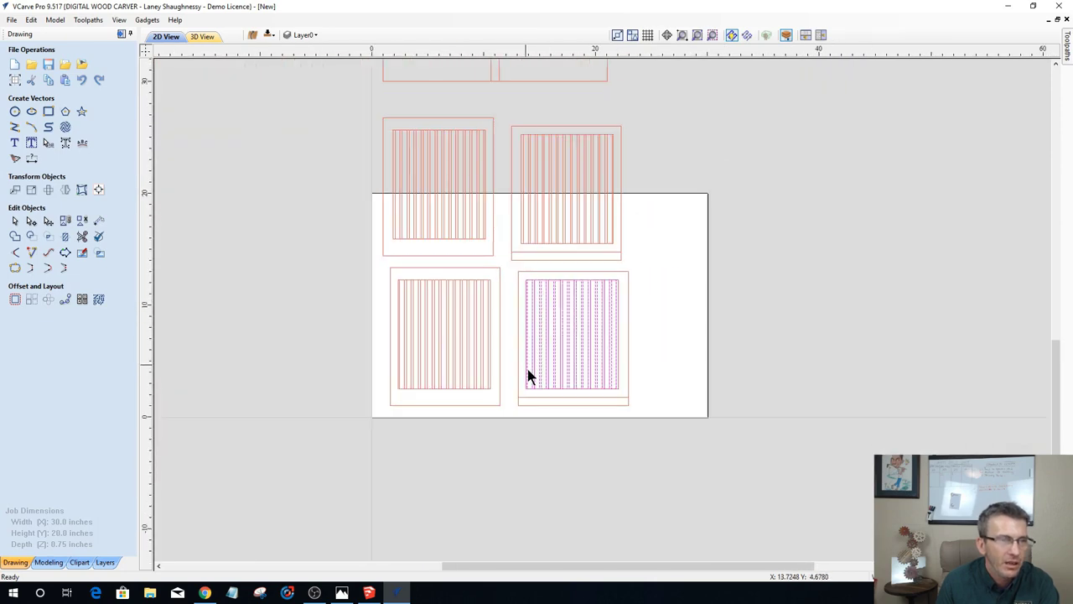
scroll(542, 377, up, 2)
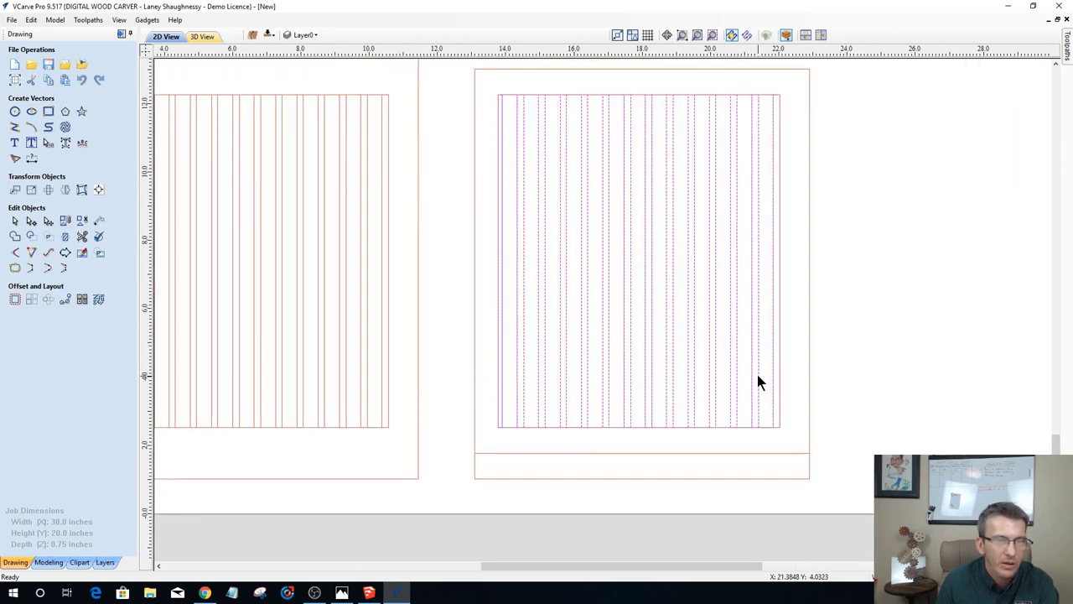
scroll(757, 382, down, 2)
scroll(725, 316, down, 1)
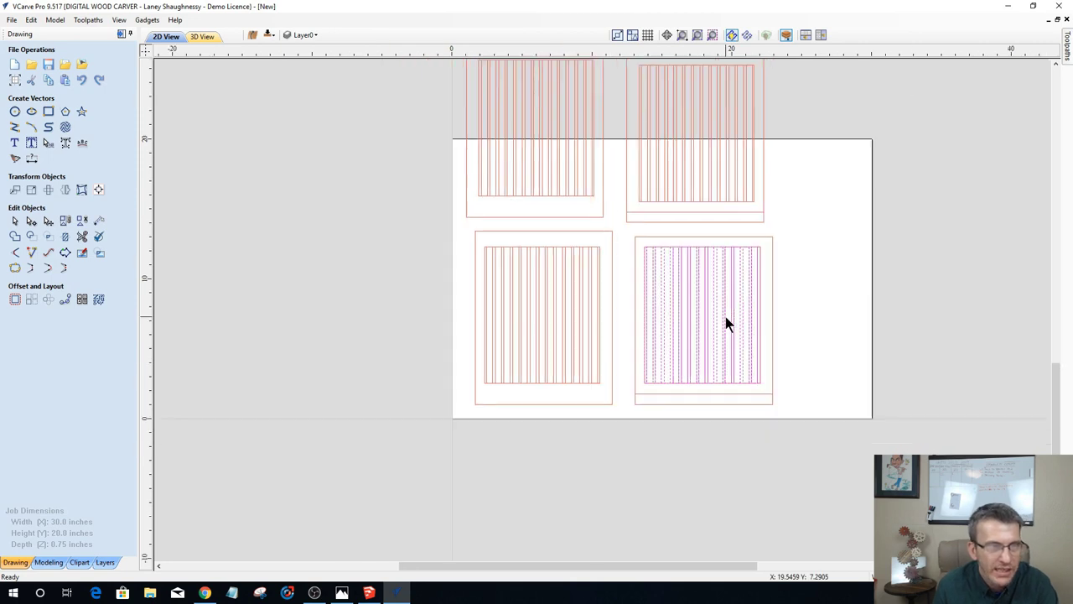
scroll(715, 315, down, 1)
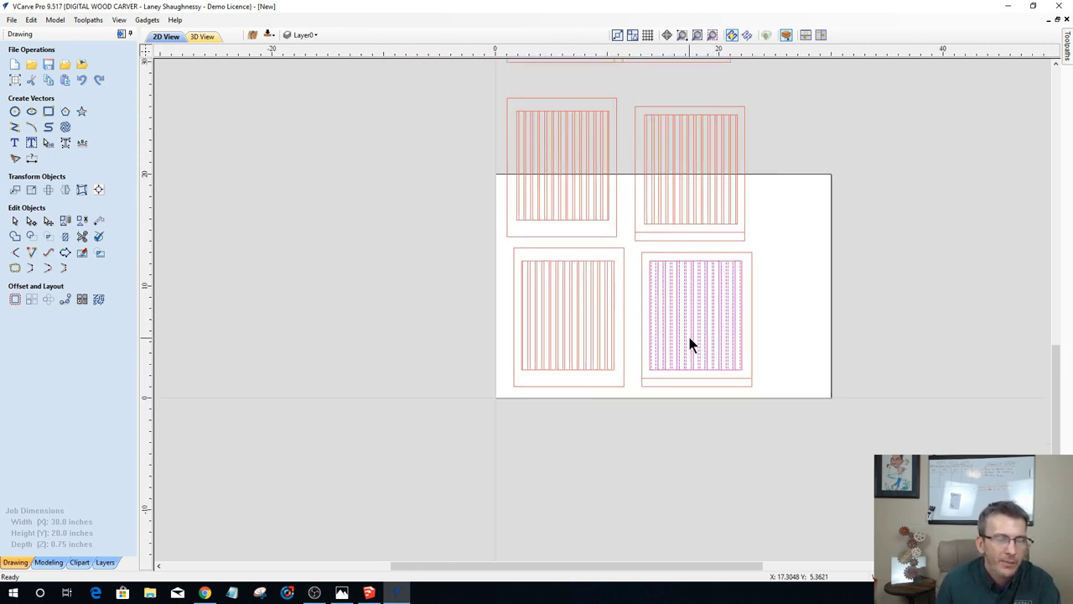
key(Delete)
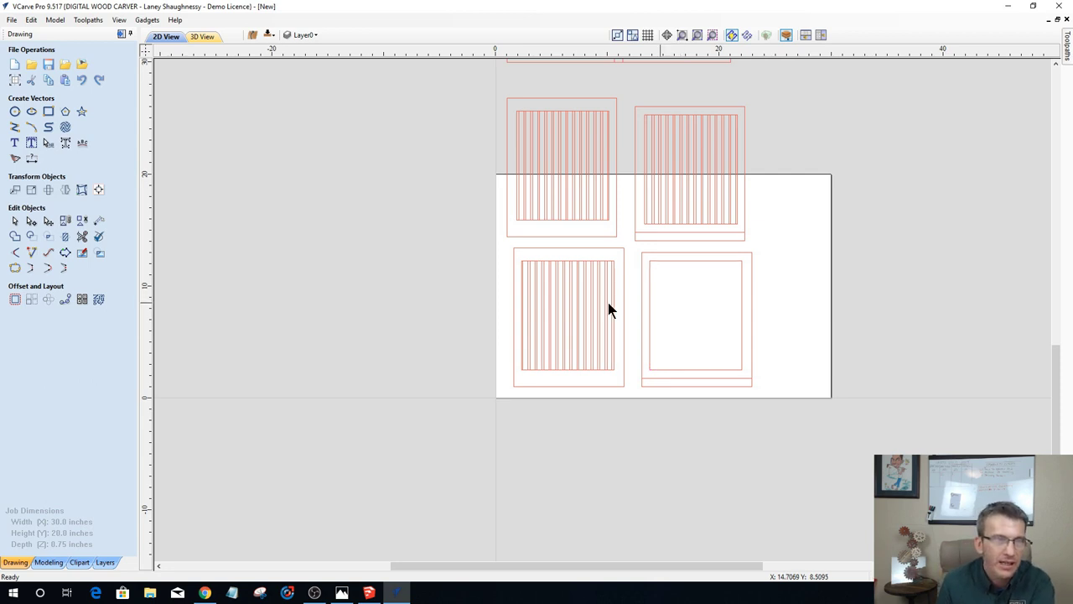
drag(610, 367, 521, 273)
drag(523, 277, 525, 275)
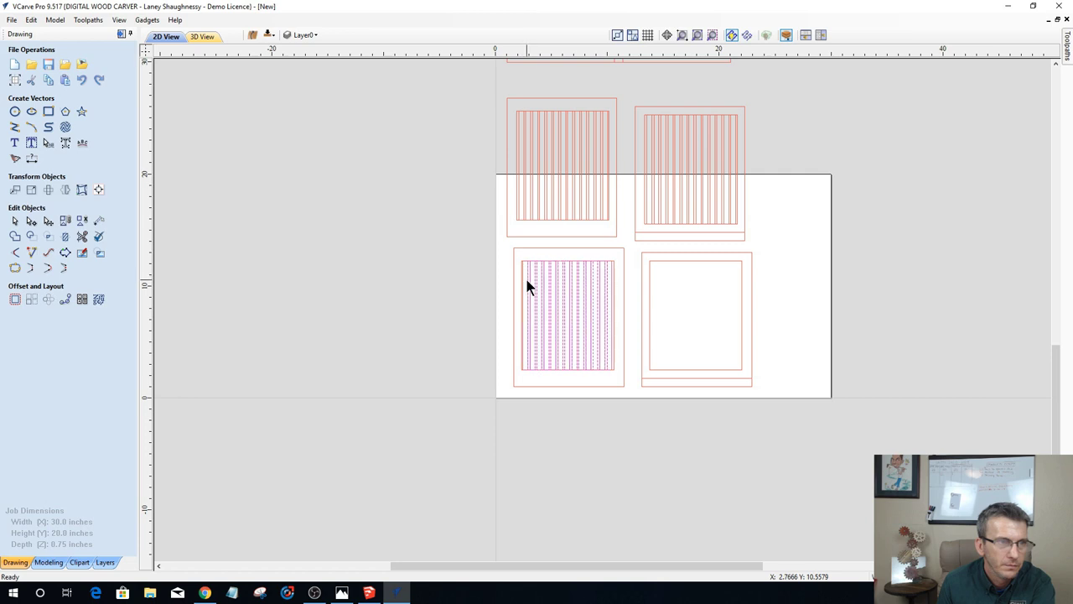
key(Delete)
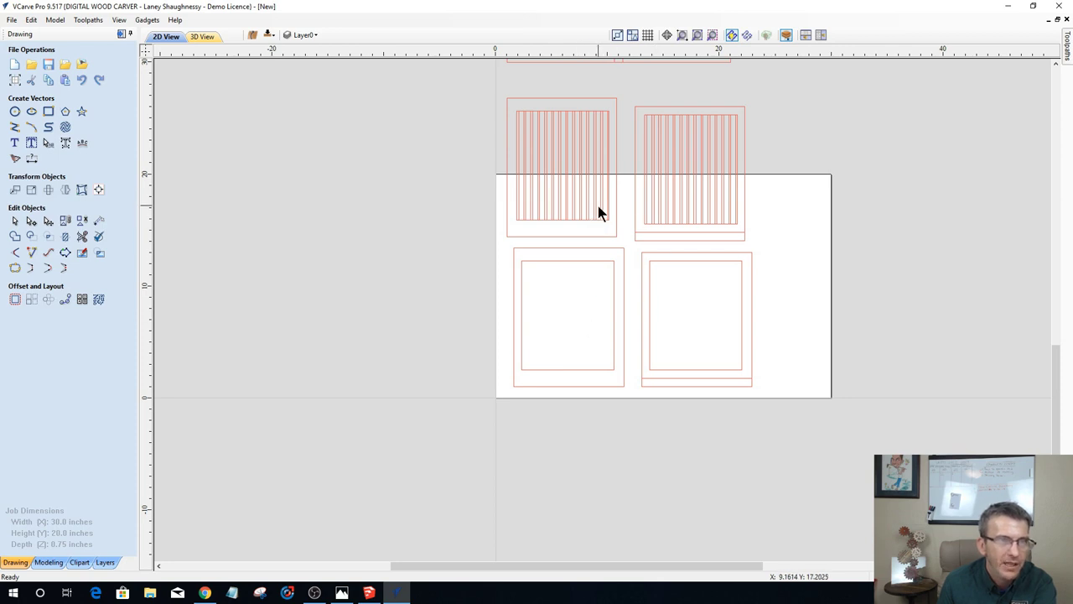
Step: Delete the vertical slot lines from the upper-left and upper-right panels
click(519, 168)
key(Delete)
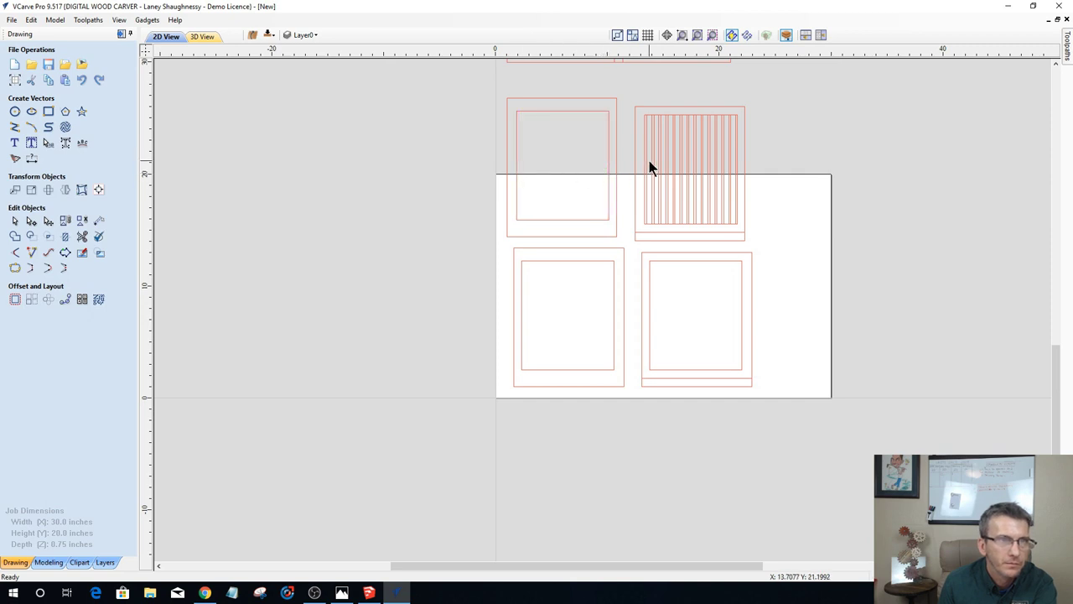
drag(647, 160, 735, 157)
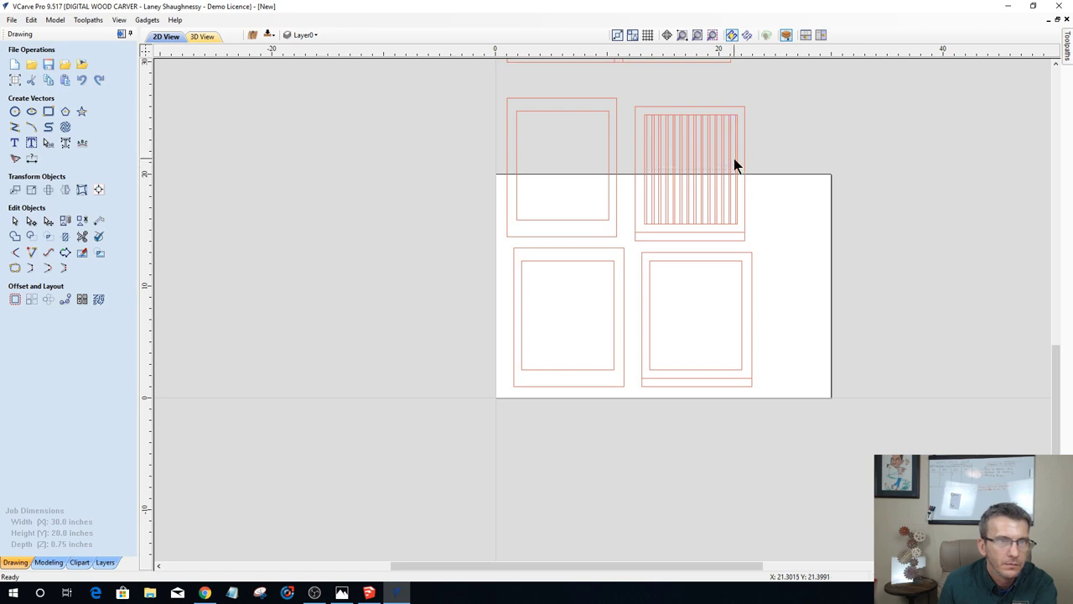
click(646, 145)
key(Delete)
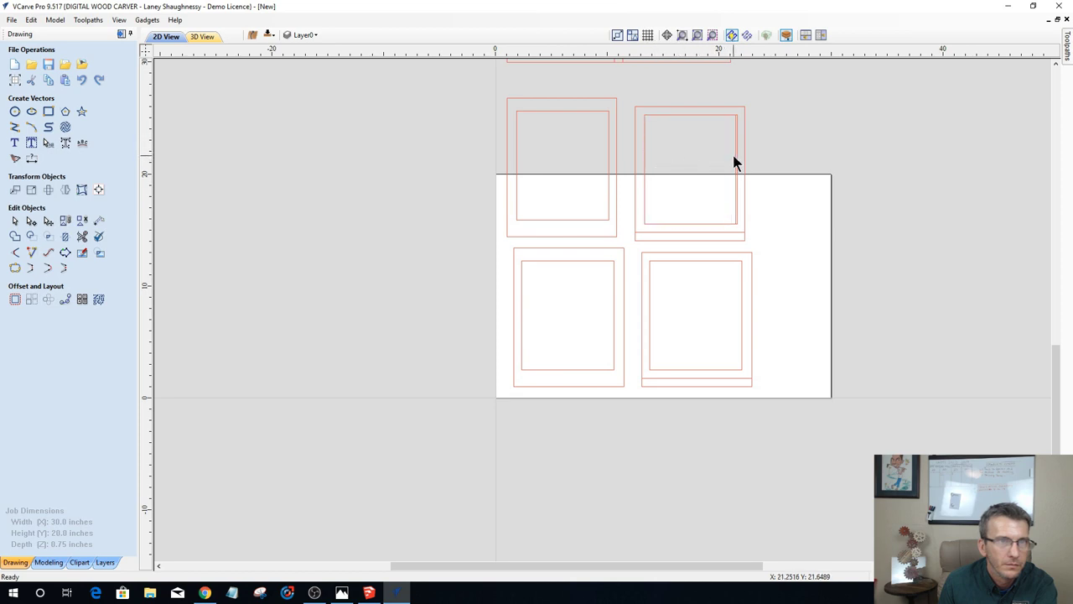
scroll(616, 234, down, 2)
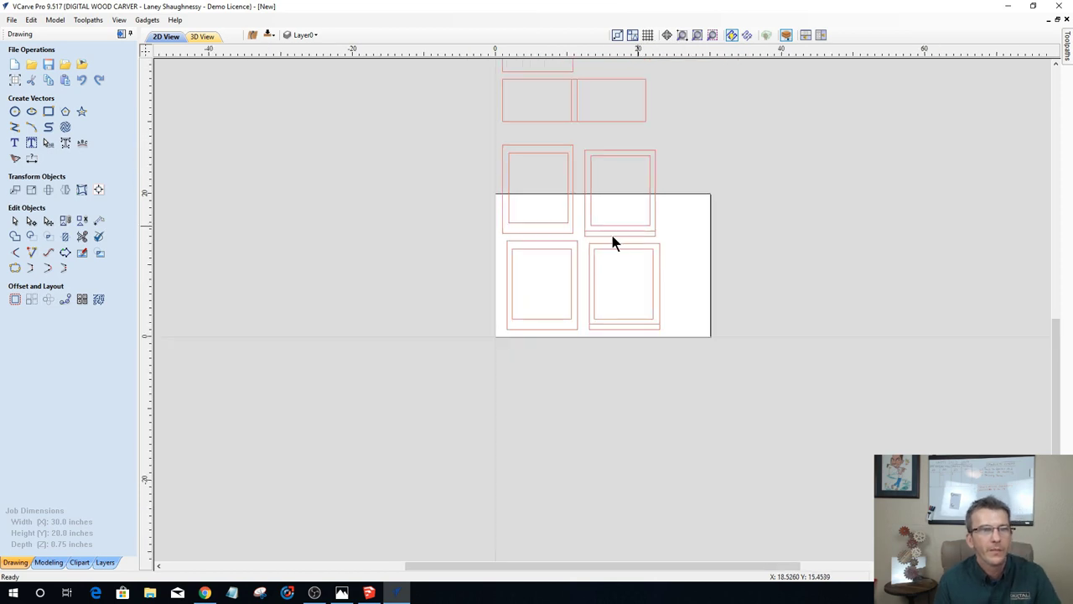
scroll(577, 256, up, 5)
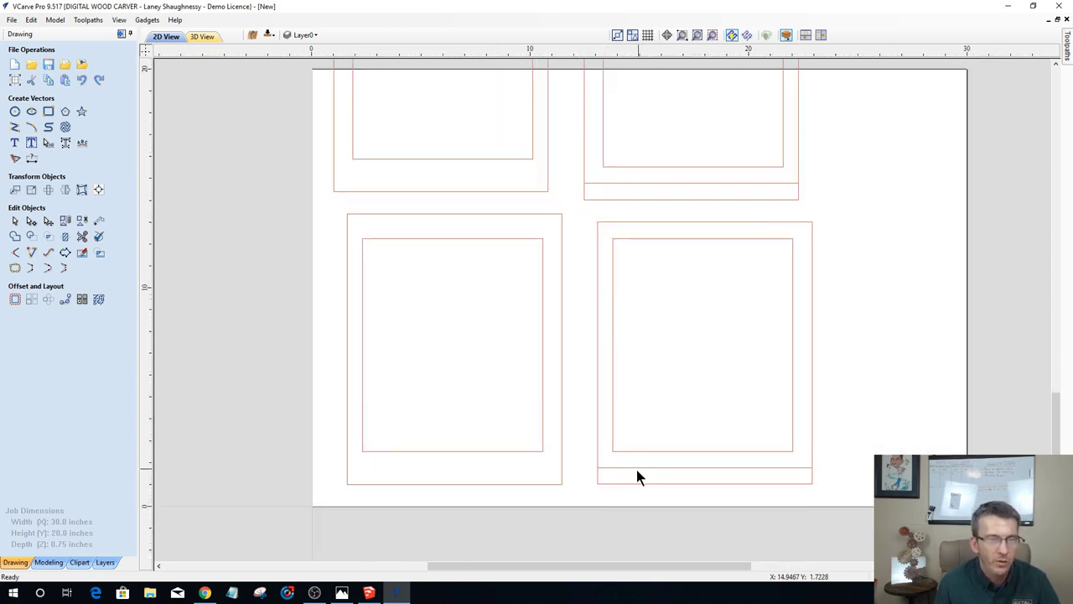
scroll(537, 434, down, 5)
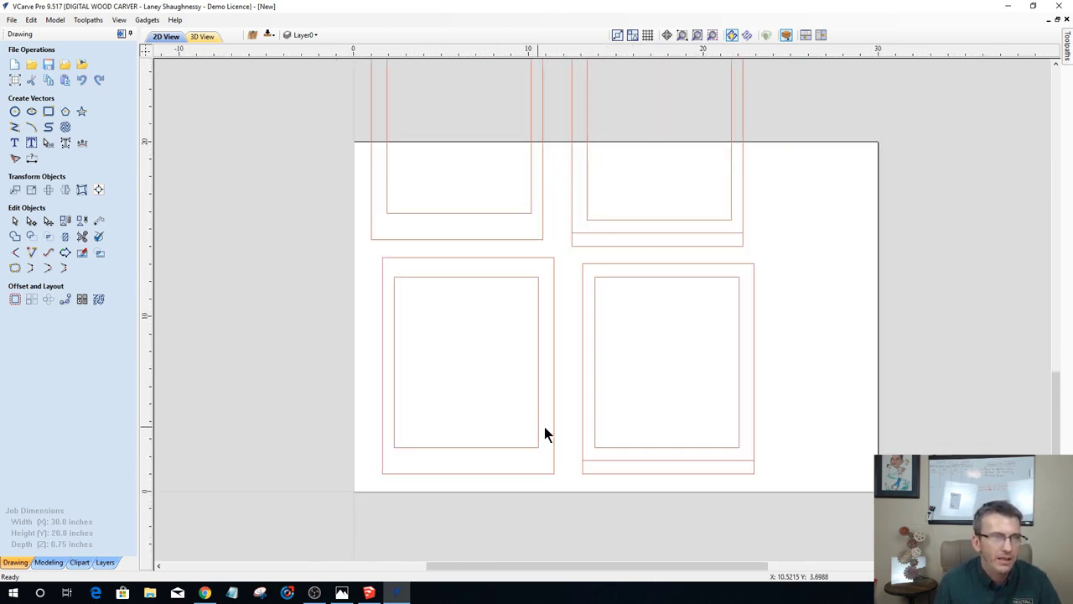
scroll(470, 408, up, 3)
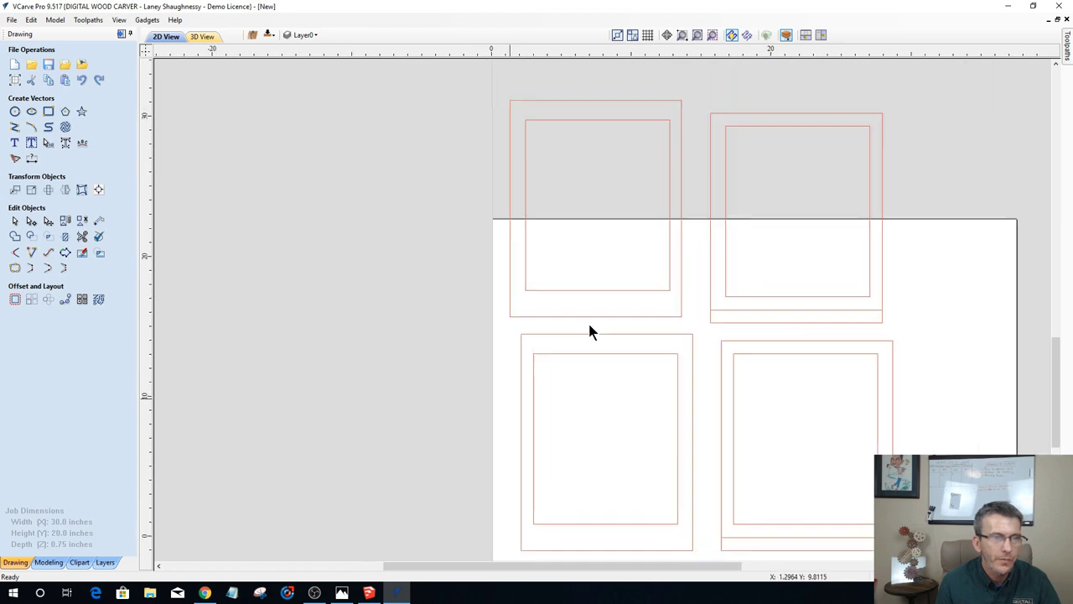
scroll(537, 419, down, 3)
scroll(480, 497, up, 3)
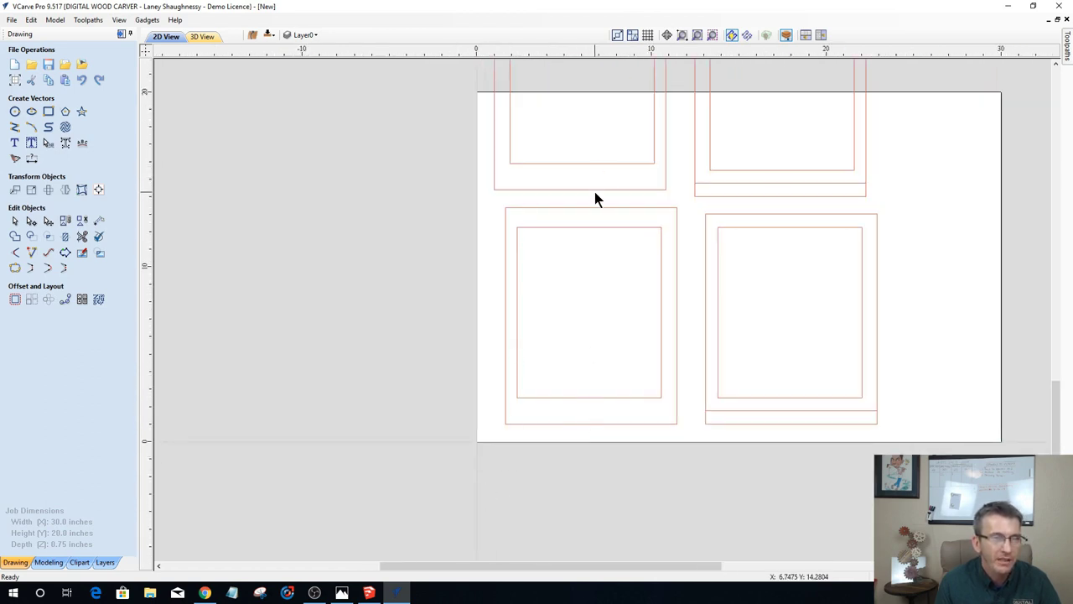
scroll(552, 257, down, 2)
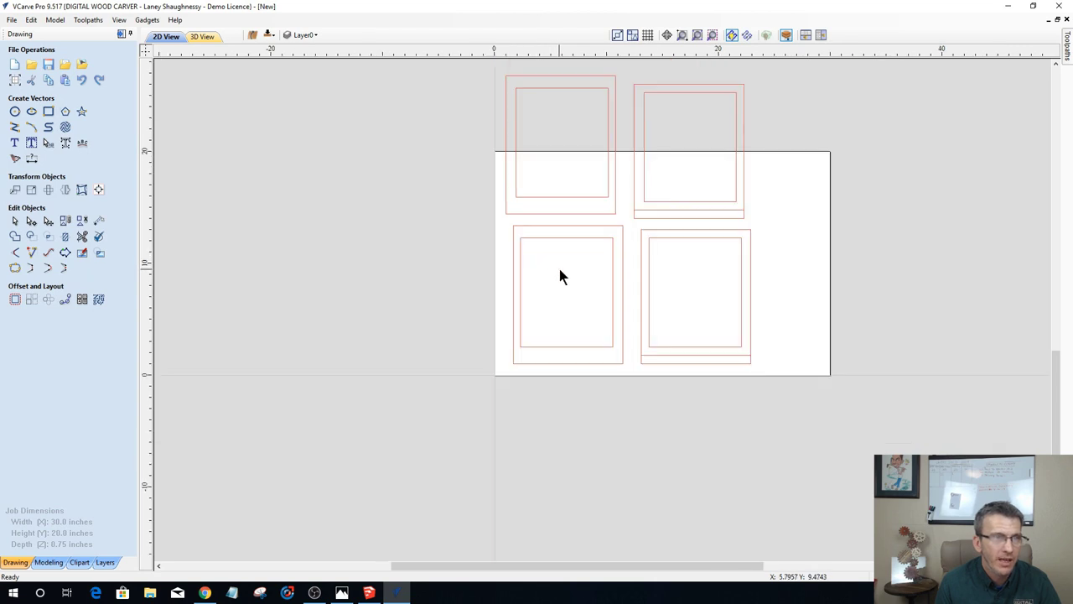
Step: Move both left panels together off the material sheet to its left
drag(557, 264, 457, 171)
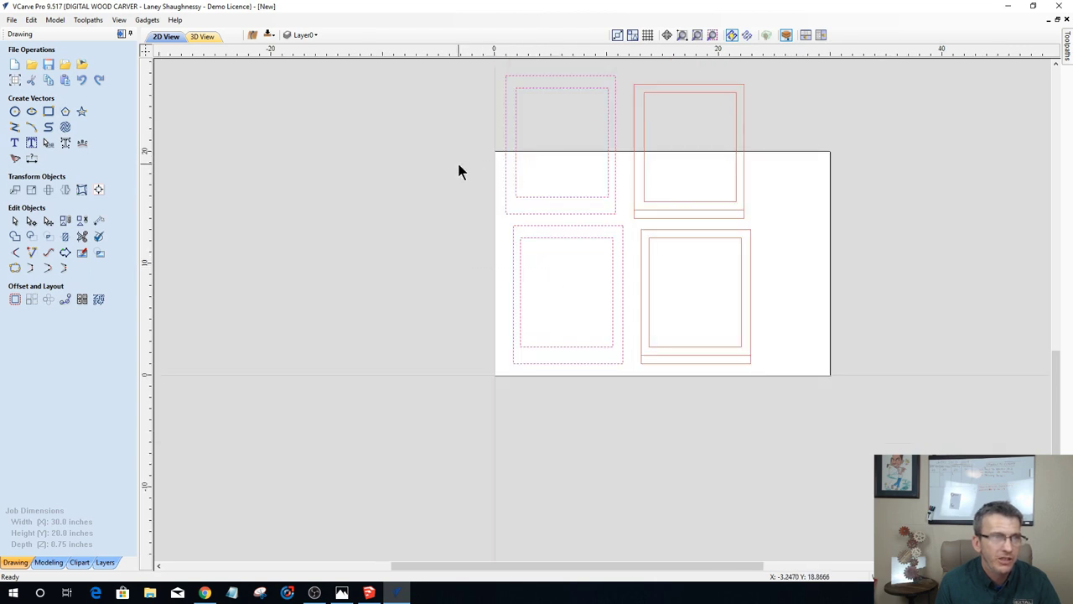
click(539, 214)
drag(540, 215, 442, 403)
click(242, 280)
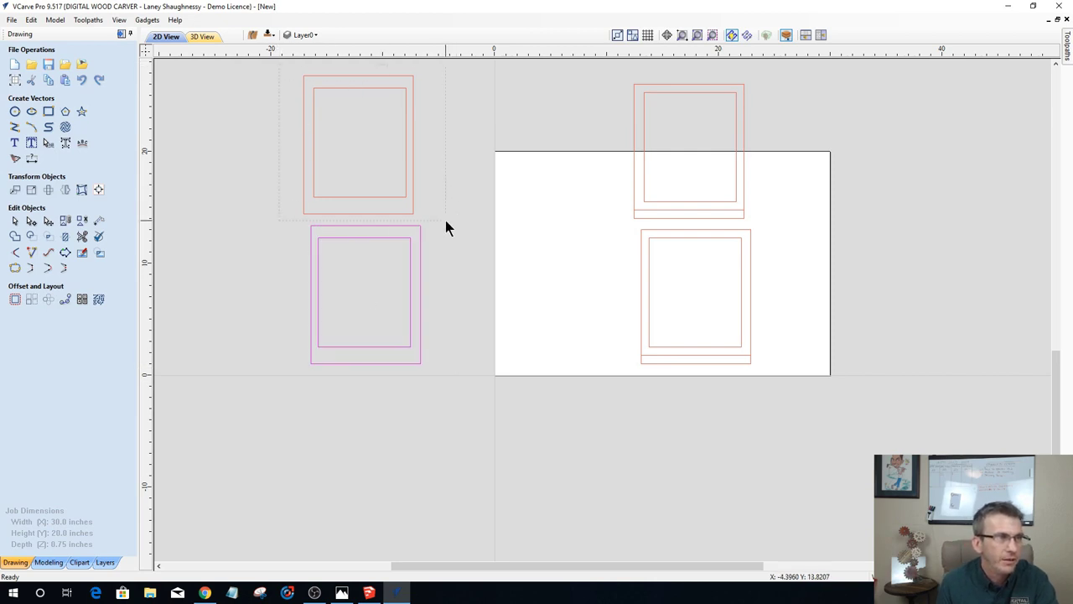
Step: Select the upper-left and lower-left panels and open the Alignment Tools
key(Tab)
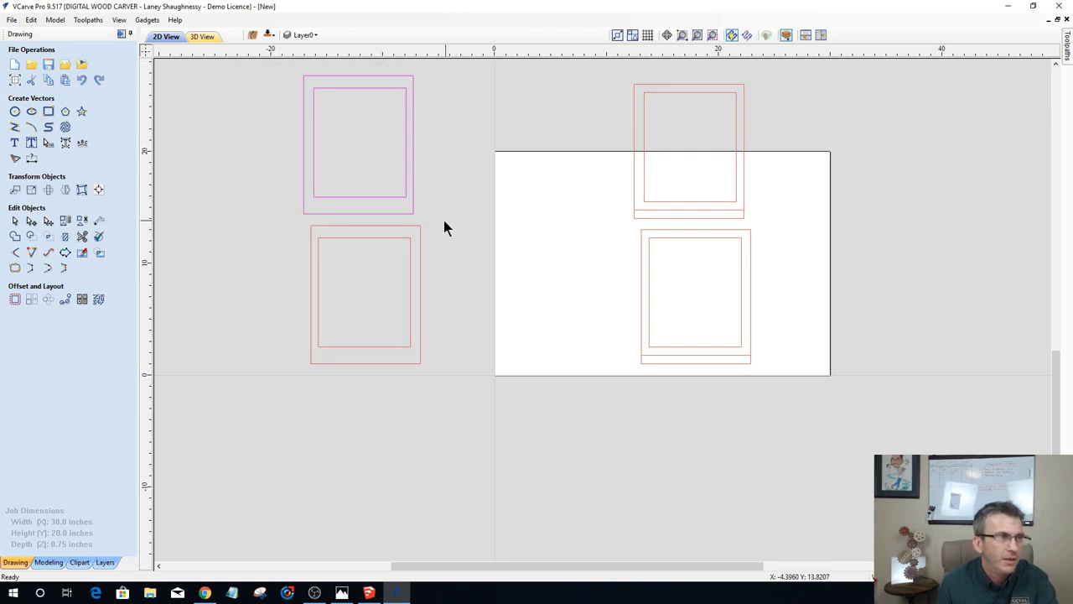
shift+click(402, 225)
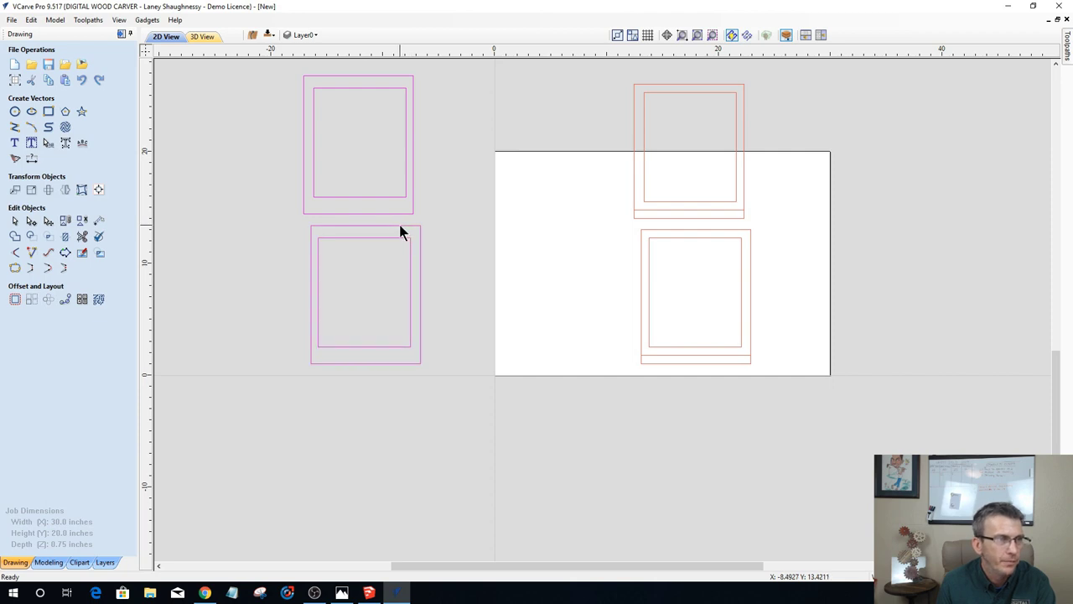
click(99, 190)
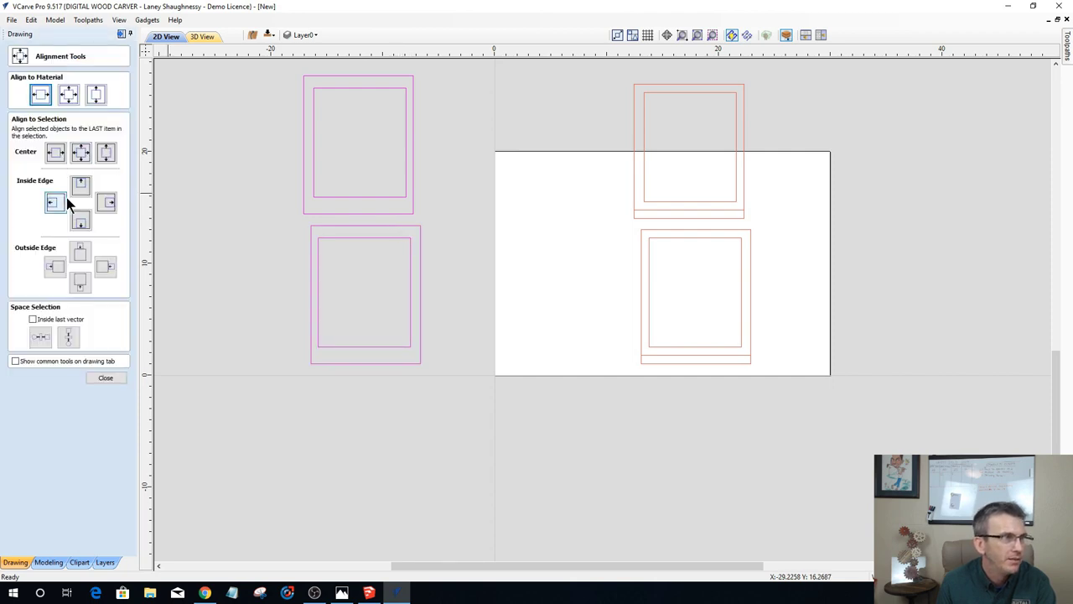
Step: Centre-align the left panel pair, then the right panel pair, one above the other
click(56, 156)
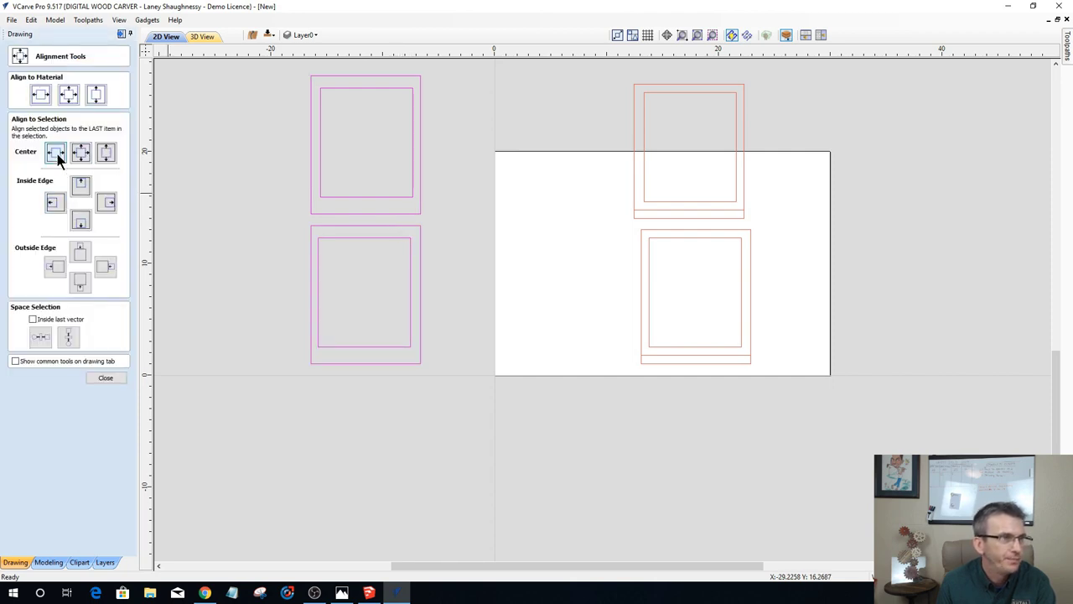
click(451, 432)
drag(597, 69, 776, 224)
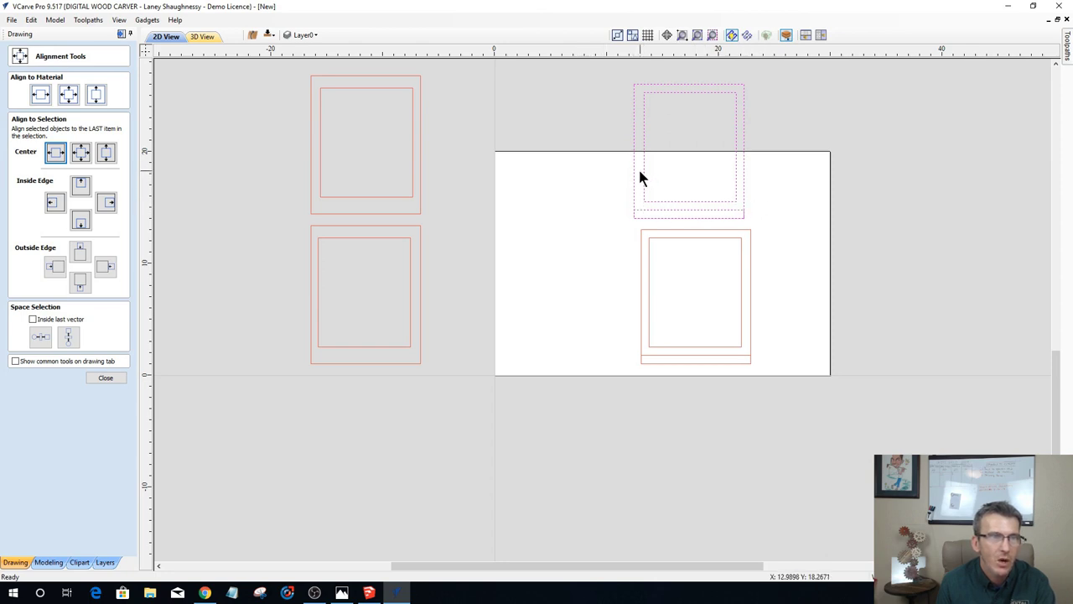
scroll(640, 177, up, 3)
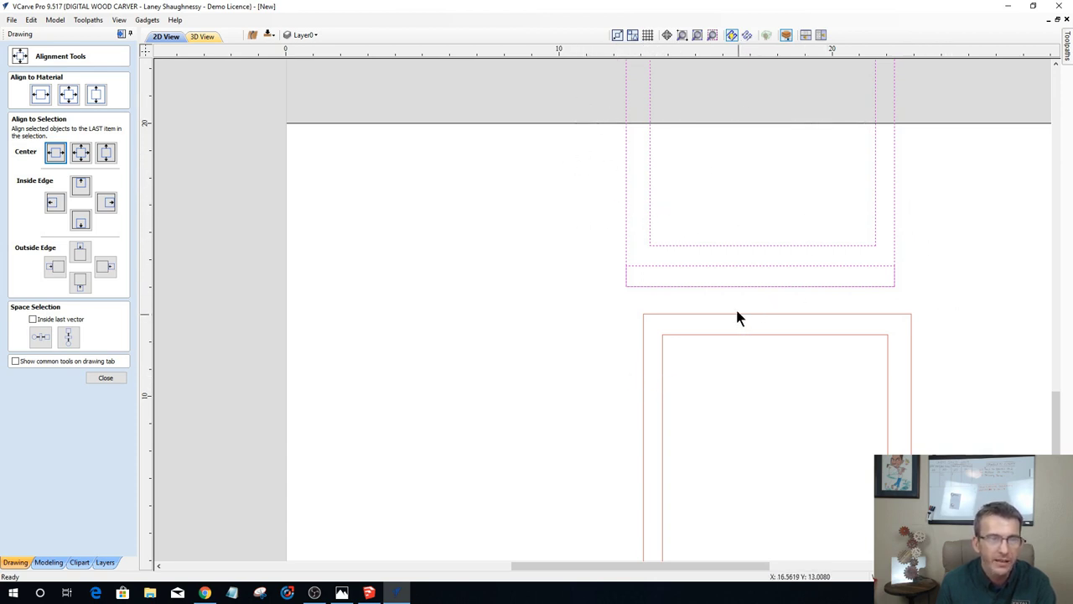
scroll(734, 309, down, 3)
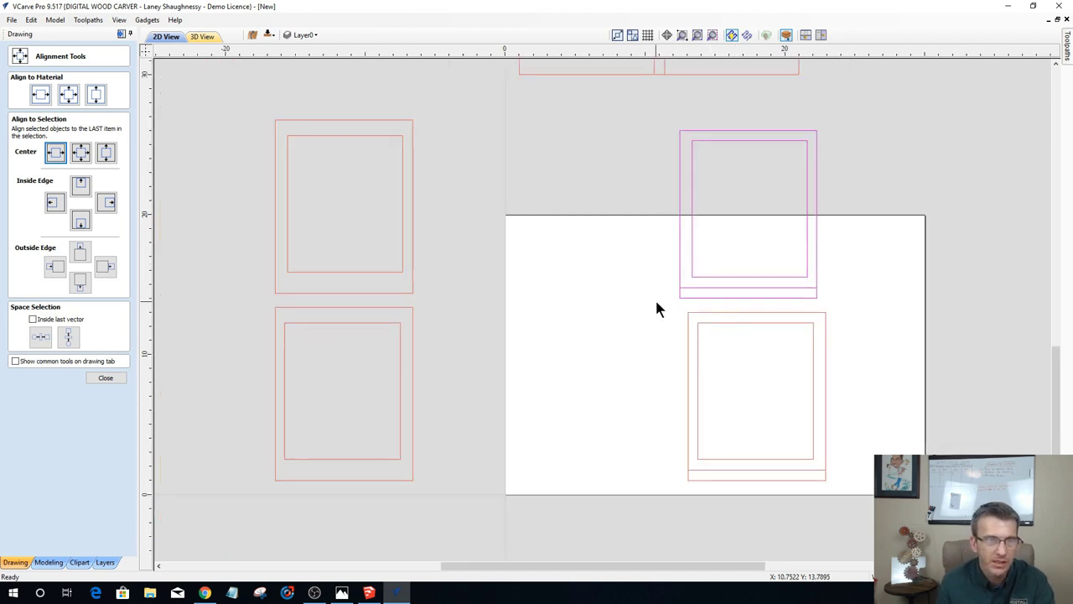
shift+drag(658, 301, 855, 494)
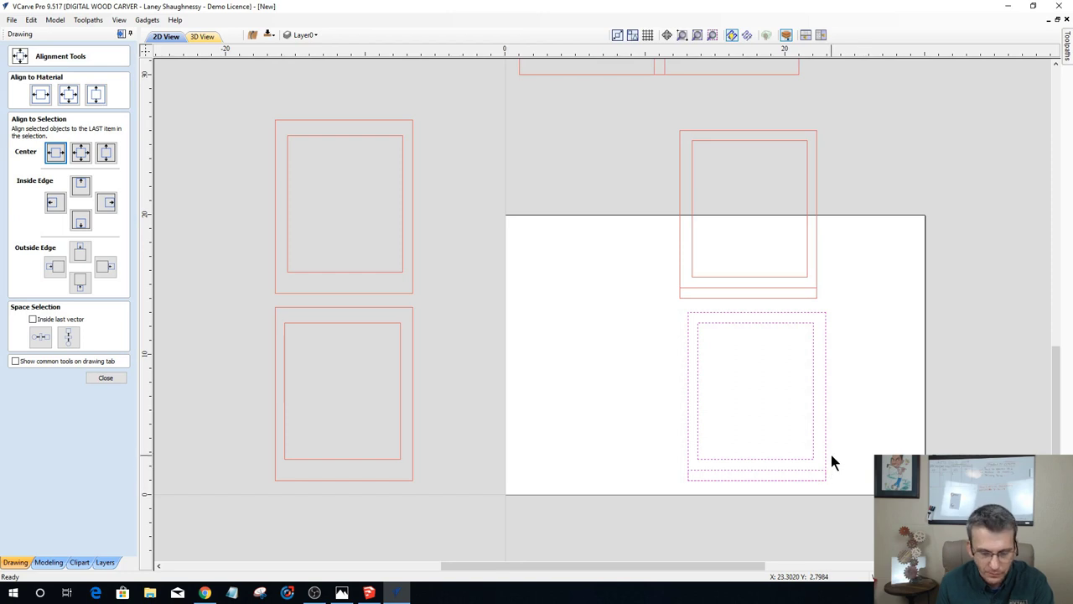
shift+click(747, 294)
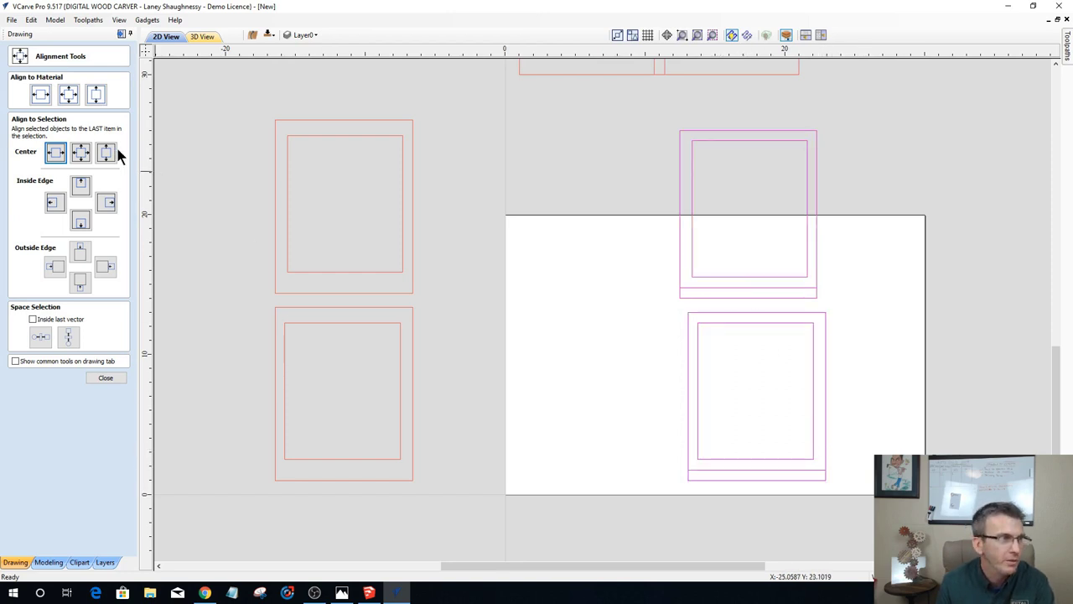
click(56, 152)
scroll(418, 259, down, 2)
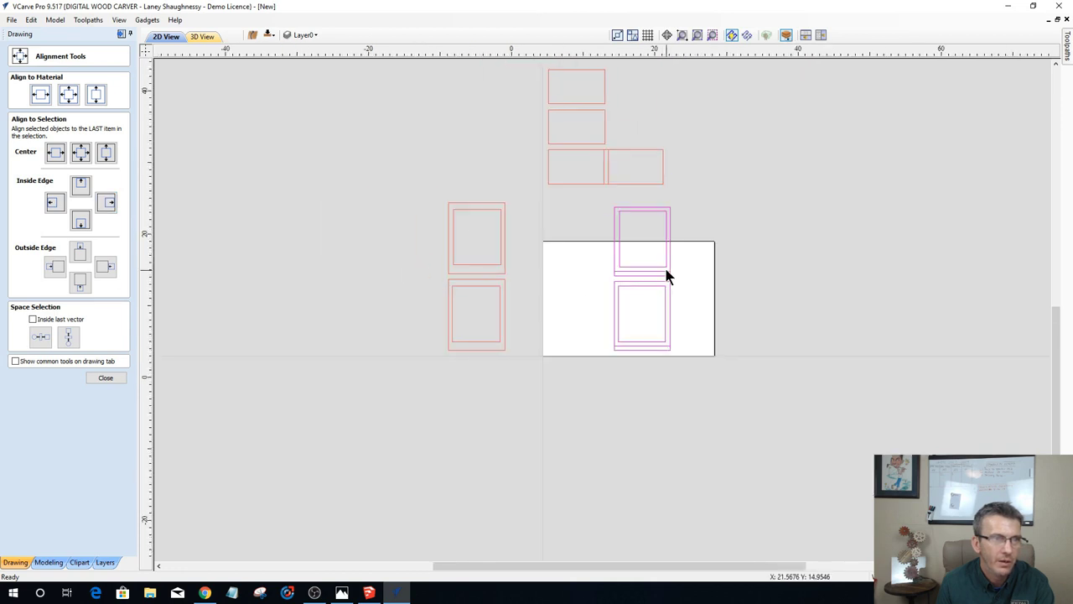
scroll(669, 276, up, 2)
scroll(666, 278, down, 2)
scroll(595, 352, up, 2)
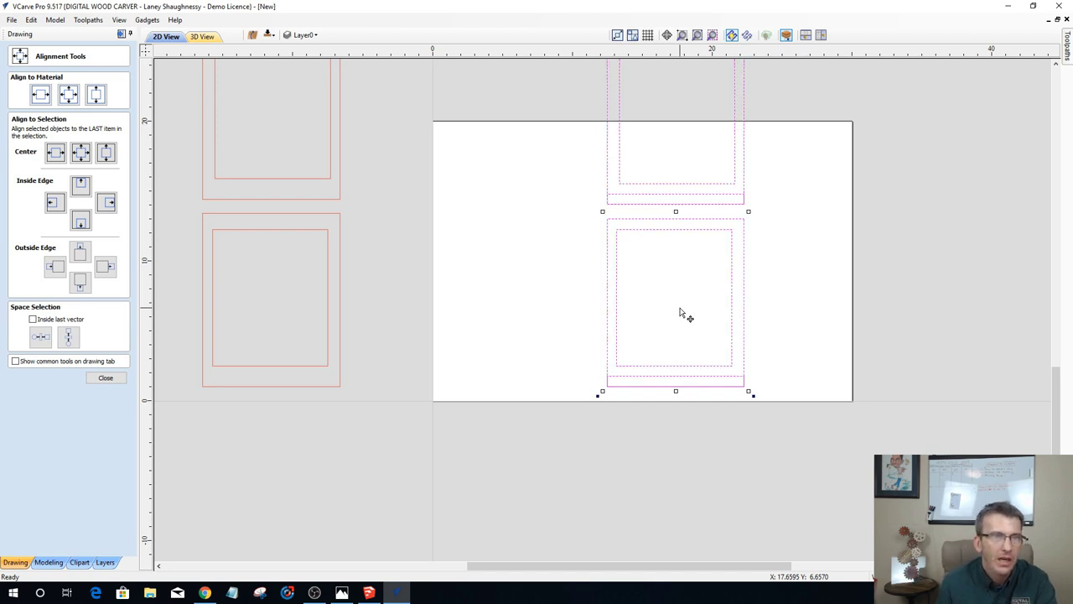
click(620, 234)
click(618, 232)
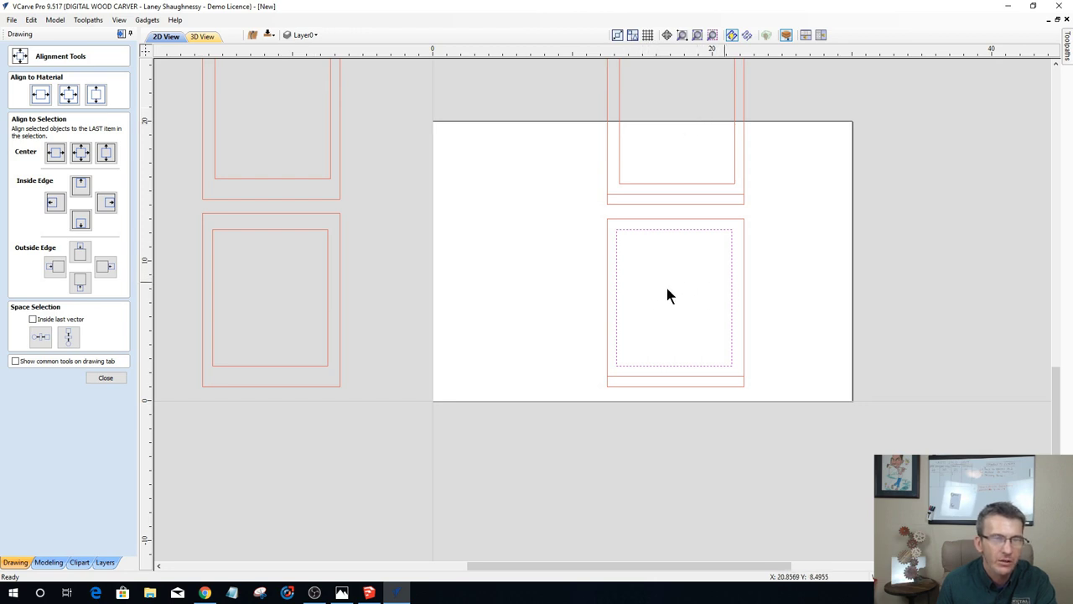
scroll(691, 287, up, 3)
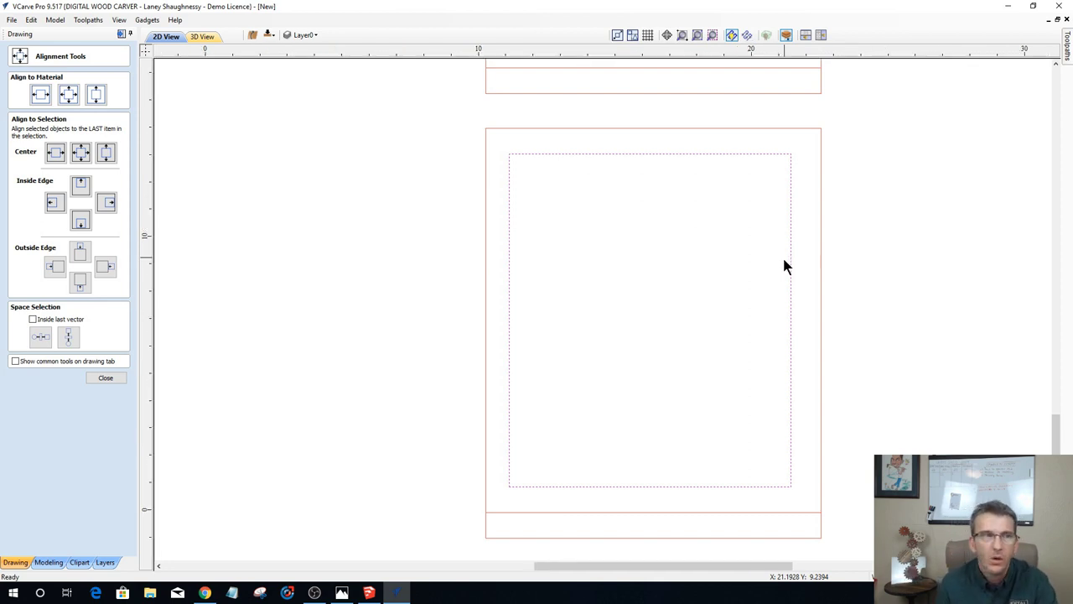
scroll(783, 263, down, 5)
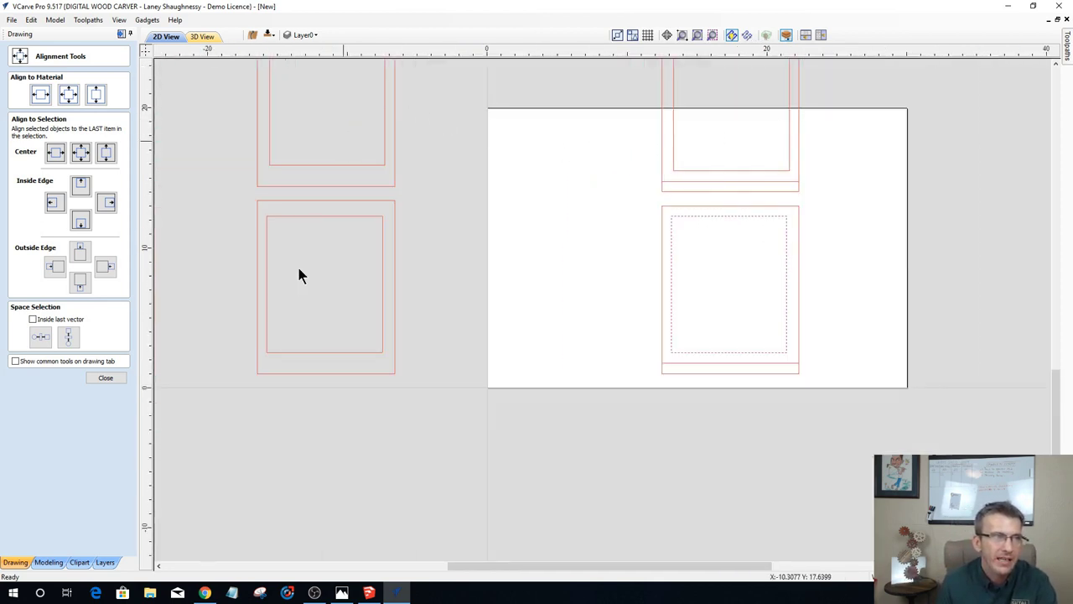
scroll(382, 304, down, 3)
scroll(582, 275, down, 2)
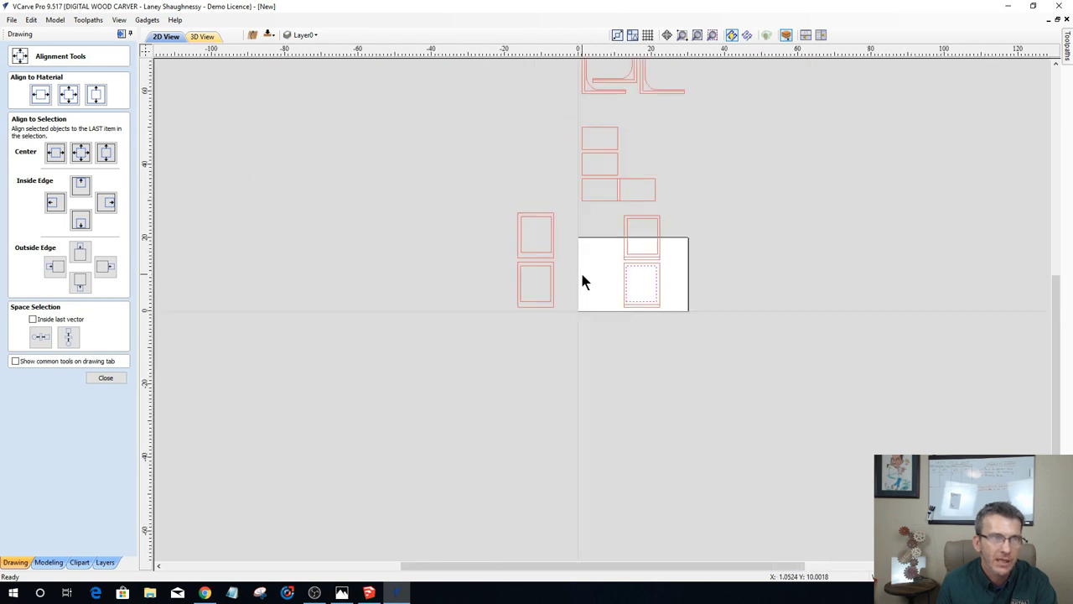
scroll(537, 278, up, 1)
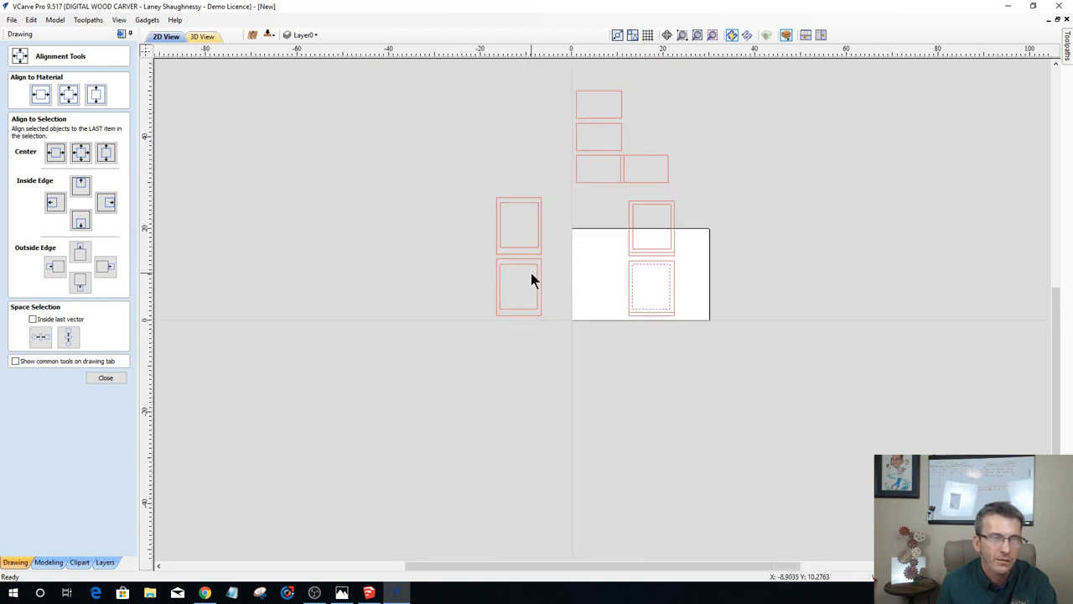
scroll(531, 275, up, 1)
scroll(542, 281, down, 3)
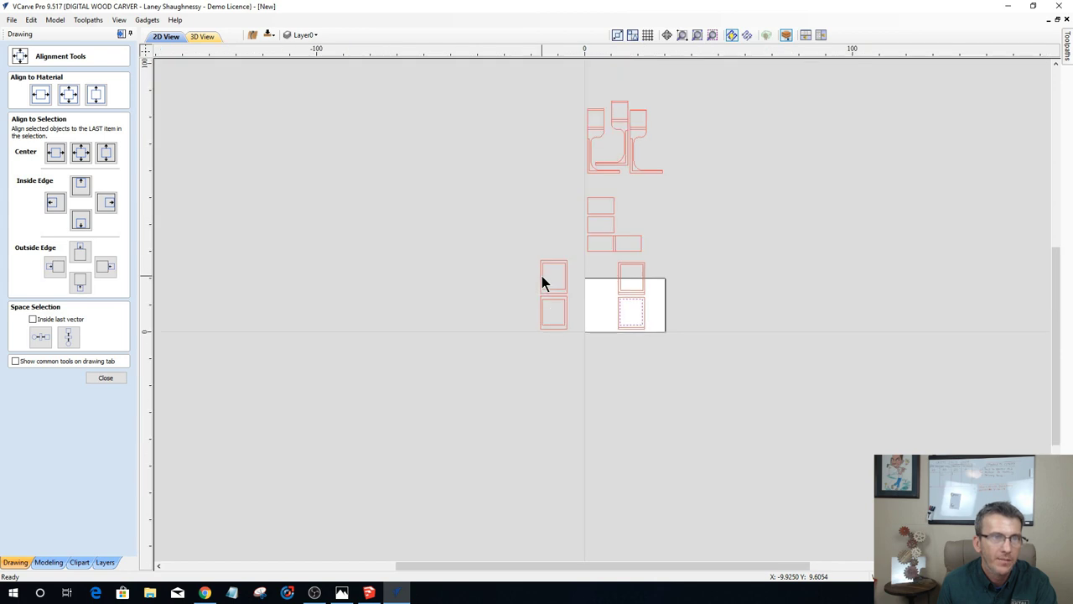
scroll(645, 293, up, 3)
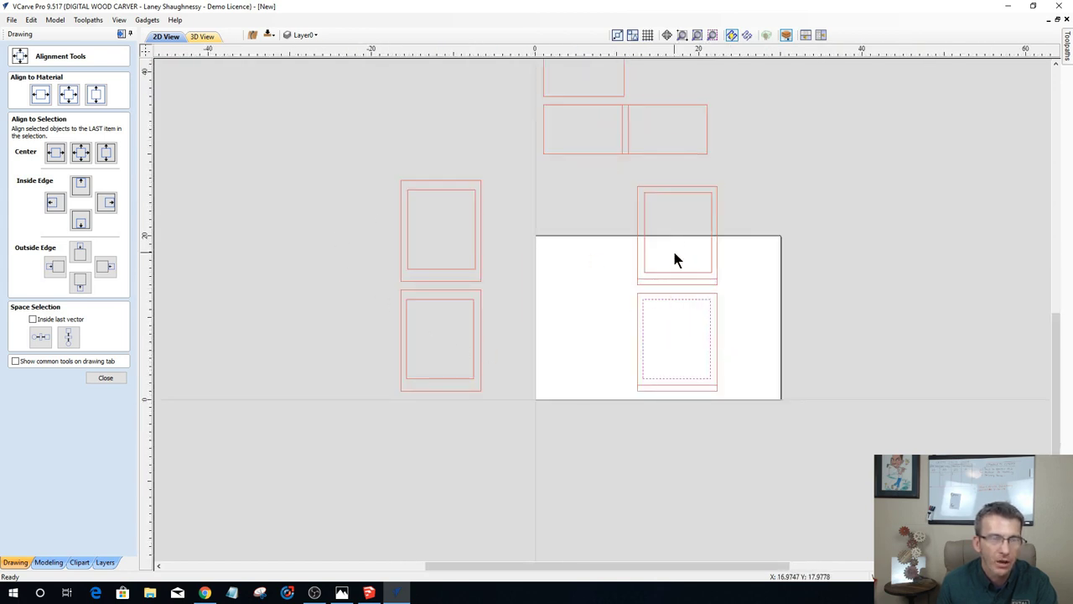
scroll(673, 252, down, 5)
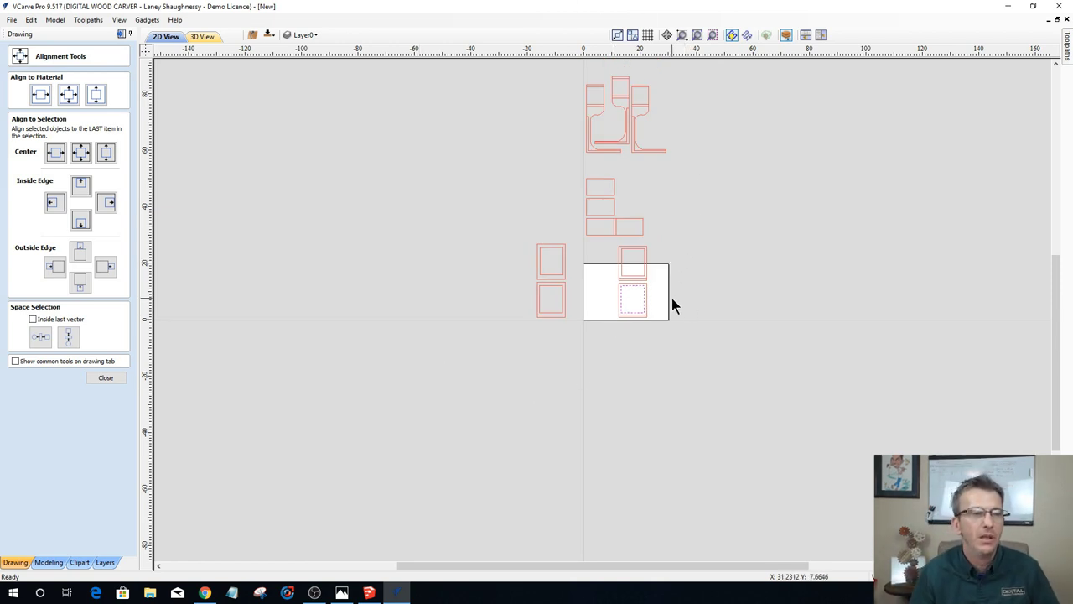
scroll(637, 293, up, 3)
scroll(628, 292, down, 1)
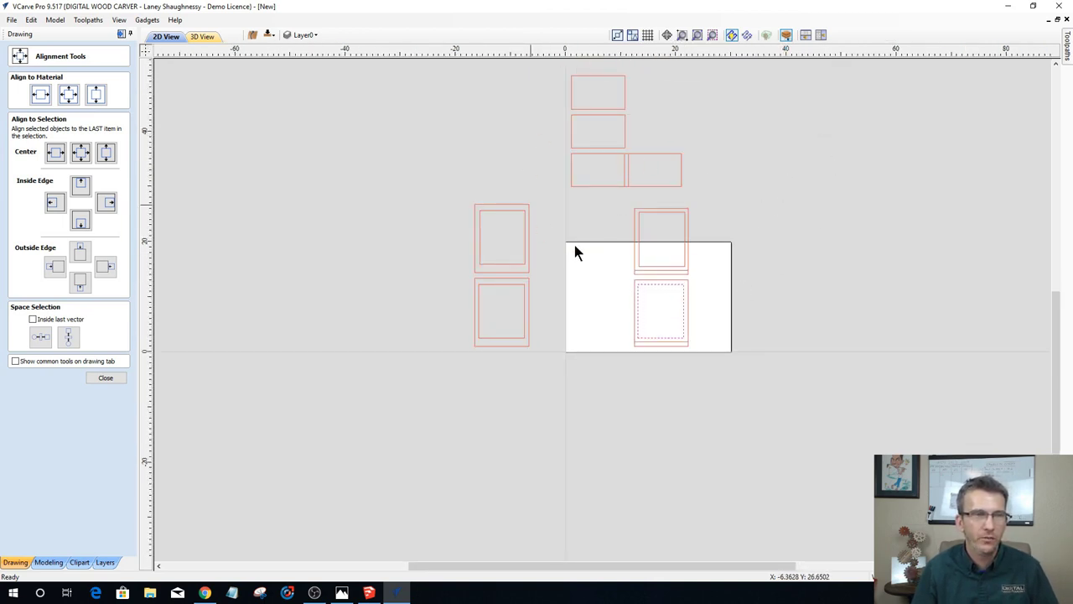
scroll(581, 250, down, 2)
scroll(604, 236, up, 2)
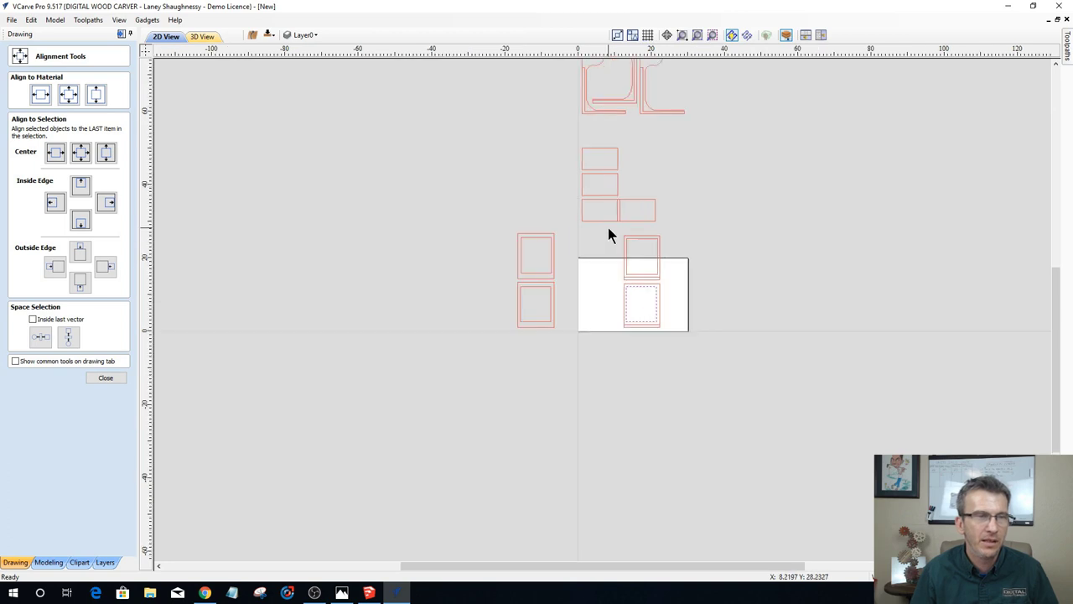
scroll(608, 233, down, 3)
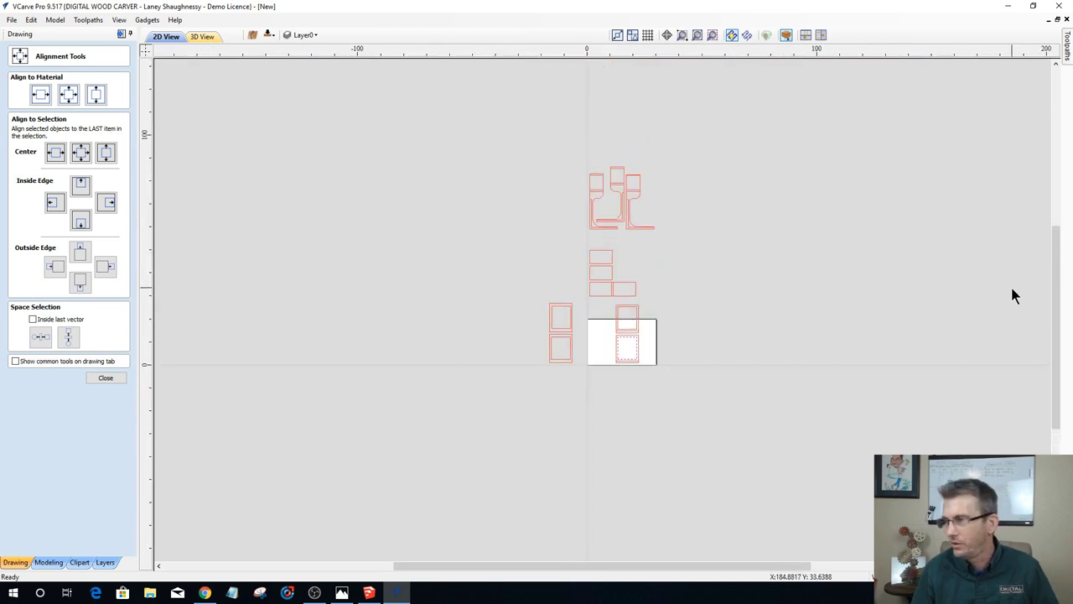
scroll(973, 298, up, 2)
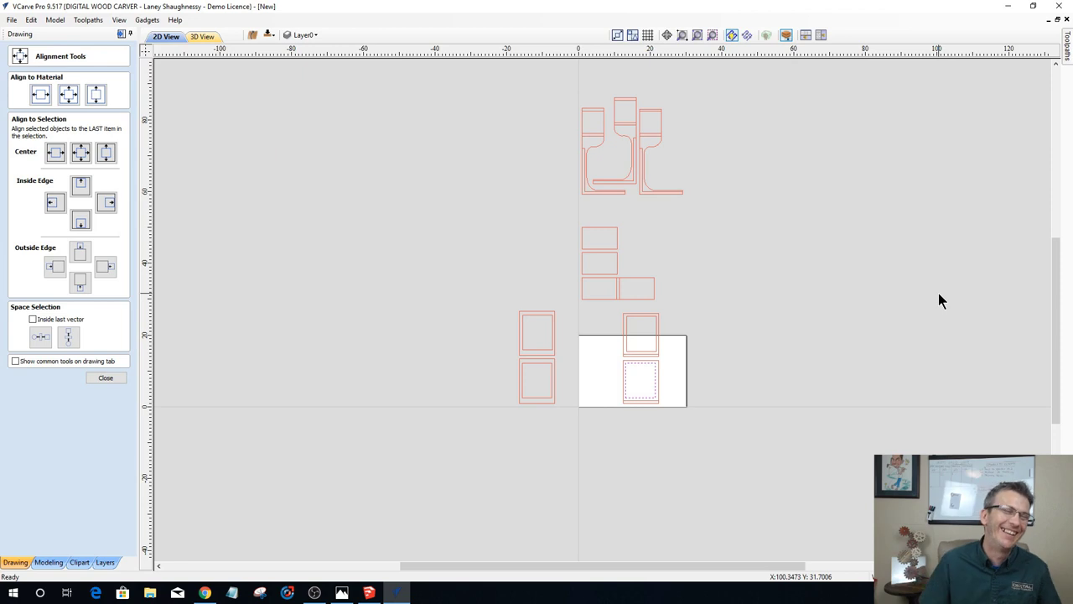
scroll(780, 338, down, 2)
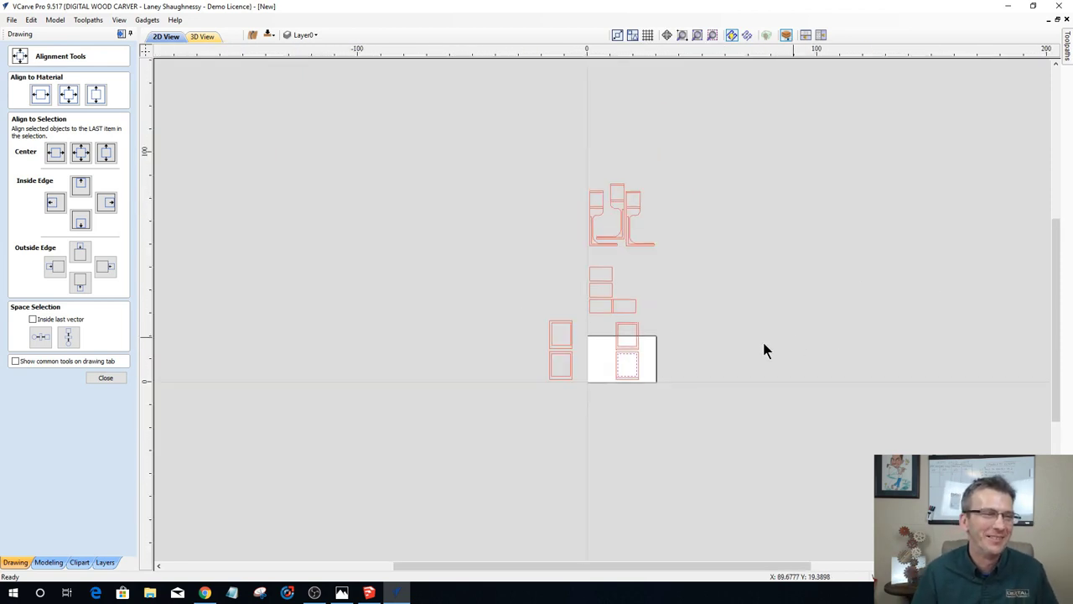
scroll(673, 390, up, 2)
scroll(673, 390, down, 2)
scroll(677, 381, up, 1)
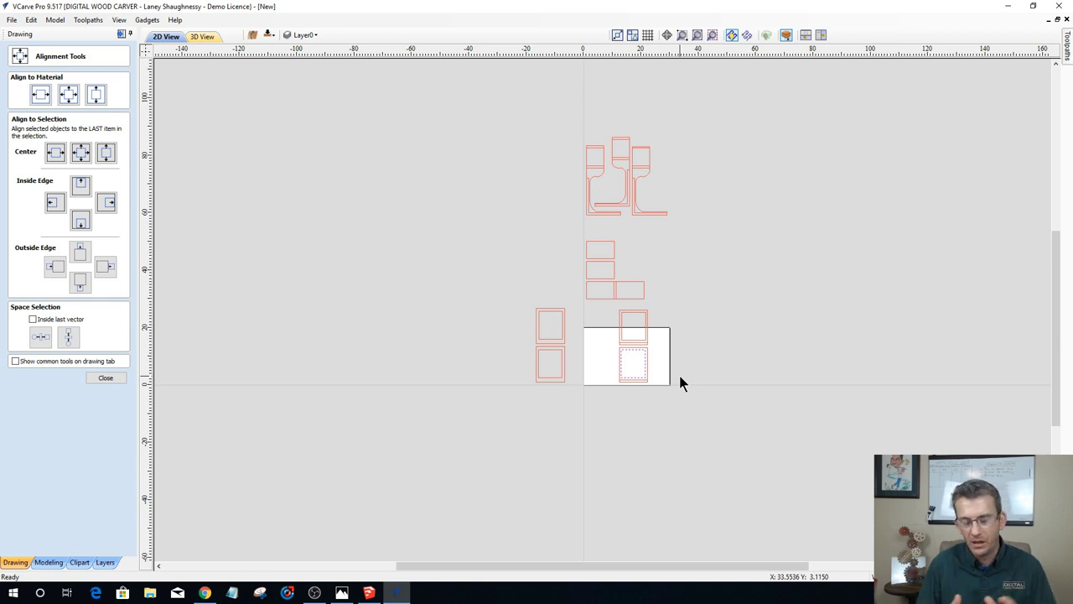
Step: Zoom in and centre the view on the lower-right panel on the sheet
scroll(578, 377, up, 4)
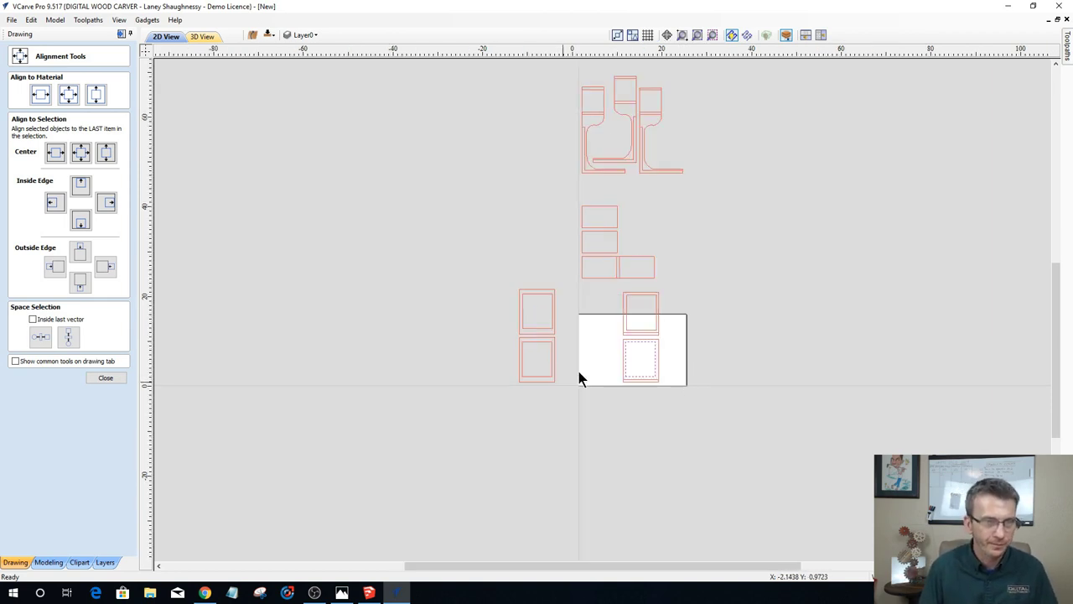
scroll(431, 378, down, 3)
scroll(424, 348, up, 4)
scroll(453, 346, up, 4)
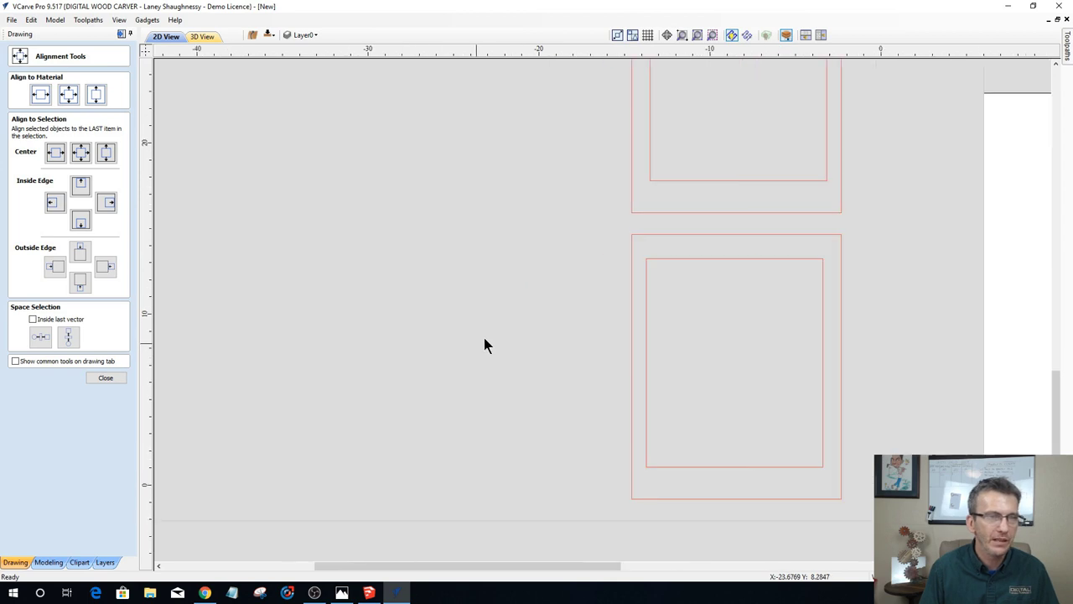
scroll(495, 348, down, 5)
scroll(564, 218, up, 1)
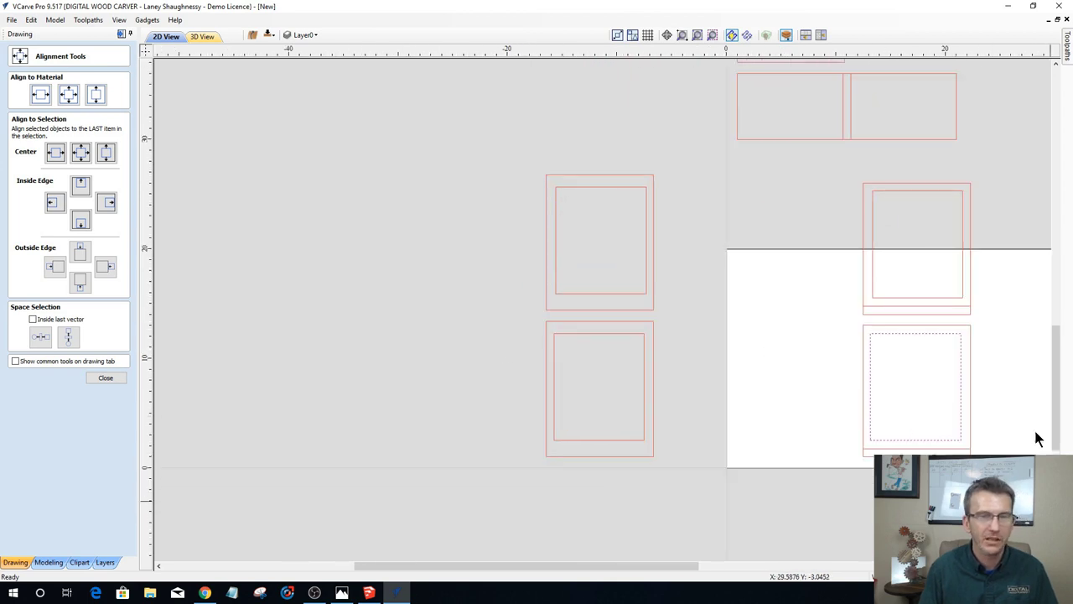
scroll(1018, 419, up, 4)
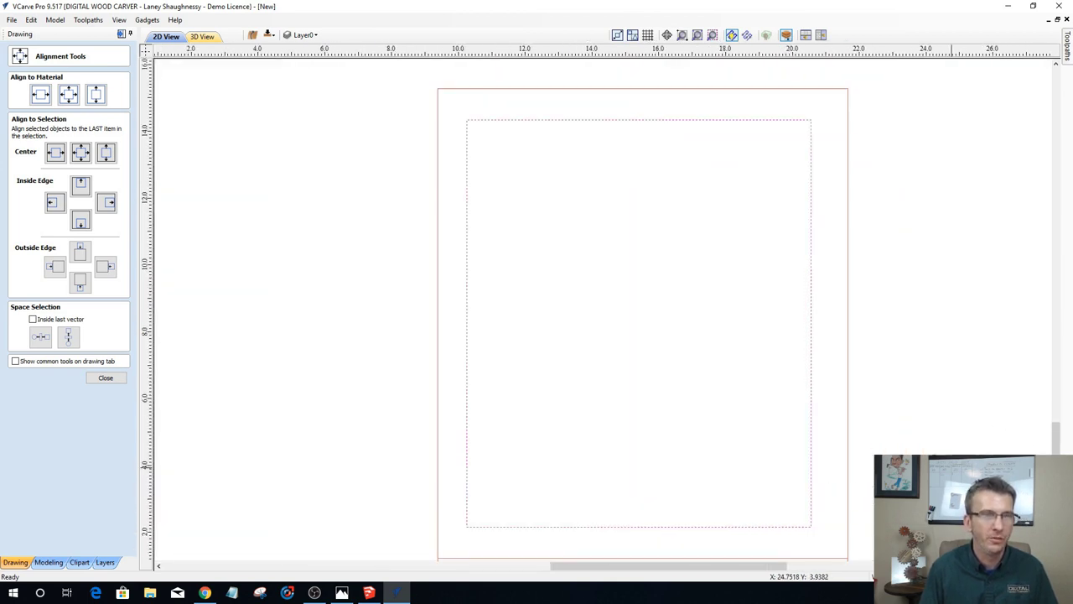
scroll(996, 421, down, 2)
scroll(997, 421, up, 2)
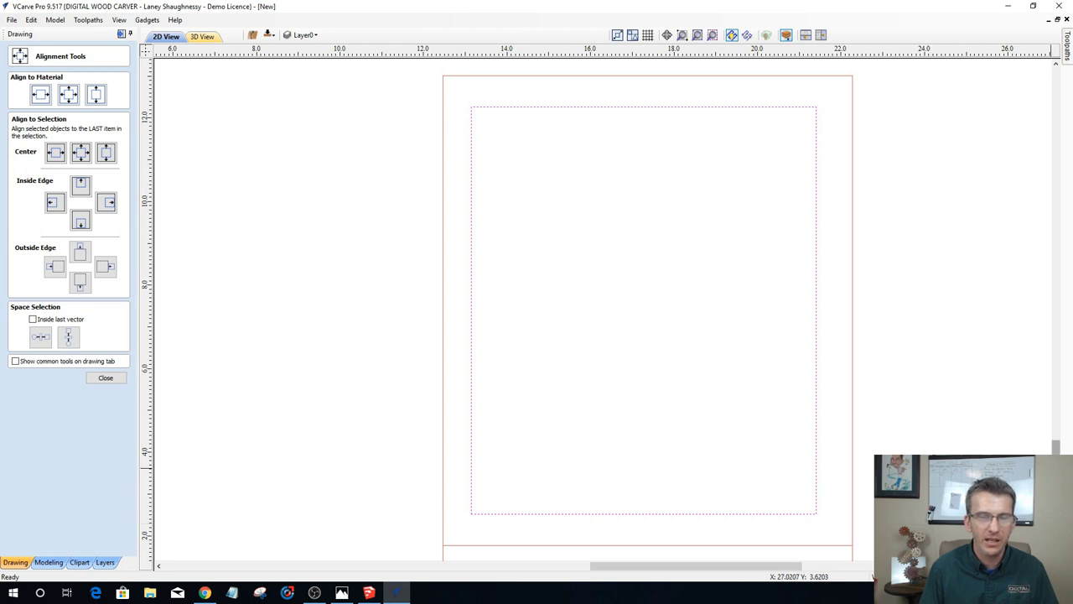
drag(1056, 446, 1055, 451)
drag(1056, 448, 1056, 442)
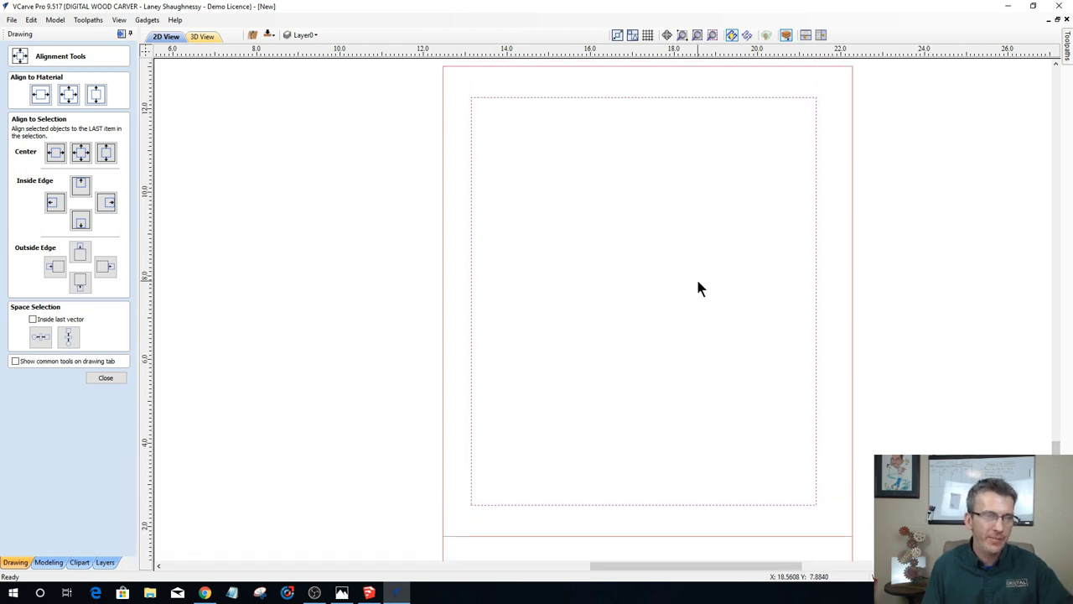
Step: Draw a thin rectangle along the lower panel's left inner edge and select its Width value
click(105, 378)
click(48, 116)
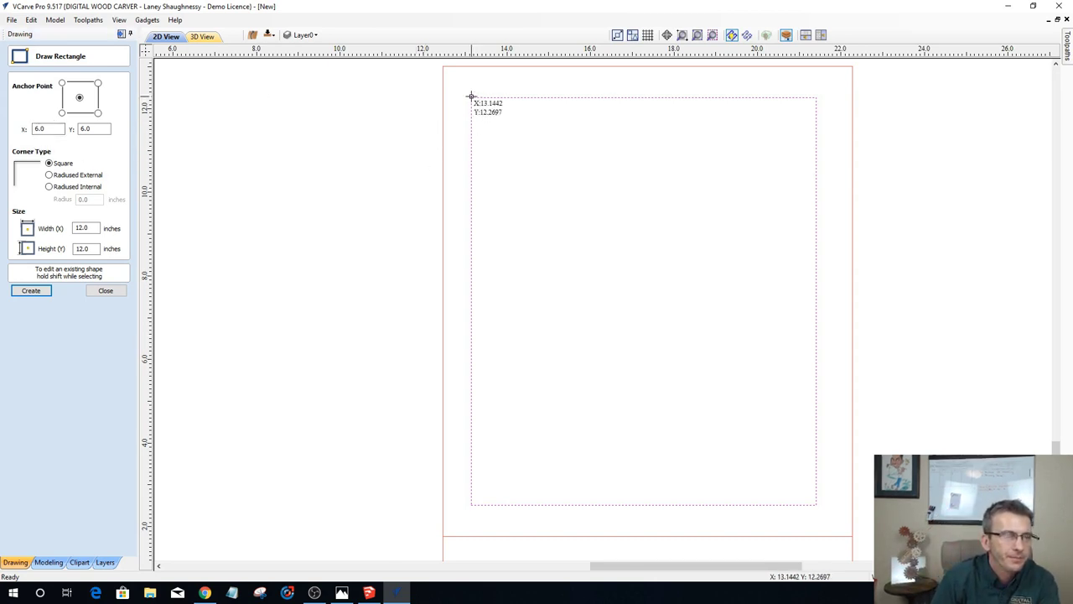
drag(482, 411, 487, 499)
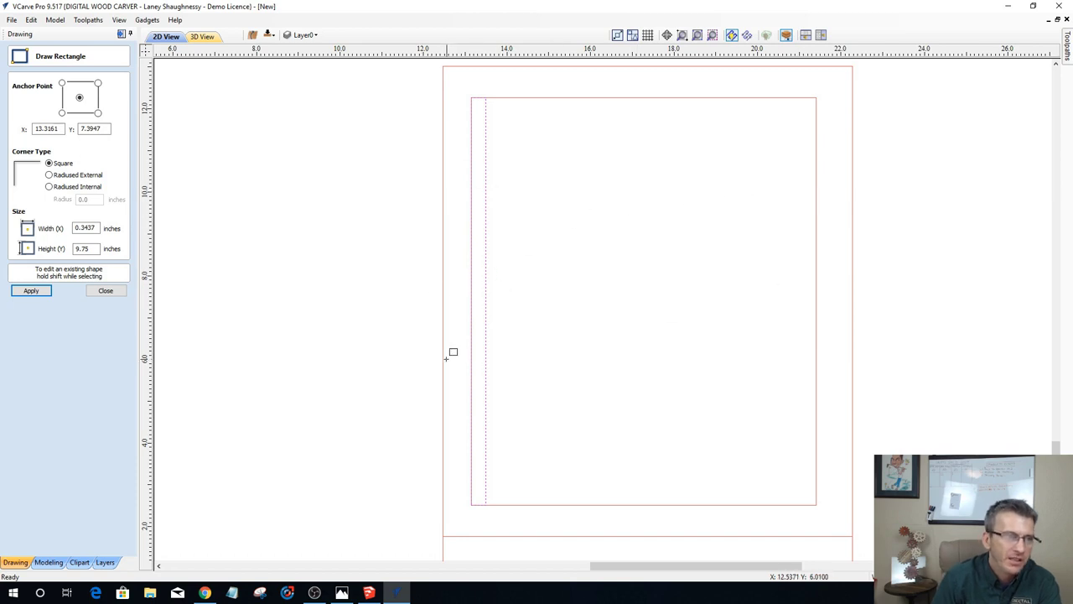
scroll(474, 210, up, 1)
scroll(435, 289, down, 1)
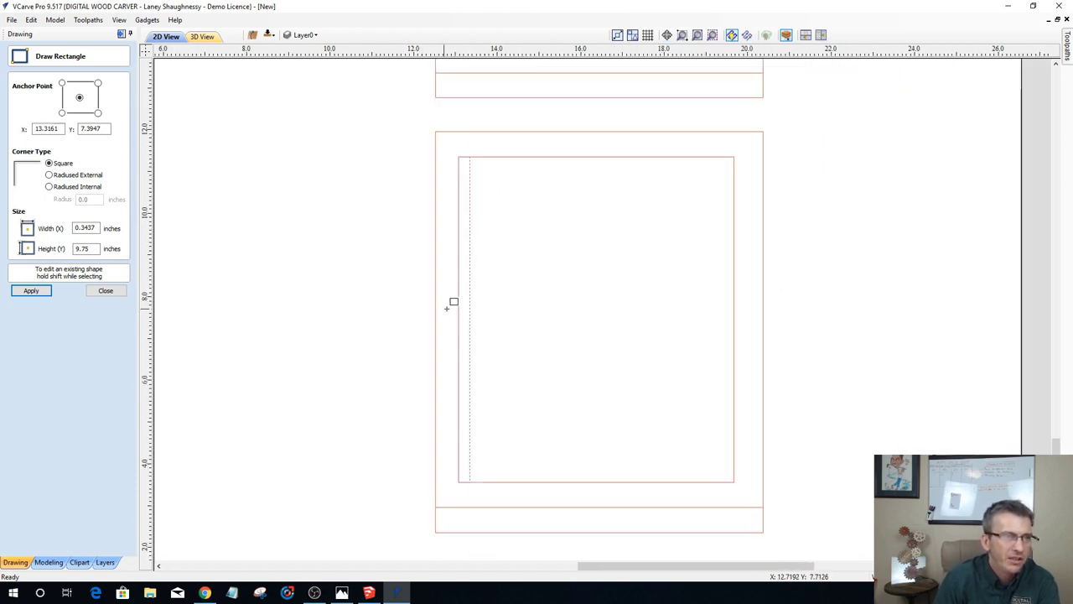
double_click(85, 228)
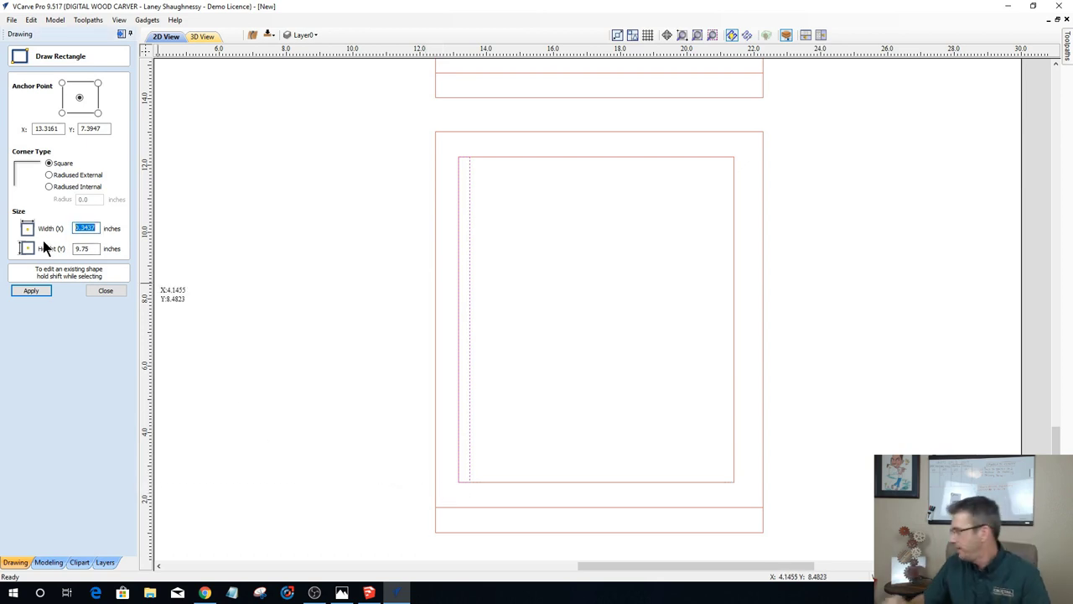
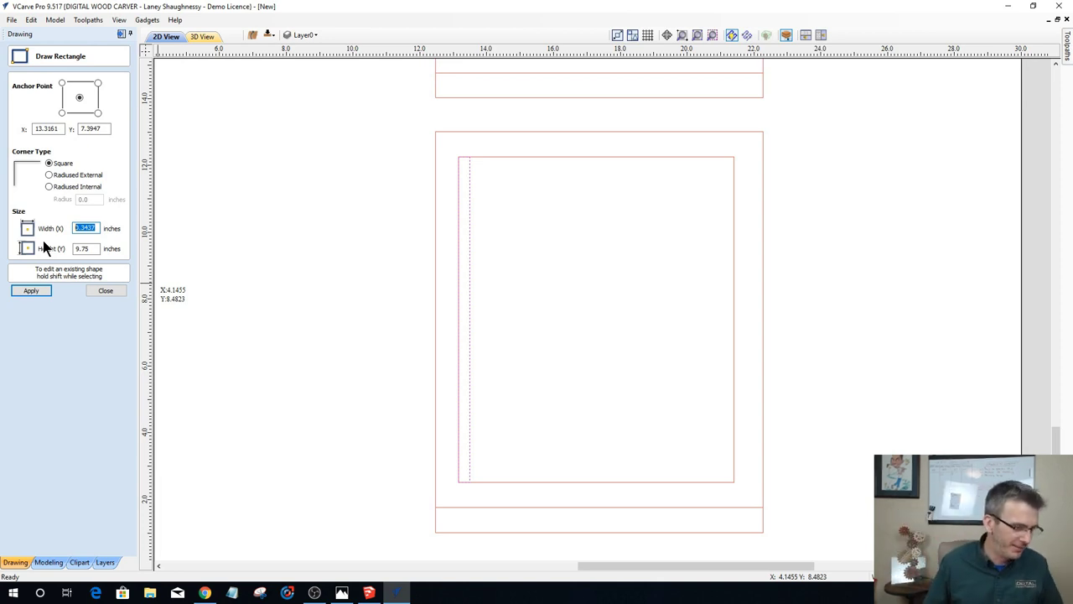
Step: Draw a 0.375 × 9.75 inch strip rectangle along the frame's inner left edge
click(98, 228)
drag(98, 228, 83, 229)
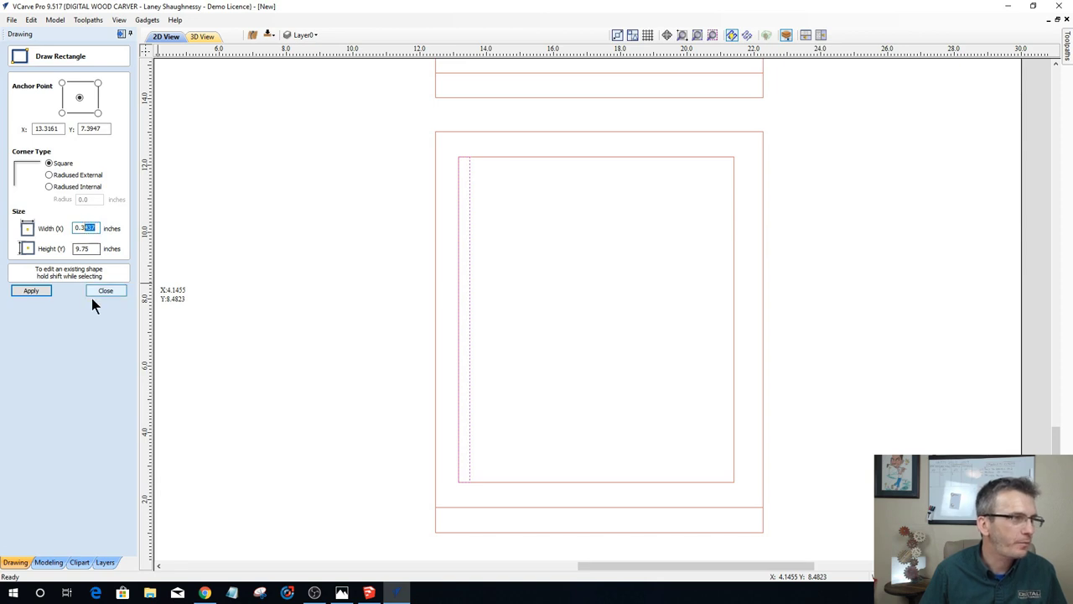
text(75)
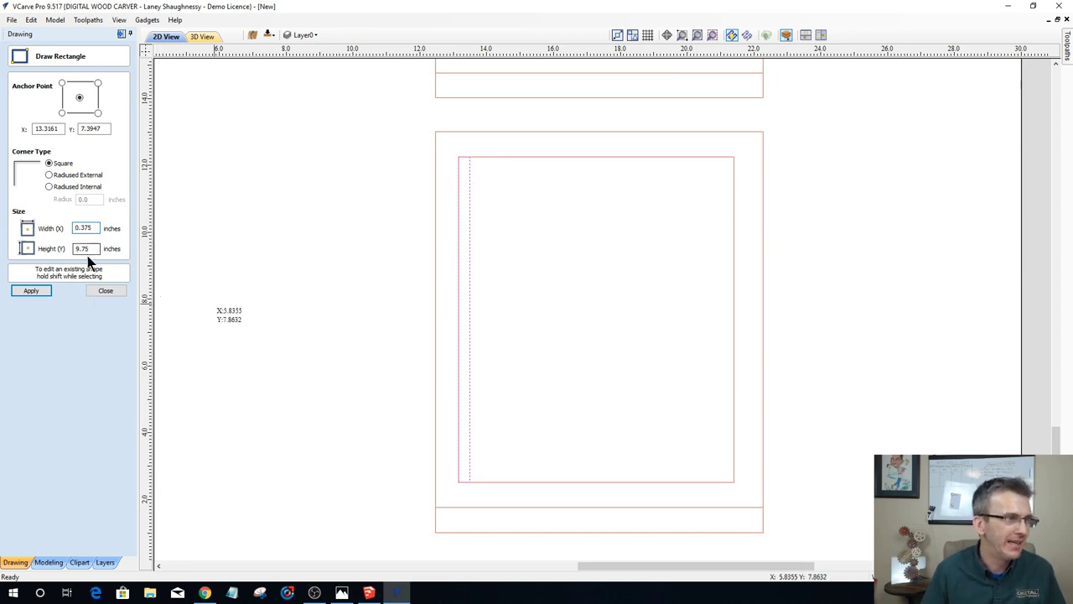
click(15, 290)
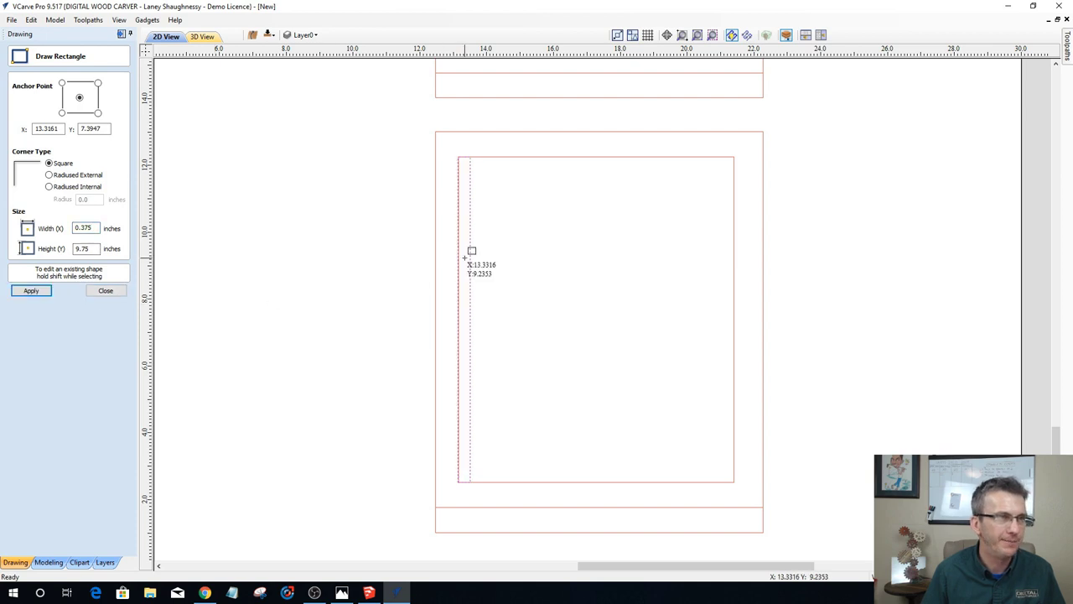
scroll(457, 493, up, 2)
scroll(457, 495, up, 5)
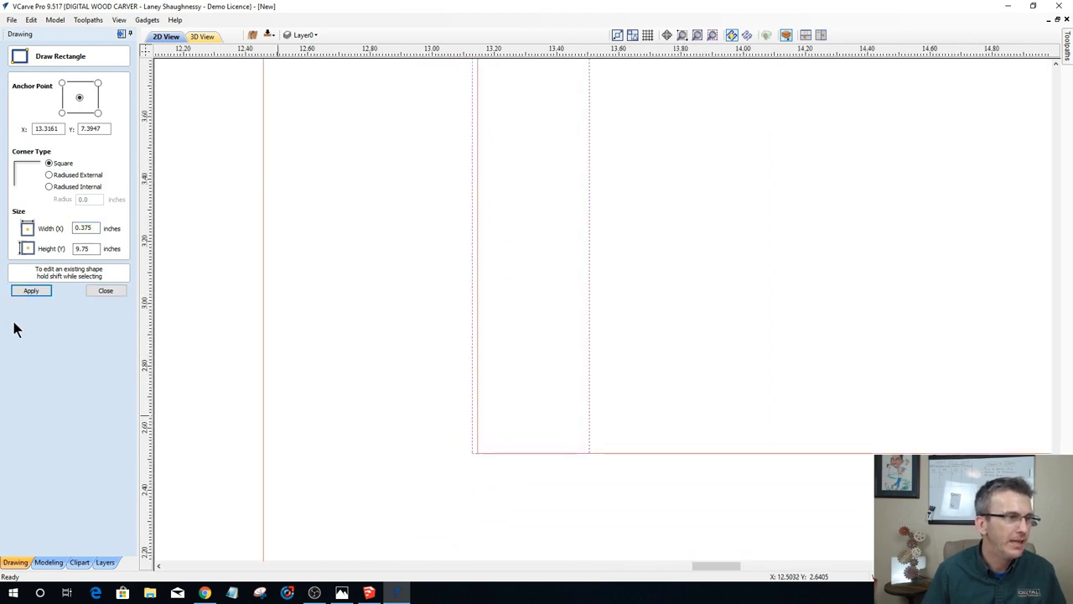
click(473, 451)
click(477, 450)
Step: Copy the 0.375-inch strip so it snaps against the frame's inner right edge
click(476, 449)
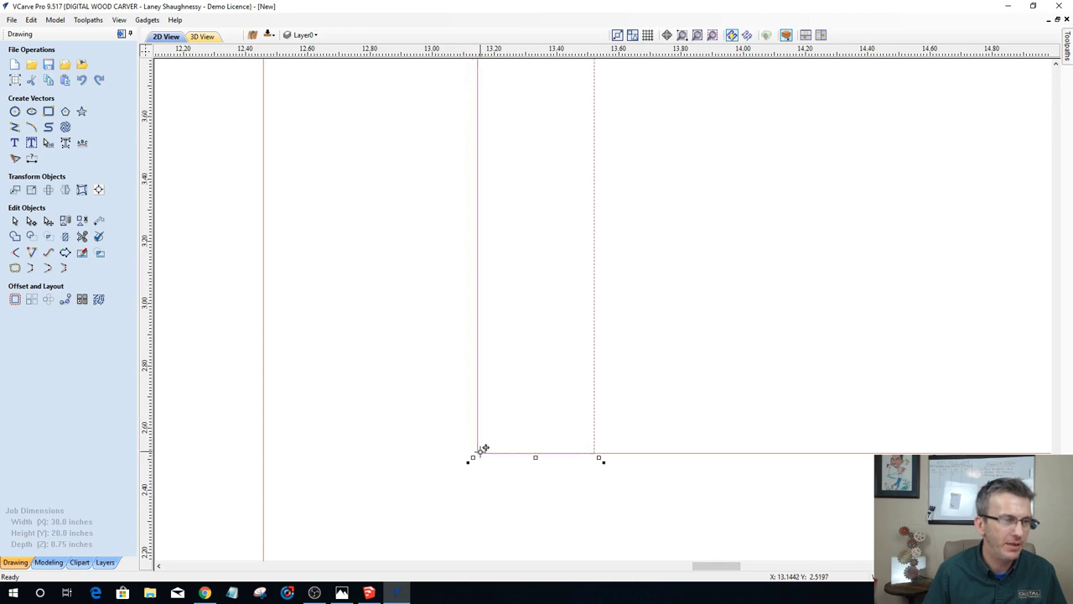
scroll(544, 400, down, 5)
scroll(541, 404, down, 5)
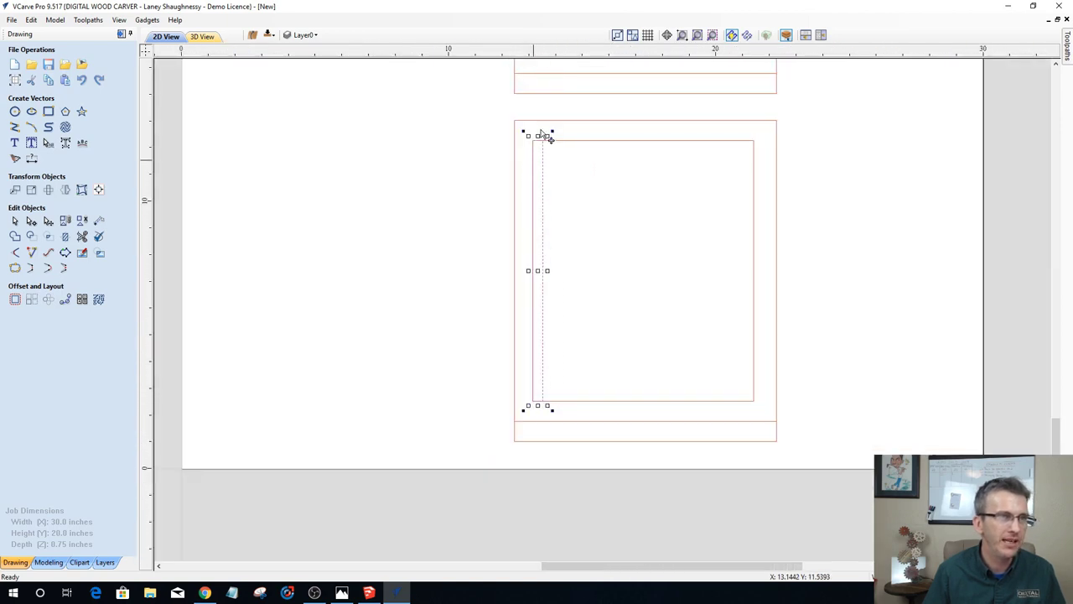
scroll(560, 250, up, 4)
scroll(520, 391, down, 4)
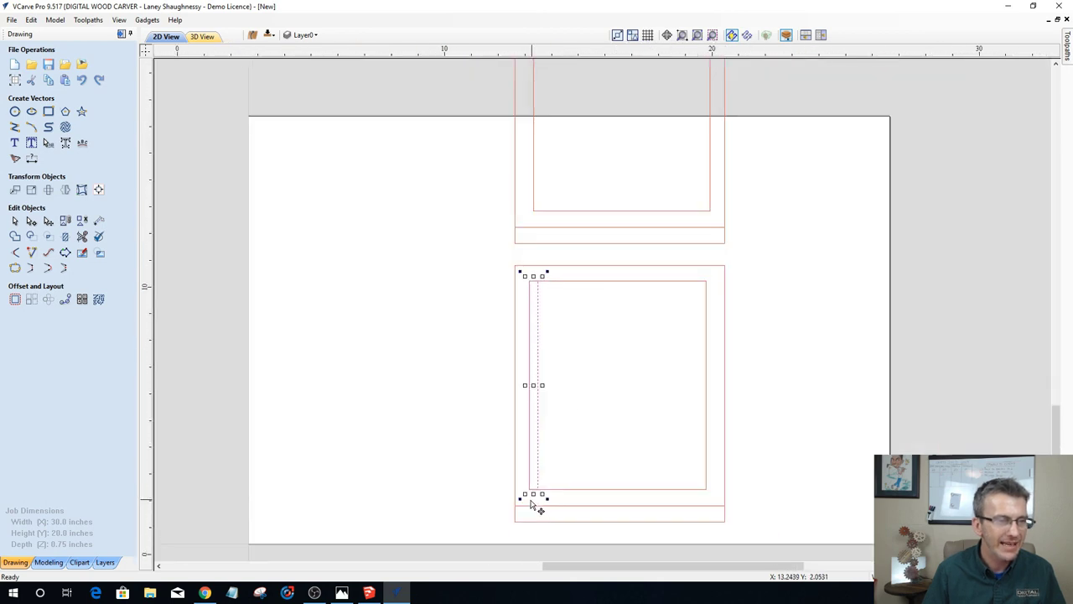
scroll(537, 498, up, 2)
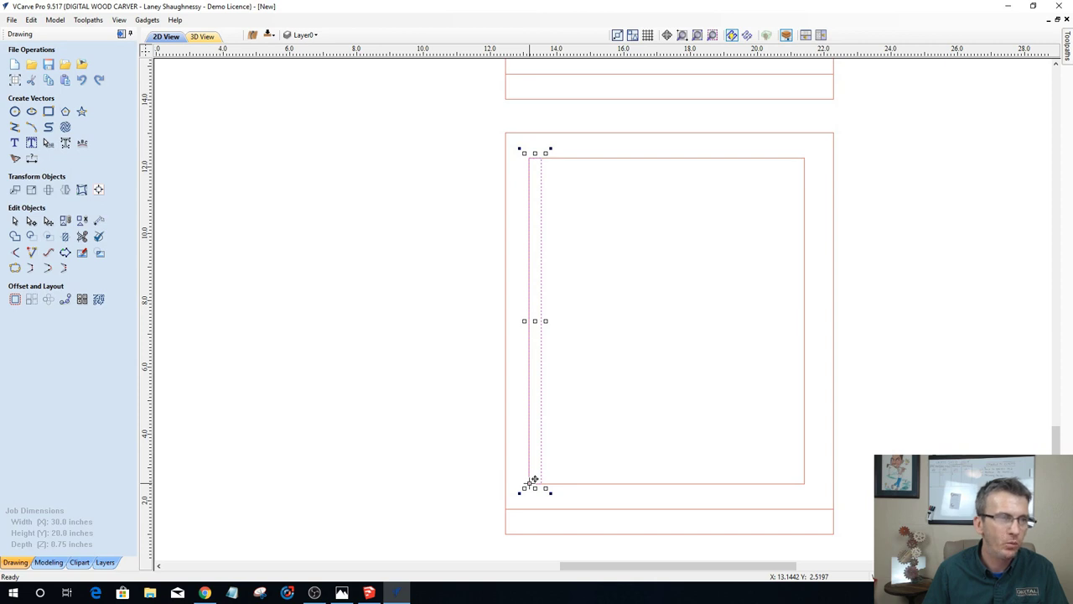
click(548, 262)
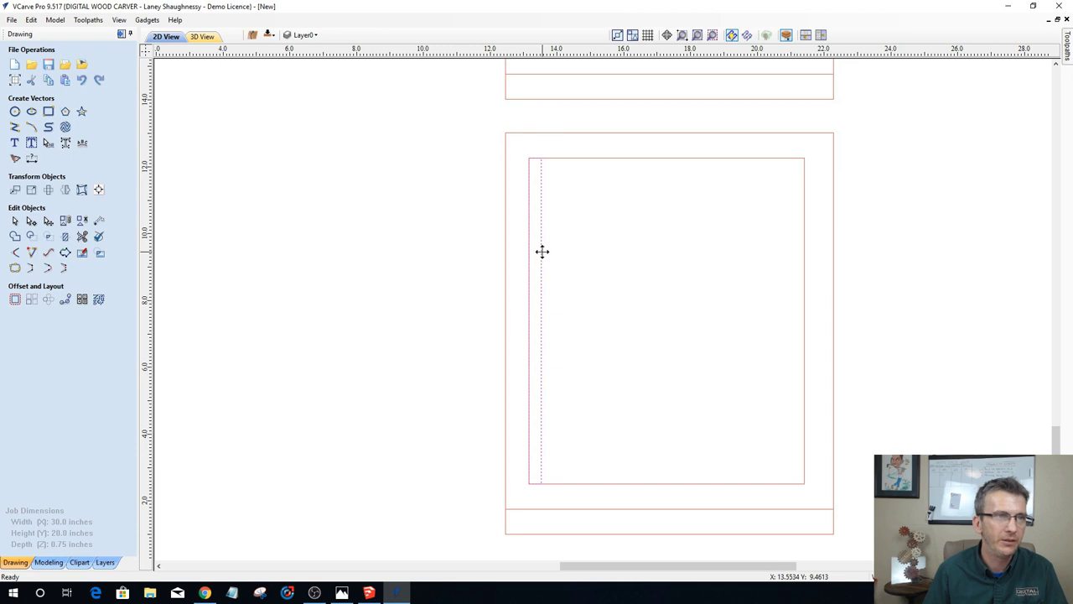
click(542, 253)
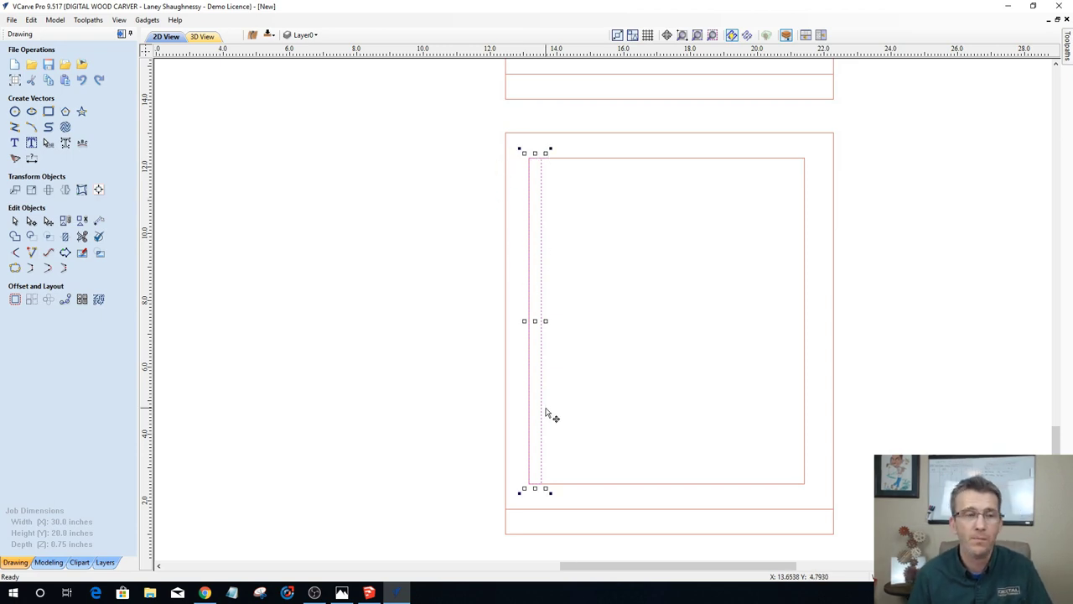
click(677, 286)
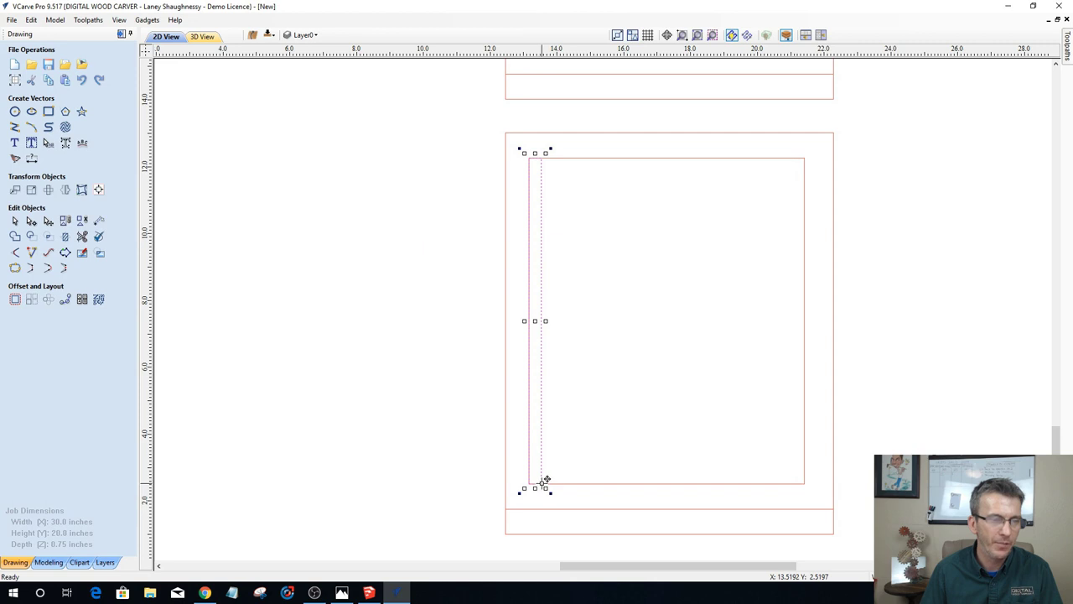
drag(545, 482, 802, 483)
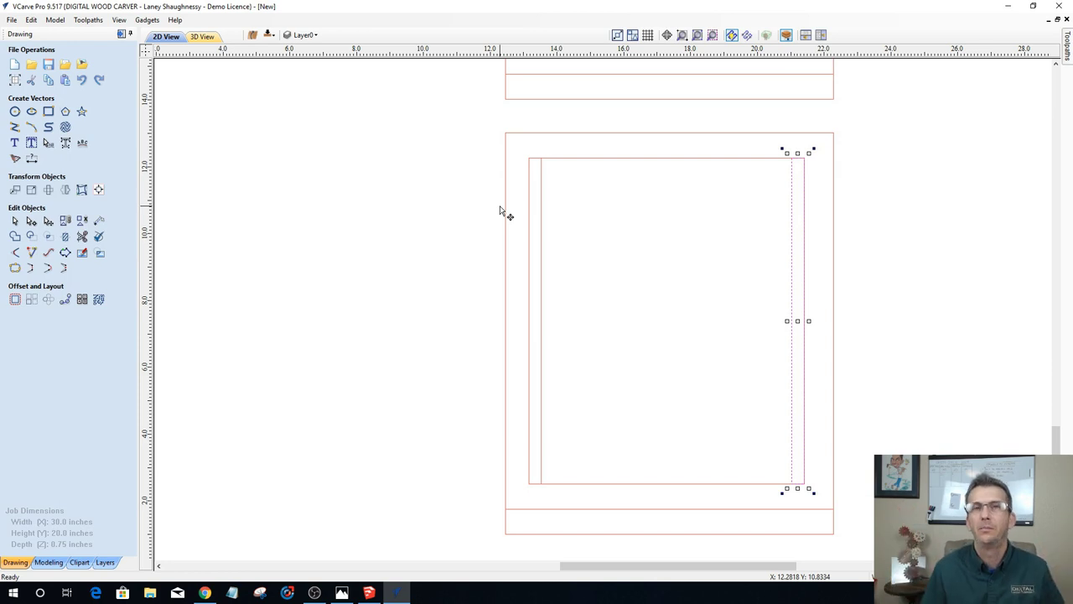
click(568, 256)
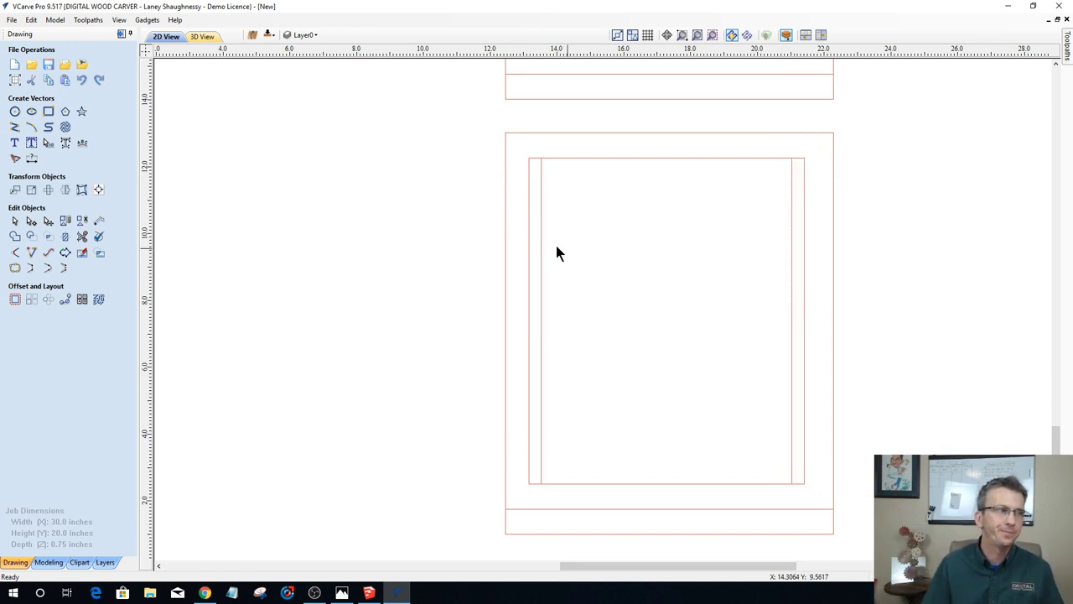
click(48, 110)
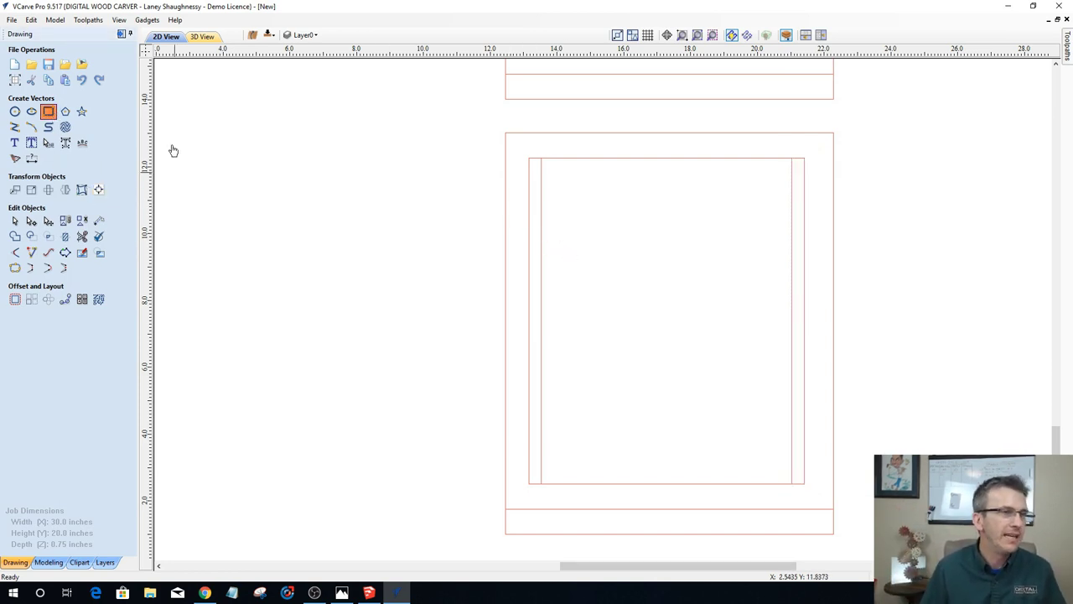
mouse_move(541, 157)
mouse_down()
mouse_move(716, 348)
mouse_move(792, 484)
mouse_up()
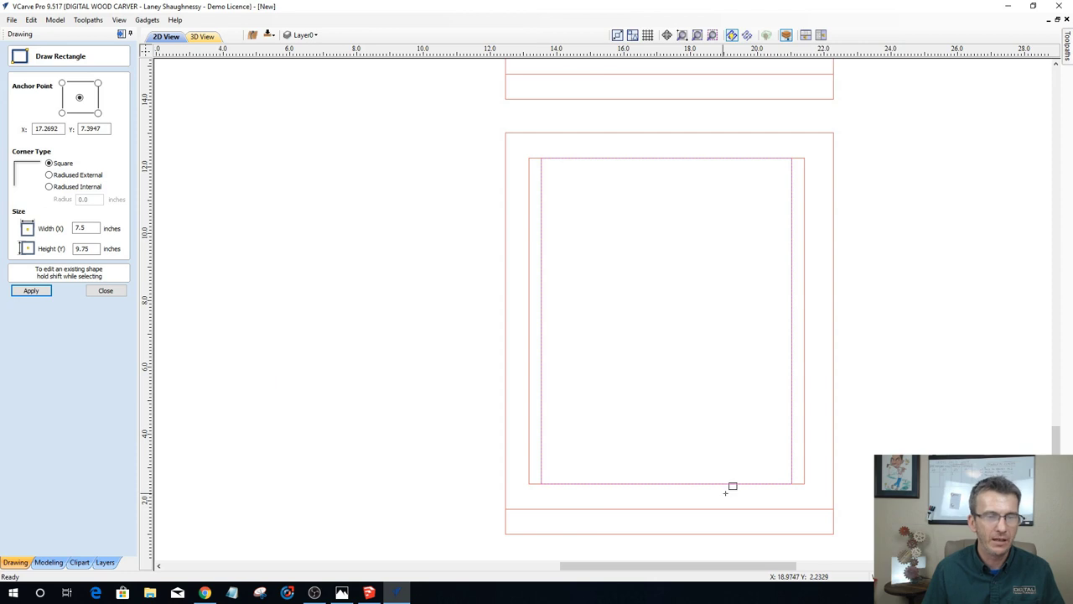
click(106, 291)
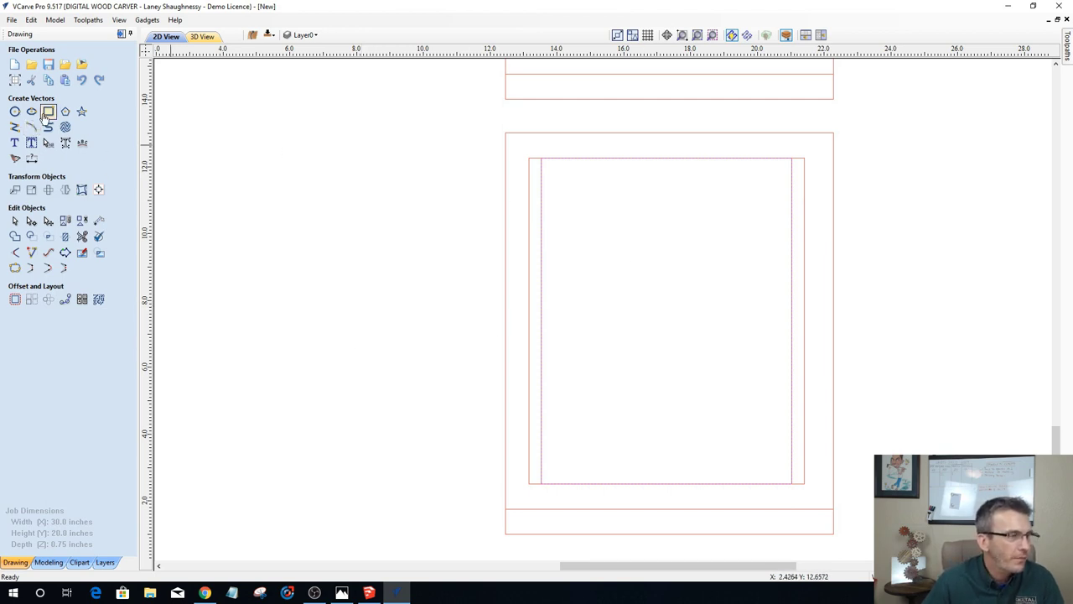
Step: Copy-drag the strip to place additional strip copies inside the frame
click(530, 483)
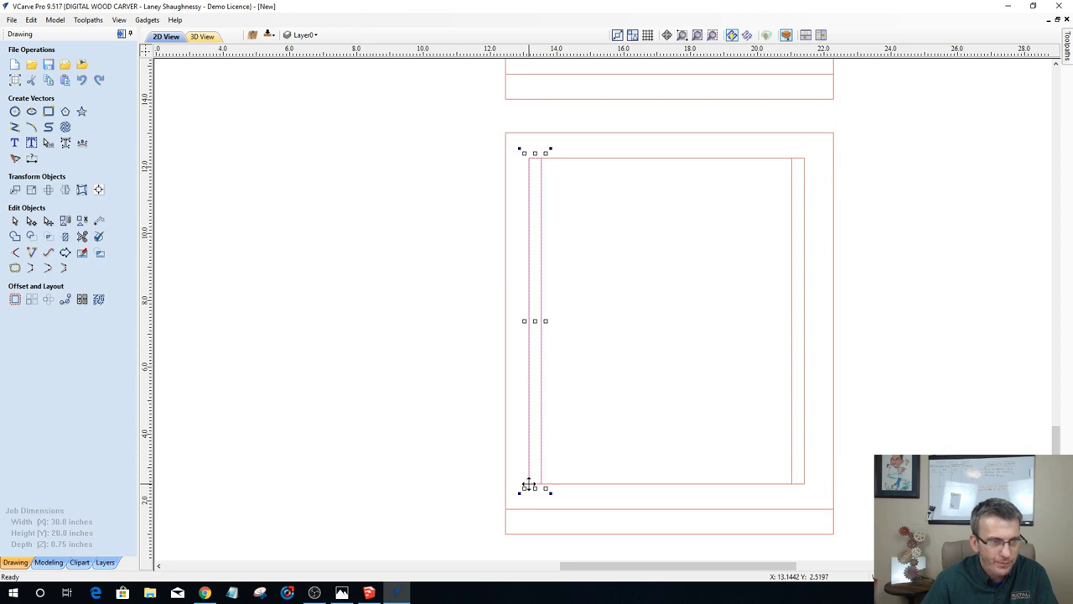
drag(533, 481, 769, 485)
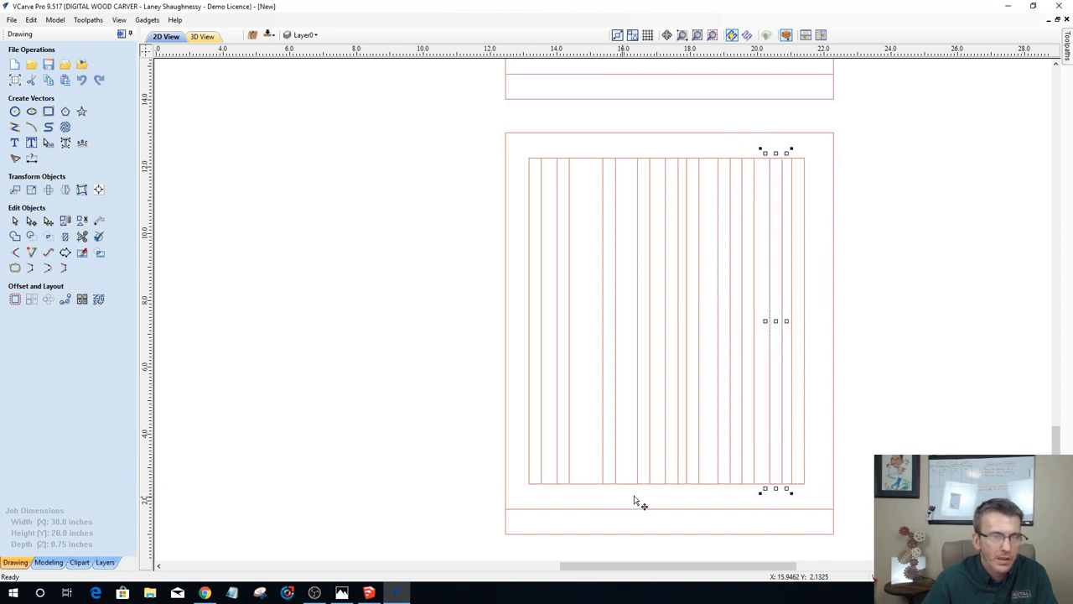
drag(770, 483, 584, 484)
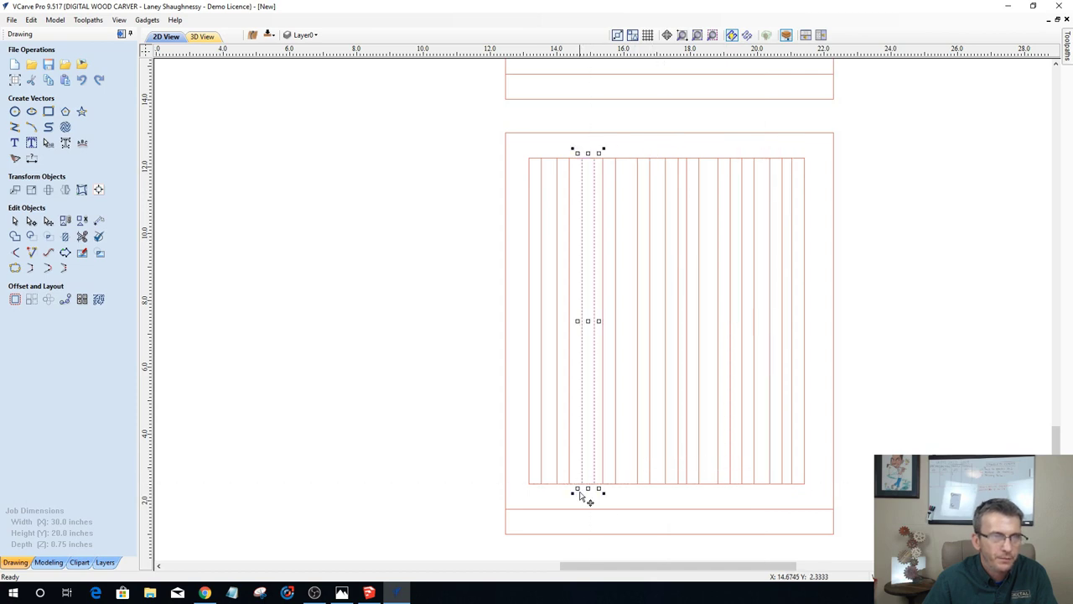
scroll(614, 359, up, 1)
scroll(612, 359, up, 1)
scroll(615, 360, down, 3)
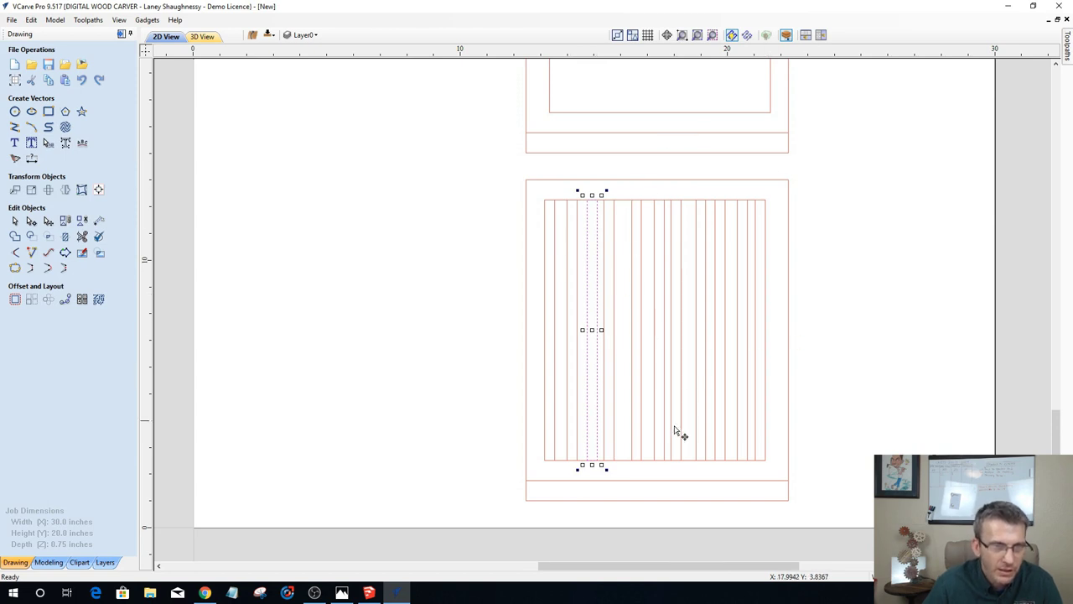
click(478, 350)
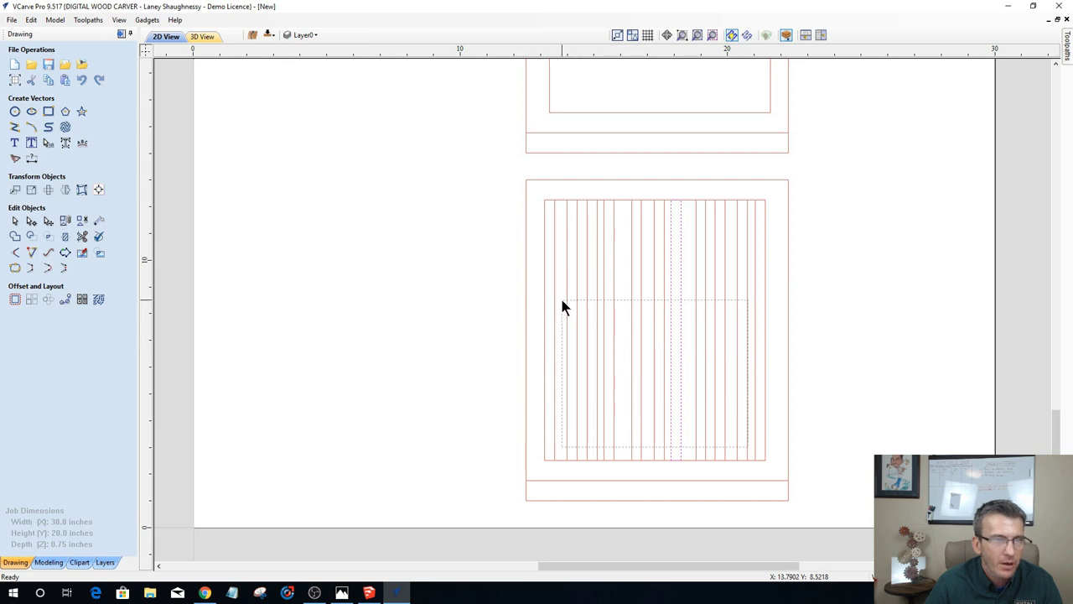
Step: Select all the strips together with the inner frame rectangle
click(612, 308)
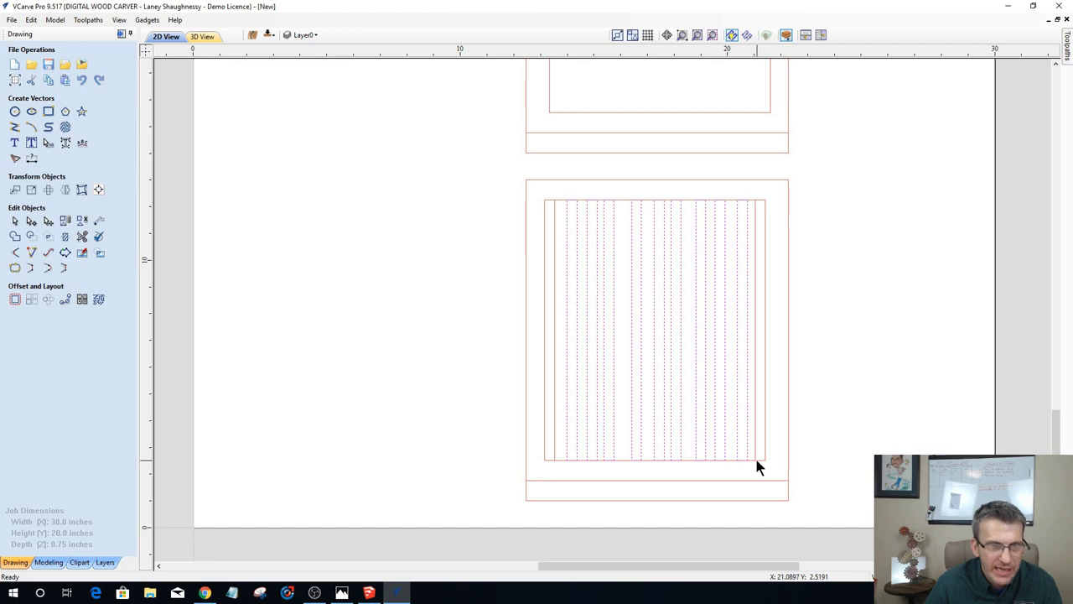
scroll(753, 453, up, 5)
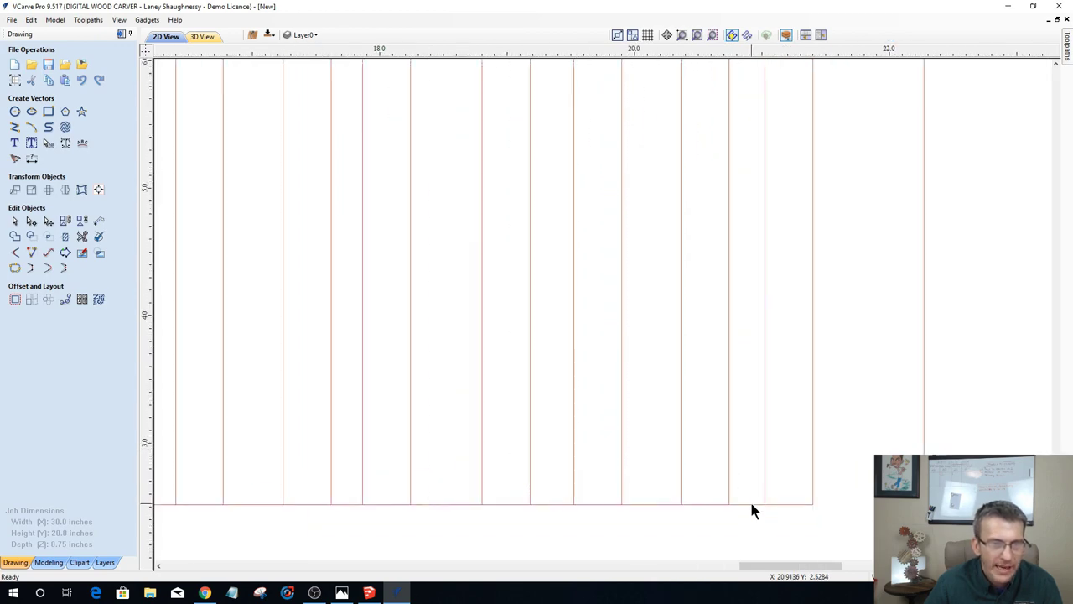
scroll(750, 496, down, 3)
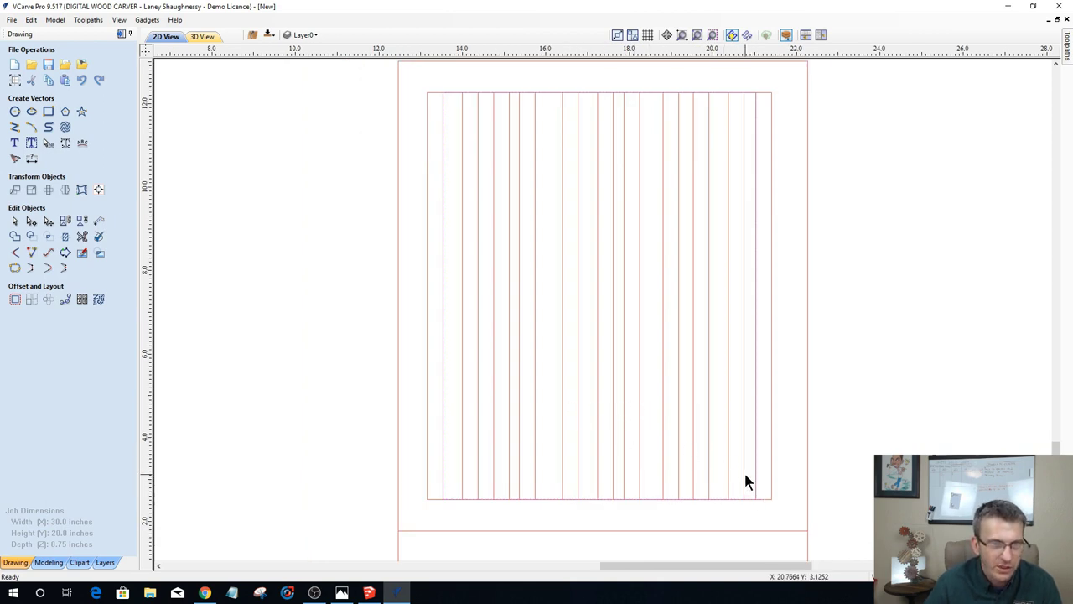
click(744, 472)
drag(746, 479, 456, 361)
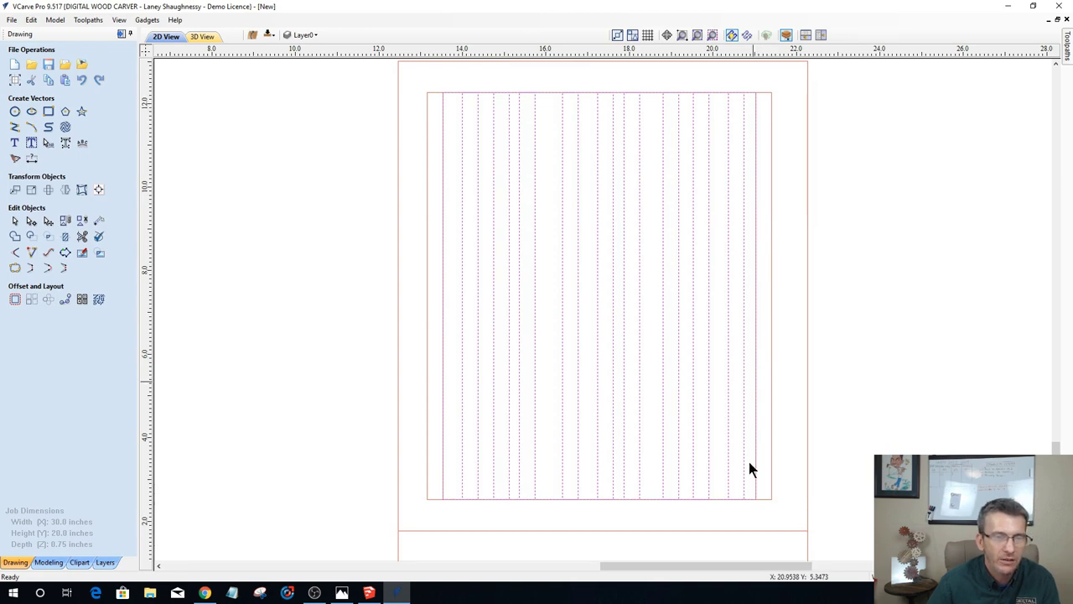
Step: Space the selected strips evenly inside the last-selected inner frame with Alignment Tools
click(96, 190)
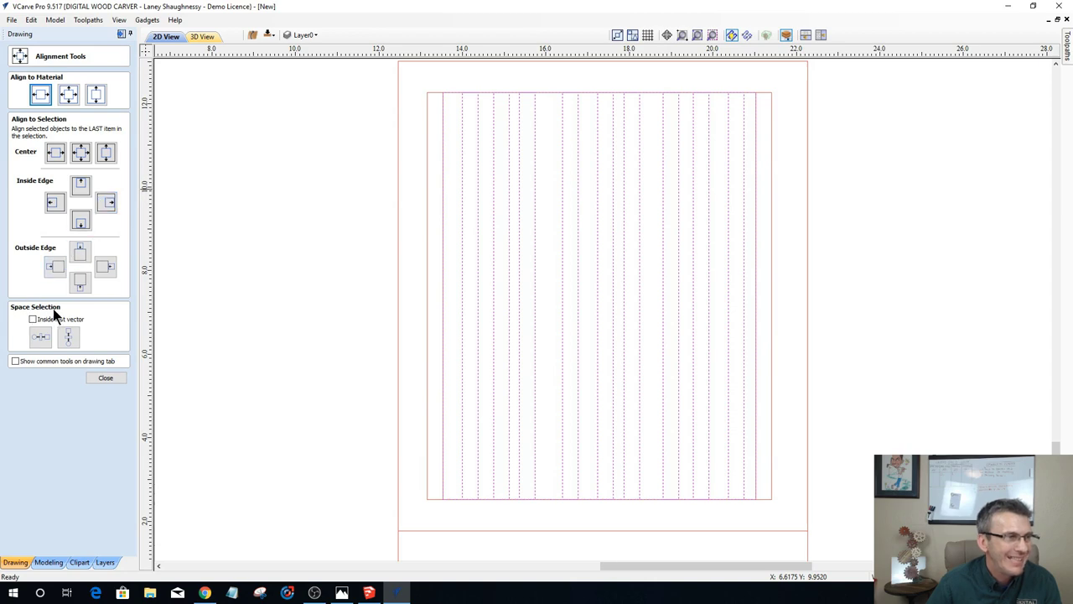
click(33, 321)
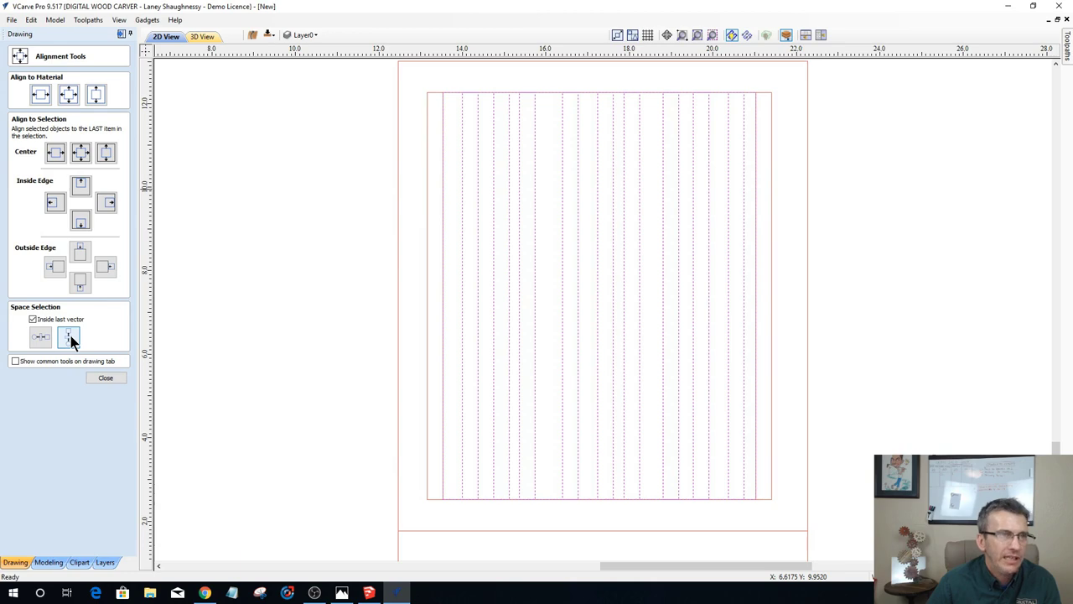
click(35, 339)
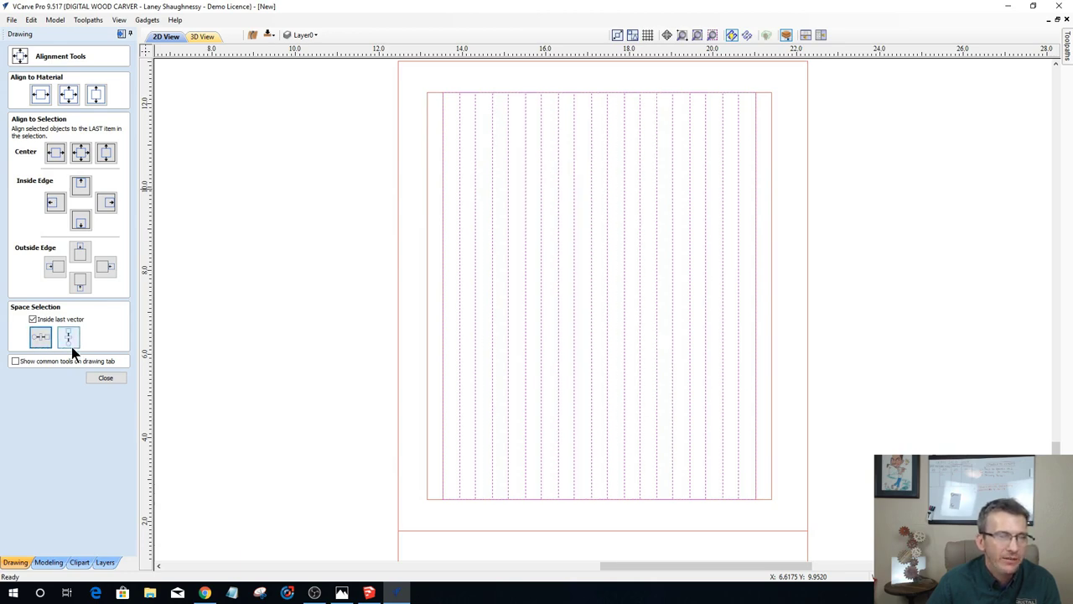
click(104, 378)
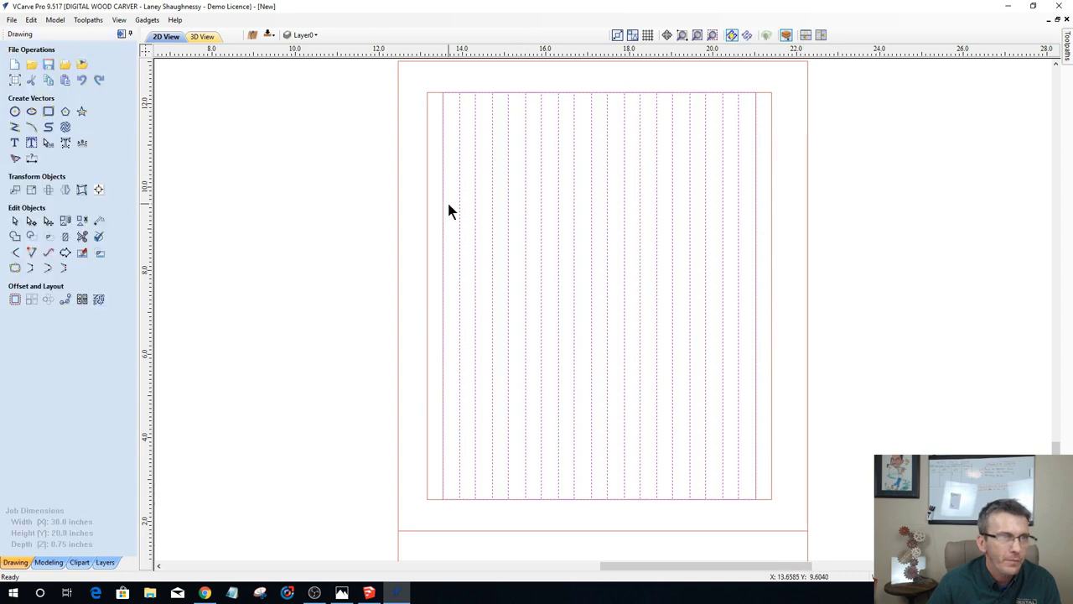
Step: Select each slat's lines left to right, then marquee-select all slat lines in the panel
click(357, 243)
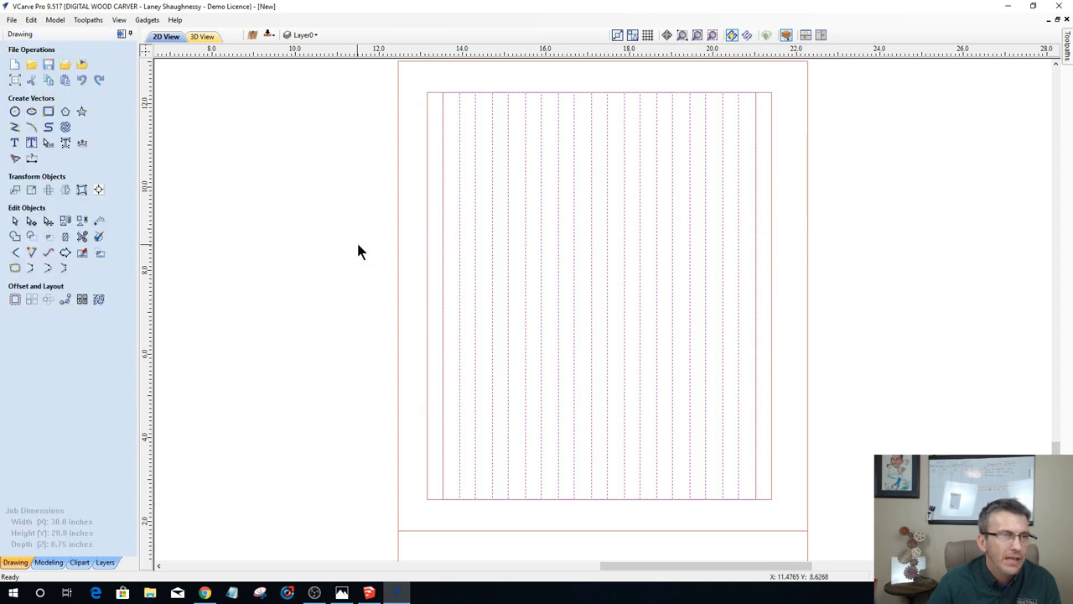
click(460, 277)
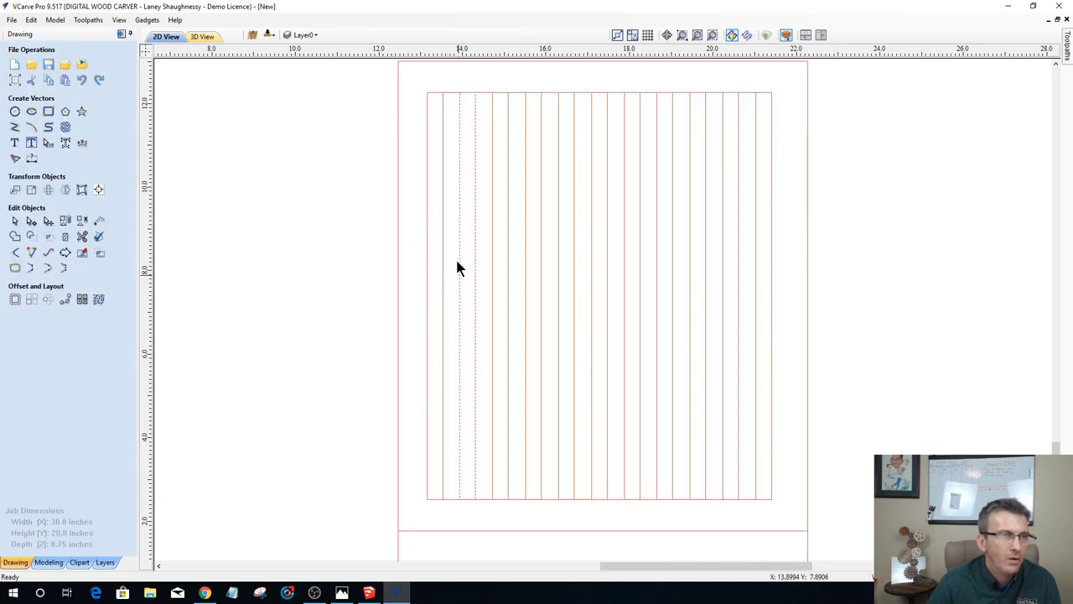
click(492, 232)
click(525, 237)
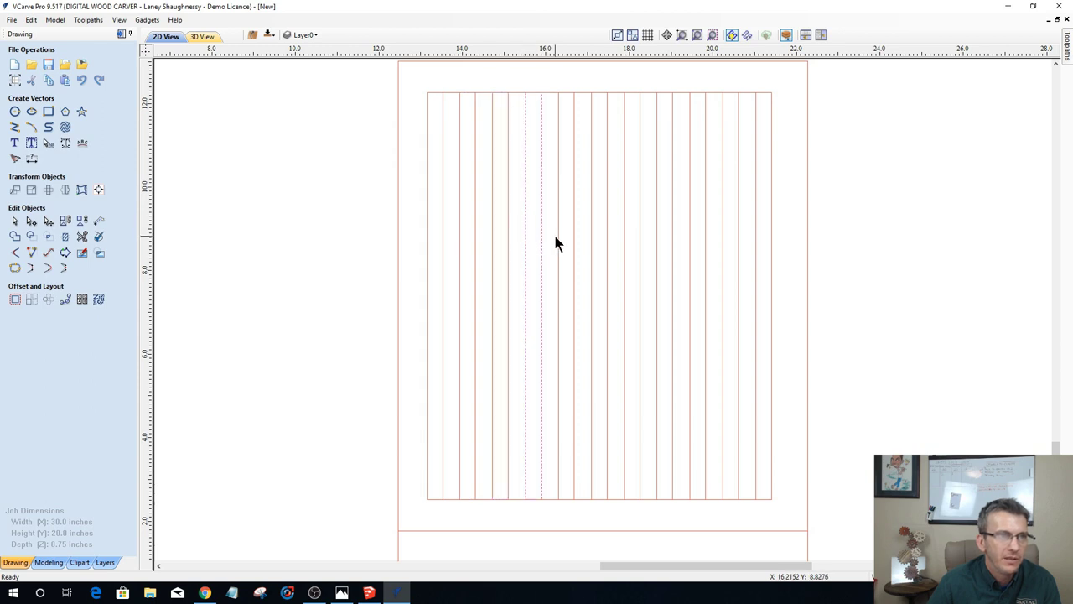
click(557, 247)
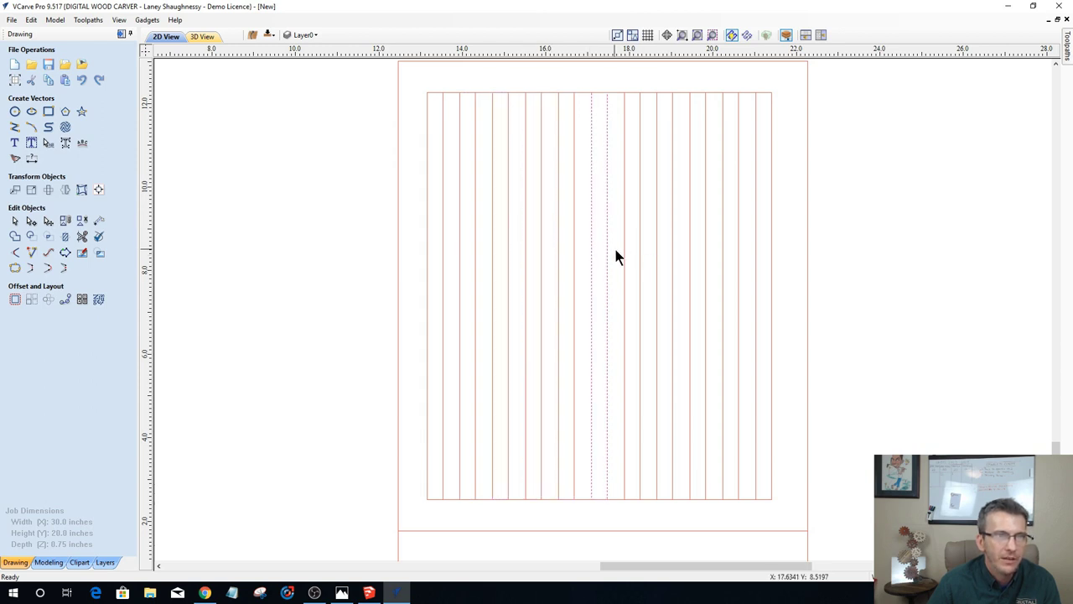
click(624, 256)
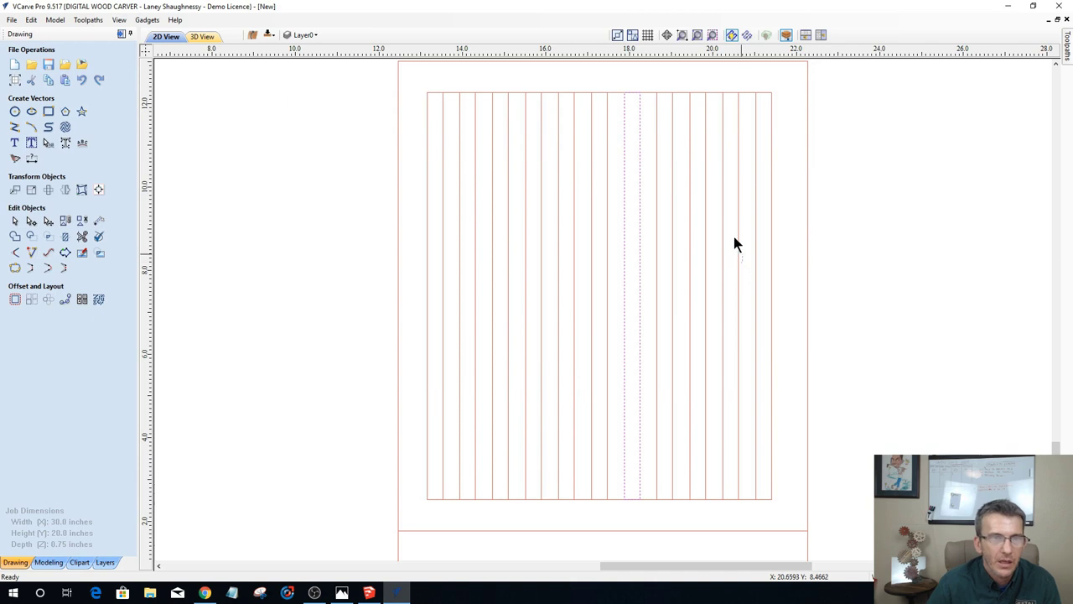
drag(742, 263, 448, 138)
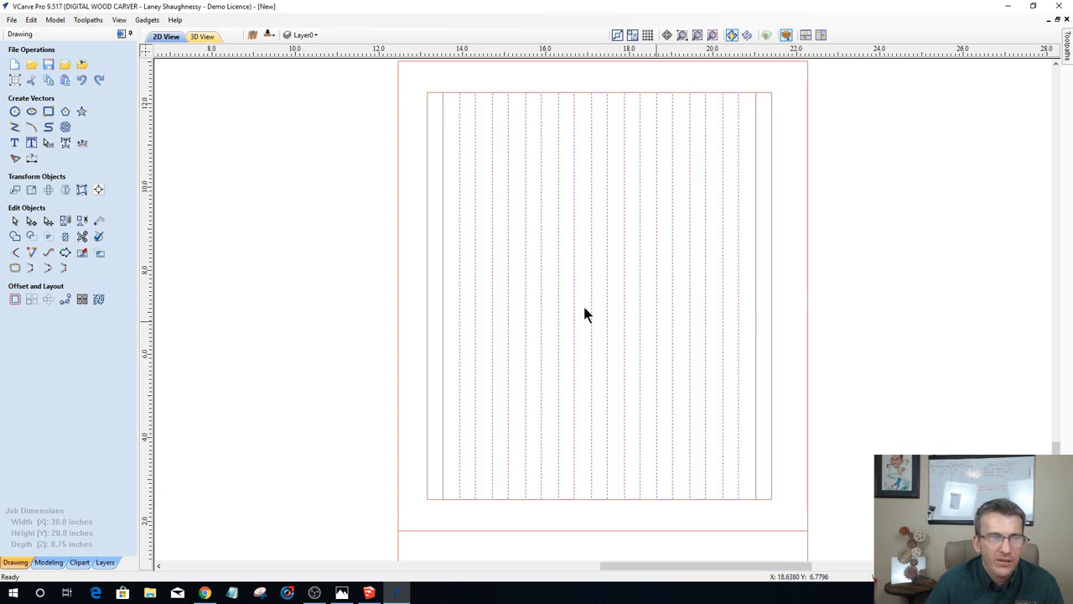
Step: Add a horizontal dimension across one slat, placing the 0.412-inch label beside the panel
click(34, 159)
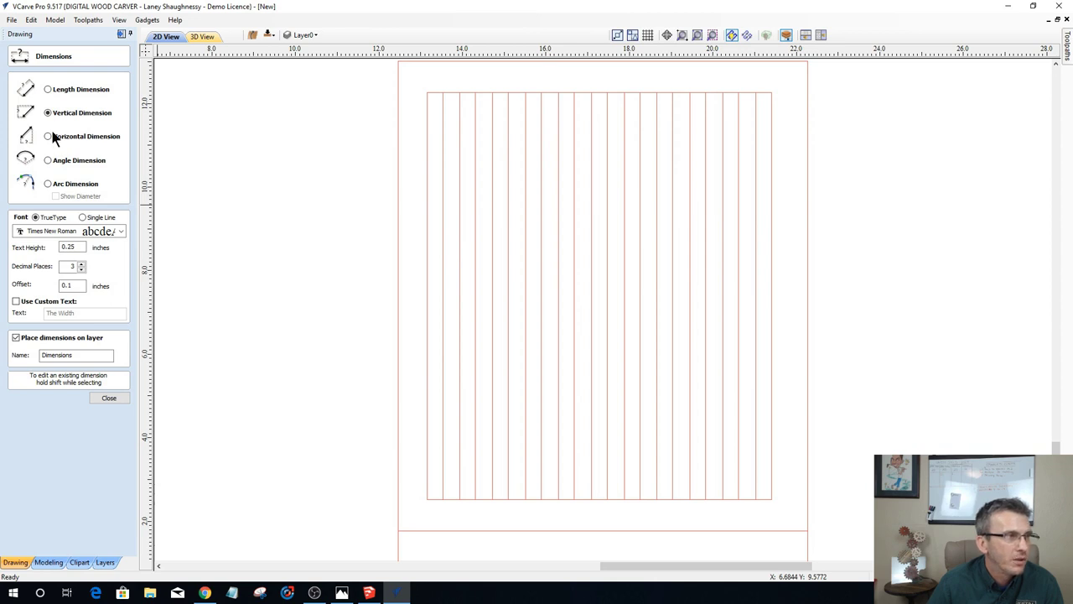
click(47, 137)
scroll(767, 417, up, 5)
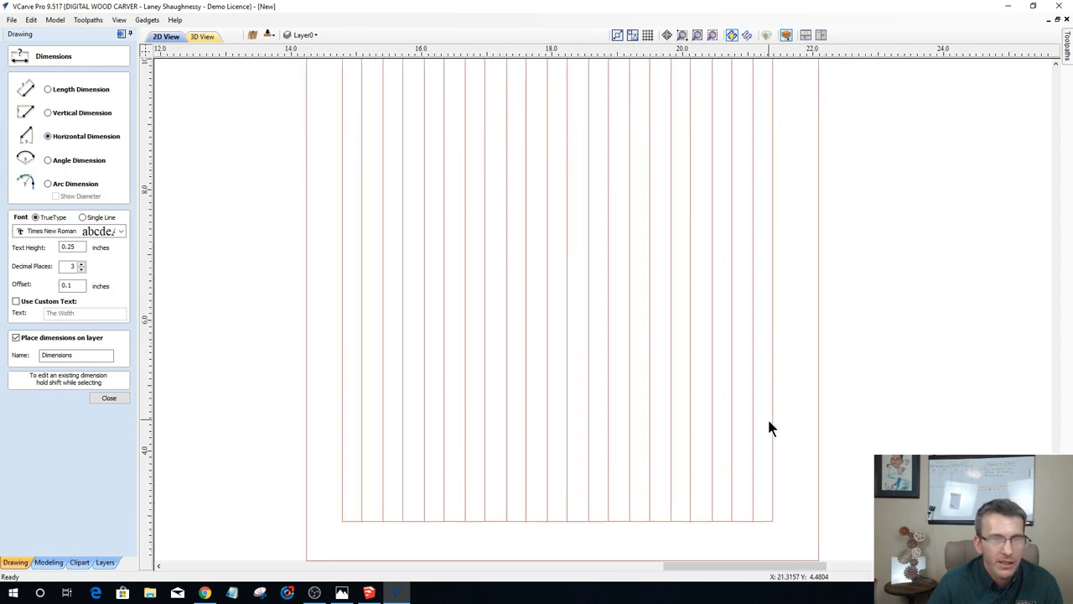
scroll(750, 417, down, 3)
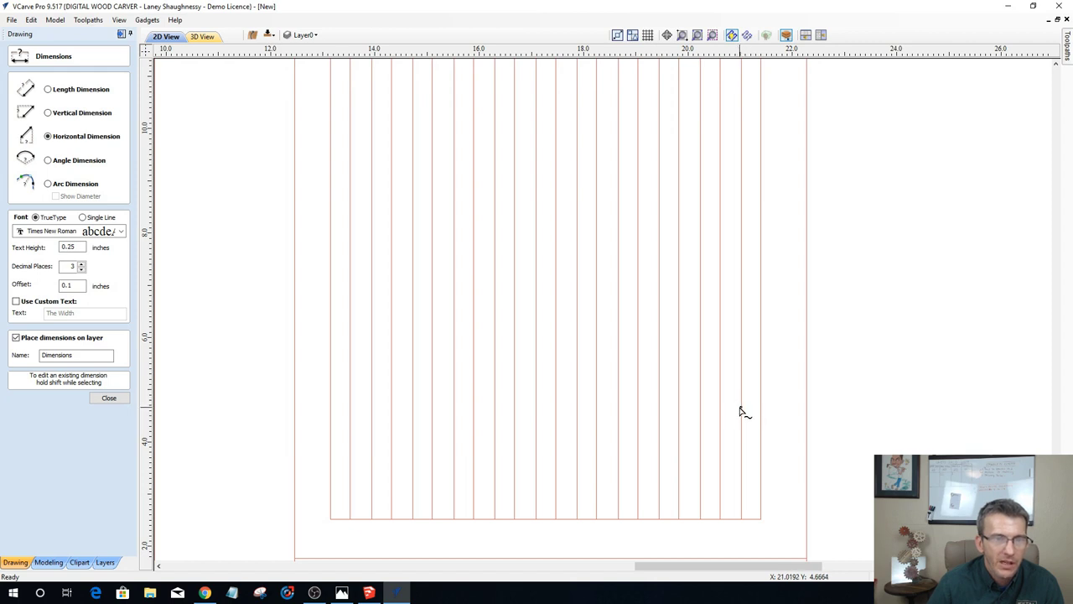
click(712, 361)
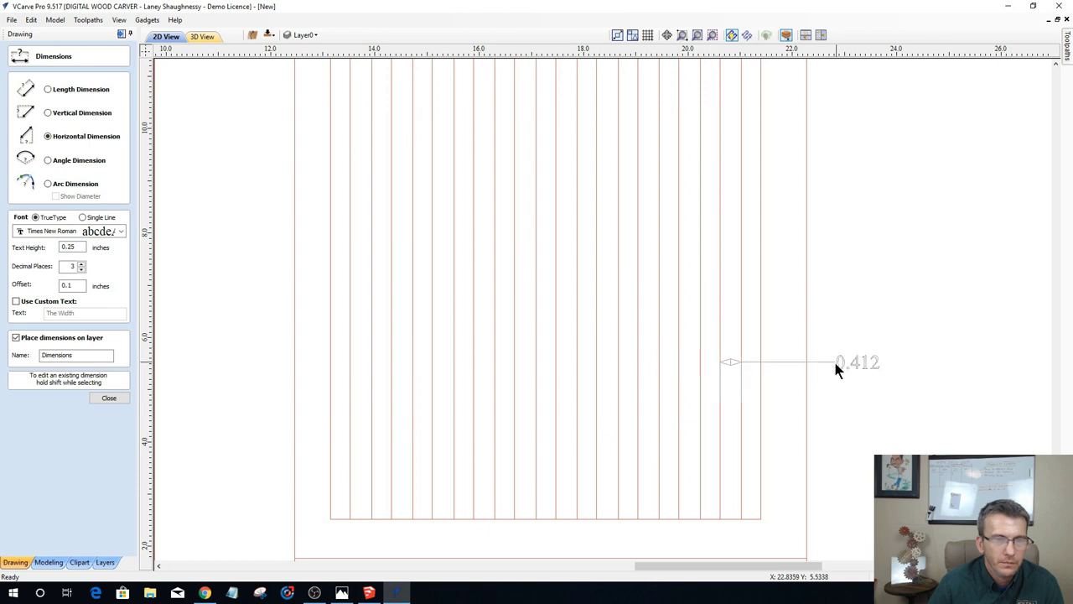
click(836, 369)
scroll(843, 397, up, 2)
scroll(843, 394, down, 4)
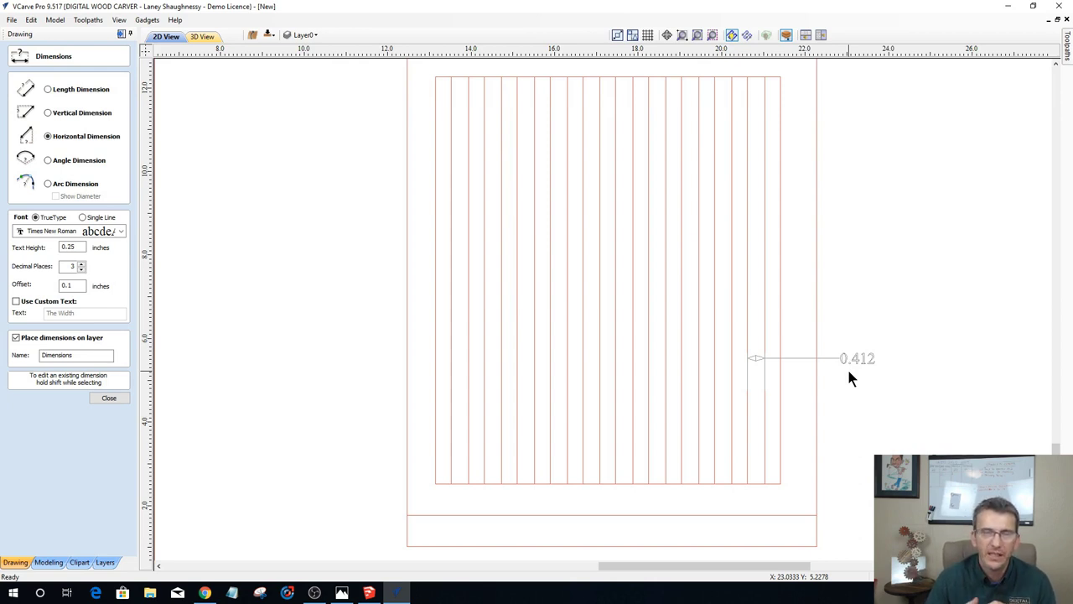
click(116, 399)
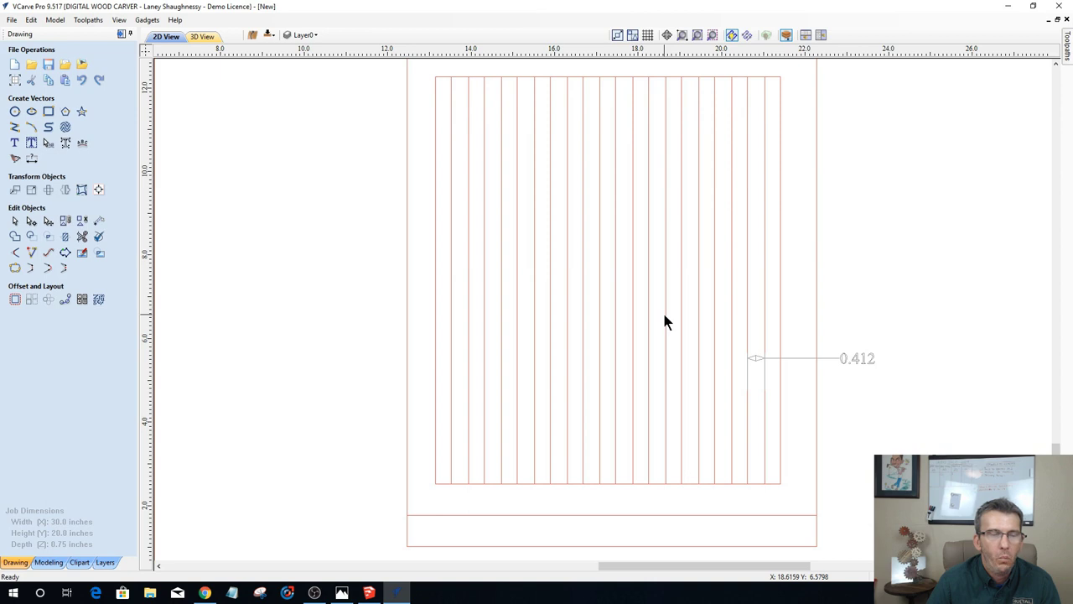
Step: Zoom into the plate-rack reference photo's slatted panels in Windows Photos, then minimize it
click(342, 592)
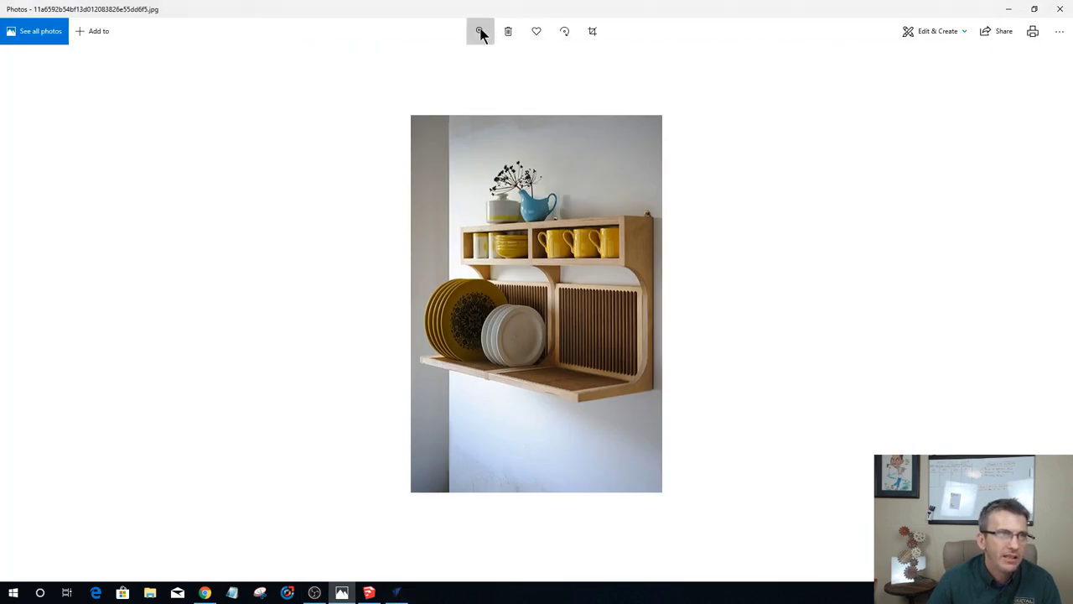
click(480, 31)
drag(431, 58, 532, 55)
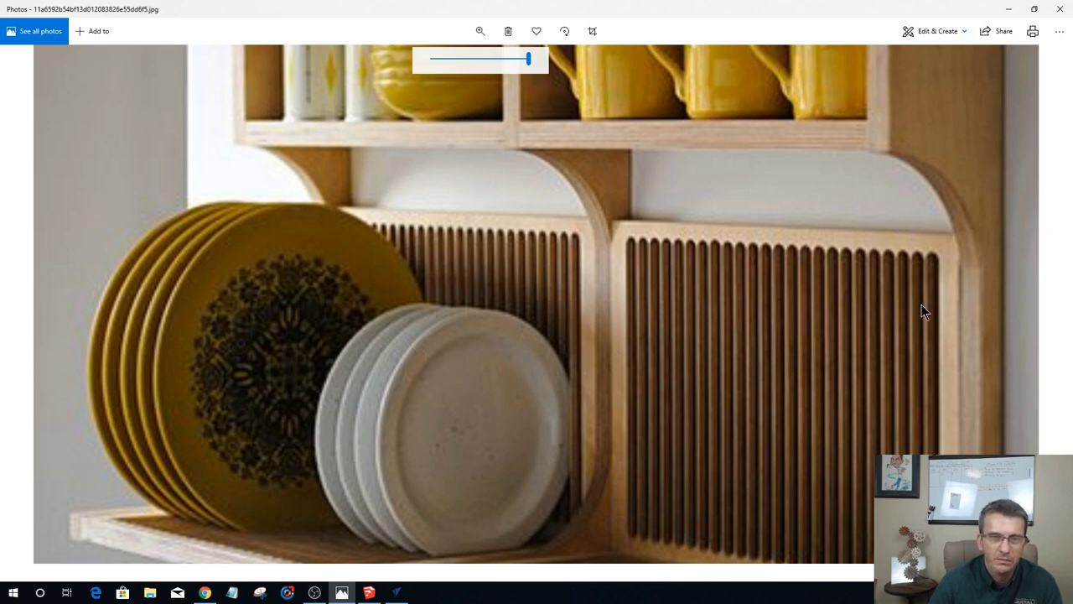
click(1007, 11)
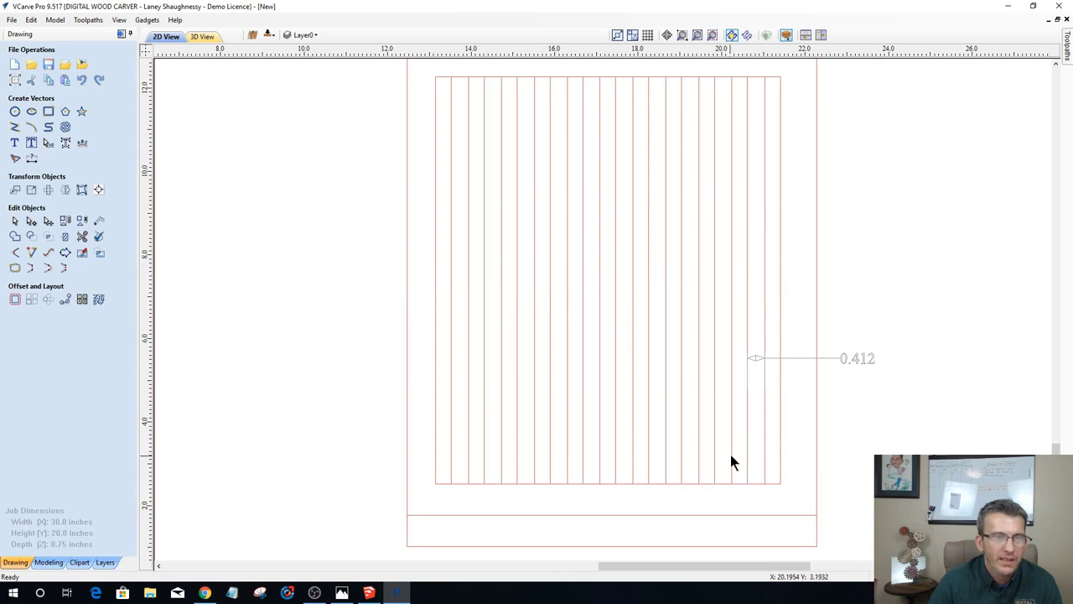
scroll(730, 462, up, 1)
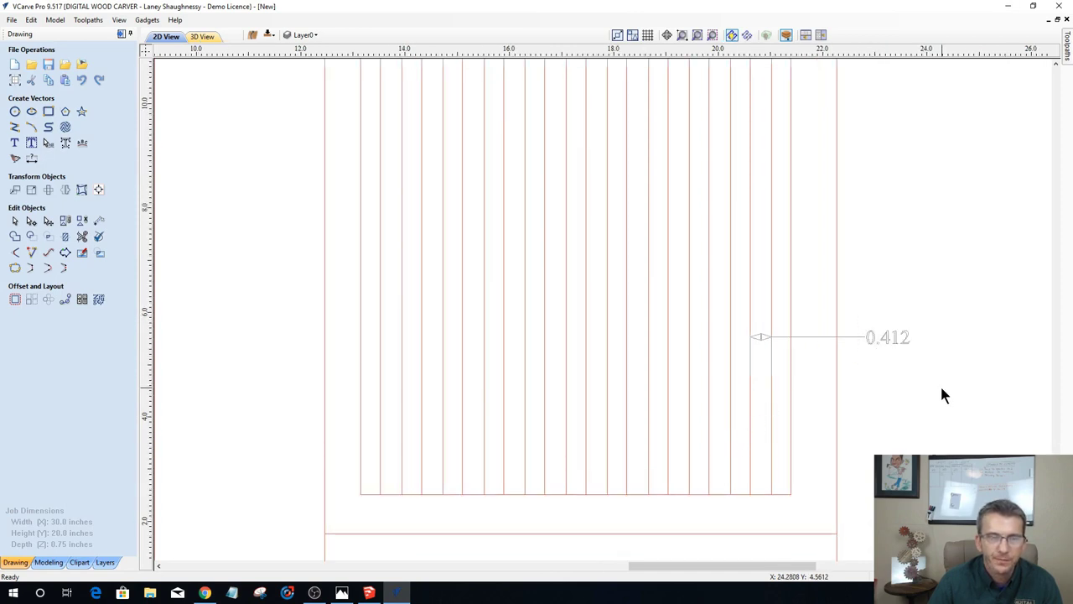
scroll(858, 340, down, 3)
scroll(859, 341, up, 1)
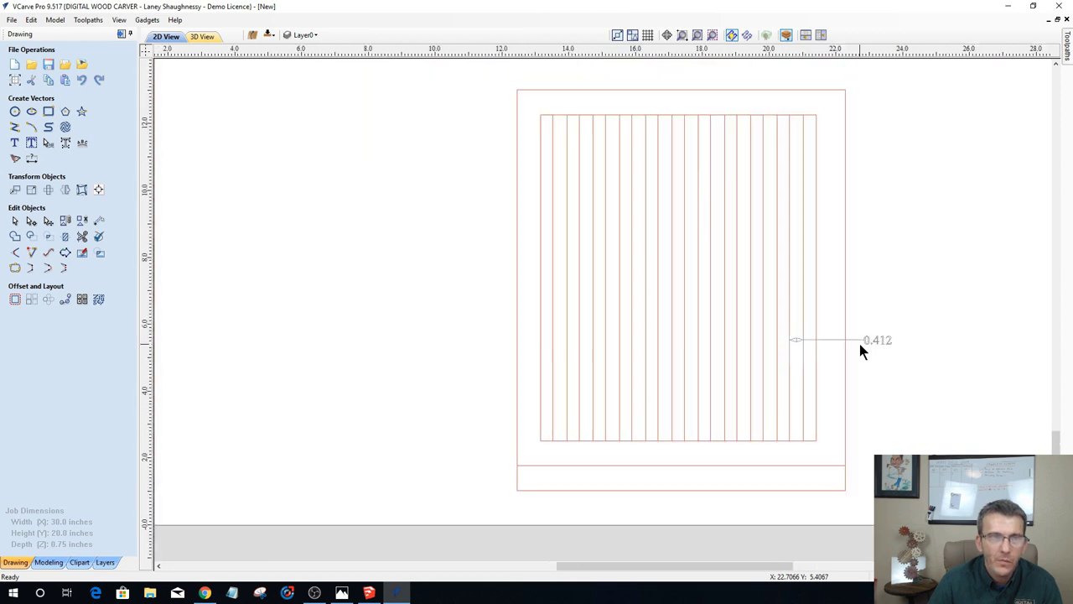
scroll(857, 344, down, 1)
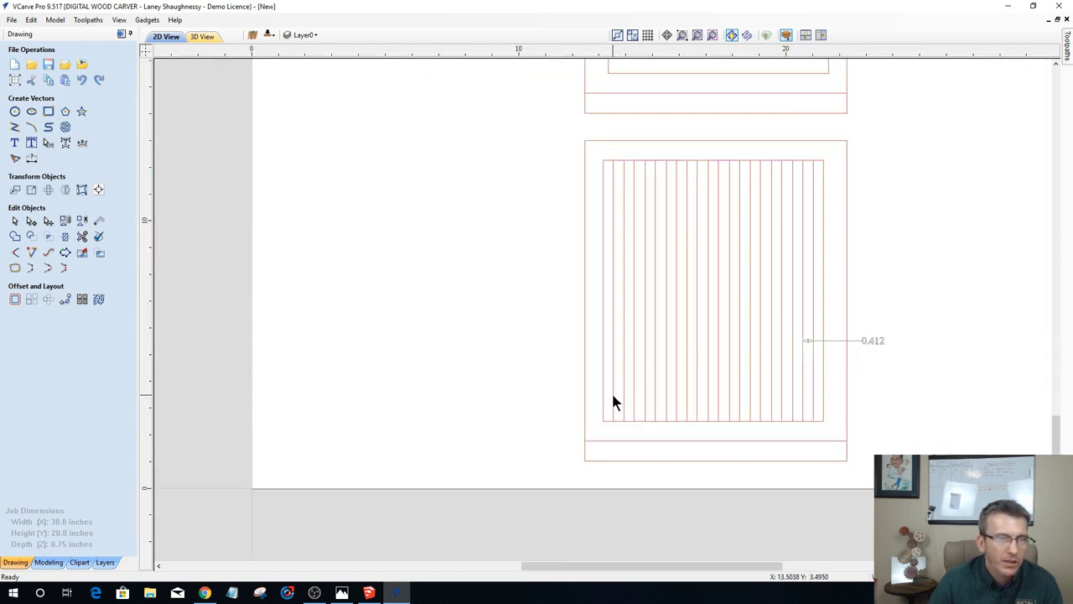
scroll(613, 396, up, 3)
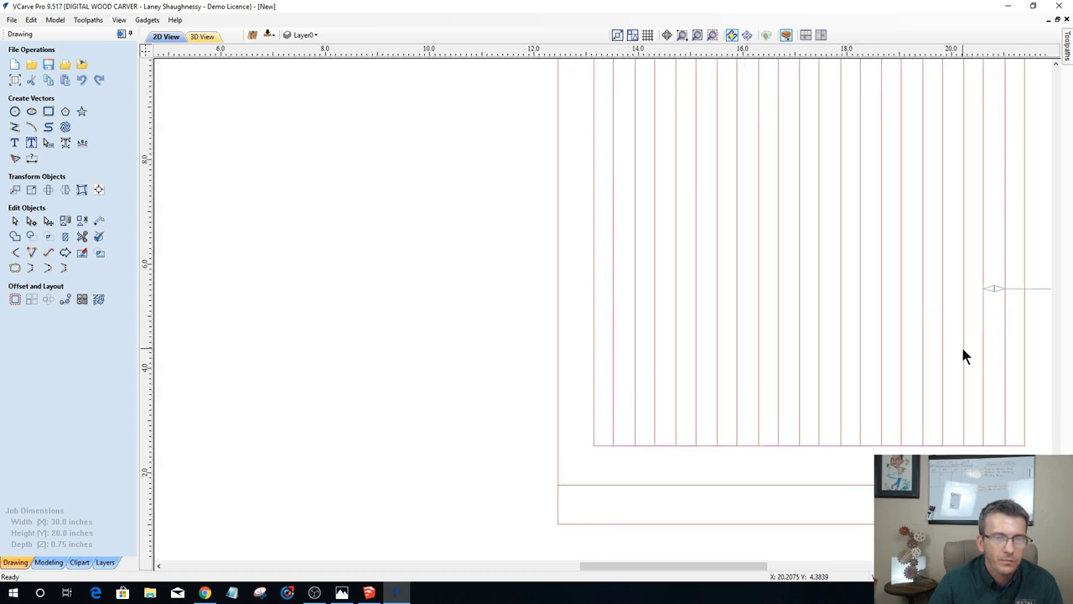
scroll(963, 356, down, 3)
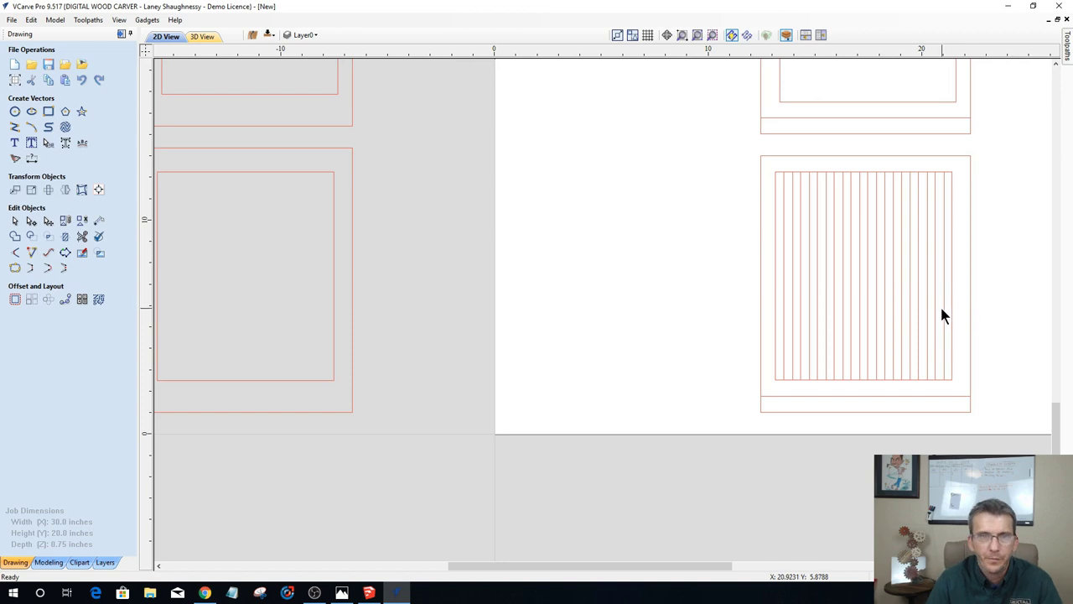
scroll(930, 323, up, 3)
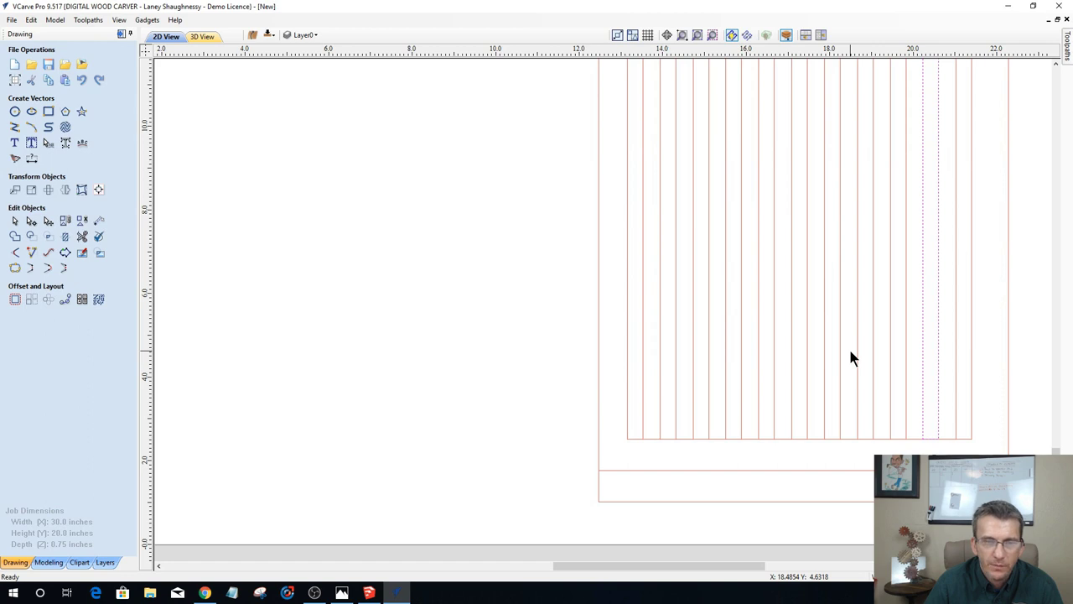
Step: Drag a slat line near the panel's right side further left
click(923, 370)
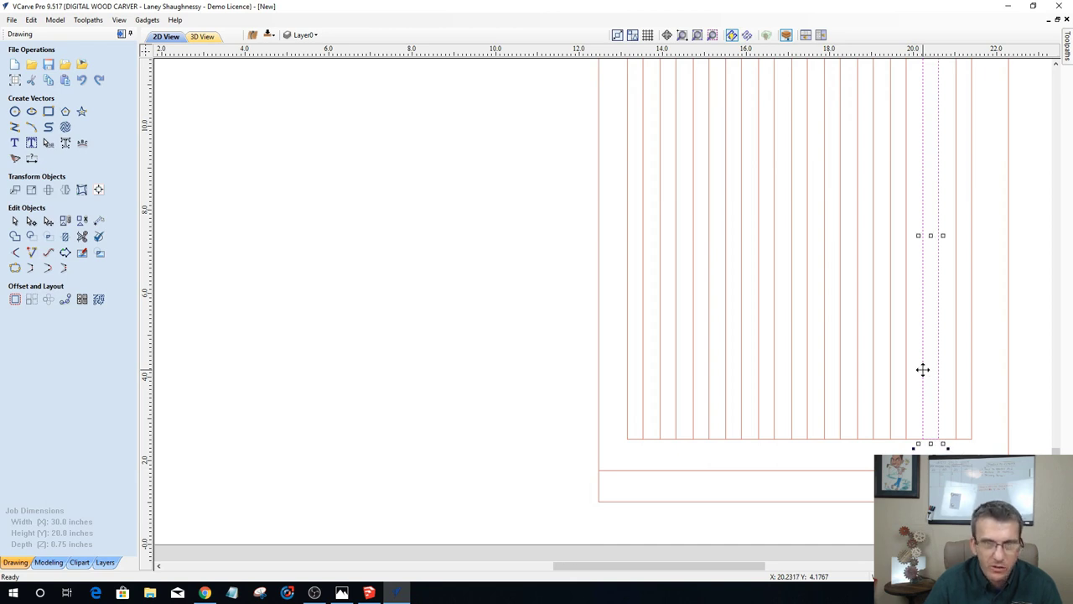
drag(923, 370, 850, 368)
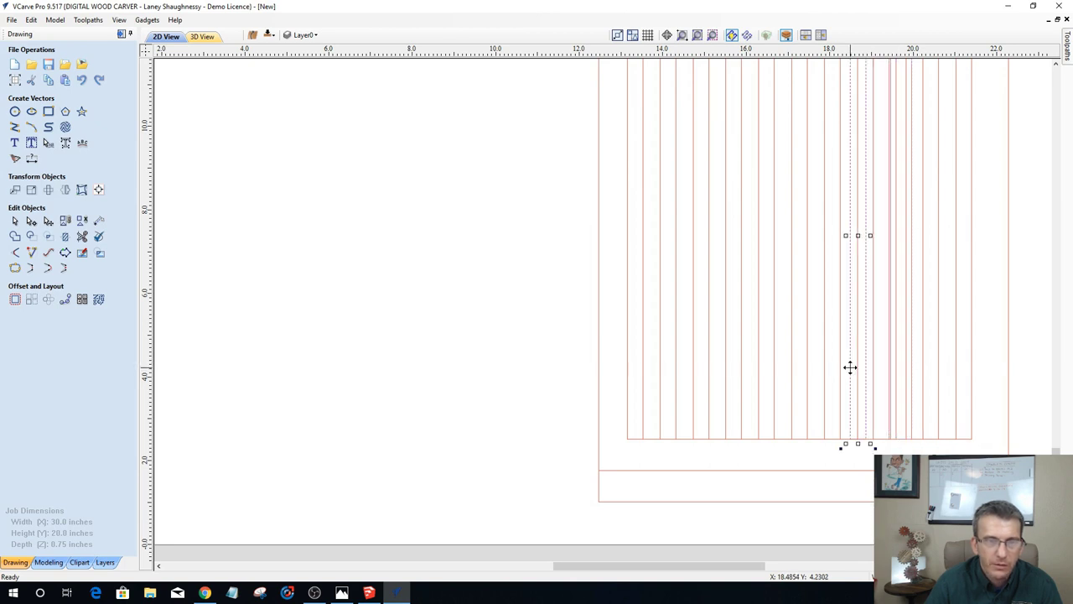
scroll(903, 386, down, 2)
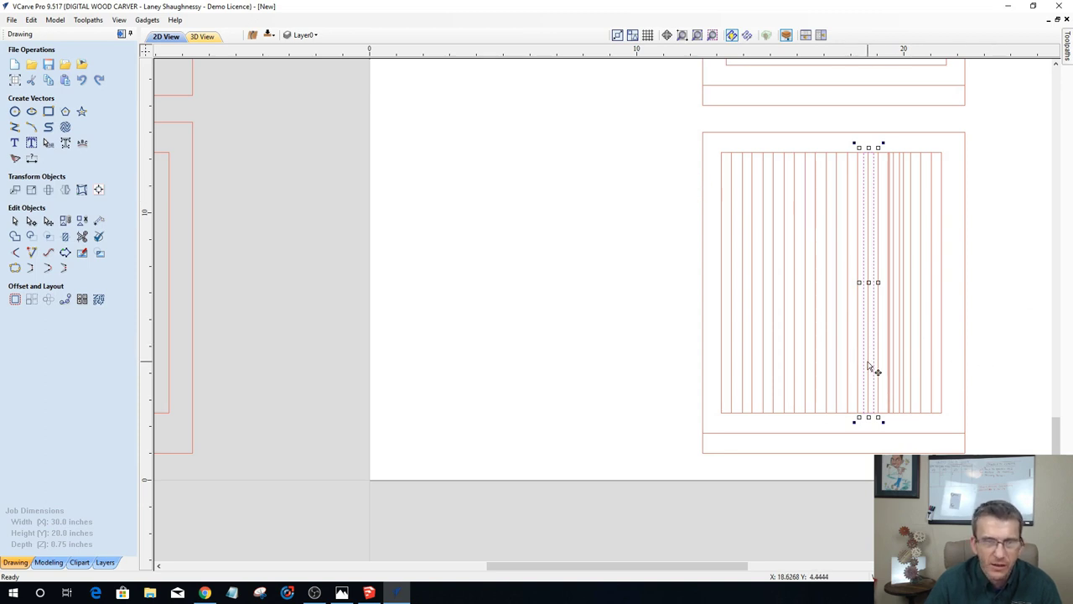
scroll(884, 357, up, 1)
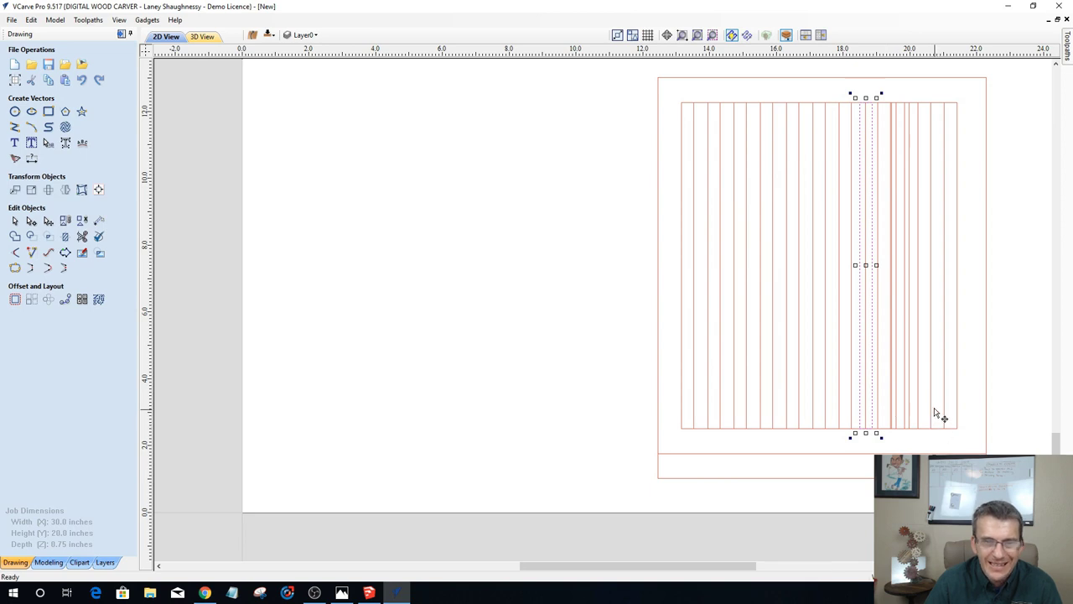
Step: Box-select all the slat lines in the panel
drag(932, 406, 697, 283)
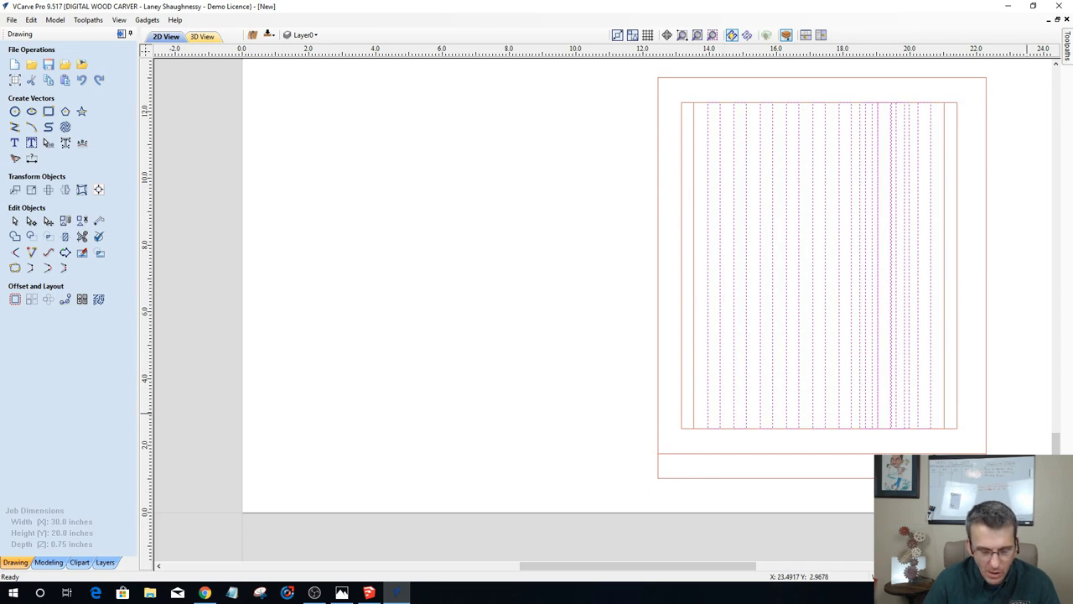
scroll(906, 371, up, 2)
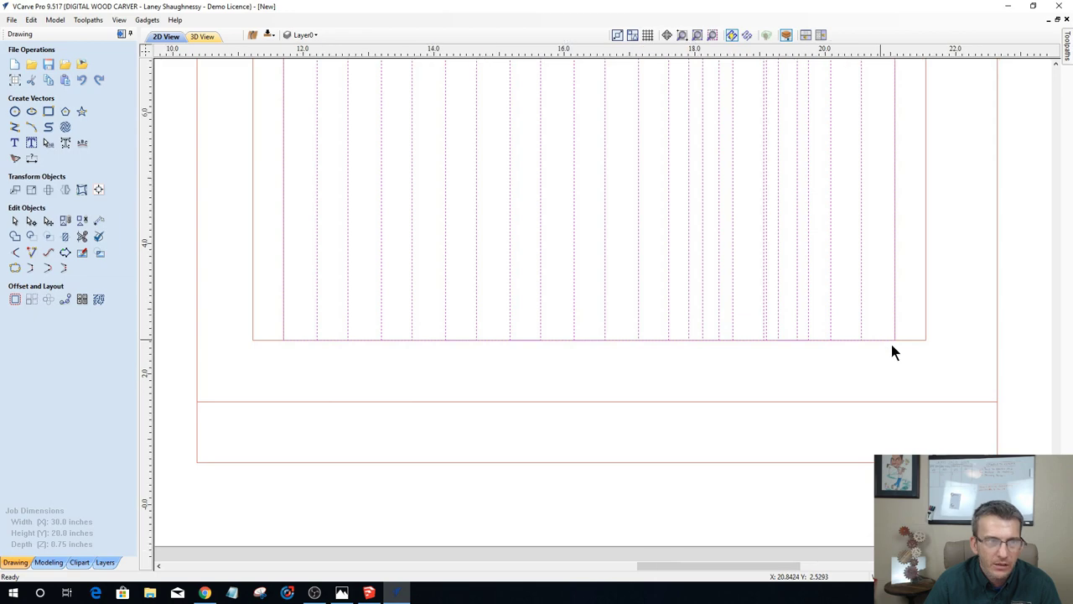
scroll(890, 348, down, 2)
scroll(761, 252, down, 1)
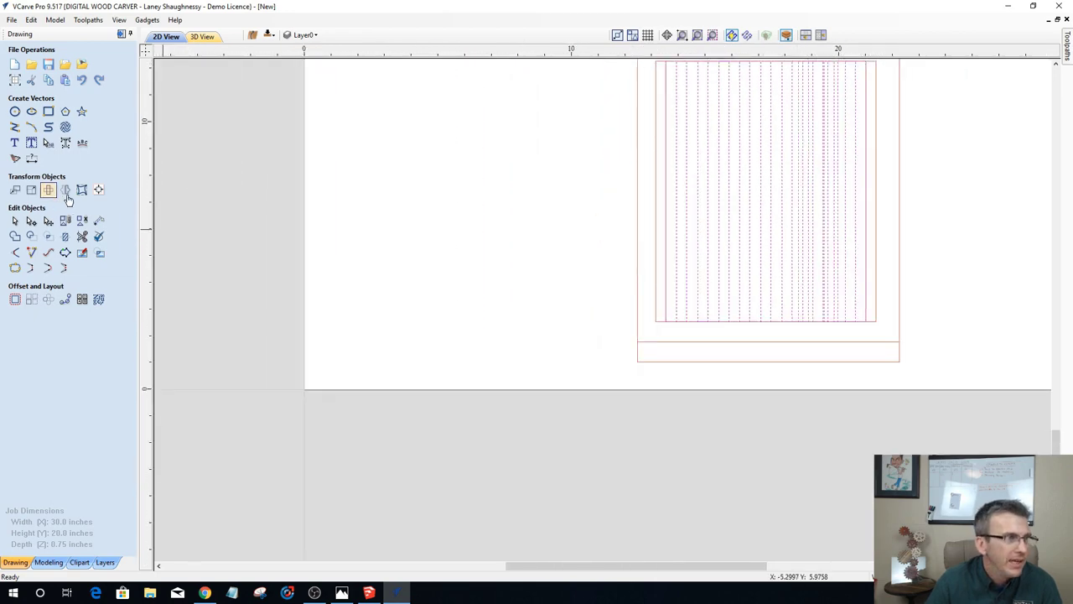
Step: Space the slat lines evenly inside the last vector, then select a single slat line
click(98, 190)
click(33, 319)
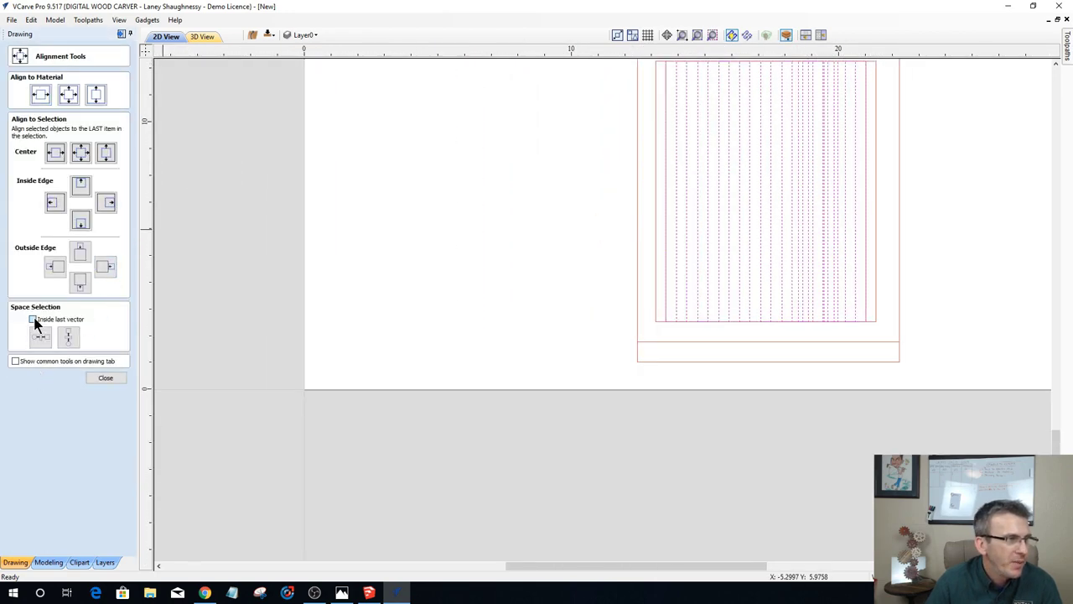
click(40, 337)
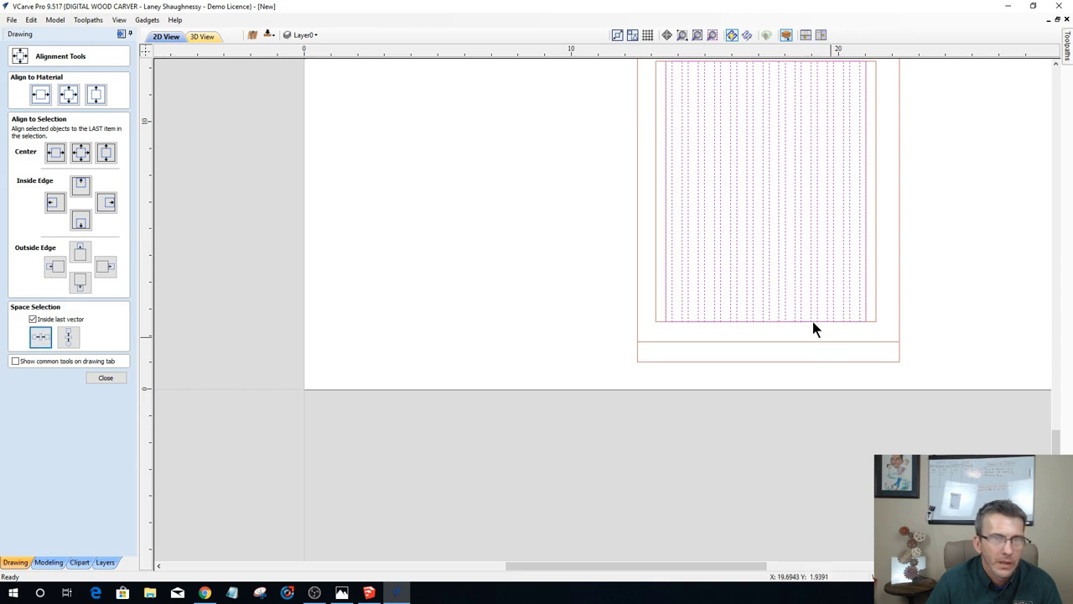
click(545, 423)
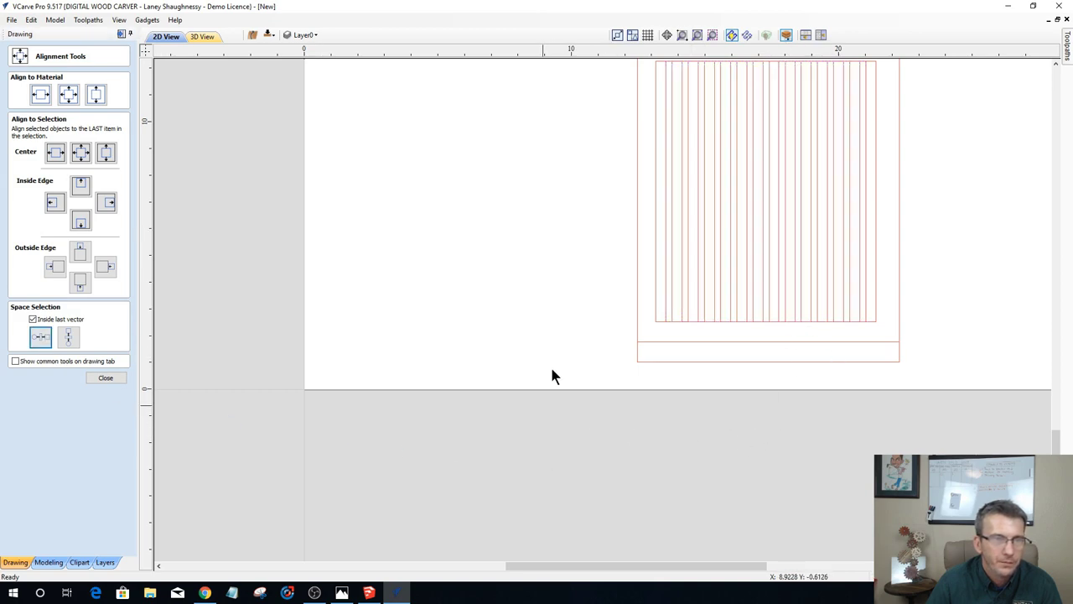
scroll(656, 245, up, 2)
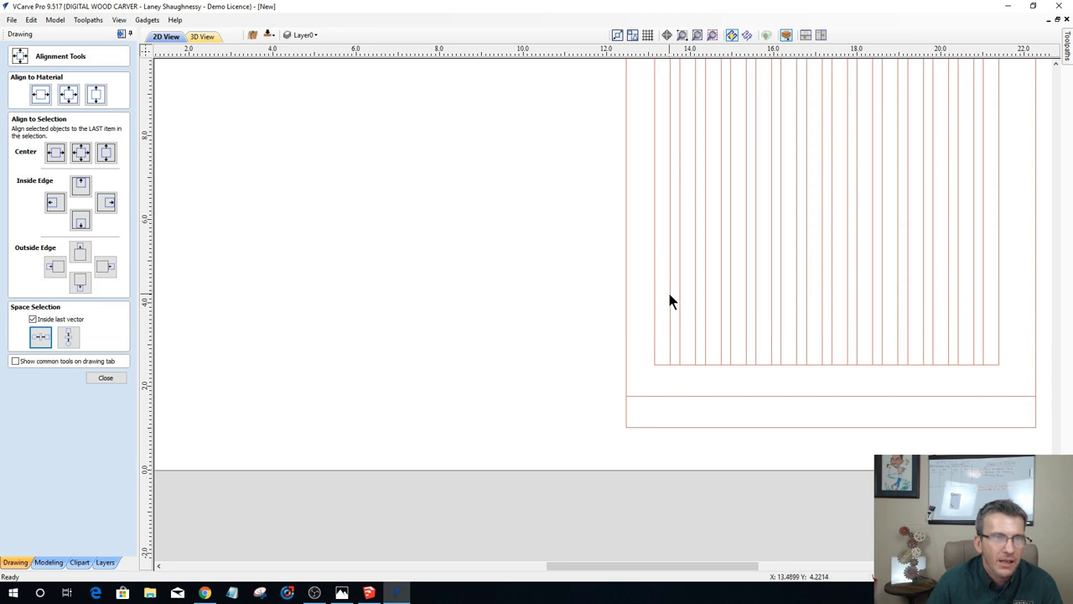
scroll(671, 304, up, 1)
scroll(672, 304, up, 3)
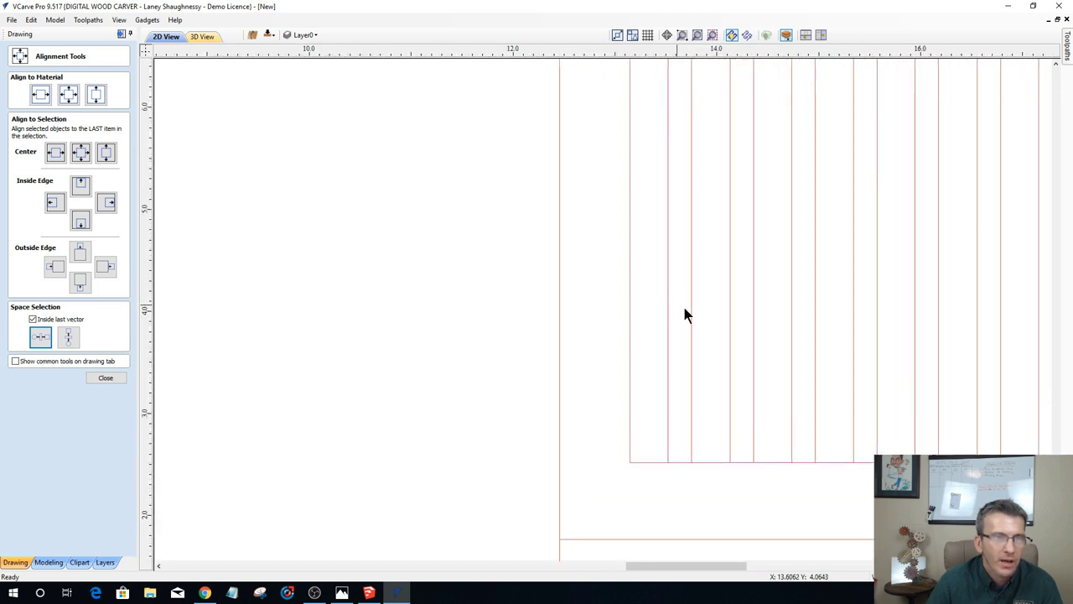
click(691, 307)
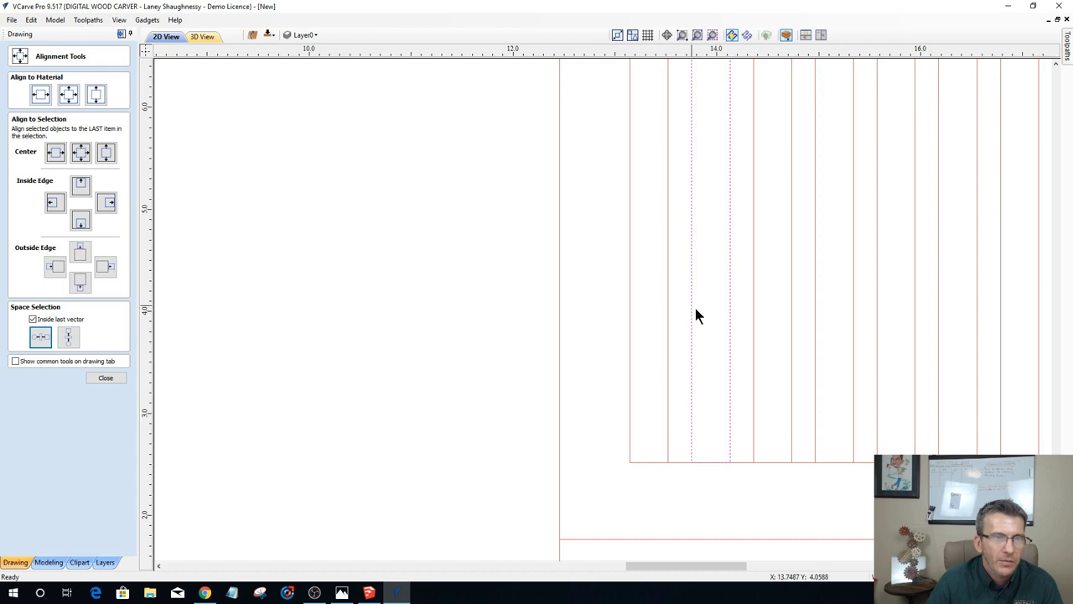
Step: Measure the 0.231-inch gap between two adjacent slats with a horizontal dimension
click(105, 377)
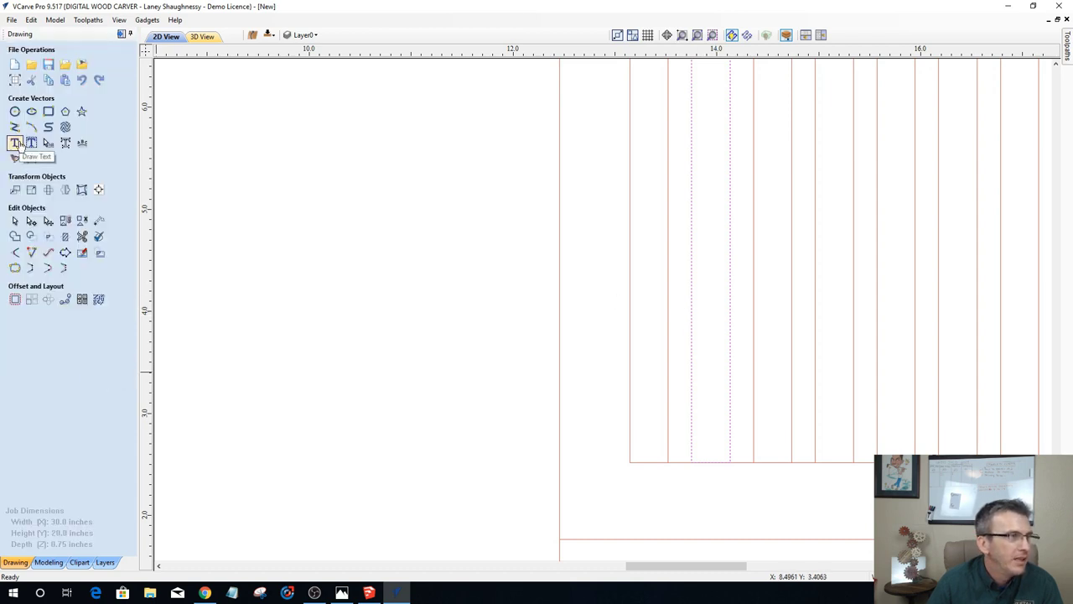
click(31, 159)
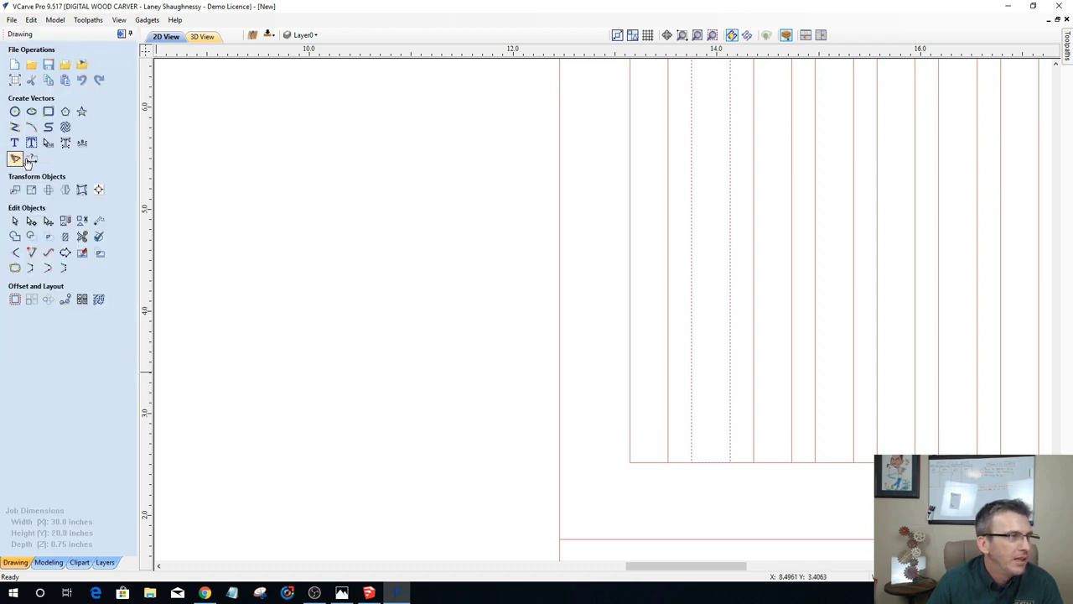
click(691, 268)
click(487, 249)
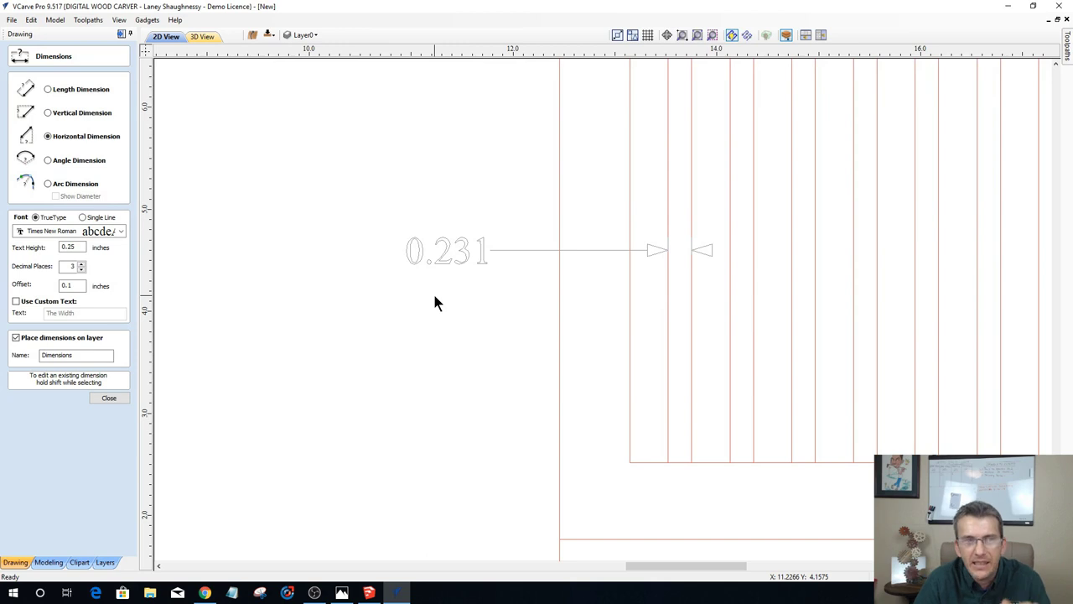
scroll(434, 296, down, 5)
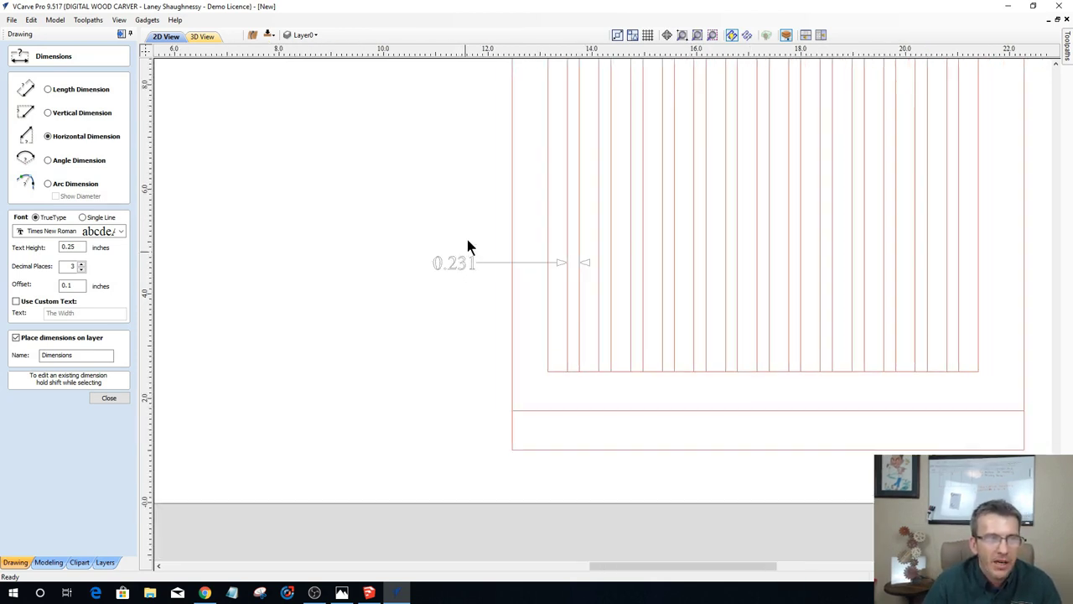
scroll(470, 265, up, 3)
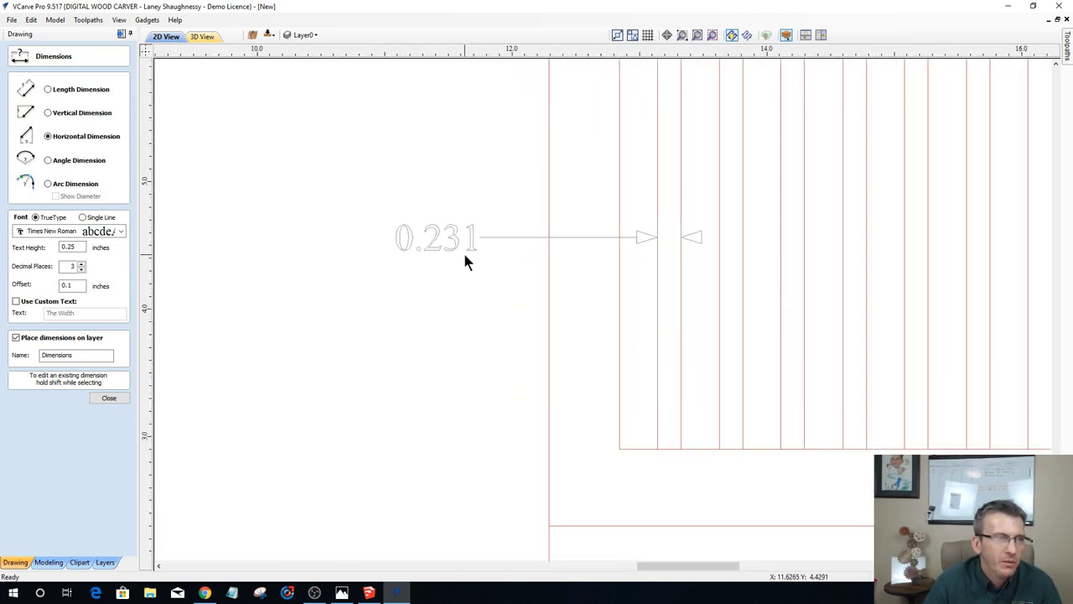
scroll(465, 258, up, 2)
scroll(465, 260, down, 2)
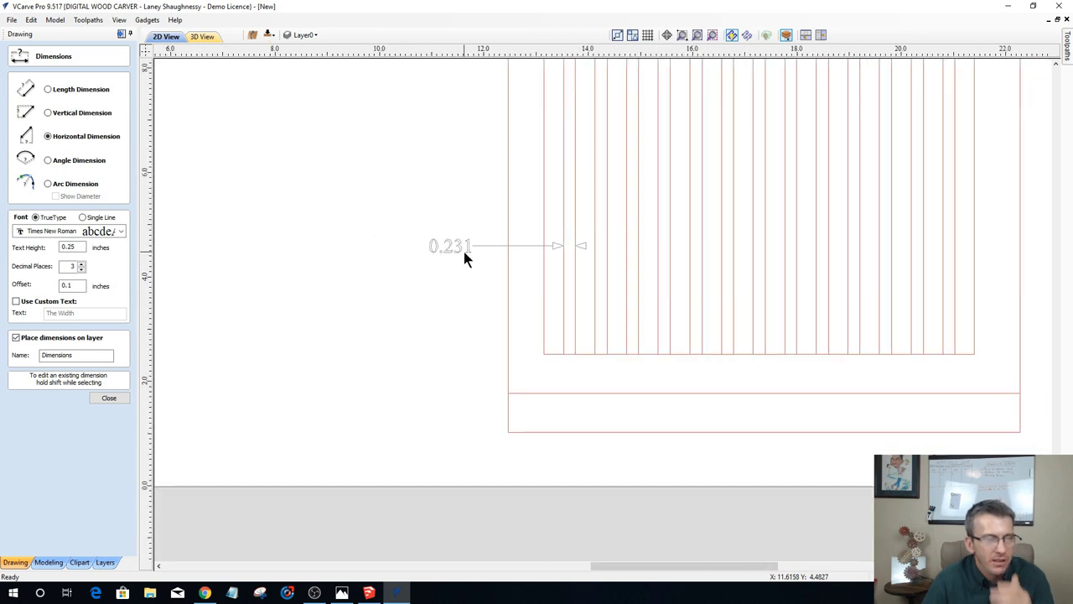
scroll(466, 260, down, 2)
scroll(470, 248, up, 3)
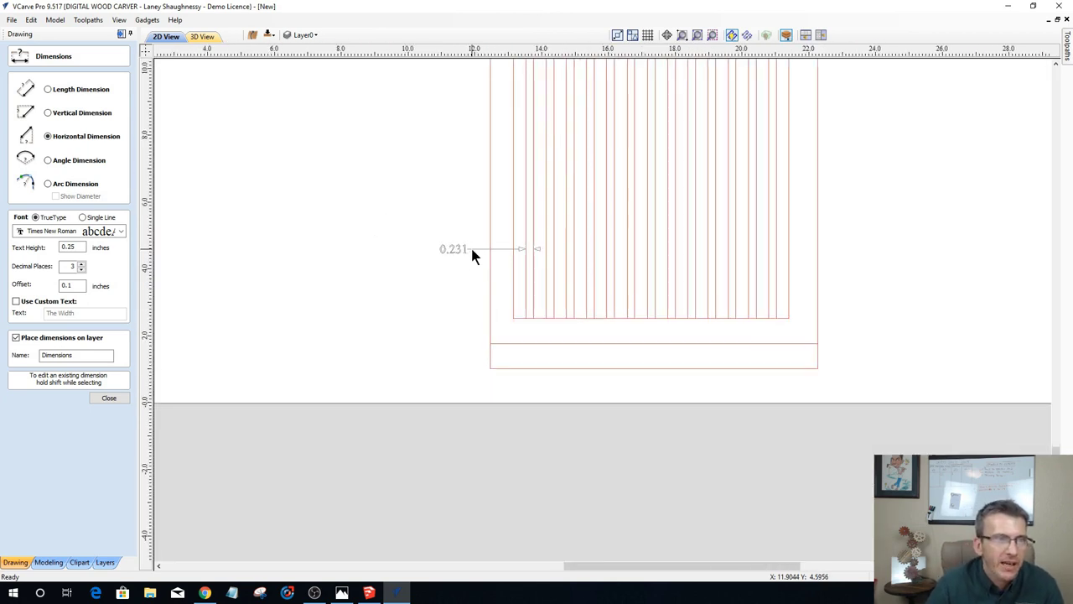
click(109, 398)
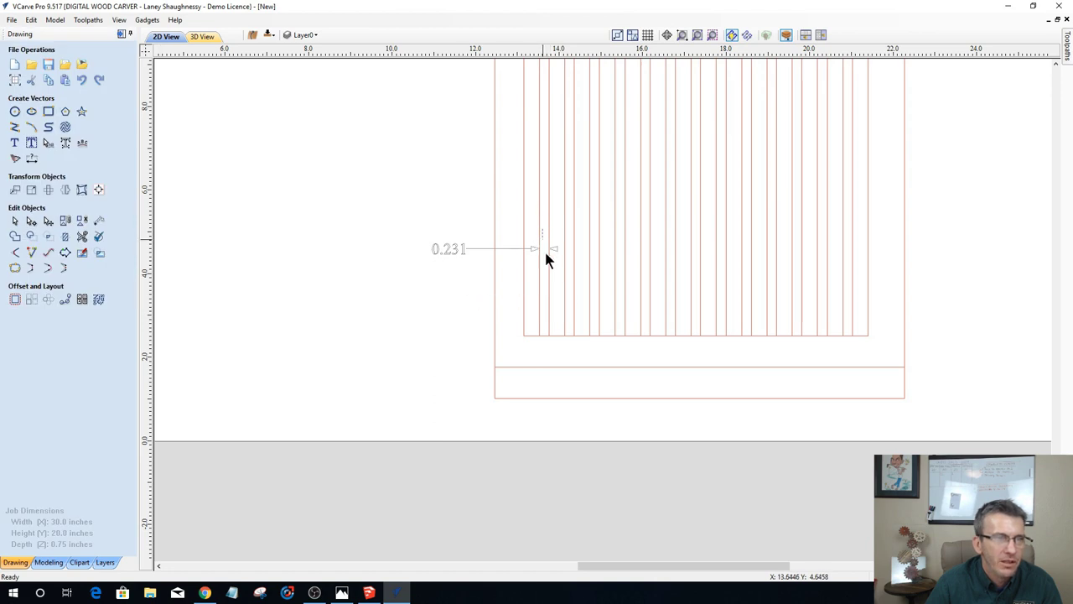
scroll(538, 315, down, 2)
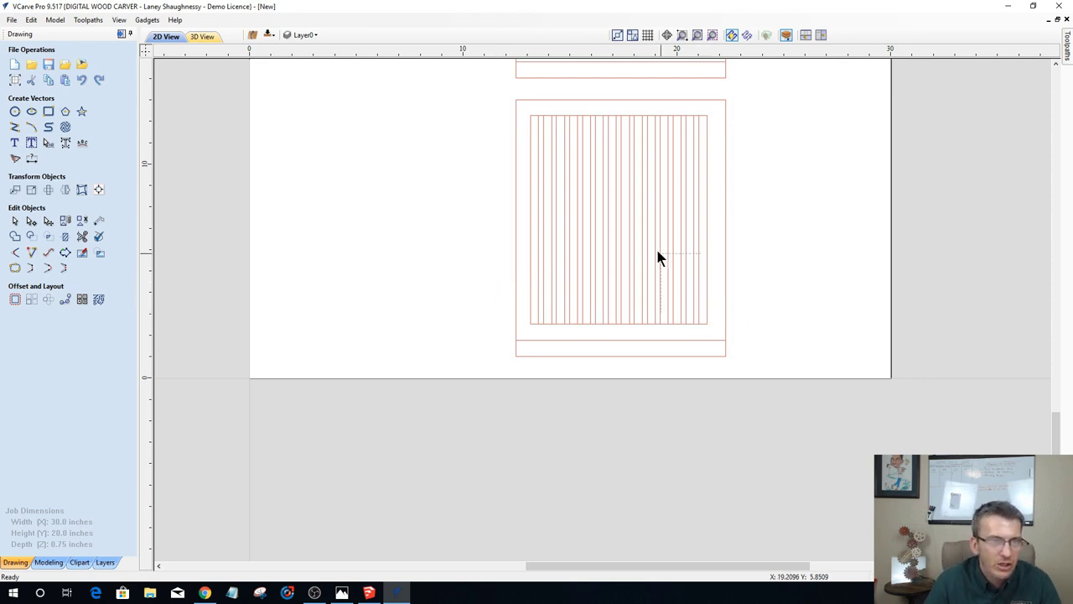
click(535, 212)
scroll(518, 102, up, 2)
scroll(518, 103, up, 2)
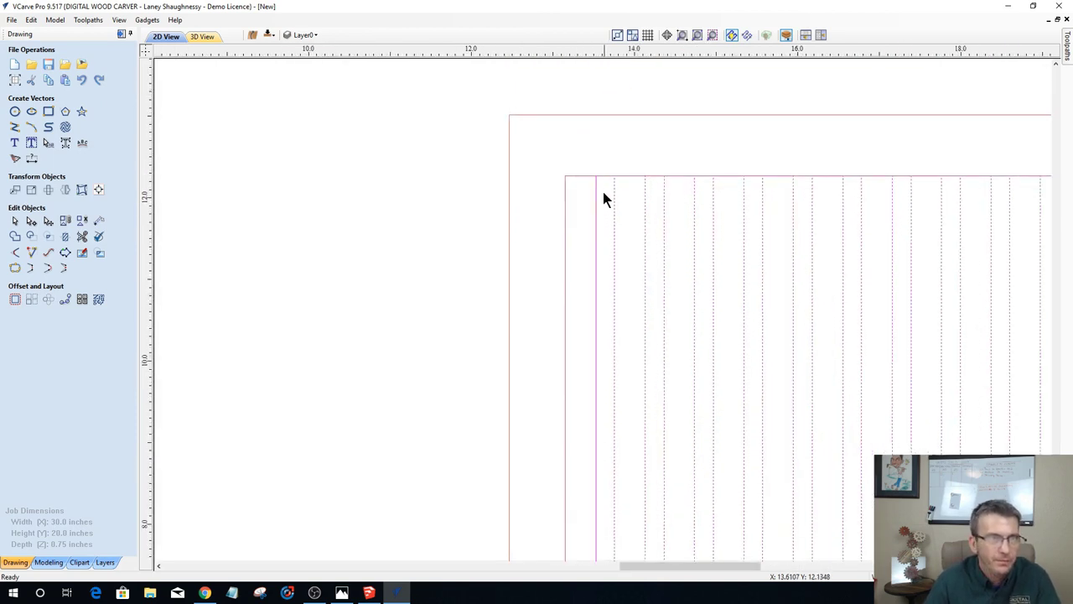
scroll(578, 223, down, 3)
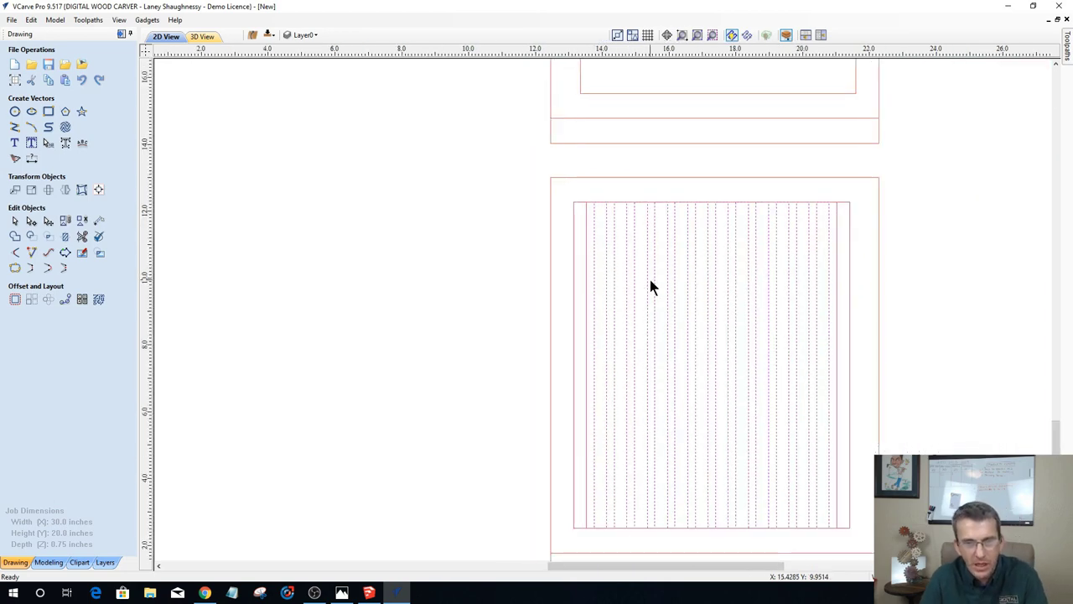
key(Escape)
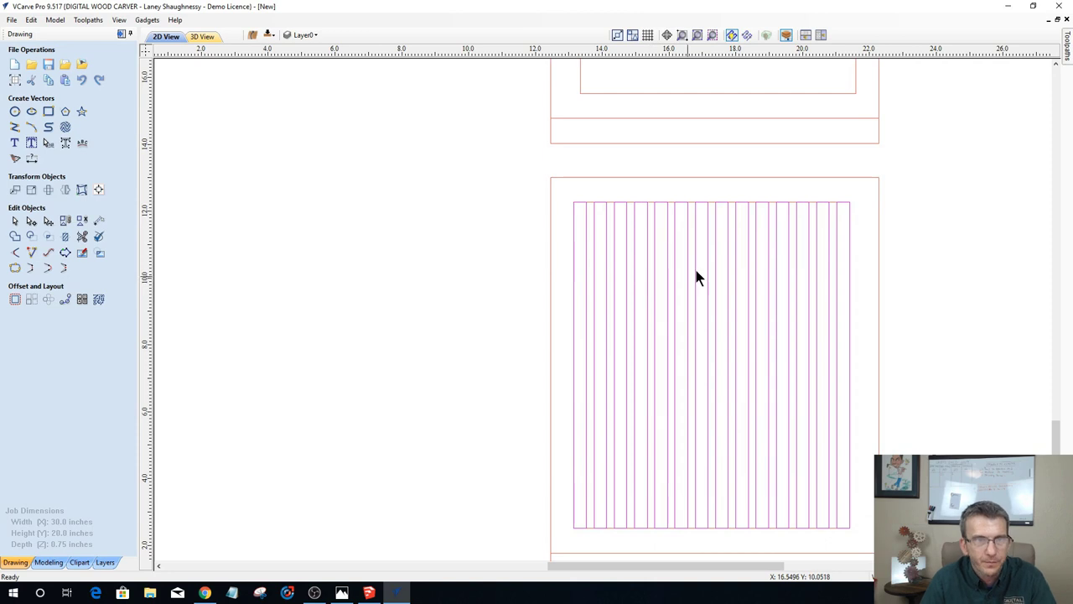
scroll(624, 197, up, 2)
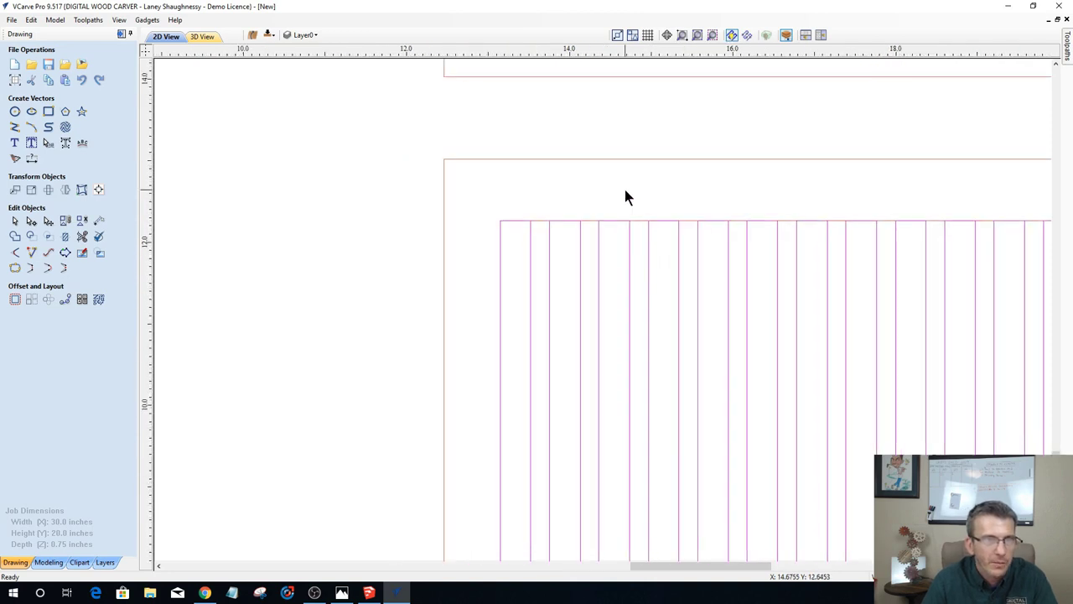
scroll(625, 197, up, 3)
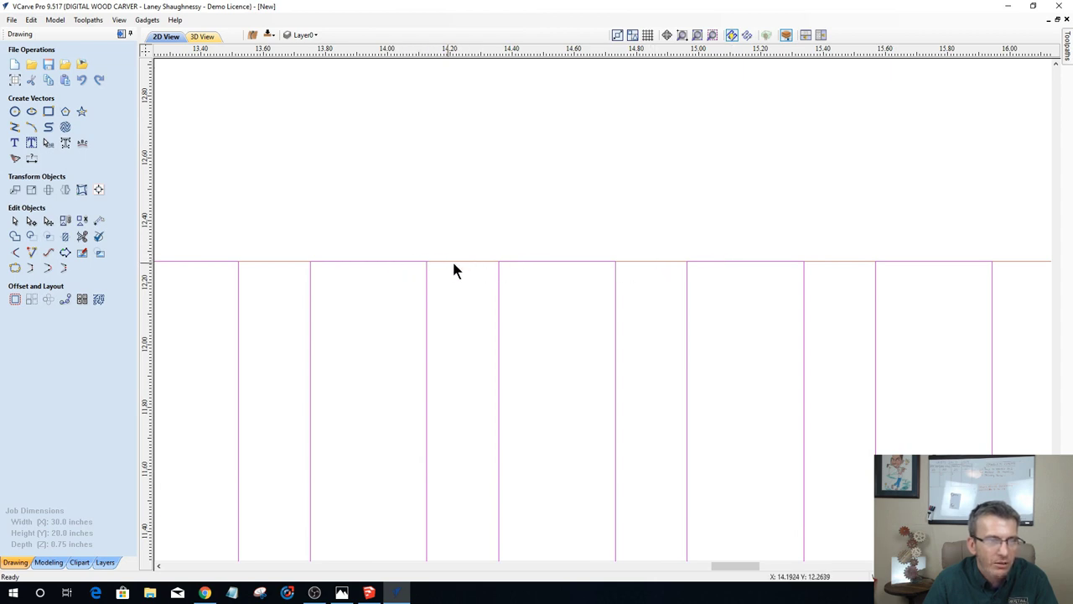
scroll(620, 219, down, 6)
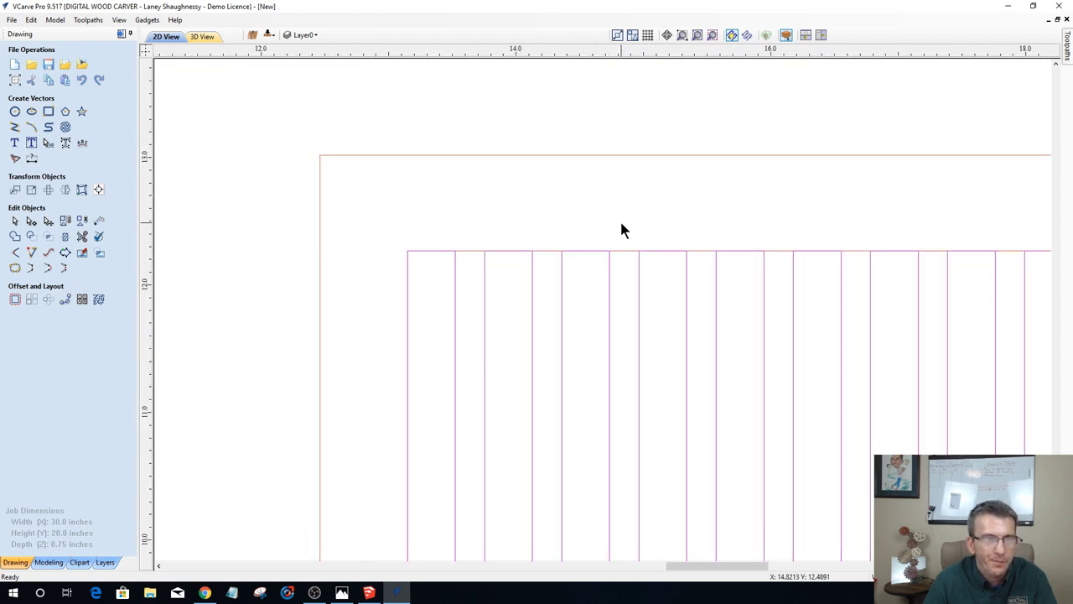
scroll(608, 222, up, 1)
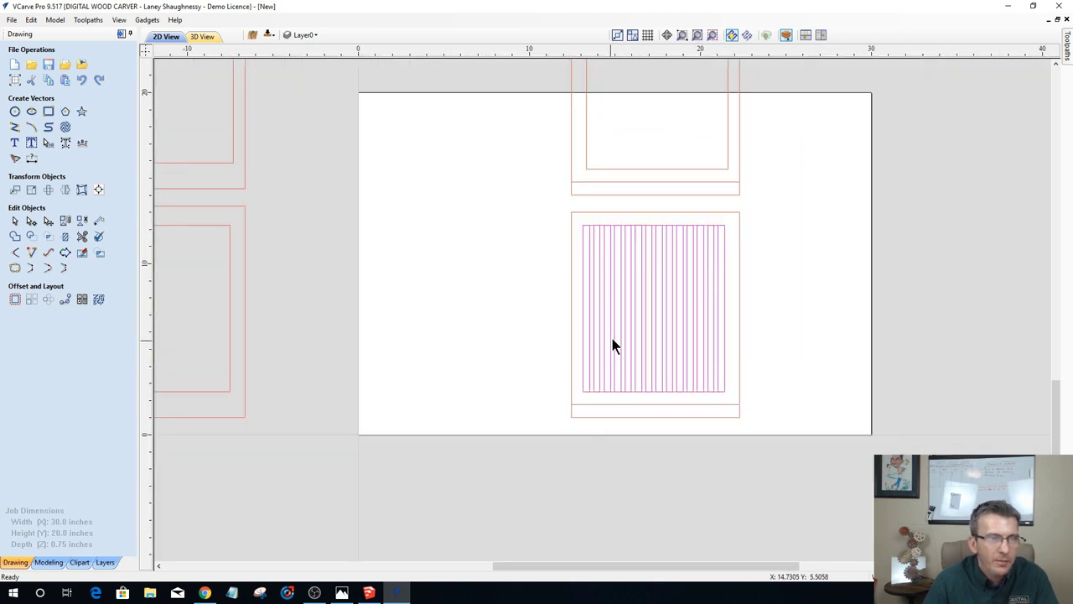
Step: Ctrl-drag copies of the slat-line group into the upper and upper-left panel boxes
click(603, 347)
scroll(599, 360, down, 3)
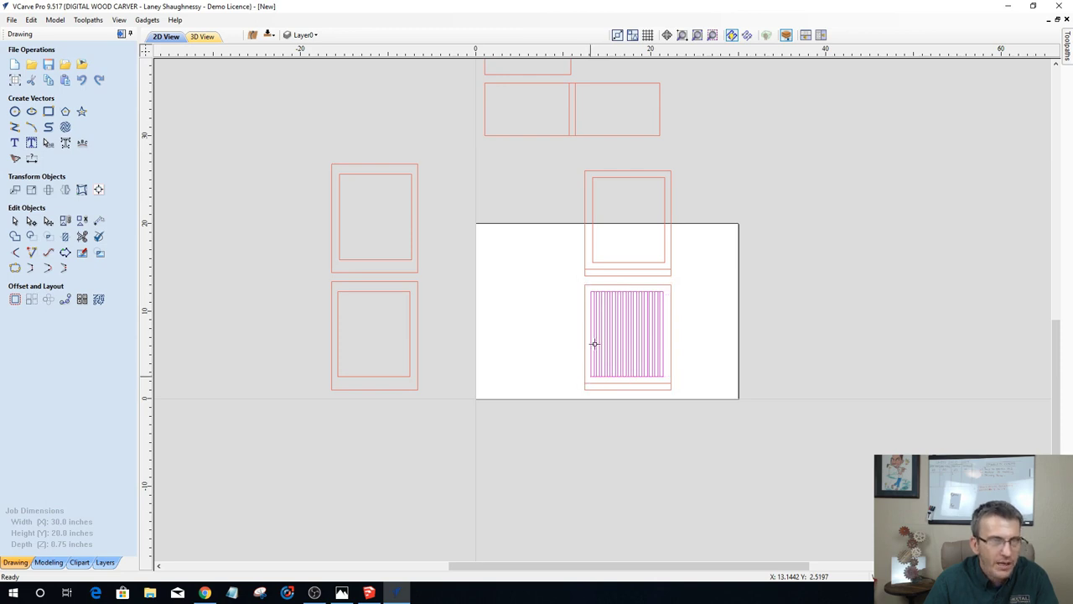
drag(594, 343, 339, 377)
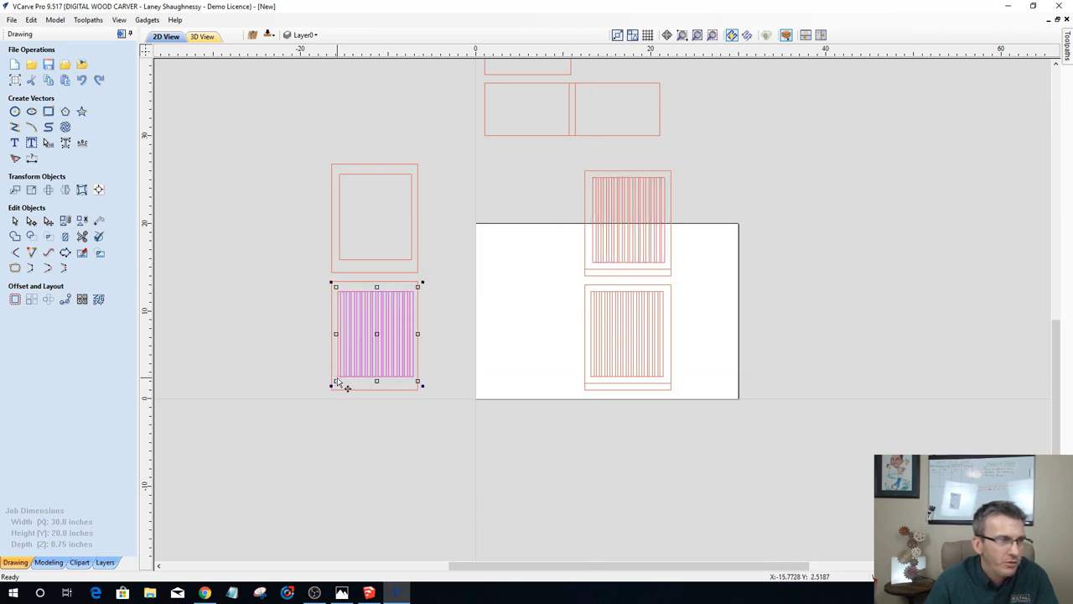
drag(337, 377, 336, 262)
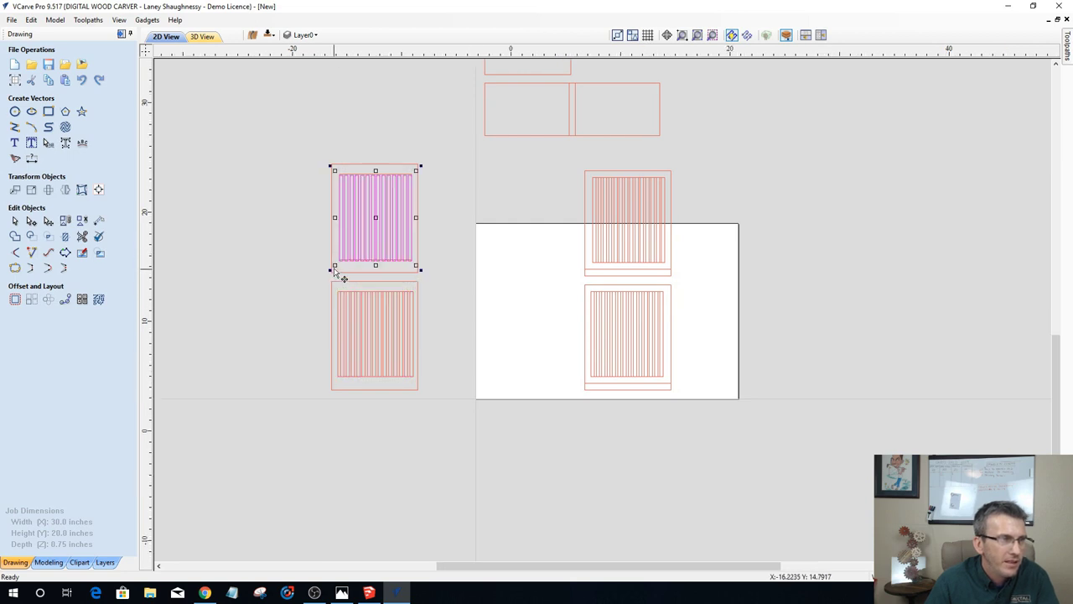
Step: Reselect the upper-left slat group and zoom in to check its alignment
scroll(337, 264, up, 5)
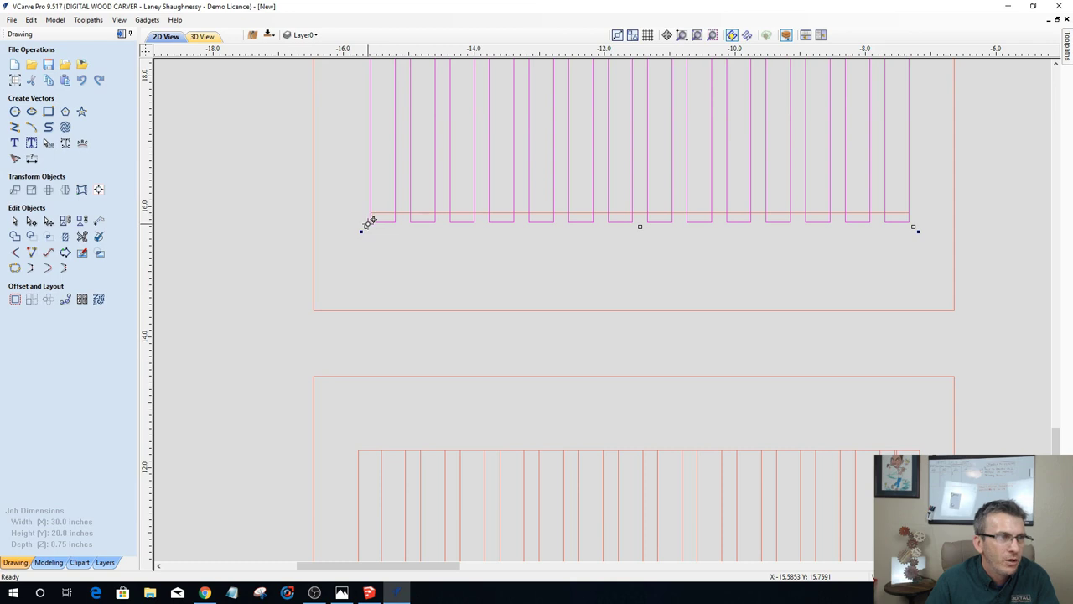
click(367, 221)
click(371, 215)
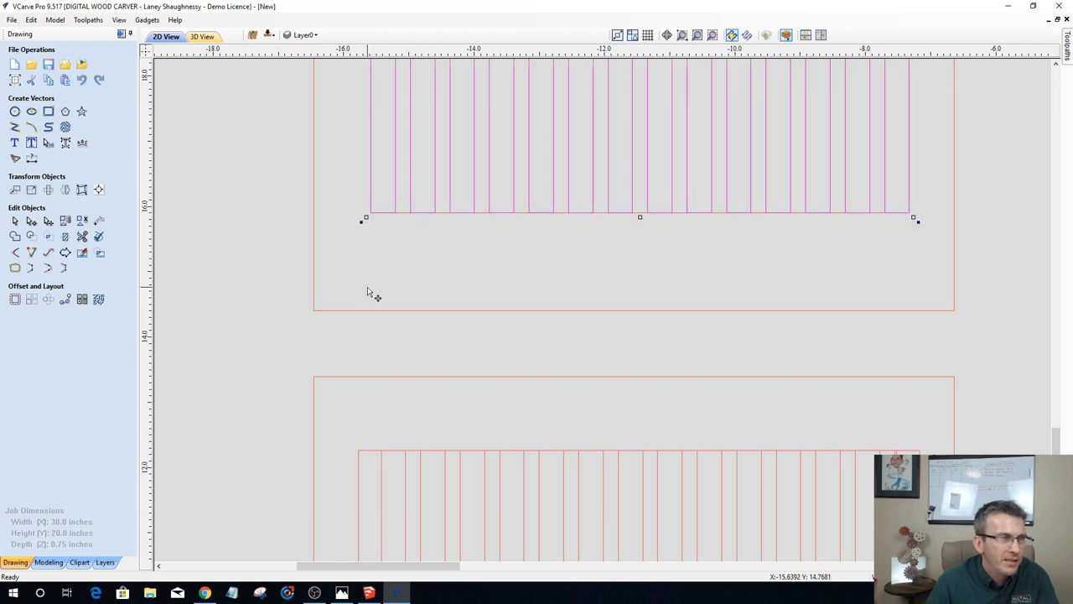
scroll(372, 289, down, 2)
scroll(424, 366, down, 4)
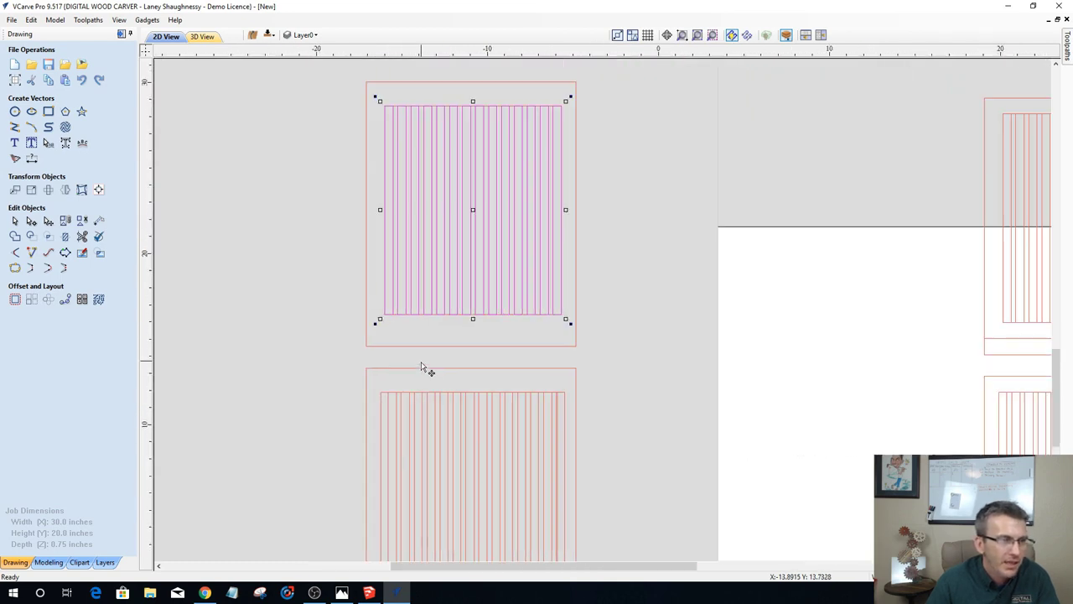
scroll(449, 510, up, 2)
scroll(443, 478, up, 4)
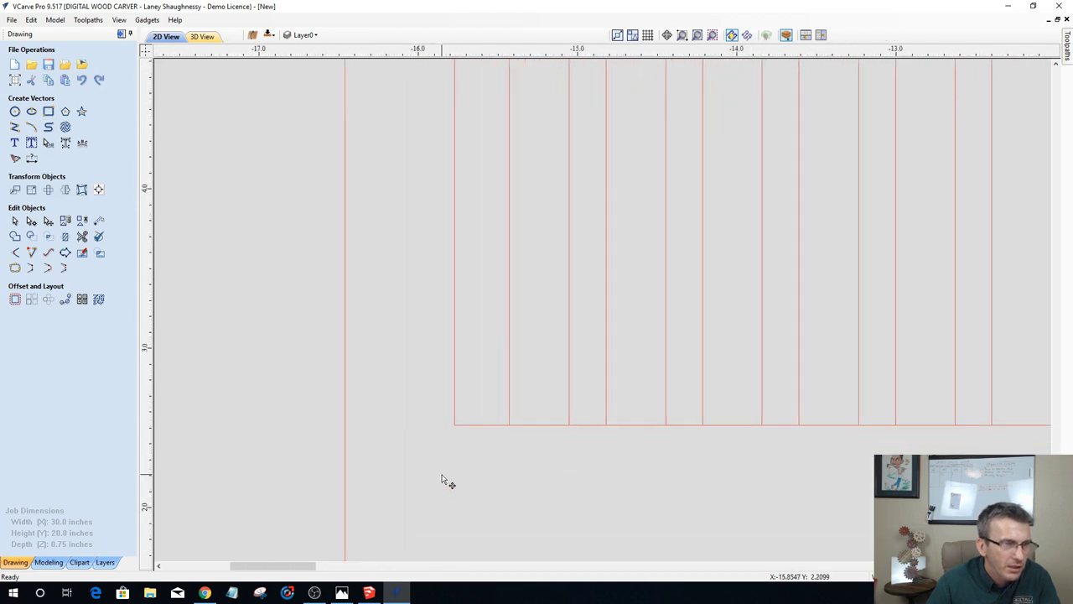
scroll(414, 398, down, 4)
scroll(413, 393, down, 4)
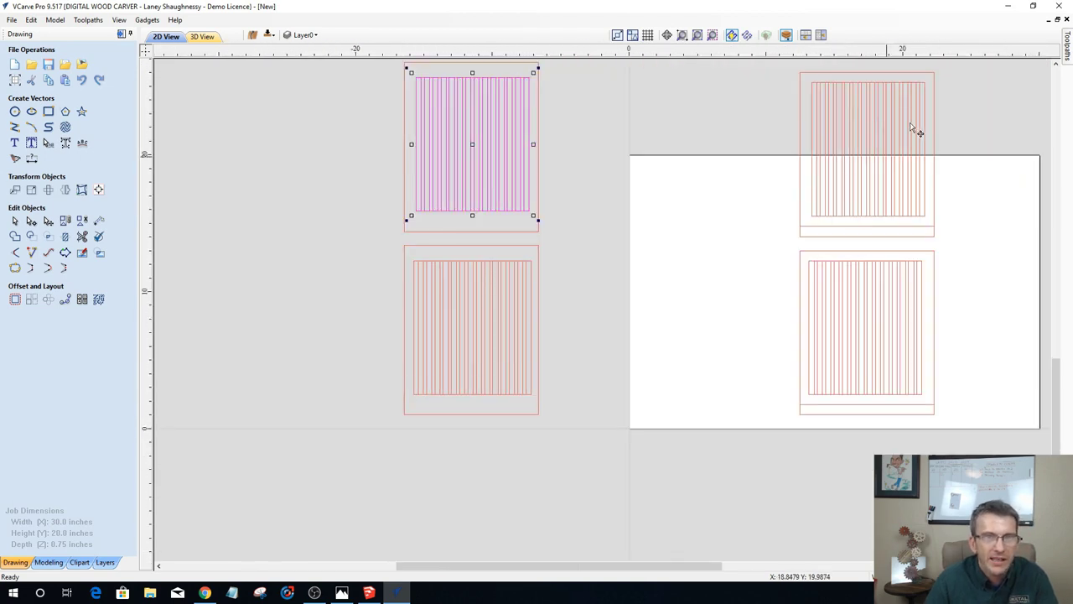
scroll(914, 132, up, 4)
scroll(616, 407, up, 2)
scroll(615, 406, down, 6)
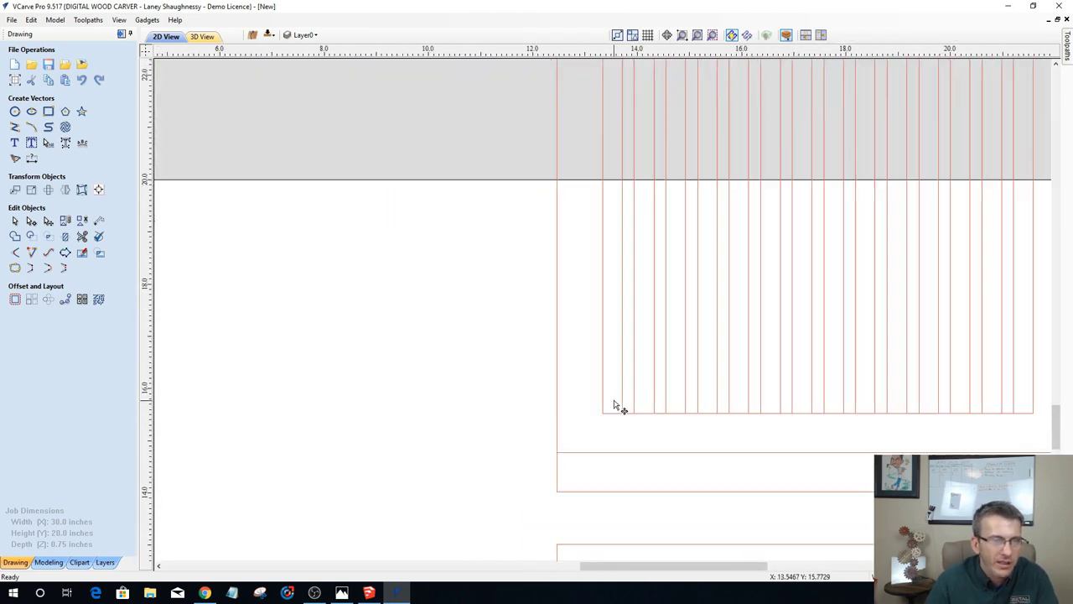
click(471, 417)
scroll(476, 402, down, 4)
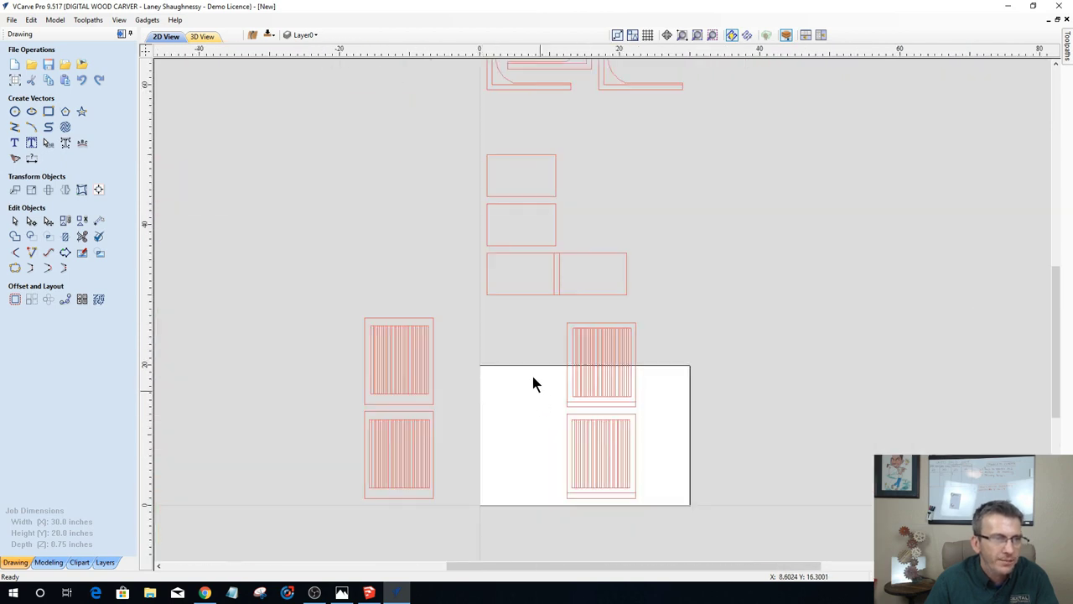
drag(294, 274, 464, 521)
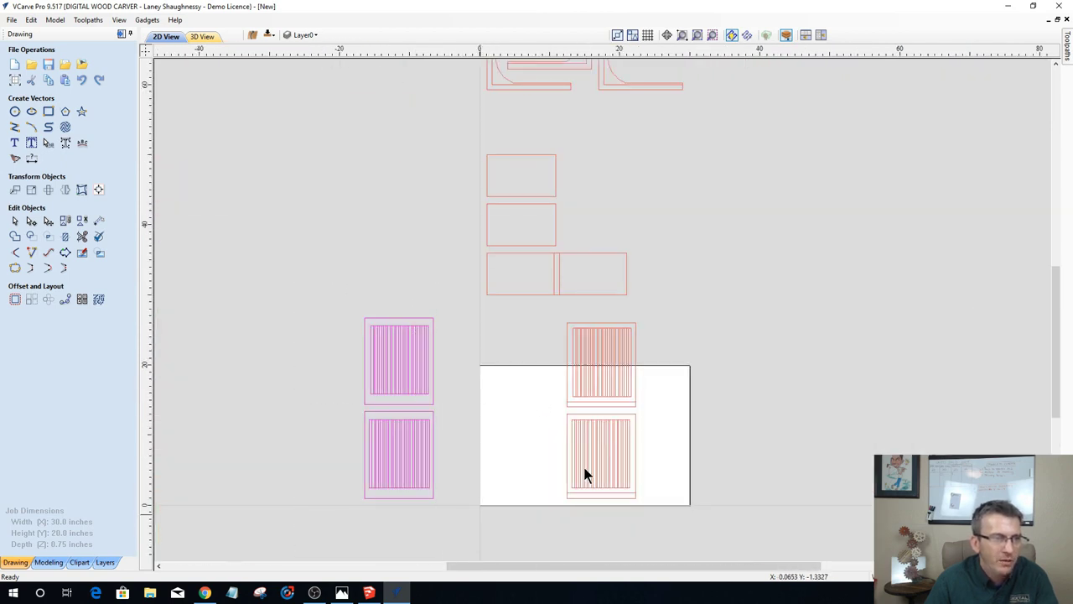
drag(521, 301, 671, 503)
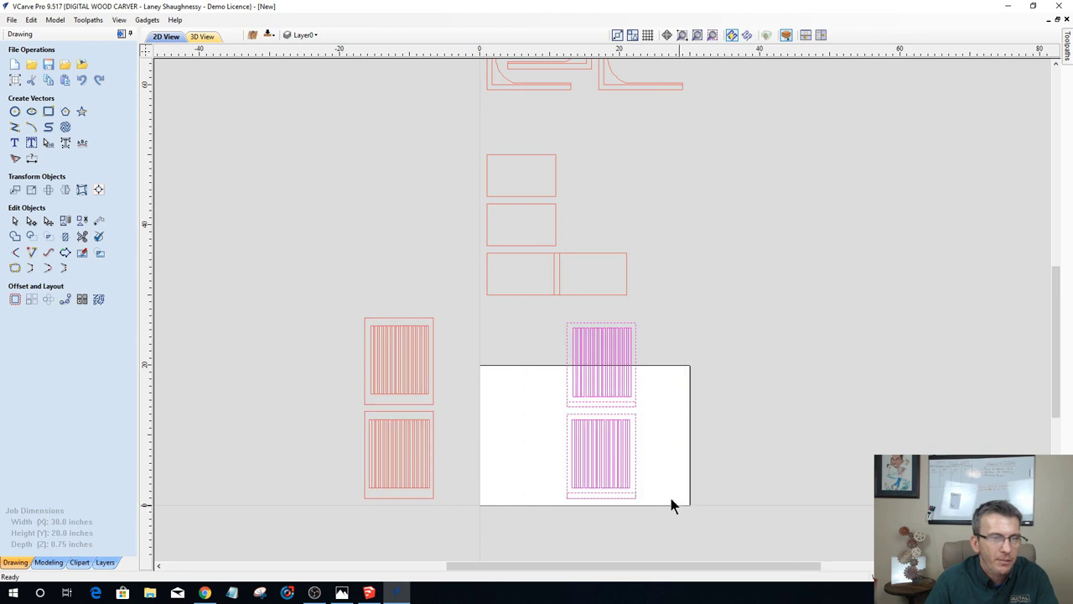
scroll(546, 419, up, 4)
scroll(644, 356, down, 3)
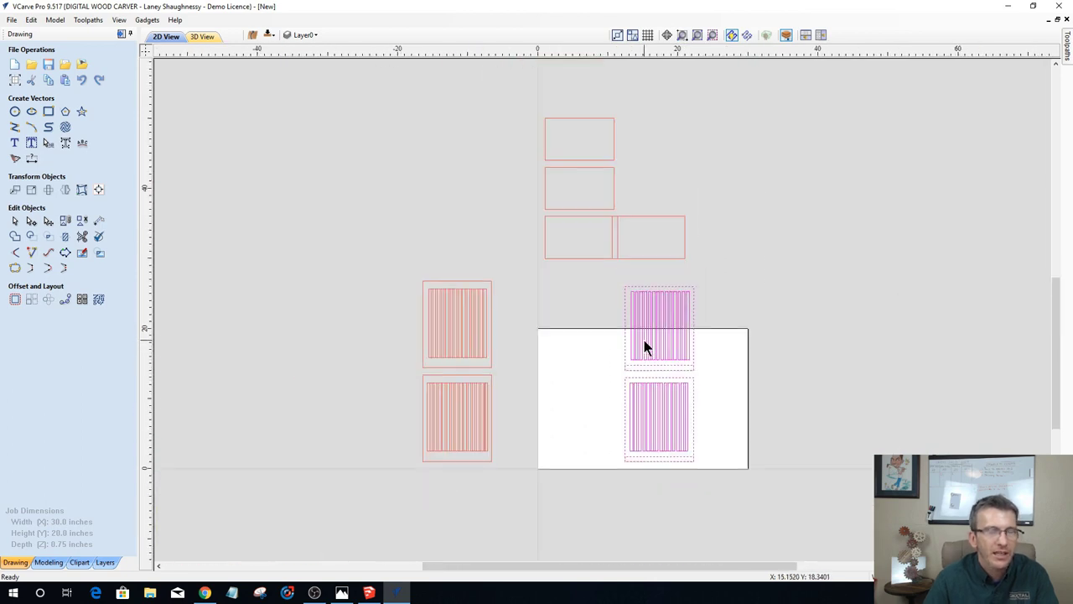
scroll(644, 345, down, 4)
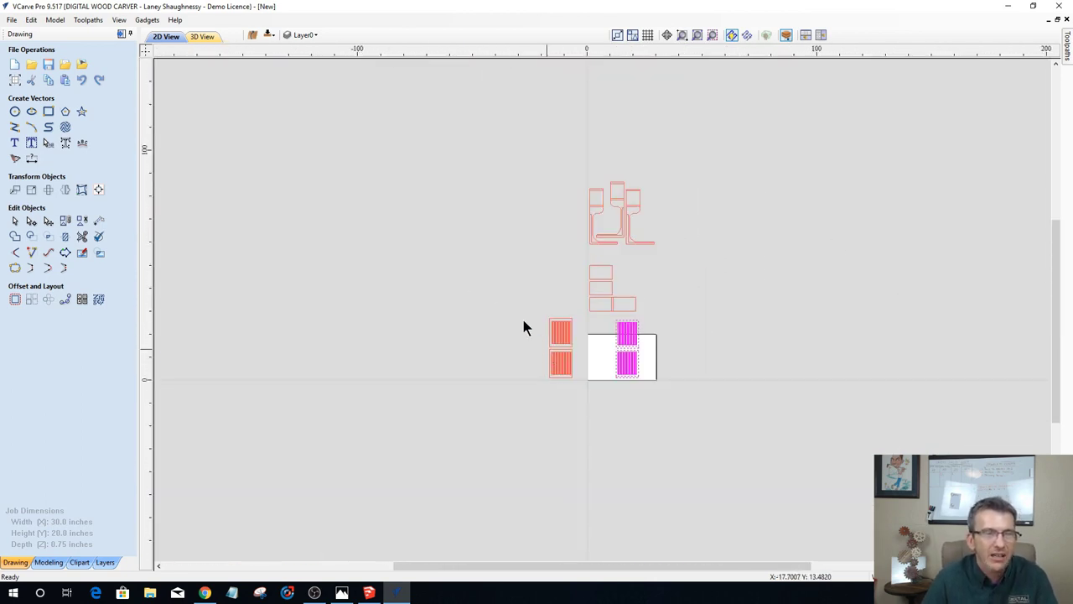
Step: Select the upper-right, lower and lower-left hatched panels one at a time
click(466, 245)
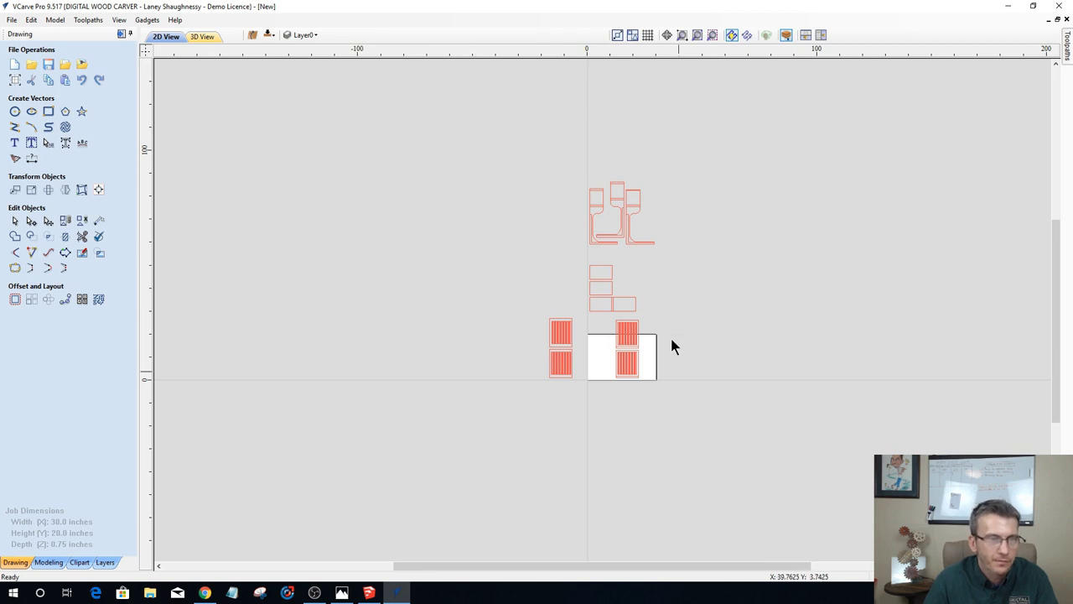
click(633, 337)
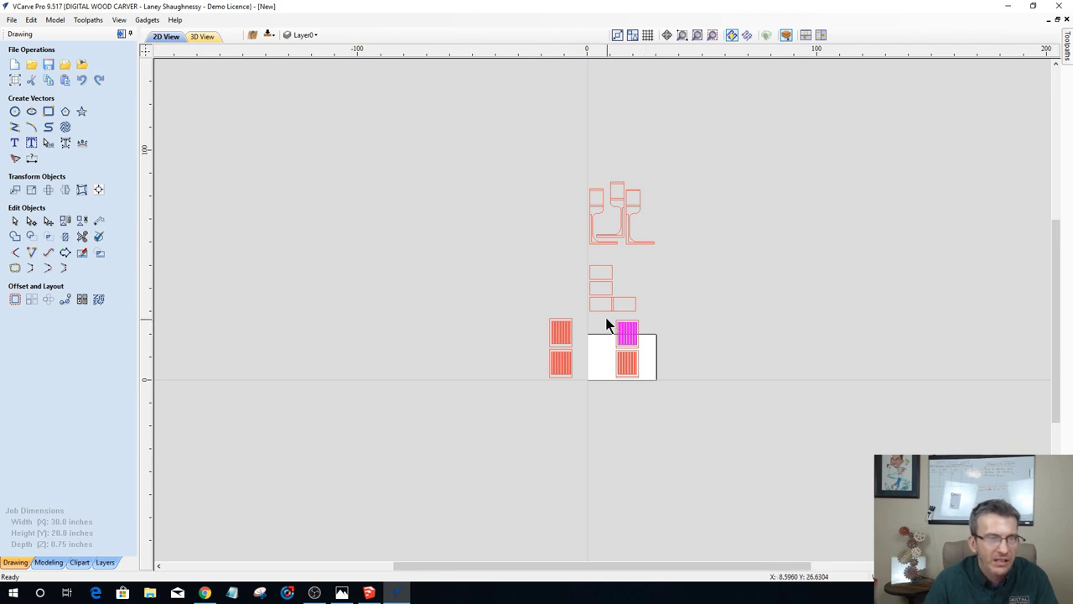
scroll(603, 318, up, 2)
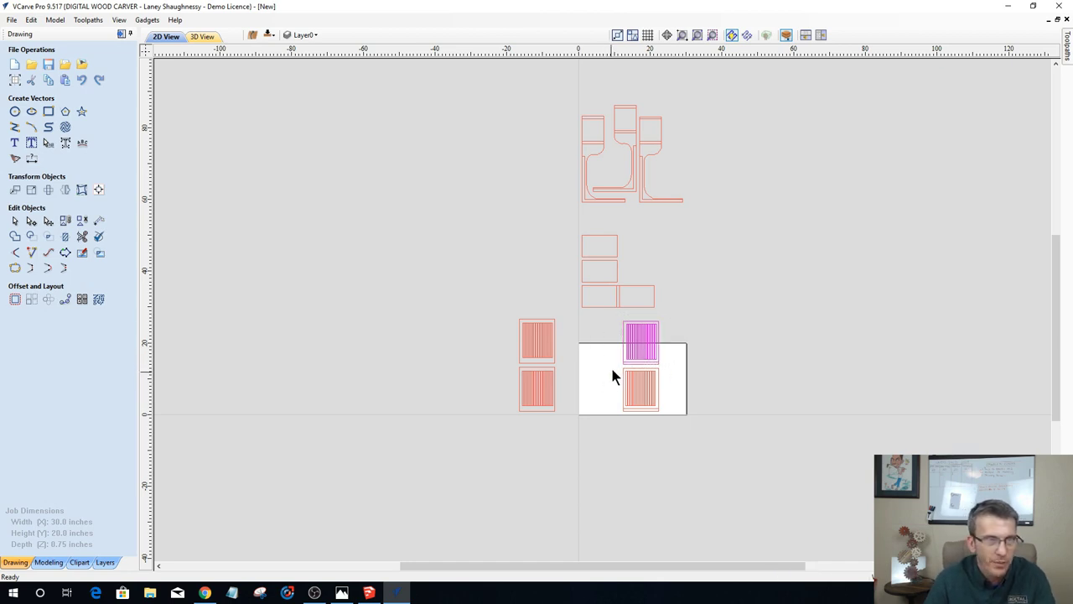
drag(612, 364, 679, 424)
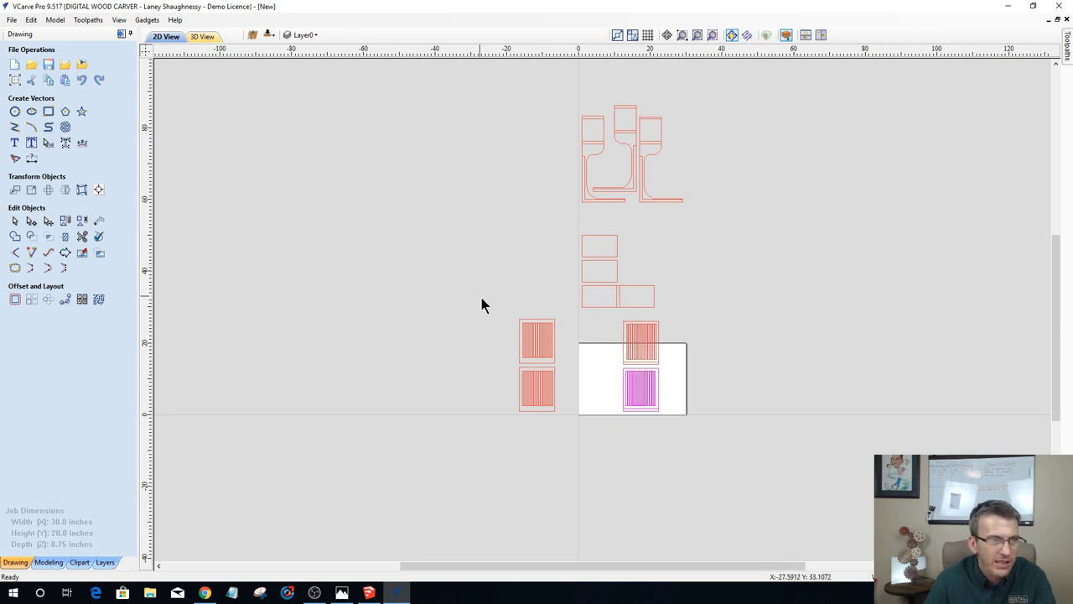
mouse_move(562, 364)
mouse_down()
mouse_move(539, 369)
mouse_move(565, 400)
mouse_move(565, 422)
mouse_up()
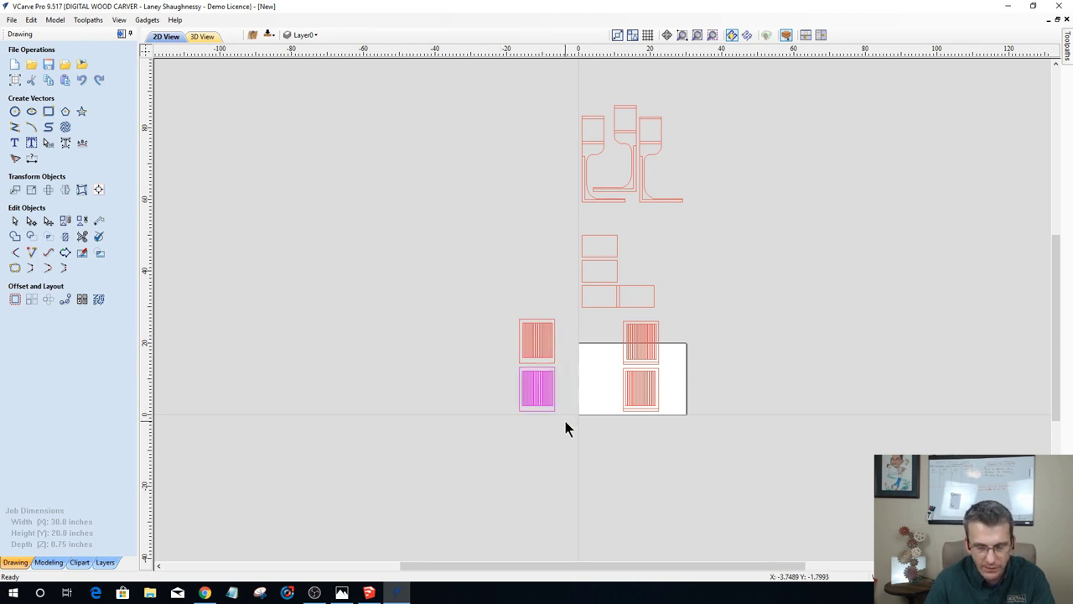
Step: Select a rail rectangle and the three chair-shaped parts, then window-select every part
click(602, 243)
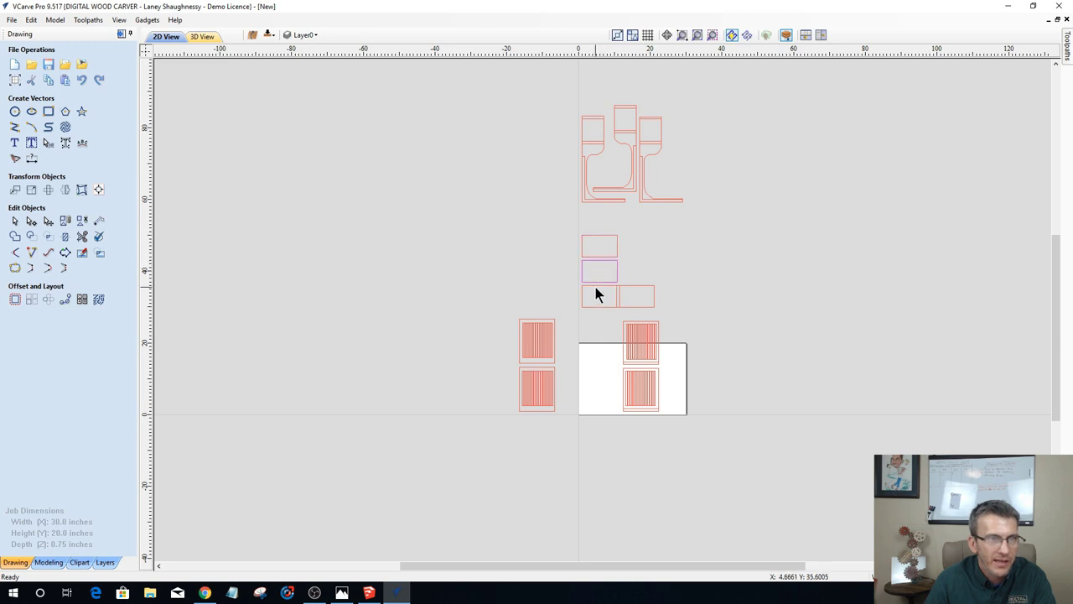
click(583, 149)
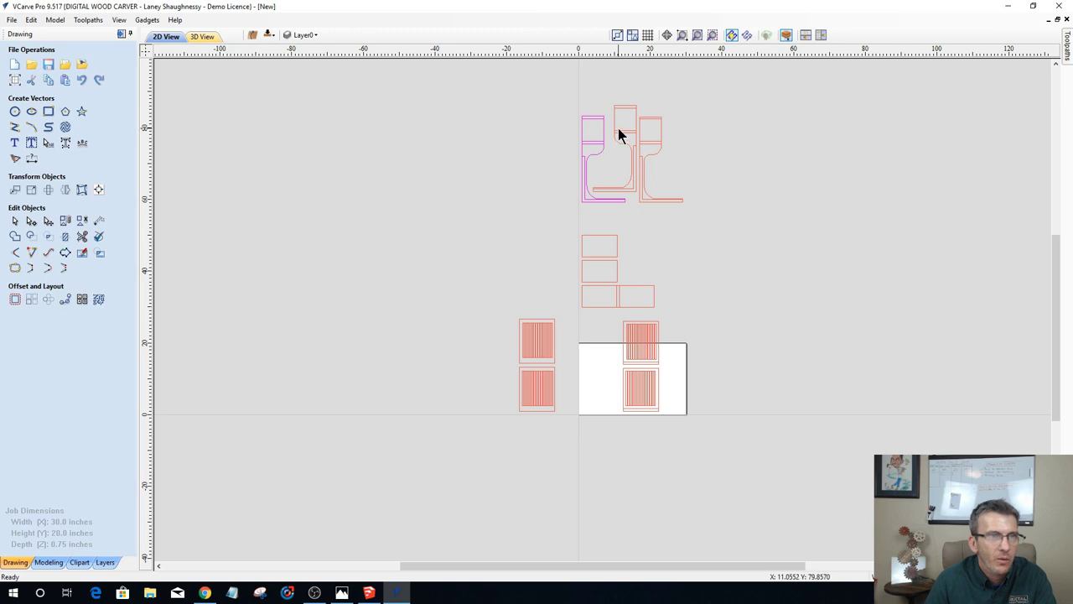
click(618, 130)
click(652, 123)
scroll(675, 191, up, 4)
scroll(662, 191, down, 6)
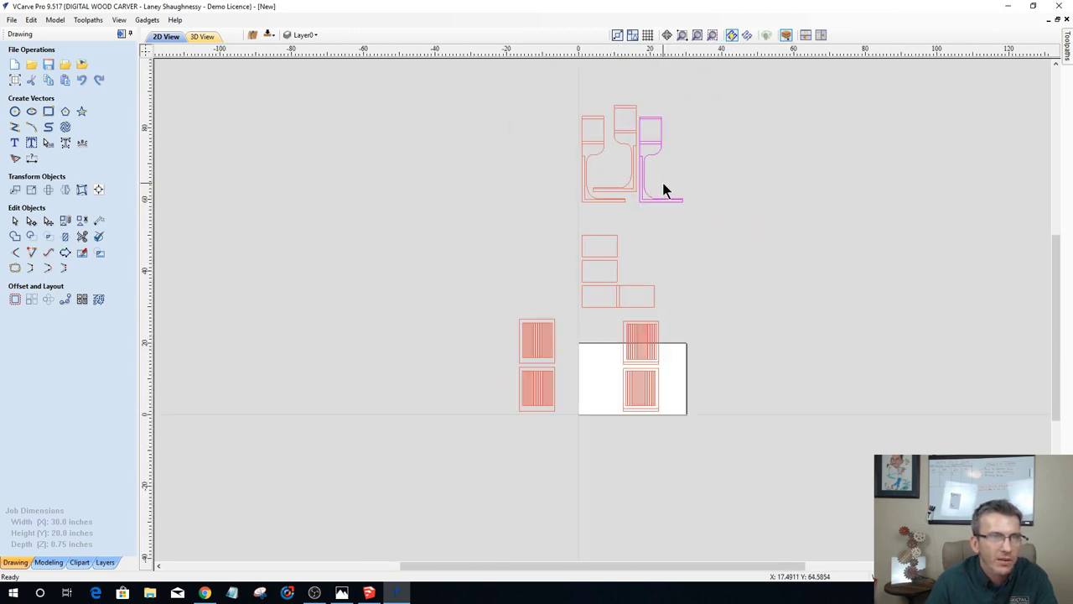
drag(420, 123, 707, 384)
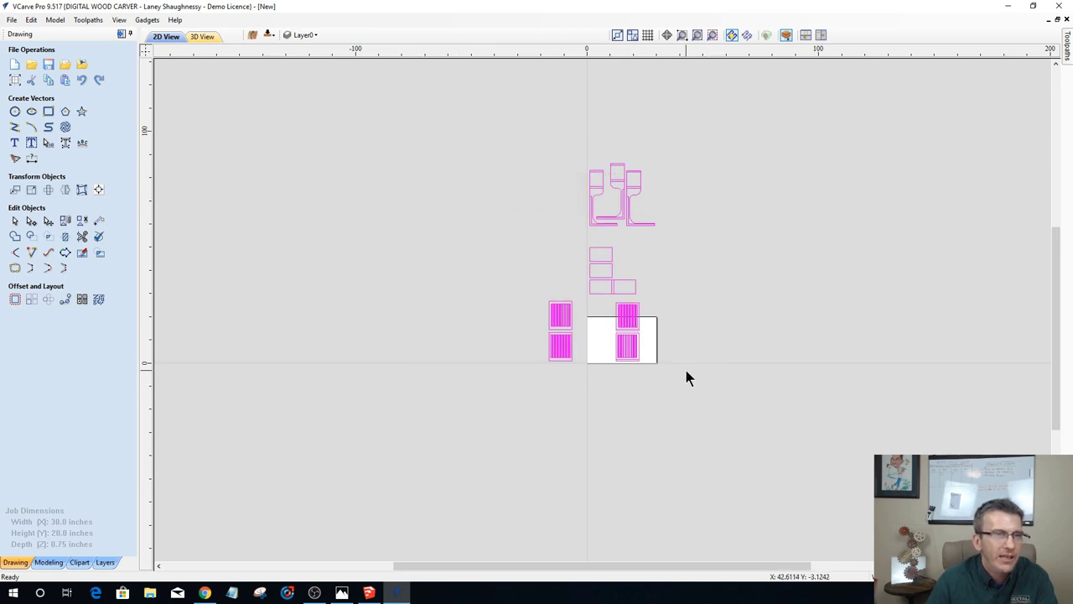
Step: Open Nest Parts (0.25 in tool, 0.0625 clearance and border gap) and review the sheet
click(91, 302)
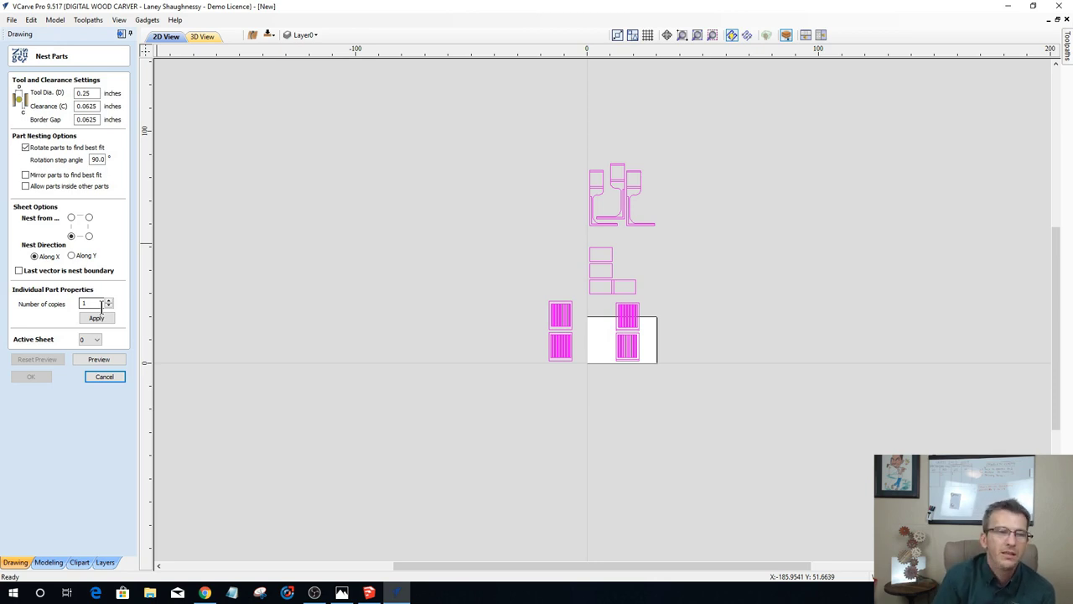
scroll(641, 363, up, 2)
scroll(641, 363, up, 3)
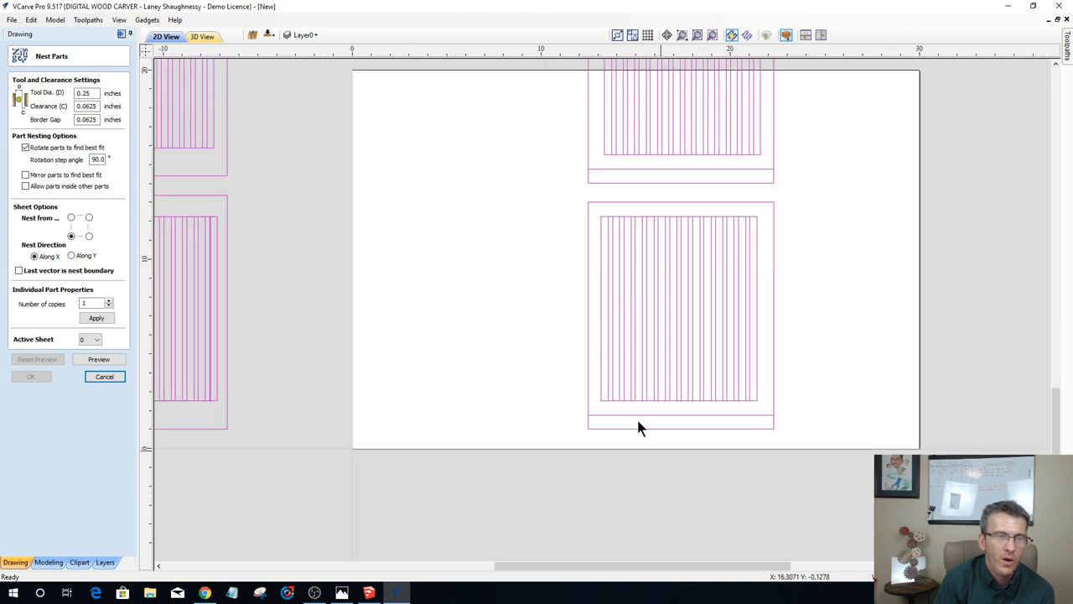
scroll(637, 427, down, 2)
scroll(499, 260, up, 1)
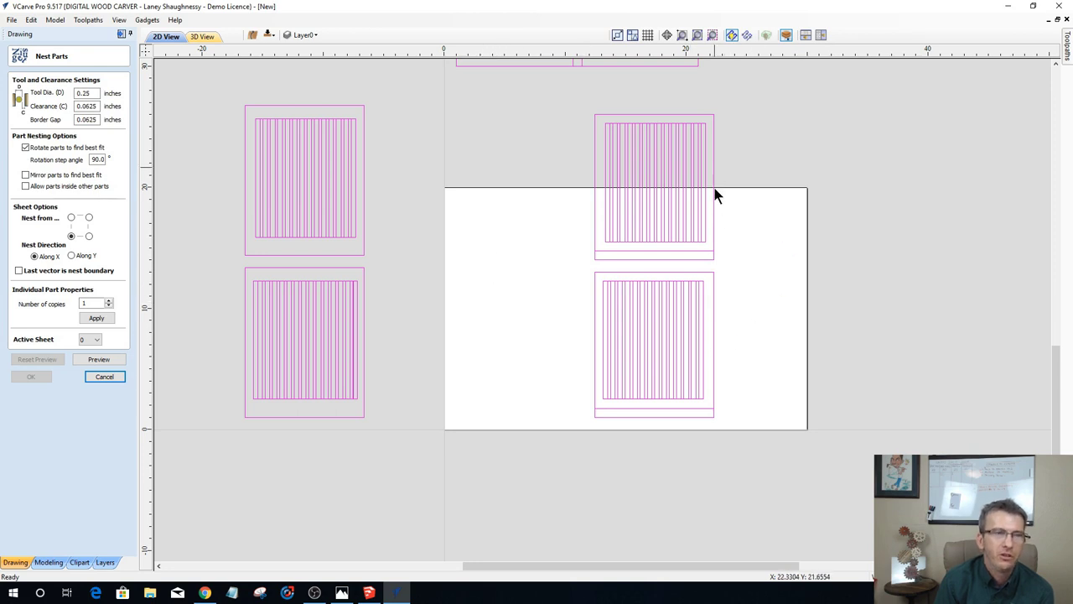
scroll(713, 193, down, 4)
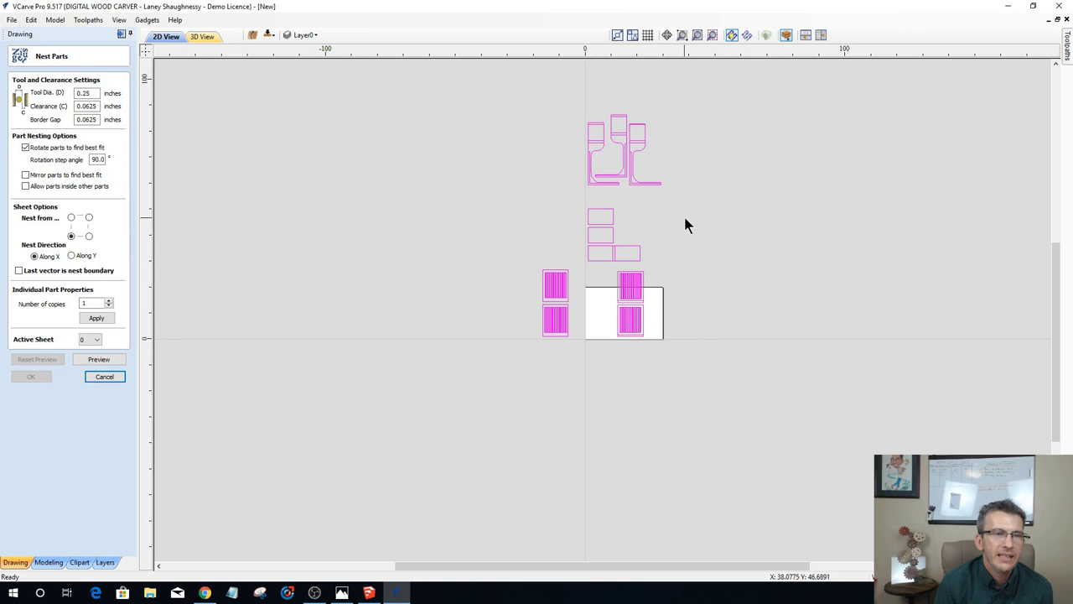
scroll(593, 311, up, 3)
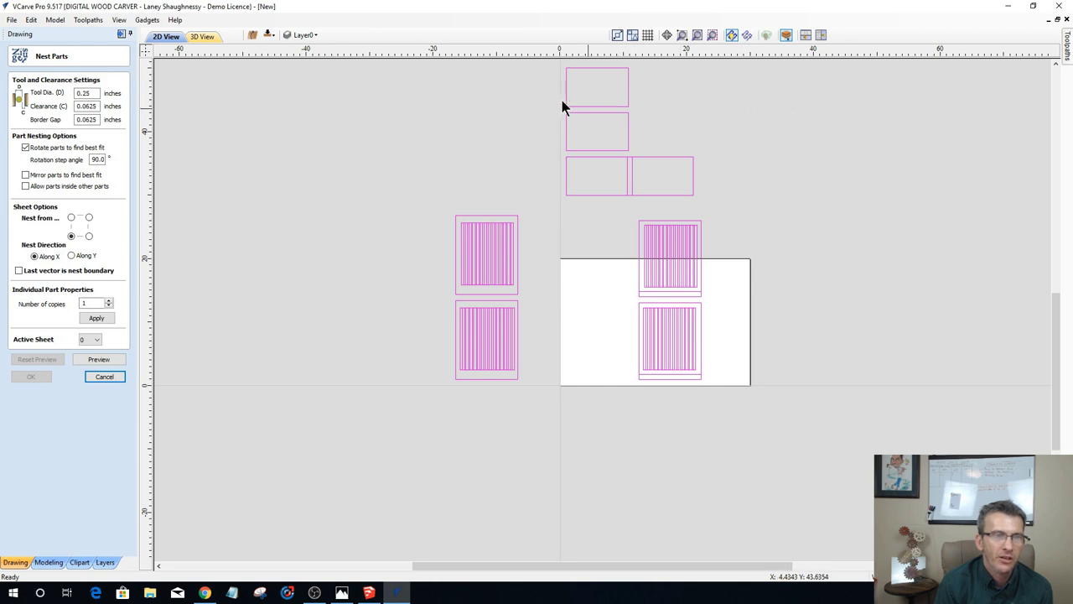
click(304, 36)
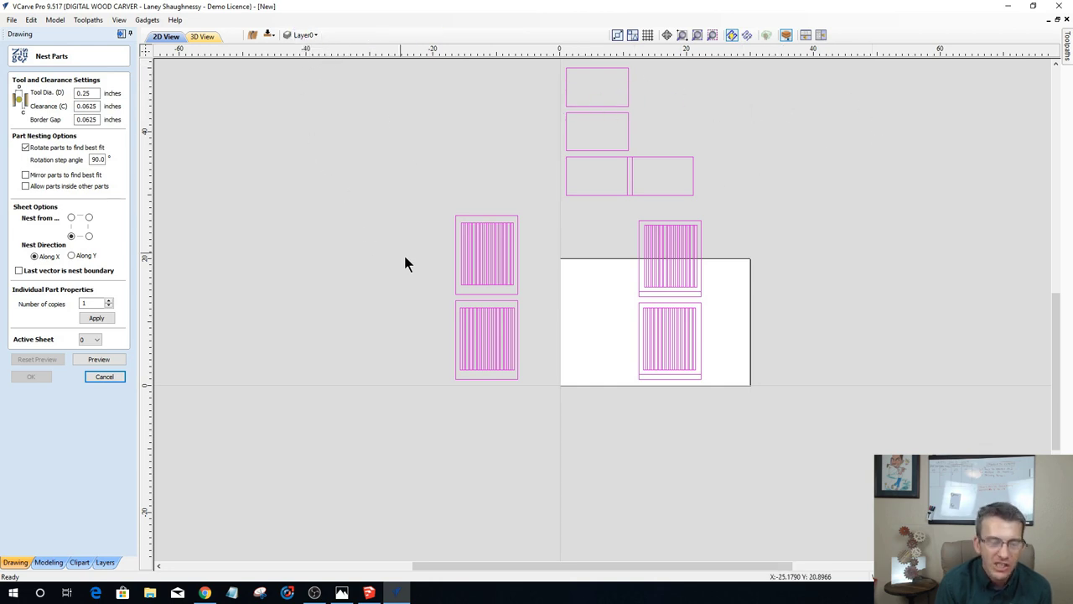
scroll(409, 263, down, 1)
scroll(409, 262, down, 2)
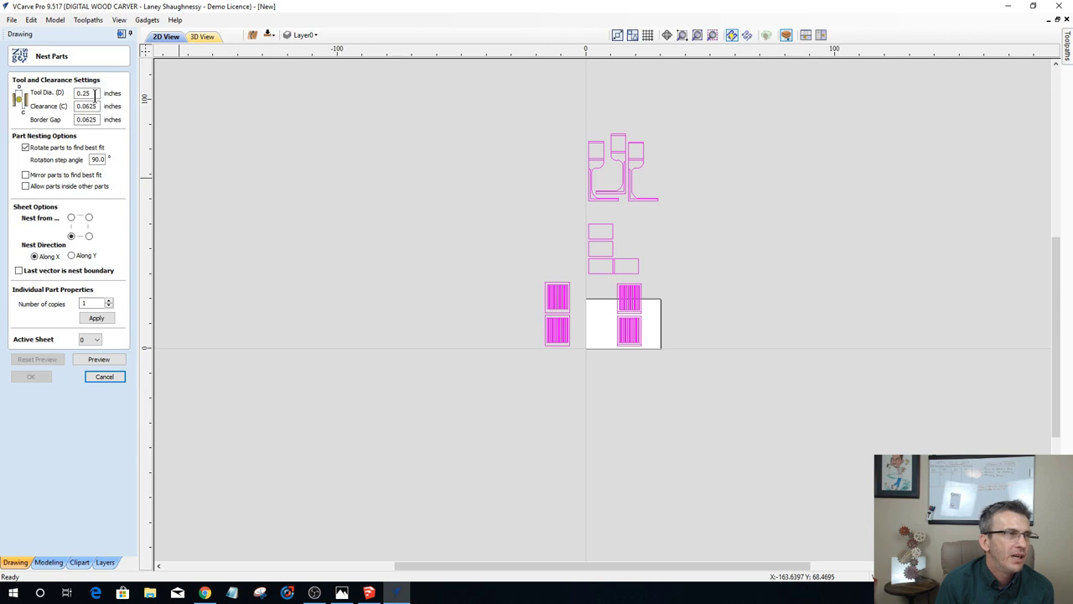
Step: Check the tool diameter value, then clear the selection of the nested parts
double_click(95, 95)
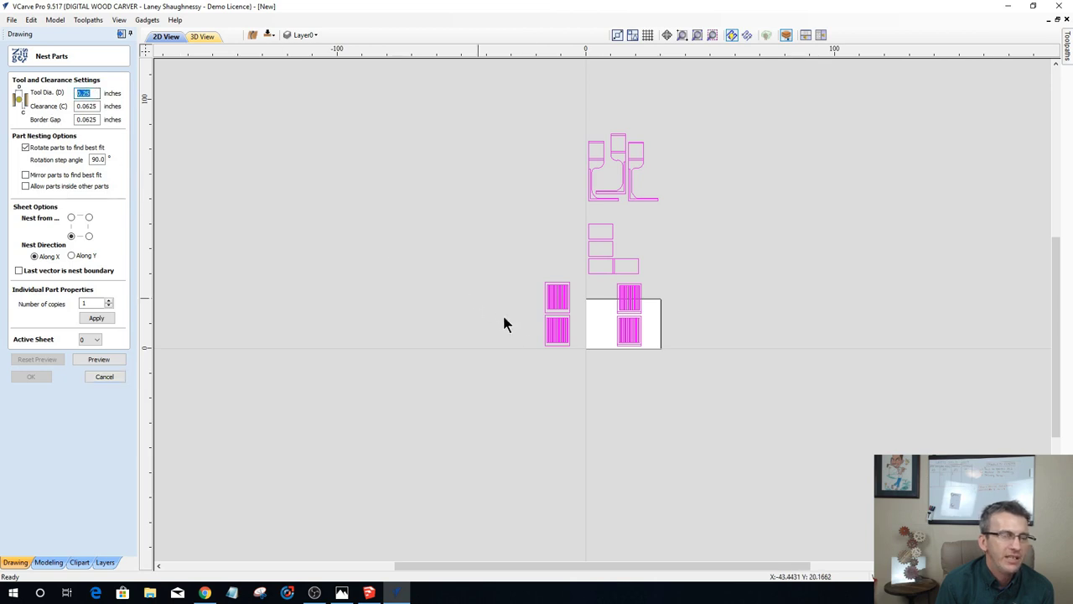
scroll(539, 356, up, 2)
scroll(539, 351, up, 2)
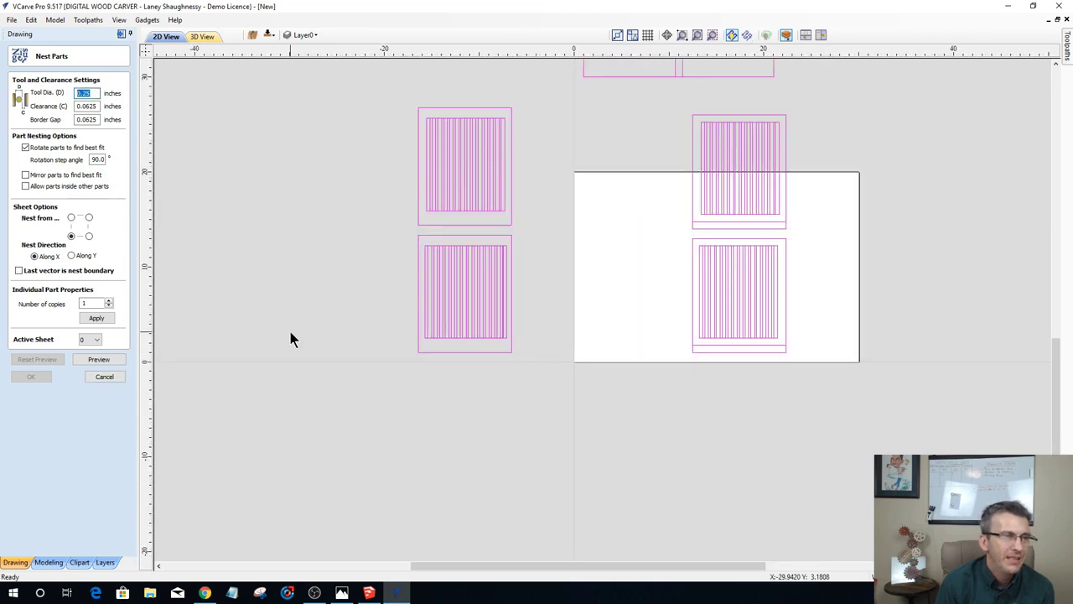
scroll(298, 297, up, 1)
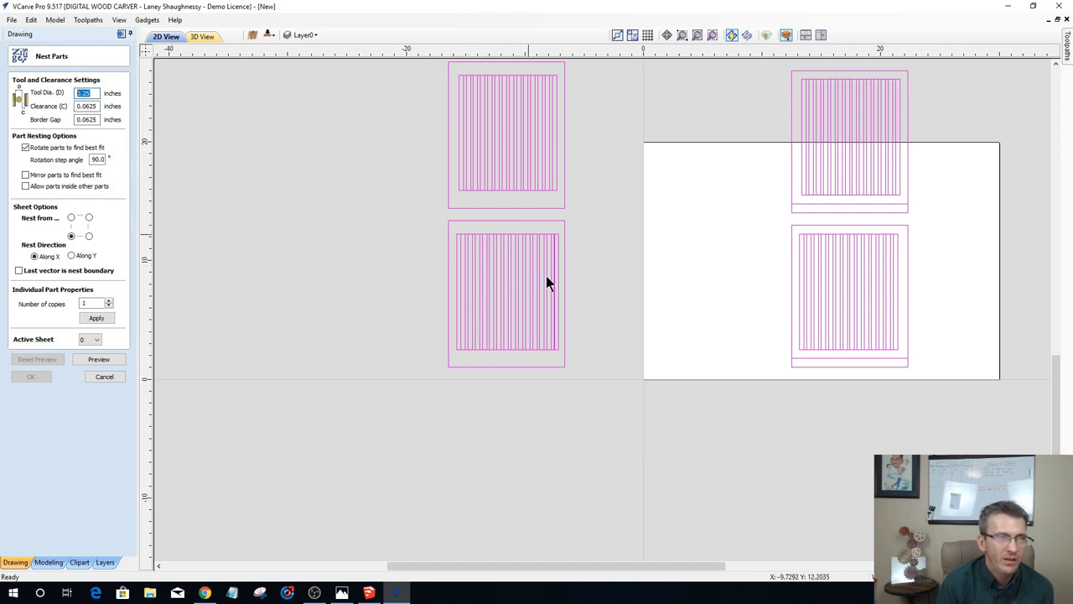
scroll(551, 300, up, 3)
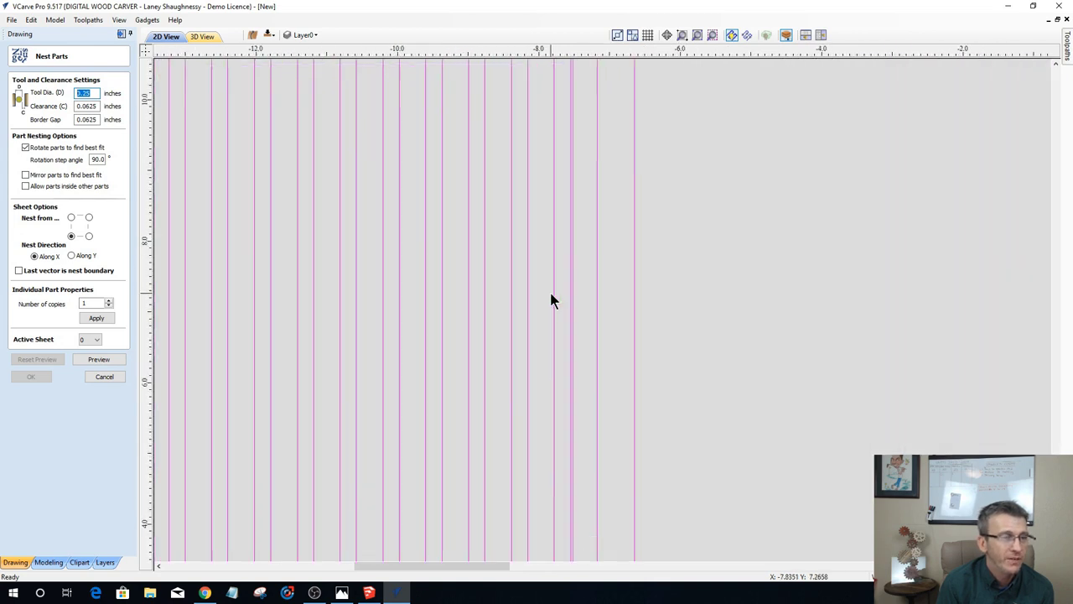
scroll(551, 301, down, 3)
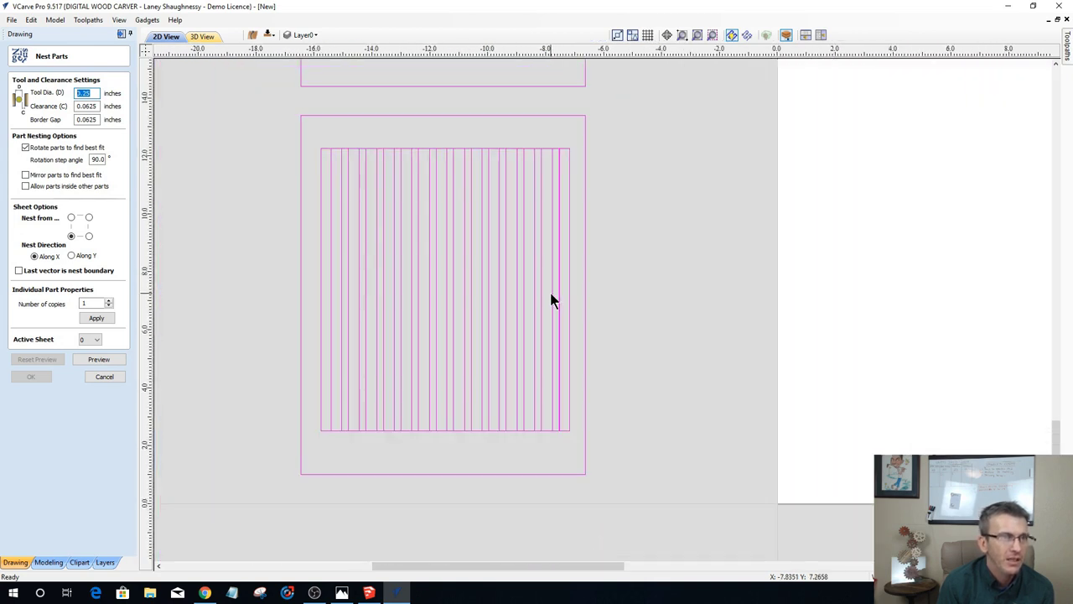
click(551, 300)
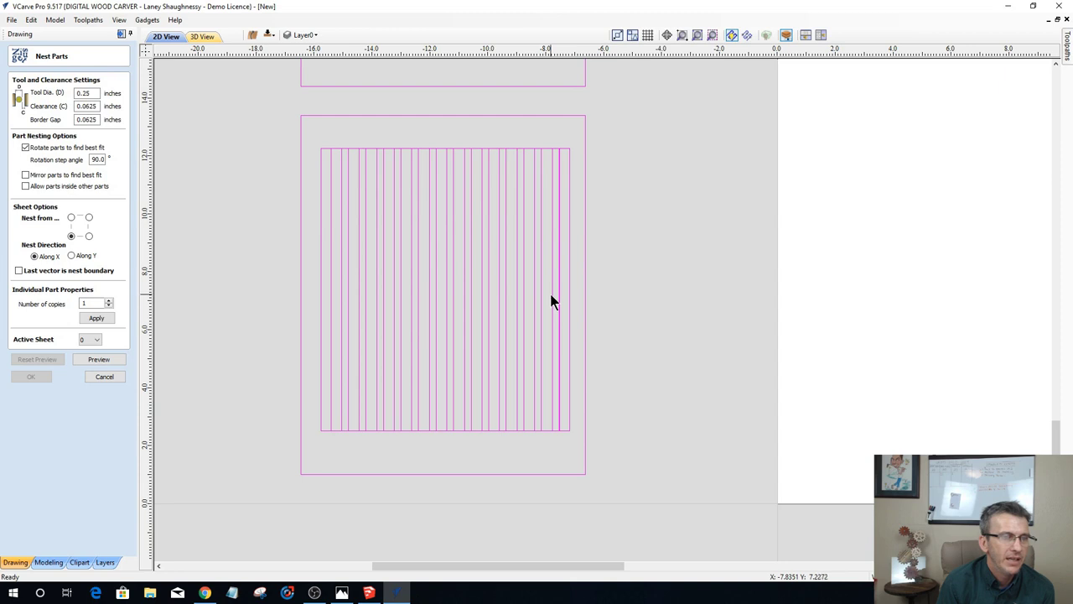
click(641, 344)
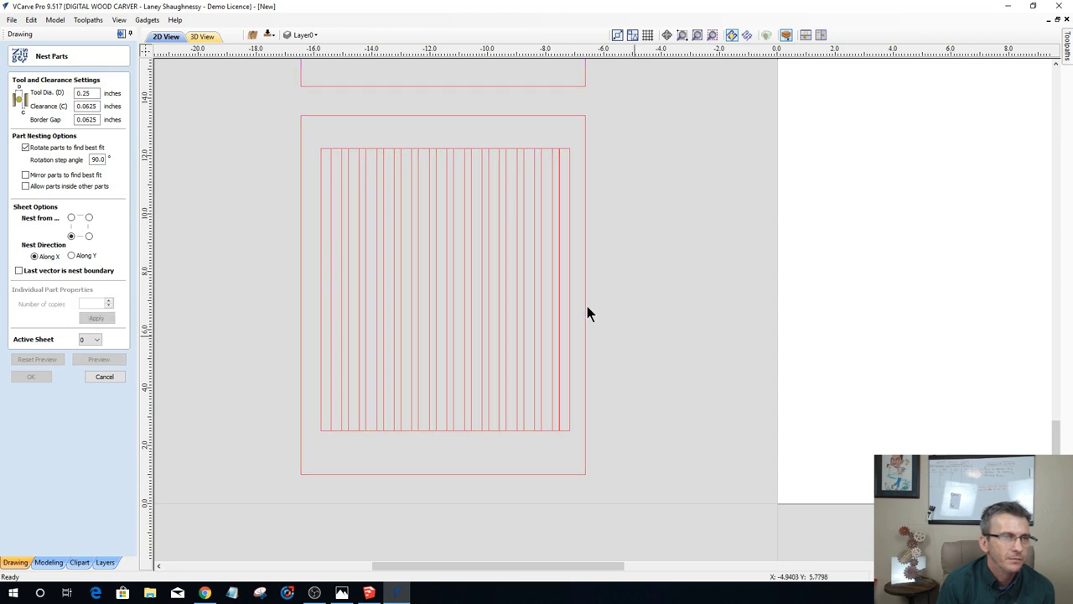
scroll(565, 265, up, 3)
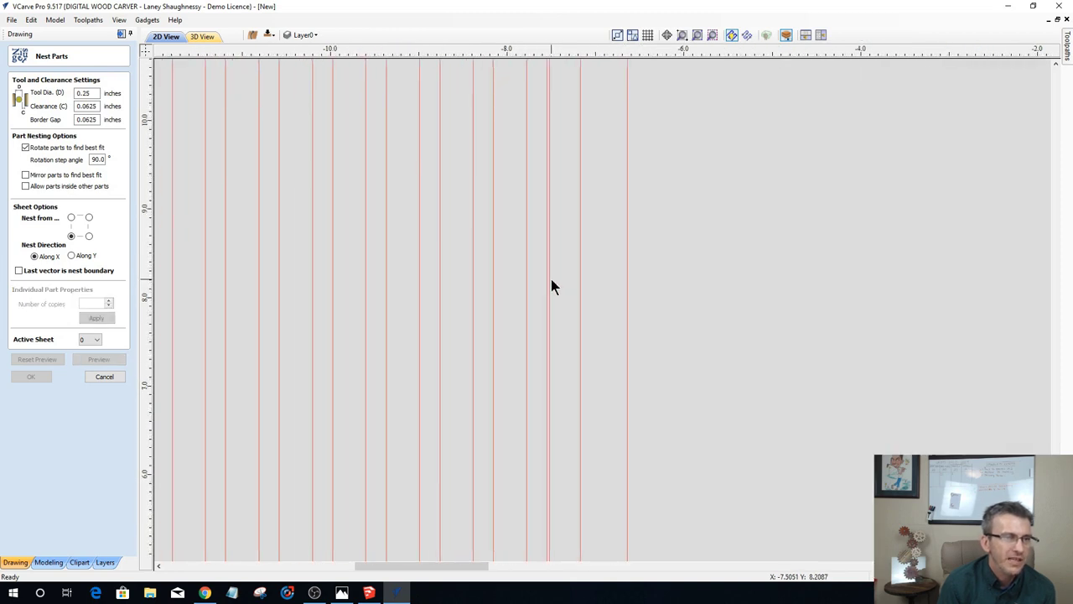
scroll(551, 286, down, 3)
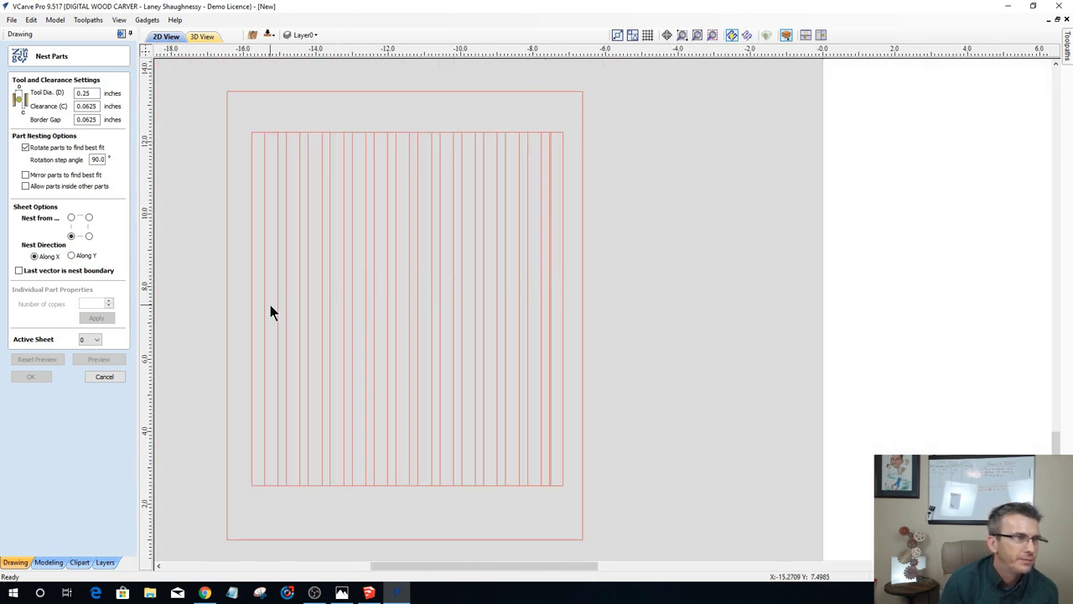
Step: Select the whole slatted panel part, review it, and cancel nesting
click(264, 411)
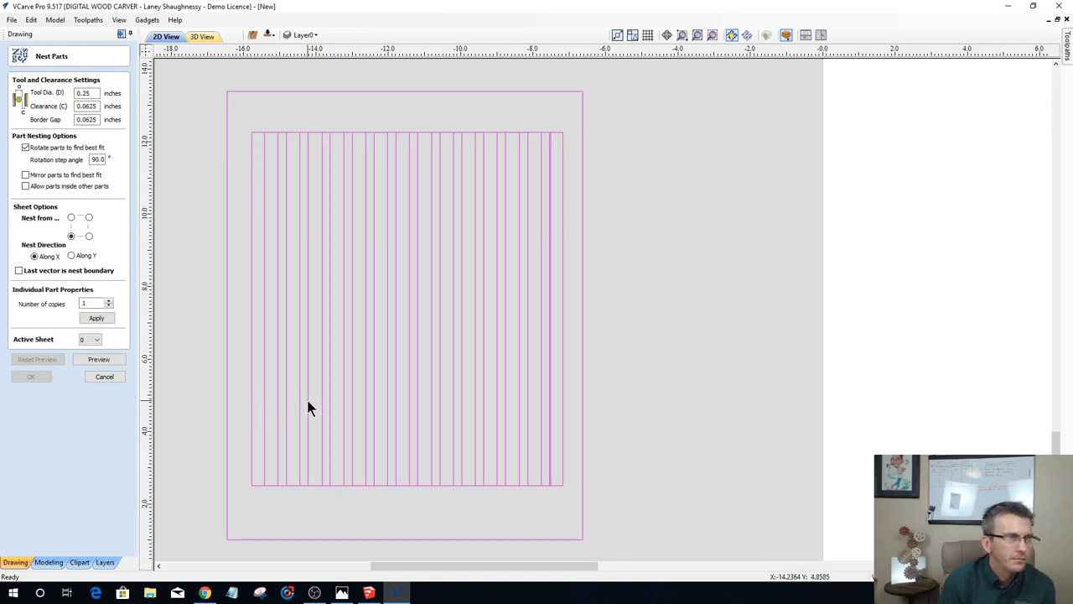
scroll(307, 400, down, 4)
scroll(311, 407, up, 1)
scroll(424, 107, up, 2)
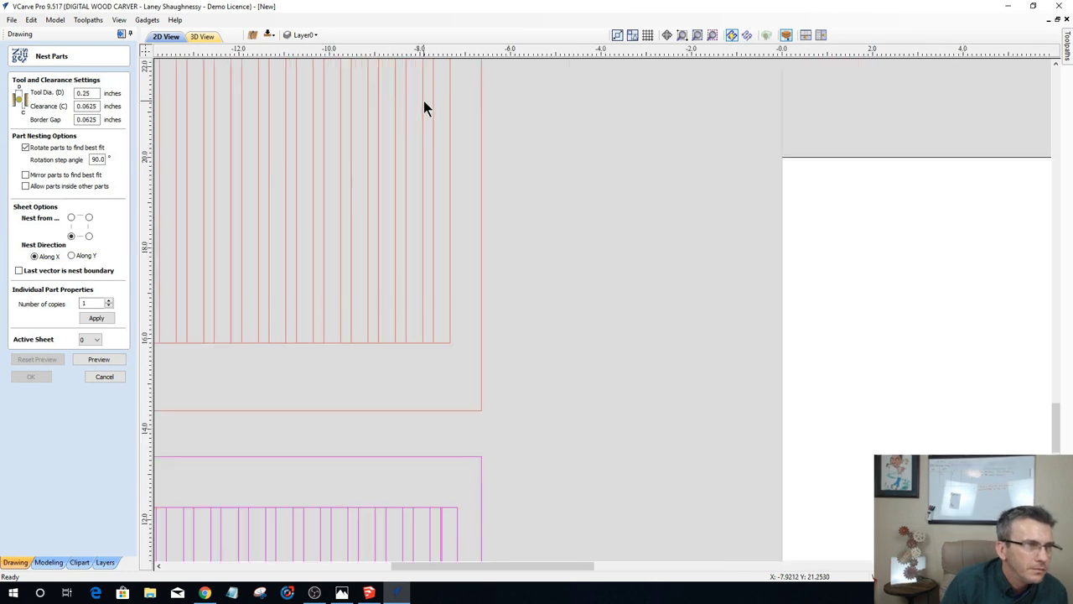
scroll(428, 118, up, 2)
scroll(429, 122, down, 4)
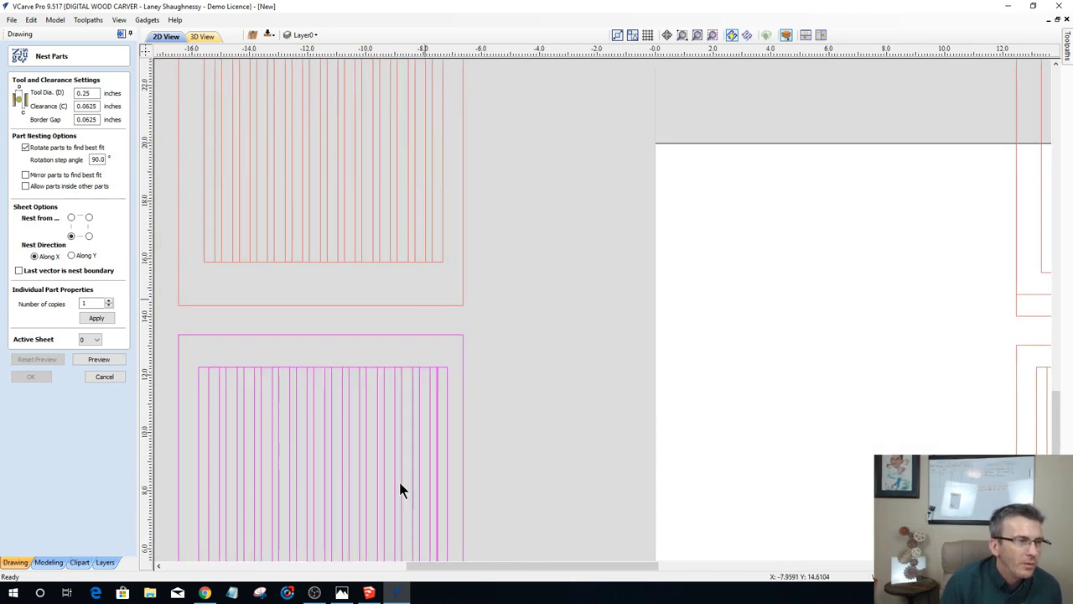
scroll(401, 495, up, 4)
scroll(408, 492, down, 1)
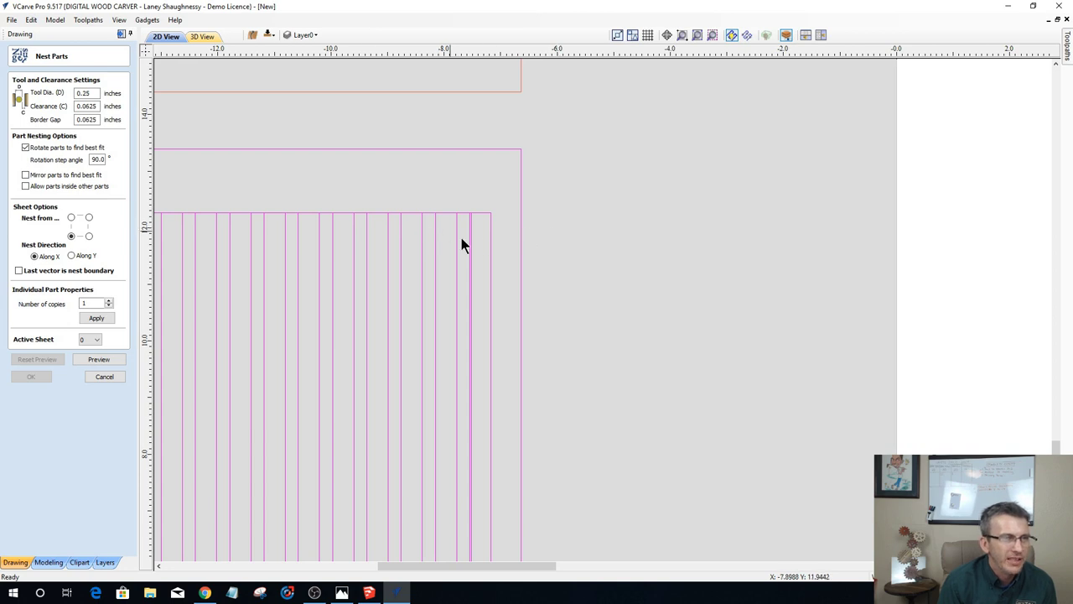
scroll(462, 243, down, 3)
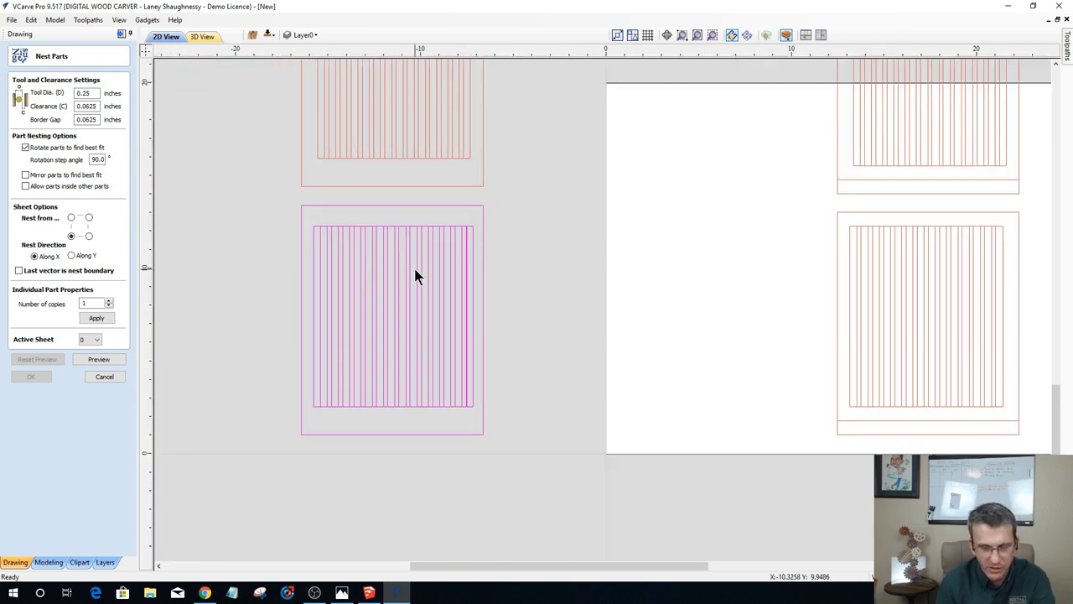
click(120, 380)
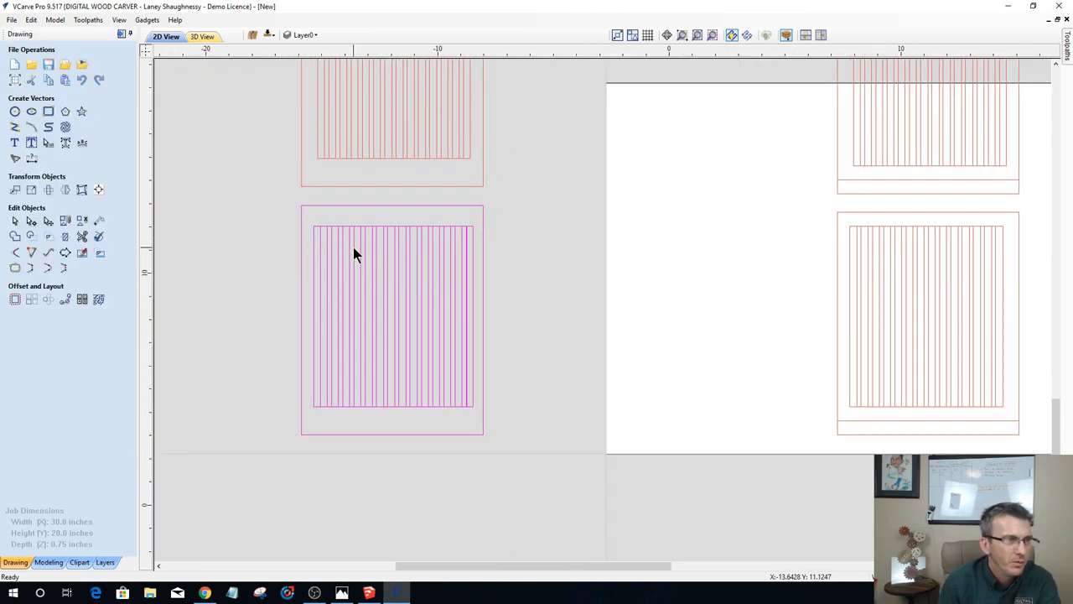
Step: Marquee-select the lower panel's slat lines
scroll(353, 247, up, 3)
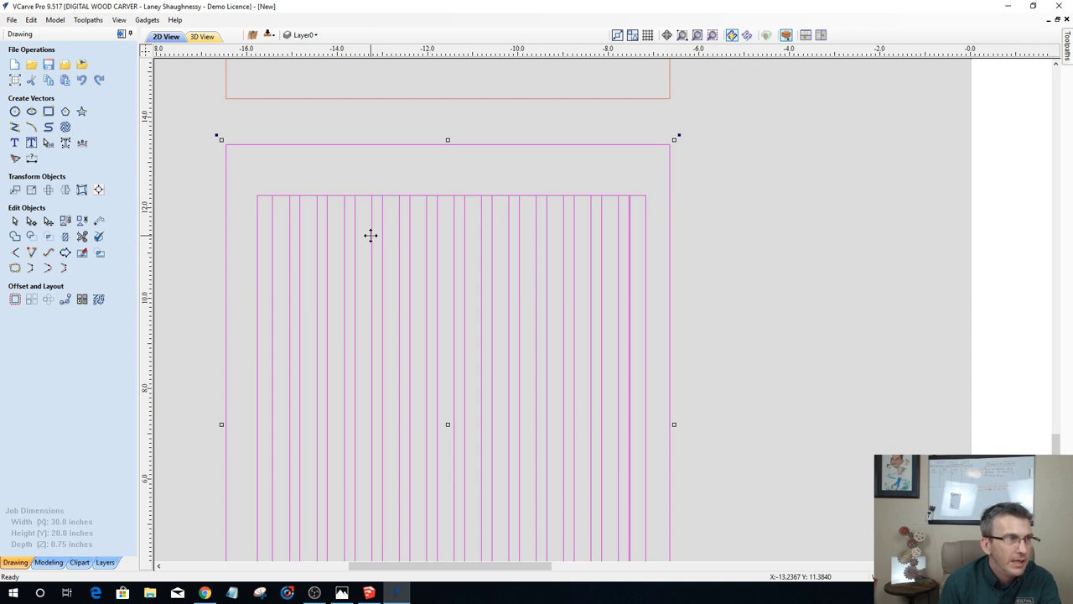
scroll(371, 235, down, 5)
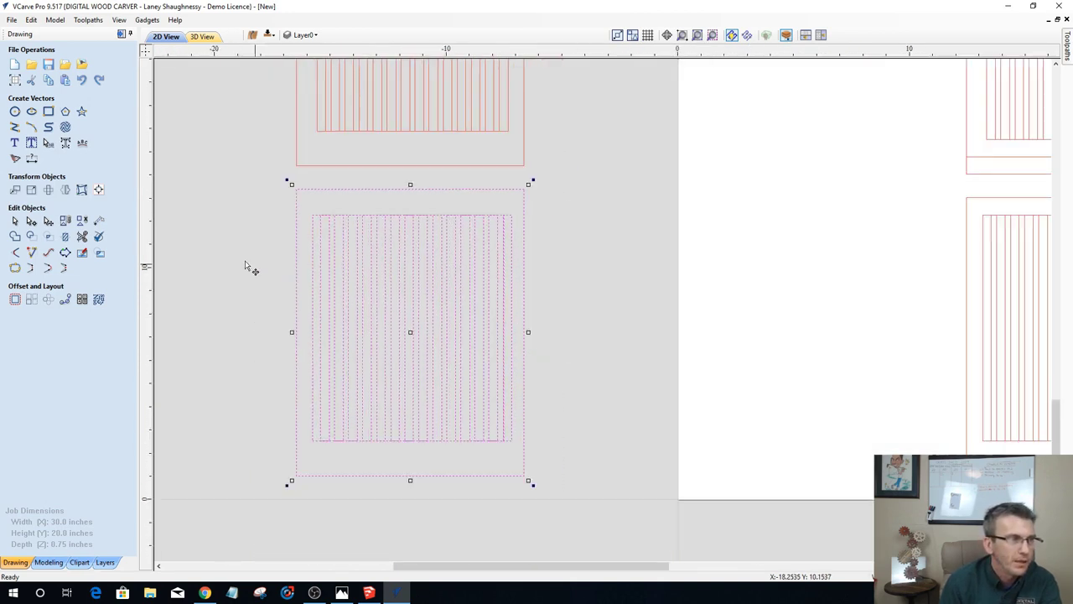
click(247, 266)
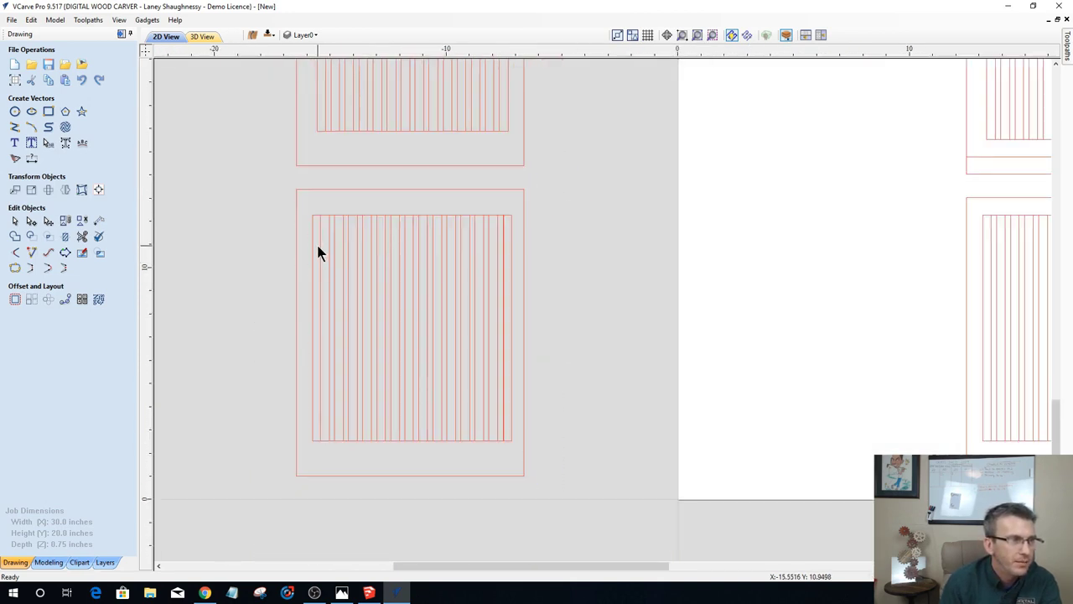
drag(317, 244, 509, 315)
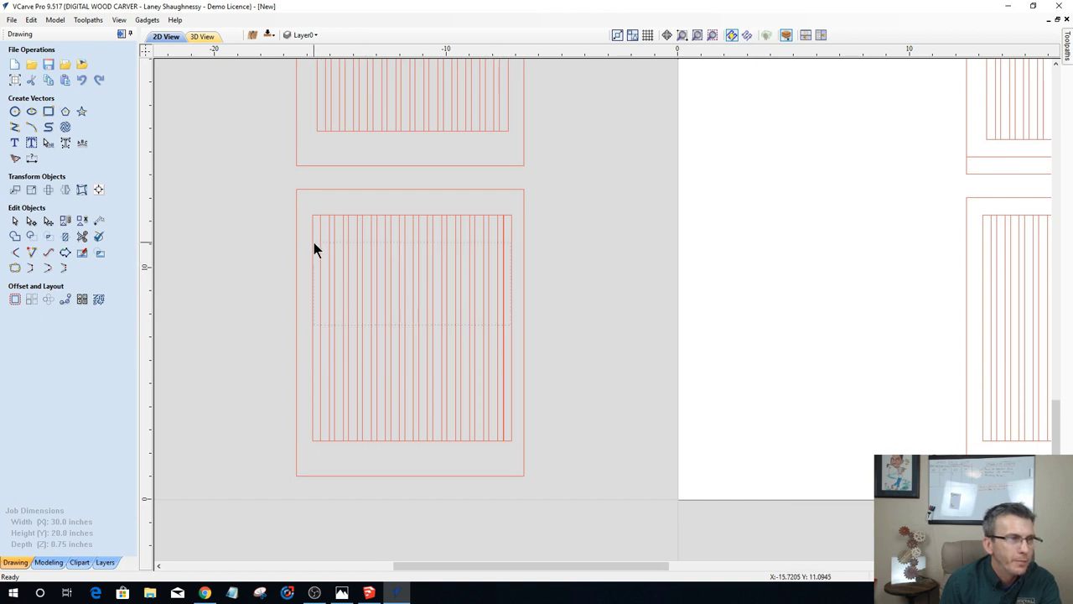
drag(313, 249, 316, 250)
scroll(431, 302, up, 6)
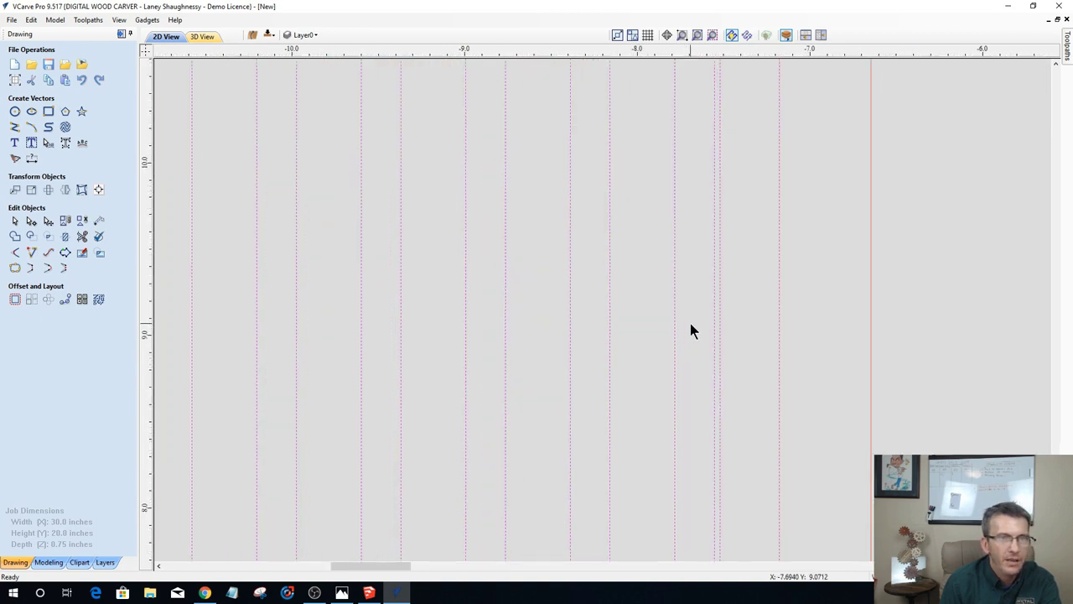
scroll(713, 295, down, 5)
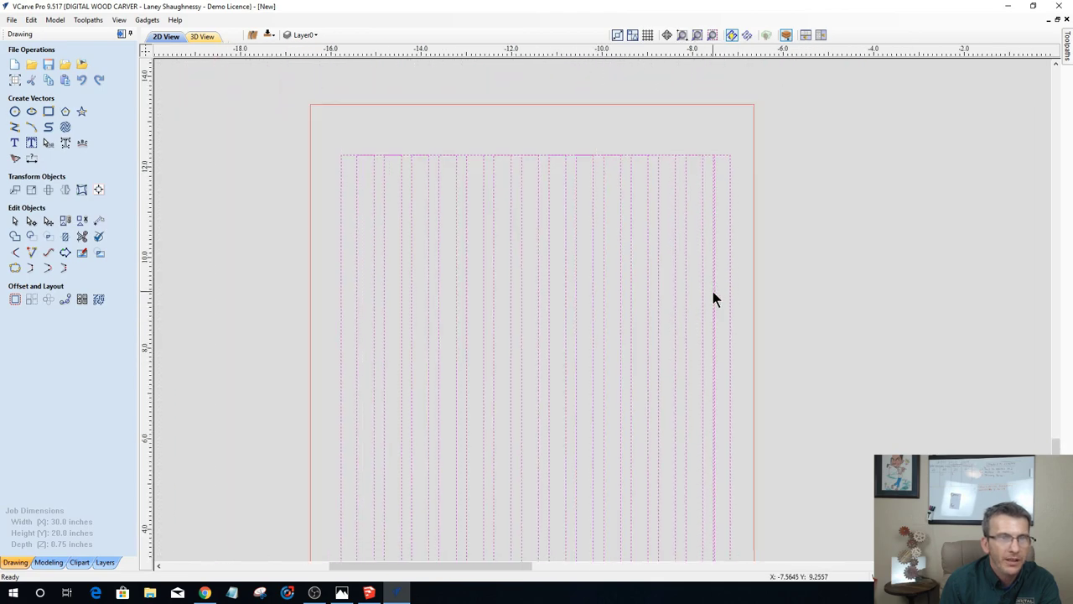
scroll(713, 297, down, 1)
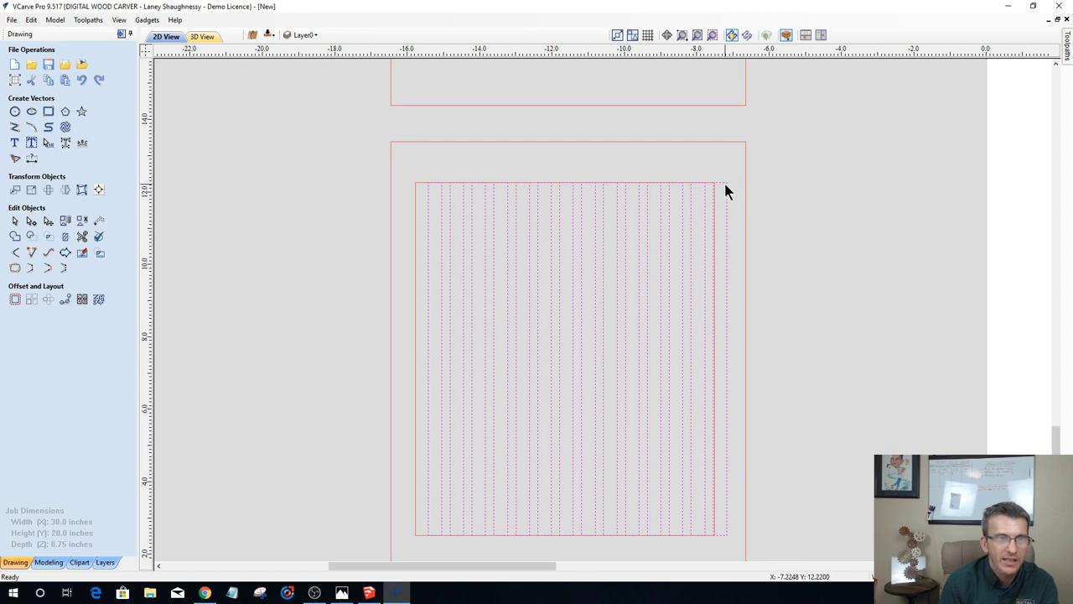
scroll(484, 367, down, 1)
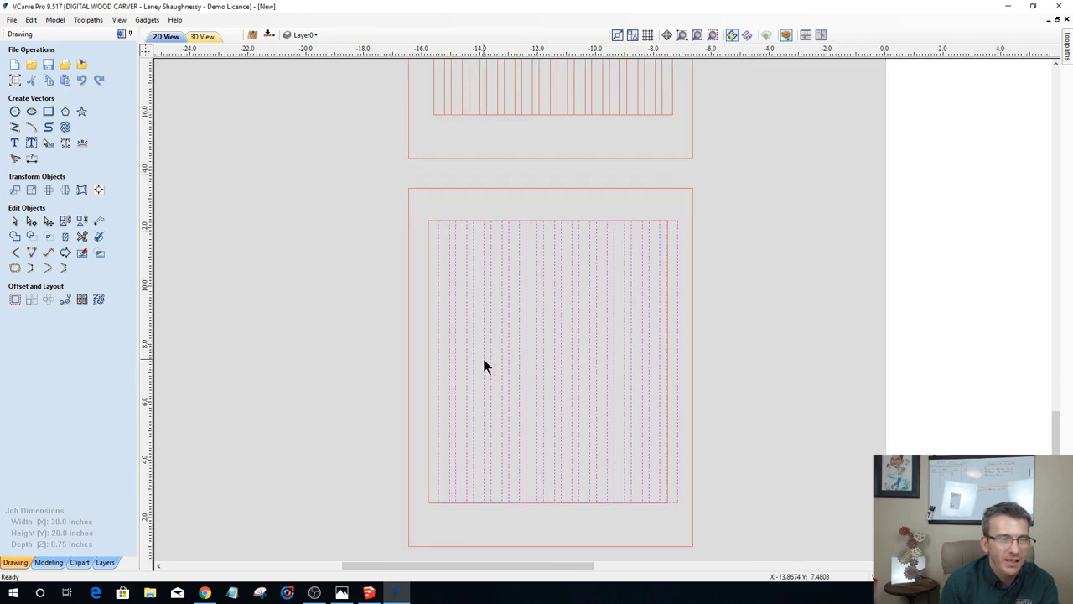
Step: Move the slat-line group left to snap against the panel's inner left edge
click(438, 517)
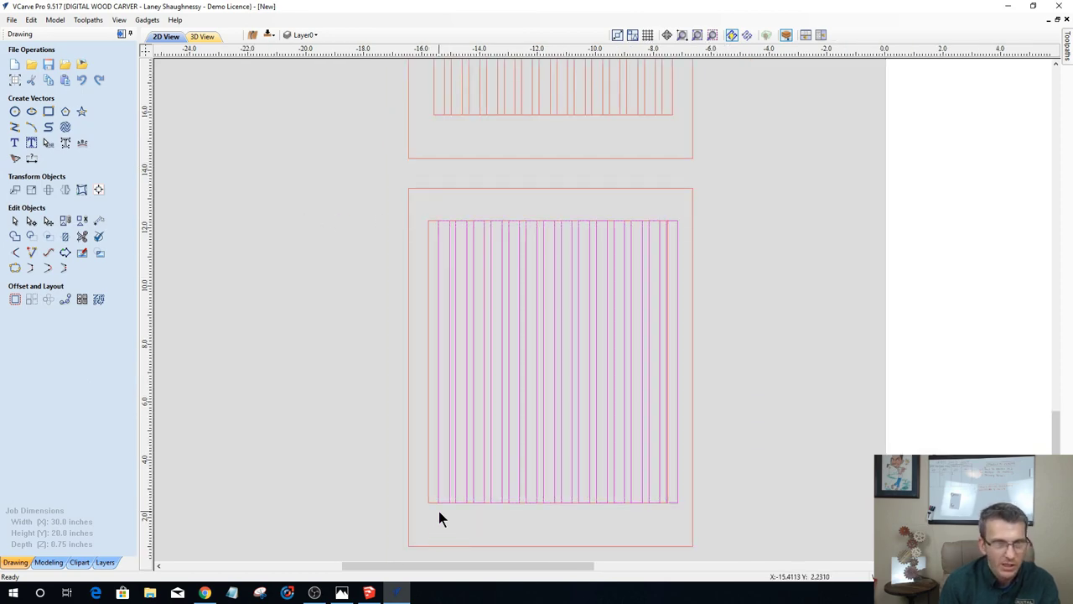
click(438, 486)
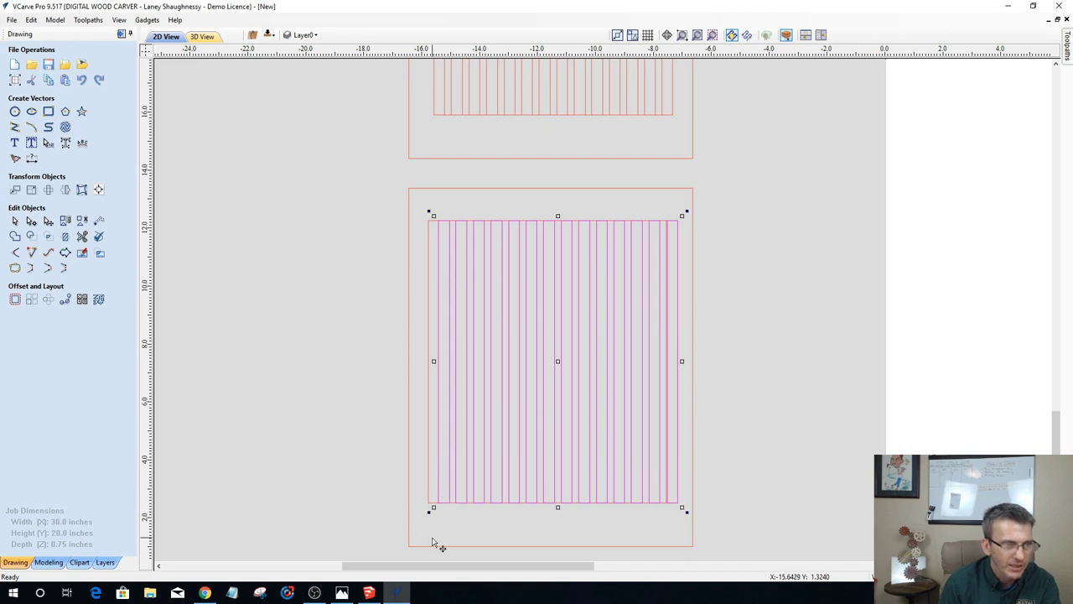
scroll(434, 542, up, 2)
drag(446, 453, 421, 467)
scroll(432, 468, down, 3)
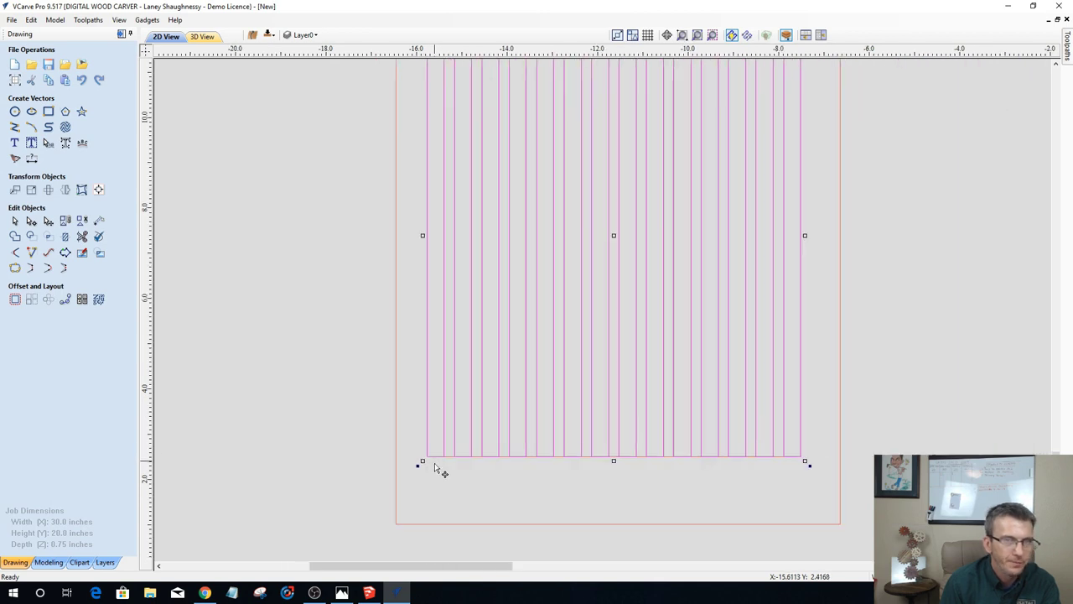
scroll(486, 488, down, 2)
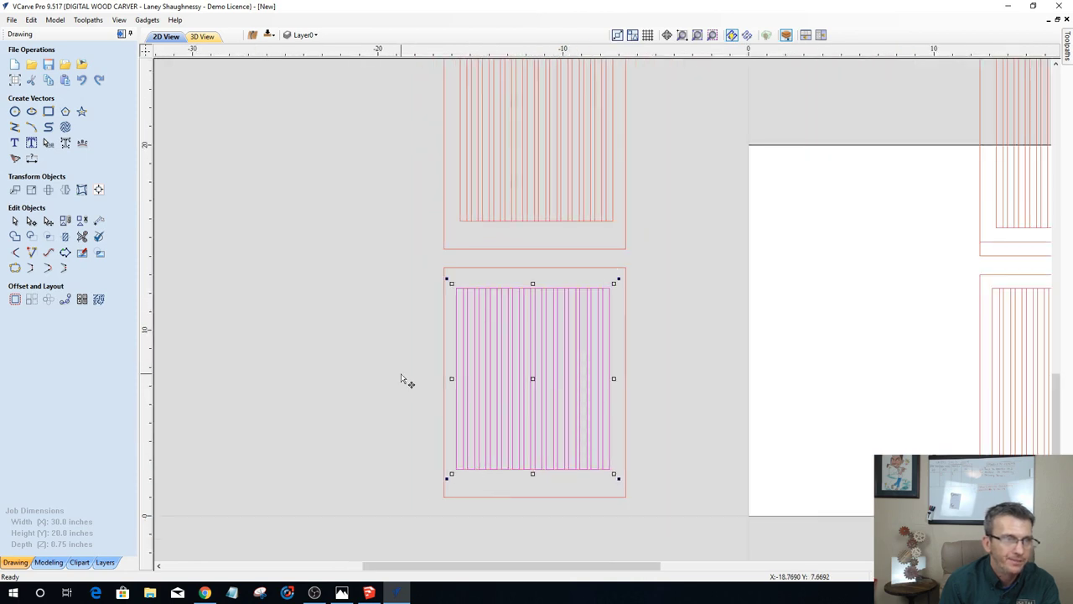
Step: Marquee-select the entire lower panel including its outline
click(333, 254)
drag(684, 354, 699, 524)
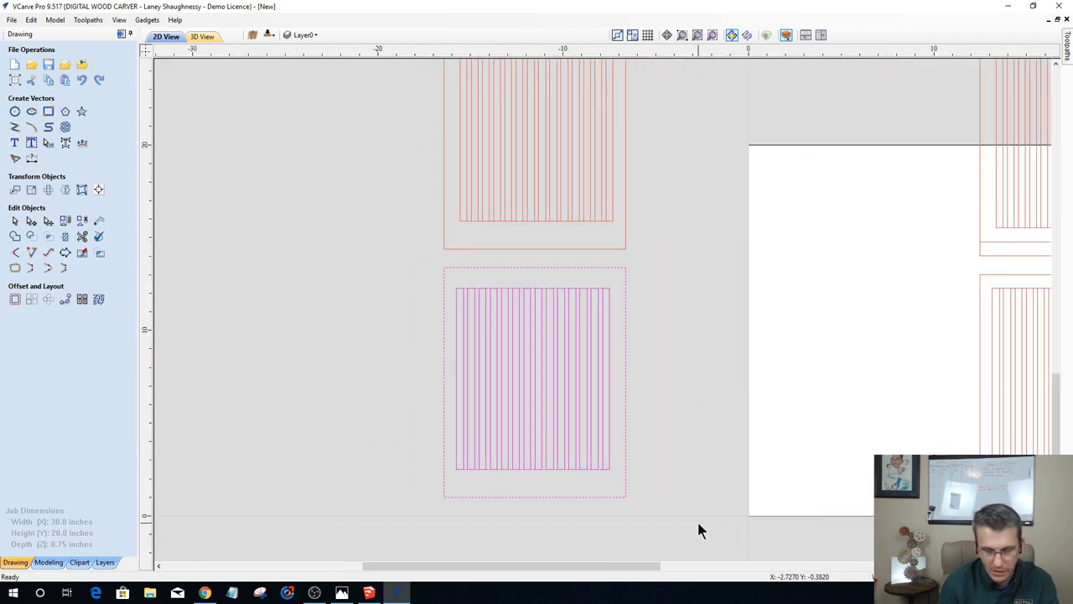
scroll(671, 465, down, 2)
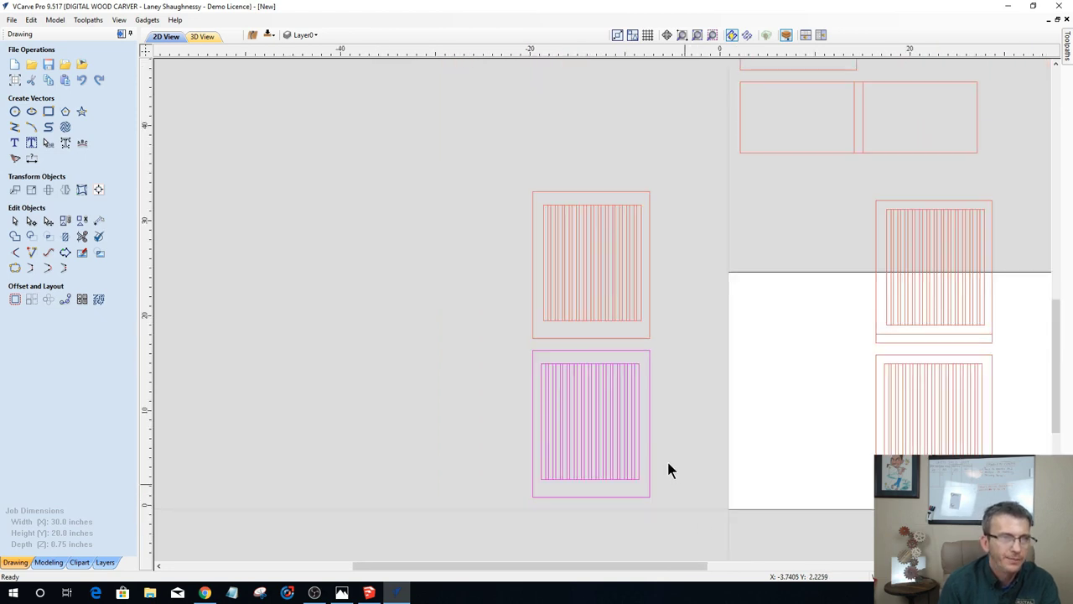
scroll(621, 471, up, 3)
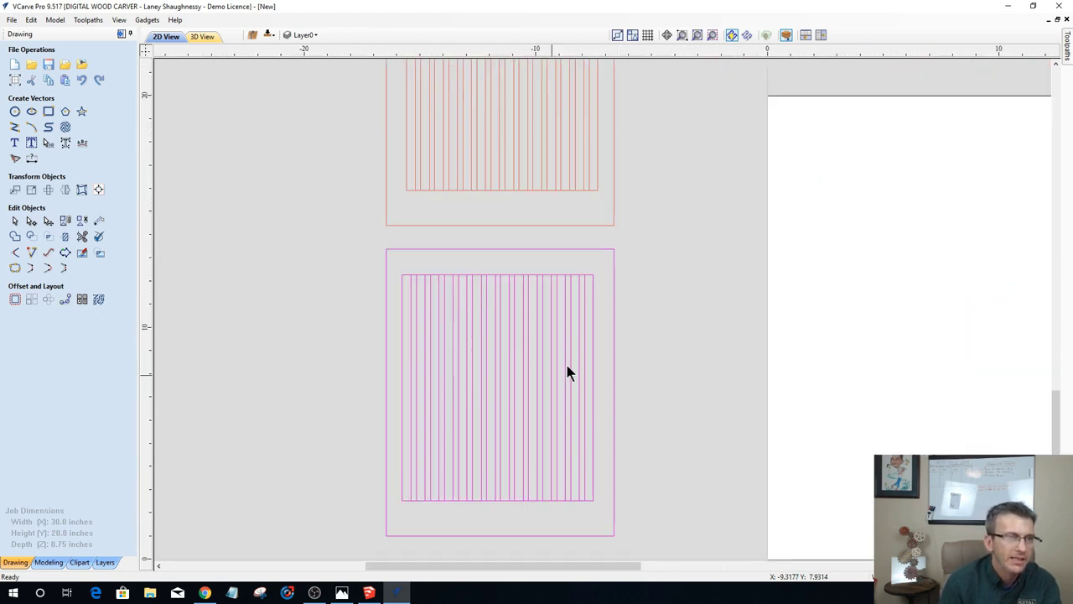
scroll(610, 427, down, 4)
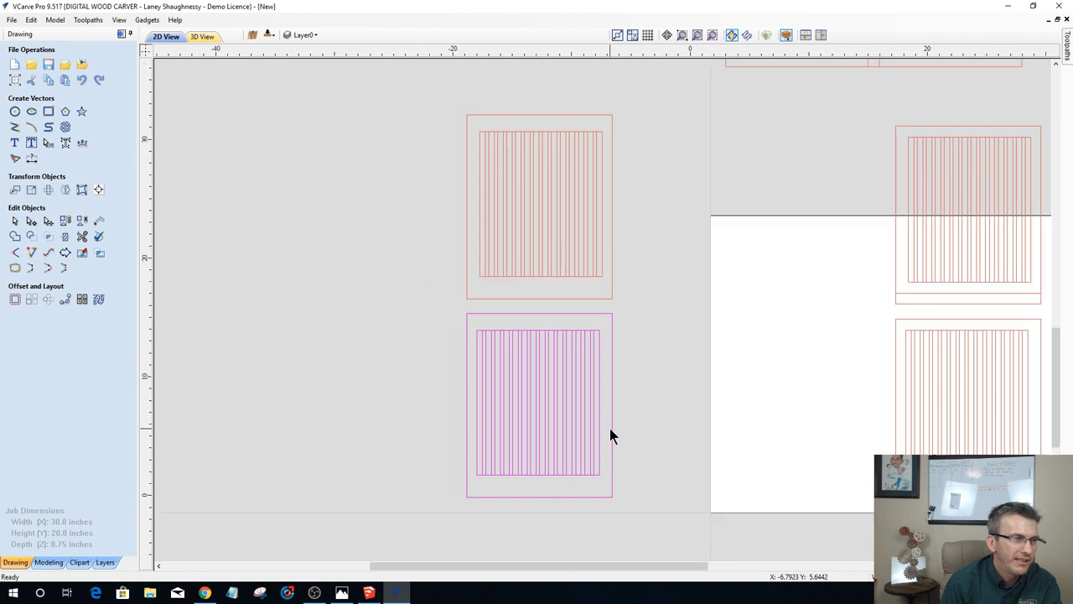
Step: Reopen Nest Parts, select all parts, review the tool diameter, and cancel without nesting
click(99, 300)
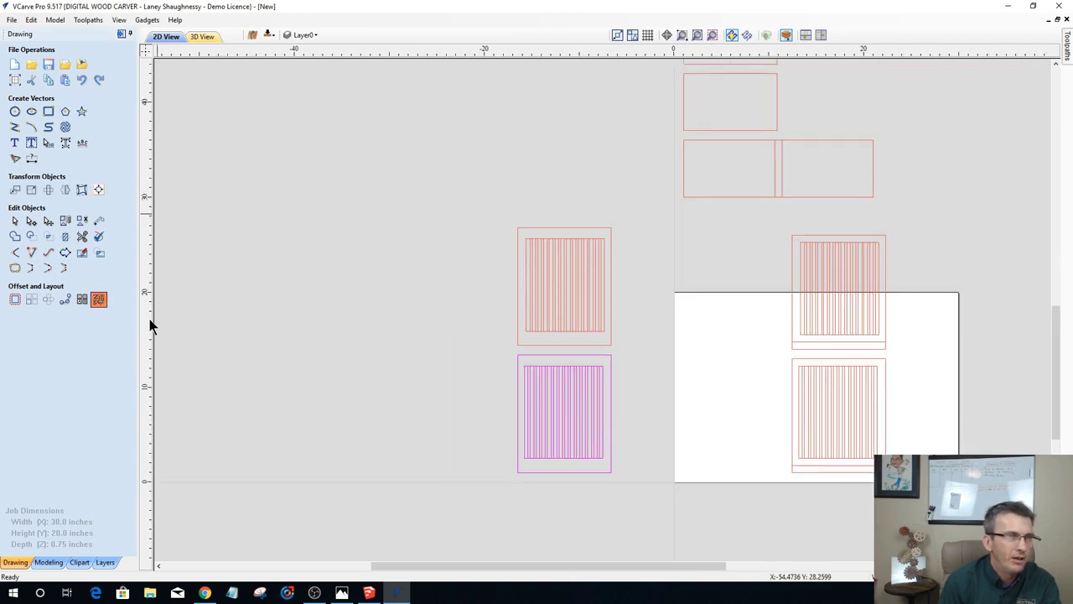
drag(407, 120, 840, 486)
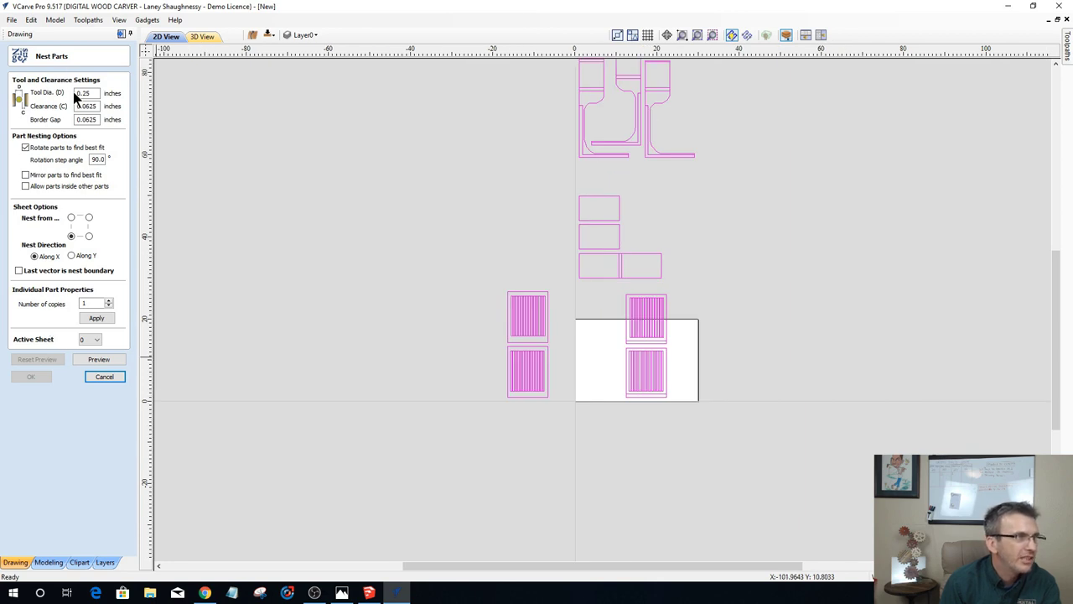
scroll(511, 298, up, 4)
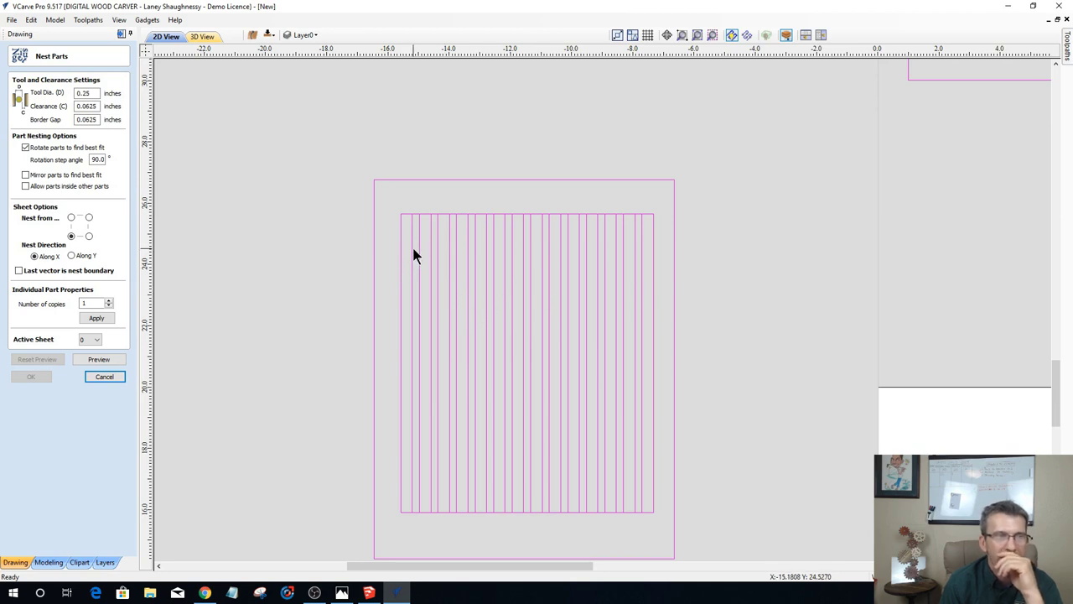
scroll(557, 300, up, 3)
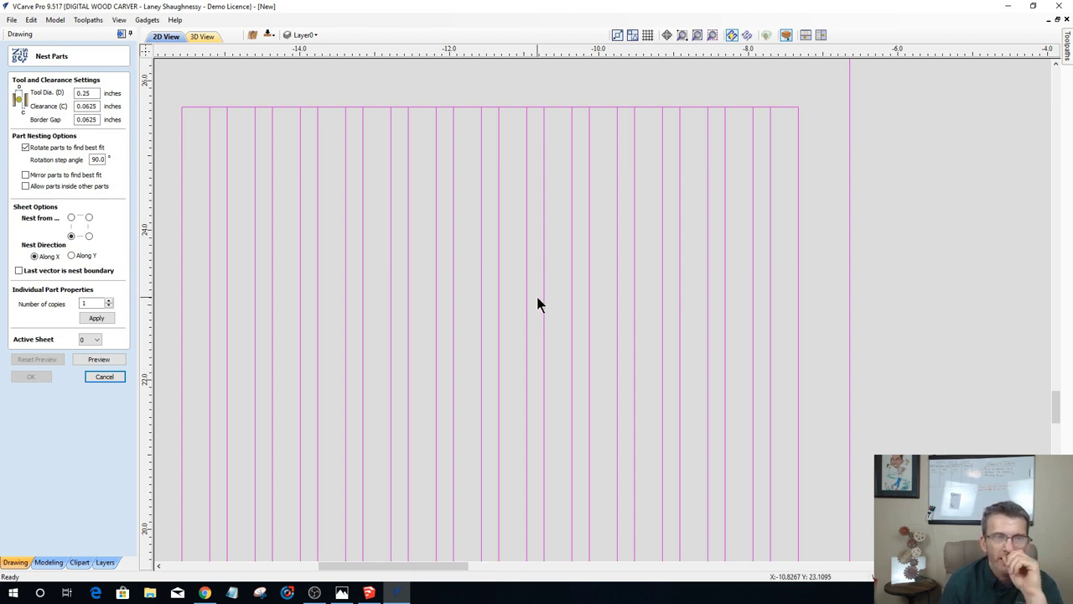
scroll(538, 300, down, 1)
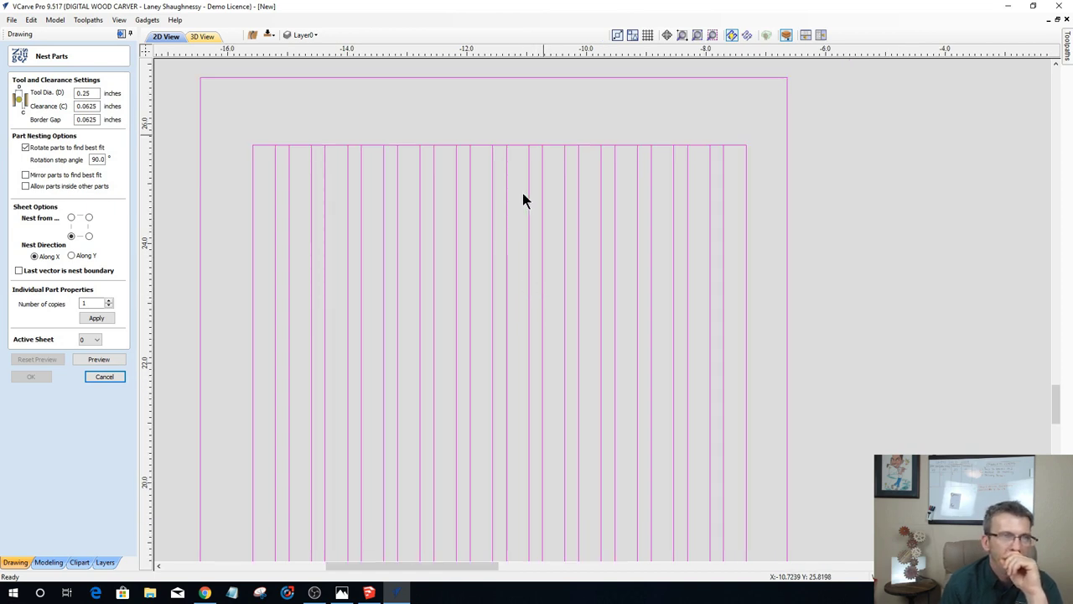
scroll(513, 255, down, 1)
scroll(519, 254, down, 2)
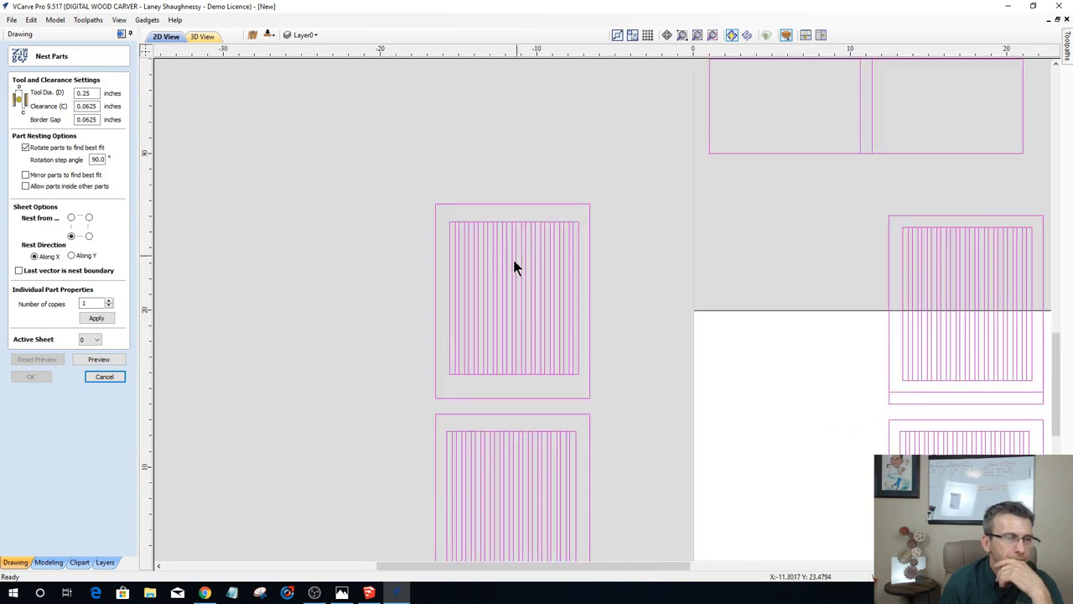
double_click(85, 93)
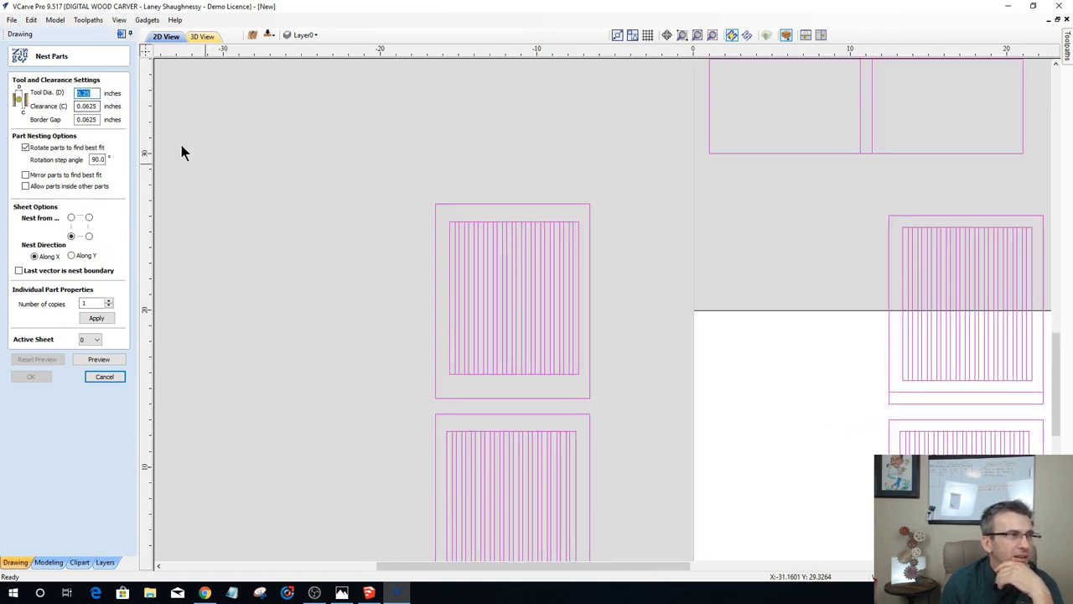
scroll(525, 337, up, 1)
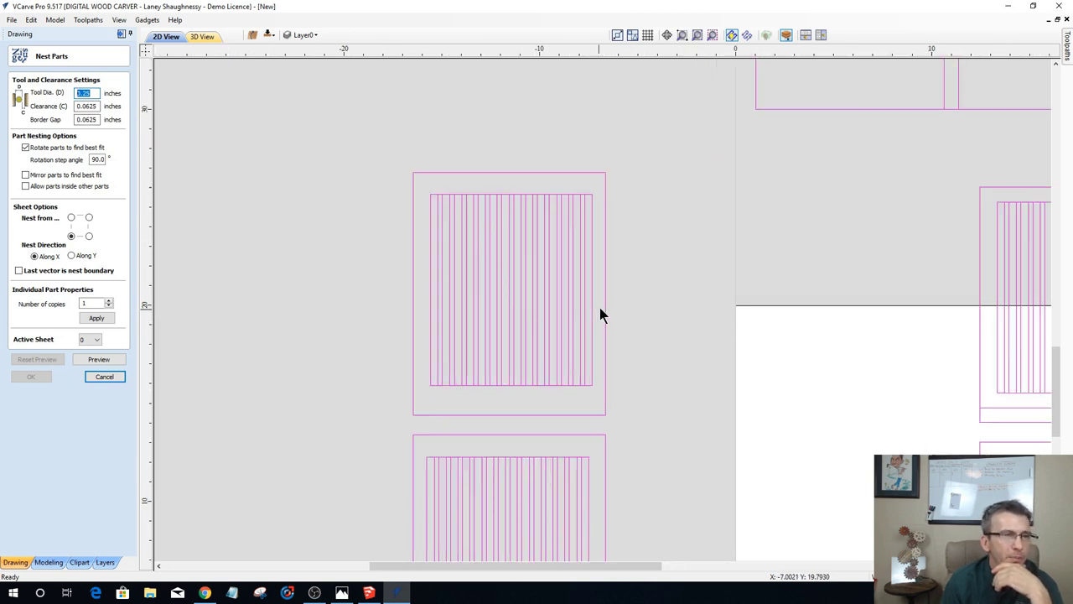
click(94, 379)
Step: Place a circle beside the panel's right edge and apply a 0.25 in diameter
click(15, 117)
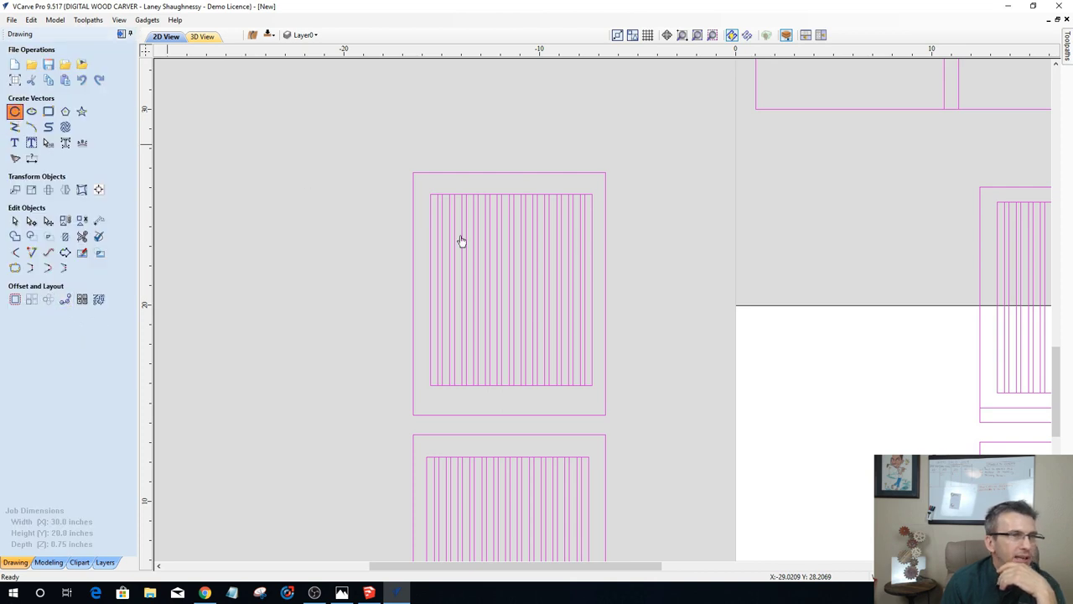
click(607, 212)
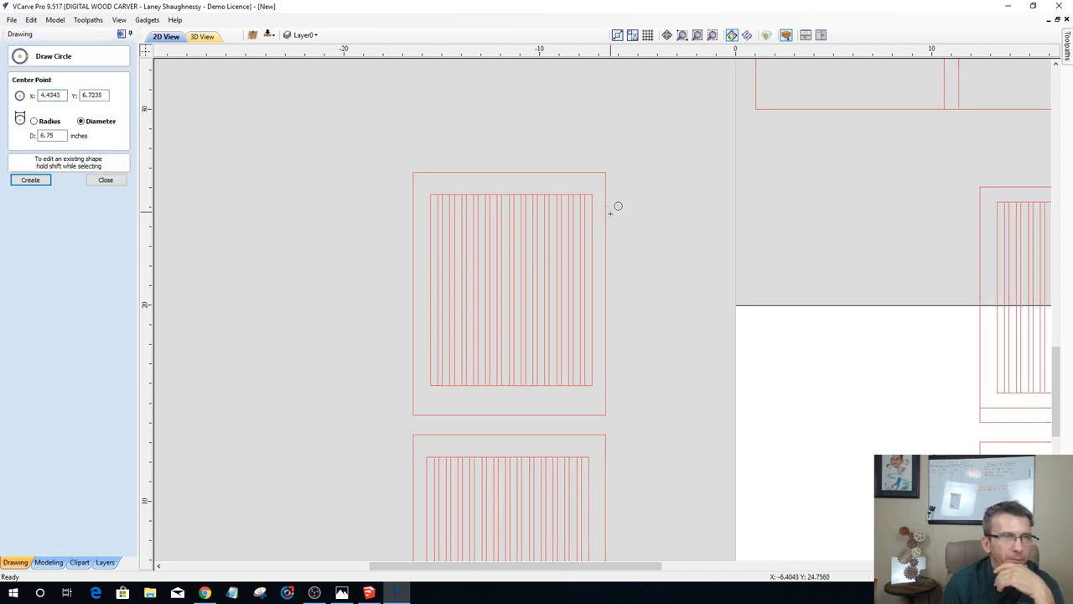
double_click(46, 135)
text(.25)
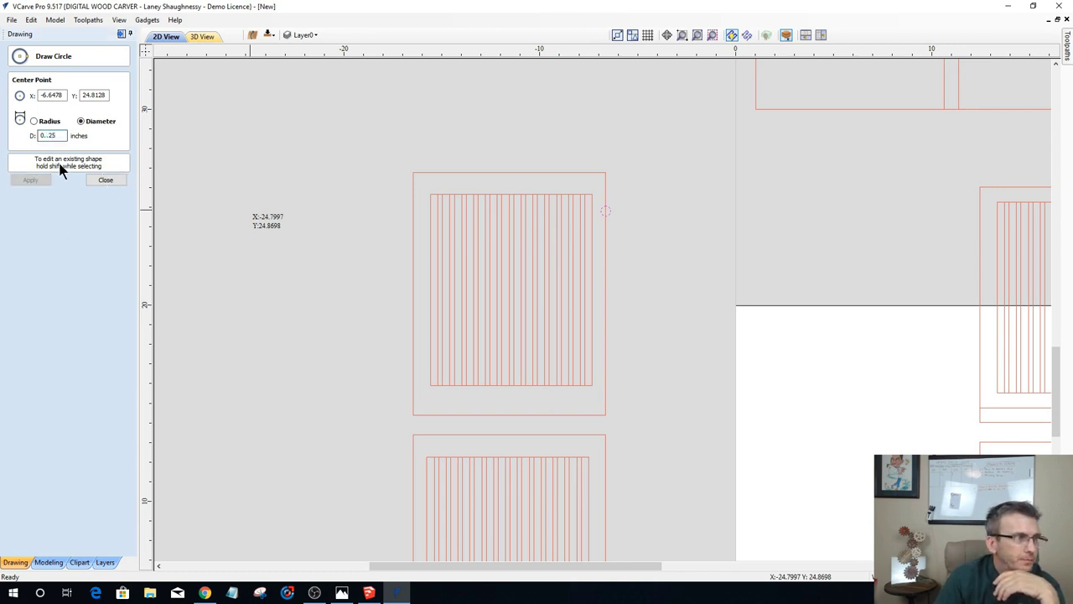
click(51, 135)
key(BackSpace)
text(2)
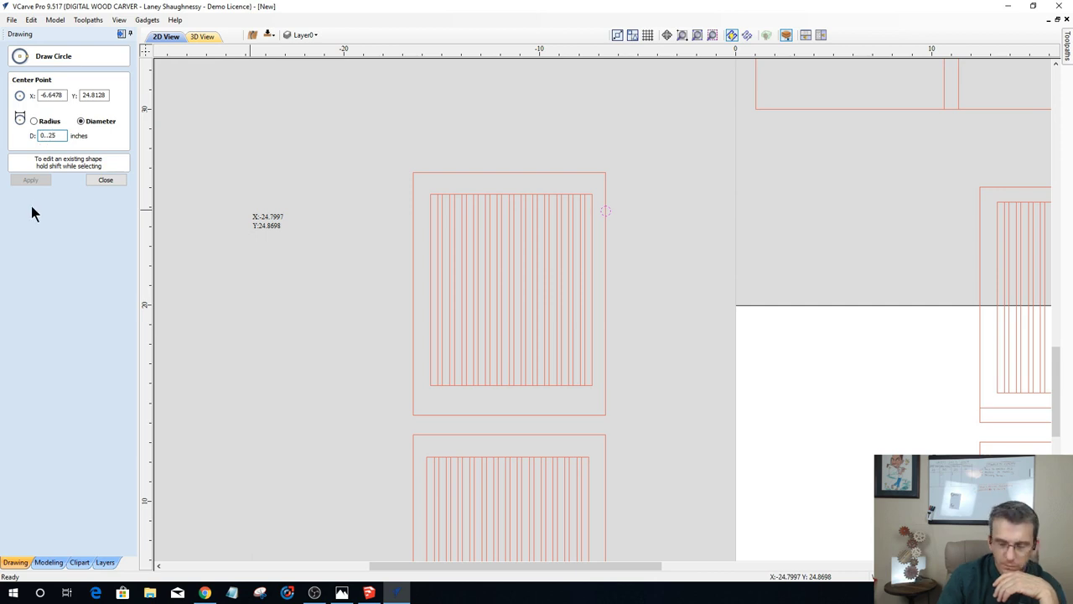
key(BackSpace)
key(BackSpace)
text(2)
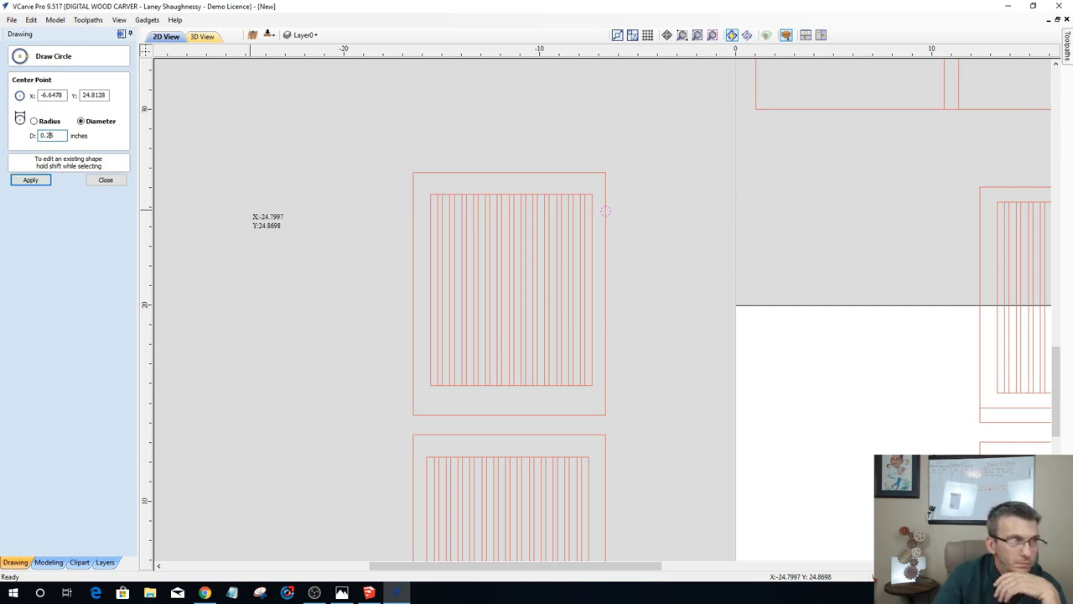
click(30, 179)
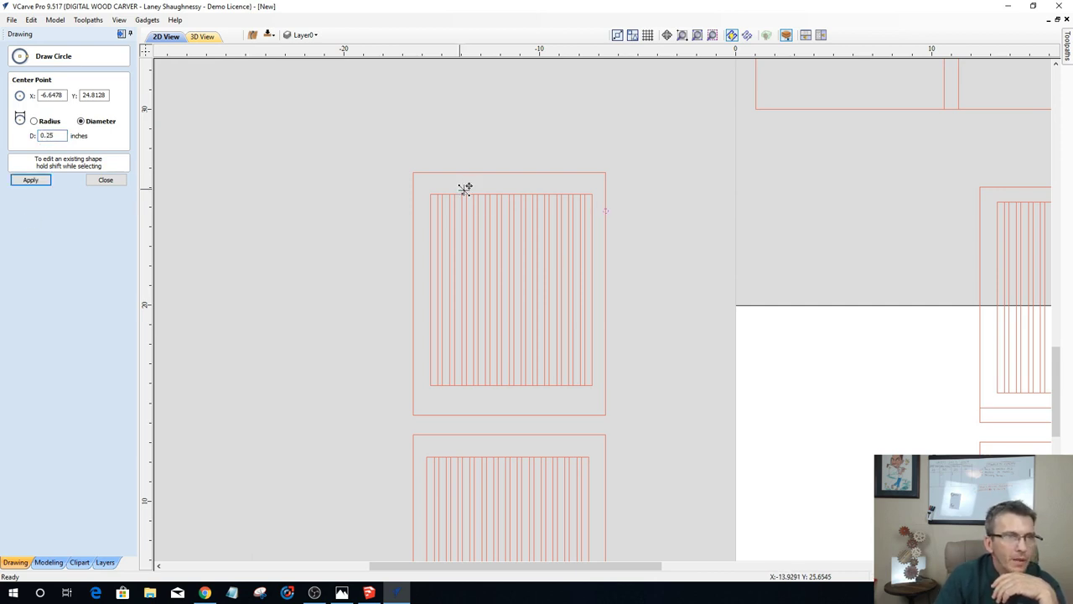
Step: Close the circle tool and select the new small circle to inspect it
scroll(529, 210, up, 3)
click(106, 179)
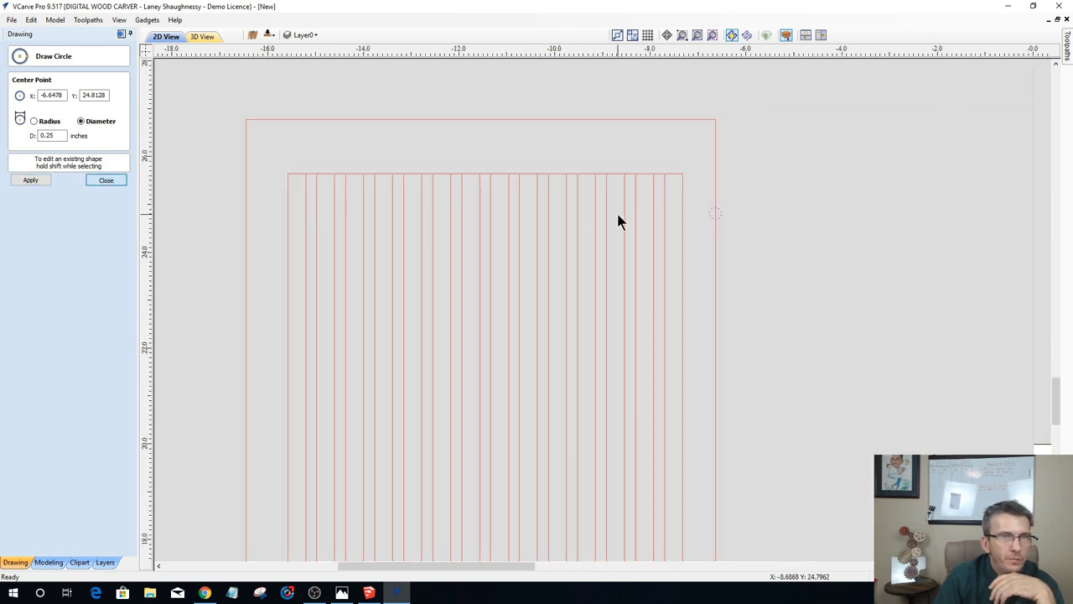
click(714, 214)
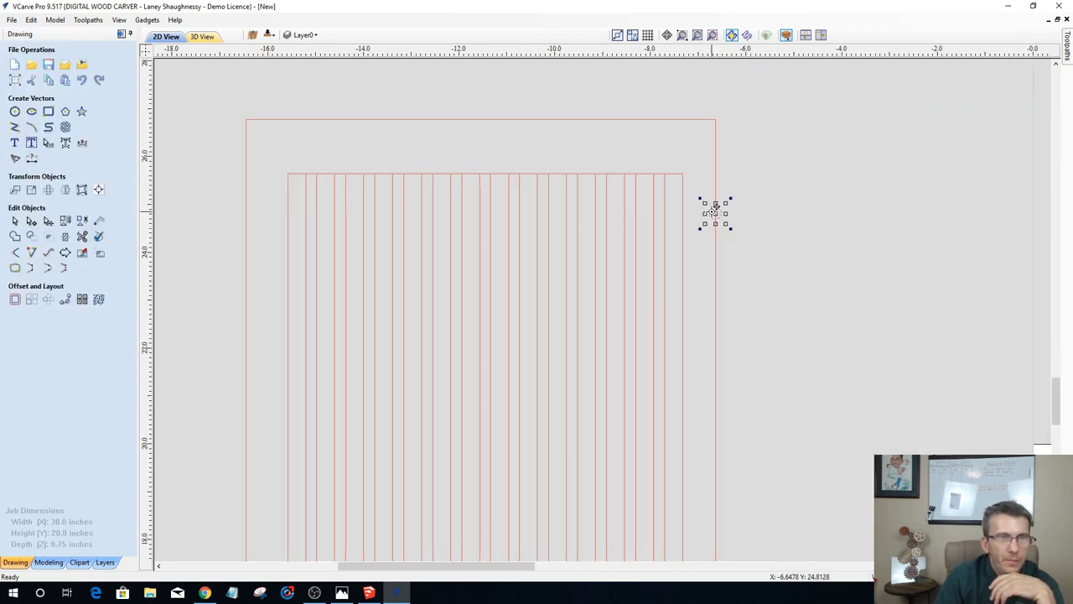
click(713, 210)
click(717, 210)
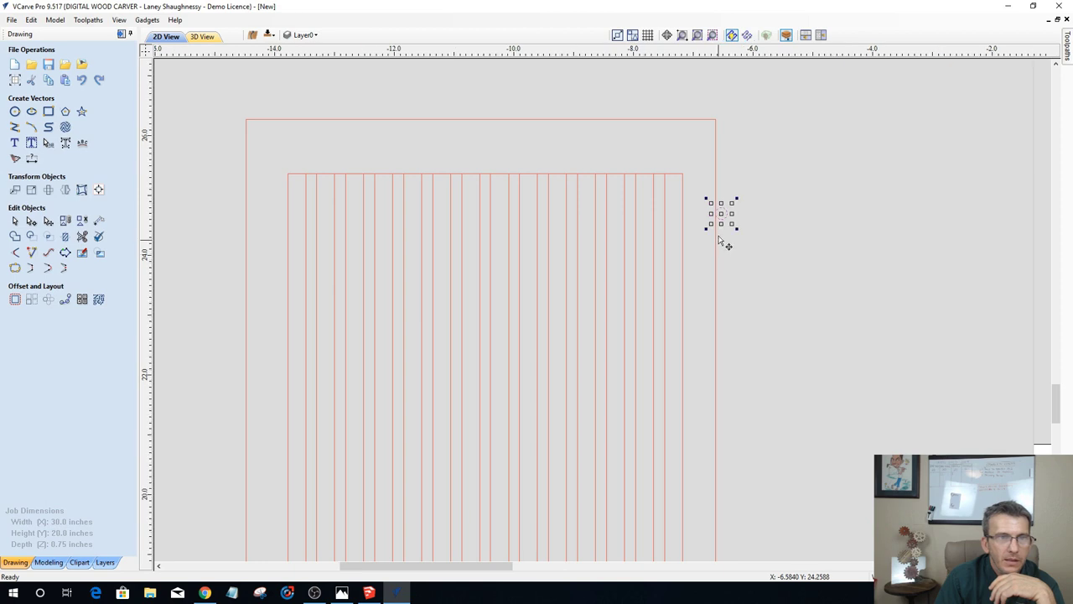
scroll(721, 238, up, 3)
scroll(726, 186, up, 3)
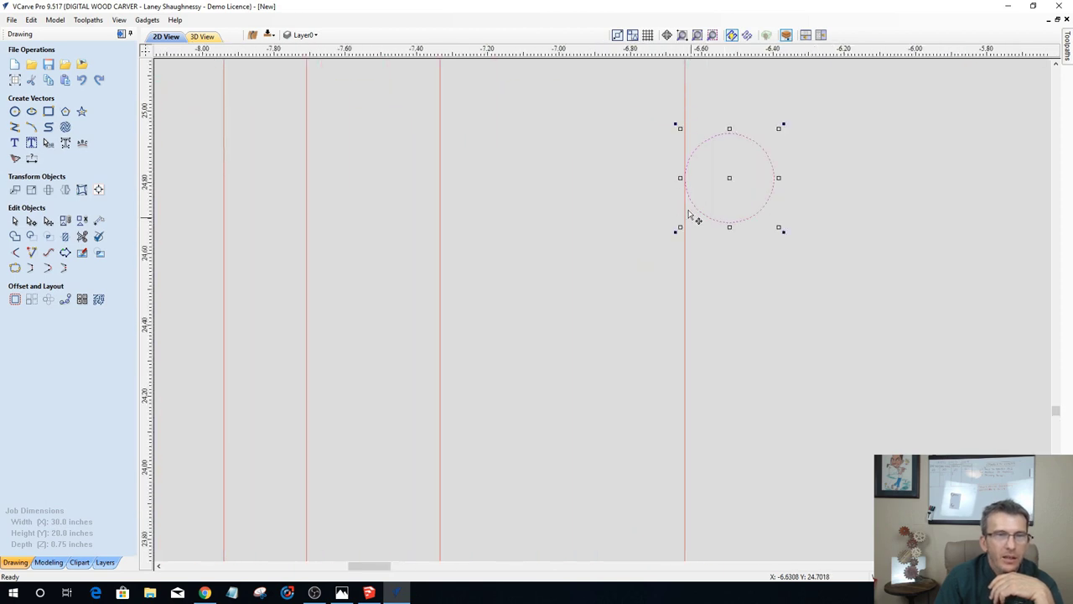
scroll(662, 205, down, 3)
scroll(590, 174, down, 3)
Step: Draw a 1.35 × 0.85 in rectangle right of the circle, then reopen Nest Parts
click(48, 111)
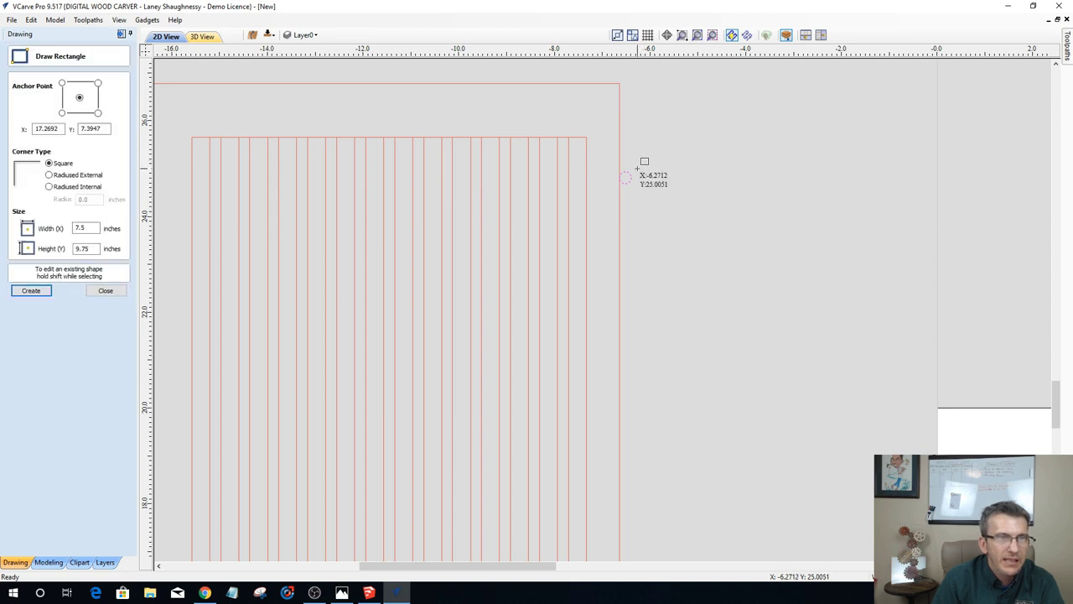
drag(639, 165, 704, 205)
scroll(589, 174, up, 3)
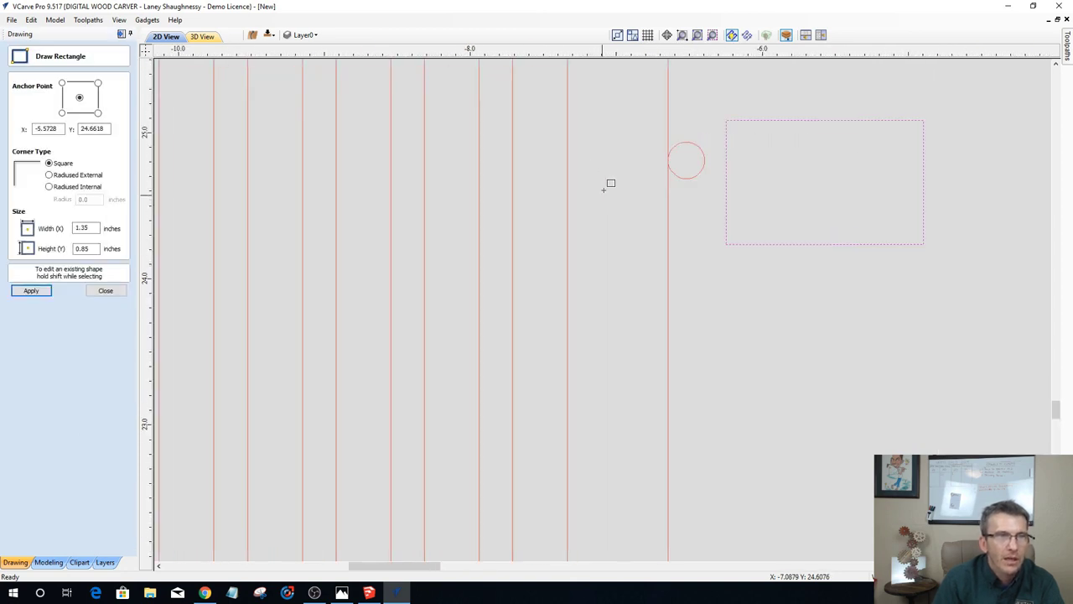
click(106, 291)
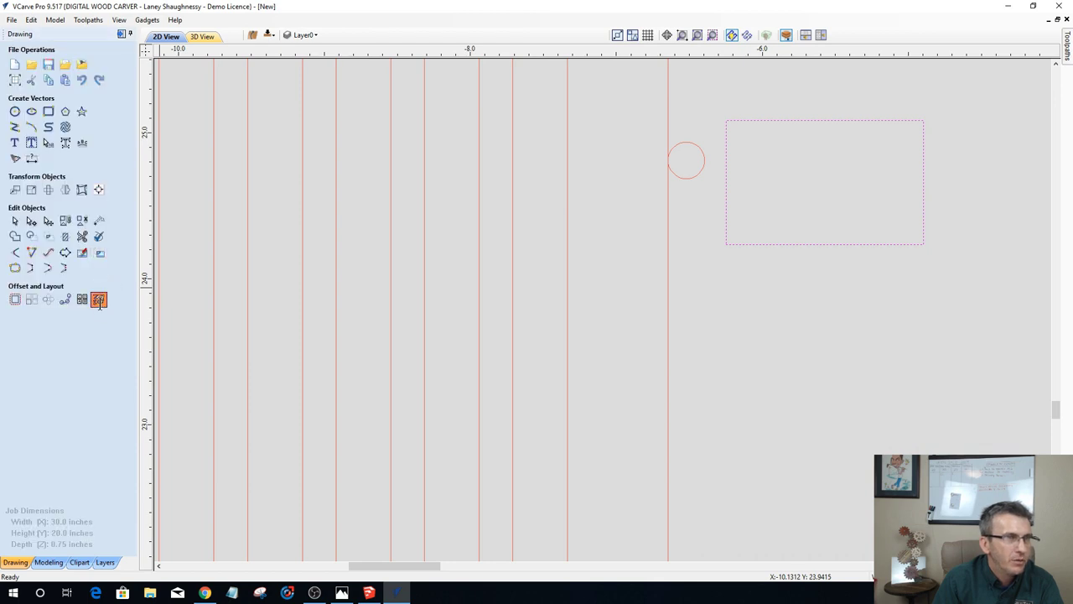
click(97, 299)
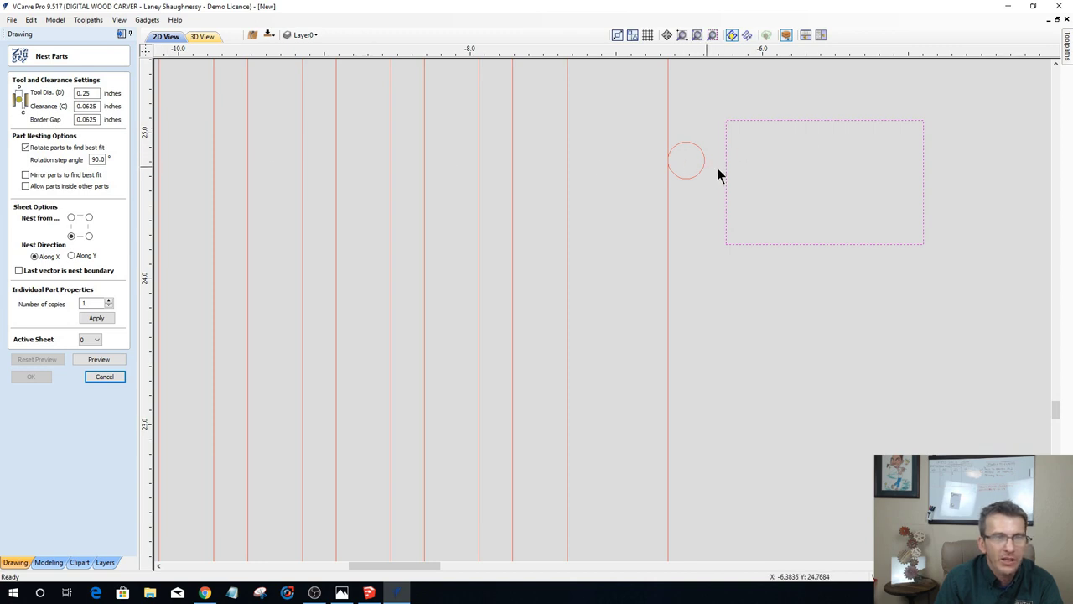
Step: Select all parts for nesting and set the clearance to 0.625 in
scroll(835, 274, down, 3)
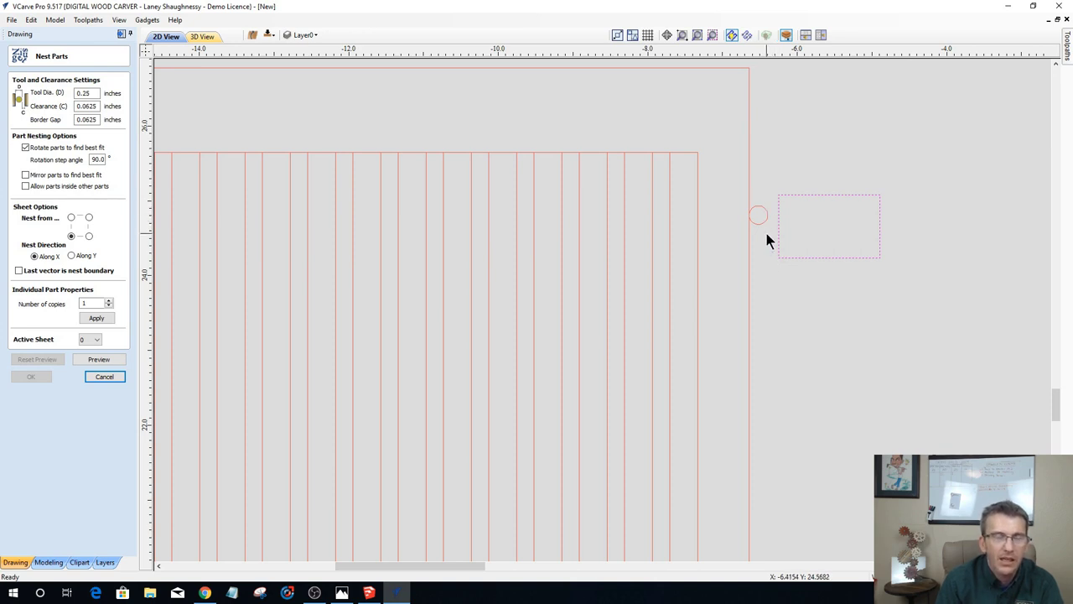
scroll(766, 235, down, 4)
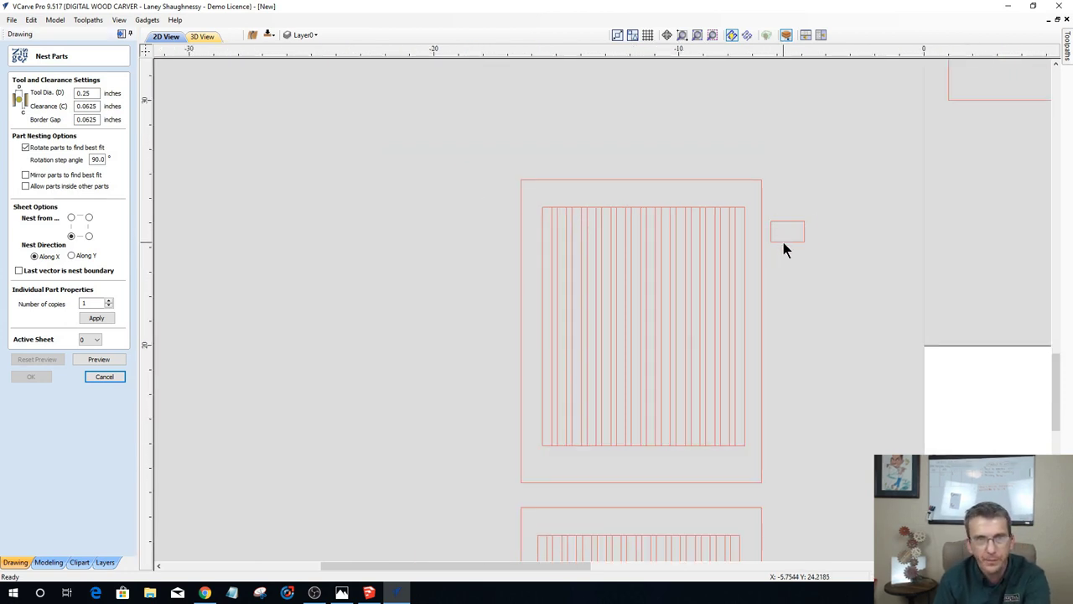
scroll(783, 242, down, 6)
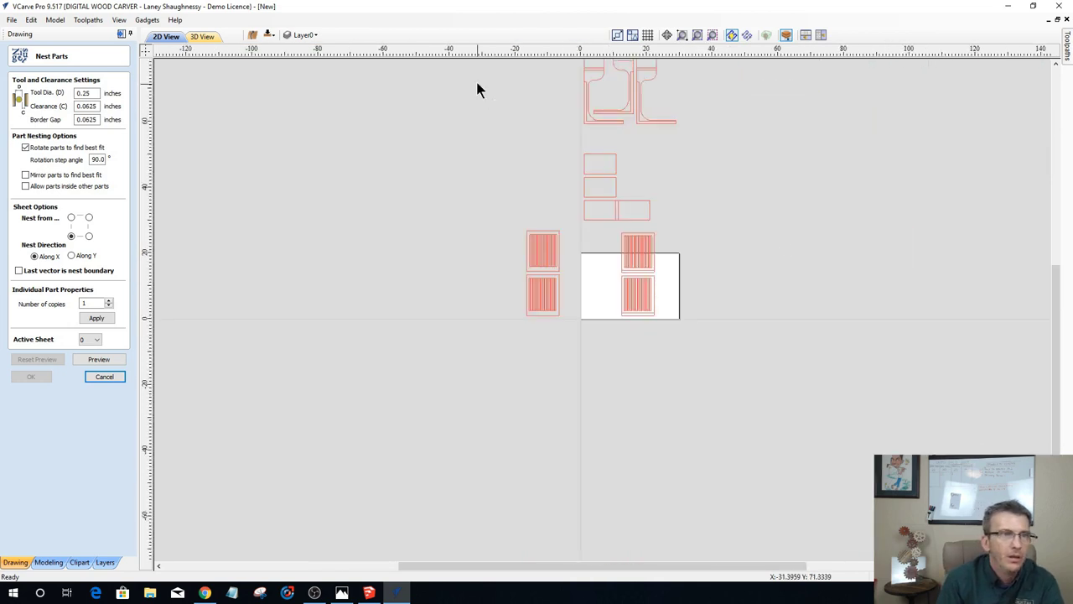
drag(496, 63, 854, 465)
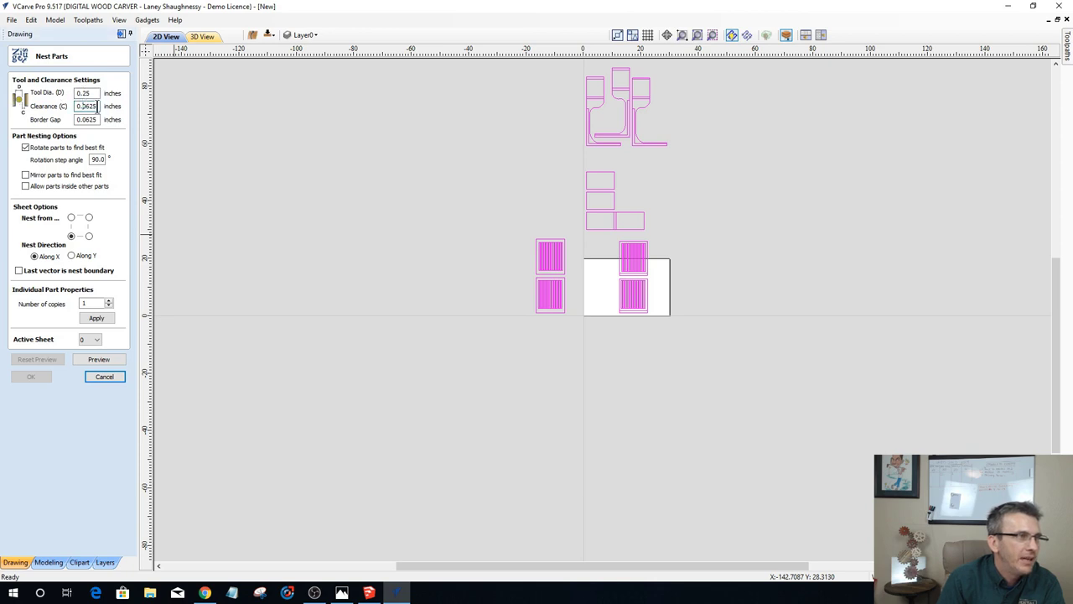
drag(98, 107, 78, 106)
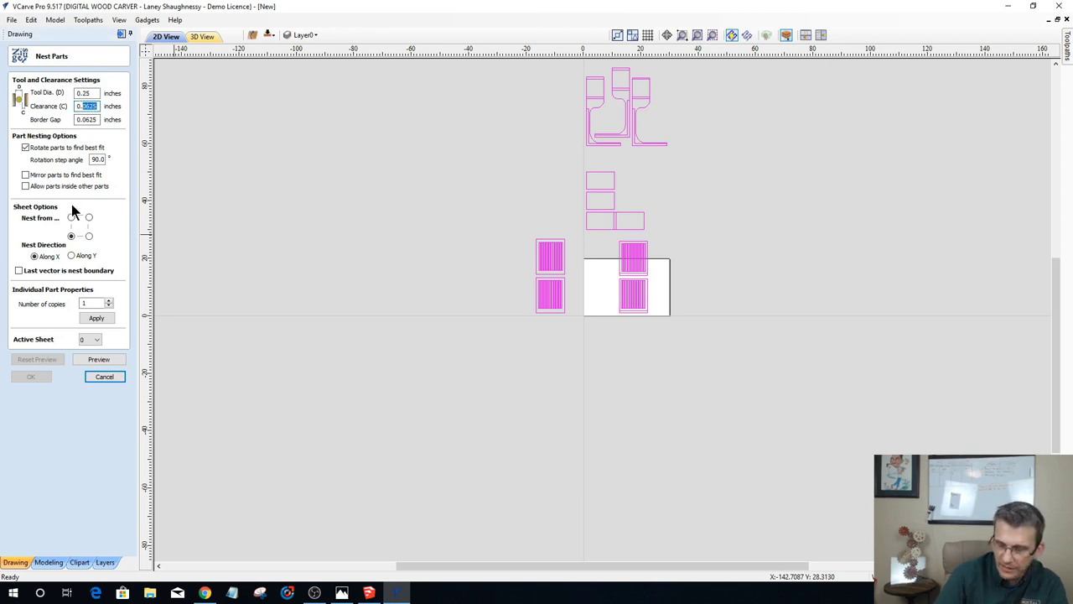
text(0.)
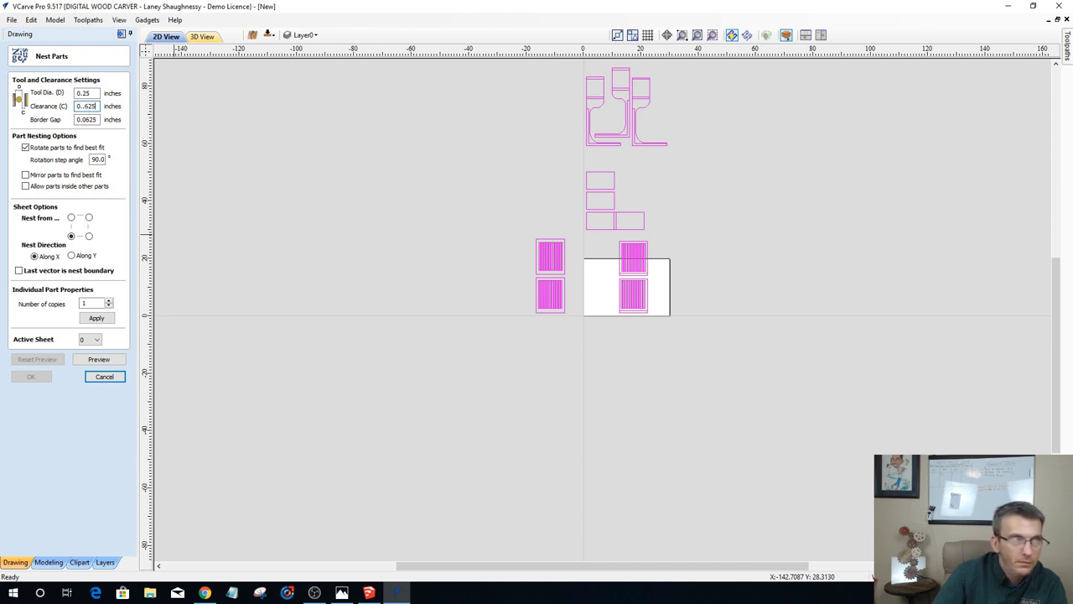
click(82, 106)
key(BackSpace)
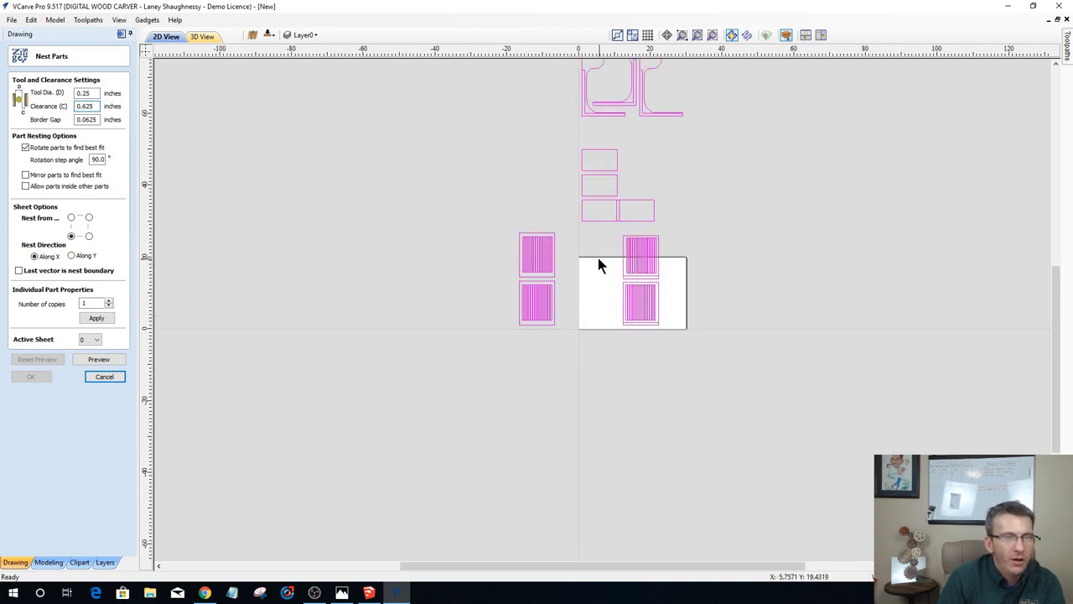
Step: Set the border gap to 0.5 in and uncheck 'Mirror parts to find best fit'
scroll(600, 269, up, 6)
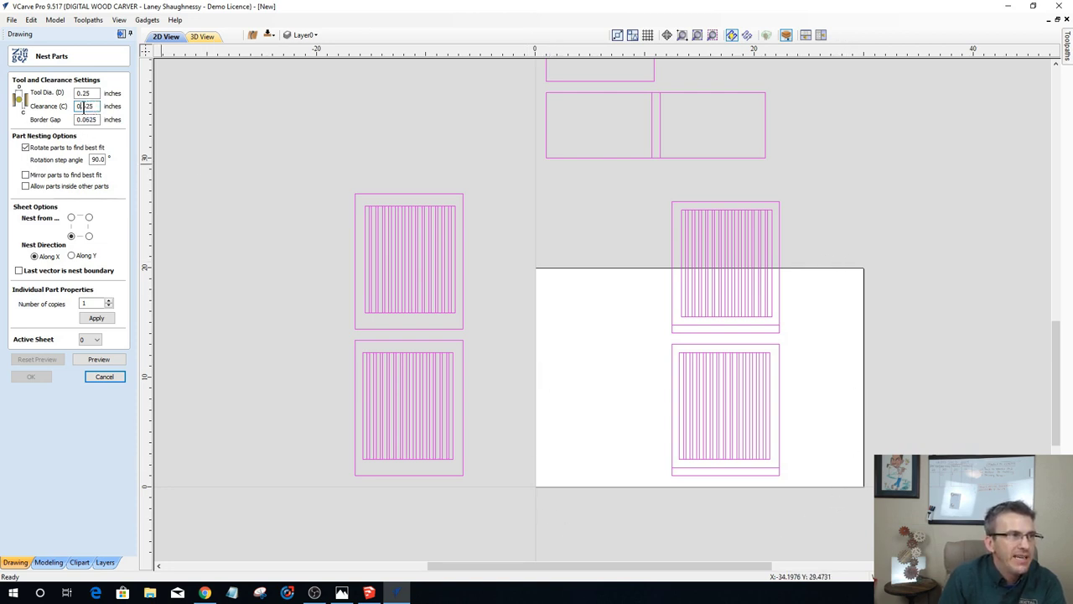
double_click(97, 120)
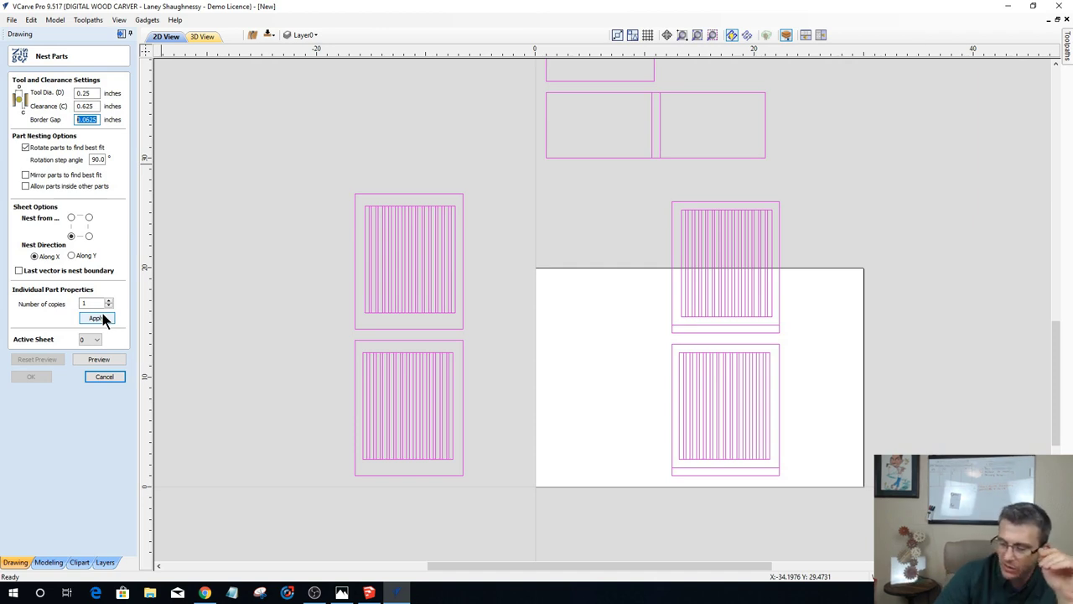
text(1)
text(5)
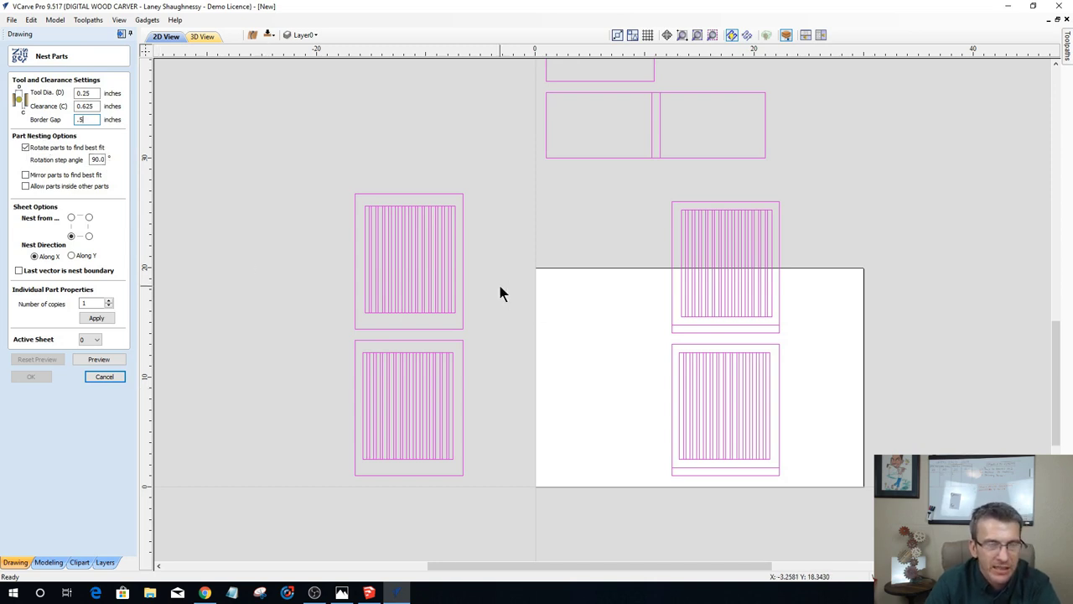
double_click(101, 159)
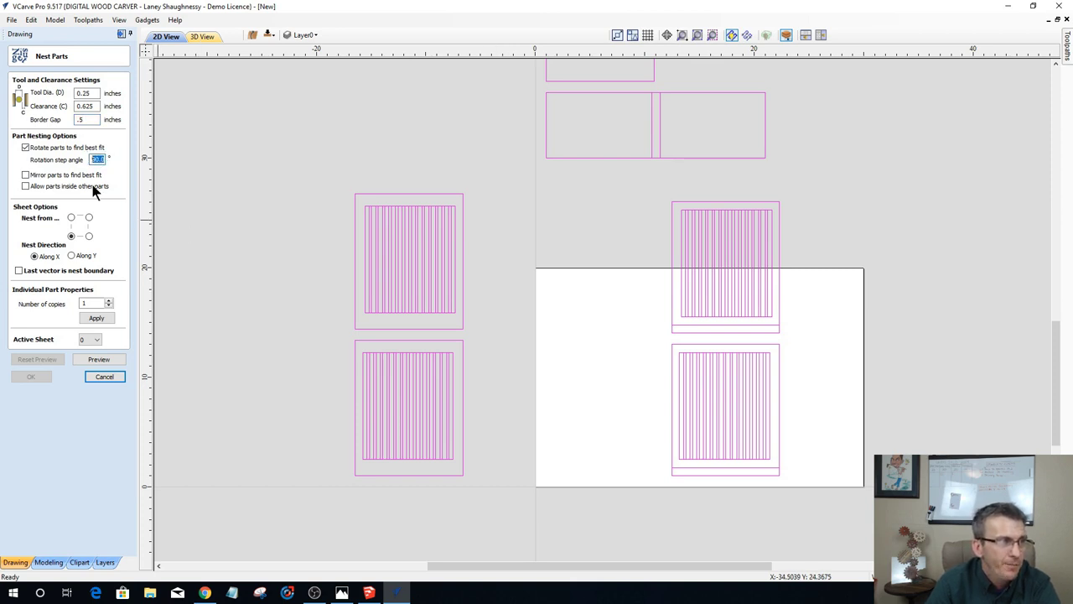
click(26, 175)
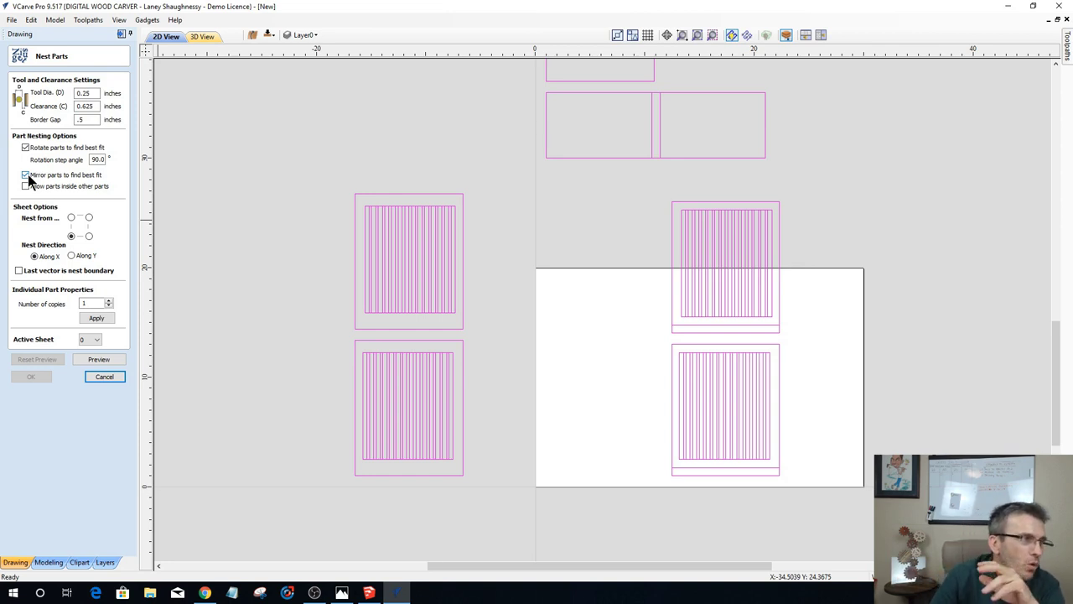
click(26, 176)
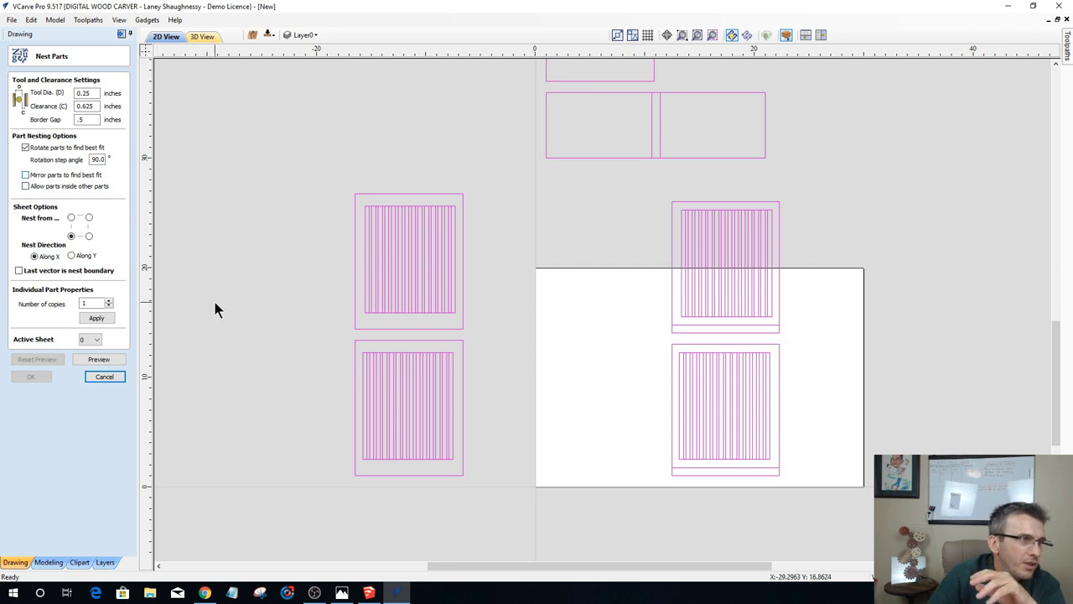
scroll(570, 352, down, 2)
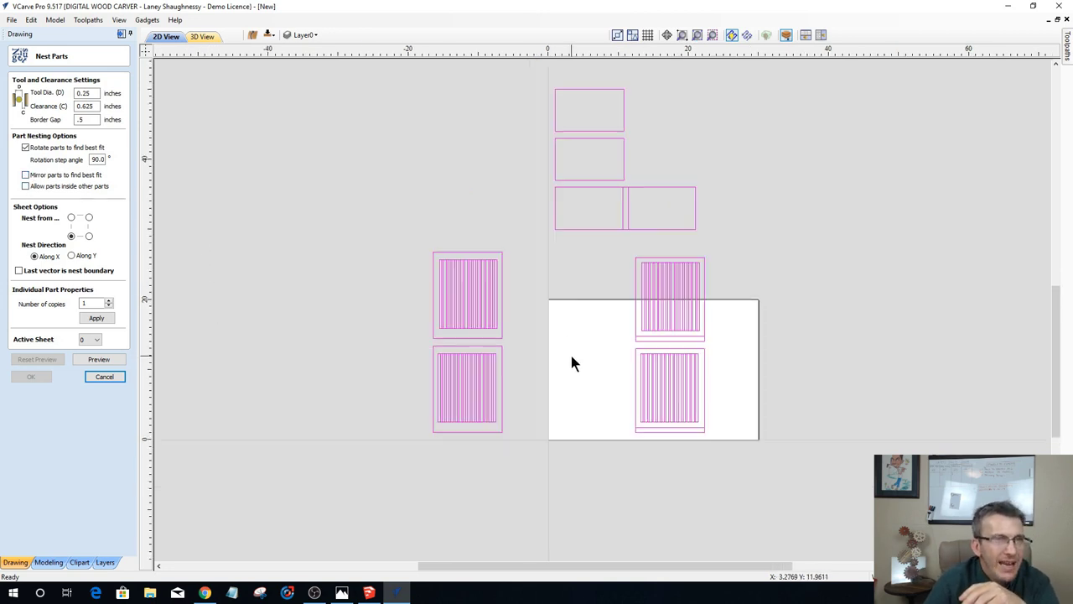
scroll(559, 344, down, 2)
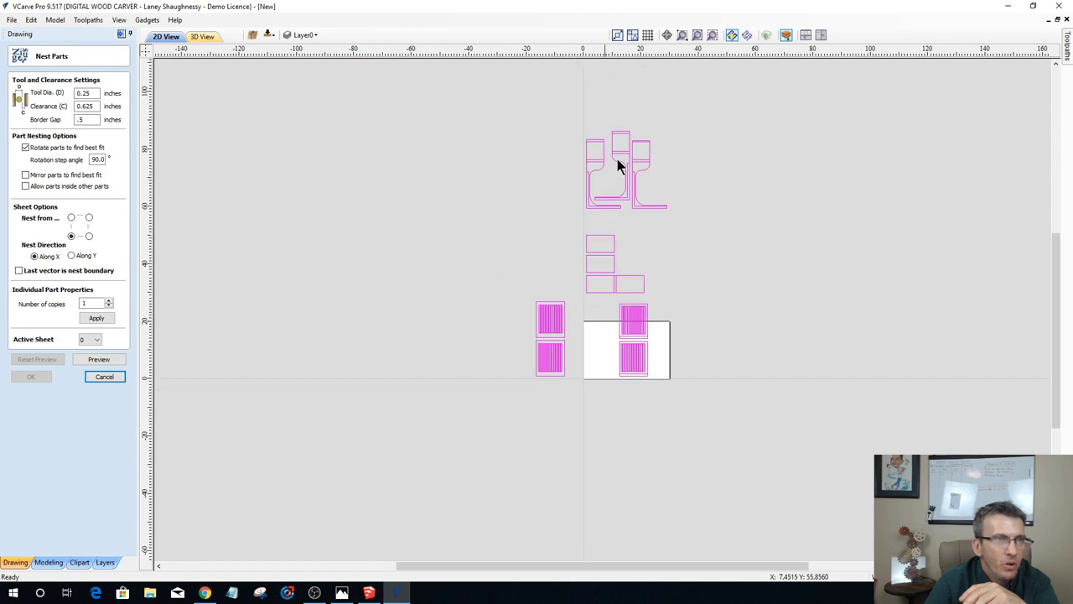
scroll(609, 214, up, 2)
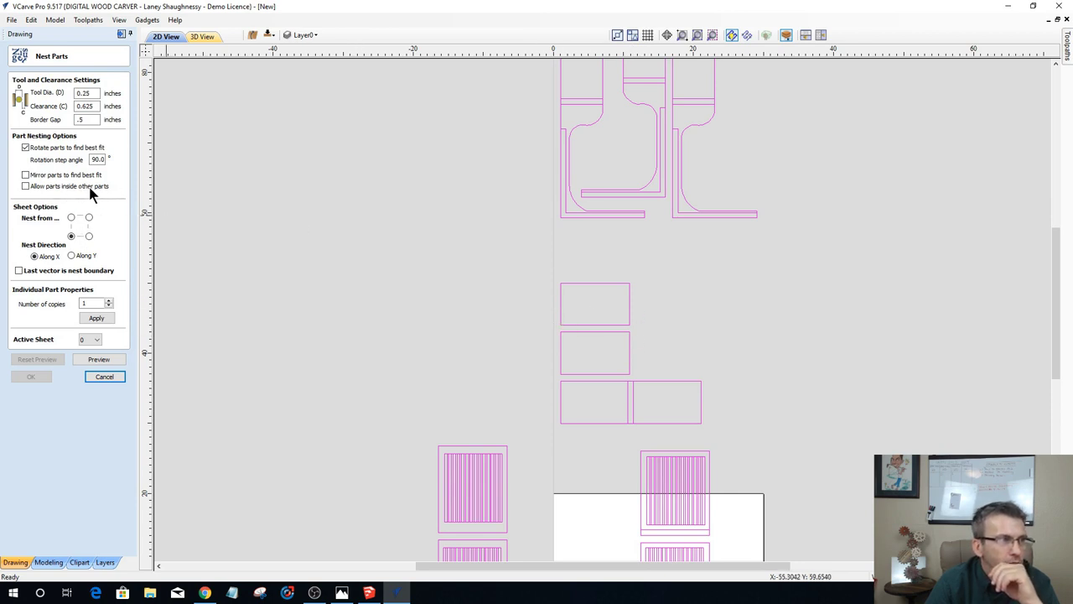
Step: Preview the nest across Sheets 1–4 and select the plain rectangle on Sheet 1
click(99, 360)
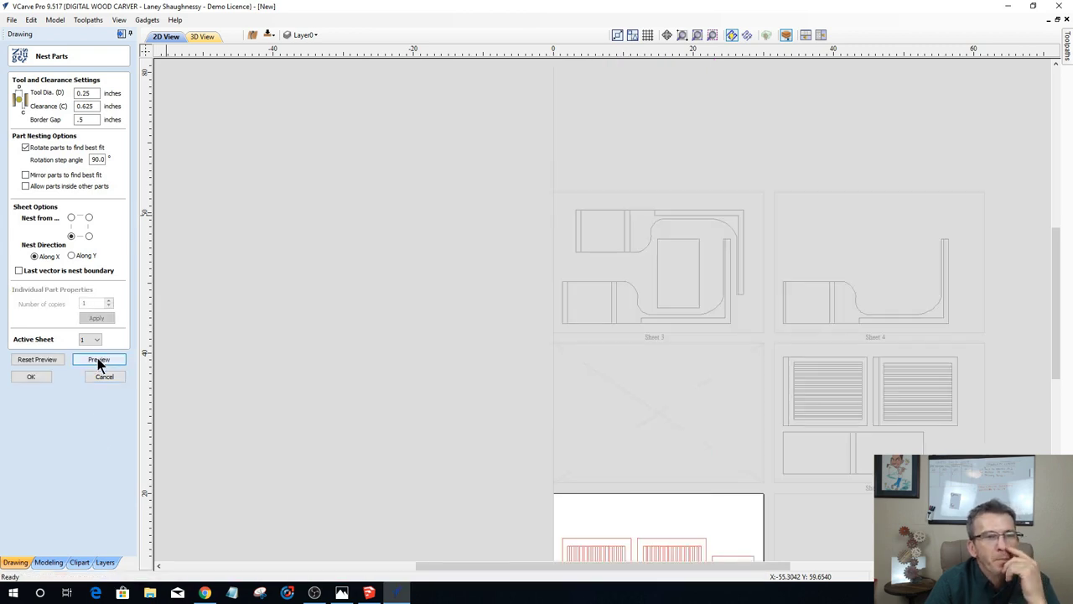
scroll(670, 338, up, 2)
scroll(644, 335, down, 4)
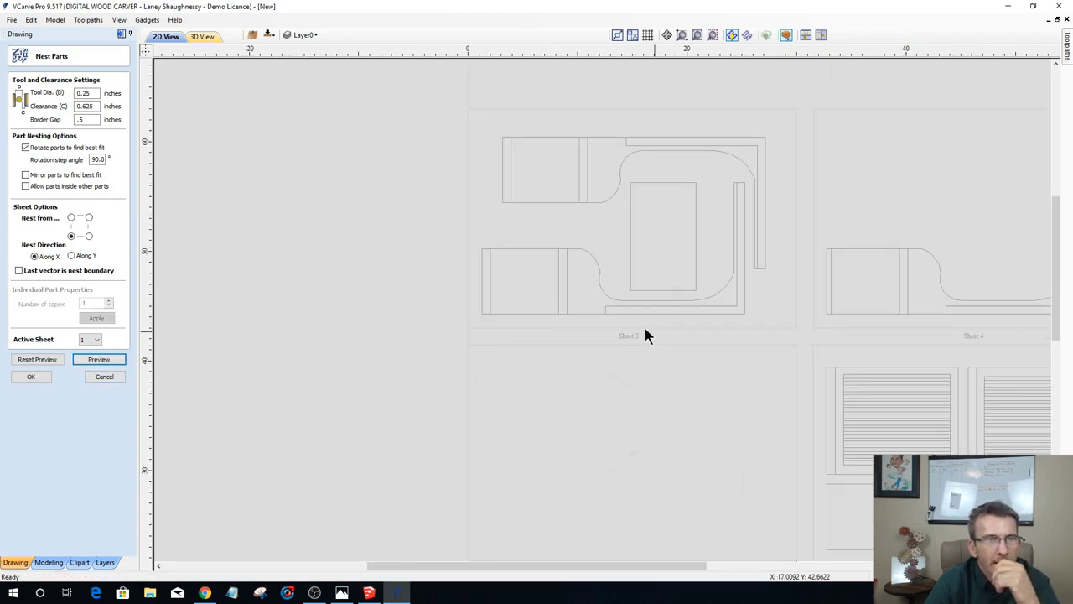
scroll(618, 320, up, 2)
scroll(702, 412, up, 2)
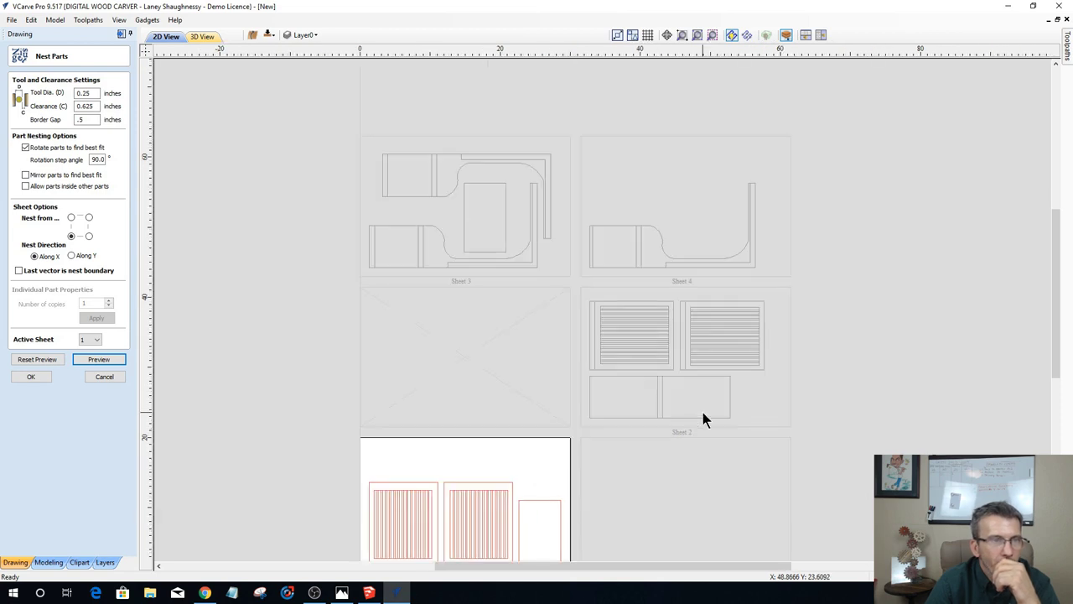
scroll(666, 377, down, 2)
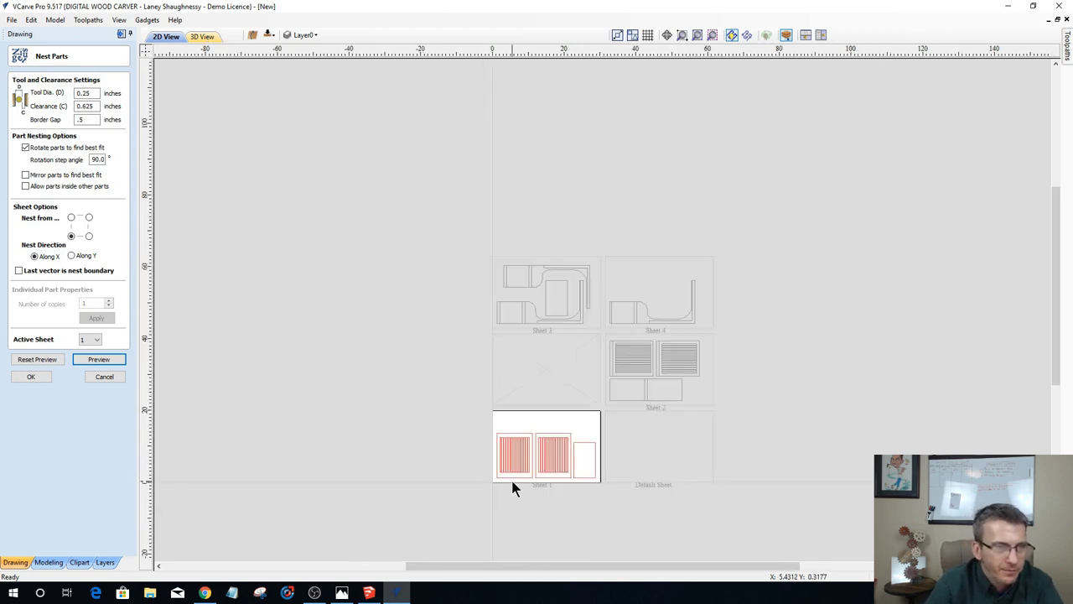
scroll(512, 491, up, 6)
scroll(534, 489, down, 3)
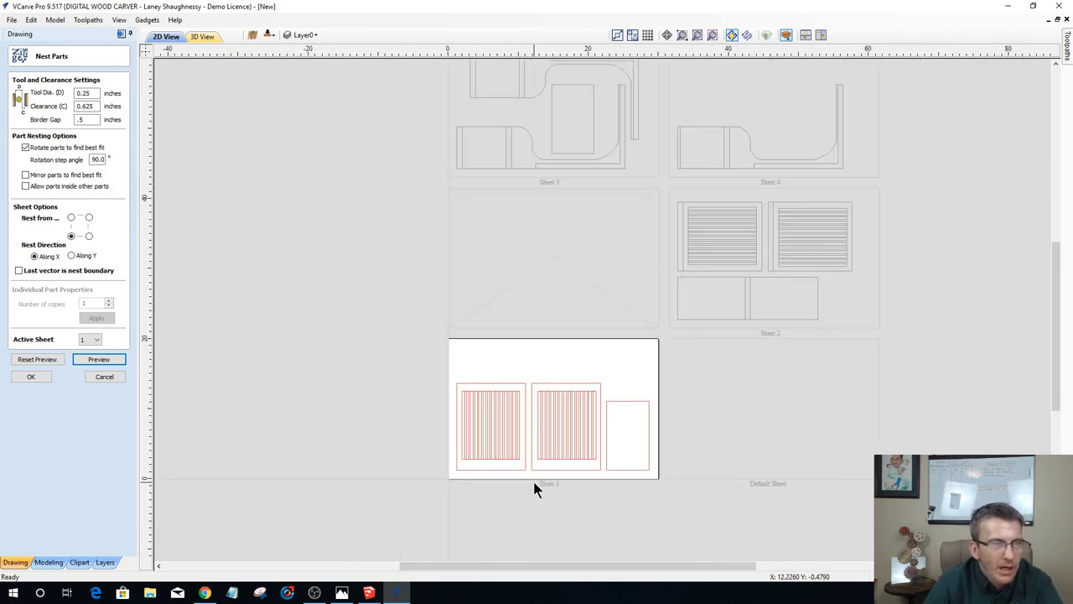
scroll(527, 496, down, 1)
scroll(523, 503, up, 1)
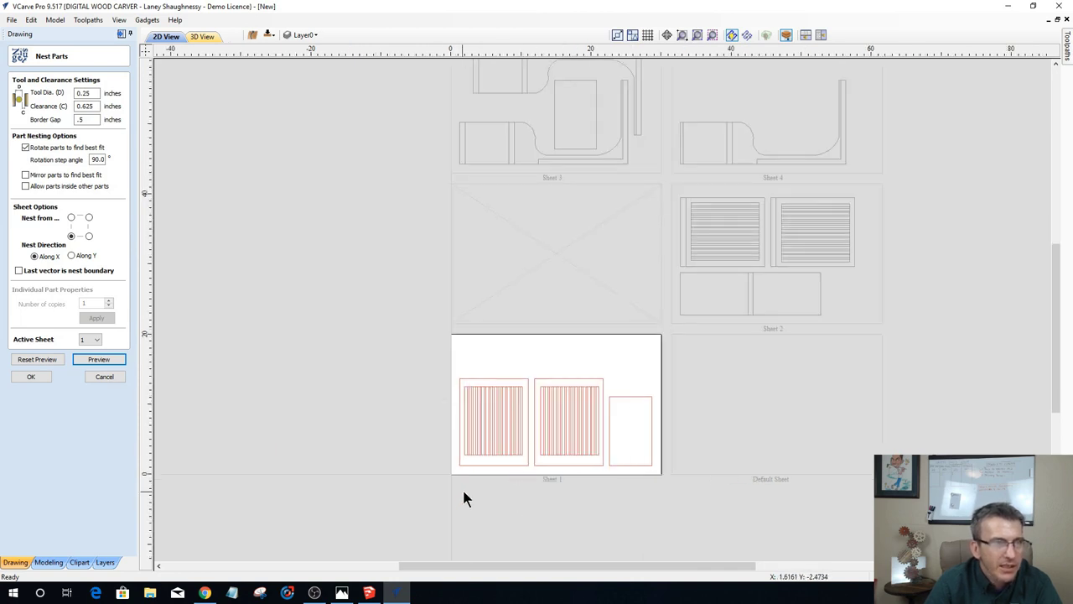
scroll(541, 430, up, 2)
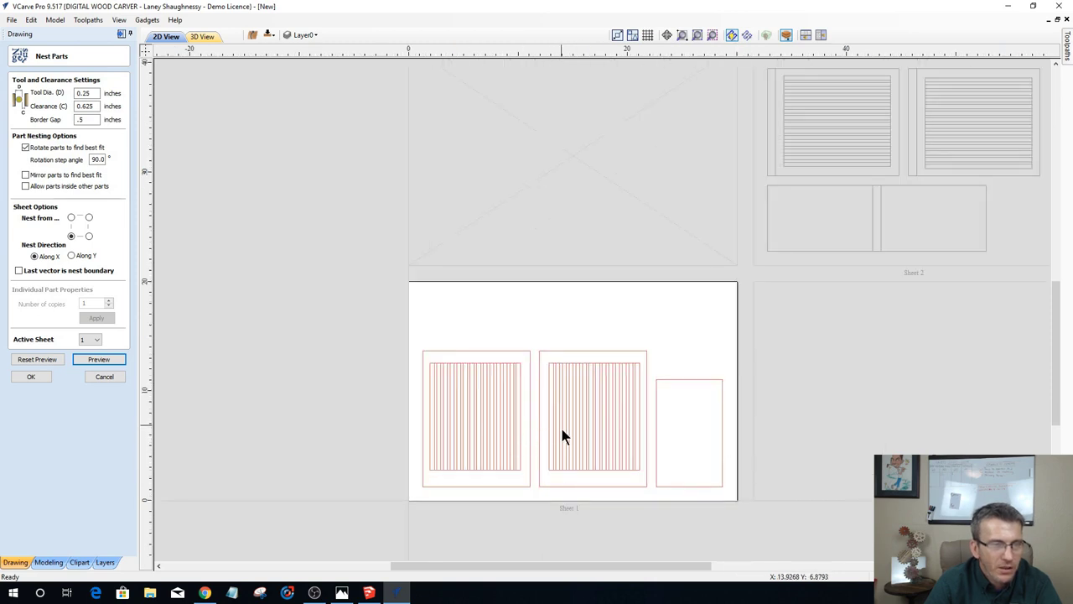
click(693, 379)
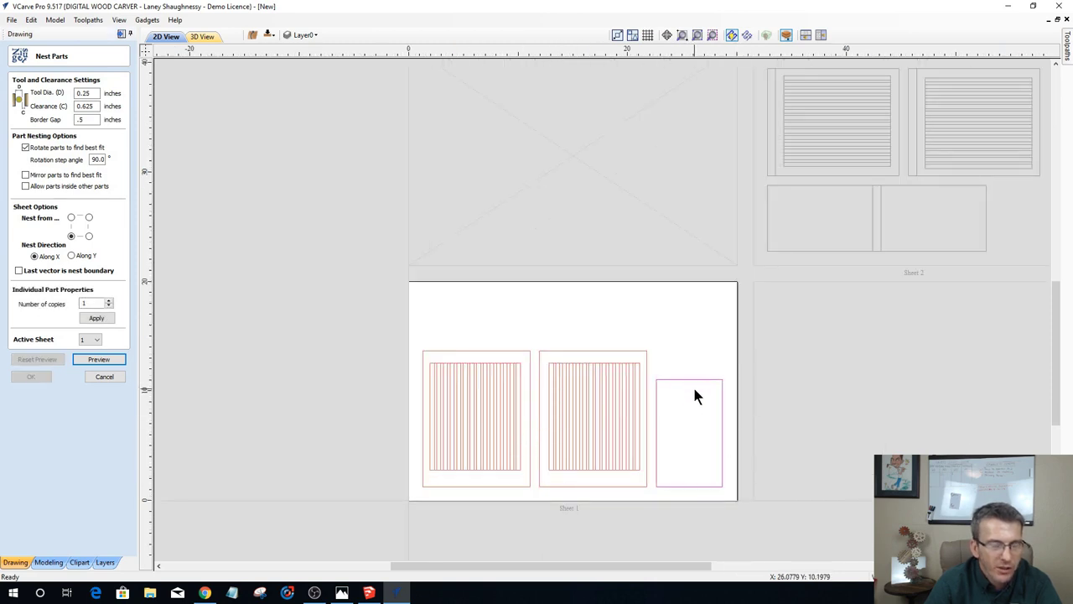
scroll(680, 387, down, 1)
scroll(668, 394, down, 1)
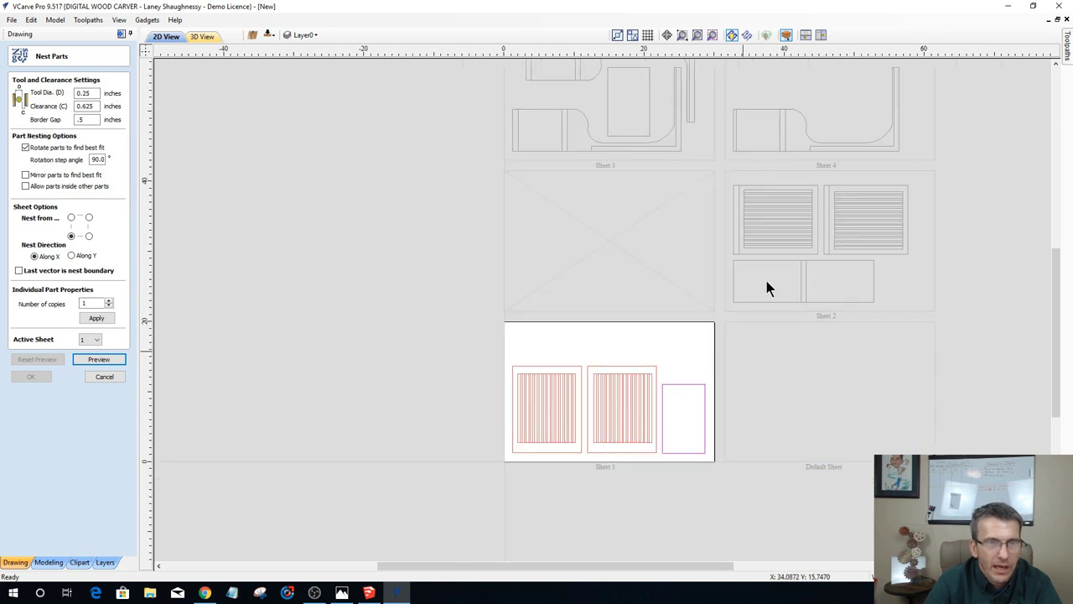
Step: Switch the nest's active sheet to Sheet 2, then to Sheet 3
click(97, 338)
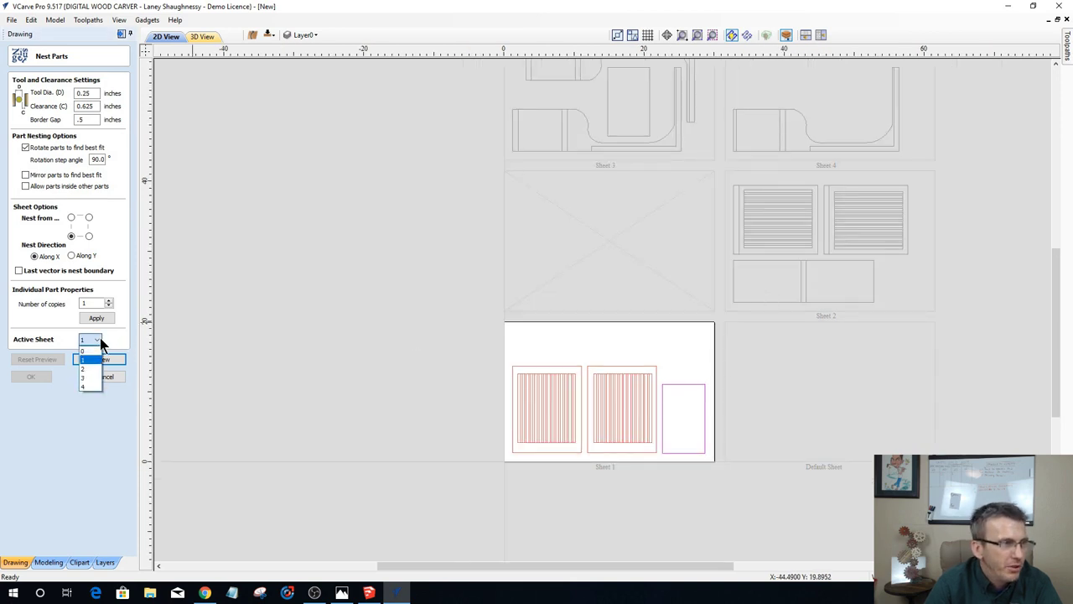
click(92, 363)
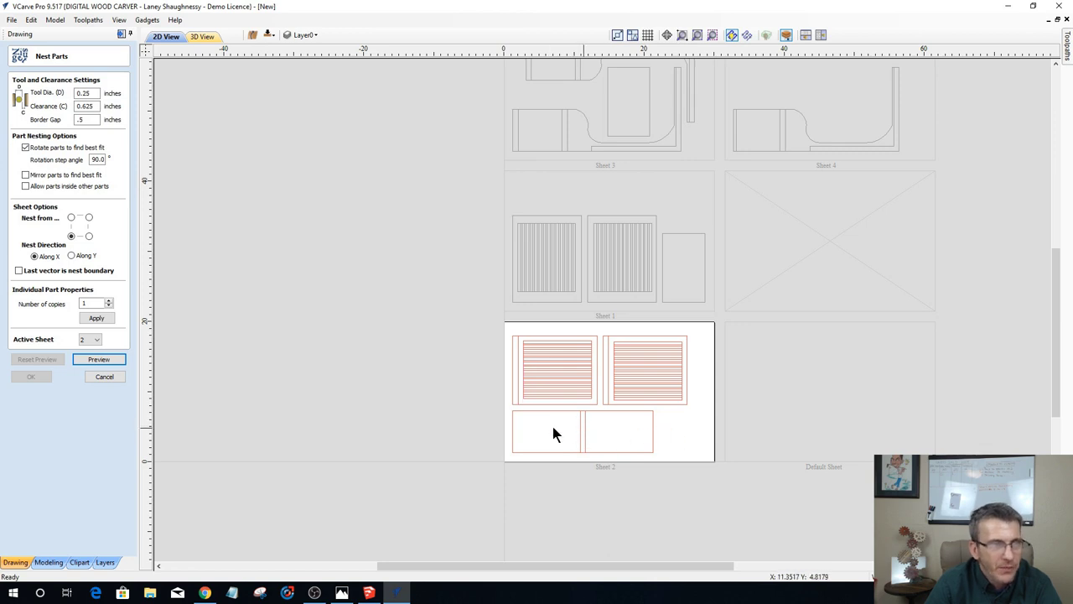
click(90, 342)
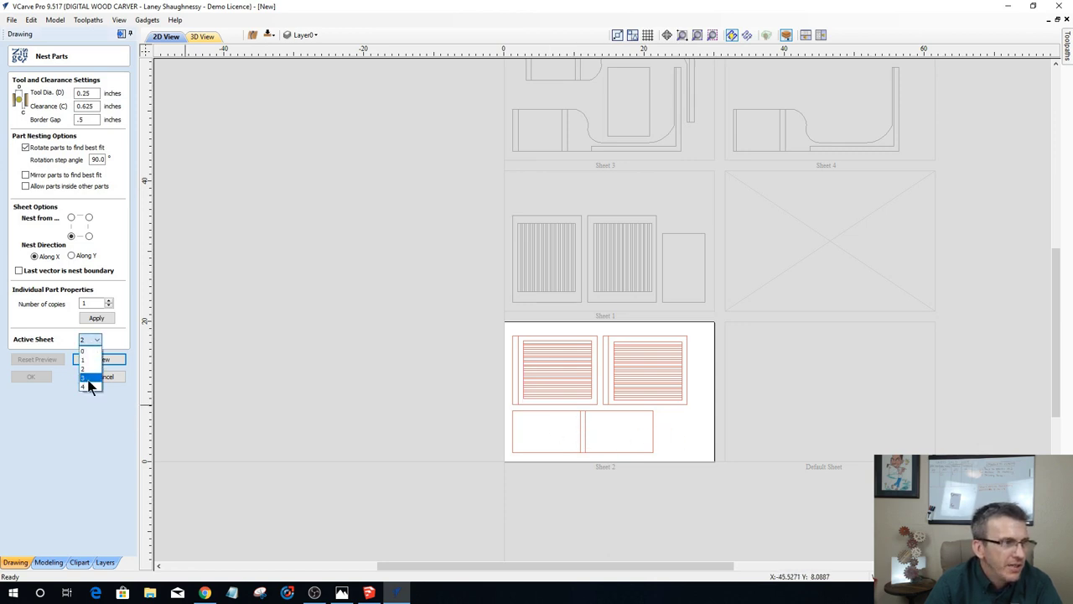
click(87, 367)
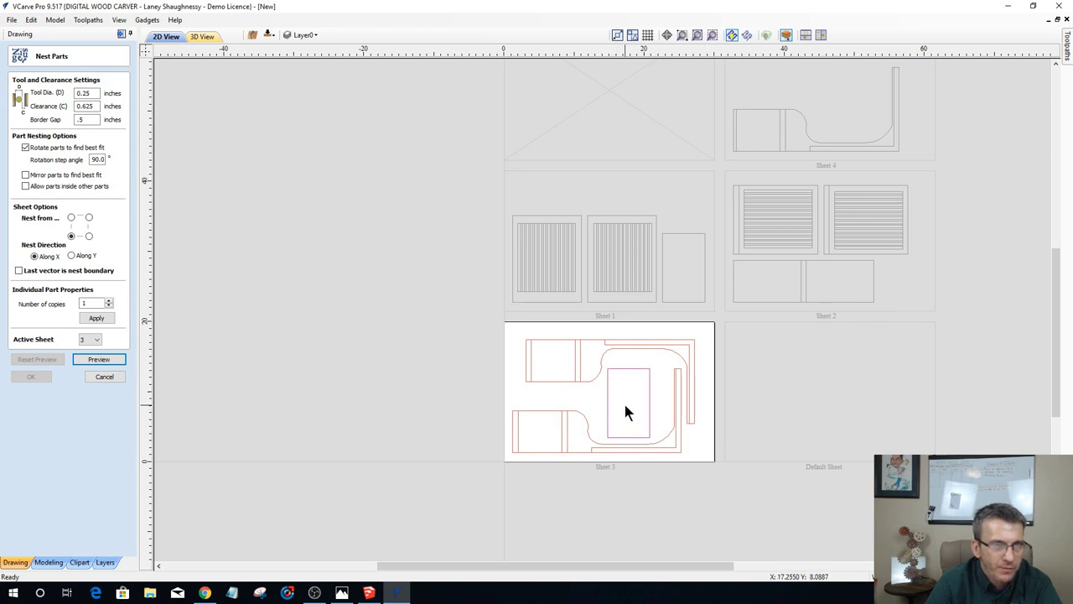
Step: Set the active sheet to 4 and zoom around to compare its curved part with Sheet 3
click(94, 340)
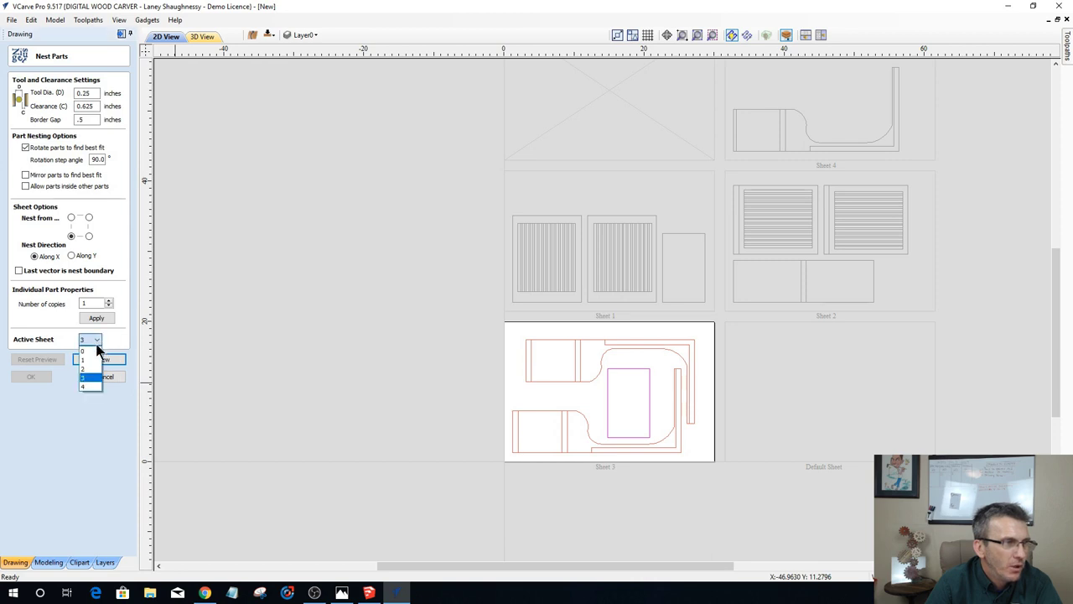
click(87, 386)
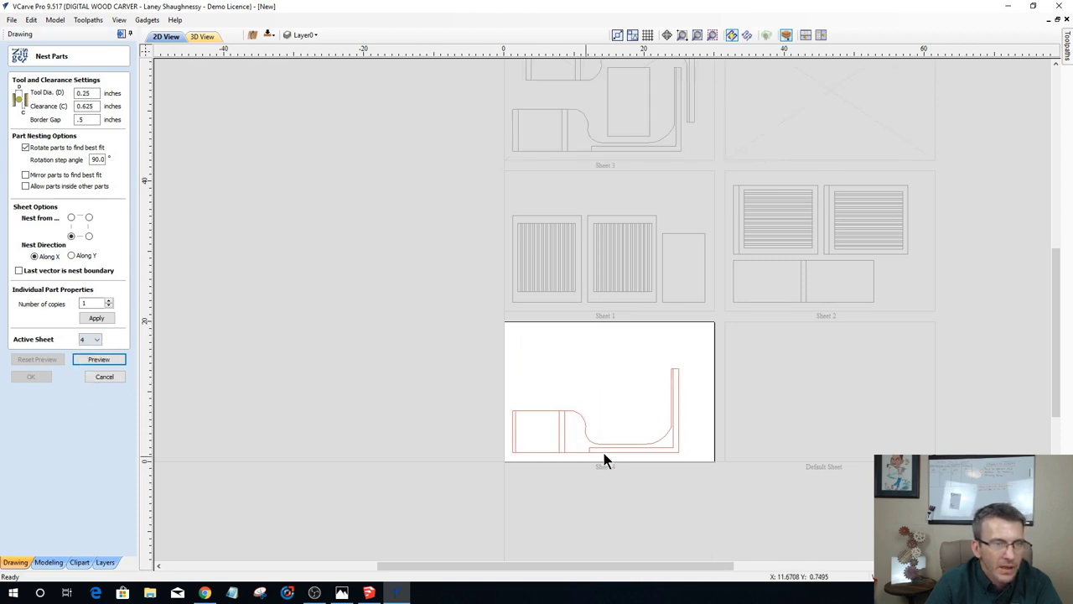
scroll(581, 471, up, 5)
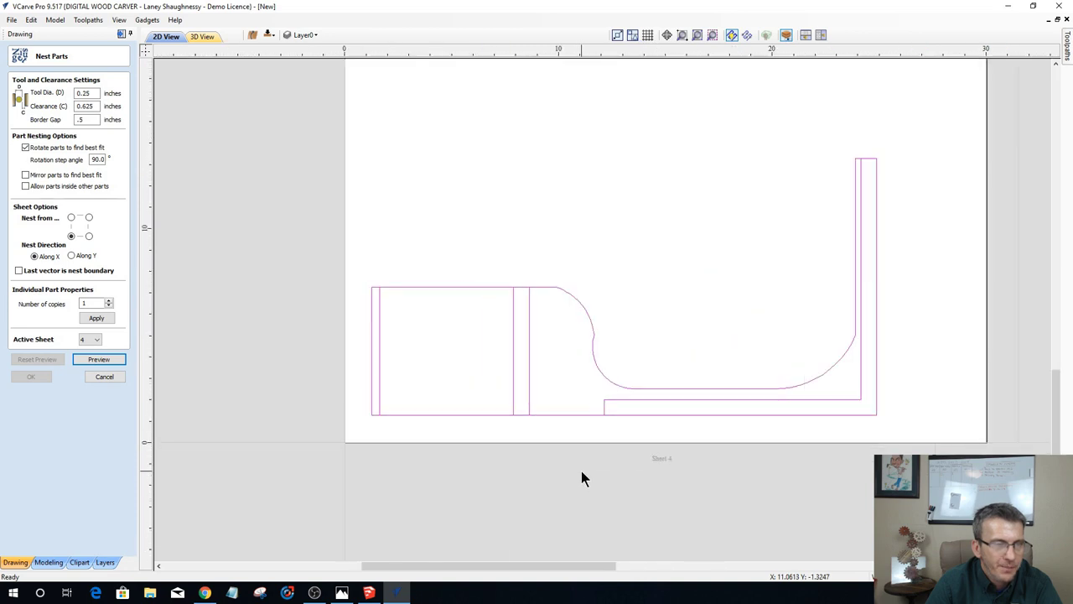
scroll(584, 433, down, 4)
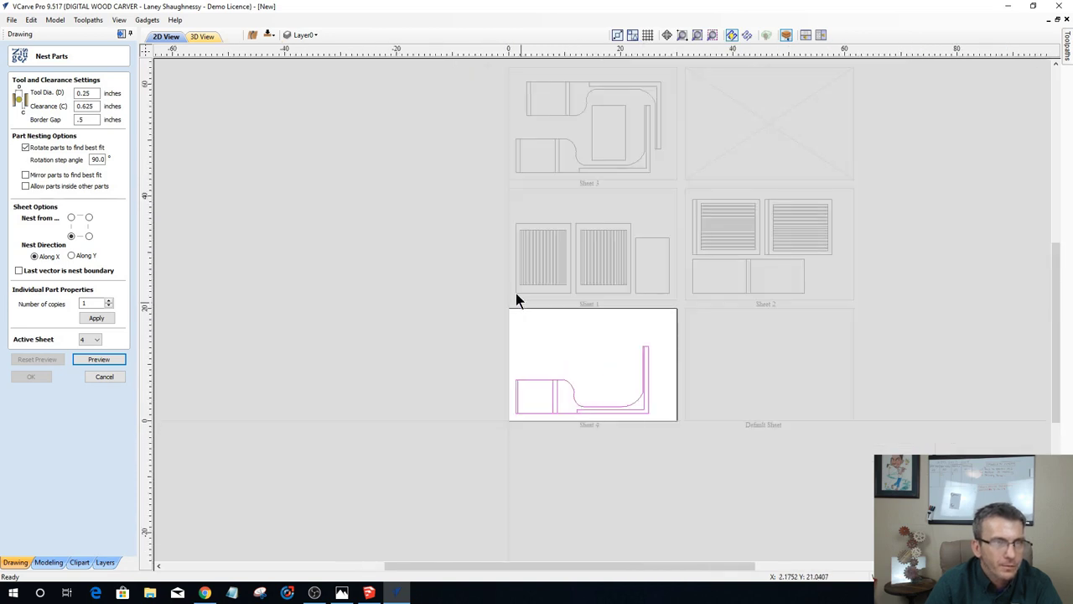
scroll(574, 463, up, 4)
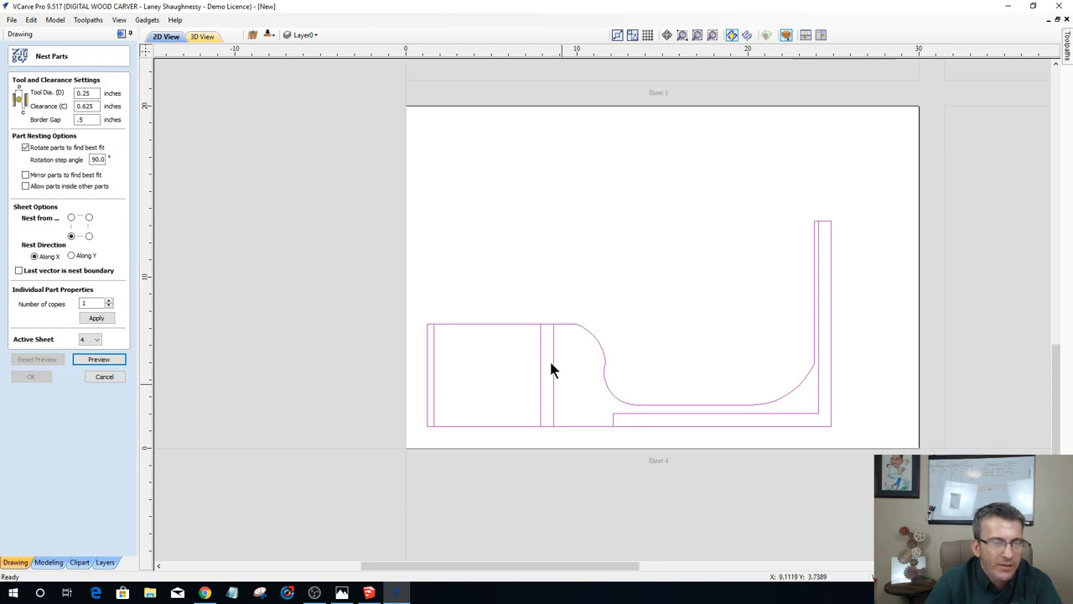
scroll(794, 379, down, 4)
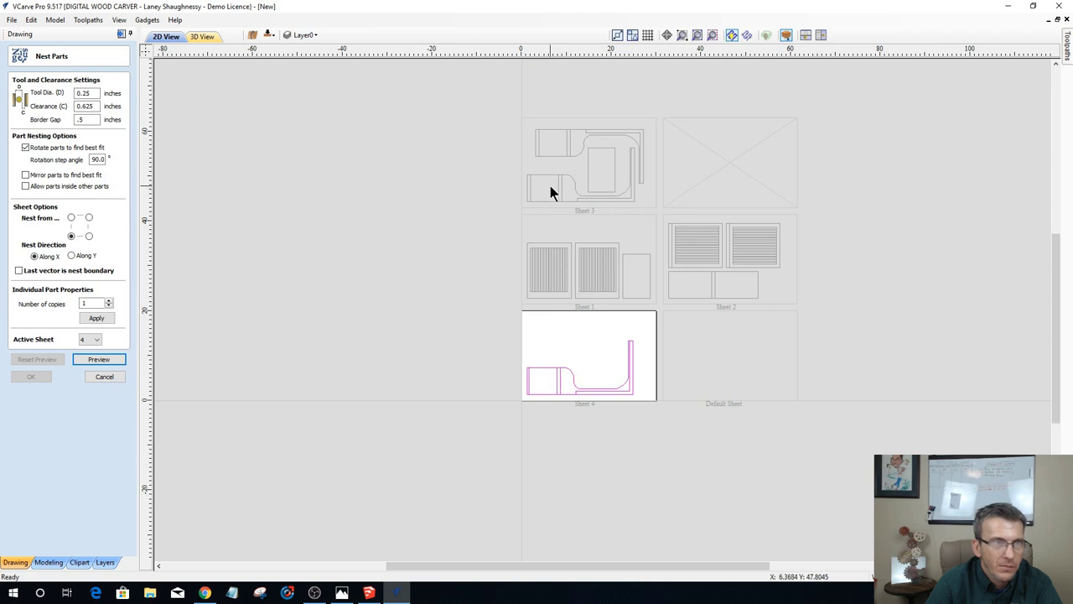
scroll(506, 117, up, 3)
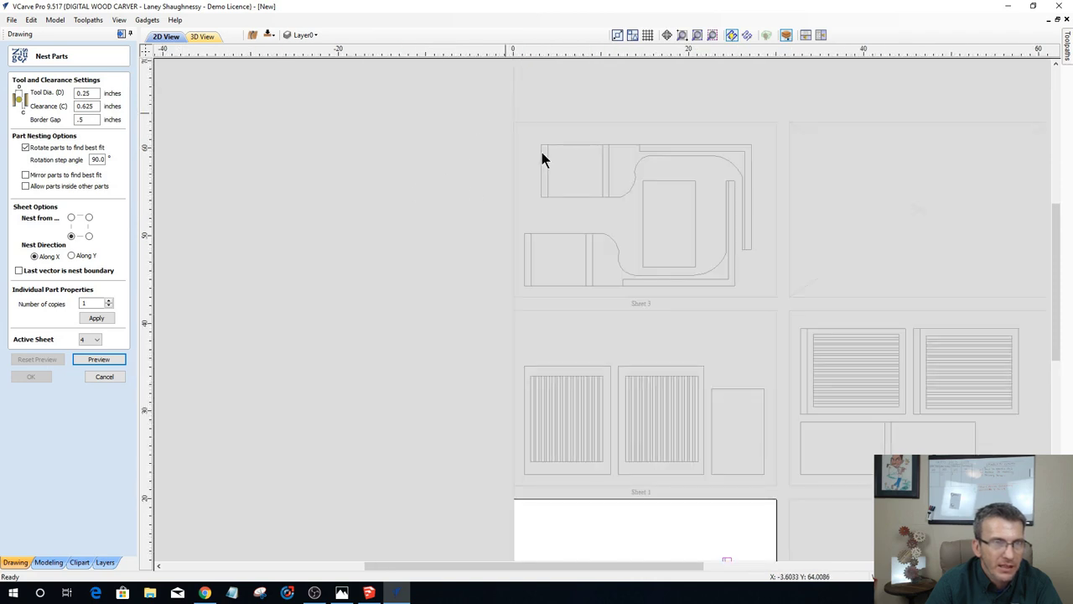
scroll(568, 269, up, 1)
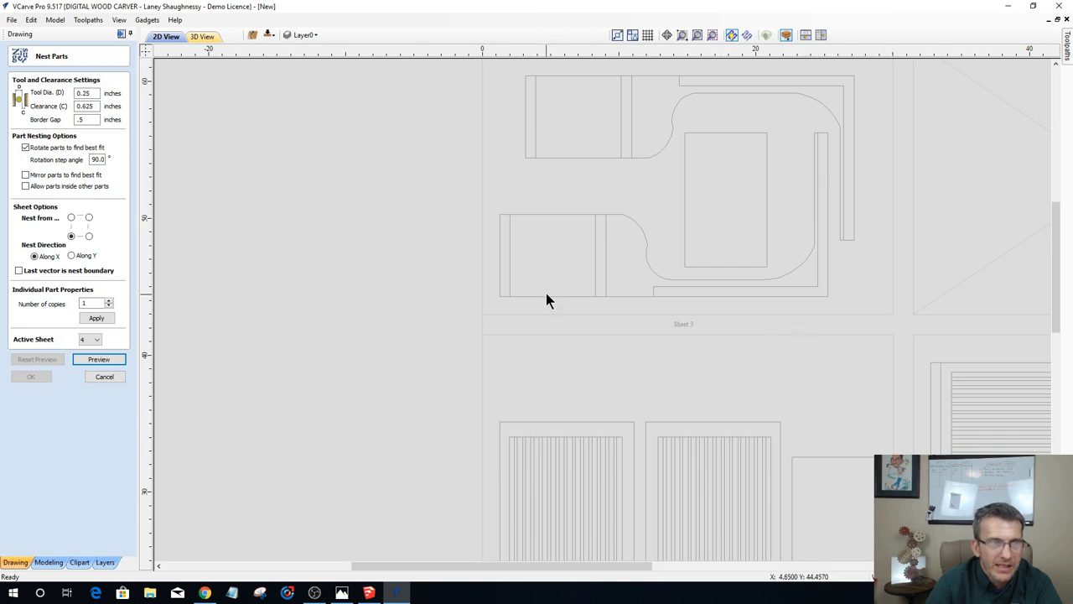
scroll(546, 293, down, 4)
scroll(474, 557, up, 4)
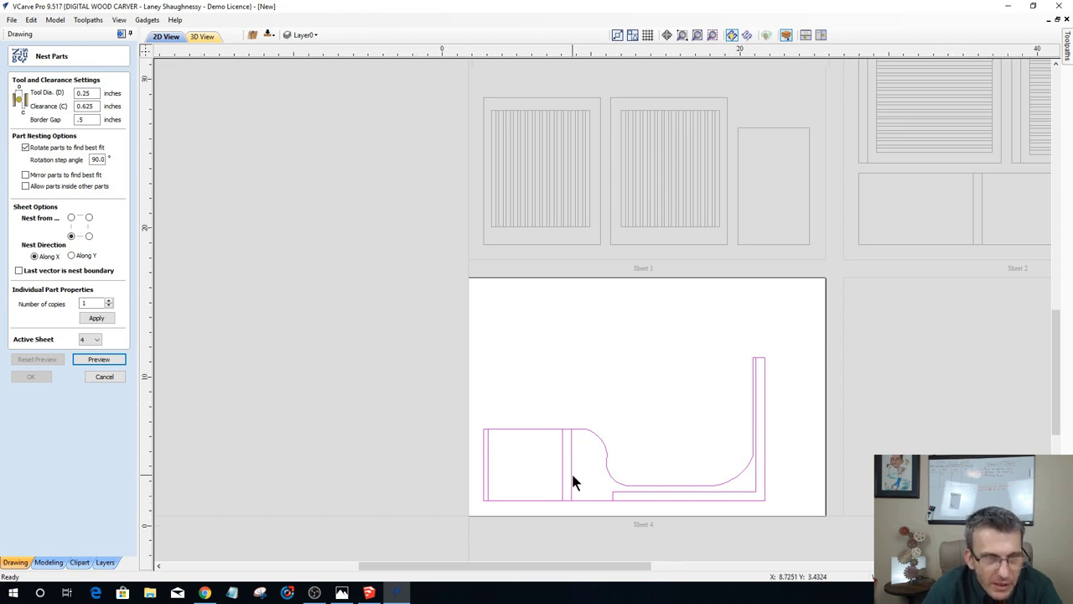
scroll(573, 481, up, 1)
scroll(574, 482, down, 4)
scroll(574, 478, up, 1)
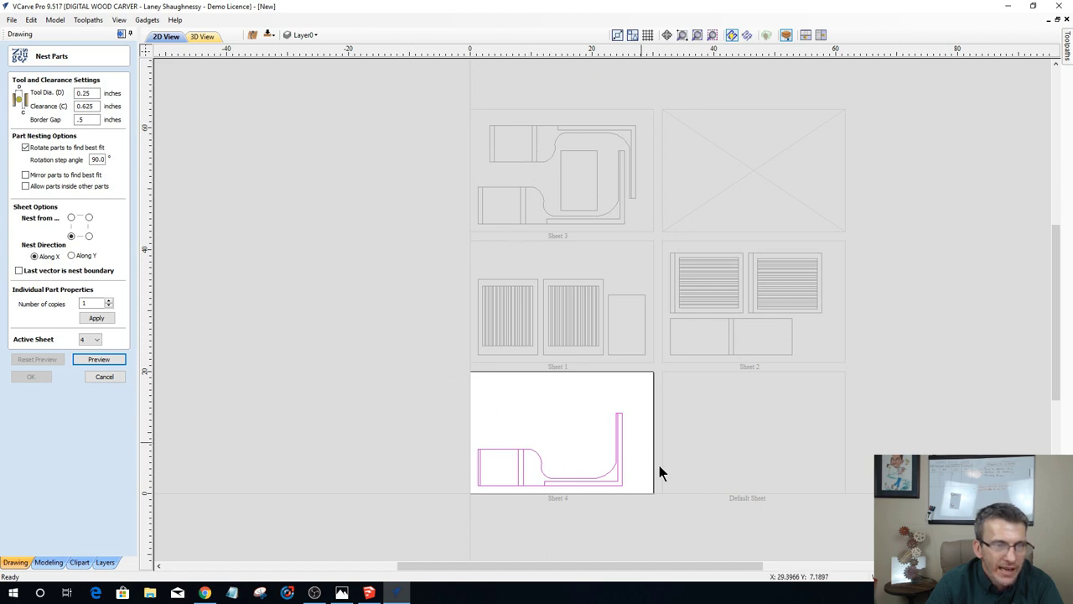
scroll(538, 520, up, 4)
scroll(537, 513, down, 4)
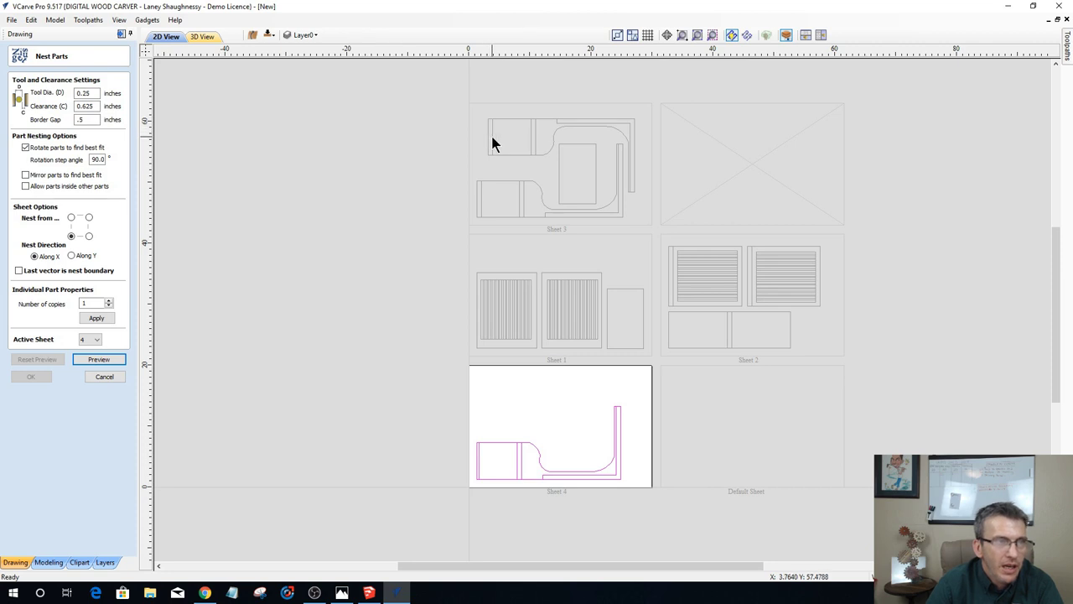
Step: Clear the selection, zoom to Sheet 4 and box-select its L-shaped part
click(490, 134)
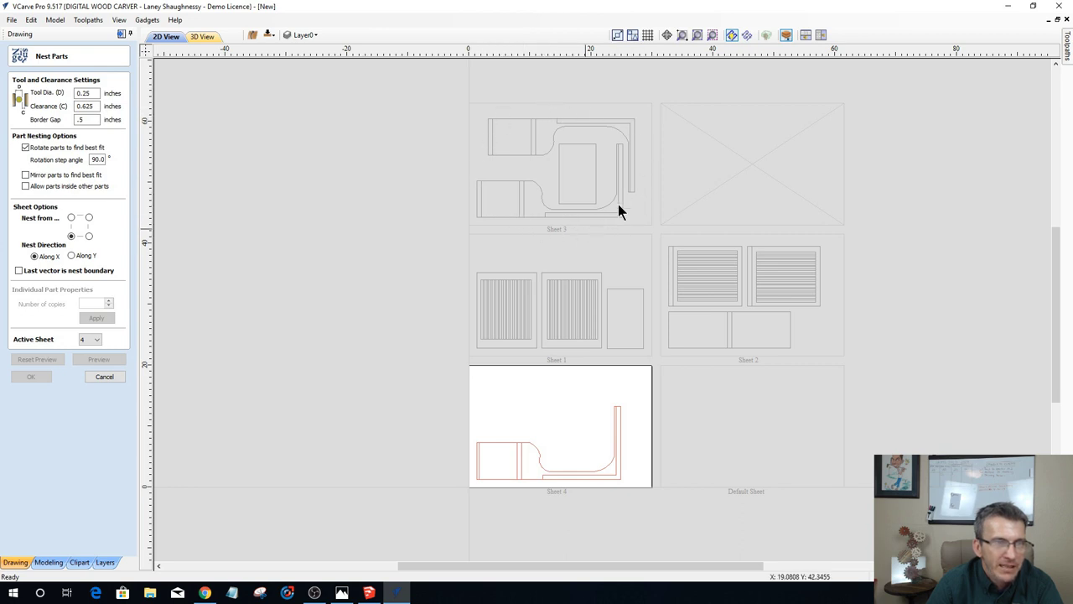
scroll(512, 488, up, 4)
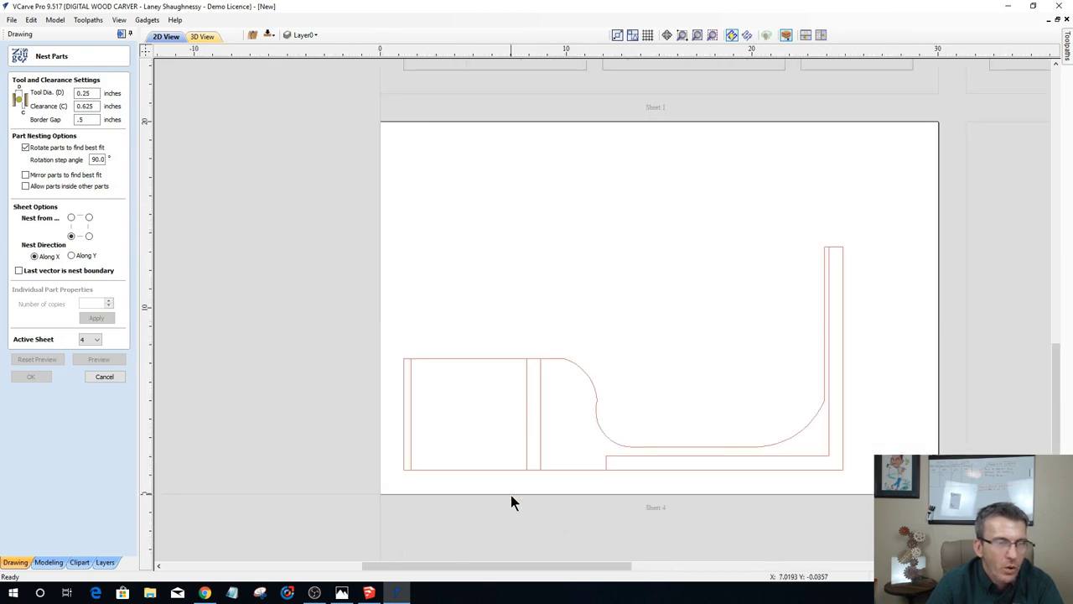
scroll(511, 498, down, 4)
scroll(509, 491, down, 3)
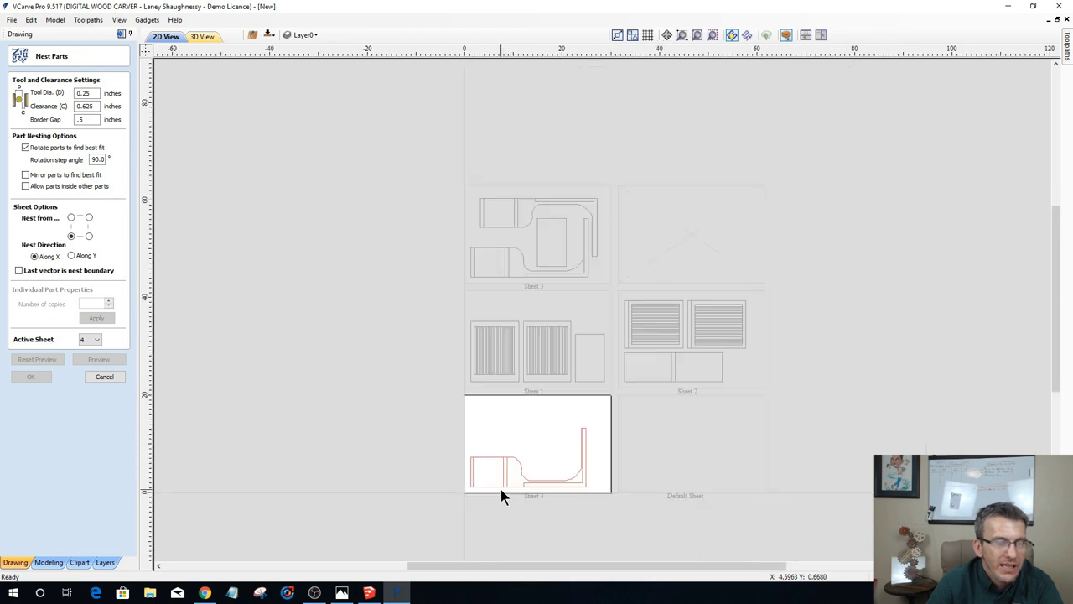
scroll(500, 490, up, 2)
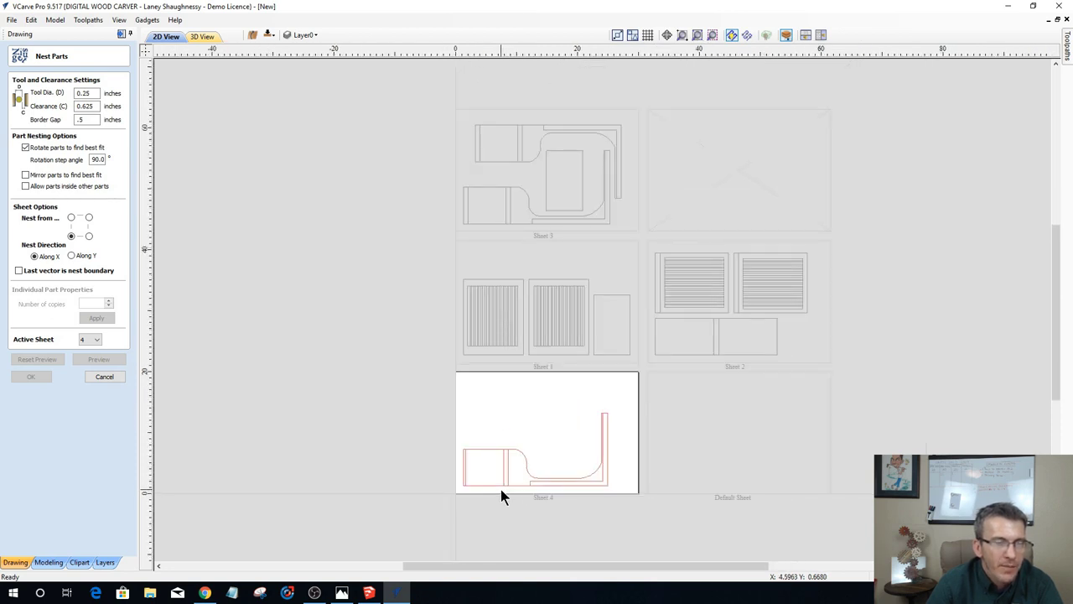
scroll(463, 513, up, 3)
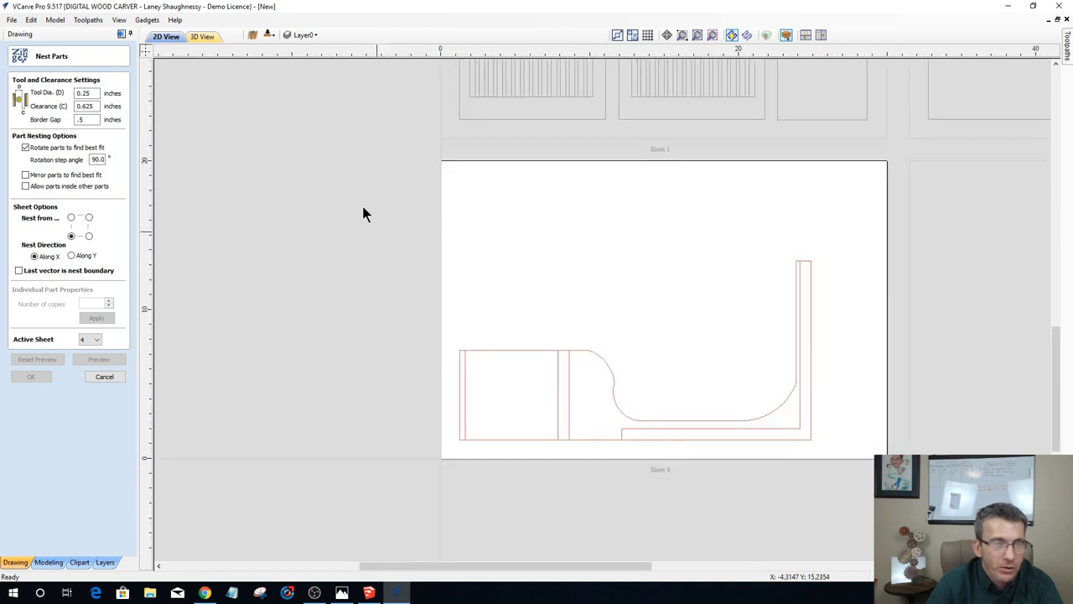
drag(441, 200, 880, 465)
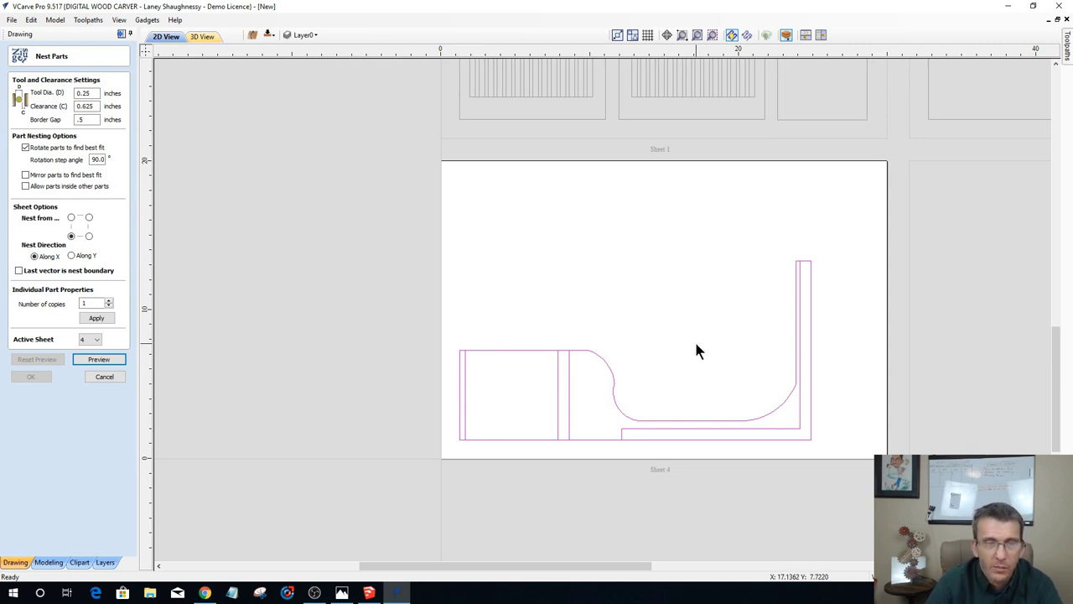
scroll(693, 334, down, 3)
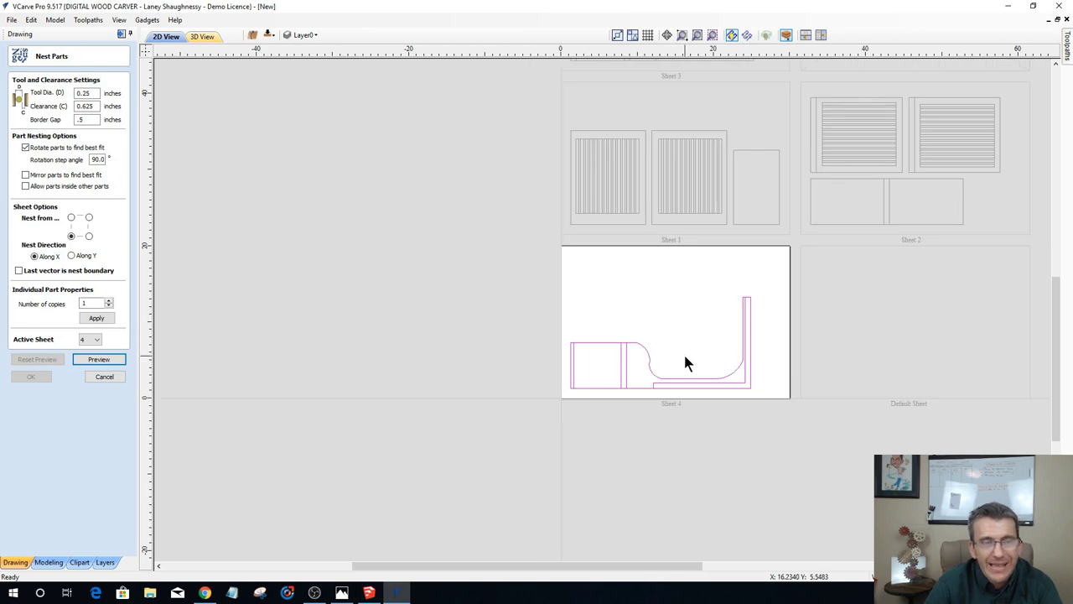
scroll(684, 340, down, 3)
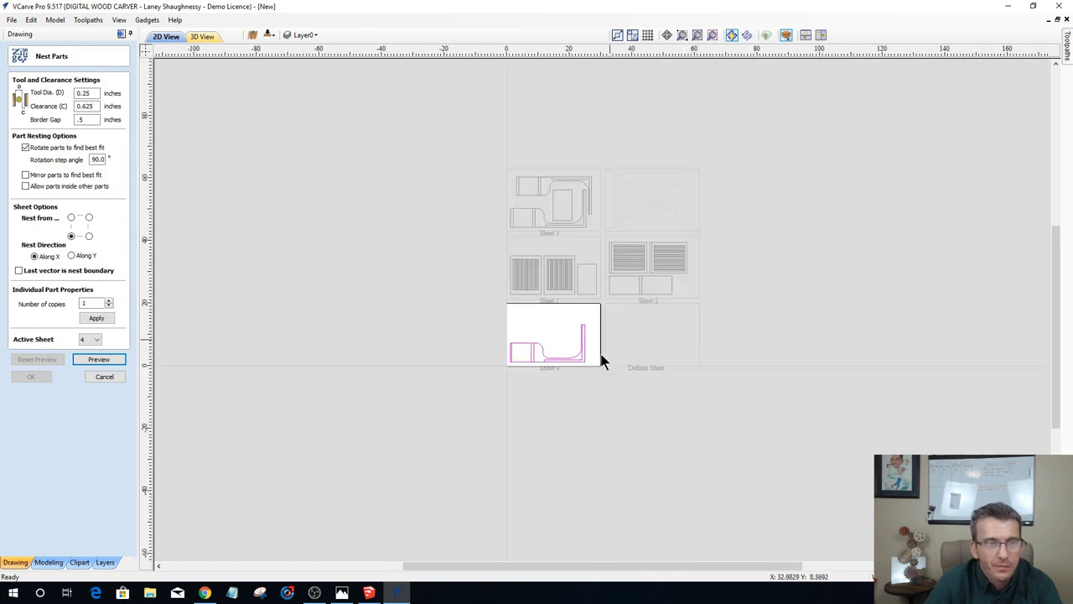
scroll(529, 348, up, 3)
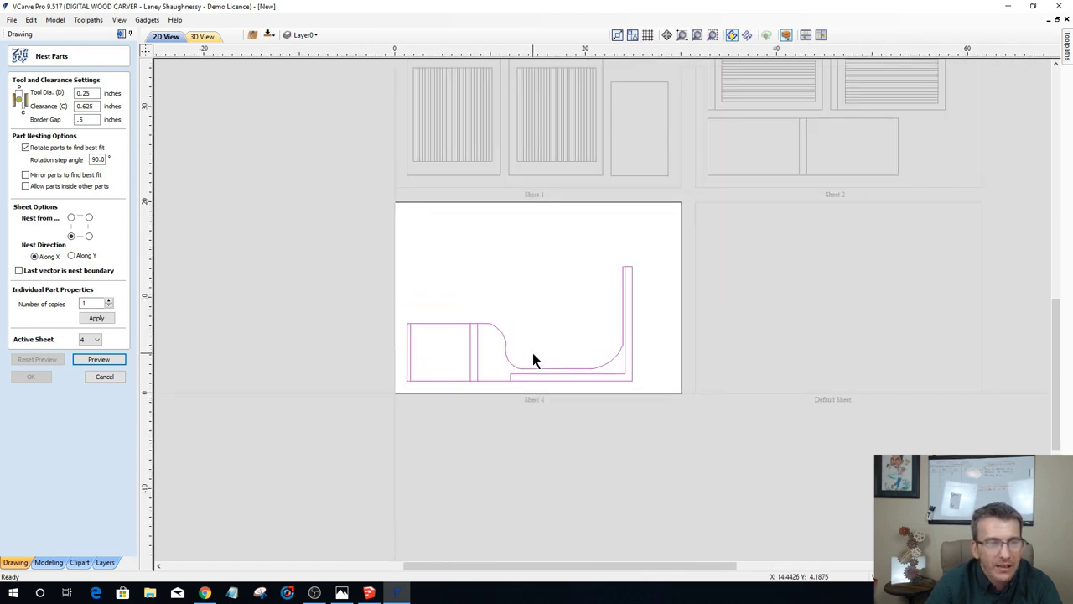
scroll(534, 360, down, 3)
scroll(534, 360, down, 1)
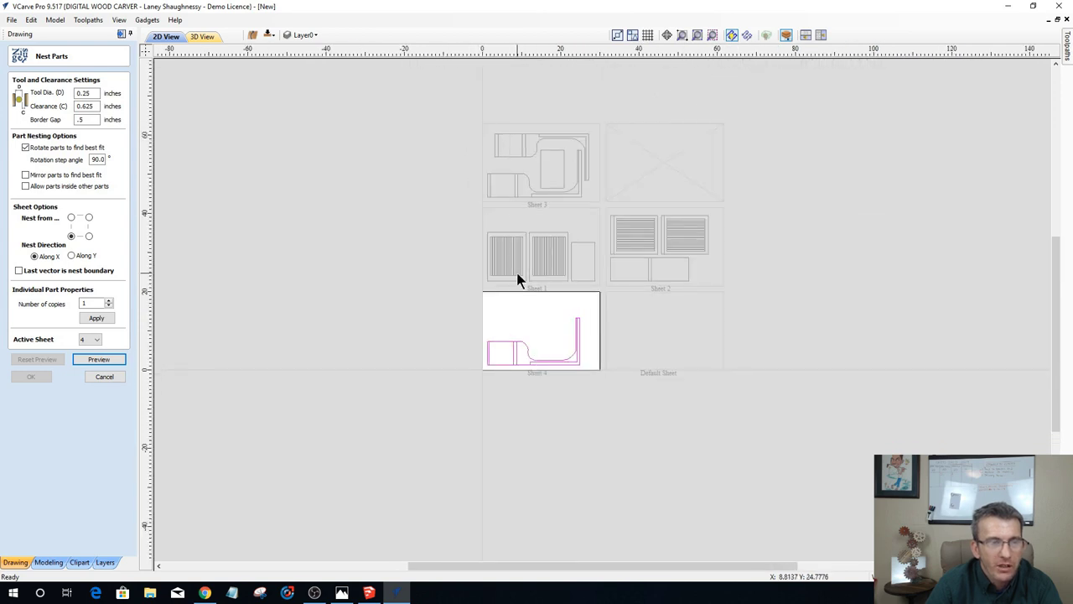
Step: Zoom over the Sheet 3 layout, then cancel the Nest Parts form without applying changes
scroll(465, 139, up, 3)
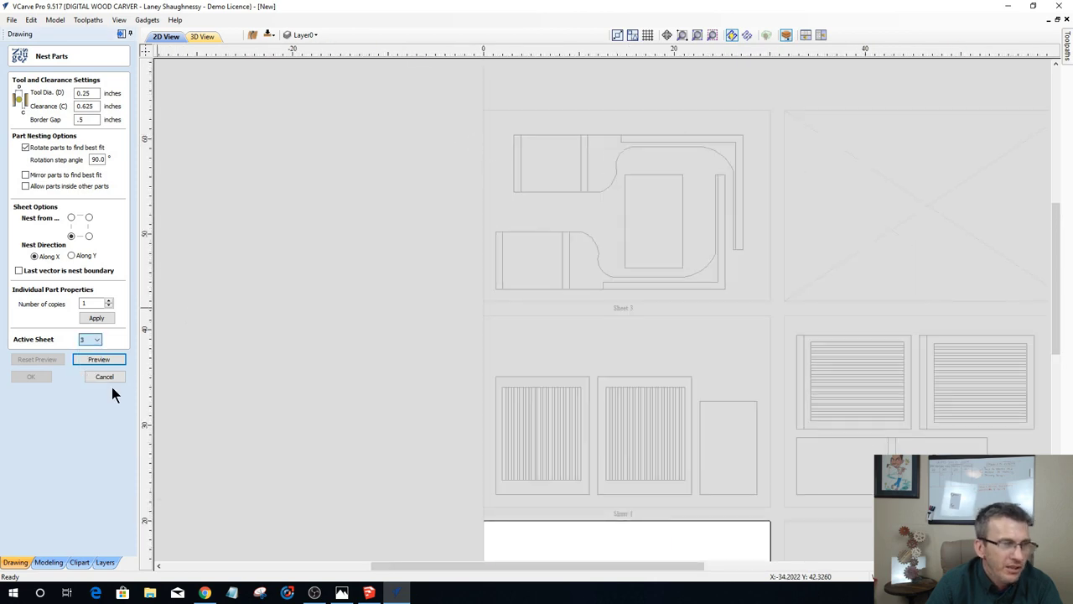
scroll(495, 361, down, 3)
scroll(528, 457, up, 4)
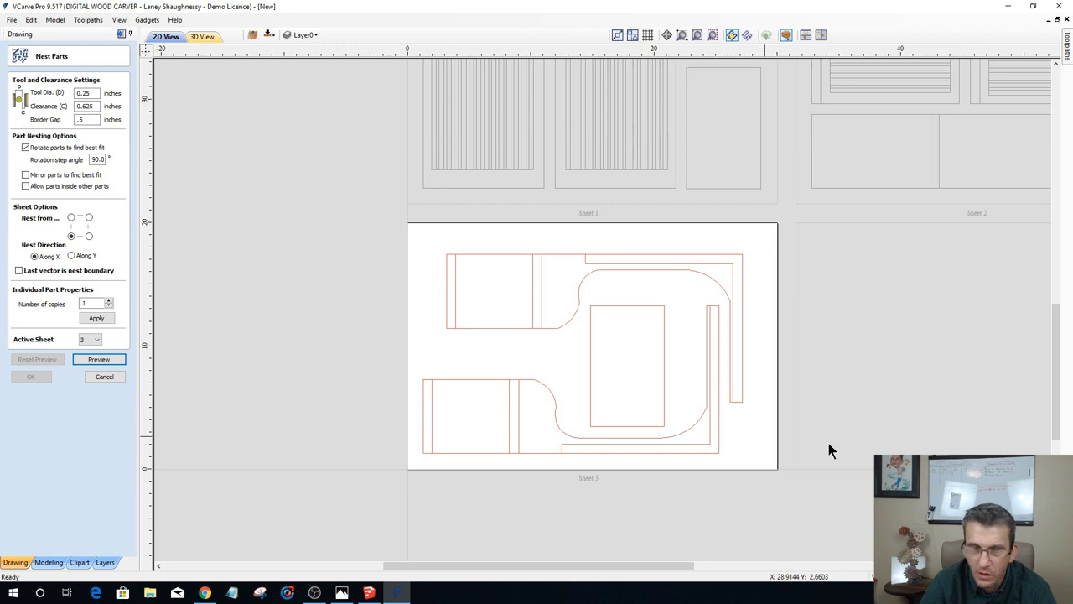
scroll(834, 440, down, 3)
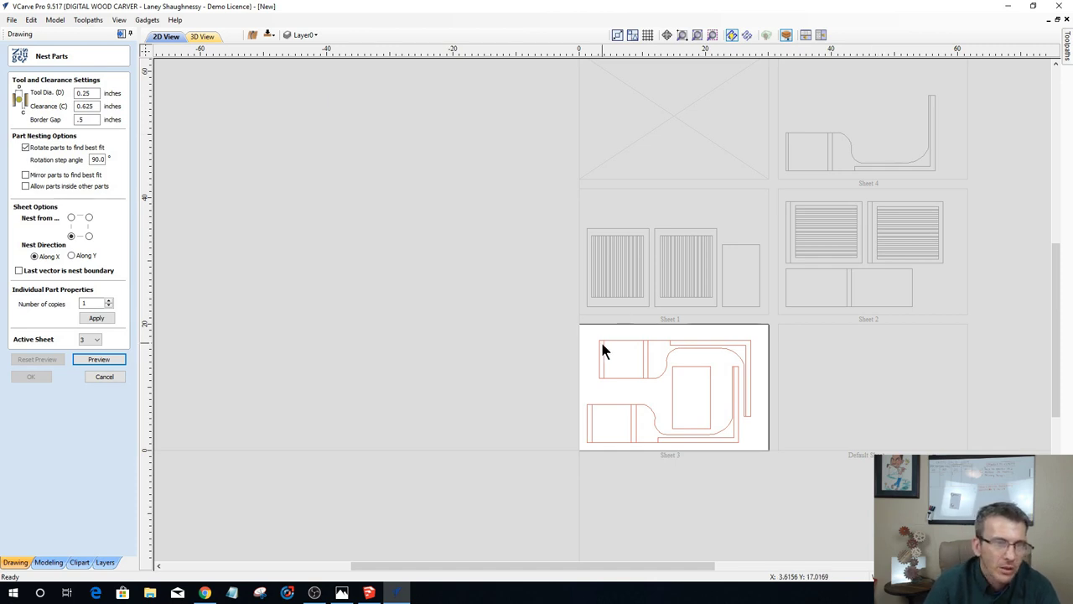
scroll(602, 361, down, 3)
scroll(537, 381, up, 5)
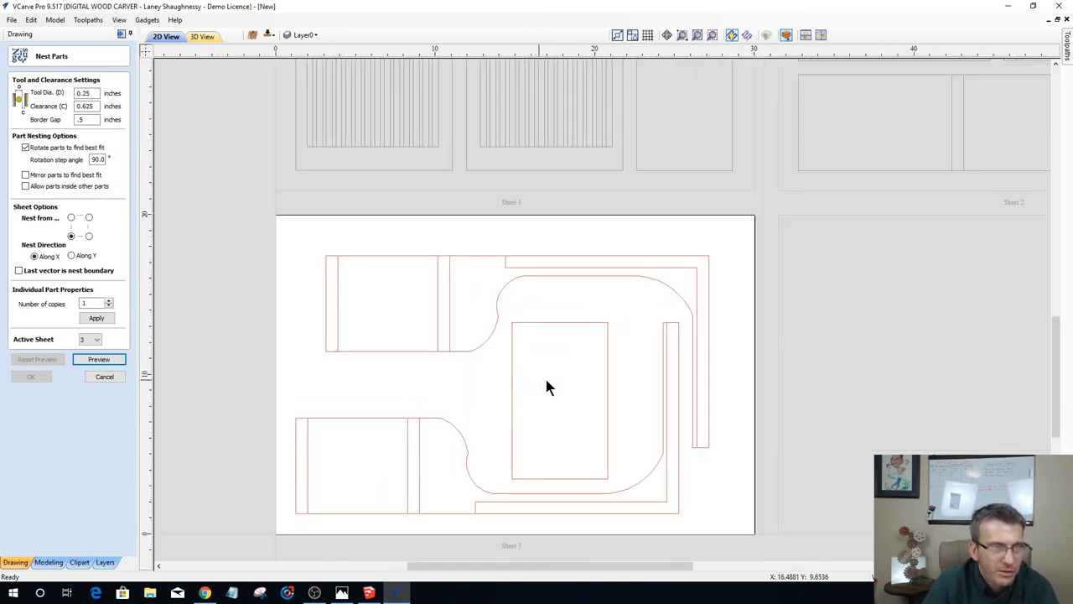
scroll(587, 373, down, 4)
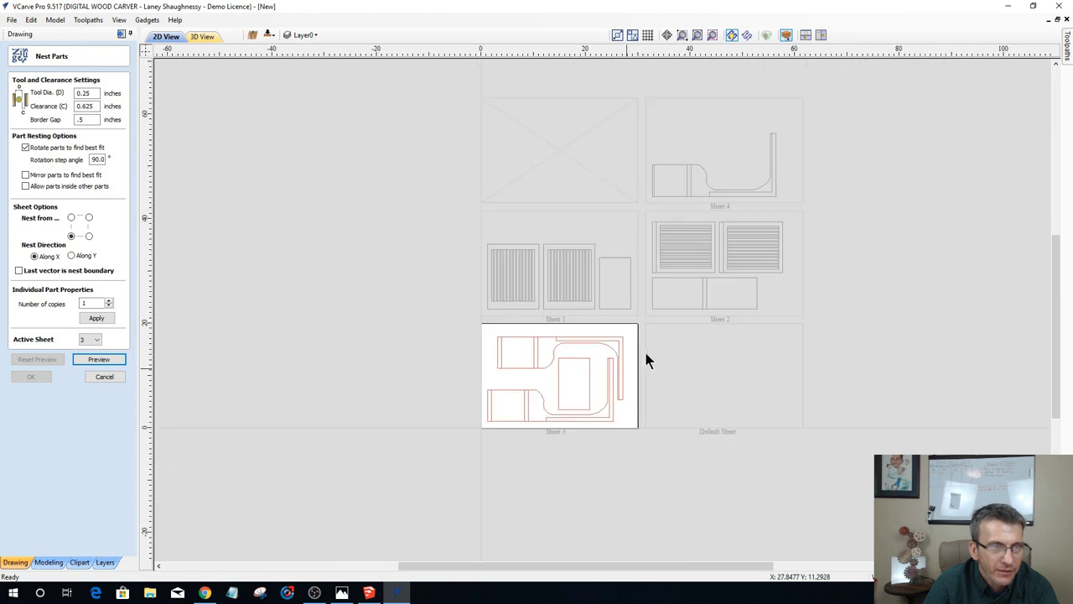
click(99, 376)
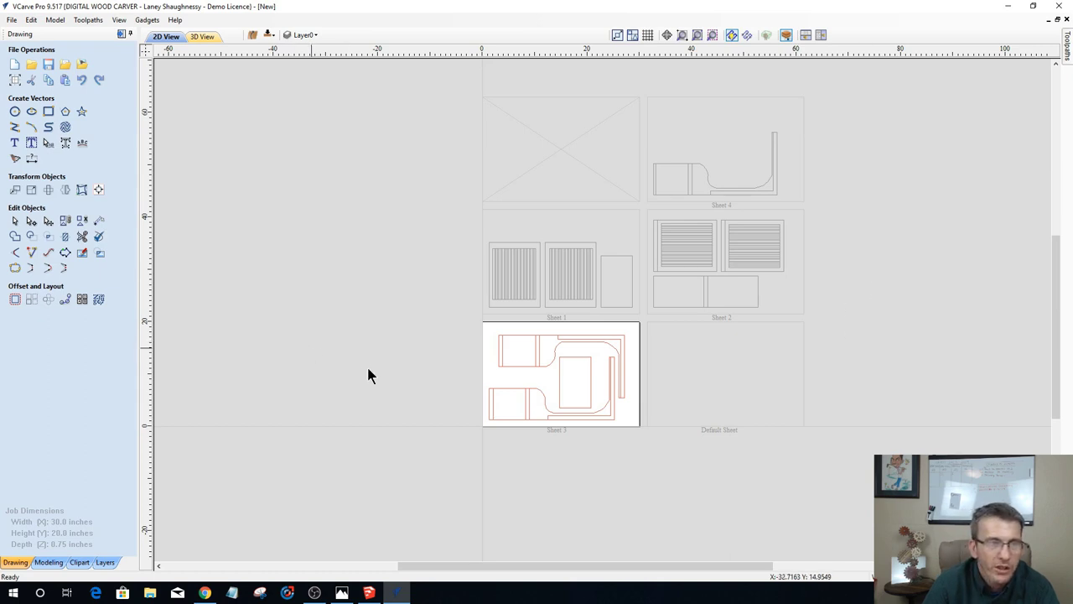
Step: Select the upper-left part group on Sheet 3 and switch to the plate-rack photo
scroll(394, 373, up, 4)
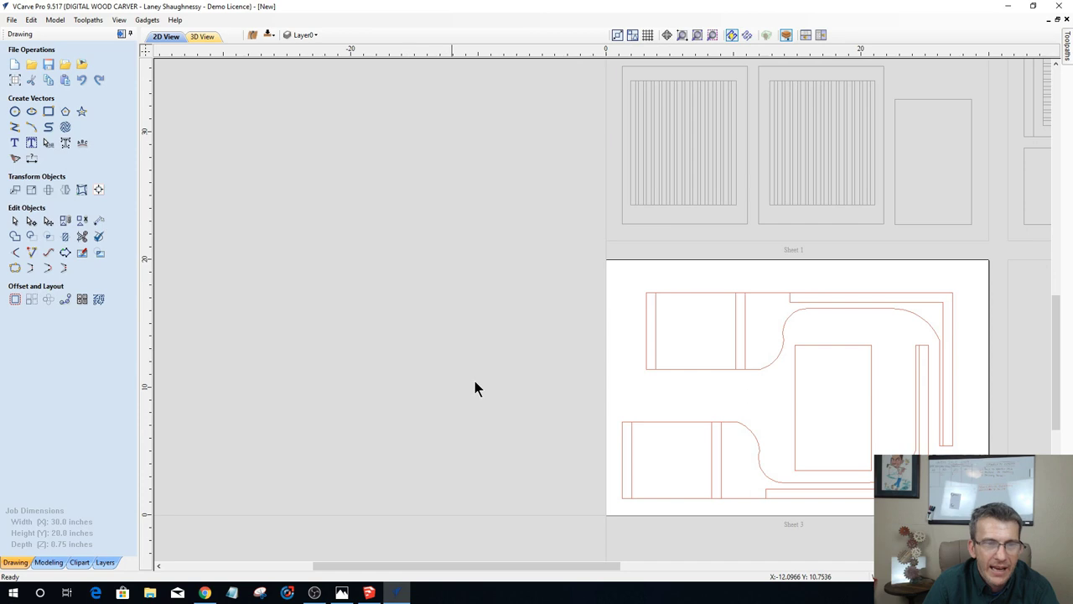
click(735, 327)
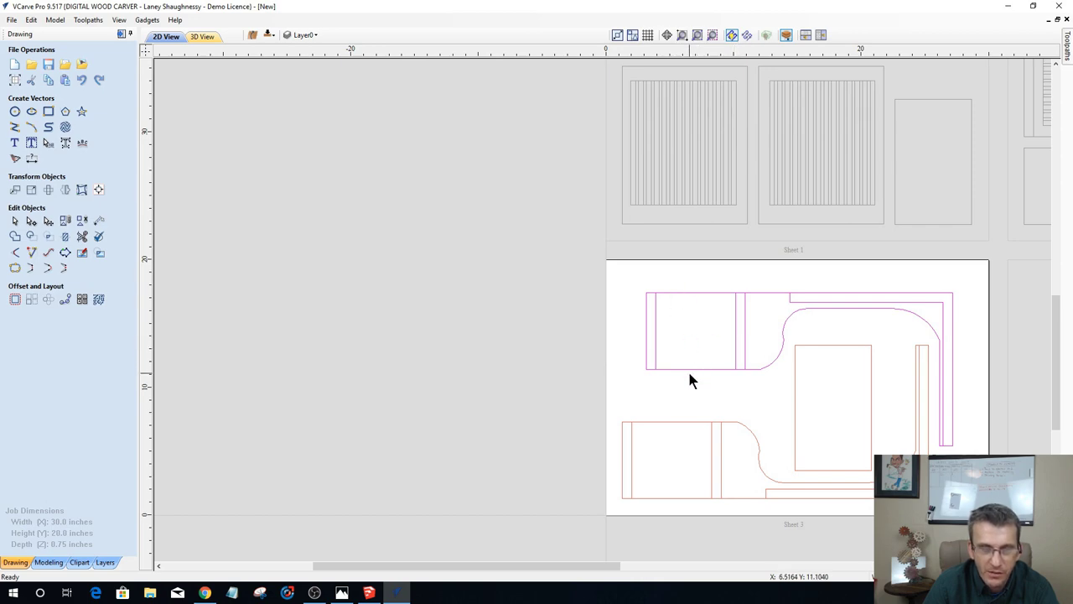
click(341, 593)
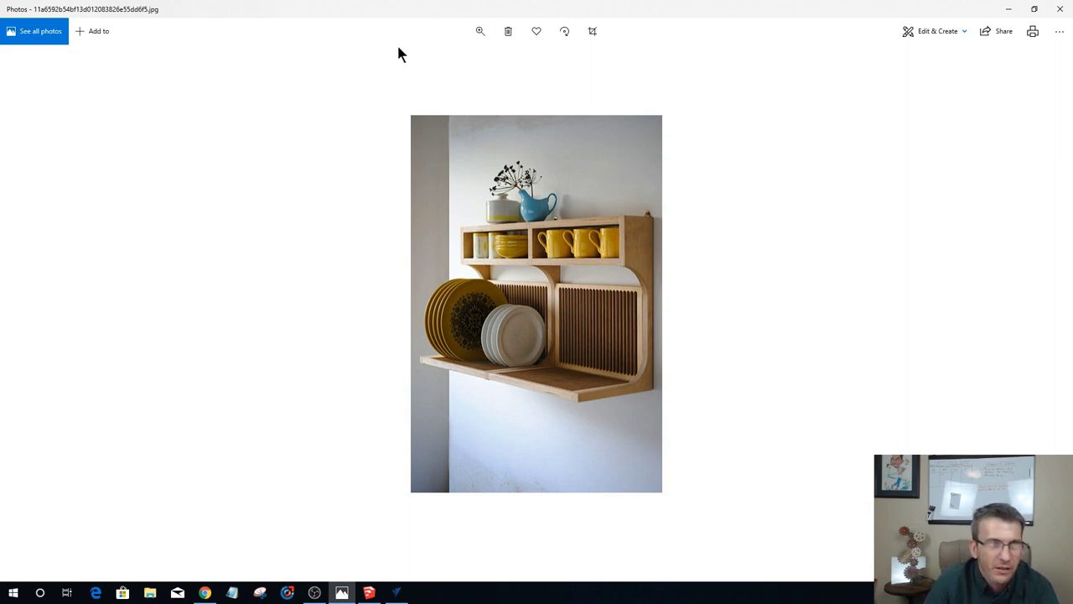
Step: Zoom into the plate-rack photo to study shelves and curved sides, then minimize Photos
click(479, 32)
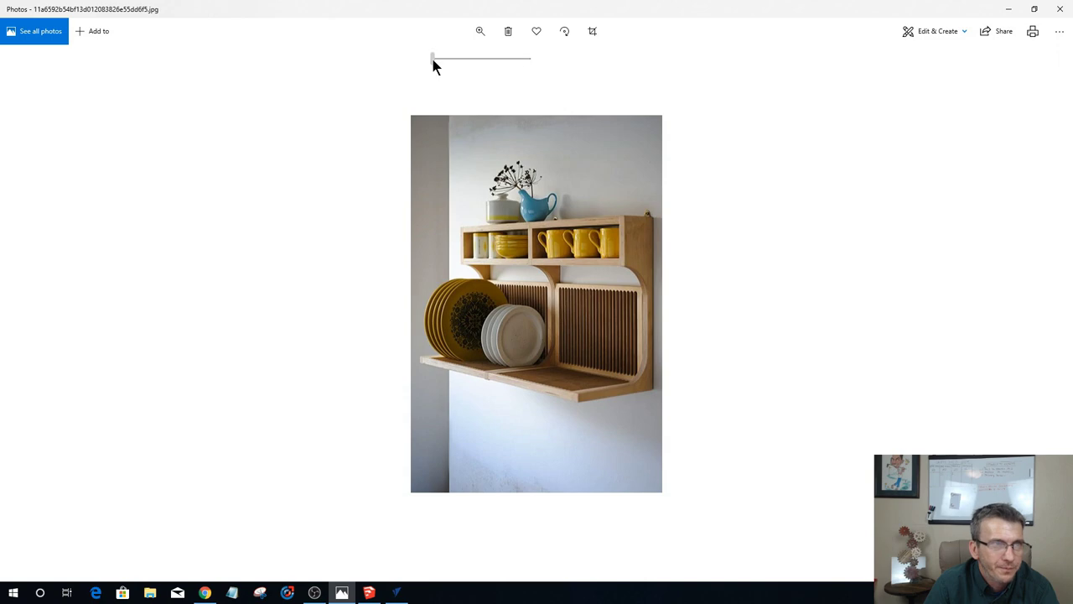
drag(432, 61, 480, 60)
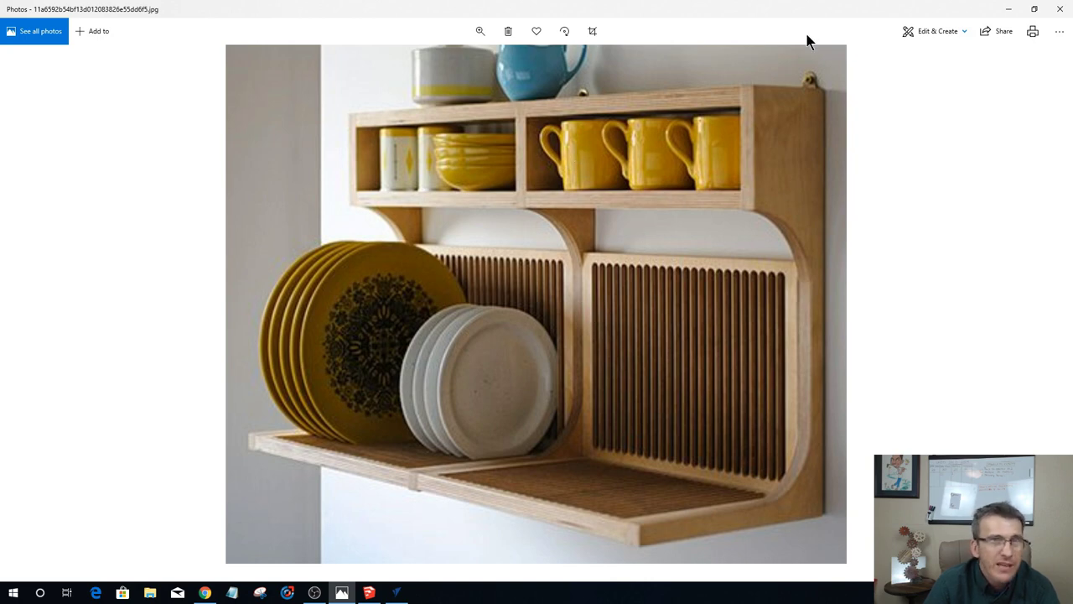
click(1009, 8)
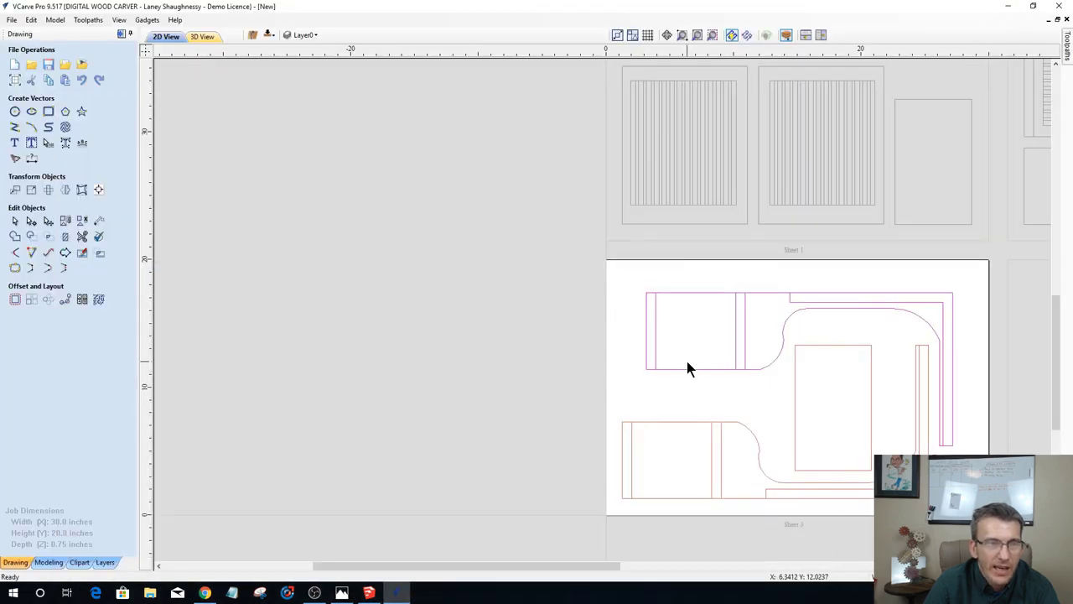
Step: Add a 7.625-inch horizontal dimension across the Sheet 3 rectangle's bottom edge
scroll(688, 367, up, 3)
click(31, 158)
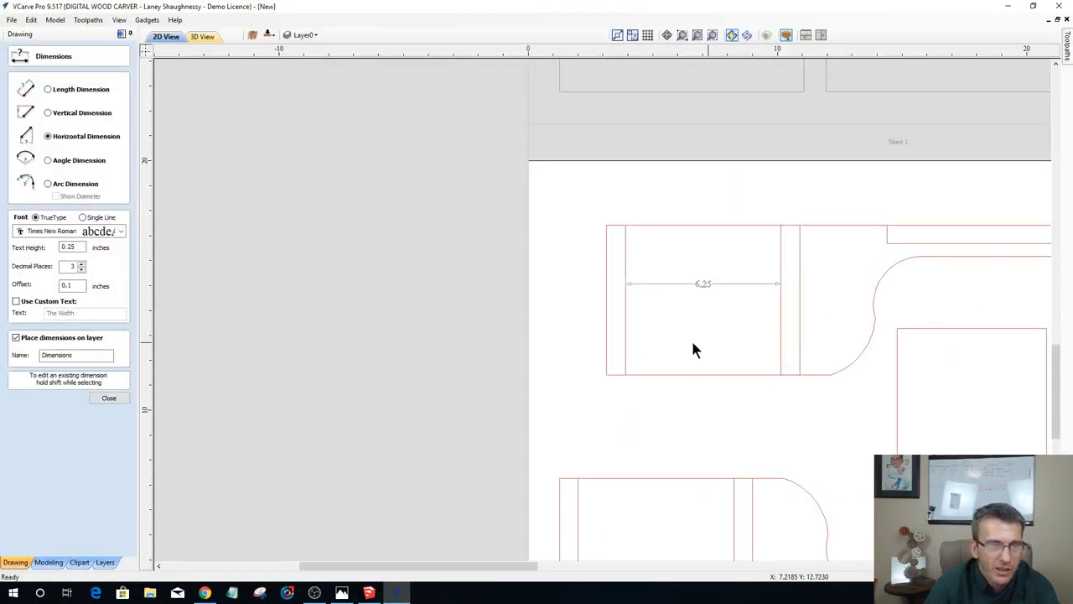
click(625, 374)
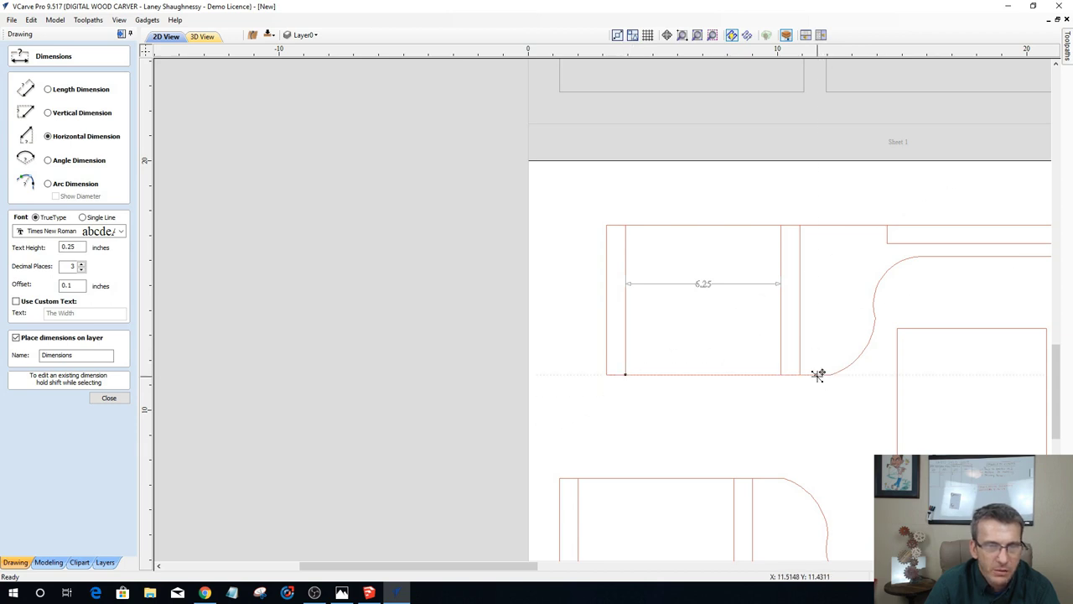
click(814, 374)
click(703, 336)
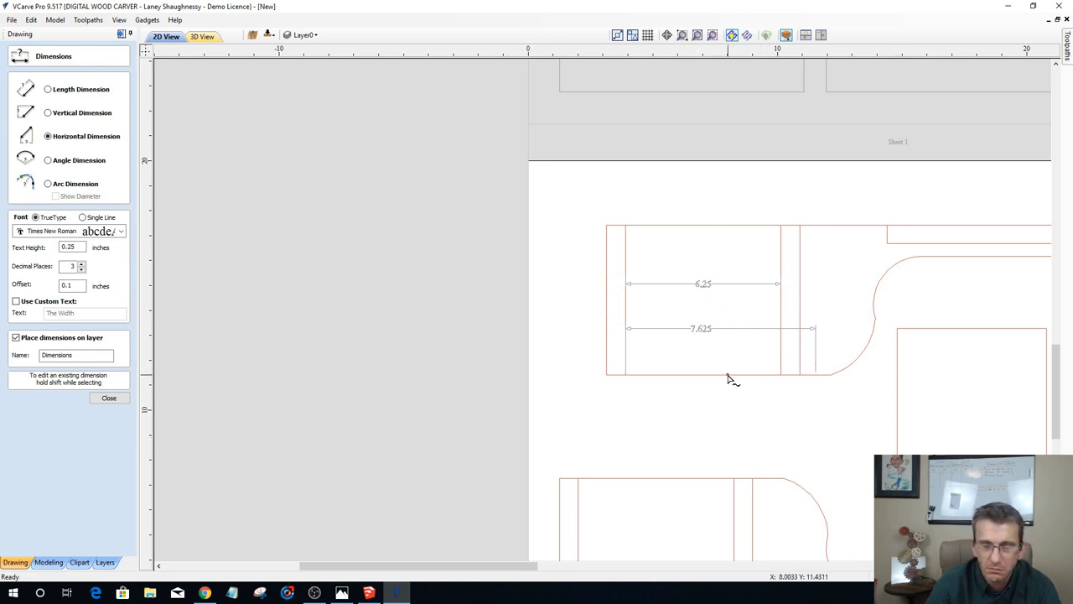
Step: Select the L-shaped and lower-left parts on Sheet 3, then zoom out over all sheets
scroll(717, 372, down, 2)
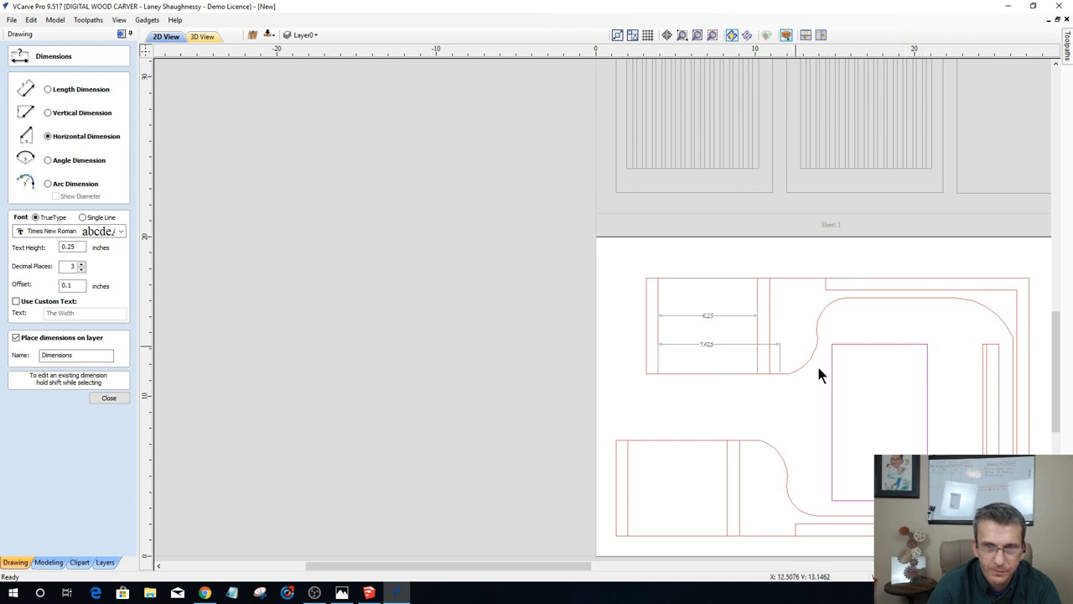
click(758, 304)
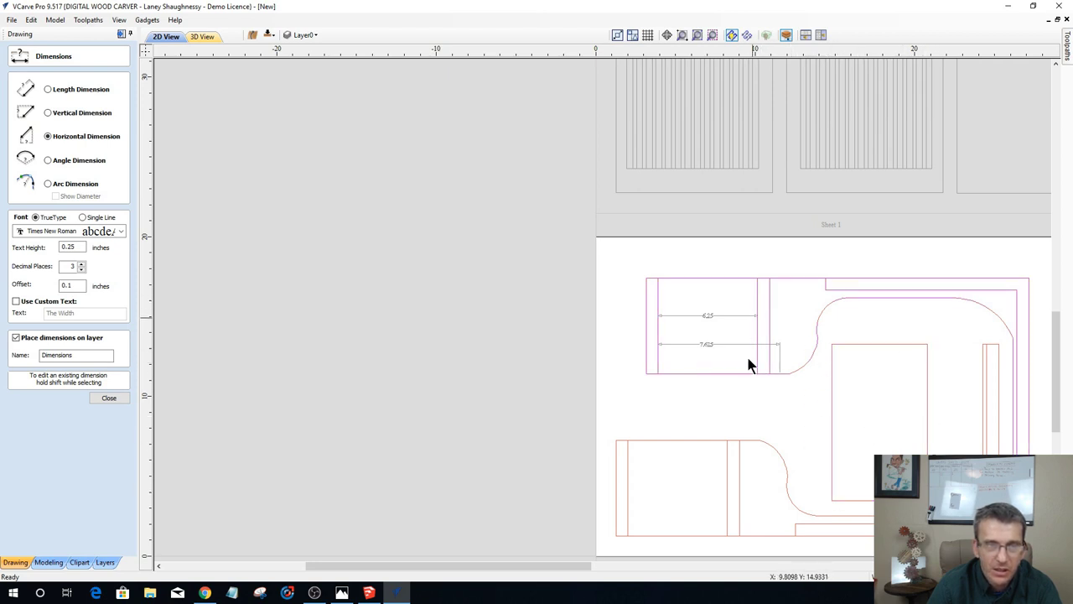
click(727, 480)
scroll(725, 476, down, 3)
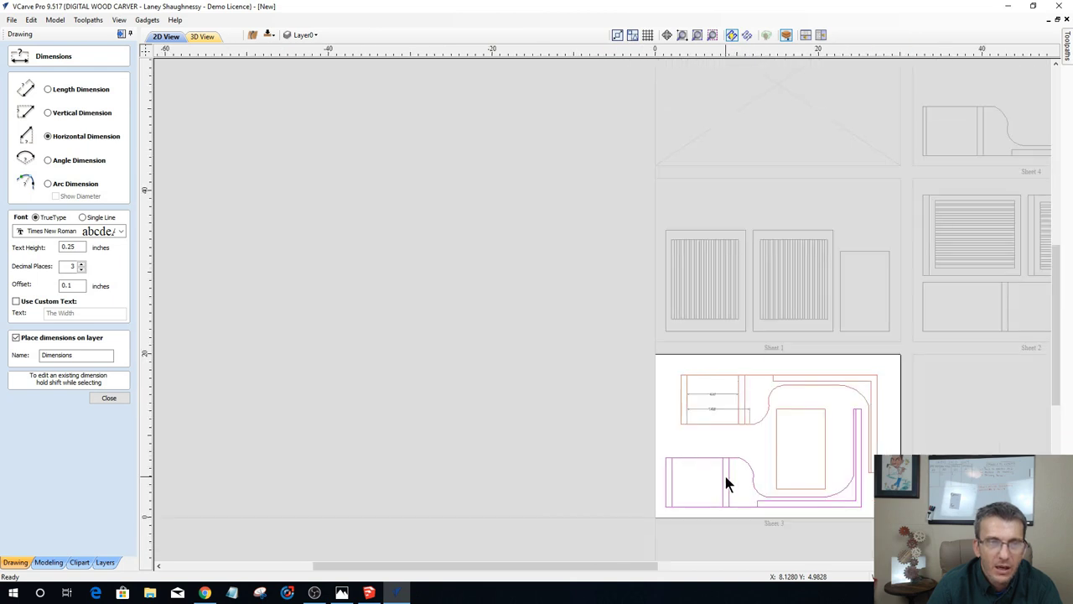
scroll(639, 352, up, 2)
scroll(604, 523, down, 2)
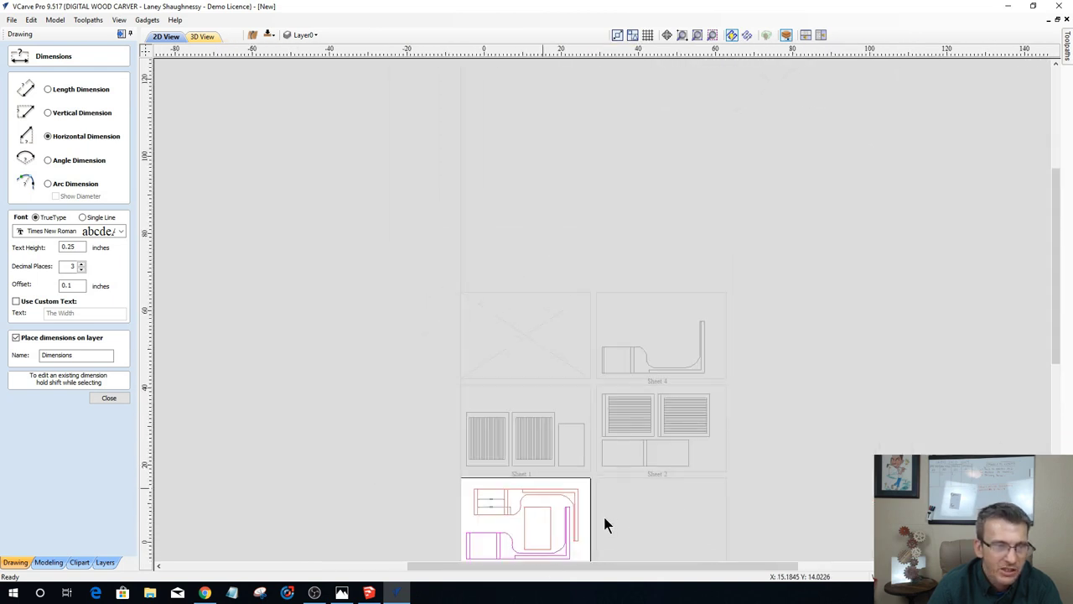
scroll(503, 527, up, 4)
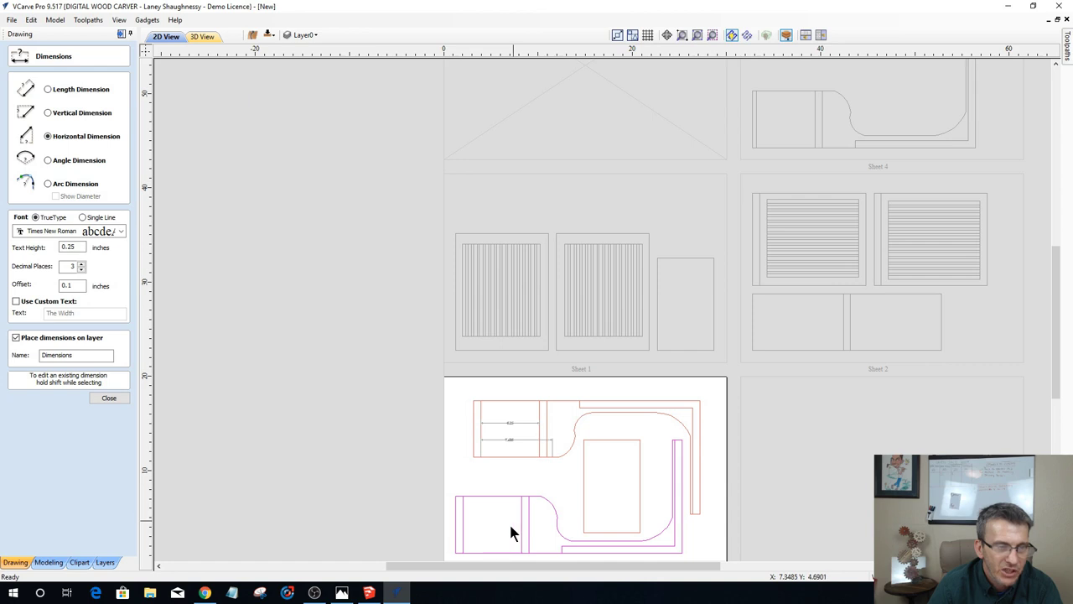
scroll(511, 528, up, 5)
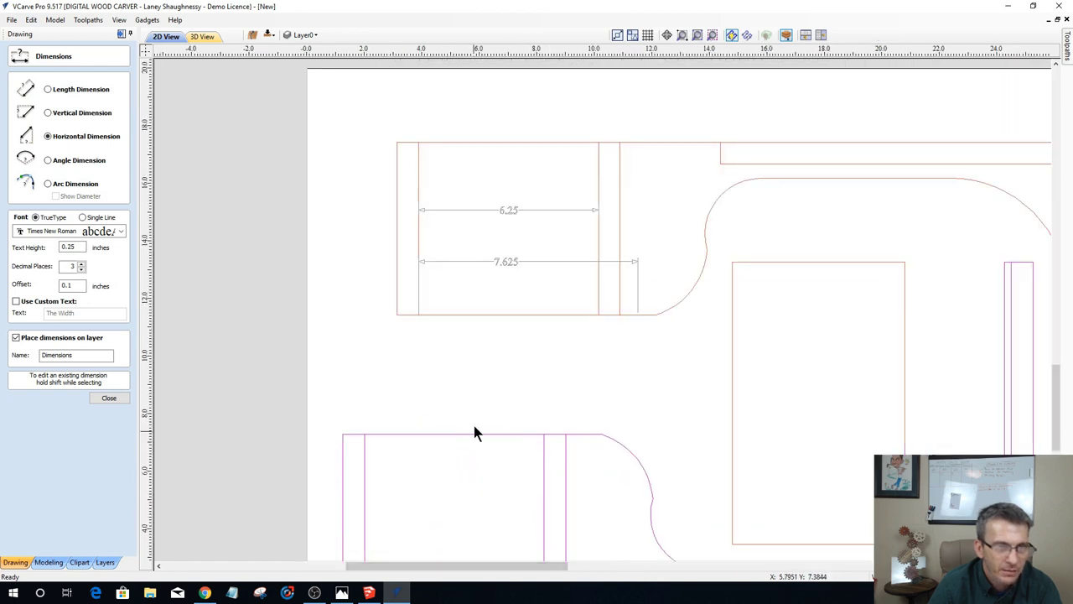
scroll(497, 393, down, 5)
scroll(489, 475, up, 4)
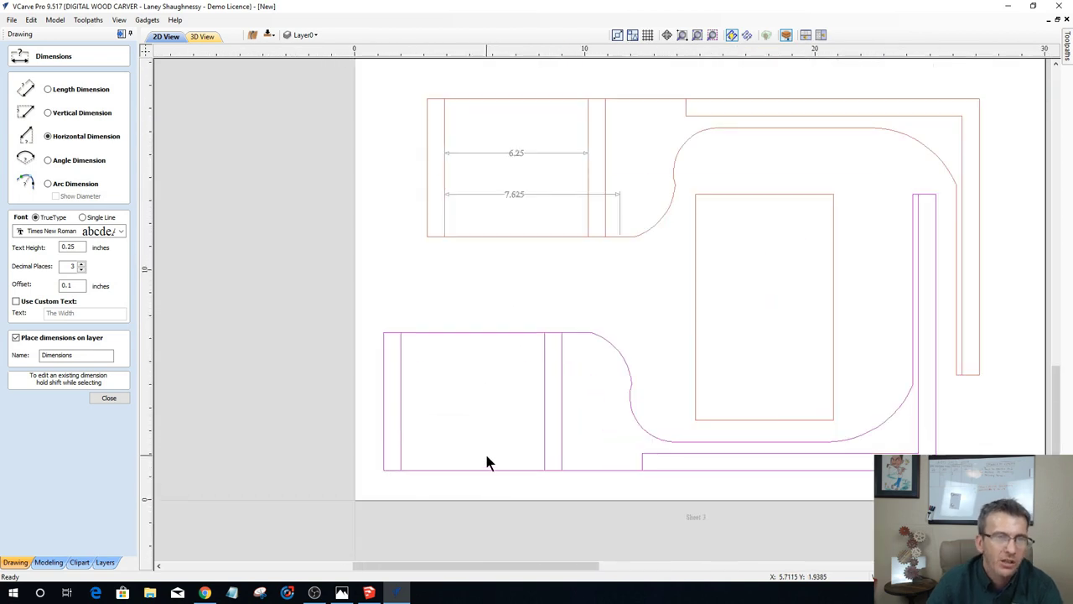
scroll(486, 465, down, 3)
scroll(511, 469, down, 2)
scroll(515, 442, down, 1)
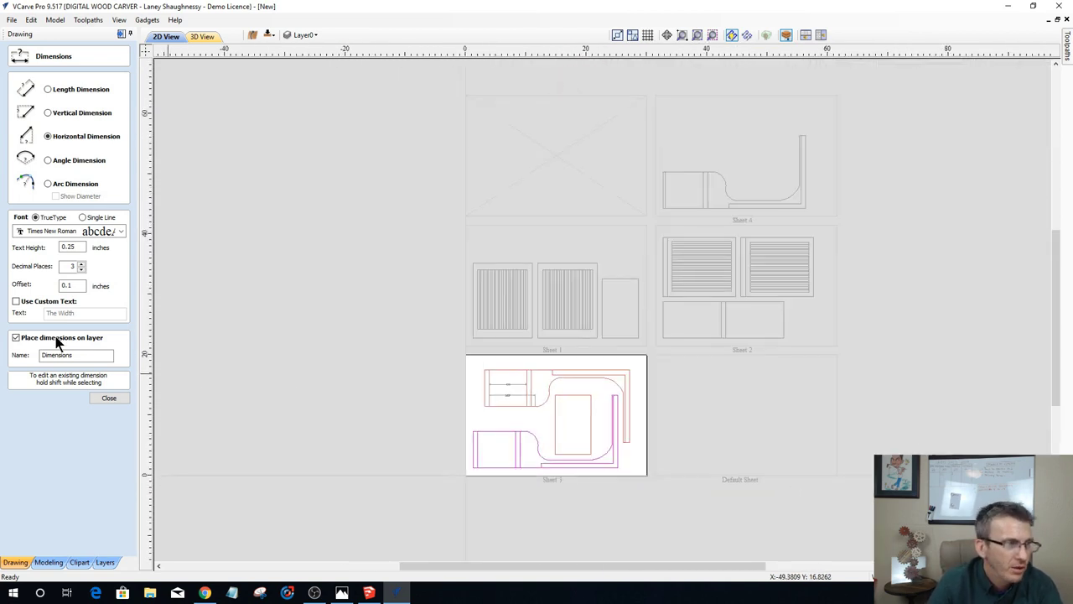
Step: Close the Dimensions form and dismiss the plate production layout settings
click(113, 401)
click(84, 300)
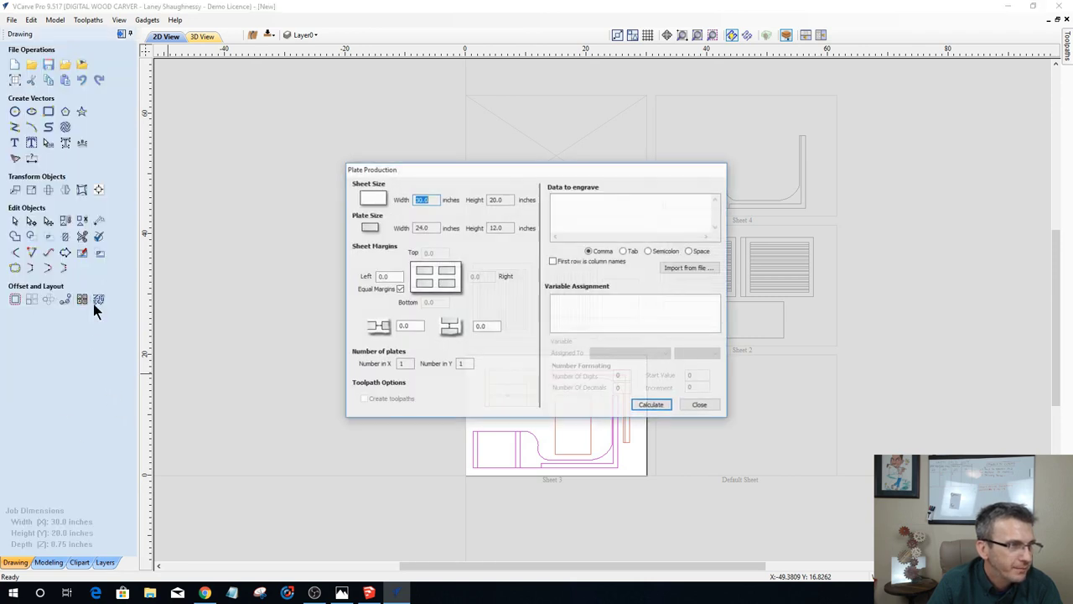
click(710, 407)
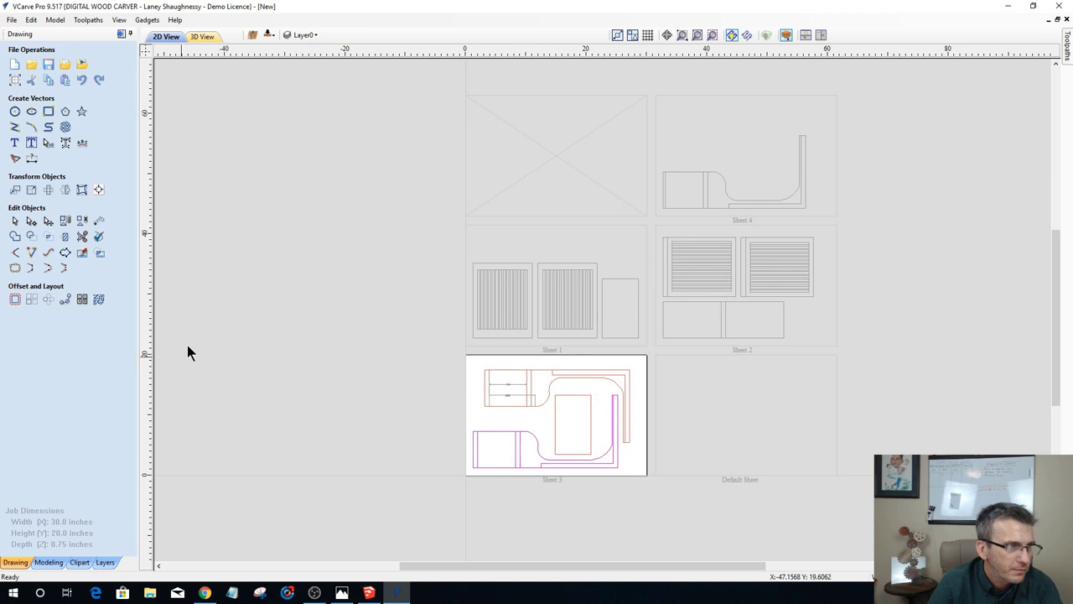
Step: In Nest Parts, make Sheet 4 active, review its parts, then cancel without applying
click(98, 300)
click(92, 340)
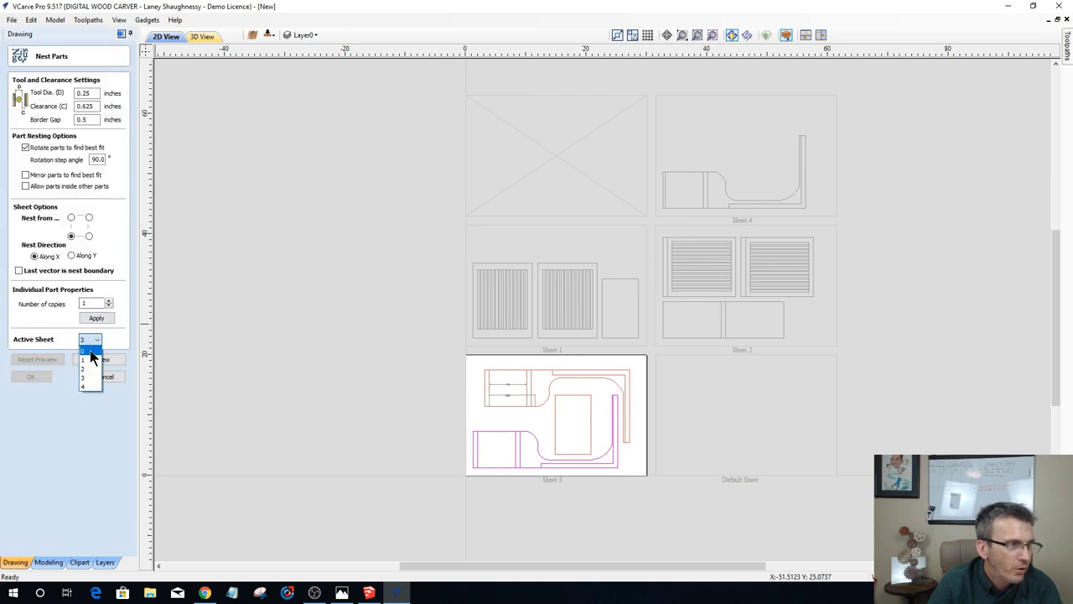
click(87, 389)
scroll(495, 529, up, 4)
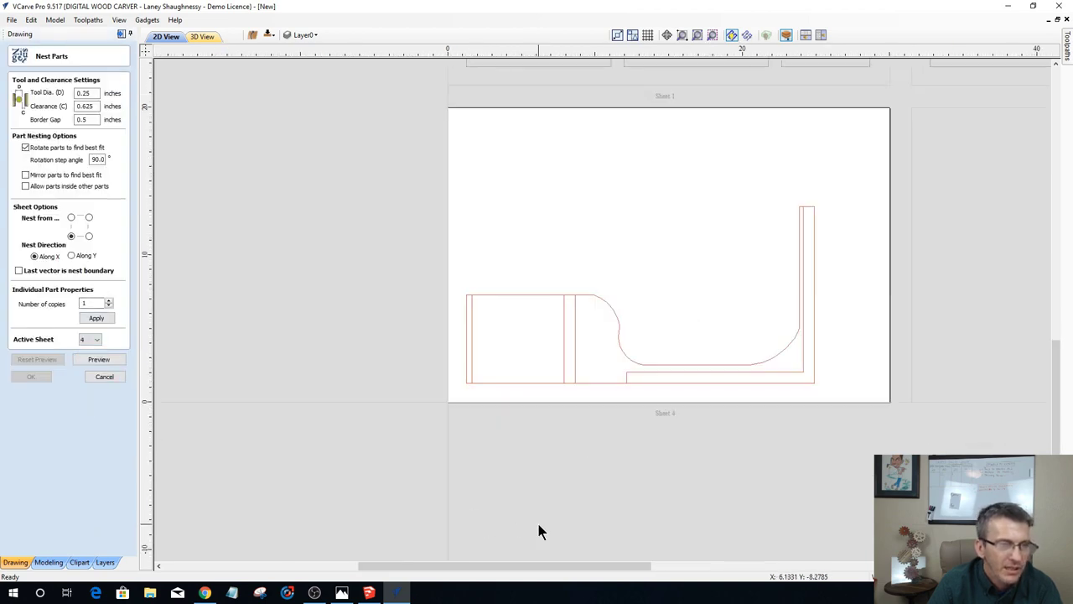
scroll(619, 375, up, 2)
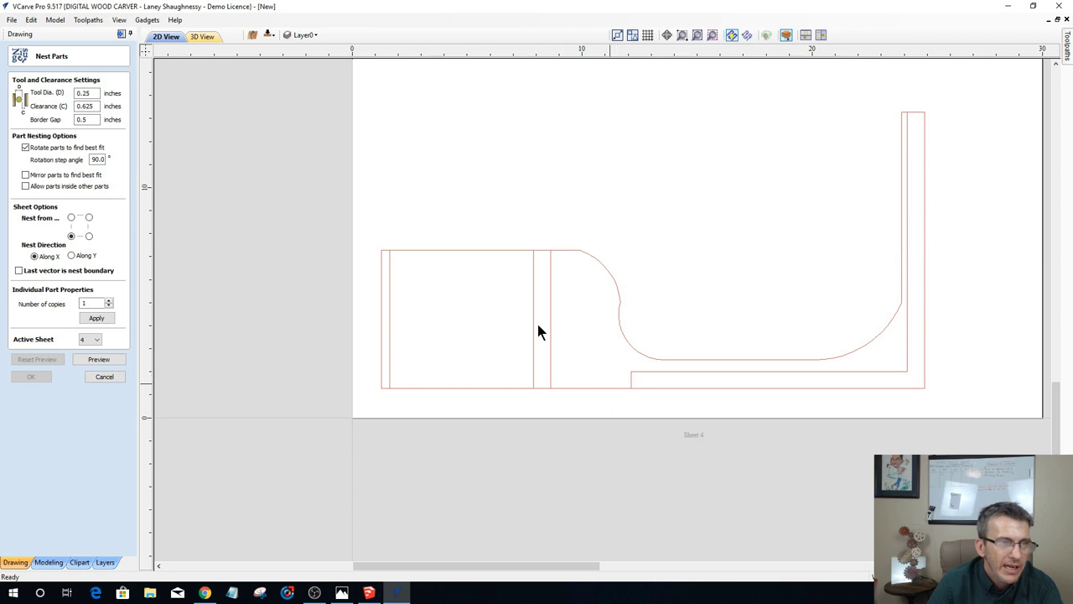
click(534, 273)
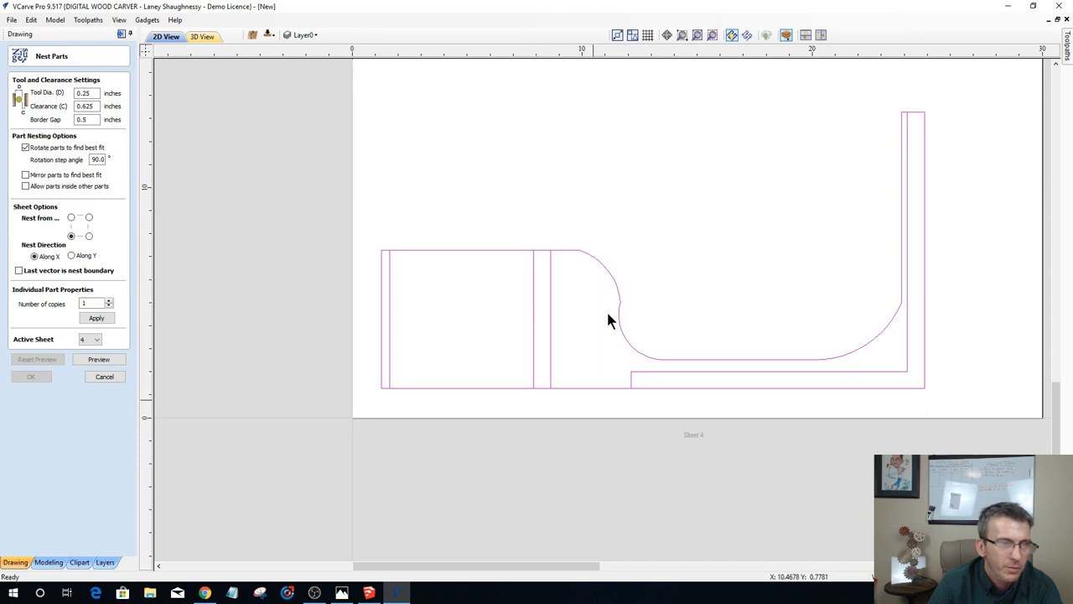
scroll(631, 379, down, 8)
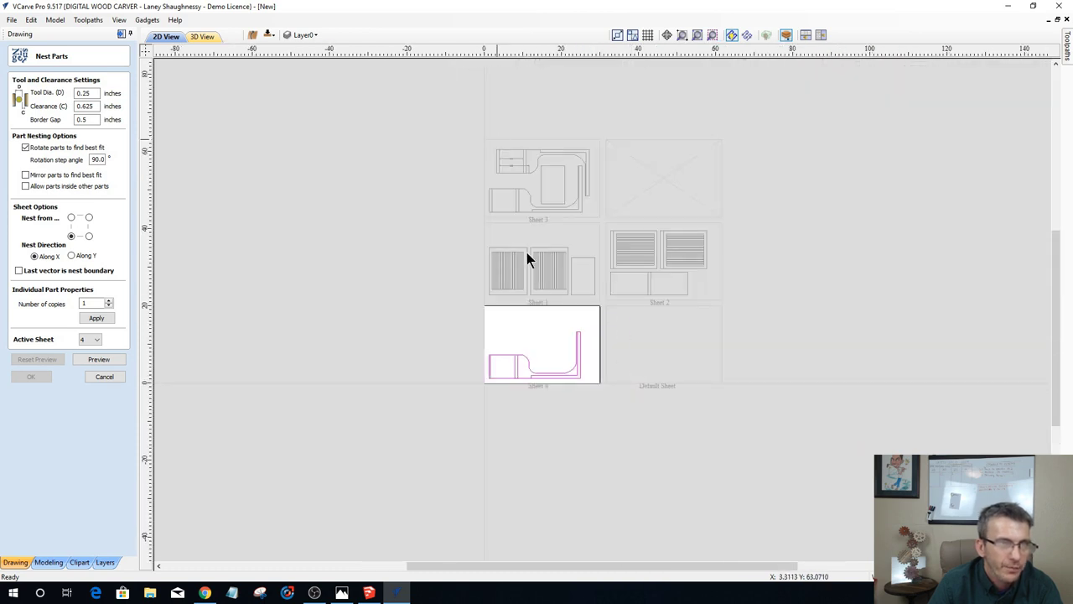
scroll(439, 344, up, 8)
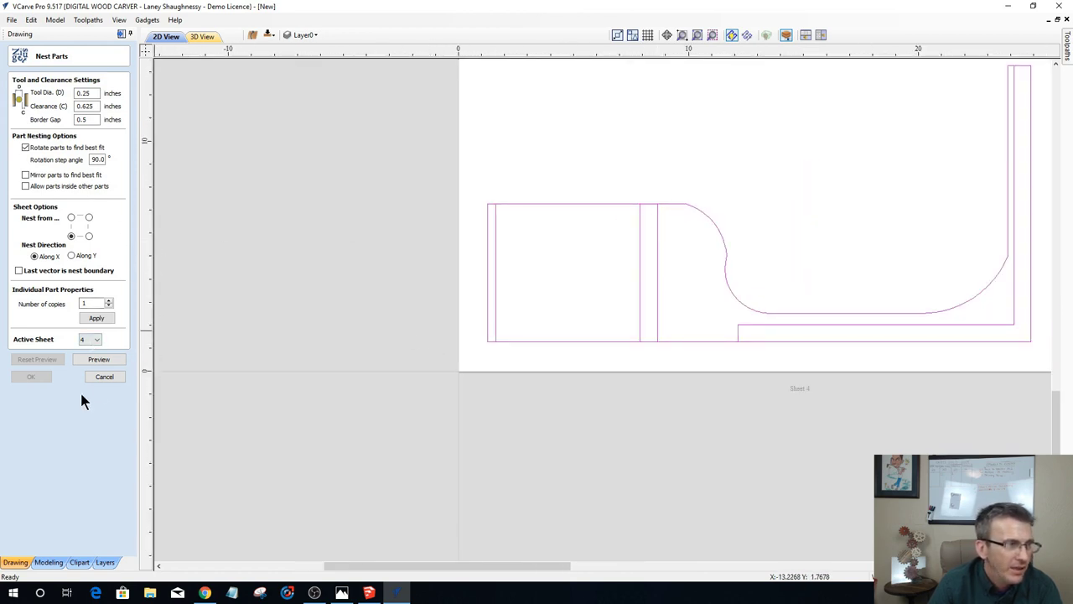
click(202, 430)
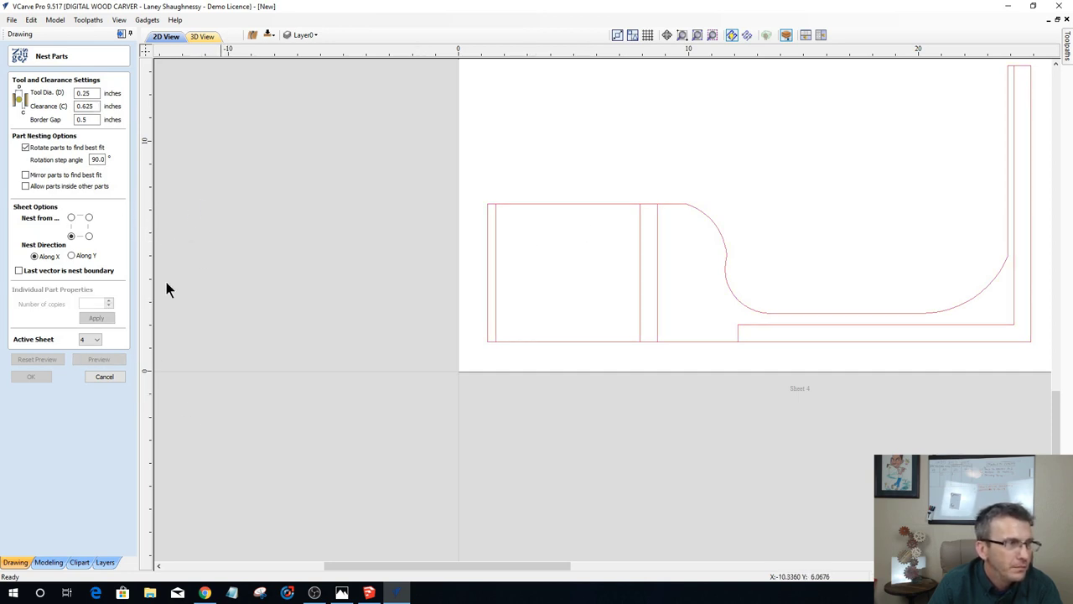
click(103, 377)
Step: Place a vertical guideline at x = 9.875 inches on Sheet 4
drag(145, 268, 685, 201)
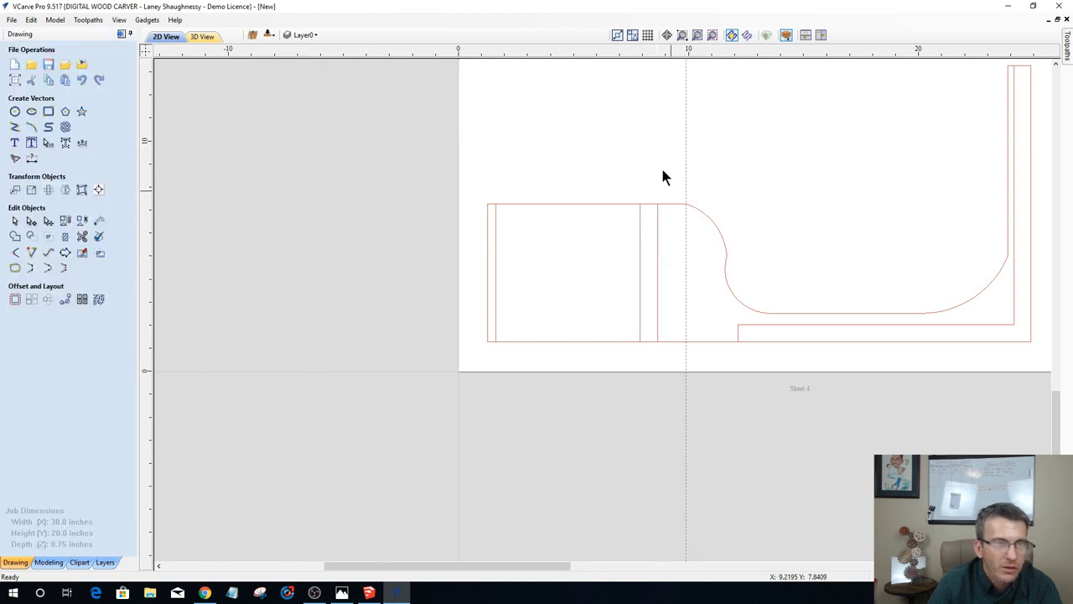
scroll(687, 192, up, 4)
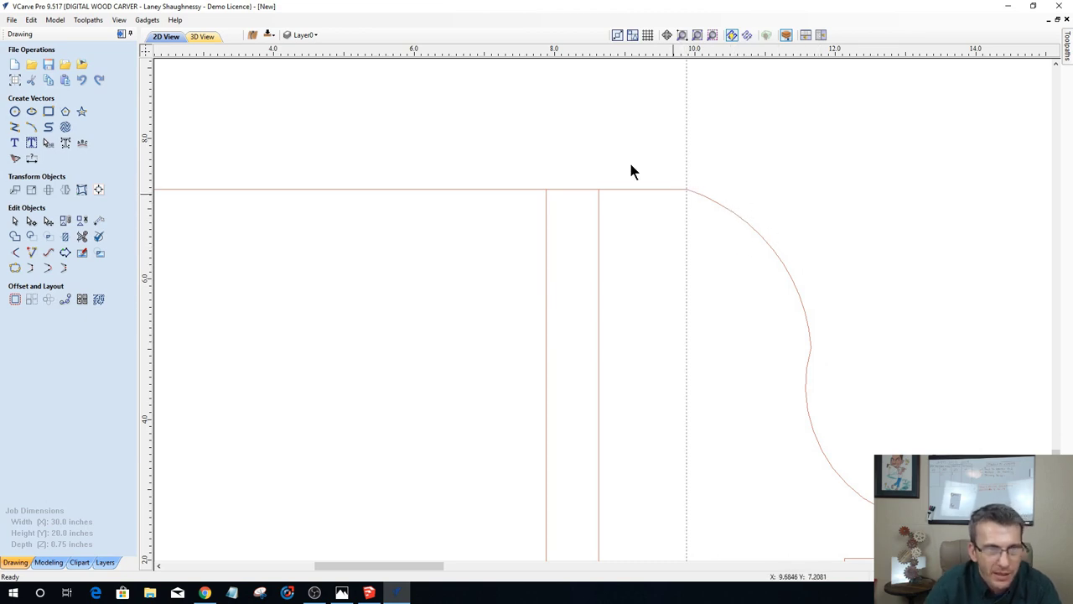
scroll(603, 134, down, 2)
scroll(576, 342, down, 2)
scroll(590, 352, up, 3)
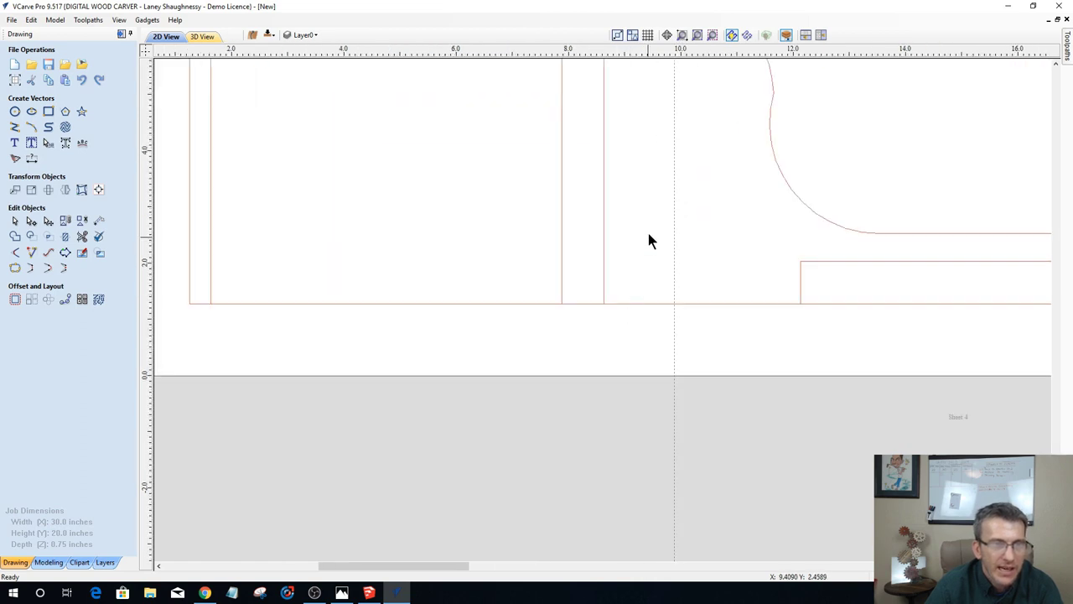
scroll(649, 237, down, 3)
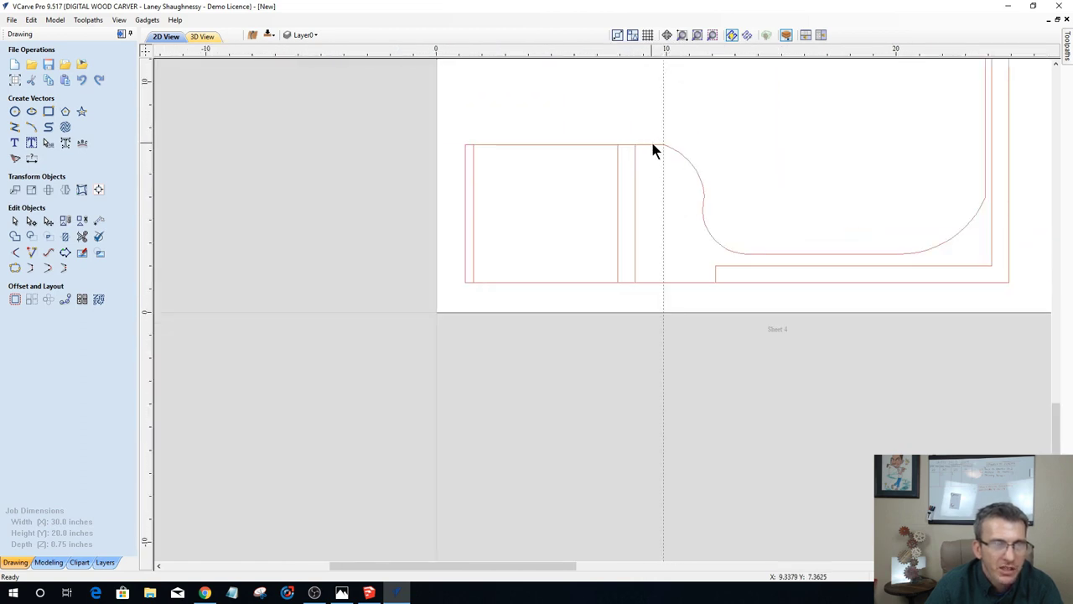
scroll(654, 147, up, 3)
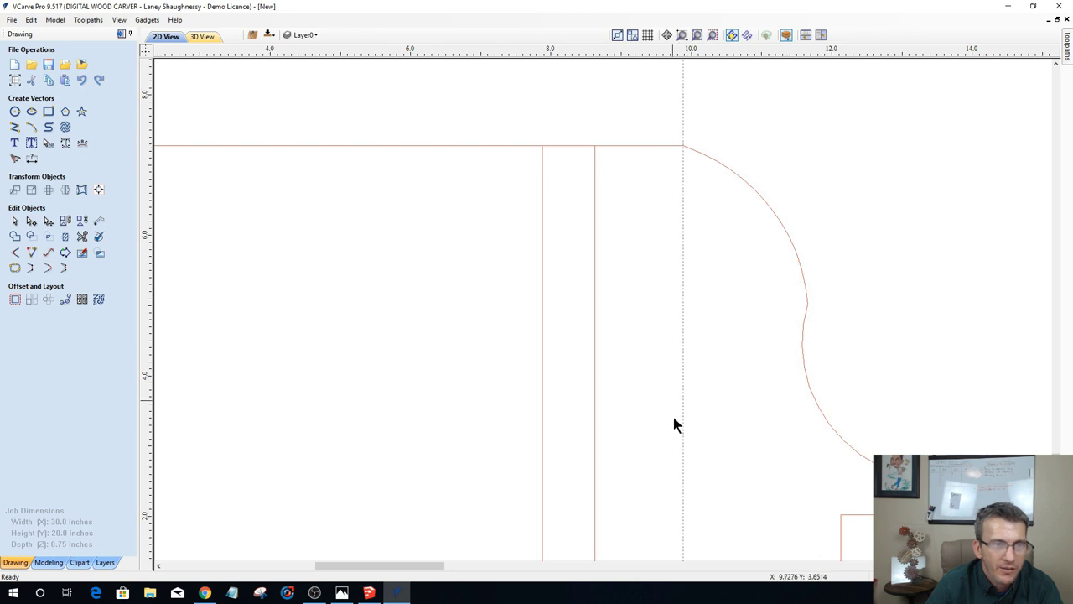
scroll(709, 355, down, 2)
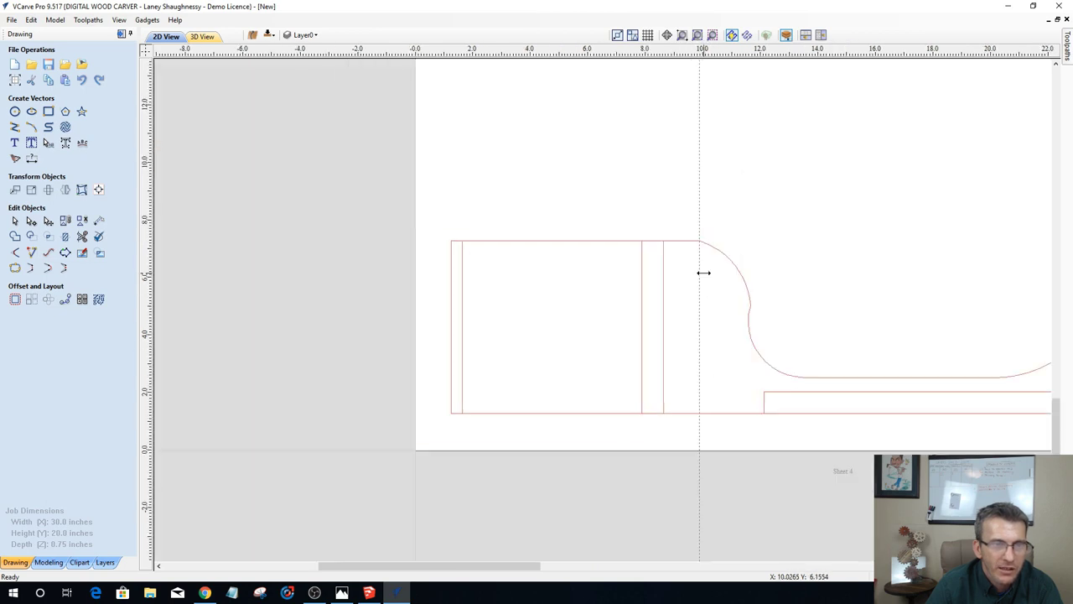
Step: Select the narrow strip rectangle alone and stretch it right to the guideline
click(660, 413)
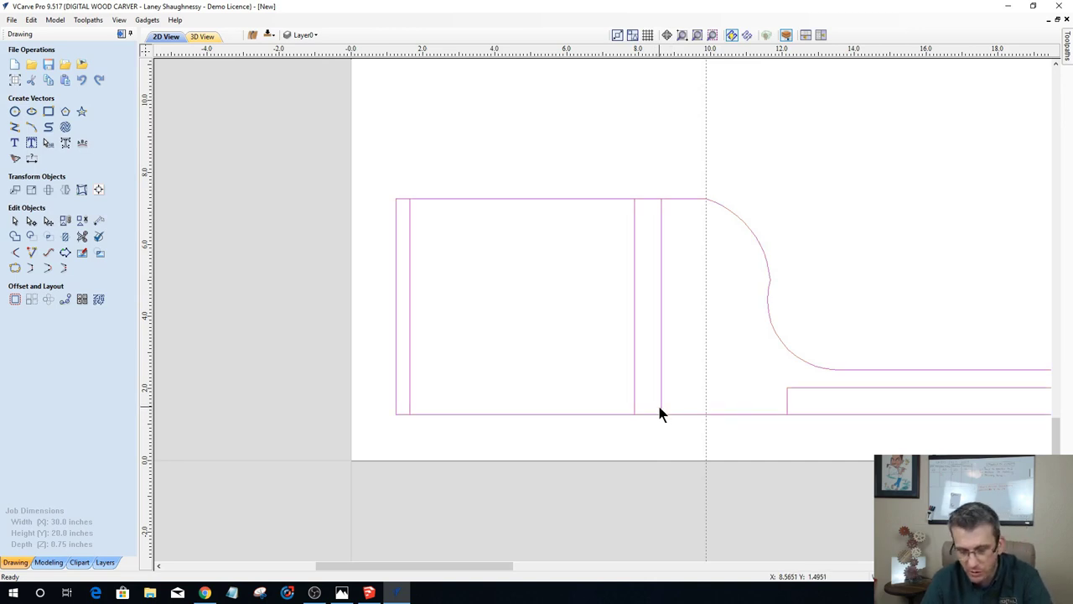
click(659, 412)
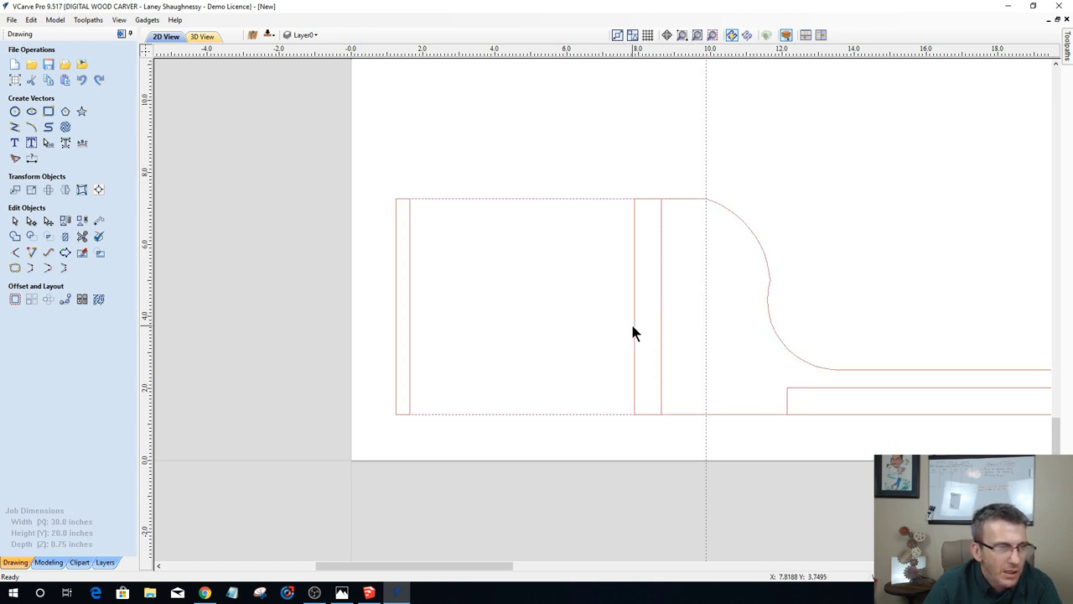
shift+drag(631, 306, 631, 307)
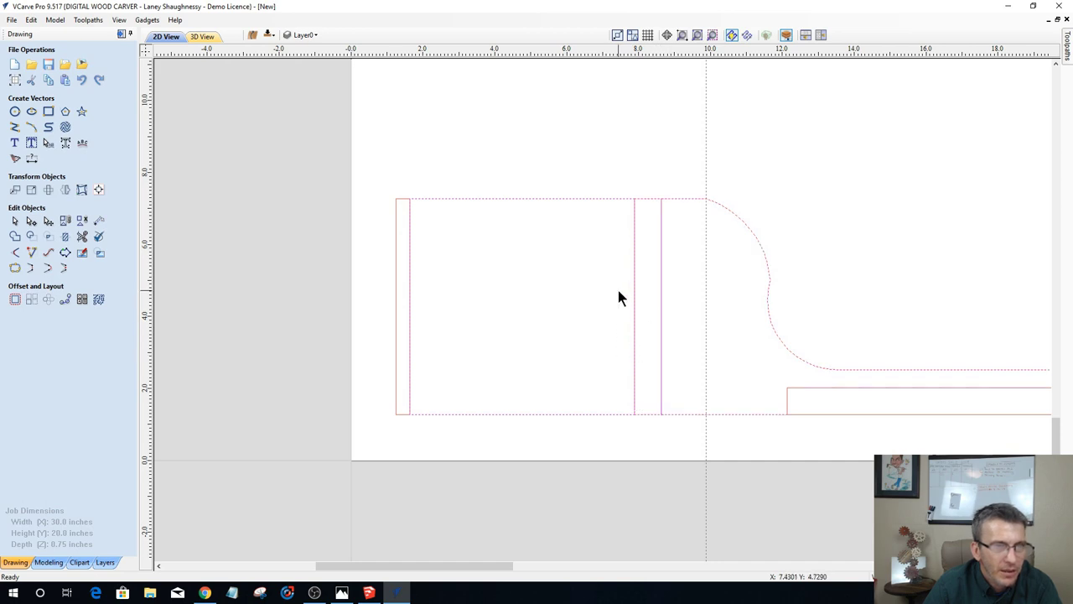
shift+click(767, 271)
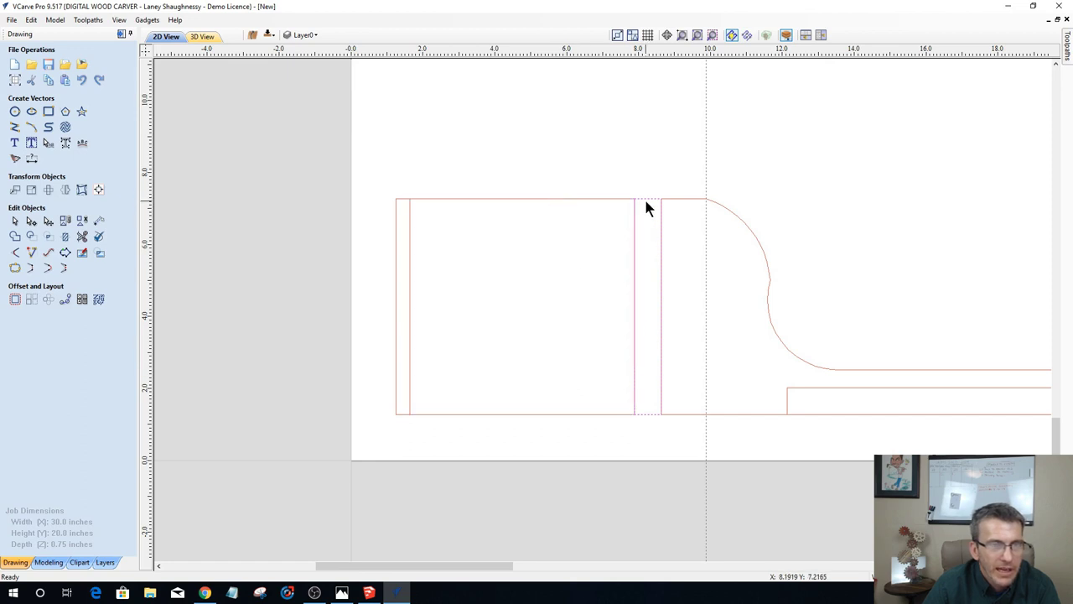
click(650, 412)
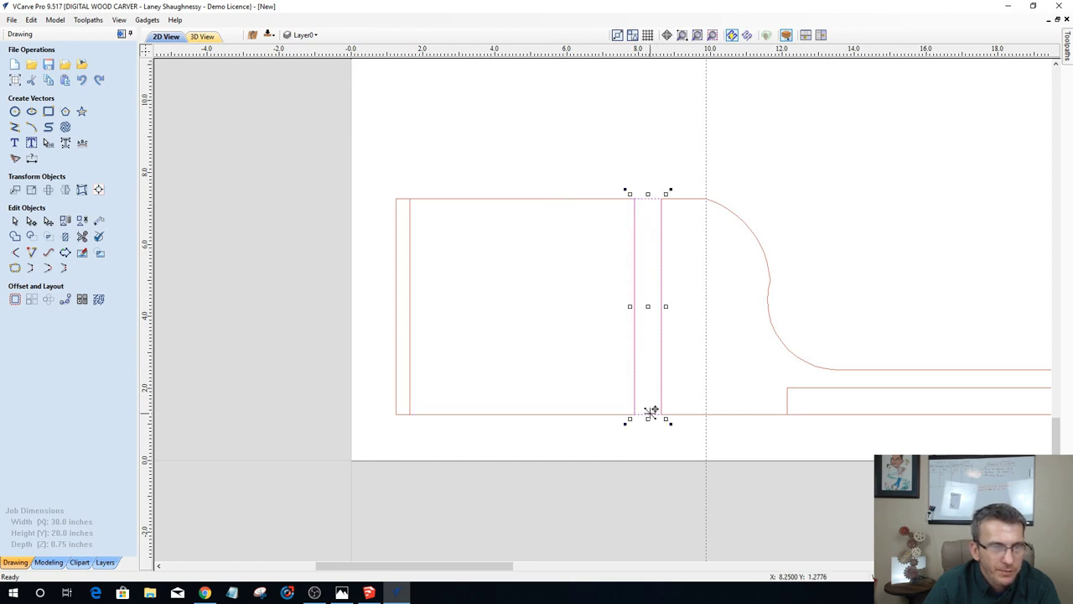
scroll(627, 431, up, 2)
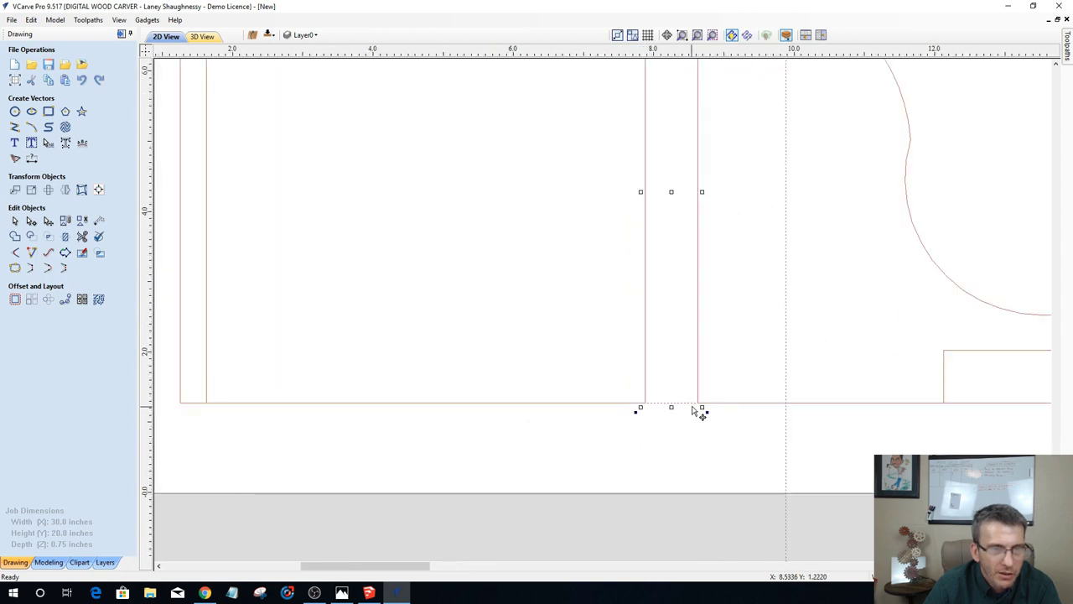
drag(716, 403, 783, 401)
scroll(783, 403, down, 2)
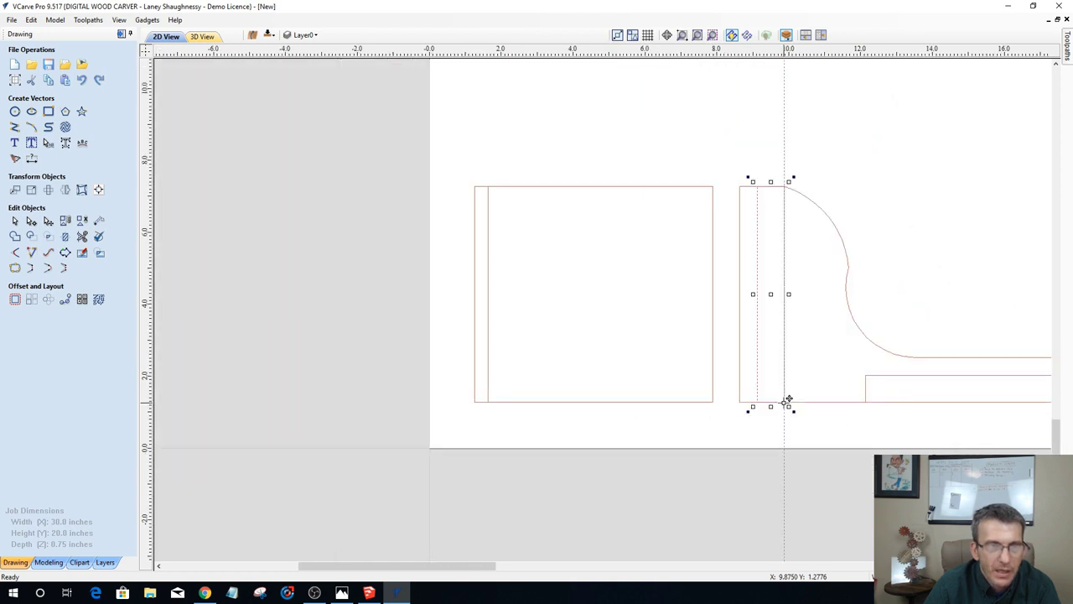
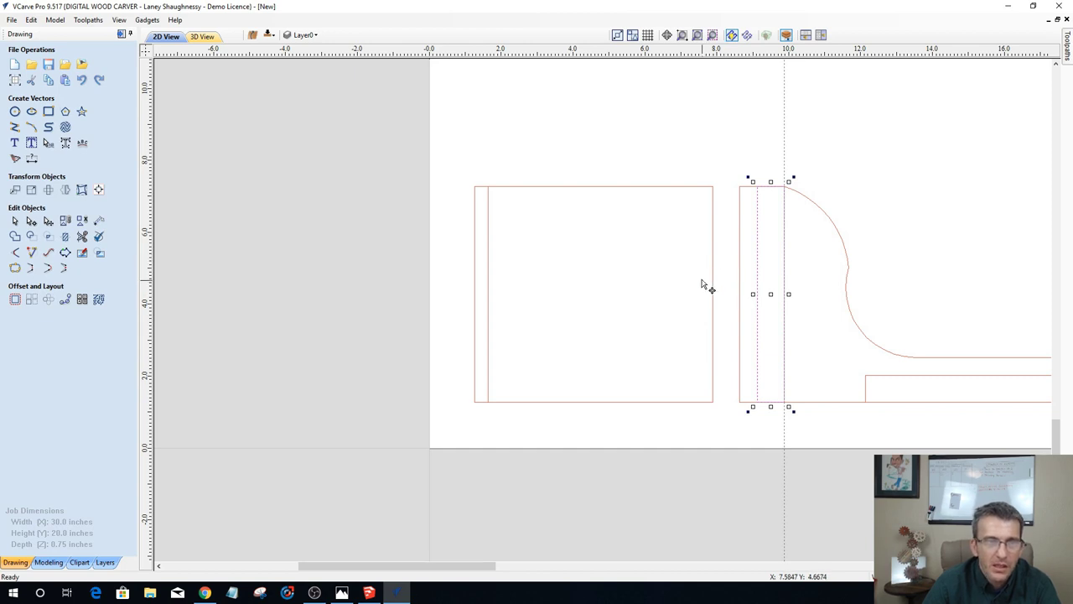
Step: Delete the left vertical span of the curved panel outline
click(739, 275)
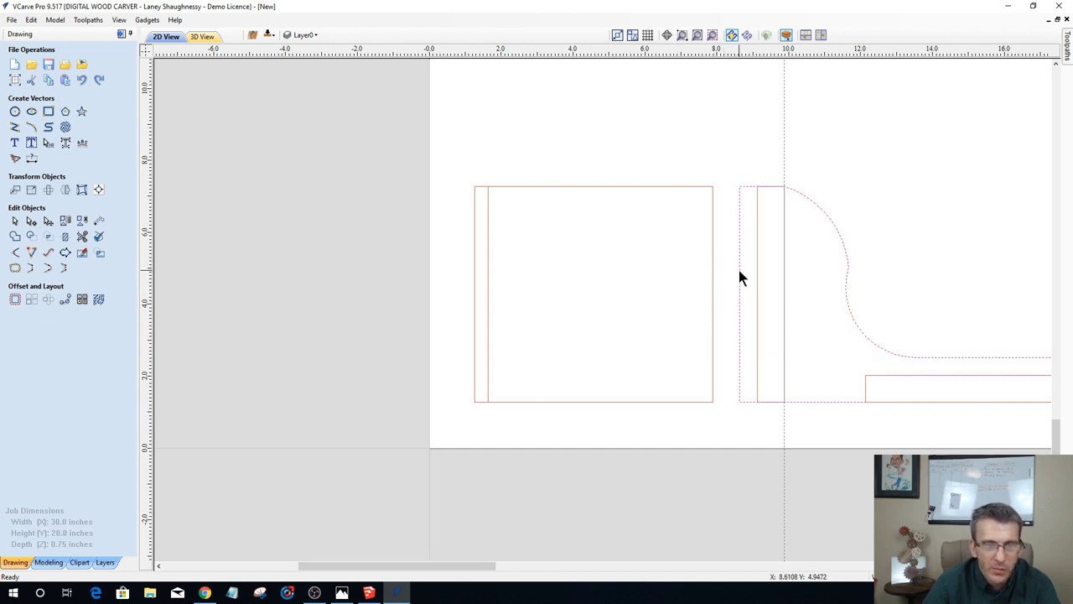
key(n)
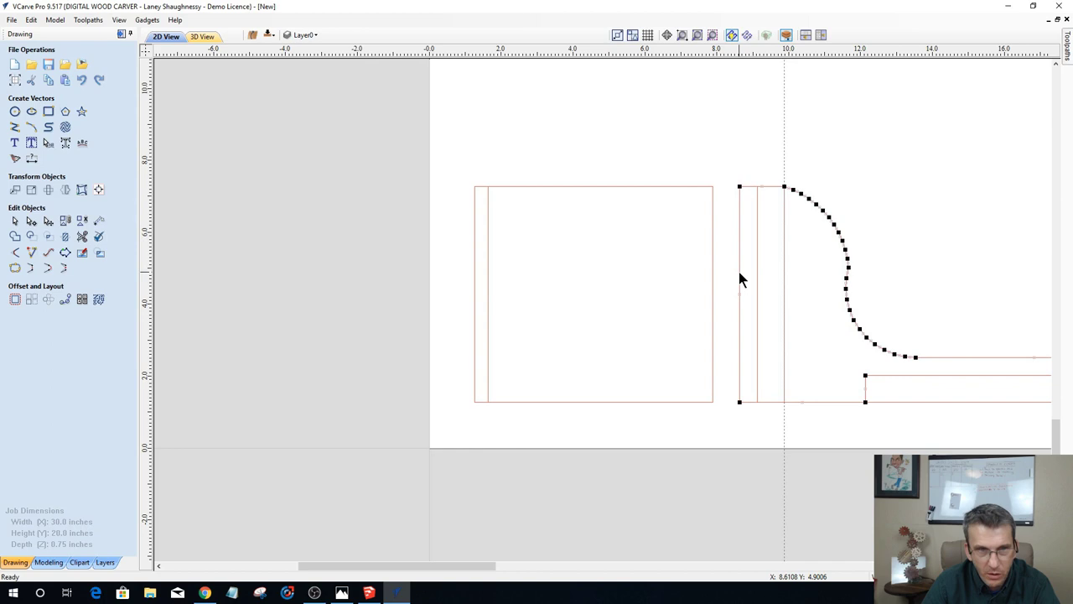
right_click(739, 228)
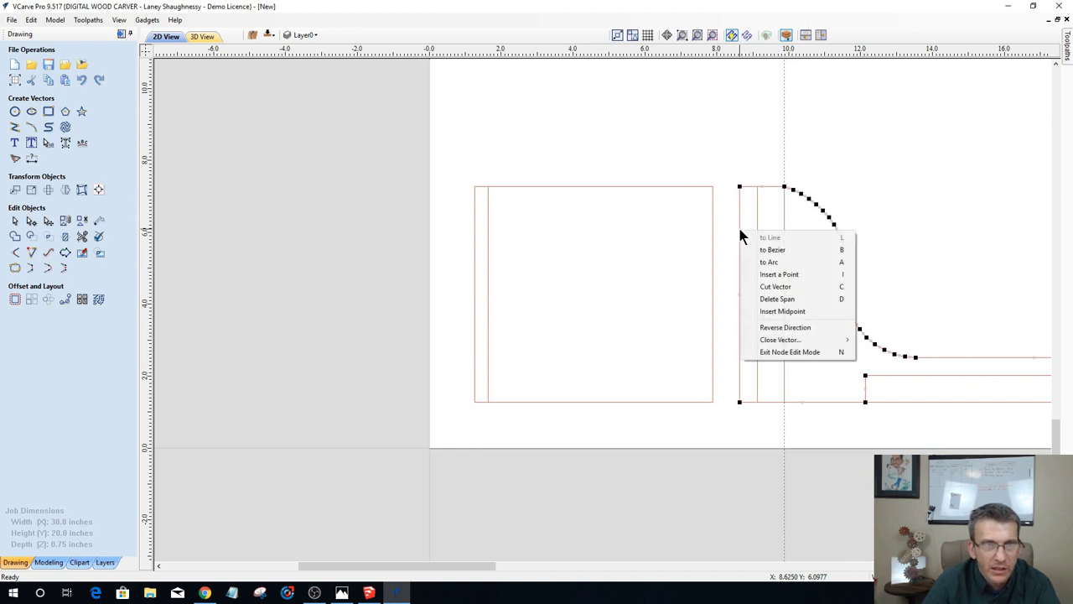
click(759, 298)
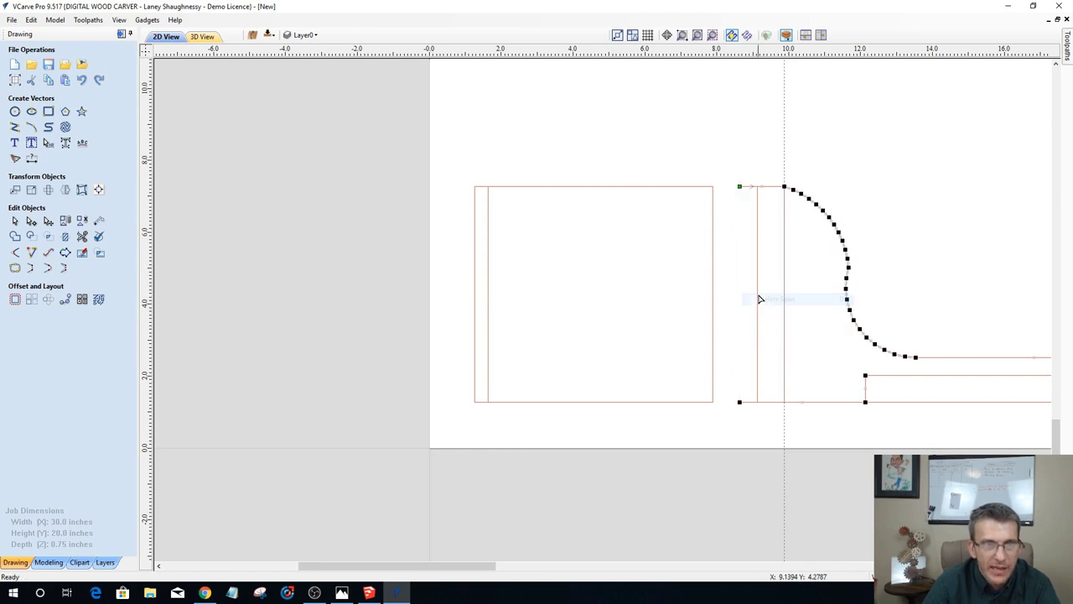
Step: Delete the square panel's right vertical span and join both open outlines into one shape
click(715, 266)
right_click(714, 266)
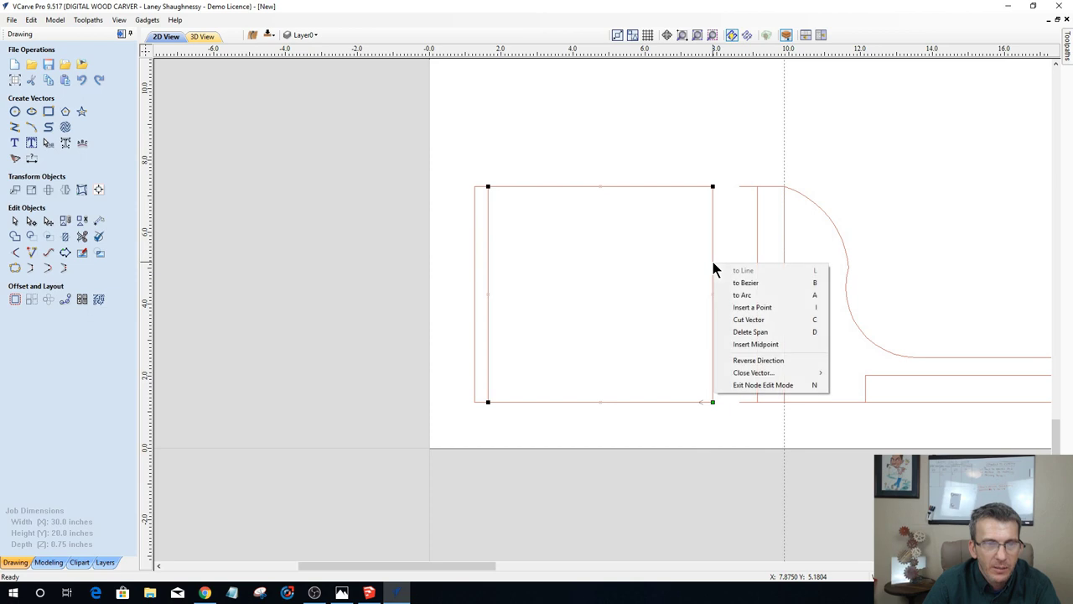
click(736, 332)
click(743, 187)
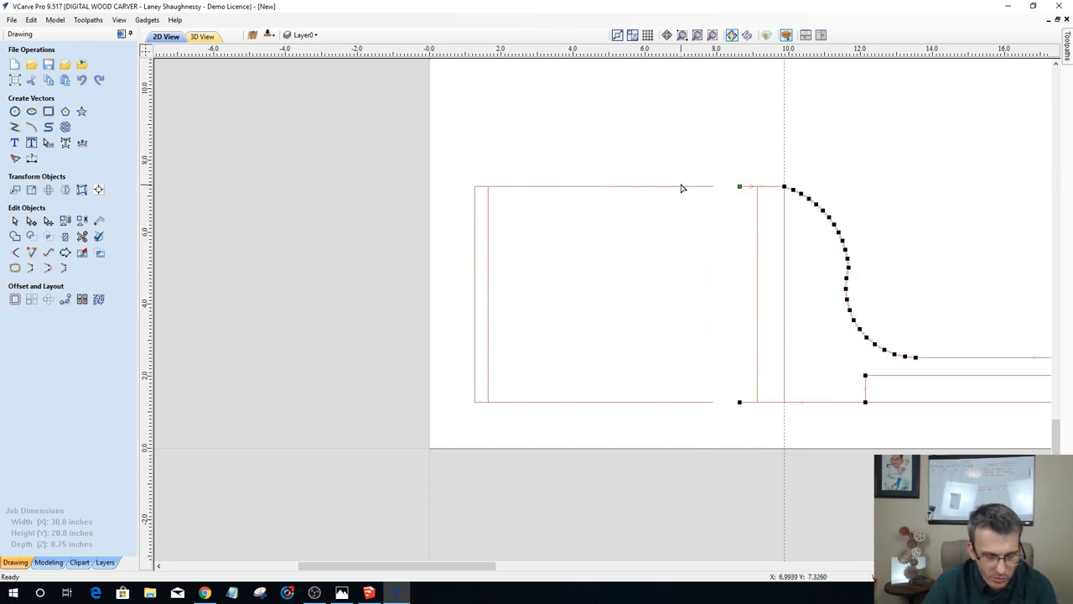
click(14, 220)
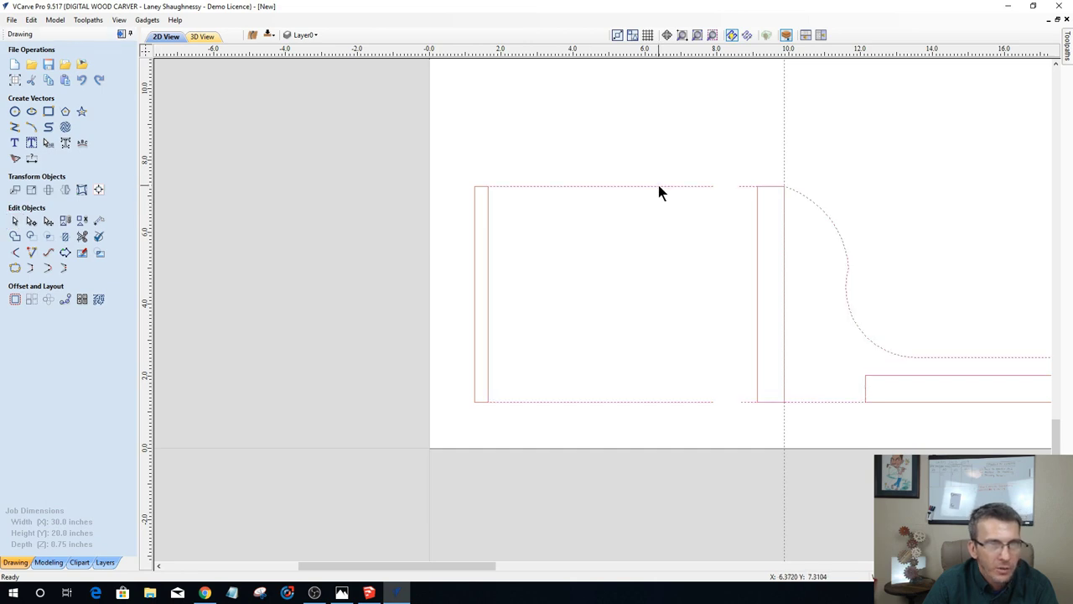
click(30, 269)
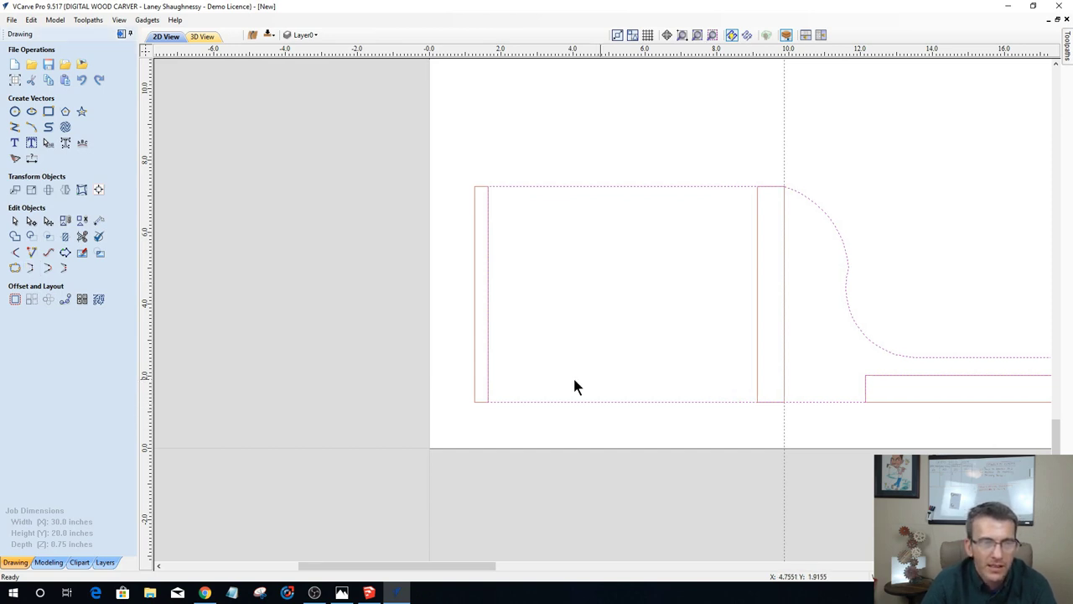
Step: Stretch the thin vertical strip between the panels taller, past the panel edges
scroll(690, 329, down, 1)
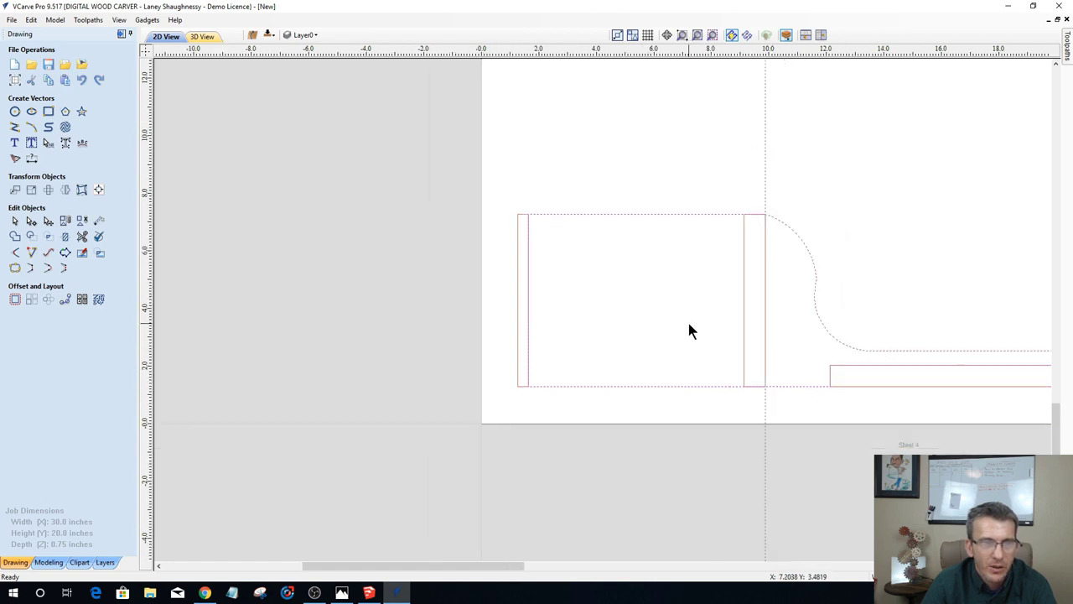
click(741, 302)
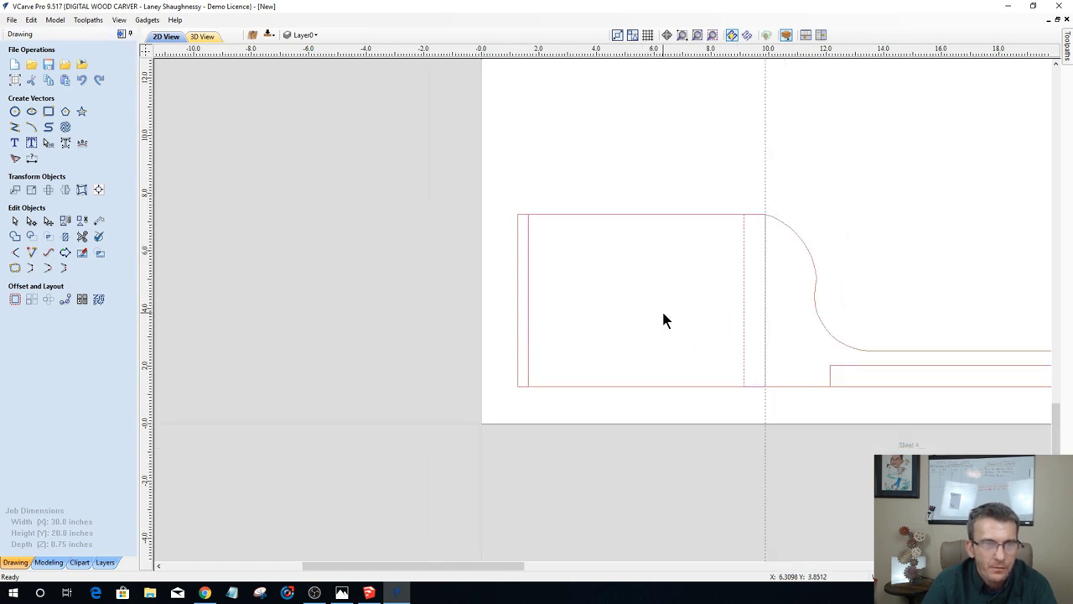
scroll(663, 317, up, 2)
scroll(811, 289, down, 2)
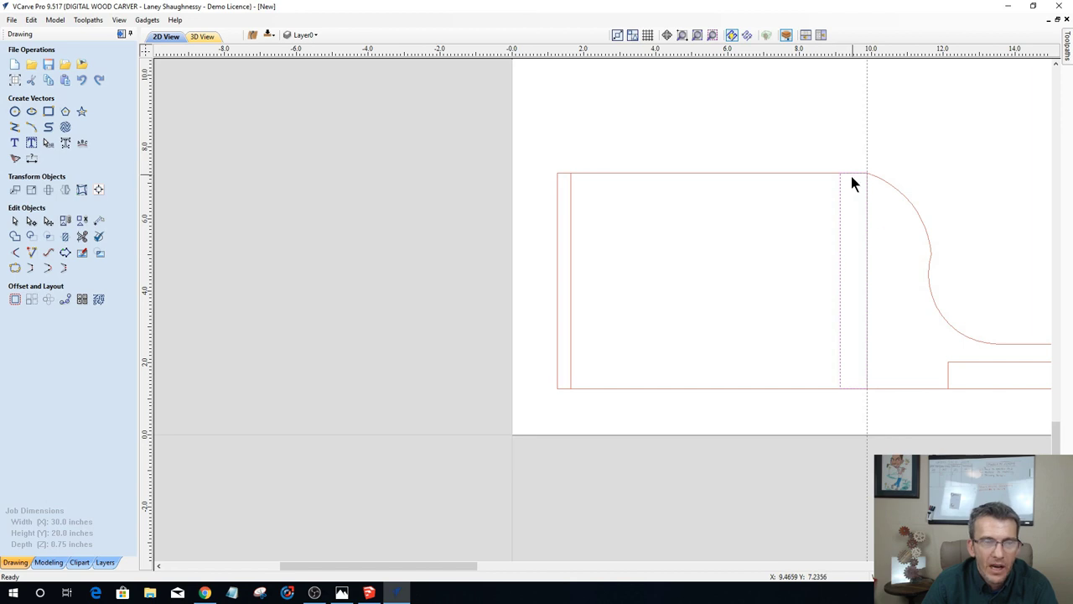
click(840, 225)
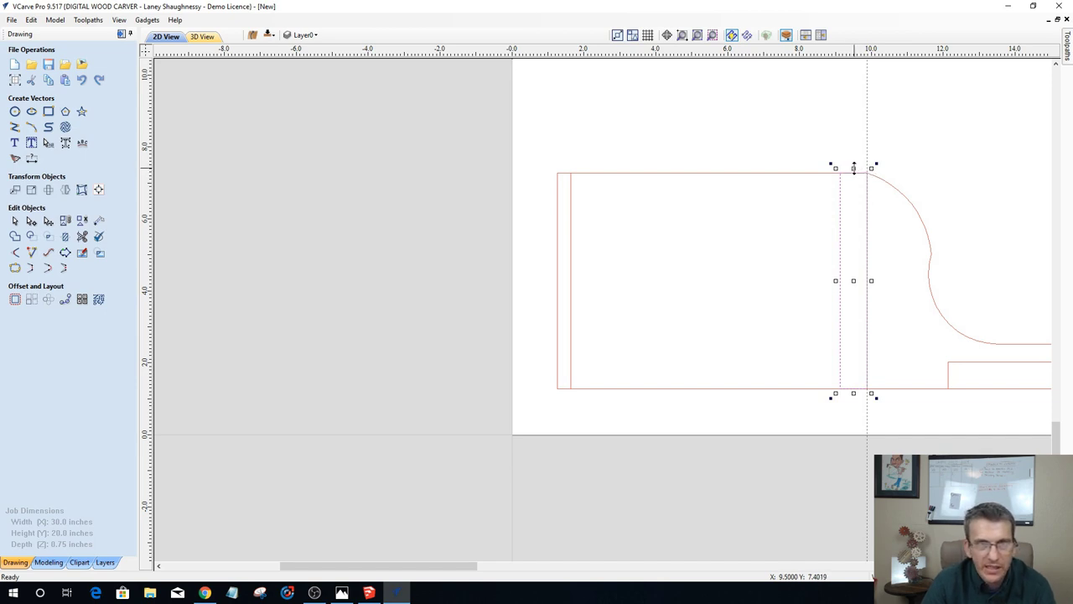
drag(853, 167, 856, 161)
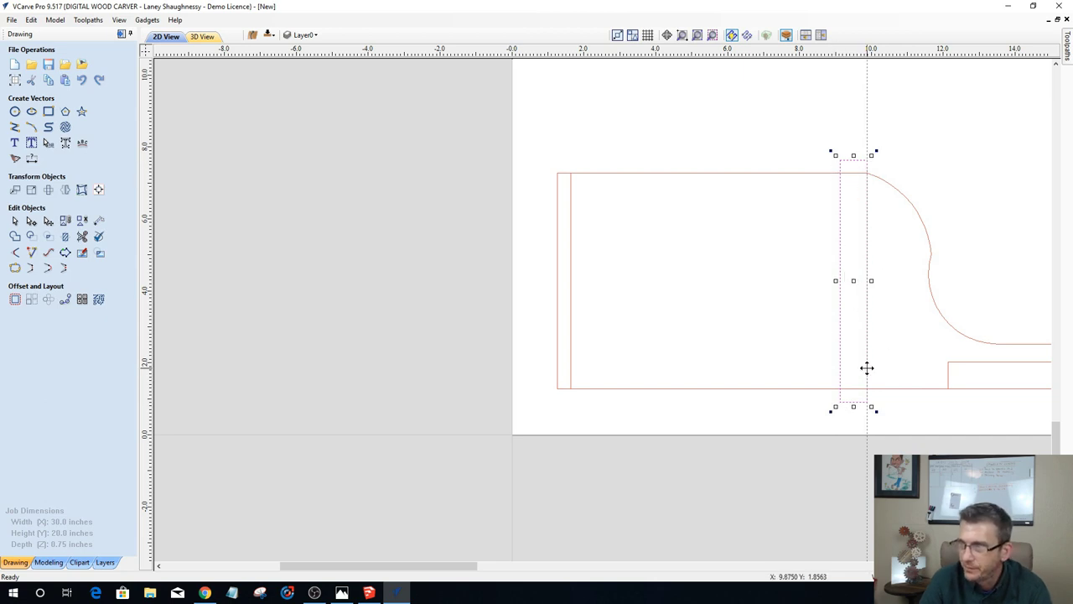
scroll(851, 357, down, 3)
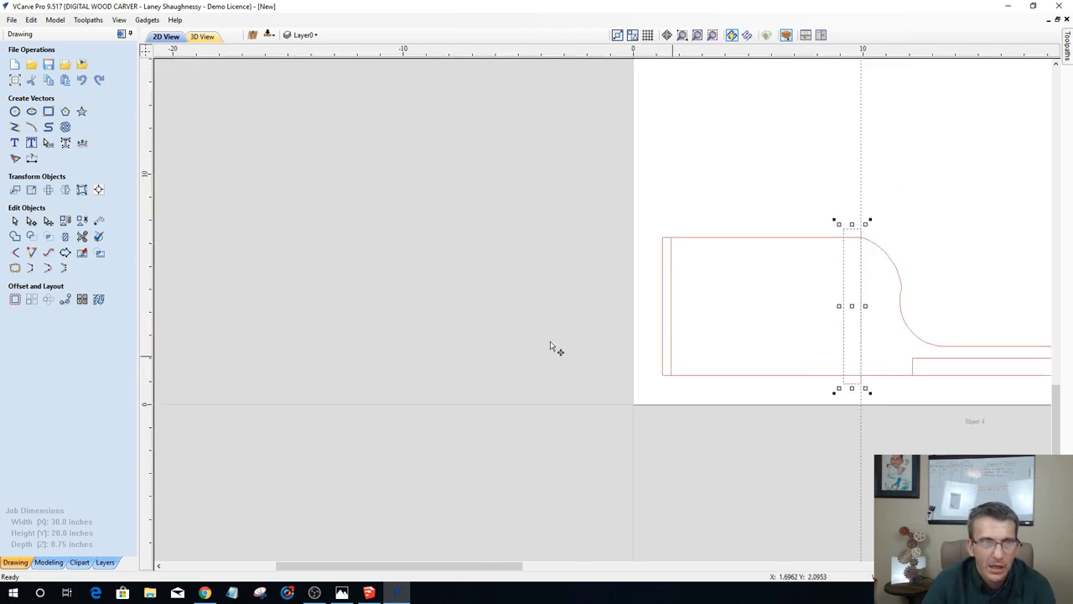
scroll(606, 338, up, 3)
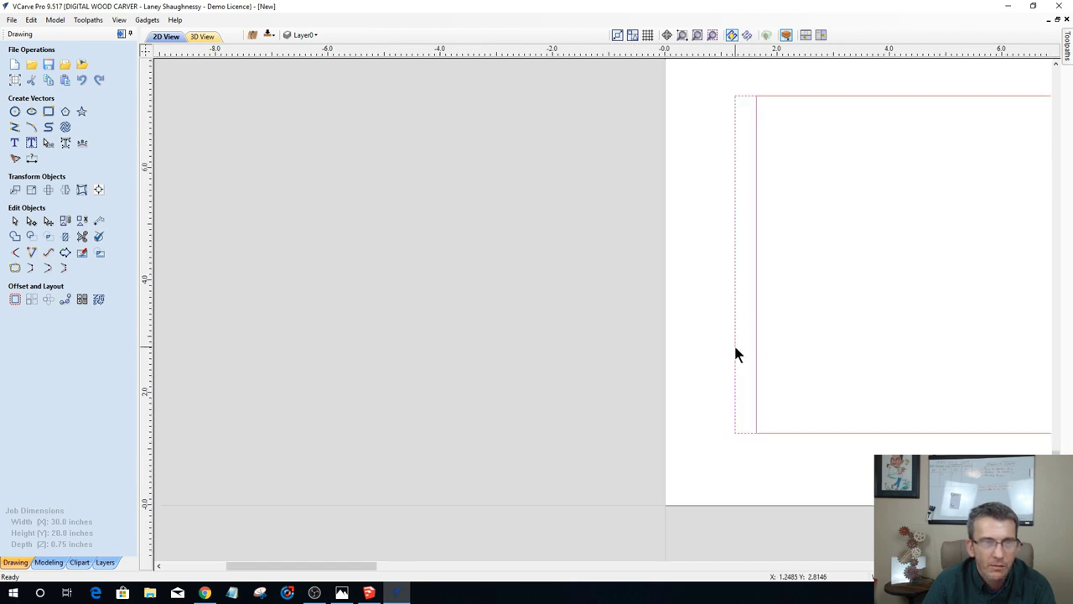
Step: Extend the left-end strip further downward, undoing an accidental widening
click(737, 311)
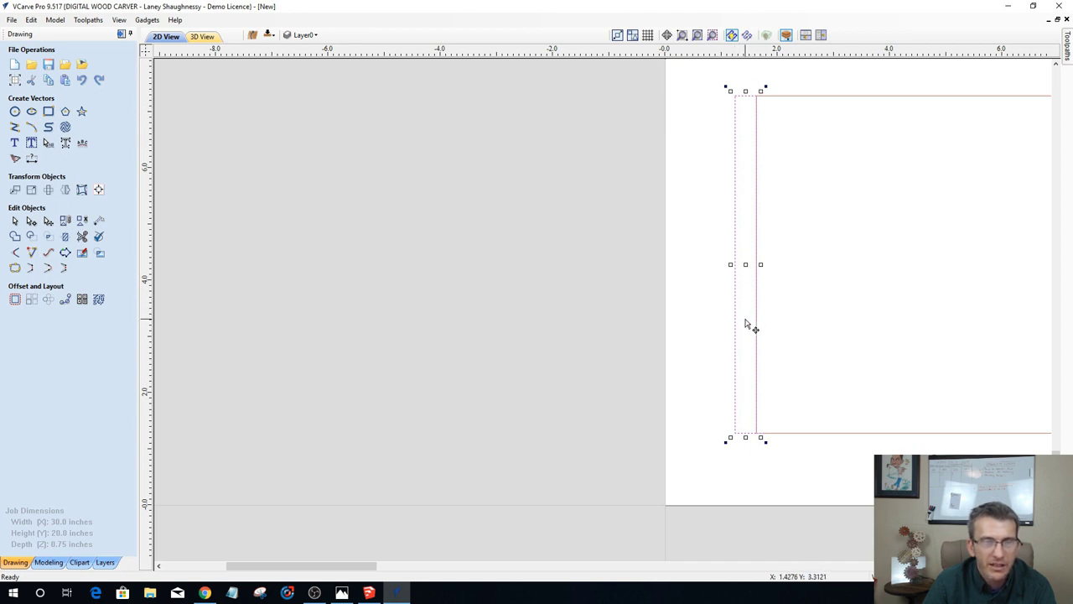
scroll(748, 327, down, 3)
scroll(745, 406, up, 1)
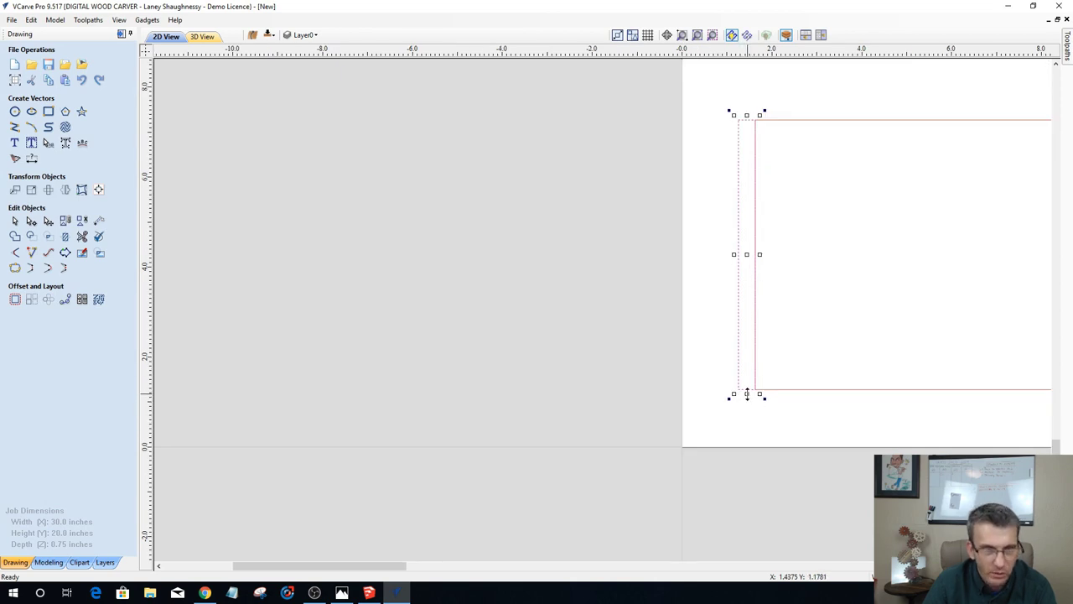
drag(747, 394, 746, 405)
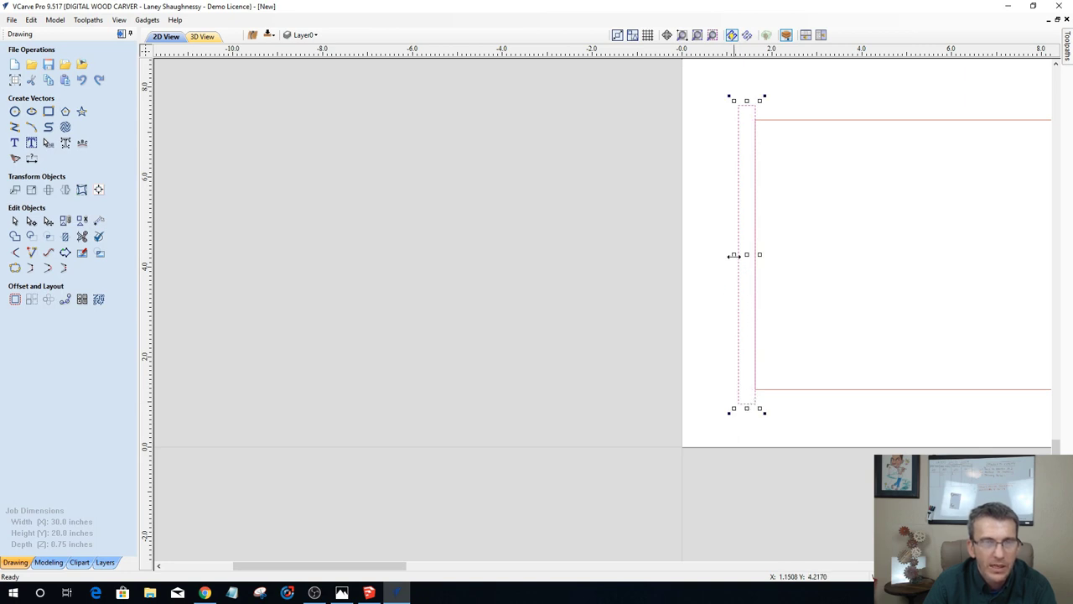
drag(733, 254, 732, 254)
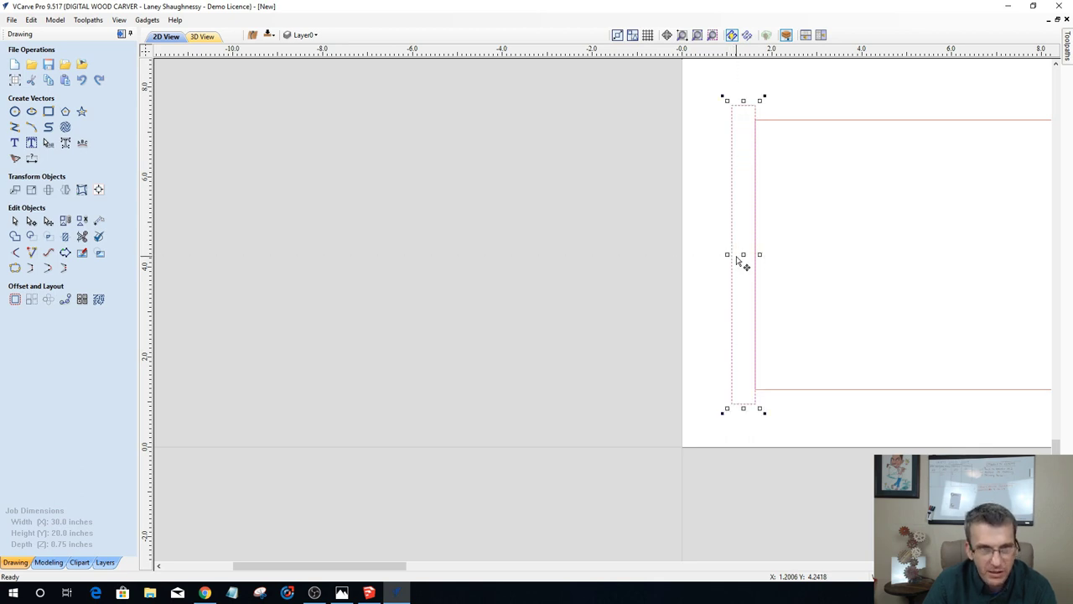
key(ctrl+z)
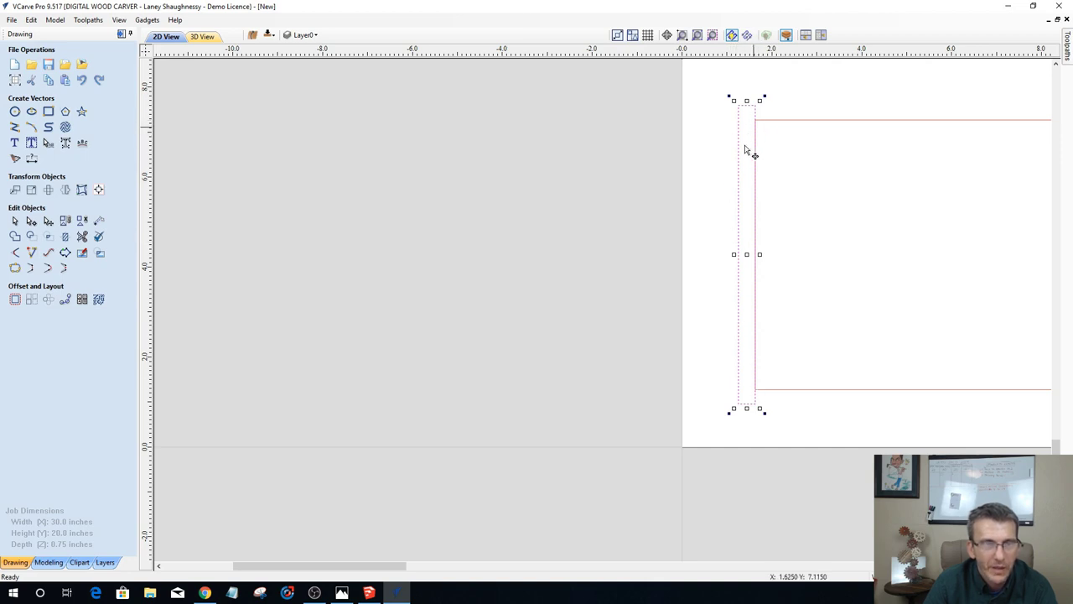
scroll(745, 149, down, 6)
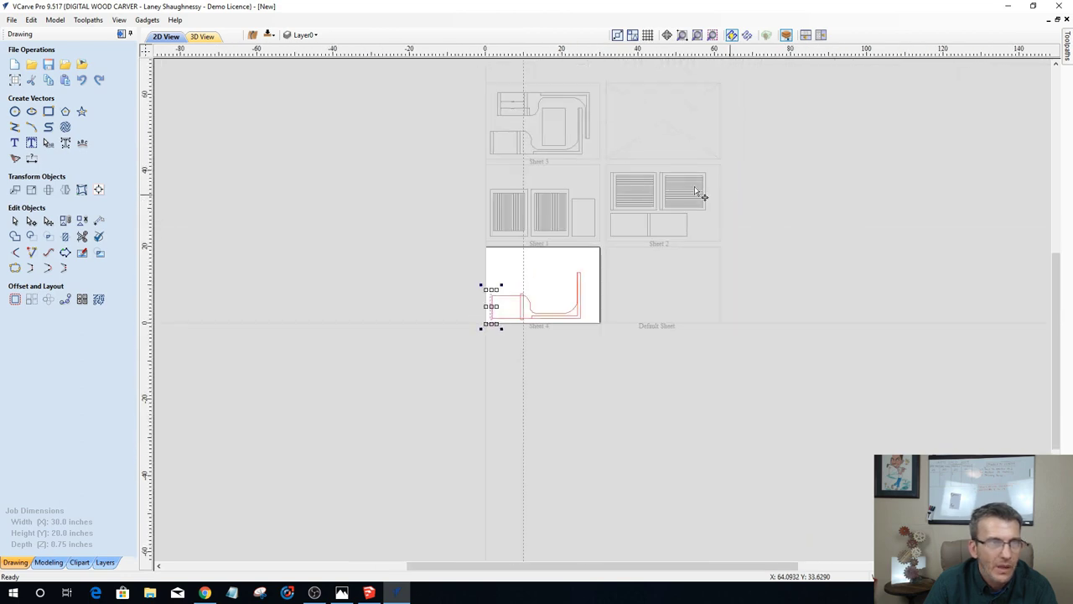
scroll(439, 115, up, 5)
scroll(520, 143, down, 3)
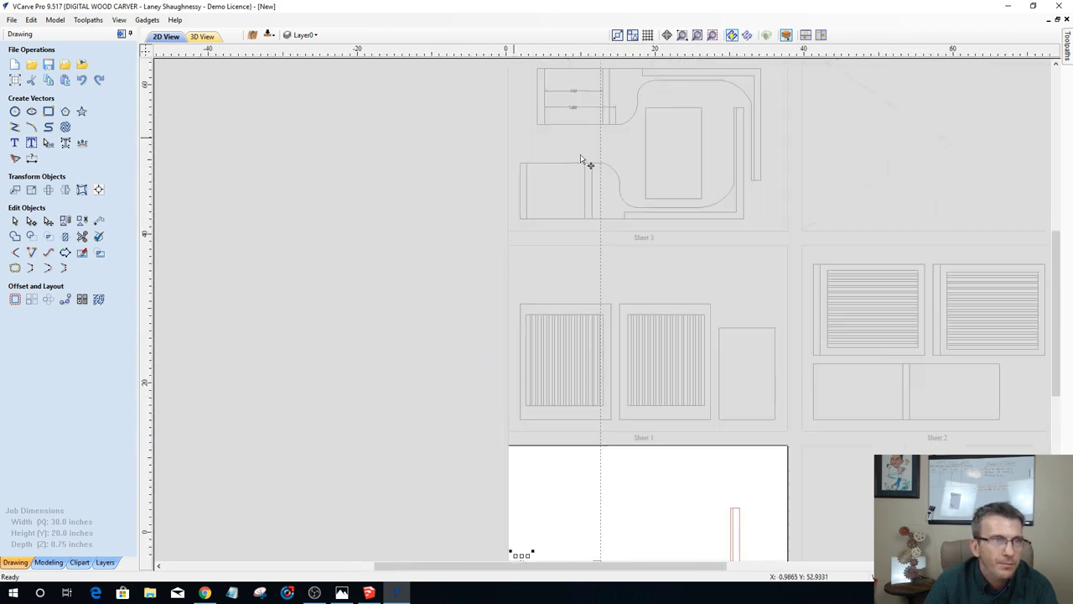
scroll(467, 397, up, 4)
scroll(541, 343, up, 4)
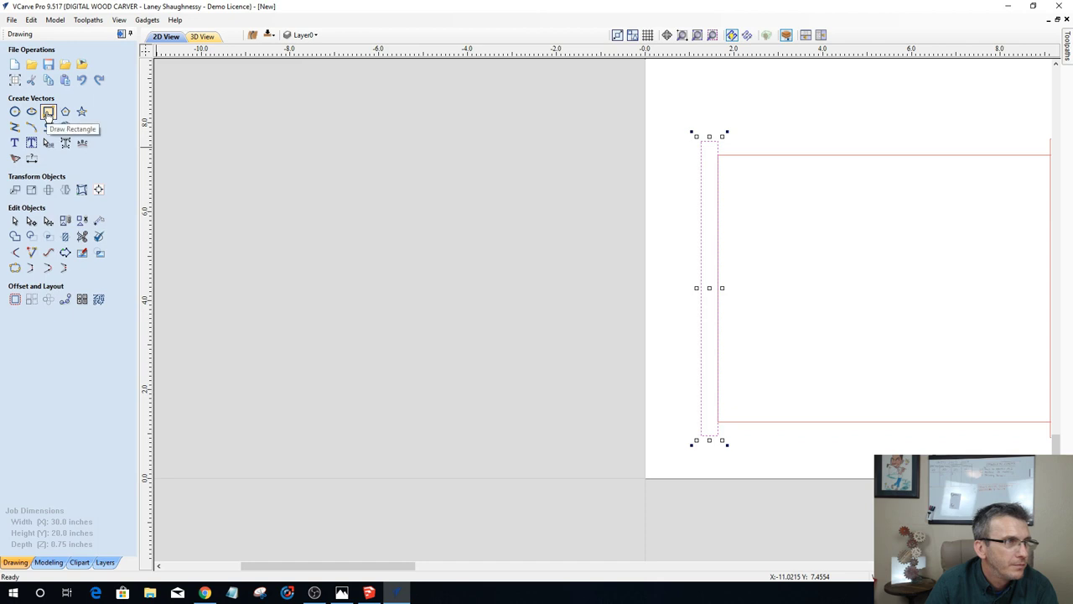
Step: Shorten the left strip rectangle to 5.9785 inches tall, keeping its 0.375 width
click(47, 117)
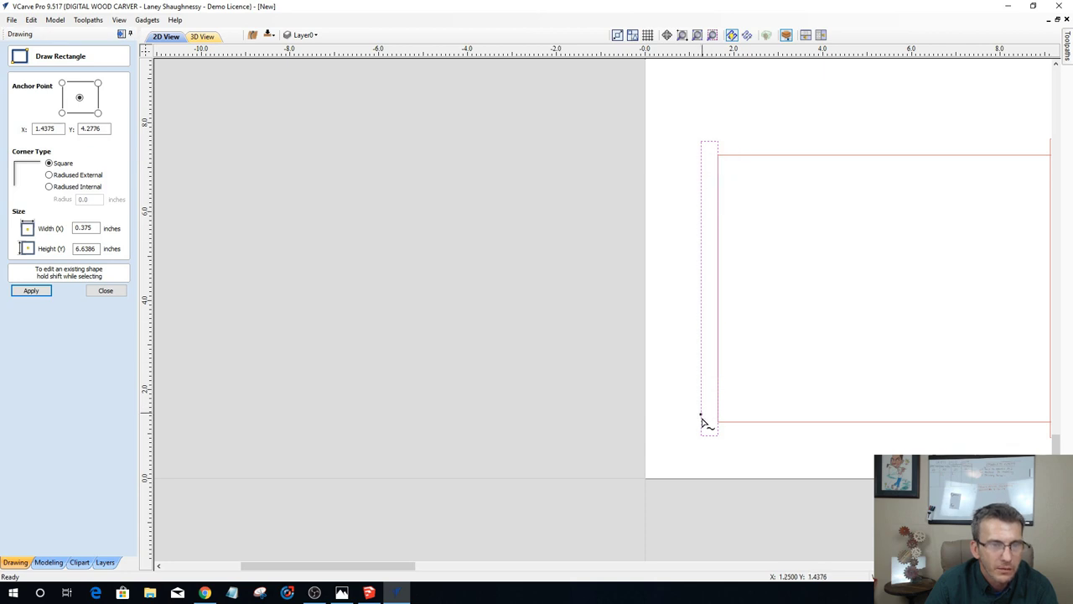
mouse_move(705, 422)
mouse_down()
mouse_move(713, 415)
mouse_move(702, 422)
mouse_up()
scroll(712, 429, up, 3)
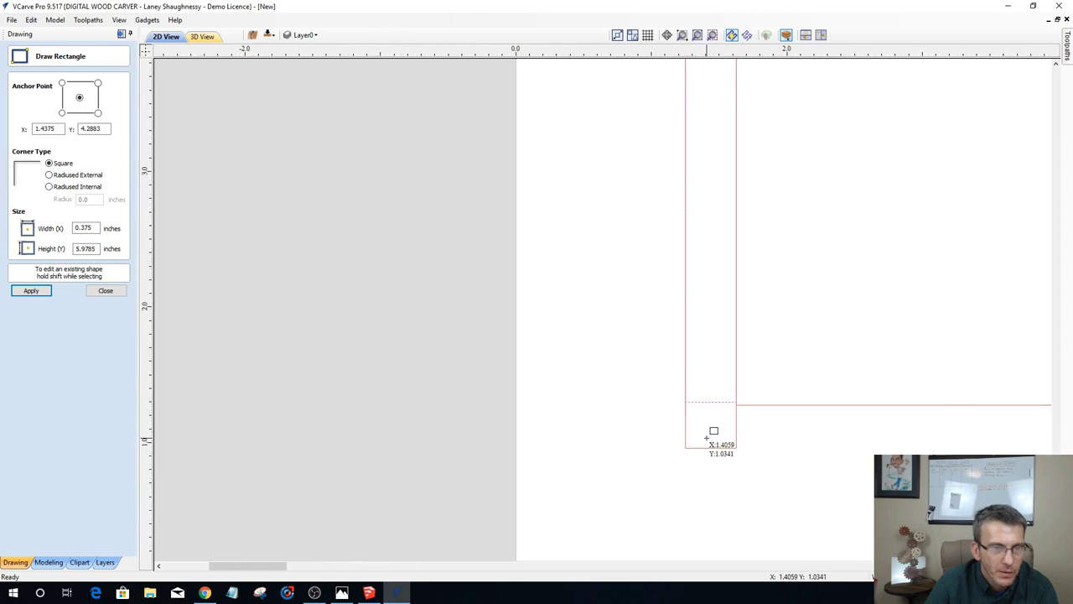
click(102, 291)
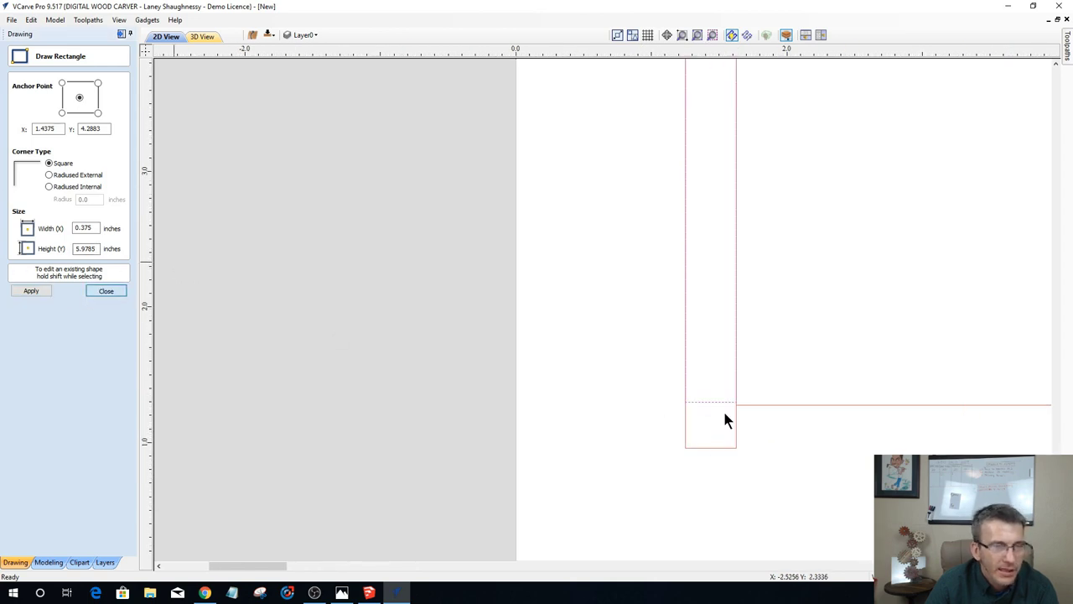
click(718, 405)
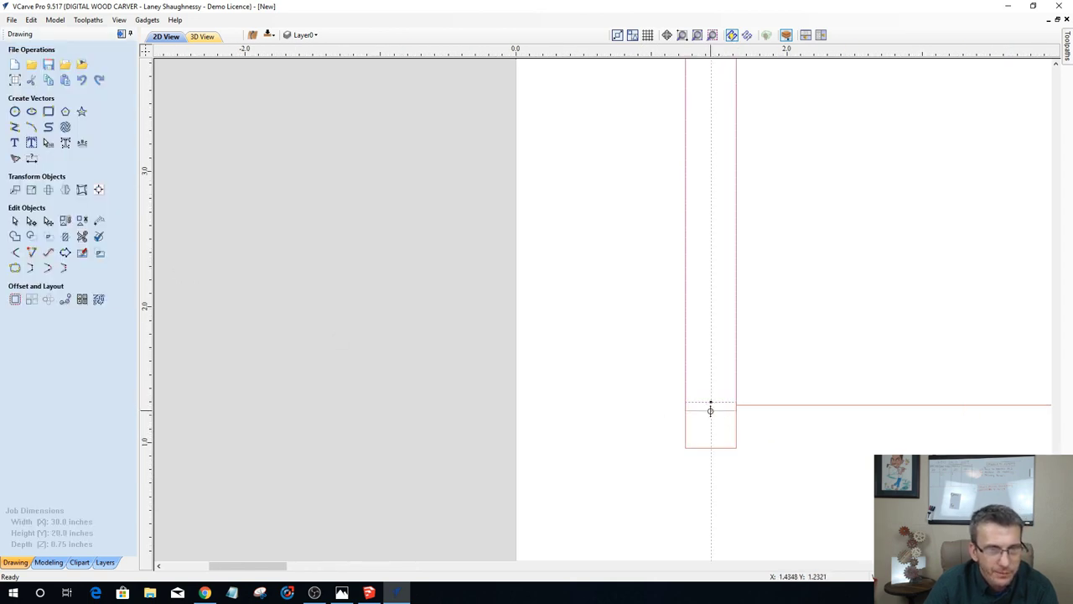
click(730, 410)
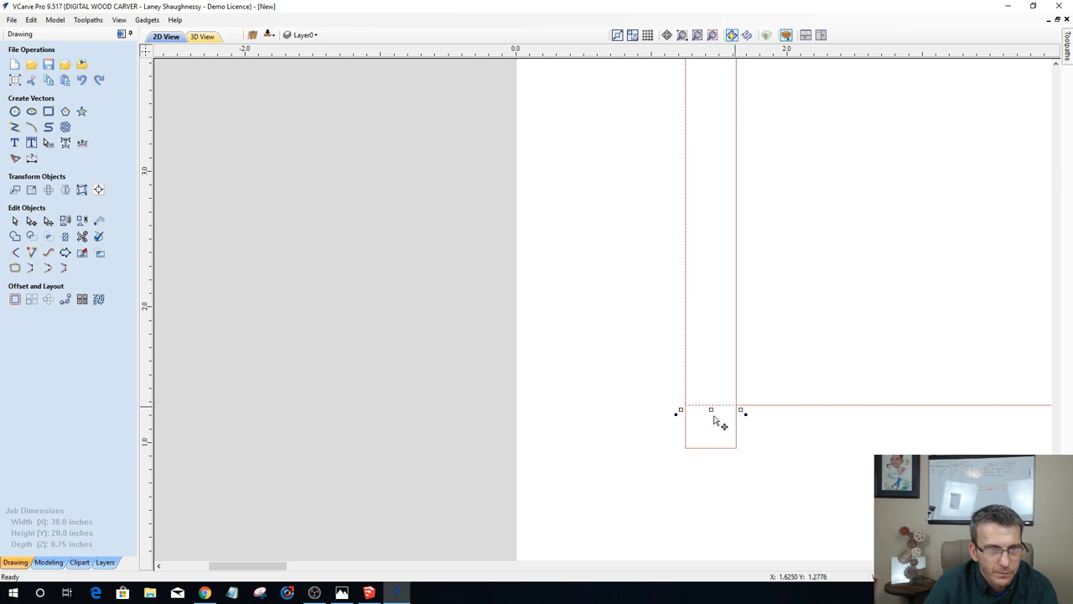
scroll(651, 422, down, 3)
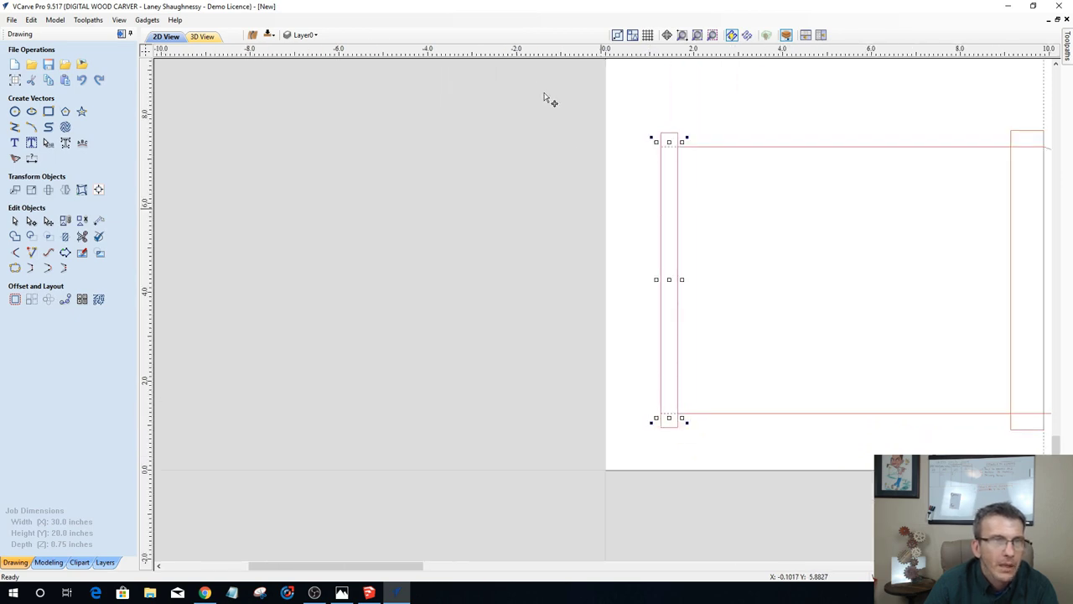
Step: Stretch the tall narrow rectangle beyond the panel's top and bottom edges
scroll(584, 111, up, 2)
scroll(587, 117, down, 1)
scroll(684, 352, down, 1)
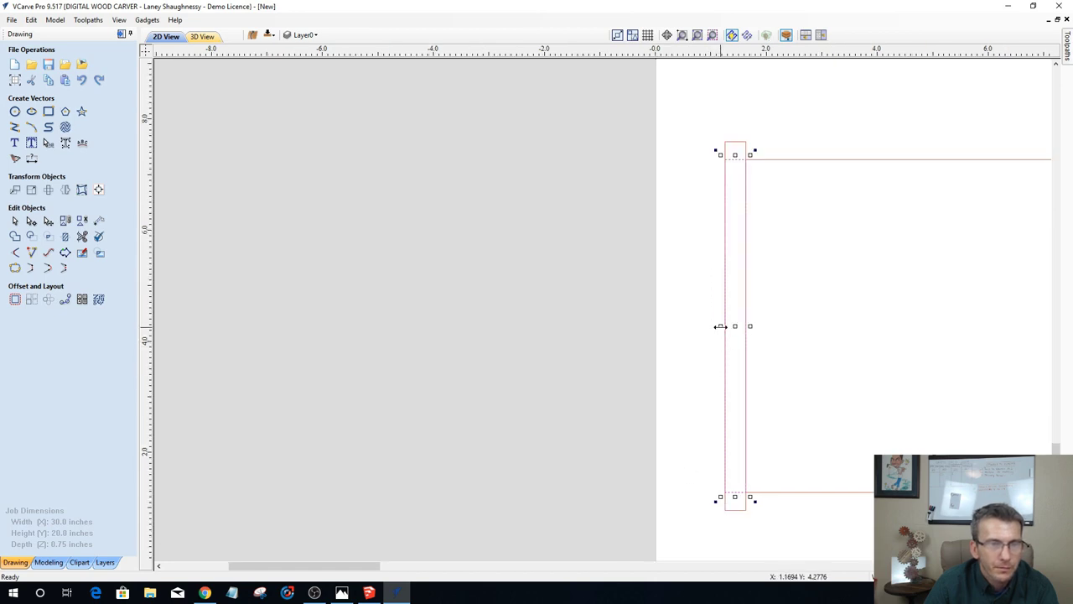
key(Escape)
click(727, 507)
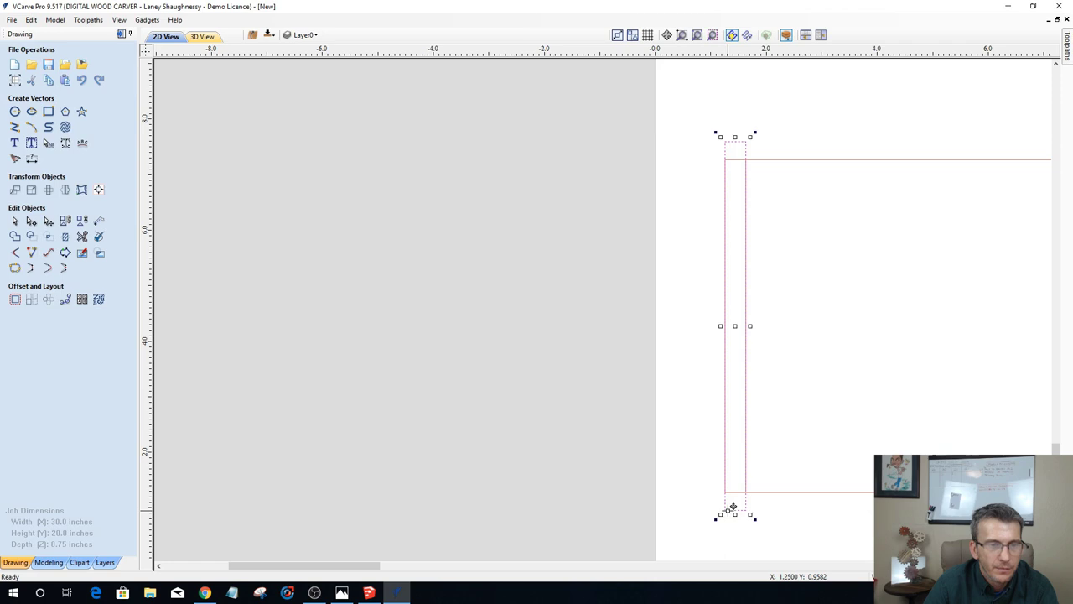
drag(719, 326, 716, 322)
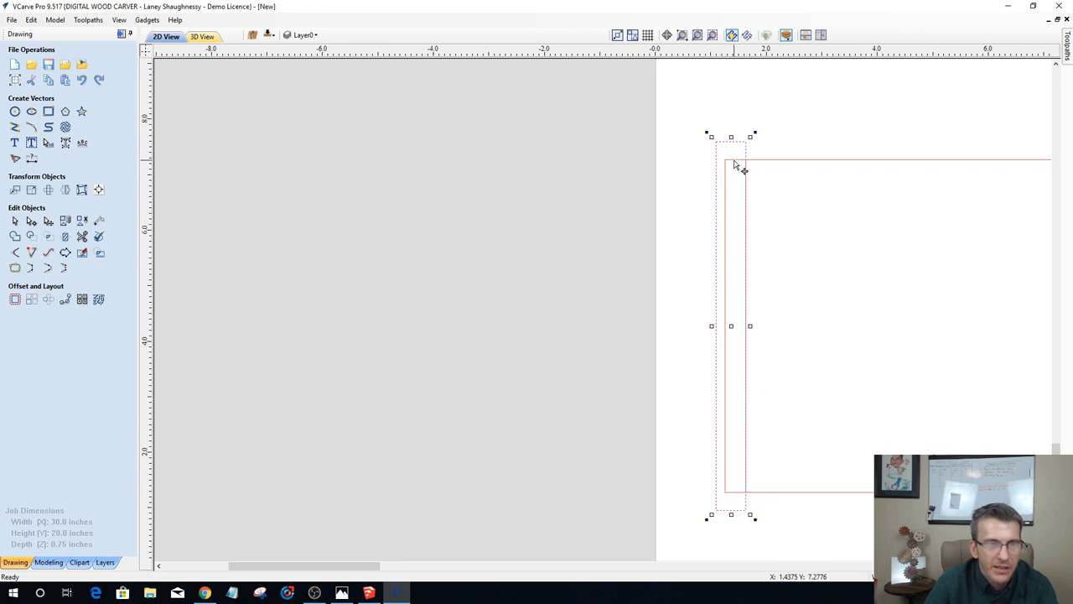
Step: Add a vertical guide at 1.625 inches and nudge the tall rectangle slightly left
scroll(733, 394, up, 1)
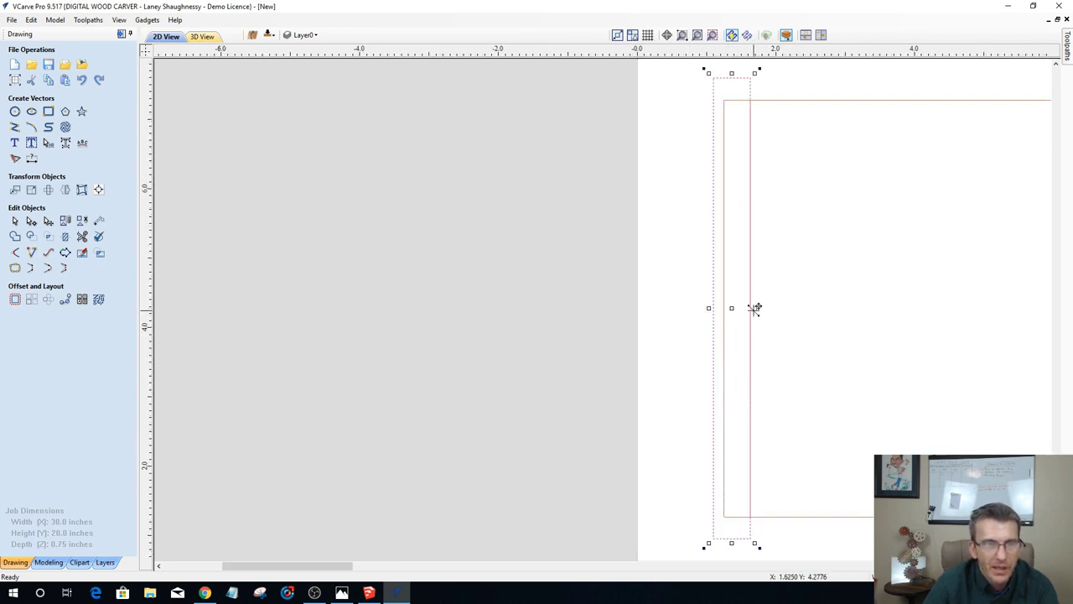
click(722, 513)
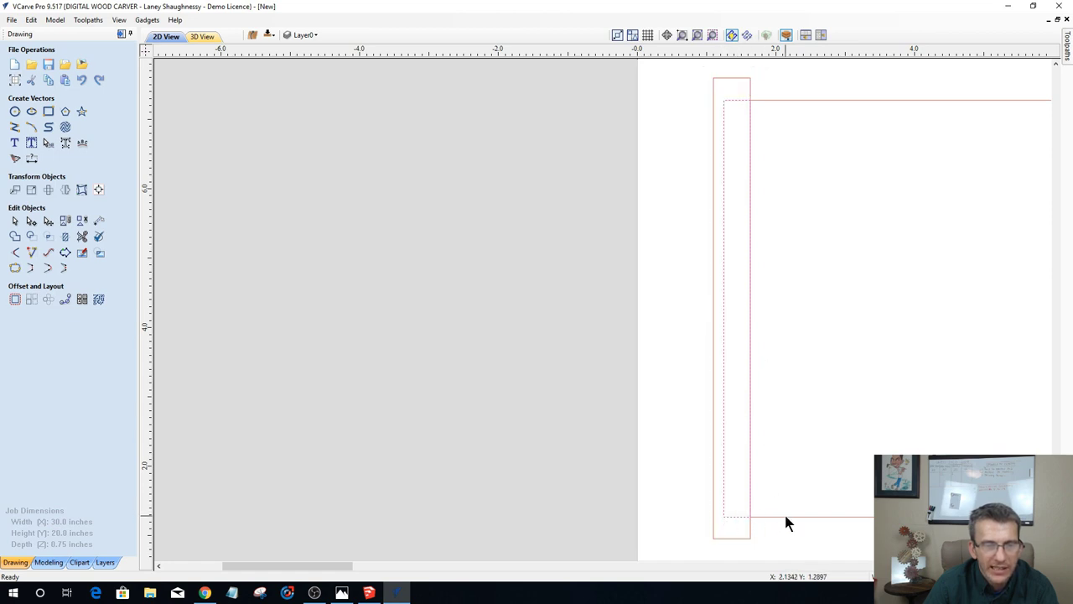
click(724, 516)
click(731, 515)
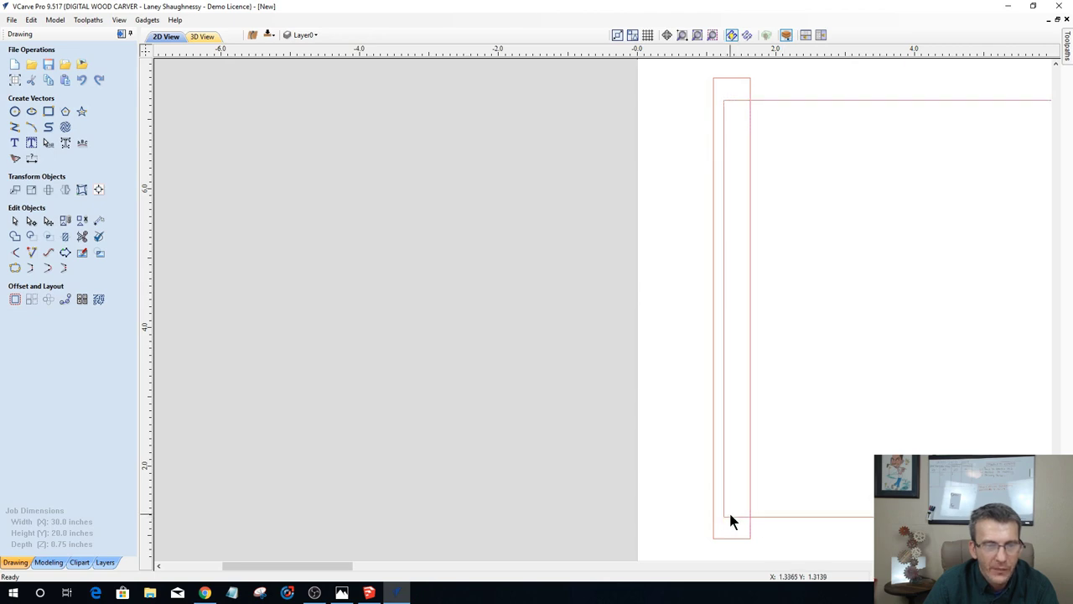
click(726, 517)
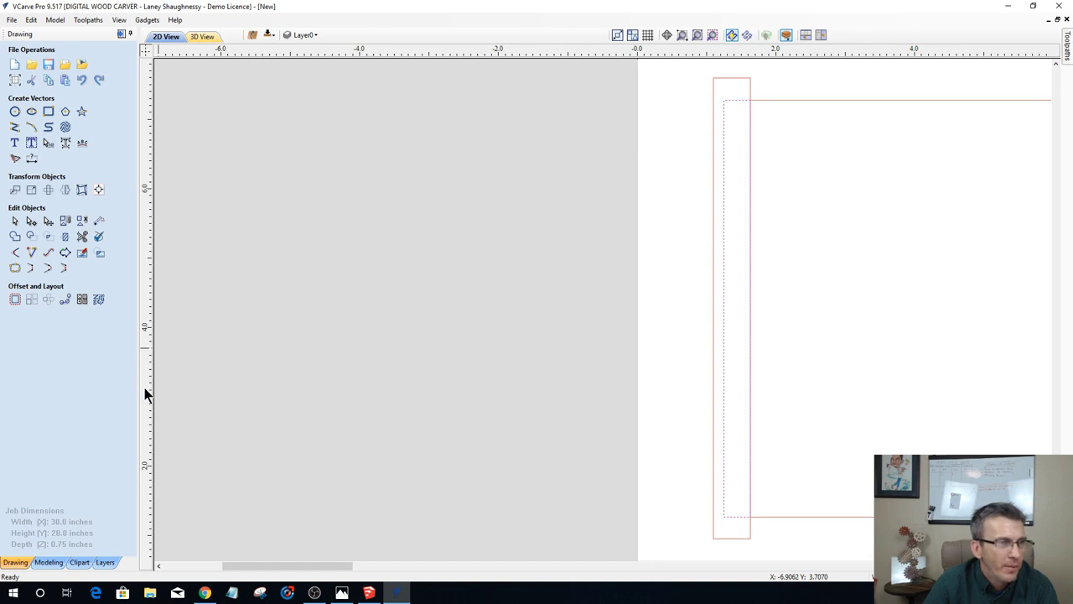
drag(145, 387, 750, 95)
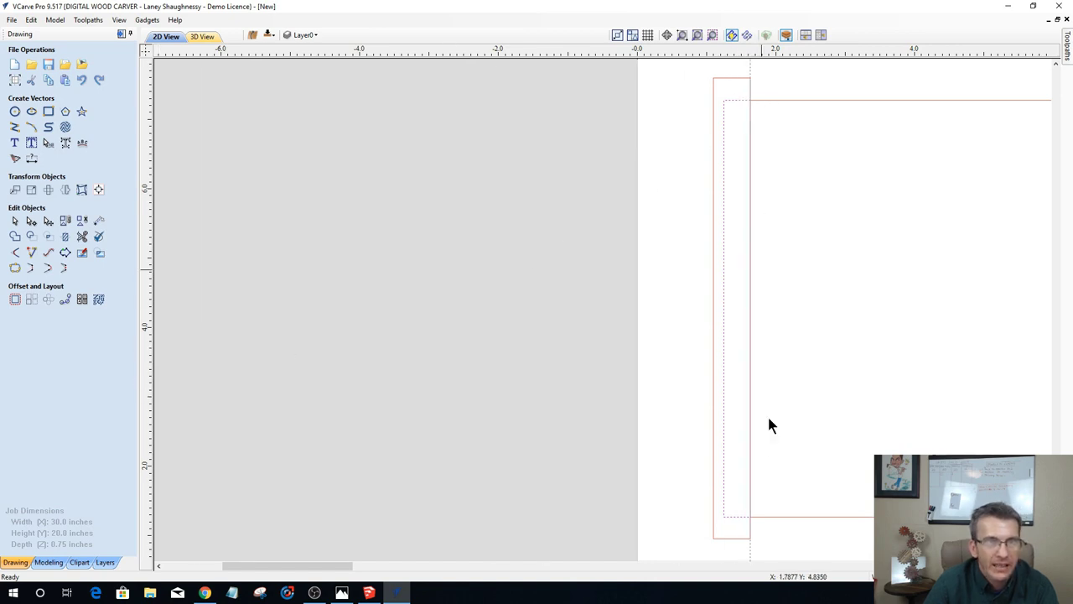
click(713, 398)
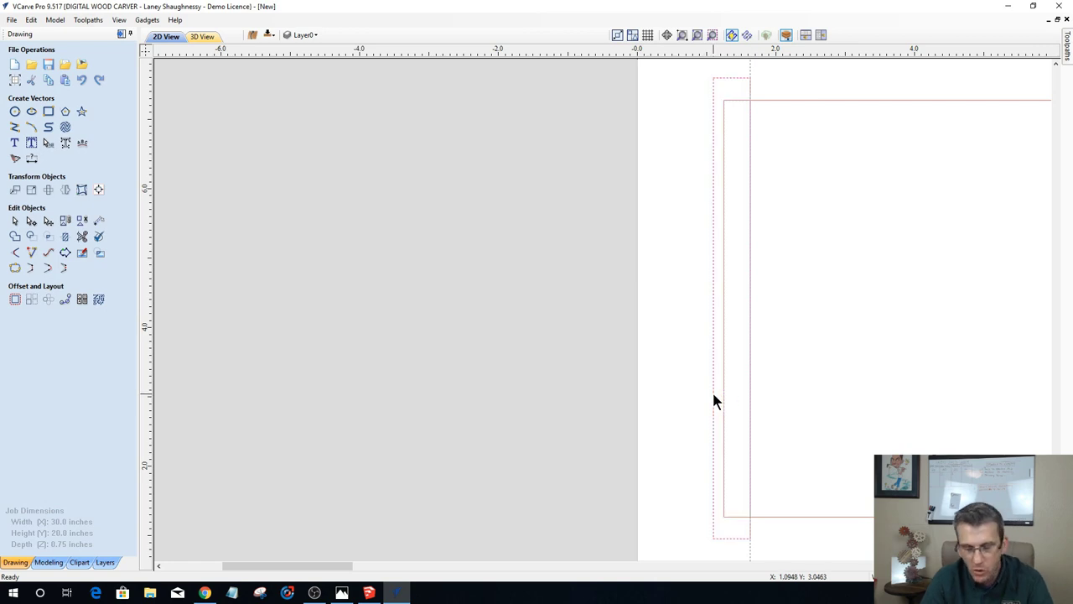
key(Left)
key(Left)
key(Left)
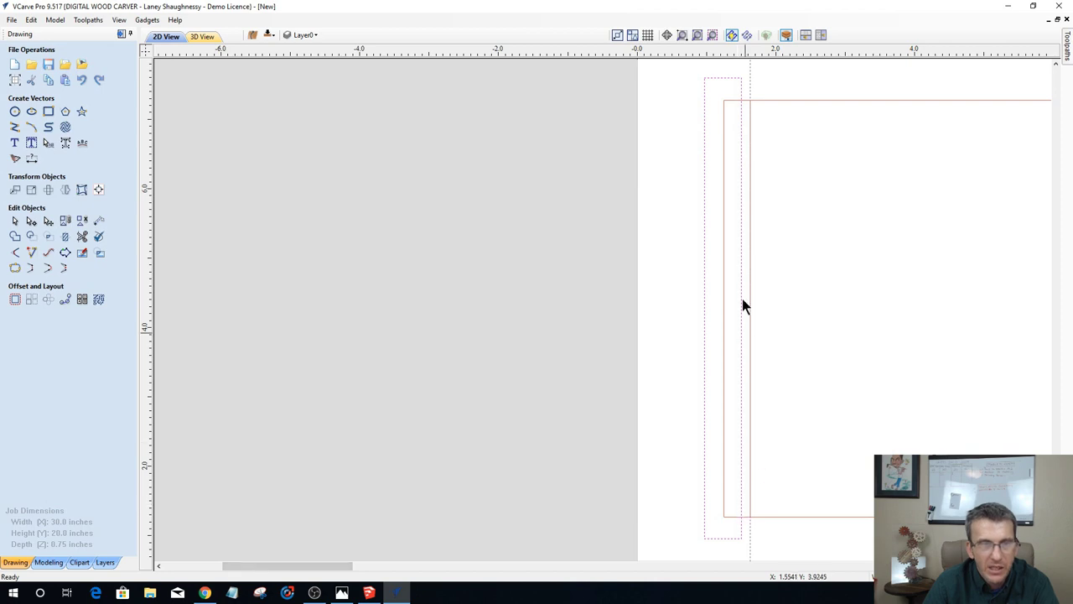
Step: Trim away the stray vertical segment beside the left-end strip
click(82, 236)
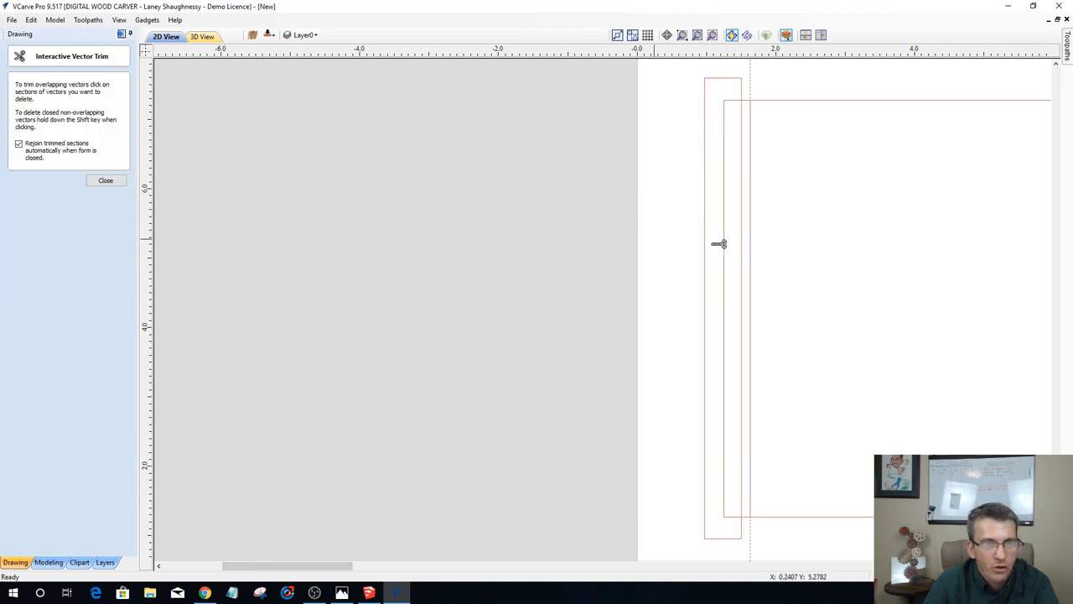
click(750, 239)
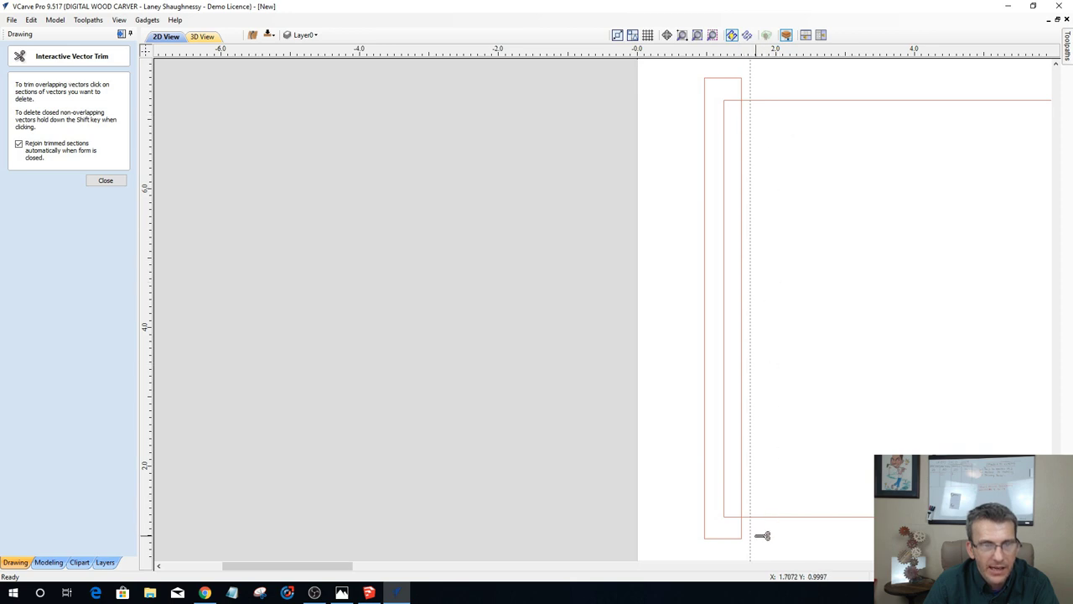
click(104, 181)
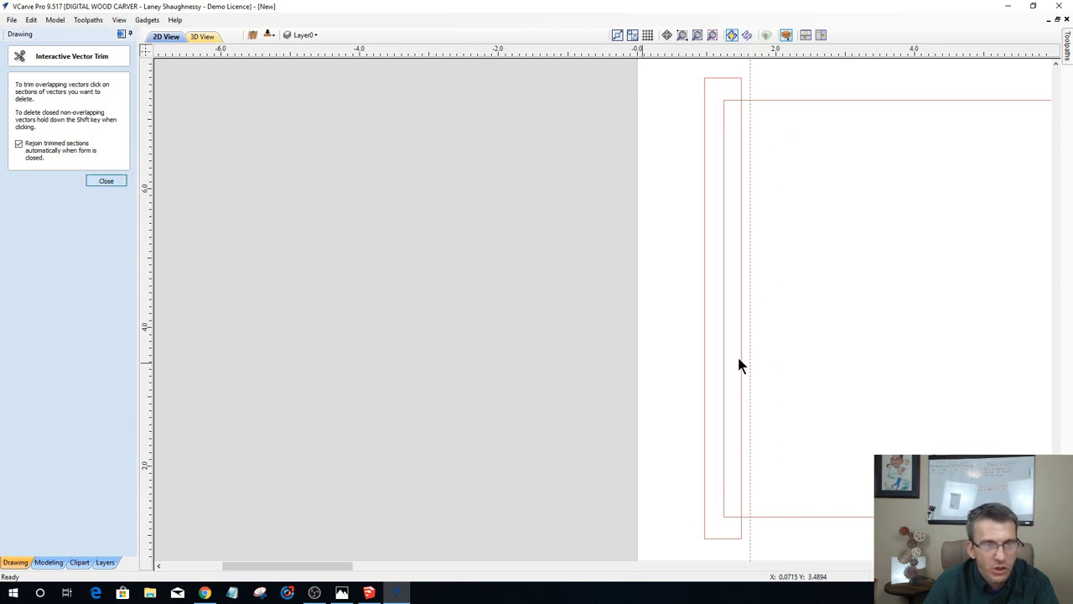
click(797, 516)
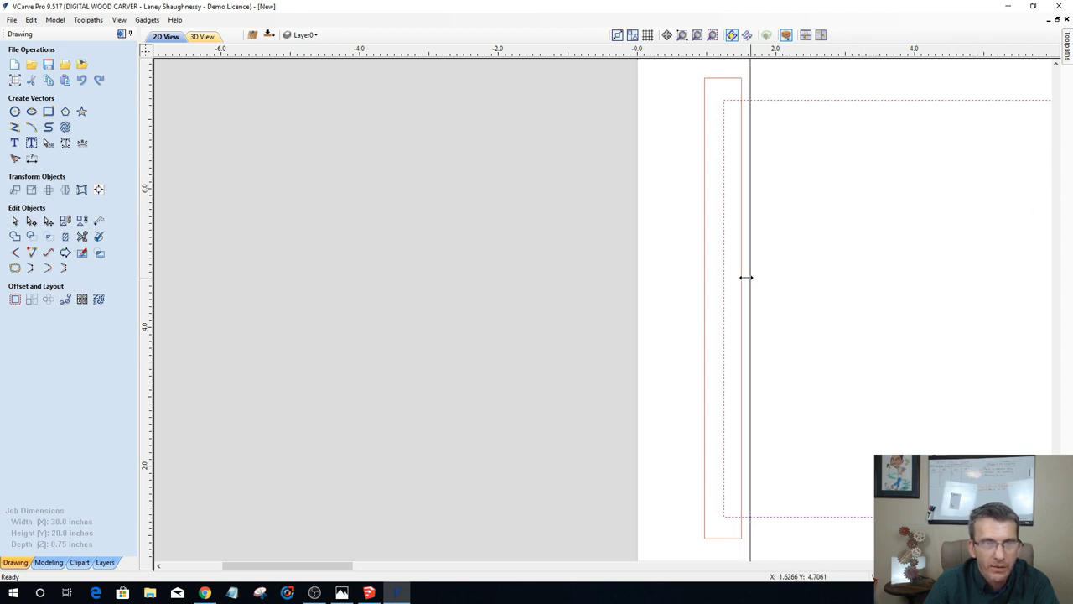
Step: Move the old vertical guide aside and place a new guide at 1.625
drag(747, 278, 138, 239)
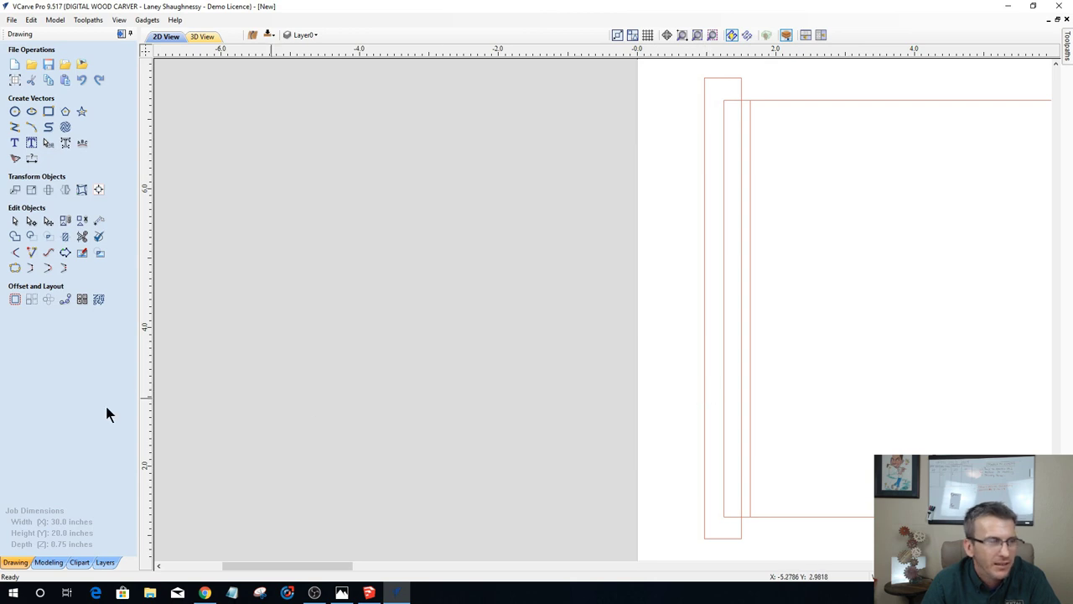
drag(143, 423, 751, 517)
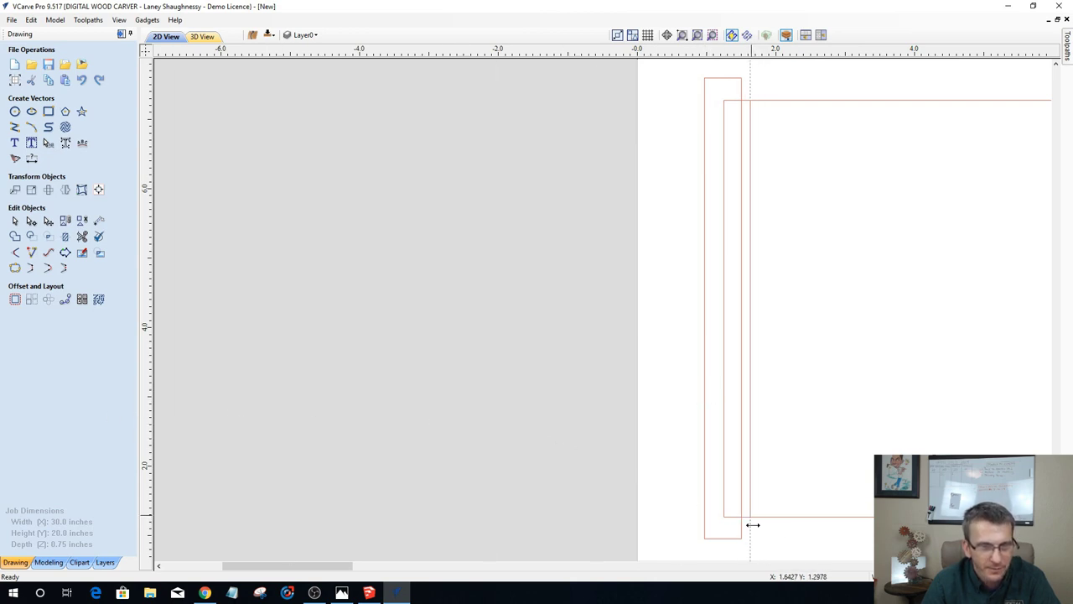
click(81, 238)
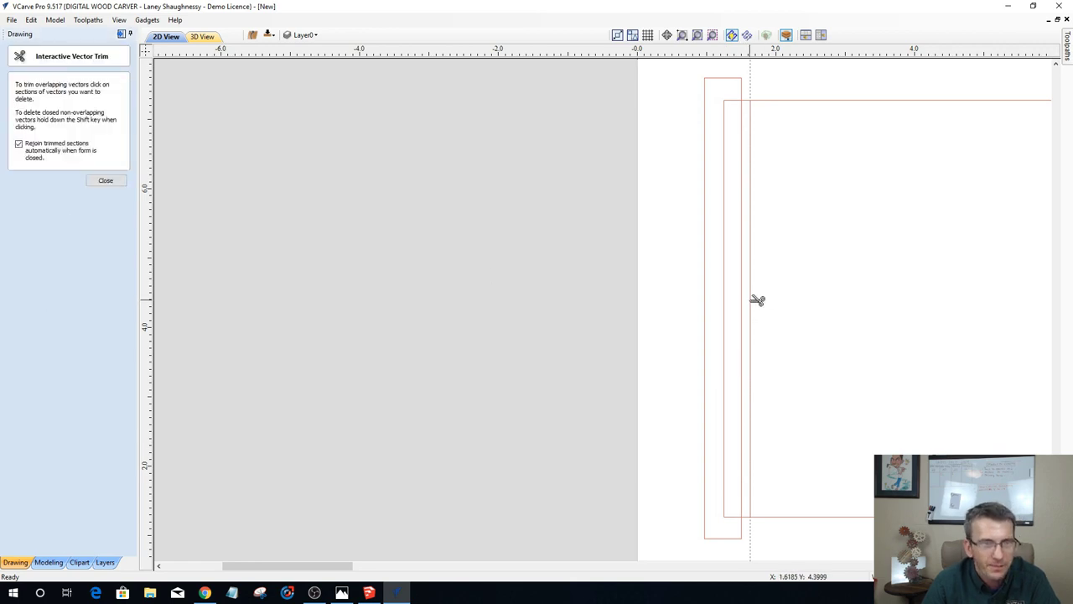
click(90, 180)
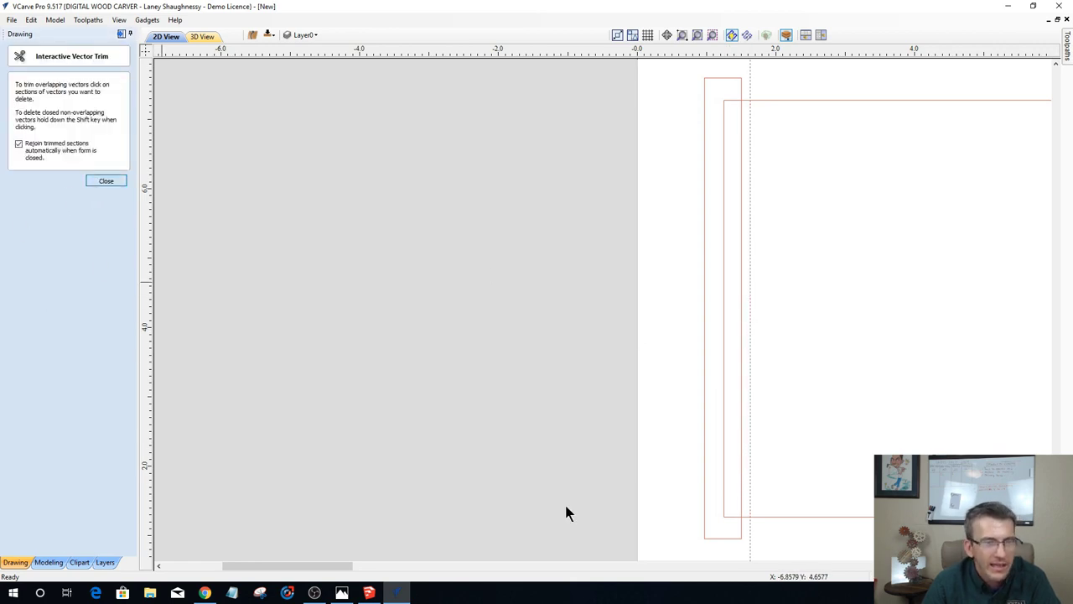
click(740, 519)
scroll(741, 515, up, 3)
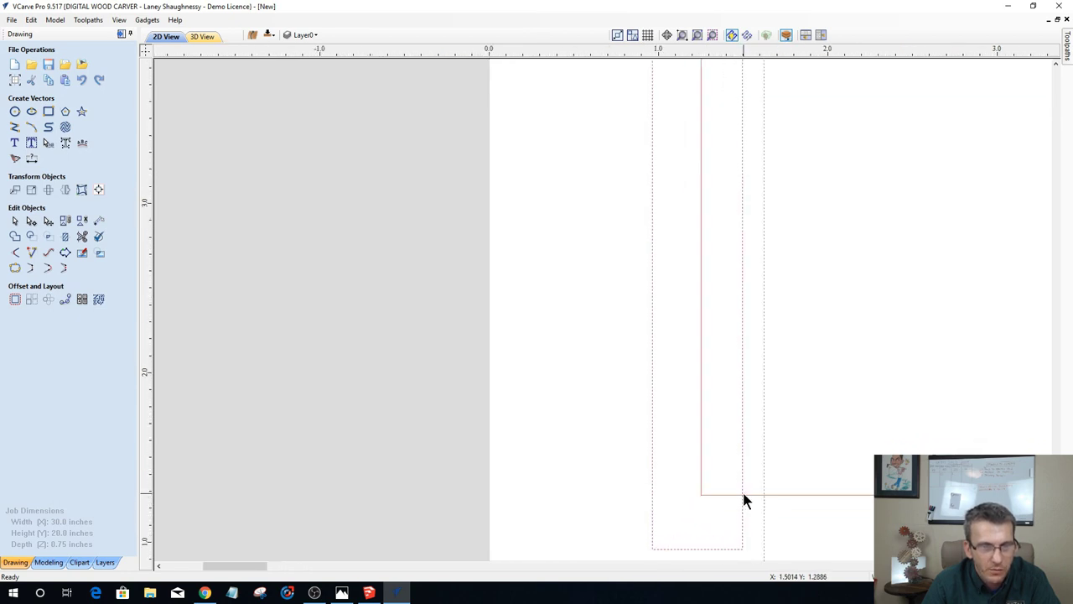
Step: Shift the tall narrow rectangle slightly to the right
drag(742, 490, 761, 494)
scroll(753, 513, down, 2)
scroll(753, 513, down, 2)
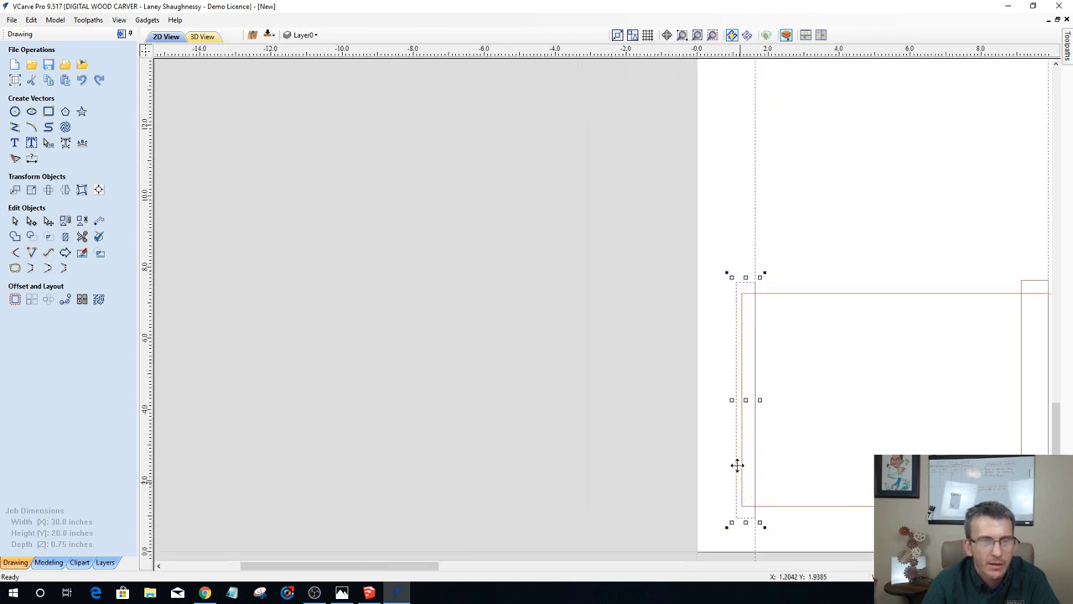
Step: Remove both vertical guide lines from the sheet
click(756, 180)
drag(756, 180, 695, 196)
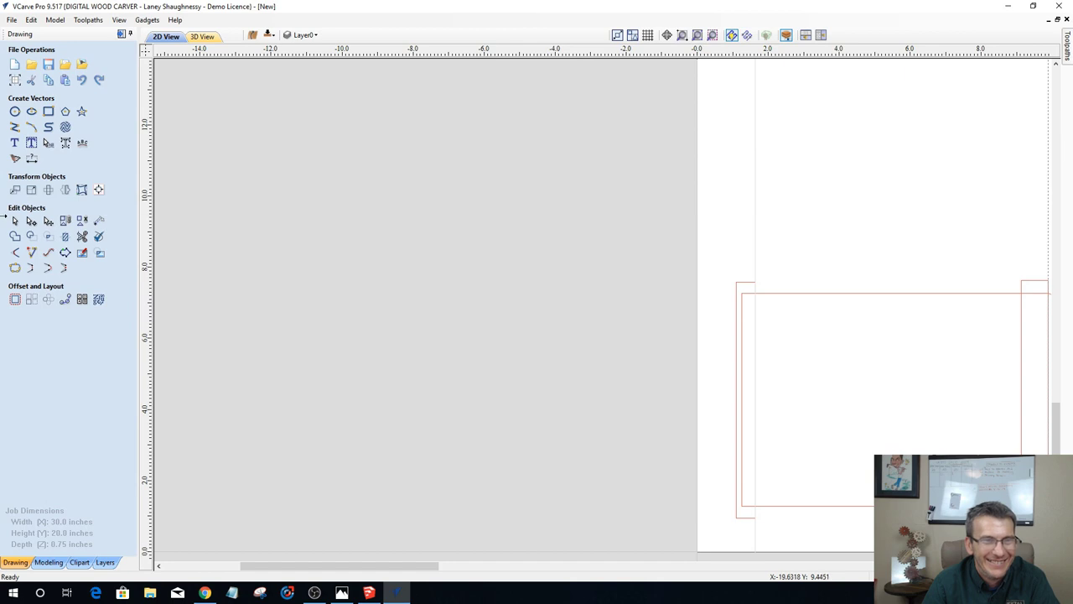
scroll(847, 439, down, 4)
scroll(990, 398, up, 4)
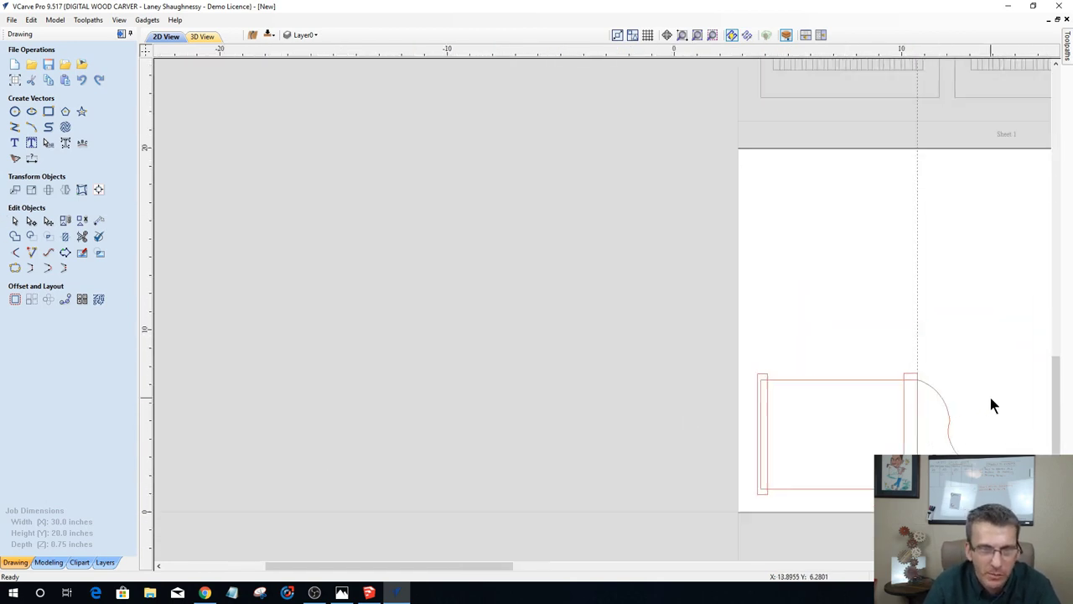
scroll(997, 401, down, 1)
drag(874, 297, 10, 206)
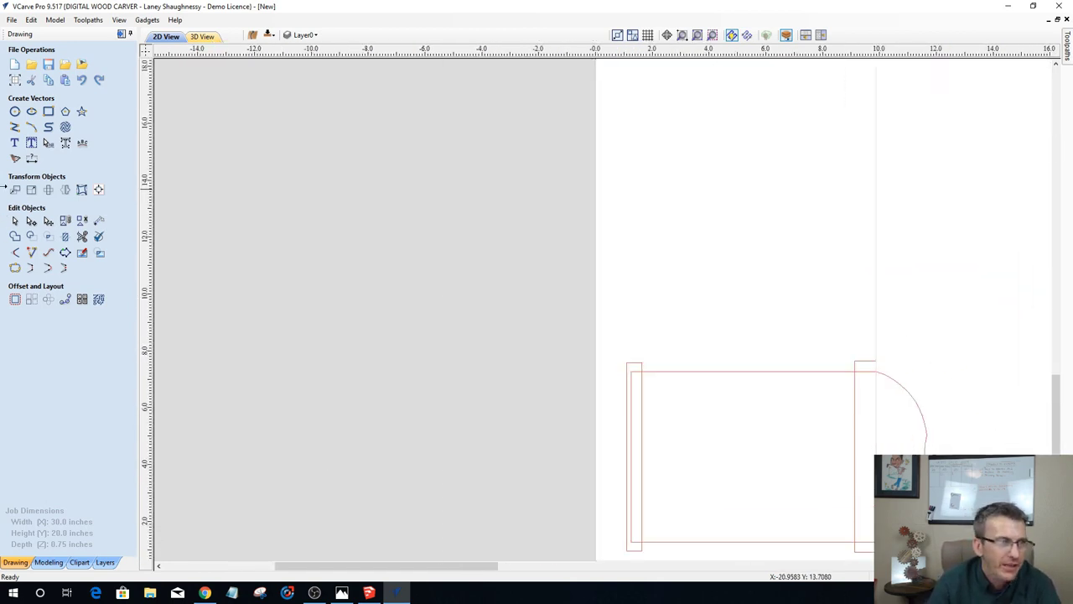
scroll(617, 482, down, 4)
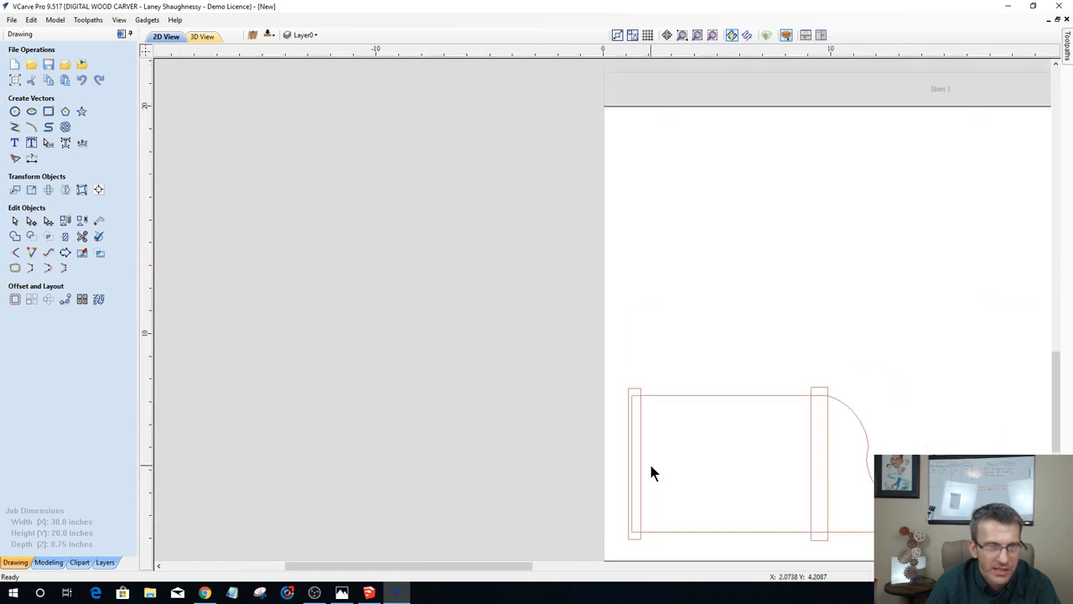
scroll(618, 525, up, 2)
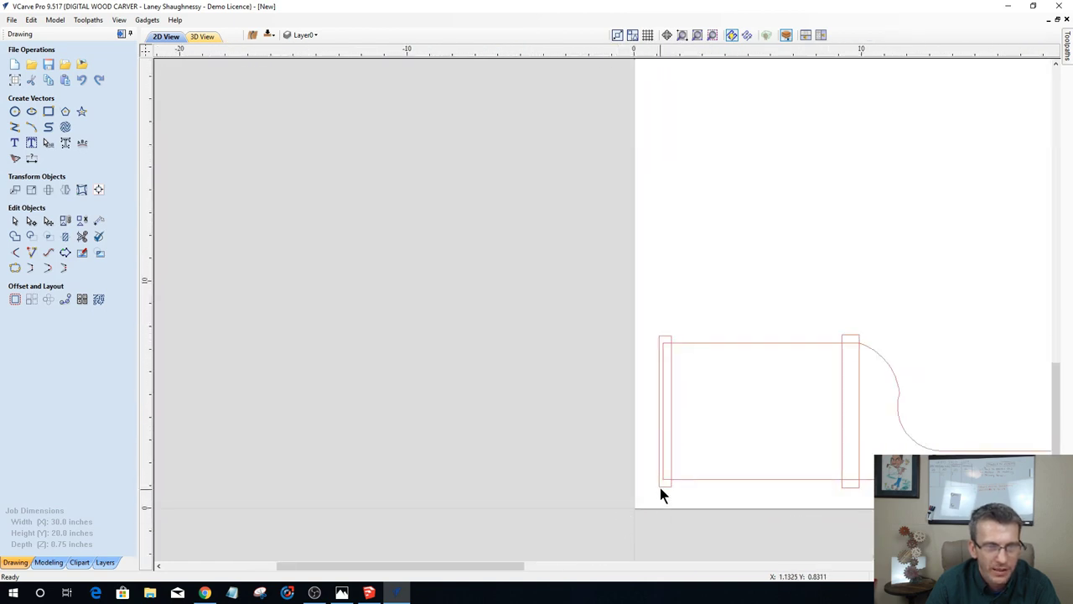
scroll(660, 493, up, 2)
scroll(659, 494, down, 2)
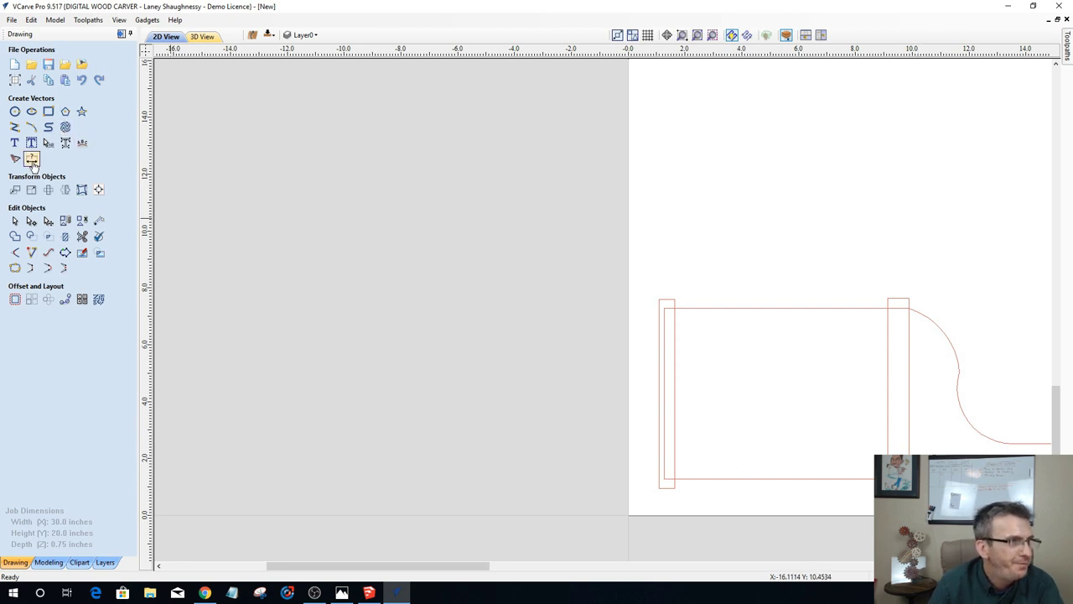
Step: Dimension the 7.5-inch horizontal gap between the left and right end strips
click(32, 158)
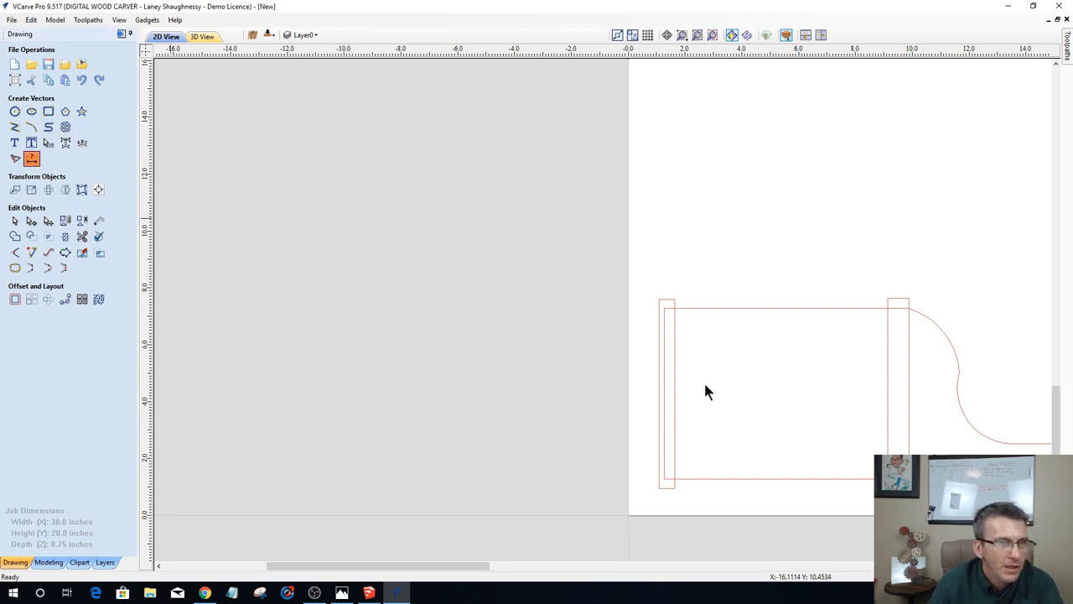
click(676, 351)
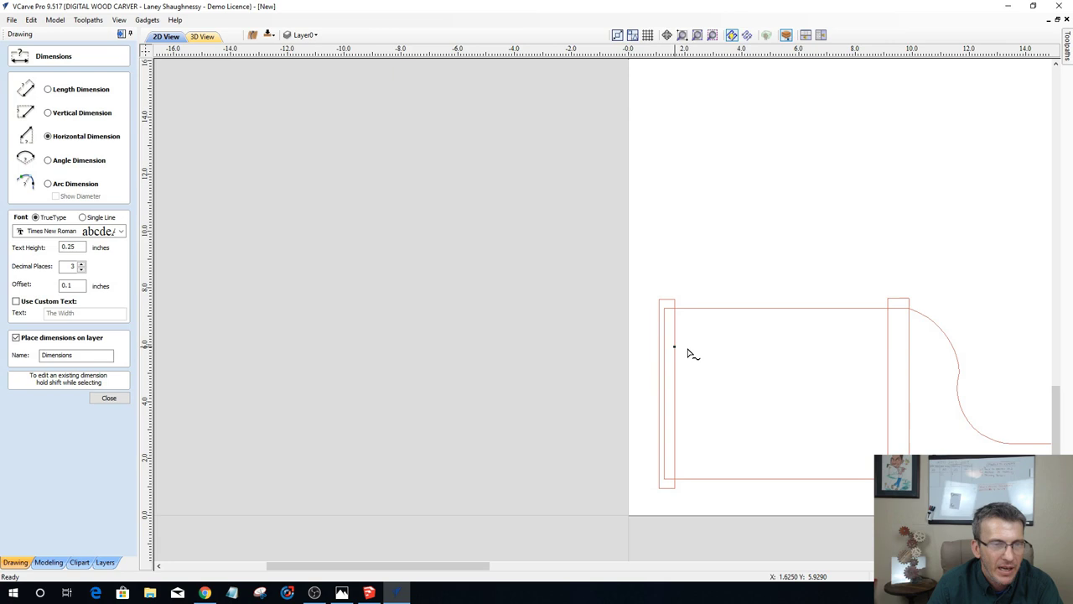
click(889, 352)
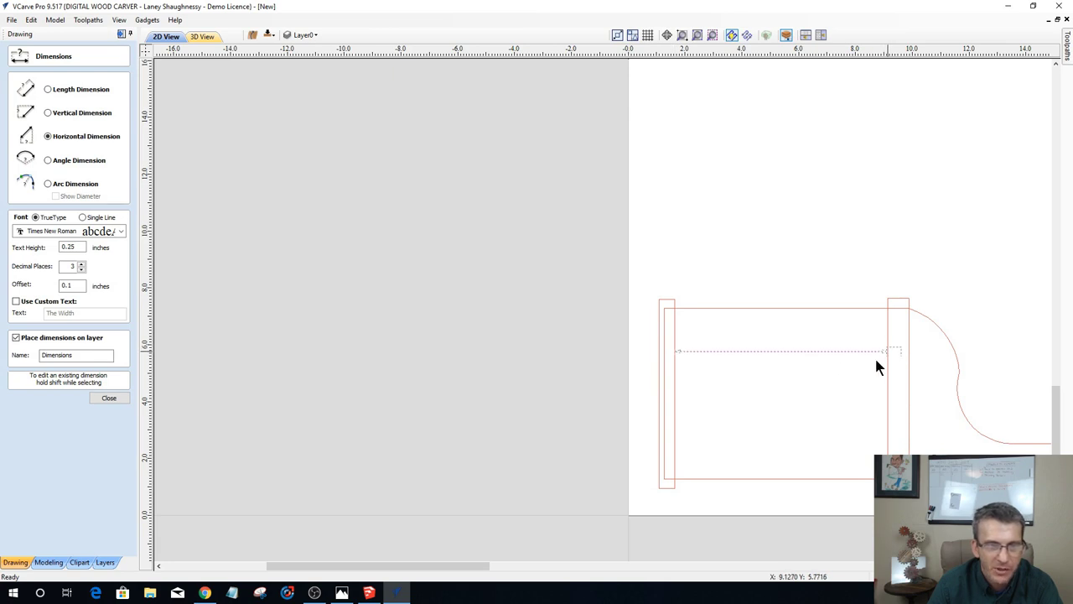
click(783, 362)
scroll(782, 384, up, 2)
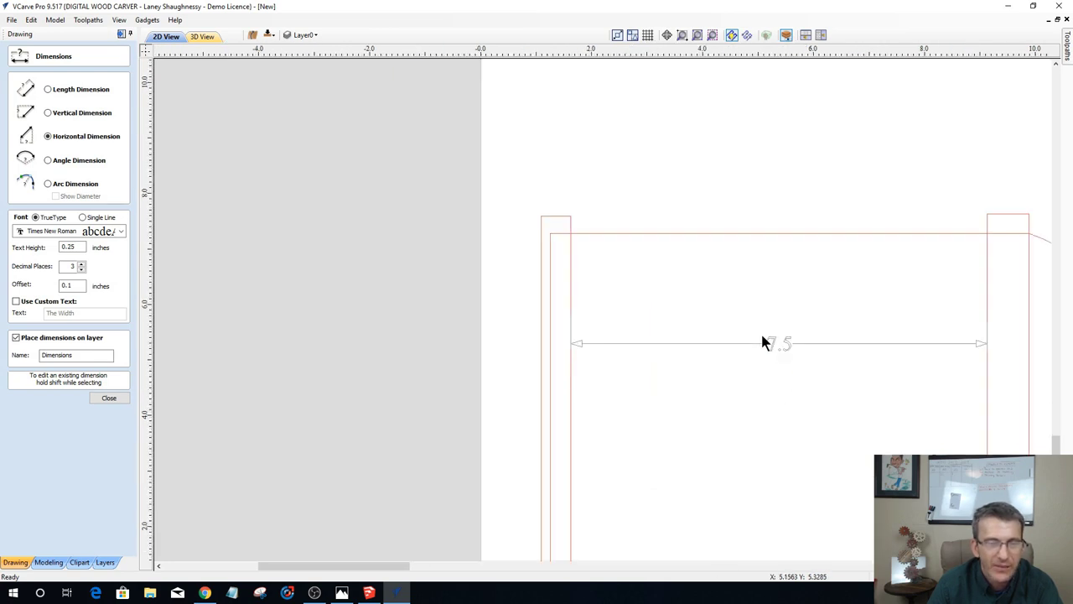
scroll(751, 380, up, 3)
scroll(752, 386, down, 2)
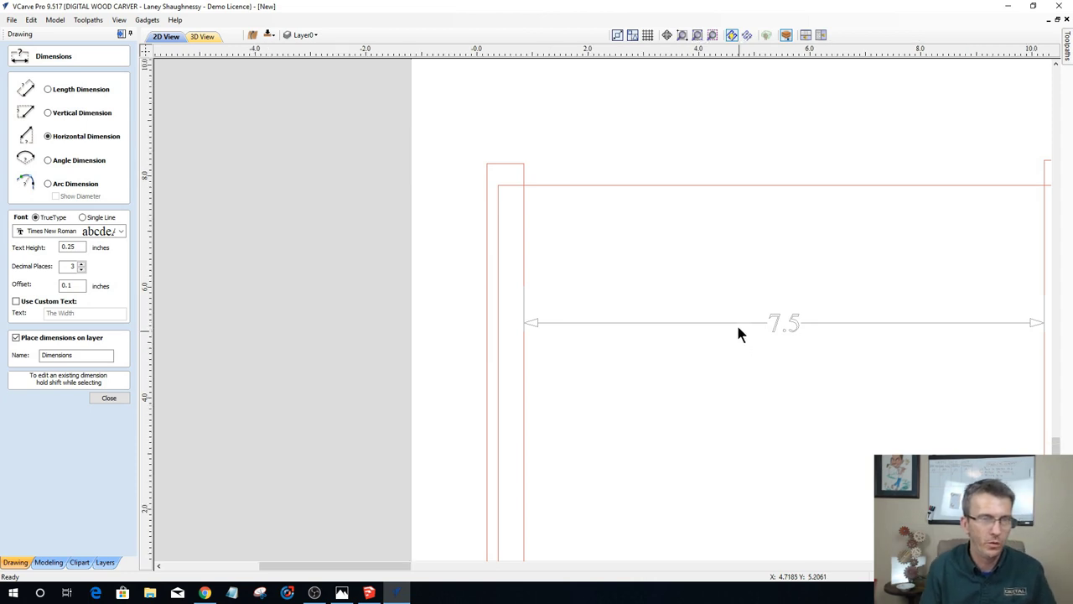
scroll(731, 312, down, 2)
scroll(735, 416, down, 1)
scroll(746, 409, up, 1)
scroll(737, 335, up, 1)
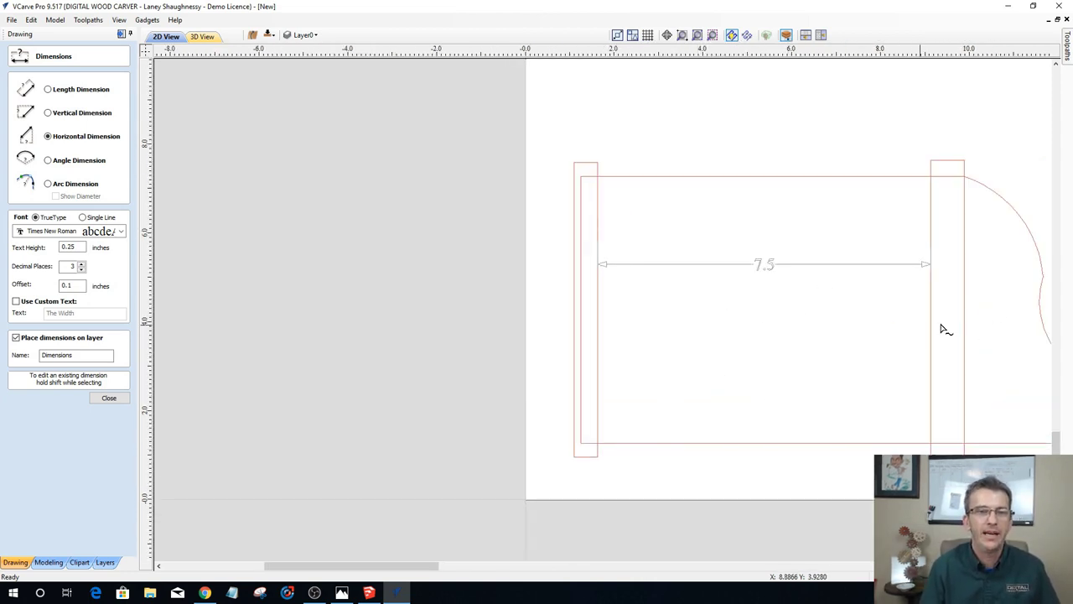
click(932, 385)
click(109, 398)
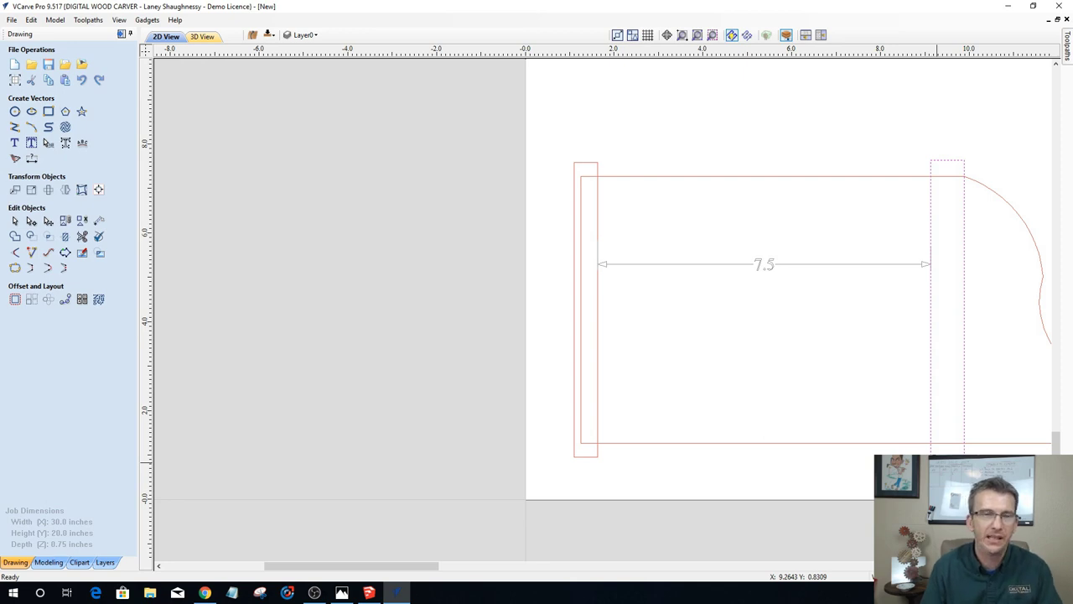
click(931, 448)
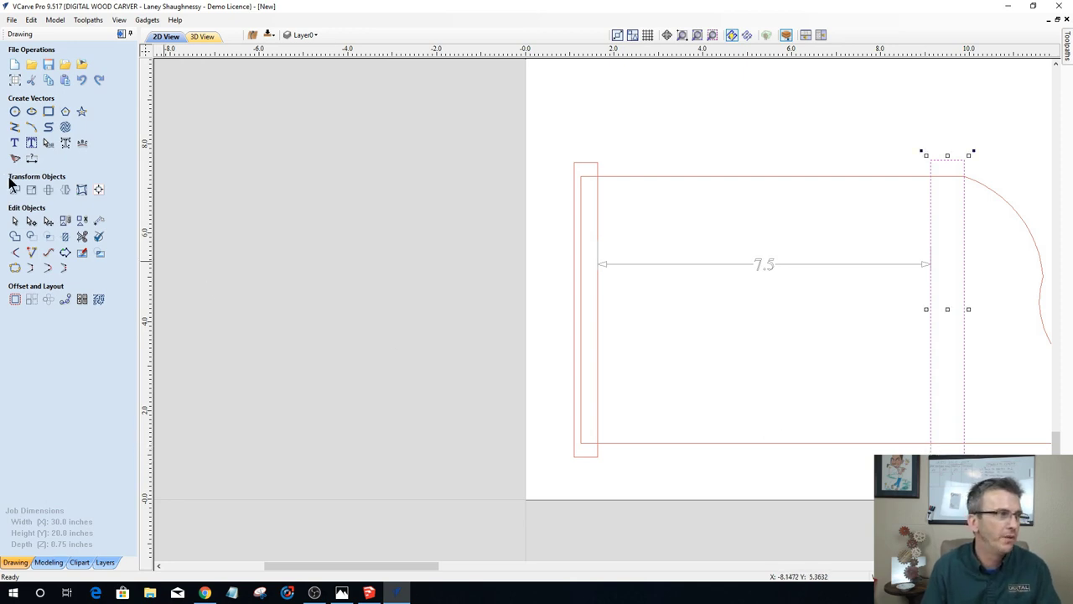
click(15, 191)
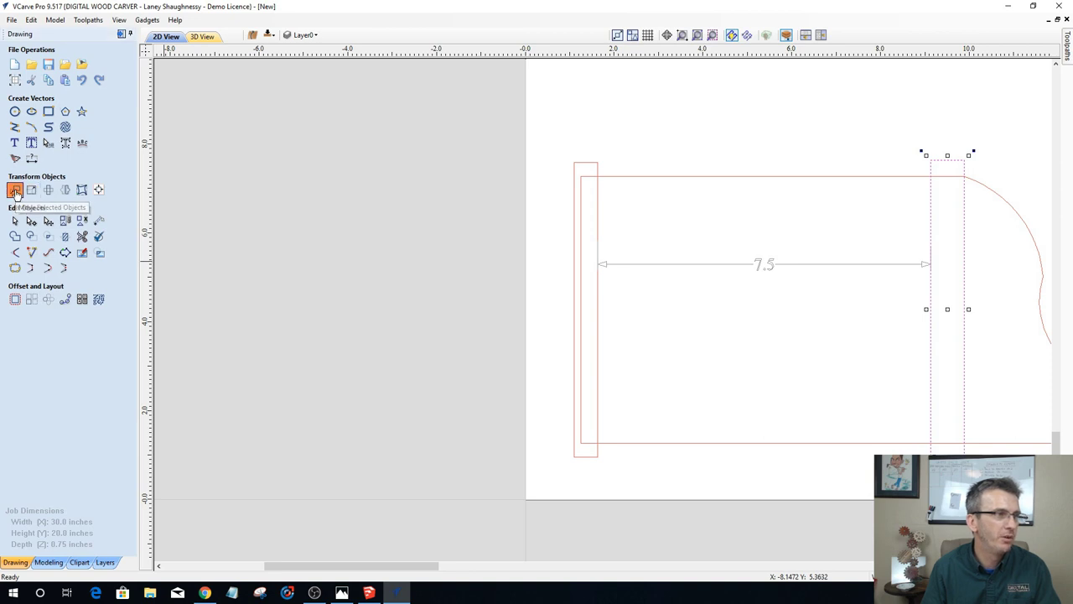
click(67, 132)
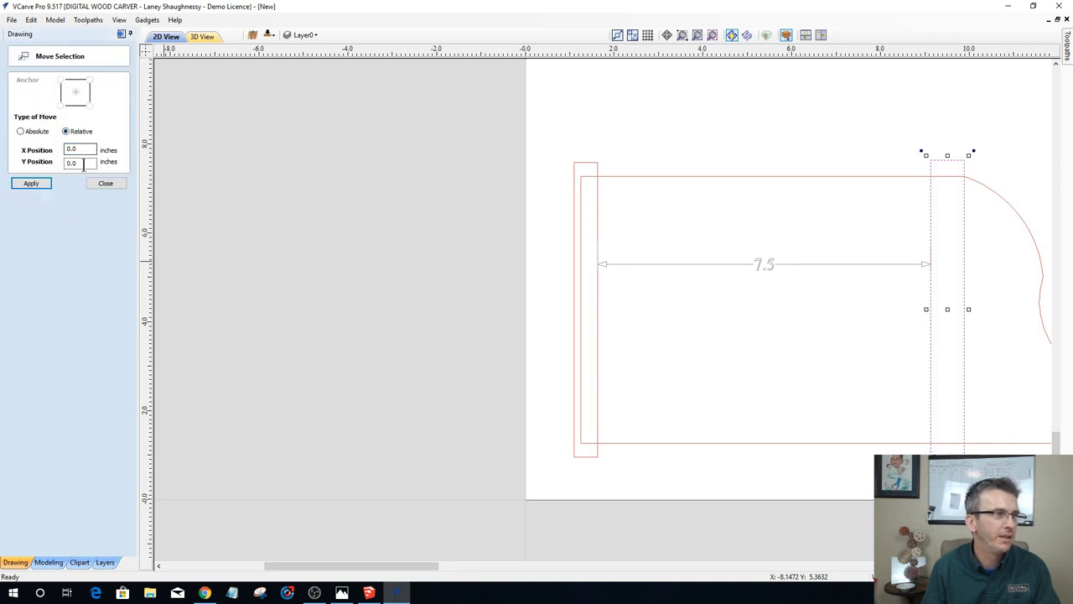
double_click(73, 162)
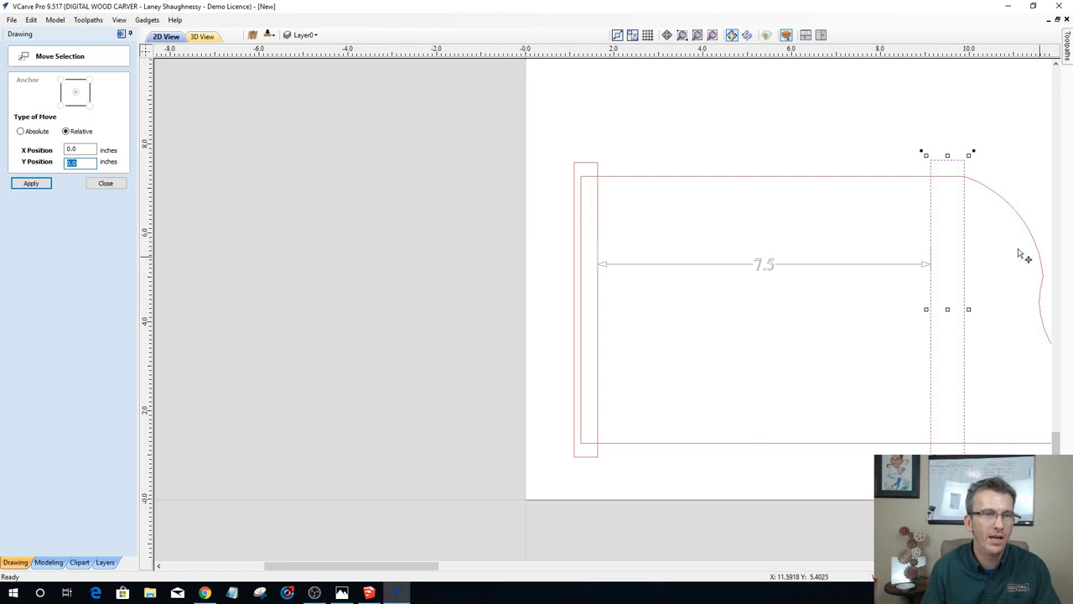
double_click(74, 149)
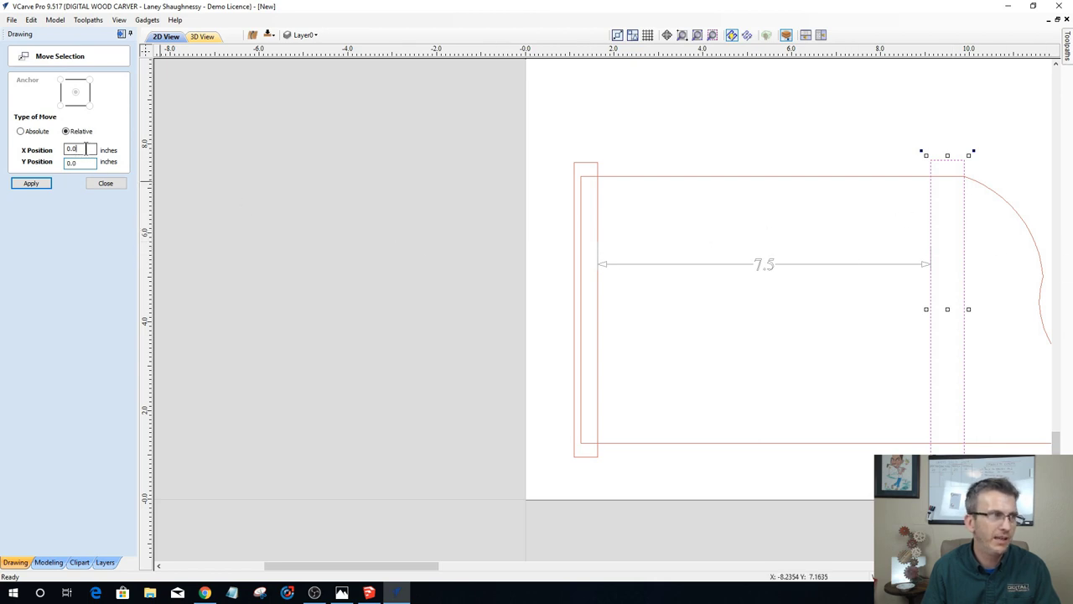
text(-)
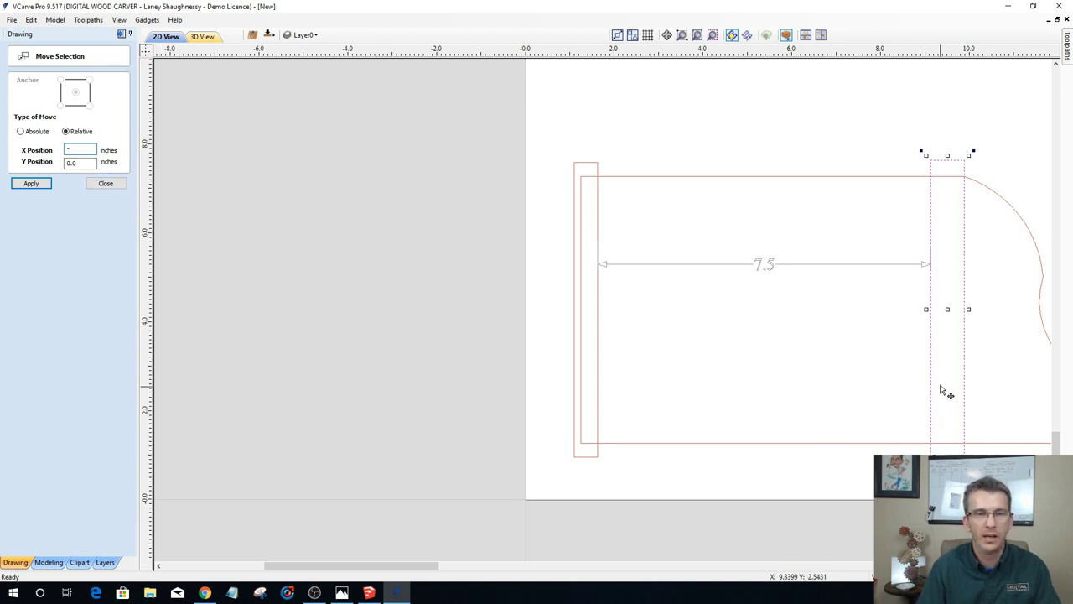
click(115, 185)
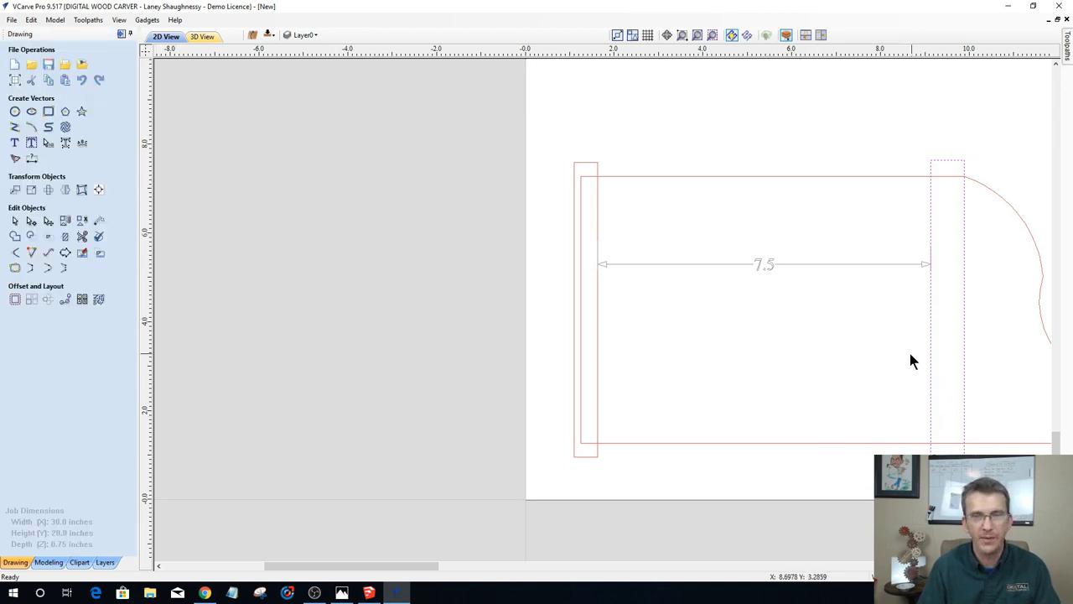
Step: Copy and paste the right board rectangle
right_click(932, 371)
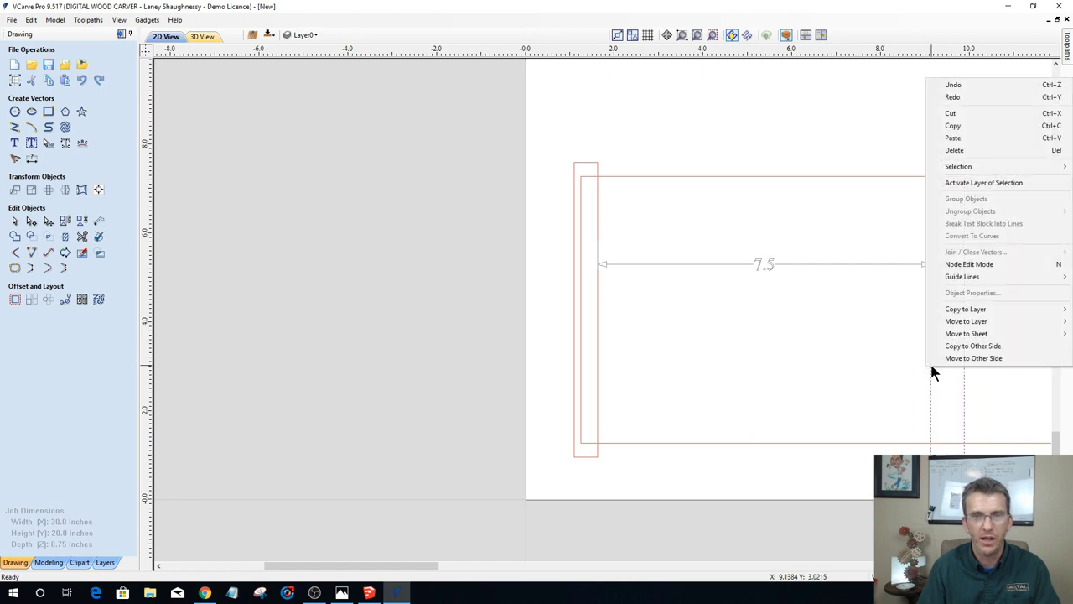
click(953, 126)
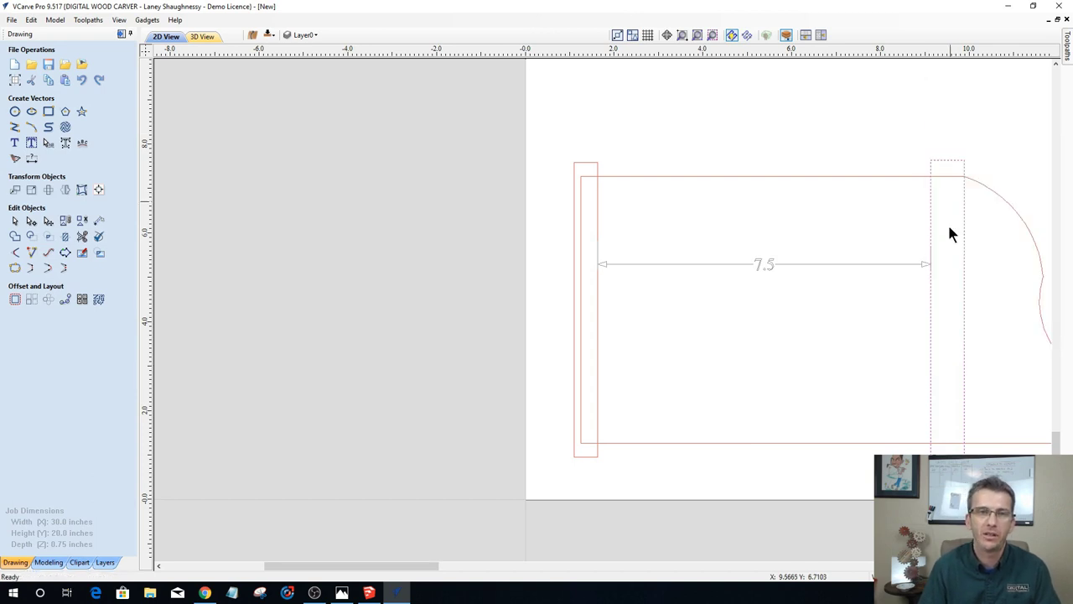
right_click(932, 220)
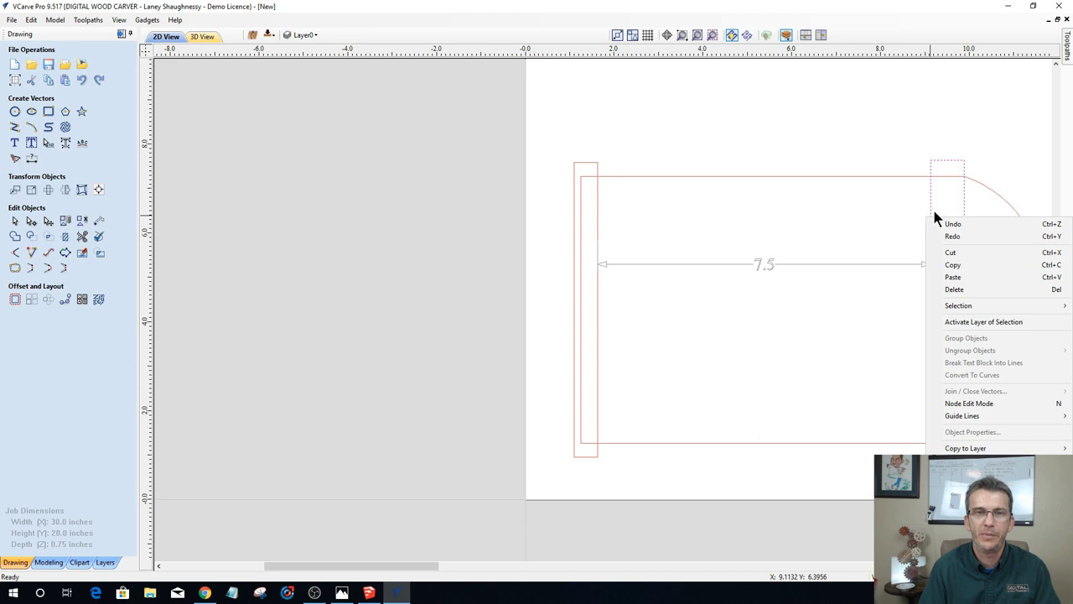
click(953, 278)
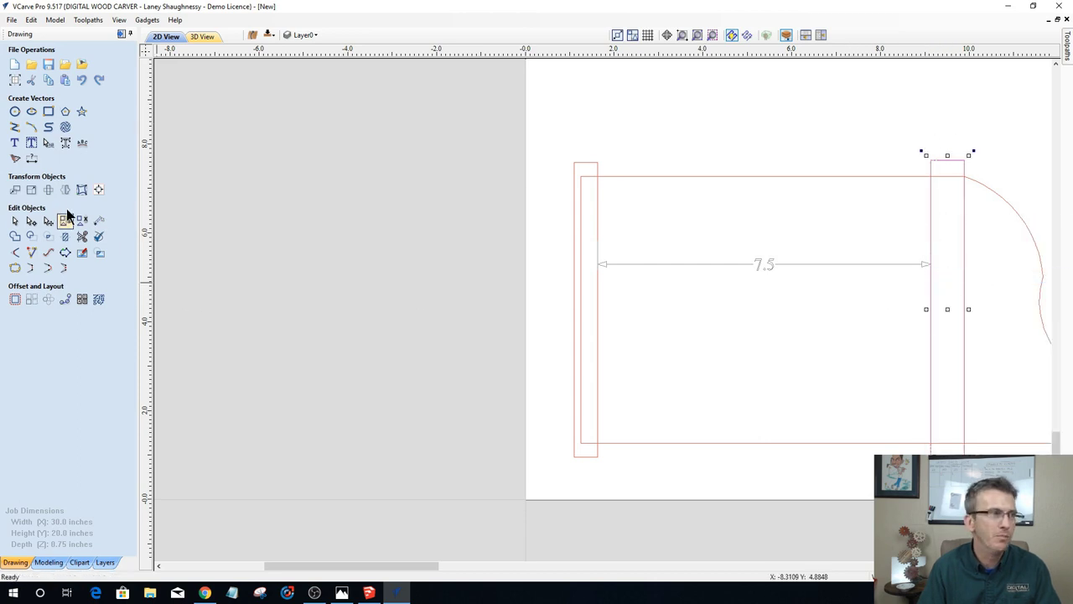
Step: Move the pasted copy by relative X -5 inches
click(15, 192)
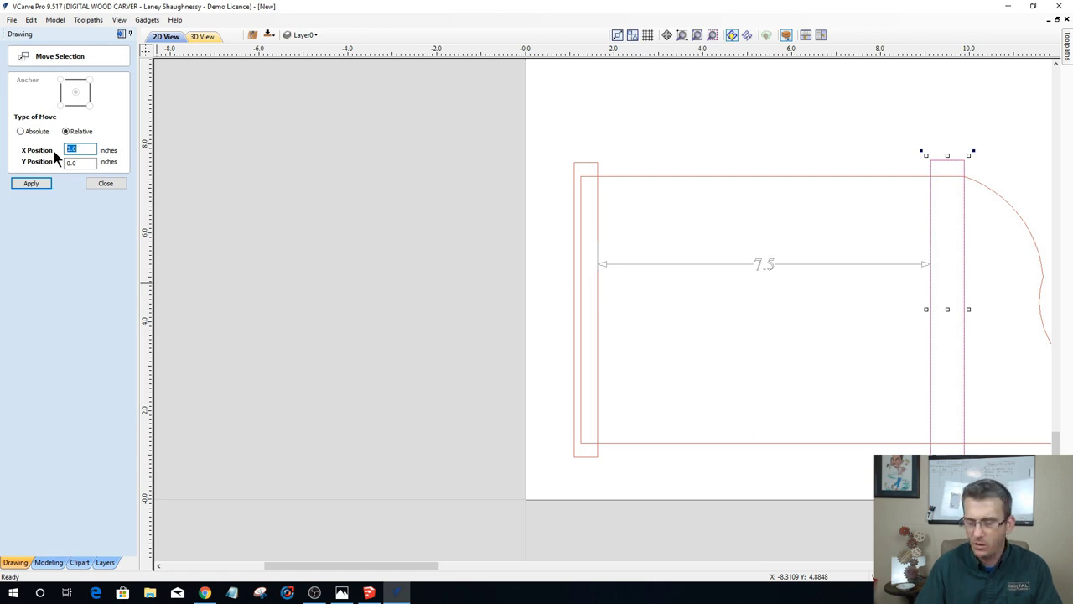
text(-)
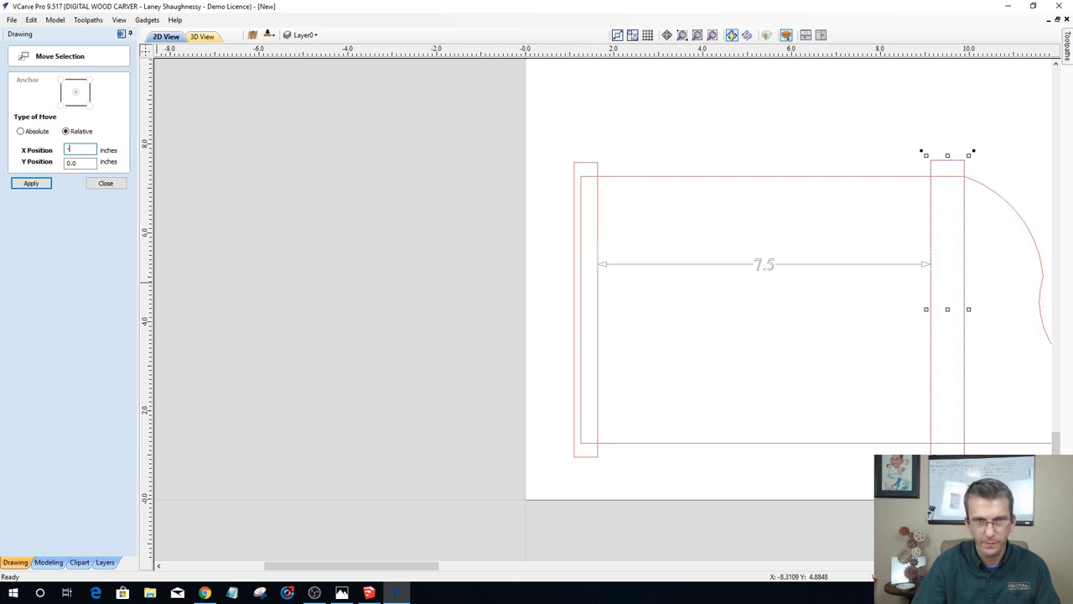
text(5)
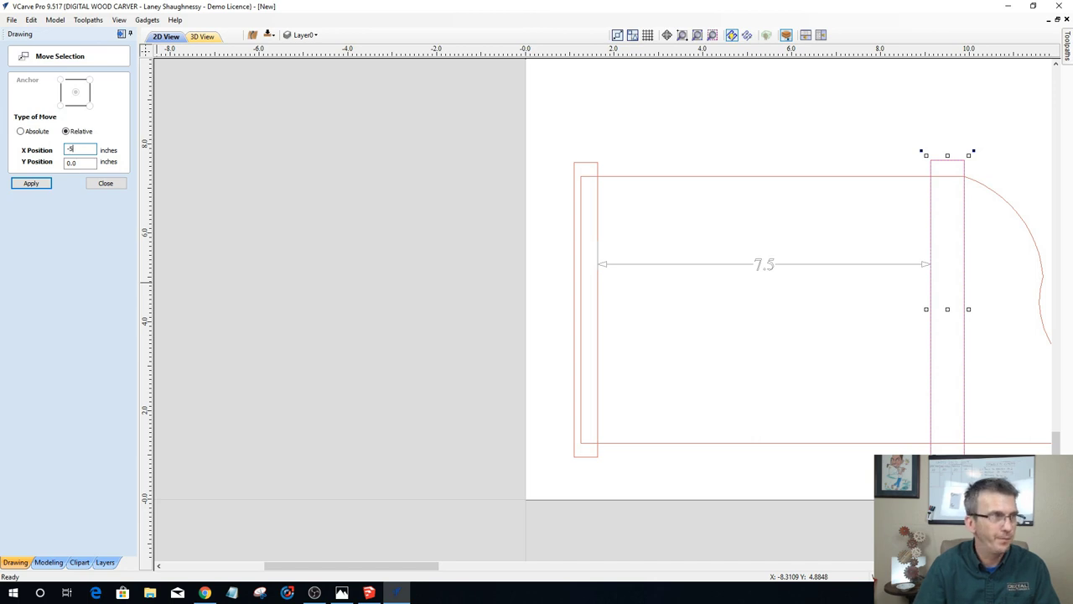
click(30, 184)
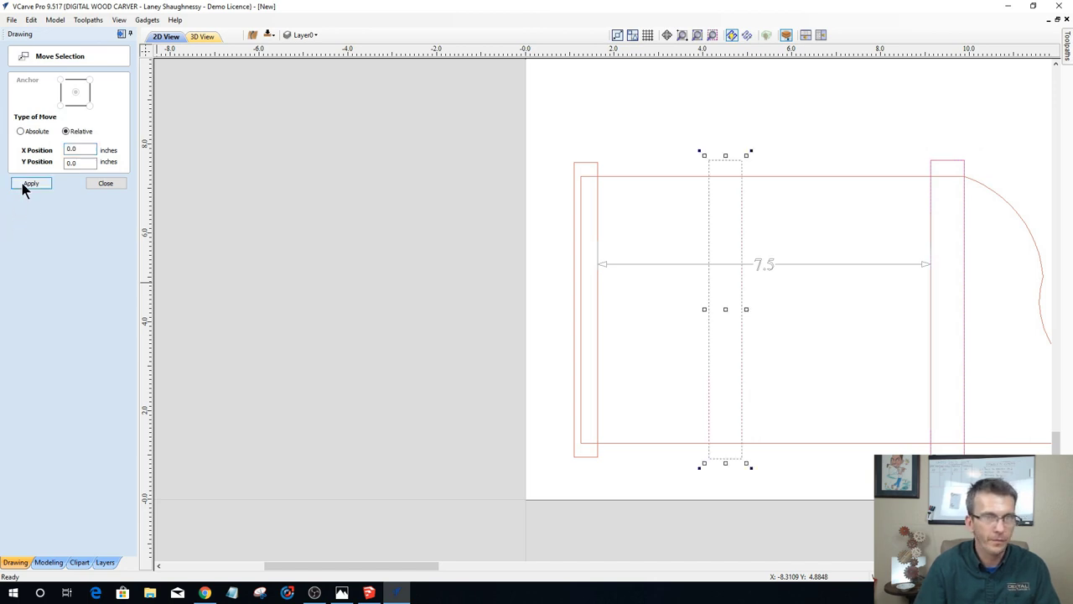
click(117, 183)
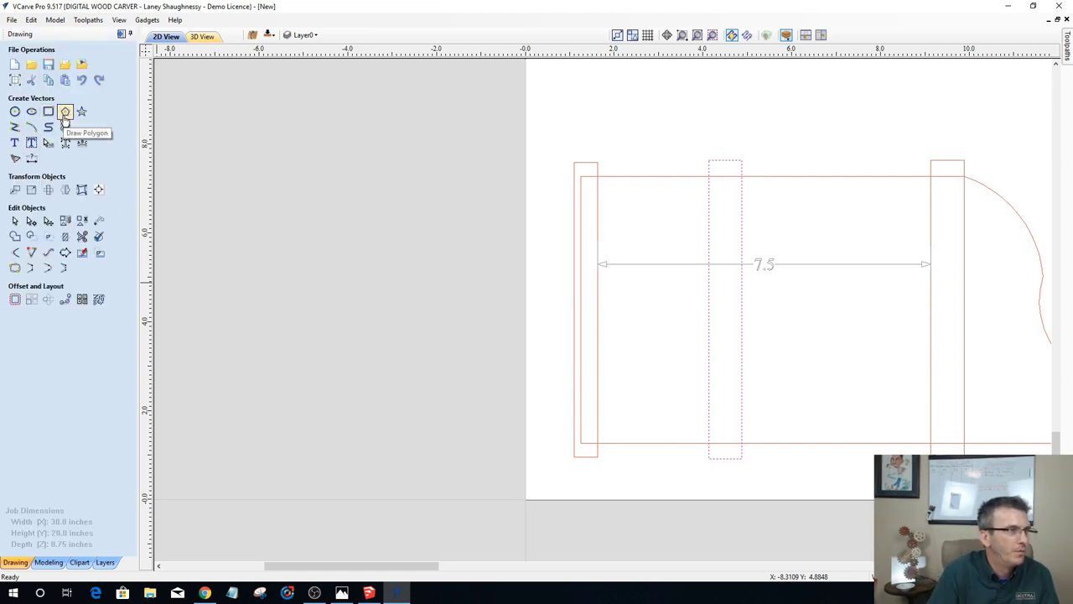
Step: Dimension the 4.25-inch gap from the middle strip to the right end strip
click(31, 160)
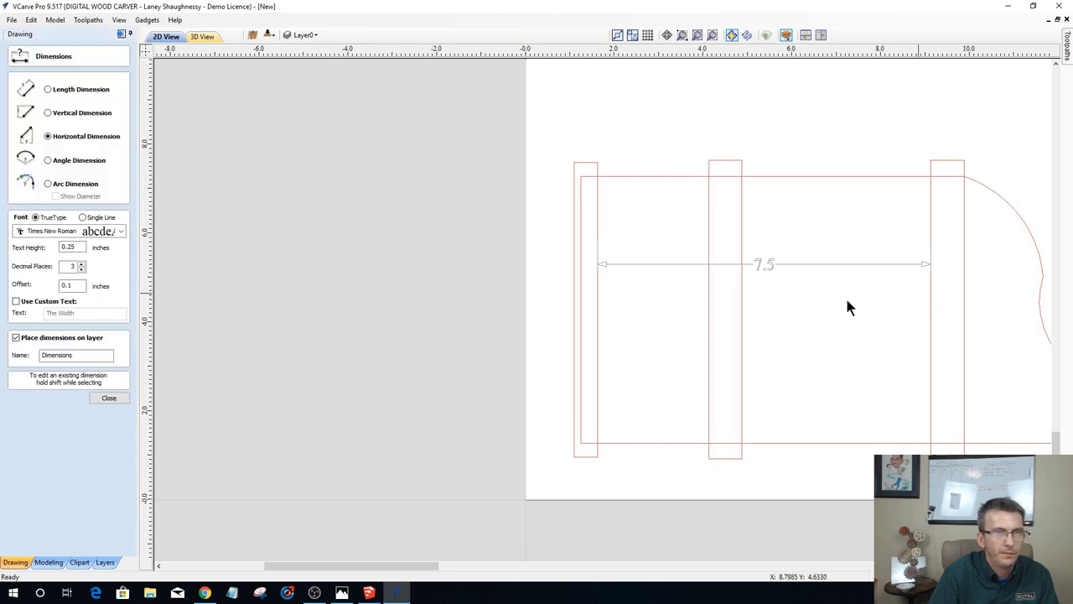
click(742, 320)
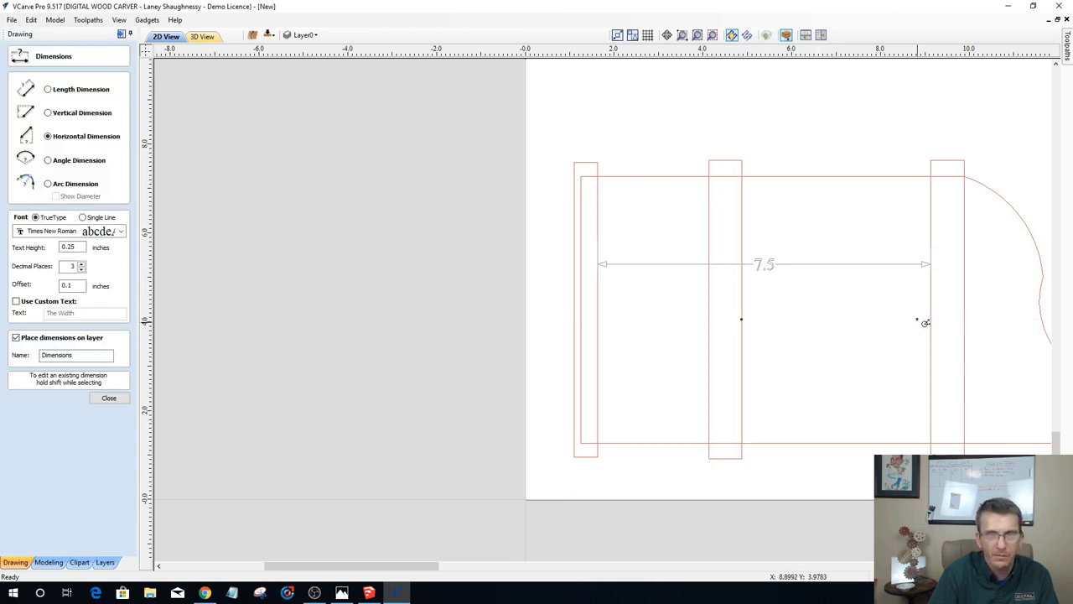
click(930, 328)
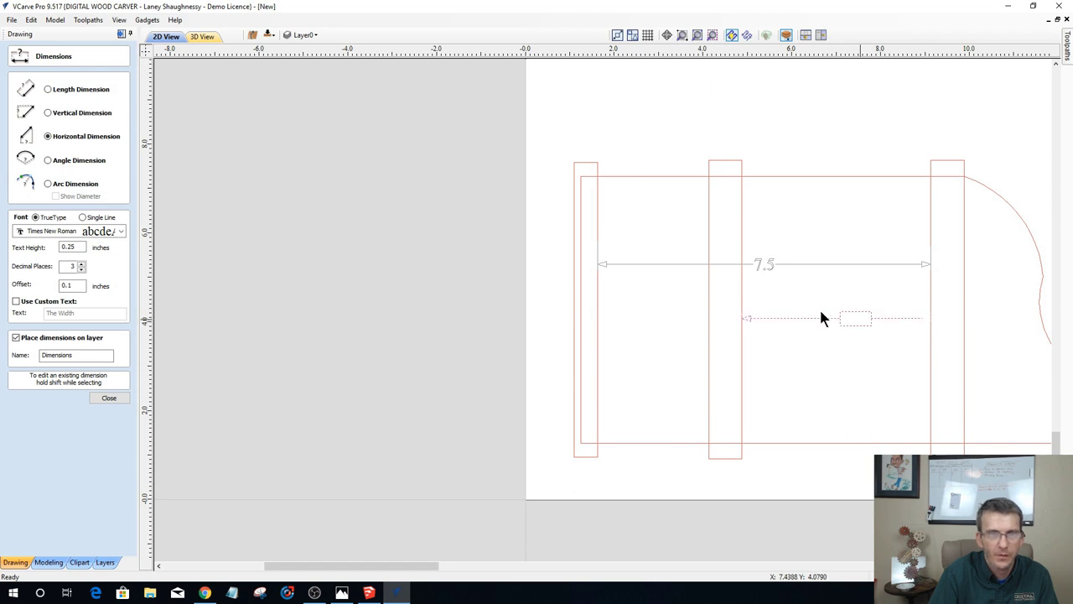
key(Escape)
click(809, 323)
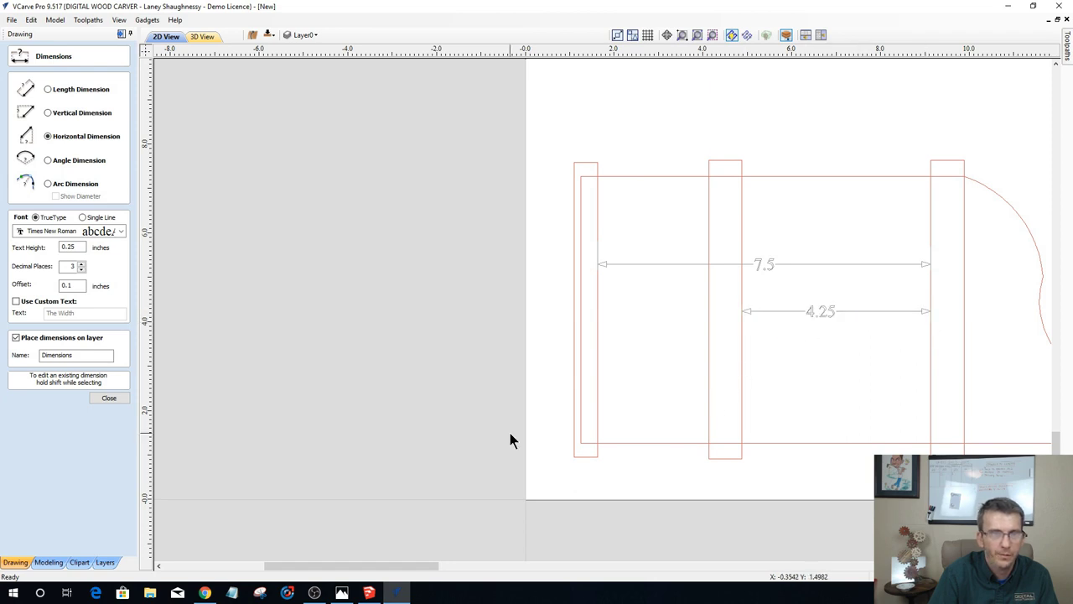
click(117, 398)
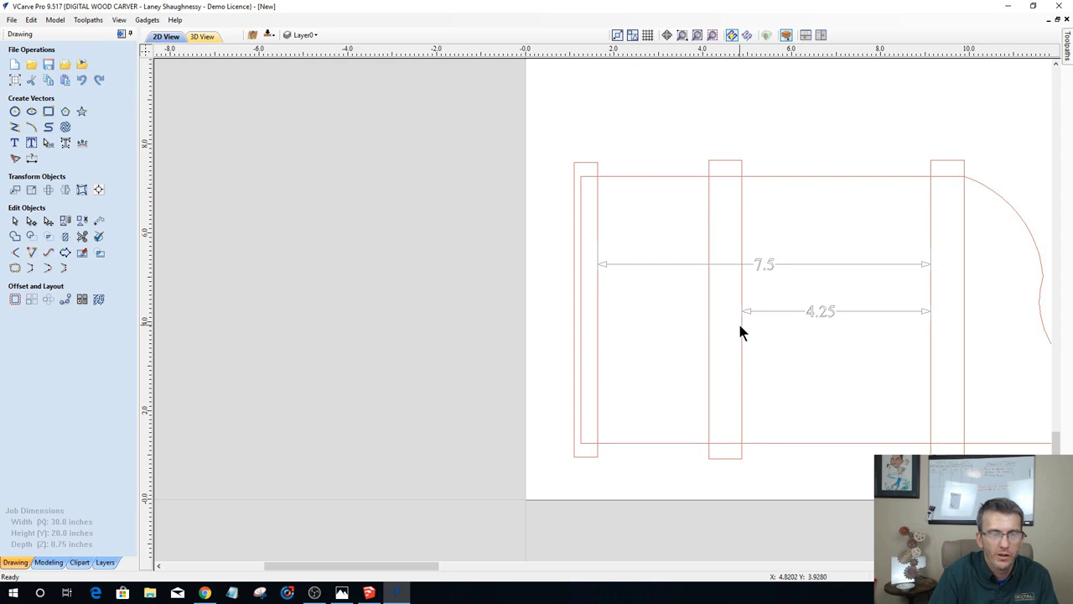
scroll(740, 330, up, 2)
scroll(735, 327, down, 2)
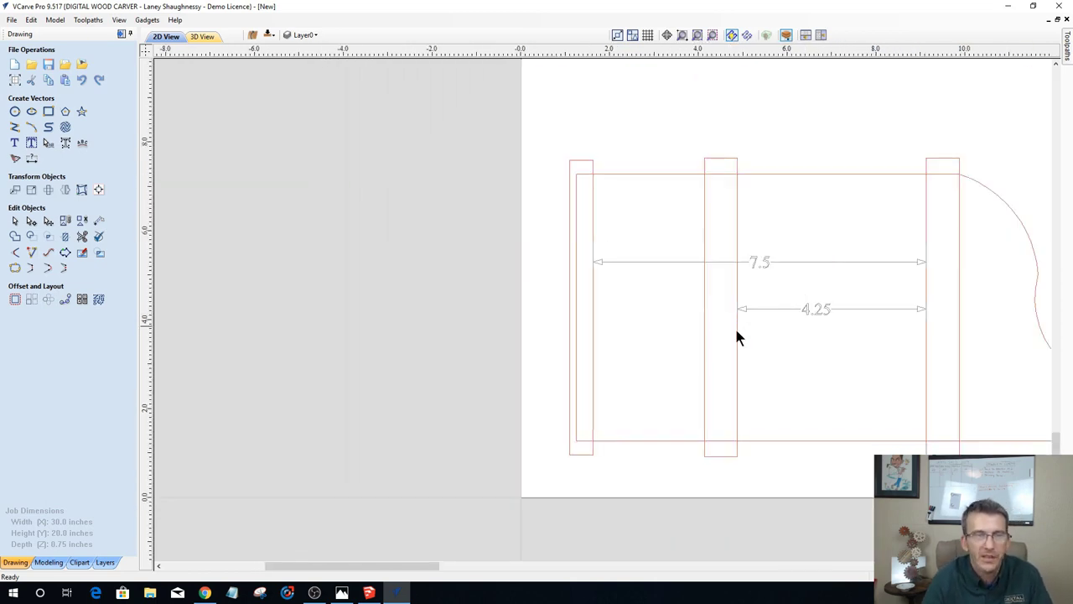
scroll(784, 319, up, 2)
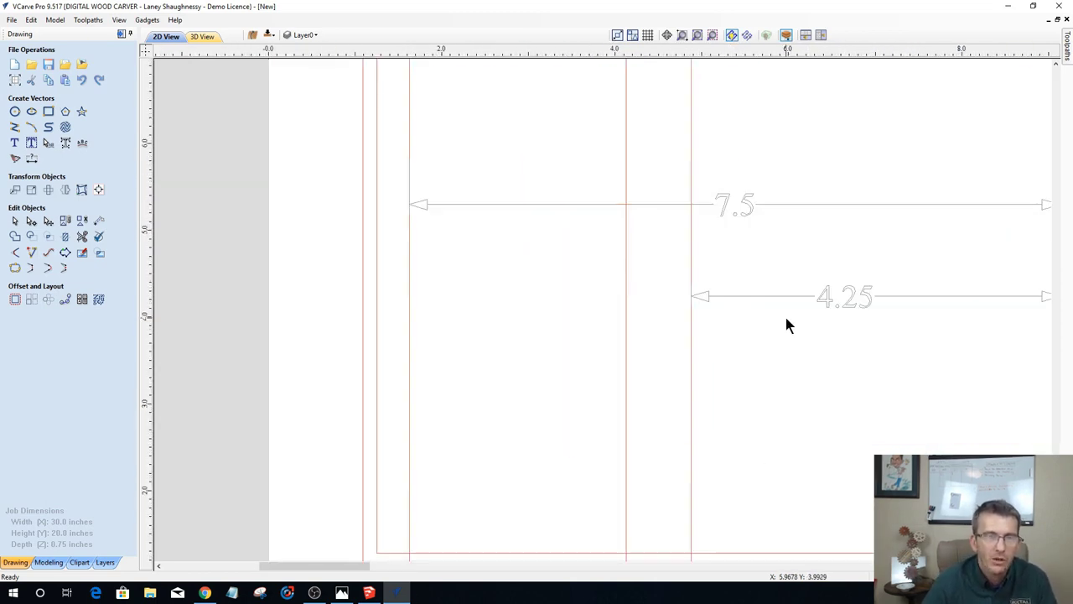
scroll(742, 328, down, 1)
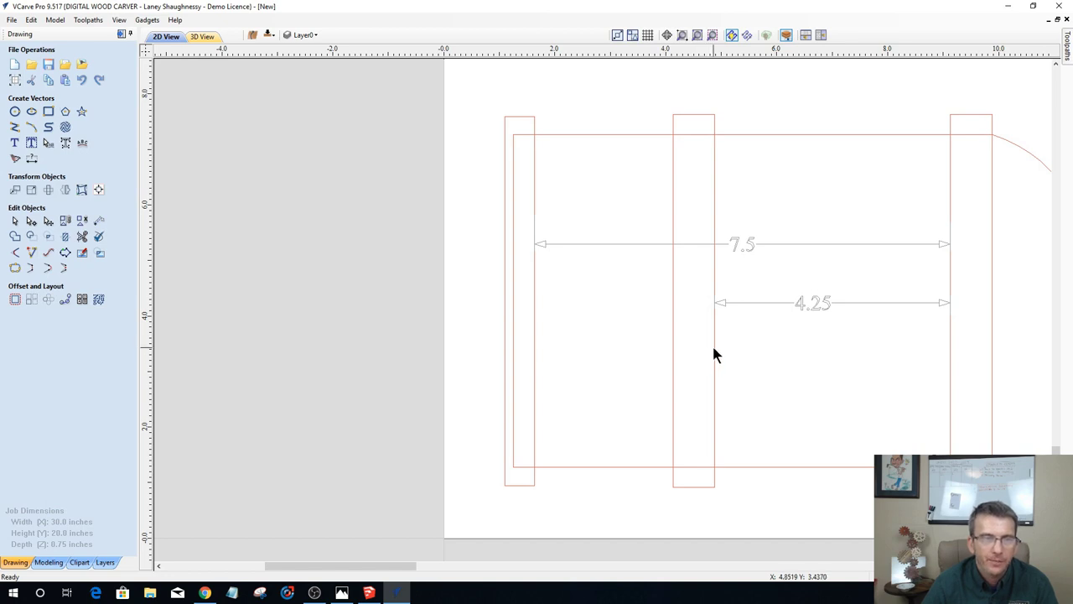
Step: Dimension the 2.5-inch span from the left end strip to the middle strip
click(33, 161)
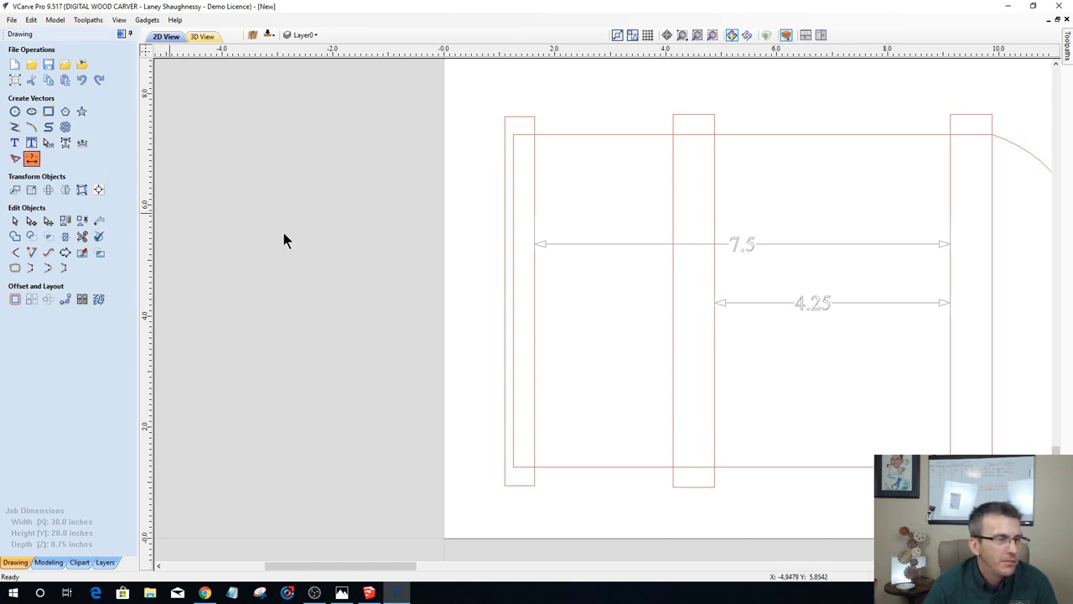
click(535, 297)
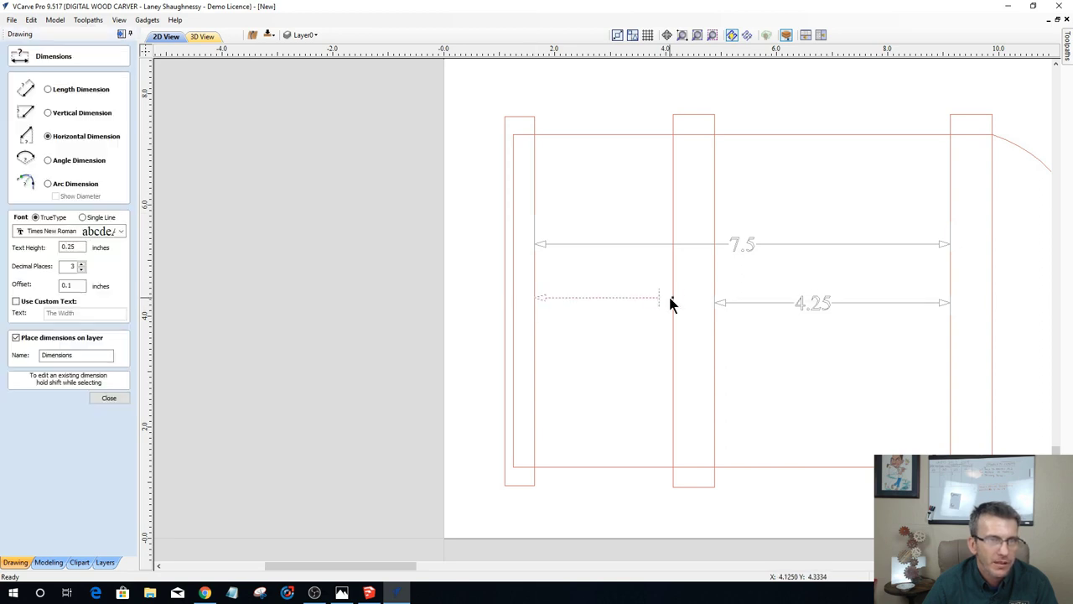
click(672, 299)
click(594, 277)
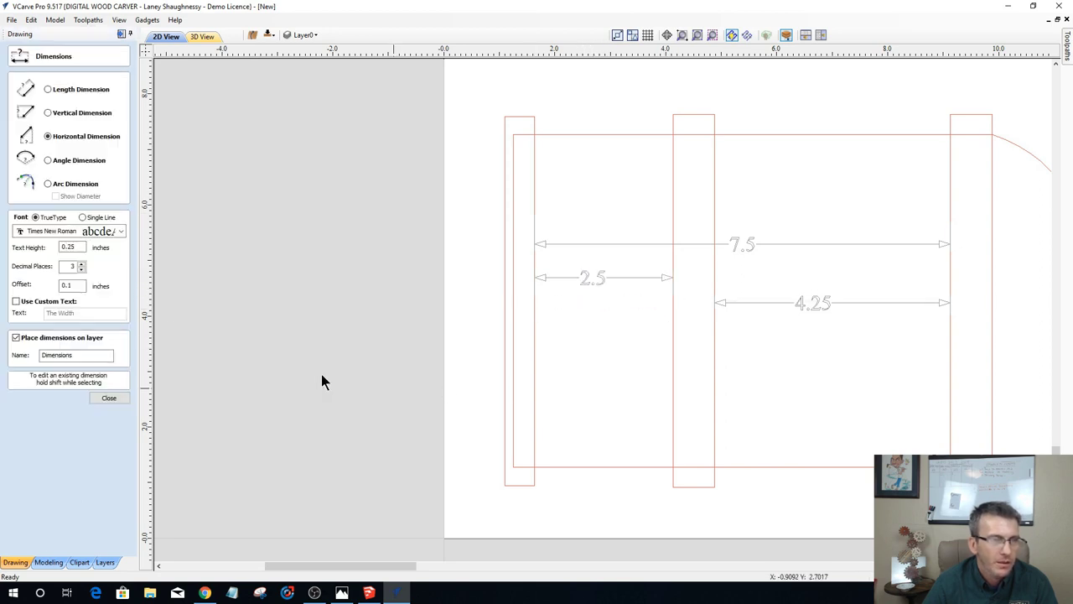
click(113, 397)
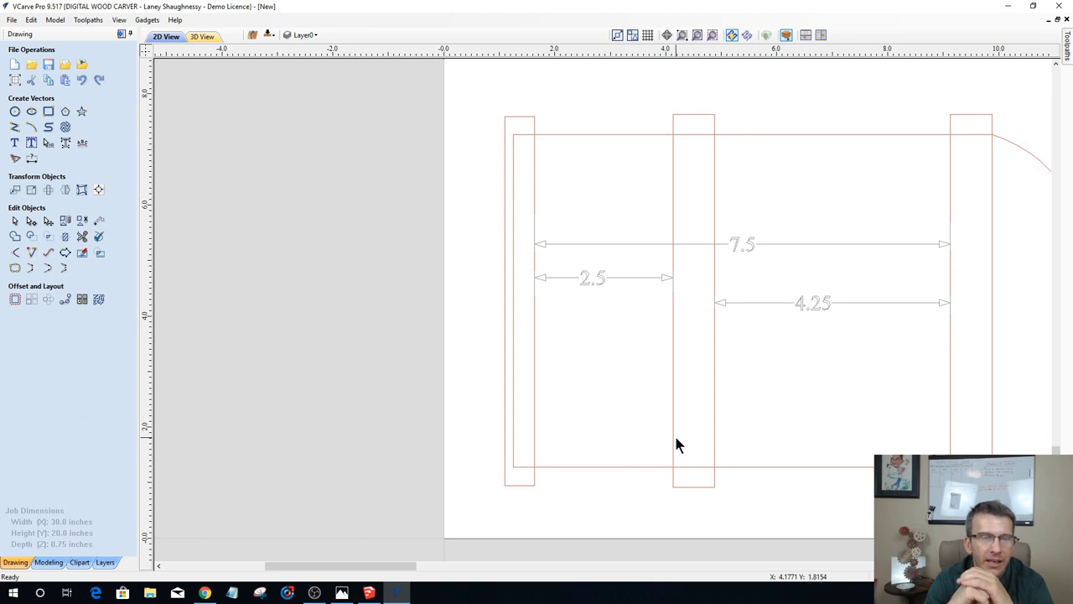
Step: Select the middle vertical board of the lower cabinet panel
click(674, 335)
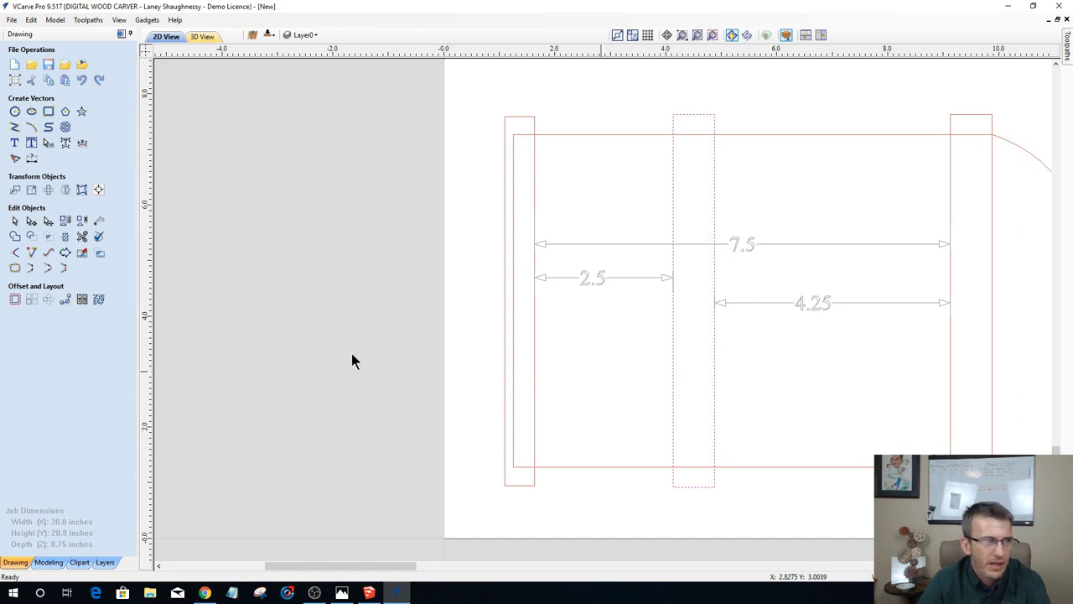
Step: Move the middle board by X -0.375 inch, then delete the 4.25 dimension
click(14, 189)
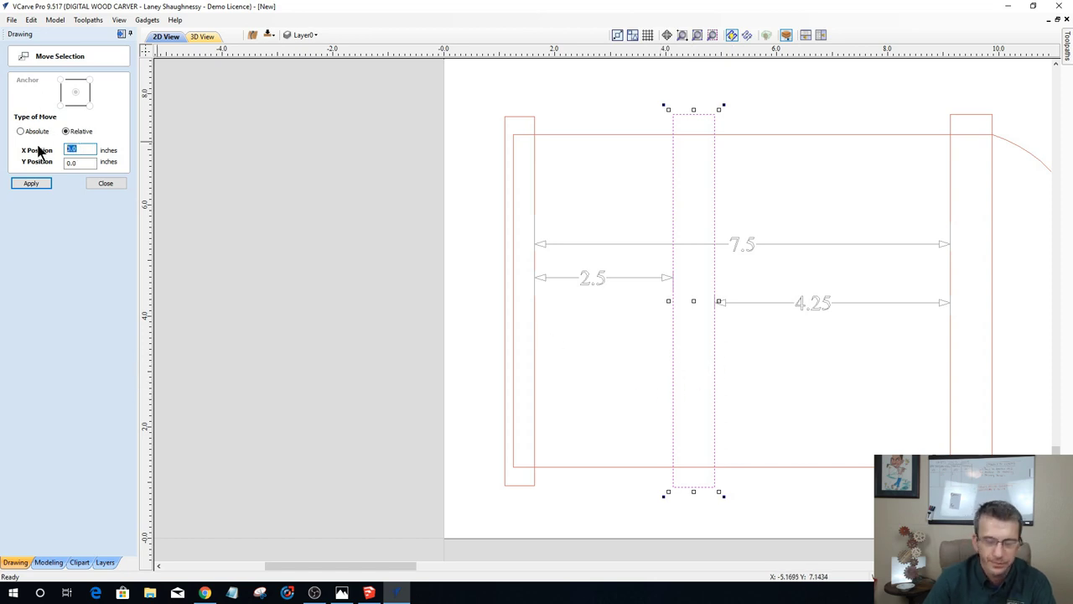
text(.)
text(.3)
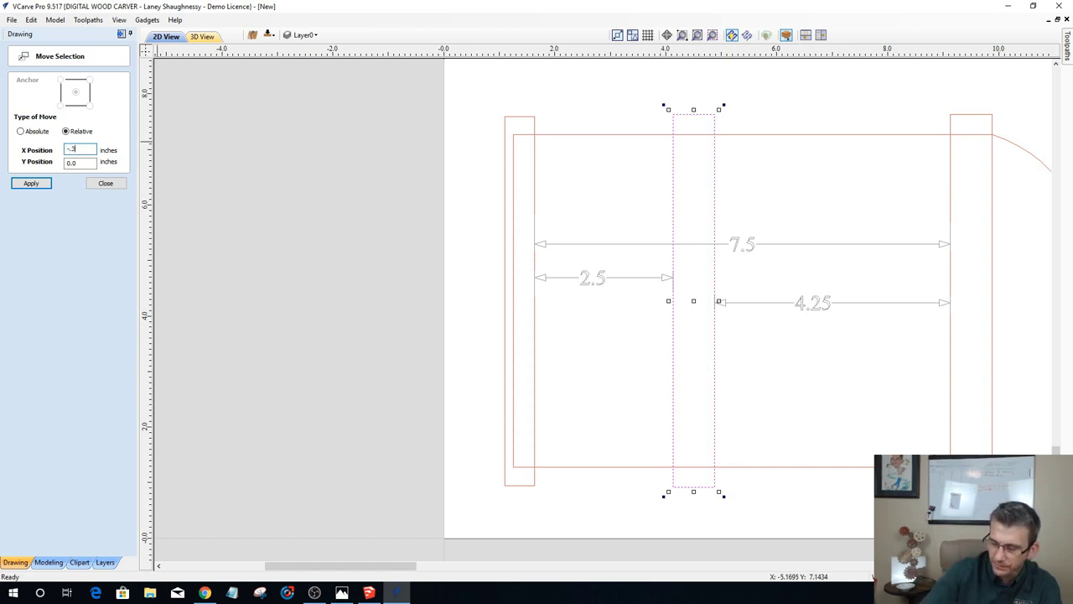
click(30, 185)
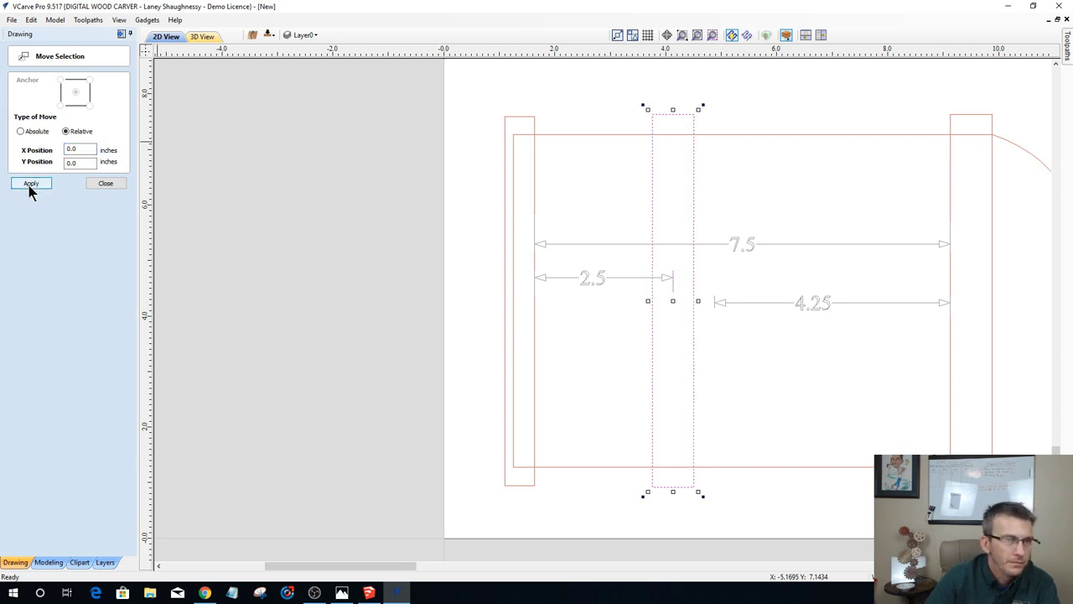
click(109, 185)
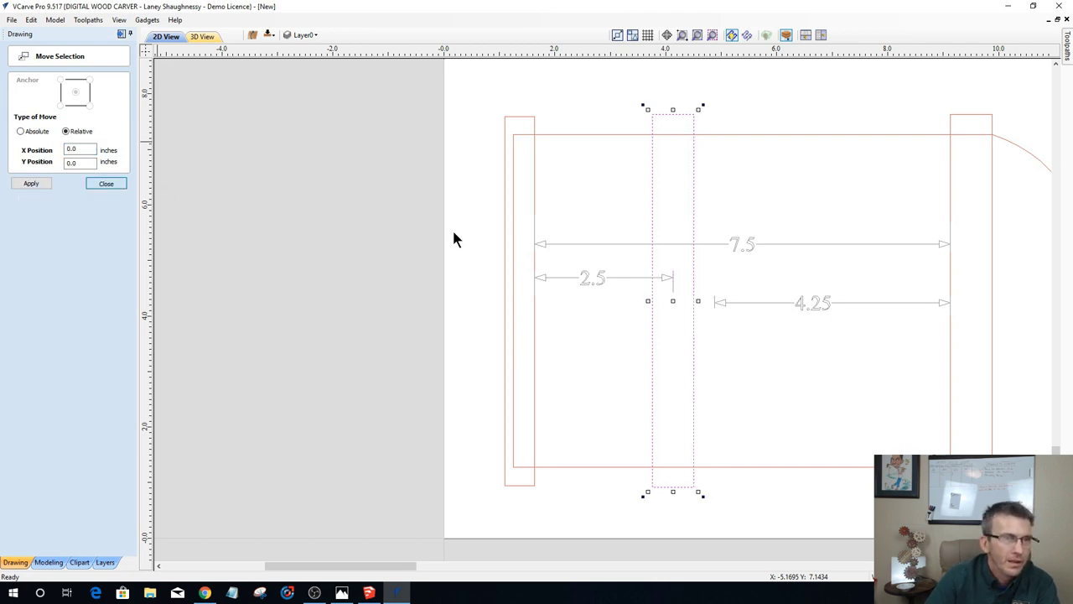
click(813, 305)
key(Delete)
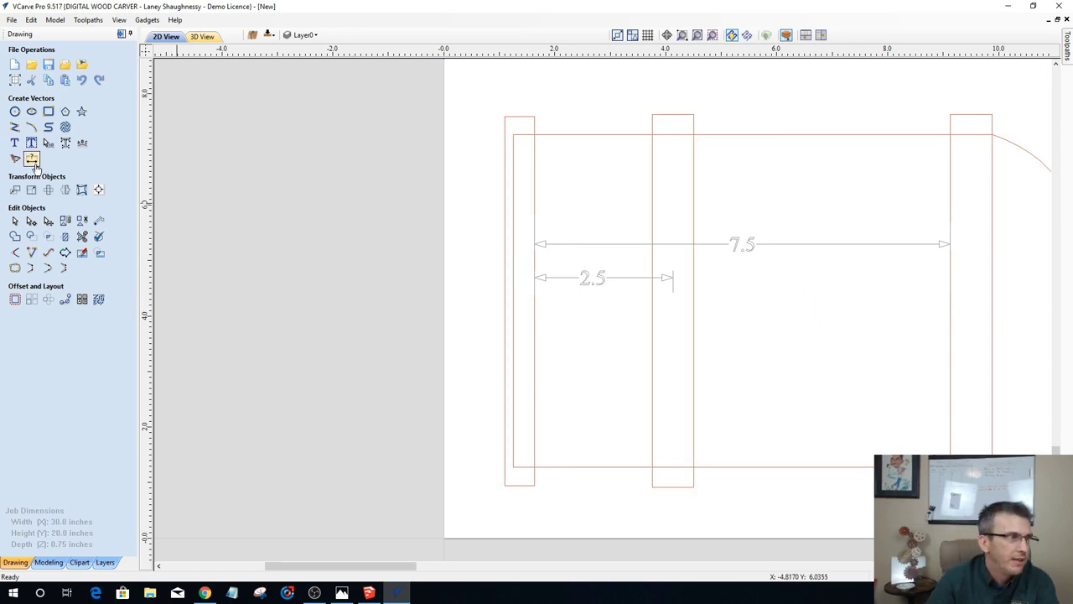
Step: Dimension the 4.625-inch span from the middle board to the right board
click(31, 159)
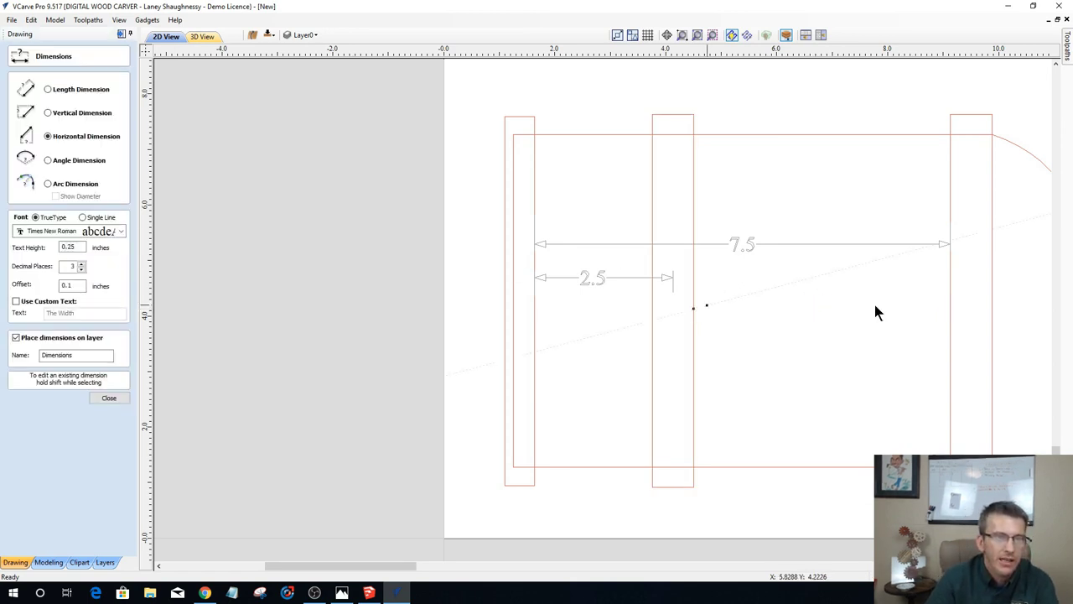
click(952, 318)
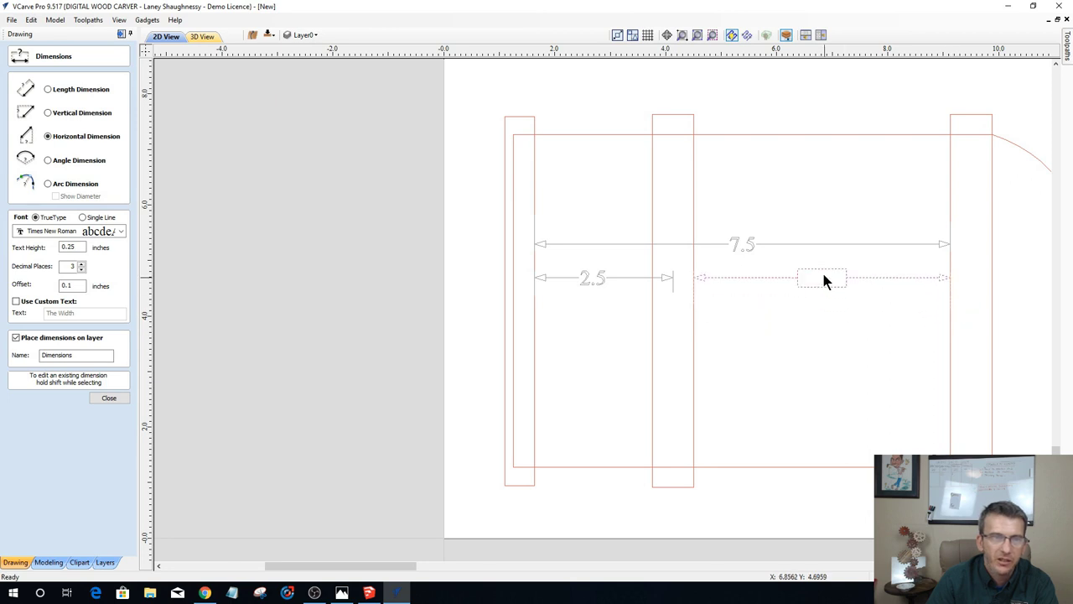
click(810, 339)
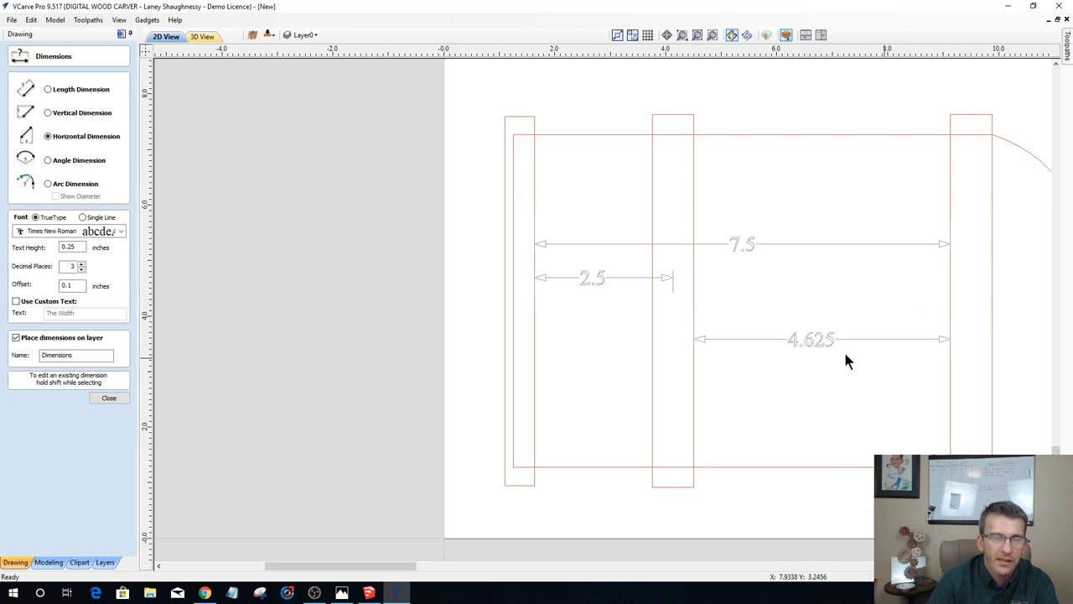
scroll(789, 352, up, 3)
scroll(789, 361, down, 5)
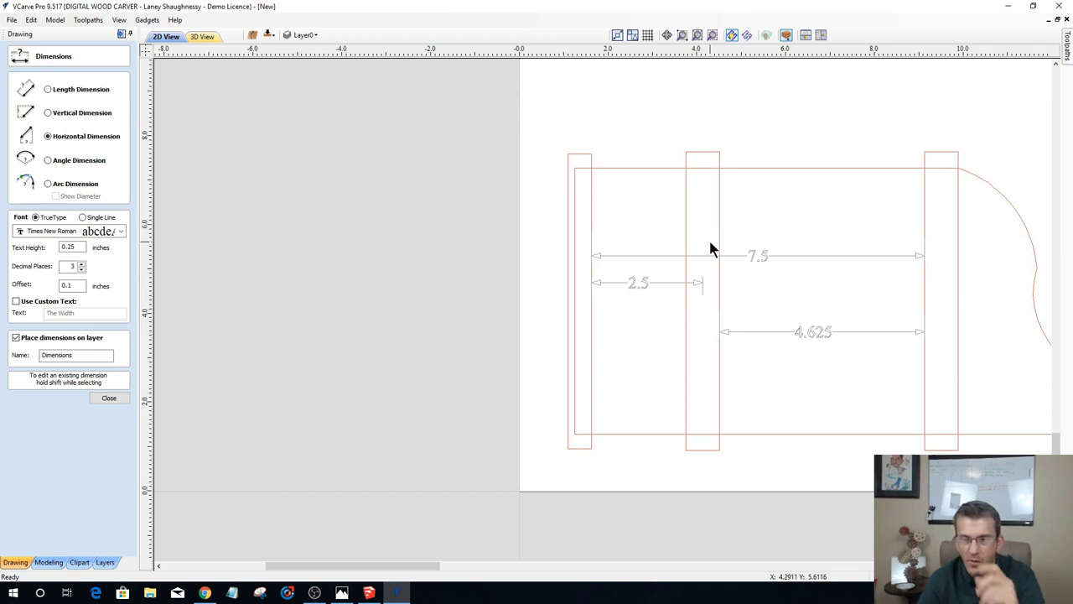
Step: Cancel the stray dimension started at the left board's corner
scroll(726, 244, down, 3)
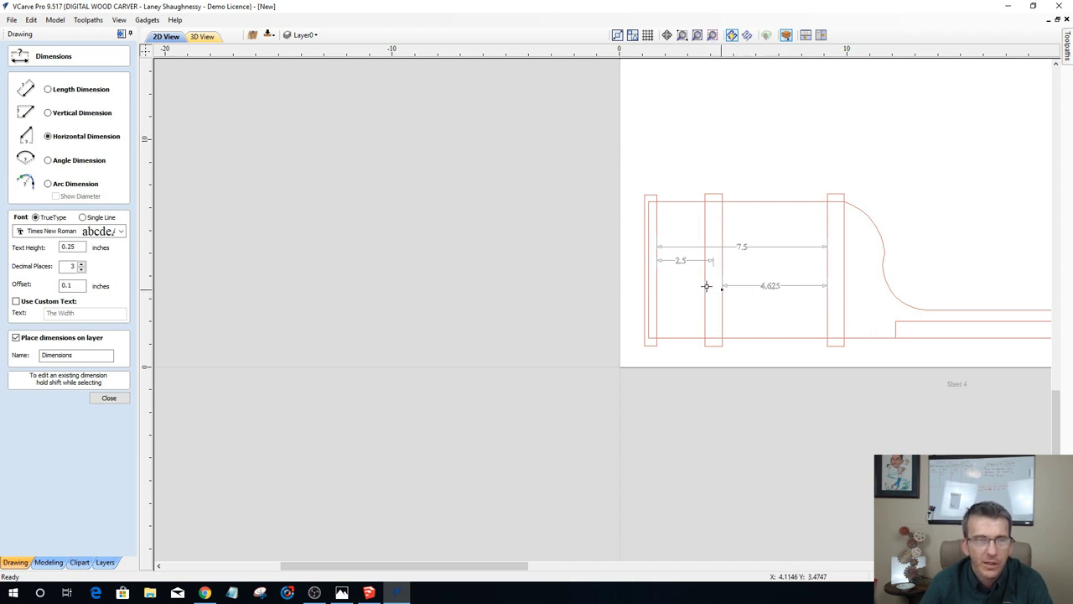
scroll(706, 288, up, 3)
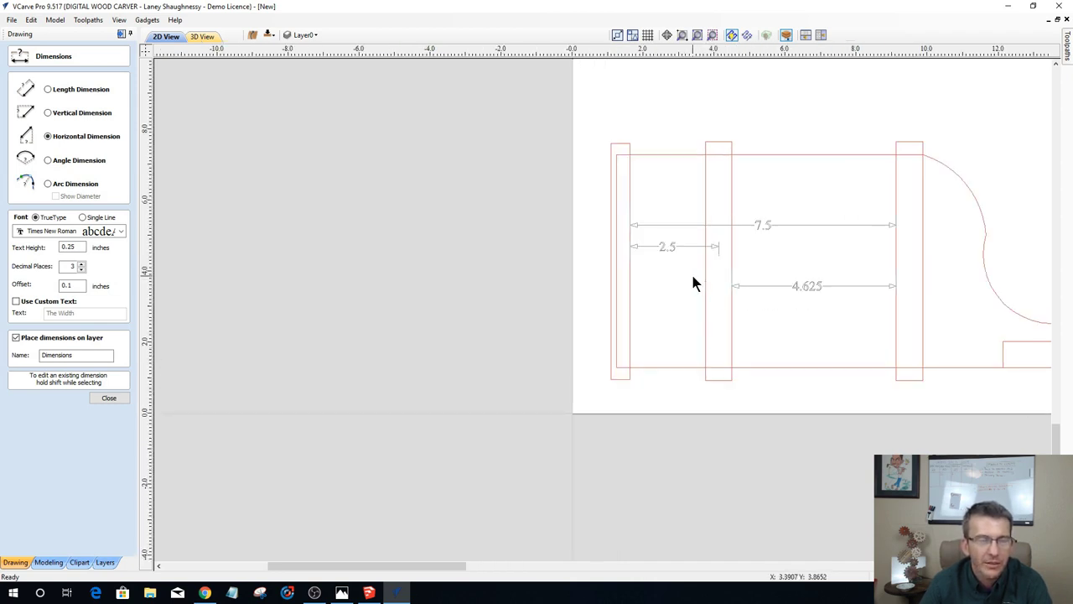
scroll(693, 283, down, 2)
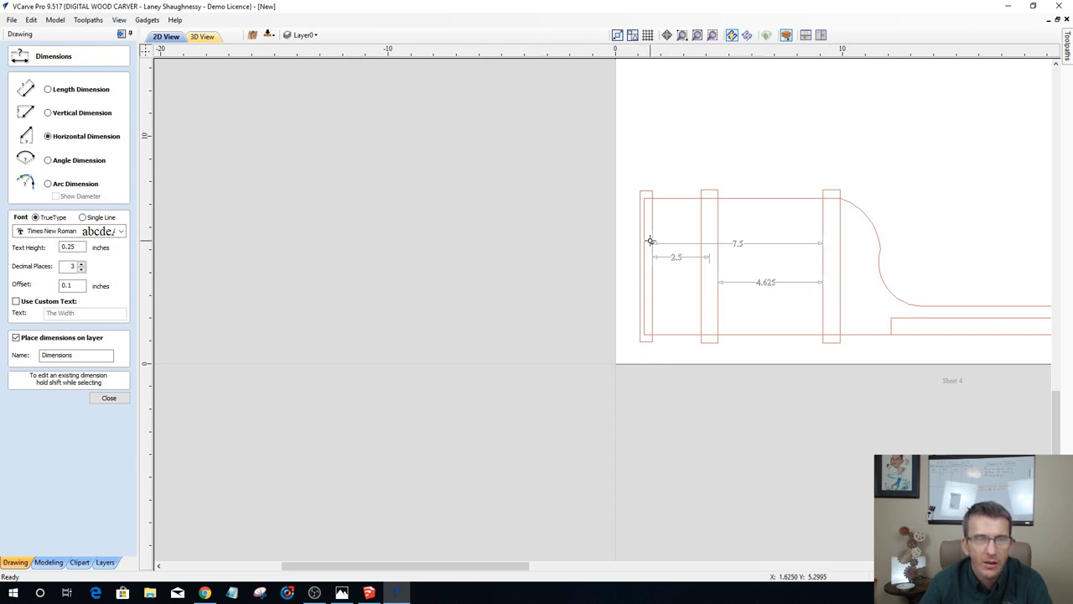
scroll(649, 241, up, 3)
scroll(650, 241, up, 2)
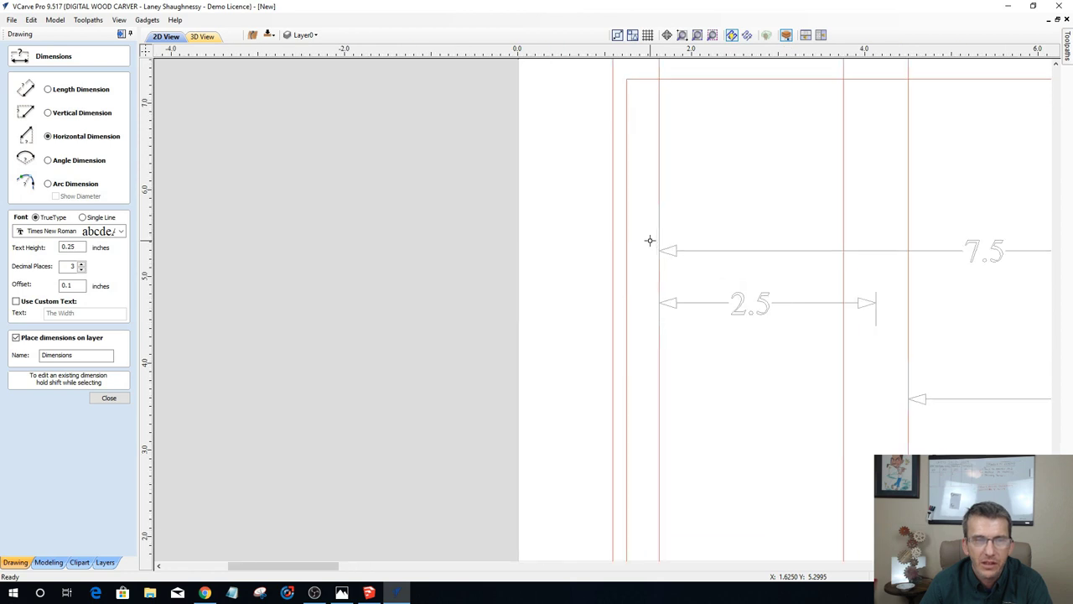
scroll(650, 243, down, 4)
scroll(676, 328, down, 2)
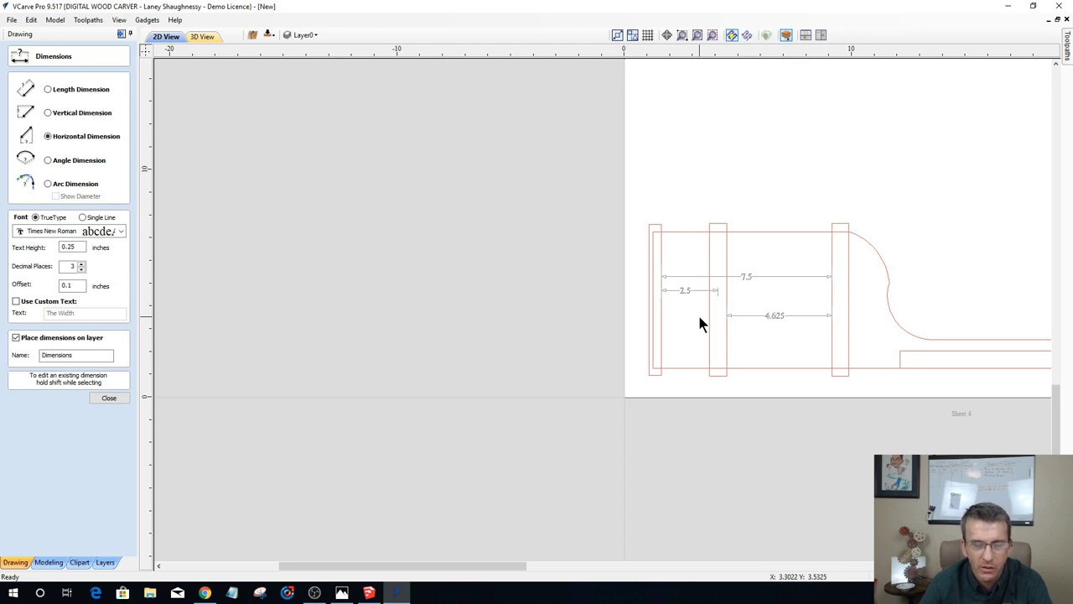
click(654, 231)
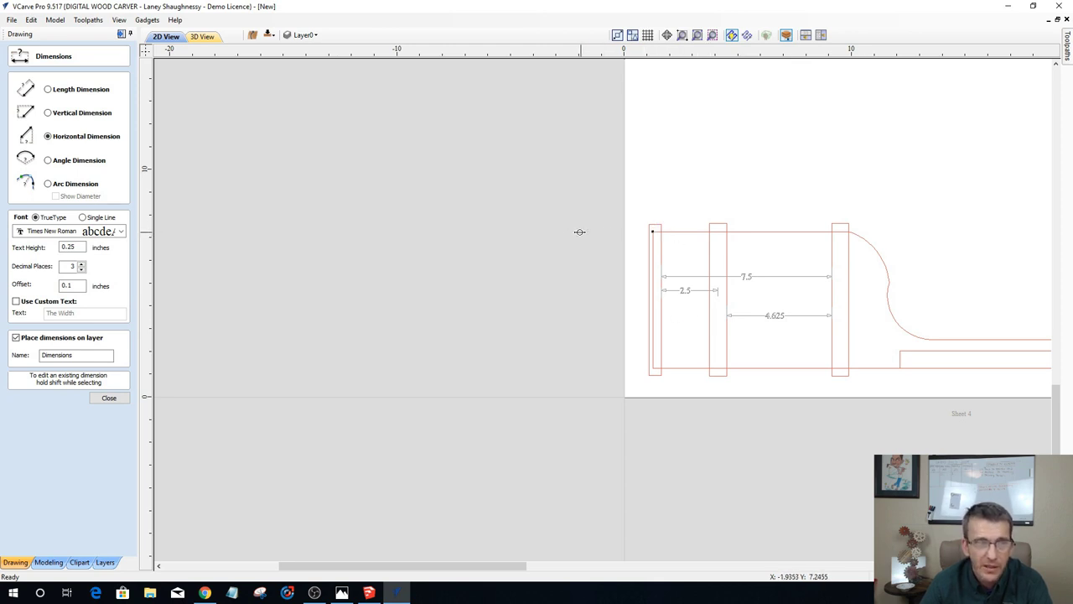
key(Escape)
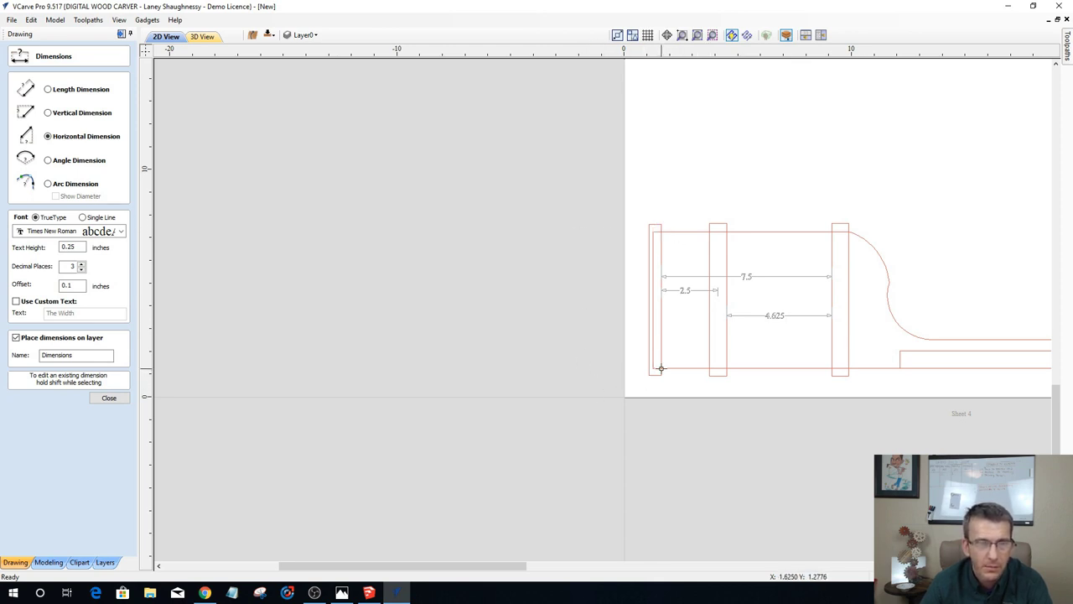
Step: Close the Dimensions form and select the leftmost board
scroll(661, 365, down, 3)
scroll(628, 354, up, 3)
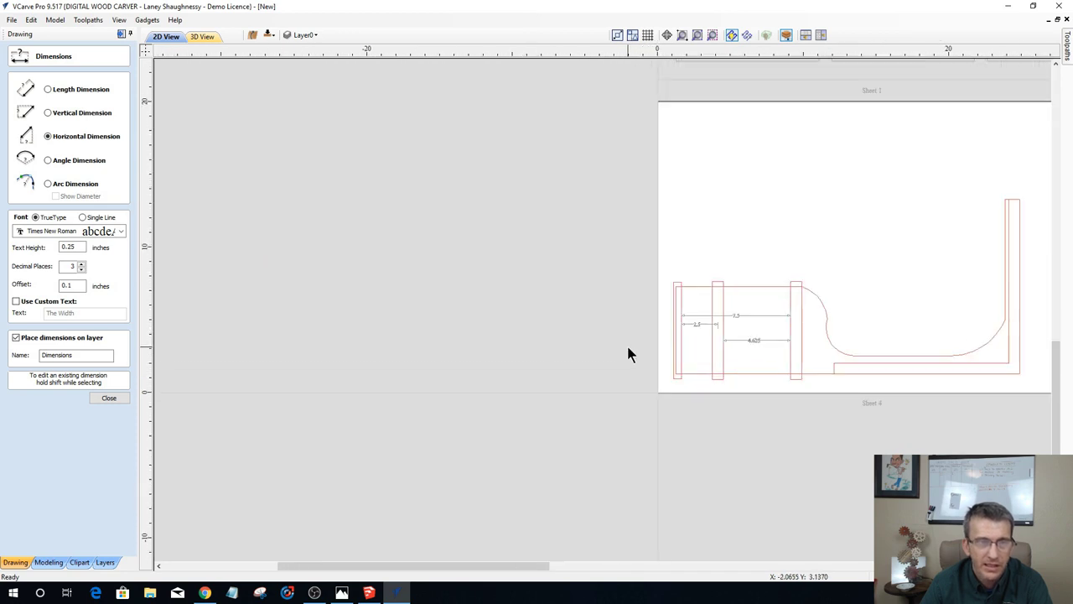
click(109, 397)
click(718, 270)
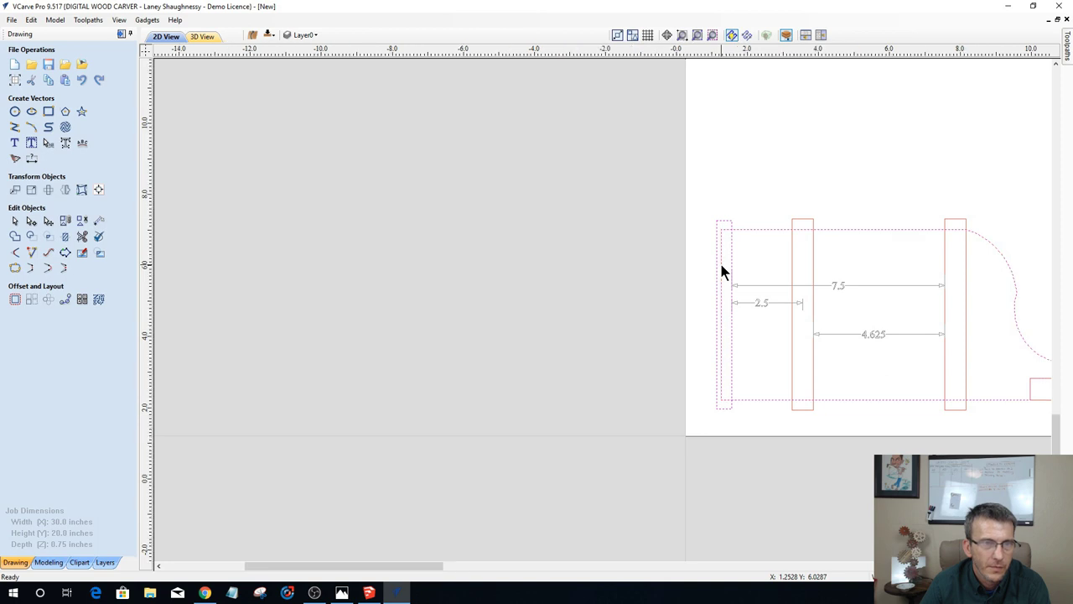
Step: Dimension the left board's 0.375-inch width and clear the selection
scroll(722, 270, up, 3)
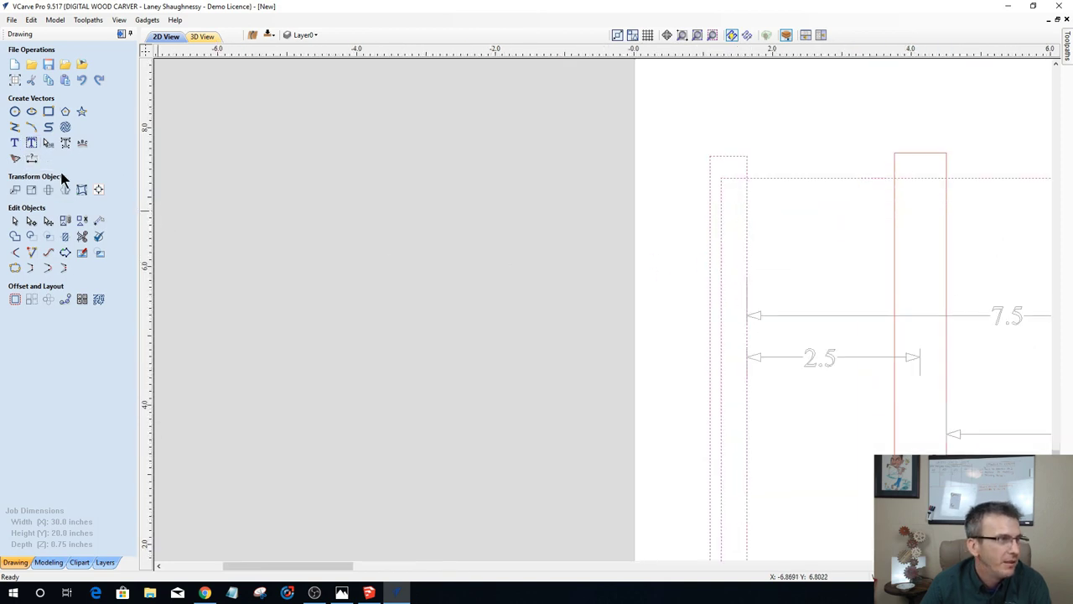
click(36, 165)
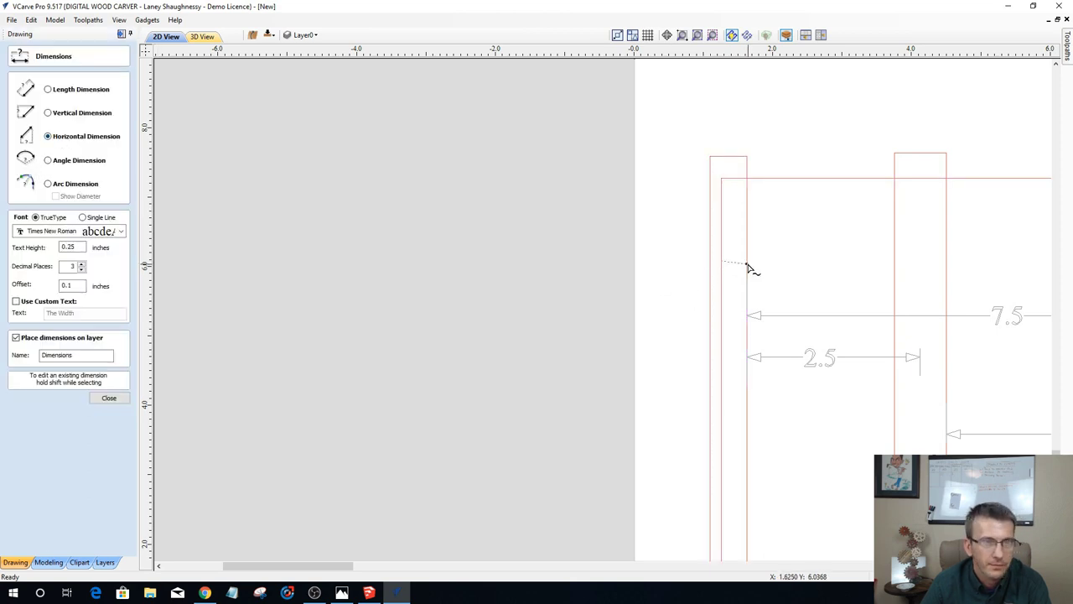
click(747, 269)
click(814, 250)
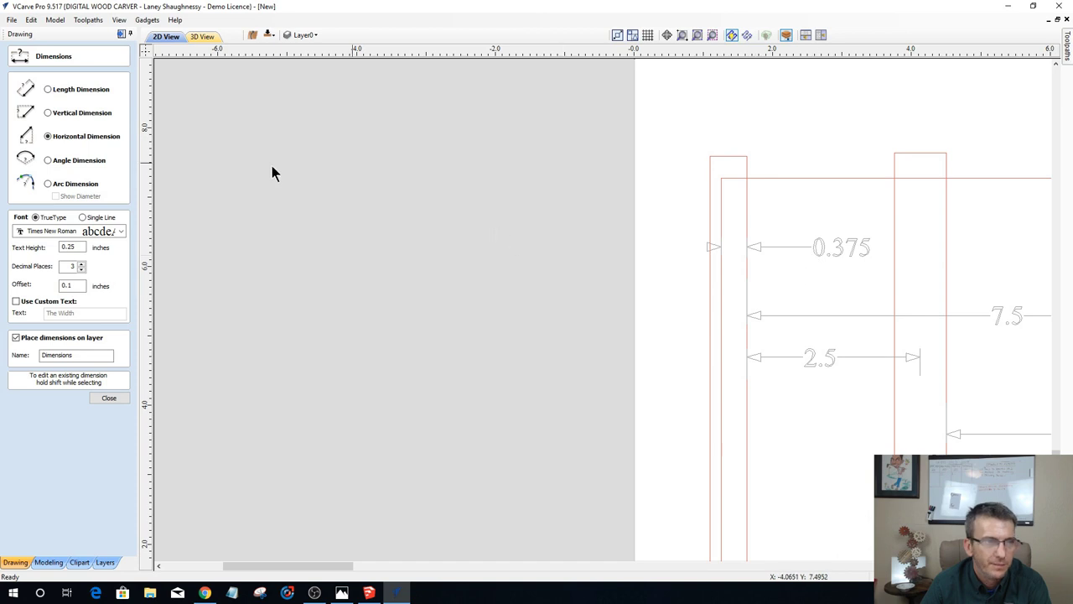
key(Escape)
scroll(738, 298, down, 5)
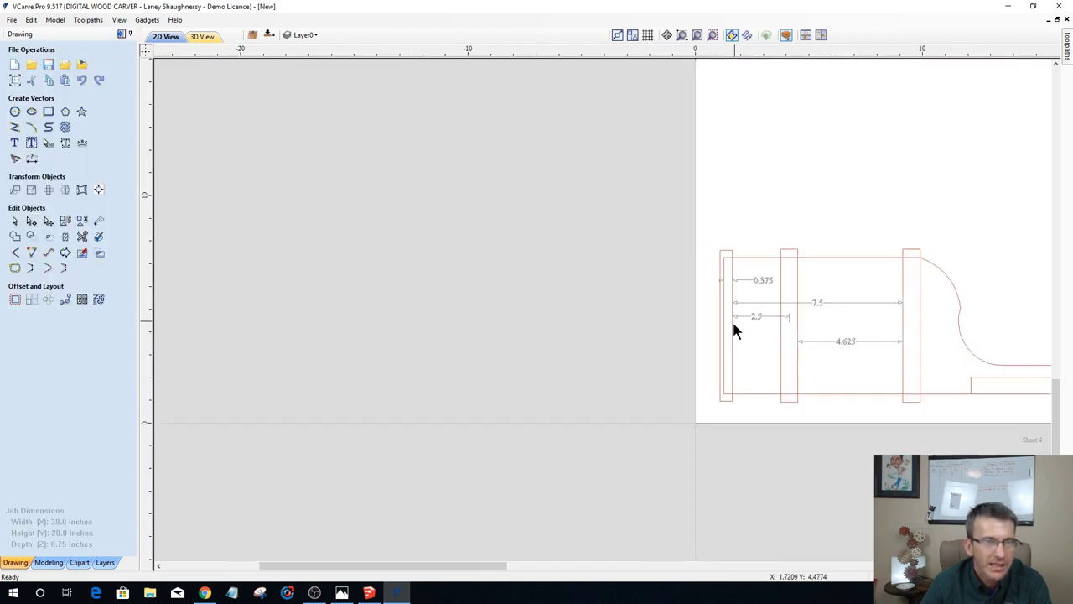
click(724, 327)
key(Escape)
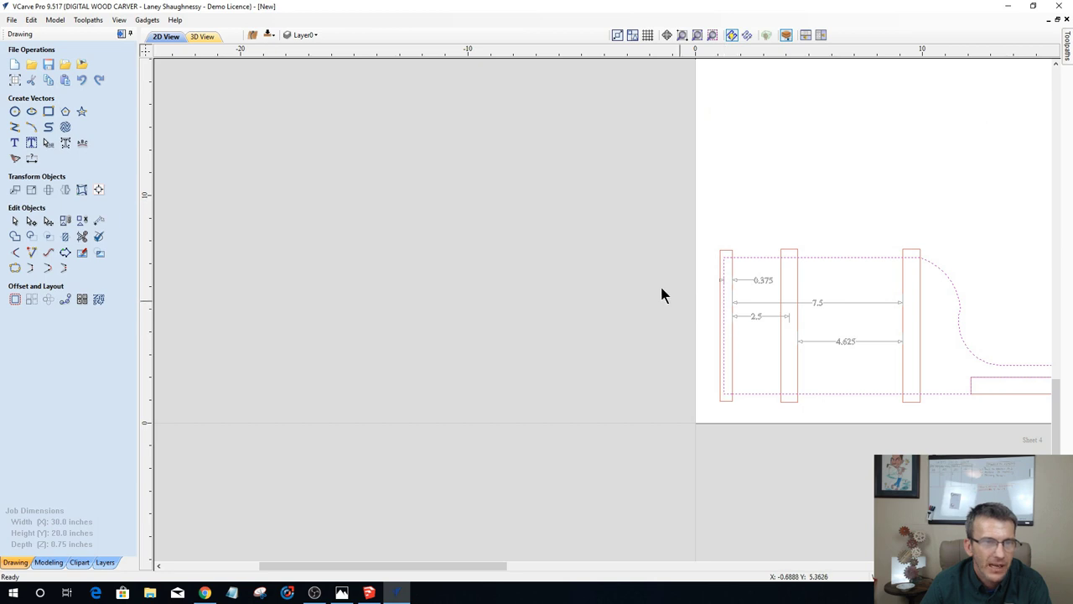
Step: Sketch a trial rectangle from the upright's corner, cancel it, and close the rectangle tool
click(47, 111)
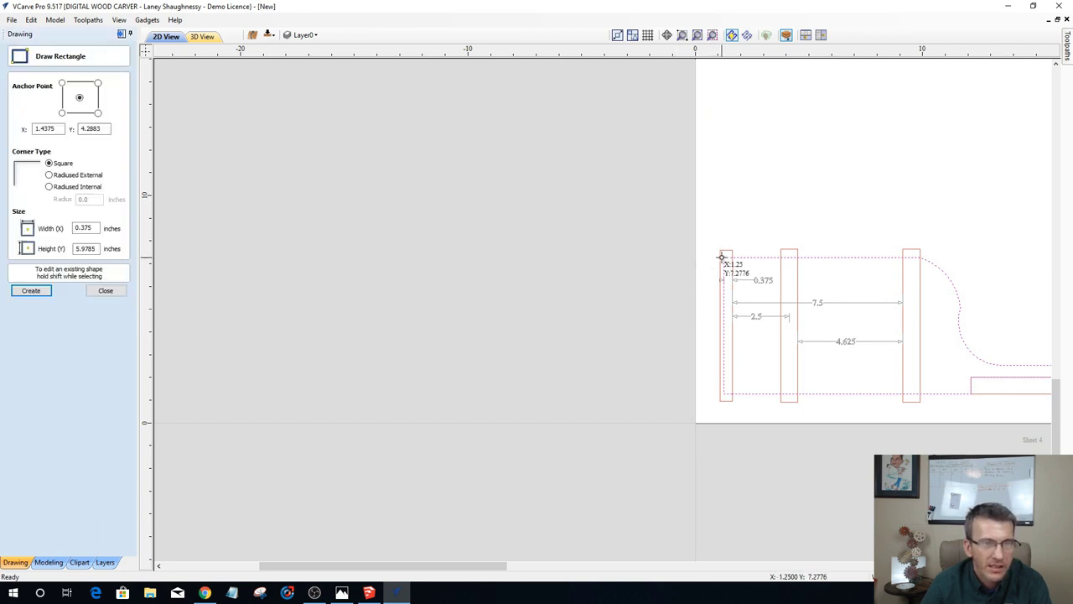
scroll(697, 264, up, 2)
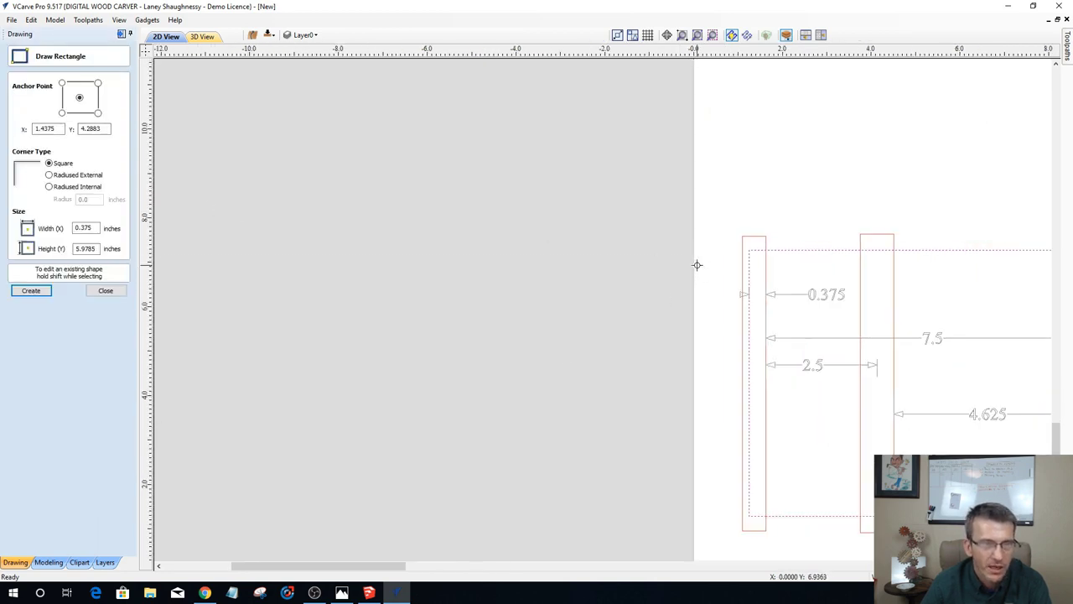
drag(749, 250, 645, 520)
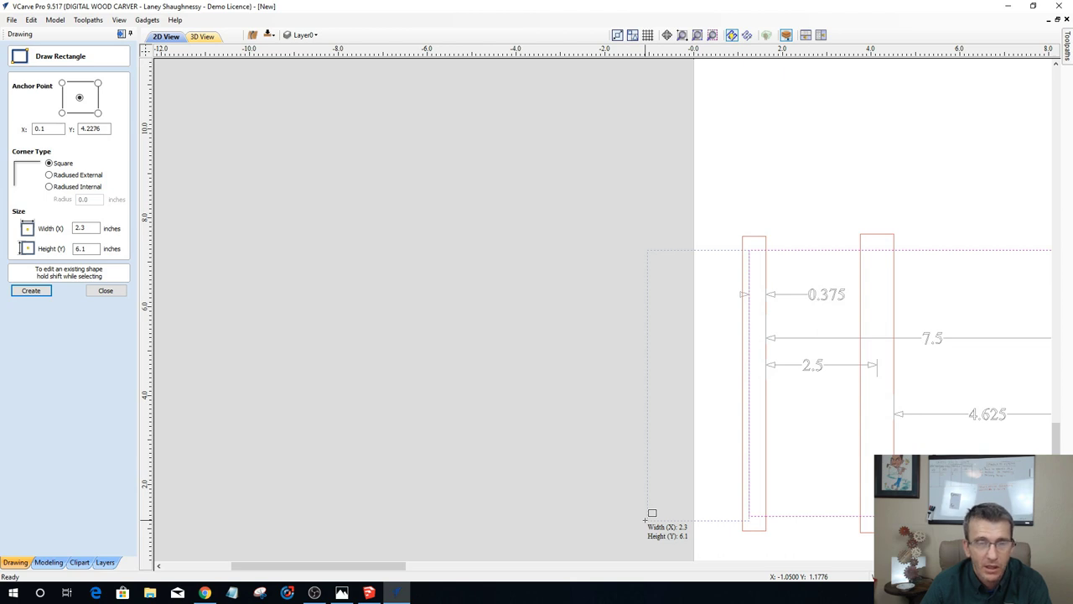
drag(646, 520, 646, 520)
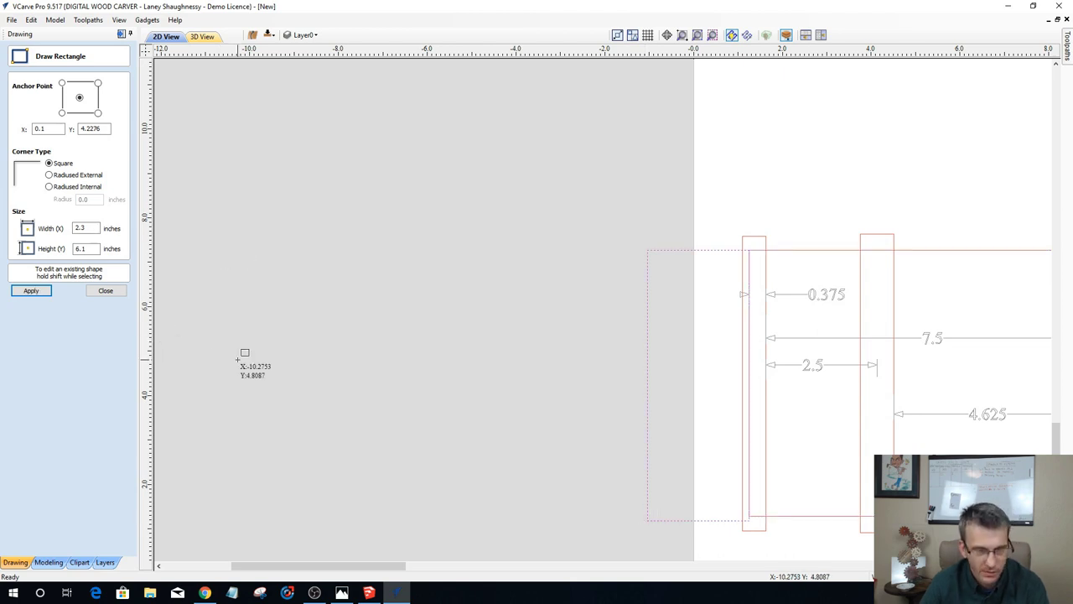
key(Escape)
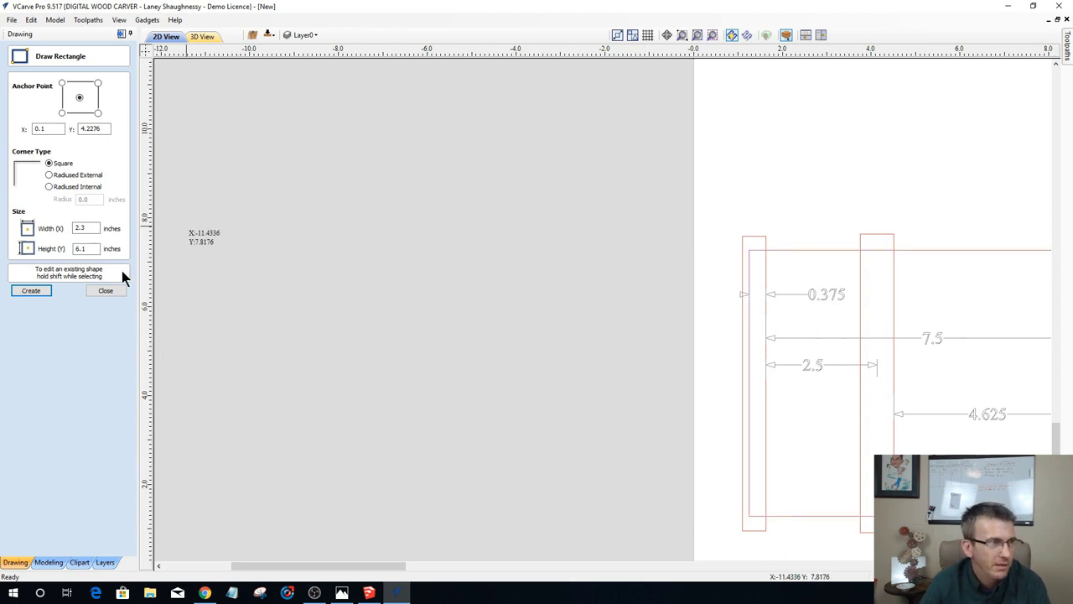
click(107, 291)
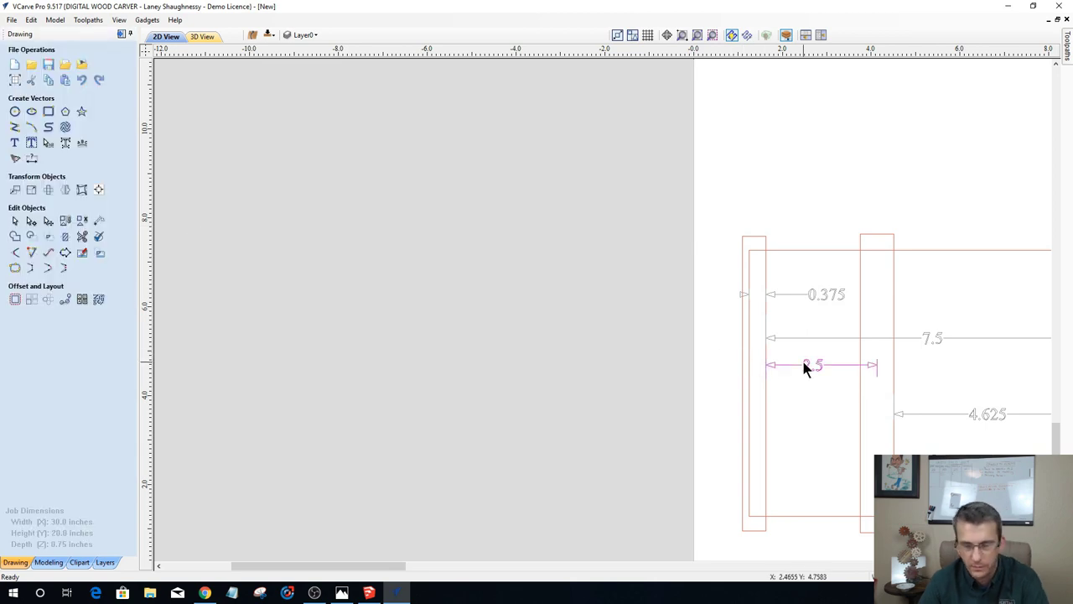
Step: Delete the 2.5 dimension and dimension the 2.125-inch gap between the left and middle uprights
key(Delete)
click(32, 158)
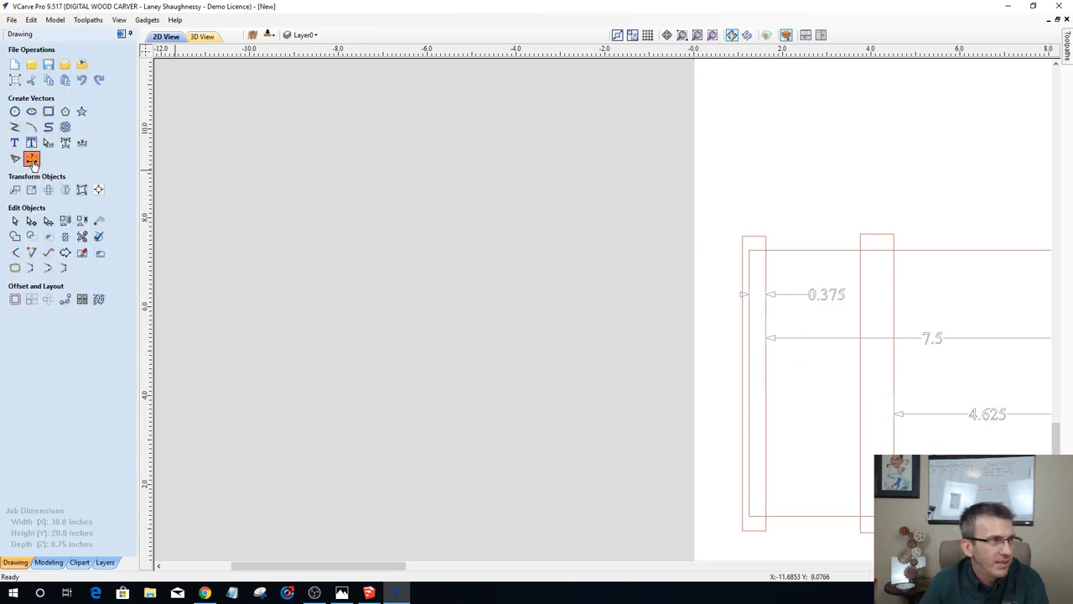
click(766, 370)
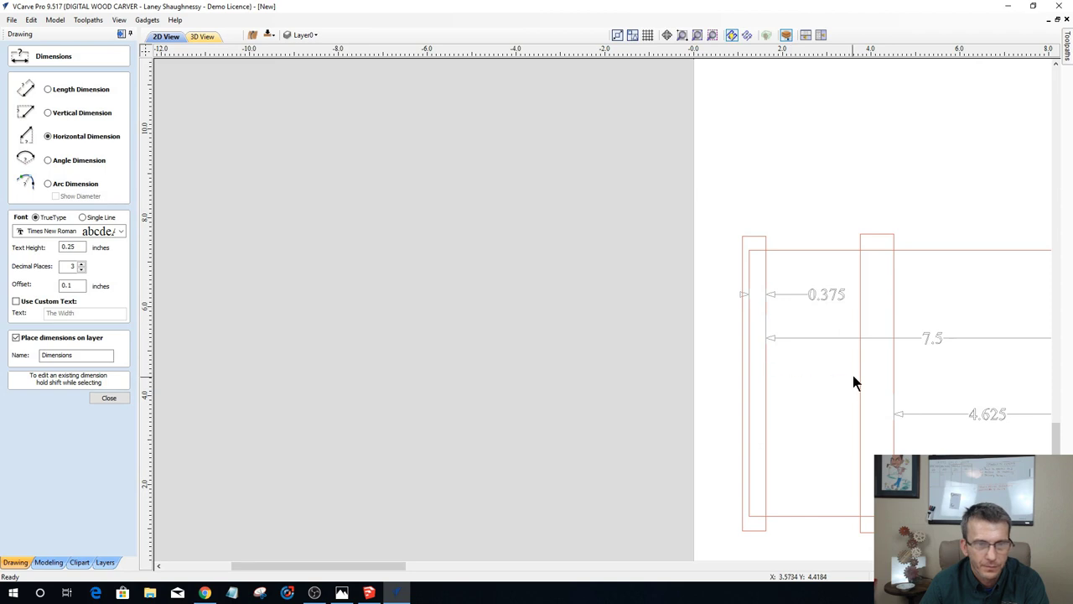
click(856, 373)
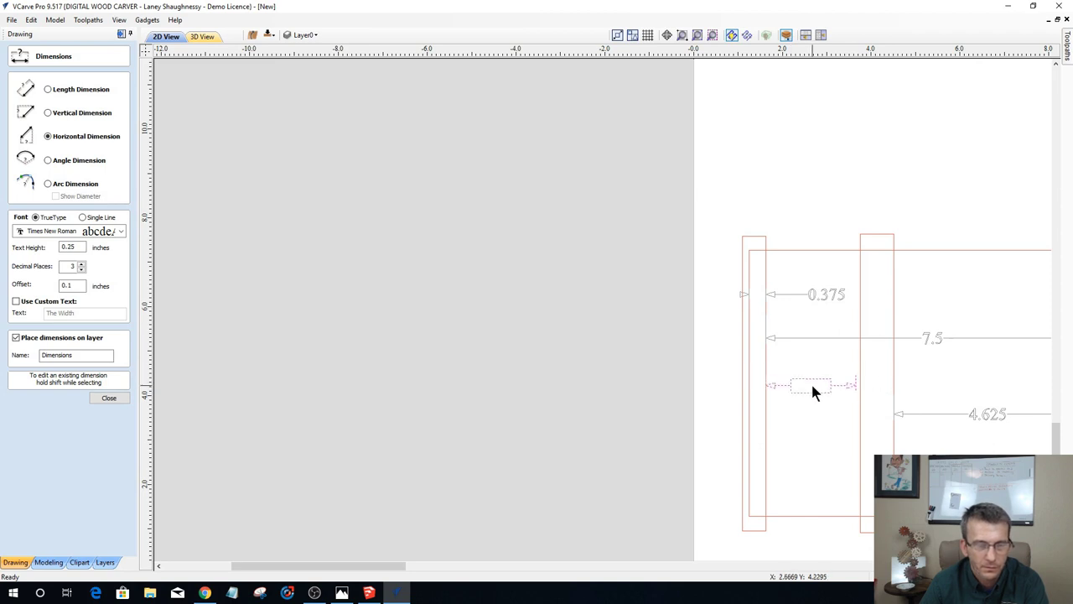
key(Escape)
key(Escape)
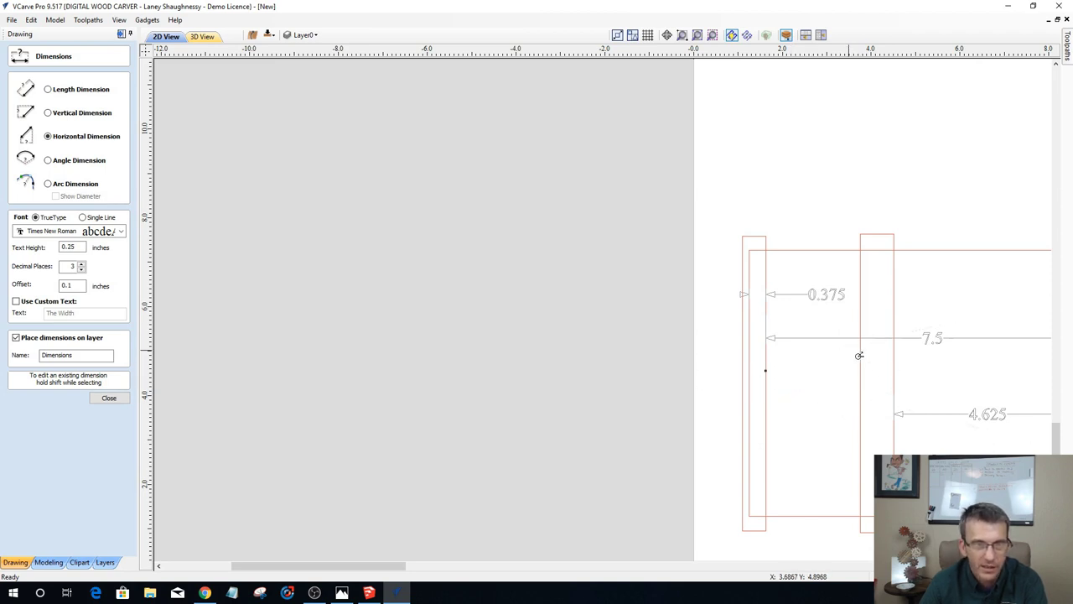
click(861, 361)
click(815, 400)
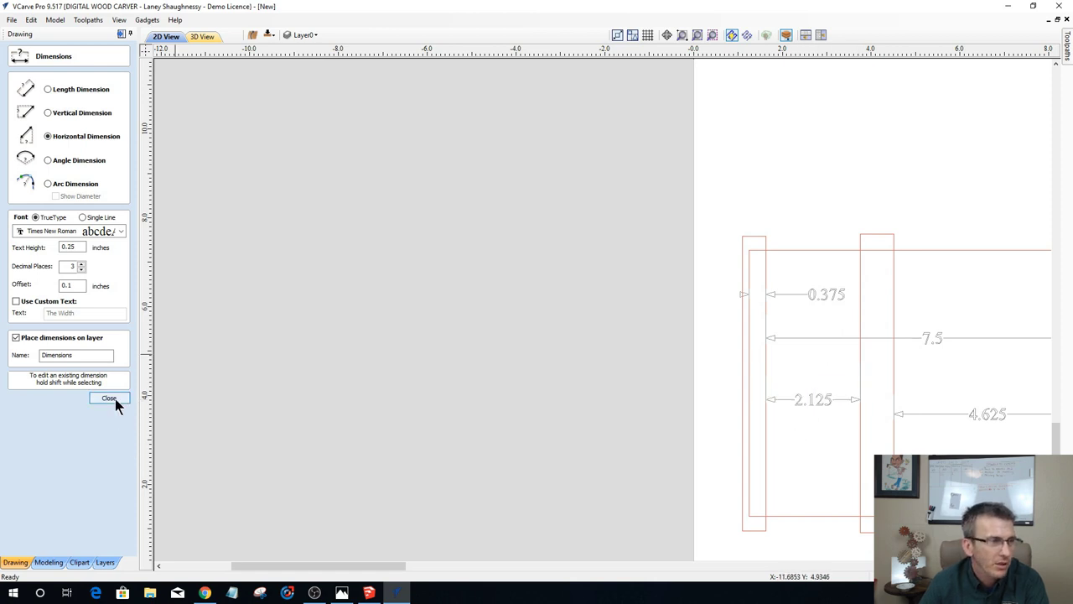
key(Escape)
scroll(793, 410, up, 1)
scroll(793, 410, down, 3)
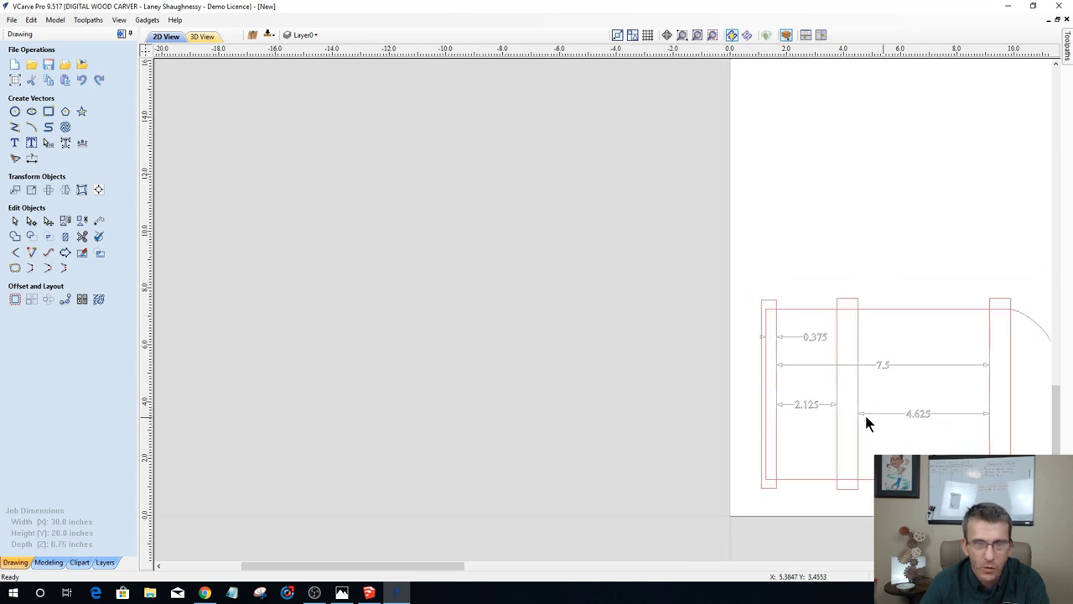
Step: Draw a 2.5 by 6.0 inch rectangle extending left from the left upright's top corner
scroll(788, 467, up, 1)
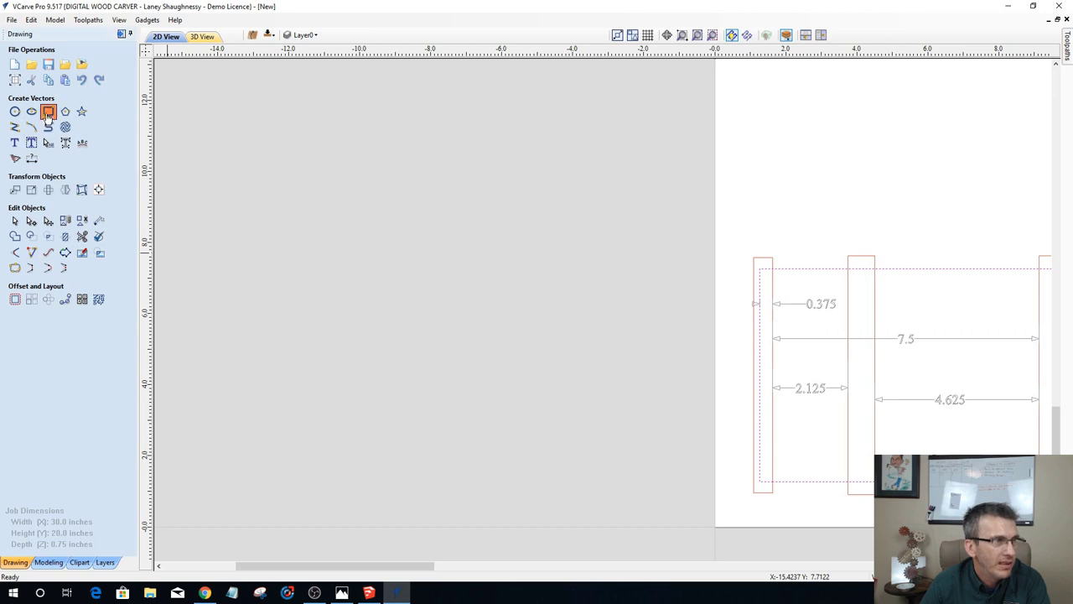
click(47, 111)
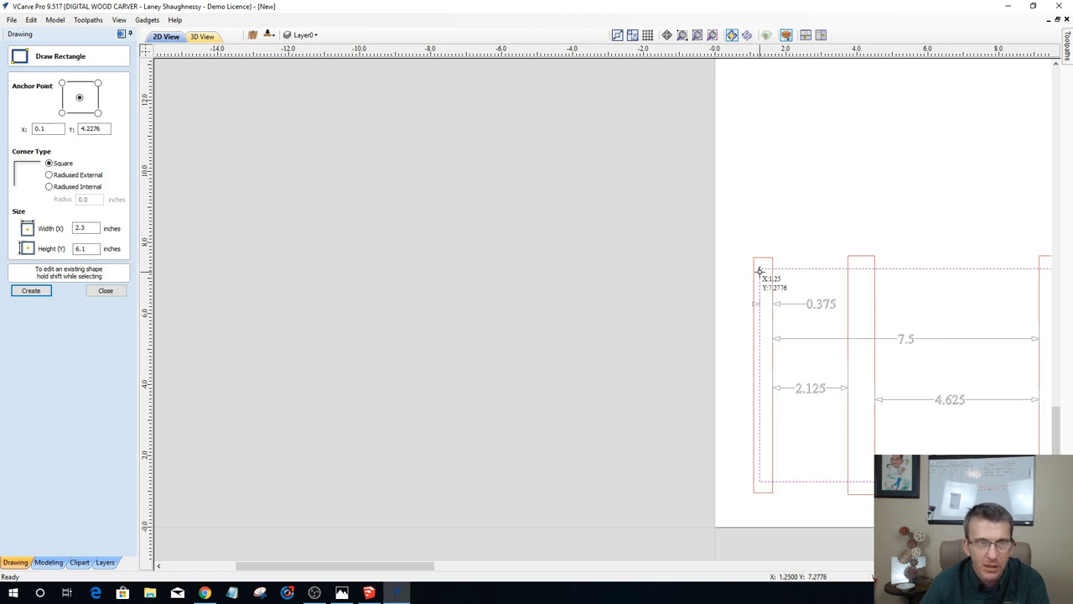
drag(760, 269, 663, 482)
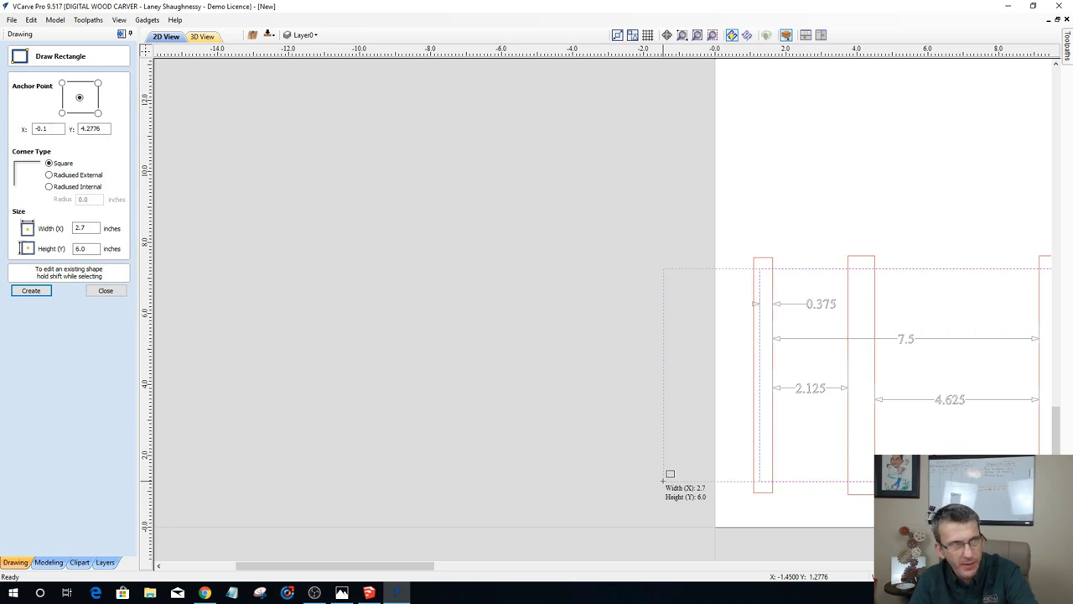
drag(663, 481, 663, 481)
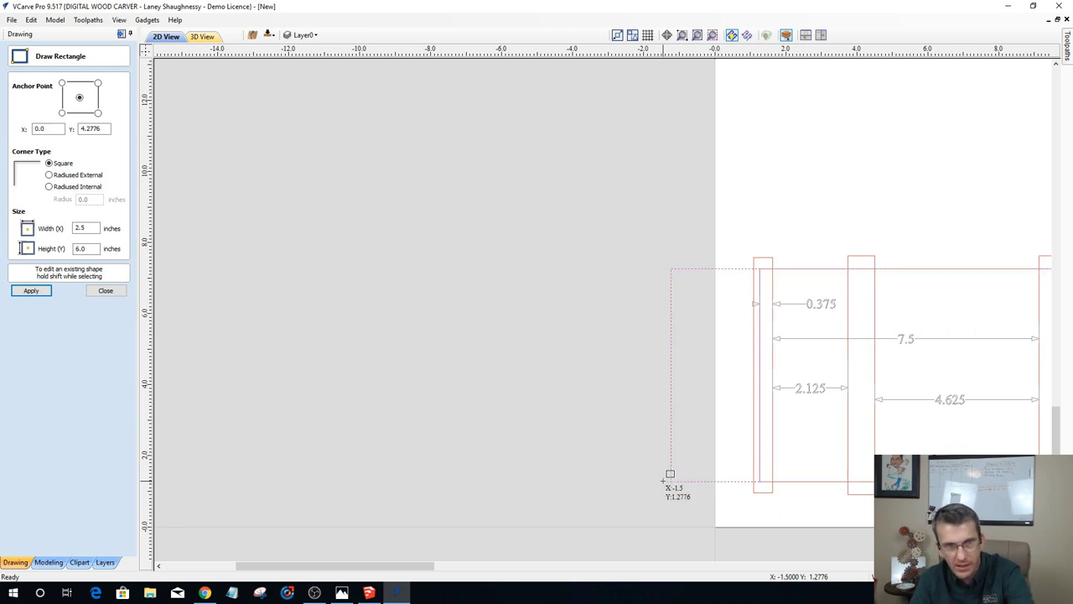
click(106, 291)
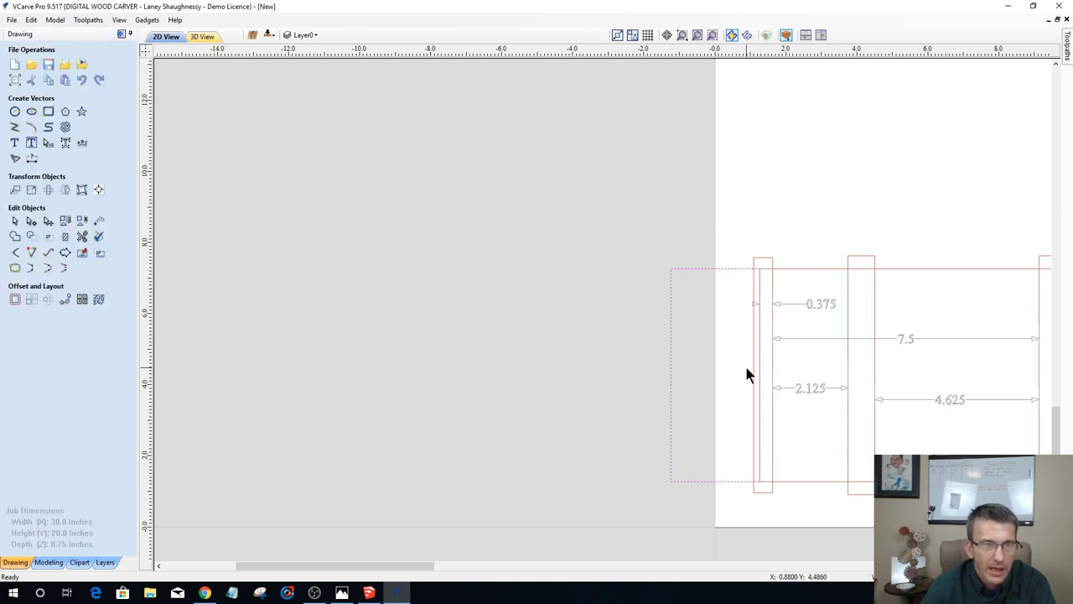
click(771, 481)
Step: Drag the thin upright to the rectangle's left end, then nudge it 0.375 inch right
drag(772, 480, 668, 478)
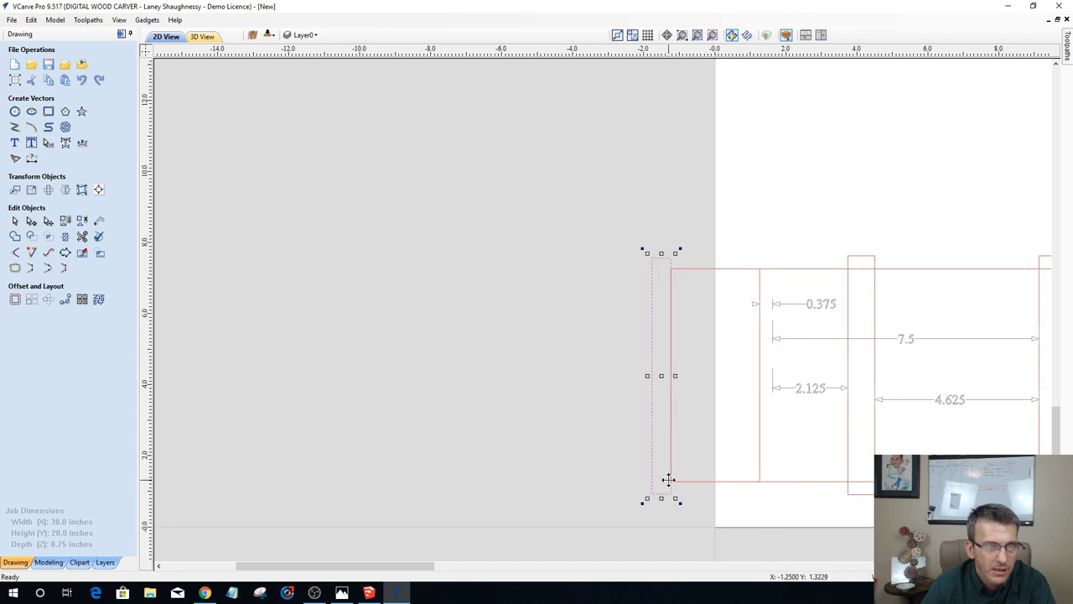
click(15, 192)
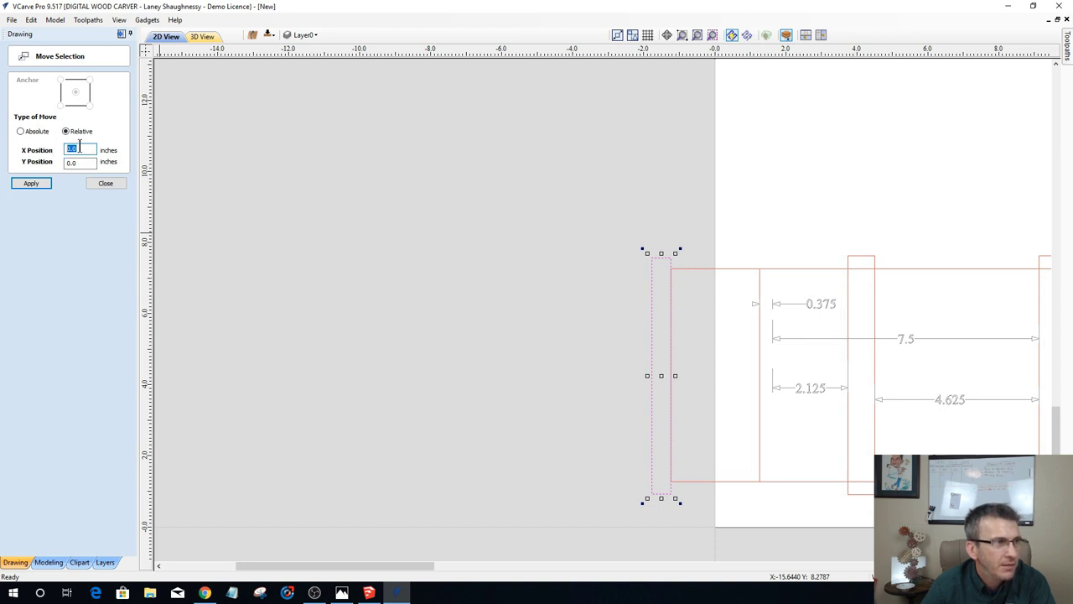
text(.375)
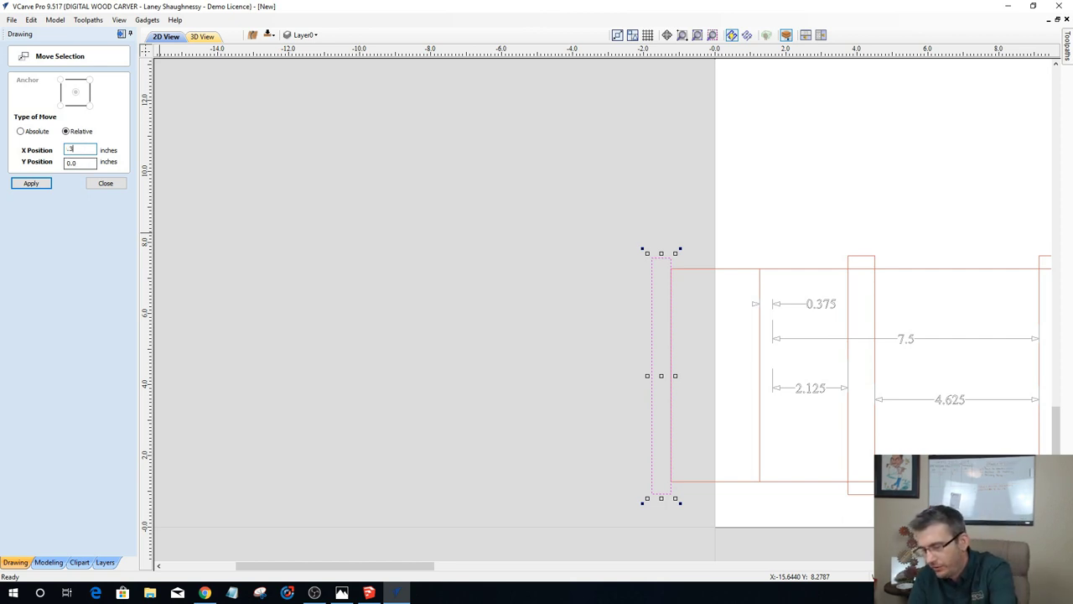
click(33, 184)
click(99, 183)
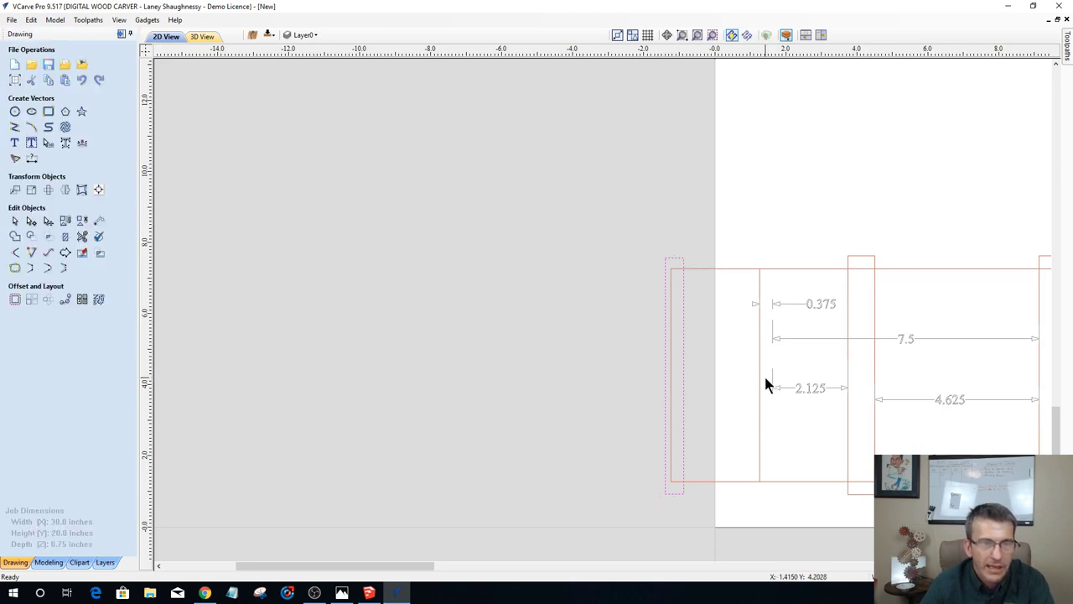
Step: Delete the outdated 2.125 and 7.5 dimensions
click(81, 237)
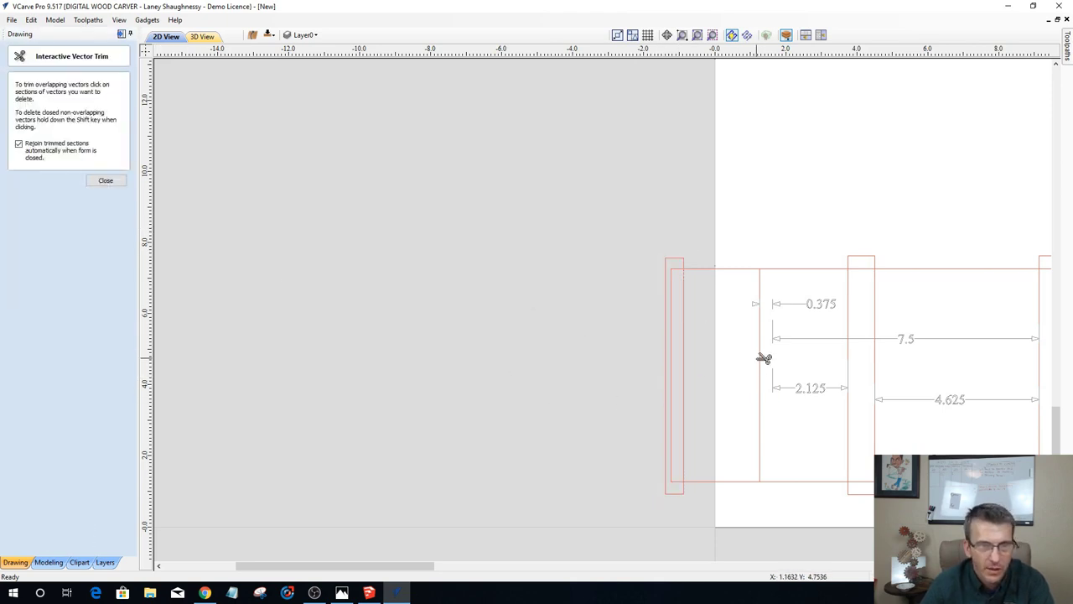
click(106, 182)
scroll(690, 379, down, 3)
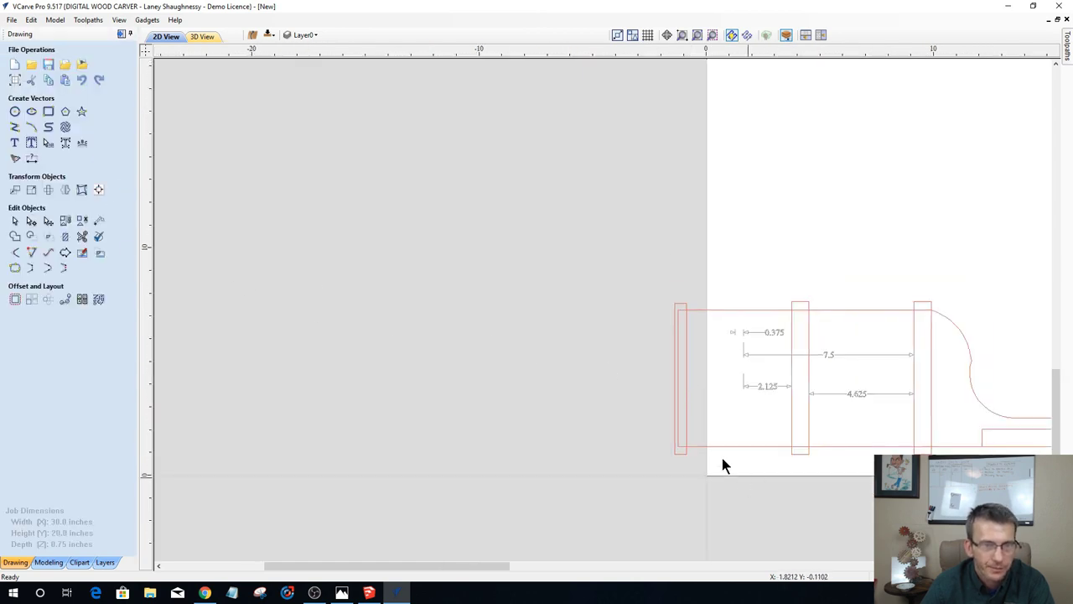
scroll(722, 457, down, 1)
scroll(722, 457, up, 1)
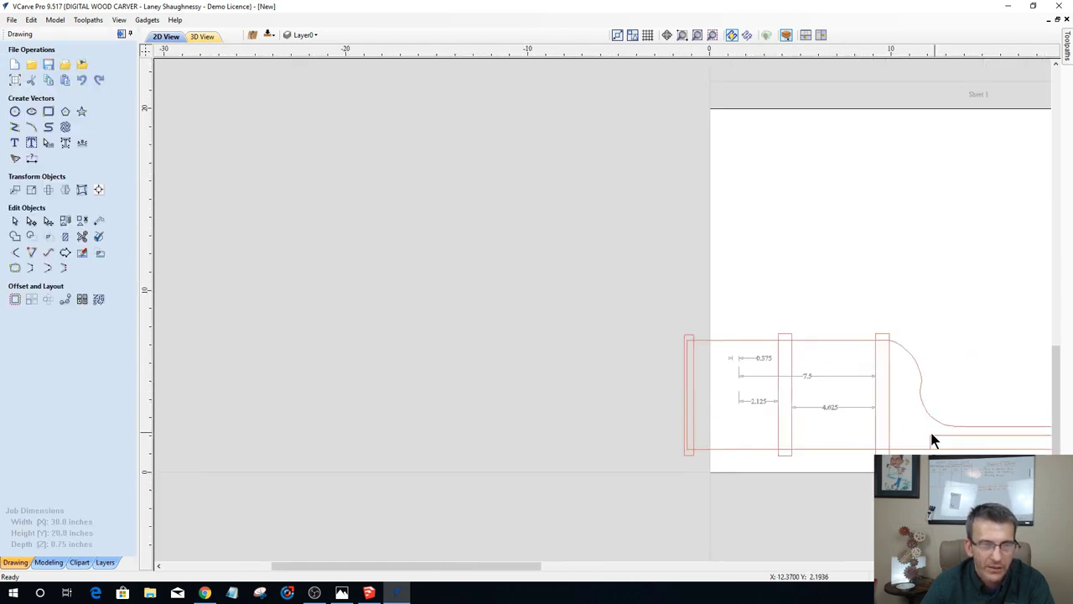
scroll(747, 427, down, 2)
scroll(743, 457, up, 3)
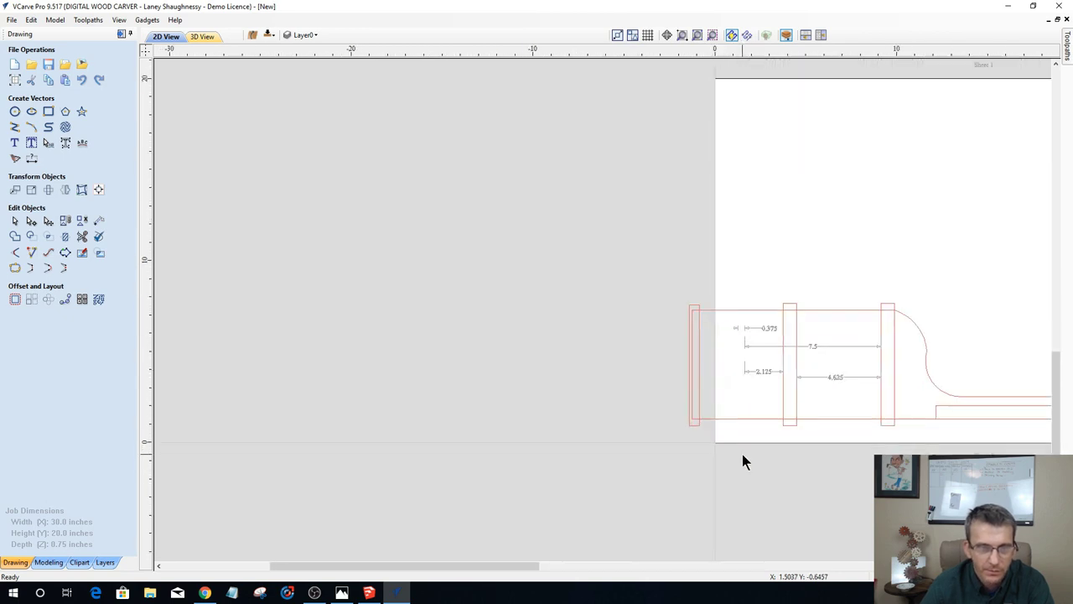
click(757, 351)
key(Delete)
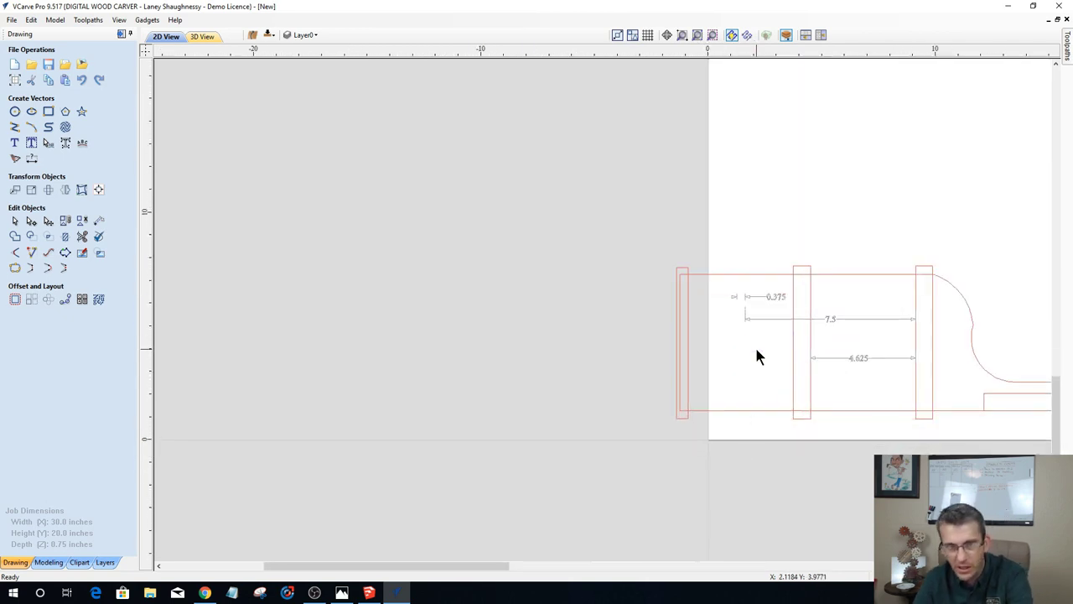
click(760, 319)
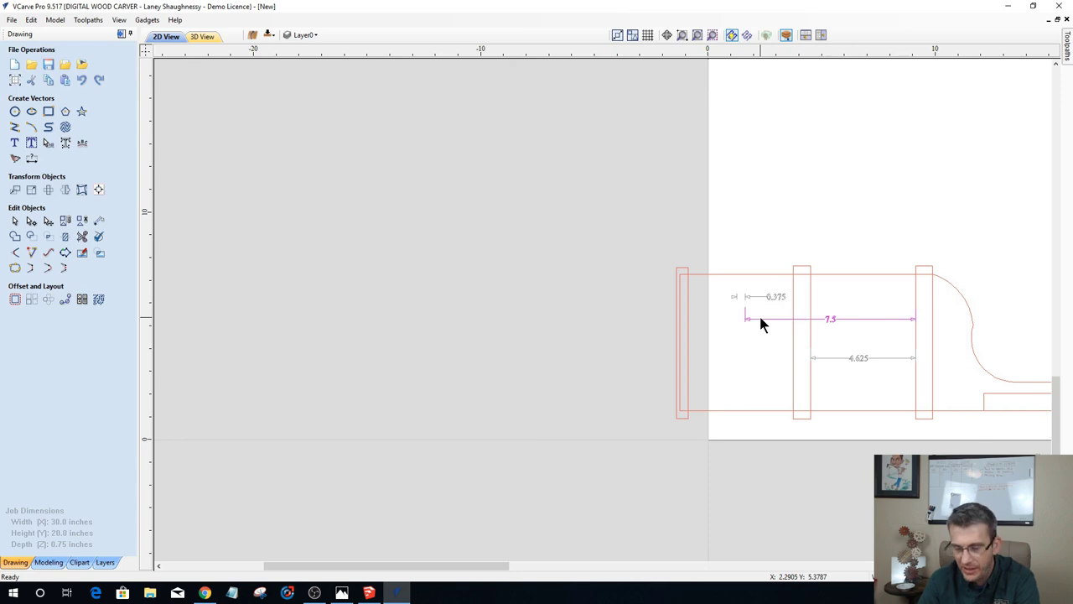
key(Delete)
key(Delete)
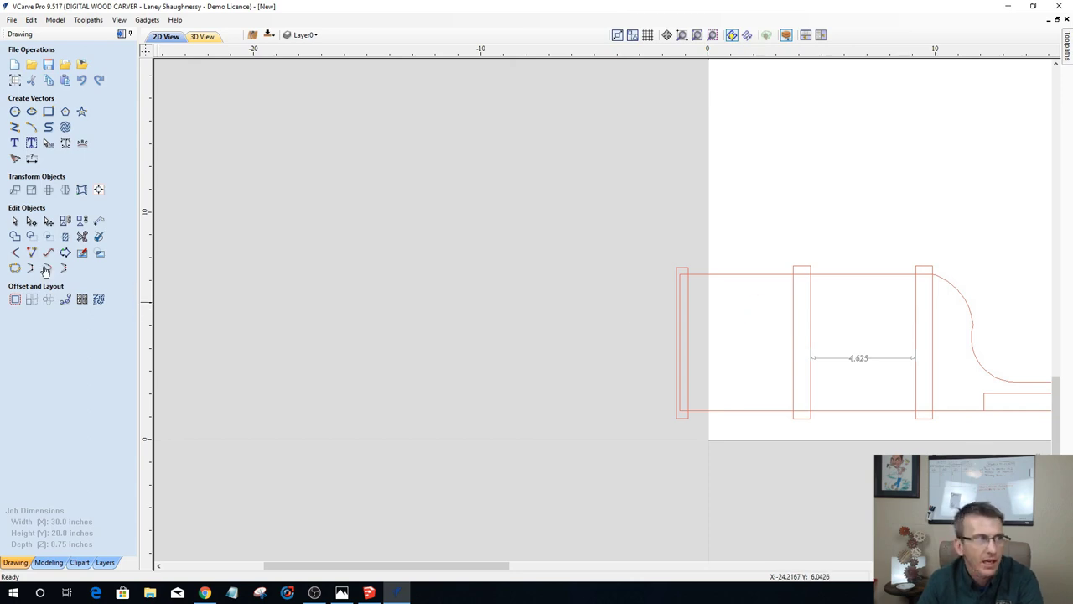
Step: Add a 4.625-inch dimension from the left end board to the middle board
click(34, 158)
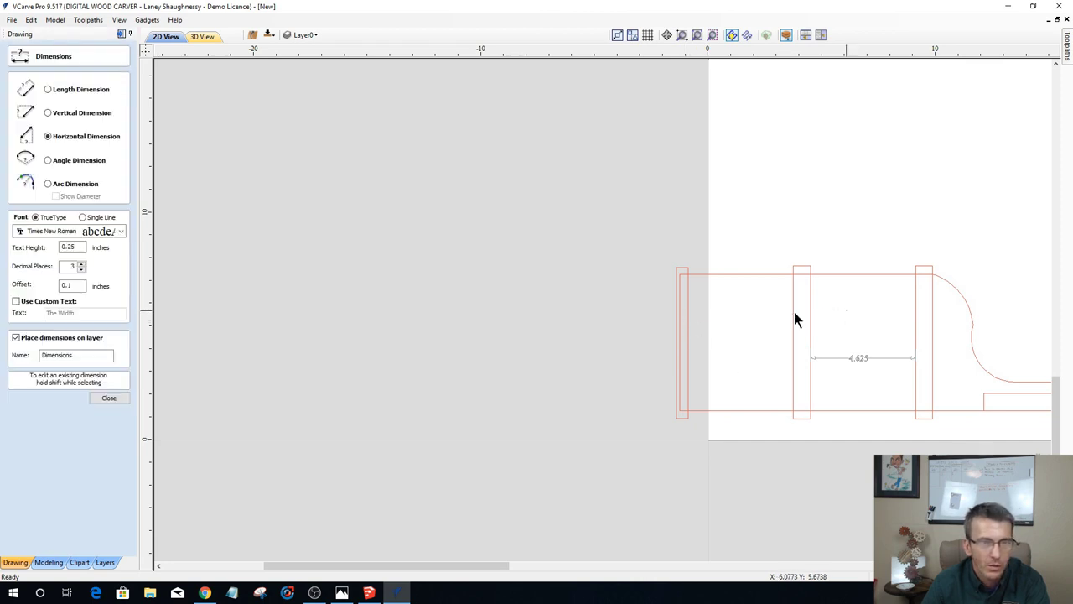
click(794, 315)
click(743, 330)
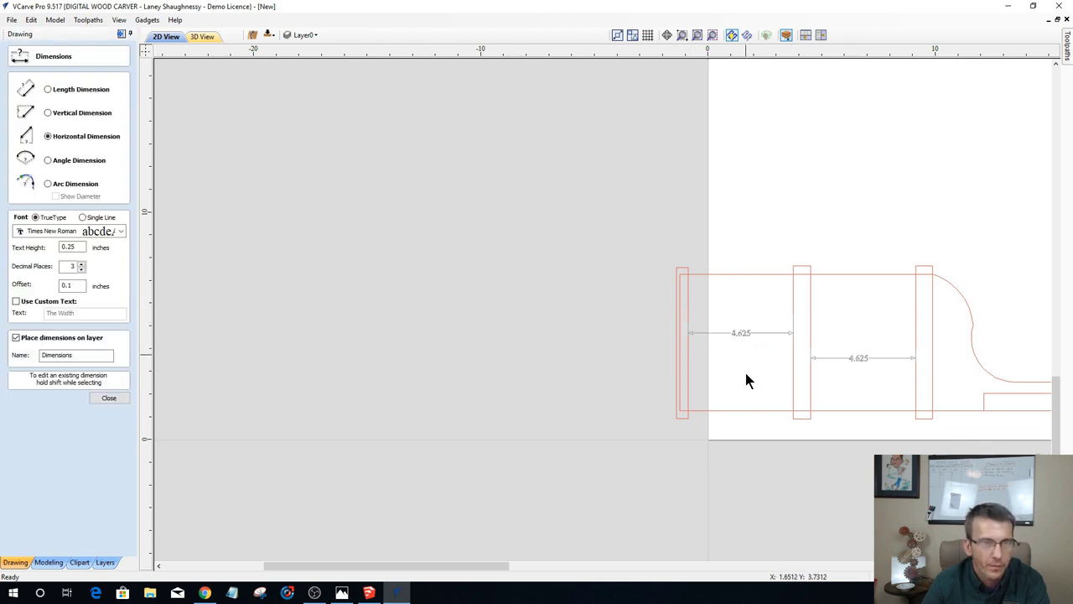
click(109, 397)
Step: Marquee-select the whole Sheet 4 panel drawing with its 4.625 dimensions and copy it
scroll(682, 466, down, 2)
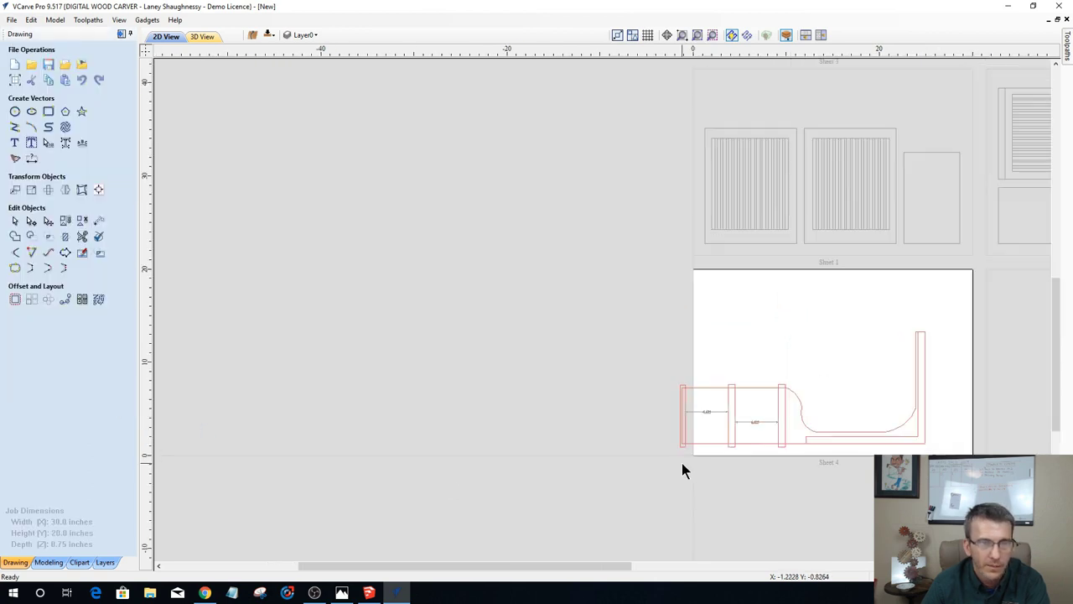
scroll(675, 474, down, 1)
scroll(550, 467, up, 2)
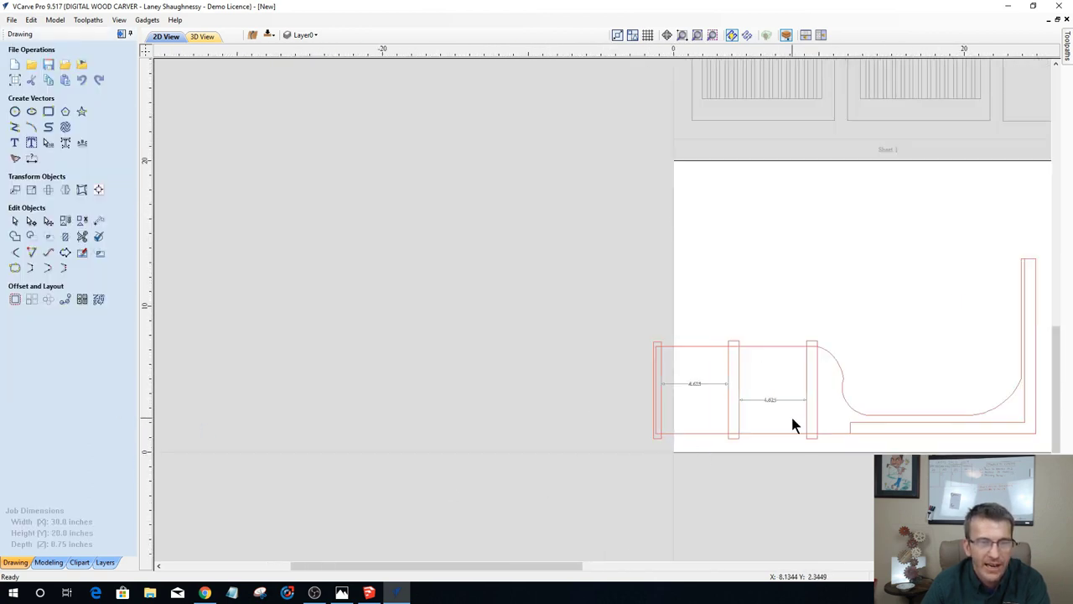
scroll(793, 423, up, 2)
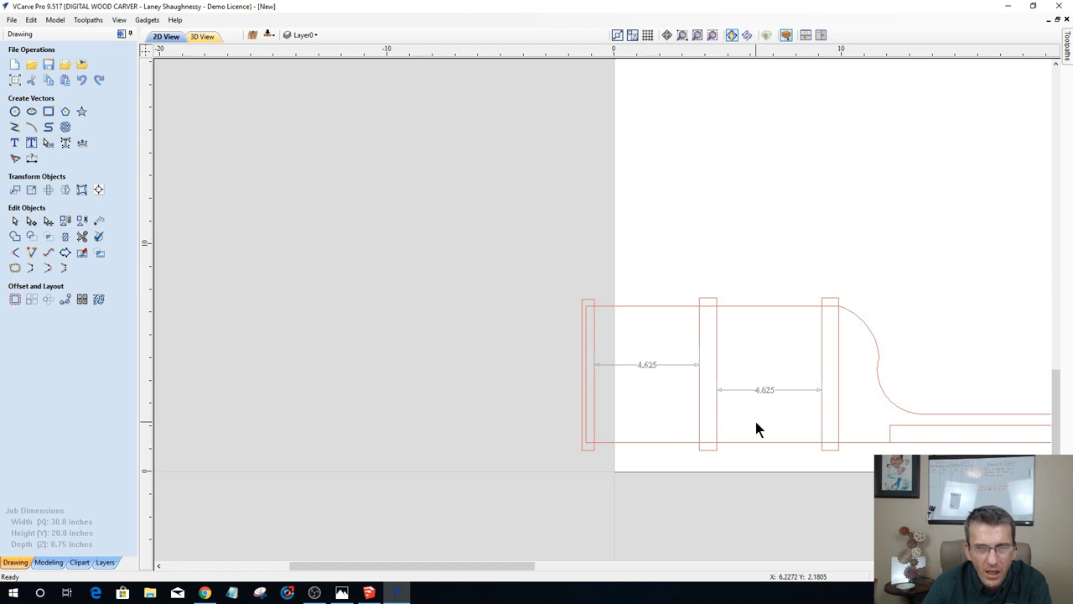
scroll(756, 429, down, 5)
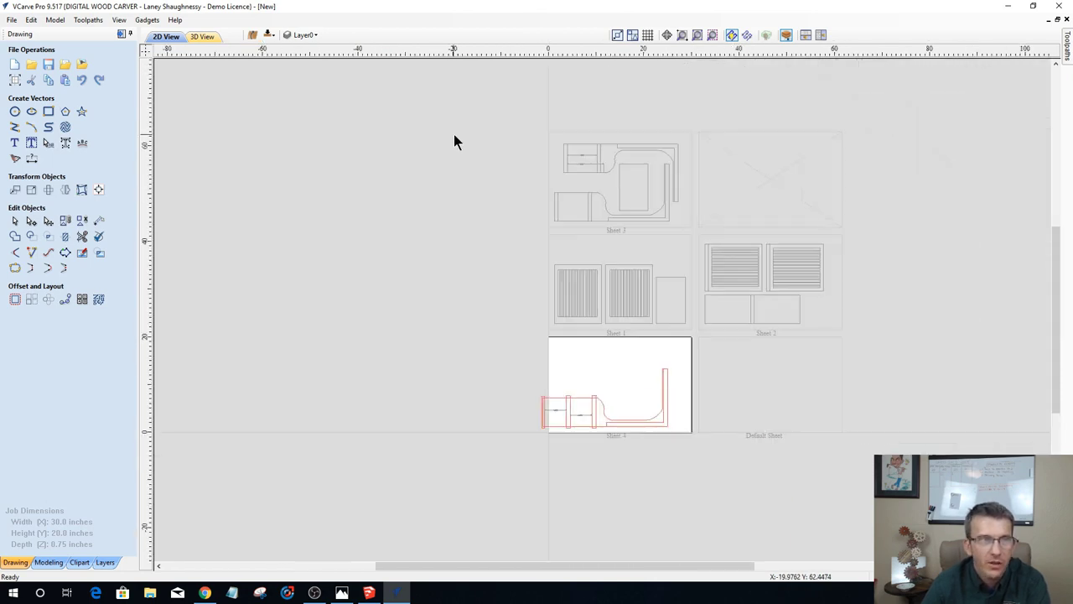
scroll(539, 191, up, 4)
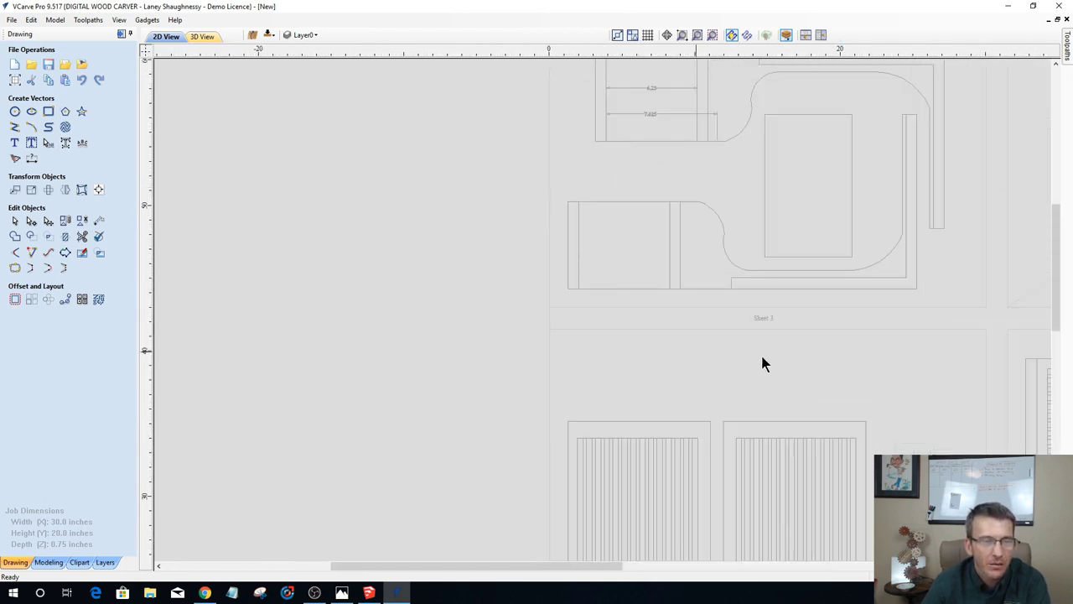
scroll(796, 317, down, 4)
scroll(443, 466, up, 3)
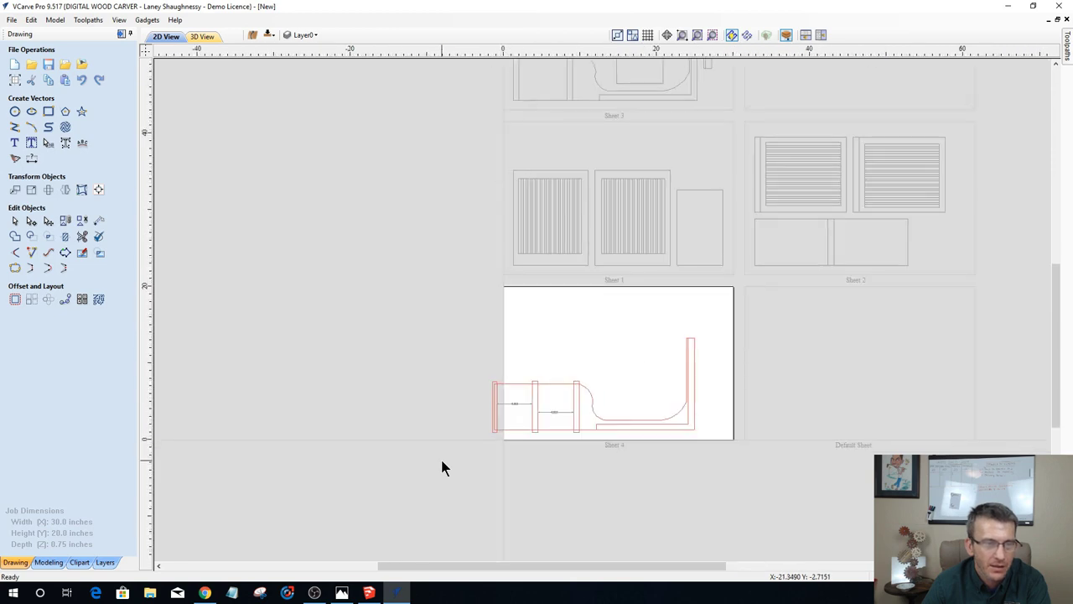
scroll(443, 462, up, 2)
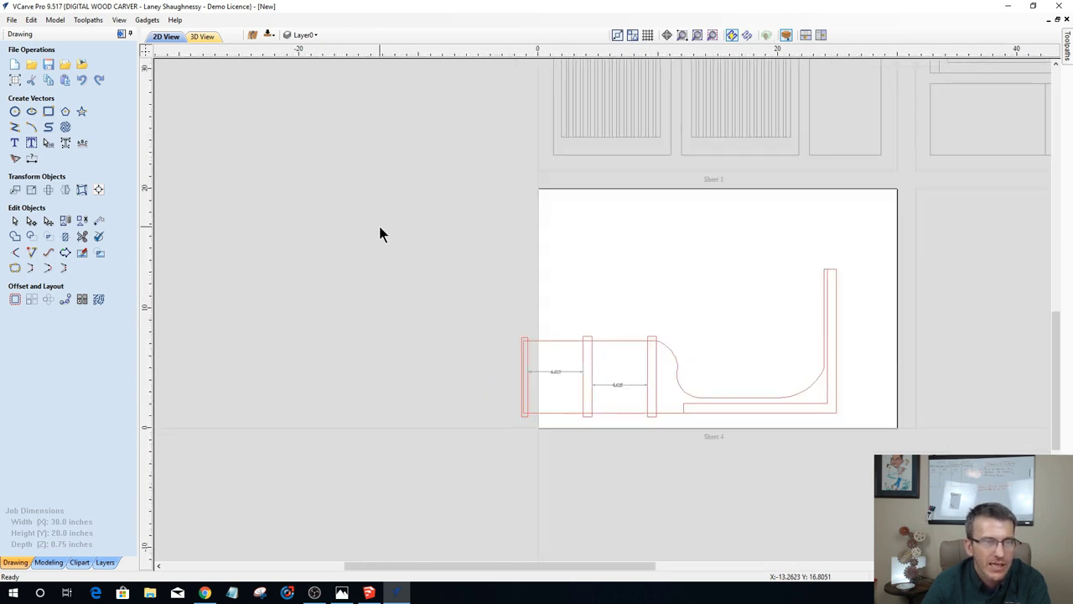
drag(379, 227, 886, 465)
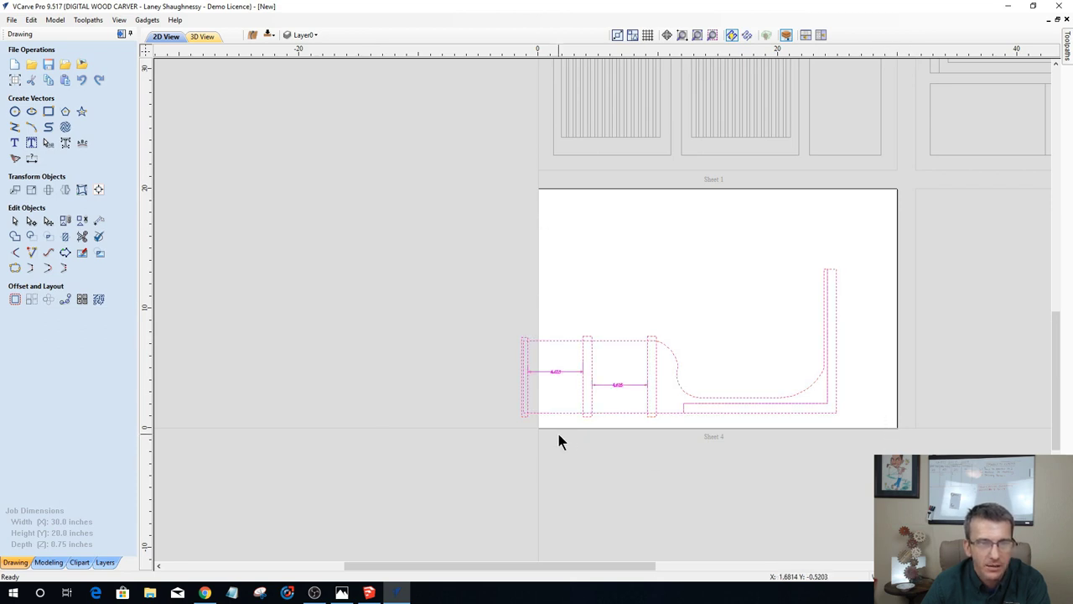
scroll(561, 442, down, 3)
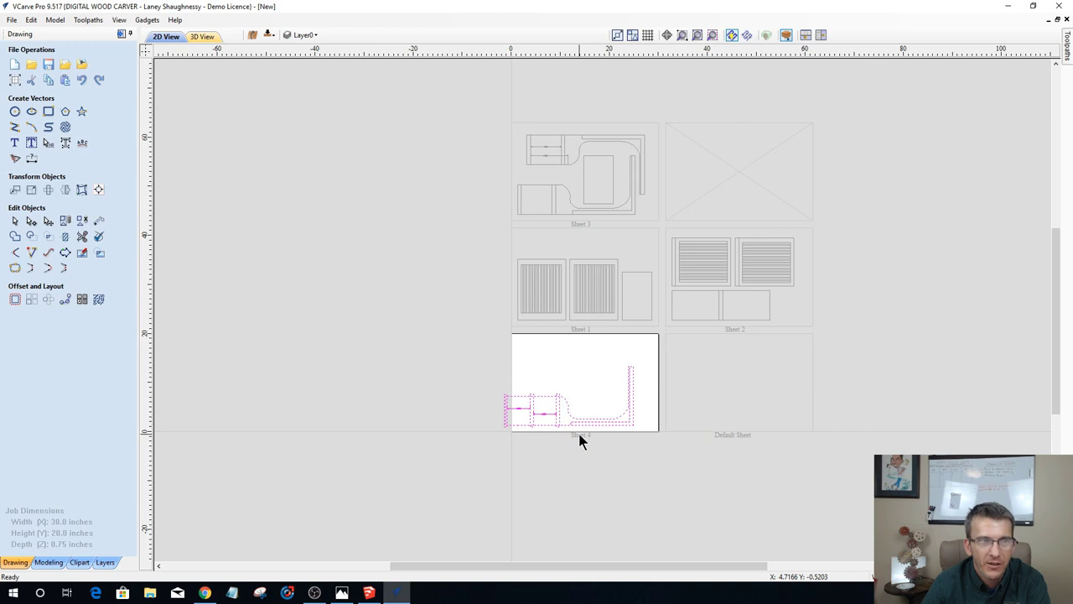
scroll(578, 440, up, 2)
scroll(364, 395, up, 3)
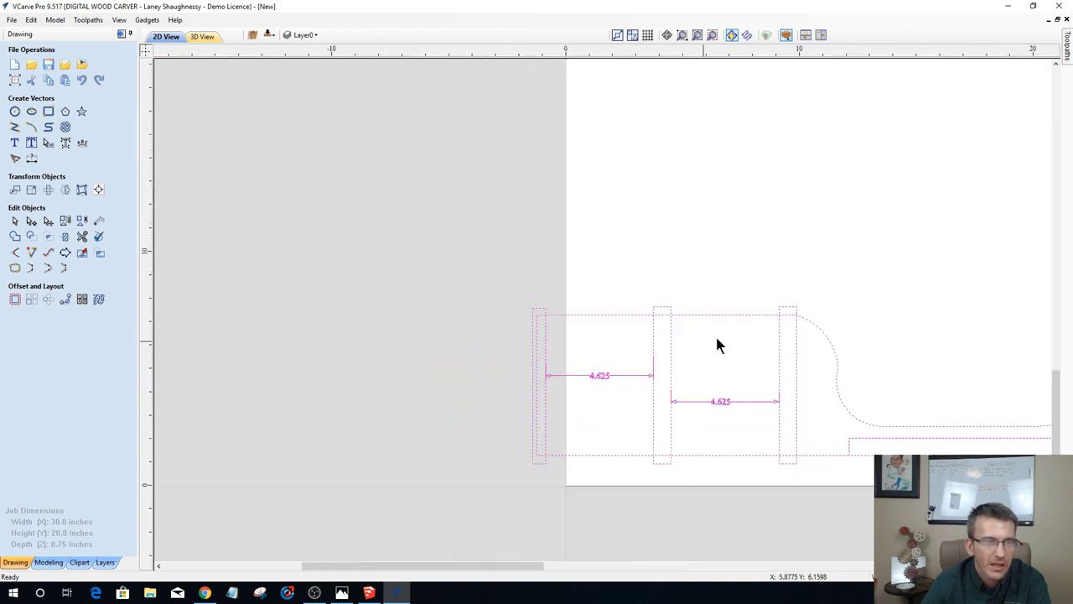
right_click(707, 321)
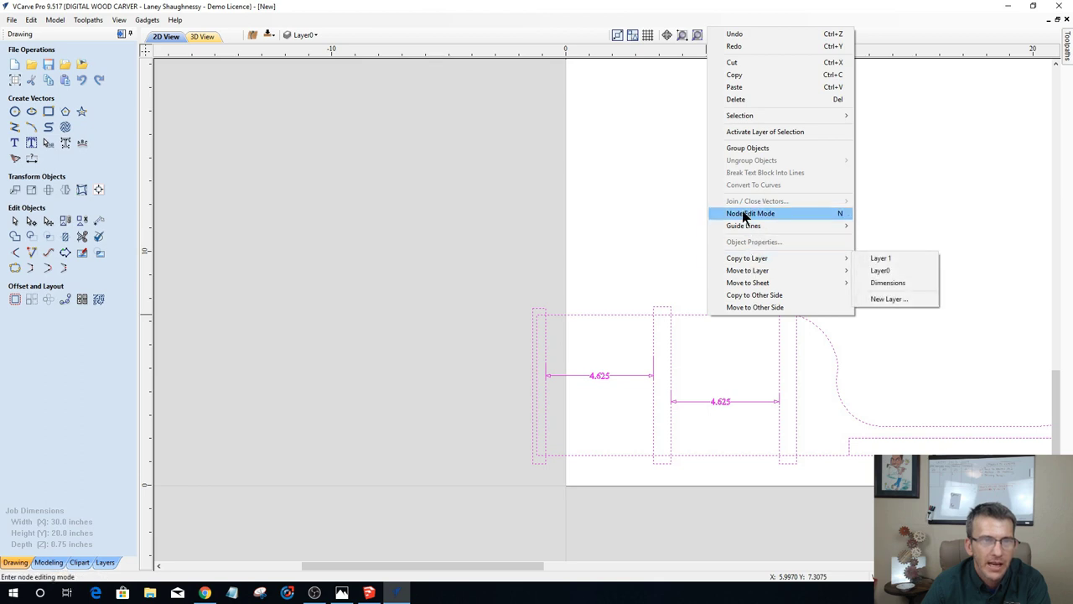
click(737, 76)
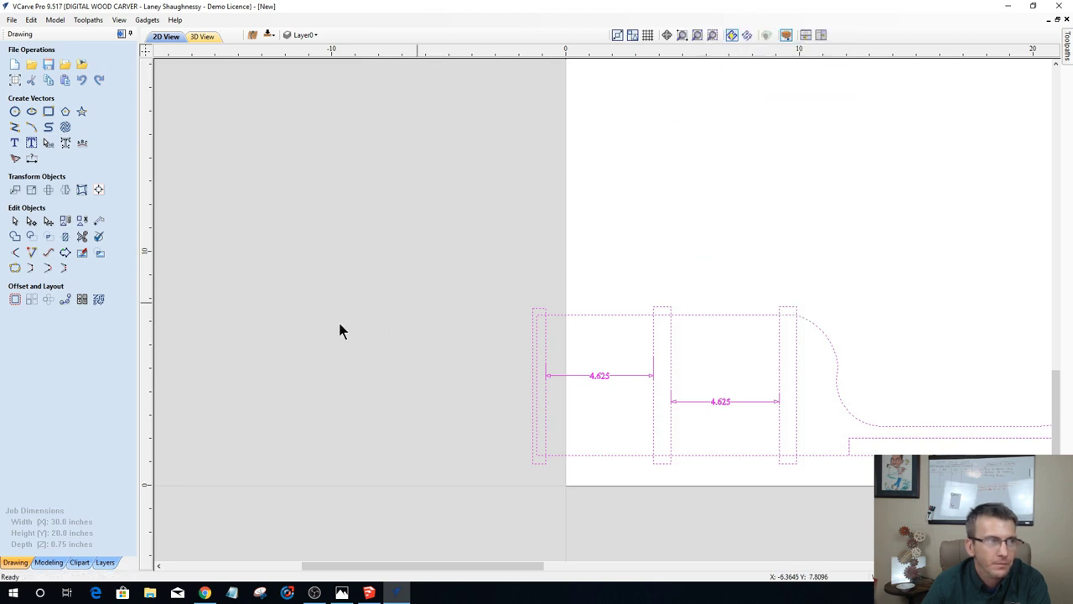
scroll(619, 485, down, 3)
scroll(618, 485, down, 4)
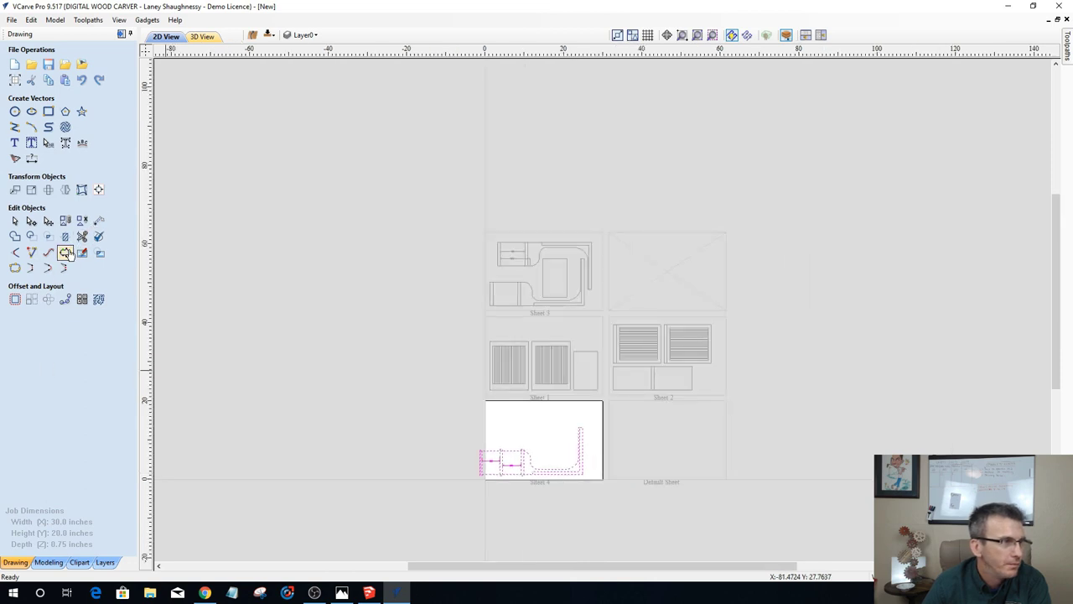
Step: Make Sheet 3 the active sheet in the Nest Parts settings
click(99, 300)
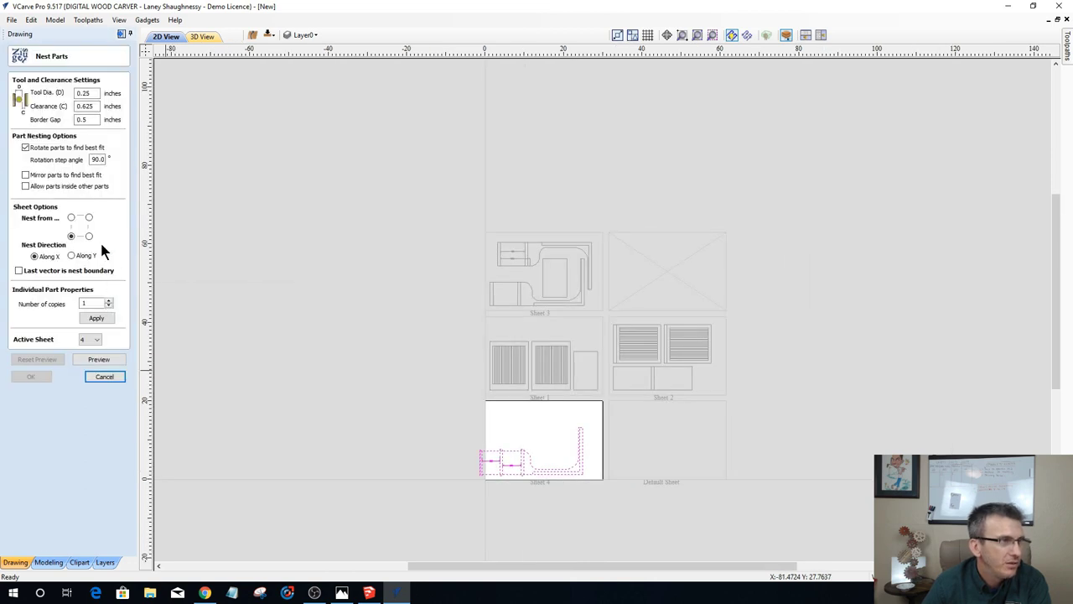
click(94, 340)
click(94, 378)
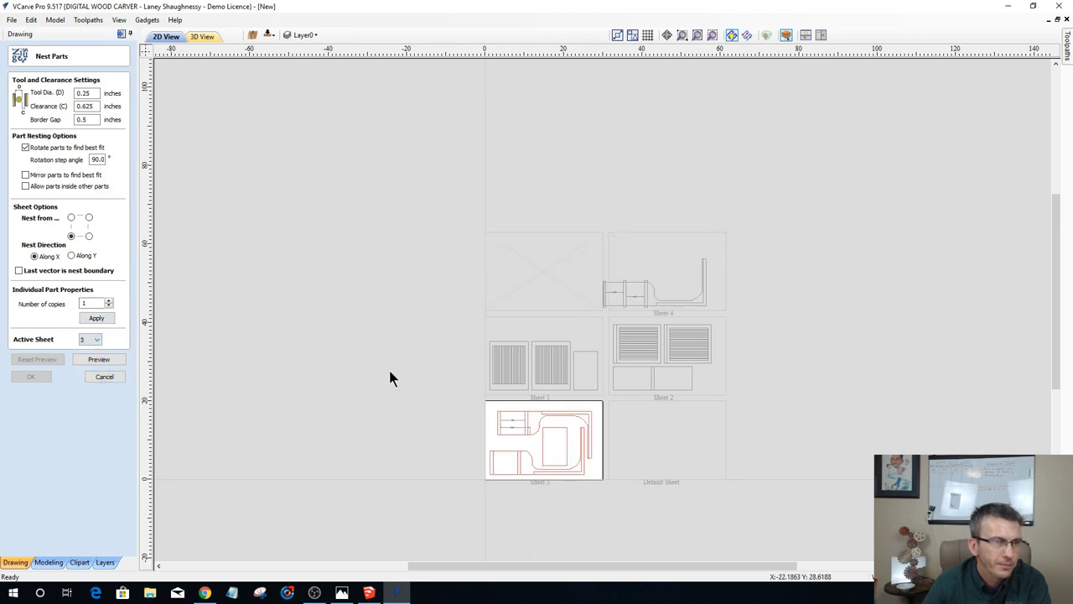
Step: Delete the two lower nested parts on Sheet 3 and cancel Nest Parts
scroll(504, 464, up, 4)
scroll(343, 486, down, 3)
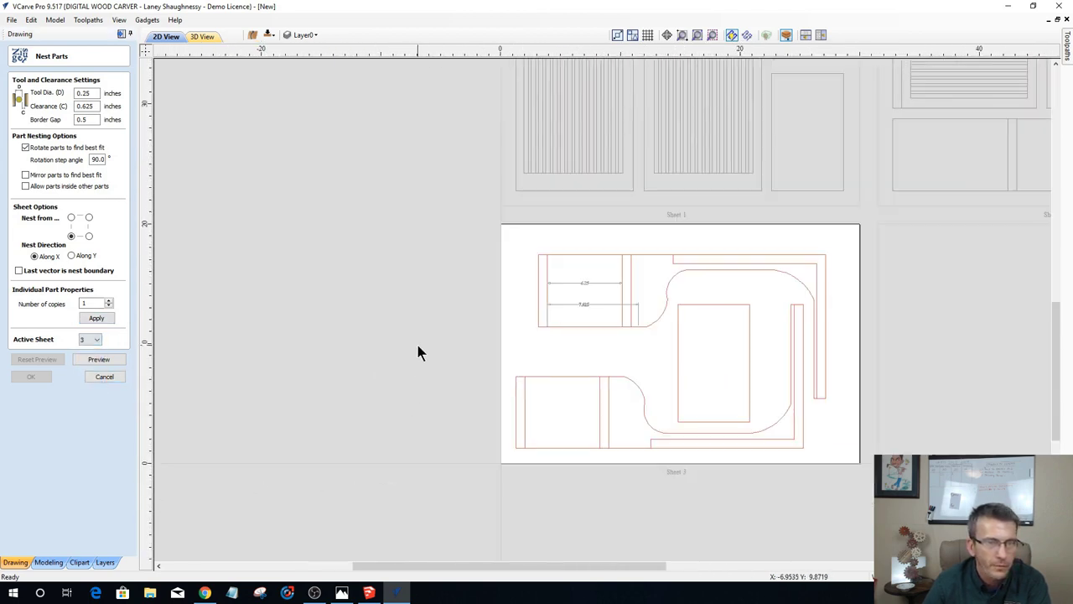
click(514, 411)
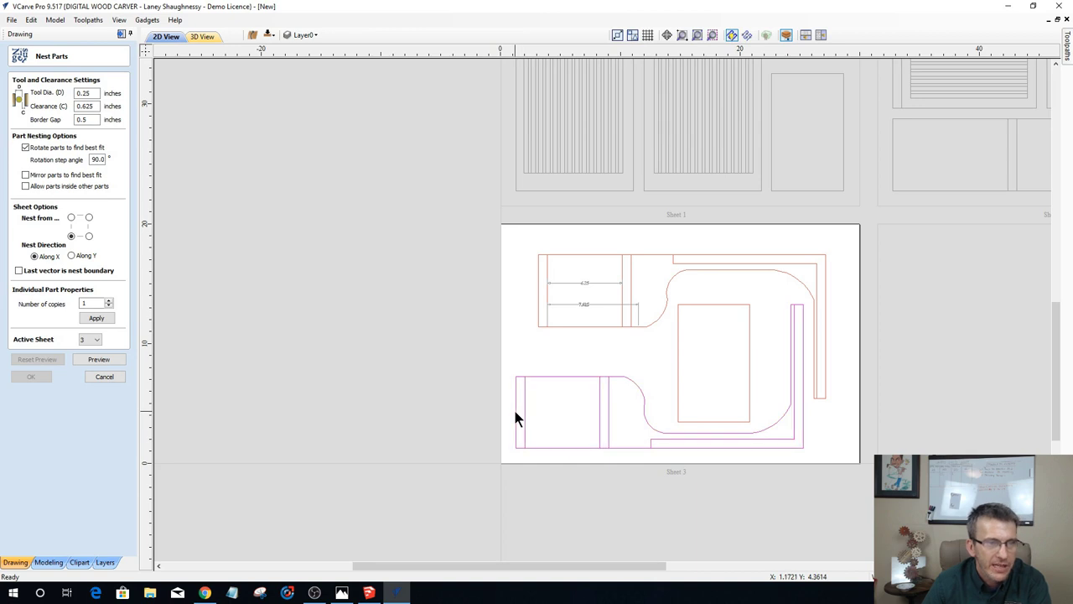
key(Delete)
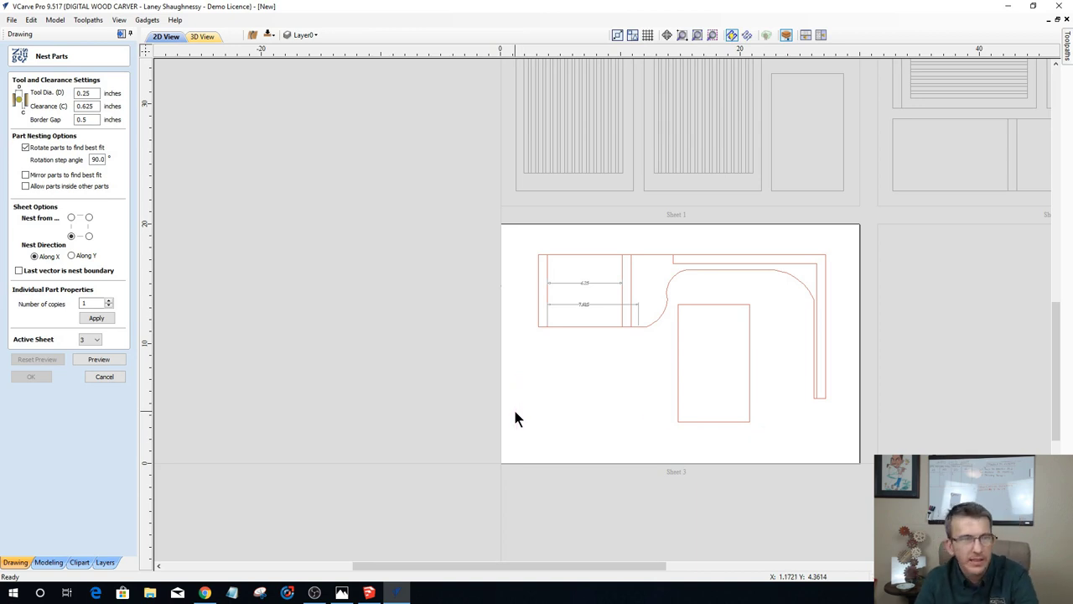
click(97, 376)
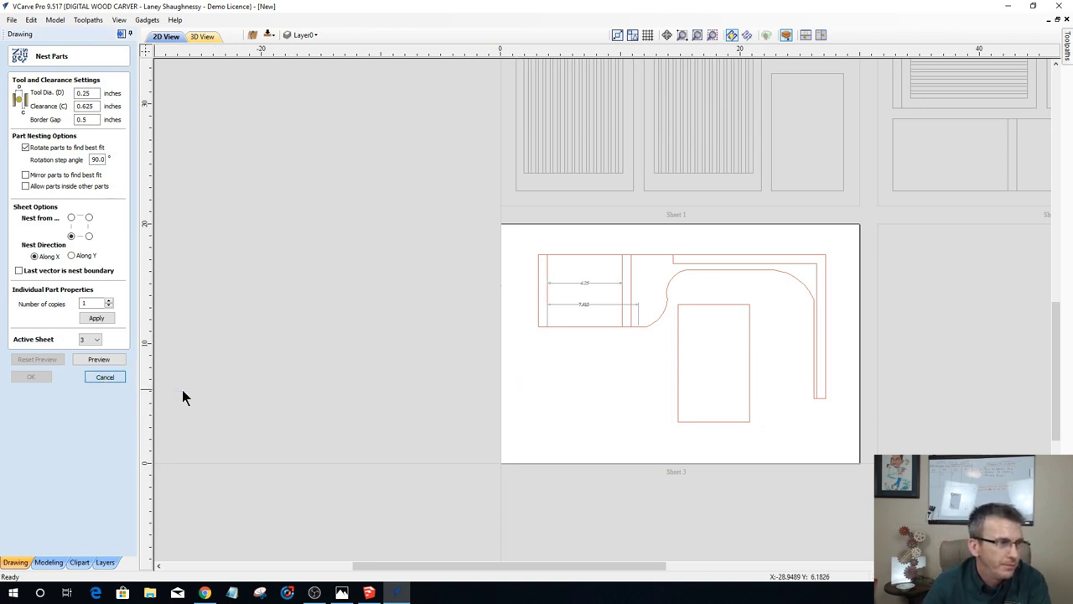
Step: Paste the copied lower panel onto Sheet 3 and nudge it right into the emptied area
right_click(582, 421)
click(612, 192)
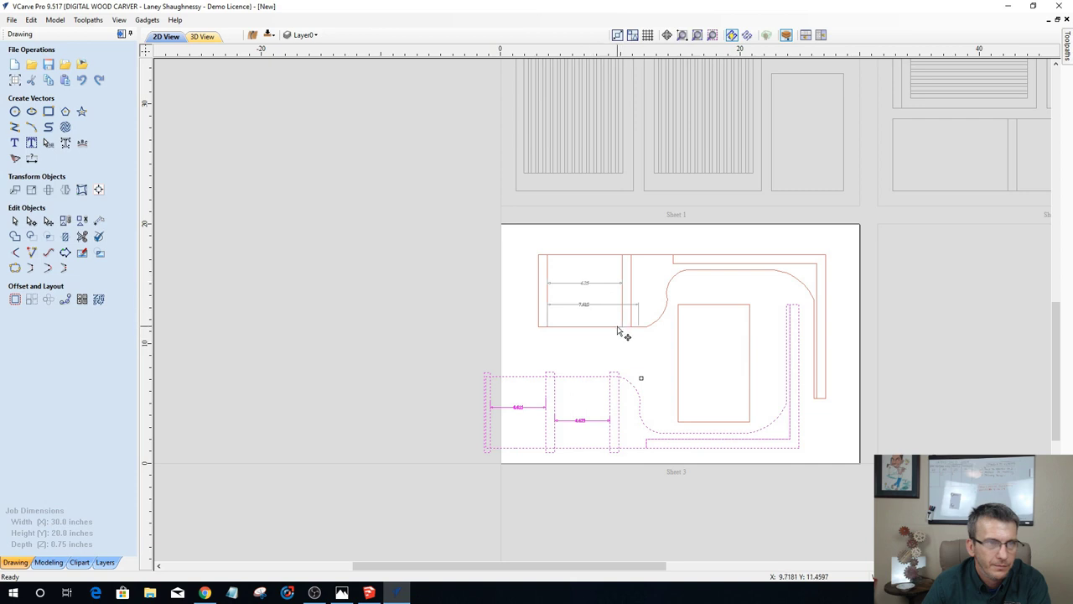
key(Escape)
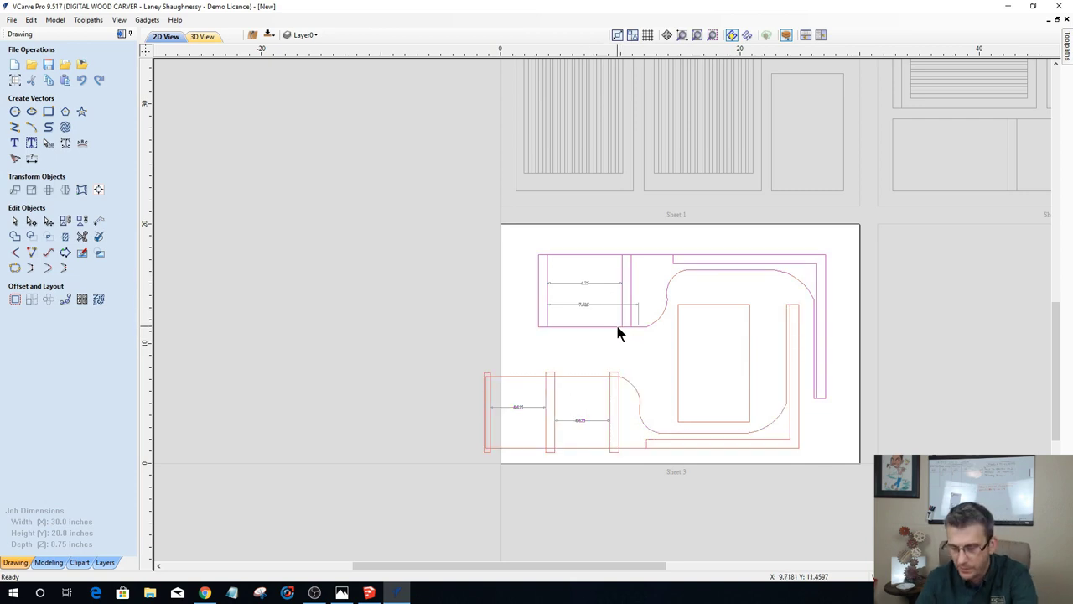
key(Right)
key(Right)
key(Right)
key(Right)
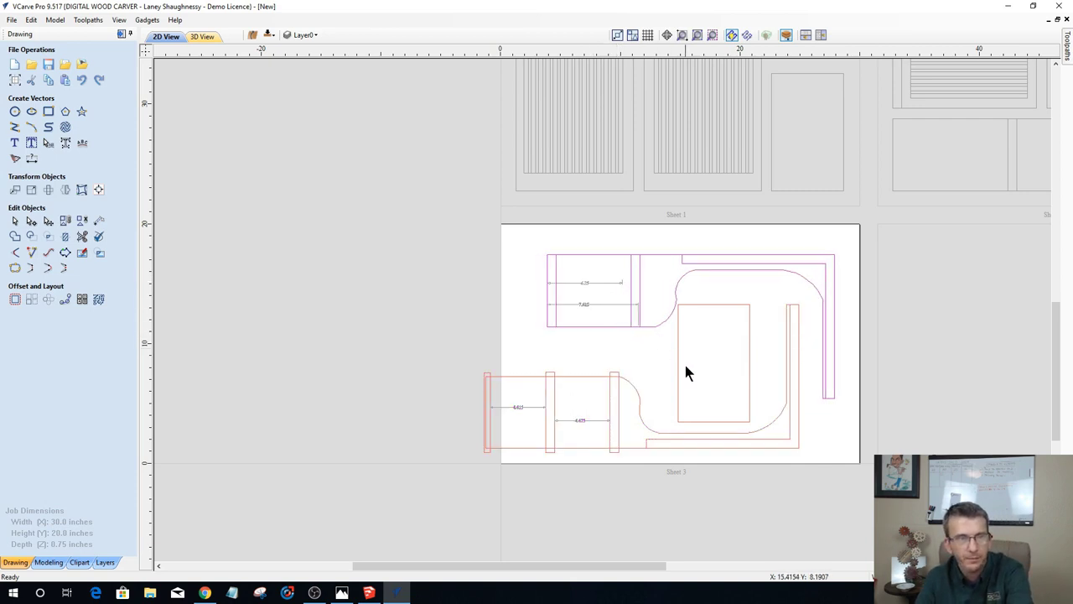
click(786, 406)
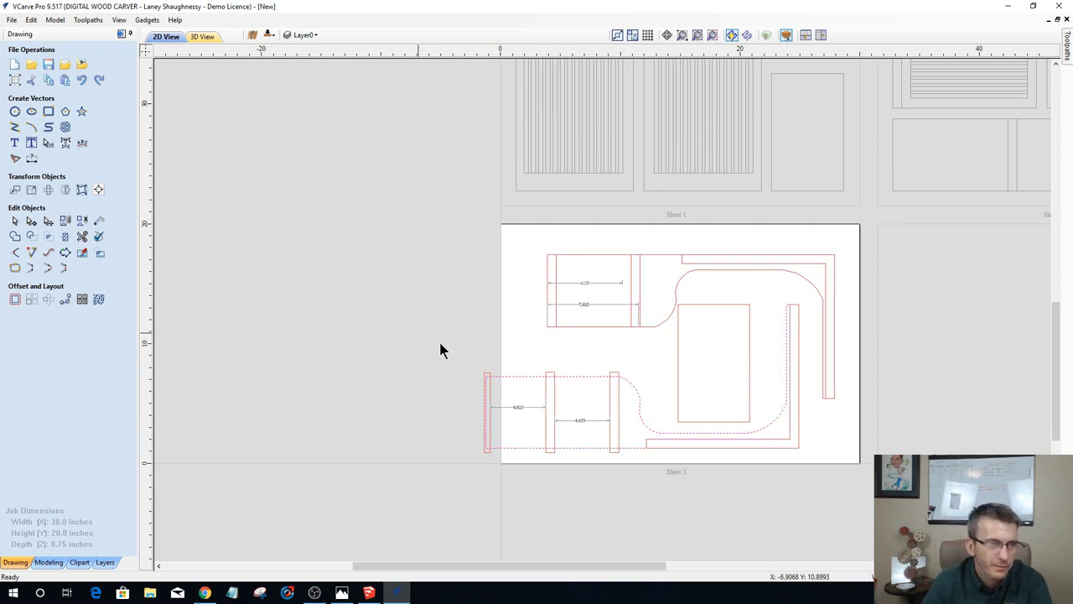
drag(424, 339, 635, 385)
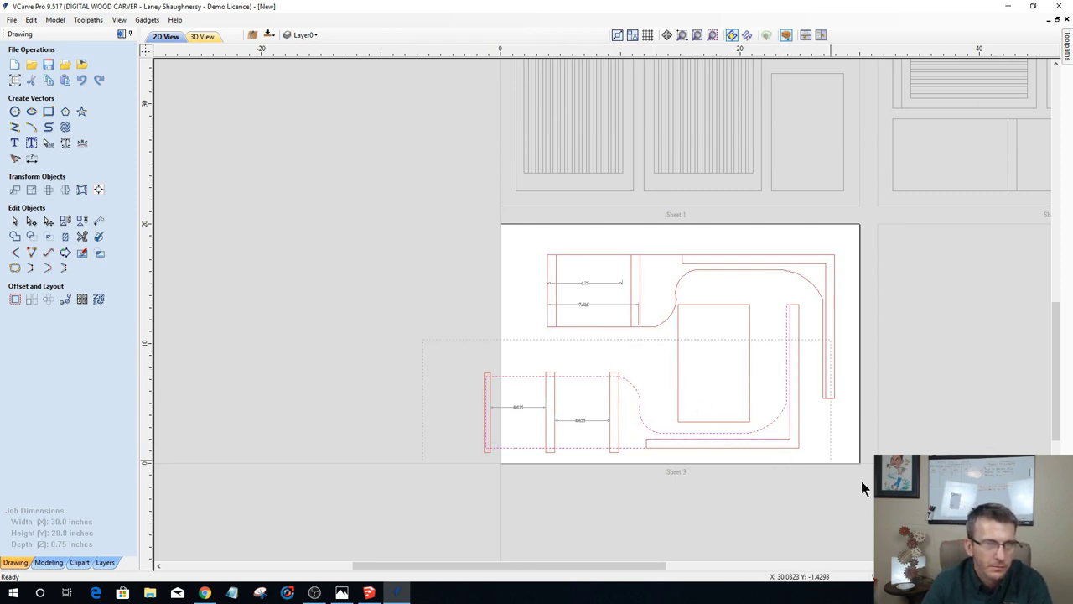
drag(862, 483, 857, 479)
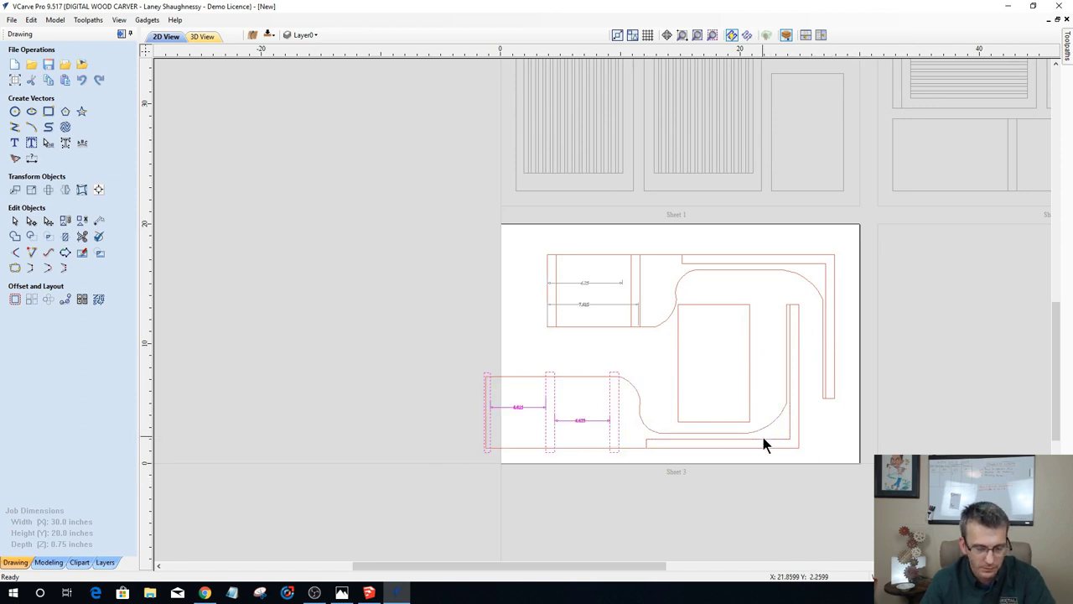
drag(809, 442, 779, 401)
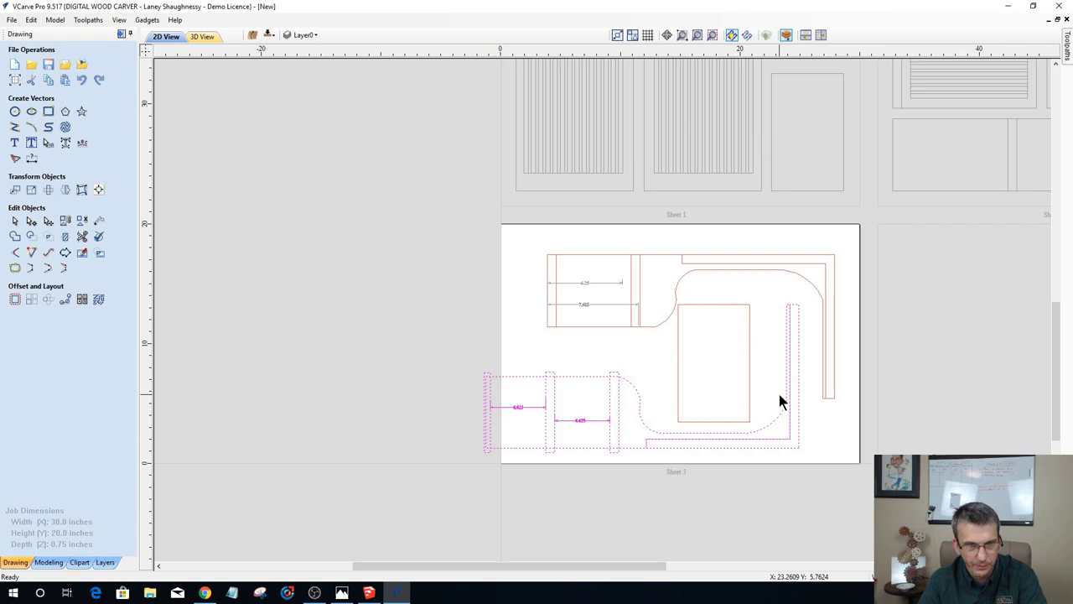
scroll(610, 419, up, 2)
scroll(610, 420, up, 1)
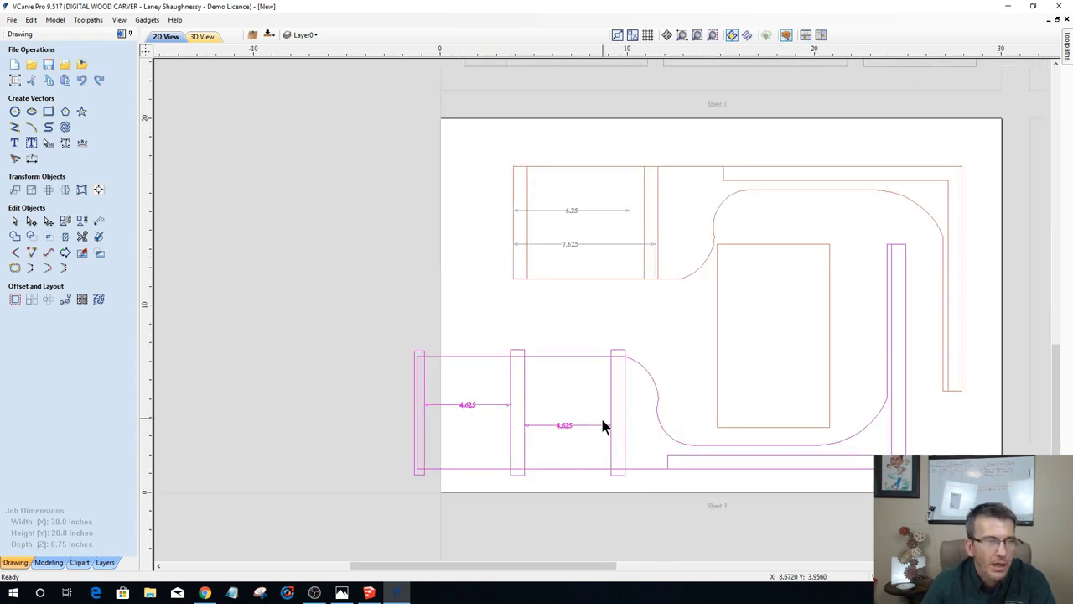
key(Right)
key(Right)
key(Right)
key(Right)
key(Right)
key(Right)
key(Right)
key(Right)
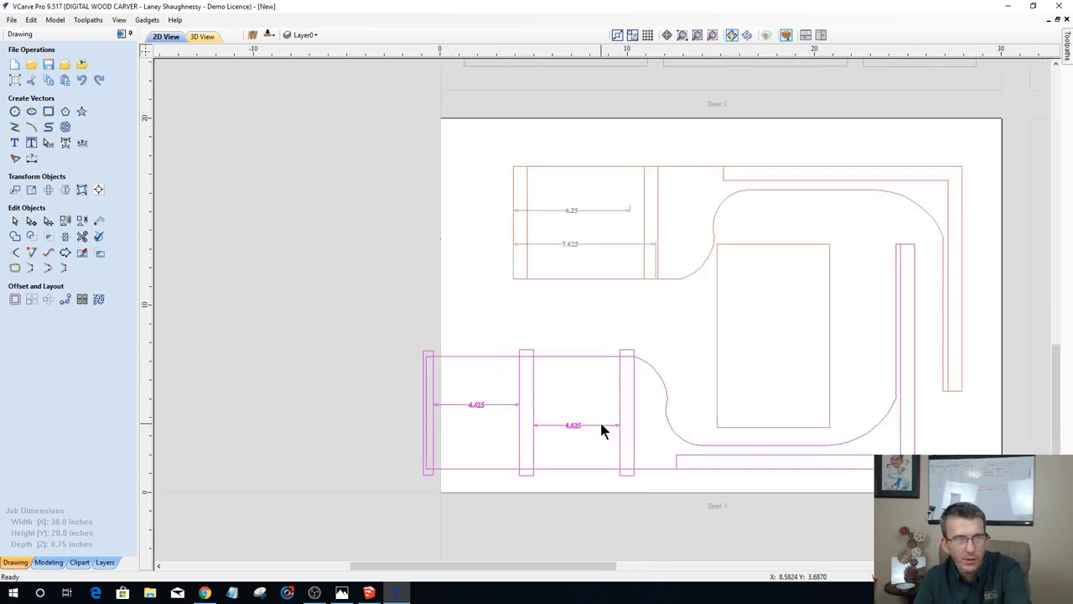
key(Right)
key(Right)
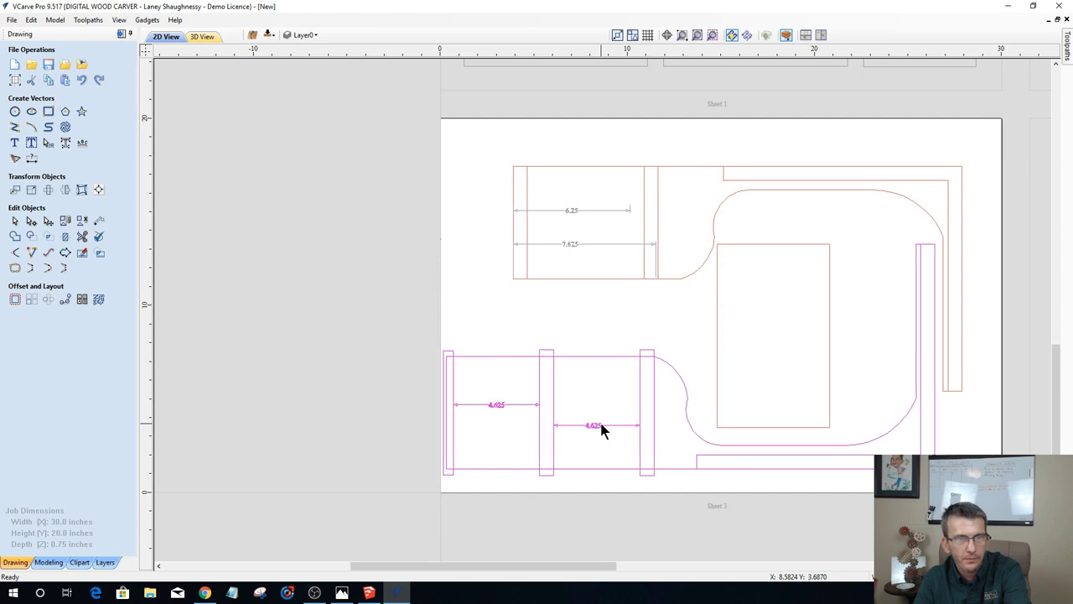
Step: Select the upper panel drawing with its 6.25 and 7.625 dimensions and delete it
click(514, 238)
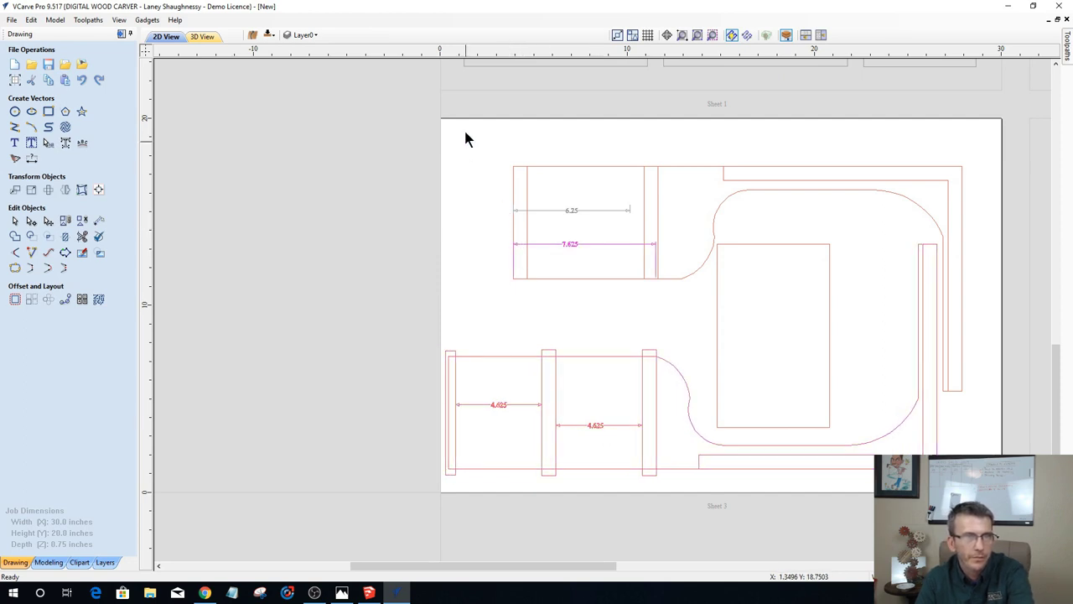
drag(466, 124, 993, 404)
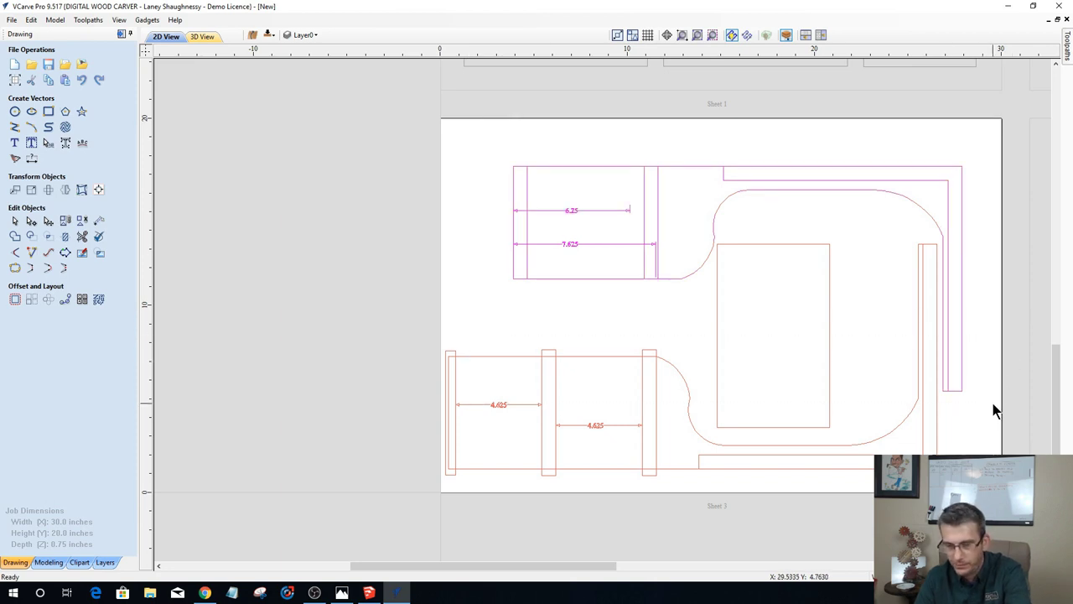
key(Delete)
right_click(611, 176)
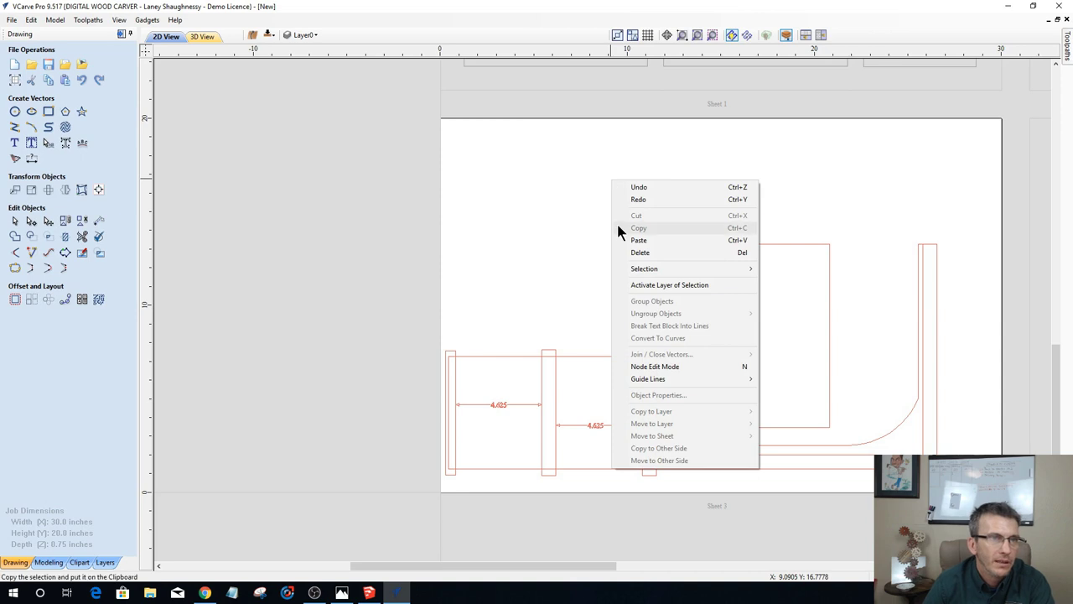
Step: Paste a second panel copy, dismiss the bitmap rotation warnings, and drag it above the original
click(636, 239)
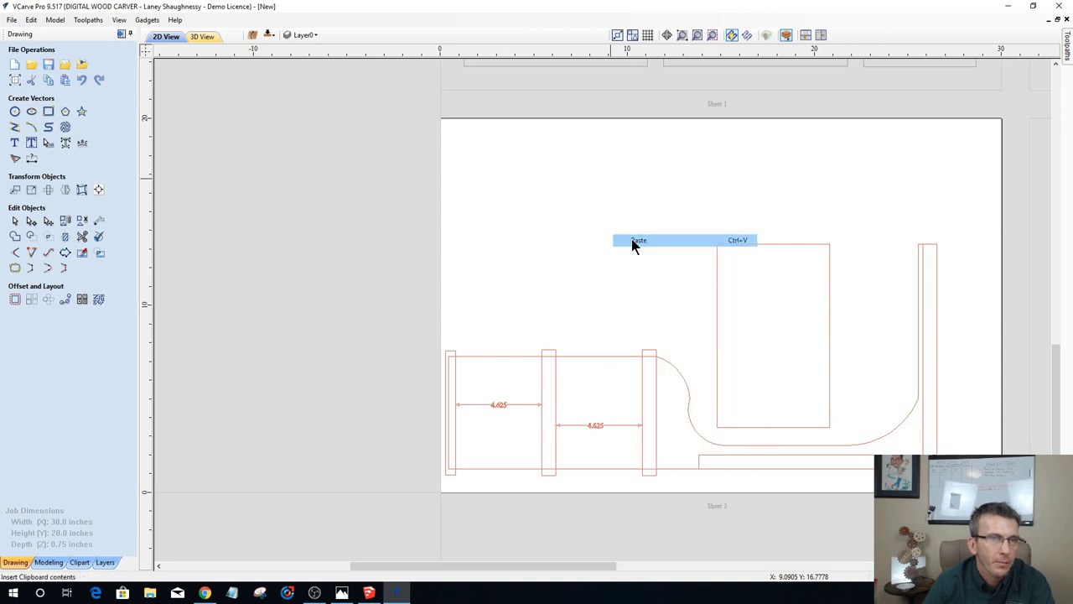
click(342, 372)
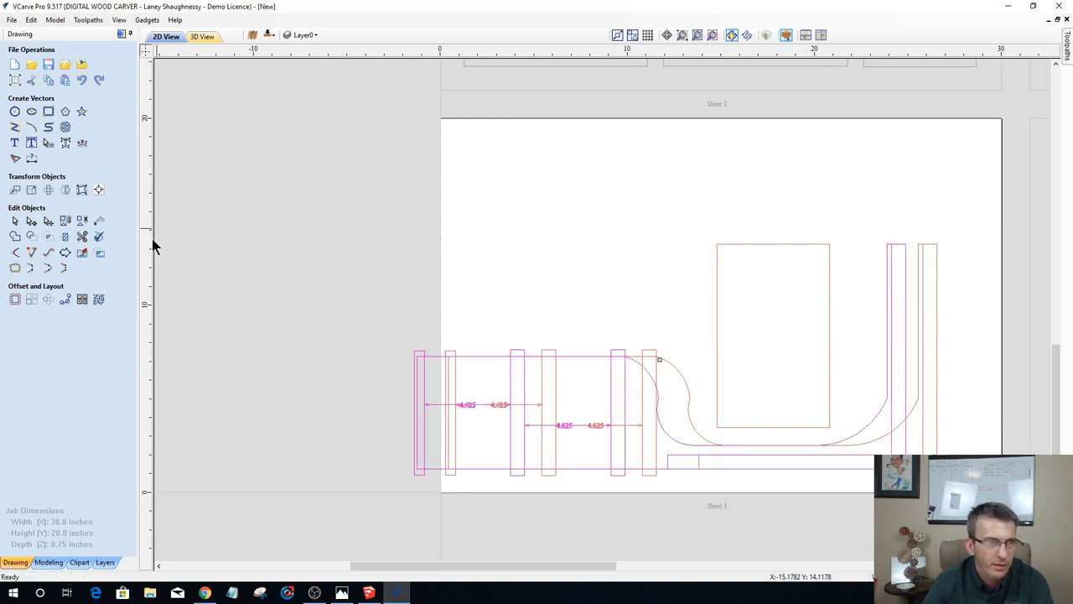
click(321, 312)
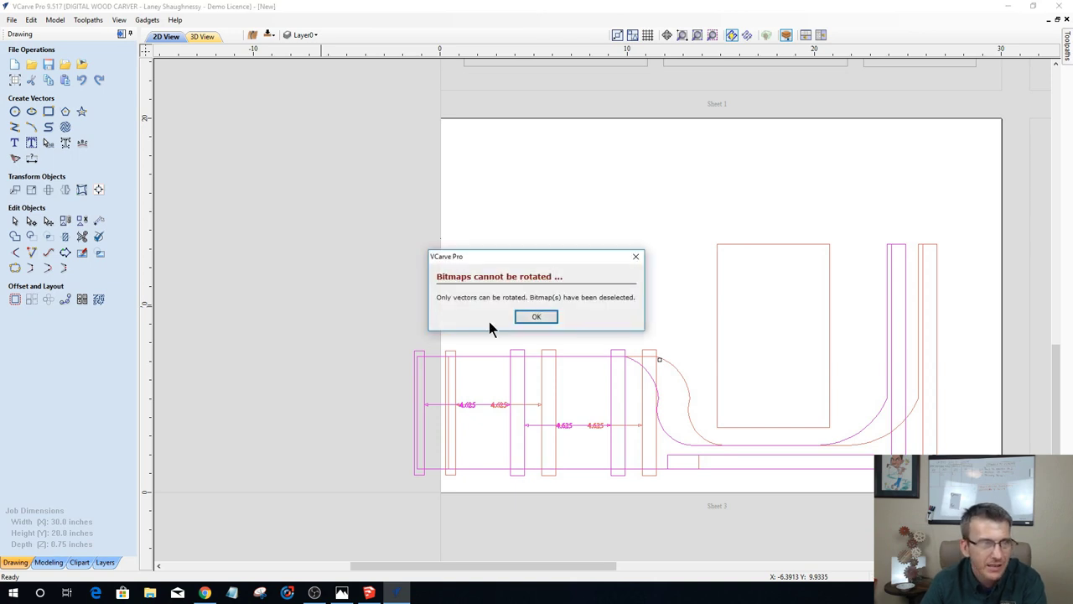
click(536, 316)
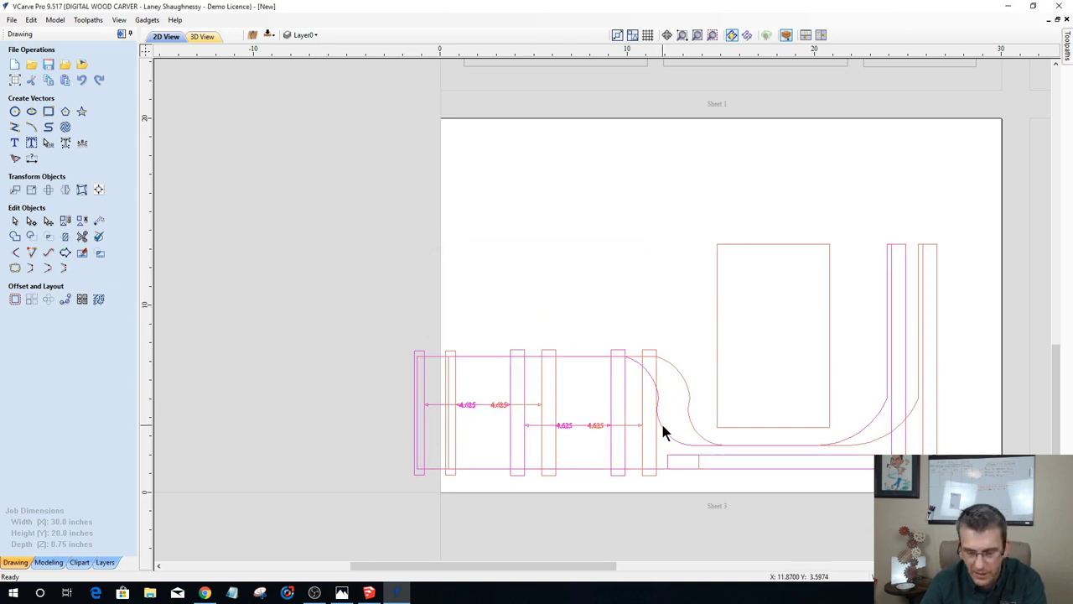
click(663, 432)
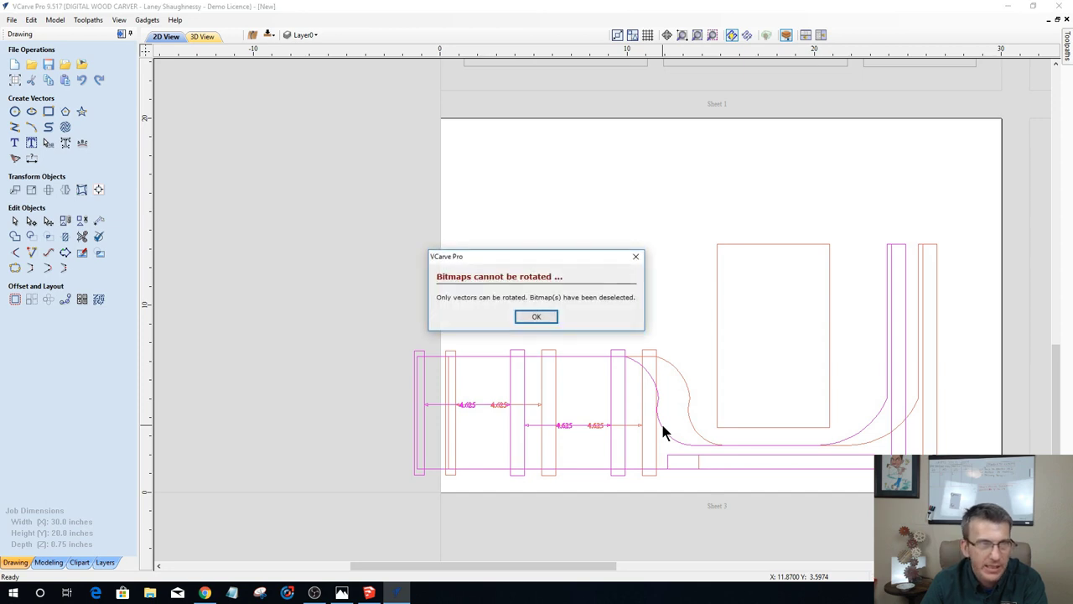
click(534, 318)
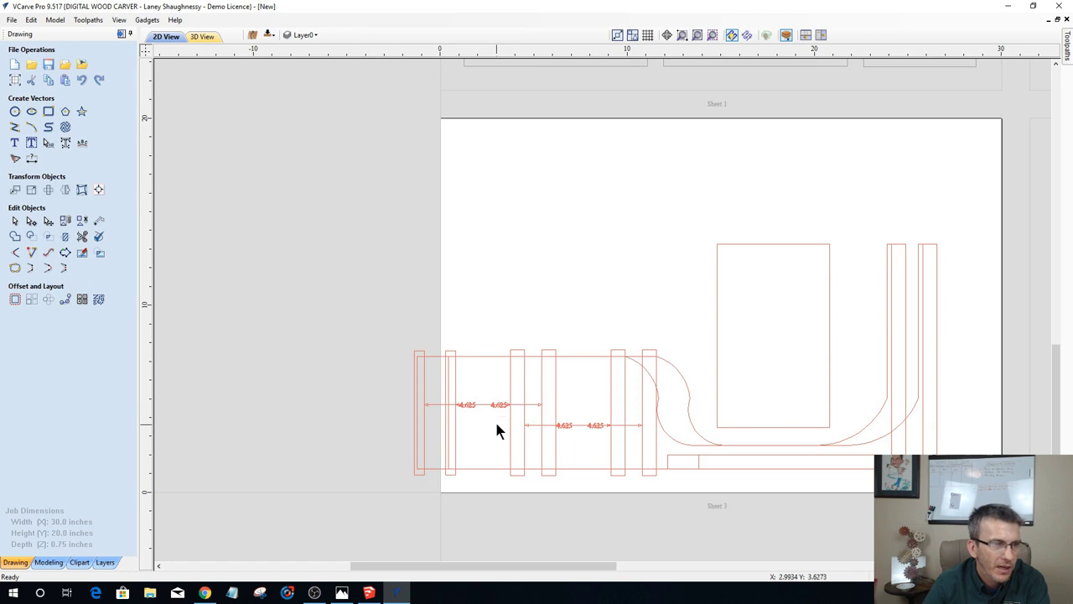
click(489, 405)
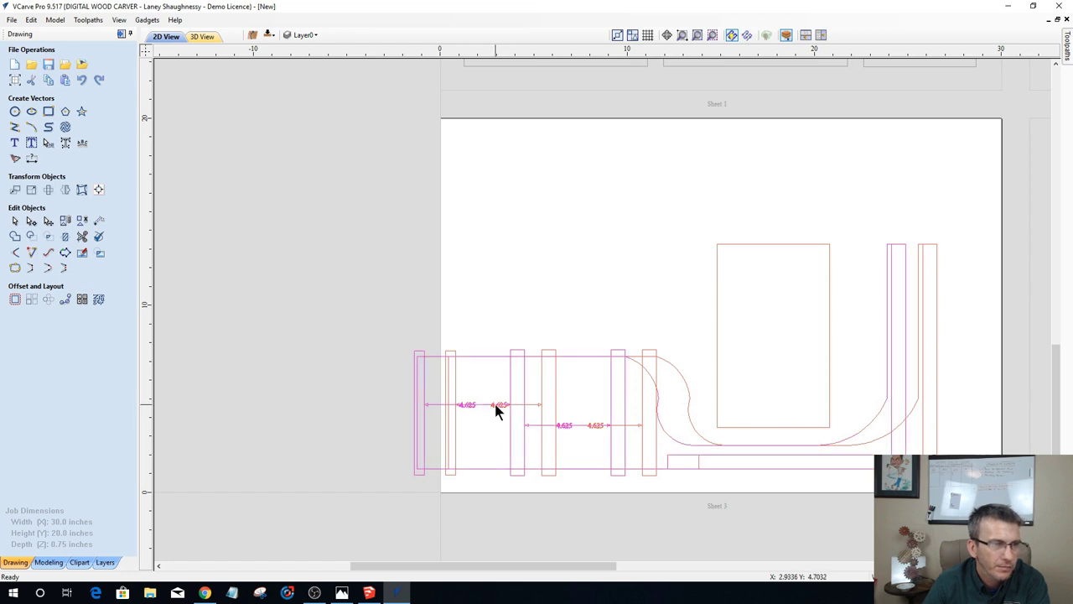
drag(502, 389, 498, 237)
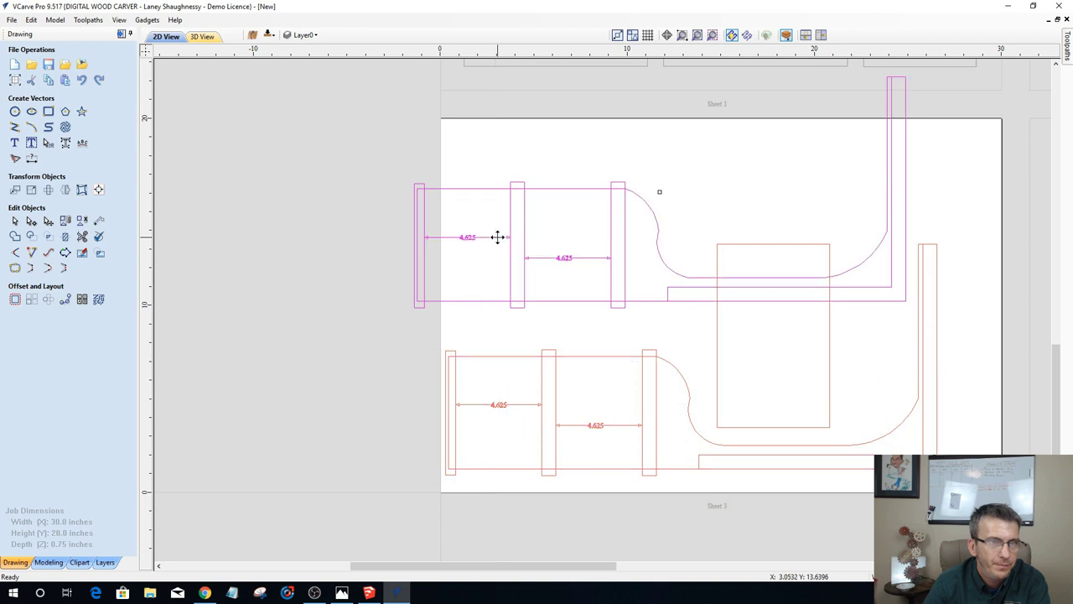
Step: Delete the dimension lines from the upper panel copy
click(576, 277)
click(558, 260)
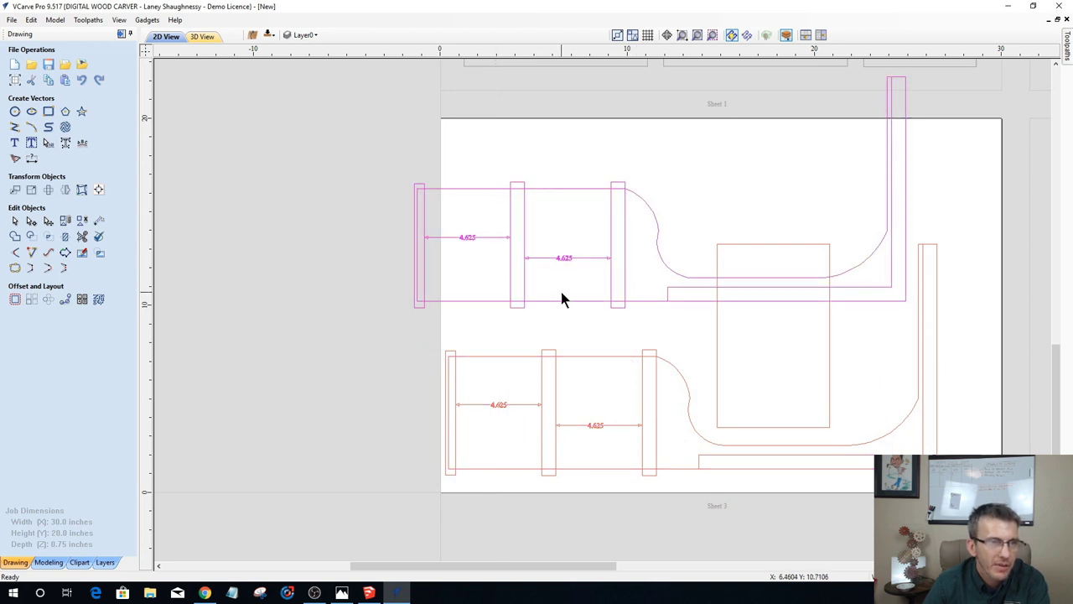
click(560, 287)
click(567, 264)
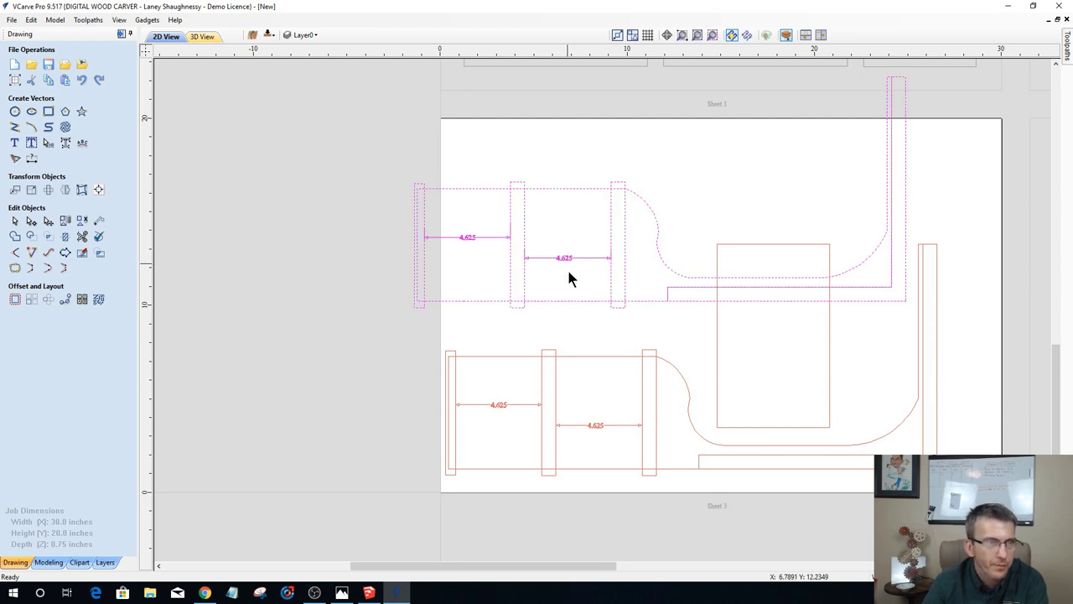
click(570, 263)
key(Delete)
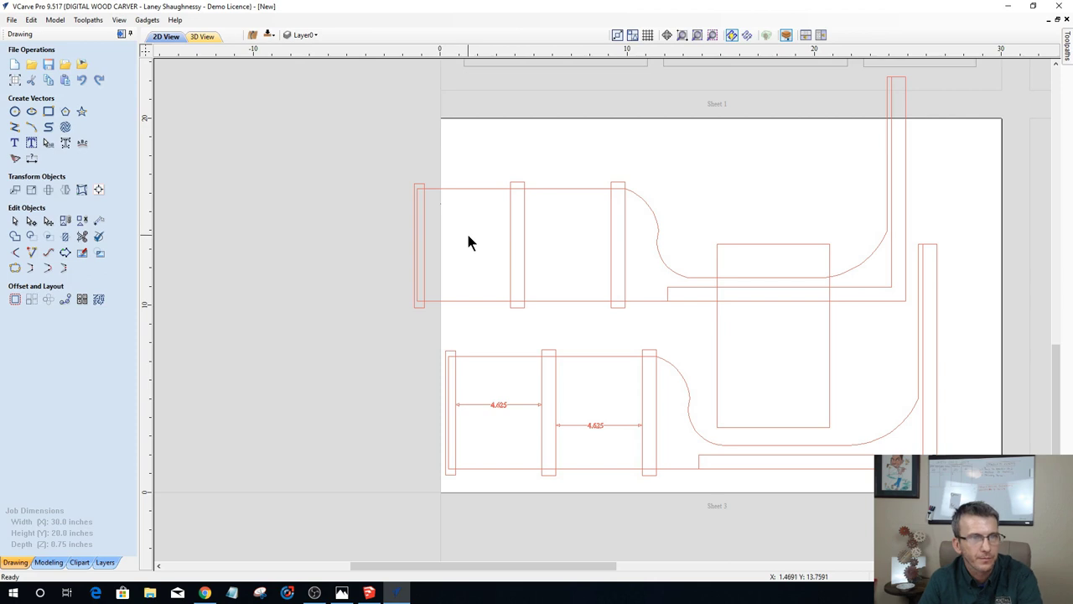
Step: Select the undimensioned upper panel copy
scroll(343, 127, down, 1)
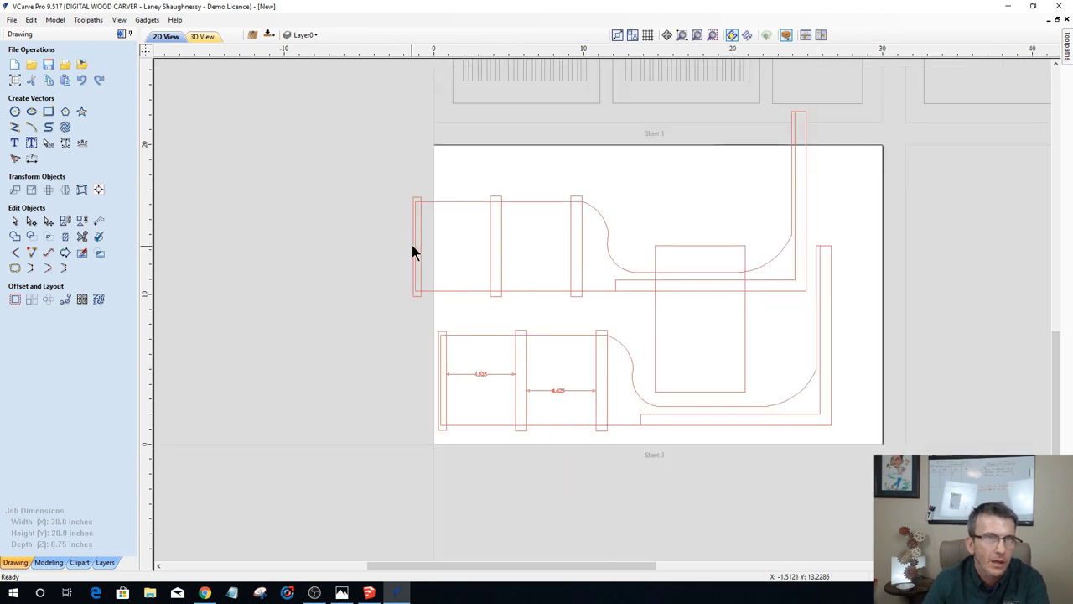
click(845, 289)
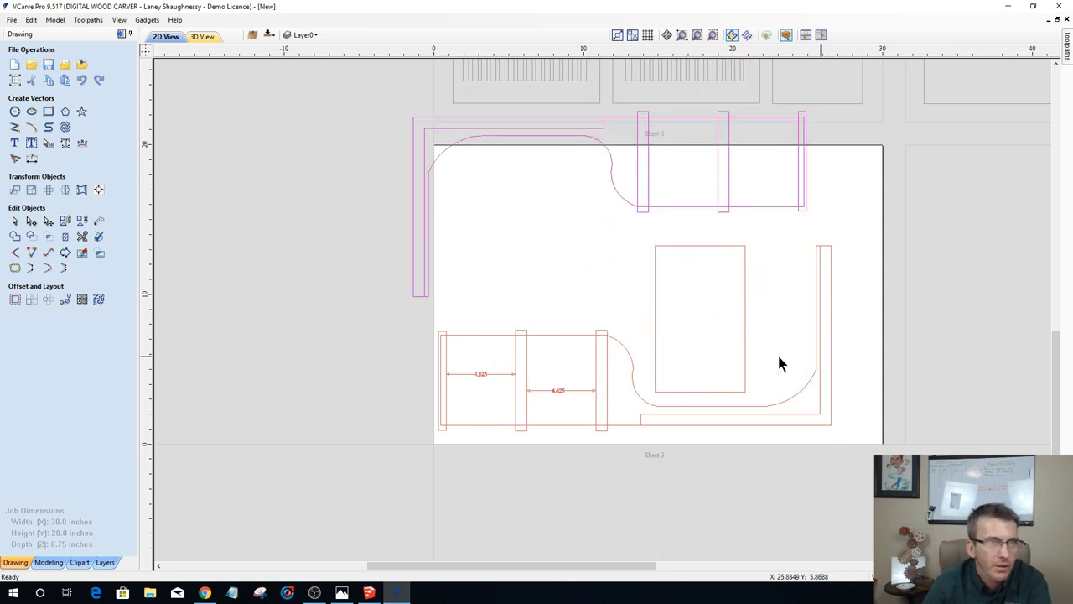
scroll(644, 208, up, 1)
scroll(646, 208, down, 2)
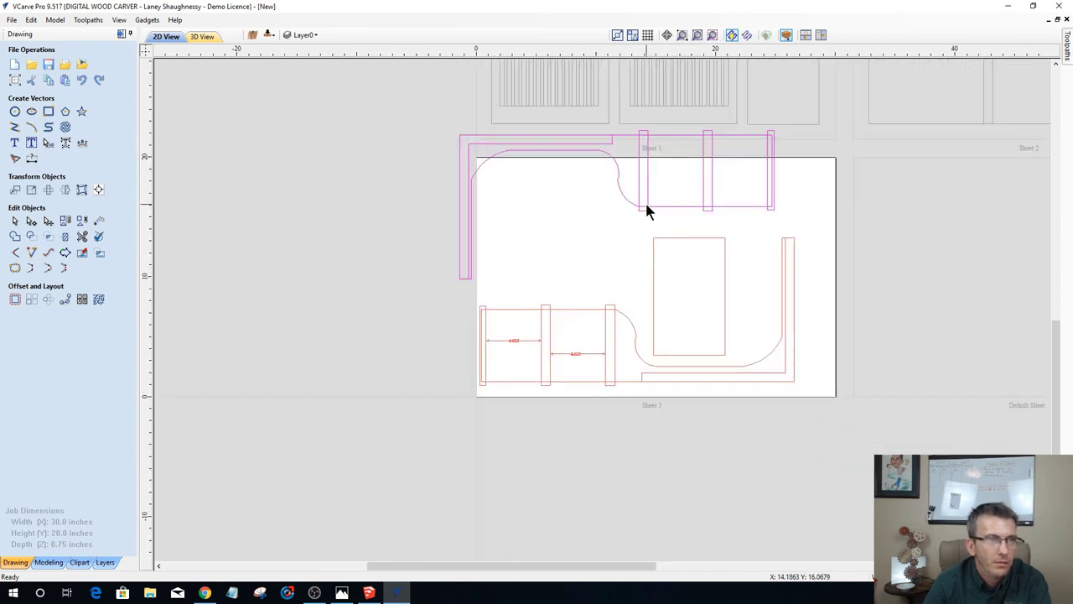
scroll(645, 210, up, 1)
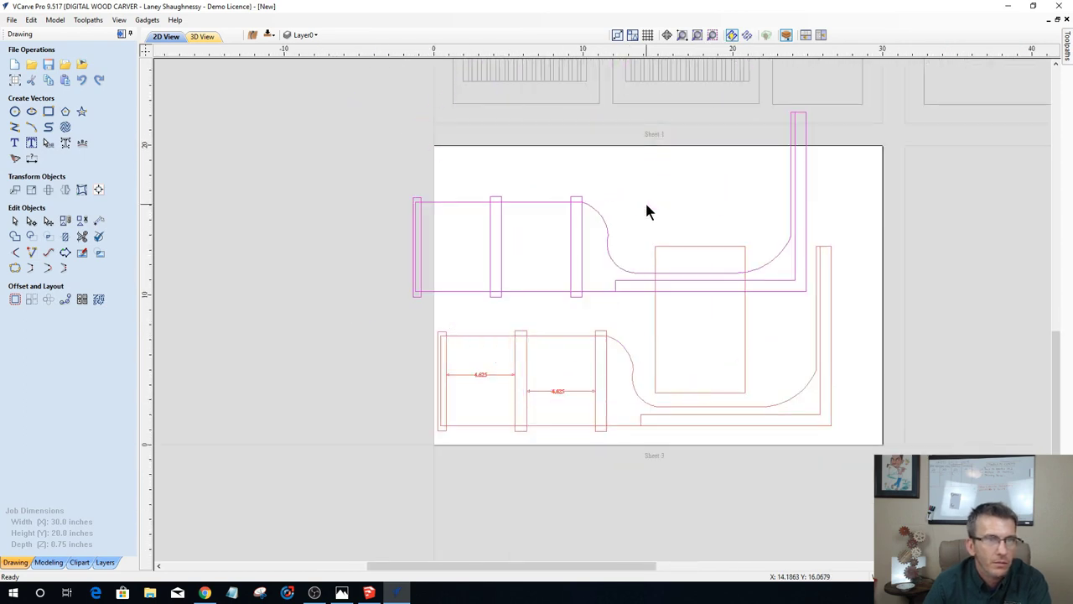
Step: Flip the upper panel copy vertically and nudge it onto the sheet's top edge
click(66, 191)
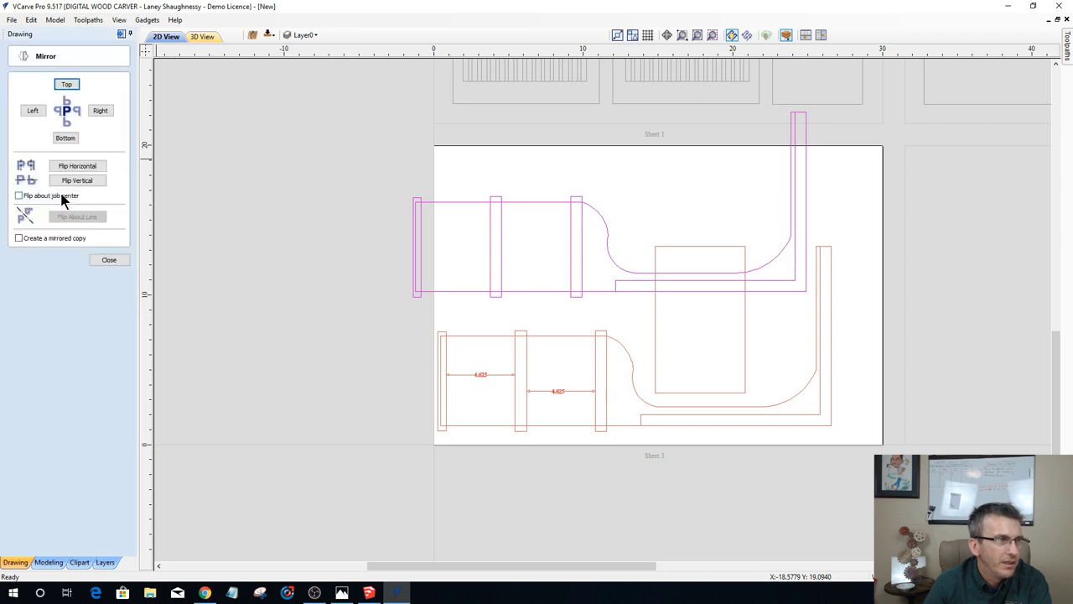
click(74, 181)
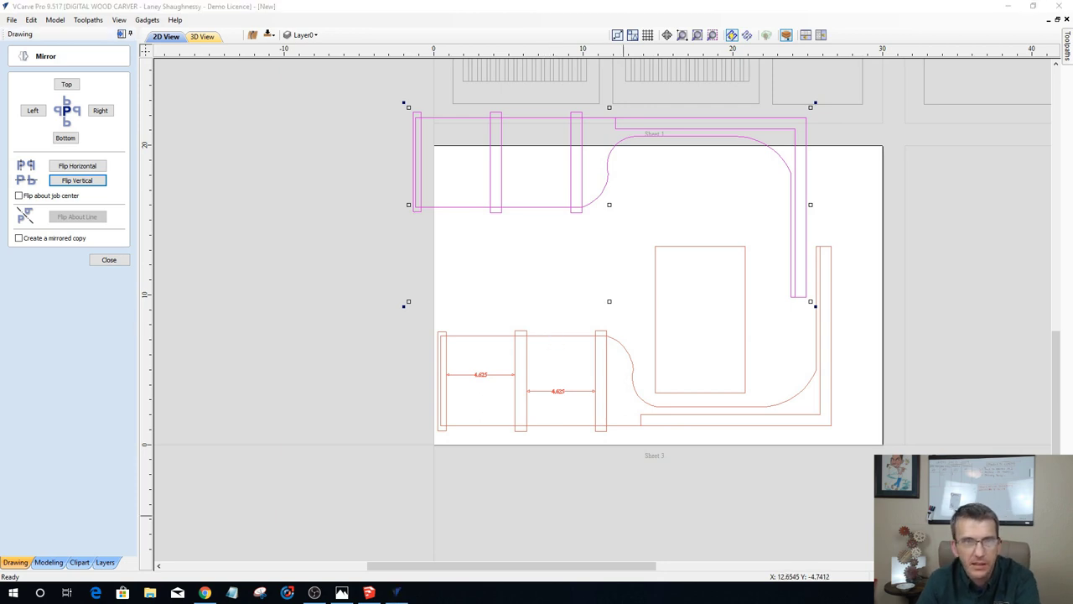
click(455, 209)
key(Right)
key(Right)
key(Right)
key(Right)
key(Right)
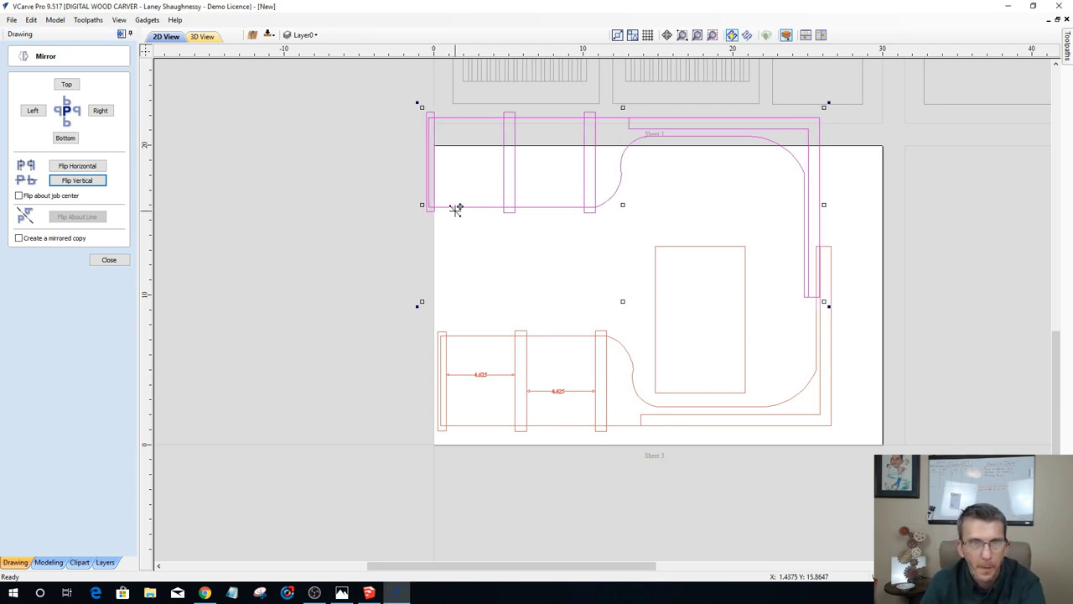
key(Down)
key(Down)
key(Down)
key(Down)
key(Down)
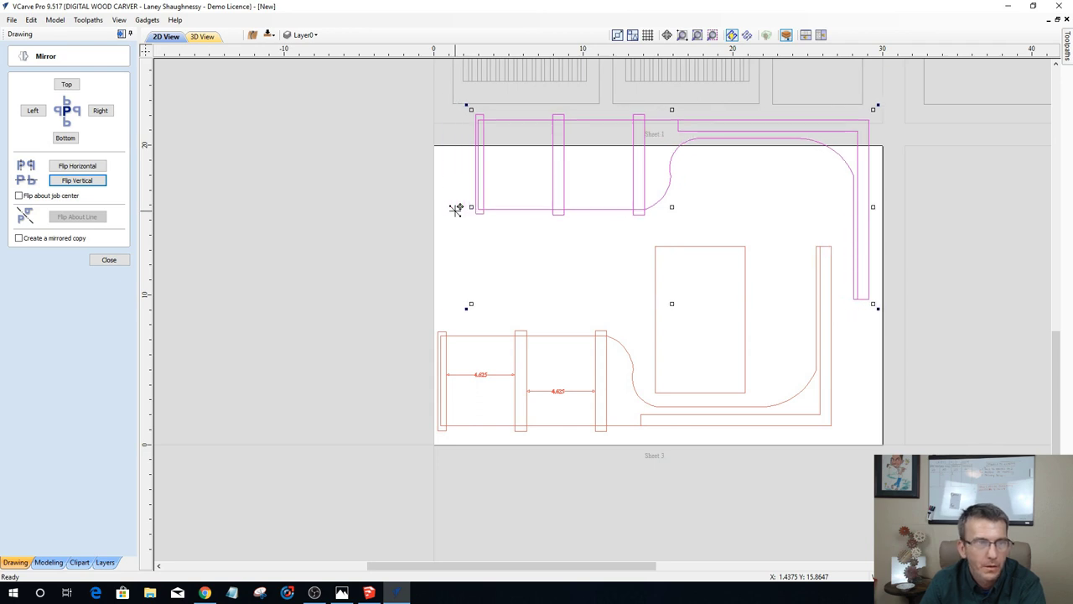
key(Left)
key(Left)
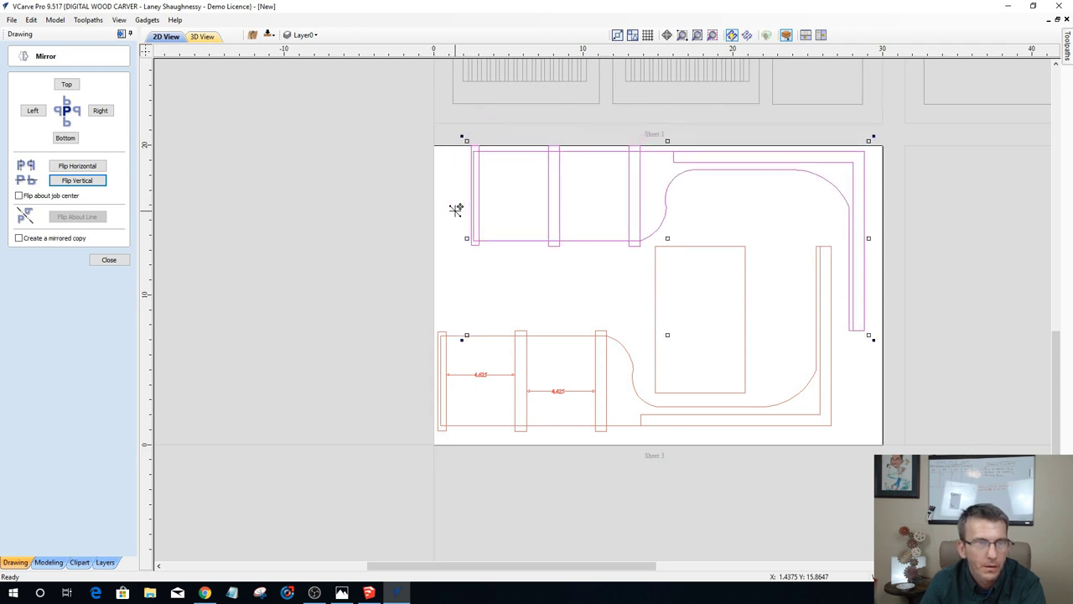
key(Down)
key(Down)
key(Down)
key(Down)
key(Down)
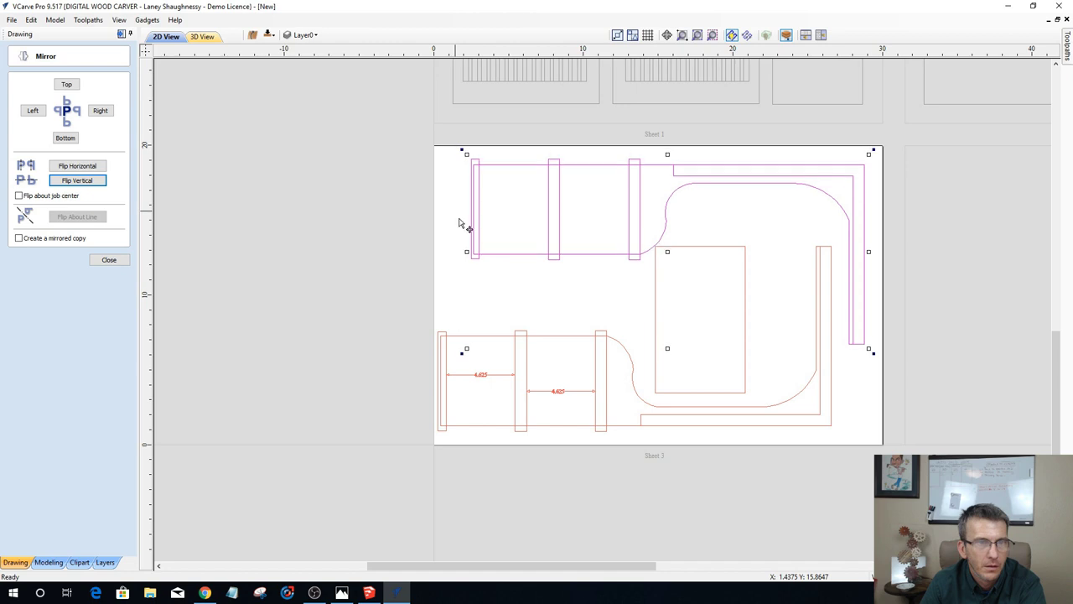
Step: Nudge the tall central rectangle slightly right
click(723, 246)
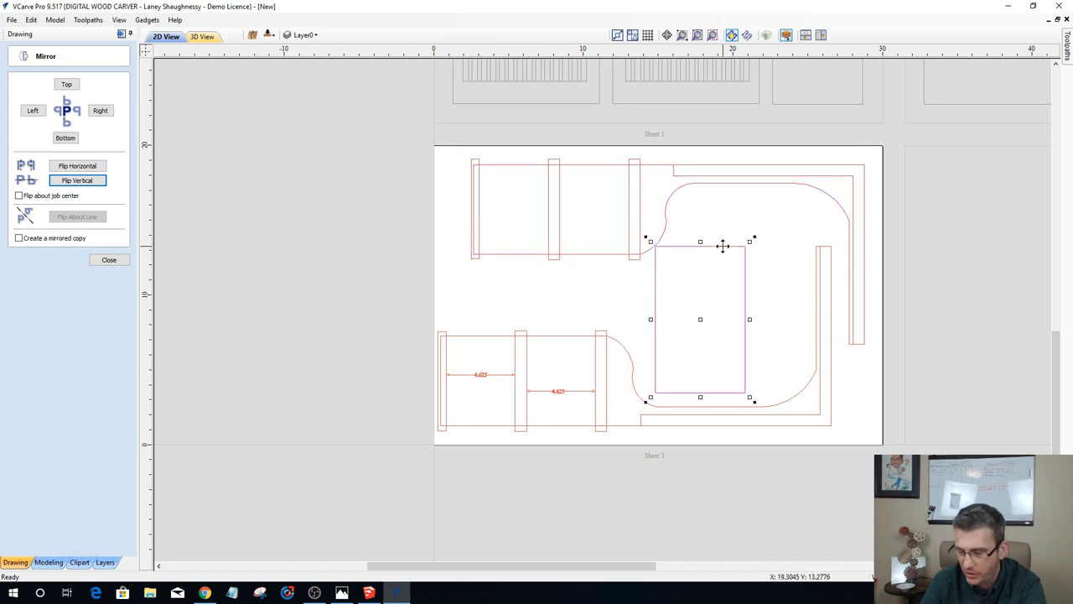
key(Right)
key(Right)
key(Right)
key(Right)
key(Right)
key(Right)
key(Right)
key(Right)
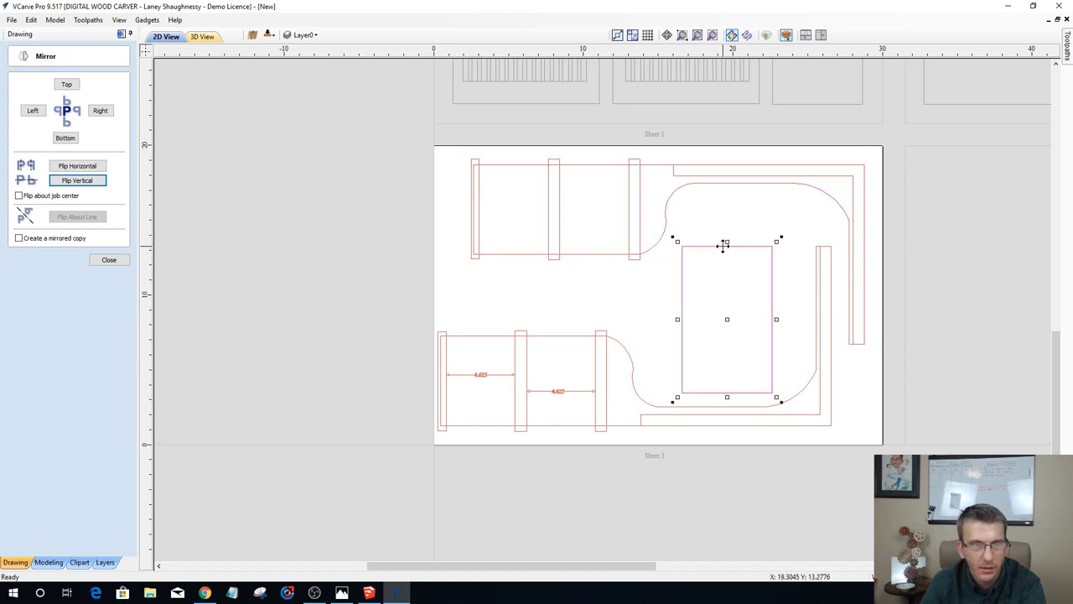
key(Right)
key(Up)
key(Right)
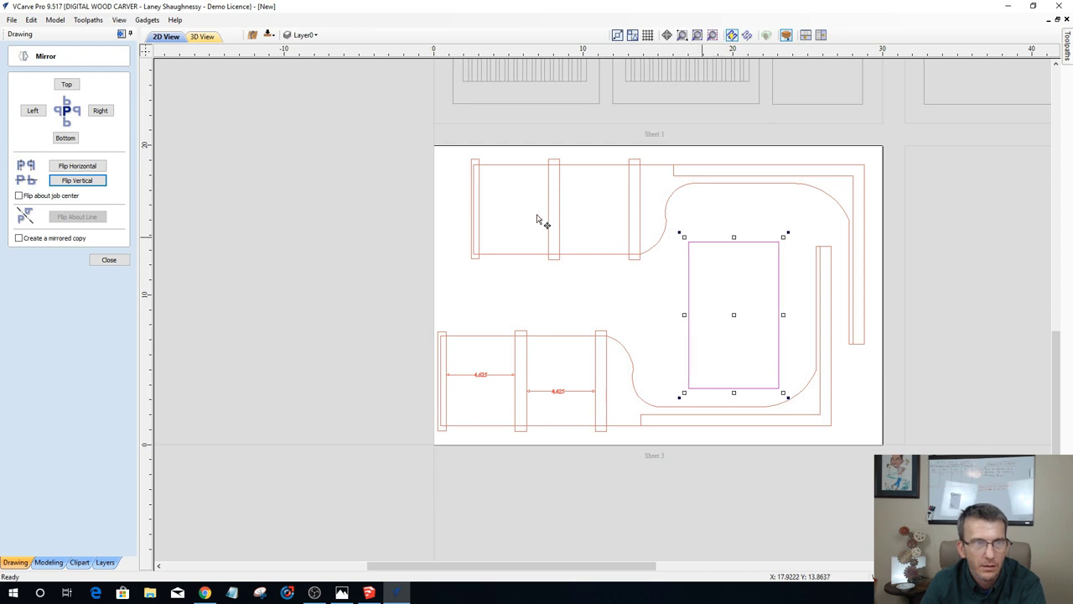
click(442, 280)
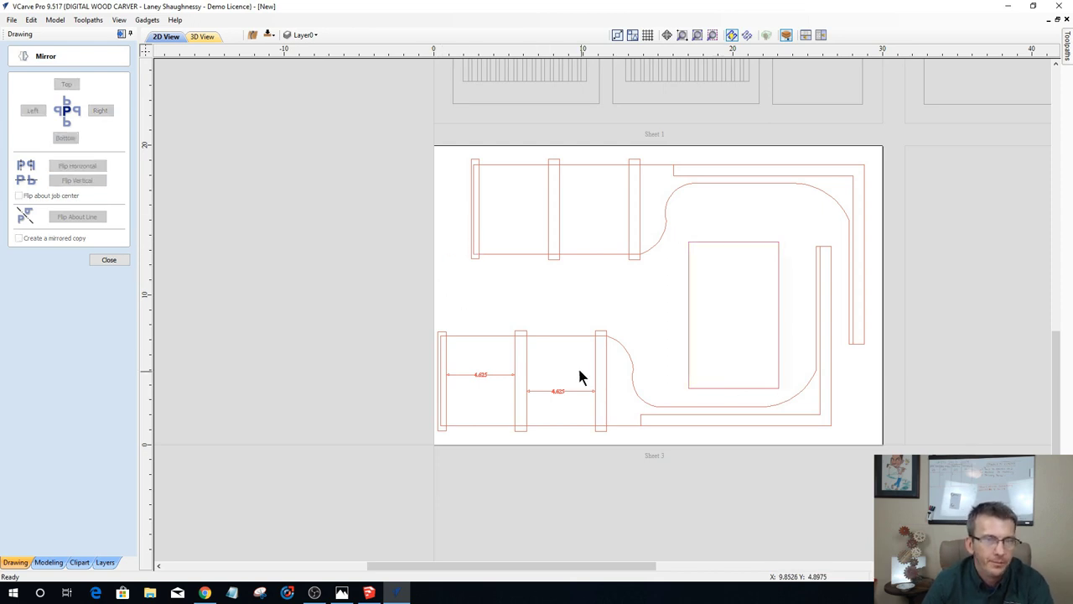
Step: Deselect the lower cabinet parts on Sheet 3 and close the Mirror panel
click(539, 335)
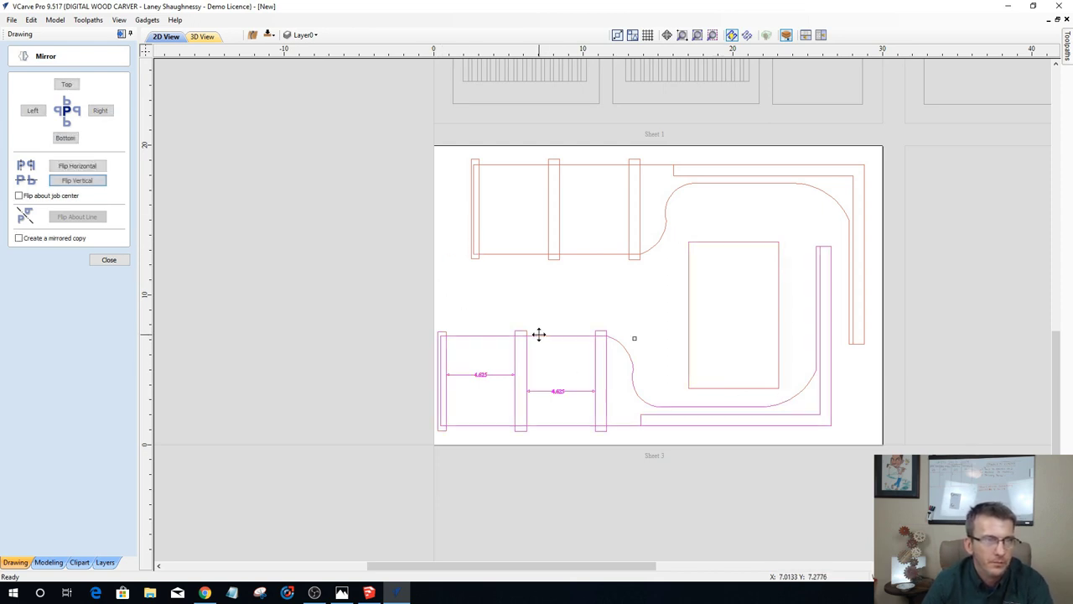
key(Right)
key(Right)
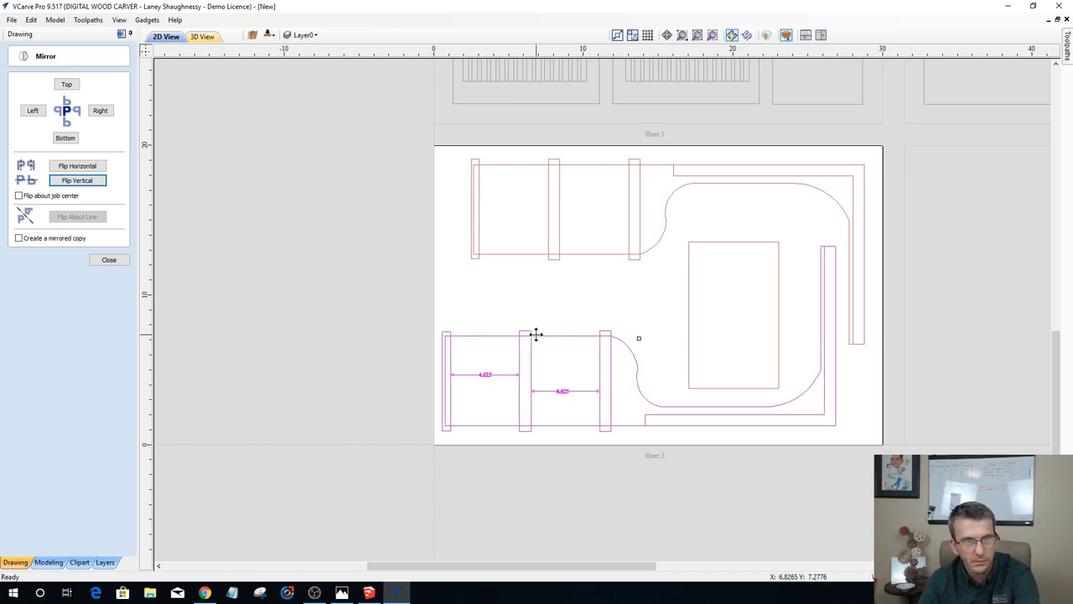
click(570, 282)
scroll(567, 284, down, 4)
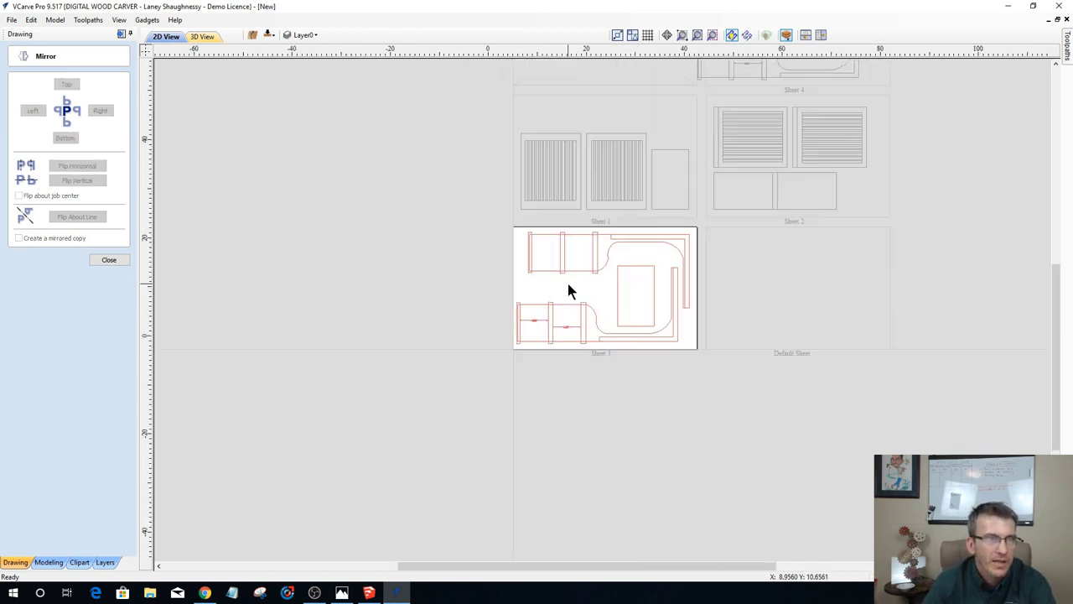
scroll(569, 290, down, 2)
scroll(632, 277, up, 5)
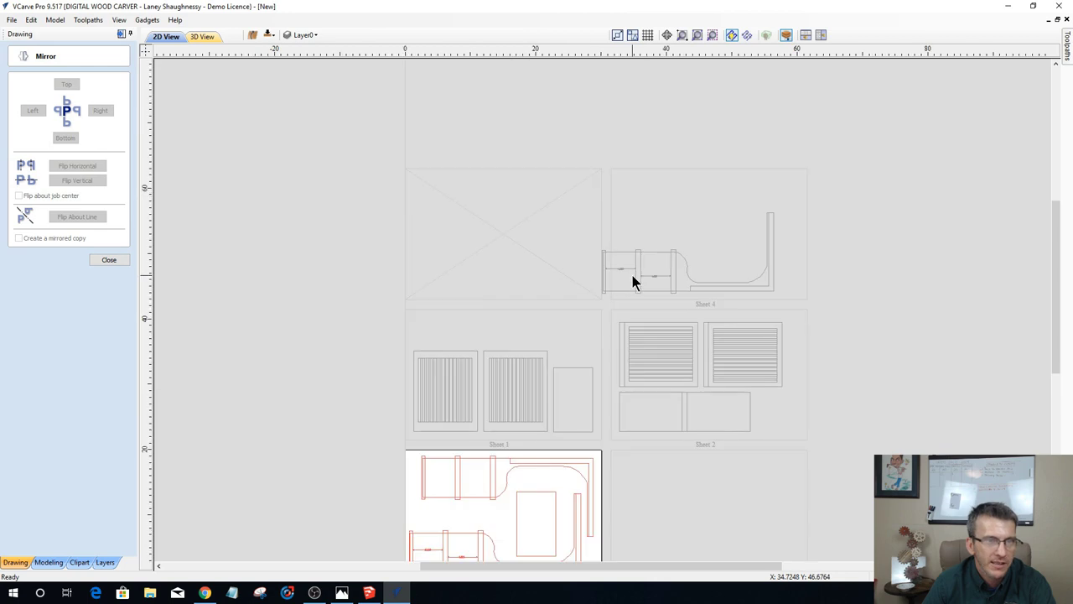
scroll(642, 277, down, 5)
scroll(403, 493, up, 5)
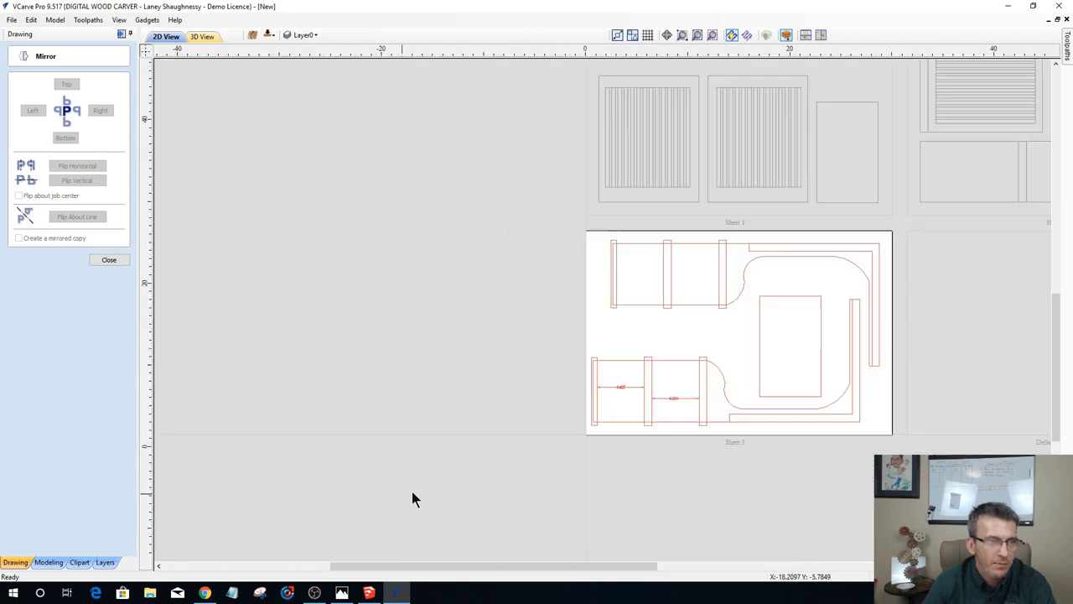
scroll(721, 377, down, 1)
scroll(772, 377, up, 4)
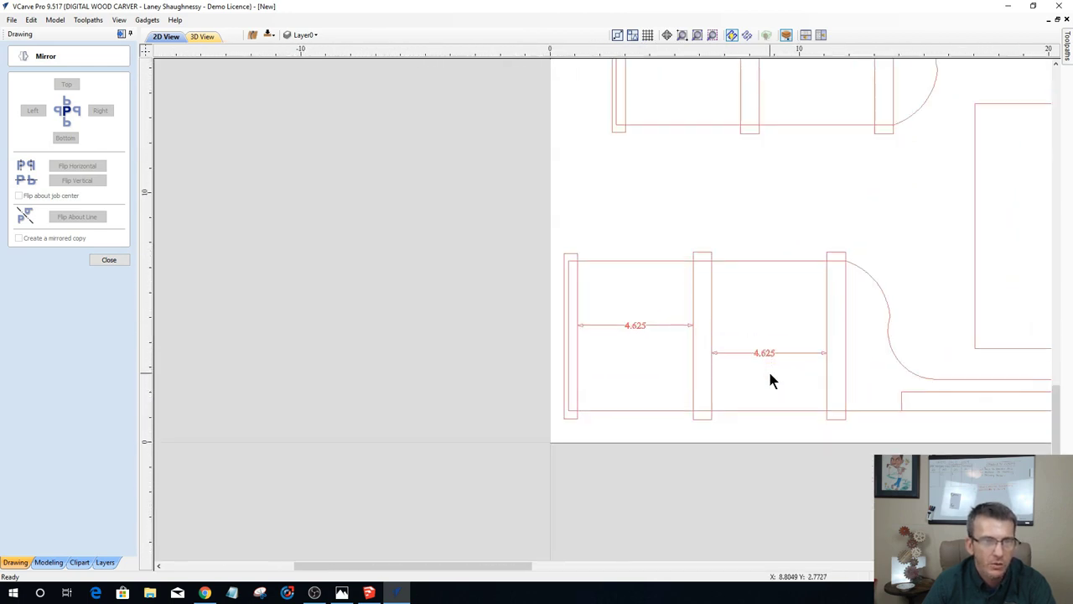
scroll(771, 379, down, 1)
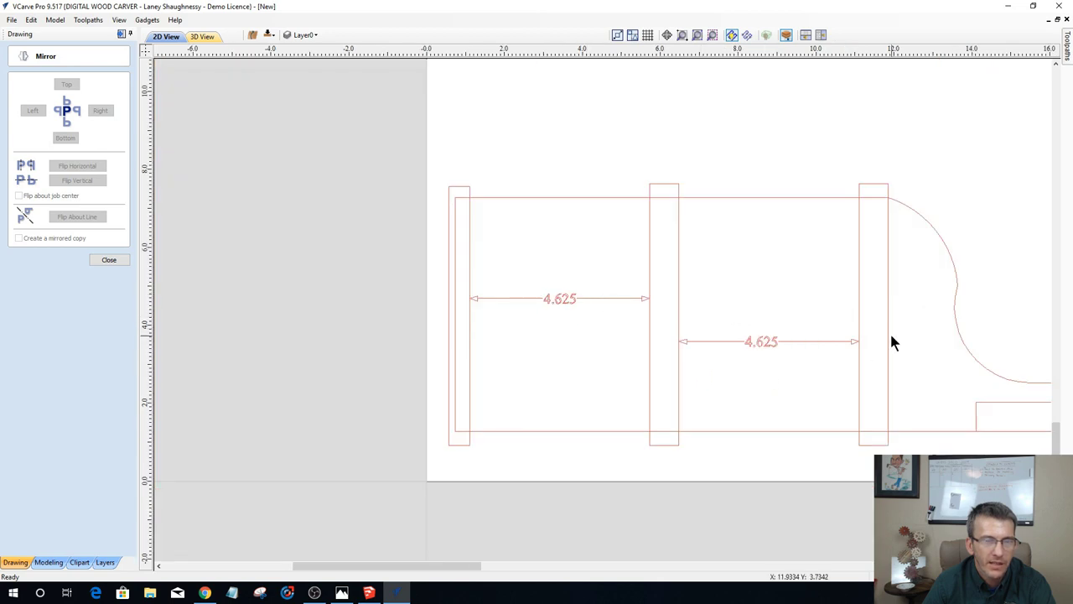
scroll(567, 307, down, 5)
scroll(630, 338, up, 4)
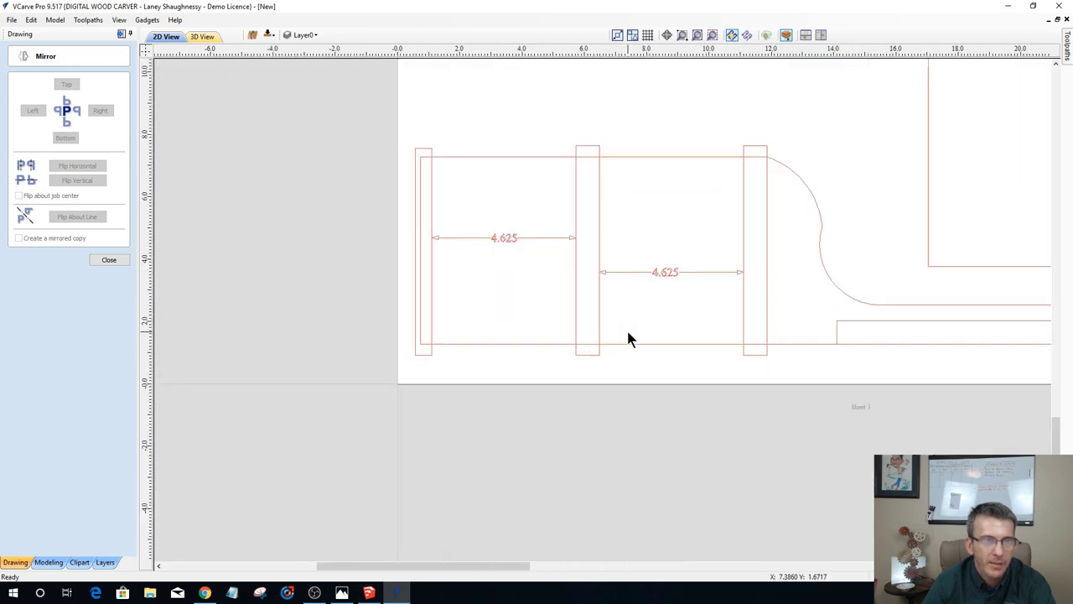
scroll(629, 338, down, 2)
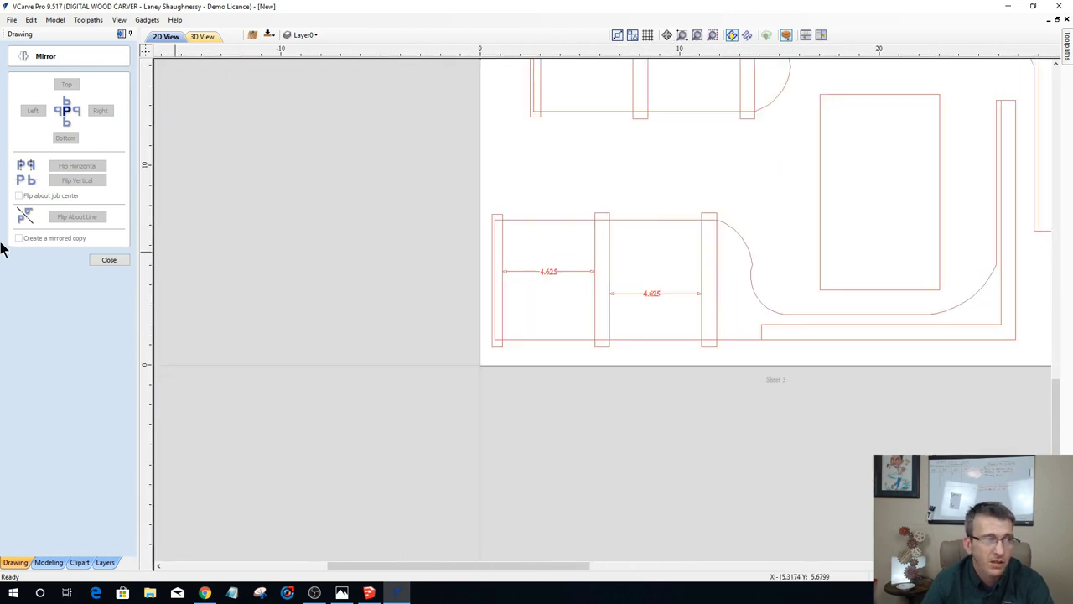
click(99, 262)
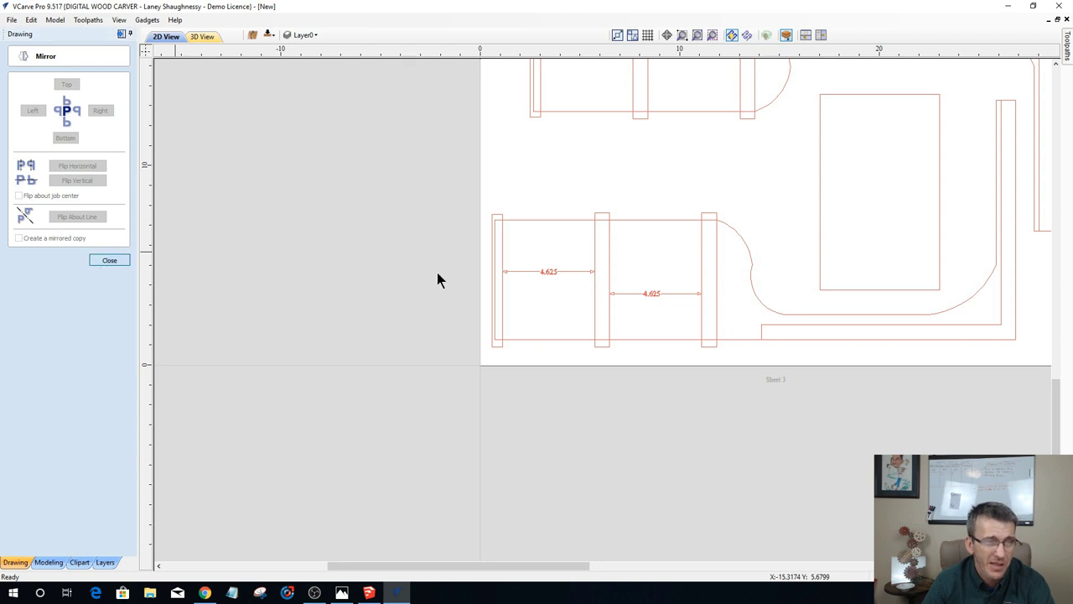
click(517, 221)
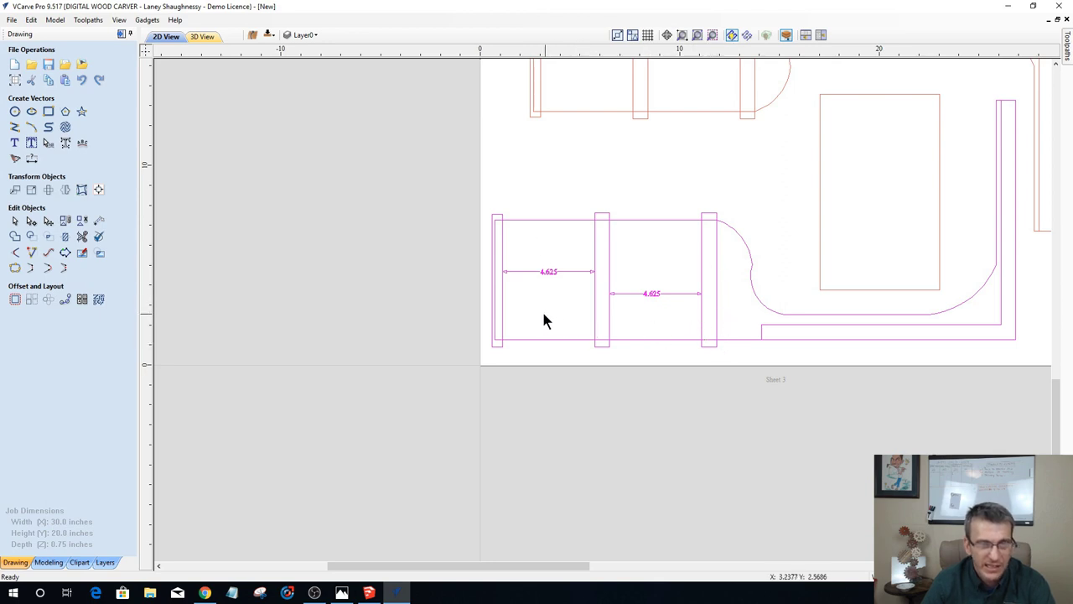
scroll(519, 314, down, 1)
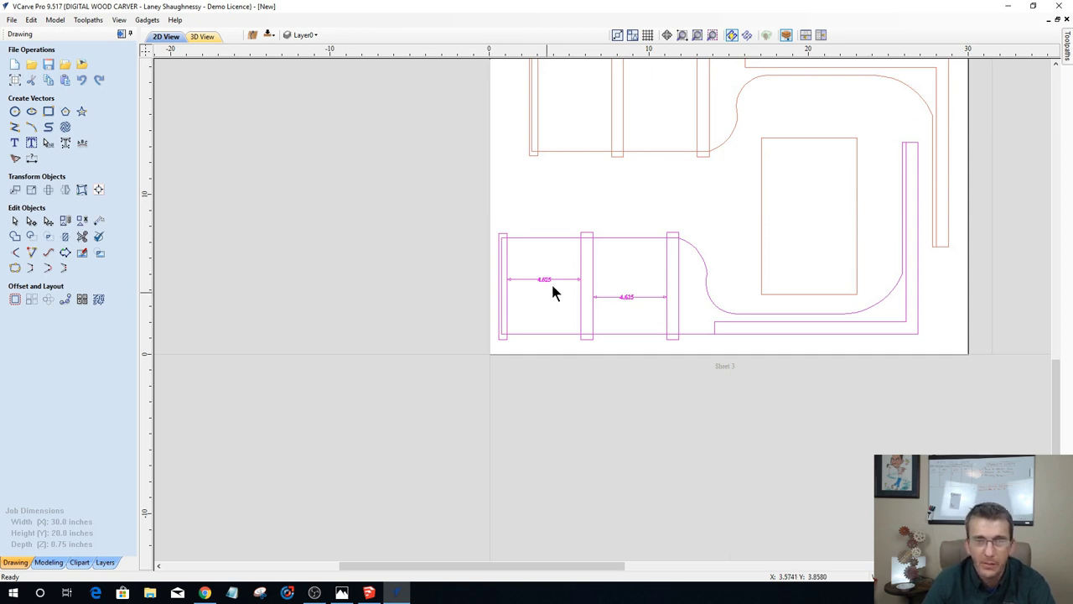
scroll(579, 285, up, 2)
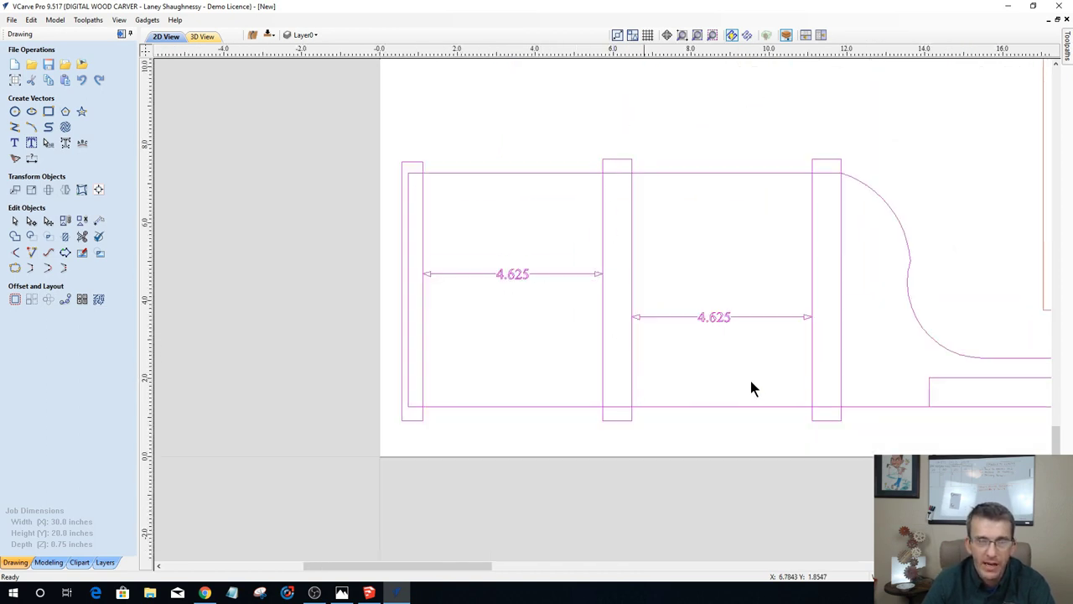
scroll(633, 321, down, 2)
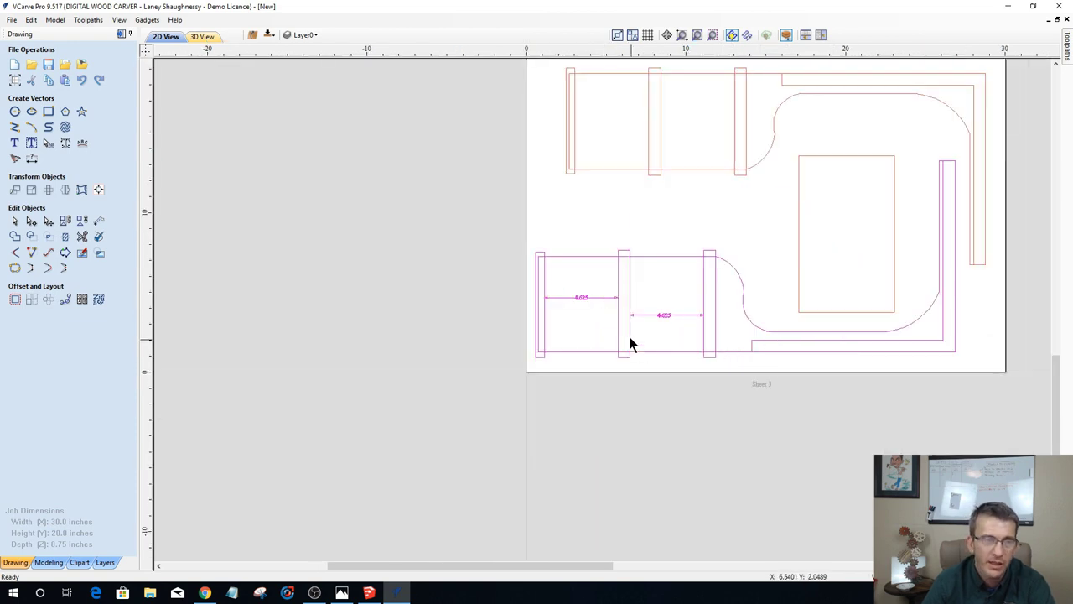
scroll(630, 347, up, 1)
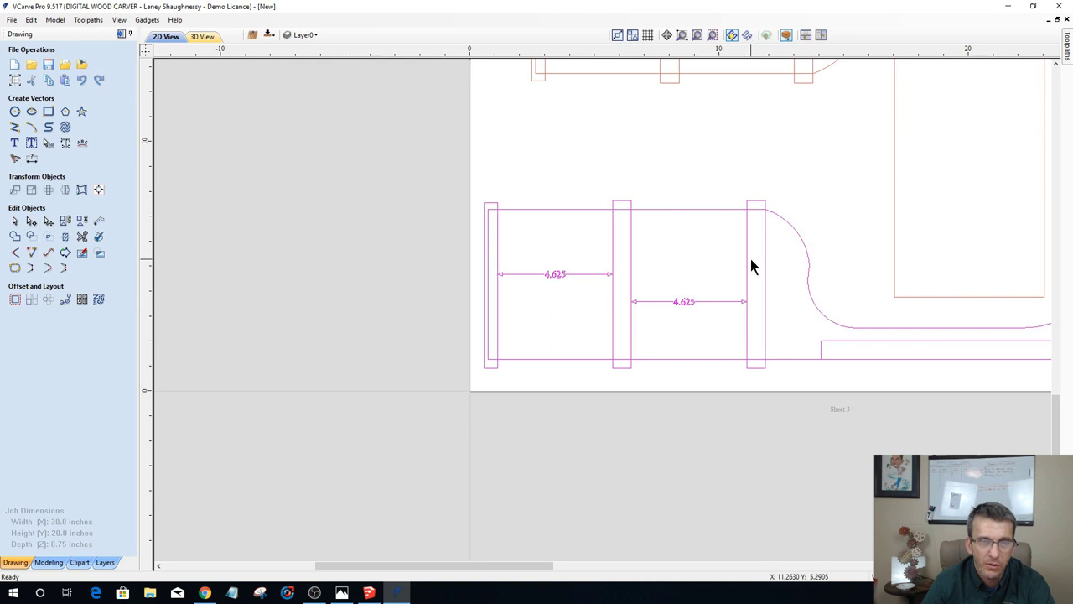
click(698, 240)
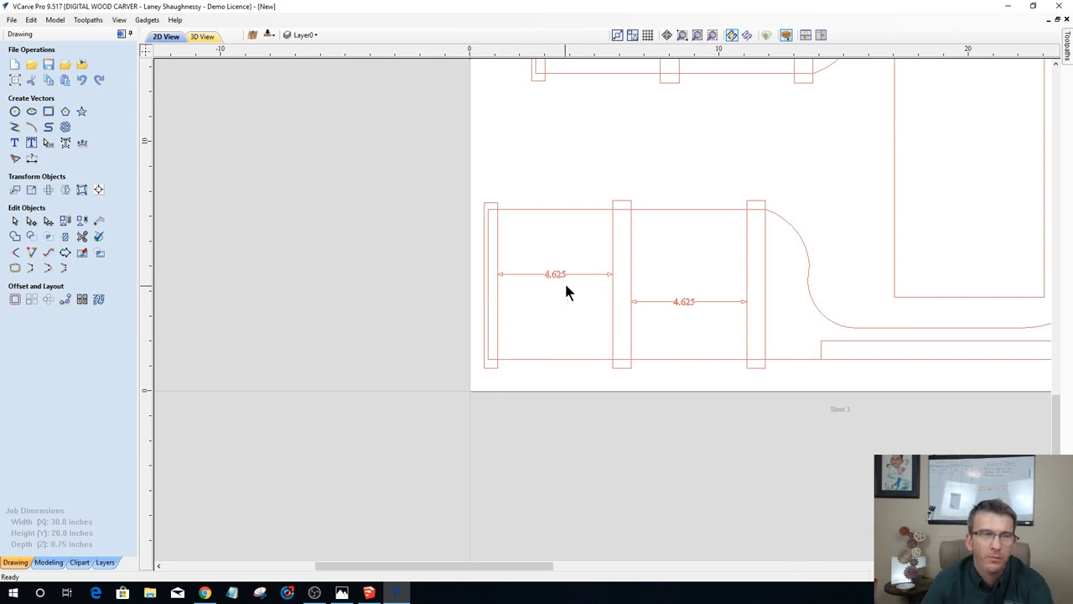
scroll(561, 292, down, 3)
scroll(611, 261, up, 2)
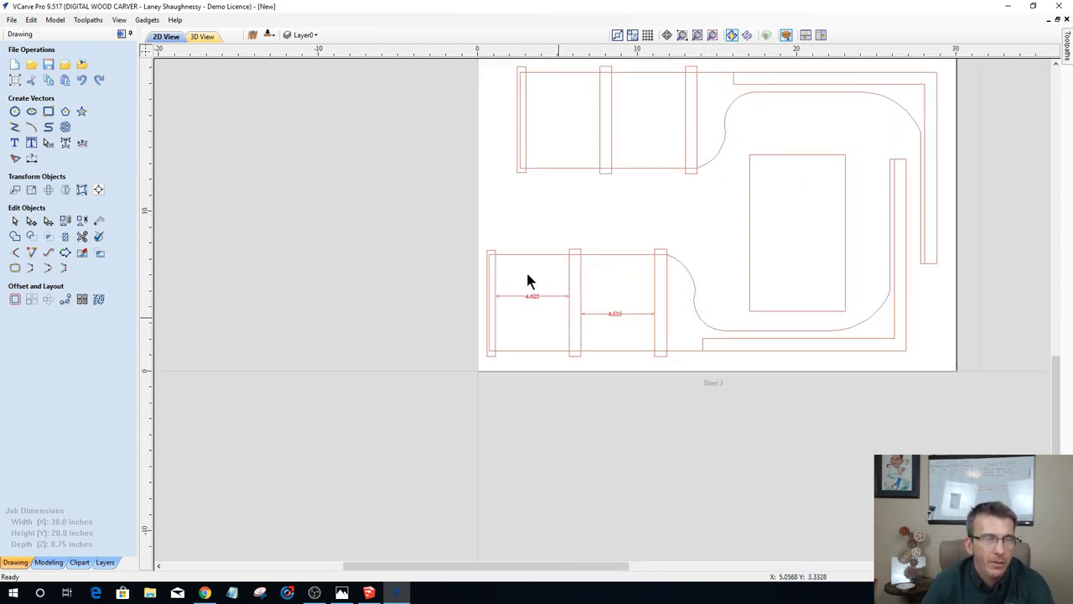
scroll(553, 327, down, 1)
scroll(553, 330, down, 3)
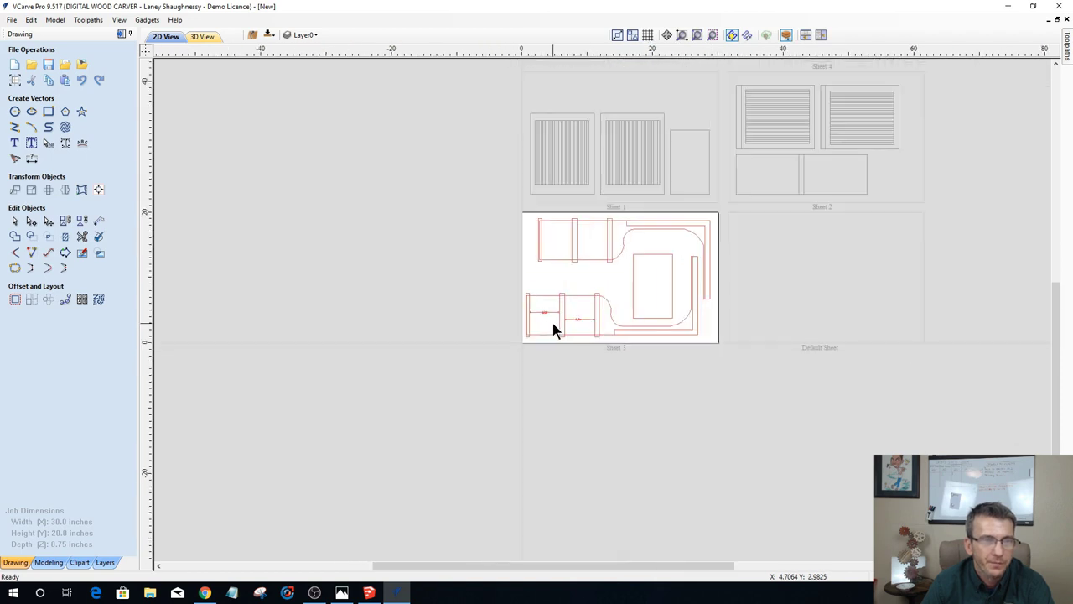
scroll(547, 326, up, 1)
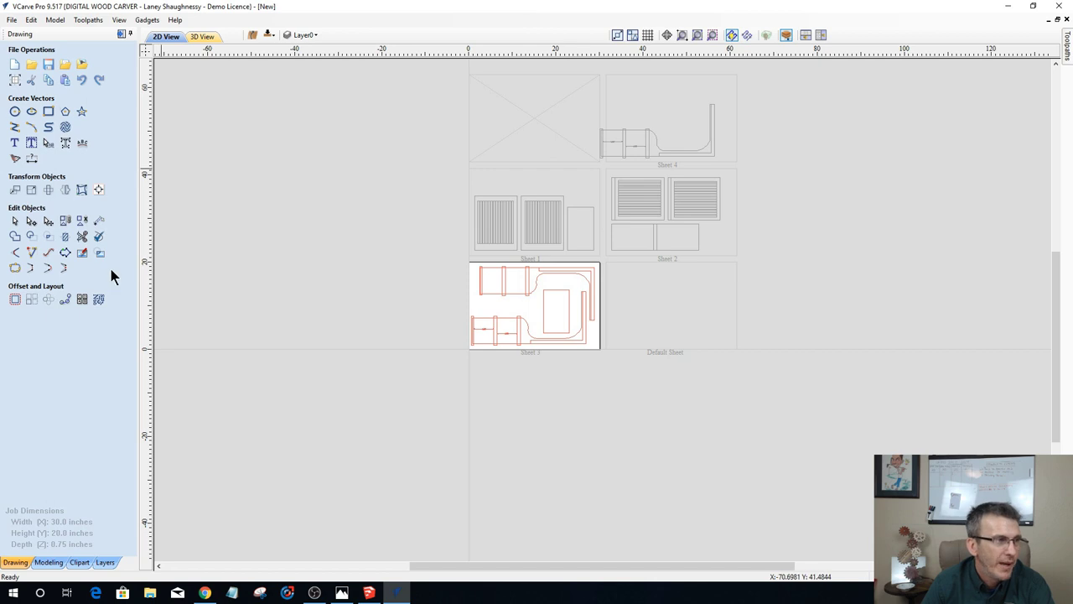
click(97, 300)
click(94, 339)
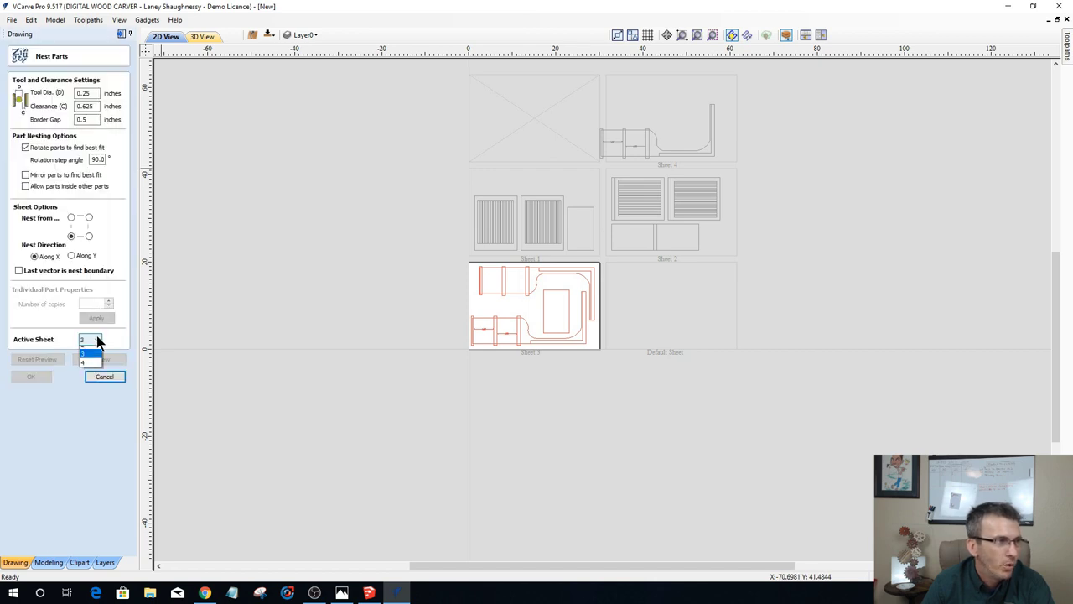
click(89, 383)
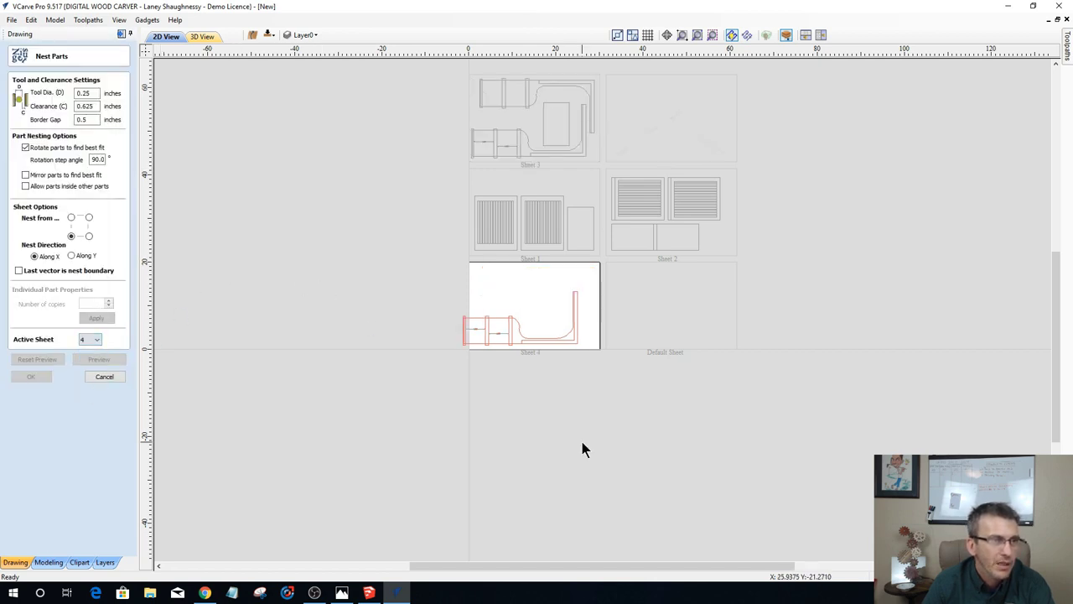
scroll(477, 348, up, 2)
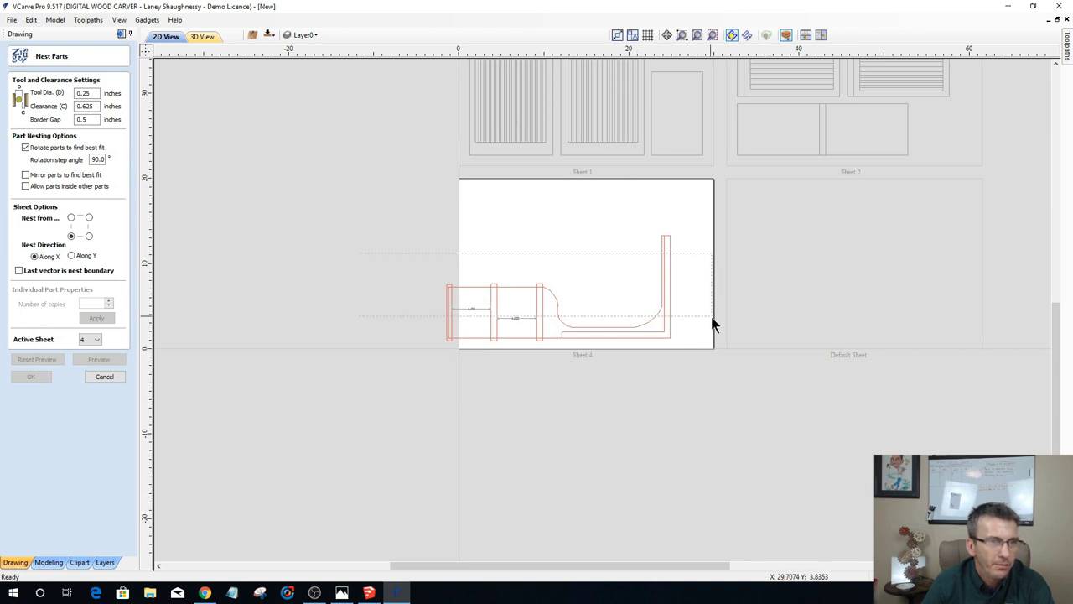
click(496, 288)
drag(299, 181, 682, 355)
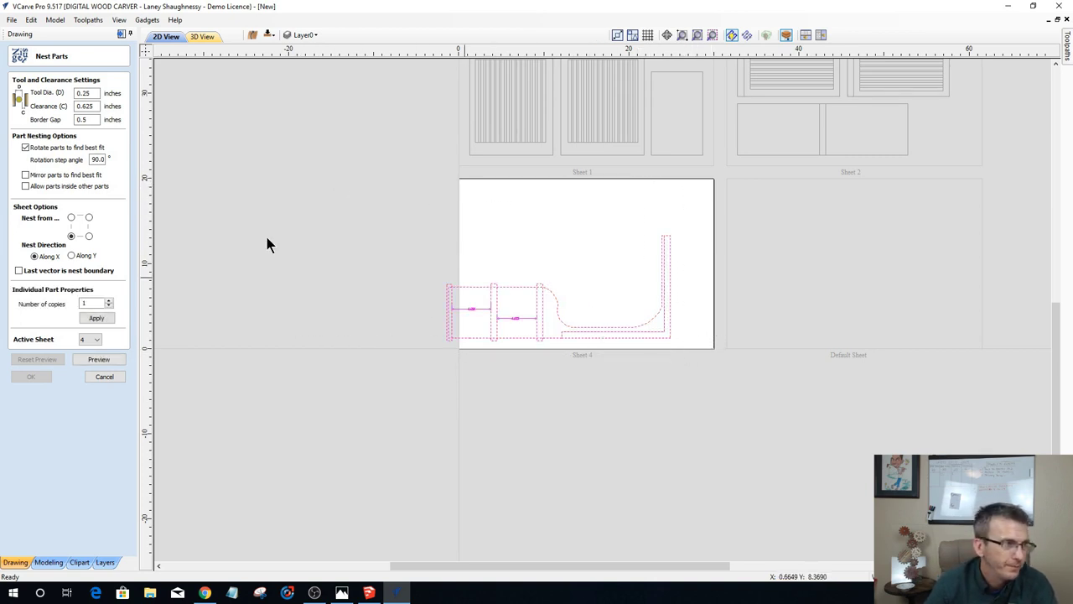
click(104, 376)
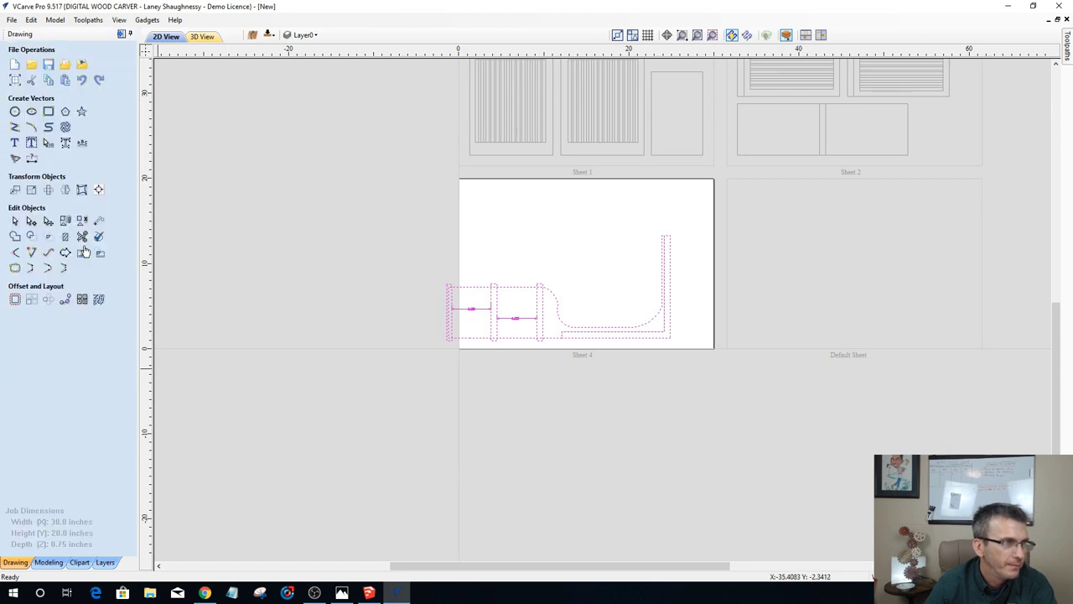
click(98, 189)
click(37, 96)
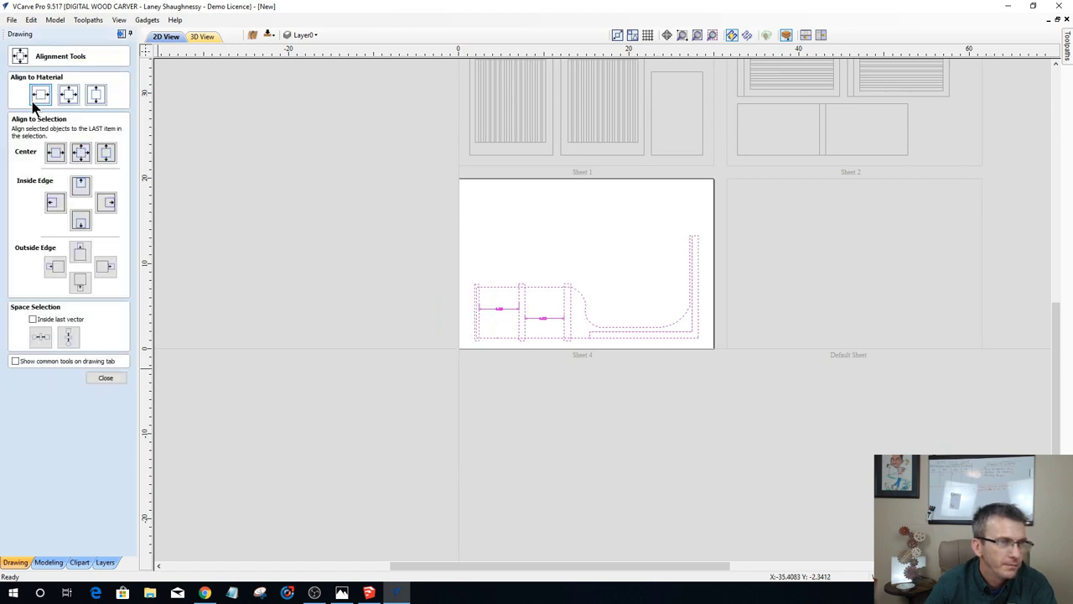
click(105, 379)
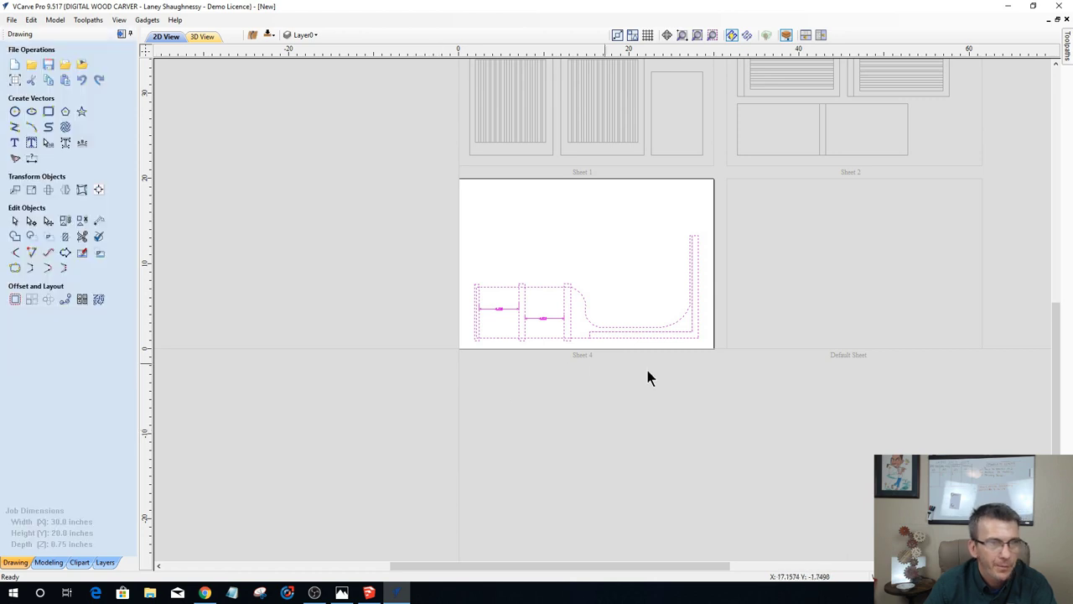
scroll(652, 363, up, 1)
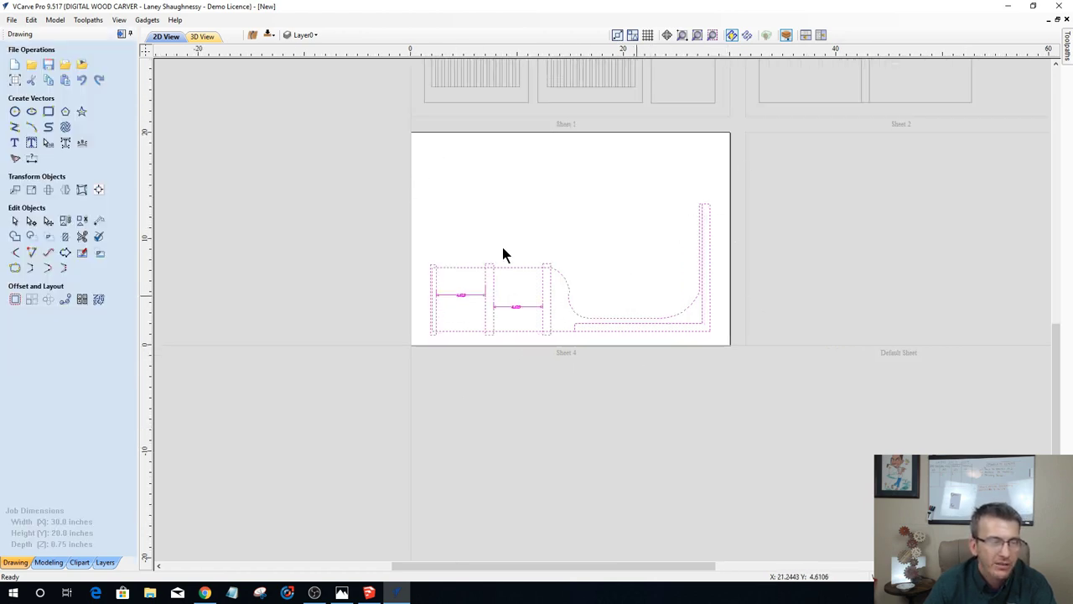
scroll(757, 316, down, 2)
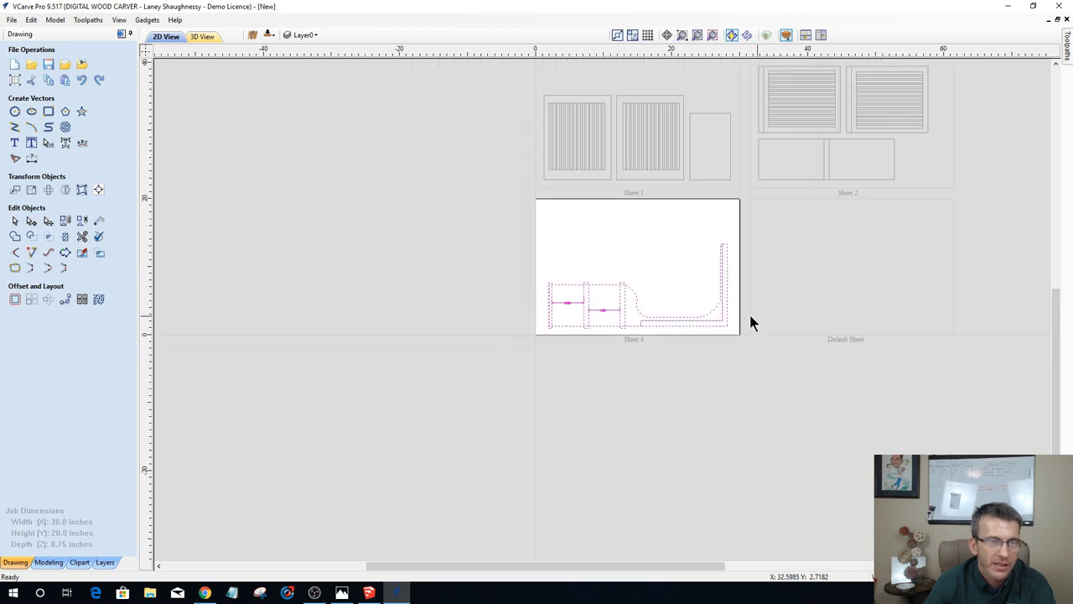
scroll(560, 251, up, 3)
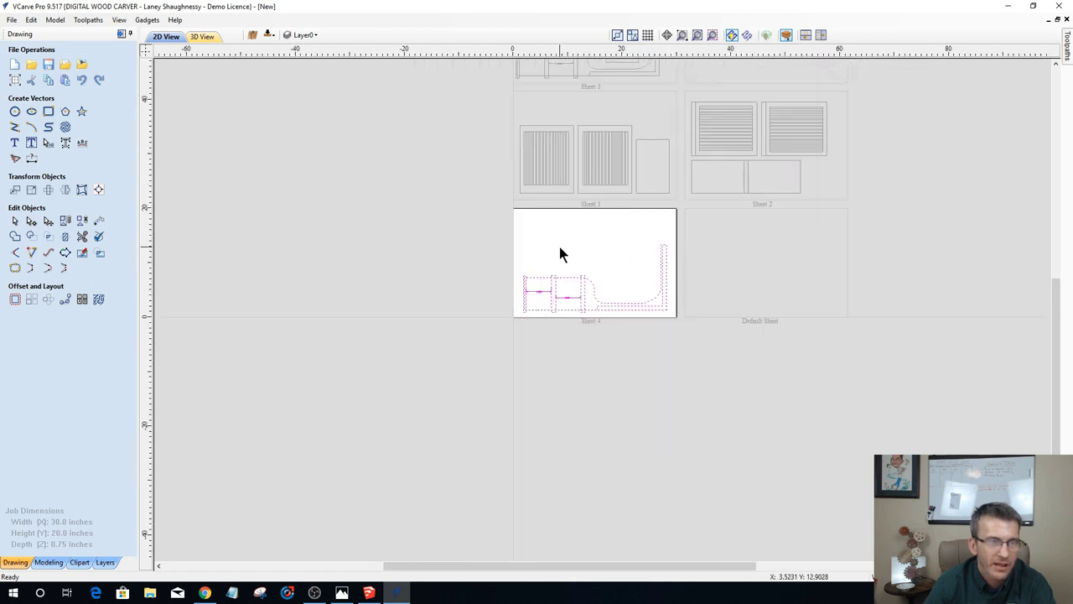
scroll(559, 252, down, 3)
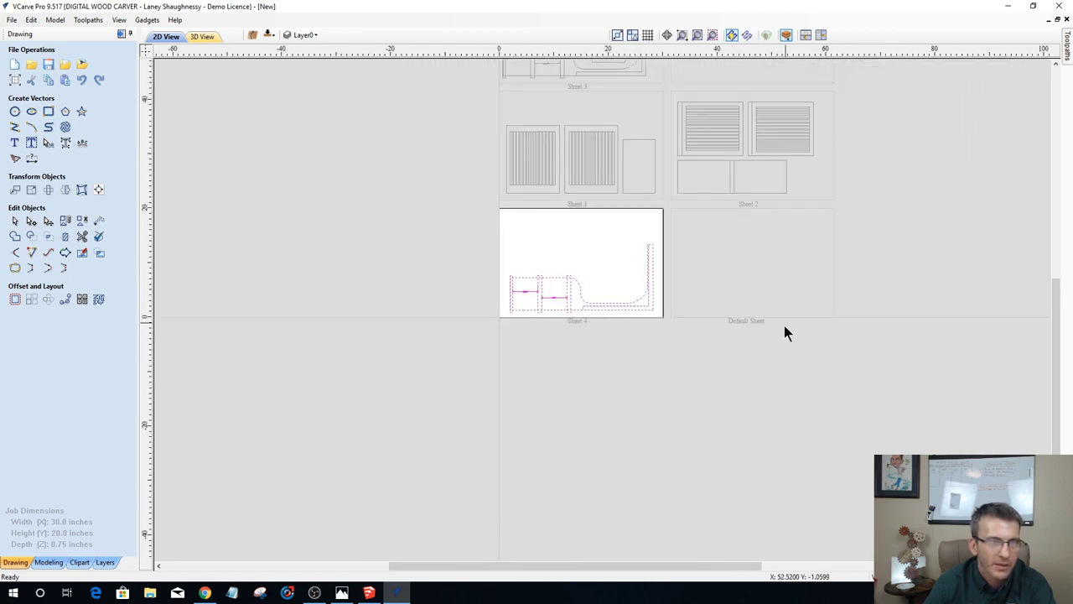
click(777, 401)
scroll(697, 357, down, 3)
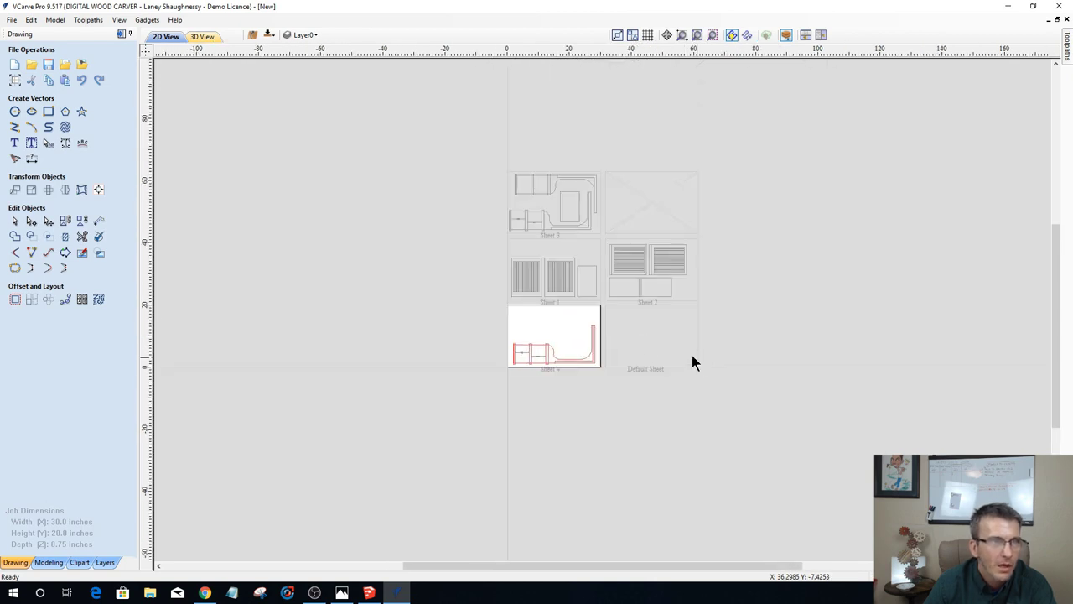
scroll(475, 336, up, 3)
scroll(475, 335, up, 1)
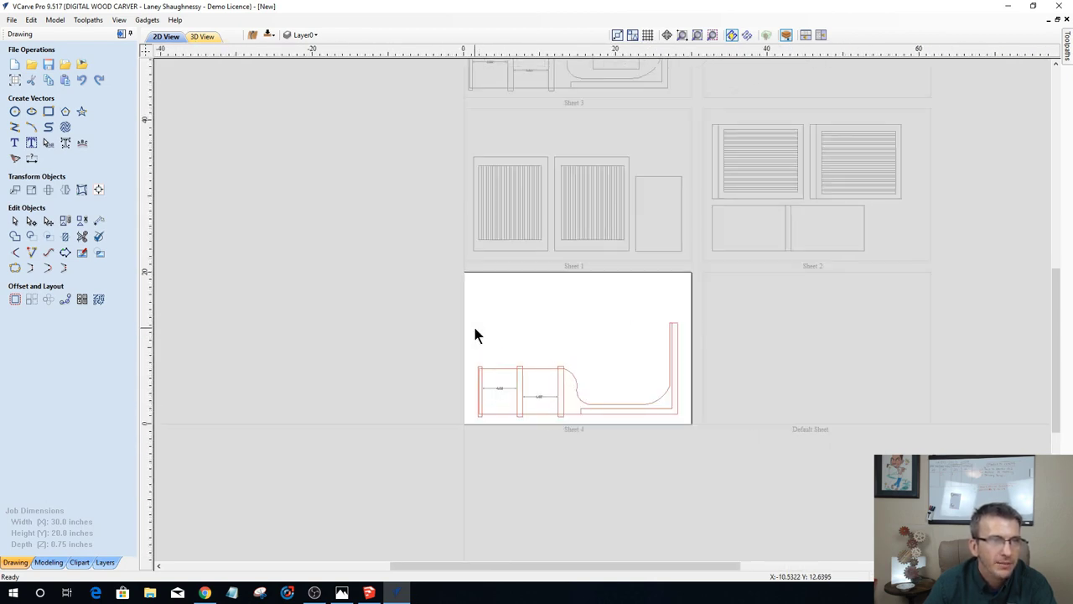
scroll(475, 336, down, 2)
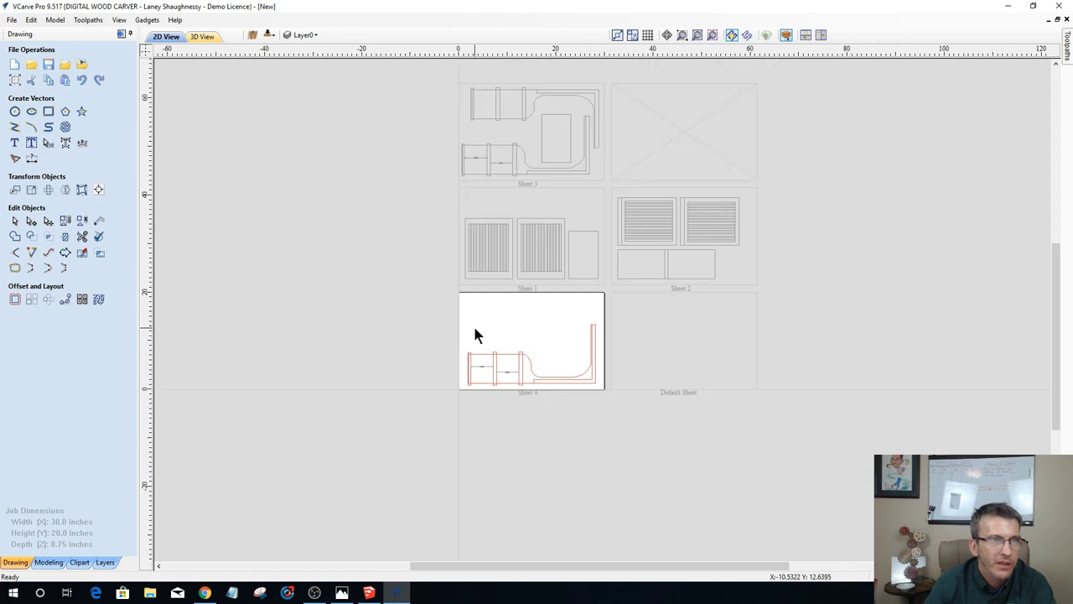
scroll(475, 336, up, 2)
scroll(474, 336, up, 1)
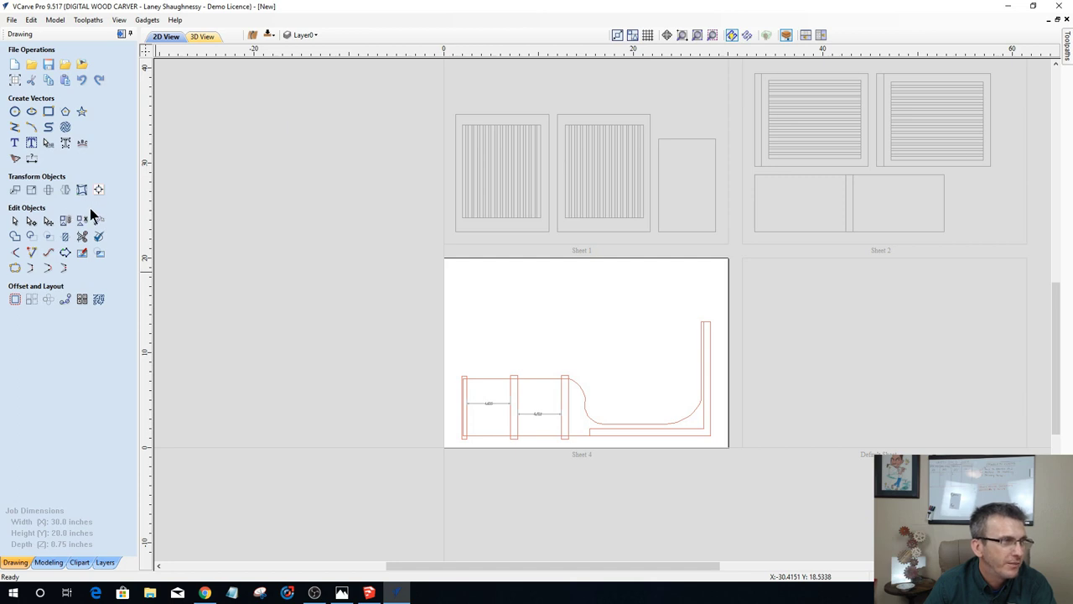
Step: Switch to Sheet 1 in Nest Parts and copy its small plain rectangle
click(101, 302)
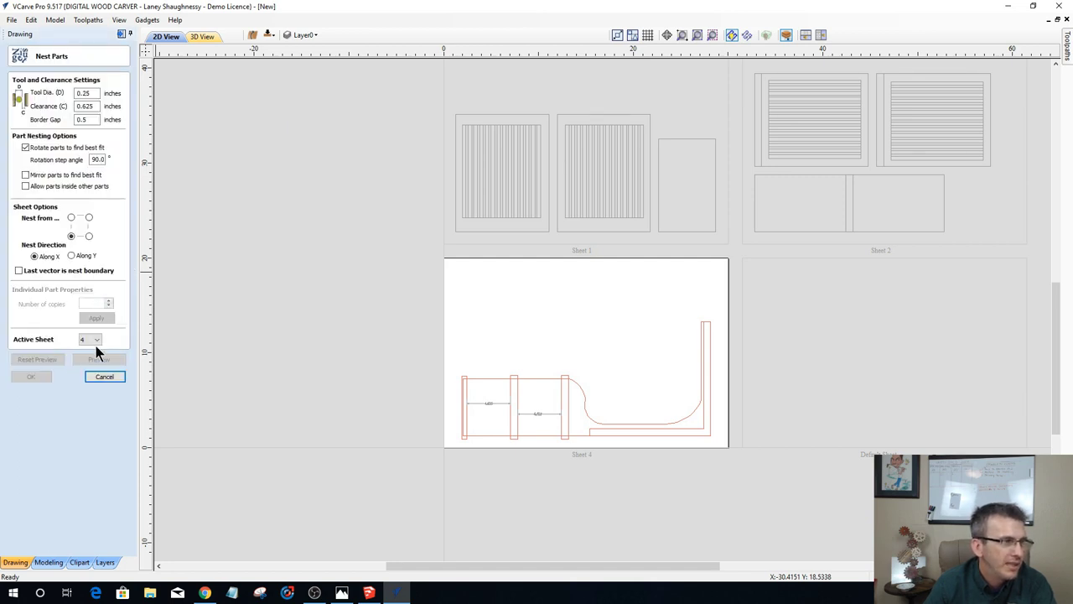
click(94, 342)
click(87, 352)
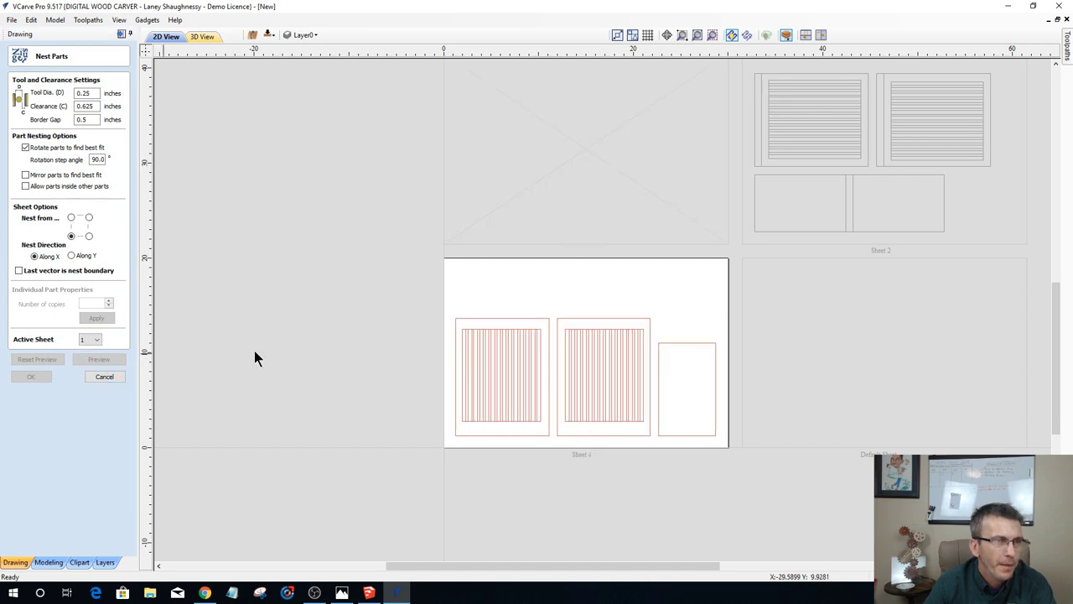
click(682, 343)
right_click(682, 340)
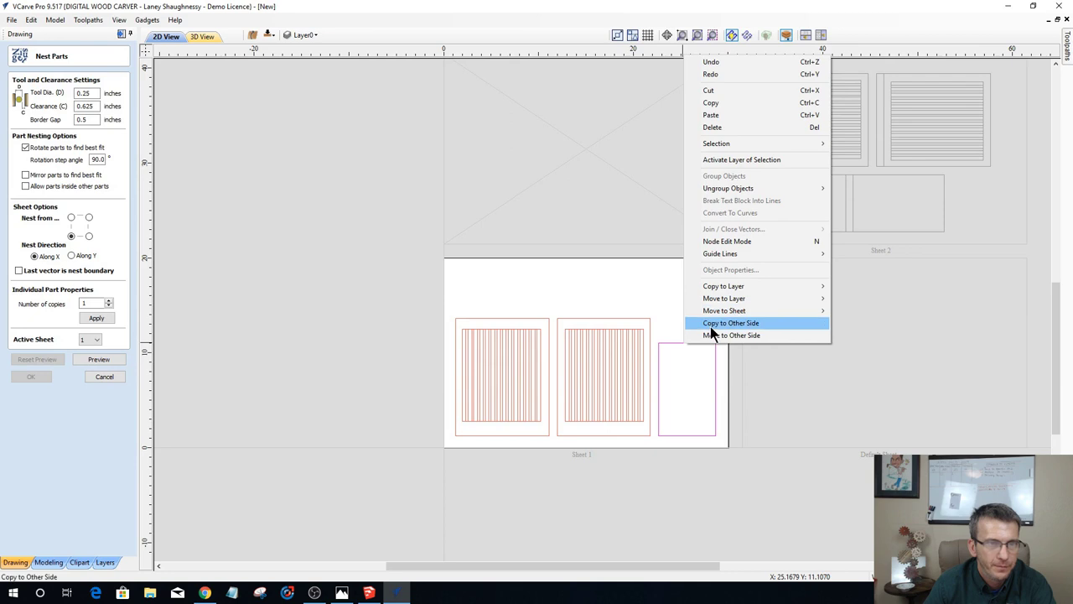
click(712, 103)
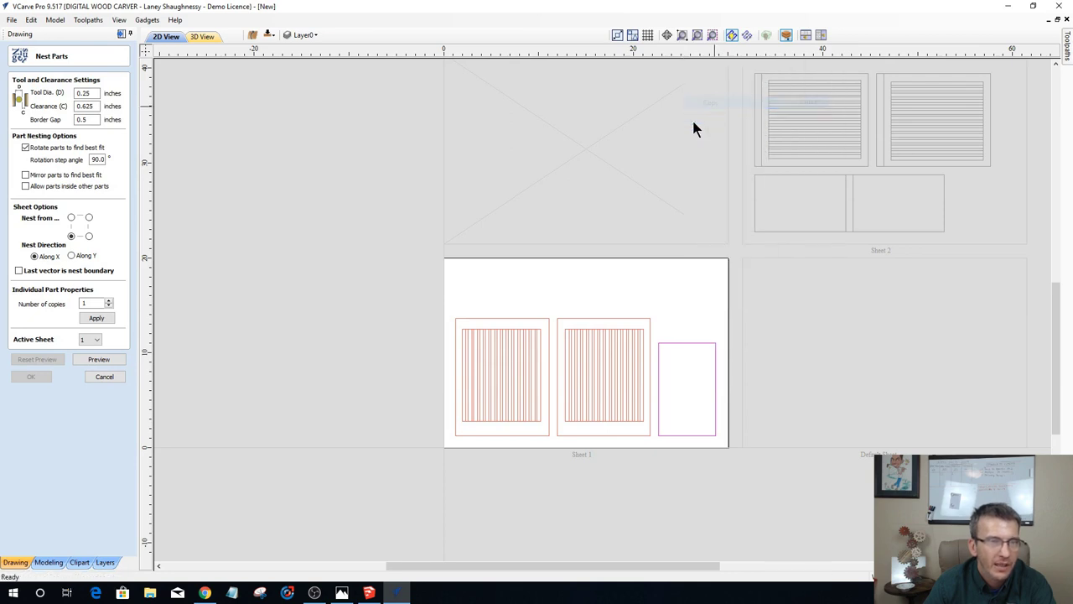
Step: Set Sheet 4 back as the active sheet
click(99, 379)
click(99, 298)
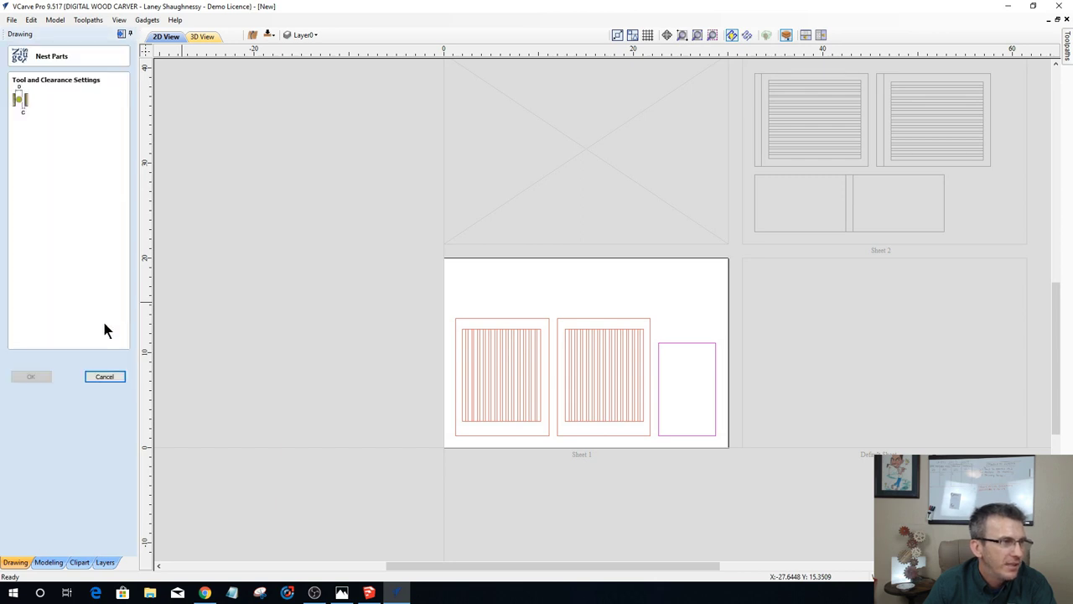
click(94, 341)
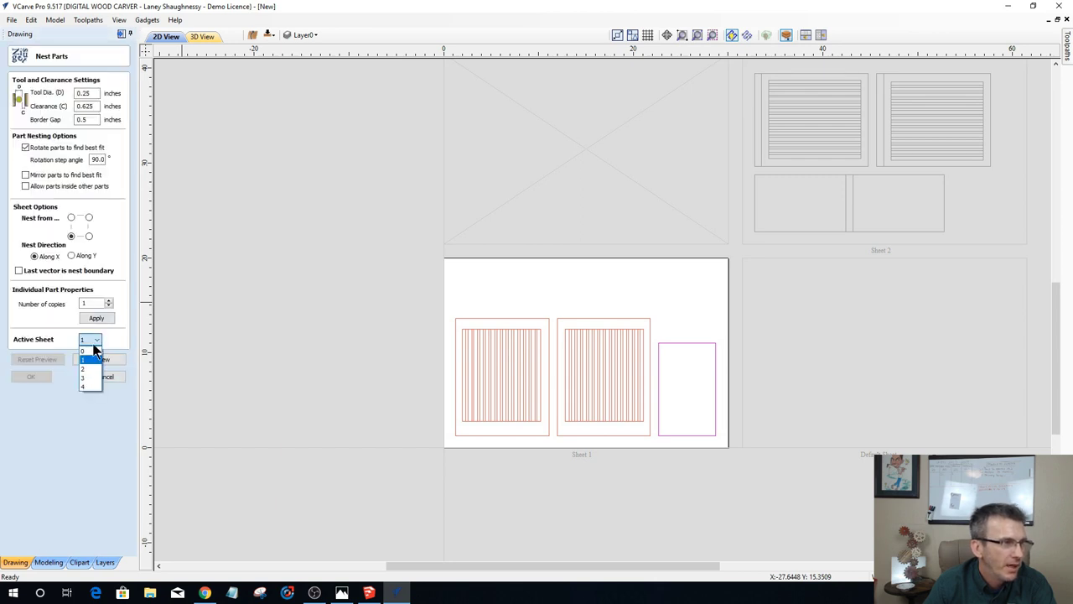
click(88, 387)
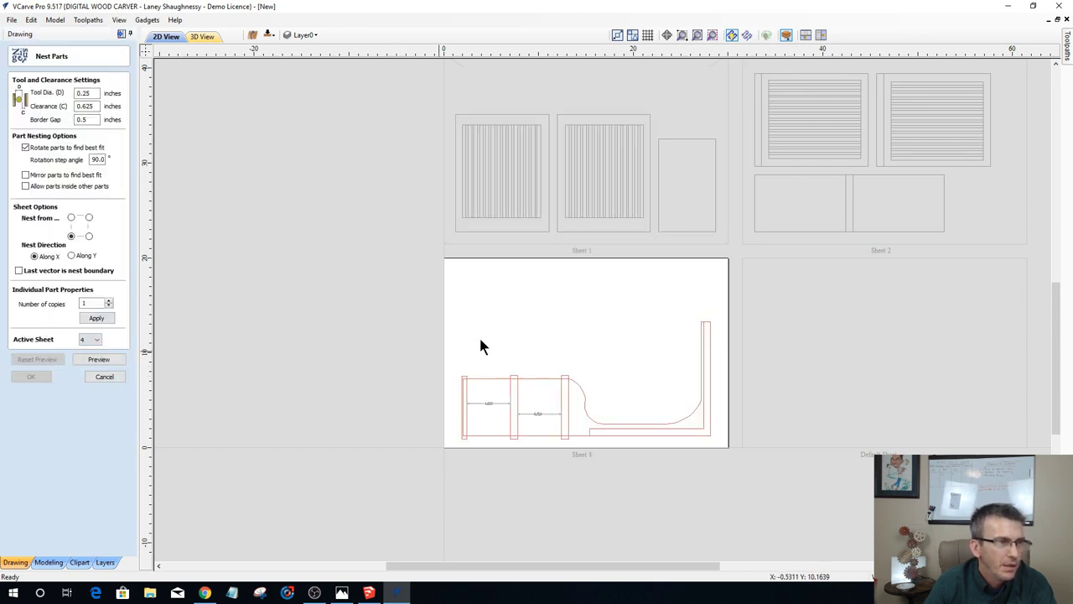
Step: Paste two copies of the rectangle onto Sheet 4, turning the upper-left one sideways
right_click(562, 308)
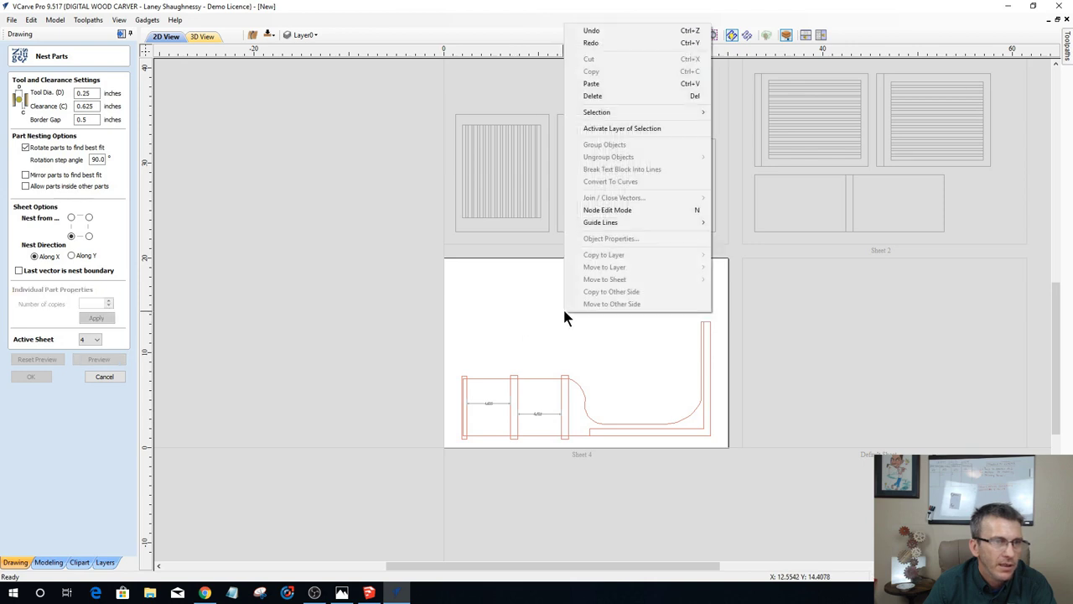
click(612, 83)
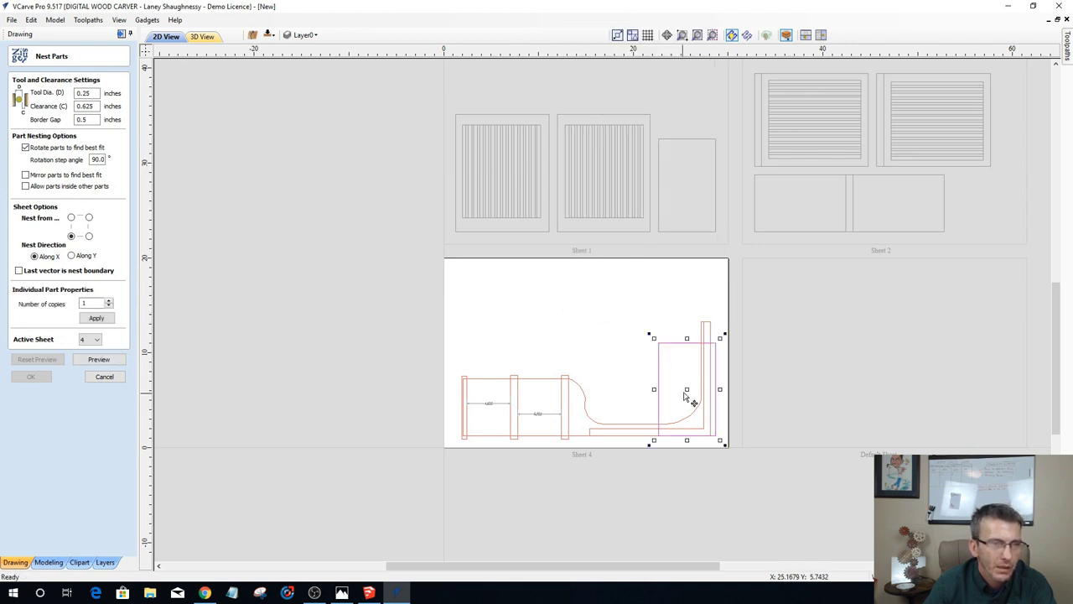
drag(688, 389, 643, 353)
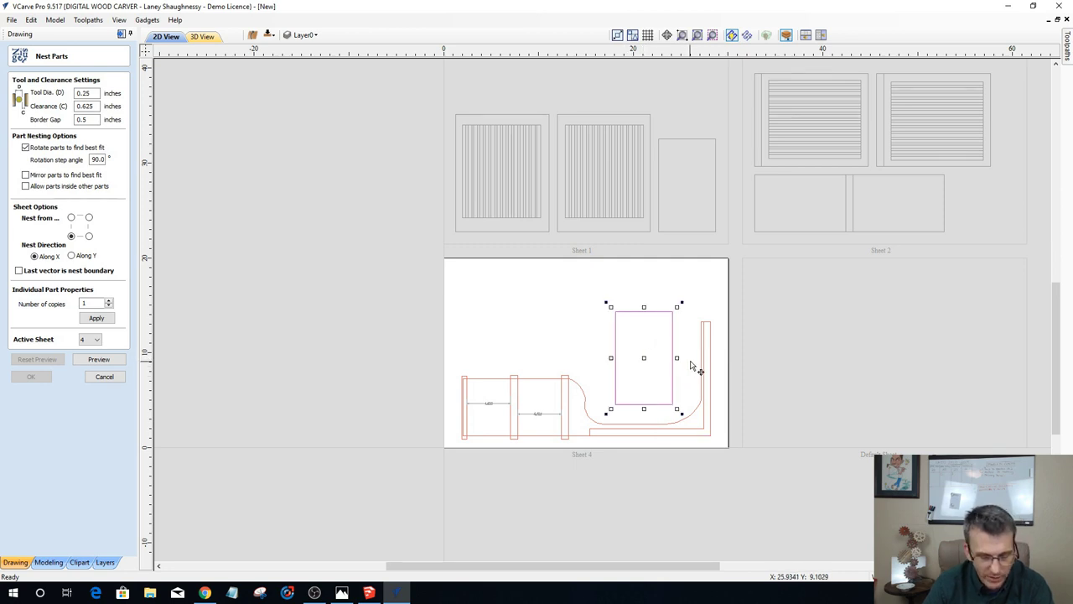
drag(643, 356, 524, 314)
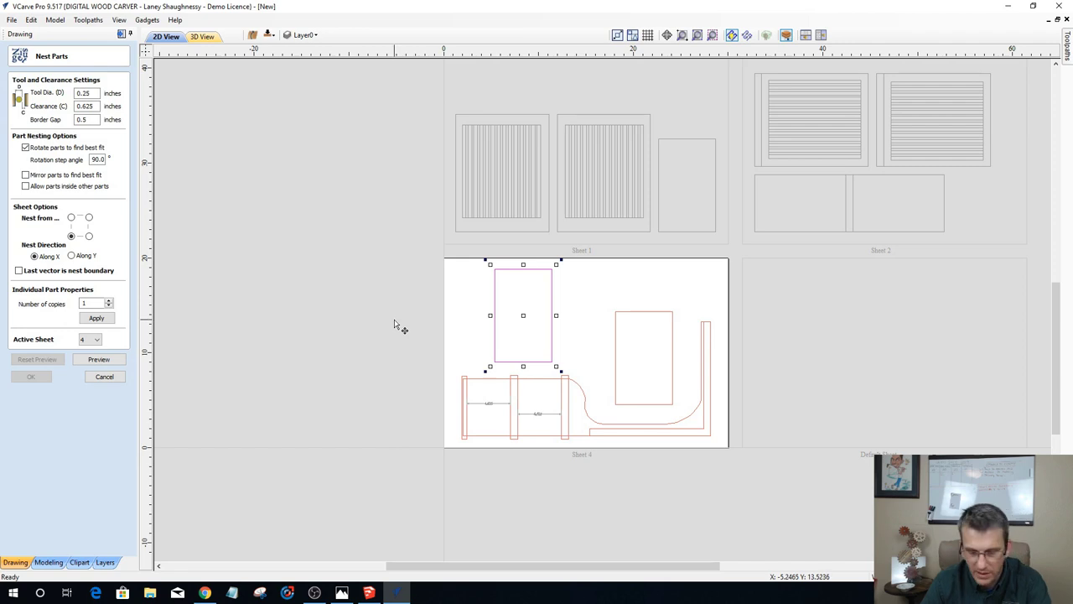
key(r)
key(r)
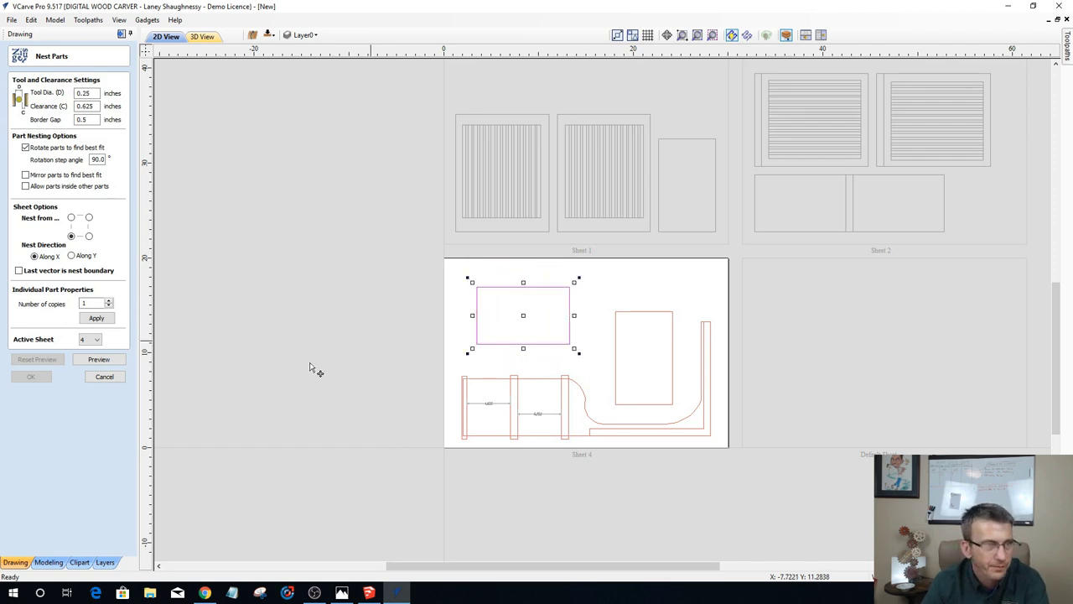
click(120, 371)
Step: Arrange the upright and sideways rectangles side by side above the cabinet panel
click(616, 391)
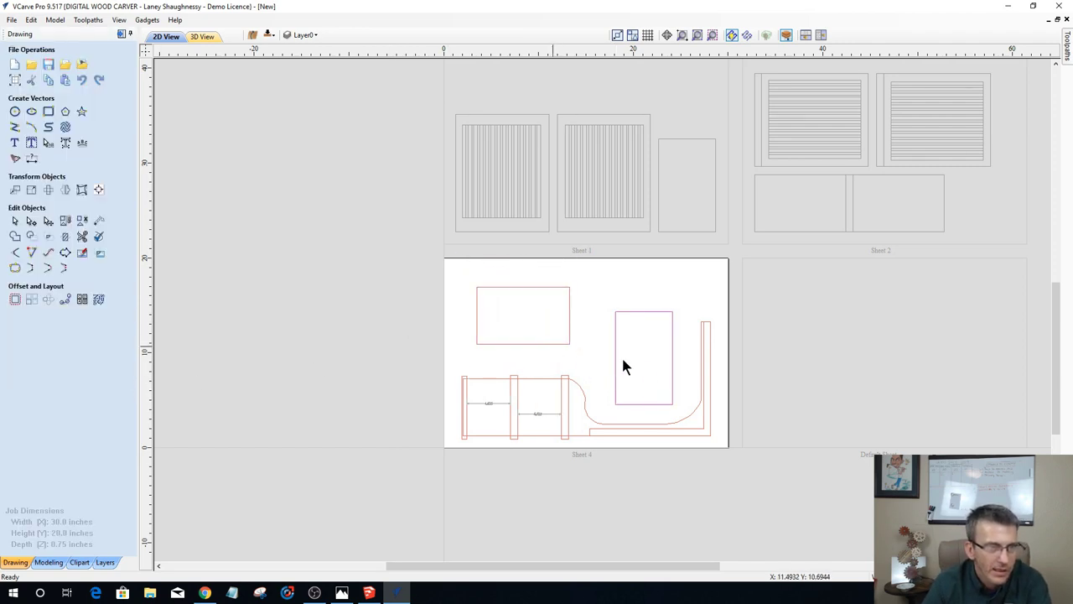
key(Down)
key(Down)
key(Down)
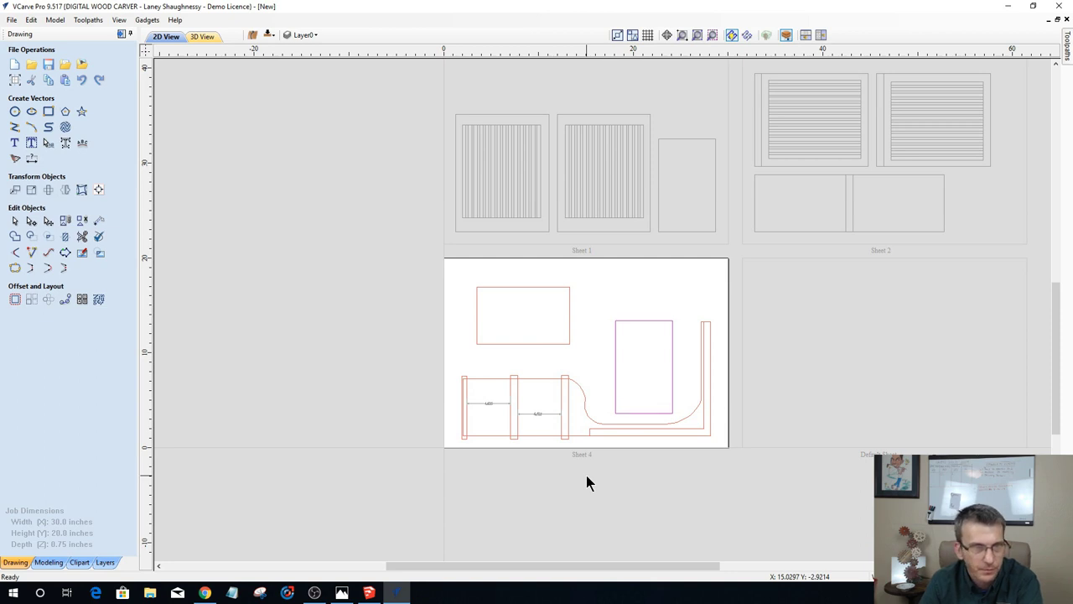
click(531, 343)
drag(532, 342, 567, 366)
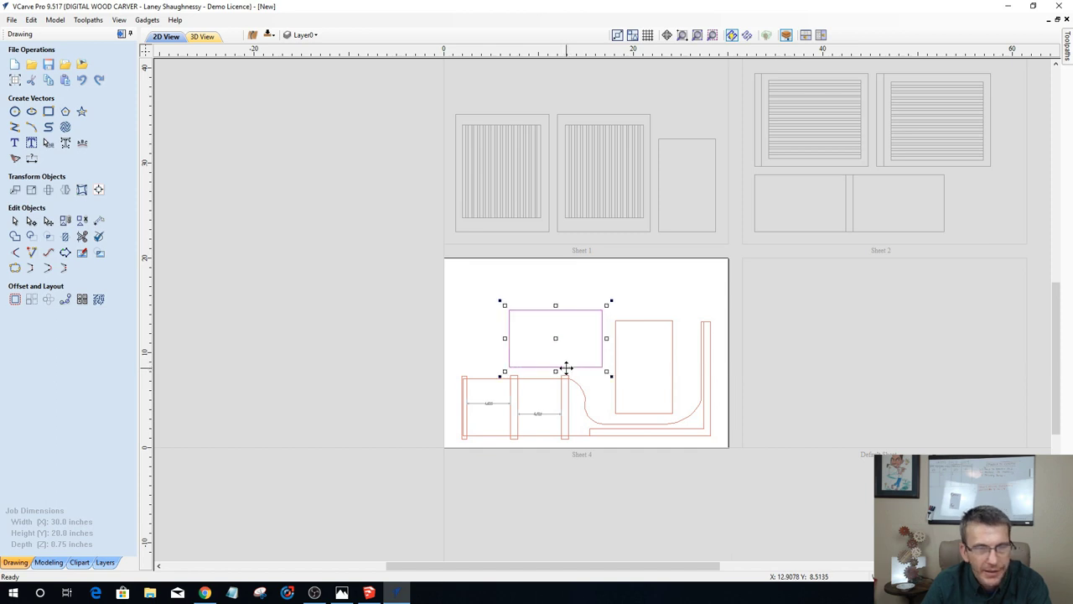
click(624, 391)
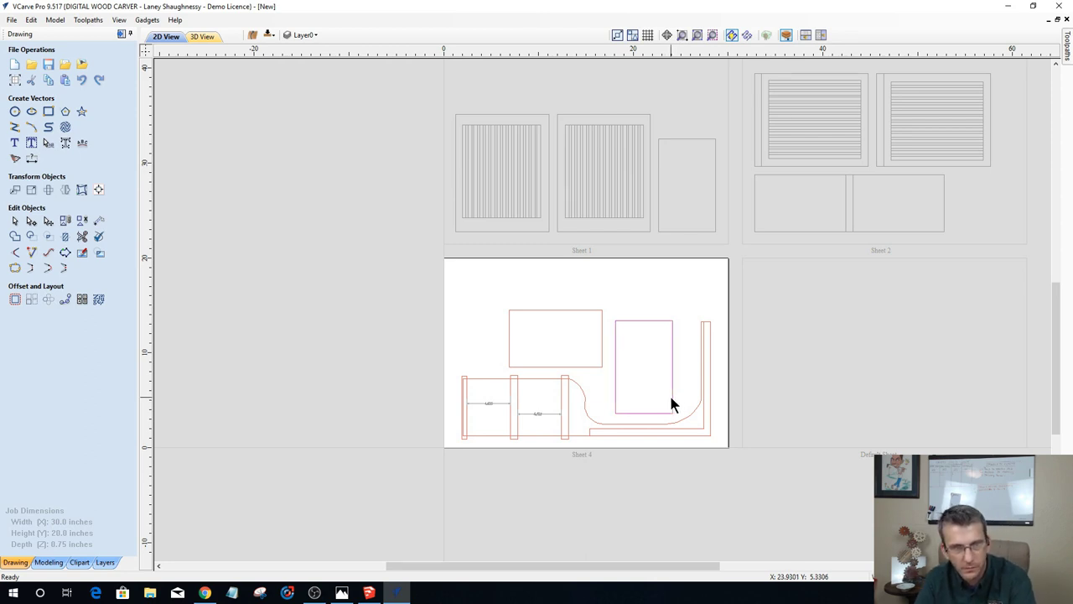
key(Left)
key(Left)
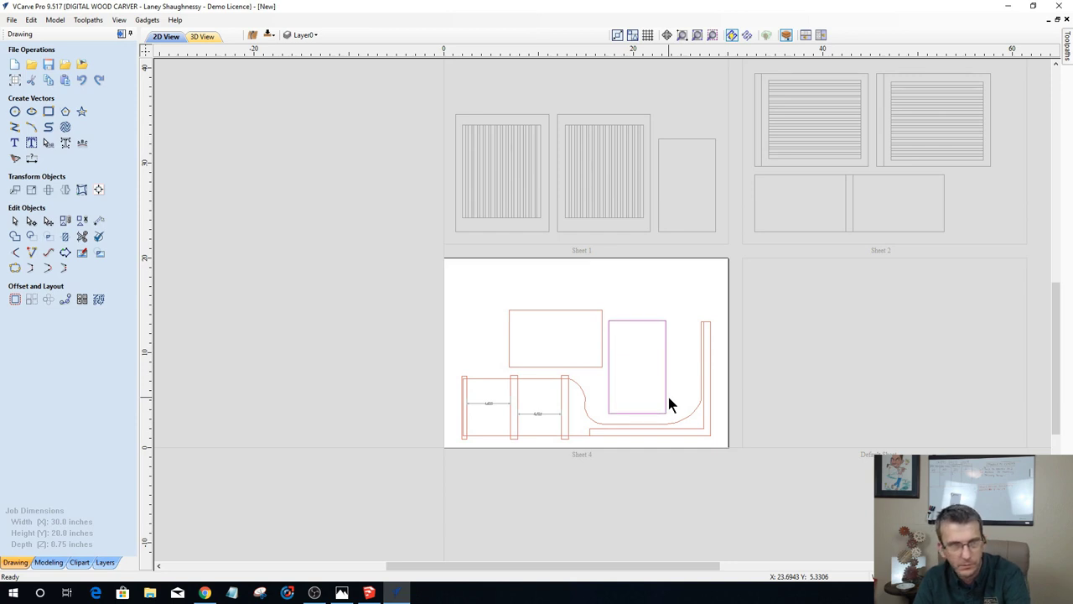
click(589, 315)
mouse_move(558, 338)
mouse_down()
mouse_move(638, 286)
mouse_move(556, 307)
mouse_move(534, 352)
mouse_move(549, 330)
mouse_move(559, 336)
mouse_up()
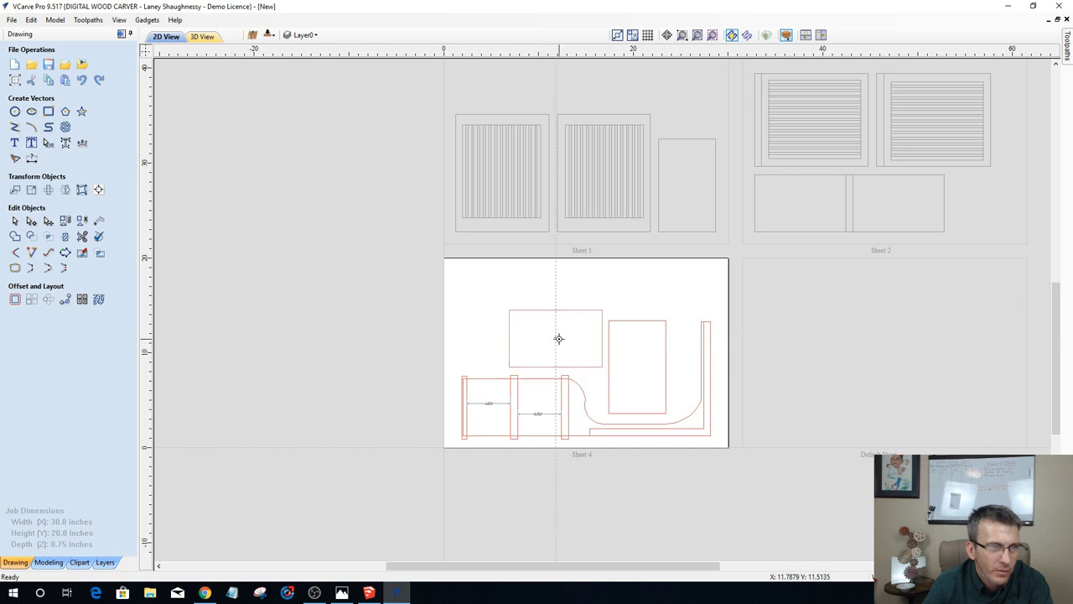
key(Up)
key(Up)
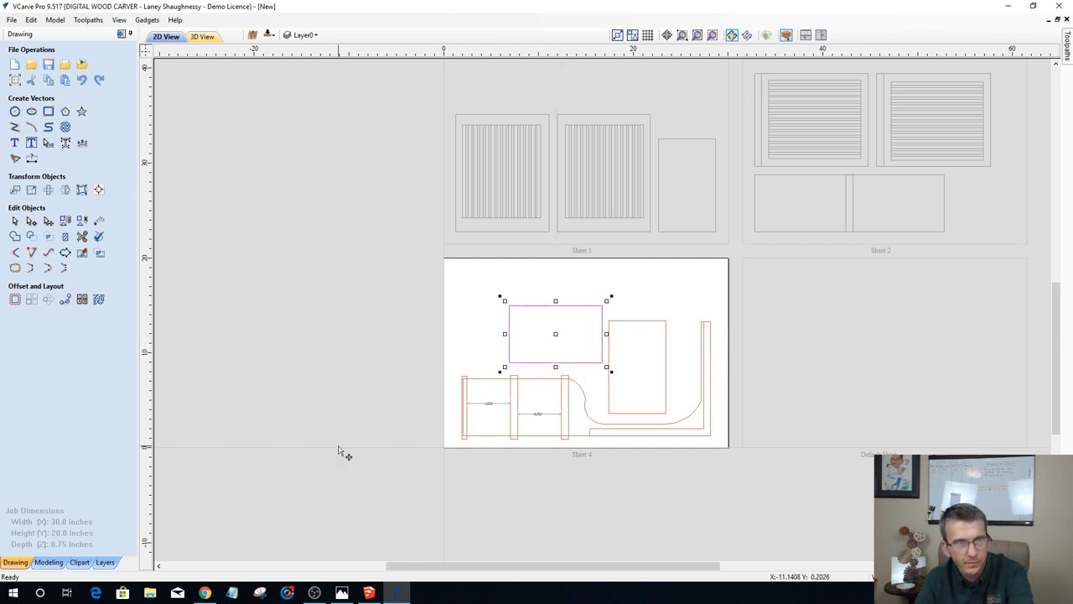
key(Left)
key(Left)
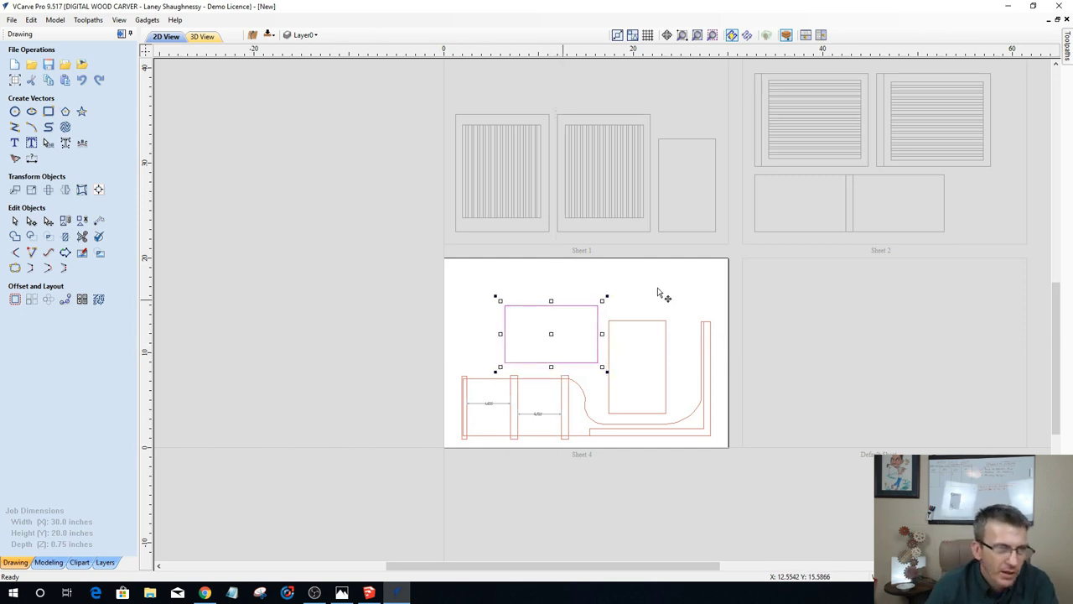
click(471, 370)
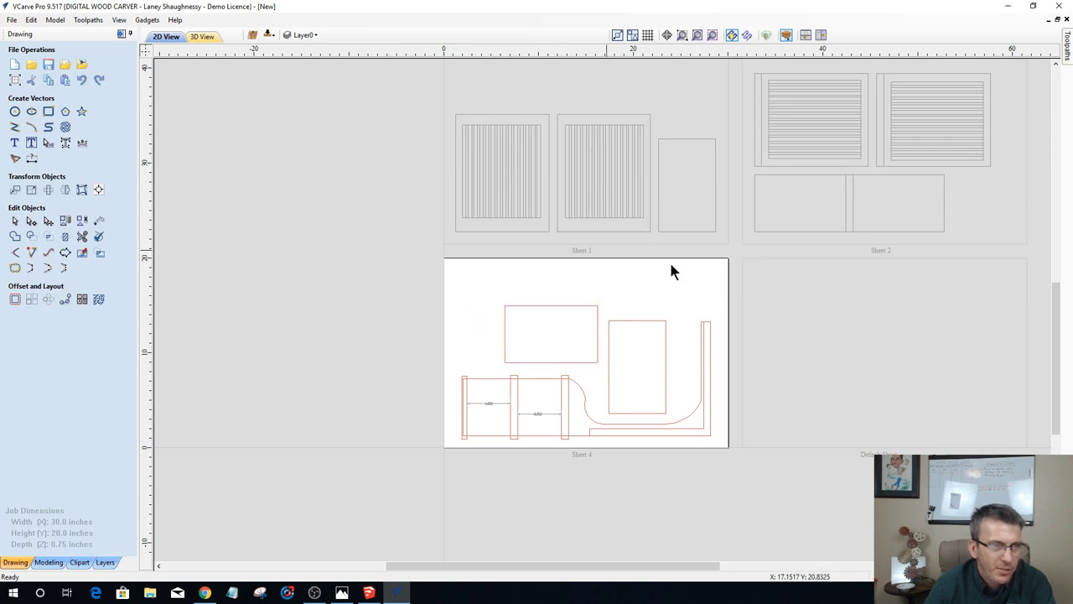
scroll(560, 329, down, 2)
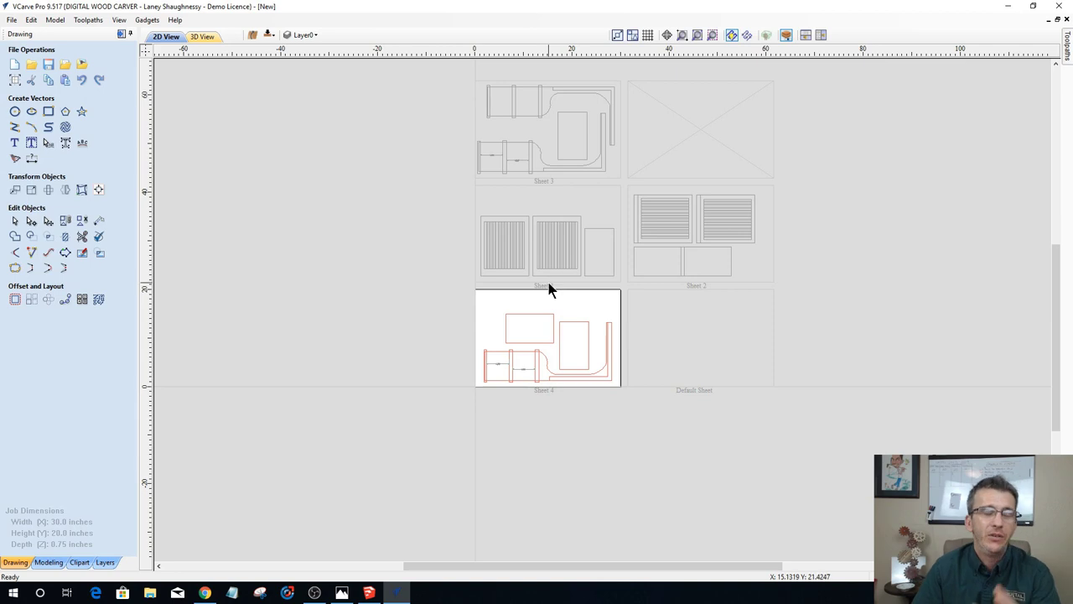
scroll(551, 400, up, 3)
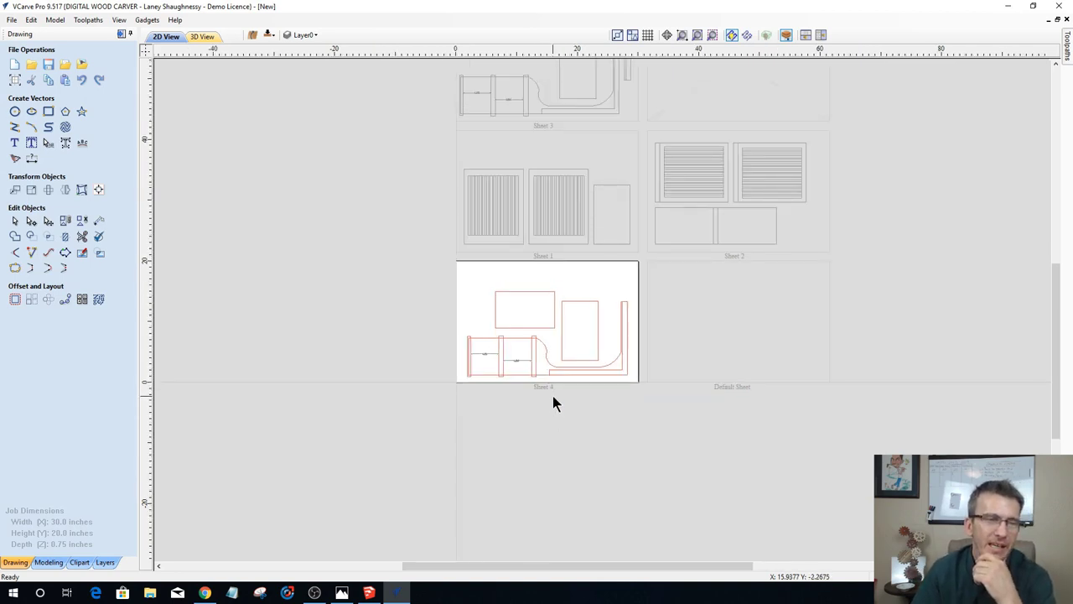
scroll(555, 391, down, 3)
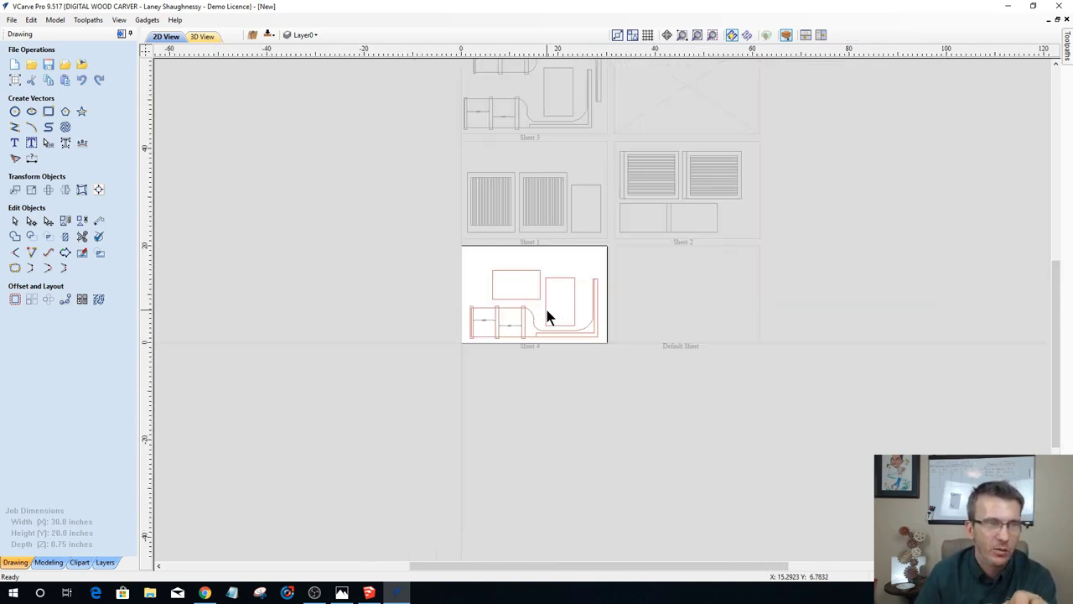
scroll(519, 184, up, 3)
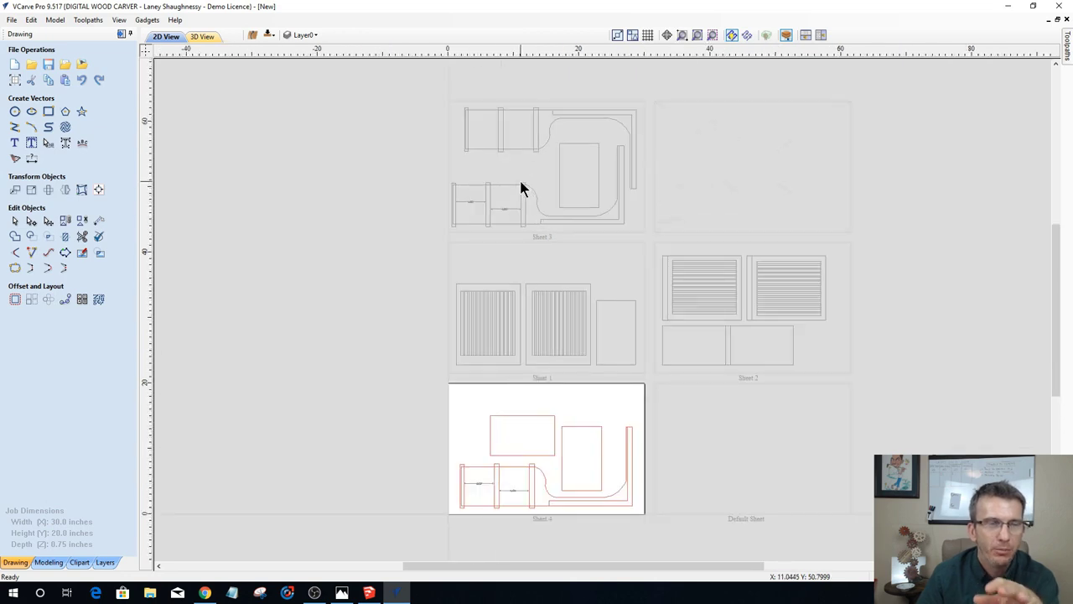
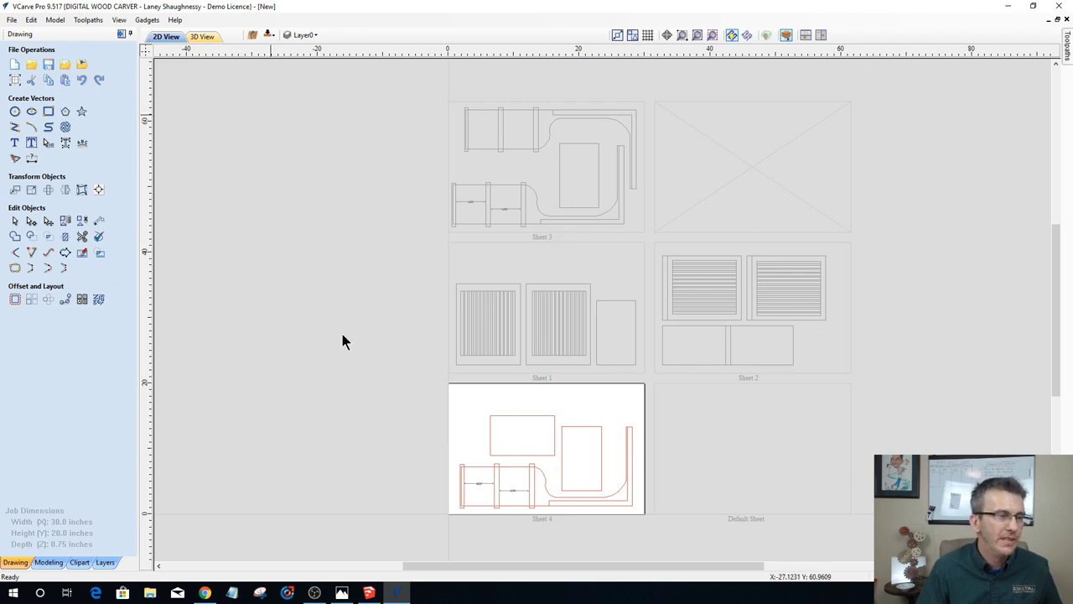
click(369, 593)
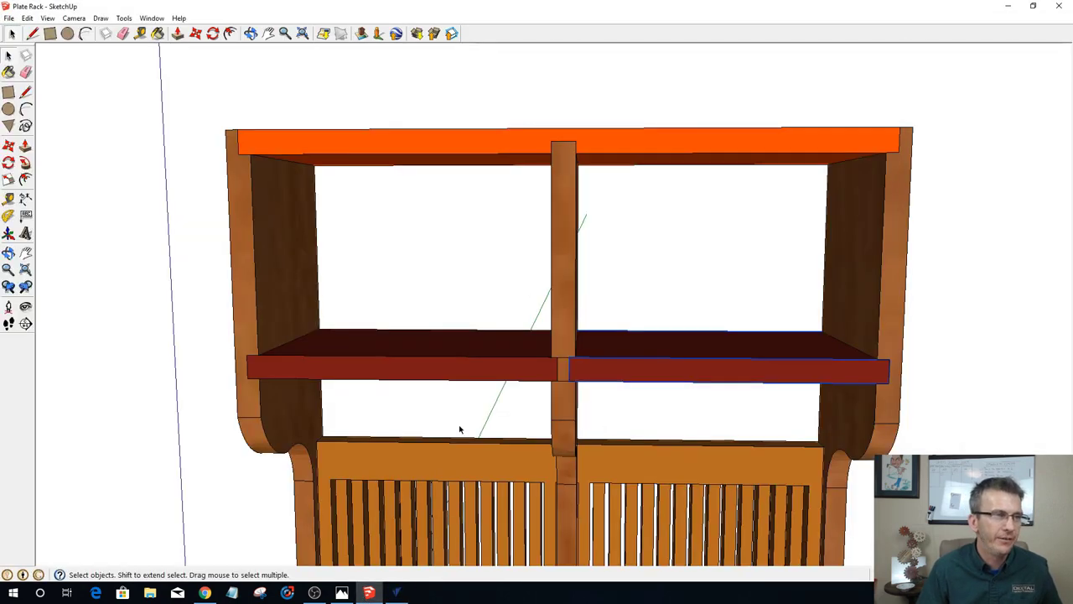
scroll(592, 242, down, 2)
scroll(902, 255, up, 1)
mouse_move(858, 249)
middle_down()
mouse_move(237, 269)
mouse_move(966, 319)
middle_up()
middle_drag(1023, 248, 802, 261)
scroll(295, 191, up, 2)
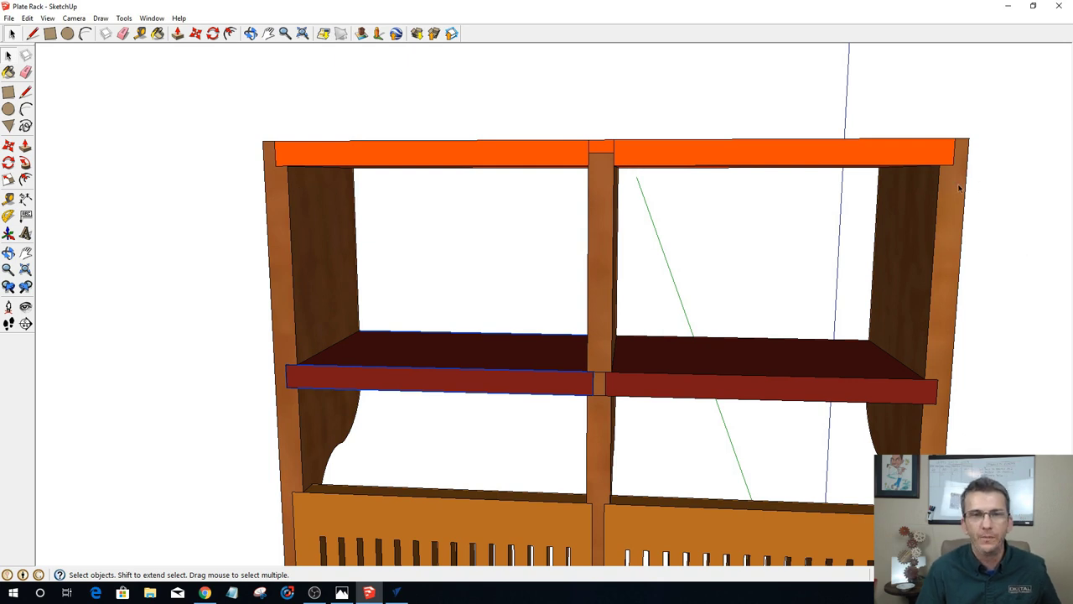
scroll(960, 188, down, 1)
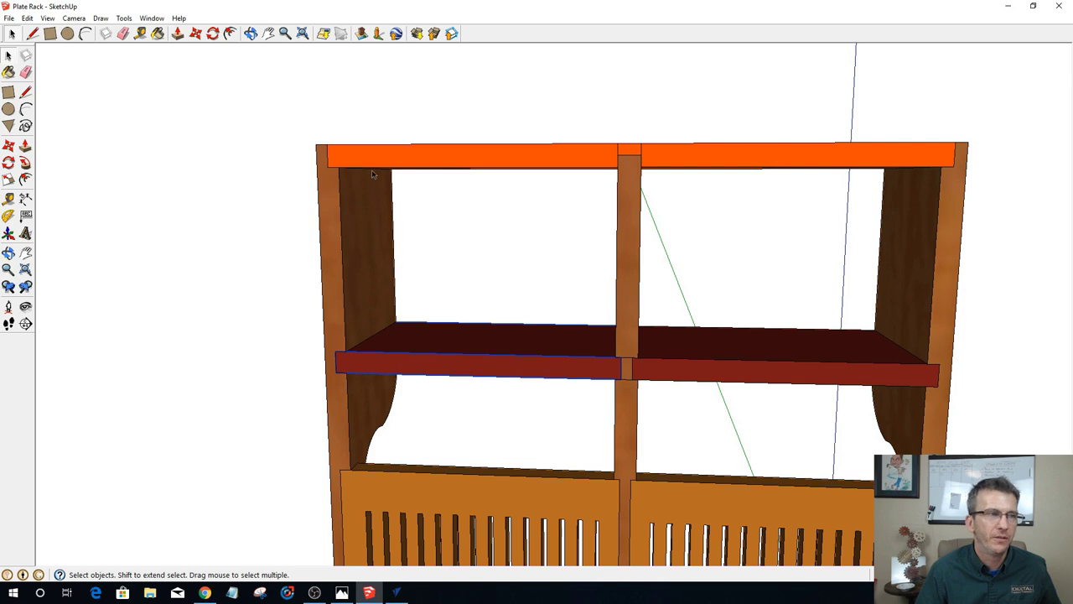
scroll(372, 170, down, 1)
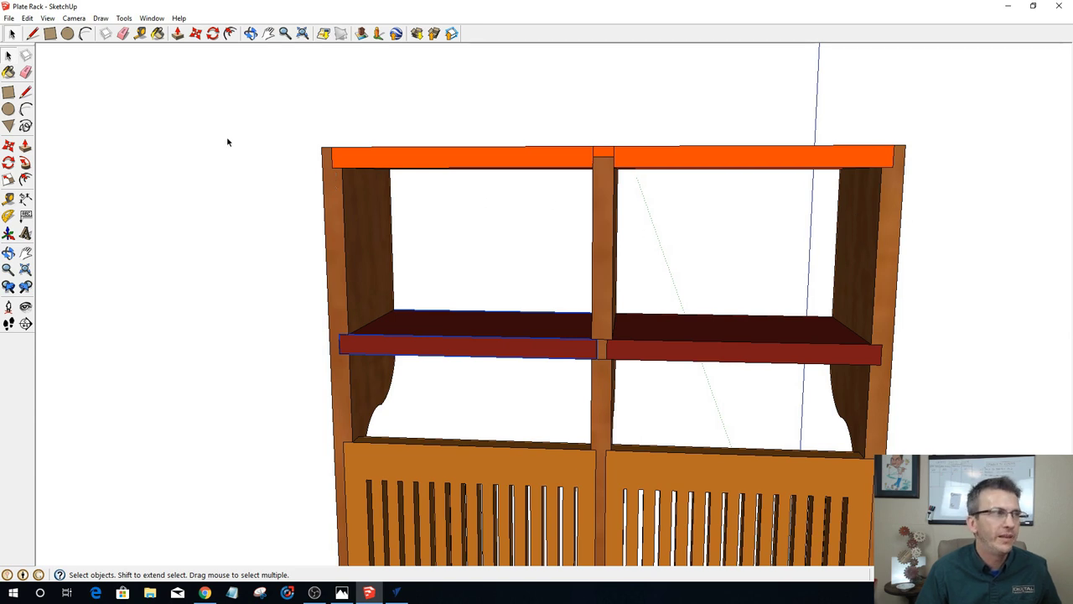
click(50, 35)
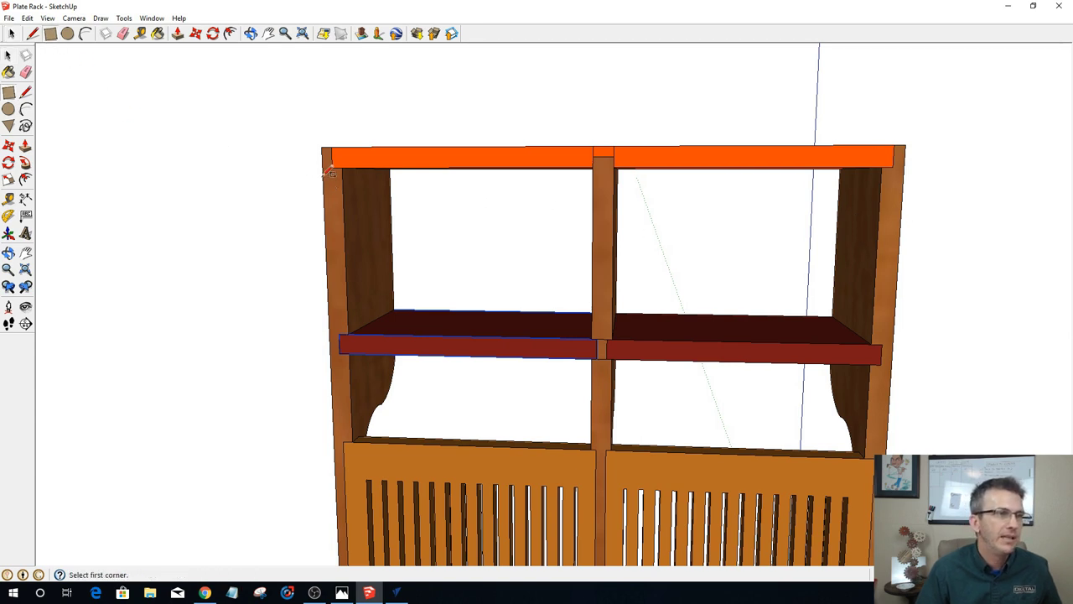
click(342, 166)
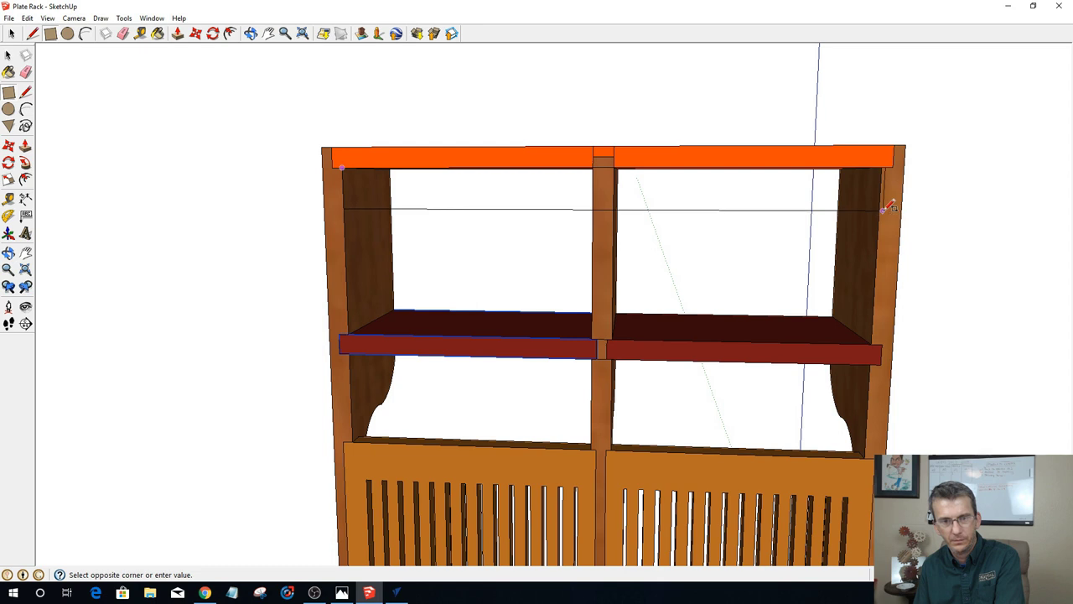
click(883, 210)
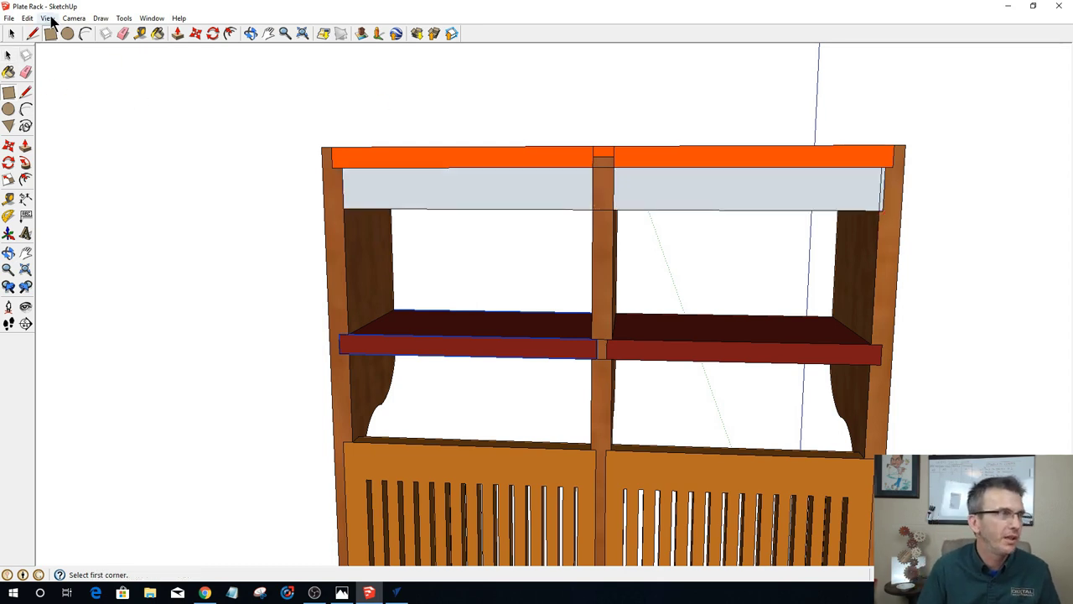
scroll(909, 184, up, 2)
scroll(909, 184, up, 3)
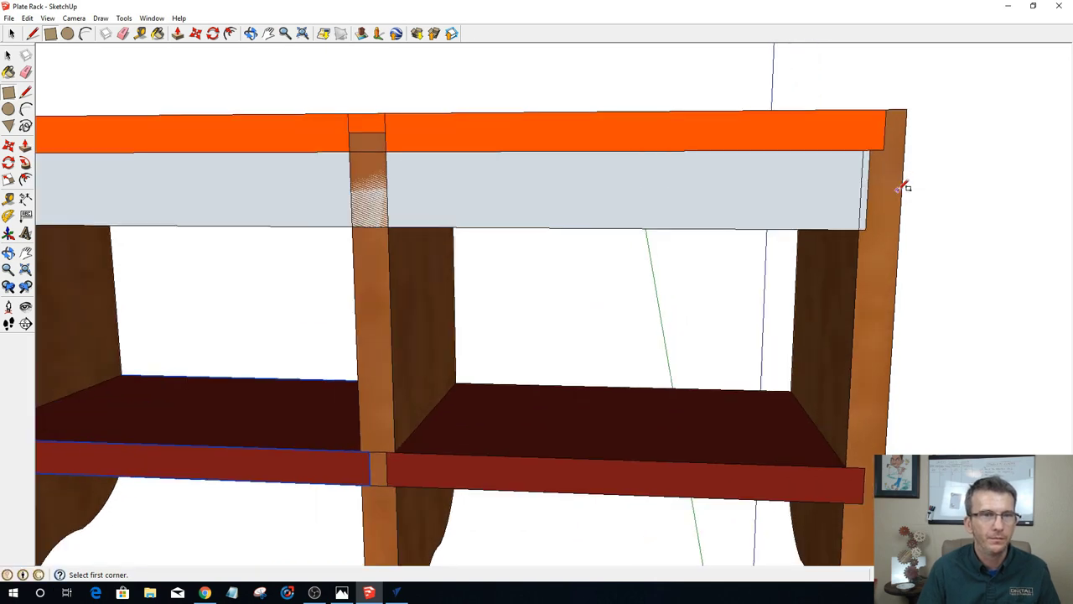
scroll(903, 182, down, 1)
click(14, 34)
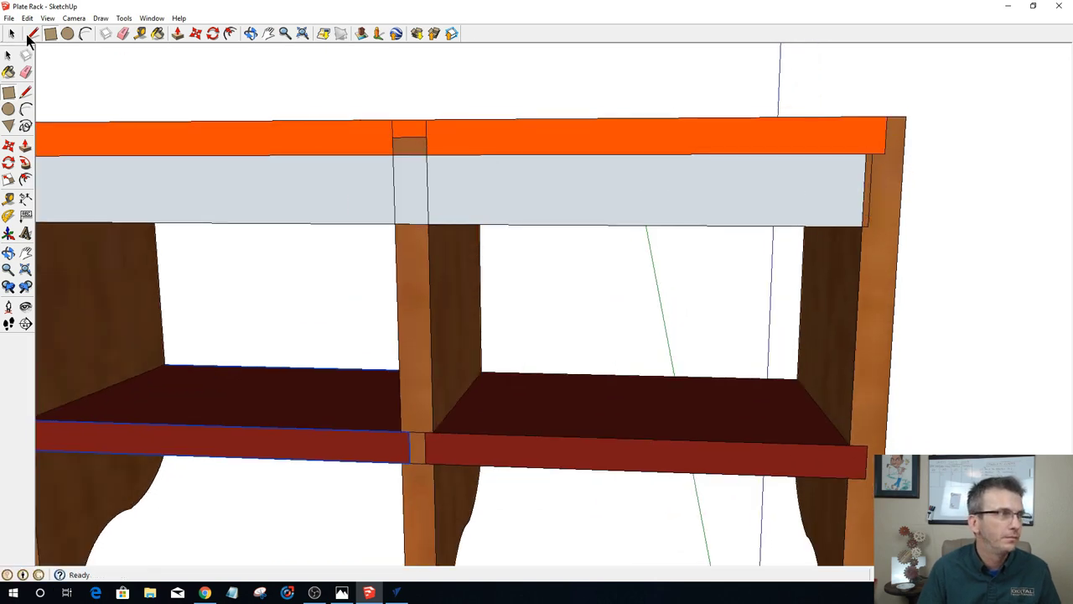
scroll(503, 167, down, 1)
scroll(735, 217, down, 2)
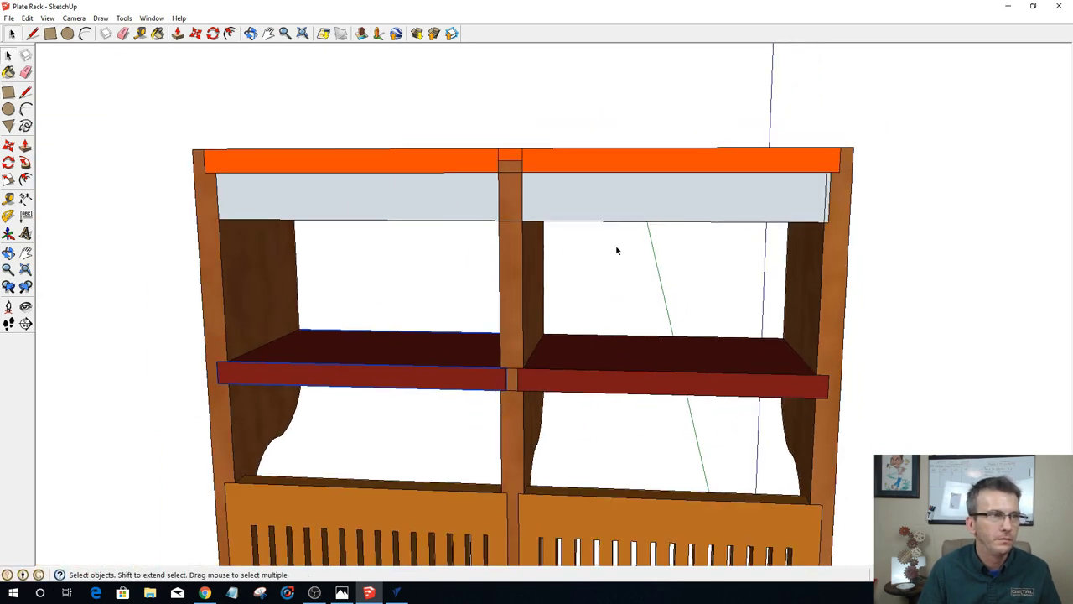
click(729, 222)
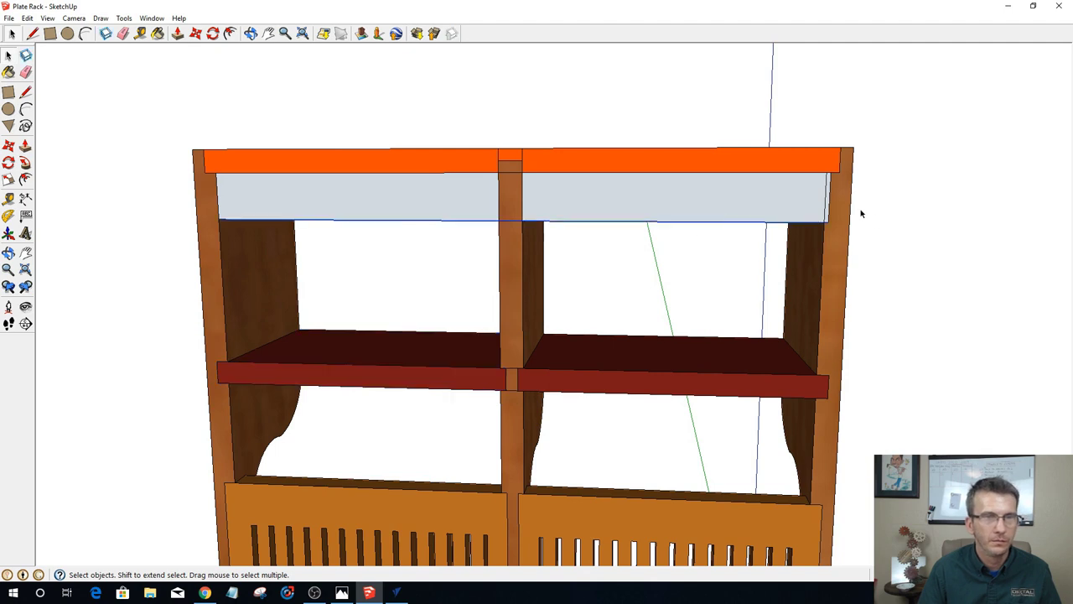
scroll(839, 215, up, 2)
click(809, 192)
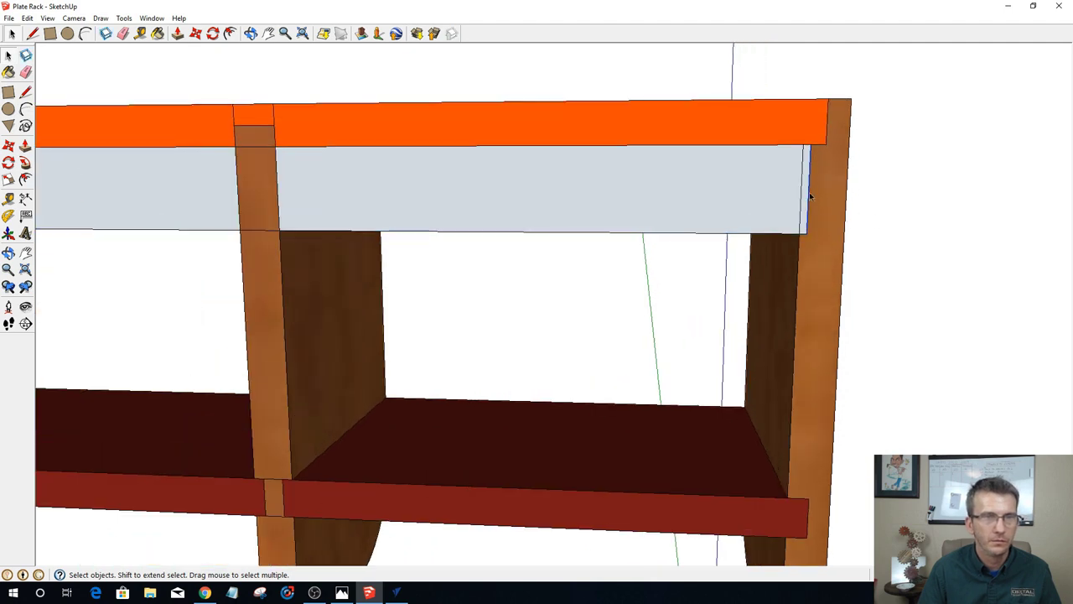
key(Delete)
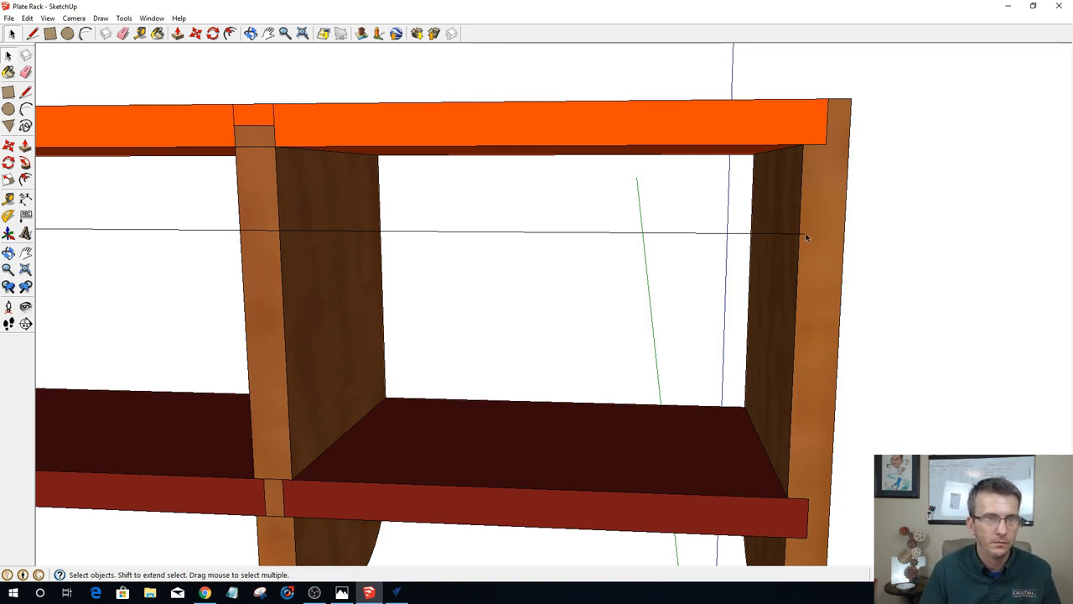
click(805, 233)
scroll(805, 232, down, 3)
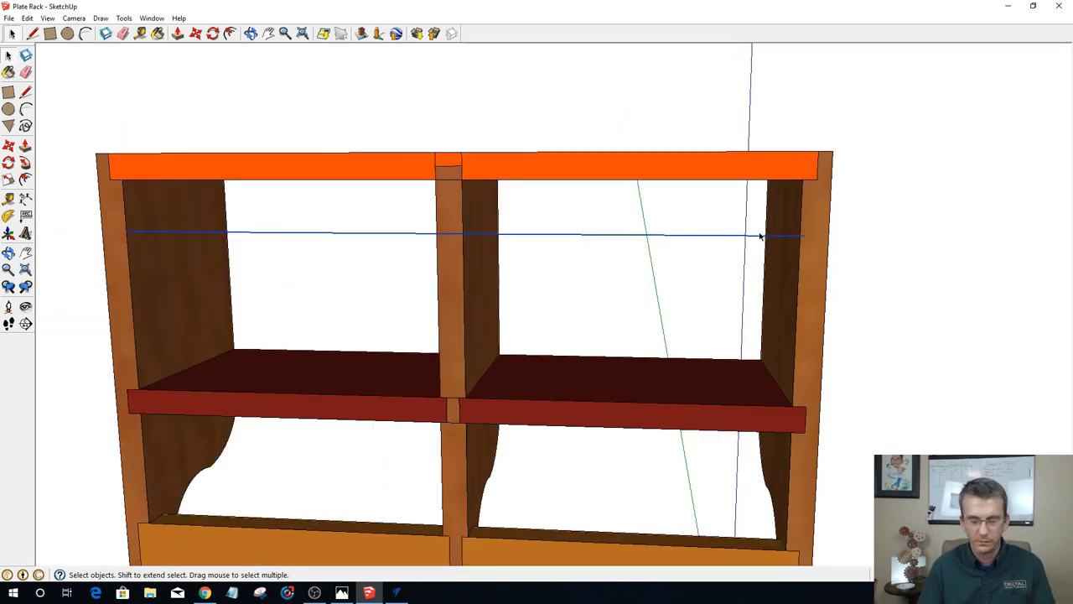
key(Delete)
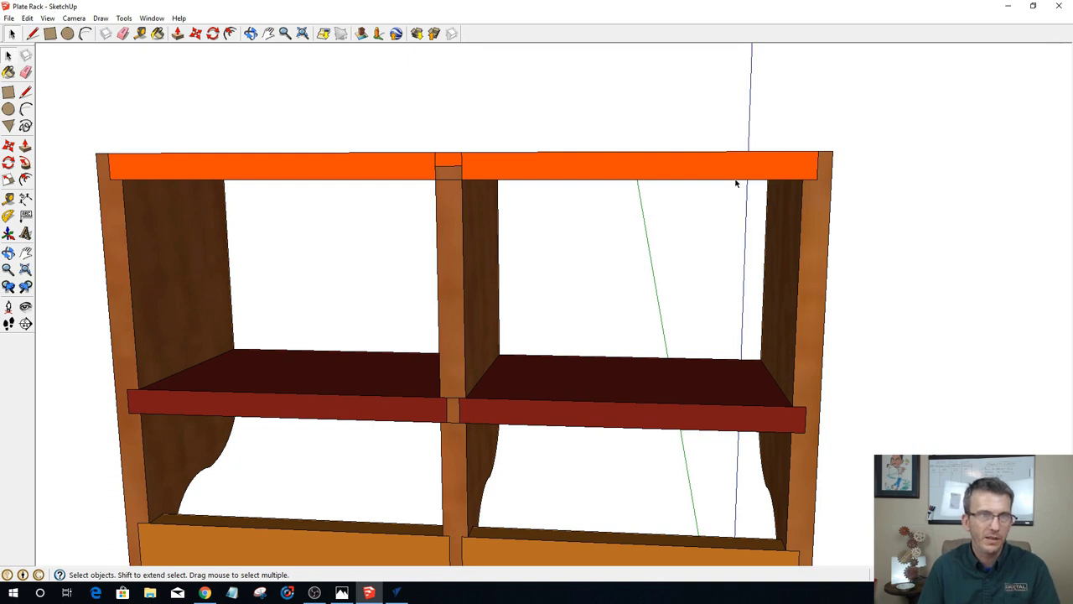
Step: Draw a rectangle from the top board's inner corner to the right post, filling the opening
click(736, 183)
click(712, 197)
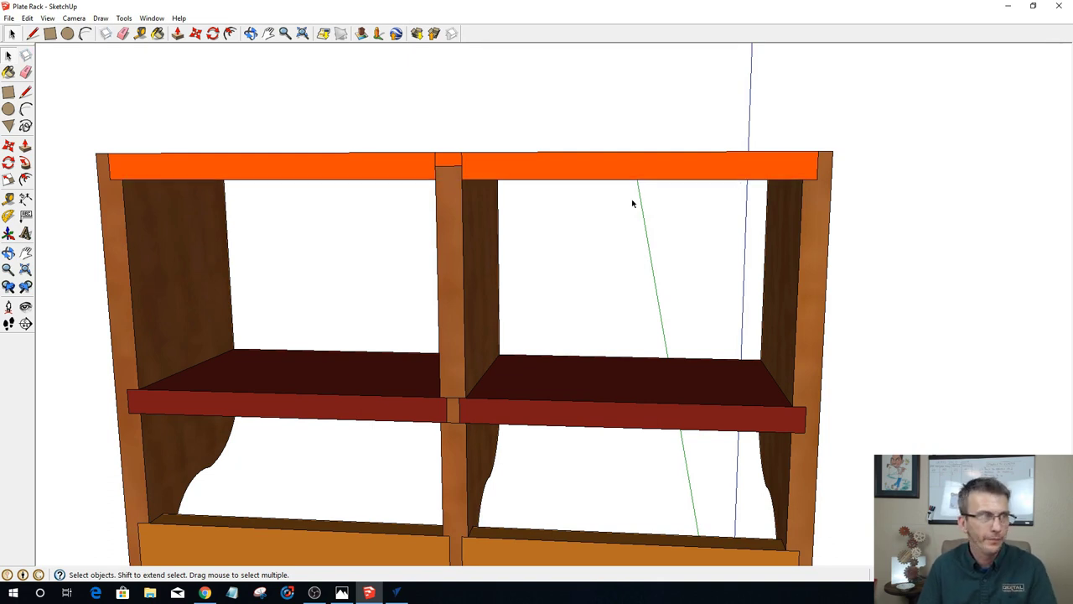
click(50, 33)
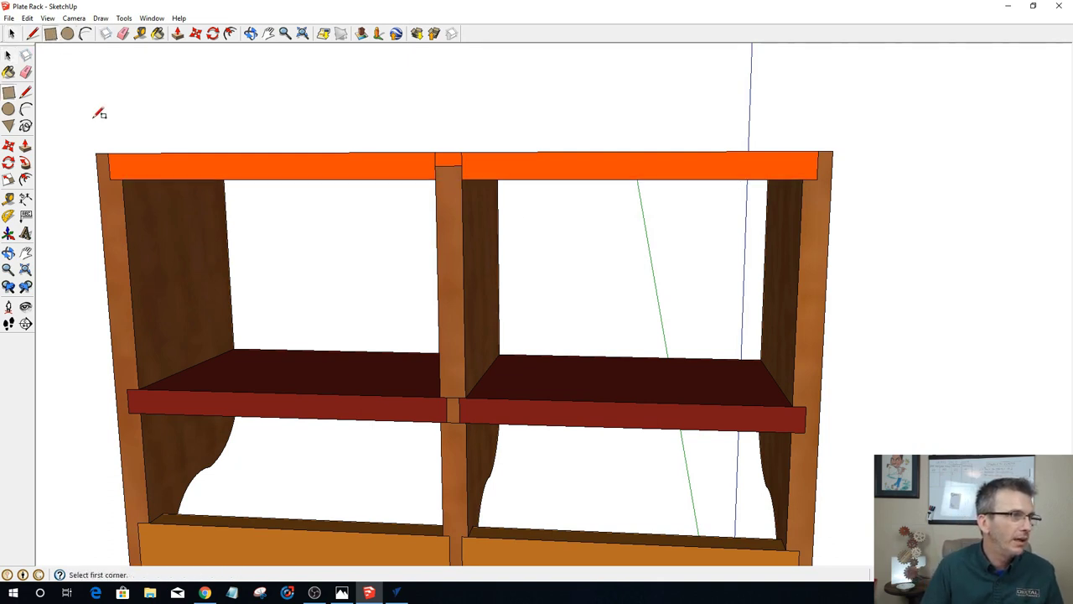
click(123, 180)
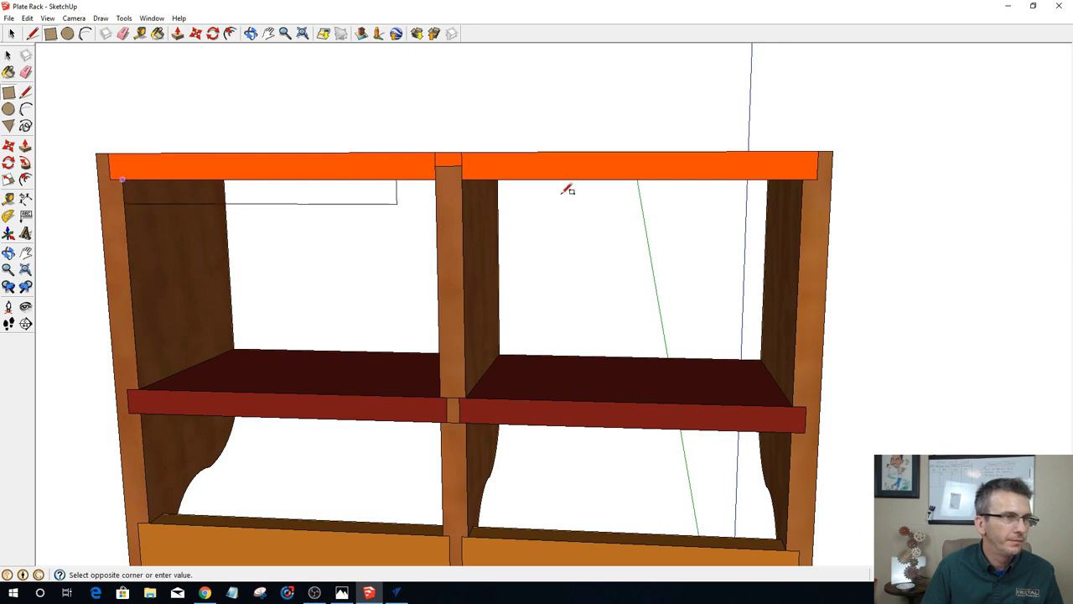
click(801, 235)
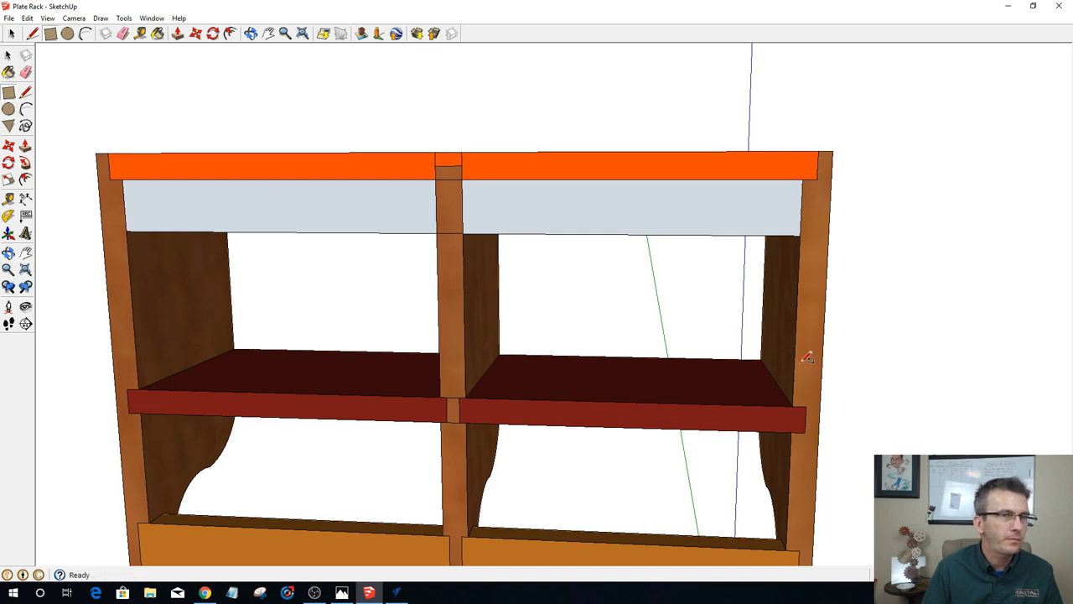
Step: From behind, push/pull the new rail face outward to give it thickness
middle_drag(809, 357, 441, 257)
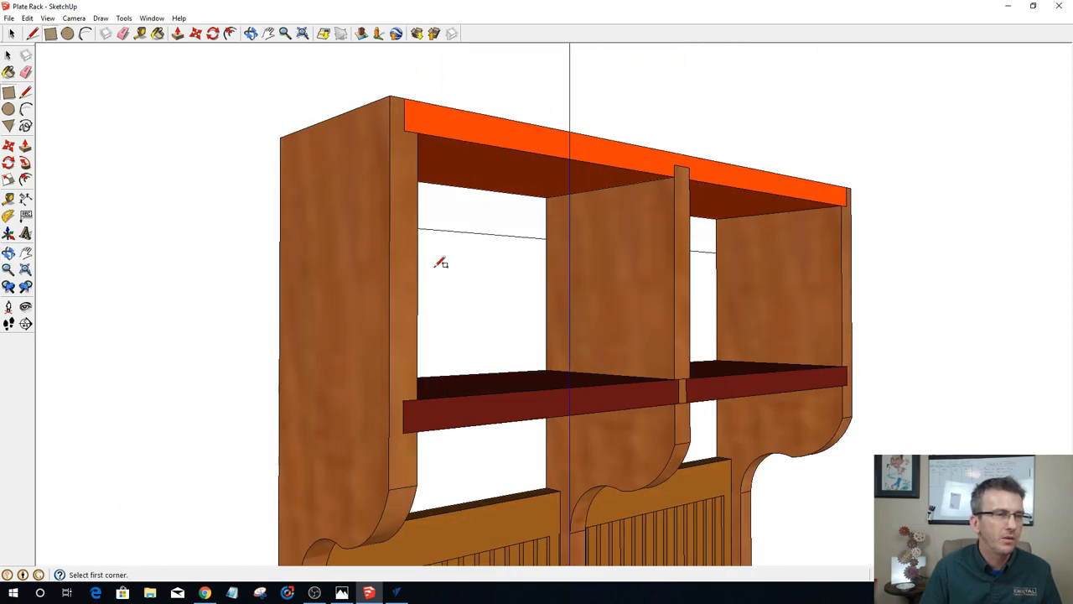
key(p)
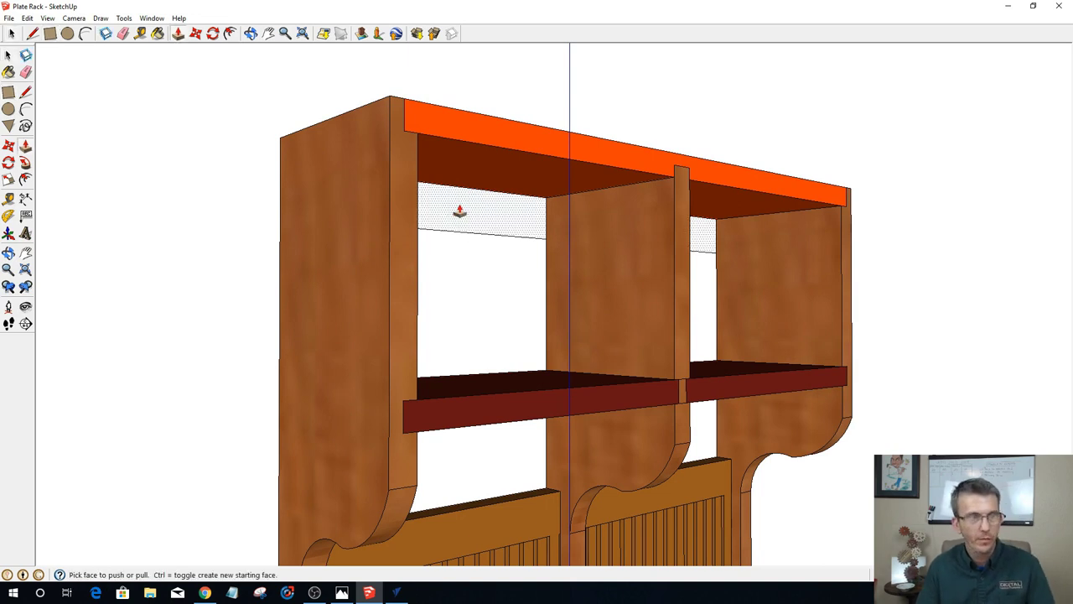
click(469, 212)
mouse_move(469, 211)
mouse_down()
mouse_move(489, 216)
mouse_move(473, 208)
mouse_up()
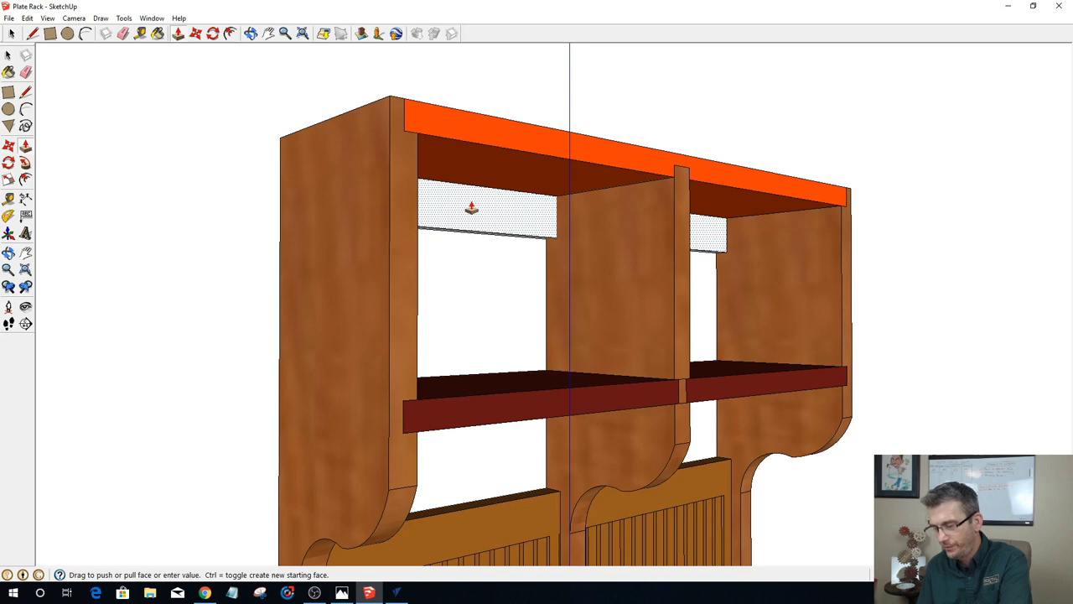
click(471, 208)
Step: Orbit and zoom back toward the front of the rack to inspect the new rail
key(o)
drag(604, 221, 436, 226)
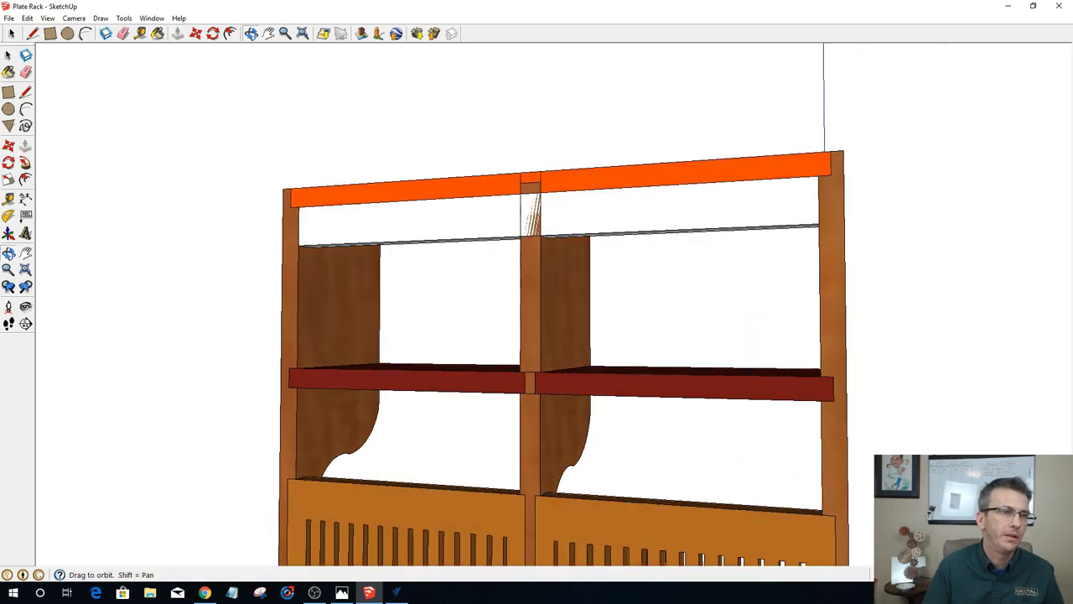
middle_drag(637, 231, 352, 179)
scroll(244, 191, up, 3)
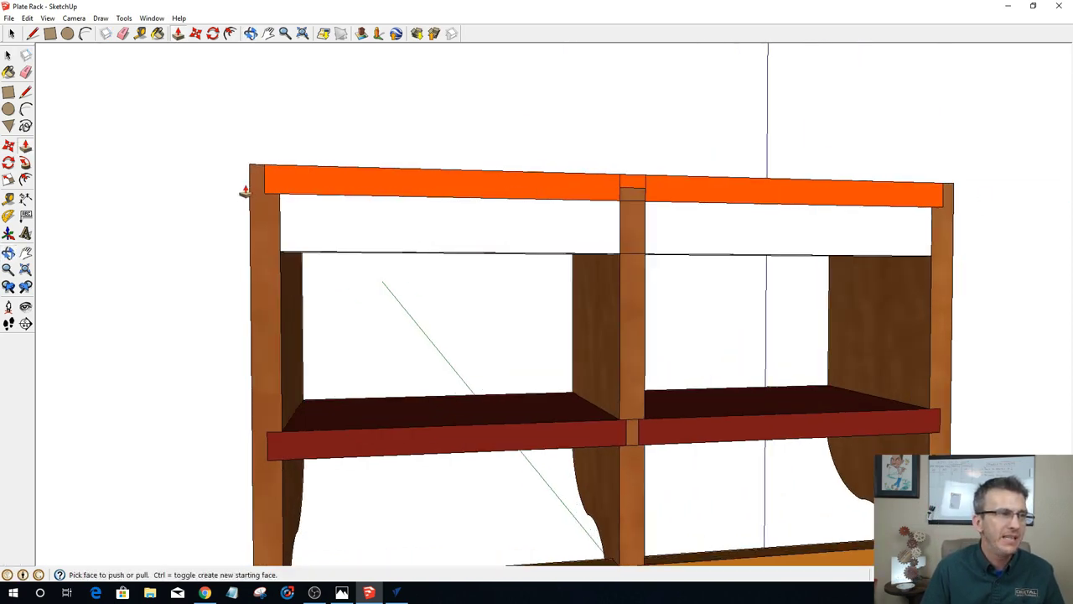
scroll(244, 191, up, 1)
scroll(785, 242, up, 1)
middle_drag(786, 242, 529, 244)
scroll(530, 244, up, 1)
scroll(472, 230, up, 1)
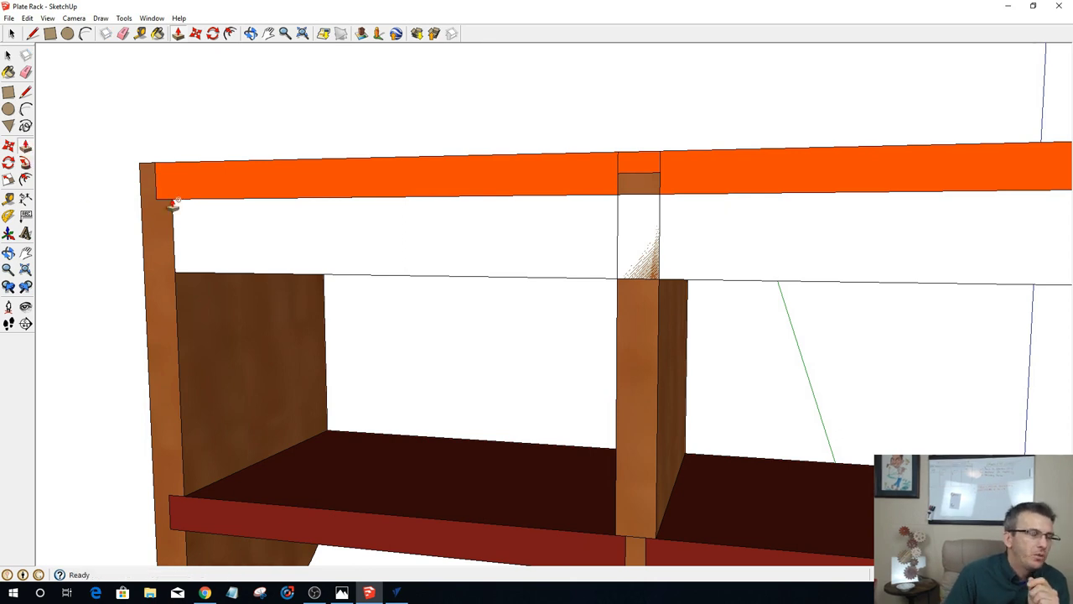
Step: Select the white rail face with its edges and turn it into a component
click(11, 34)
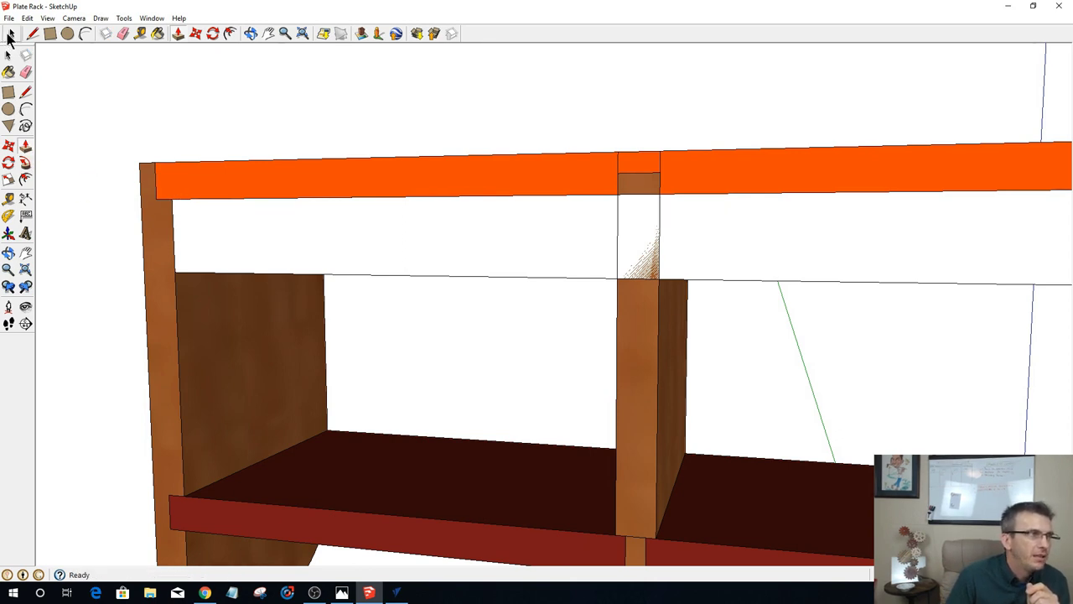
click(247, 202)
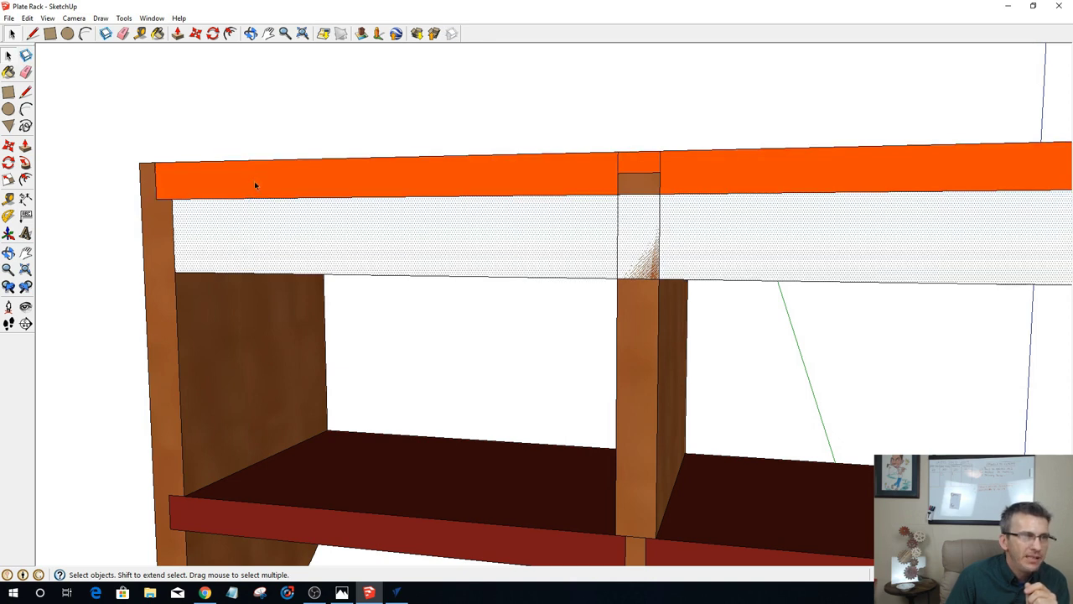
double_click(344, 261)
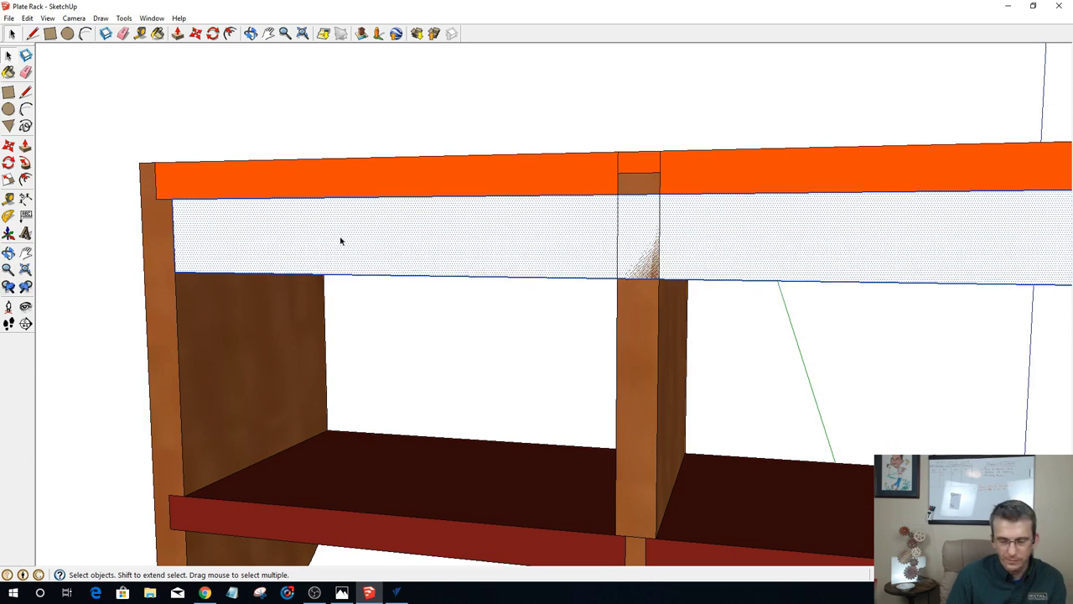
key(g)
key(Return)
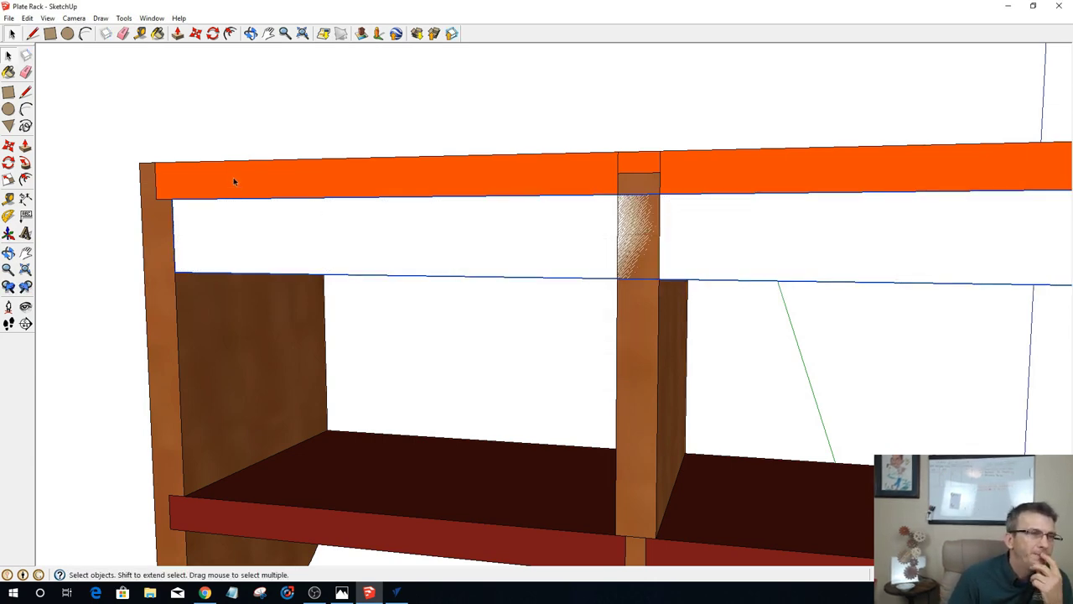
Step: Paint the rail yellow-orange with Color_D06 from the Materials panel, then close Materials
click(159, 35)
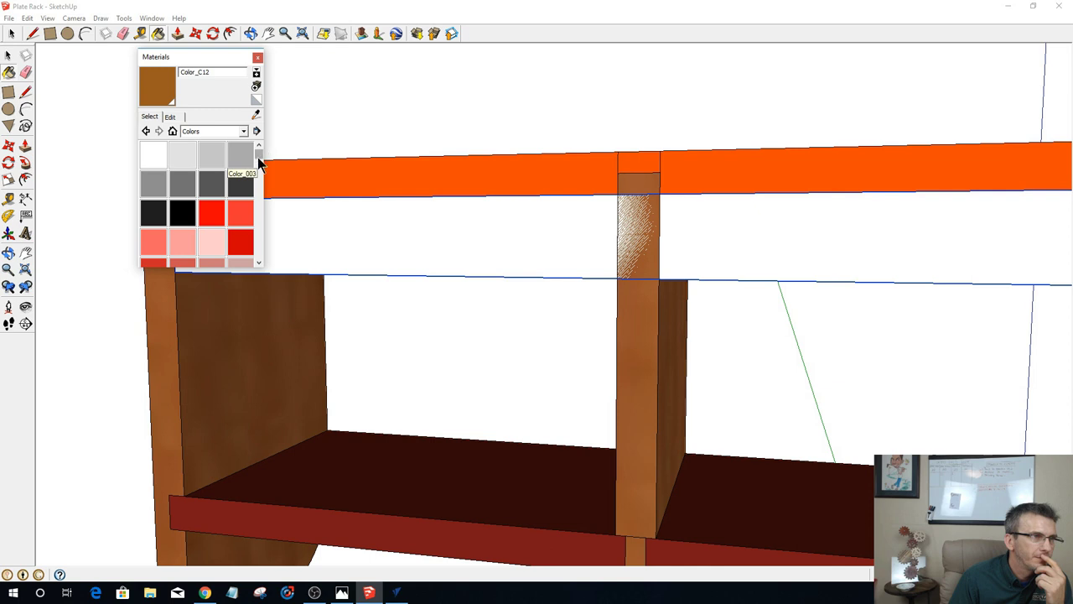
drag(258, 162, 260, 183)
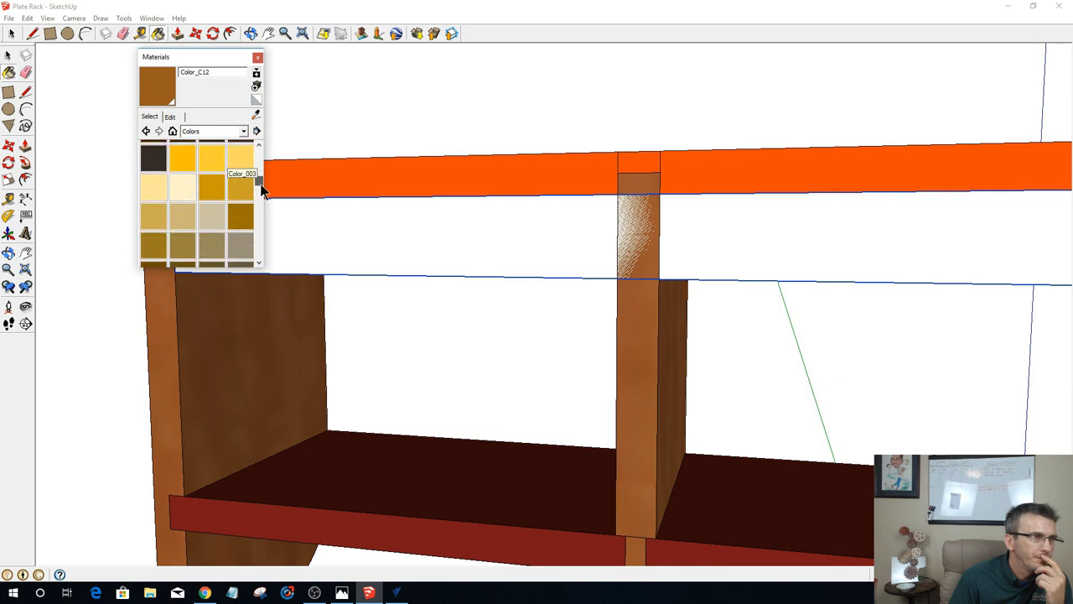
click(216, 186)
click(527, 241)
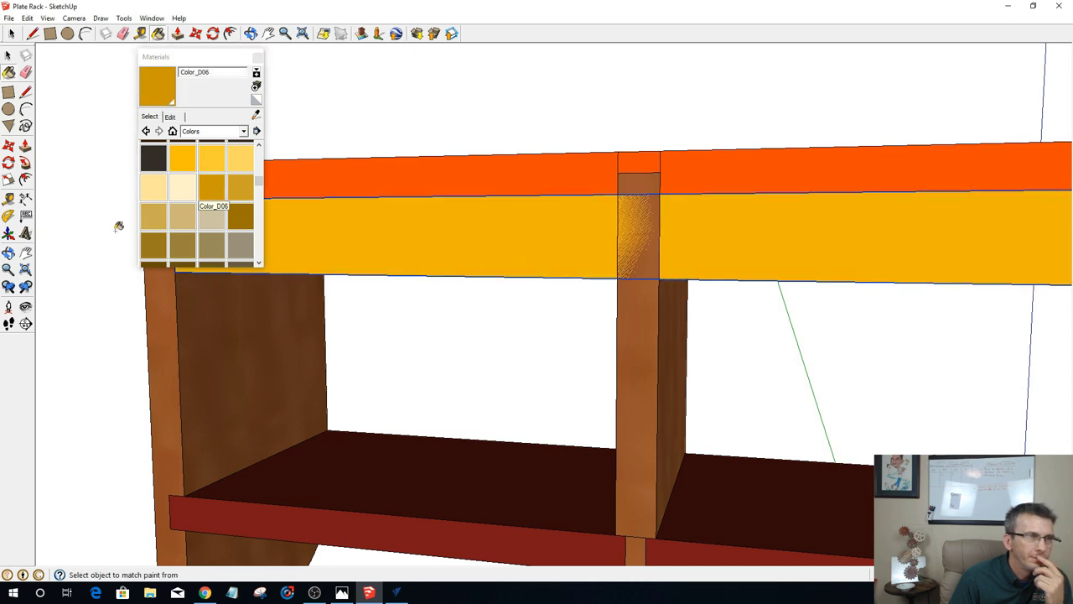
key(space)
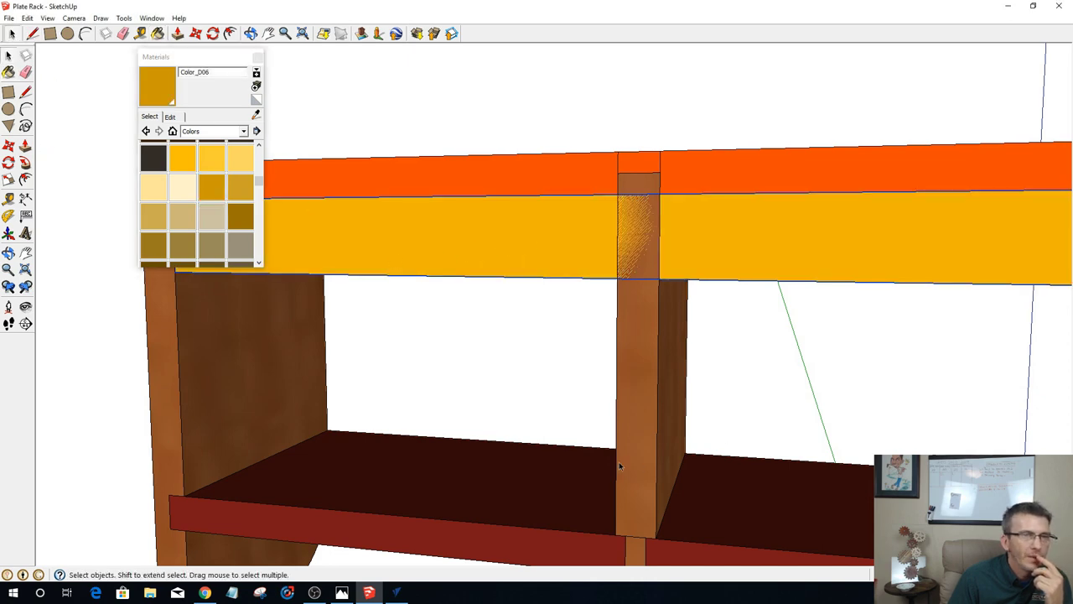
middle_drag(619, 465, 534, 282)
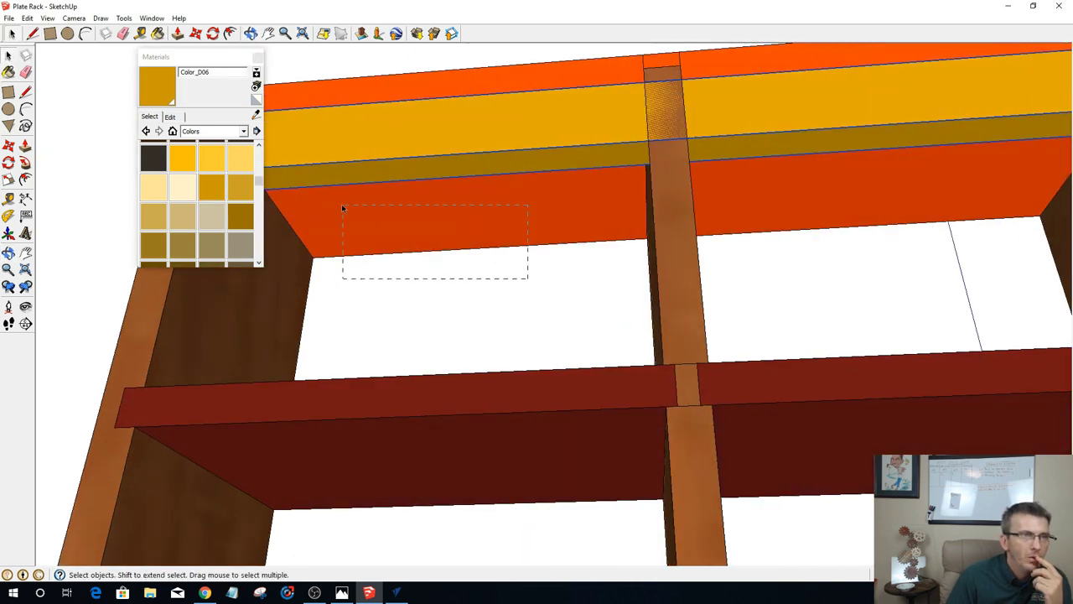
drag(342, 208, 340, 209)
click(256, 56)
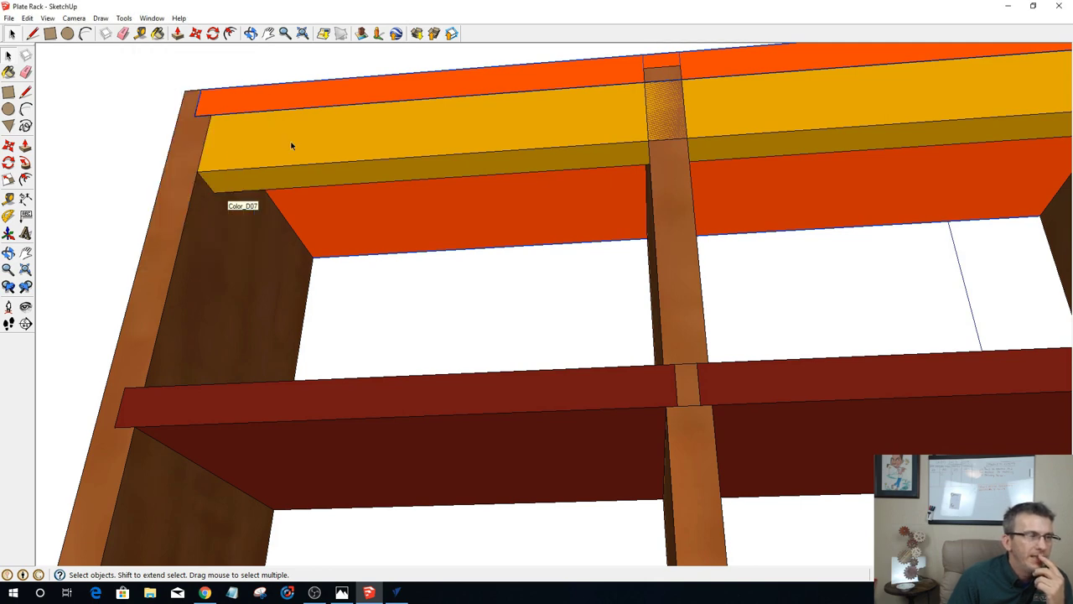
scroll(179, 152, up, 2)
middle_drag(239, 147, 188, 161)
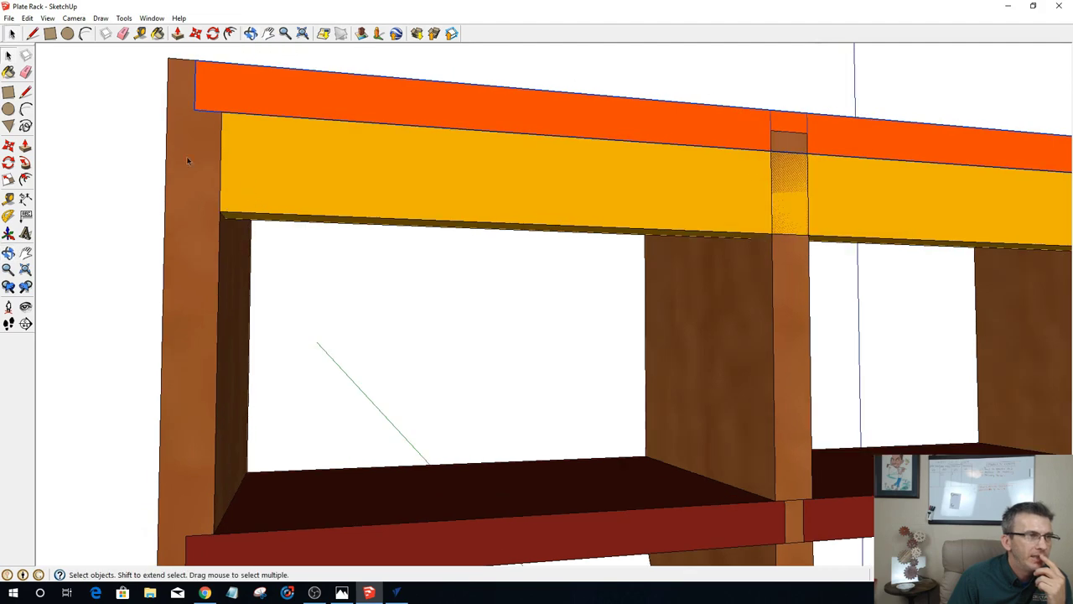
Step: Hide the left side panel and push/pull the yellow rail's left end out to the top board's end
right_click(182, 163)
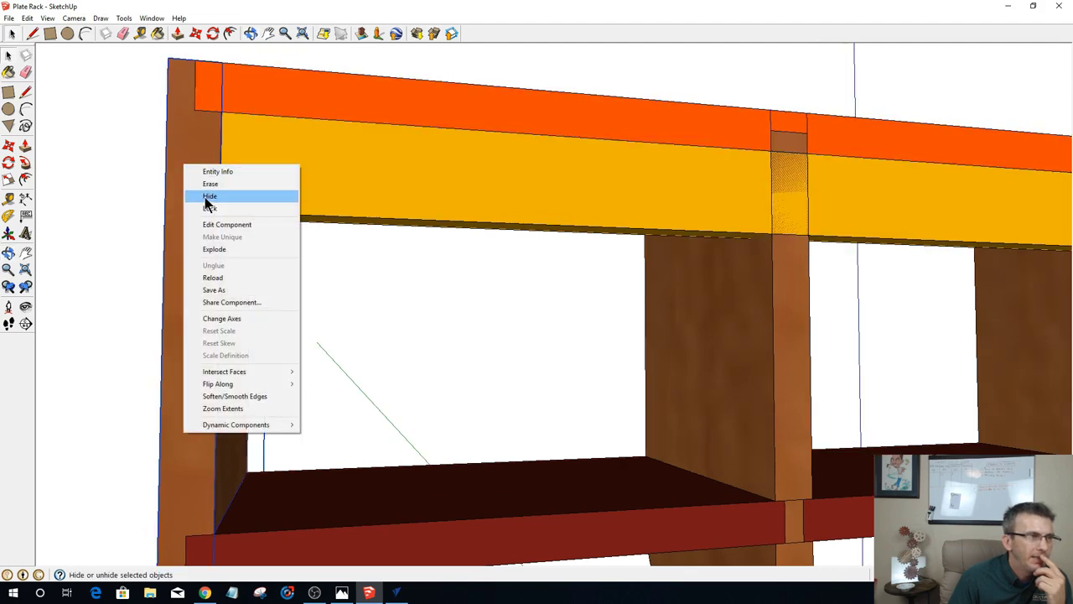
click(210, 197)
click(229, 162)
middle_drag(229, 162, 350, 184)
double_click(351, 183)
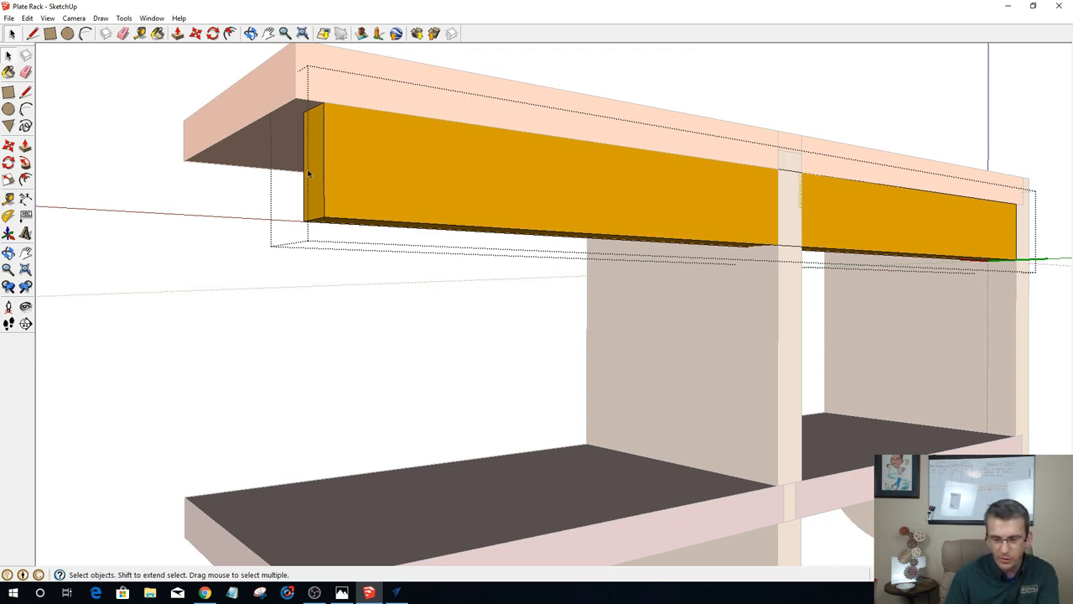
key(p)
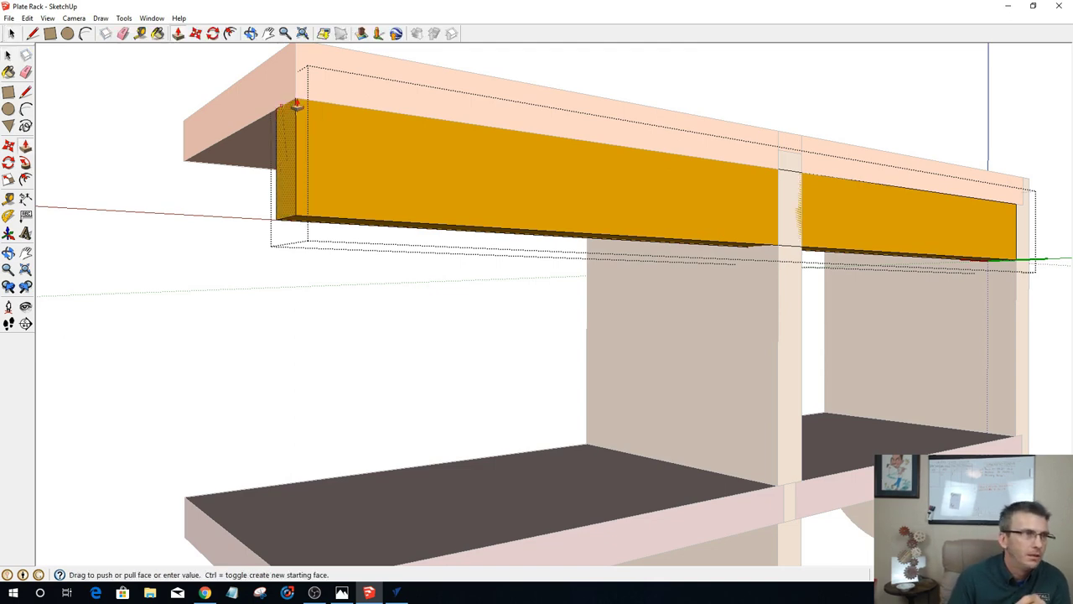
click(295, 102)
middle_drag(718, 247, 719, 221)
key(space)
key(Escape)
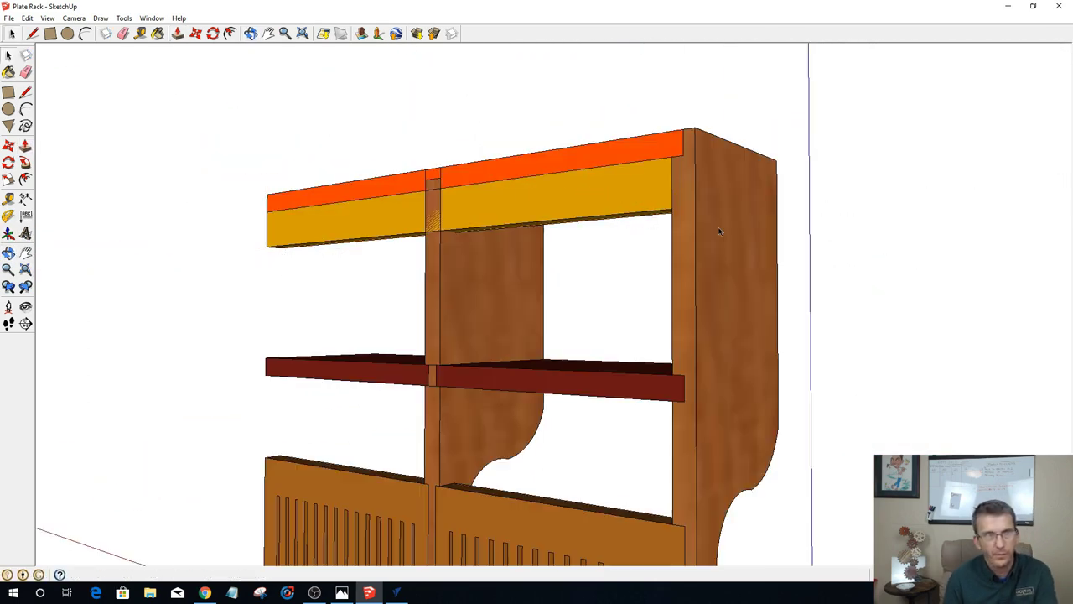
Step: Hide the right side panel and pull the rail's right end out to the top board's end
click(719, 232)
right_click(718, 228)
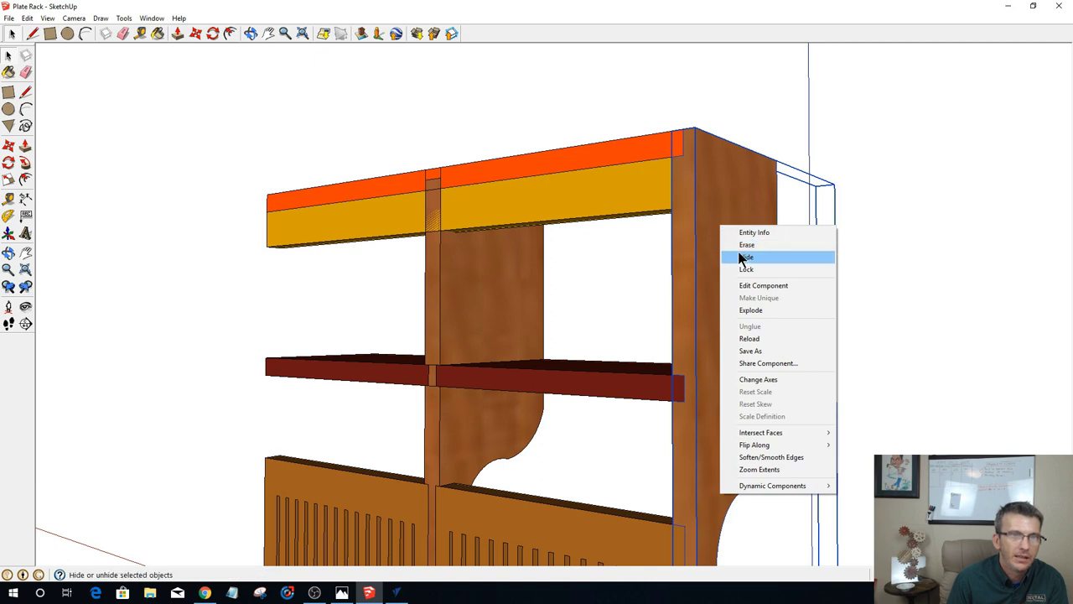
click(742, 257)
double_click(677, 198)
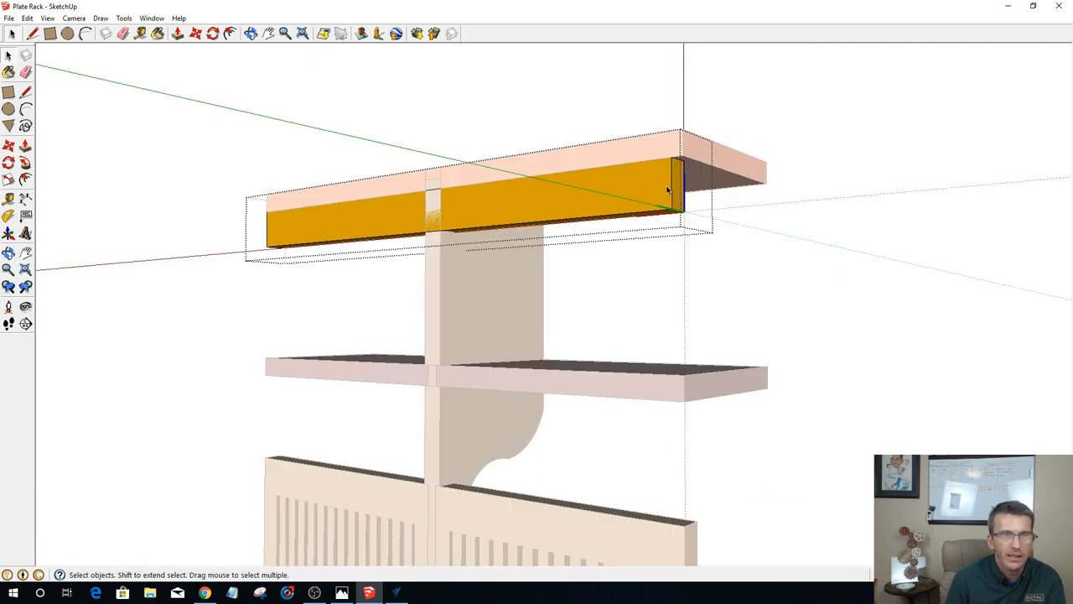
key(p)
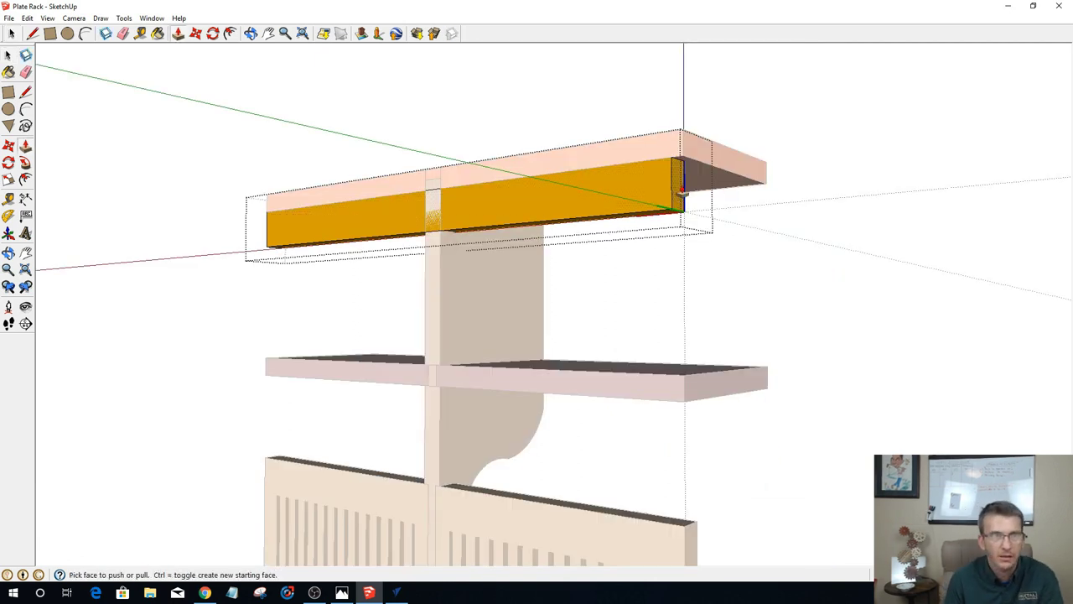
click(680, 193)
click(689, 161)
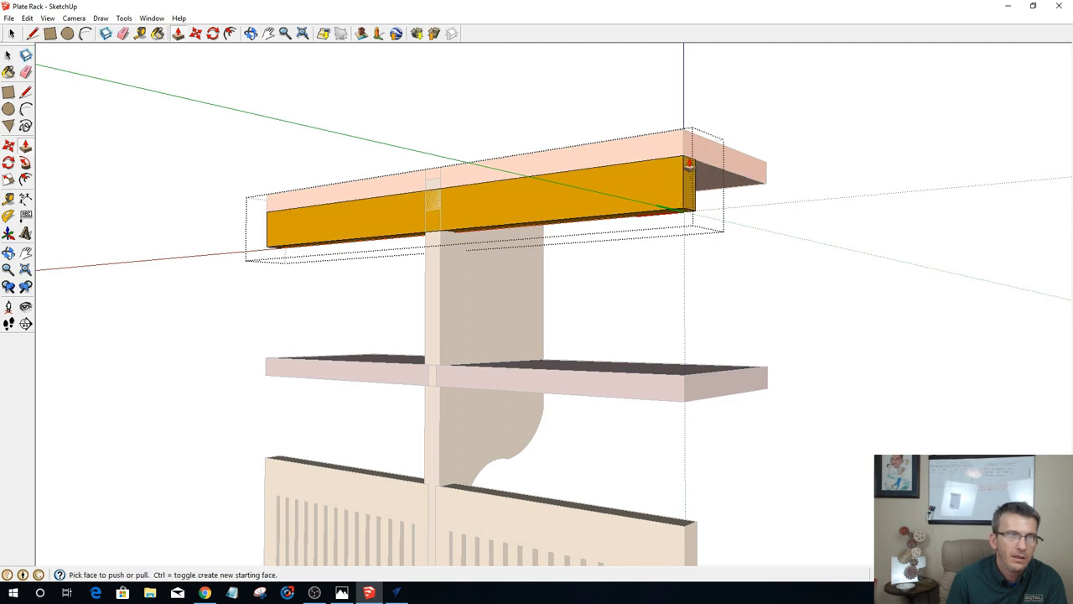
key(space)
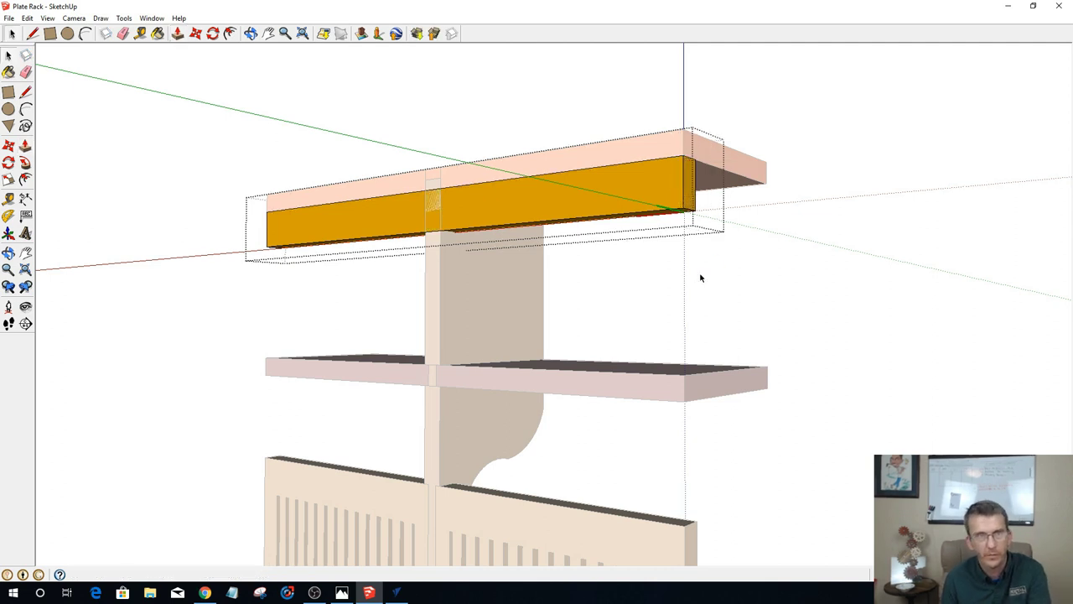
click(764, 252)
middle_drag(517, 184, 501, 250)
scroll(415, 268, up, 3)
middle_drag(421, 258, 473, 262)
scroll(391, 202, down, 3)
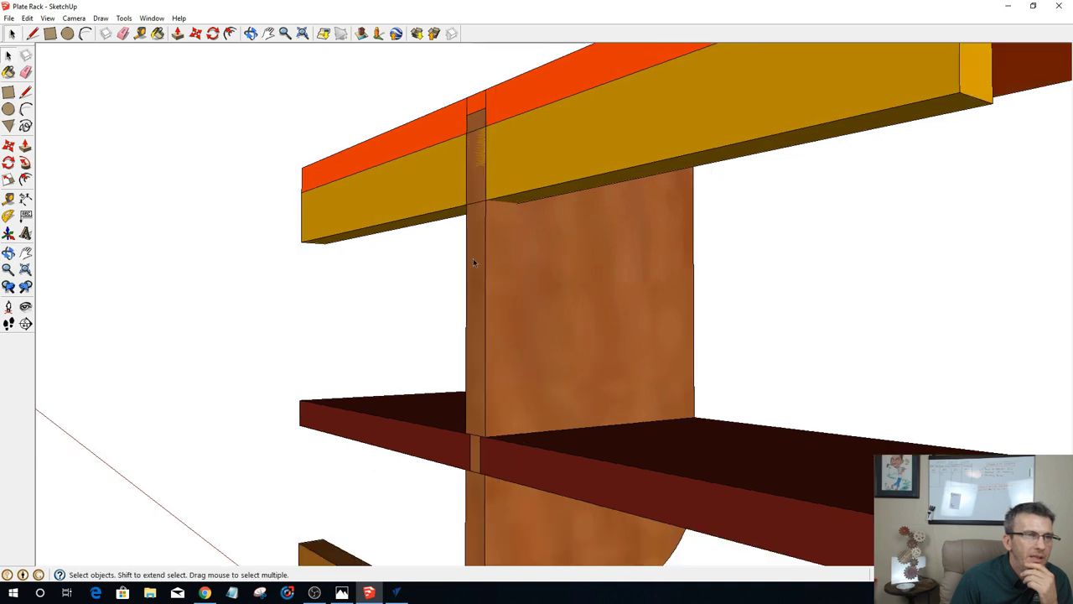
Step: Open the centre post for editing and draw a line across it, splitting its face
click(501, 275)
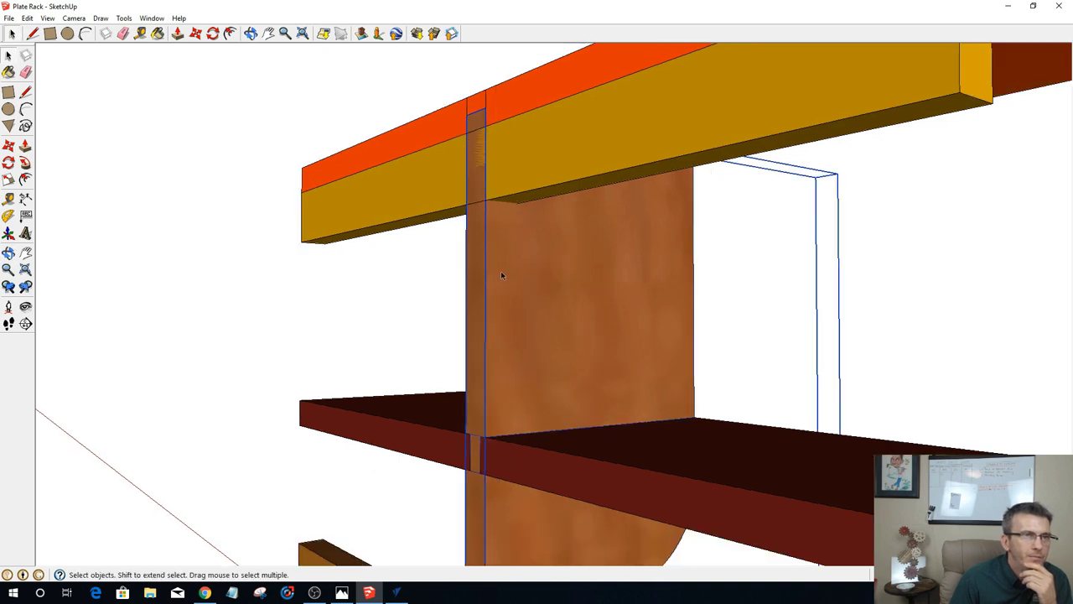
double_click(501, 271)
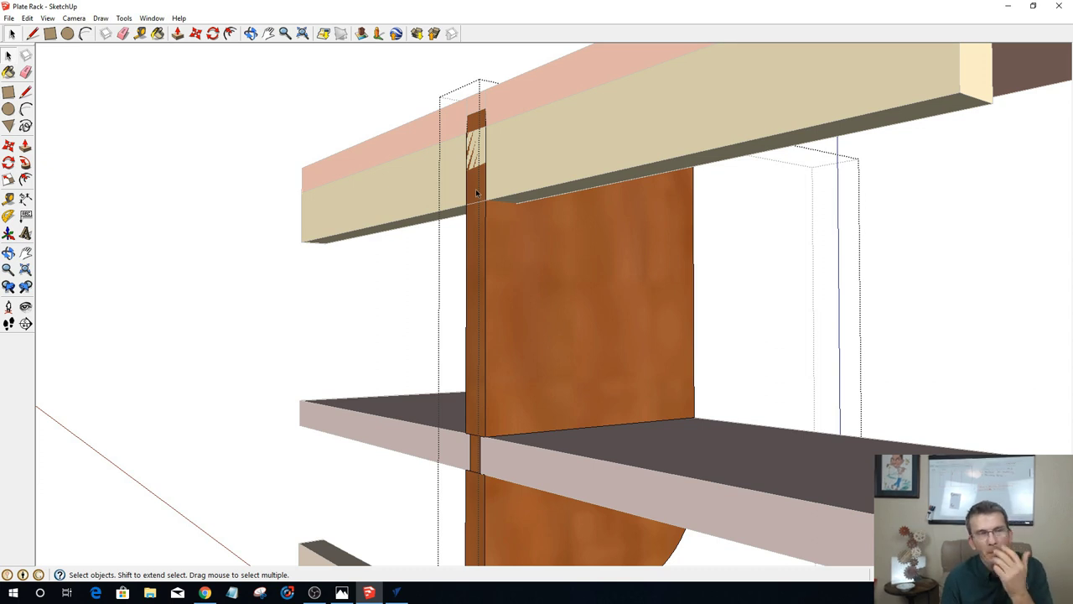
scroll(565, 265, up, 1)
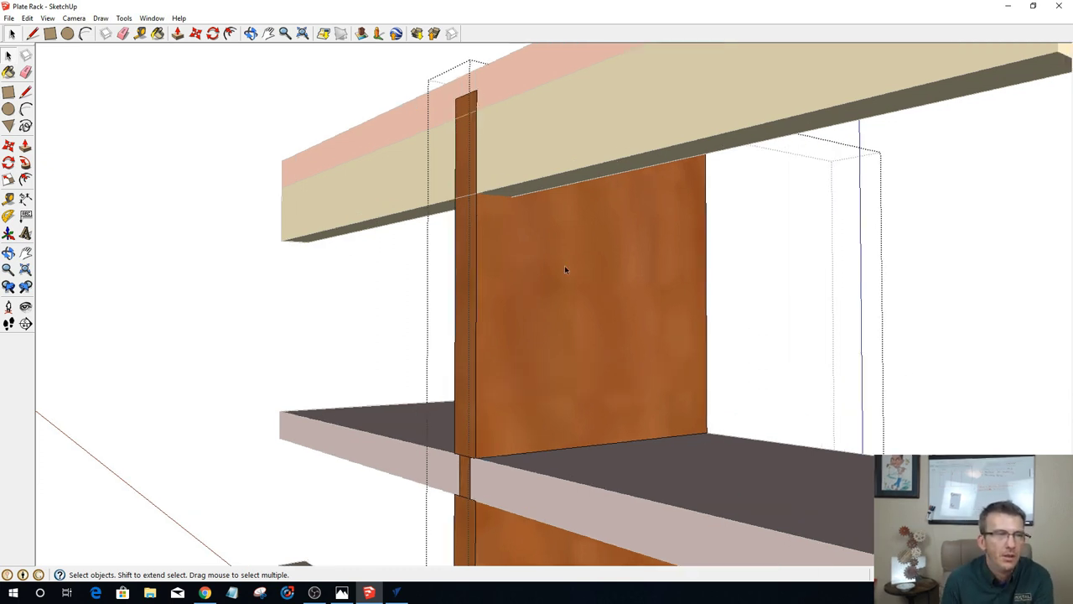
scroll(565, 265, down, 2)
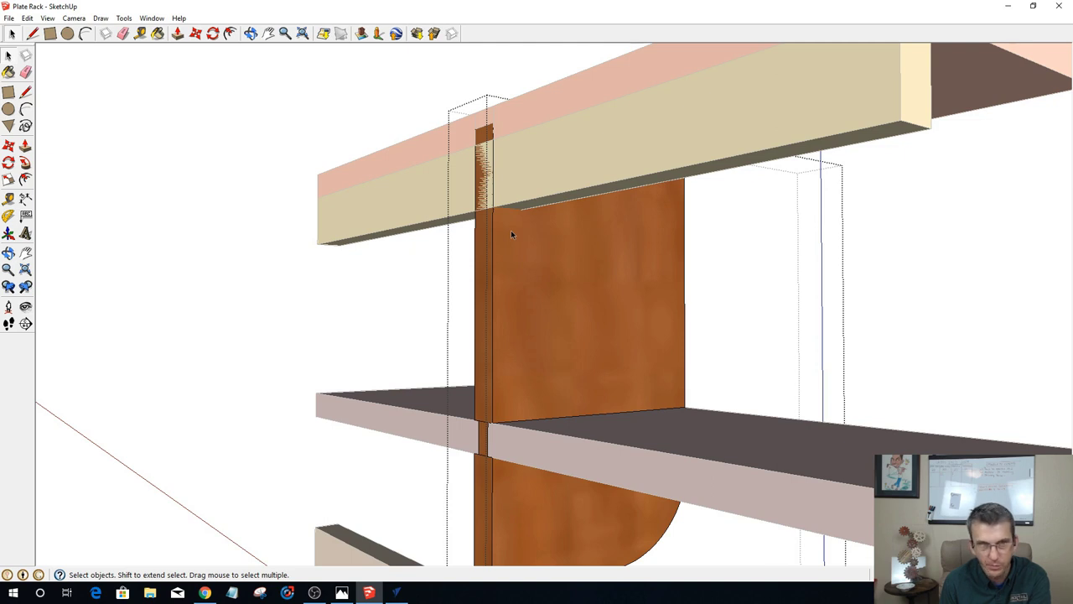
key(p)
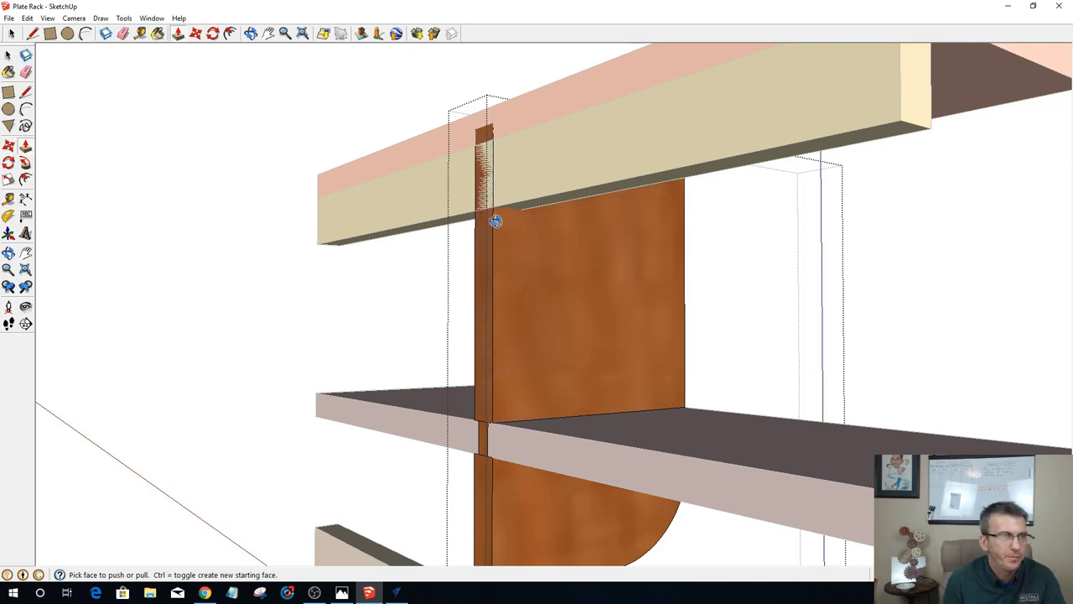
middle_drag(495, 221, 591, 223)
scroll(592, 223, up, 3)
scroll(592, 222, up, 1)
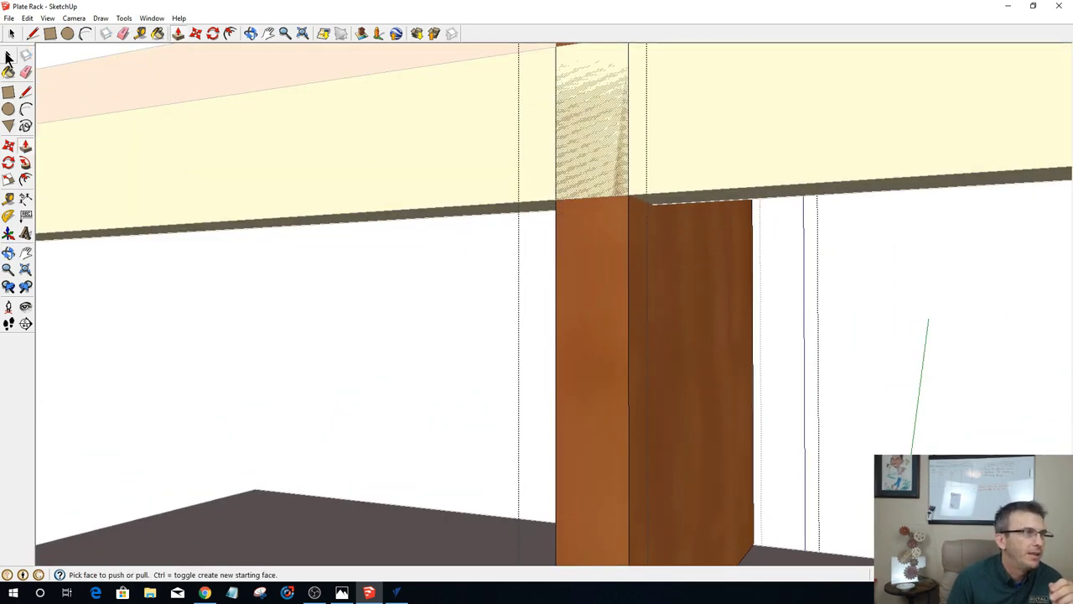
click(35, 37)
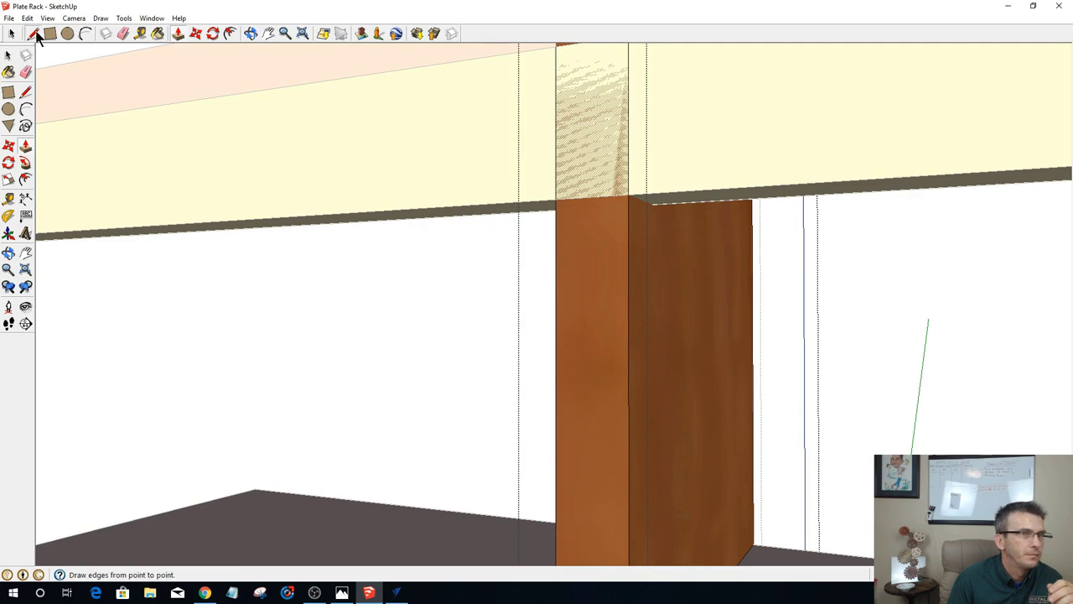
click(557, 200)
click(630, 196)
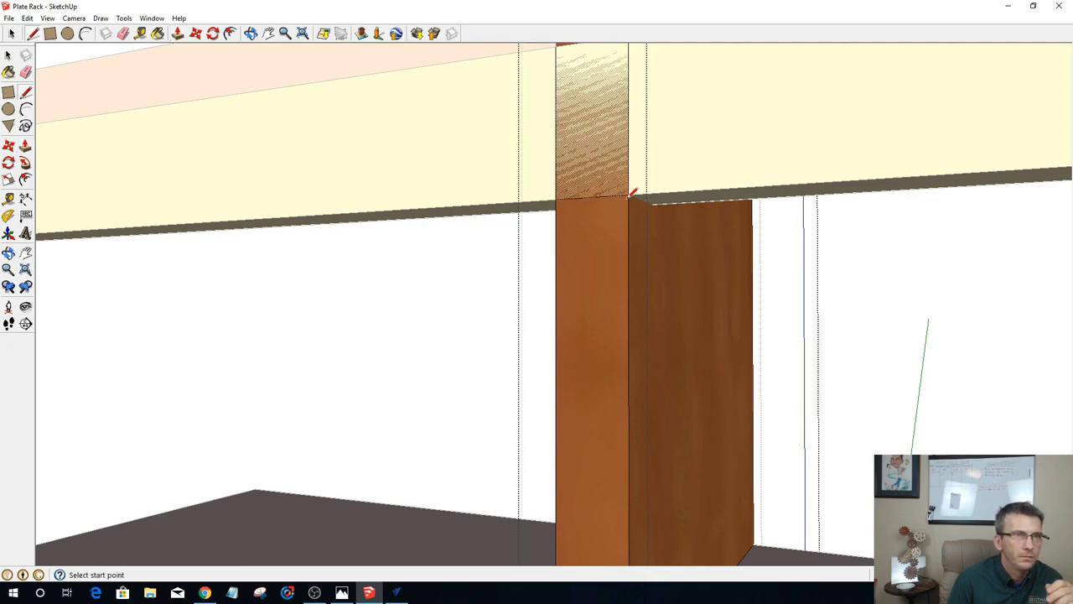
scroll(612, 281, down, 2)
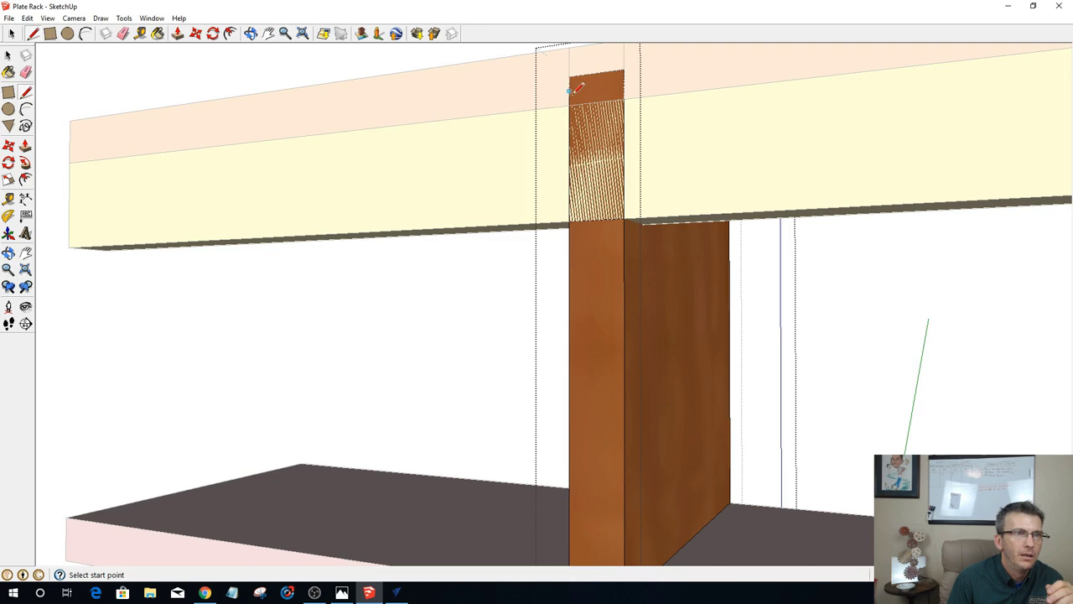
Step: Draw a line between the post's top corners, push that face through the beam, and exit editing
middle_drag(587, 96, 582, 187)
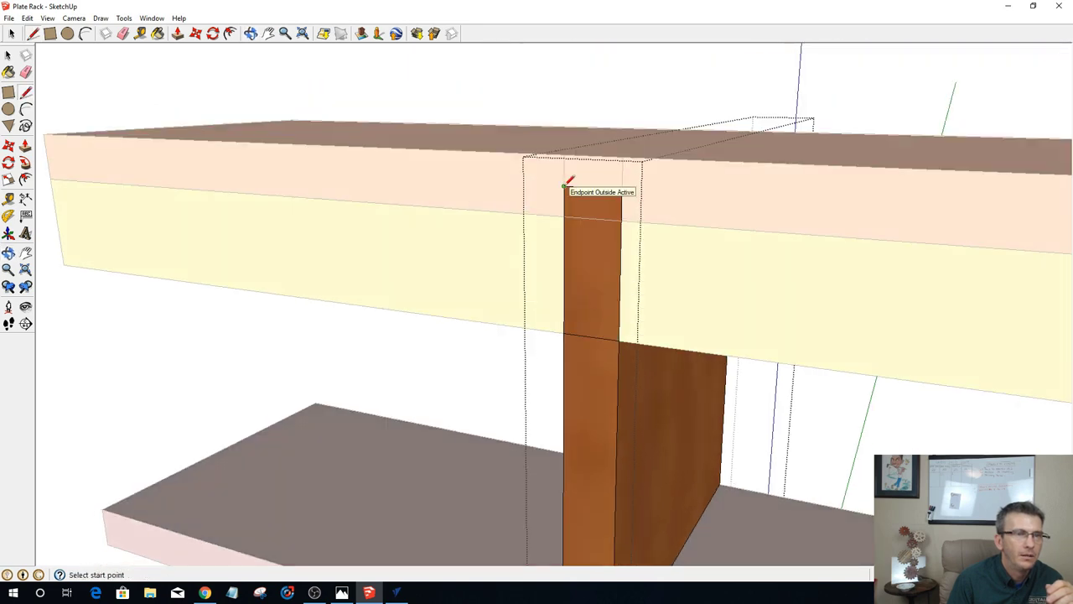
click(564, 185)
click(622, 188)
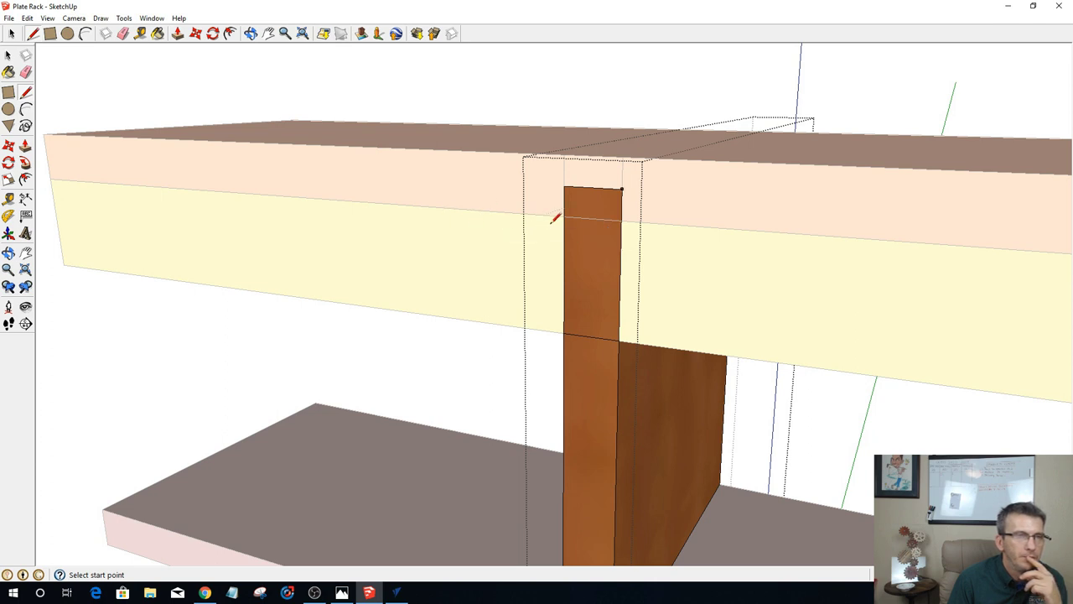
key(space)
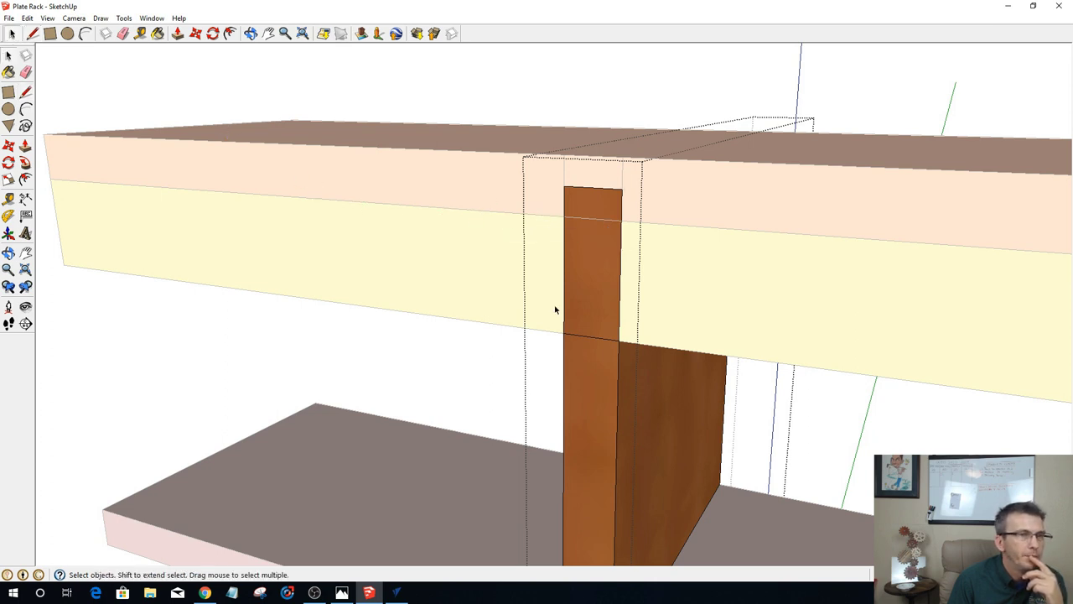
key(p)
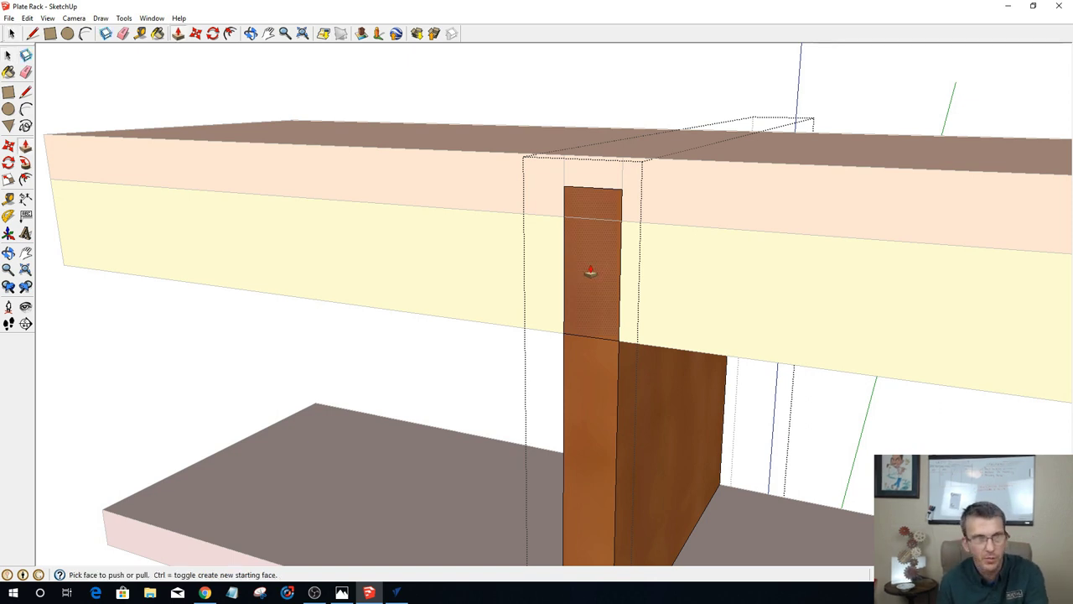
click(610, 281)
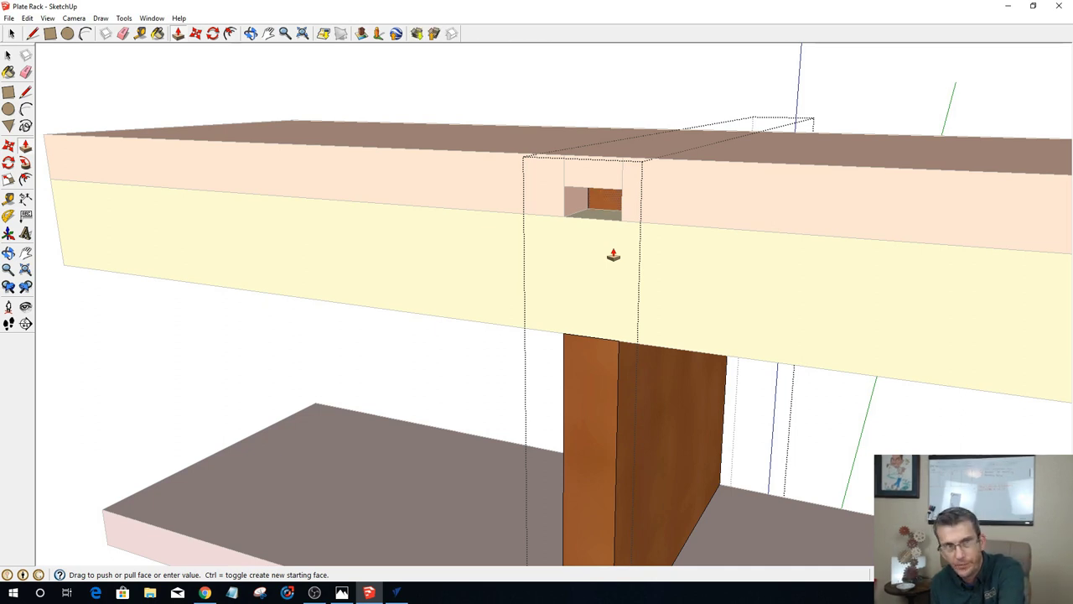
click(613, 254)
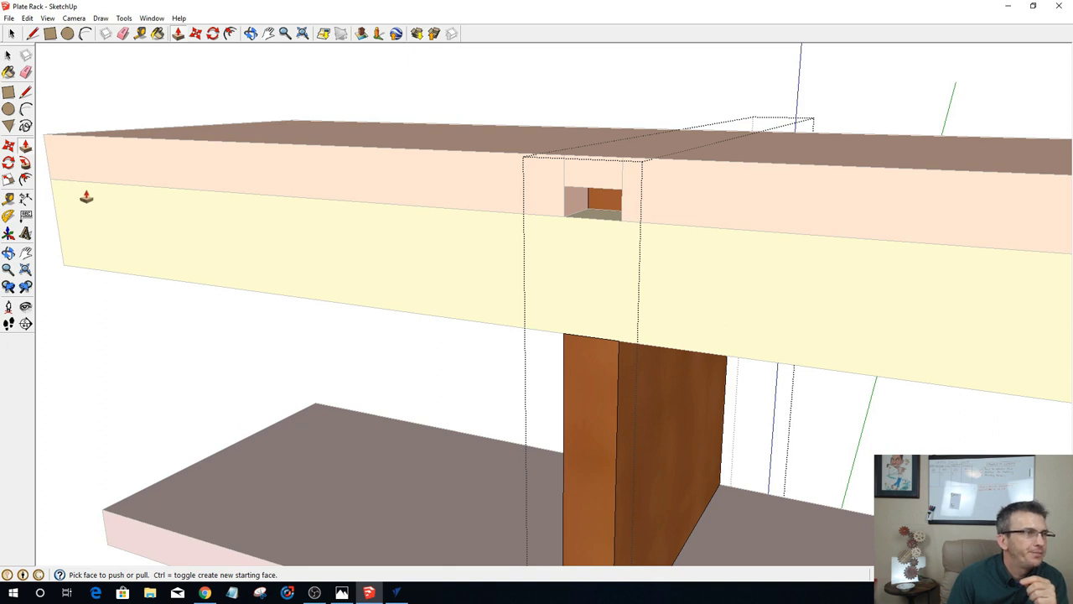
click(12, 35)
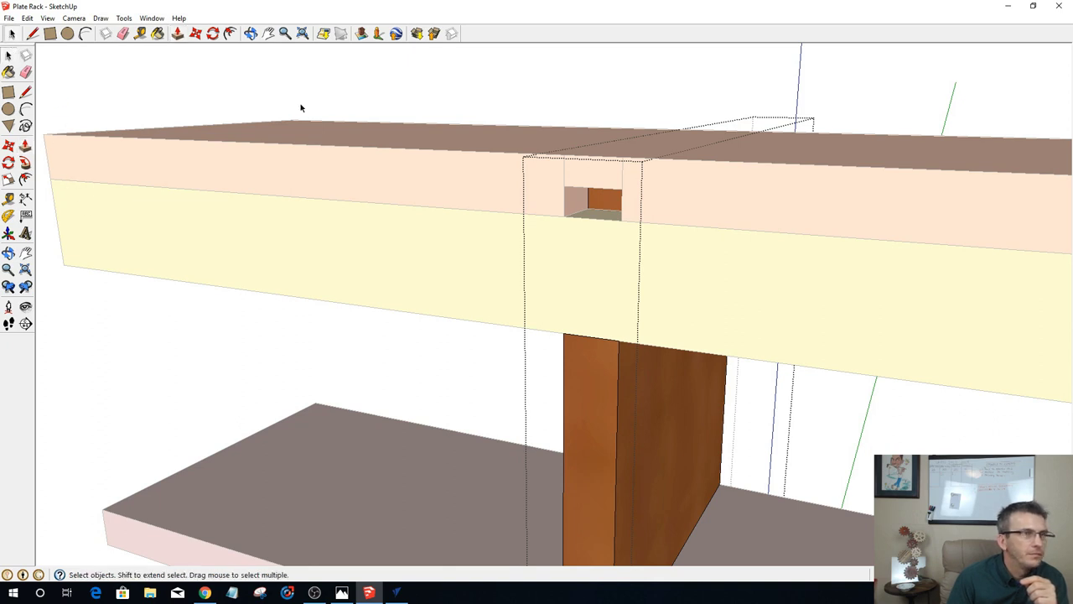
click(293, 100)
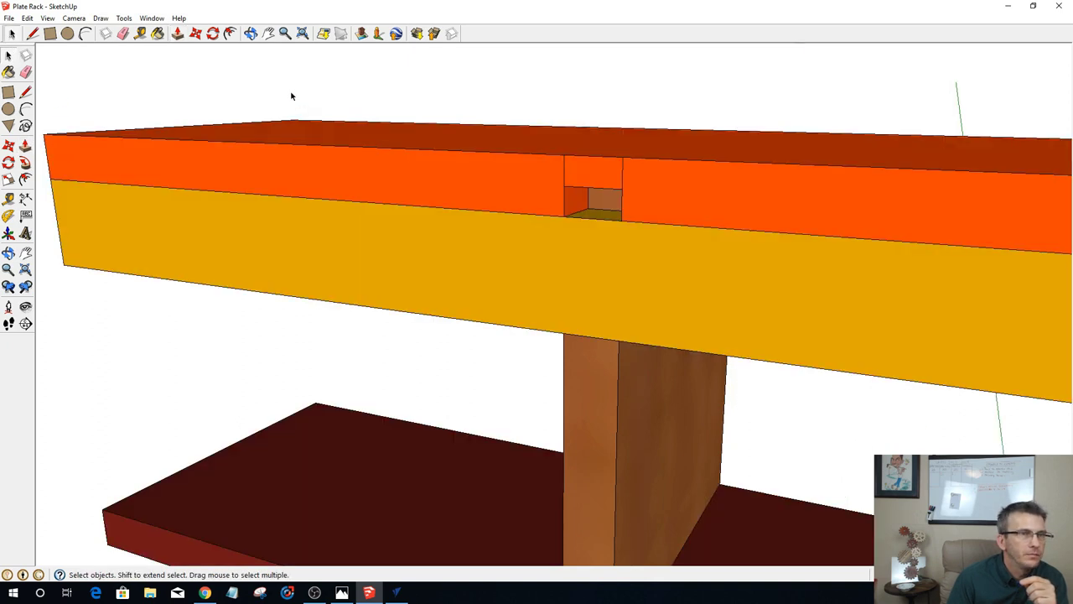
Step: Leave the orange beam's edit session and hide the yellow beam
click(514, 211)
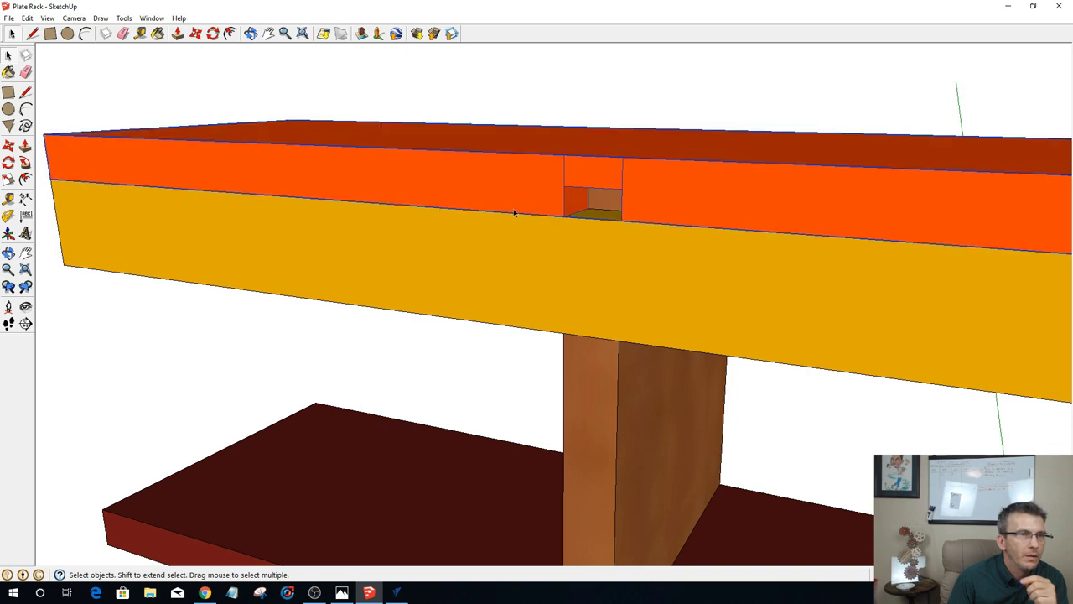
double_click(515, 212)
middle_drag(546, 288, 913, 246)
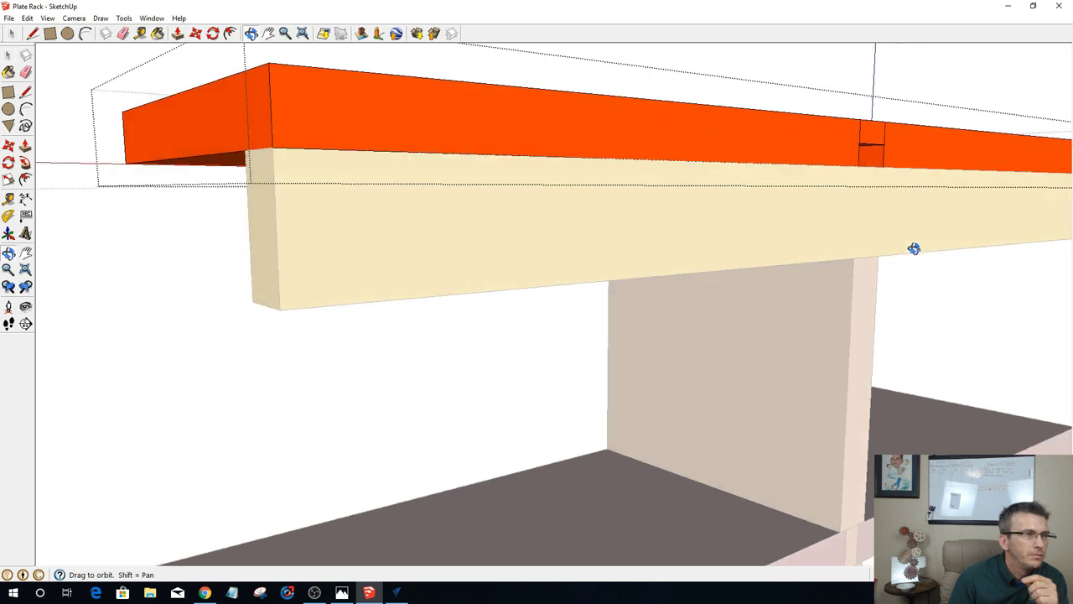
click(428, 250)
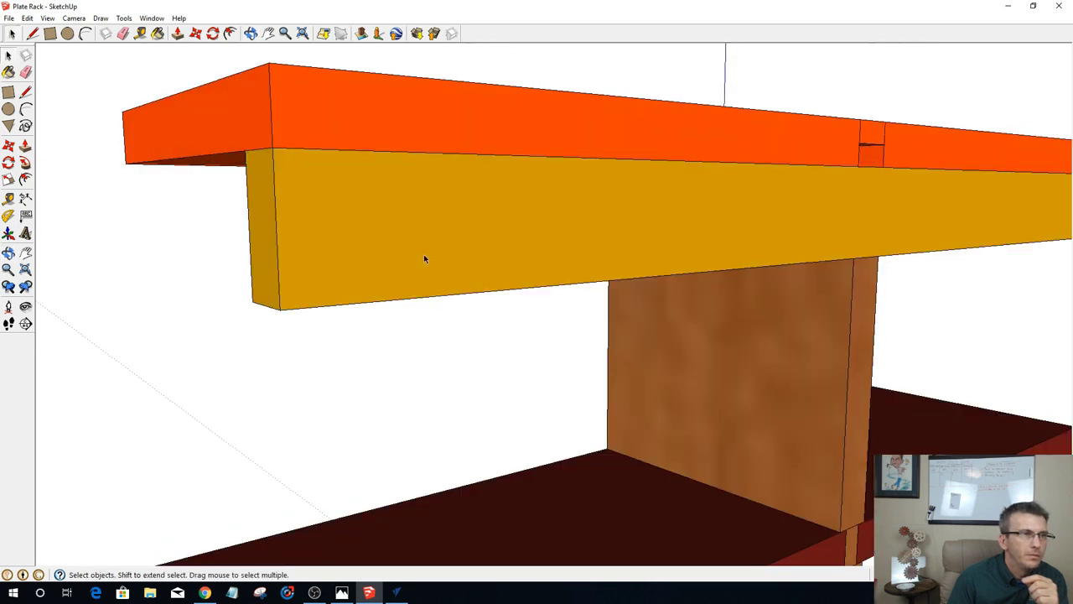
right_click(424, 255)
click(377, 237)
right_click(379, 237)
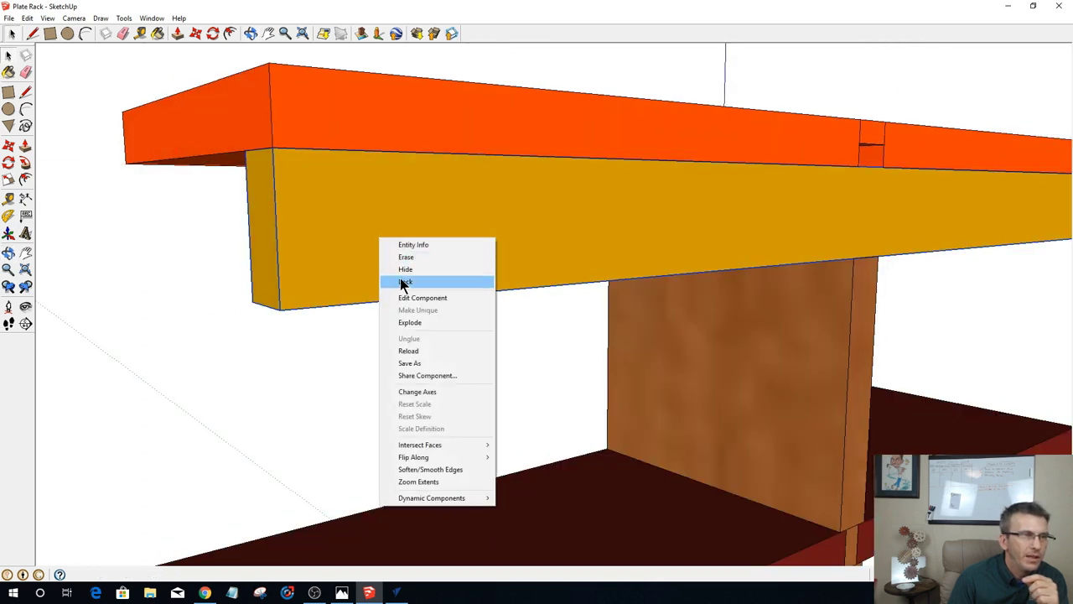
click(400, 268)
Step: From below, draw a line on the slat from the notch edge to the slat's corner
middle_drag(478, 255, 604, 232)
scroll(604, 232, down, 3)
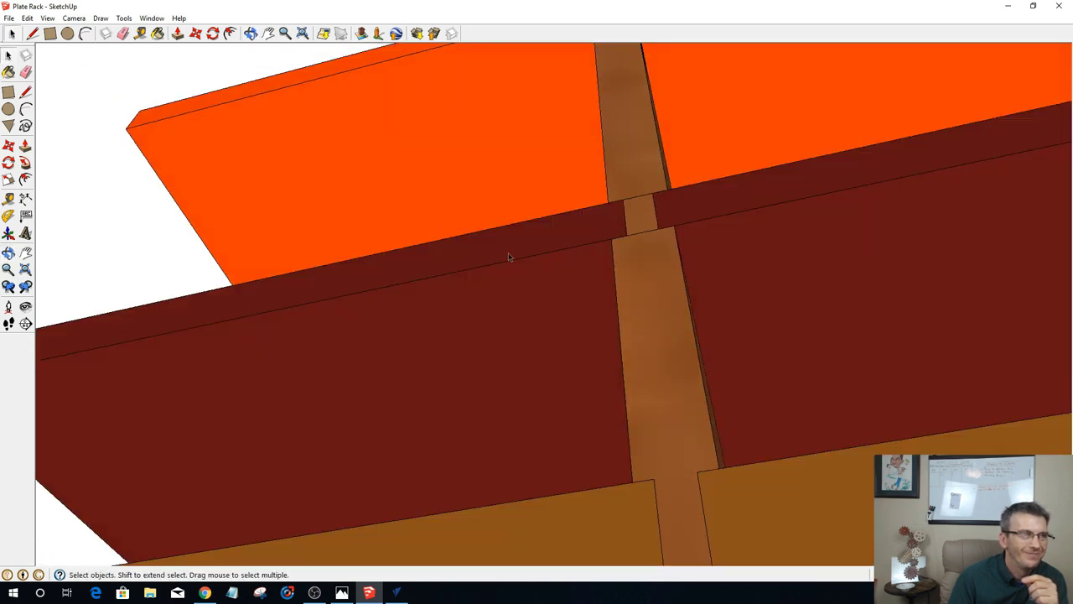
scroll(464, 313, down, 4)
scroll(619, 79, up, 2)
scroll(619, 80, up, 4)
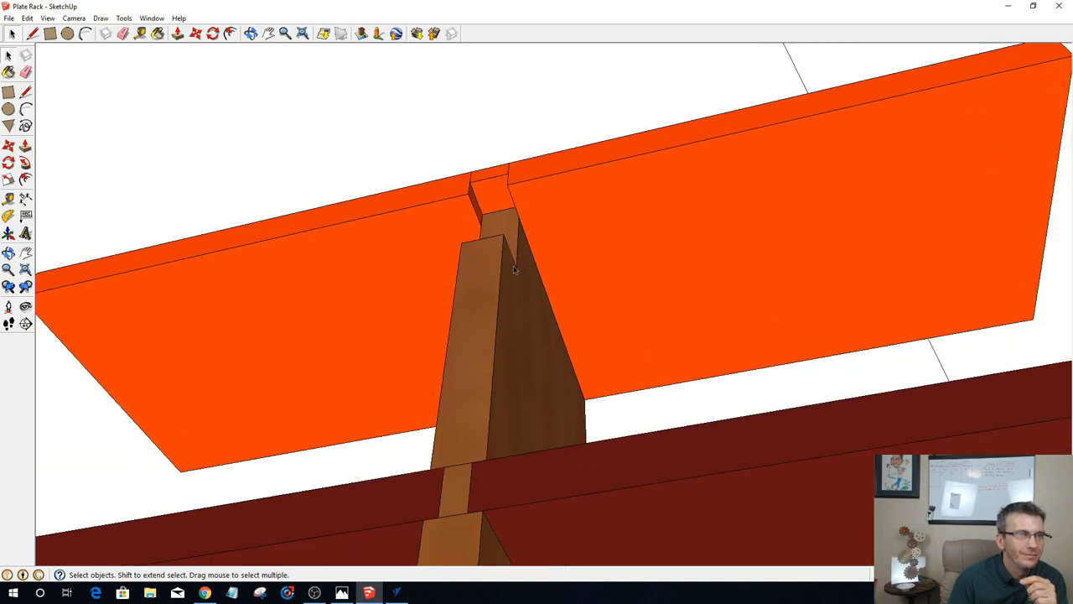
click(32, 33)
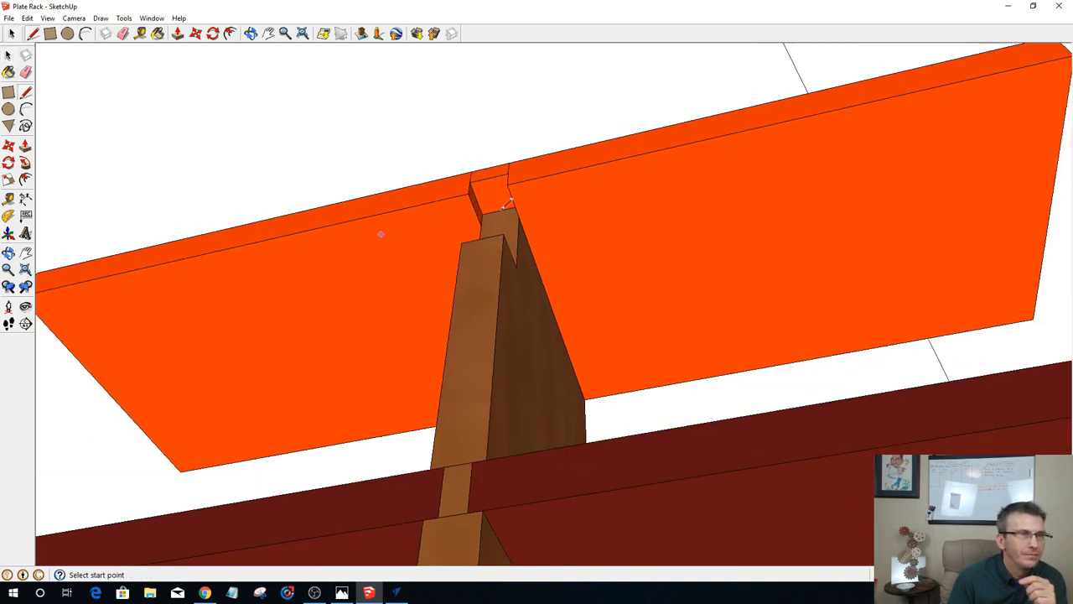
scroll(537, 220, down, 2)
click(511, 217)
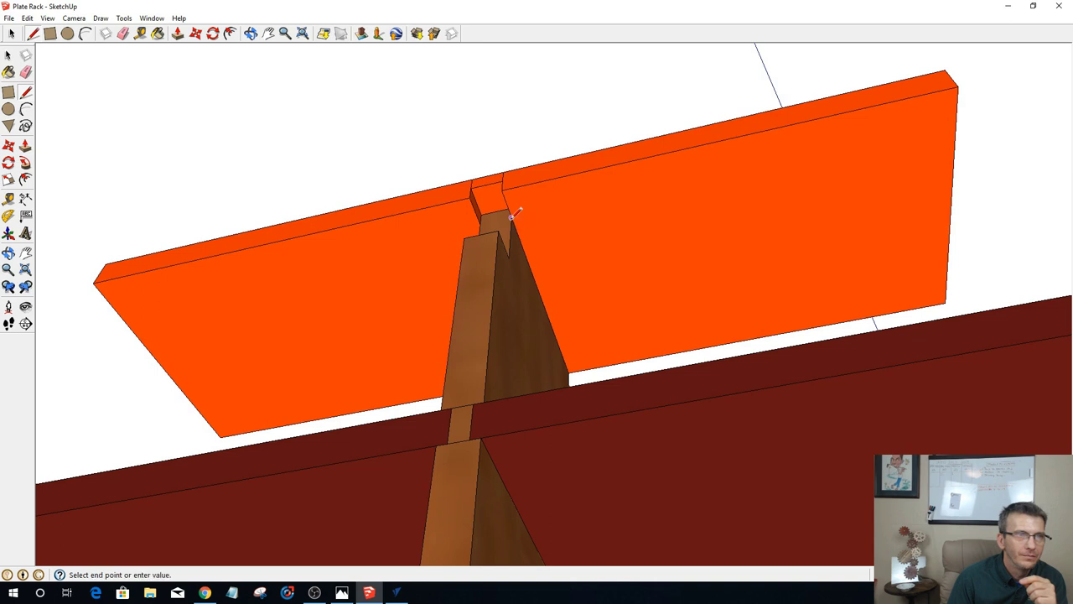
click(957, 119)
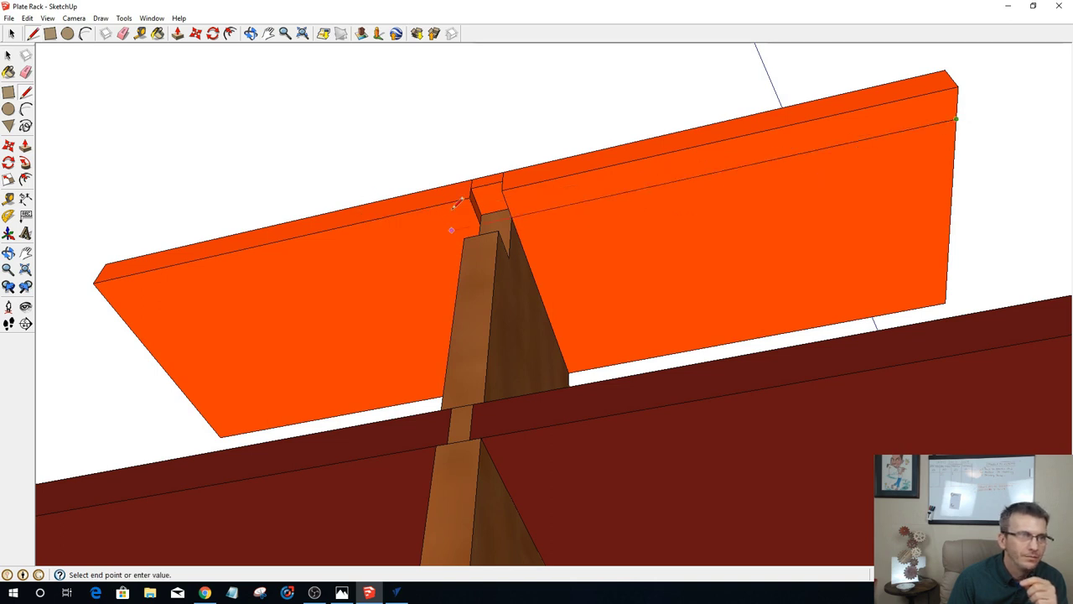
key(space)
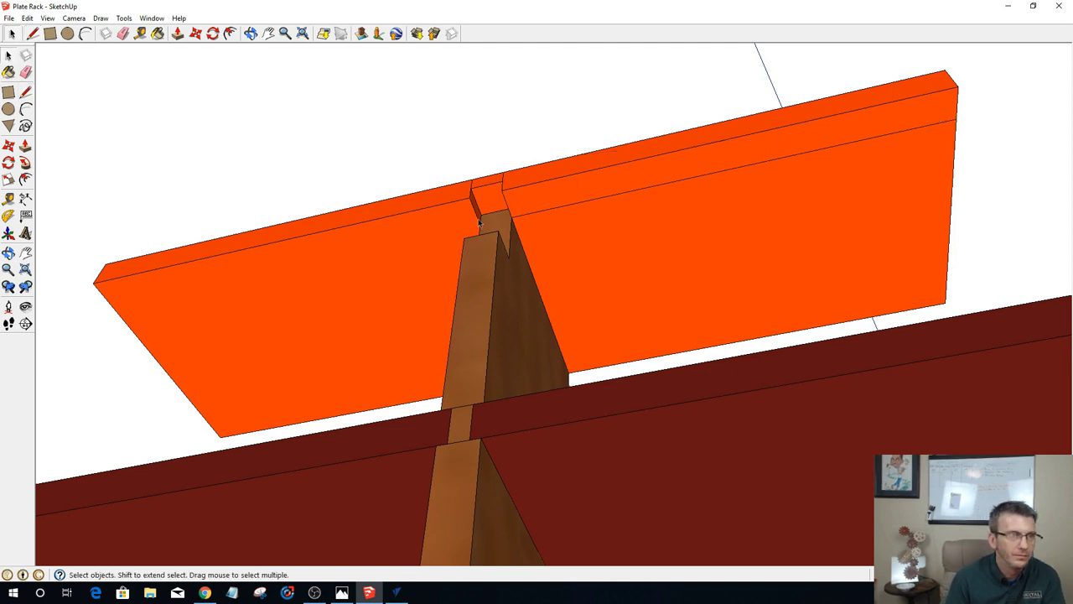
click(33, 34)
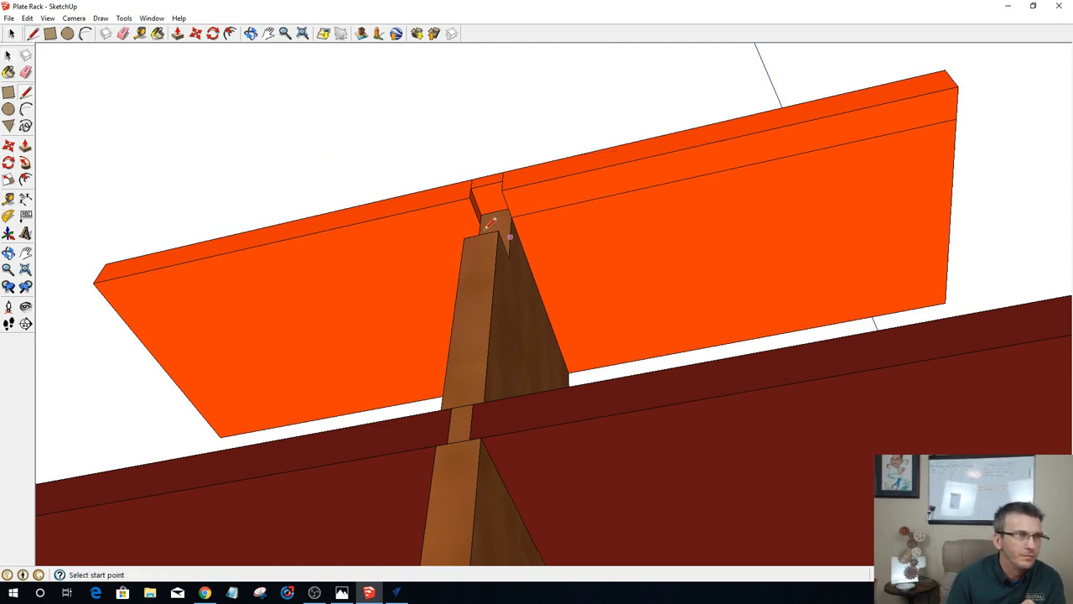
click(480, 223)
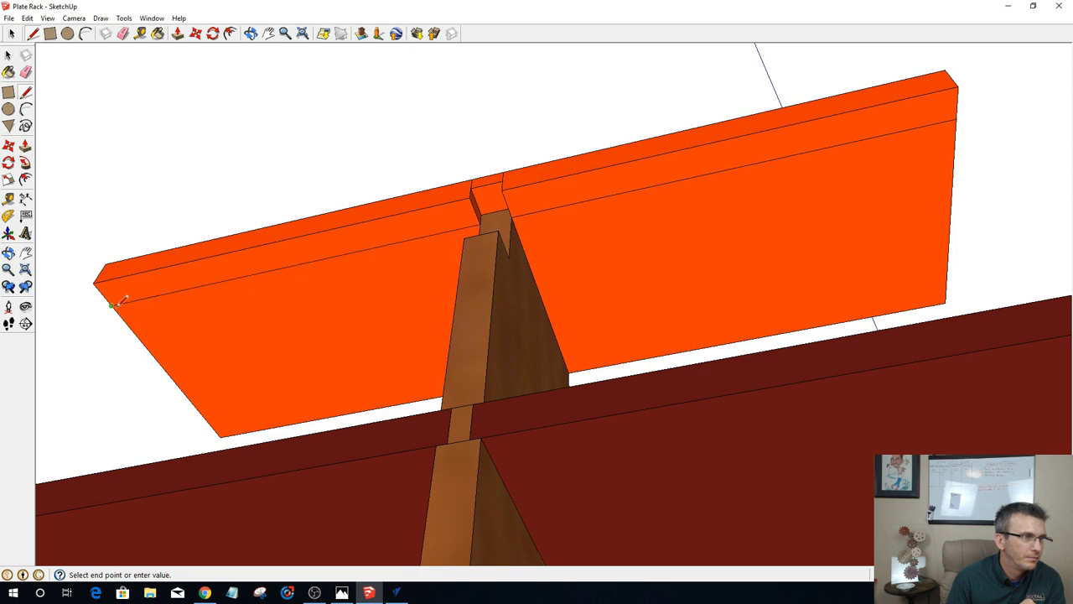
key(space)
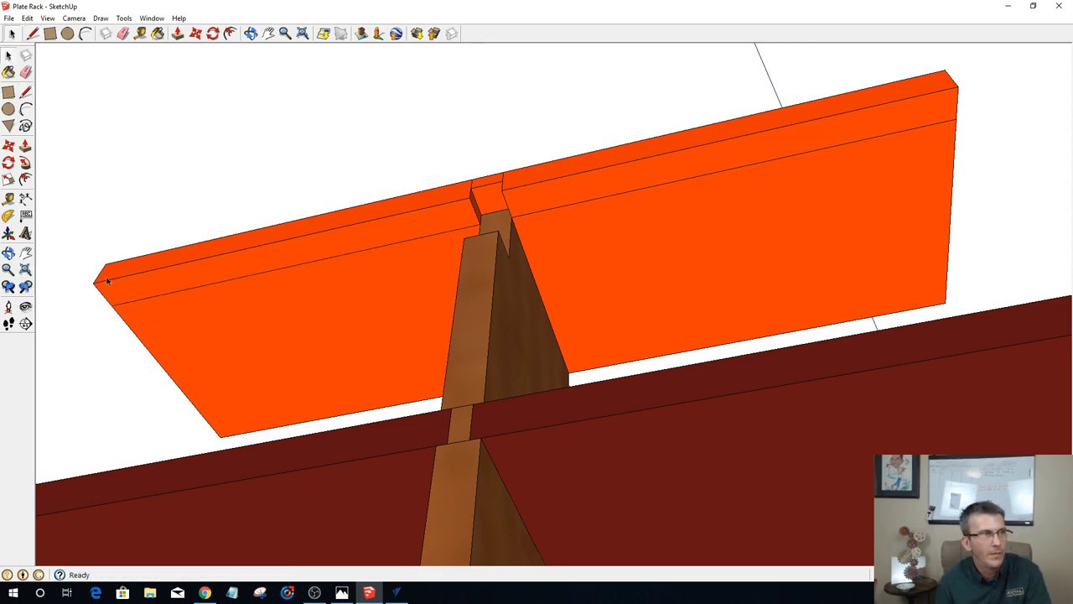
Step: Inside the orange slat, draw lines from each notch corner out to the slat's ends
double_click(193, 280)
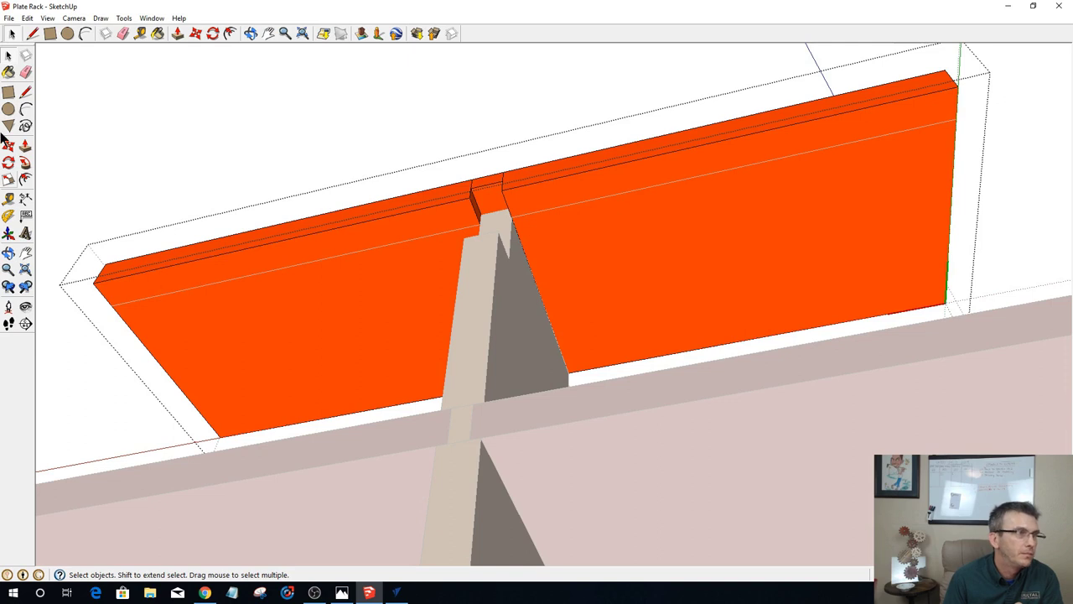
click(33, 34)
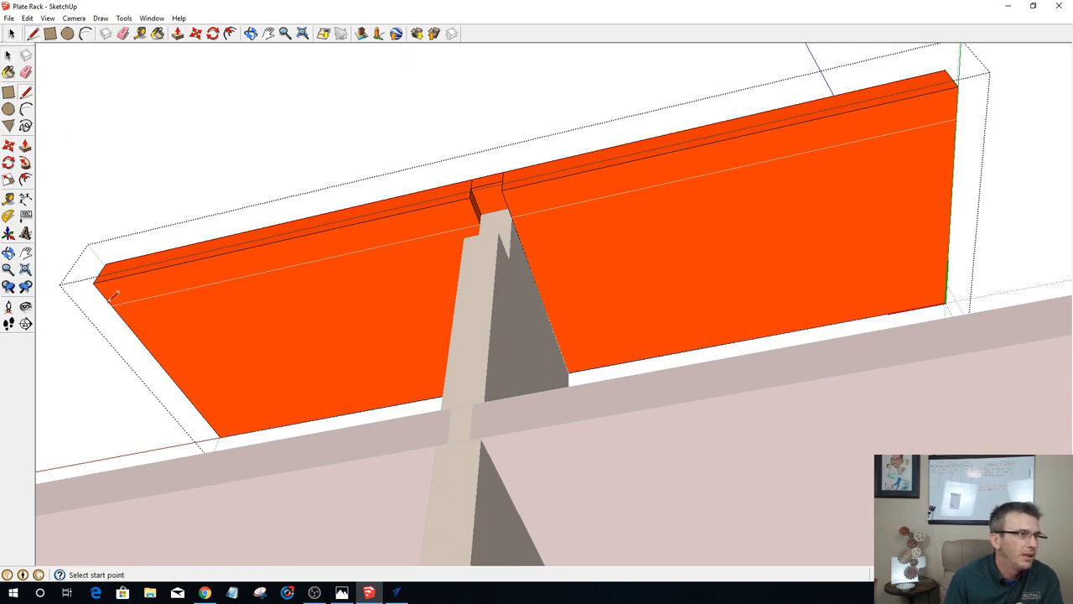
click(109, 305)
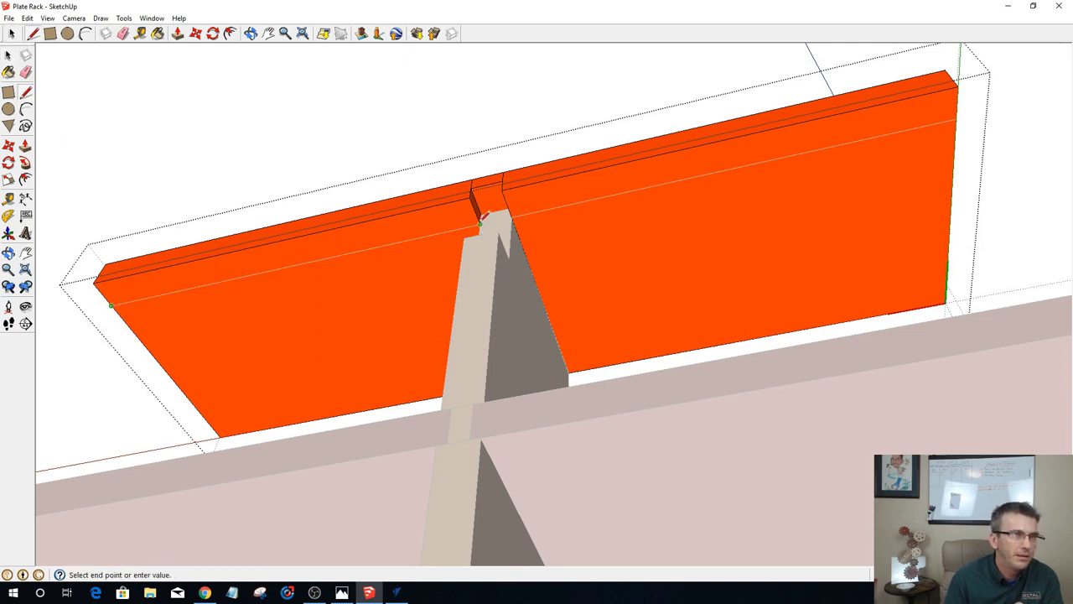
click(484, 216)
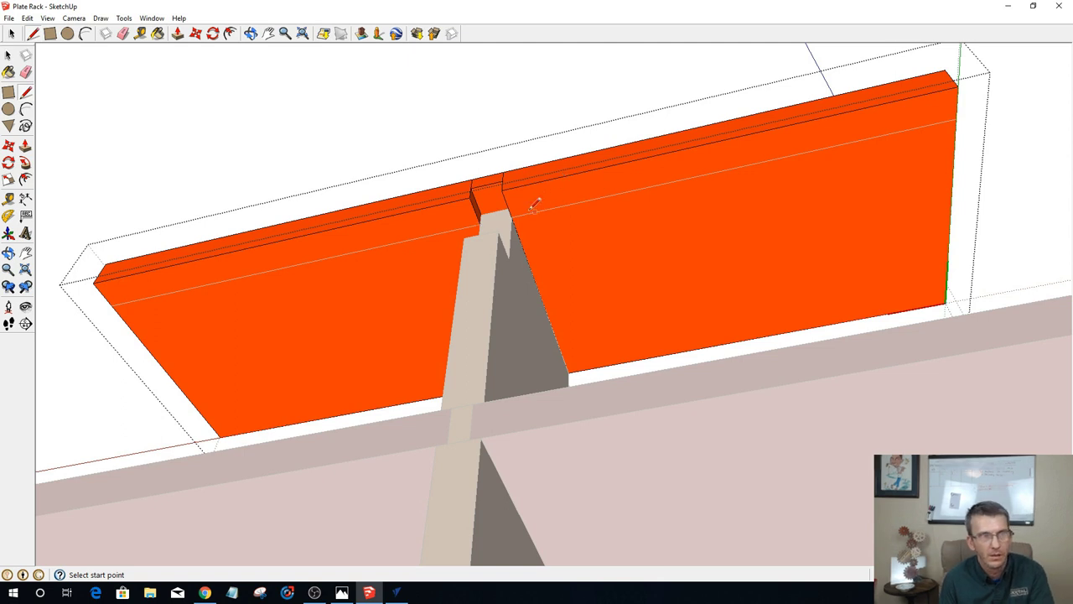
click(510, 217)
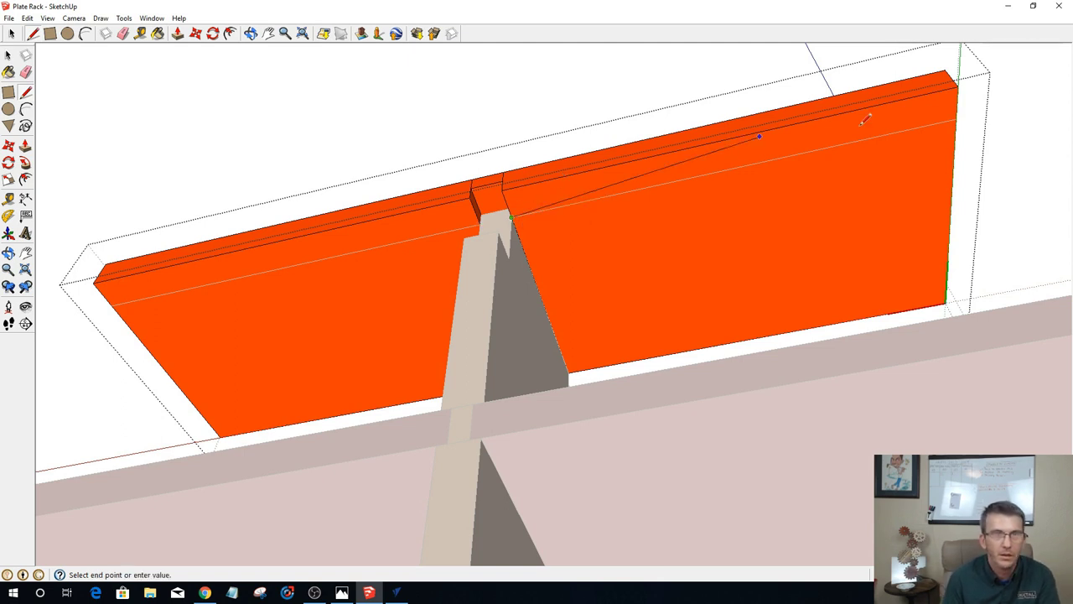
click(961, 116)
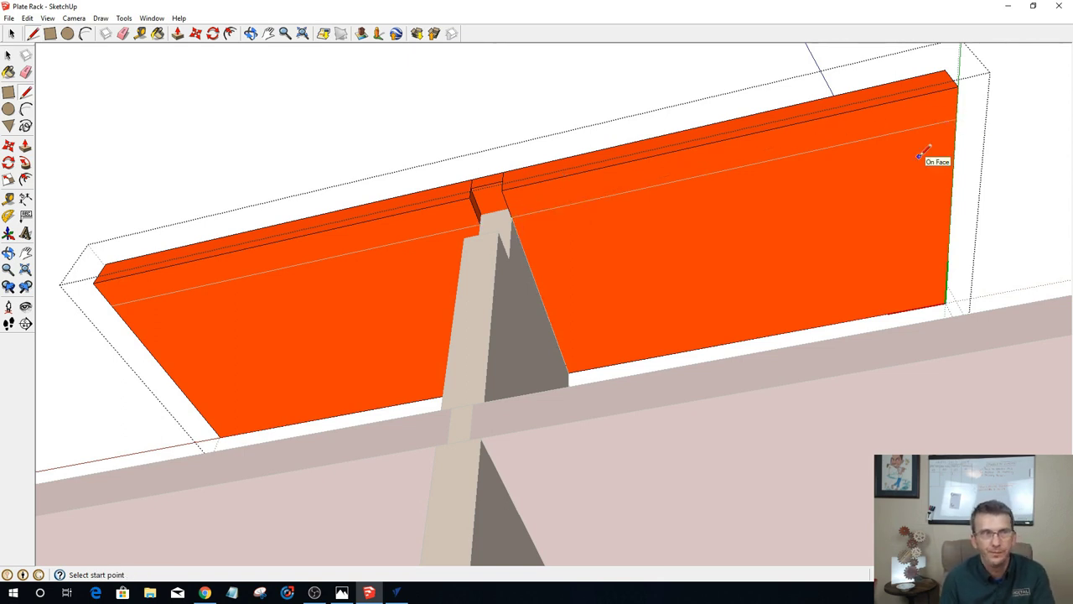
key(space)
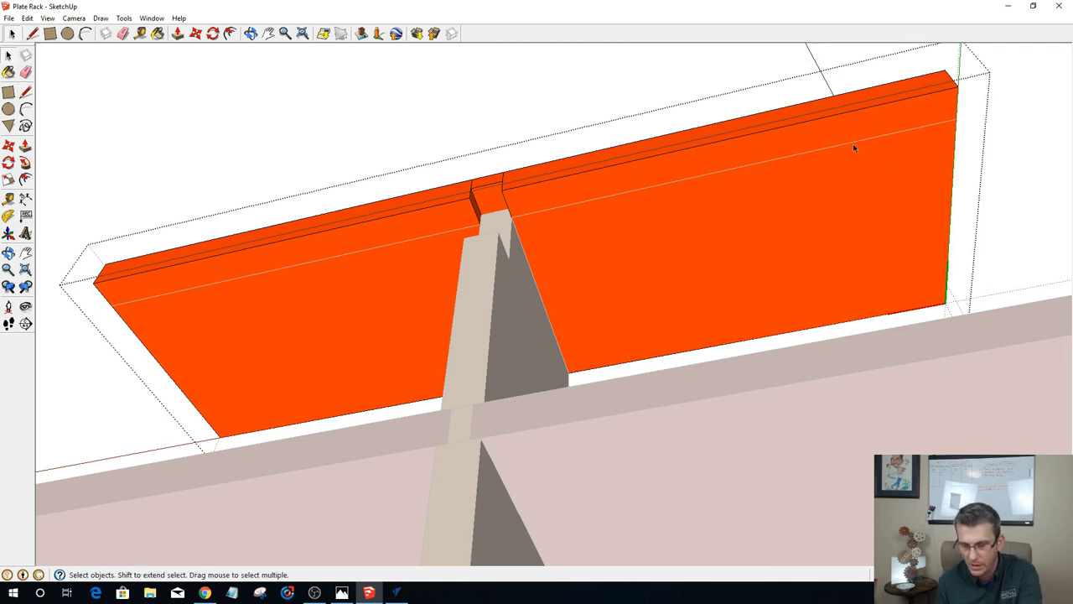
Step: Push the right and left top strips inward, then select a stray edge beside the notch
key(p)
drag(828, 135, 827, 128)
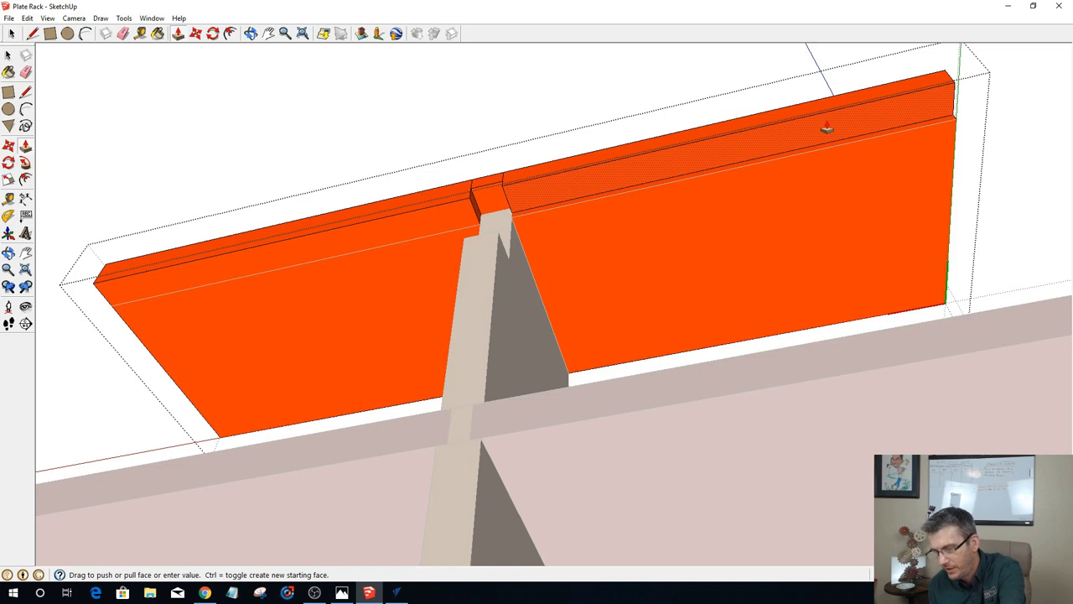
click(826, 124)
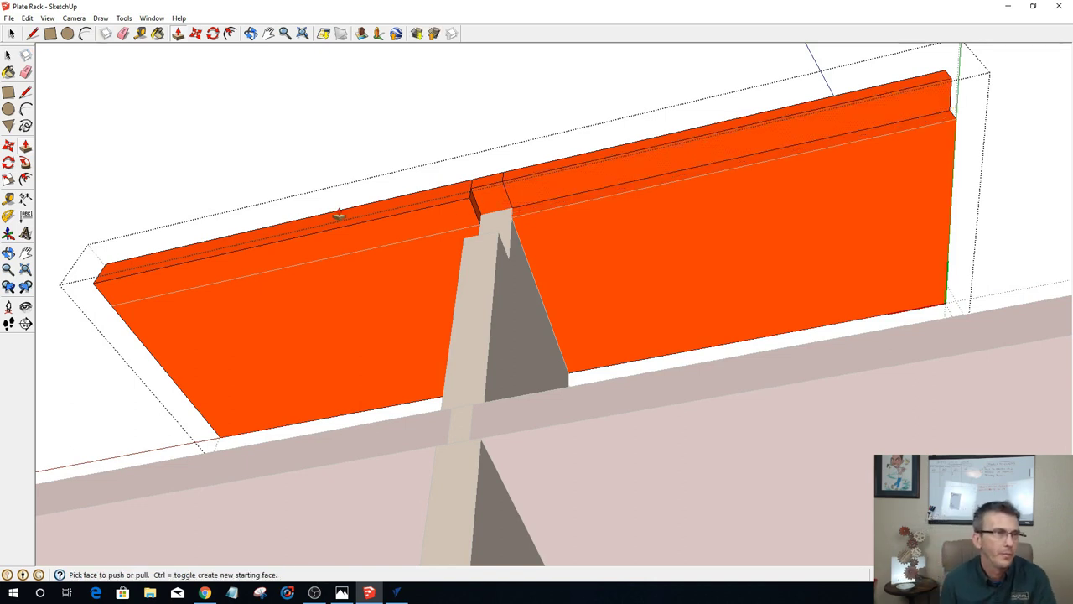
drag(356, 242, 355, 235)
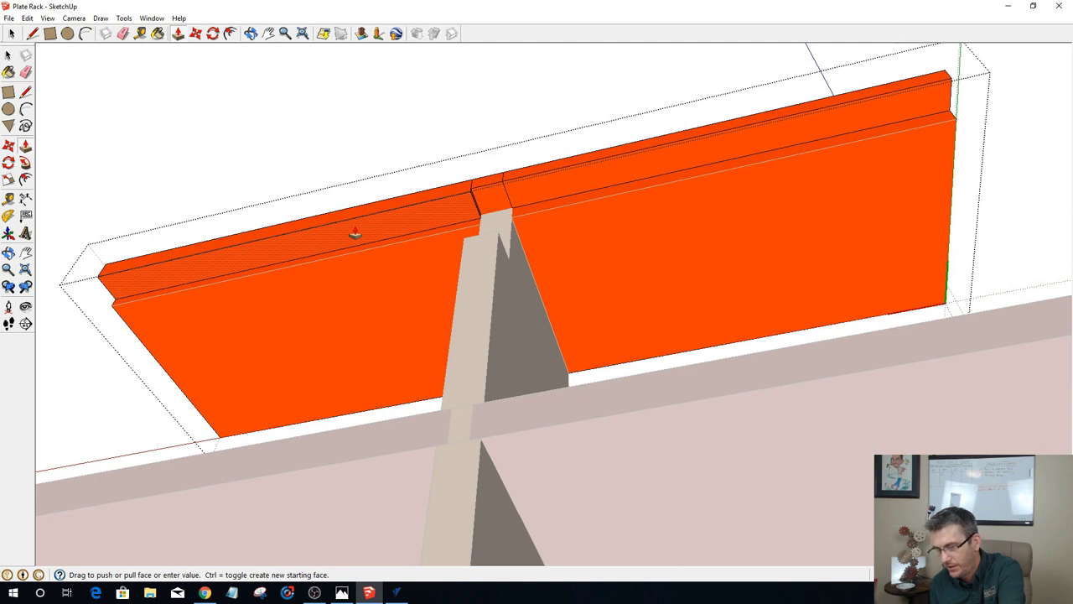
click(356, 235)
scroll(112, 120, up, 2)
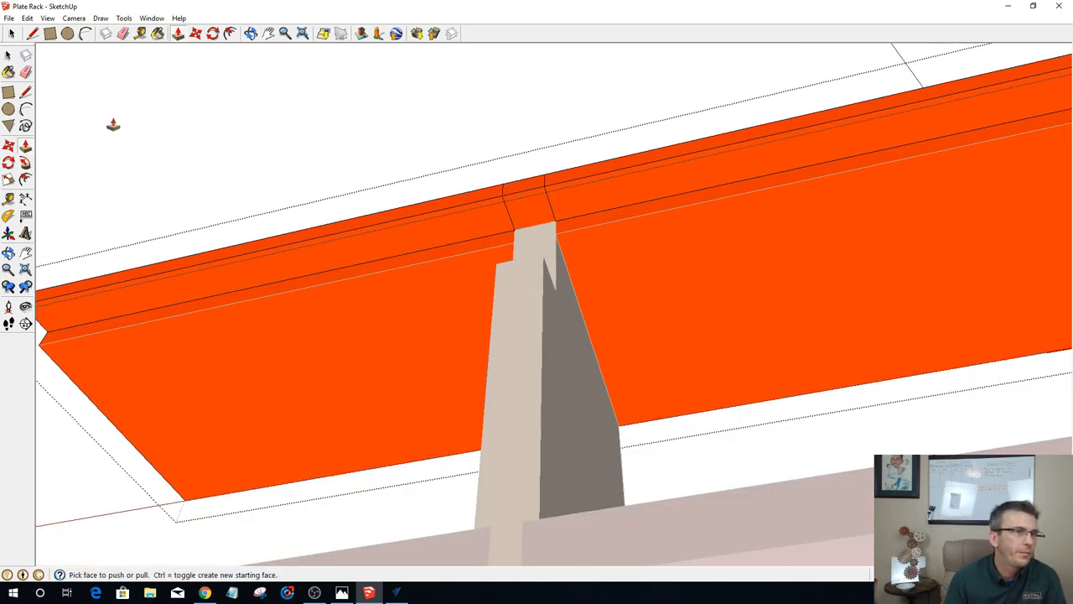
click(12, 34)
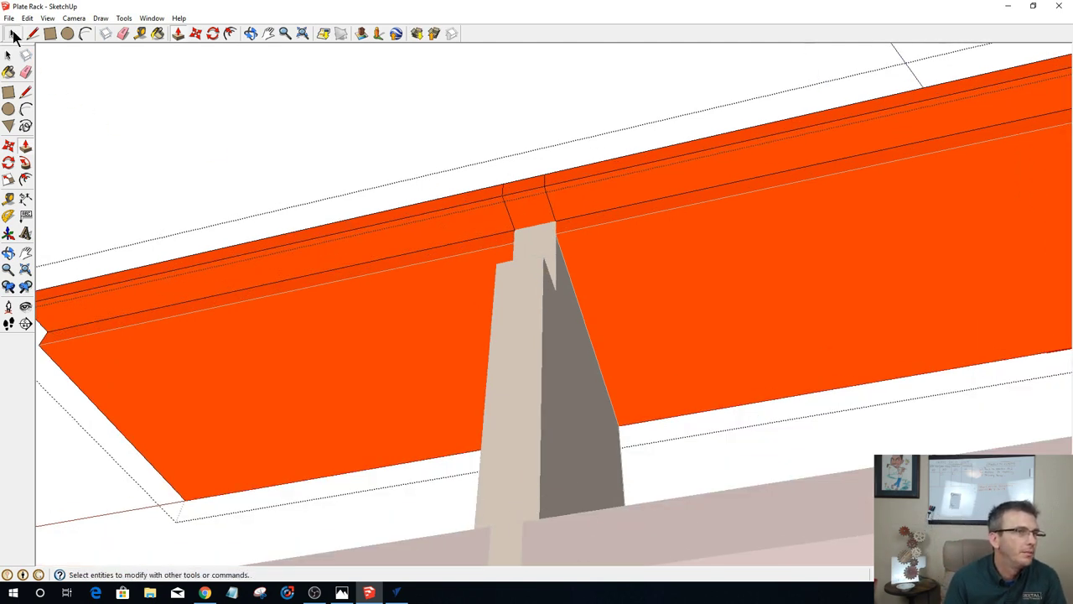
click(551, 210)
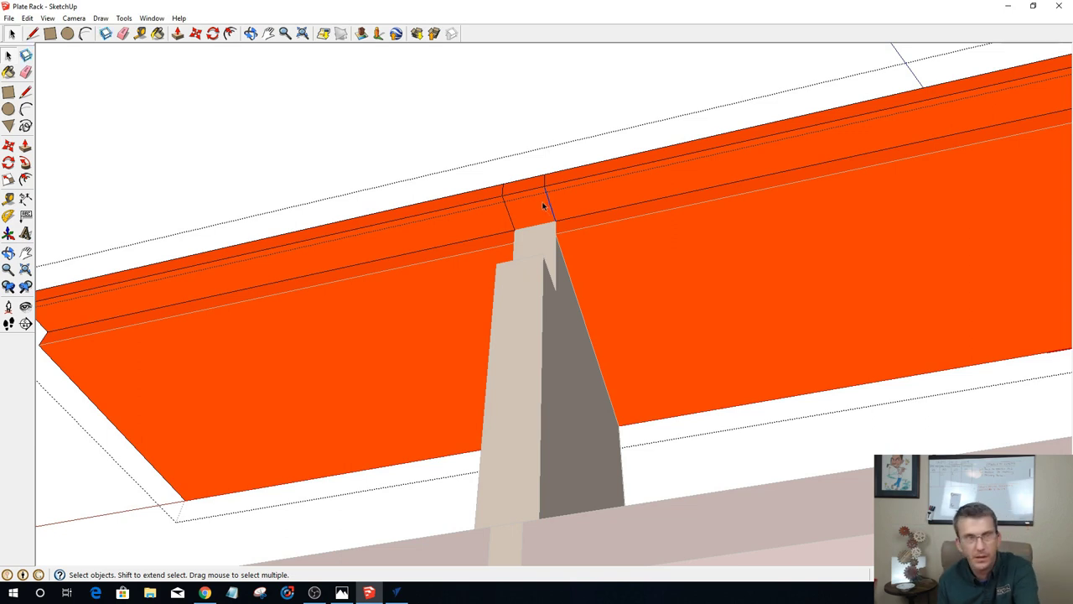
key(Escape)
click(508, 220)
Step: Delete three stray short edges on the orange beam, exit editing, and inspect the post
key(Delete)
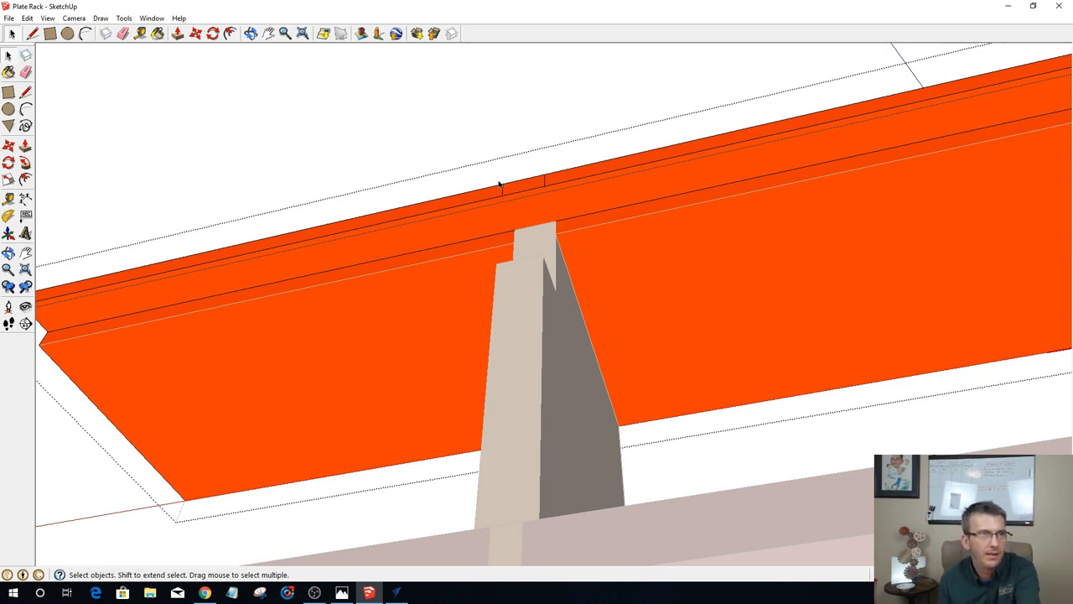
click(503, 189)
key(Delete)
click(544, 182)
key(Delete)
click(477, 99)
middle_drag(583, 189, 401, 374)
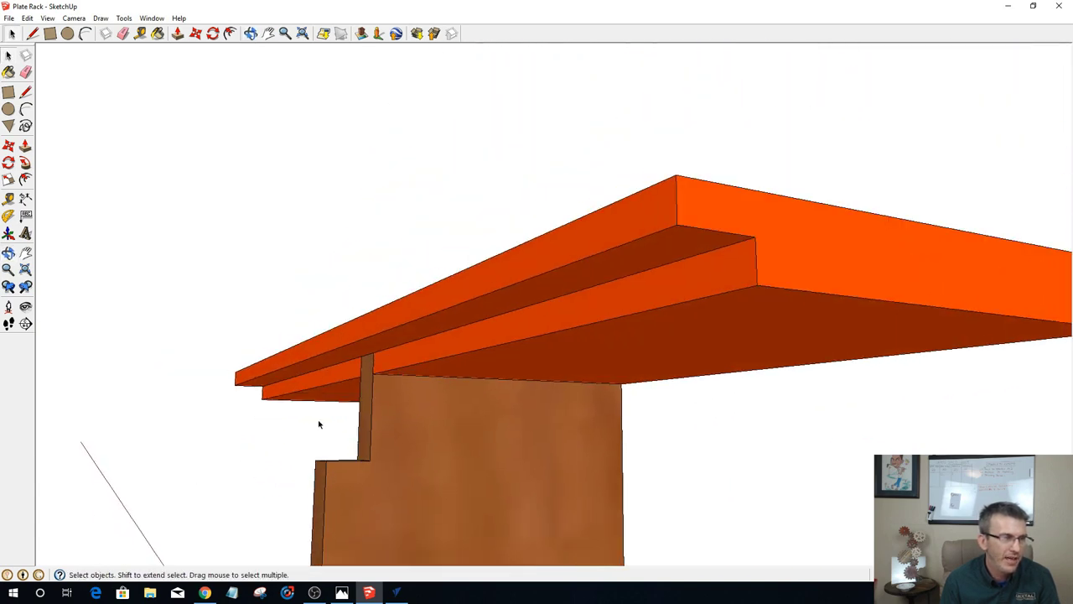
scroll(369, 467, up, 5)
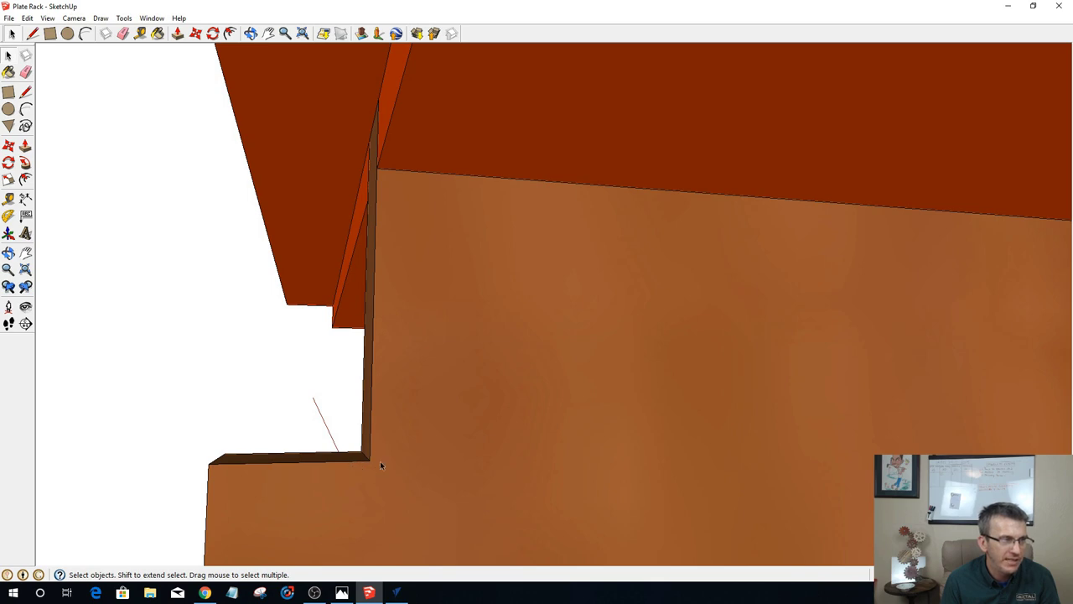
scroll(380, 460, down, 6)
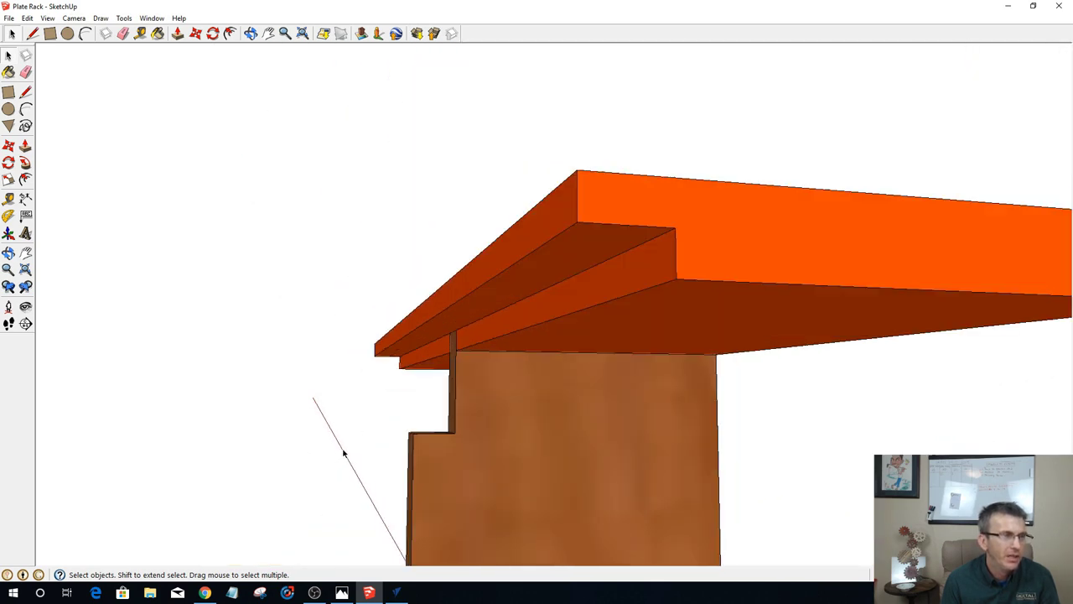
scroll(209, 316, down, 2)
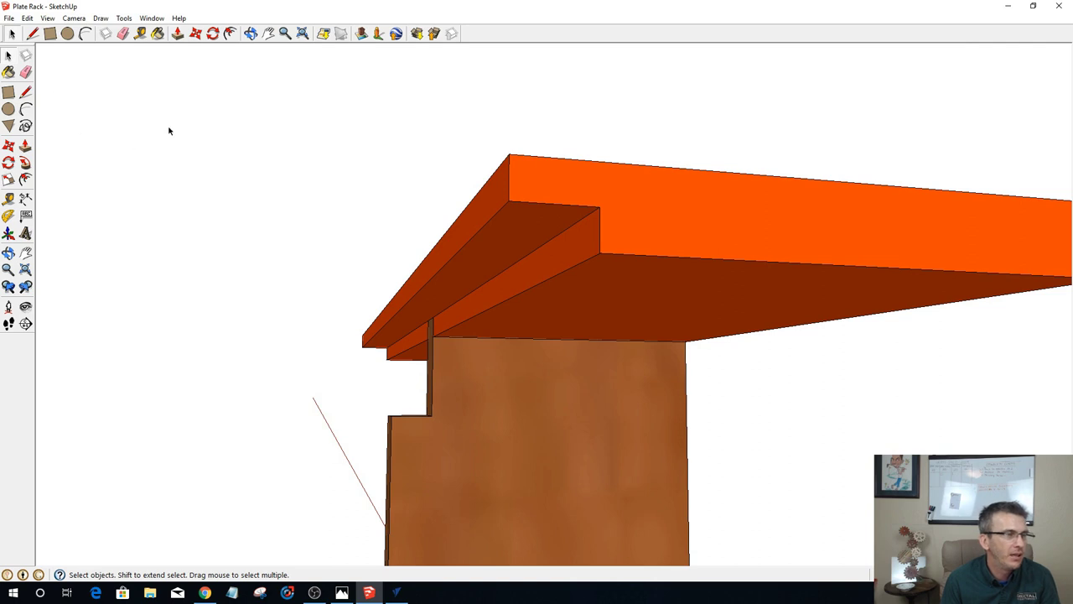
middle_drag(185, 172, 393, 188)
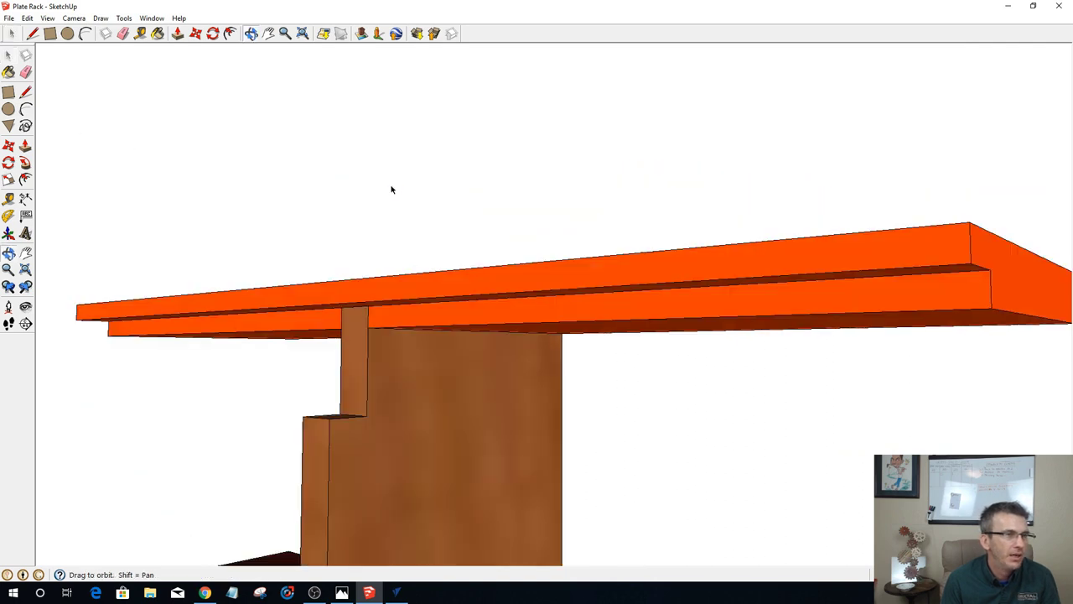
Step: Unhide all hidden parts with Edit > Unhide > All and view the rack from the front
click(26, 18)
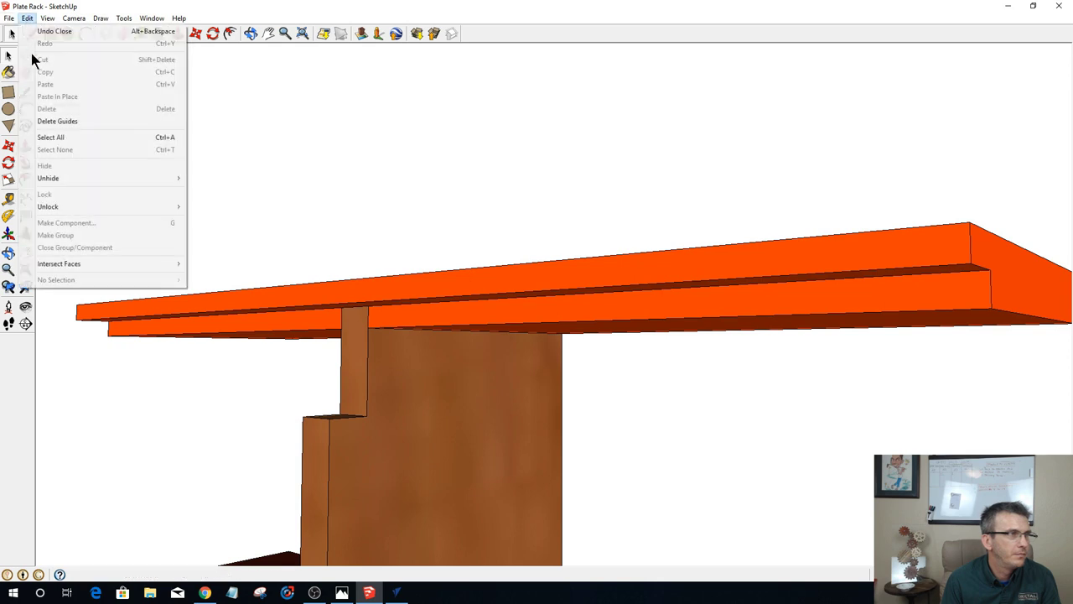
mouse_move(156, 180)
click(206, 203)
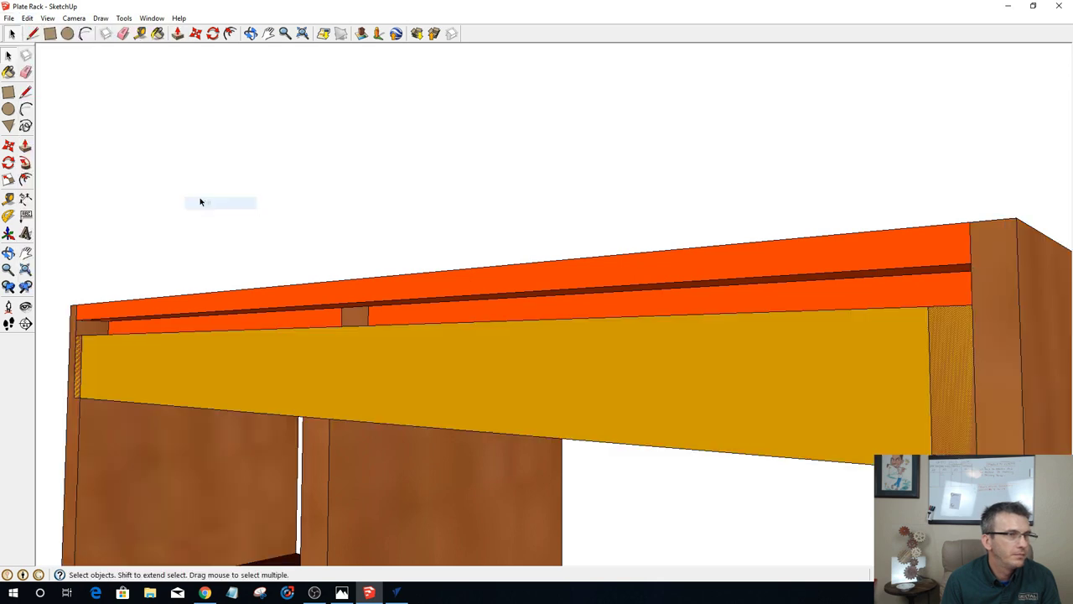
middle_drag(753, 316, 687, 297)
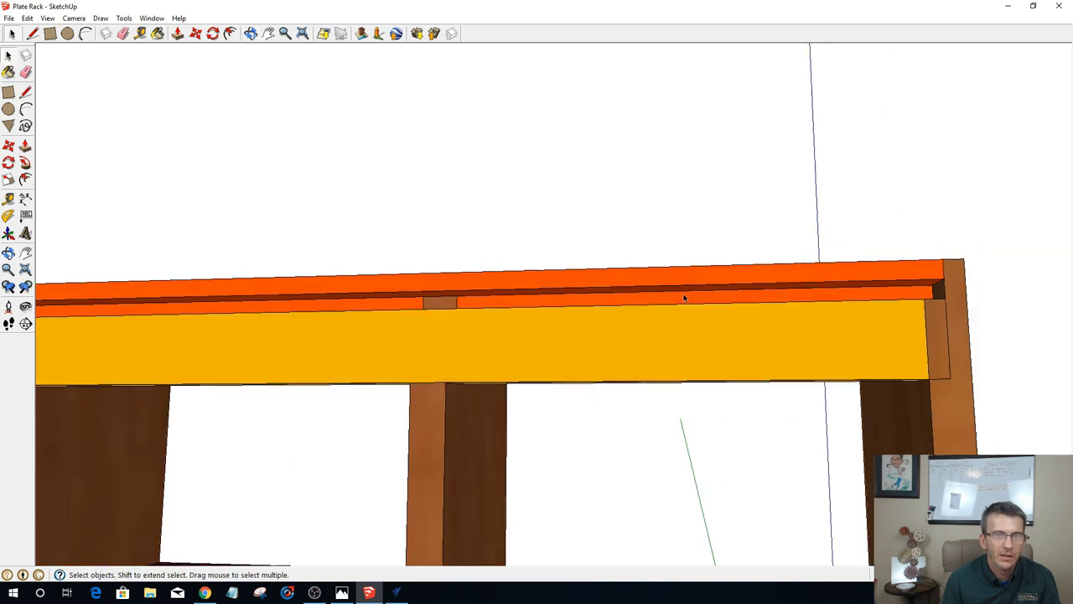
scroll(687, 296, down, 3)
scroll(766, 479, up, 5)
scroll(764, 464, down, 1)
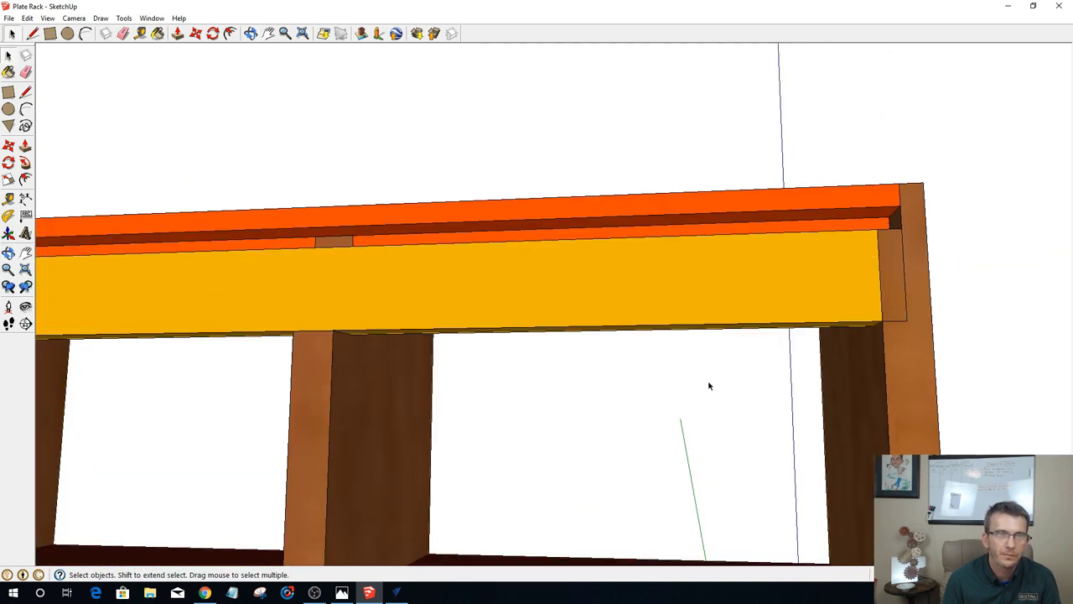
mouse_move(834, 294)
middle_down()
mouse_move(836, 352)
mouse_move(783, 357)
middle_up()
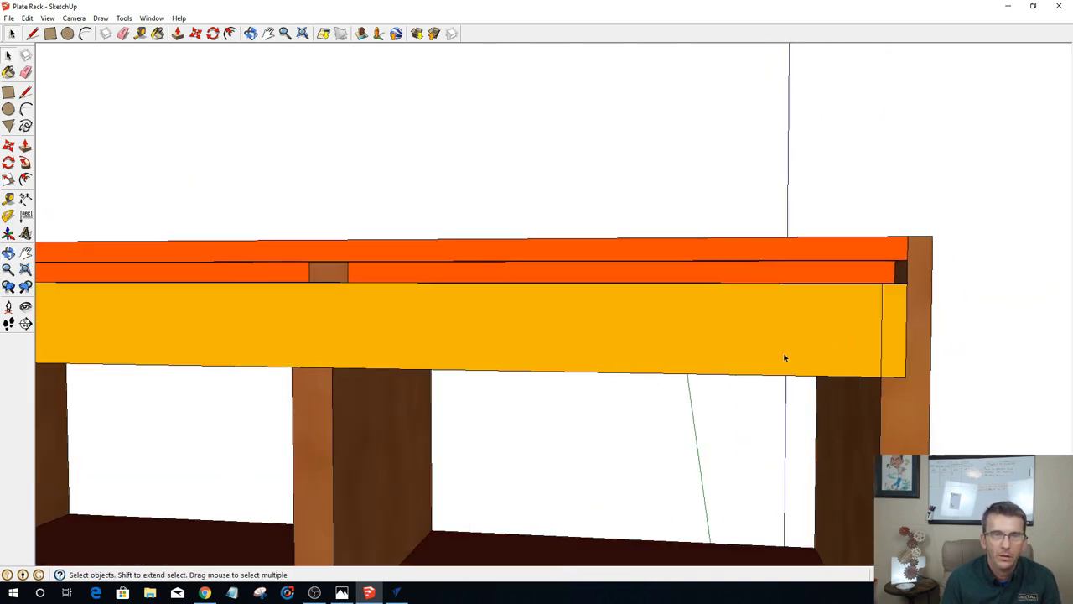
scroll(877, 323, up, 2)
mouse_move(860, 321)
middle_down()
mouse_move(786, 314)
mouse_move(510, 341)
middle_up()
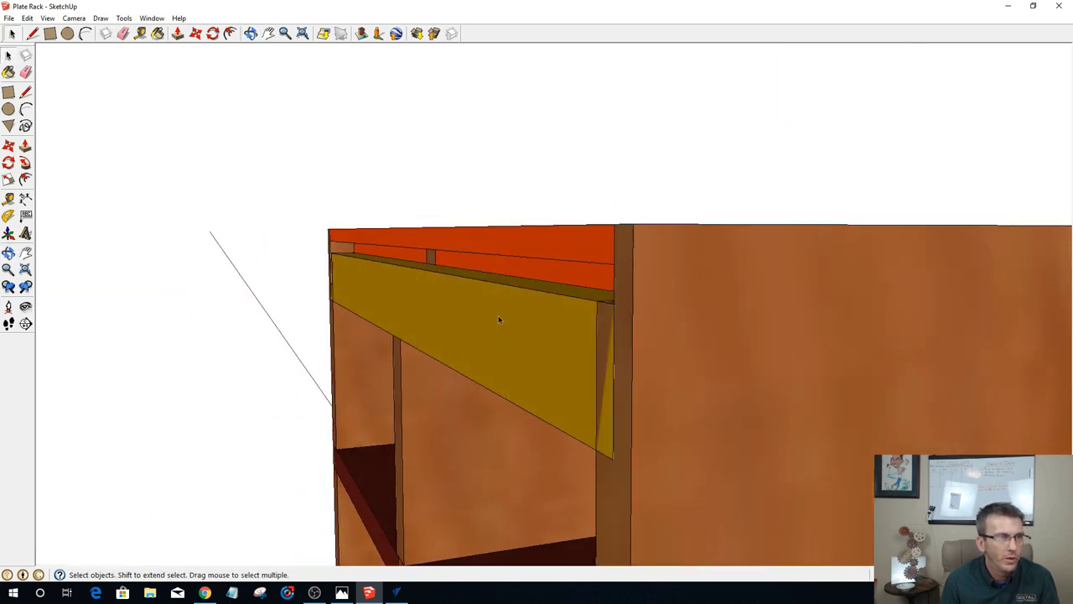
Step: Push the yellow front board's gold face back to the end board's corner inference point
double_click(499, 319)
click(499, 319)
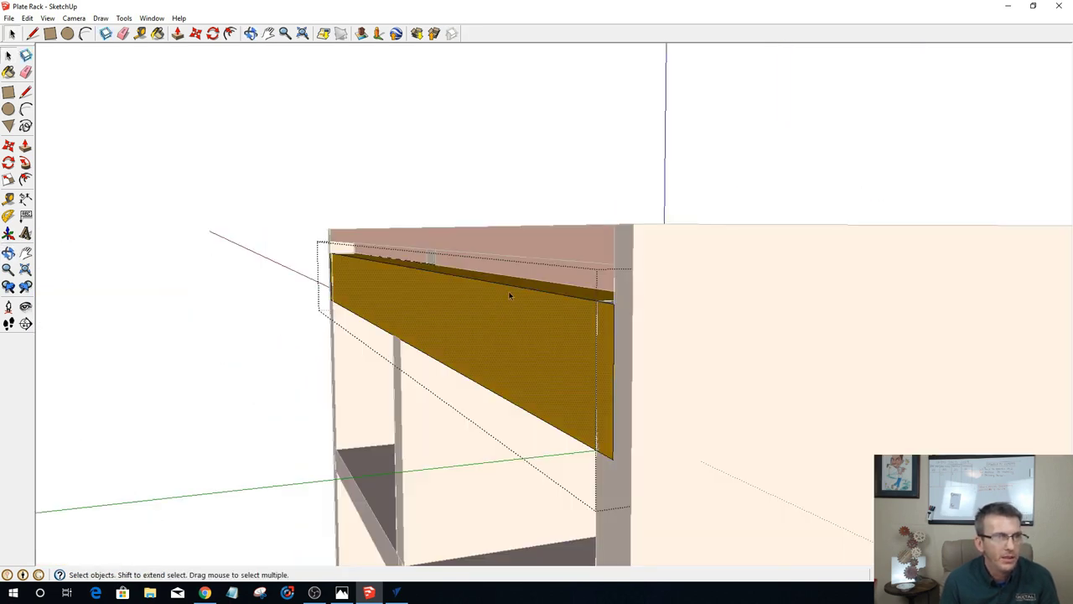
key(p)
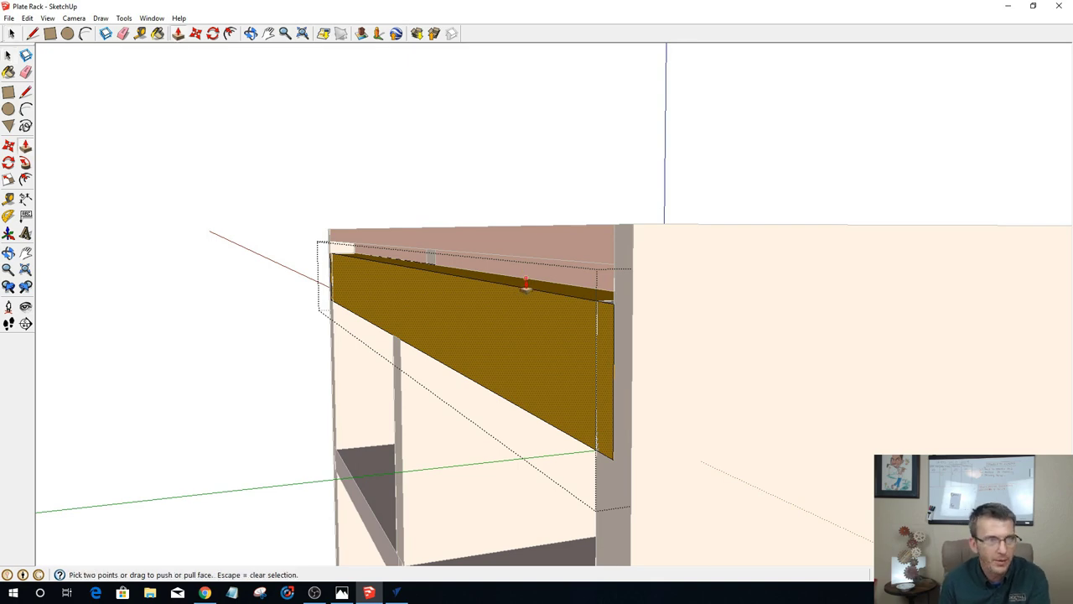
middle_drag(533, 306, 527, 364)
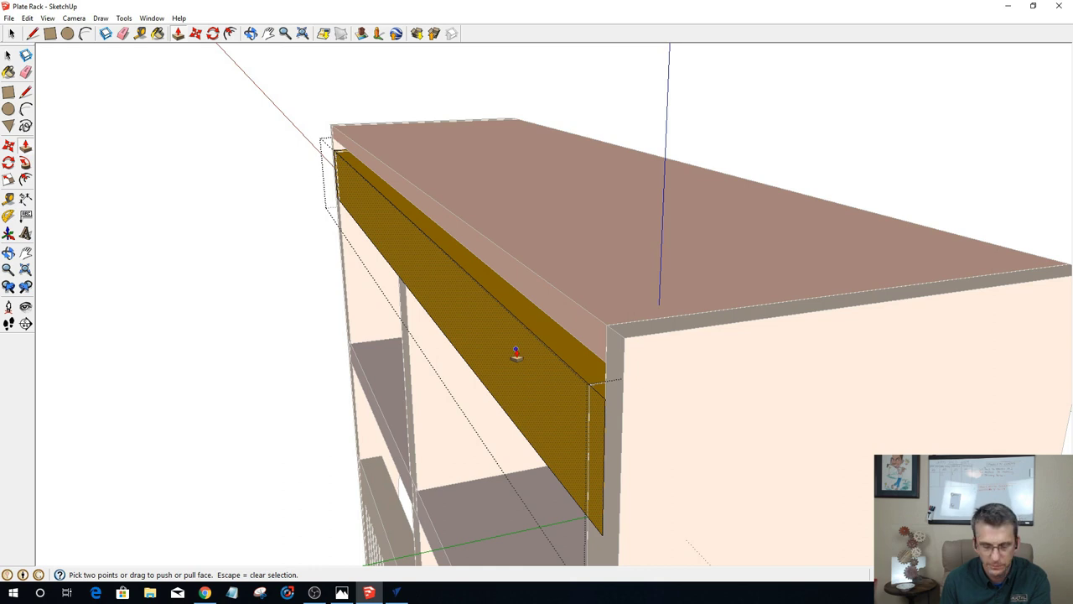
key(space)
double_click(517, 350)
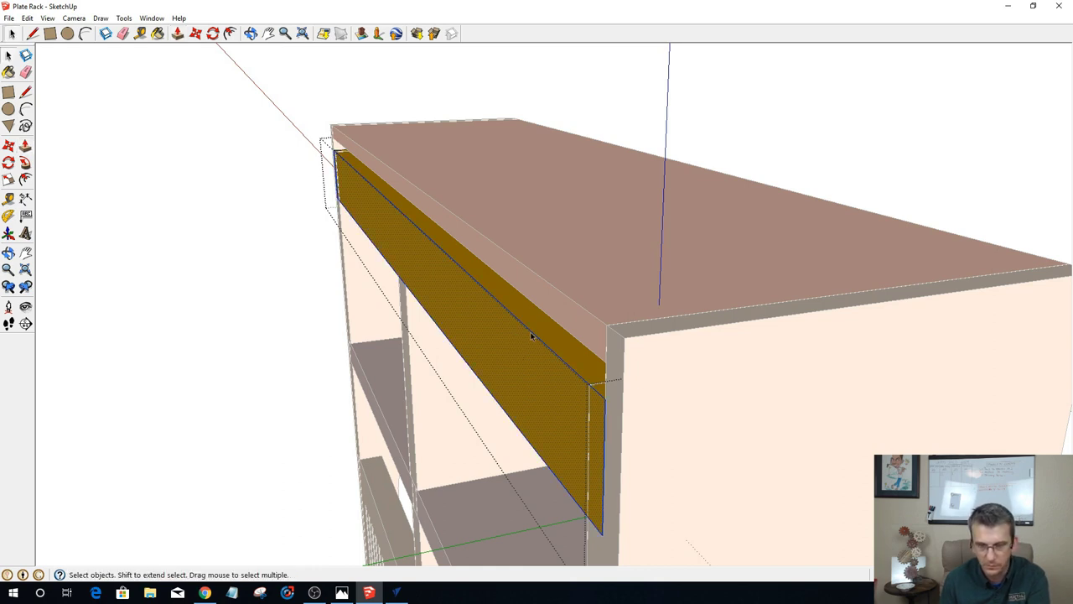
key(p)
click(283, 322)
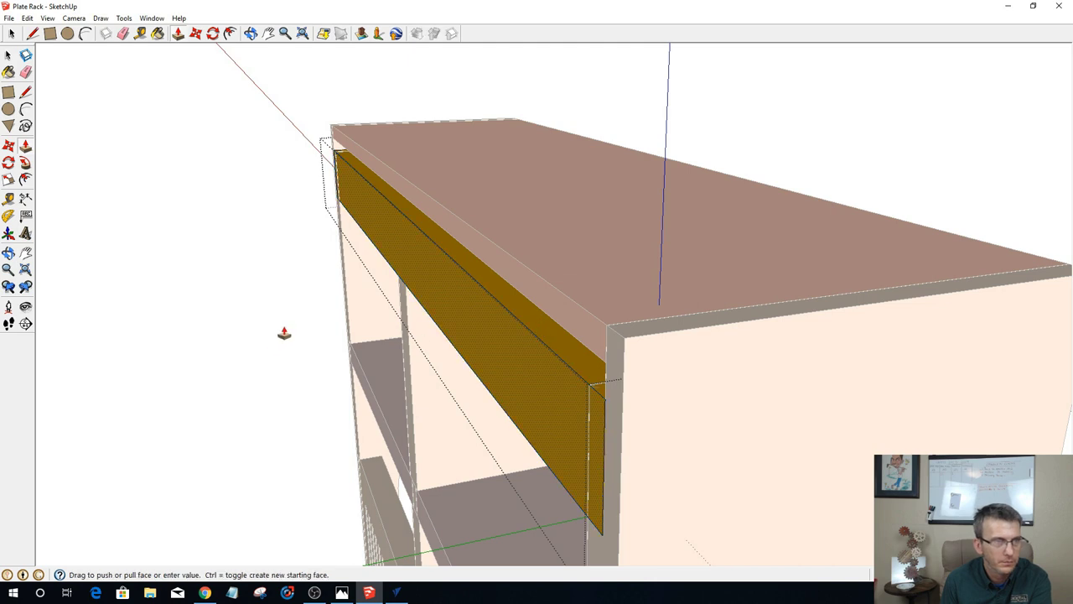
key(Escape)
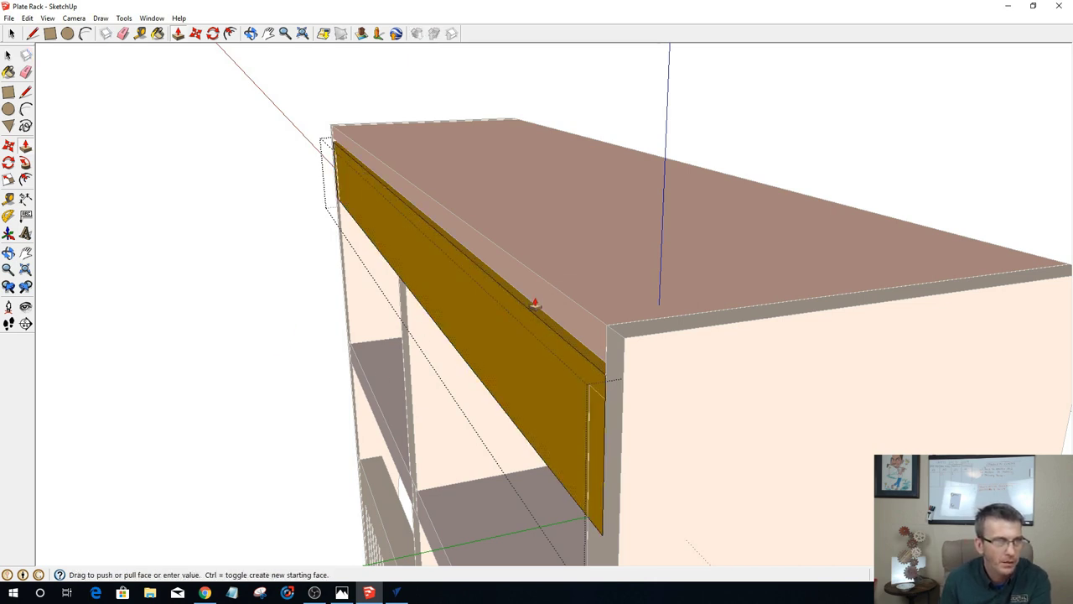
click(587, 342)
click(606, 367)
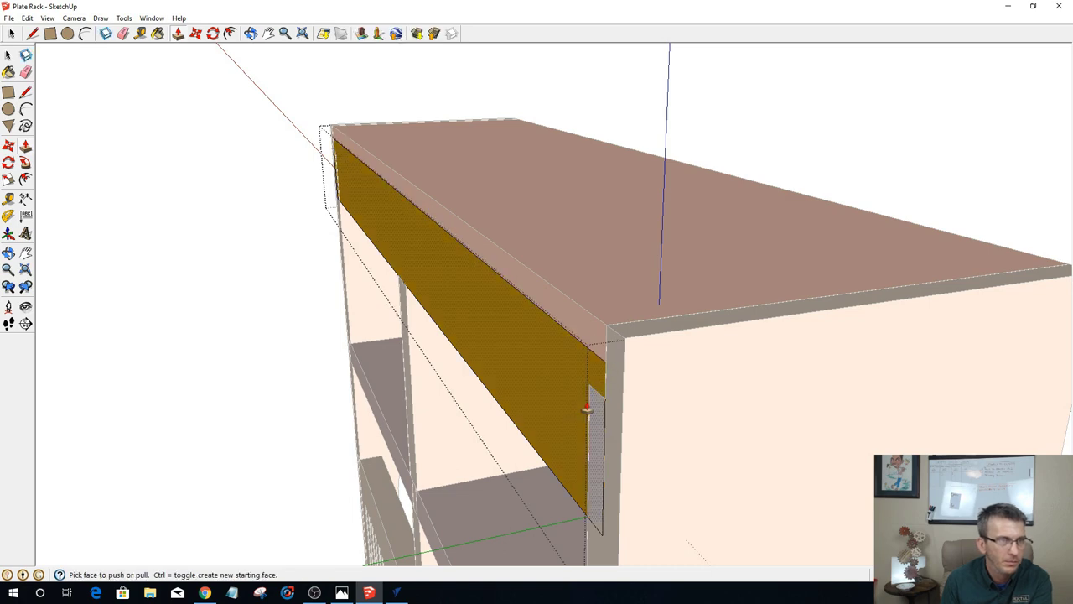
key(space)
Step: Exit the front board component and orbit in close on the beam end and brown end board
click(207, 318)
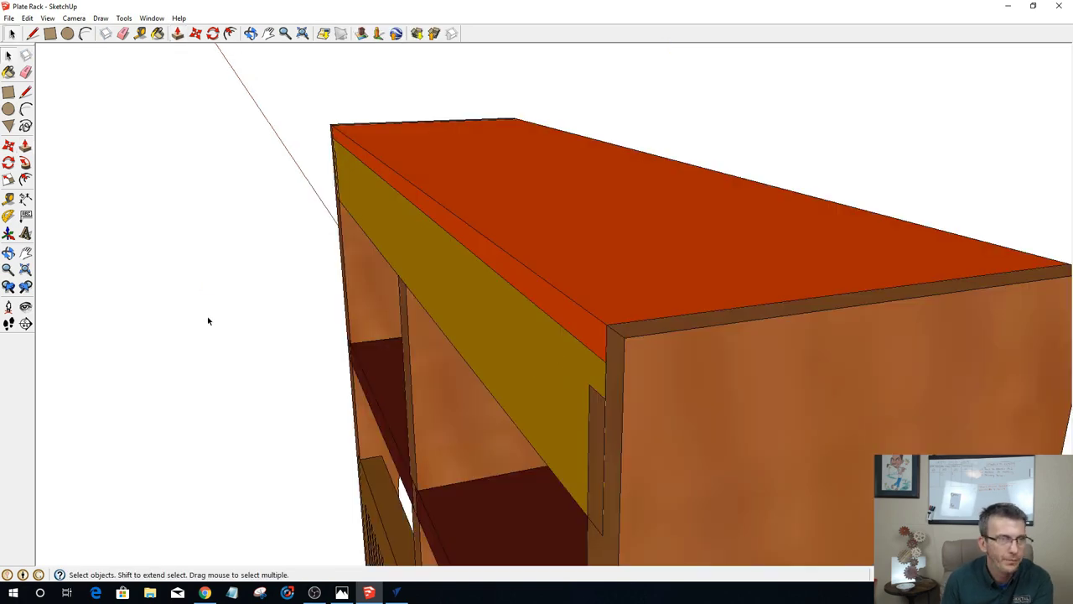
key(o)
drag(287, 276, 520, 327)
key(space)
scroll(752, 397, up, 3)
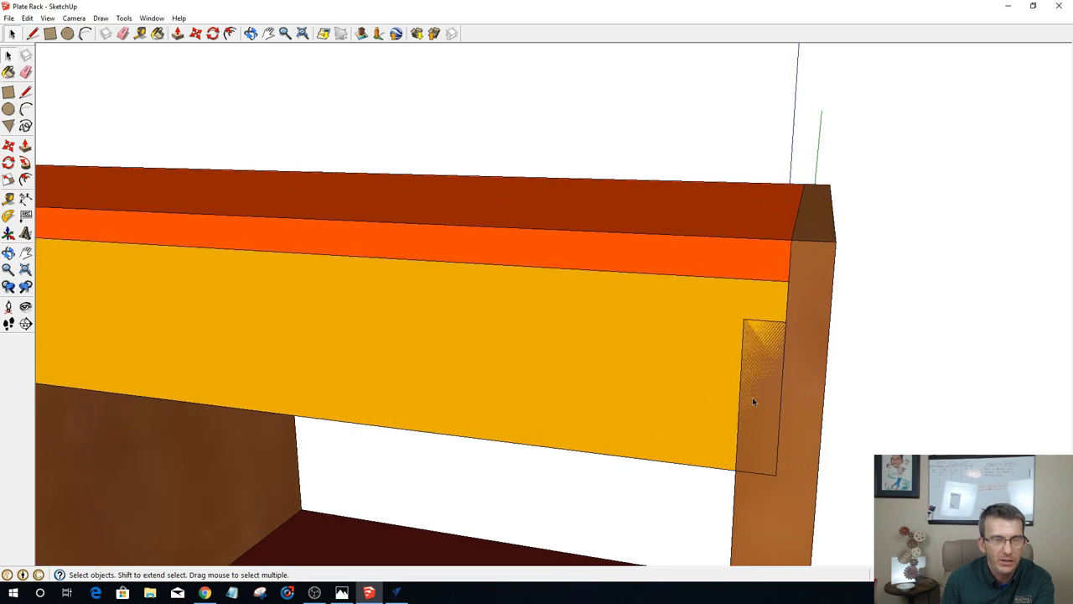
key(o)
drag(757, 402, 925, 293)
key(space)
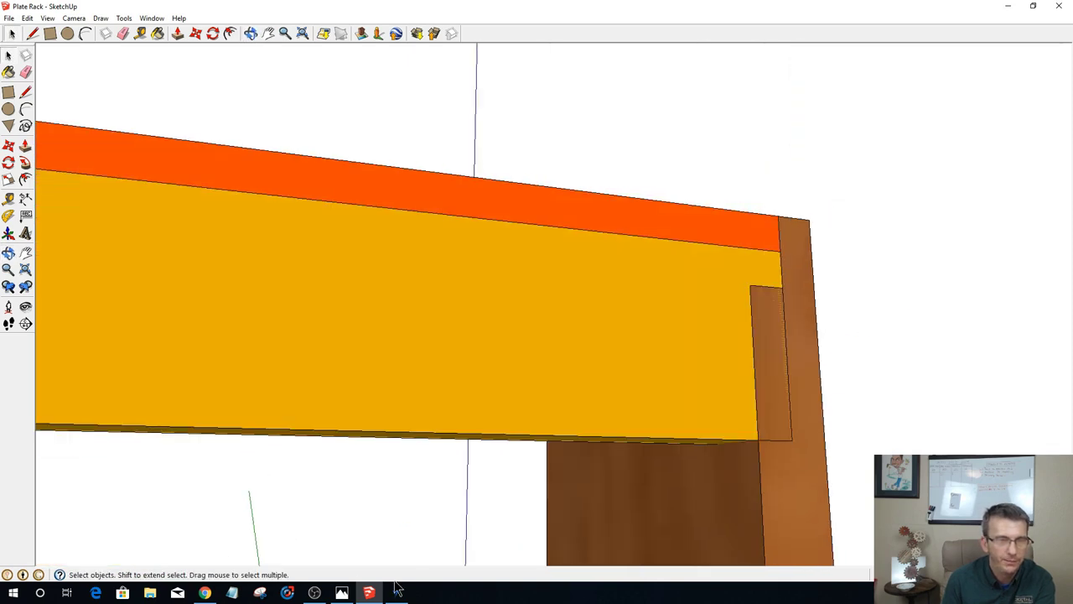
key(o)
middle_drag(608, 468, 737, 436)
key(space)
key(o)
drag(738, 436, 964, 503)
scroll(758, 468, down, 5)
key(space)
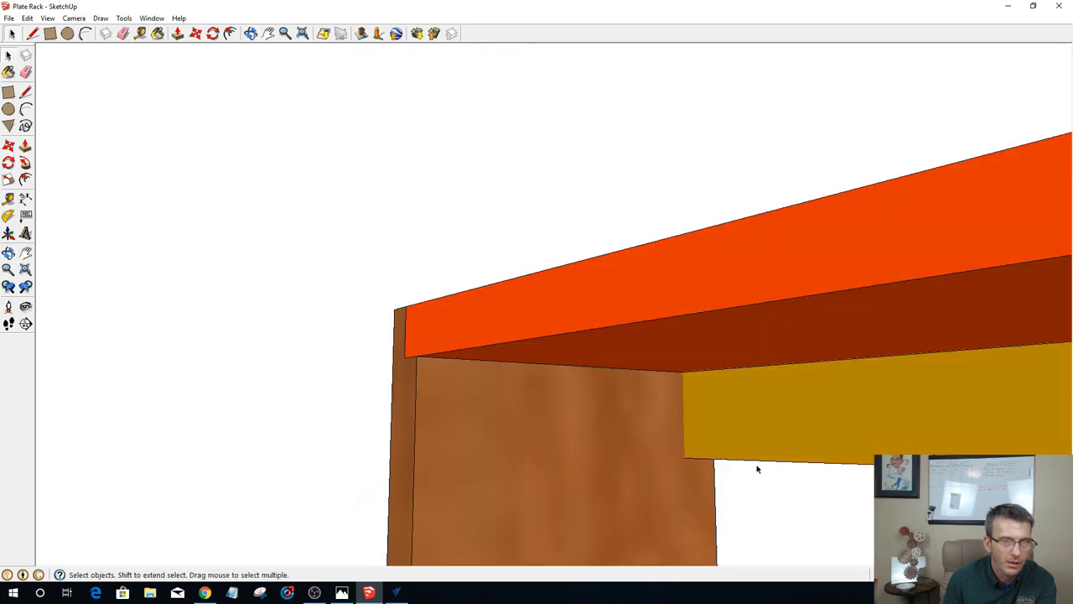
click(667, 455)
middle_drag(654, 450, 684, 386)
scroll(685, 381, down, 3)
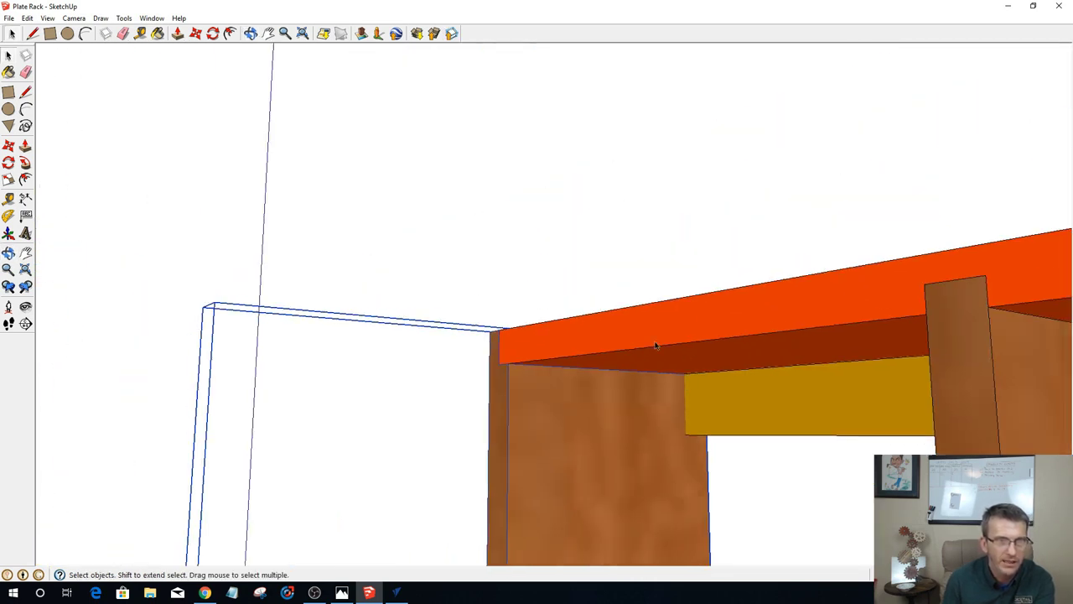
Step: Hide the orange top beam
click(656, 344)
right_click(658, 346)
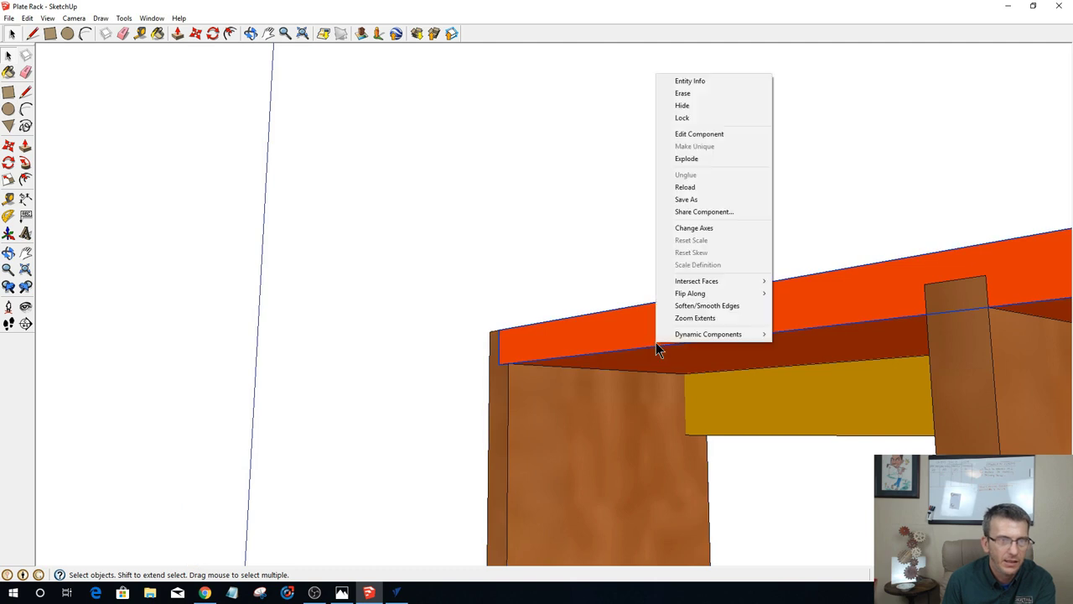
click(694, 105)
middle_drag(769, 304, 838, 268)
Step: Orbit and zoom around the rack to inspect the exposed yellow rail, dividers and shelf
click(846, 244)
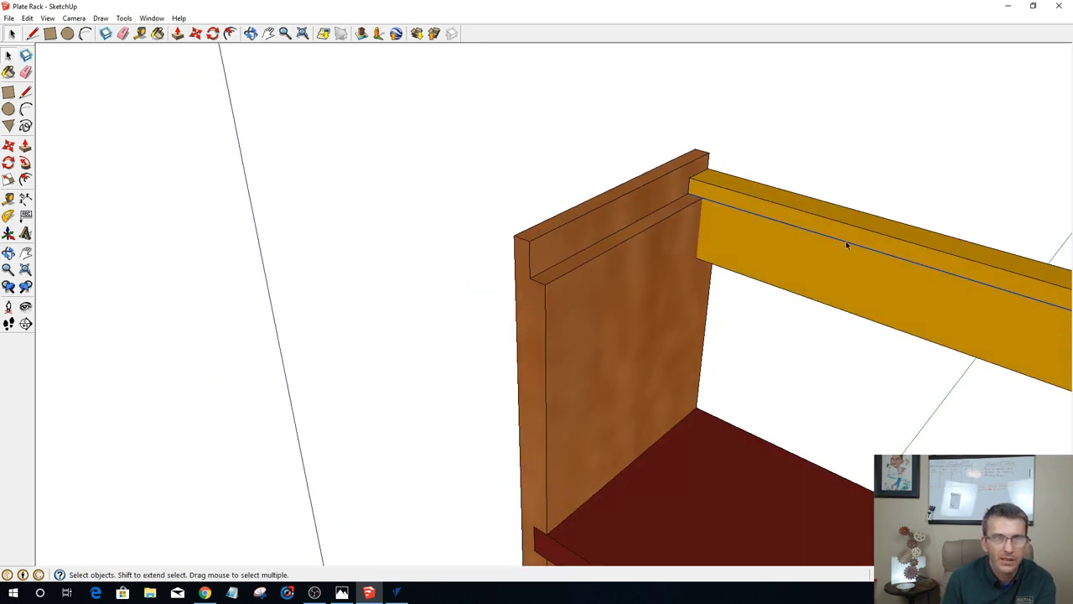
scroll(844, 244, down, 8)
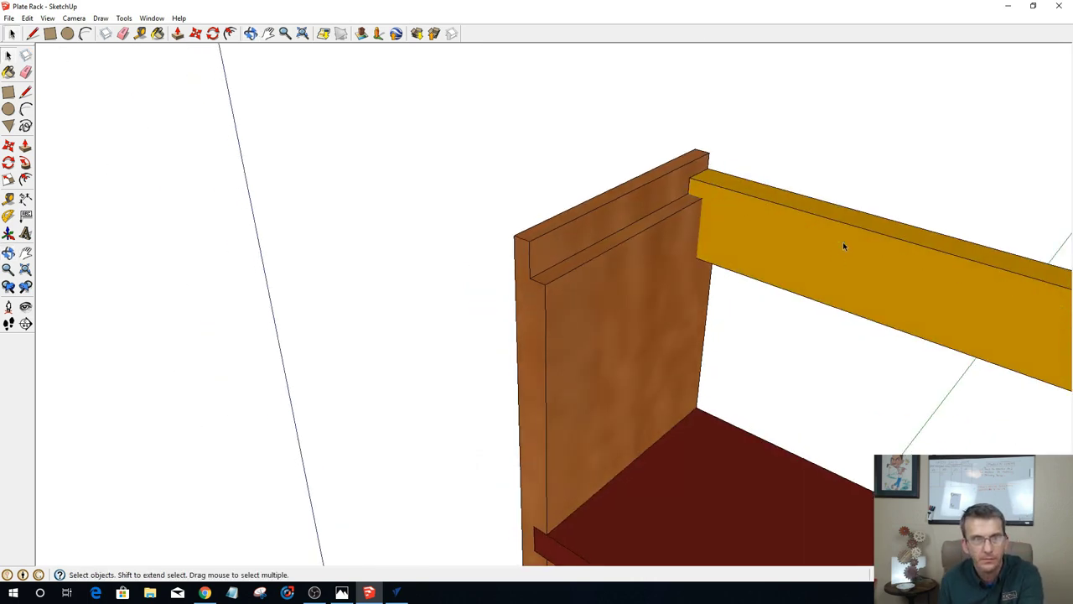
scroll(1012, 405, up, 2)
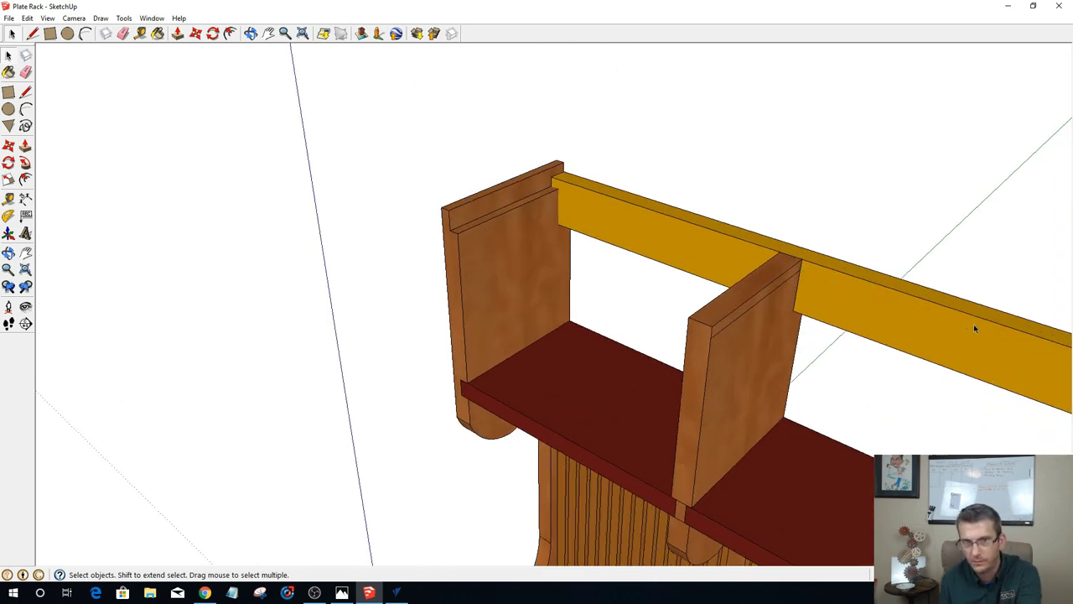
scroll(974, 327, down, 2)
scroll(885, 380, down, 2)
middle_drag(874, 391, 738, 395)
scroll(774, 194, up, 3)
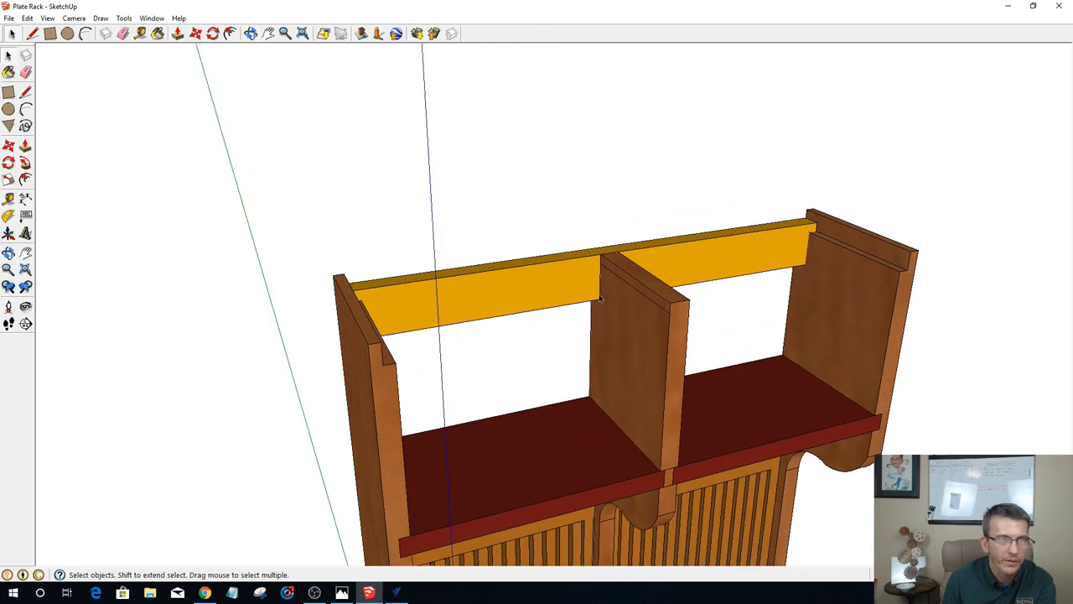
middle_drag(600, 298, 826, 382)
middle_drag(860, 192, 746, 313)
scroll(754, 285, up, 5)
scroll(682, 189, up, 5)
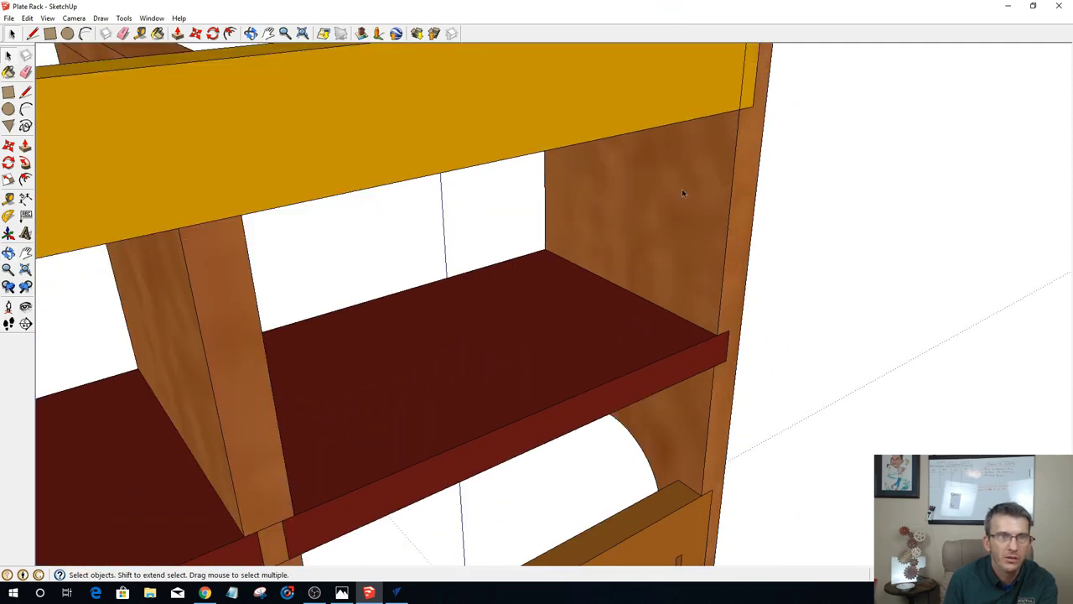
middle_drag(681, 188, 814, 12)
Step: Inside the right side board, draw an edge along its top corner under the yellow rail
click(710, 134)
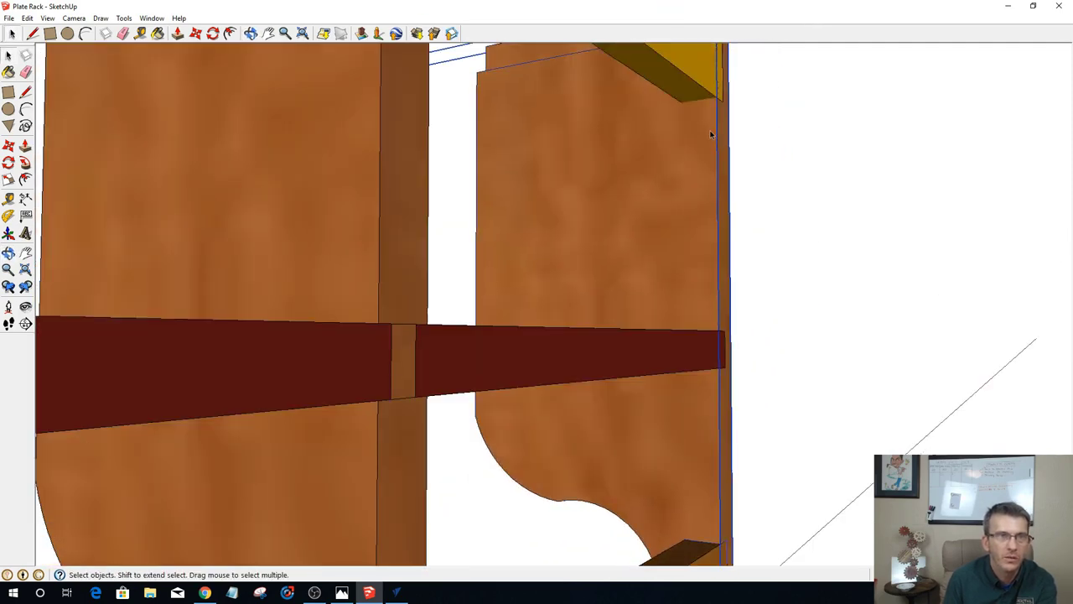
double_click(710, 137)
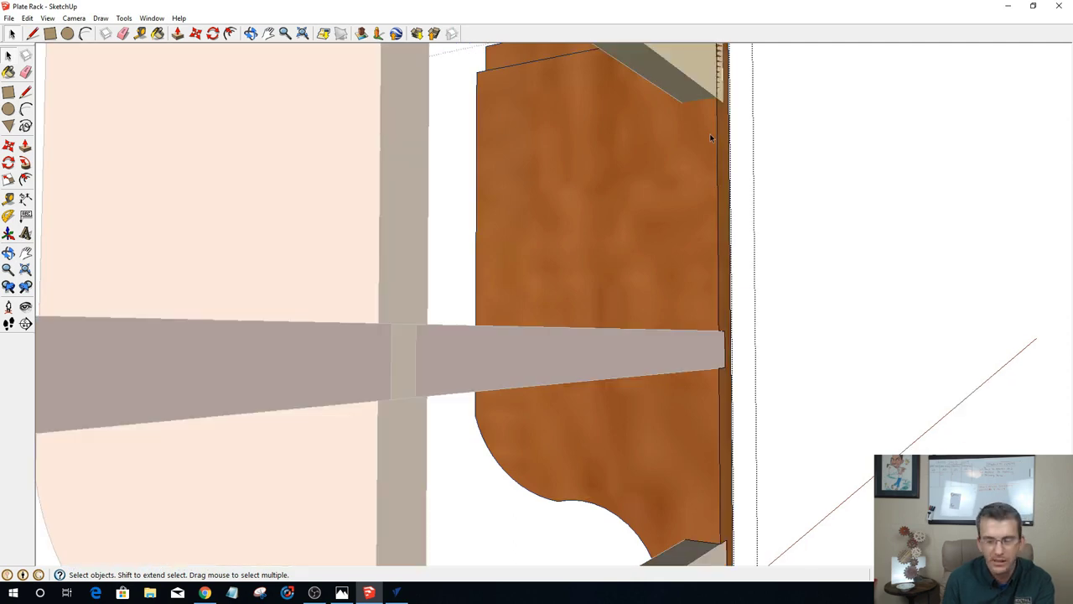
key(l)
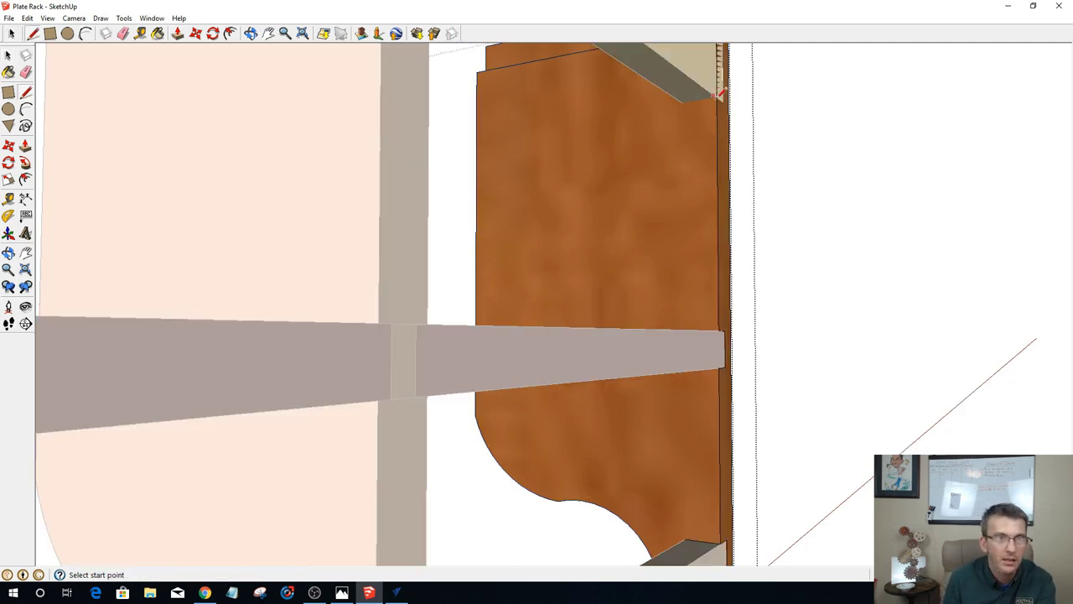
click(718, 95)
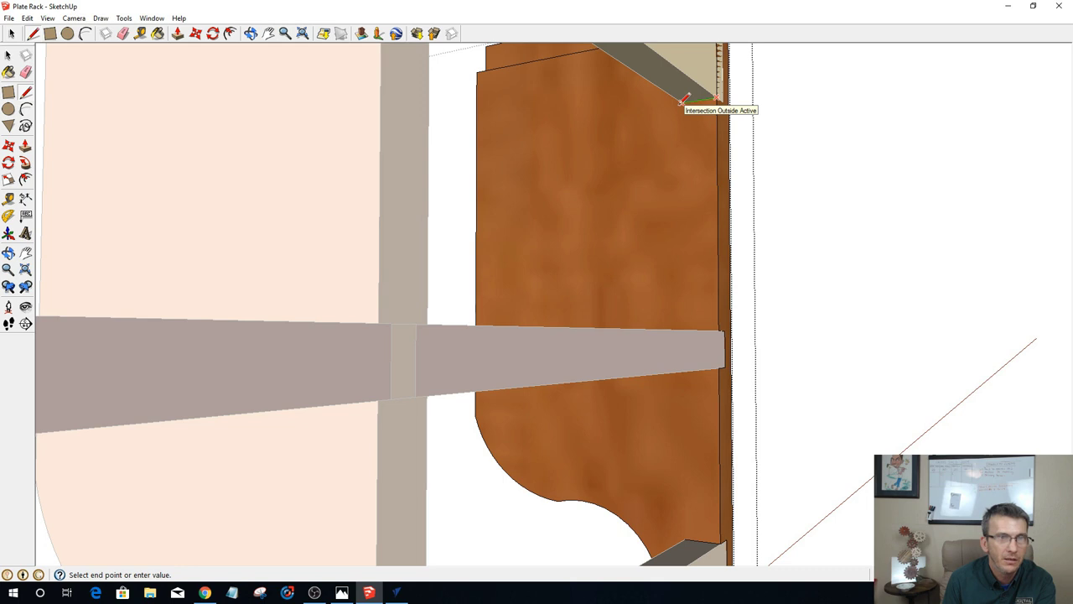
click(683, 101)
middle_drag(647, 106, 917, 148)
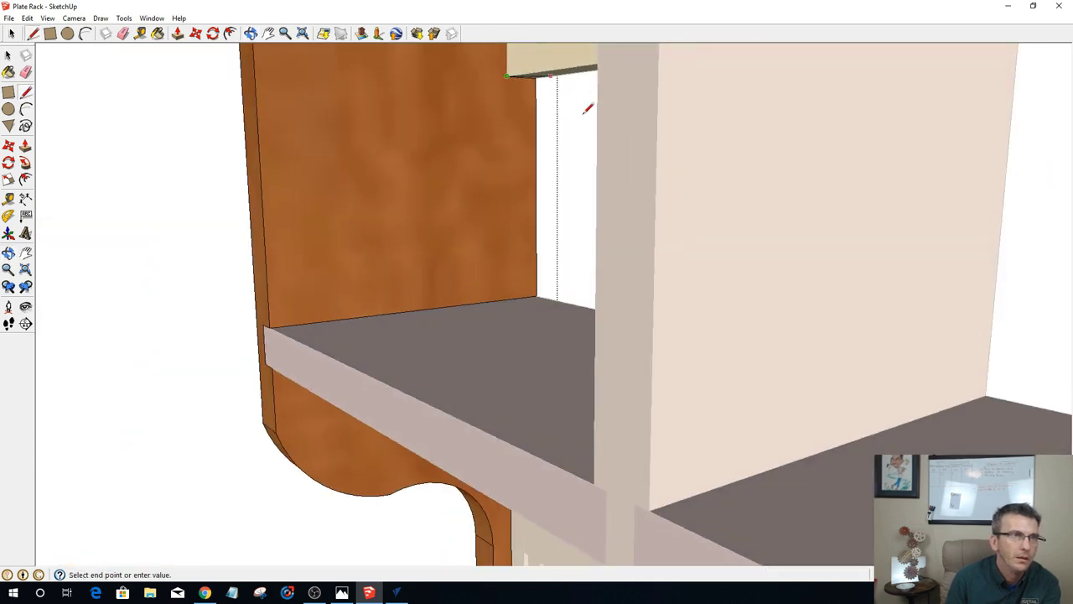
middle_drag(514, 107, 518, 104)
scroll(513, 103, down, 5)
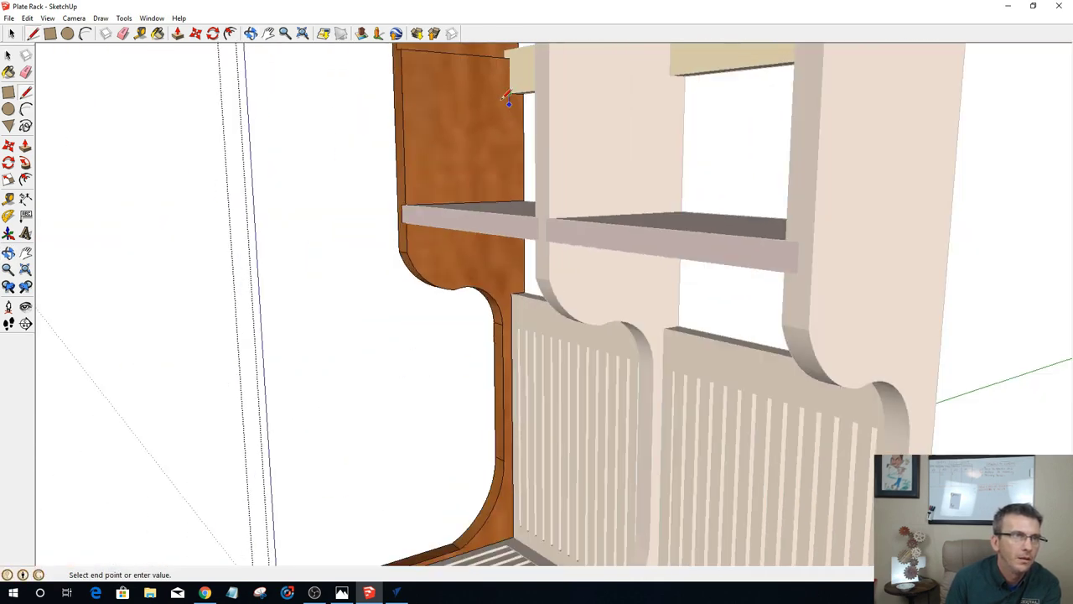
key(Escape)
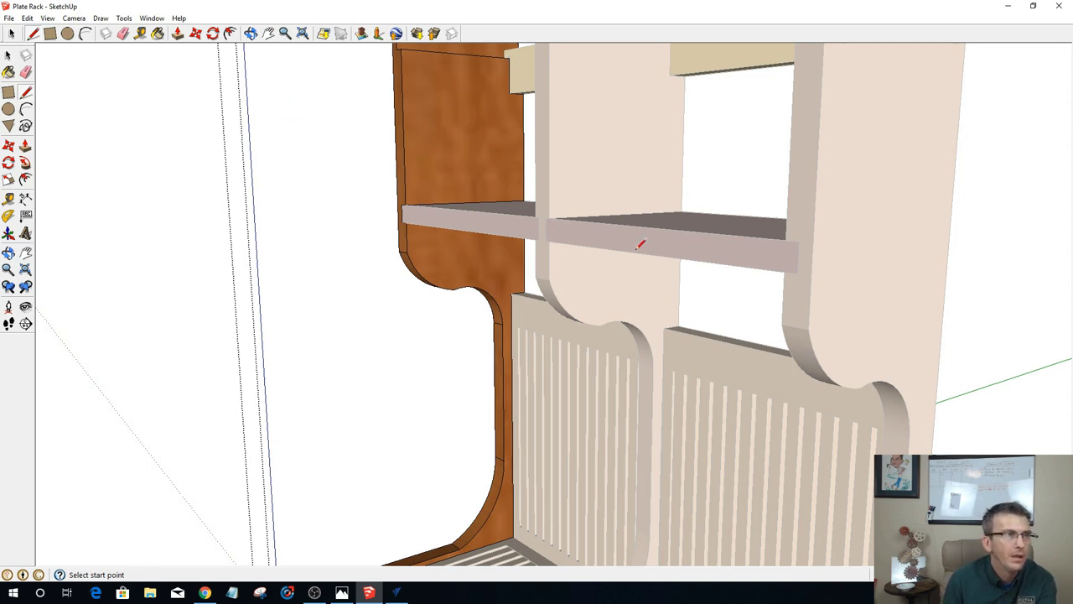
Step: Orbit around the whole plate rack and return to the Select tool
middle_drag(931, 216, 366, 260)
scroll(637, 227, down, 5)
middle_drag(637, 227, 579, 264)
key(space)
Step: Exit the board and hide the yellow top rail, then orbit toward the right upright
click(703, 293)
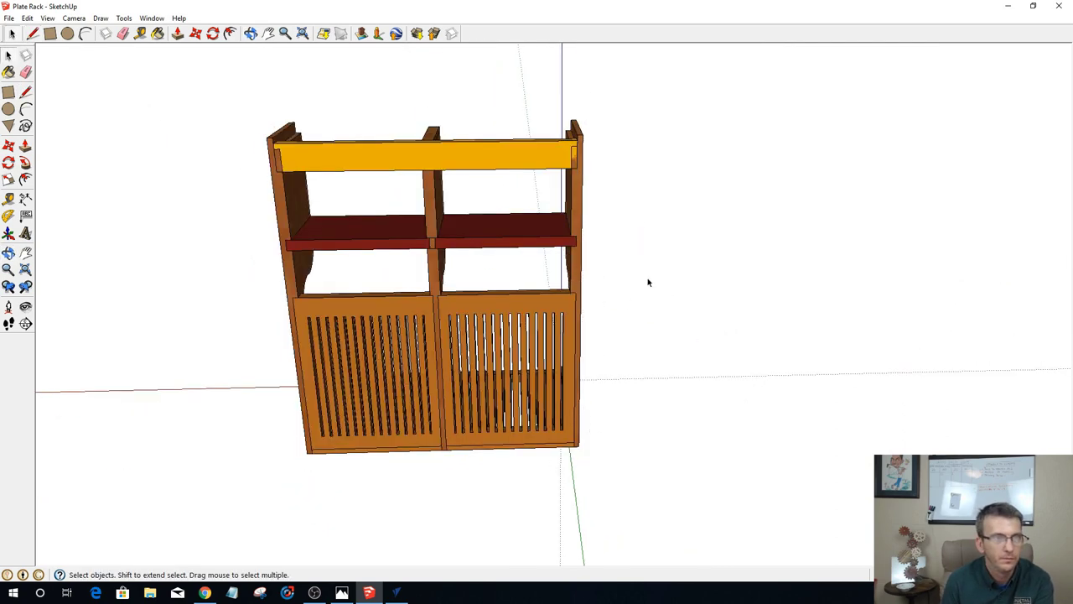
scroll(532, 187, up, 4)
click(523, 183)
right_click(523, 182)
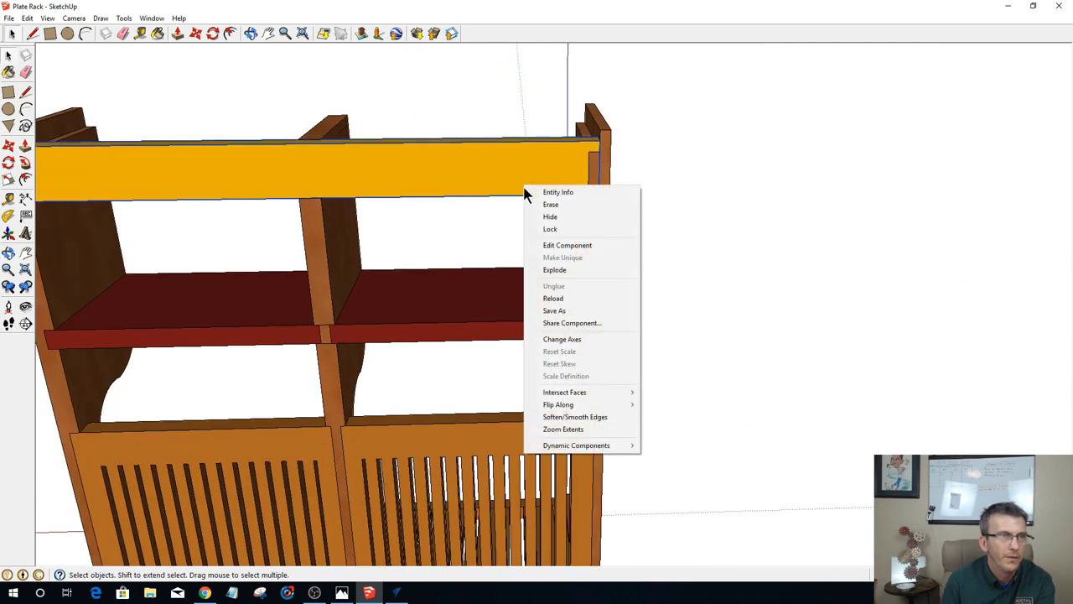
click(549, 217)
scroll(551, 179, up, 3)
middle_drag(551, 175, 687, 159)
scroll(686, 155, up, 5)
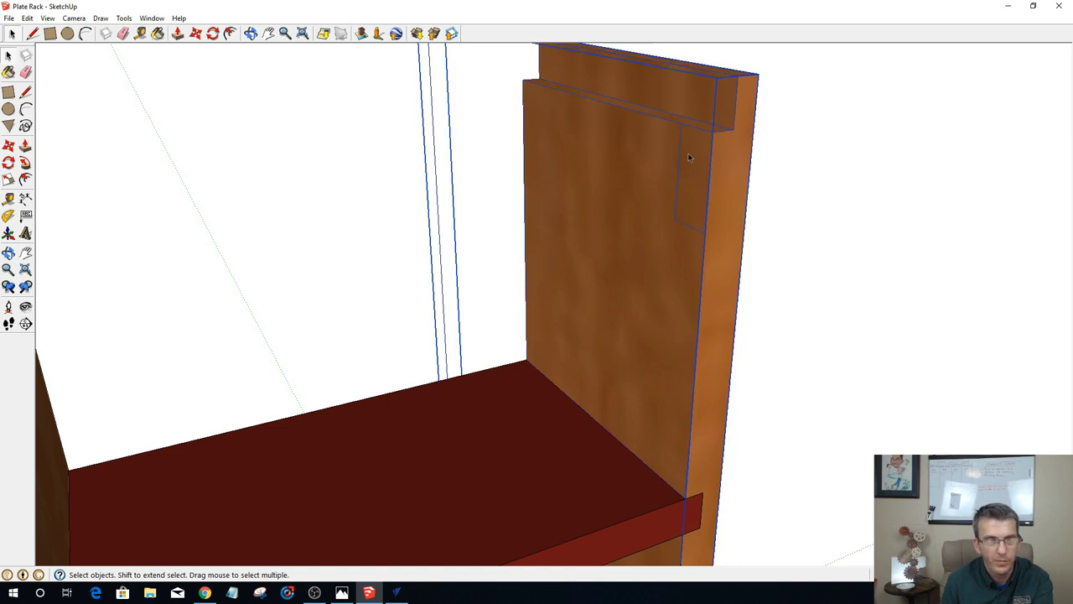
Step: Push the notch face through to the right upright's top to cut the rectangular notch
double_click(689, 157)
key(p)
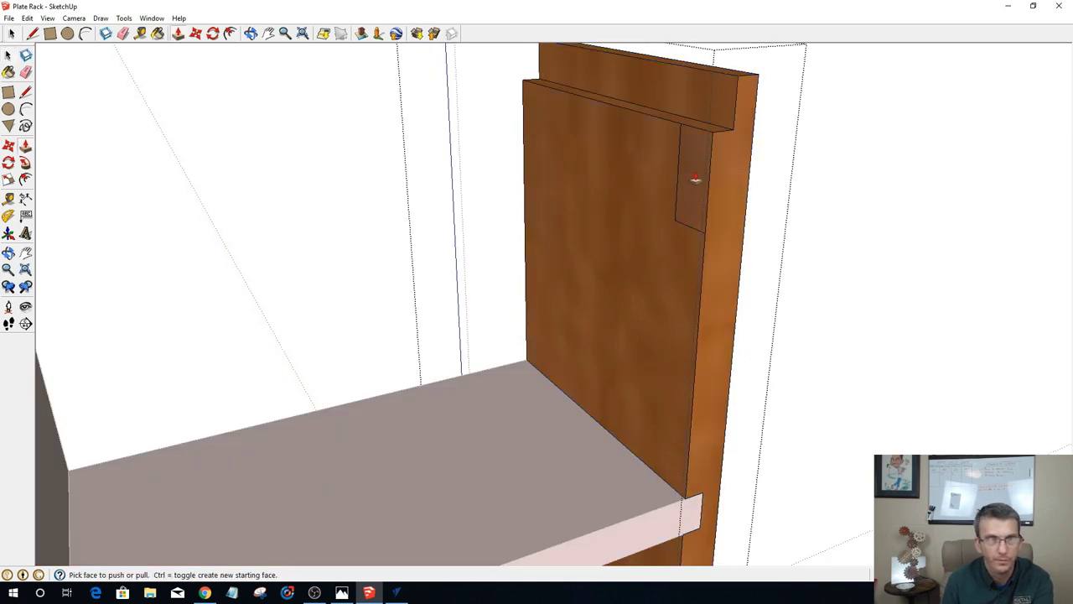
click(696, 178)
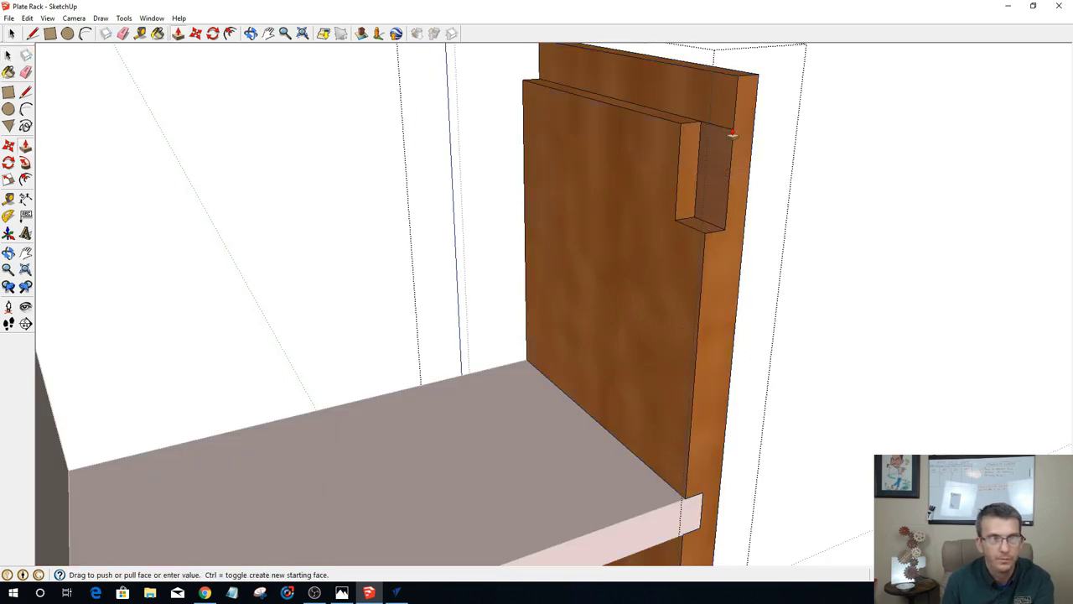
click(730, 106)
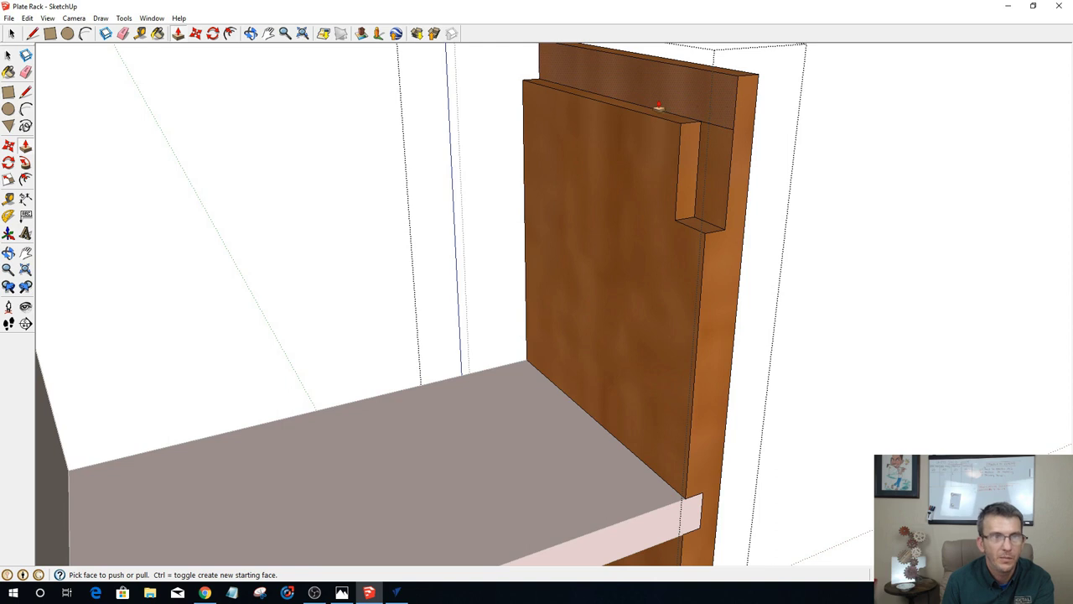
click(12, 33)
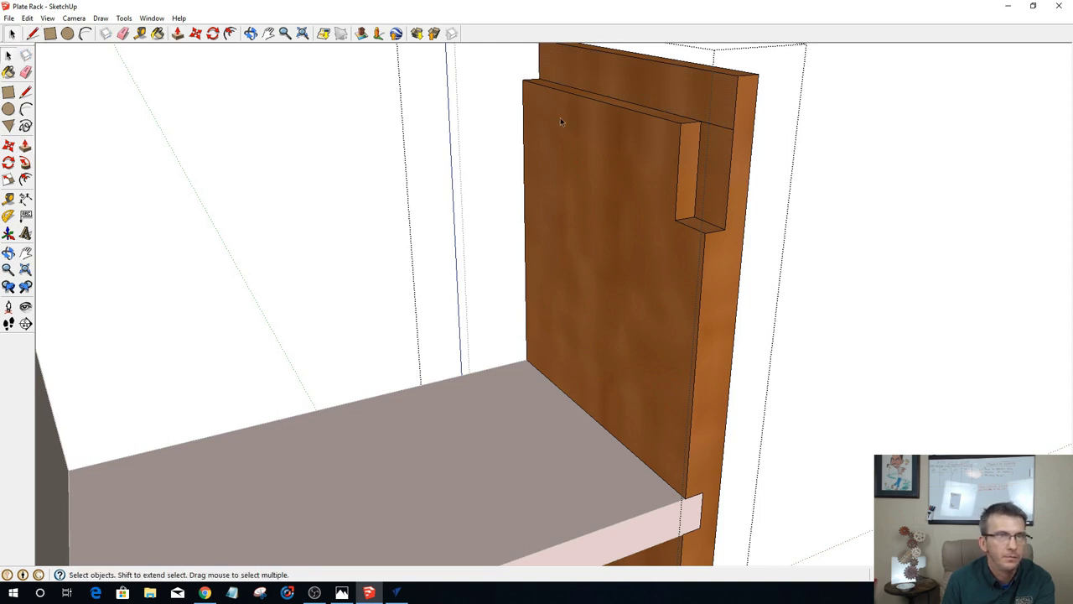
click(724, 129)
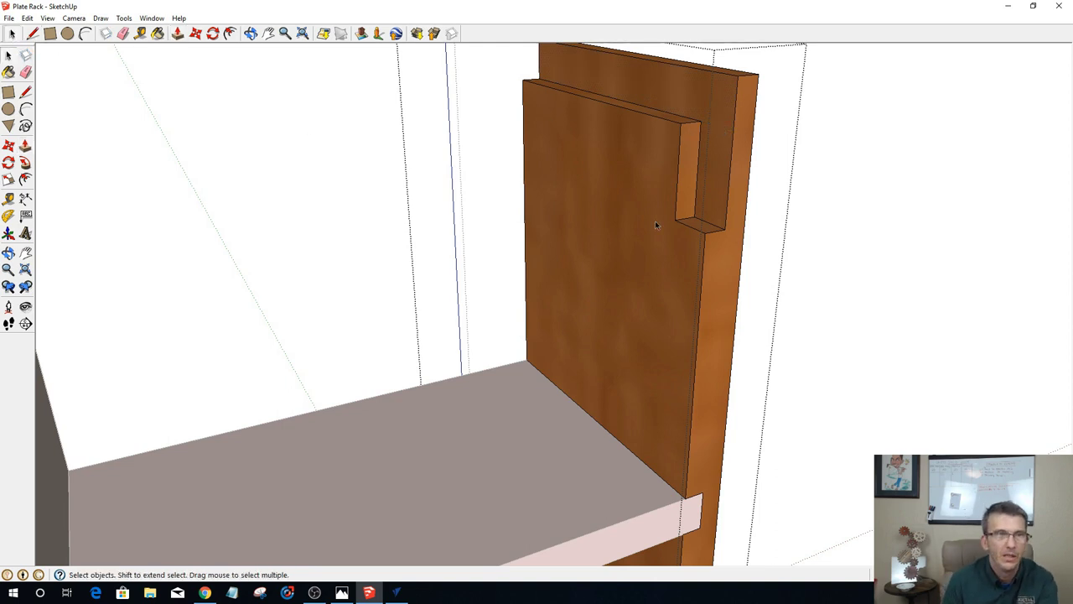
Step: Orbit and zoom around the plate rack to review the notched upright
scroll(655, 221, up, 3)
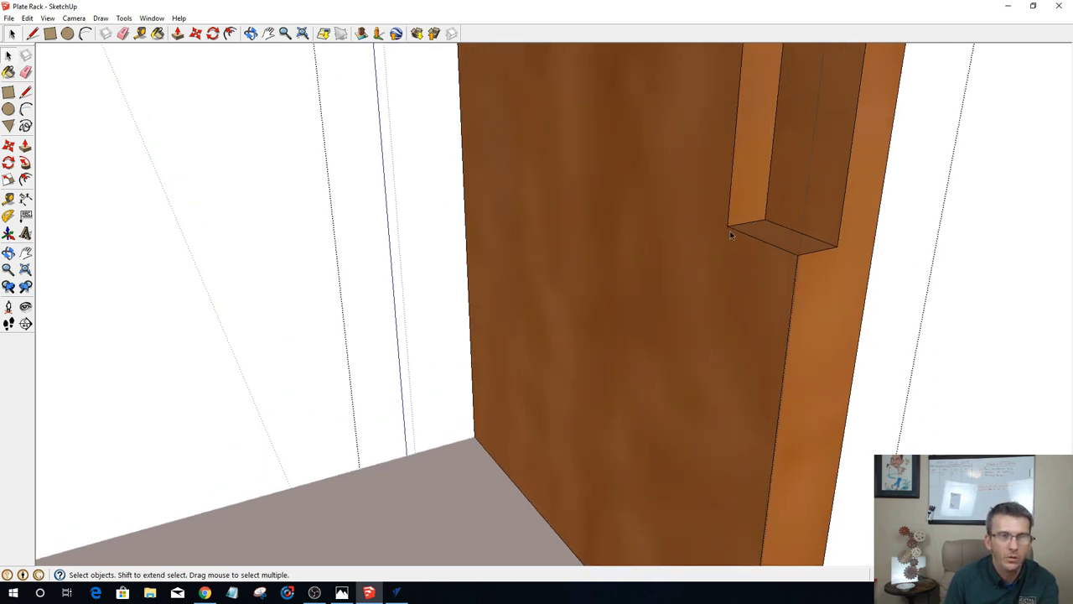
scroll(730, 232, down, 5)
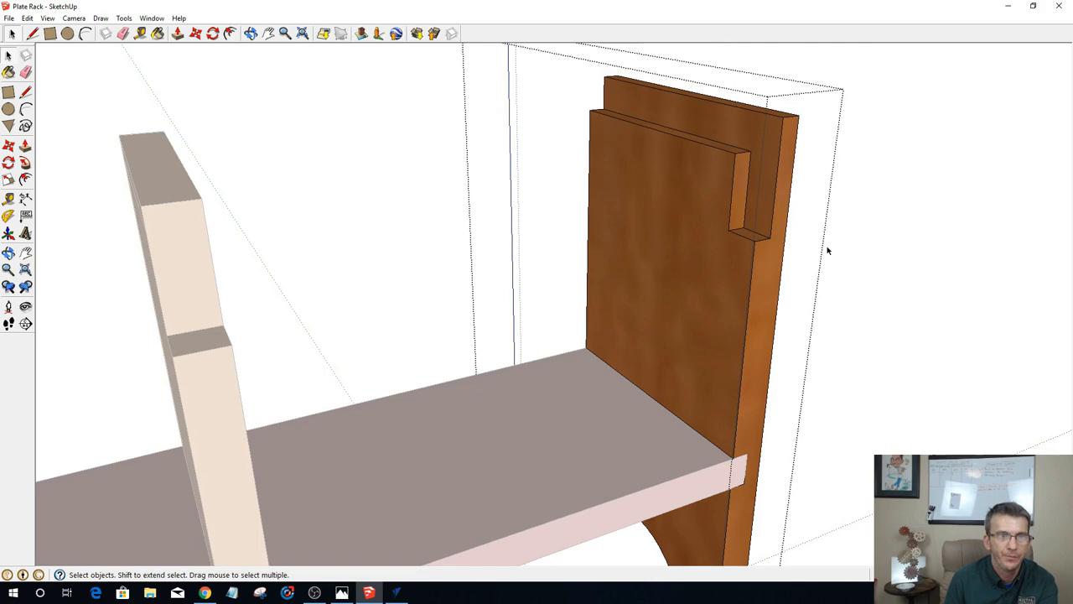
scroll(826, 250, down, 5)
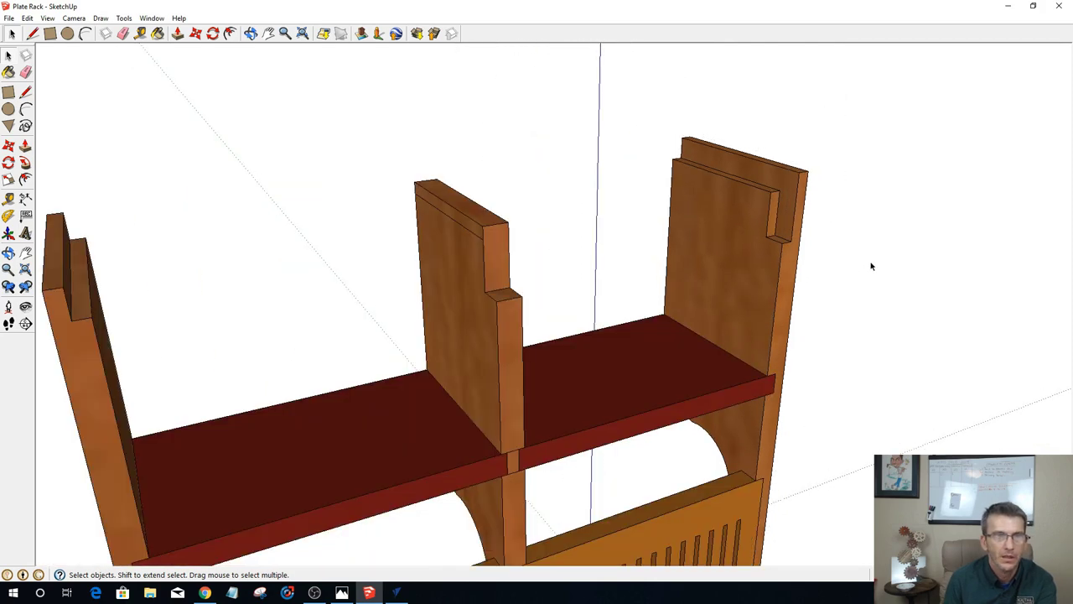
middle_drag(871, 265, 113, 191)
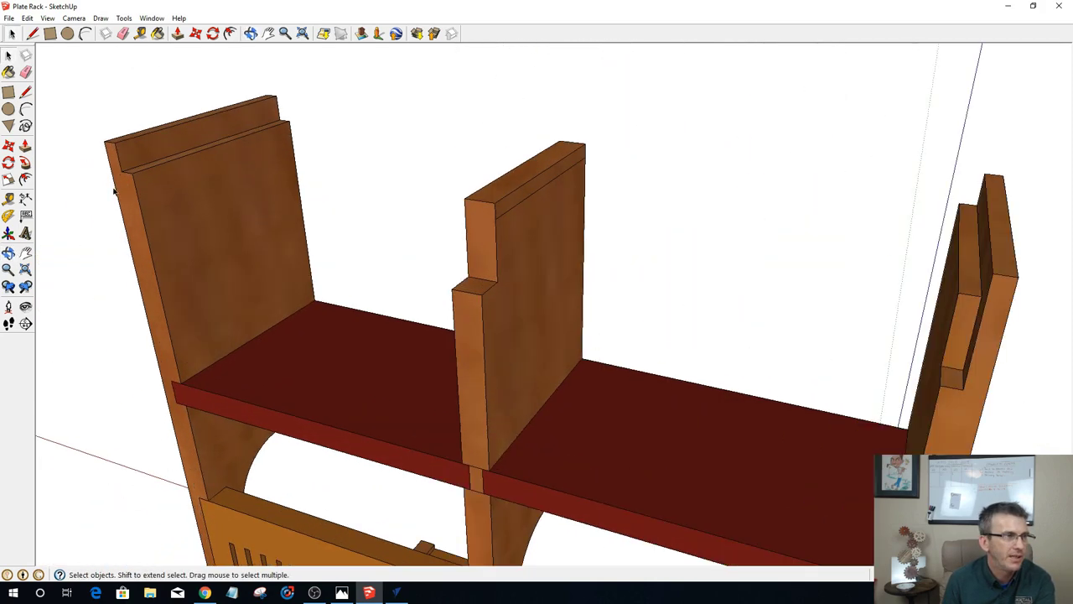
scroll(113, 191, up, 2)
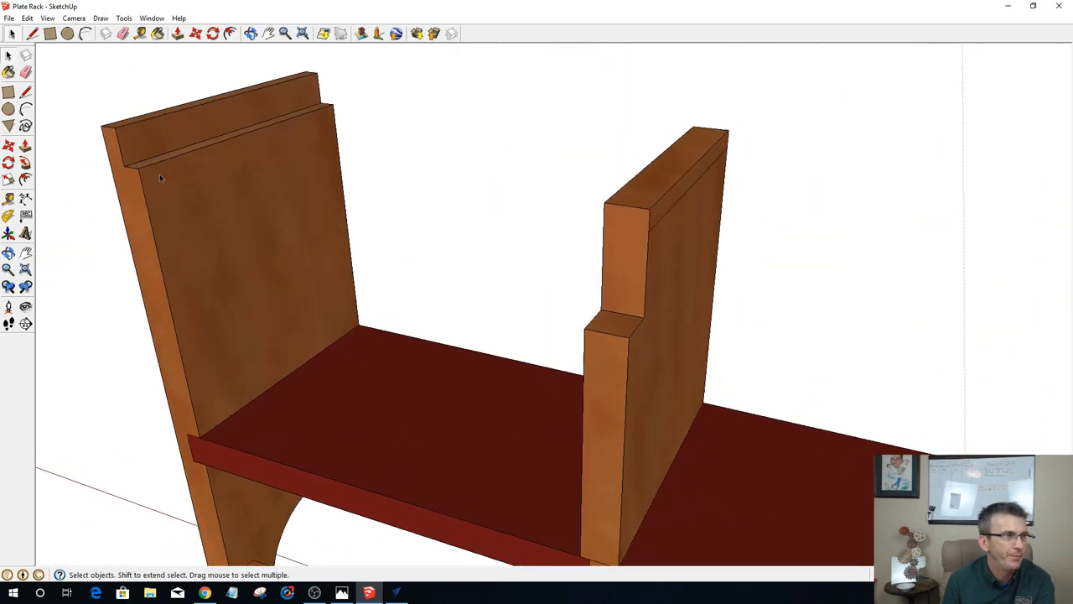
click(27, 17)
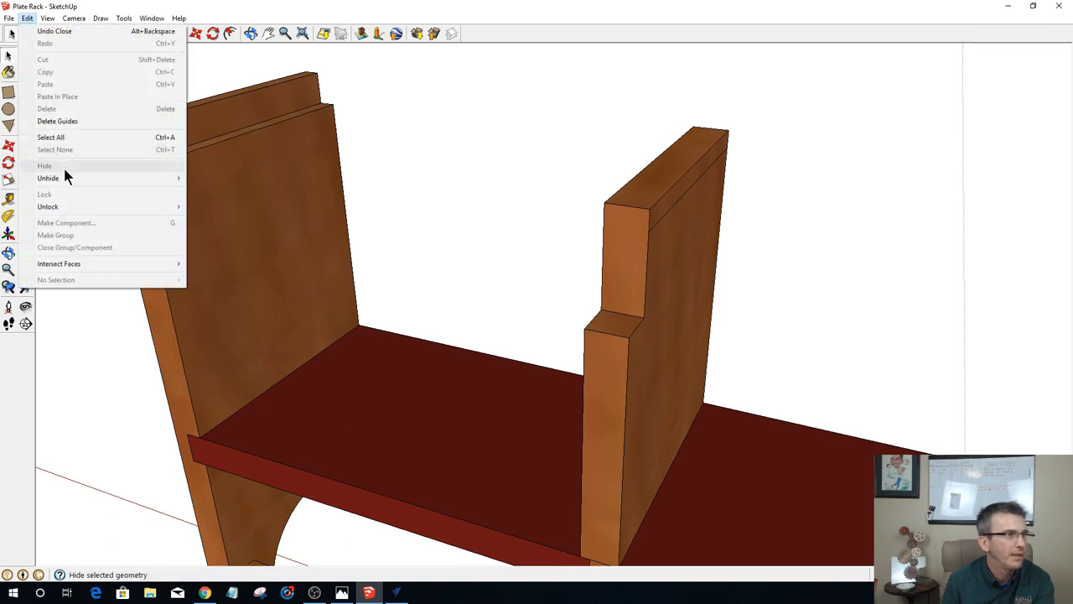
Step: Unhide all hidden parts so the top rails reappear
mouse_move(120, 187)
click(208, 203)
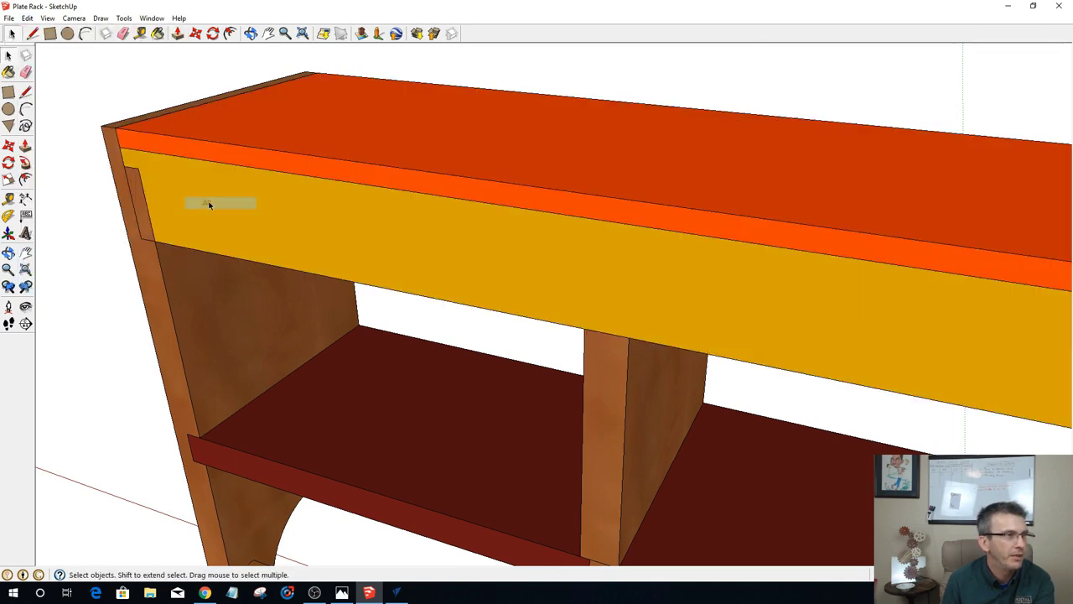
mouse_move(207, 243)
middle_down()
mouse_move(187, 276)
mouse_move(102, 91)
middle_up()
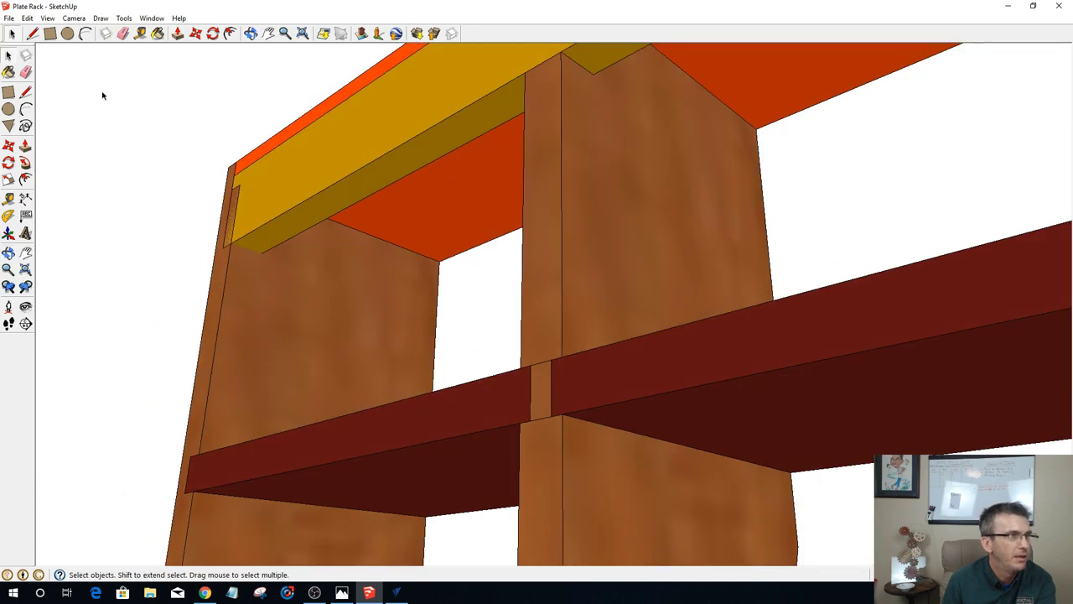
Step: Draw an edge on the side board along the underside of the yellow rail
click(32, 33)
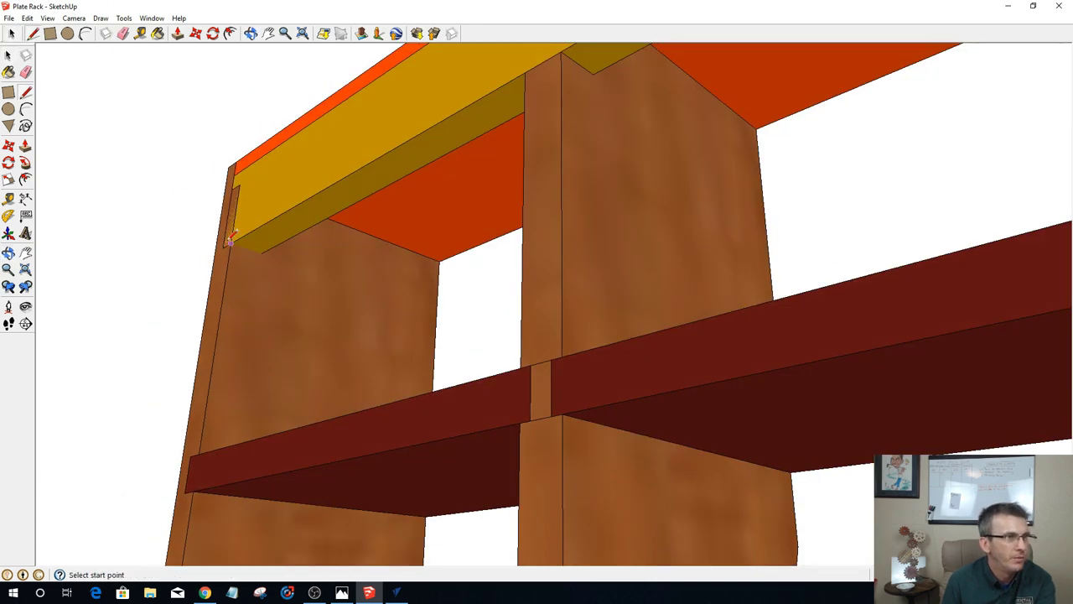
click(230, 244)
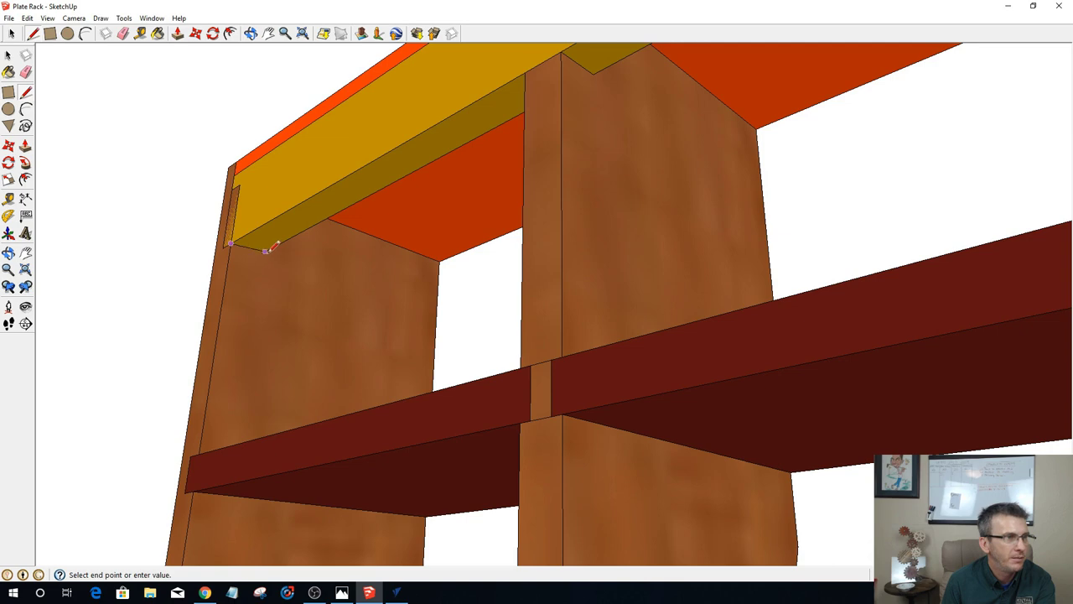
click(261, 252)
middle_drag(305, 279, 618, 303)
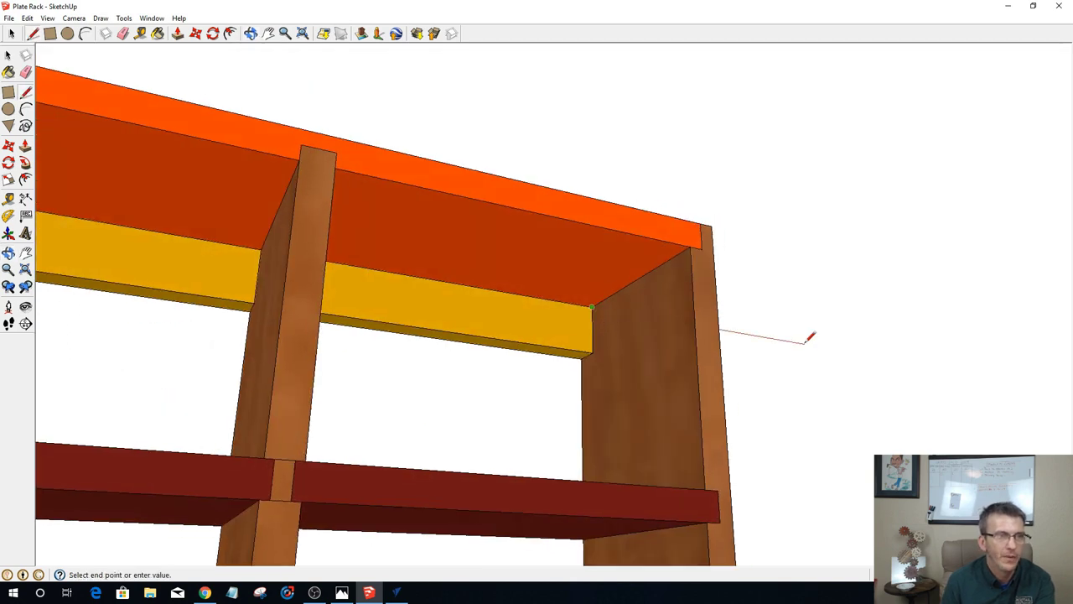
key(space)
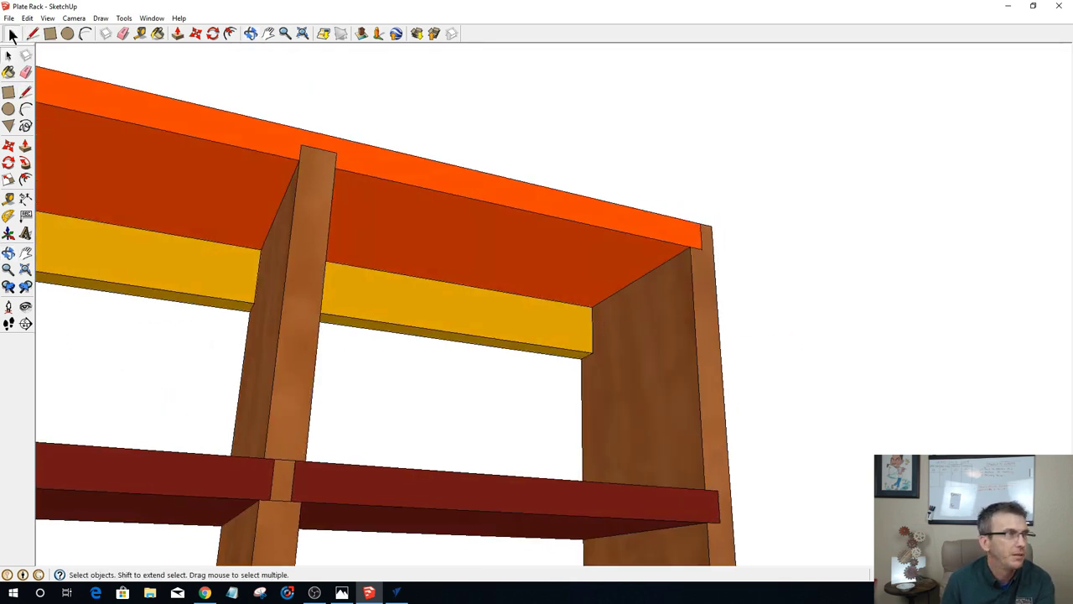
Step: Hide the yellow rail and open the side panel component for editing
right_click(168, 275)
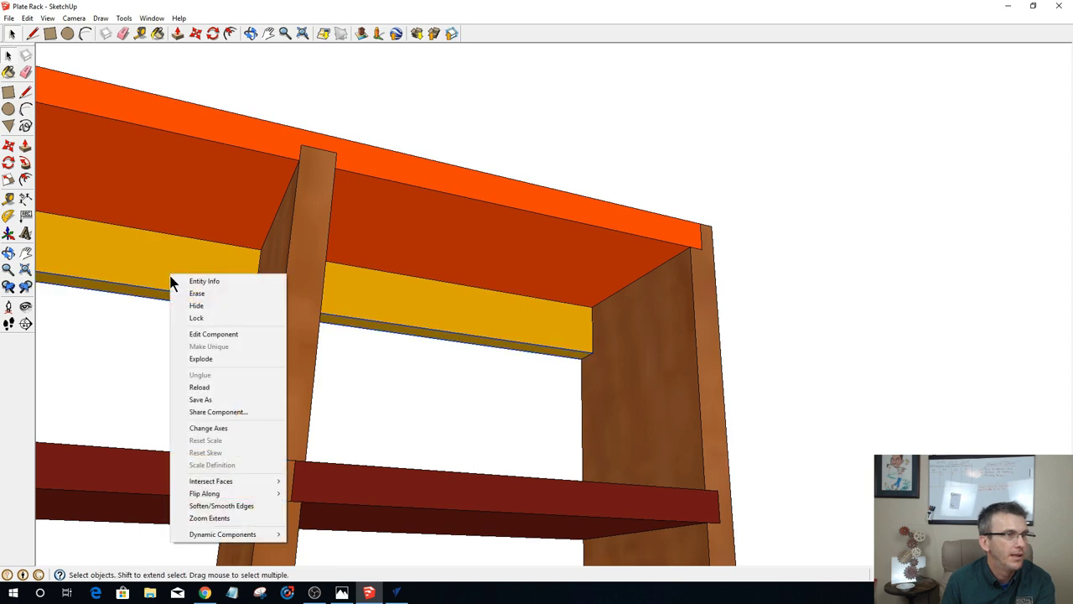
click(188, 305)
middle_drag(570, 321, 648, 305)
double_click(412, 335)
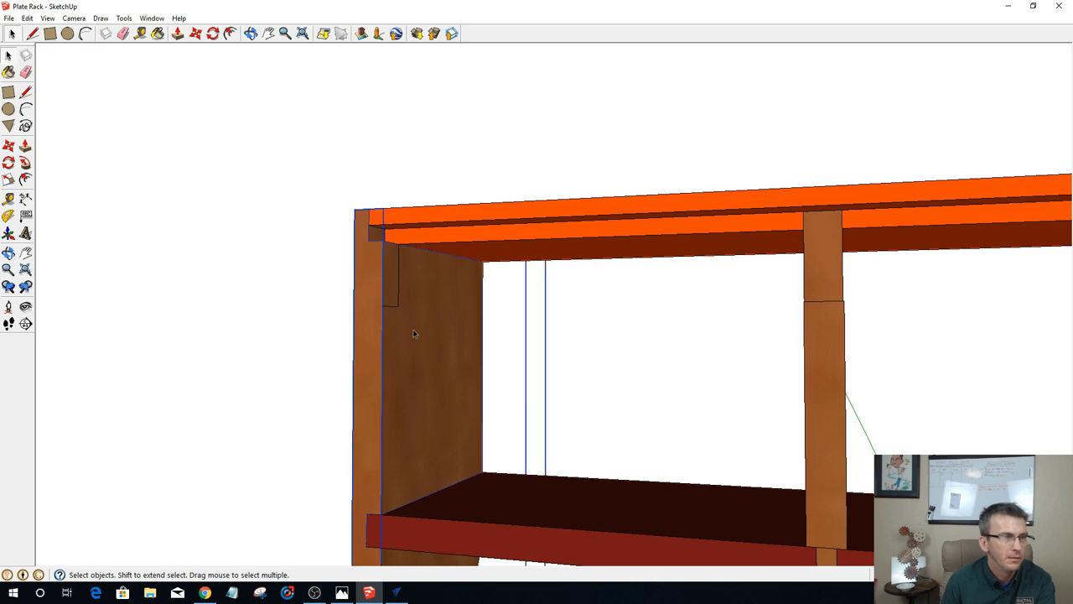
scroll(426, 343, up, 2)
middle_drag(427, 343, 318, 335)
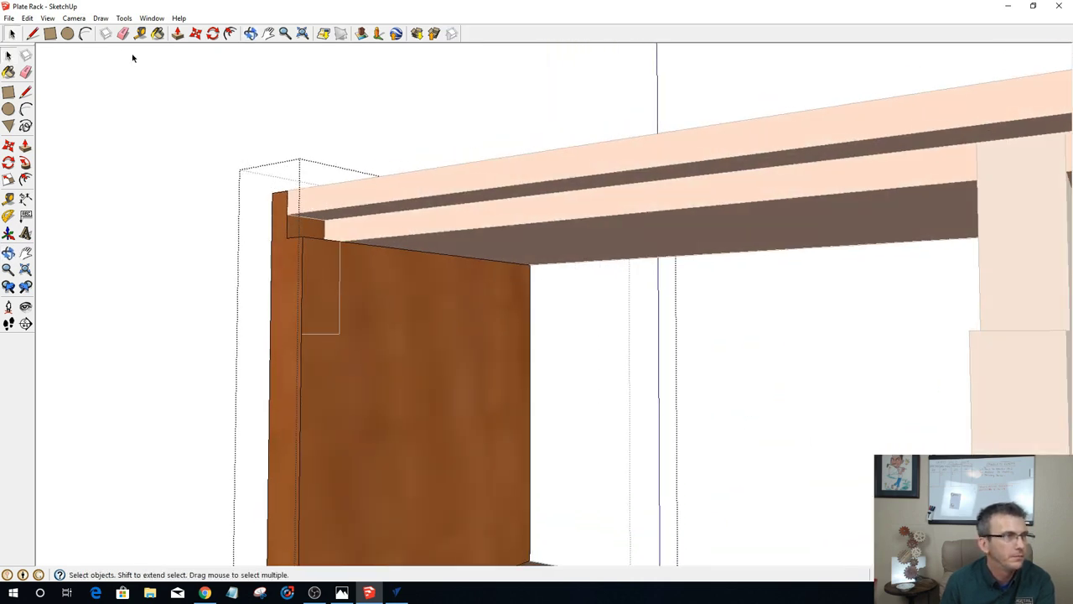
Step: Outline the notch rectangle at the panel's top corner and push it 3/8" in
click(32, 33)
click(302, 333)
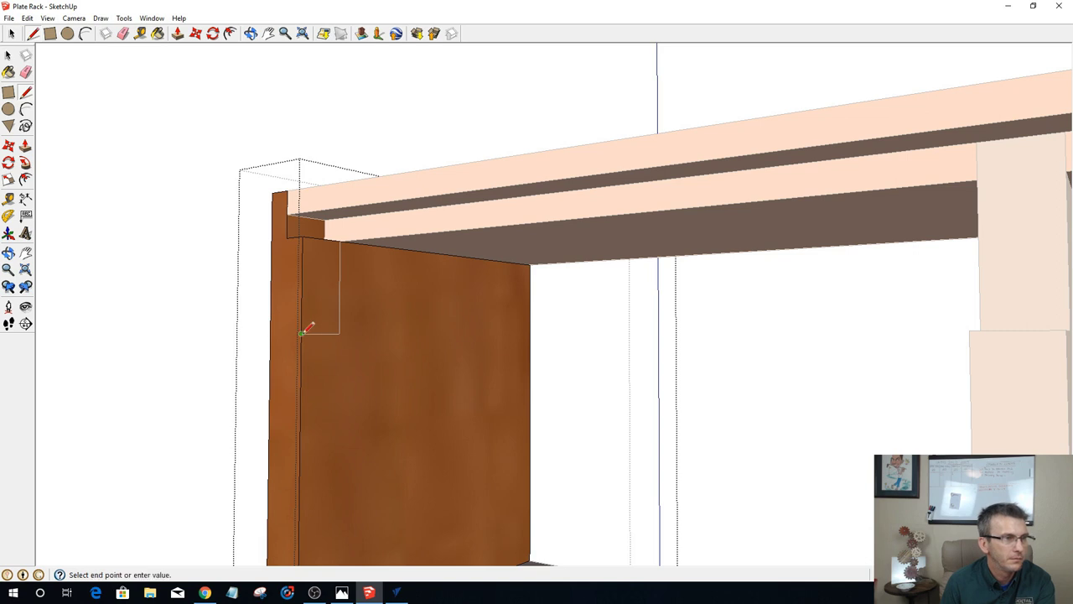
click(339, 333)
click(340, 241)
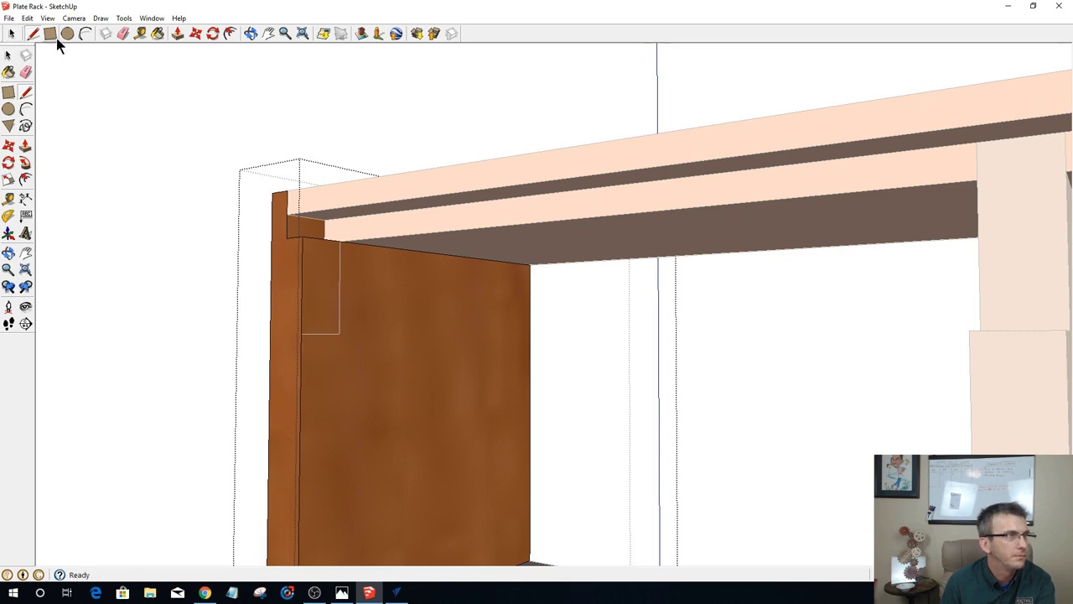
click(177, 34)
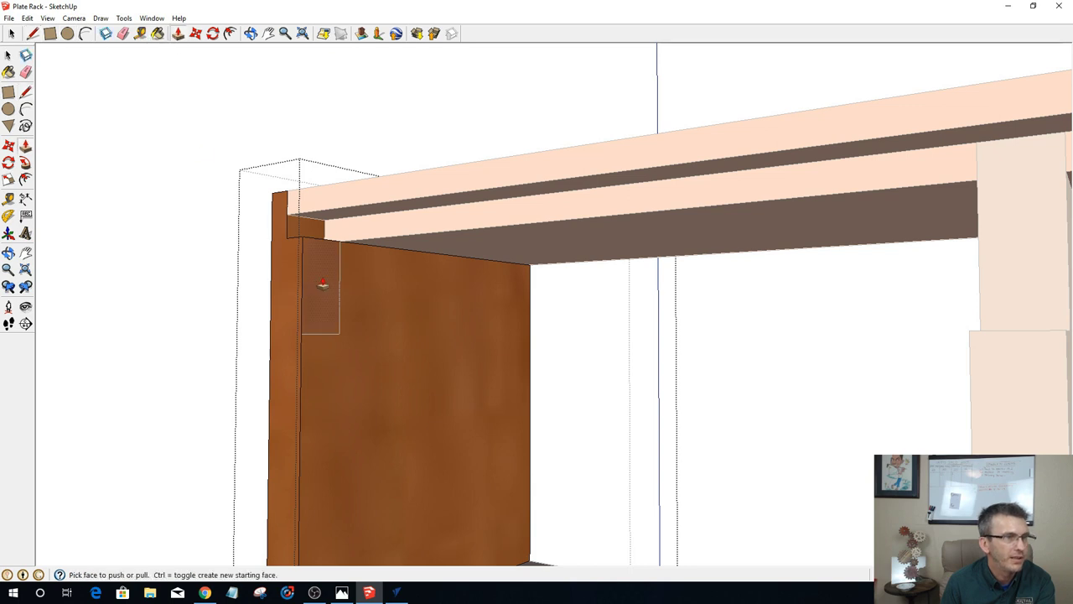
click(318, 279)
click(295, 229)
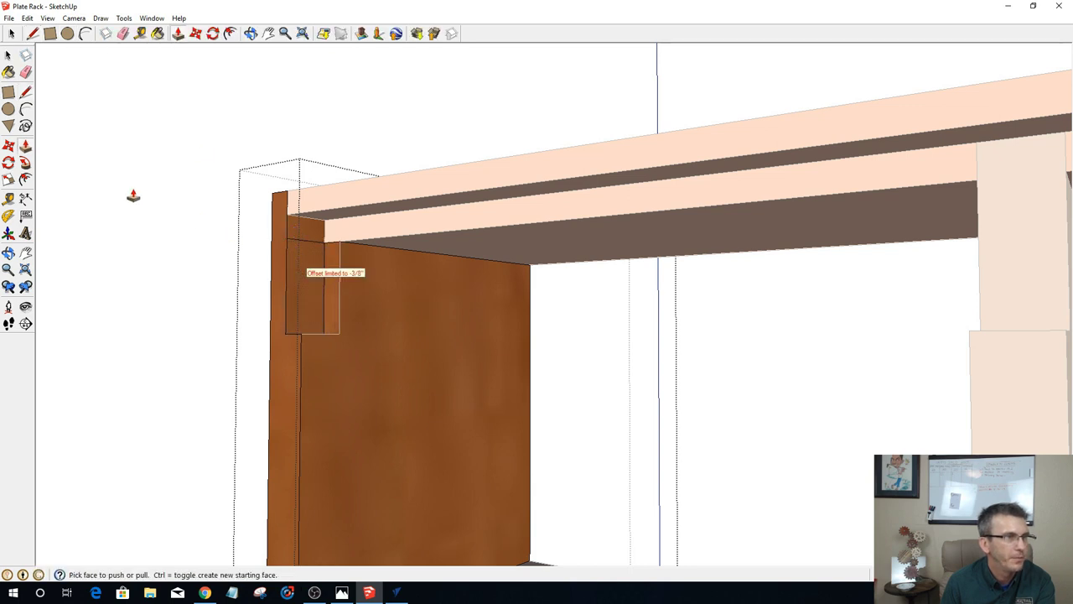
Step: Delete the leftover edges across and beside the notch and exit the panel component
click(12, 34)
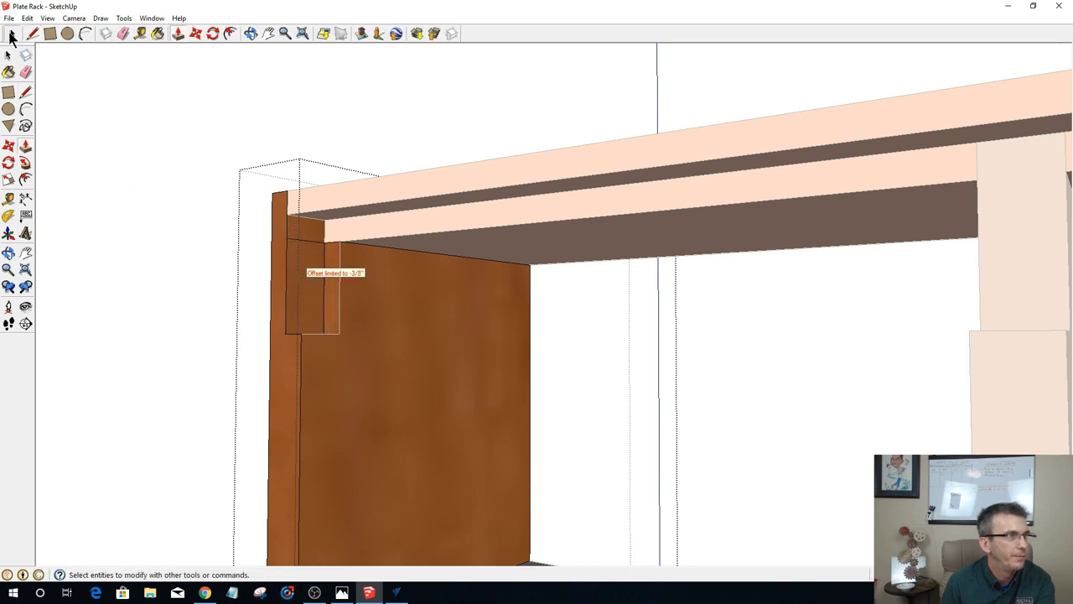
click(307, 242)
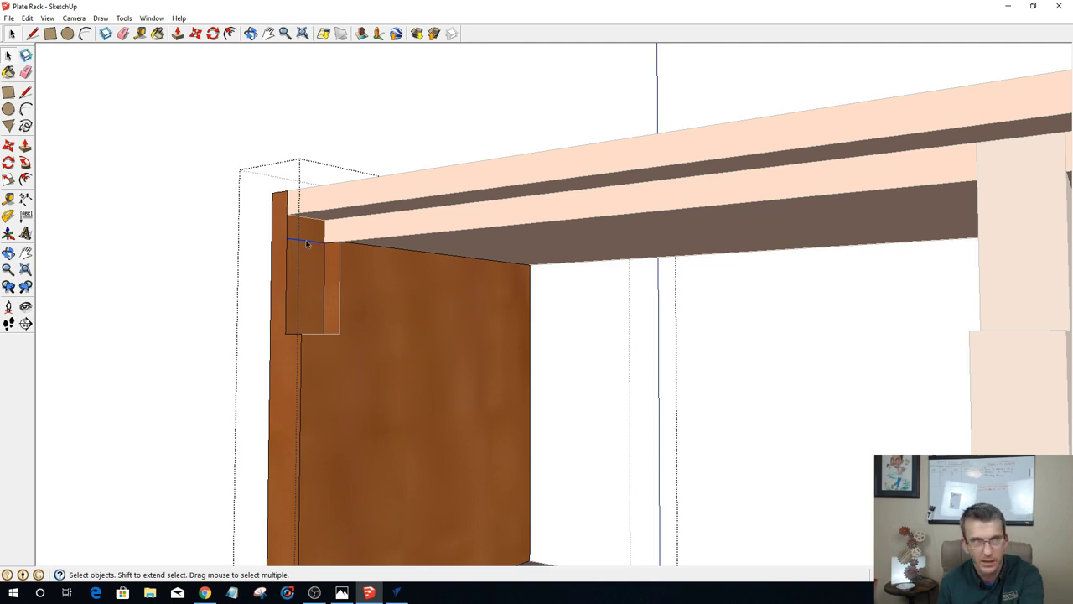
key(Delete)
click(98, 181)
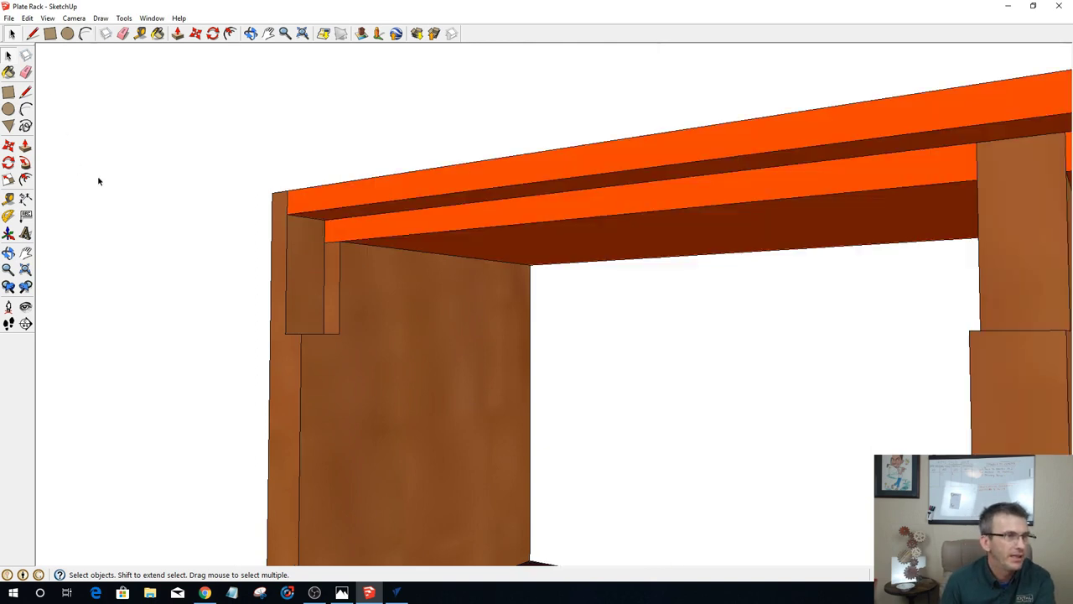
click(339, 279)
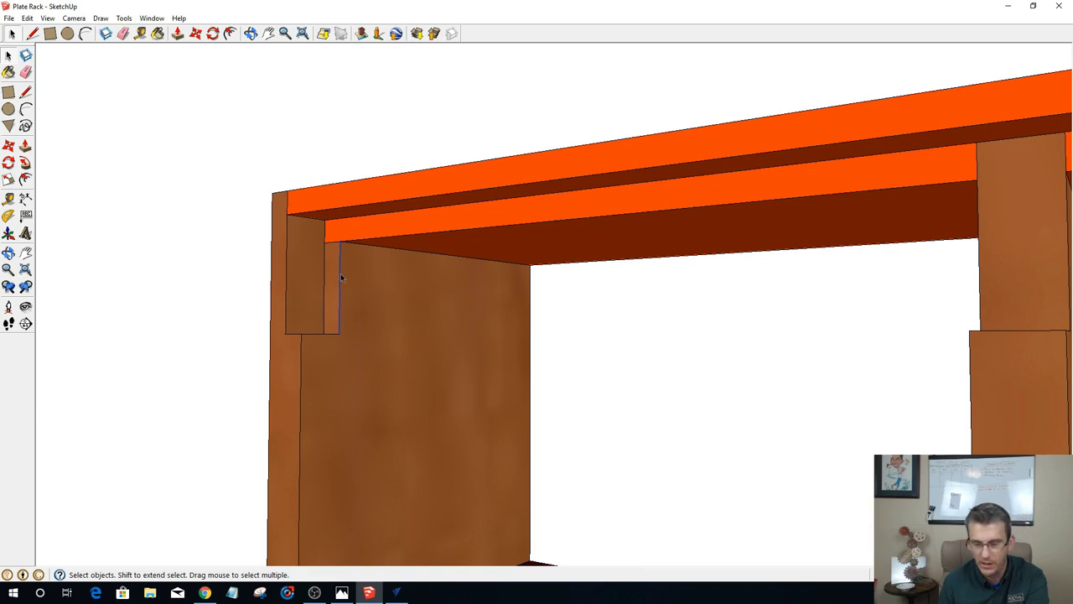
key(Delete)
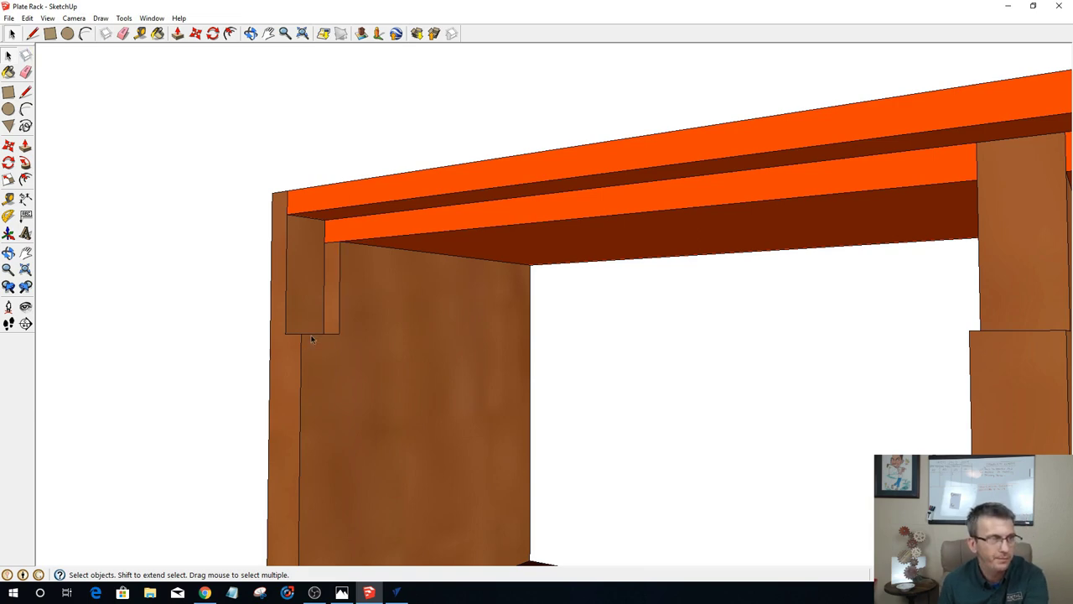
scroll(317, 310, down, 6)
mouse_move(250, 290)
middle_down()
mouse_move(371, 364)
mouse_move(515, 377)
mouse_move(668, 343)
mouse_move(852, 383)
middle_up()
scroll(852, 383, up, 4)
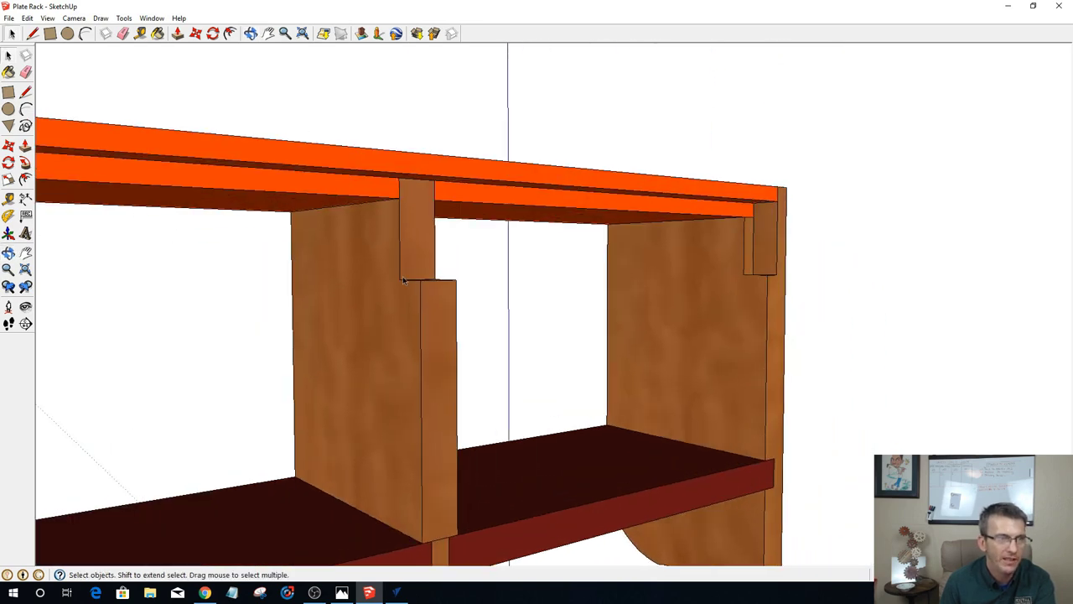
mouse_move(268, 327)
middle_down()
mouse_move(311, 305)
mouse_move(445, 306)
mouse_move(408, 345)
mouse_move(553, 326)
mouse_move(534, 310)
mouse_move(678, 310)
middle_up()
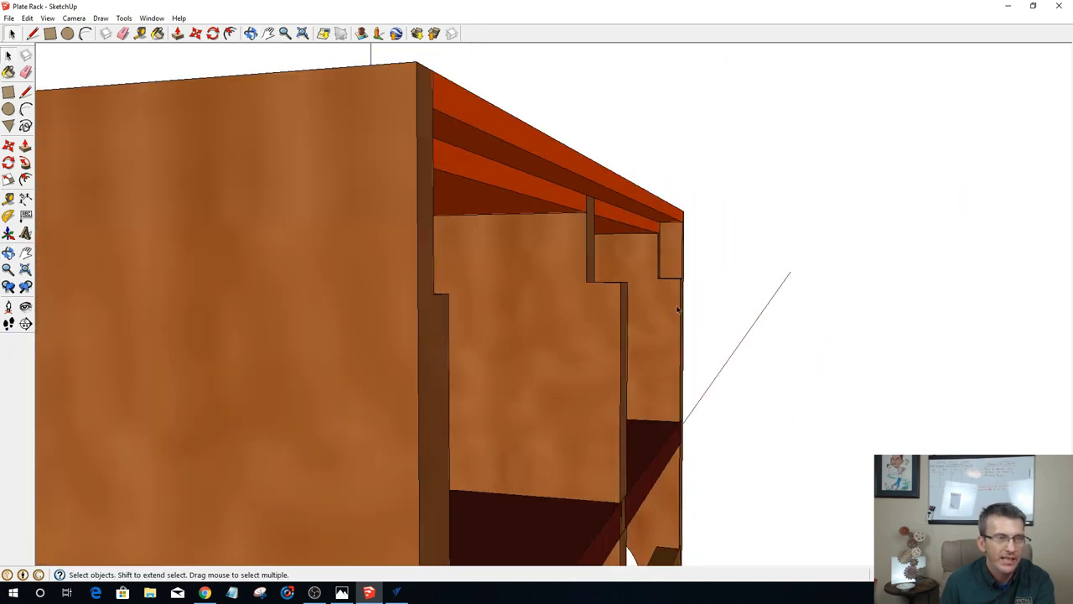
scroll(671, 307, up, 2)
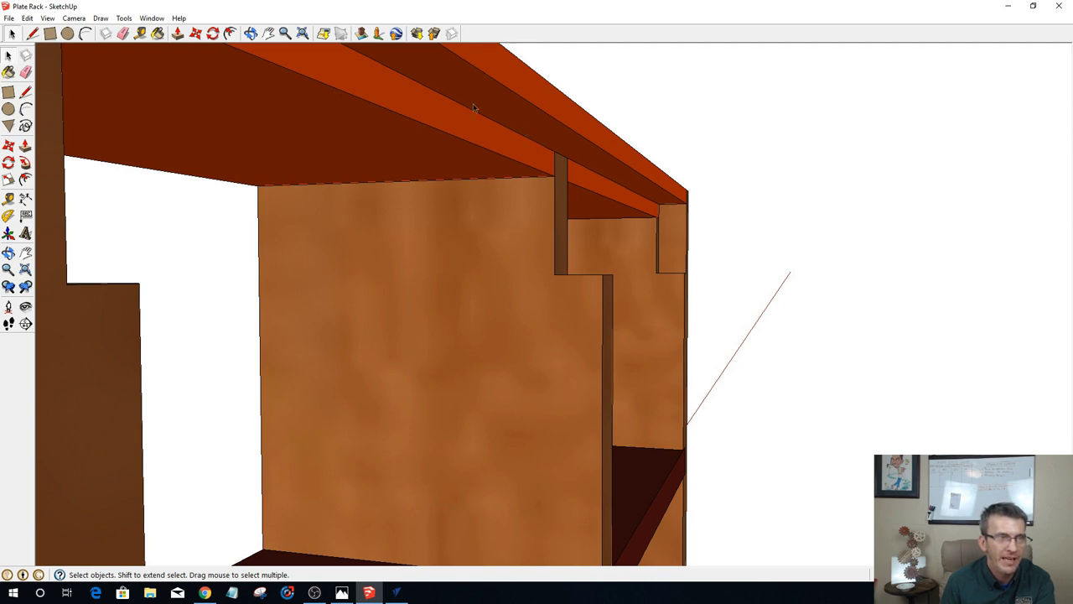
click(502, 123)
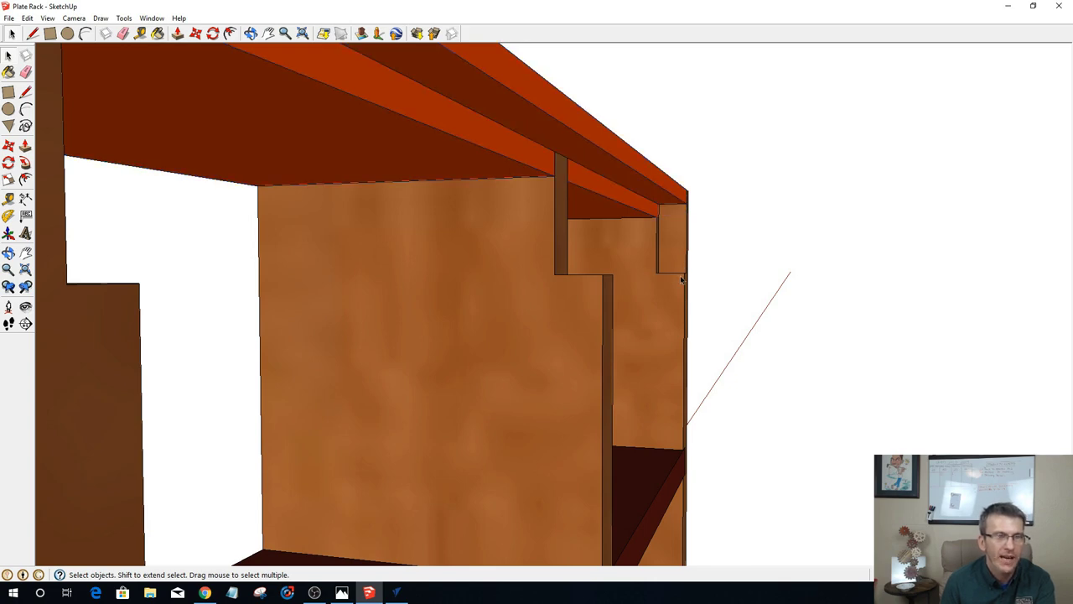
scroll(680, 275, up, 5)
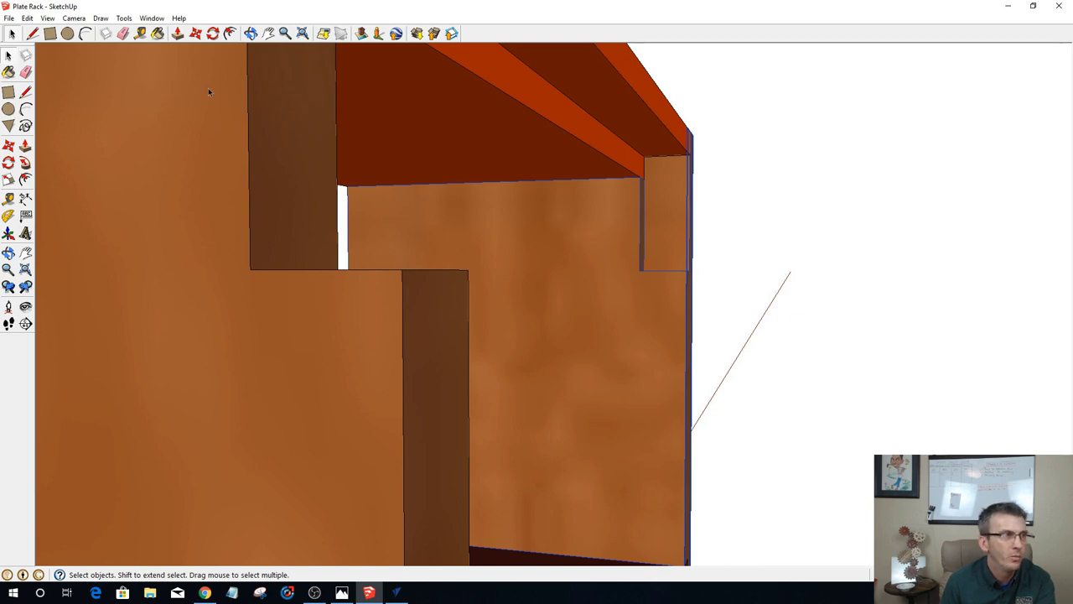
click(140, 33)
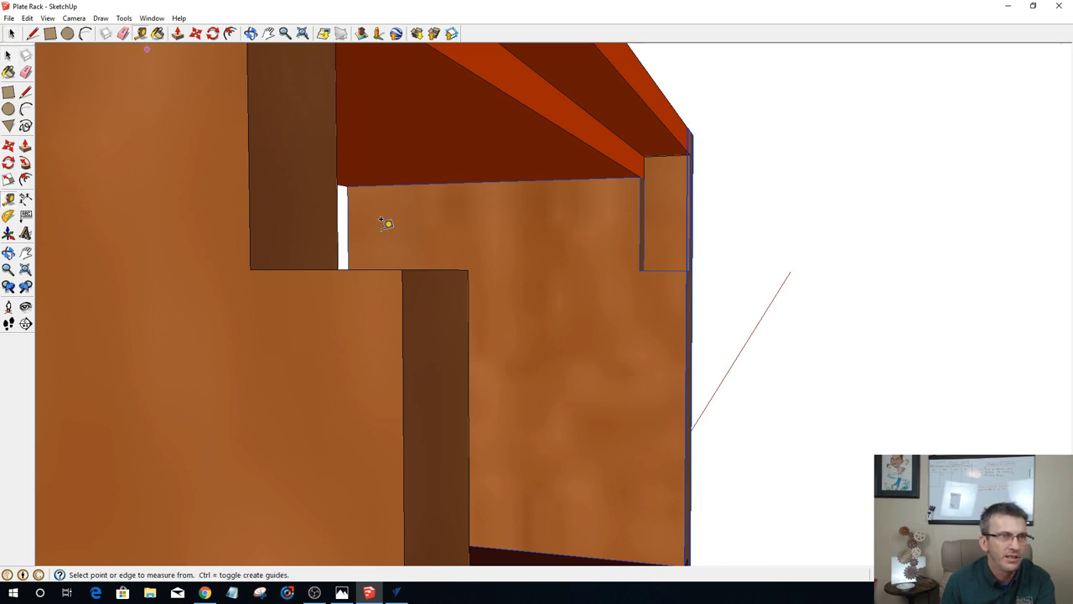
middle_drag(736, 339, 580, 370)
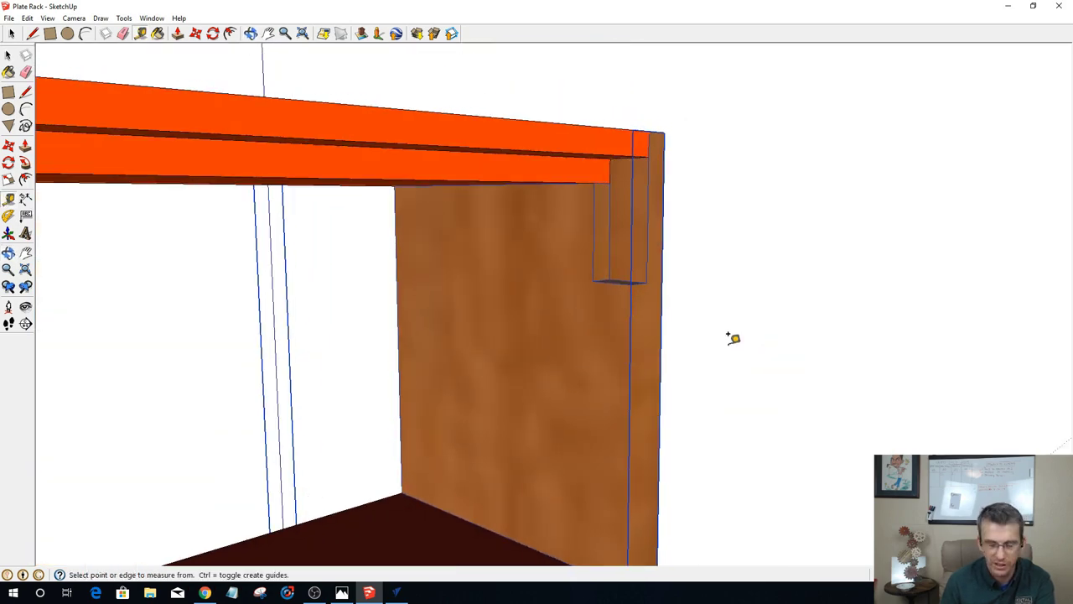
key(space)
click(706, 299)
click(597, 307)
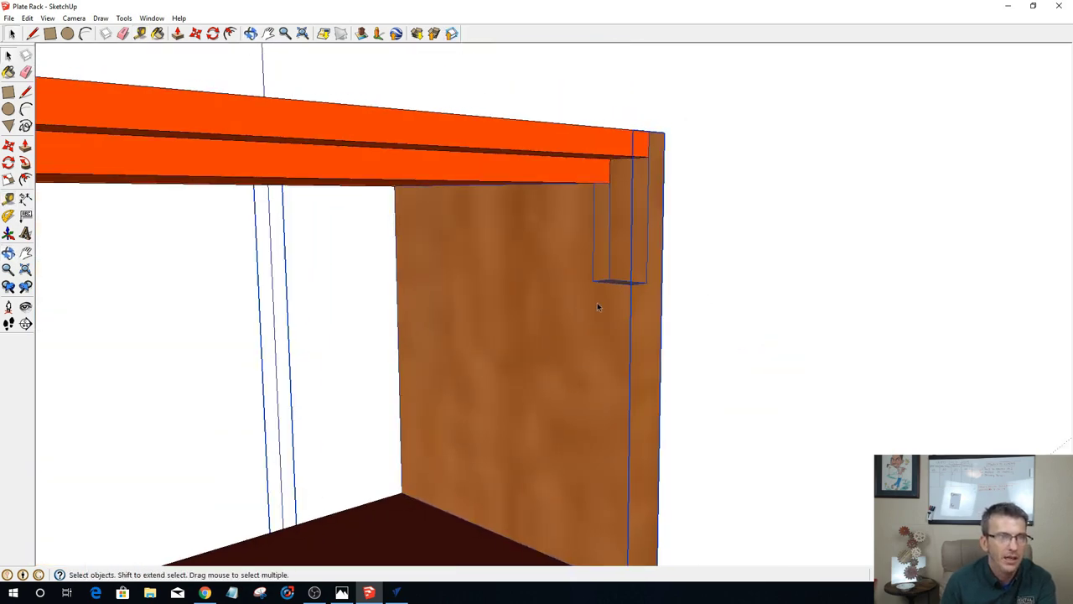
scroll(556, 280, up, 2)
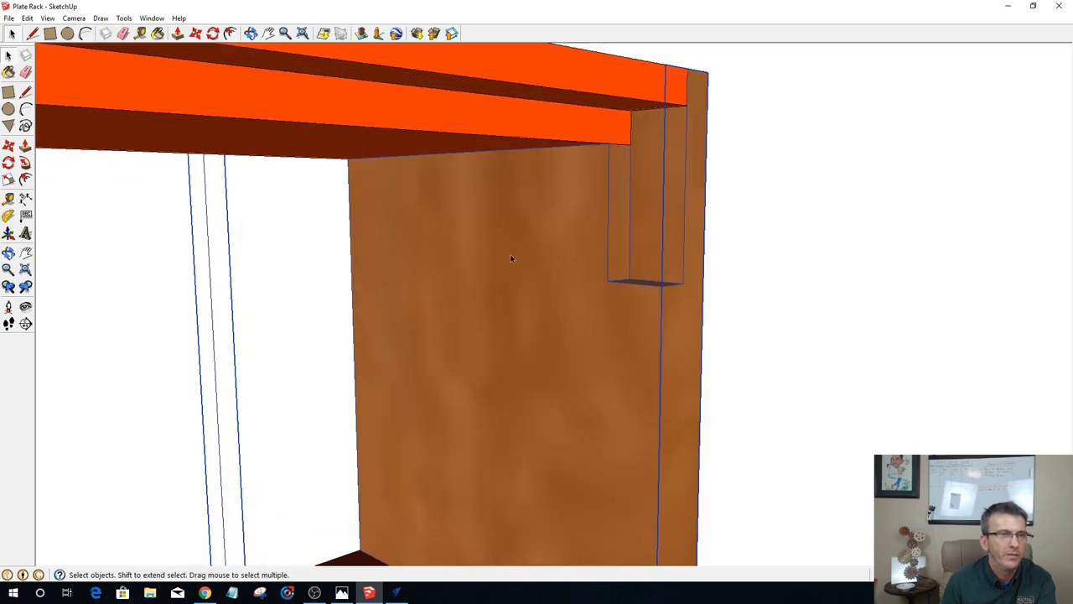
click(140, 33)
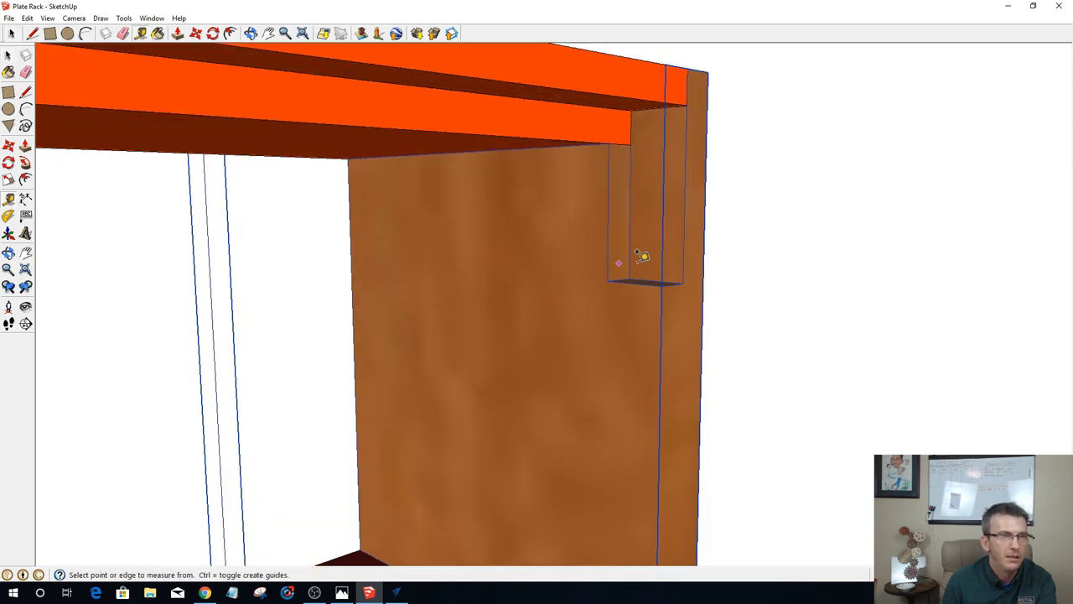
click(682, 283)
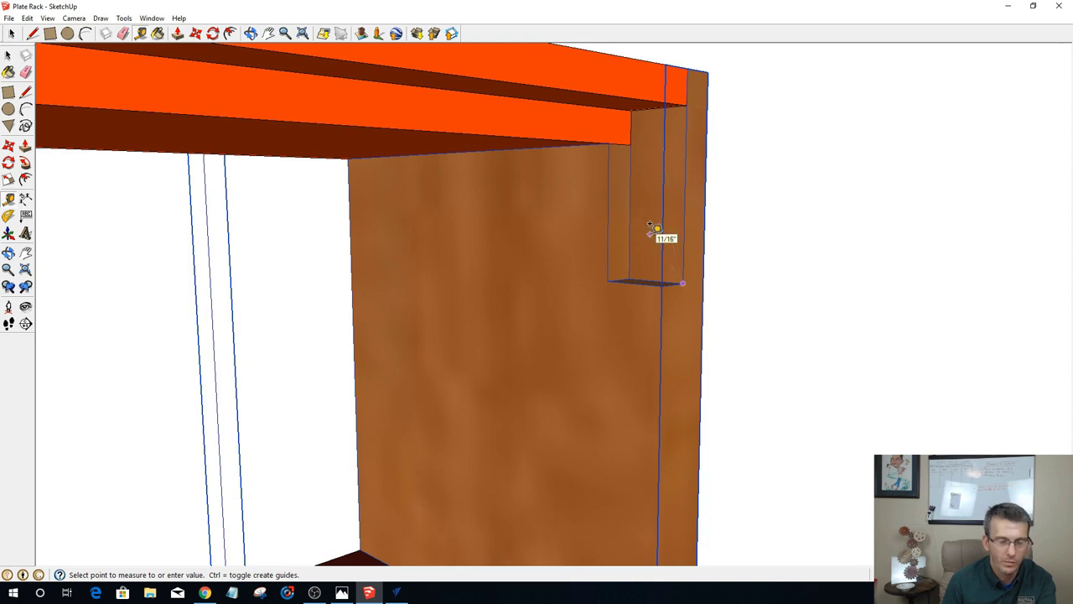
click(630, 278)
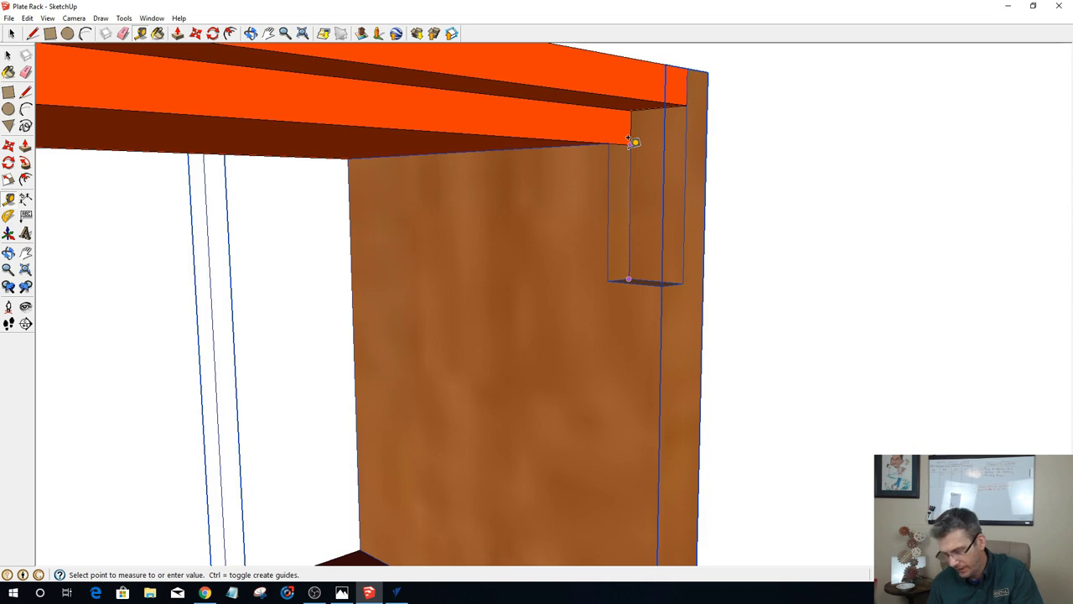
middle_drag(637, 132, 728, 109)
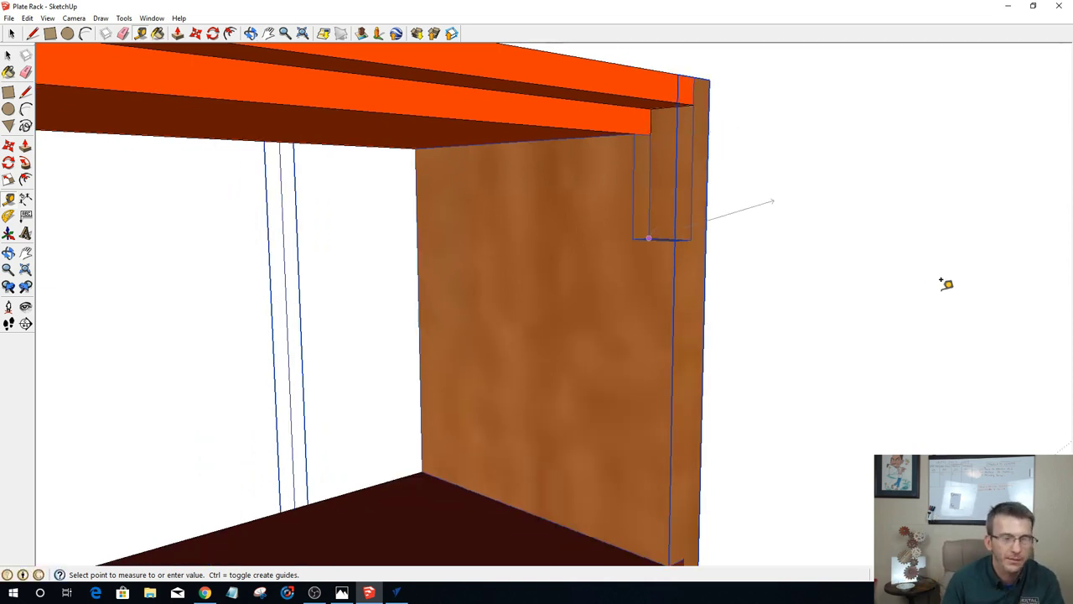
key(Escape)
click(799, 272)
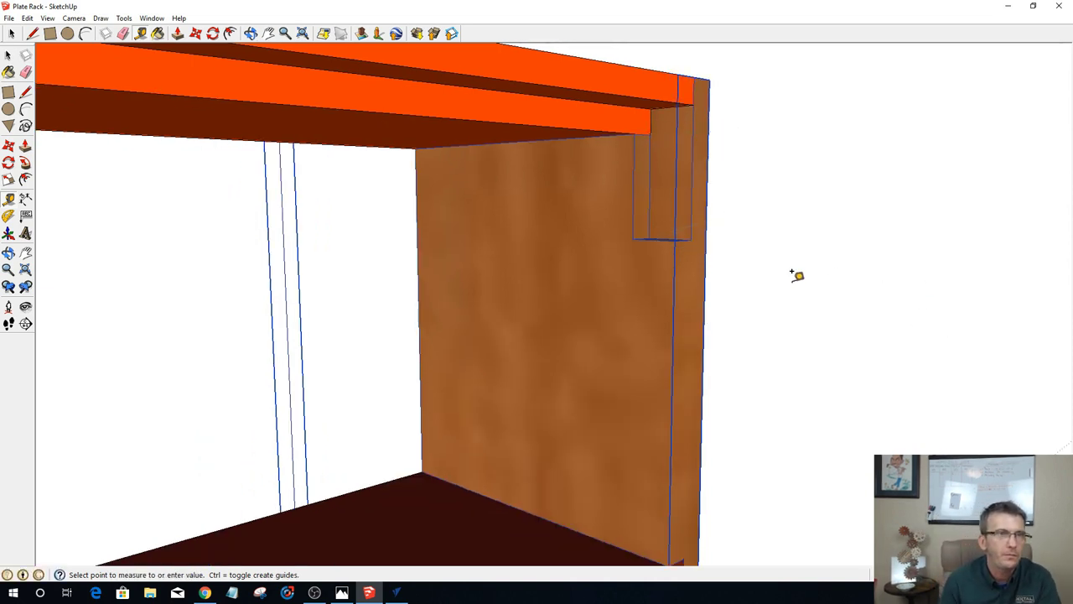
scroll(797, 277, down, 3)
middle_drag(370, 282, 520, 89)
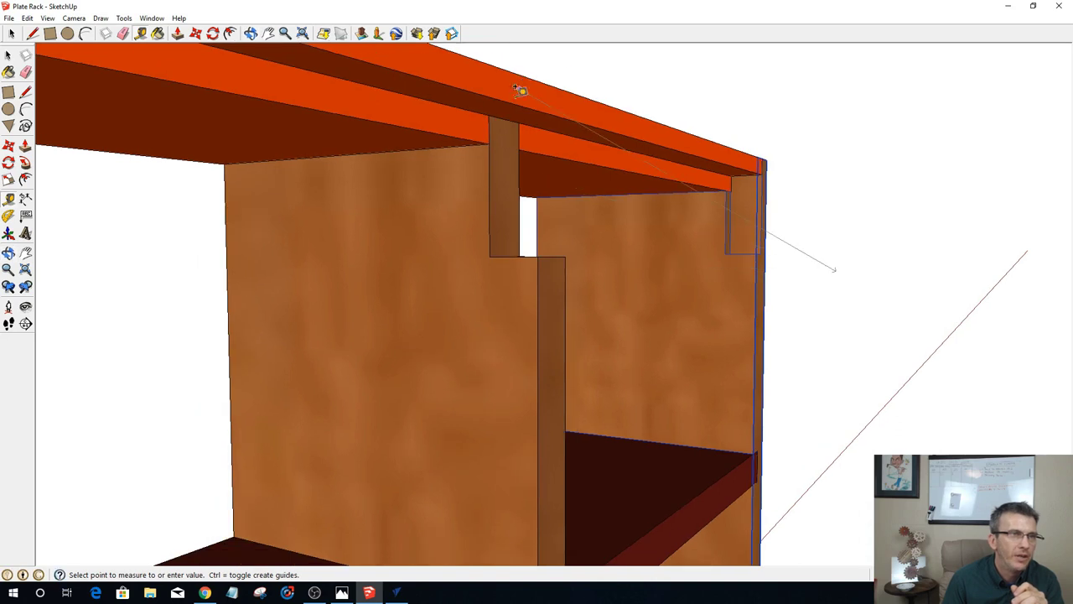
Step: Place a vertical guide line down from the middle divider's notch
key(Escape)
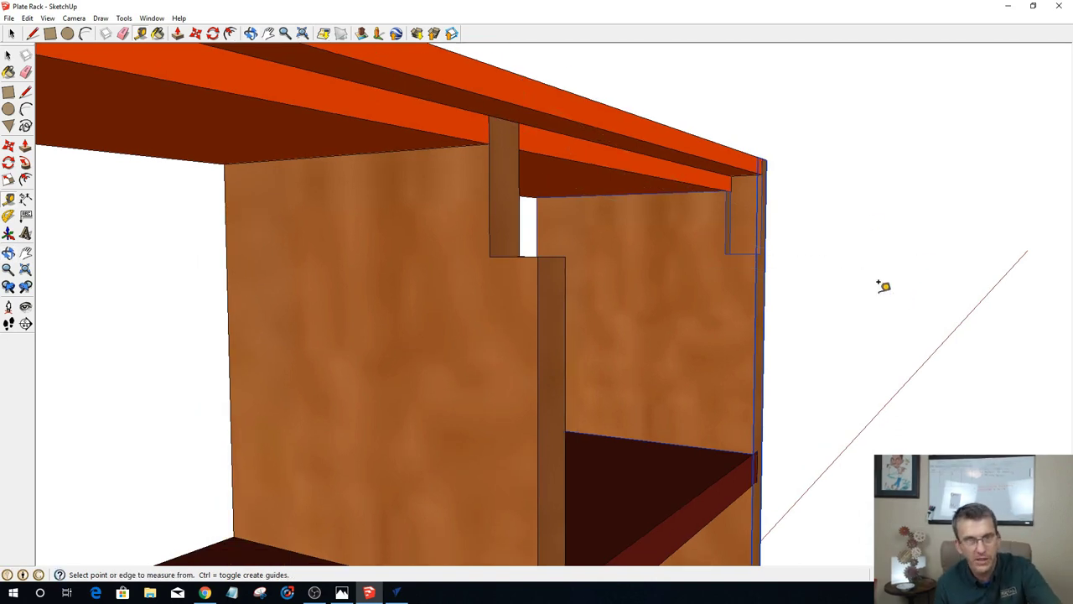
click(488, 144)
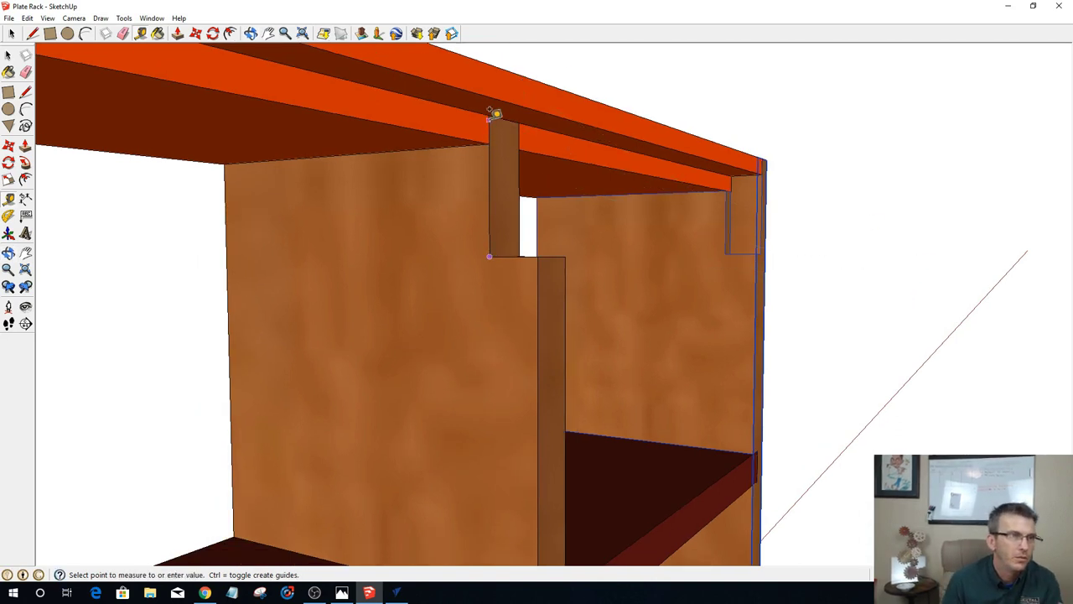
click(494, 109)
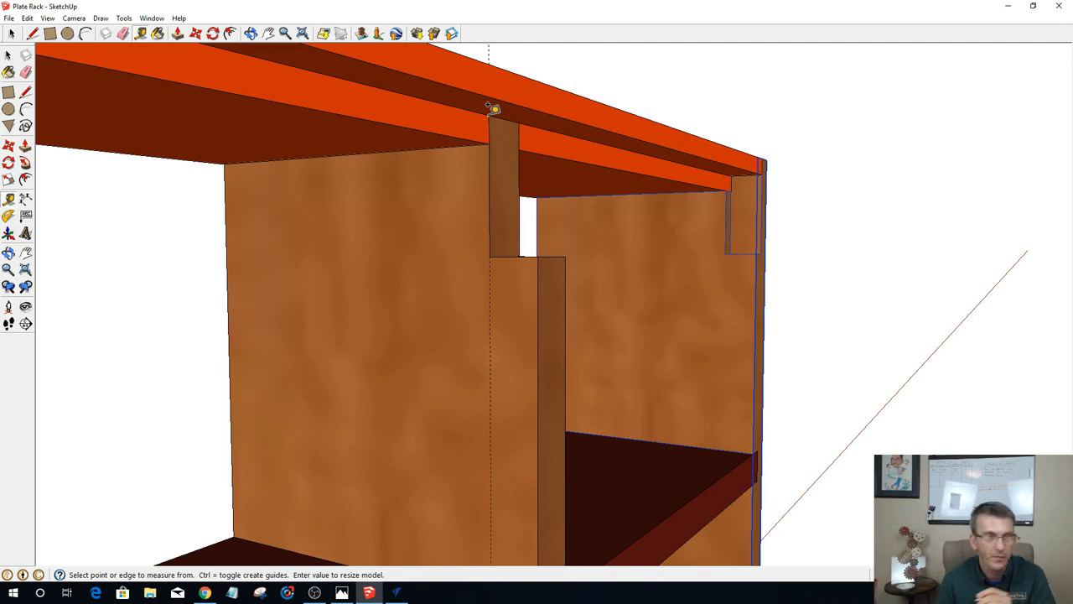
Step: Measure from the far end notch corner across to the other side board (about 2' 1 3/4")
middle_drag(611, 234, 469, 299)
key(t)
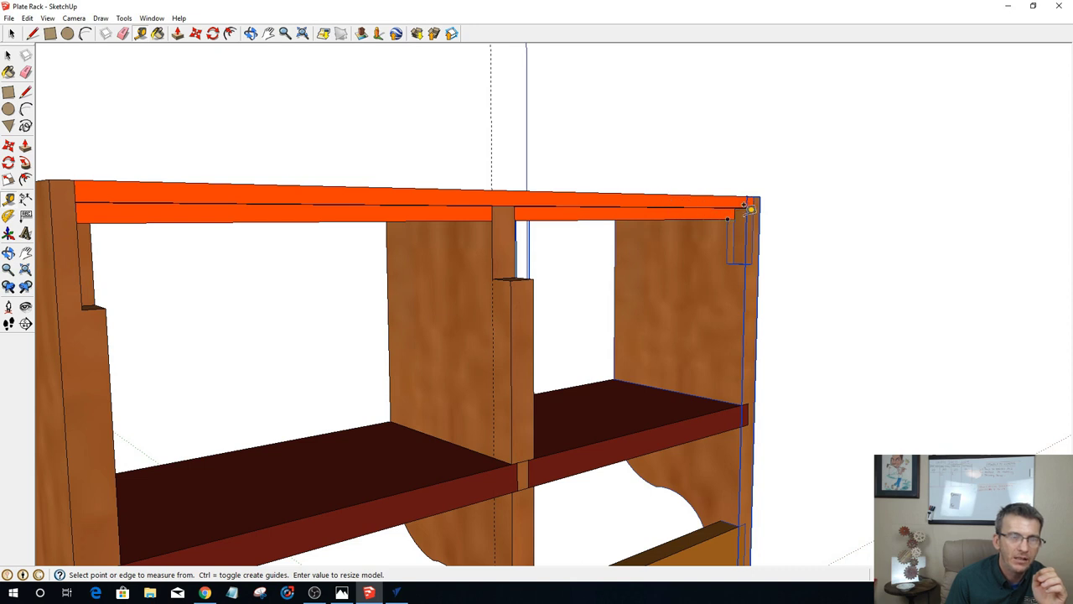
click(726, 261)
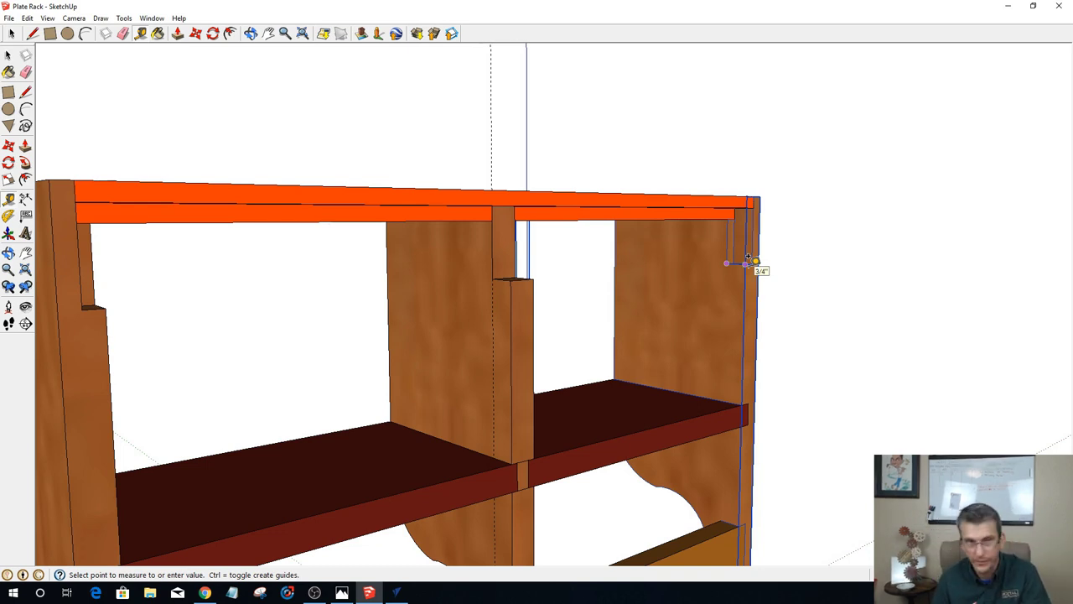
middle_drag(774, 271, 352, 304)
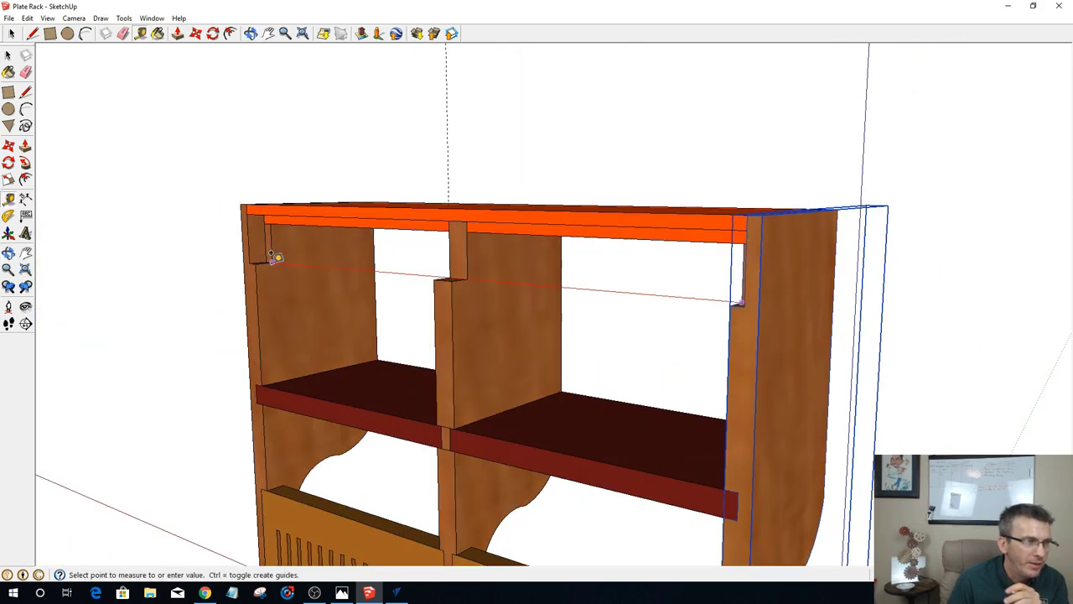
middle_drag(299, 280, 458, 271)
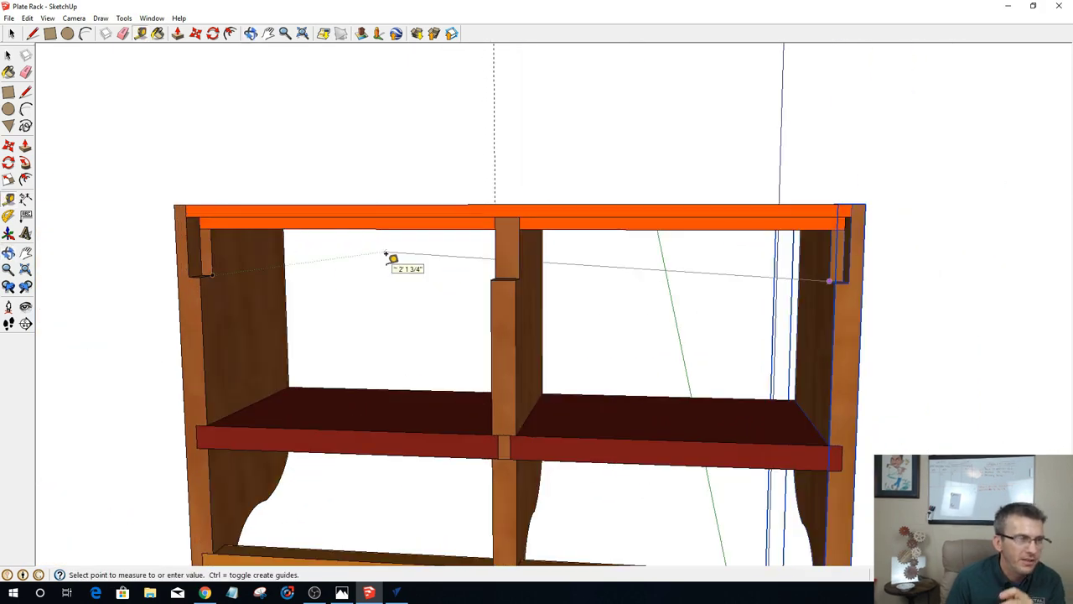
Step: Cancel the measurement and unhide all hidden parts, including the yellow apron board
key(Escape)
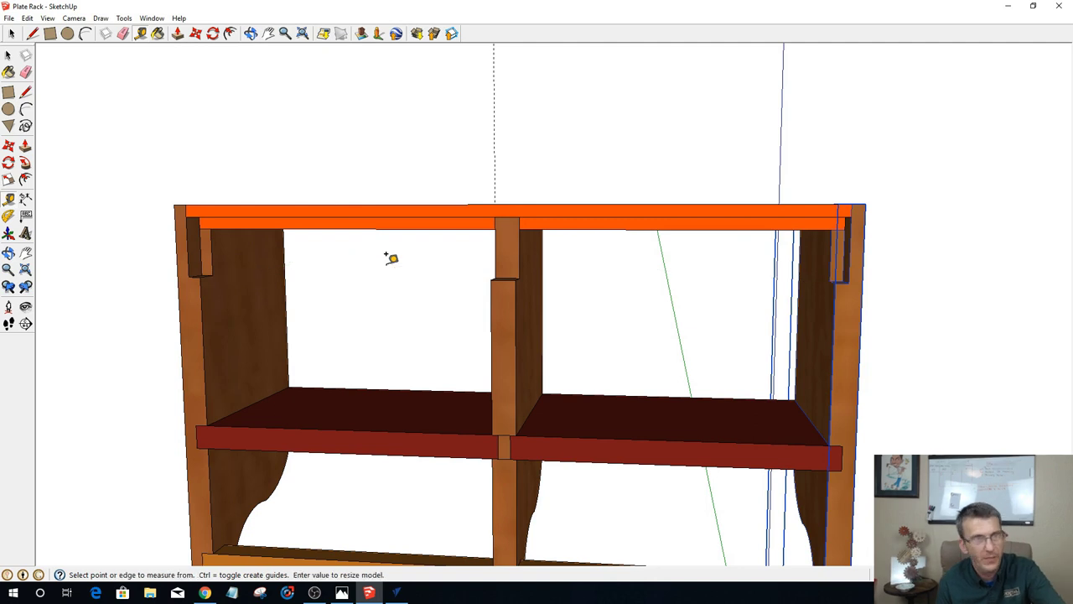
click(29, 19)
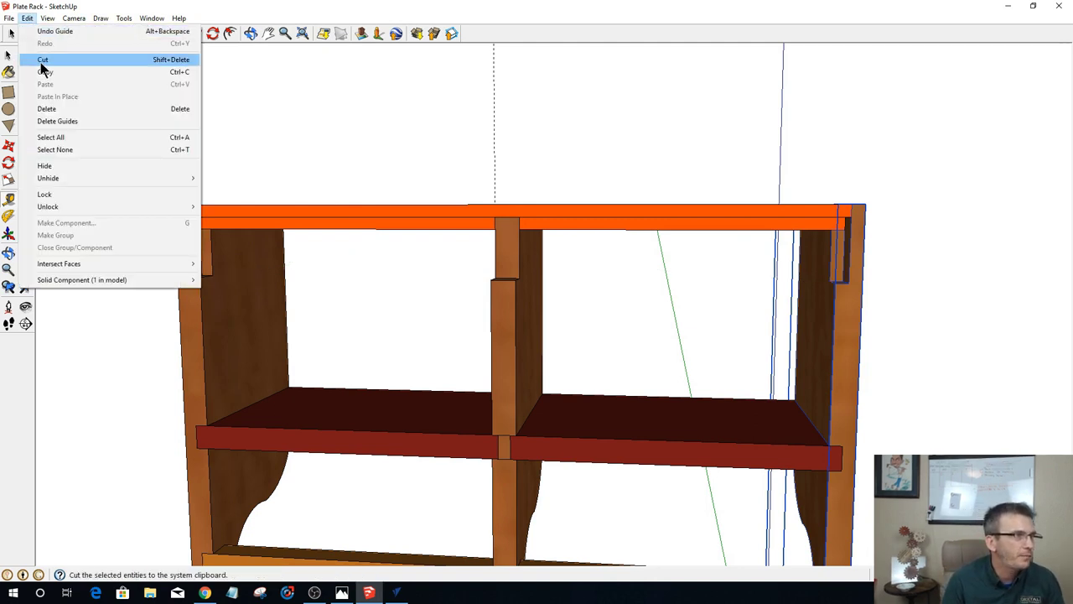
mouse_move(51, 178)
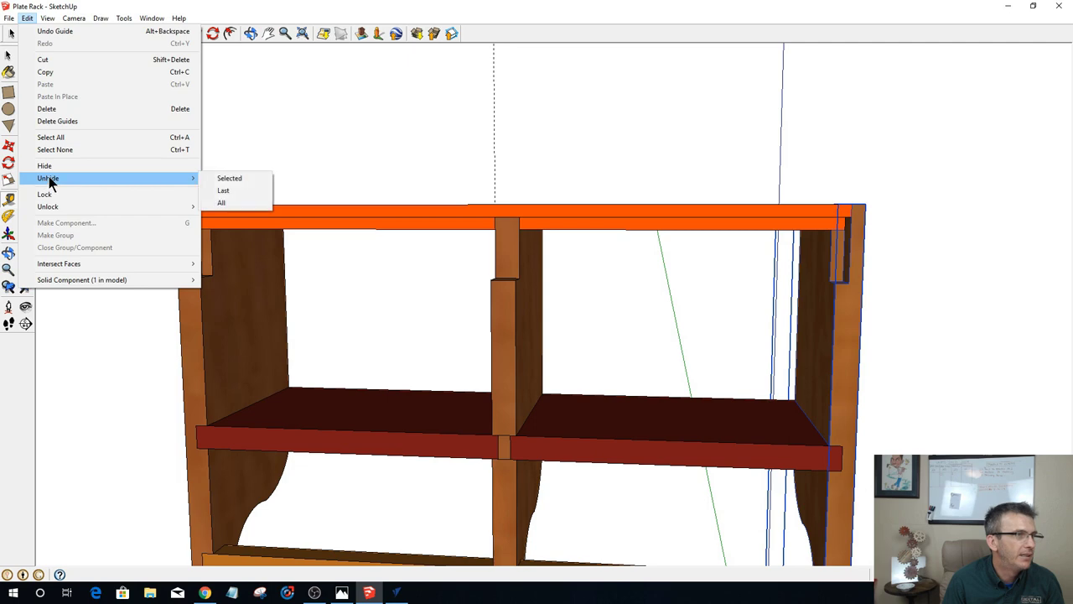
click(235, 207)
middle_drag(618, 425, 633, 360)
Step: Select the yellow apron board and start a Tape Measure from its lower corner
click(12, 35)
middle_drag(553, 235, 515, 245)
click(638, 218)
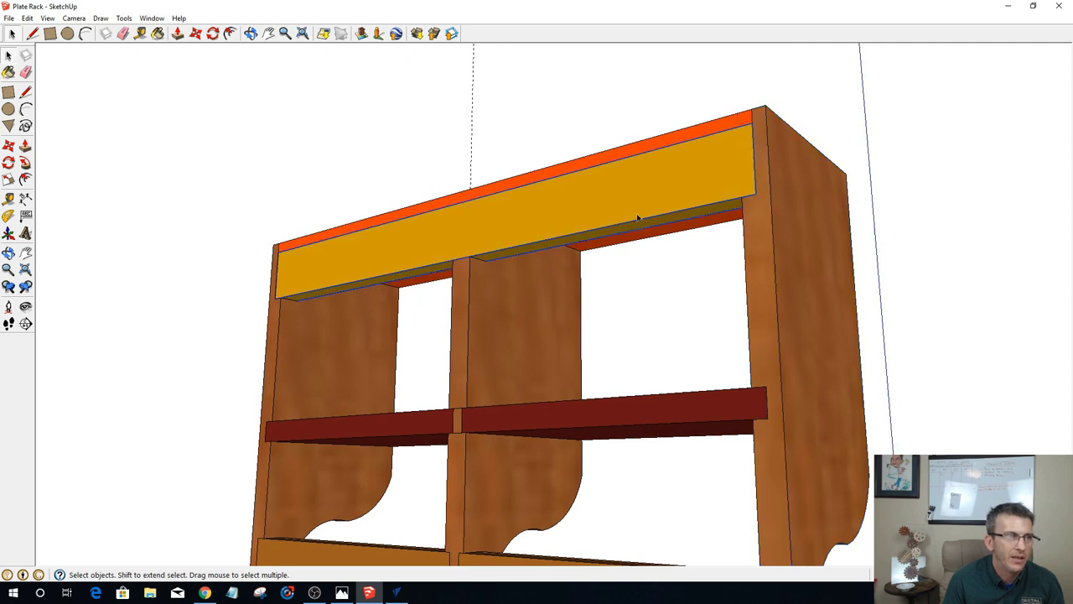
click(32, 35)
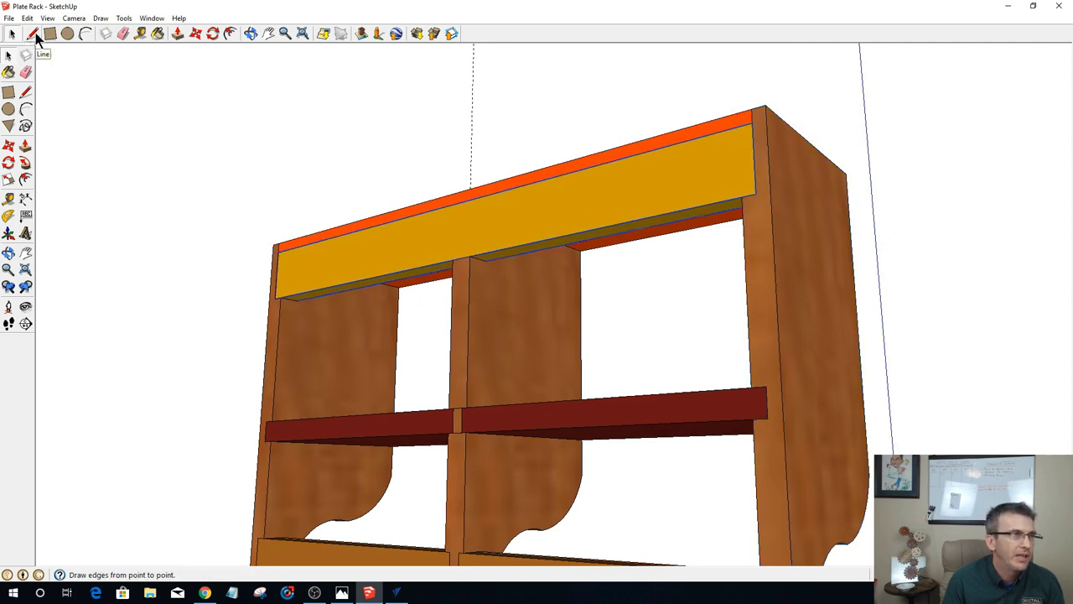
click(142, 34)
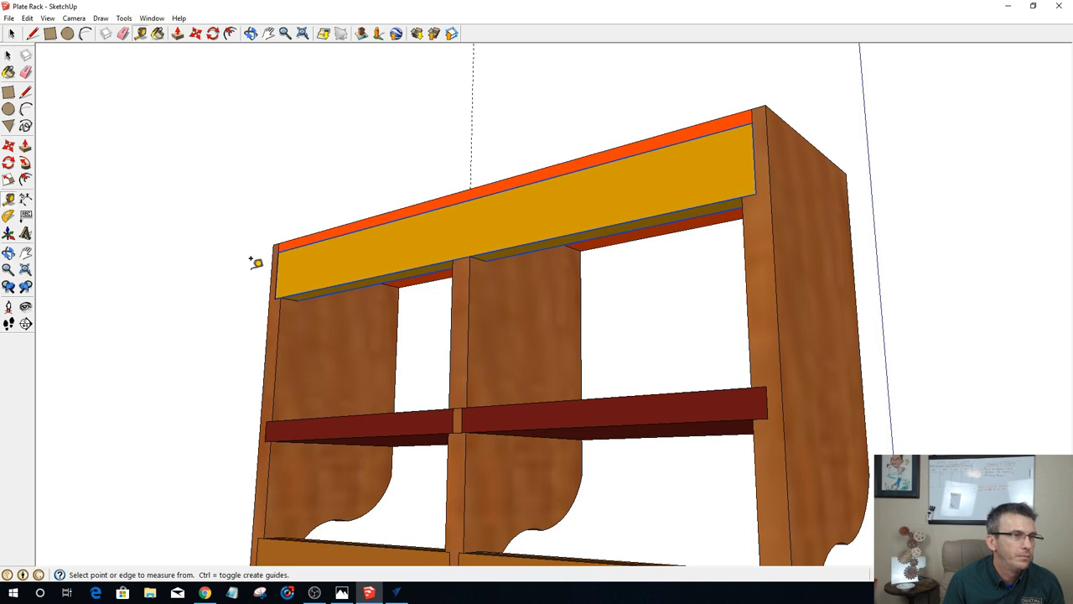
click(276, 293)
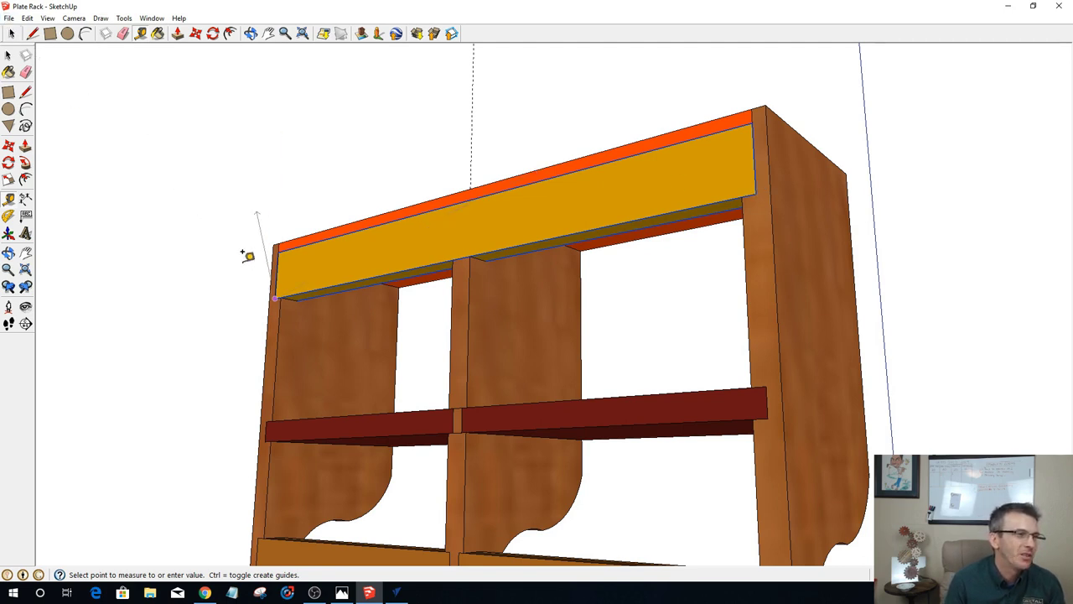
scroll(277, 245, down, 3)
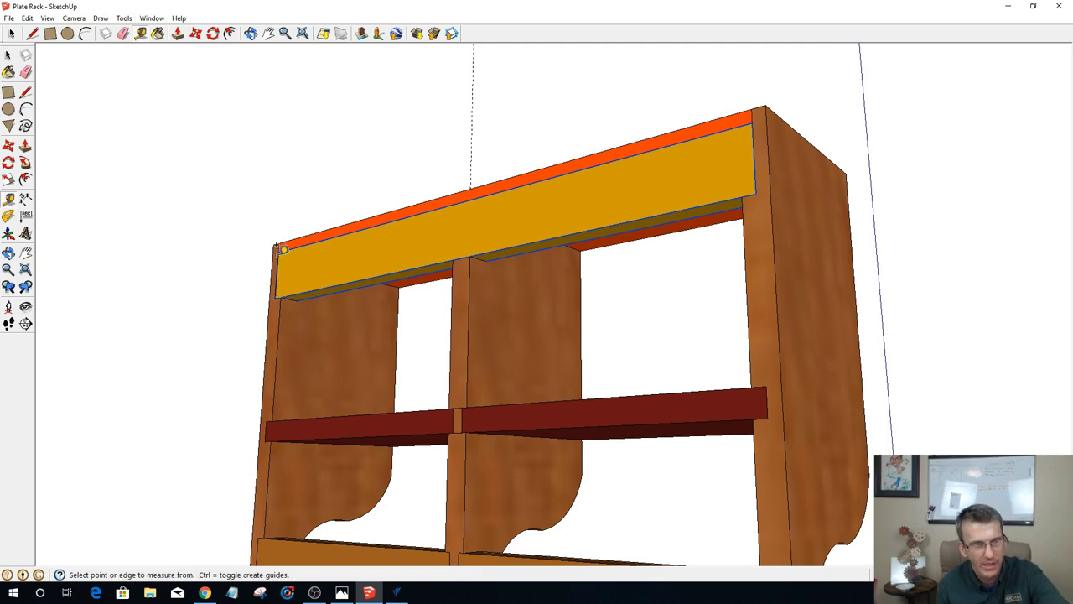
Step: Switch to VCarve Pro and zoom to Sheet 4's rail parts with their two 4.625 spacing dimensions
click(397, 593)
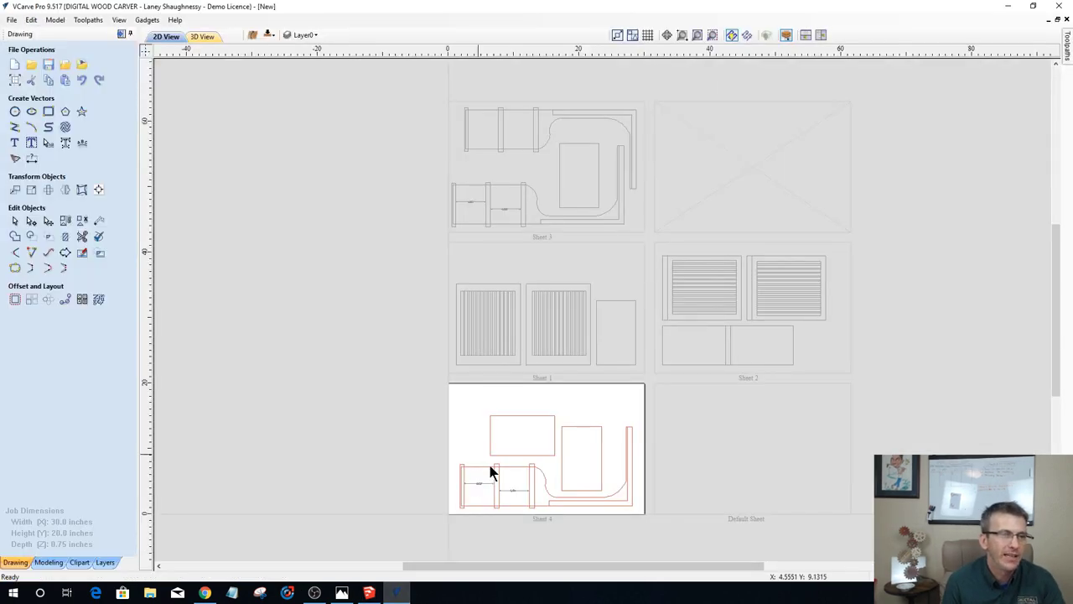
scroll(489, 535, up, 2)
scroll(373, 481, up, 4)
scroll(394, 487, up, 1)
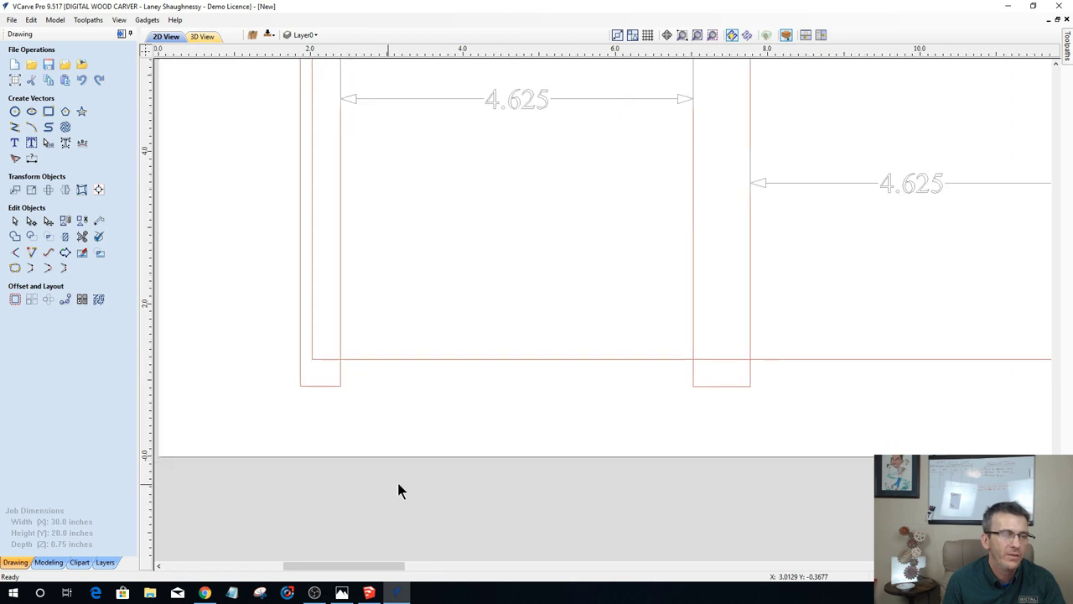
scroll(456, 485, down, 3)
scroll(410, 474, down, 4)
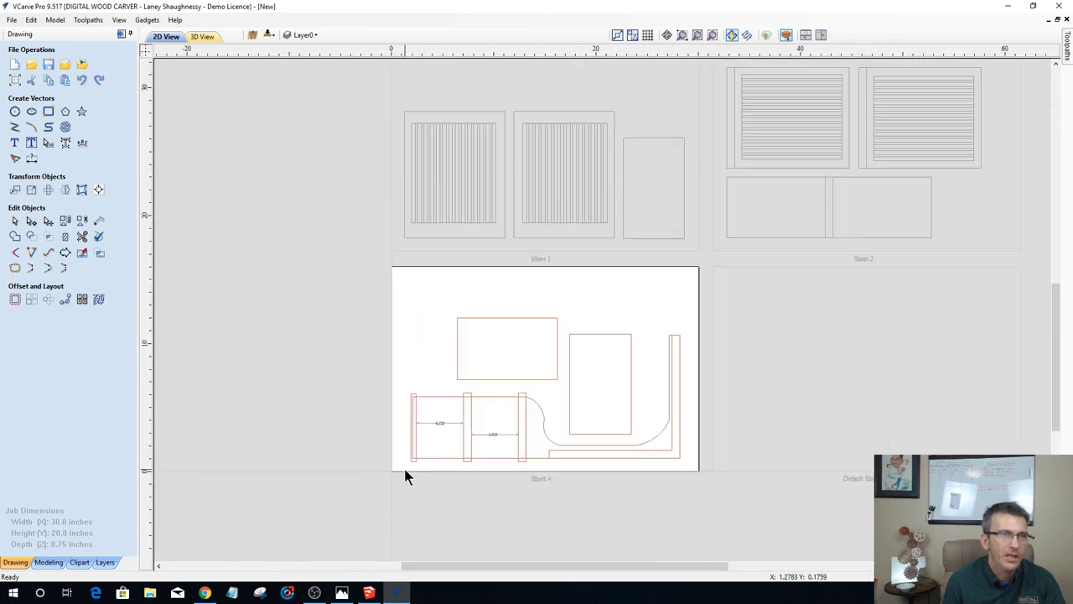
scroll(429, 477, up, 1)
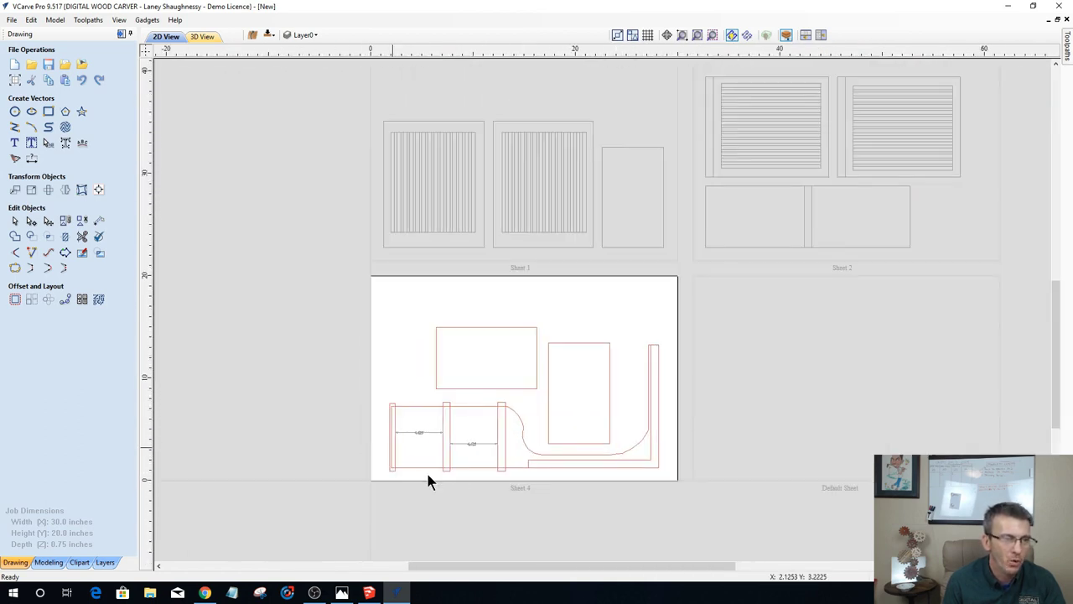
scroll(473, 457, up, 4)
scroll(448, 457, down, 5)
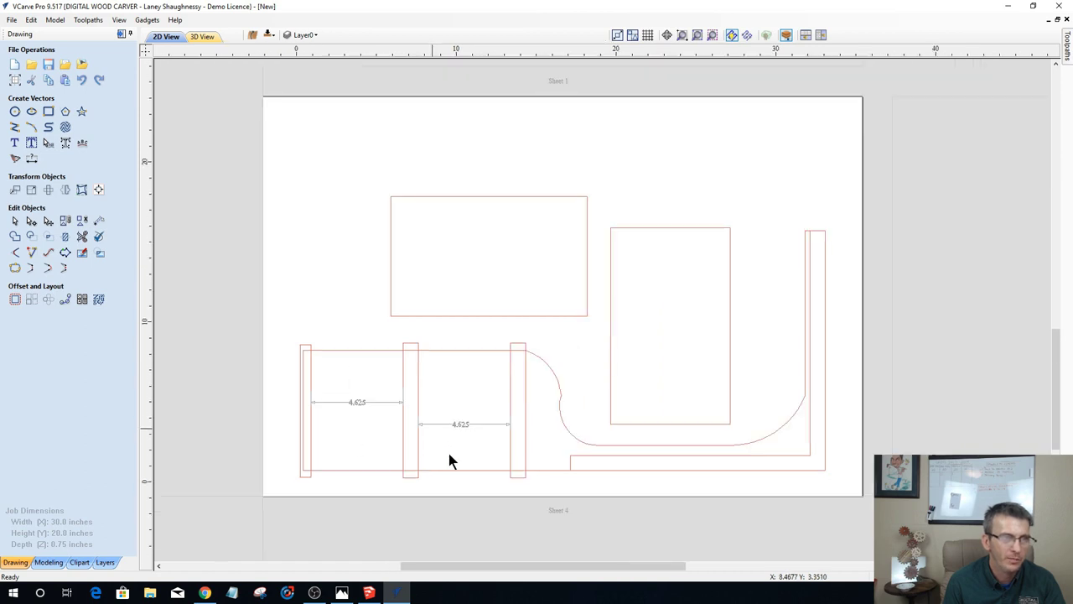
scroll(499, 235, up, 5)
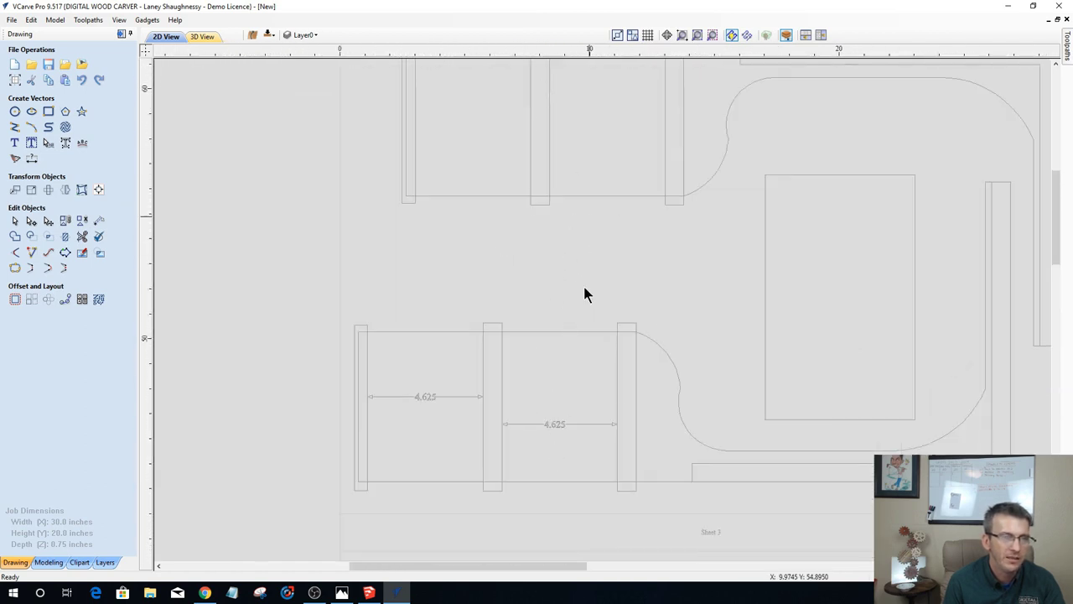
scroll(585, 293, down, 5)
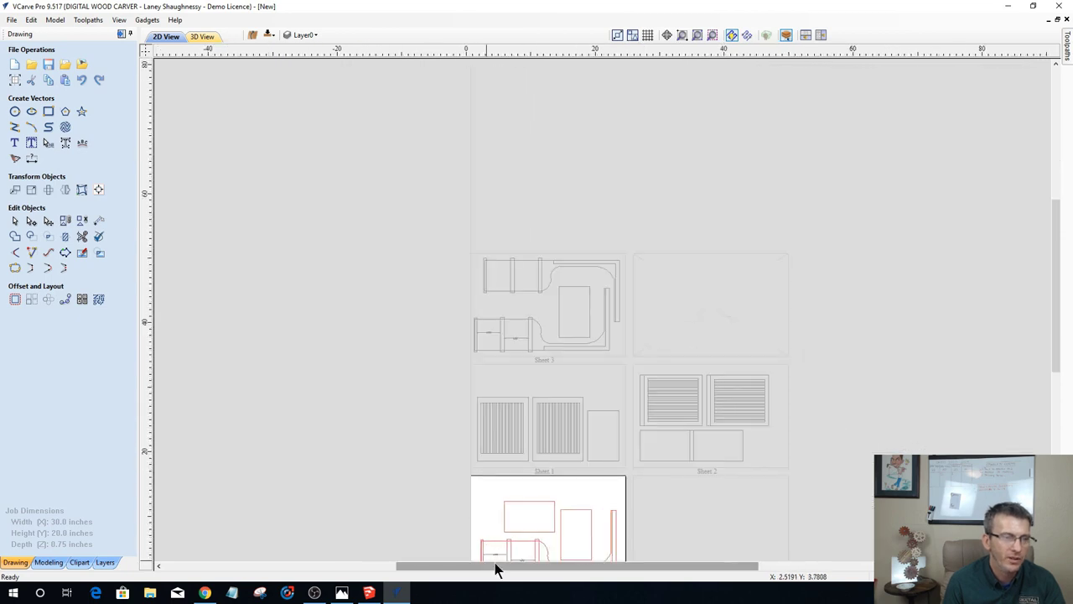
scroll(501, 542, up, 6)
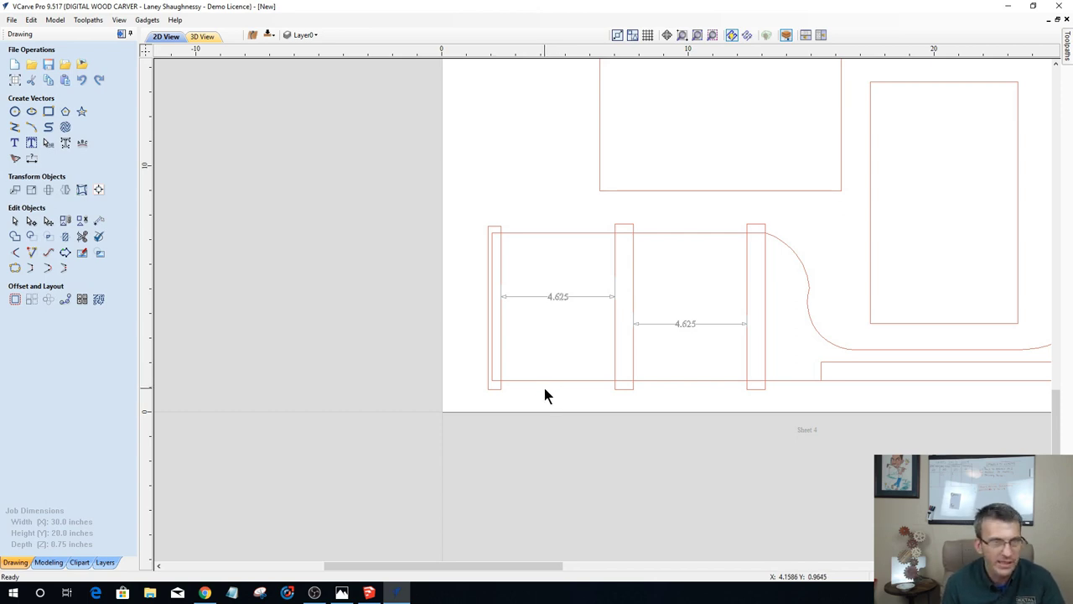
Step: Draw a 1.875 by 0.75 inch notch rectangle at the rail's lower-left end
click(47, 111)
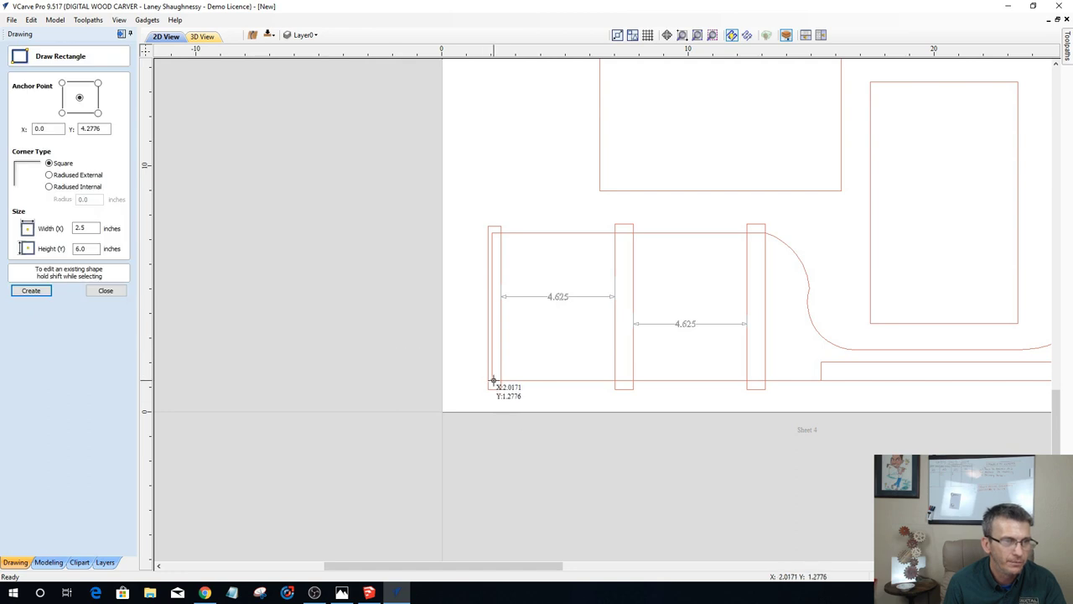
drag(491, 379, 578, 342)
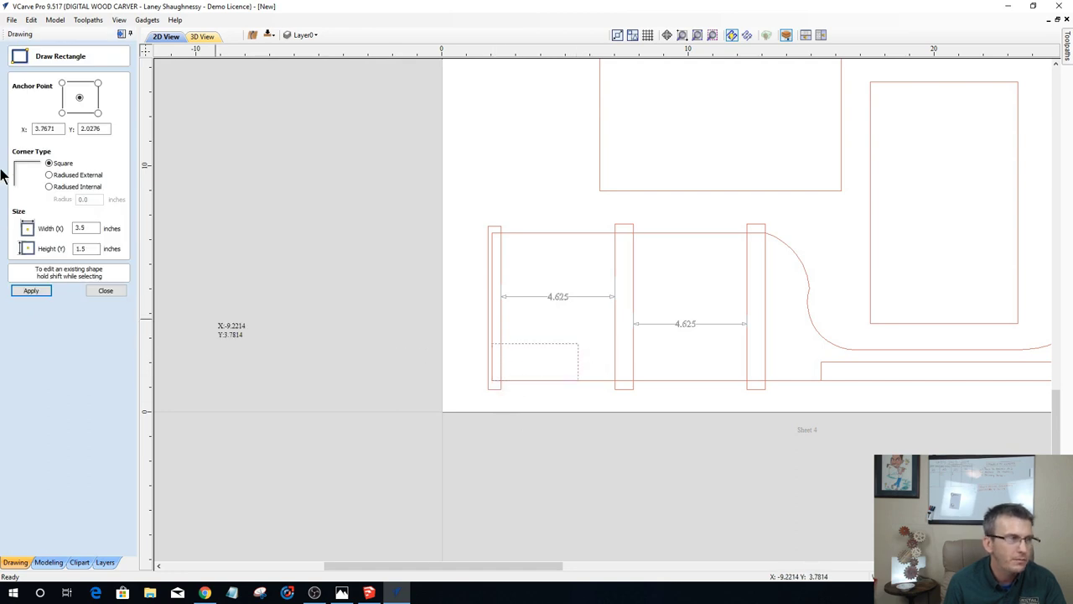
double_click(84, 228)
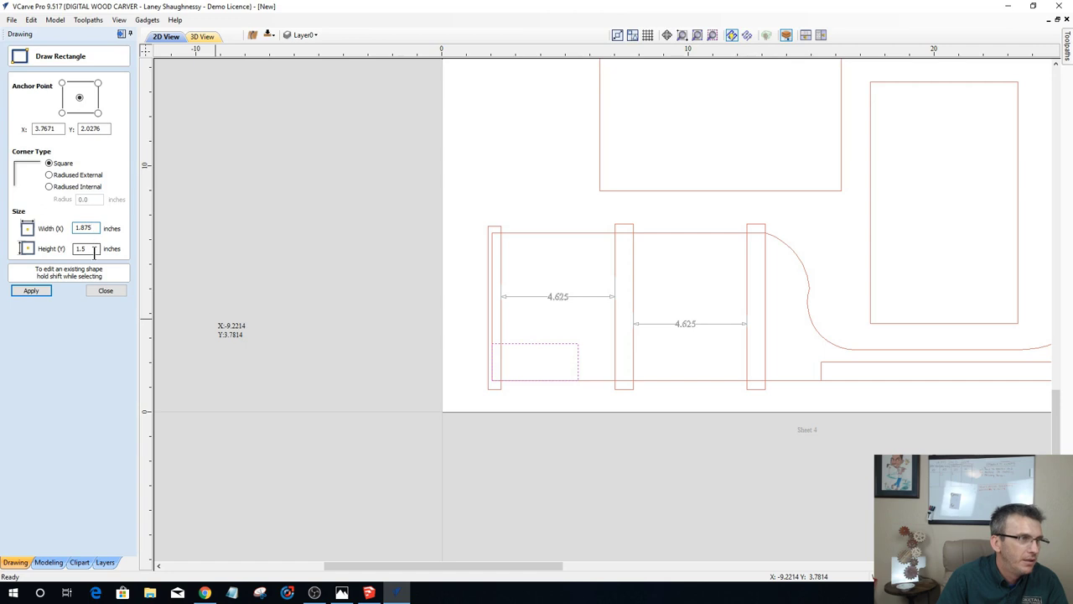
text(.75)
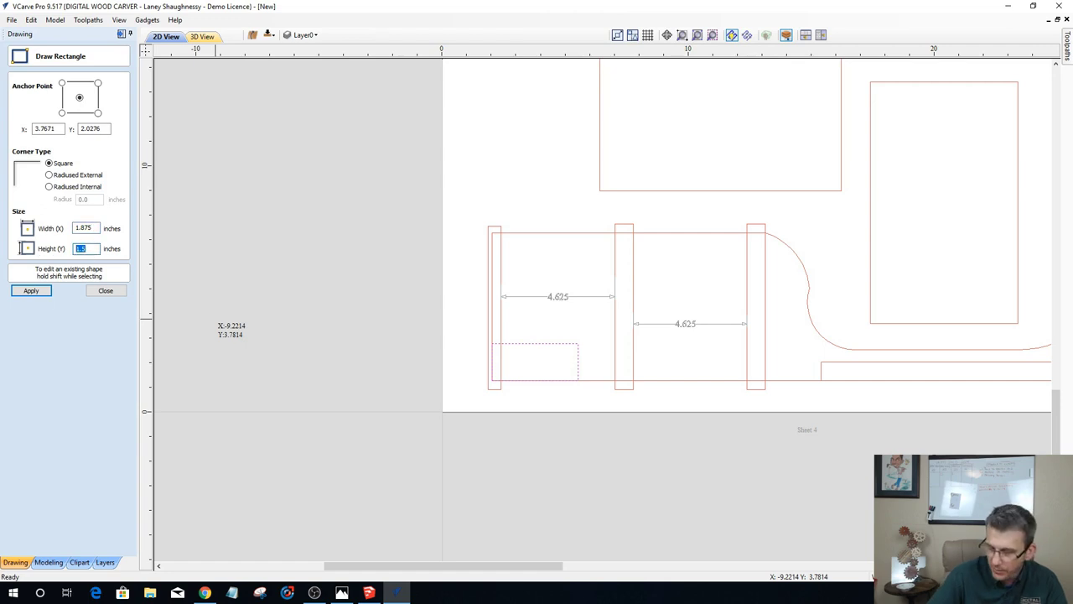
click(30, 291)
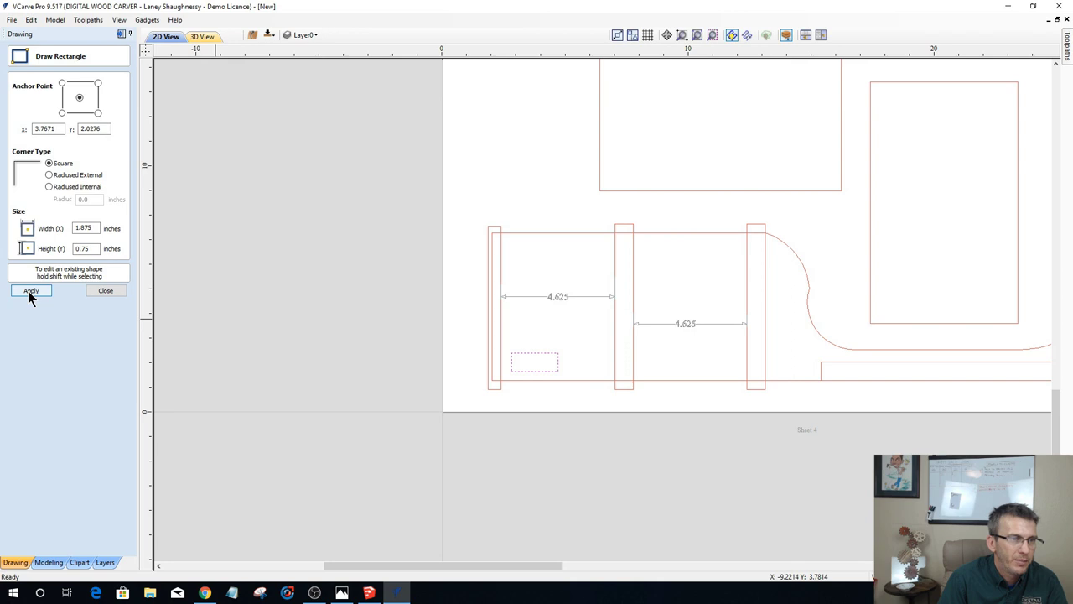
click(105, 291)
Step: Move the notch rectangle onto the rail's lower-left corner and check its size
click(515, 375)
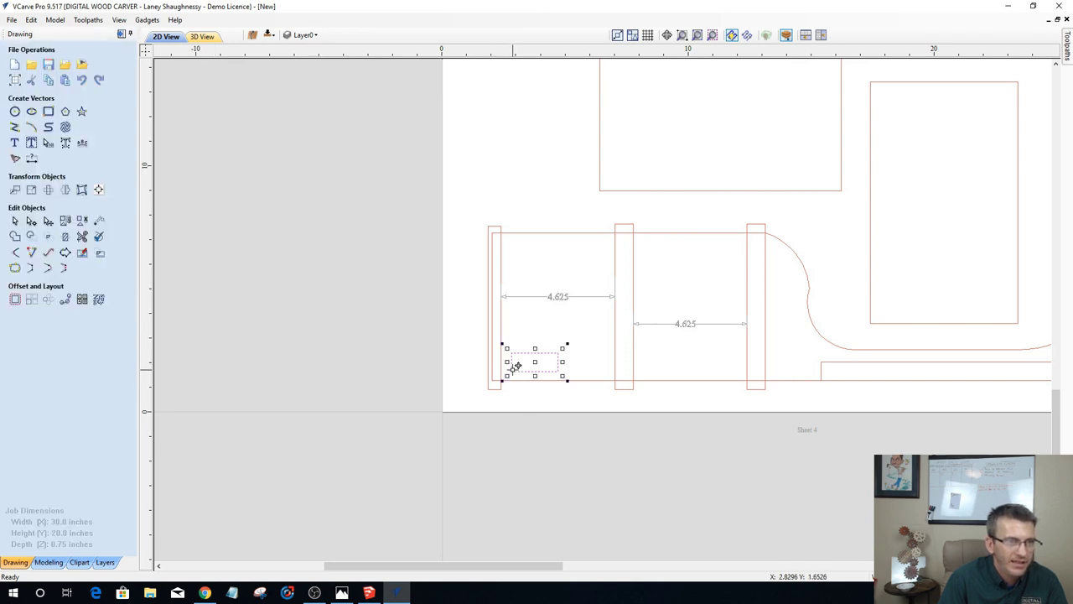
drag(515, 375, 495, 381)
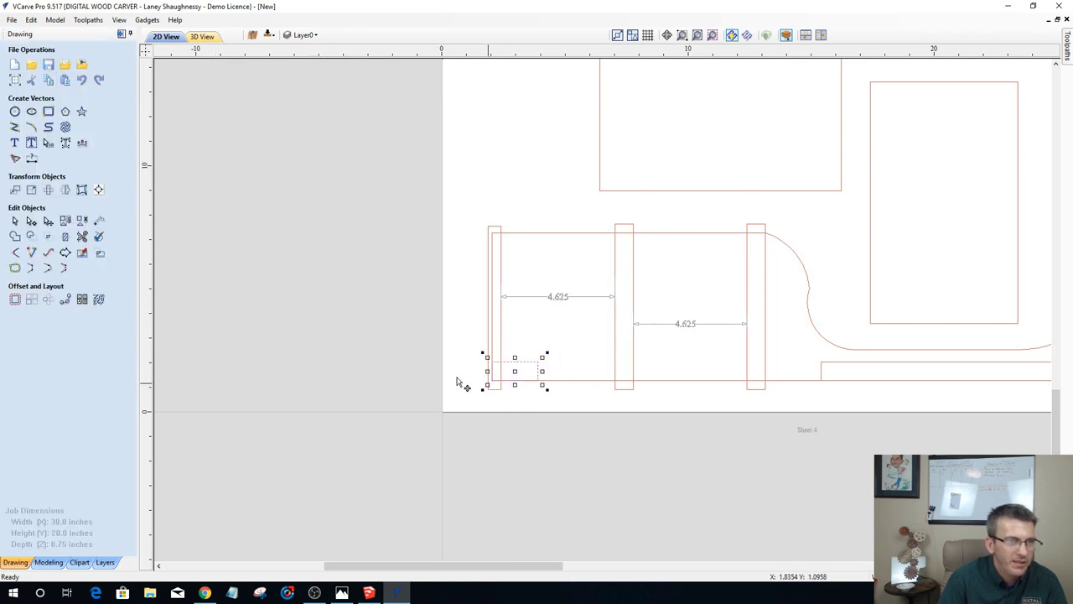
click(388, 387)
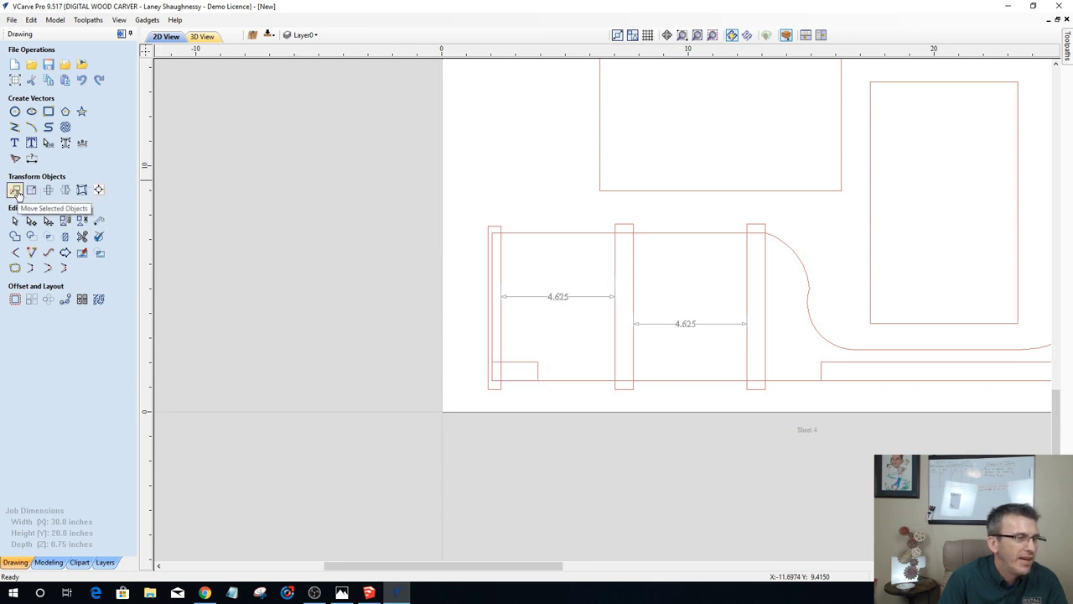
click(31, 190)
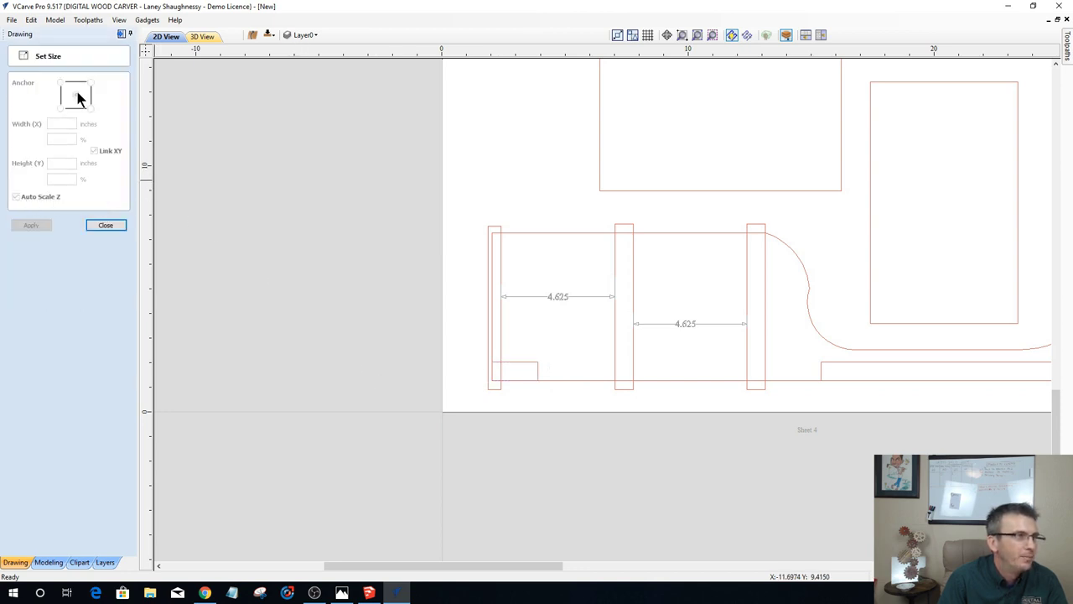
click(524, 362)
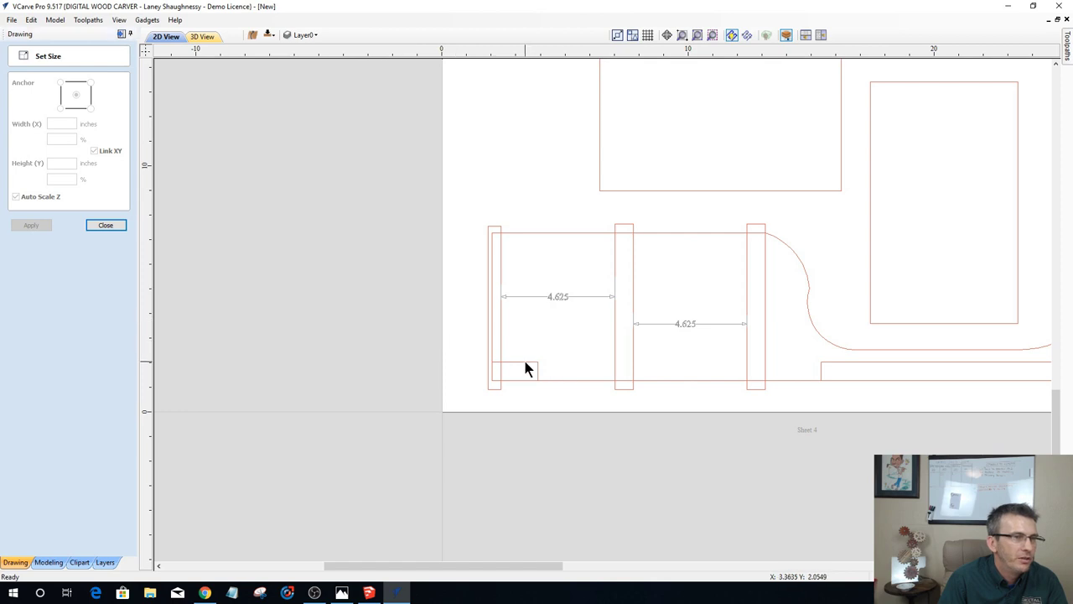
click(105, 225)
Step: Stretch the notch rectangle down past the rail and left to the part's outer edge
click(47, 111)
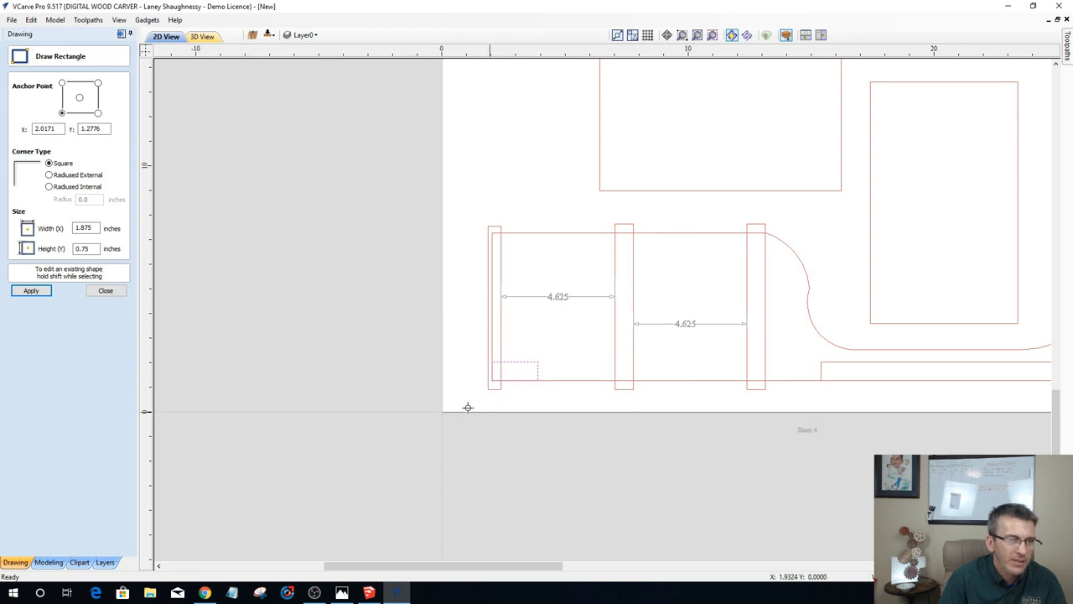
click(106, 290)
scroll(495, 378, up, 4)
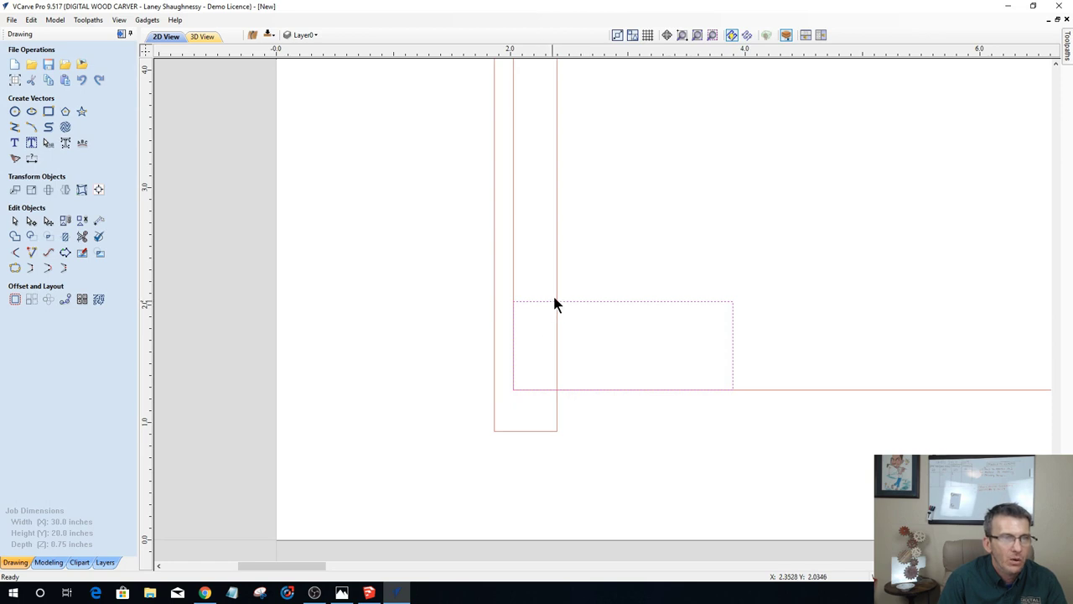
click(594, 302)
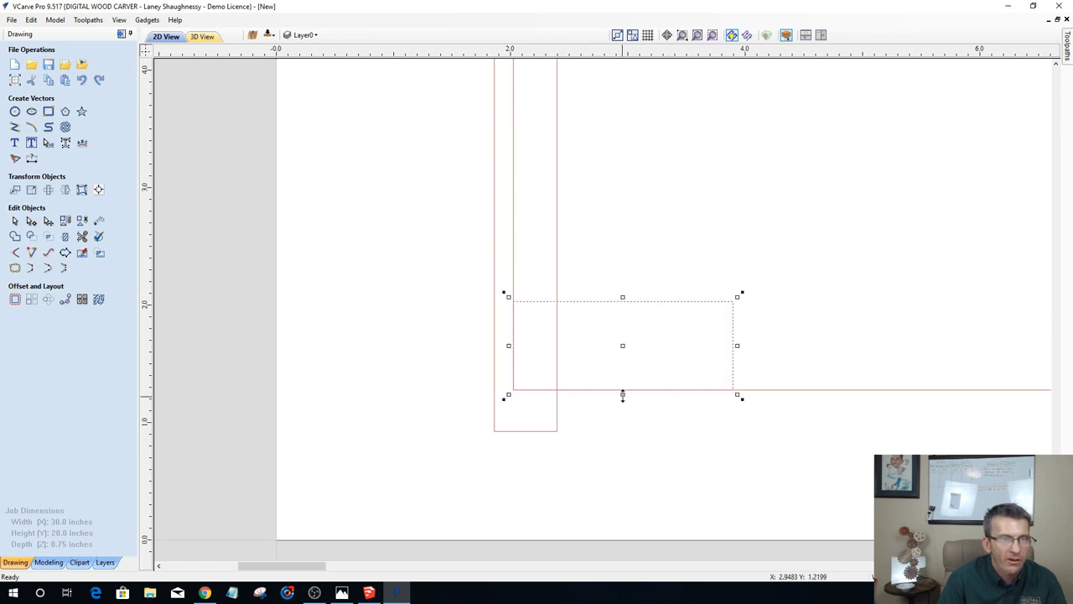
drag(623, 398, 623, 407)
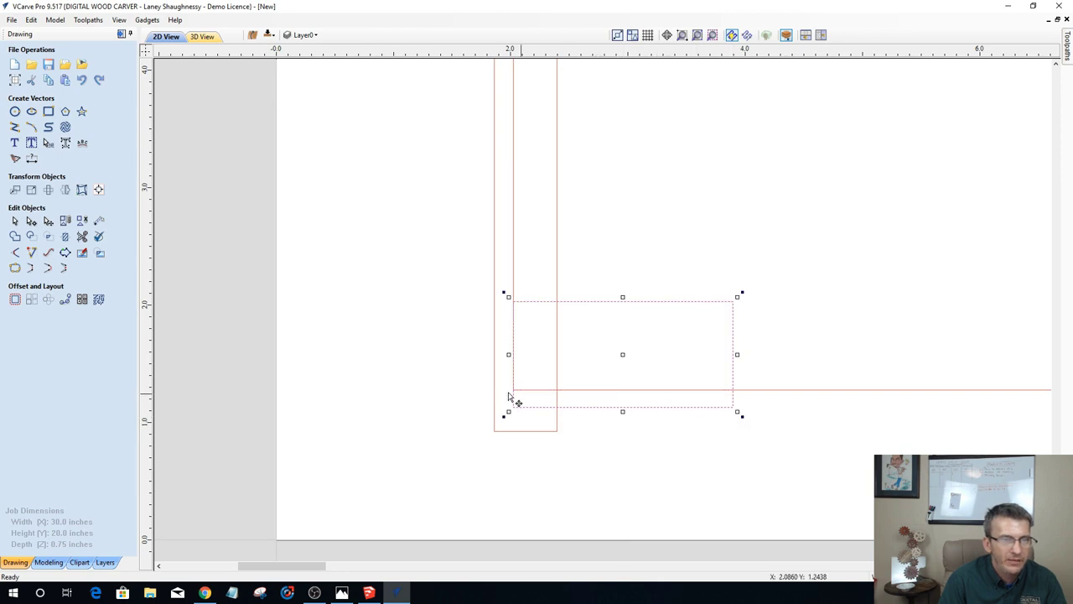
drag(506, 352, 491, 354)
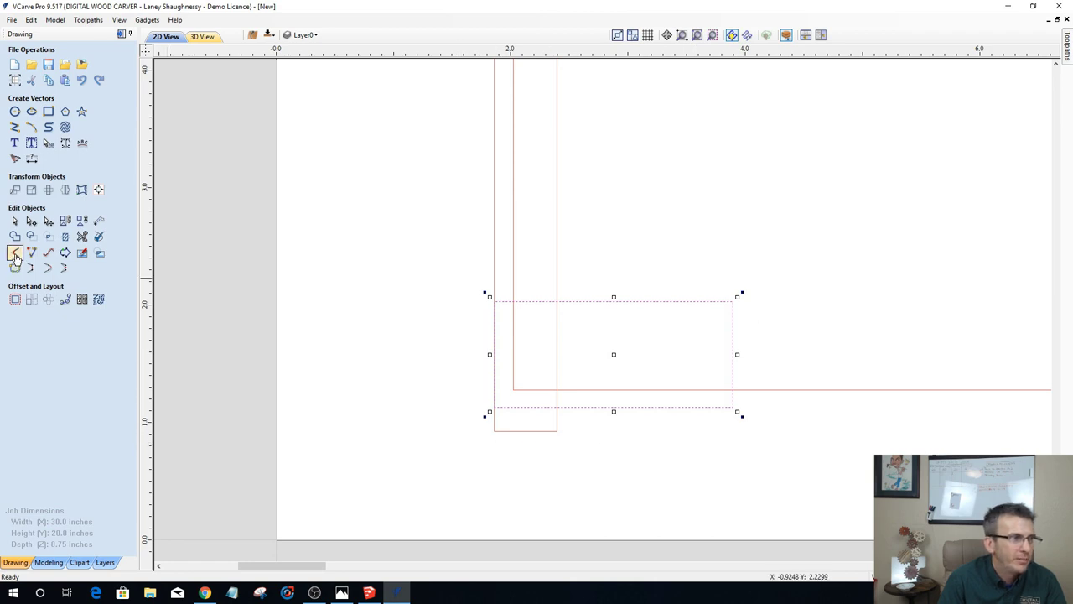
Step: Replace the plain rounded top-right corner with a 0.125-inch dog-bone fillet
click(14, 254)
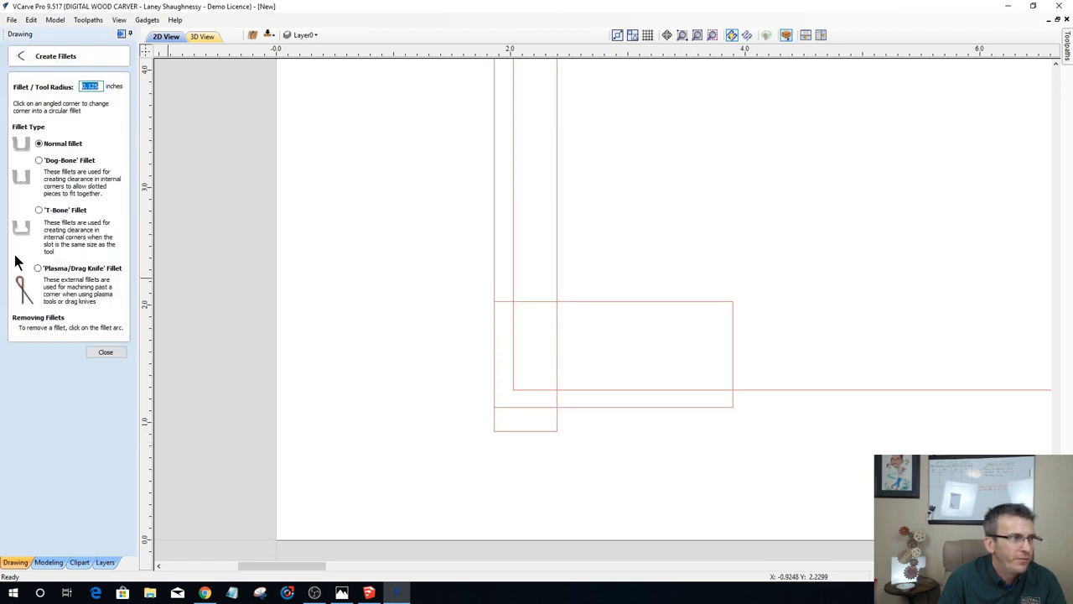
click(735, 300)
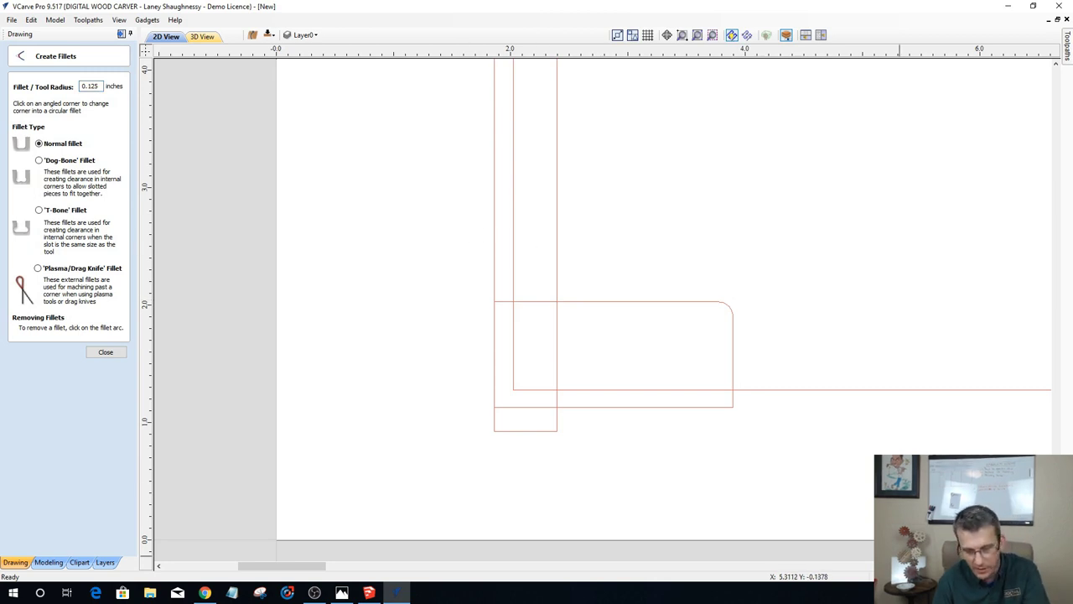
click(730, 303)
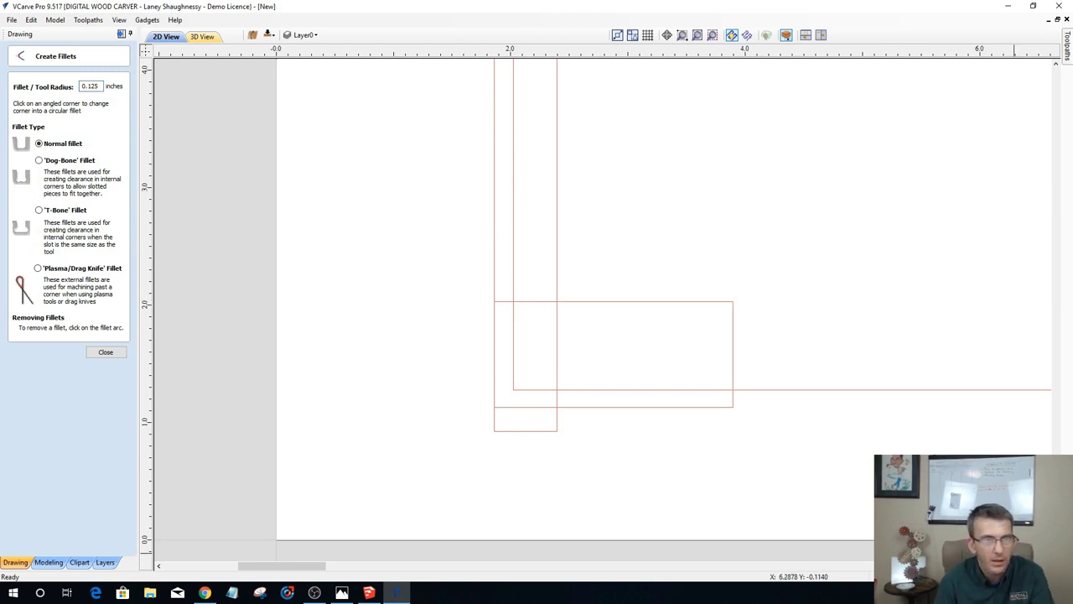
click(38, 161)
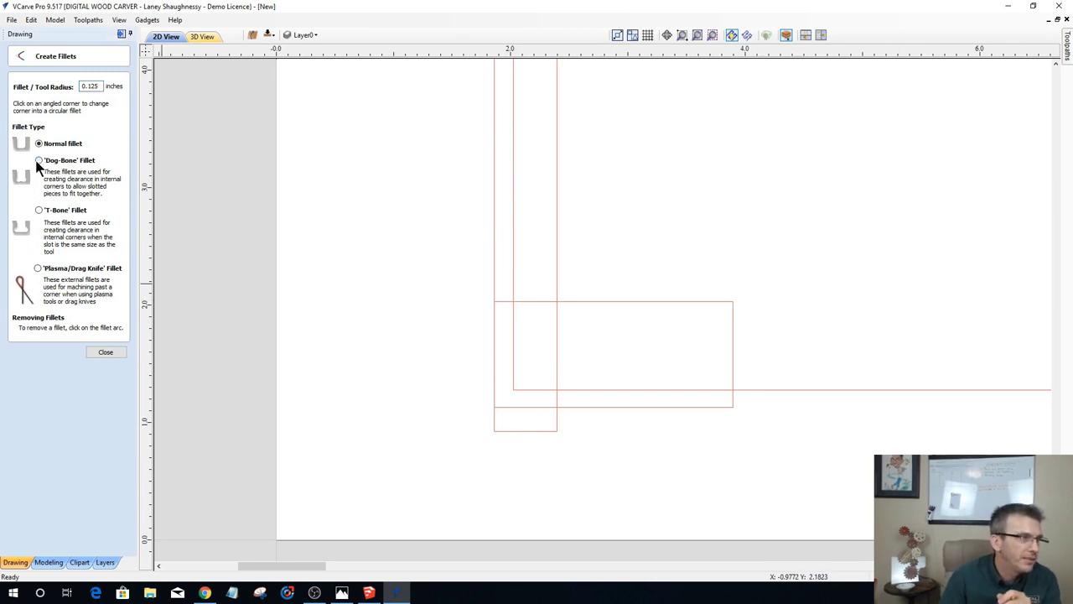
click(735, 296)
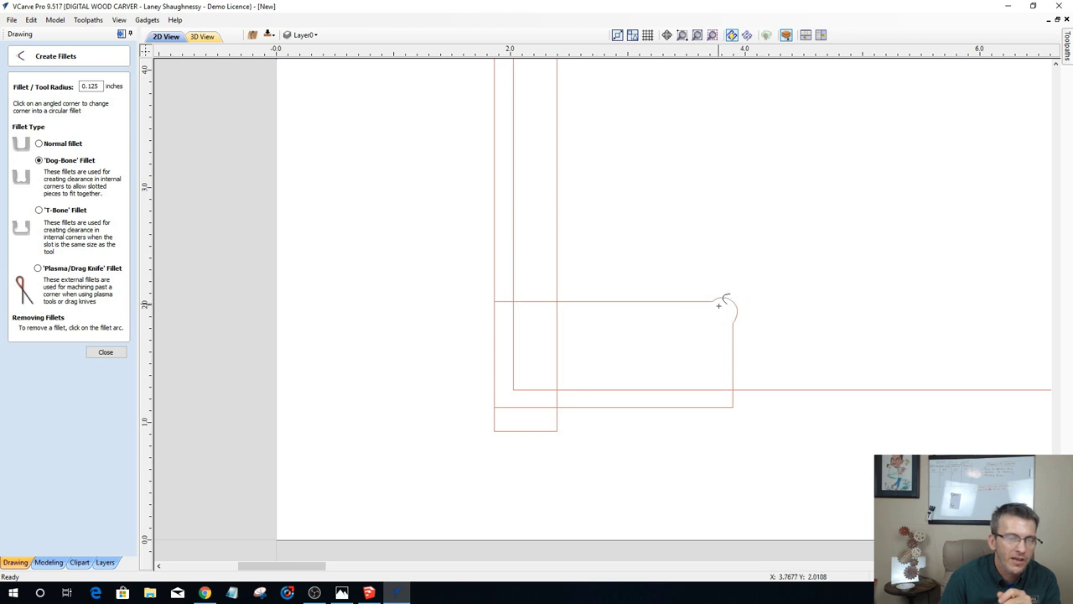
click(92, 351)
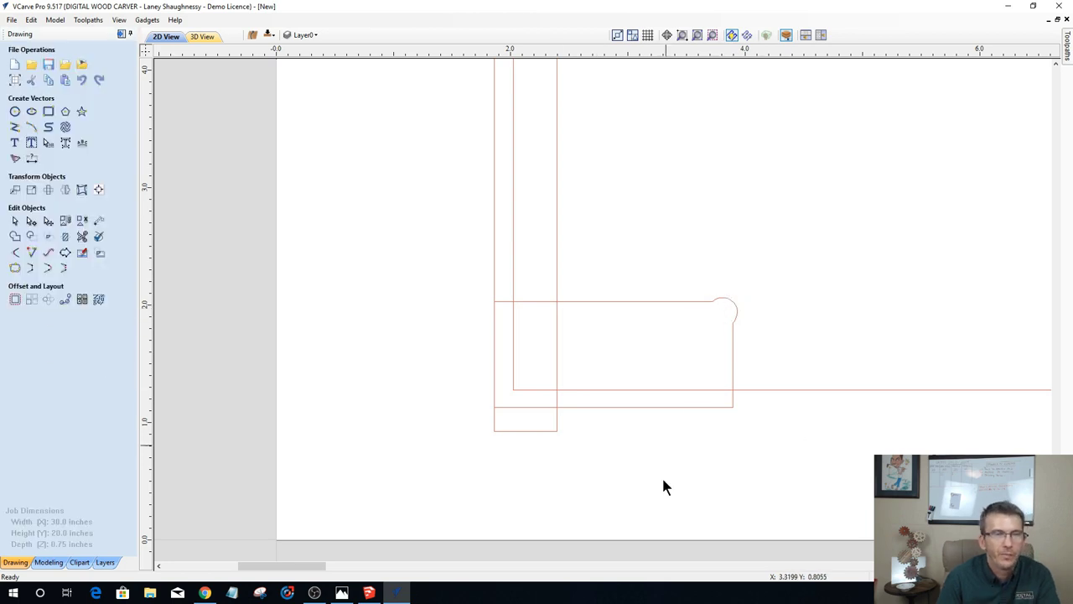
Step: Zoom out and pan to centre the notched part end in the view
scroll(637, 415, down, 2)
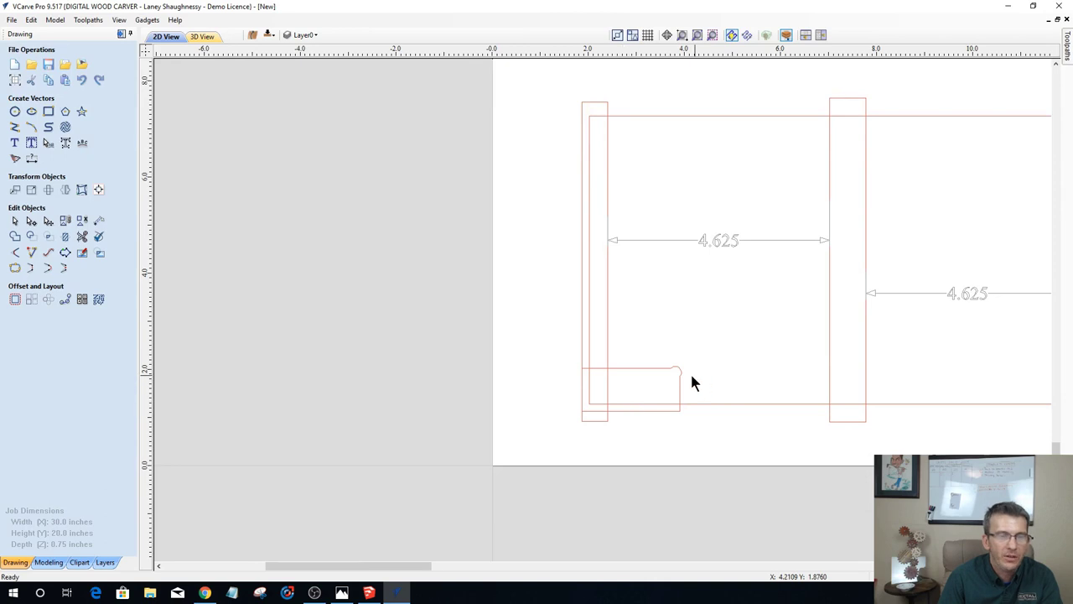
scroll(696, 382, down, 1)
scroll(637, 386, down, 2)
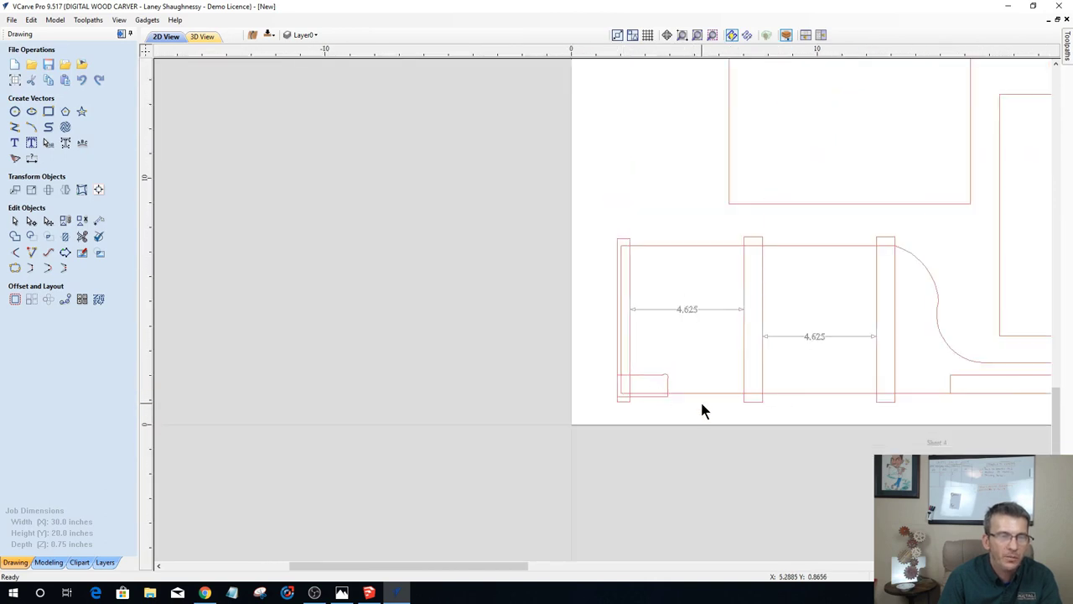
scroll(663, 408, down, 2)
scroll(685, 406, up, 4)
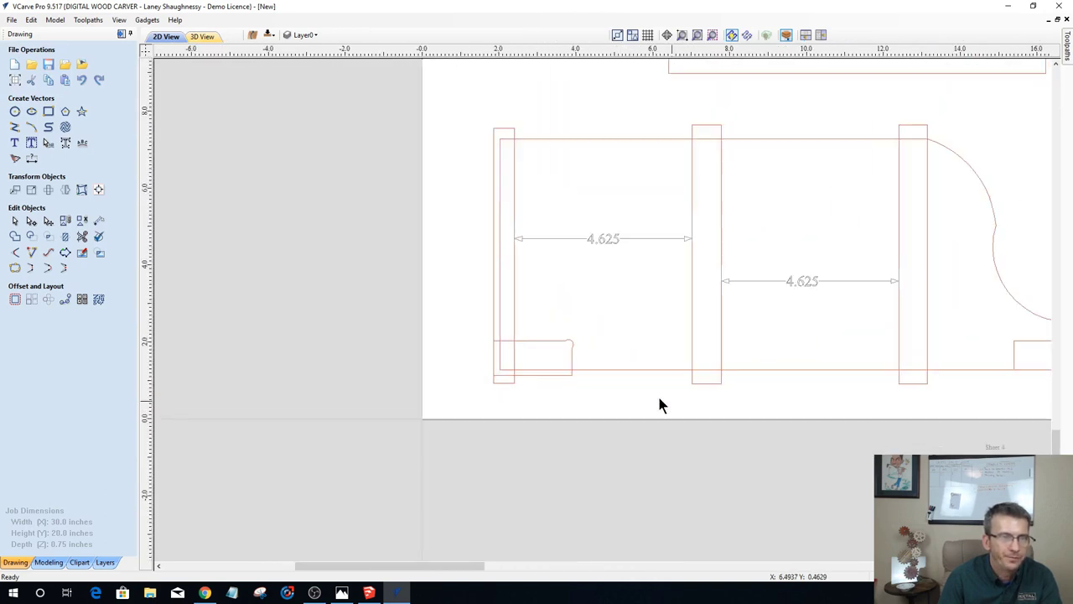
middle_drag(563, 365, 446, 308)
middle_drag(388, 334, 383, 347)
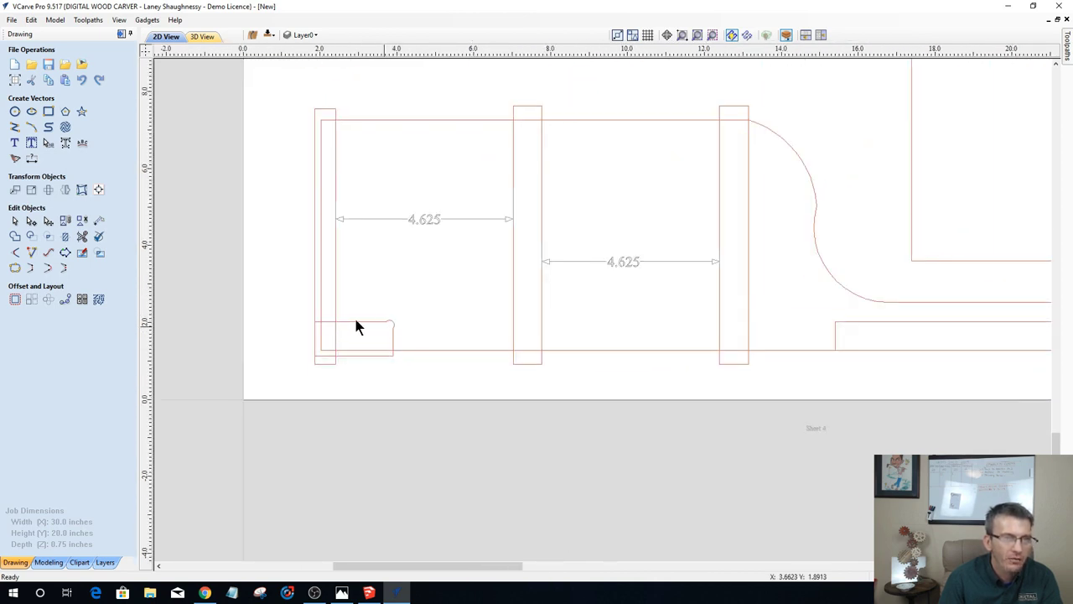
scroll(402, 378, down, 4)
scroll(407, 378, up, 2)
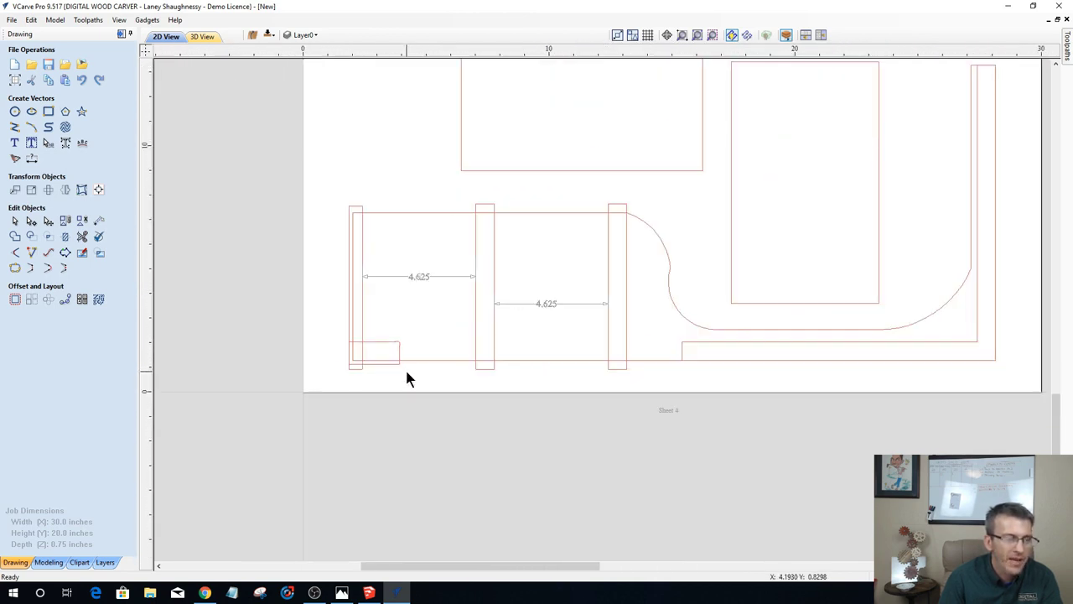
scroll(277, 336, down, 3)
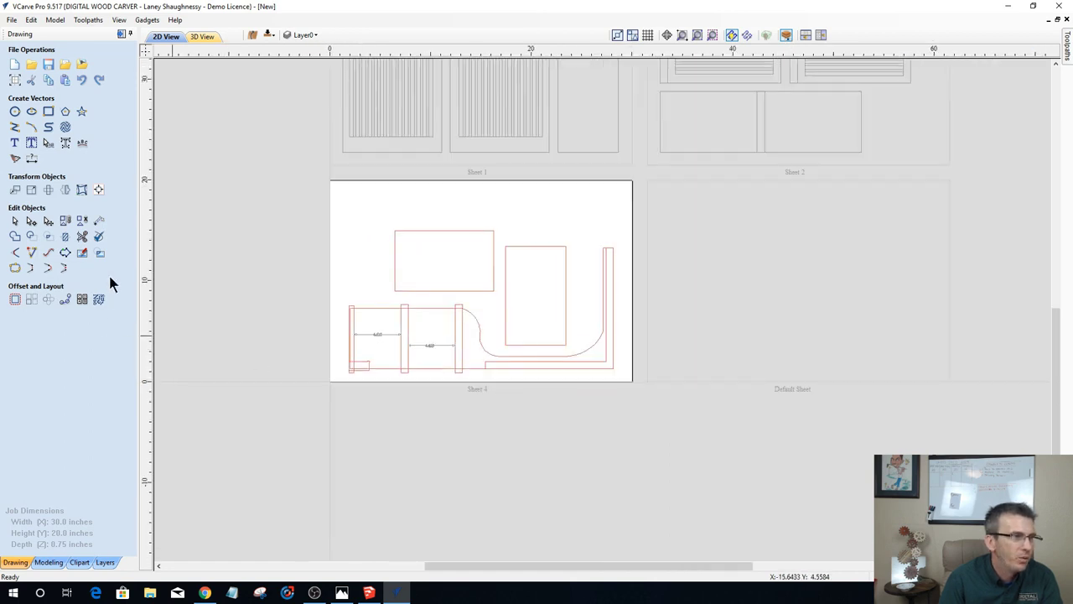
Step: Make Sheet 3 the active sheet in Nest Parts, leaving without re-nesting
click(101, 299)
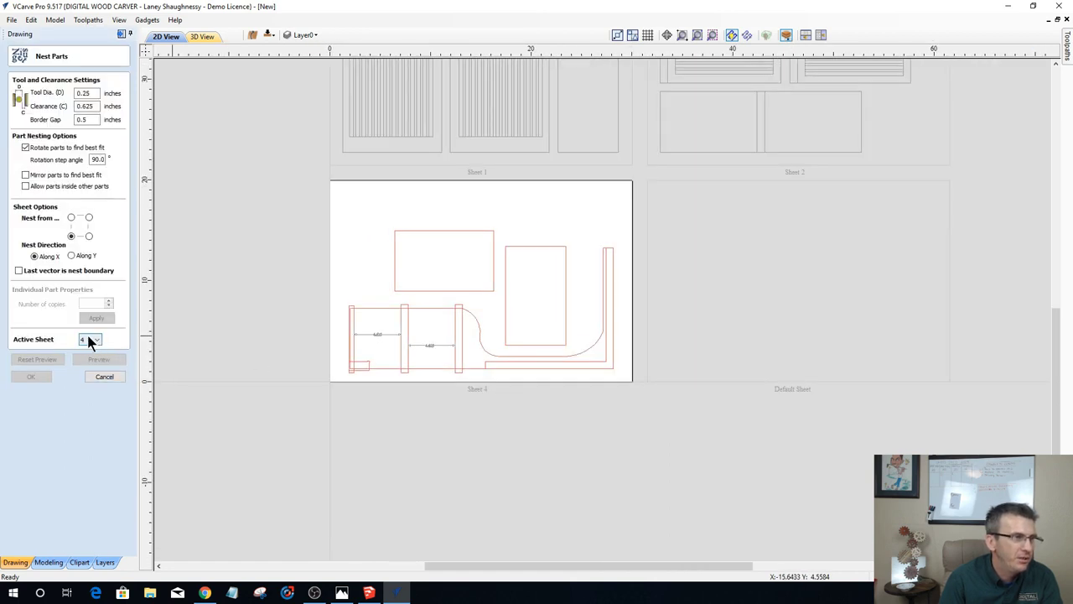
click(89, 340)
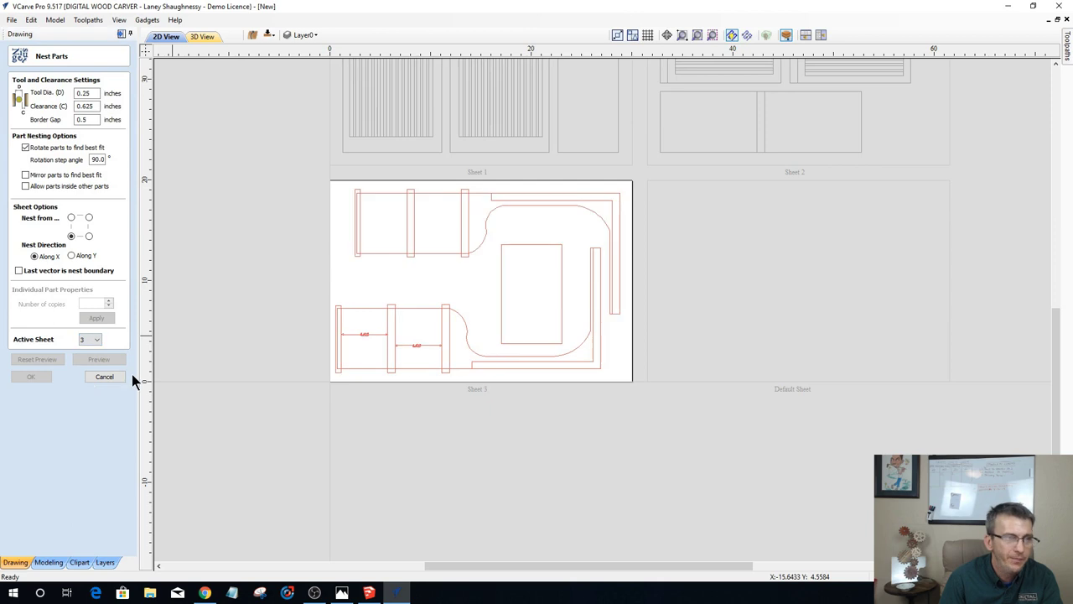
scroll(280, 378, up, 3)
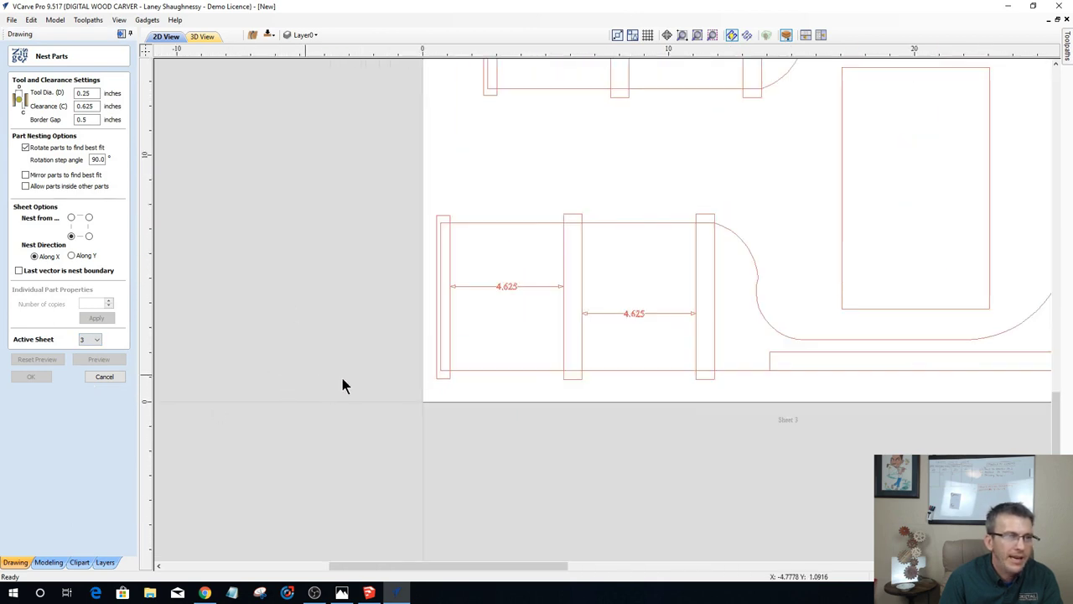
scroll(412, 379, up, 1)
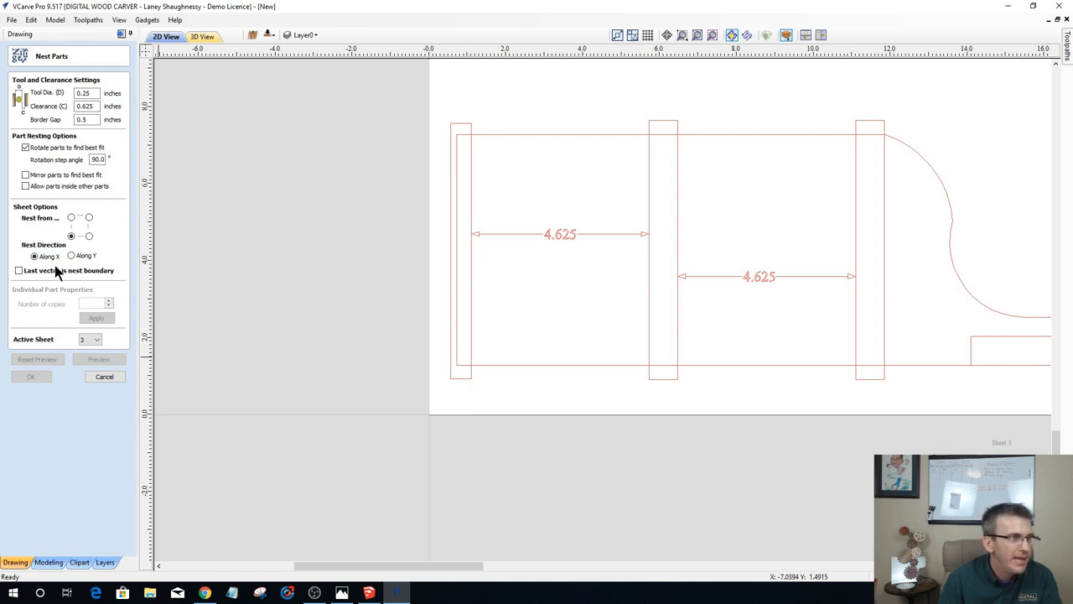
click(102, 374)
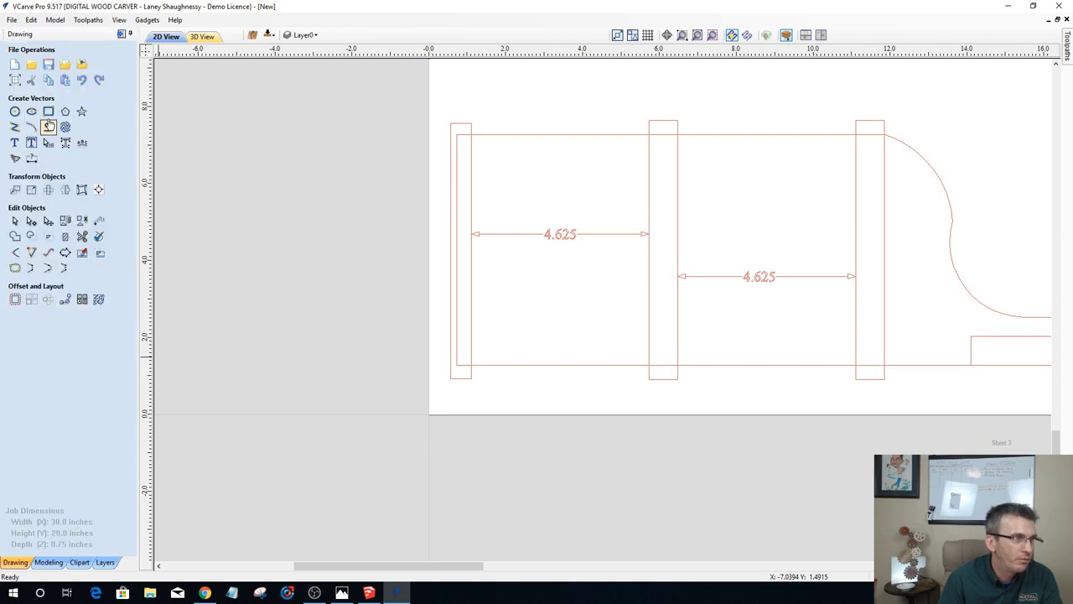
Step: Draw a rectangle from the Sheet 3 rail part's lower-left corner
click(48, 112)
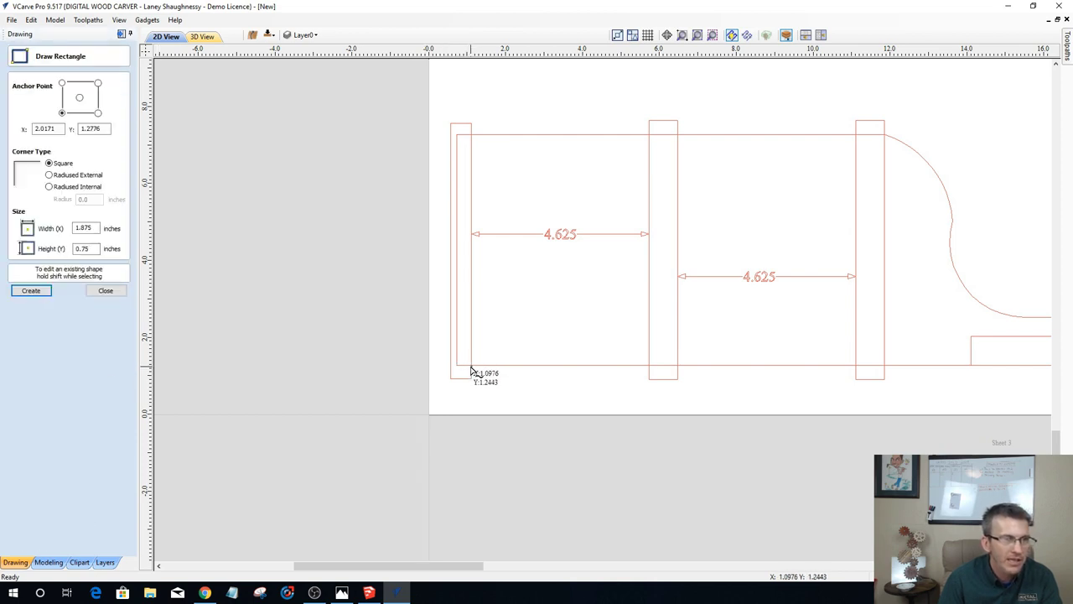
drag(471, 370, 547, 340)
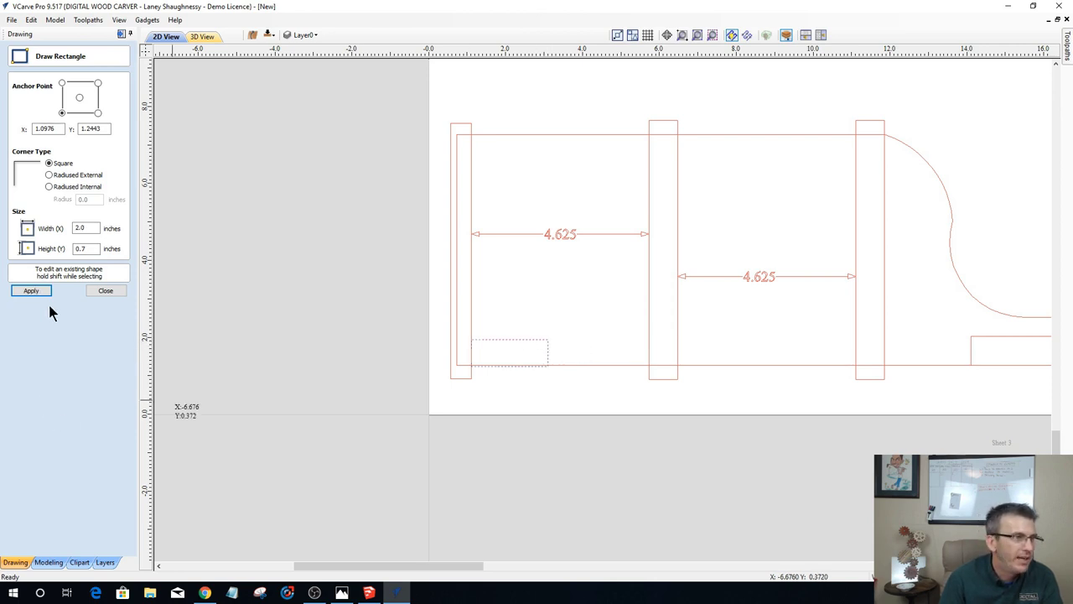
click(105, 291)
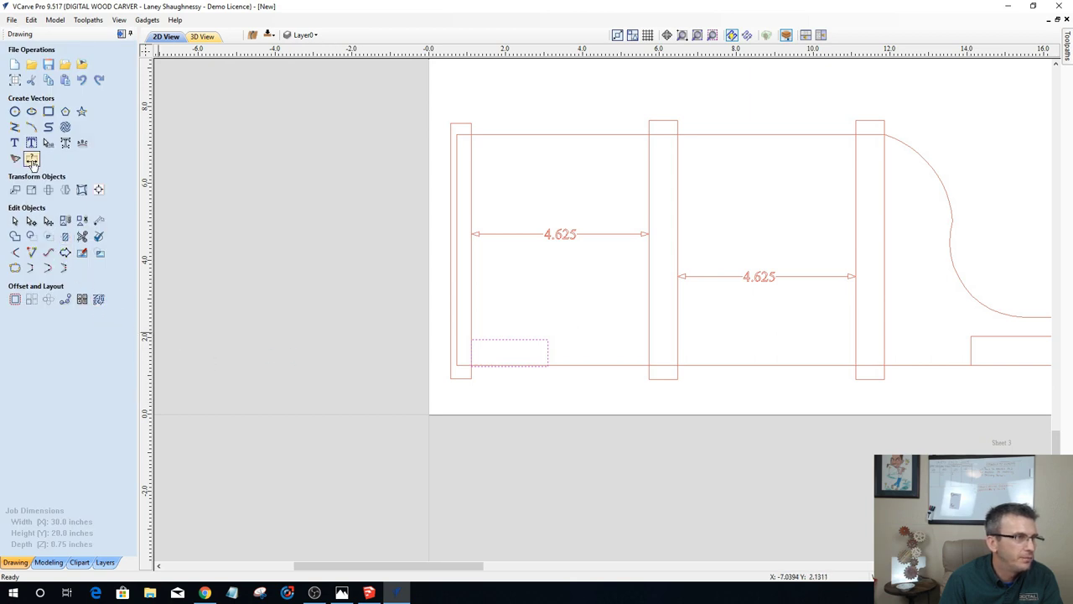
click(16, 191)
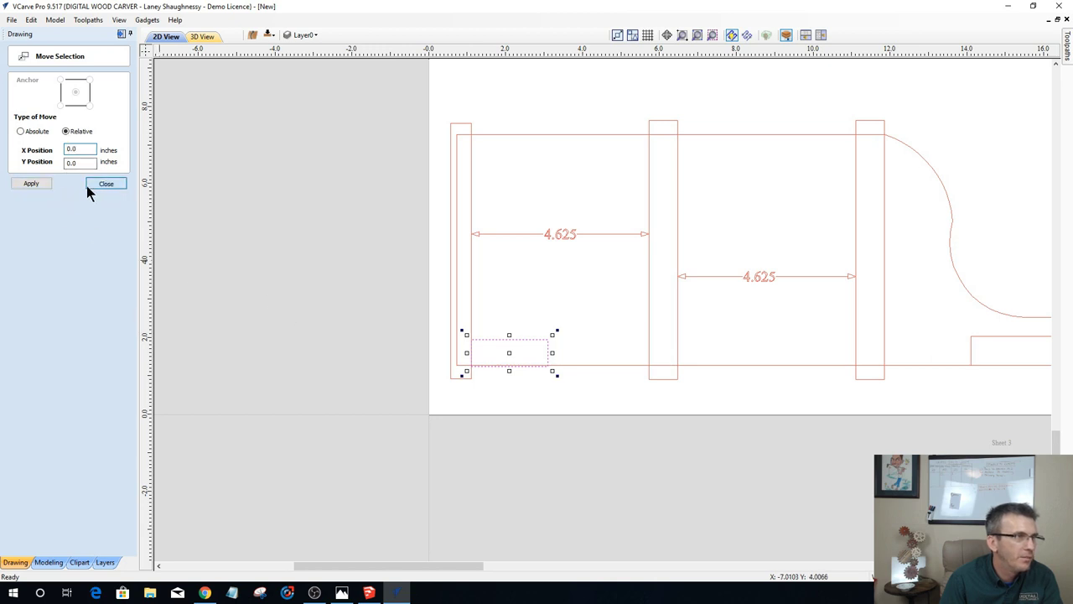
click(87, 186)
Step: Resize the rectangle to 1.5 by 0.75 inches, anchored at its bottom-left corner
click(31, 190)
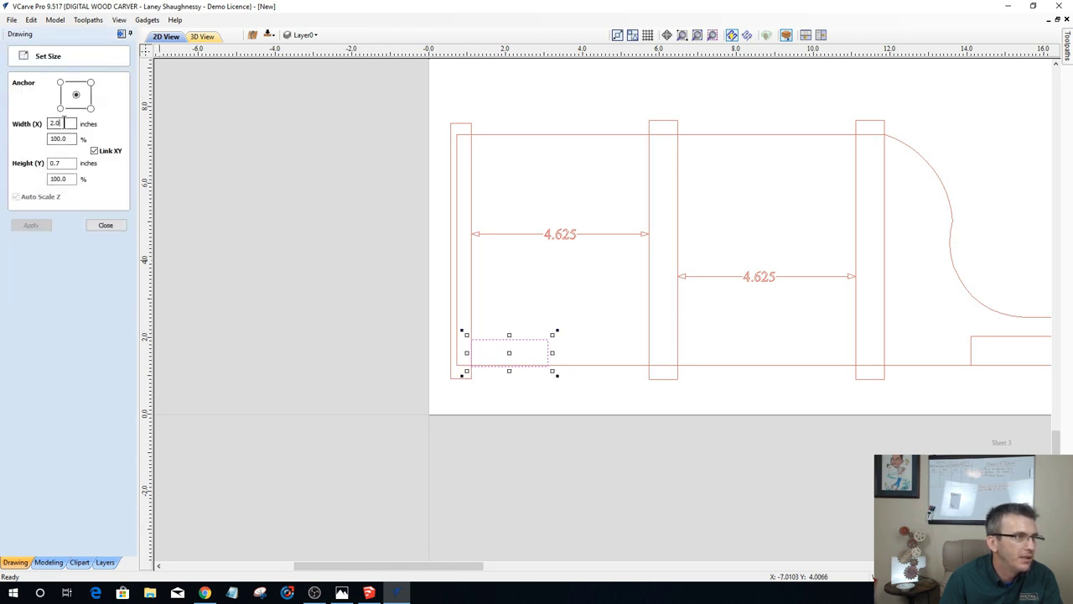
text(1.5)
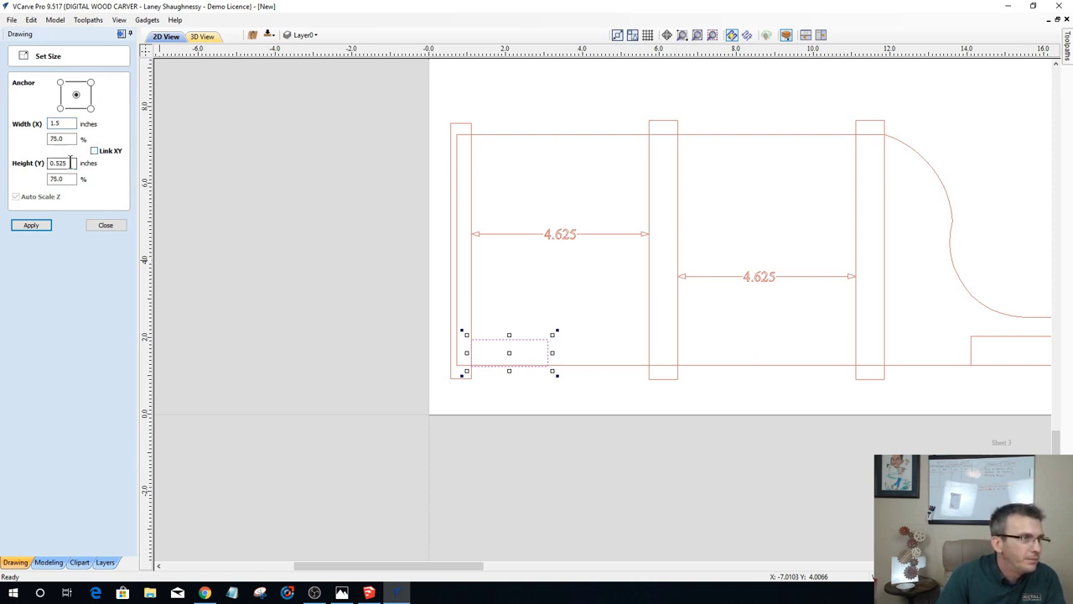
text(.75)
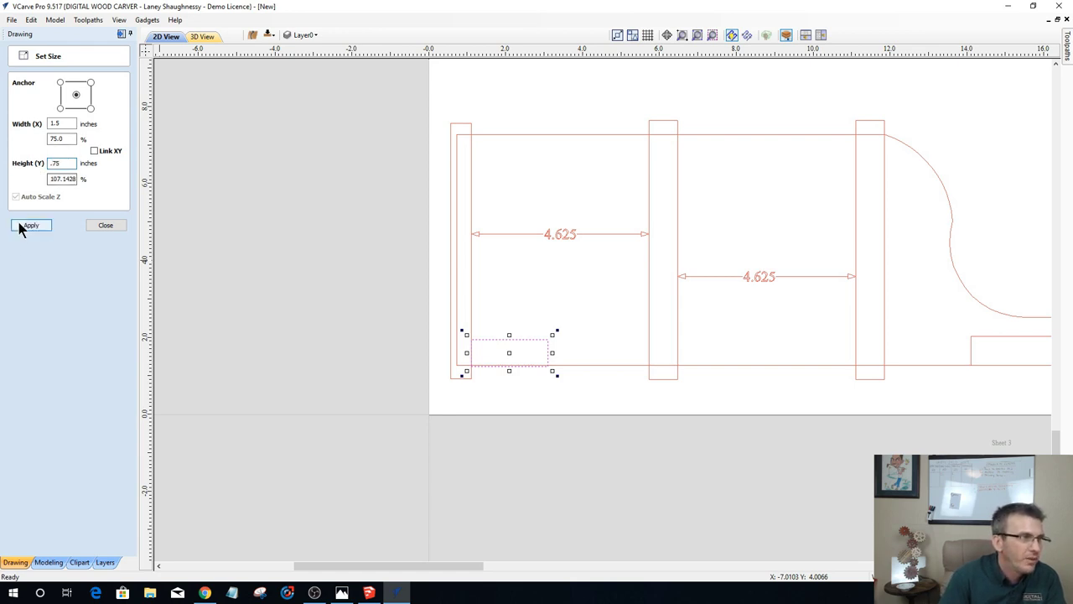
click(59, 108)
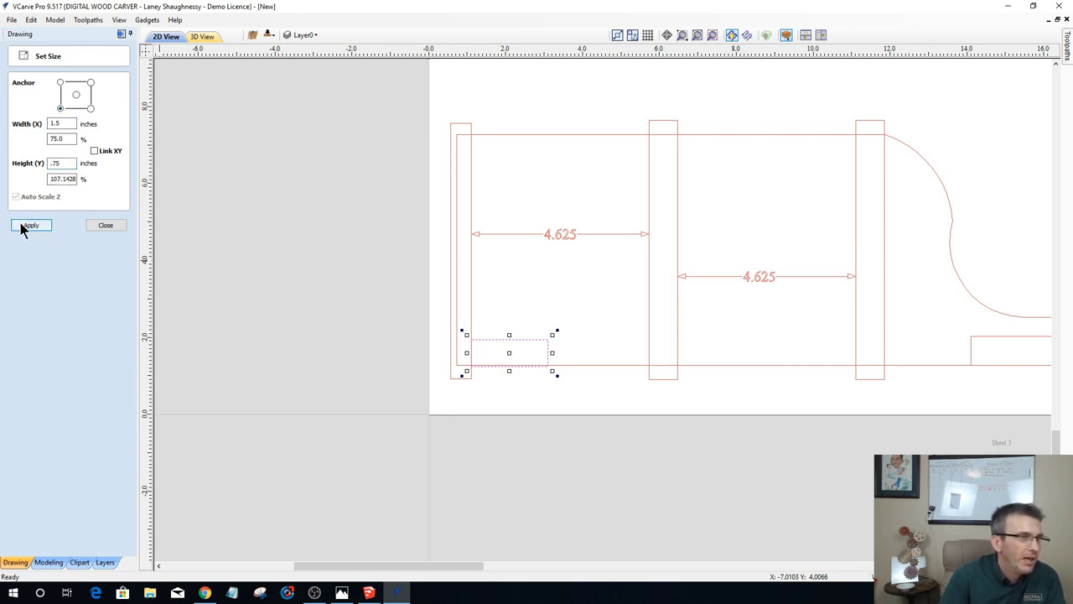
click(30, 225)
Step: Snap the notch rectangle's corner onto the rail part's lower-left corner
click(105, 225)
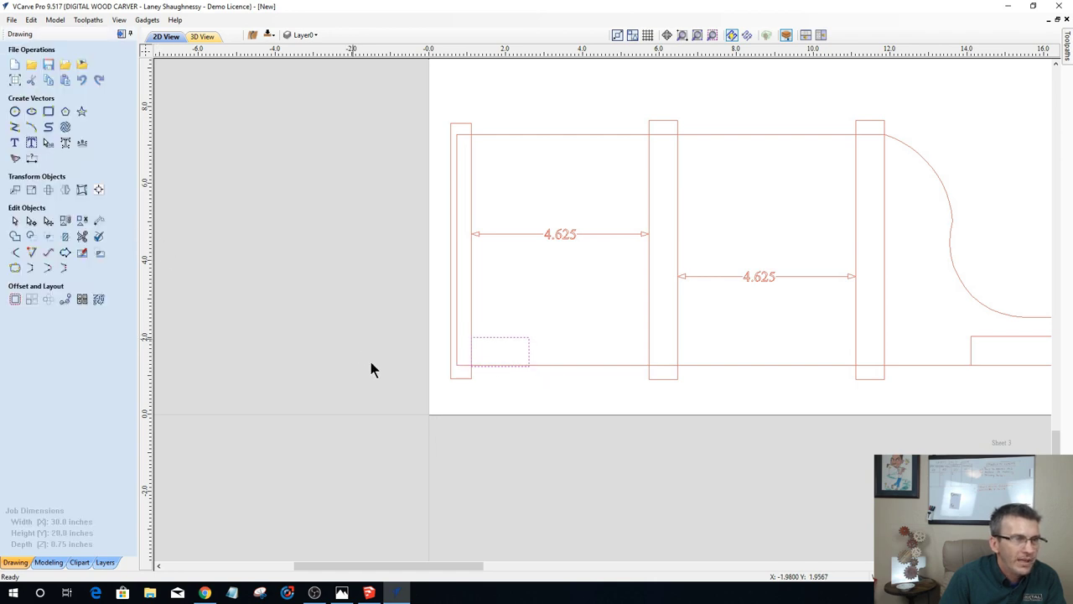
scroll(479, 376, up, 5)
click(601, 355)
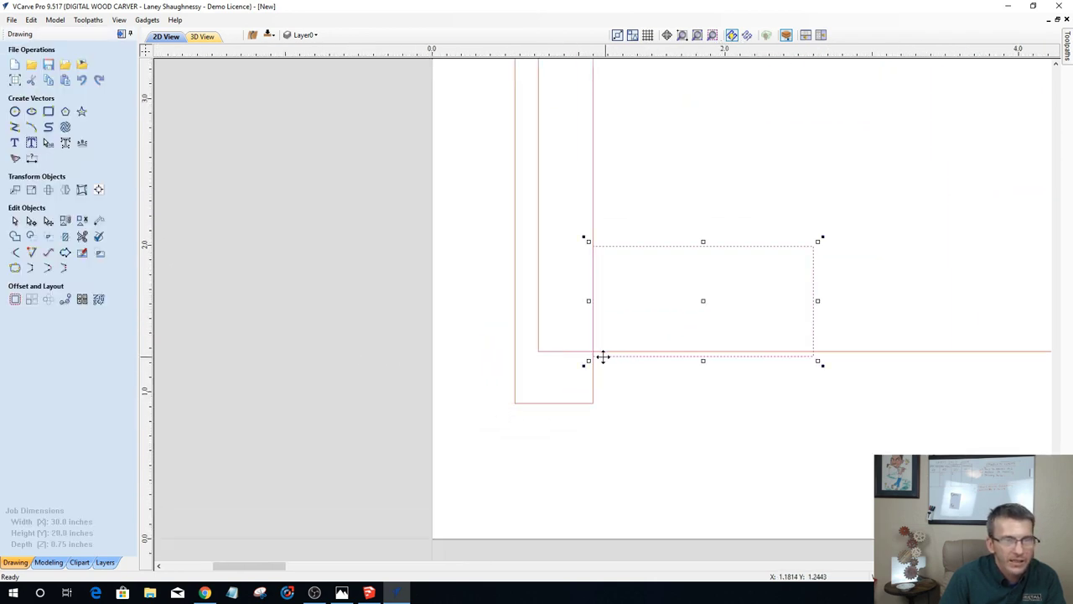
drag(602, 355, 594, 351)
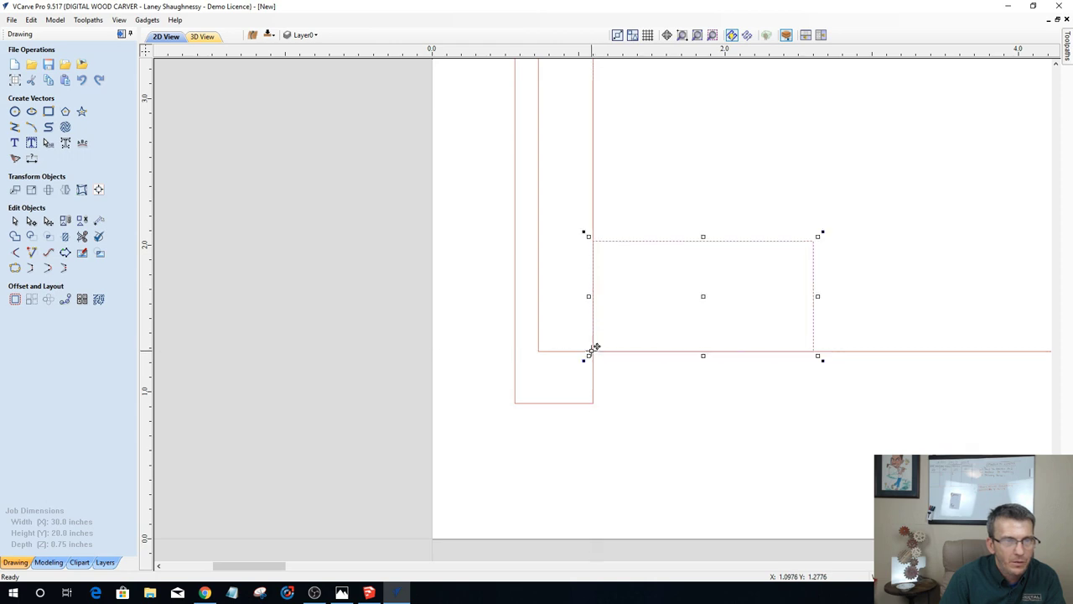
click(654, 420)
scroll(641, 378, down, 3)
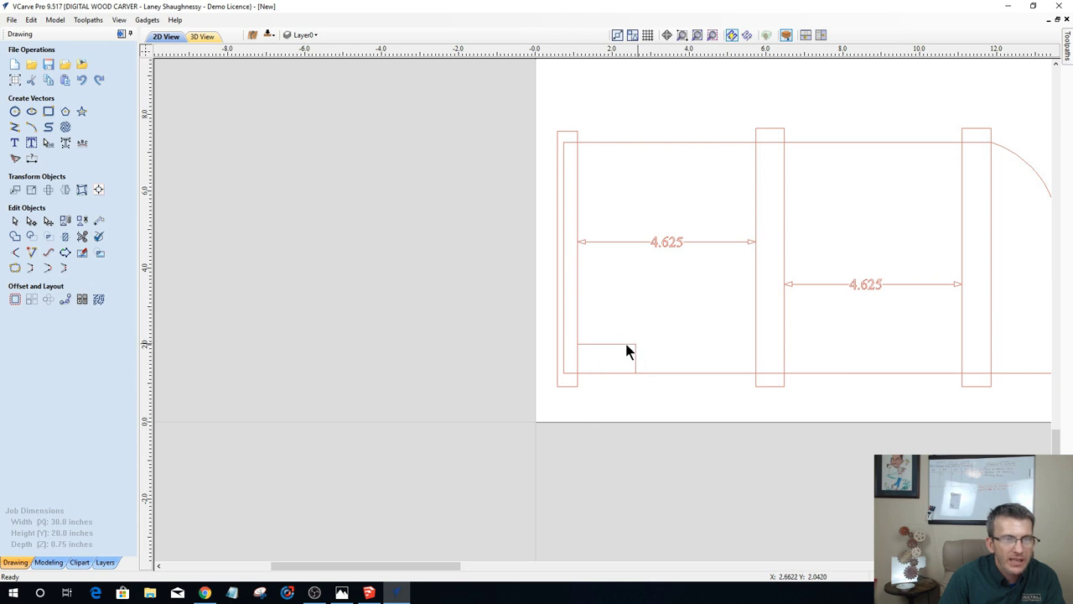
scroll(596, 378, up, 3)
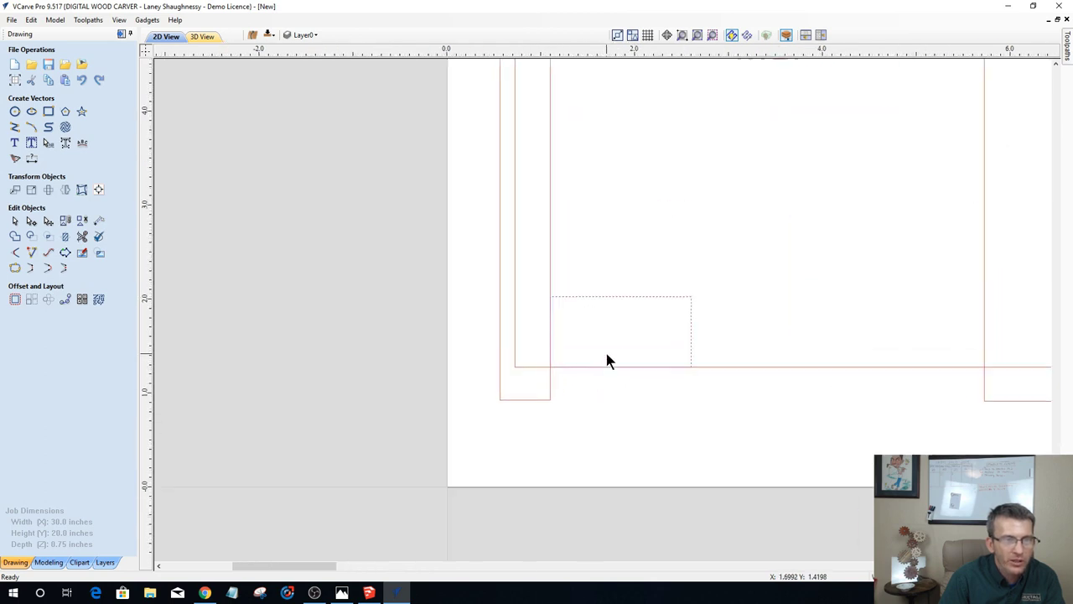
Step: Stretch the notch rectangle down to the rail's bottom edge and adjust its lower-right corner
click(601, 302)
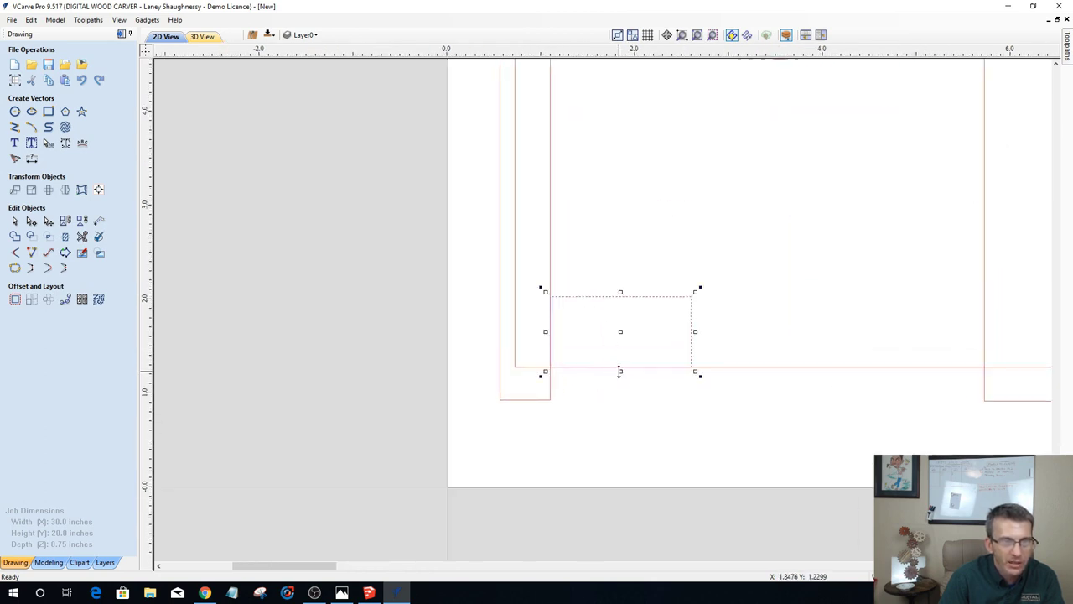
drag(621, 371, 620, 401)
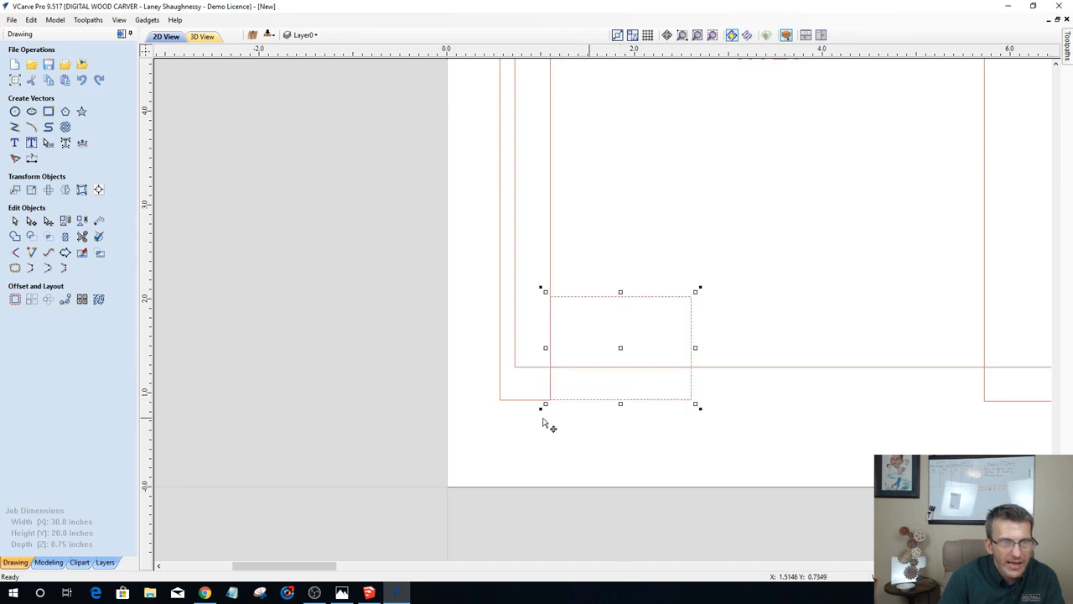
scroll(552, 423, up, 5)
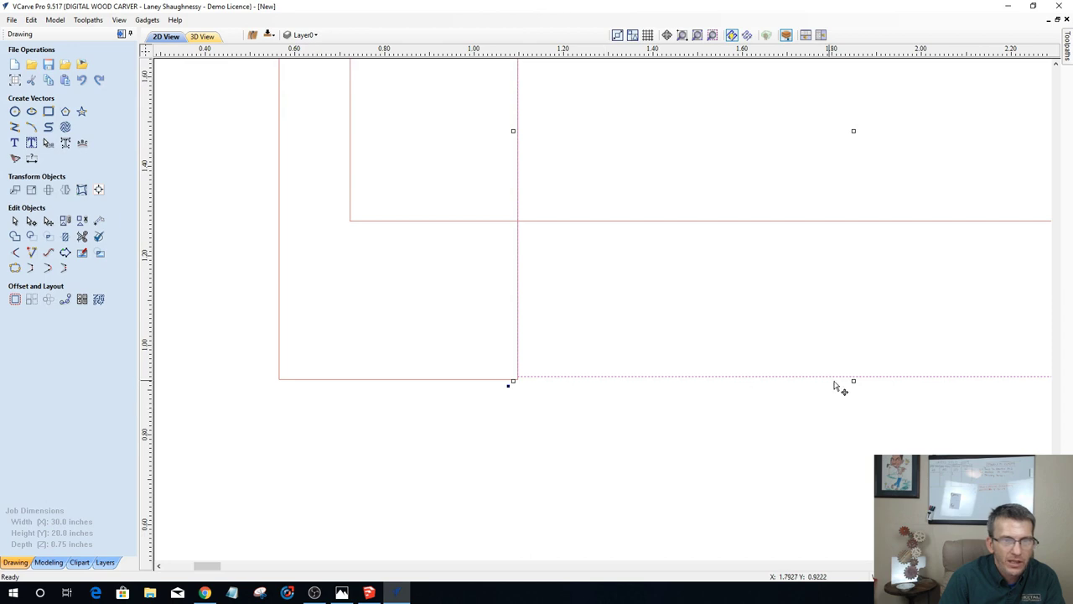
drag(853, 381, 517, 379)
scroll(500, 417, down, 5)
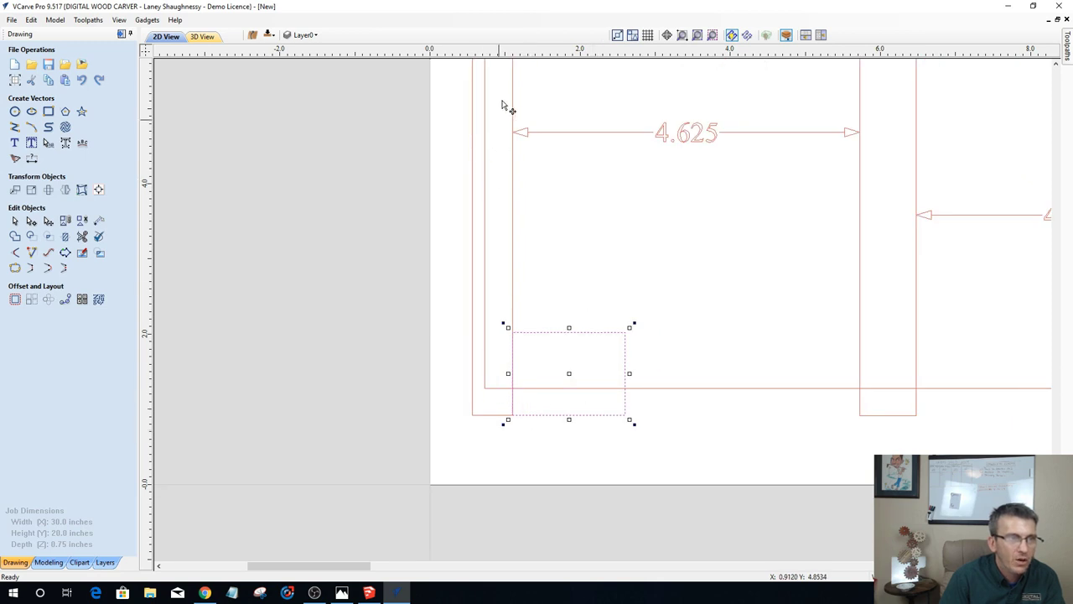
scroll(503, 121, down, 2)
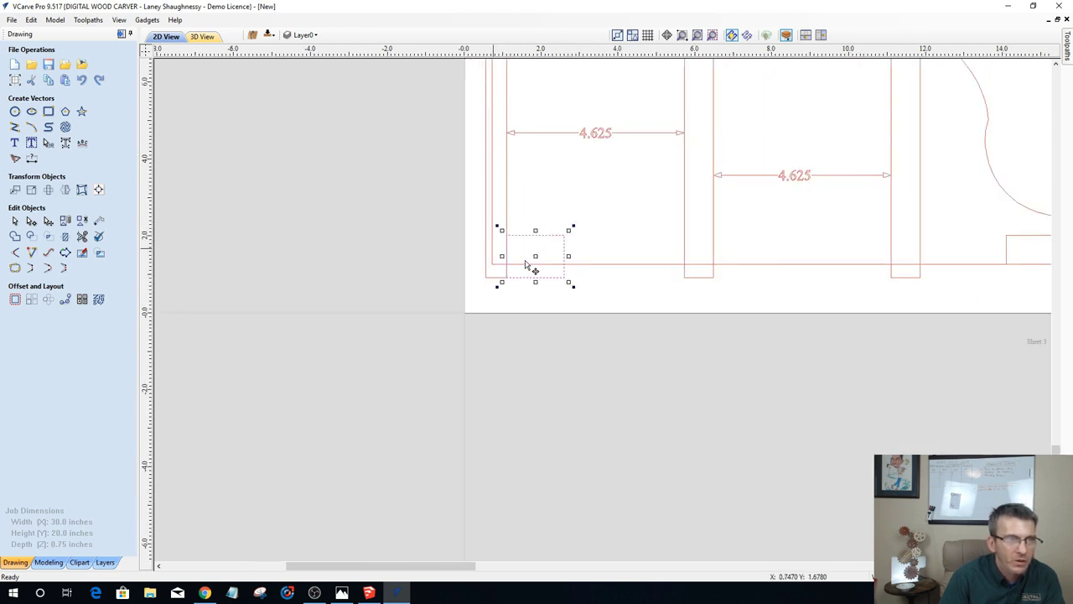
scroll(507, 256, down, 1)
scroll(481, 256, up, 3)
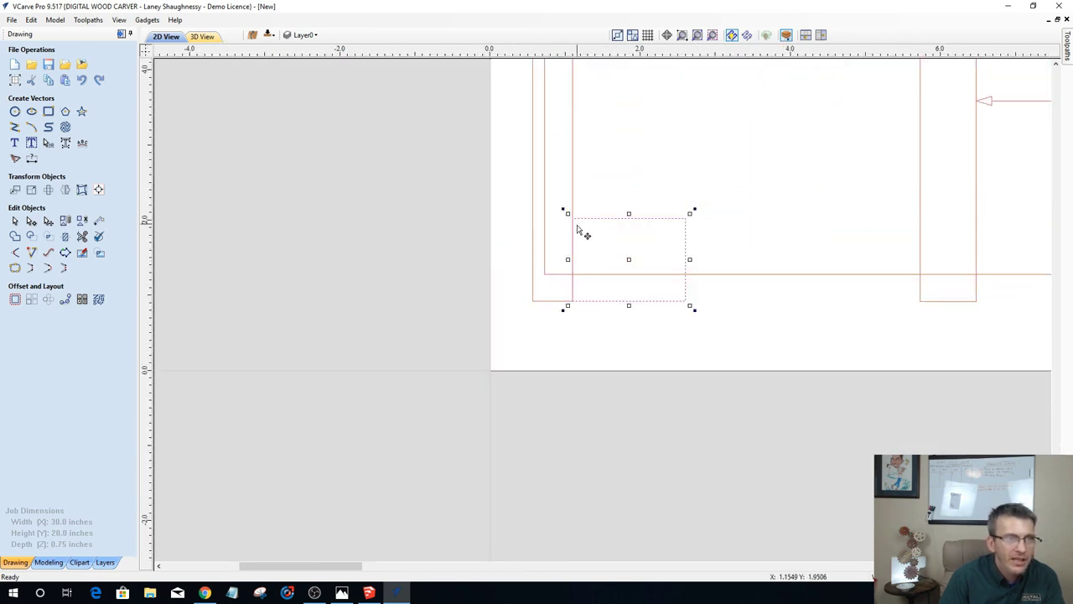
scroll(582, 237, up, 4)
scroll(570, 285, down, 1)
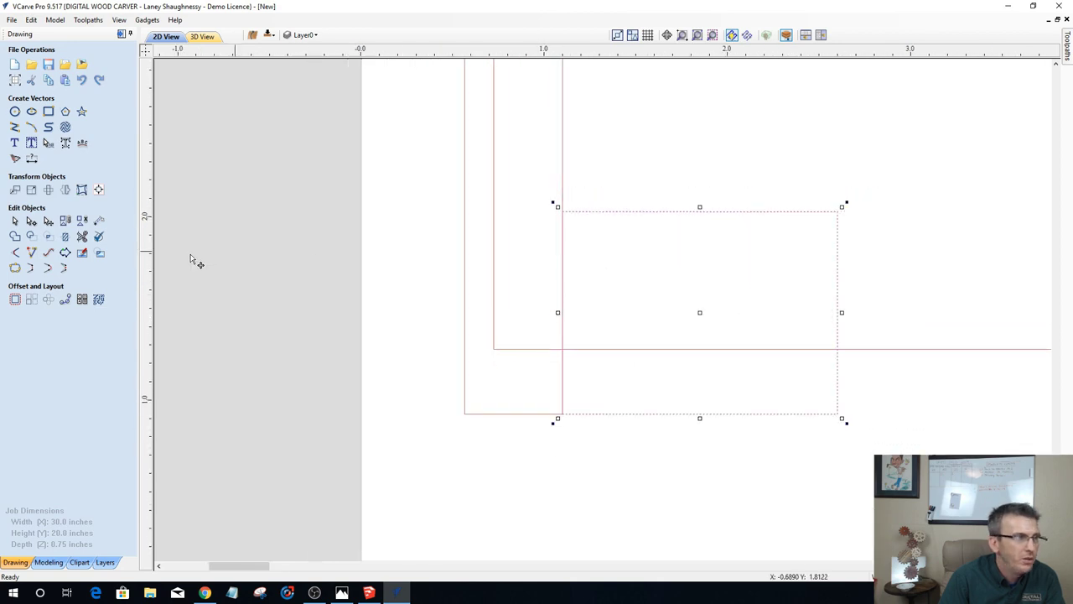
Step: Try the trim tool, then select and inspect the rail outline vector
click(82, 236)
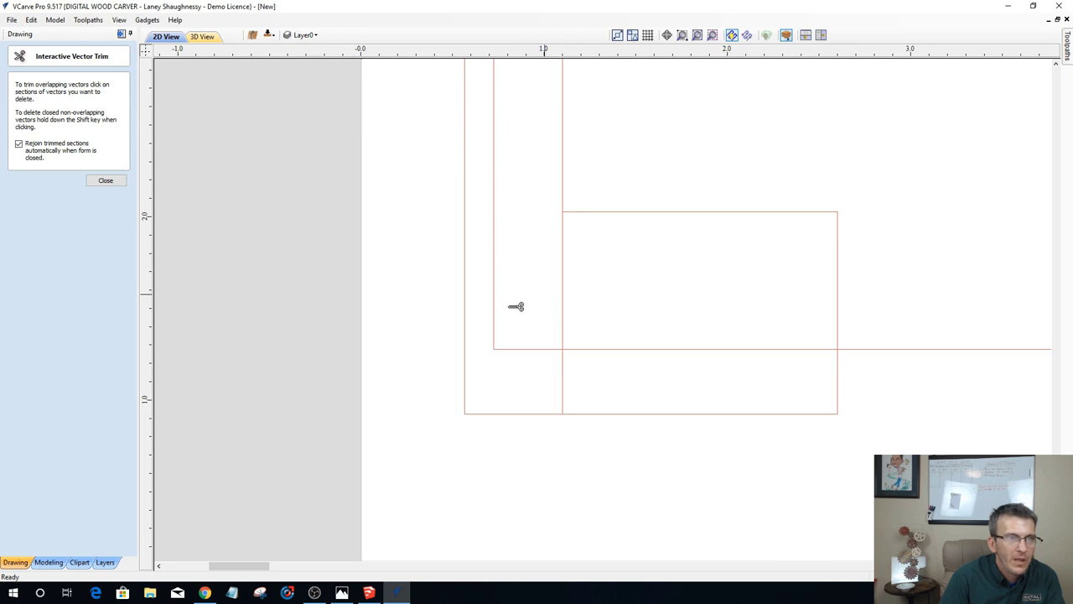
click(93, 183)
click(464, 367)
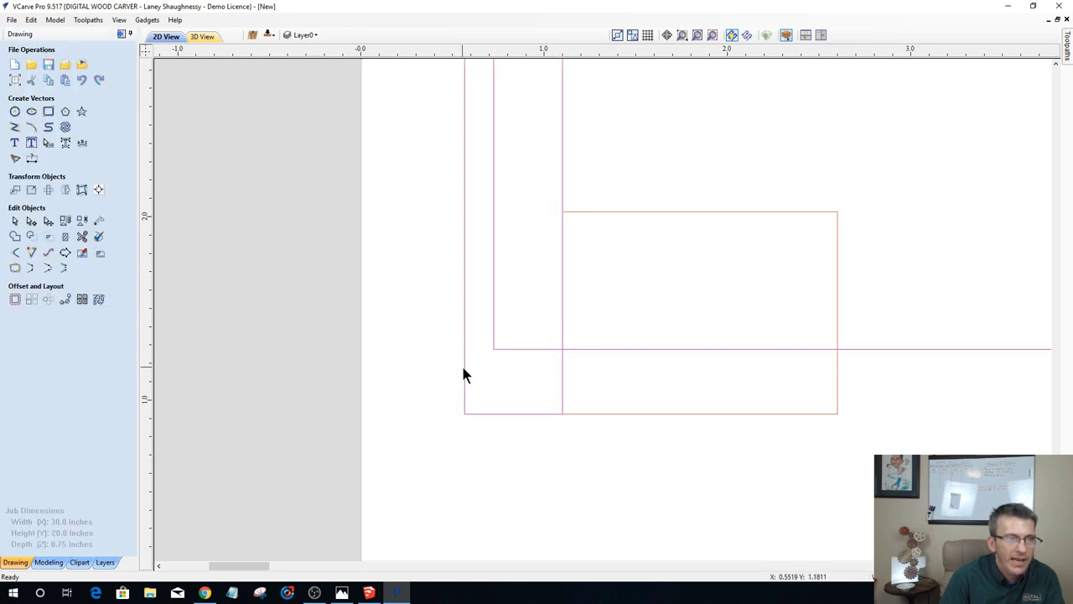
scroll(599, 394, down, 6)
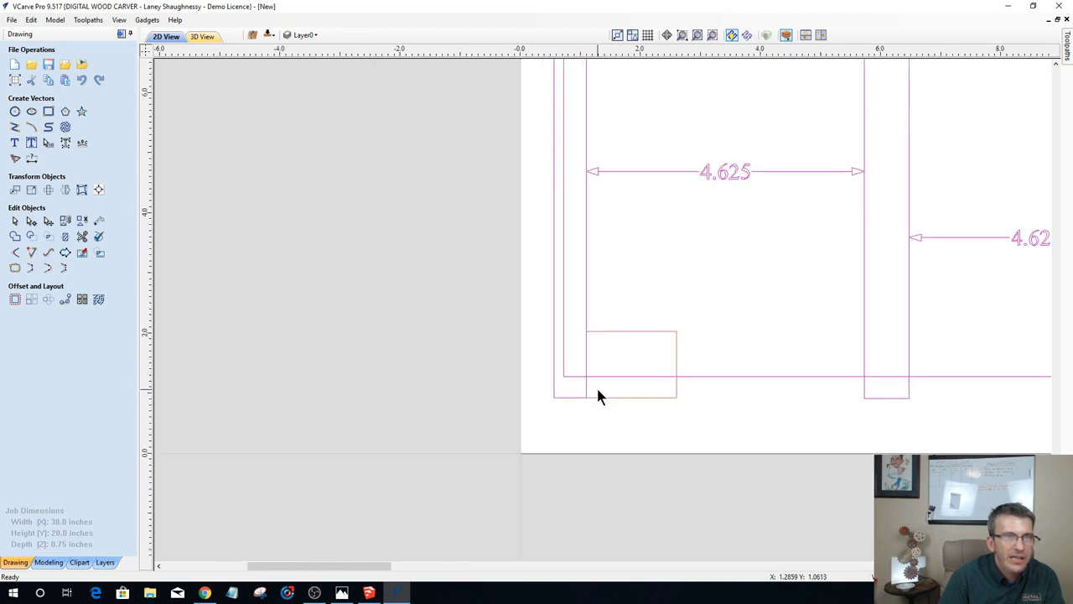
click(598, 390)
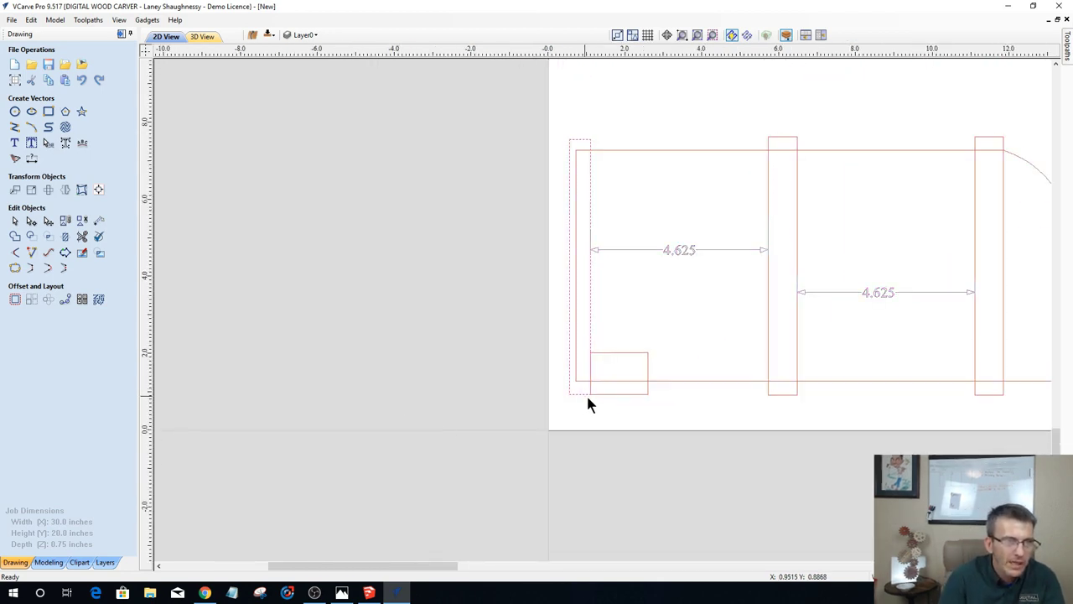
scroll(586, 393, up, 3)
Step: Trim both post-line pieces inside the notch, leaving an L-shaped rail outline
click(81, 237)
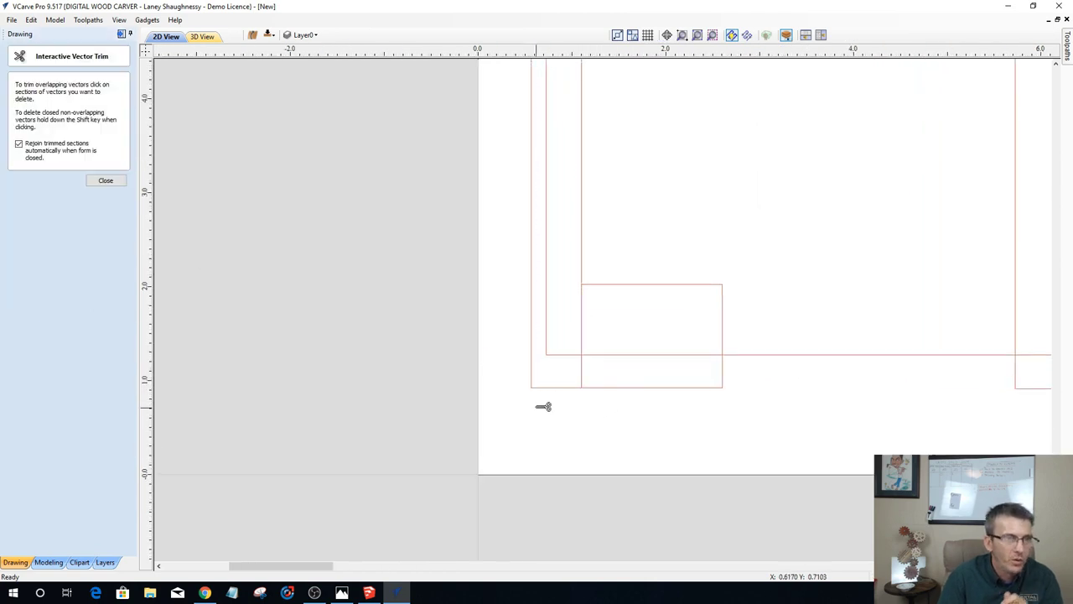
click(584, 369)
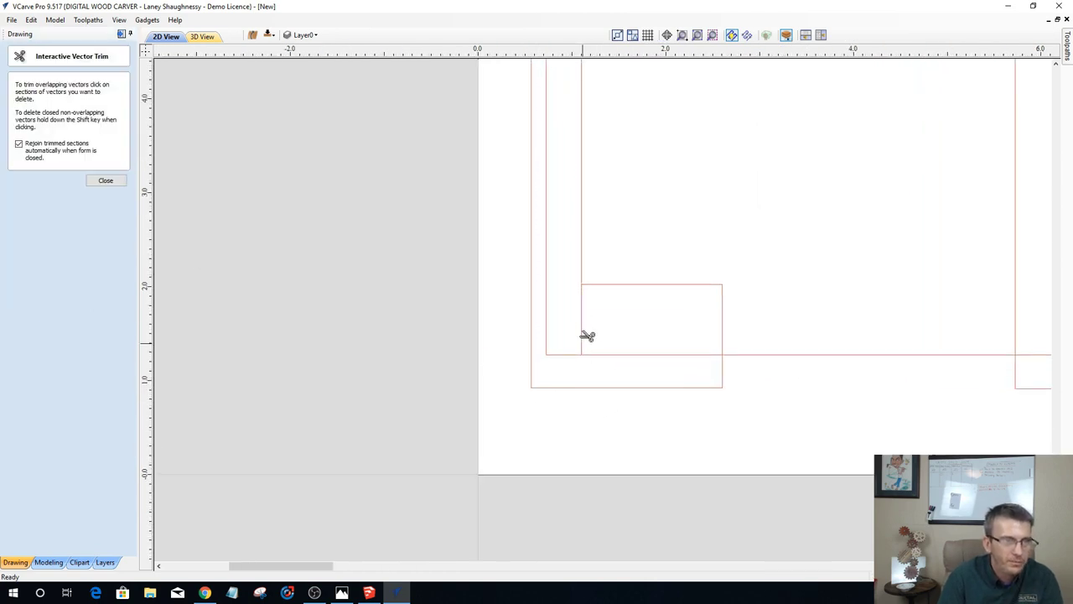
click(585, 324)
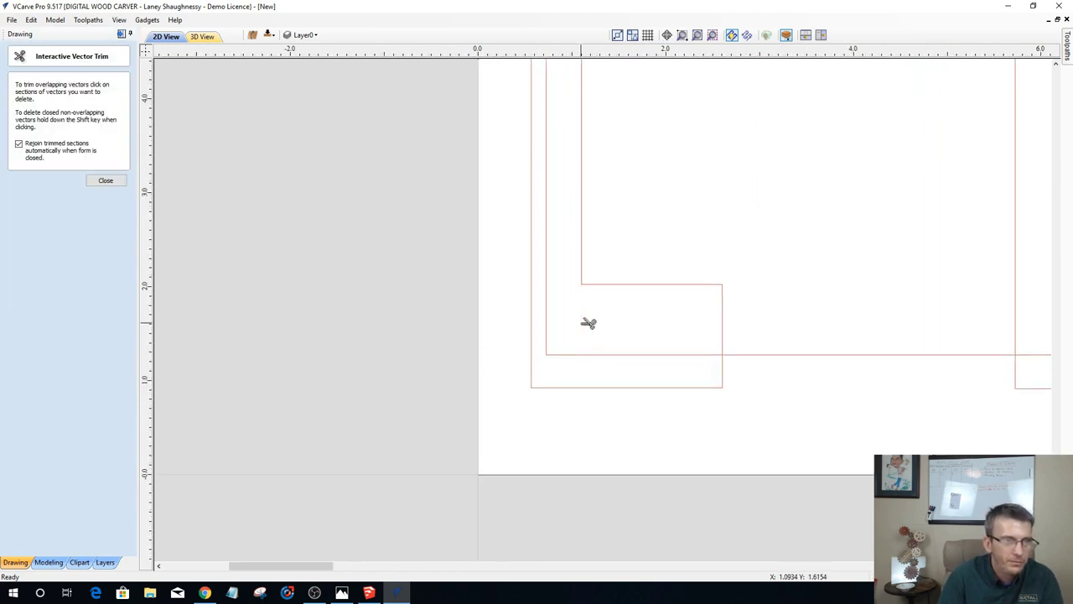
click(105, 180)
click(541, 387)
scroll(544, 391, down, 3)
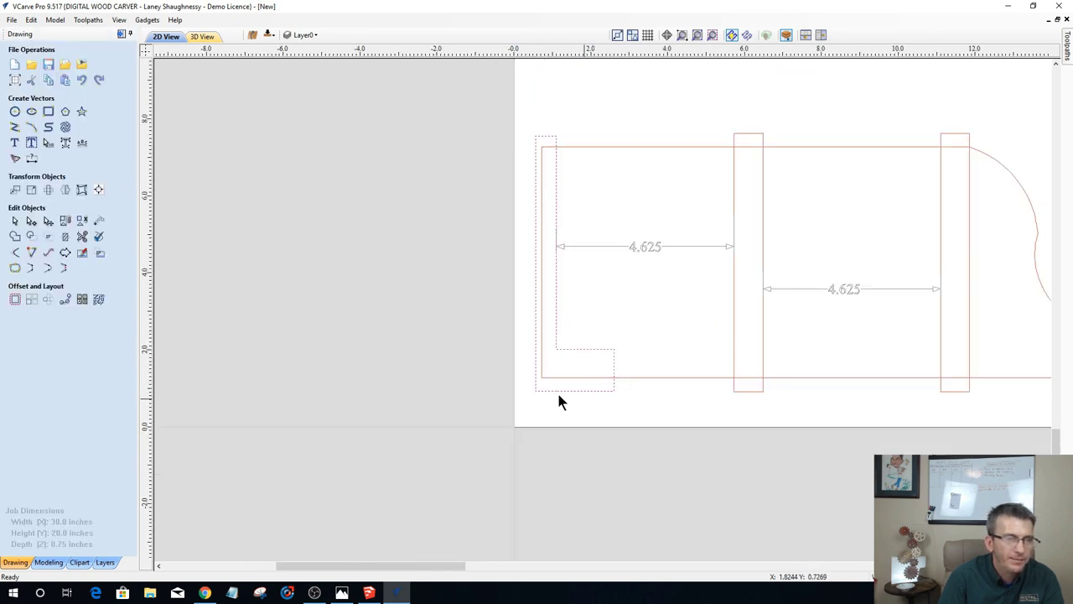
Step: Draw a 0.6 by 0.3 inch rectangle at the notch's inner corner, discarding the extra preview
scroll(531, 362, up, 3)
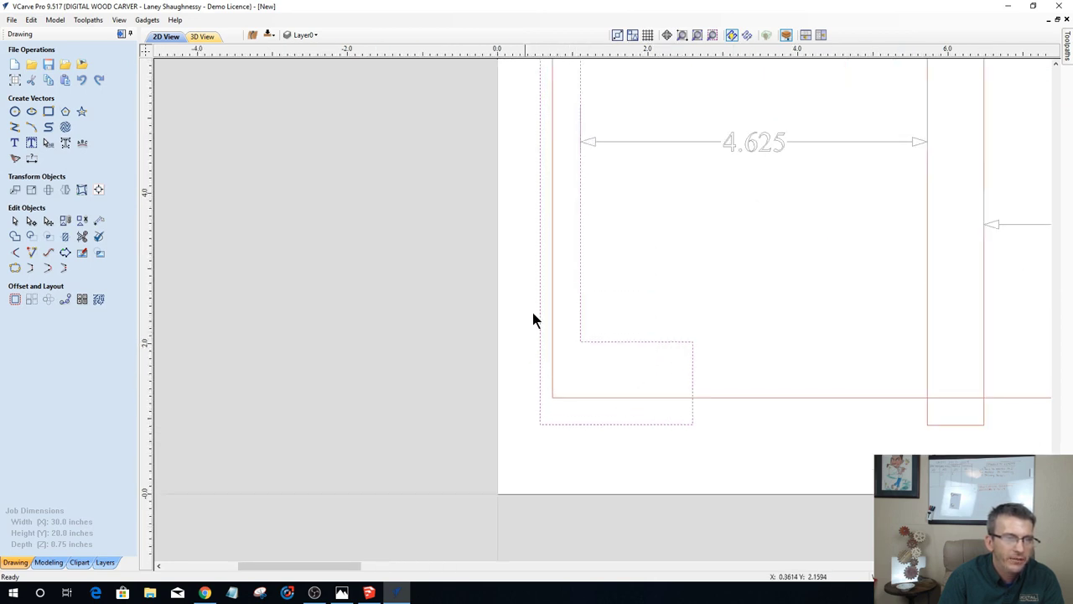
scroll(561, 386, down, 4)
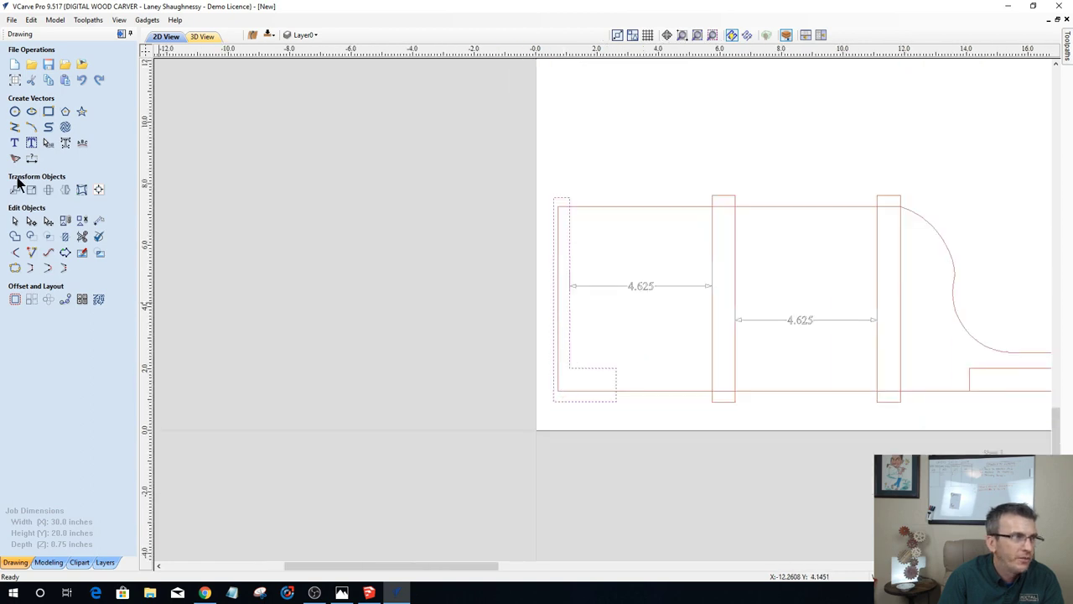
click(48, 114)
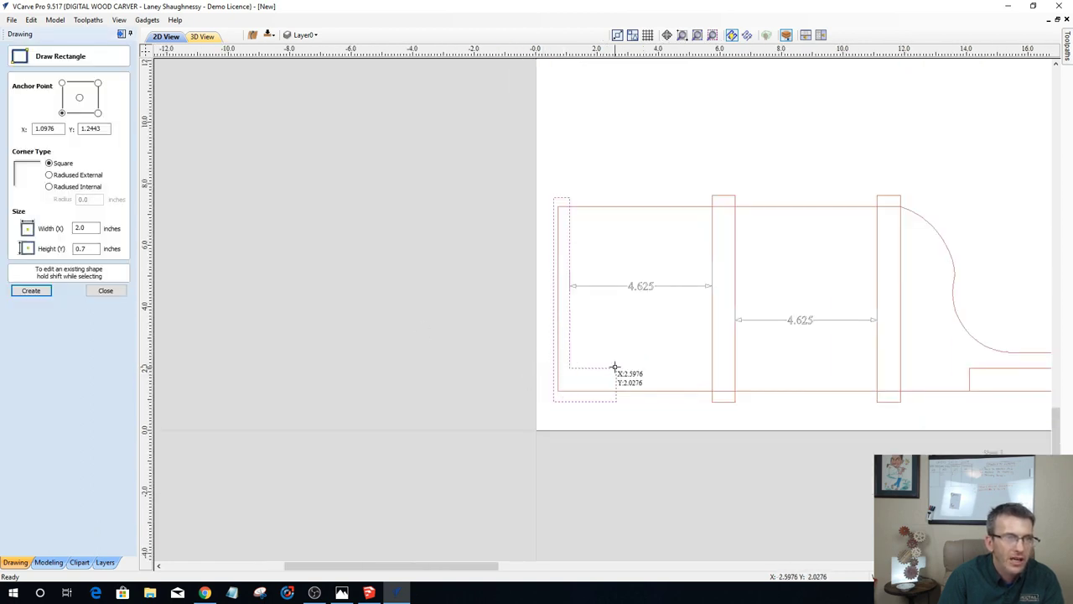
drag(587, 387, 566, 391)
drag(616, 367, 635, 358)
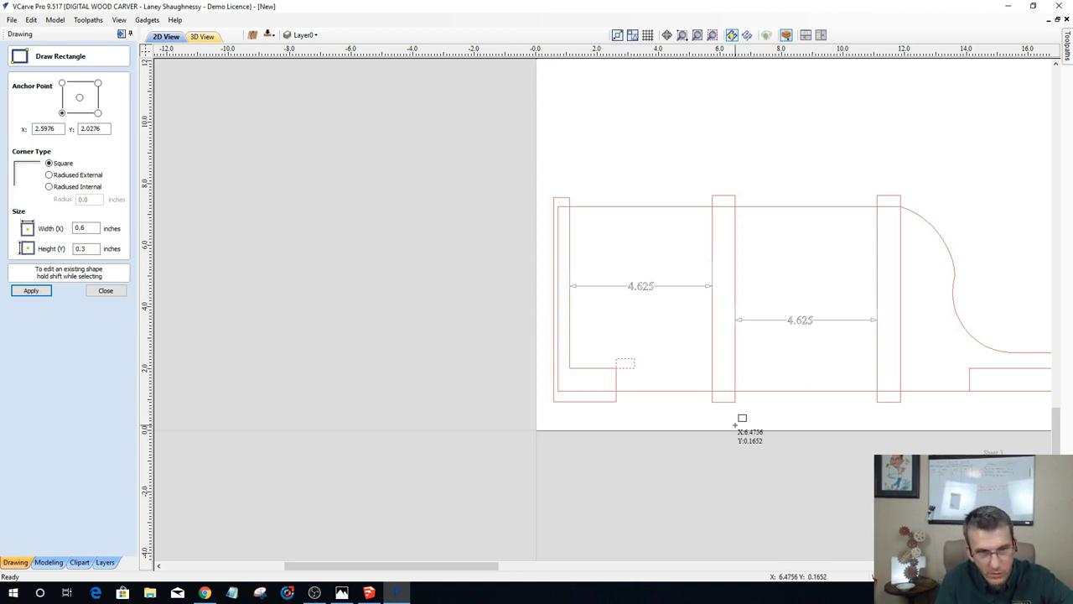
key(Escape)
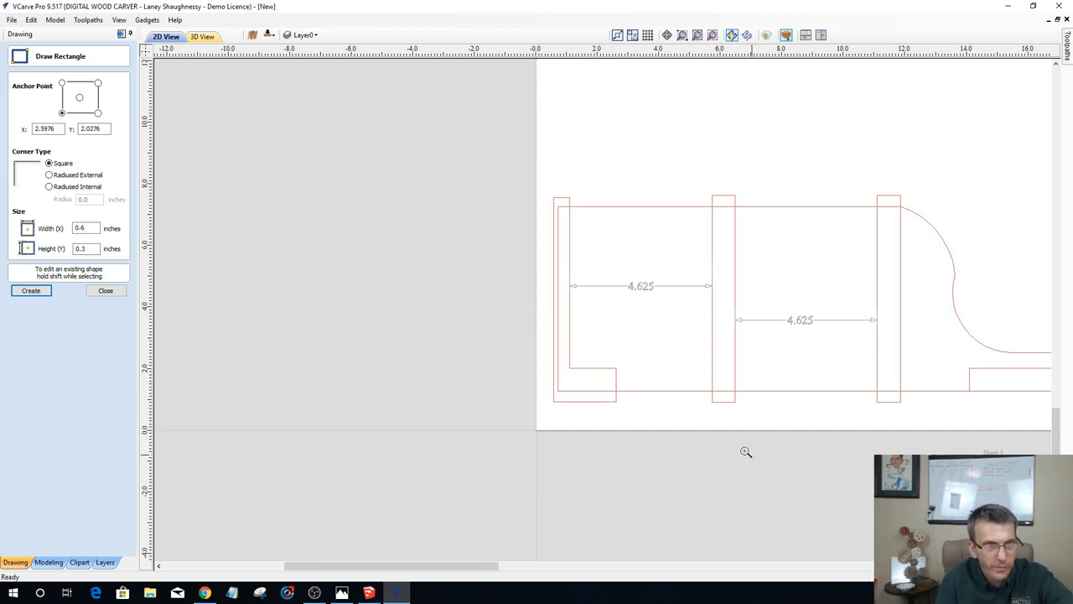
Step: Drag a 2.6 by 0.95 inch notch rectangle from the upper rail's top-left post corner
click(100, 291)
scroll(490, 360, down, 6)
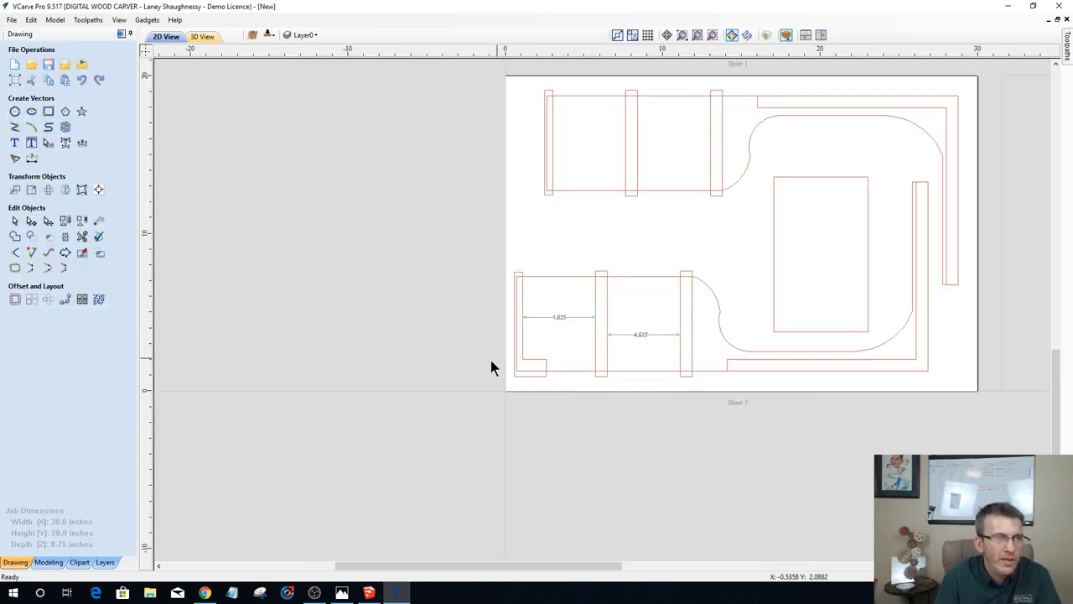
scroll(535, 317, up, 2)
scroll(570, 244, up, 4)
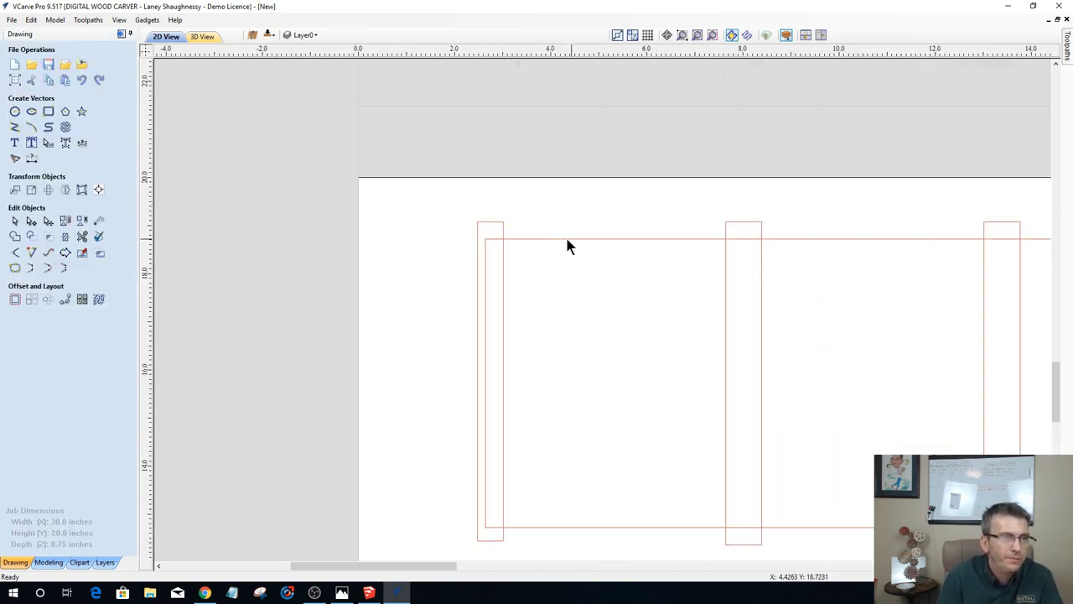
click(31, 111)
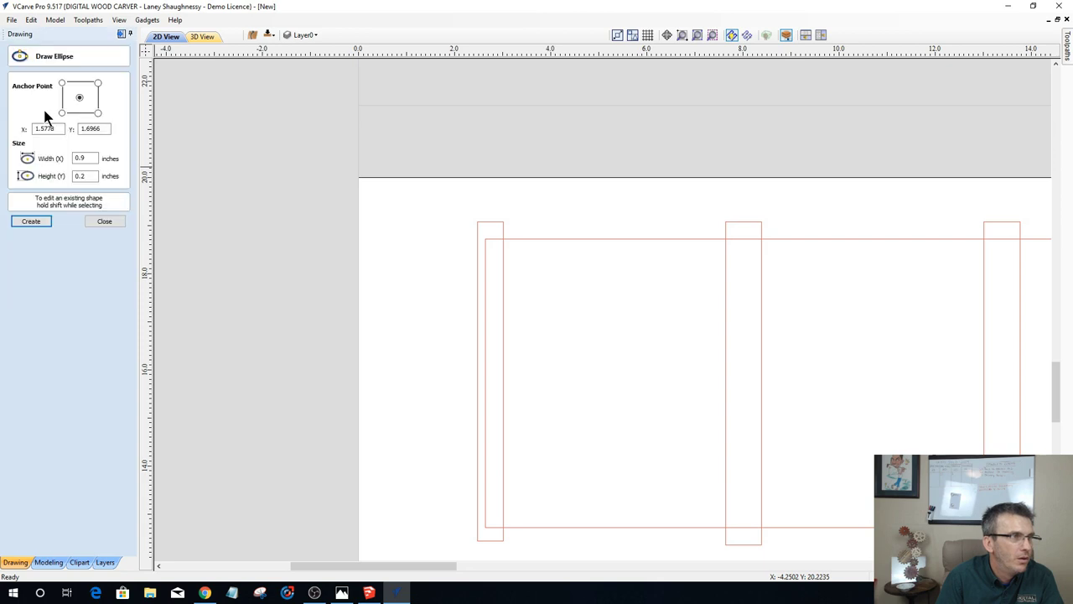
click(97, 222)
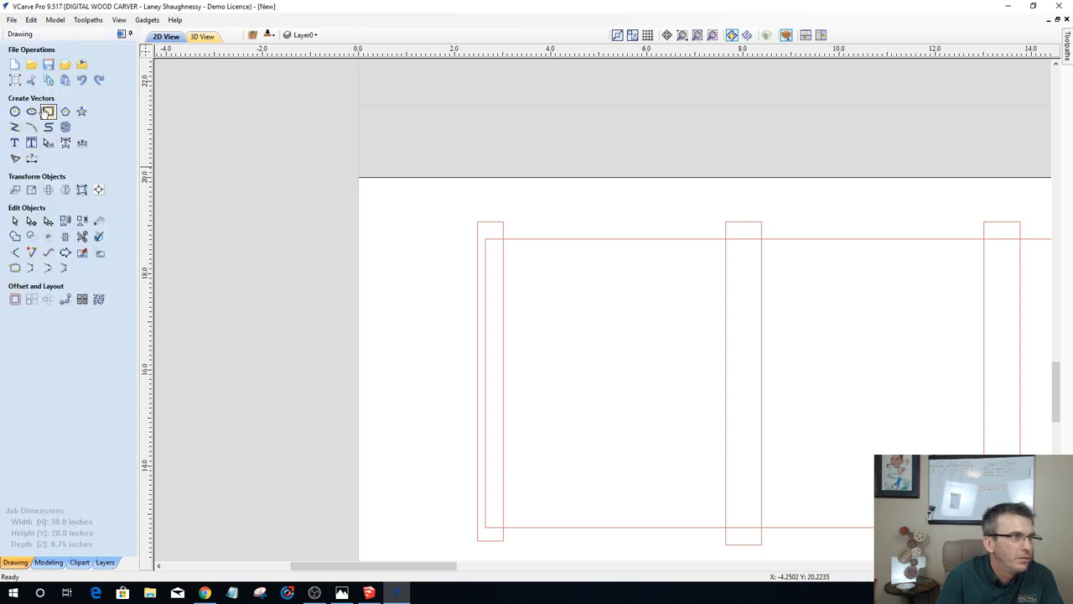
click(48, 111)
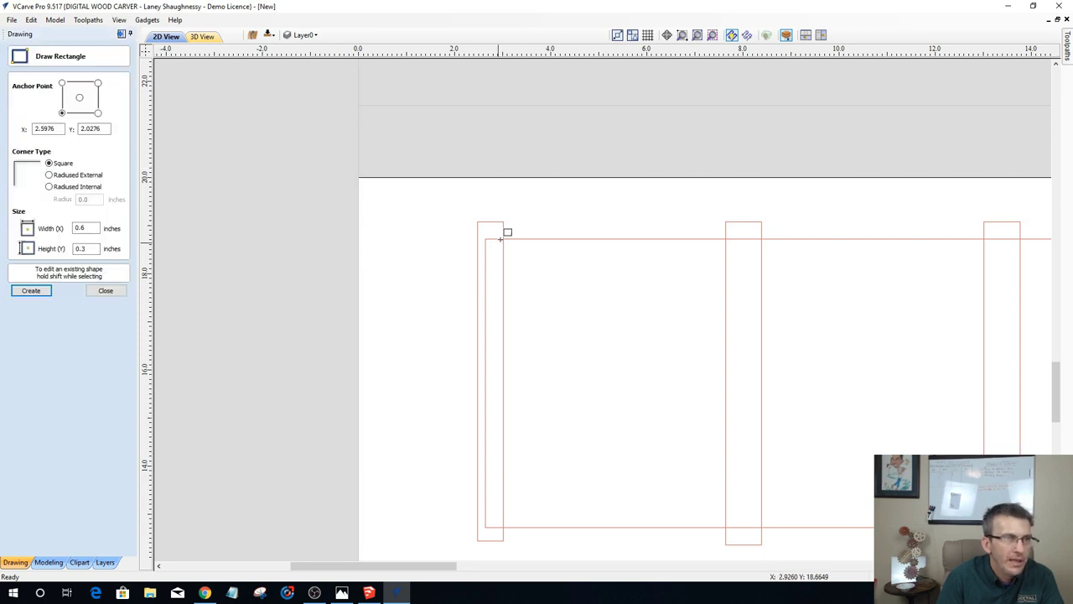
drag(504, 244, 628, 285)
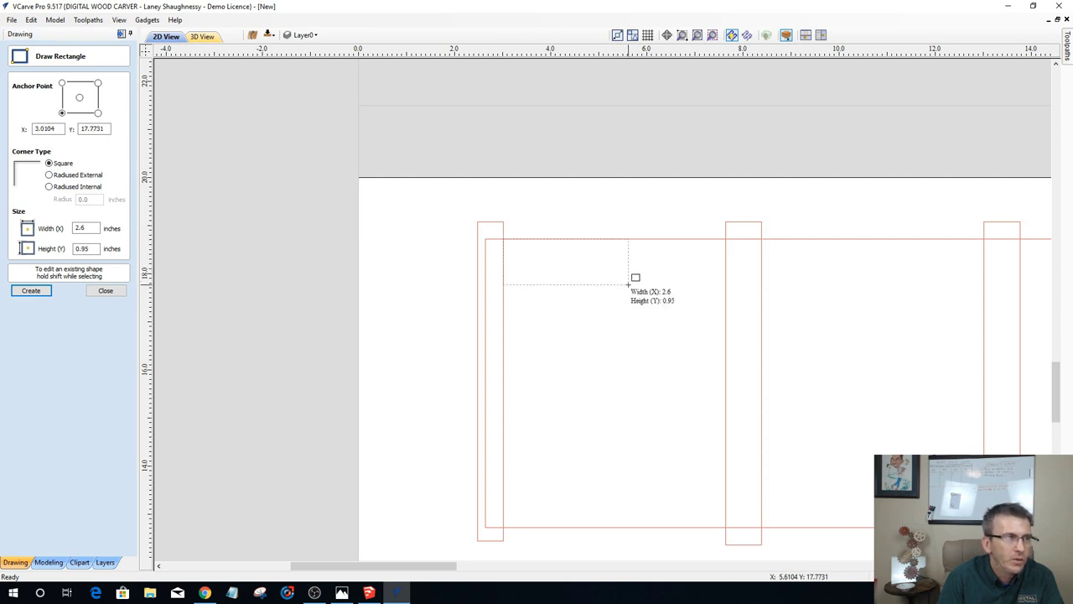
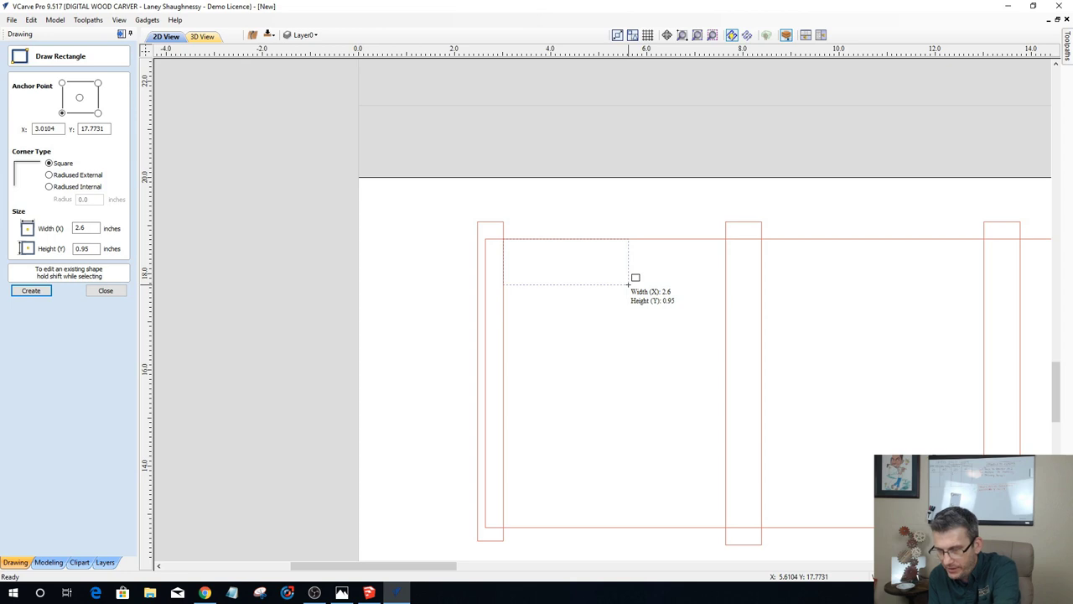
Step: Create a 1.5 by 0.75 inch rectangle at the left part's top corner
text(1.5,0.75)
key(Return)
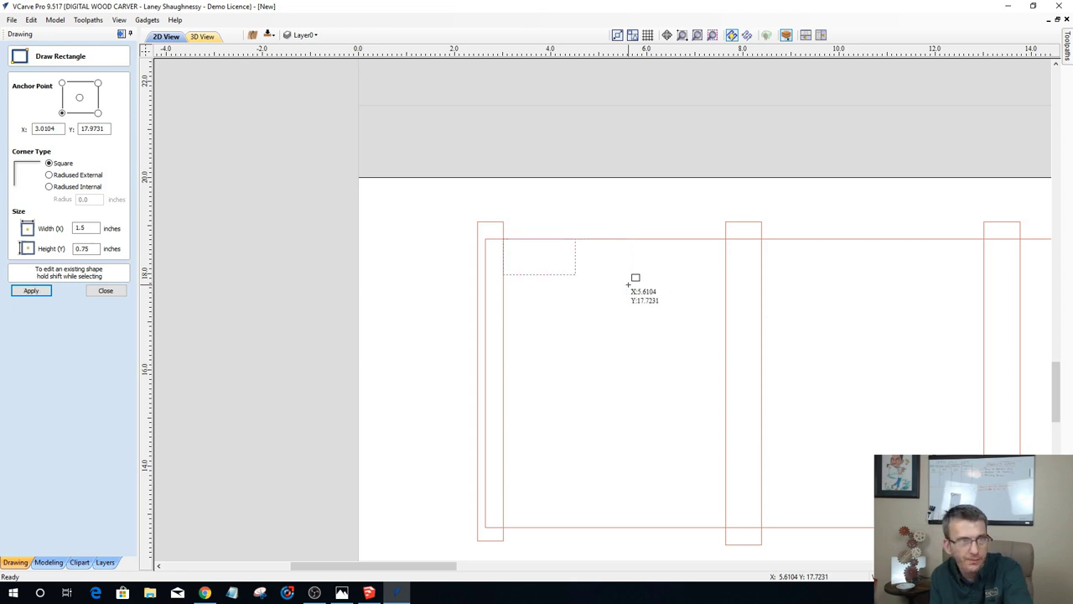
click(116, 290)
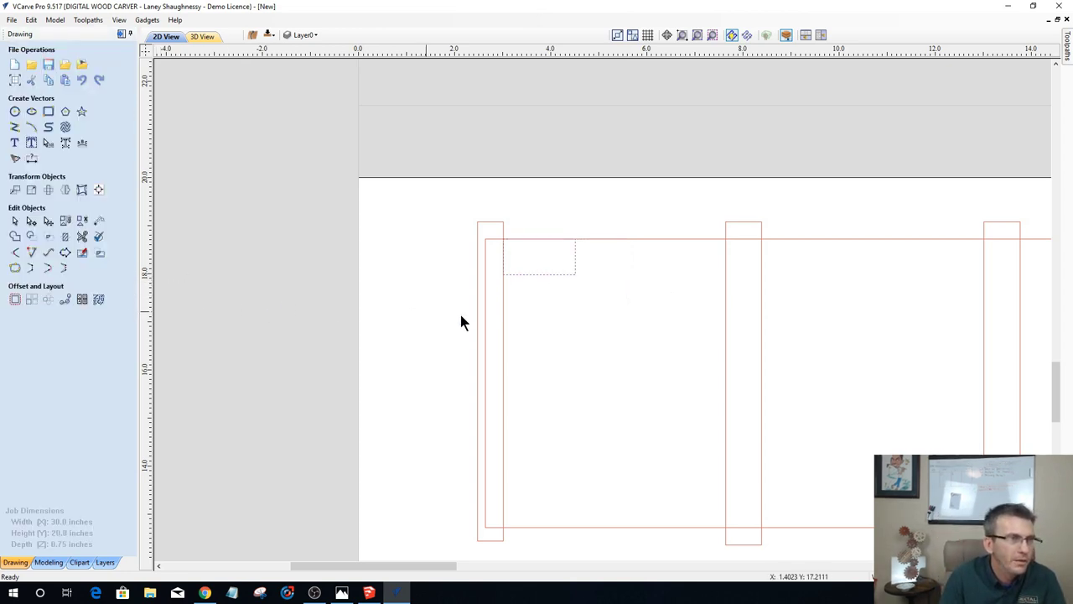
Step: Stretch the new rectangle's top up level with the tall end piece's top, then select both pieces
scroll(535, 311, up, 2)
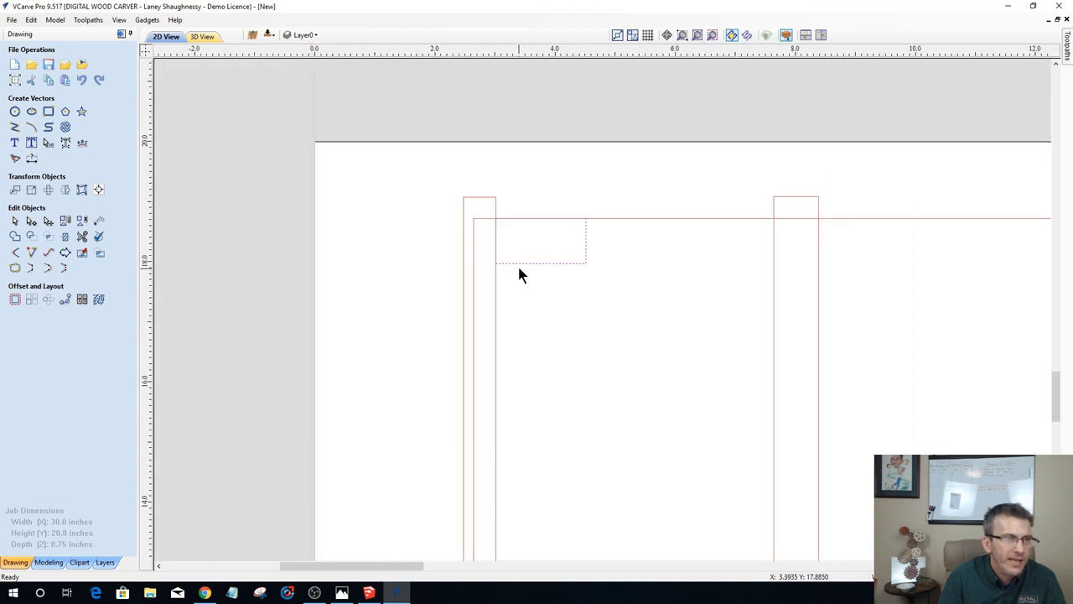
click(505, 218)
scroll(504, 217, up, 3)
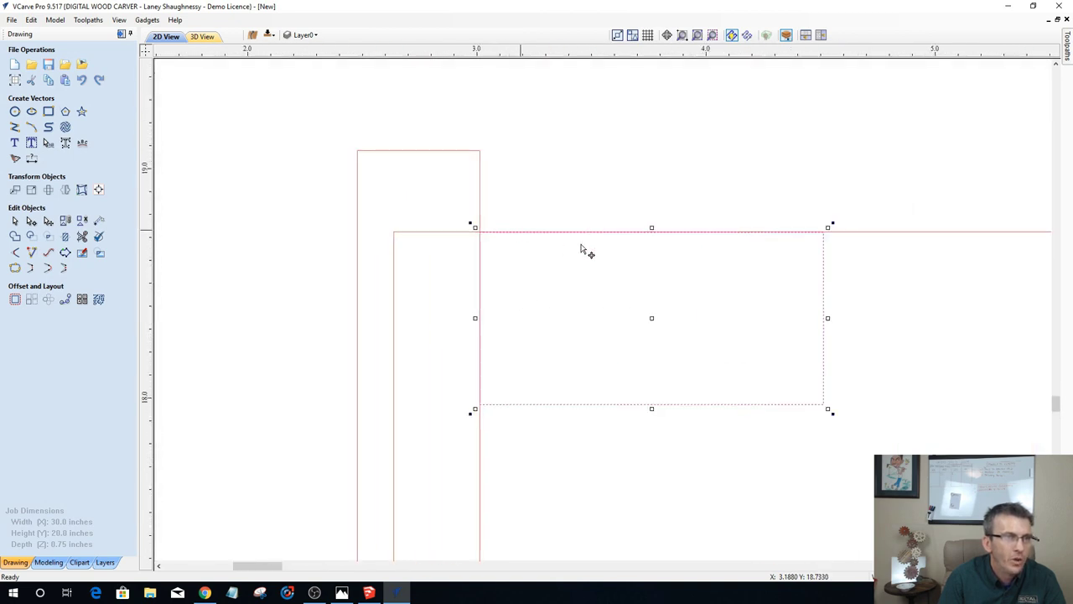
drag(652, 227, 478, 150)
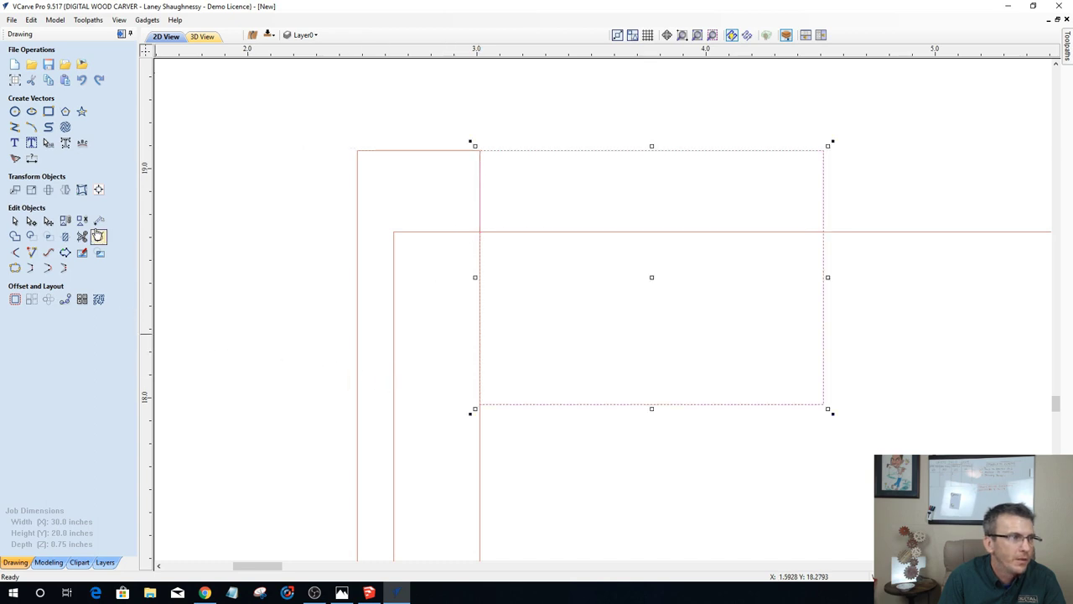
click(240, 297)
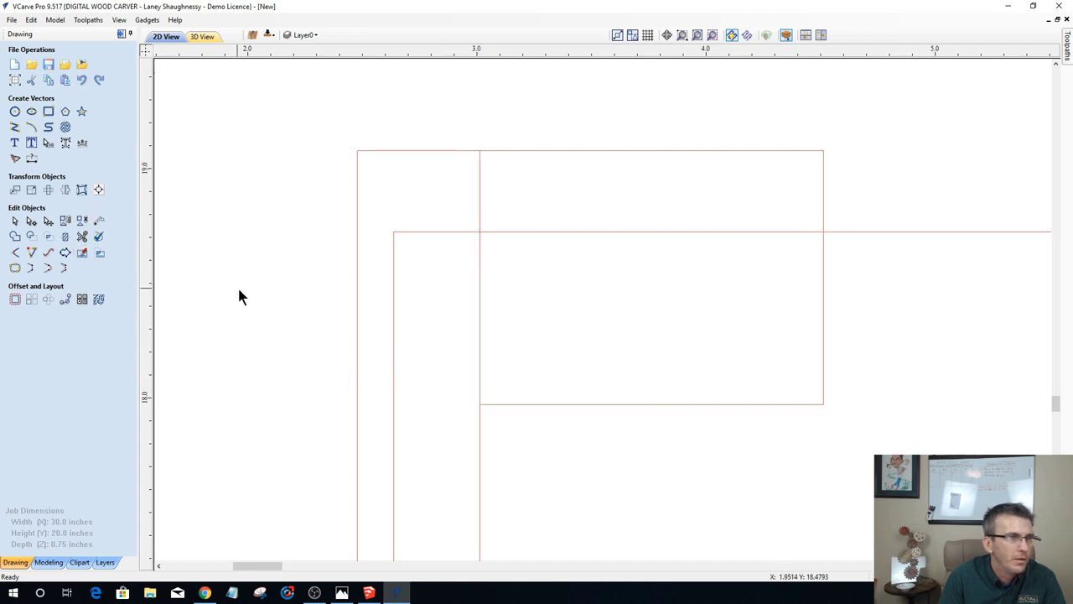
click(358, 269)
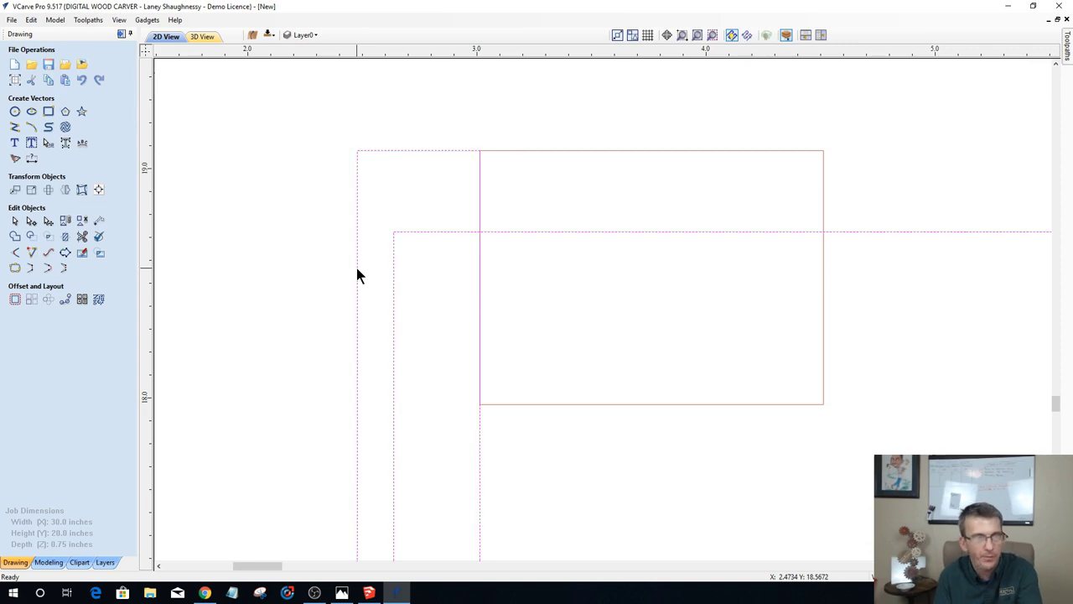
Step: Trim the overlapping segments so the corner rectangles form one notched outline
click(81, 235)
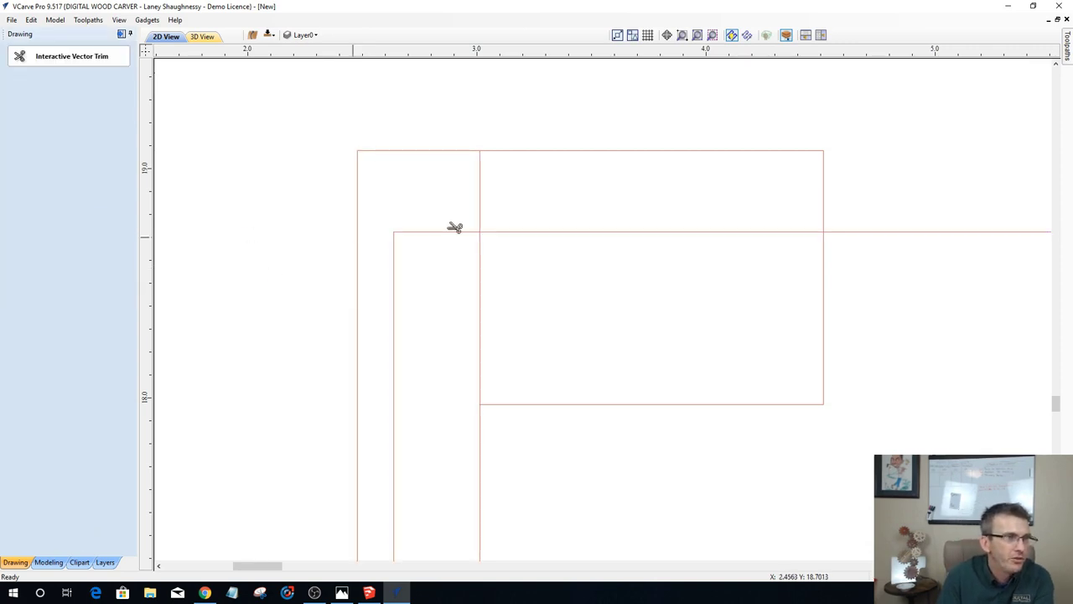
click(482, 194)
click(482, 293)
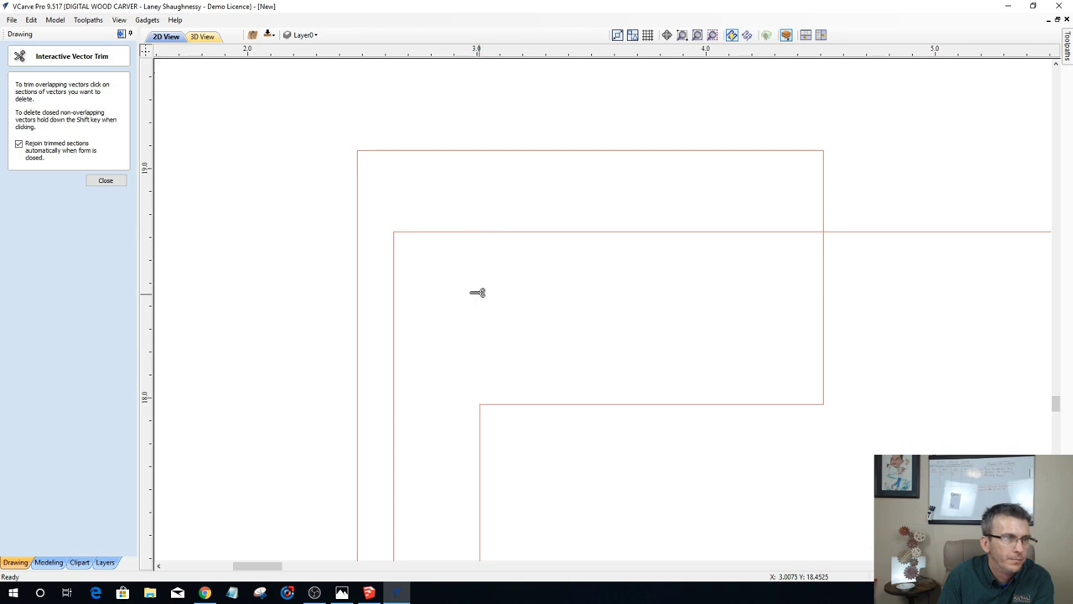
click(94, 181)
scroll(356, 289, down, 1)
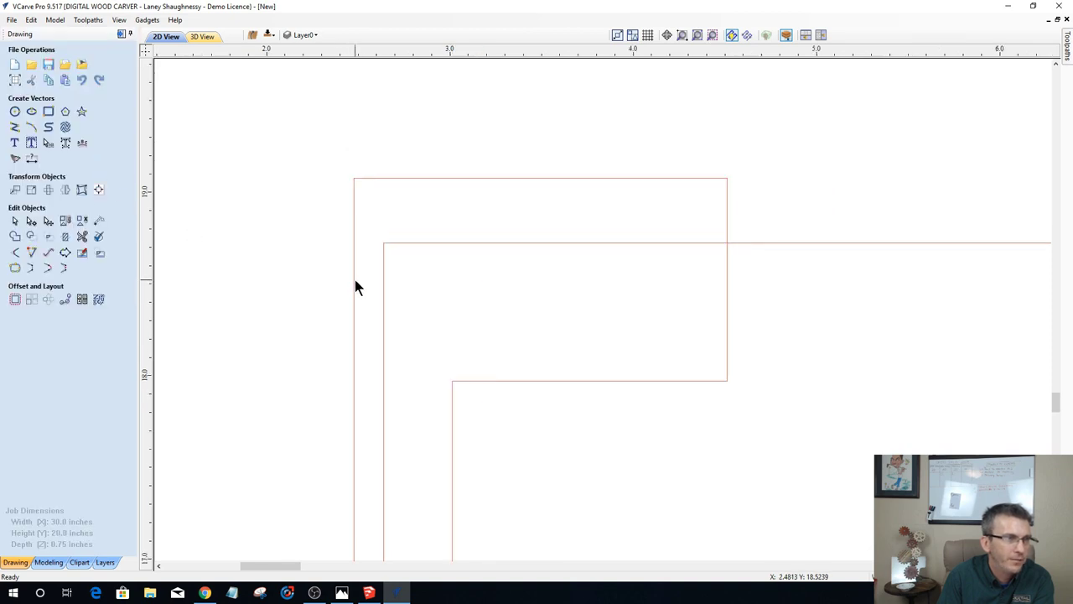
click(355, 285)
scroll(357, 281, down, 4)
scroll(356, 419, down, 2)
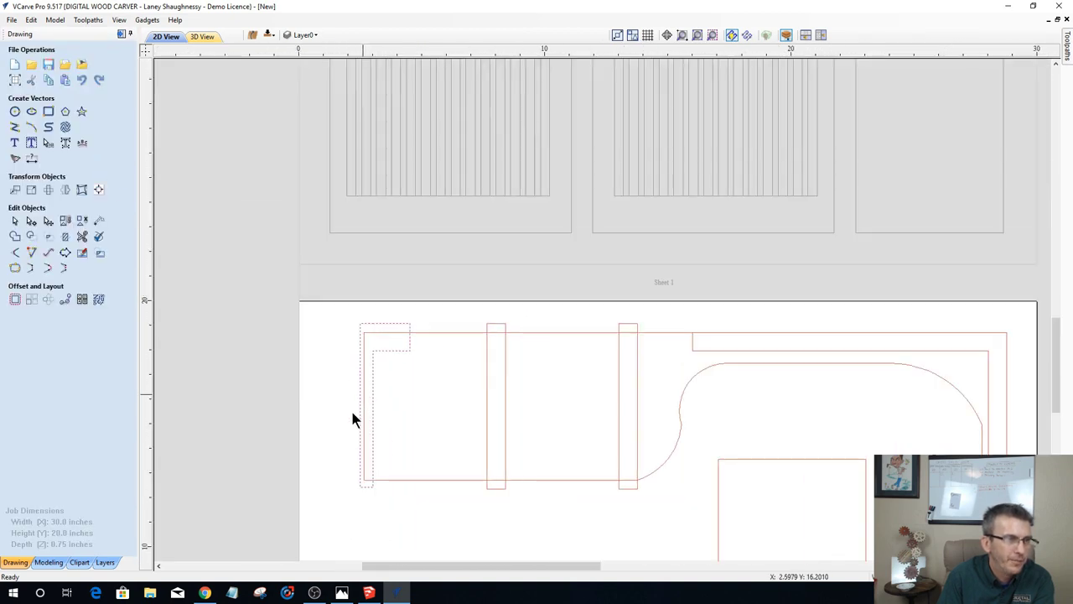
scroll(331, 486, up, 2)
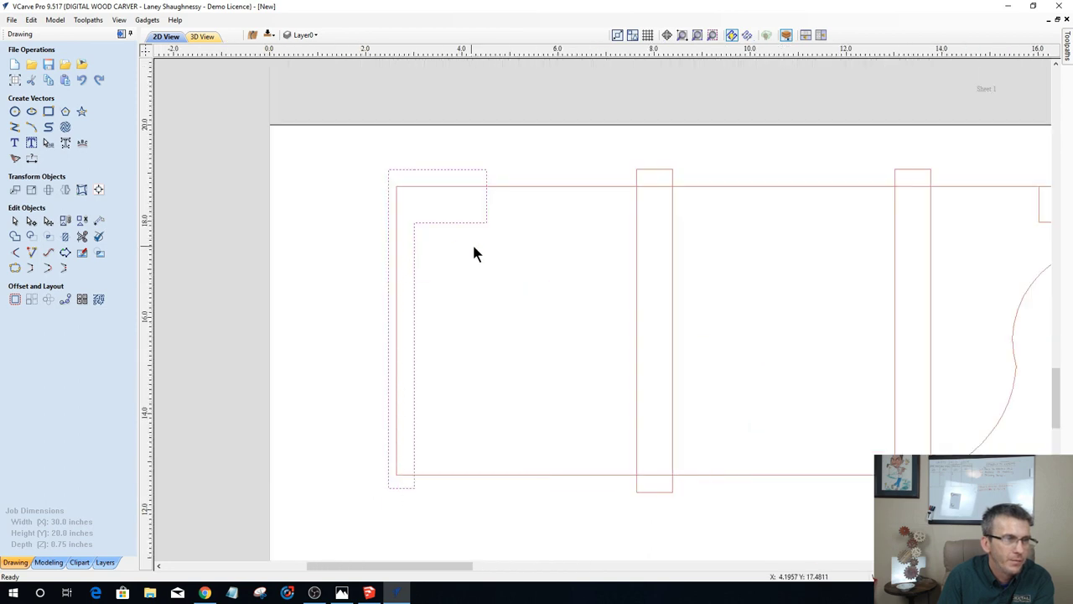
scroll(448, 235, up, 3)
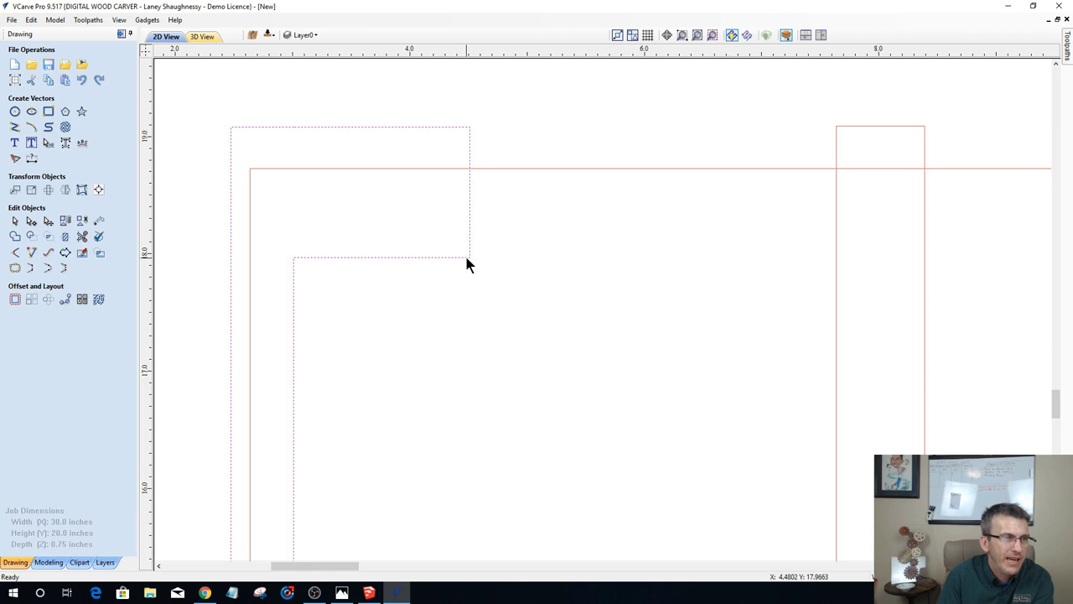
scroll(465, 261, up, 2)
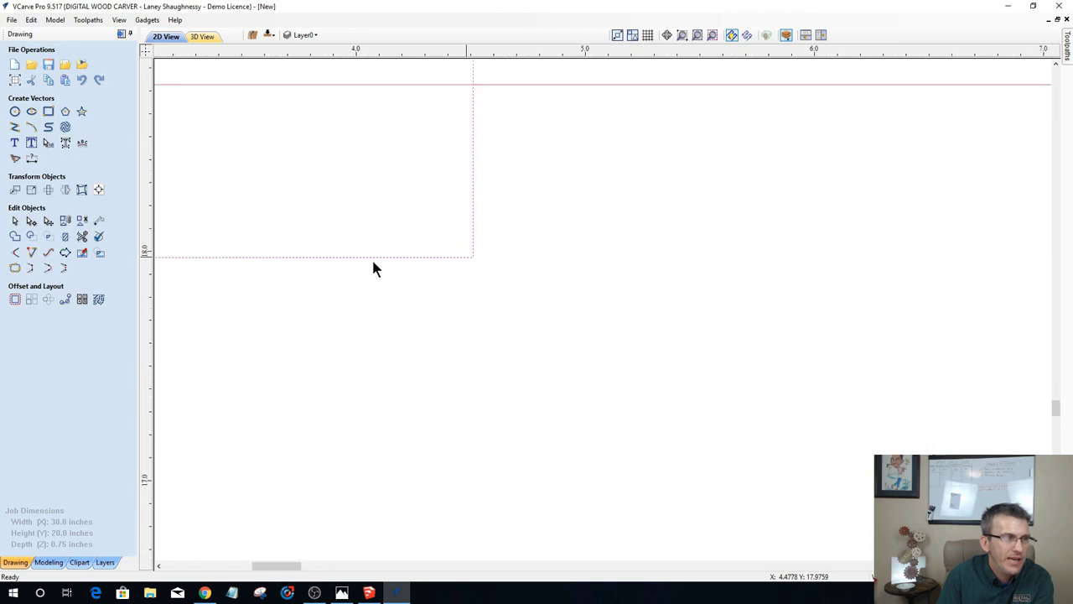
Step: Add a 0.125-inch dog-bone fillet to the notched outline's inside corner
click(15, 238)
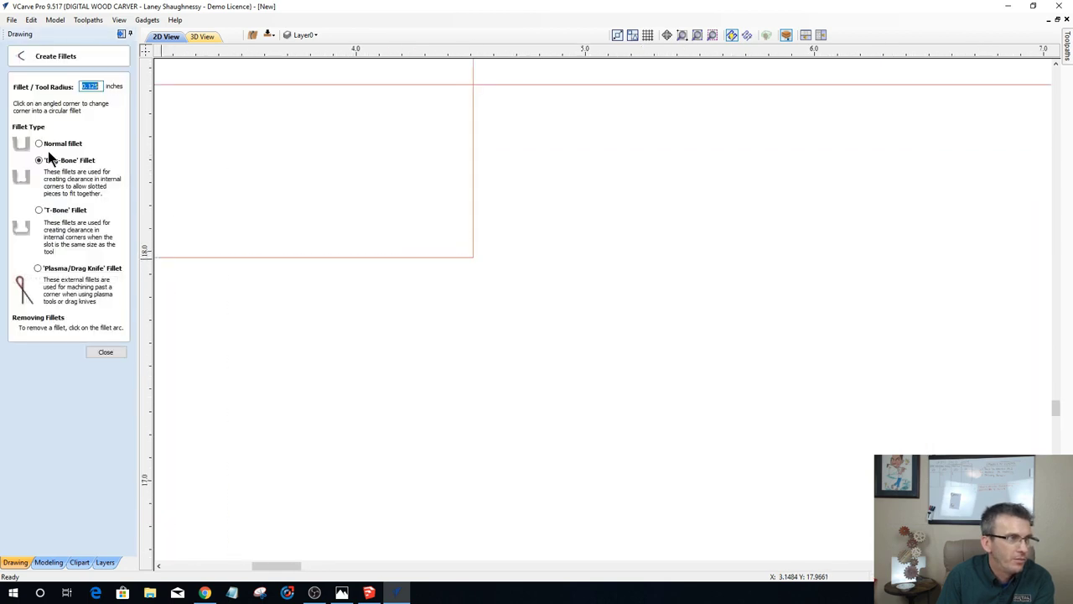
click(477, 249)
scroll(490, 347, down, 3)
scroll(490, 347, down, 3)
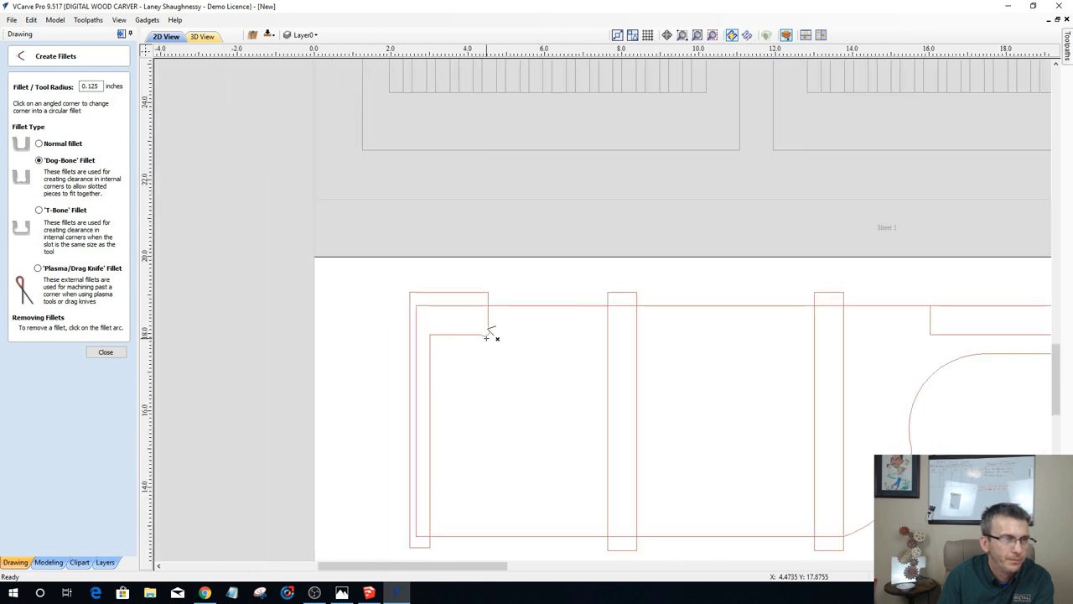
scroll(478, 323, down, 4)
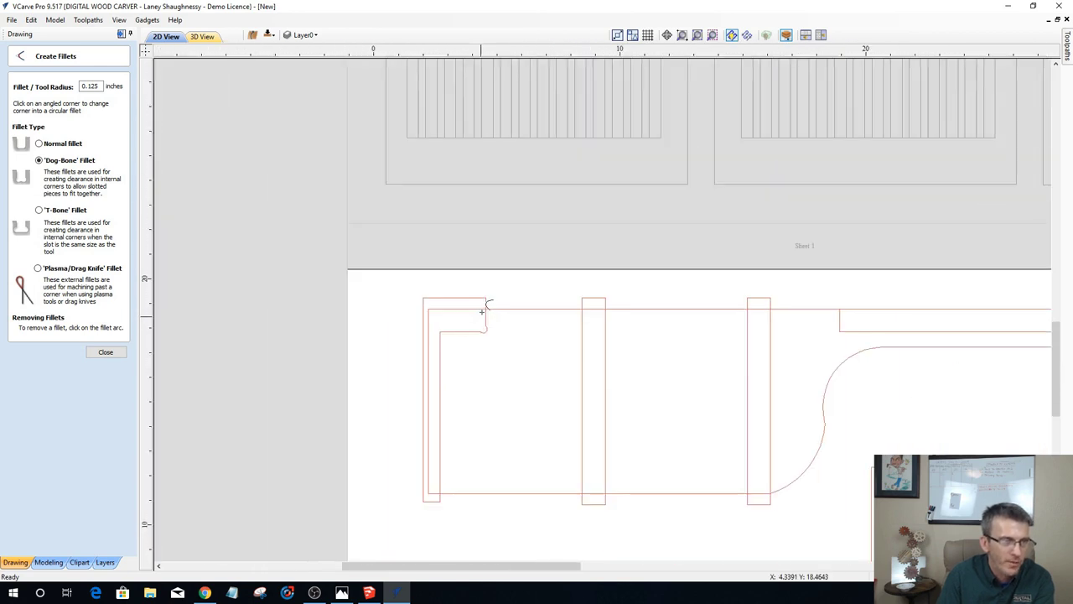
scroll(444, 507, up, 3)
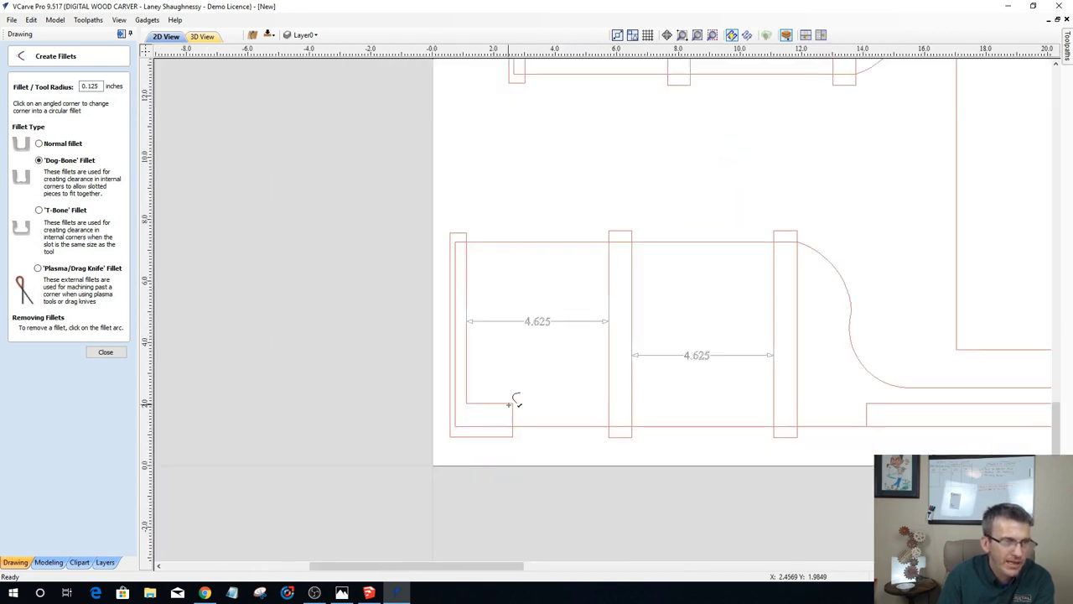
click(101, 353)
scroll(476, 416, up, 4)
scroll(578, 377, down, 4)
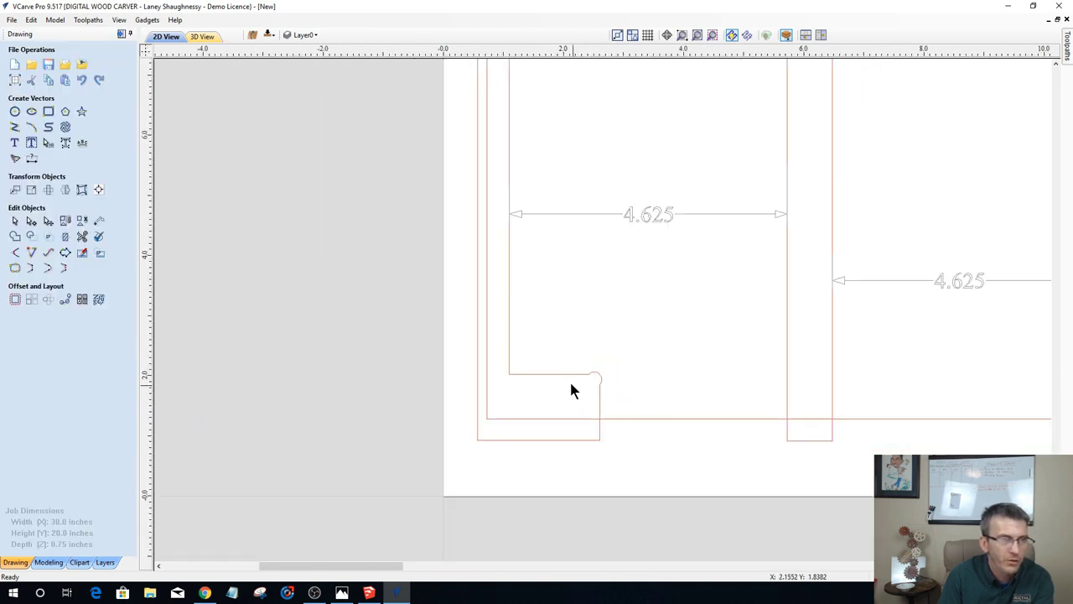
scroll(565, 424, up, 2)
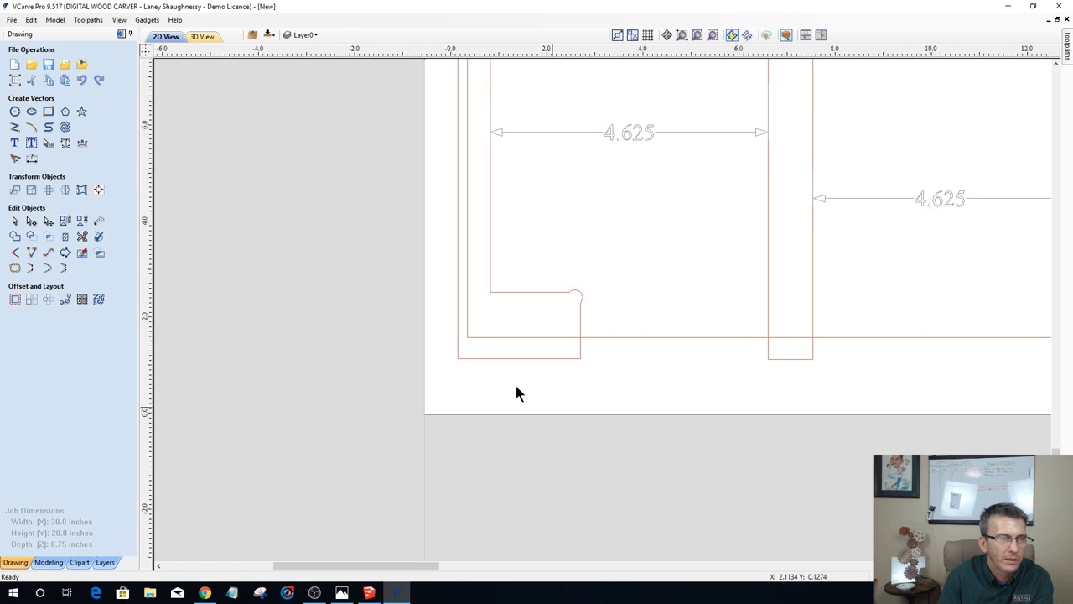
scroll(507, 376, down, 5)
scroll(503, 375, up, 3)
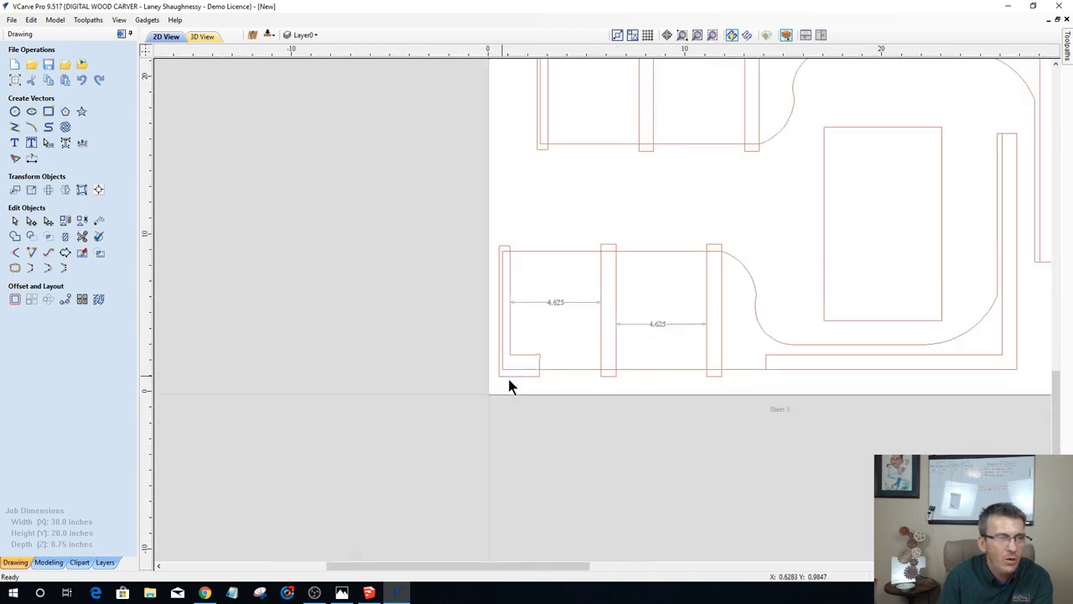
scroll(482, 300, down, 4)
scroll(505, 302, down, 2)
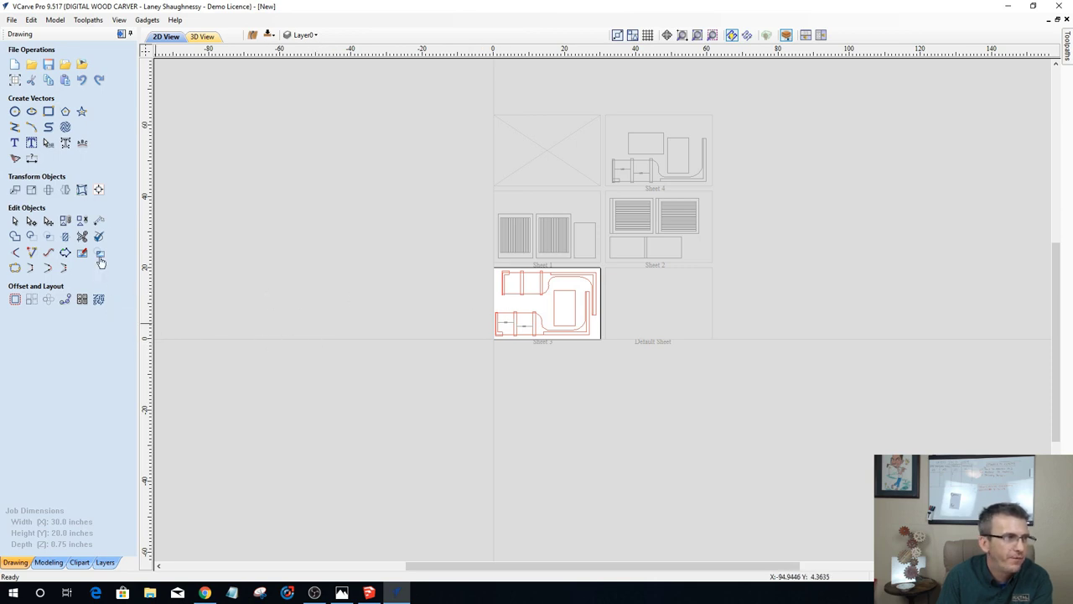
Step: Make Sheet 4 the active sheet from the nesting sheet list, then cancel nesting
click(98, 299)
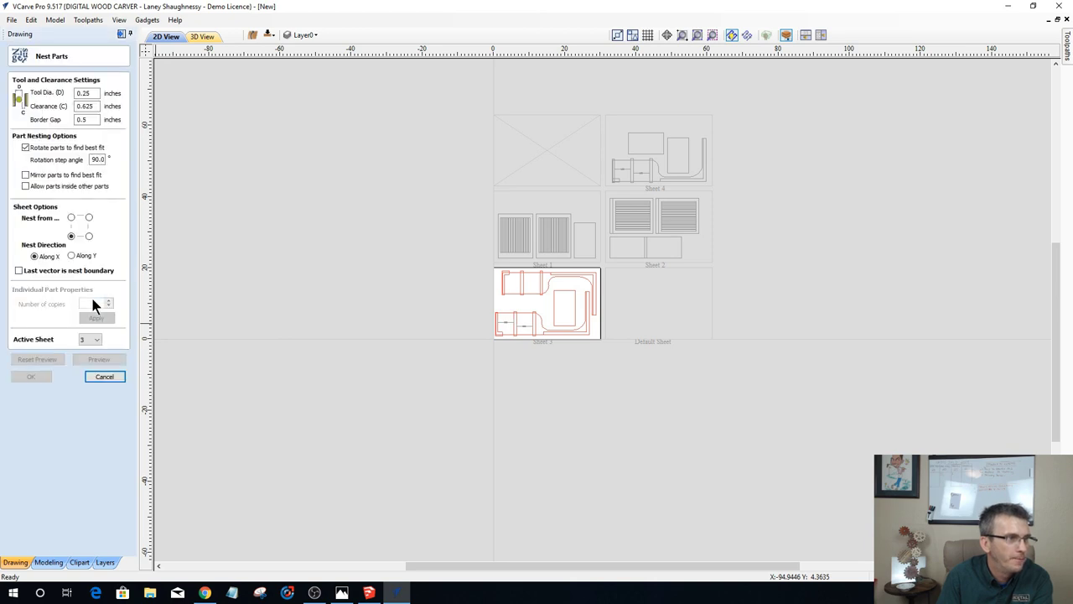
click(96, 339)
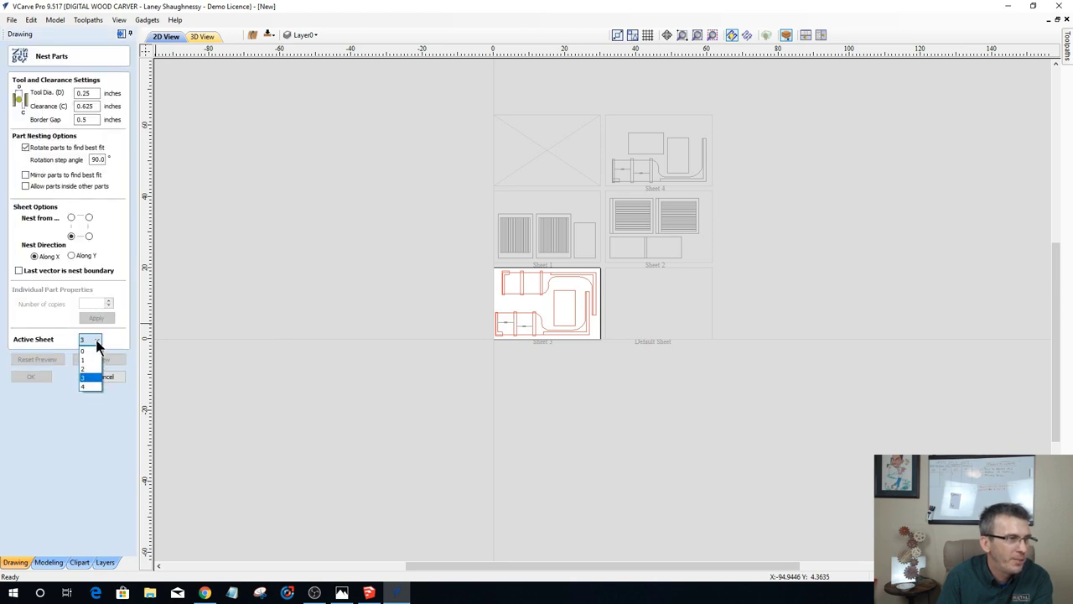
click(92, 384)
scroll(554, 281, up, 3)
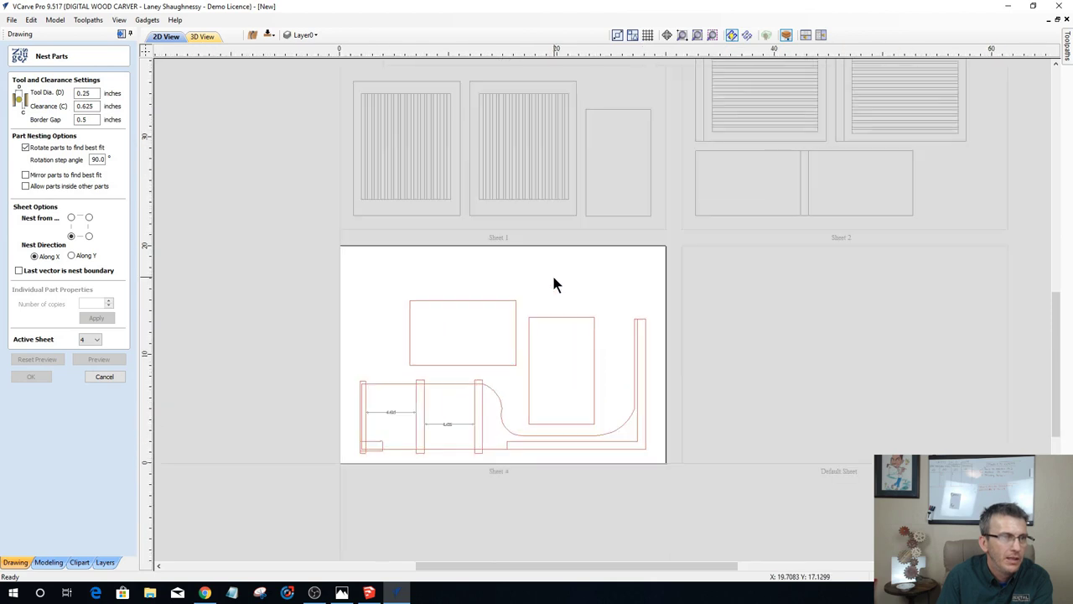
click(104, 376)
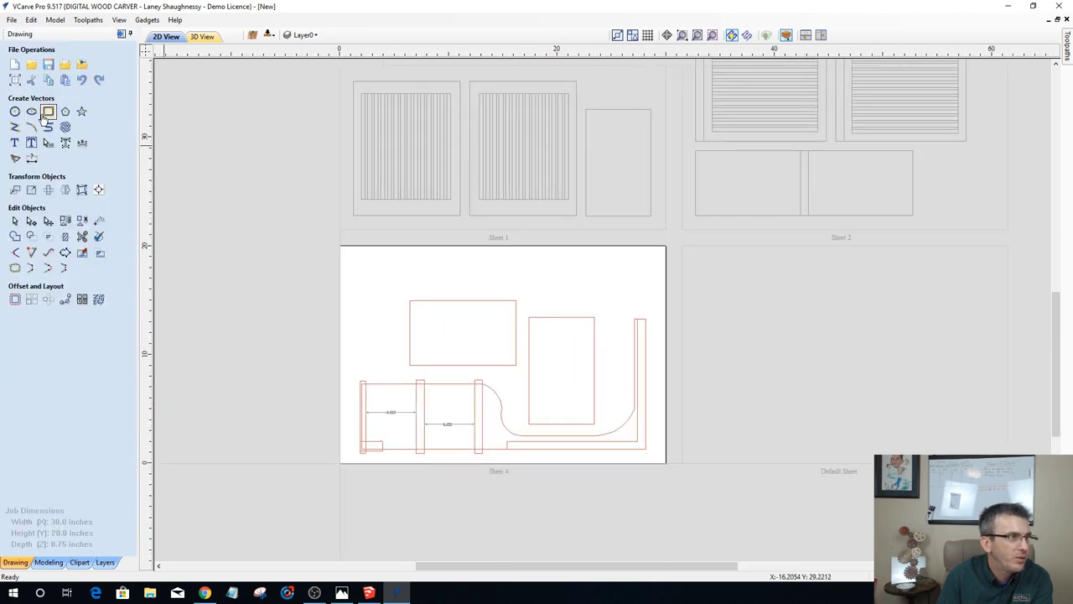
Step: Draw a rectangle and resize it to 20 by 1.5 inches
click(47, 112)
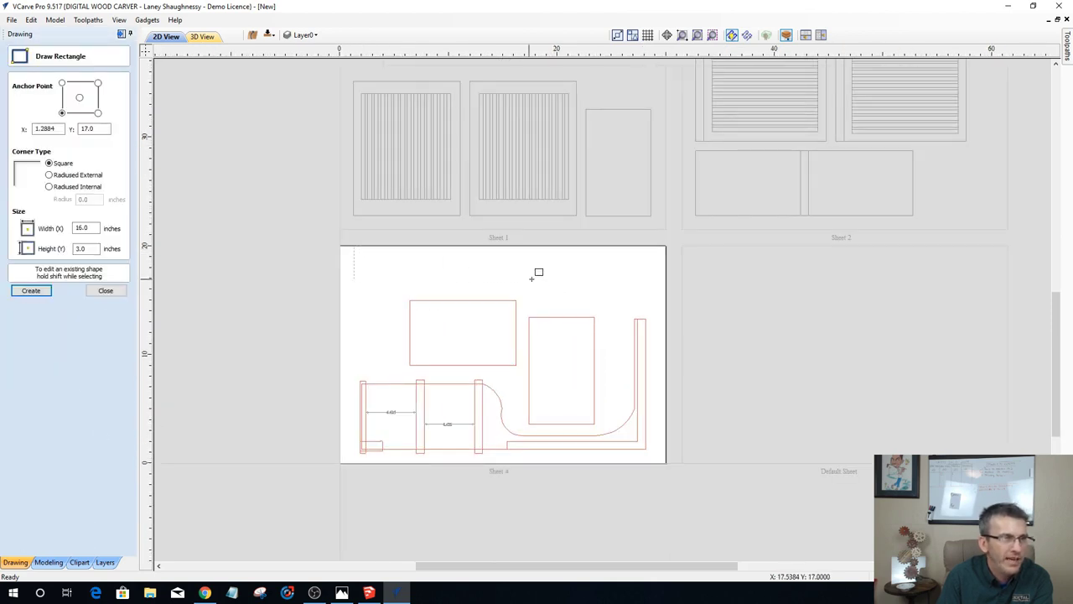
drag(532, 277, 629, 283)
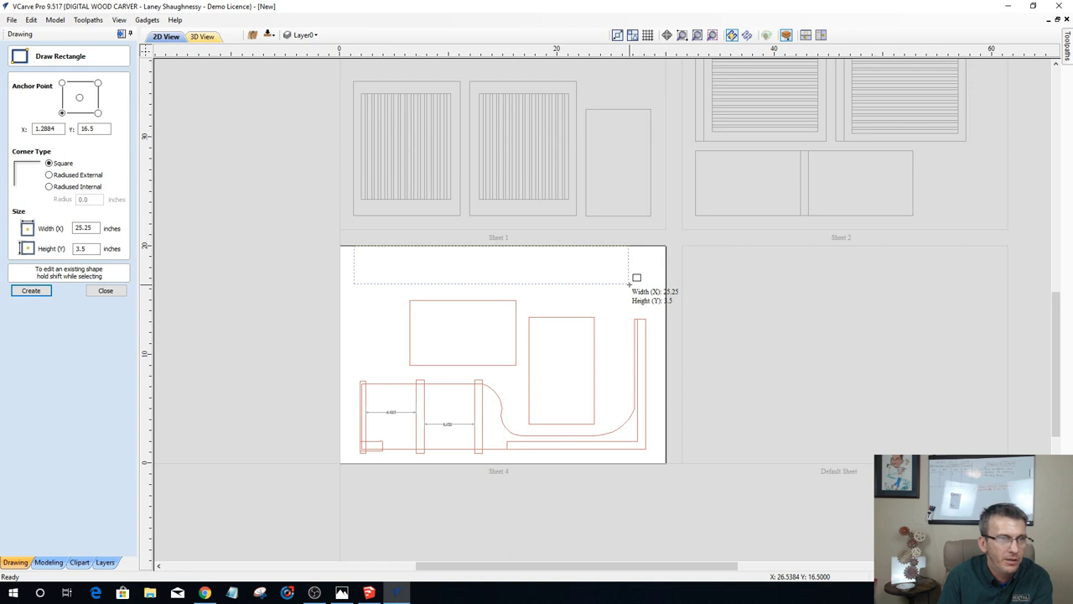
double_click(84, 228)
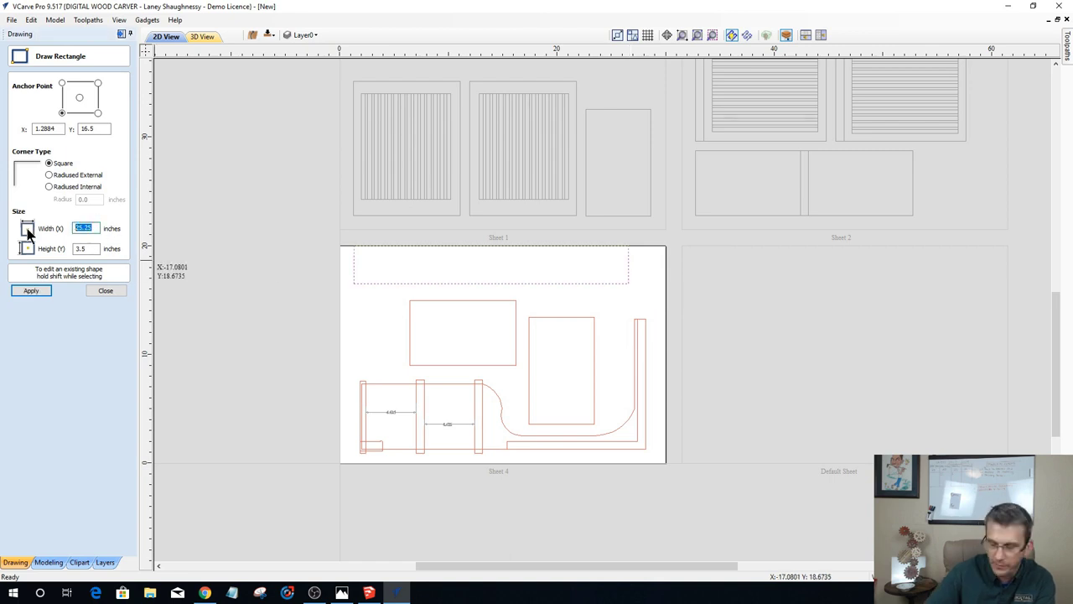
text(20)
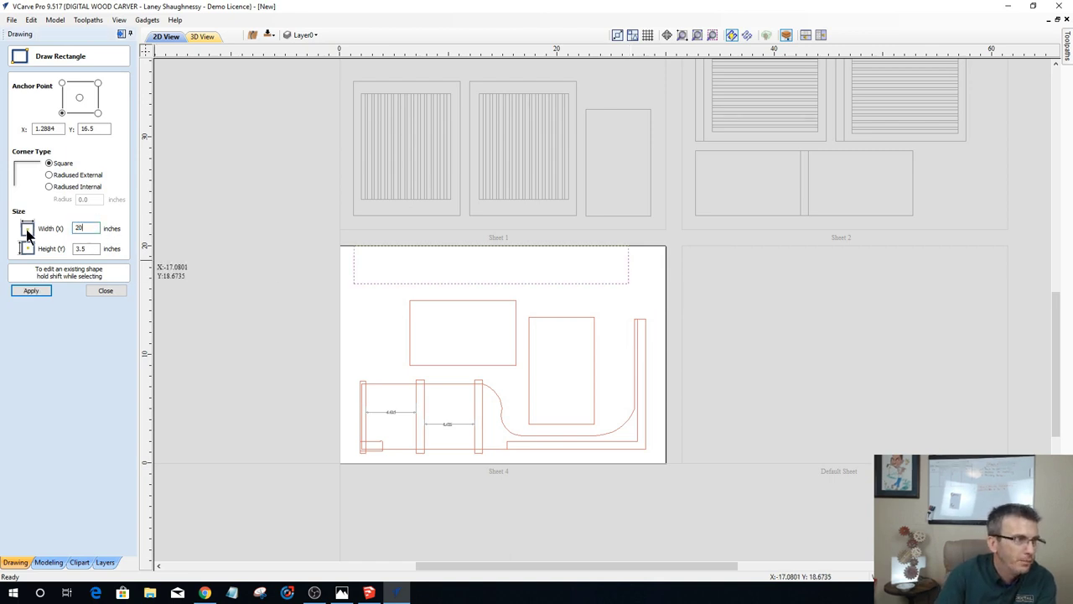
double_click(79, 248)
text(1)
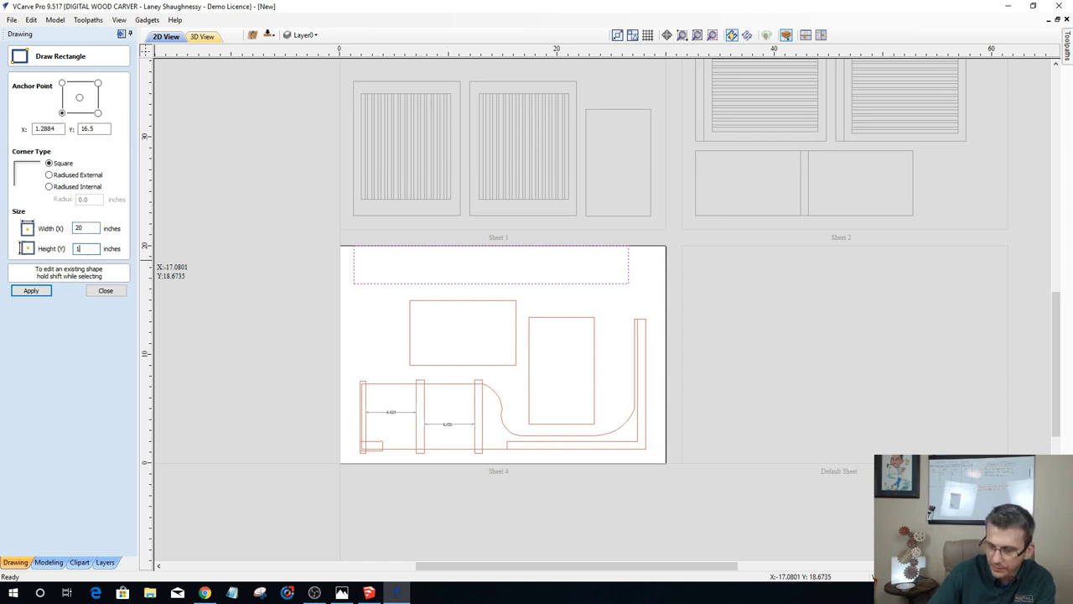
text(.5)
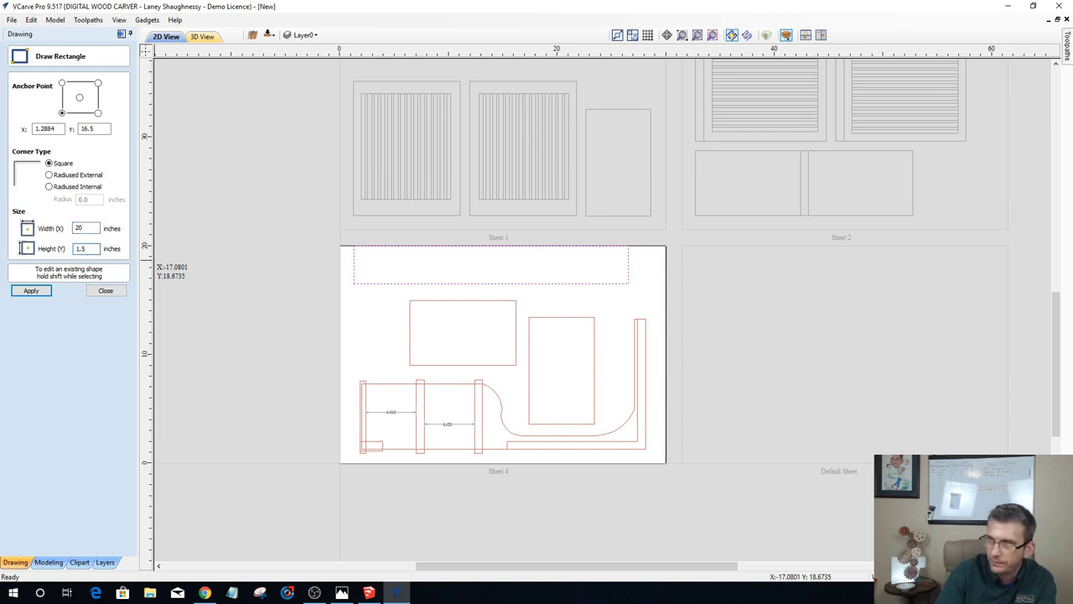
click(31, 290)
click(106, 290)
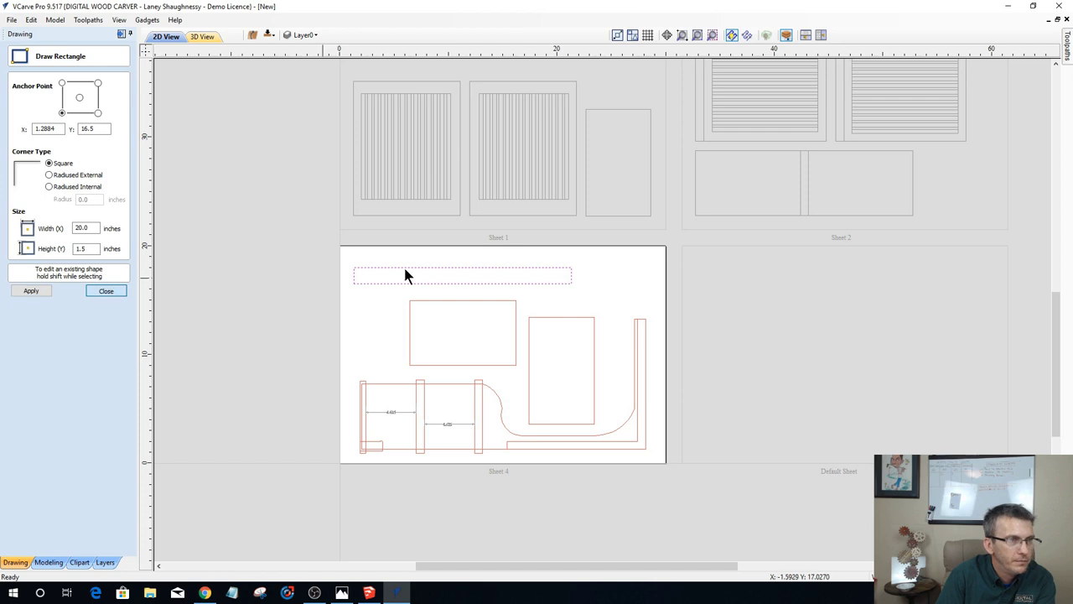
Step: Move the 20 by 1.5 strip up near the top of Sheet 4 and deselect it
click(428, 274)
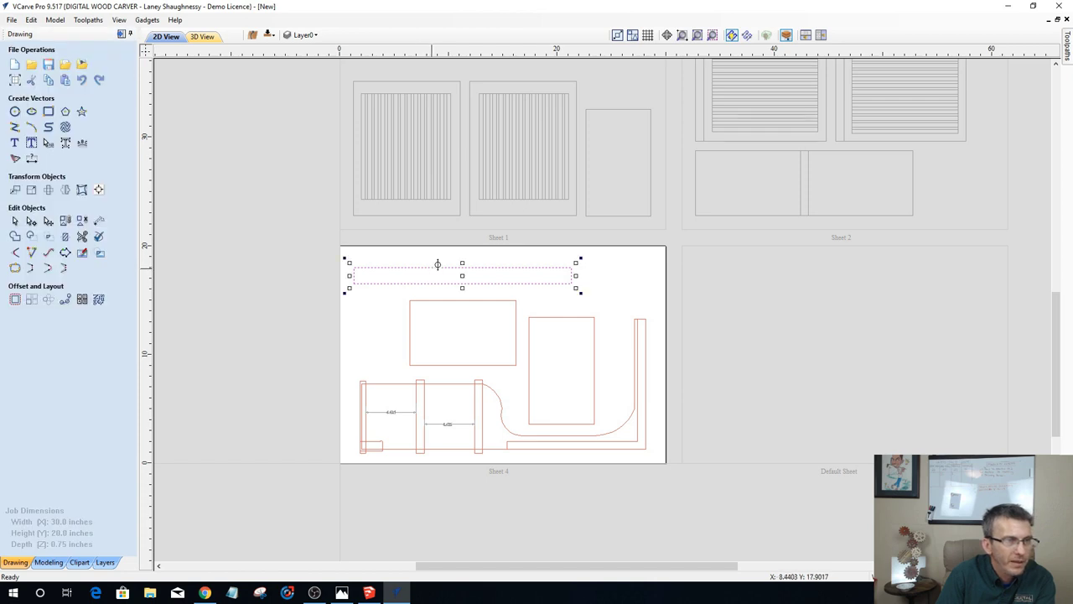
drag(431, 271, 470, 268)
scroll(482, 279, up, 5)
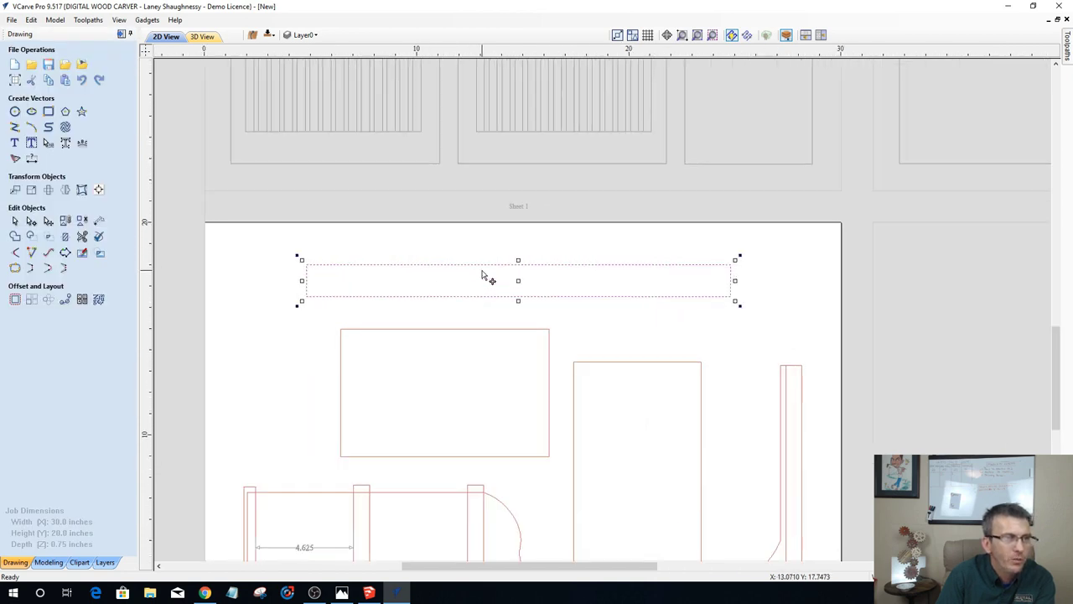
click(731, 286)
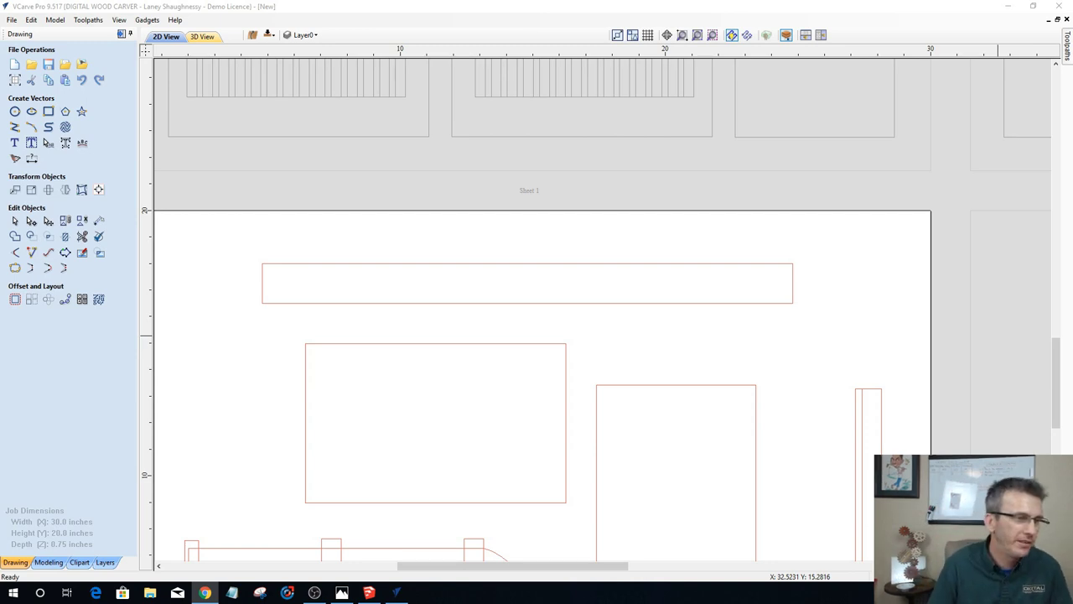
scroll(774, 213, down, 2)
scroll(436, 519, down, 1)
scroll(556, 443, up, 4)
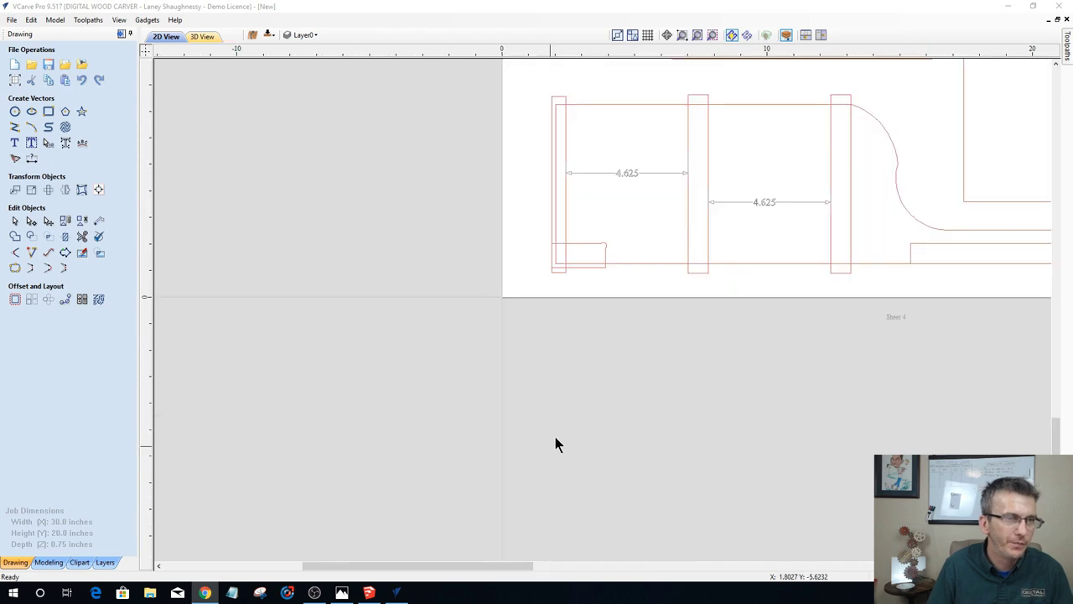
scroll(646, 225, up, 3)
scroll(587, 268, down, 4)
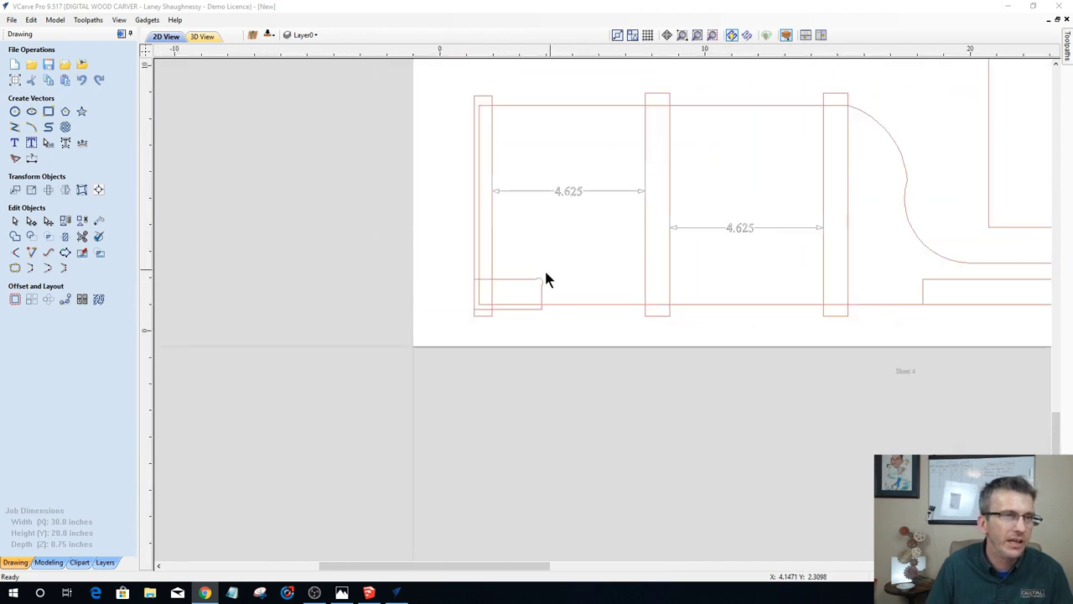
scroll(545, 278, down, 3)
scroll(654, 130, up, 4)
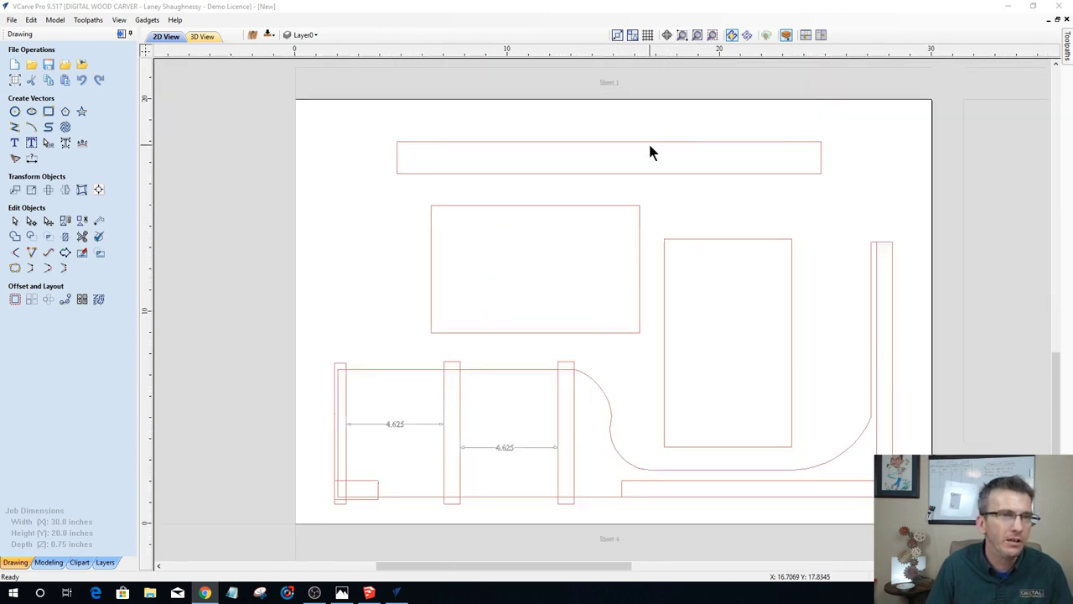
click(648, 142)
scroll(637, 155, down, 4)
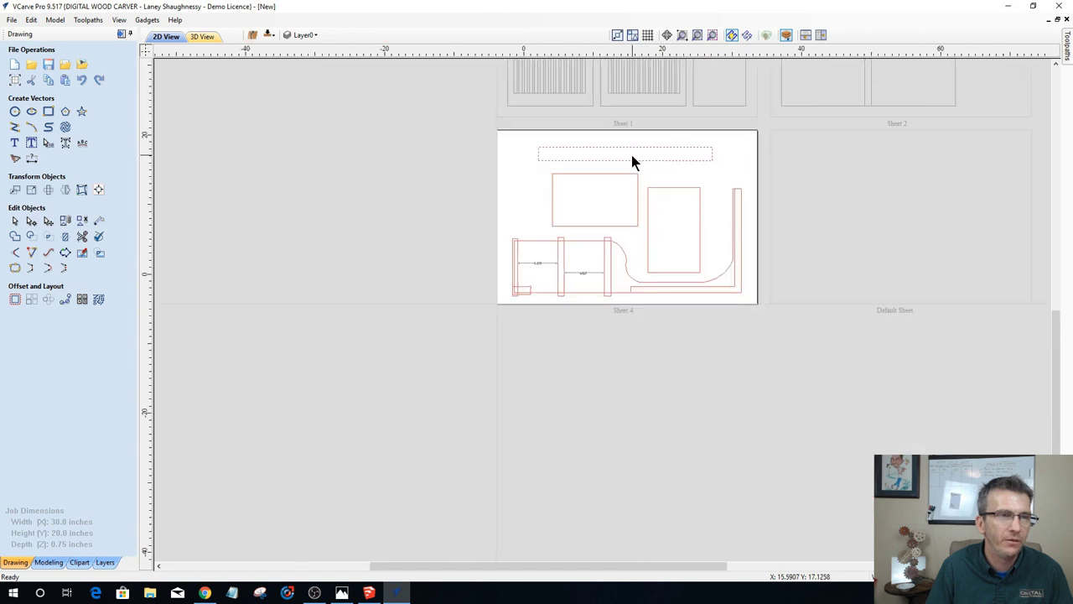
scroll(587, 155, up, 4)
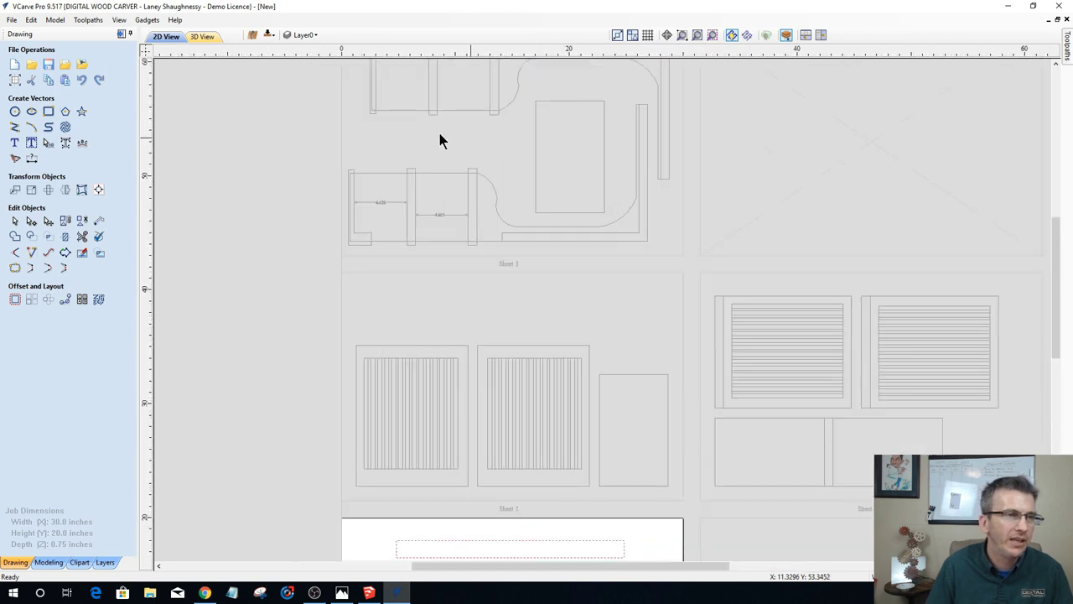
scroll(405, 139, down, 3)
scroll(300, 218, up, 2)
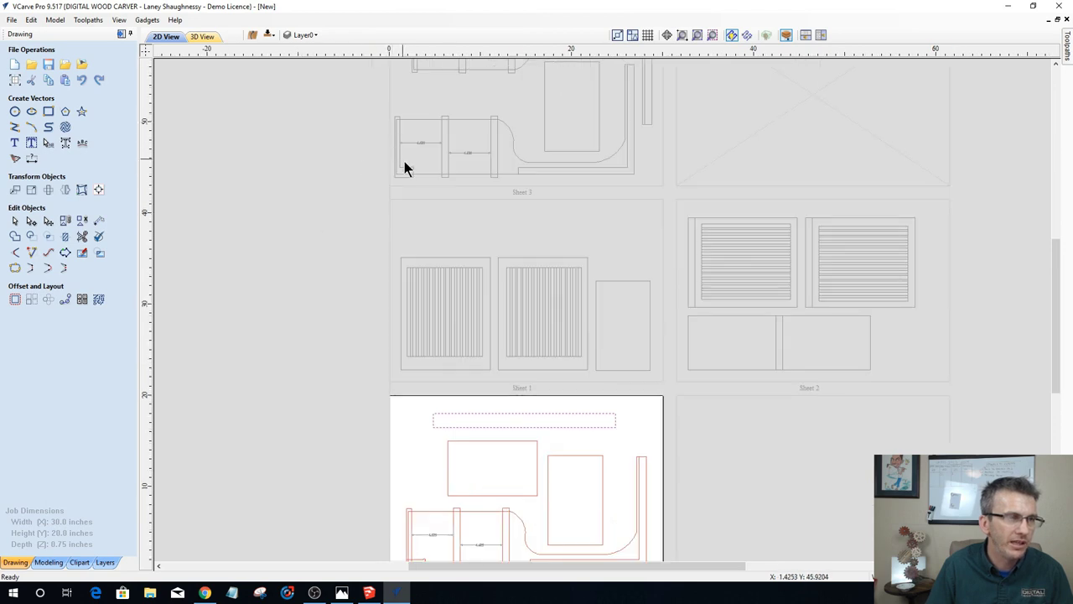
scroll(407, 172, down, 1)
scroll(498, 167, up, 1)
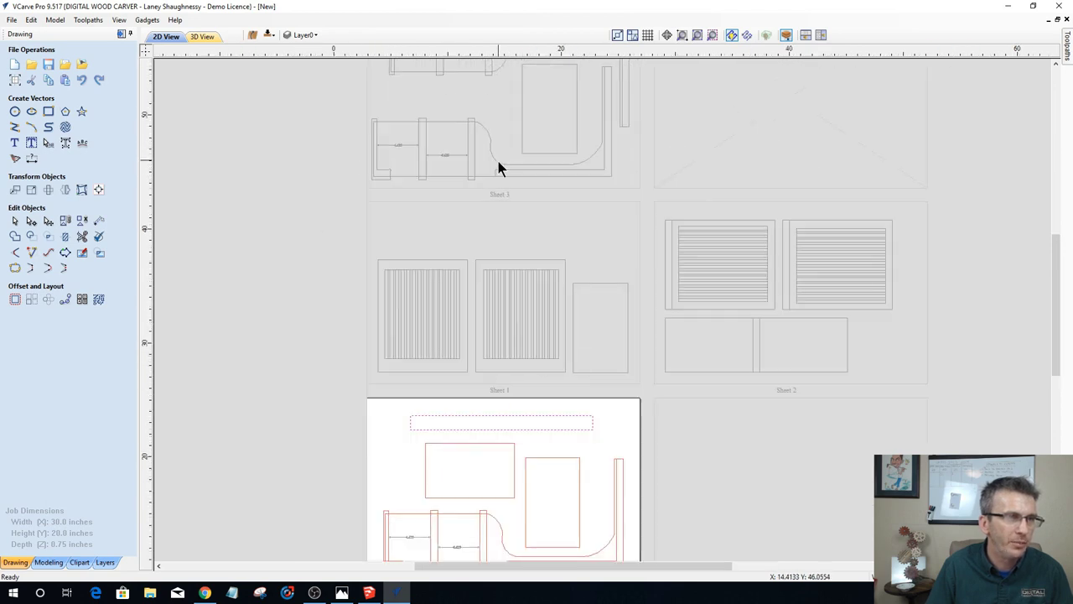
scroll(498, 168, down, 3)
scroll(522, 259, up, 10)
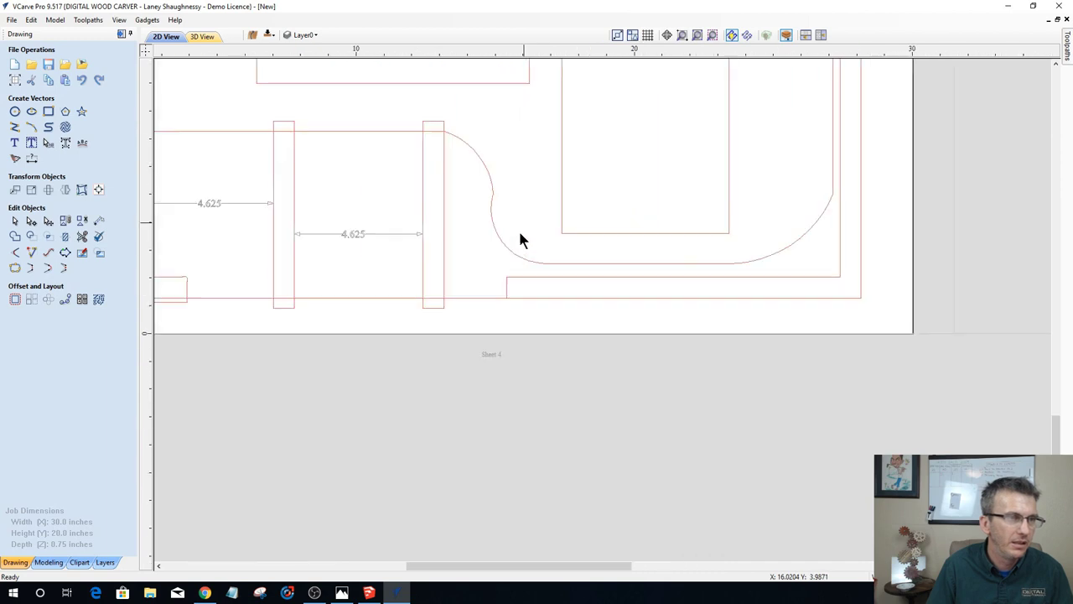
click(15, 253)
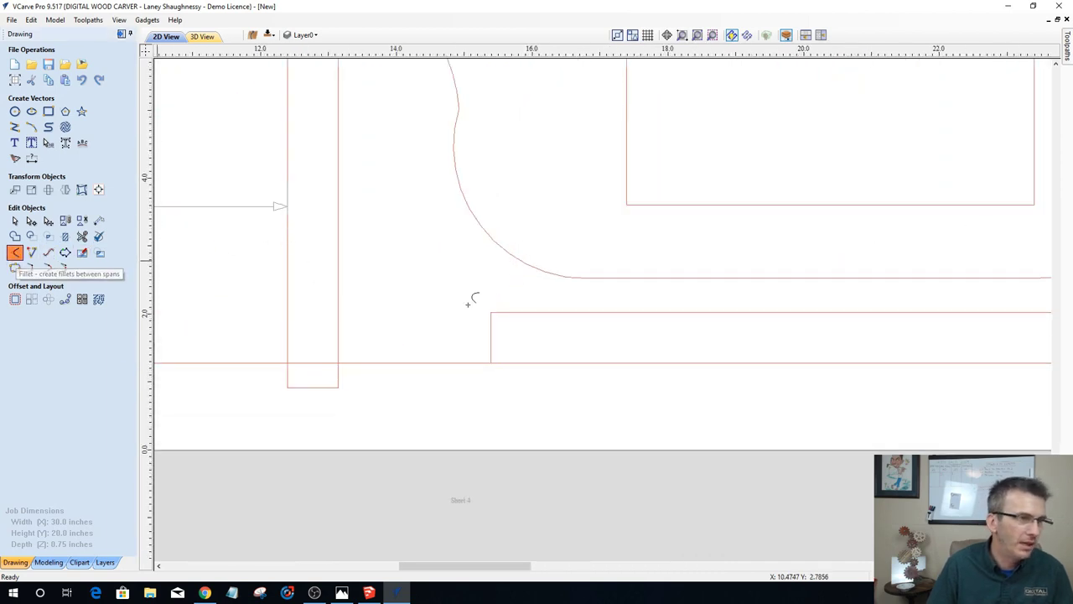
click(491, 312)
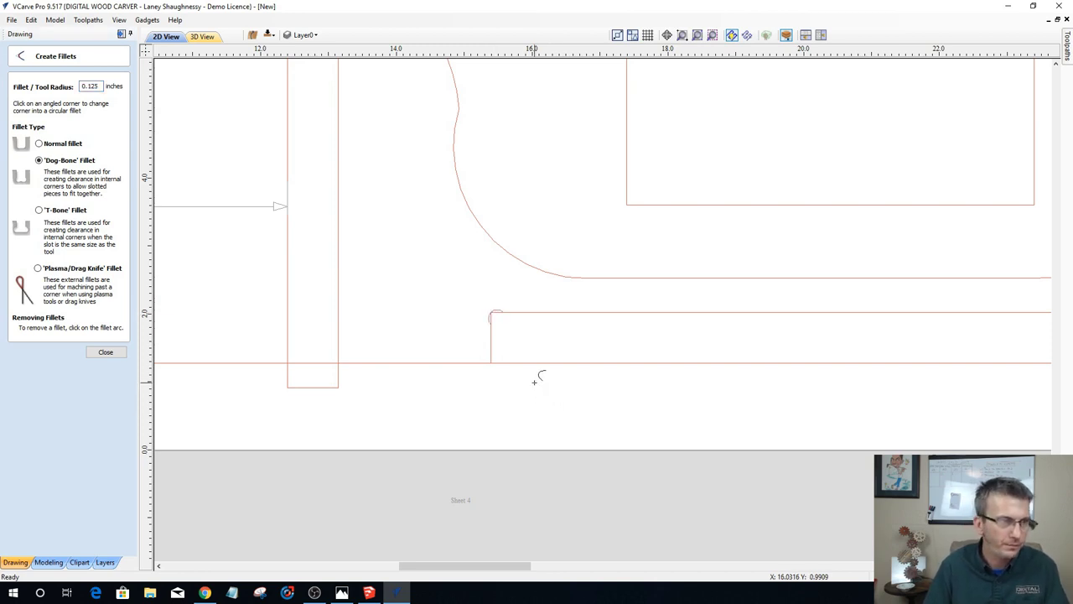
click(116, 352)
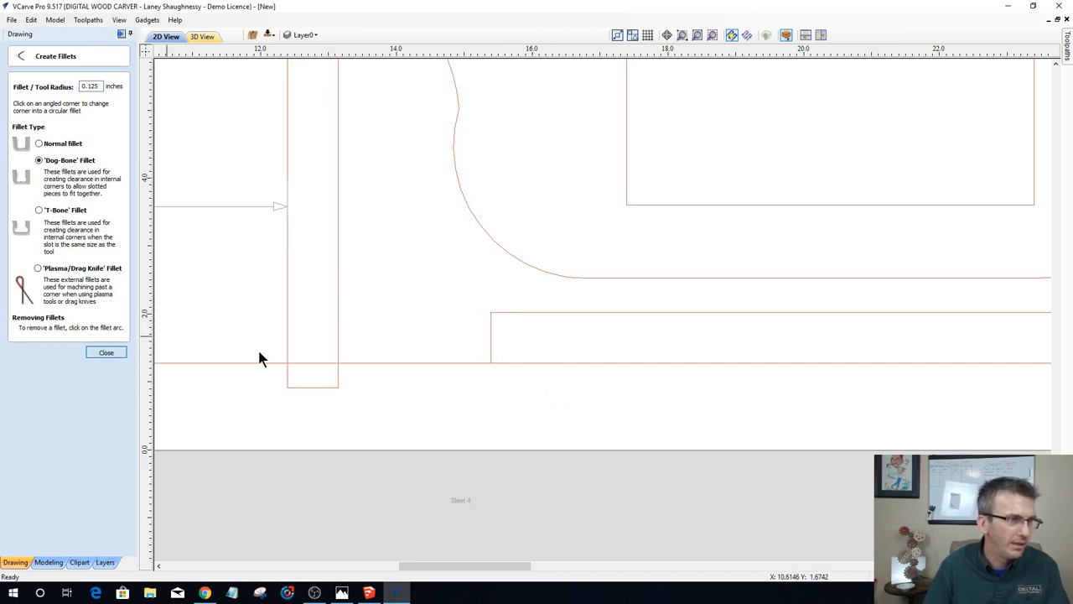
scroll(492, 337, down, 3)
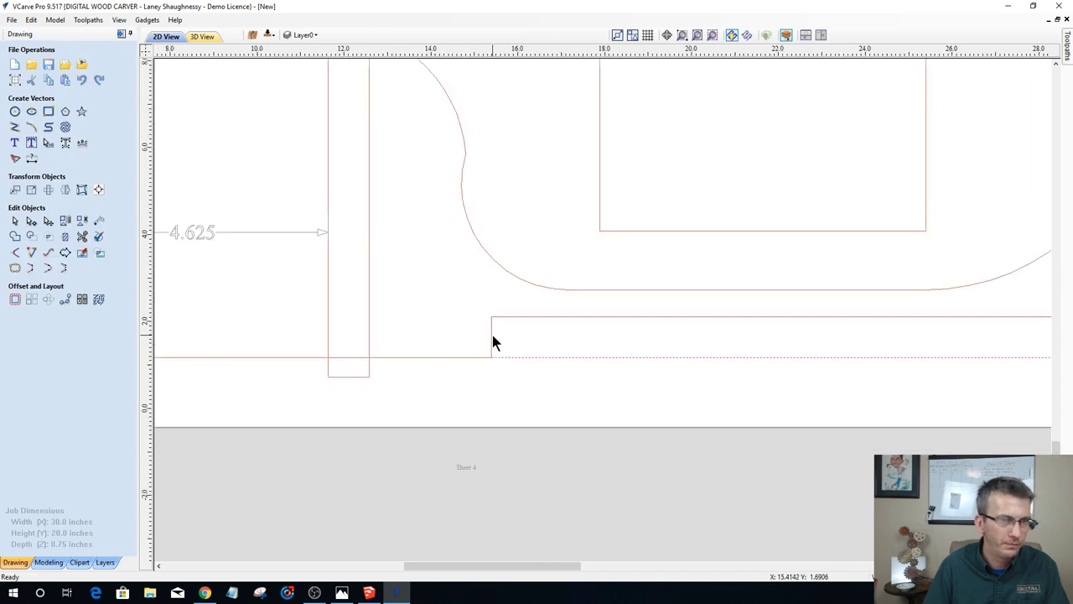
scroll(587, 357, up, 1)
scroll(587, 359, up, 1)
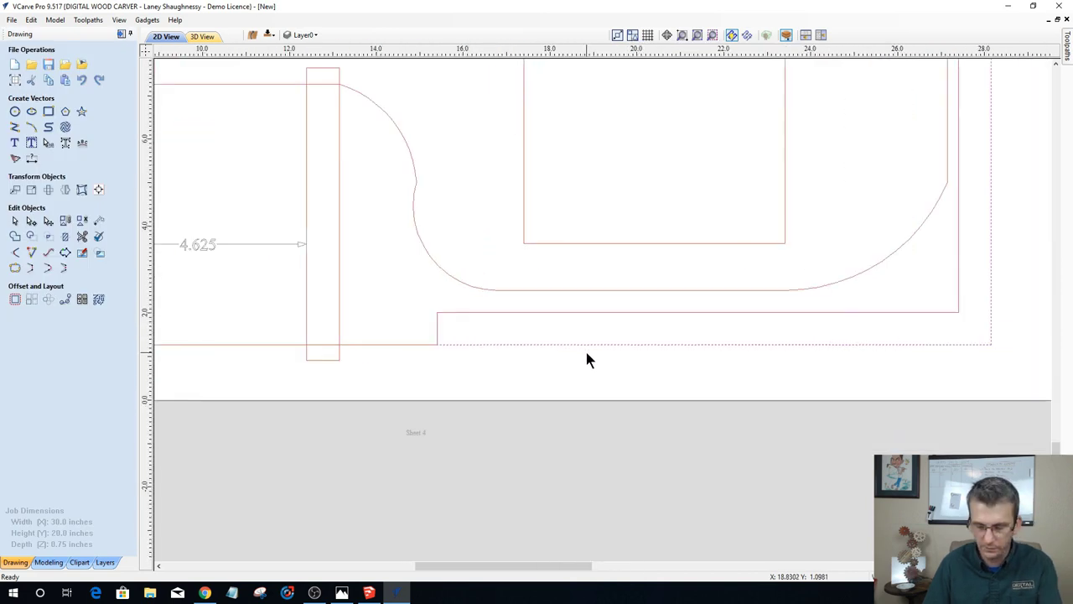
key(ctrl+z)
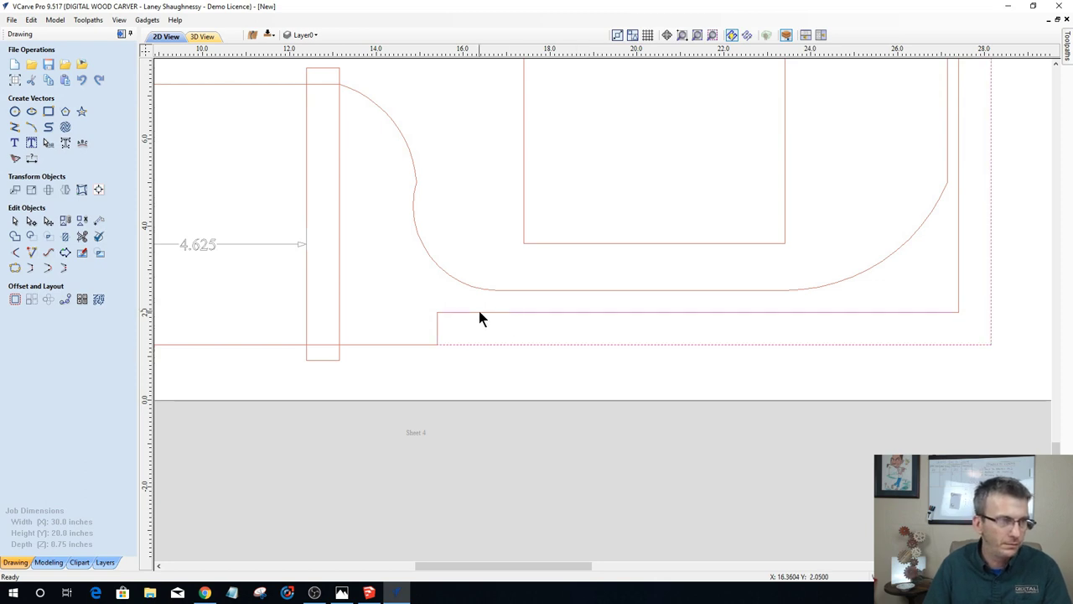
scroll(479, 315, down, 3)
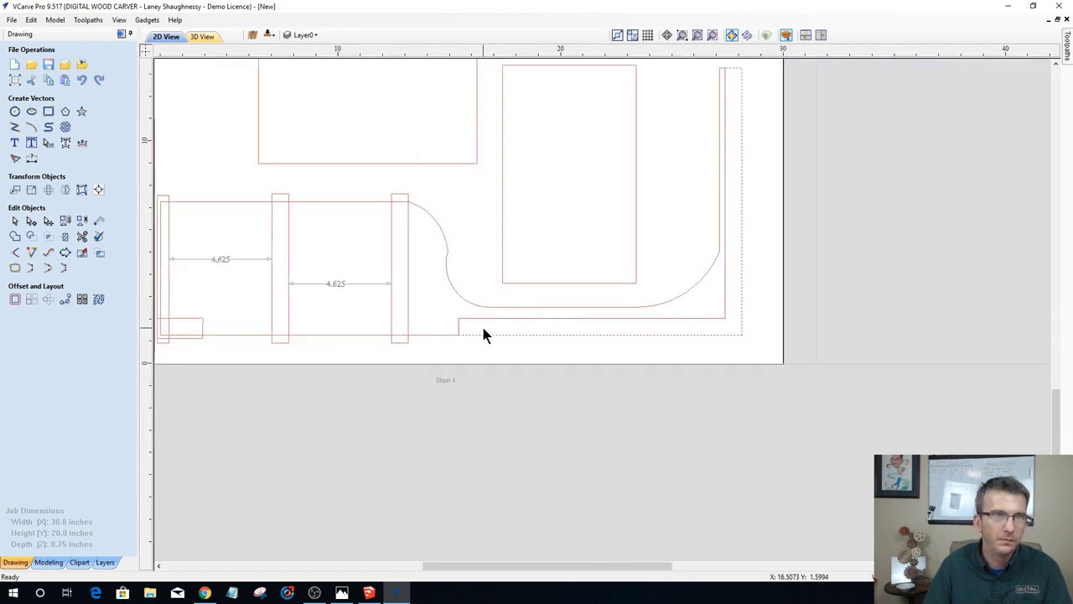
scroll(454, 316, up, 3)
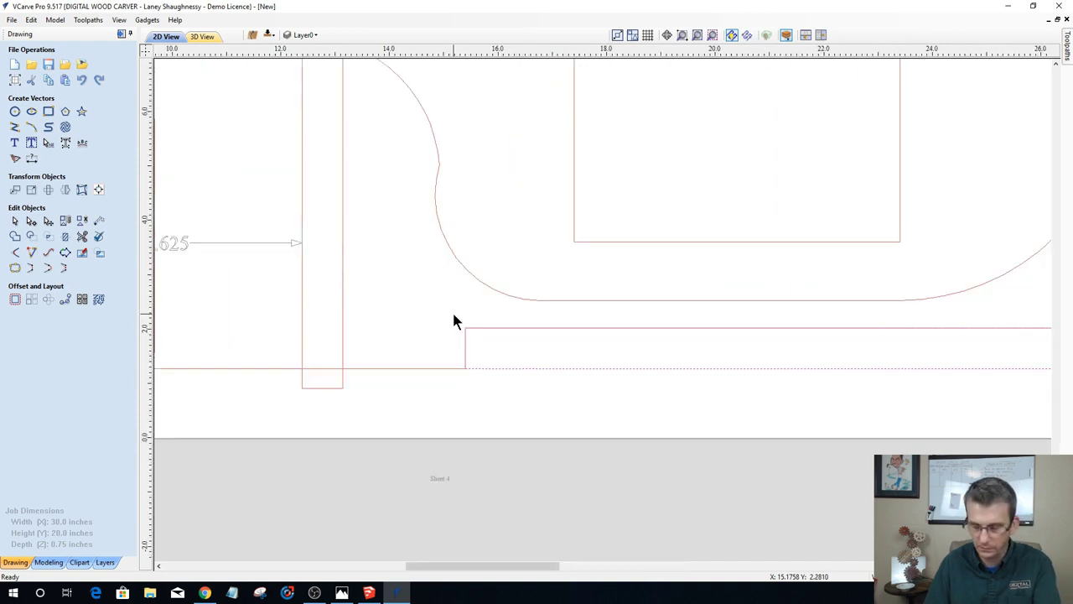
click(440, 367)
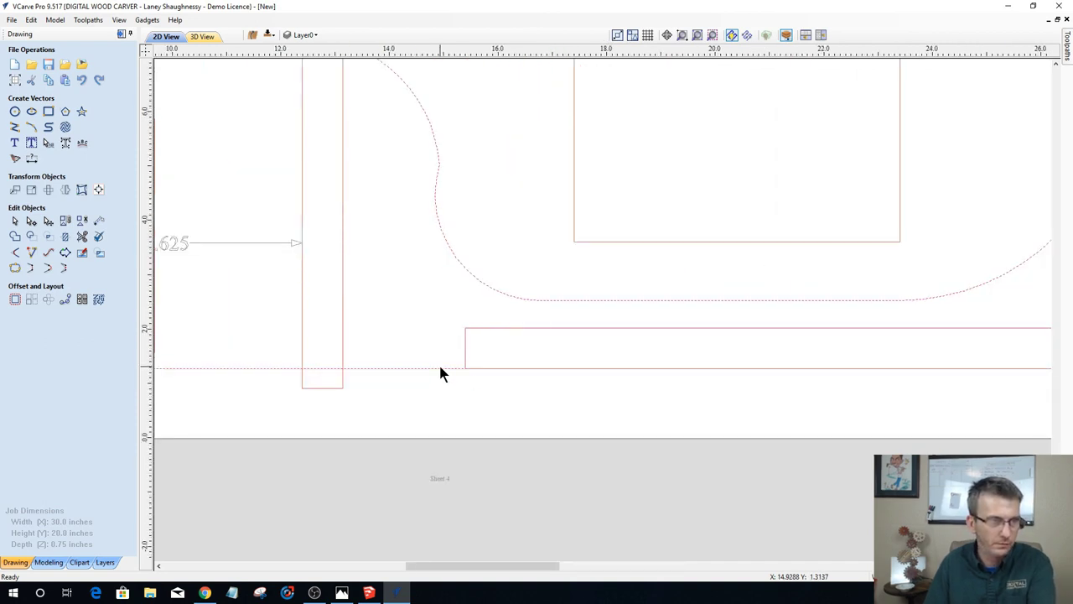
scroll(440, 375, down, 4)
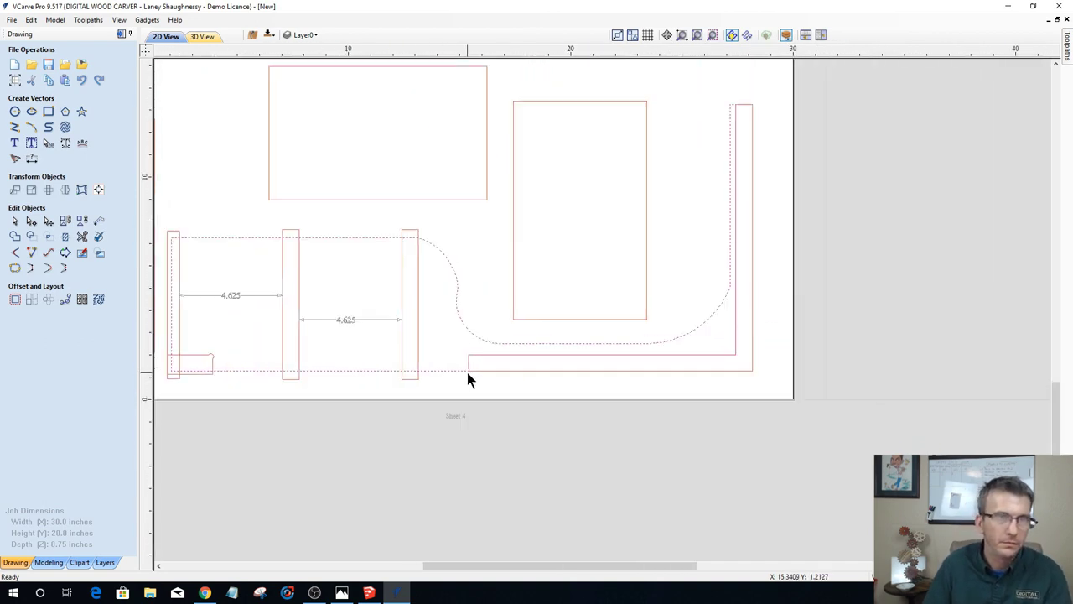
scroll(644, 231, up, 2)
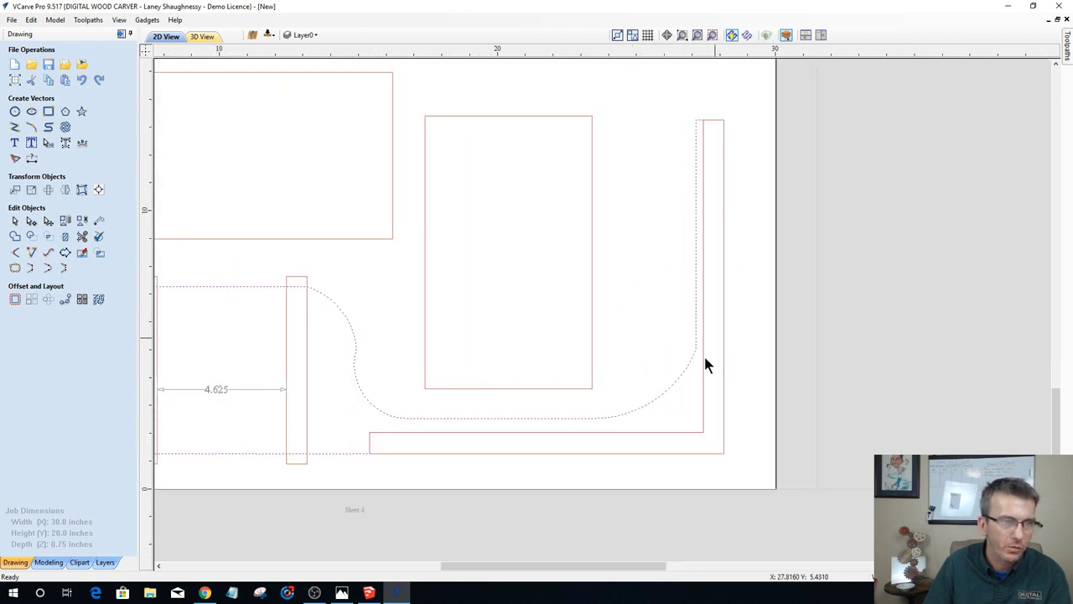
scroll(697, 381, up, 1)
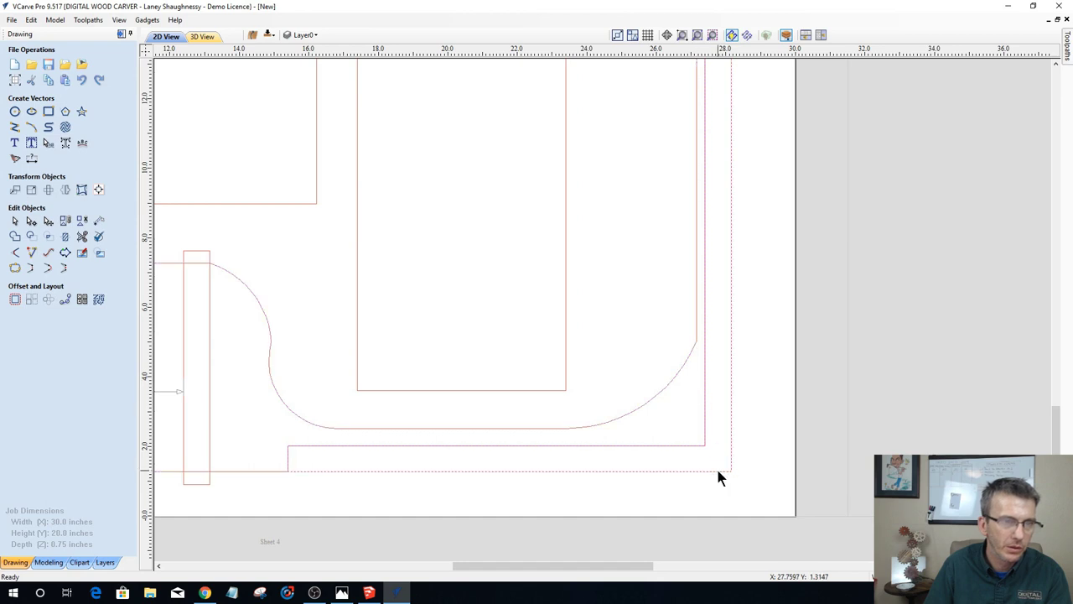
scroll(633, 468, down, 2)
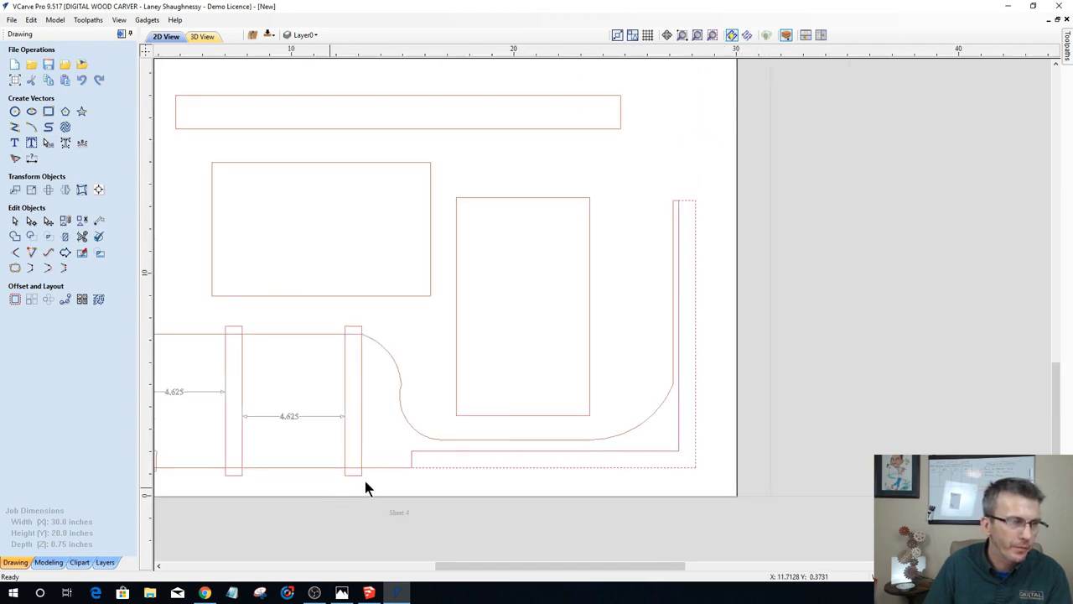
scroll(365, 487, up, 2)
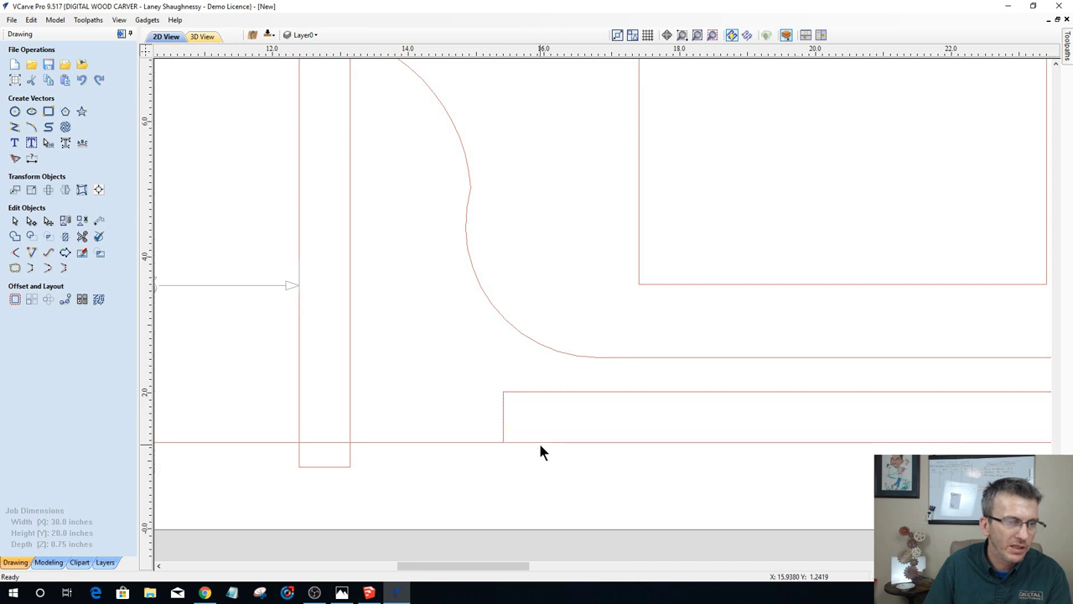
scroll(504, 437, down, 3)
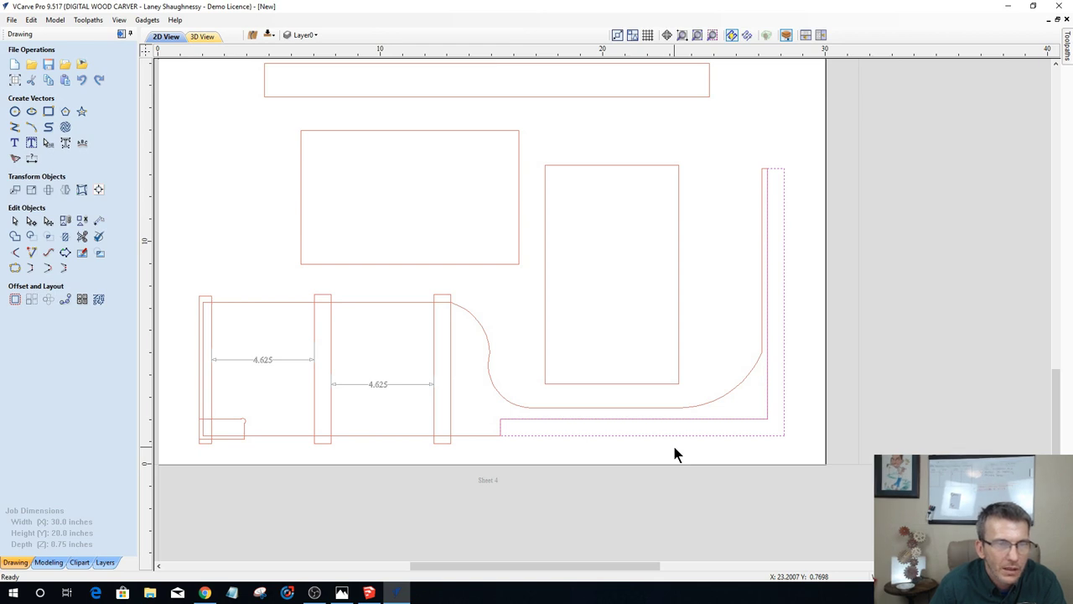
right_click(607, 442)
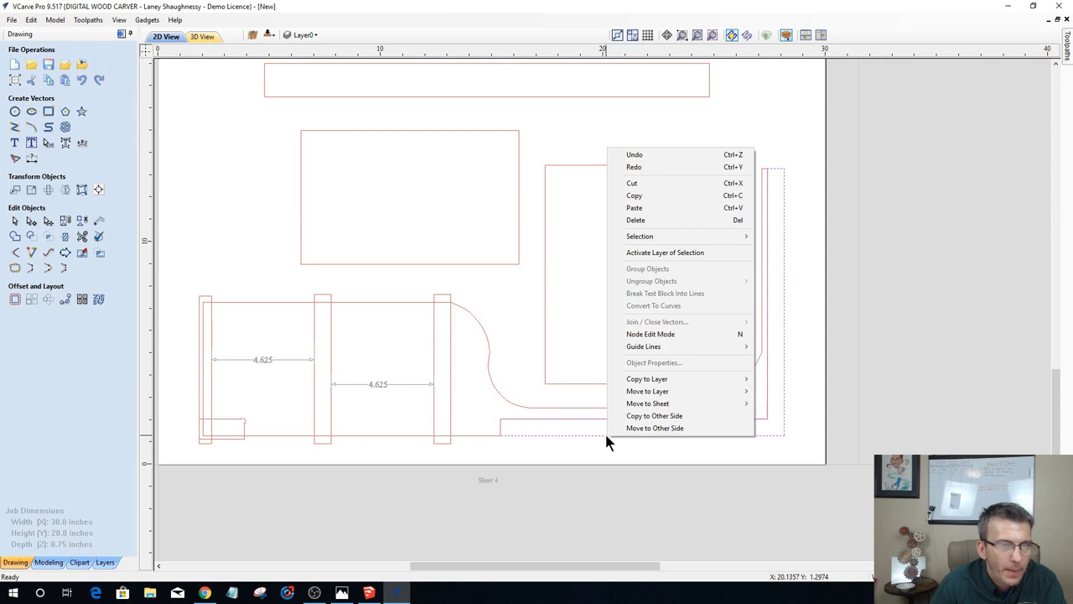
click(467, 440)
scroll(492, 448, up, 3)
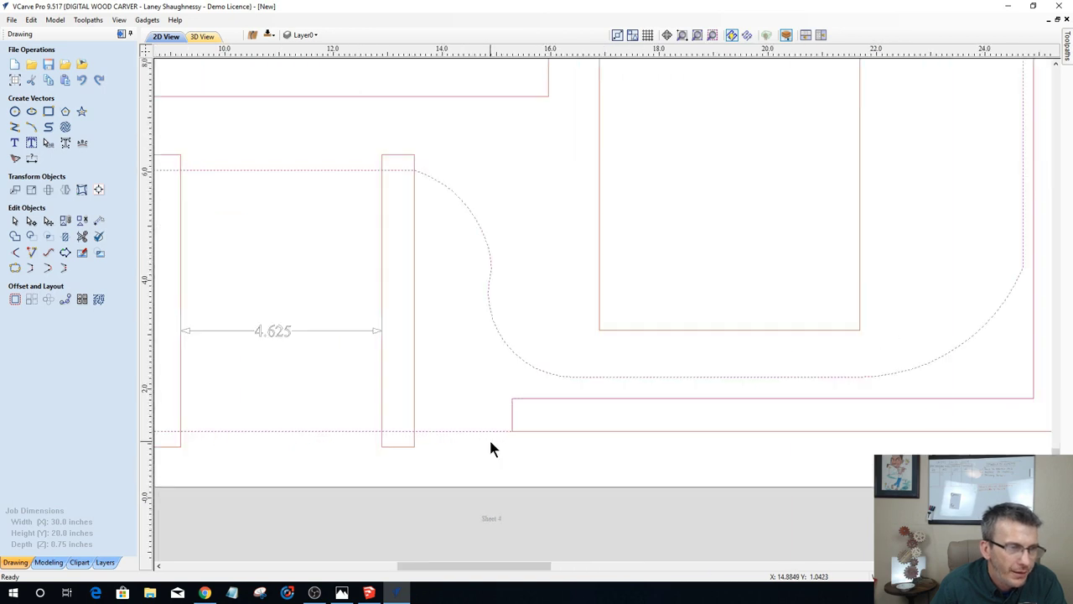
scroll(491, 449, down, 2)
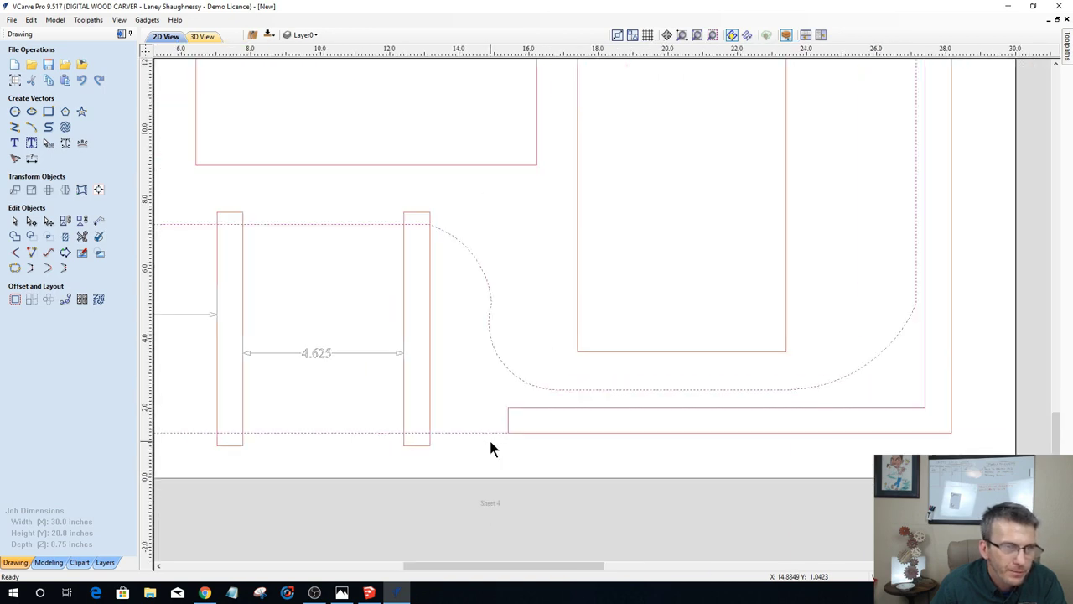
scroll(491, 448, down, 1)
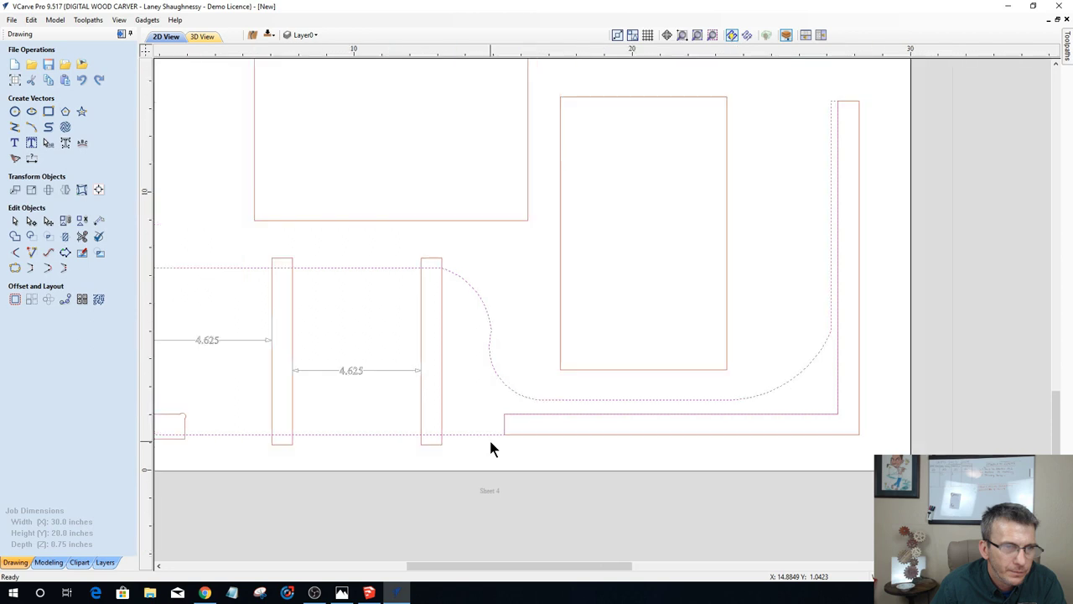
scroll(491, 448, up, 1)
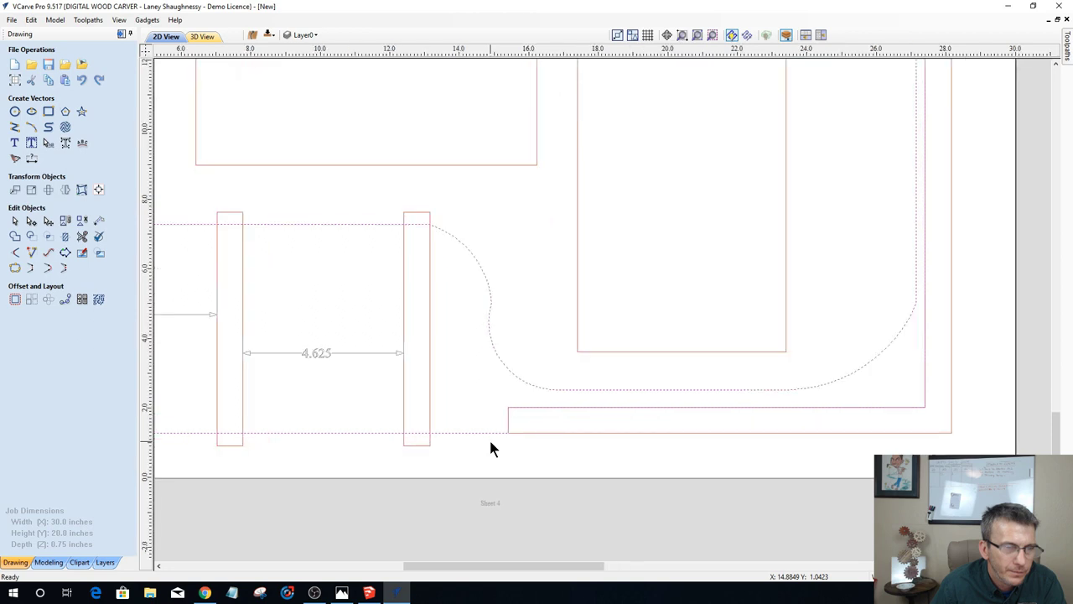
scroll(492, 448, down, 1)
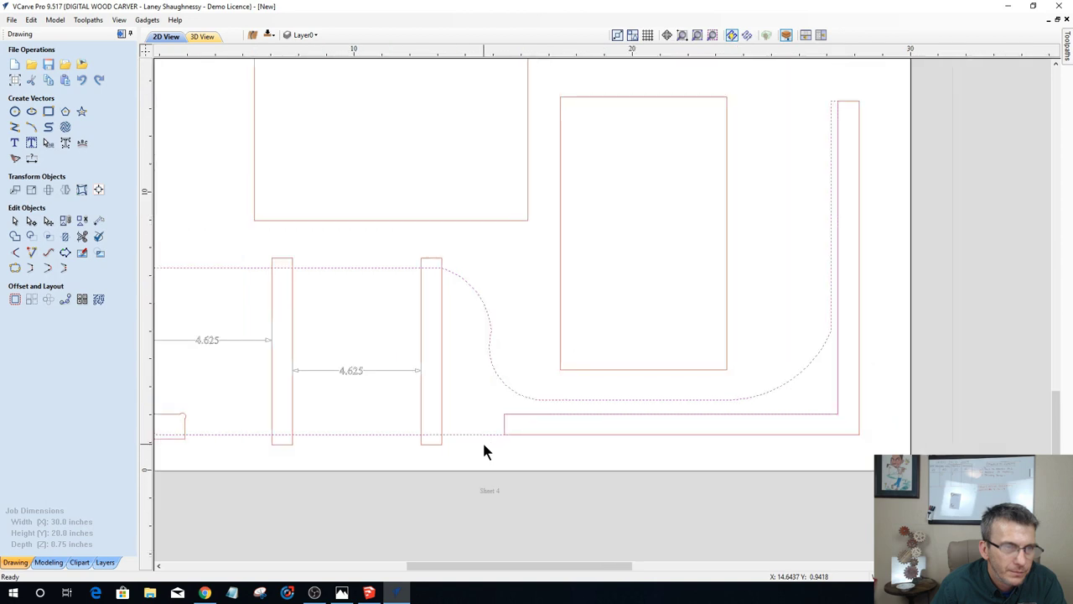
click(550, 435)
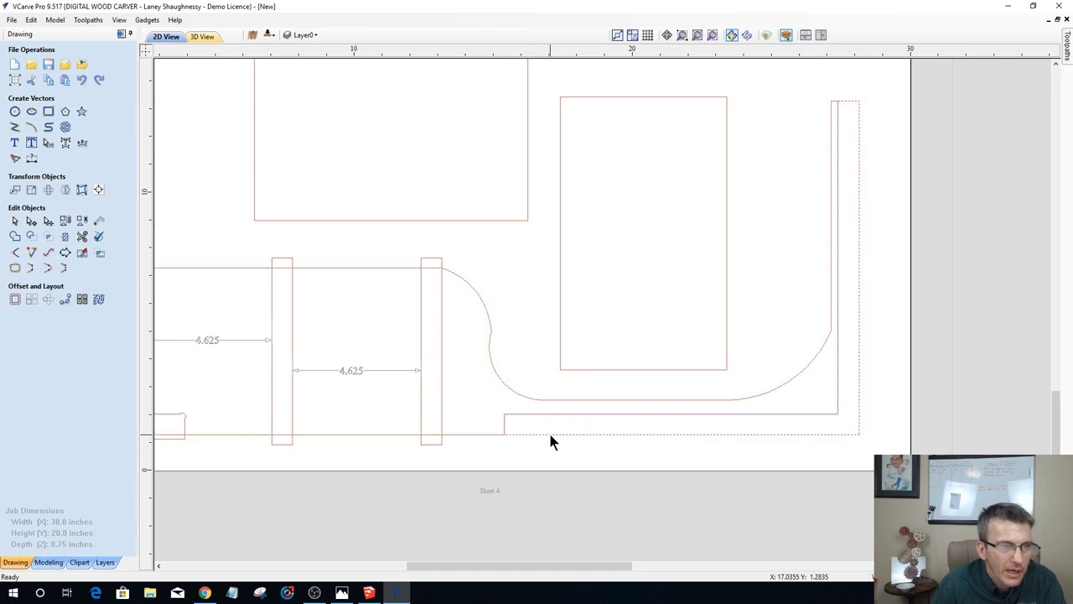
scroll(550, 434, up, 3)
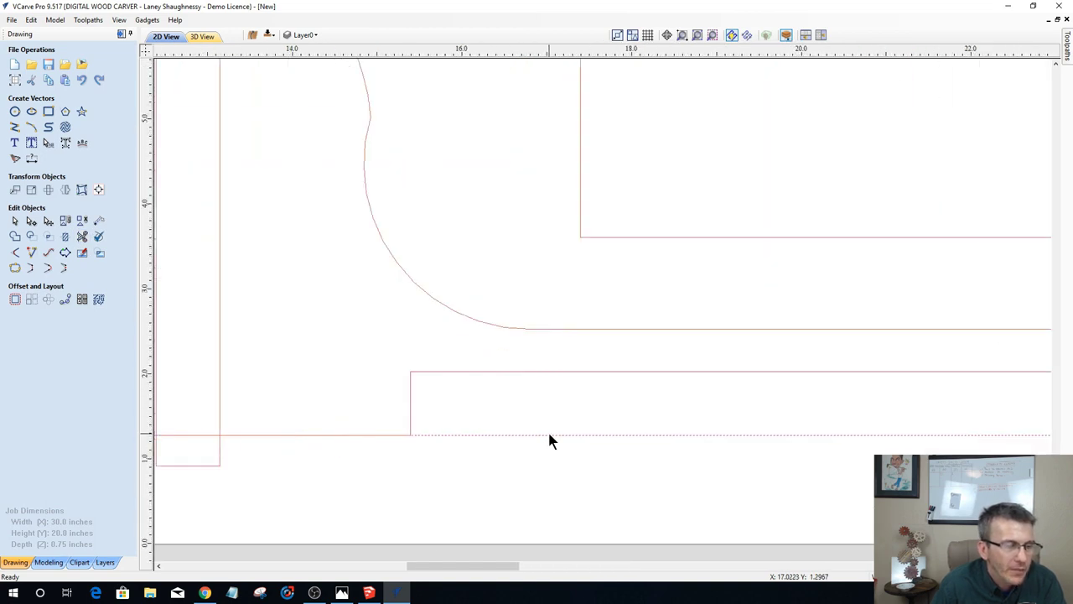
scroll(439, 417, down, 3)
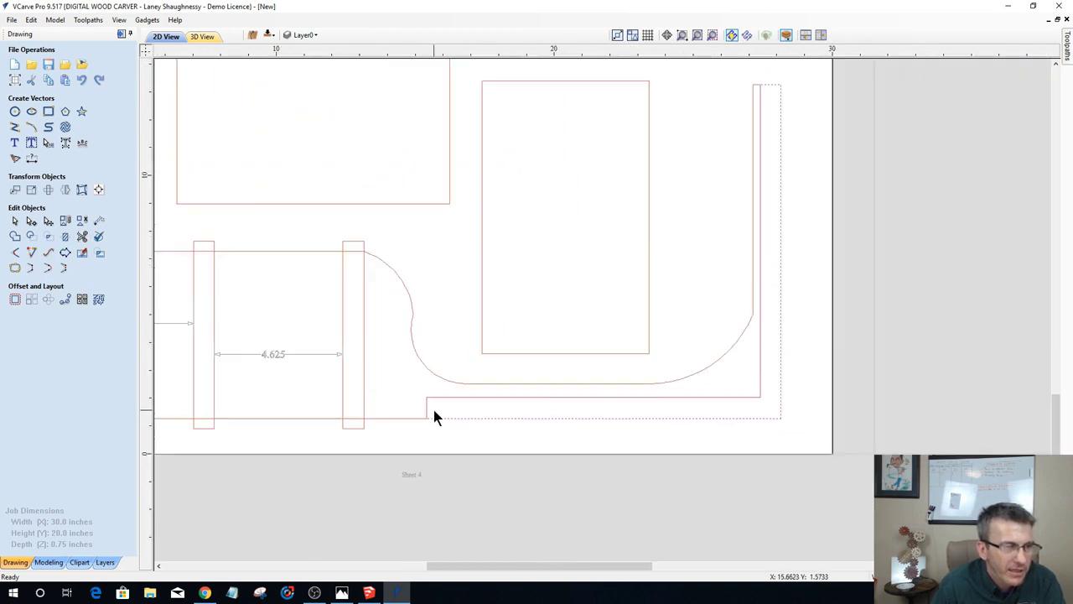
scroll(585, 426, up, 3)
scroll(584, 438, down, 2)
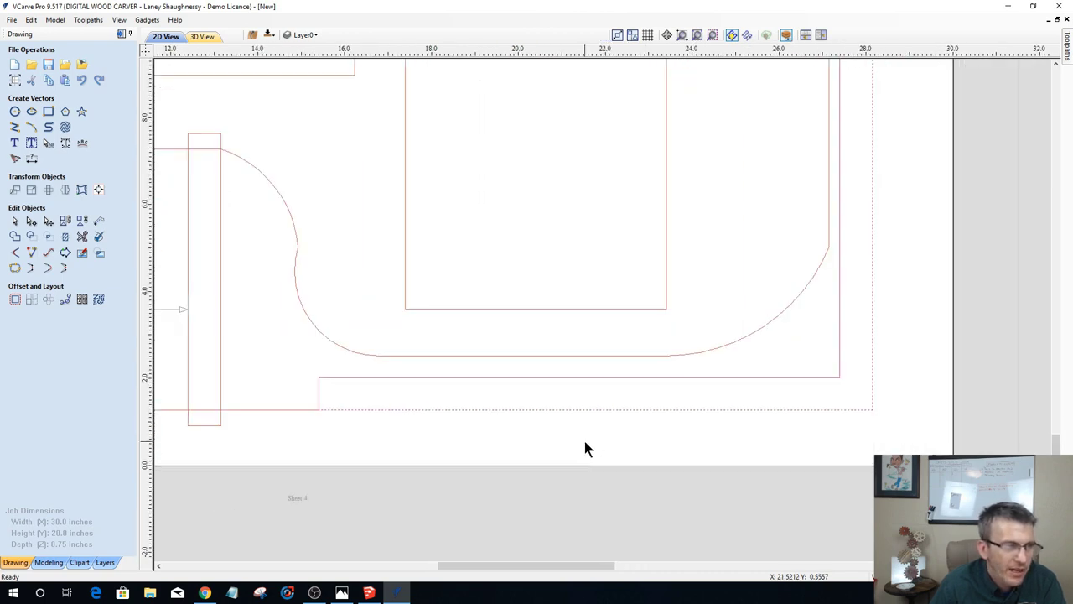
click(506, 416)
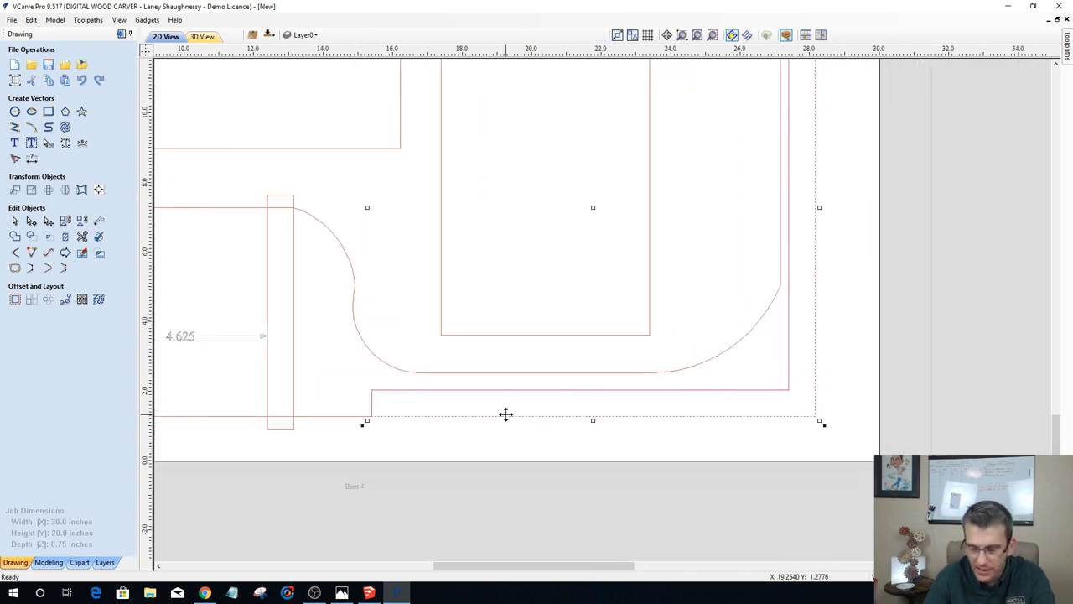
click(503, 421)
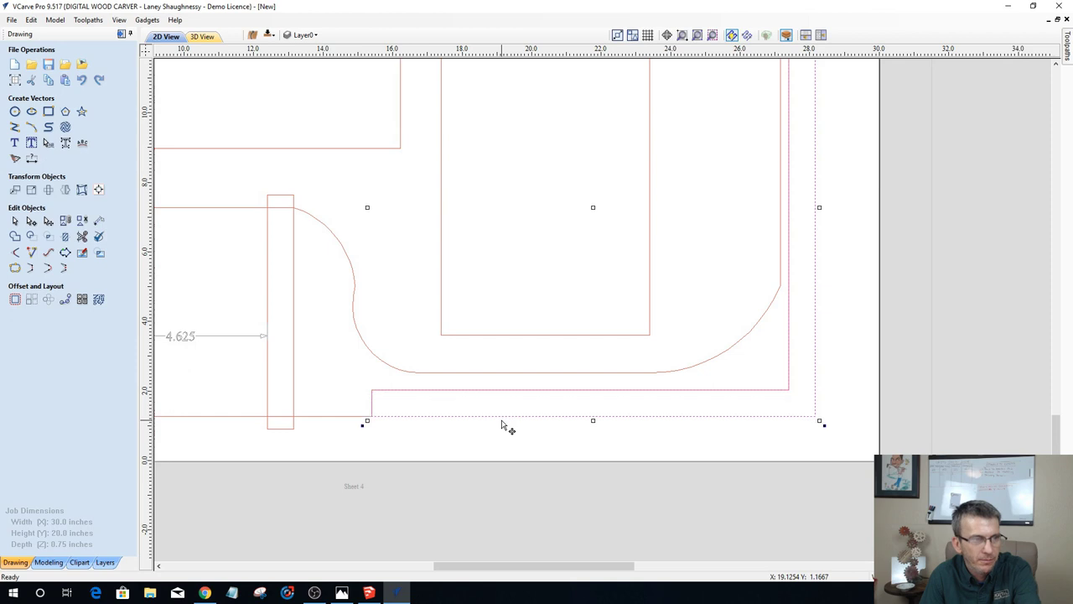
scroll(385, 421, up, 3)
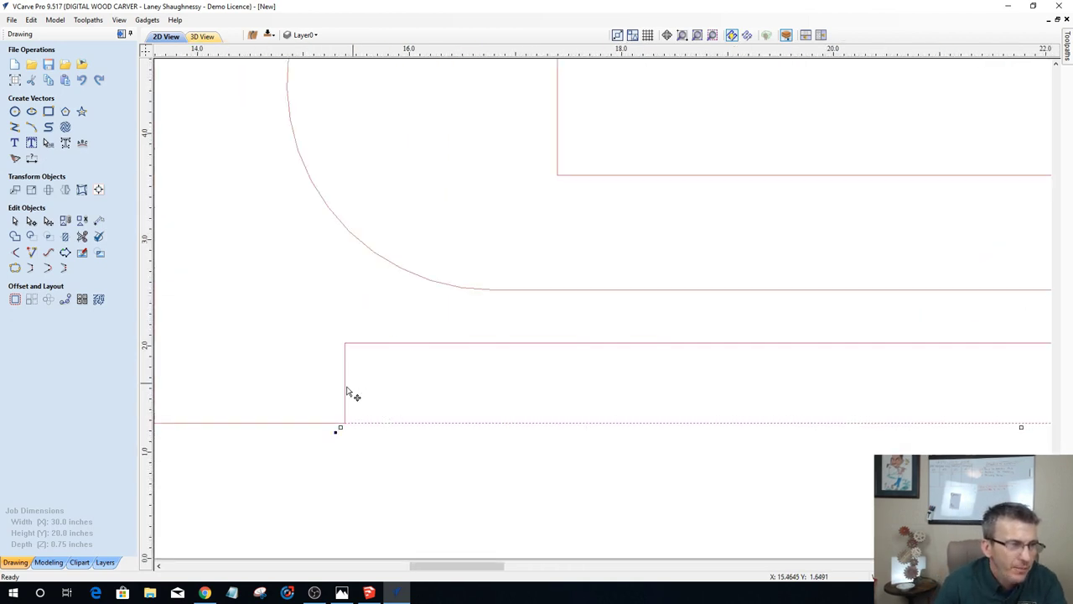
scroll(352, 395, down, 5)
scroll(249, 376, up, 4)
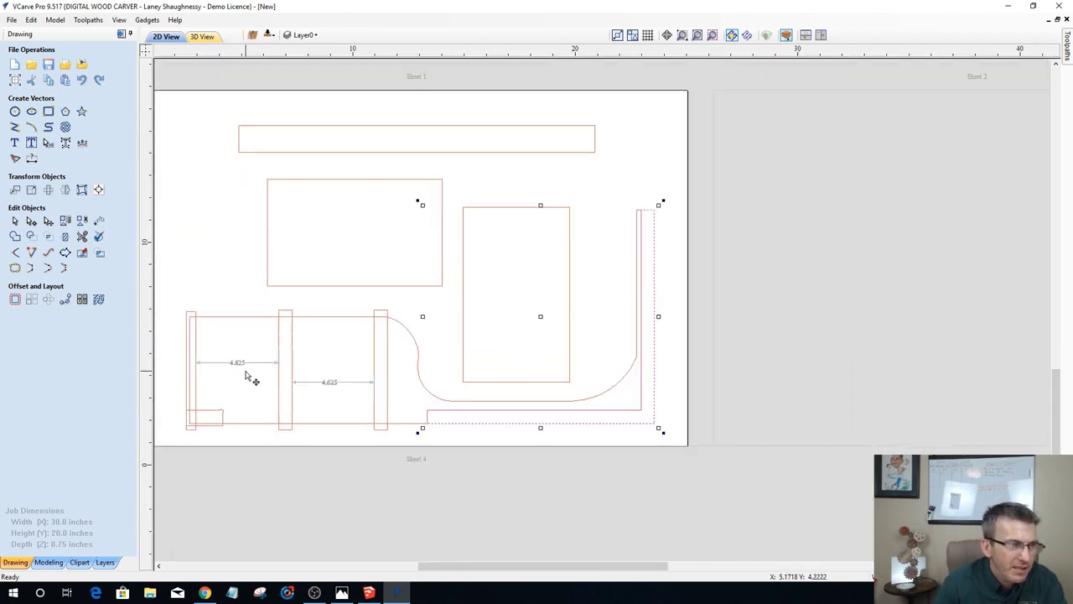
scroll(443, 456, up, 2)
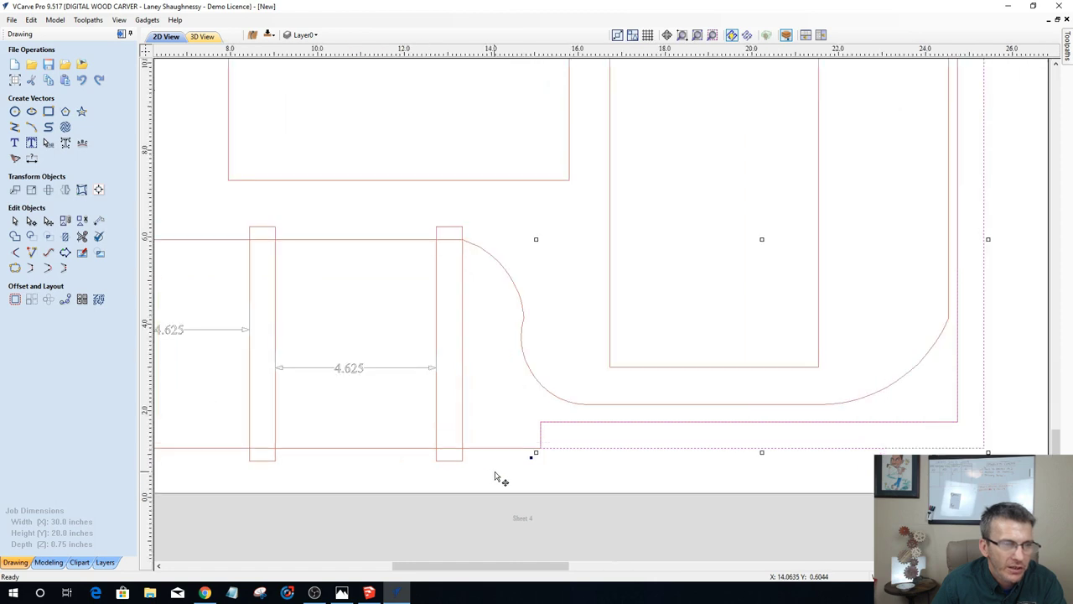
scroll(494, 478, up, 1)
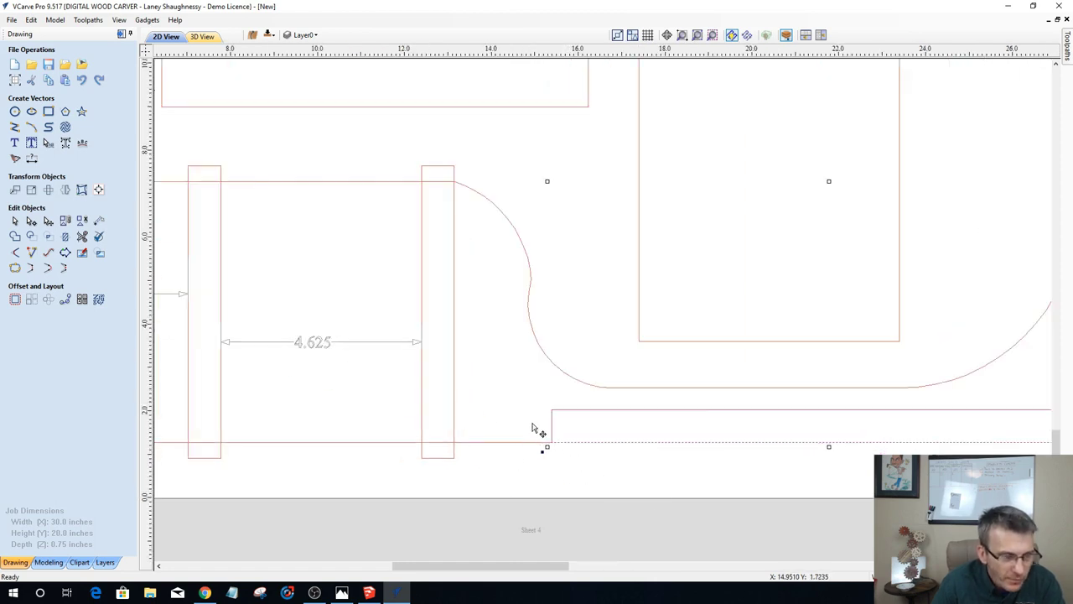
scroll(537, 428, down, 1)
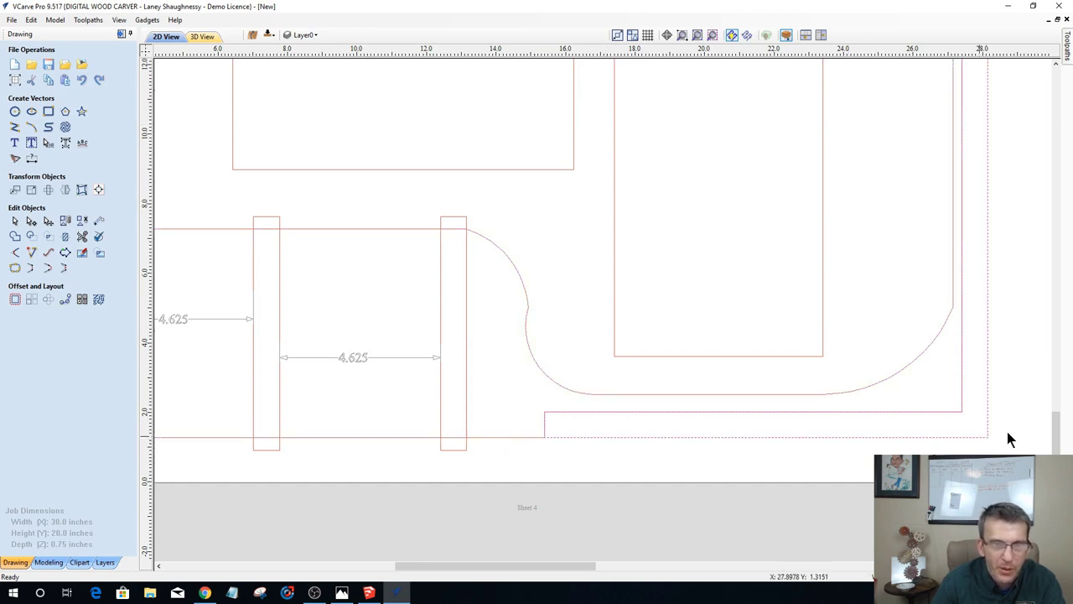
scroll(731, 456, down, 3)
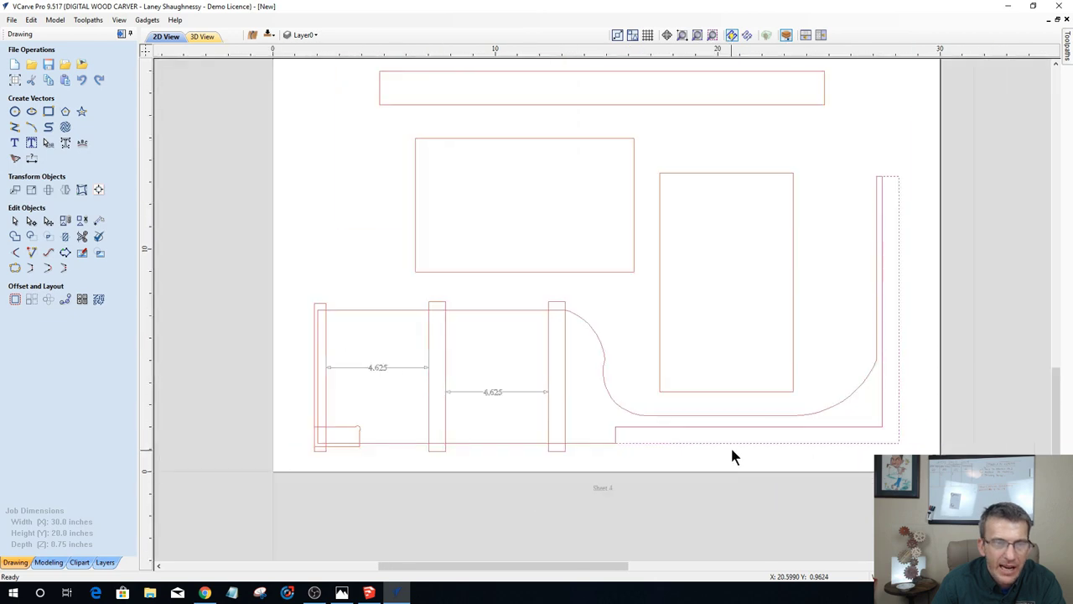
Step: Copy and paste the L-shaped outline
right_click(731, 442)
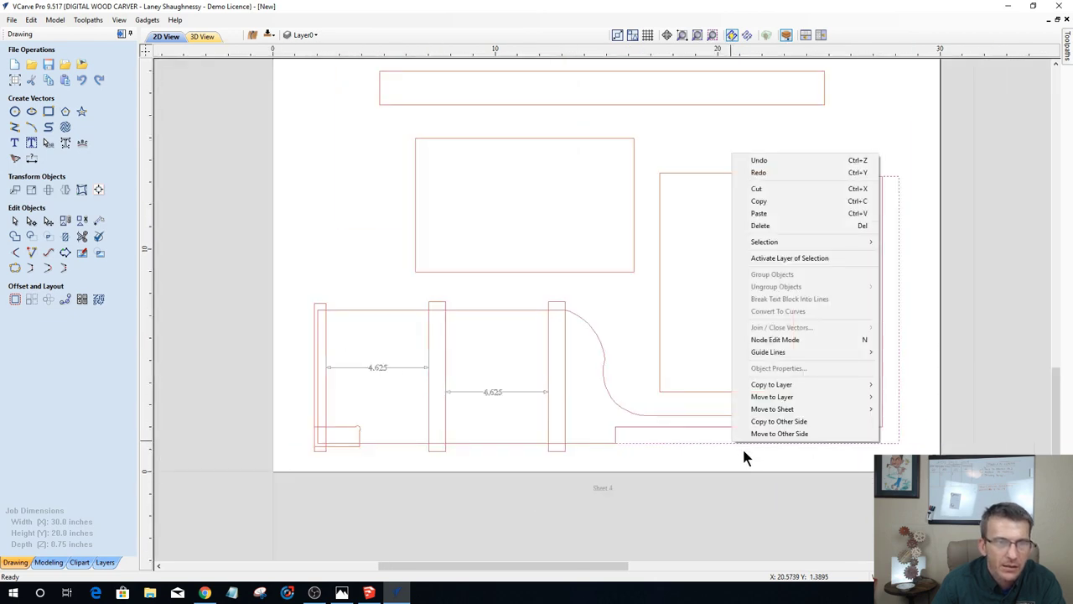
click(772, 201)
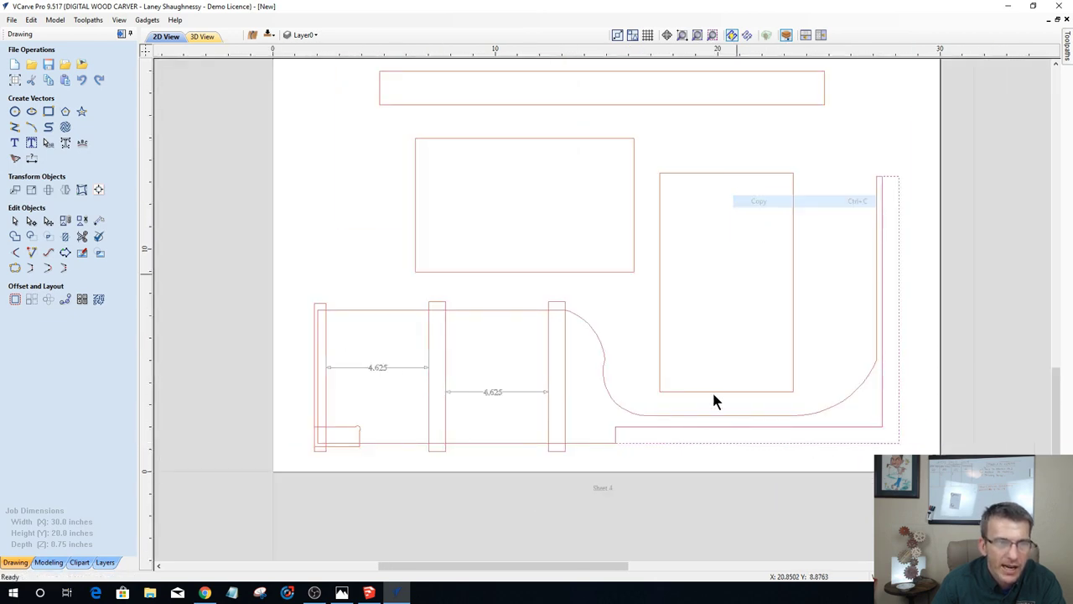
right_click(692, 441)
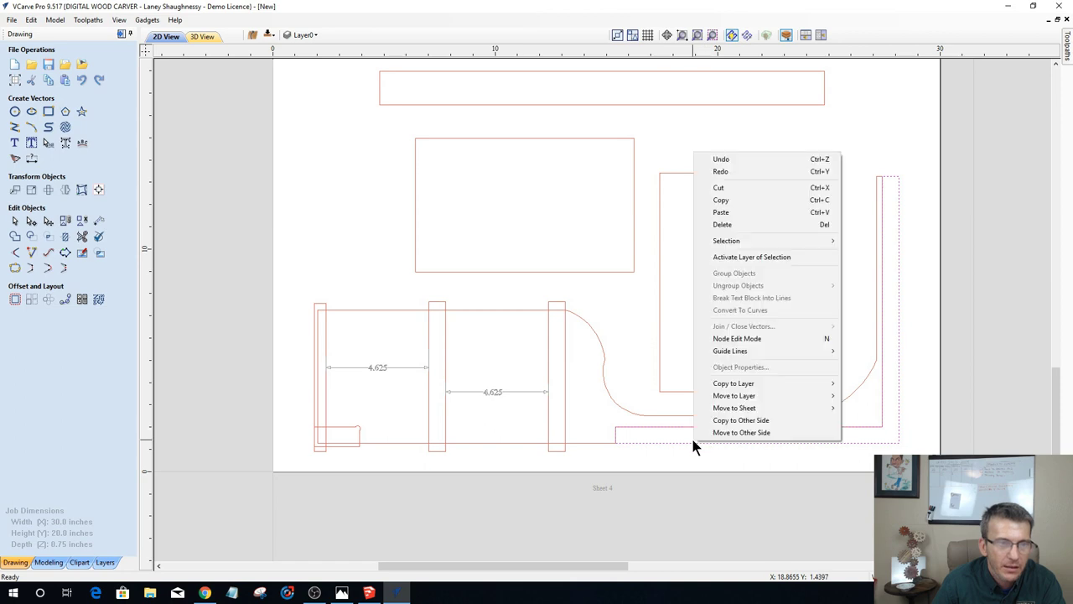
click(729, 212)
scroll(731, 436, up, 3)
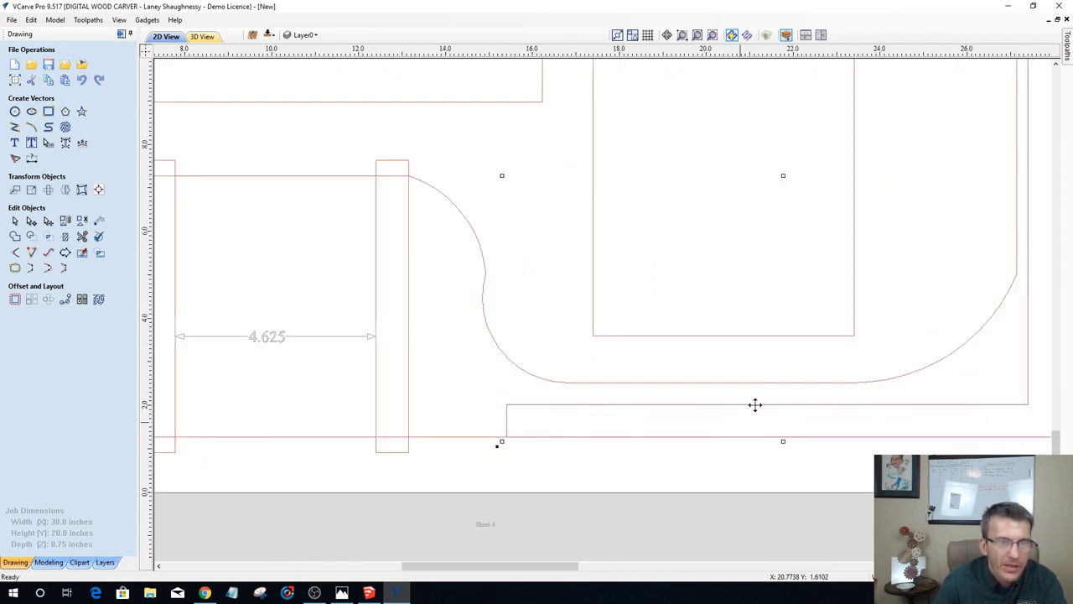
scroll(708, 478, down, 3)
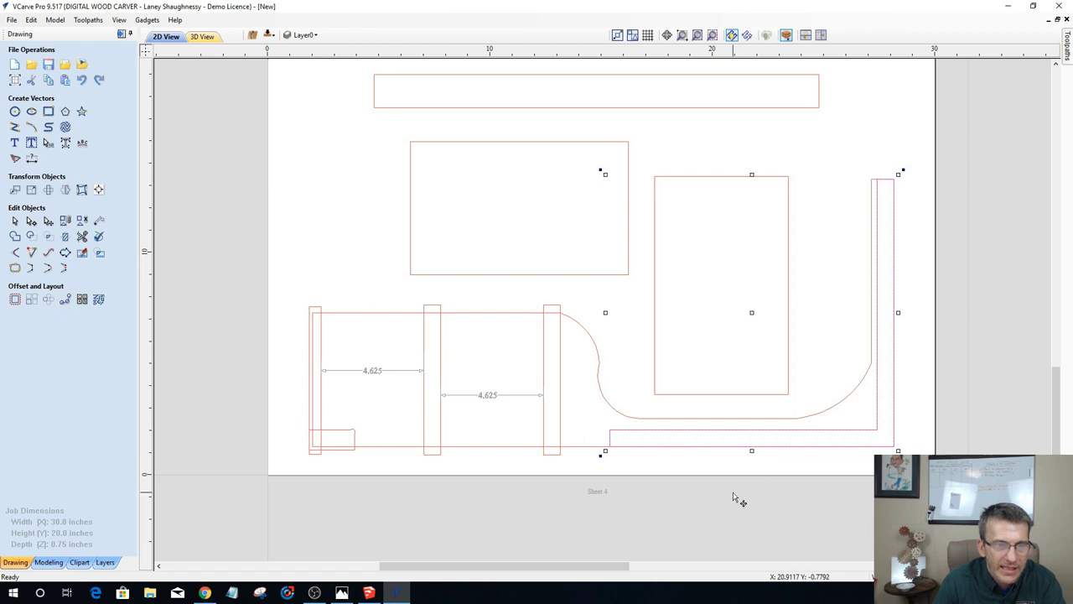
scroll(737, 494, up, 2)
Step: Drag the pasted copy into place along Sheet 4's right and bottom edges
drag(757, 439, 757, 439)
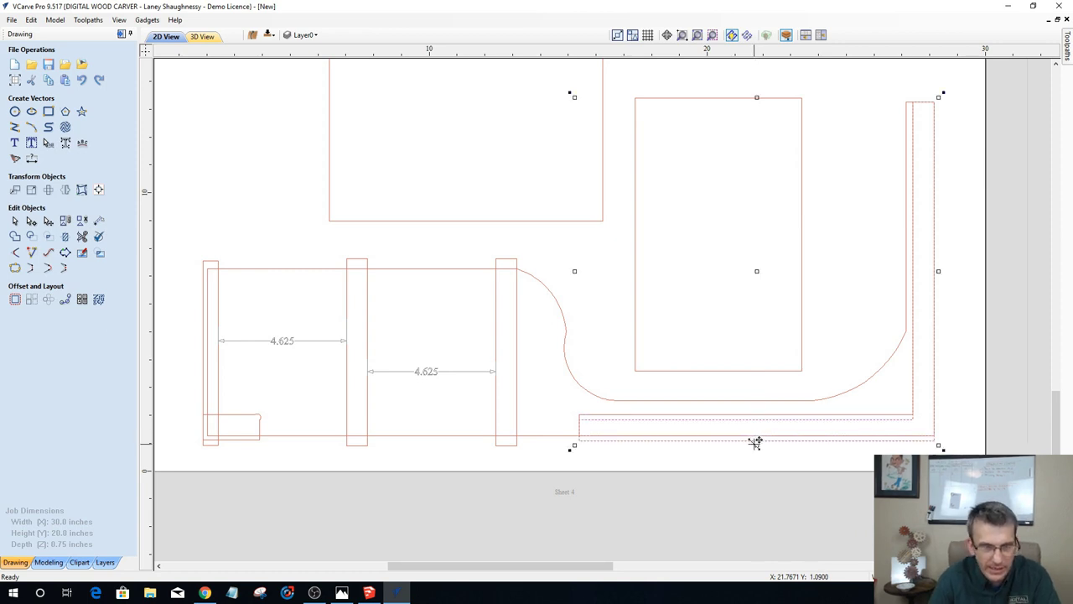
scroll(695, 455, up, 3)
scroll(645, 428, down, 2)
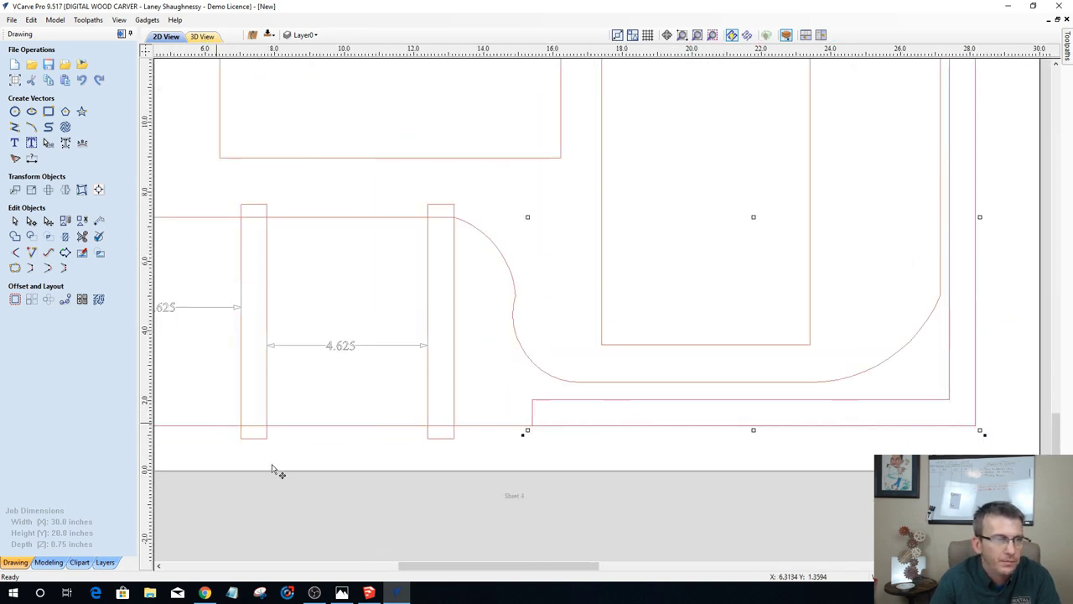
scroll(923, 290, down, 2)
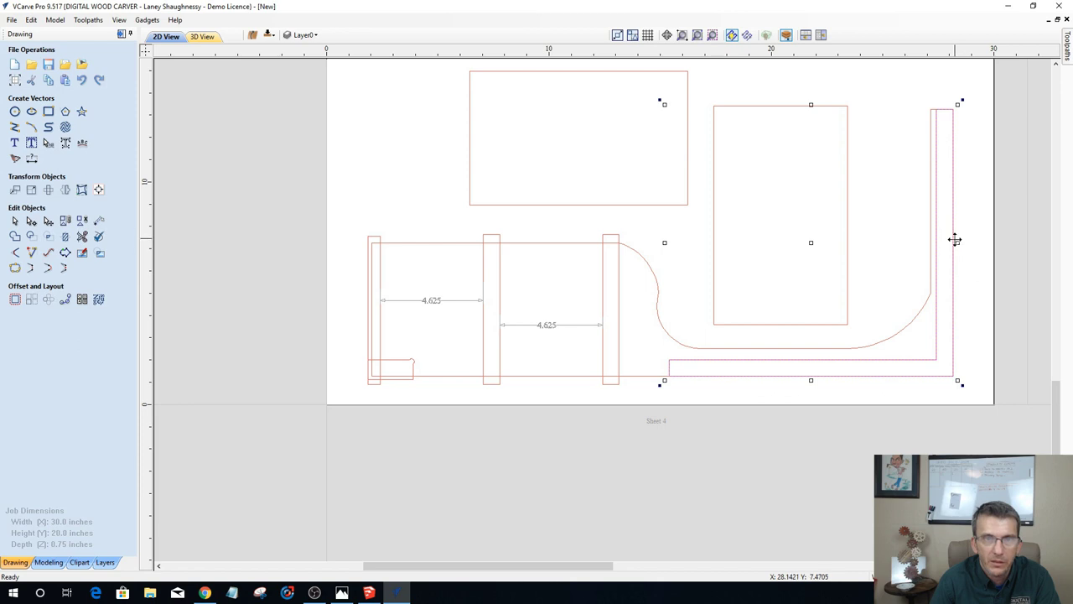
drag(954, 242, 961, 241)
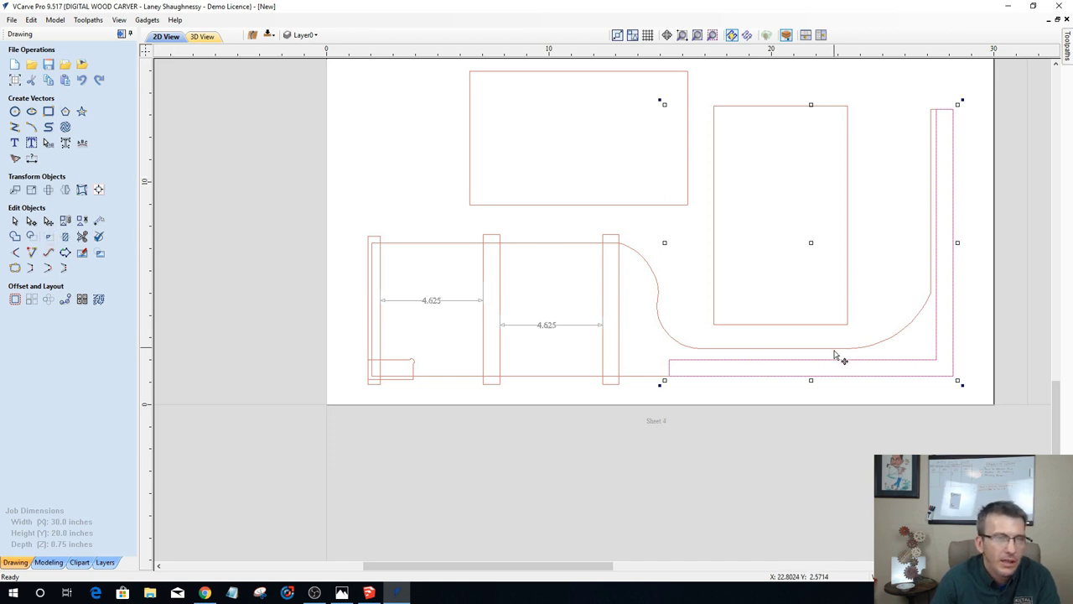
scroll(814, 378, up, 3)
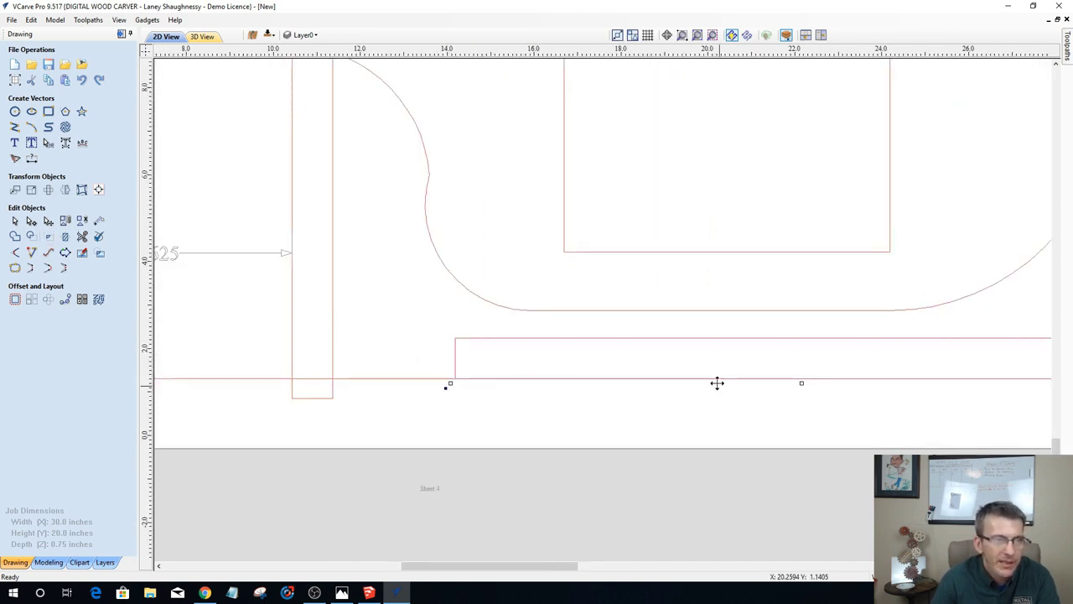
scroll(717, 383, down, 2)
scroll(611, 395, up, 1)
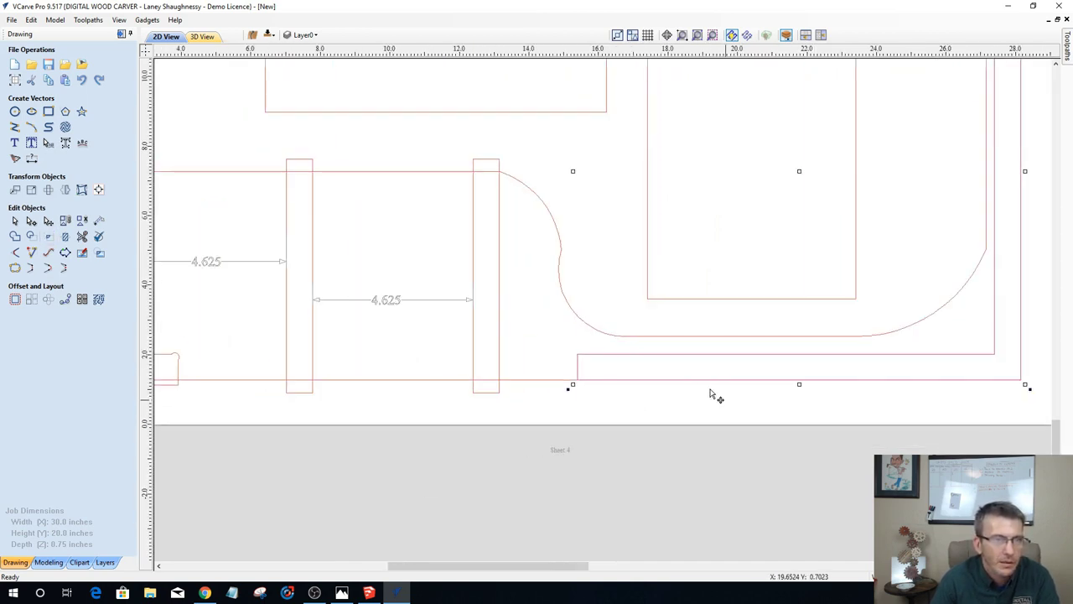
Step: In node edit, cut the strip outline open at the bottom span and delete its right-hand span
key(n)
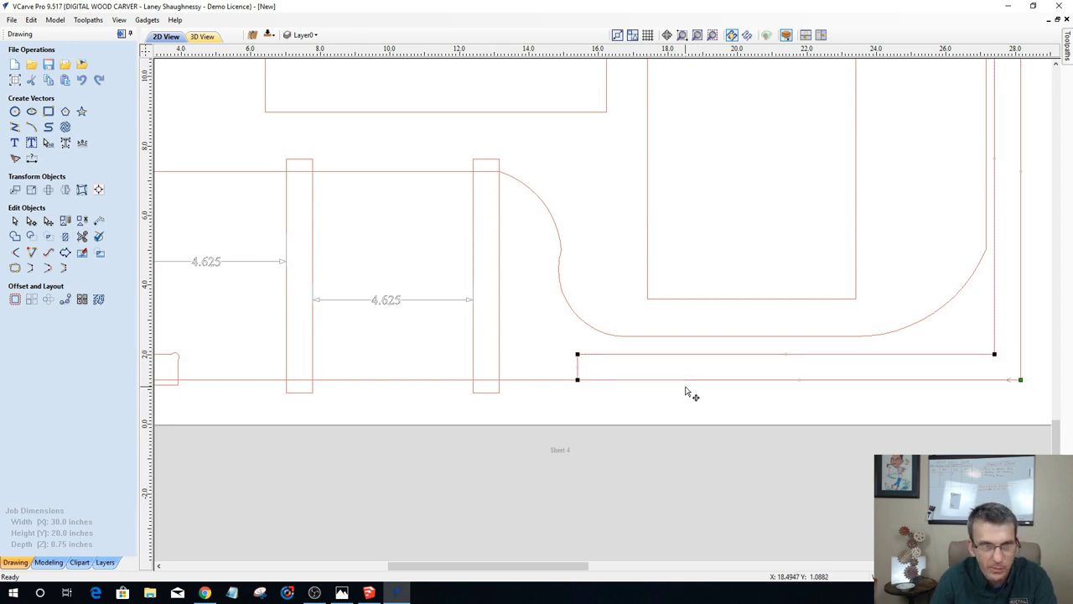
right_click(709, 382)
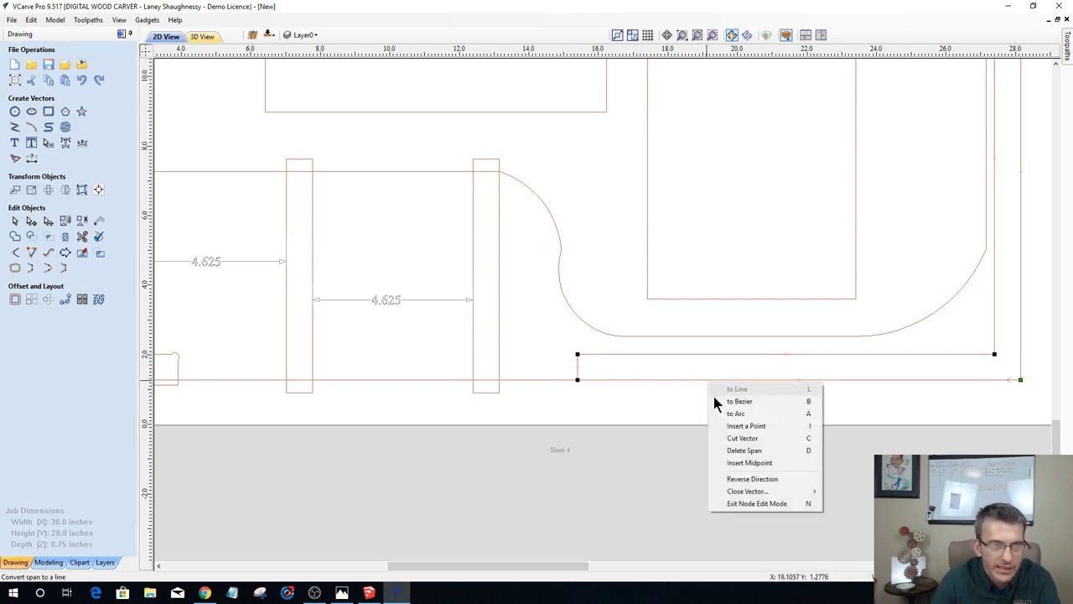
click(742, 438)
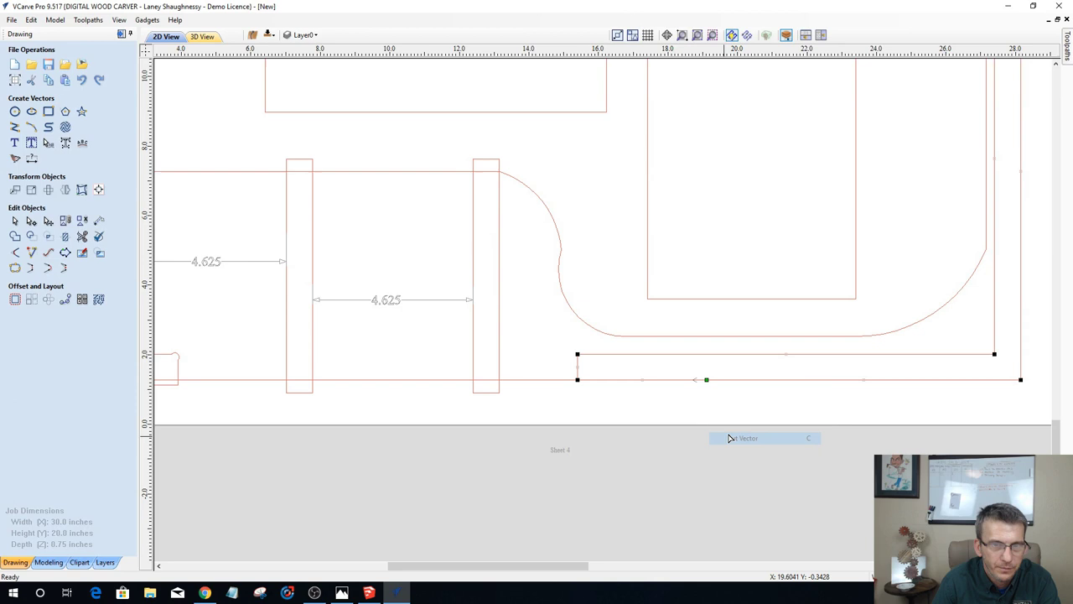
right_click(1022, 243)
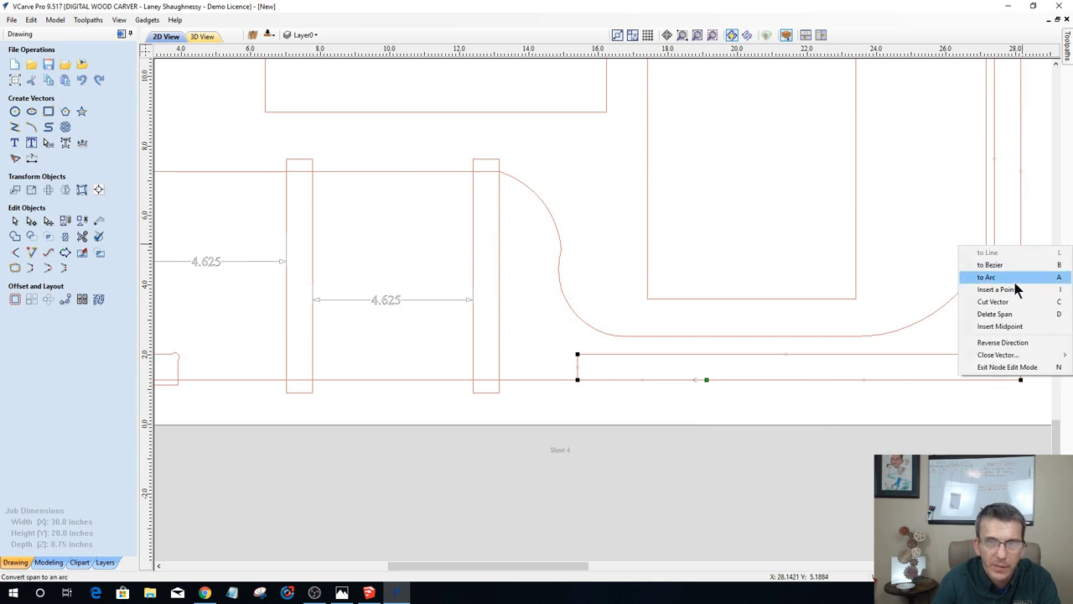
click(1006, 314)
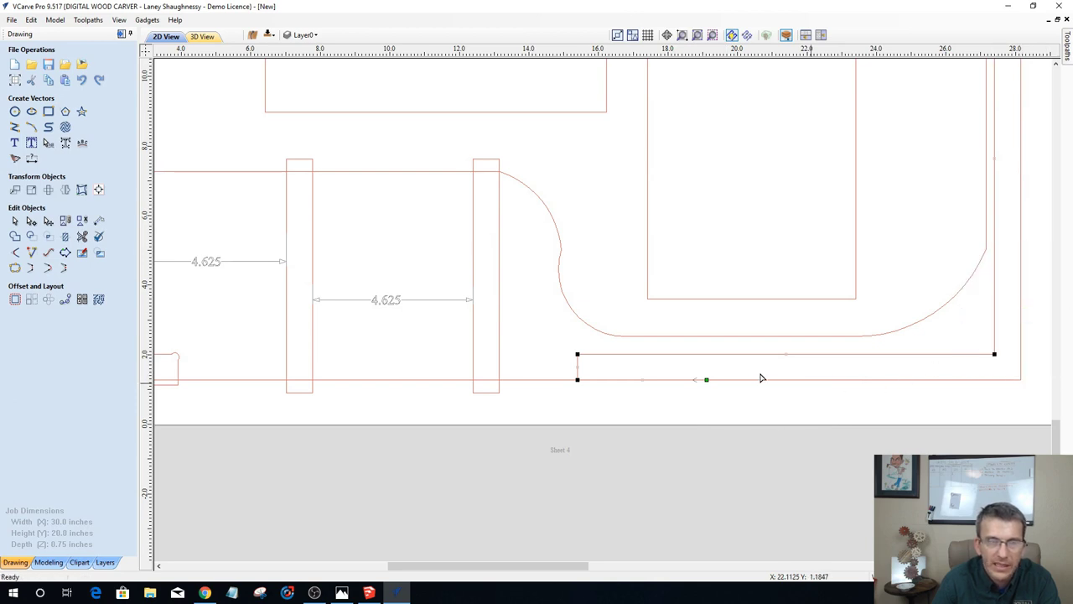
scroll(761, 378, down, 2)
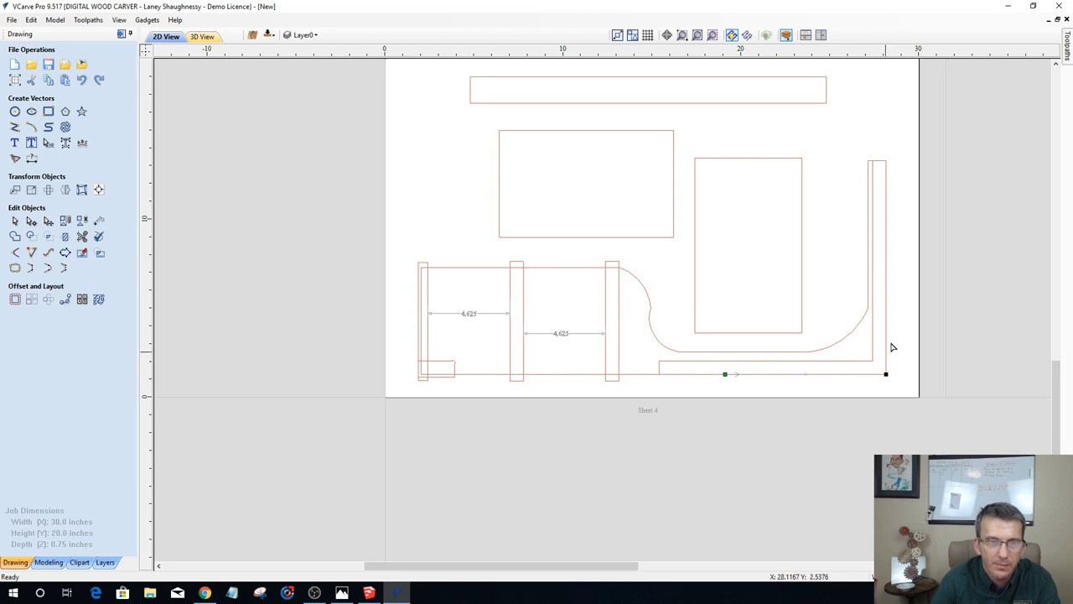
scroll(767, 372, up, 2)
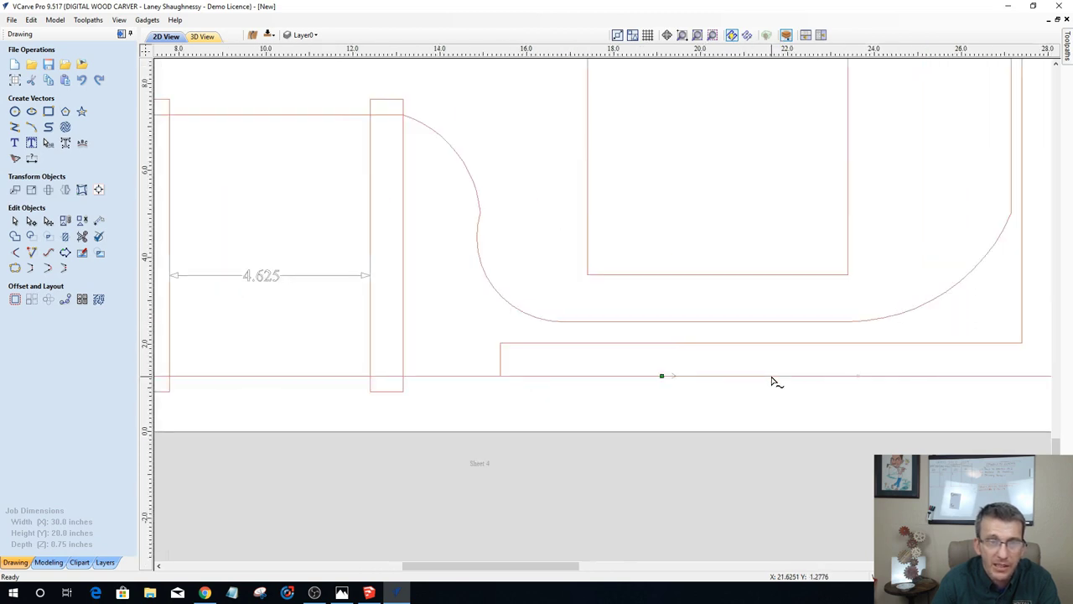
scroll(752, 374, down, 2)
scroll(931, 379, up, 2)
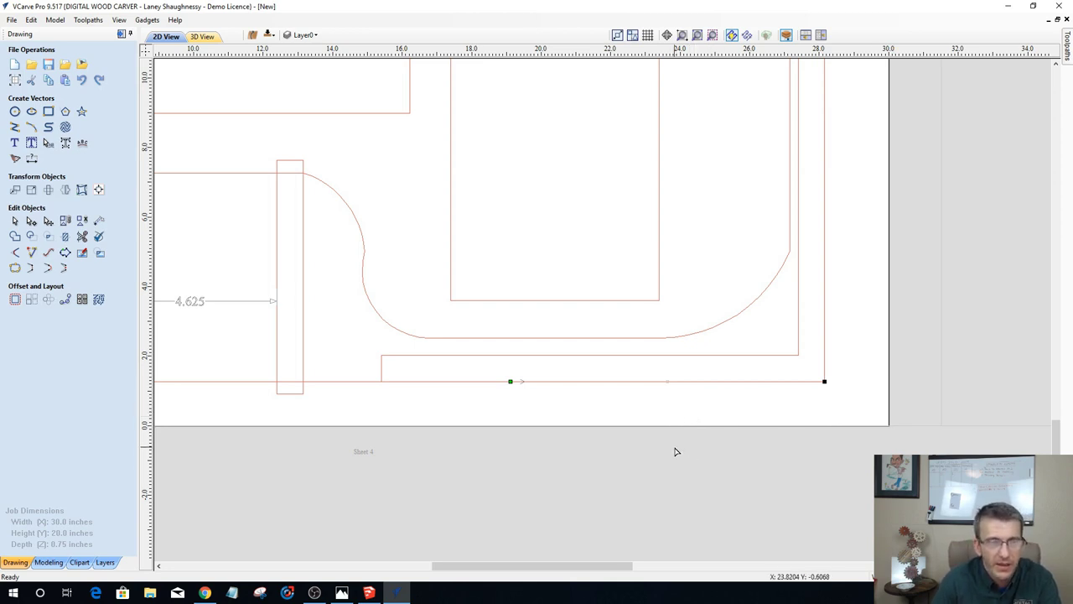
scroll(506, 414, down, 1)
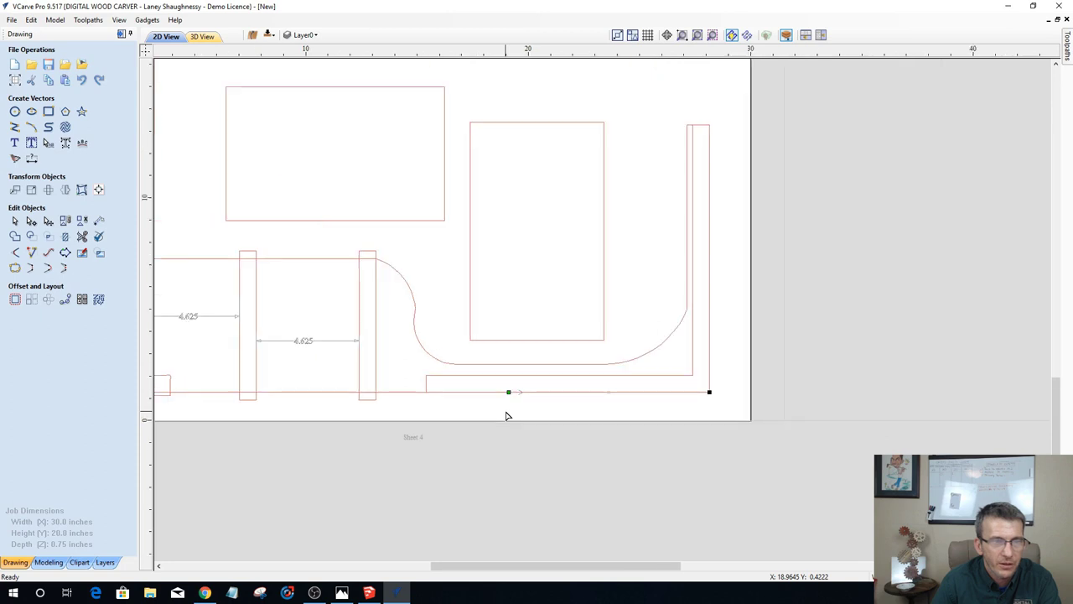
scroll(487, 416, up, 1)
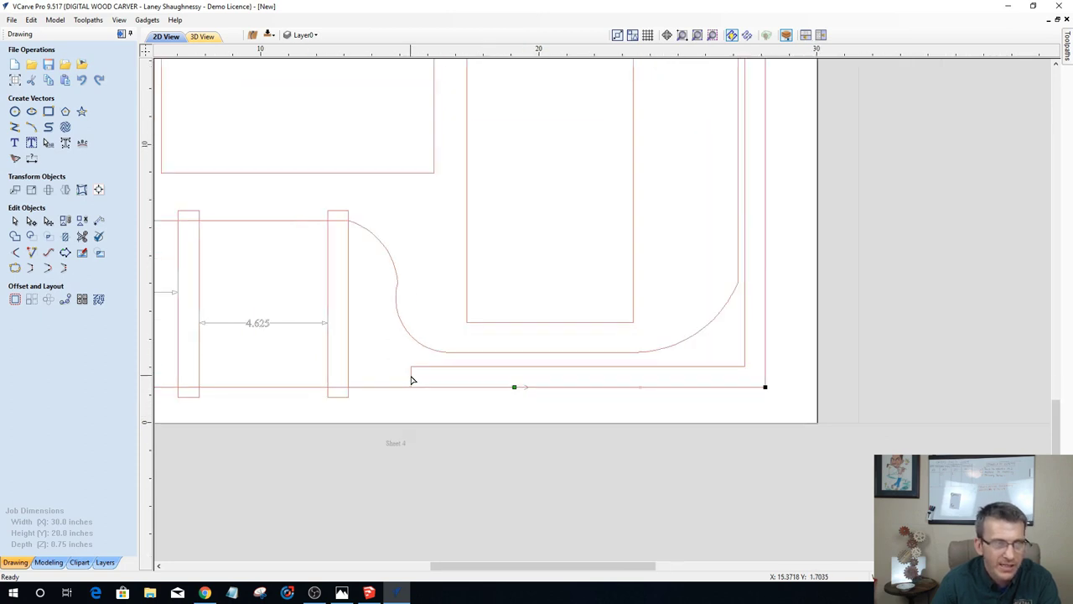
Step: Draw a polyline 13.5 along Sheet 4's bottom and 12.475 up the right side
click(15, 127)
scroll(298, 418, down, 1)
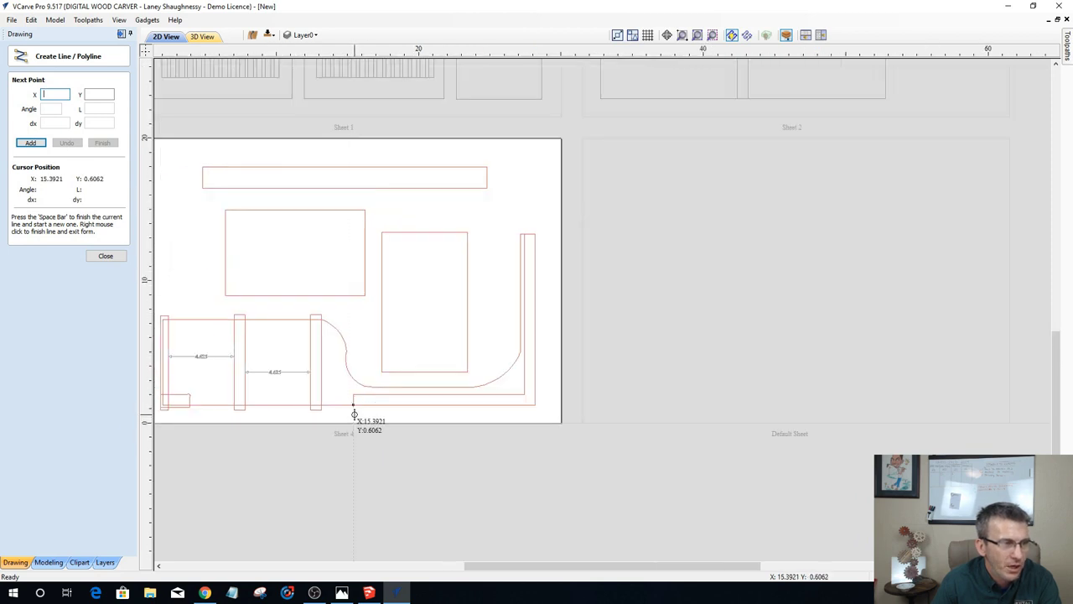
click(354, 411)
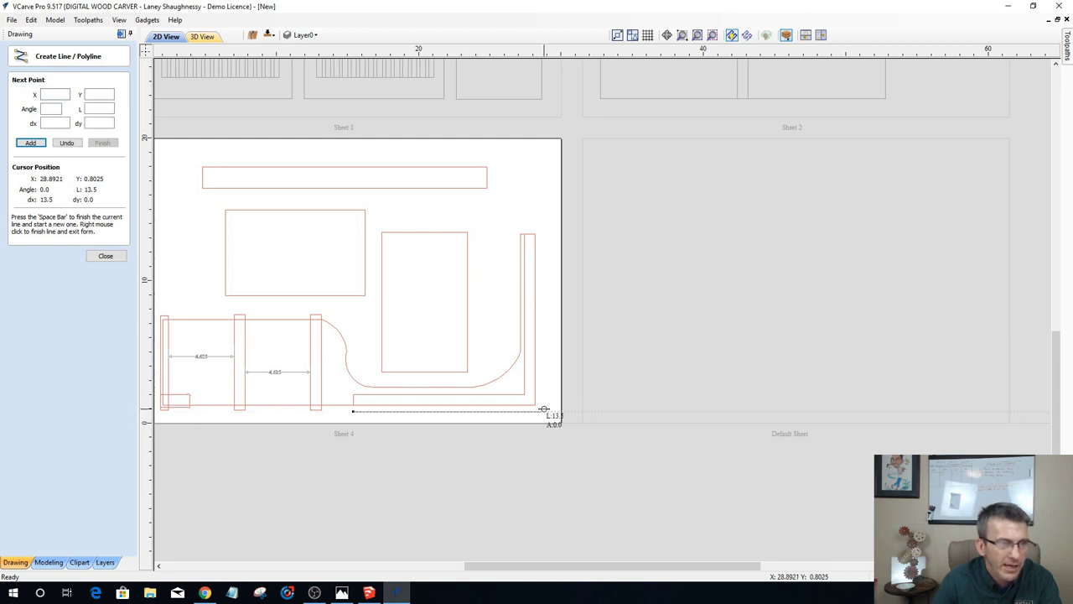
click(542, 411)
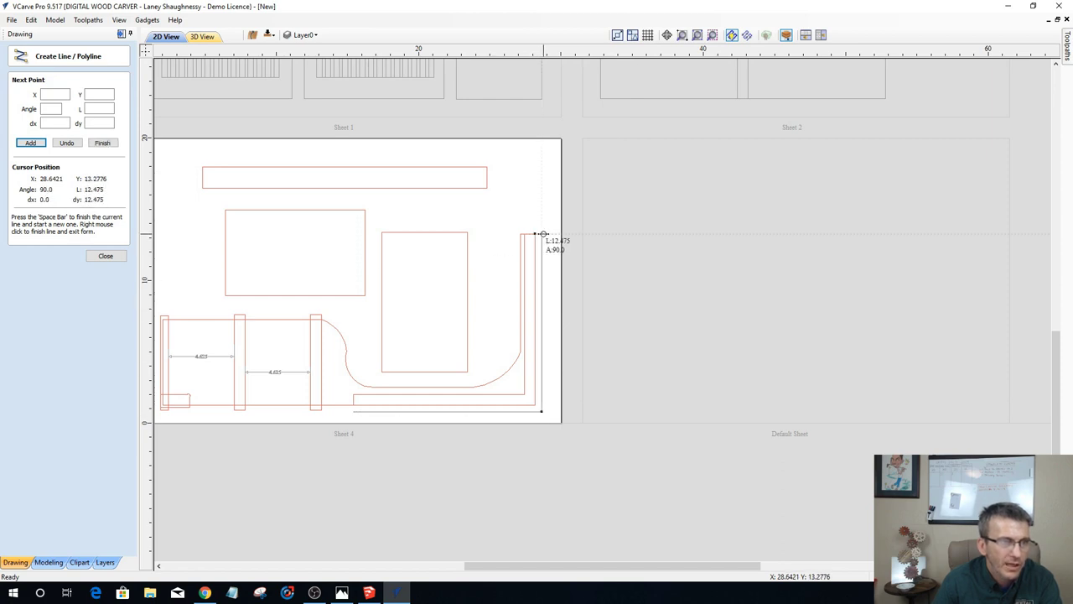
click(542, 234)
key(space)
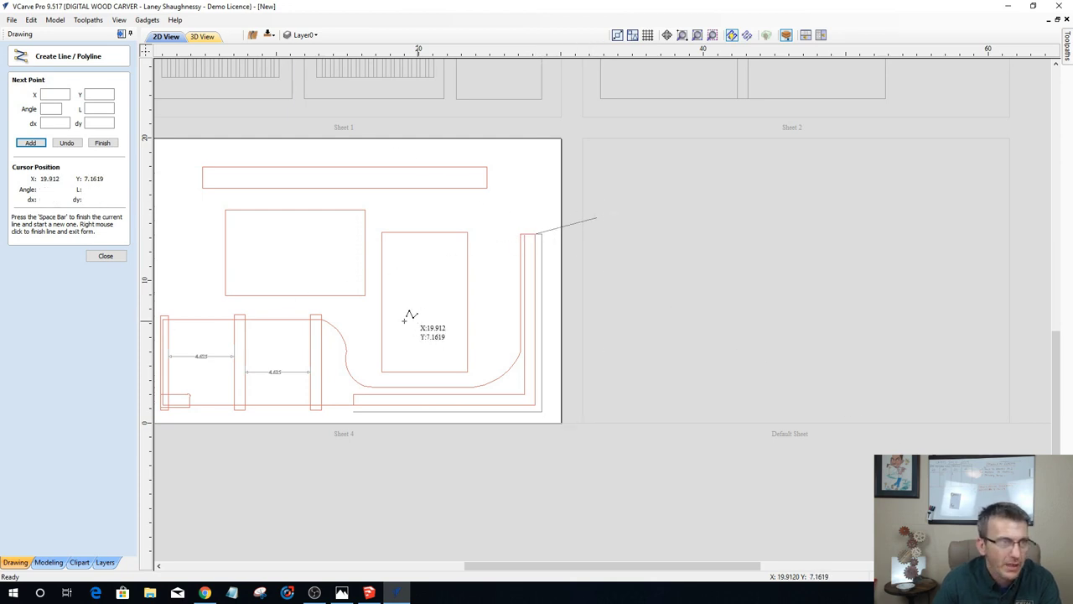
key(space)
click(104, 256)
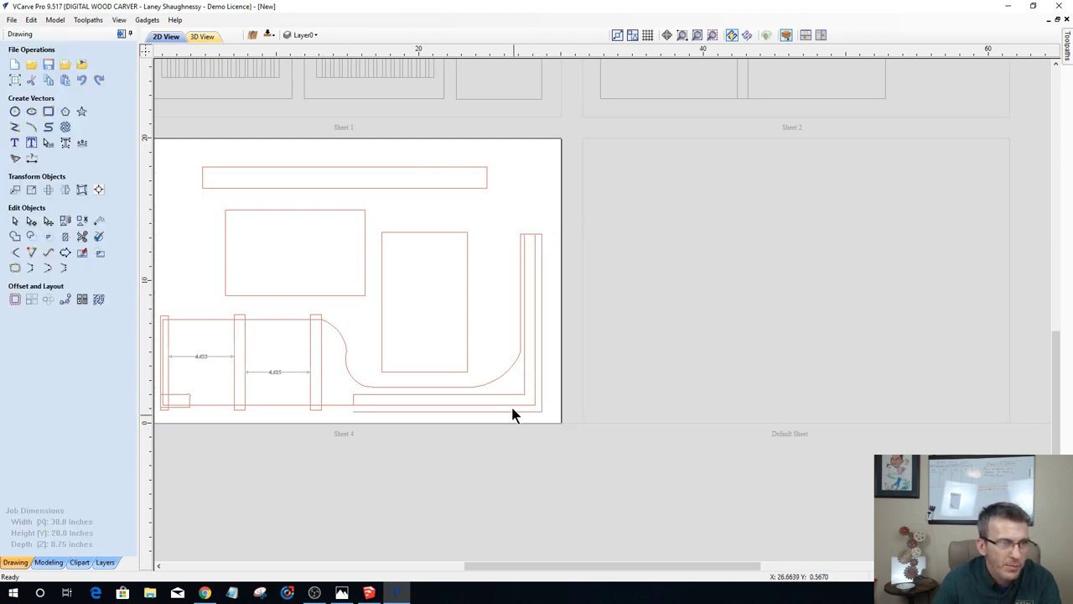
Step: Try Extend Vectors, then close it without changes
scroll(504, 423, up, 3)
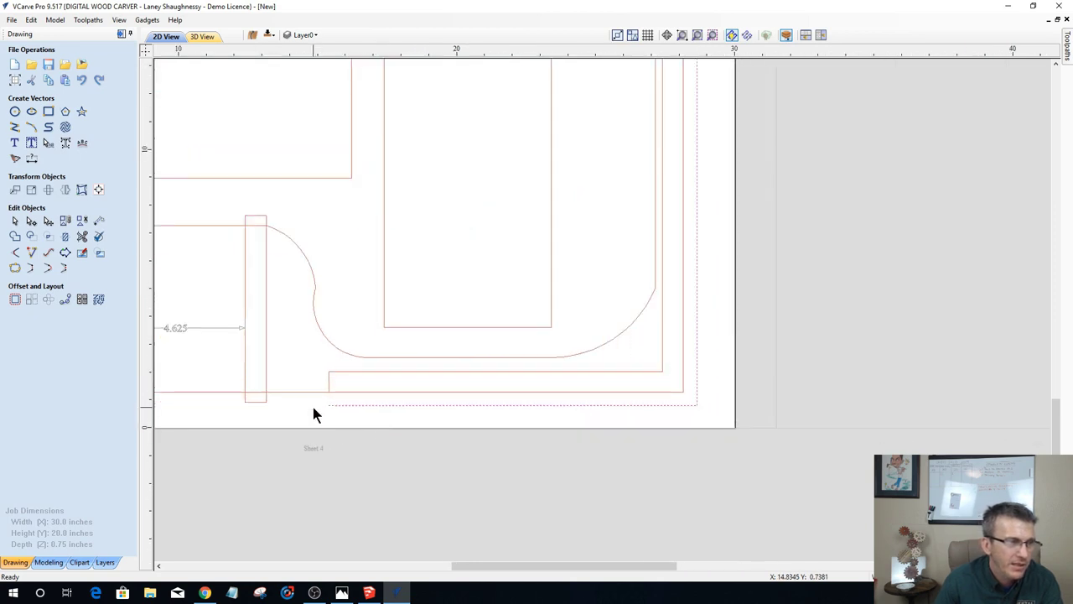
scroll(324, 419, down, 3)
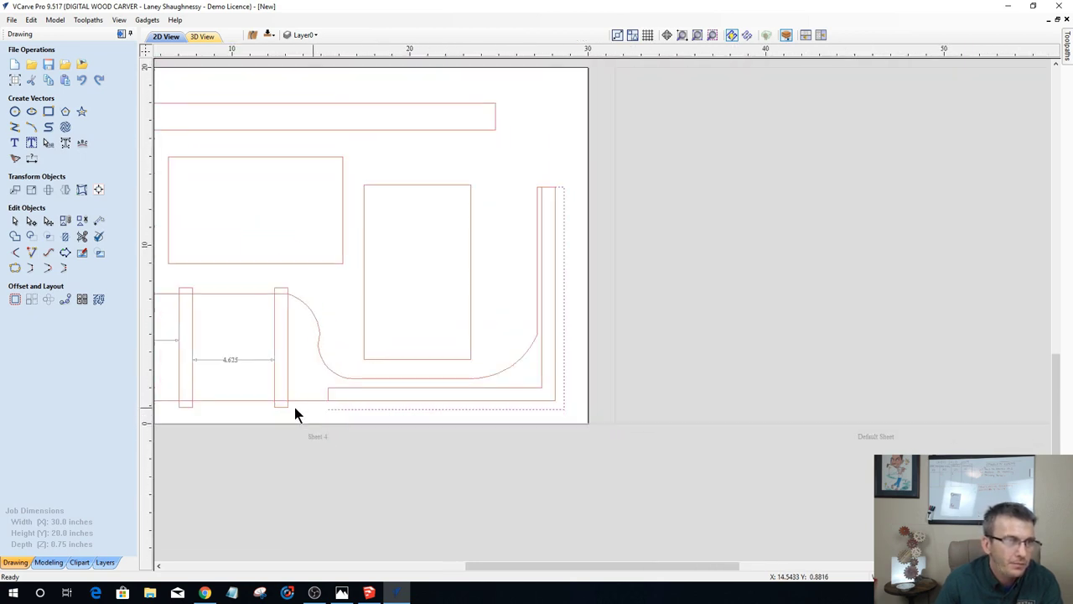
scroll(294, 407, up, 3)
scroll(294, 403, up, 2)
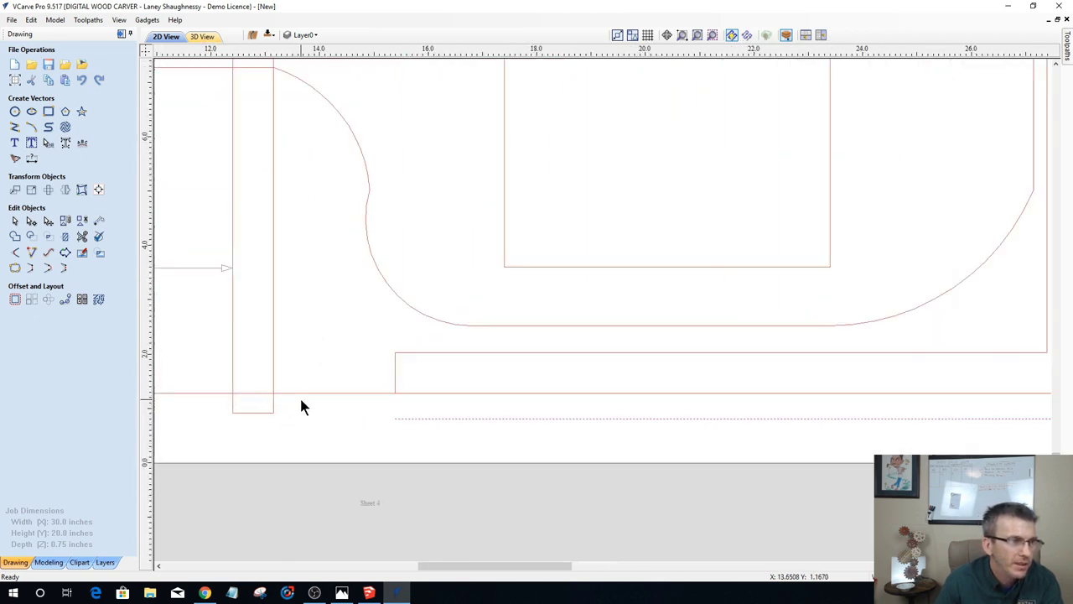
click(14, 253)
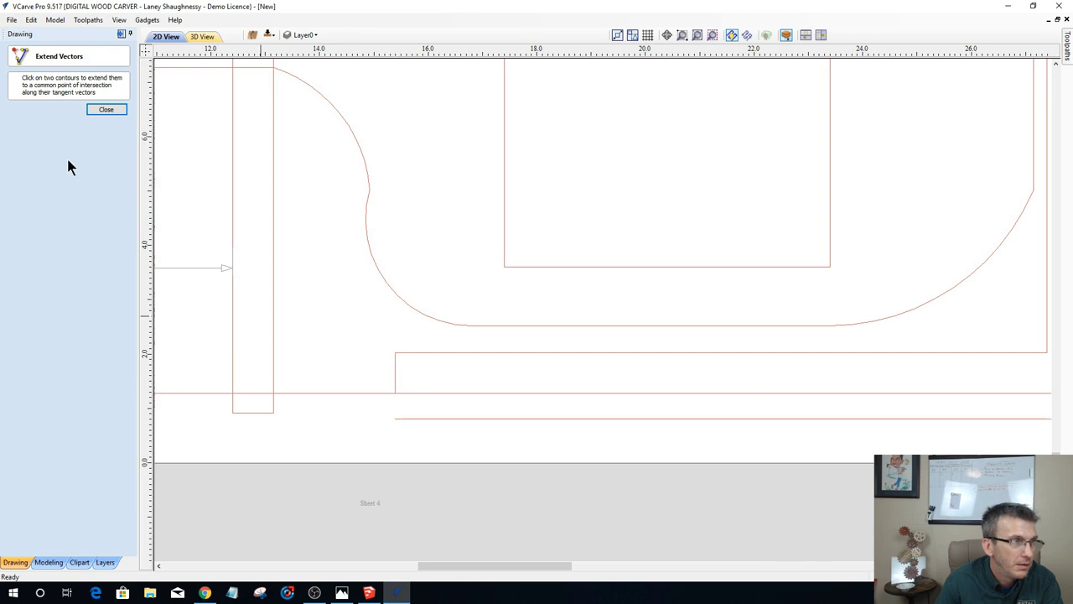
click(105, 110)
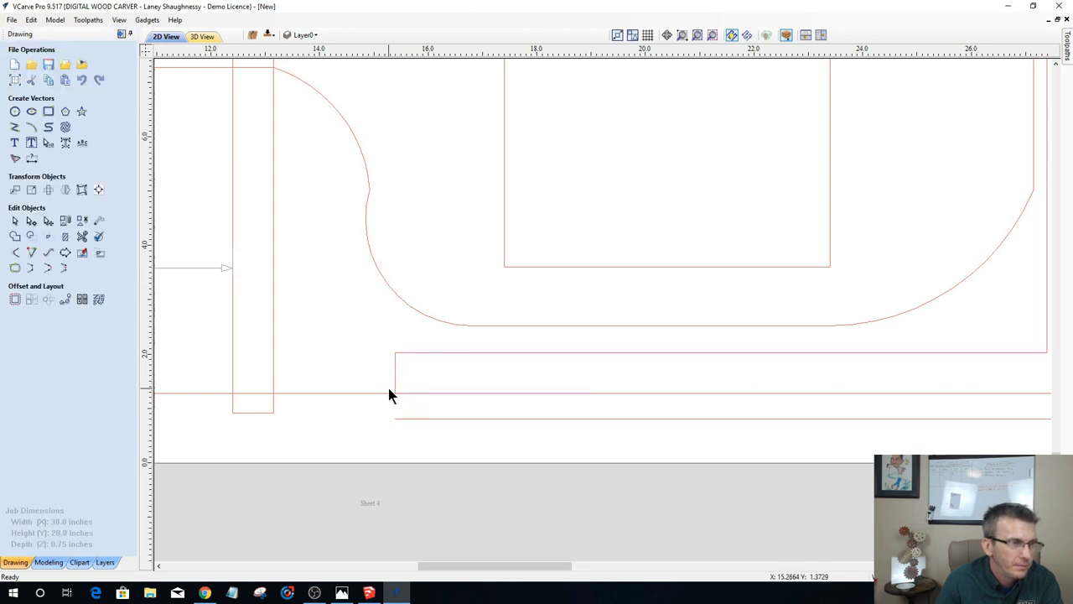
Step: Select the inner strip outline and delete the span near its bottom-left corner
scroll(389, 391, up, 2)
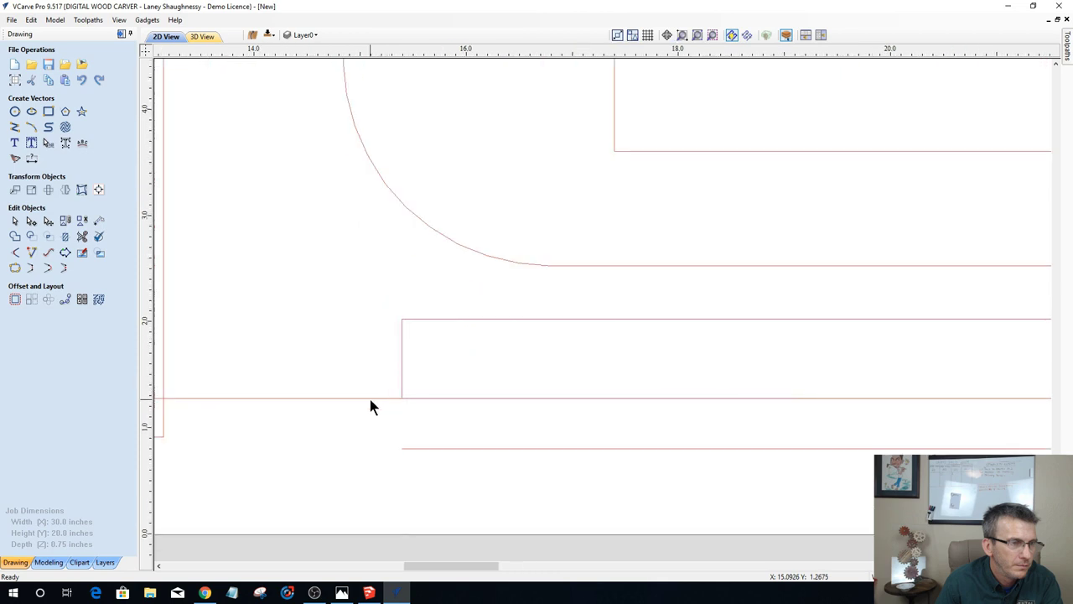
click(369, 398)
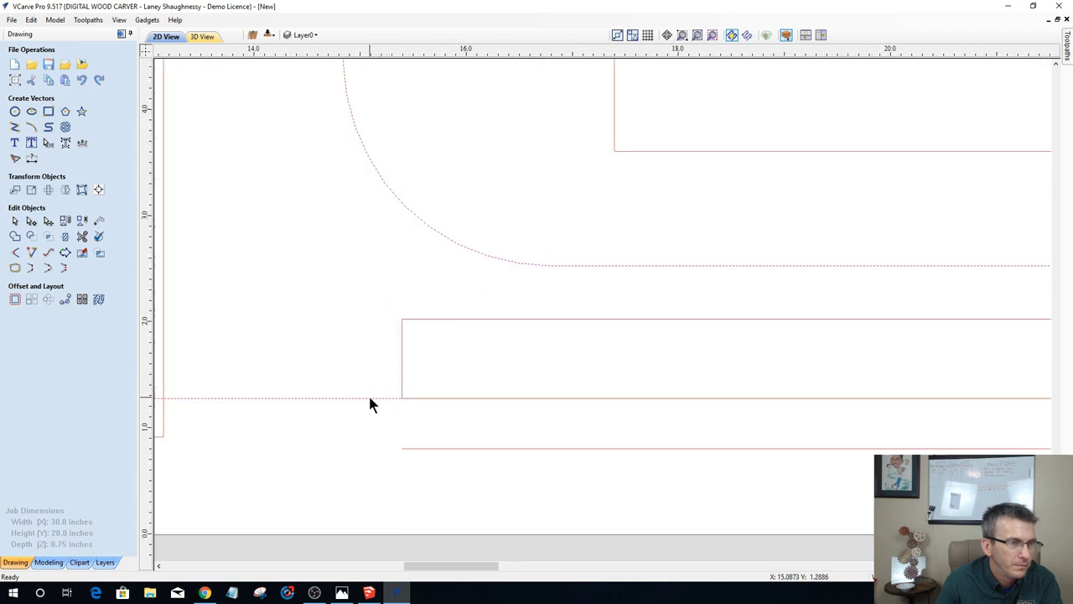
scroll(370, 398, down, 4)
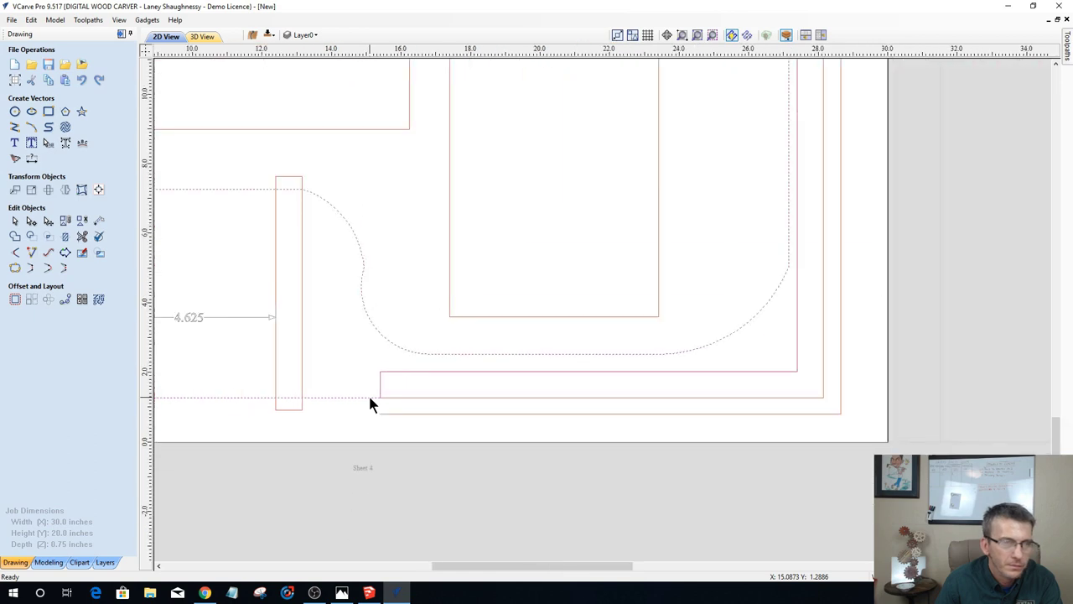
key(Escape)
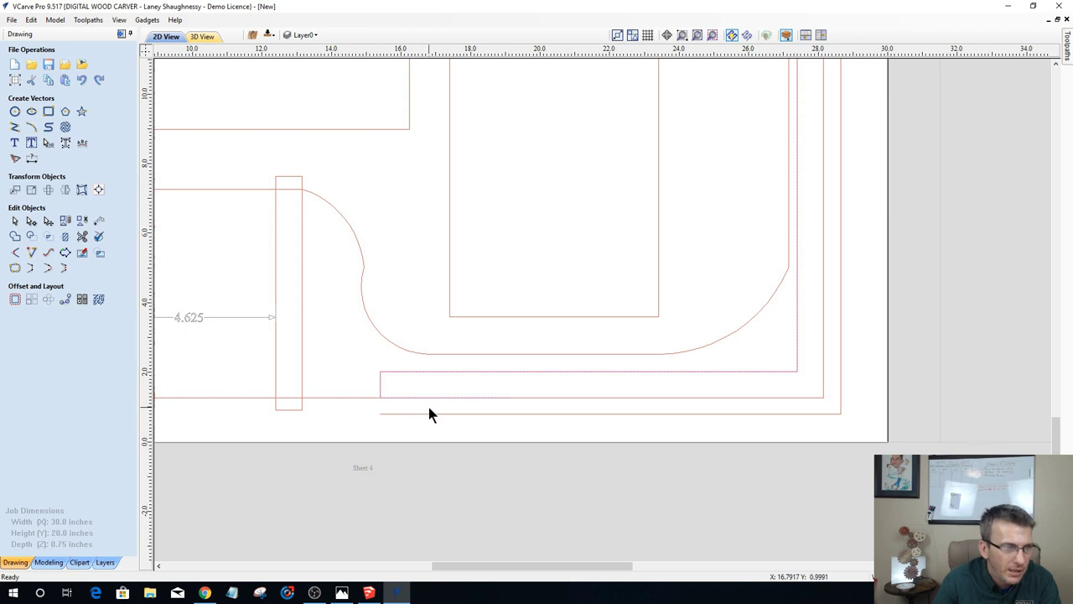
scroll(428, 413, up, 3)
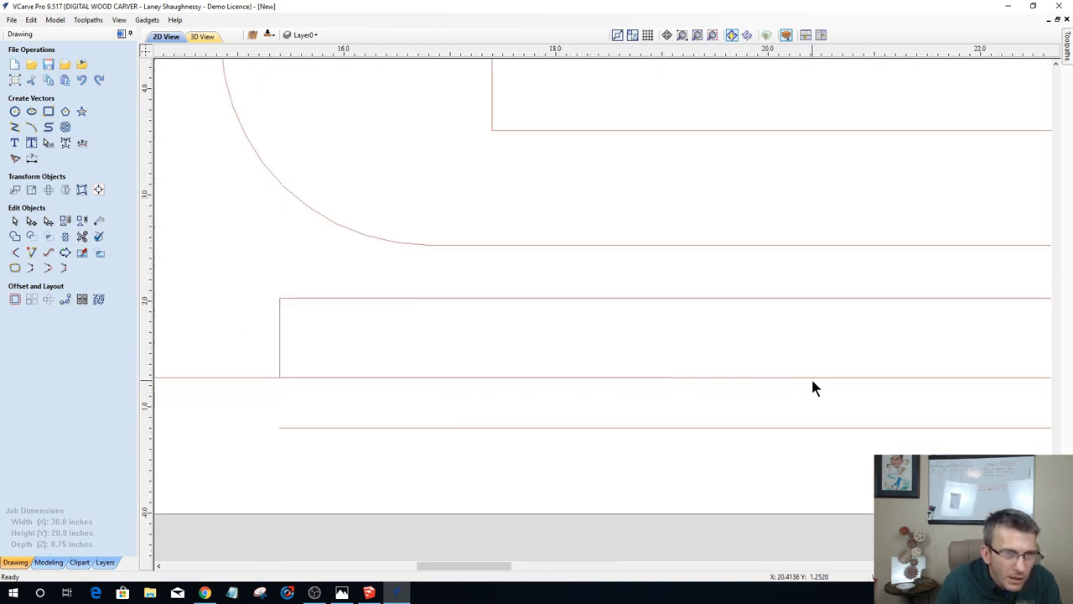
click(558, 378)
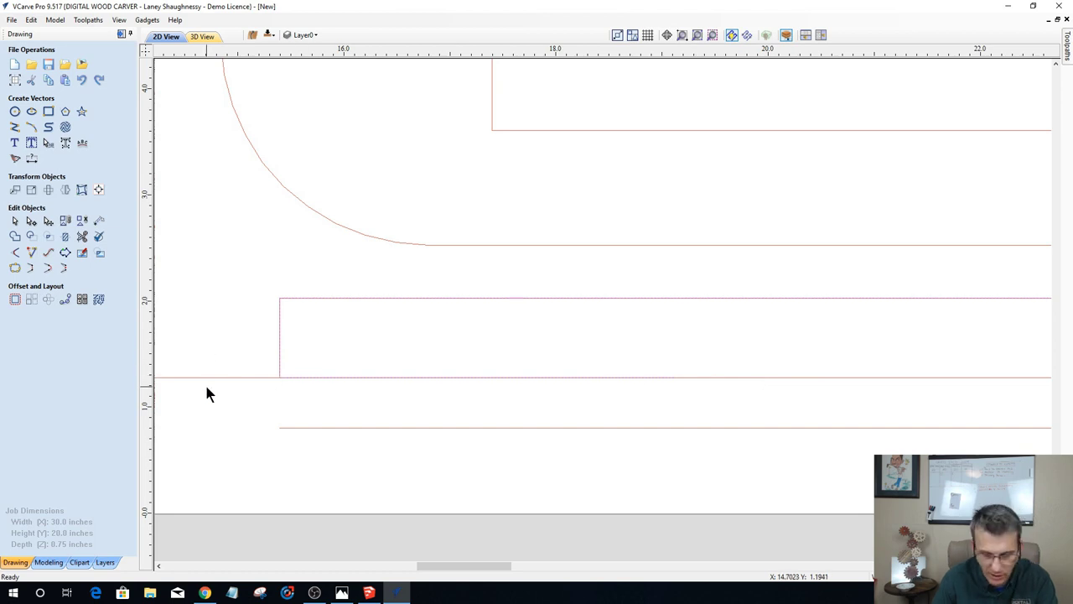
right_click(327, 381)
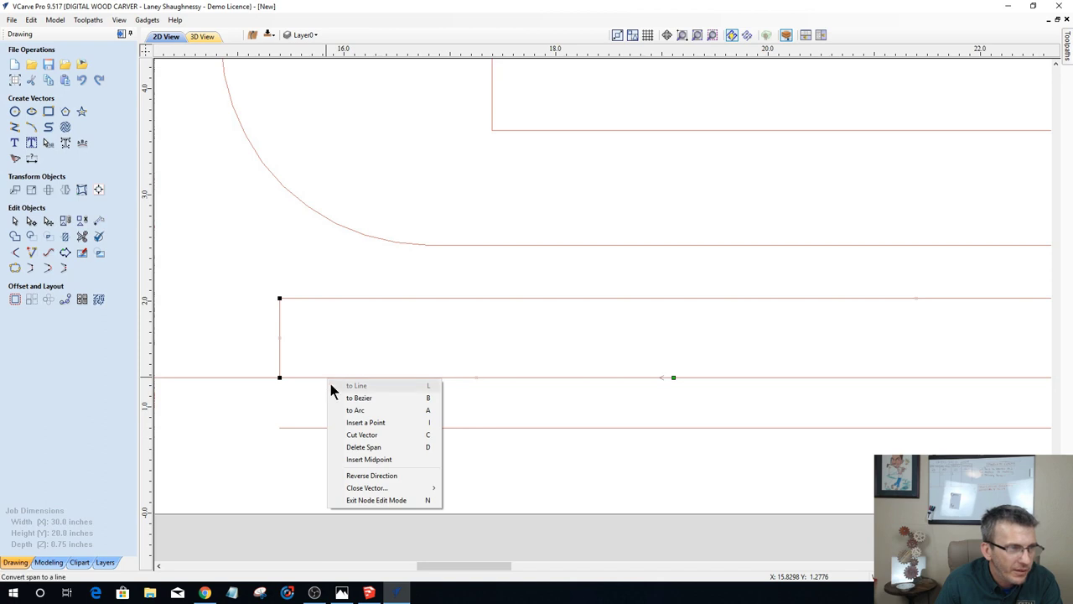
click(348, 447)
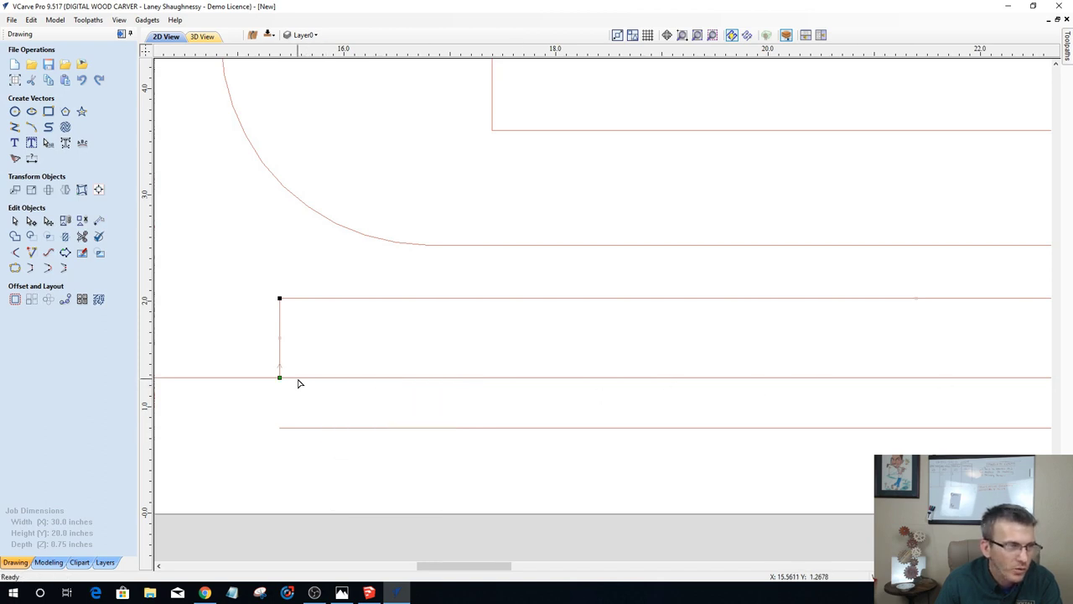
scroll(299, 383, up, 2)
scroll(298, 388, down, 4)
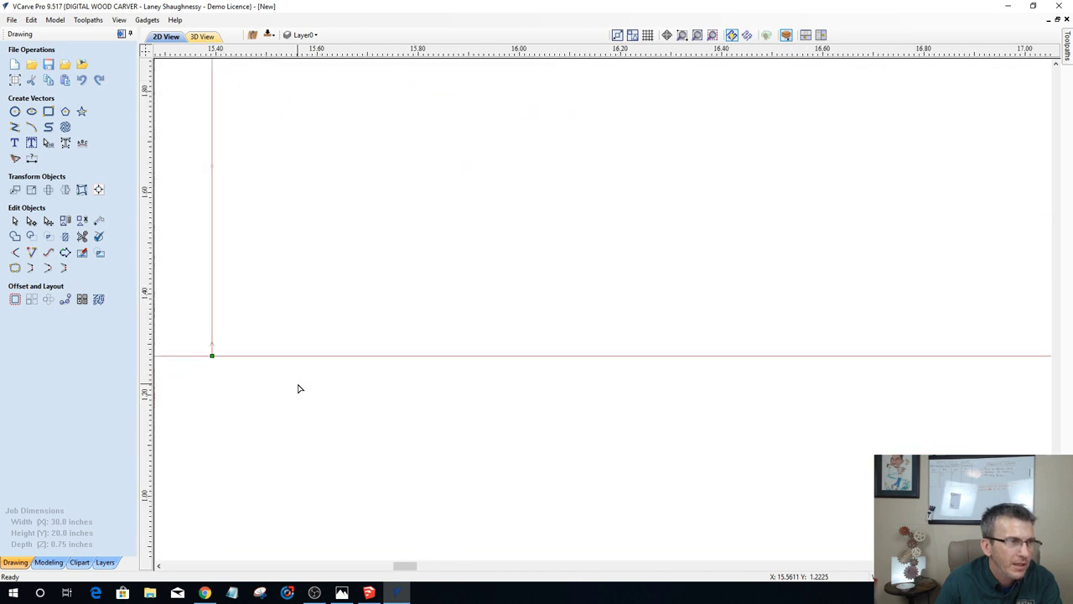
scroll(298, 388, down, 3)
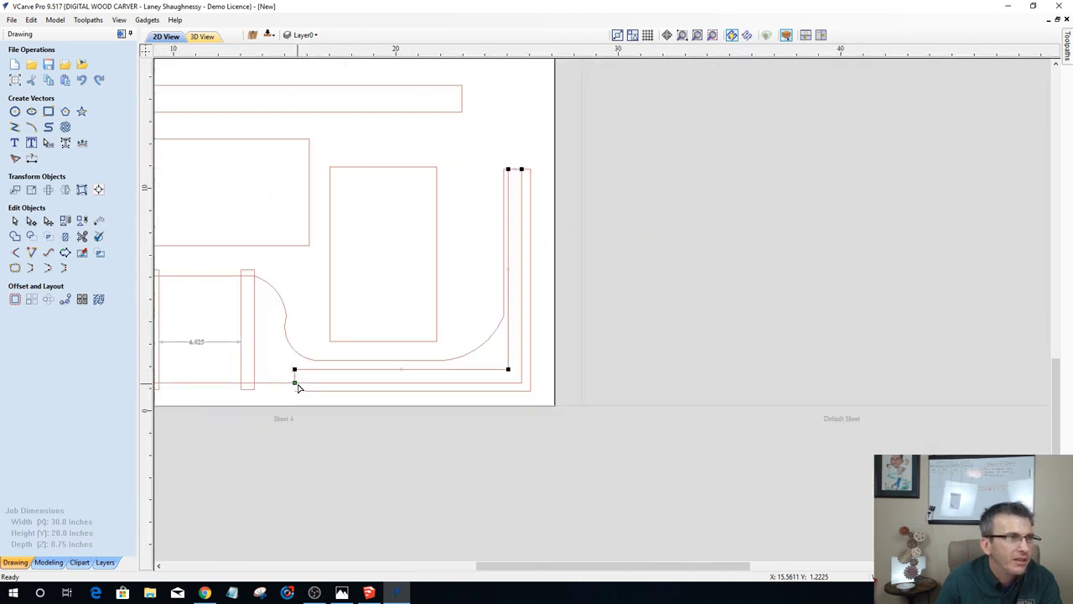
Step: Set Layer0's colour to black in the Layers list
click(306, 34)
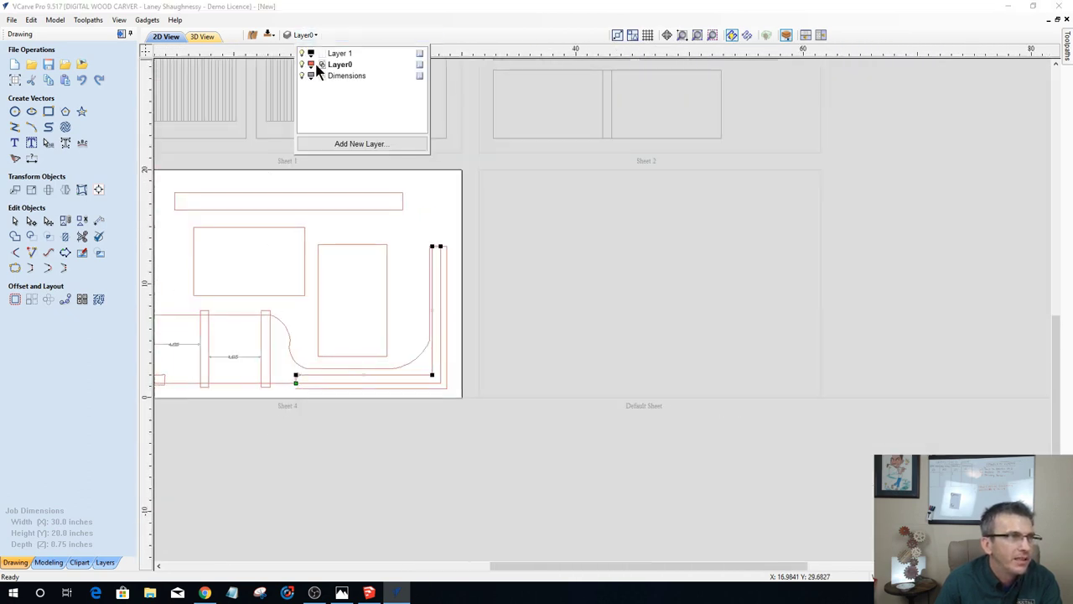
click(311, 65)
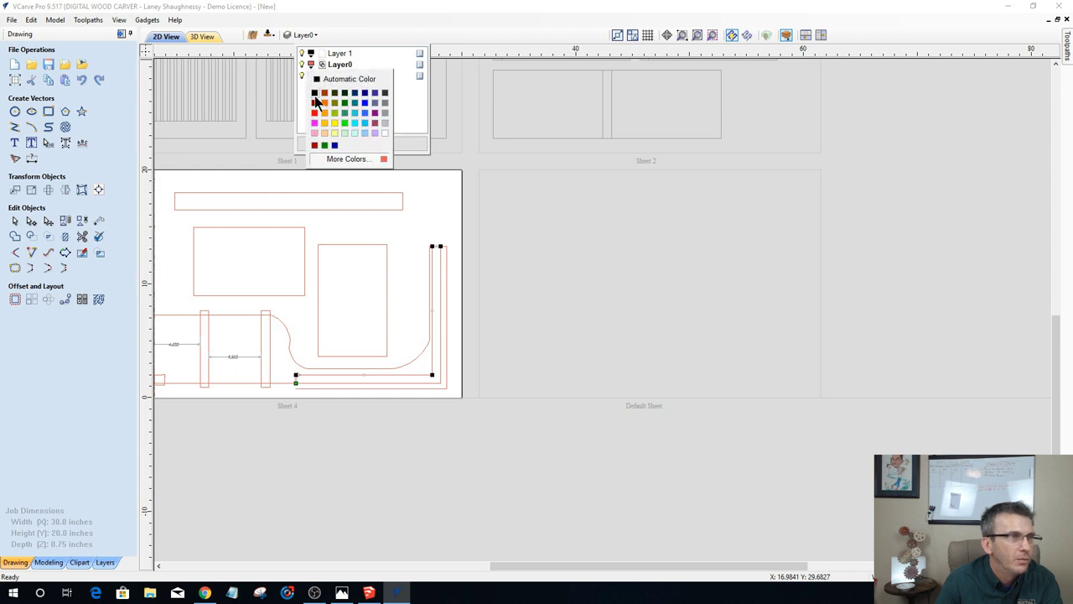
click(316, 135)
scroll(275, 451, up, 8)
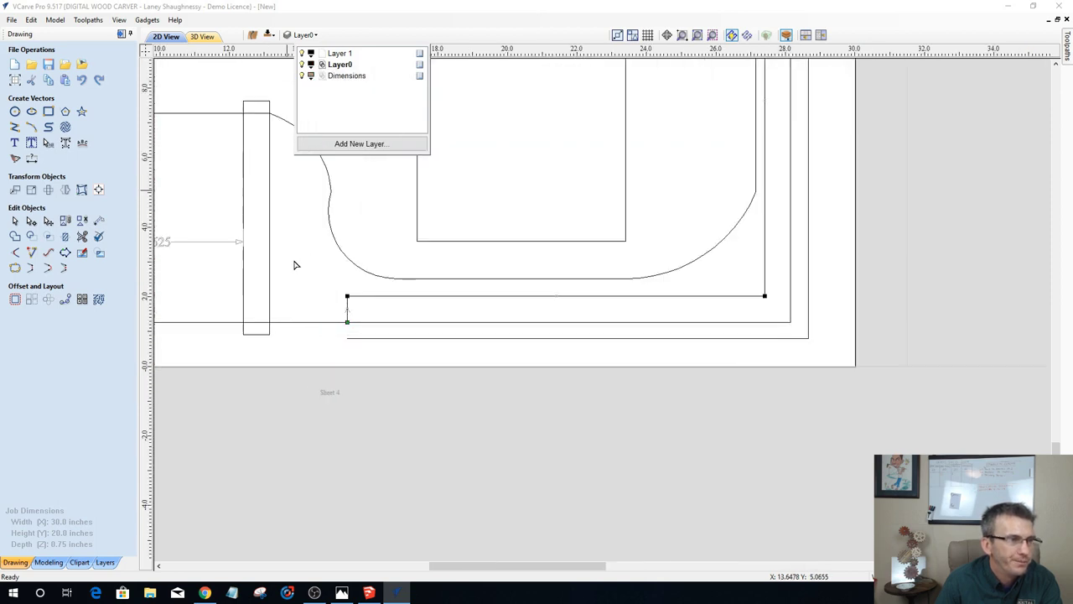
scroll(399, 450, up, 3)
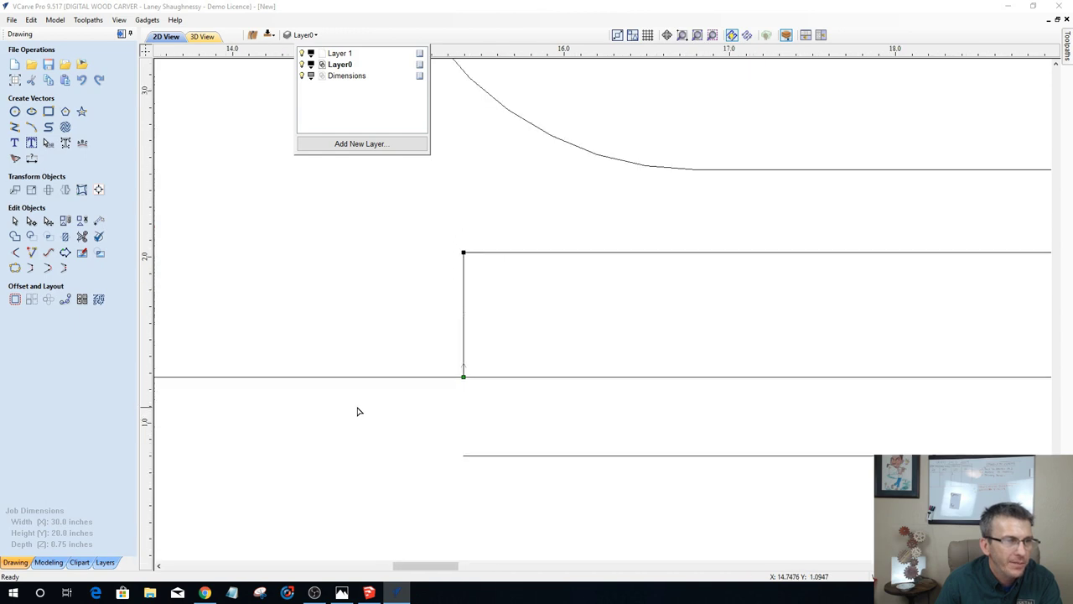
scroll(357, 410, down, 3)
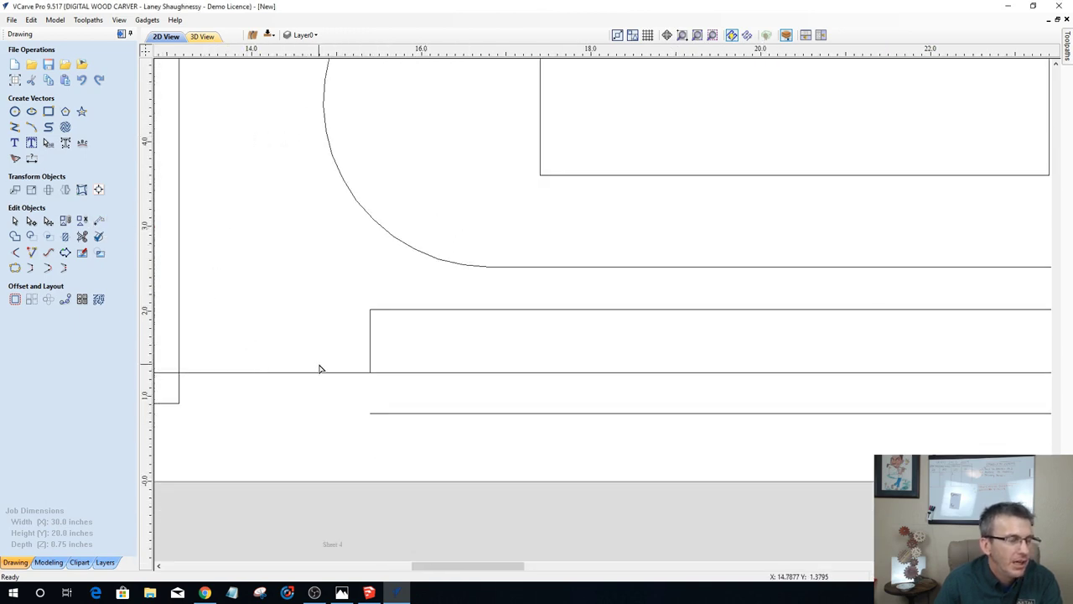
Step: Join the L-shaped outline's two open lines with Join Vectors, then select the inner outline
click(31, 253)
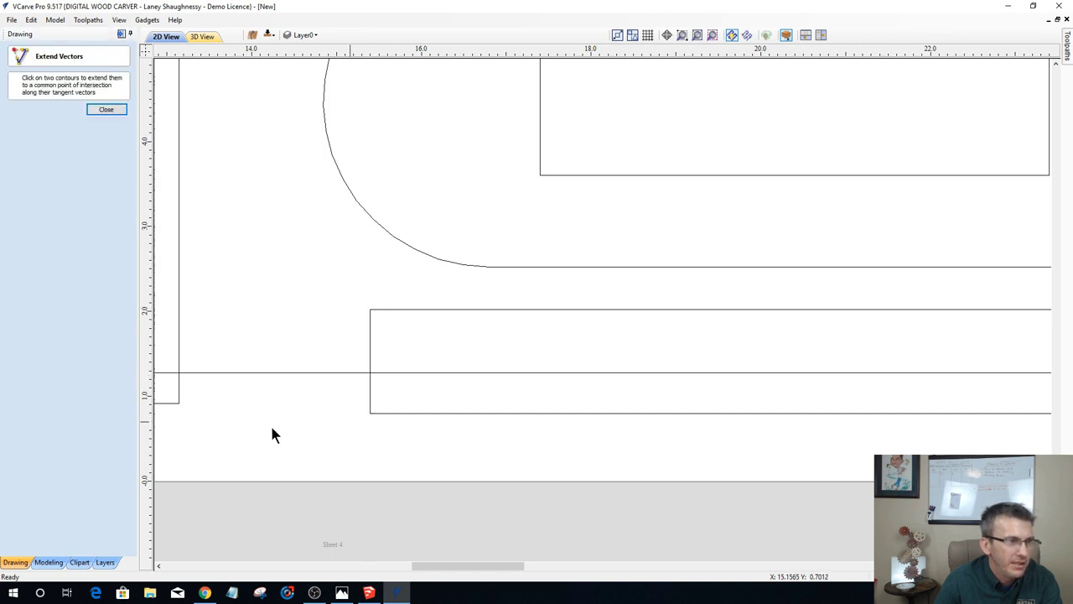
click(105, 114)
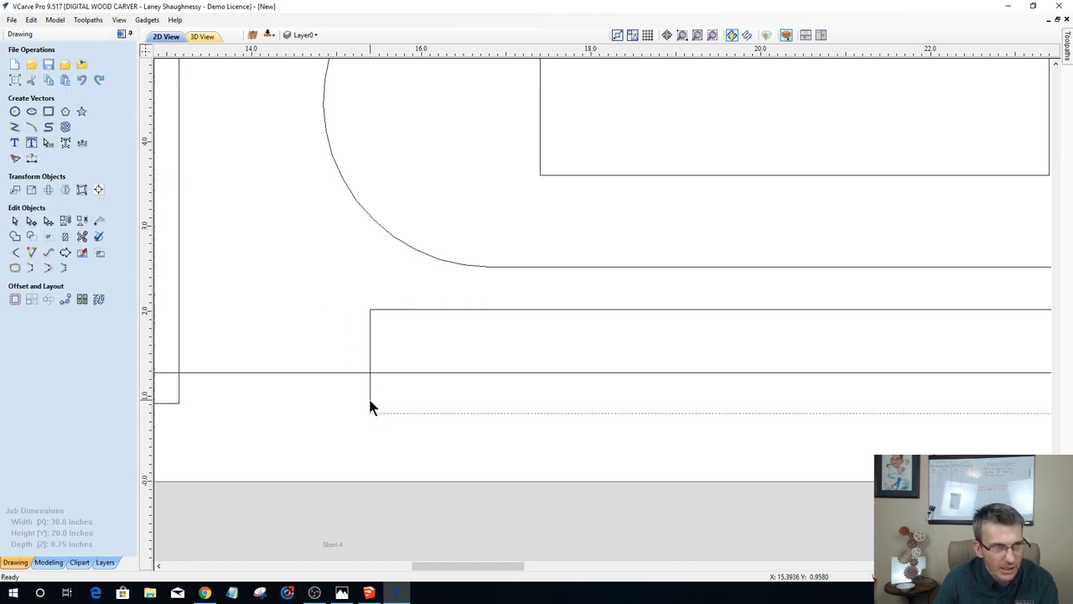
click(369, 402)
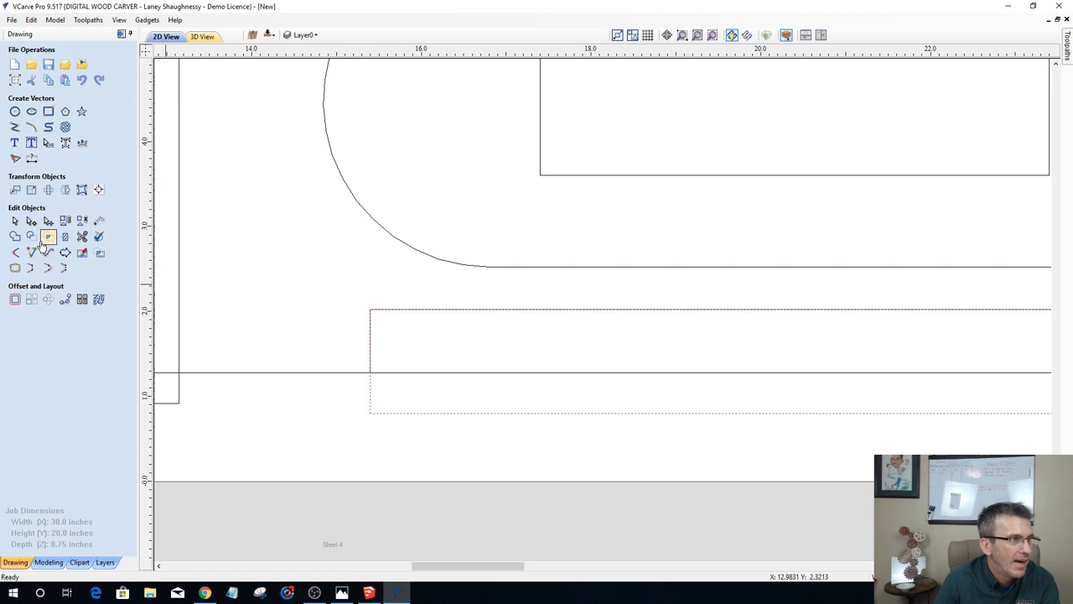
click(15, 267)
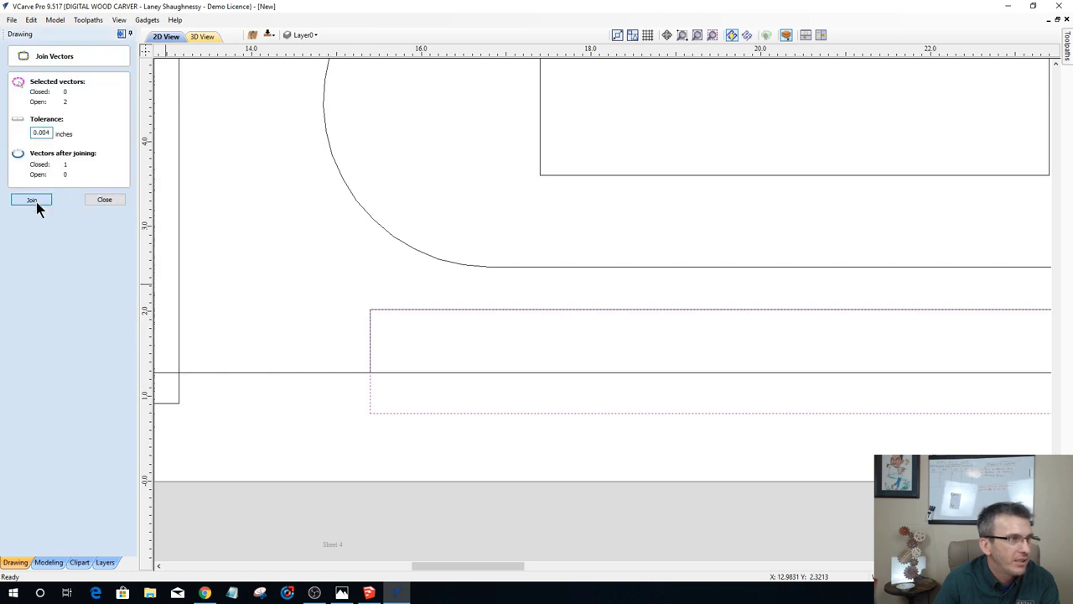
click(37, 201)
scroll(344, 329, down, 2)
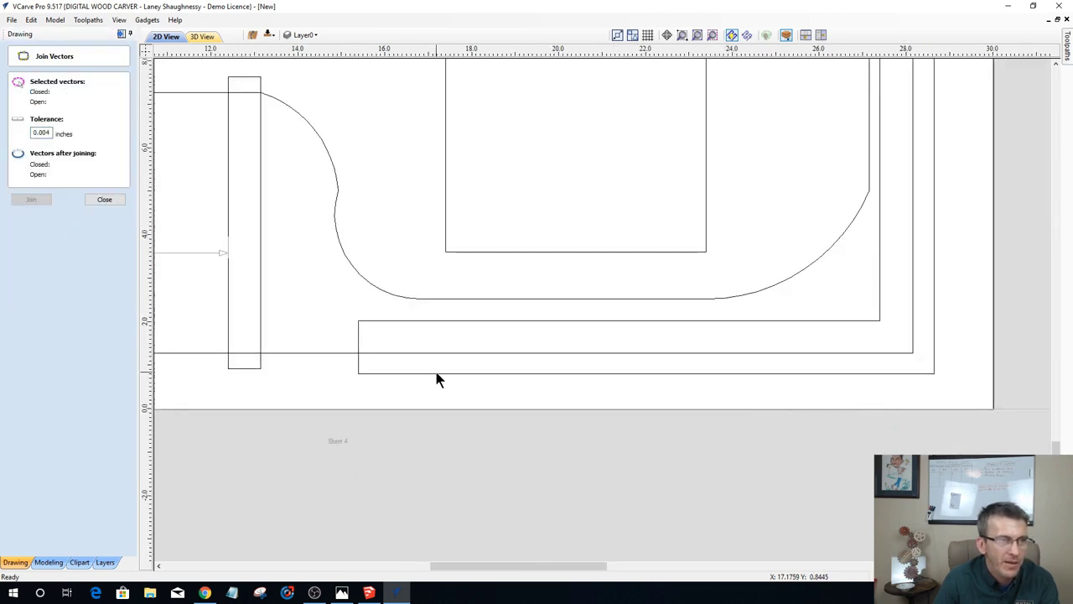
click(436, 374)
scroll(436, 374, down, 3)
scroll(617, 243, up, 2)
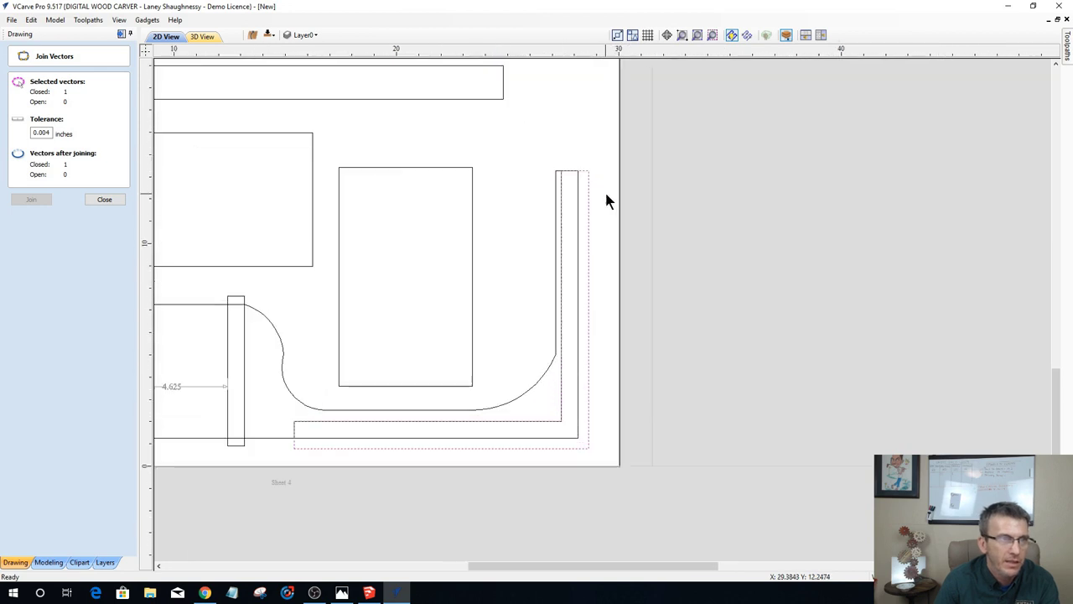
scroll(608, 196, up, 1)
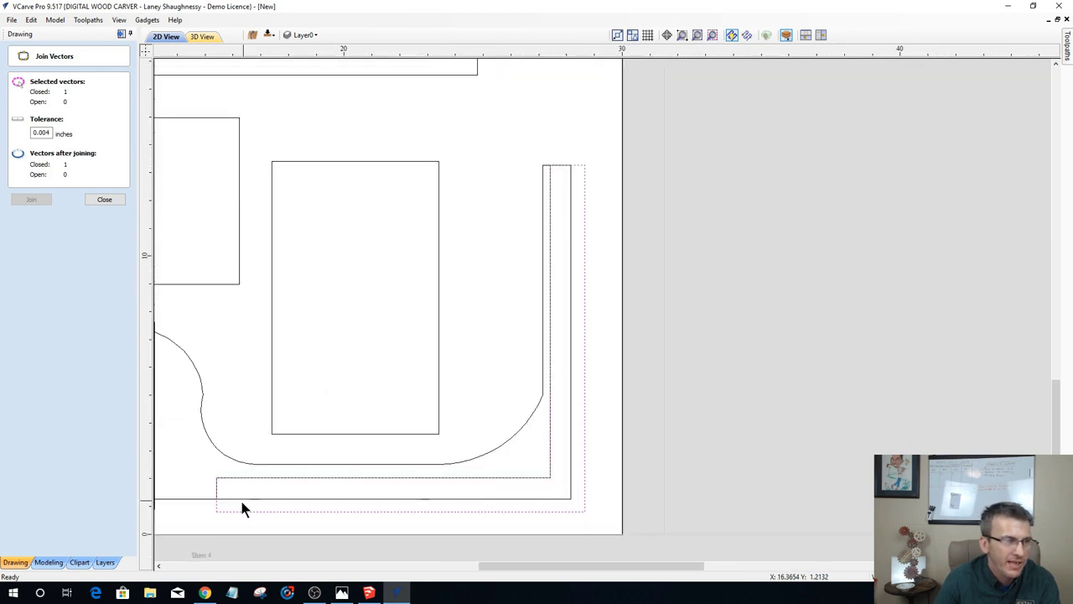
click(571, 189)
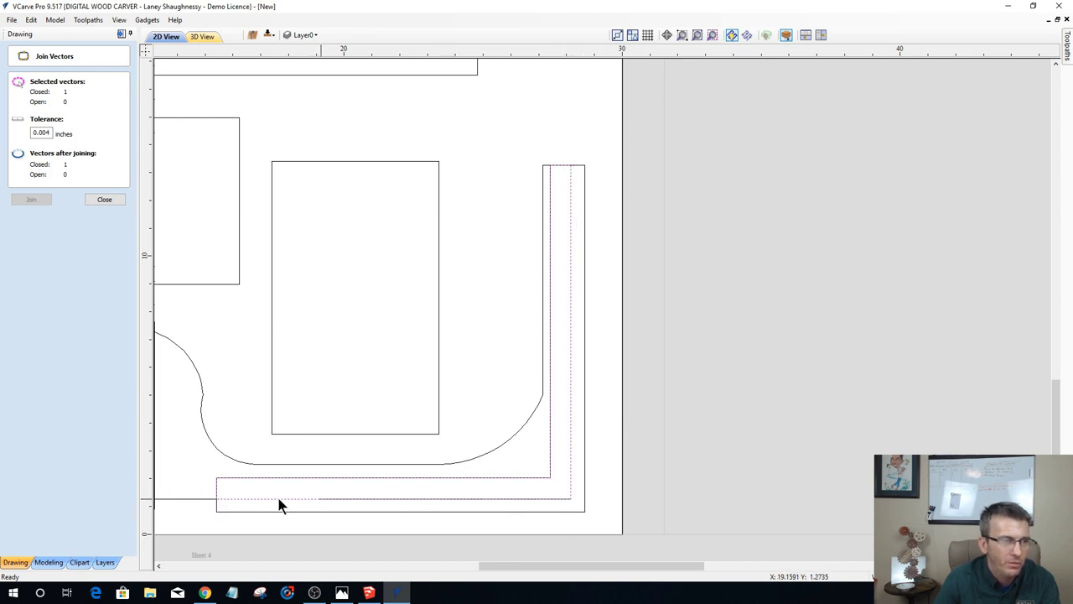
Step: Stretch the dashed offset outline's right side to the snap guide in line with the part
click(104, 201)
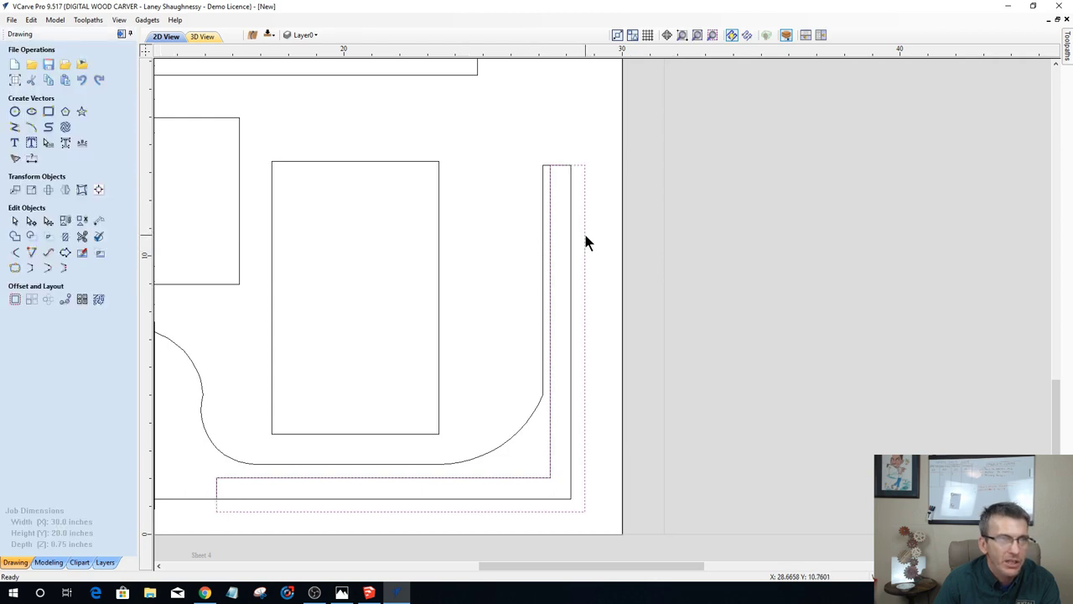
scroll(587, 238, up, 1)
scroll(599, 357, down, 2)
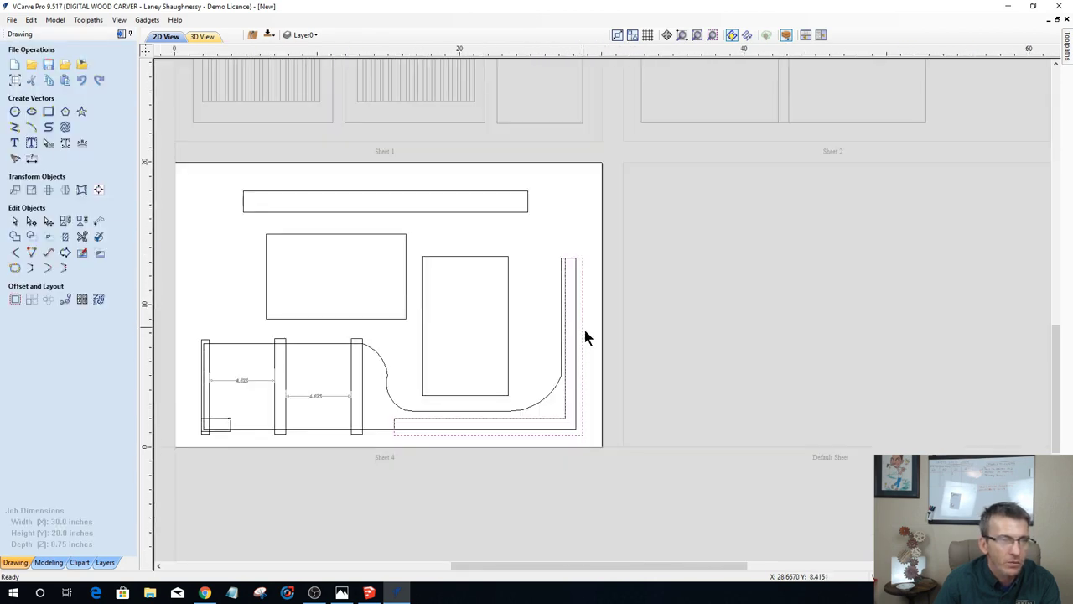
scroll(582, 450, up, 1)
click(584, 429)
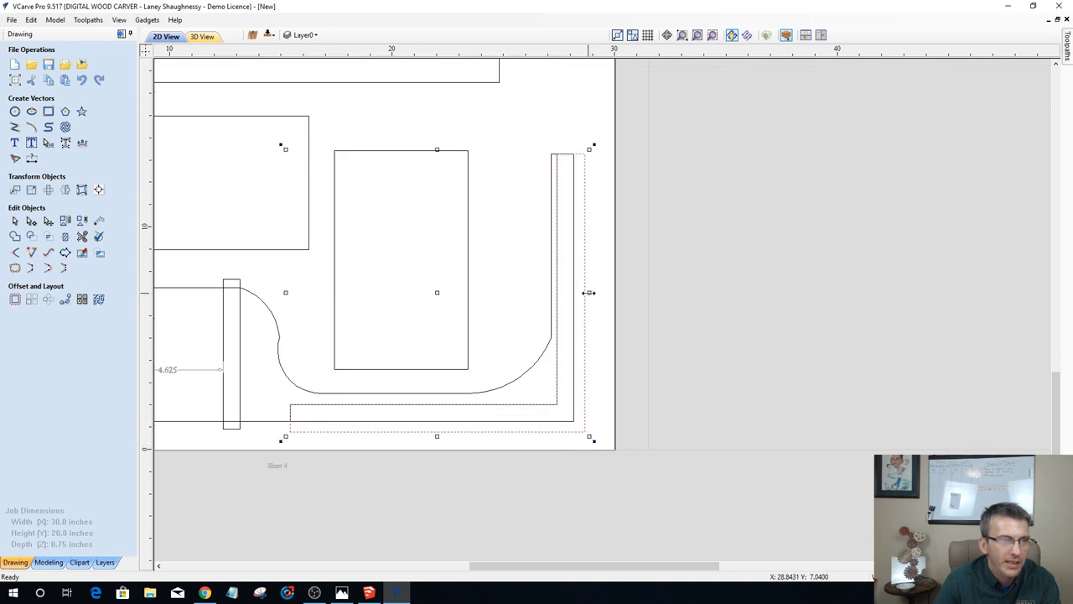
mouse_move(590, 293)
mouse_down()
mouse_move(403, 280)
mouse_move(587, 286)
mouse_up()
scroll(434, 369, down, 3)
scroll(352, 419, up, 4)
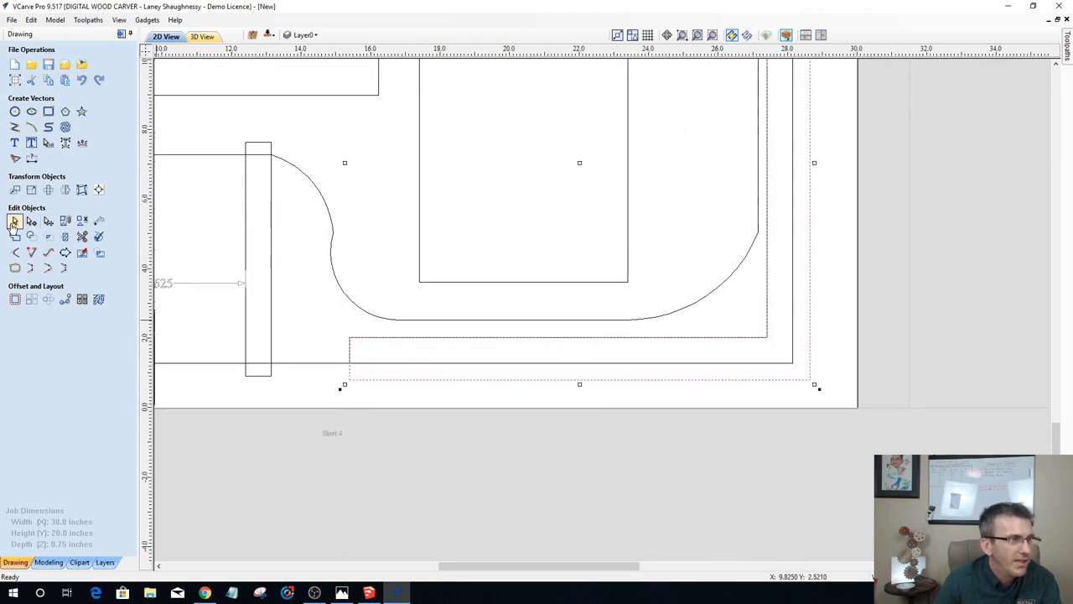
Step: Return to the Select tool and select the curved part outline
click(14, 222)
click(308, 362)
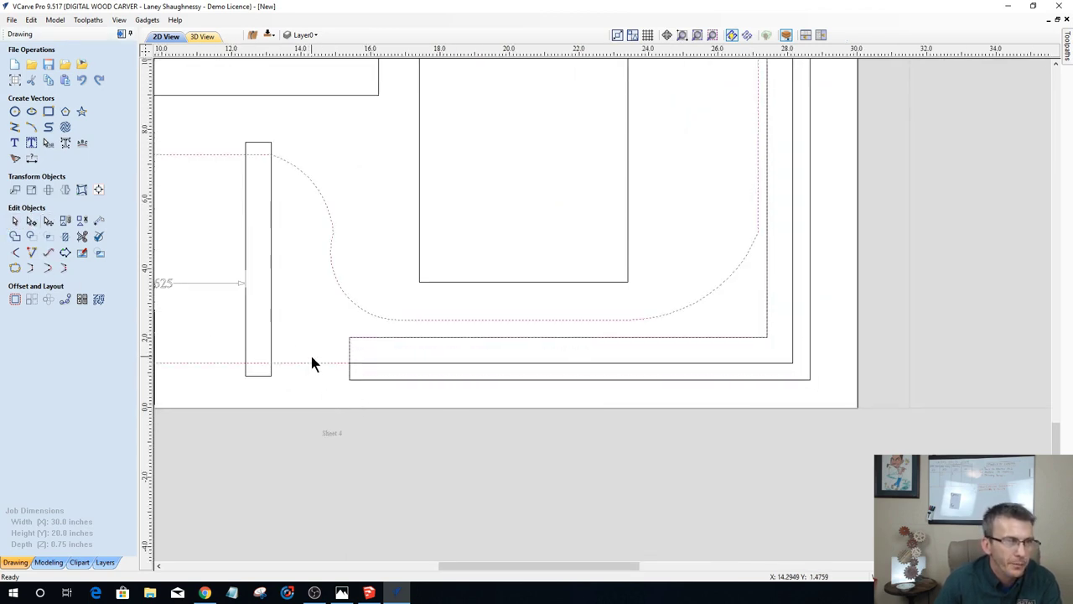
scroll(366, 387, down, 1)
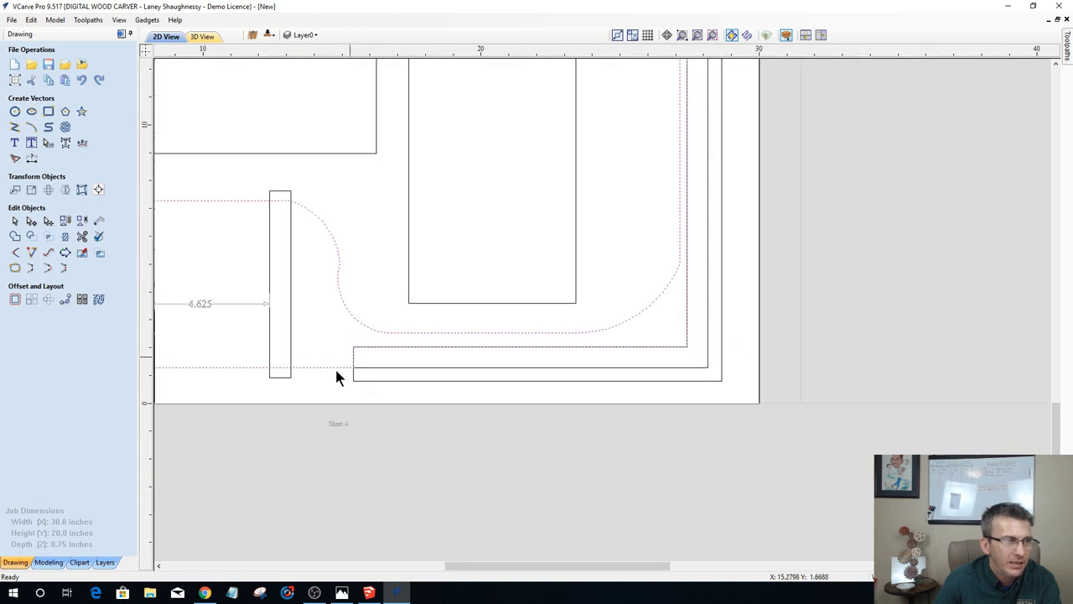
scroll(336, 376, up, 3)
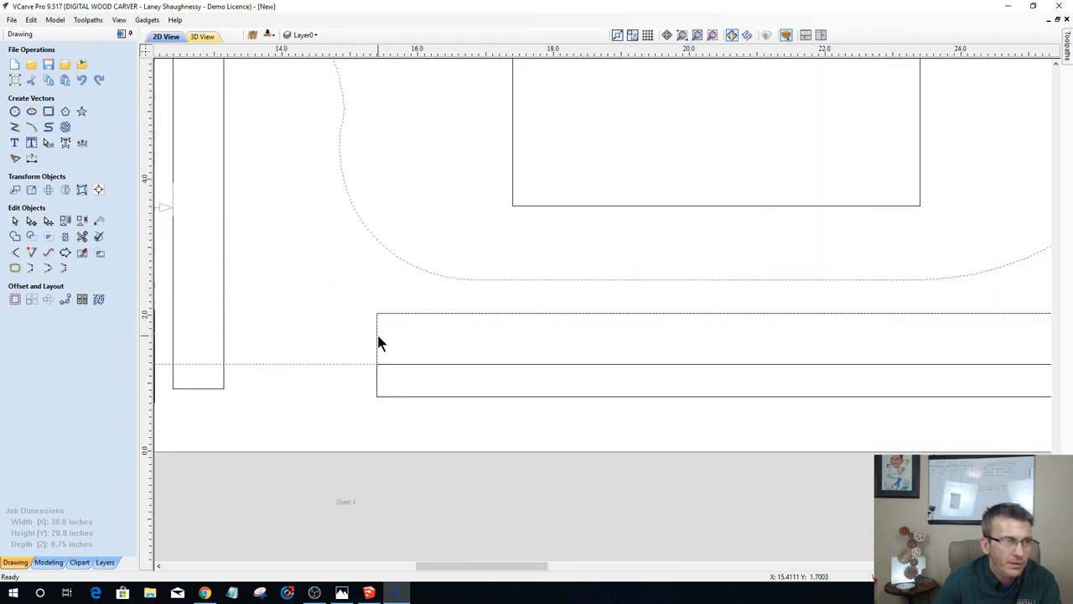
scroll(383, 331, down, 3)
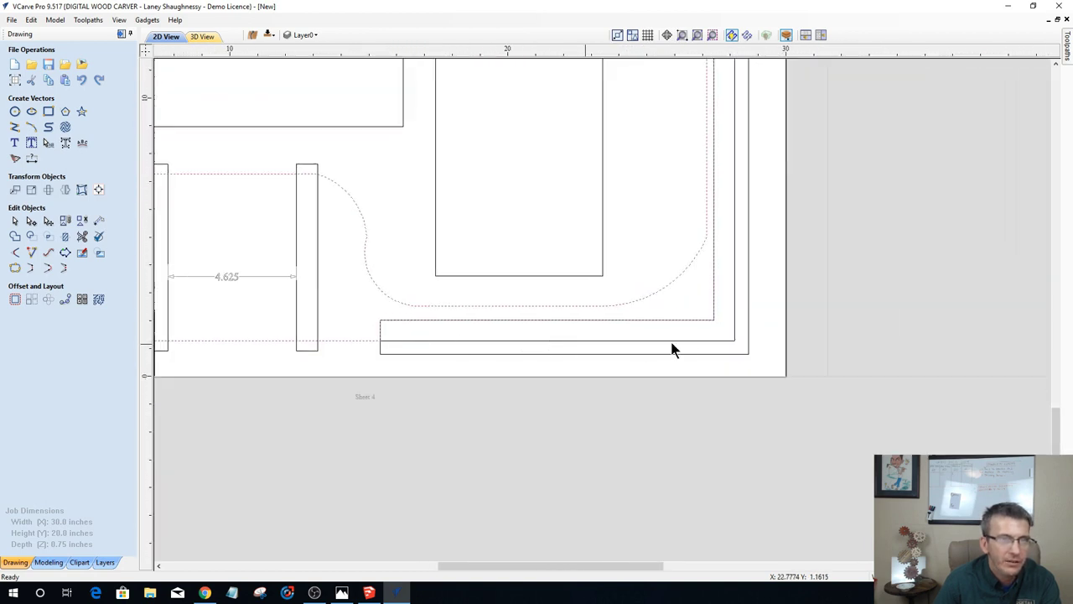
scroll(681, 342, down, 3)
scroll(710, 192, up, 3)
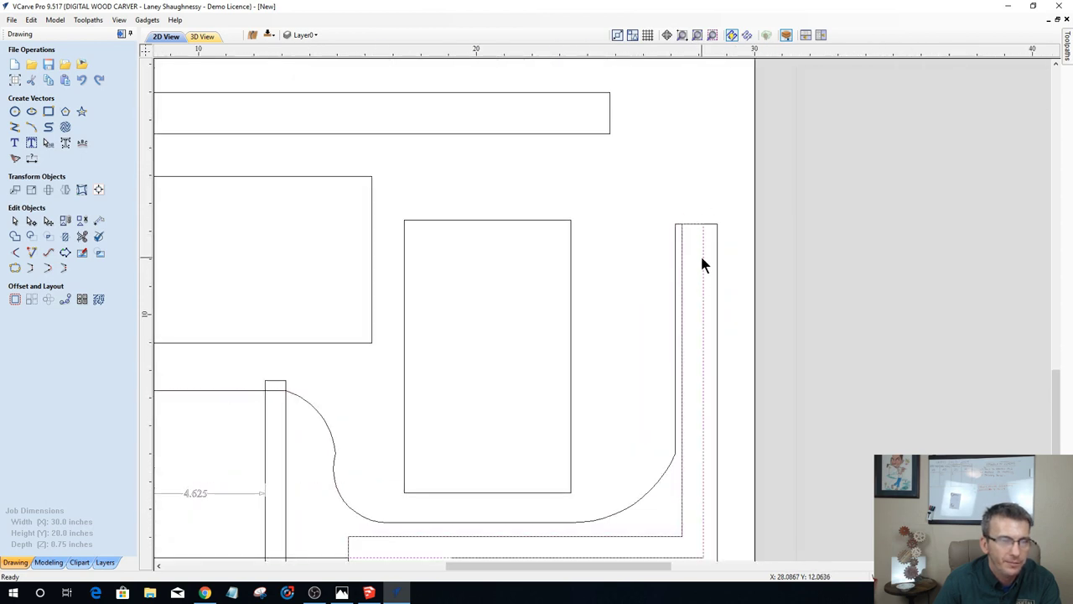
scroll(701, 259, down, 3)
scroll(534, 453, up, 2)
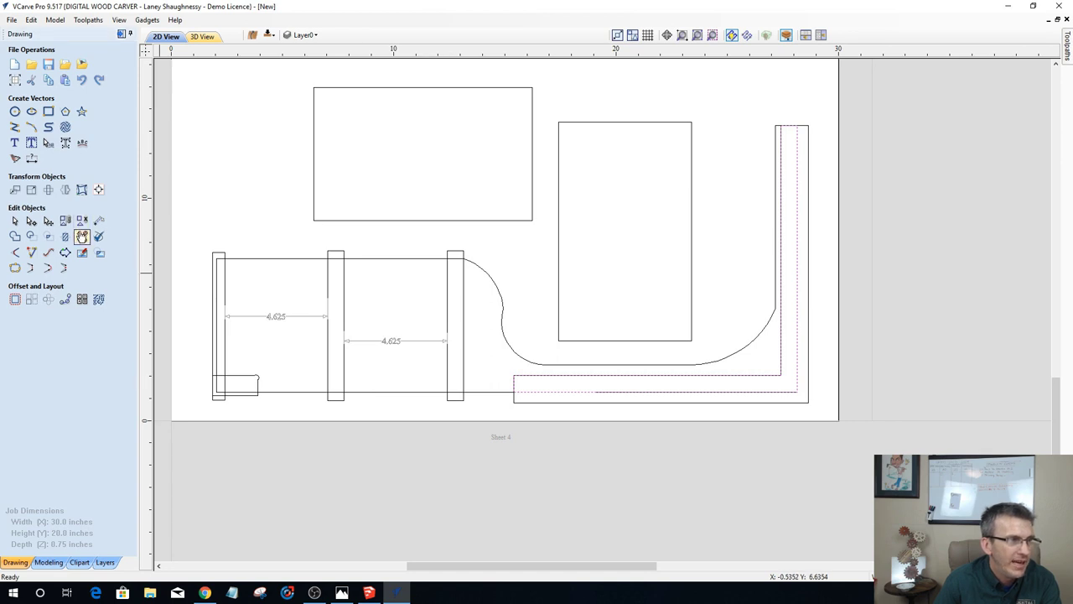
Step: Select the upper L-shaped outline on Sheet 4
click(81, 225)
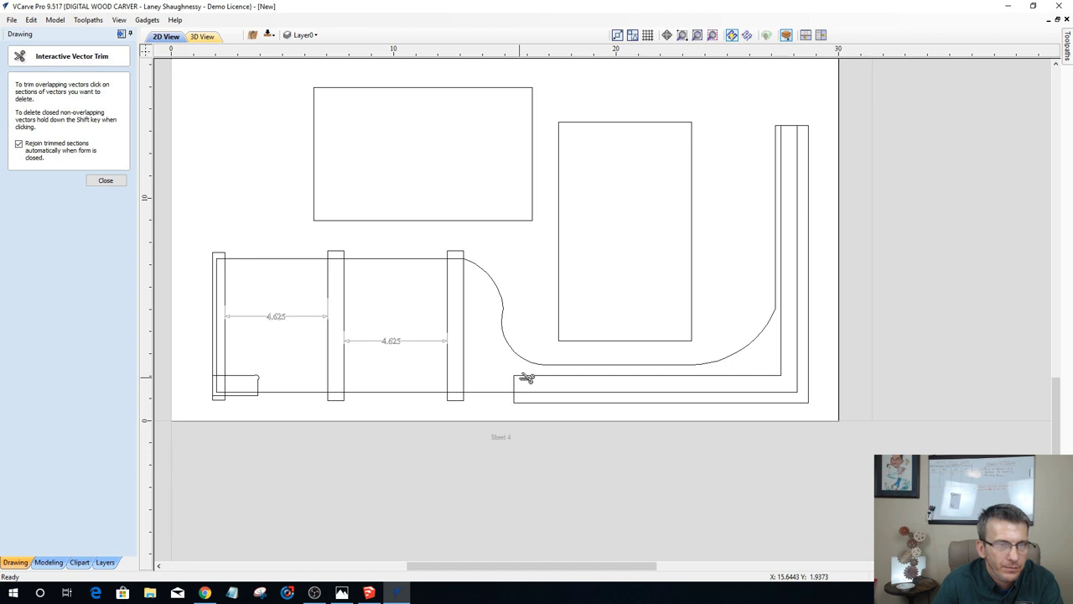
click(584, 406)
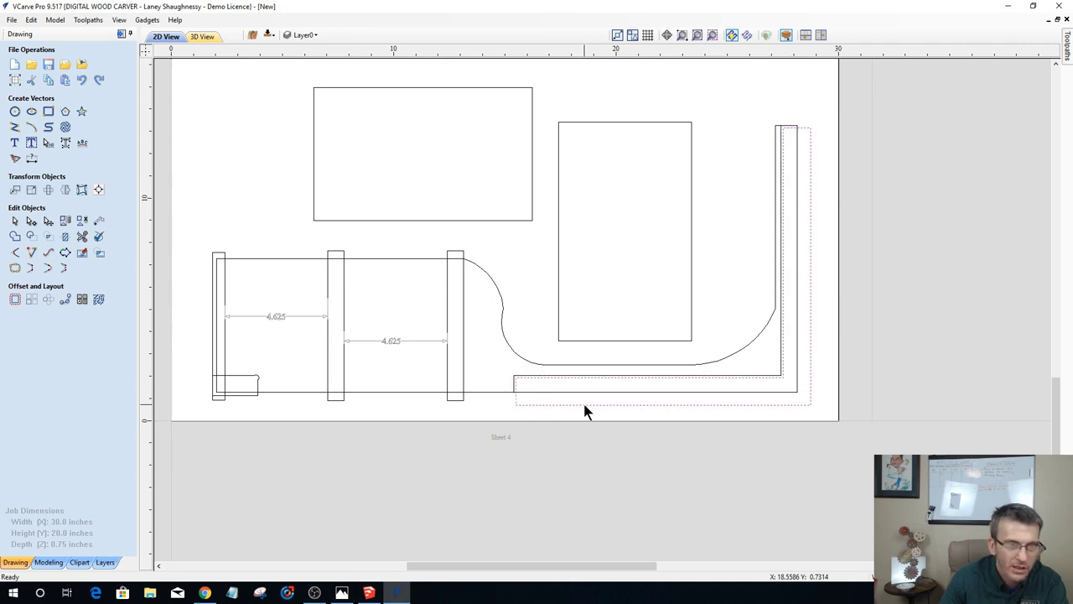
scroll(560, 349, up, 2)
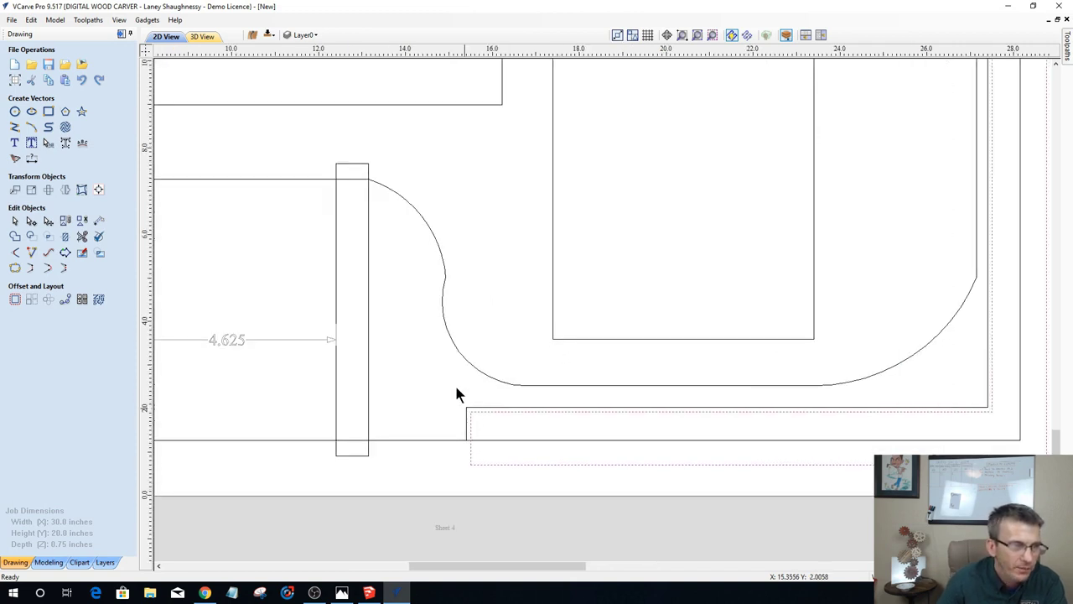
click(469, 416)
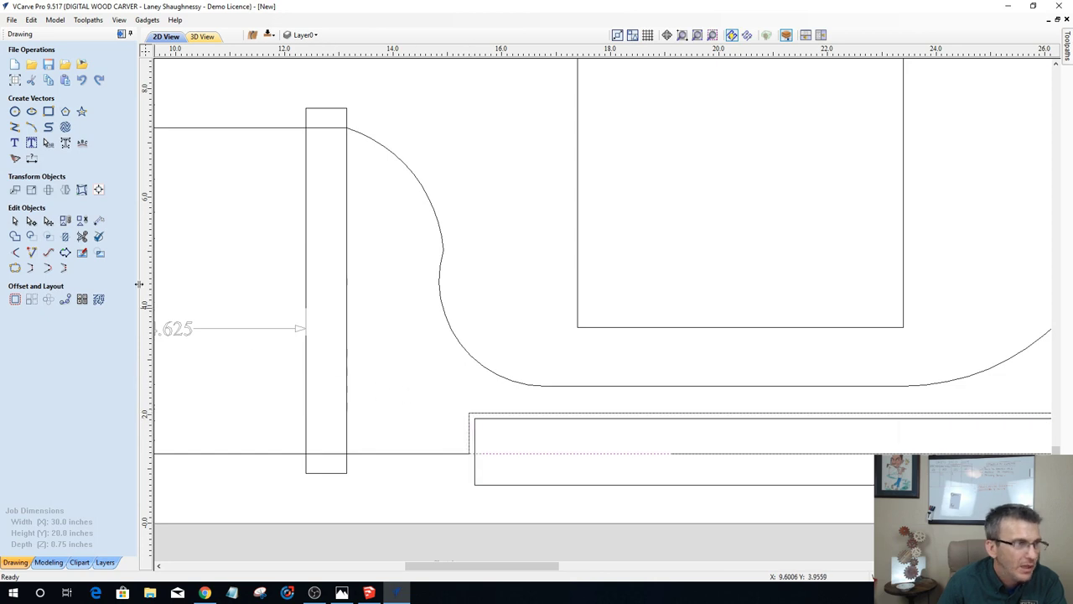
Step: Trim away the overlapping horizontal line and the leftover vertical segments with Interactive Vector Trim
click(83, 239)
scroll(503, 415, up, 3)
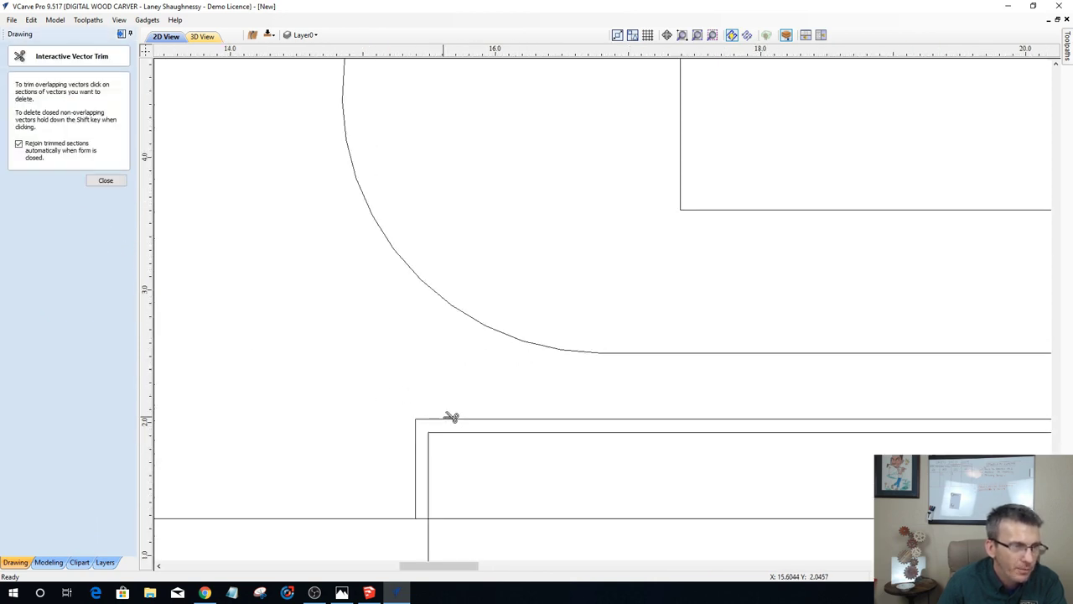
click(450, 420)
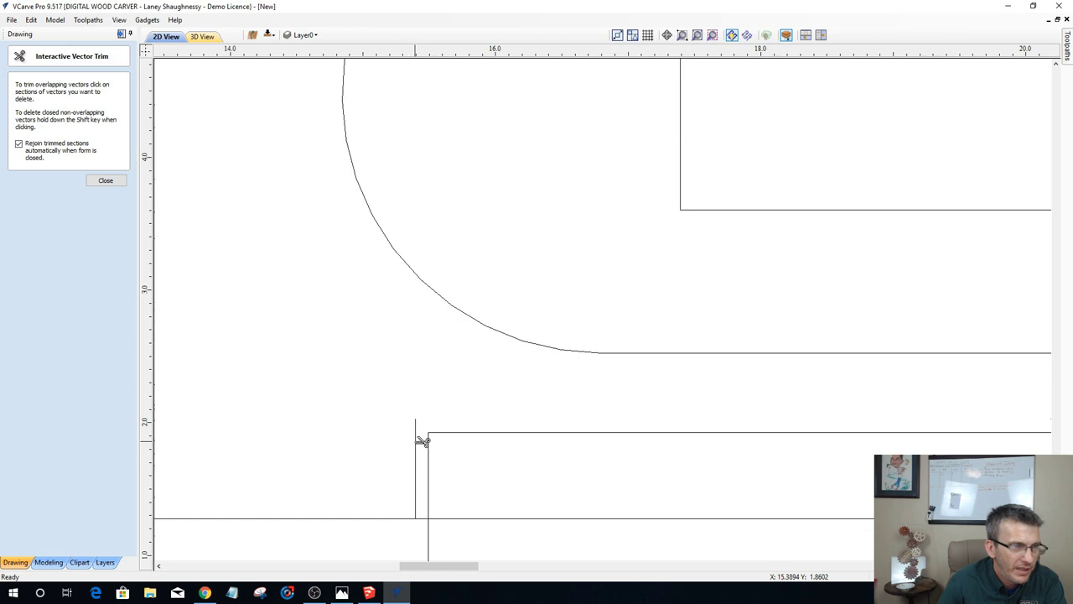
click(417, 441)
scroll(394, 440, down, 5)
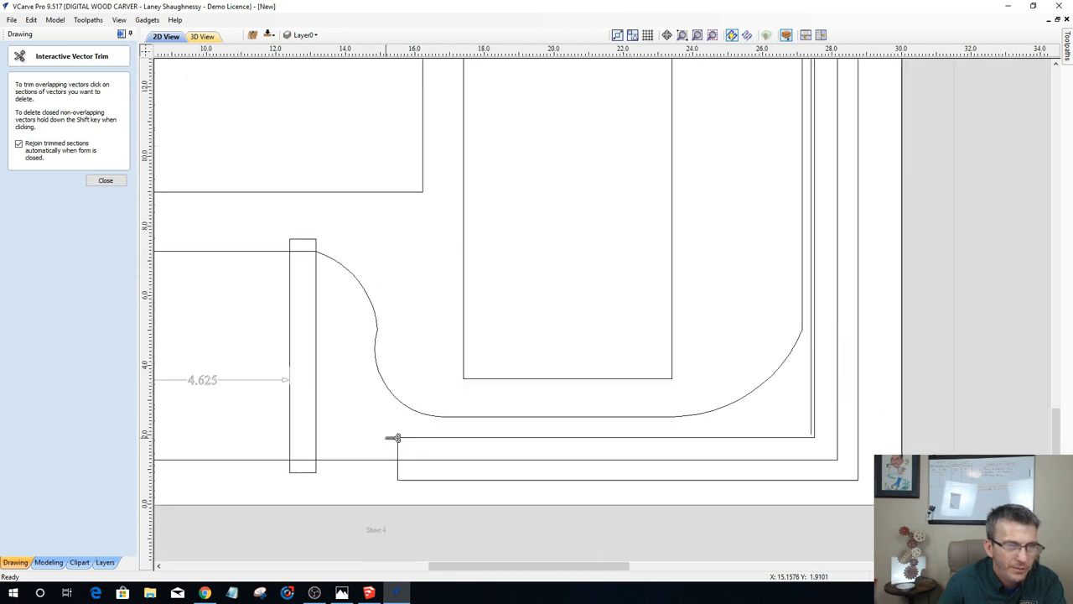
scroll(832, 419, up, 4)
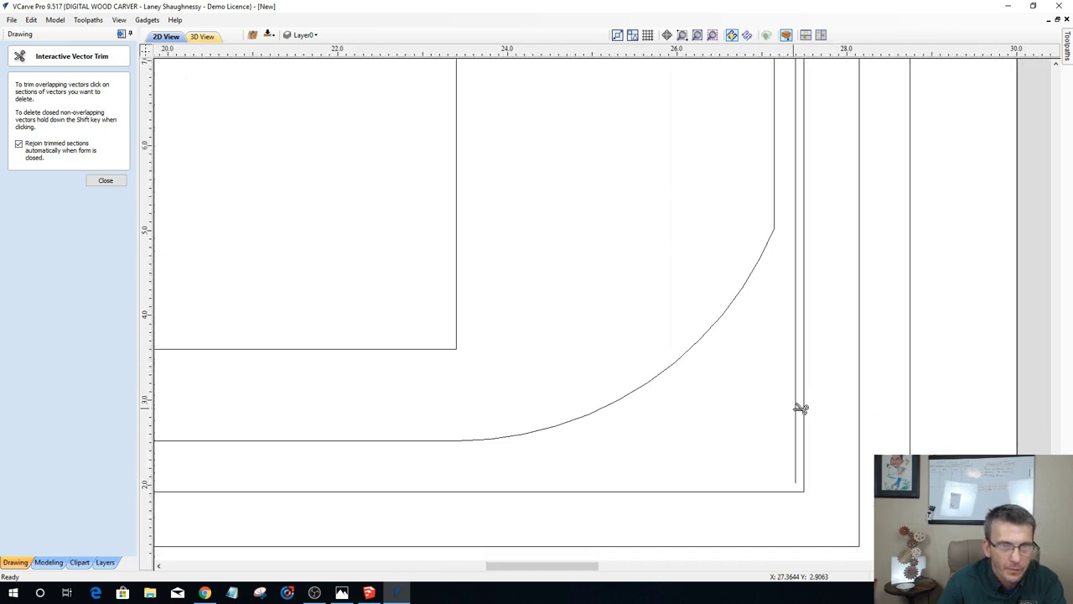
click(796, 408)
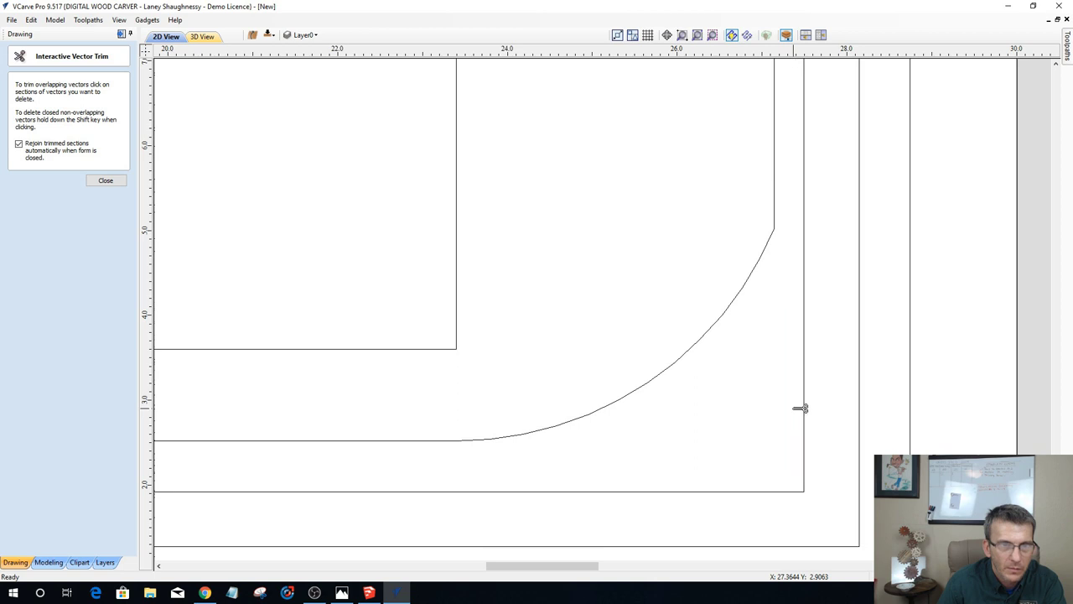
scroll(801, 409, down, 5)
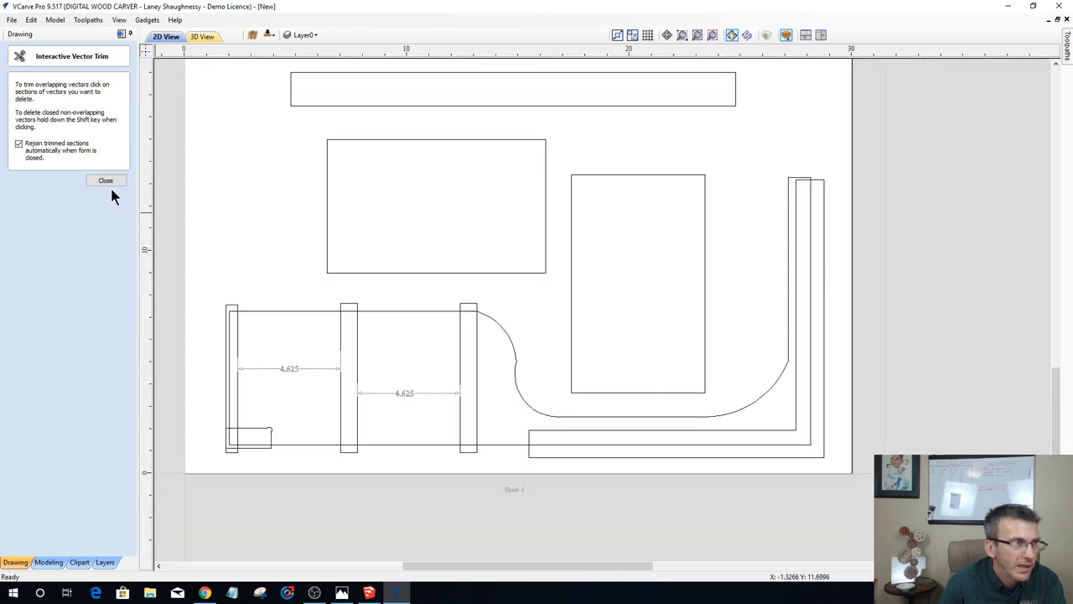
click(108, 181)
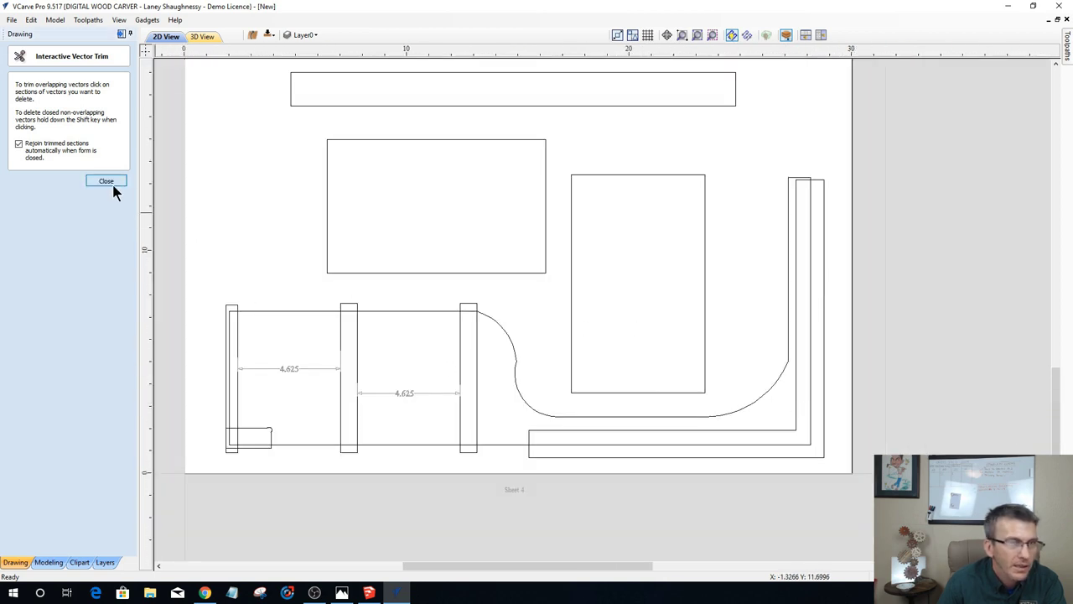
Step: Nudge the outer U-shaped part slightly up and left into alignment
scroll(819, 464, up, 2)
click(813, 455)
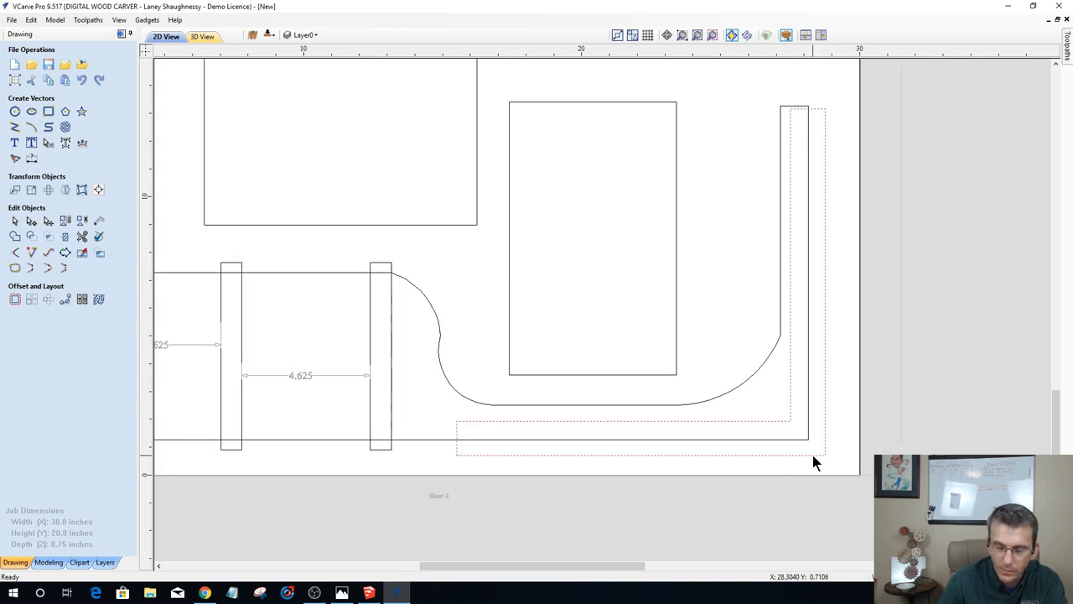
key(Up)
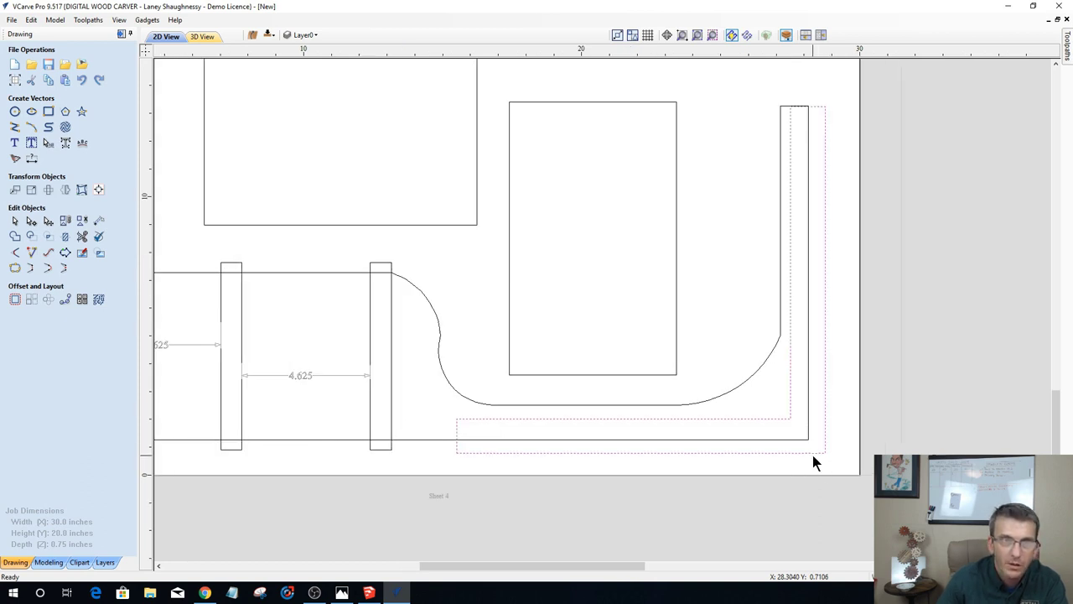
key(Left)
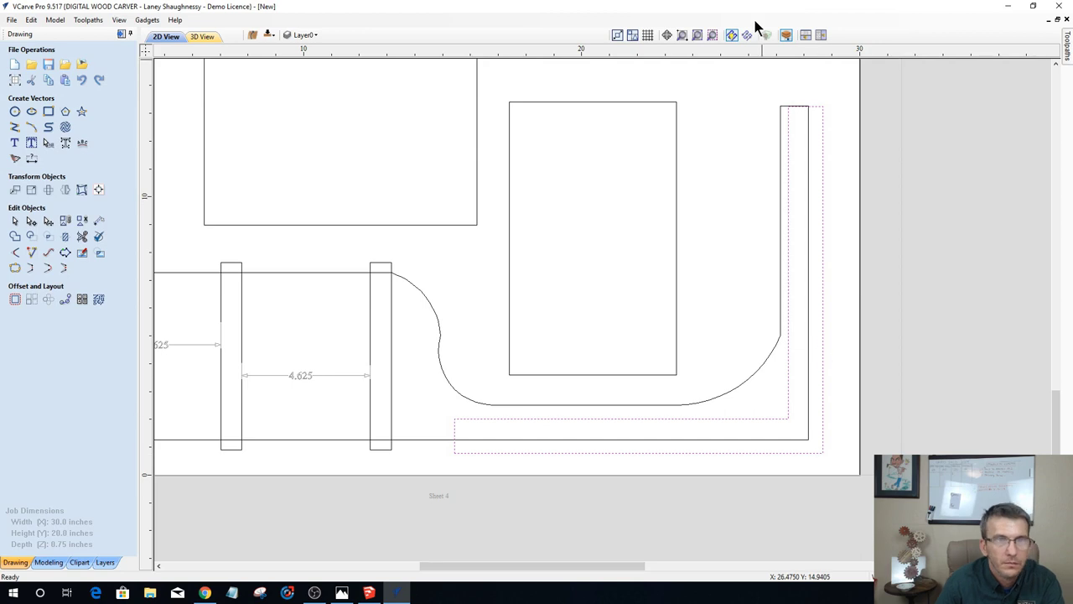
scroll(784, 81, up, 3)
scroll(790, 104, up, 2)
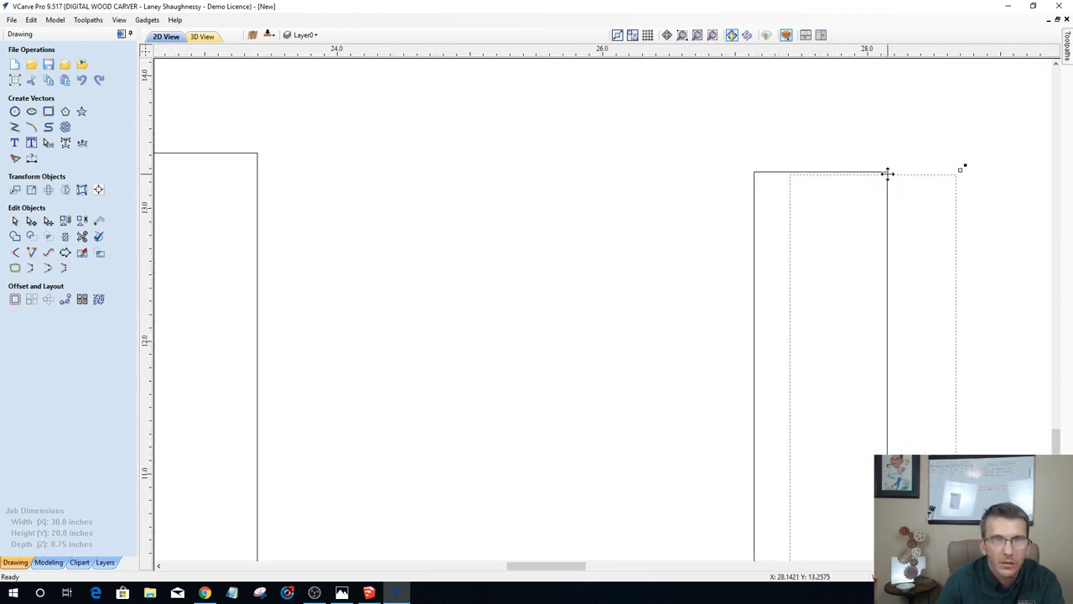
scroll(888, 208, down, 3)
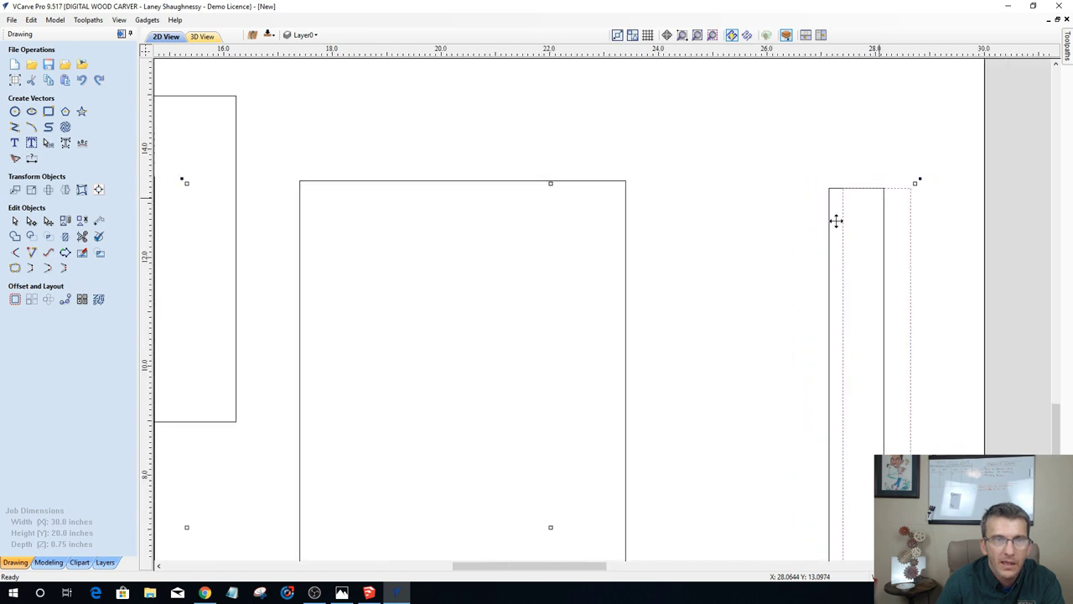
scroll(903, 259, up, 2)
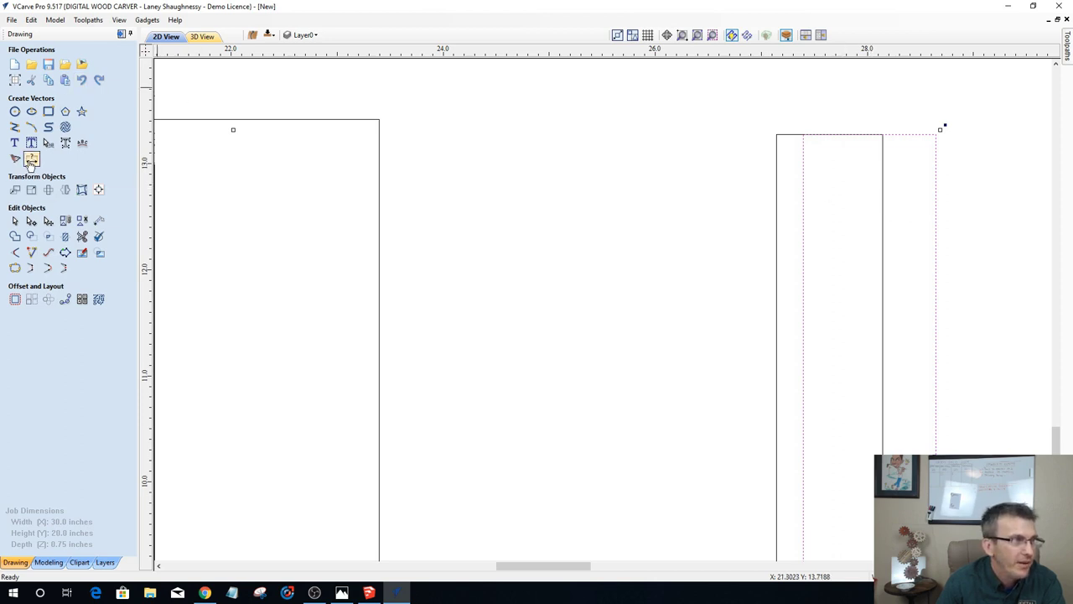
Step: Measure the strip's 0.75 width with a horizontal dimension, then discard it
click(30, 161)
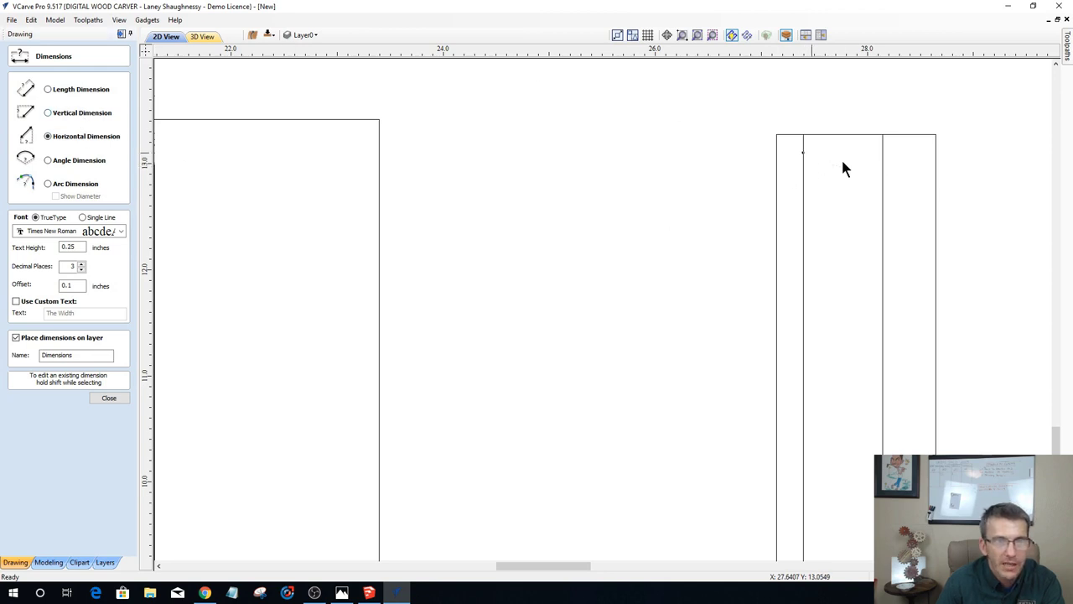
click(882, 154)
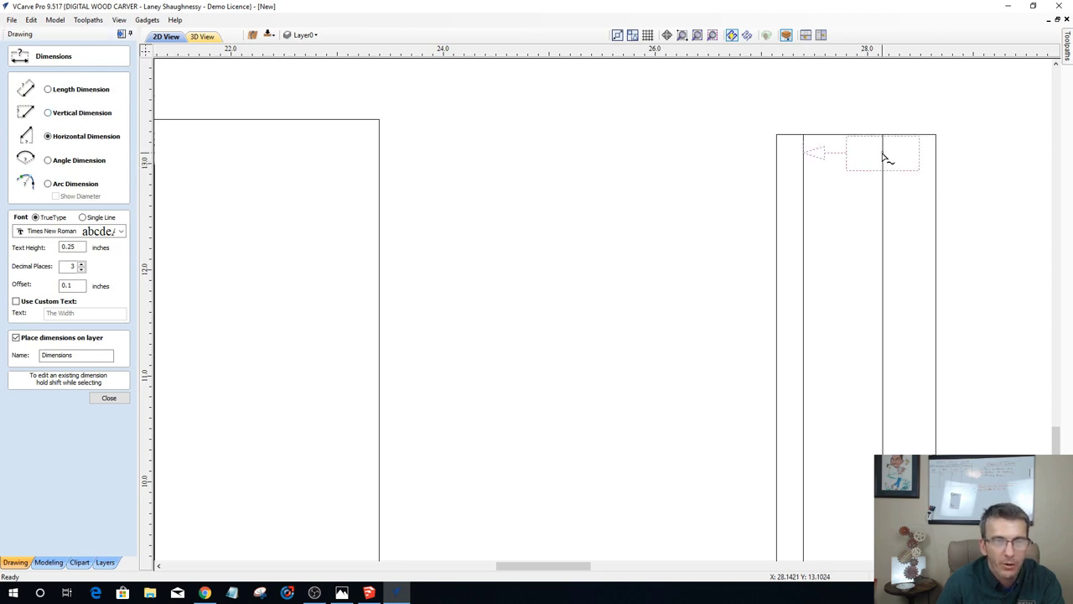
key(Escape)
click(847, 178)
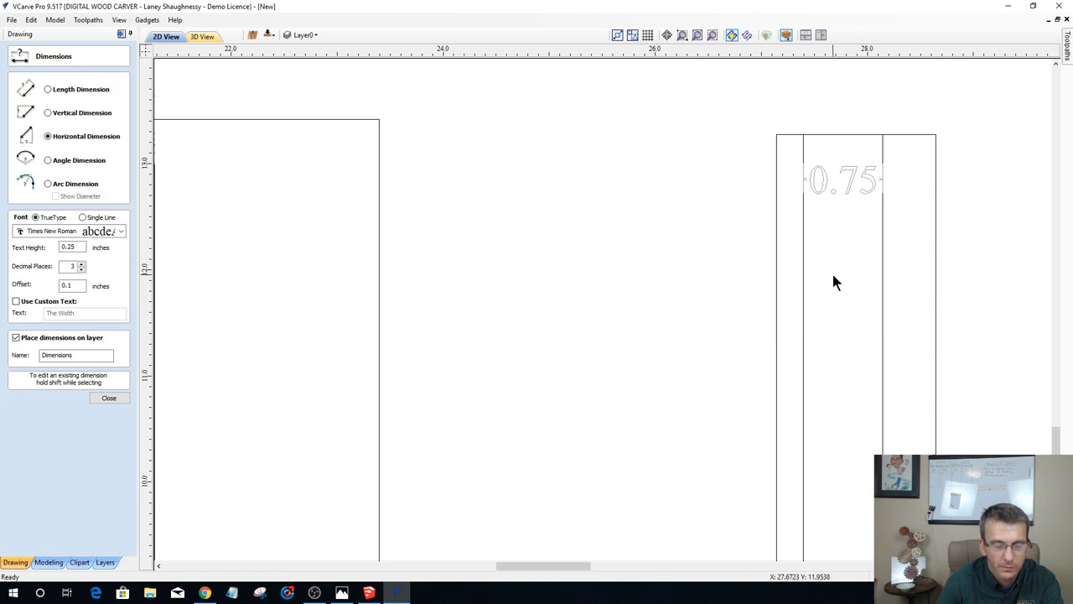
key(Escape)
scroll(833, 274, down, 5)
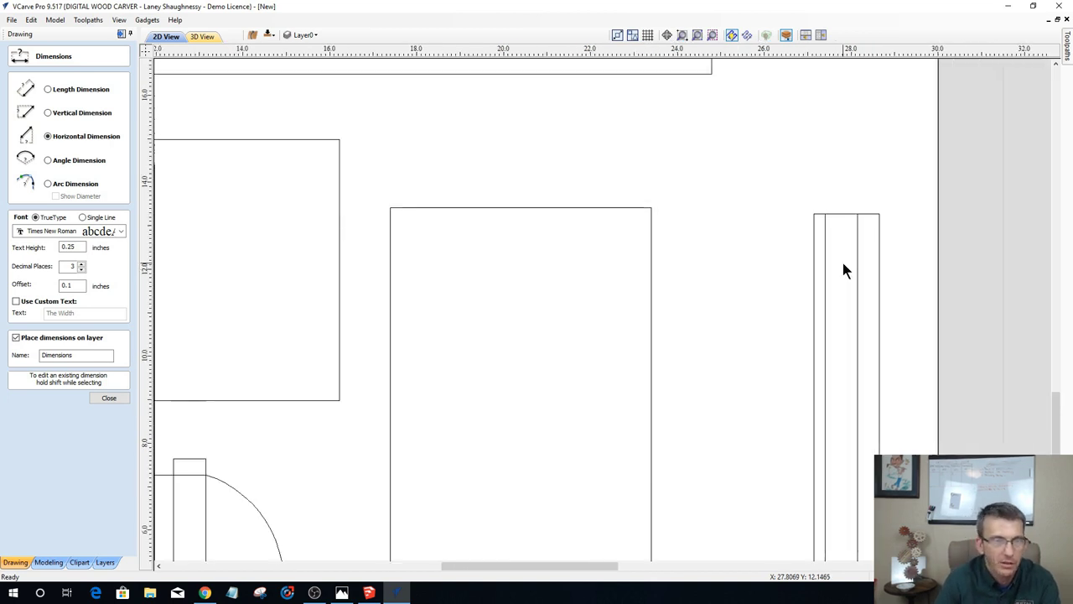
scroll(590, 506, down, 2)
scroll(696, 371, up, 5)
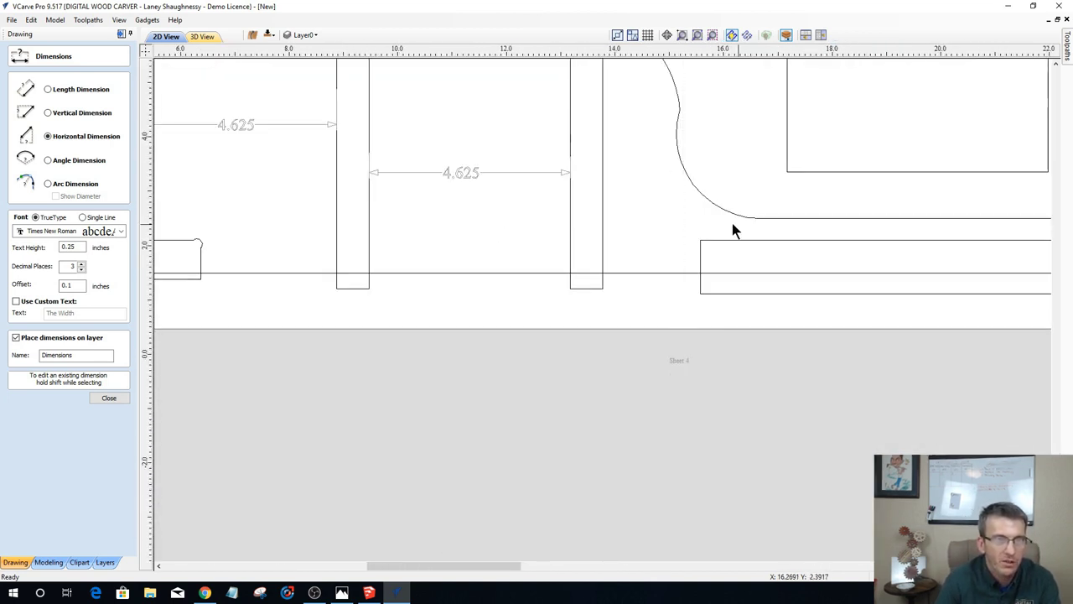
scroll(702, 262, up, 2)
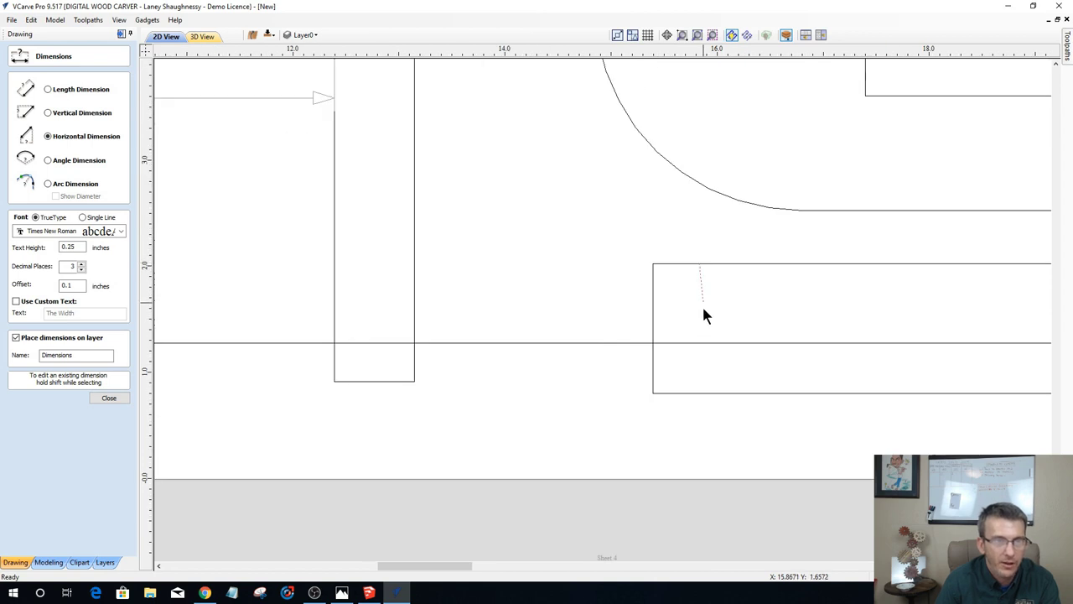
Step: Measure the 0.042 gap between the parallel lines and cancel it
click(695, 342)
scroll(707, 337, up, 1)
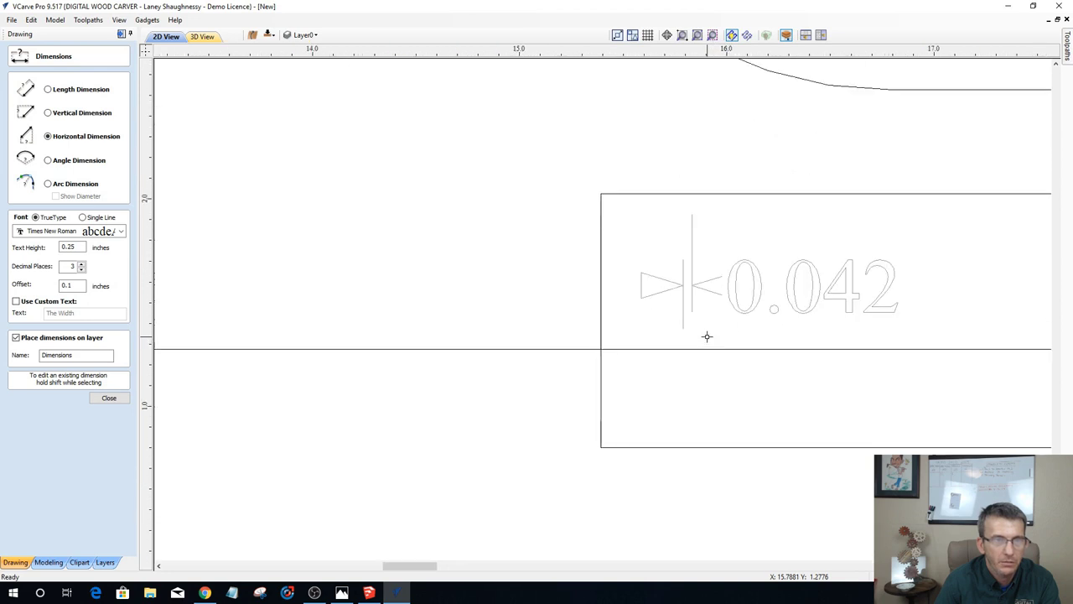
scroll(707, 336, down, 5)
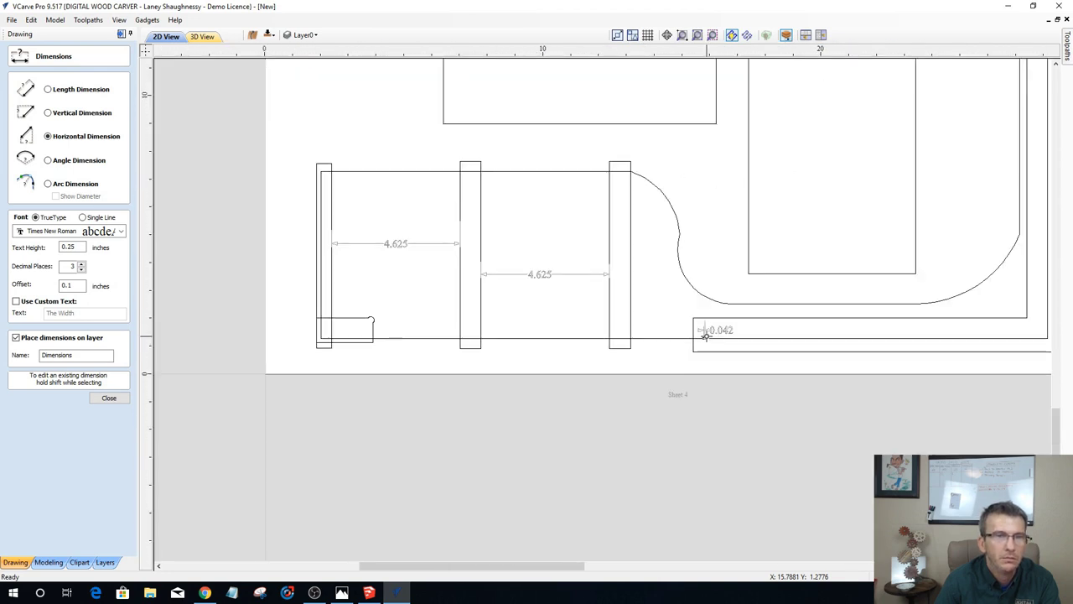
scroll(706, 337, up, 4)
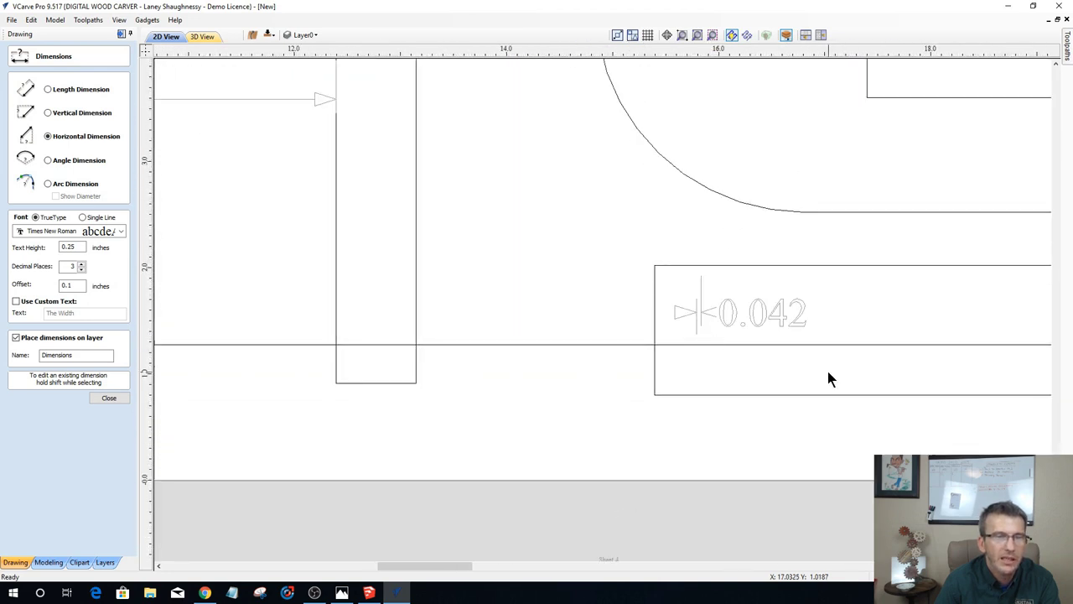
key(Escape)
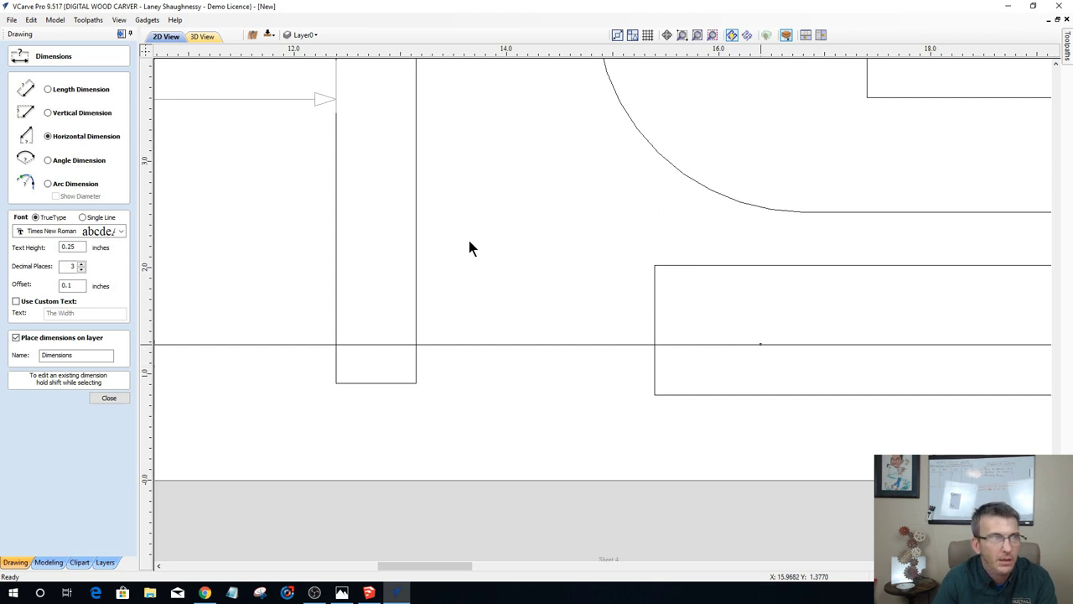
Step: Check the strip's 0.75 height with a vertical dimension, then exit dimensioning
click(56, 115)
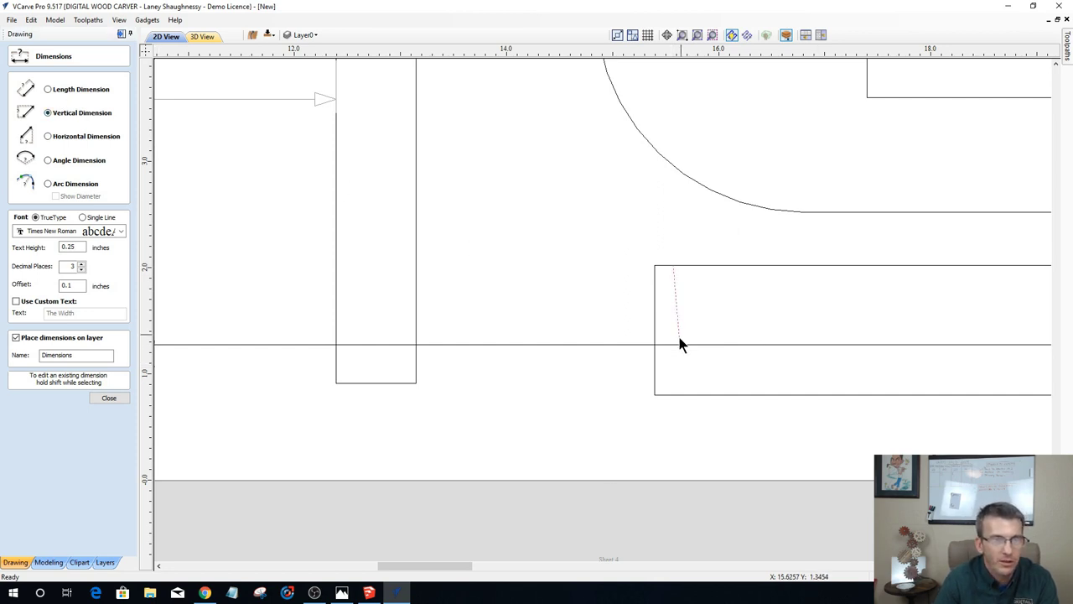
click(761, 309)
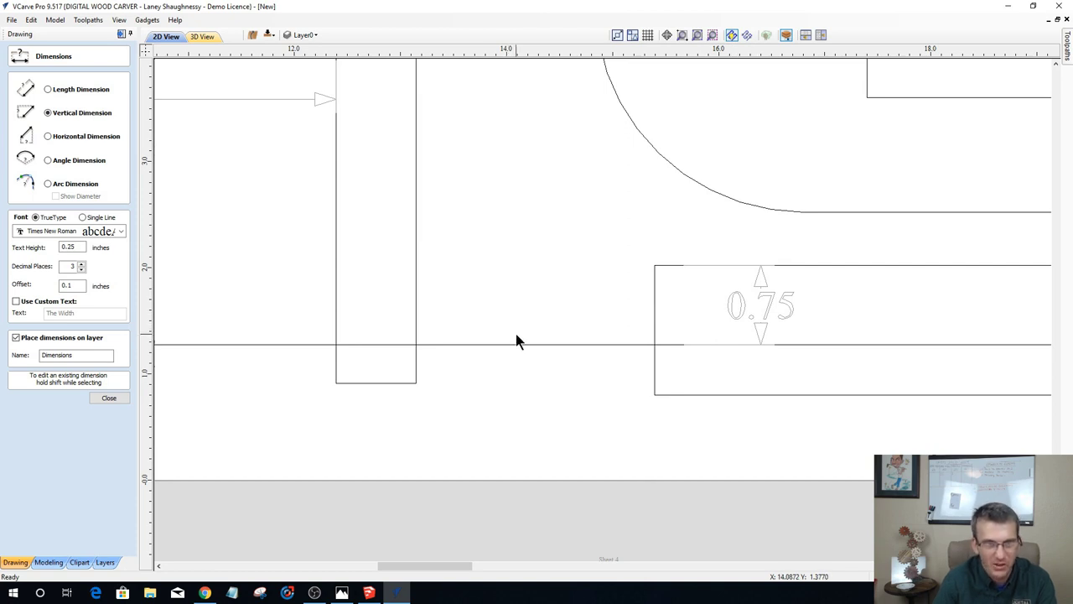
key(Escape)
scroll(554, 326, down, 4)
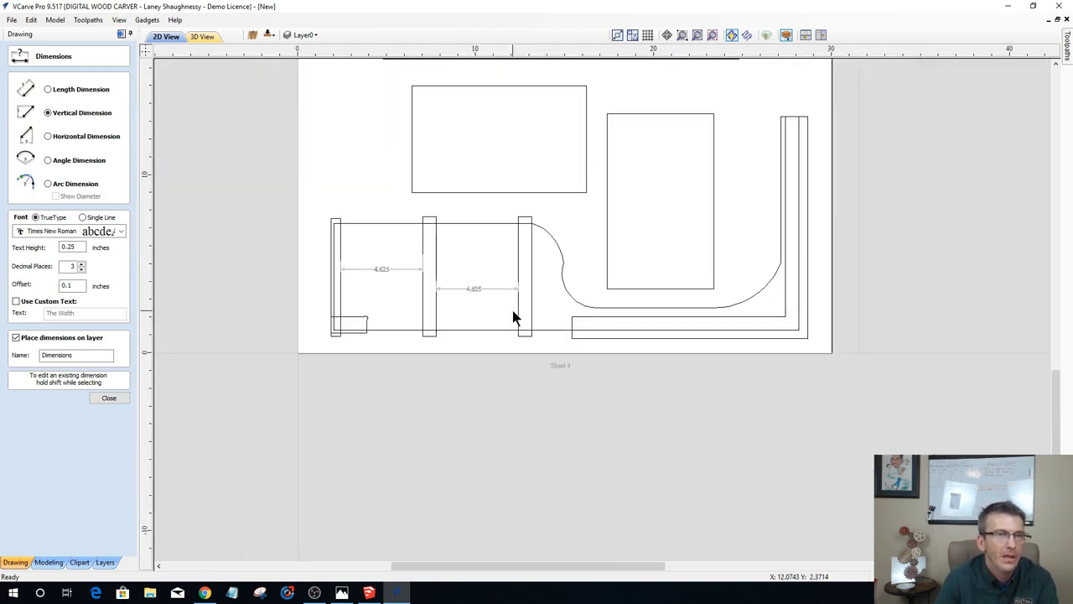
scroll(252, 260, down, 2)
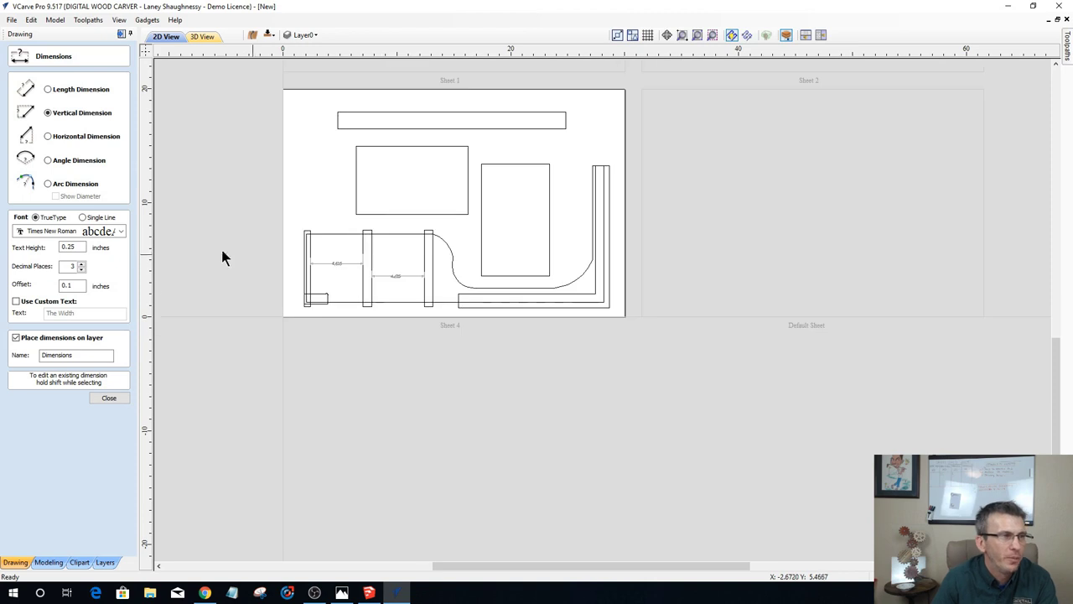
key(Escape)
Step: Create a Pocket toolpath on the Toolpaths tab and select the outer L-shaped strip vector
click(122, 35)
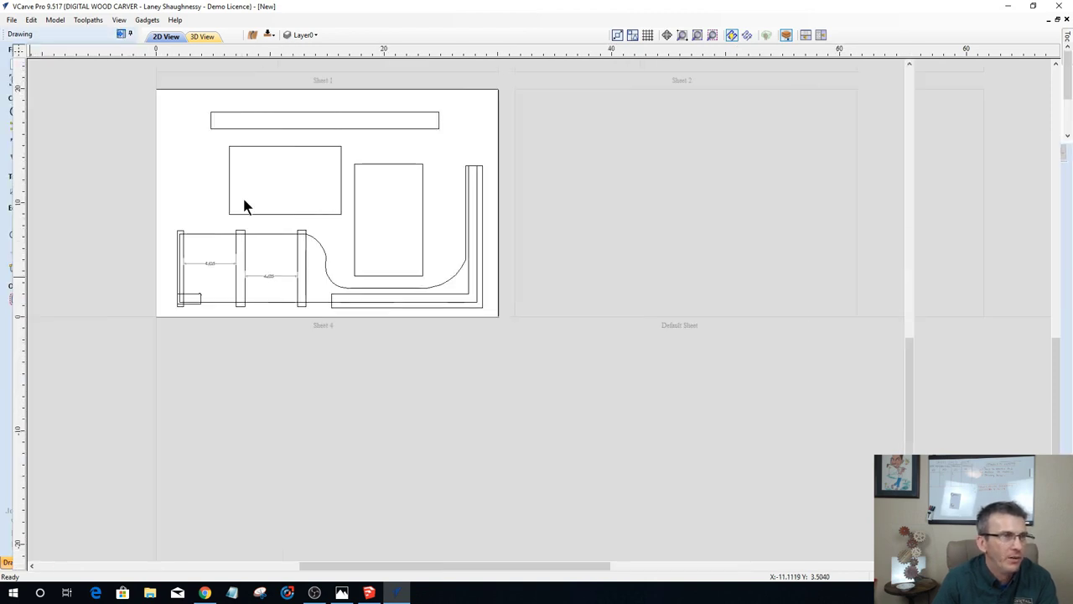
scroll(292, 277, down, 2)
scroll(381, 490, up, 3)
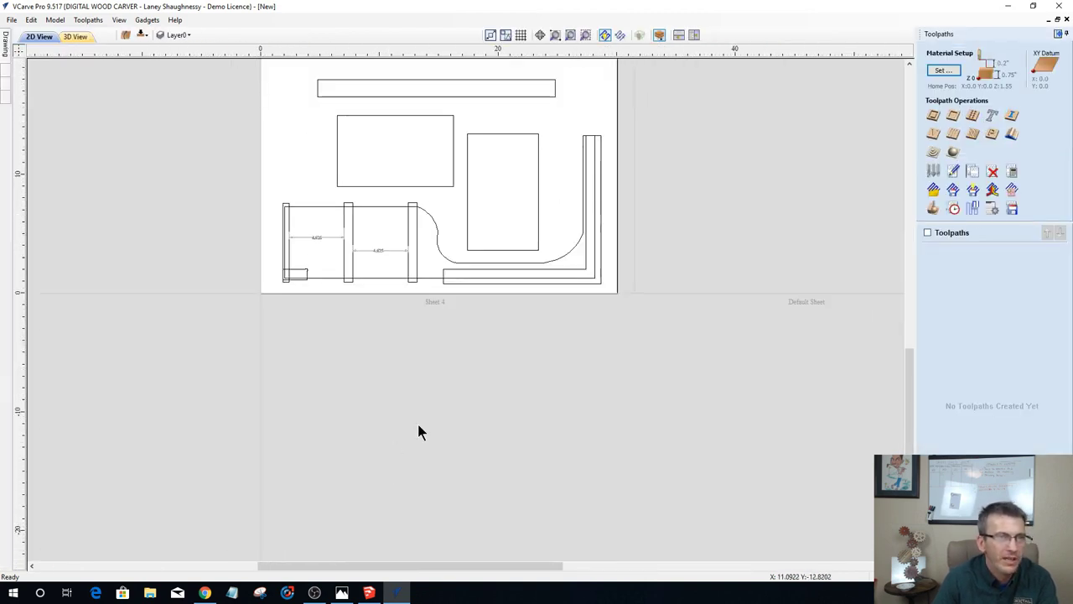
click(956, 115)
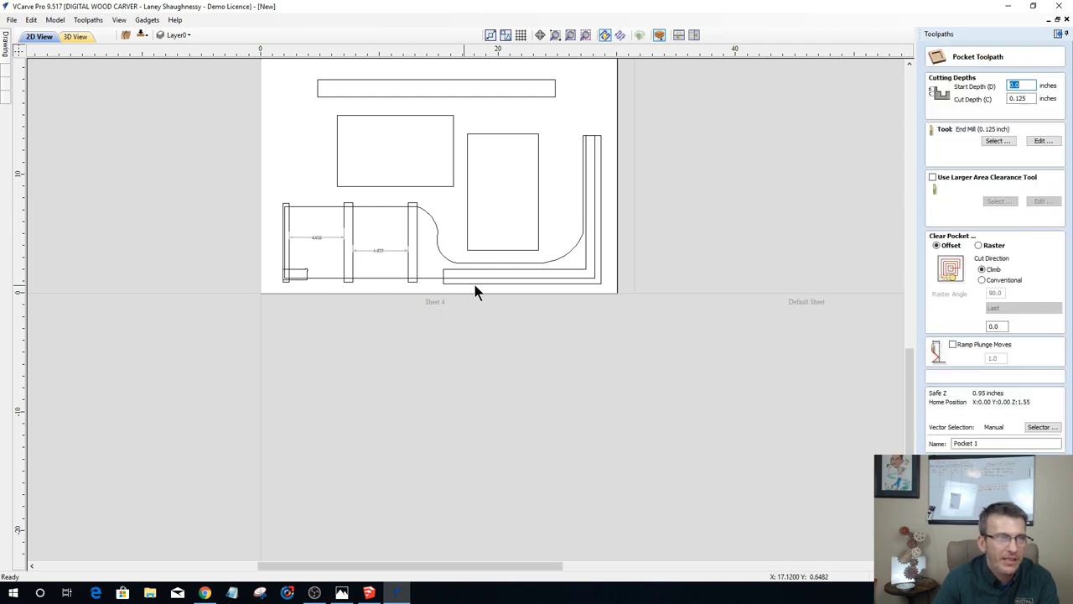
click(521, 283)
scroll(570, 283, up, 3)
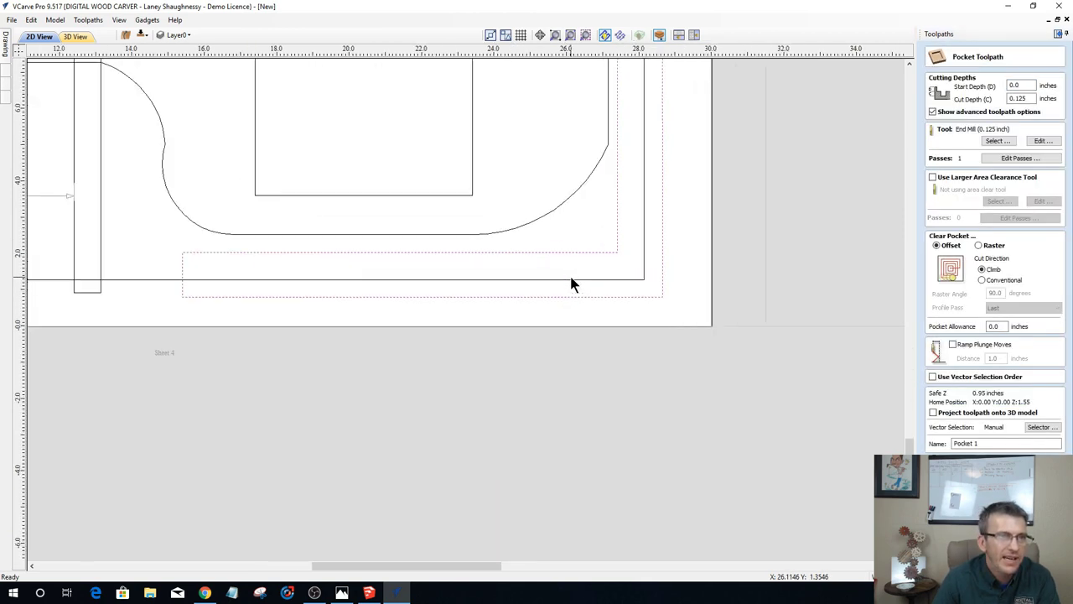
scroll(172, 258, up, 3)
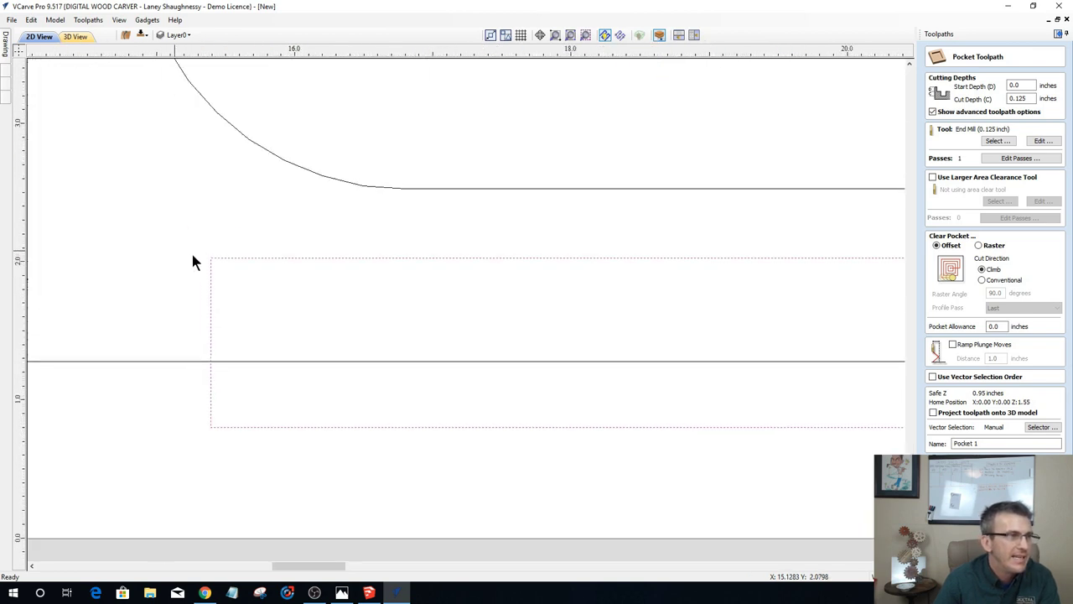
scroll(179, 249, down, 2)
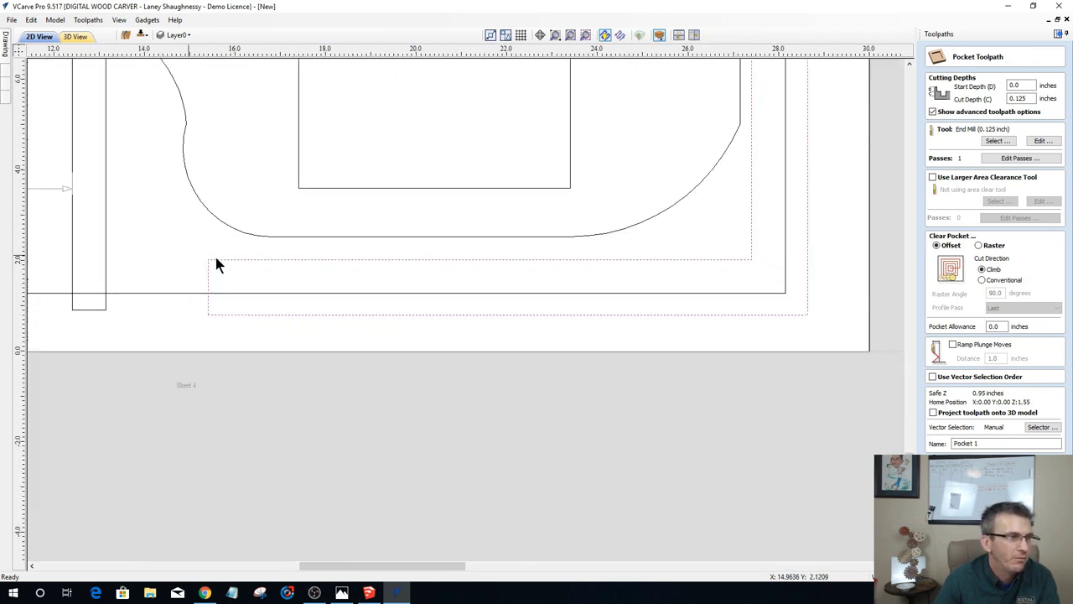
scroll(219, 265, down, 2)
mouse_move(6, 46)
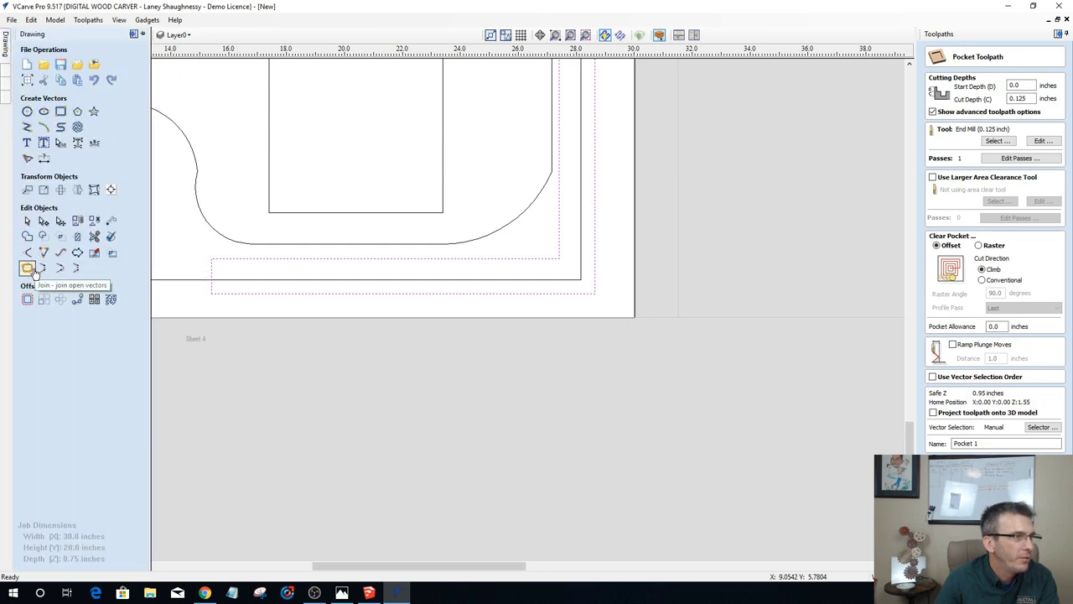
Step: Add a dog-bone fillet to the inner corner of the pocket outline
click(43, 252)
click(340, 259)
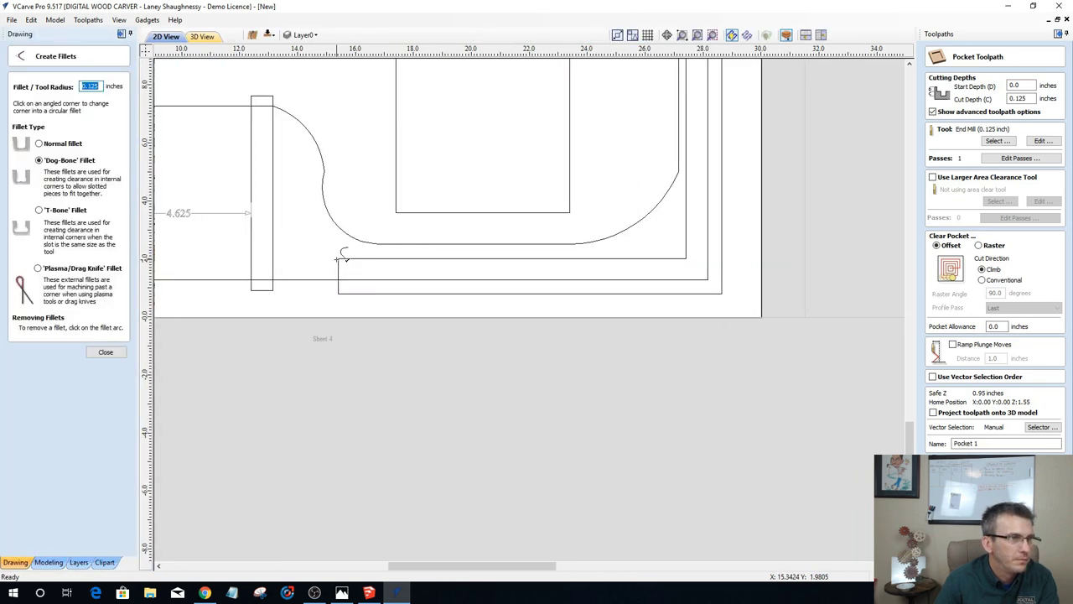
click(104, 353)
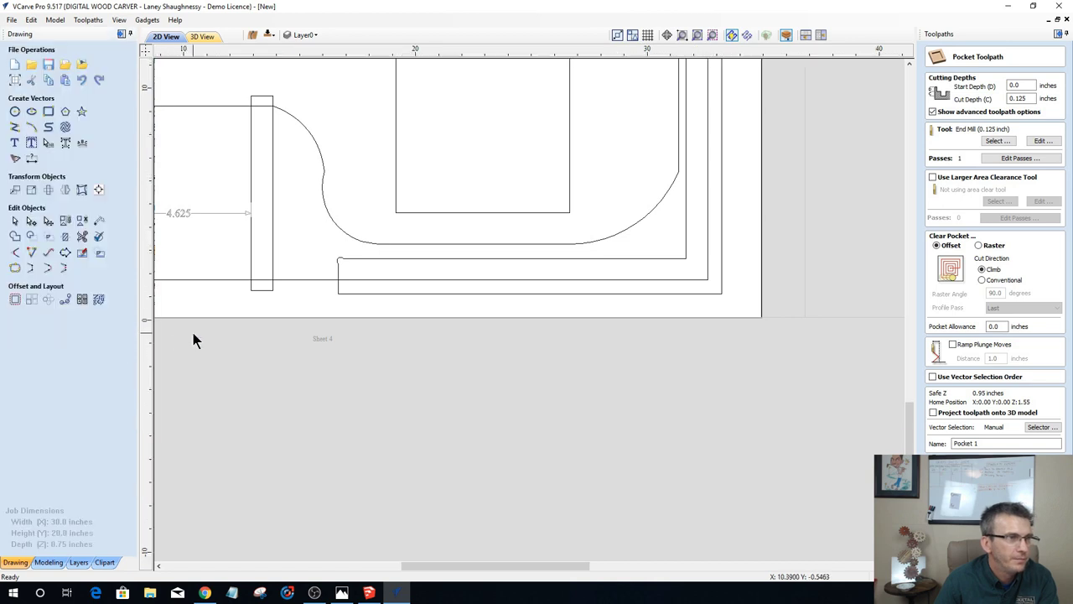
scroll(354, 264, down, 2)
scroll(388, 147, up, 4)
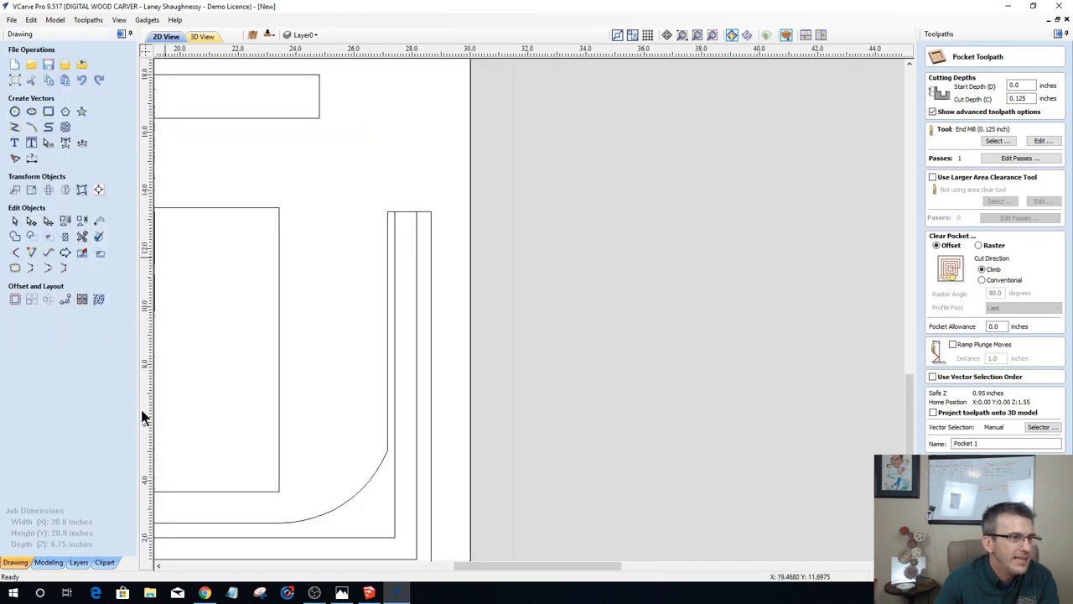
Step: Select the offset pocket outline
click(429, 218)
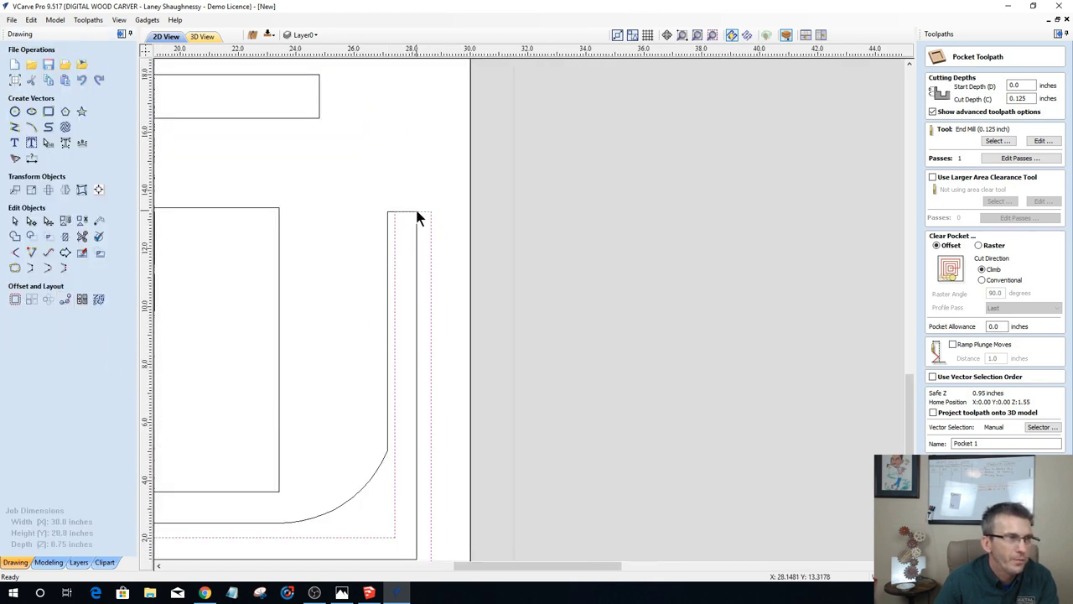
scroll(407, 218, up, 3)
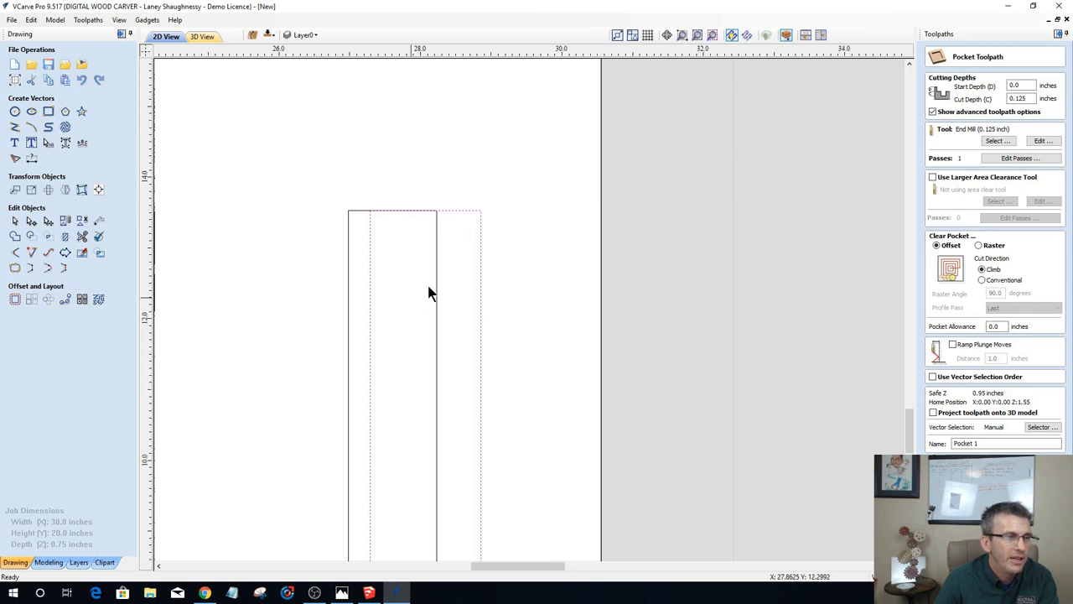
scroll(426, 277, down, 2)
scroll(444, 319, down, 4)
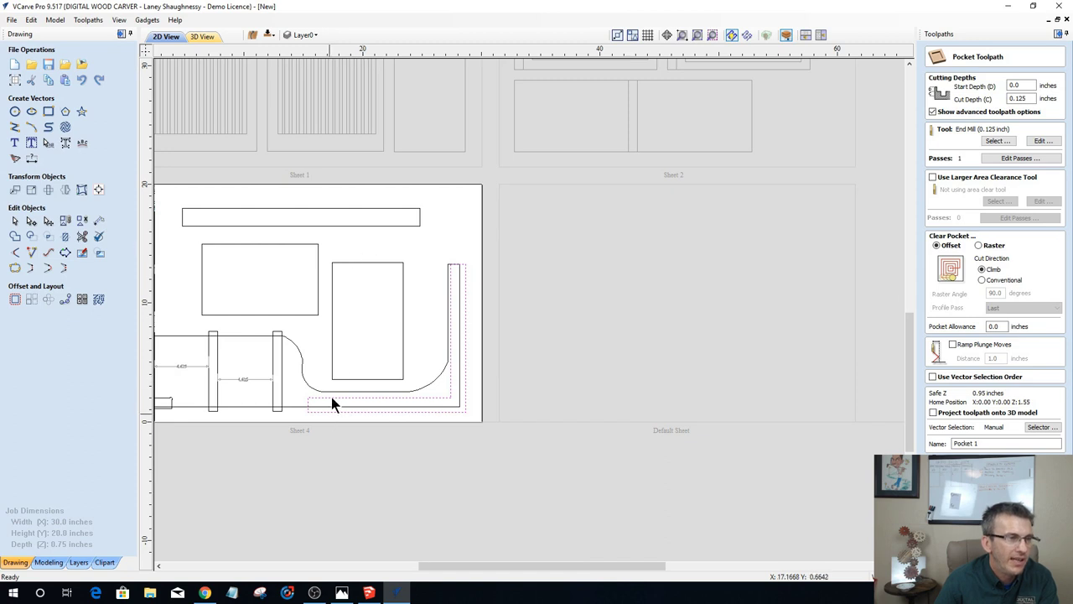
scroll(357, 315, up, 2)
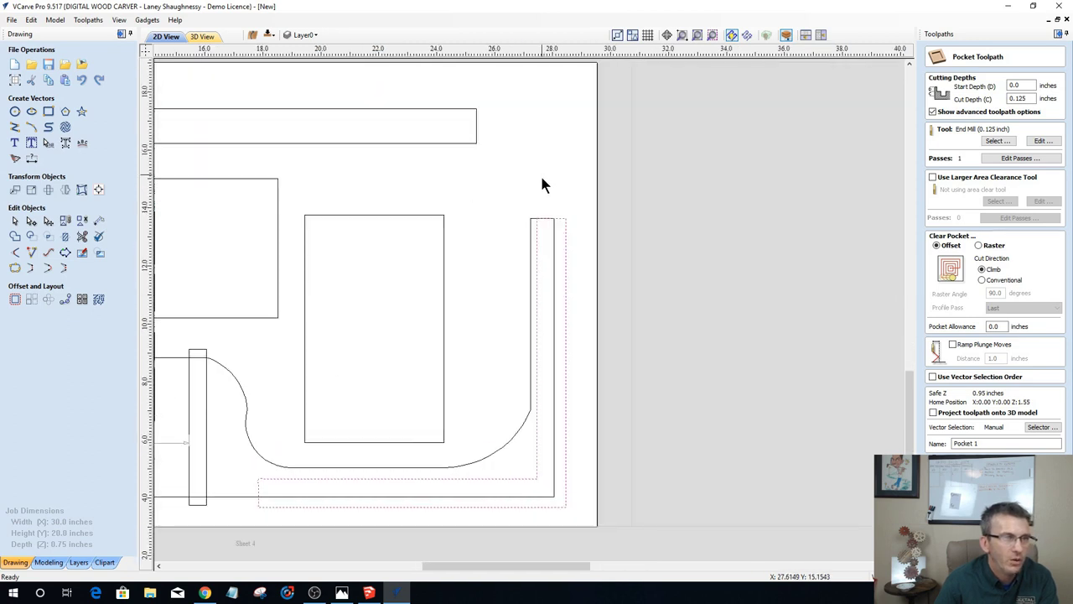
scroll(541, 179, up, 2)
scroll(561, 236, up, 2)
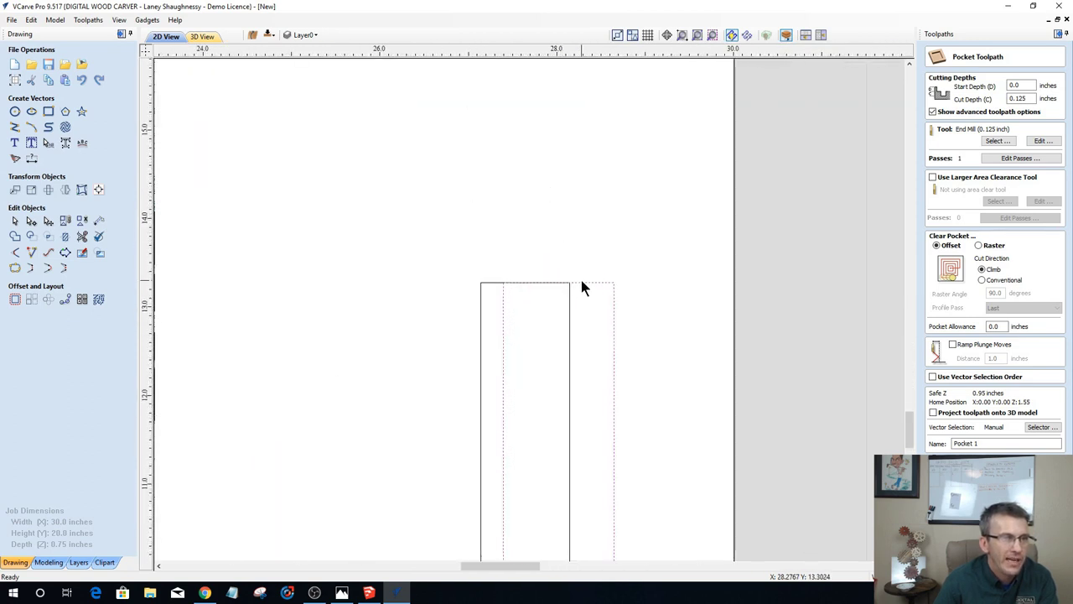
Step: Cut the pocket outline at its top-left and top-right nodes using Cut Vector
double_click(581, 279)
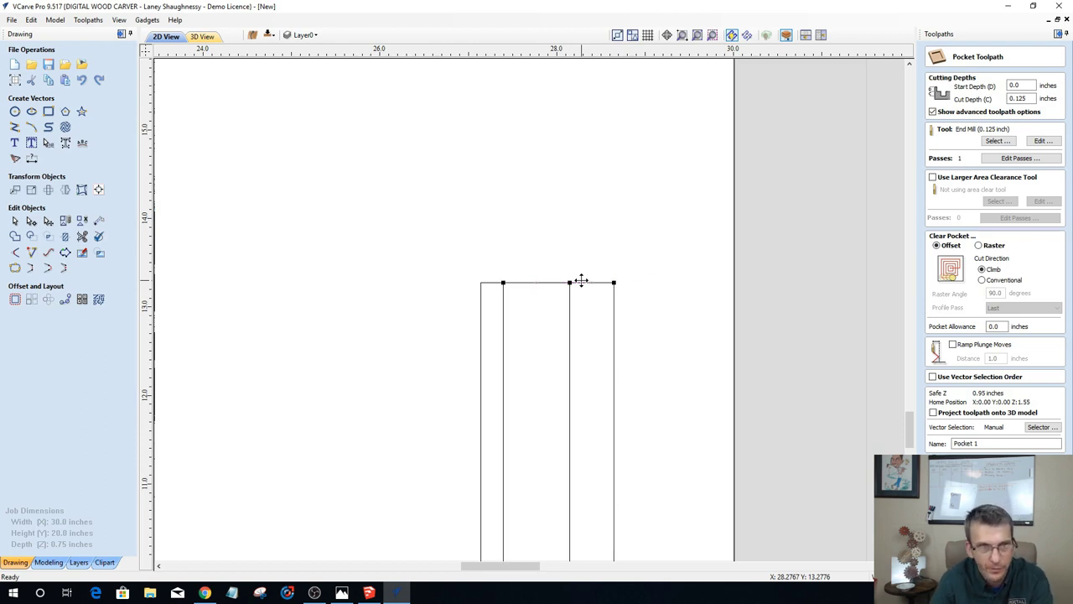
right_click(614, 283)
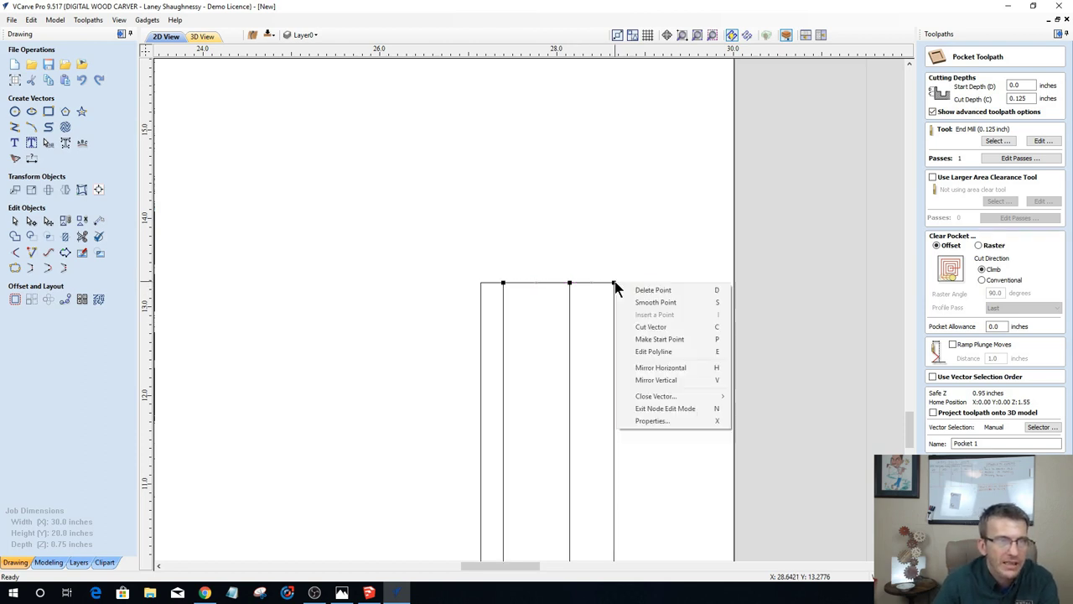
click(651, 327)
right_click(503, 283)
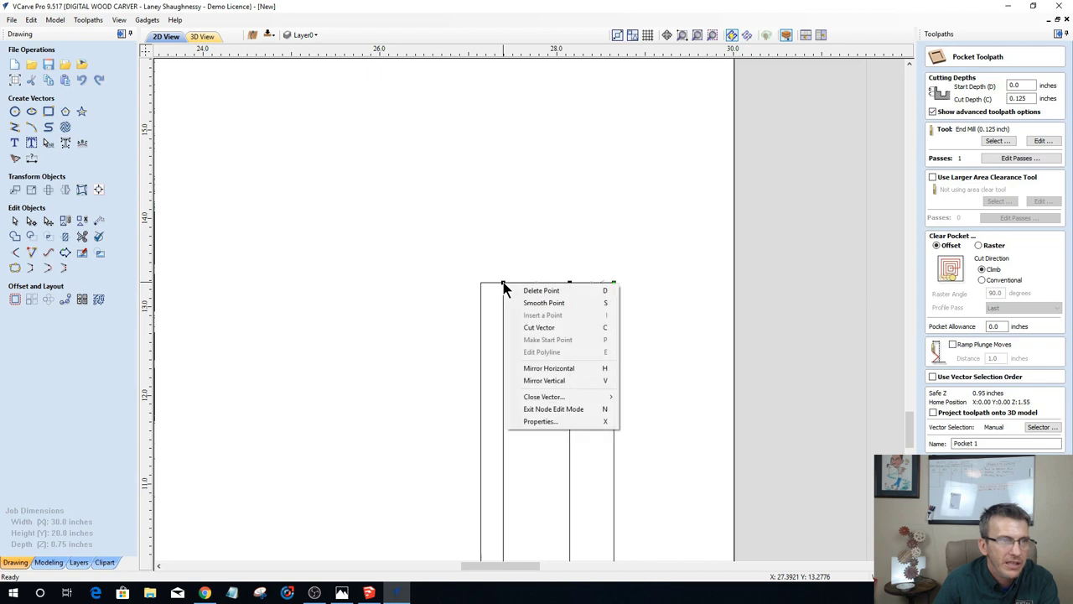
click(520, 328)
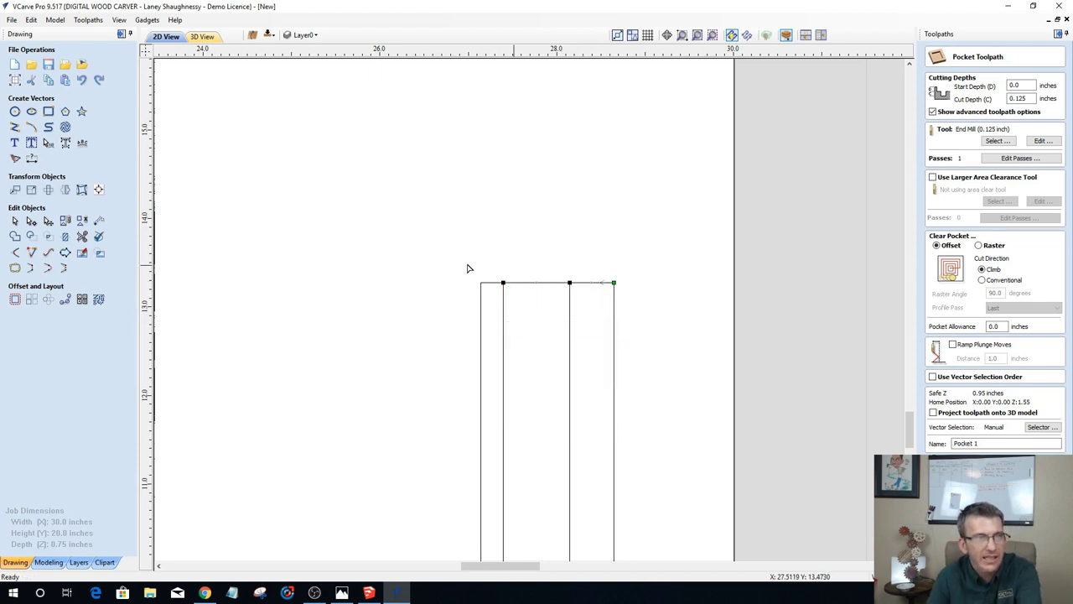
Step: Nudge the detached top segment upward, abandoning an attempted vector join
click(16, 222)
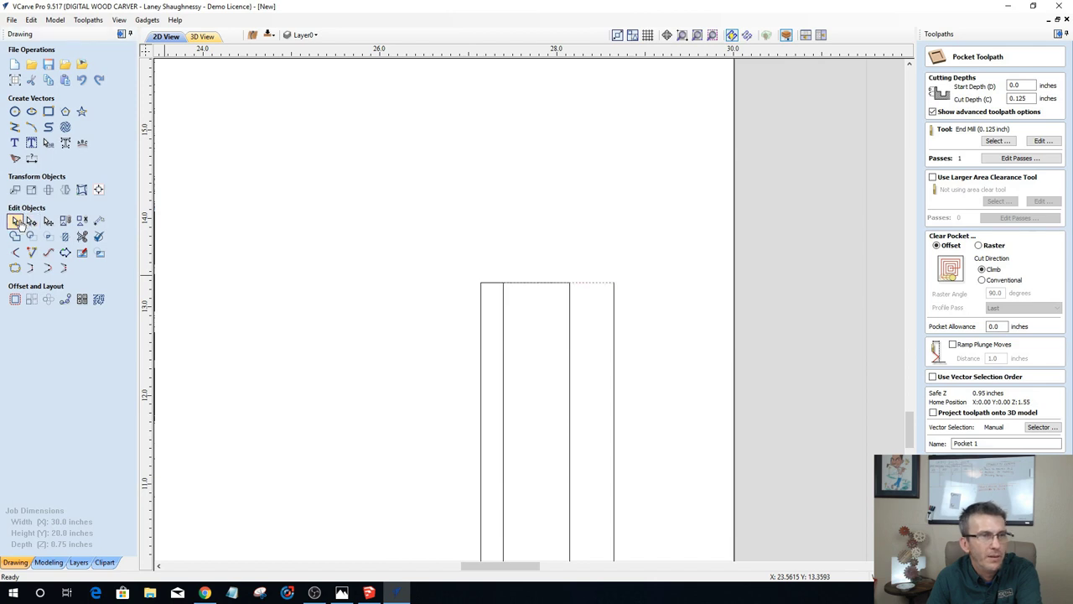
key(Up)
key(Up)
key(Up)
key(Up)
key(Up)
key(Up)
key(Up)
key(Up)
key(Up)
key(Up)
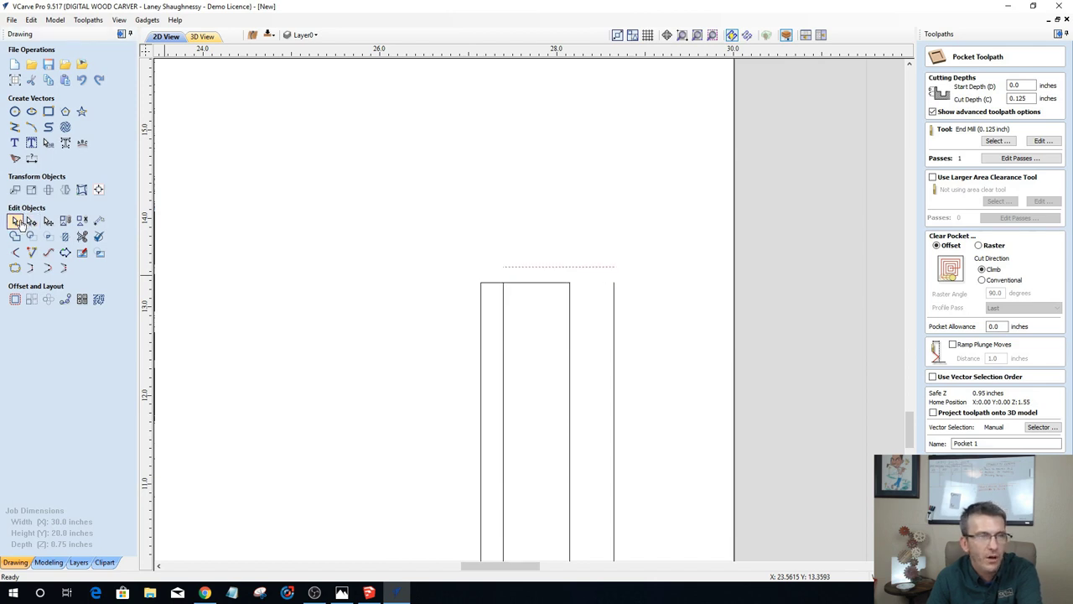
click(15, 268)
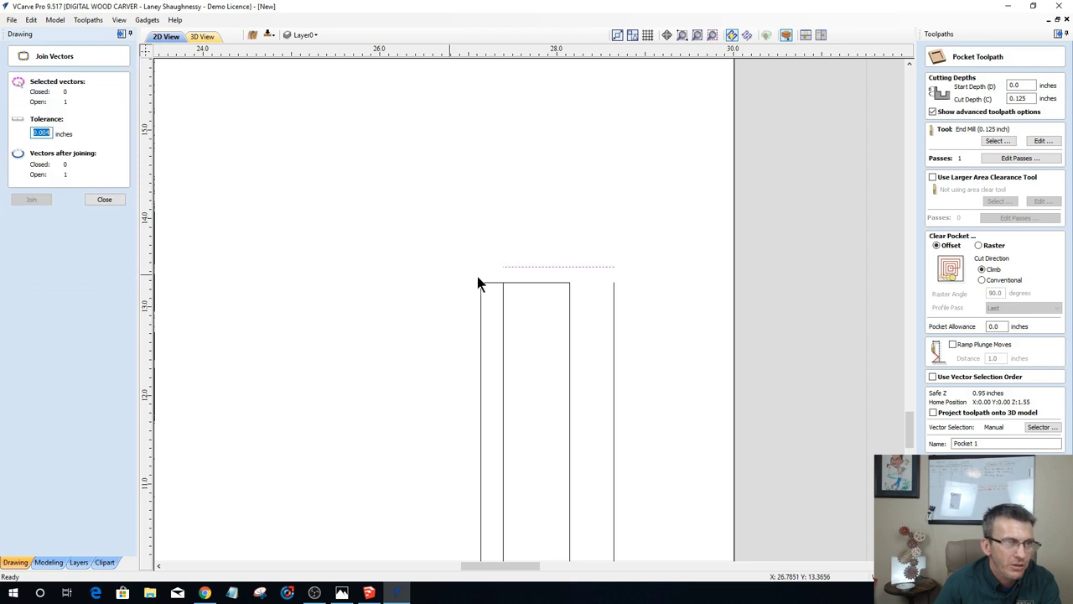
shift+click(614, 297)
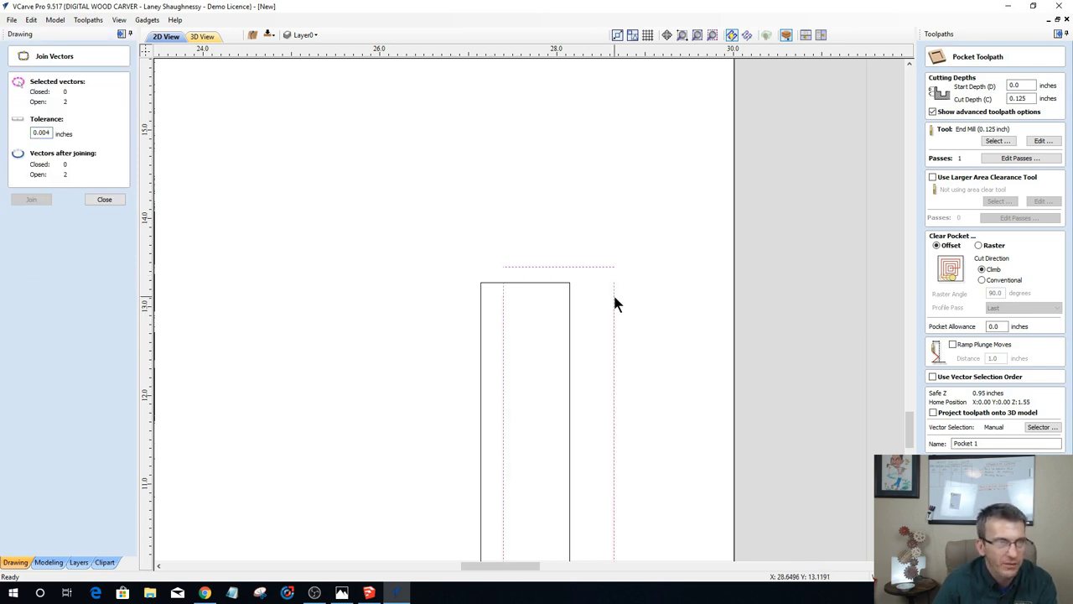
click(105, 200)
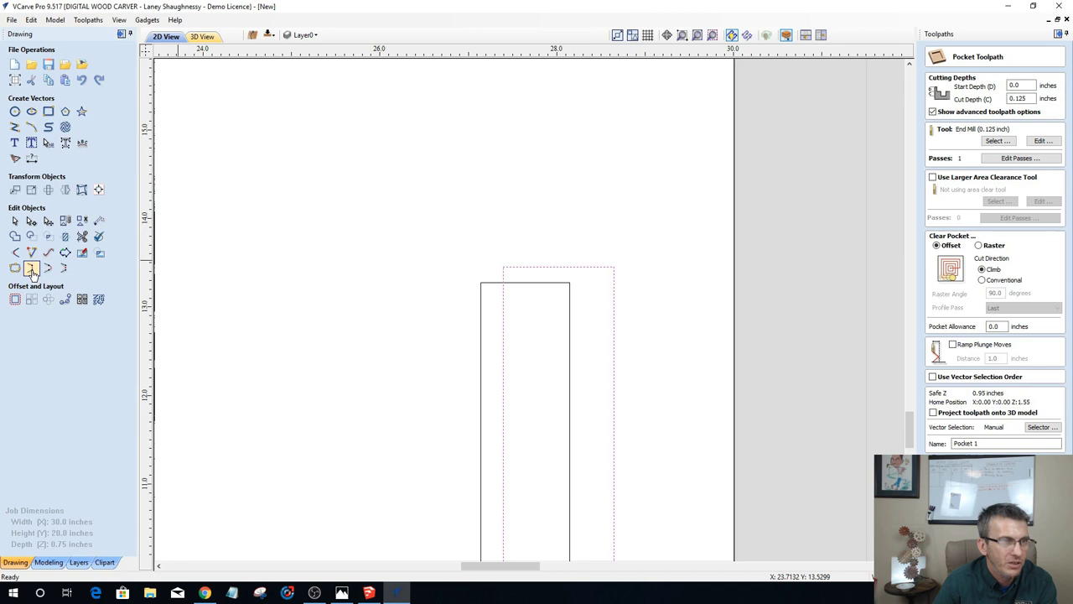
Step: Clear the selection and select the outer U-shaped pocket outline
click(315, 281)
scroll(415, 262, down, 3)
scroll(391, 359, down, 3)
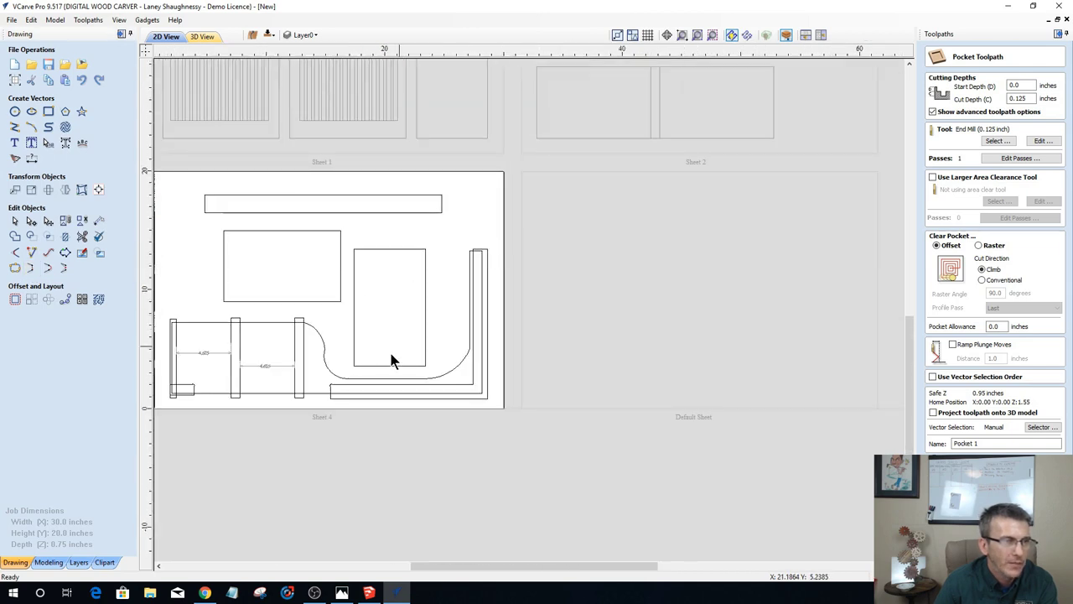
scroll(438, 364, up, 2)
click(538, 179)
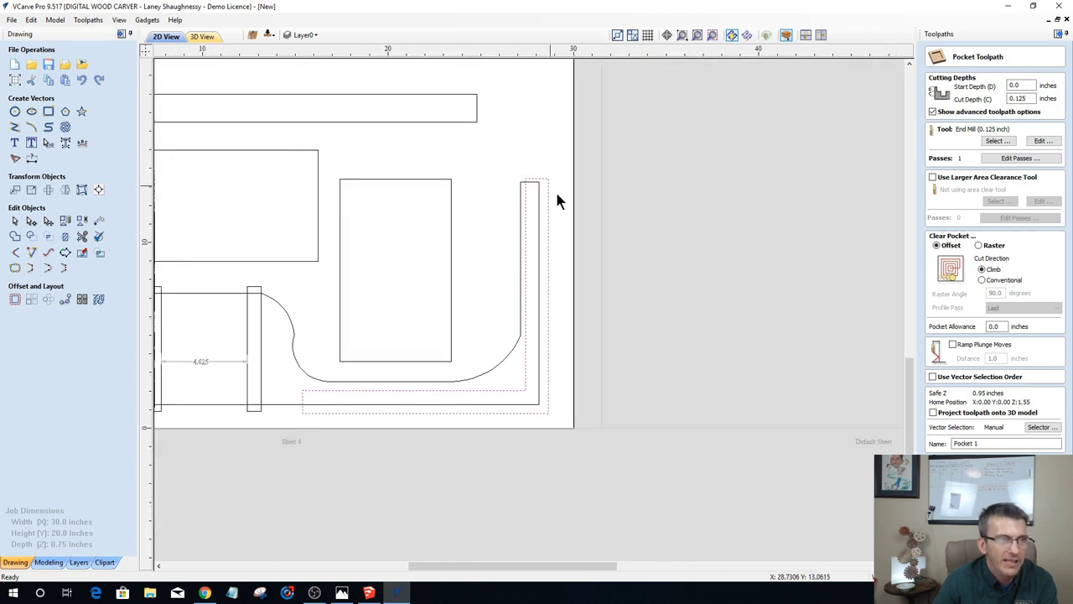
Step: Switch to the Plate Rack model in SketchUp and return to the Select tool
click(369, 593)
scroll(424, 343, down, 3)
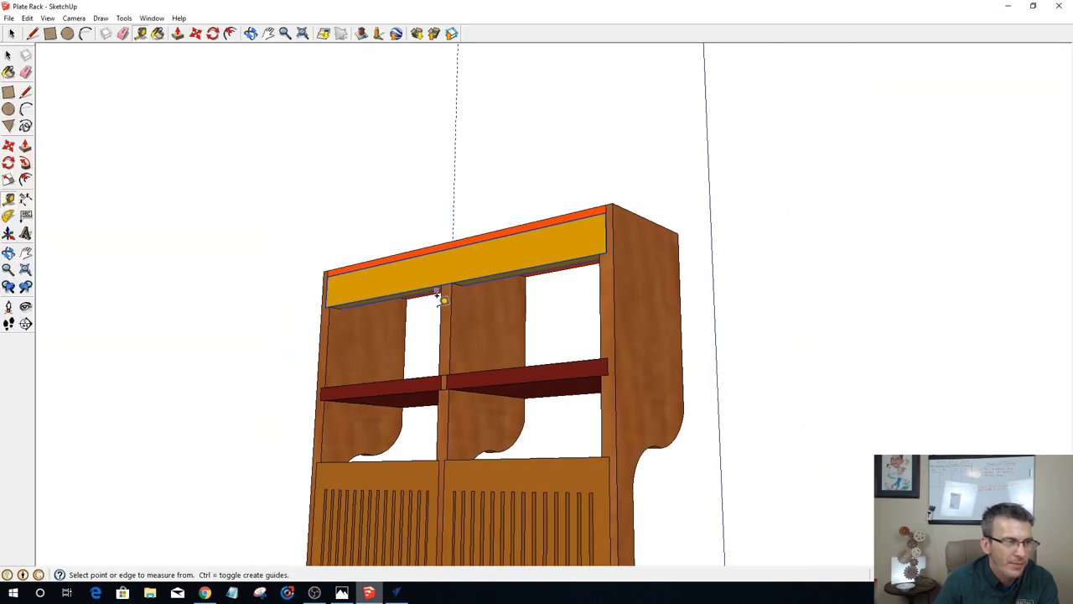
right_click(369, 593)
scroll(555, 421, down, 2)
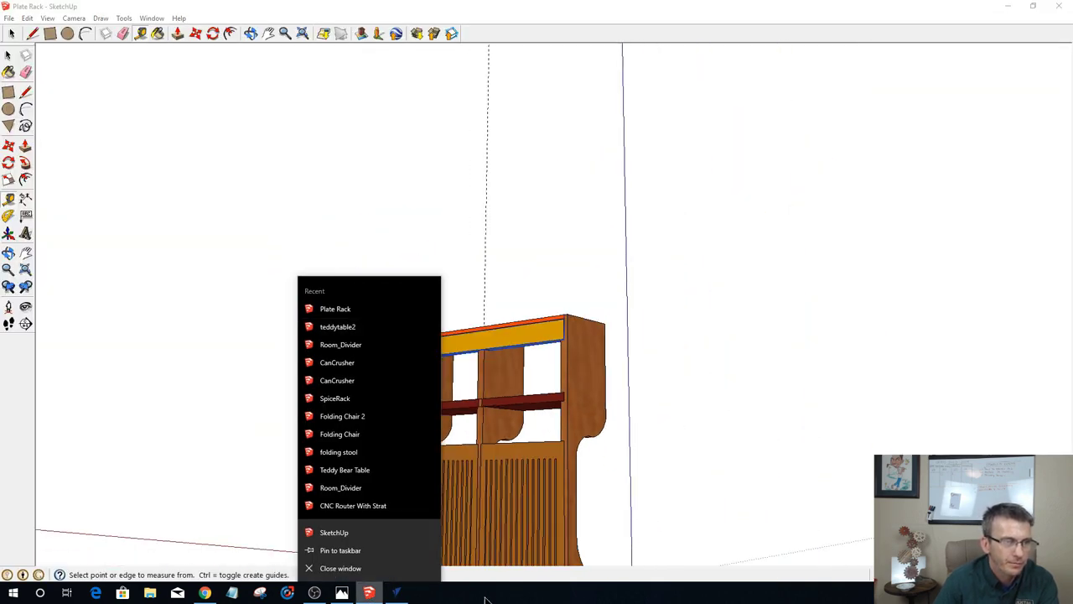
click(696, 212)
key(space)
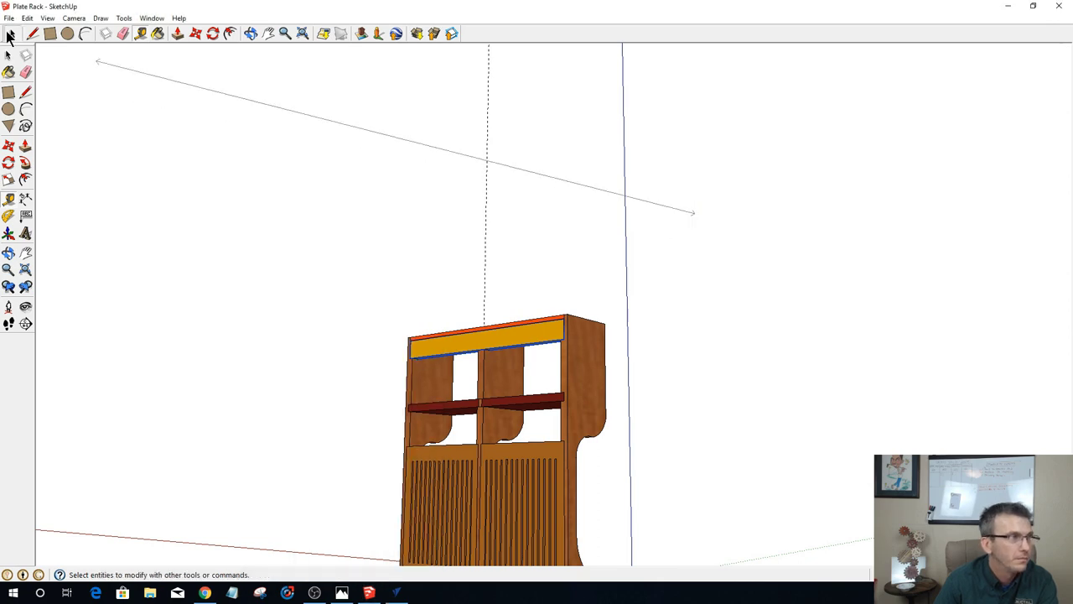
scroll(518, 560, down, 2)
scroll(521, 537, up, 5)
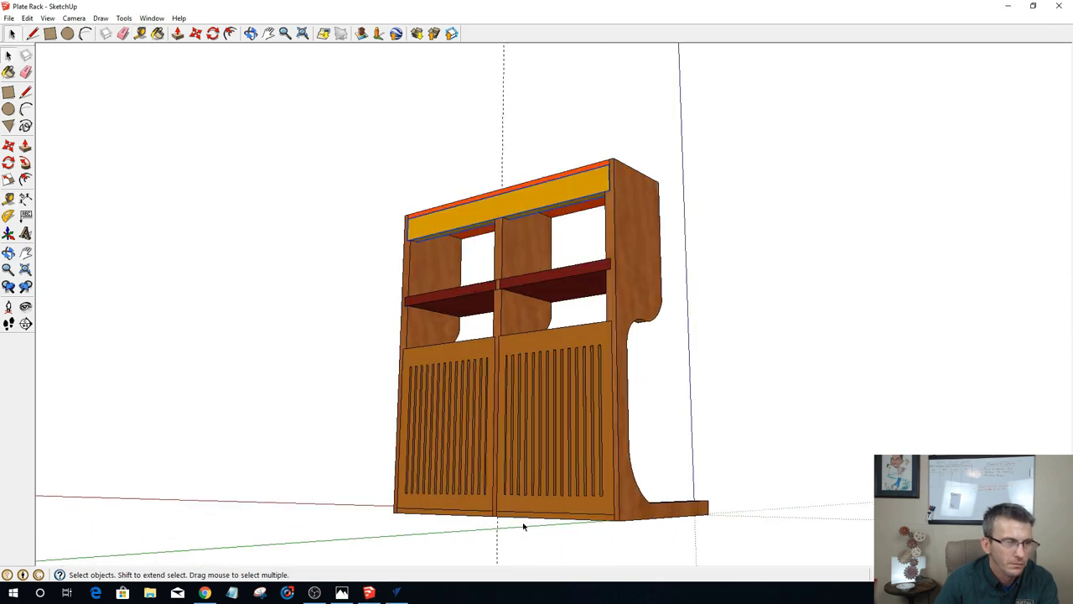
Step: Erase the upper right and lower front slatted panels, then orbit to inspect the gap
middle_drag(530, 506, 734, 400)
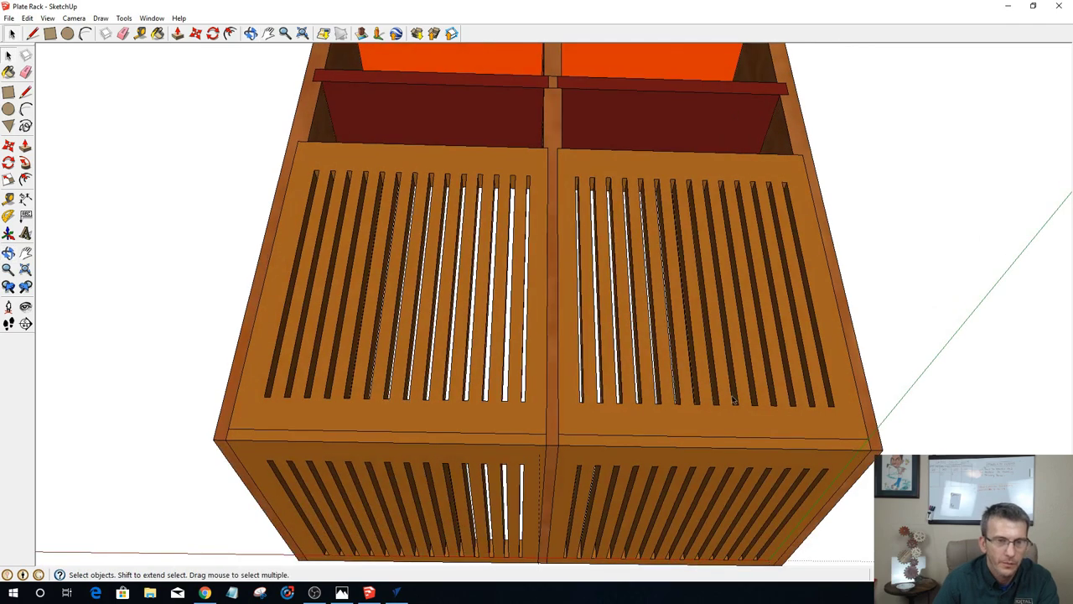
click(722, 391)
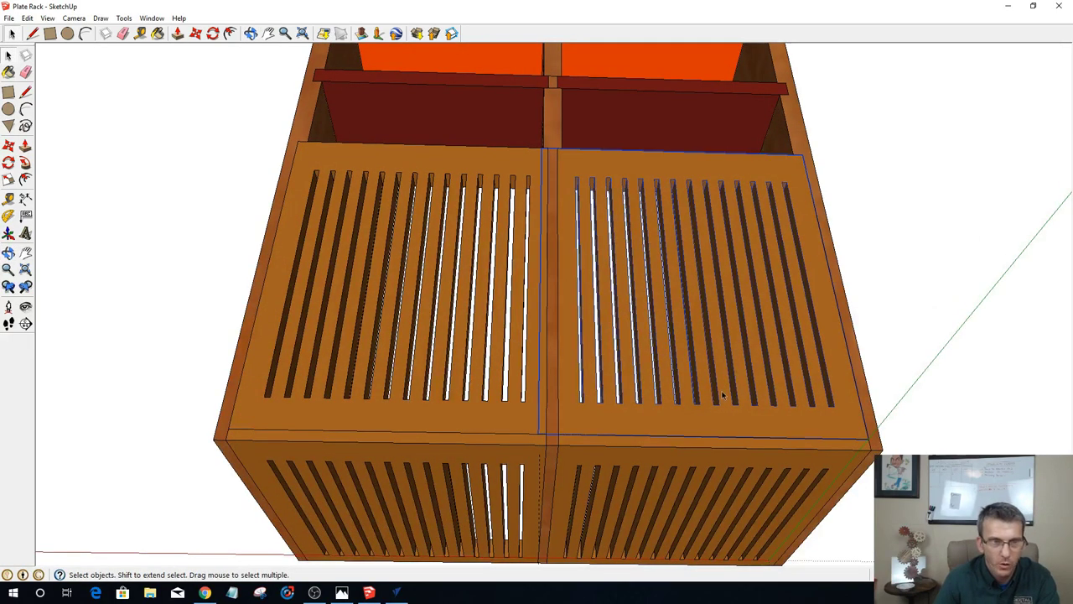
click(719, 475)
right_click(720, 471)
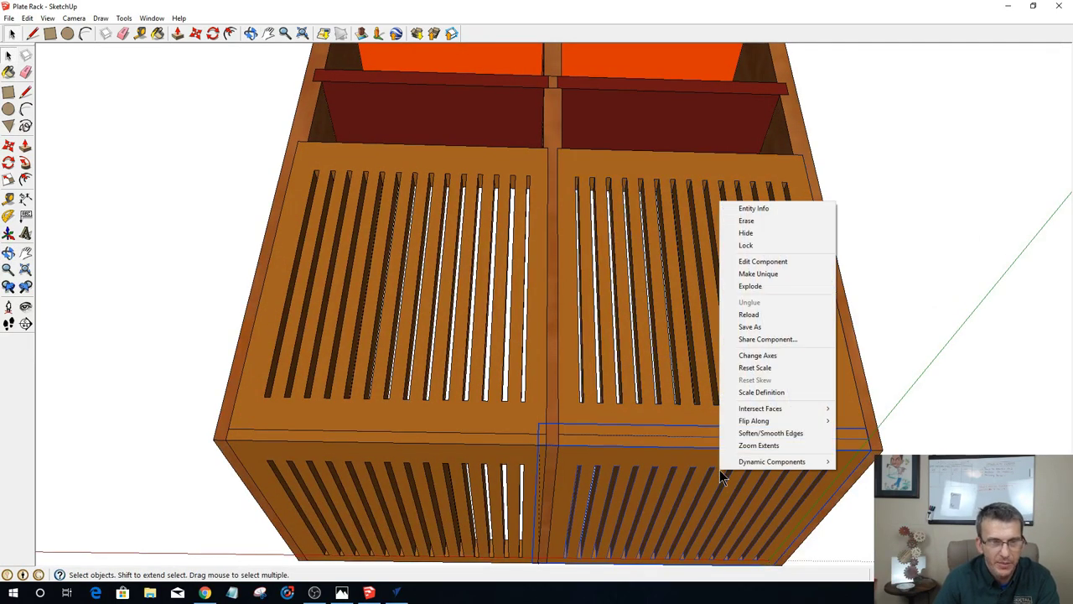
key(Escape)
ctrl+click(691, 407)
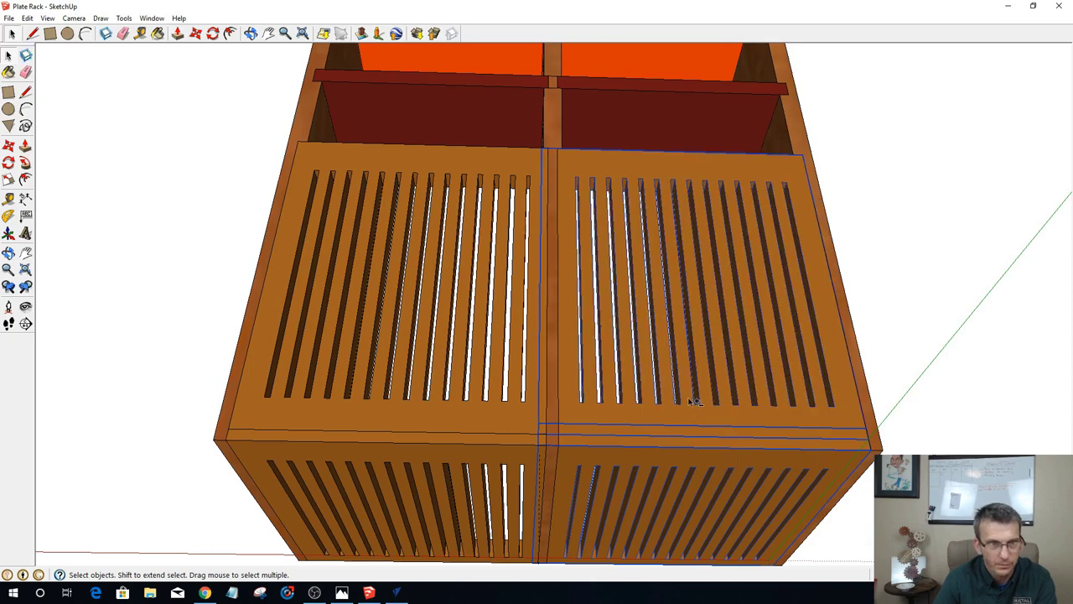
right_click(690, 405)
click(716, 211)
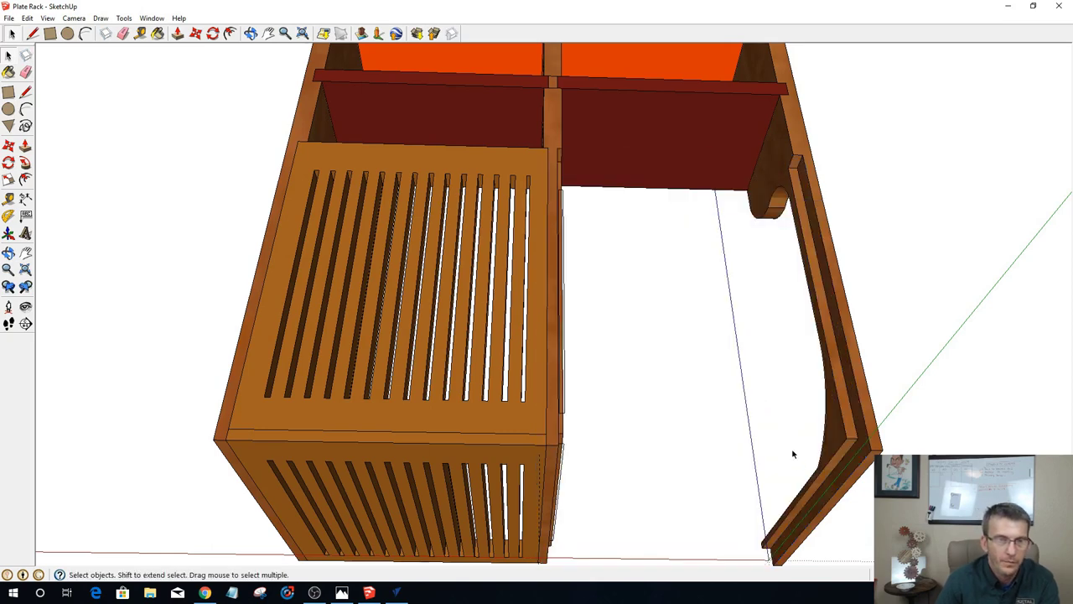
middle_drag(845, 411, 826, 132)
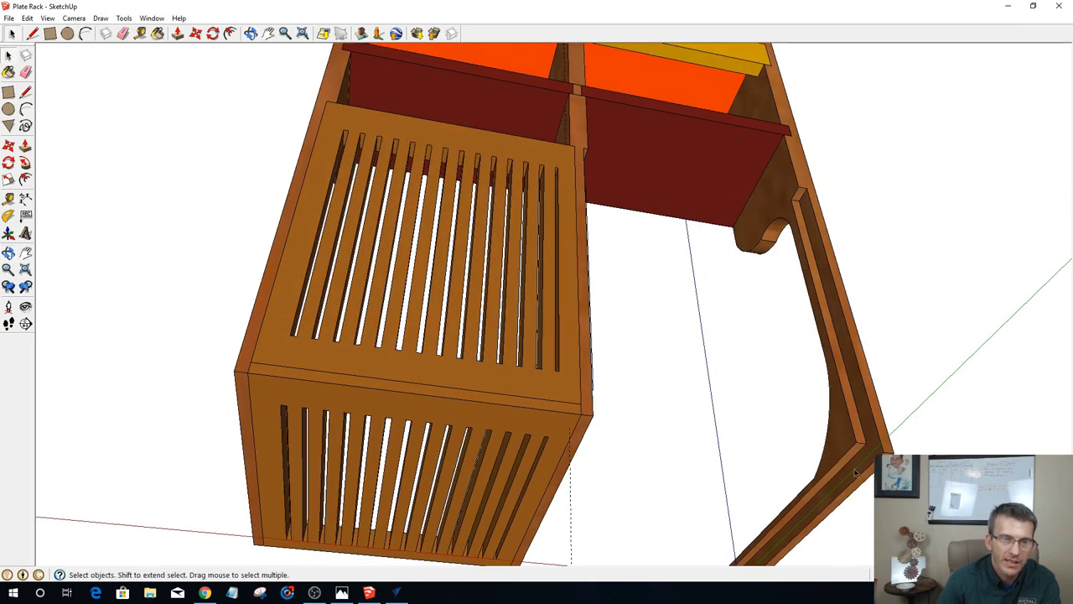
scroll(797, 465, down, 4)
scroll(803, 491, up, 6)
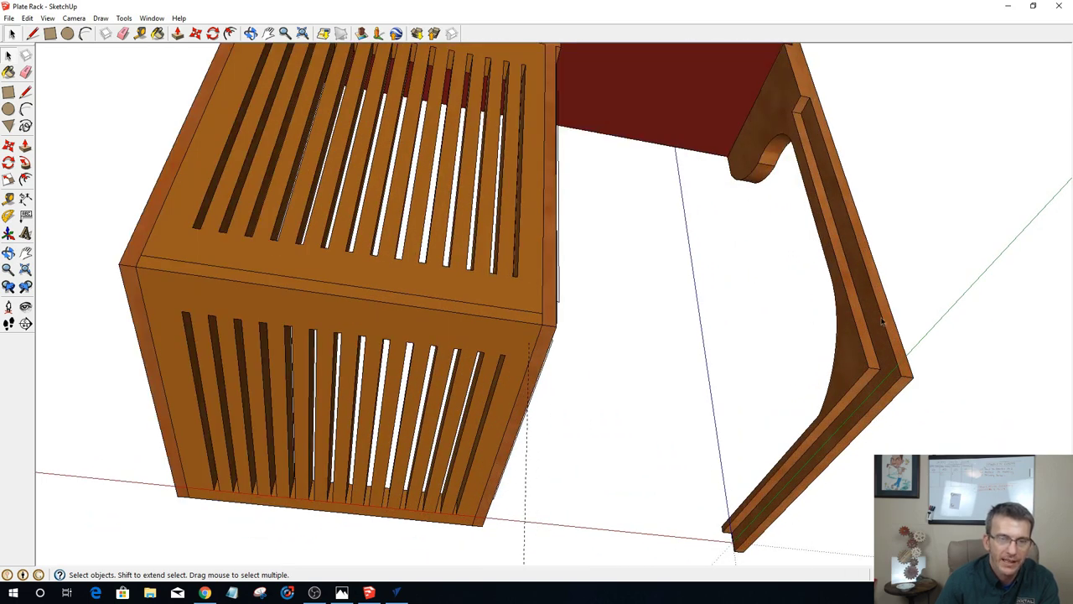
Step: Back in VCarve Pro, set the pocket's cut depth to .375
click(397, 592)
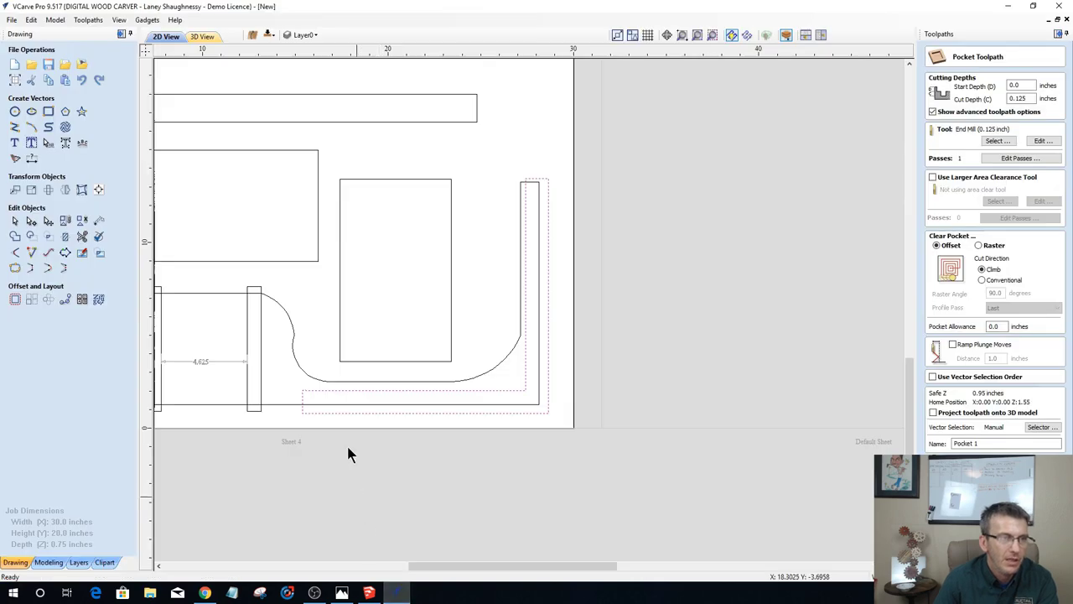
scroll(346, 443, down, 2)
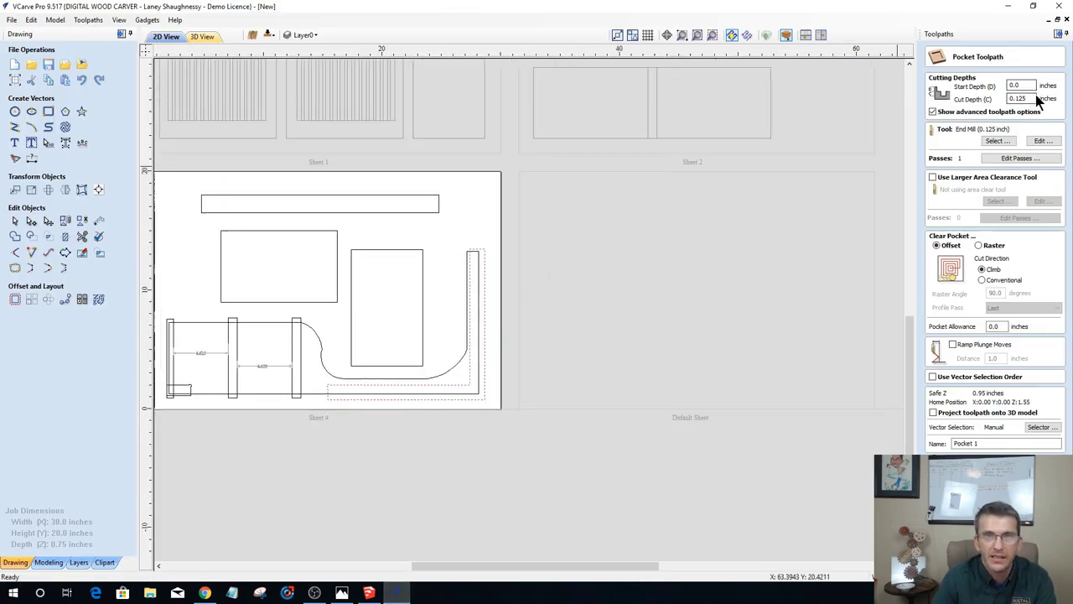
drag(1031, 99, 975, 99)
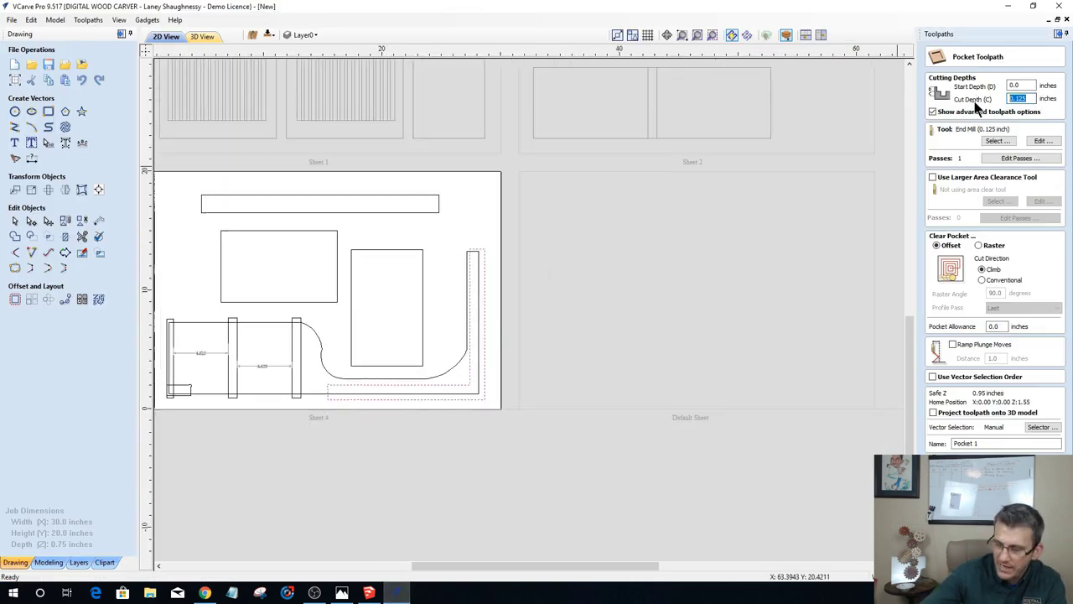
text(.375)
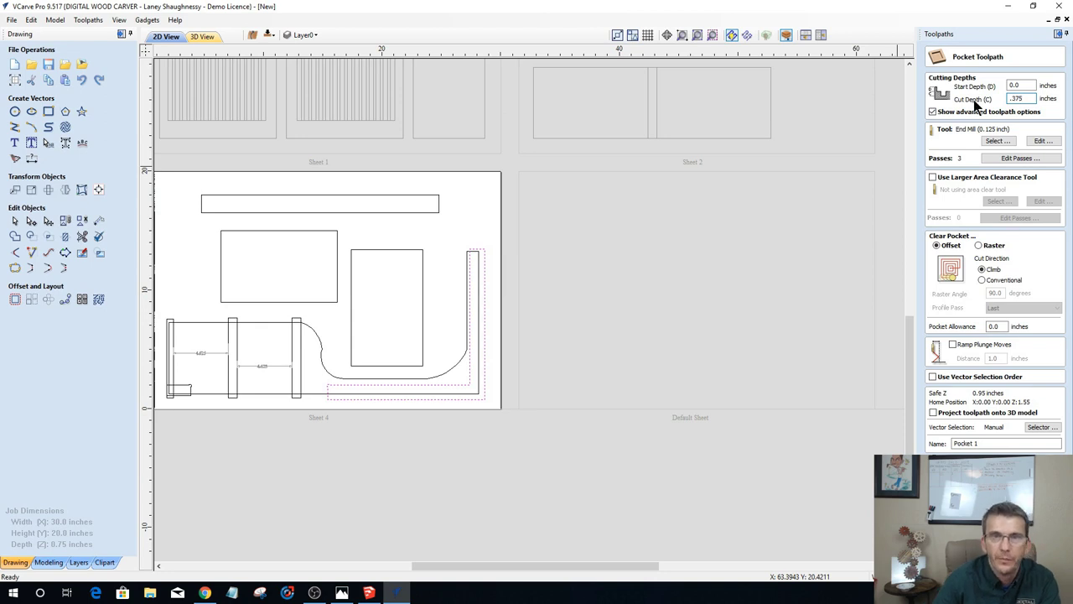
Step: Choose the 0.25 inch End Mill from the tool database for the pocket
click(998, 141)
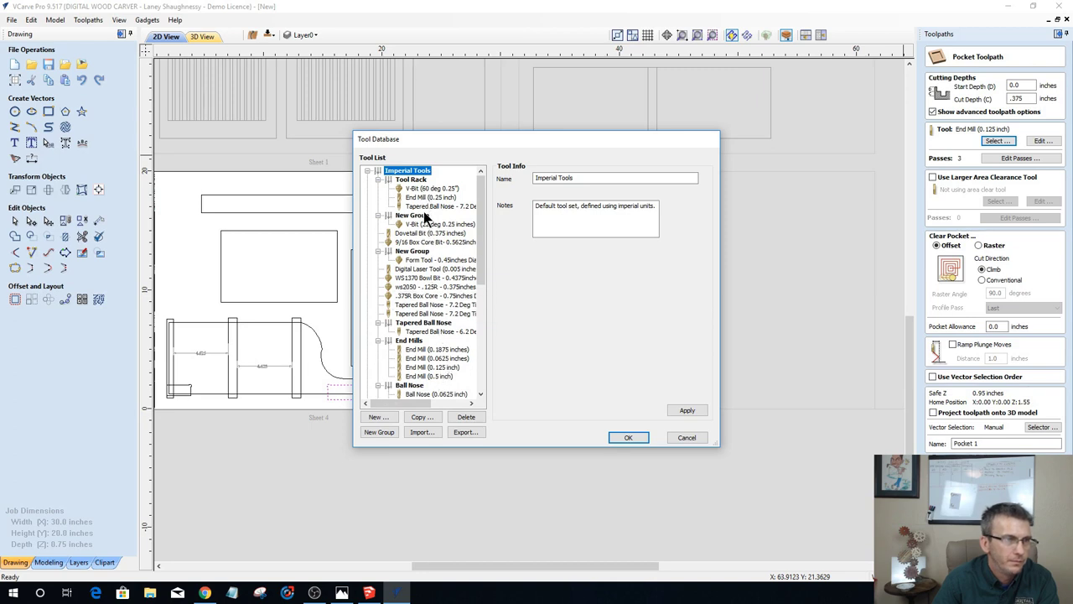
click(632, 436)
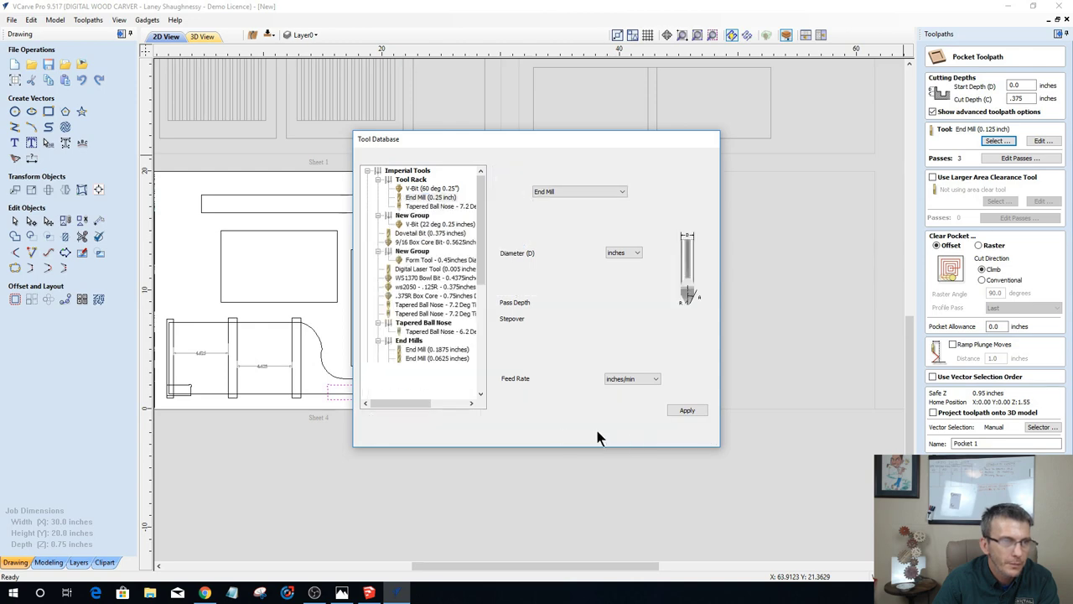
scroll(299, 401, down, 5)
scroll(337, 403, up, 3)
scroll(520, 398, up, 3)
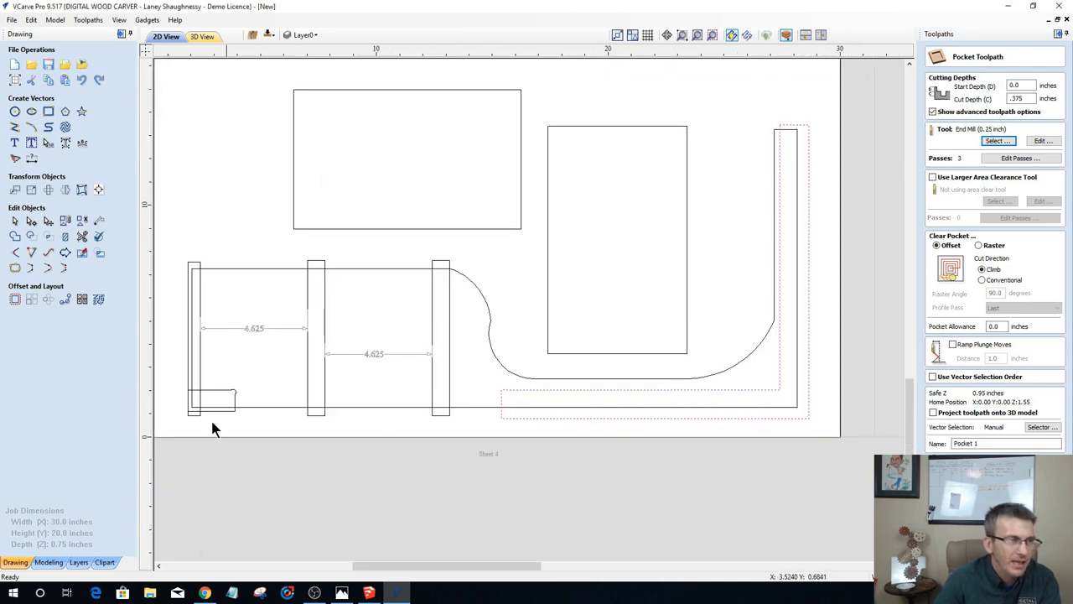
scroll(551, 342, down, 1)
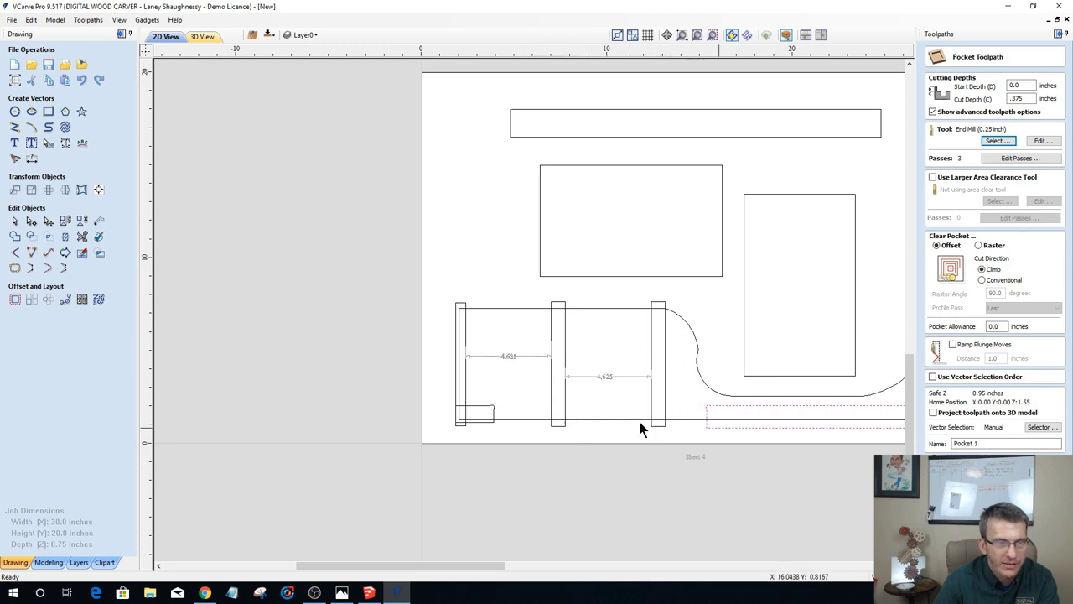
scroll(545, 444, up, 3)
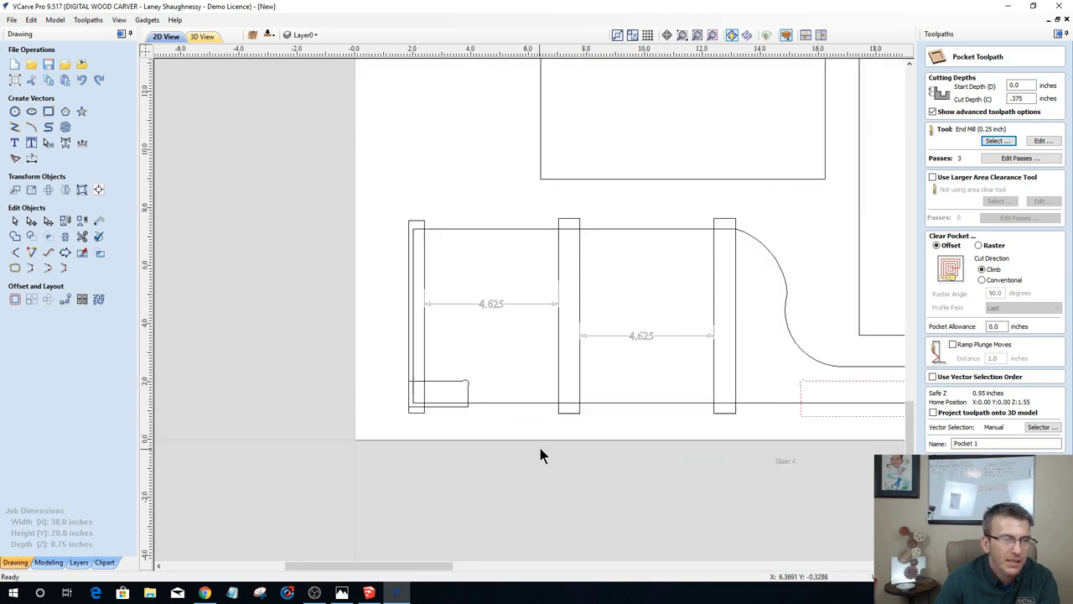
scroll(532, 374, down, 5)
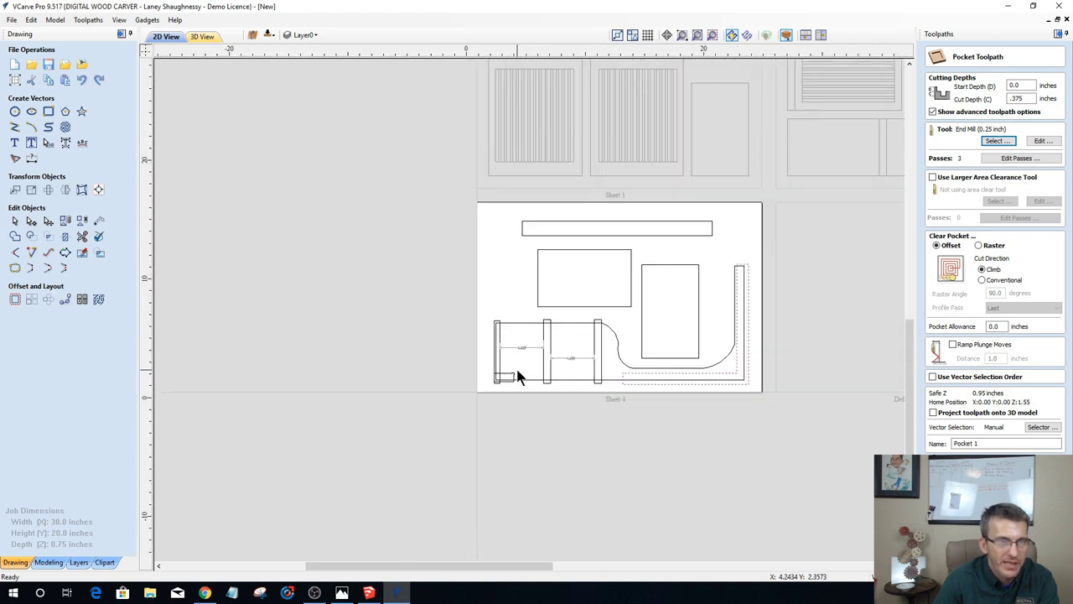
scroll(518, 377, up, 3)
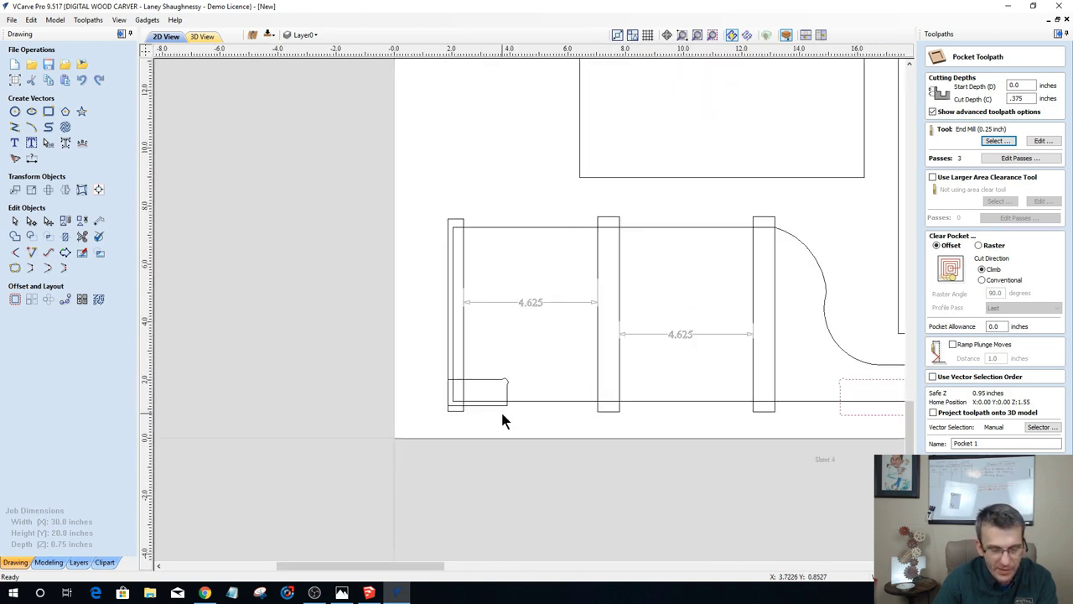
Step: Shorten the tall narrow rectangle so its bottom meets the notched rectangle's bottom edge
shift+click(500, 407)
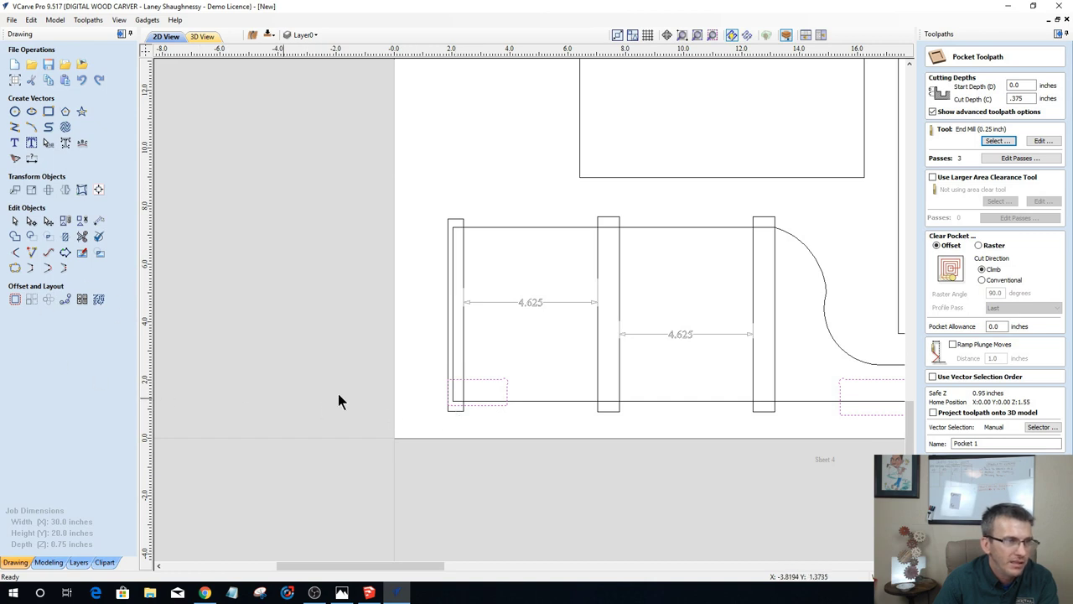
click(410, 421)
scroll(435, 422, up, 3)
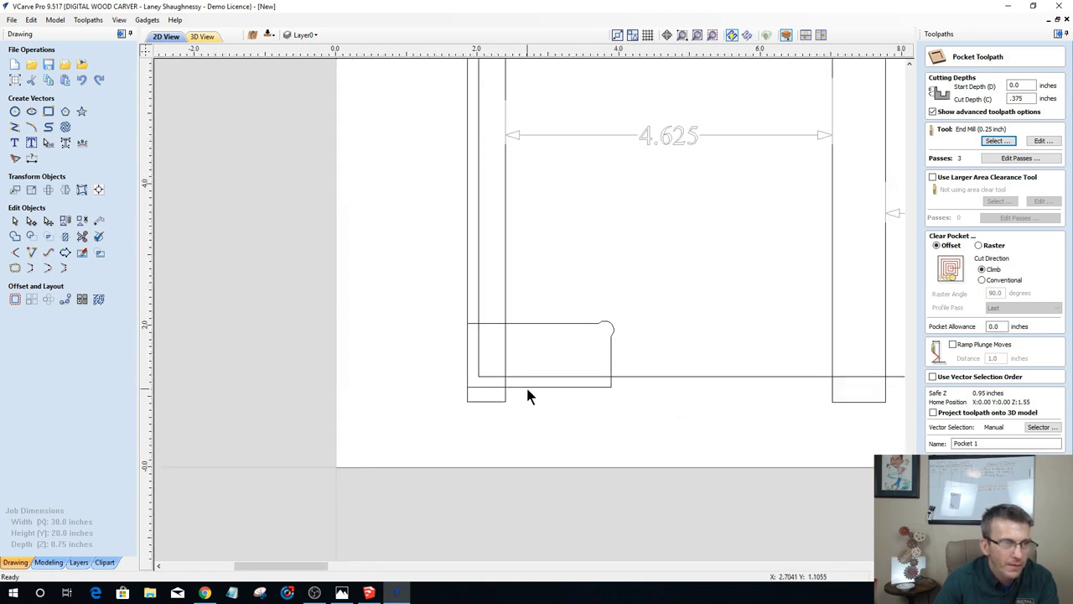
click(526, 387)
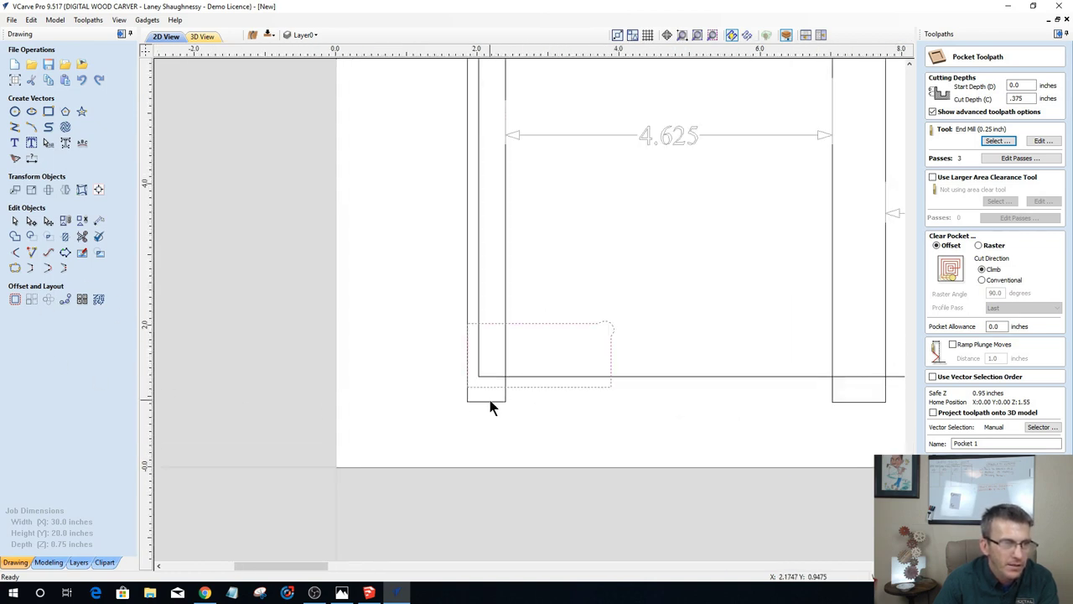
click(488, 401)
click(488, 400)
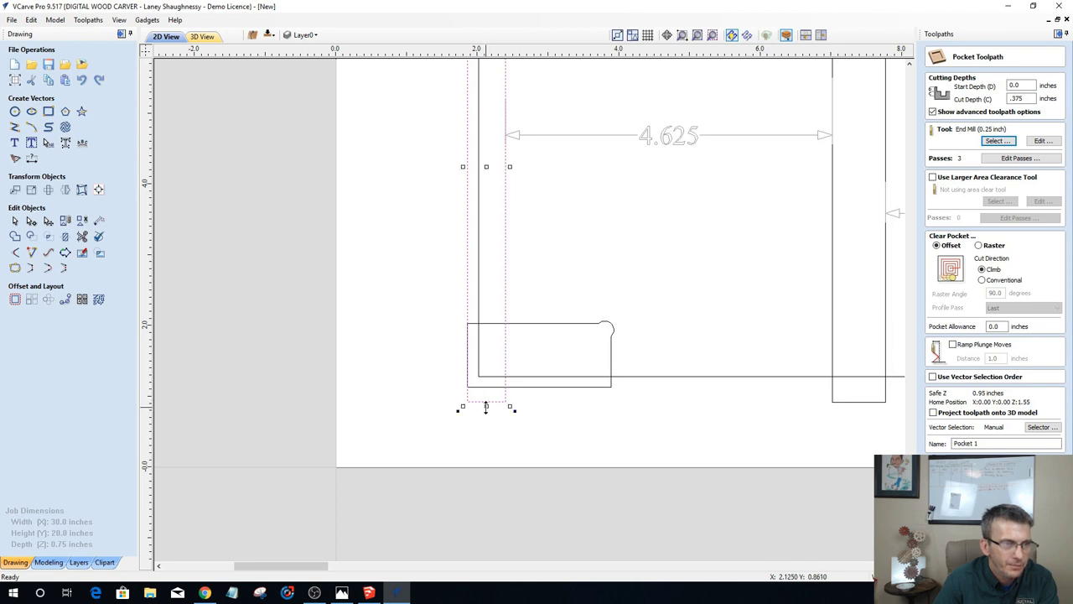
drag(485, 407, 488, 387)
Step: Trim the inner vertical line and overlapping top-line pieces into one L-shaped outline
click(82, 235)
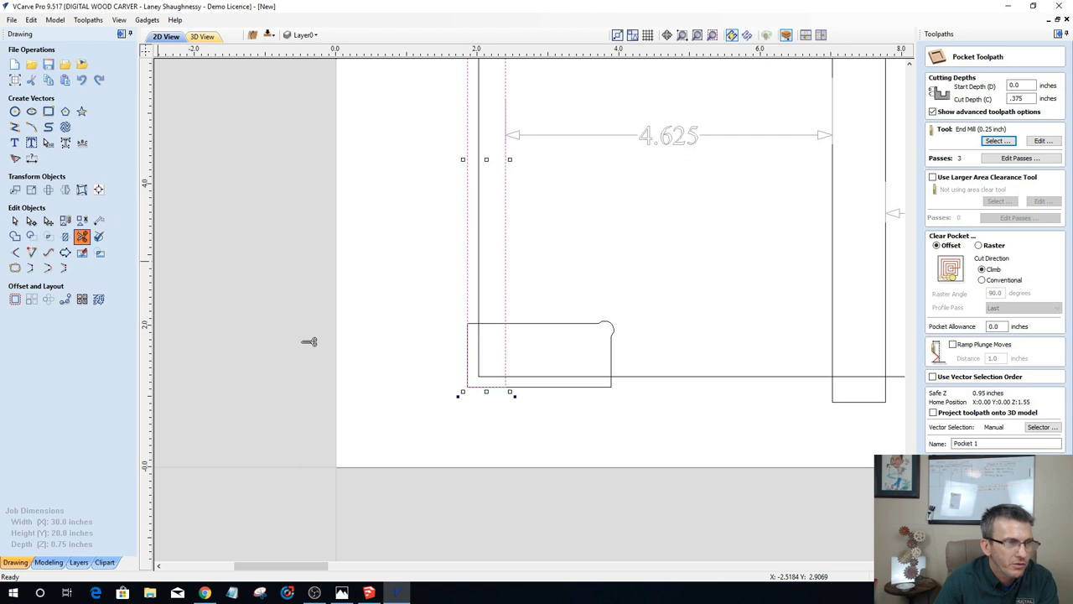
click(490, 386)
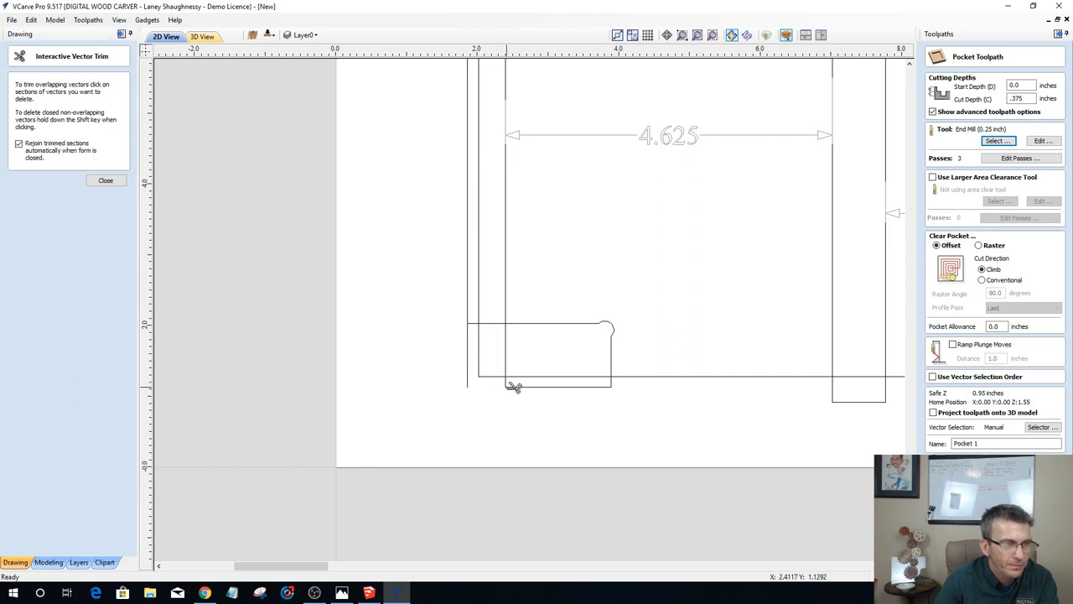
scroll(498, 409, up, 3)
key(ctrl+z)
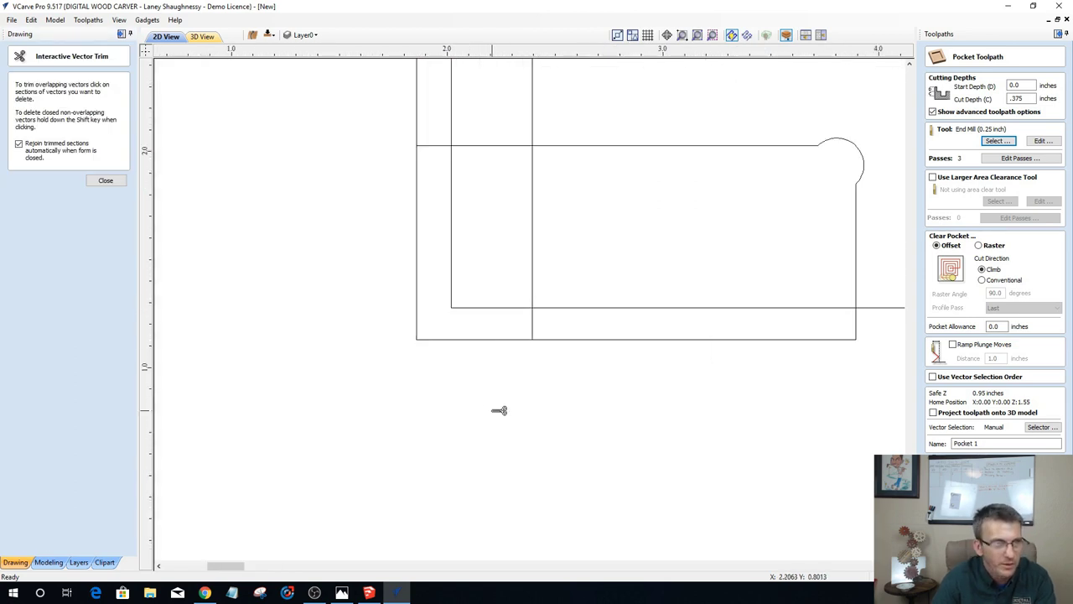
click(533, 260)
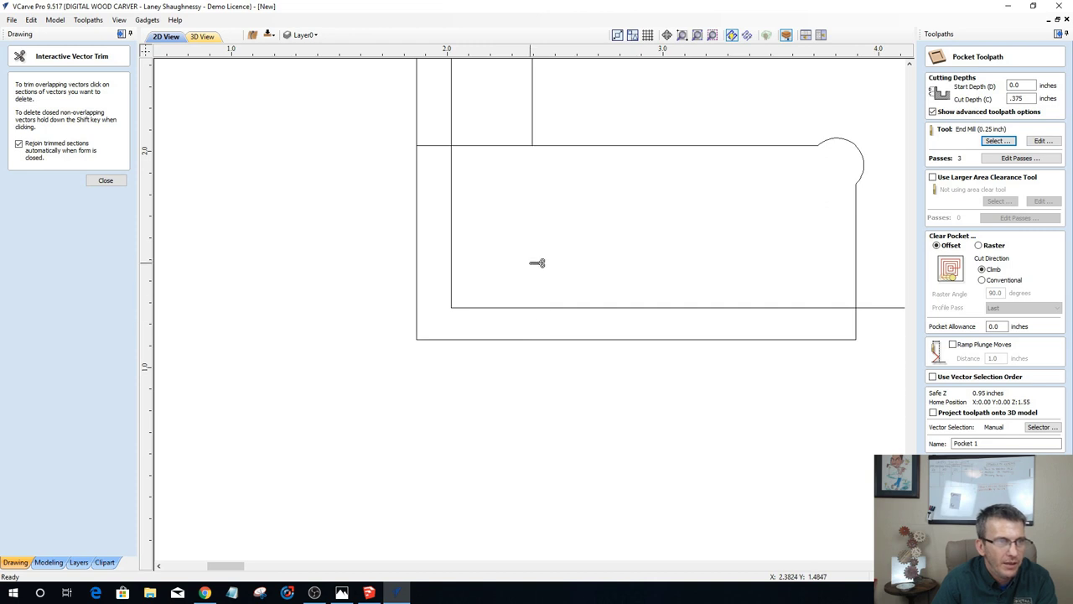
click(492, 146)
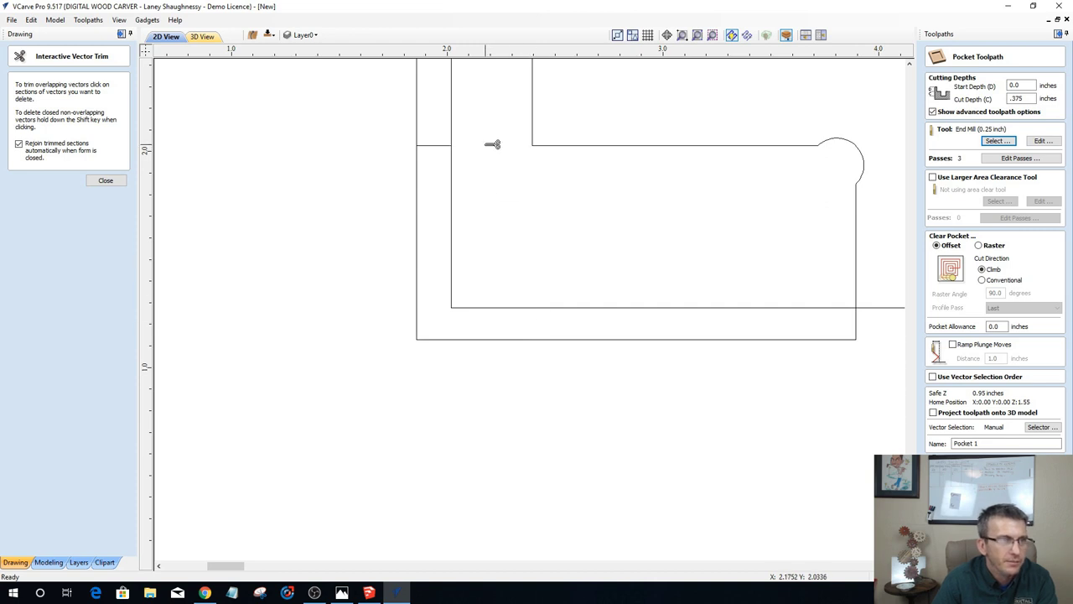
click(437, 145)
click(94, 183)
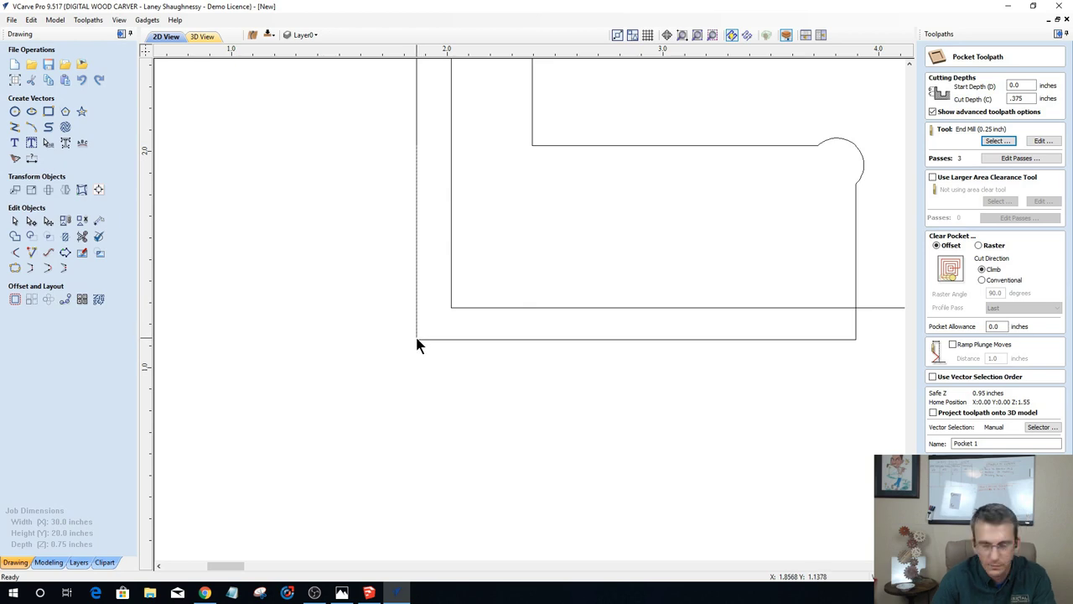
Step: Select the new L-shaped outline together with the J-shaped vector
click(437, 339)
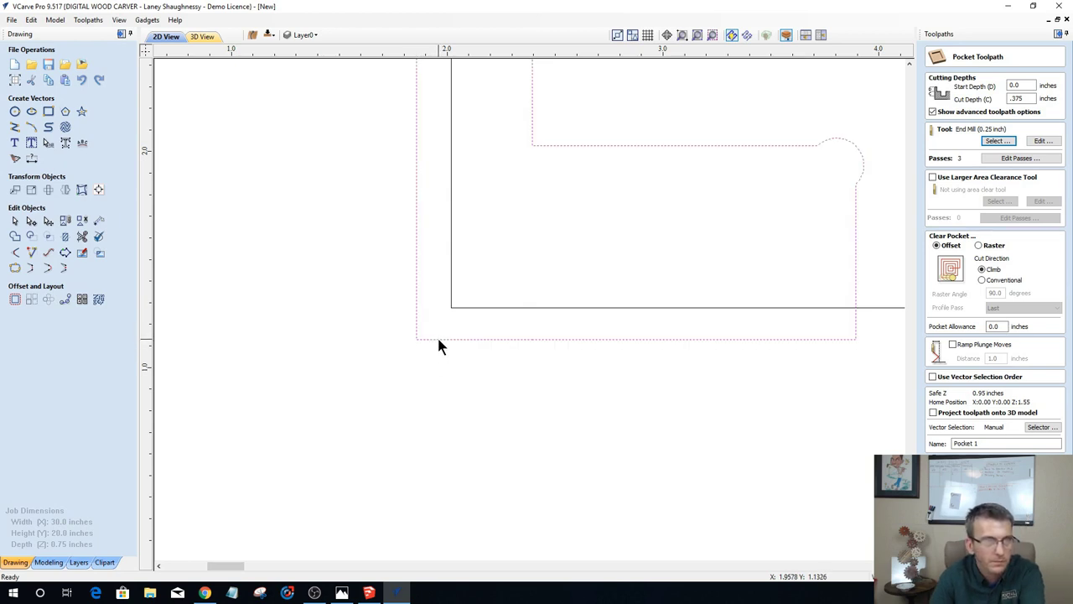
scroll(437, 344, down, 1)
scroll(434, 384, down, 8)
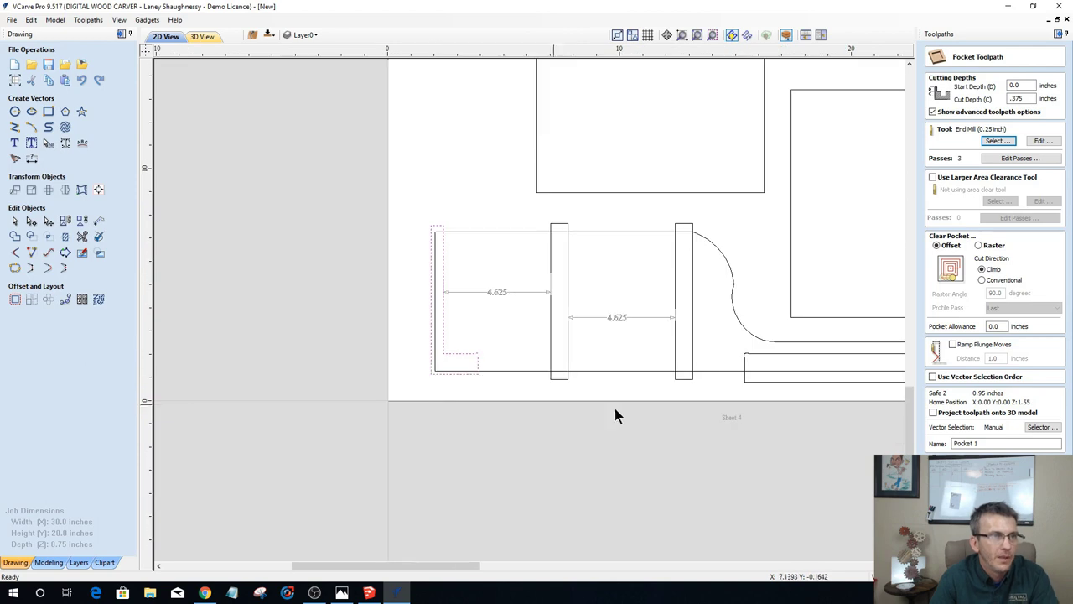
scroll(431, 344, down, 1)
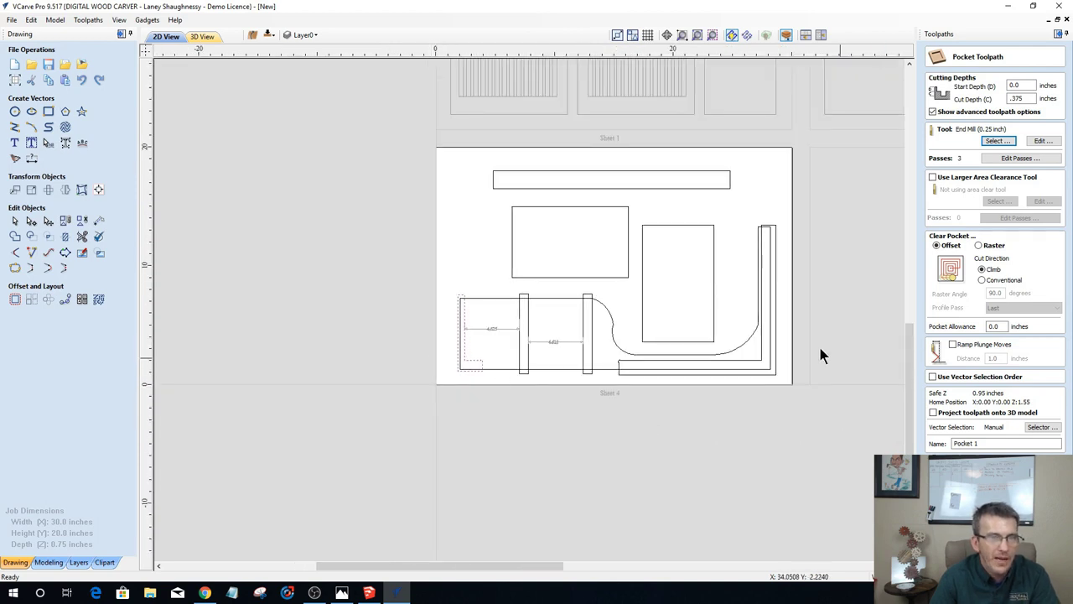
shift+click(774, 374)
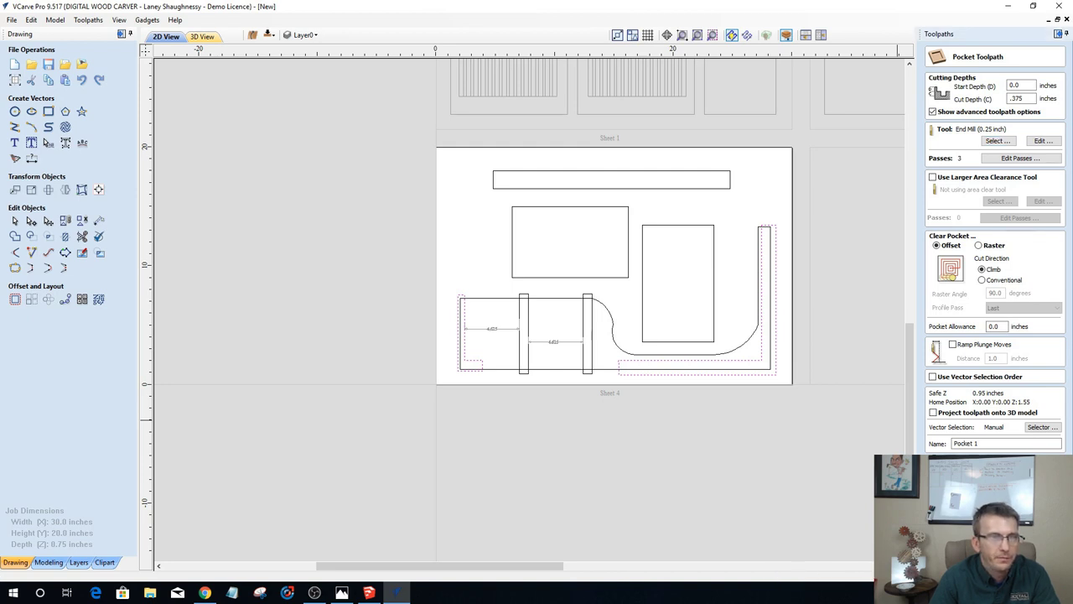
Step: Calculate the first pocket toolpath, preview it in 3D, then go back to the 2D drawing
click(964, 466)
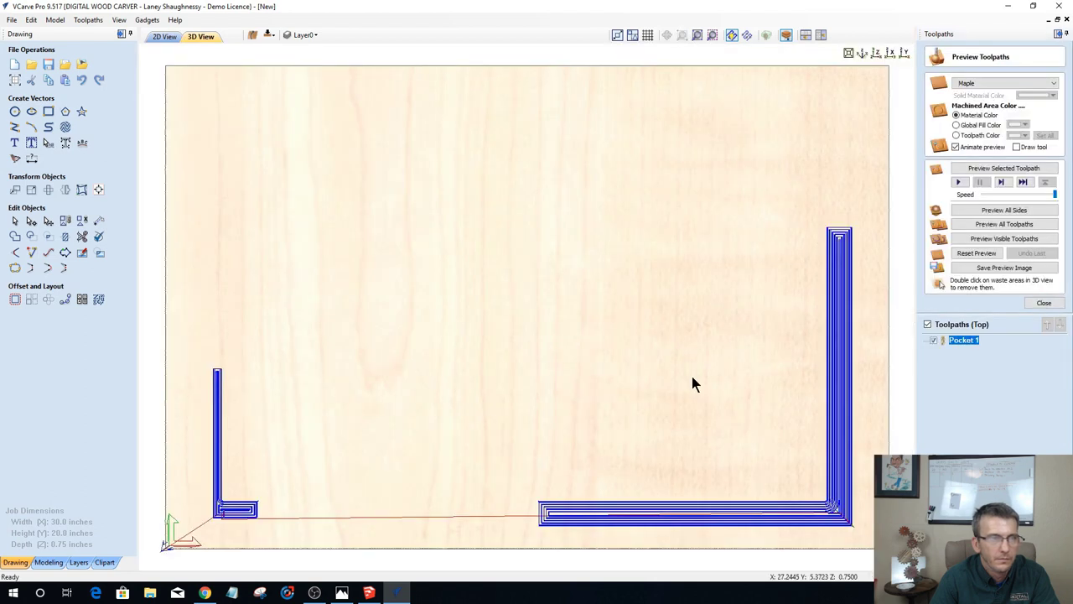
click(164, 36)
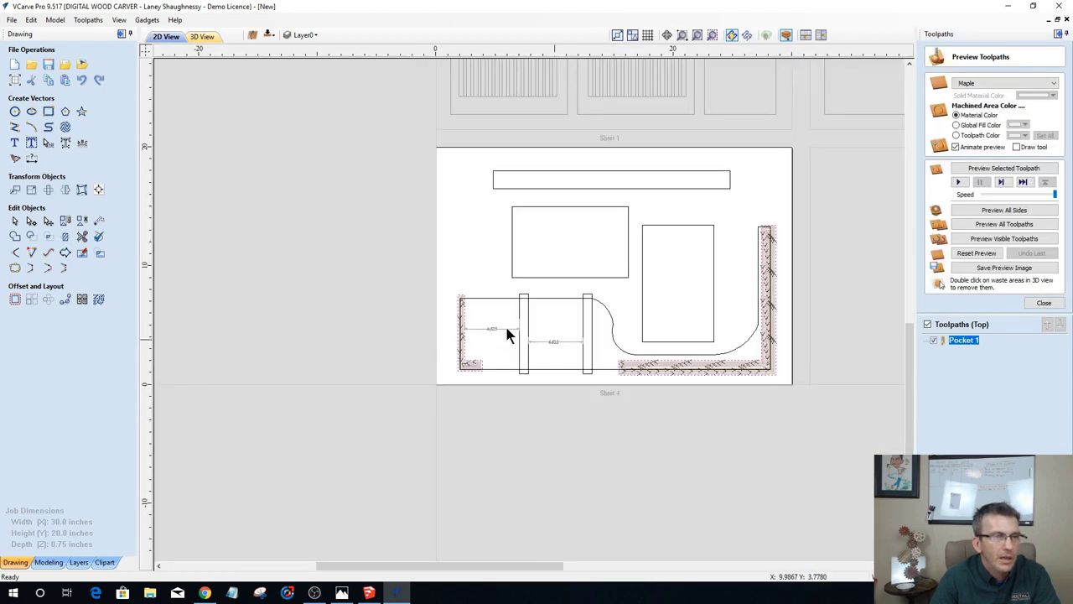
scroll(520, 352, up, 3)
Step: Pocket the middle and right vertical rectangles 0.1875 inches deep as Pocket 2, then view the 2D sheet
click(545, 411)
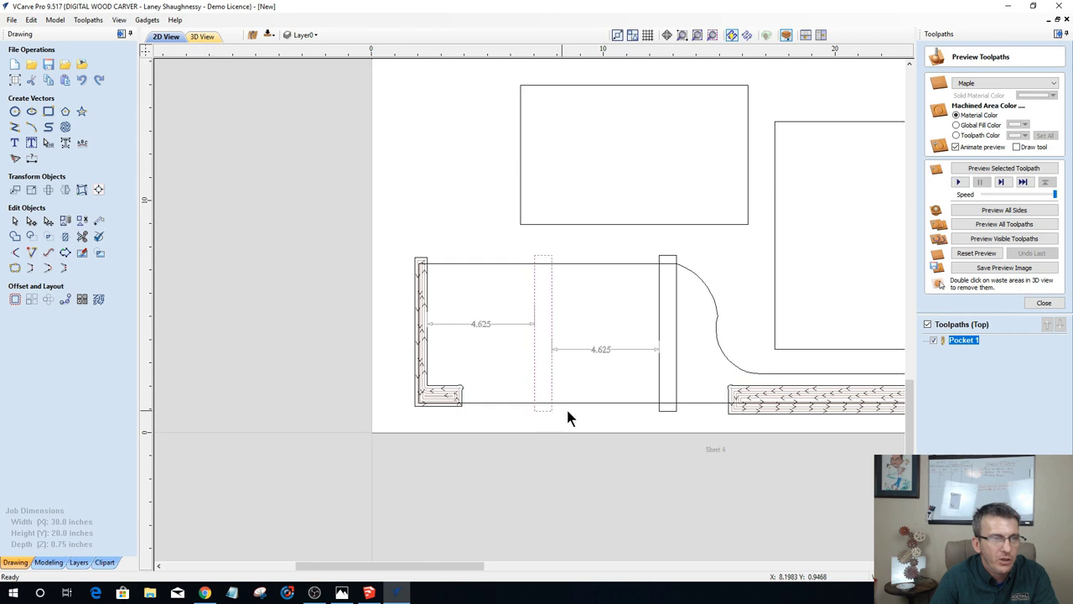
shift+click(666, 411)
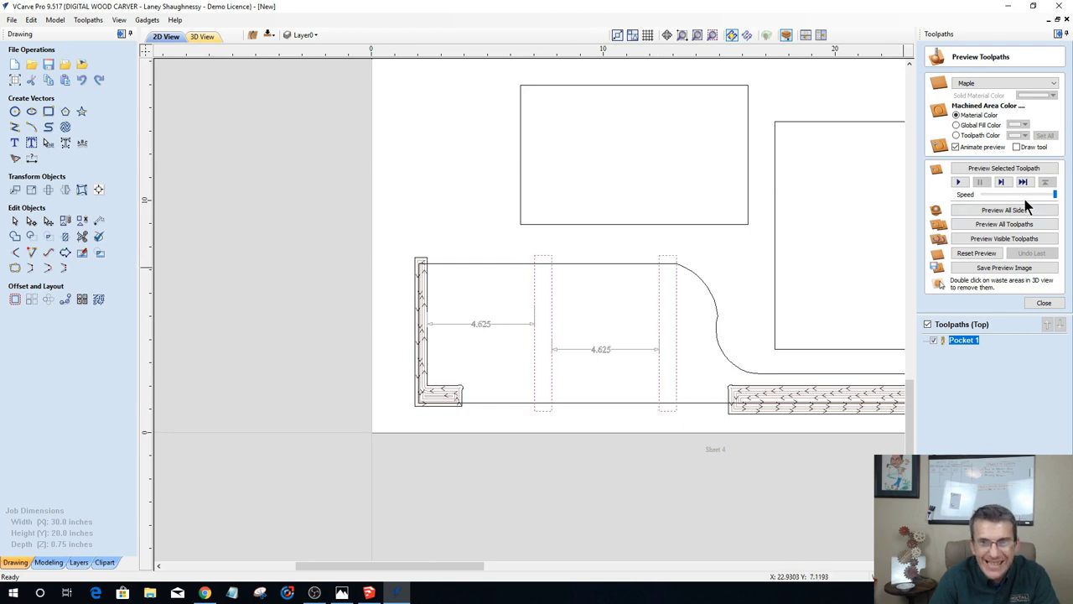
click(1043, 304)
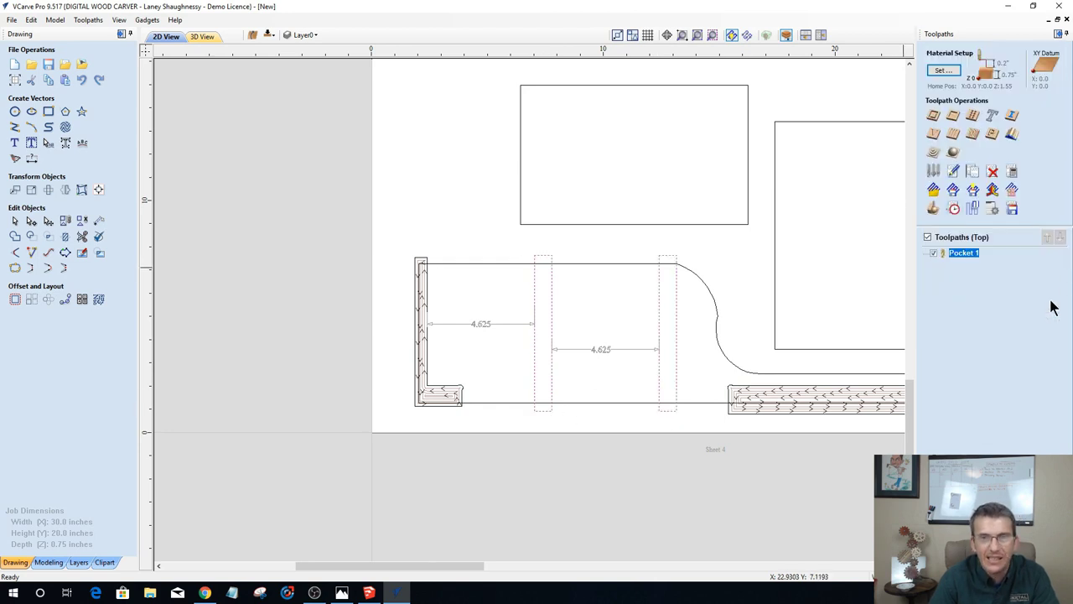
click(955, 117)
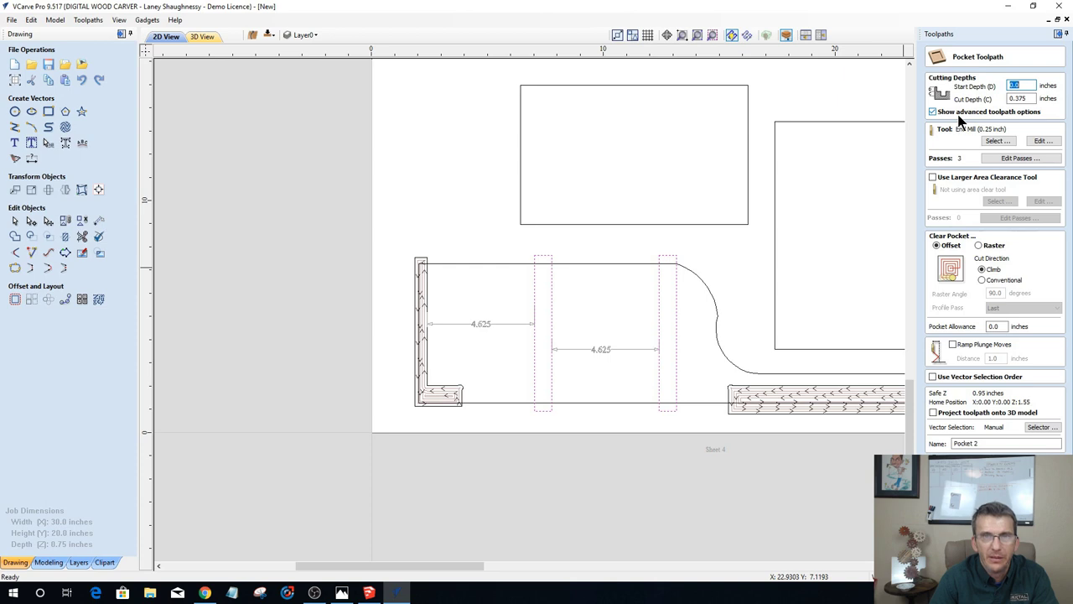
double_click(1021, 98)
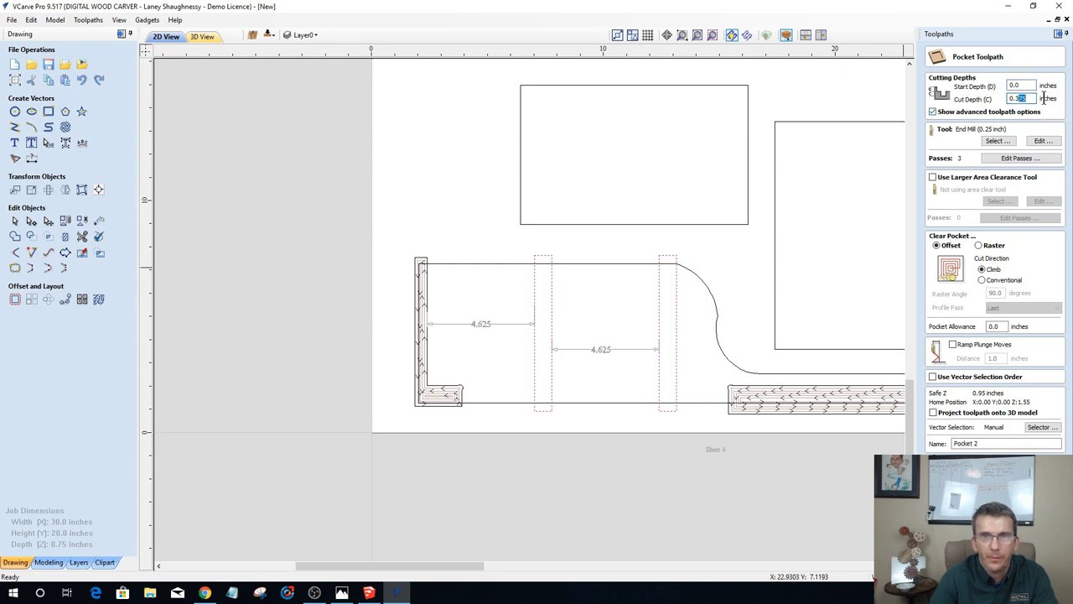
text(0.)
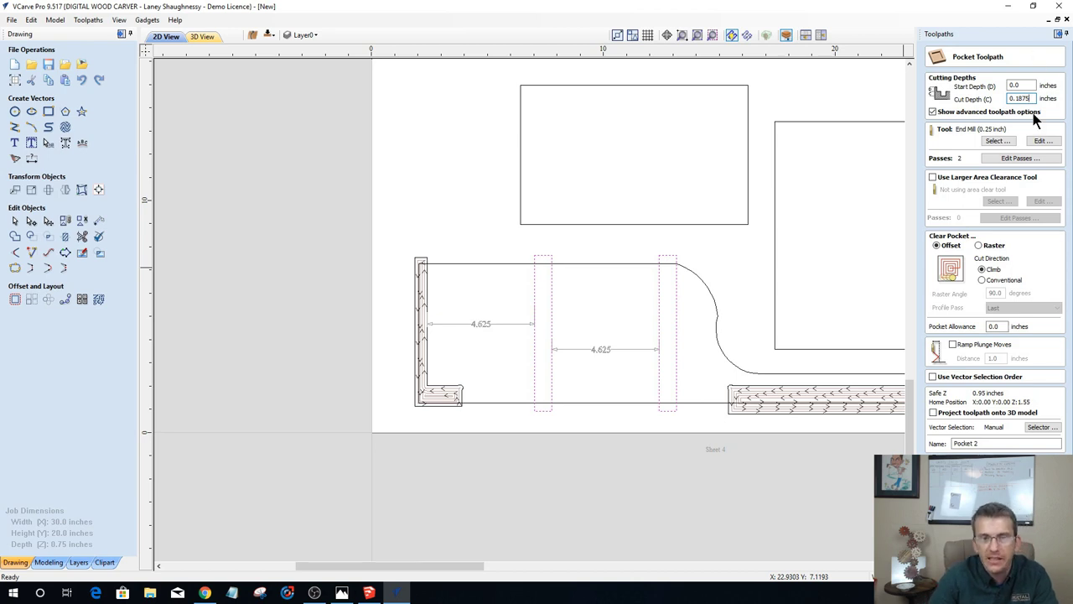
click(964, 466)
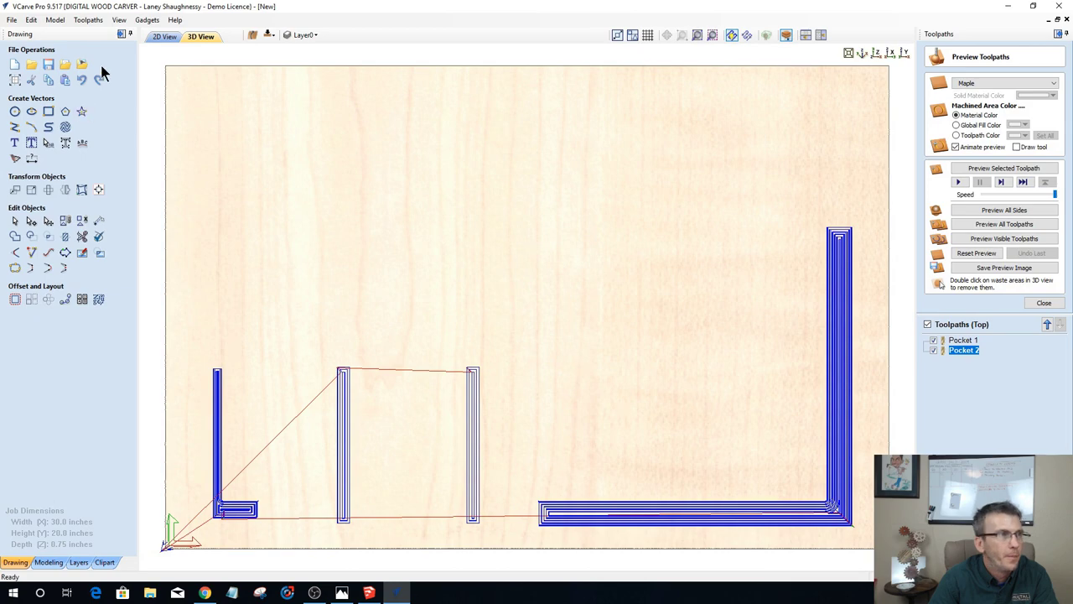
click(154, 37)
scroll(386, 283, down, 3)
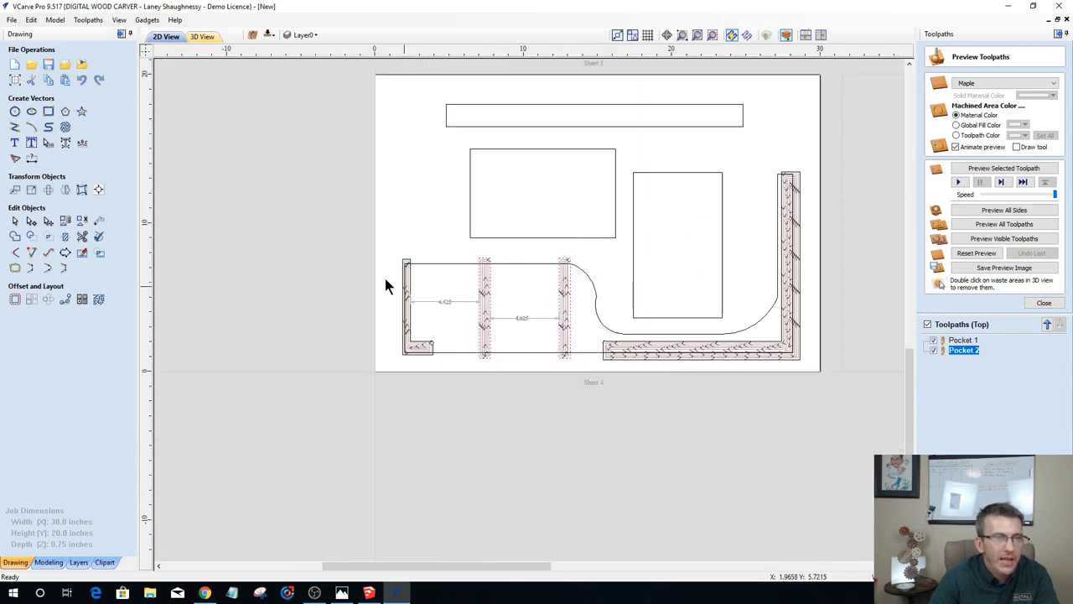
scroll(497, 348, up, 3)
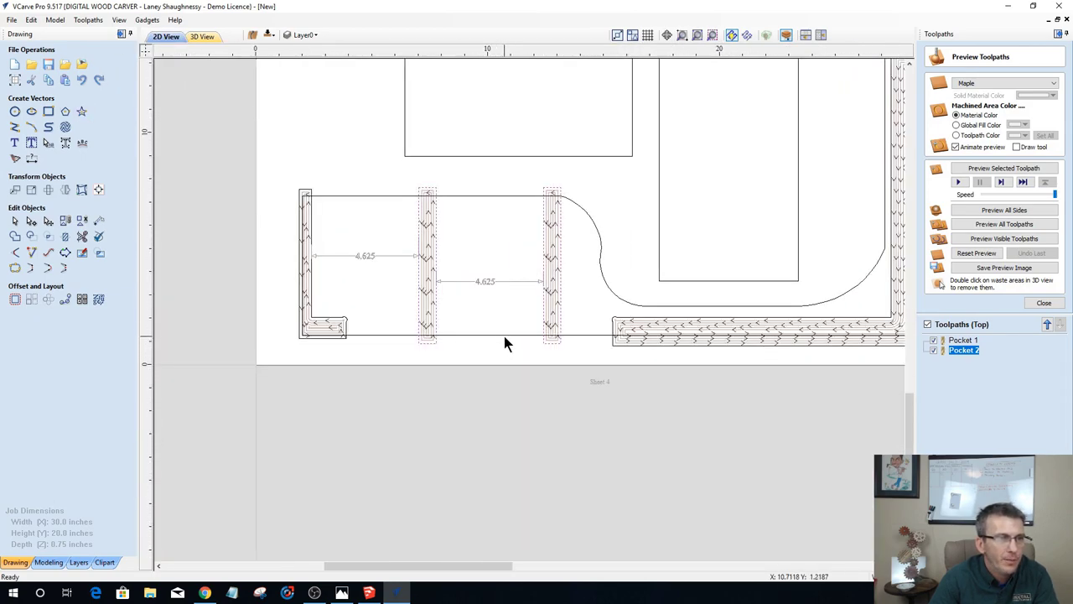
scroll(478, 329, down, 2)
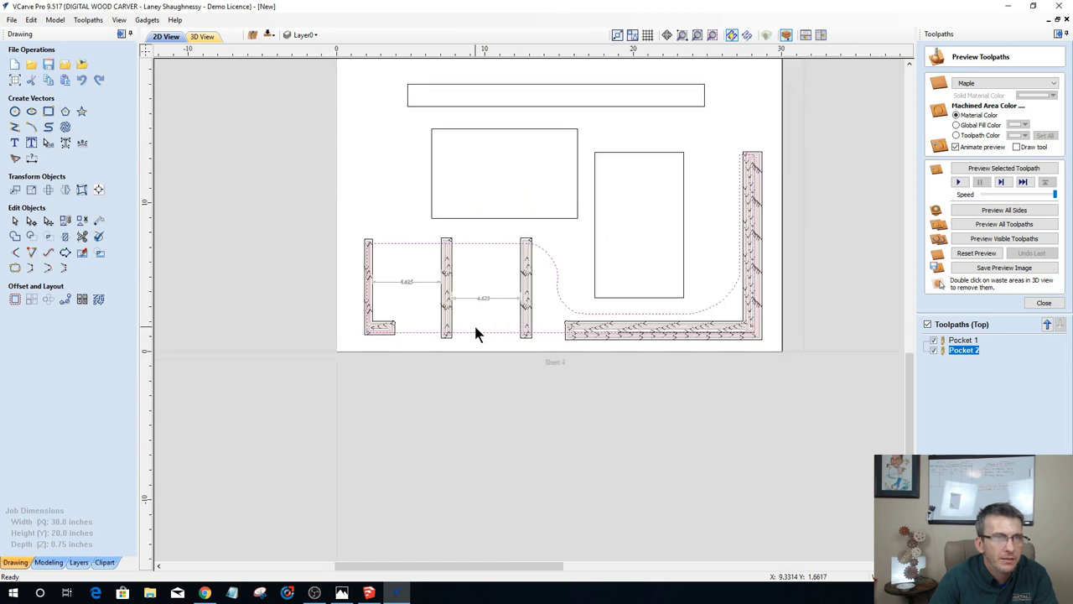
Step: Select the right, left and top rectangle parts
click(595, 178)
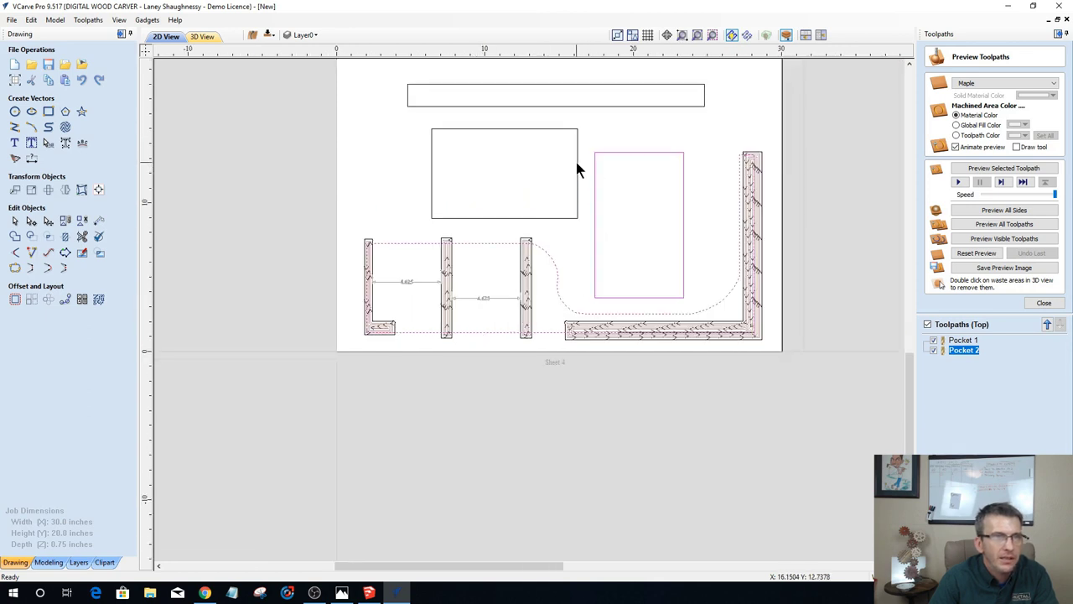
shift+click(577, 168)
shift+click(589, 106)
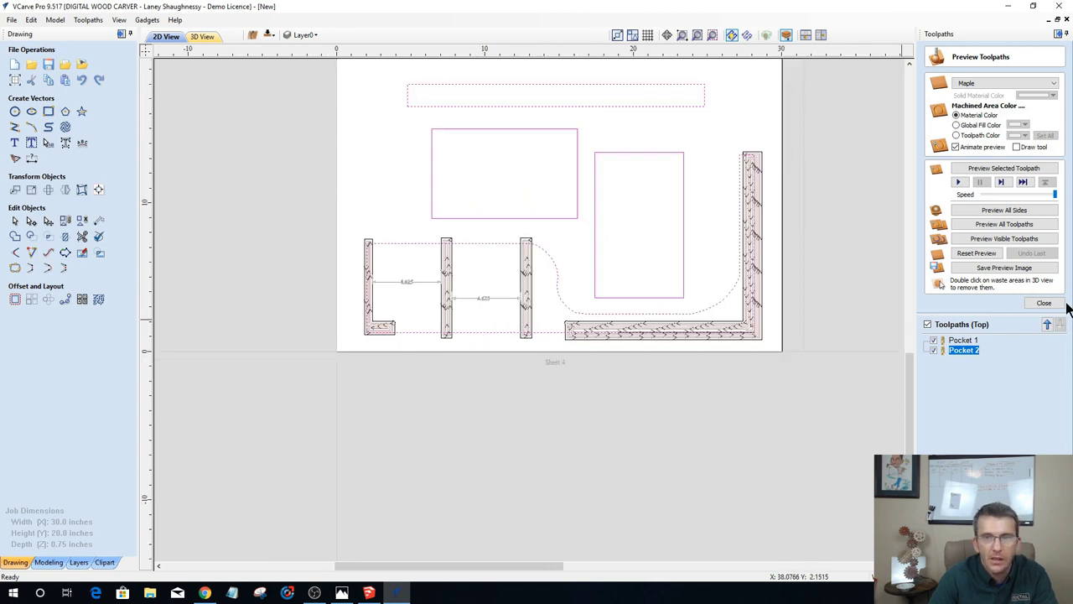
click(1044, 303)
Step: Set an outside profile cut with four tabs on every part, adjusting two tab positions
click(933, 134)
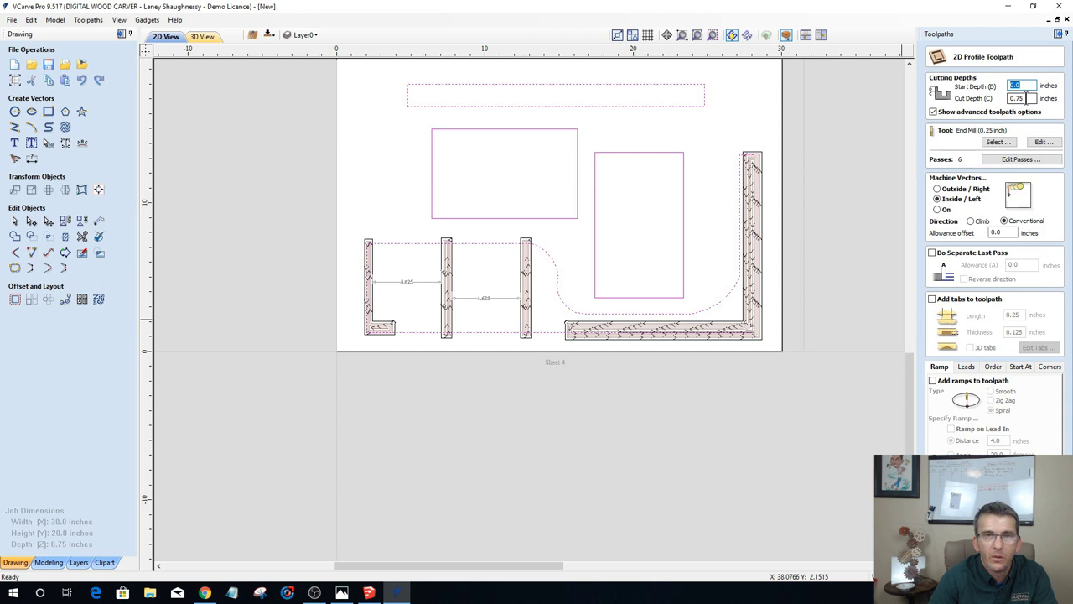
click(936, 190)
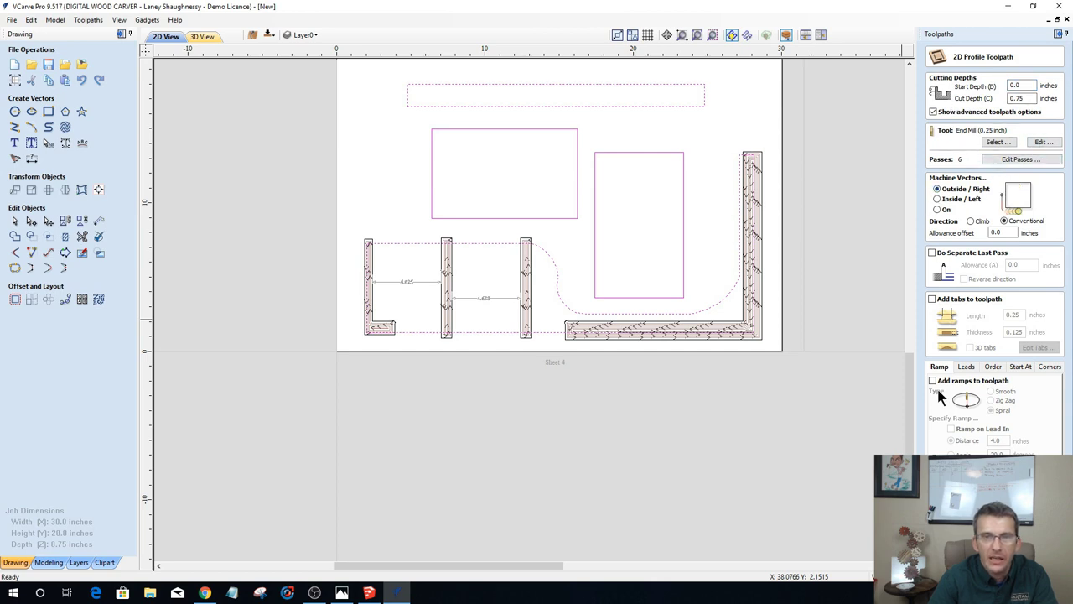
click(931, 299)
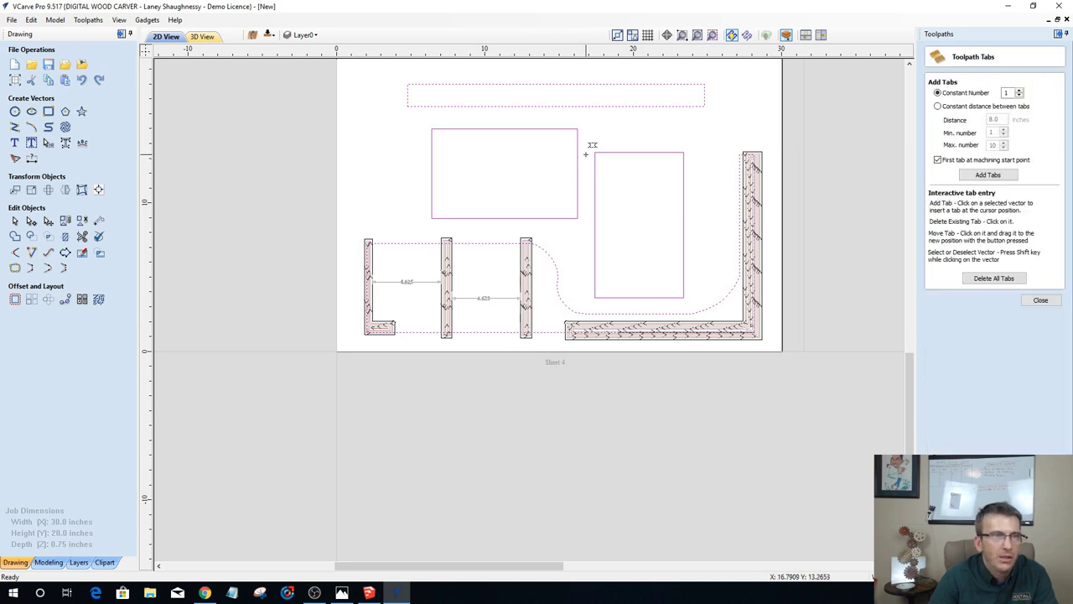
click(1020, 93)
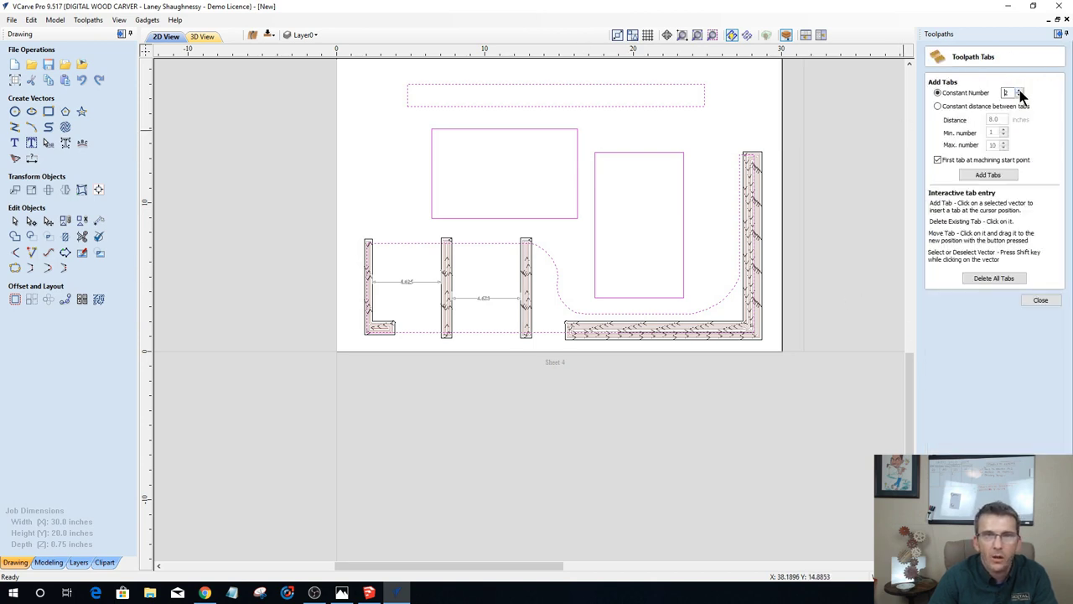
click(937, 159)
click(966, 175)
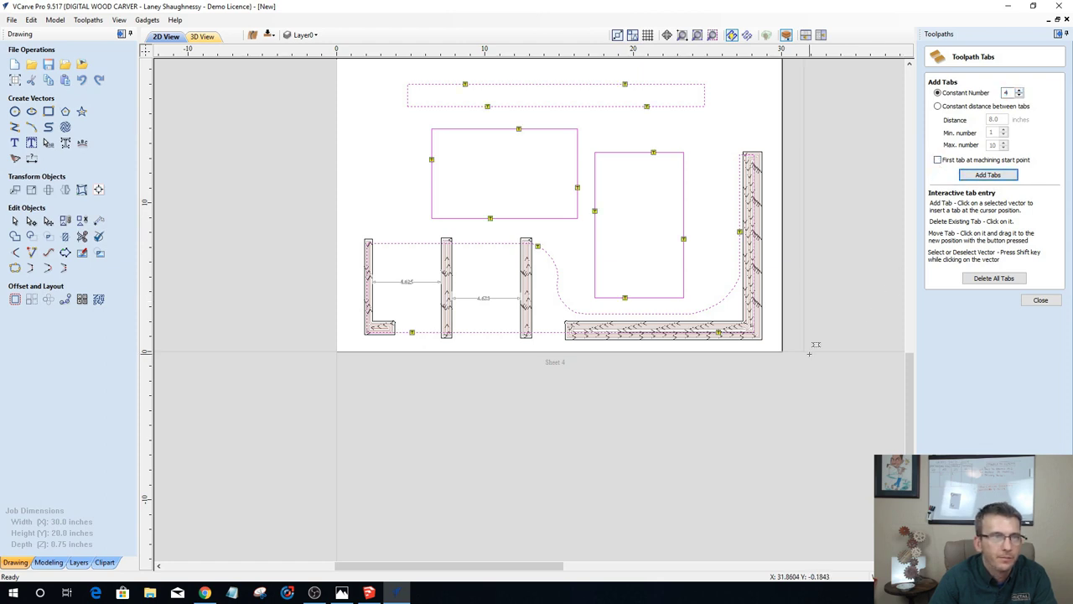
scroll(814, 342, down, 1)
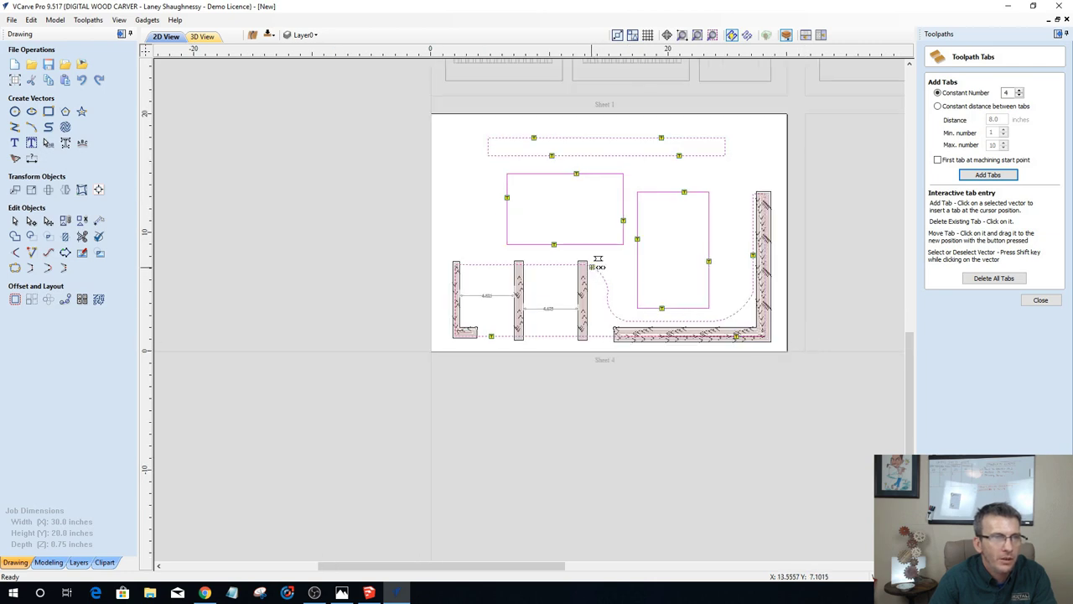
drag(557, 251, 555, 255)
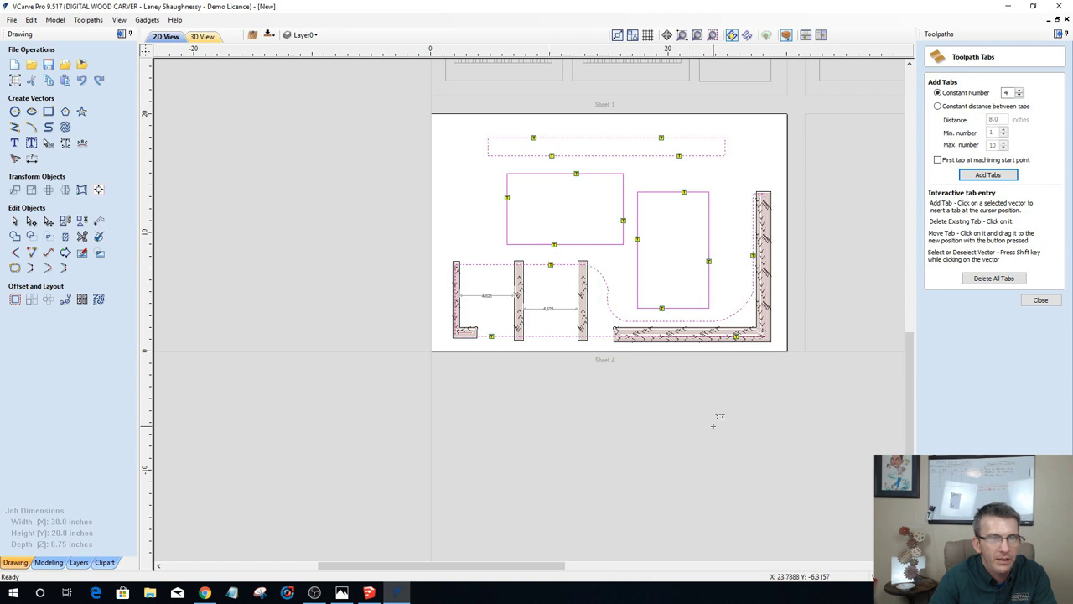
drag(736, 336, 724, 337)
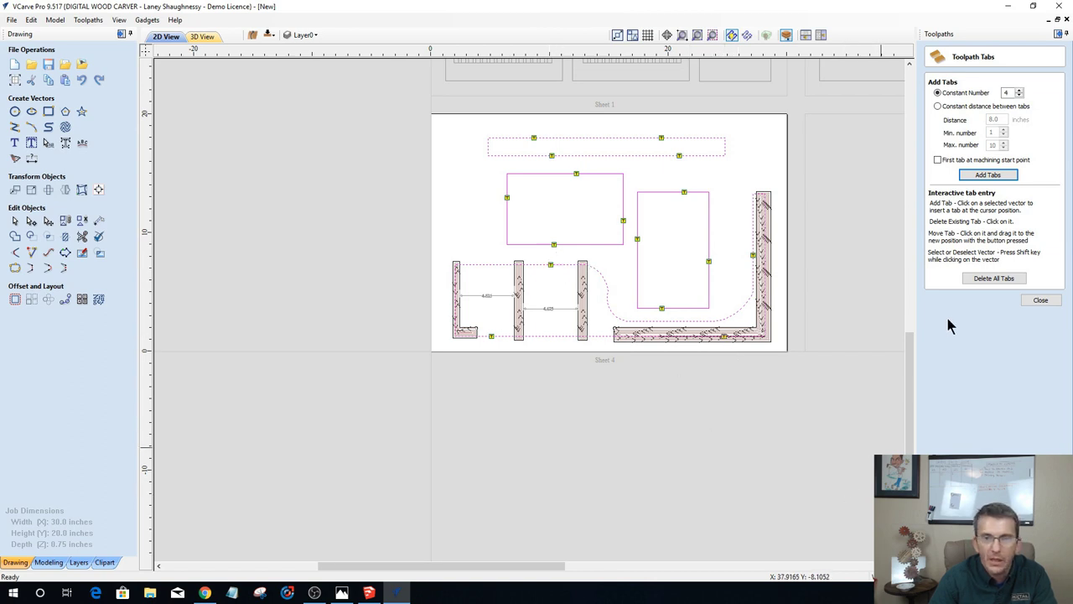
click(1038, 299)
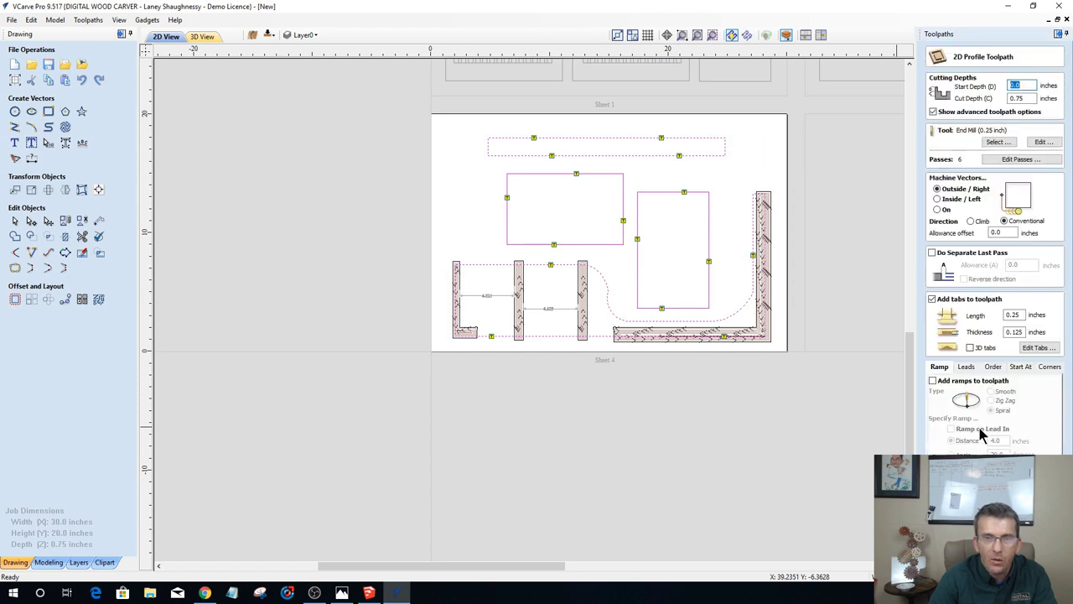
Step: Add 1-inch Zig Zag ramps, calculate Profile 1, and preview all visible toolpaths in 3D
click(932, 381)
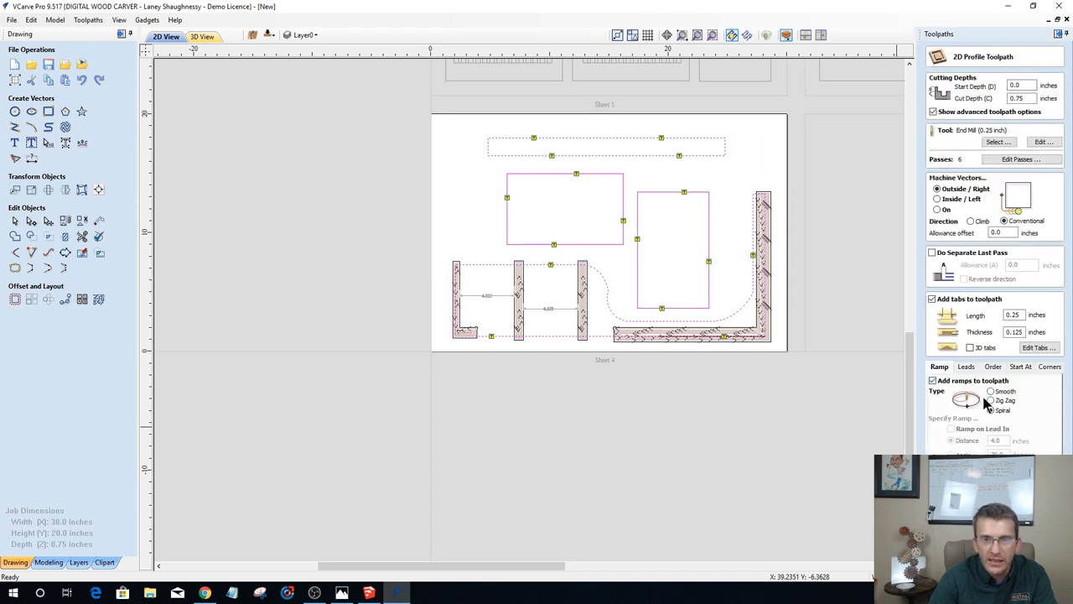
click(991, 400)
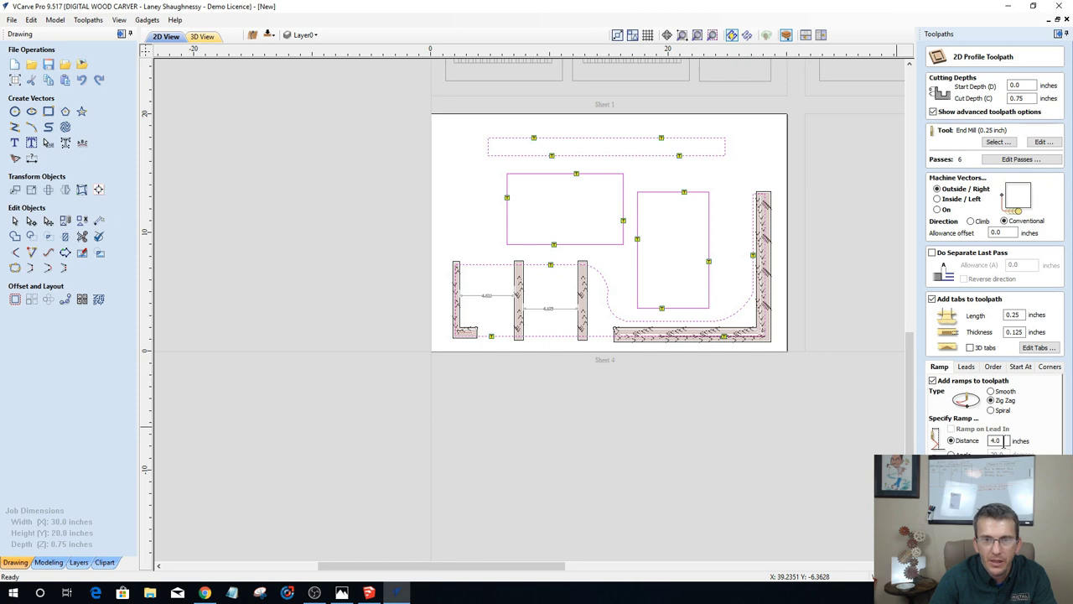
double_click(996, 440)
text(1)
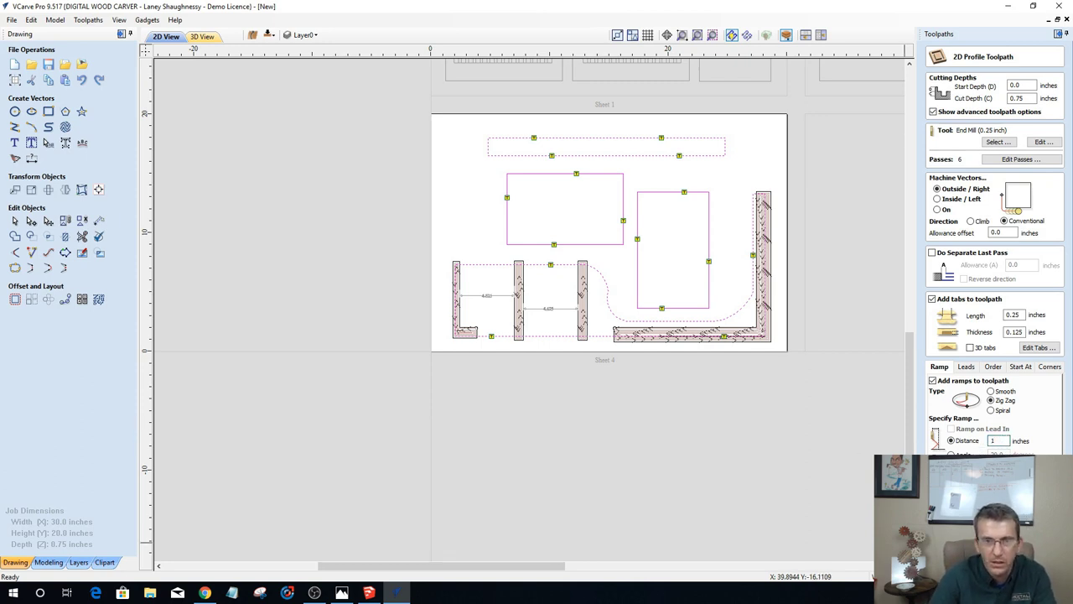
key(Return)
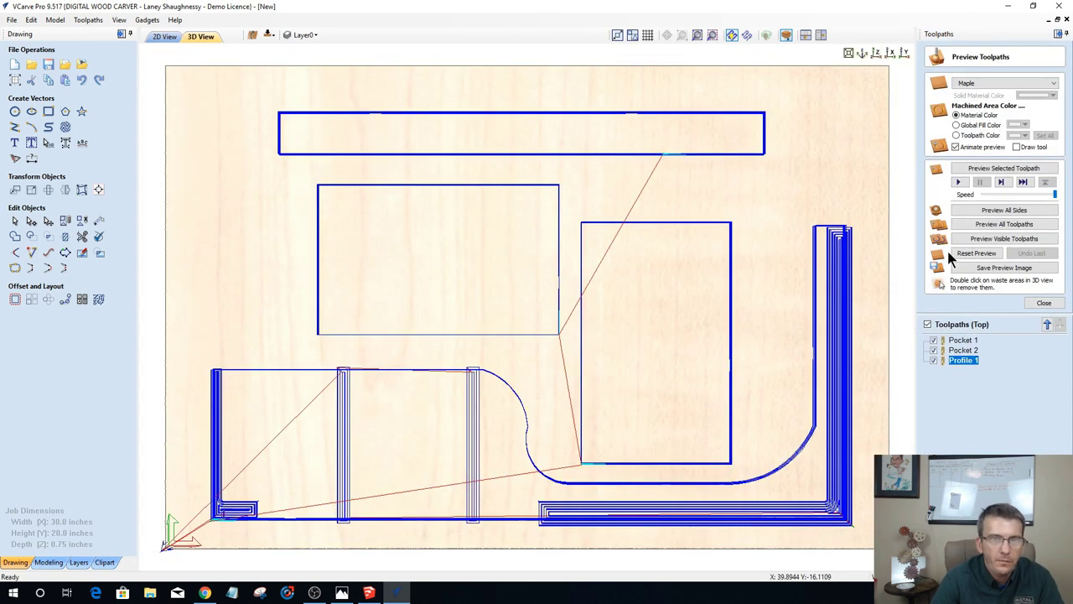
click(972, 239)
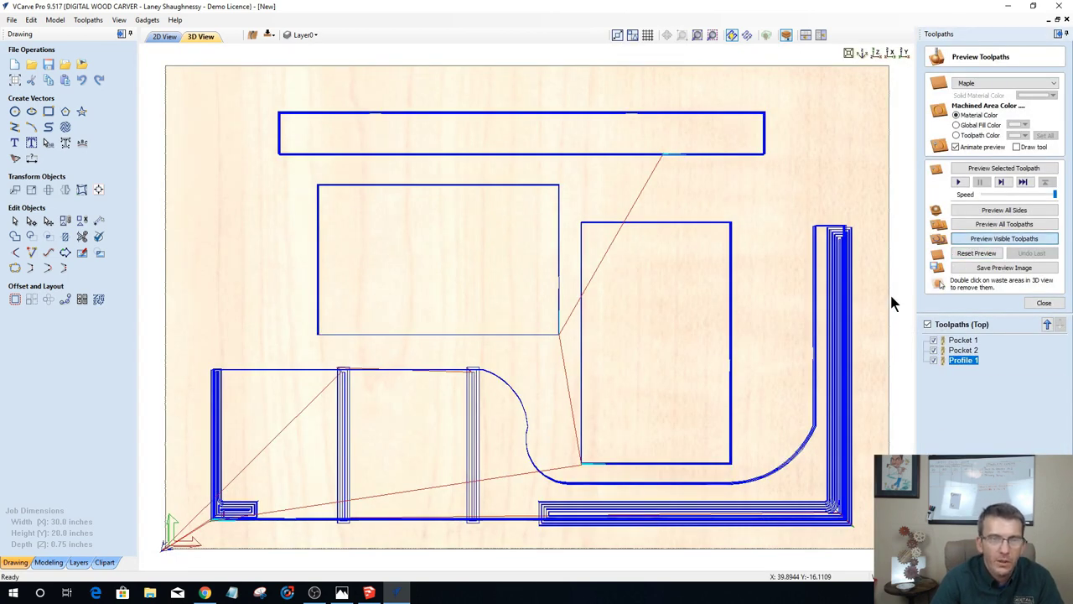
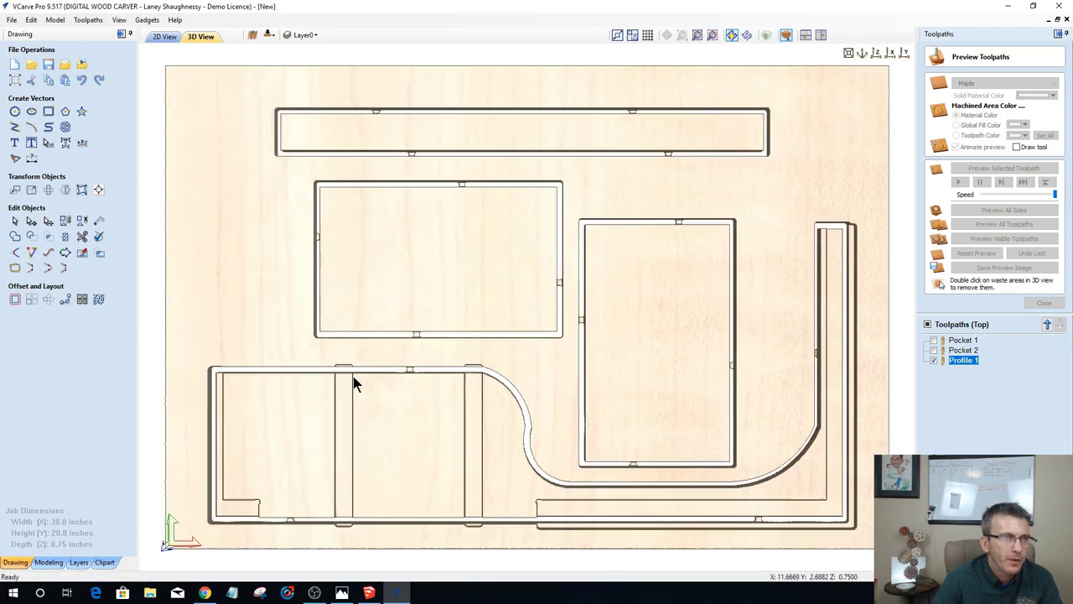
Step: Orbit and zoom the 3D preview to inspect the cuts, slot and left part of the board
drag(355, 378, 609, 259)
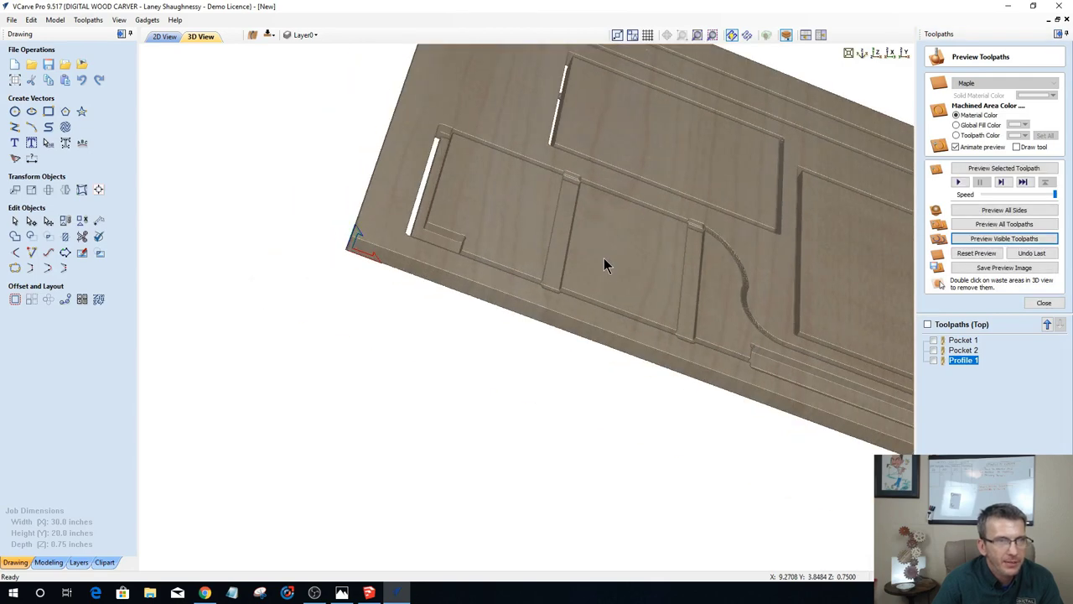
scroll(604, 259, up, 3)
drag(351, 299, 582, 438)
scroll(515, 504, up, 2)
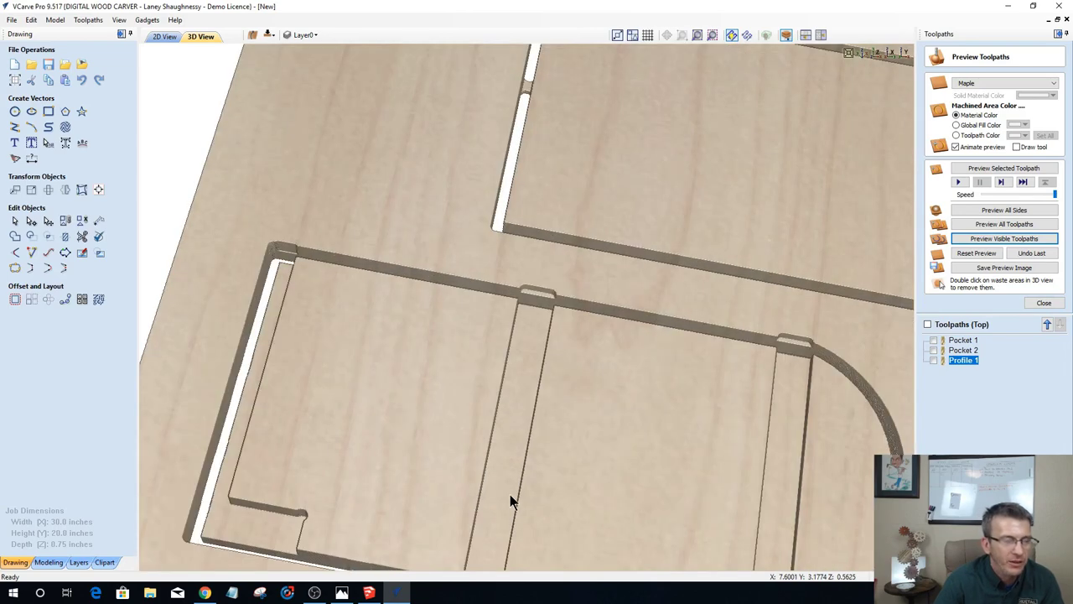
scroll(552, 358, down, 3)
scroll(224, 503, down, 1)
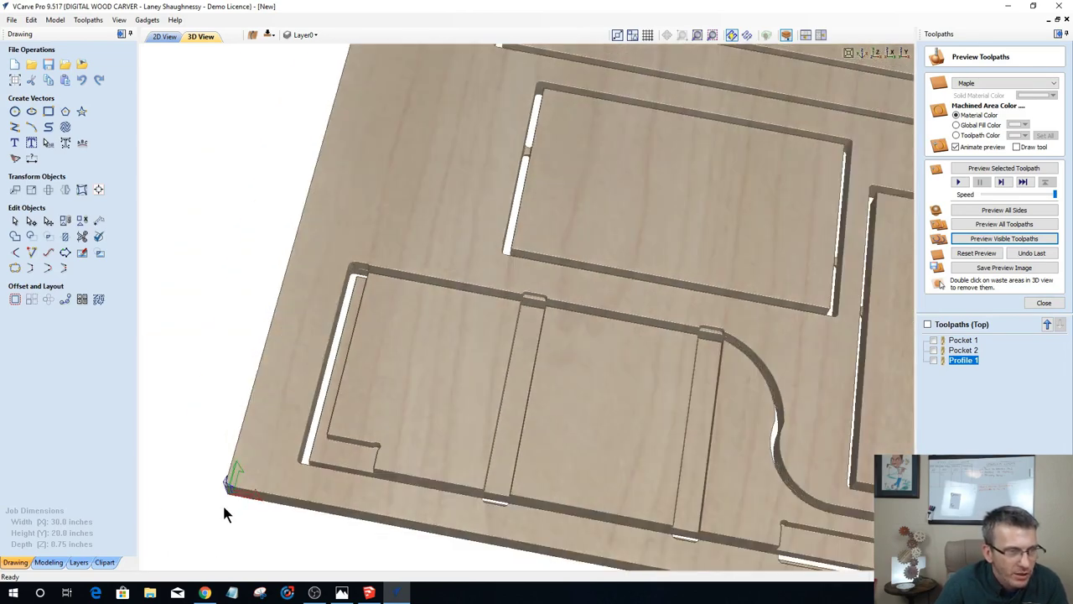
scroll(327, 474, up, 4)
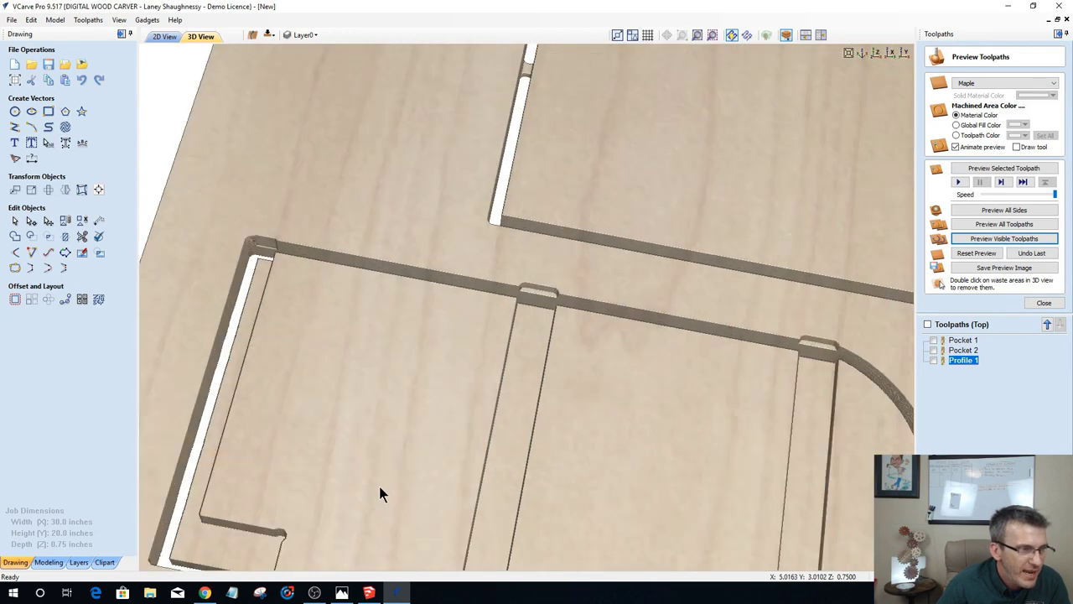
scroll(526, 389, up, 2)
scroll(561, 378, down, 2)
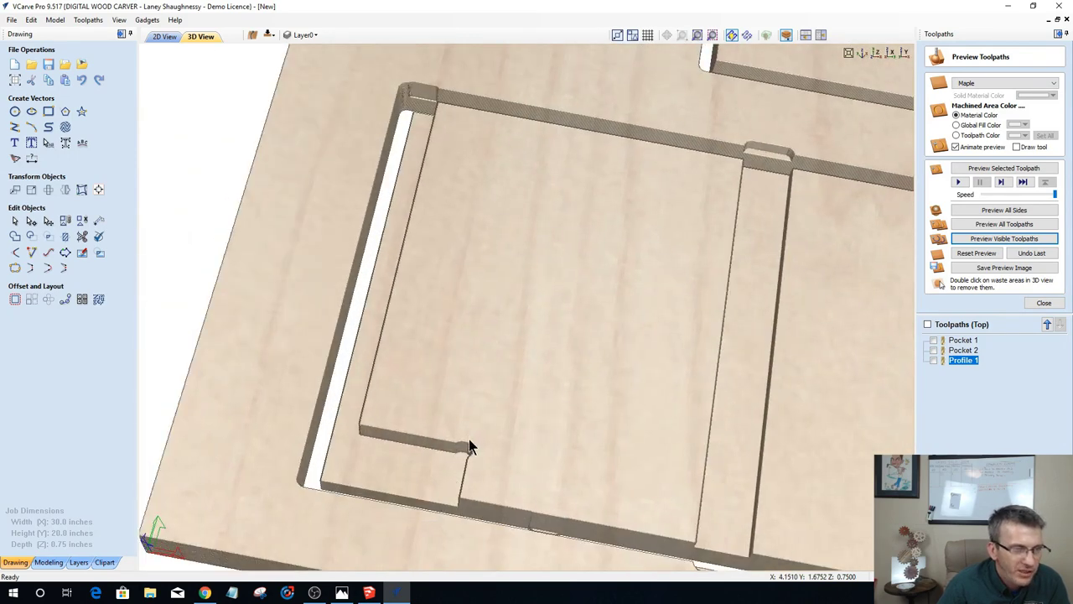
scroll(469, 438, down, 1)
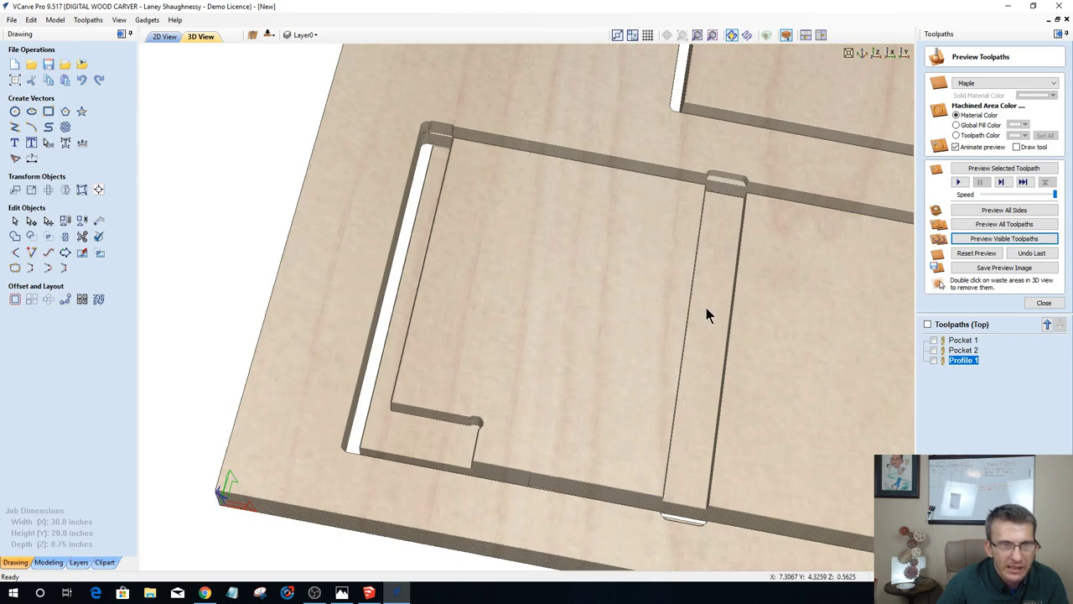
scroll(550, 345, up, 5)
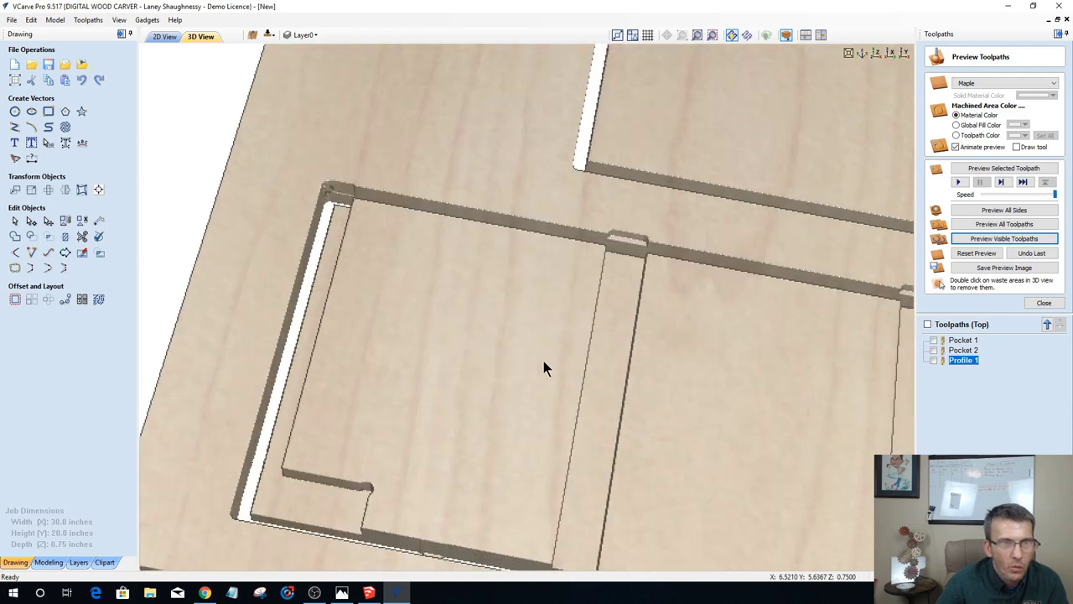
drag(490, 460, 565, 416)
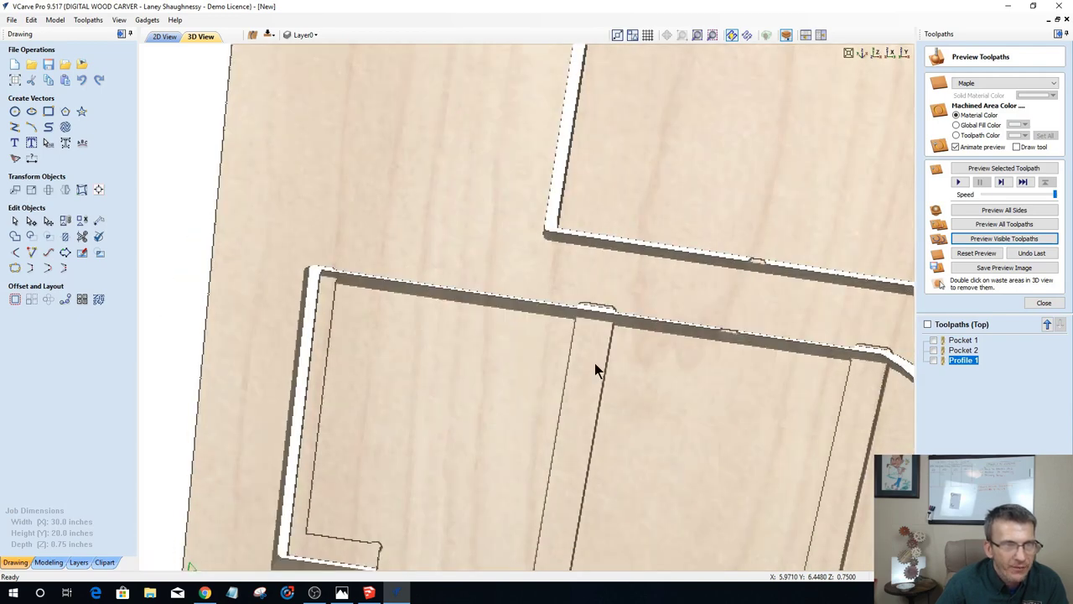
scroll(596, 358, up, 2)
drag(680, 419, 704, 324)
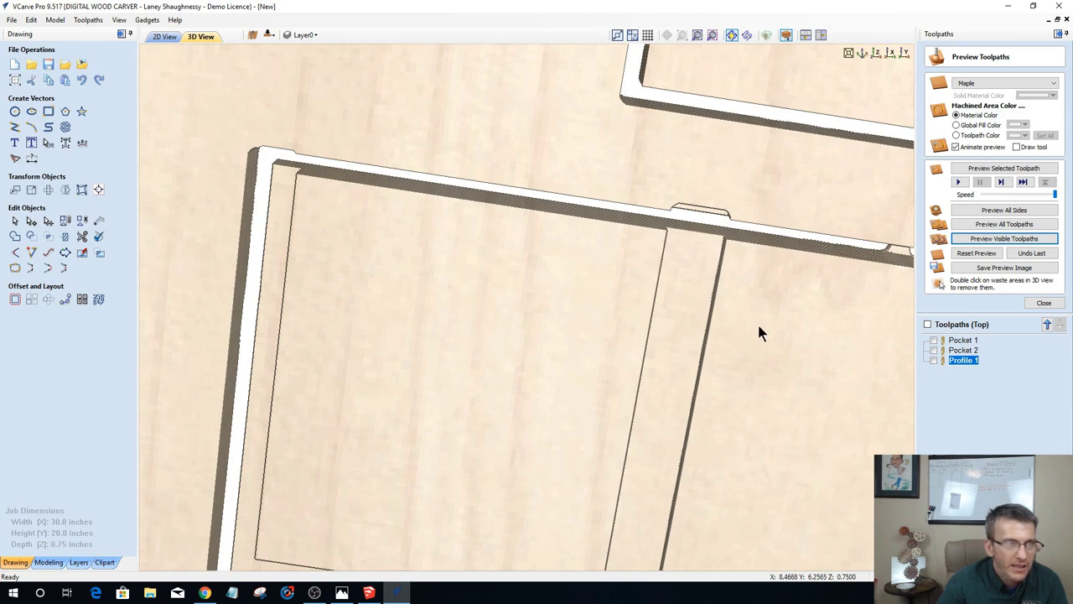
drag(759, 331, 364, 234)
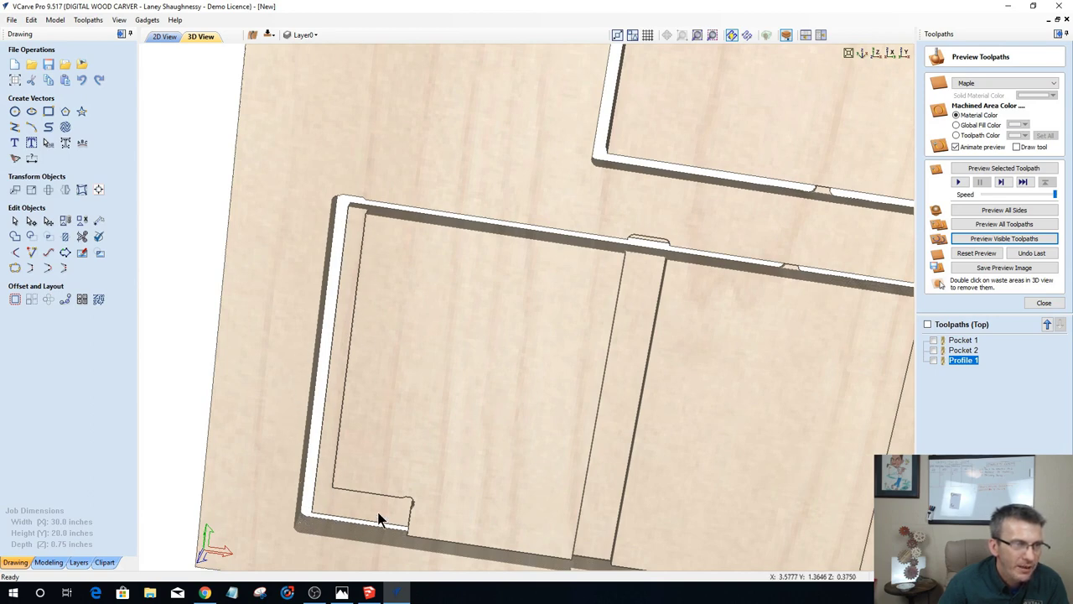
scroll(313, 382, down, 3)
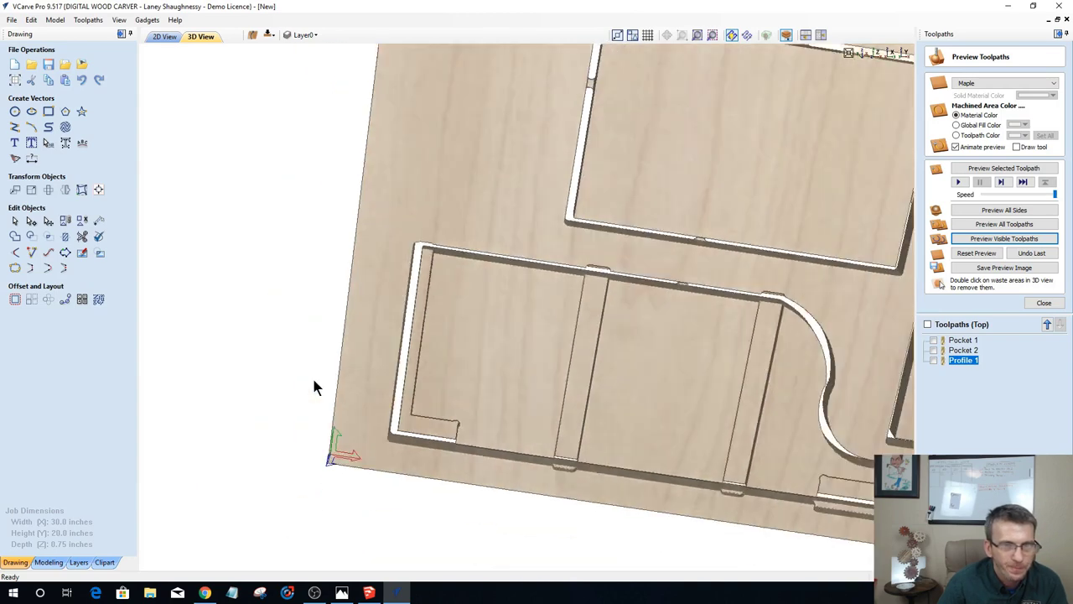
scroll(778, 367, up, 2)
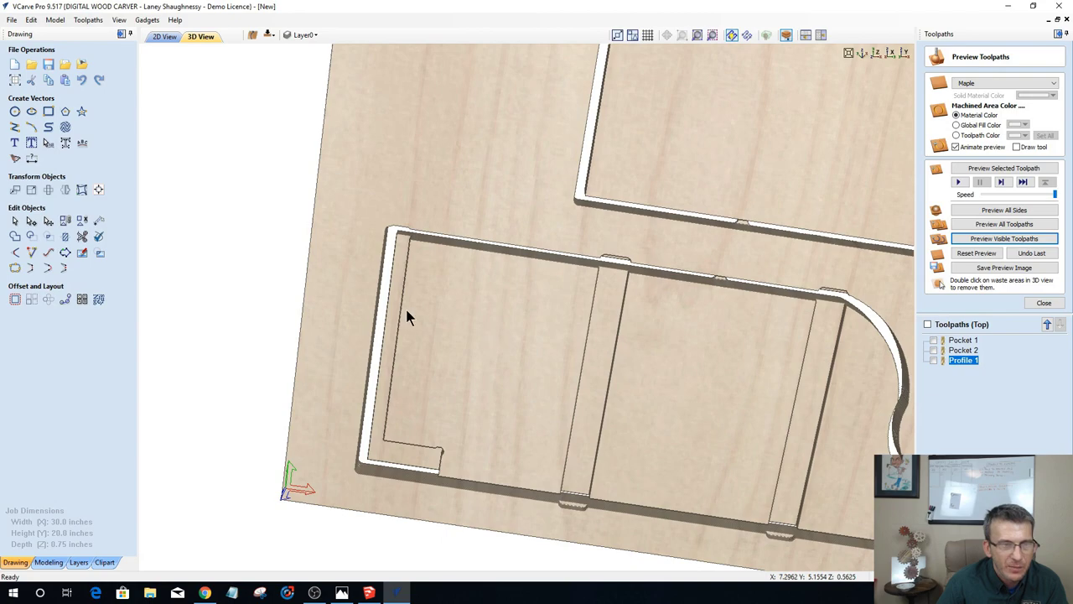
scroll(405, 316, down, 3)
scroll(851, 477, up, 3)
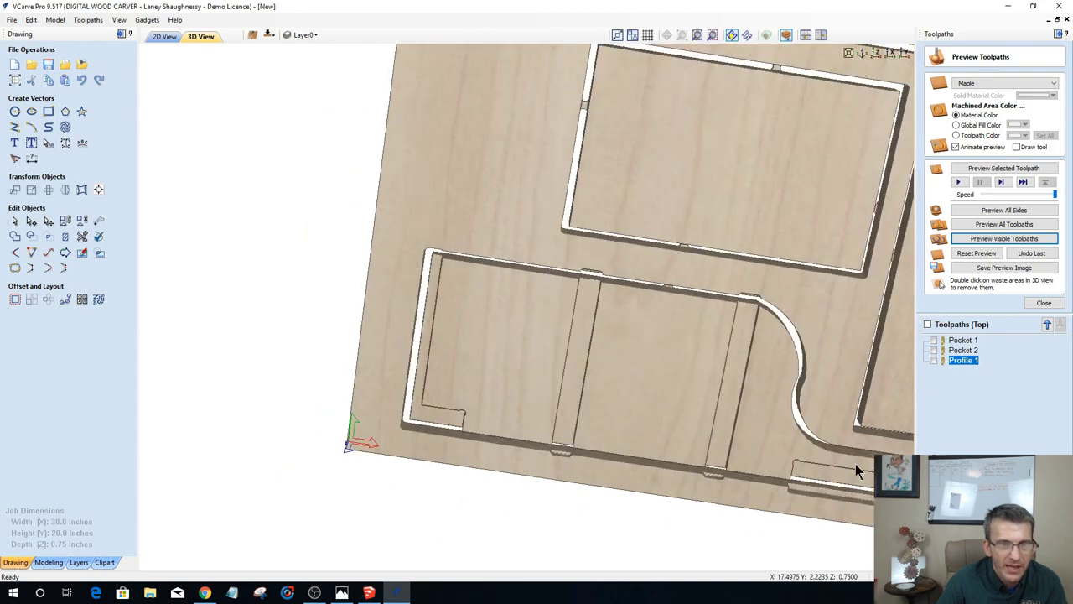
scroll(855, 464, down, 4)
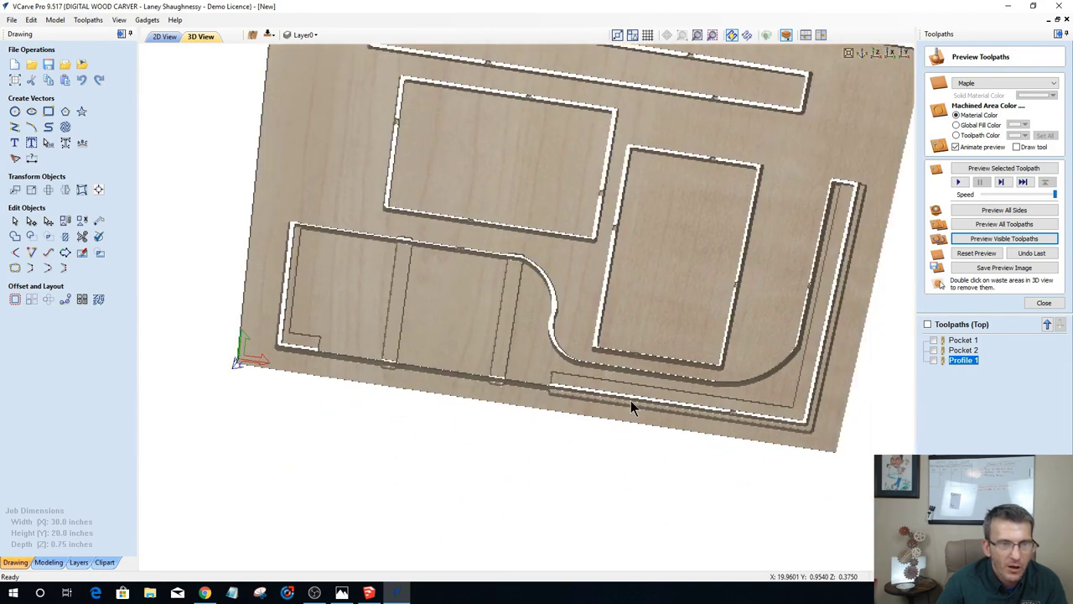
drag(631, 406, 553, 376)
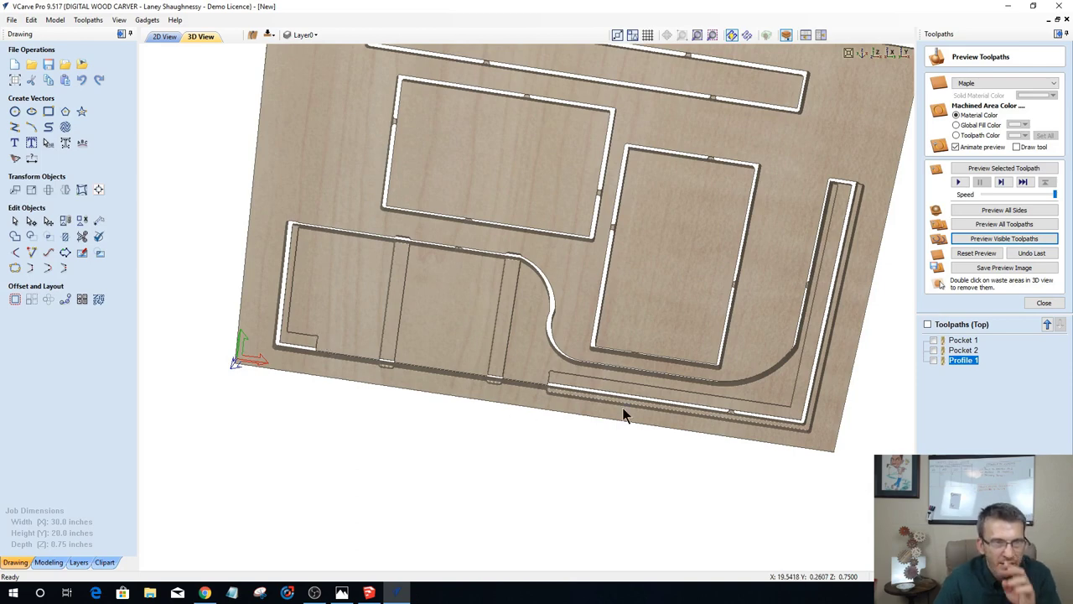
drag(594, 412, 204, 70)
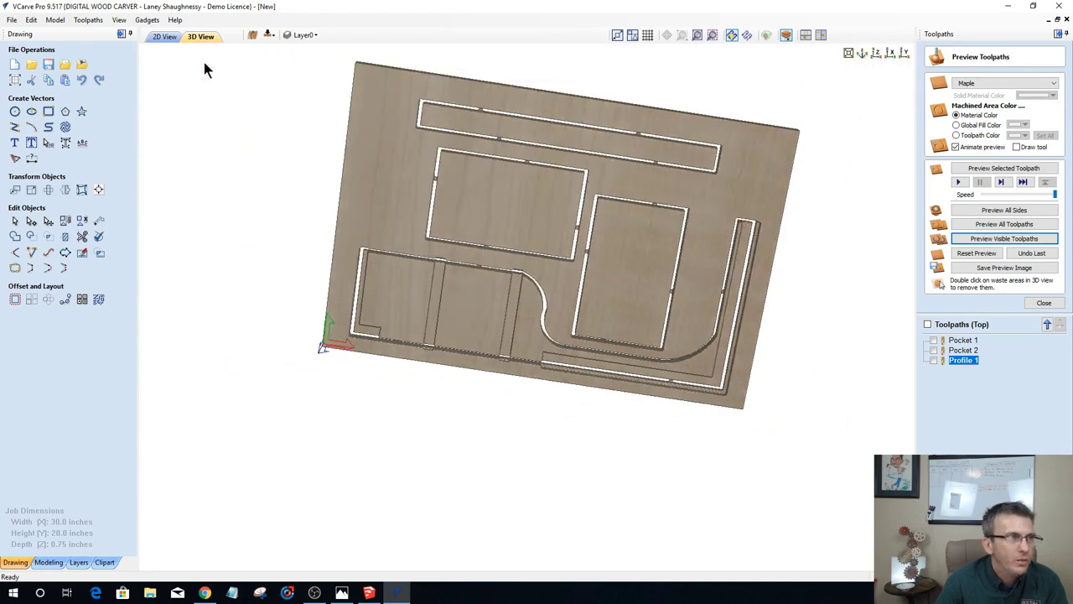
Step: In the 2D view, draw a 0.25-inch circle at the sheet's top-left corner
click(165, 38)
scroll(621, 213, down, 2)
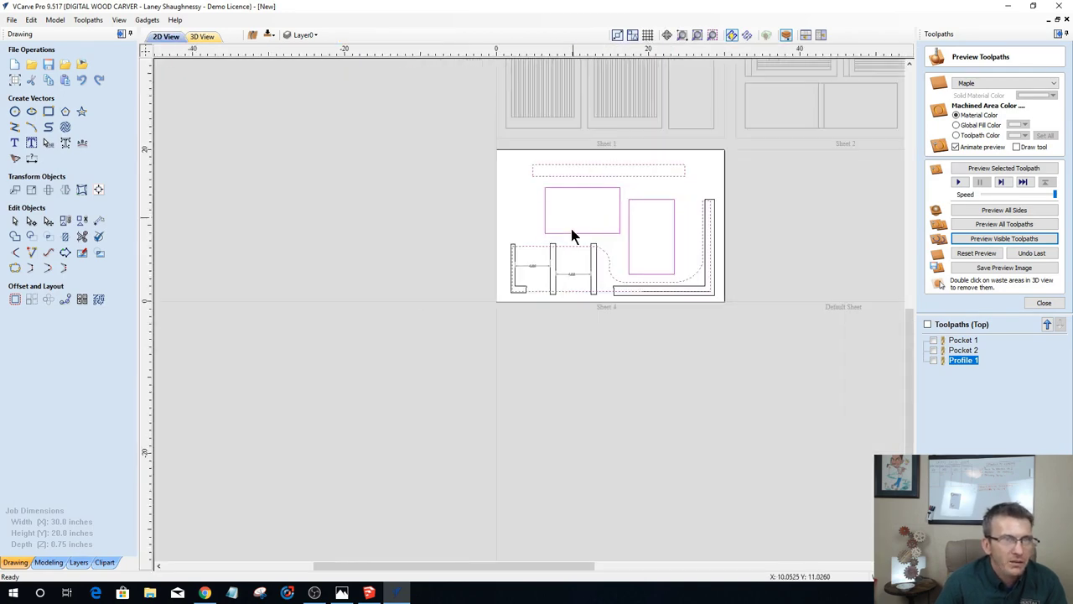
scroll(703, 166, up, 2)
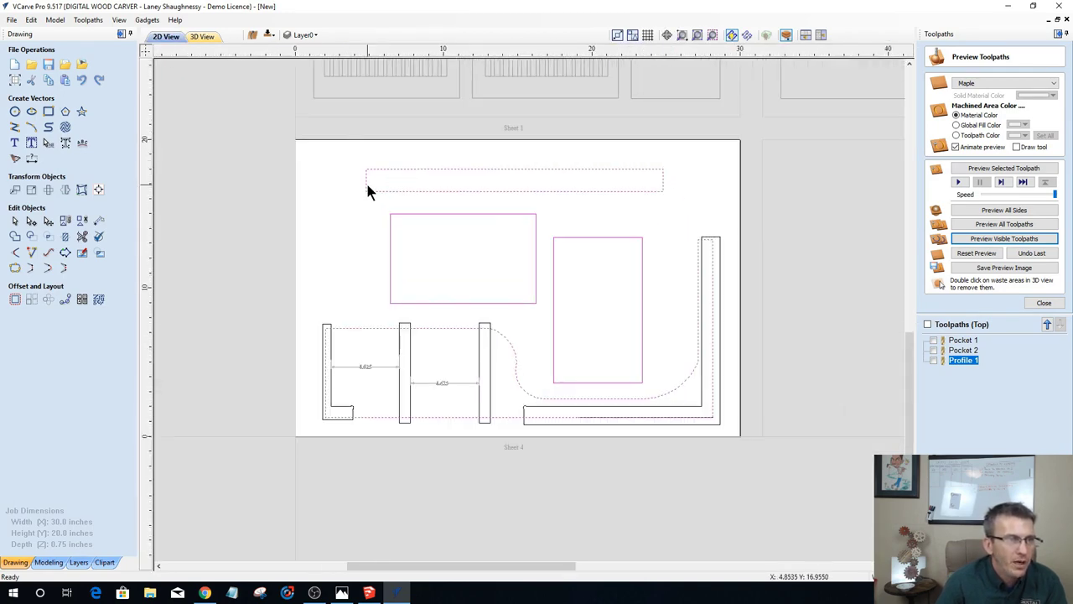
click(14, 111)
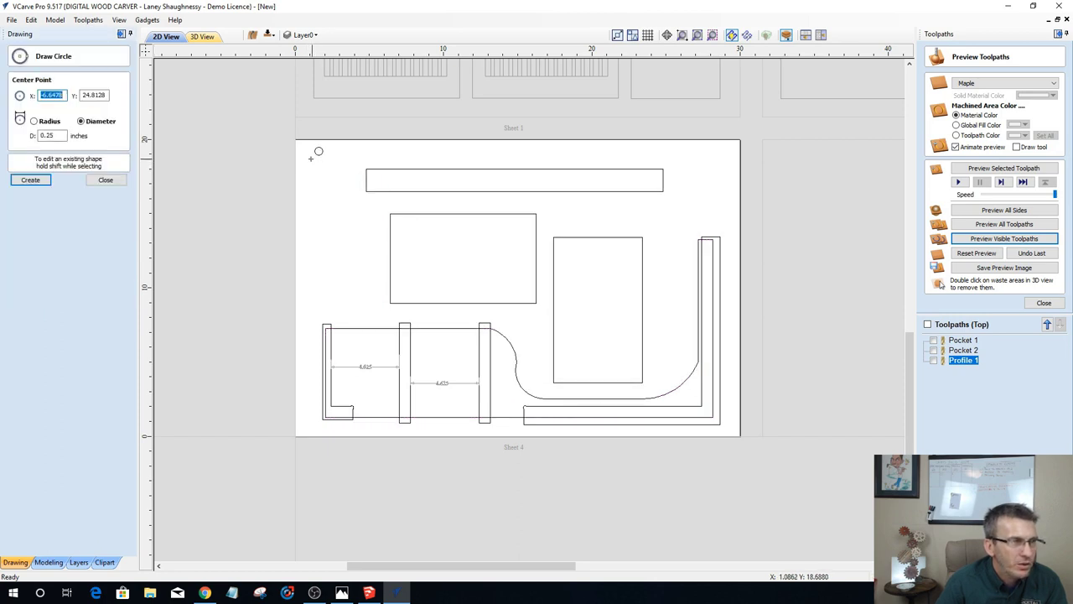
click(313, 161)
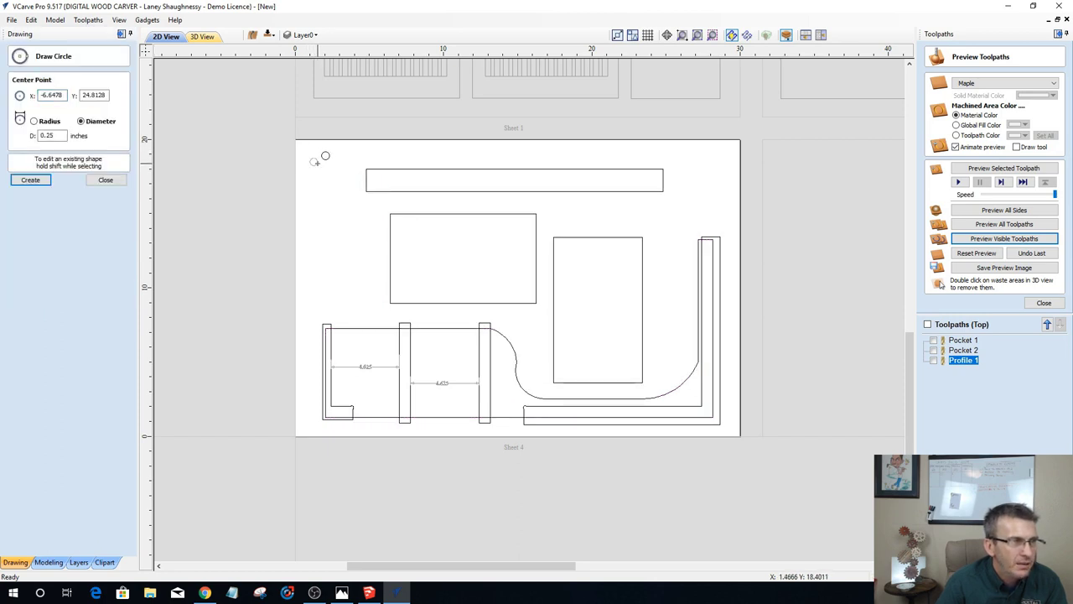
double_click(47, 135)
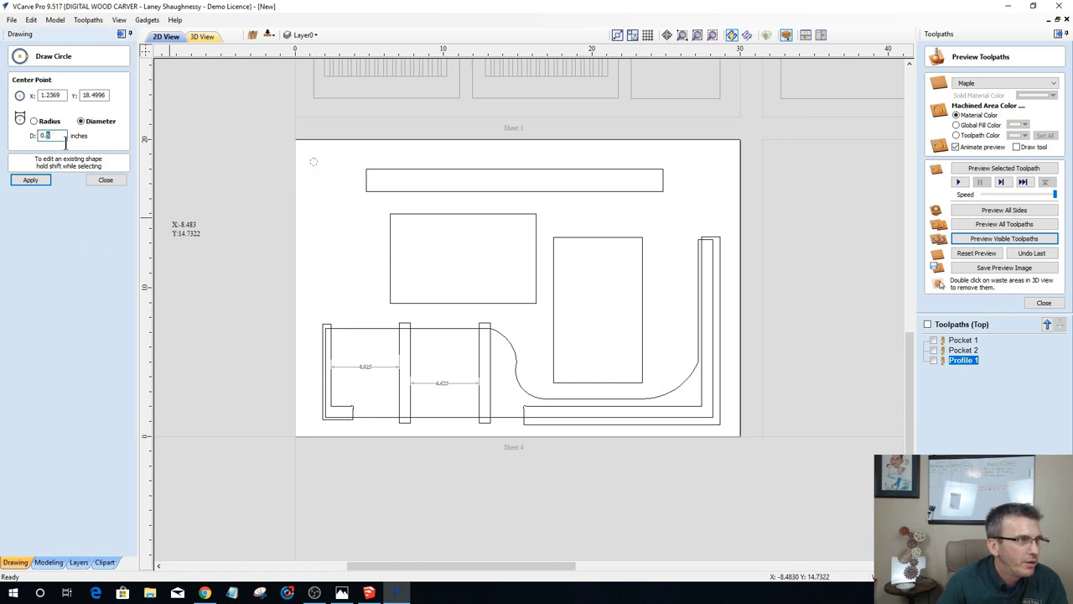
text(0.25)
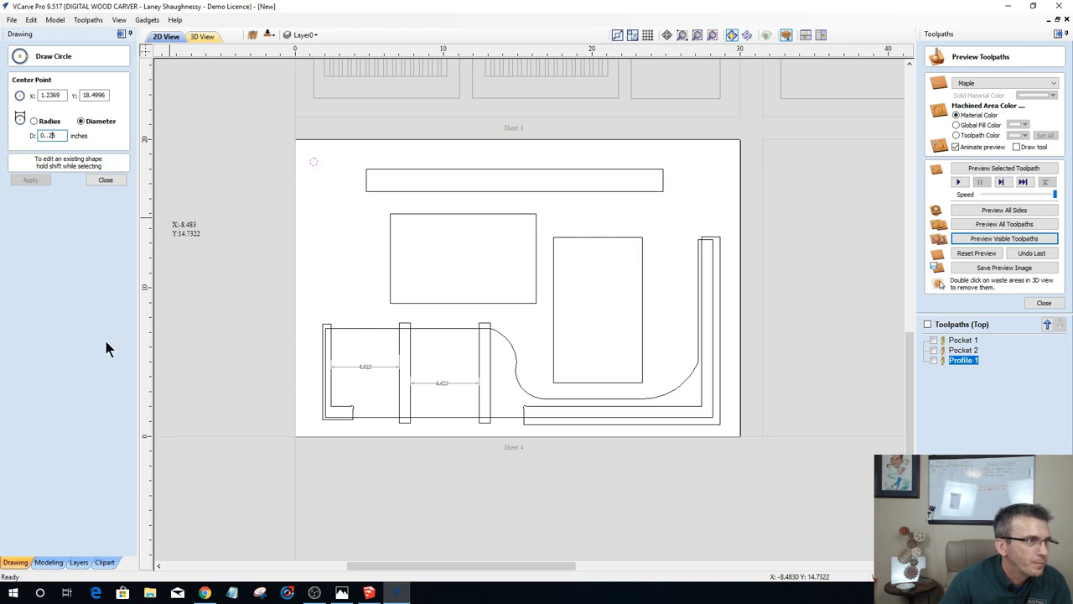
key(Delete)
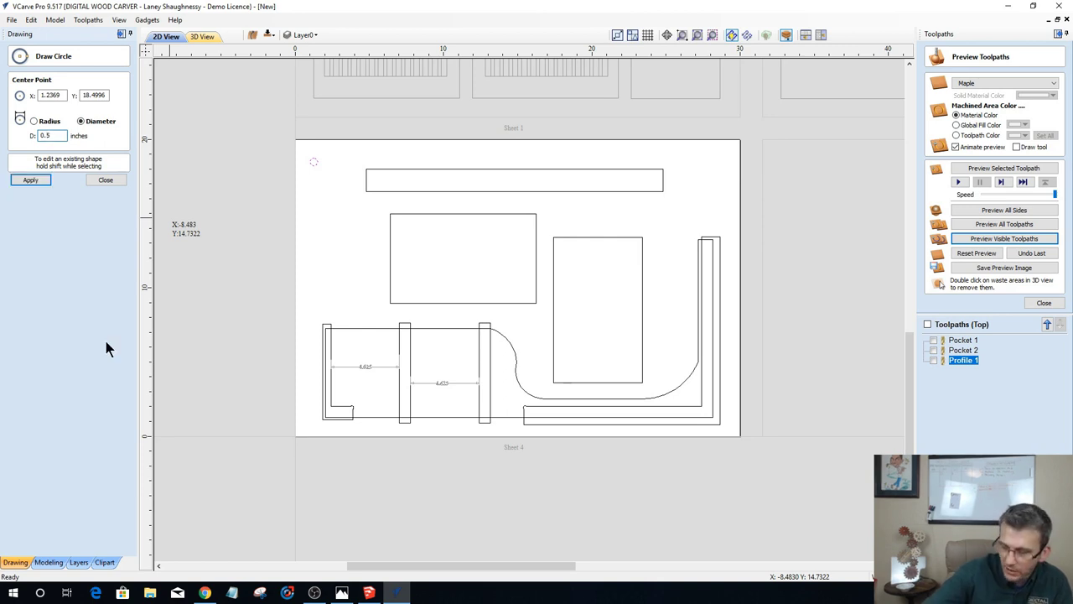
text(2)
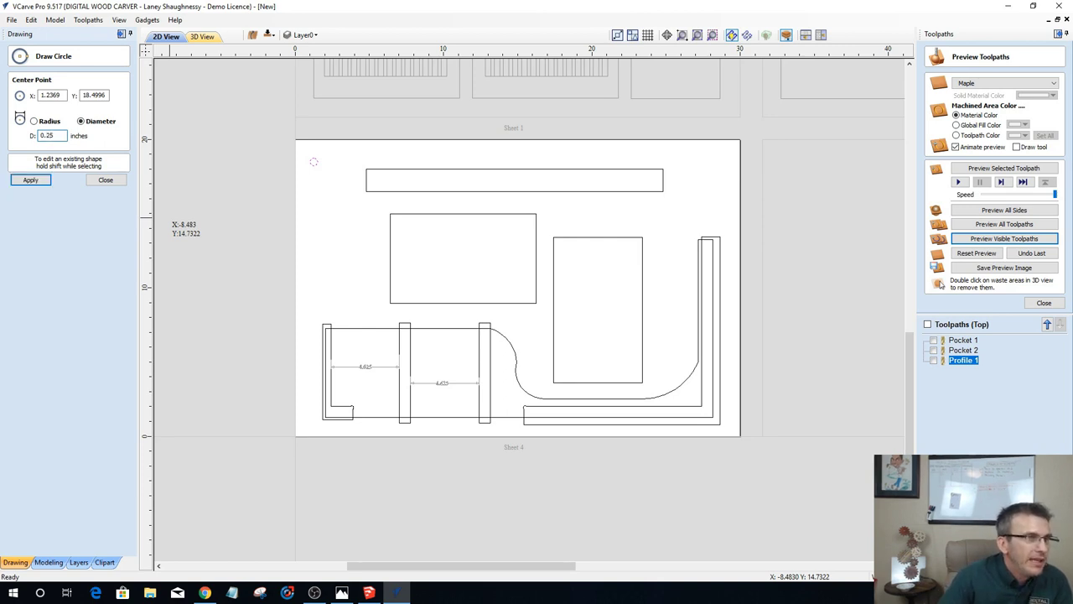
click(26, 180)
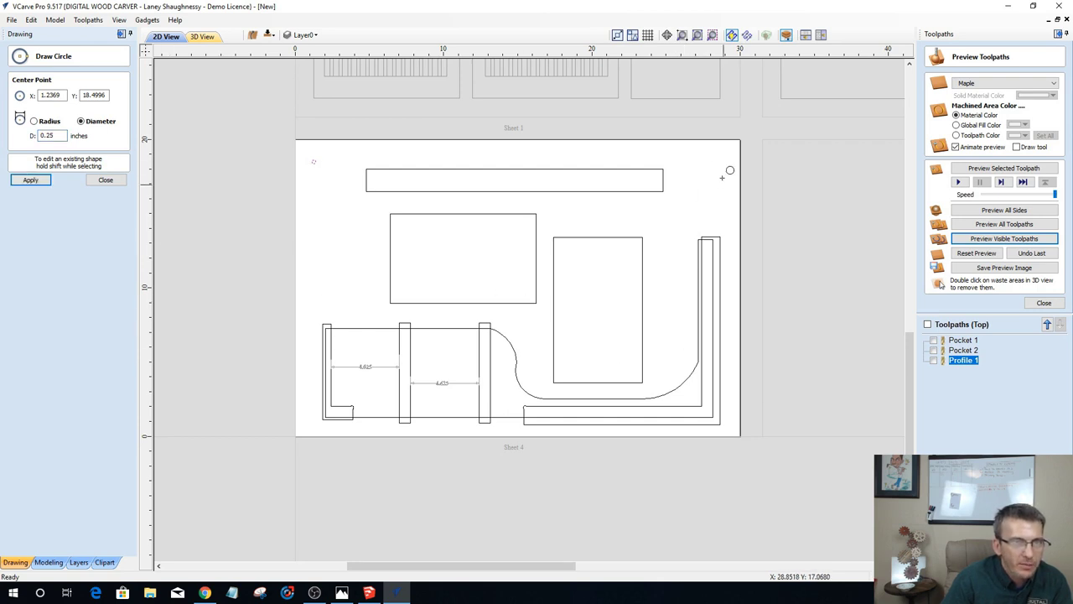
Step: Add a second 0.25-inch circle near the right side and reopen Profile 1's settings
click(676, 308)
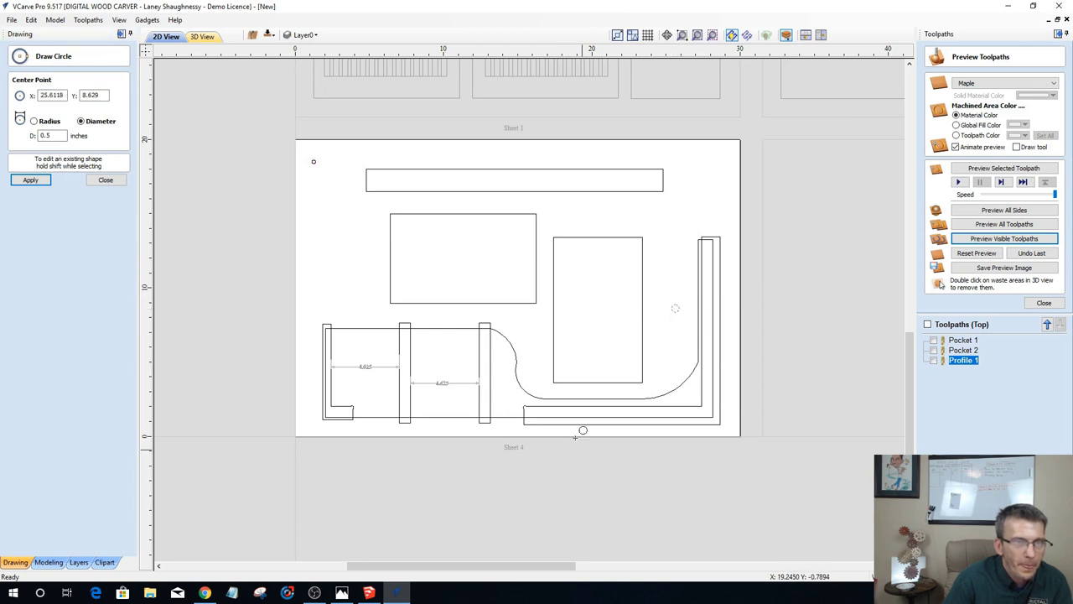
double_click(46, 136)
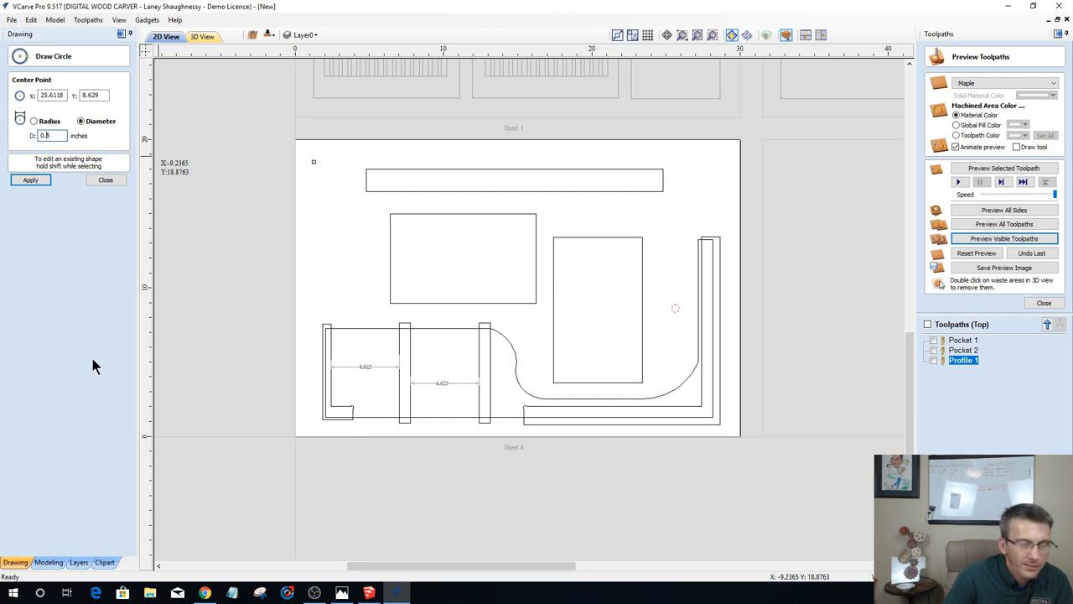
text(0.5)
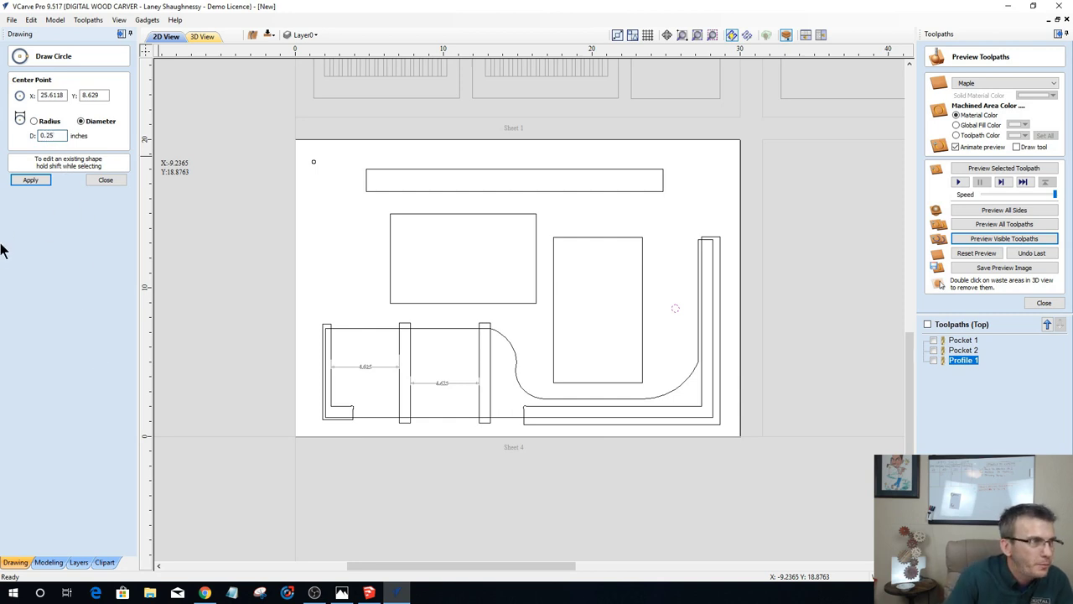
click(30, 180)
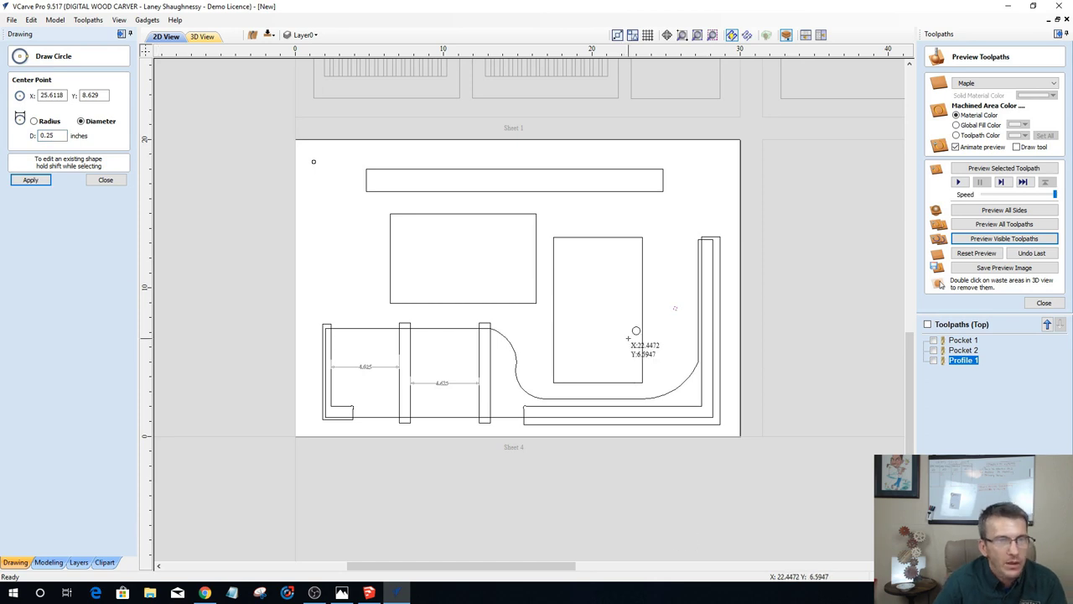
double_click(964, 360)
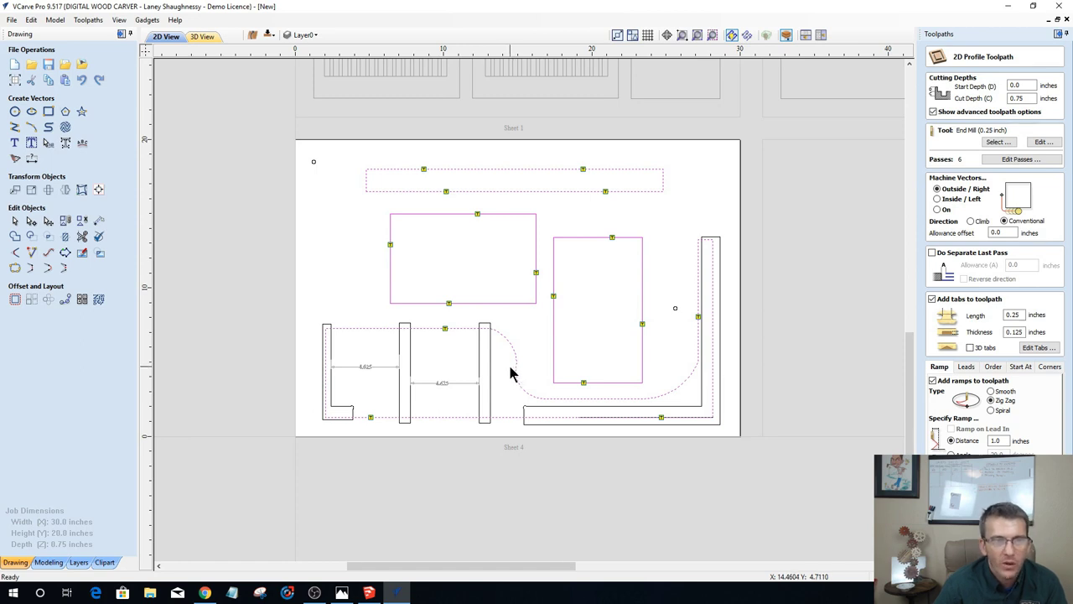
Step: Calculate Profile 1 with a 0.375-inch cut depth and 0.0625-inch-thick tabs
click(1016, 98)
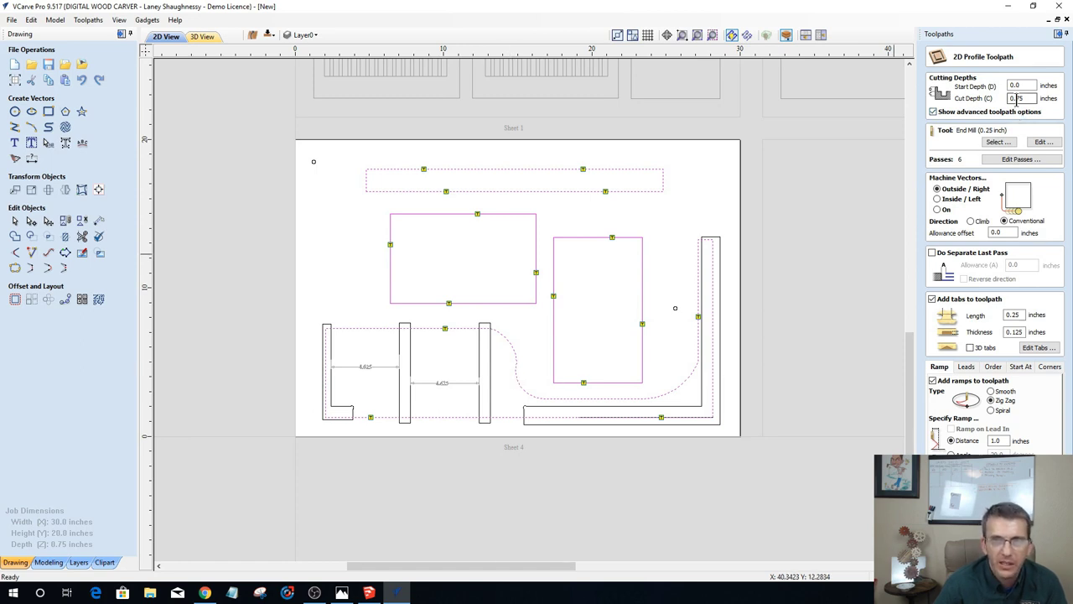
text(3)
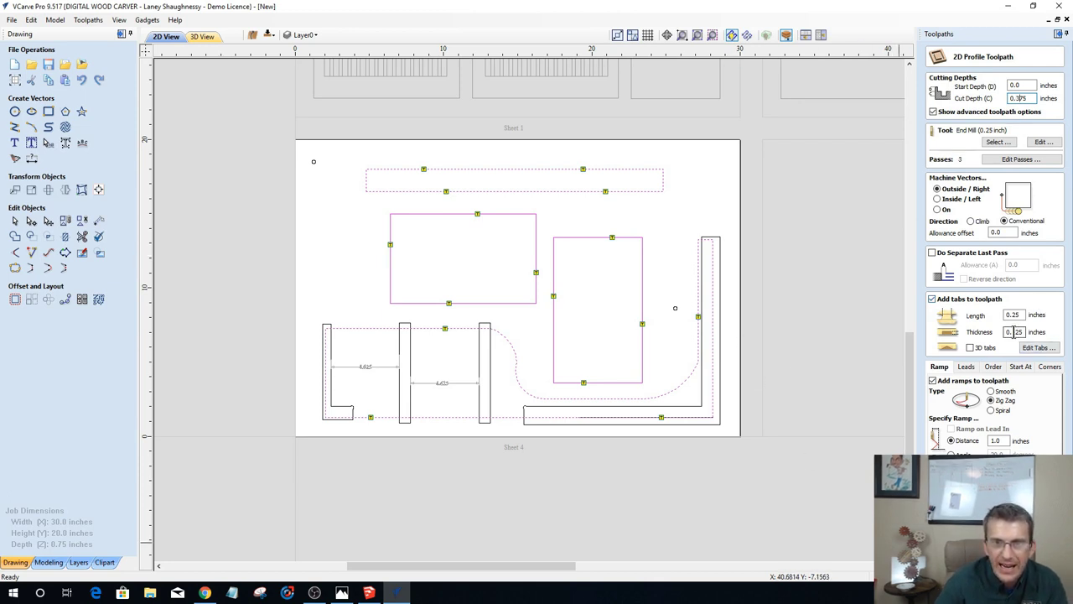
drag(1014, 332, 1012, 332)
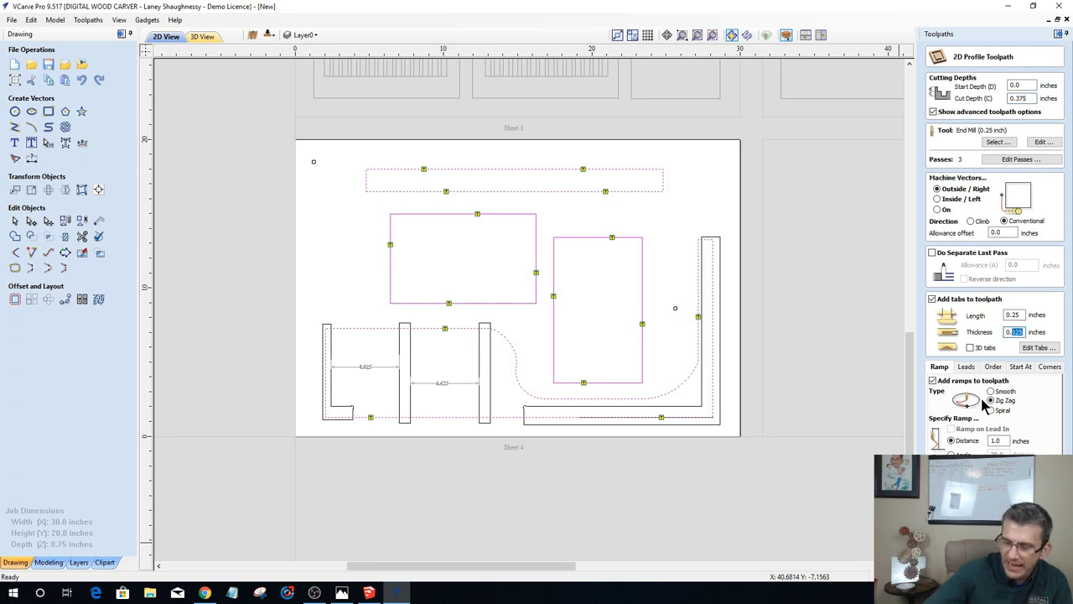
key(BackSpace)
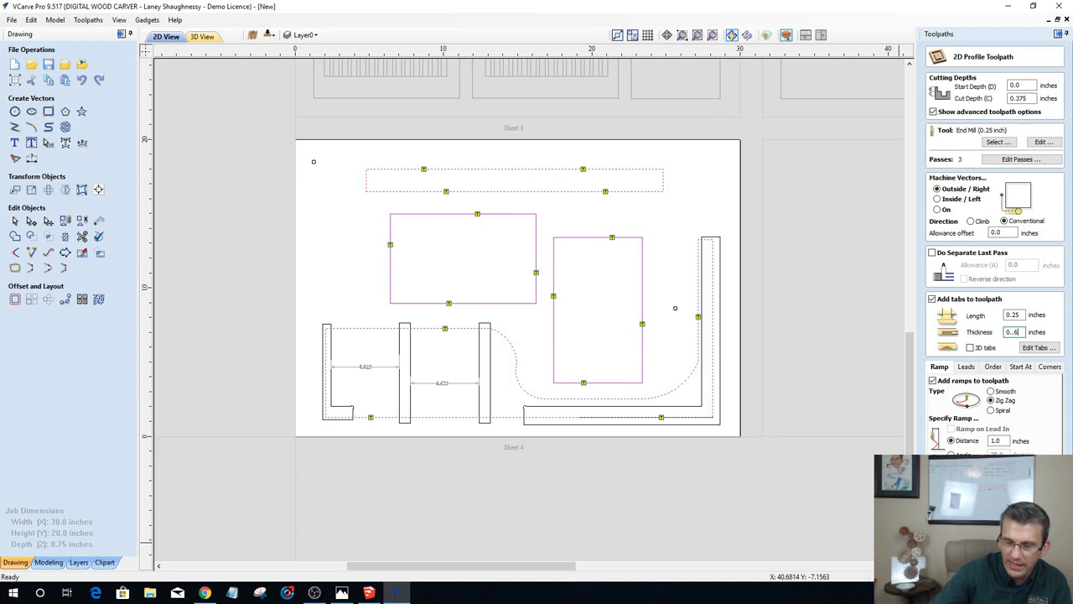
text(06)
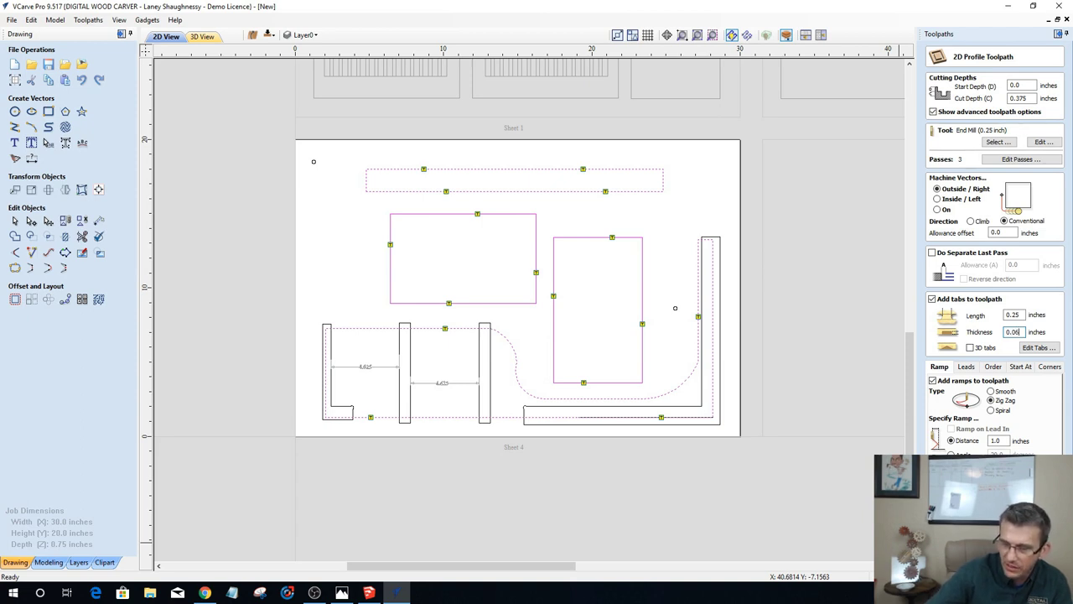
text(25)
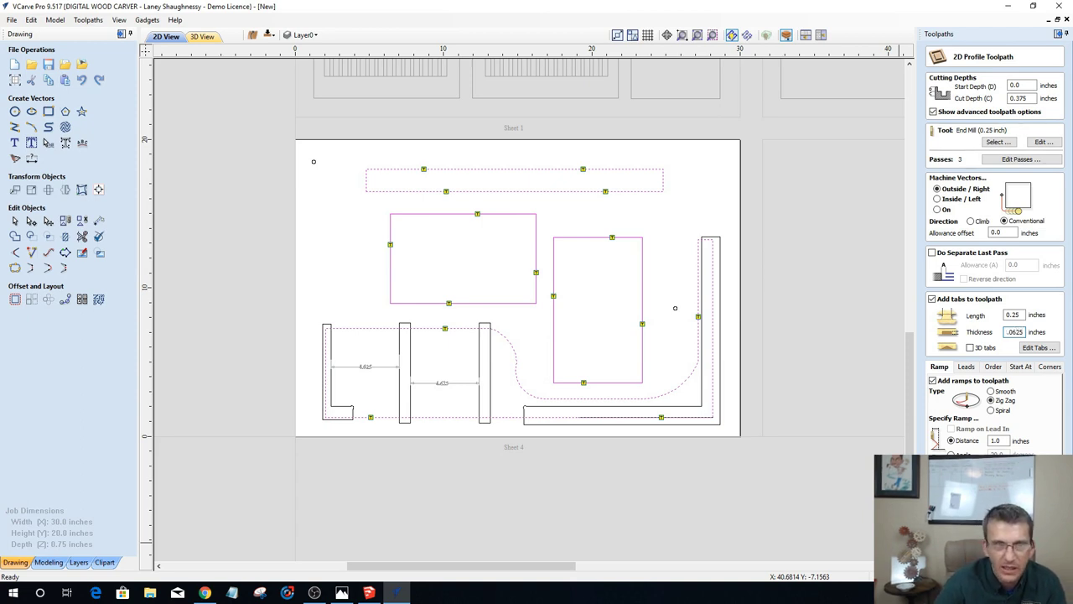
key(Return)
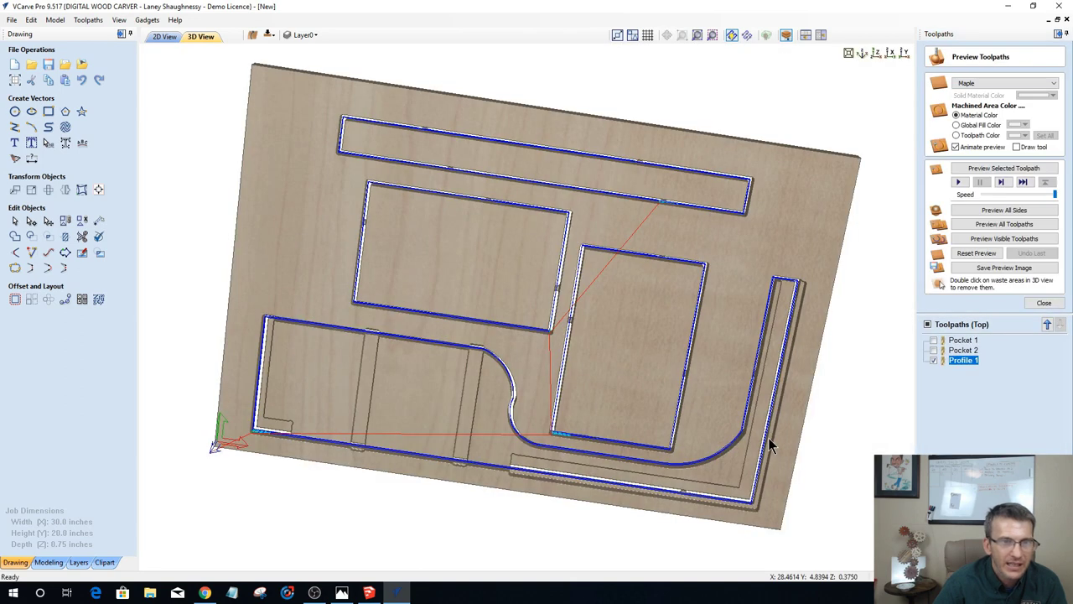
Step: Reset the preview, return to the 2D drawing, deselect the outlines and close the preview
click(973, 254)
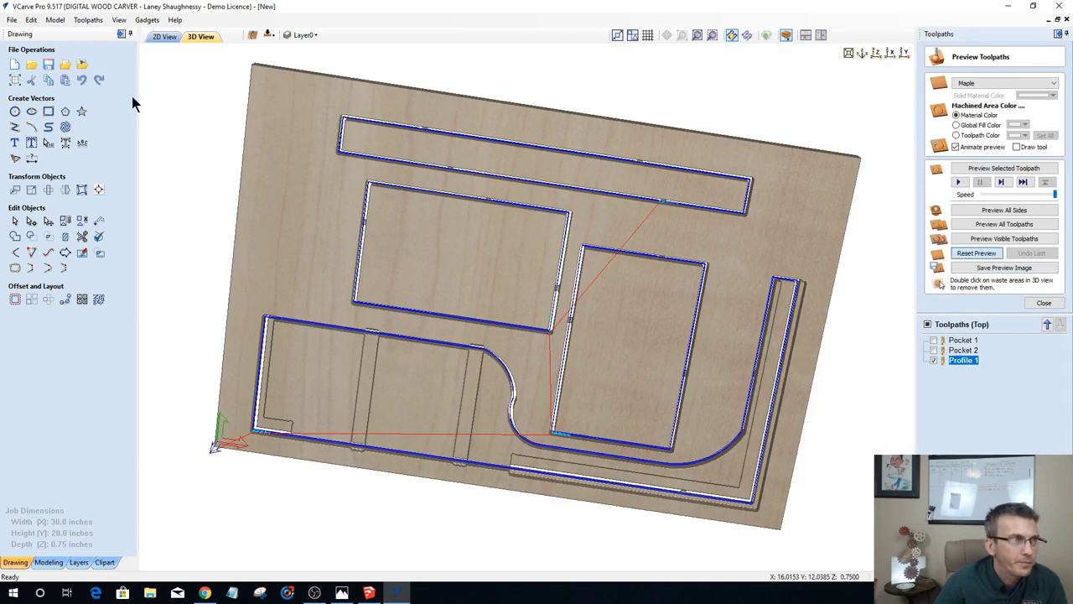
click(164, 36)
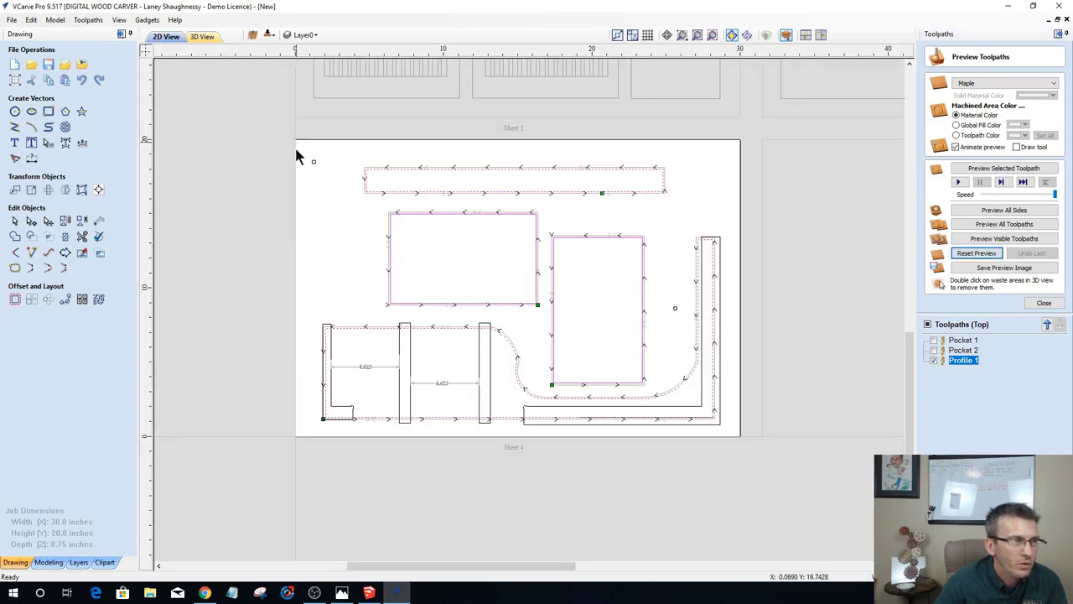
click(330, 171)
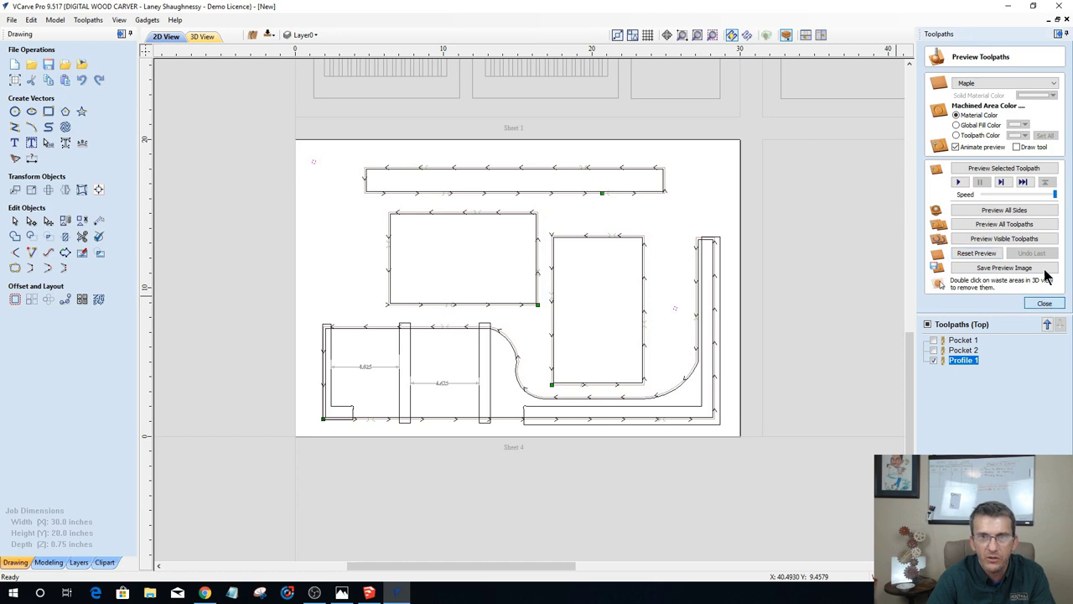
click(1044, 303)
Step: Create and calculate a 0.375-inch-deep drilling toolpath named Sheet4_Side1_BoardAlignmentHoles_.25EM
click(971, 117)
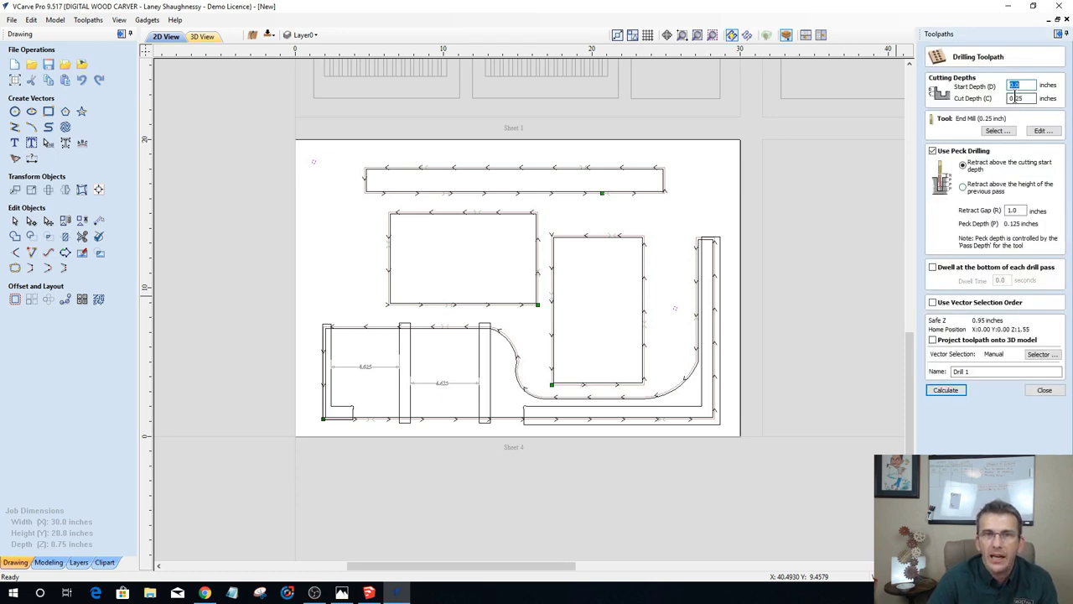
key(Tab)
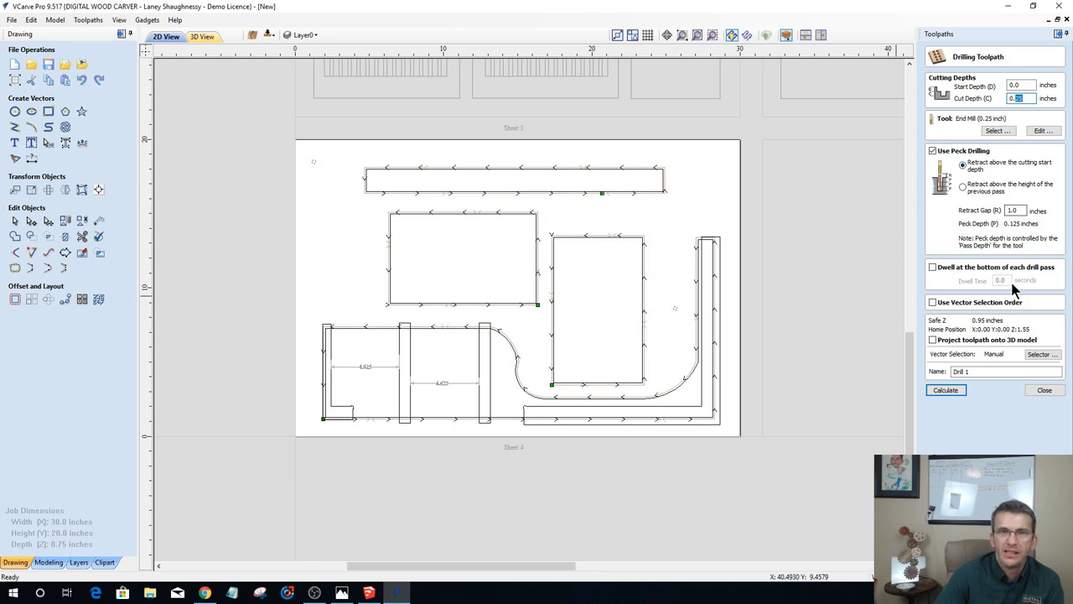
text(0.37)
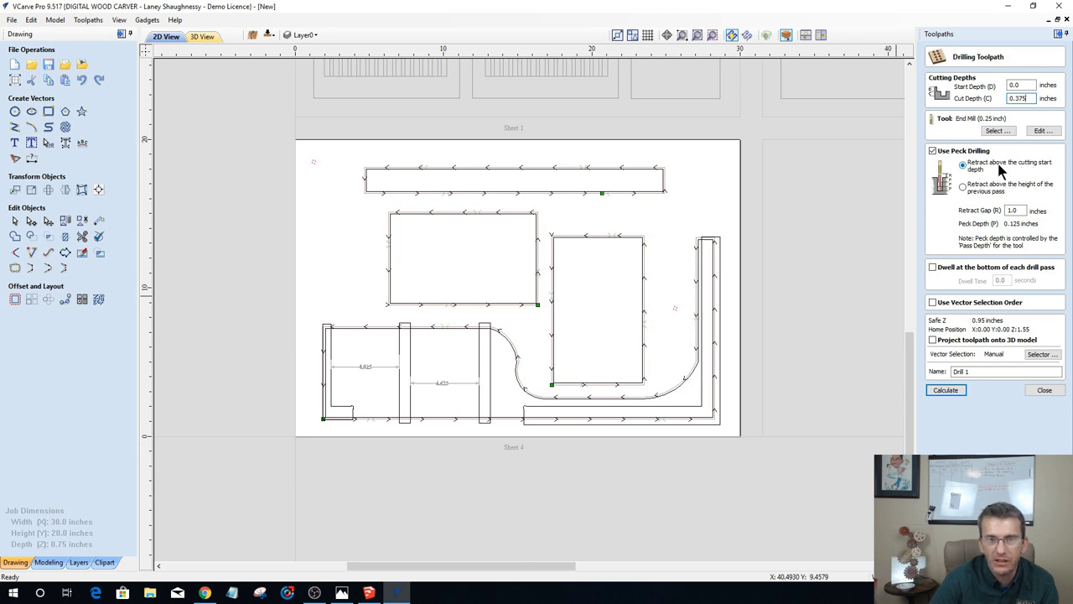
drag(977, 371, 952, 372)
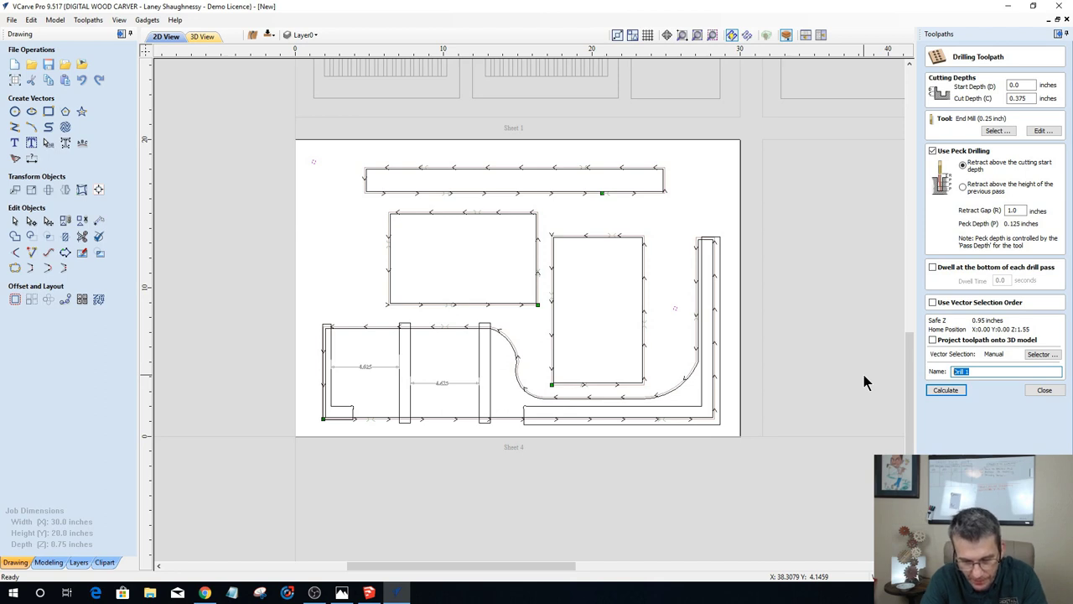
text(Sheet4_Board)
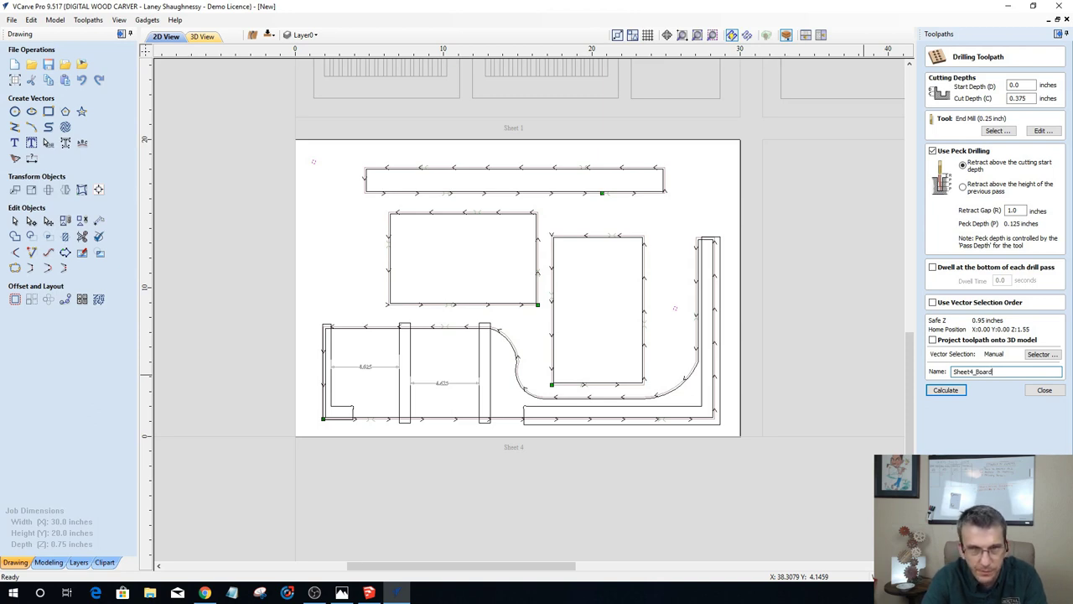
text(s)
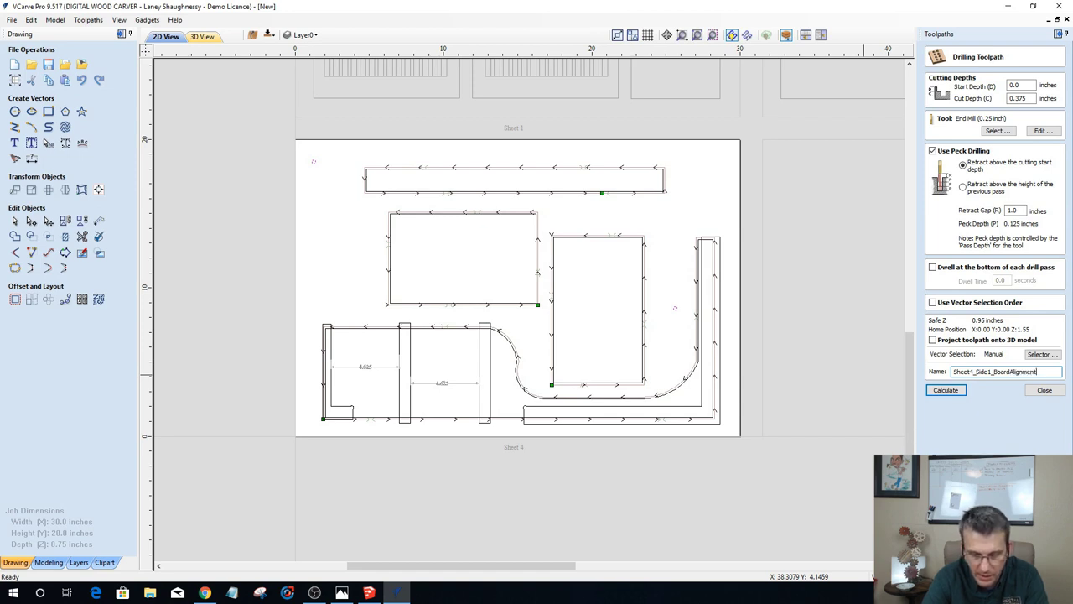
text(ole)
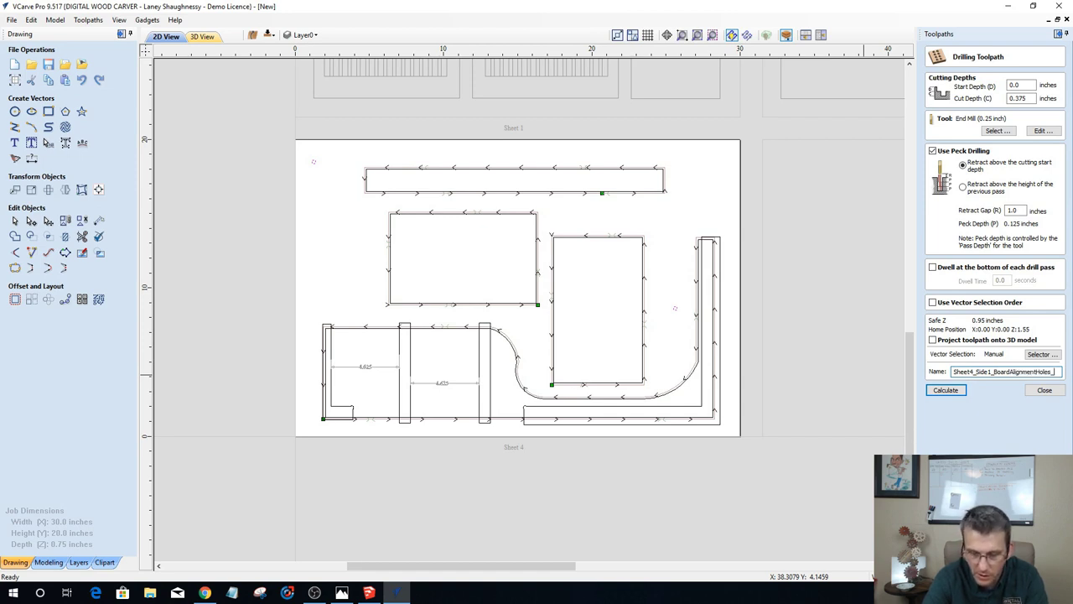
text(s_.25EM)
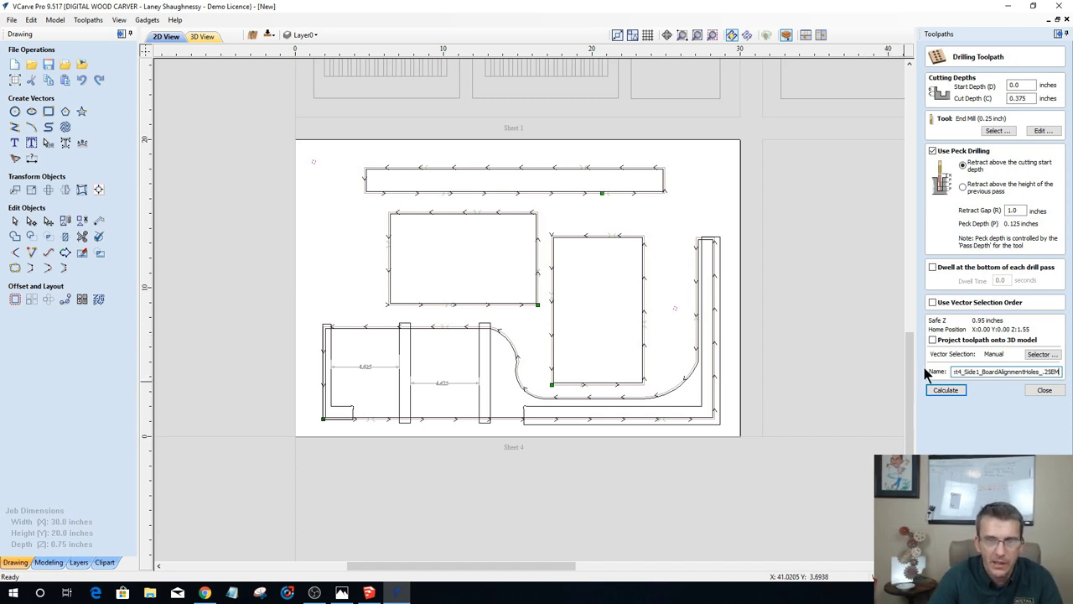
click(956, 392)
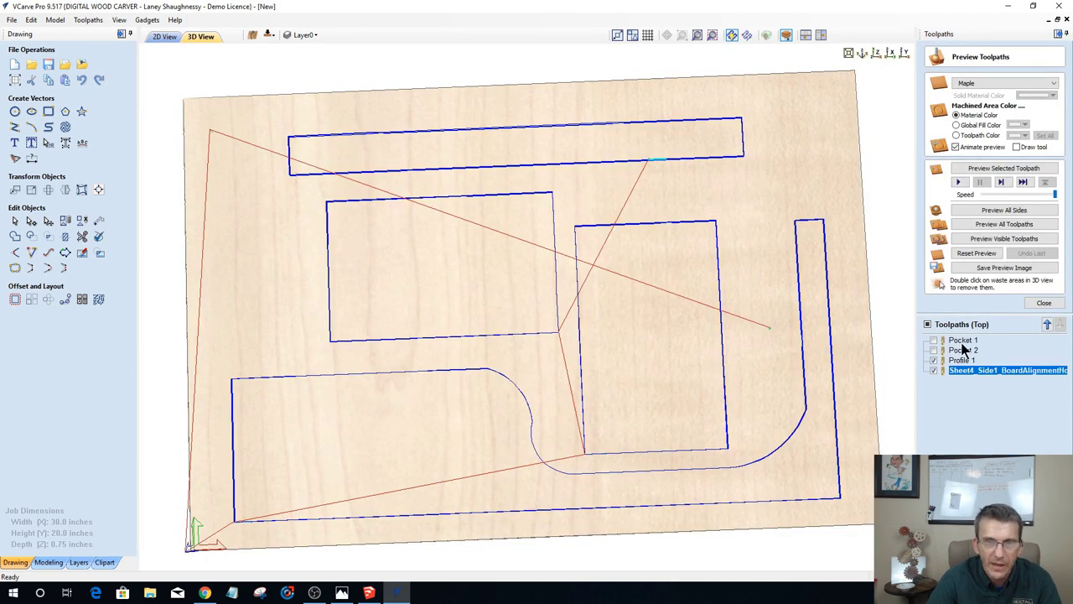
click(964, 341)
Step: Rename Pocket 1 to Sheet4_Side1_Pocket1_25EM
right_click(963, 346)
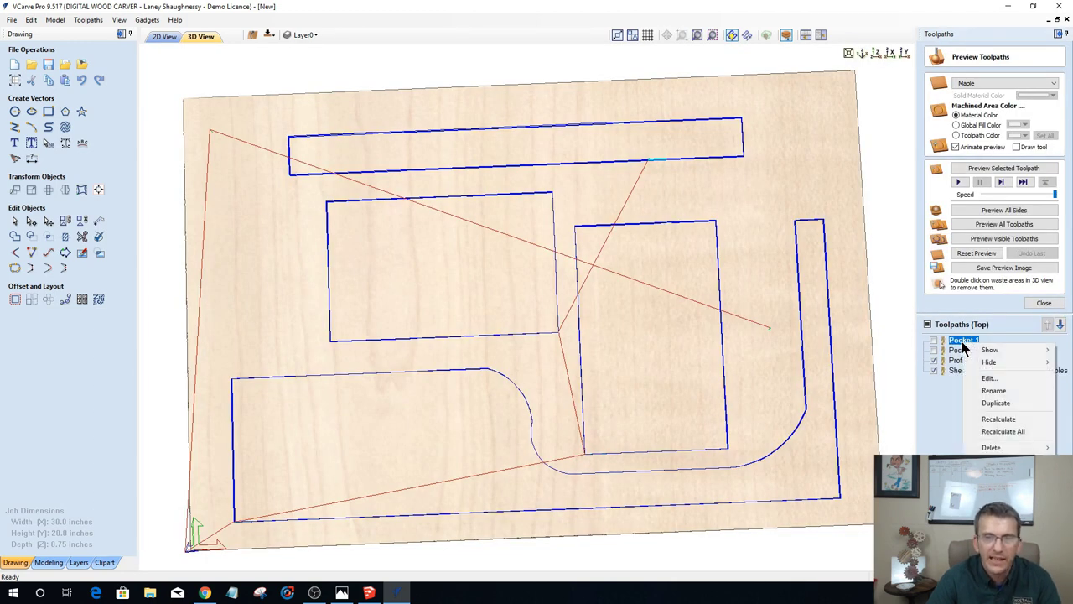
click(988, 392)
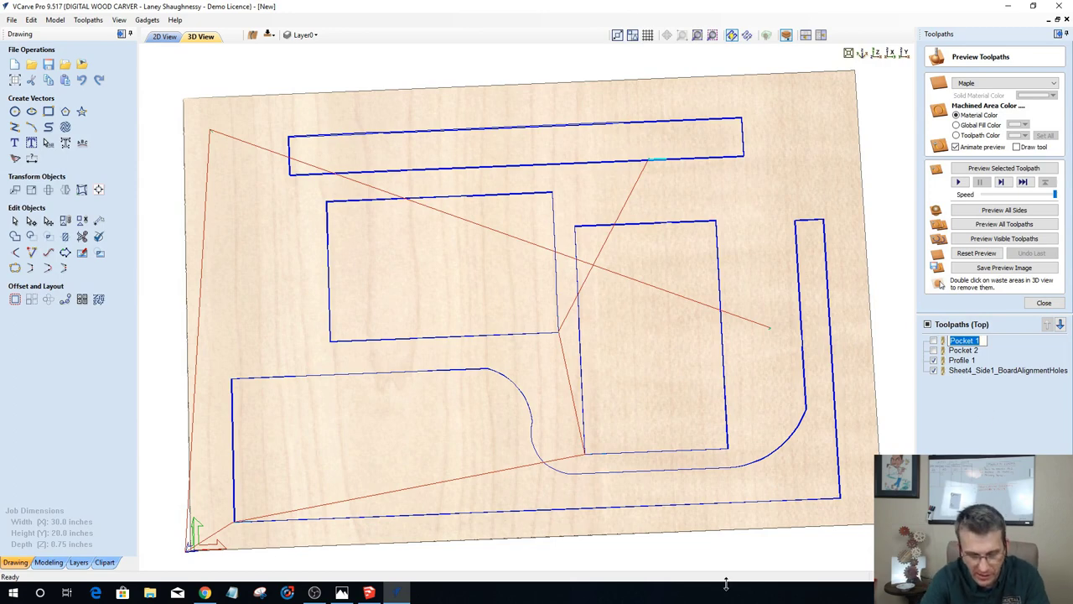
text(Sheet4)
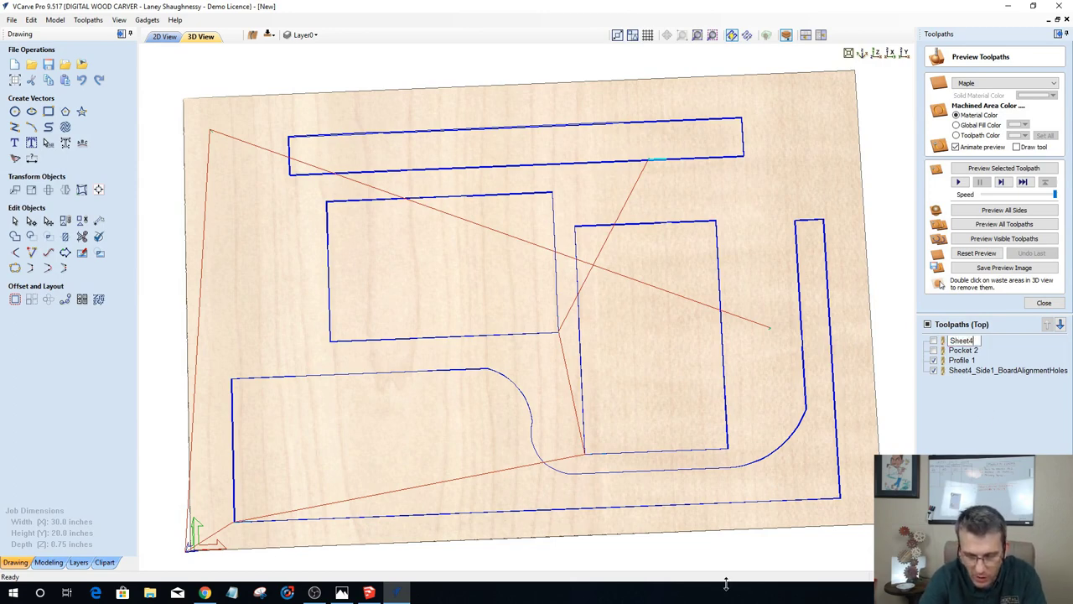
text(_Side1)
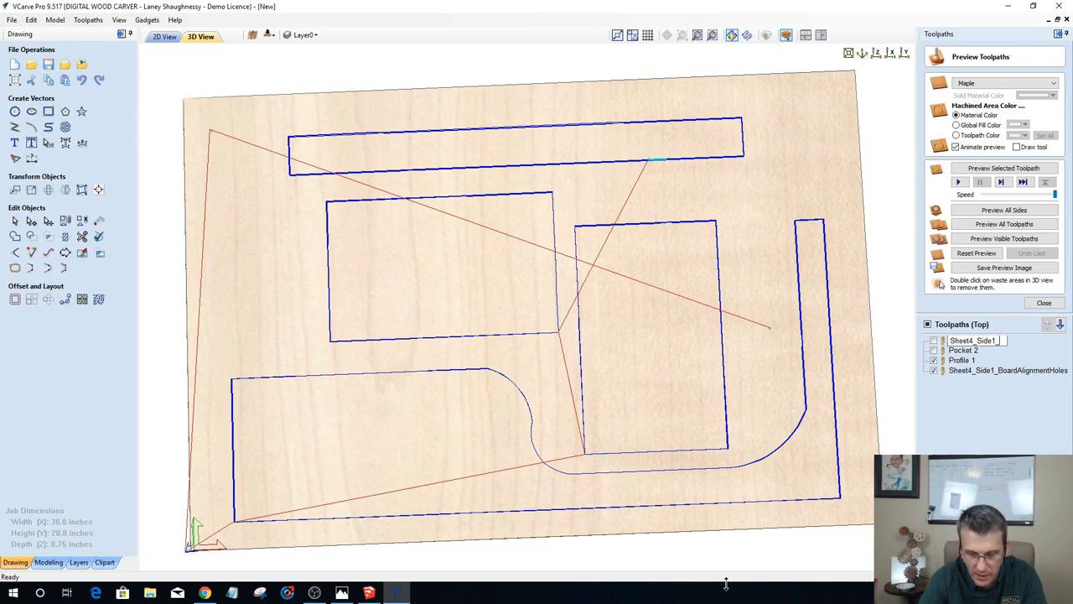
text(_)
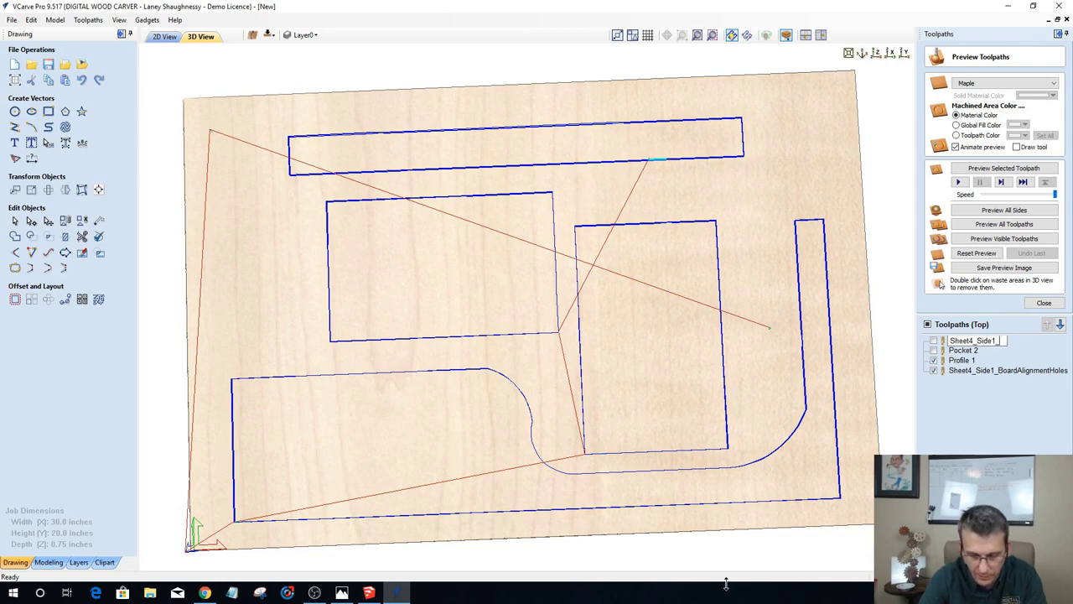
text(Pocket)
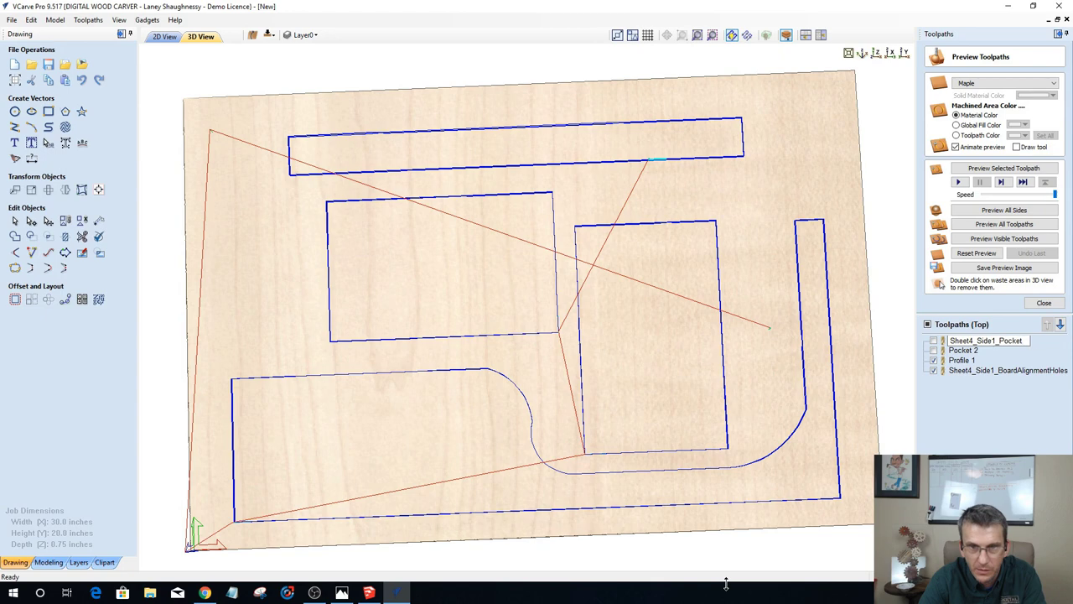
text(1_25EM)
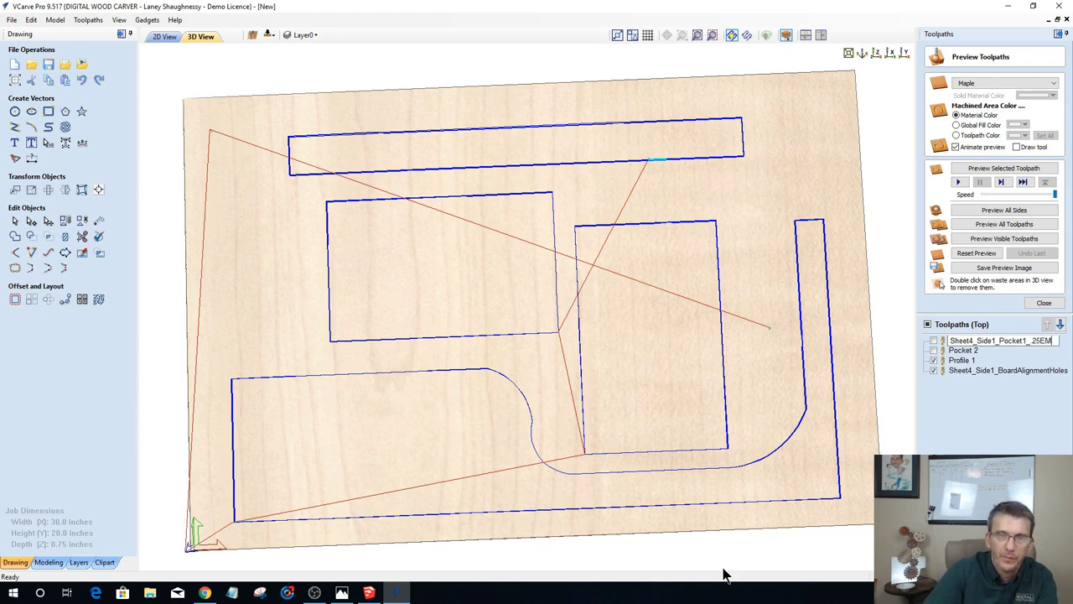
key(Return)
Step: Rename Pocket 2 to Sheet4_Side1_Pocket2_25EM
click(962, 352)
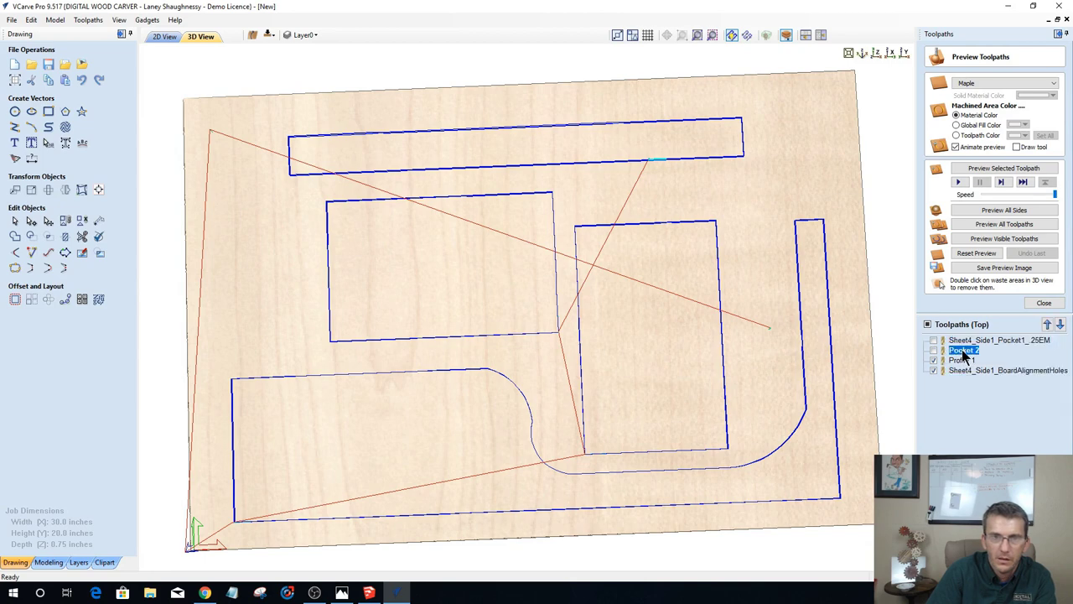
right_click(963, 351)
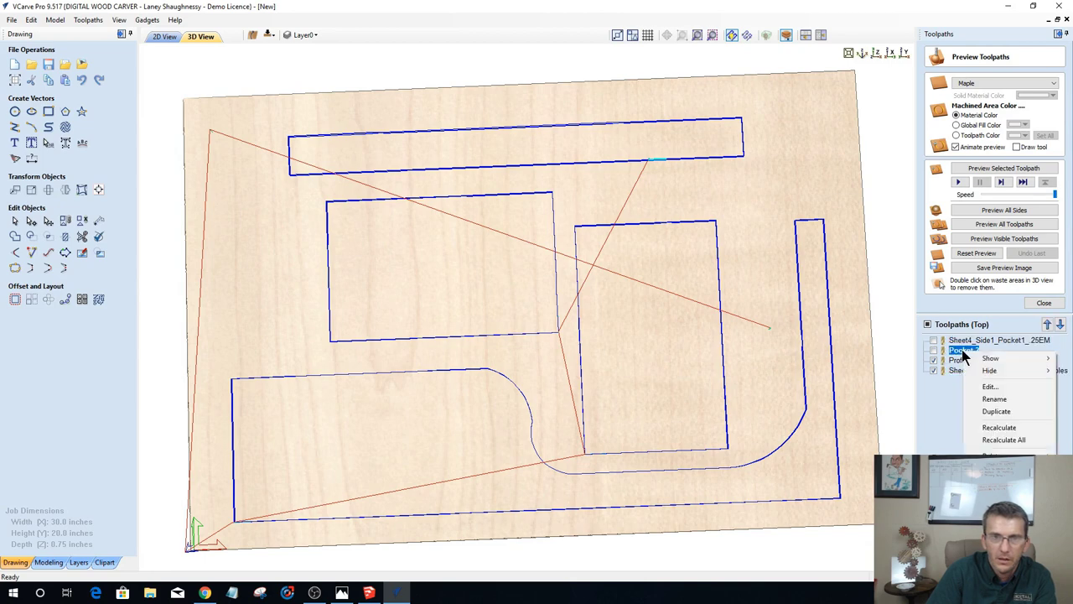
click(979, 399)
text(Sh)
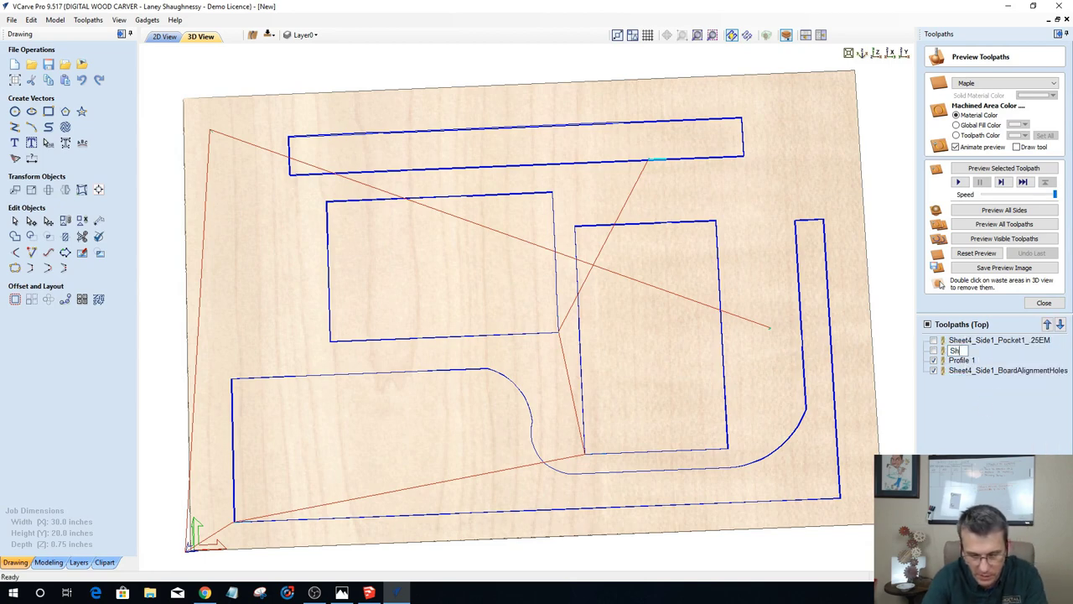
text(eet4_Side1_)
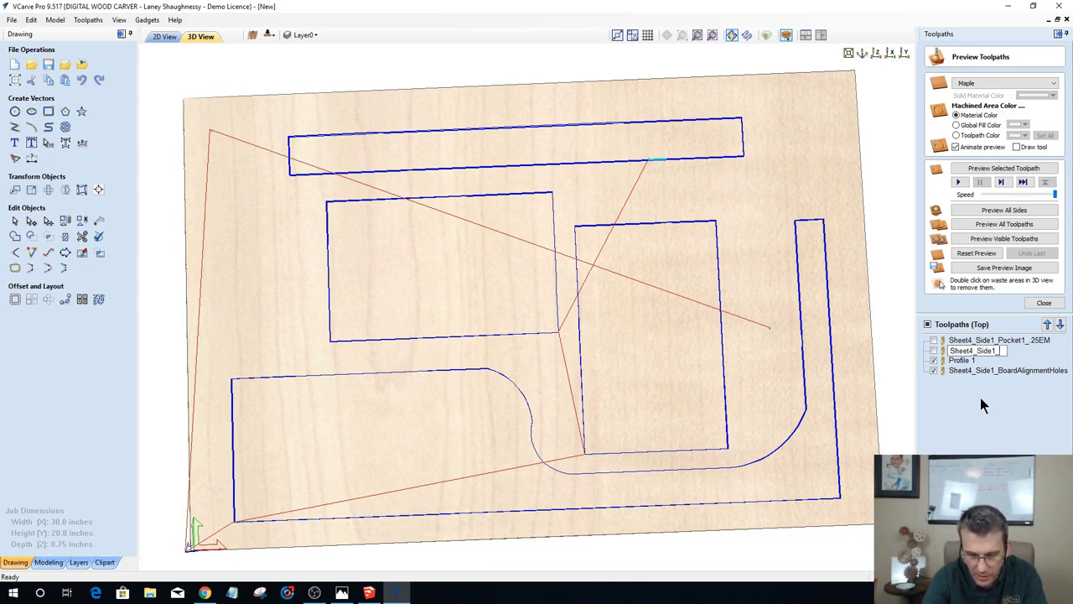
text(Pocket)
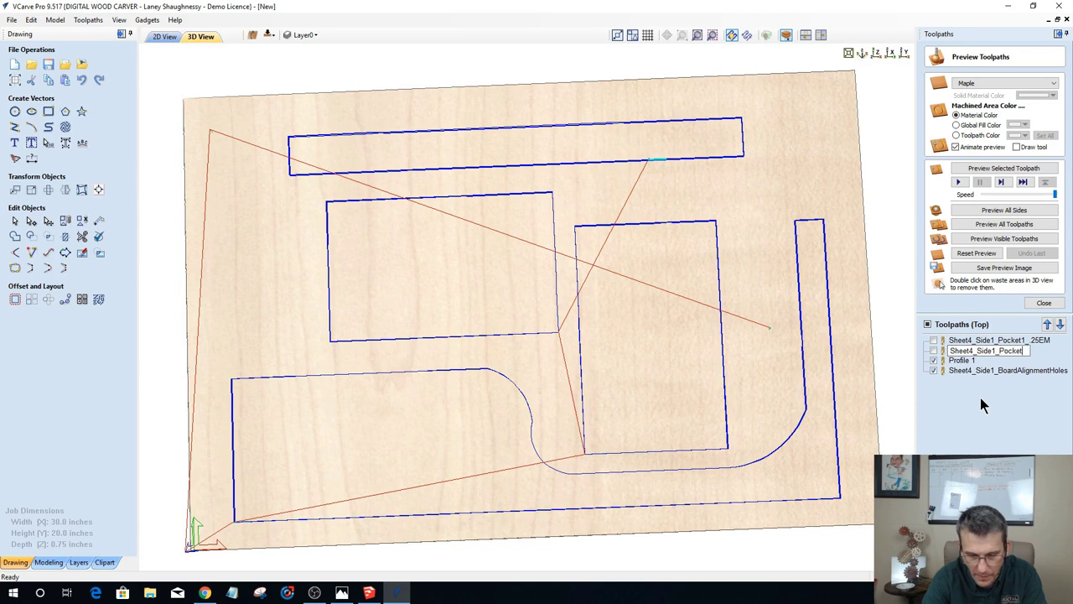
text(2_25)
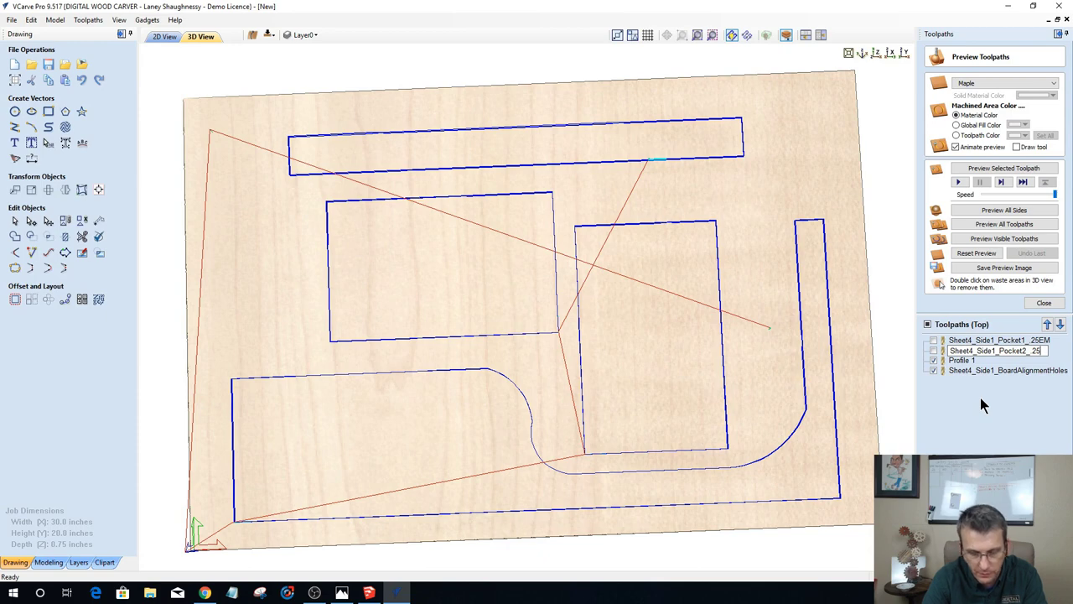
text(EM)
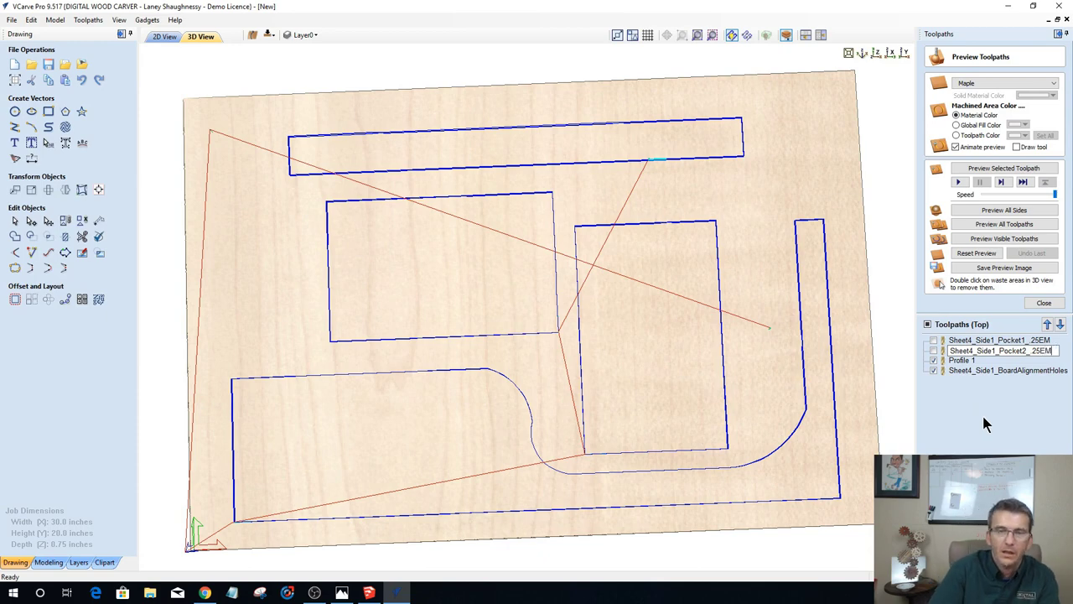
key(Return)
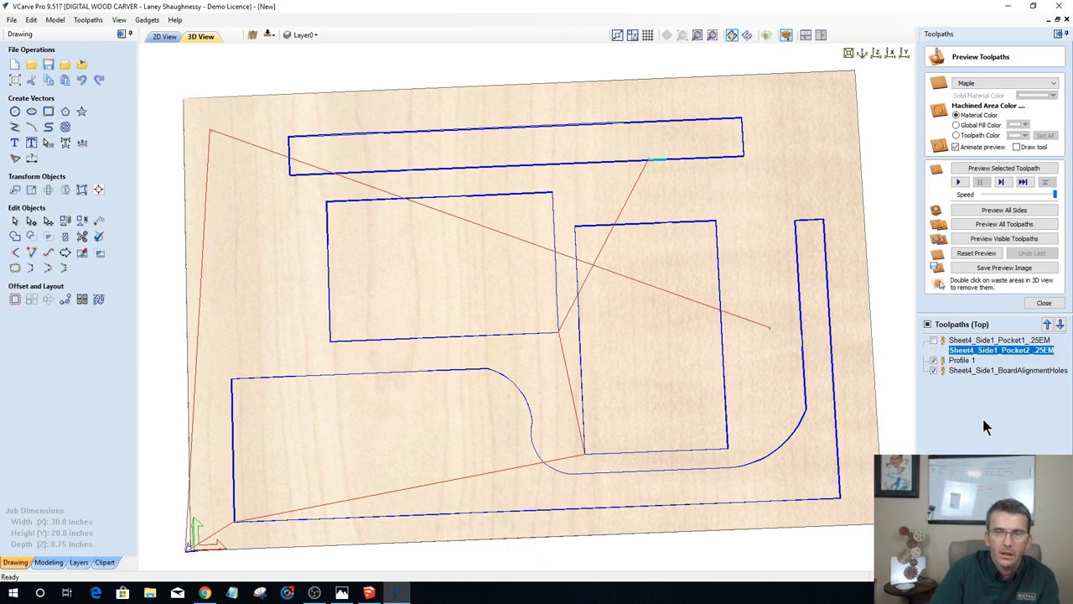
Step: Rename Profile 1 to Sheet4_Side1_Profile_.25EM and return to the 2D layout
double_click(956, 360)
right_click(960, 363)
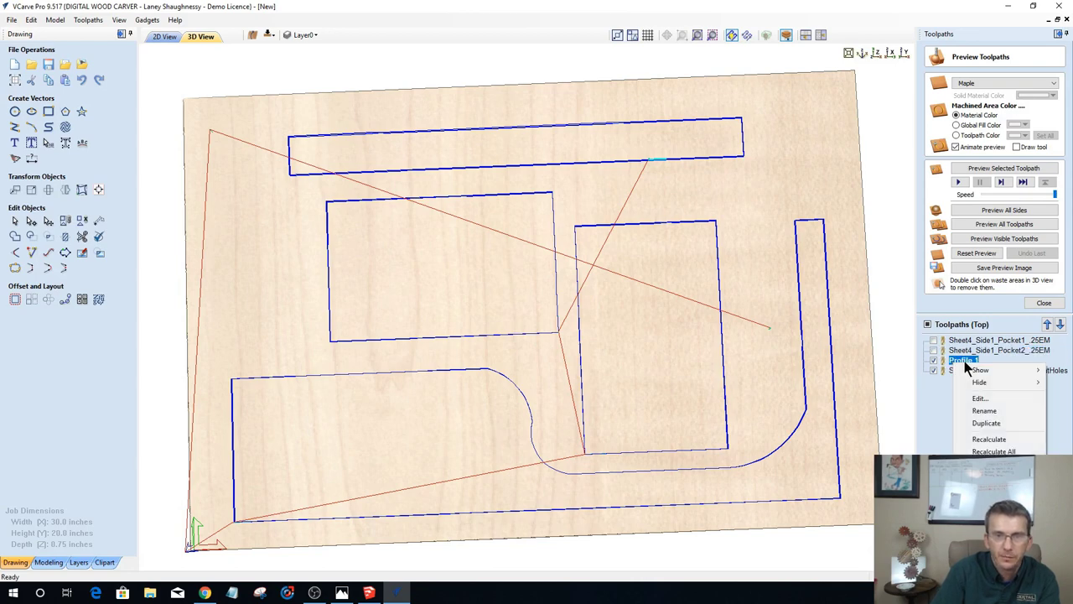
click(977, 411)
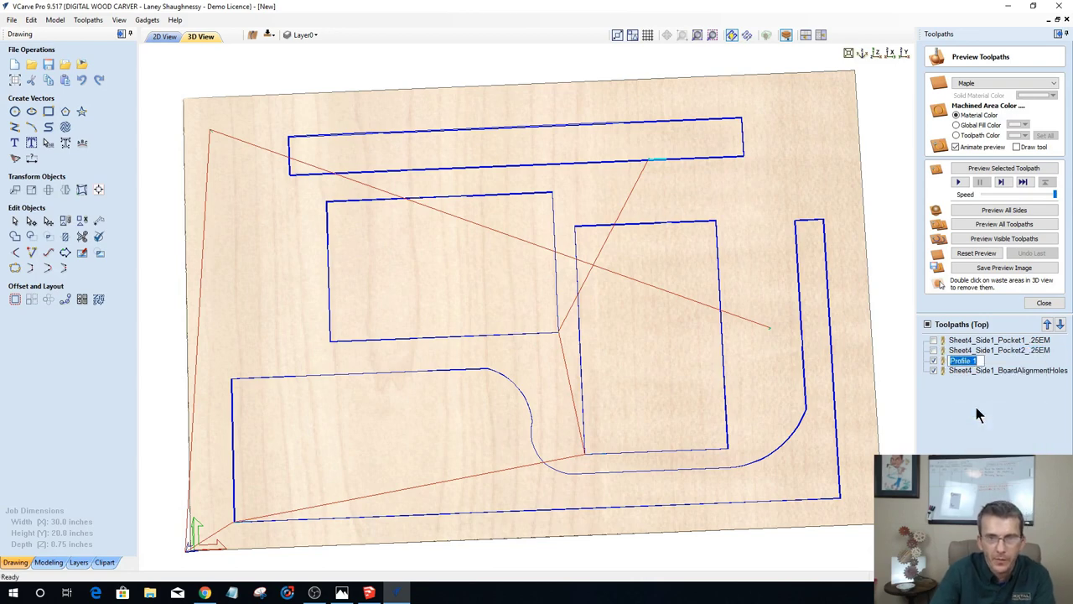
text(Pro)
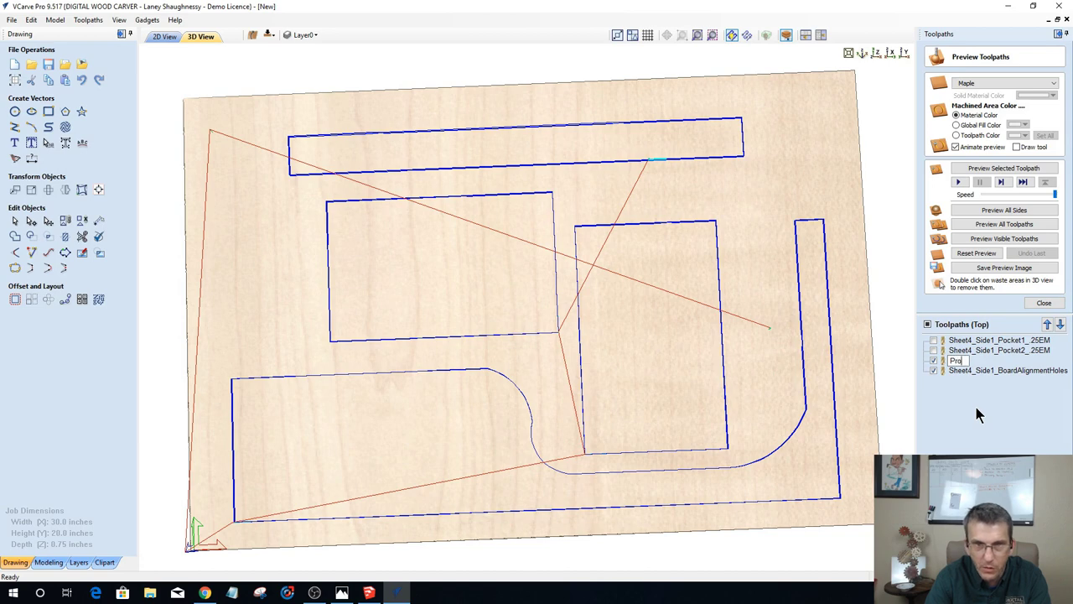
text(Shee)
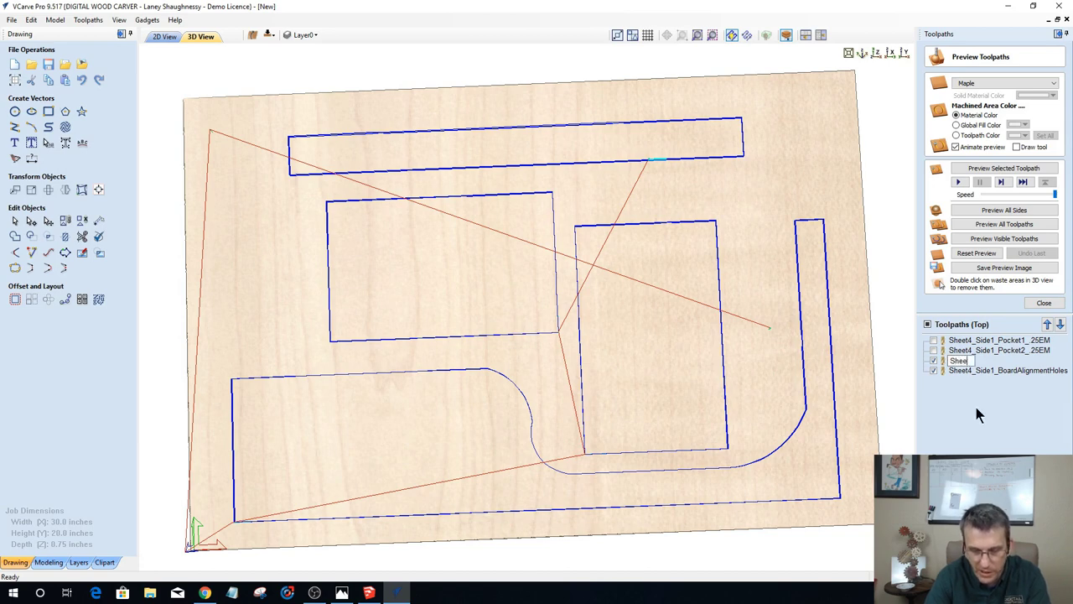
text(t4_)
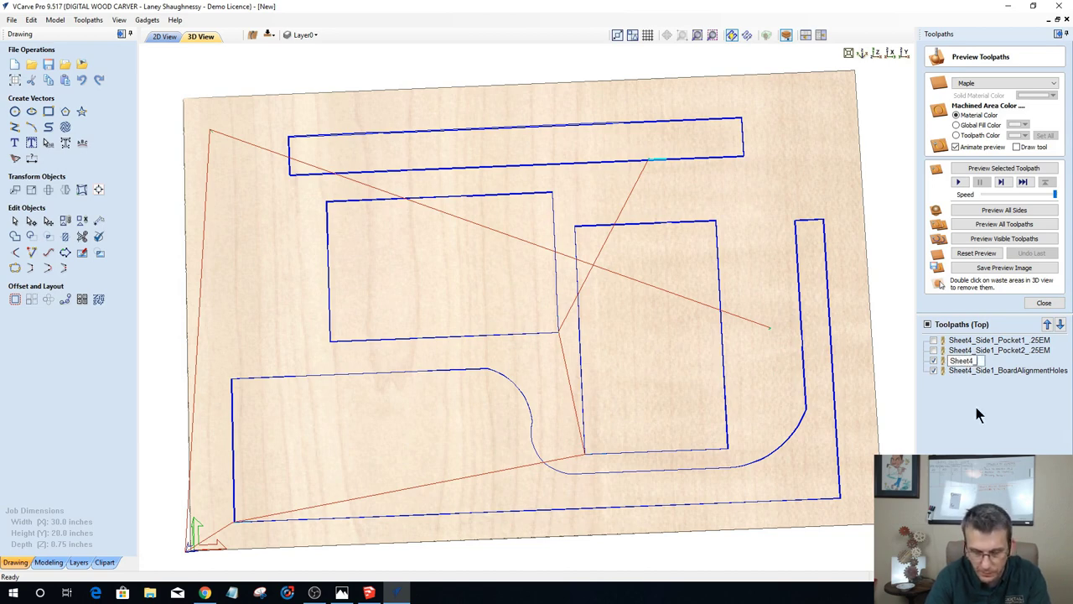
text(Side1_Profile)
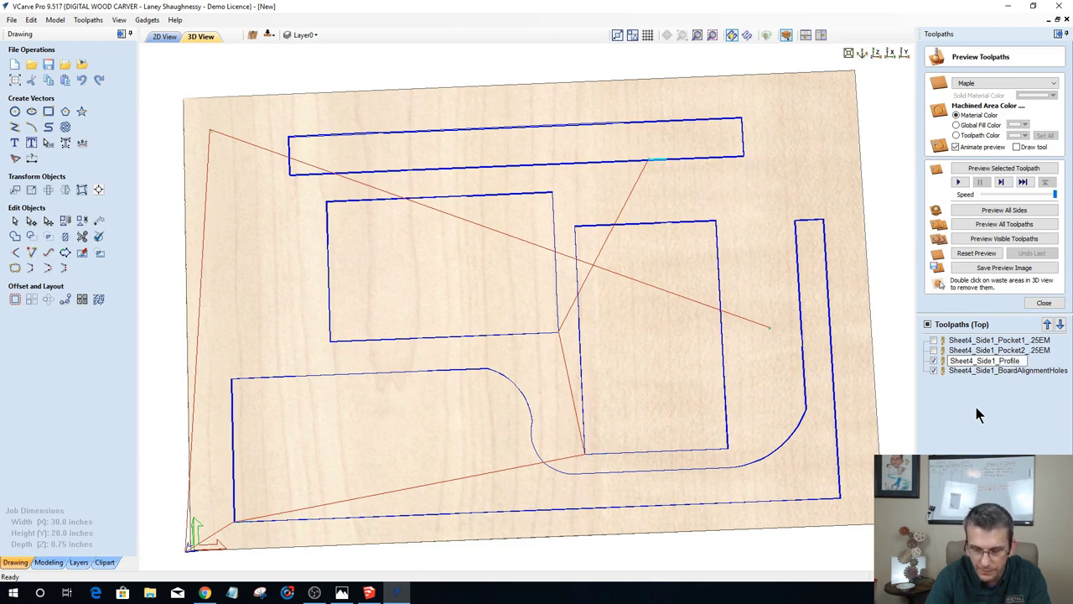
text(_.25EM)
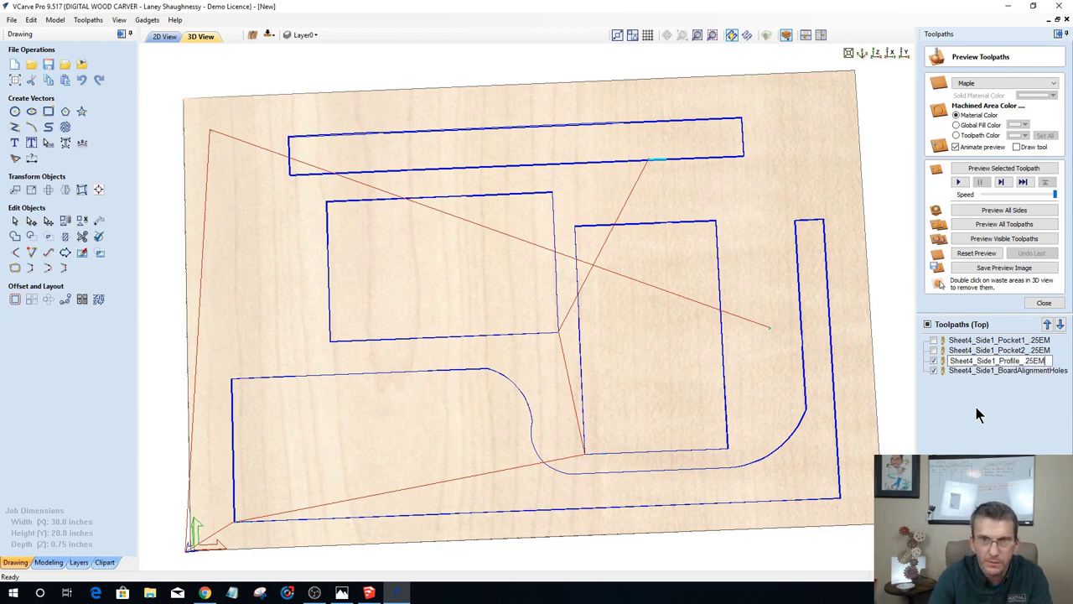
key(Return)
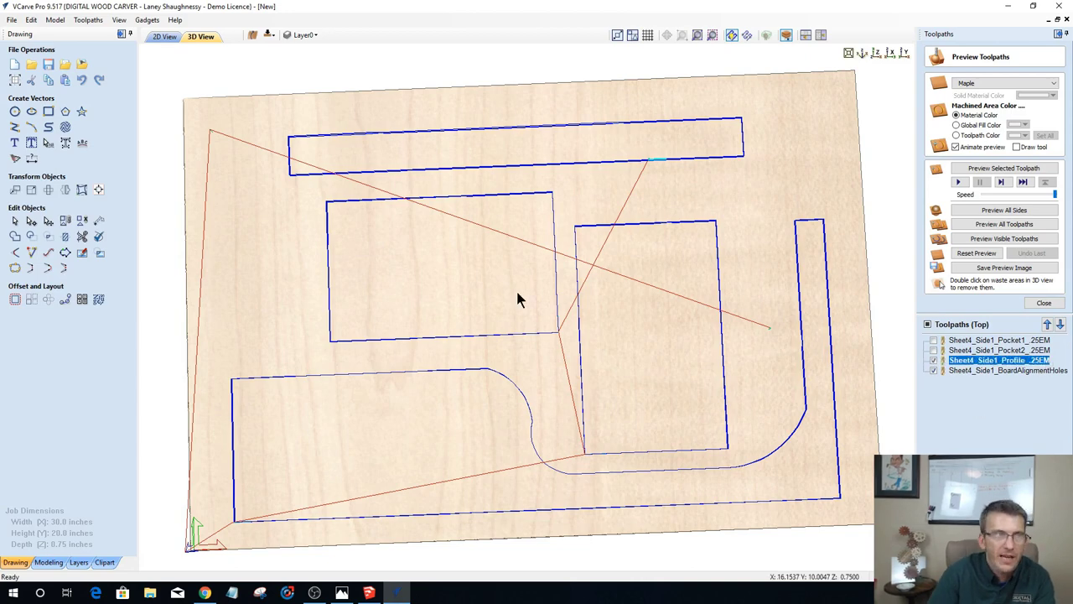
click(160, 37)
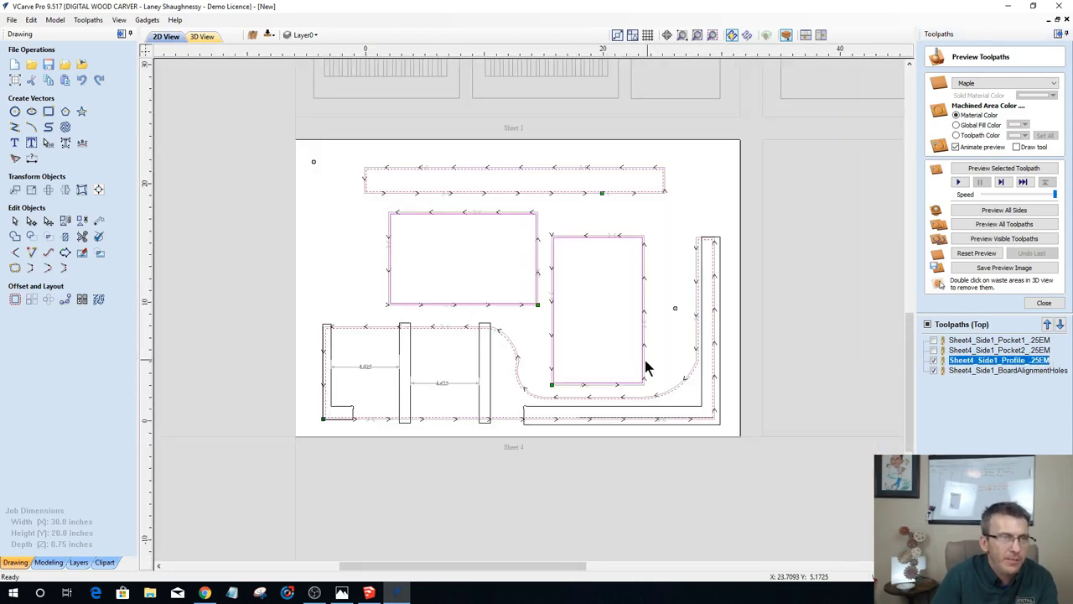
Step: Hide the profile and alignment-hole toolpath previews and save the job as Plate Rack
scroll(425, 317, down, 2)
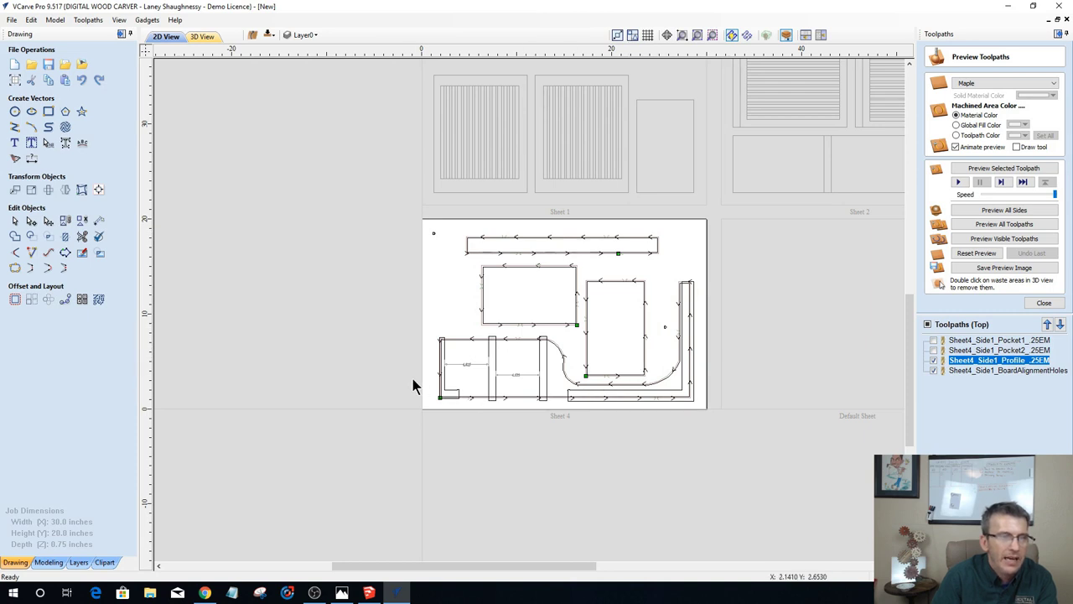
click(934, 360)
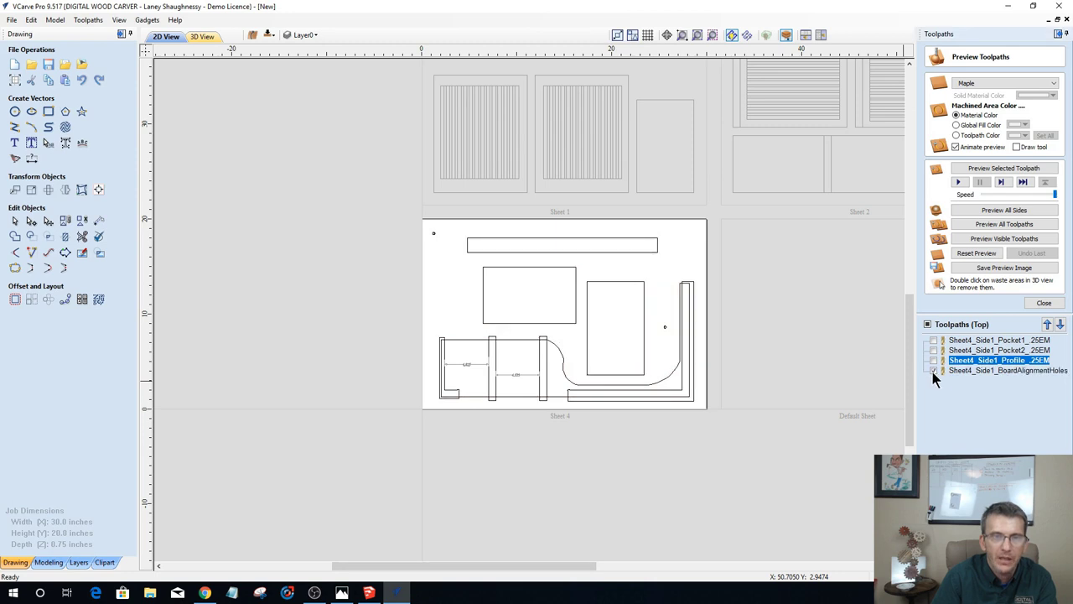
click(933, 371)
click(11, 19)
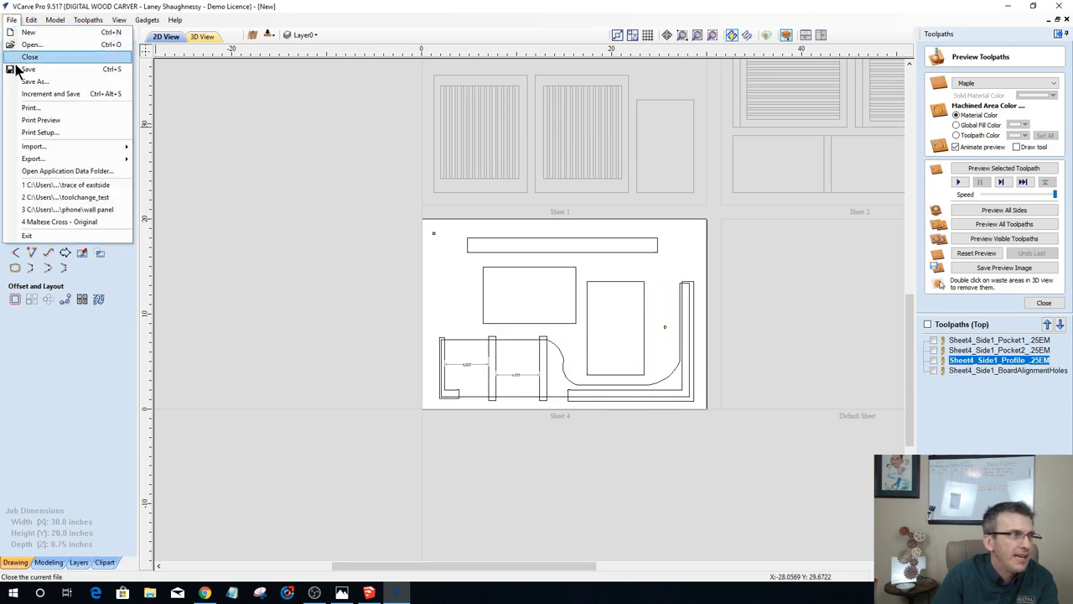
click(34, 82)
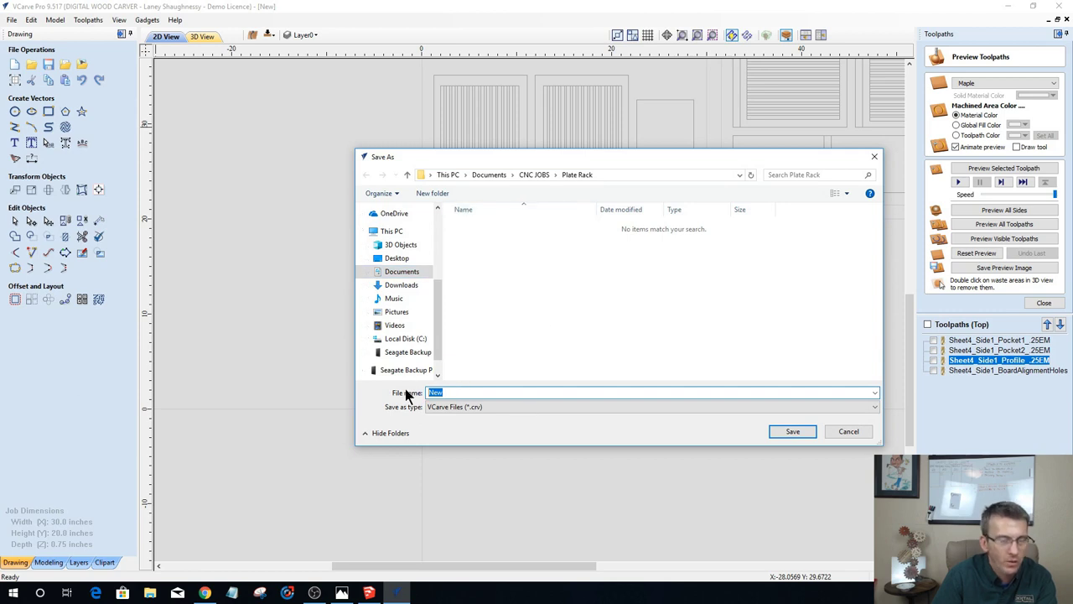
text(Plate)
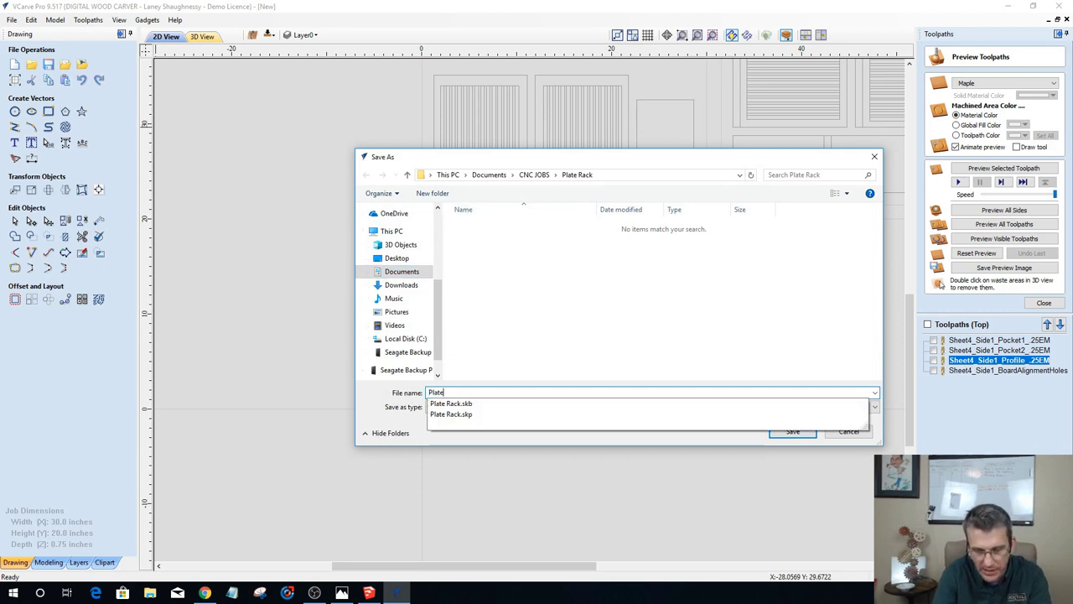
text( Rack)
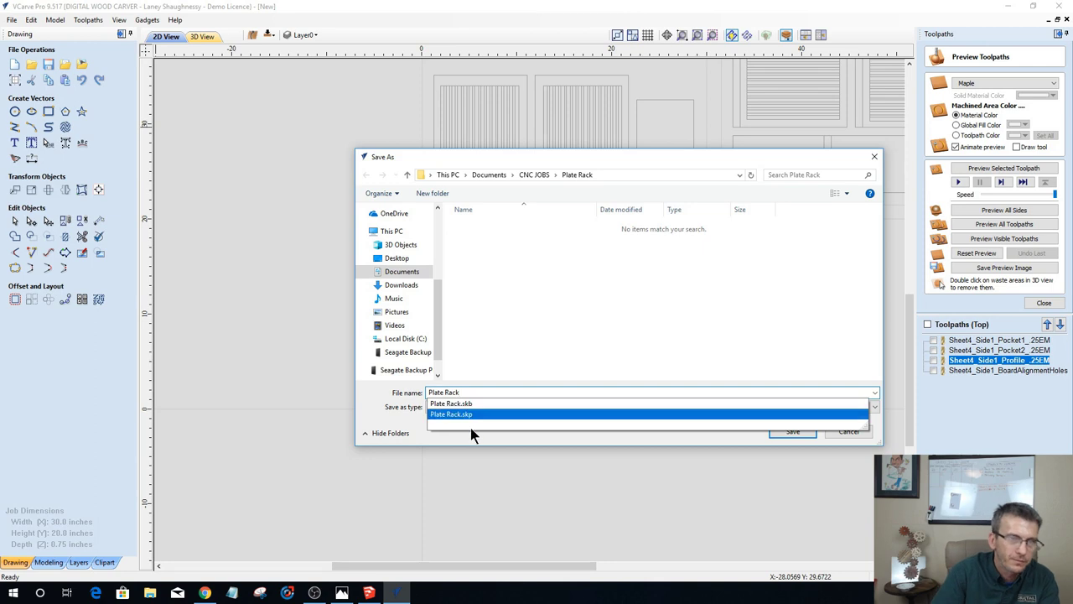
click(797, 435)
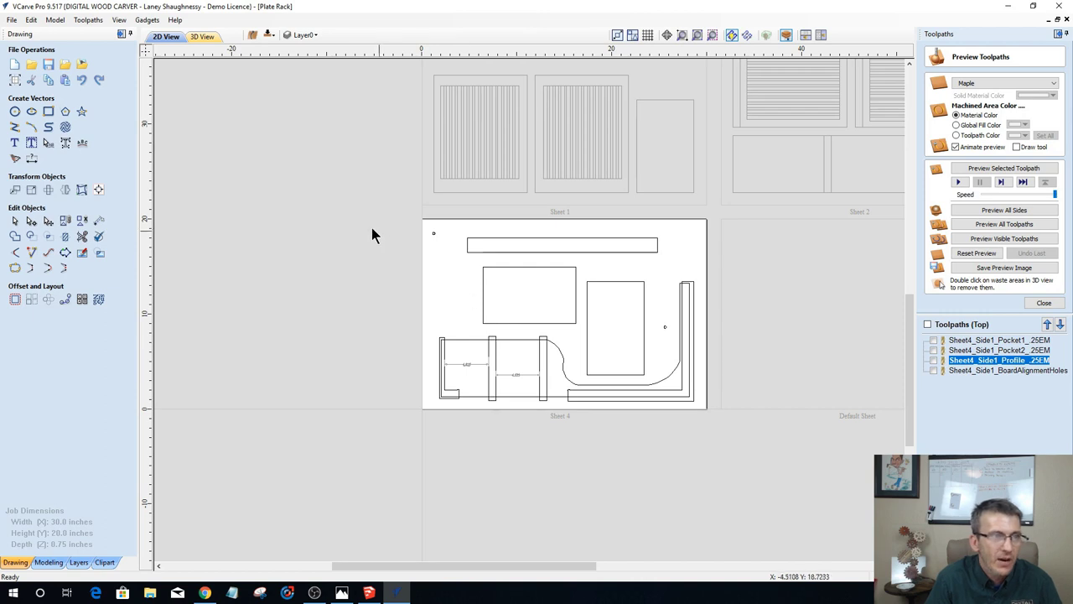
Step: Copy all Sheet 4 part outlines, excluding the two 4.625 dimensions, to the other side
key(ctrl+a)
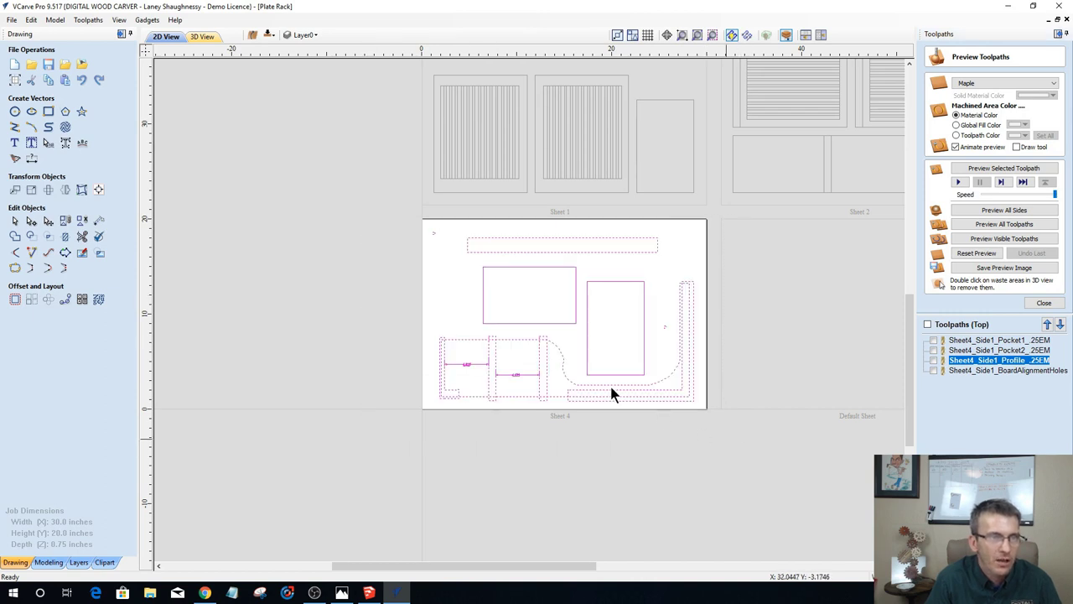
scroll(507, 284, up, 2)
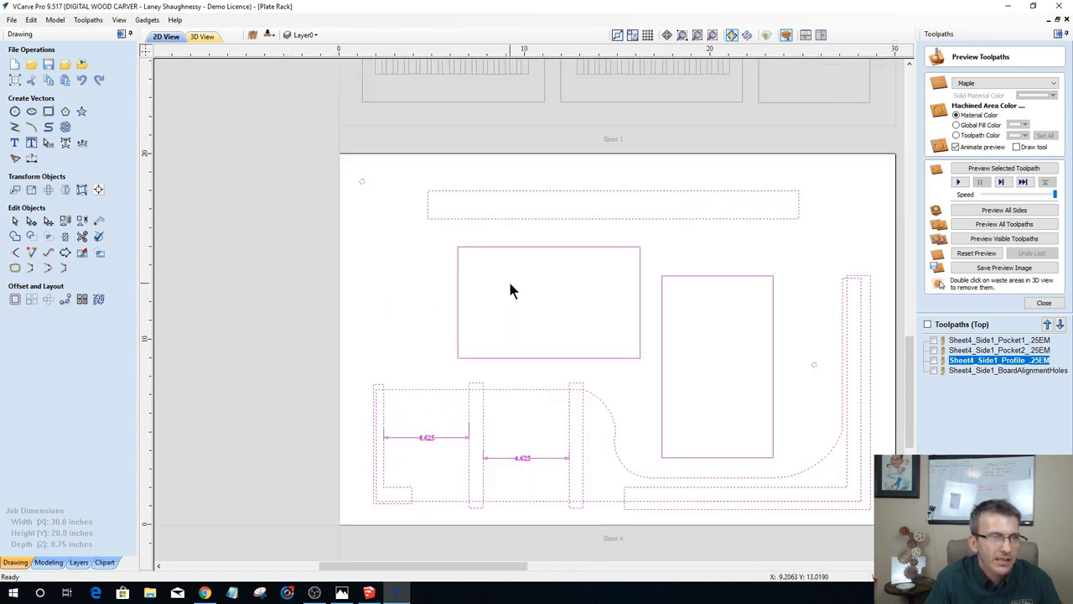
ctrl+click(424, 442)
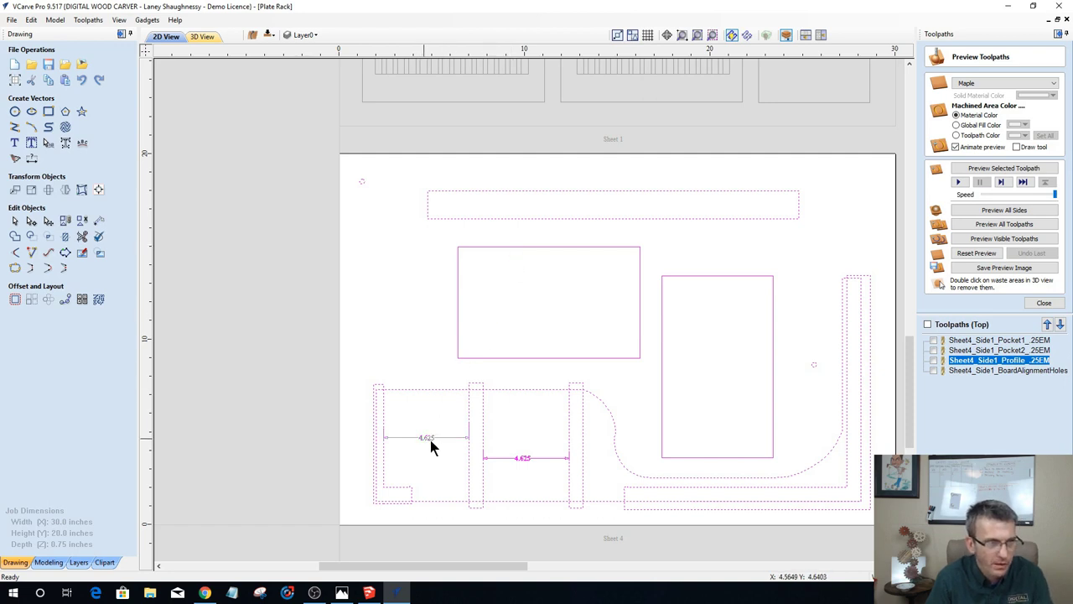
ctrl+click(522, 458)
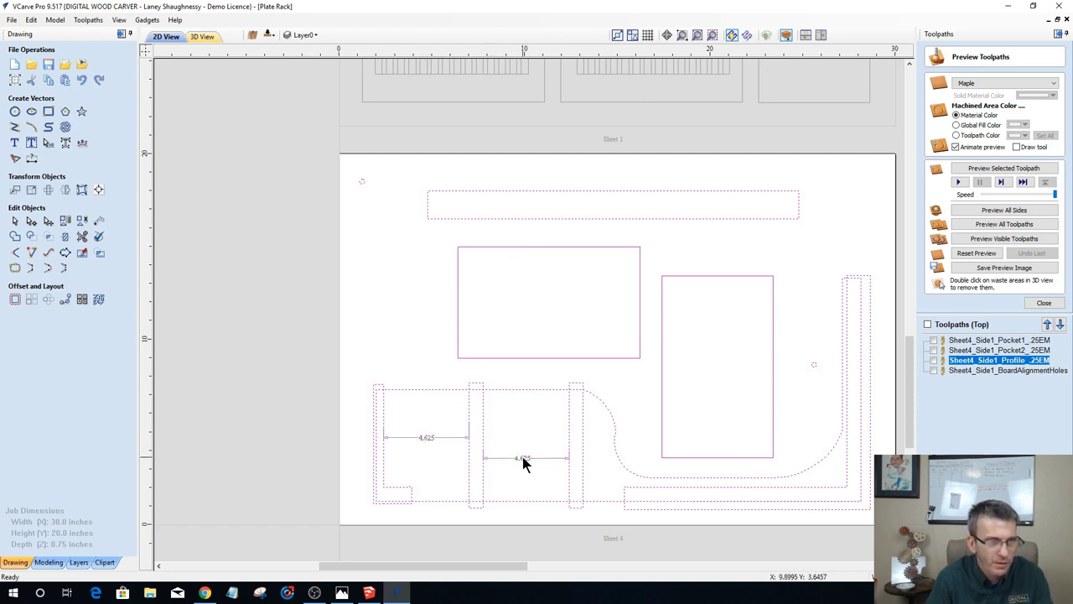
right_click(524, 385)
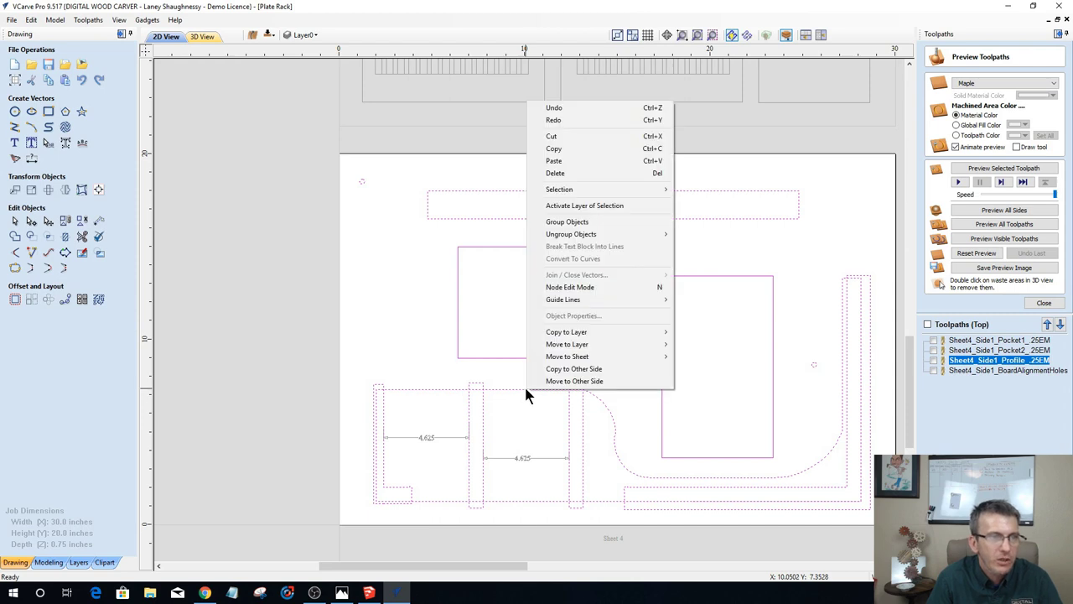
click(572, 371)
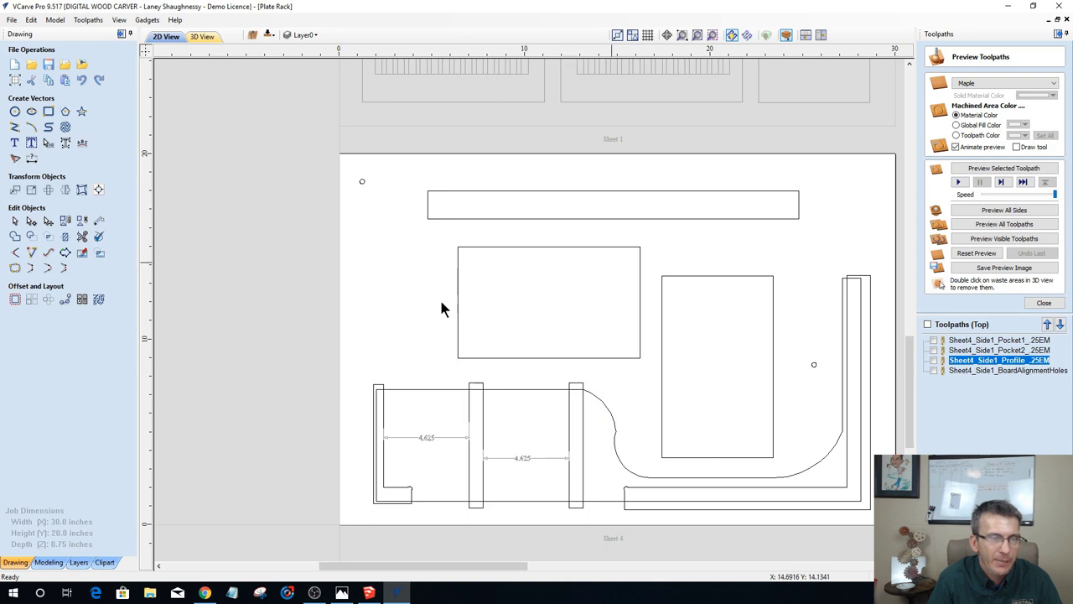
Step: Flip to the bottom side and select the large L-shaped part at top right
scroll(588, 380, down, 3)
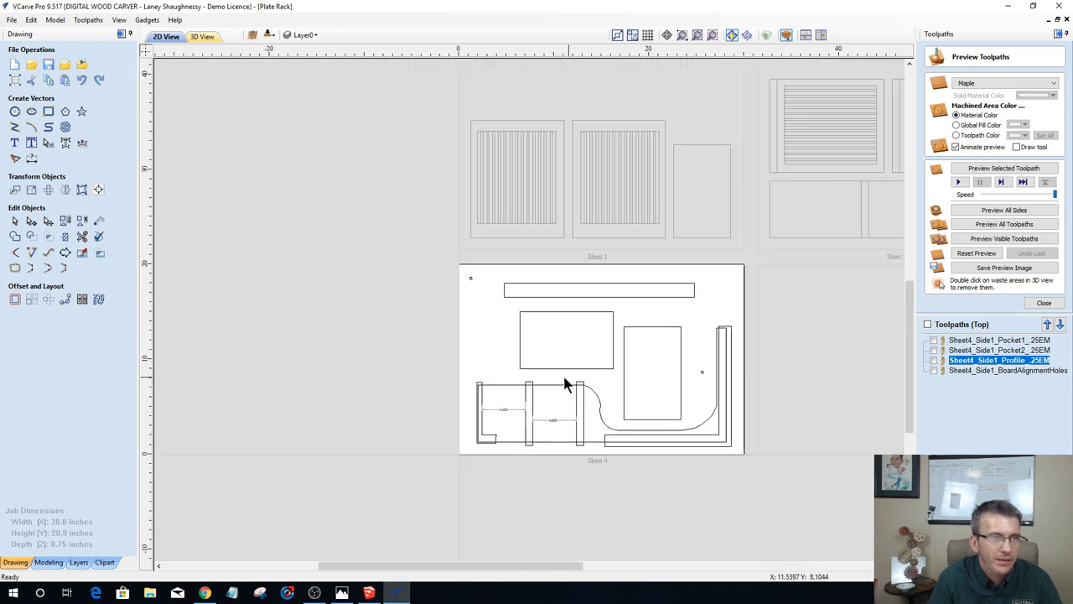
click(269, 38)
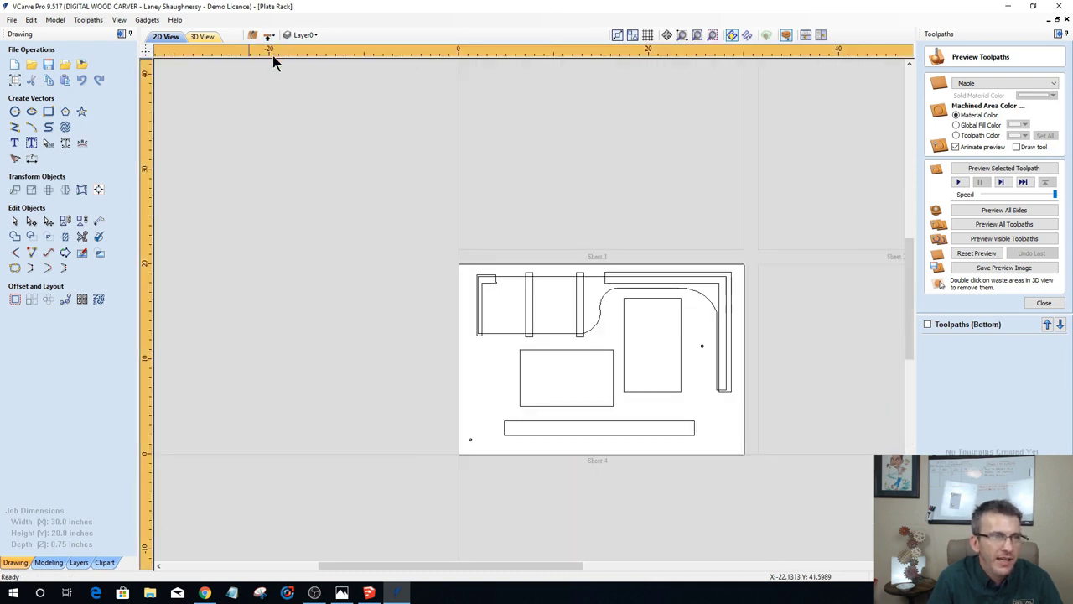
scroll(668, 435, up, 1)
scroll(668, 437, up, 1)
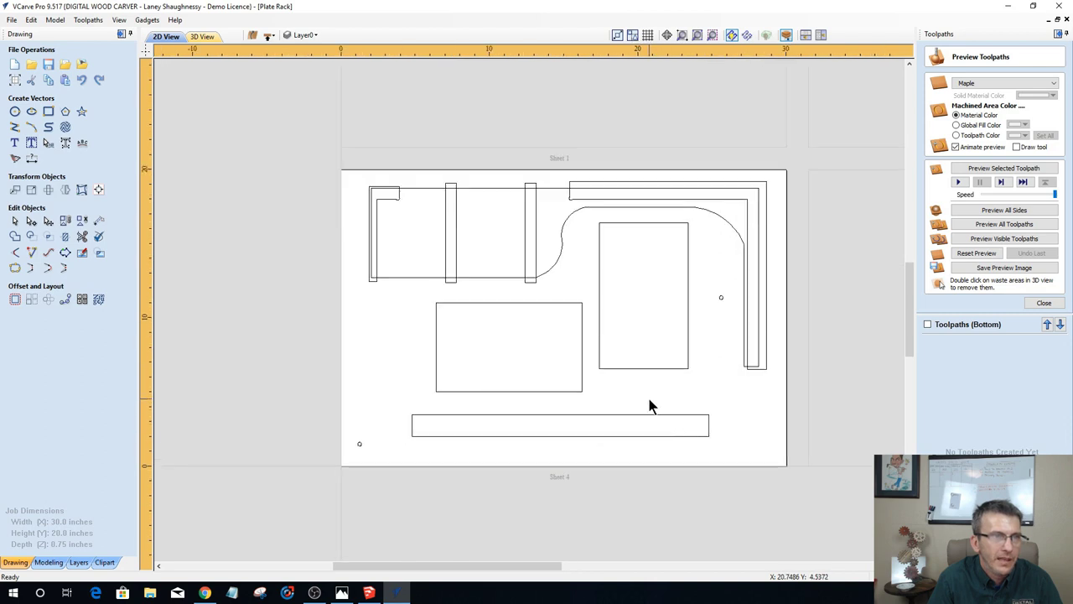
scroll(649, 402, up, 1)
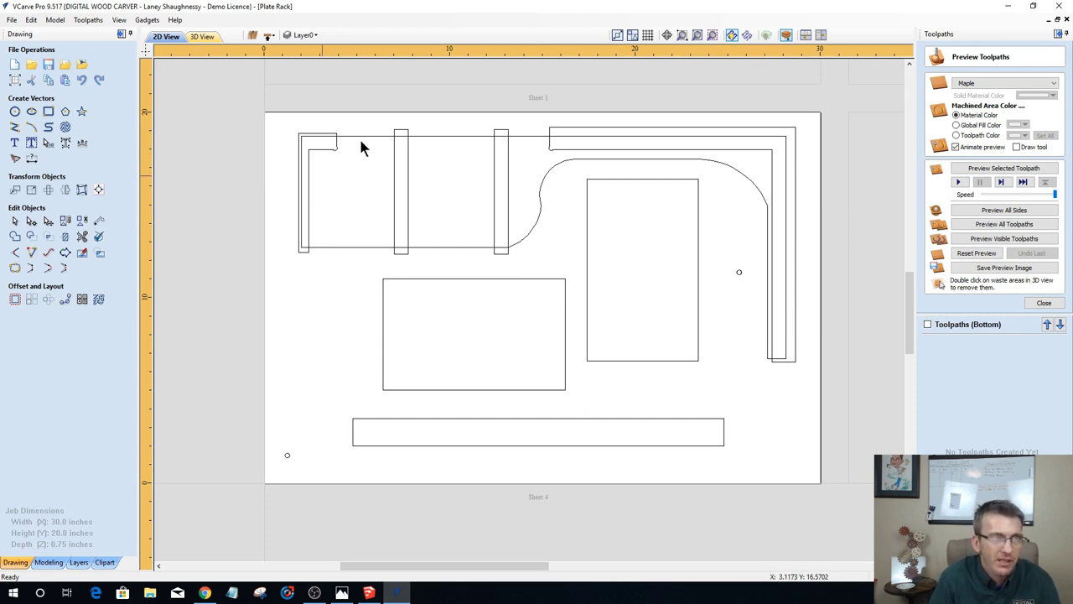
click(755, 129)
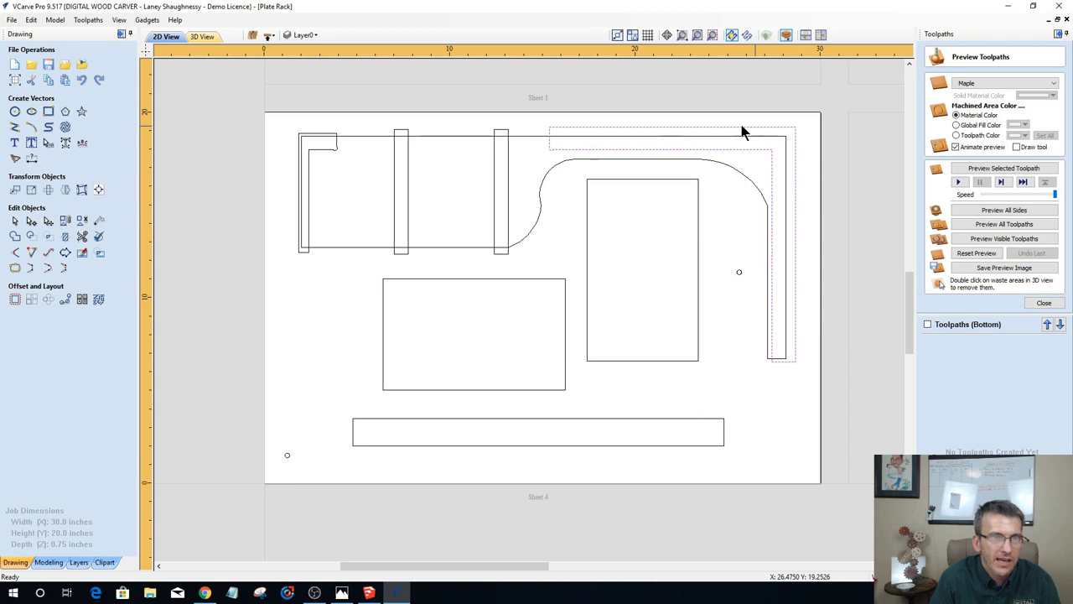
click(641, 127)
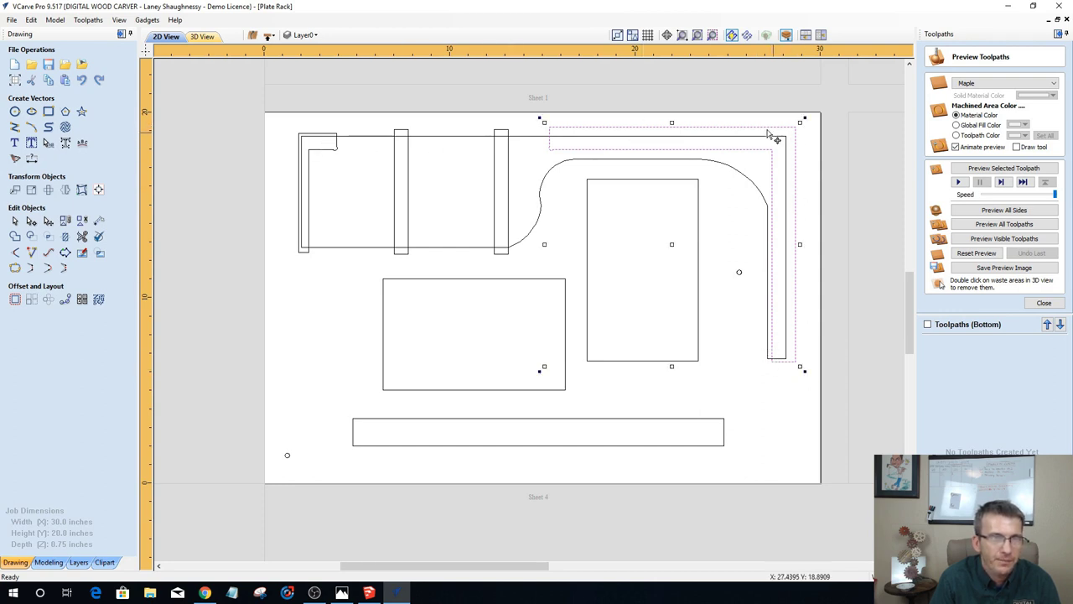
Step: Flip to the top side and delete the Sheet4_Side1_Pocket2_.25EM toolpath
click(269, 36)
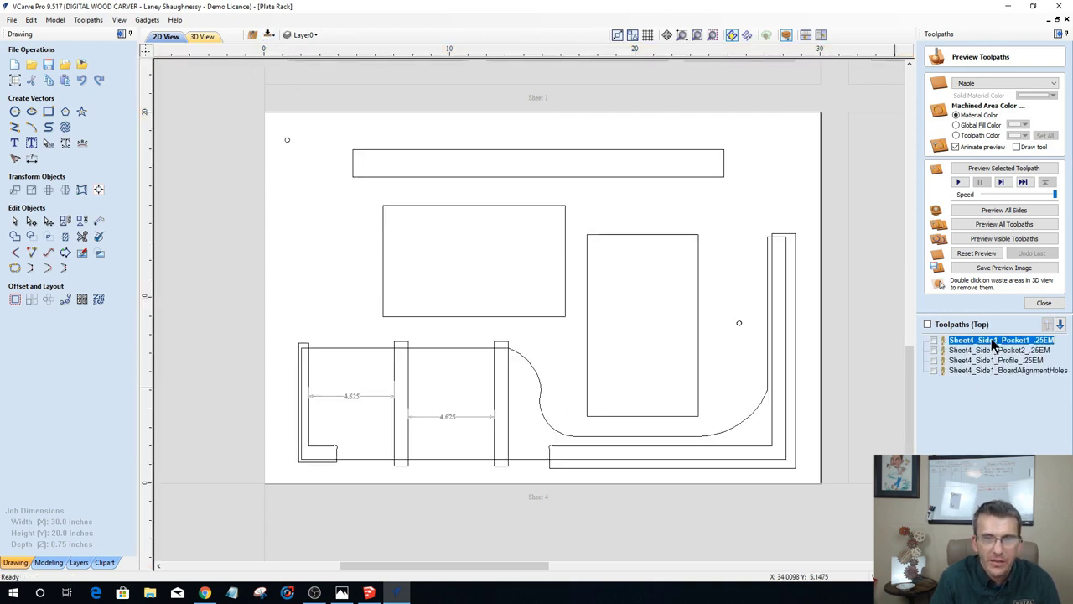
mouse_move(1030, 344)
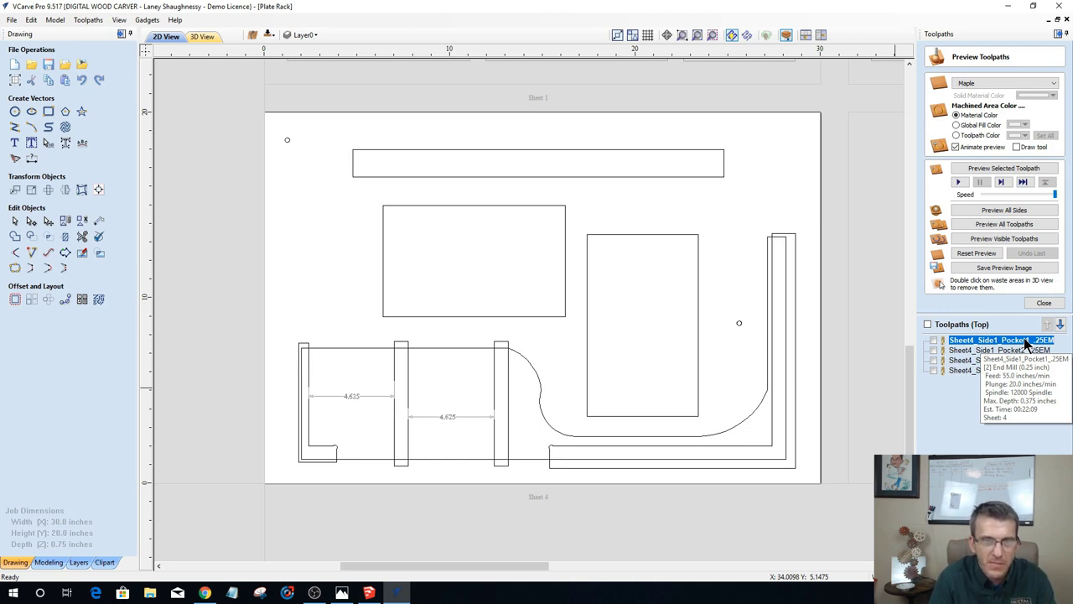
click(980, 350)
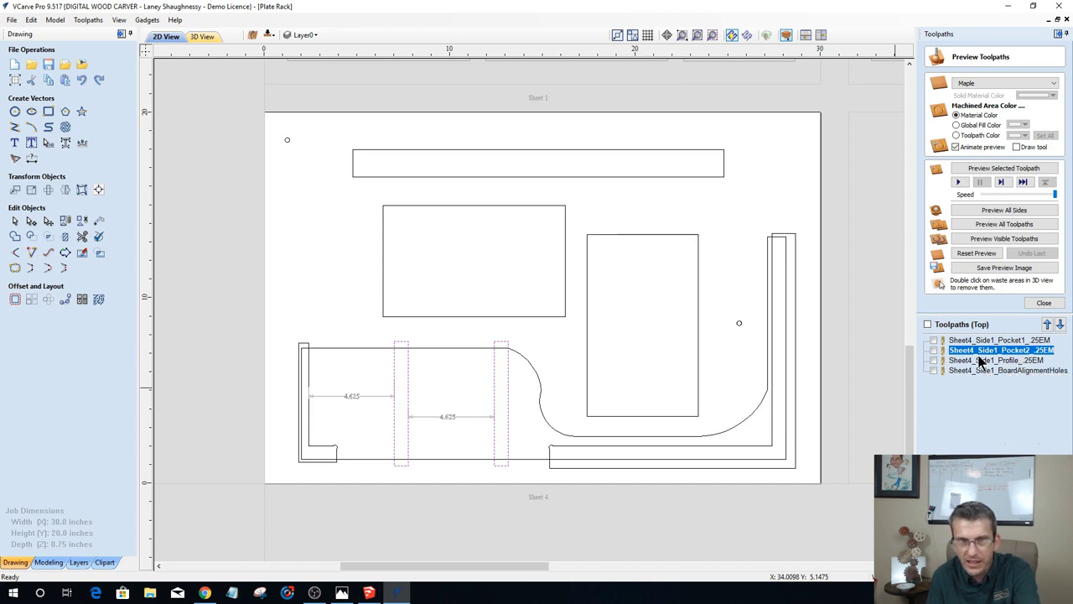
key(Delete)
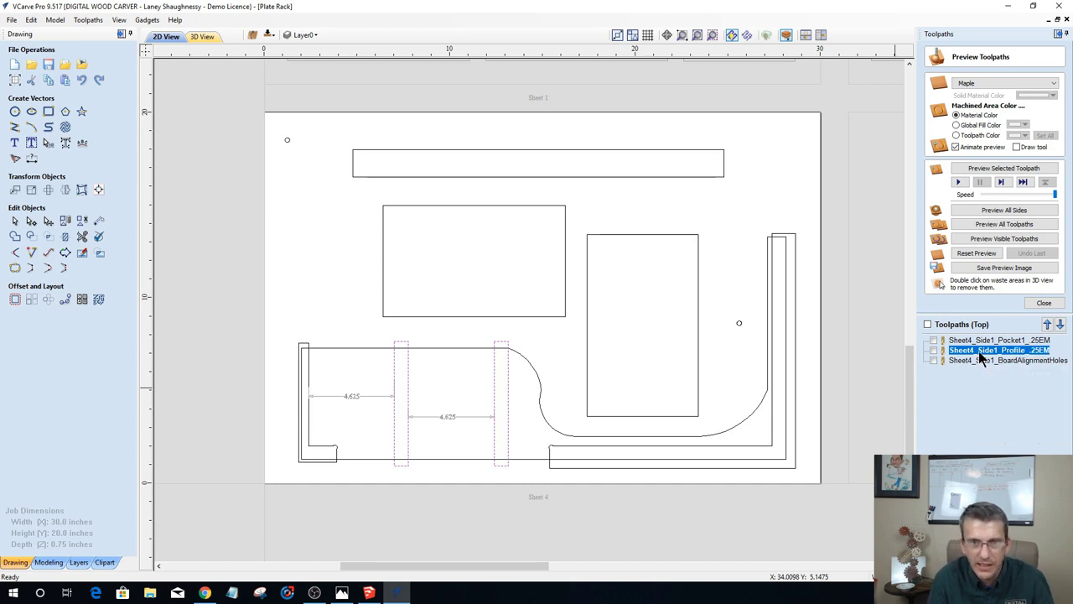
Step: Recalculate Pocket1 at 0.1875-inch depth including both vertical slot bars, then flip to the bottom side
click(989, 342)
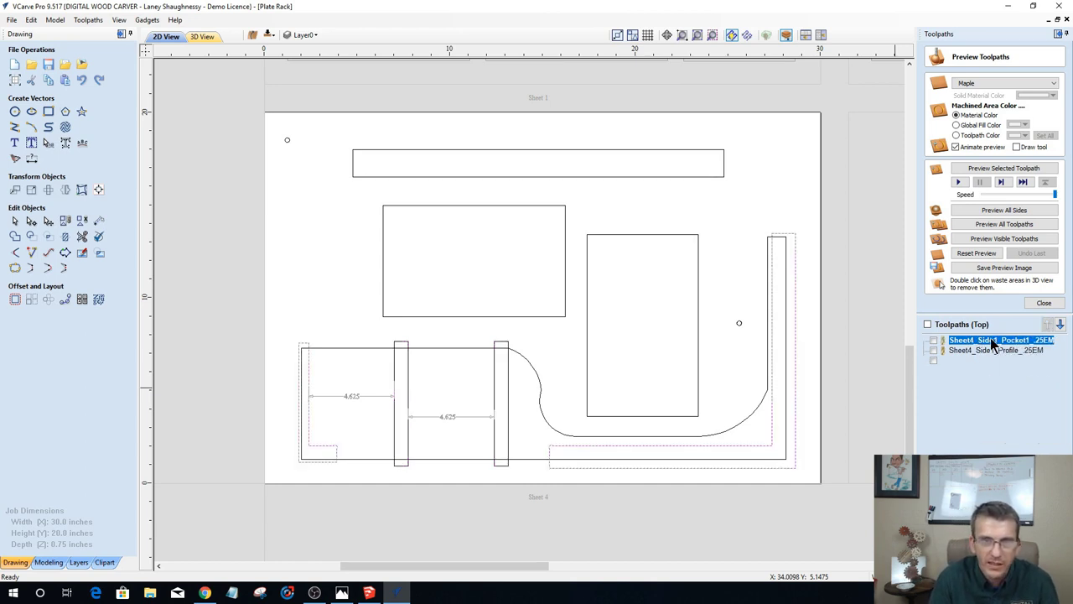
double_click(993, 341)
double_click(1017, 98)
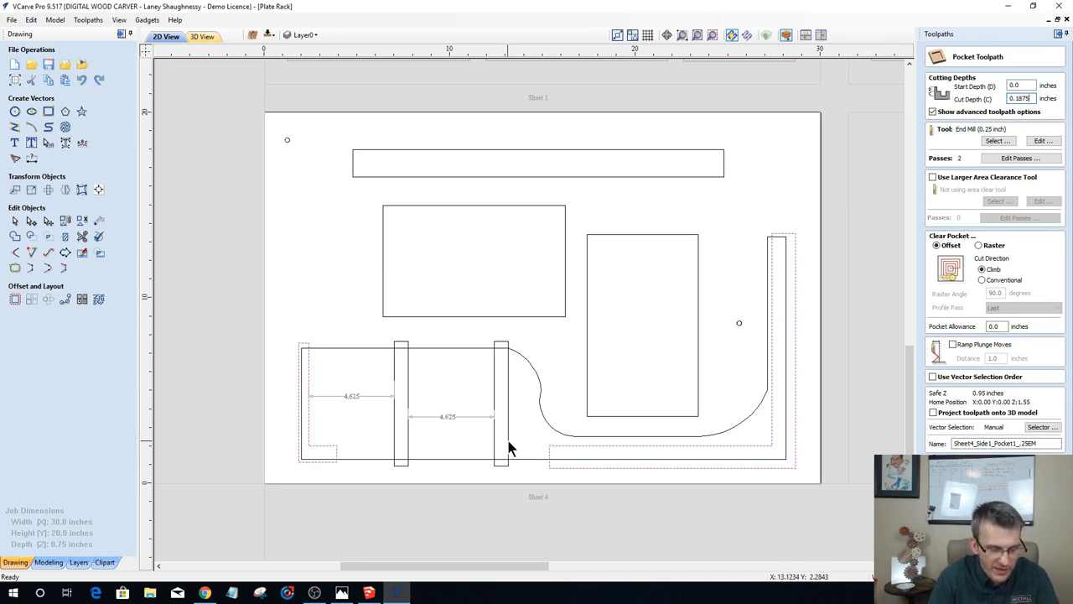
click(496, 390)
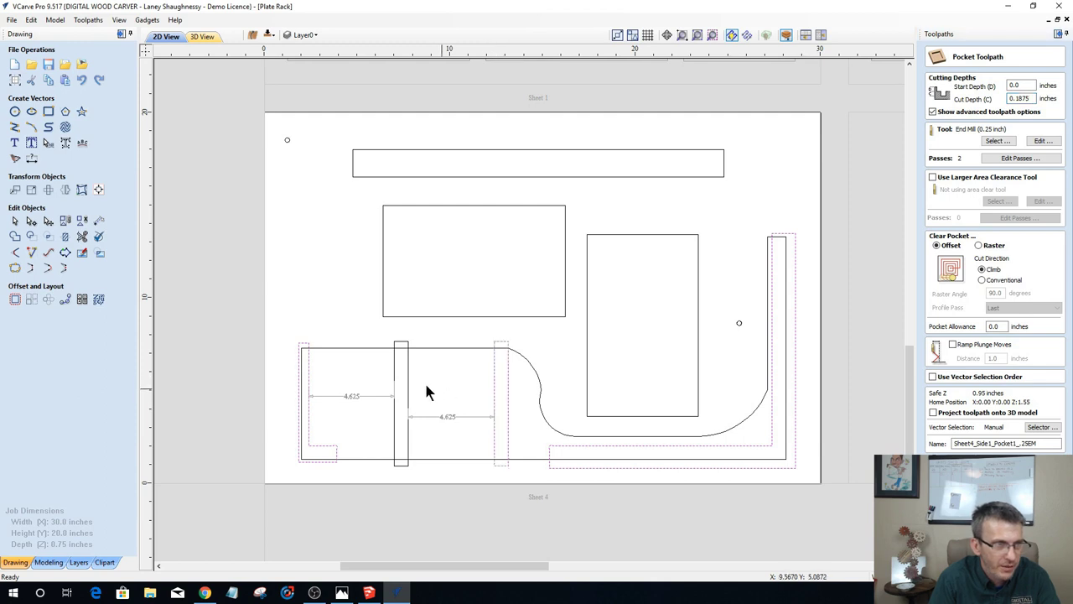
shift+click(406, 369)
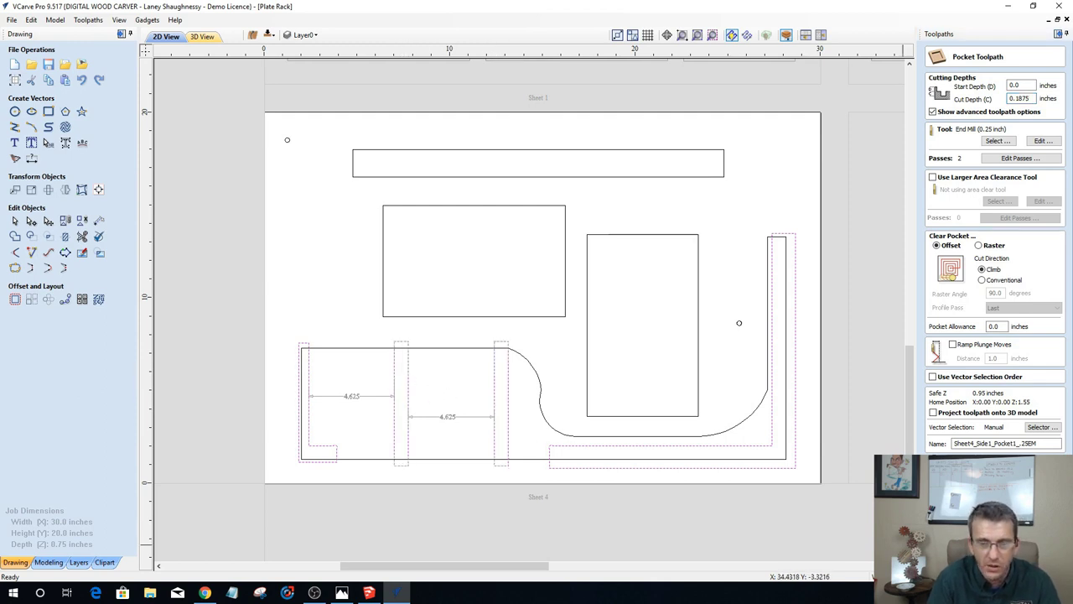
click(990, 473)
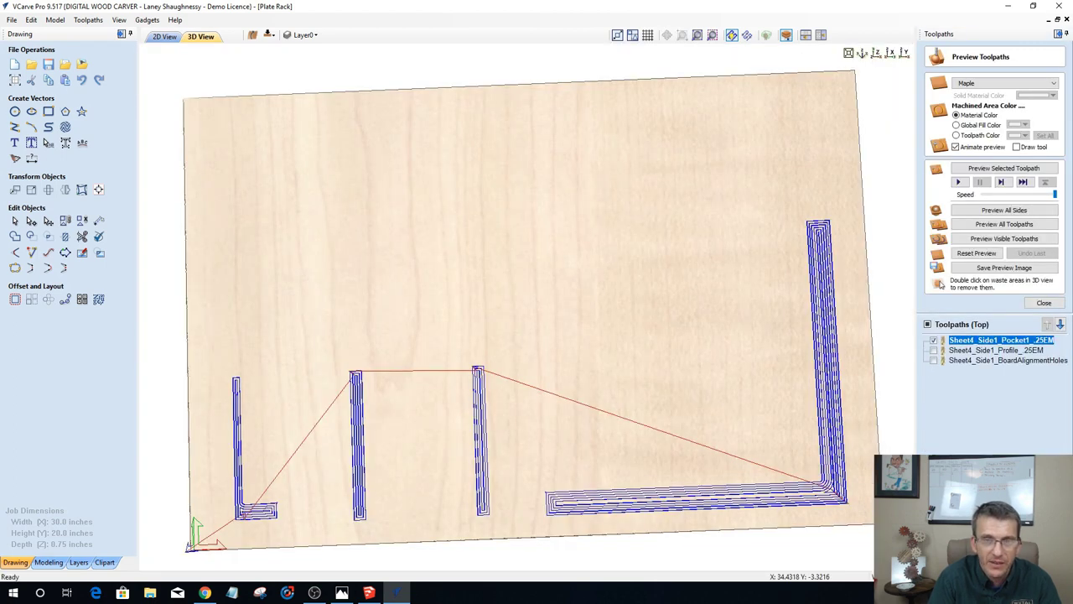
mouse_move(1005, 344)
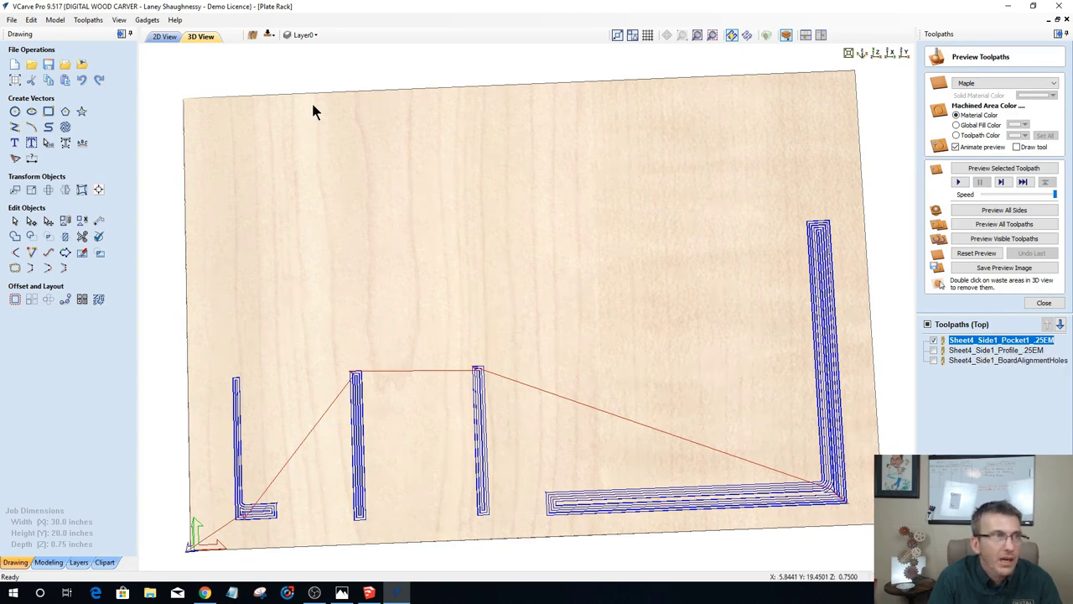
click(269, 36)
Step: In the 2D view, select the L-shaped part, both vertical slot bars and the left bracket
click(159, 35)
scroll(628, 409, down, 2)
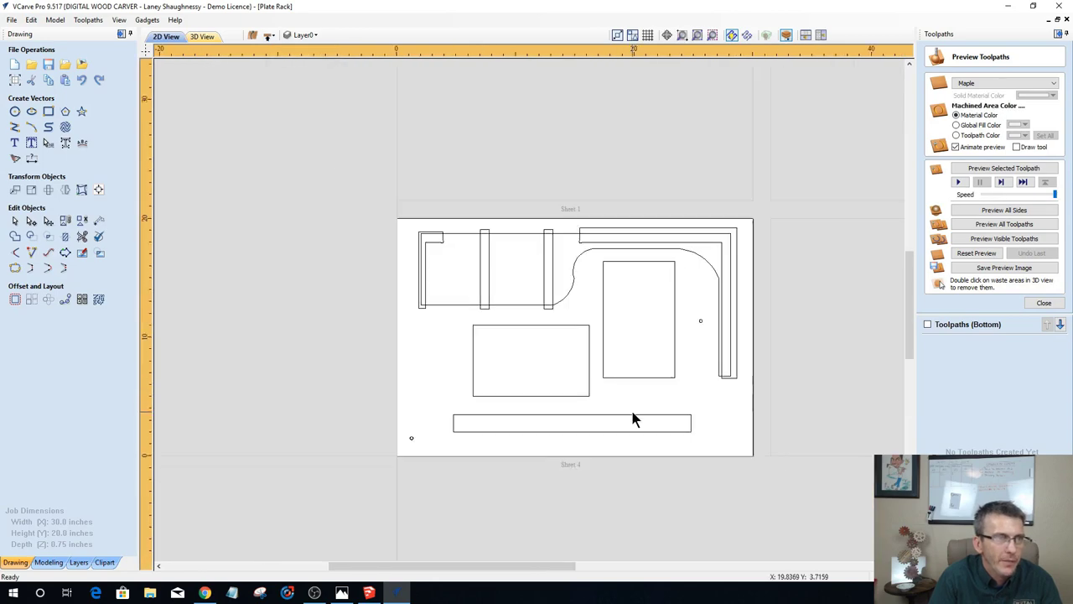
scroll(620, 252, up, 3)
scroll(626, 262, down, 1)
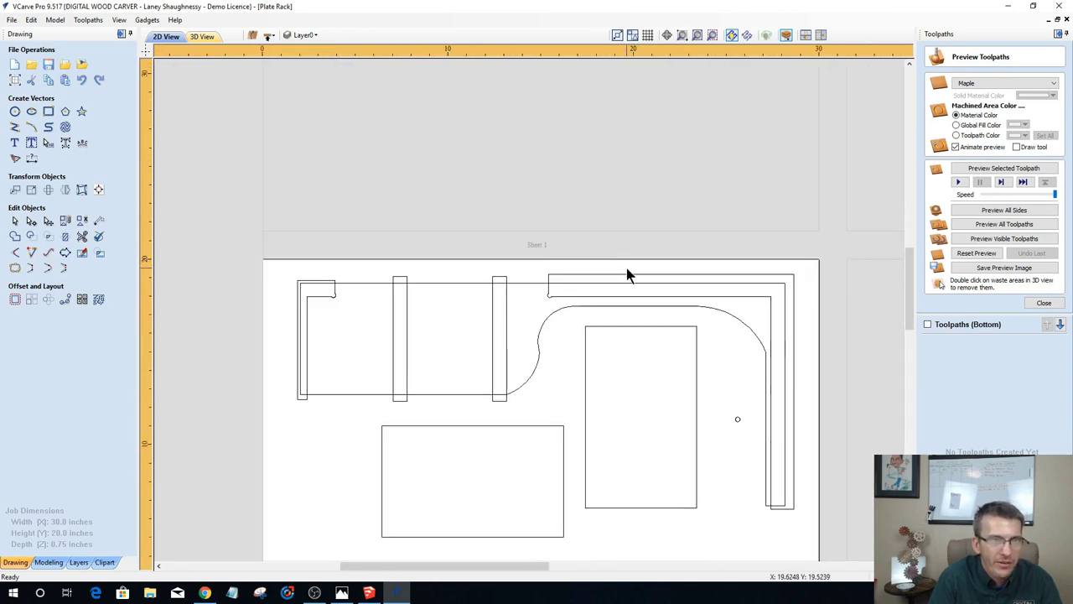
click(629, 279)
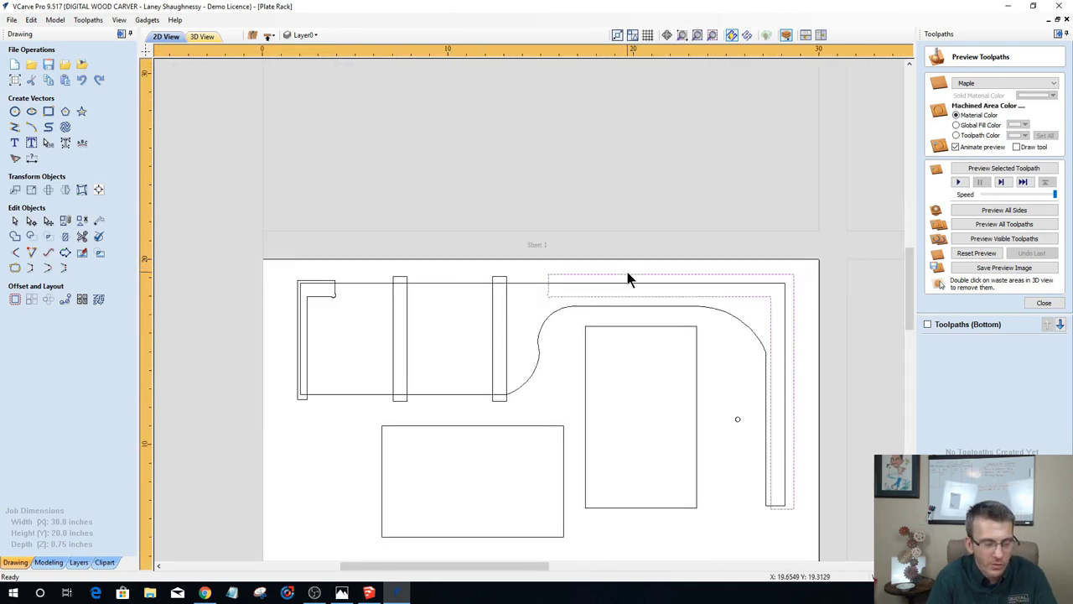
shift+click(495, 282)
shift+click(399, 282)
shift+click(327, 281)
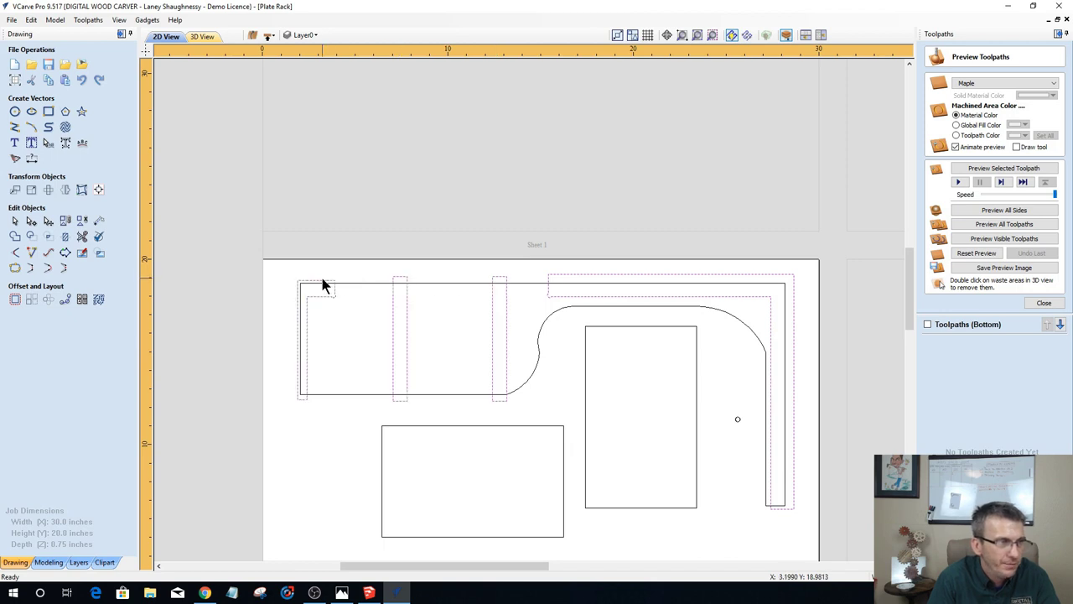
Step: Set up a pocket toolpath with ramped plunge moves named Sheet4_Side2_Pocket
click(1033, 304)
click(953, 117)
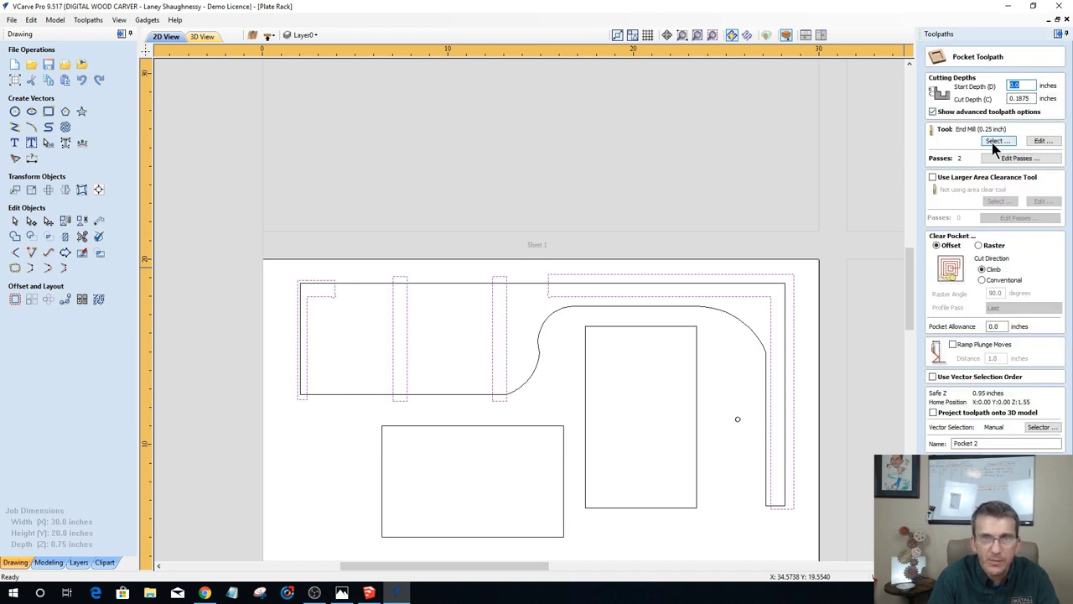
click(976, 444)
double_click(976, 443)
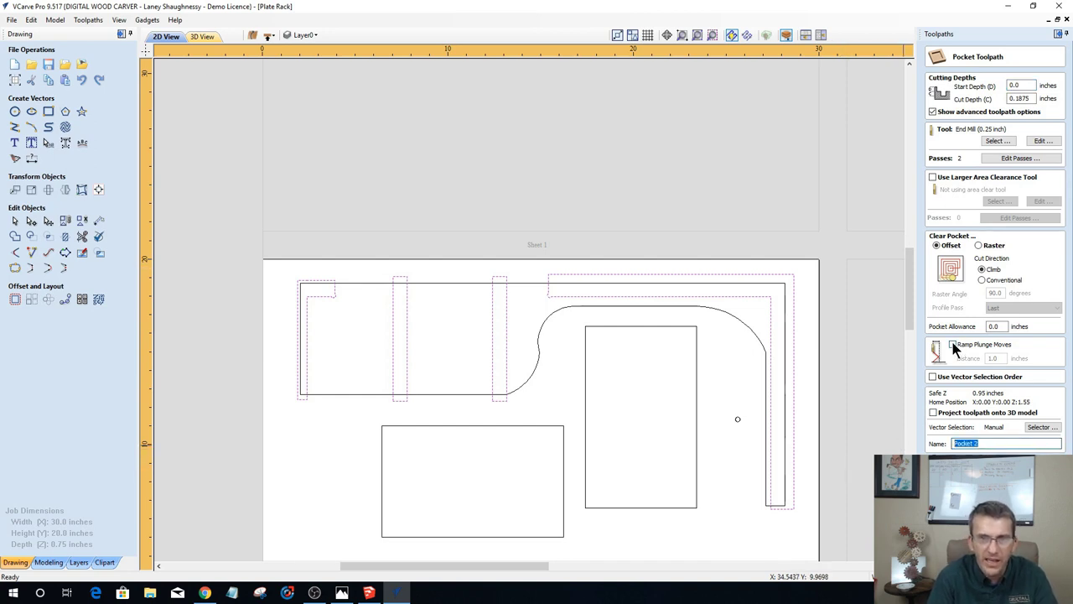
click(954, 345)
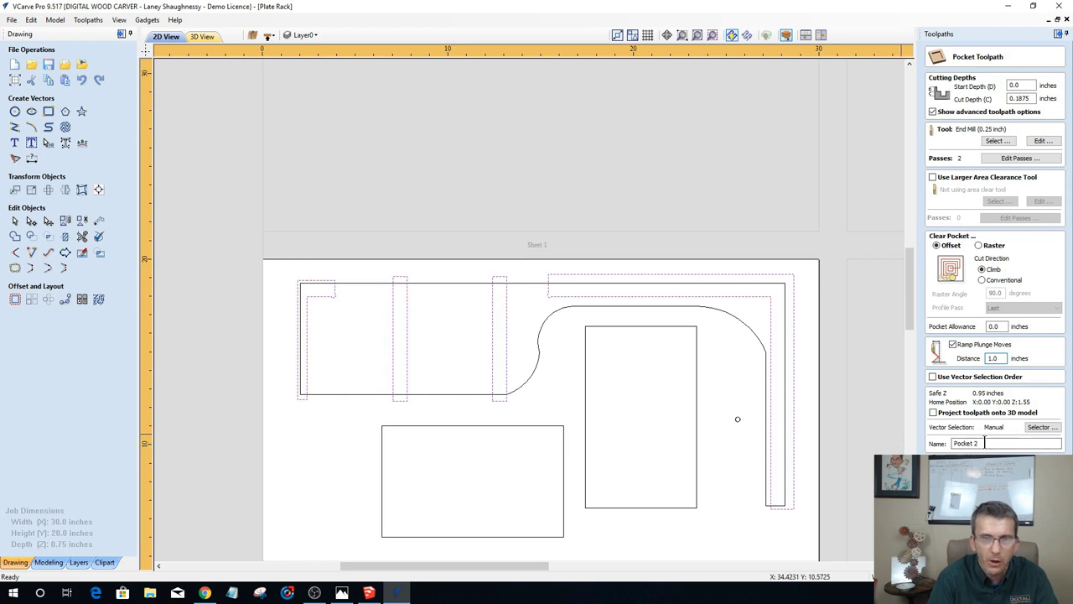
double_click(1010, 444)
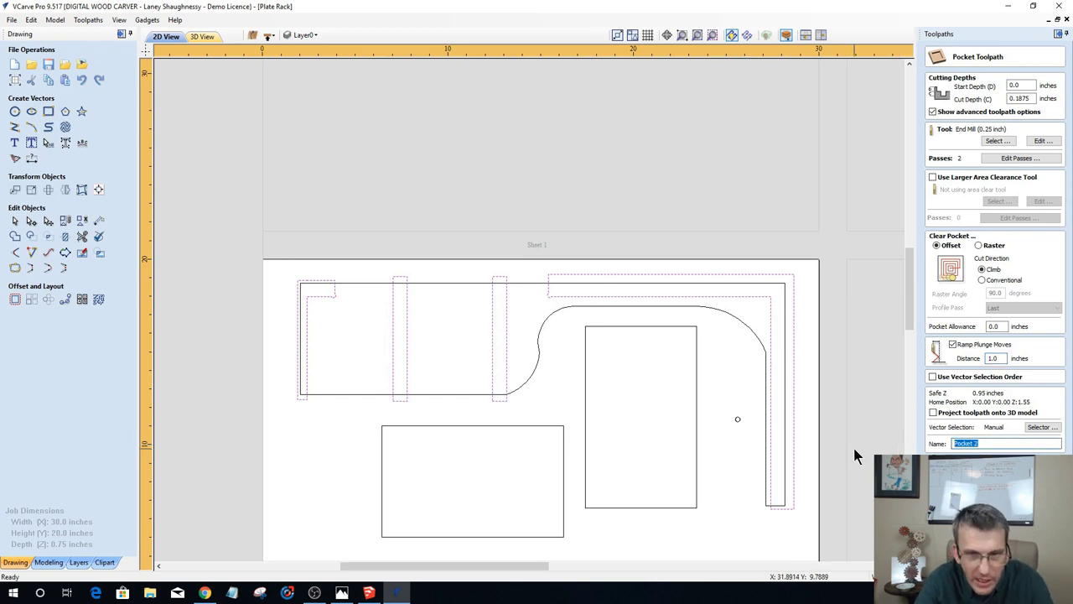
text(She)
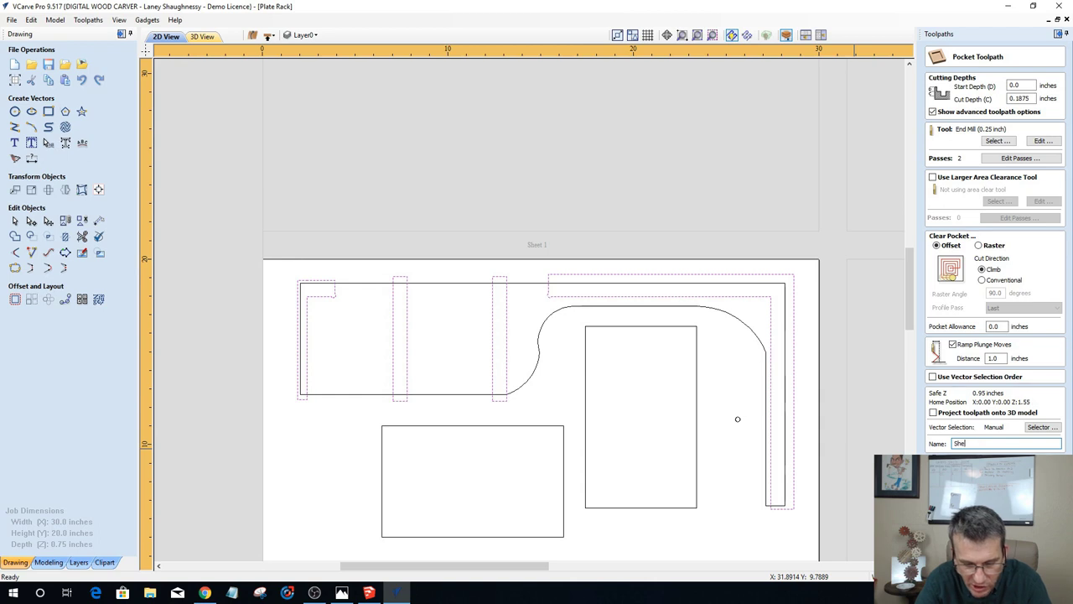
text(et4_)
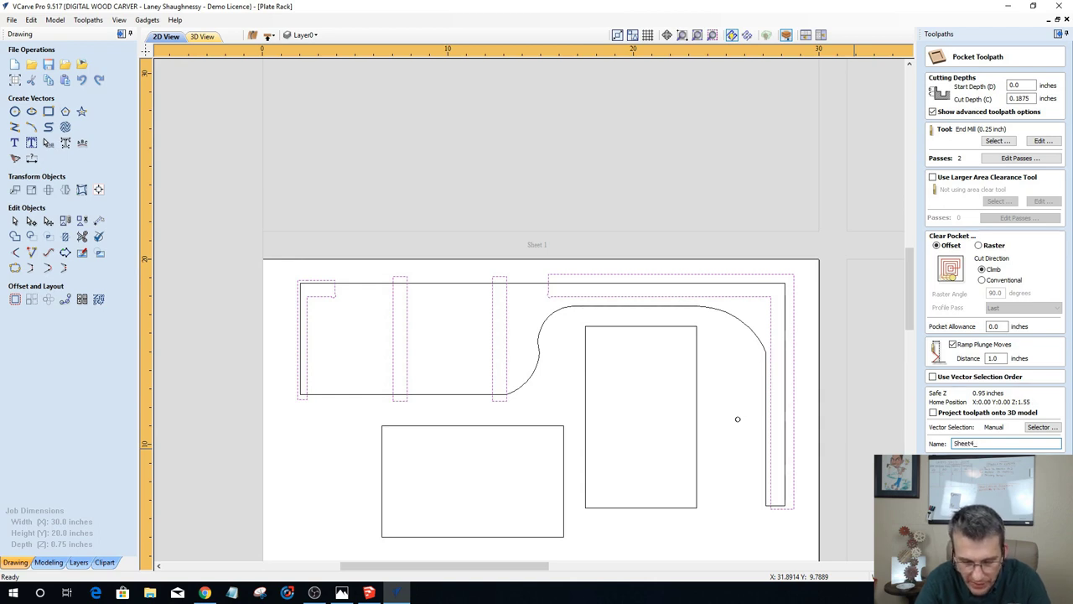
text(Side2)
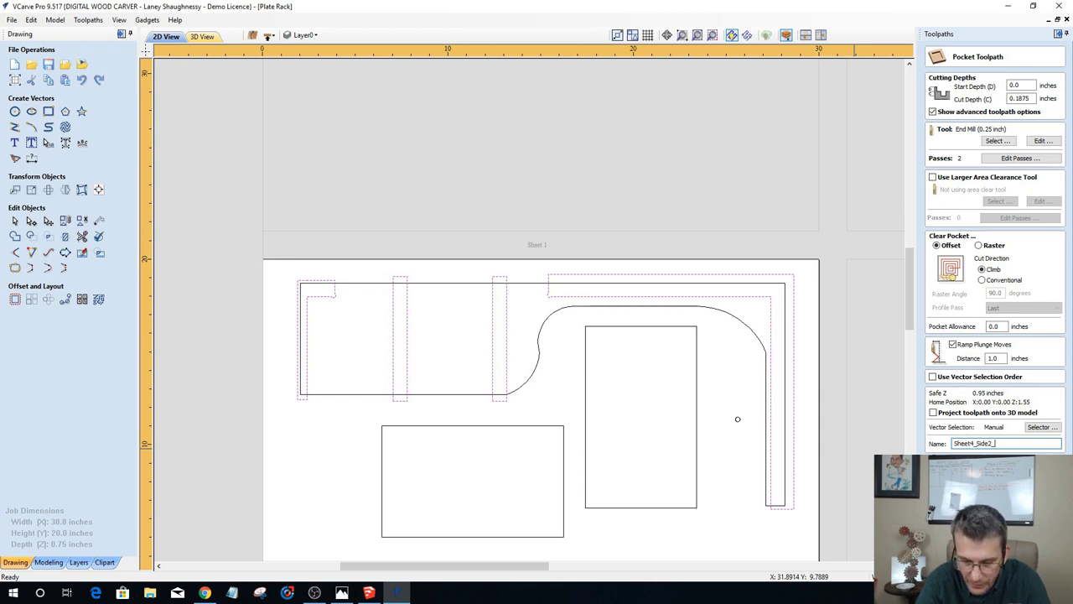
text(_Pocket_.25EM)
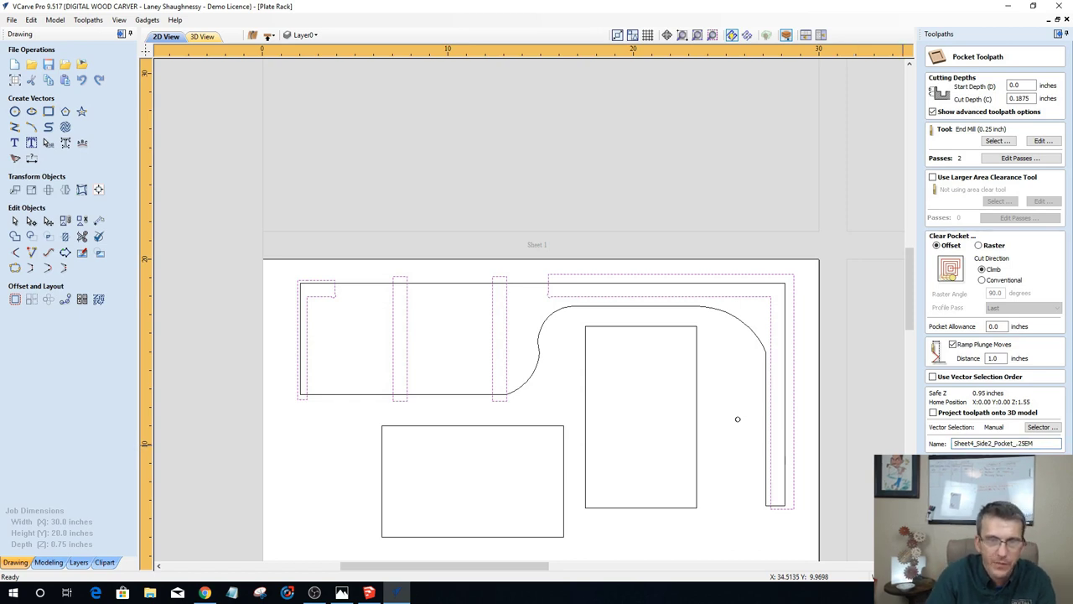
Step: Clear the vector selection and close the pocket toolpath settings
scroll(818, 306, down, 4)
scroll(609, 383, up, 3)
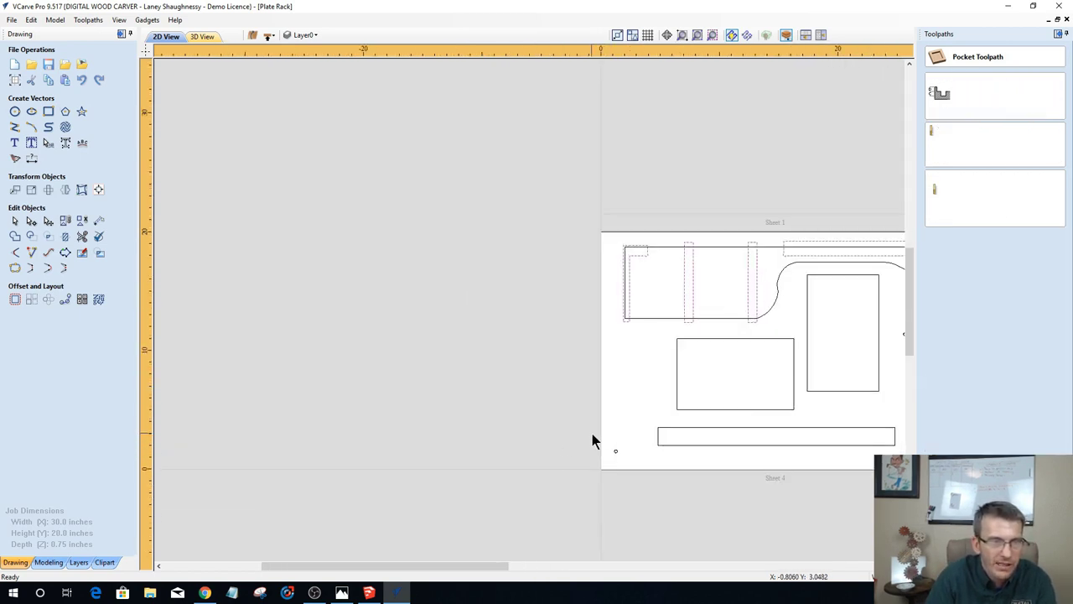
click(636, 463)
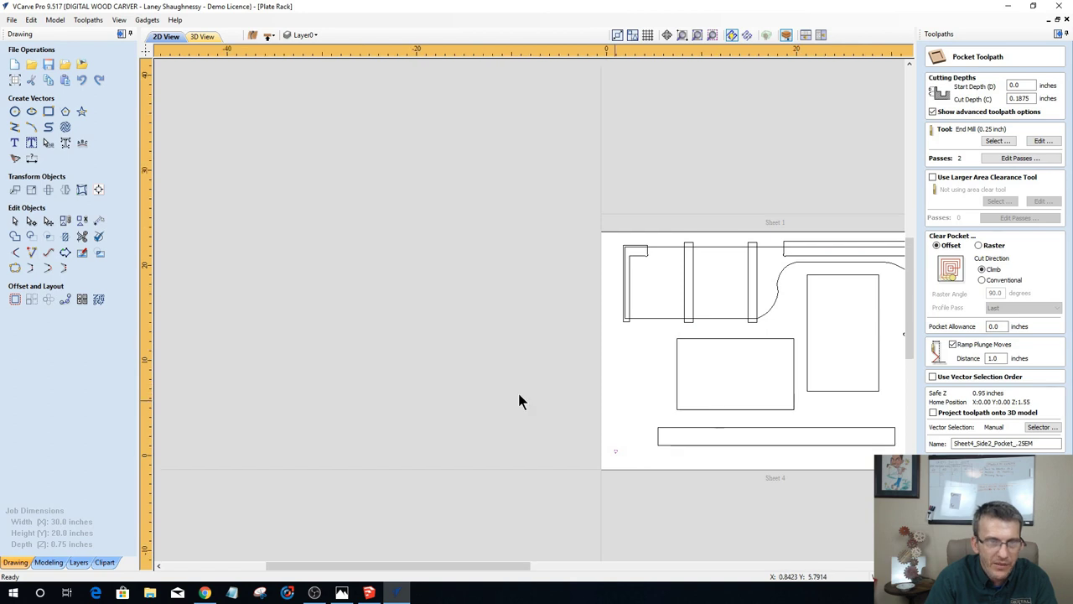
scroll(554, 387, down, 3)
scroll(495, 375, up, 3)
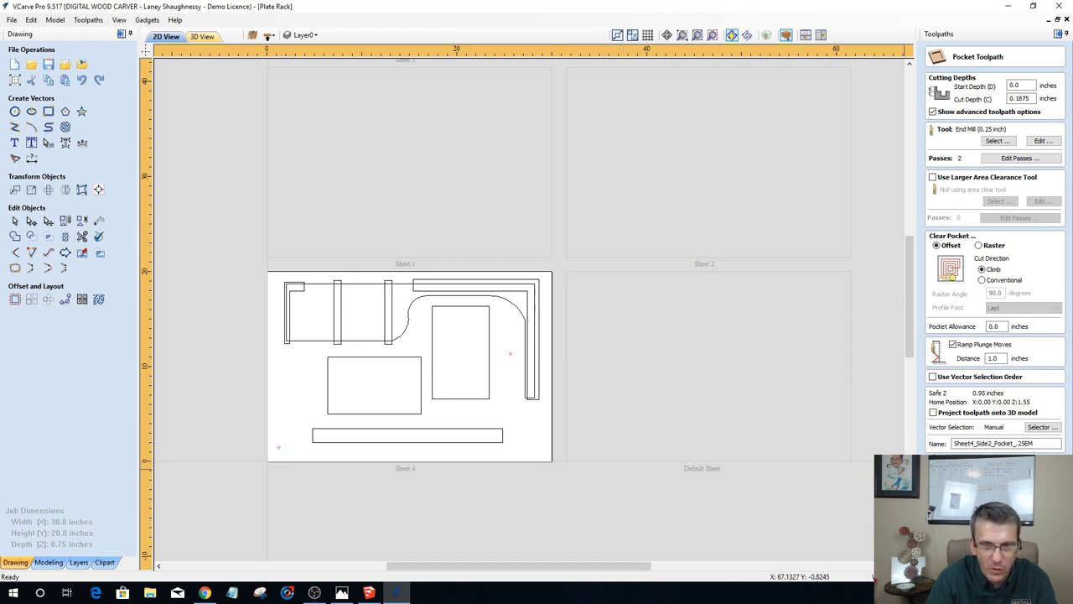
click(1044, 463)
Step: Calculate a 0.25-inch-deep drilling toolpath named Sheet4_WasteBoardAlignmentHoles_.25EM, then reopen and close it
click(974, 114)
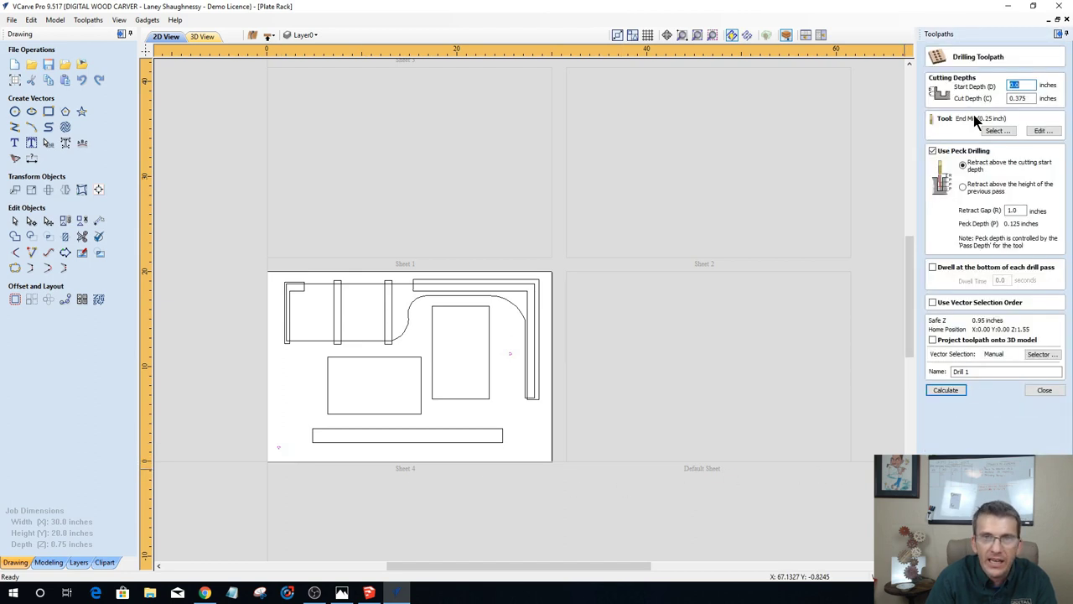
drag(1027, 98, 1016, 98)
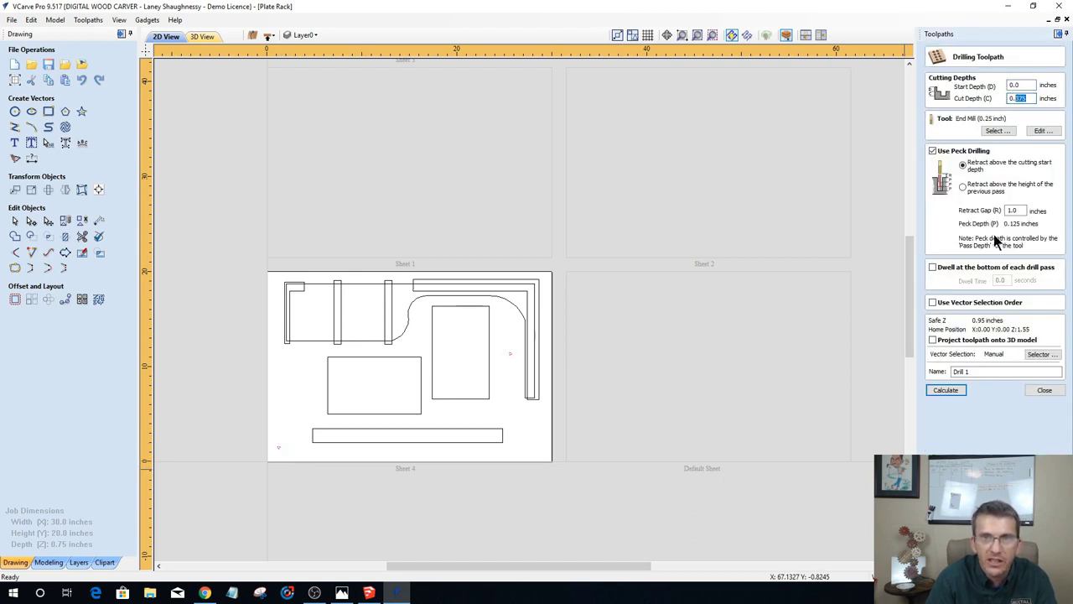
text(.2)
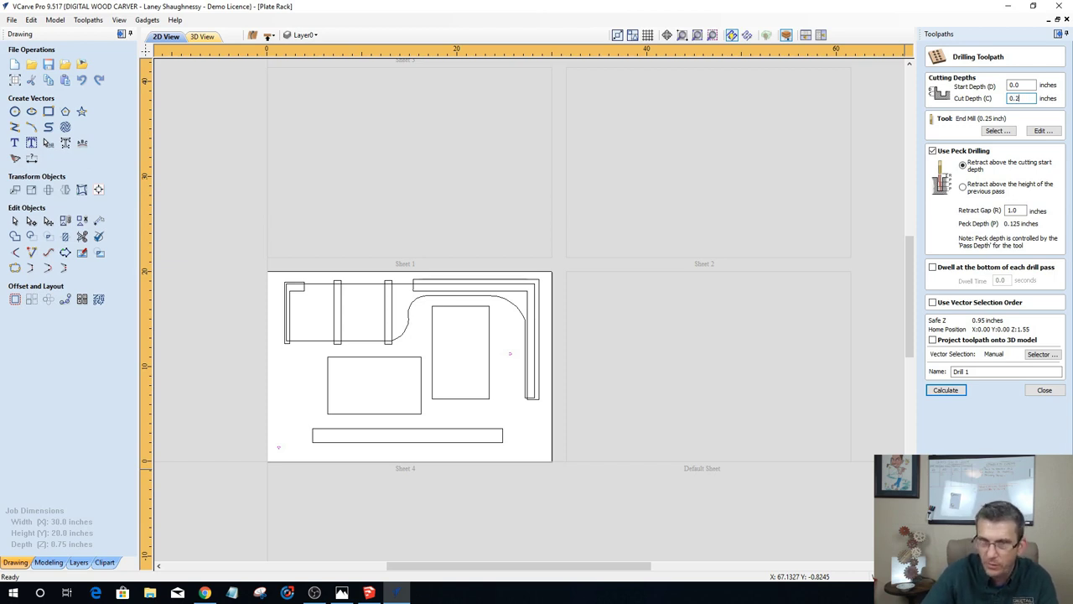
text(525)
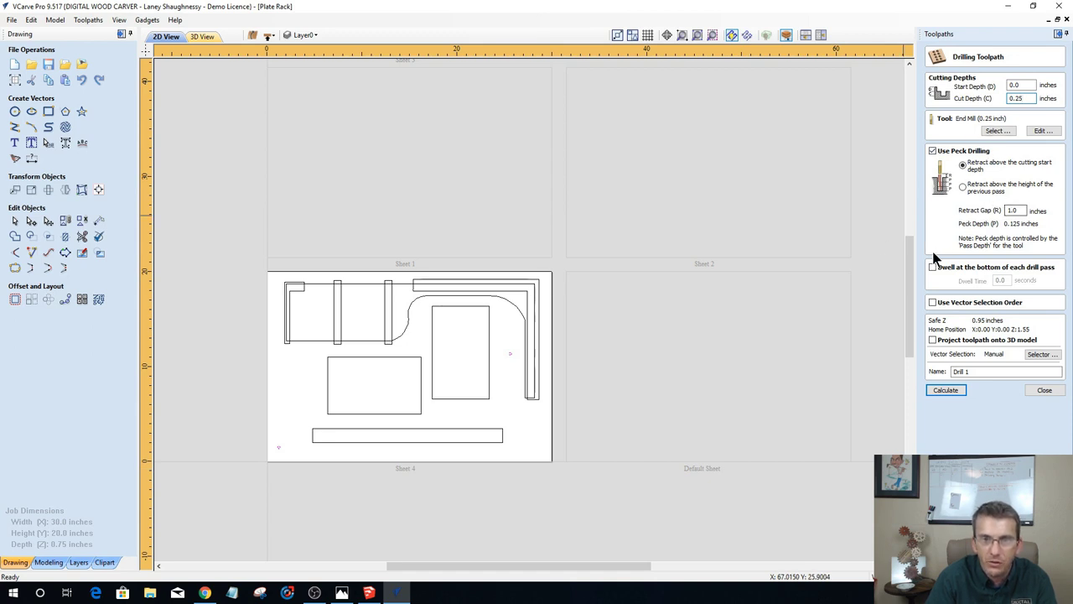
drag(1010, 372, 930, 371)
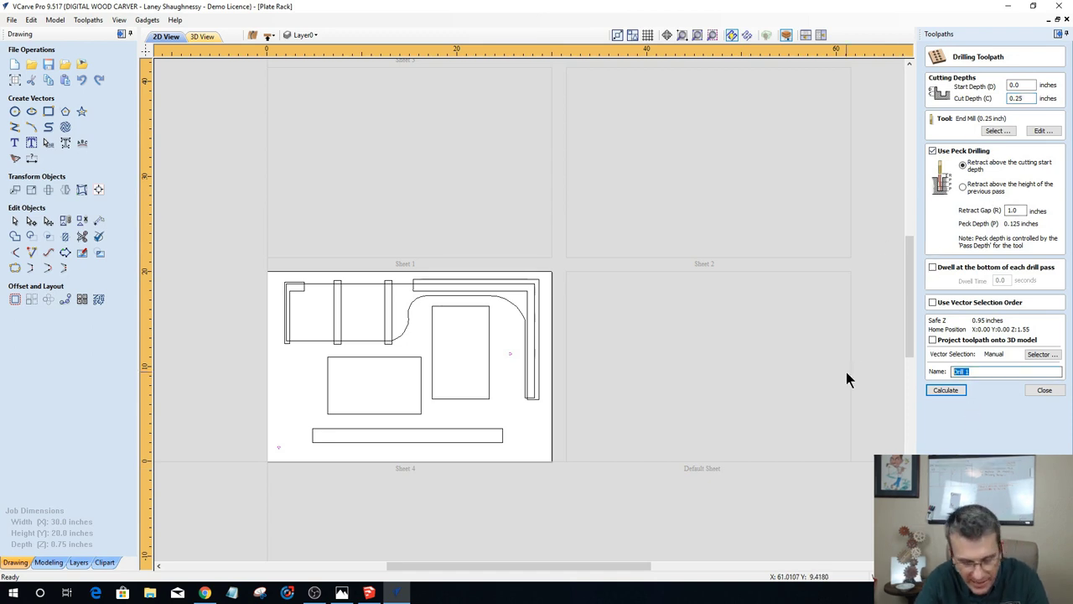
text(sHEET4)
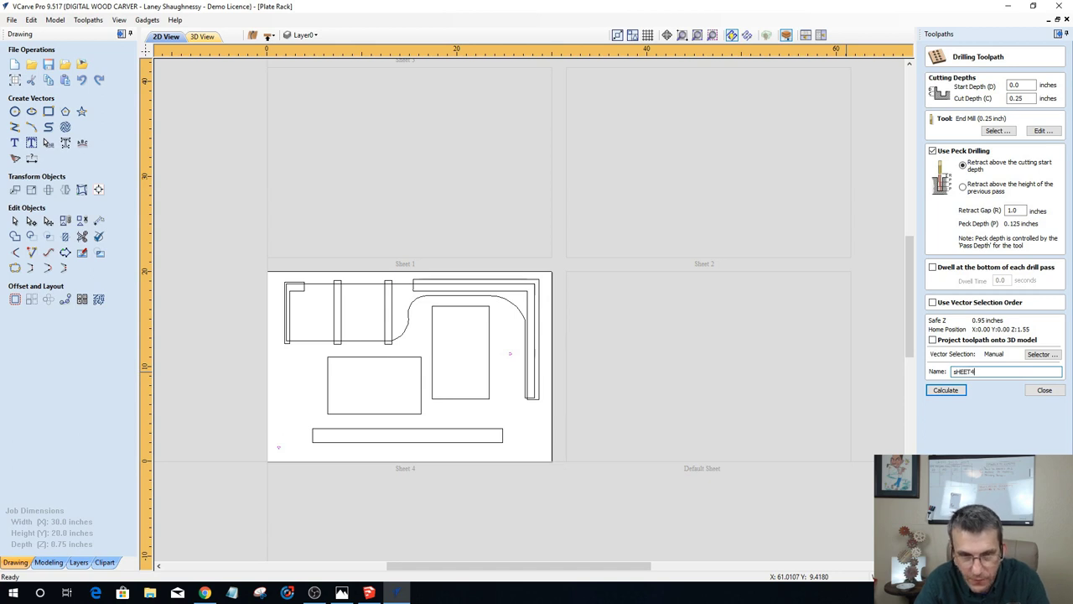
key(BackSpace)
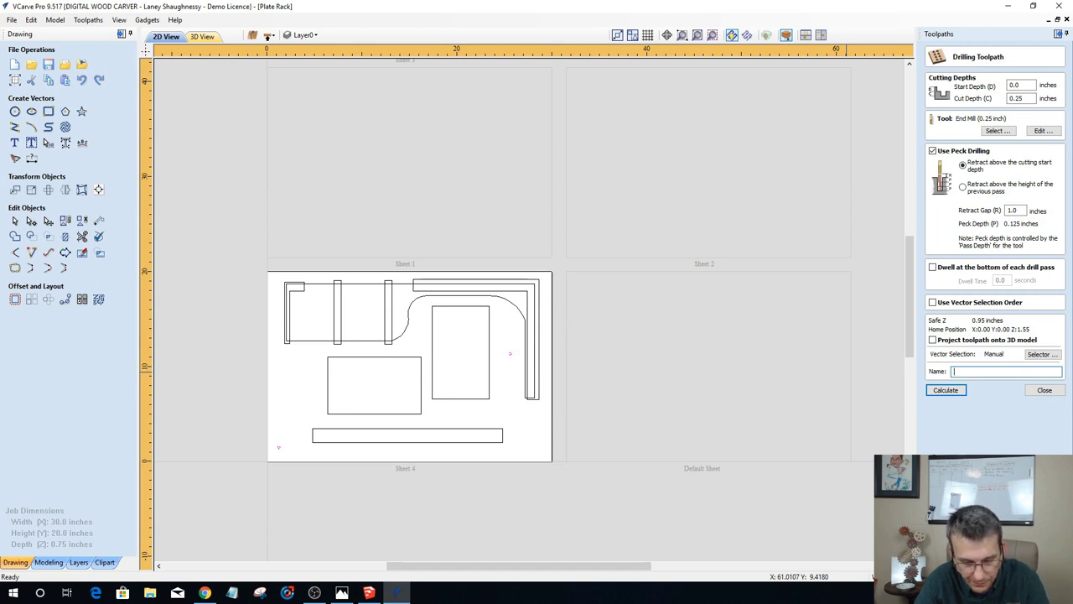
text(Sheet)
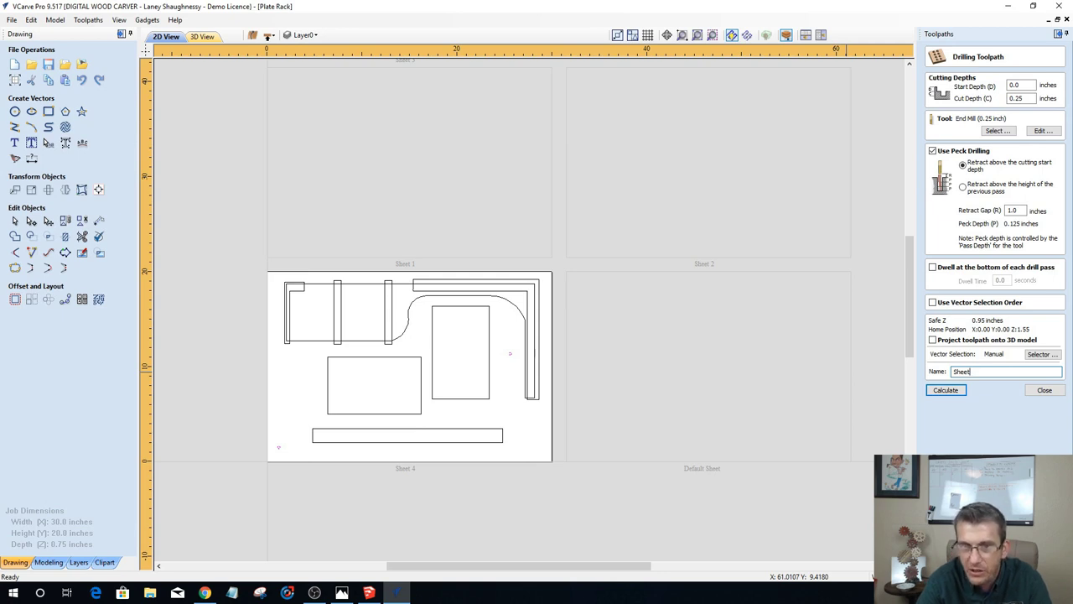
text(4_)
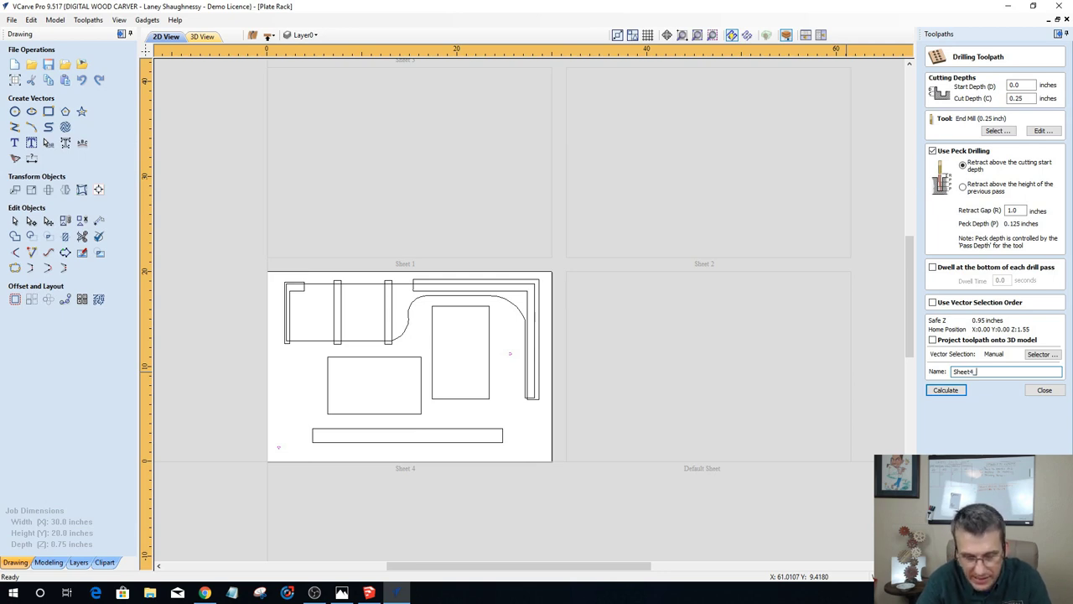
text(WasteBo)
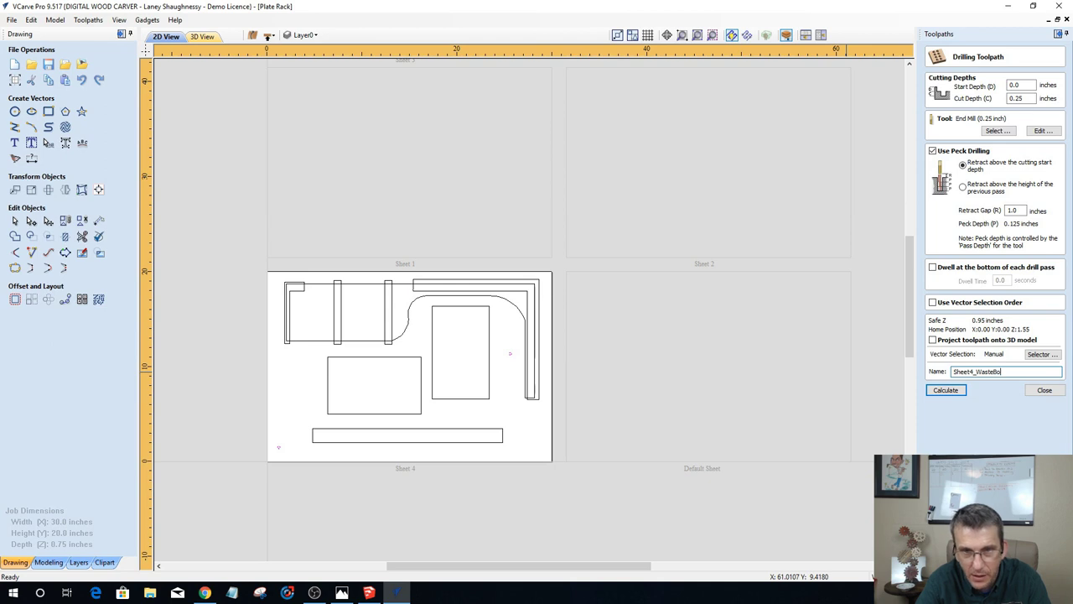
text(ardAlig)
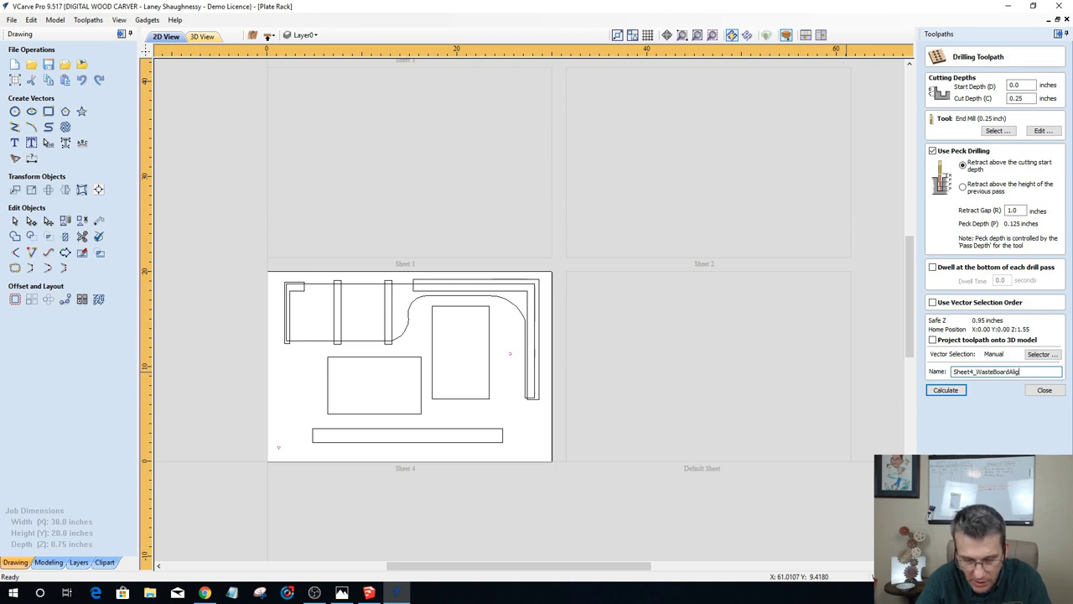
text(nmentHoles)
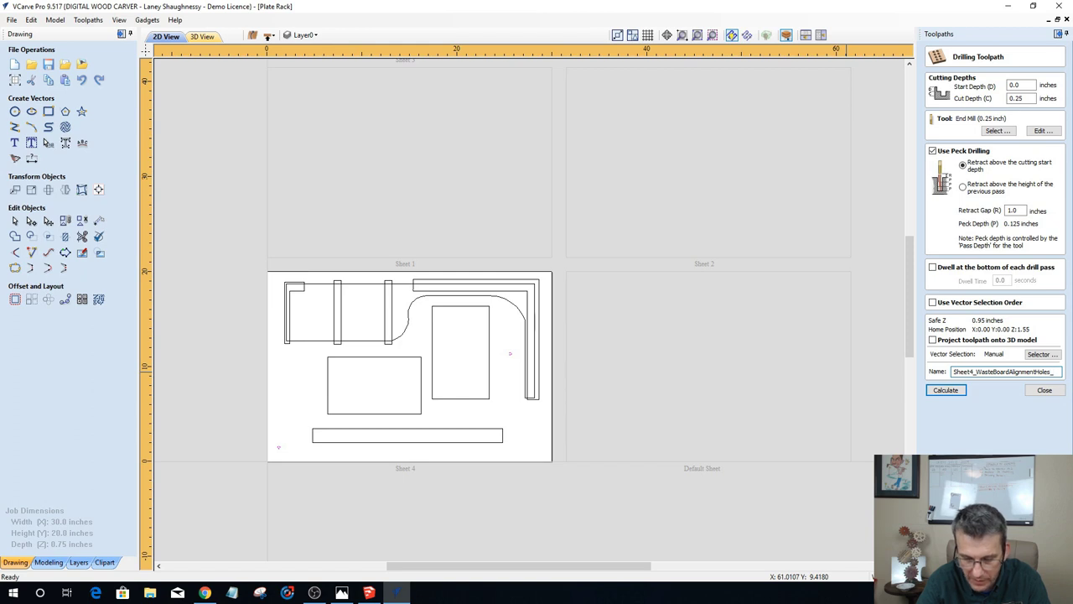
text(_.25)
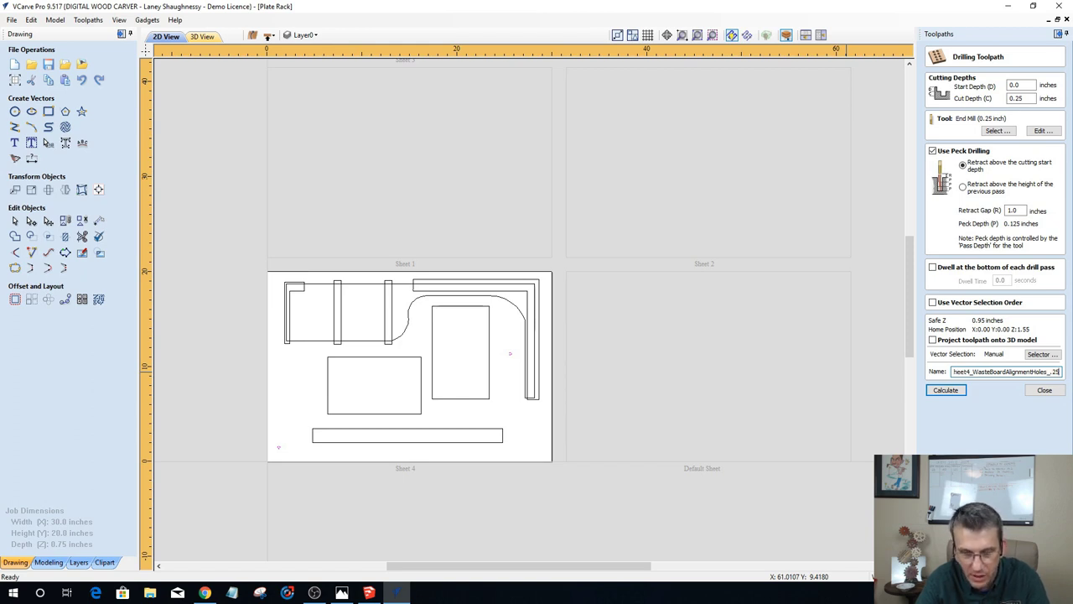
text(EM)
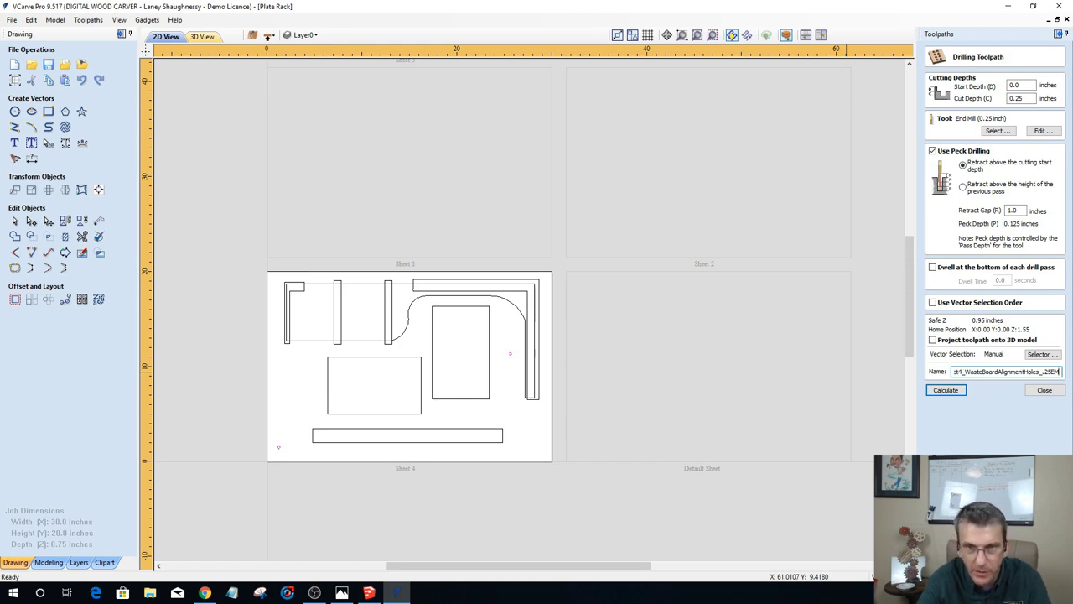
click(944, 390)
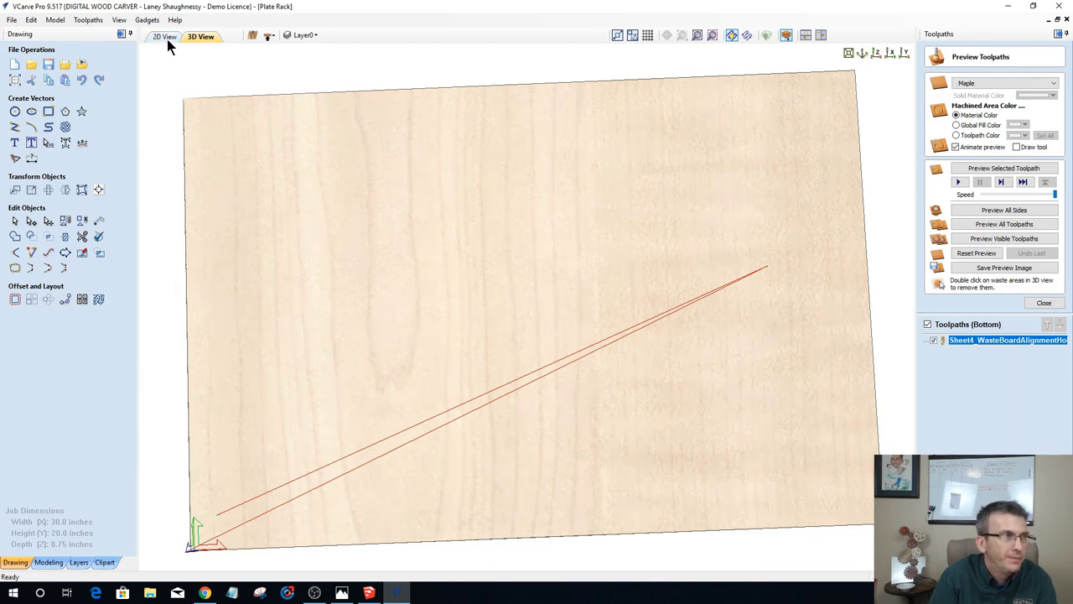
double_click(977, 344)
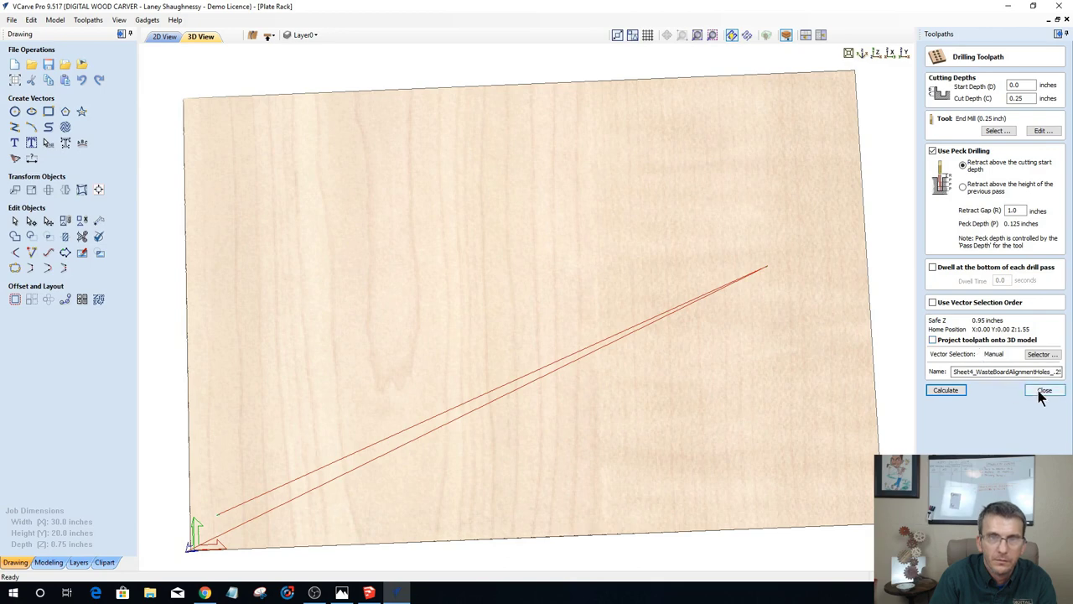
click(1042, 392)
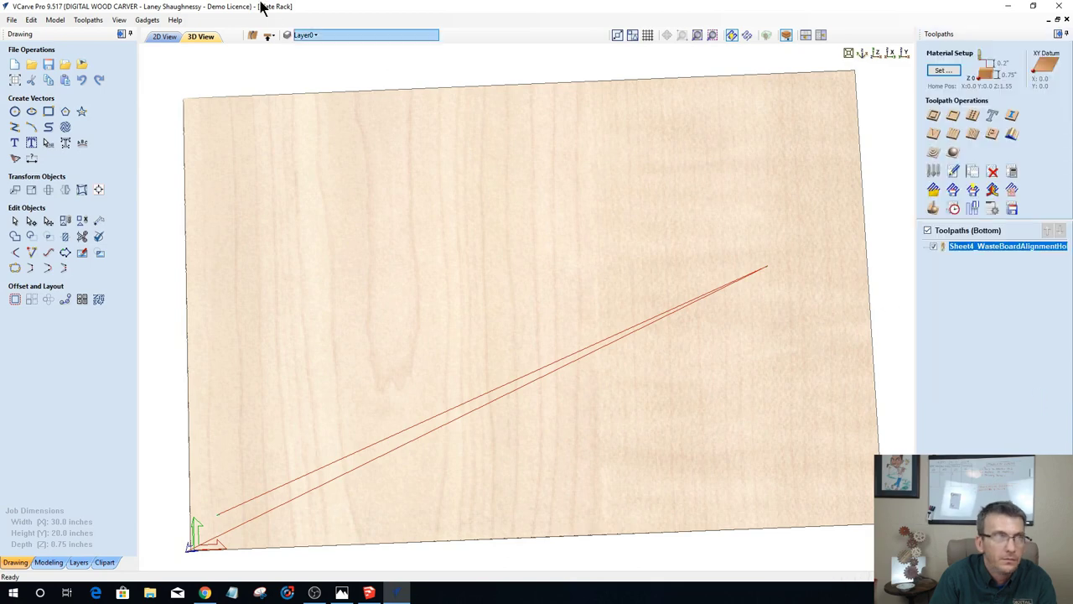
Step: In 2D View, select the L-shaped part, both narrow vertical strips and the long corner strip
click(166, 37)
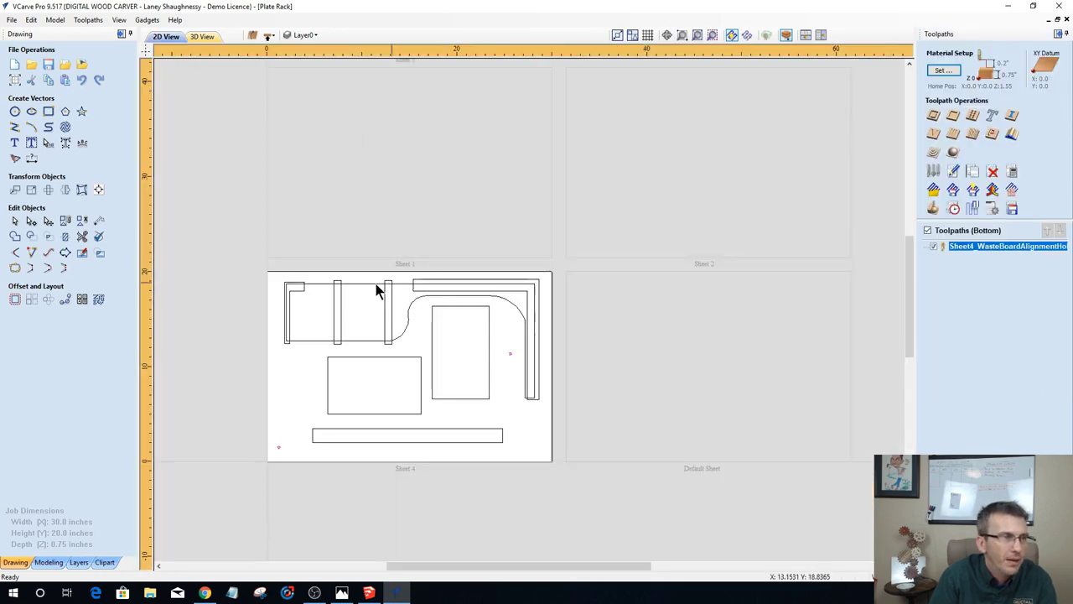
click(289, 293)
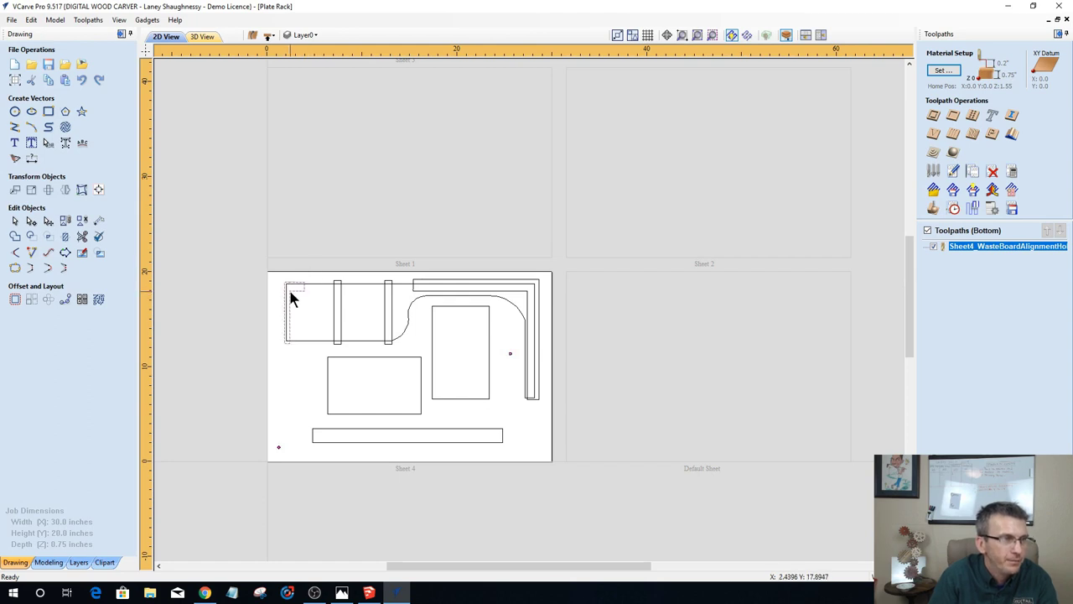
shift+click(336, 305)
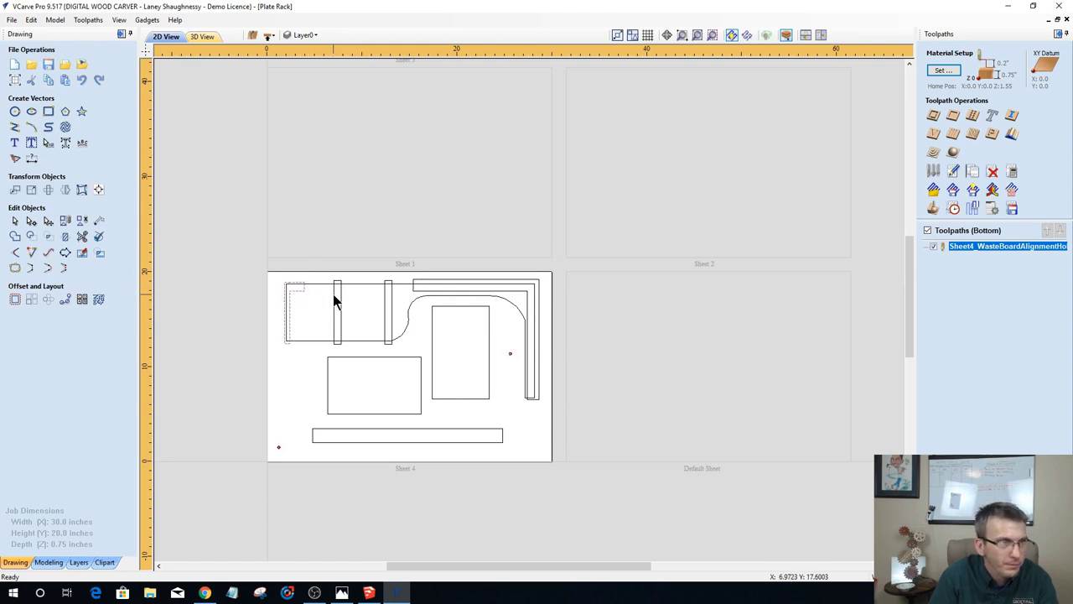
shift+click(392, 299)
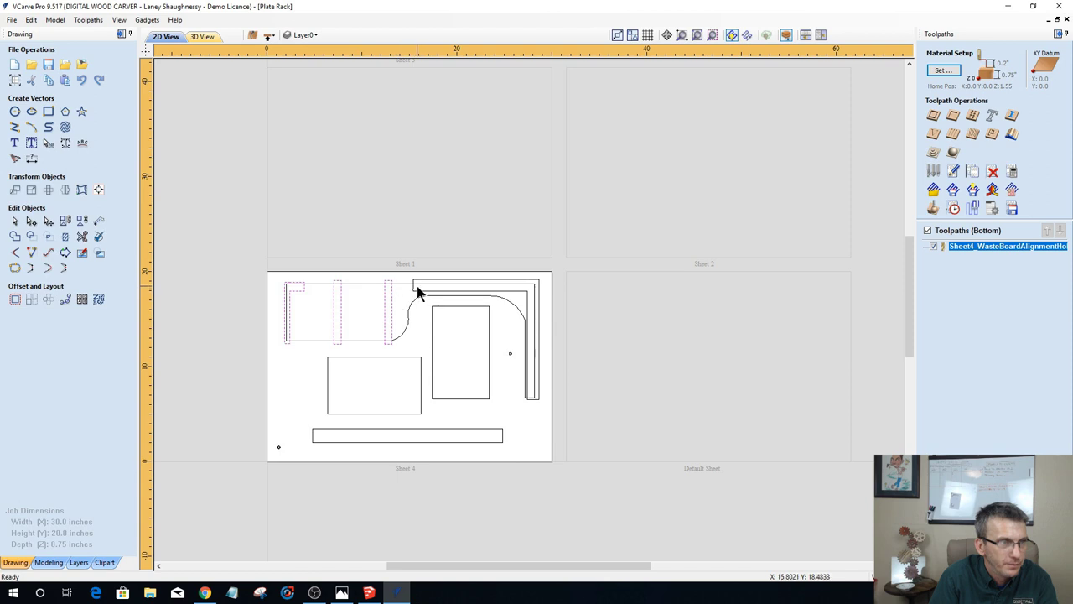
shift+click(417, 290)
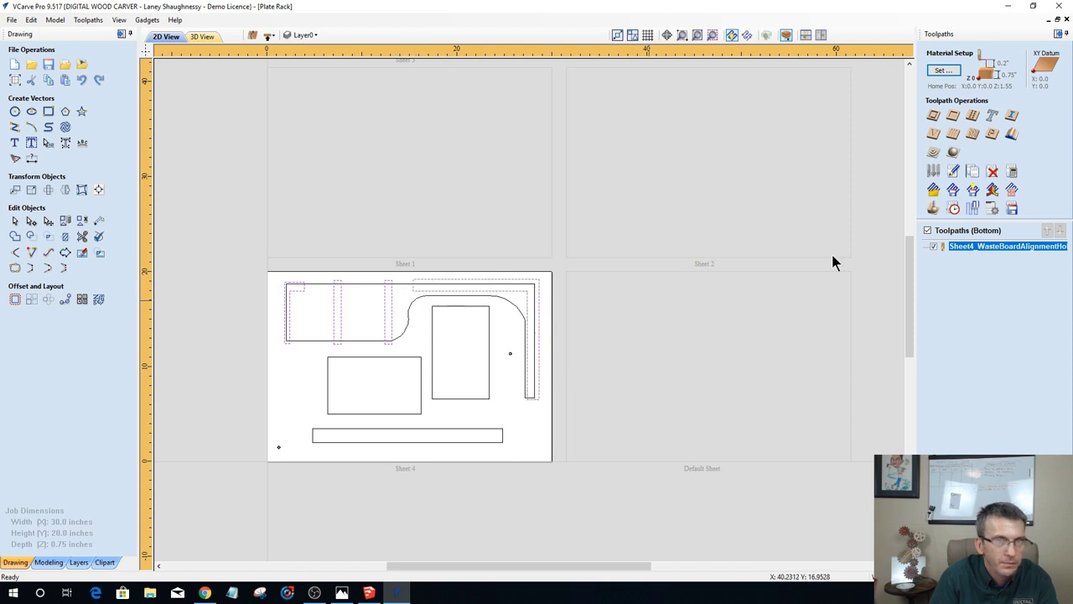
Step: Create a pocket toolpath named Sheet4_Side2_Pocket_.25EM, calculate it, and close the preview
click(954, 117)
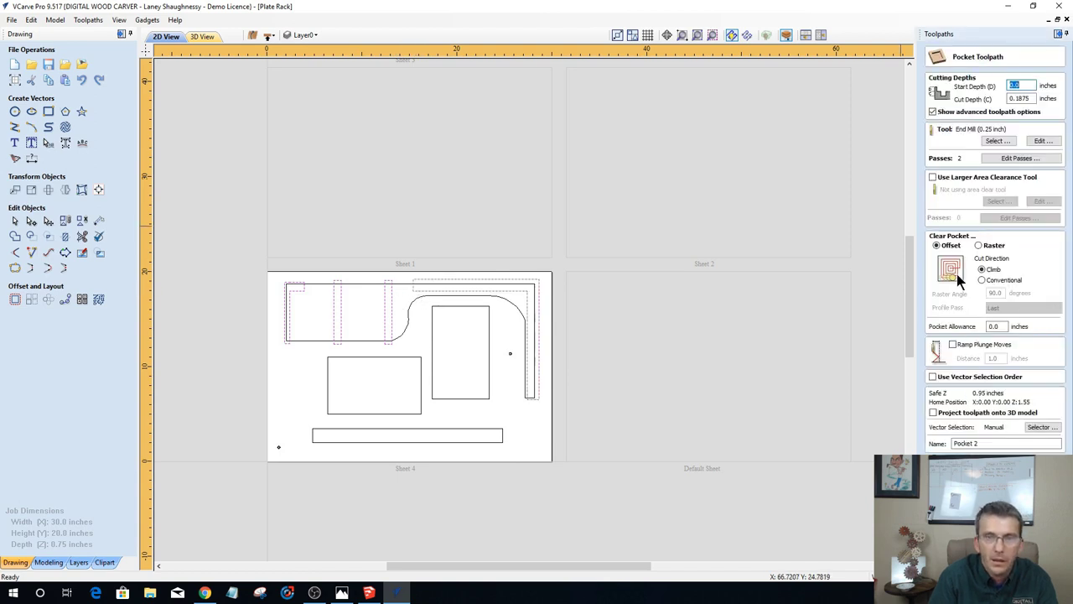
drag(988, 443, 870, 438)
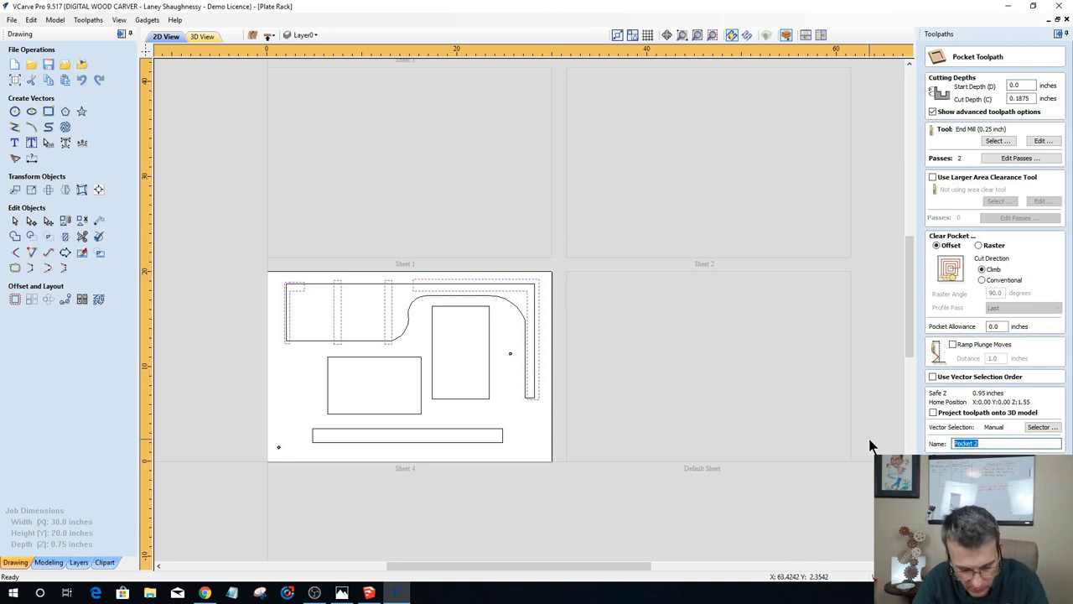
text(Sheet4)
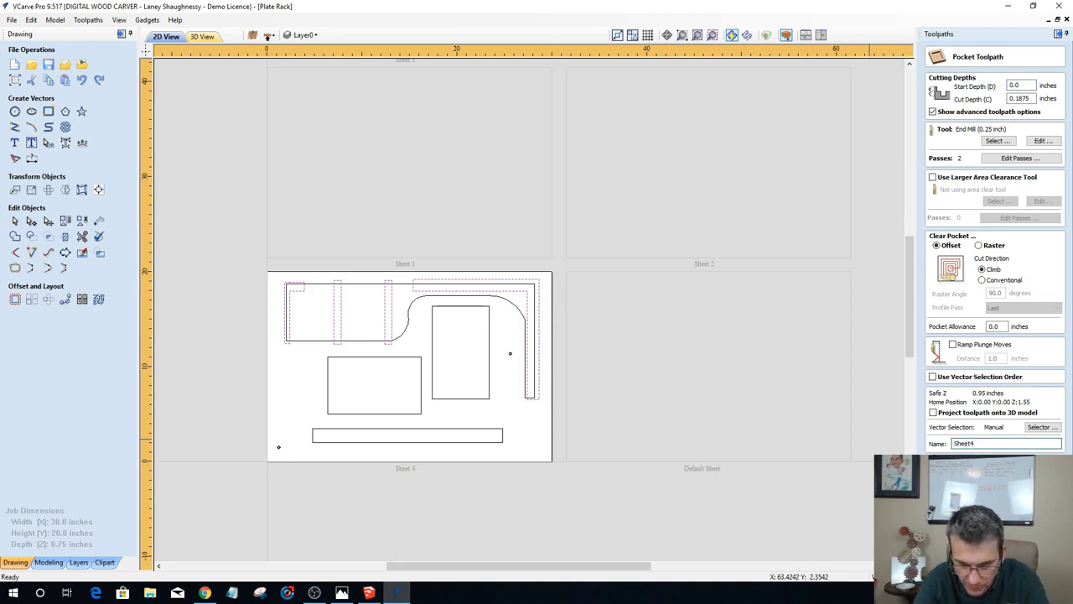
text(_Po)
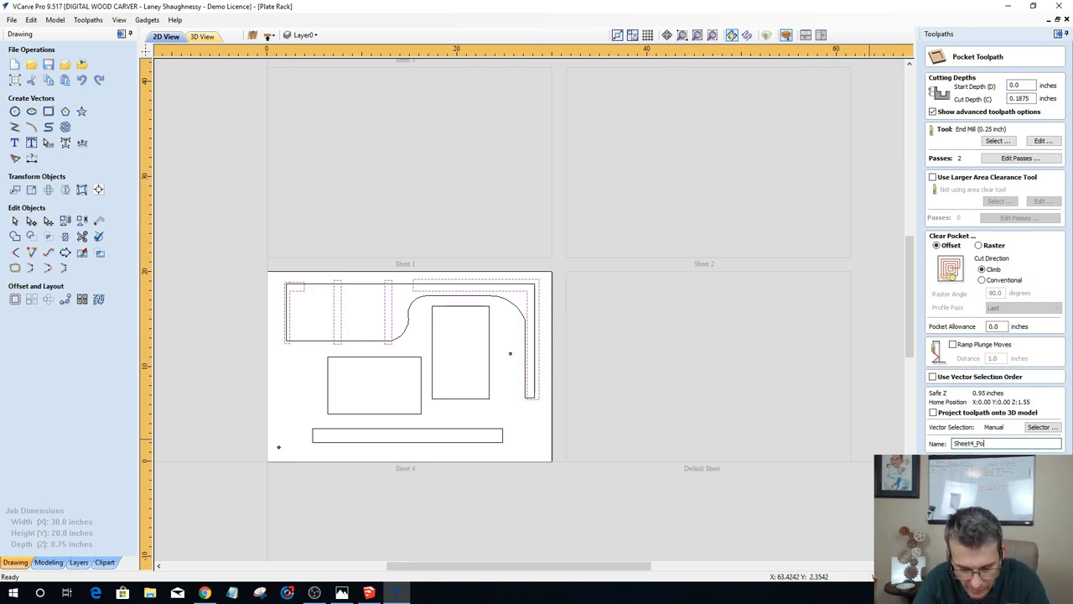
text(cket_.2)
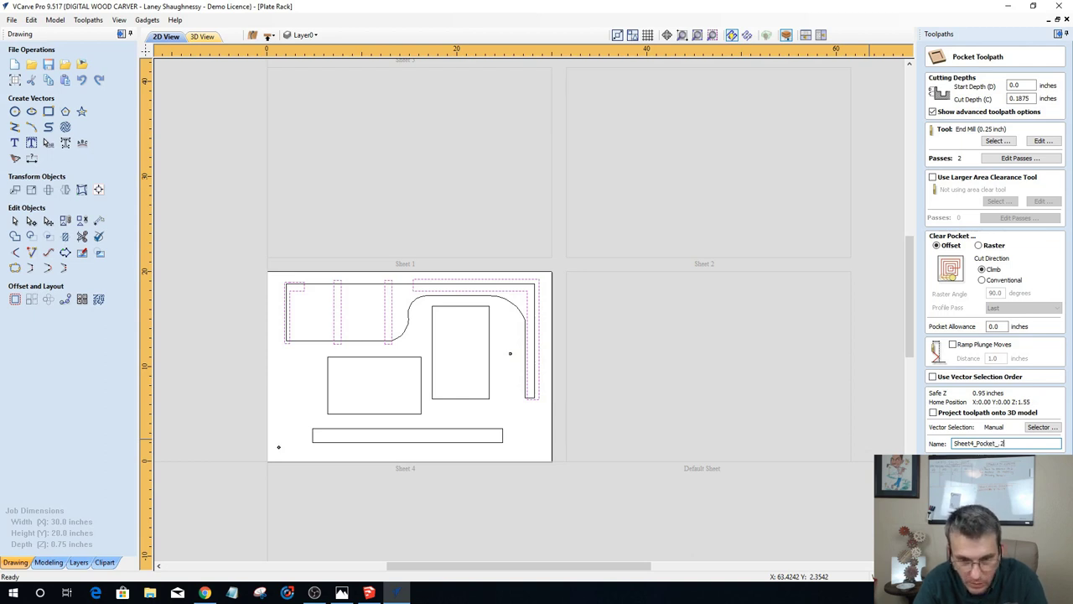
key(BackSpace)
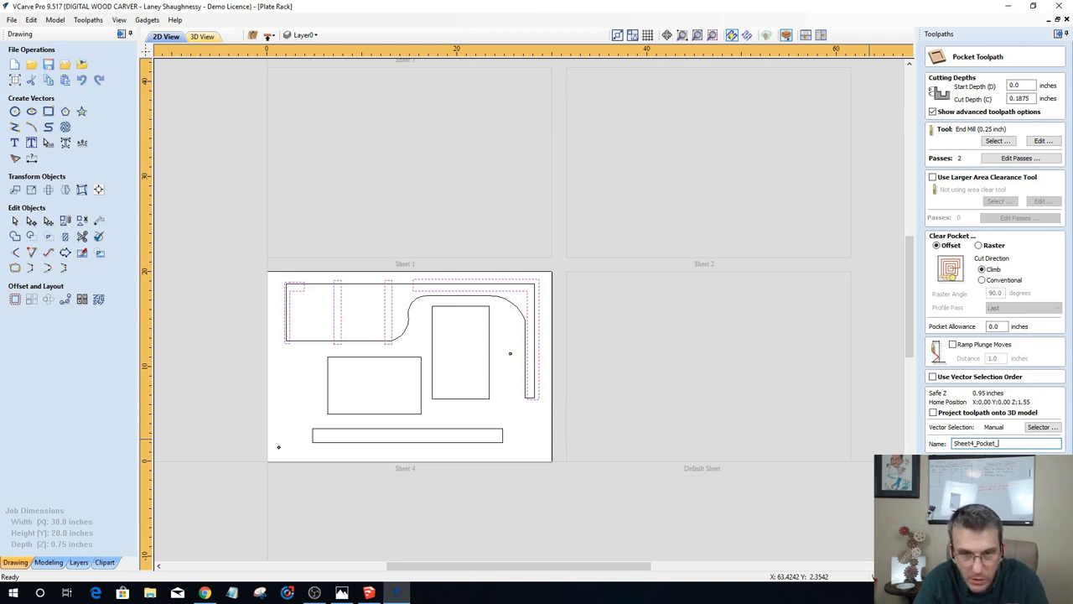
text(S)
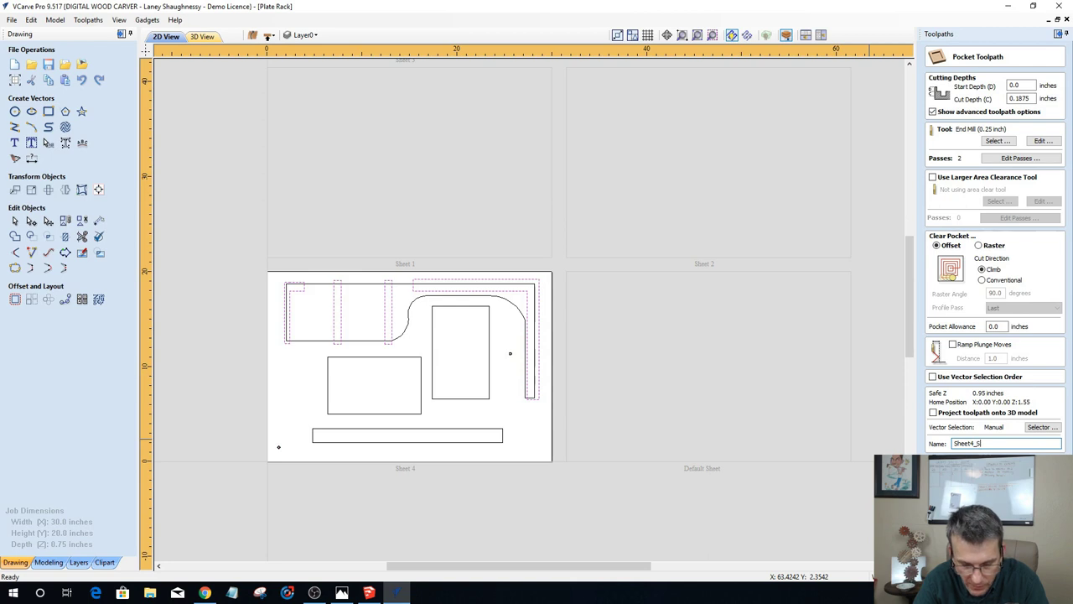
text(ide2_Pocket_)
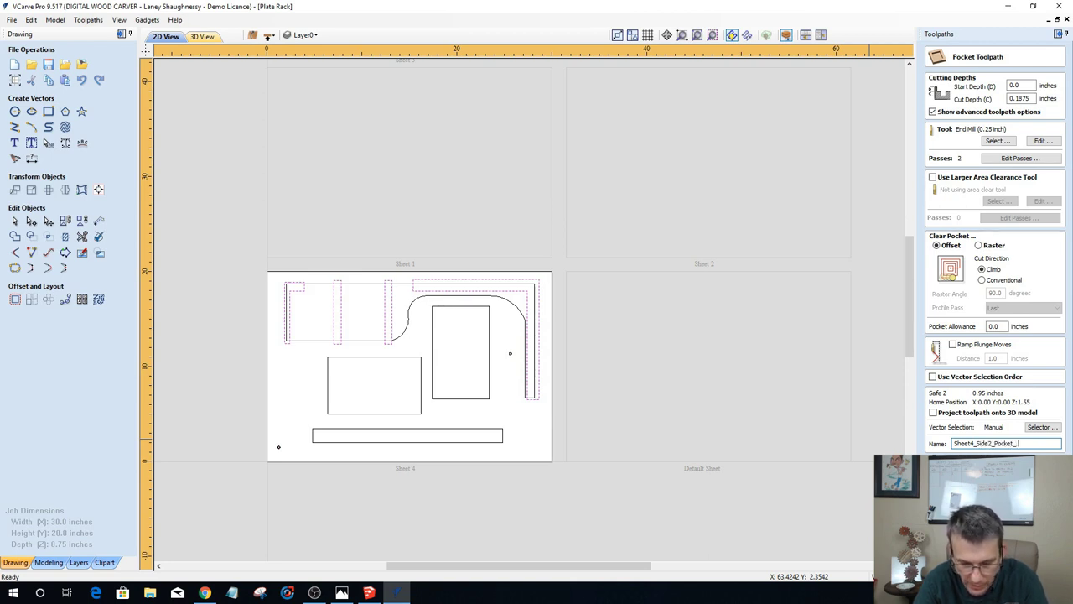
text(.25EM)
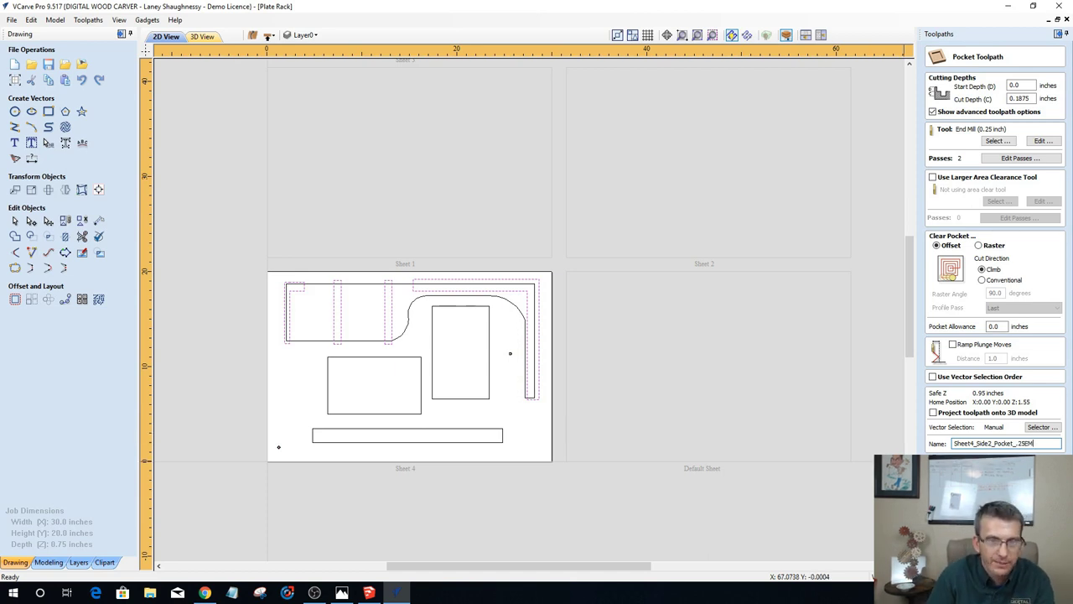
key(Return)
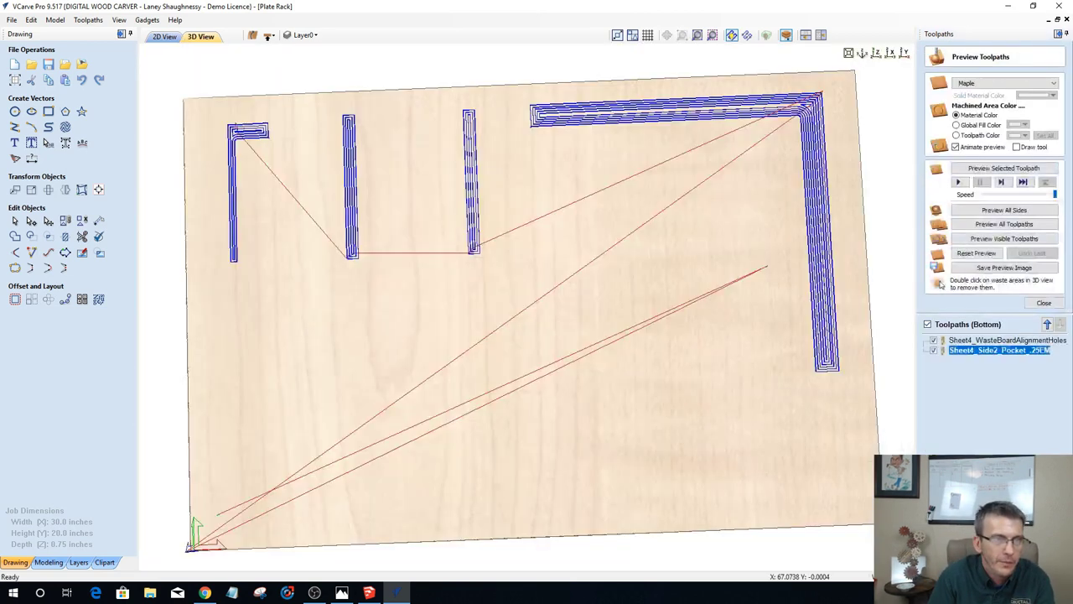
click(1044, 303)
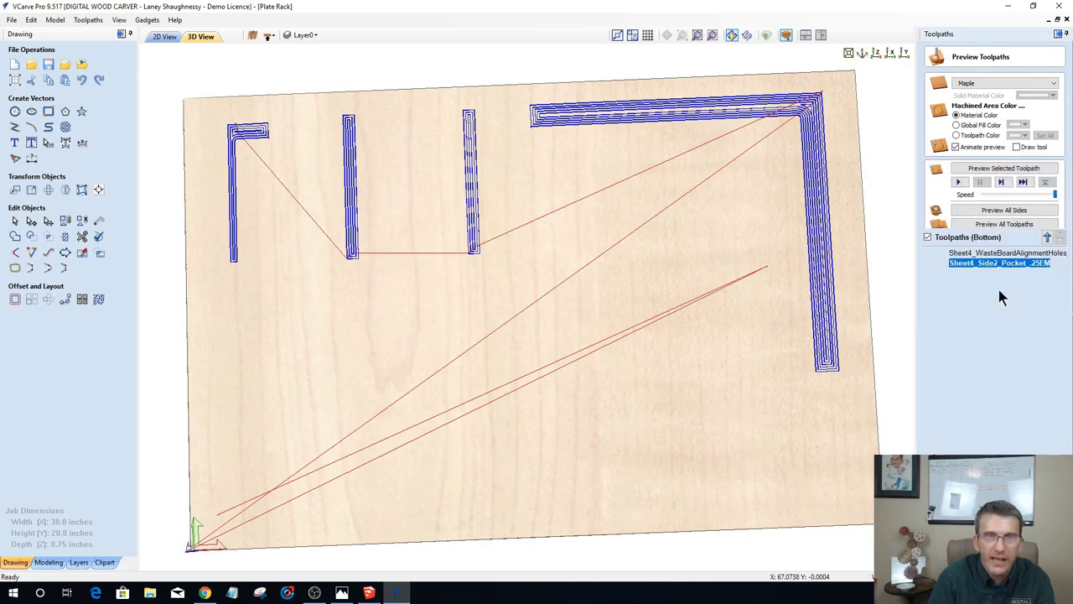
click(153, 40)
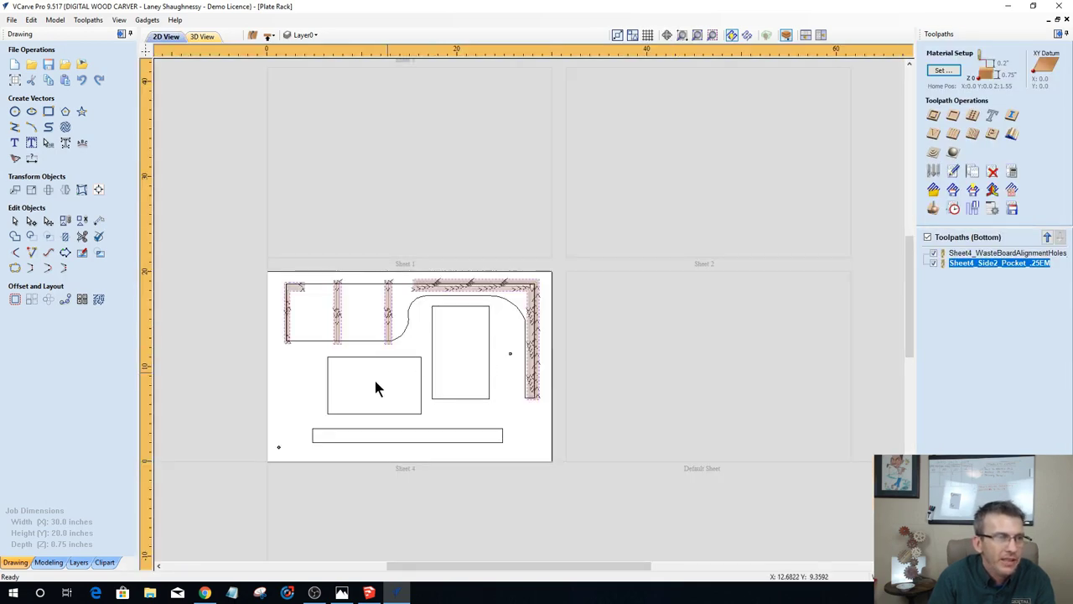
Step: Select the Sheet 4 part outlines and set up a profile toolpath with tabs and ramps
click(312, 341)
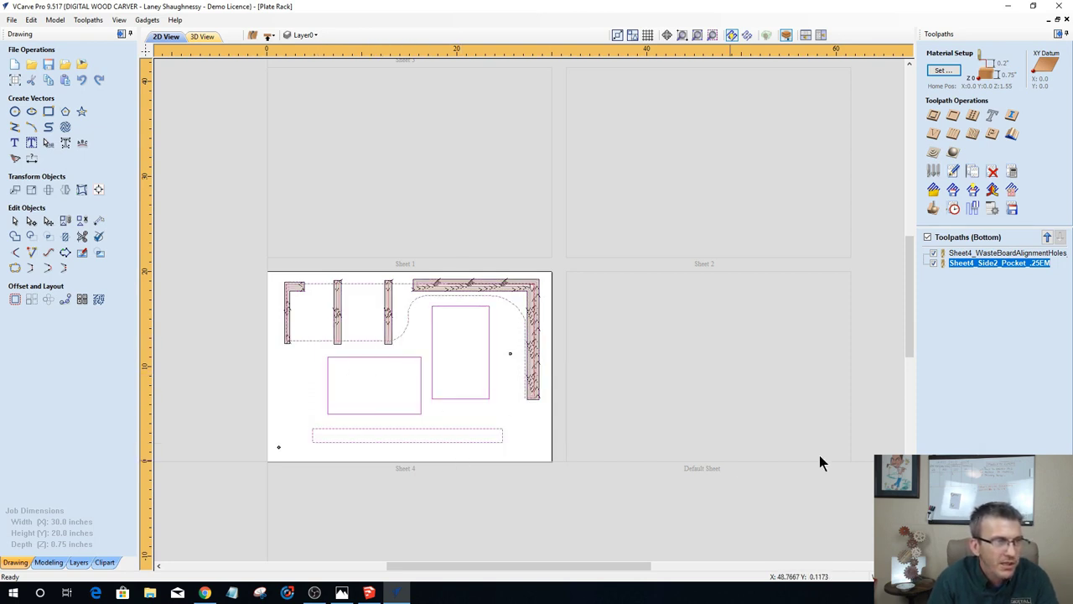
click(940, 120)
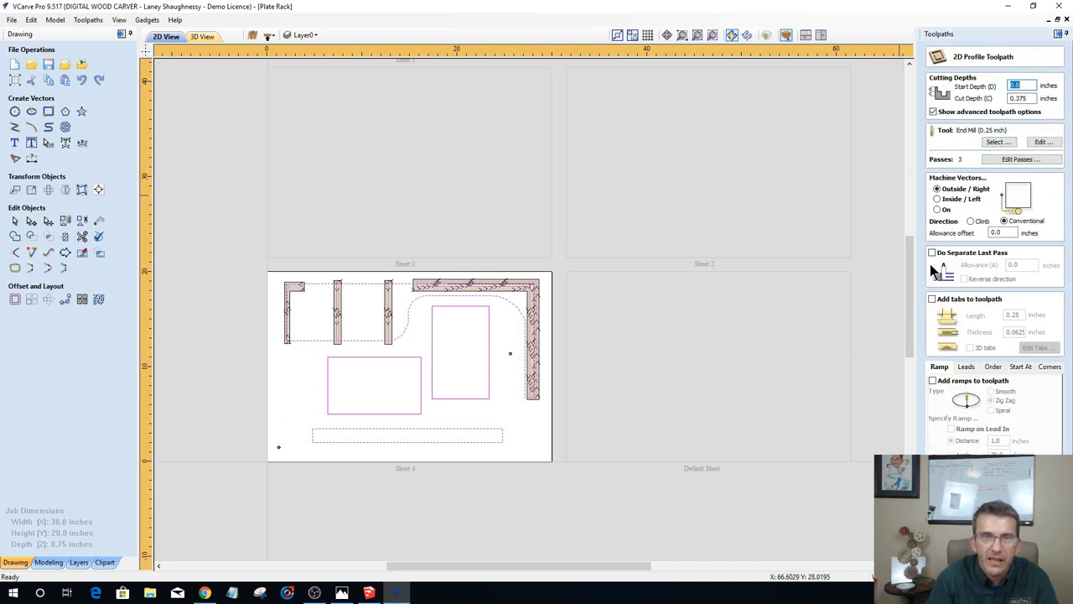
click(934, 300)
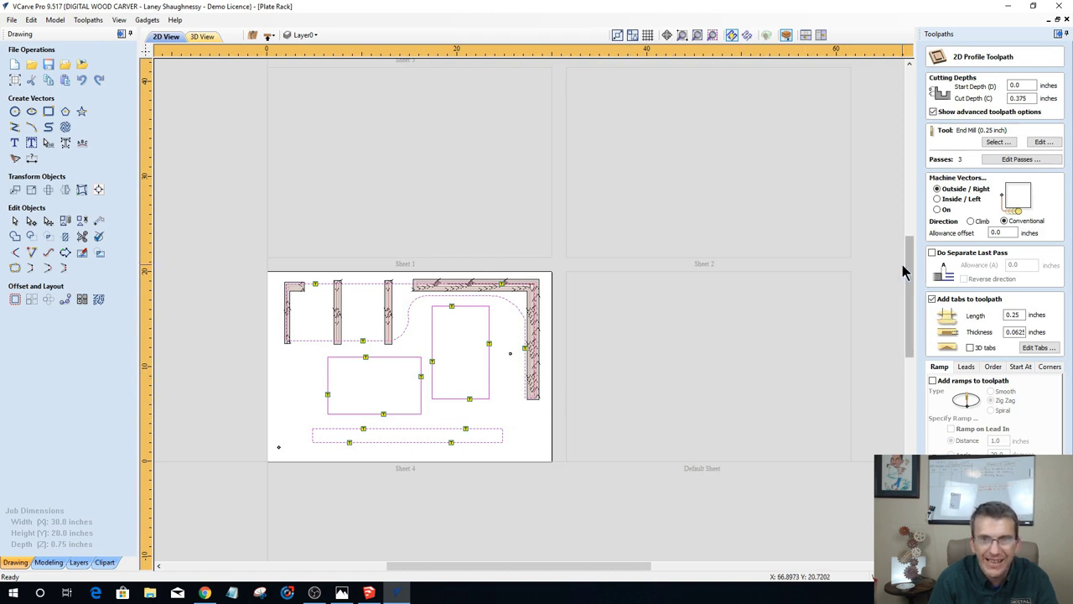
click(932, 380)
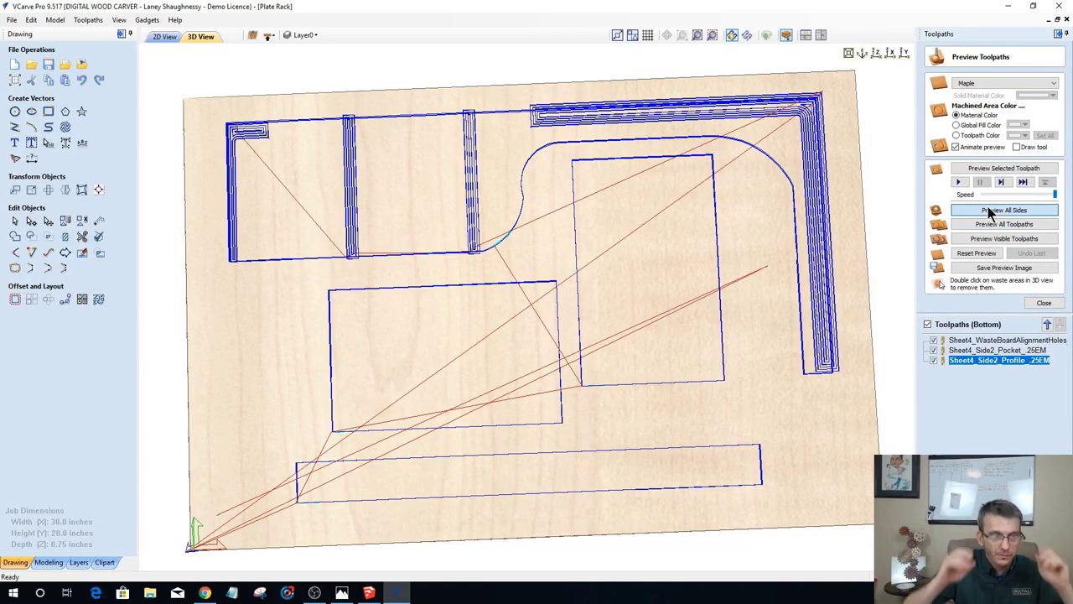
Step: Preview all sides and tilt the 3D view to inspect the pocket and profile cut depths
click(989, 211)
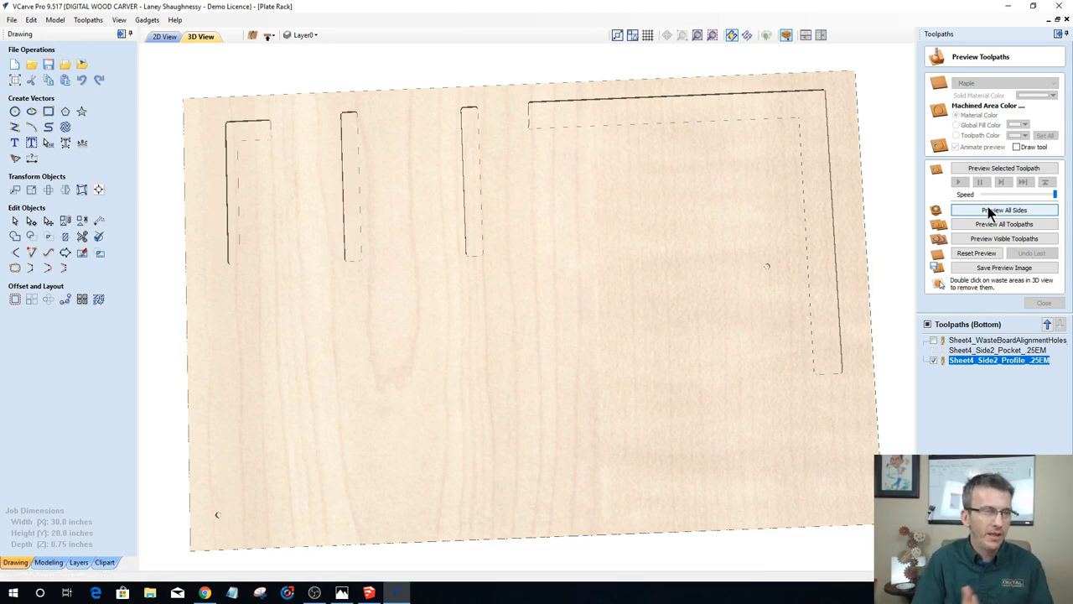
click(989, 211)
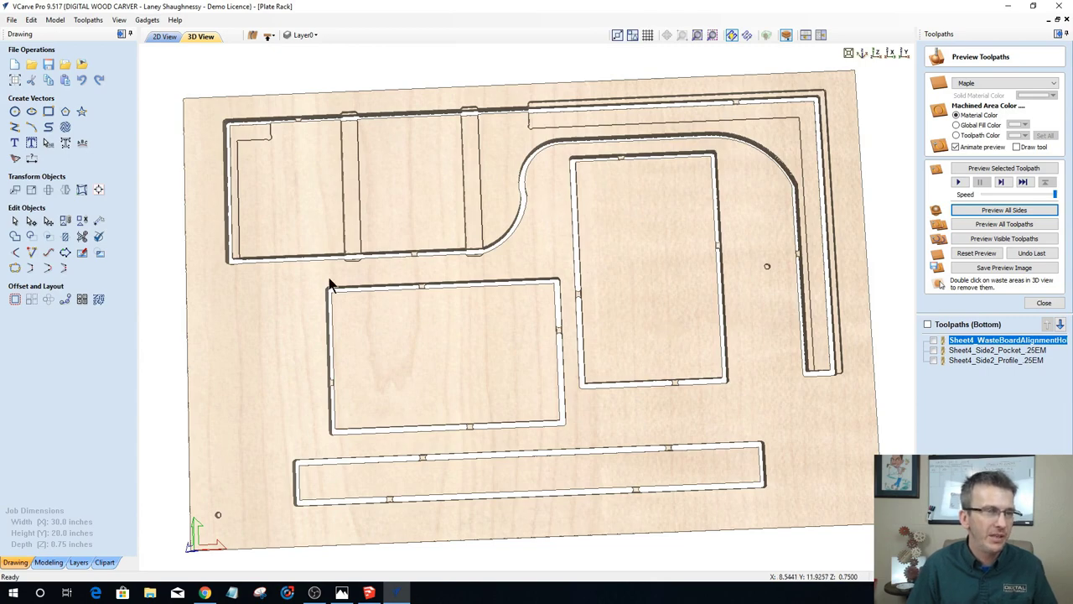
drag(319, 292, 394, 285)
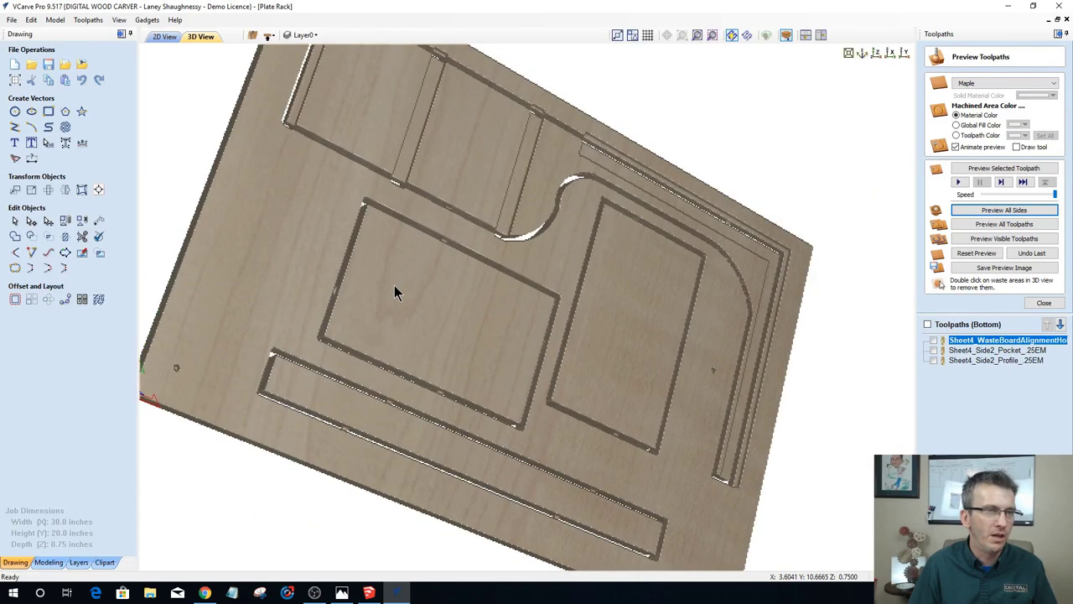
Step: Return to the flat 2D layout and flip the job to its top side
click(165, 36)
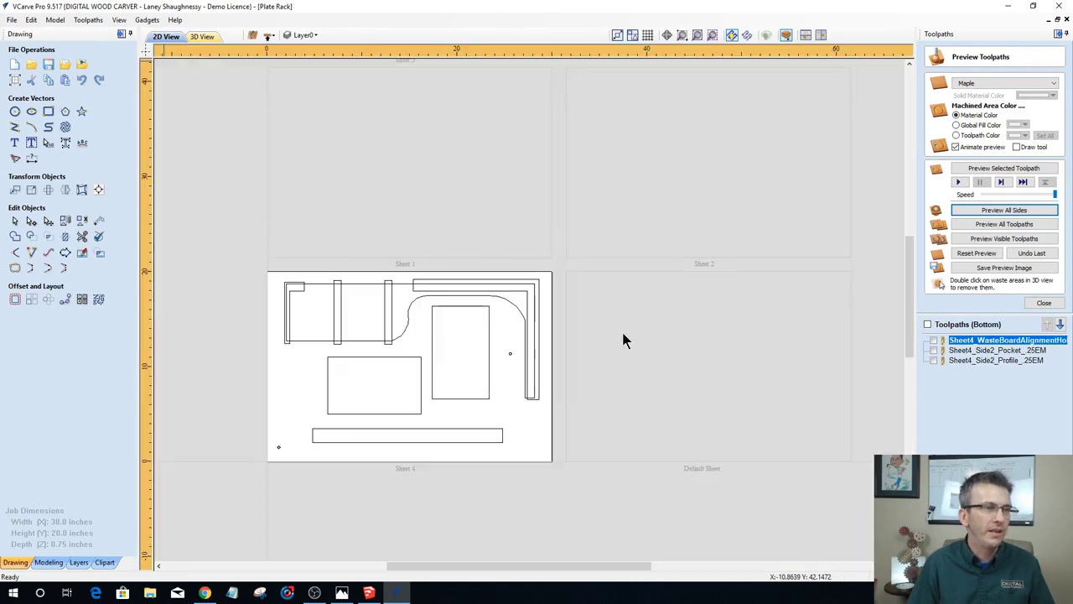
scroll(342, 299, down, 3)
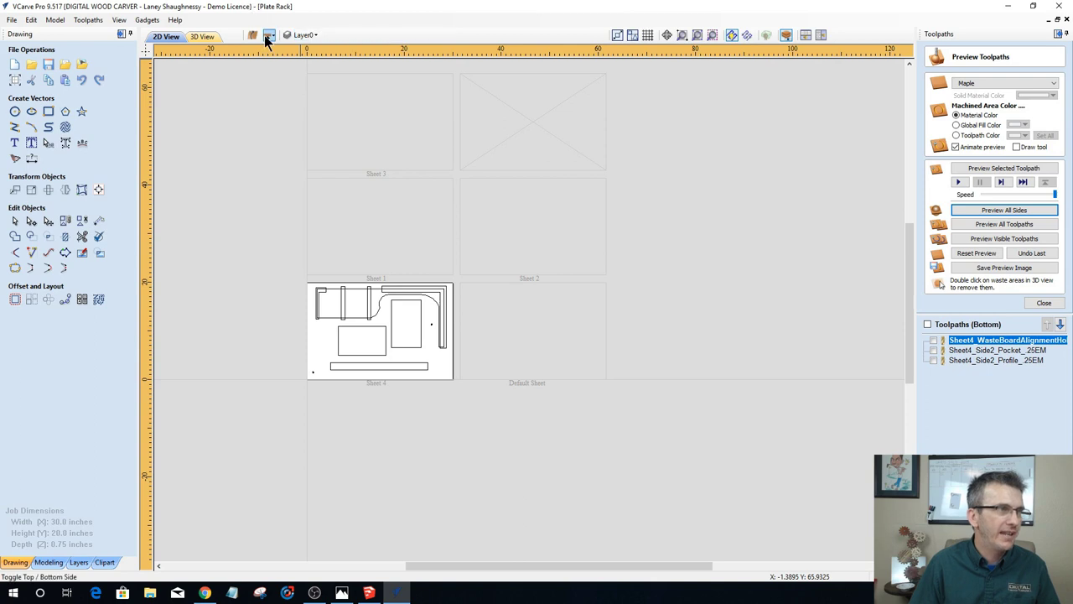
click(267, 36)
scroll(455, 307, up, 1)
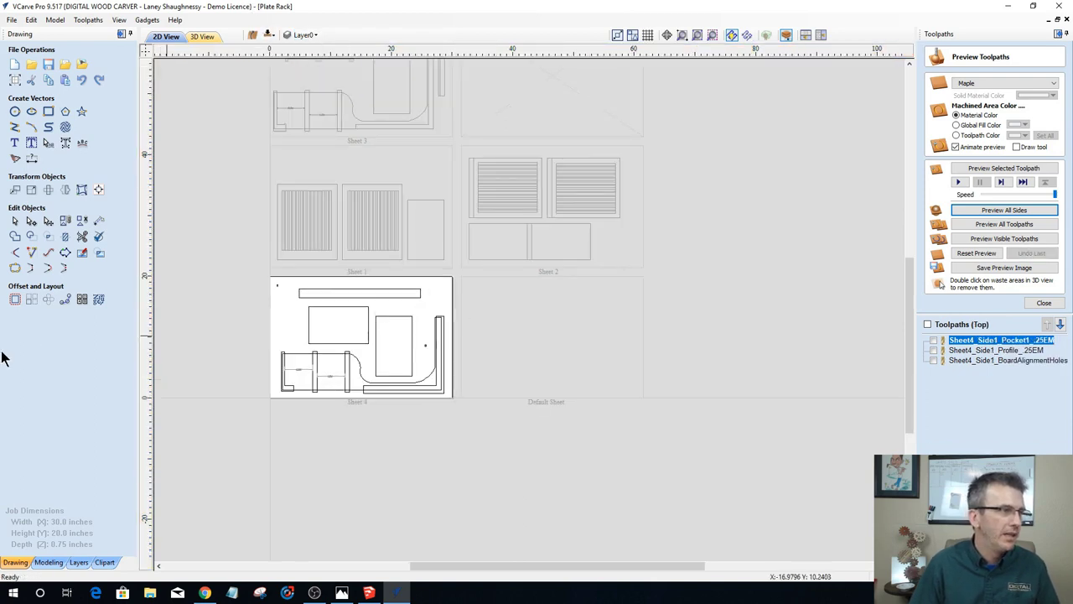
Step: Set Sheet 3 as the active sheet in Nesting without re-nesting, then zoom to inspect it
click(98, 299)
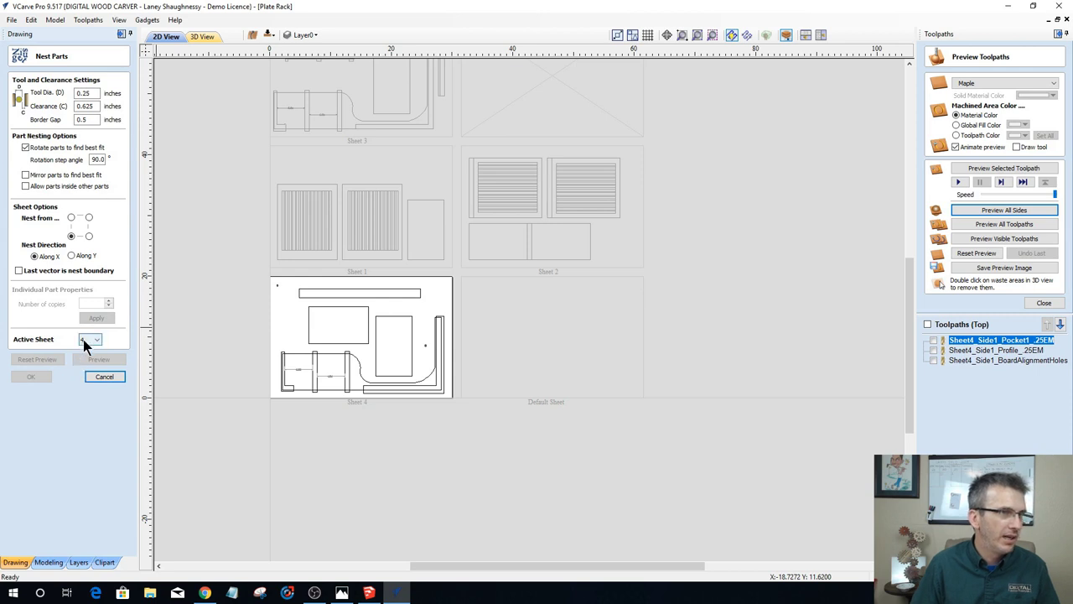
click(87, 340)
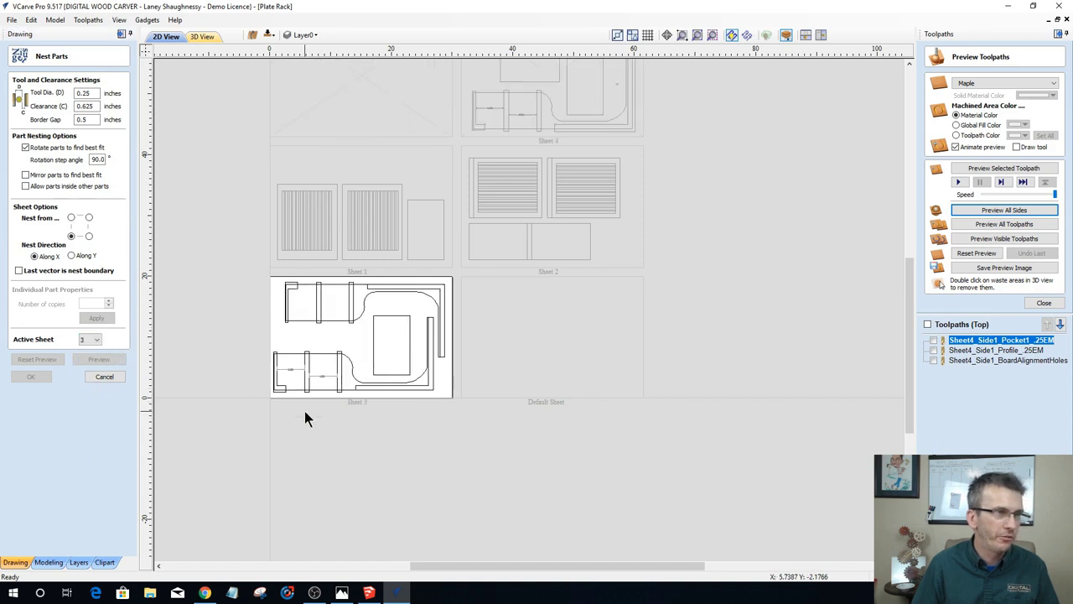
click(104, 377)
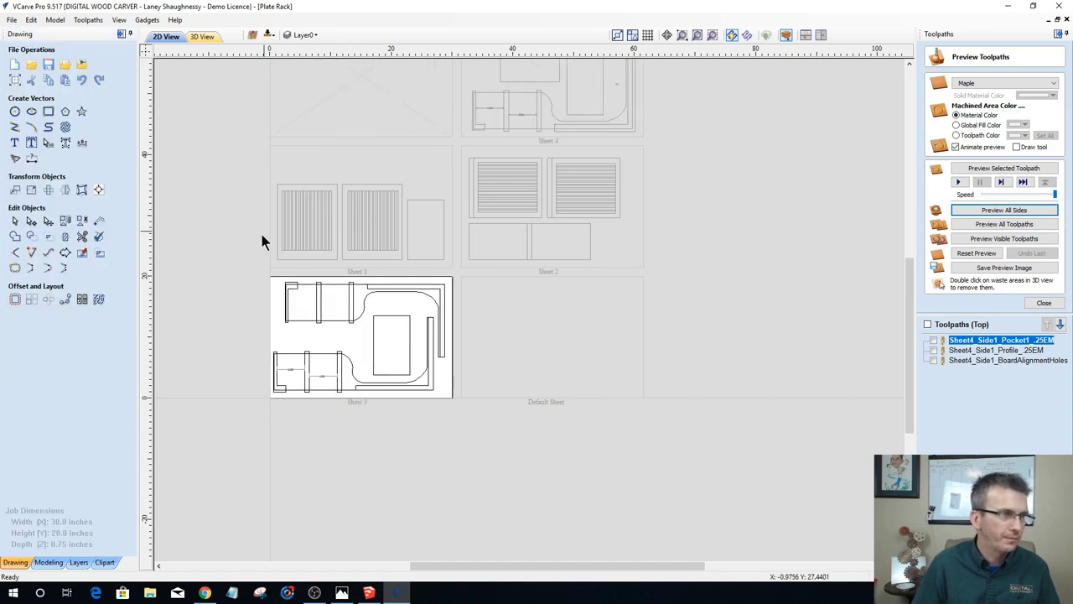
scroll(260, 235, up, 4)
scroll(369, 331, down, 2)
scroll(362, 531, down, 4)
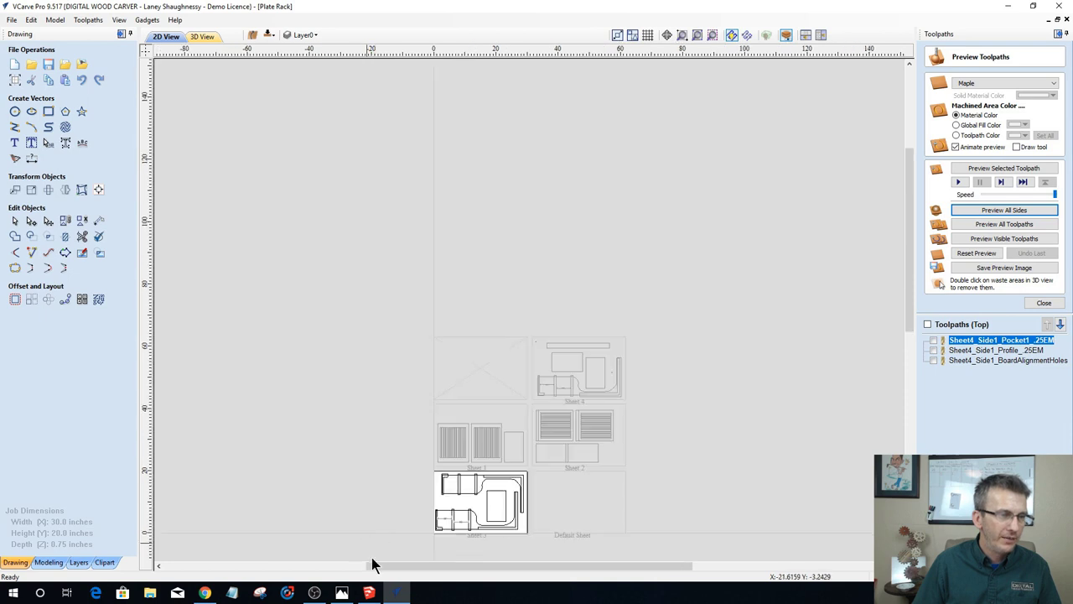
scroll(454, 508, up, 7)
scroll(534, 470, up, 2)
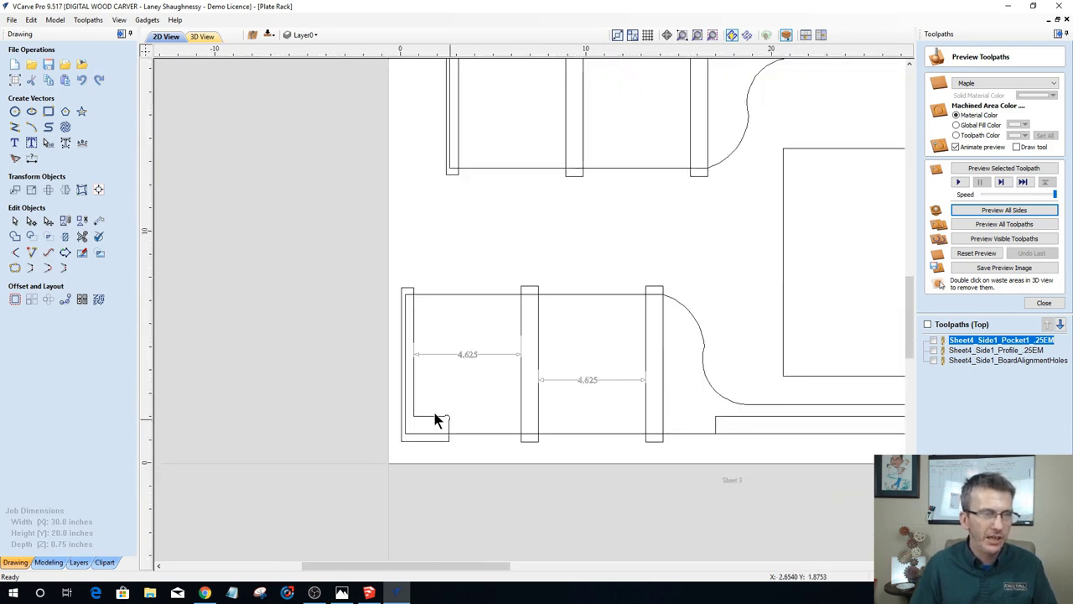
scroll(453, 369, down, 1)
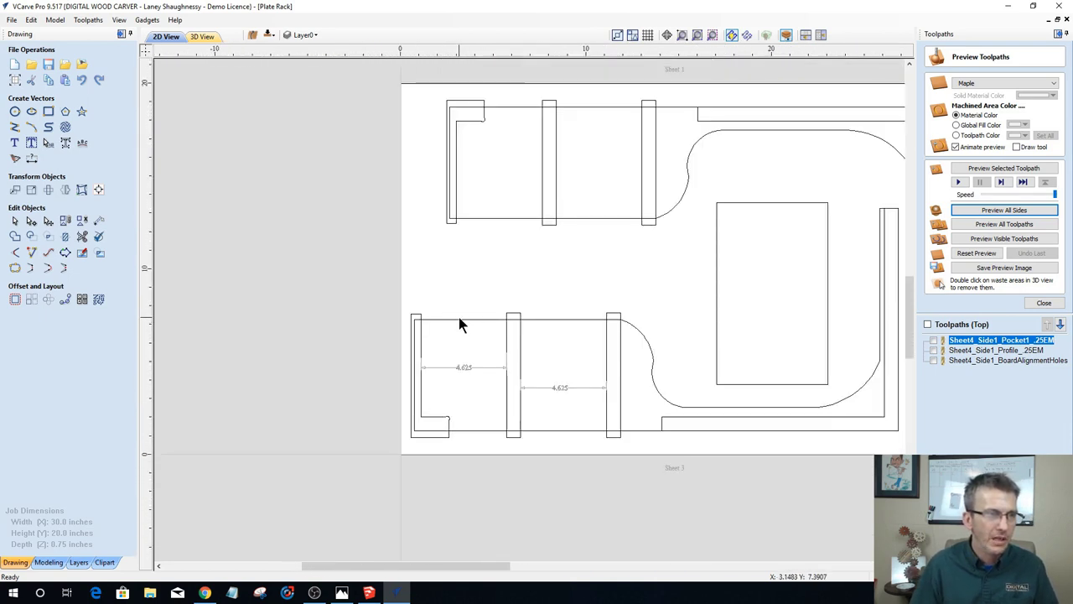
scroll(458, 317, down, 3)
scroll(528, 426, up, 4)
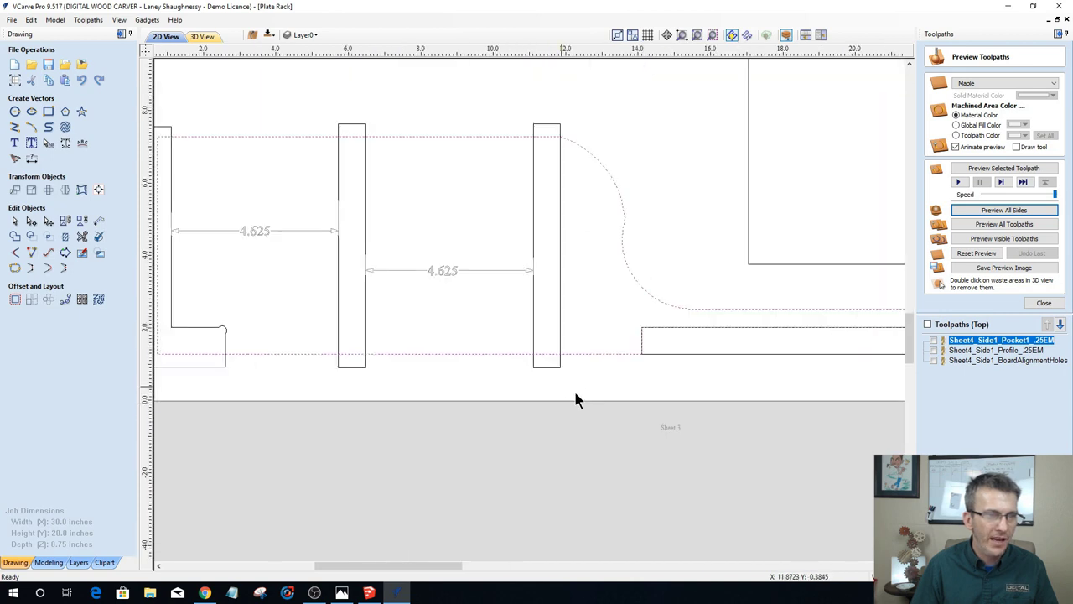
scroll(481, 350, down, 2)
scroll(643, 364, up, 1)
scroll(556, 338, down, 1)
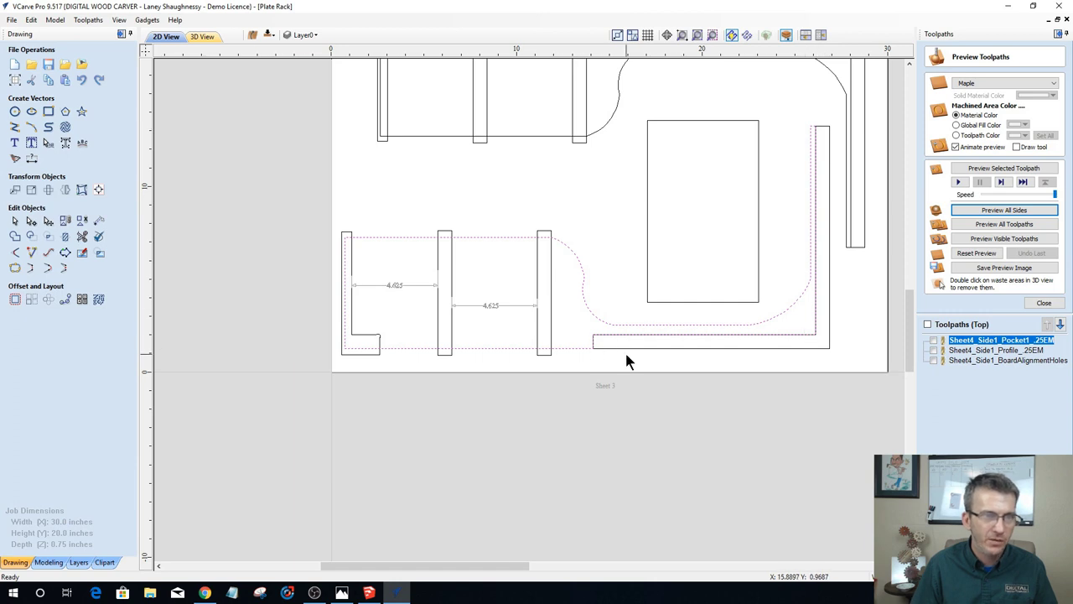
scroll(625, 349, up, 2)
scroll(534, 307, down, 2)
scroll(529, 306, down, 1)
scroll(651, 365, down, 1)
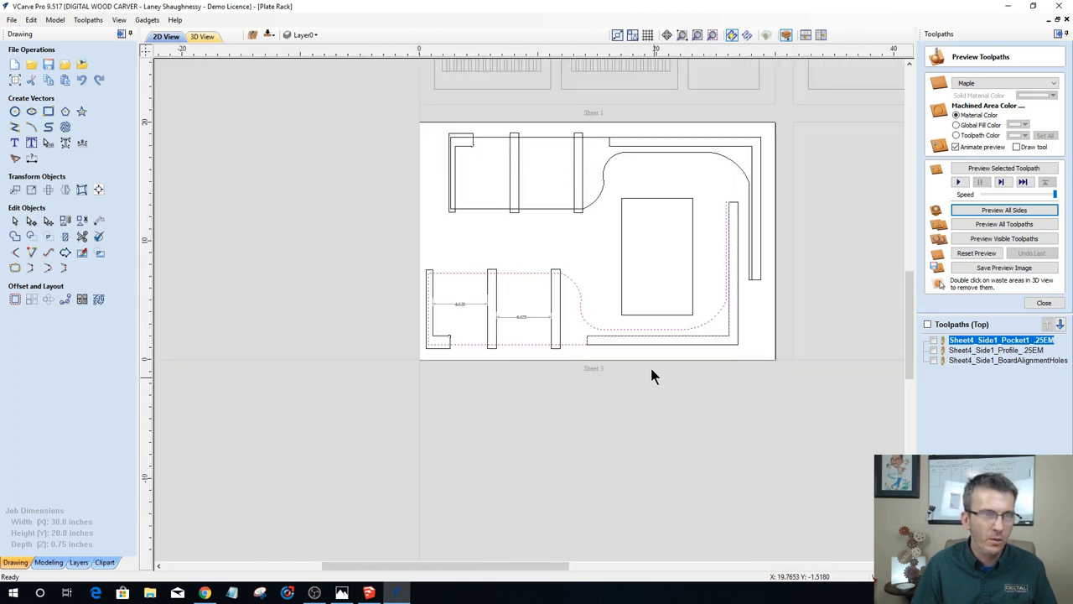
scroll(651, 365, up, 3)
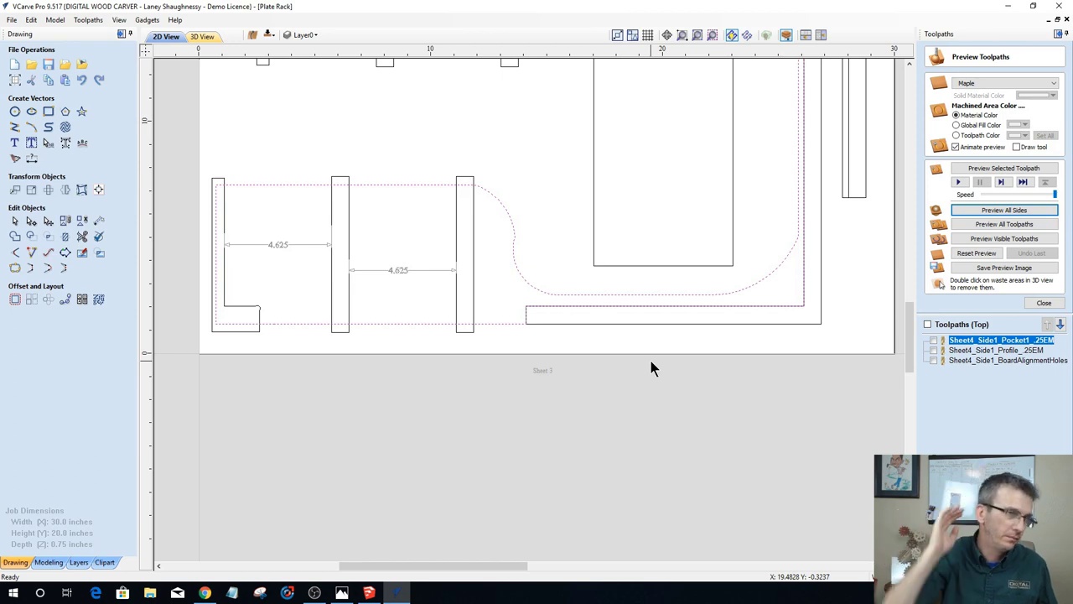
scroll(678, 415, down, 3)
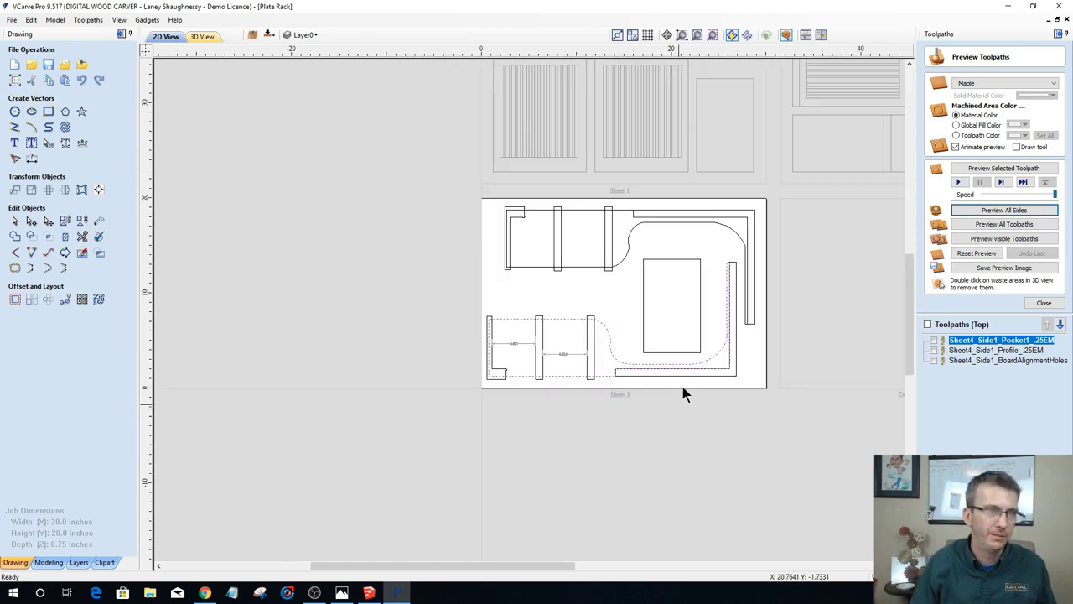
scroll(689, 357, down, 3)
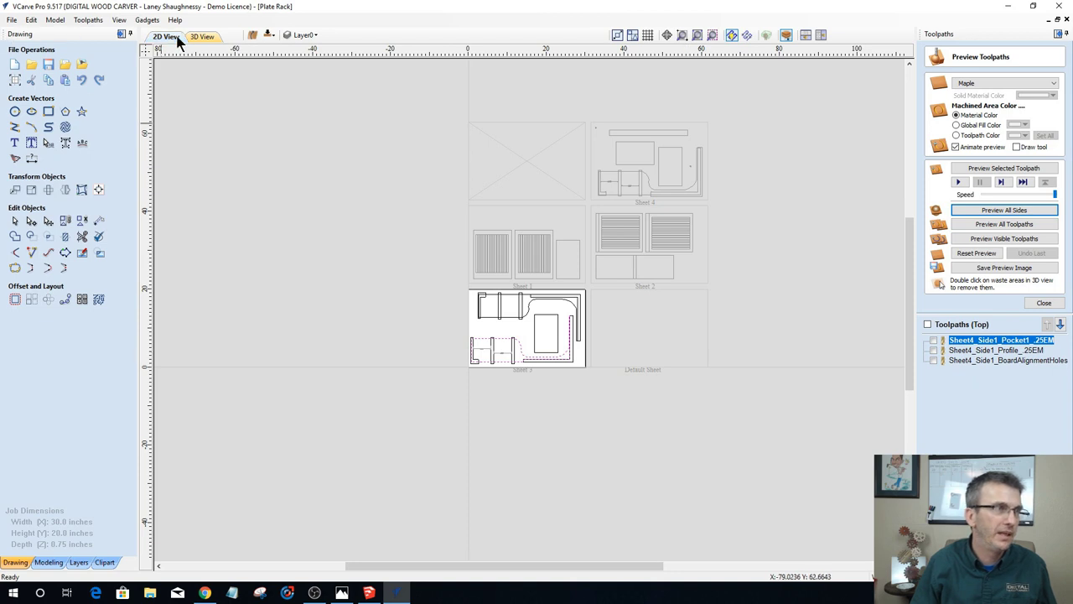
Step: Make Sheet 4 the active sheet and copy its lower plate rack part to the clipboard
click(100, 302)
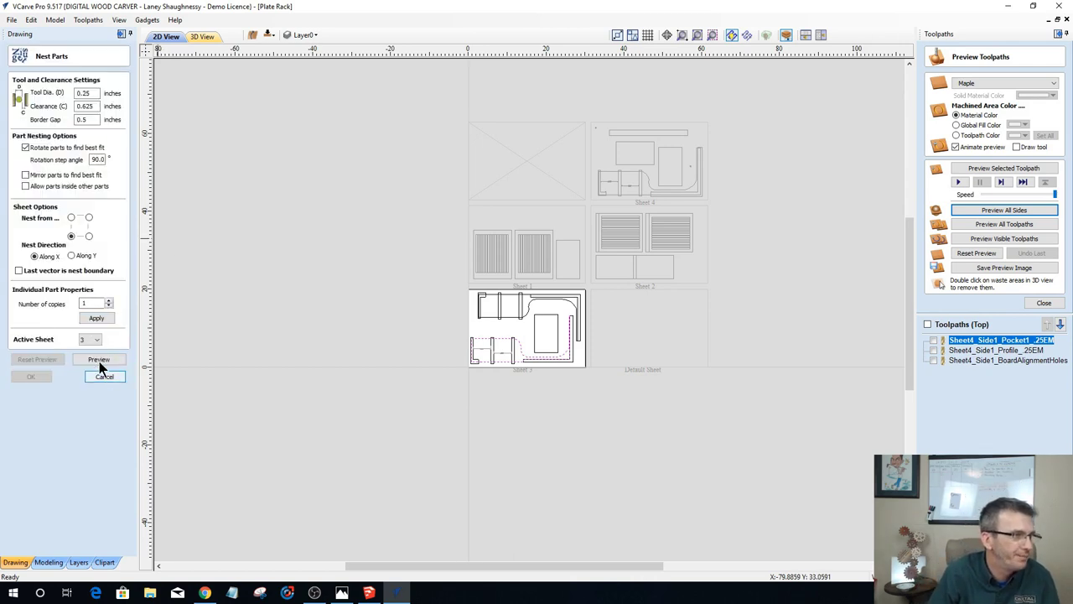
click(95, 340)
click(98, 388)
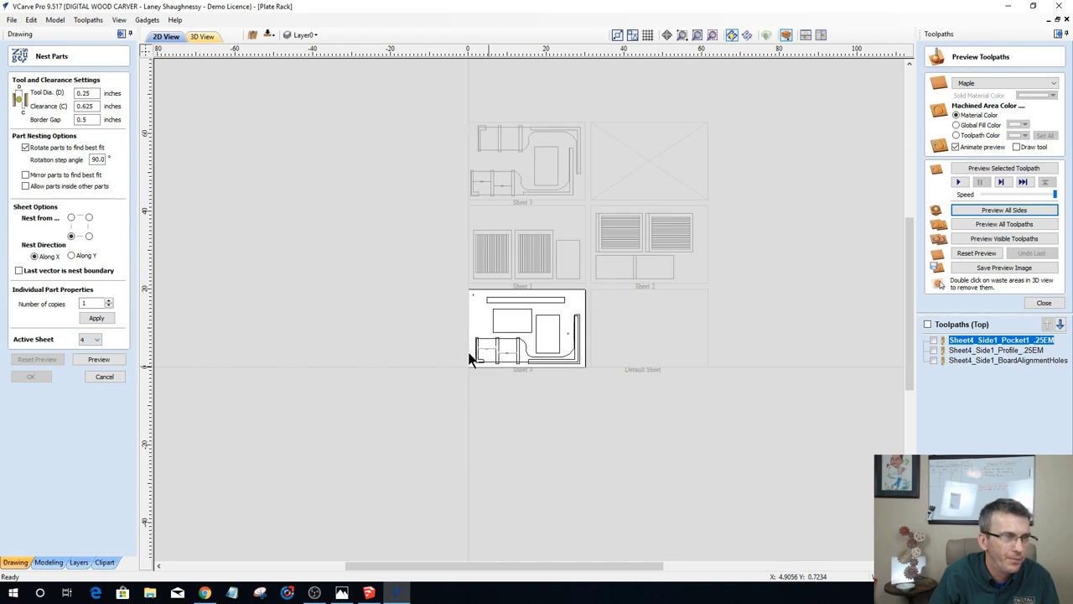
scroll(475, 355, up, 4)
scroll(462, 336, up, 1)
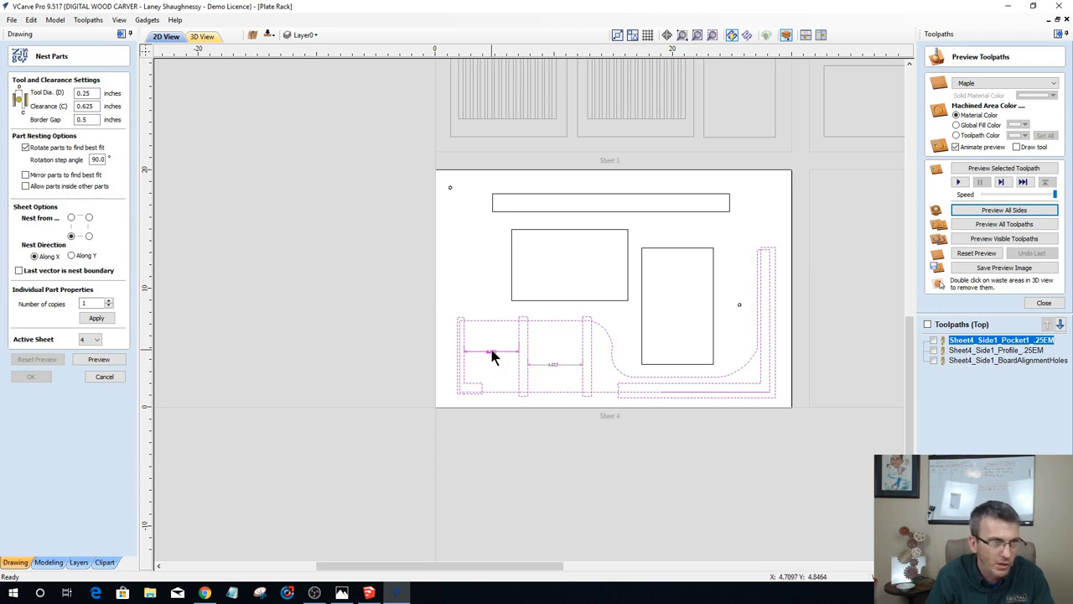
right_click(524, 339)
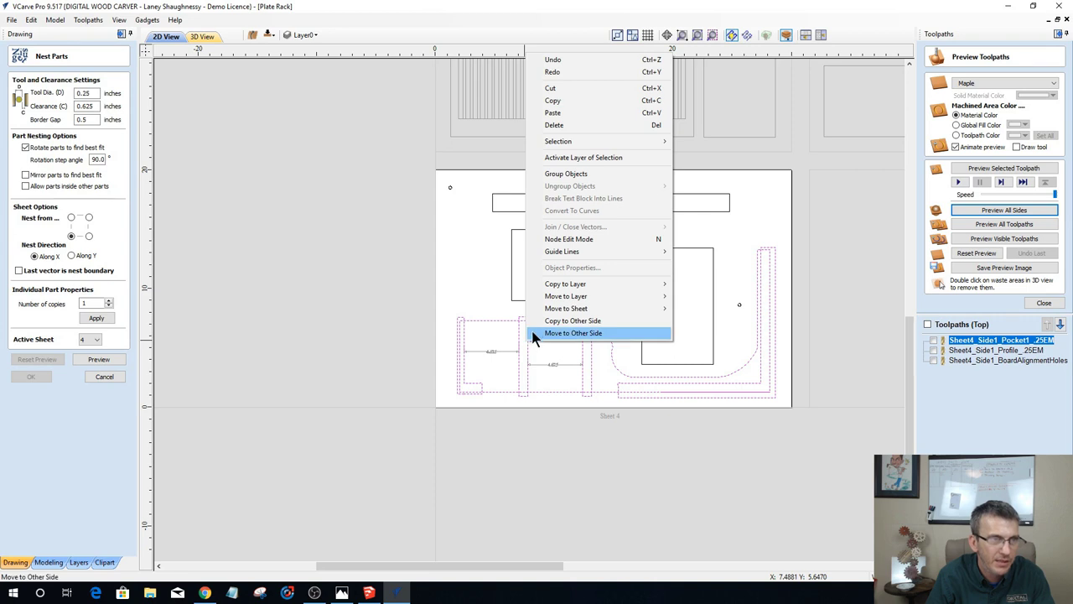
click(552, 101)
Step: Make Sheet 3 the active sheet and delete all of its nested parts
click(97, 341)
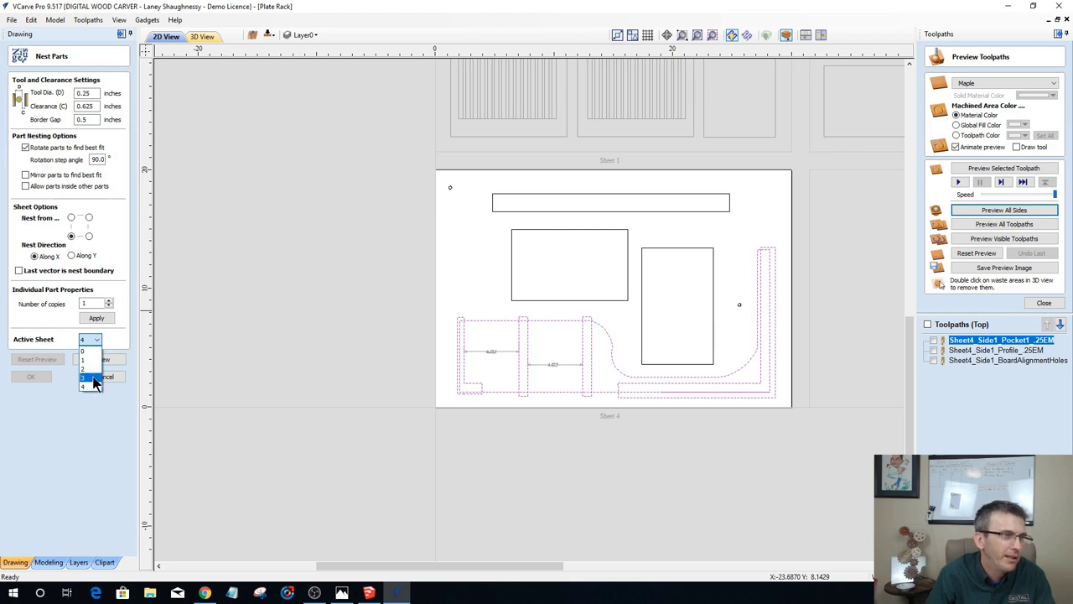
click(94, 379)
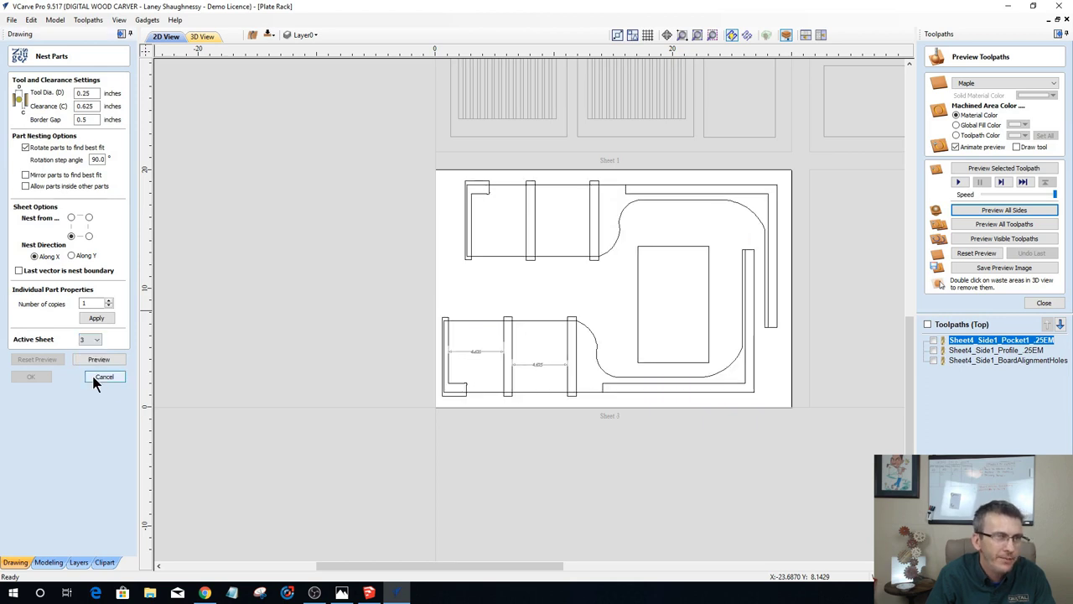
click(481, 319)
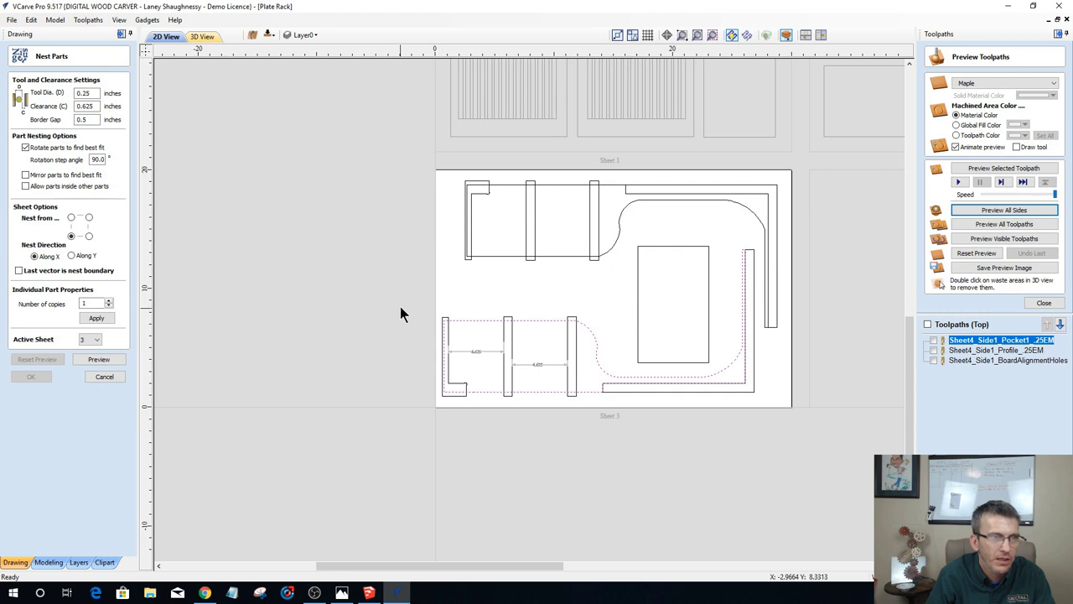
drag(399, 232, 820, 442)
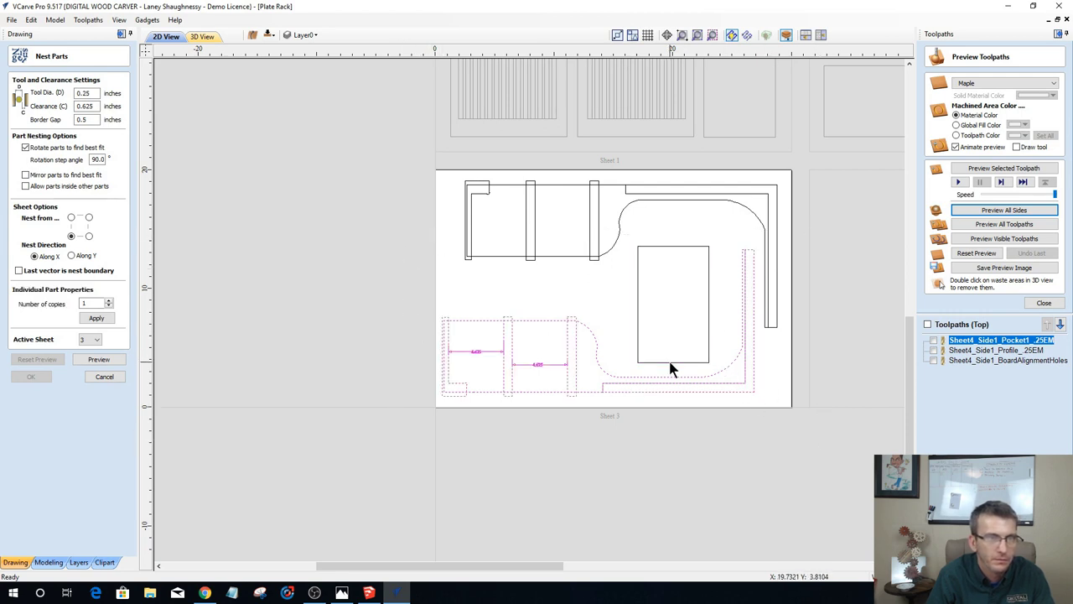
key(Delete)
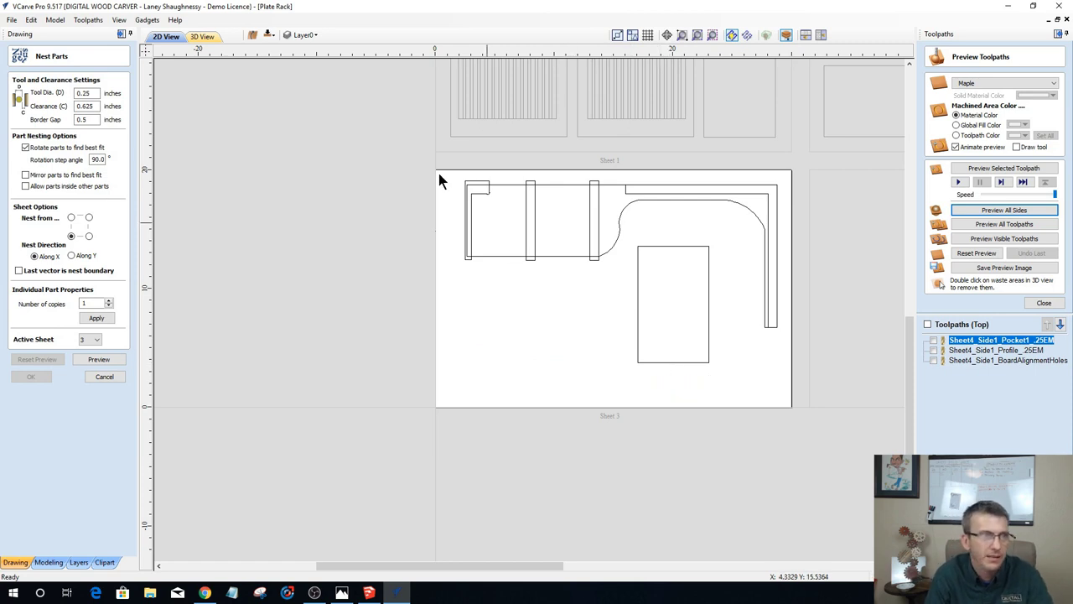
Step: Paste two copies of the plate rack parts onto Sheet 3
drag(428, 165, 830, 270)
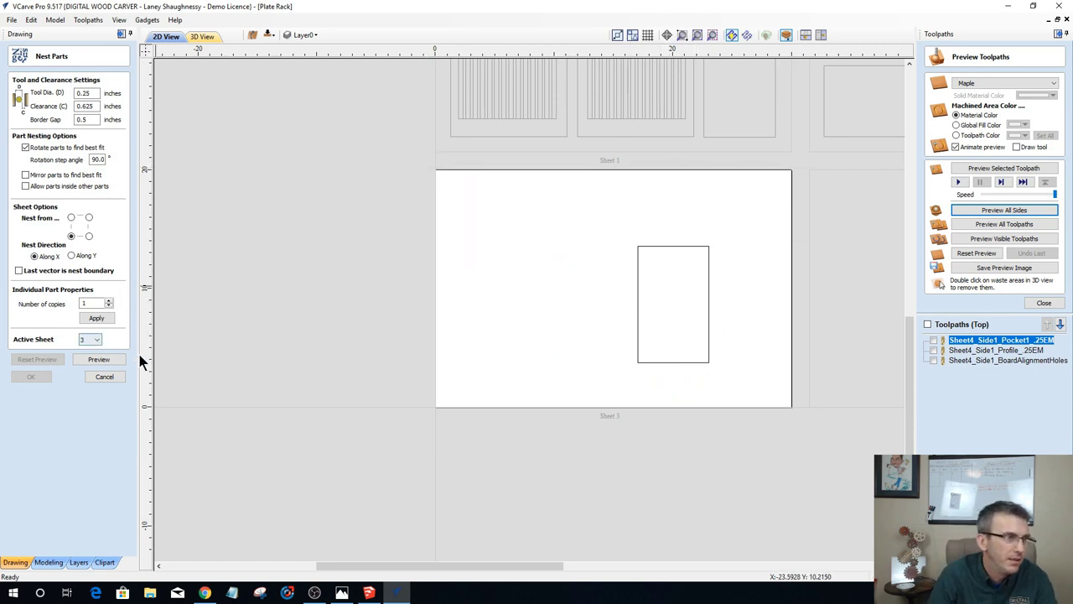
right_click(505, 229)
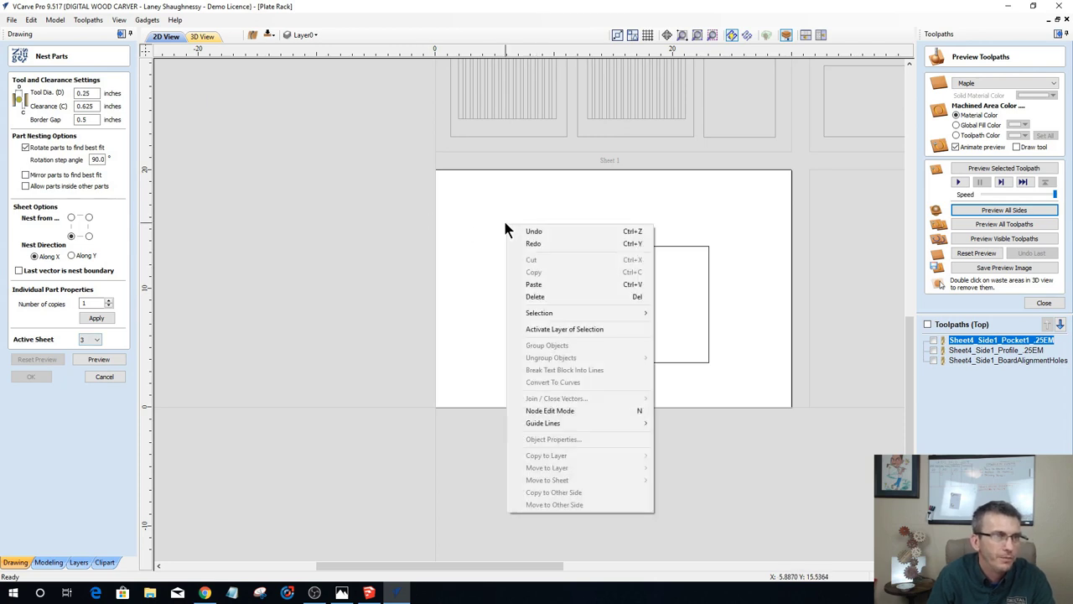
click(526, 285)
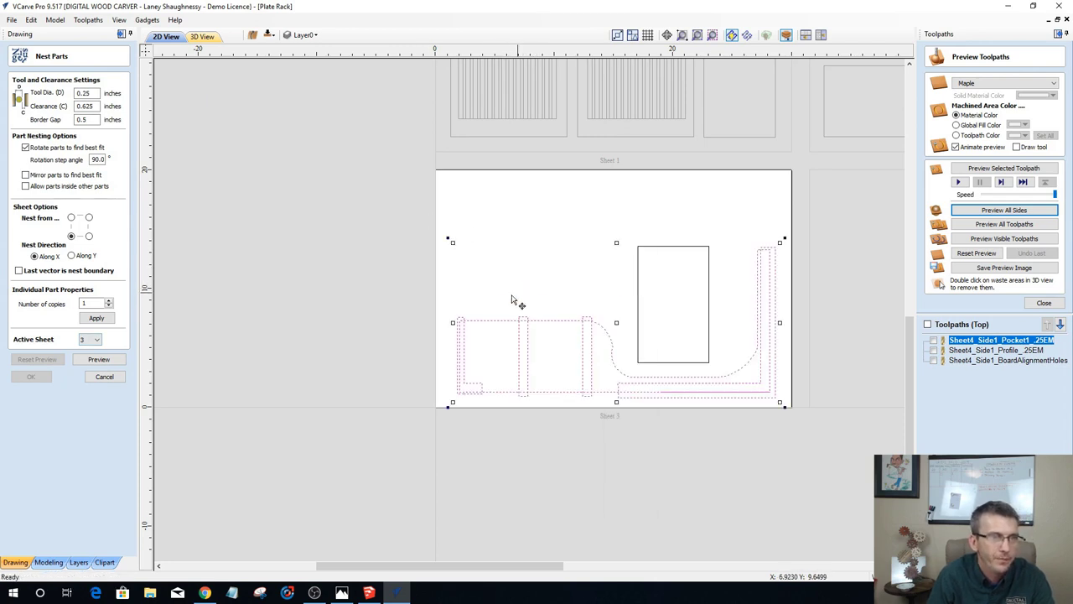
right_click(485, 217)
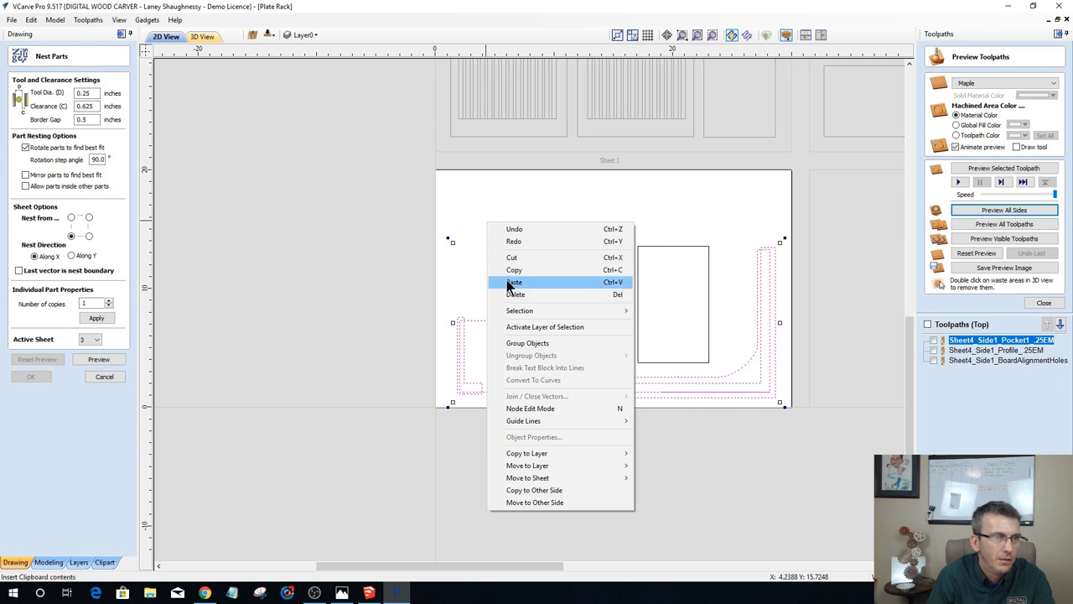
click(455, 281)
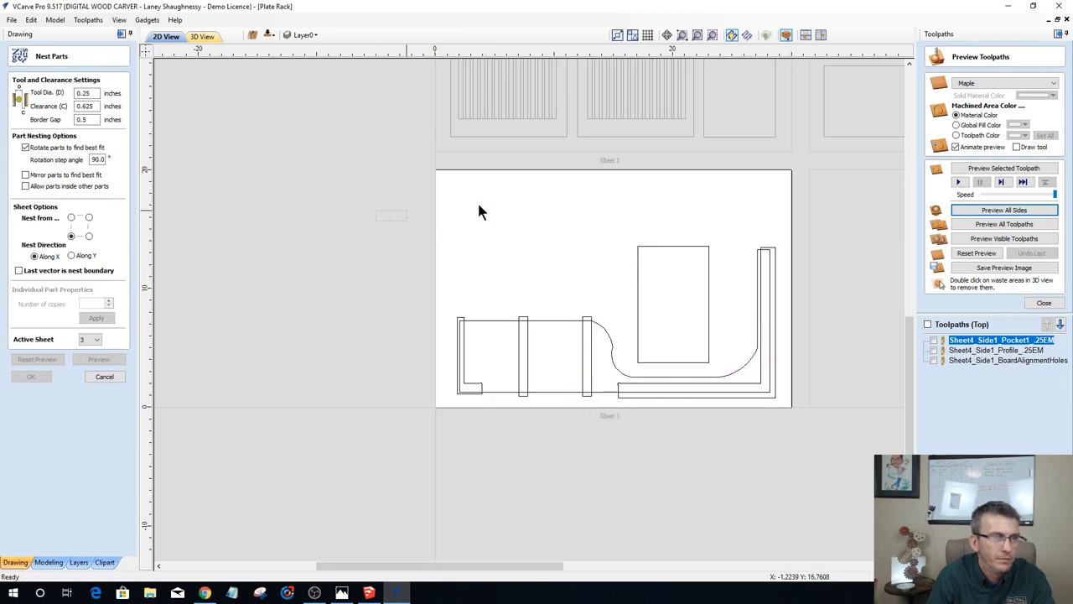
drag(850, 436, 722, 352)
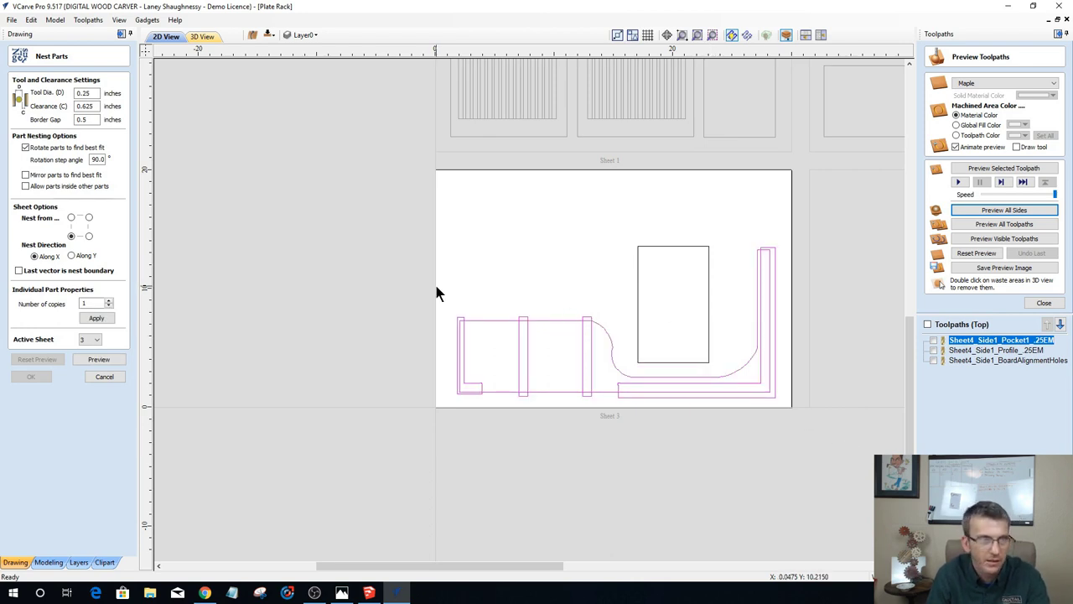
right_click(481, 249)
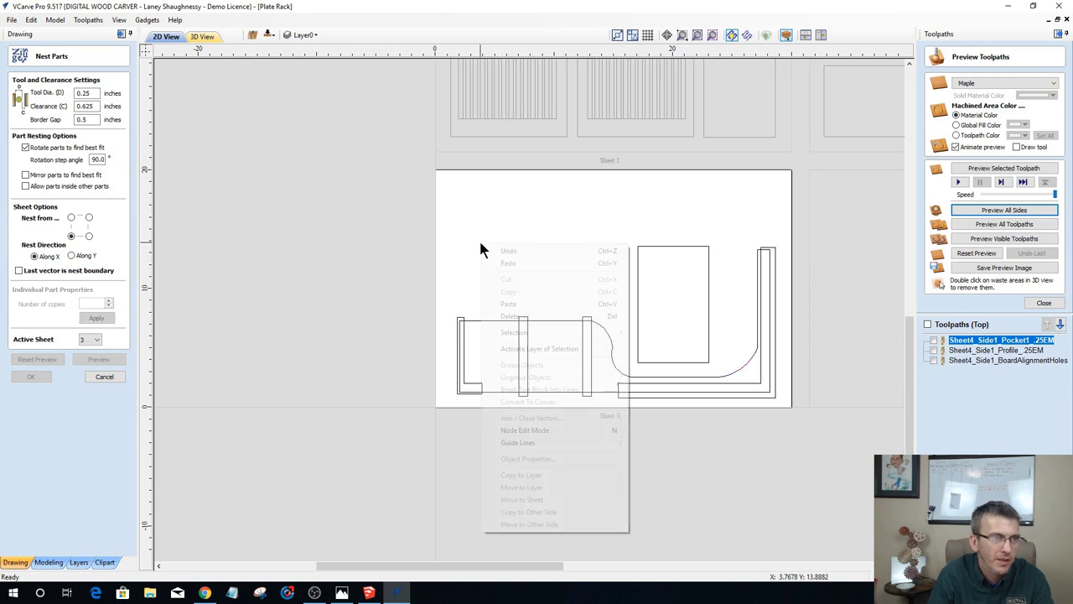
click(507, 303)
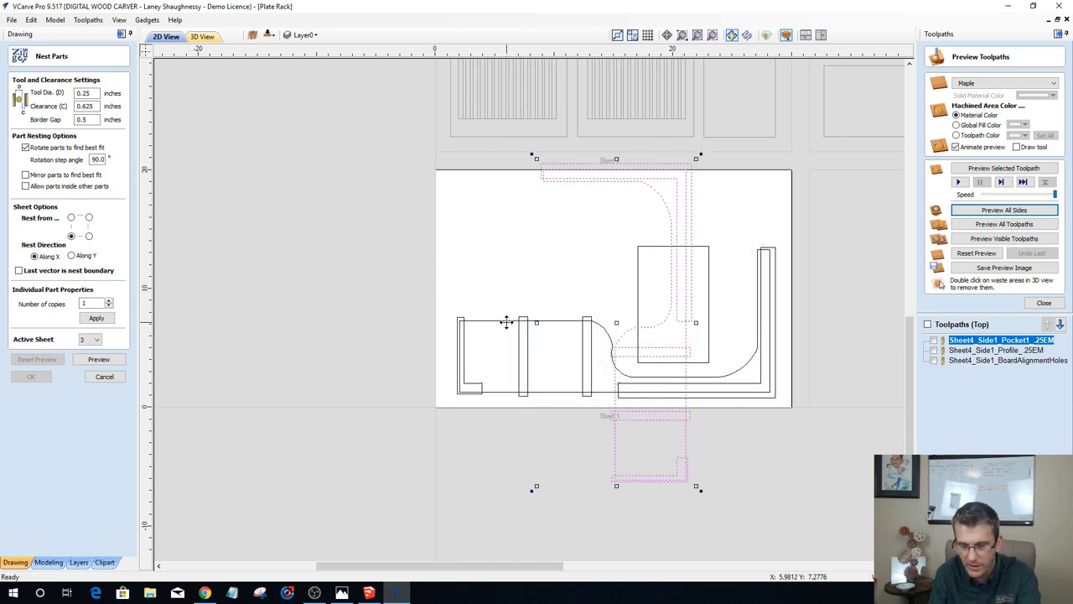
Step: Close the Nest Parts settings and open the Mirror tool
click(102, 375)
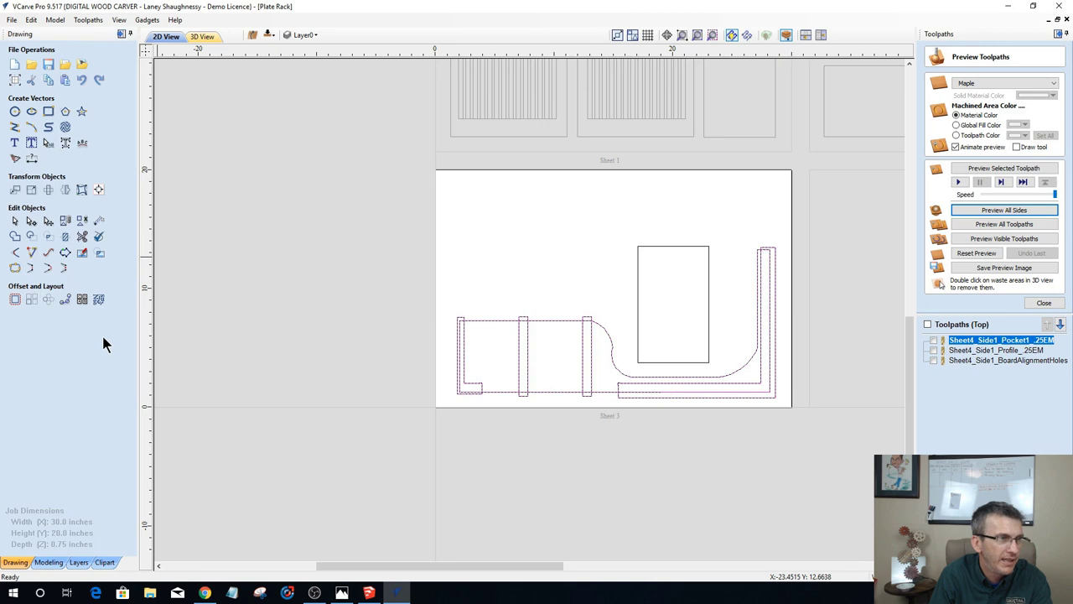
click(48, 190)
click(100, 223)
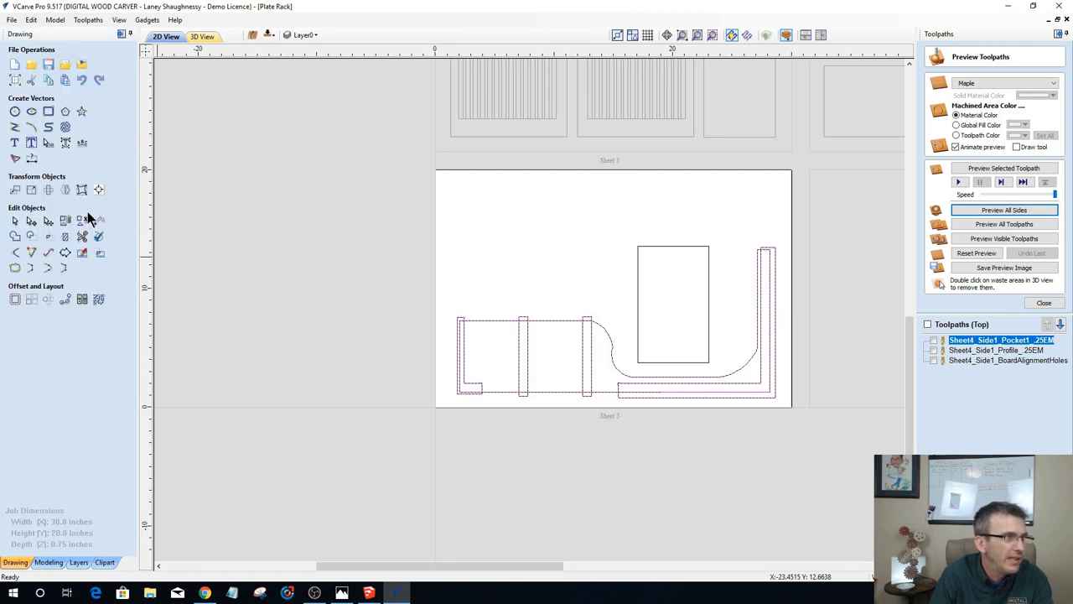
click(67, 190)
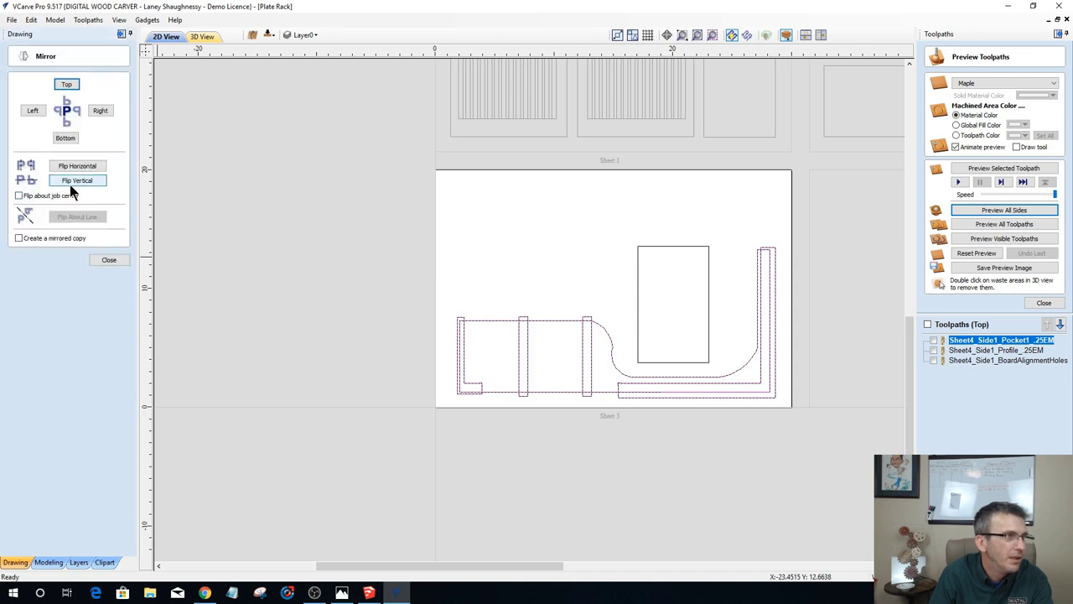
Step: Flip one set of parts vertically and move it to the top of Sheet 3
click(72, 190)
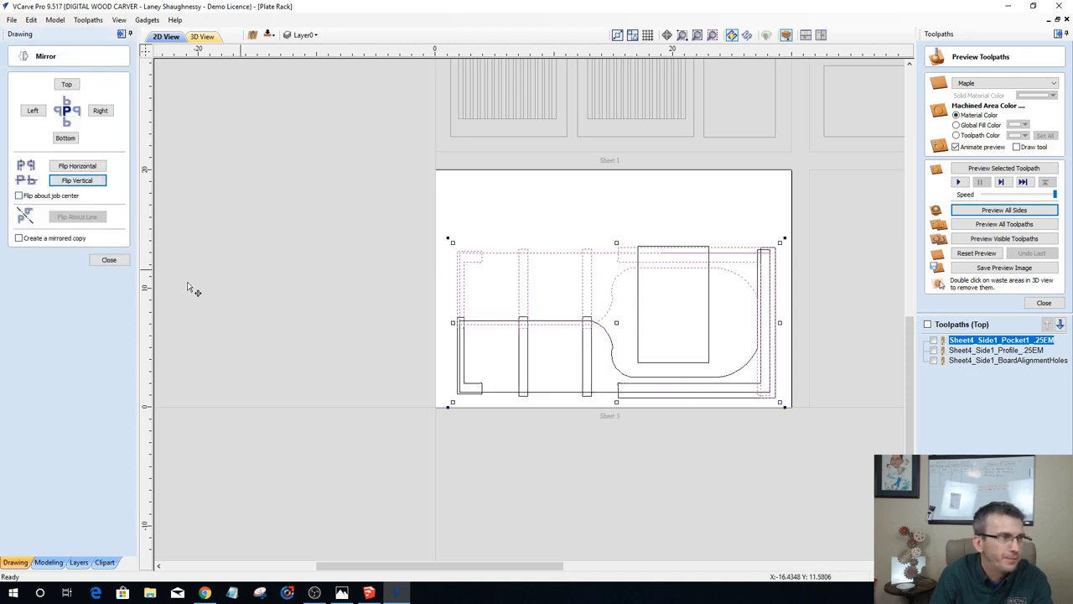
click(110, 261)
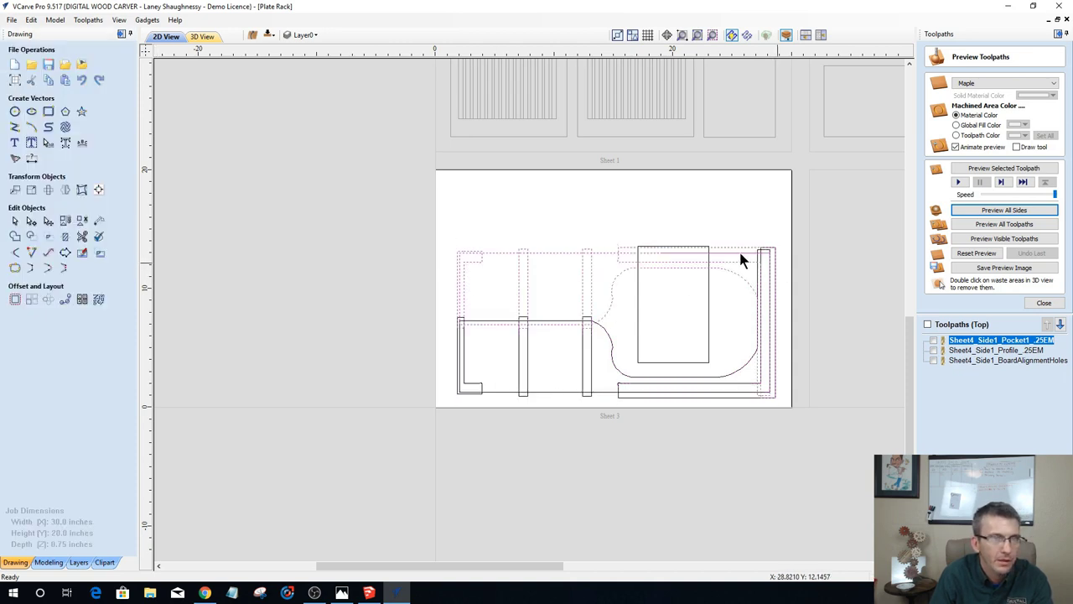
click(607, 251)
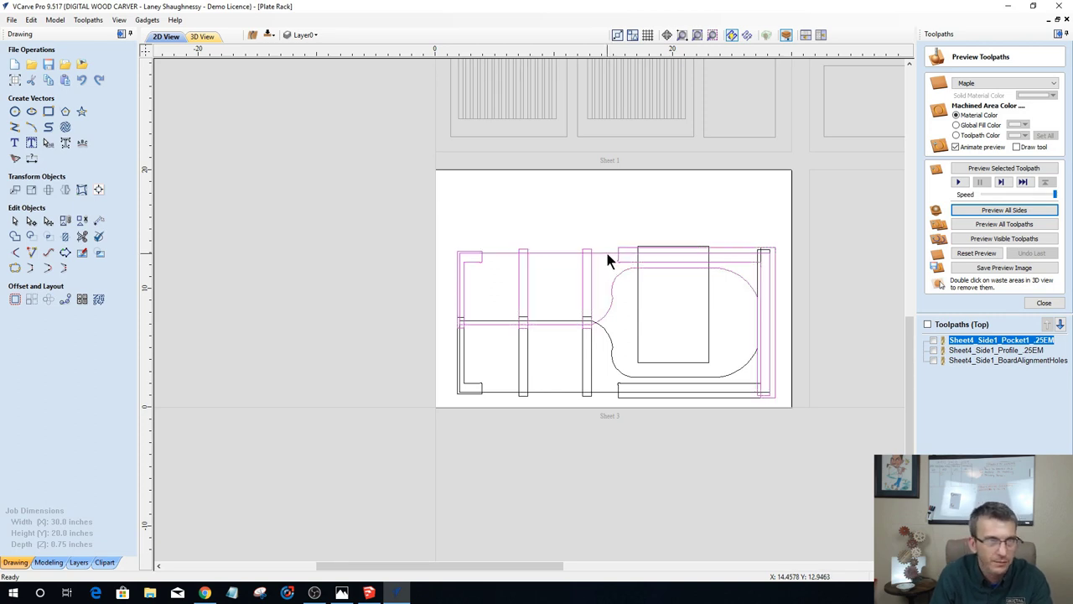
drag(605, 249, 590, 190)
scroll(753, 326, up, 2)
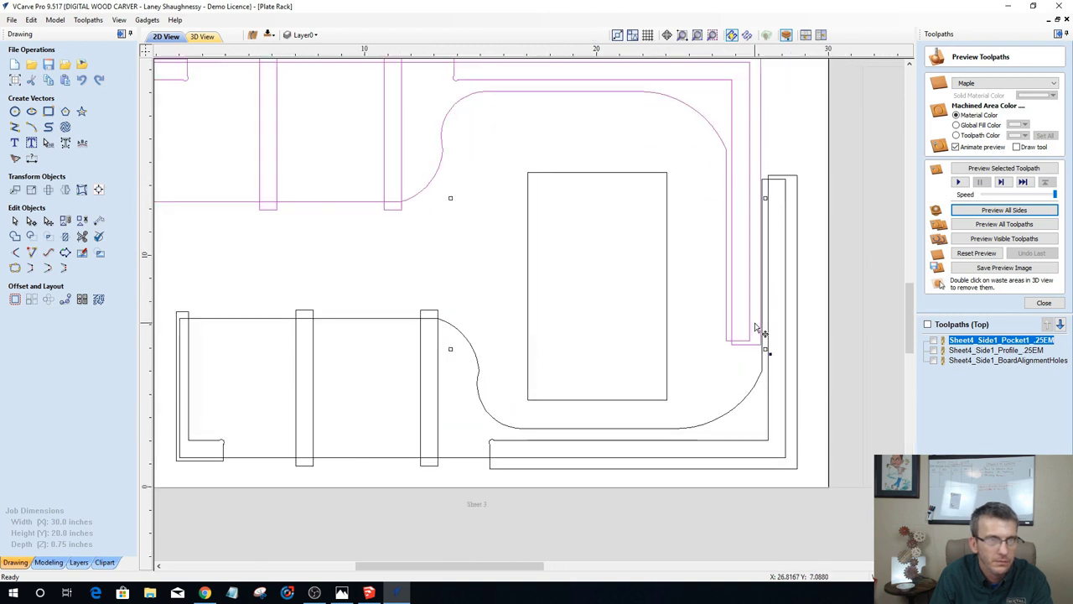
drag(731, 309, 746, 307)
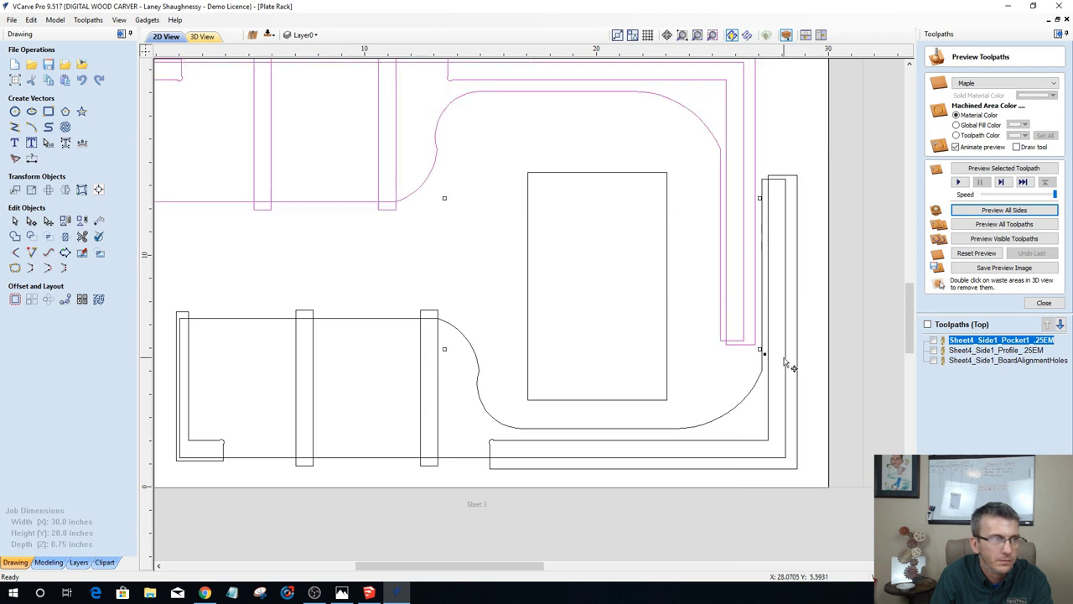
scroll(792, 367, down, 2)
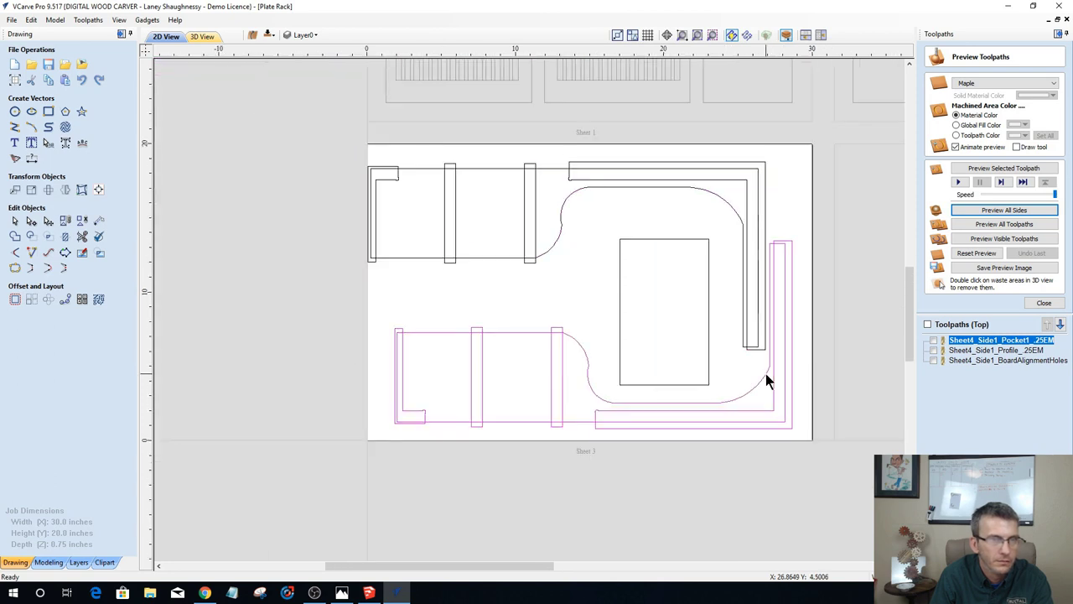
Step: Nudge the lower and upper part sets with the arrow keys to align them
click(766, 374)
key(Right)
key(Right)
key(Right)
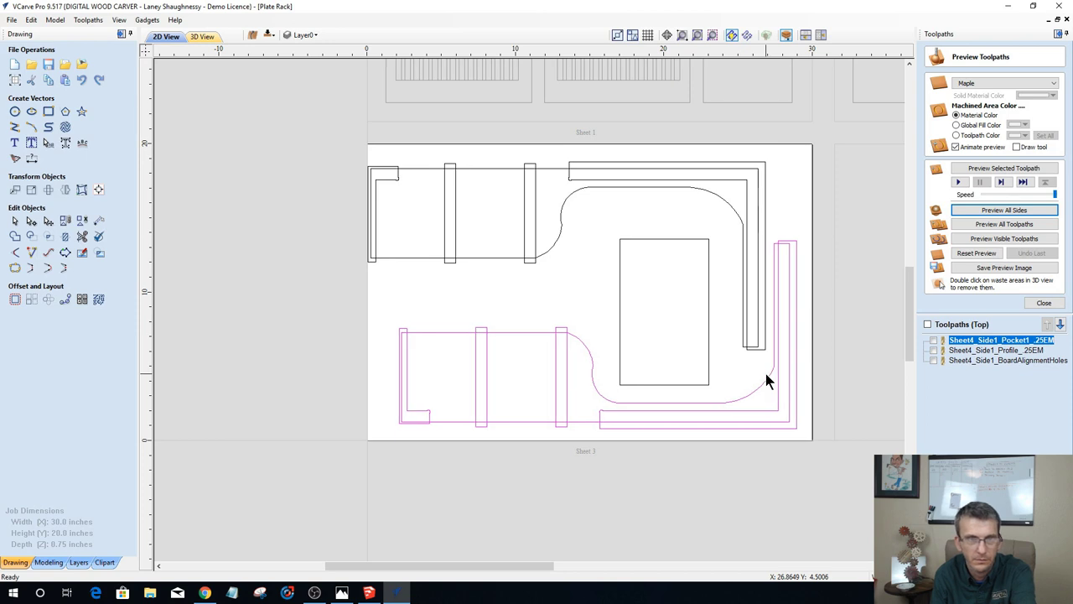
click(613, 168)
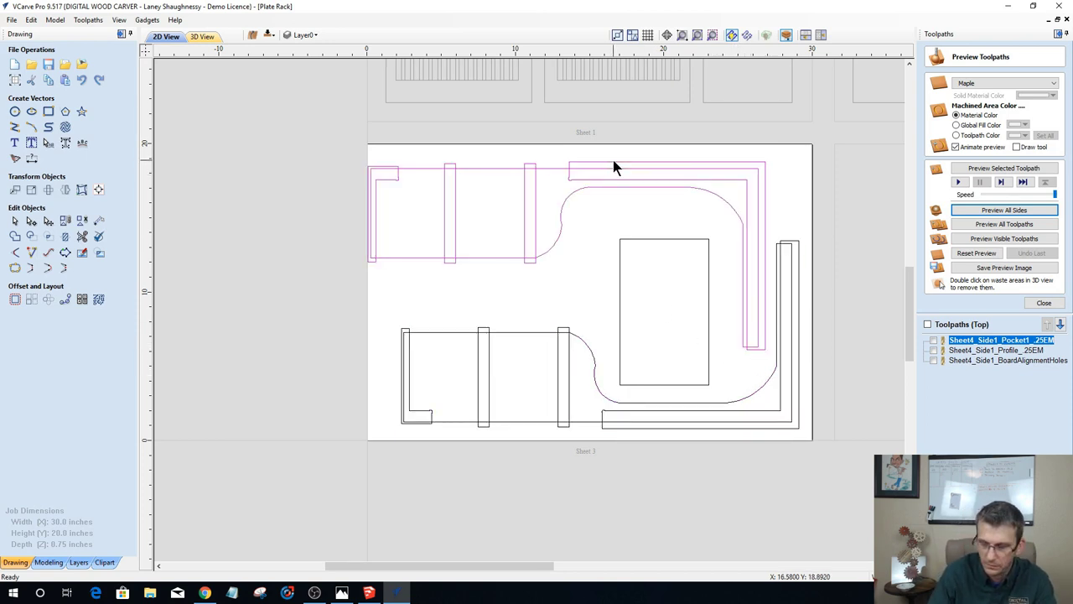
key(Right)
key(Right)
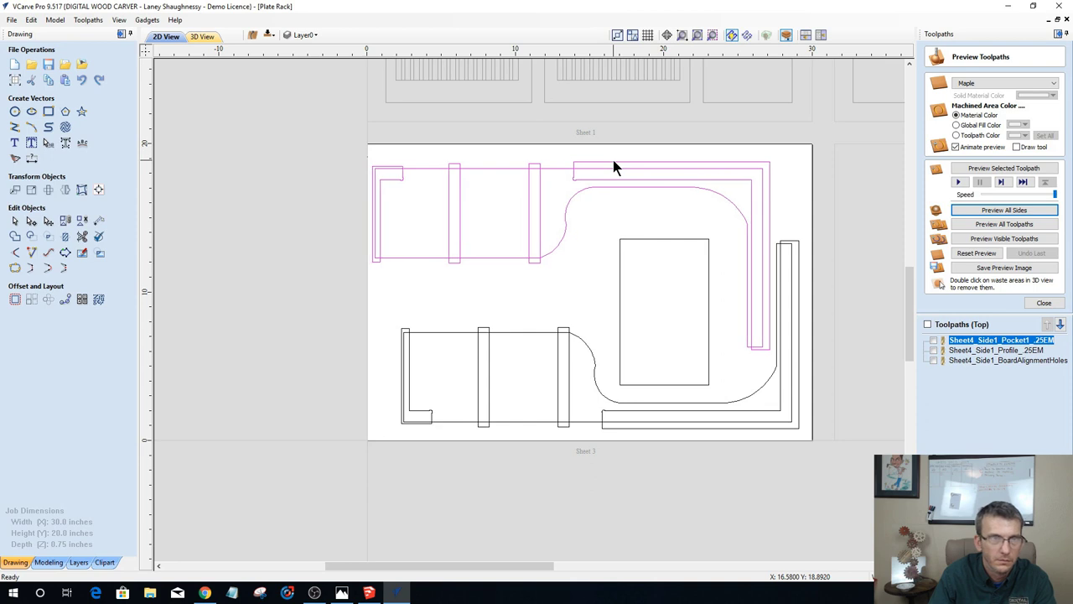
key(Left)
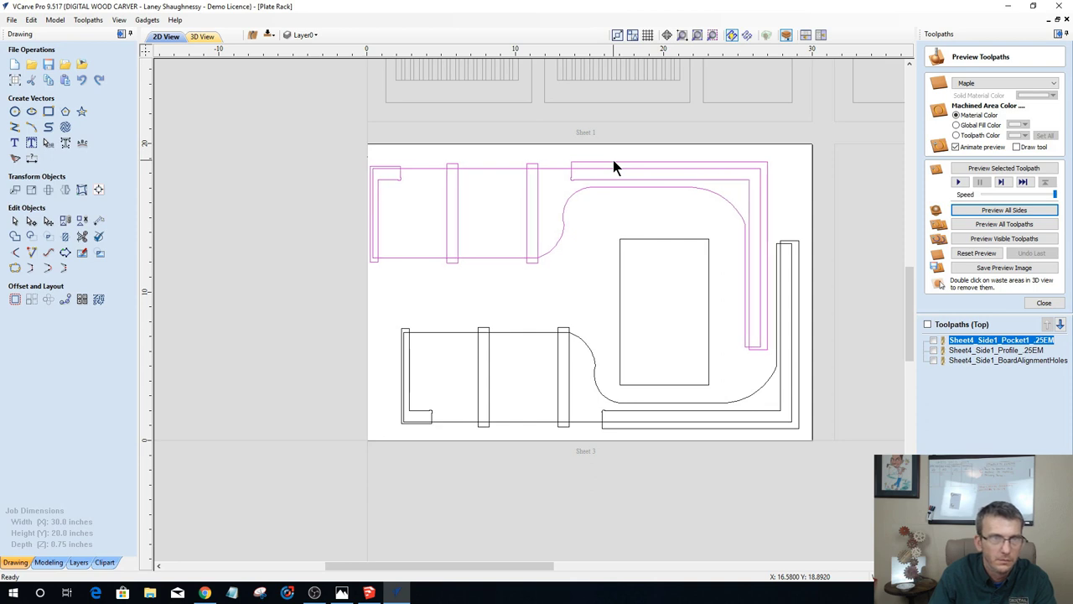
scroll(794, 285, up, 4)
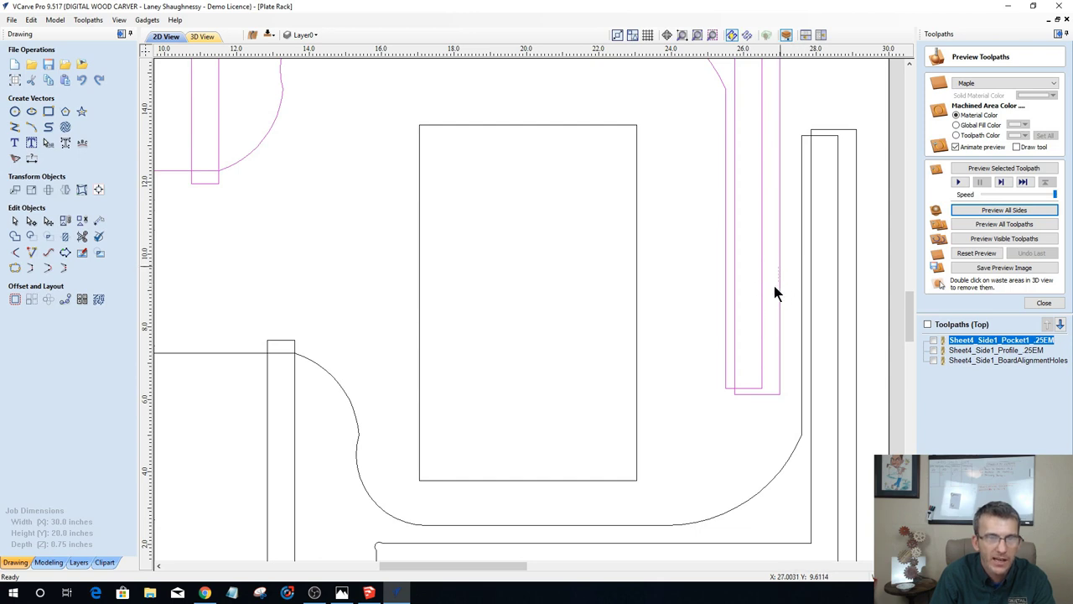
click(771, 302)
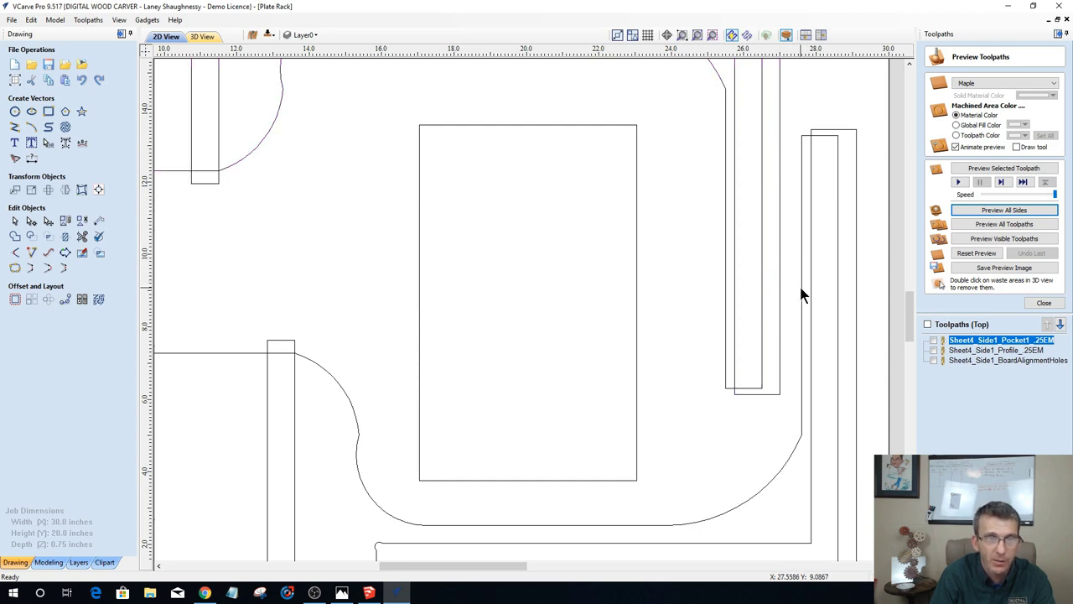
click(801, 290)
scroll(781, 304, down, 4)
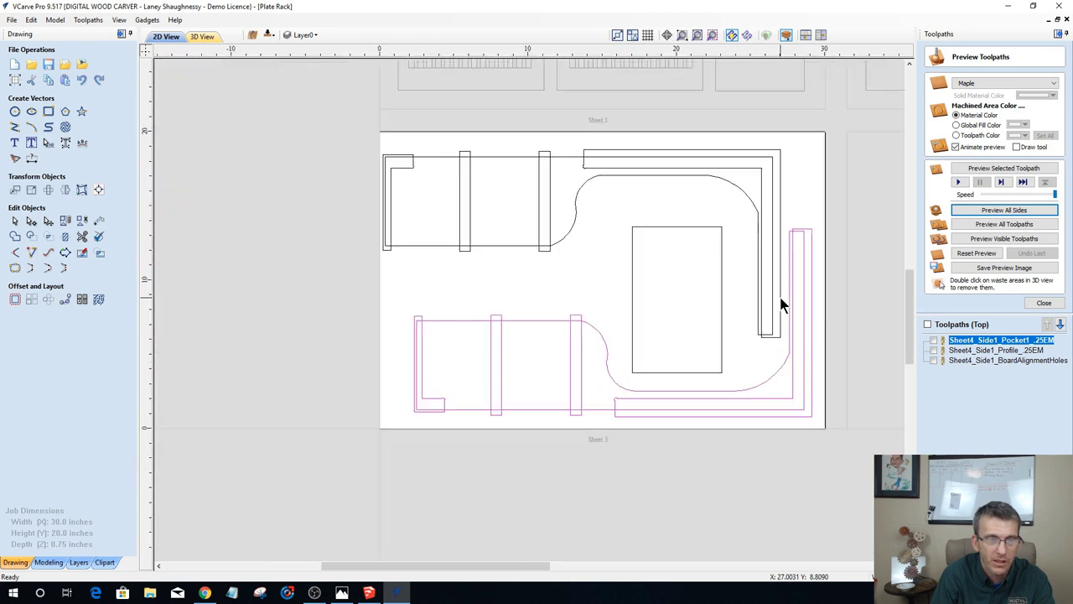
scroll(786, 310, down, 1)
scroll(625, 317, up, 1)
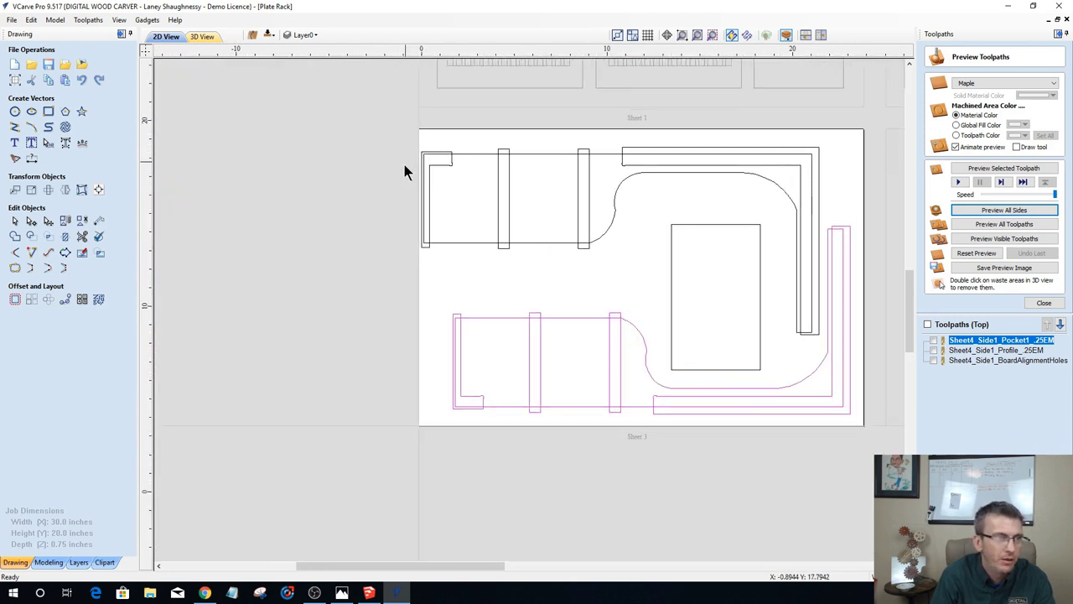
scroll(405, 167, up, 2)
scroll(405, 168, down, 2)
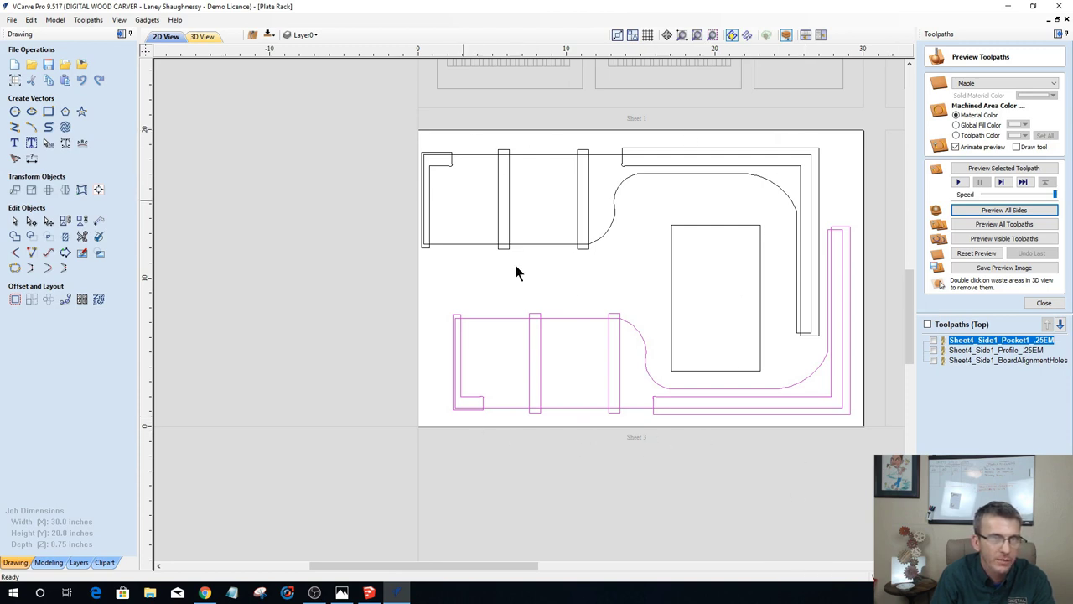
scroll(577, 293, down, 1)
scroll(722, 389, up, 1)
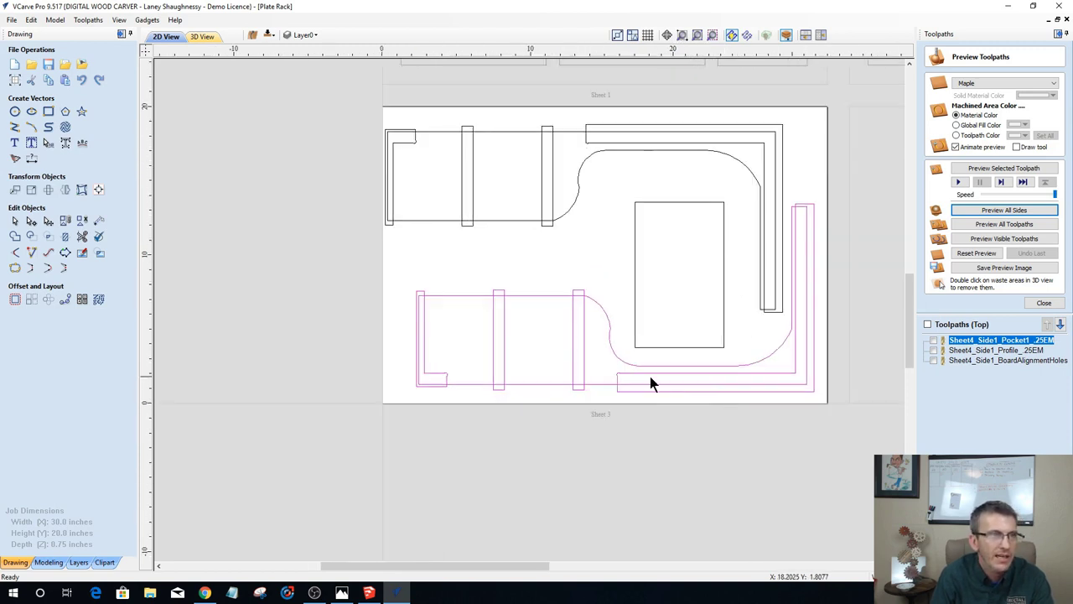
scroll(650, 377, down, 1)
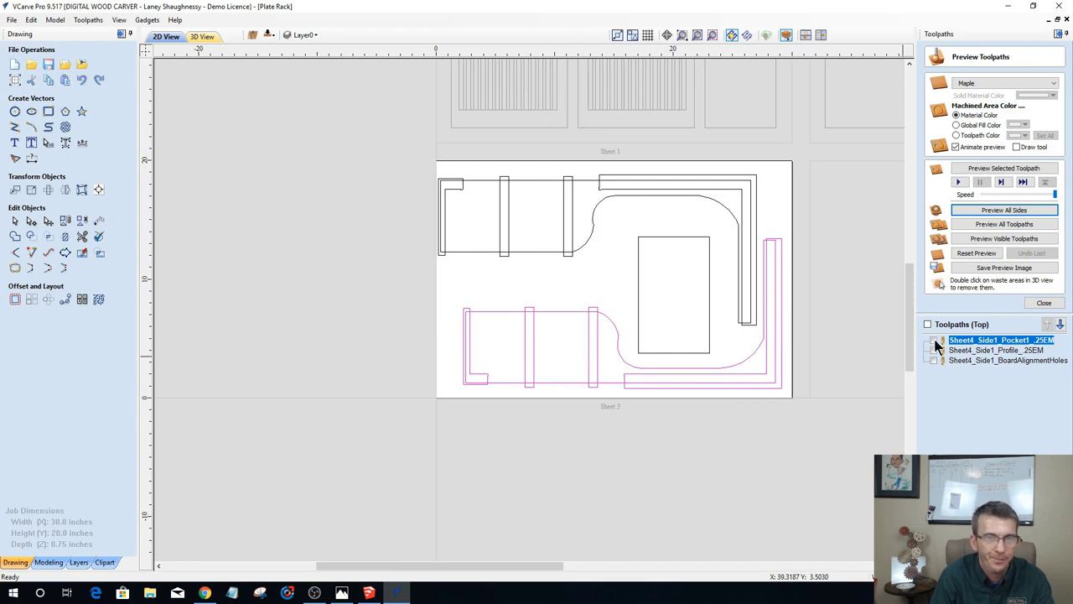
Step: Try different selections on Sheet 3, ending on the top-left slot outline
click(552, 358)
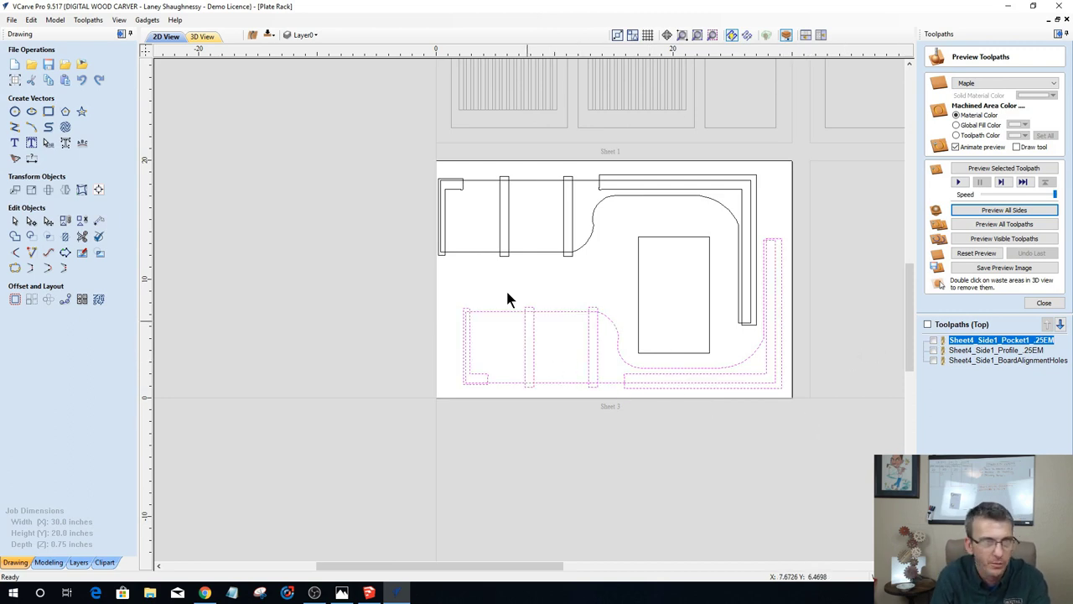
click(532, 253)
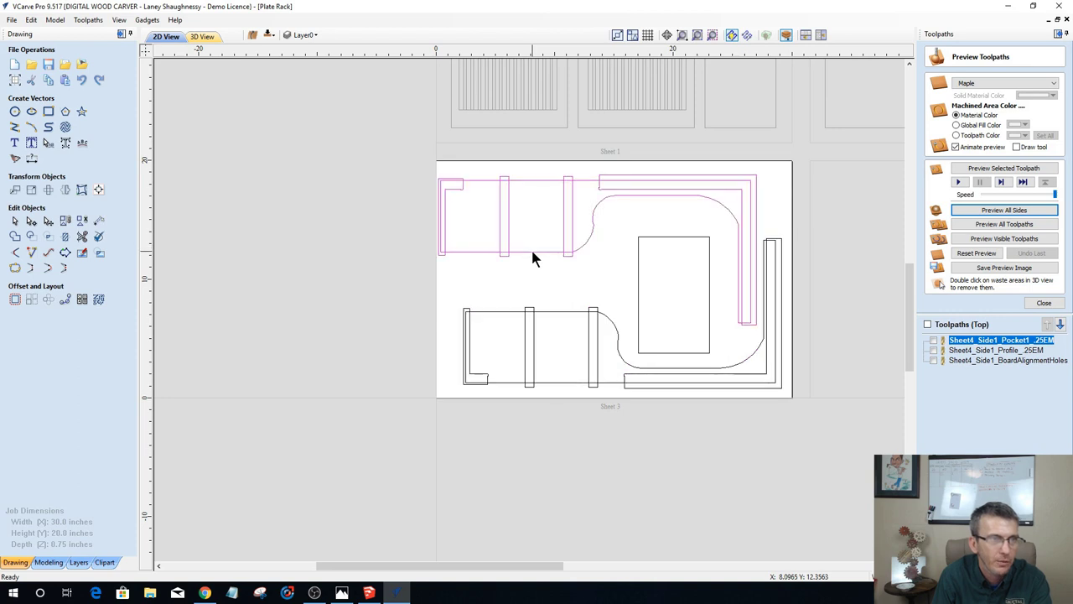
click(637, 268)
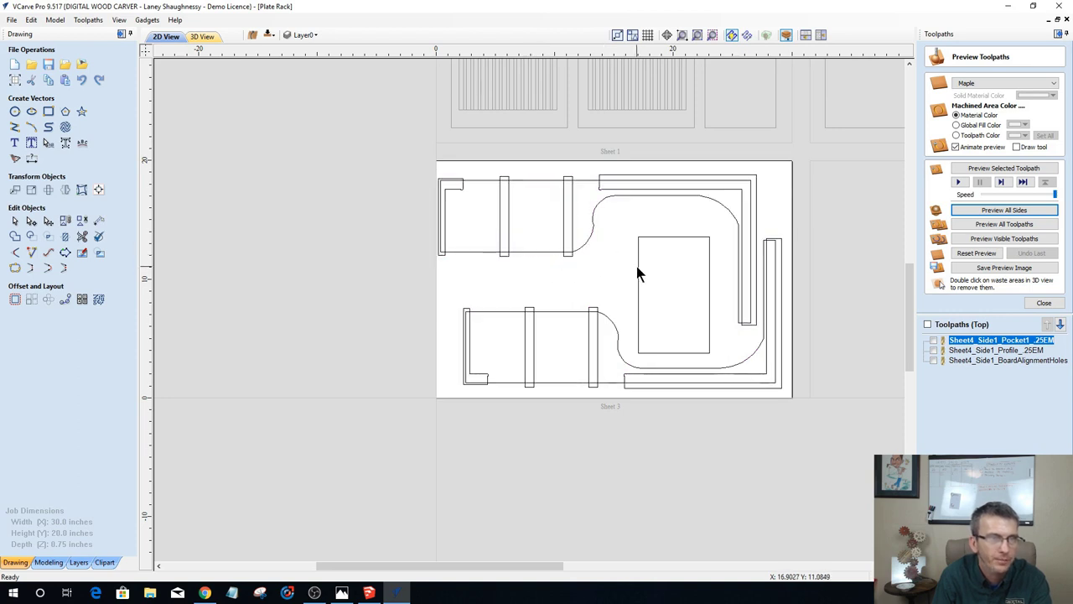
click(447, 191)
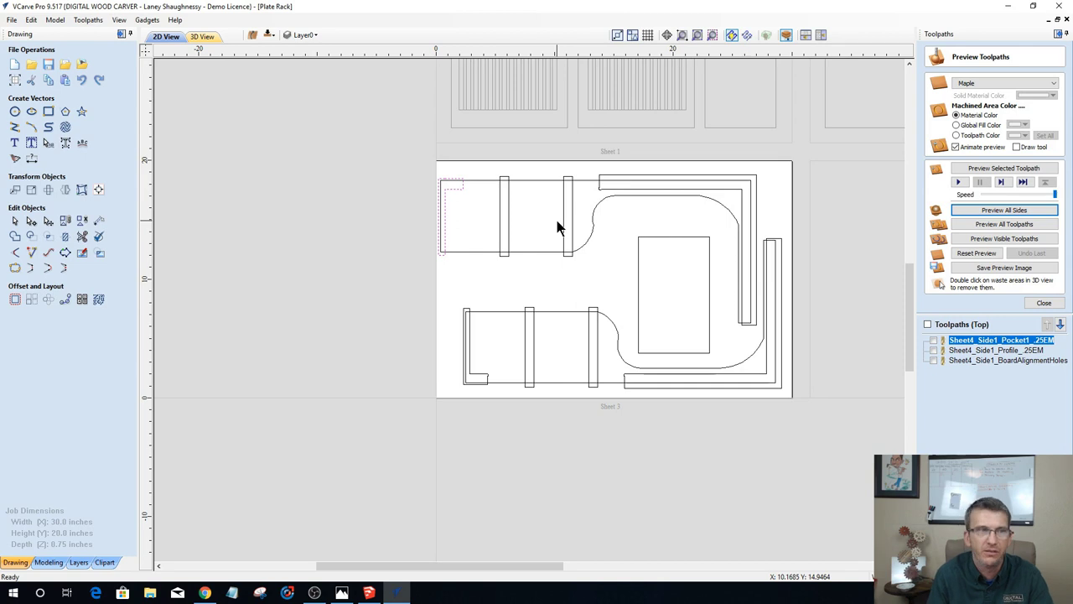
scroll(556, 192, up, 1)
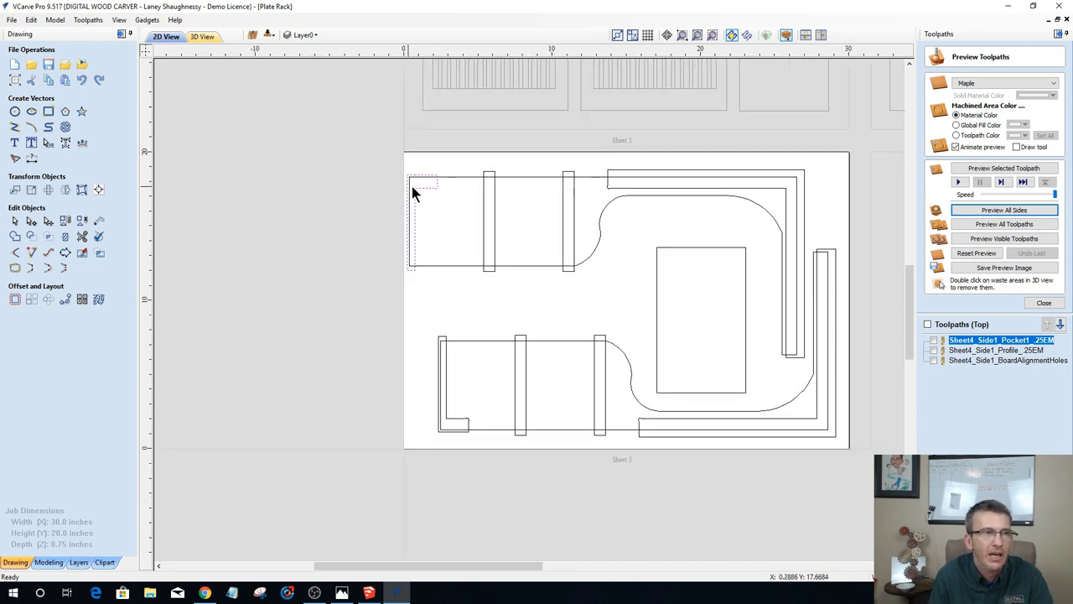
click(409, 261)
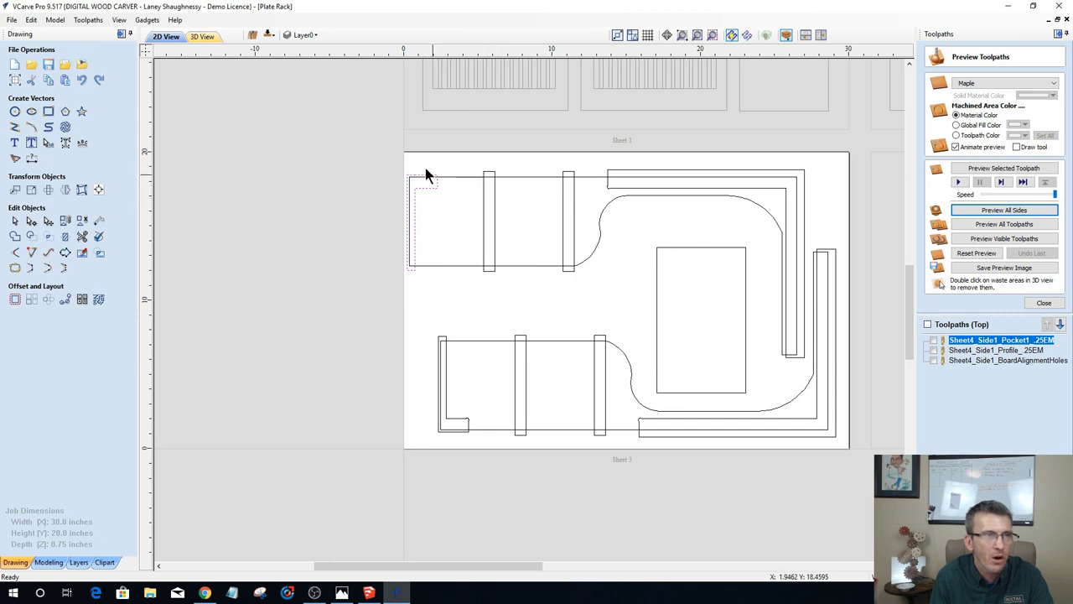
Step: Select all four L-shaped vectors and the vertical slots of both rack parts
click(625, 187)
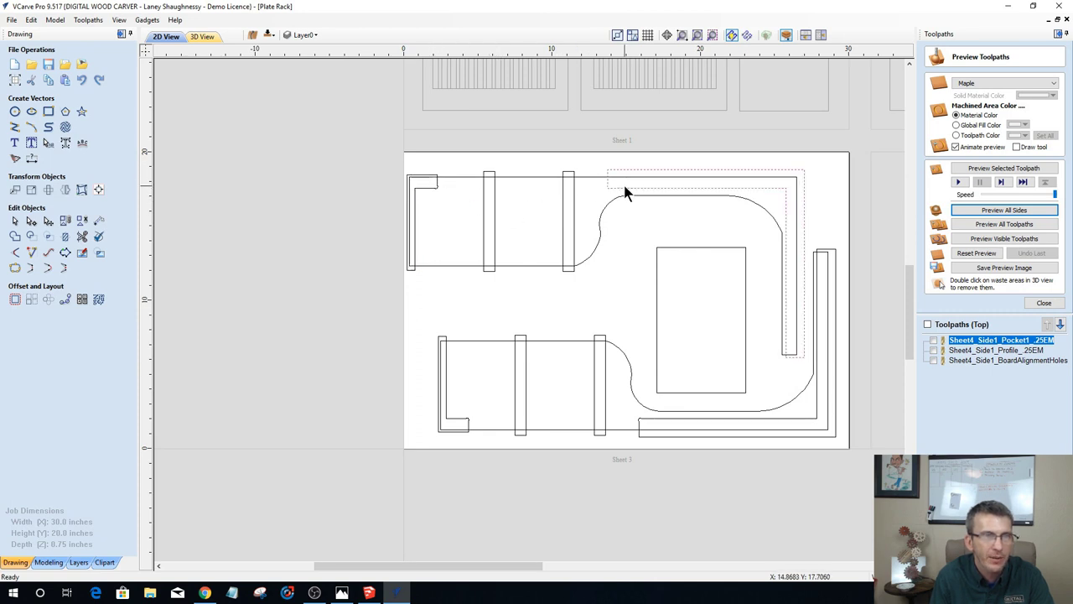
shift+click(562, 205)
shift+click(493, 216)
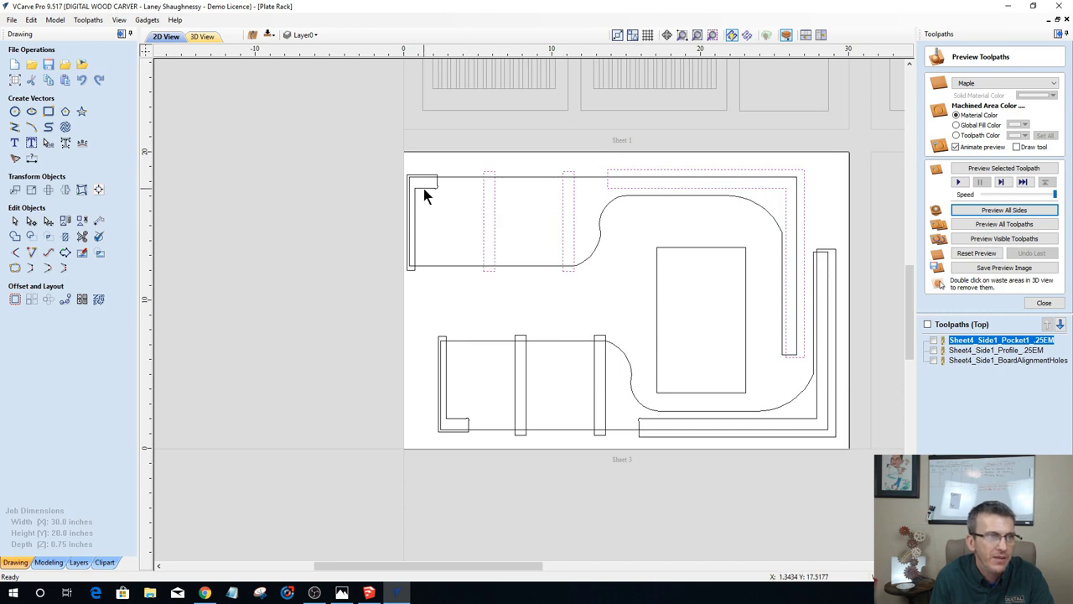
shift+click(425, 191)
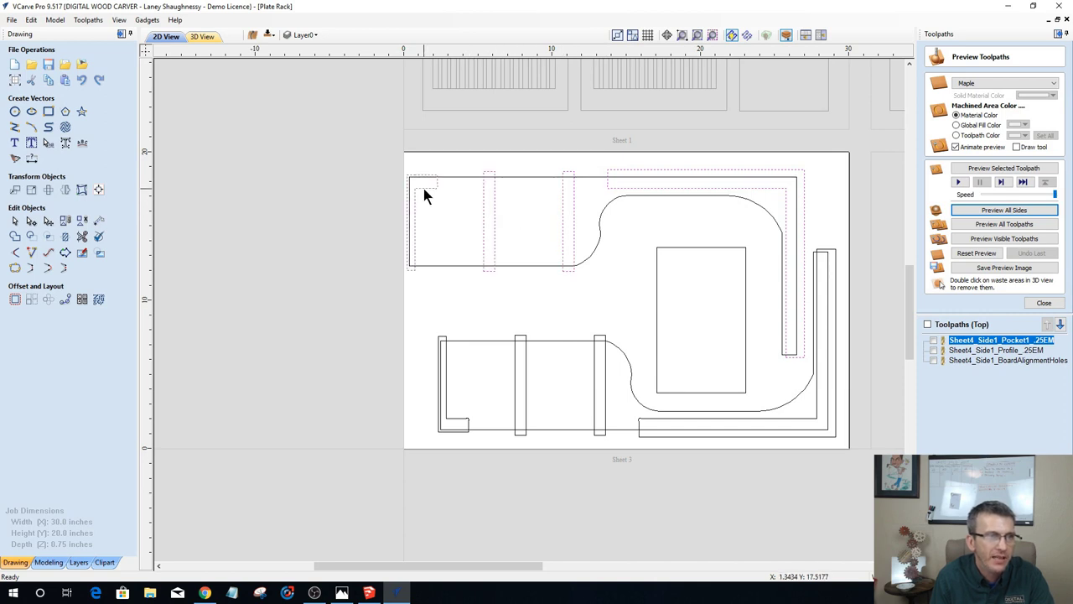
shift+click(446, 342)
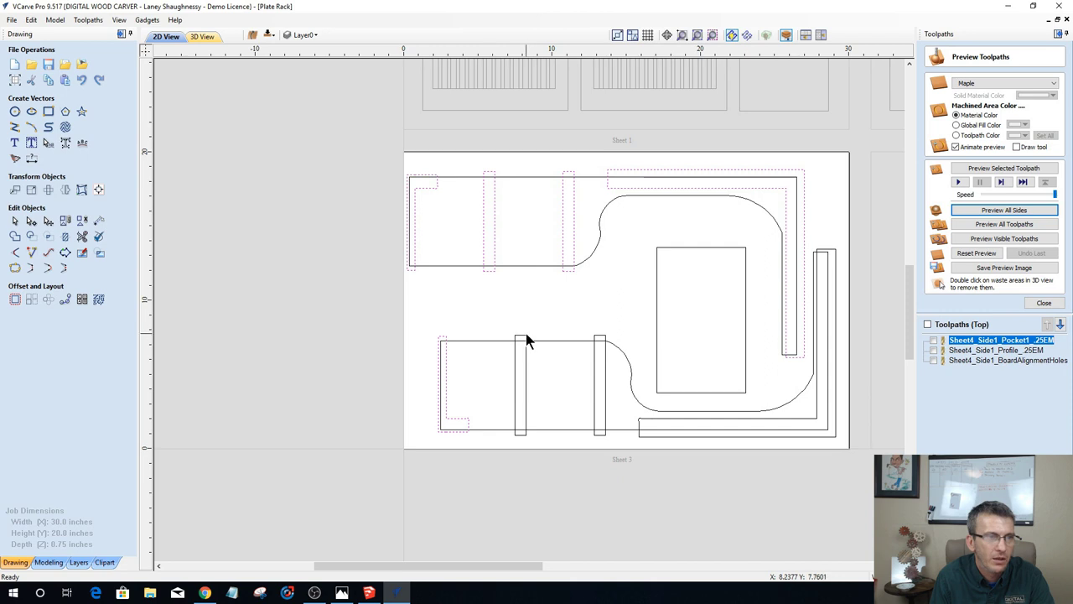
shift+click(525, 337)
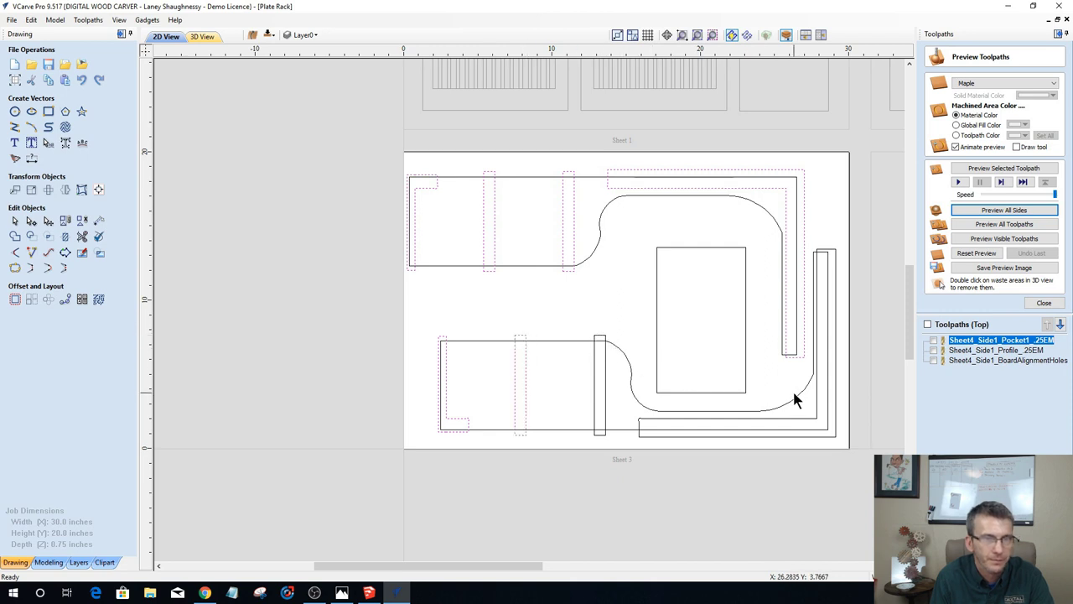
shift+click(836, 408)
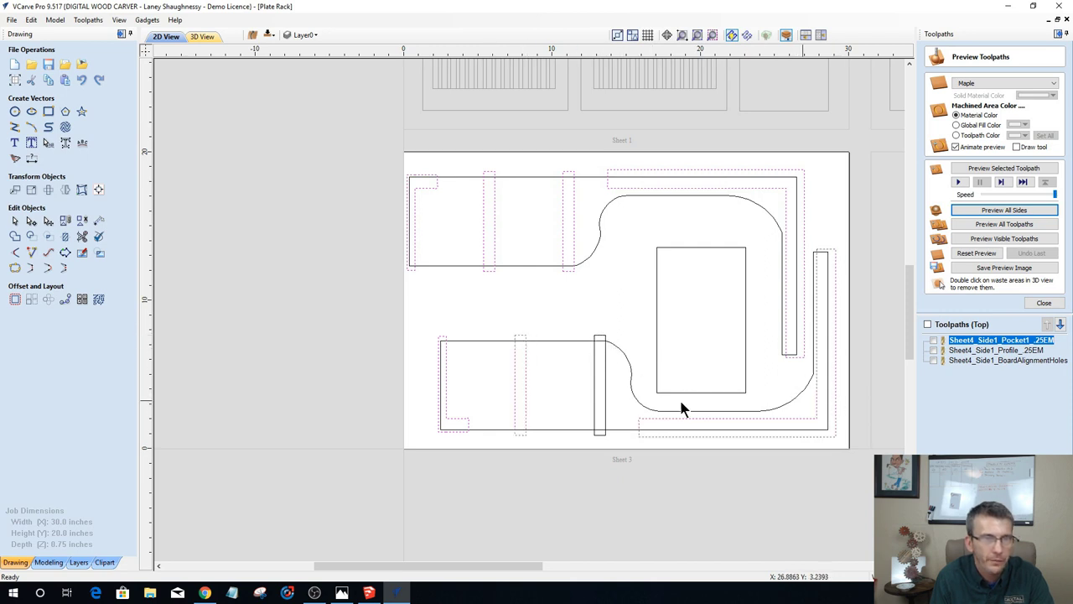
shift+click(604, 394)
Step: Create and calculate a 0.375-inch-deep pocket toolpath named Sheet3_Side1_Pocket_.25EM
click(1044, 302)
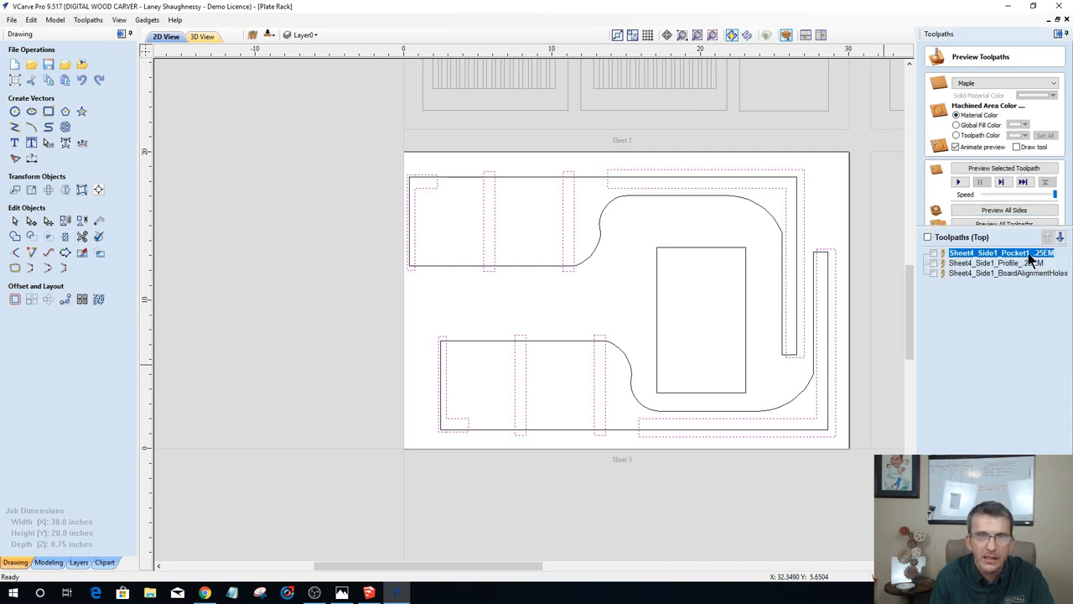
click(953, 117)
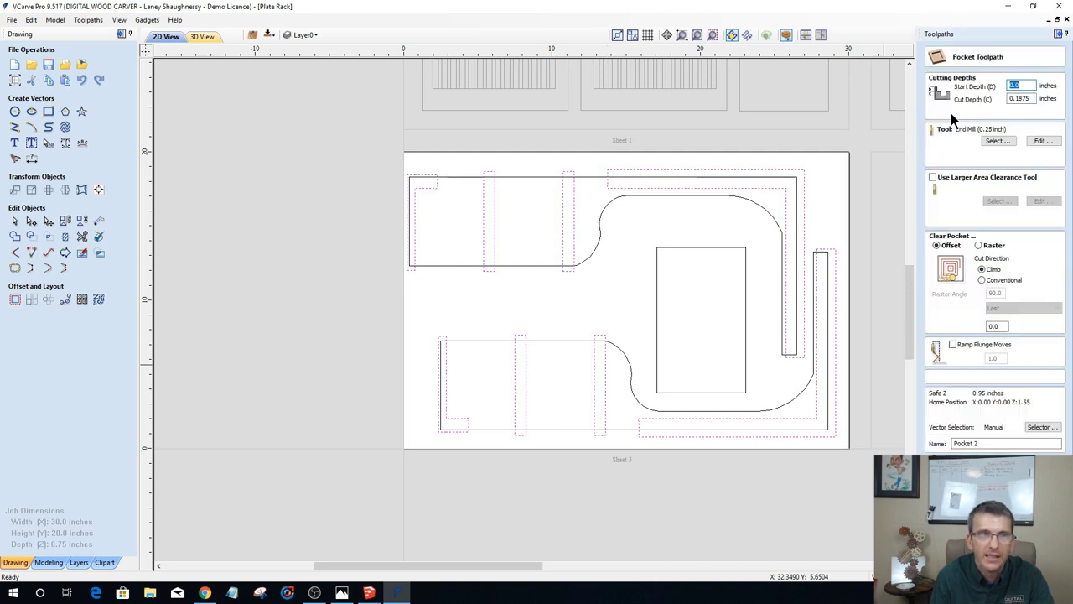
key(Tab)
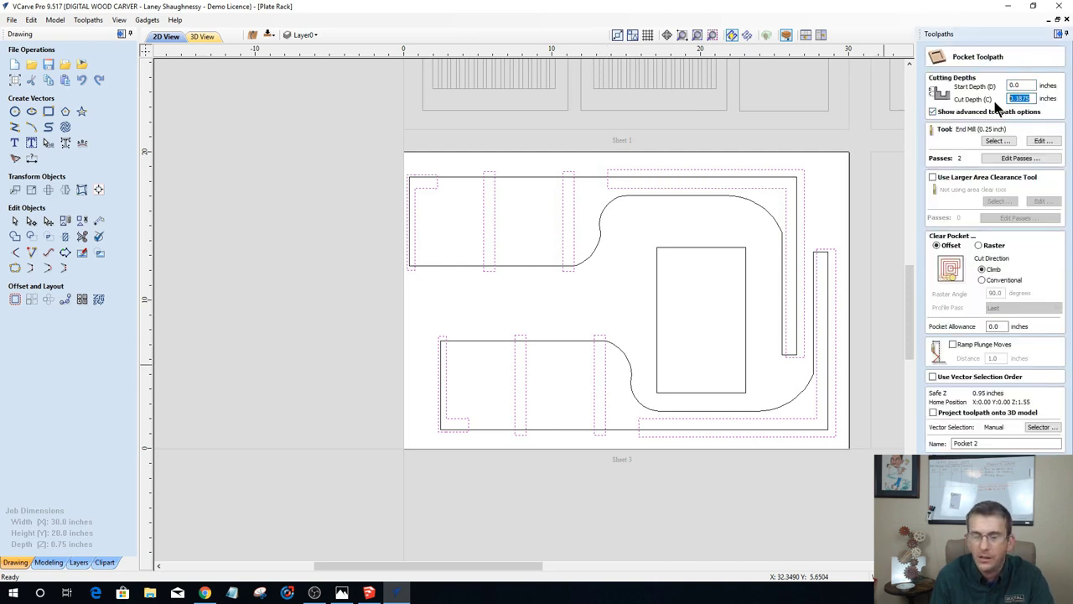
text(.375)
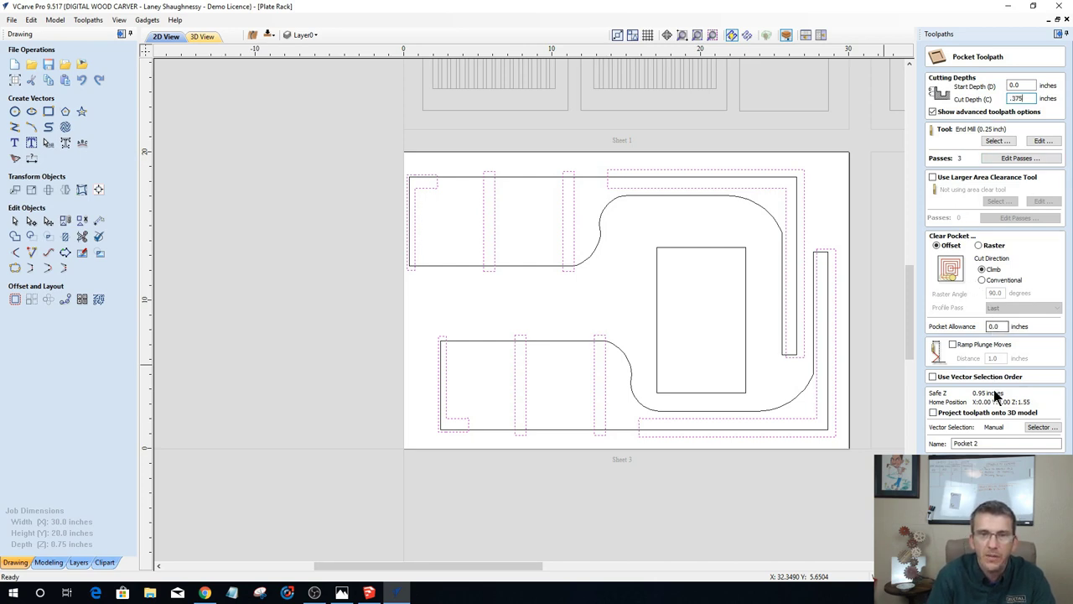
click(981, 443)
drag(981, 443, 952, 443)
text(S)
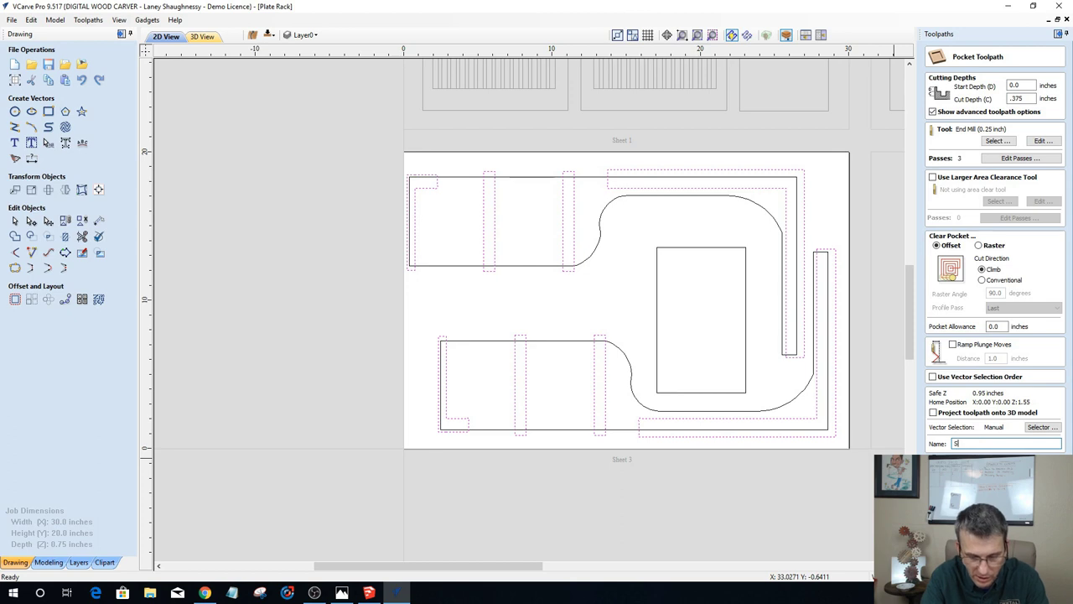
text(heet3_Side1)
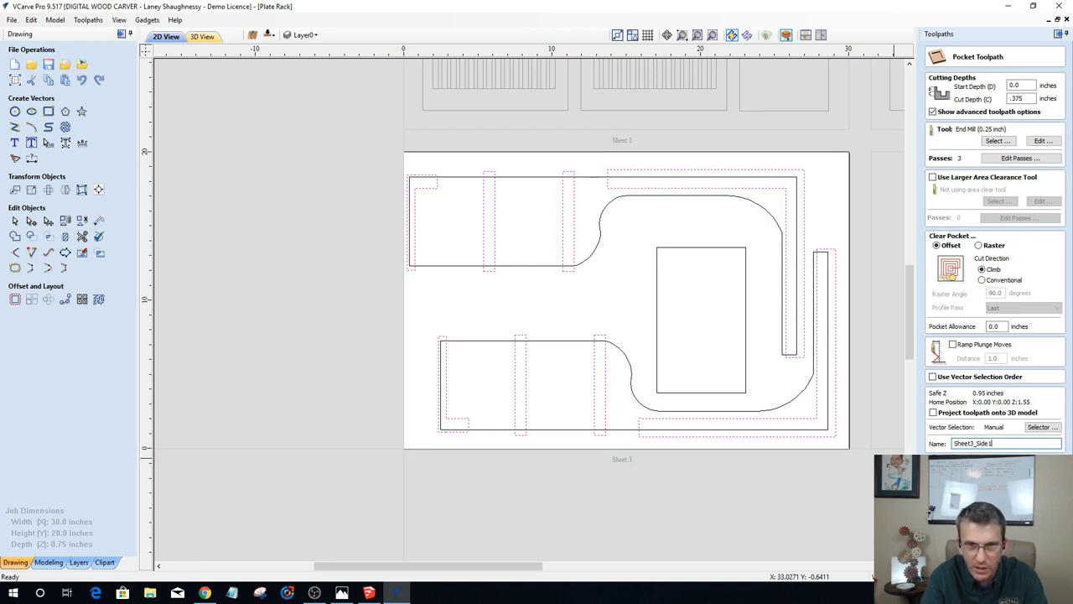
text(_Po)
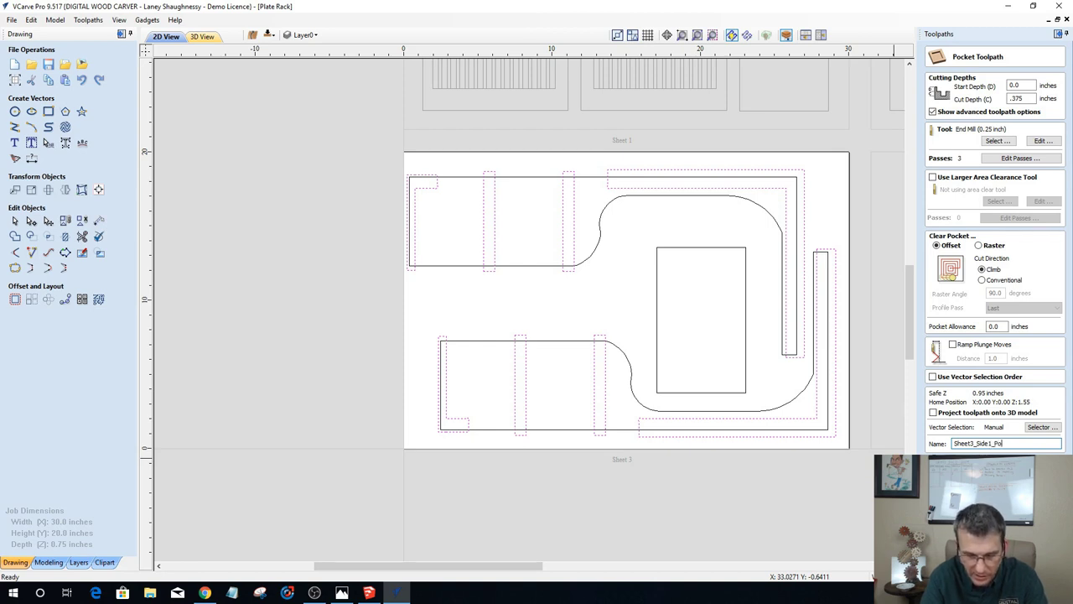
text(cket_.)
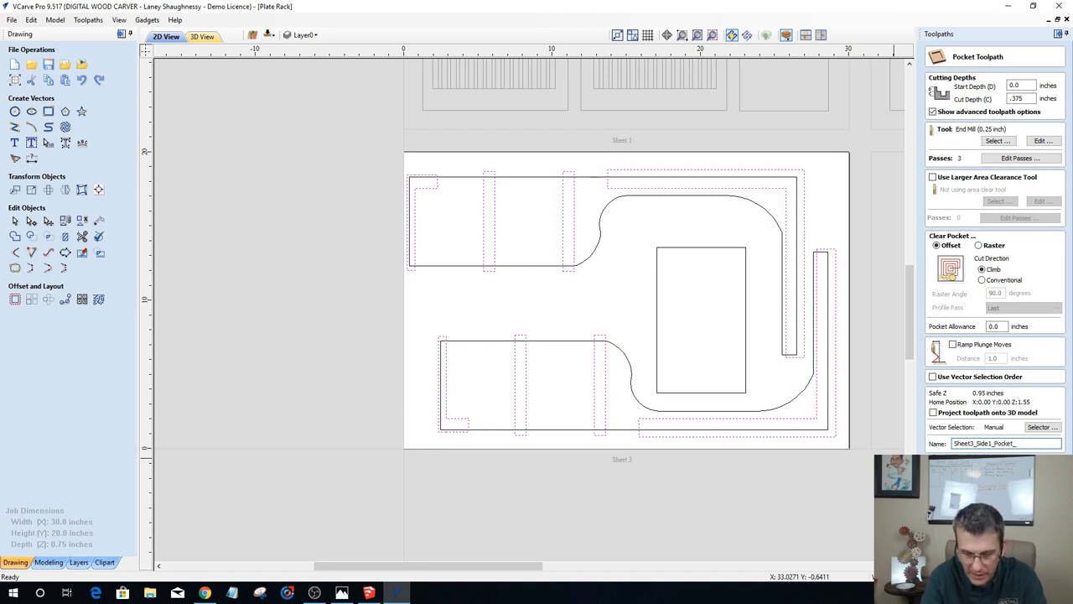
text(25Em)
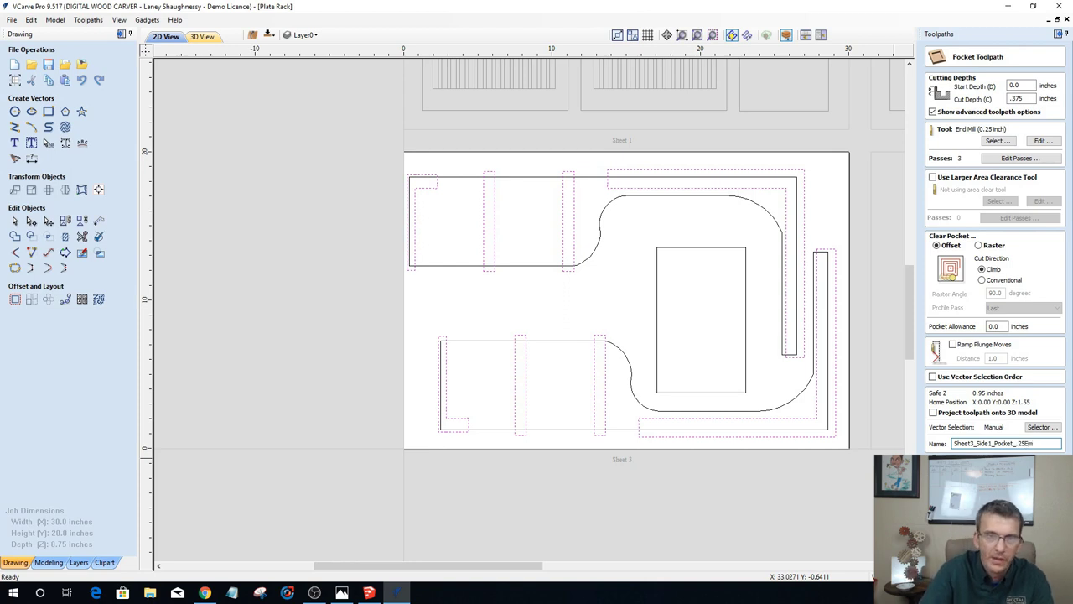
key(BackSpace)
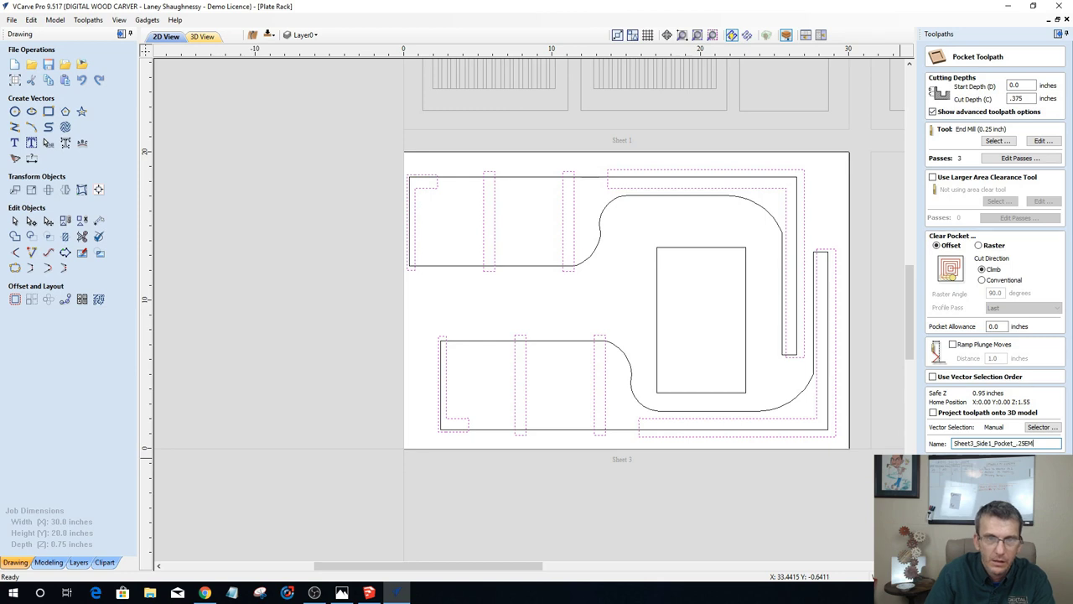
key(Return)
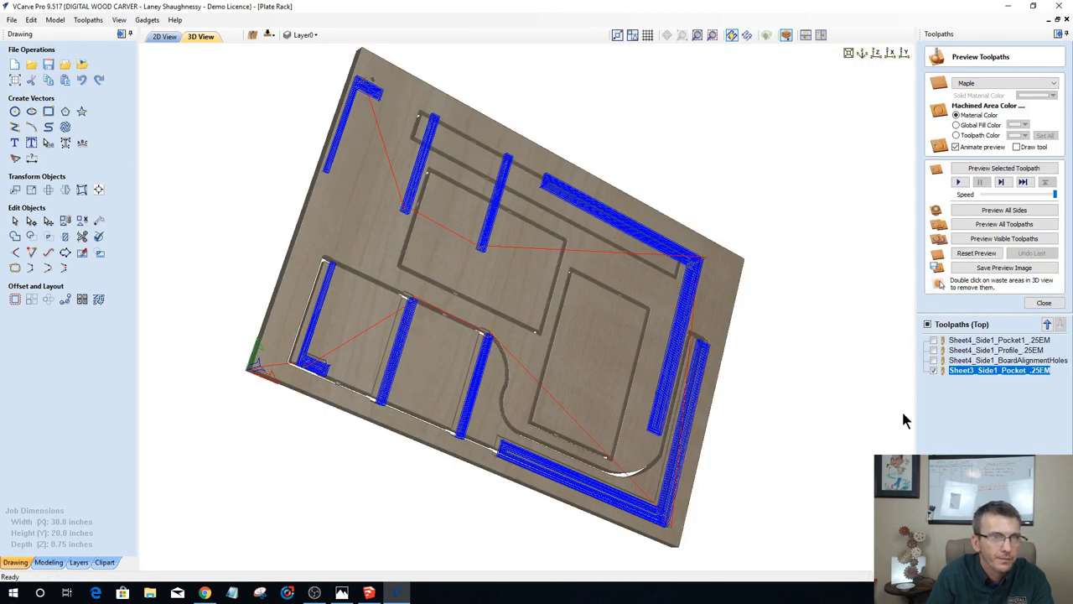
click(973, 254)
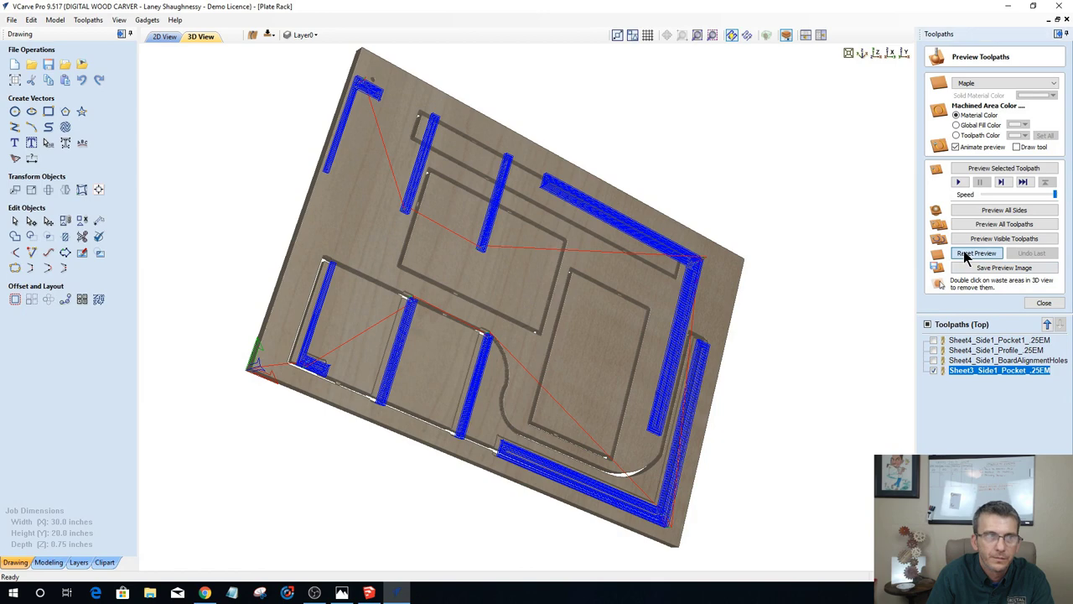
Step: In 2D View, select the curved rack part outlines and the centre rectangle
click(164, 37)
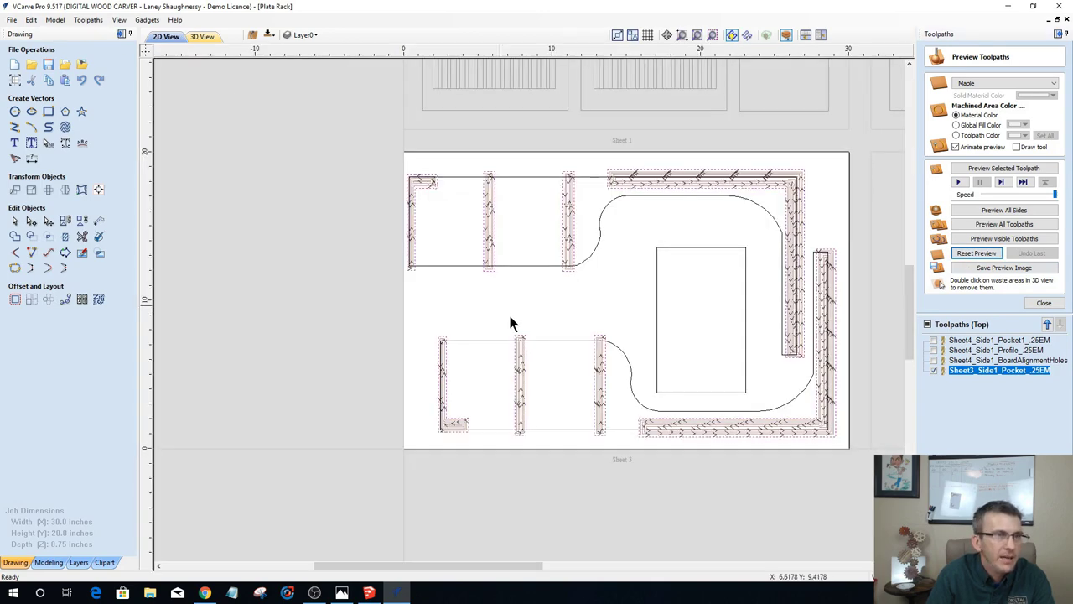
click(594, 249)
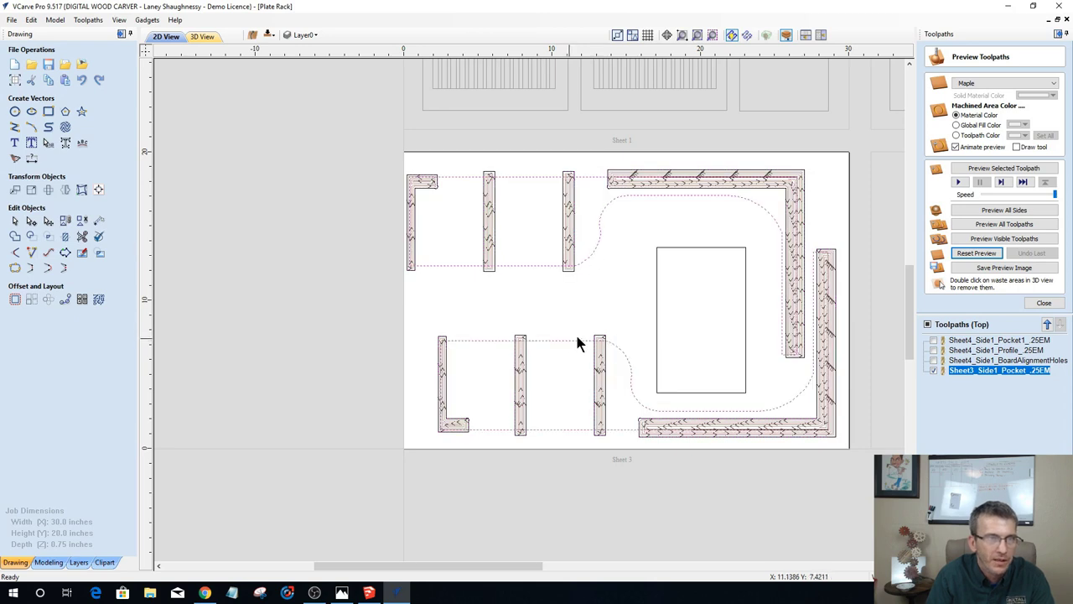
shift+click(655, 309)
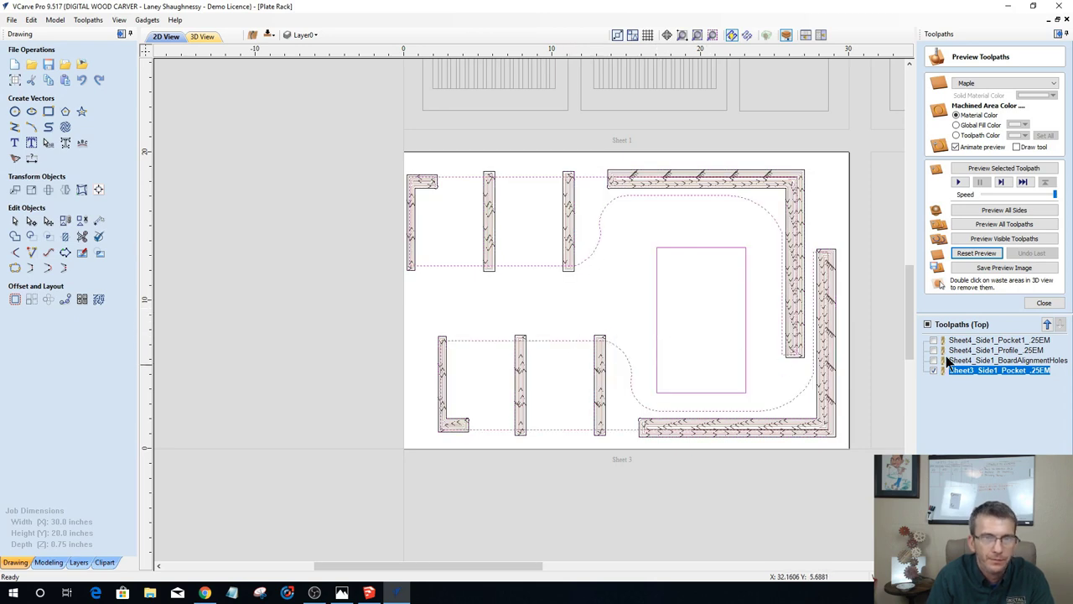
click(1040, 303)
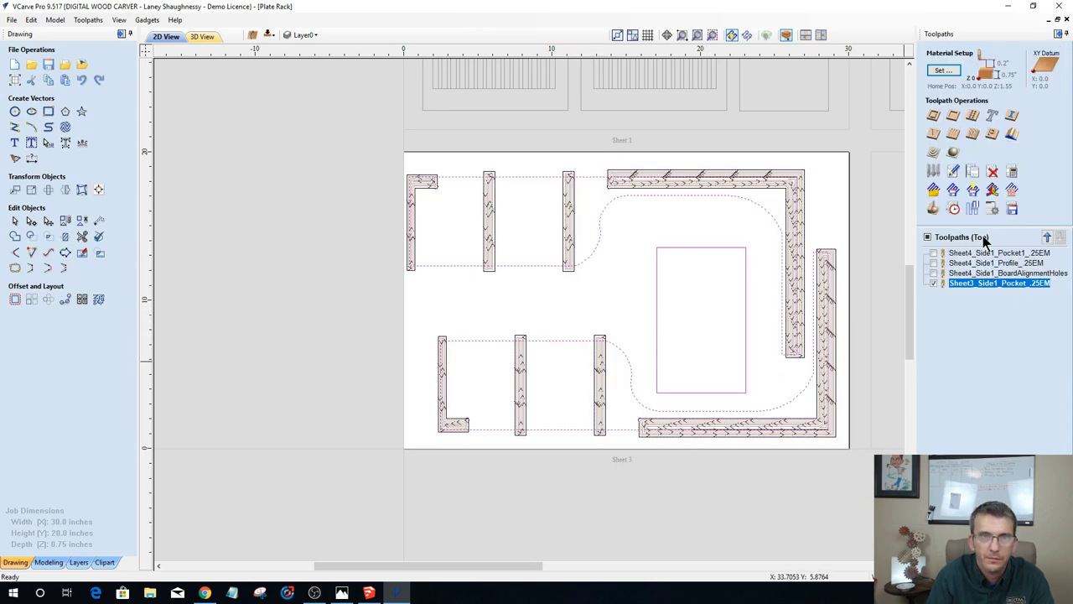
Step: Start a profile toolpath for the selected outlines and check its 0.375-inch cut depth
click(934, 117)
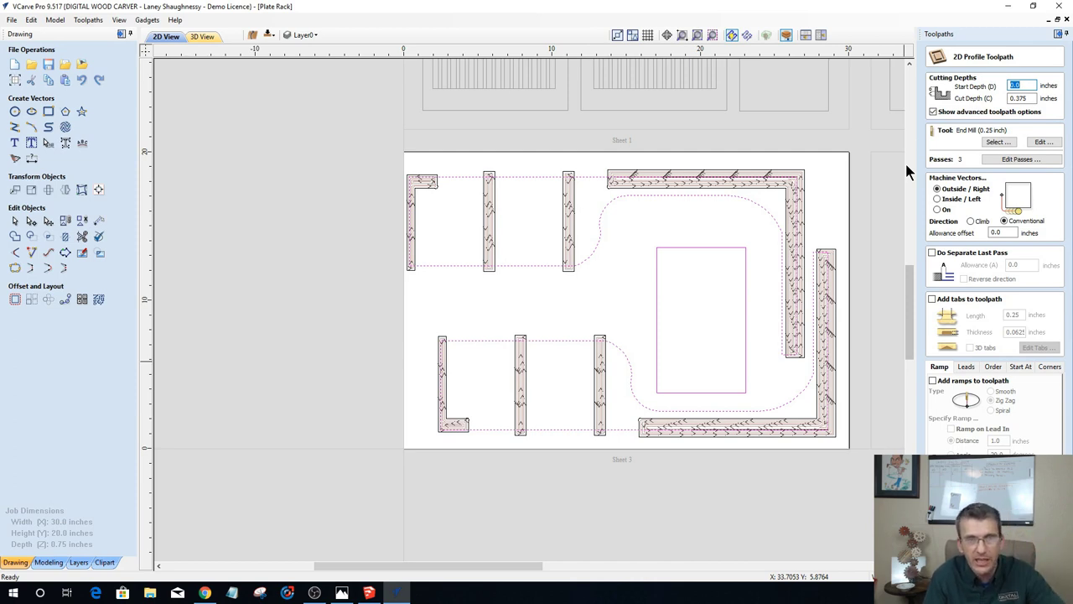
click(1025, 98)
double_click(1022, 98)
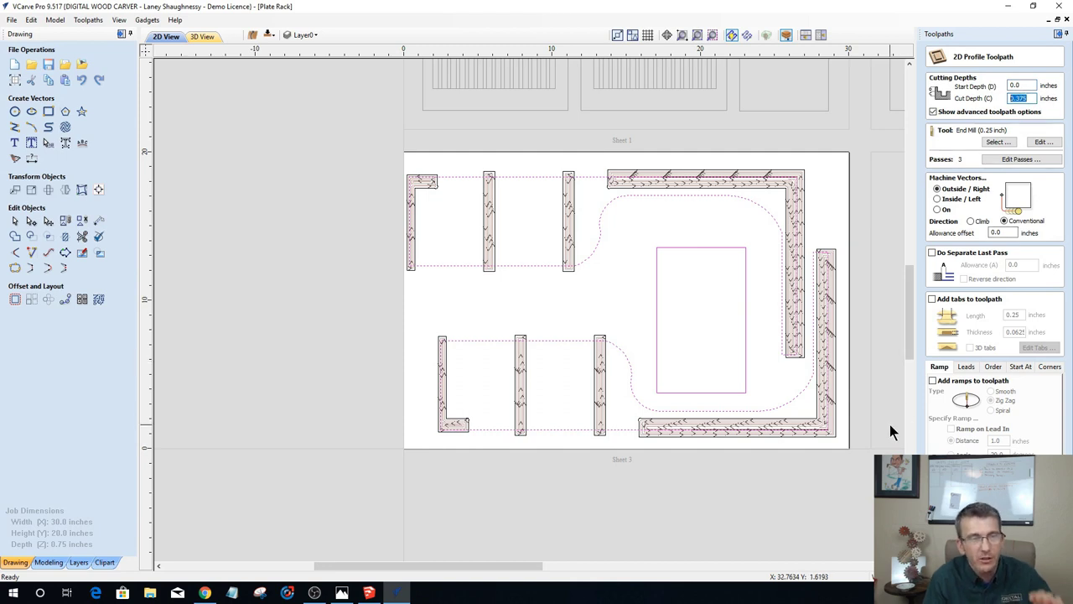
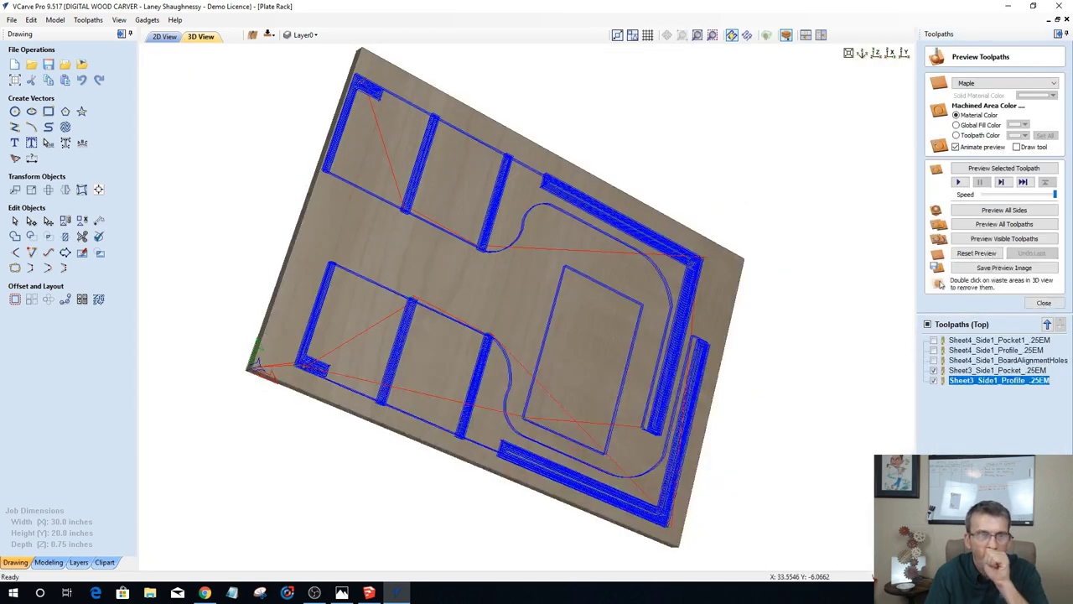
Step: In 2D View, draw two 0.25 in circles on Sheet 3, near the lower-left and upper-right corners
click(165, 36)
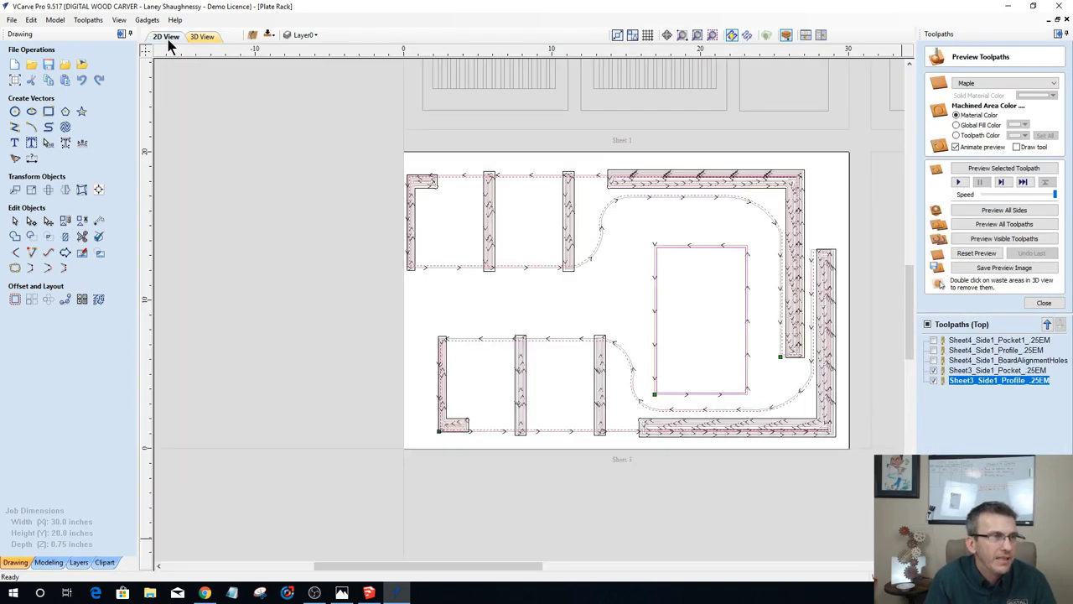
click(14, 111)
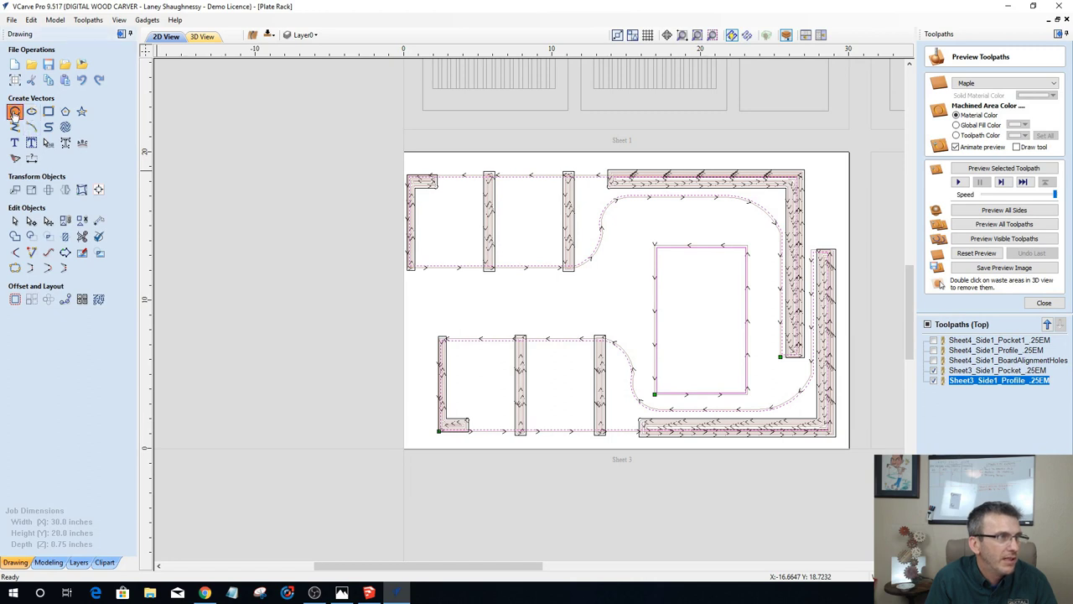
click(420, 422)
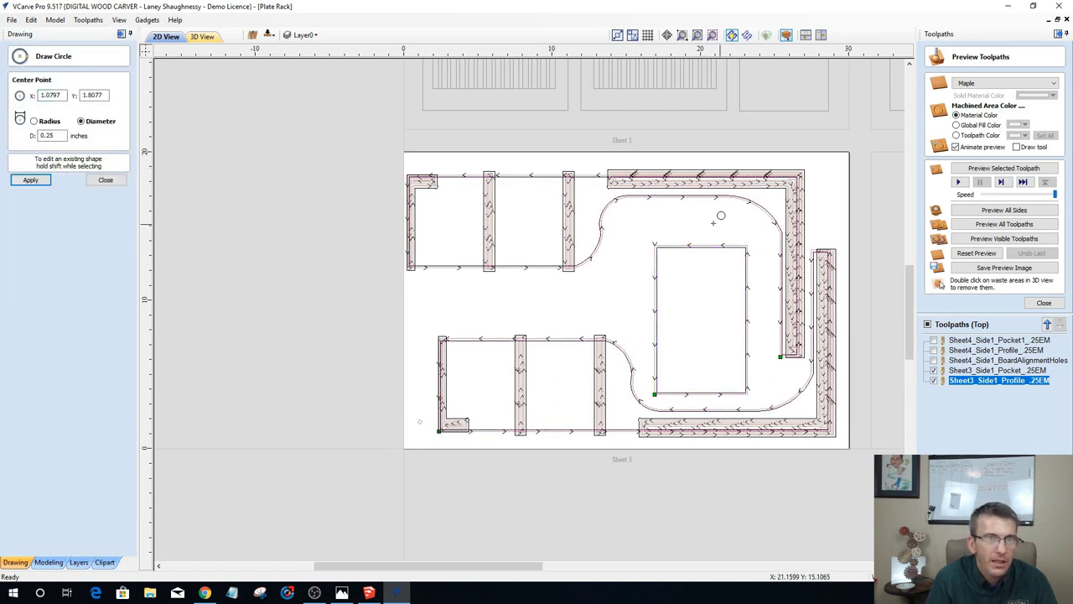
click(719, 218)
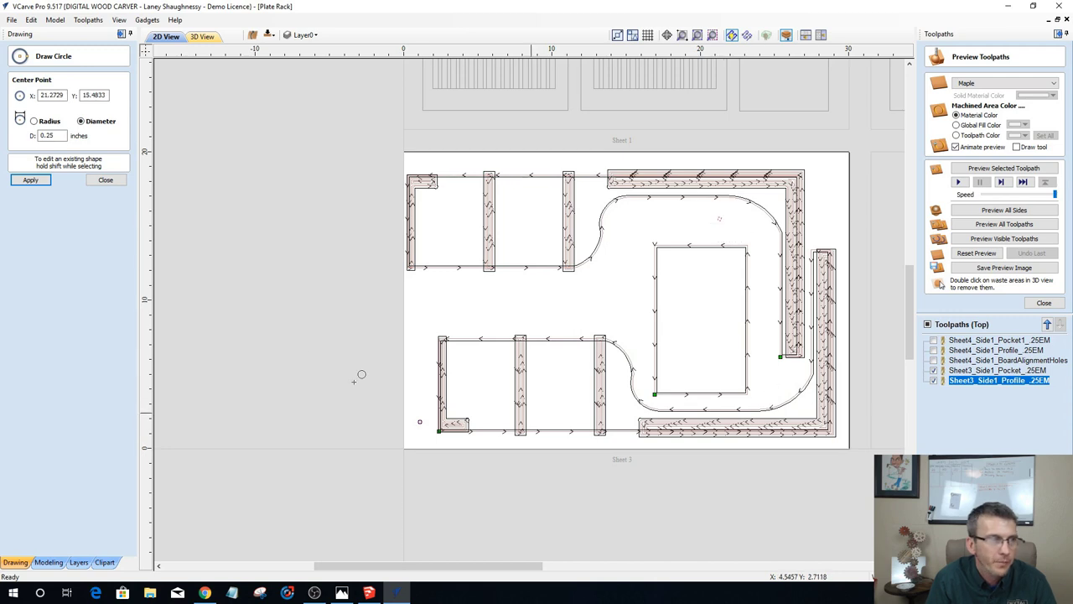
key(Escape)
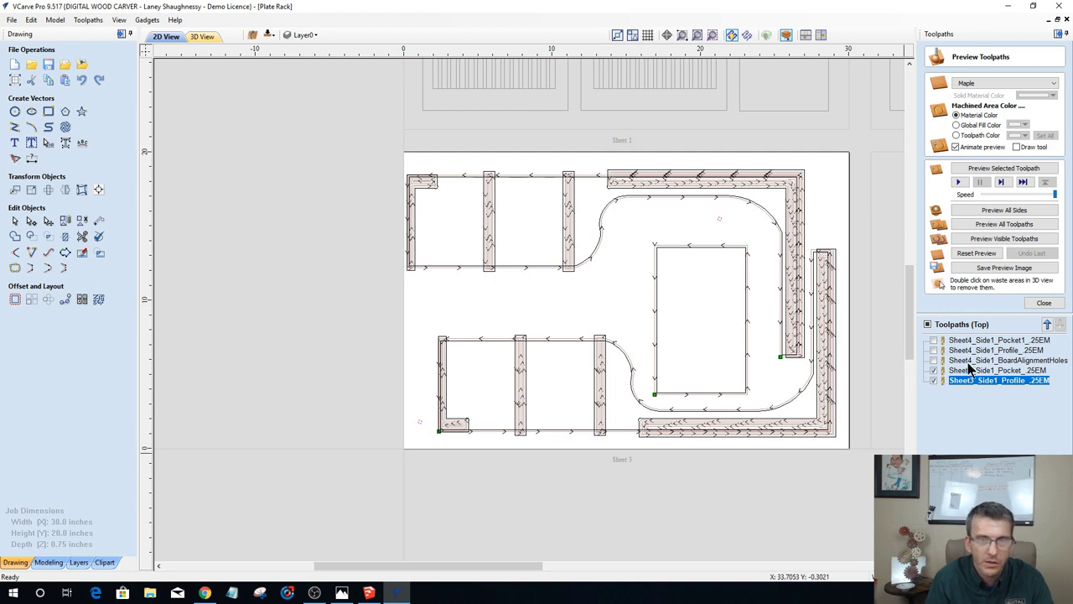
Step: Create a 0.375 in deep drilling toolpath named Sheet3_BoardAlignmentHoles_.25EM
click(1045, 303)
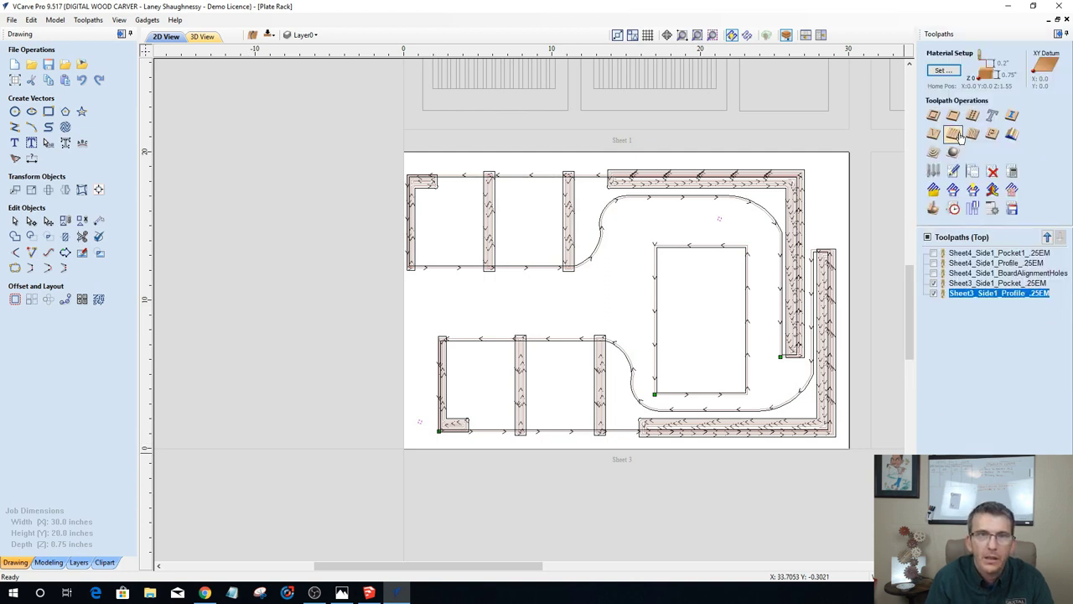
click(972, 172)
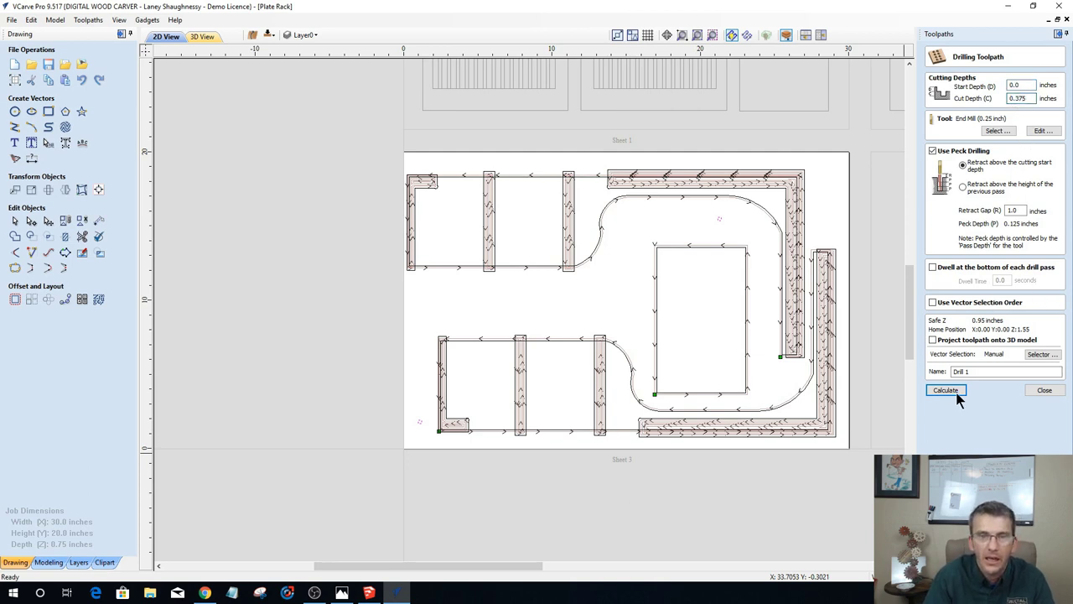
drag(975, 371, 851, 380)
text(Sheet3_BoardAlignmentHoles_)
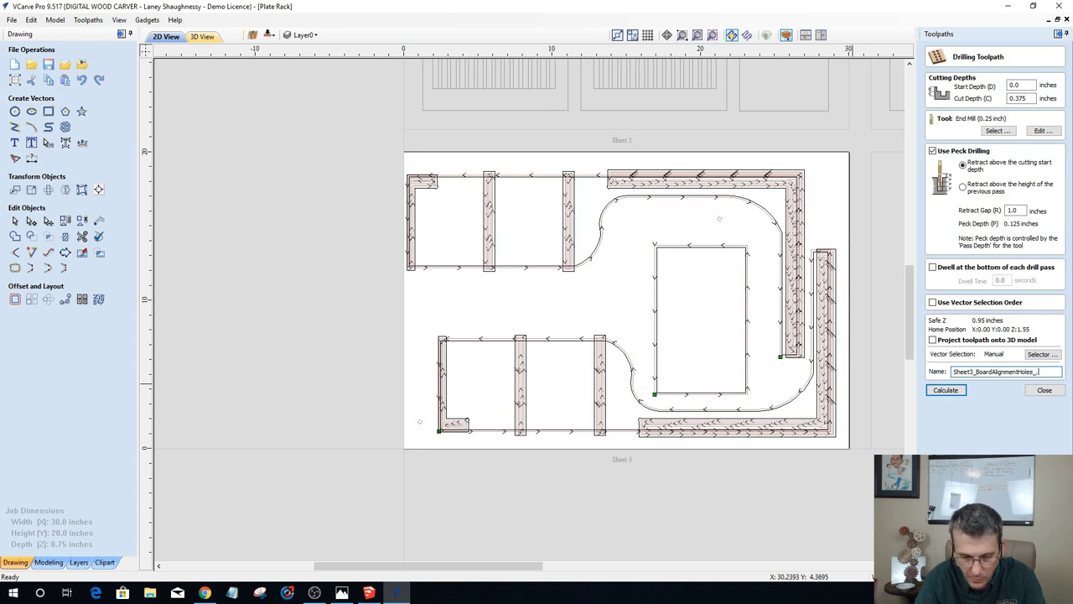
text(M)
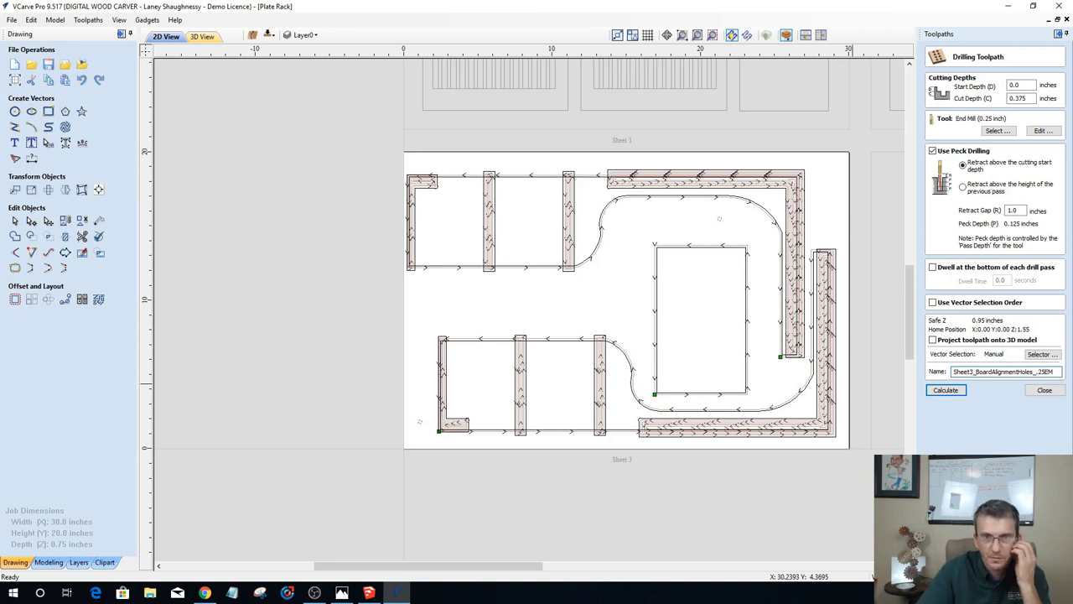
click(946, 390)
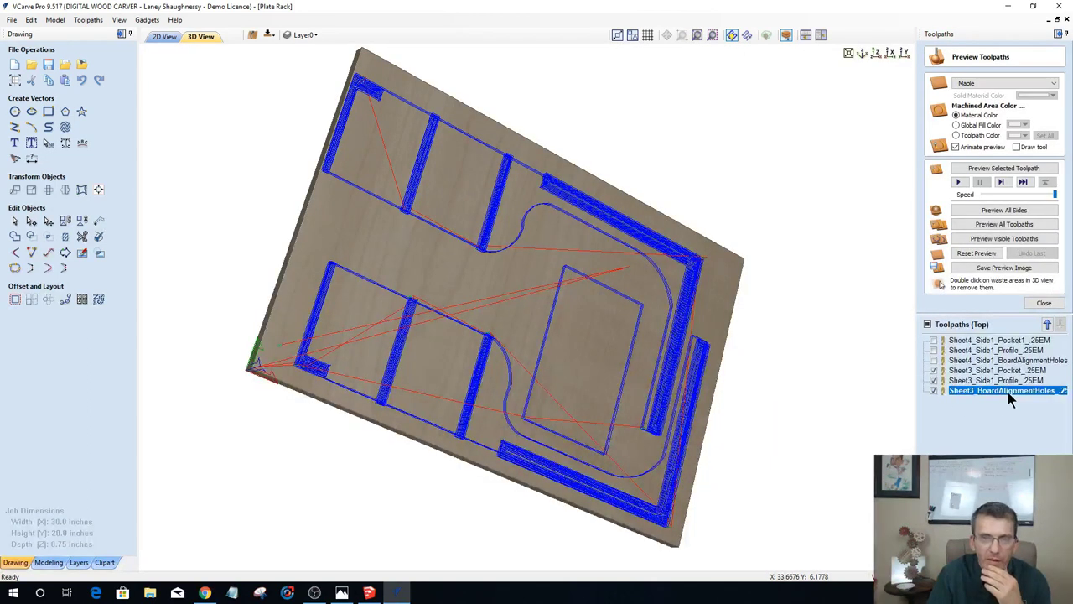
Step: Move the Sheet 4 and Sheet 3 alignment-hole toolpaths ahead of their sheets' pocket and profile cuts
click(1047, 325)
click(1048, 325)
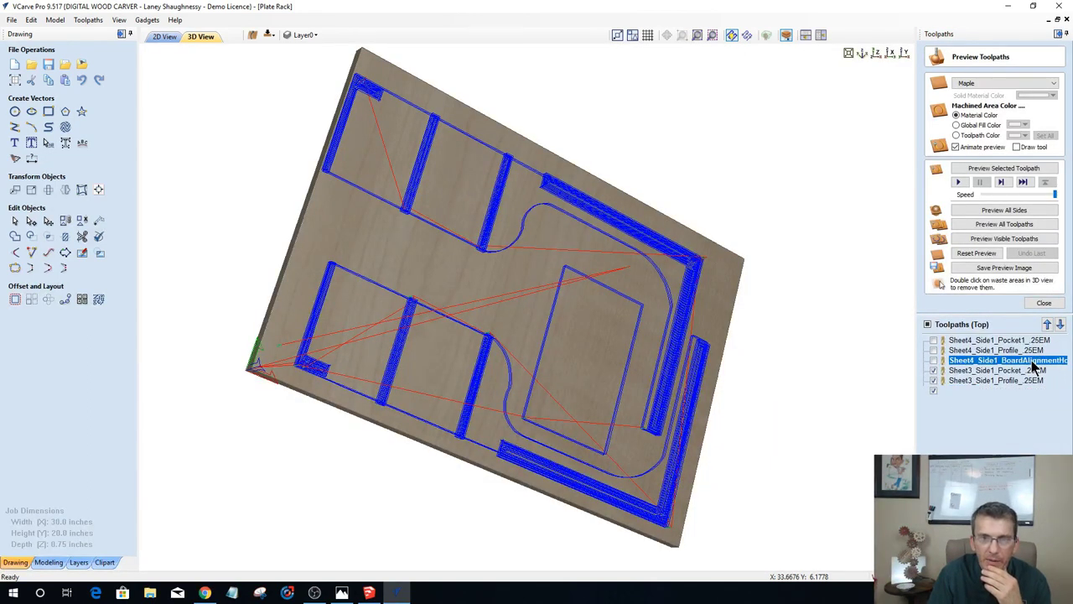
click(1047, 324)
click(1047, 324)
click(1047, 325)
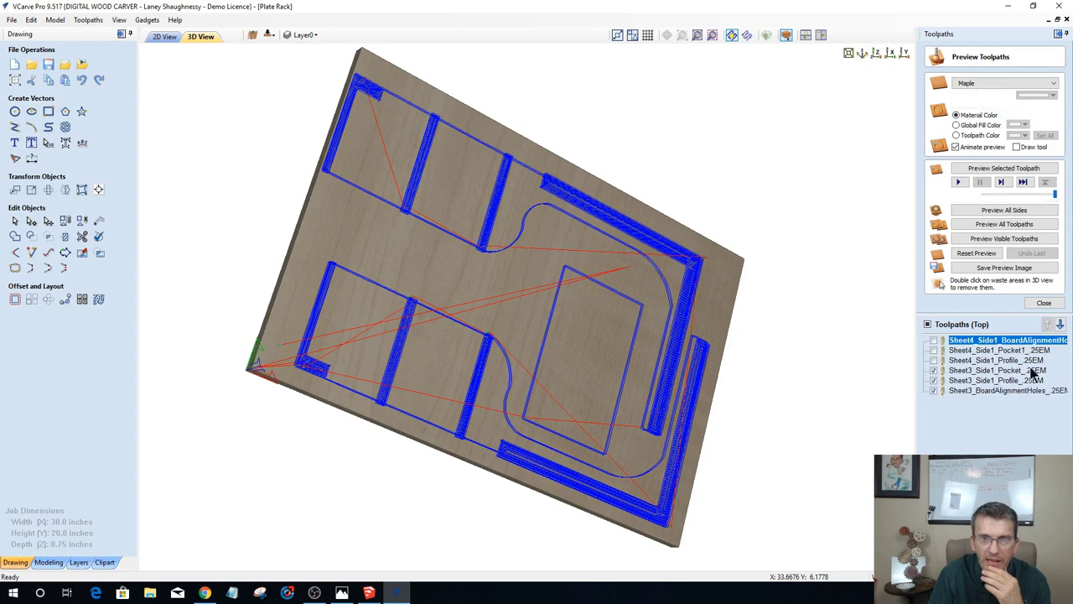
click(1015, 391)
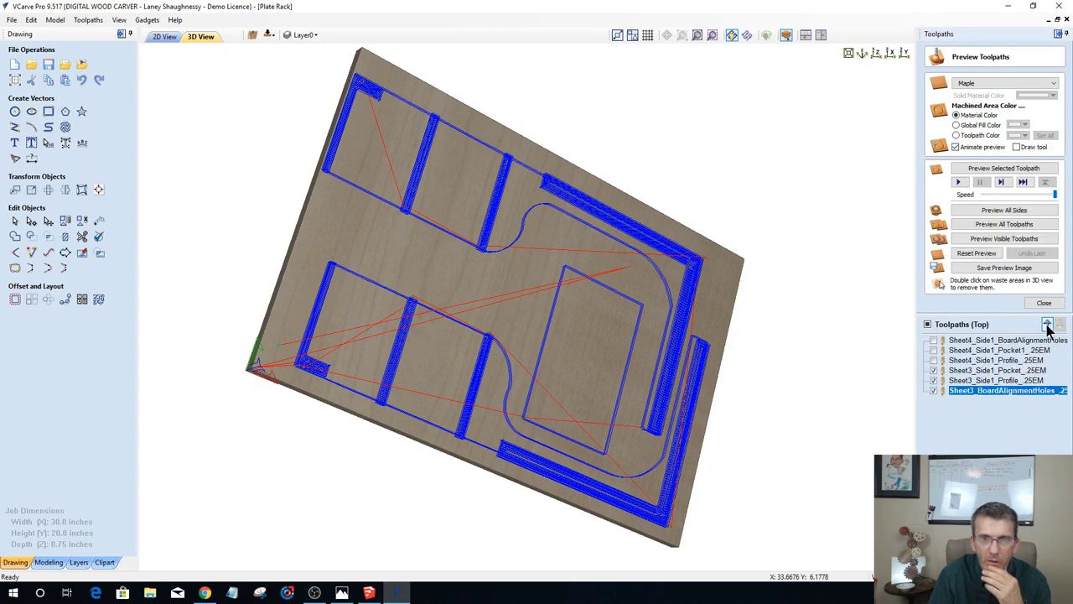
click(1047, 325)
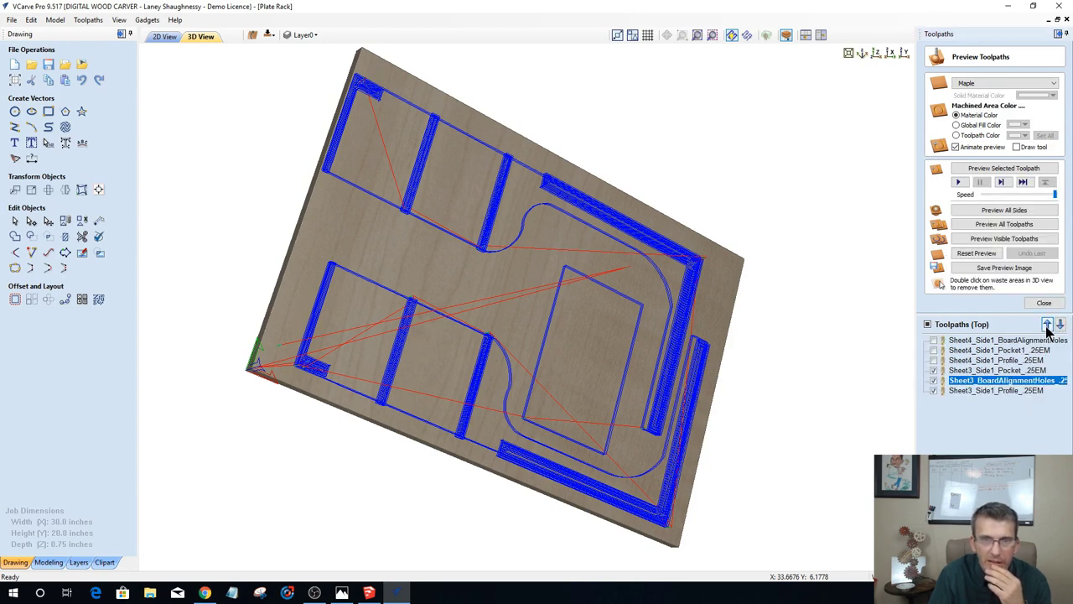
click(1047, 326)
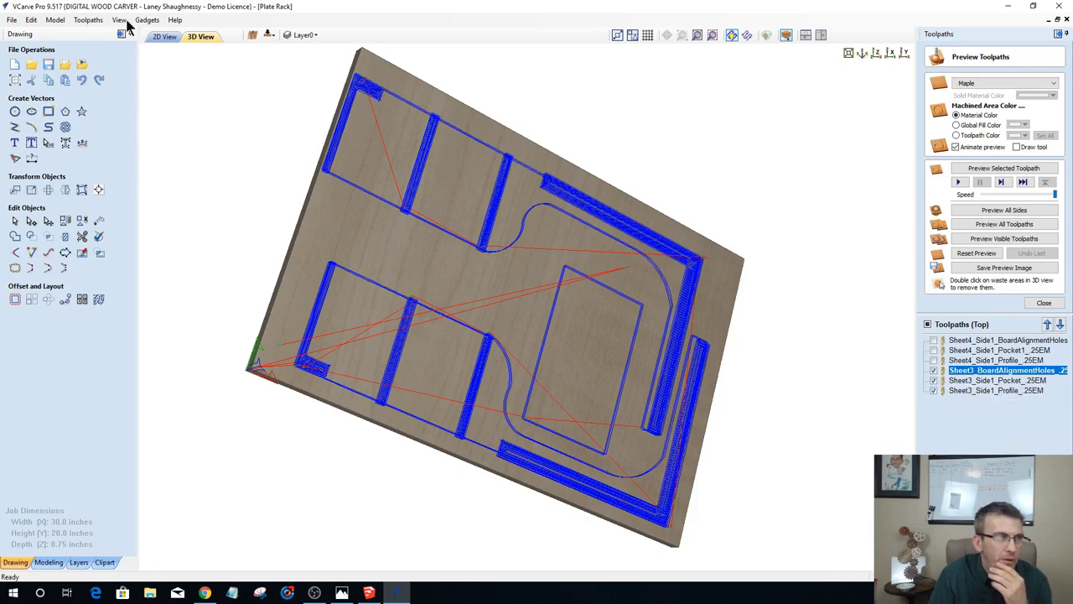
click(167, 35)
Step: Hide all toolpath previews and copy all Sheet 3 vectors to the other side
scroll(393, 265, down, 2)
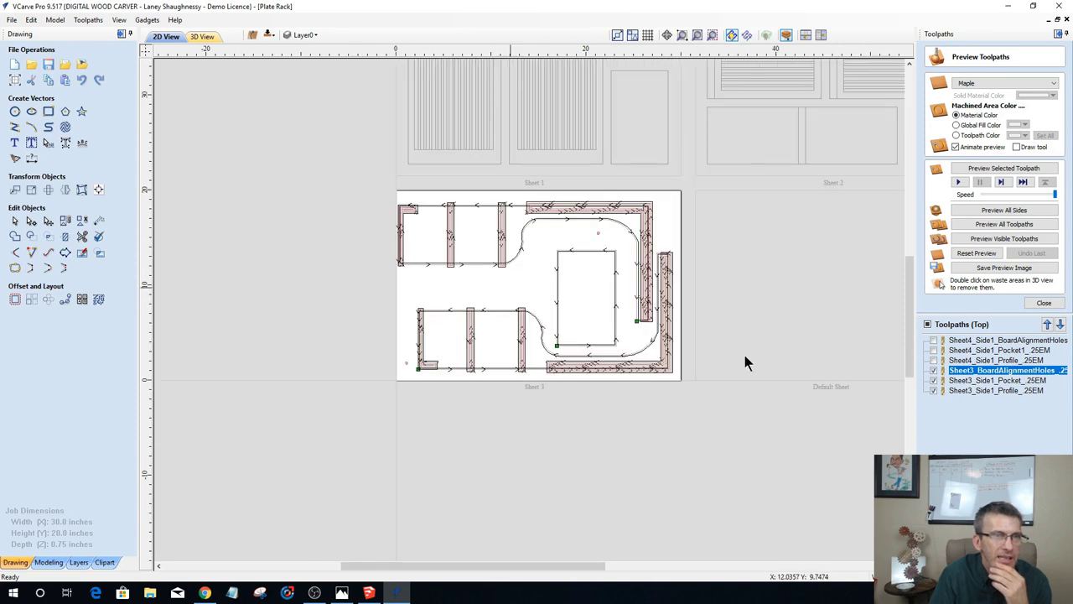
click(928, 324)
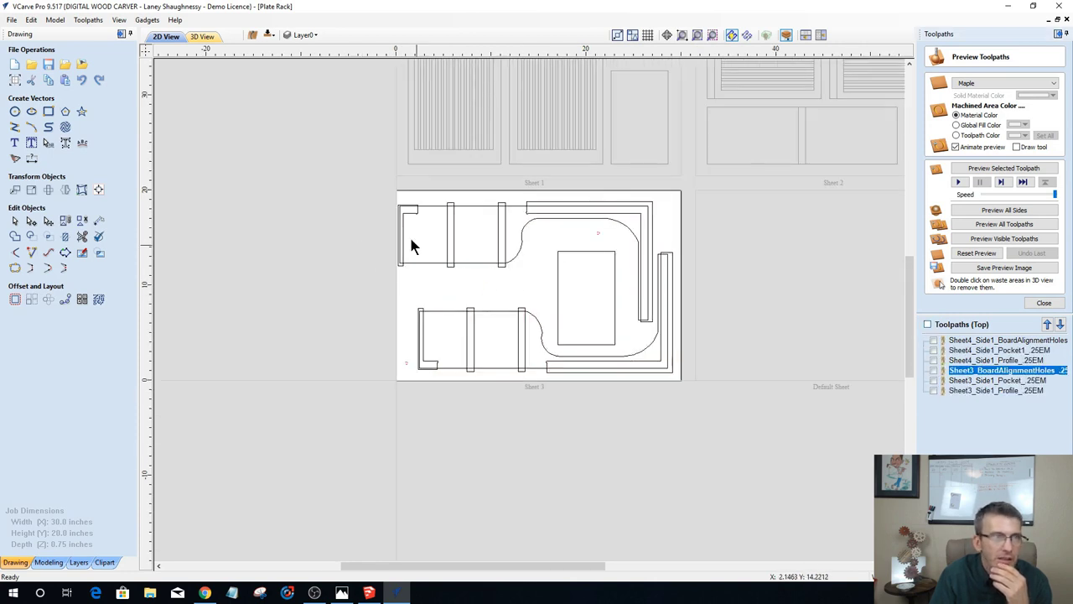
drag(348, 178, 742, 431)
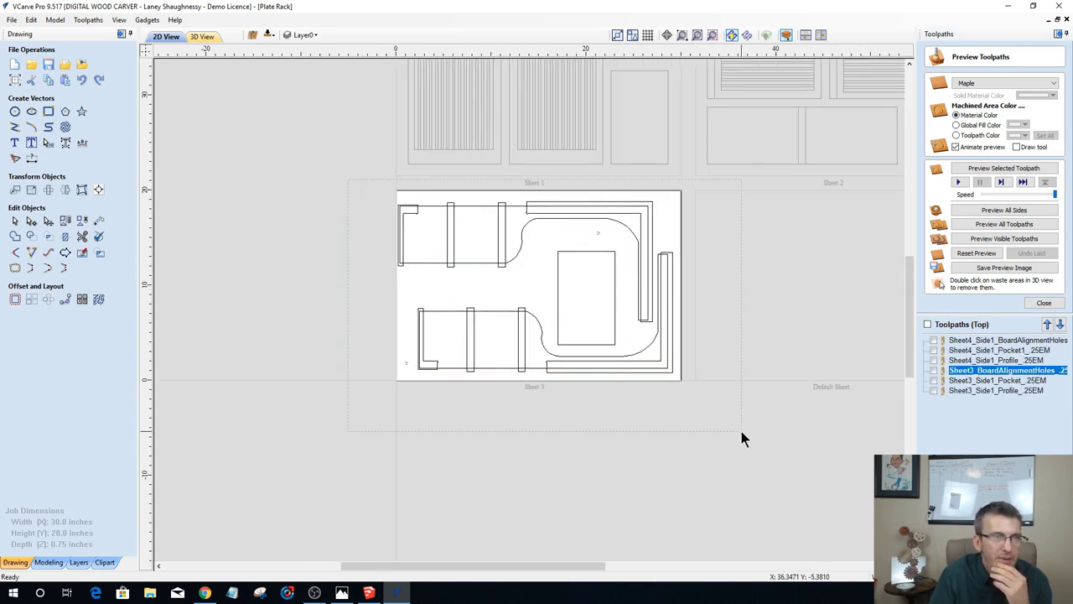
right_click(554, 339)
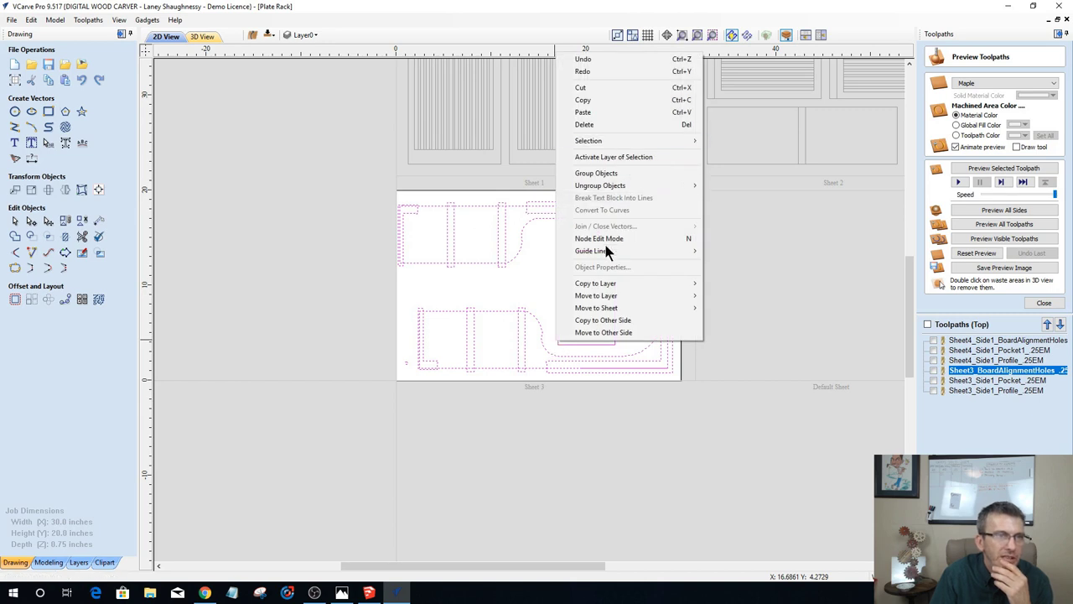
click(611, 322)
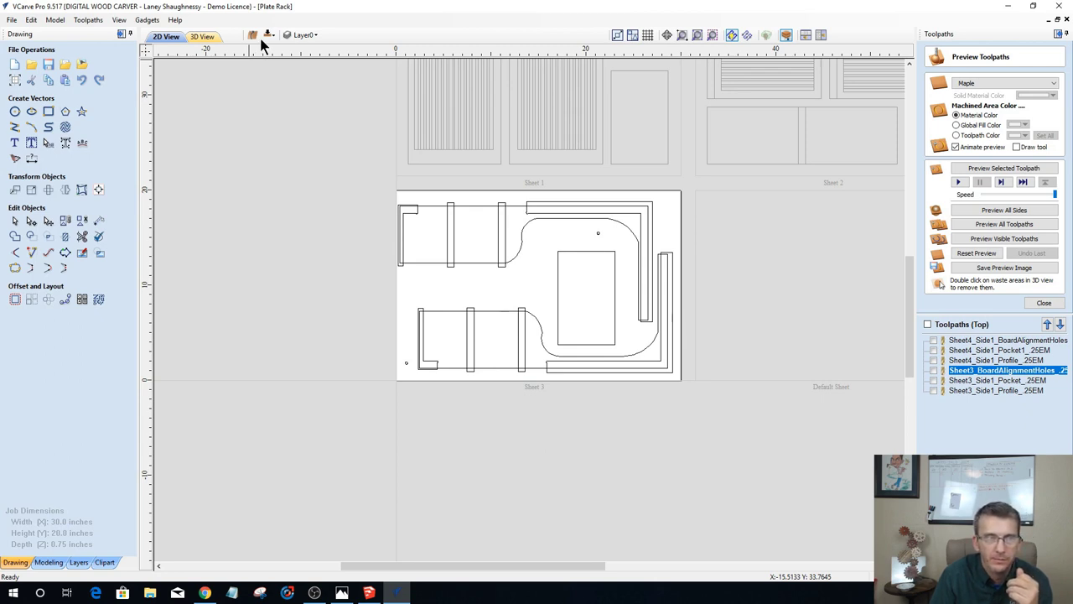
Step: Tick tabs and ramps in Sheet3_Side1_Profile, then undo the stray Copy to Other Side
double_click(980, 390)
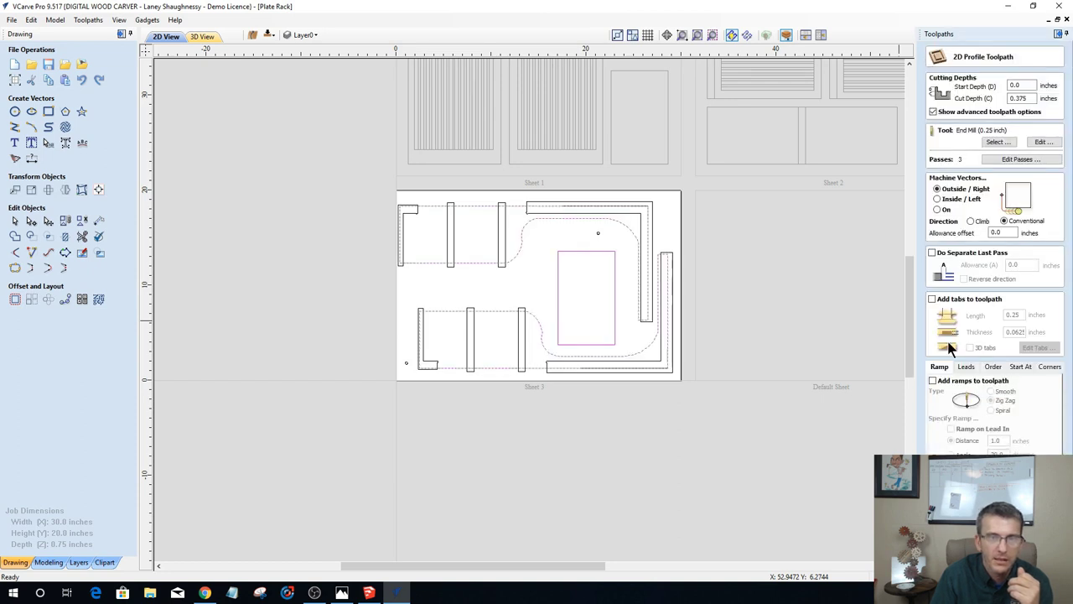
click(931, 299)
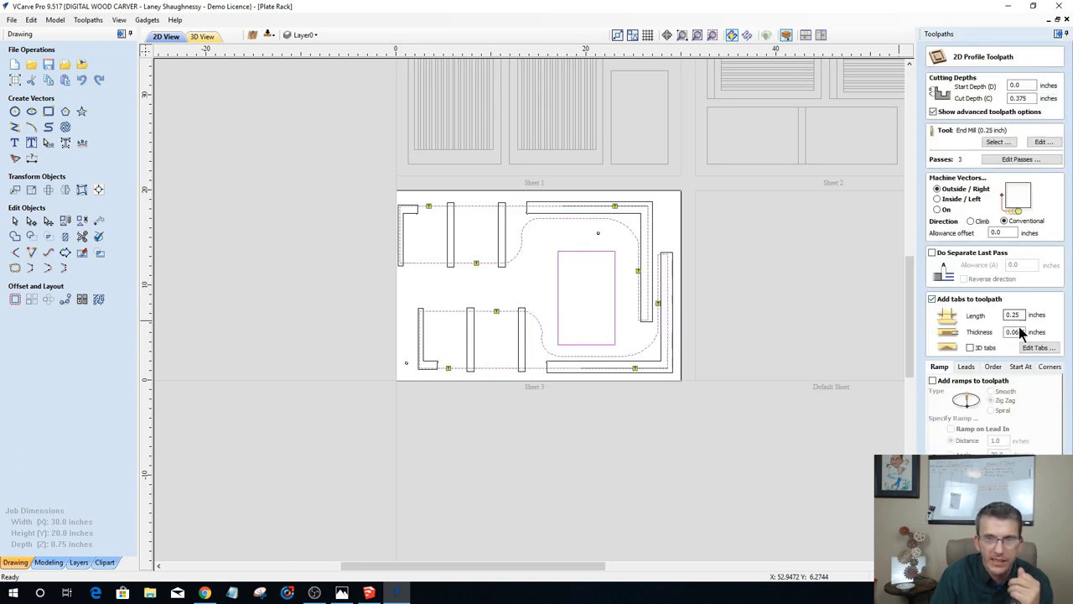
click(932, 380)
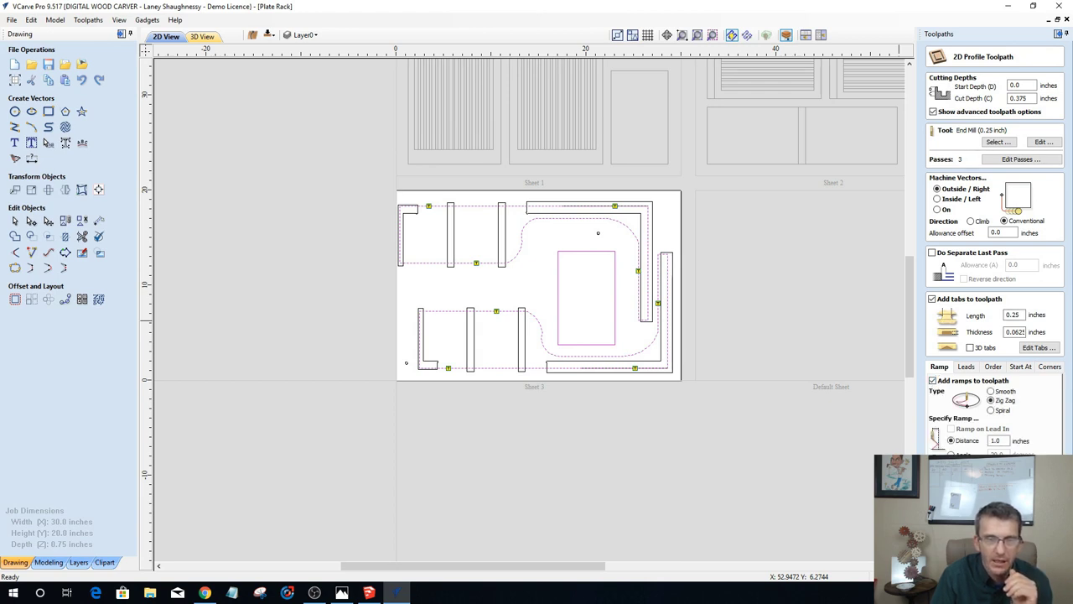
click(353, 342)
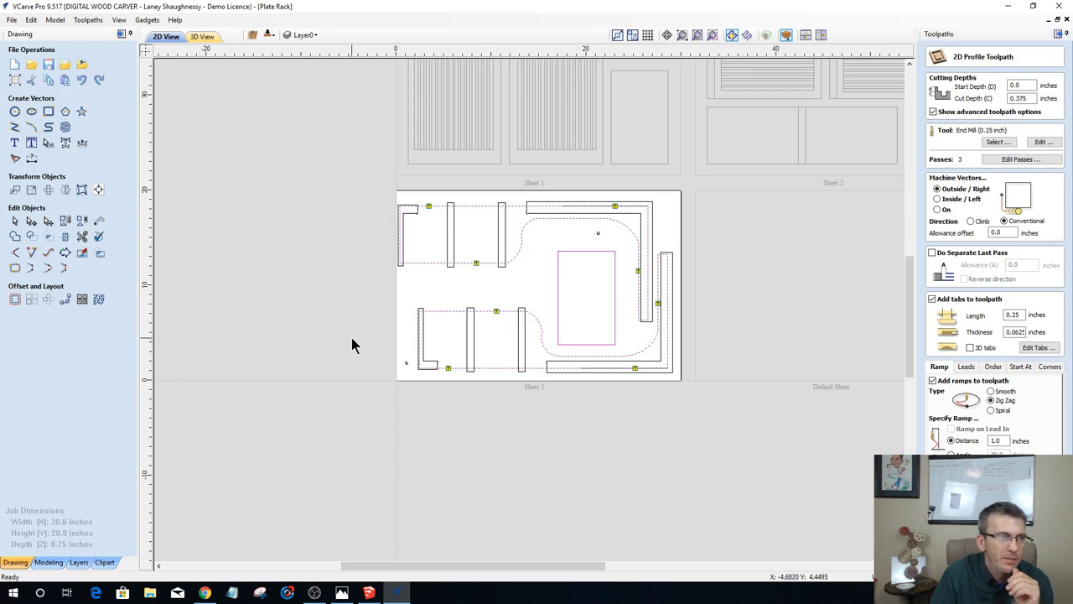
click(34, 19)
click(46, 34)
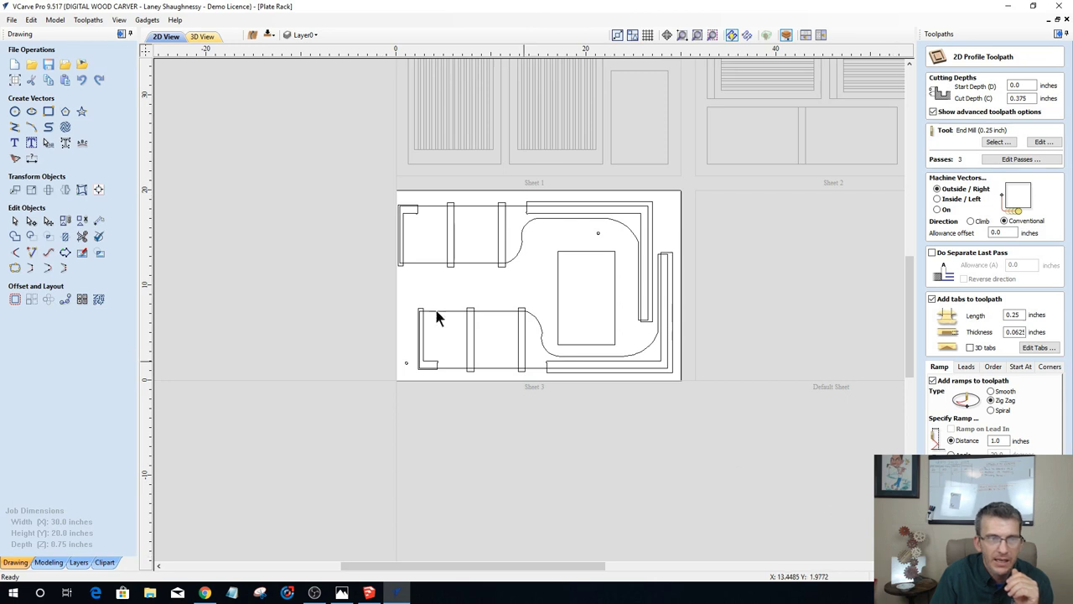
Step: Reopen Sheet3_Side1_Profile and enable 0.25 in long tabs and zig-zag ramps
click(960, 564)
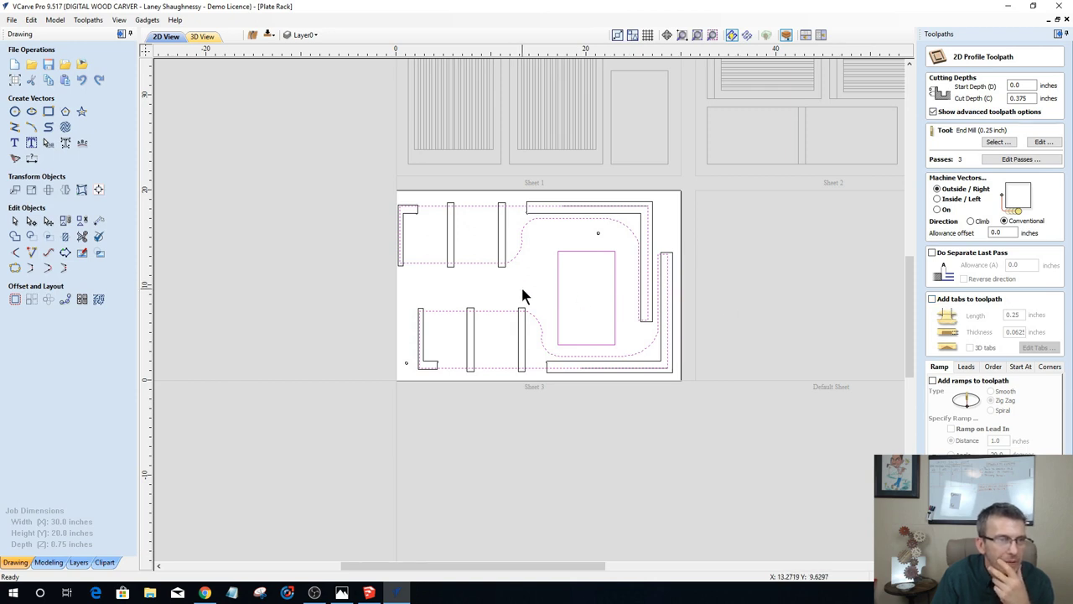
click(932, 299)
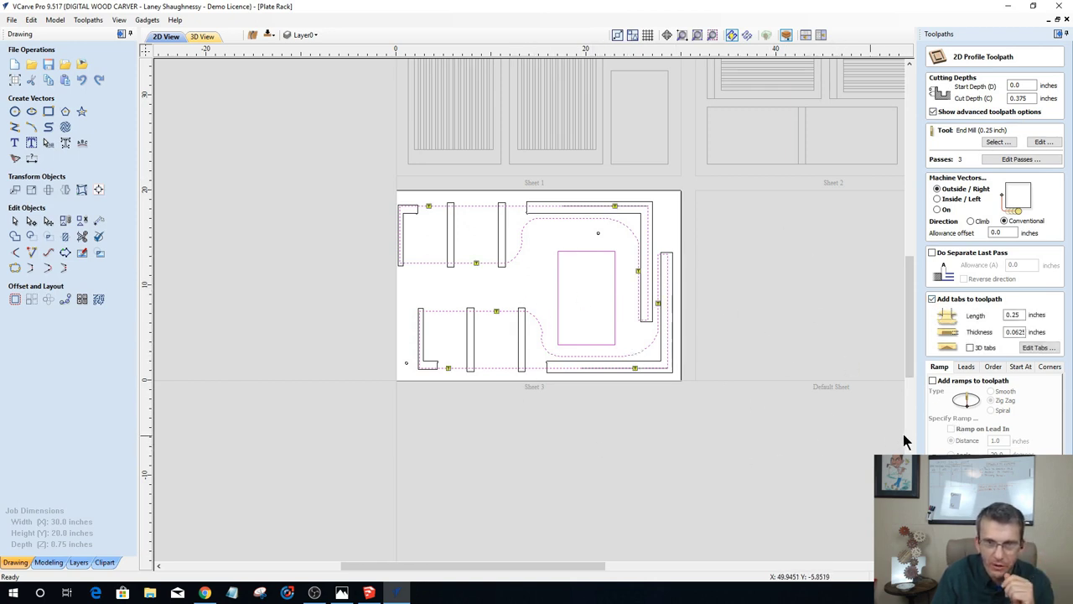
click(932, 381)
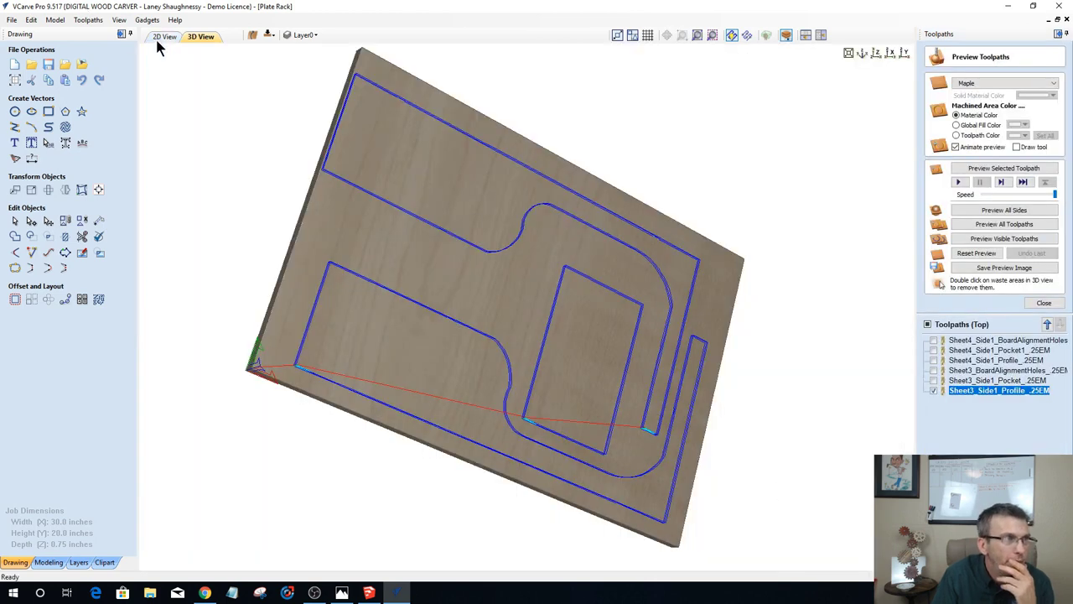
Step: Hide the side-one profile preview, marquee-select every Sheet 3 vector, and use Copy to Other Side
click(165, 37)
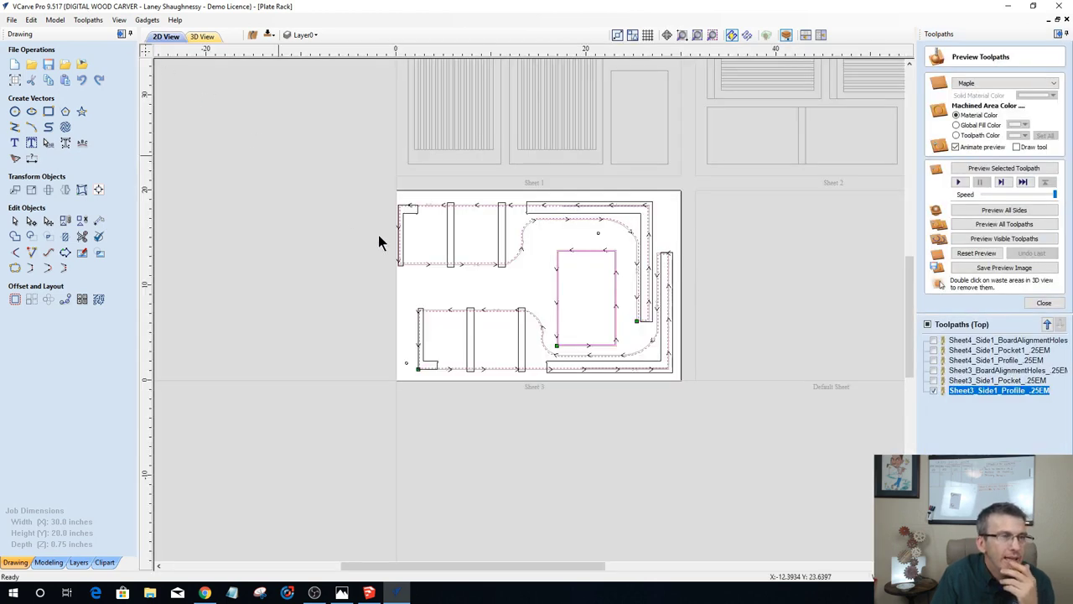
click(934, 391)
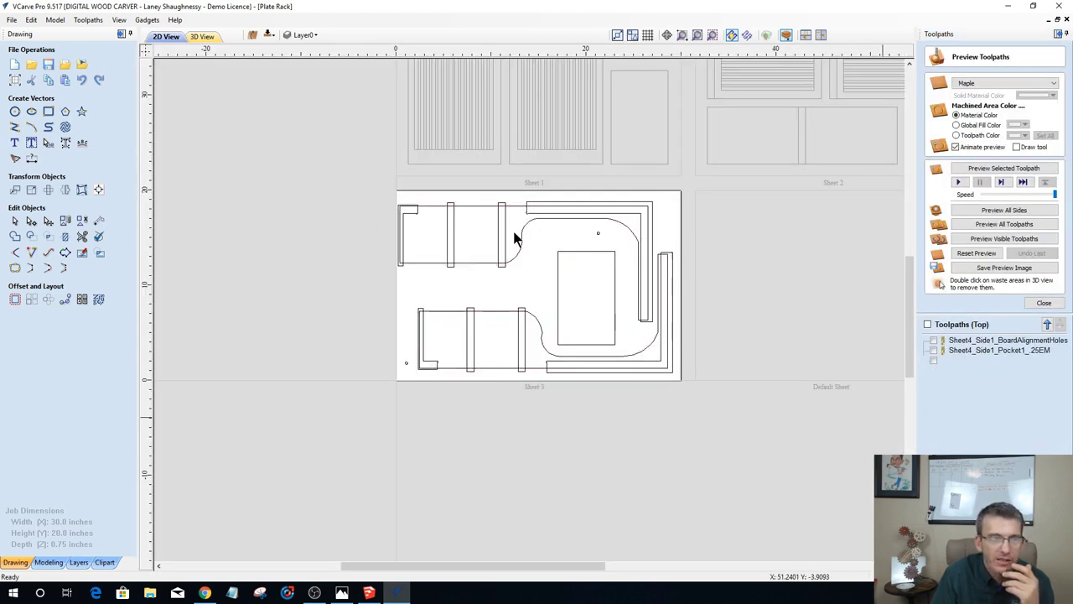
drag(249, 174, 767, 426)
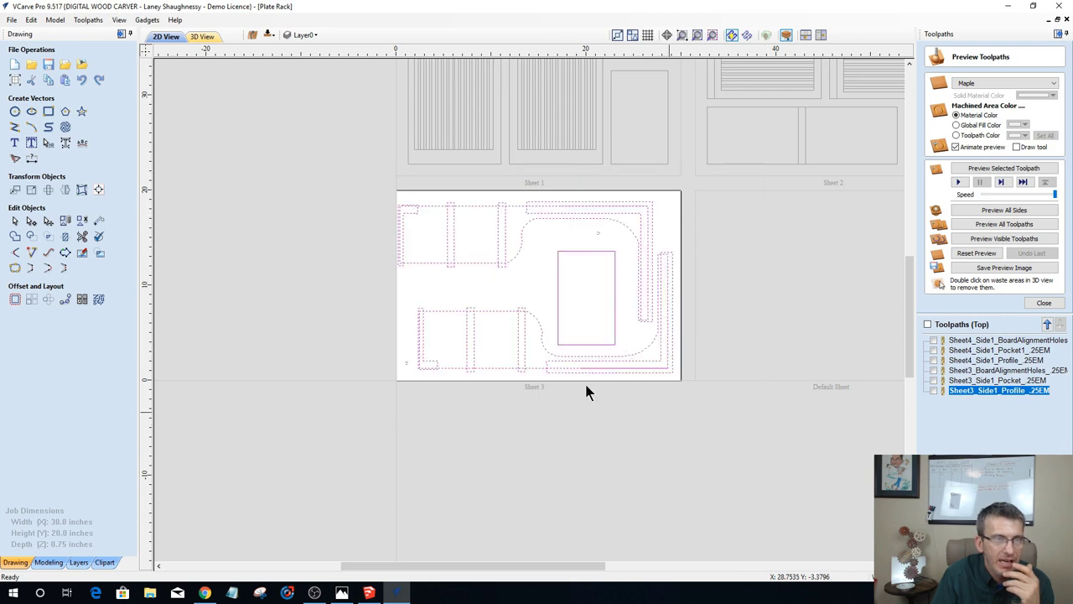
right_click(508, 308)
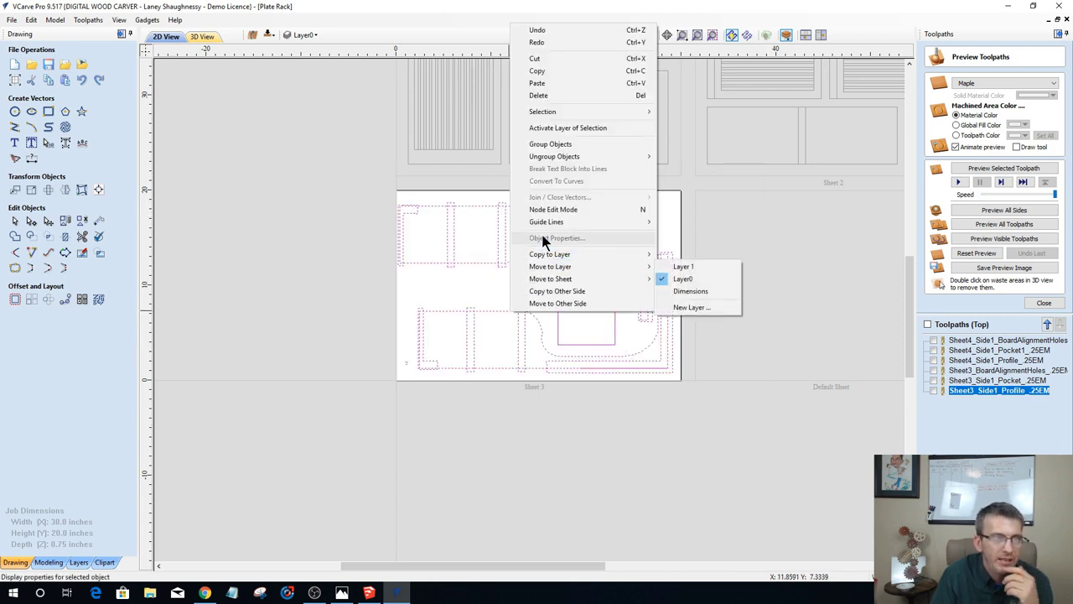
click(553, 292)
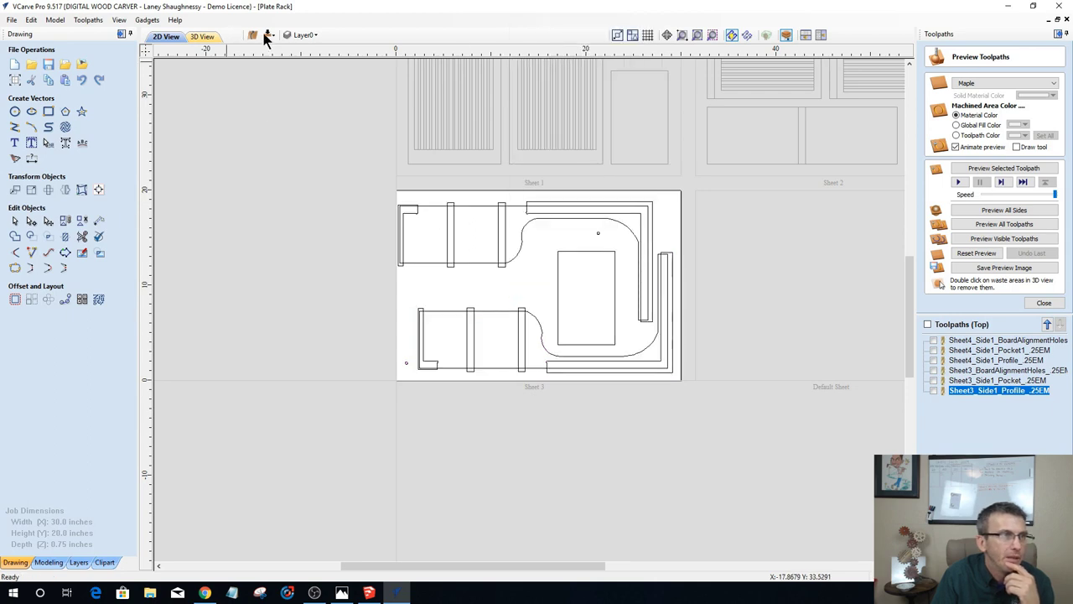
Step: On the bottom side, drill Sheet 3's alignment circle with toolpath Sheet3_WasteBoardAlignmentHoles_.25EM
key(F10)
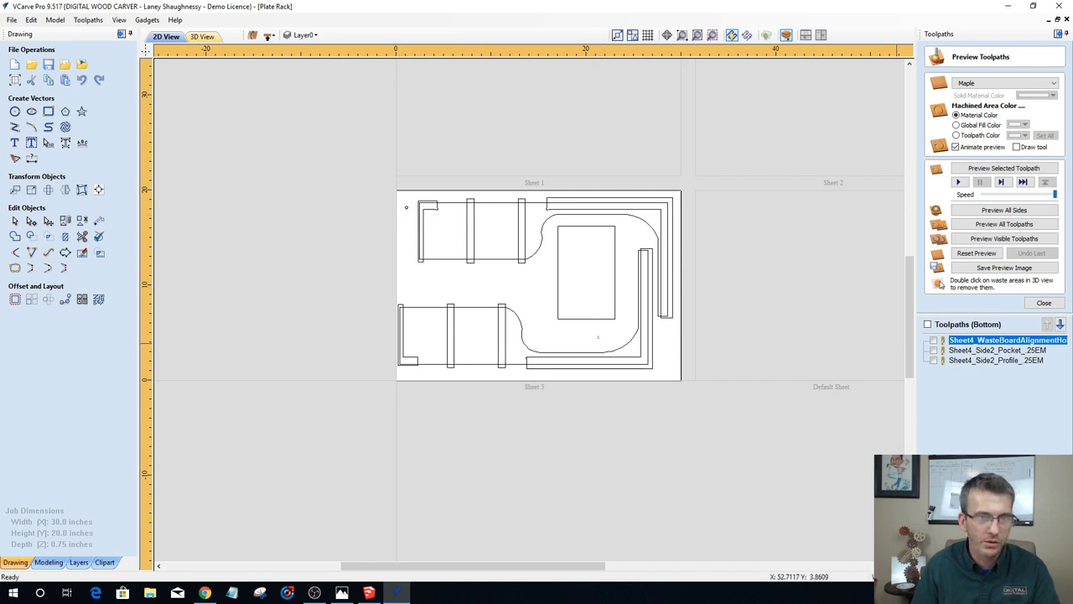
click(1040, 304)
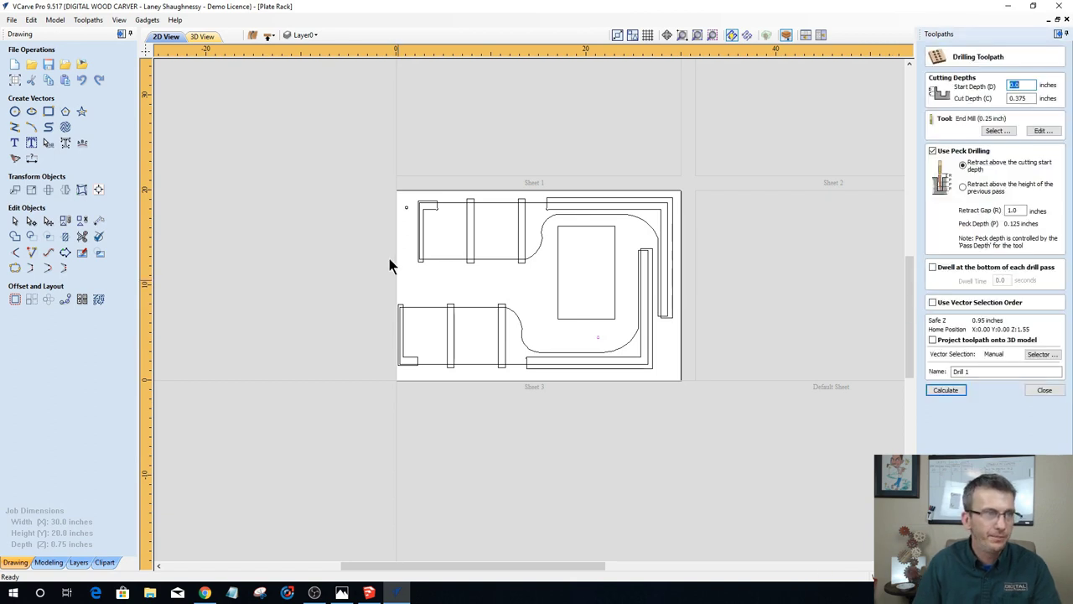
click(408, 211)
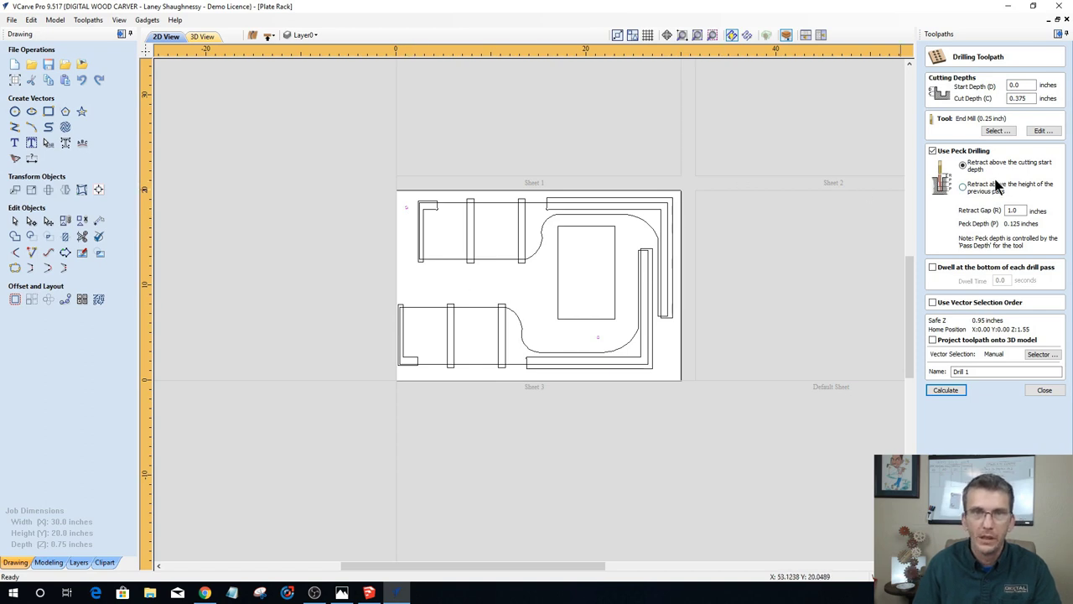
drag(1032, 371, 876, 403)
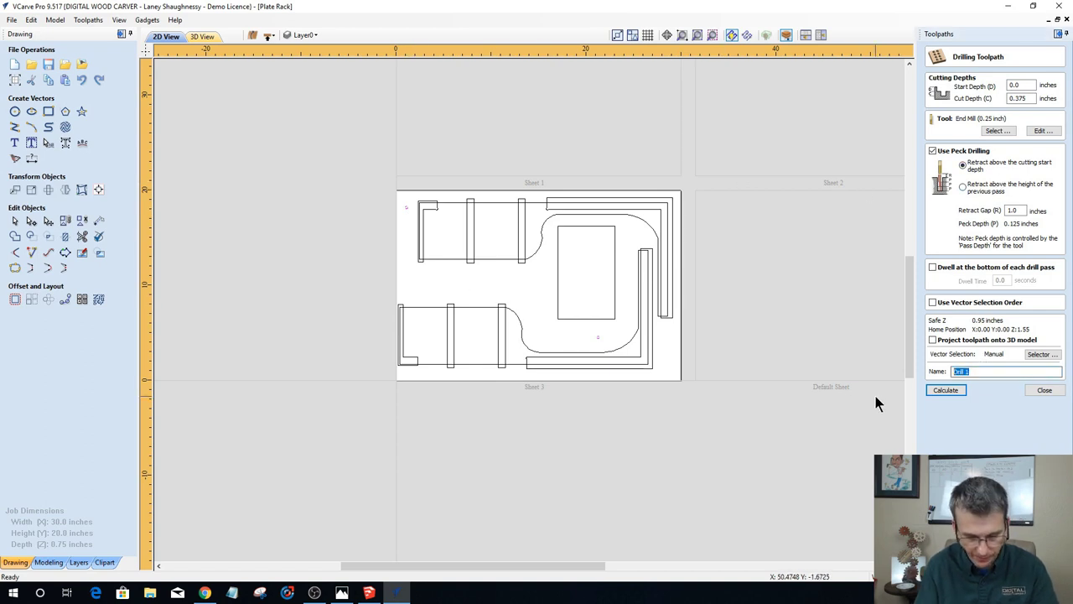
text(Sheet3_)
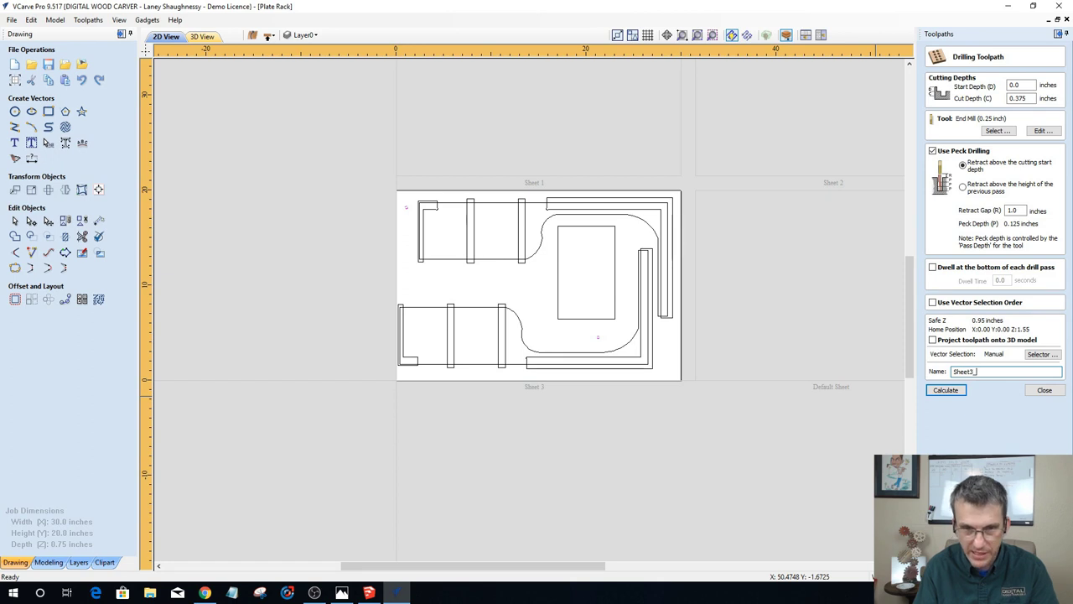
text(WasteB)
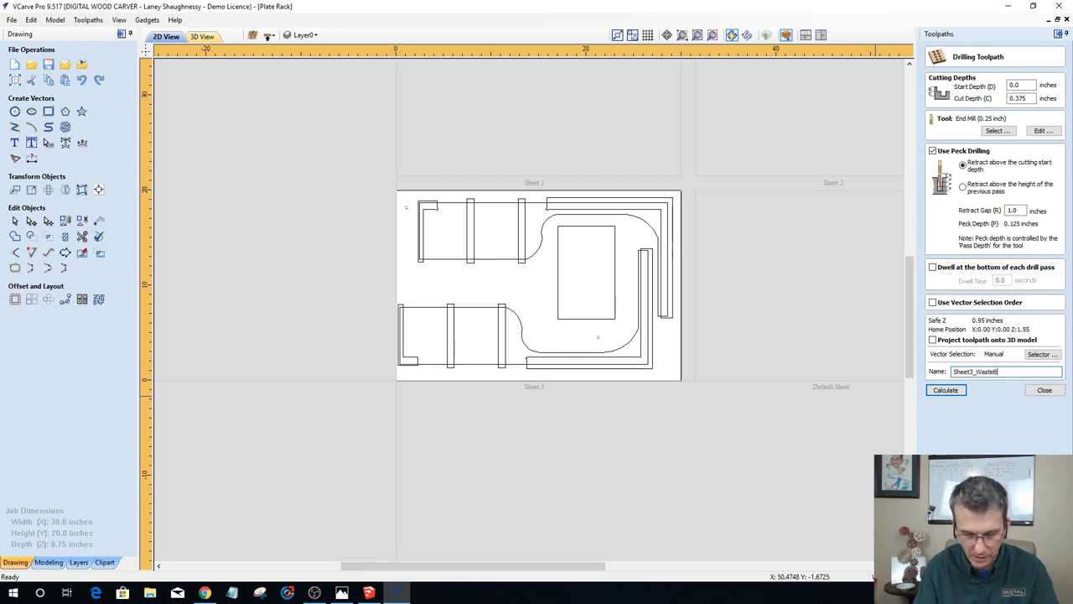
text(oard)
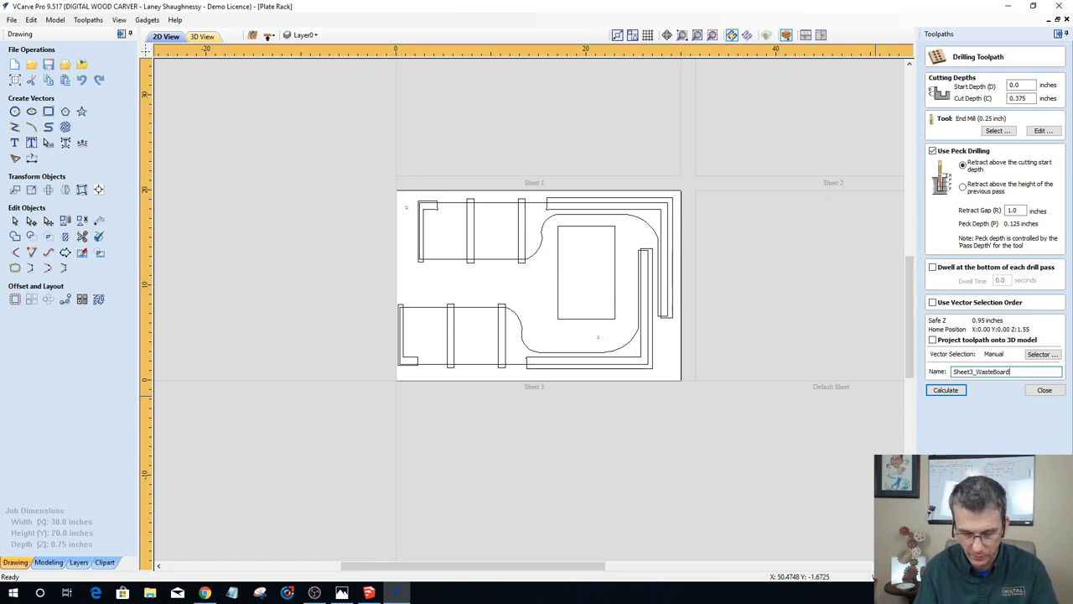
text(Alignment)
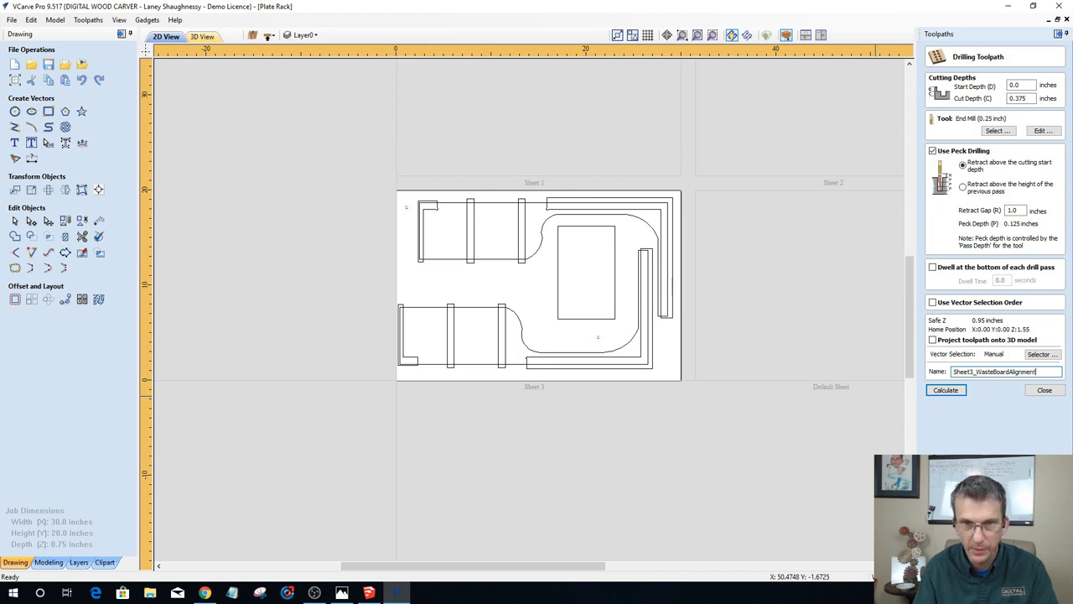
text(Holes_.25EM)
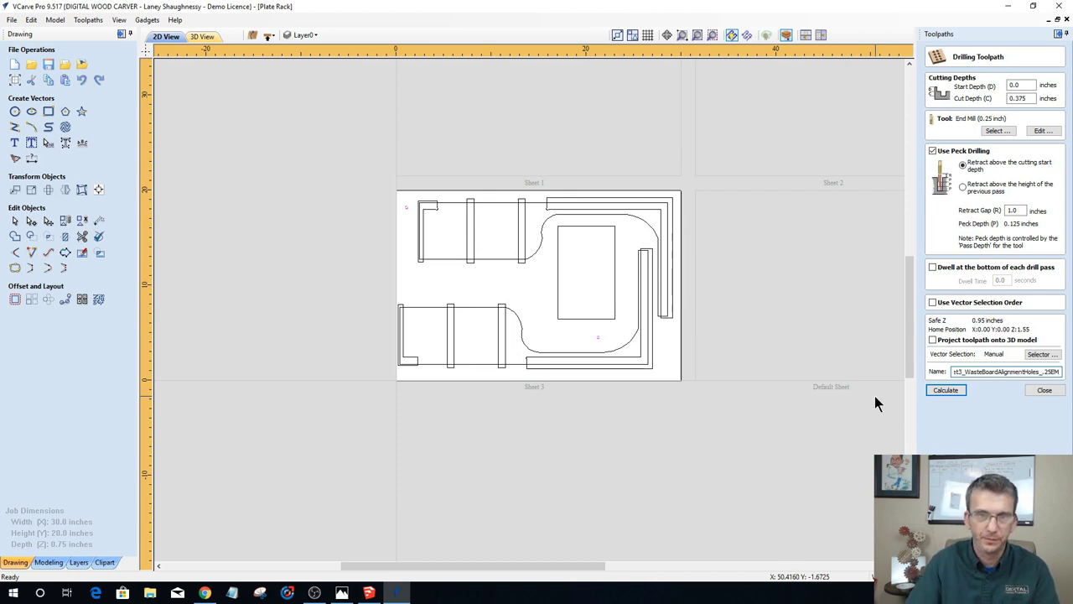
click(946, 391)
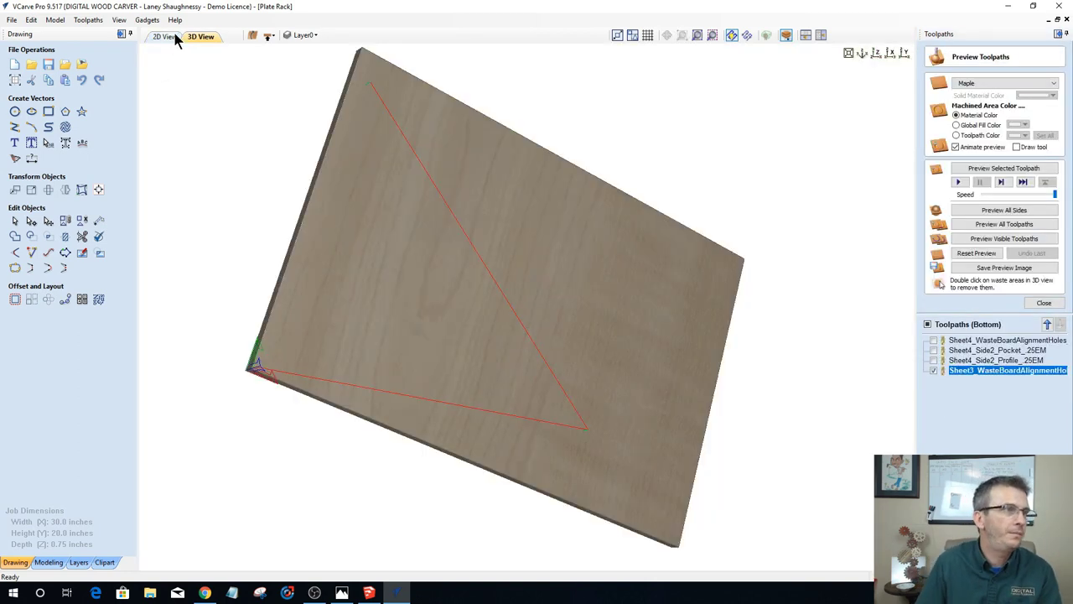
click(172, 38)
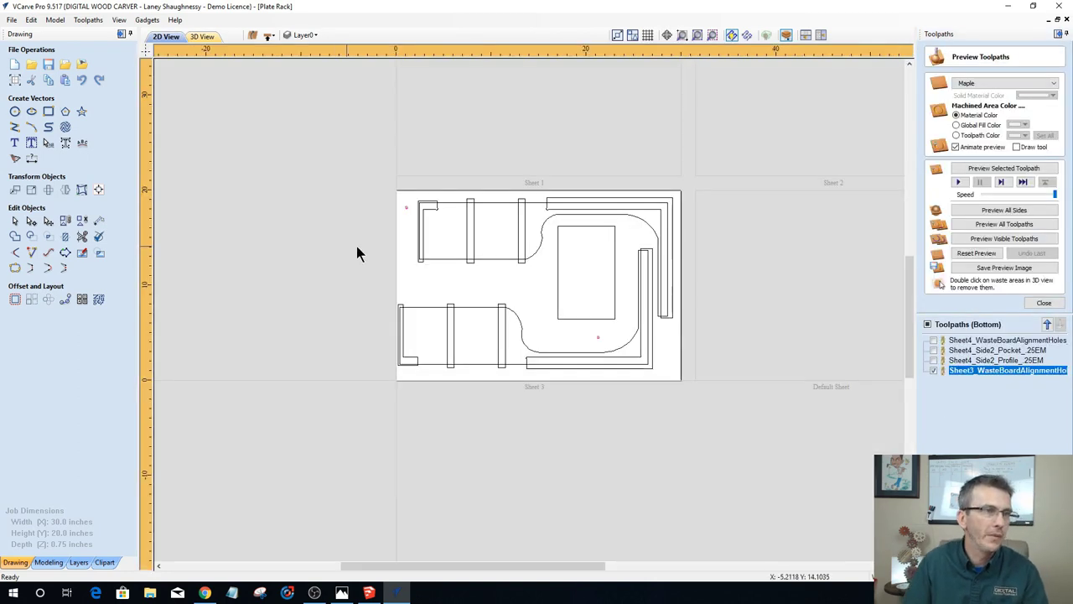
Step: Remove the upper and lower slot bars and both L-shaped strip vectors from Sheet 3's bottom
click(435, 211)
shift+click(474, 224)
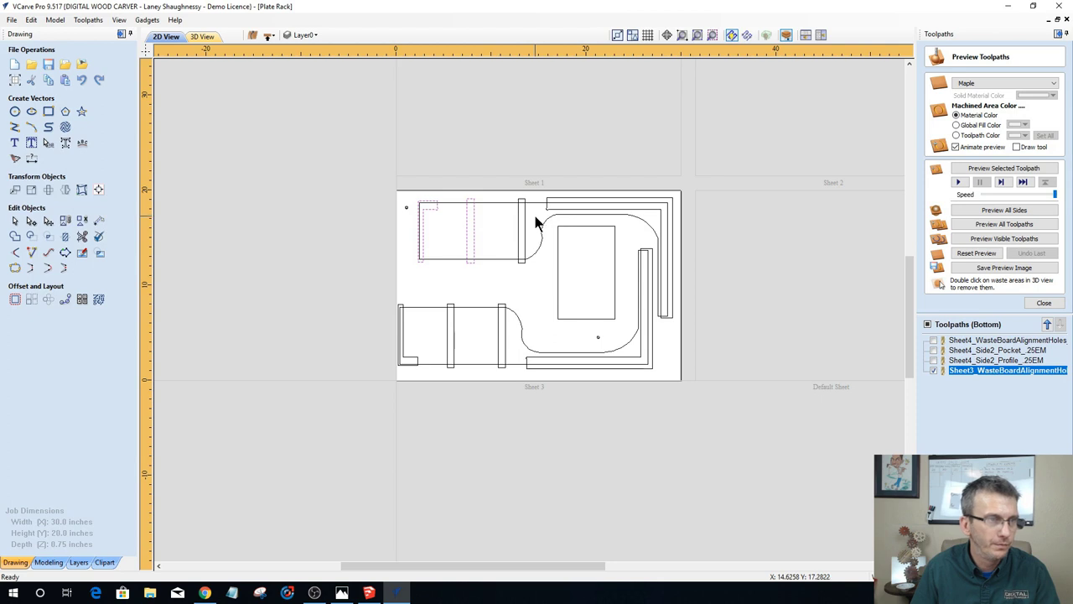
drag(535, 215, 424, 223)
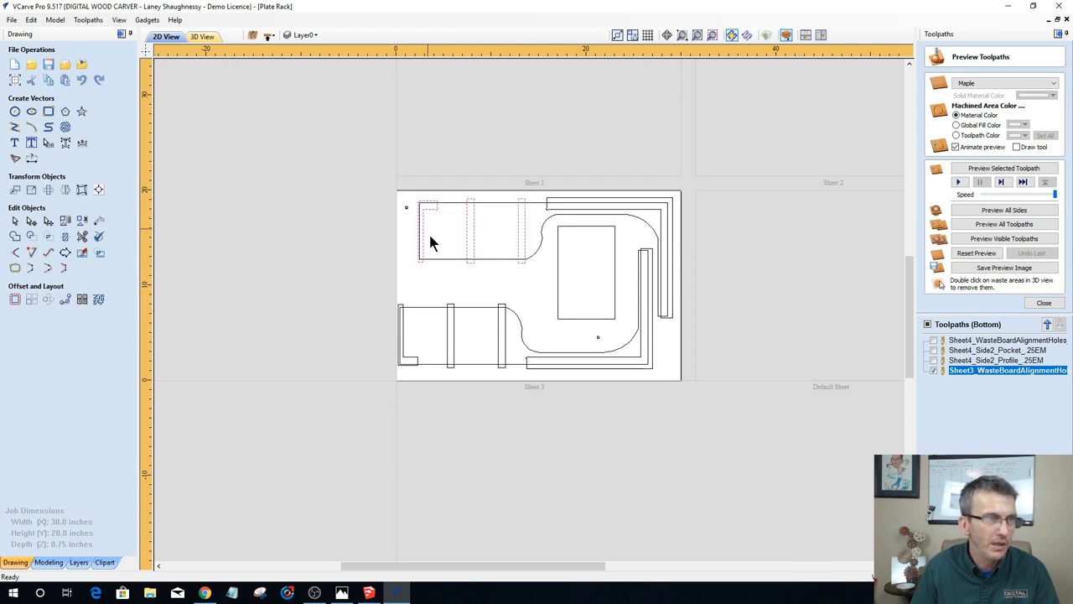
click(547, 206)
key(Escape)
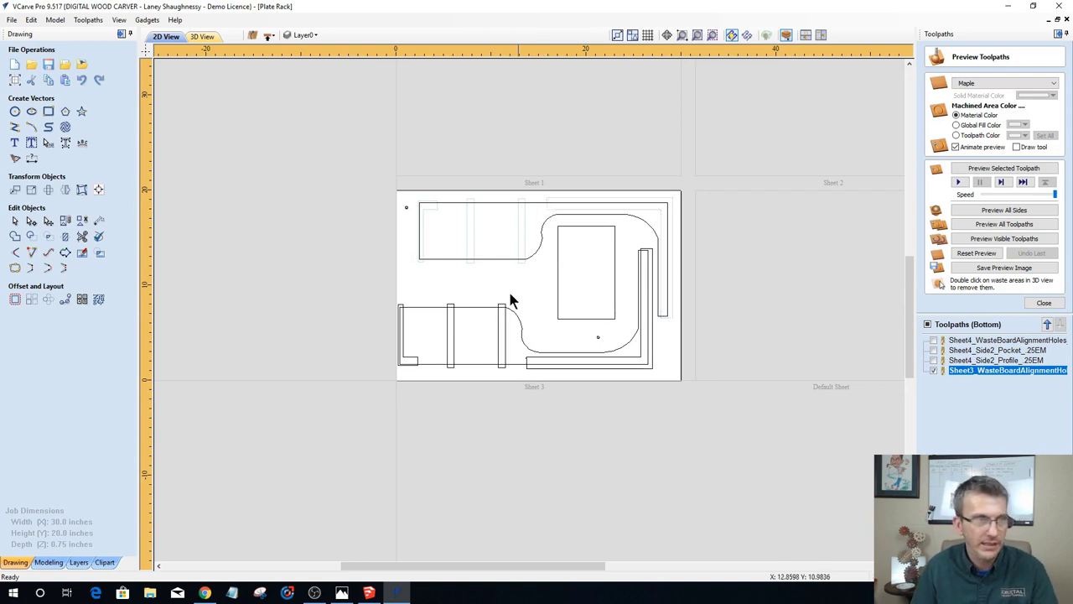
drag(475, 322, 402, 317)
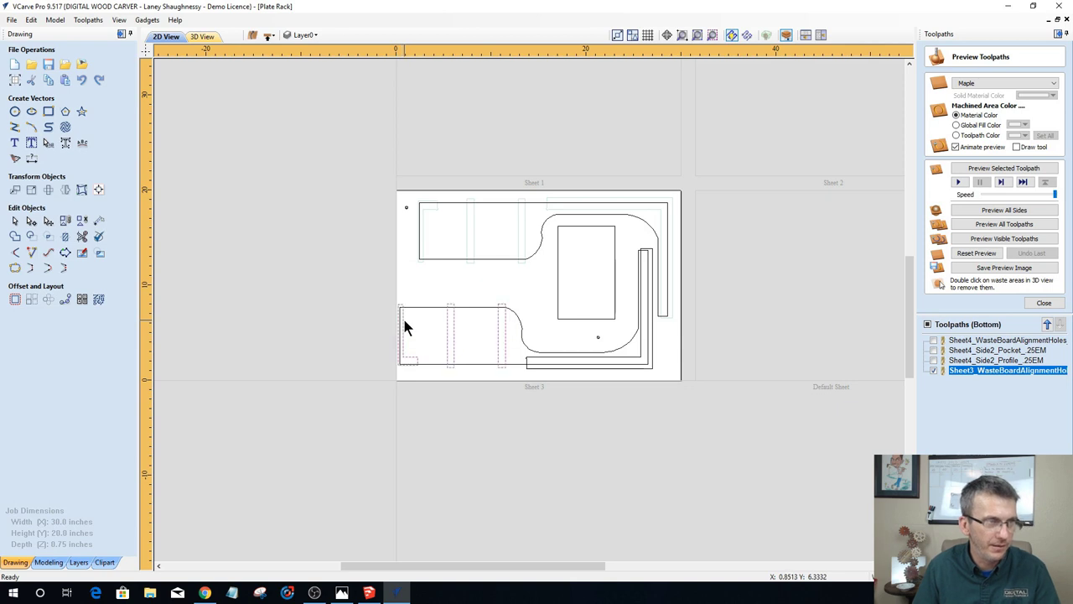
click(537, 369)
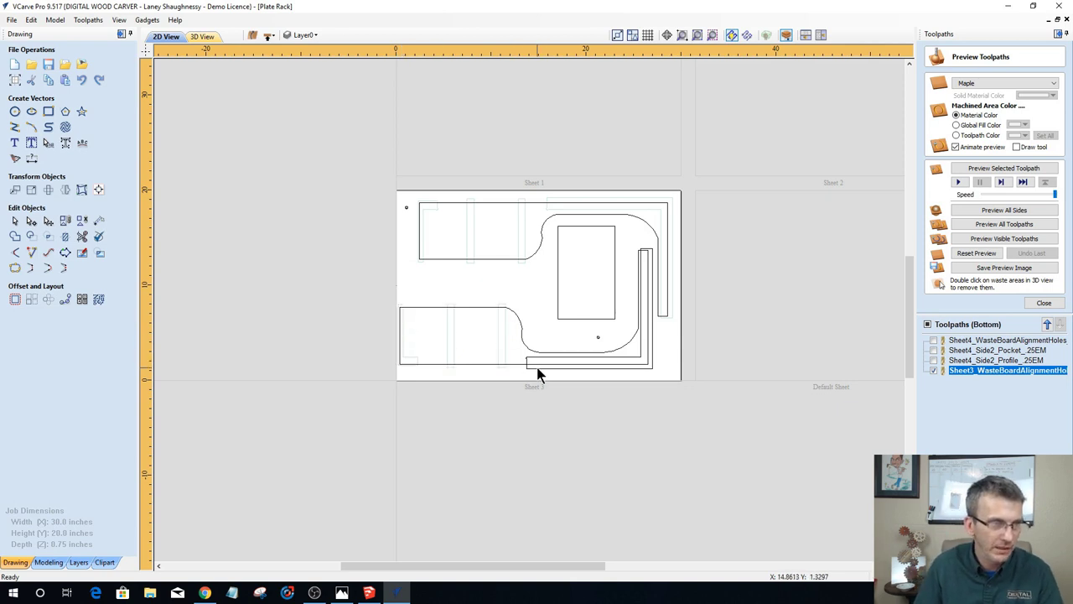
key(Escape)
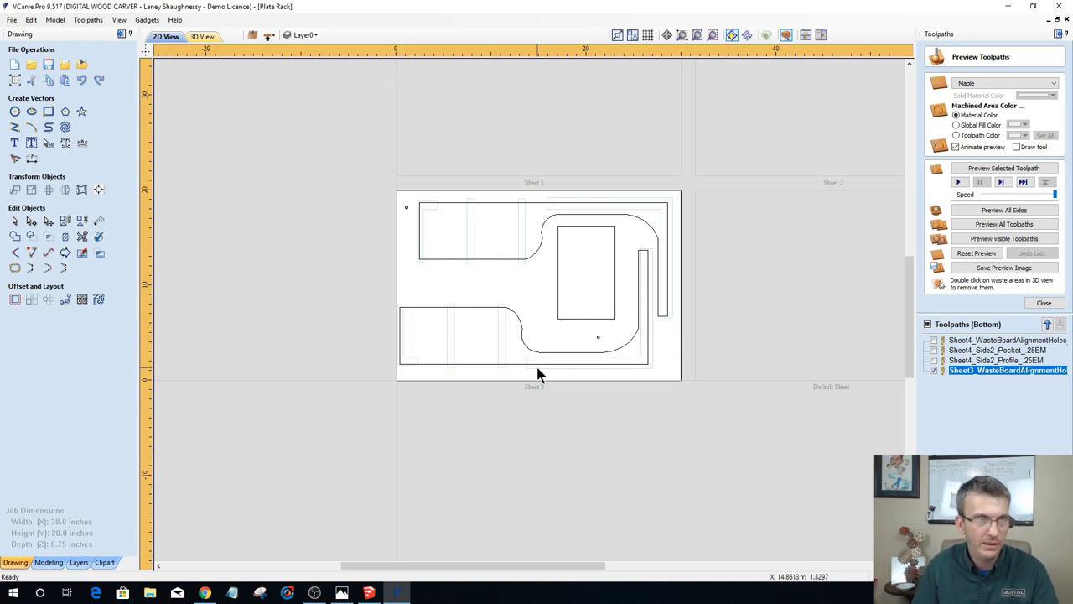
Step: Select the C-shaped part outlines and the outer outline to confirm they remain
scroll(564, 331, down, 2)
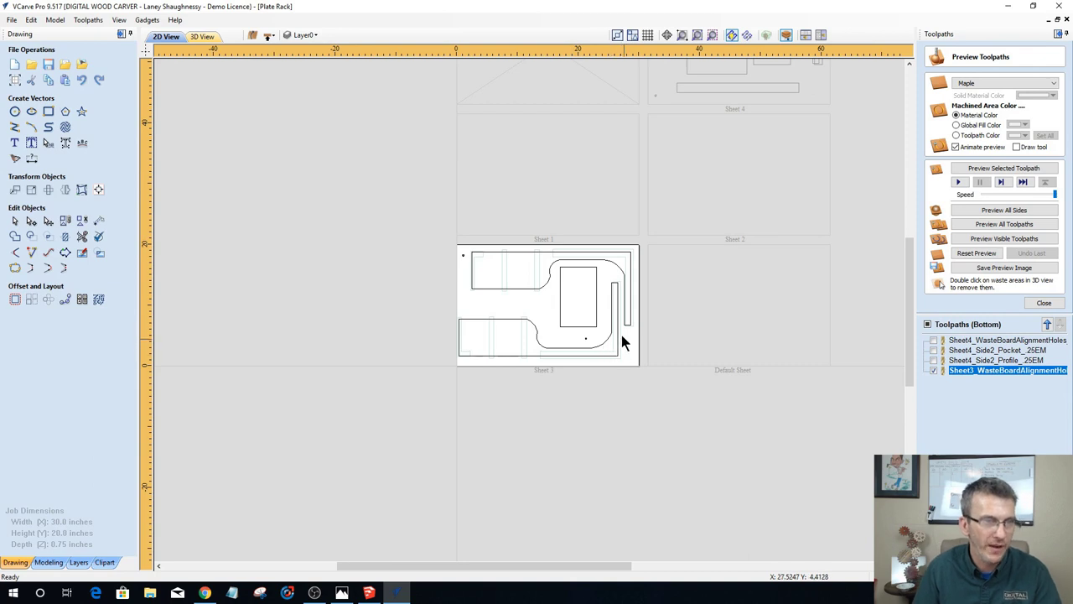
click(525, 288)
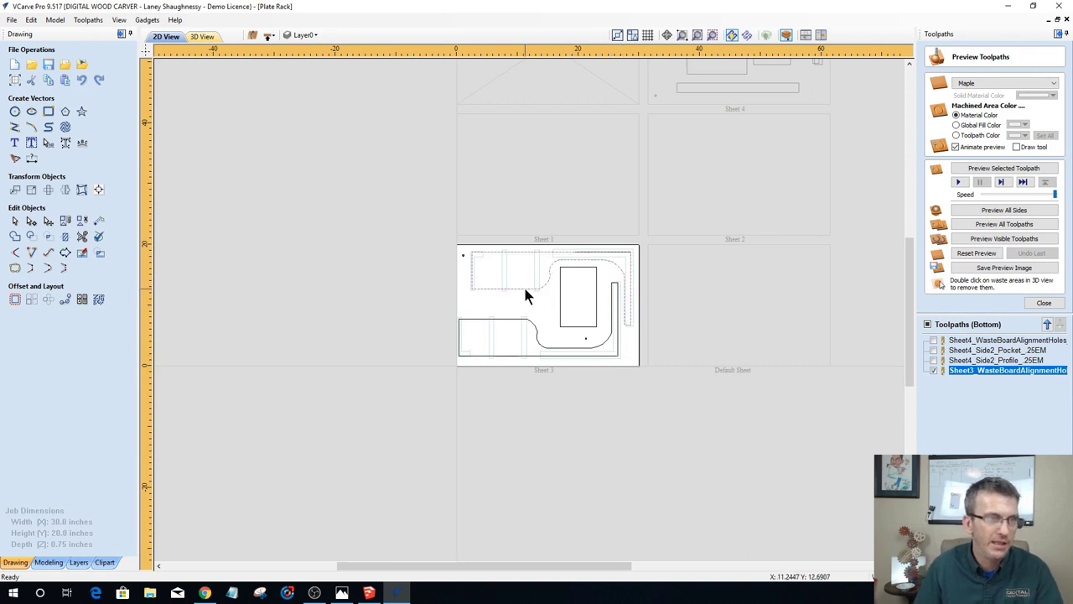
scroll(484, 268, up, 2)
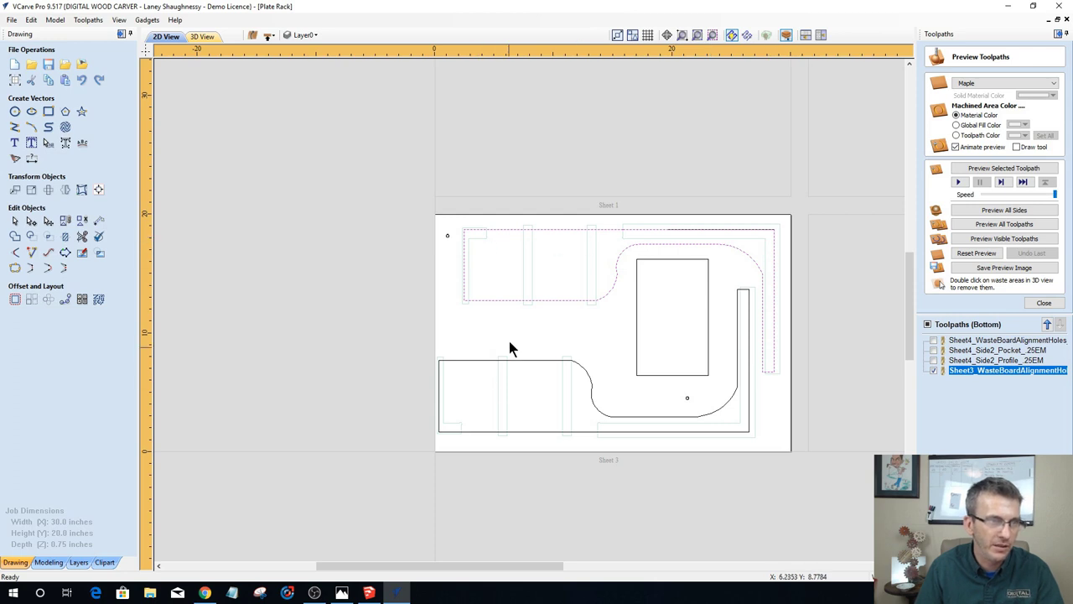
shift+click(558, 362)
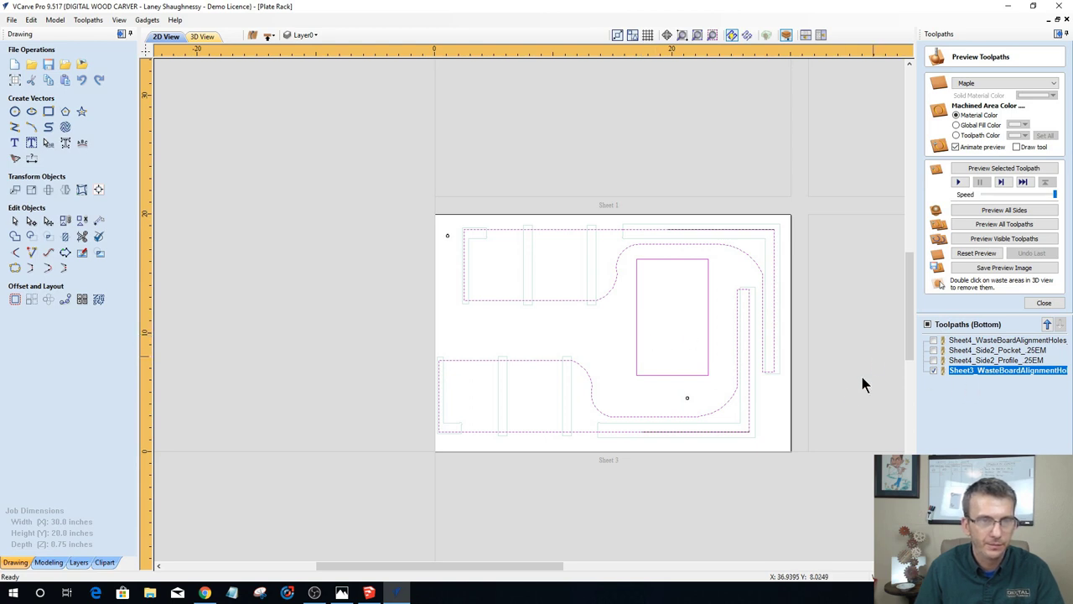
scroll(835, 459, up, 2)
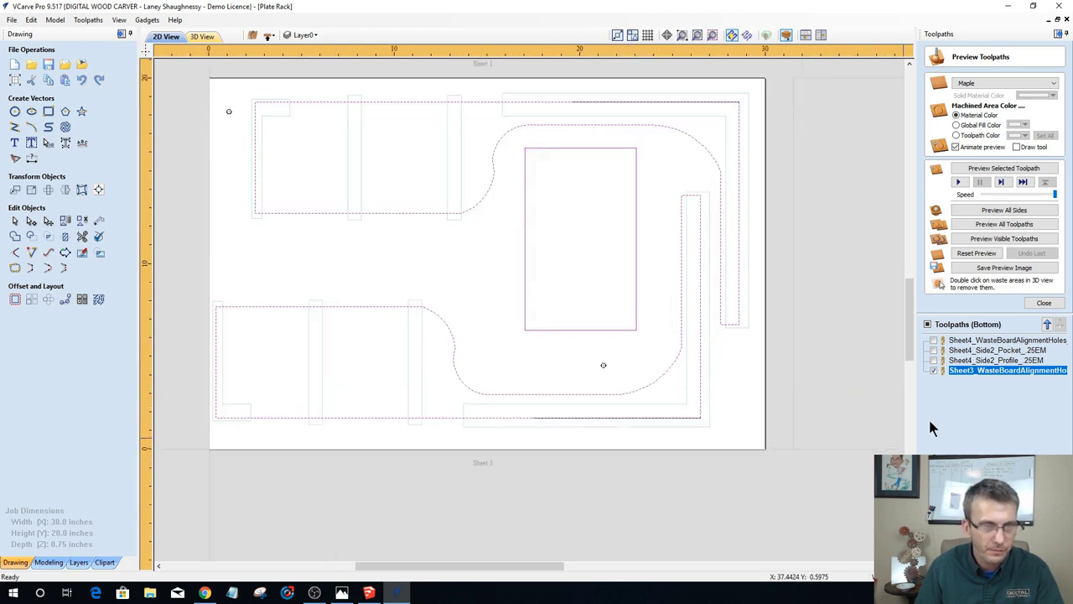
click(691, 107)
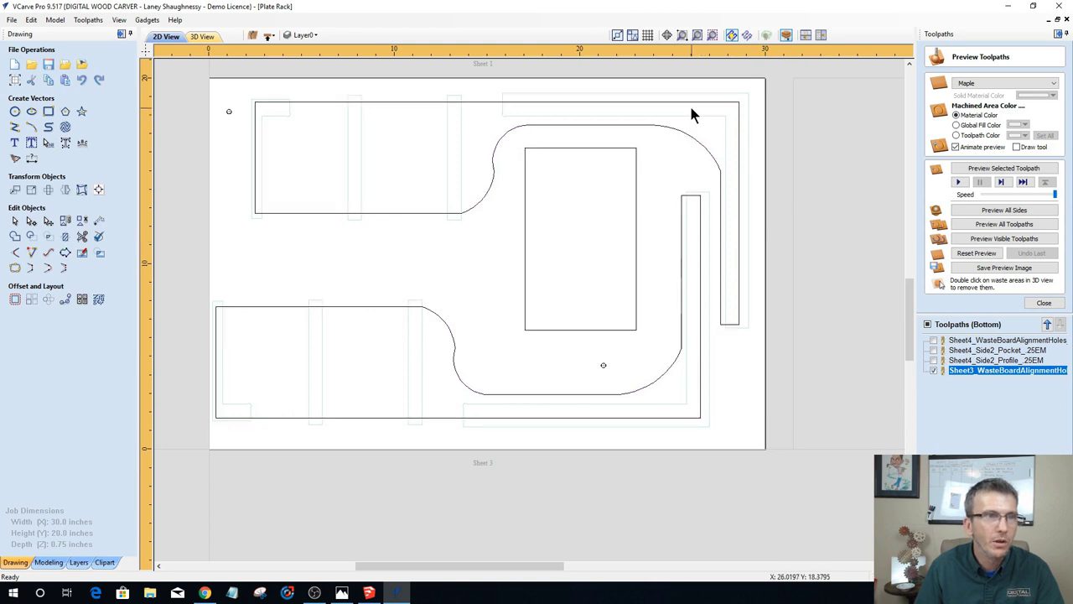
click(690, 102)
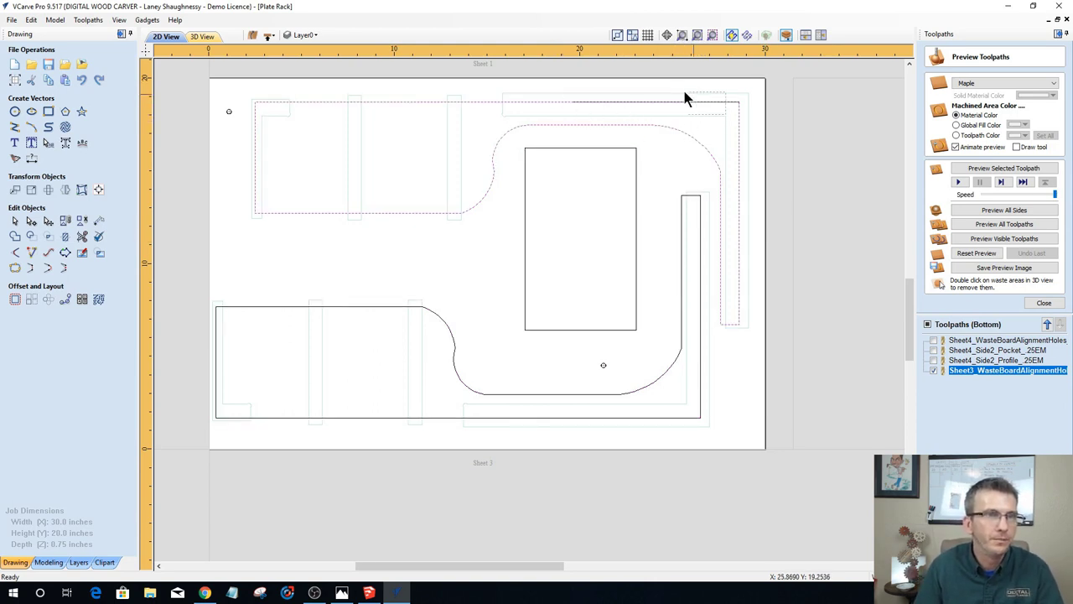
click(460, 98)
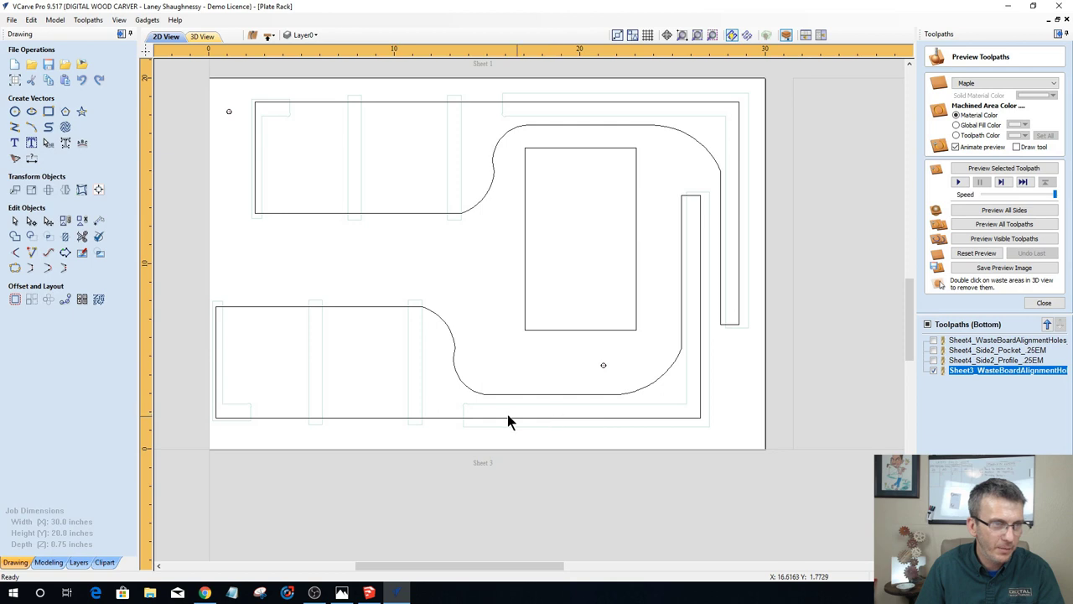
click(541, 386)
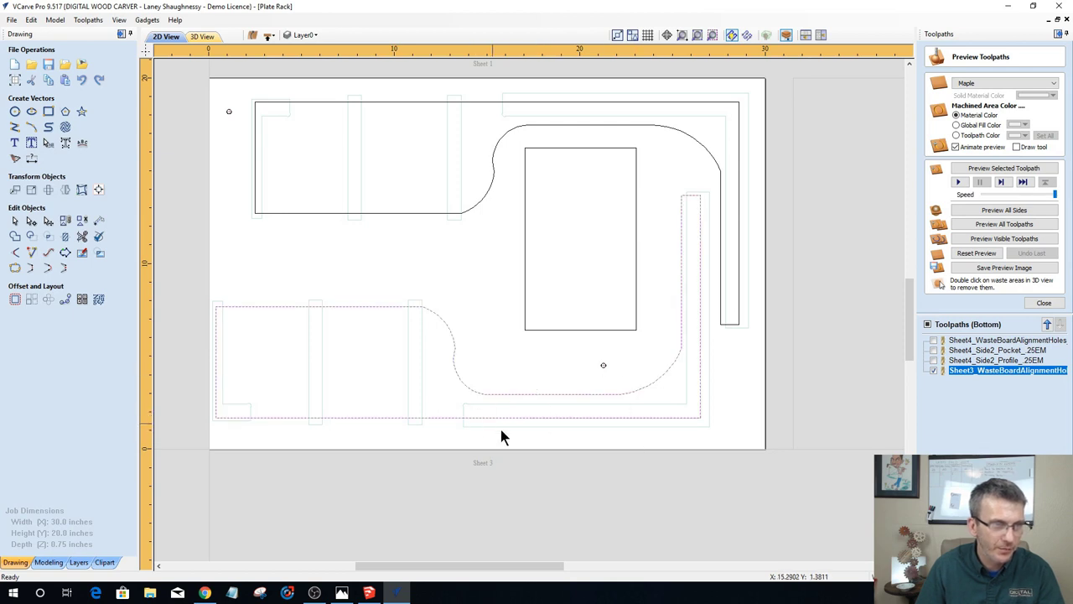
scroll(501, 436, up, 3)
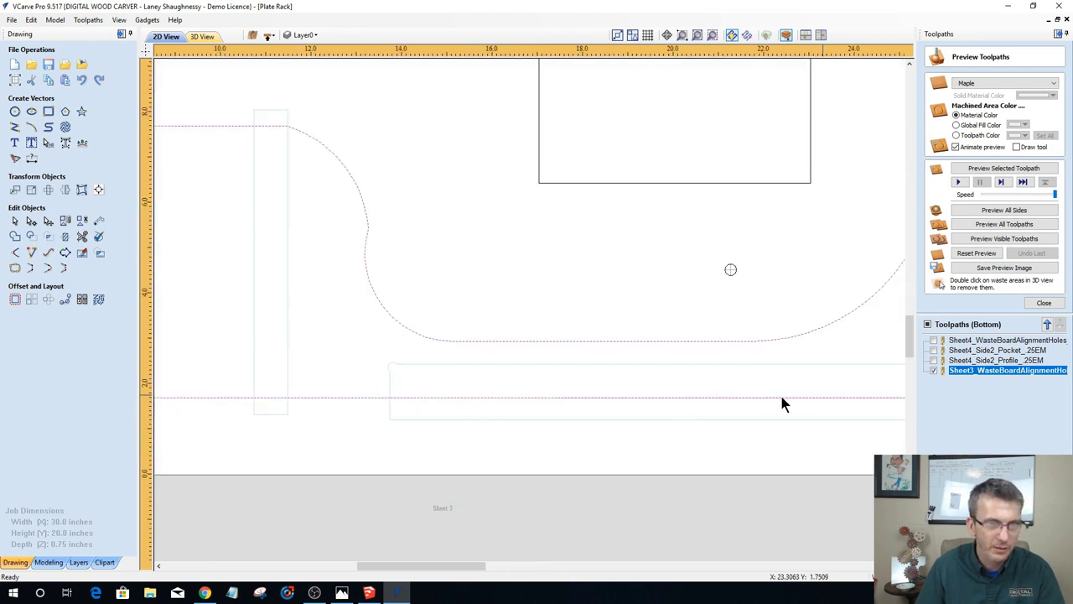
Step: Select both the upper and lower plate outlines on Sheet 3, then close the toolpath preview
key(Escape)
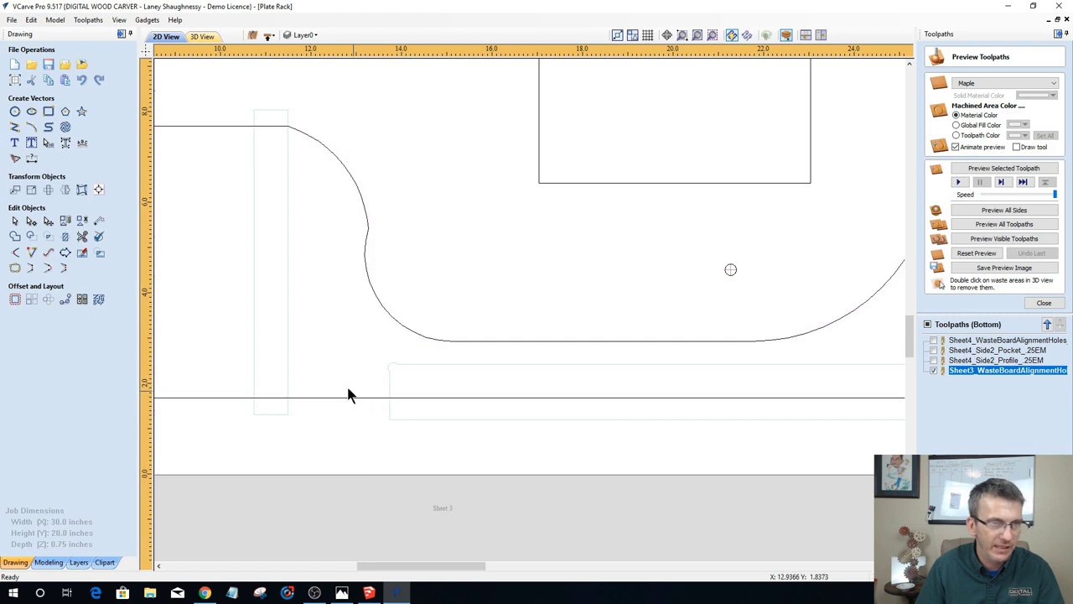
scroll(335, 385, down, 4)
scroll(328, 395, down, 2)
scroll(326, 391, up, 4)
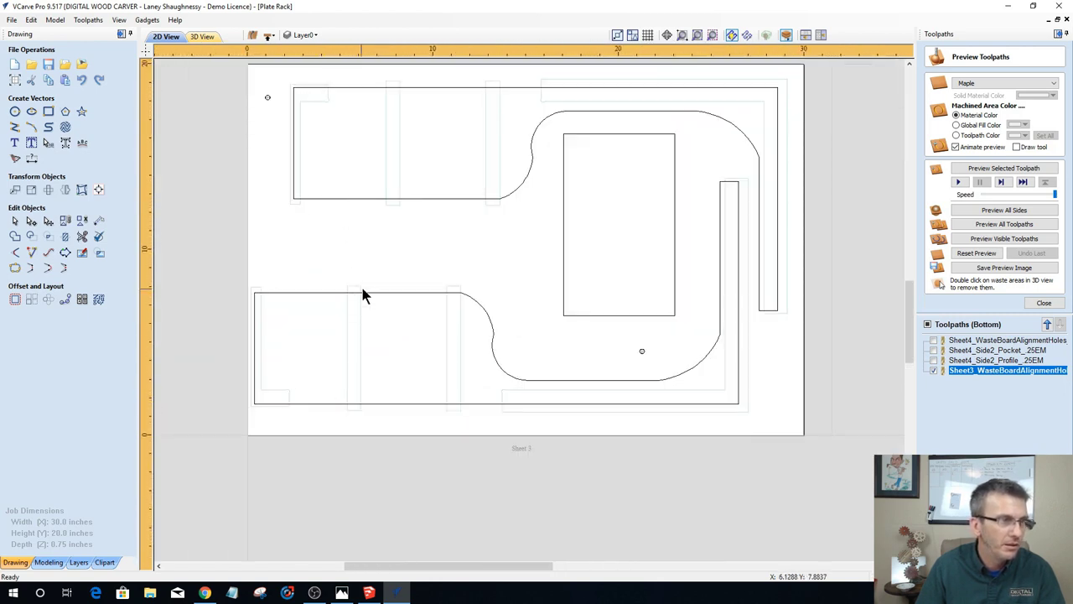
click(370, 292)
scroll(574, 378, down, 1)
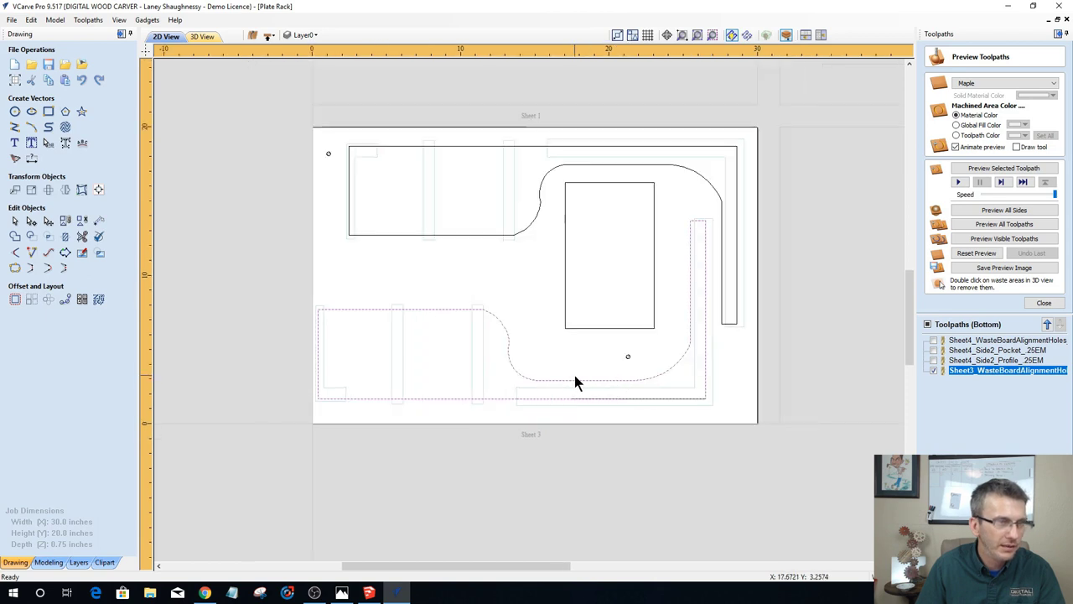
scroll(633, 411, up, 3)
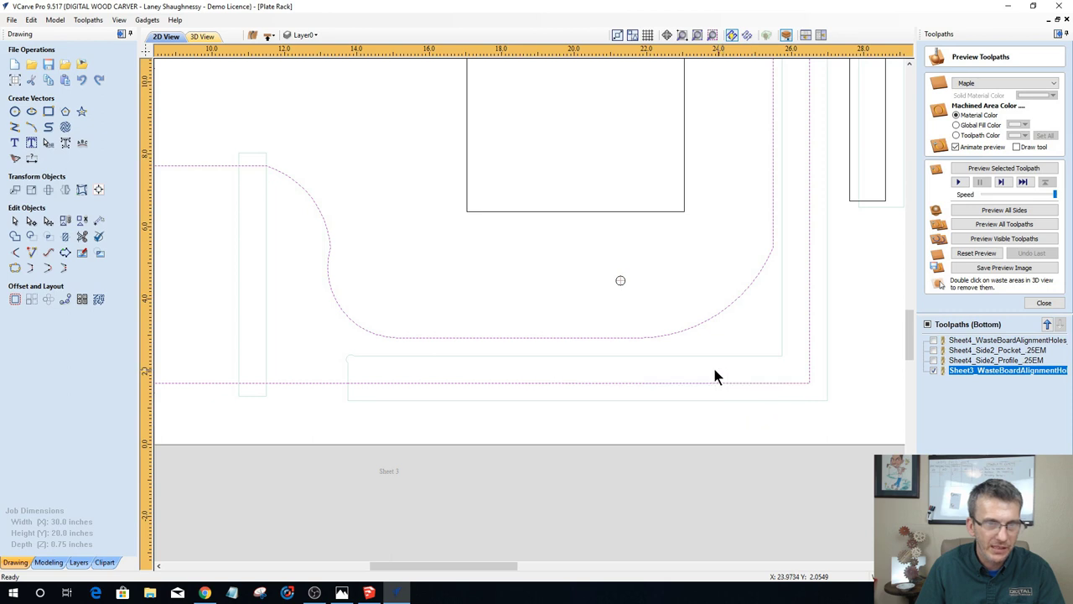
click(809, 270)
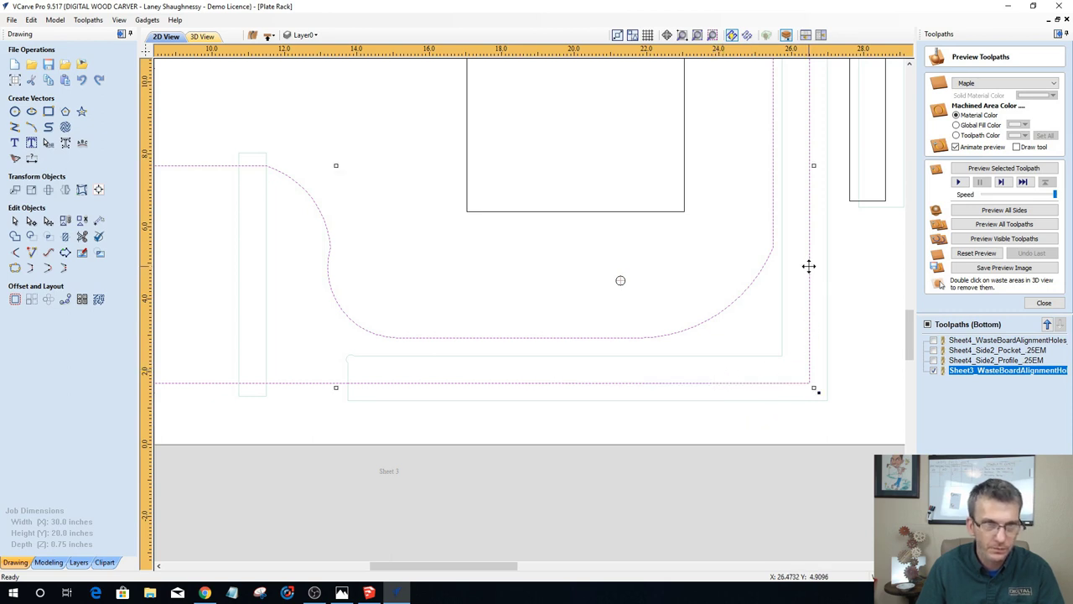
click(810, 271)
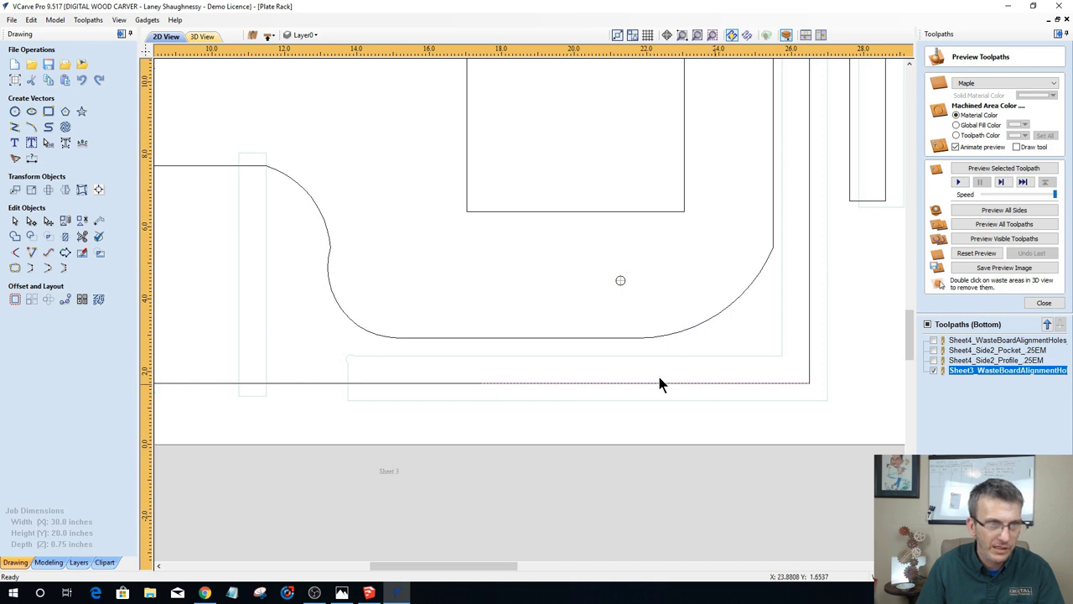
scroll(689, 389, down, 3)
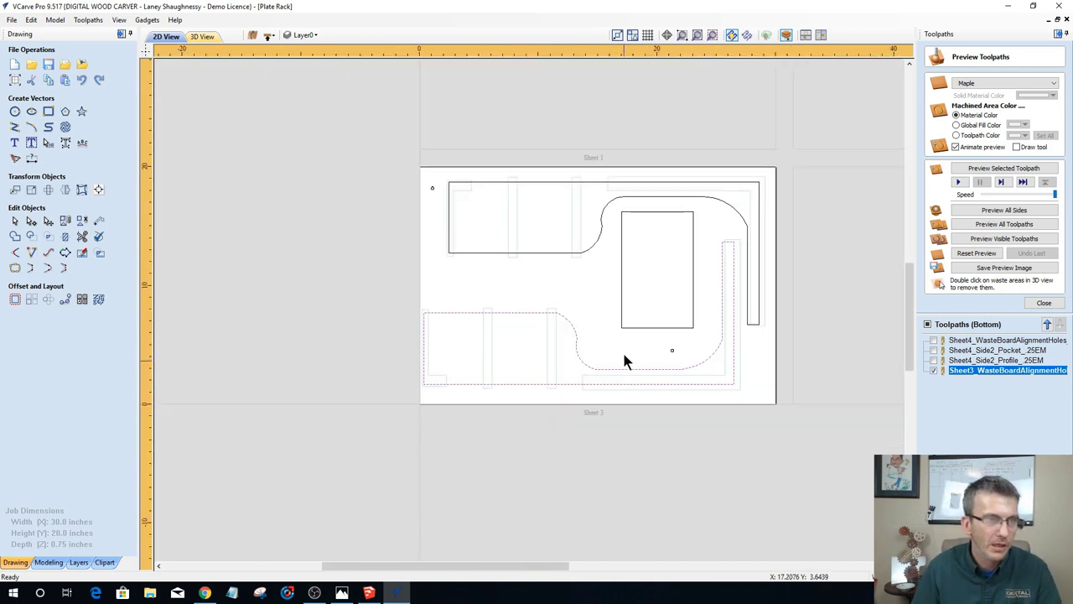
click(561, 253)
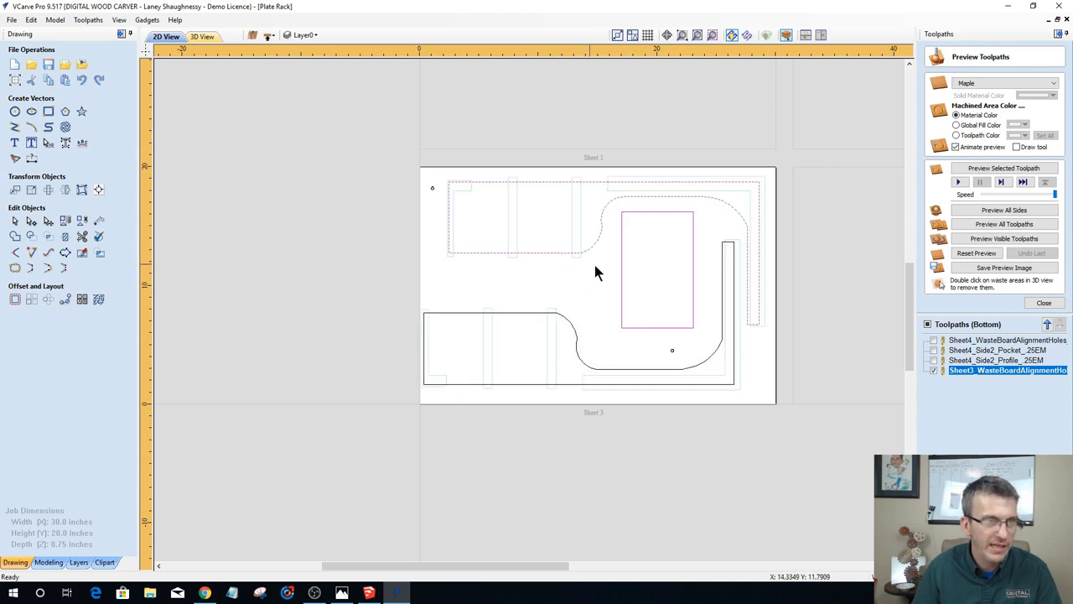
shift+click(569, 320)
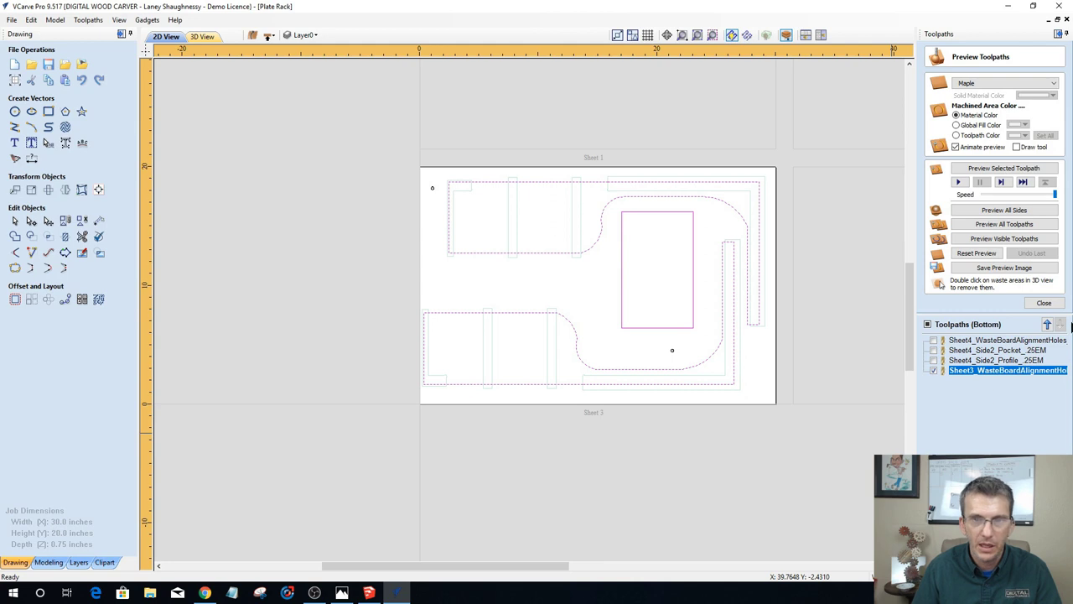
click(1044, 303)
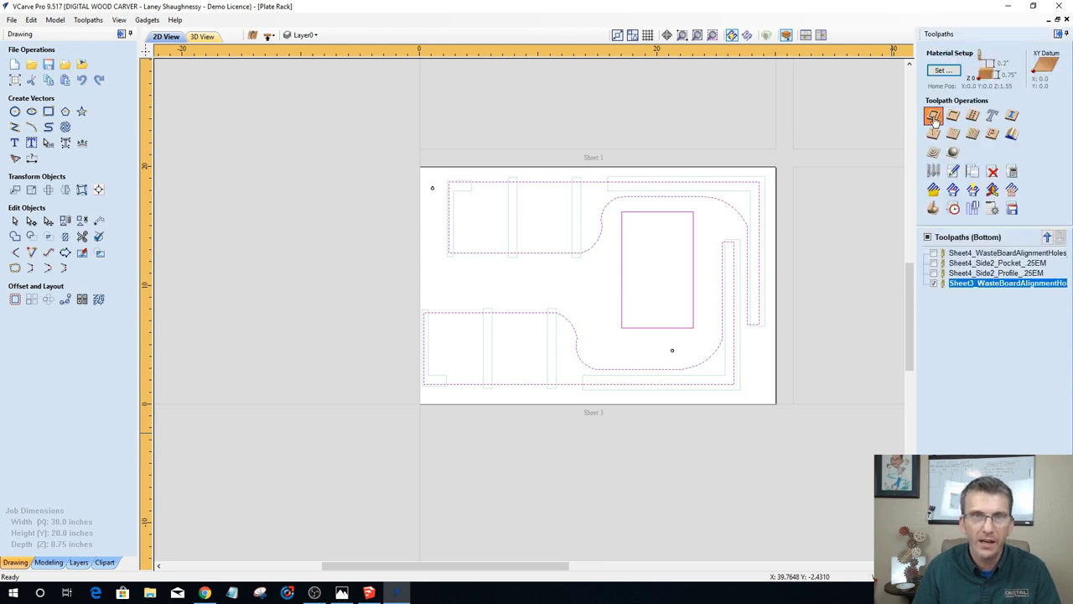
Step: Start a 2D profile toolpath on both plate outlines with tabs and ramps enabled
click(933, 117)
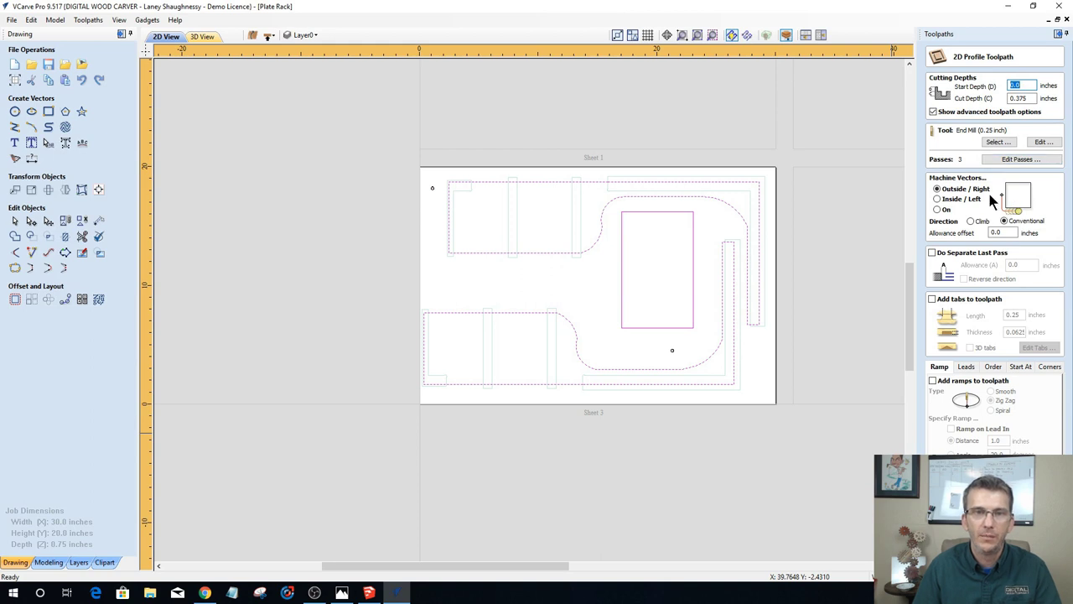
click(932, 298)
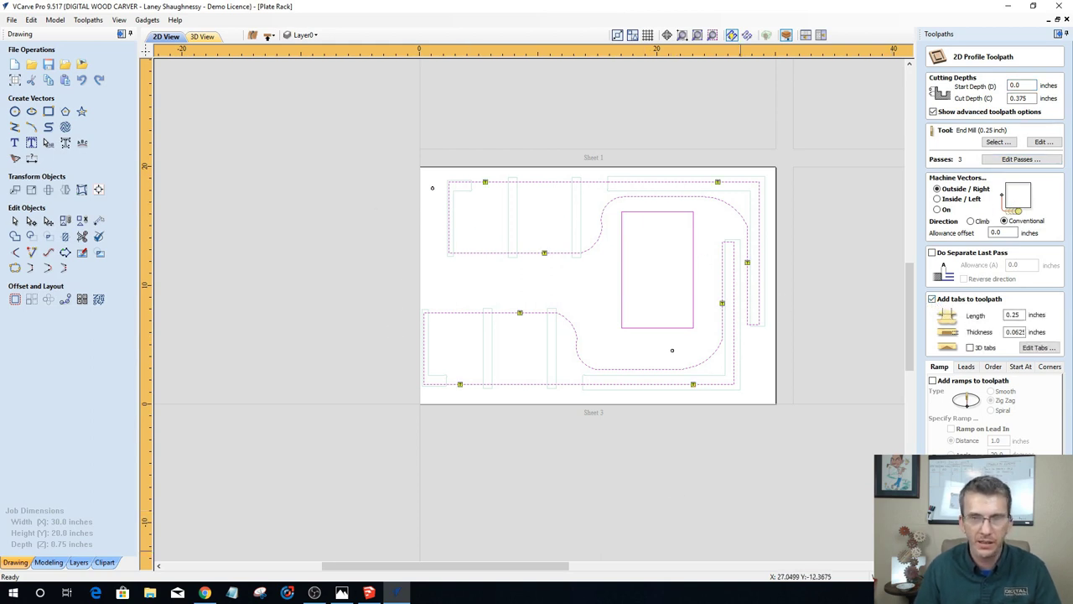
click(933, 381)
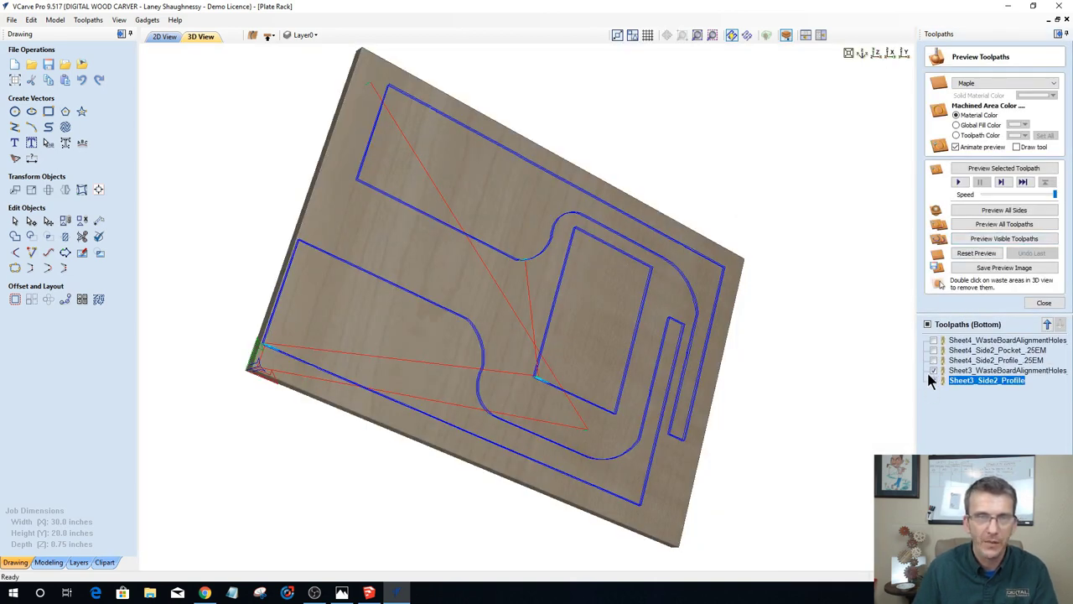
Step: Simulate the new Sheet3_Side2_Profile cut on the board
click(992, 240)
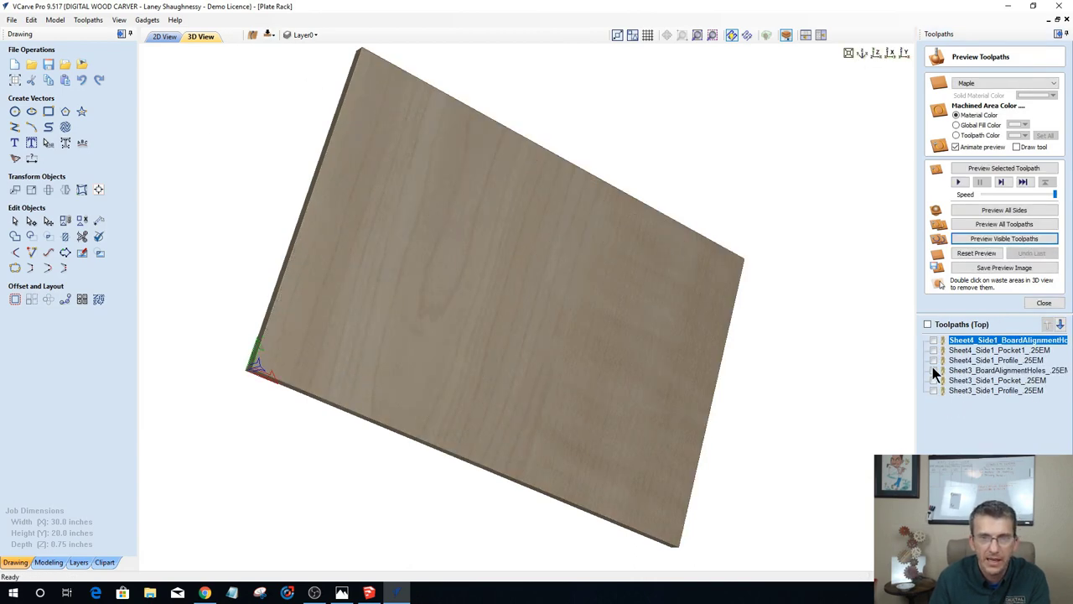
Step: Make Sheet 3's top-side toolpaths visible and simulate its holes, pockets and profile
click(933, 380)
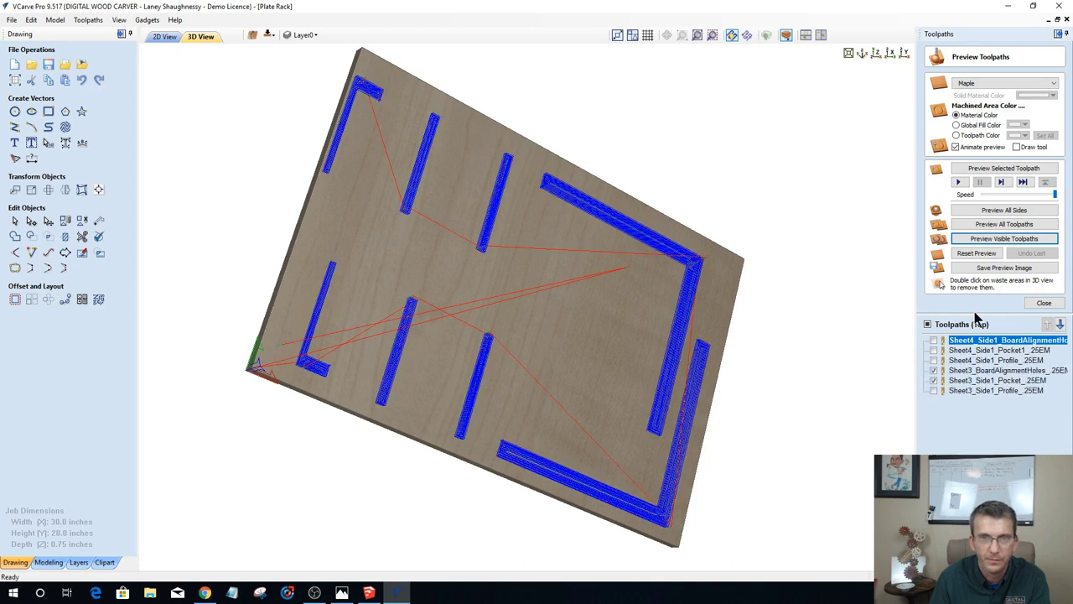
click(995, 242)
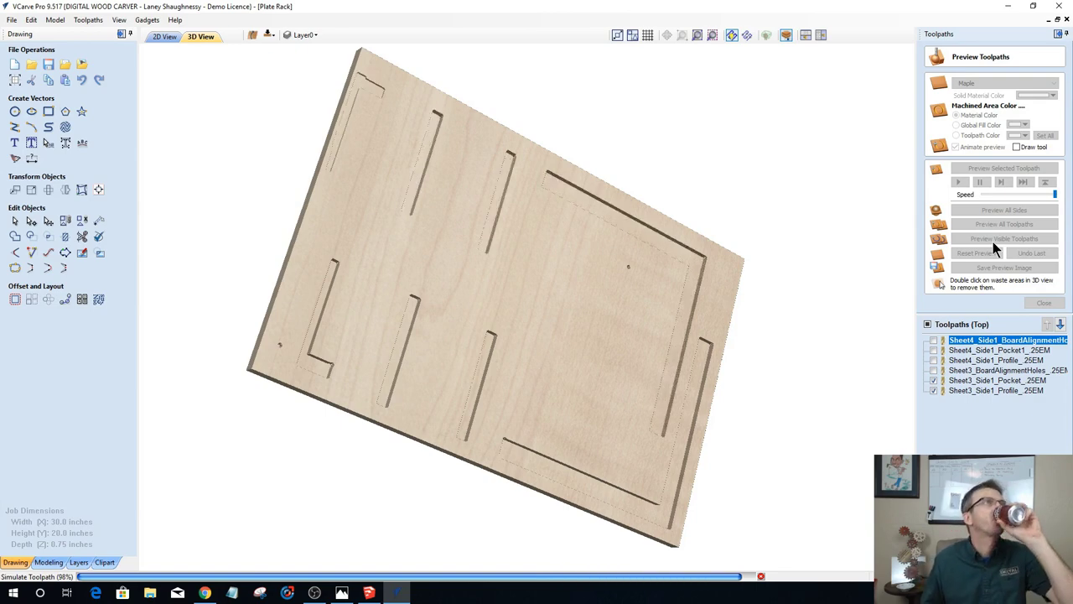
click(993, 242)
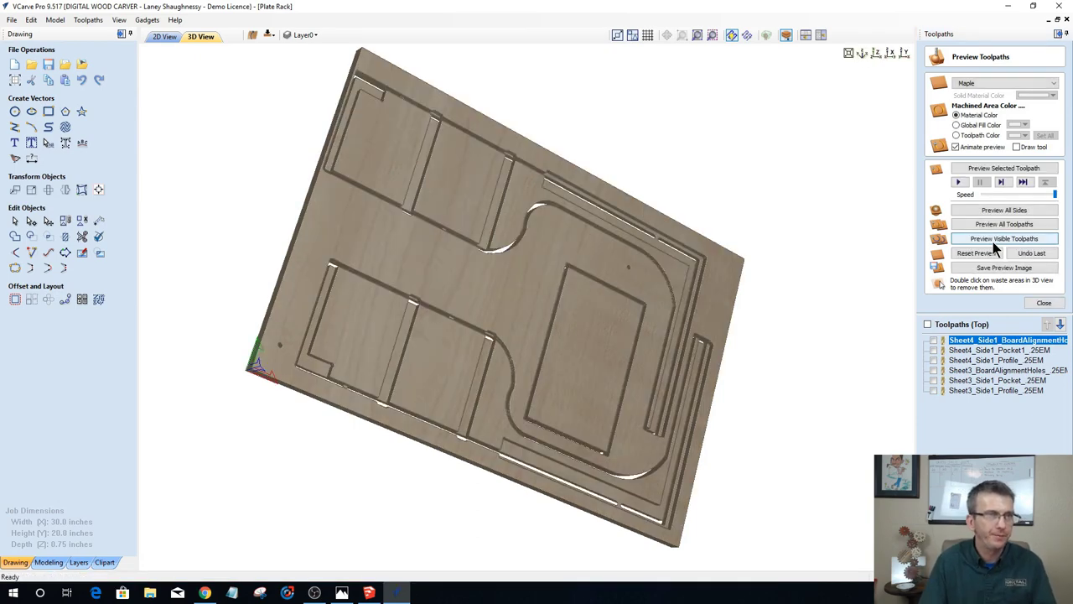
Step: Orbit the carved plates to inspect the cuts, then return to the 2D sheet layout
drag(245, 215, 456, 181)
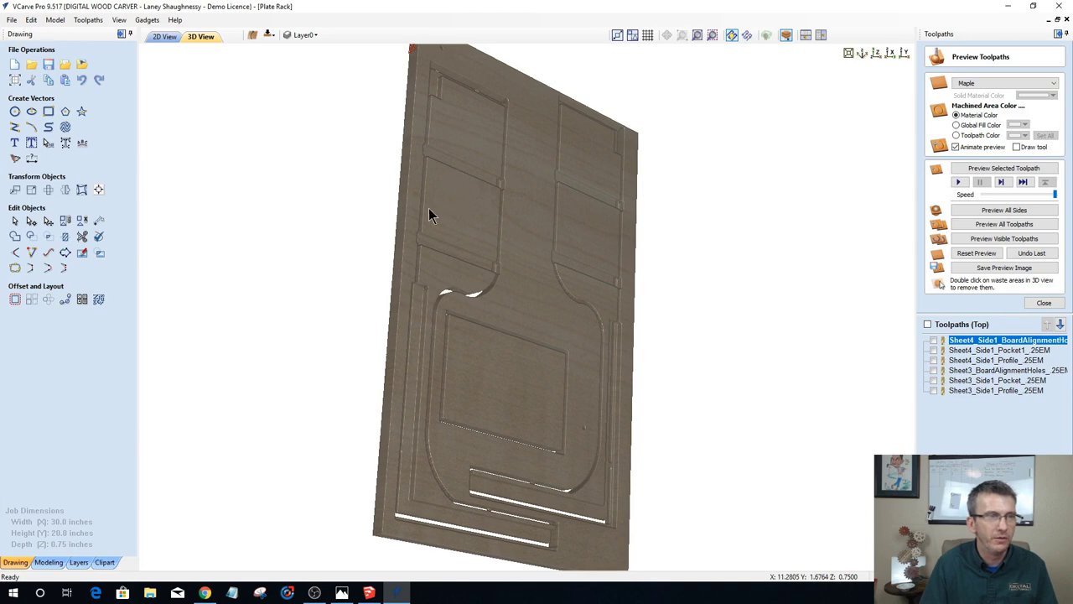
drag(530, 214, 739, 226)
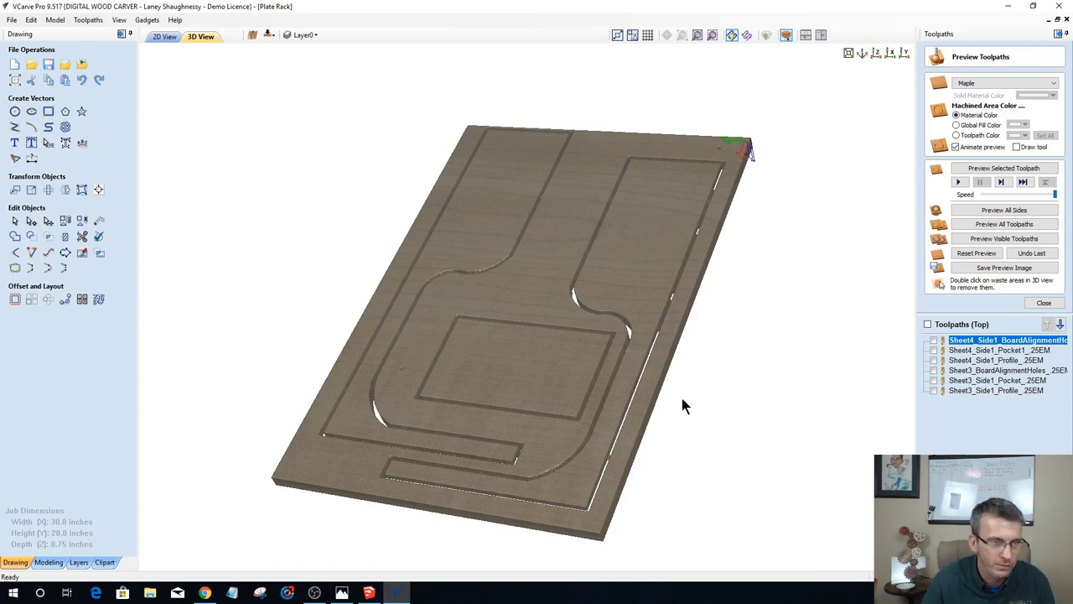
drag(681, 406, 651, 234)
drag(633, 290, 808, 329)
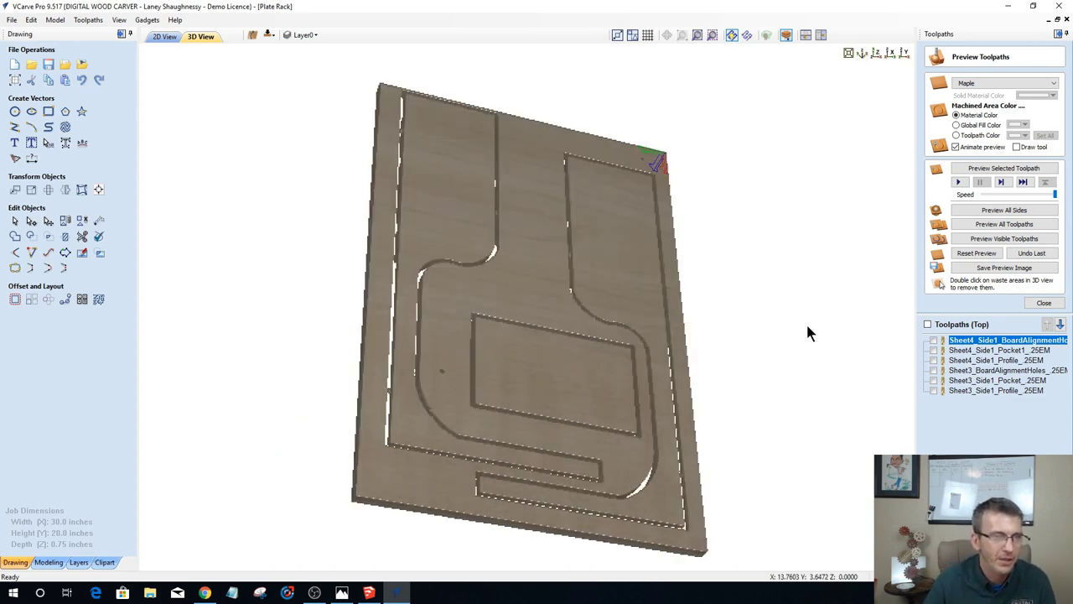
drag(680, 297, 165, 37)
click(164, 36)
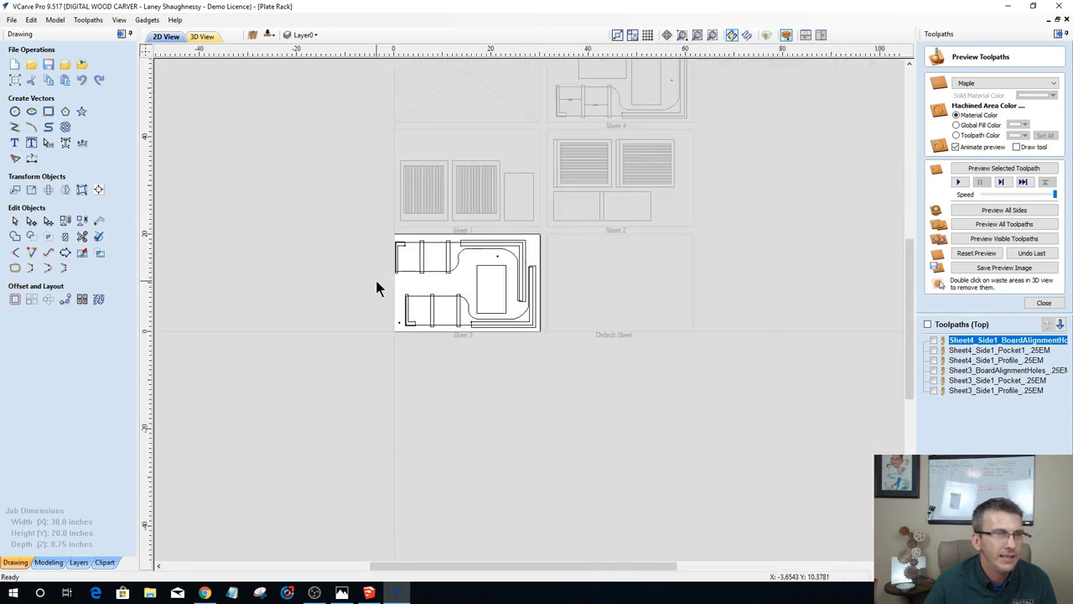
scroll(376, 283, down, 2)
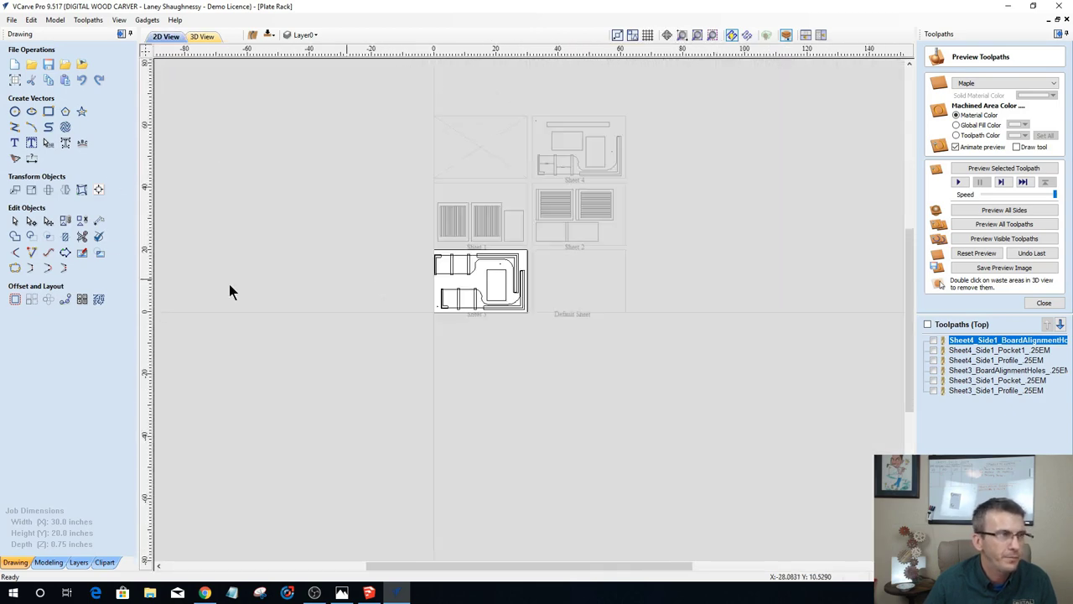
Step: Open Nest Parts, make Sheet 2 the active sheet, and select its two lower plate outlines
click(98, 300)
click(97, 339)
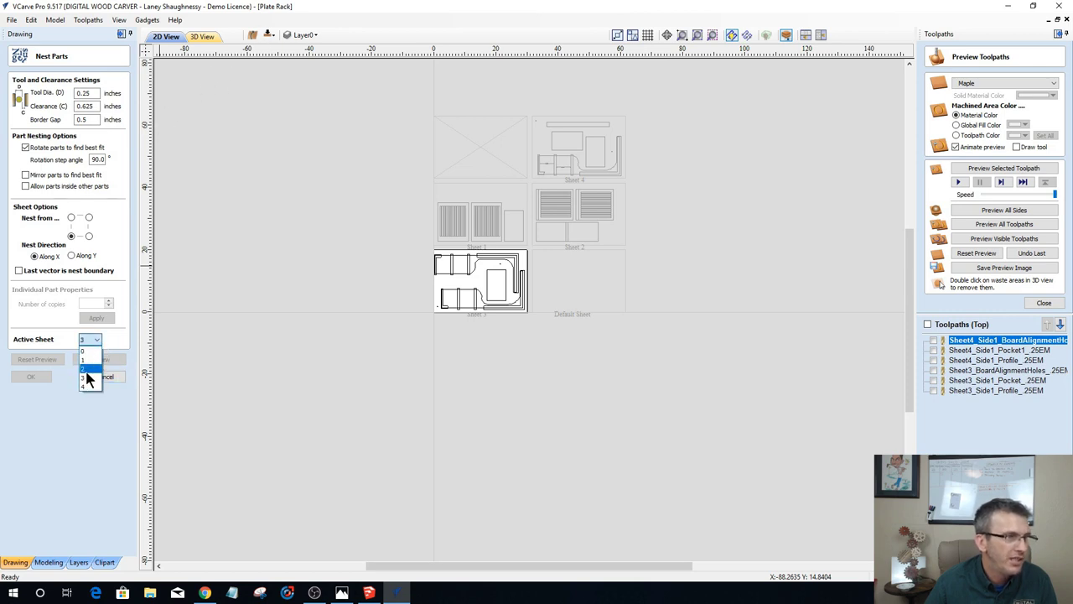
click(86, 370)
scroll(444, 285, up, 5)
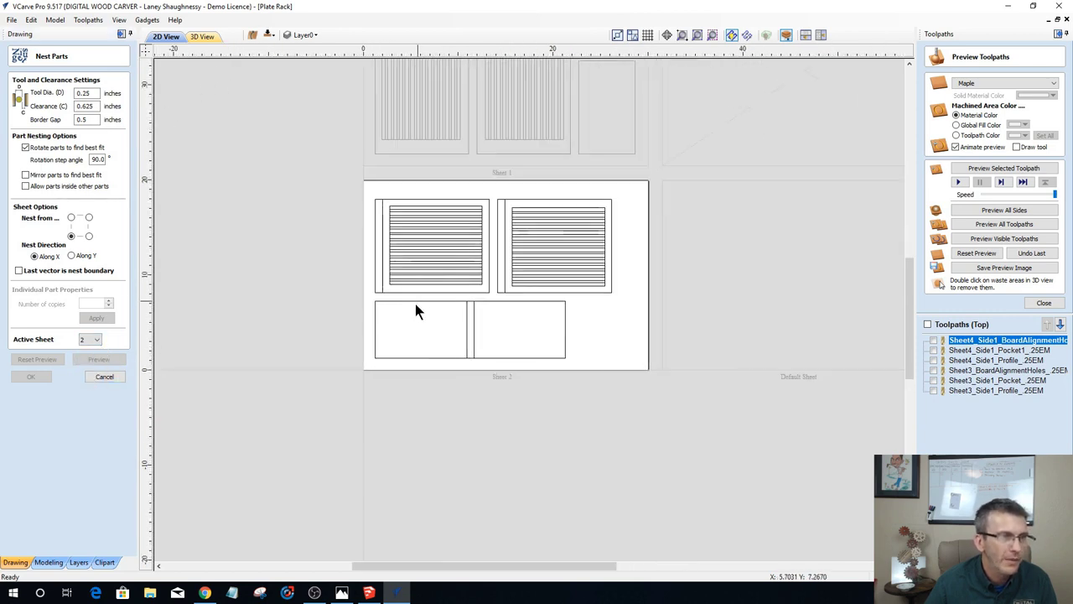
click(467, 284)
scroll(476, 295, down, 4)
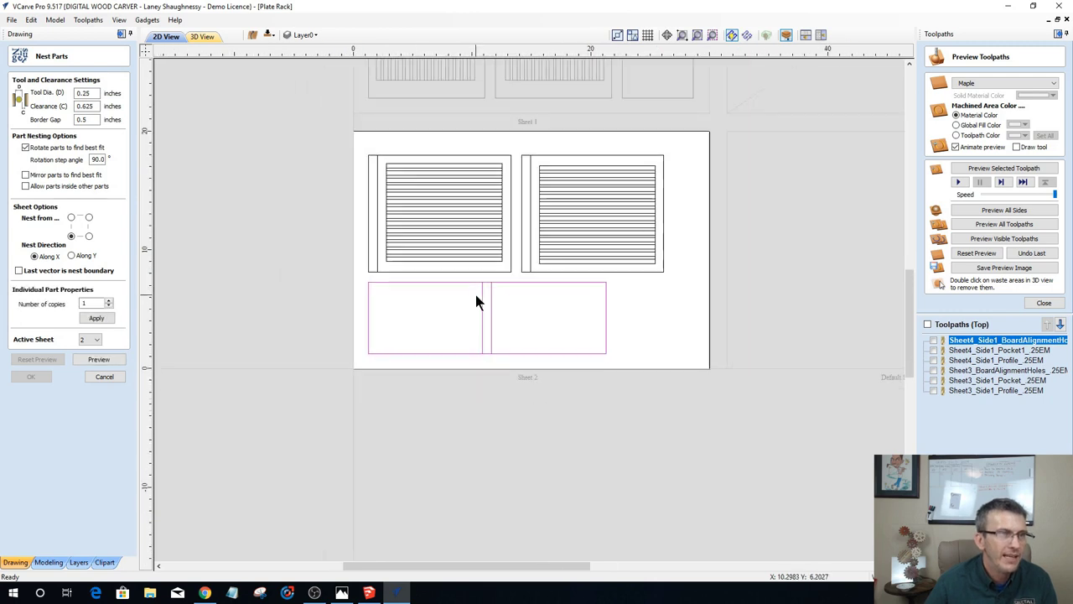
scroll(475, 296, up, 5)
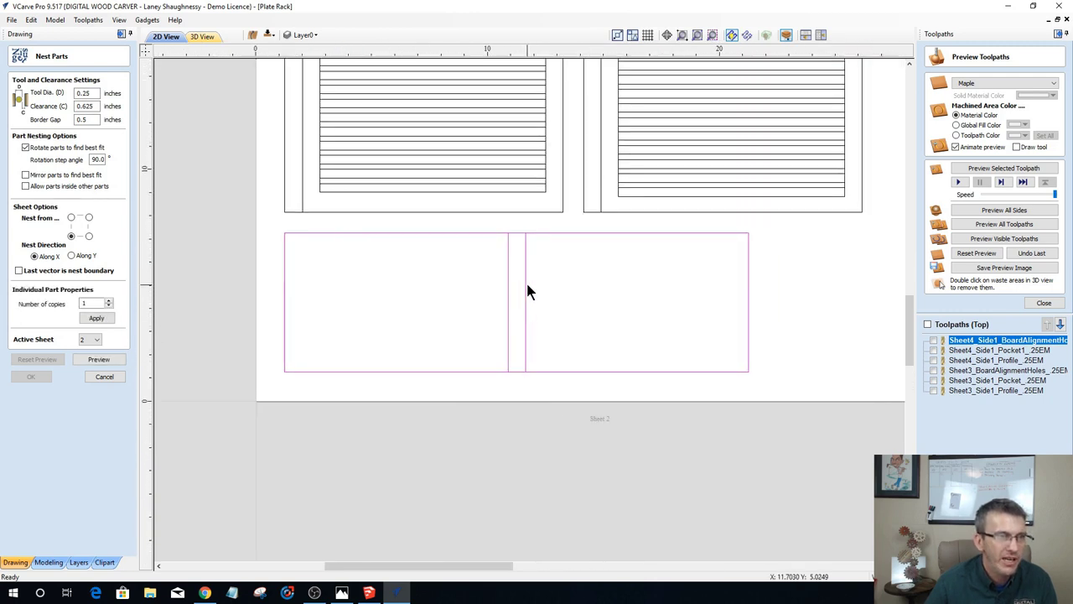
scroll(526, 290, down, 4)
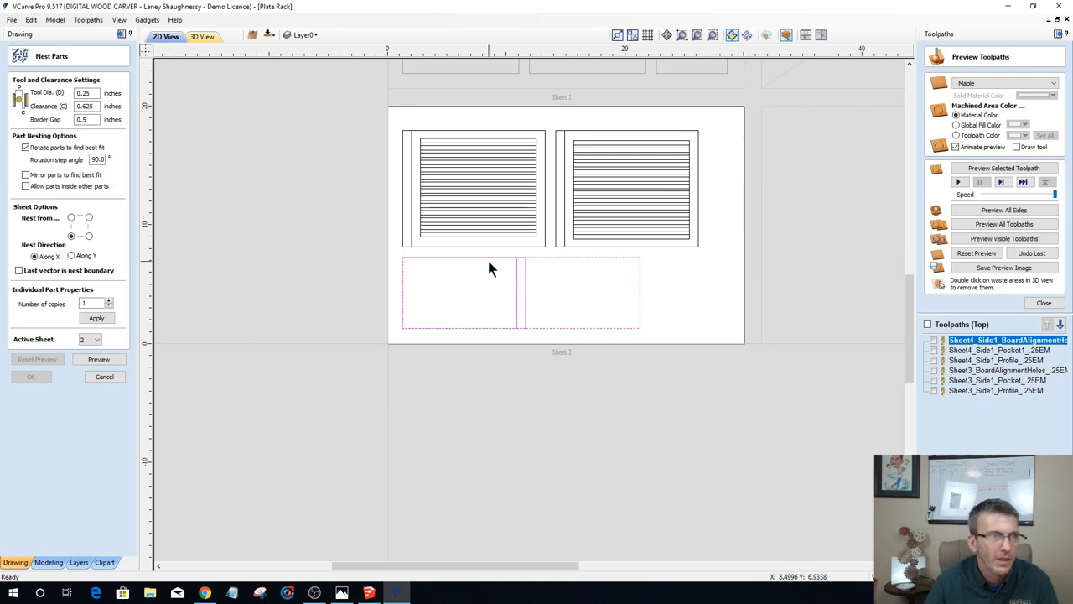
scroll(489, 269, up, 3)
scroll(495, 281, up, 1)
scroll(523, 281, down, 2)
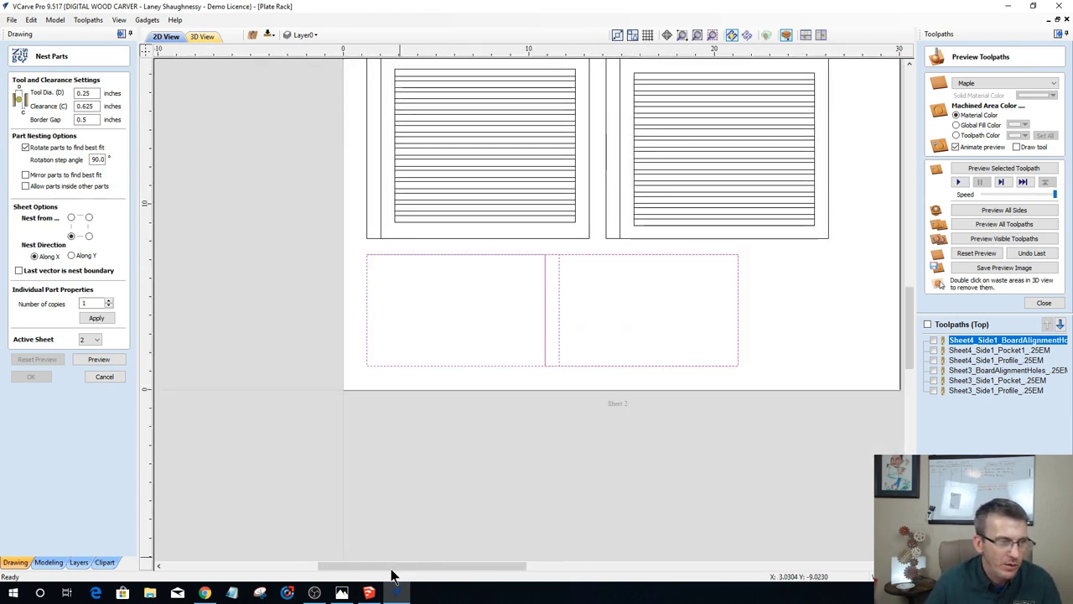
Step: Switch to SketchUp and orbit to look down onto the plate rack model
click(369, 593)
mouse_move(561, 328)
middle_down()
mouse_move(589, 309)
mouse_move(654, 67)
middle_up()
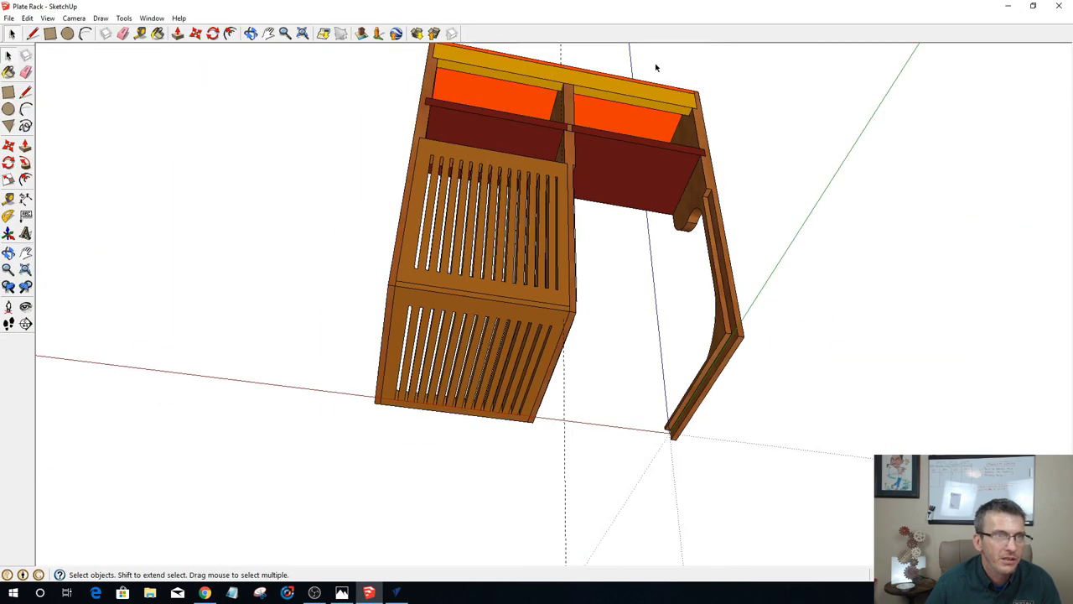
scroll(642, 101, up, 3)
scroll(642, 101, up, 2)
middle_drag(577, 107, 559, 215)
scroll(567, 201, down, 3)
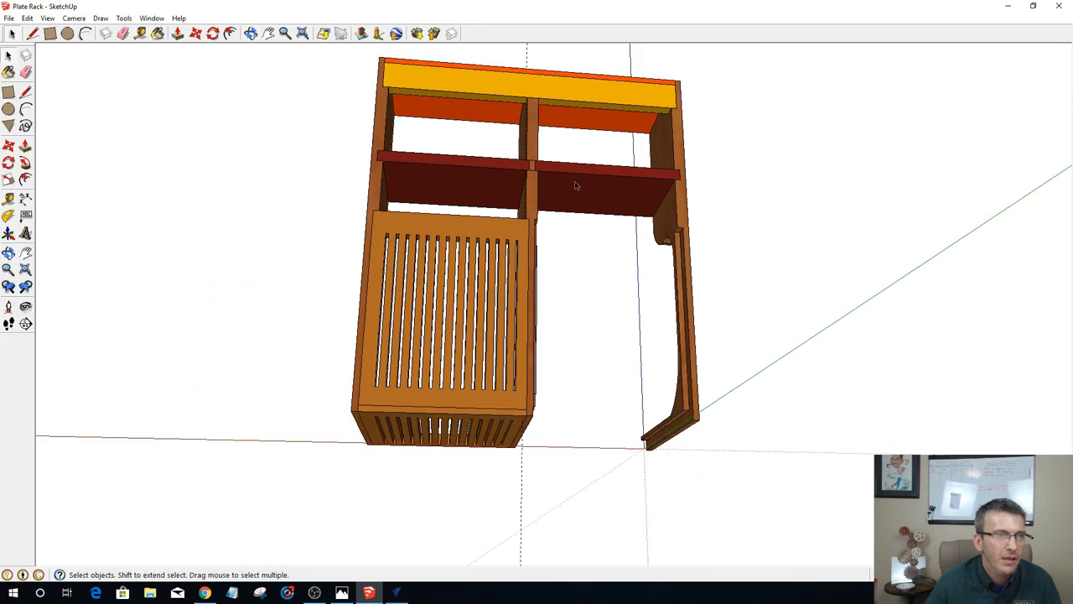
Step: Unhide the last hidden panel with Edit > Unhide > Last, view the rack from the front, and return to VCarve Pro
click(27, 17)
mouse_move(95, 178)
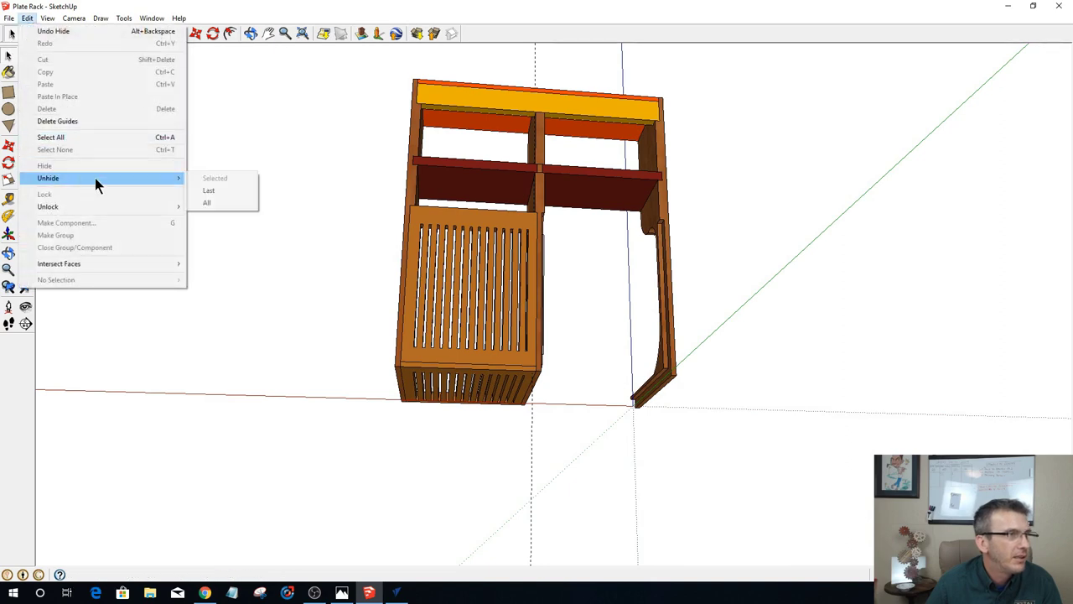
click(208, 190)
scroll(431, 121, up, 1)
middle_drag(431, 121, 417, 46)
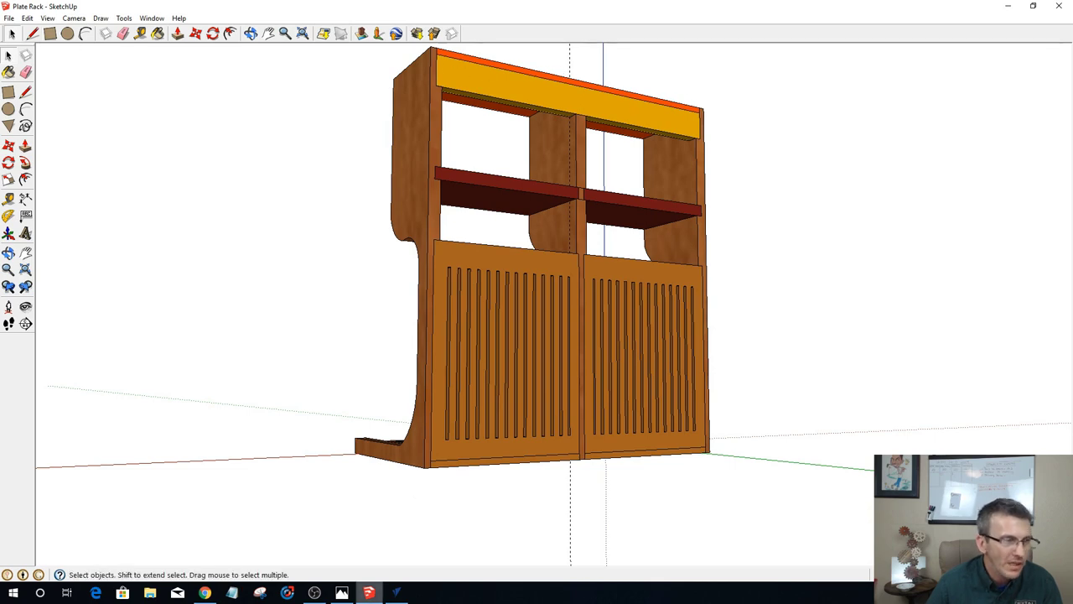
click(397, 593)
Step: Cancel the Nest Parts form without making changes
scroll(436, 300, down, 2)
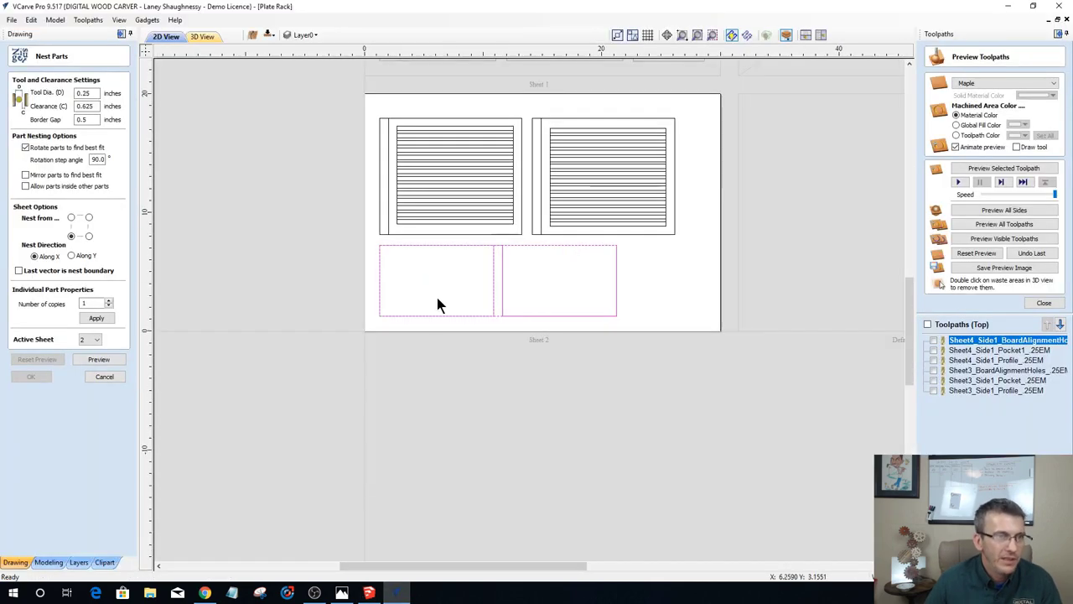
scroll(422, 321, up, 3)
scroll(421, 321, down, 1)
scroll(392, 192, up, 1)
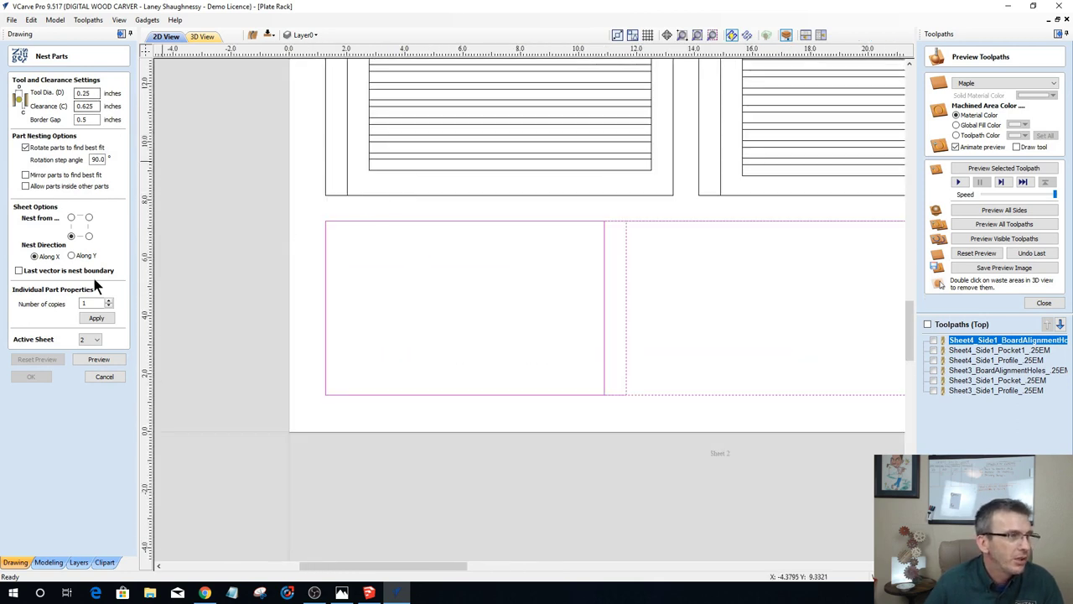
click(103, 376)
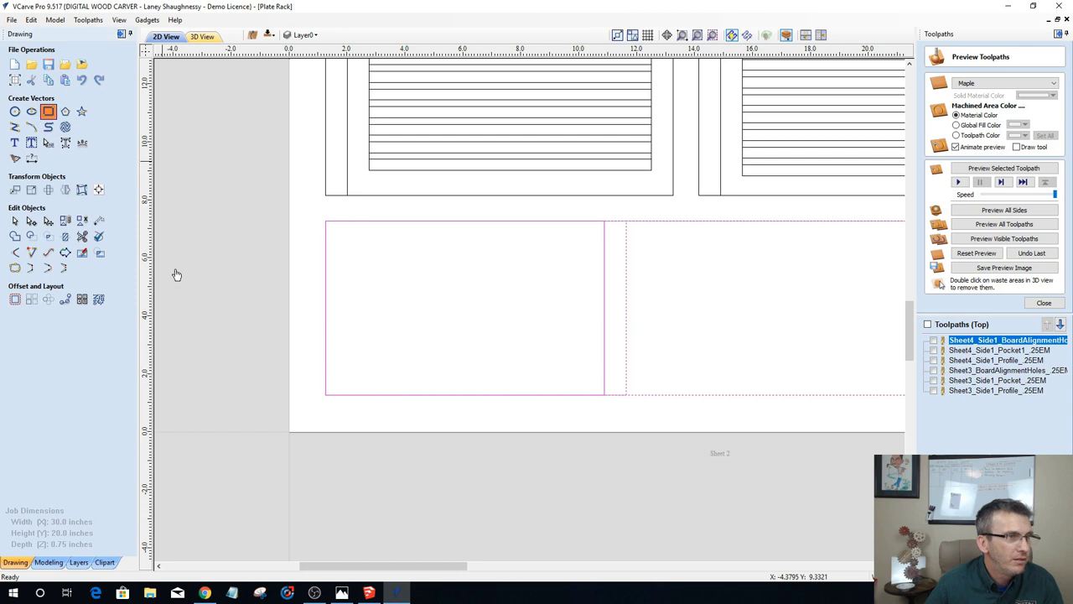
scroll(176, 274, down, 2)
Step: Draw a 20 in × 0.75 in top-left-anchored strip along the top of the two lower plates
key(space)
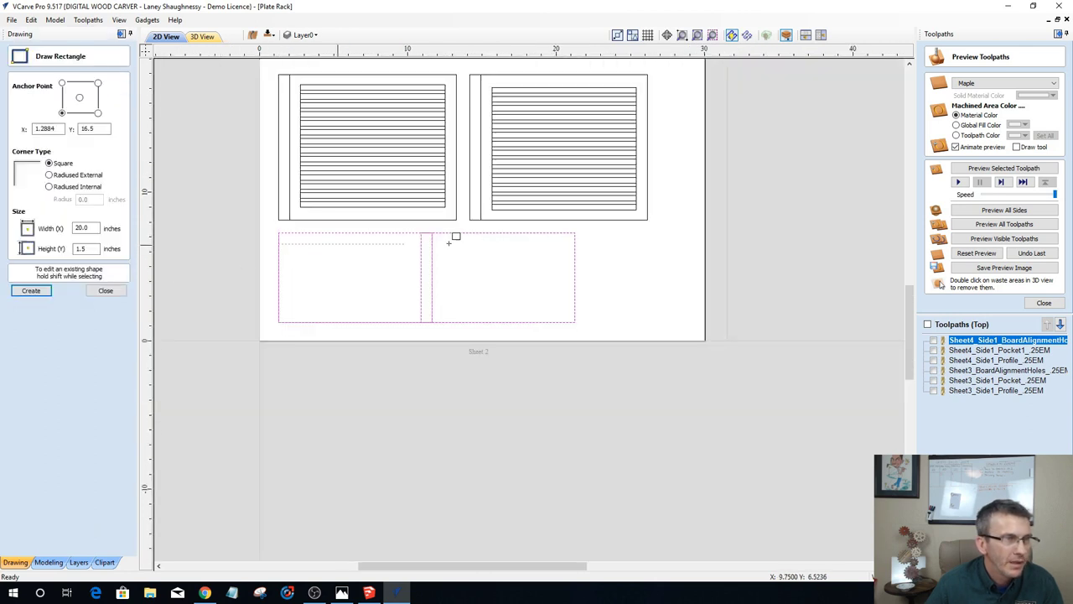
drag(449, 241, 575, 245)
scroll(325, 240, up, 3)
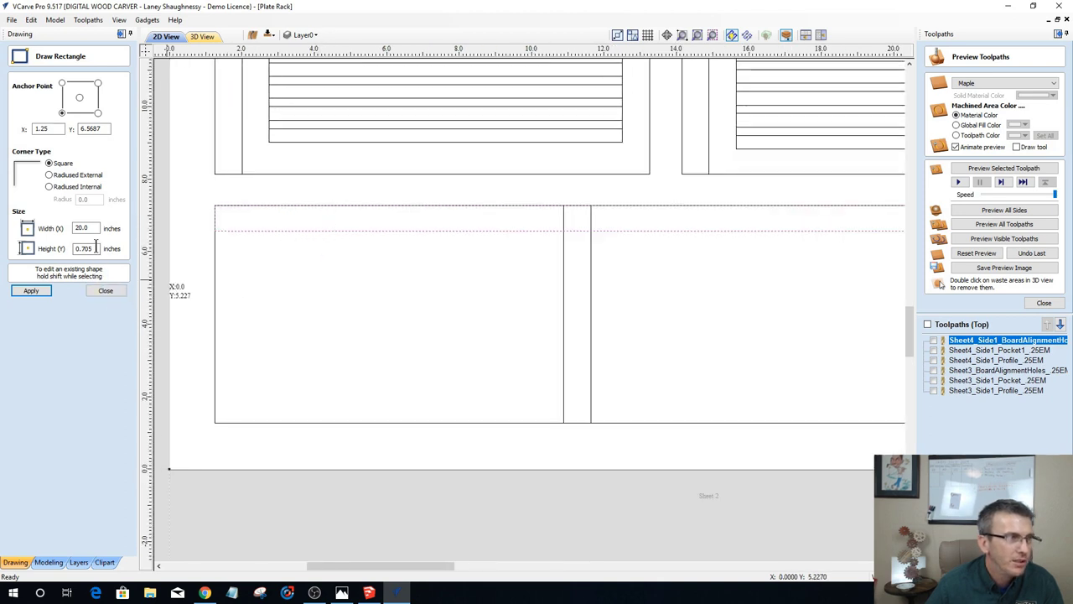
drag(94, 249, 75, 249)
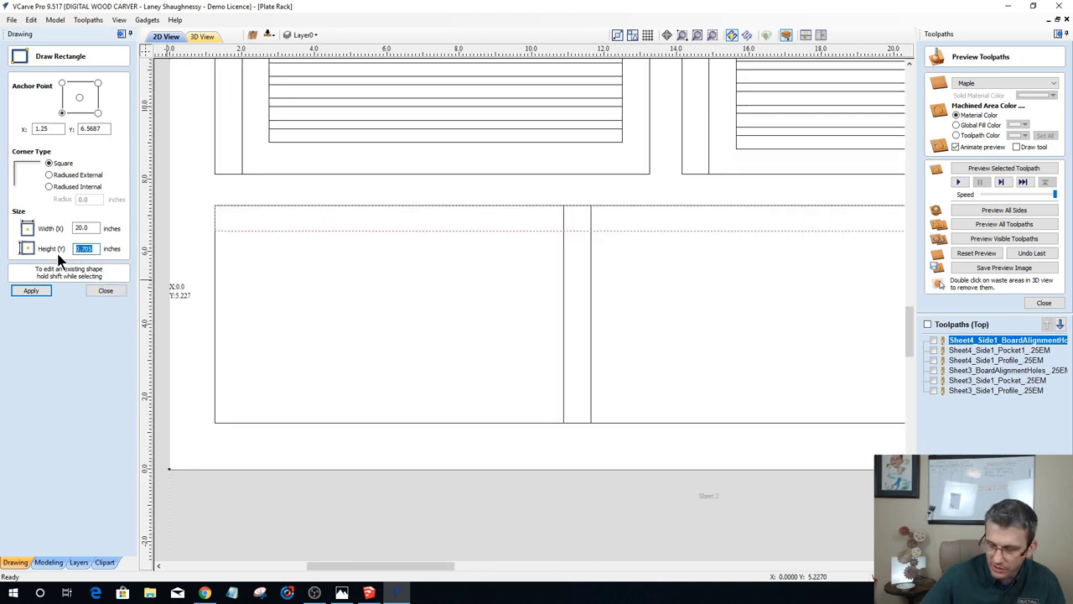
text(.75)
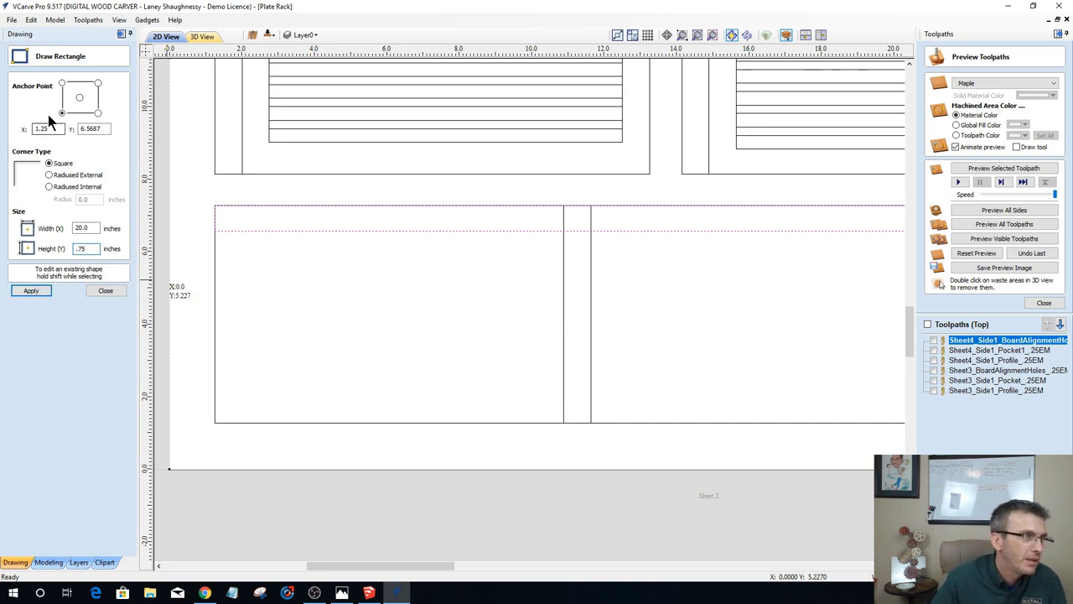
click(62, 84)
click(30, 290)
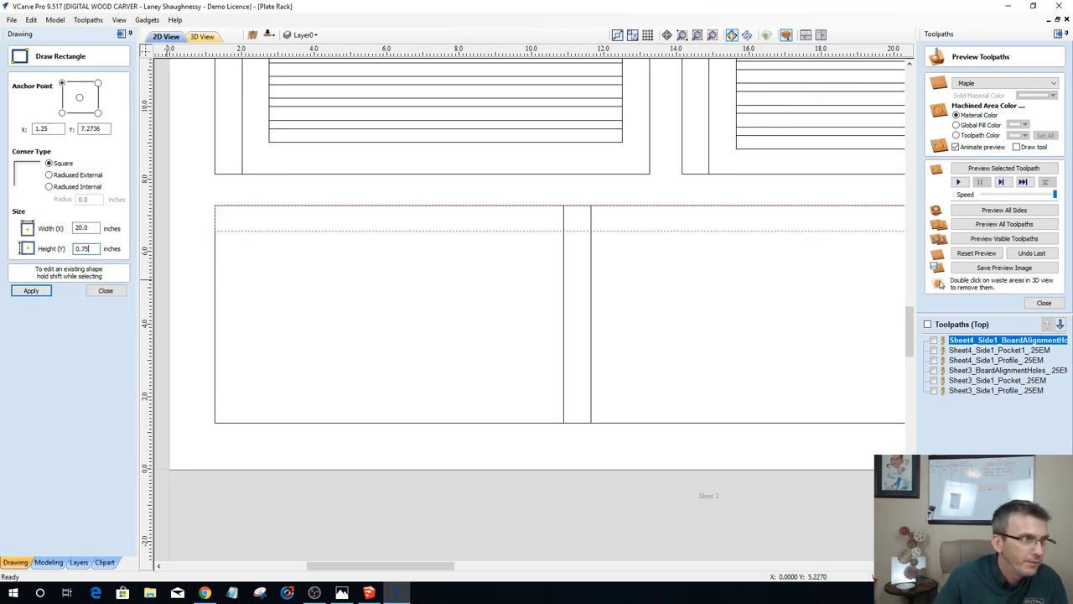
click(37, 290)
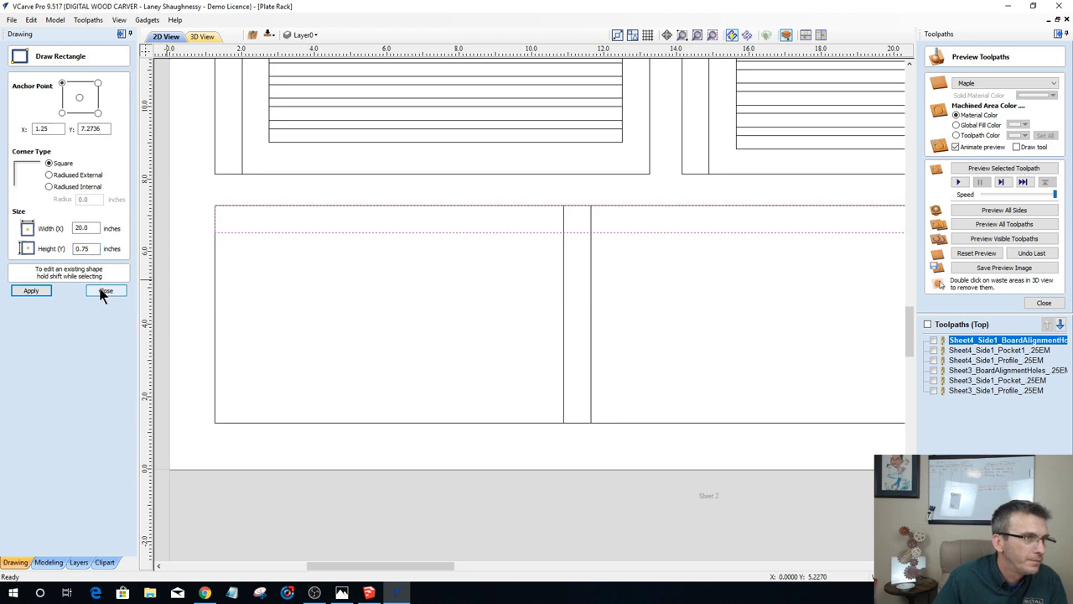
click(102, 291)
scroll(369, 302, down, 3)
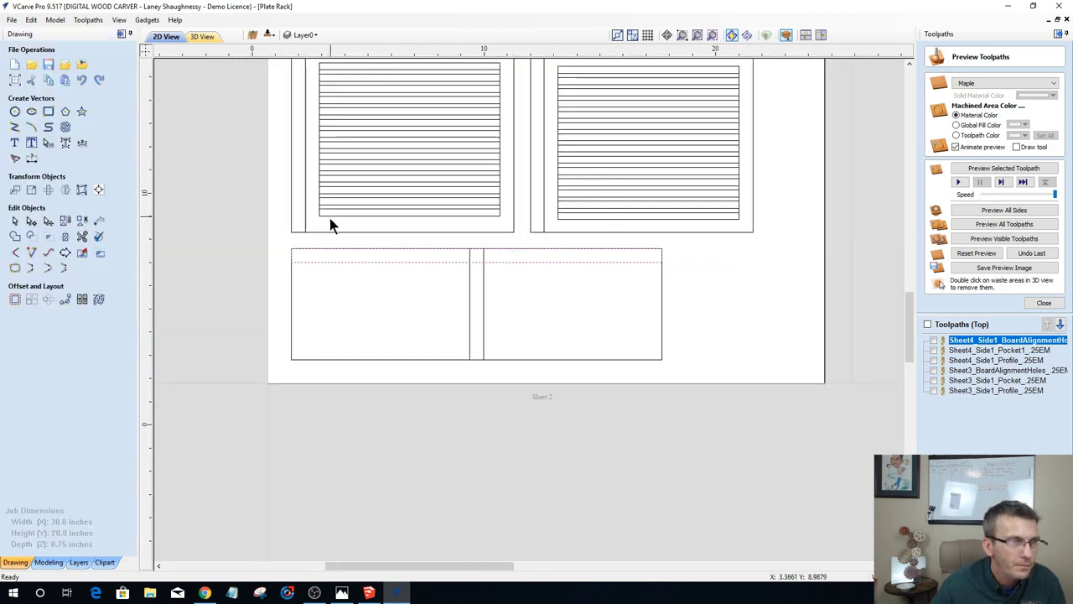
Step: Nudge the horizontal top strip slightly upward
scroll(330, 222, up, 2)
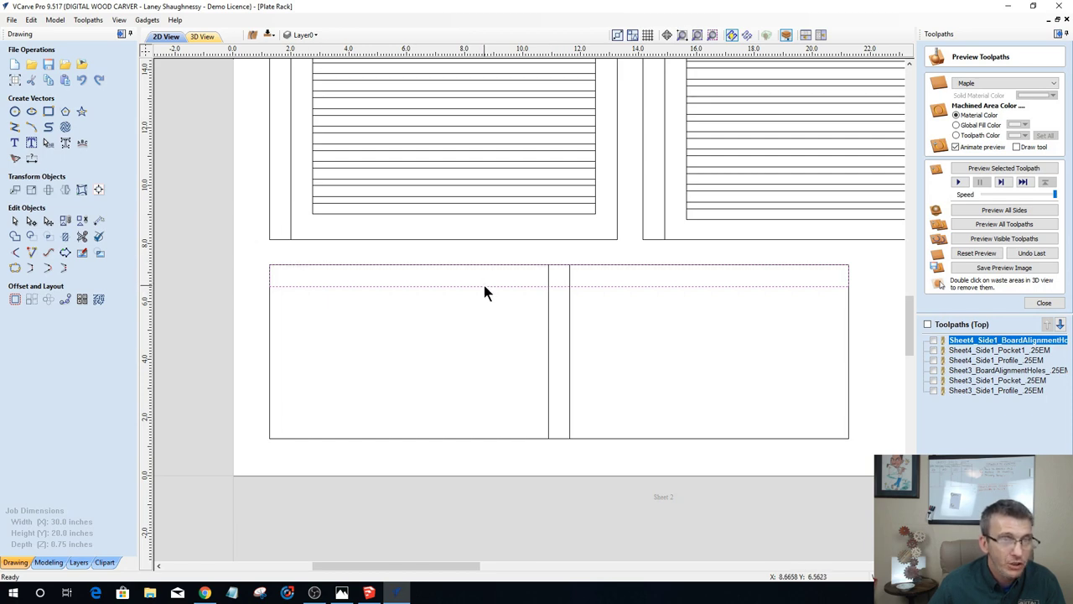
click(528, 265)
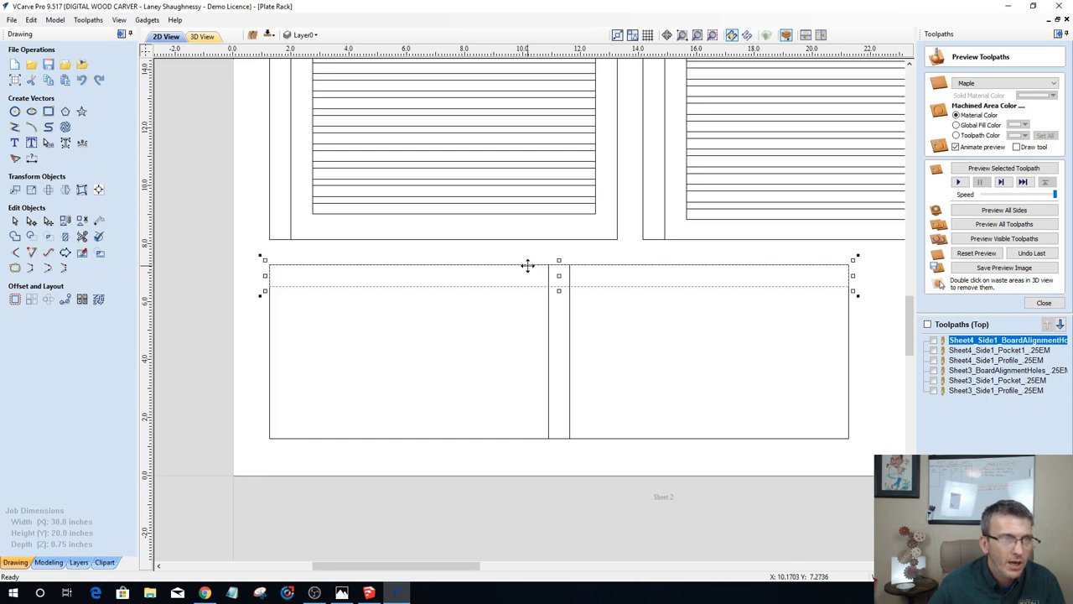
drag(558, 260, 559, 257)
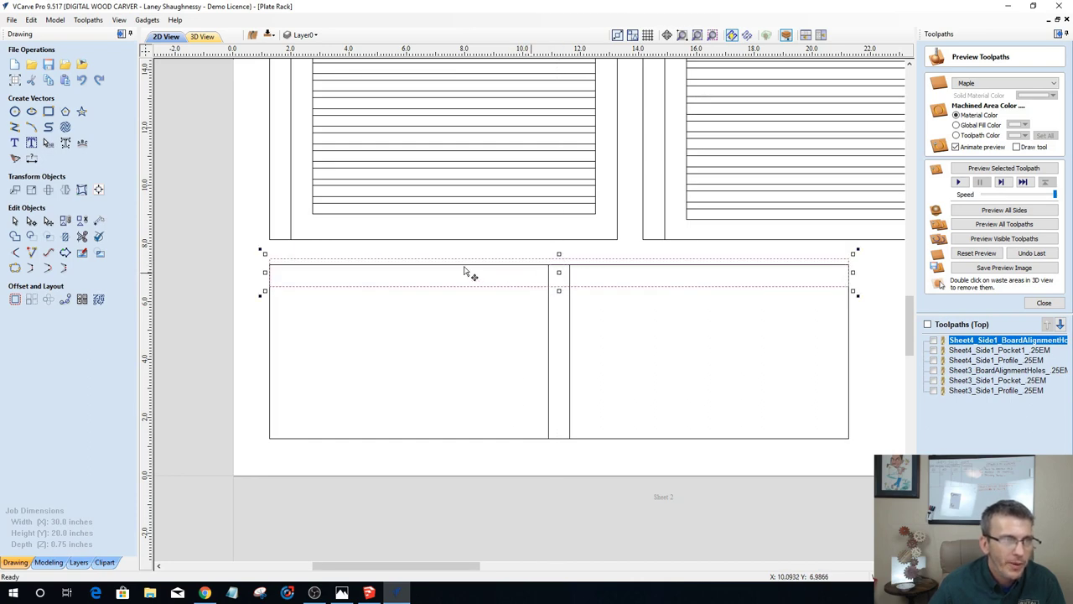
Step: Stretch the vertical divider up through the top strip and down past the panels' bottom edge
click(570, 280)
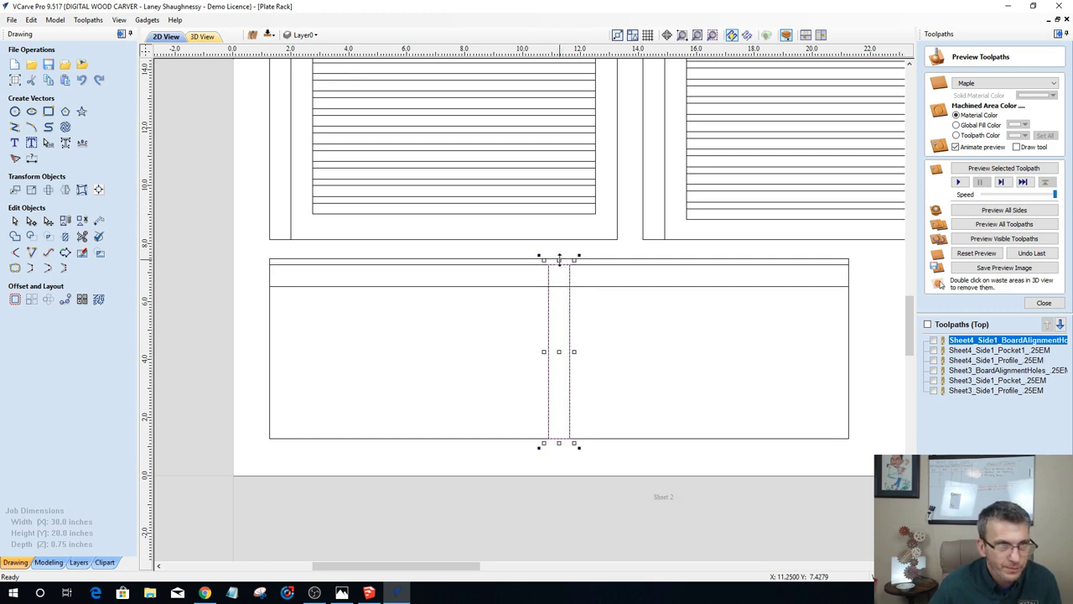
drag(559, 260, 561, 254)
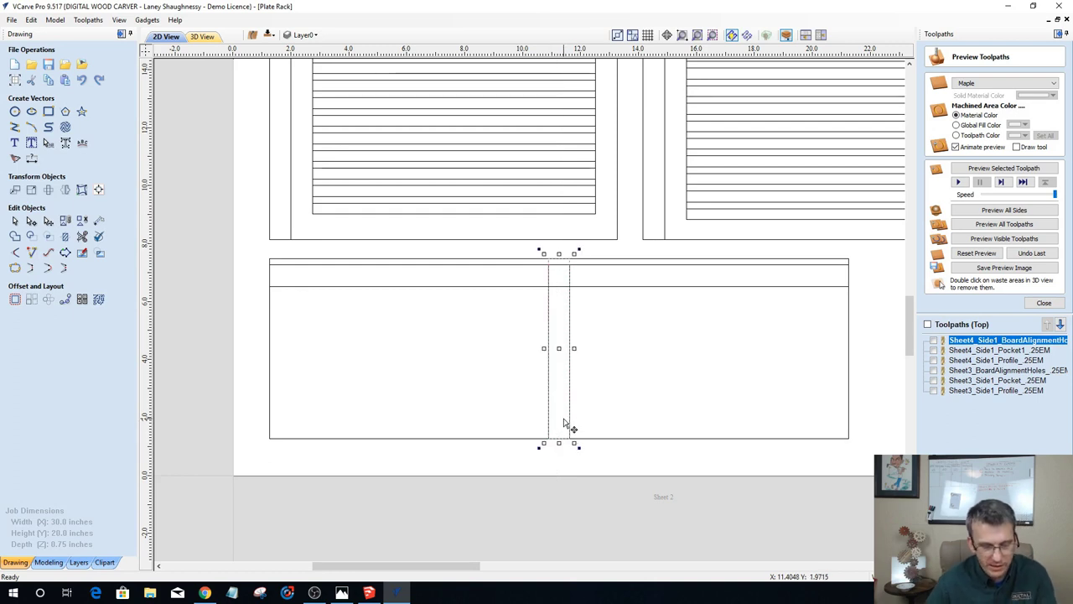
key(Escape)
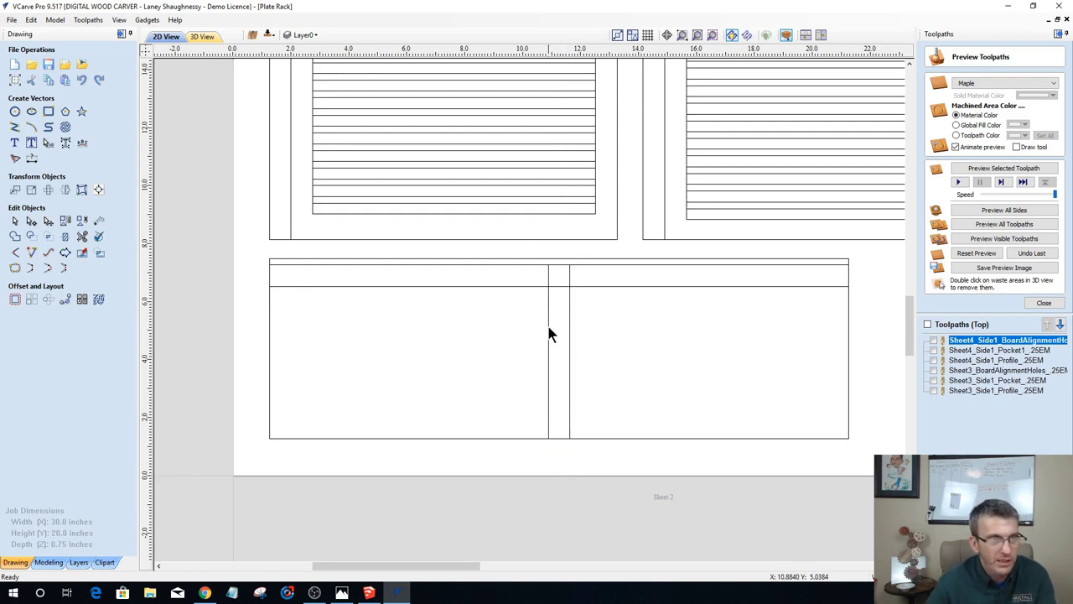
click(560, 265)
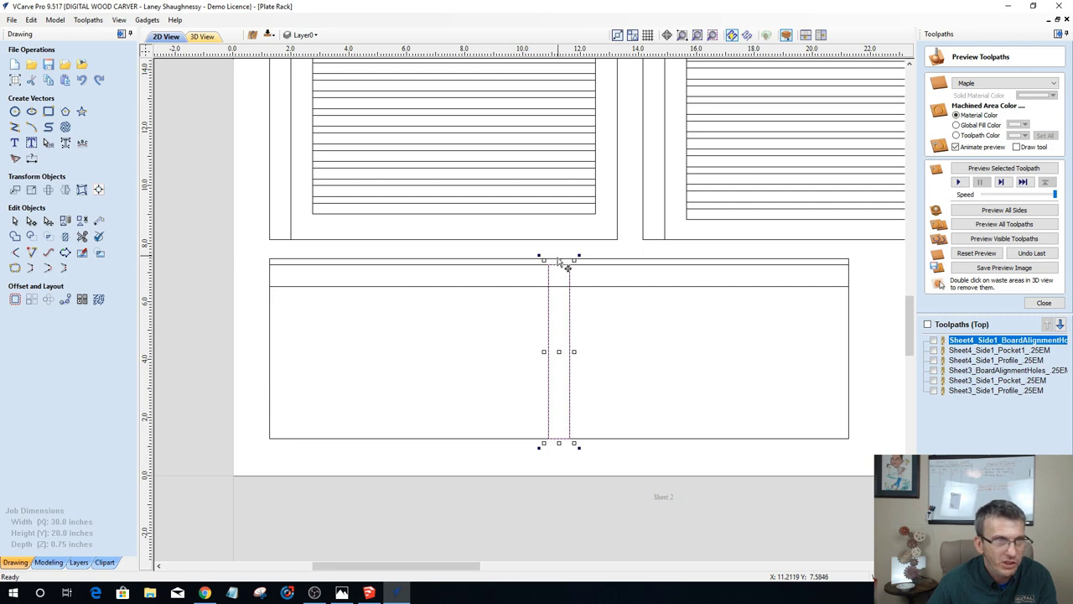
drag(557, 257, 557, 257)
scroll(523, 400, up, 2)
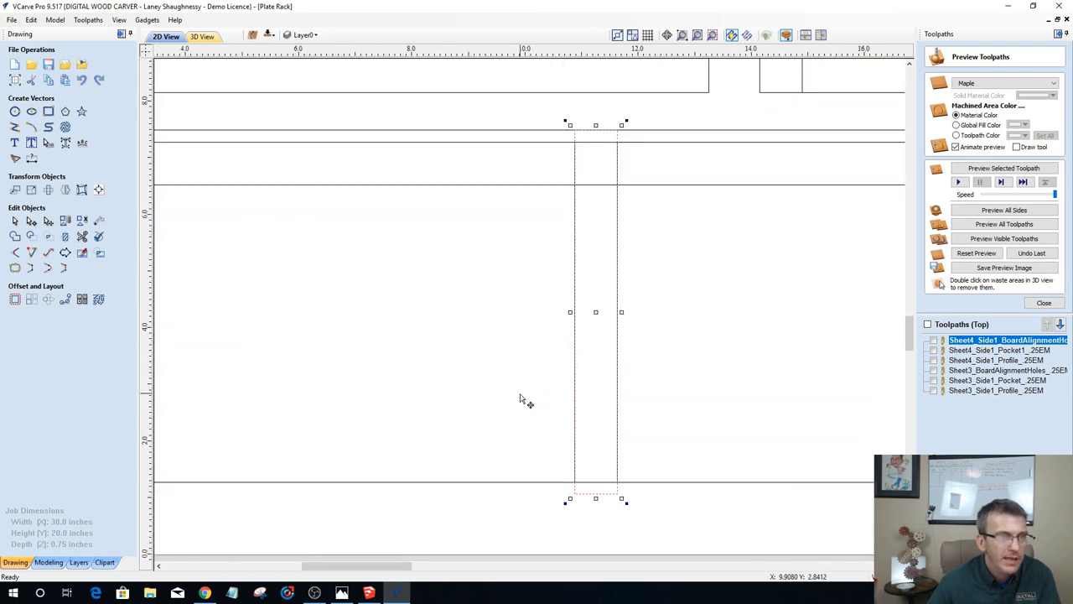
scroll(518, 391, down, 2)
Step: Use Interactive Vector Trim to cut the segments where the divider crosses the top strip
click(83, 238)
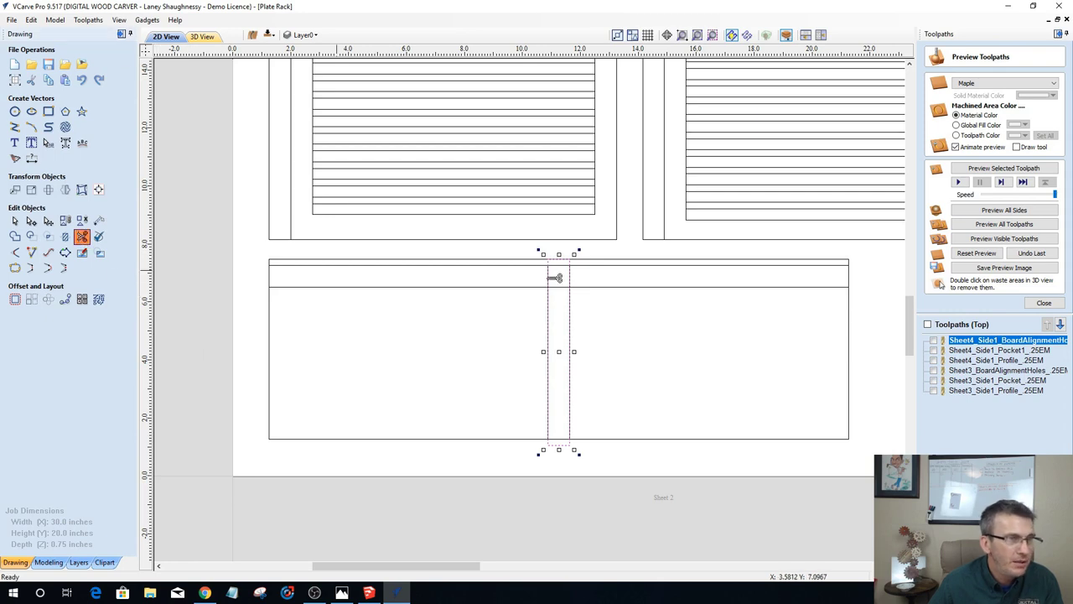
scroll(582, 281, up, 1)
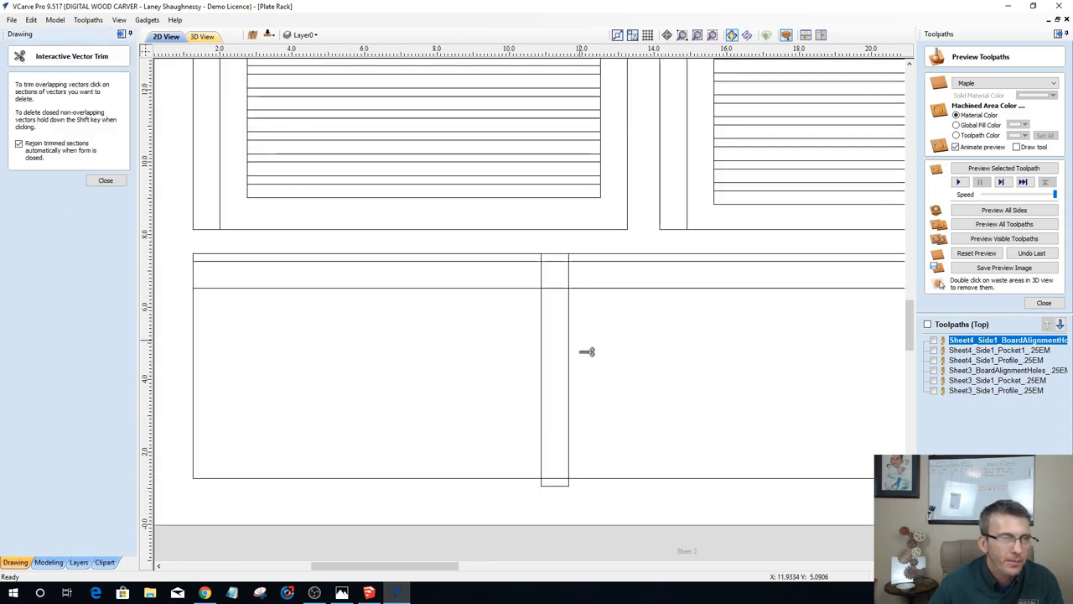
click(548, 273)
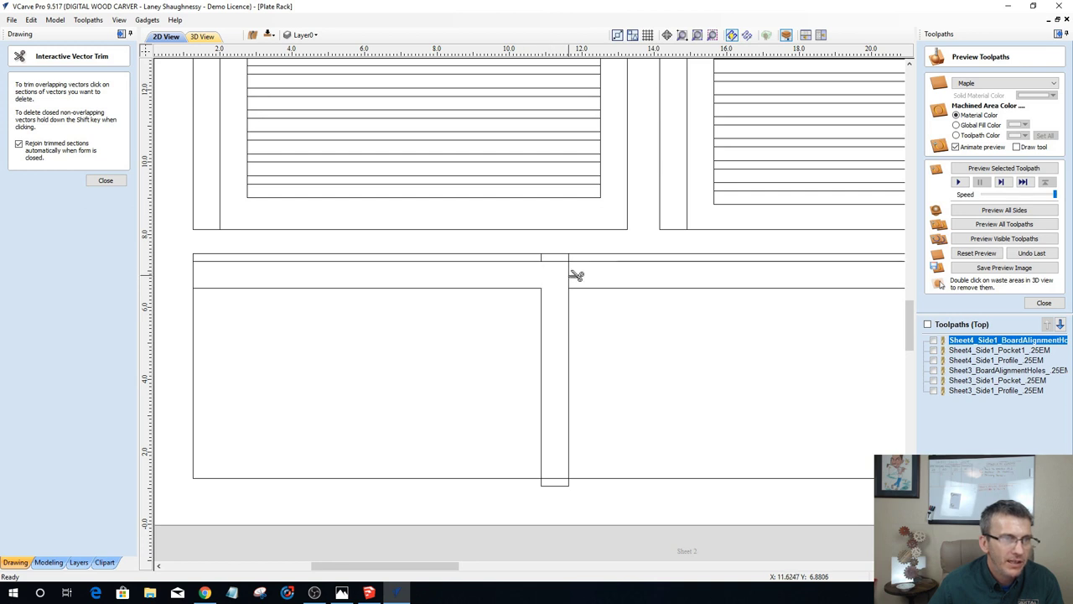
scroll(575, 271, up, 3)
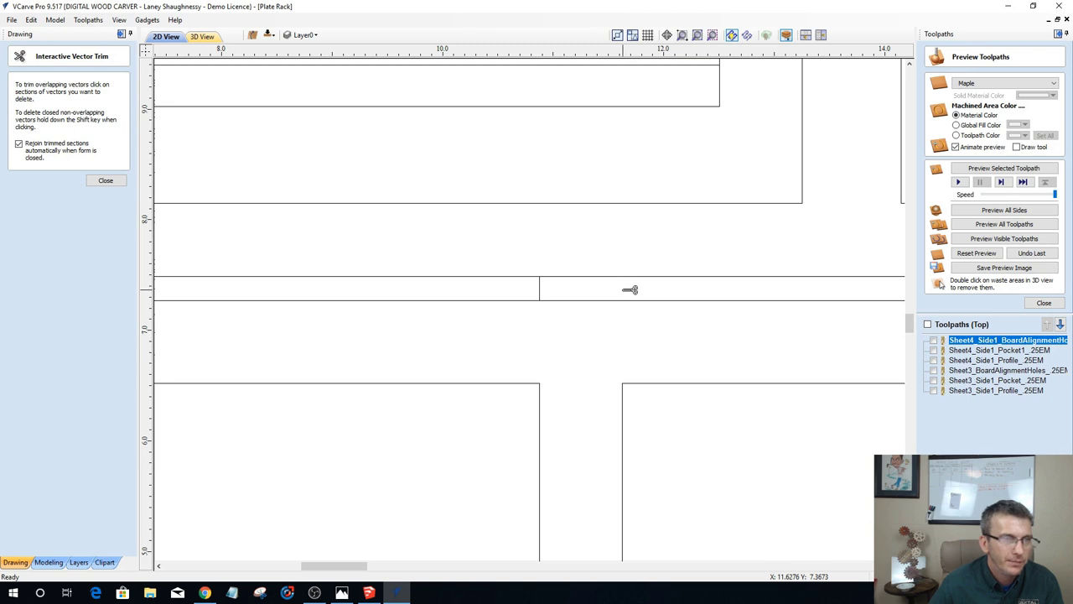
scroll(545, 286, down, 5)
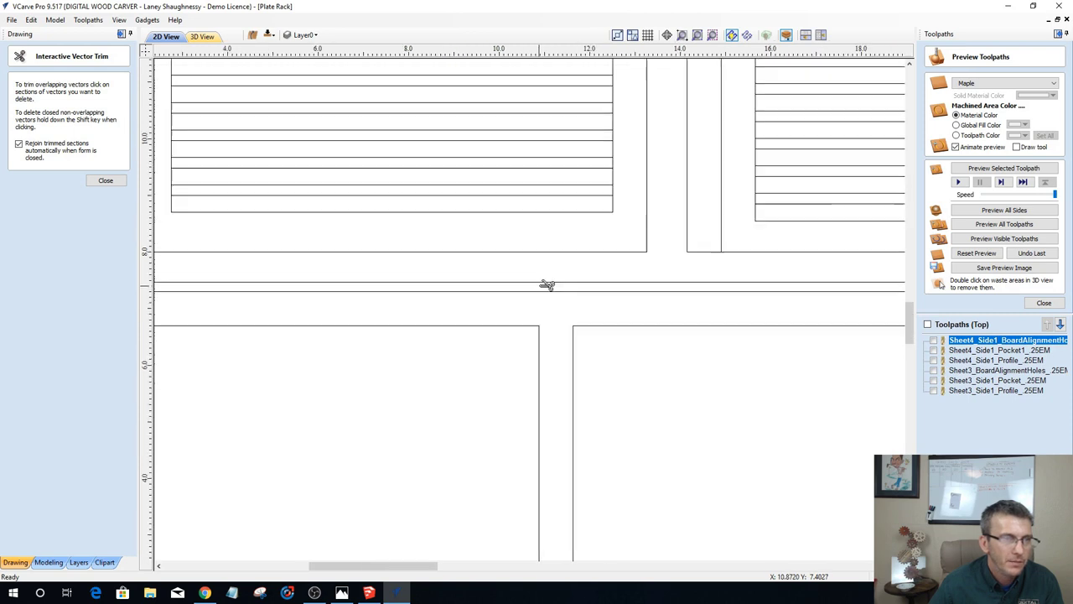
Step: Undo the divider trim and select the lower rack's top strip rectangle
key(Escape)
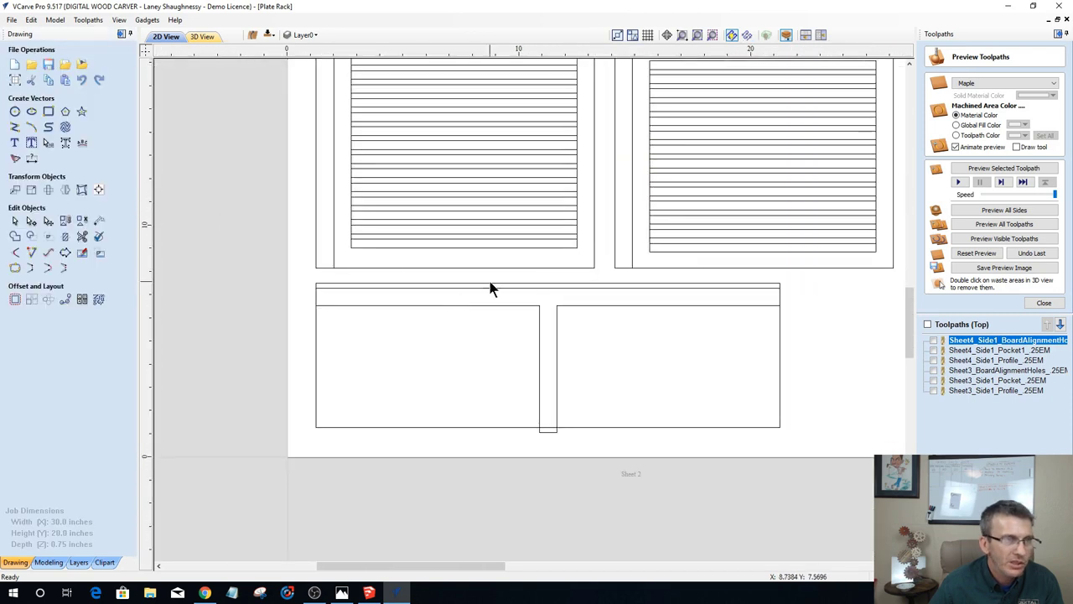
click(491, 287)
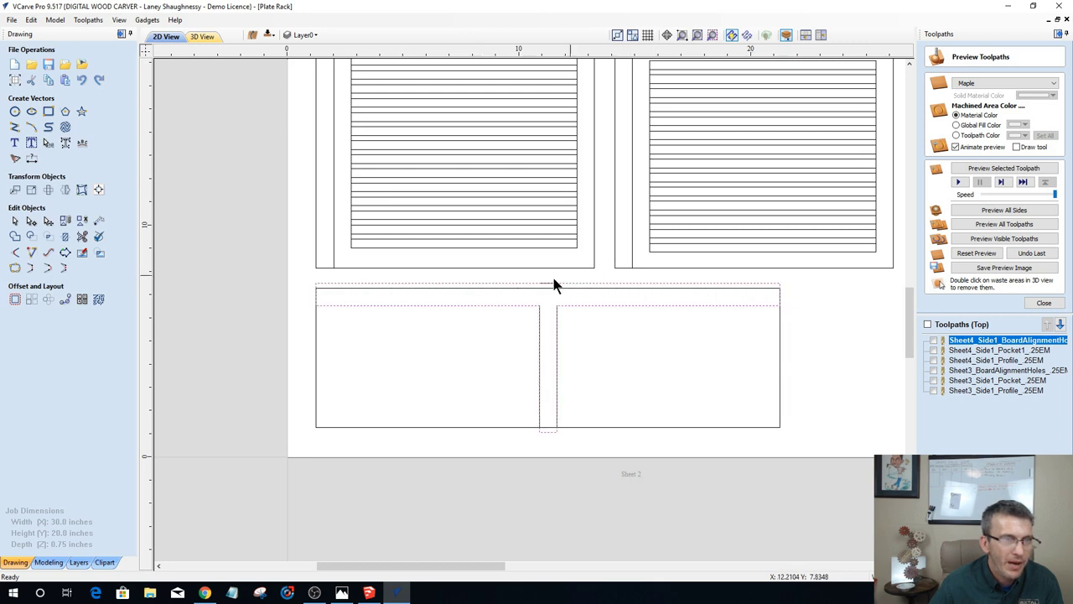
click(324, 305)
scroll(308, 303, up, 4)
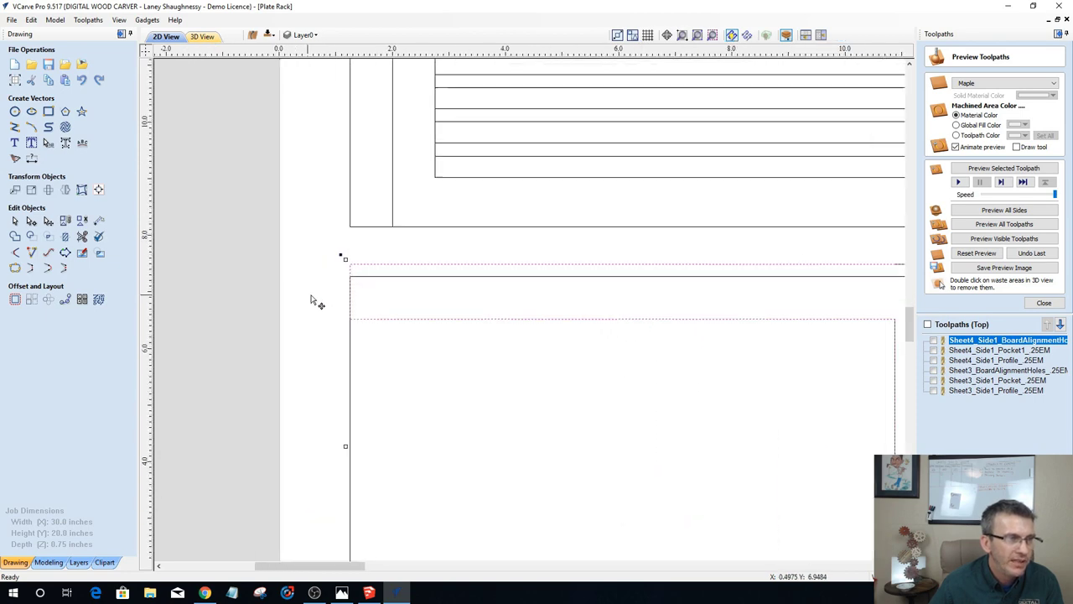
scroll(312, 302, up, 1)
scroll(311, 298, down, 3)
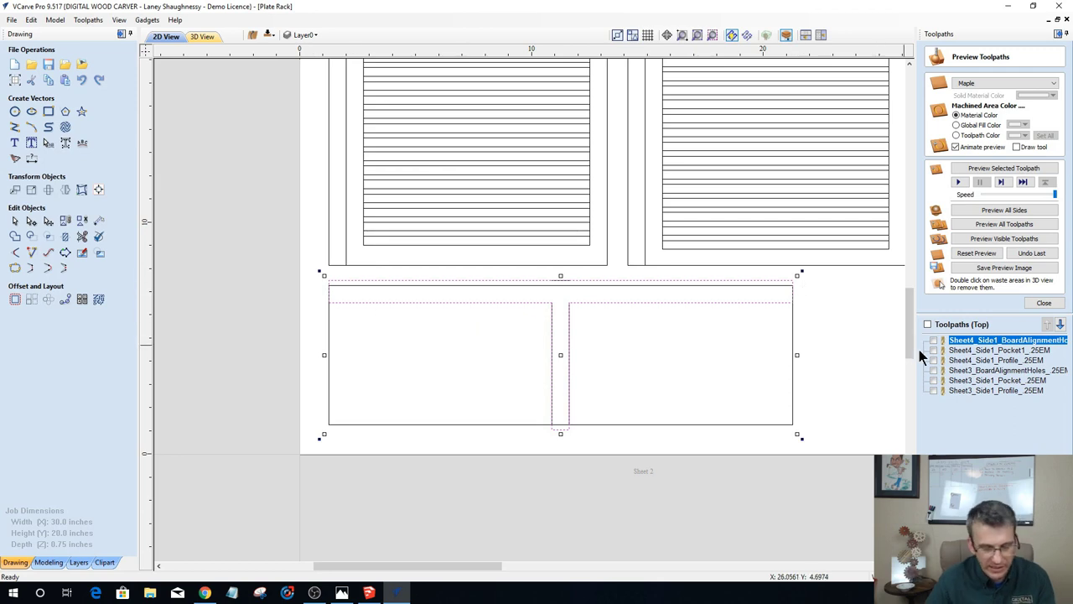
key(Escape)
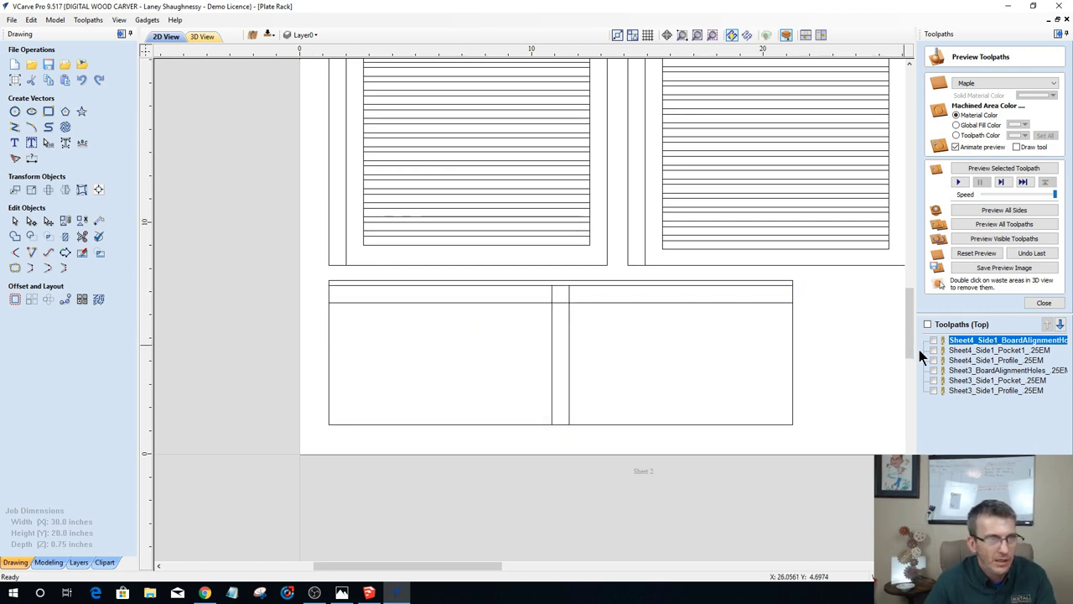
click(342, 288)
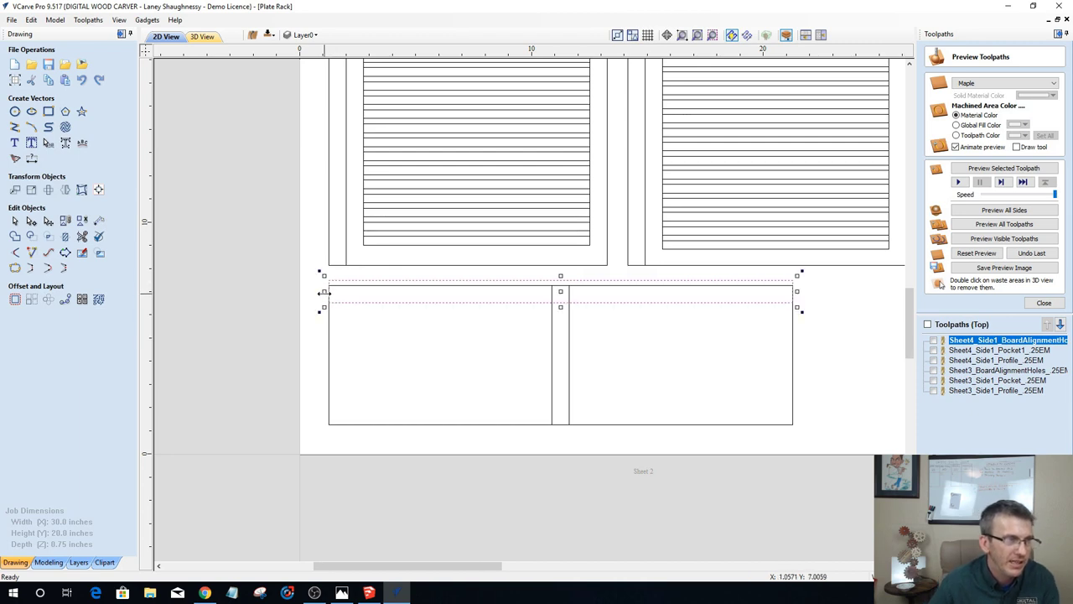
scroll(328, 298, up, 1)
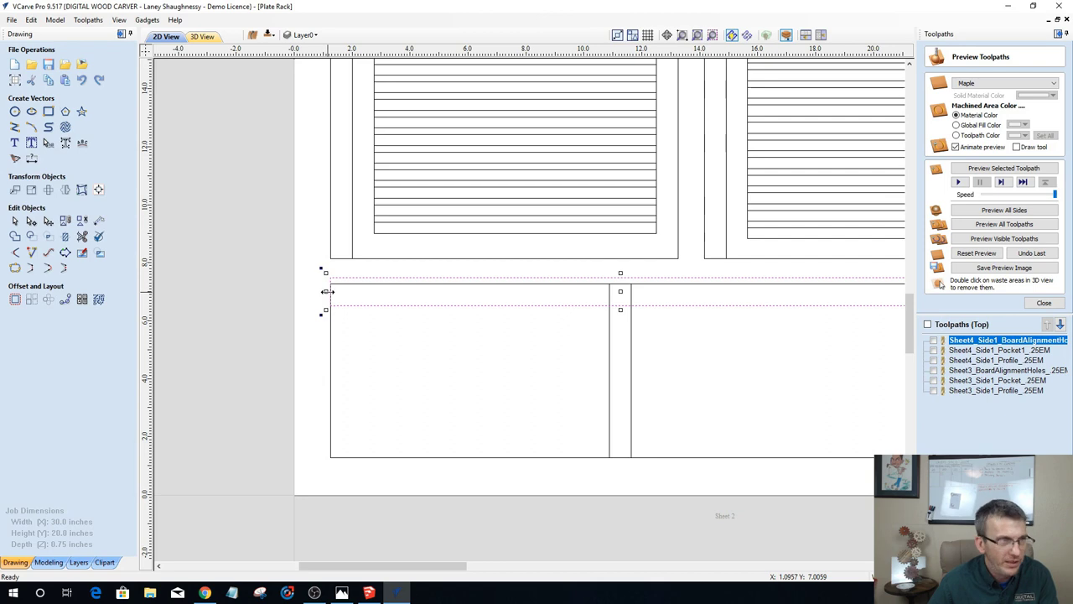
scroll(327, 290, down, 1)
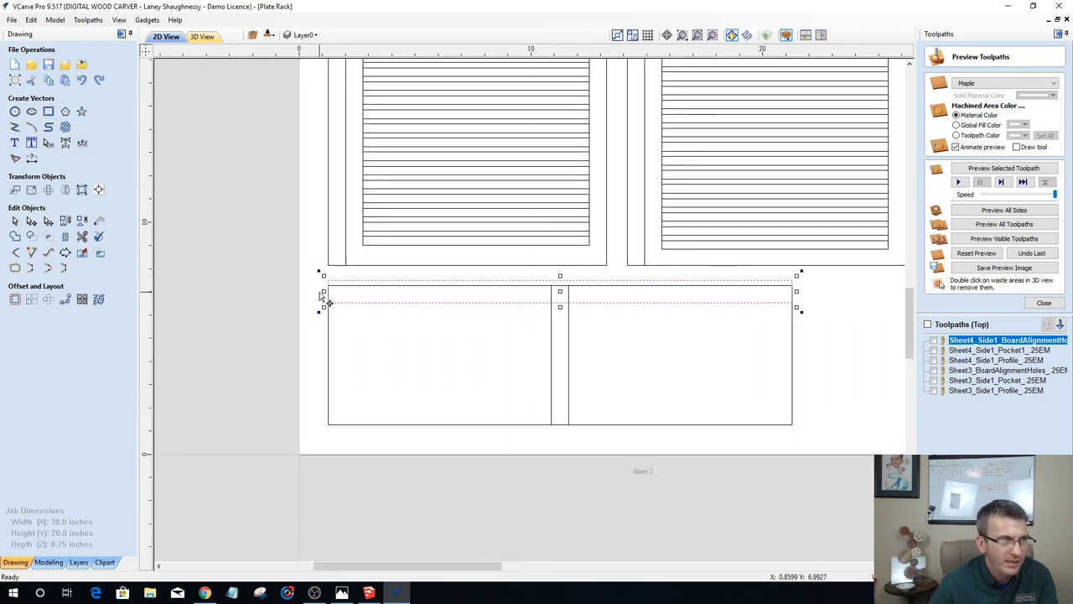
Step: Widen the top strip slightly at its left end and extend the divider's top edge into it
drag(322, 290, 318, 290)
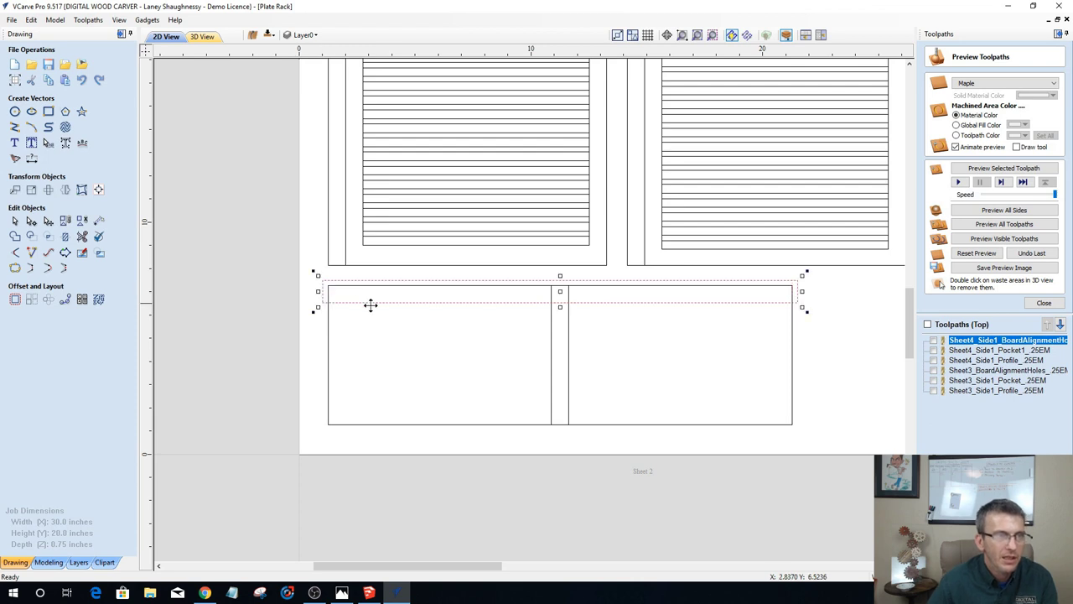
click(308, 334)
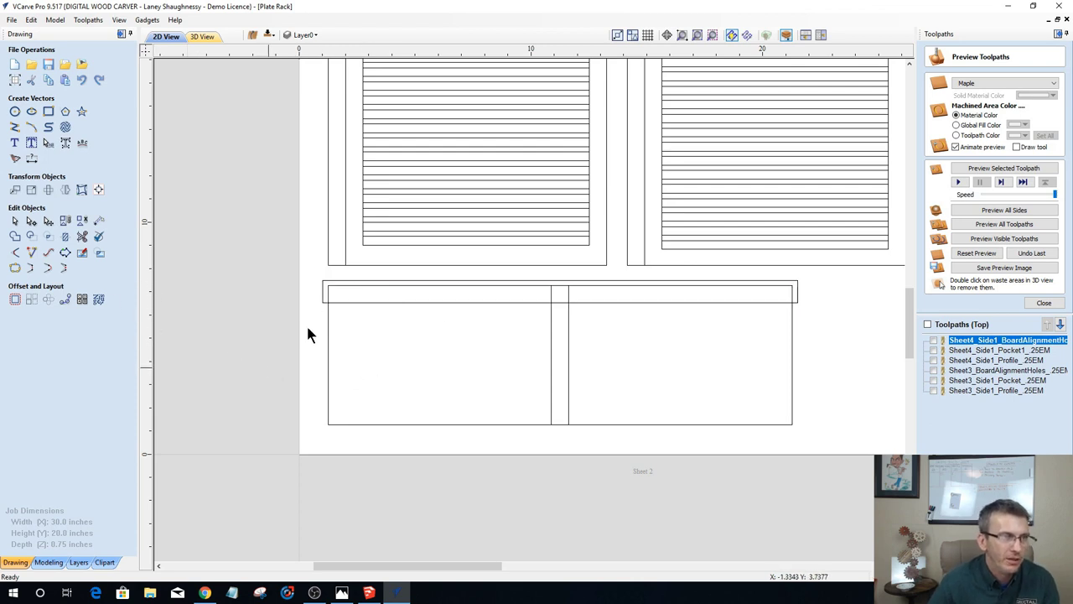
click(567, 382)
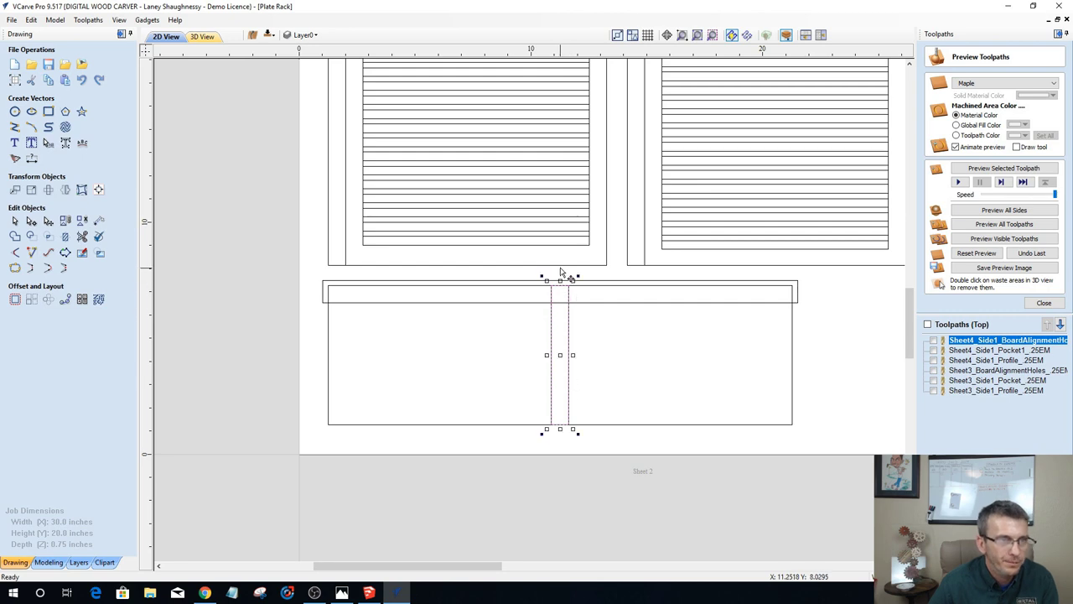
scroll(561, 273, up, 3)
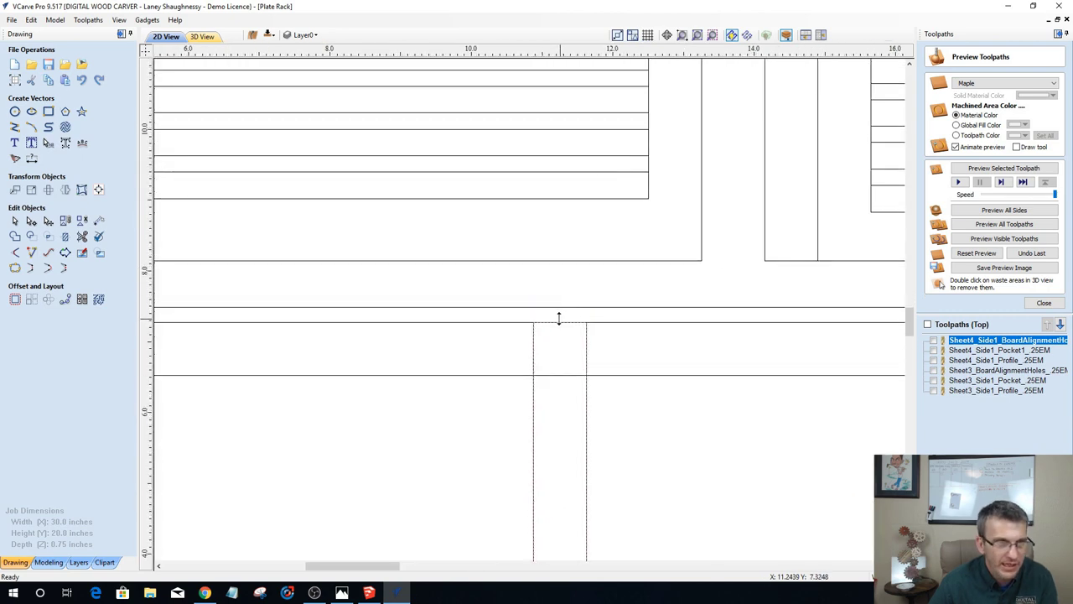
drag(558, 318, 558, 309)
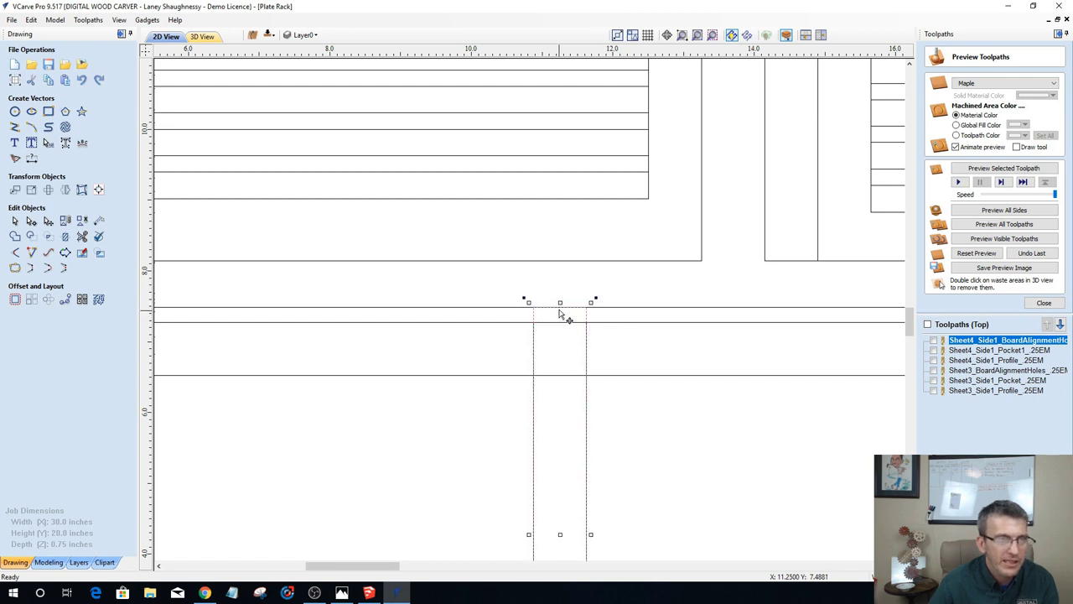
scroll(560, 315, down, 5)
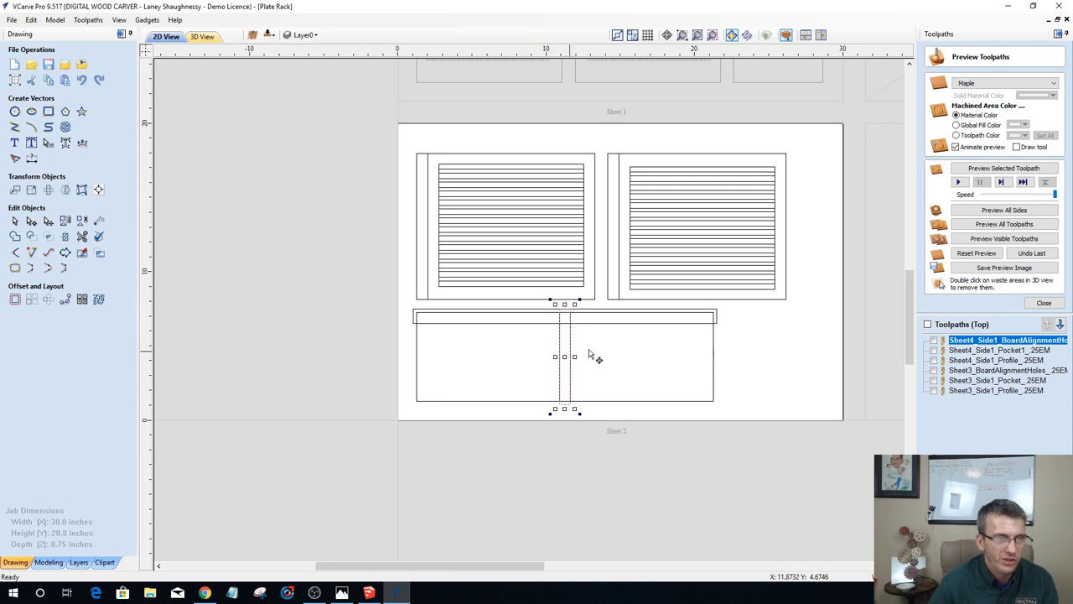
Step: Use Interactive Vector Trim on the divider and top strip junction, then close the trim tool
click(82, 236)
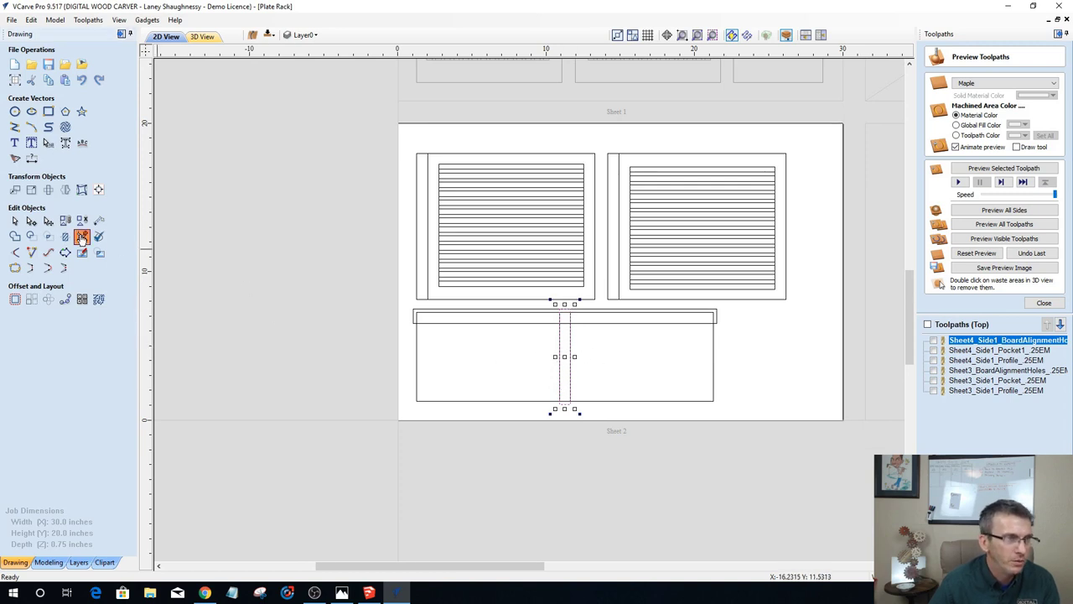
scroll(486, 335, up, 2)
scroll(643, 322, up, 2)
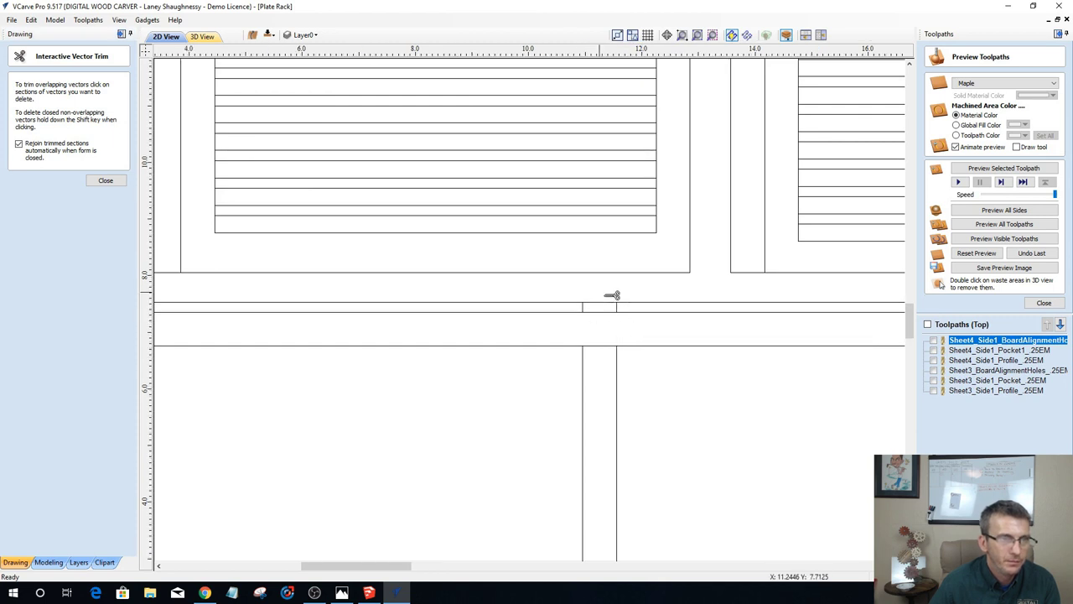
scroll(637, 321, up, 1)
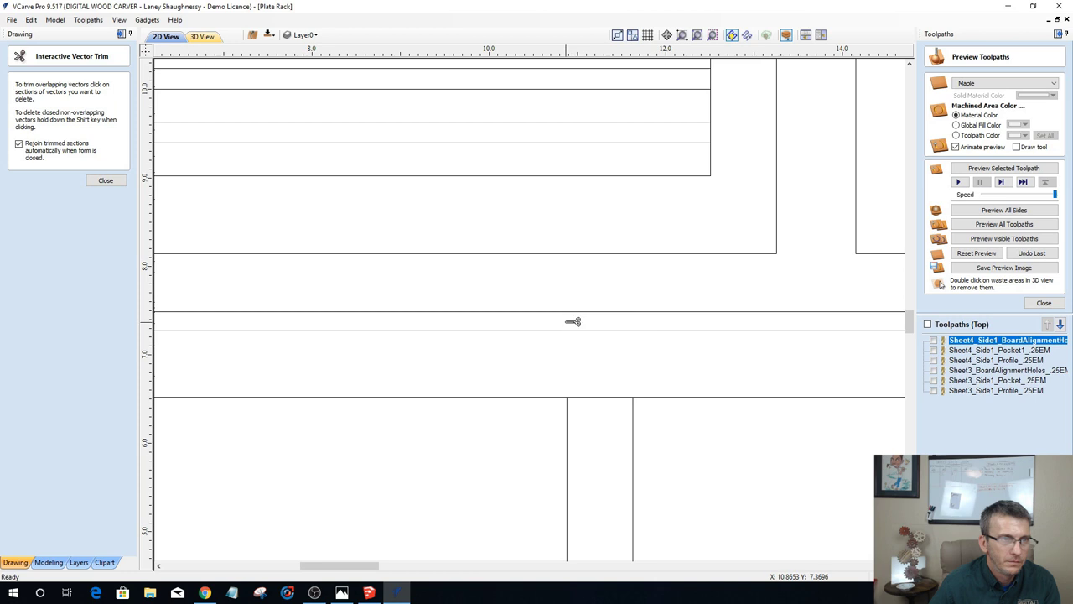
click(97, 181)
scroll(456, 295, down, 5)
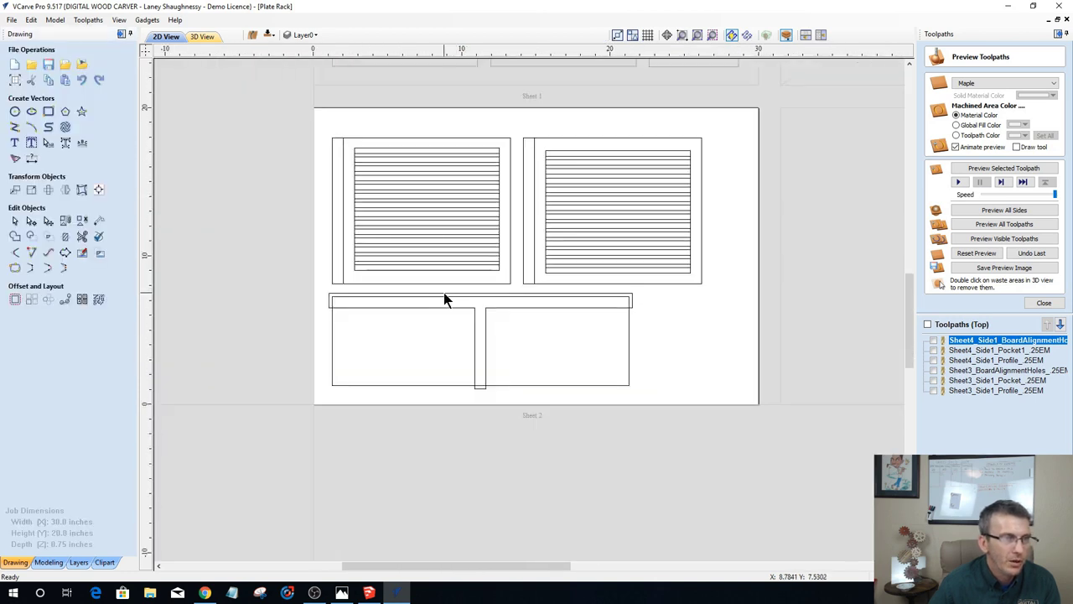
Step: Check the new T-shaped outline and the lower panel's outlines by selecting and deselecting them
click(444, 299)
scroll(481, 288, up, 2)
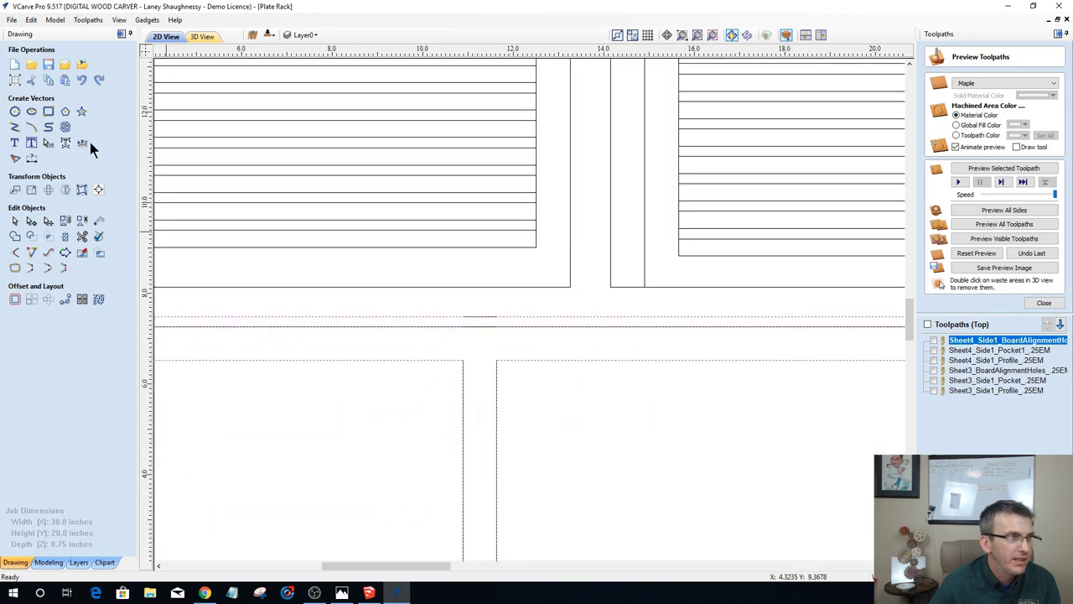
click(422, 277)
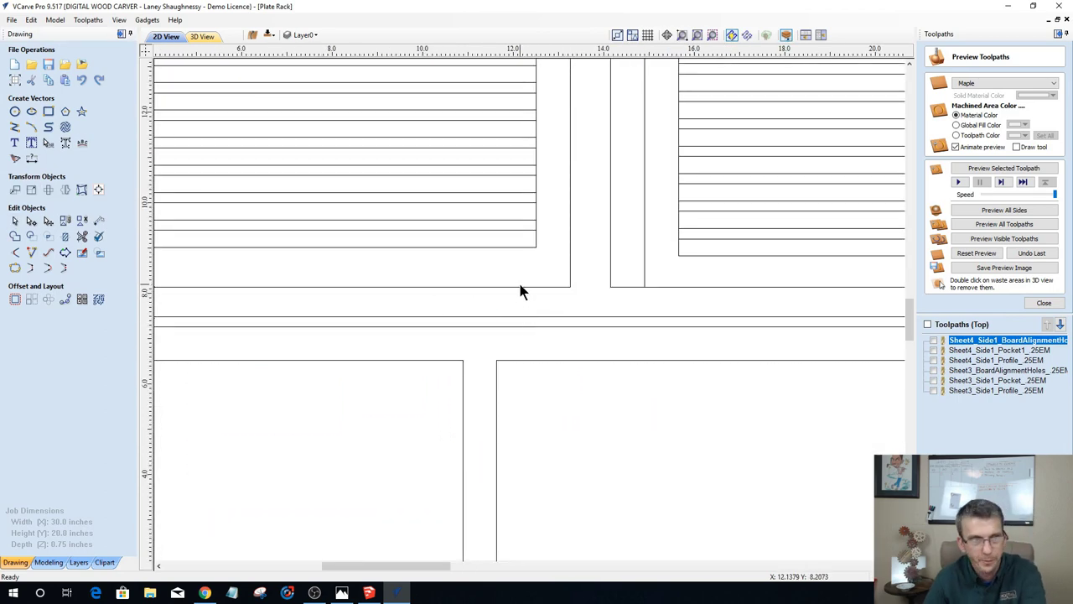
scroll(520, 293, down, 1)
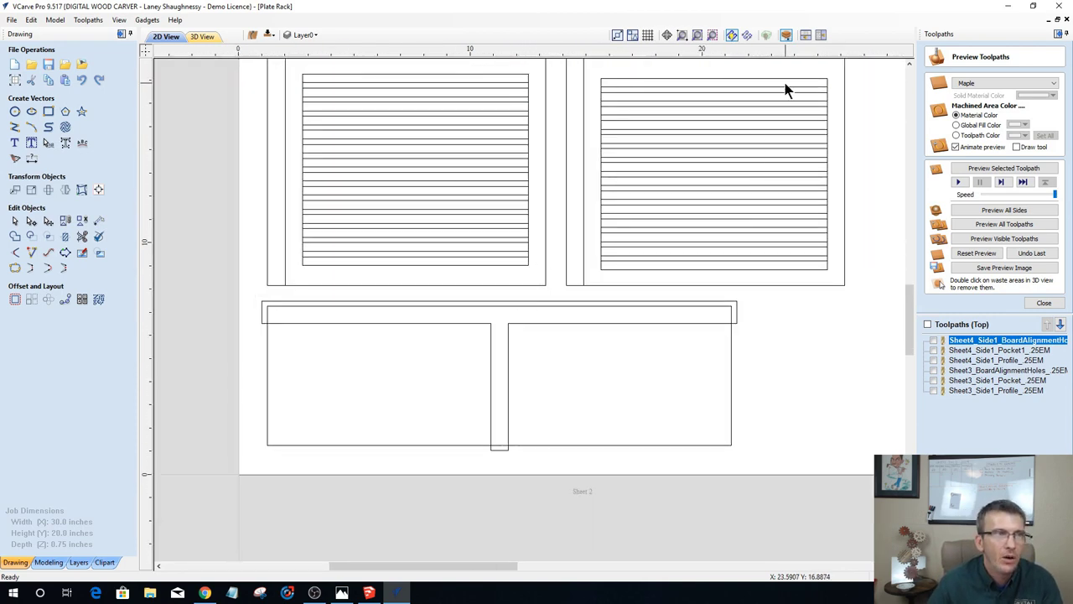
click(522, 307)
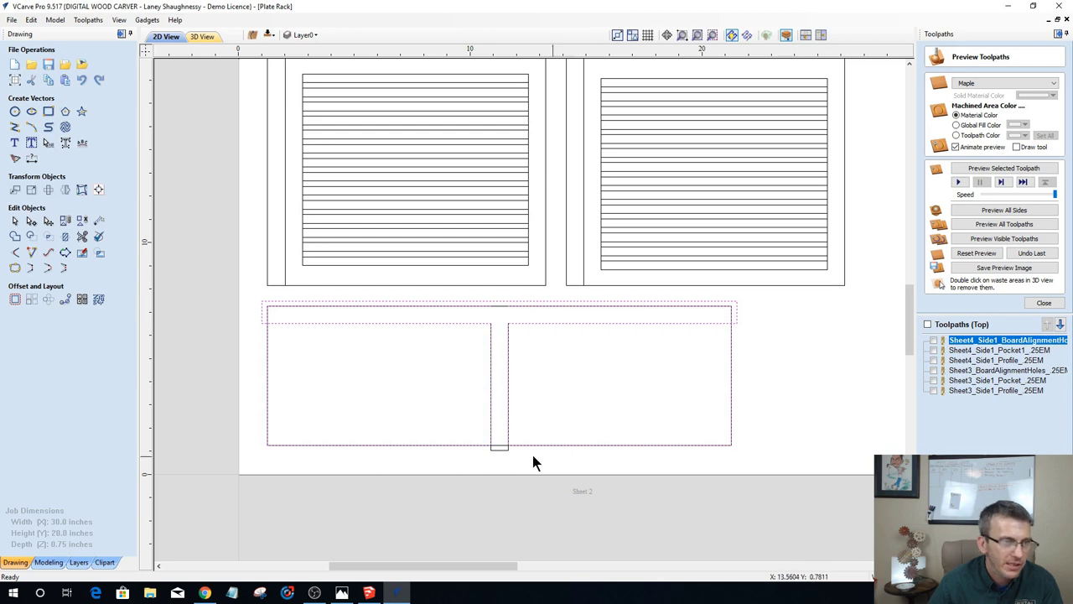
scroll(533, 462, up, 2)
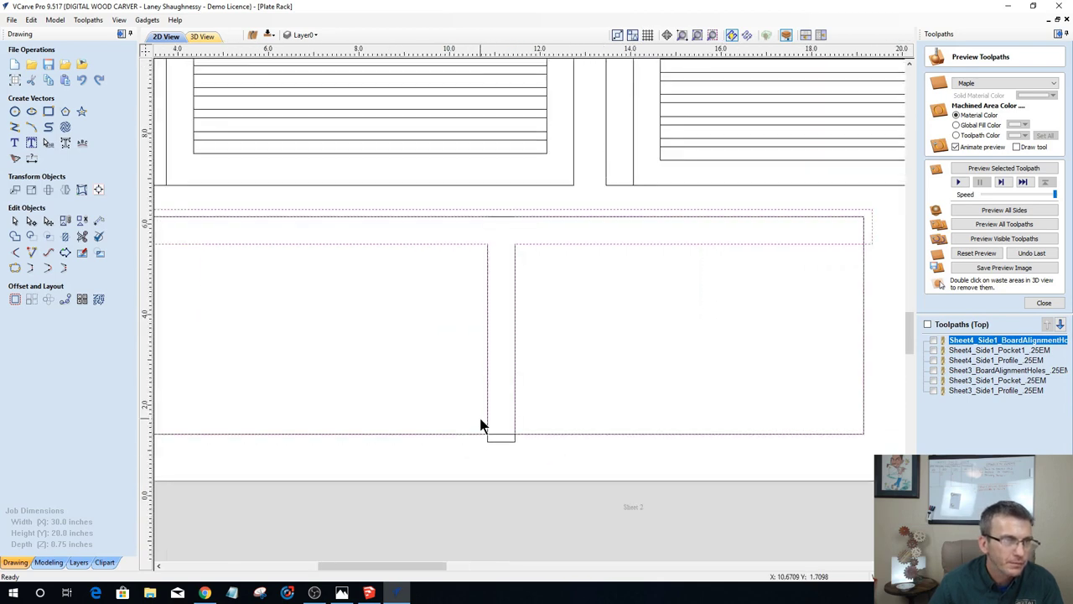
scroll(486, 440, up, 1)
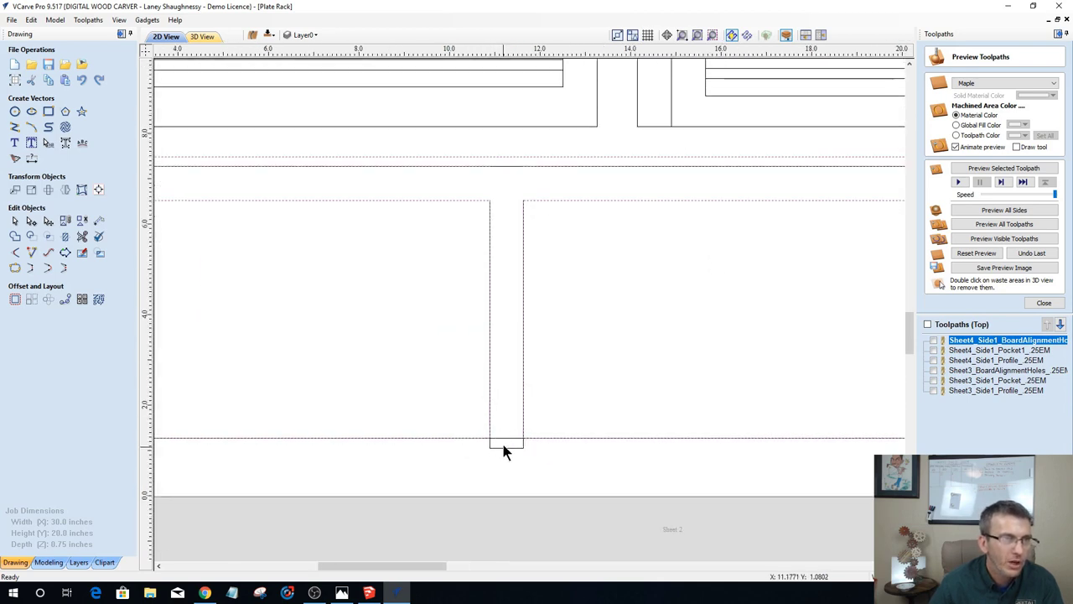
scroll(503, 444, down, 3)
scroll(430, 414, up, 1)
click(429, 403)
scroll(429, 404, up, 1)
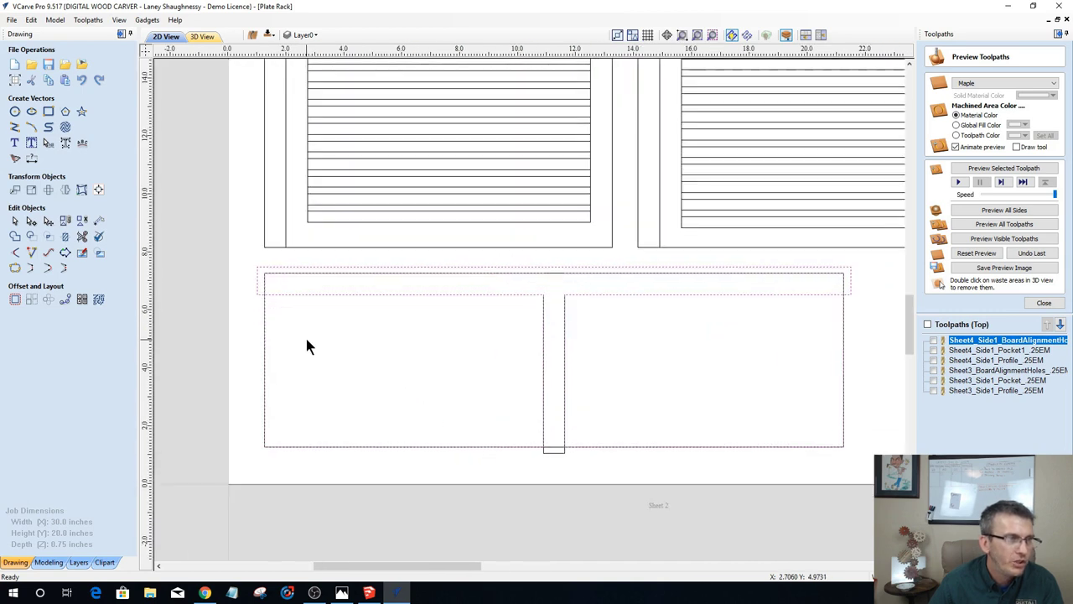
Step: Select only the narrow slot outline and zoom into its top junction
click(544, 267)
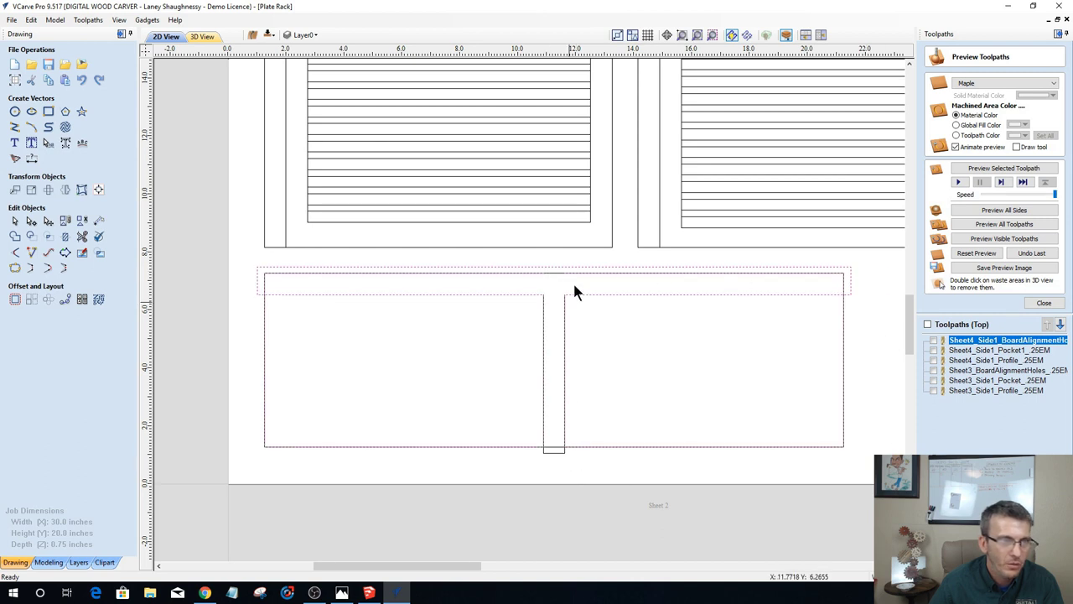
click(547, 453)
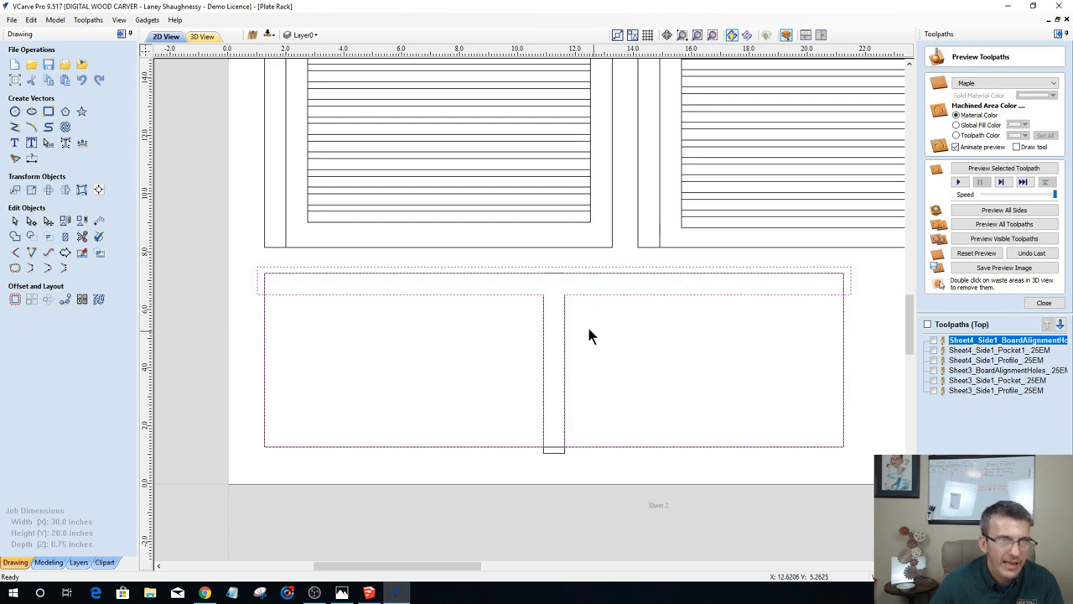
scroll(587, 335, up, 1)
scroll(587, 331, down, 3)
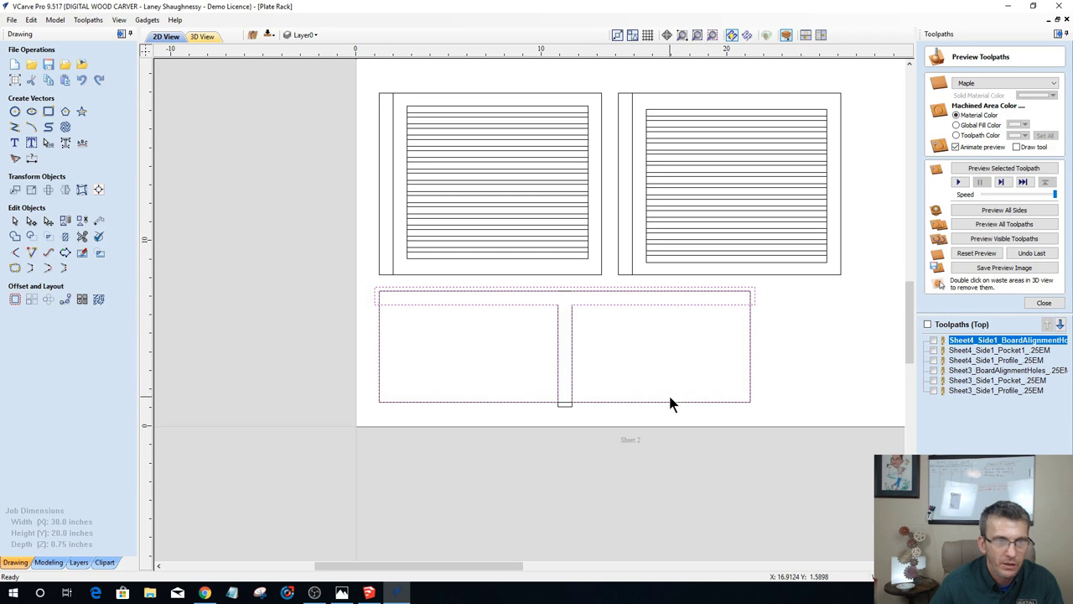
scroll(671, 404, up, 2)
scroll(773, 302, up, 1)
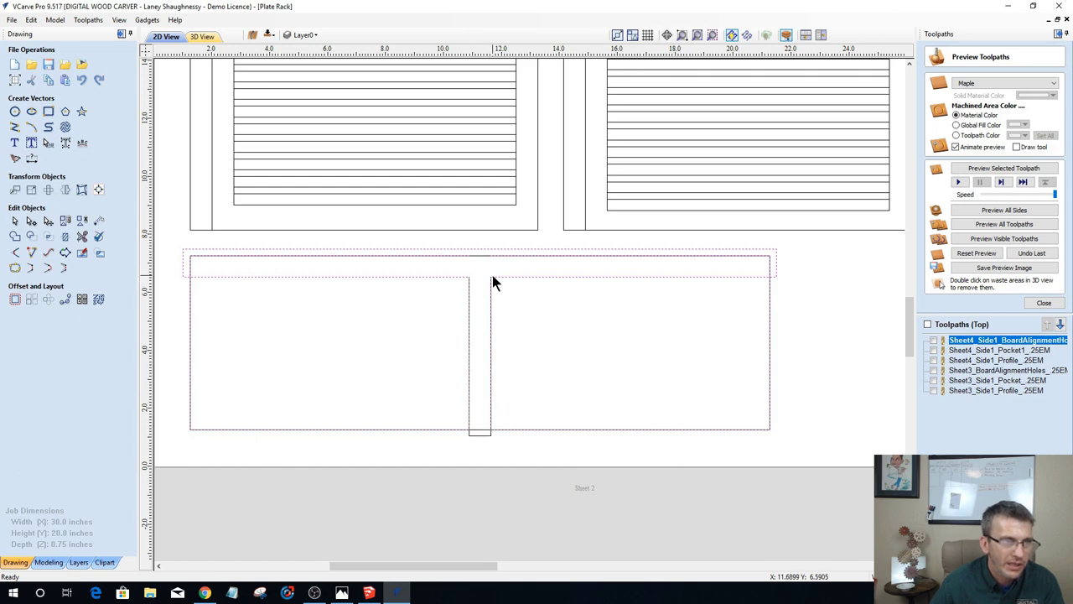
scroll(487, 282, up, 4)
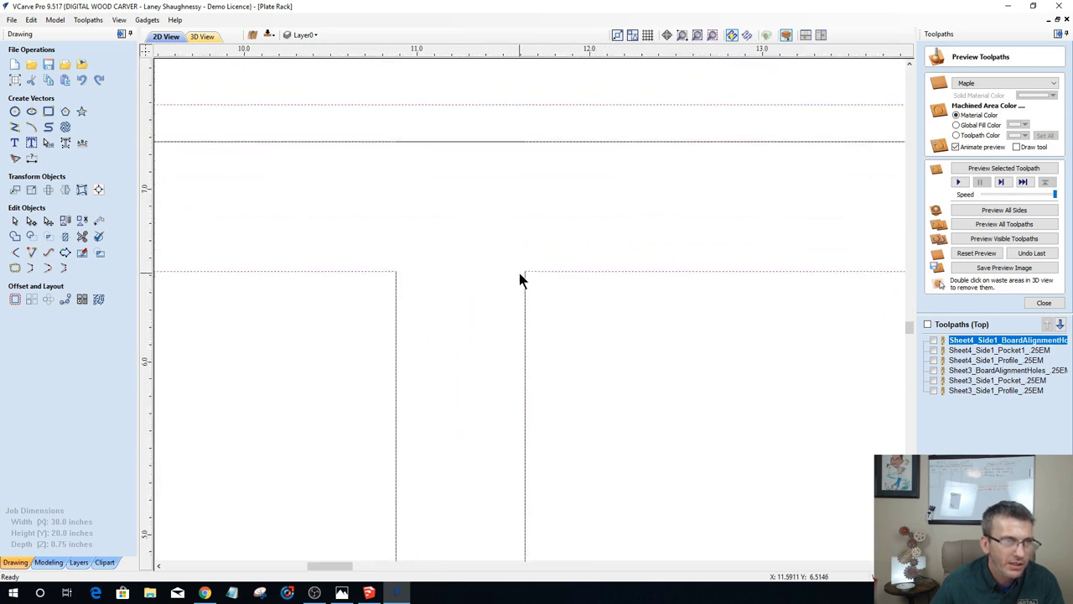
Step: Cut the slot outline at its left and right top nodes in node-editing mode
key(n)
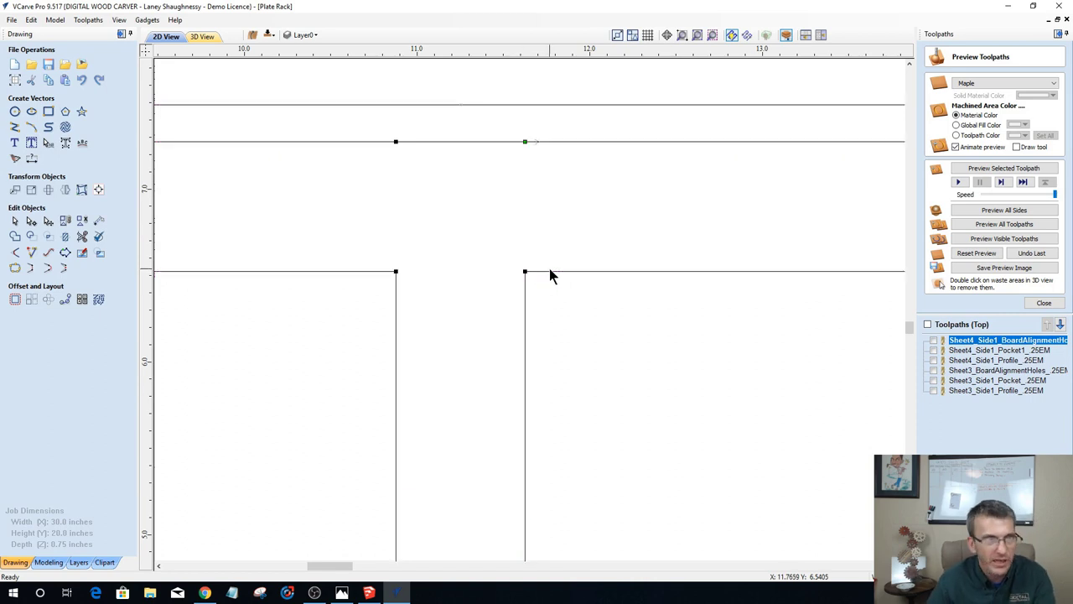
right_click(524, 271)
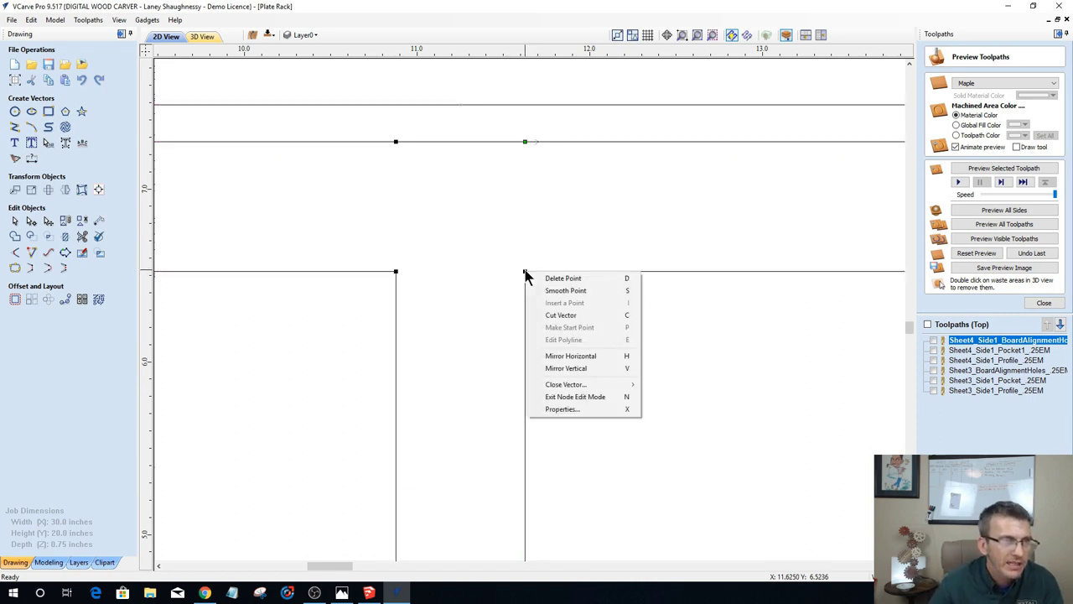
click(541, 315)
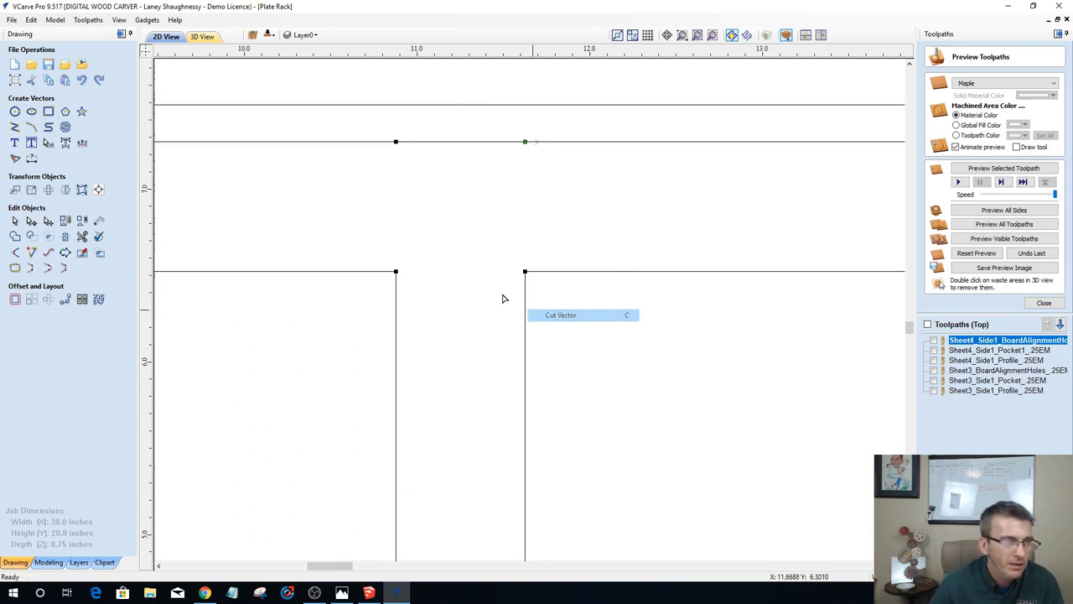
right_click(395, 271)
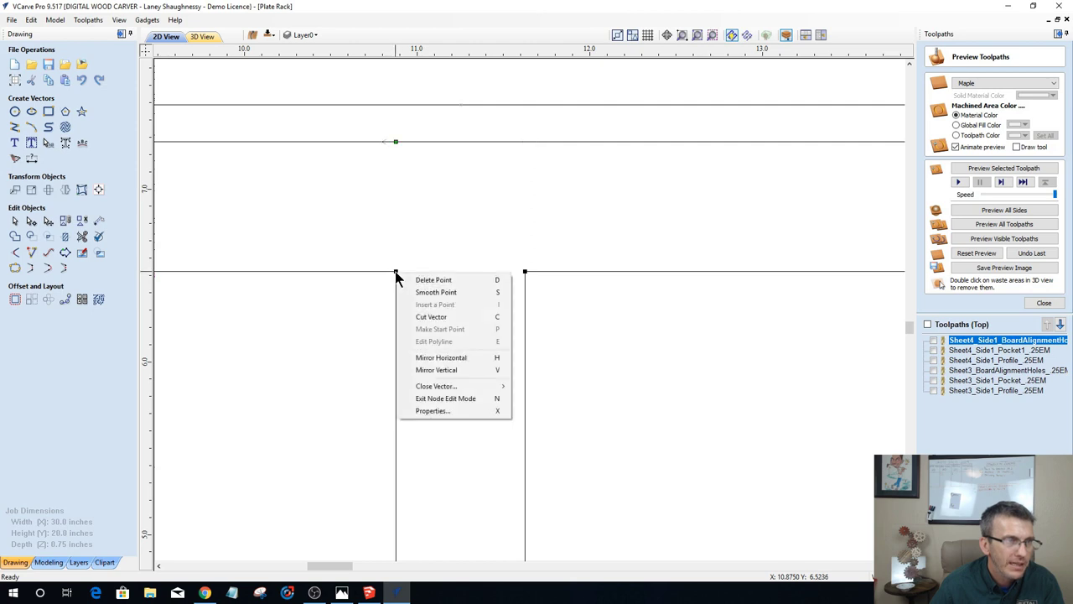
click(408, 312)
scroll(490, 308, down, 5)
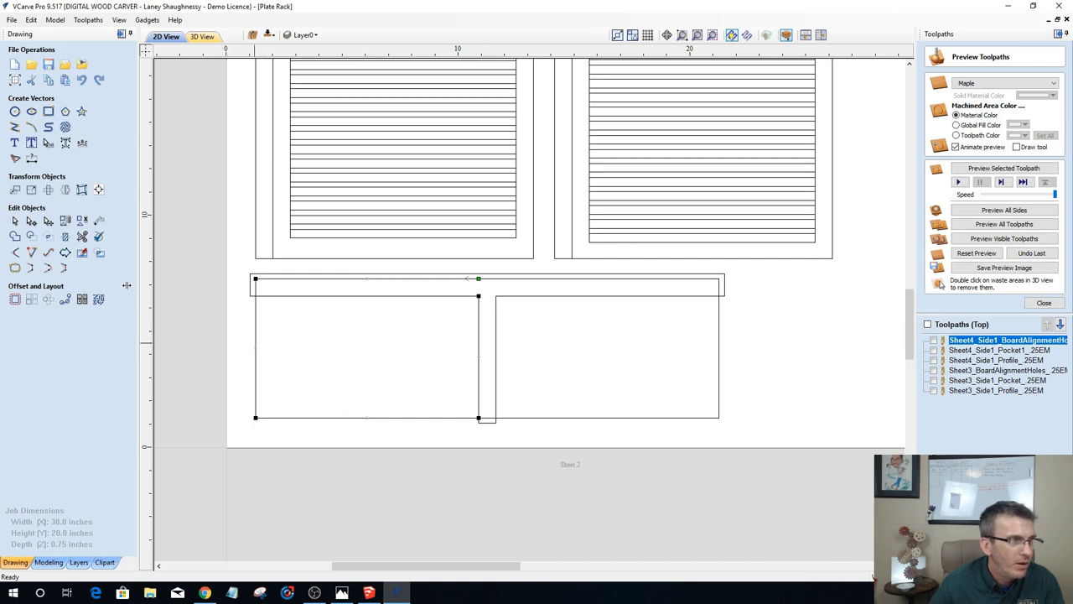
click(15, 220)
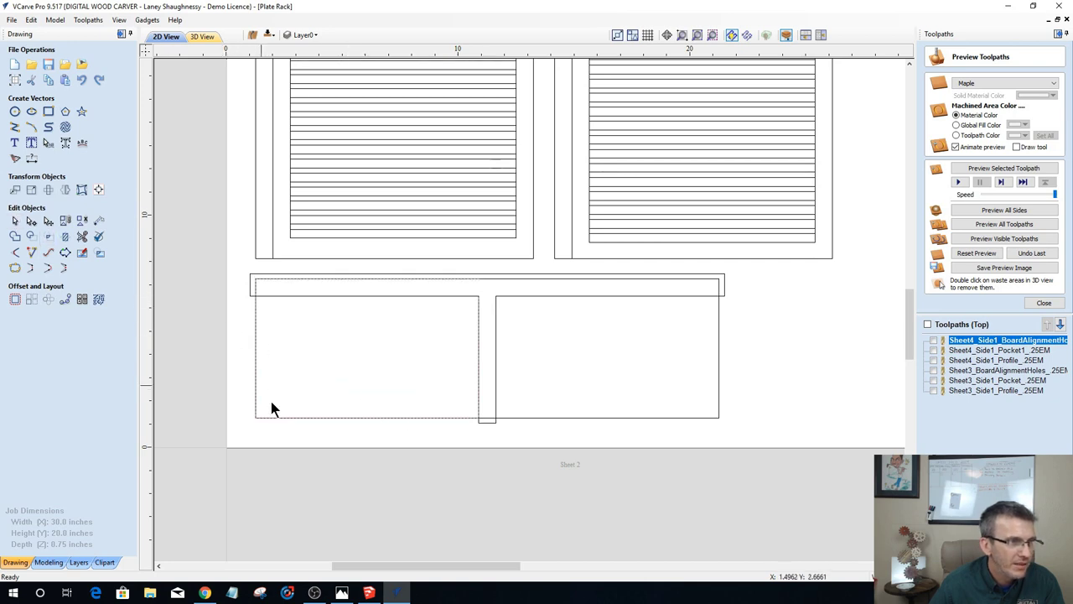
Step: Check the lower panel's left and right rectangles by selecting each in turn
scroll(378, 310, up, 2)
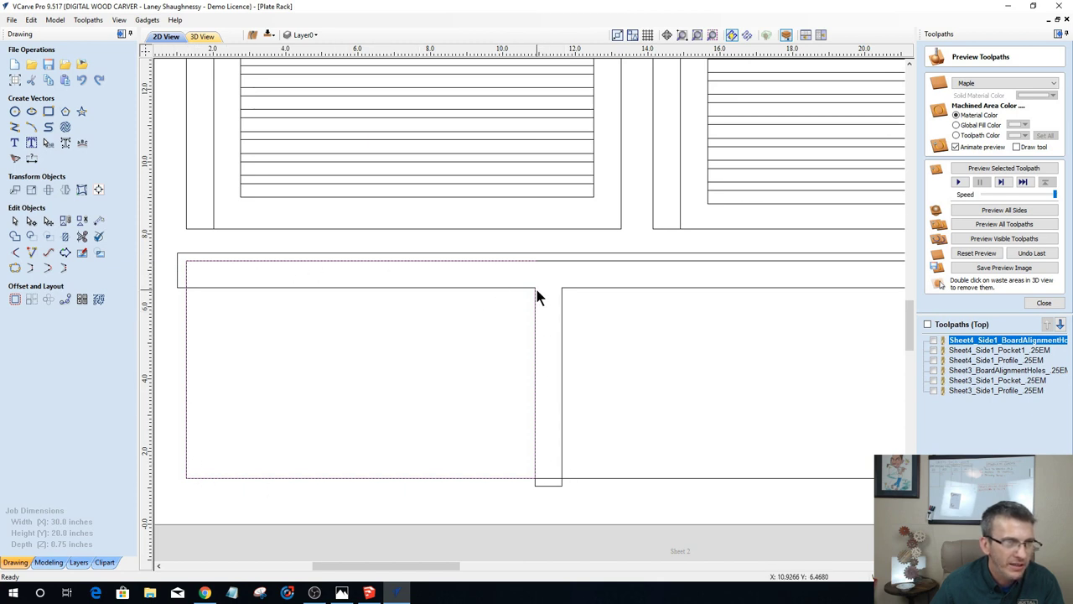
click(535, 376)
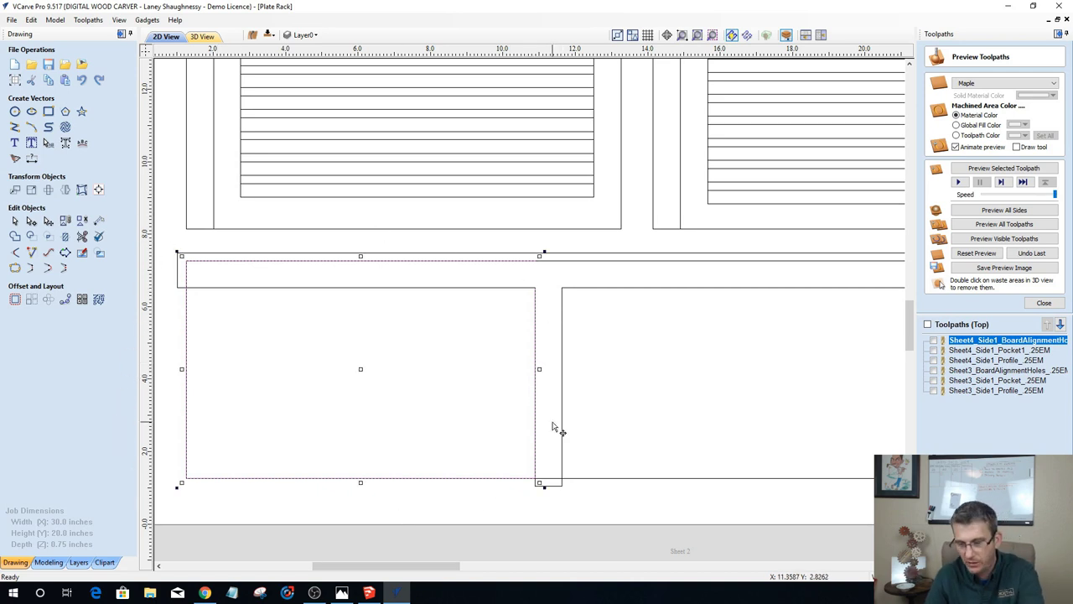
key(Escape)
scroll(377, 355, down, 1)
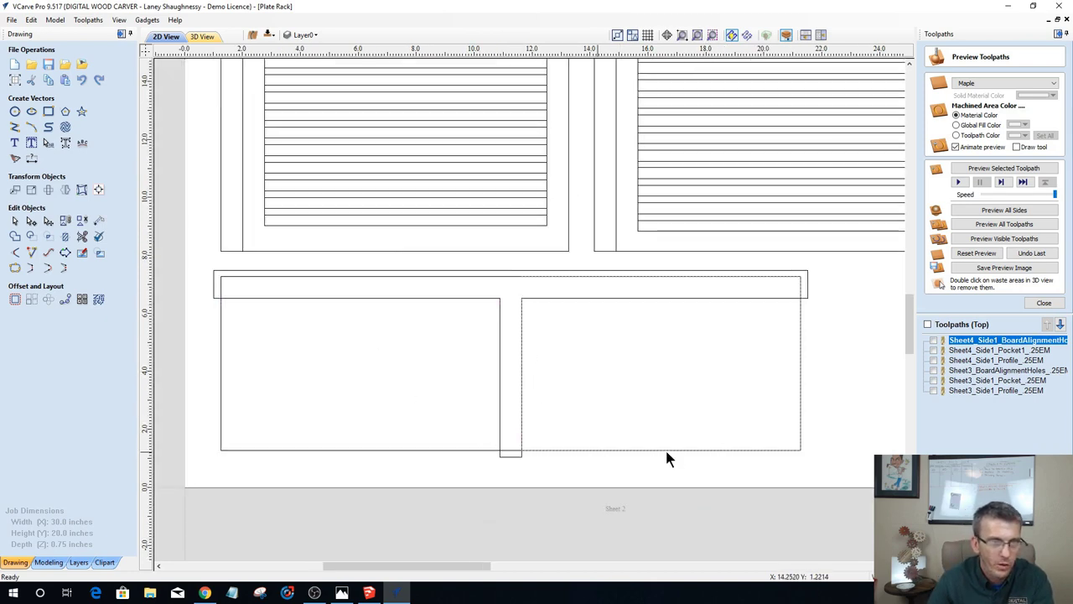
click(530, 278)
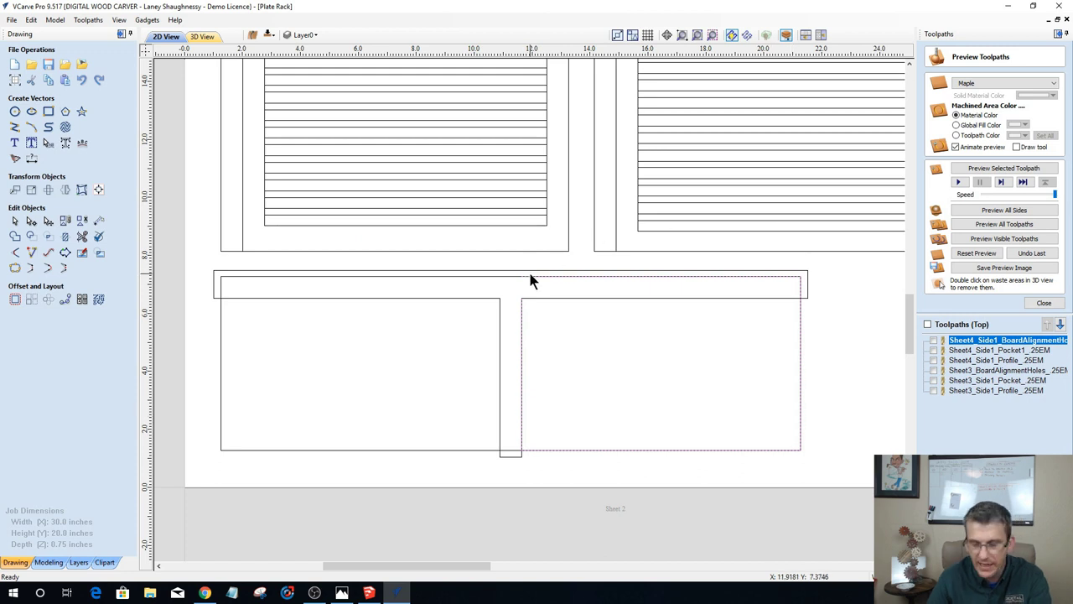
click(538, 295)
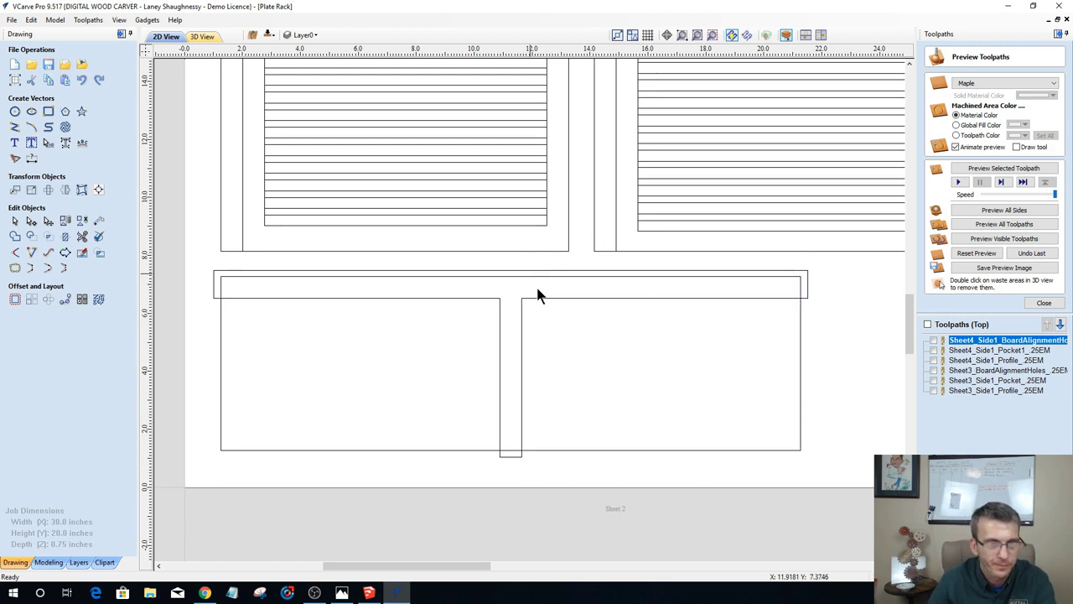
Step: Select the T's stem outline and Shift-add its top bar to the selection
click(800, 355)
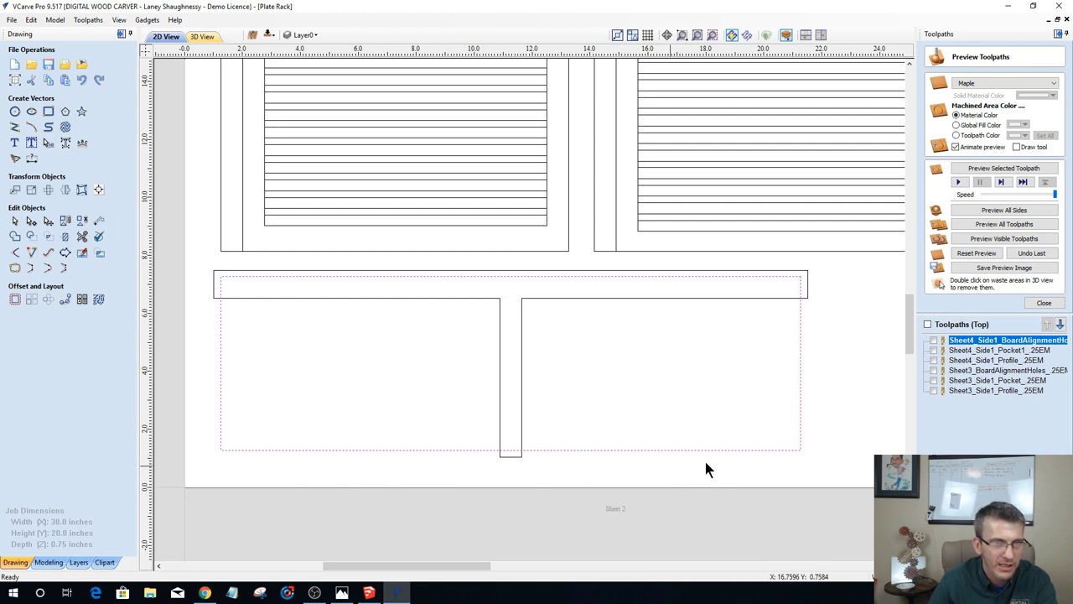
click(520, 335)
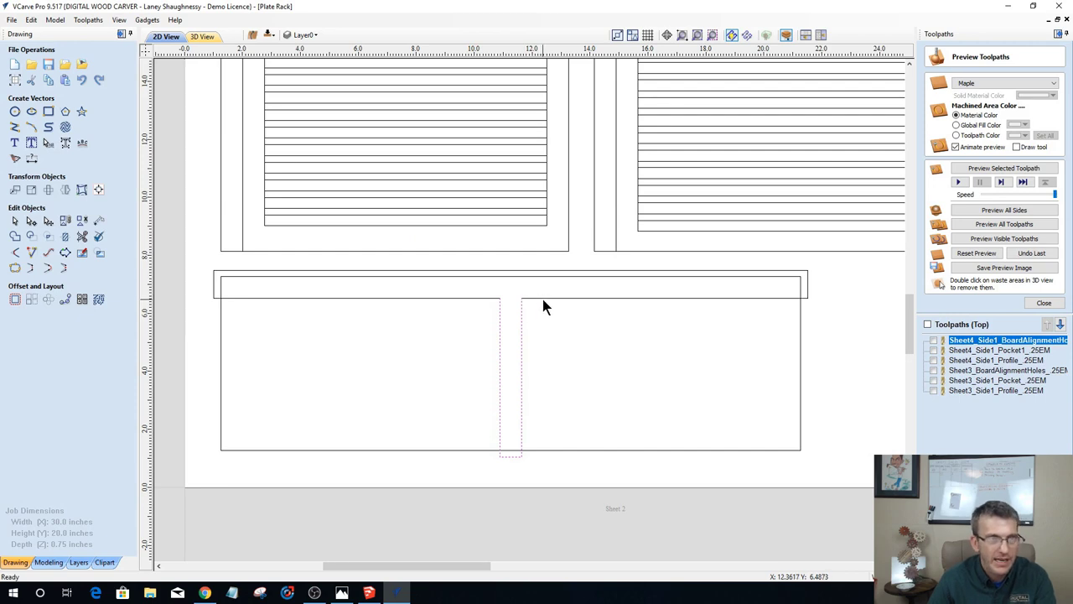
shift+click(544, 300)
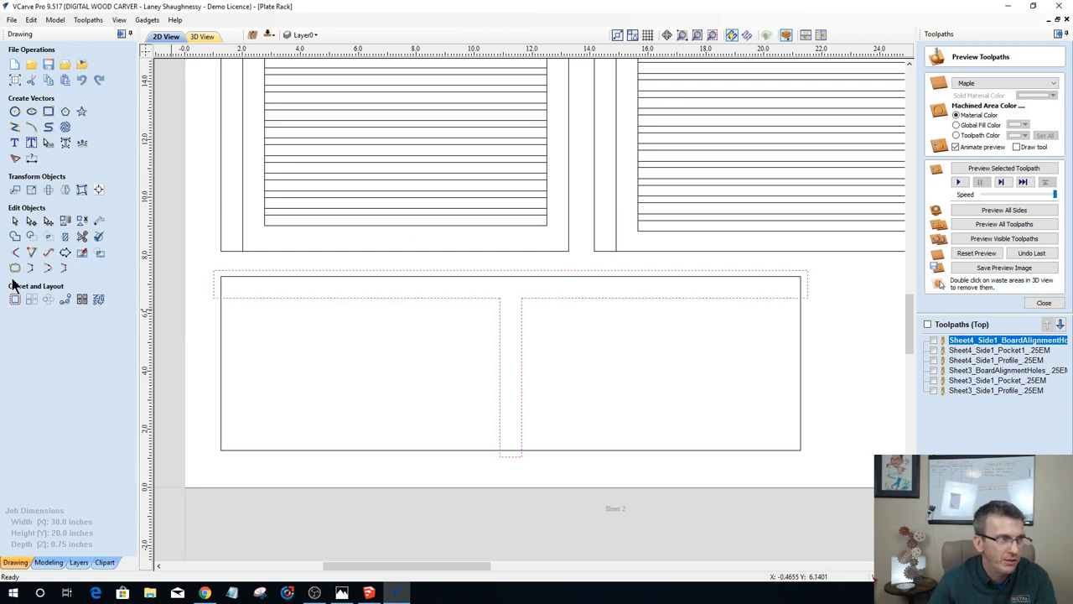
click(478, 348)
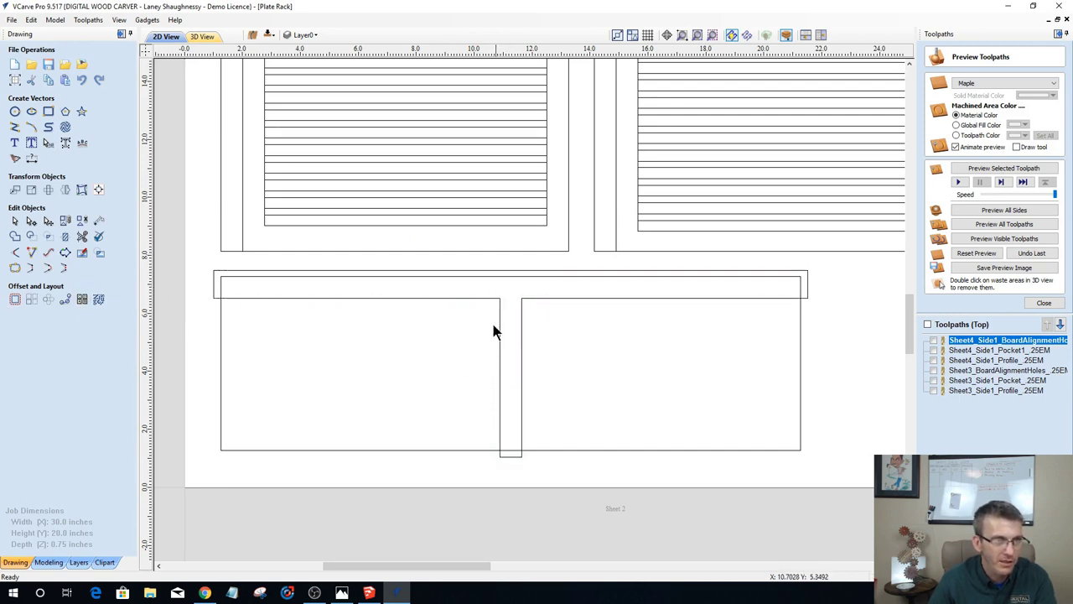
click(501, 326)
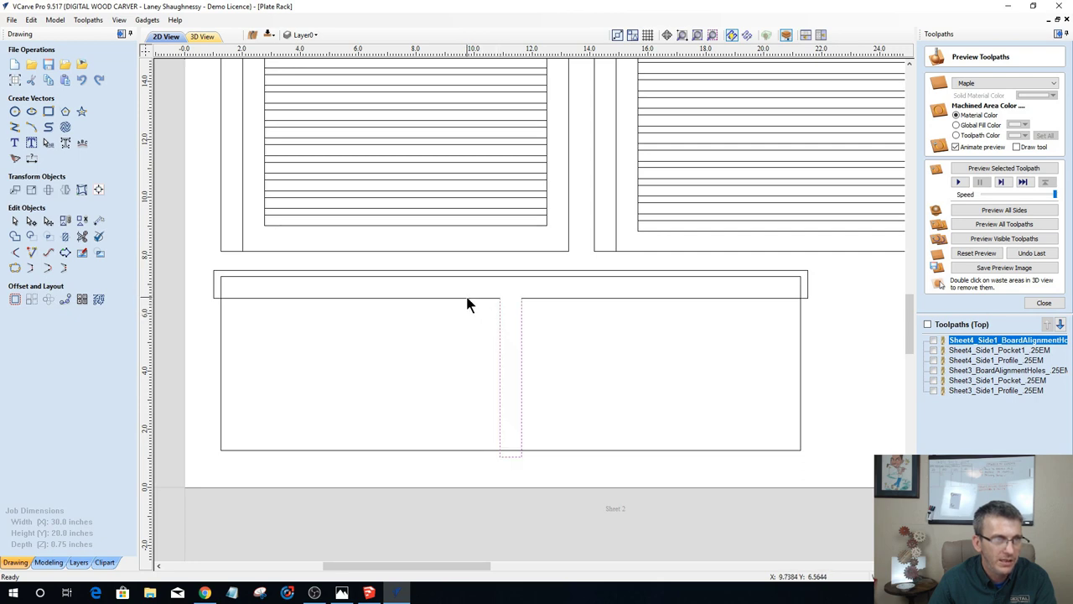
shift+click(465, 294)
Step: Join the T slot's stem and bar into one closed outline, select it, and start a pocket toolpath
click(14, 267)
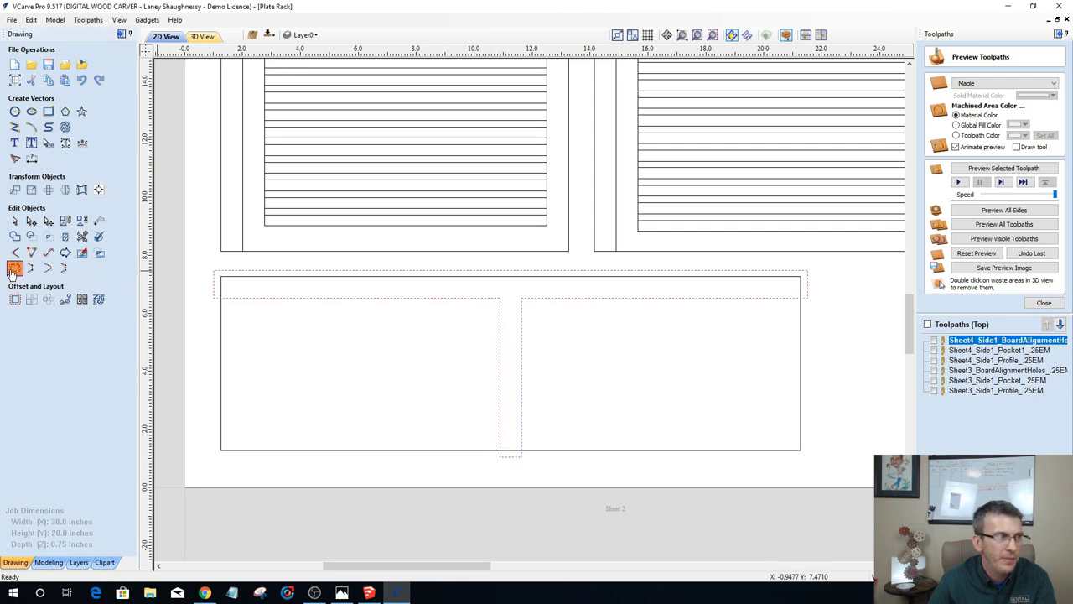
click(31, 198)
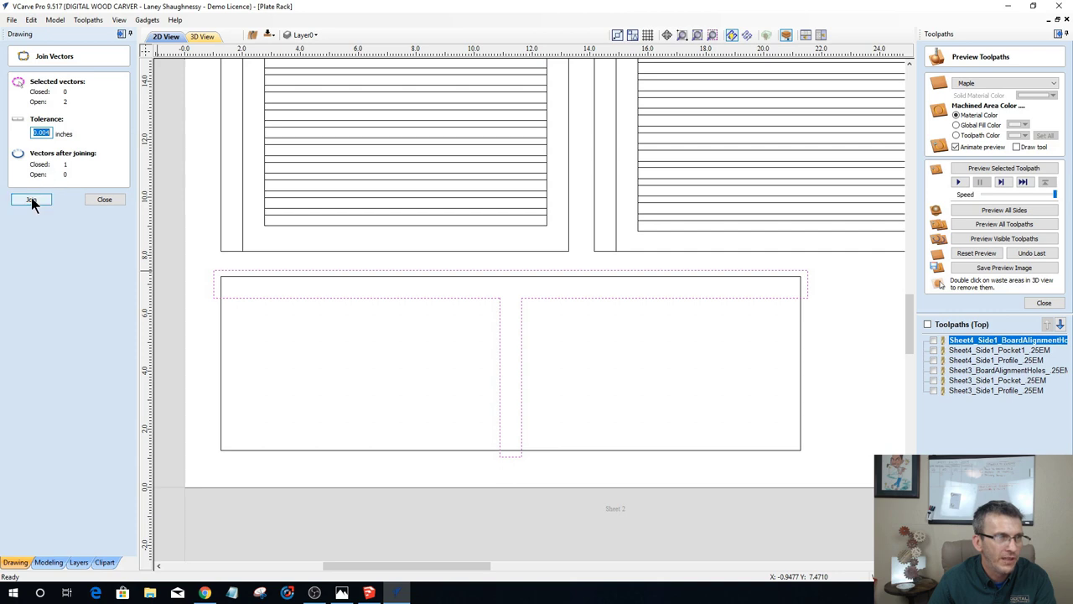
click(799, 446)
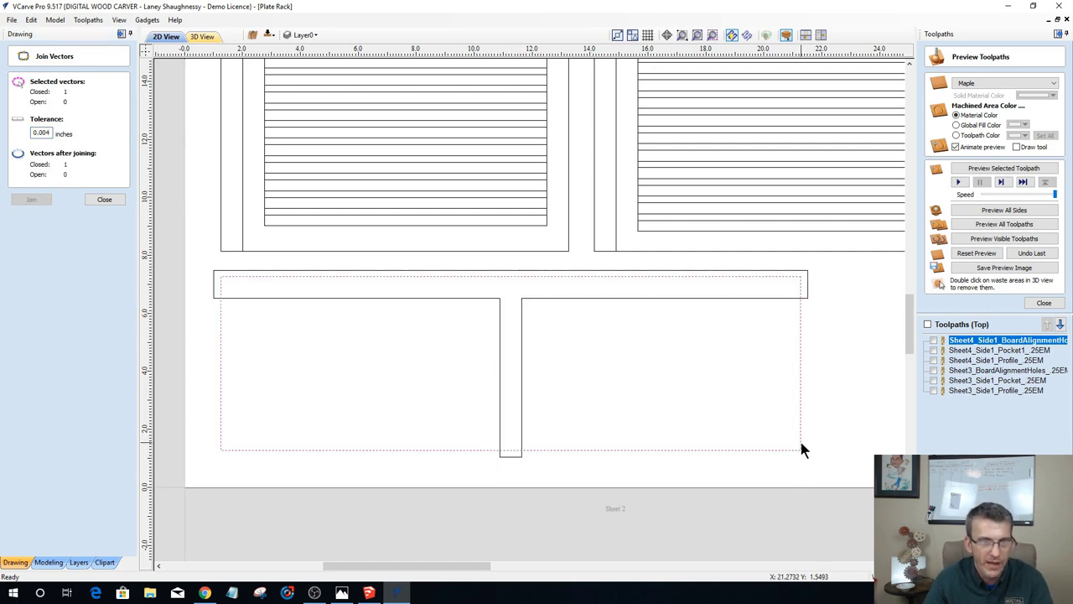
click(521, 338)
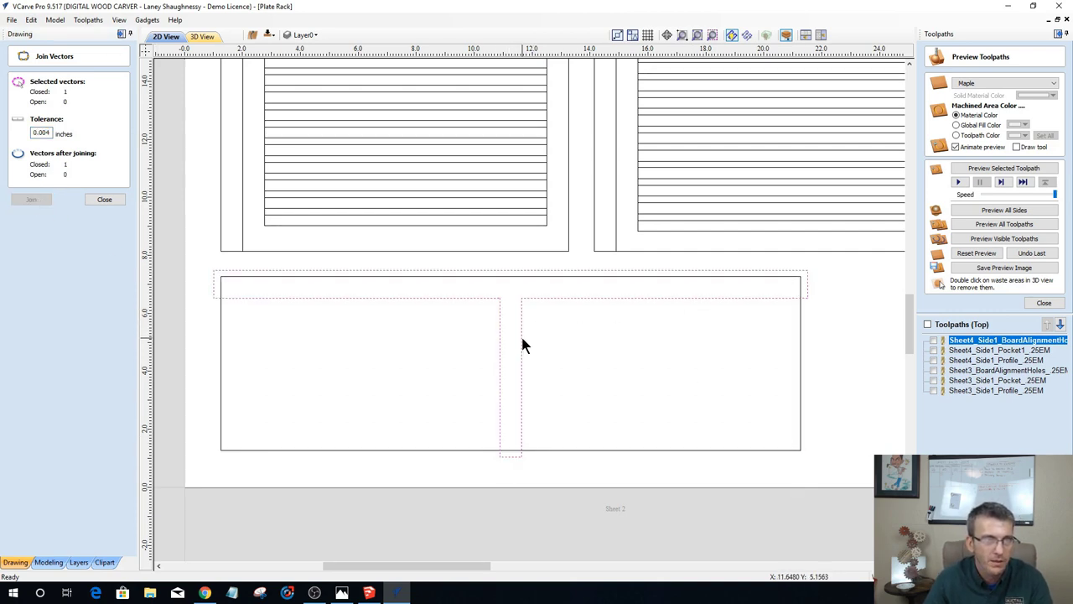
click(1044, 305)
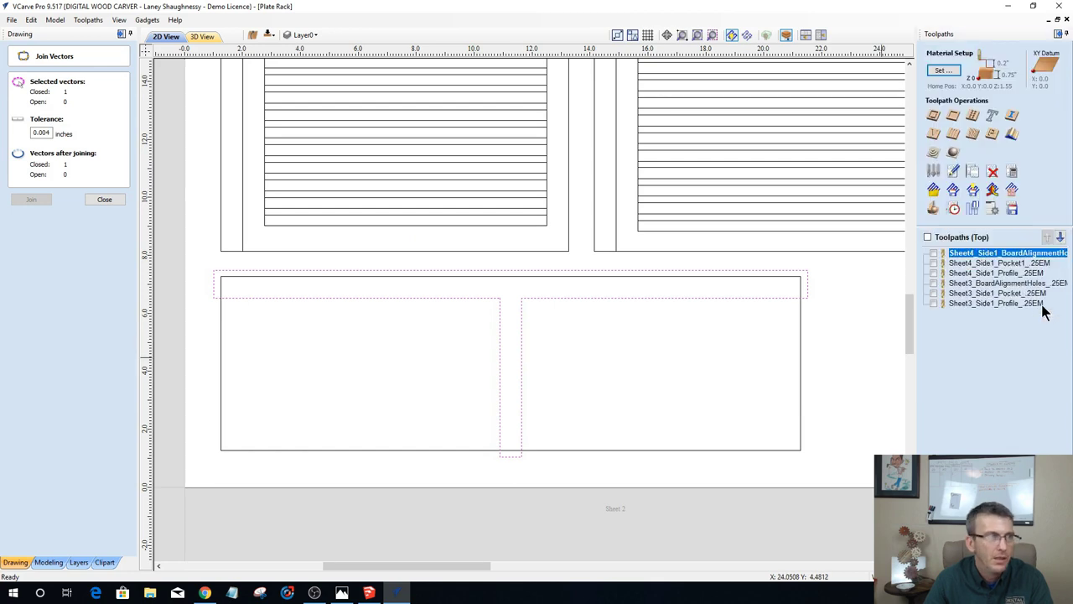
click(953, 117)
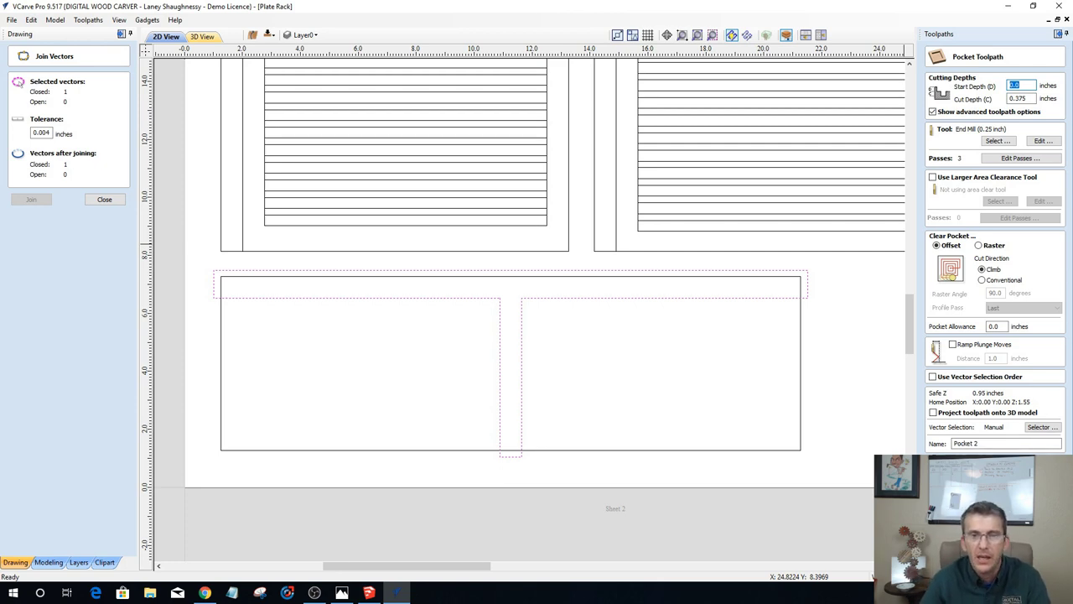
Step: Name the 0.25 in end-mill pocket toolpath Sheet2_Pocket_.25EM and calculate it
drag(981, 443, 942, 446)
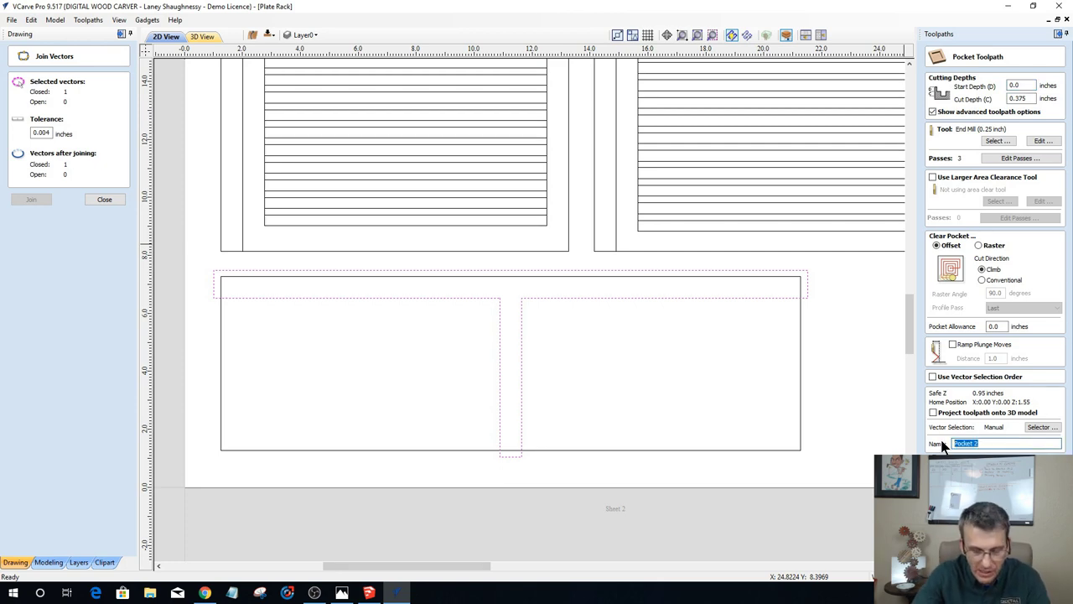
text(Sheet2)
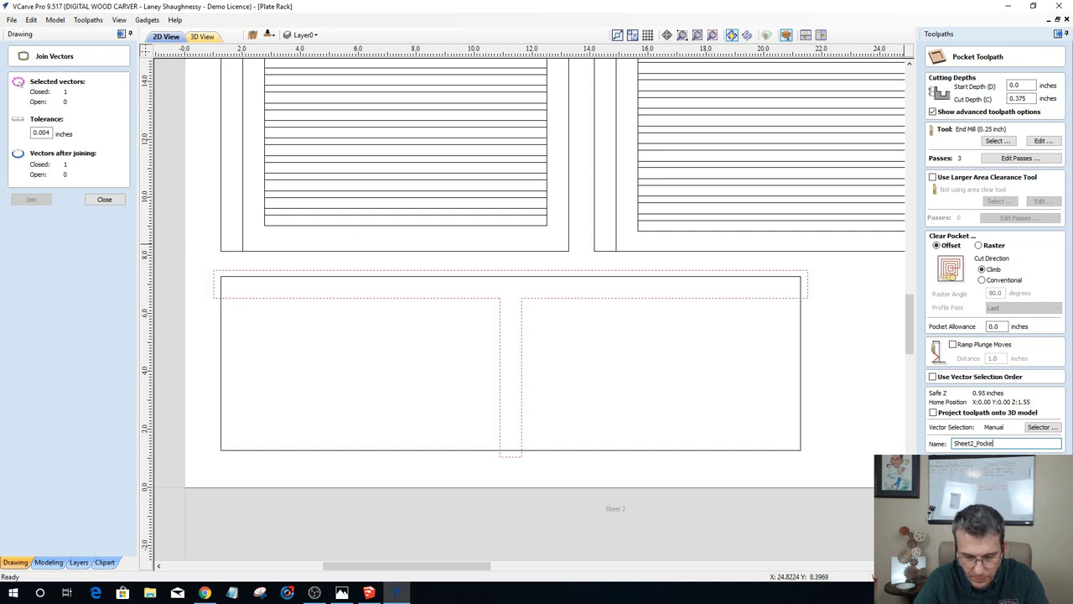
text(_)
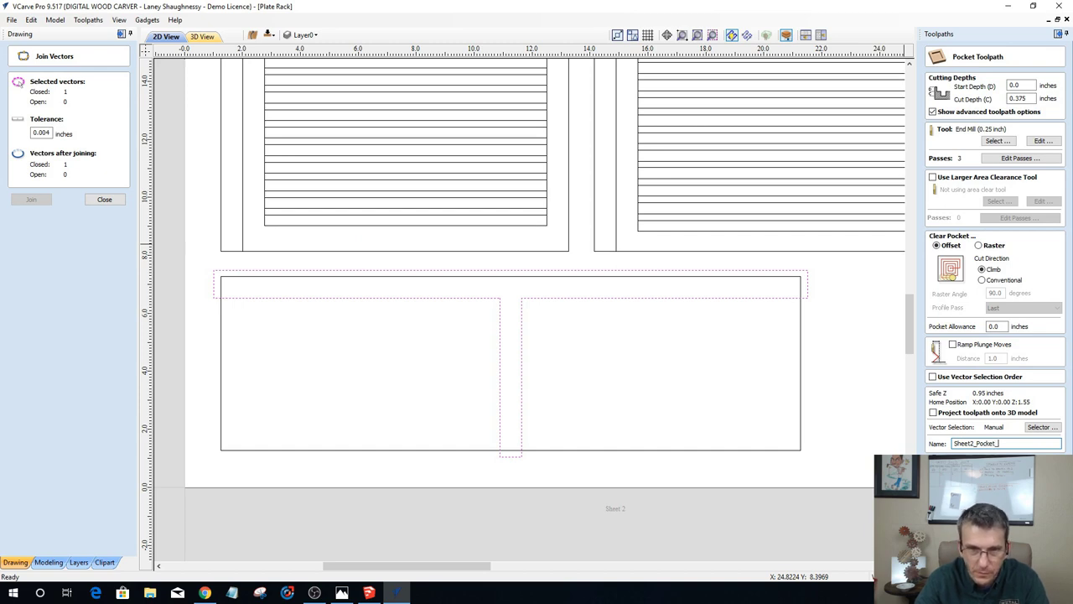
text(25EM)
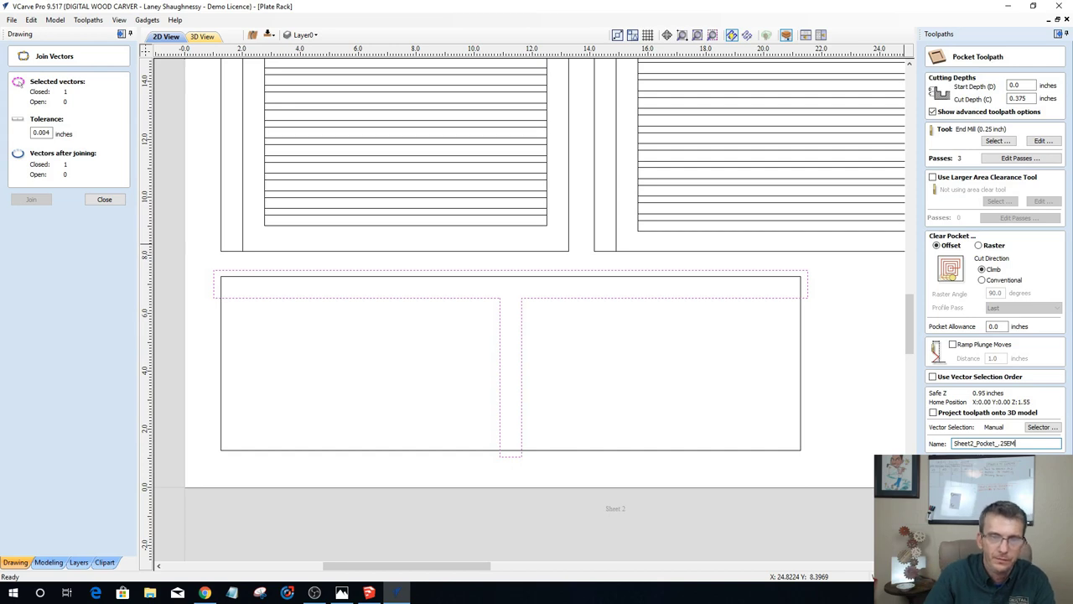
key(Return)
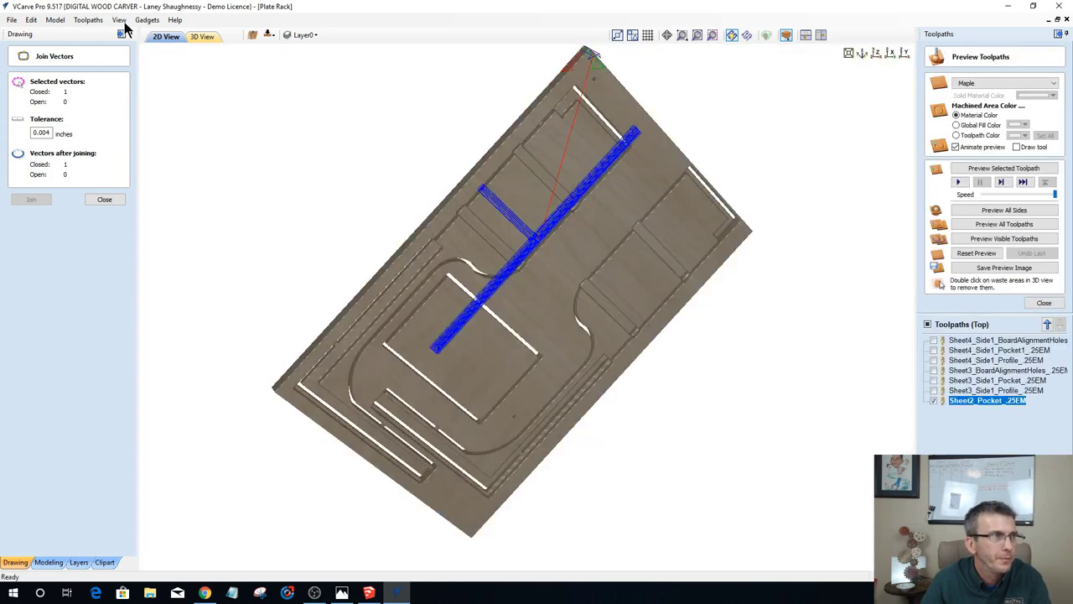
Step: Reset the 3D preview and show the T-slot pocket toolpath as a solid shaded area in 2D
click(975, 253)
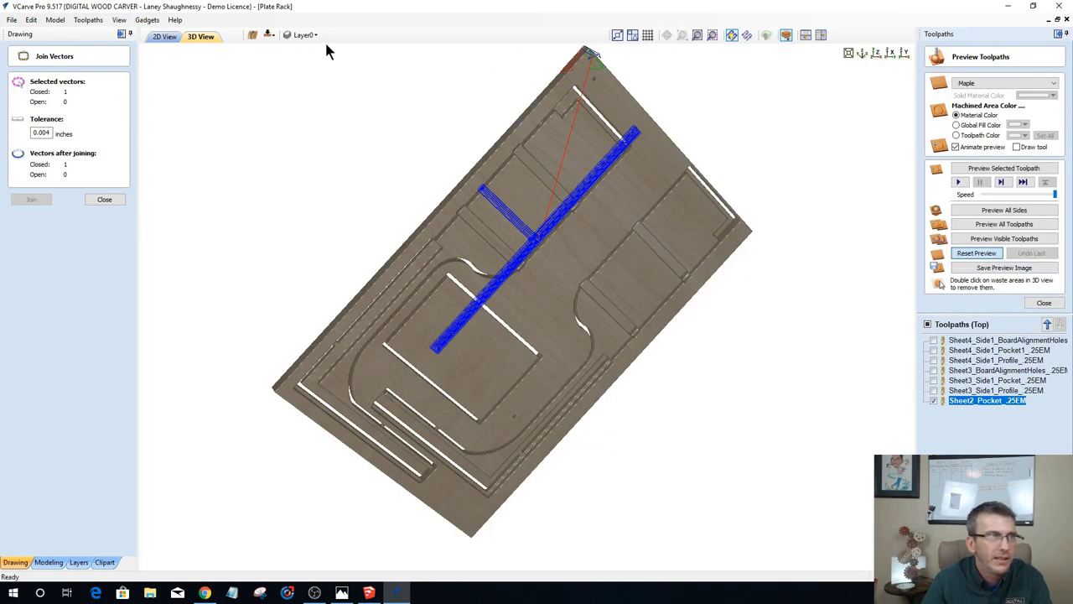
click(163, 39)
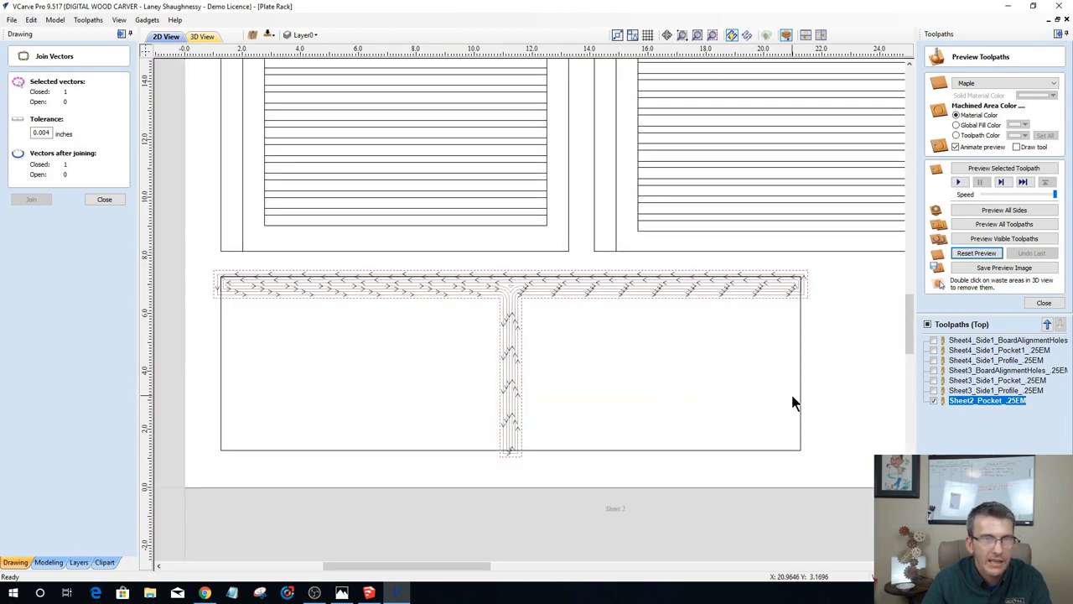
scroll(800, 409, down, 5)
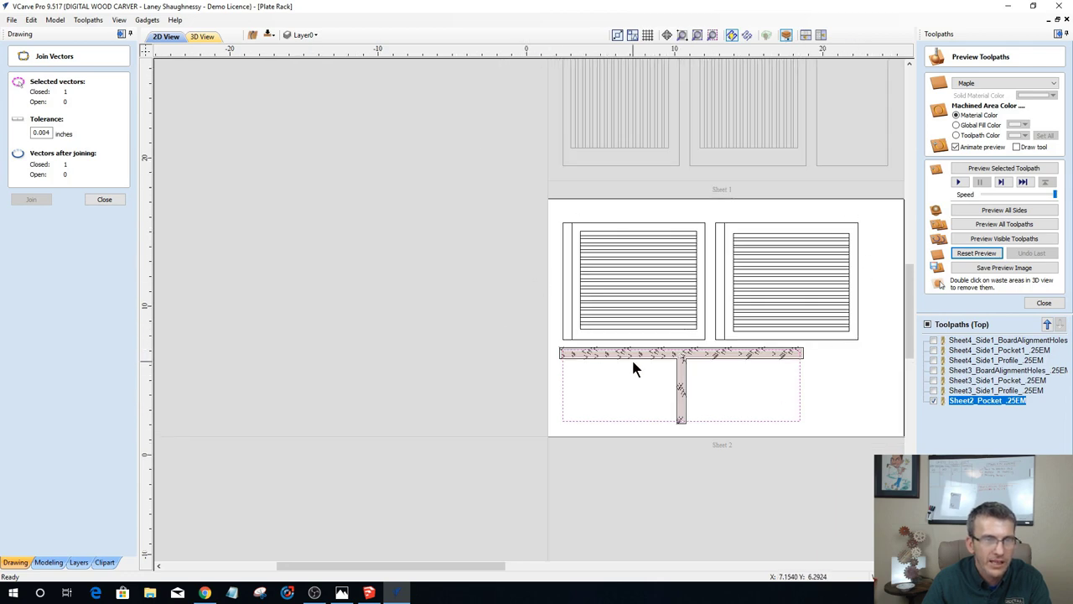
scroll(635, 366, up, 3)
scroll(632, 360, down, 2)
scroll(740, 402, up, 1)
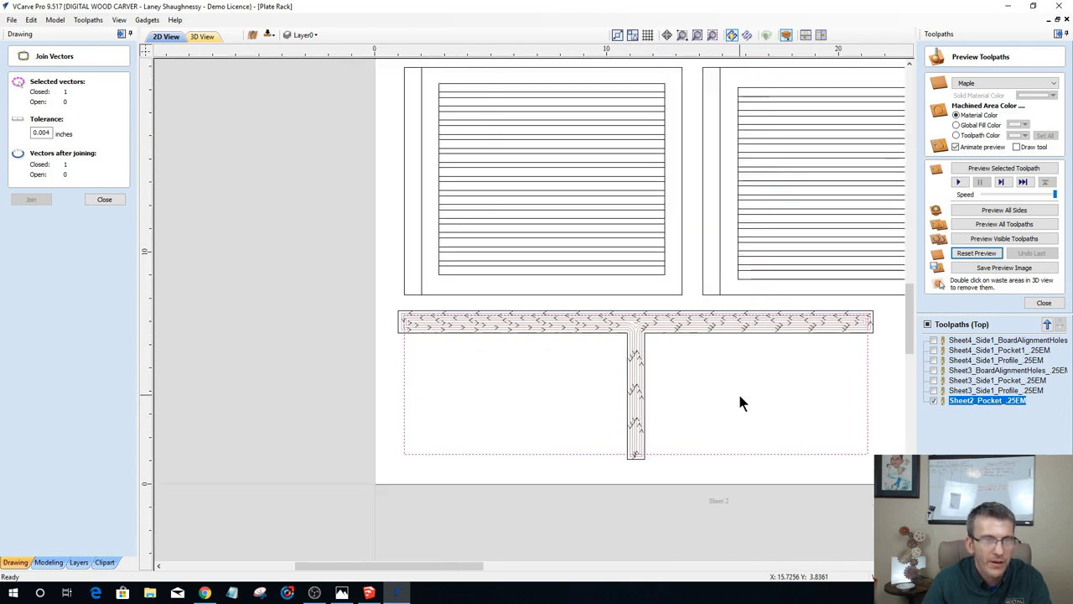
click(934, 401)
click(934, 401)
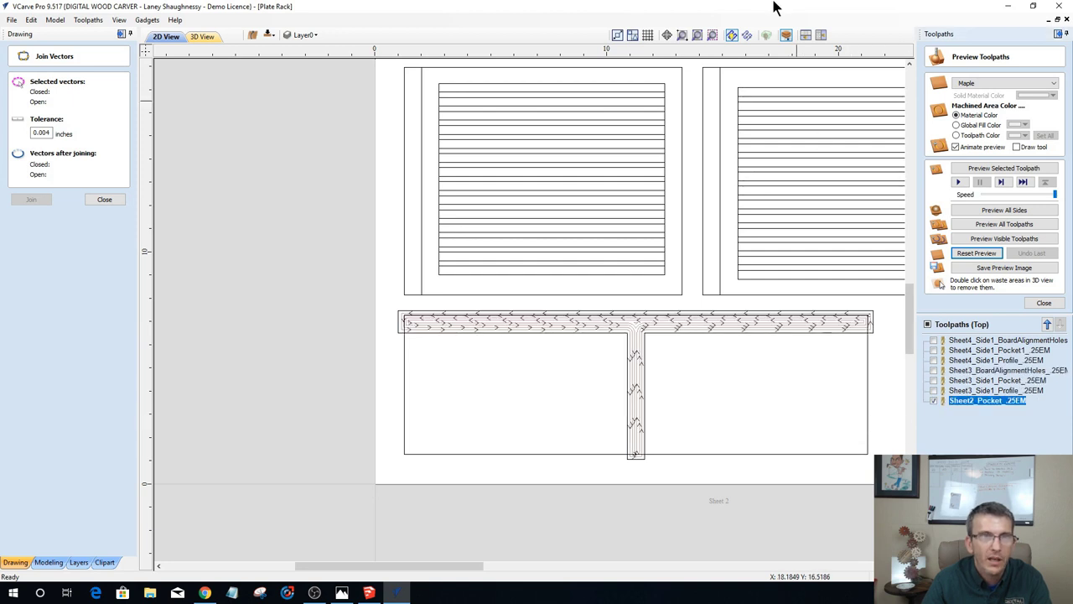
click(747, 36)
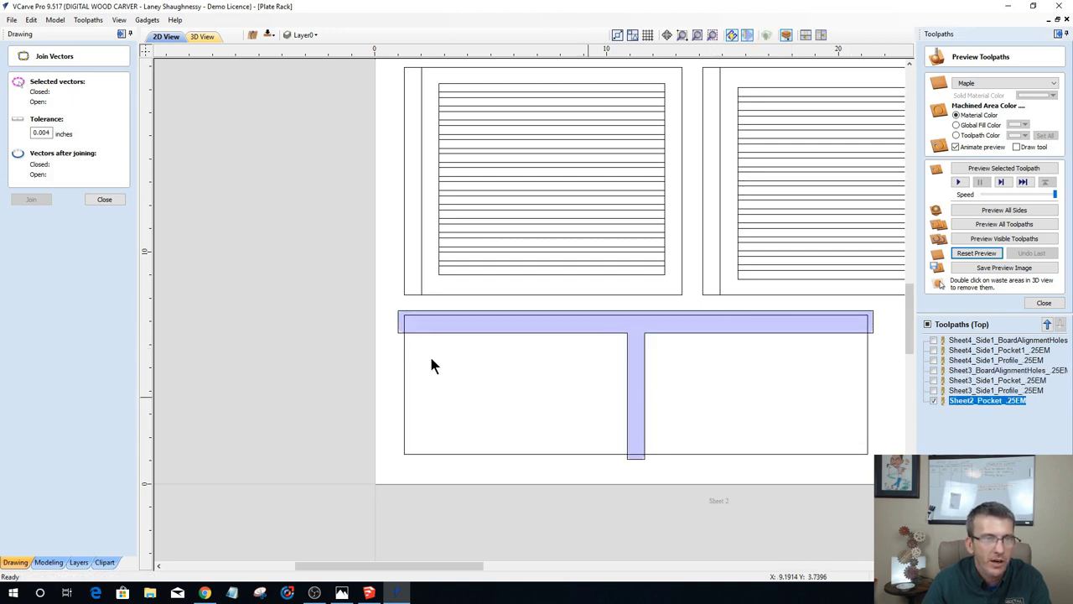
scroll(430, 353, down, 3)
scroll(464, 321, up, 2)
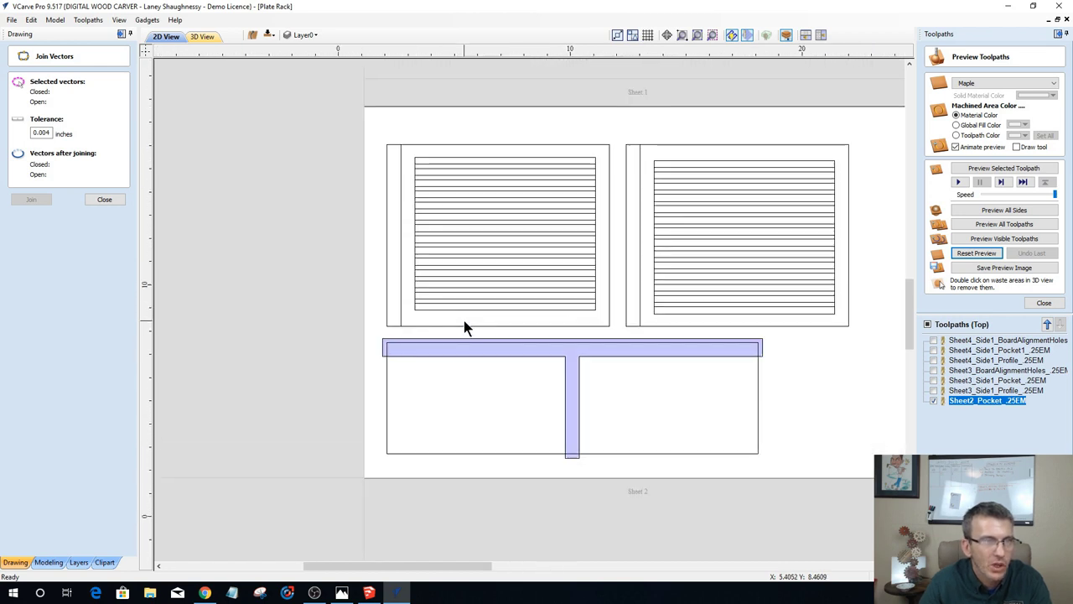
scroll(463, 320, up, 1)
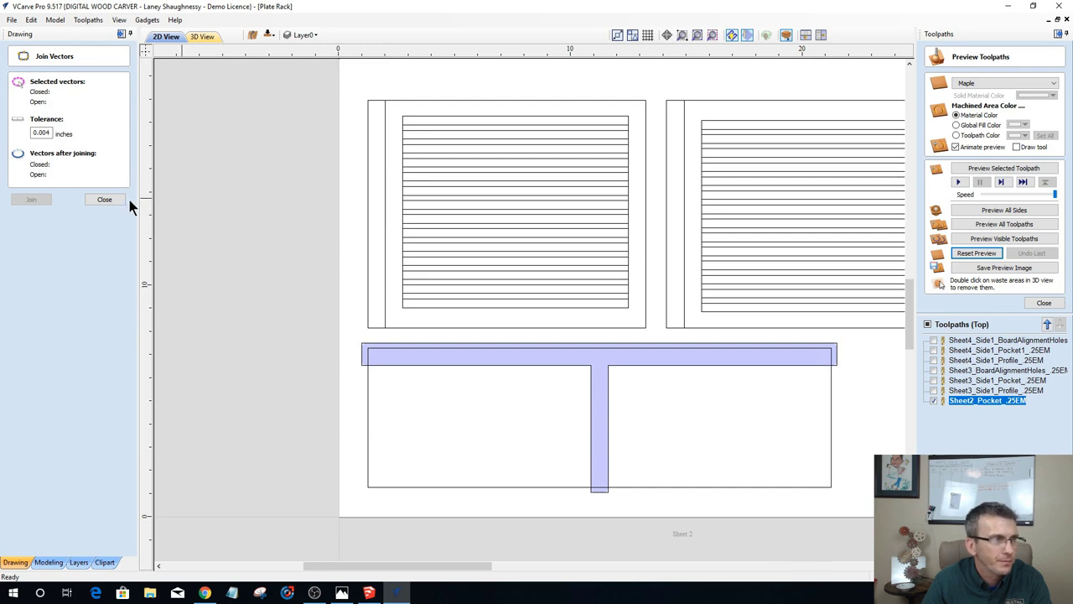
Step: Close the join form, then delete the left panel's slat vectors and undo the deletion
click(102, 199)
click(386, 196)
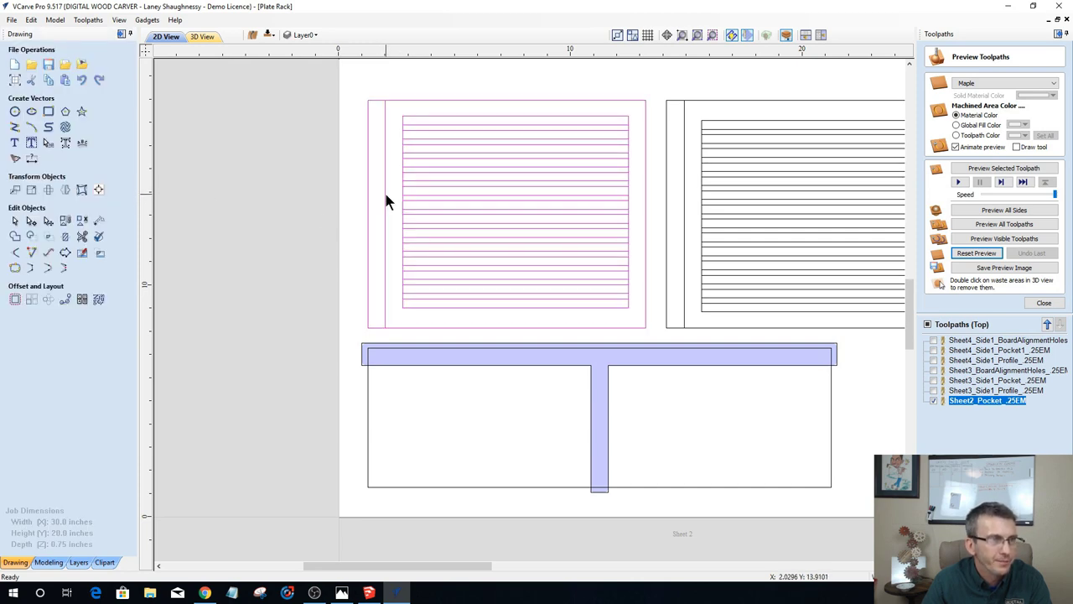
scroll(514, 246, down, 1)
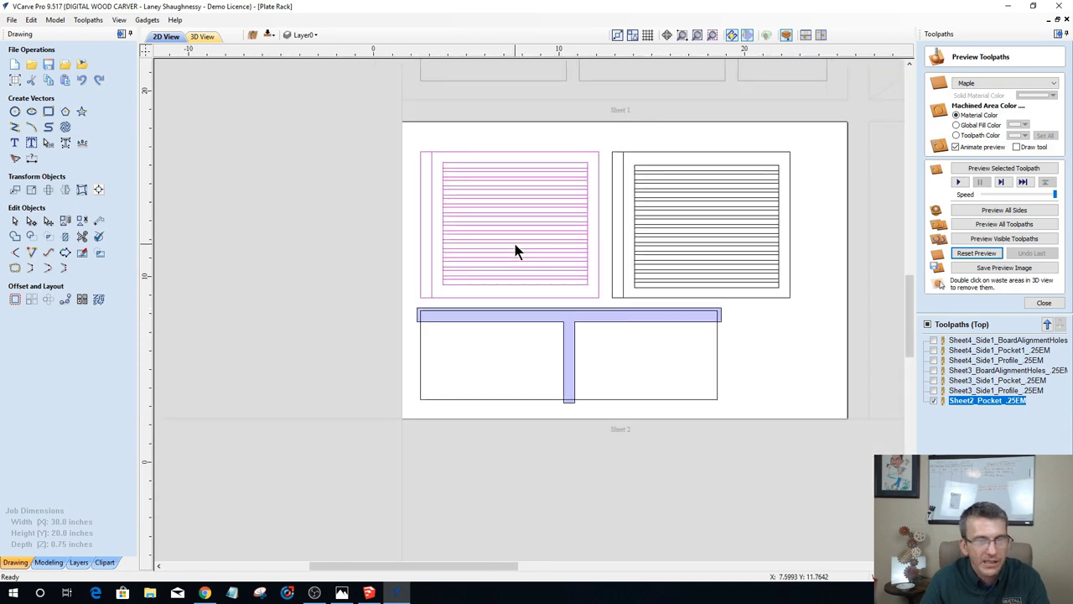
scroll(515, 250, up, 1)
key(Delete)
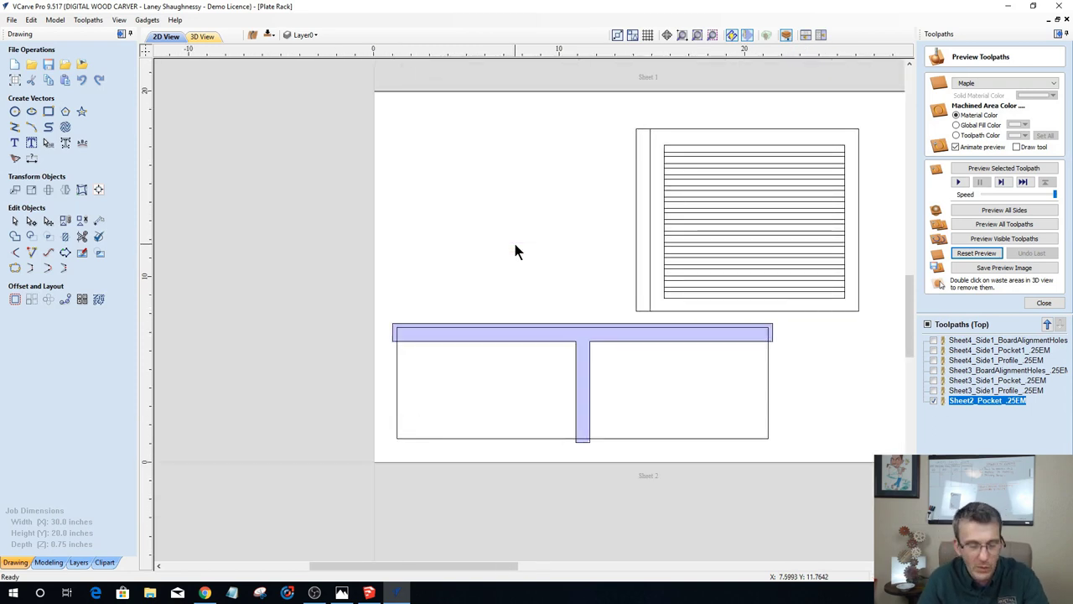
key(ctrl+z)
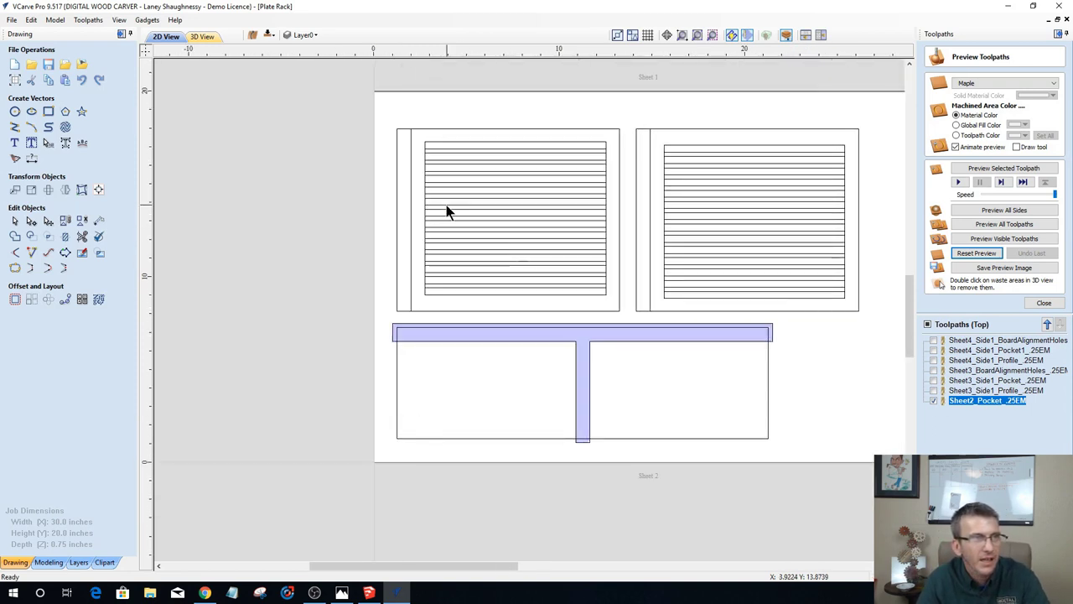
Step: Select the left panel's vectors and ungroup them
click(410, 194)
right_click(410, 193)
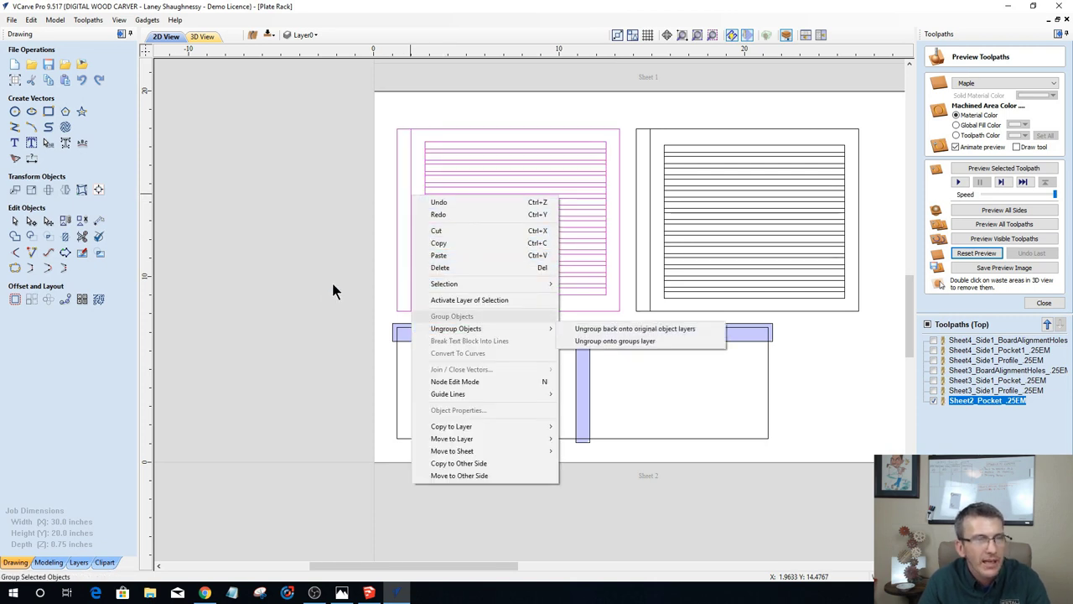
click(309, 284)
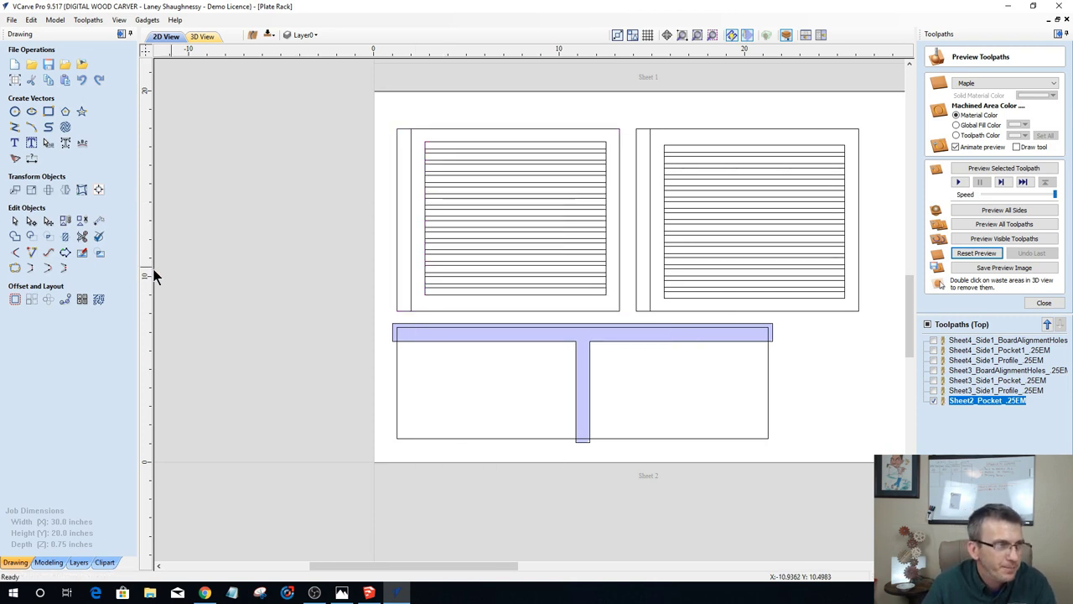
click(470, 241)
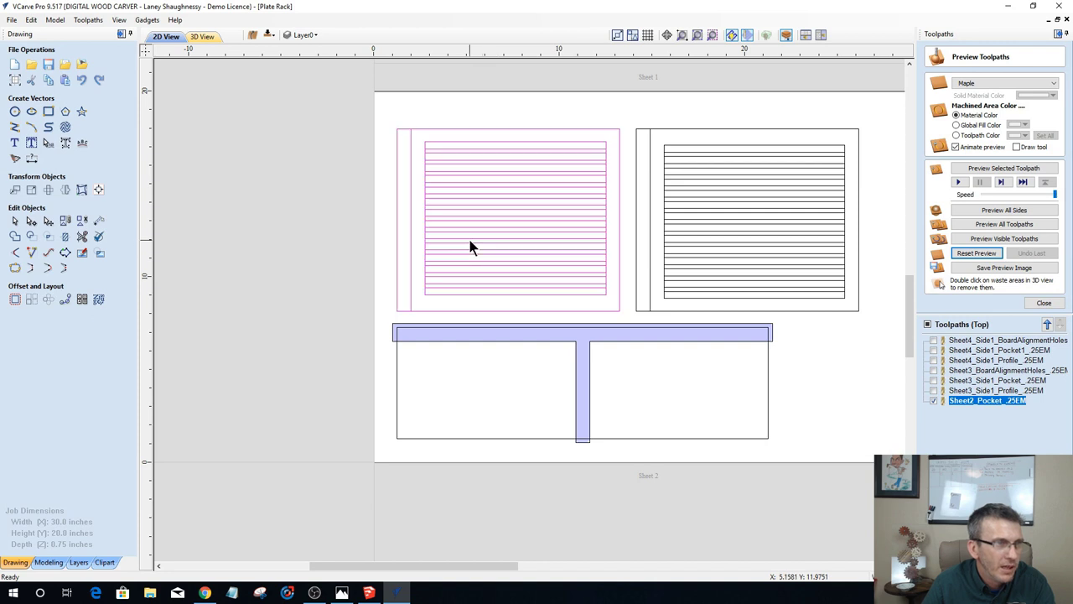
click(83, 223)
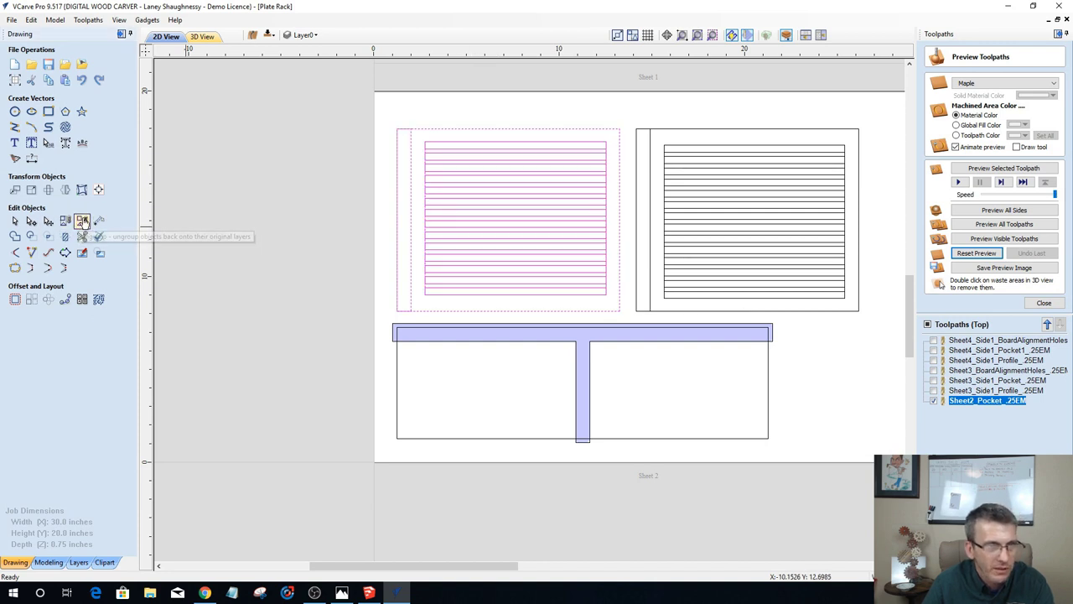
Step: Select the left panel's narrow side strip on its own
click(290, 225)
click(480, 189)
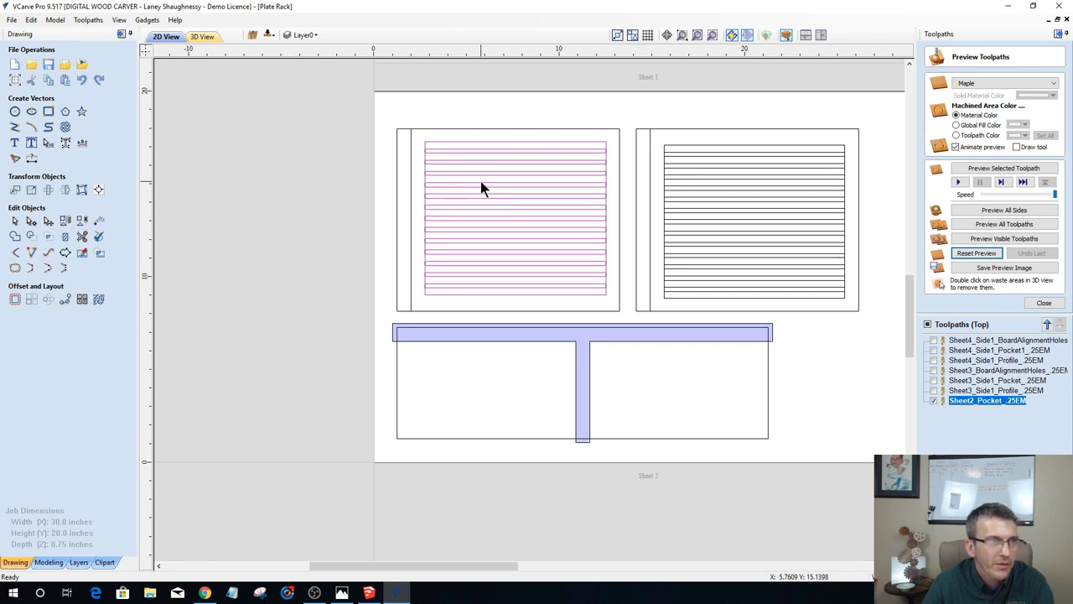
scroll(579, 201, up, 3)
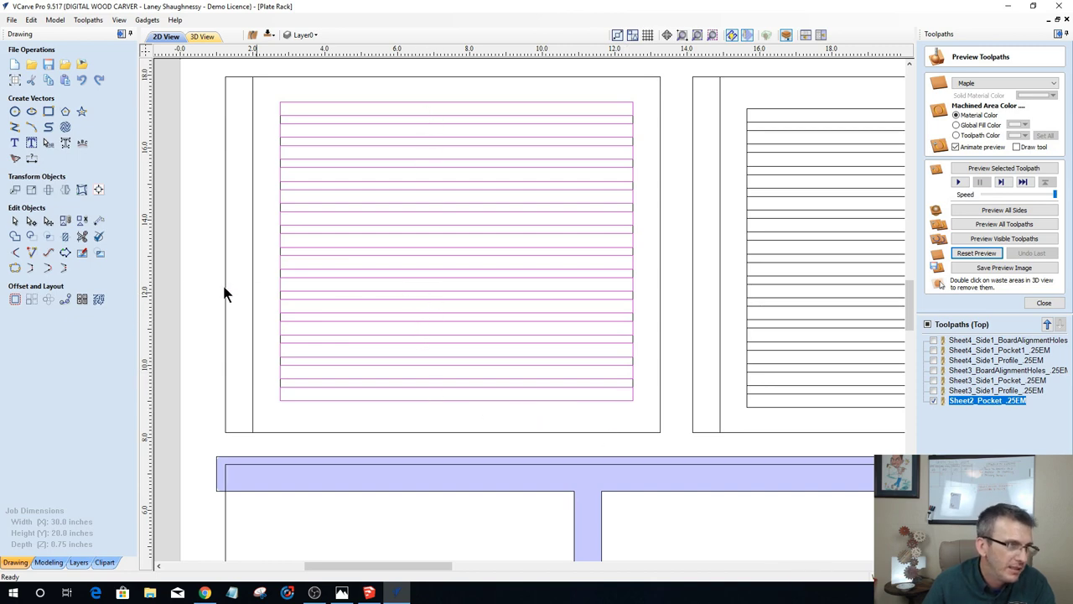
click(82, 238)
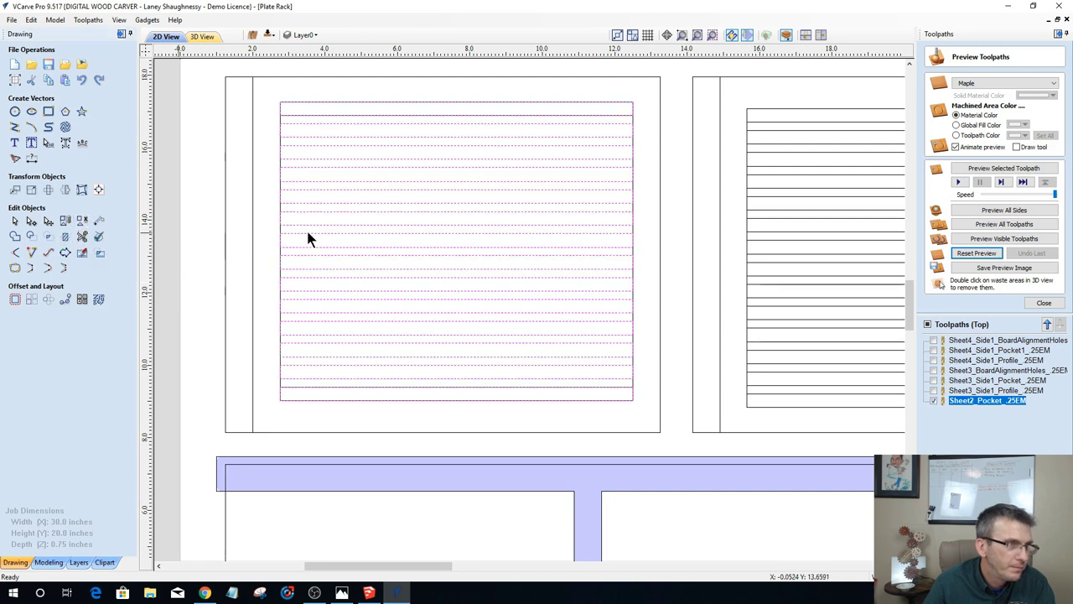
click(251, 210)
scroll(286, 229, down, 3)
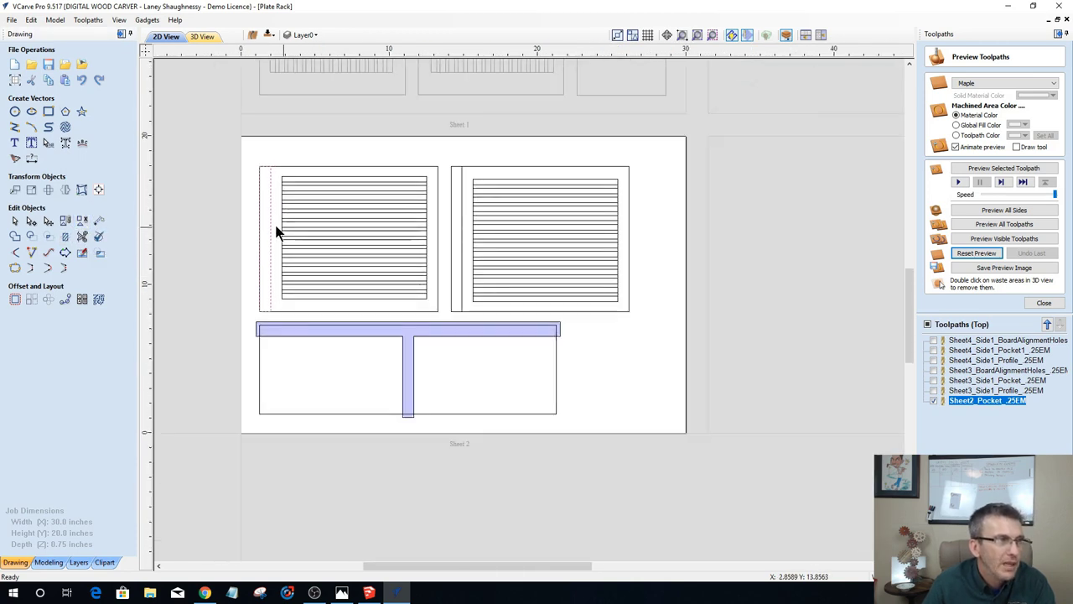
scroll(266, 236, up, 2)
scroll(197, 361, up, 1)
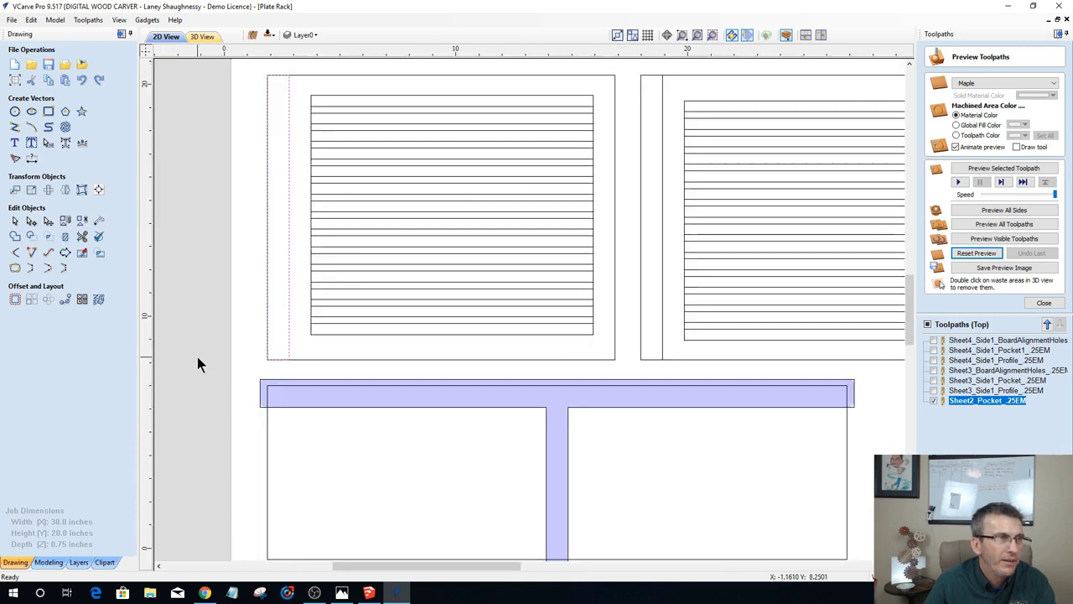
scroll(198, 354, down, 1)
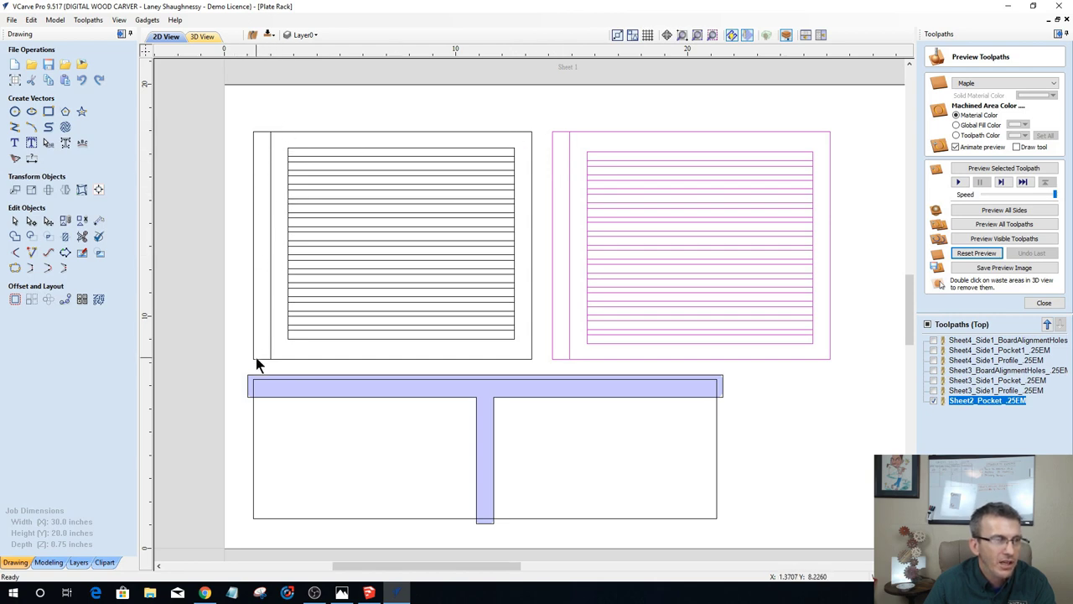
click(269, 142)
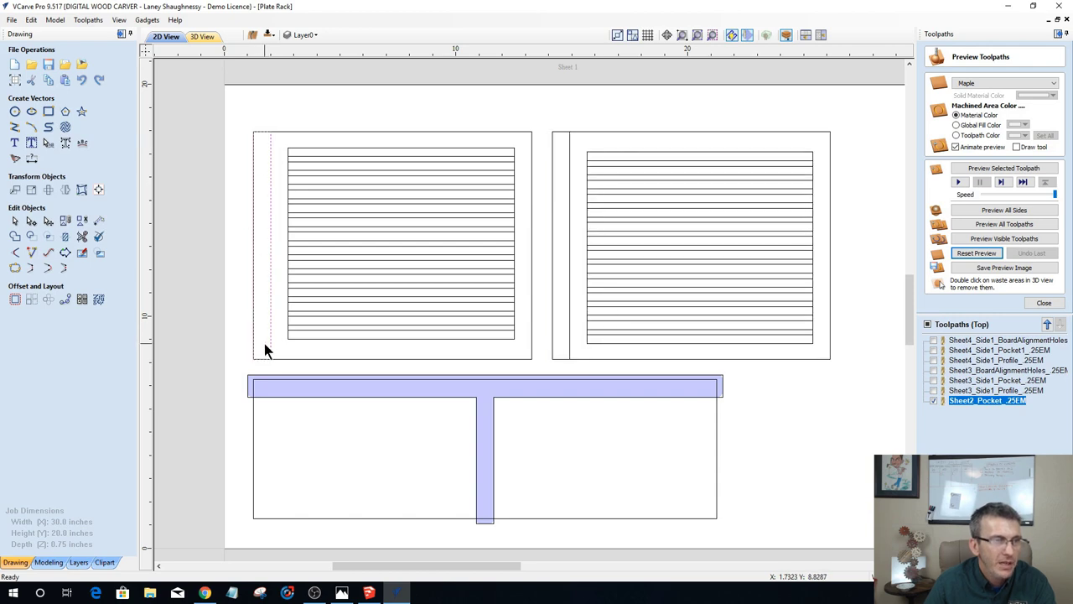
scroll(383, 399, down, 2)
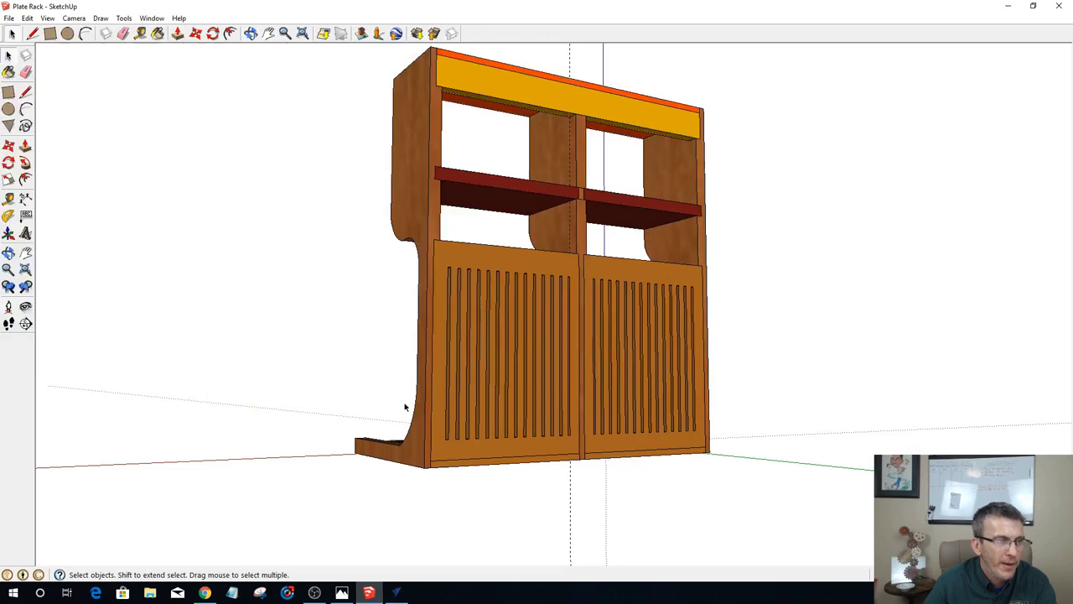
scroll(426, 446, up, 5)
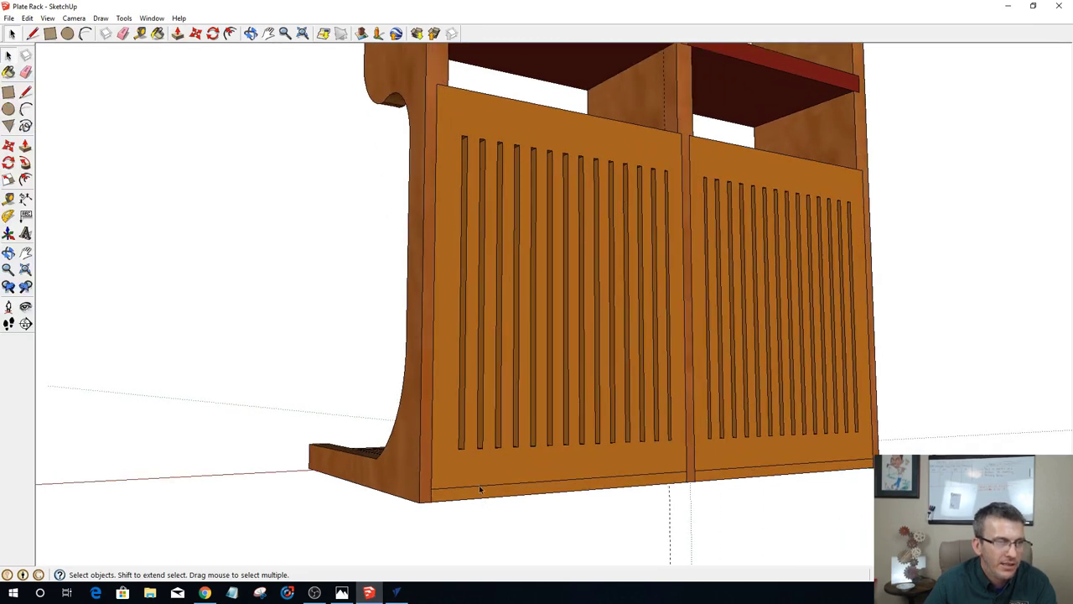
Step: Hide both slatted front panels and orbit to view the rack's inner strips and slatted bottom
shift+click(742, 353)
right_click(738, 353)
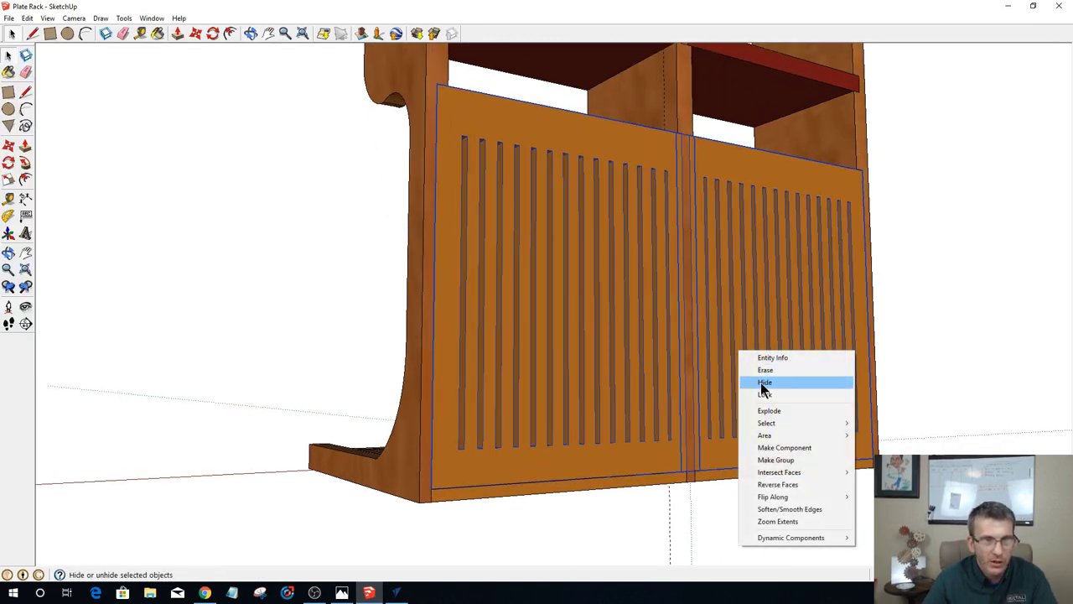
click(764, 384)
middle_drag(623, 367, 791, 505)
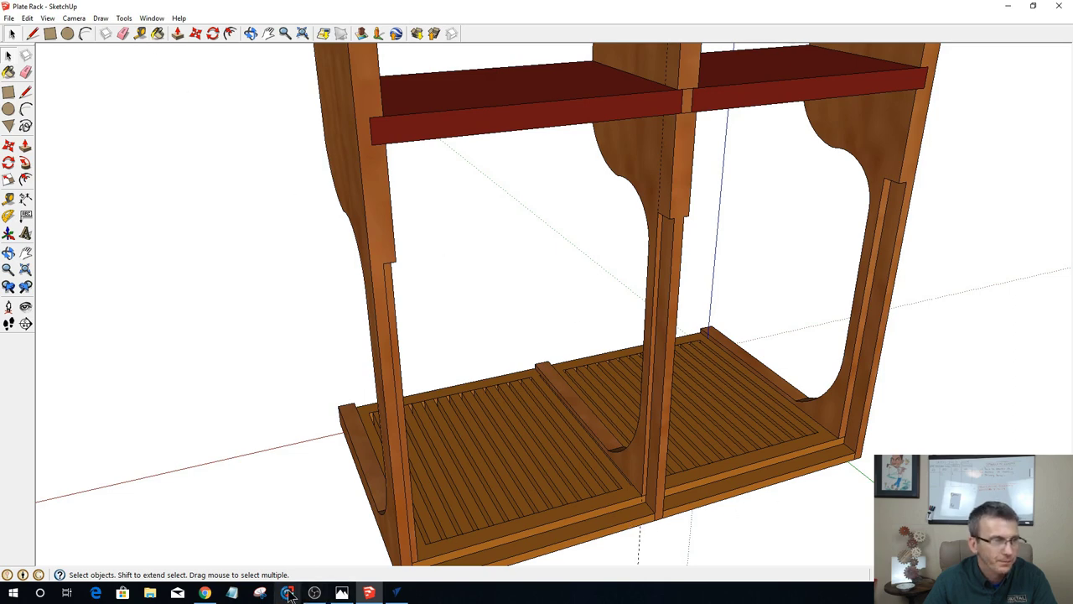
Step: Widen the left panel's side strip outward and extend it upward
click(395, 593)
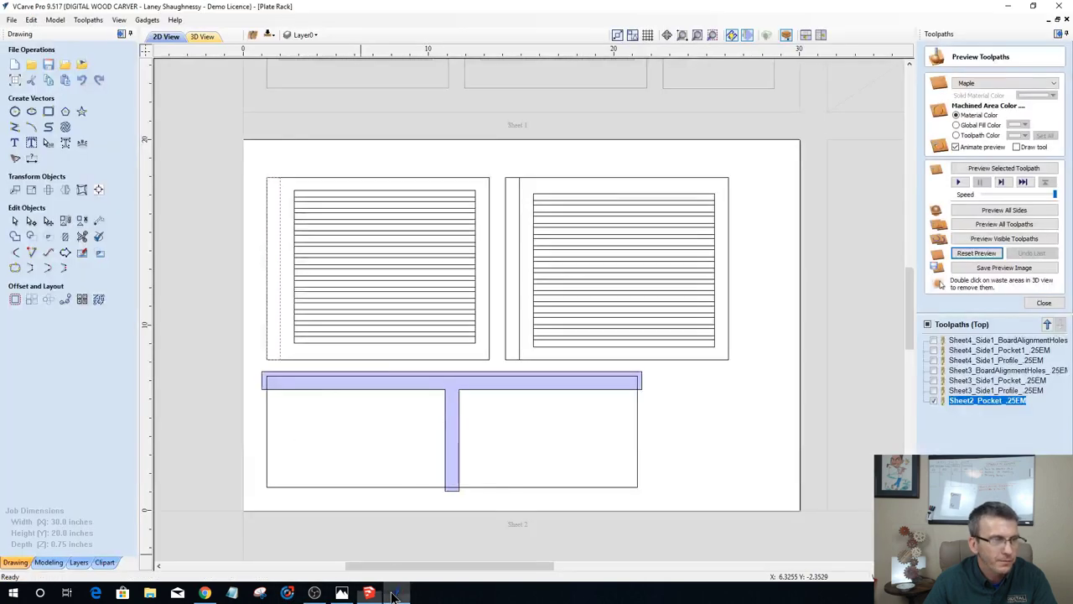
scroll(258, 319, up, 3)
click(276, 322)
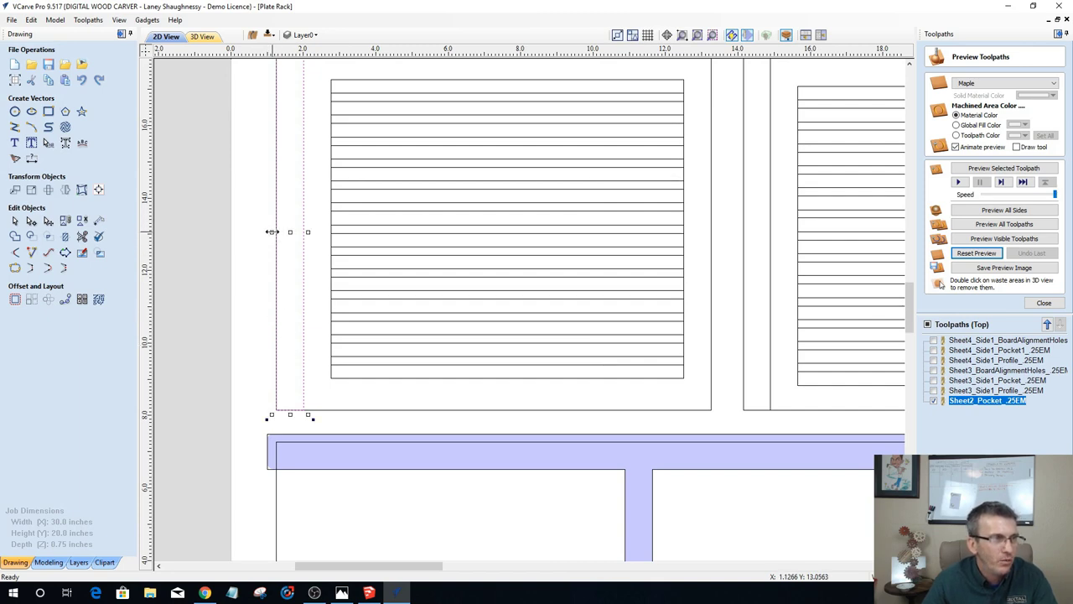
drag(271, 232, 269, 231)
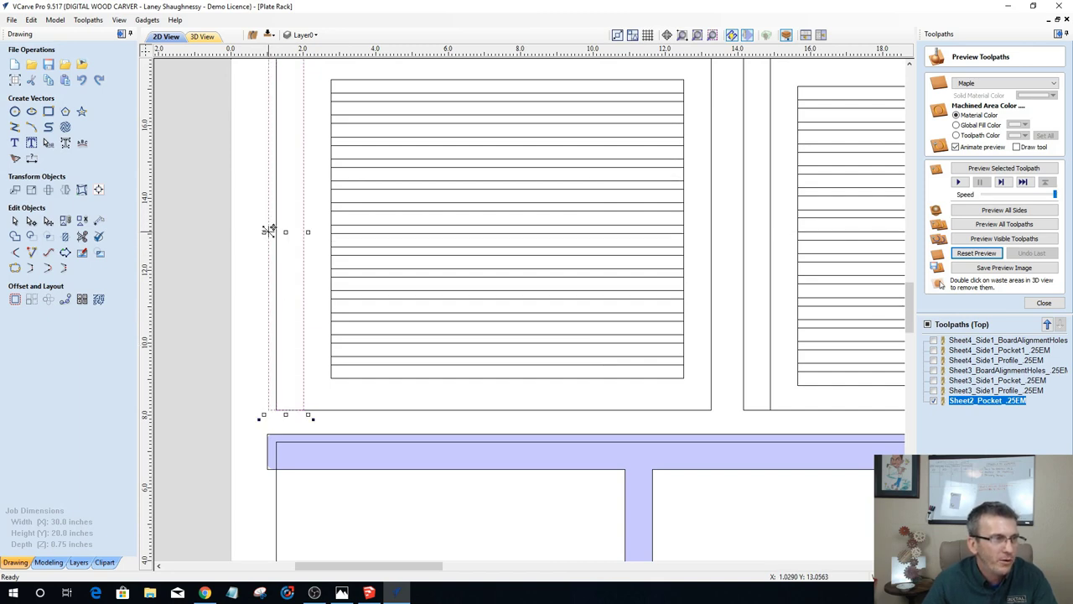
scroll(268, 231, down, 5)
scroll(286, 125, up, 1)
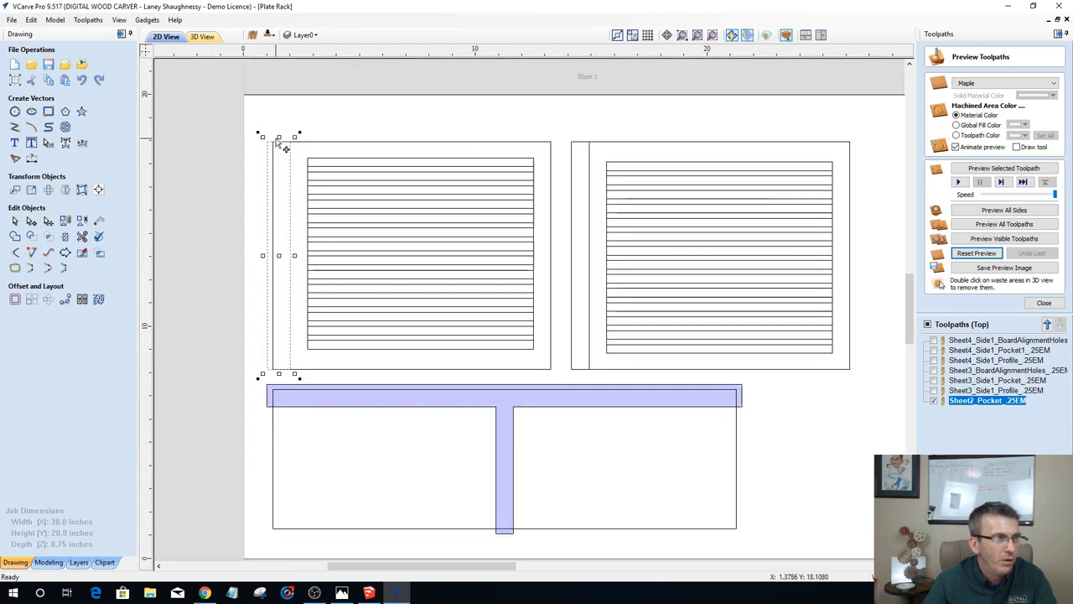
drag(278, 138, 278, 134)
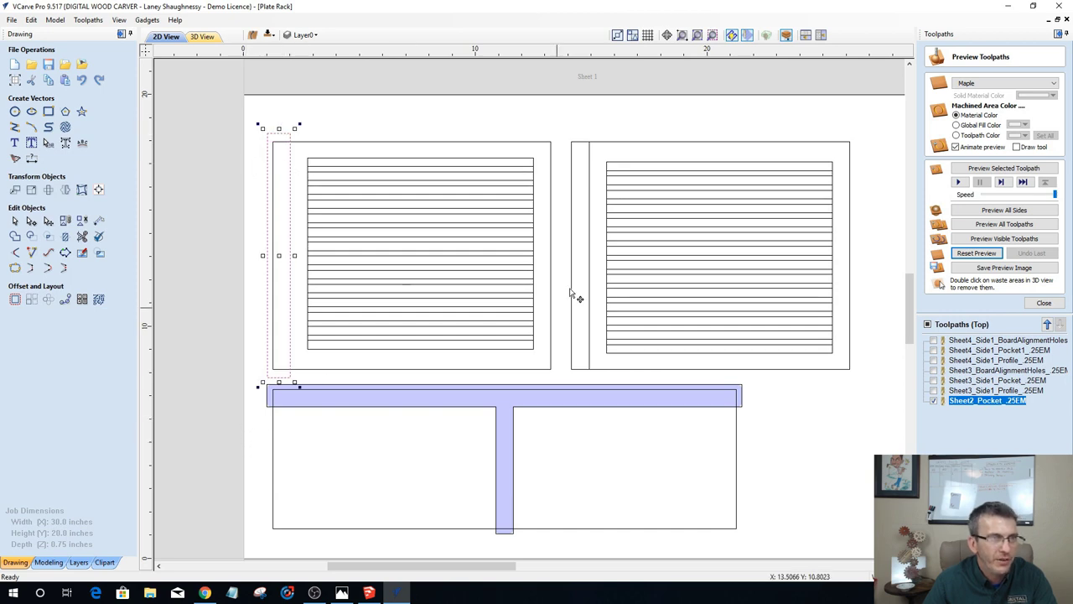
Step: Lengthen the right panel's side strip at top and bottom, widen it leftward, then select the strips
click(590, 241)
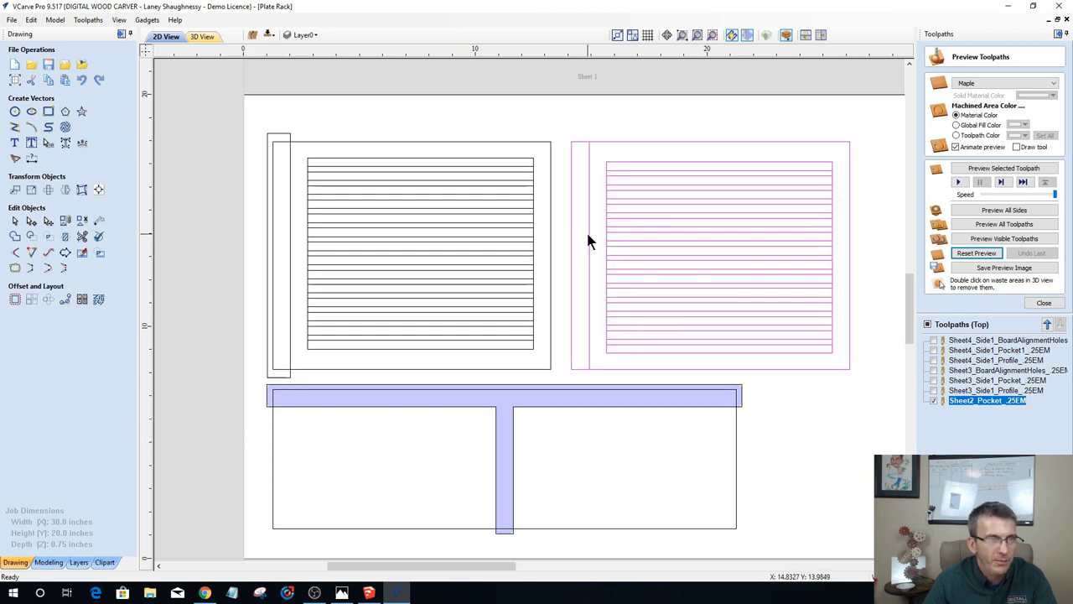
click(651, 240)
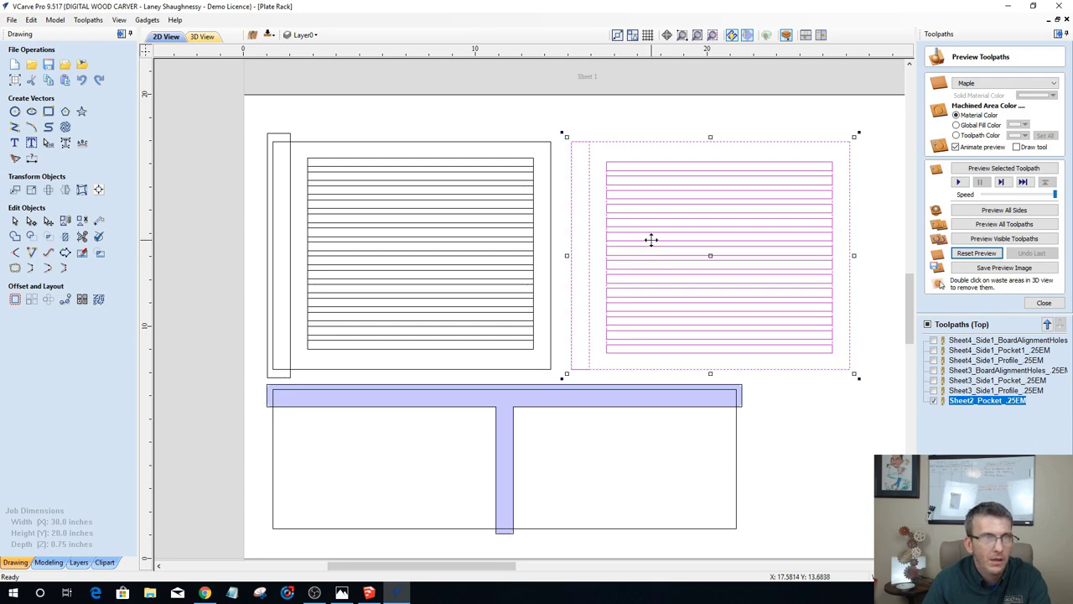
click(591, 201)
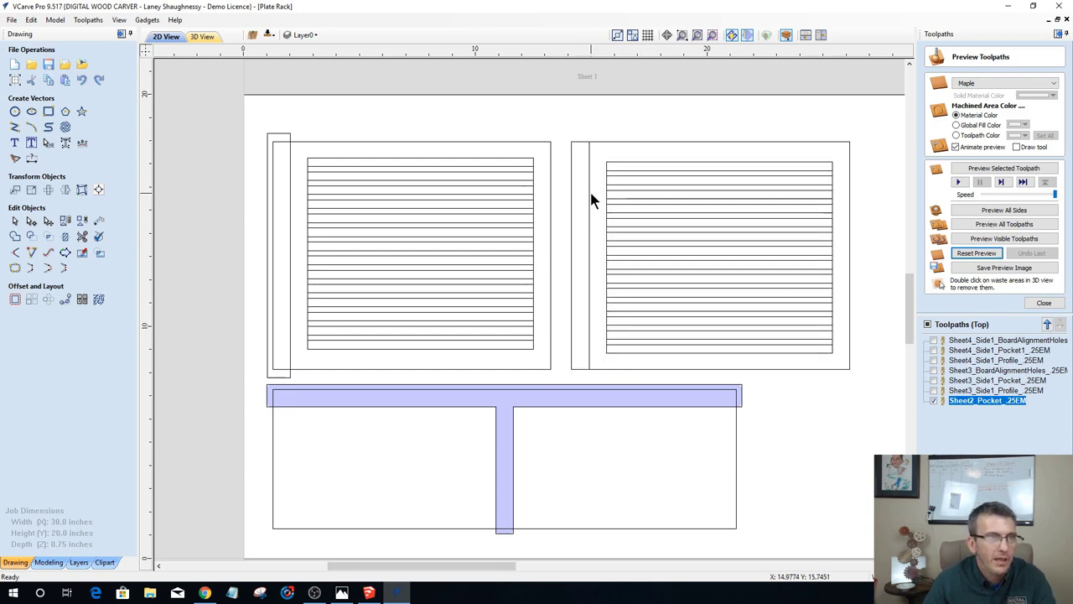
click(589, 193)
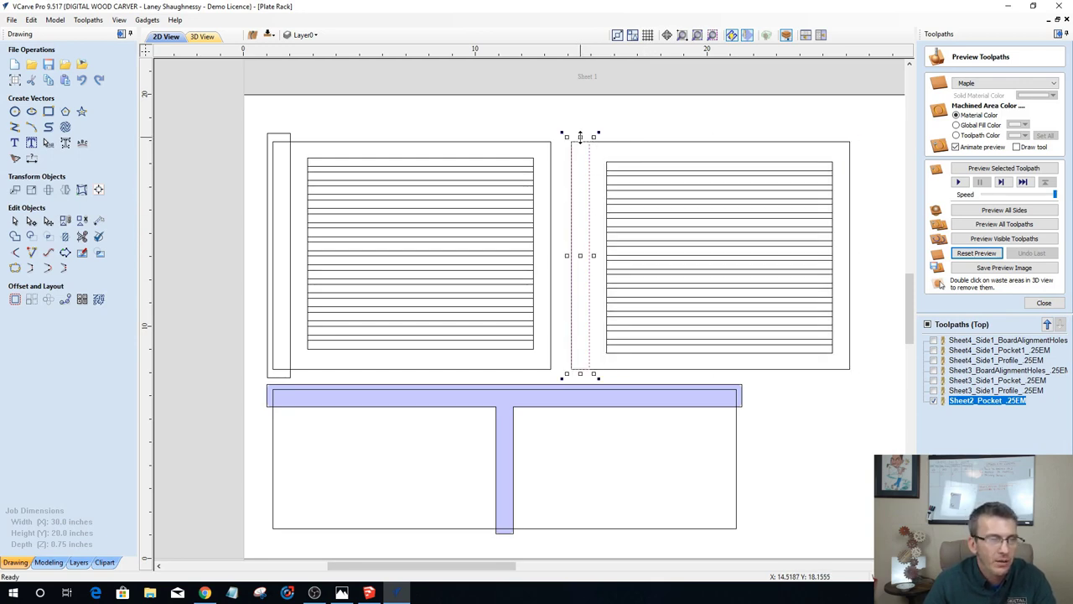
drag(580, 136, 580, 134)
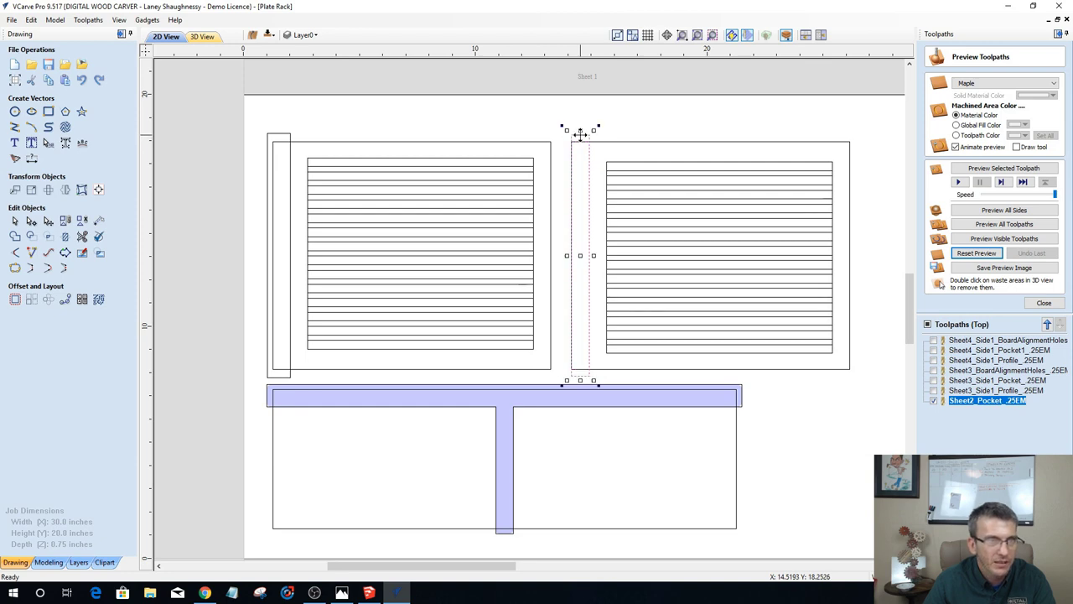
drag(567, 255, 562, 280)
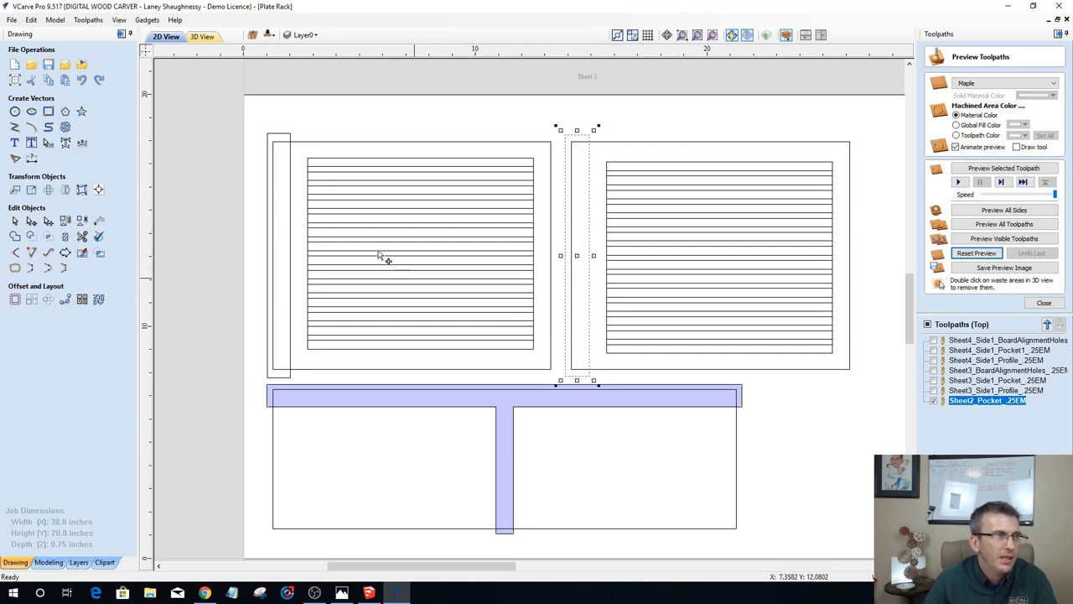
drag(285, 134, 583, 140)
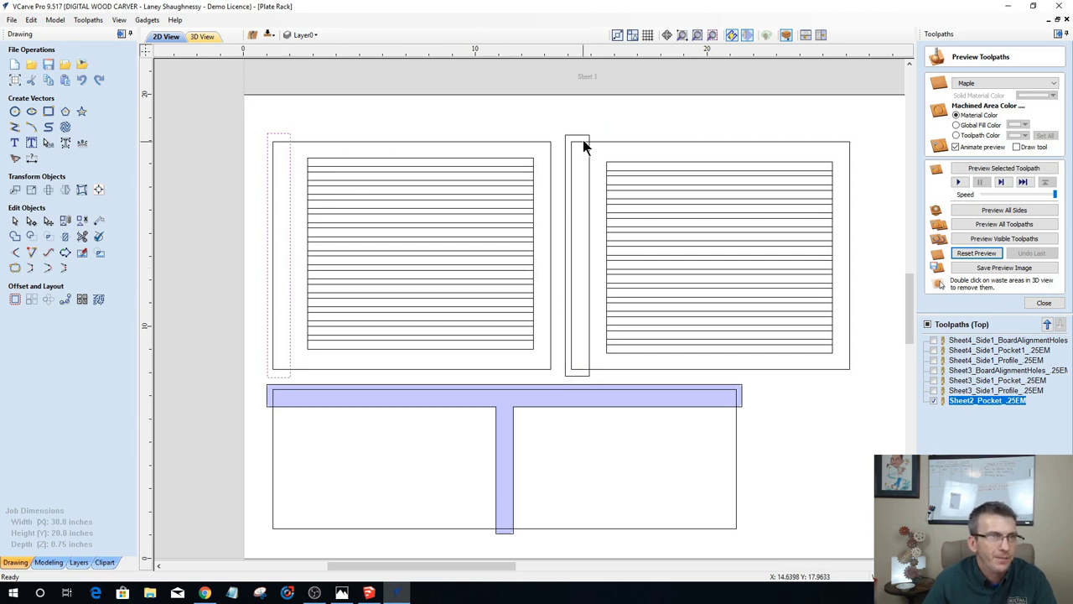
Step: Add both side strips to Sheet2_Pocket_.25EM, recalculate, and inspect the pockets in 3D
double_click(966, 404)
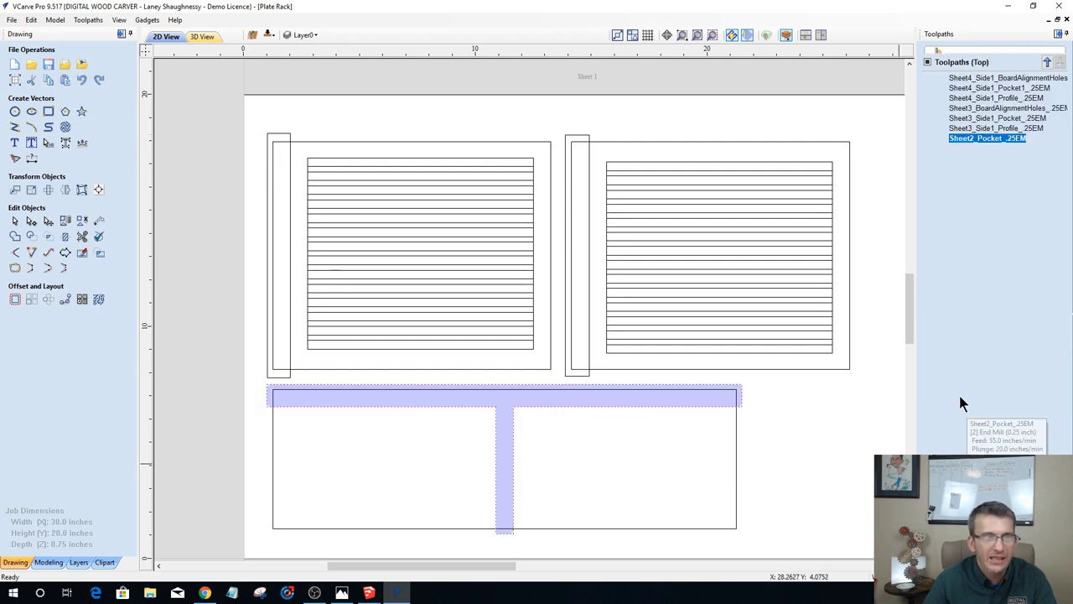
shift+click(571, 139)
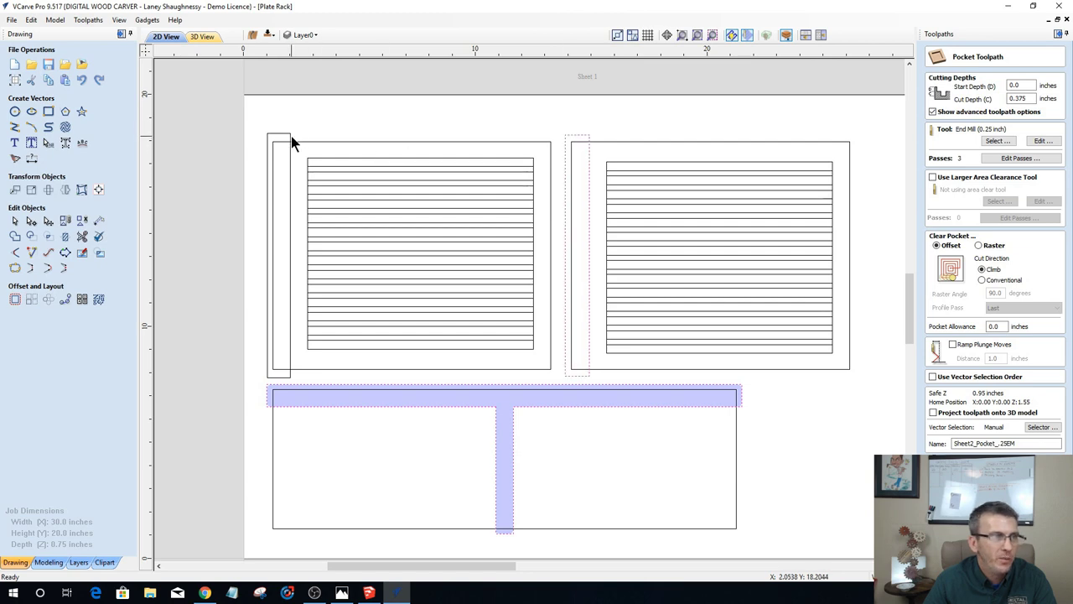
shift+click(289, 135)
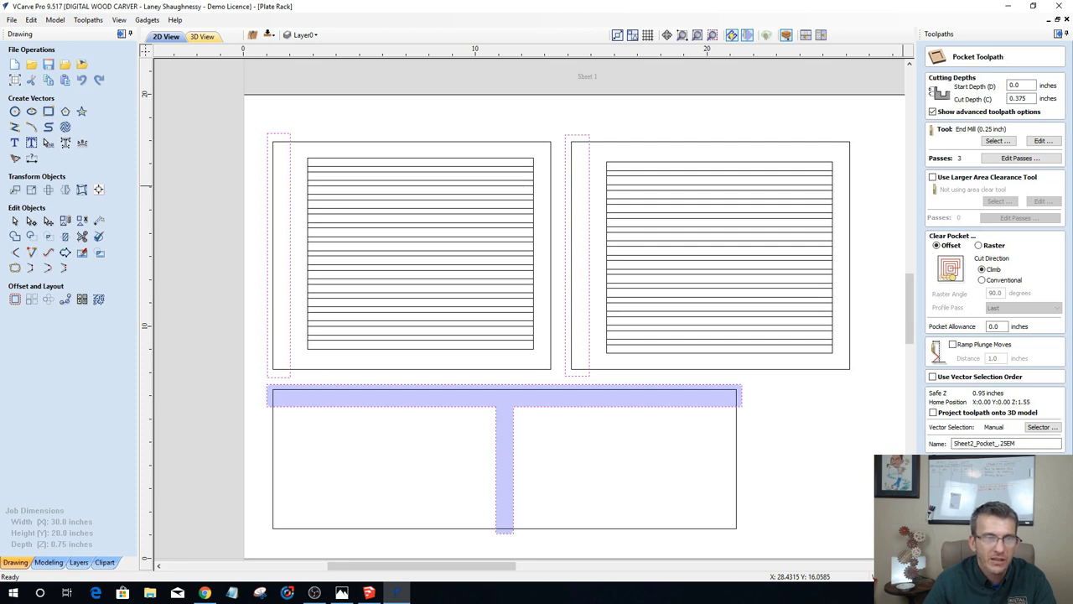
key(Return)
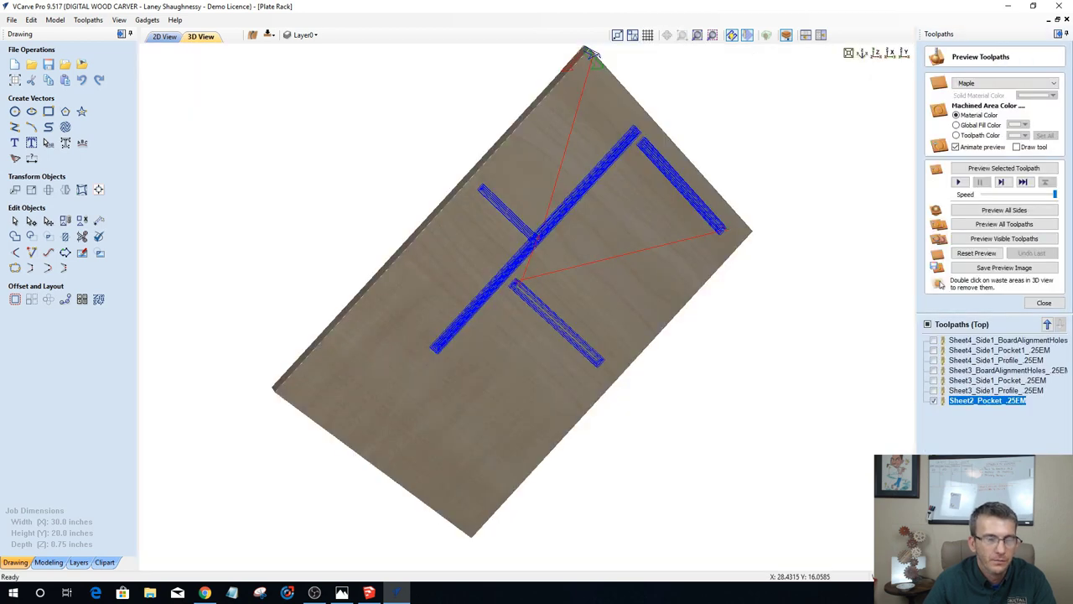
drag(902, 372, 252, 209)
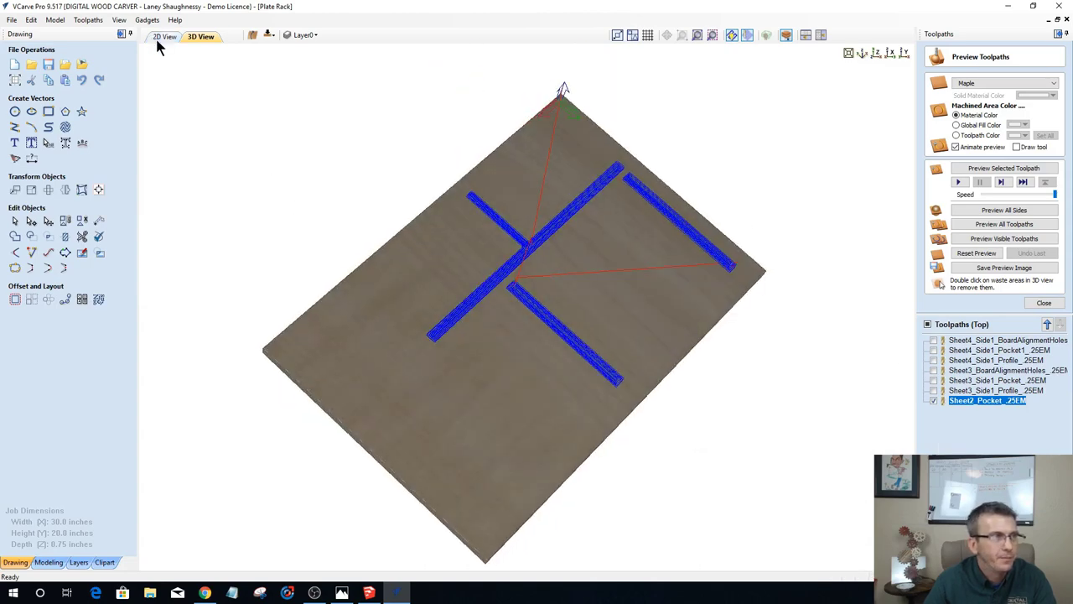
click(165, 36)
scroll(699, 376, up, 4)
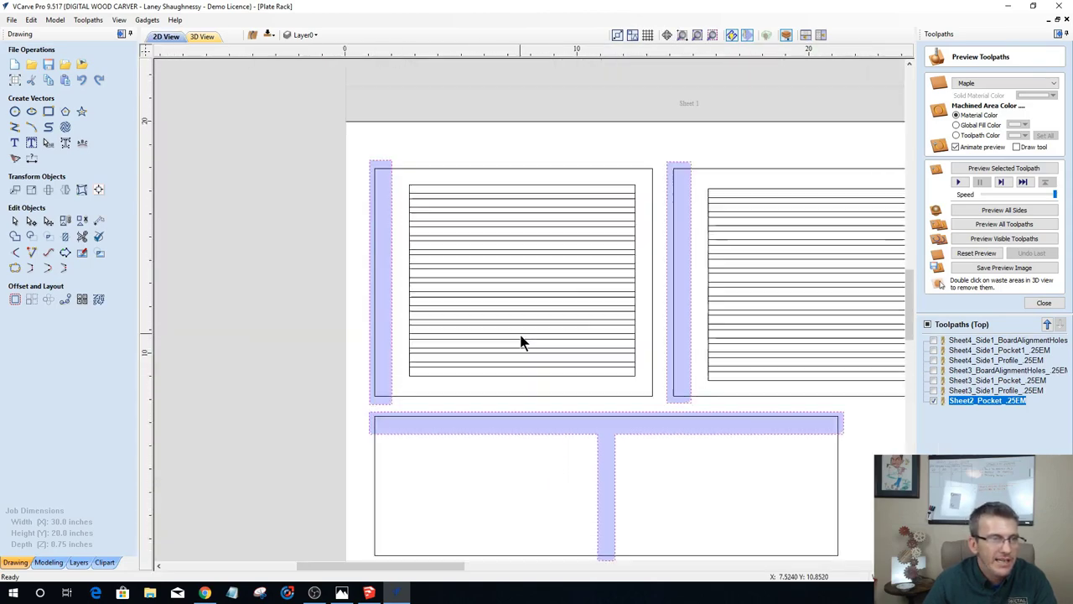
Step: Clear the strip, board and frame selections on Sheet 2
click(427, 379)
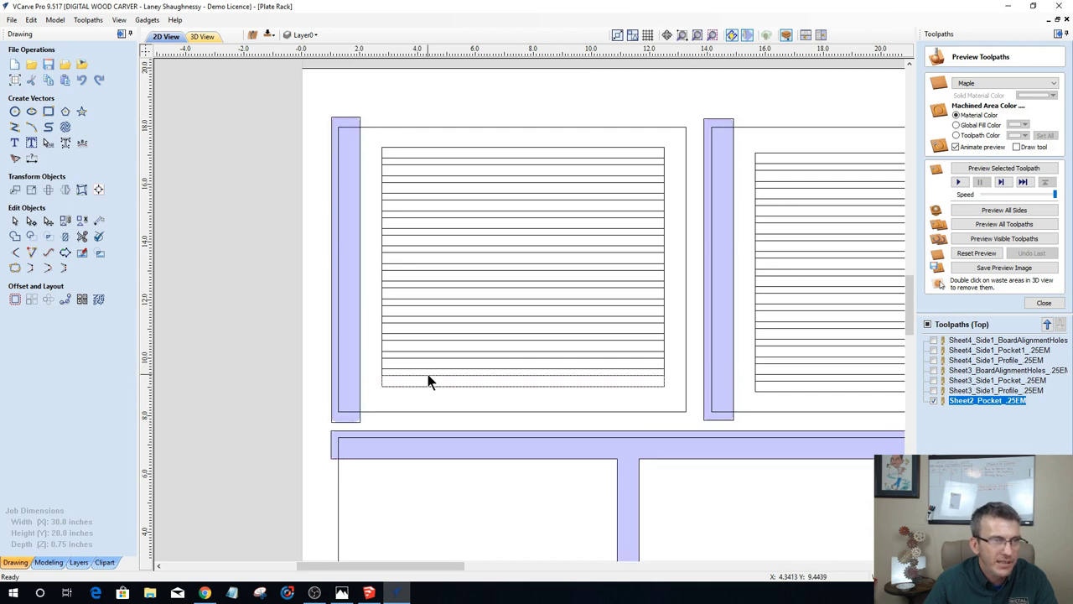
scroll(429, 379, up, 2)
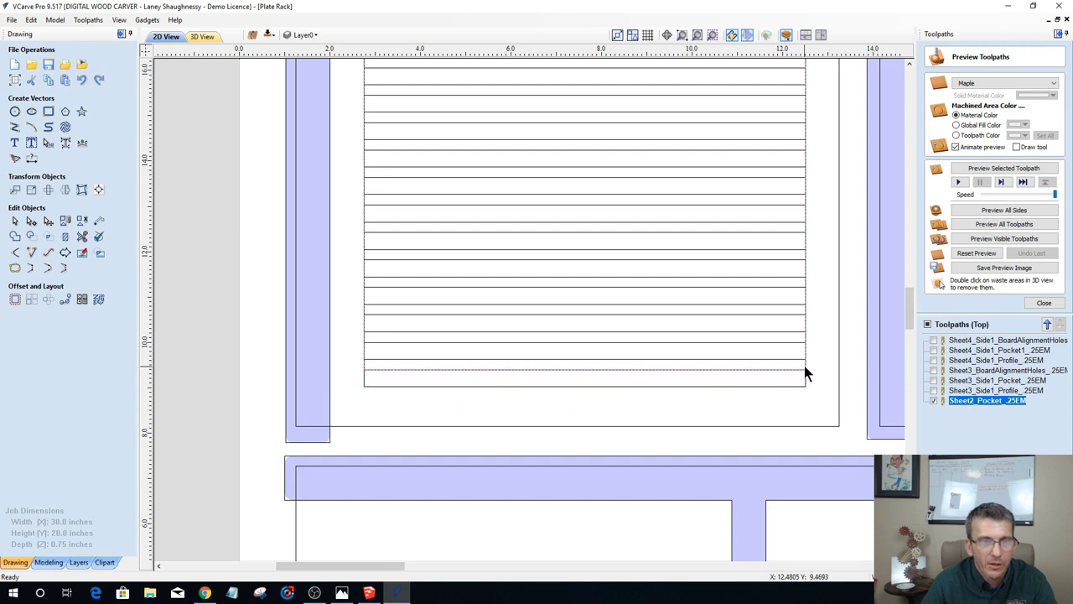
scroll(805, 375, down, 3)
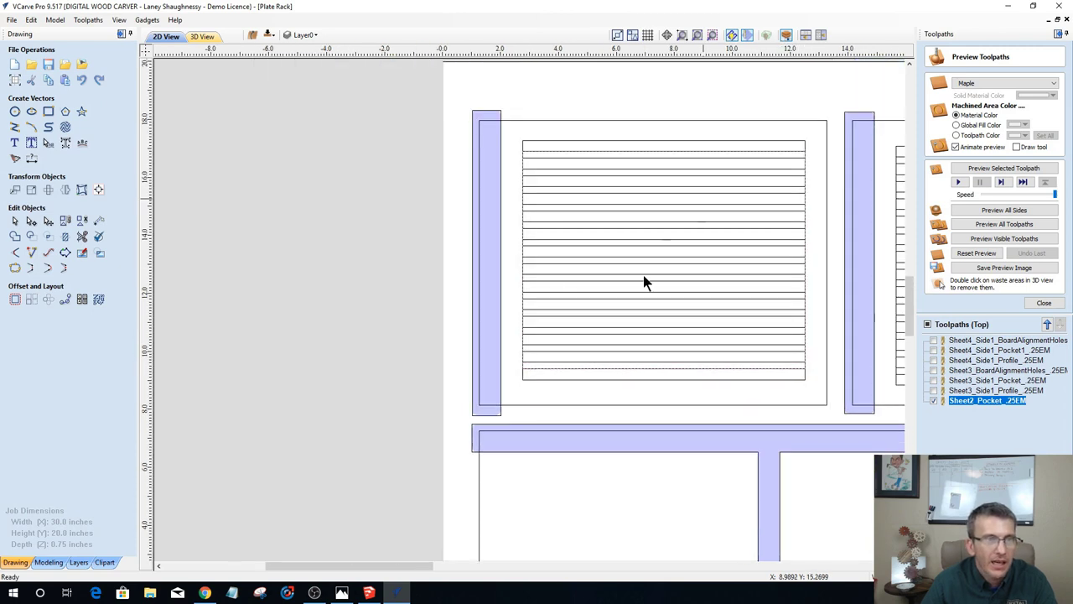
click(690, 383)
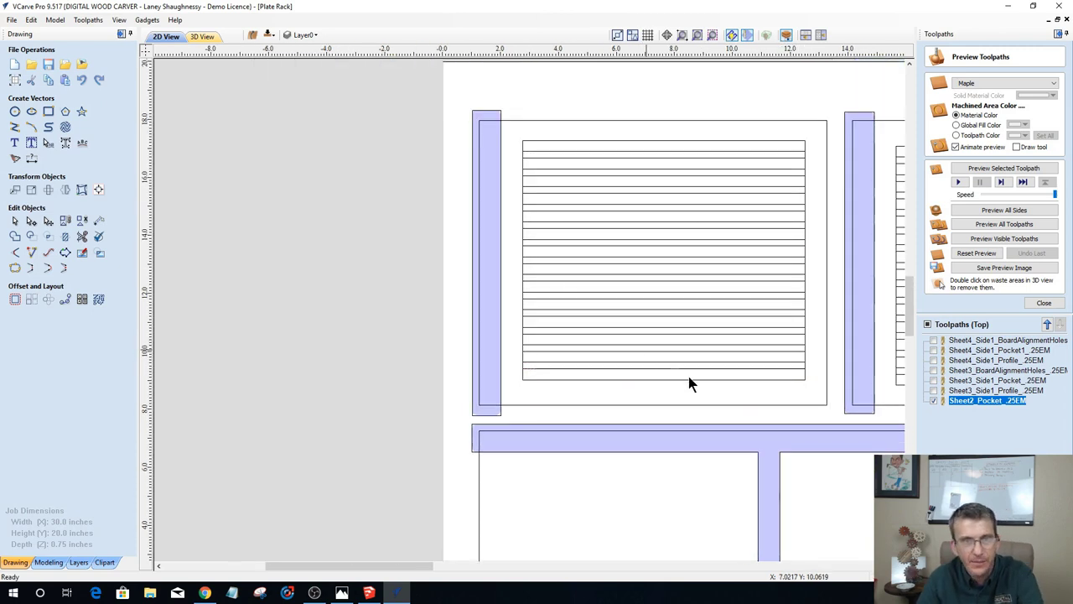
click(804, 366)
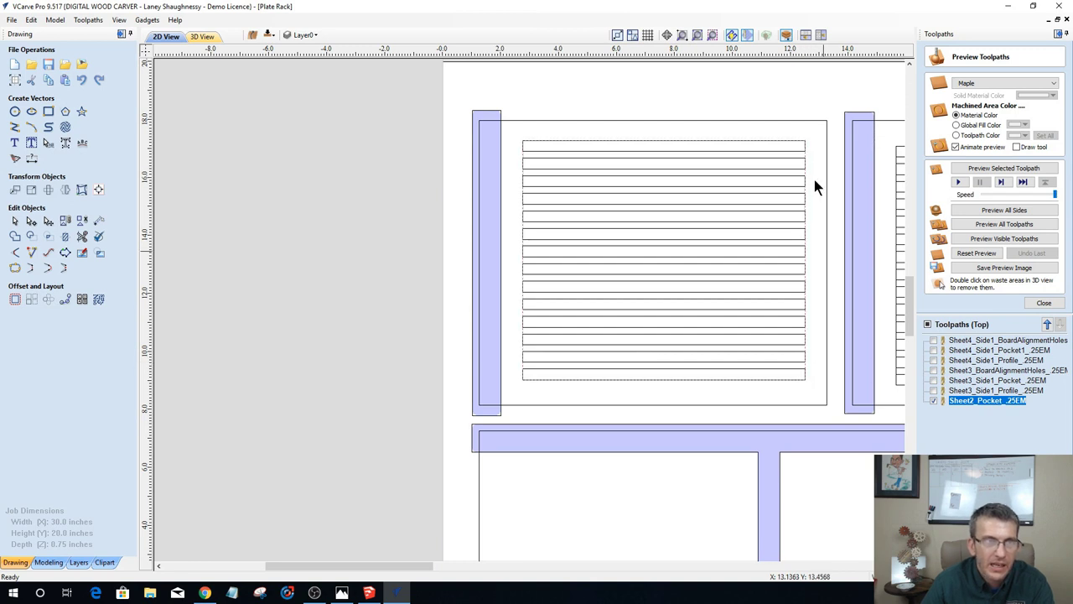
click(545, 453)
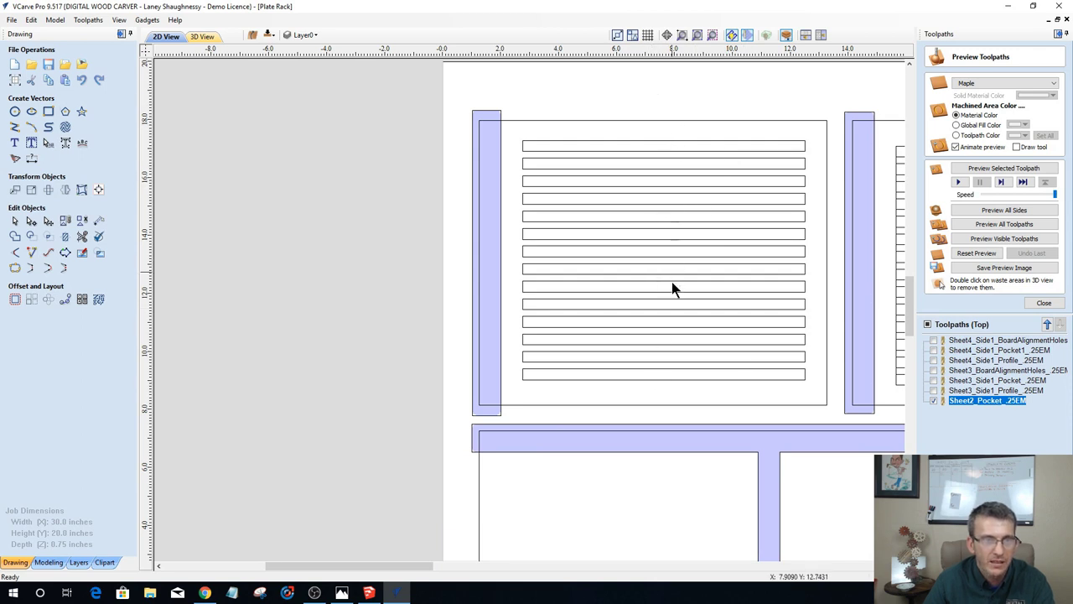
Step: Select the slat outlines in both plates and close the toolpath preview
scroll(553, 311, down, 2)
scroll(607, 326, down, 1)
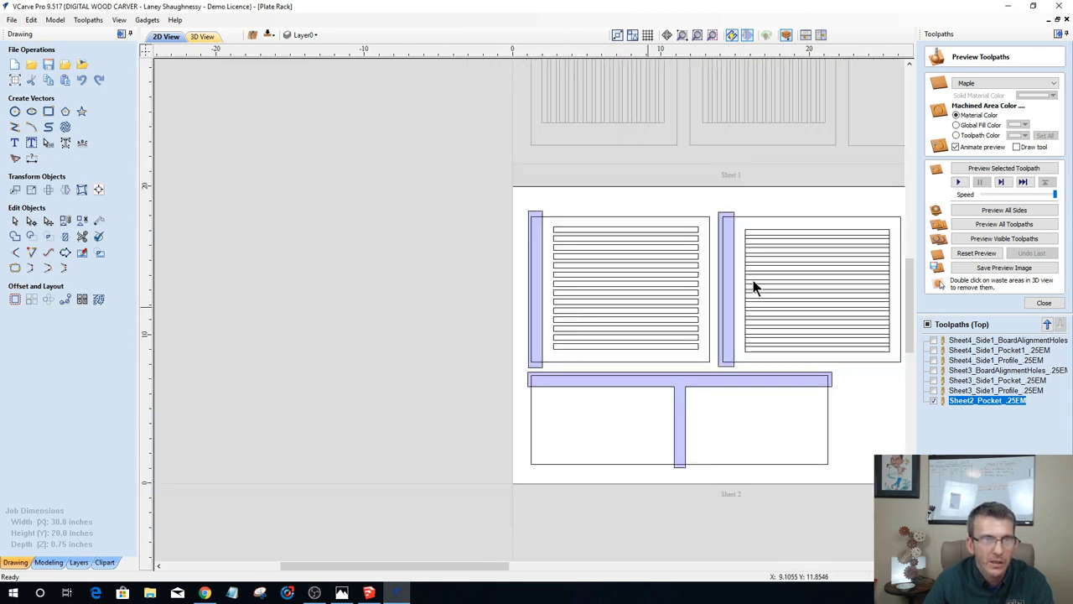
scroll(841, 321, up, 2)
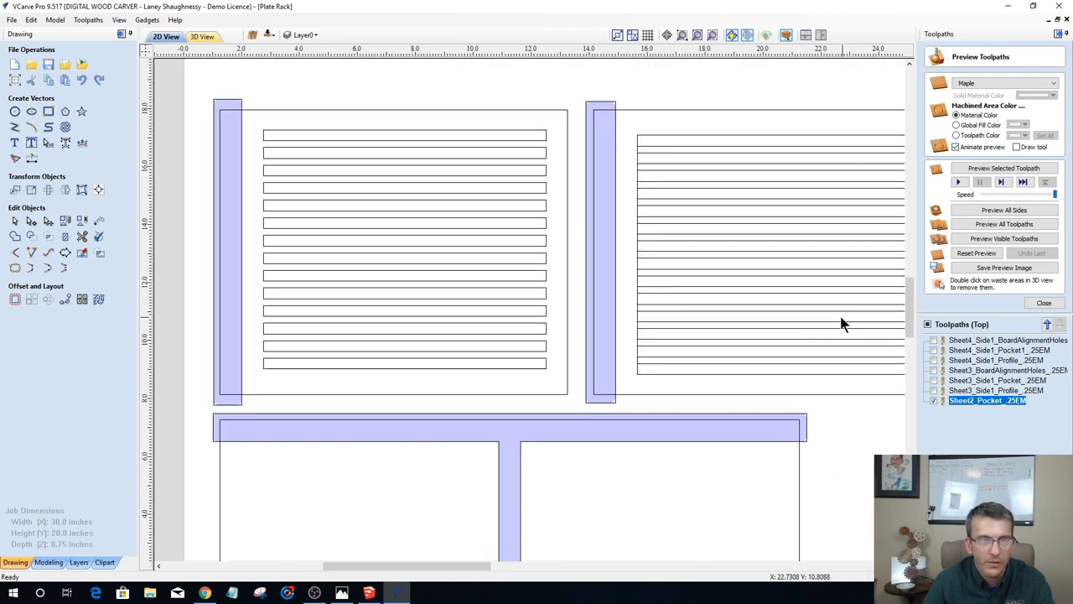
scroll(725, 300, down, 2)
scroll(818, 327, up, 5)
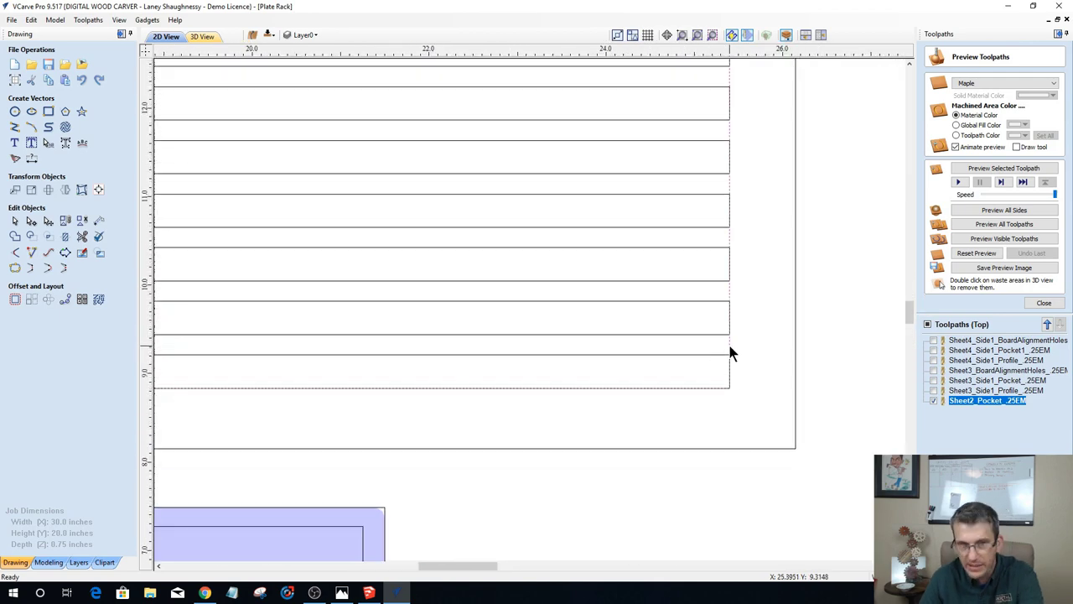
scroll(729, 354, down, 4)
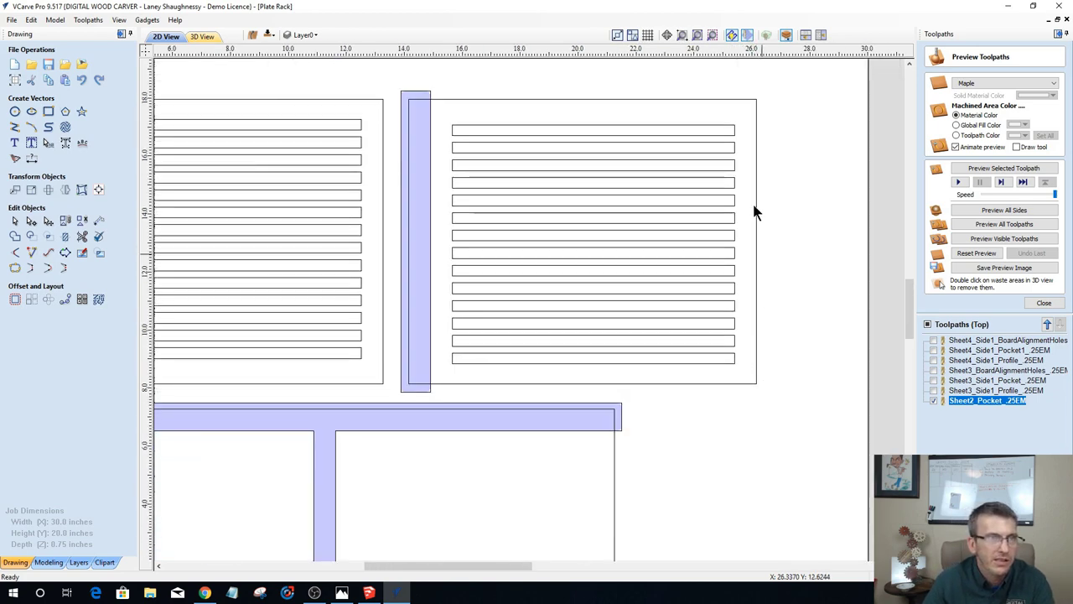
scroll(713, 295, down, 3)
scroll(400, 273, down, 3)
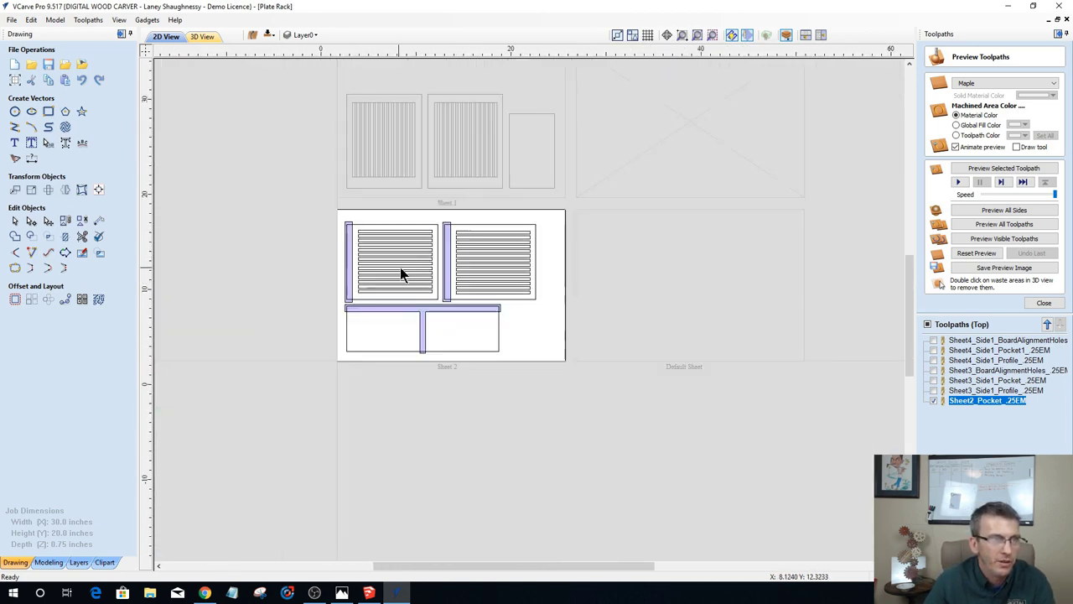
scroll(253, 216, up, 3)
scroll(279, 231, up, 2)
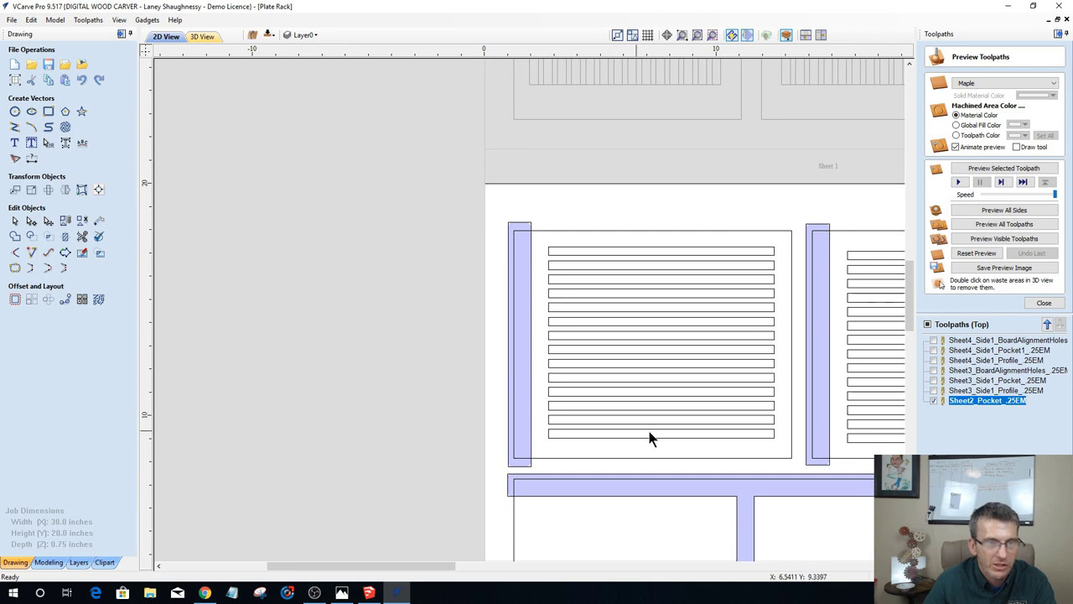
click(556, 277)
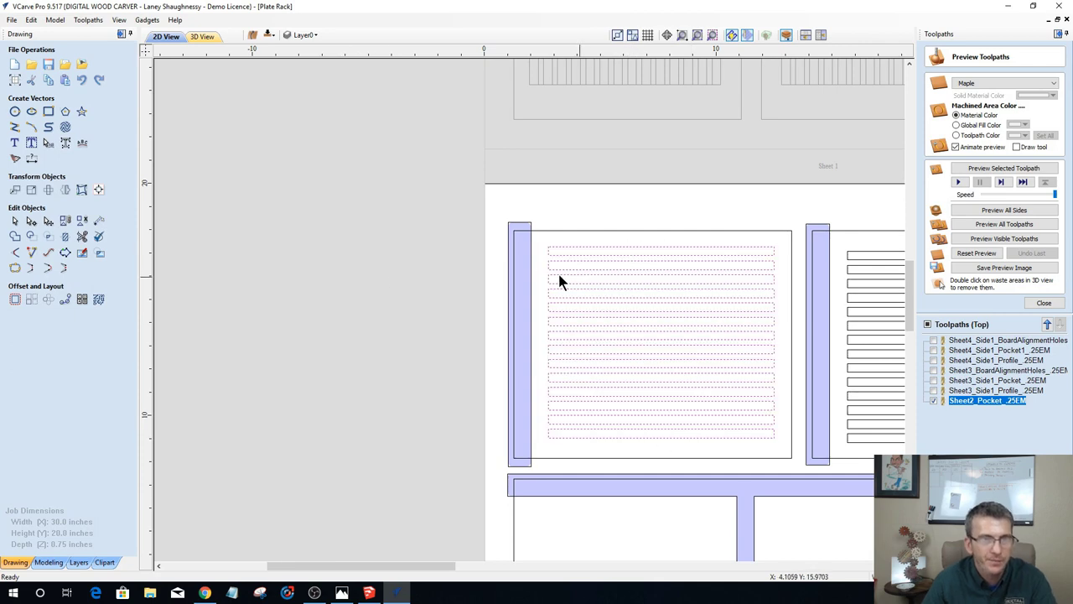
scroll(556, 278, down, 2)
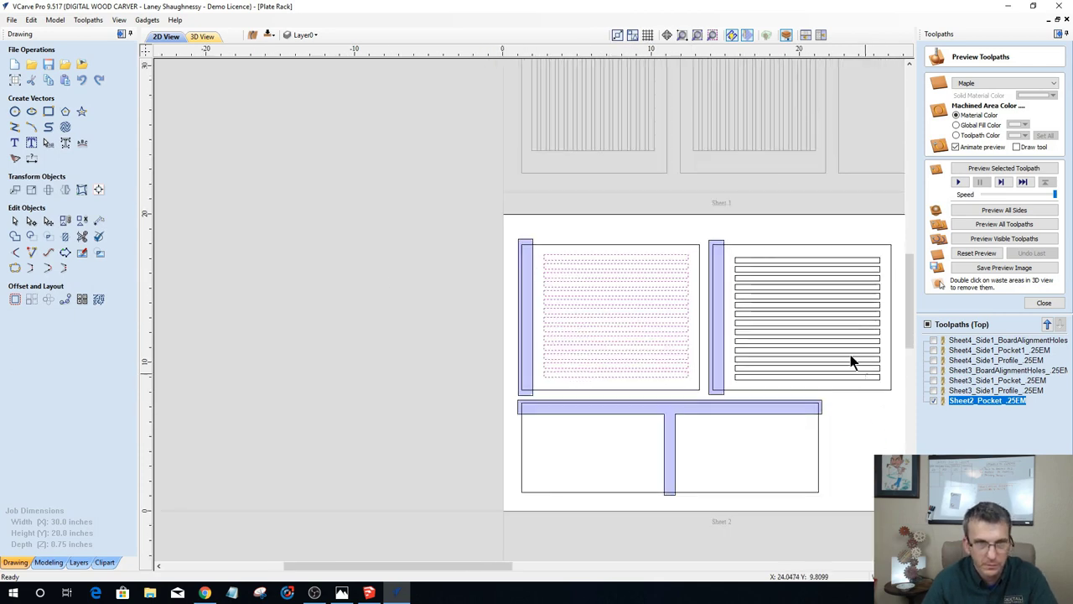
shift+click(795, 283)
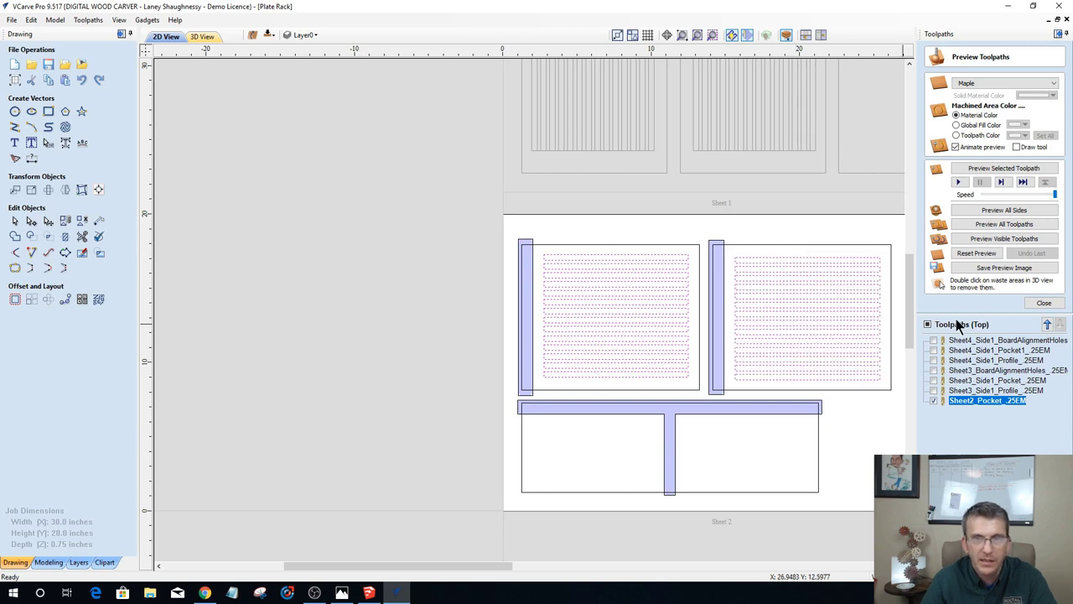
click(1039, 303)
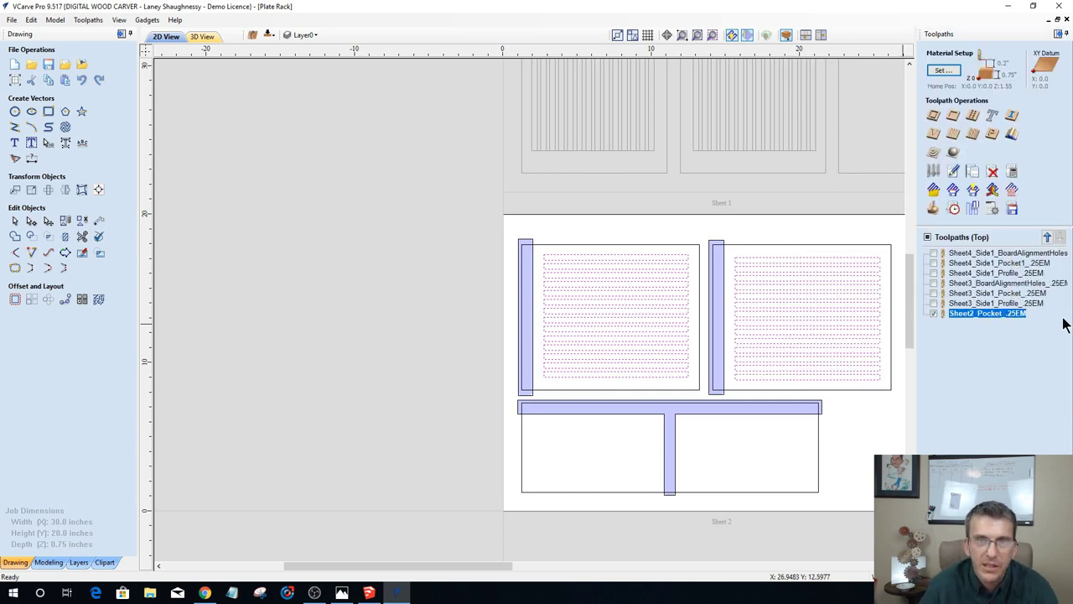
Step: Start a pocket toolpath with 0.75 in cut depth and ramped plunges, named Sheet2_Pocket2_.25EM
click(954, 118)
double_click(1030, 98)
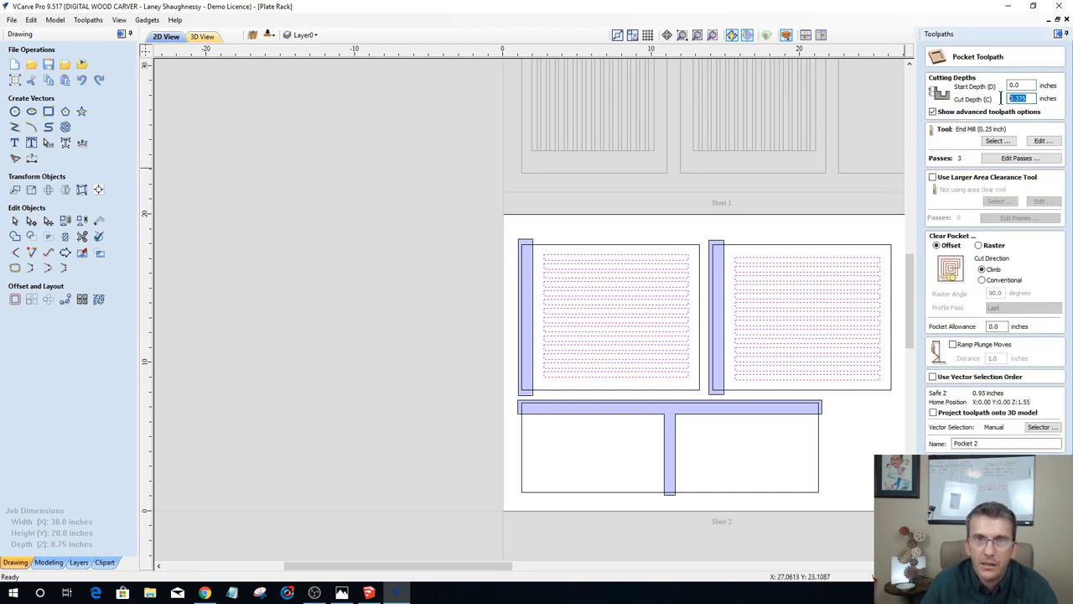
text(.75)
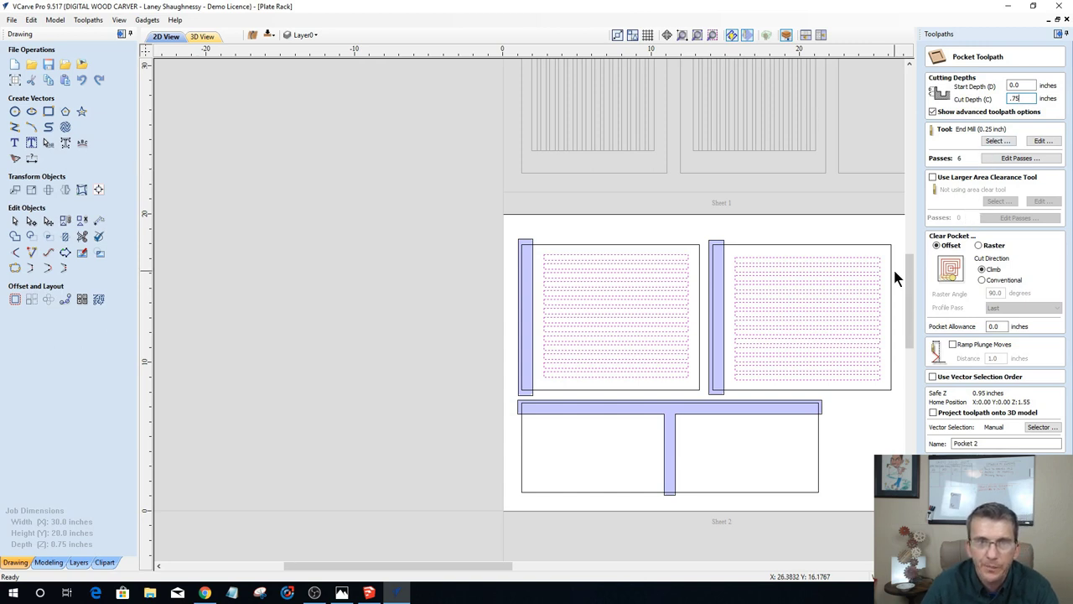
click(953, 345)
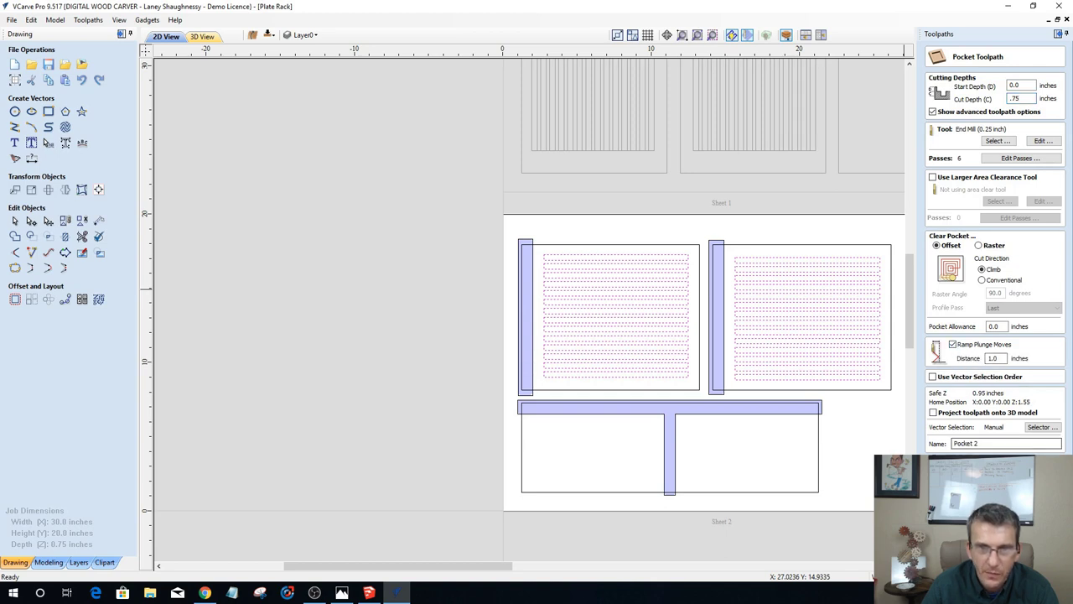
triple_click(966, 443)
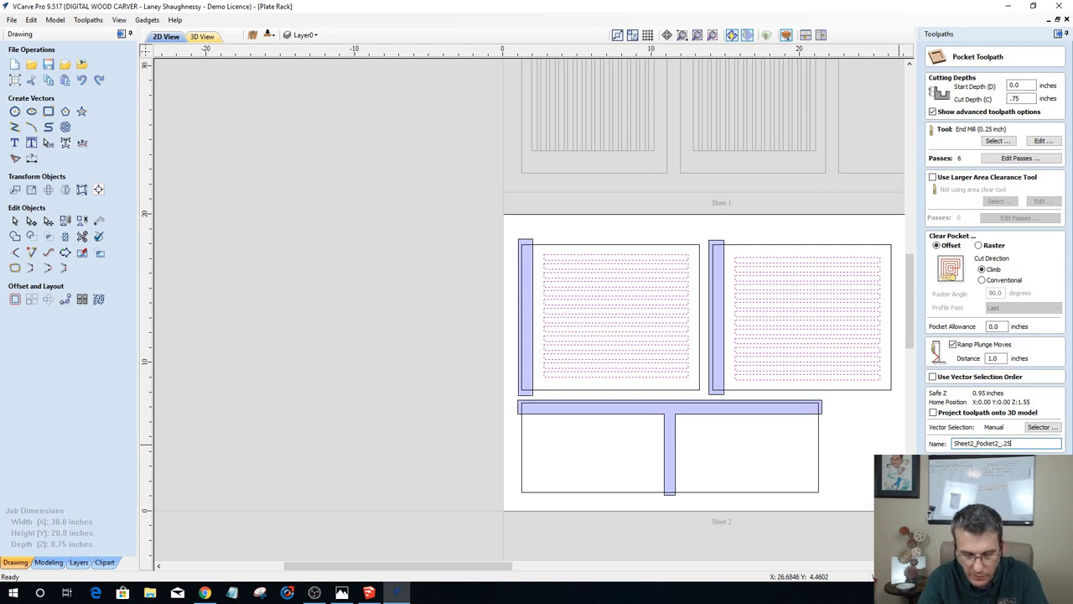
text(M)
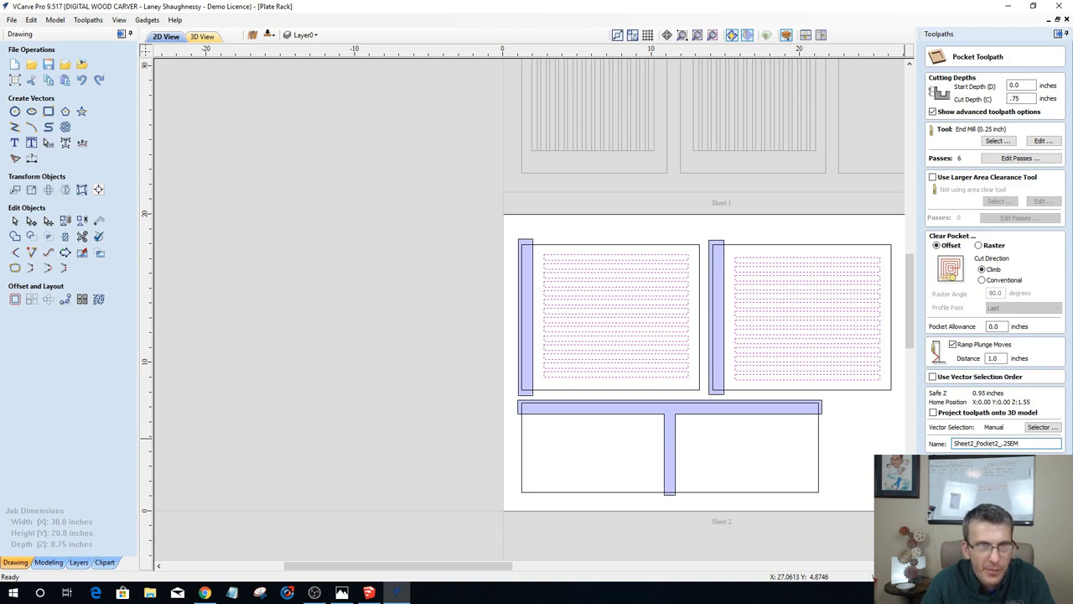
Step: Calculate Sheet2_Pocket2_.25EM and preview it alone in 3D, with Sheet2_Pocket_.25EM unticked
click(964, 468)
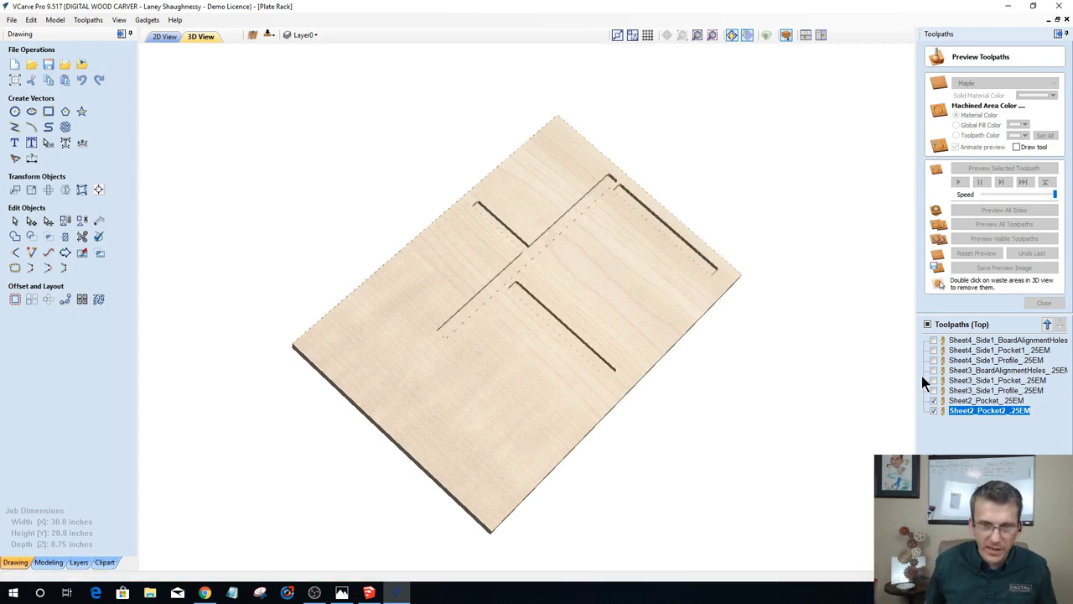
click(934, 400)
click(1004, 238)
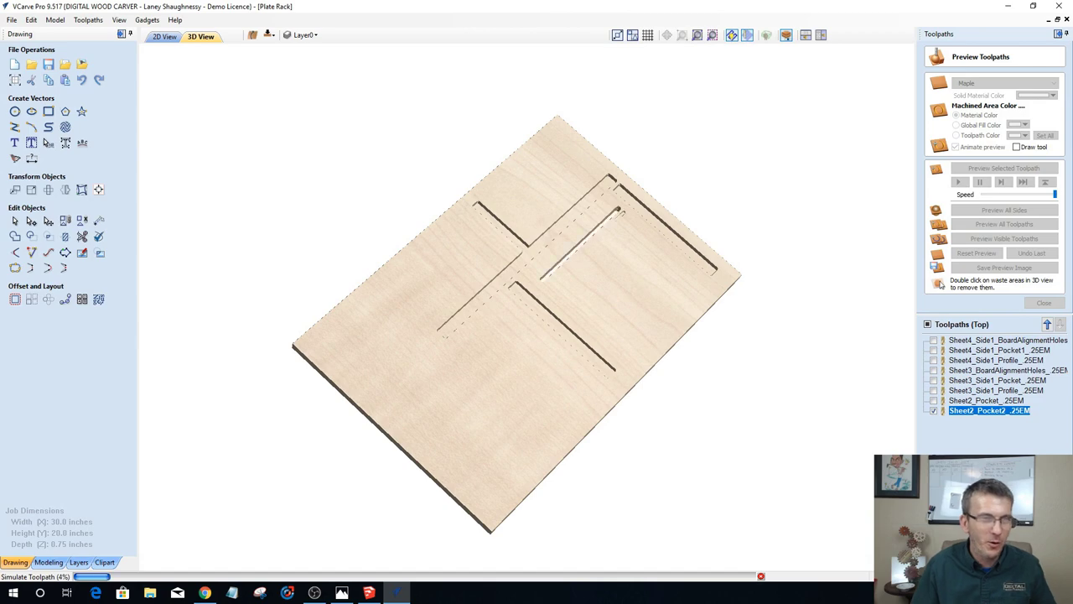
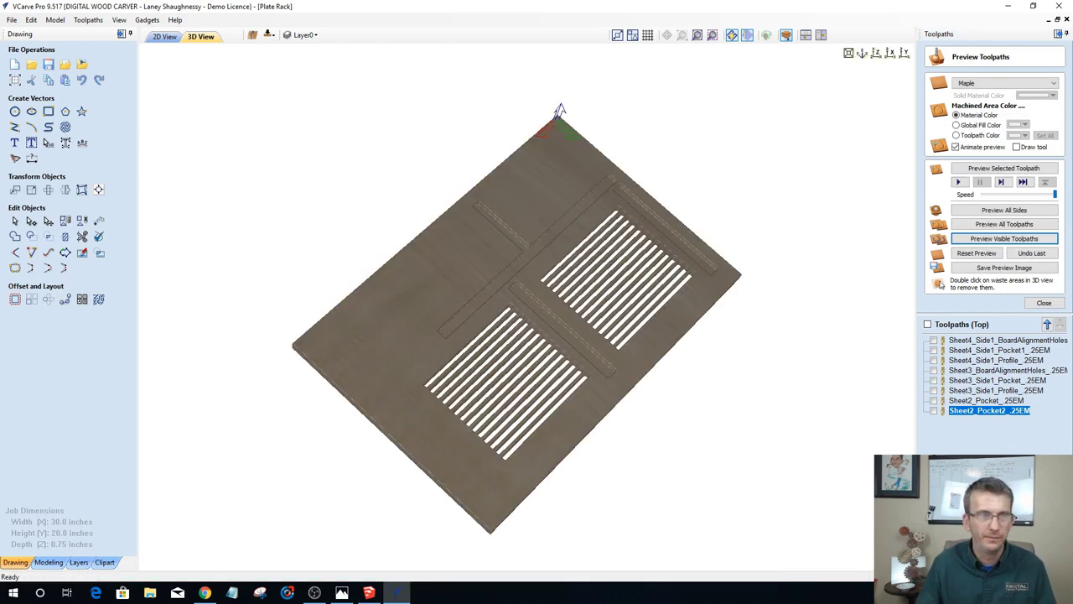
Step: Select the three outer part outlines on Sheet 2 in the 2D view
click(163, 37)
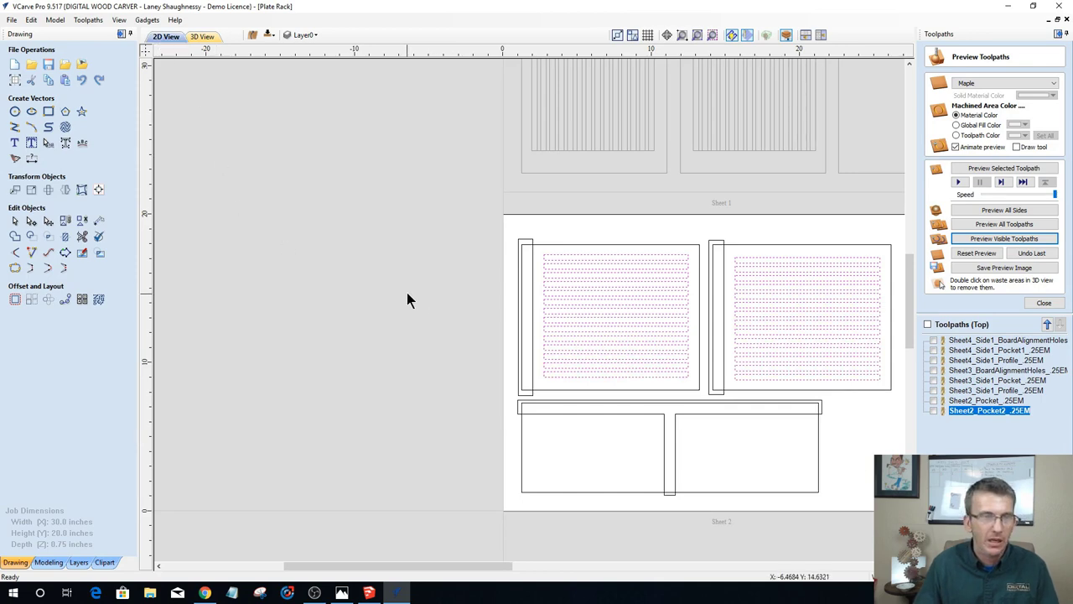
scroll(362, 454, down, 2)
scroll(601, 440, up, 2)
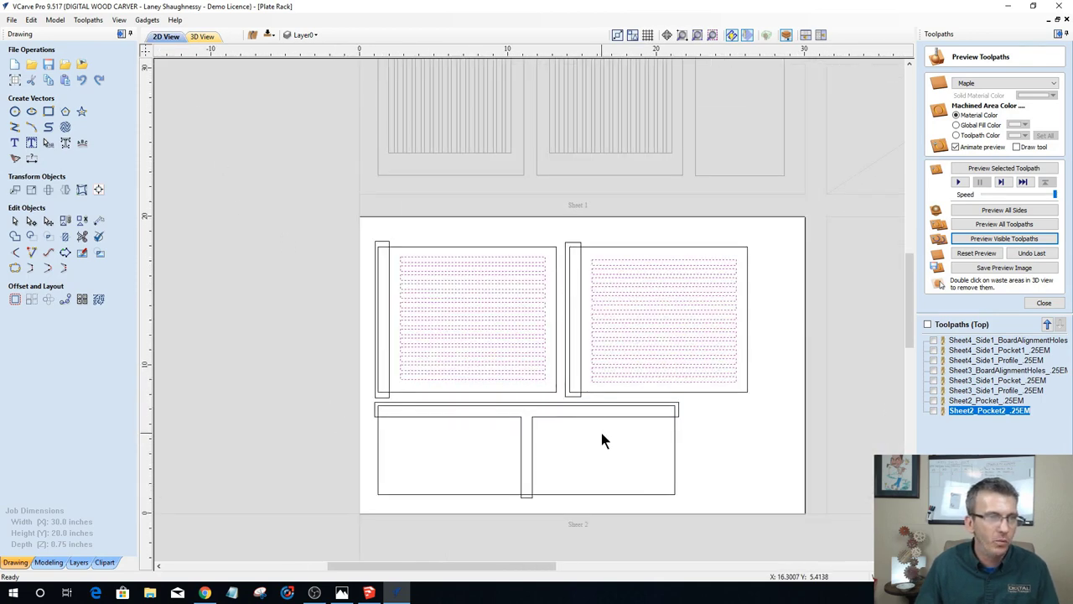
click(553, 394)
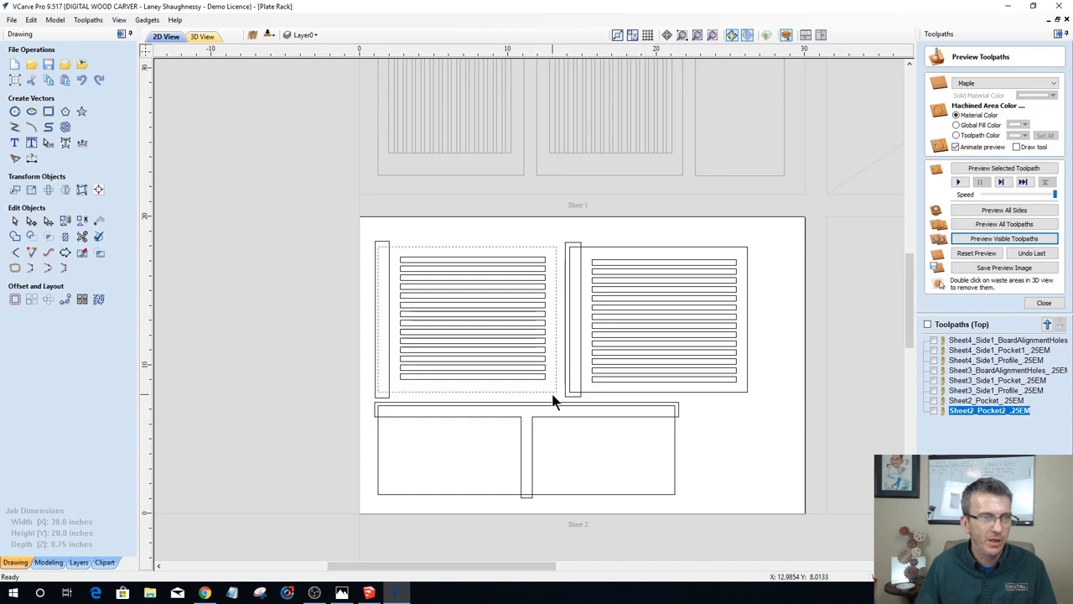
shift+click(718, 391)
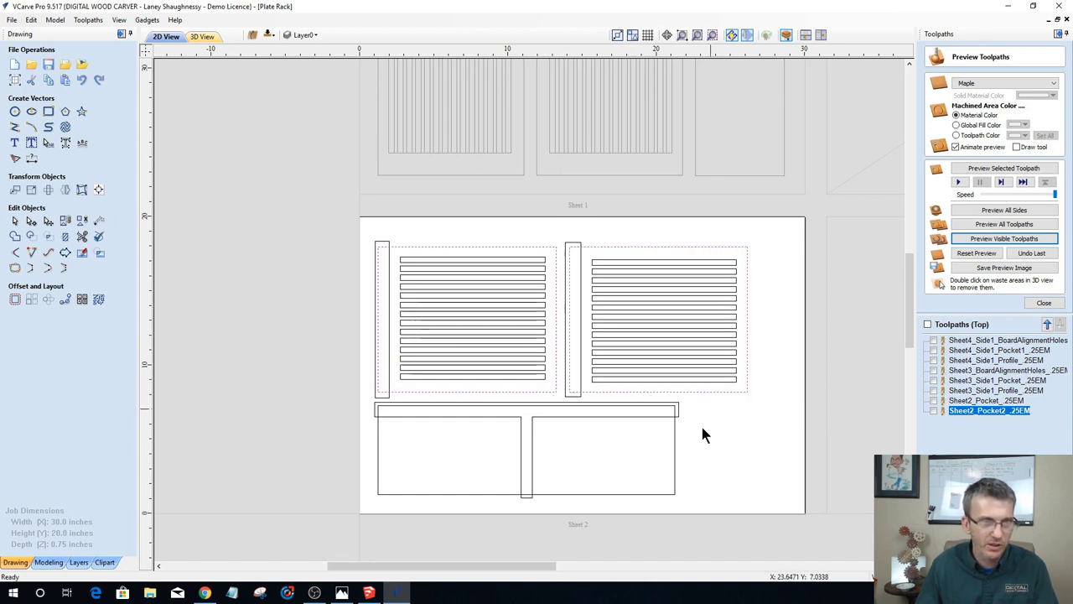
shift+click(675, 469)
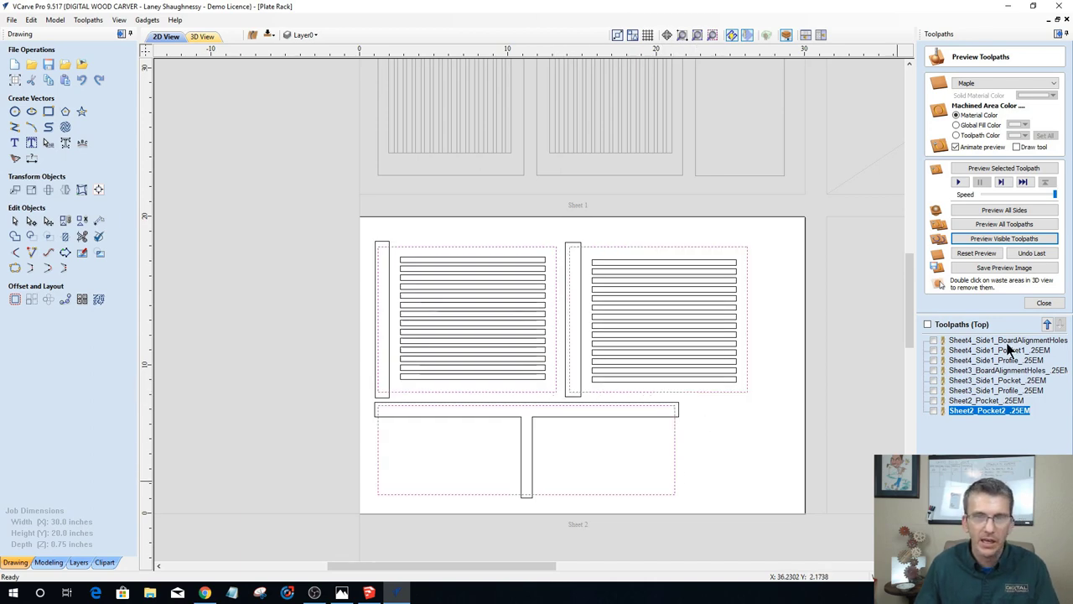
Step: Start a 0.75-inch-deep profile toolpath with 0.125-inch holding tabs enabled
click(1044, 303)
click(932, 117)
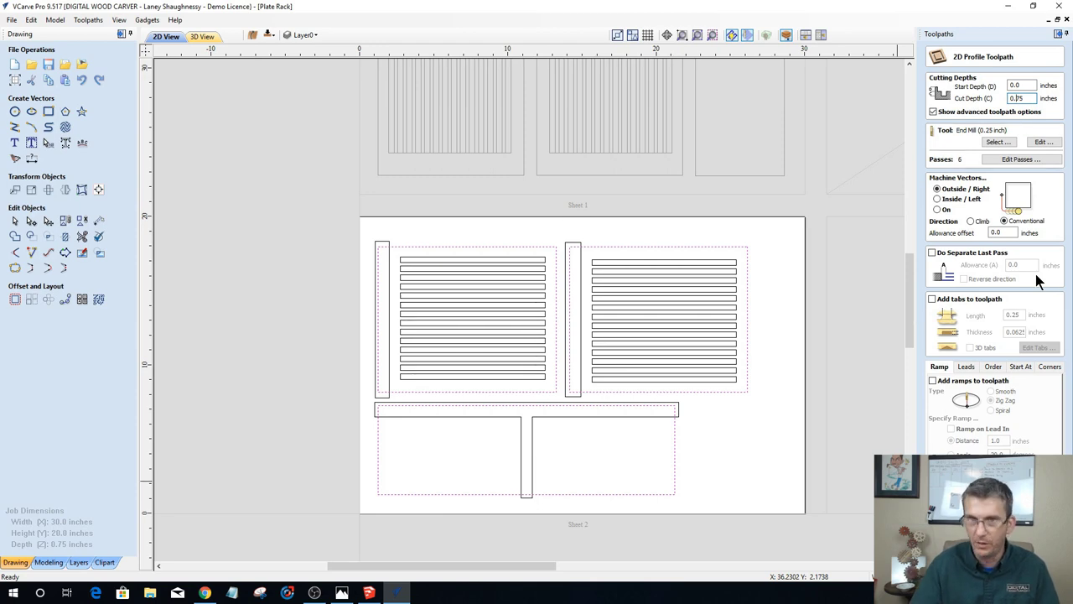
click(932, 298)
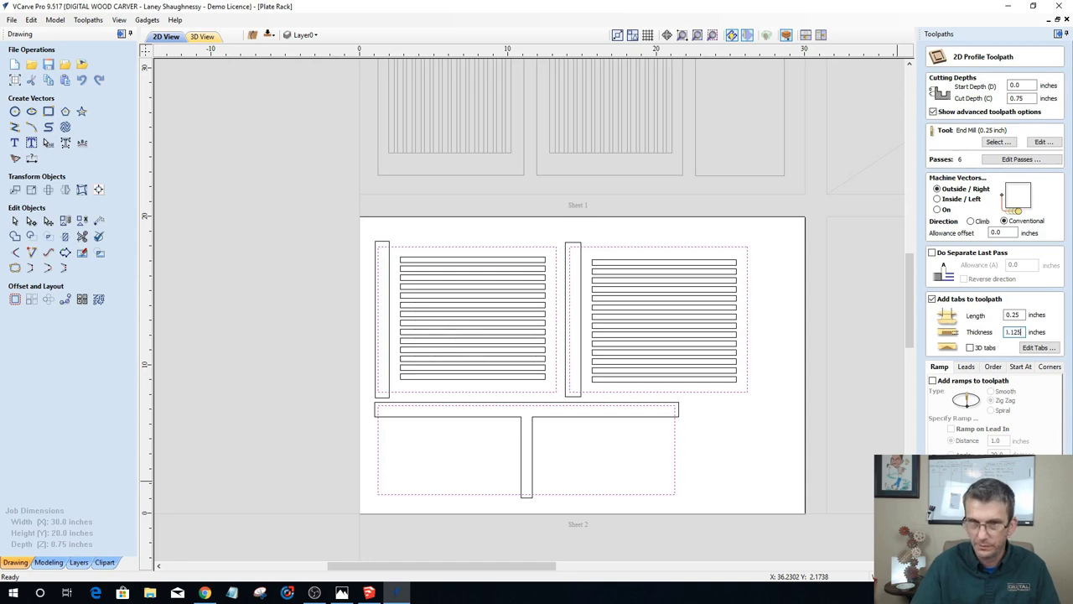
click(1037, 348)
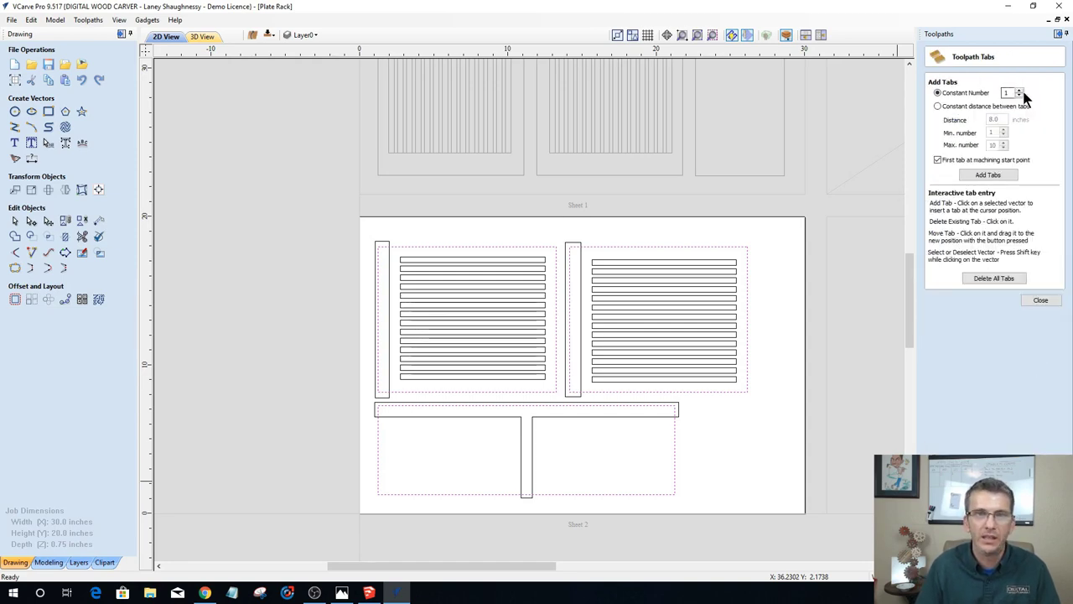
Step: Place four holding tabs on each Sheet 2 part outline
click(1020, 93)
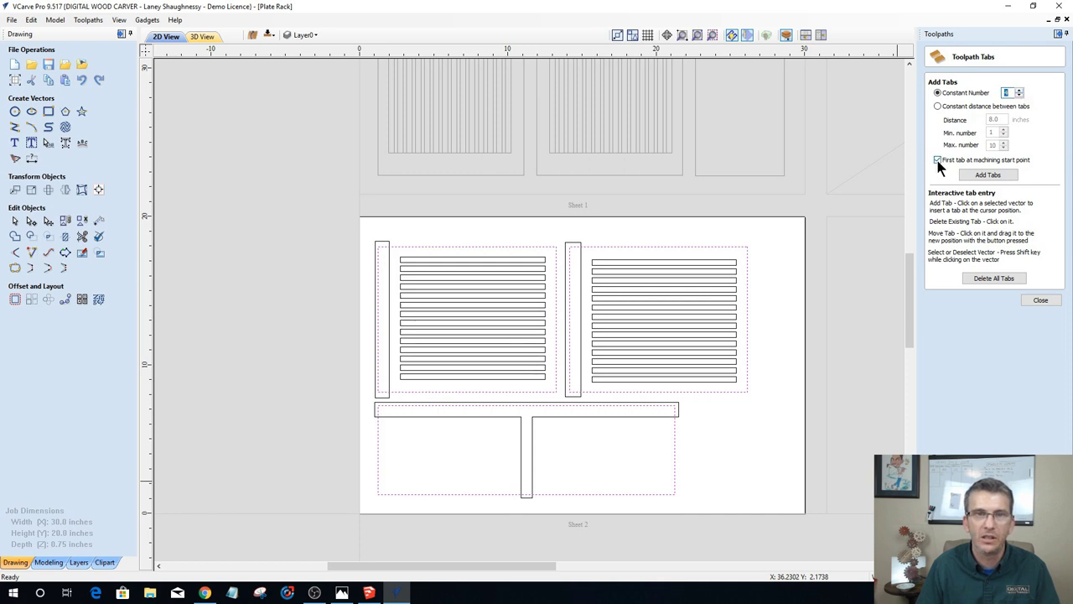
click(989, 175)
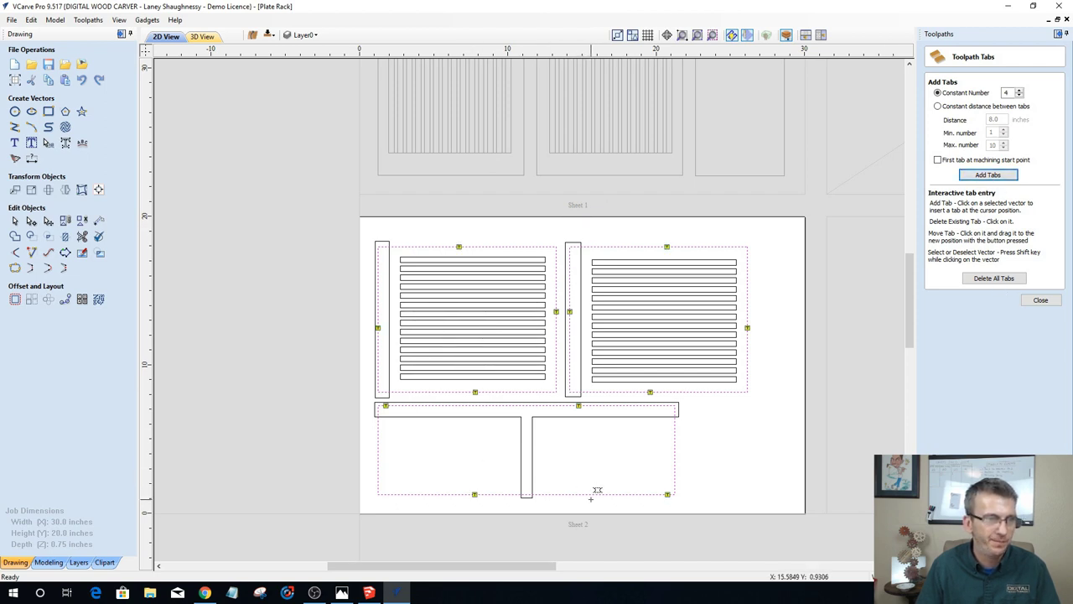
click(1040, 300)
Step: Slide the bottom part's lower-right tab further left along its bottom edge
scroll(644, 514, up, 3)
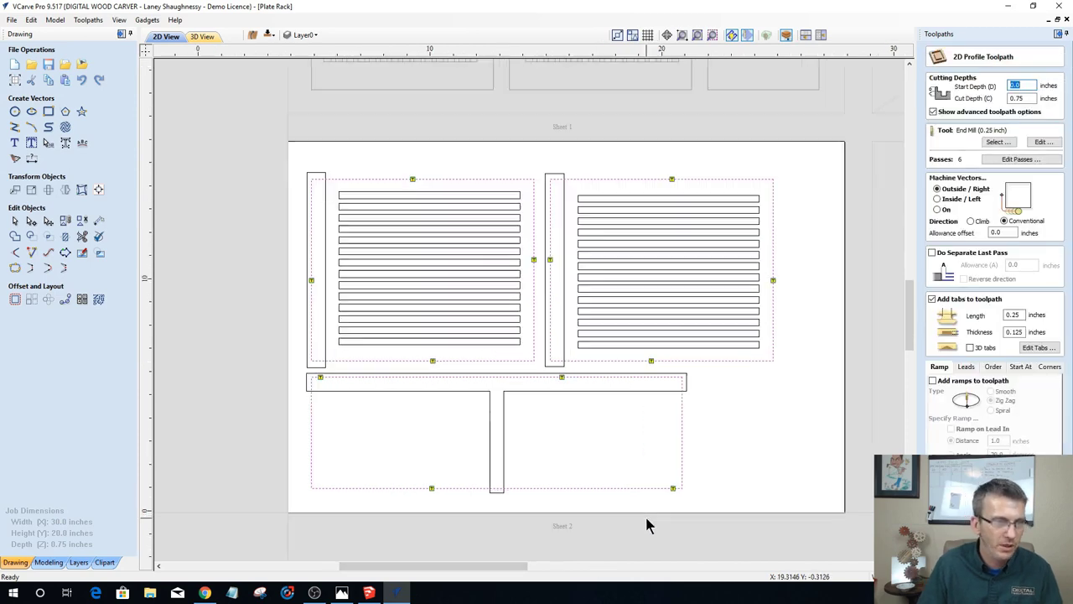
click(686, 471)
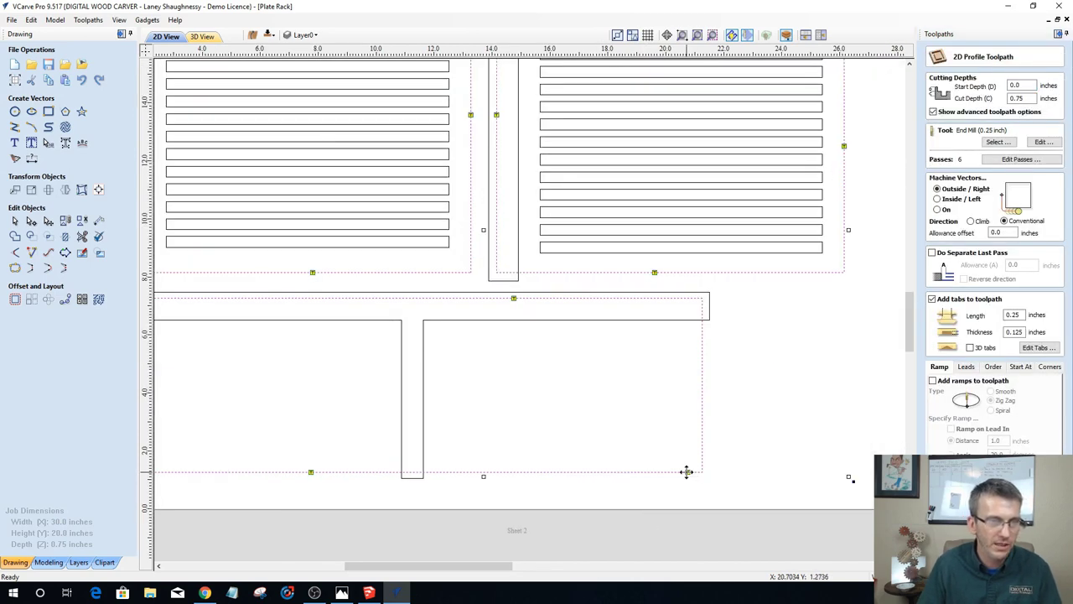
click(1048, 351)
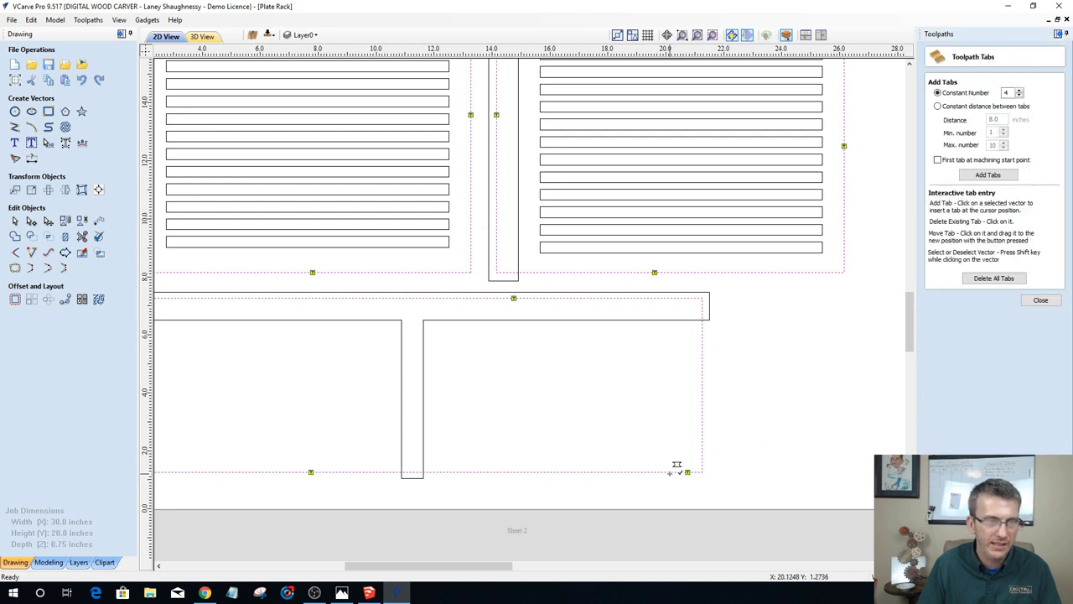
drag(688, 470, 633, 471)
scroll(661, 499, down, 3)
scroll(347, 439, up, 1)
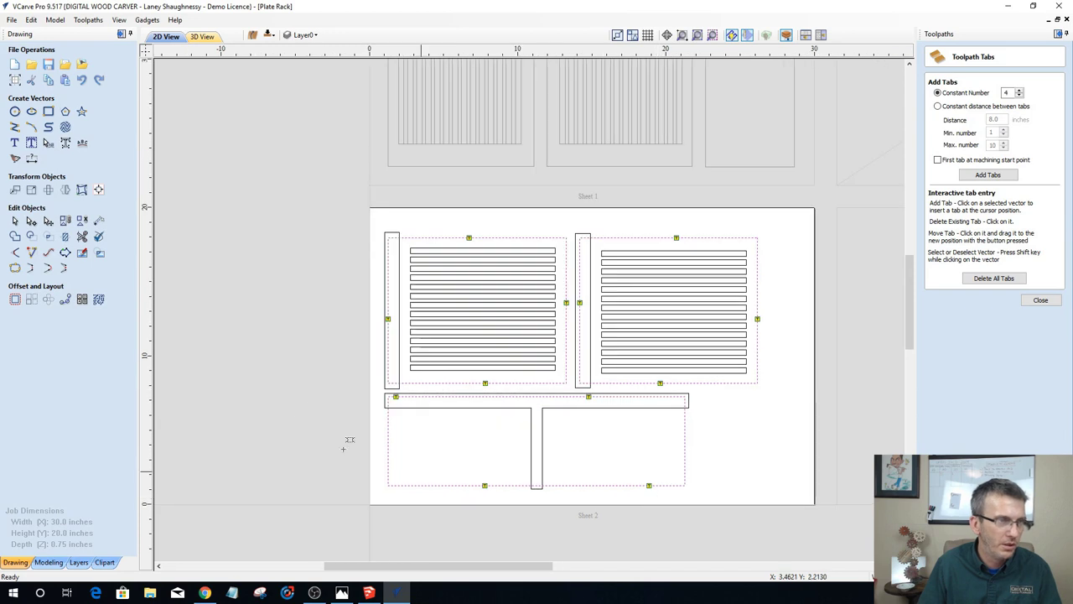
scroll(390, 385, up, 2)
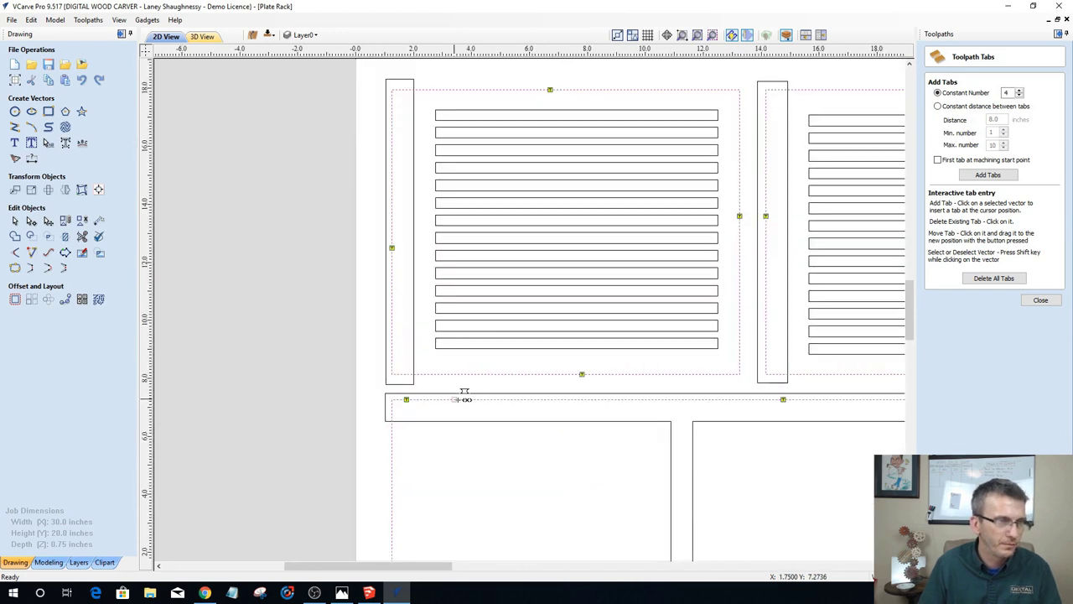
scroll(474, 394, down, 2)
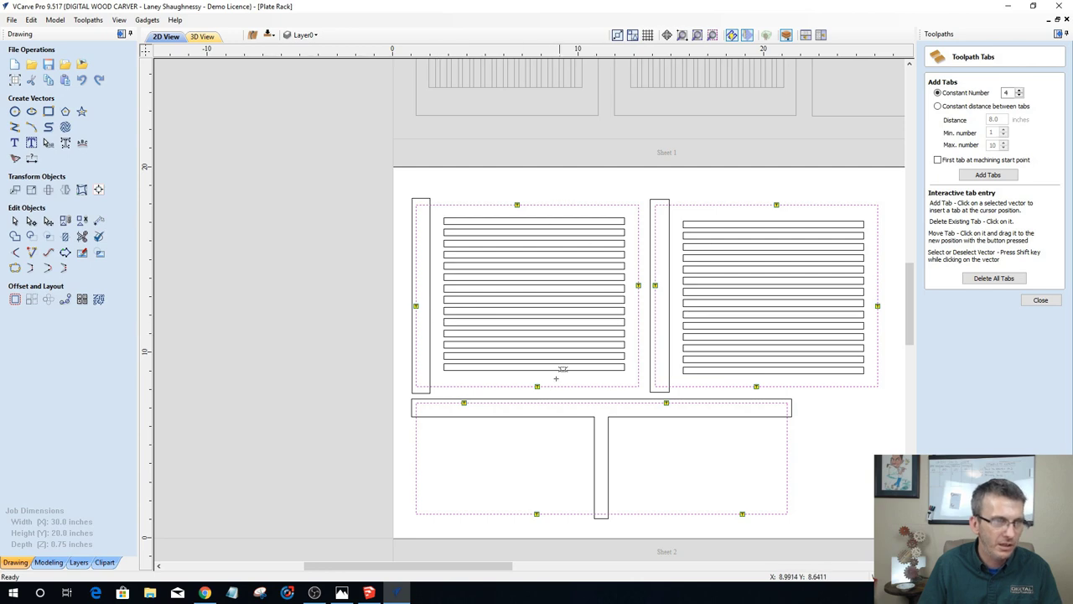
click(1036, 300)
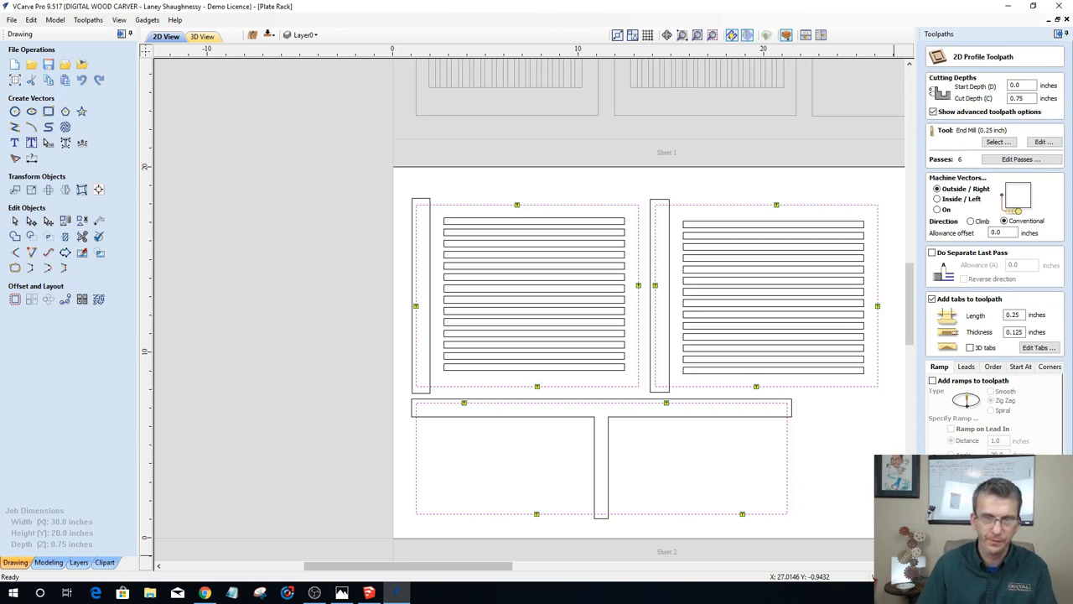
Step: Calculate Sheet2_Profile_.25EM and preview the cut-out parts in 3D from above
click(956, 568)
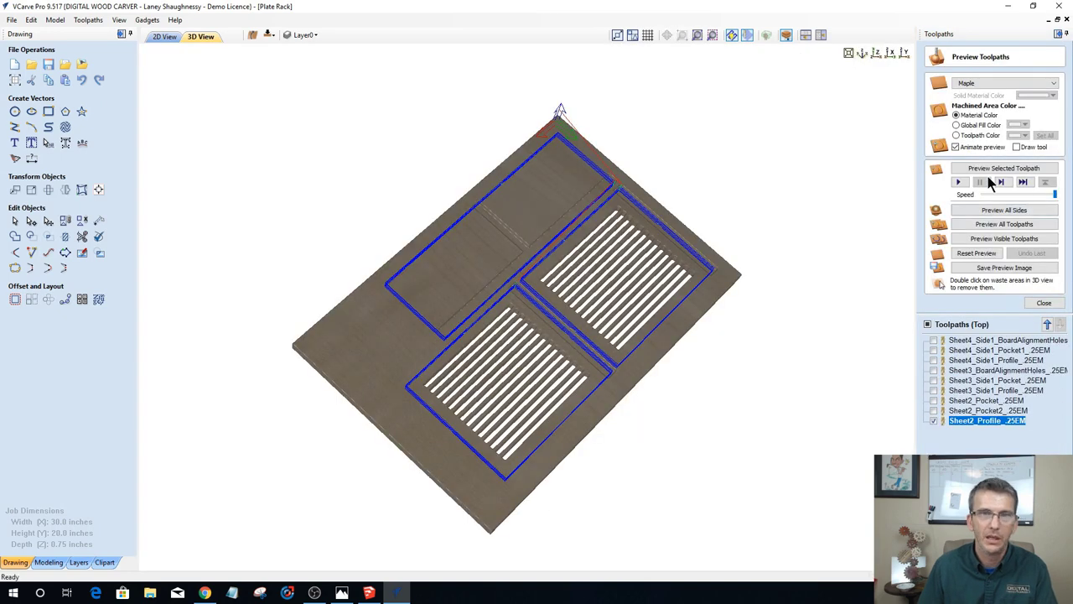
click(989, 170)
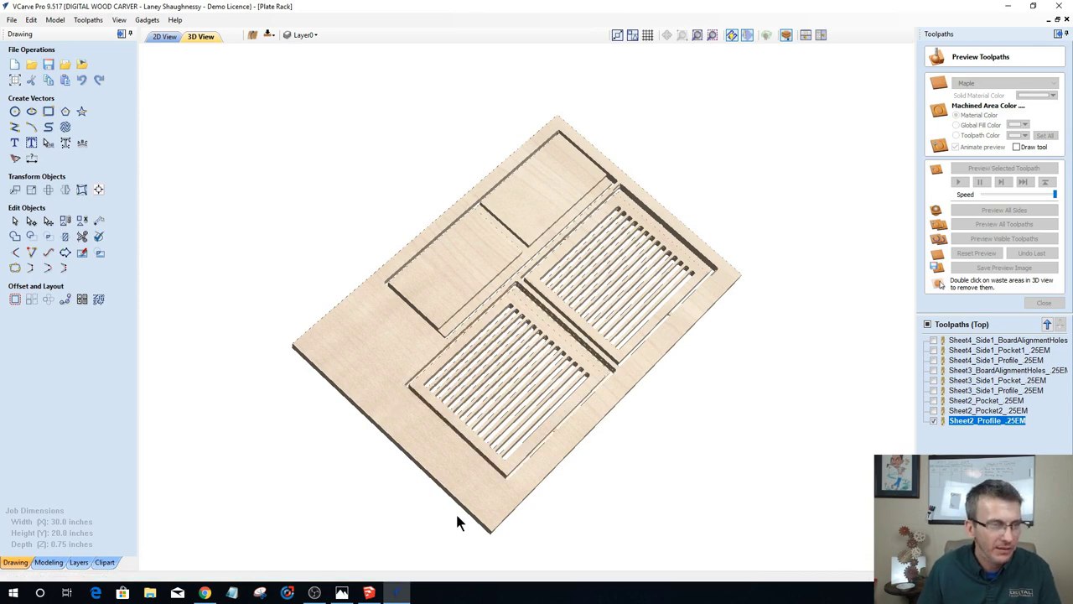
mouse_move(369, 404)
mouse_down()
mouse_move(377, 393)
mouse_move(465, 520)
mouse_move(473, 475)
mouse_move(420, 461)
mouse_move(525, 445)
mouse_move(556, 409)
mouse_move(379, 391)
mouse_move(355, 436)
mouse_move(391, 288)
mouse_move(463, 174)
mouse_up()
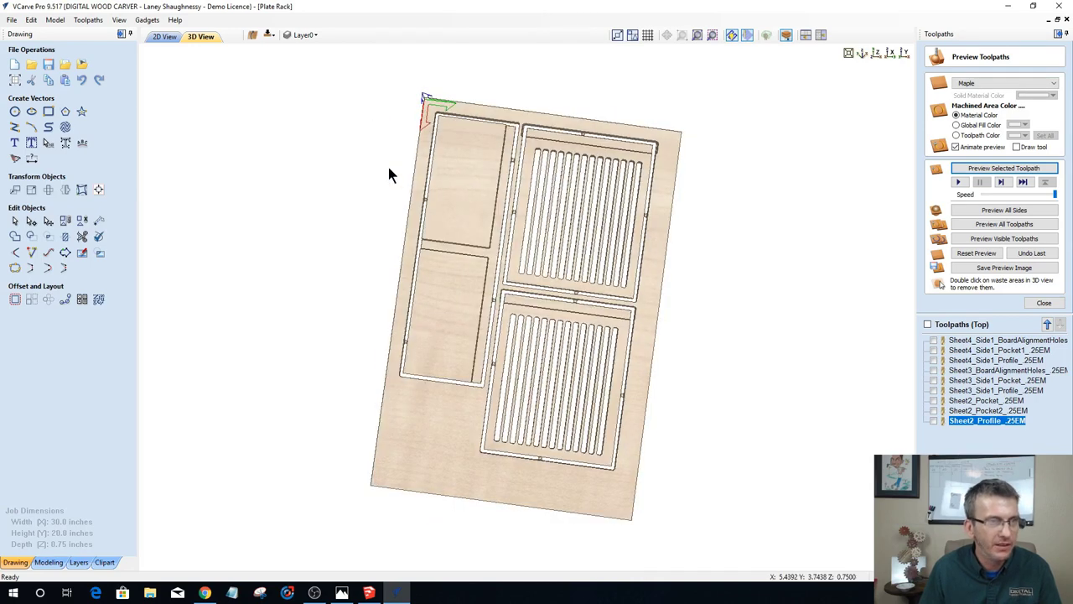
drag(388, 175, 366, 199)
Step: Bring up the Nest Parts settings over the 2D sheet layout
click(98, 302)
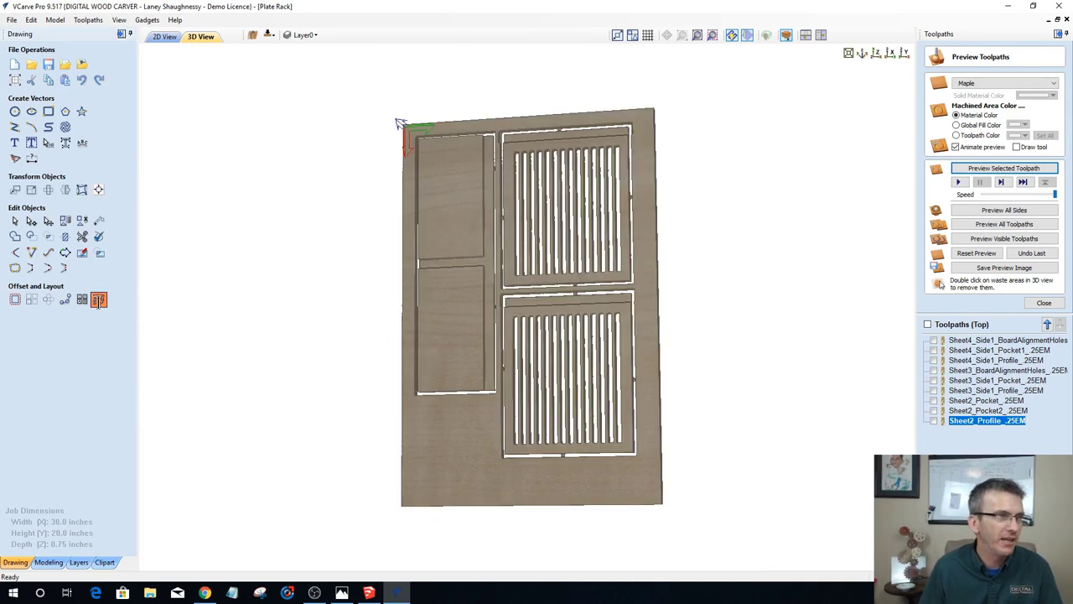
click(161, 38)
scroll(318, 271, down, 3)
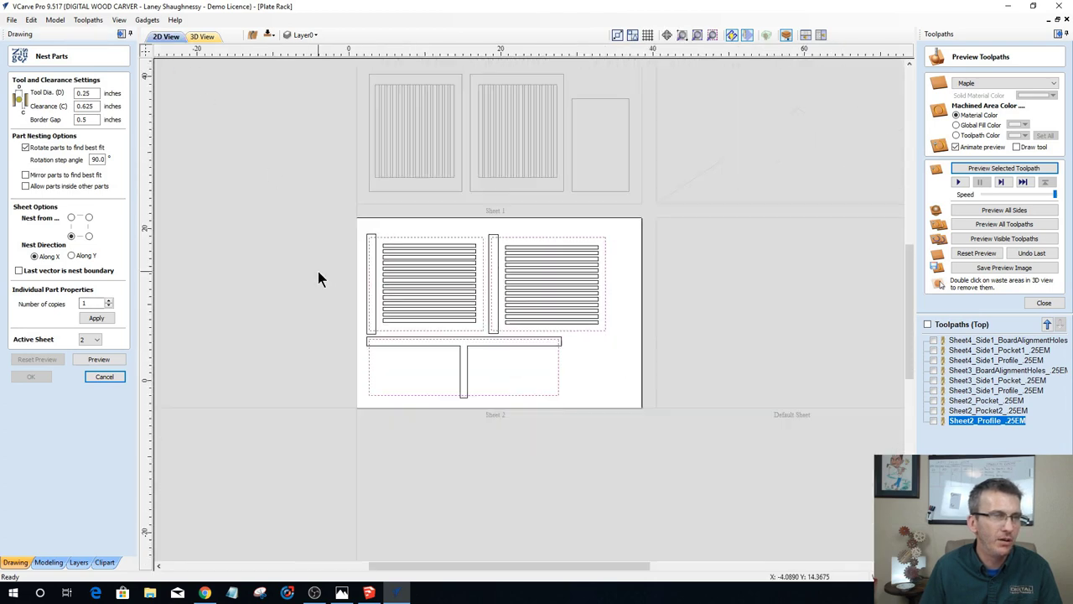
Step: Make Sheet 1 the active sheet and close the nesting settings
click(97, 341)
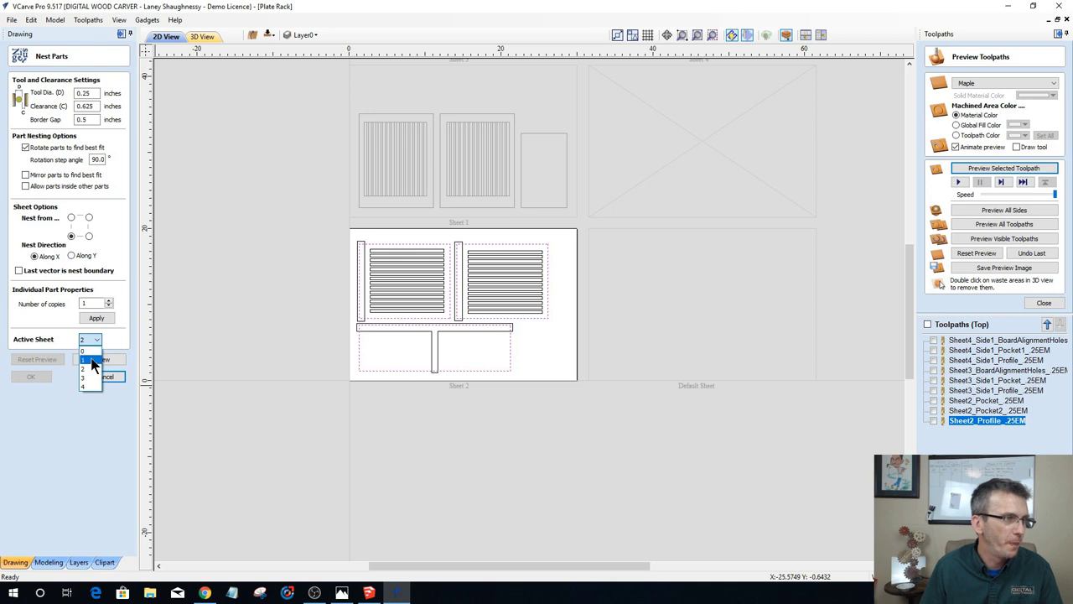
click(87, 360)
click(119, 376)
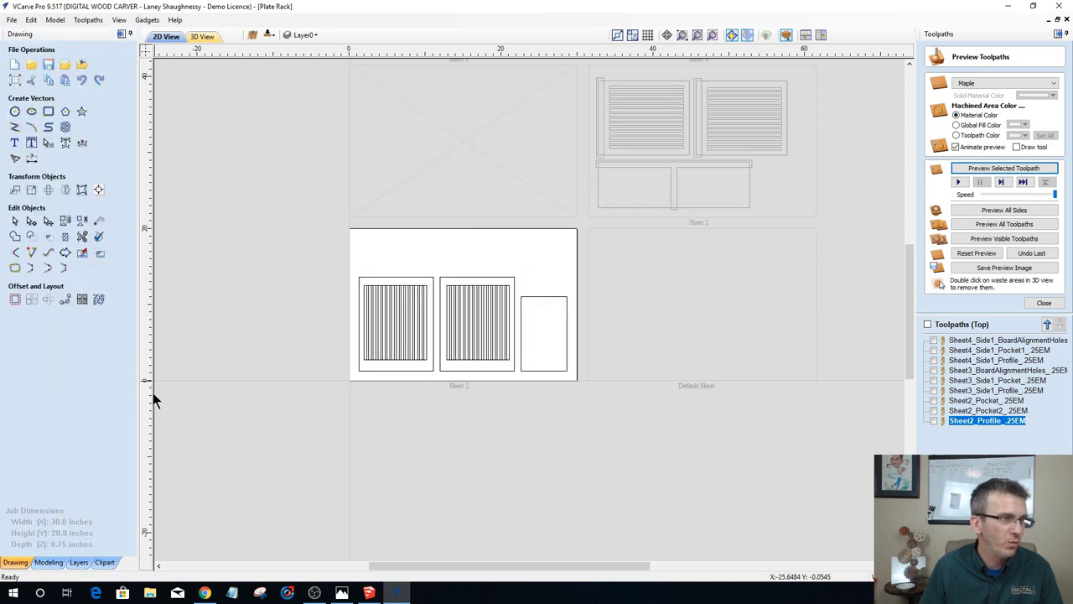
scroll(329, 370, up, 4)
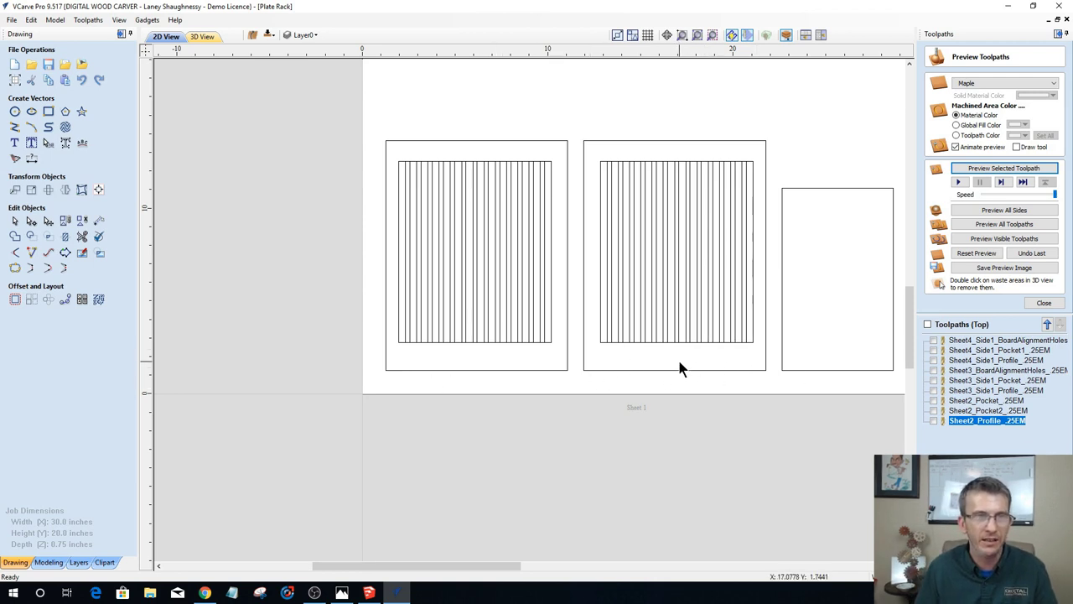
Step: Select the middle panel's vectors on Sheet 1 instead of the left panel's
click(545, 266)
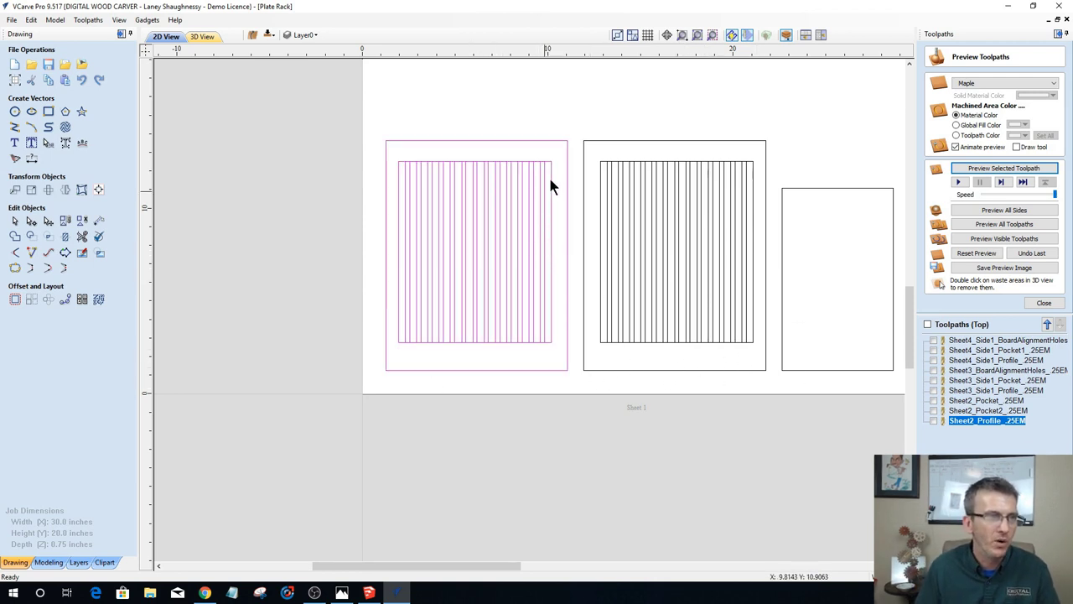
scroll(544, 154, up, 3)
scroll(544, 156, down, 2)
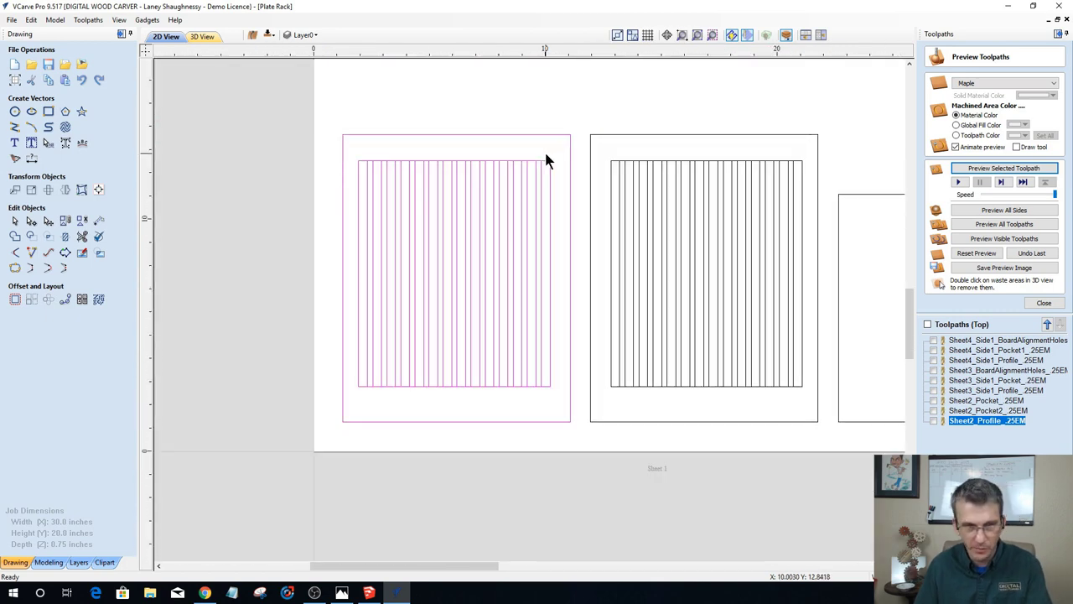
click(546, 157)
click(643, 133)
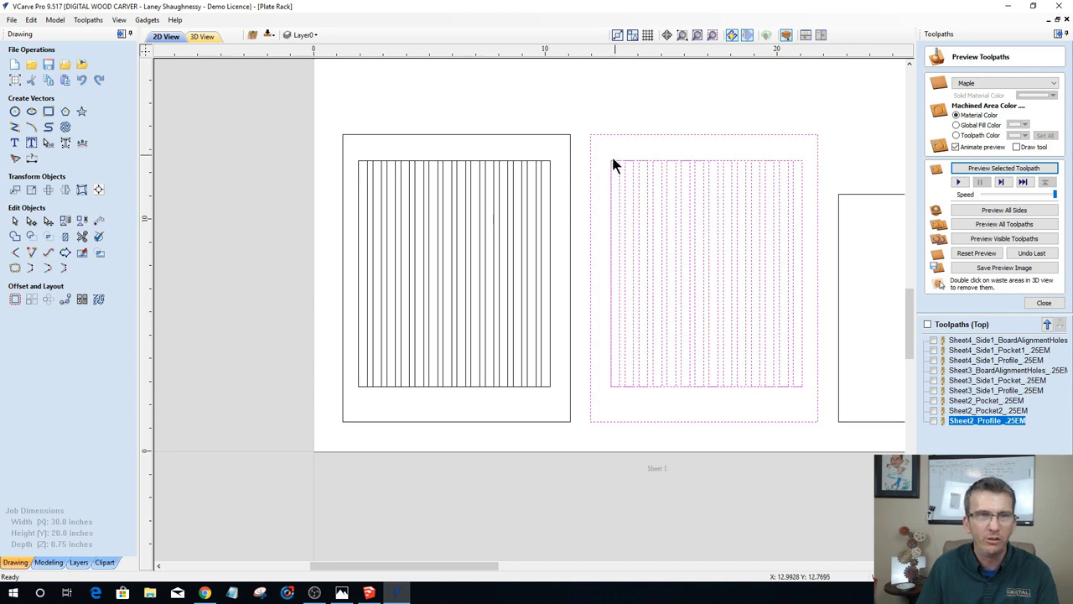
scroll(483, 126, up, 3)
scroll(483, 126, up, 2)
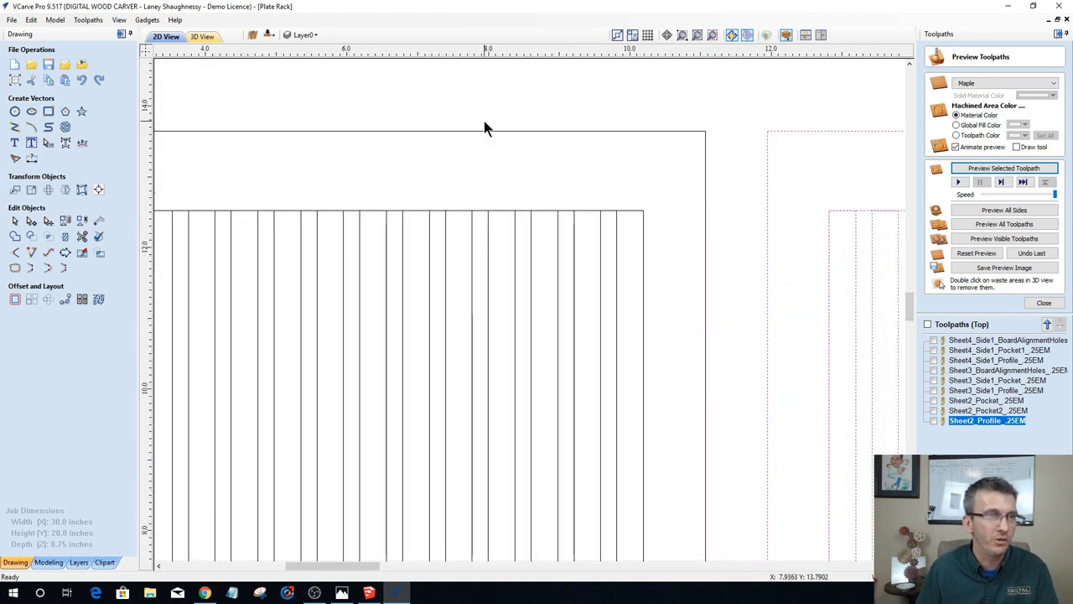
scroll(587, 188, up, 2)
Step: Select the comb slat and the slot outlines to pocket, then close the preview
click(613, 226)
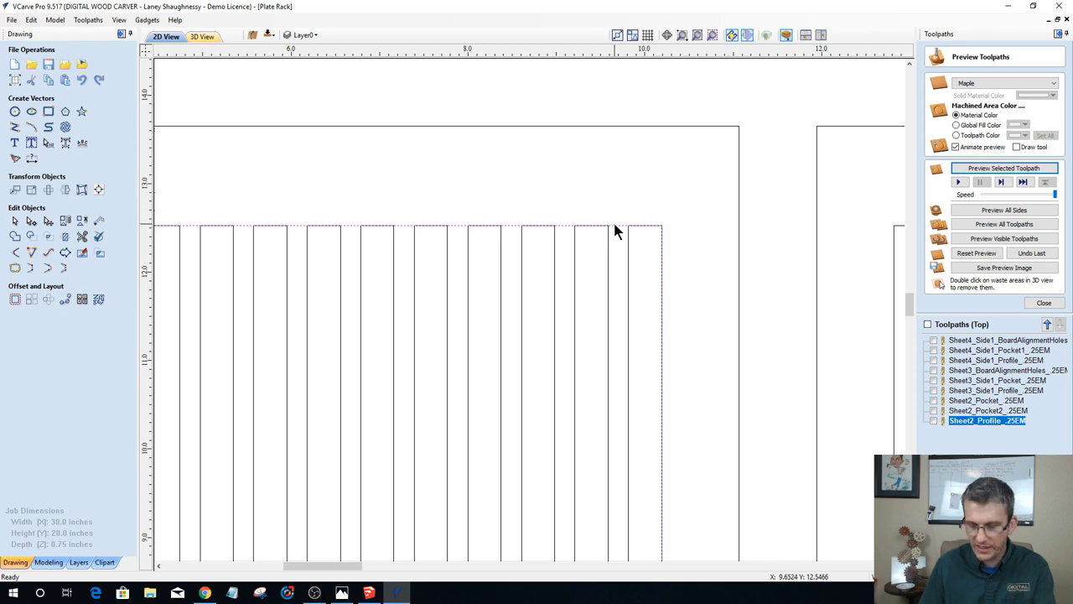
scroll(615, 224, down, 3)
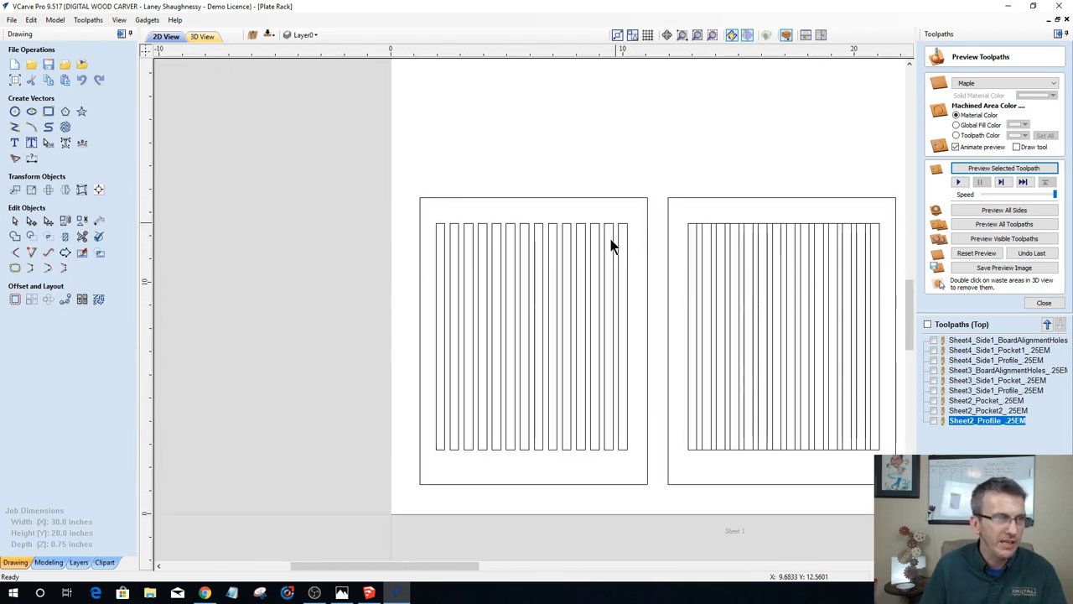
scroll(700, 216, up, 5)
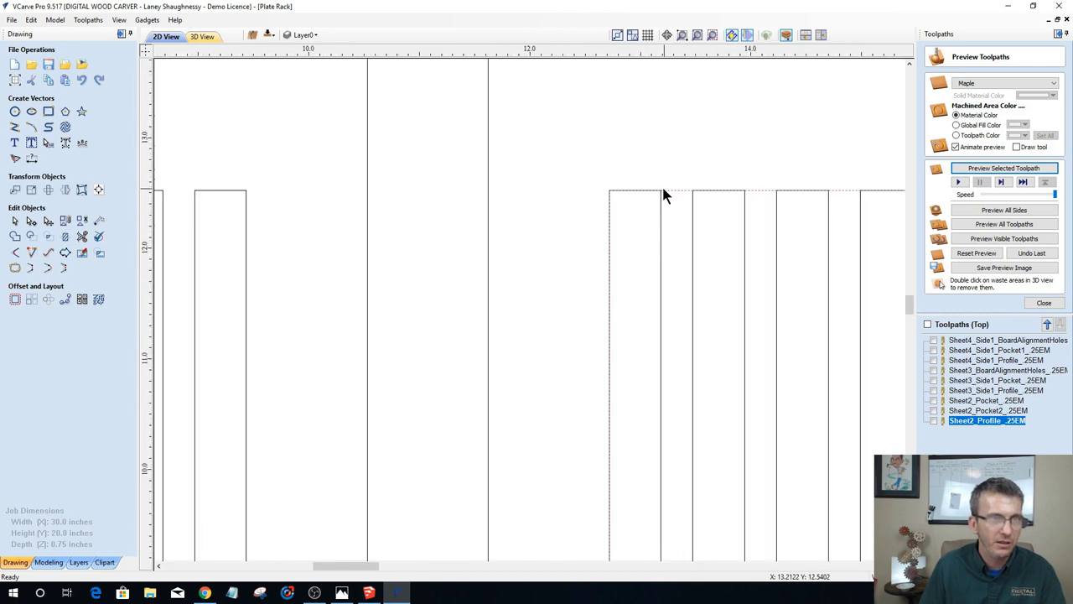
scroll(643, 192, down, 5)
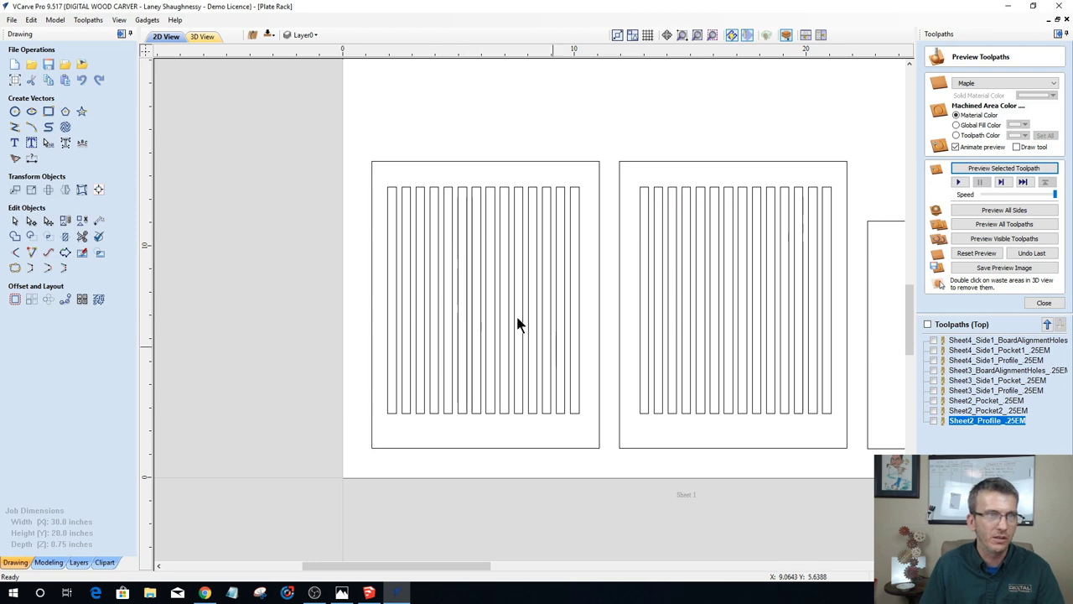
scroll(518, 324, down, 2)
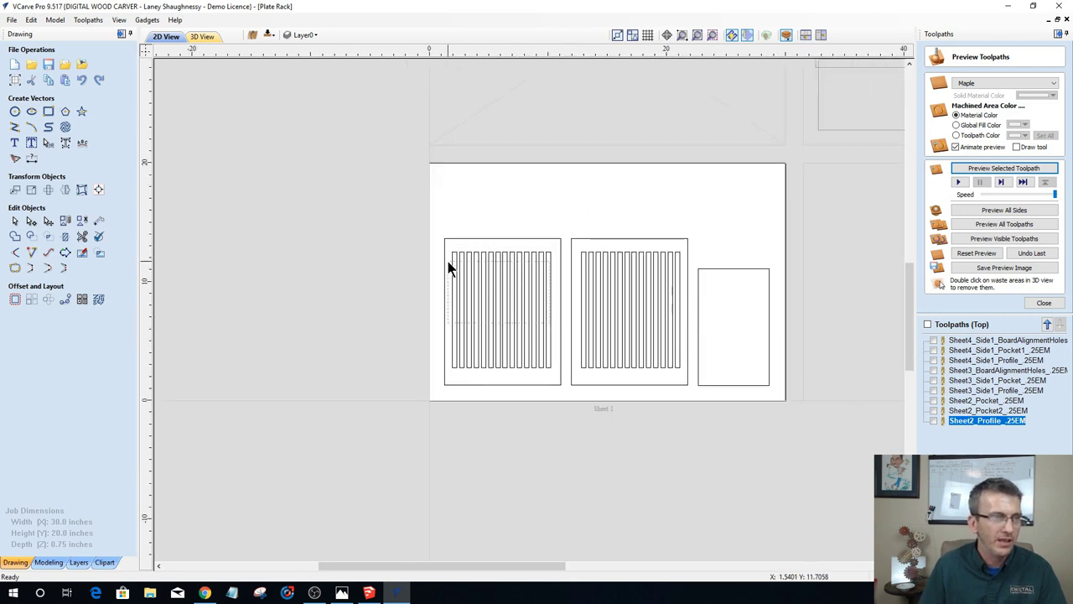
click(492, 293)
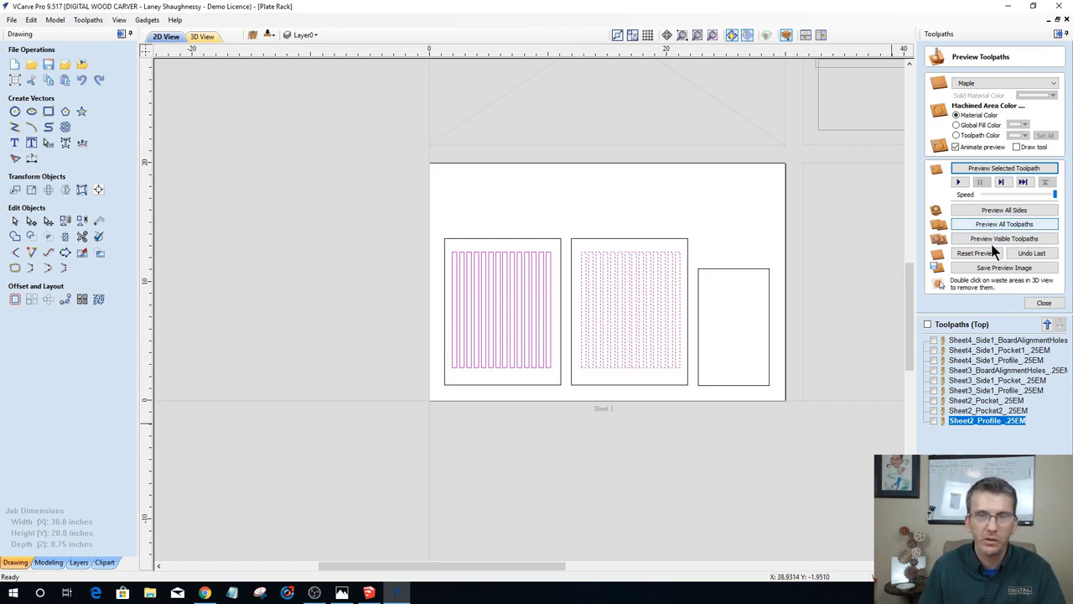
click(1042, 303)
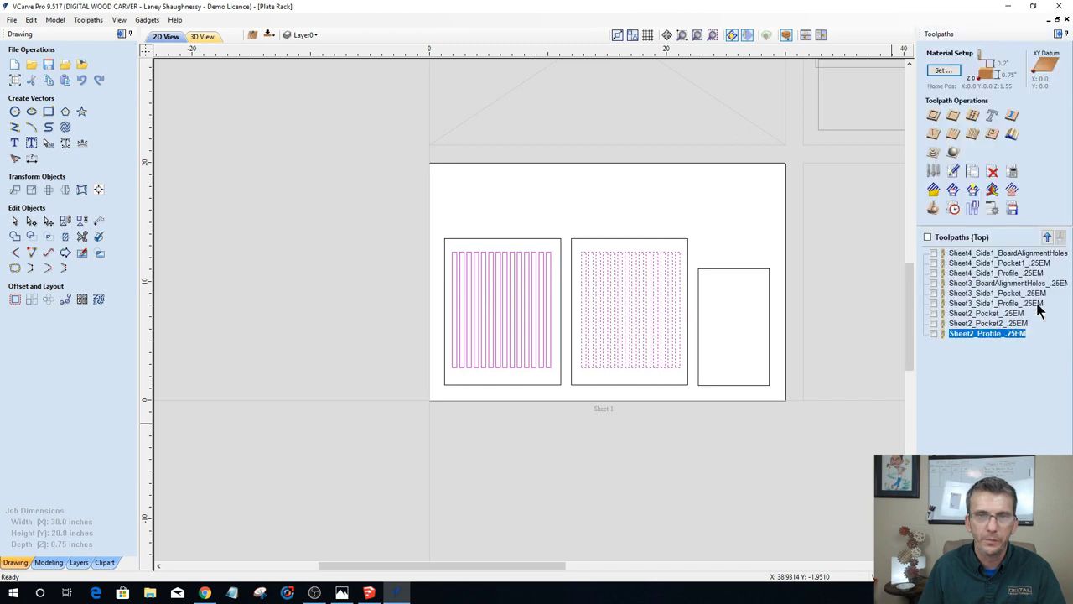
Step: Create a 0.75-inch pocket toolpath named Sheet1_Pocket_.25EM
click(953, 116)
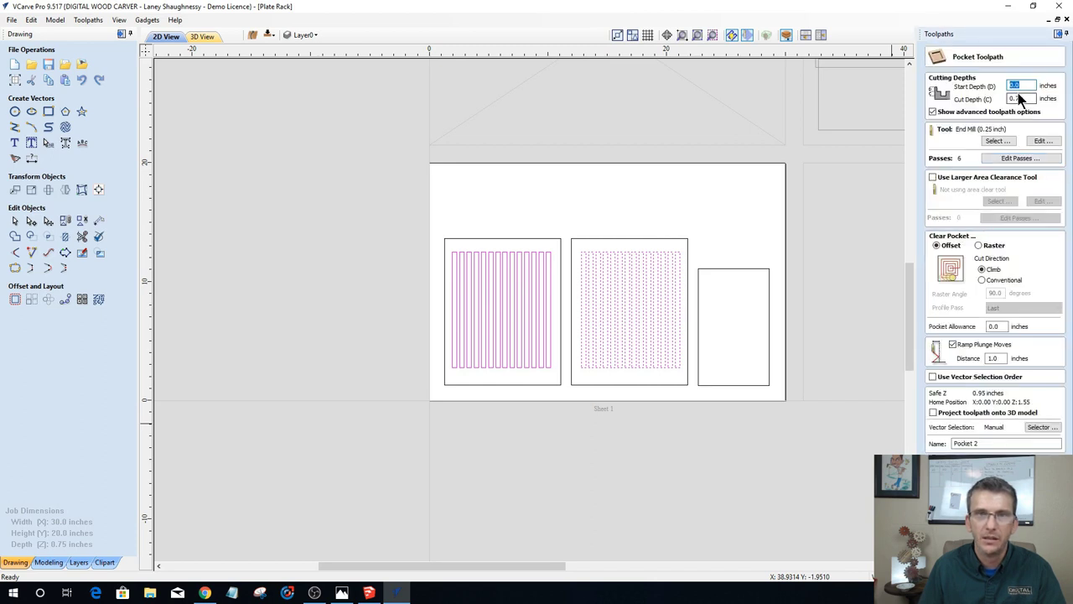
double_click(995, 443)
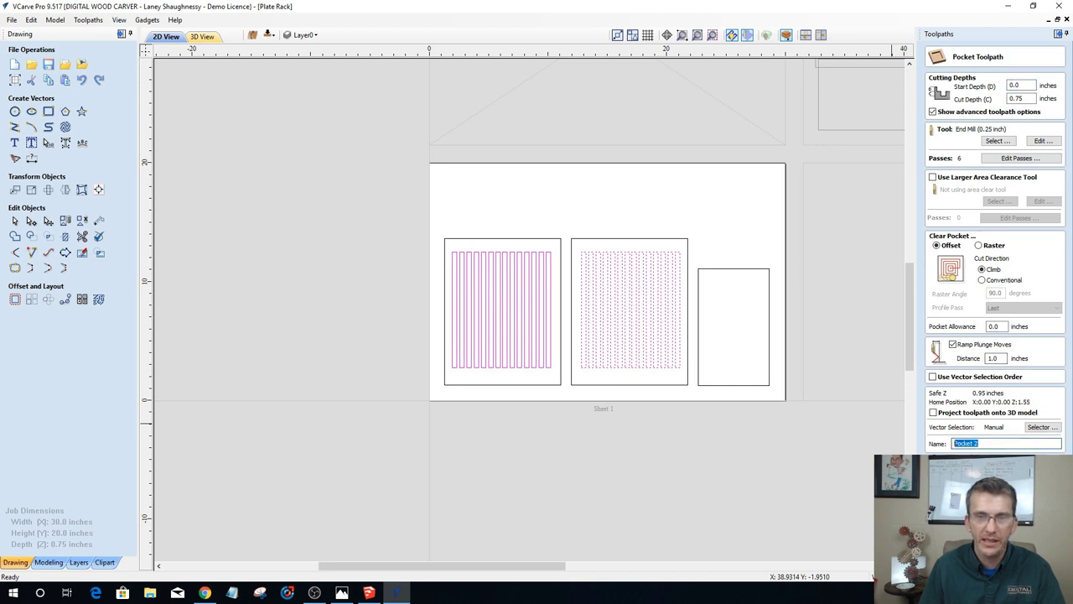
text(S)
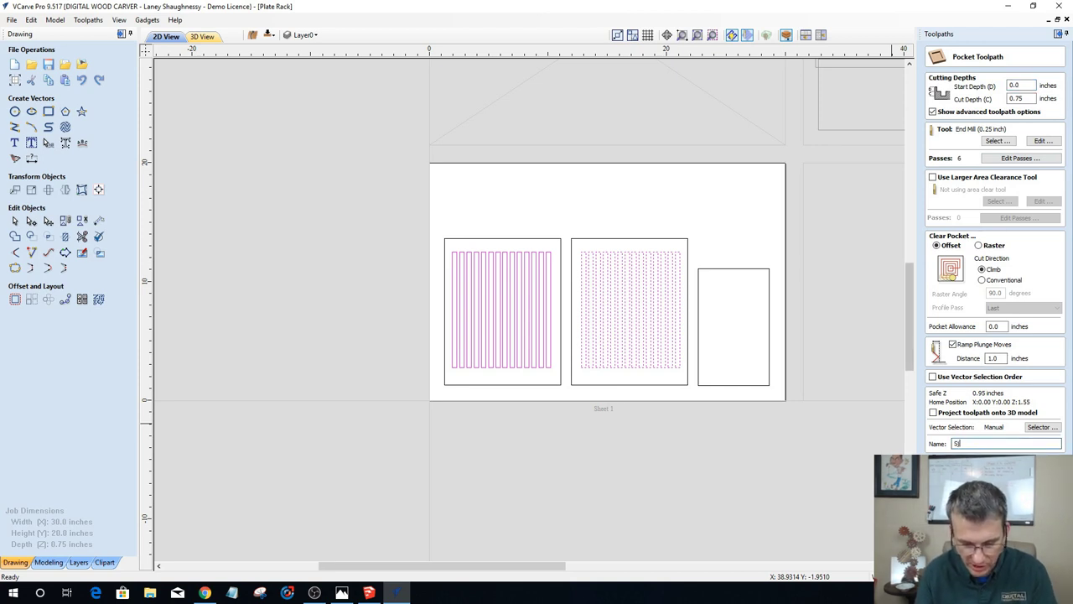
text(heet1)
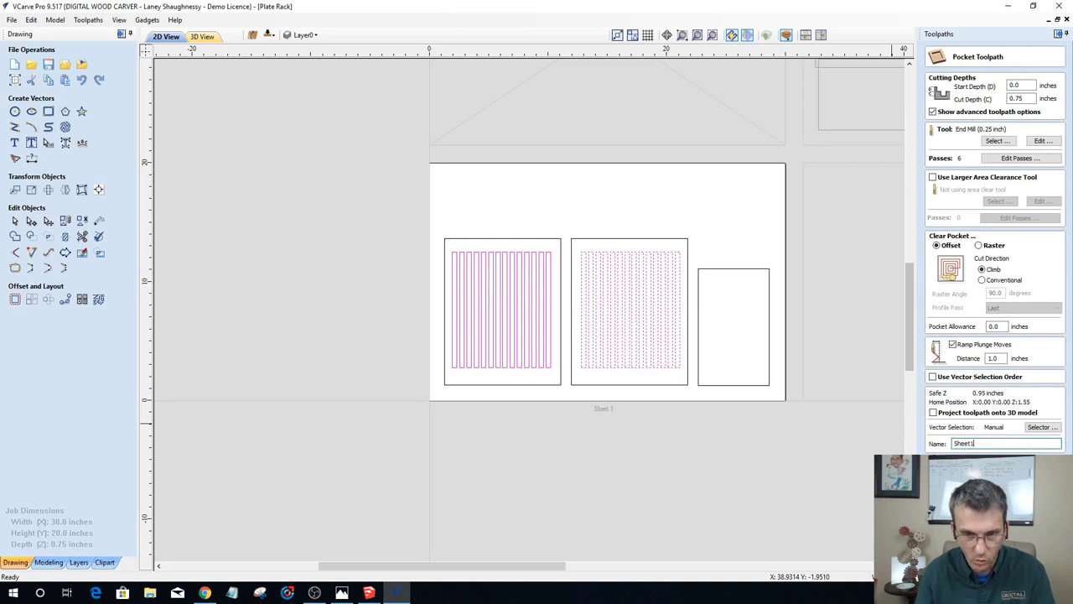
text(_Pocke)
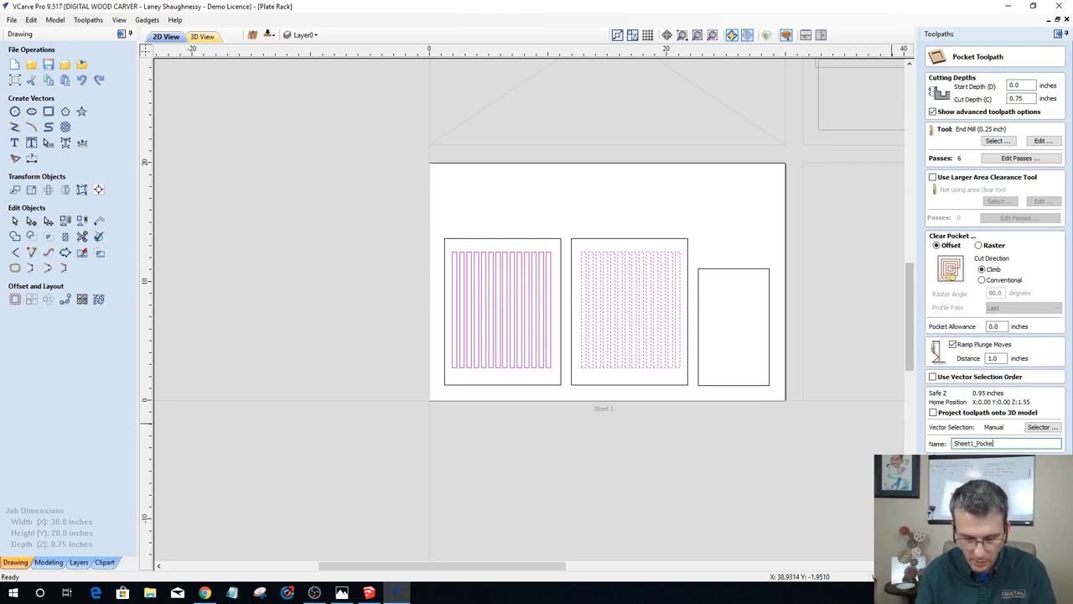
text(t_)
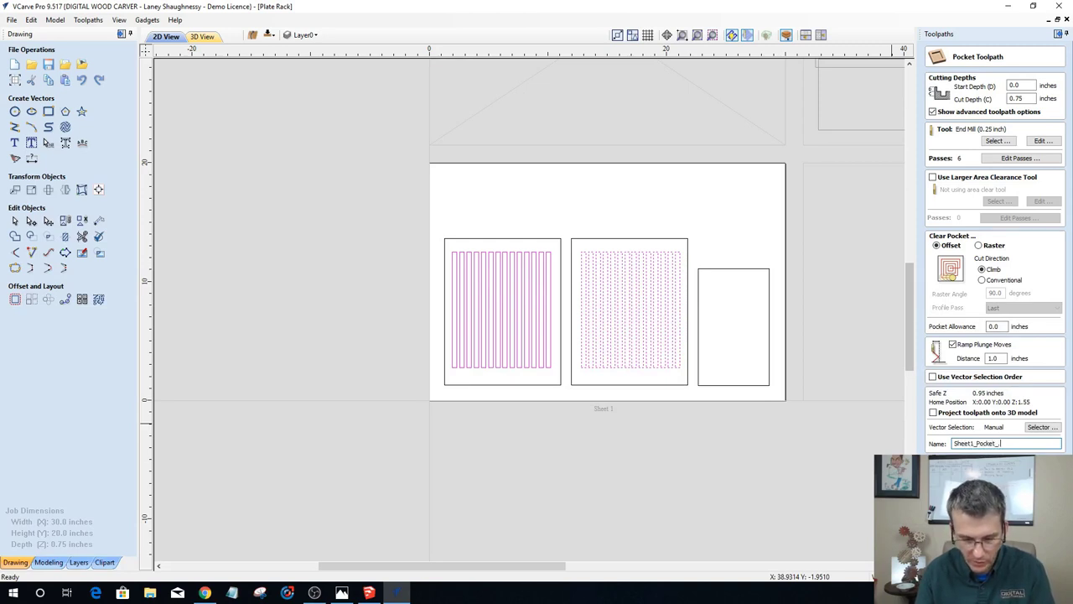
text(.25EM)
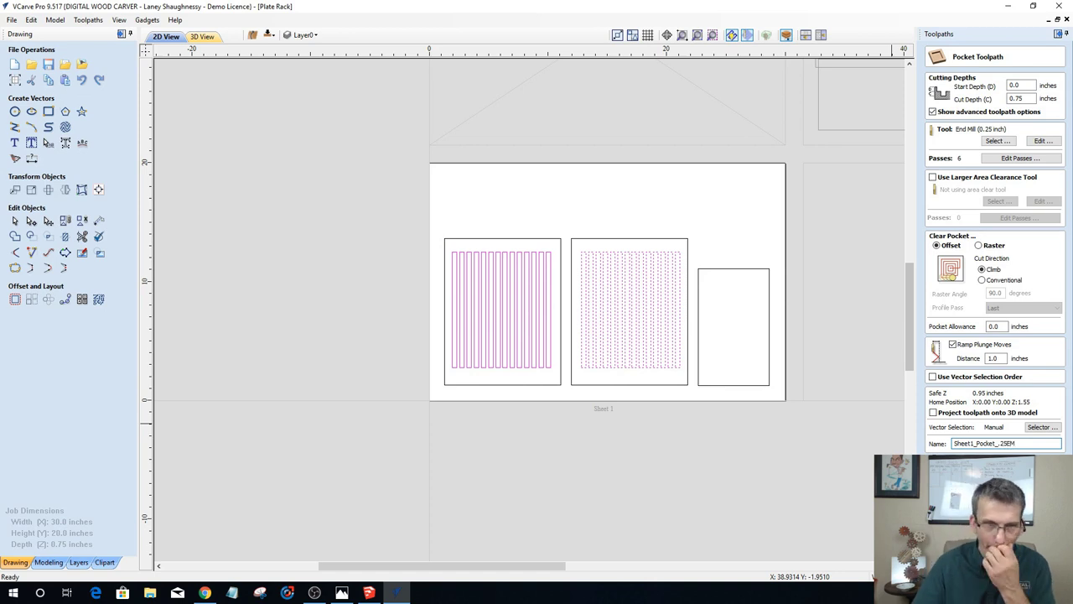
key(Return)
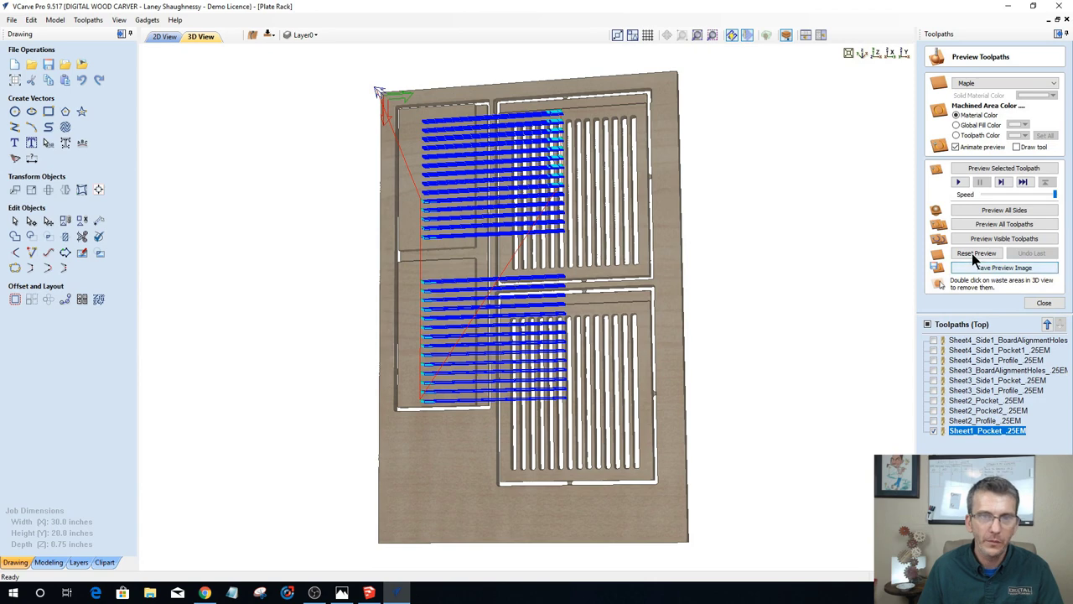
Step: Reset the carving preview and select the three Sheet 1 panel outlines in 2D
click(974, 253)
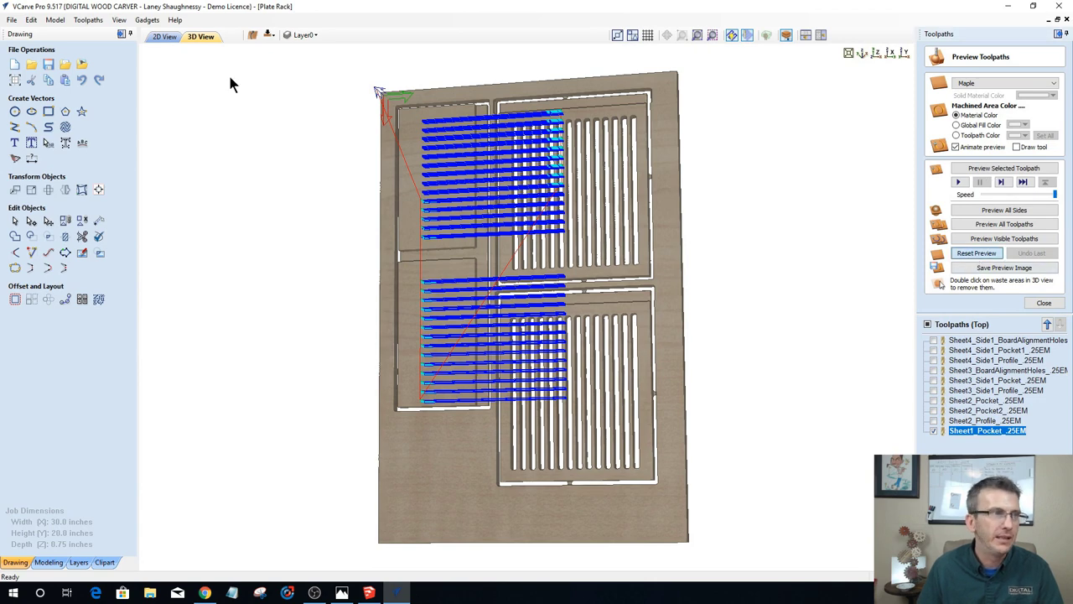
click(956, 253)
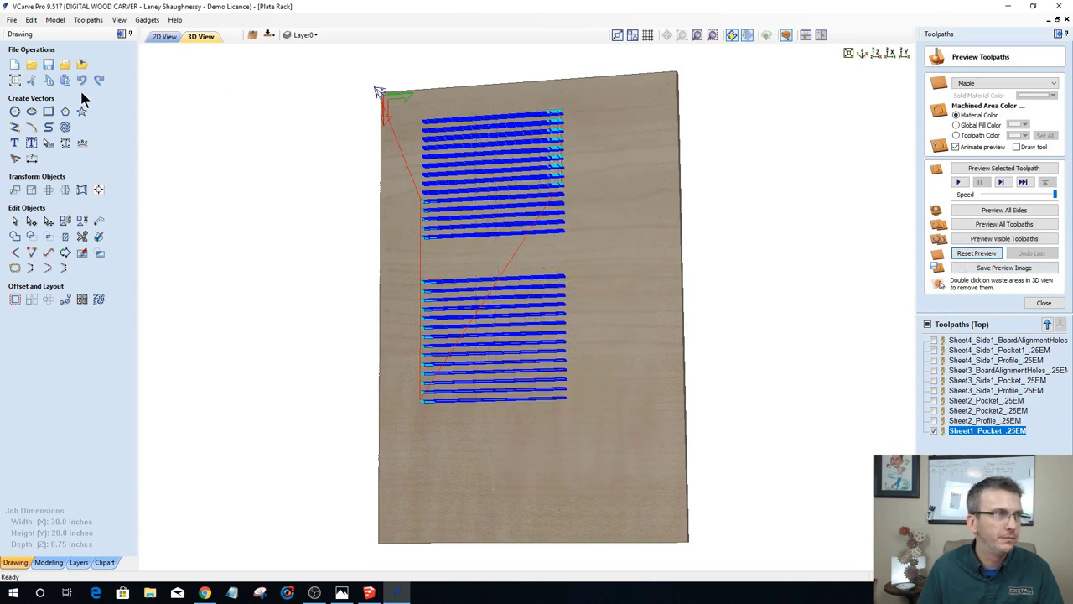
click(161, 36)
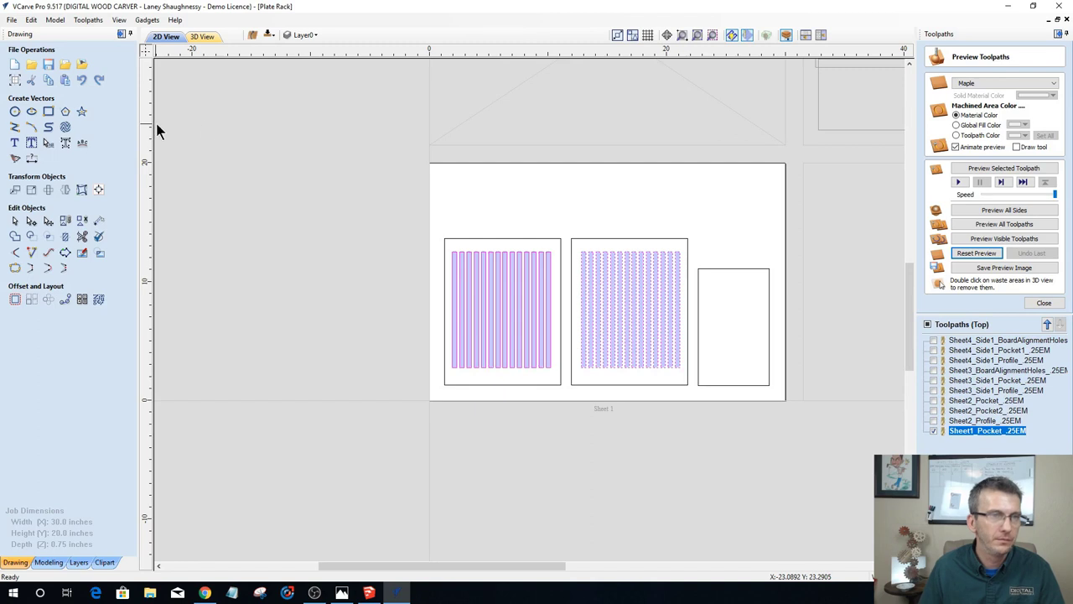
click(744, 269)
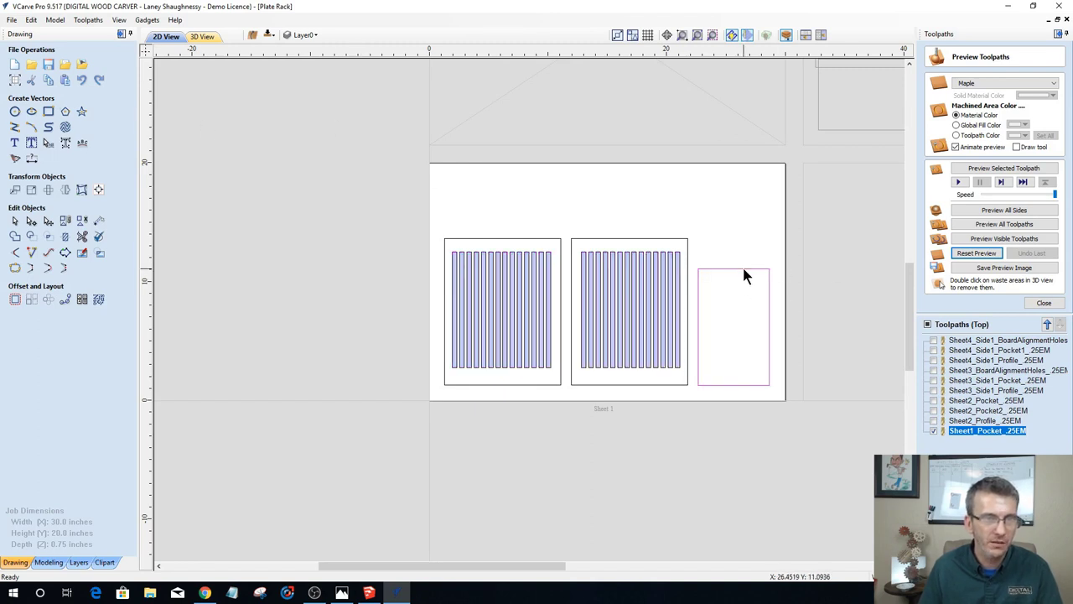
click(642, 241)
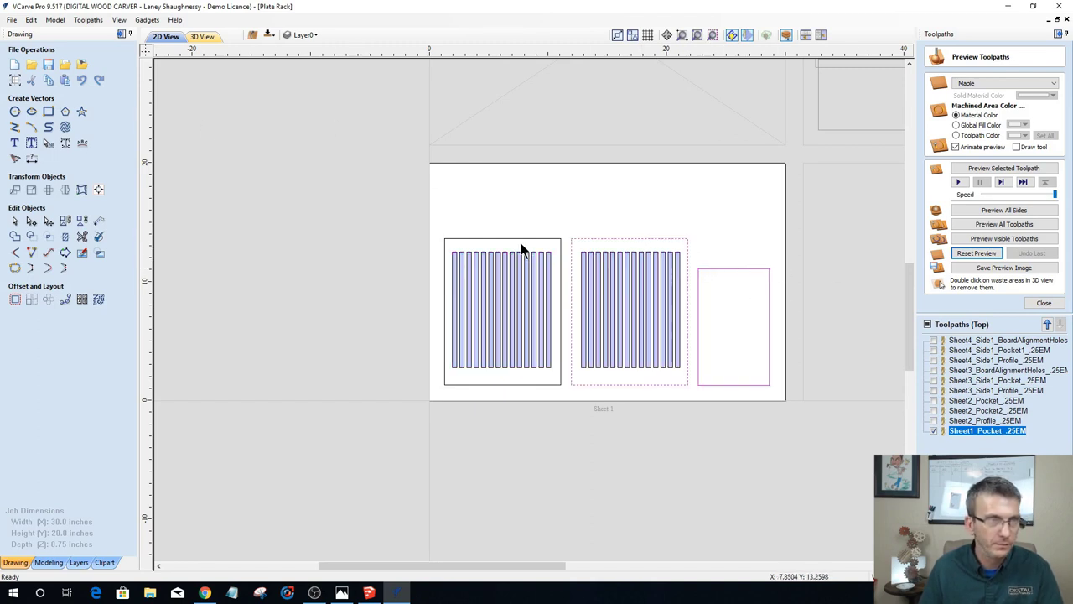
shift+click(521, 240)
scroll(515, 243, down, 4)
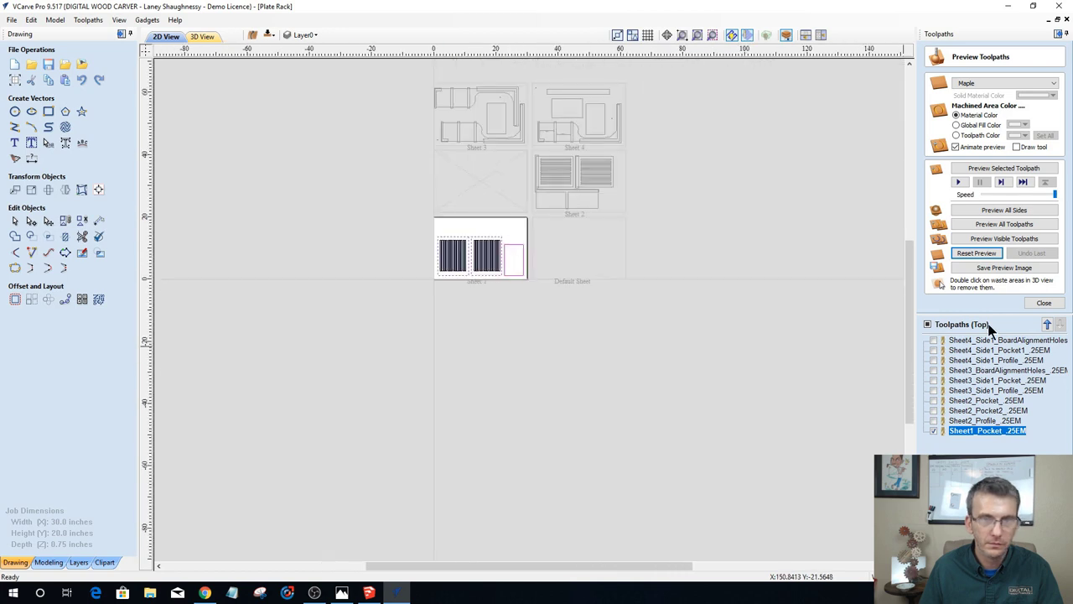
Step: Start a profile toolpath around the Sheet 1 panels with tabs enabled
click(1043, 304)
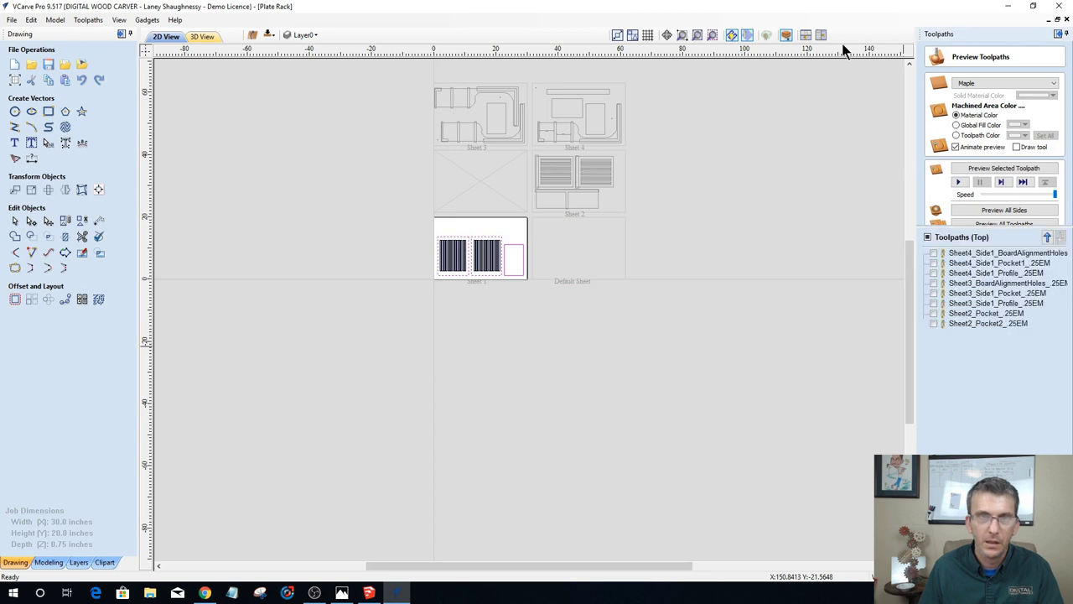
click(933, 119)
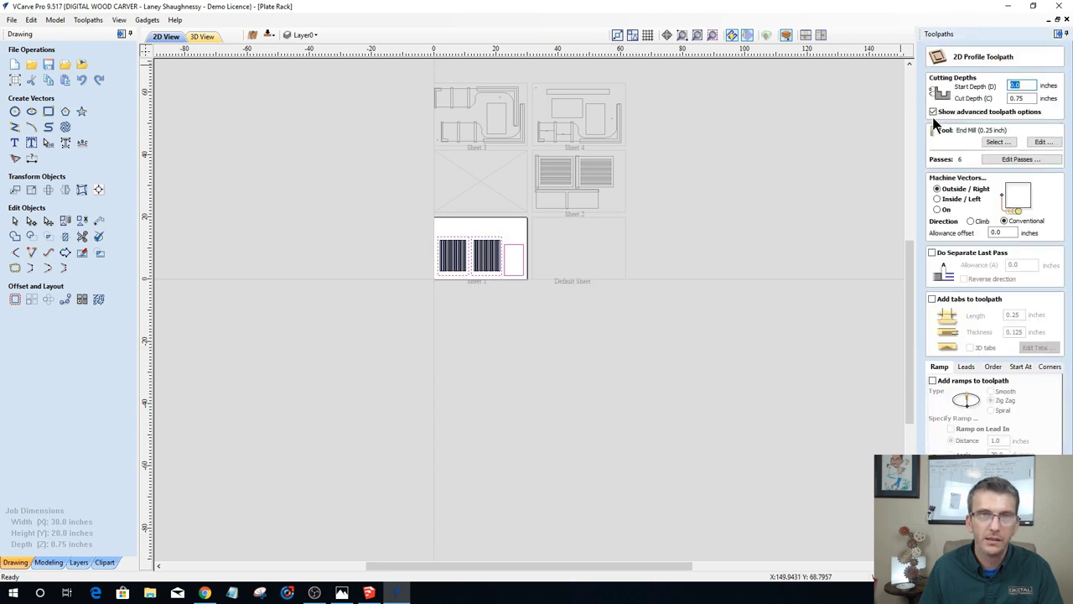
click(933, 300)
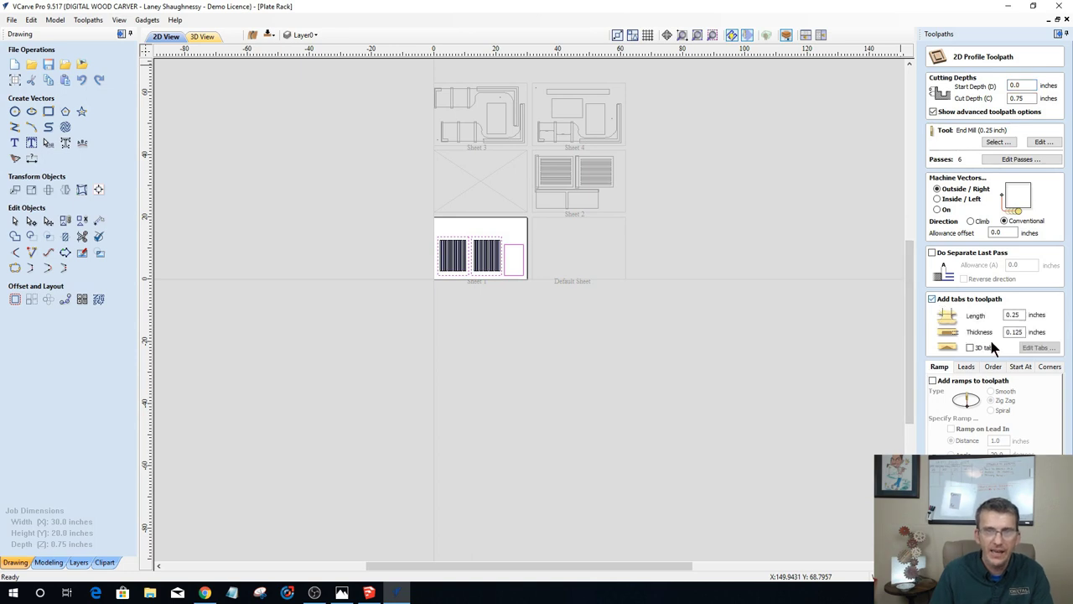
scroll(402, 229, up, 5)
scroll(724, 280, up, 2)
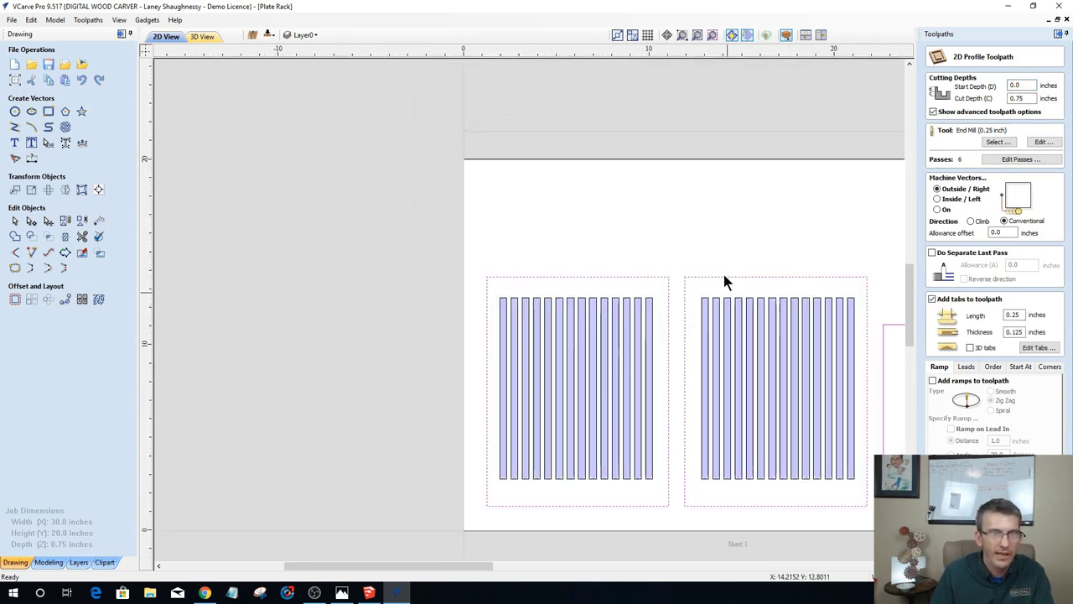
scroll(738, 275, down, 3)
scroll(884, 304, down, 3)
scroll(740, 307, up, 4)
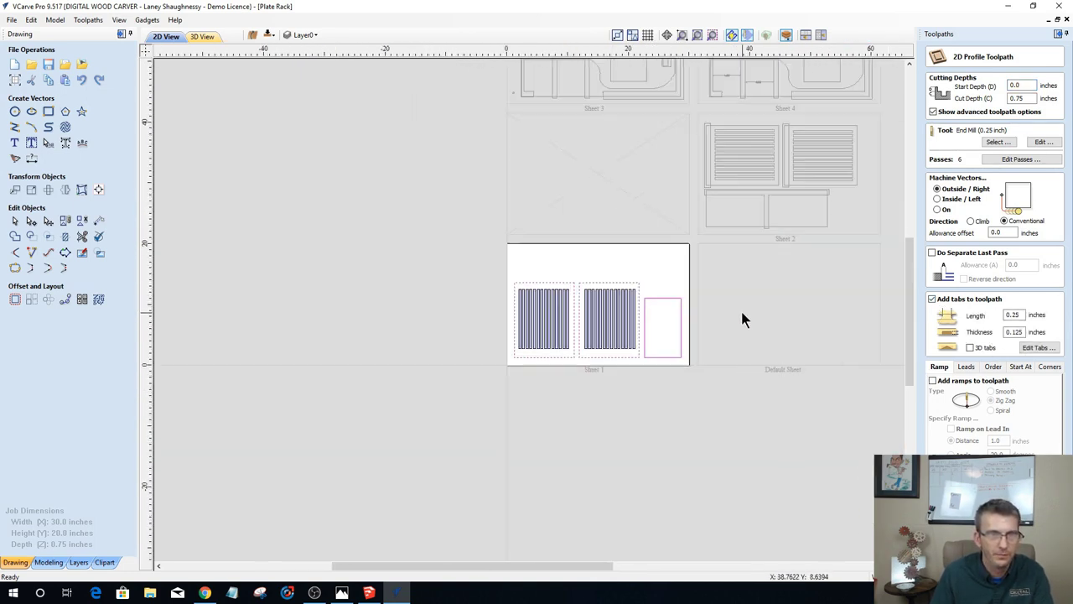
scroll(180, 218, down, 2)
scroll(184, 223, up, 1)
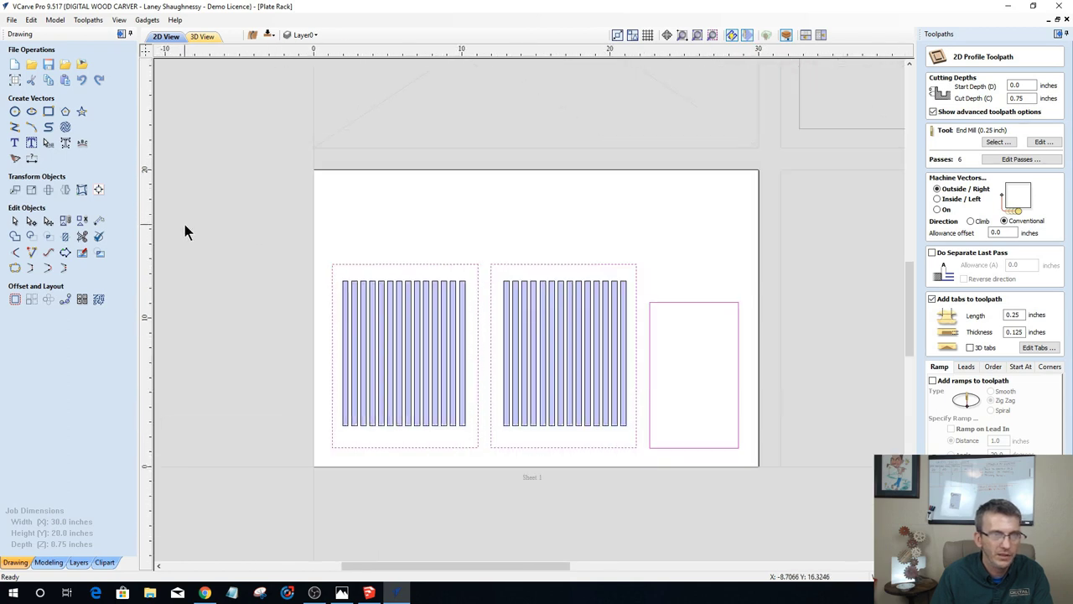
Step: Place four tabs per part, add zig-zag ramps, and calculate Sheet1_Profile_.25EM
click(1035, 347)
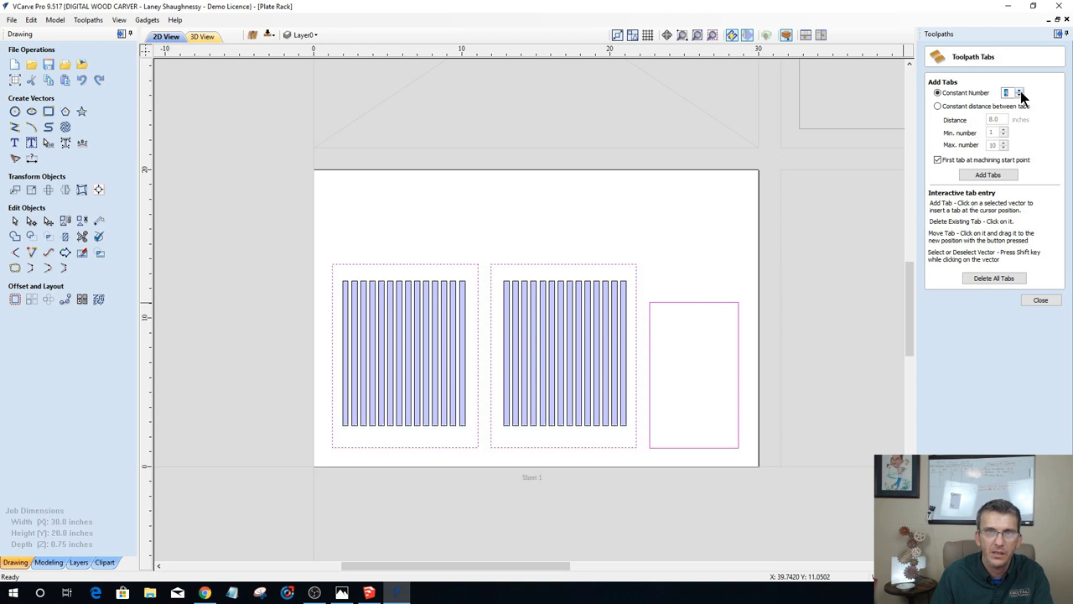
click(988, 175)
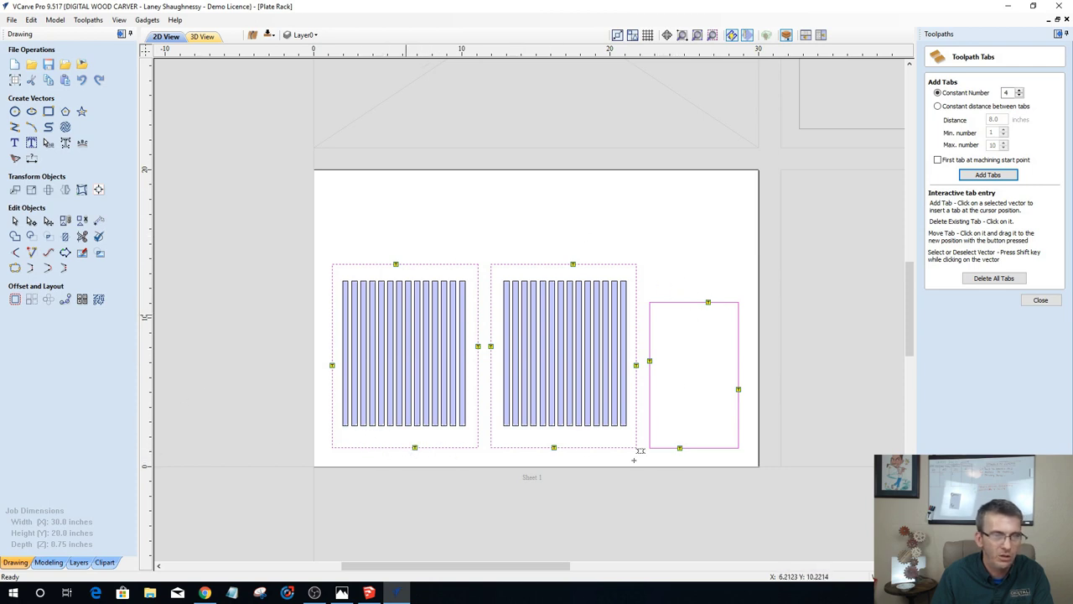
click(1041, 299)
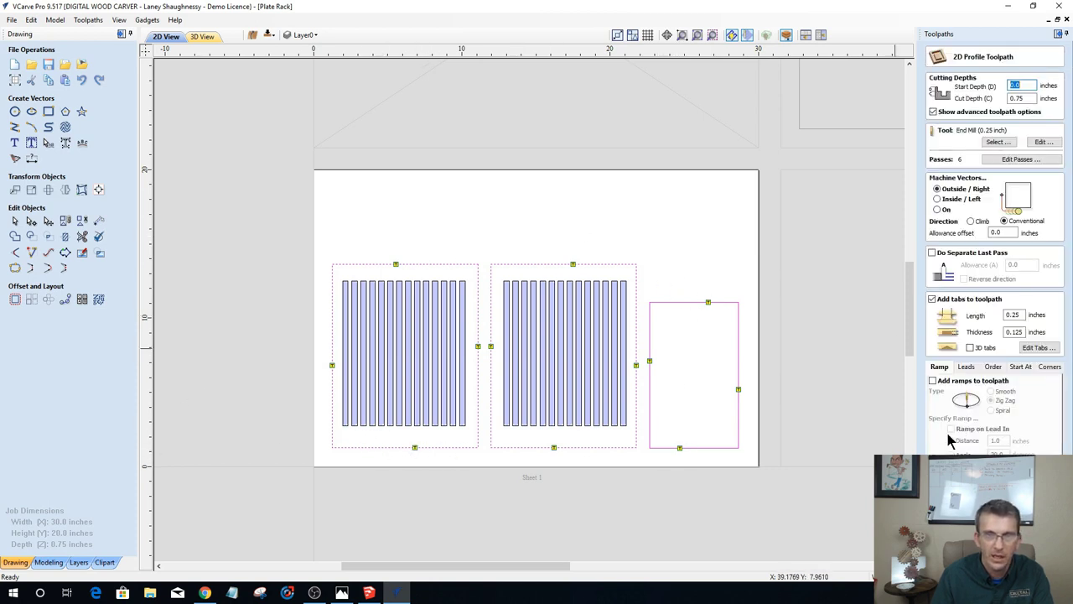
click(932, 382)
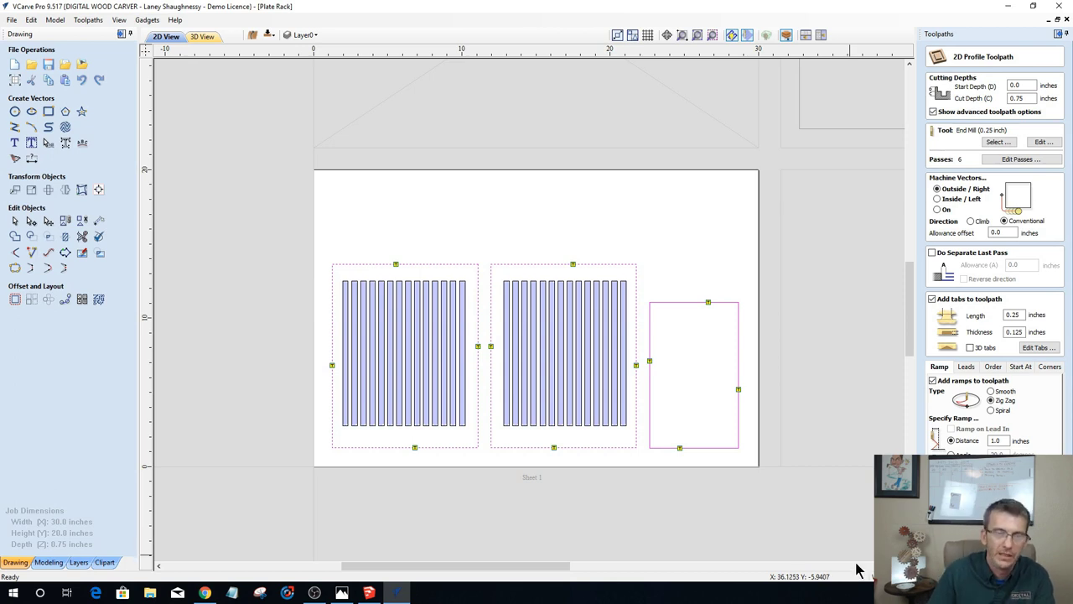
click(964, 558)
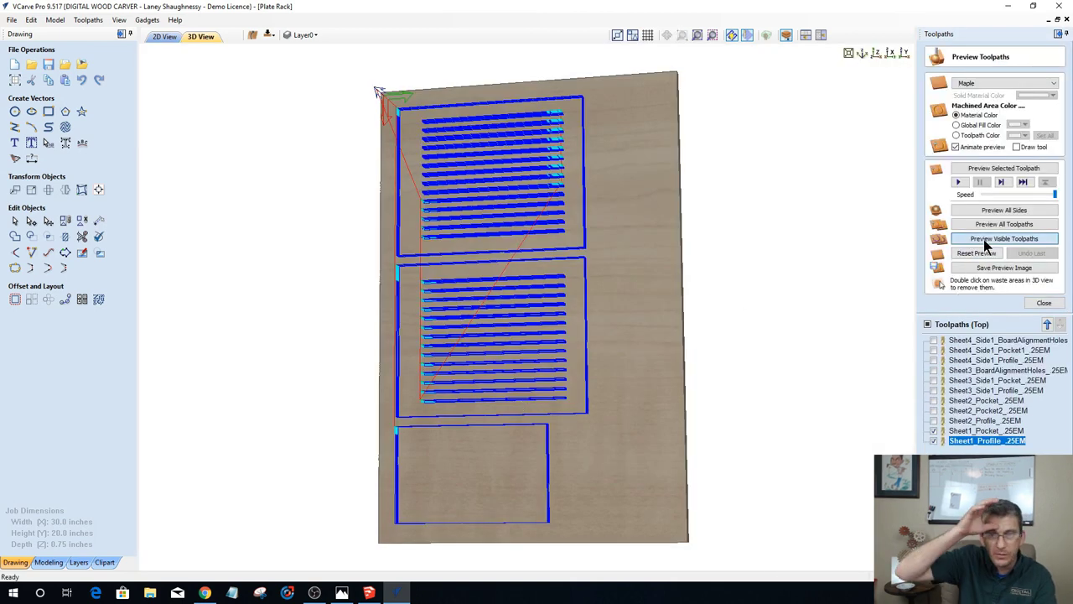
Step: Simulate Sheet 1's visible toolpaths and rotate the 3D view to inspect the cut maple panels
click(986, 240)
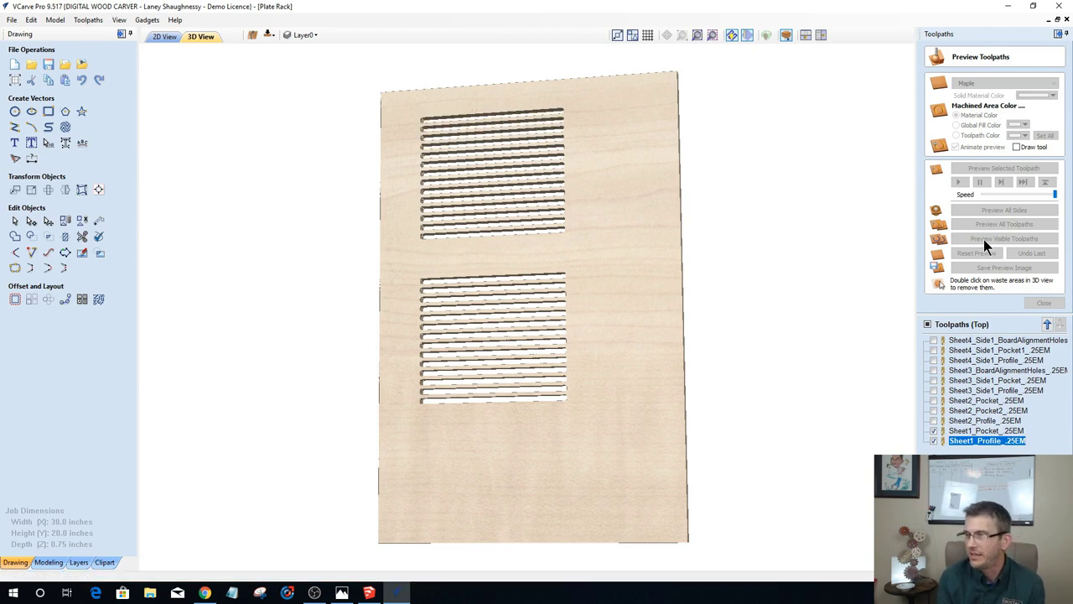
click(985, 243)
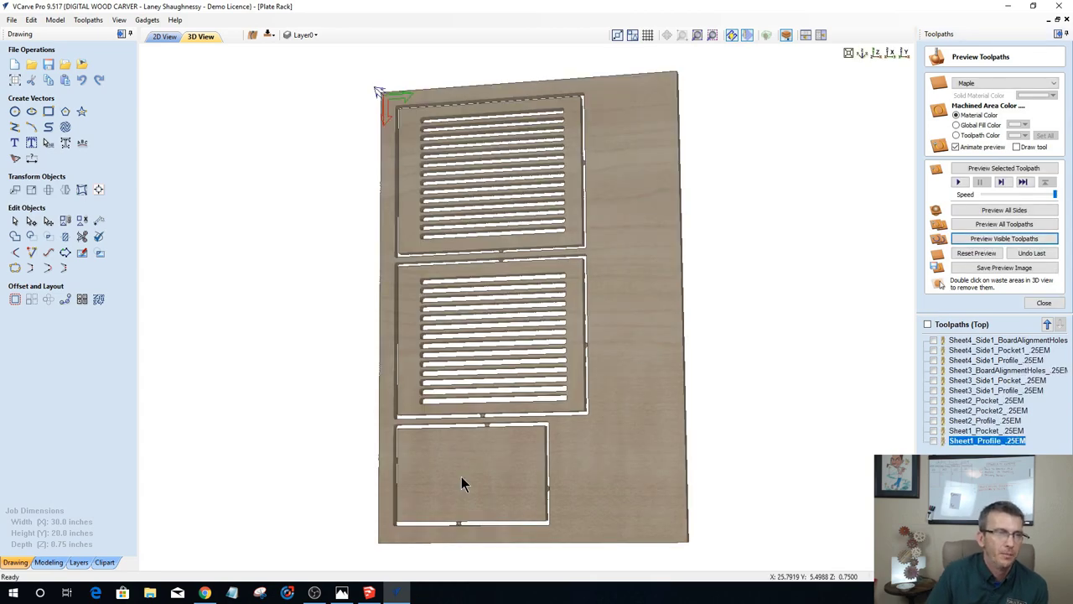
drag(742, 429, 671, 314)
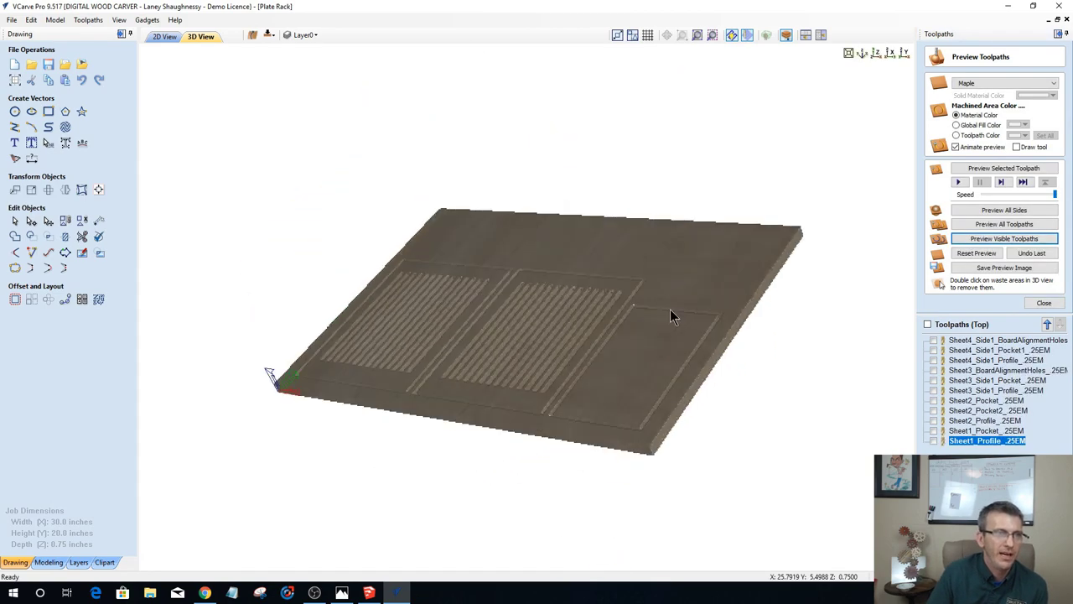
drag(814, 386, 652, 365)
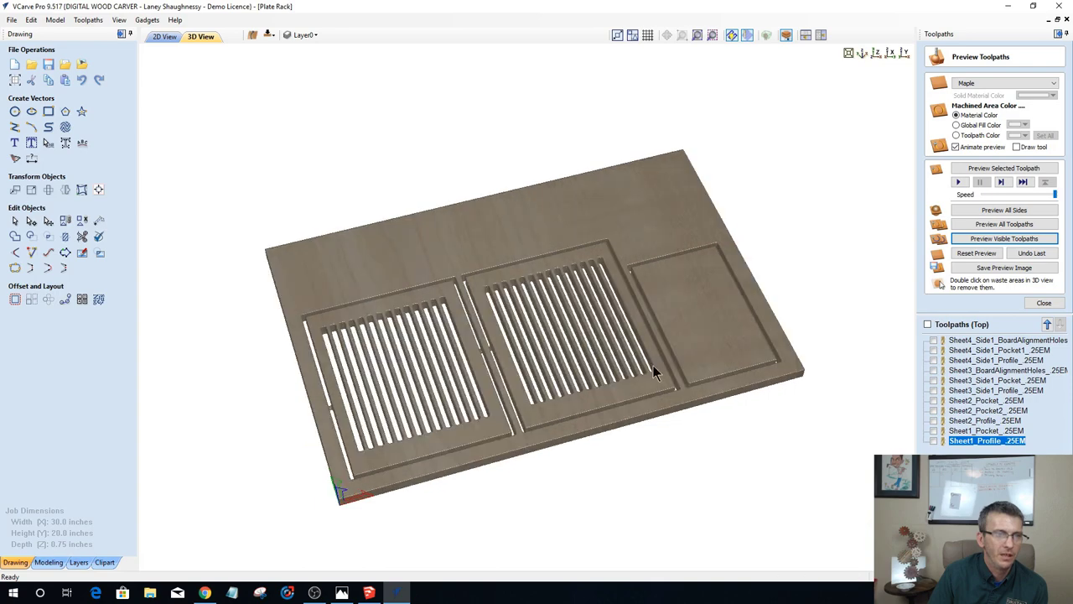
Step: Return to the 2D view and zoom around the parts nested on all four sheets
click(163, 38)
scroll(455, 290, down, 5)
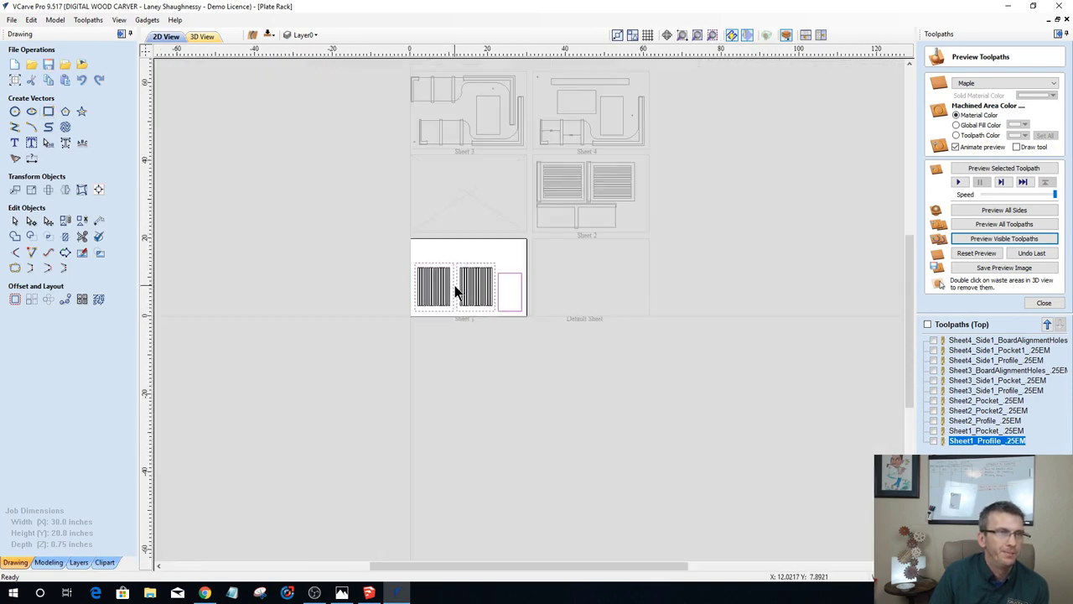
scroll(561, 187, up, 2)
scroll(651, 383, up, 1)
scroll(625, 448, up, 1)
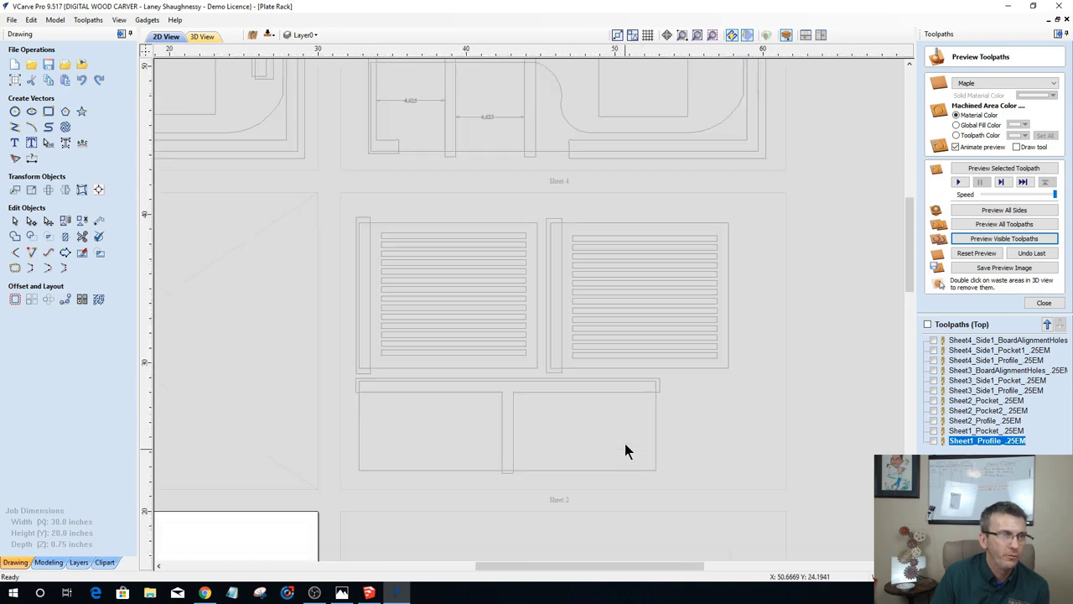
scroll(604, 394, down, 1)
scroll(419, 489, down, 1)
scroll(414, 484, up, 1)
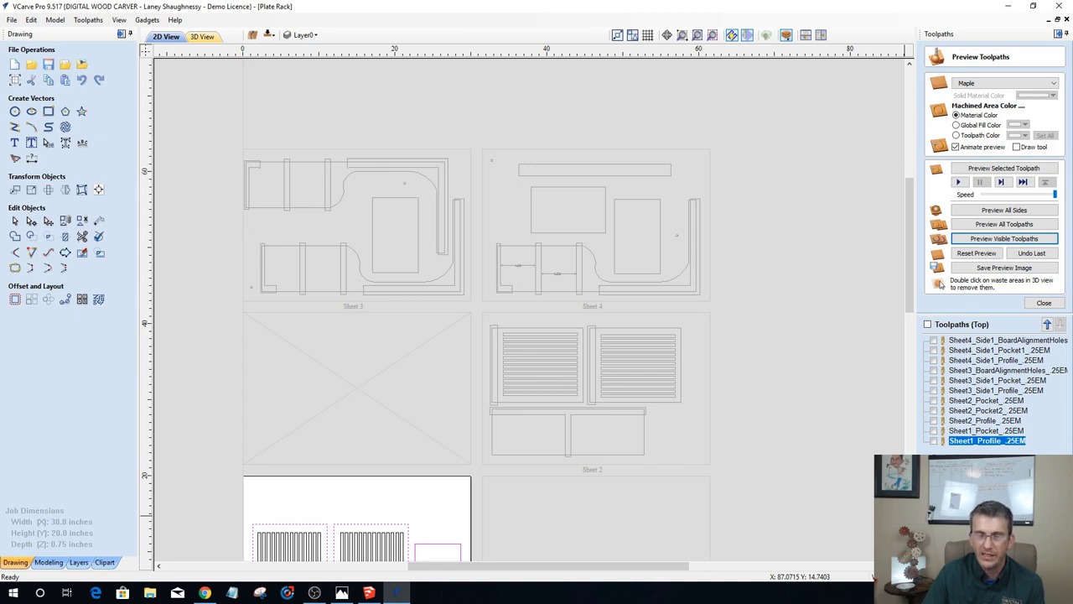
Step: Flip the job to its bottom side for the Sheet 3 and 4 side 2 toolpaths, and save the Plate Rack file
click(268, 42)
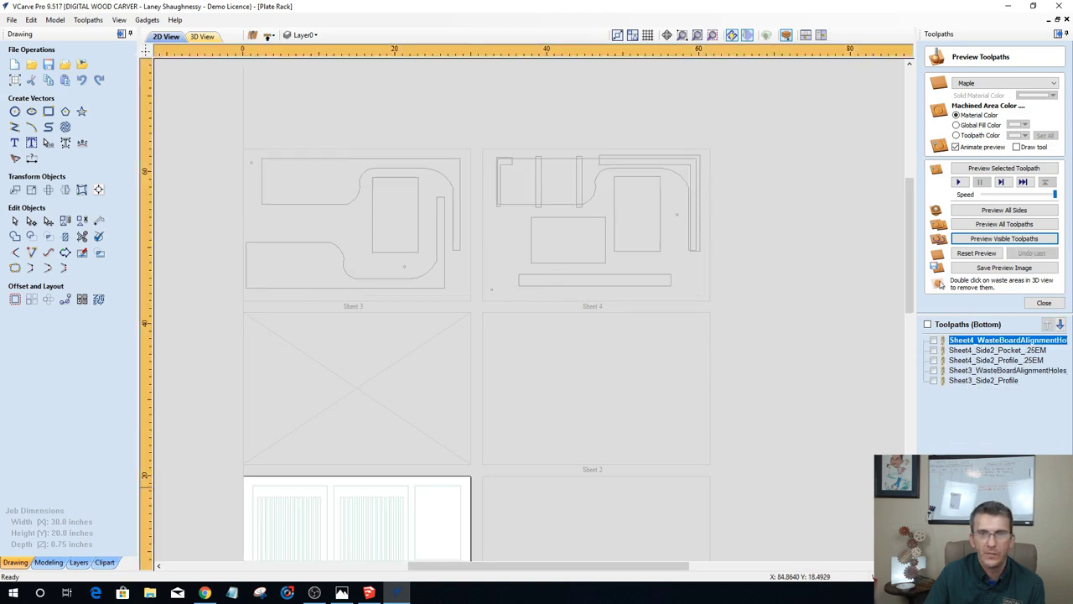
mouse_move(986, 382)
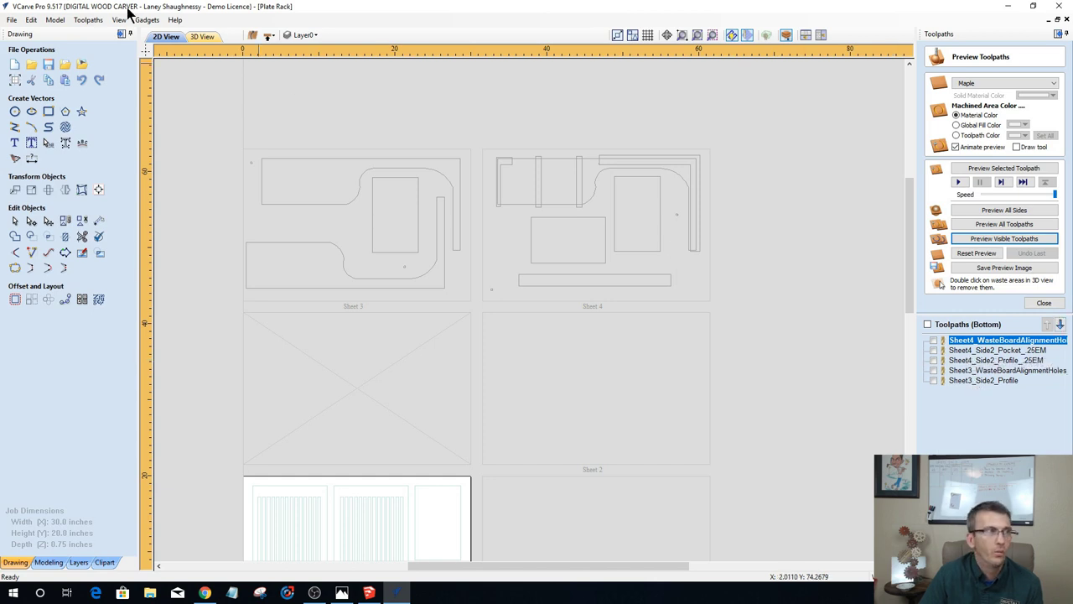
click(48, 64)
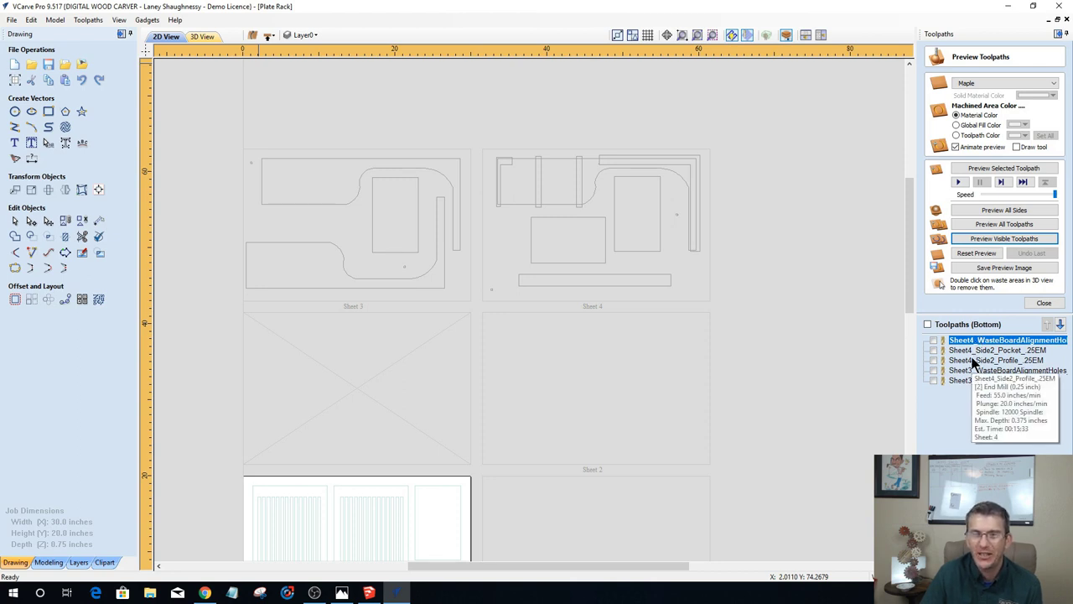
Step: Queue only Sheet4_Side2_Pocket_.25EM and Sheet4_Side2_Profile_.25EM in Save Toolpaths, excluding the alignment holes
click(1042, 303)
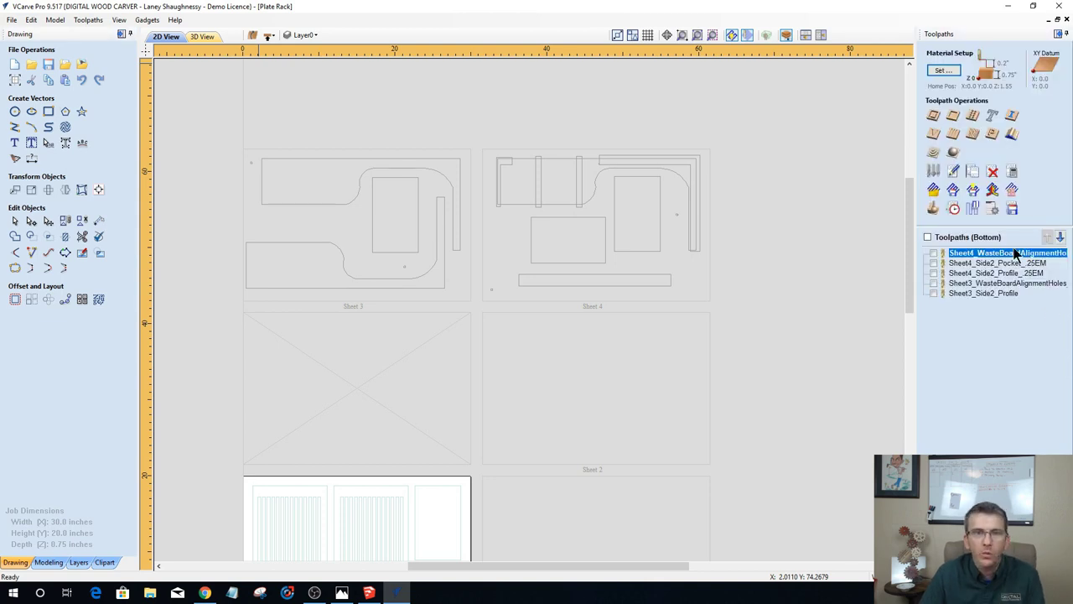
click(1012, 208)
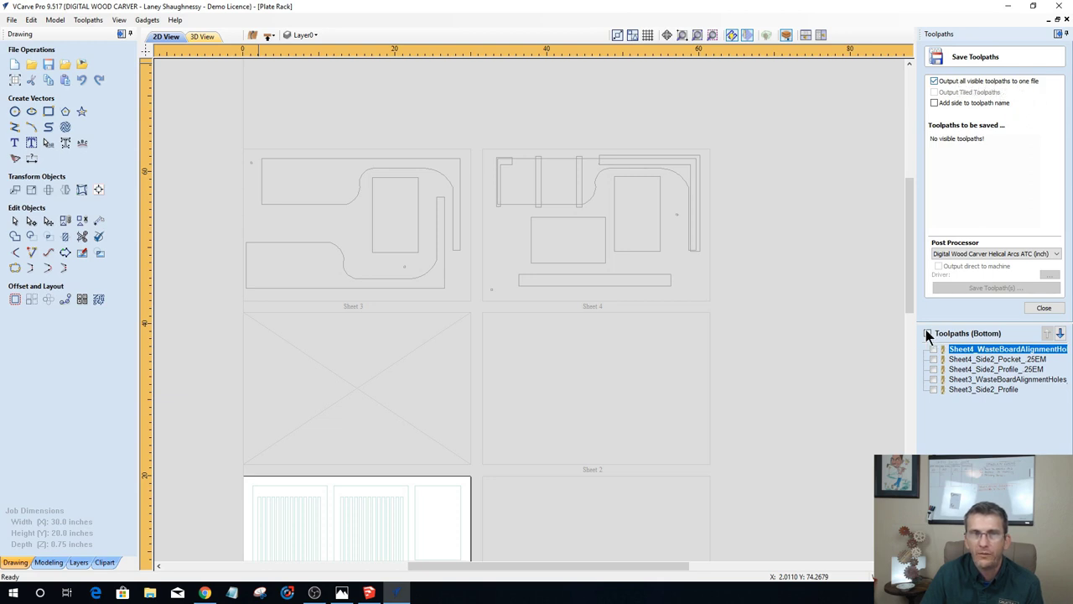
click(934, 349)
click(934, 359)
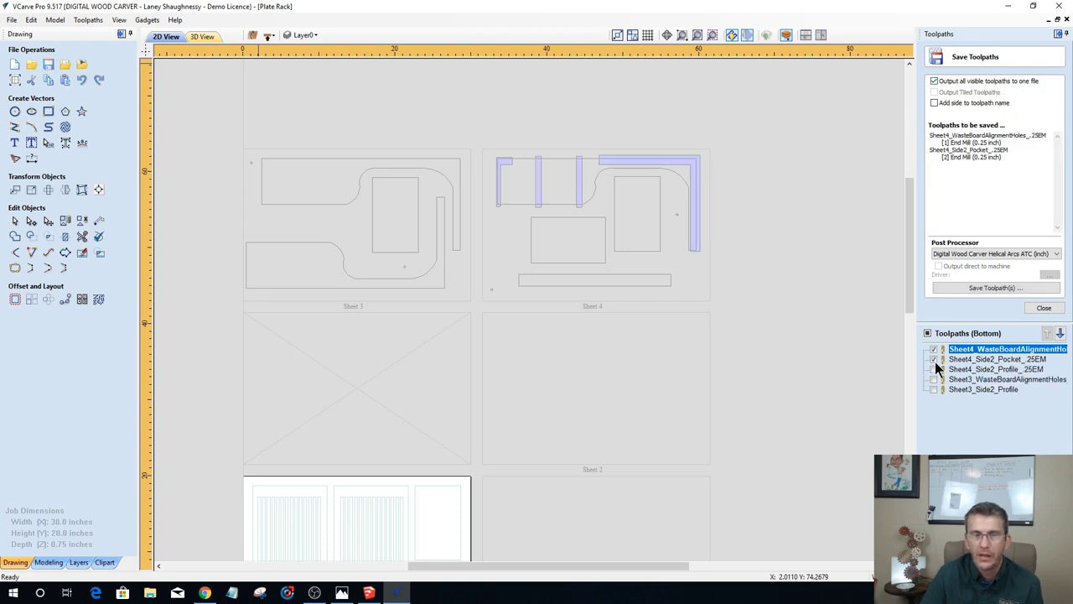
click(935, 370)
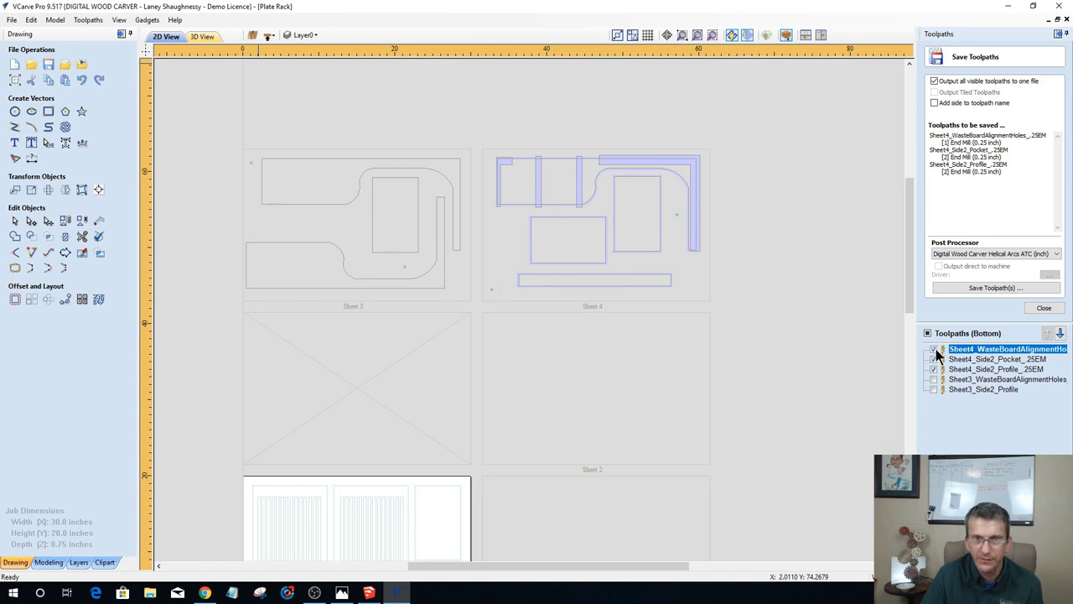
click(935, 348)
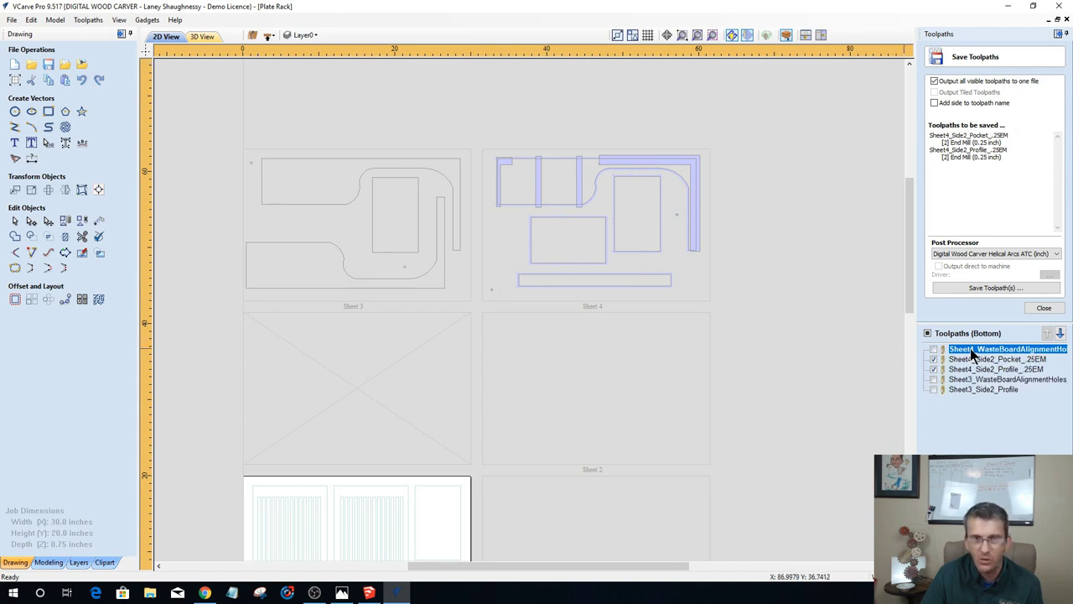
mouse_move(999, 346)
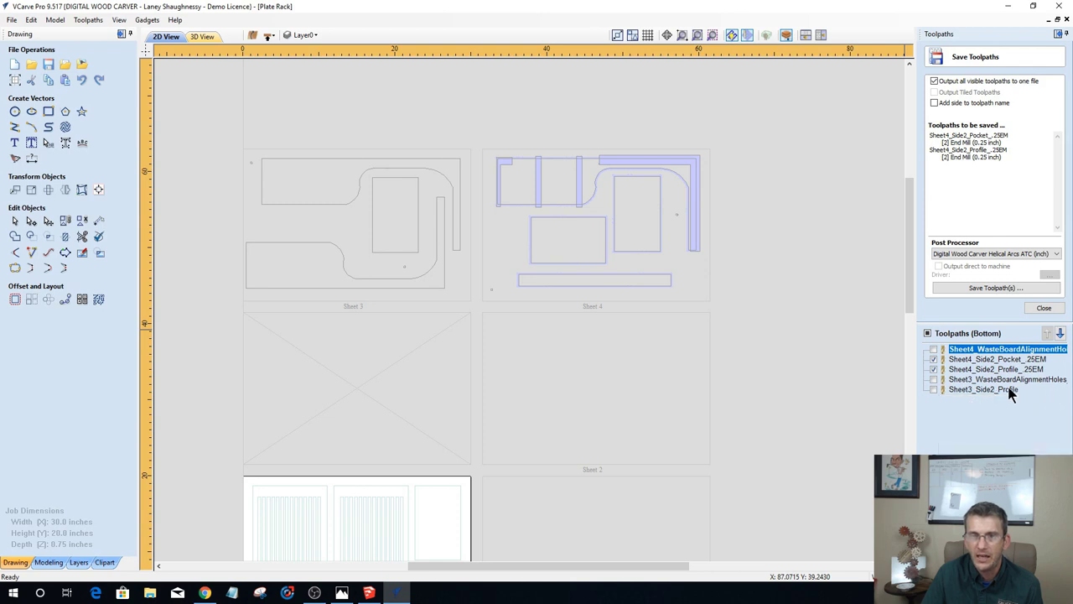
mouse_move(964, 393)
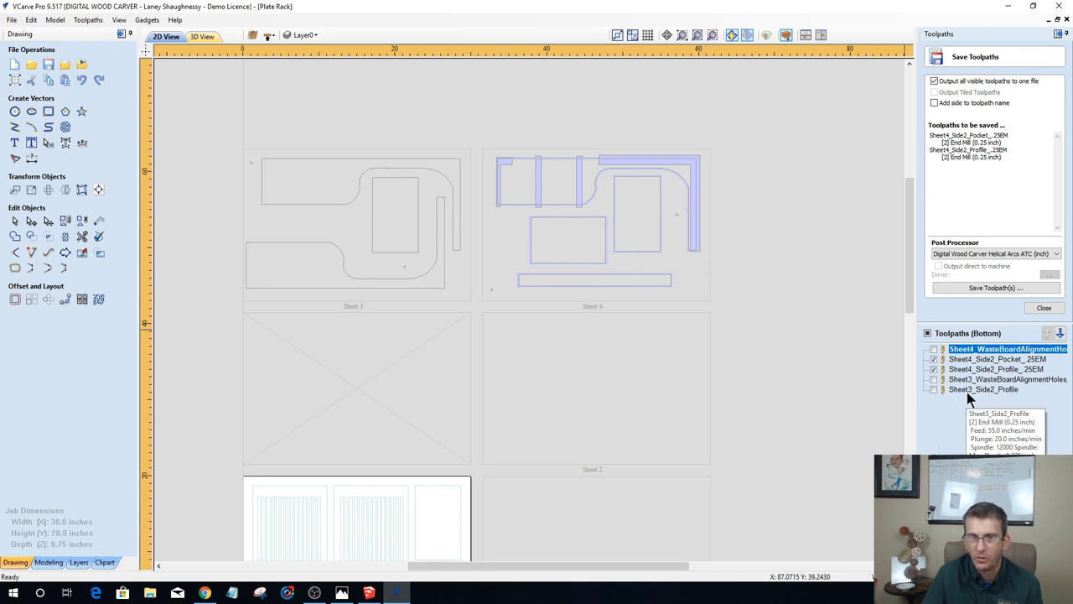
Step: Flip the job to the top side and tick Sheet 4's alignment holes, pocket and profile toolpaths
click(270, 35)
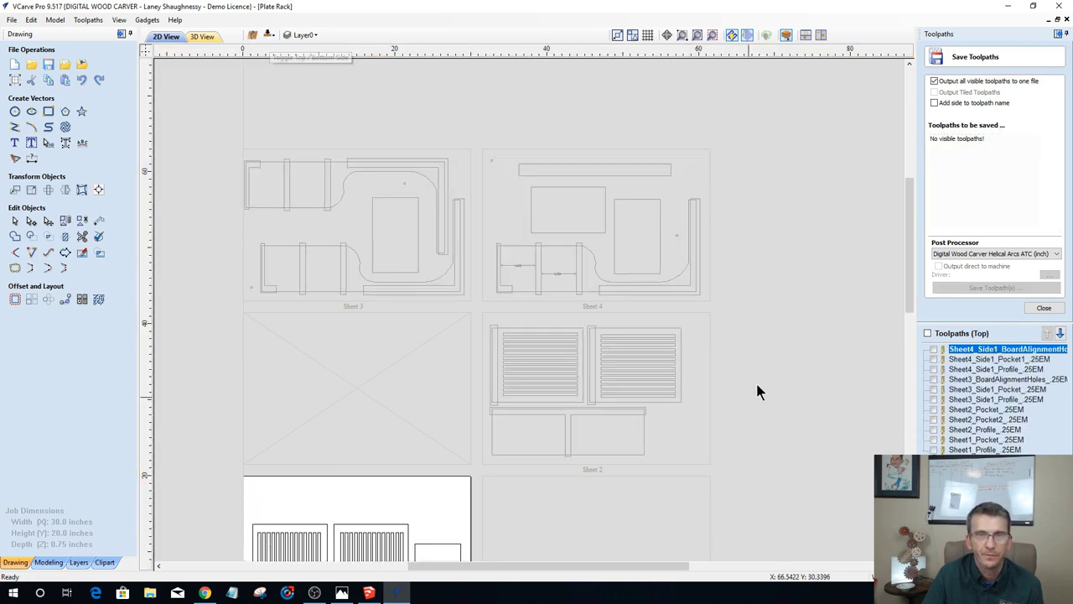
click(934, 348)
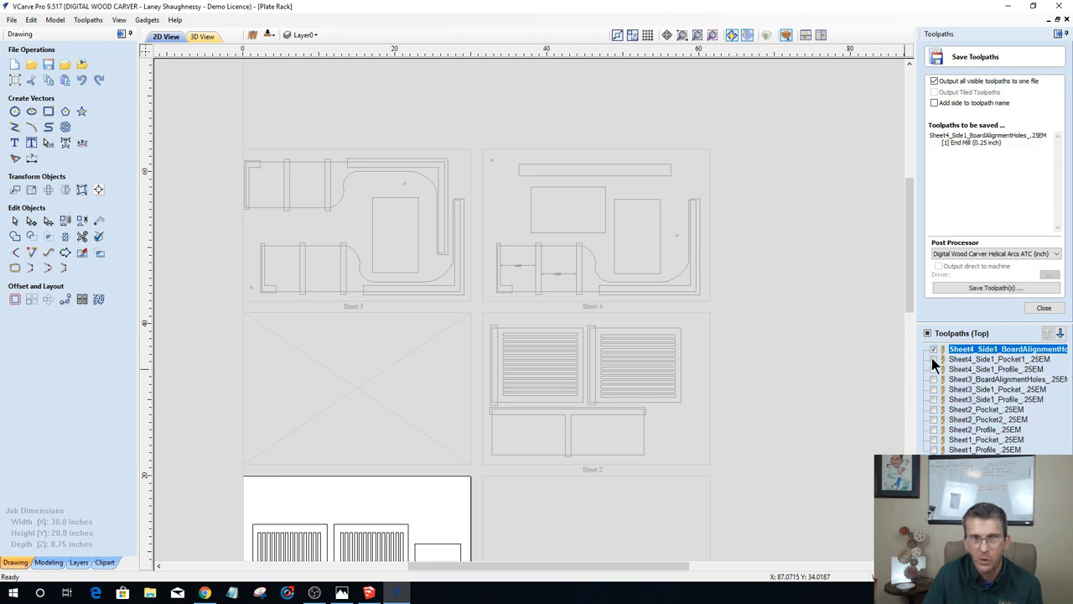
click(934, 359)
click(934, 369)
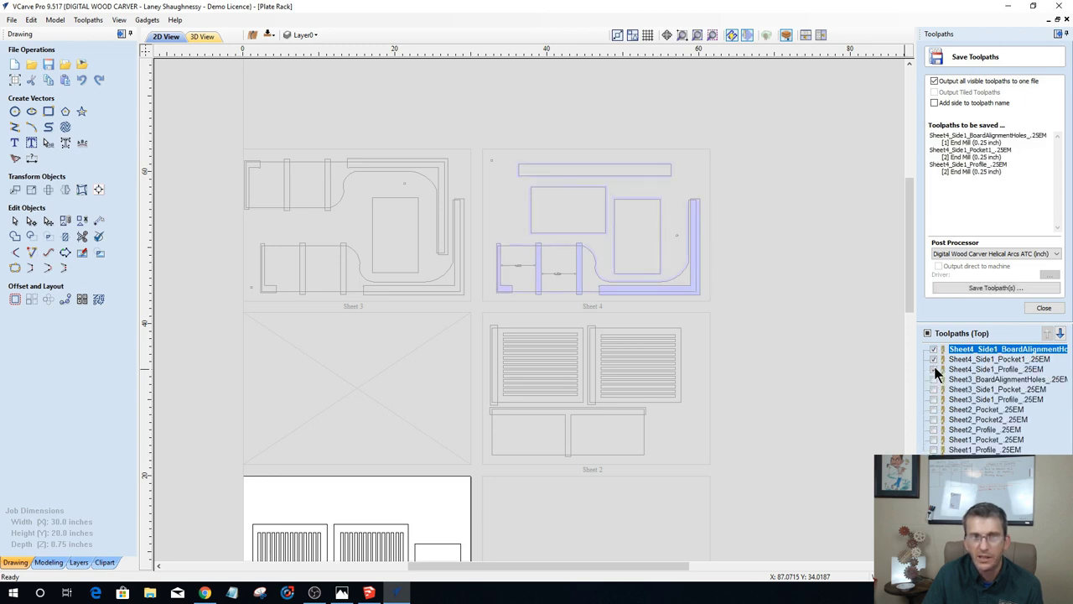
Step: Leave only Sheet 3's side 1 alignment holes, pocket and profile toolpaths checked, then close Save Toolpaths
click(928, 332)
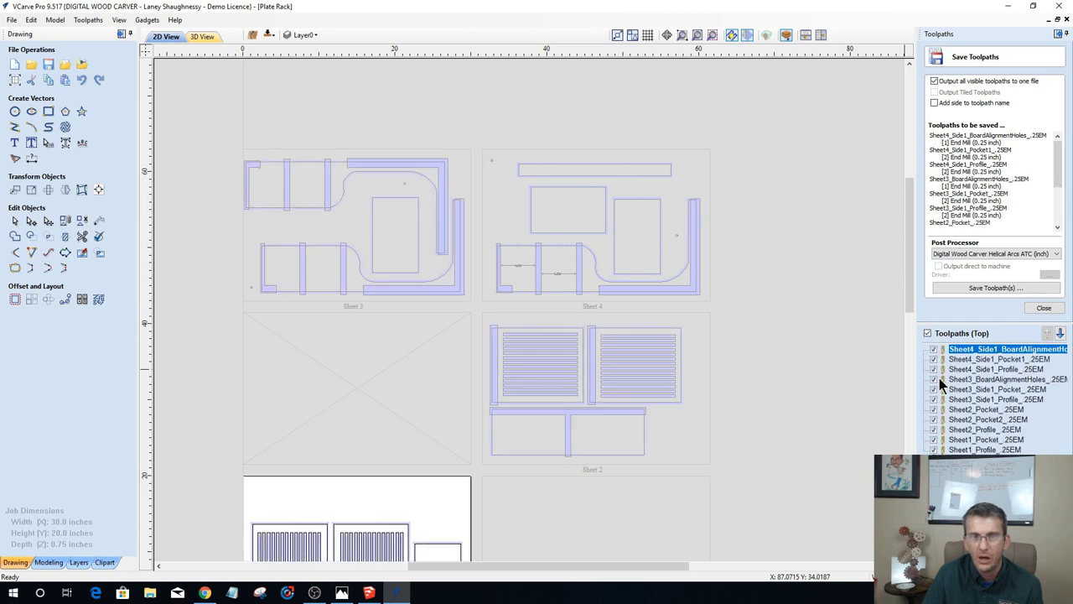
click(928, 334)
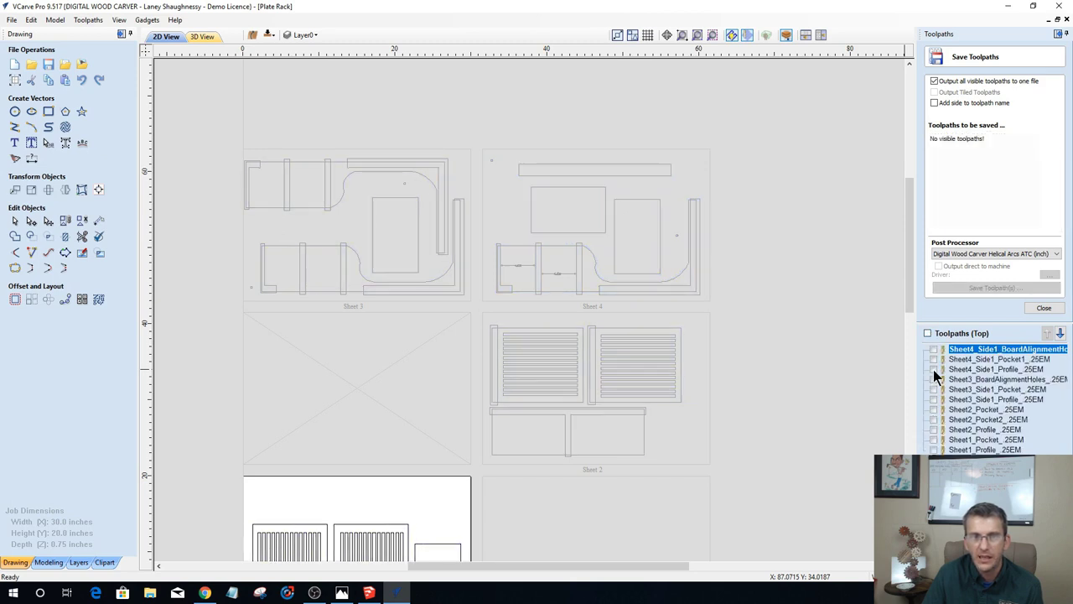
click(934, 379)
click(934, 389)
click(934, 399)
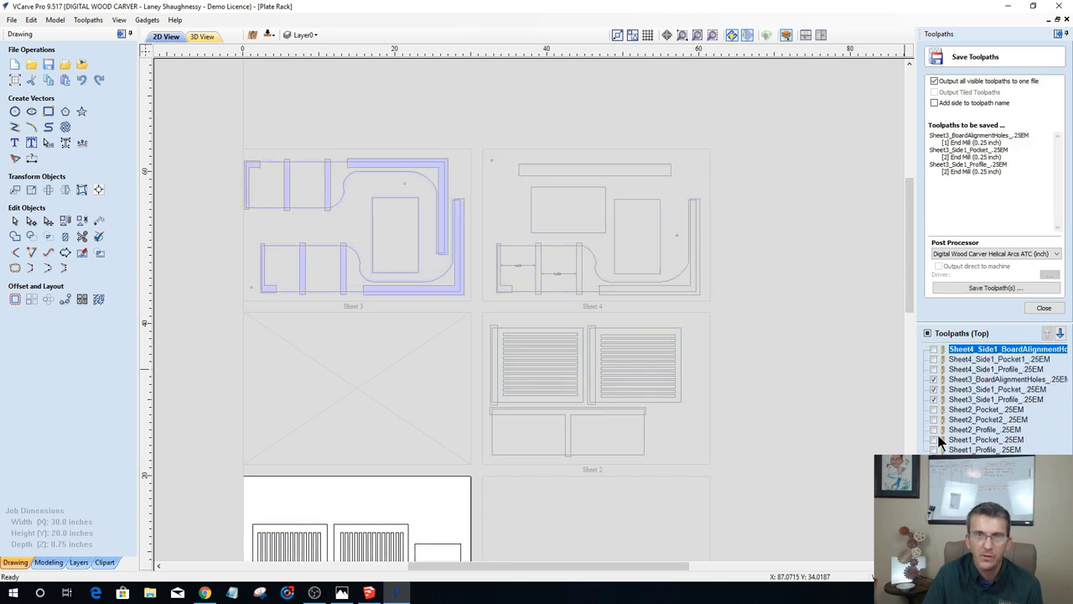
click(1042, 309)
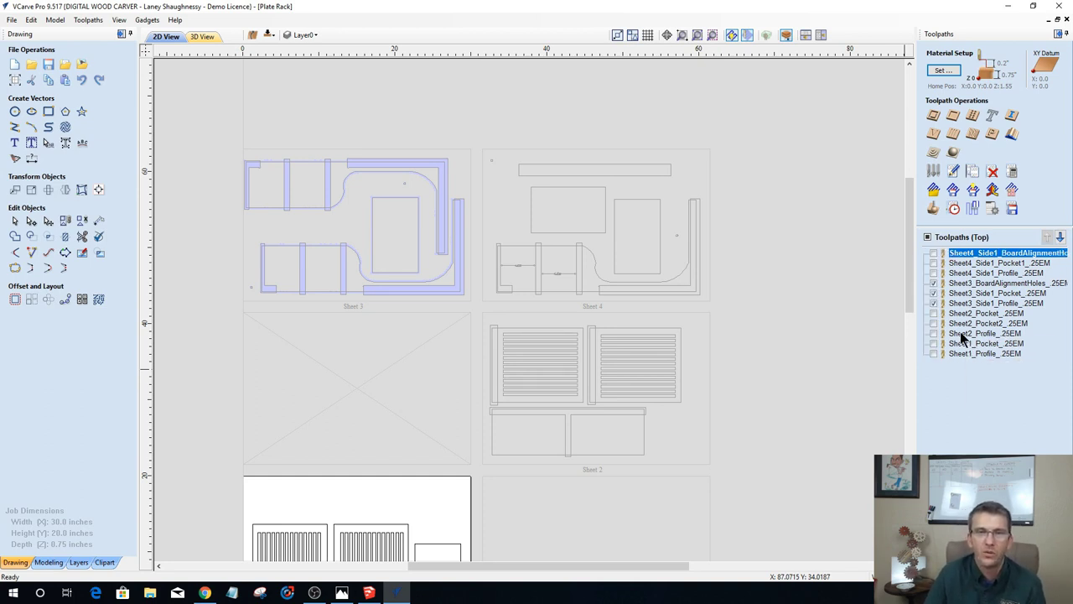
scroll(659, 269, down, 4)
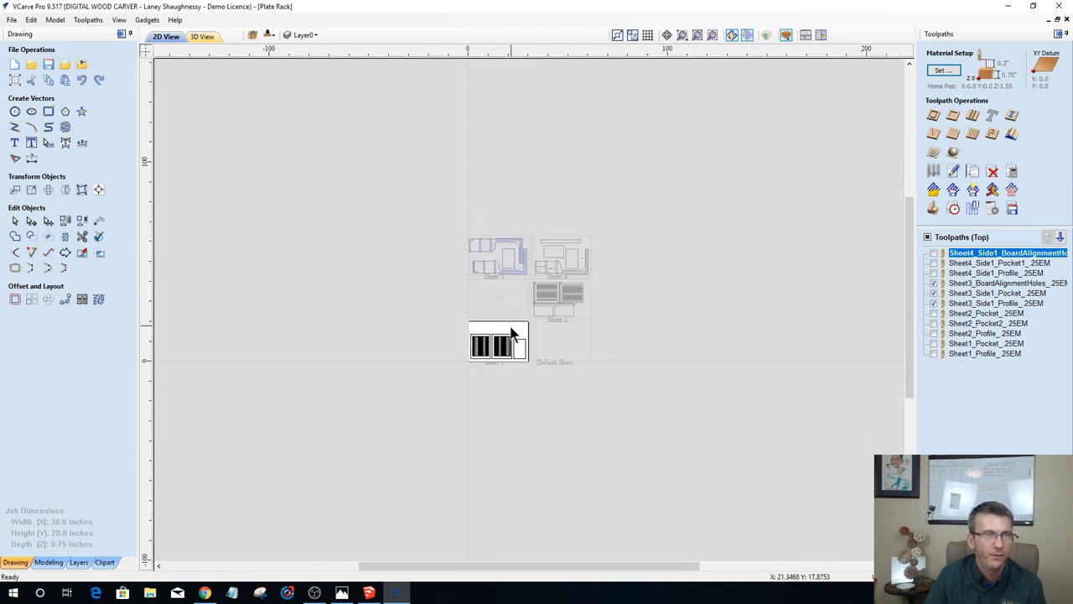
scroll(511, 331, up, 3)
scroll(510, 333, down, 1)
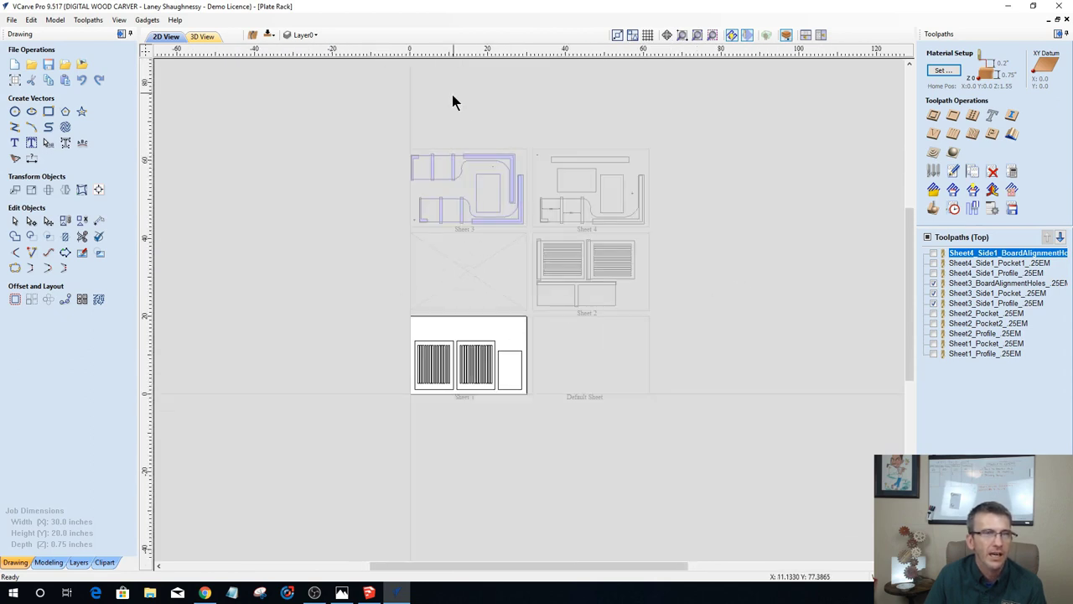
scroll(451, 113, up, 1)
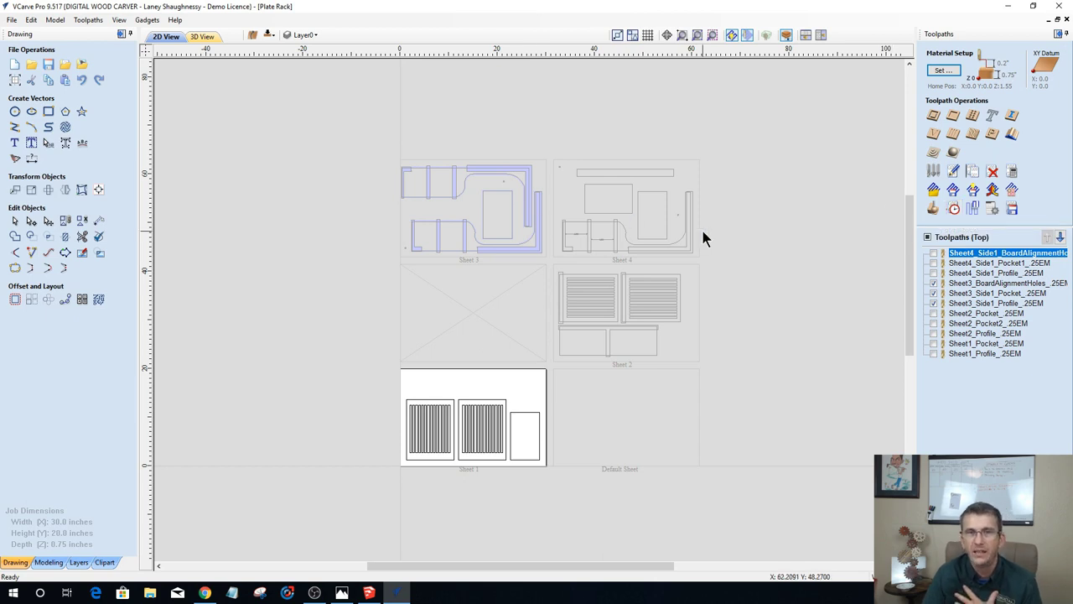
mouse_move(1021, 256)
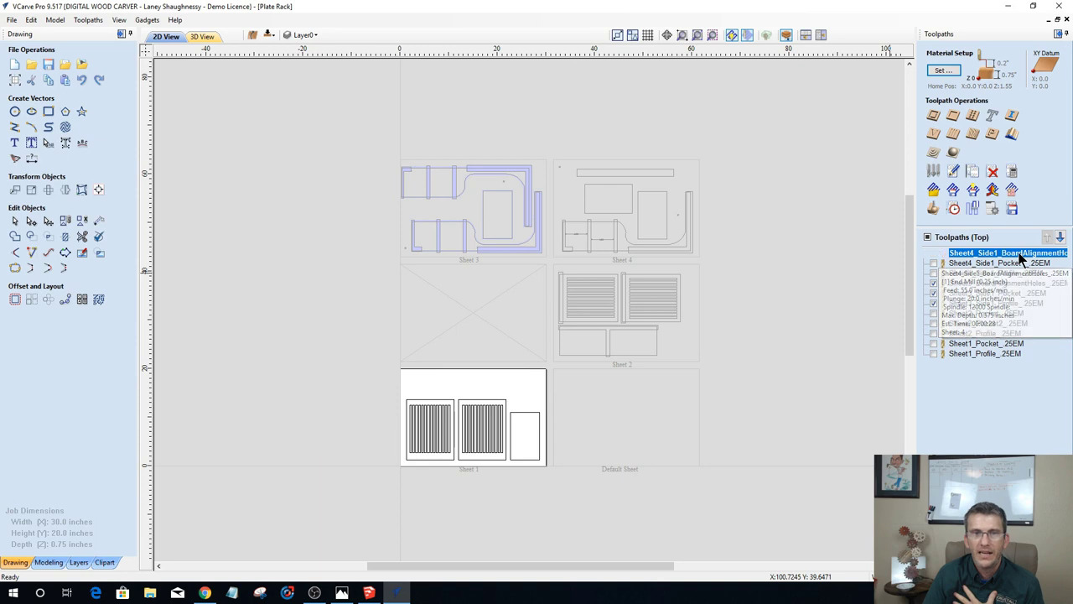
Step: Inspect the Sheet 4 alignment-holes drilling toolpath's end mill unchanged, then enable every top-side toolpath
double_click(1020, 254)
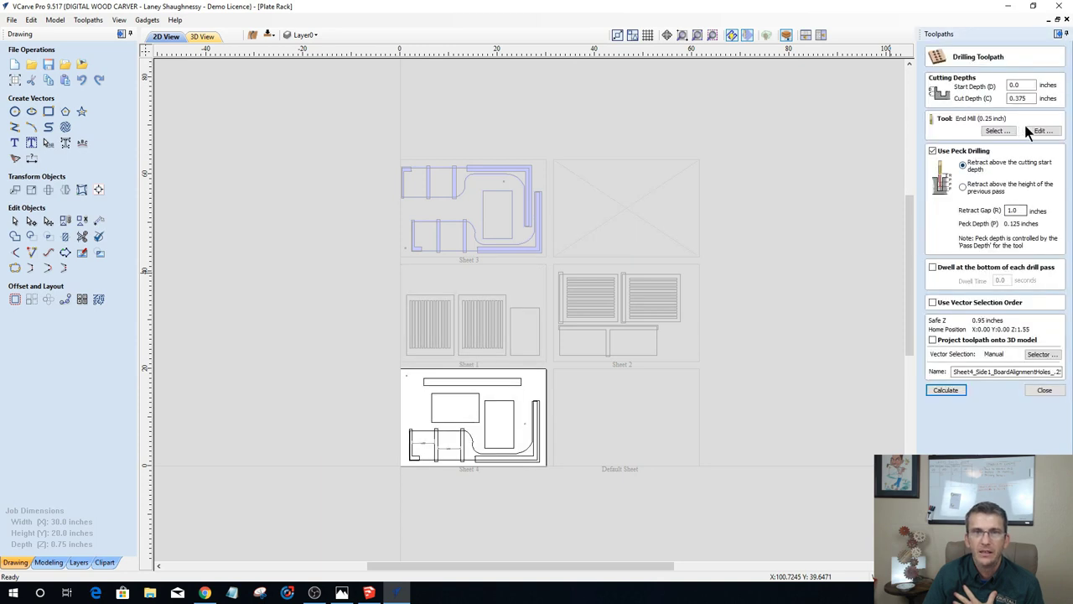
click(1042, 131)
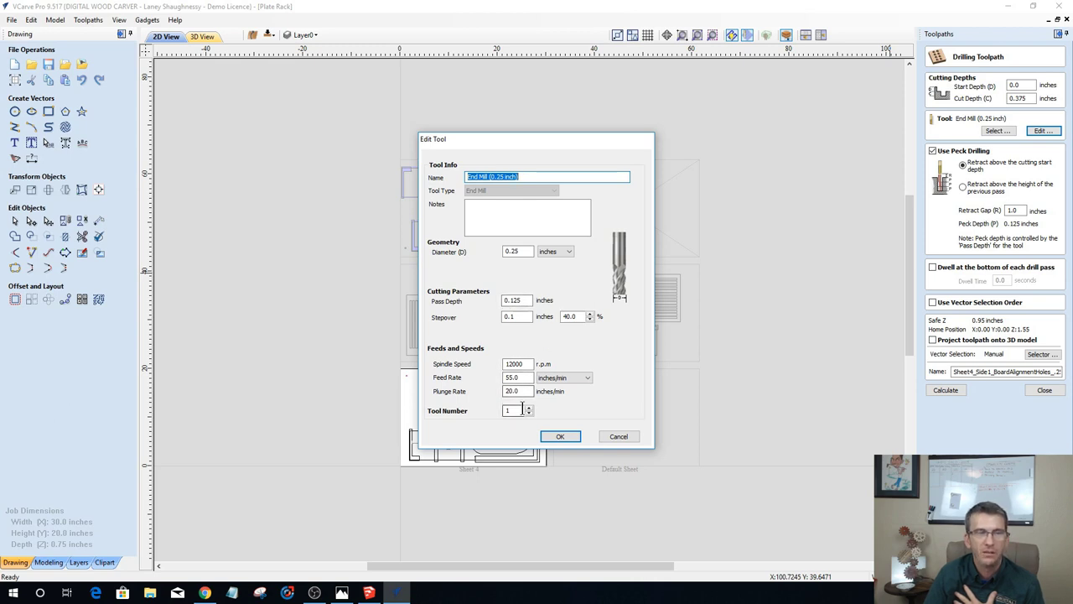
click(618, 436)
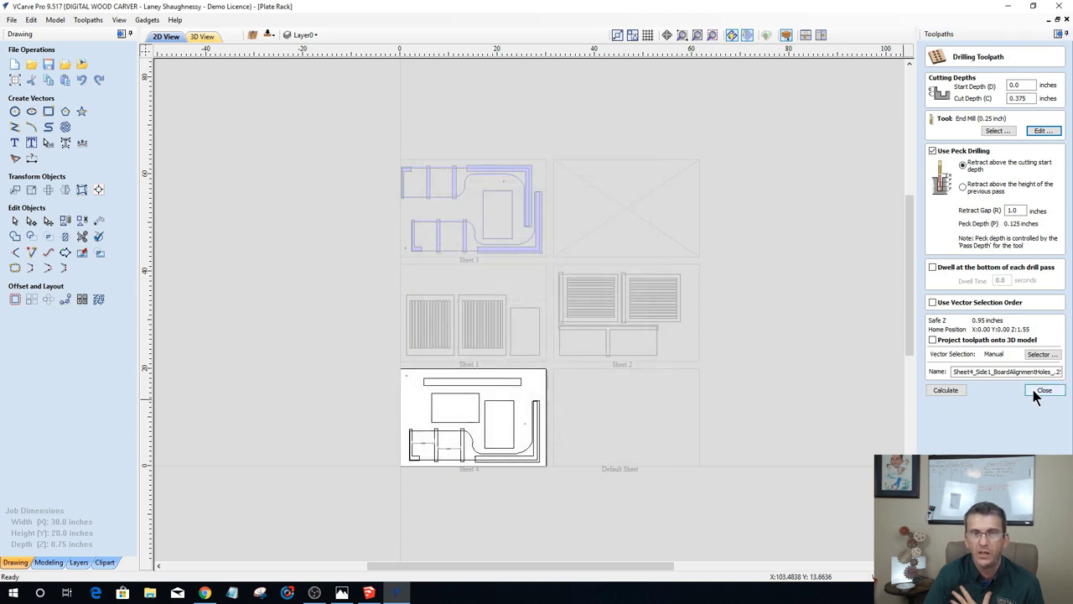
click(1035, 391)
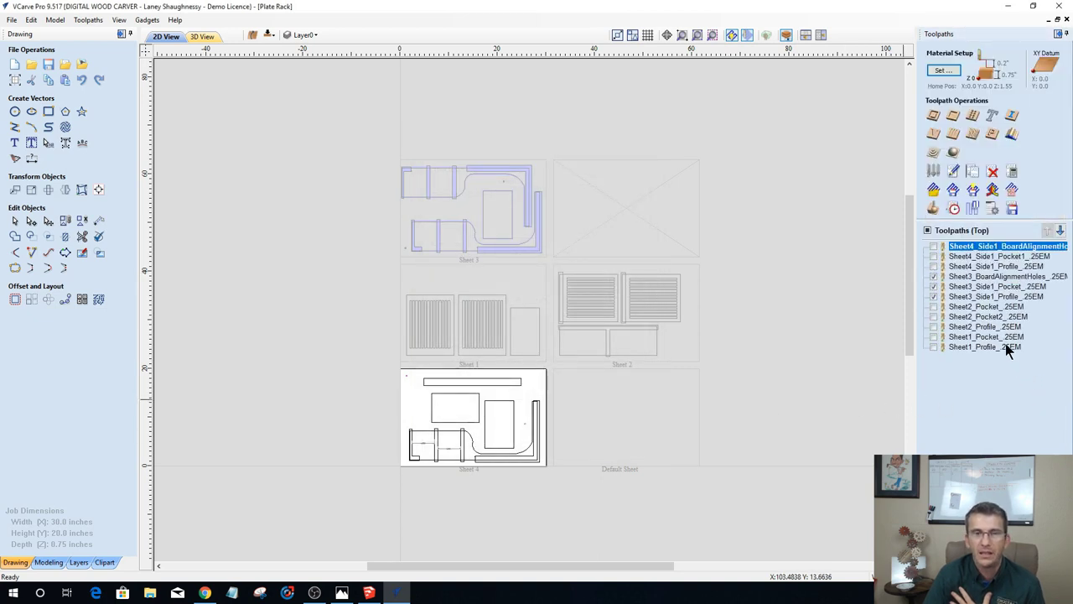
click(928, 230)
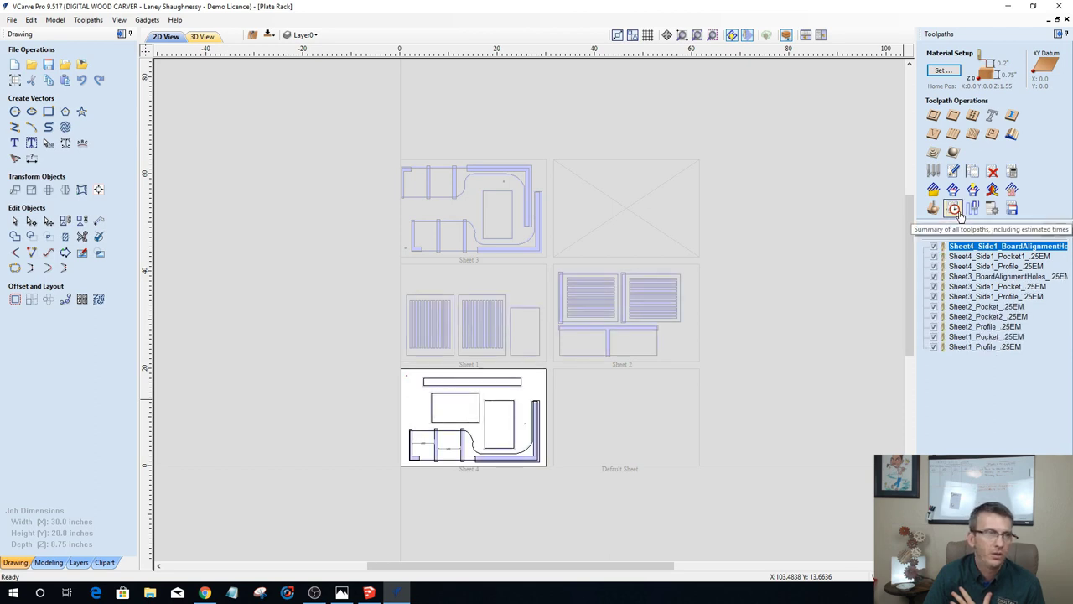
Step: Open the Toolpaths Summary and compare times with only Sheet4_Side1_Pocket1 and Sheet4_Side1_Profile included
click(955, 208)
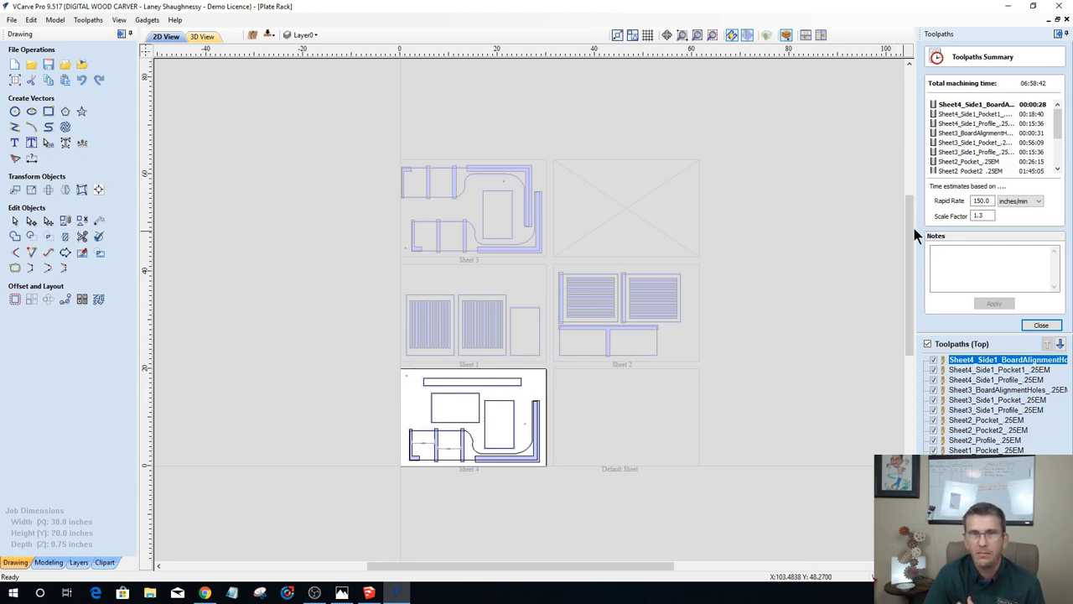
click(927, 344)
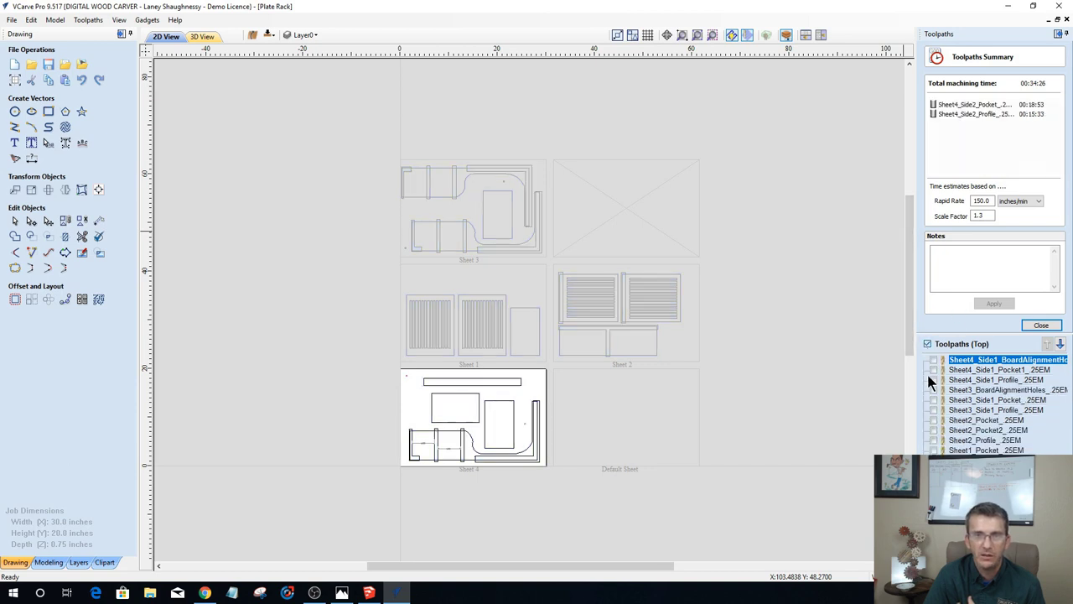
click(934, 360)
click(934, 370)
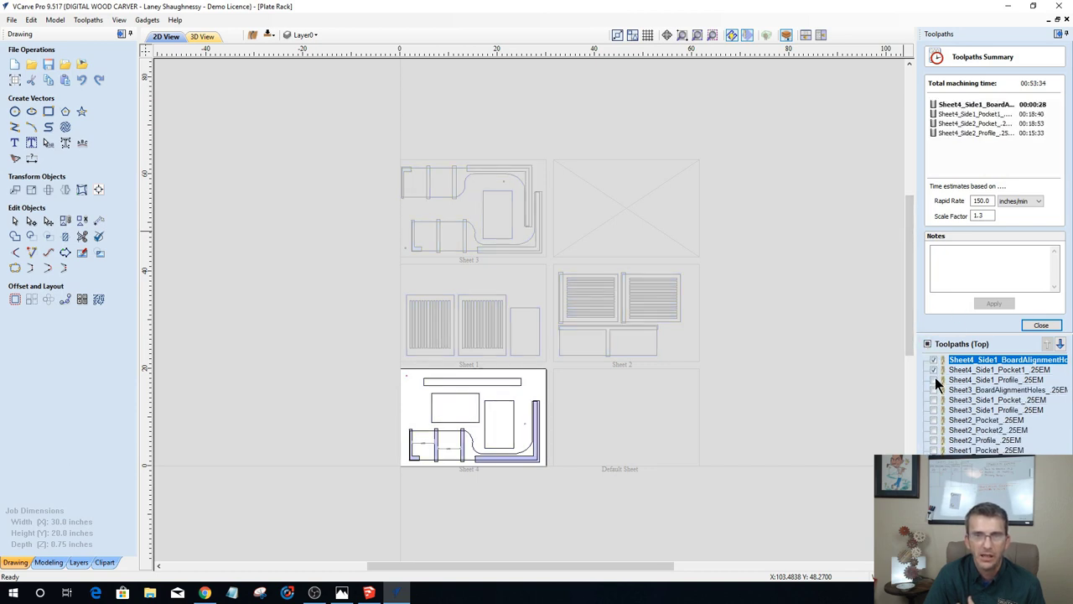
click(935, 379)
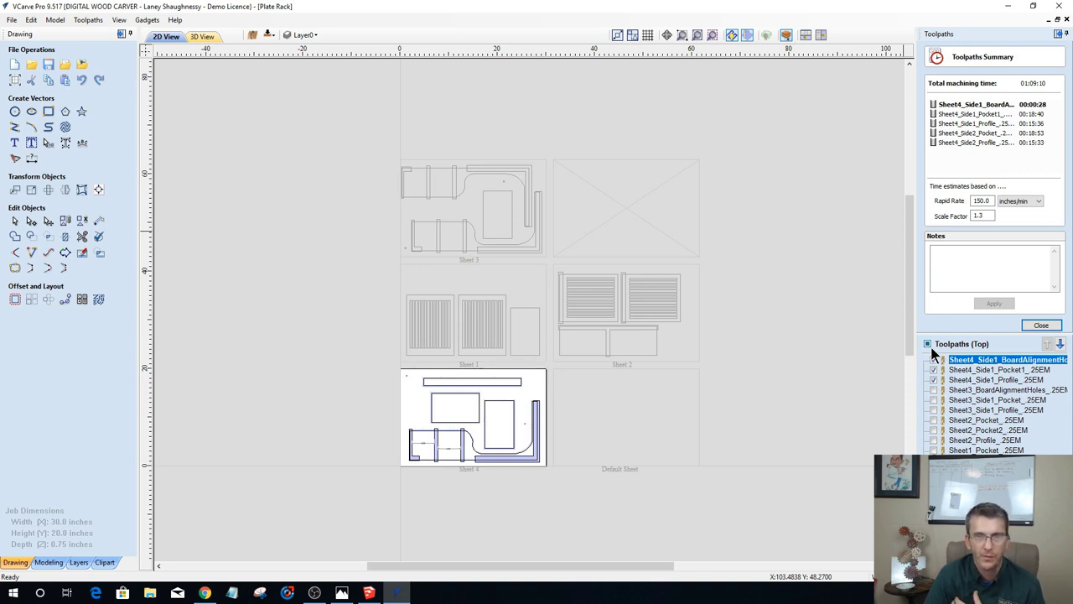
click(928, 344)
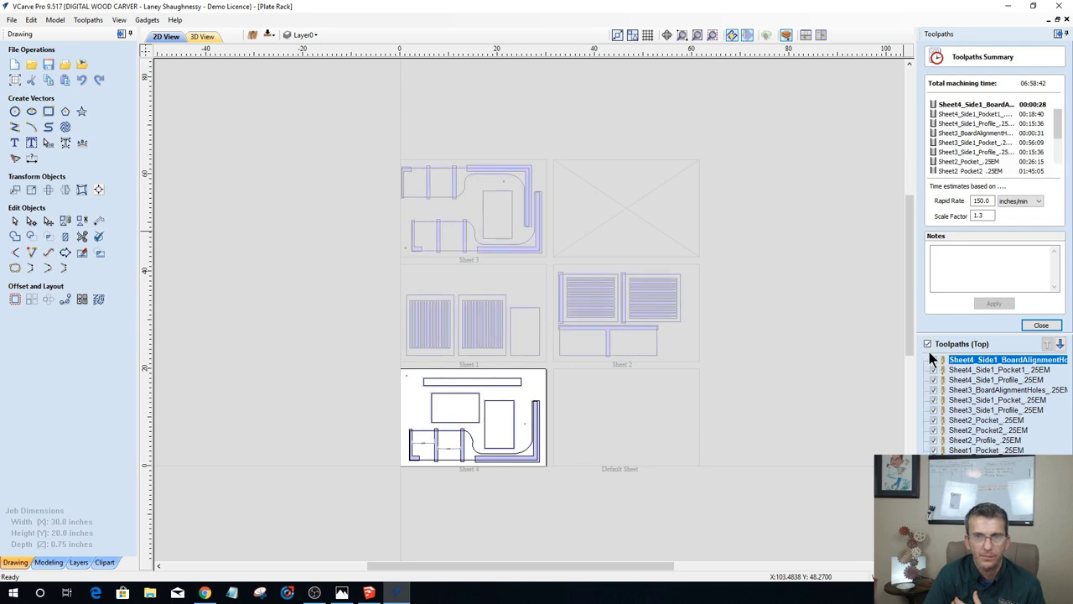
Step: Check the machining time for Sheet3_BoardAlignmentHoles and Sheet3_Side1_Pocket alone
click(928, 345)
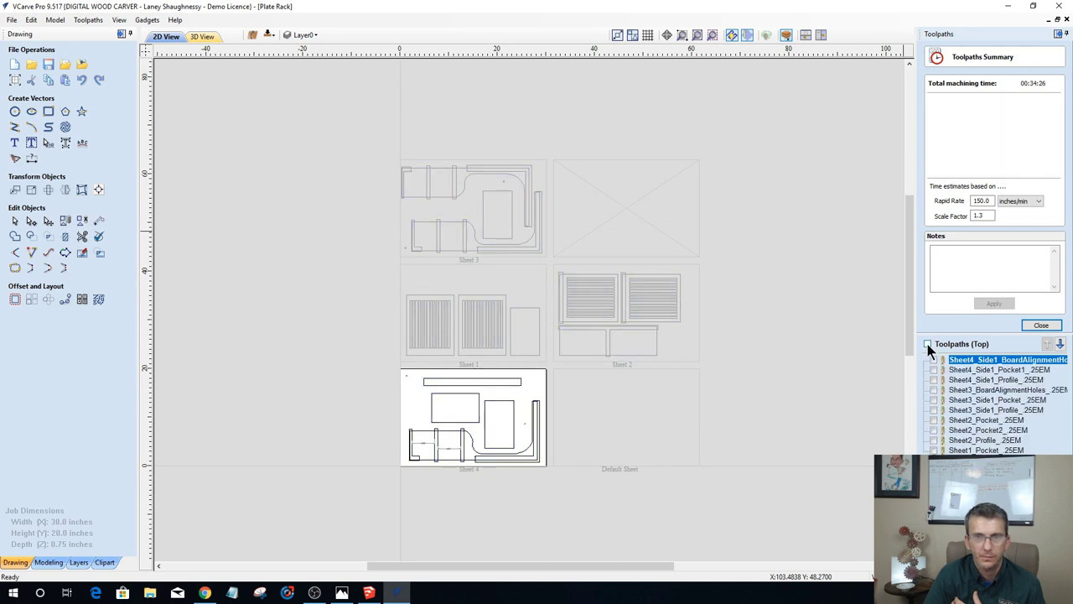
click(934, 390)
click(934, 400)
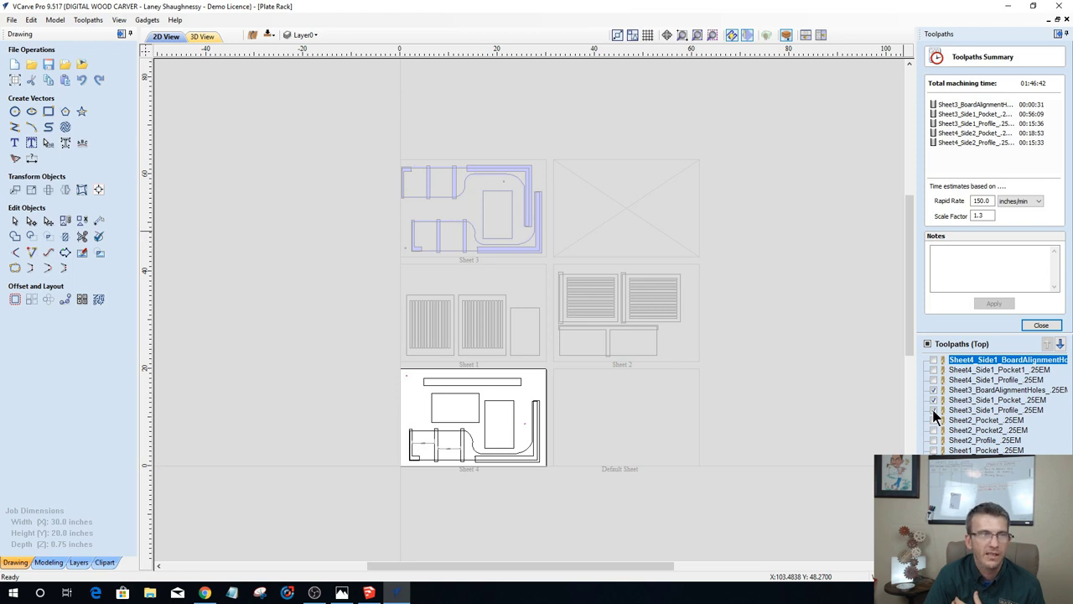
click(928, 345)
Step: Check the machining time for Sheet2_Pocket, Sheet2_Pocket2 and Sheet2_Profile alone
click(927, 344)
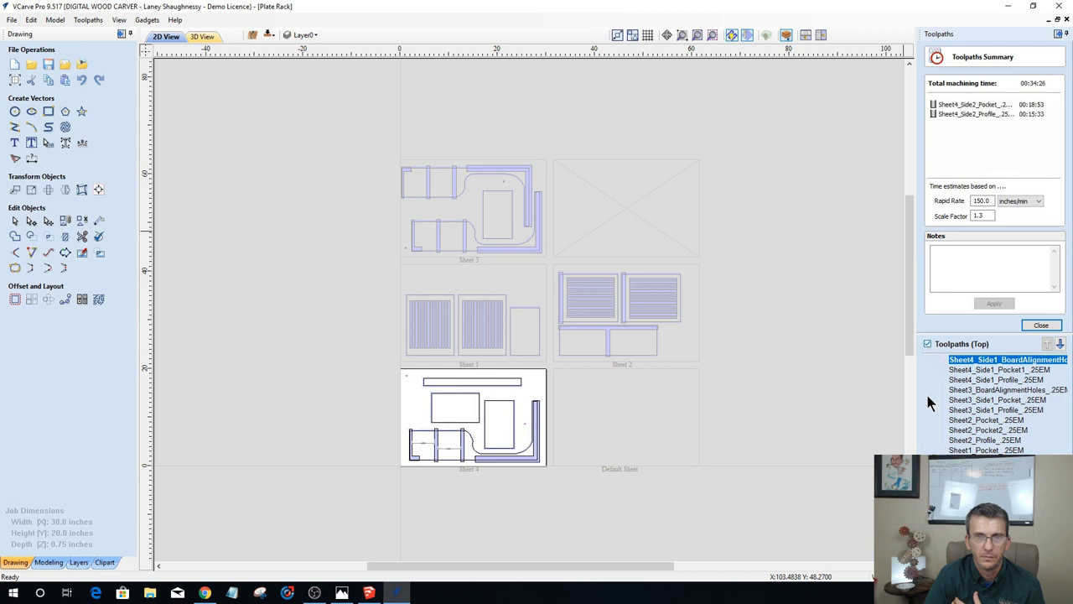
click(934, 420)
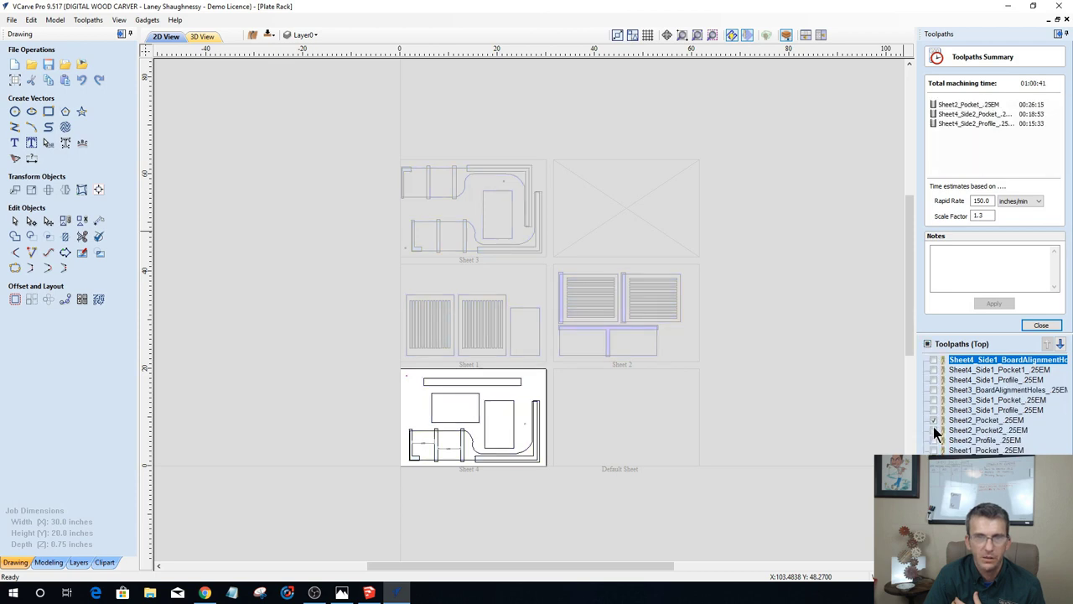
click(933, 430)
click(933, 438)
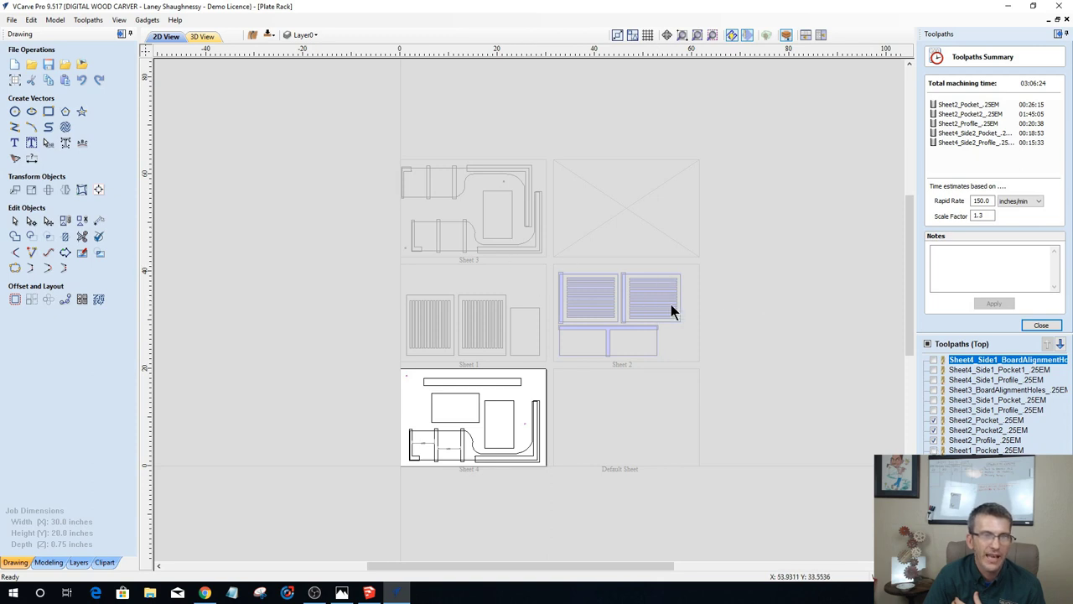
click(955, 270)
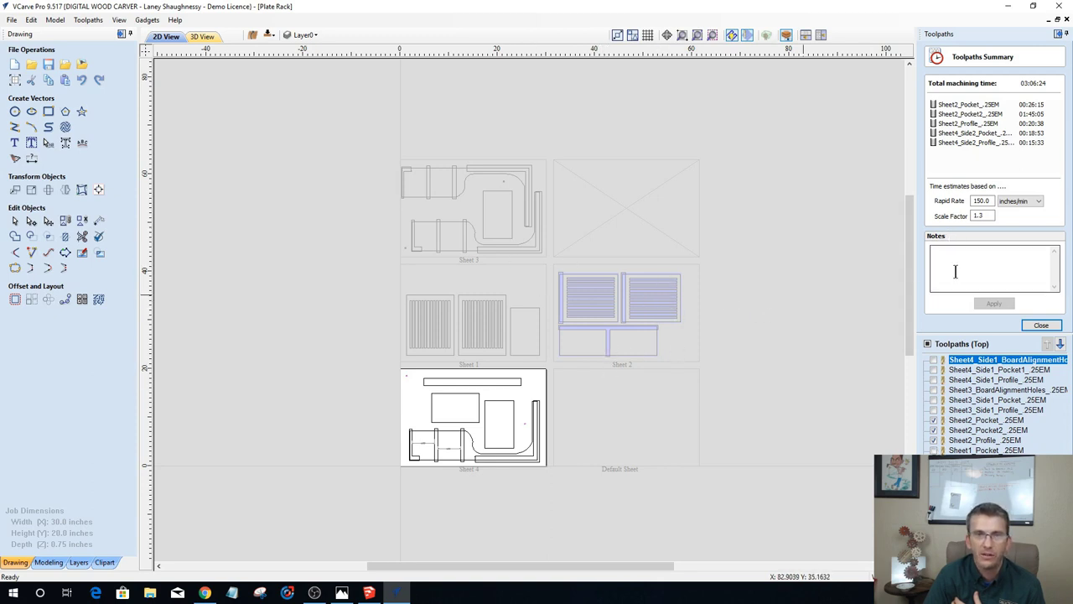
Step: Swap the Sheet 2 toolpaths for Sheet1_Pocket, then include every top toolpath for 06:58:42
click(935, 422)
click(935, 430)
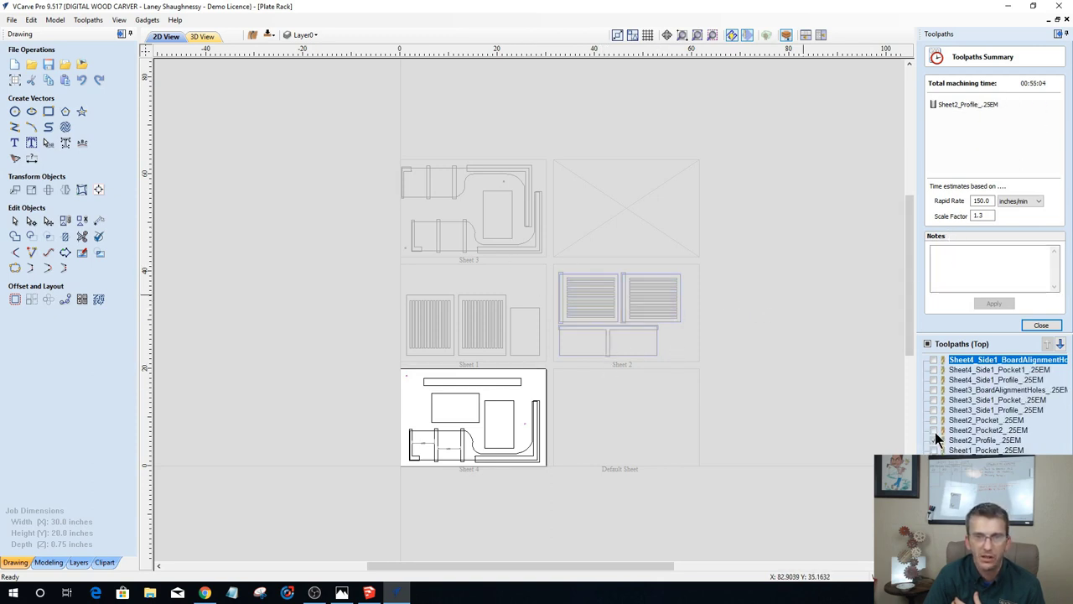
click(934, 439)
click(934, 450)
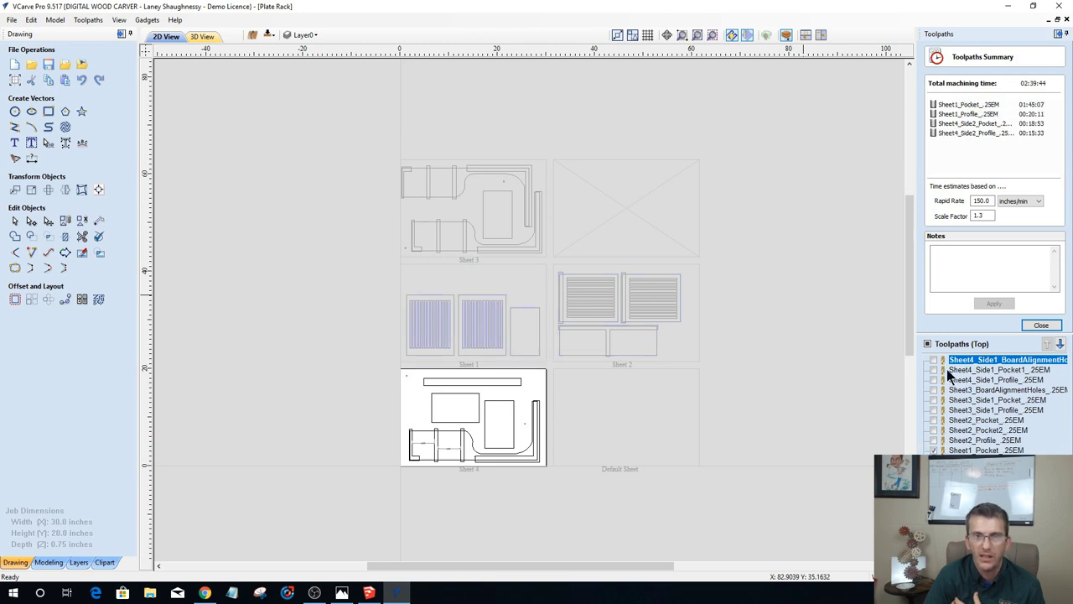
click(927, 344)
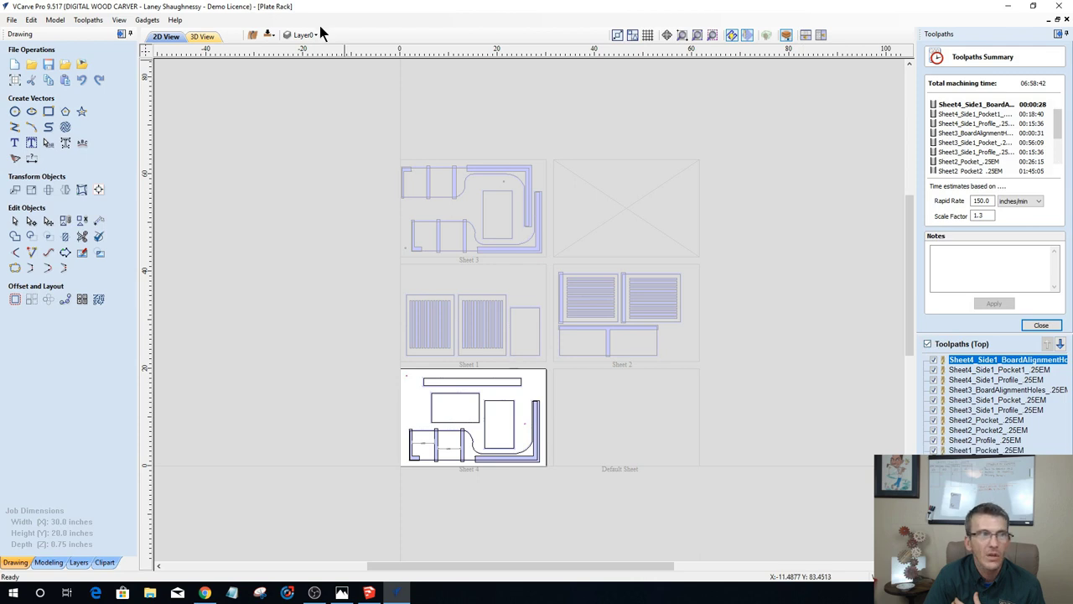
Step: Flip to the bottom side, include all bottom toolpaths for a 07:15:14 total, and open Job Setup
click(268, 35)
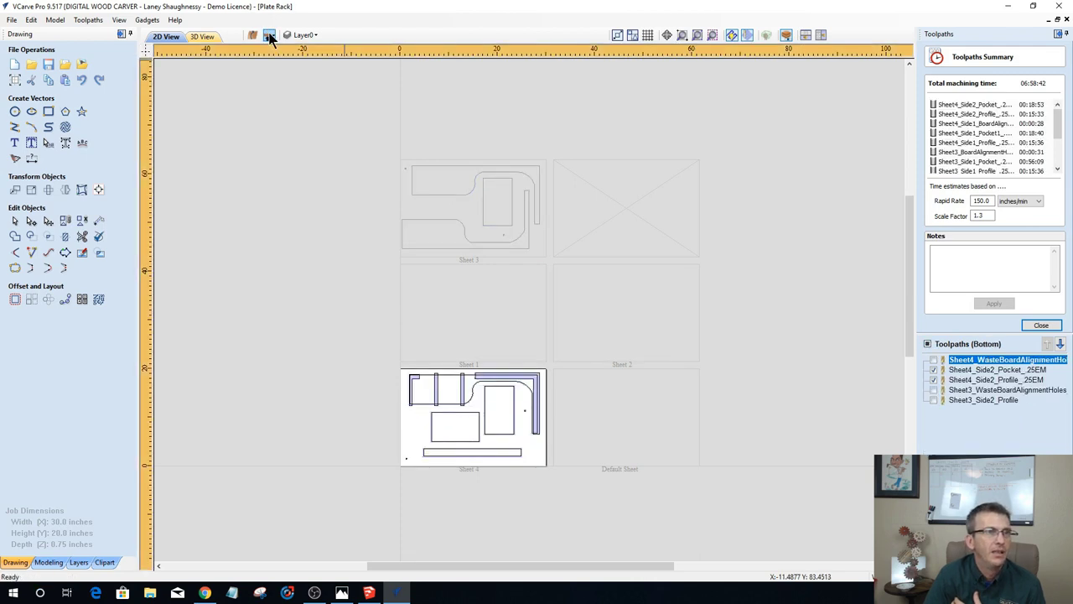
click(928, 344)
click(928, 343)
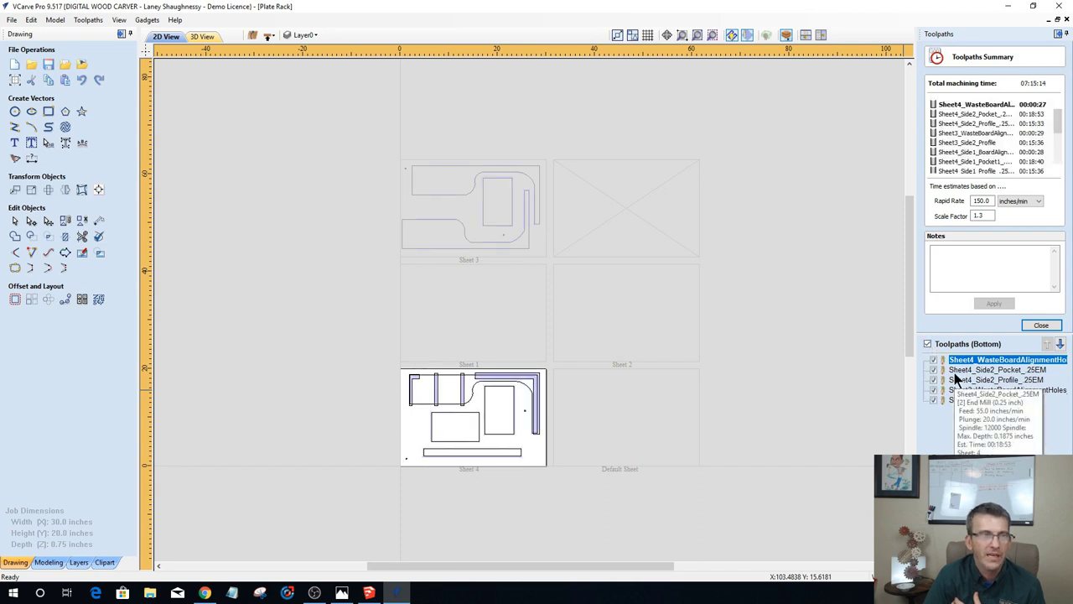
mouse_move(975, 369)
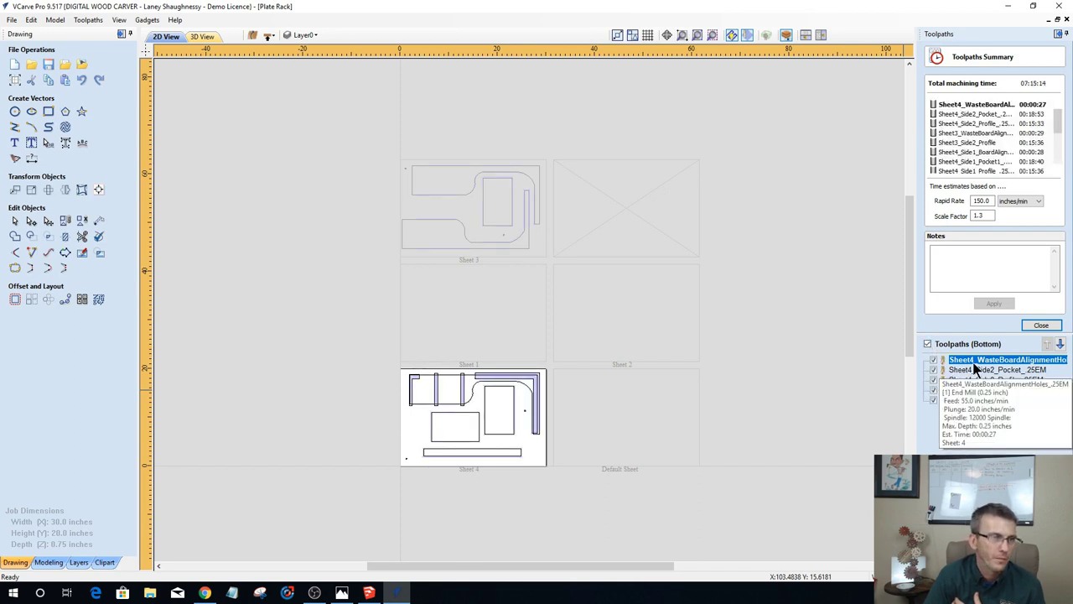
mouse_move(977, 390)
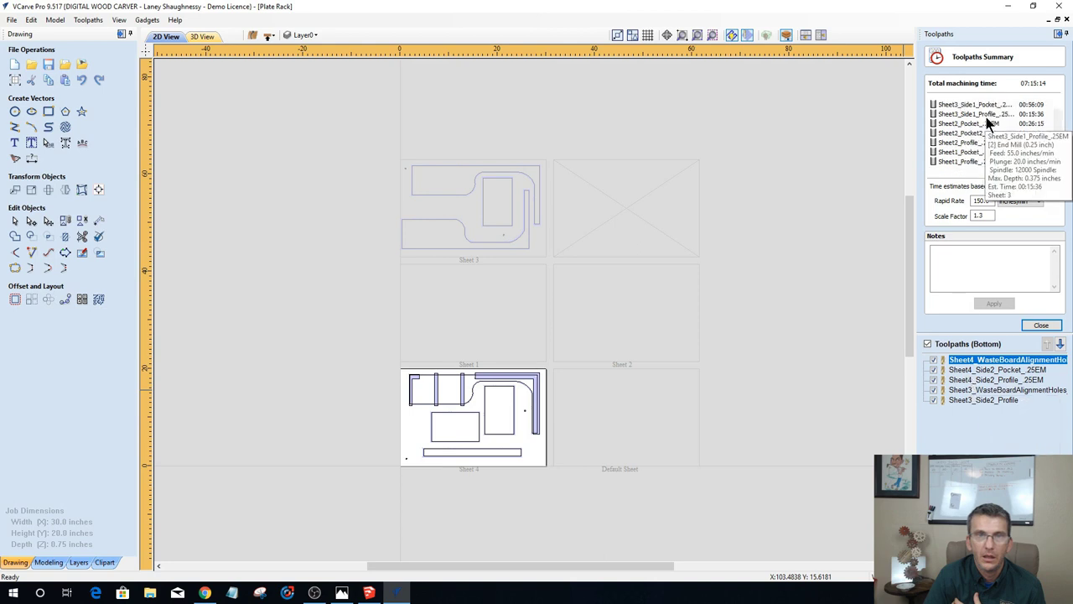
click(927, 344)
click(927, 344)
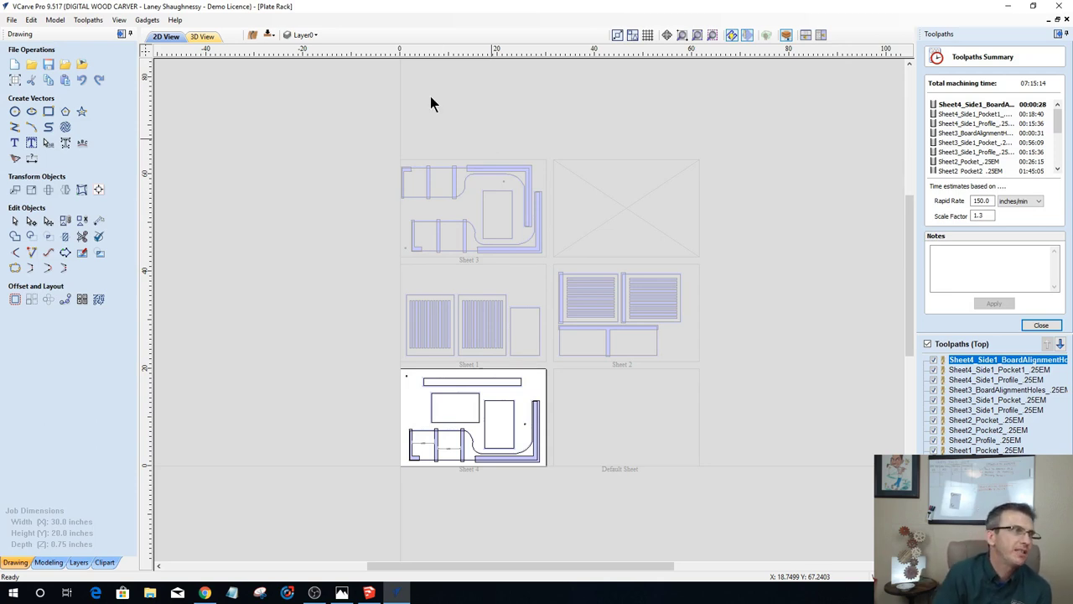
click(14, 80)
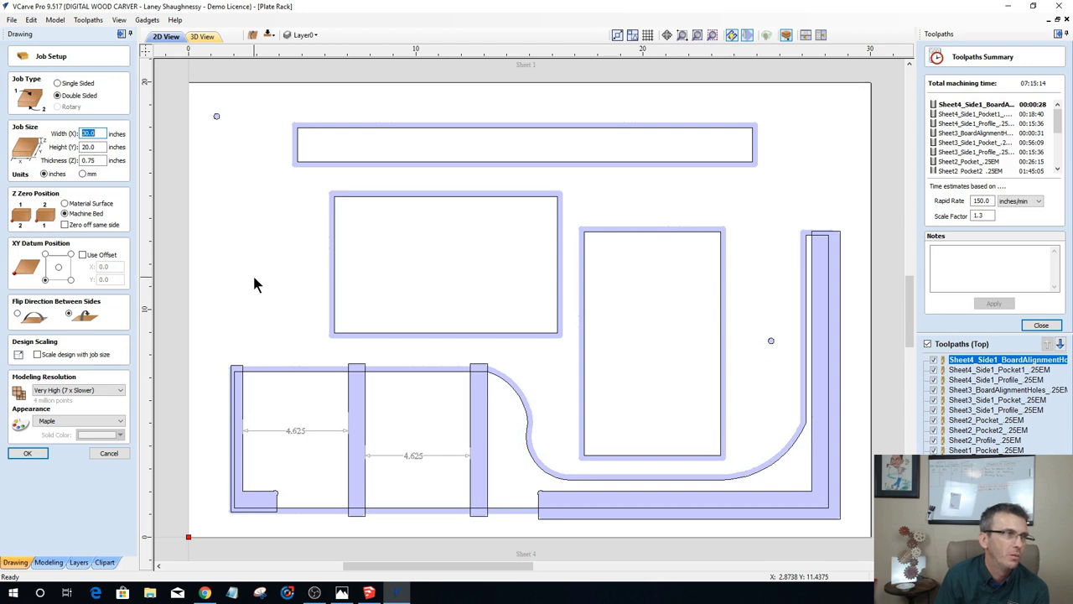
Step: Scroll through the Job Setup form to review the double-sided 30×20×0.75-inch job settings
scroll(258, 267, down, 1)
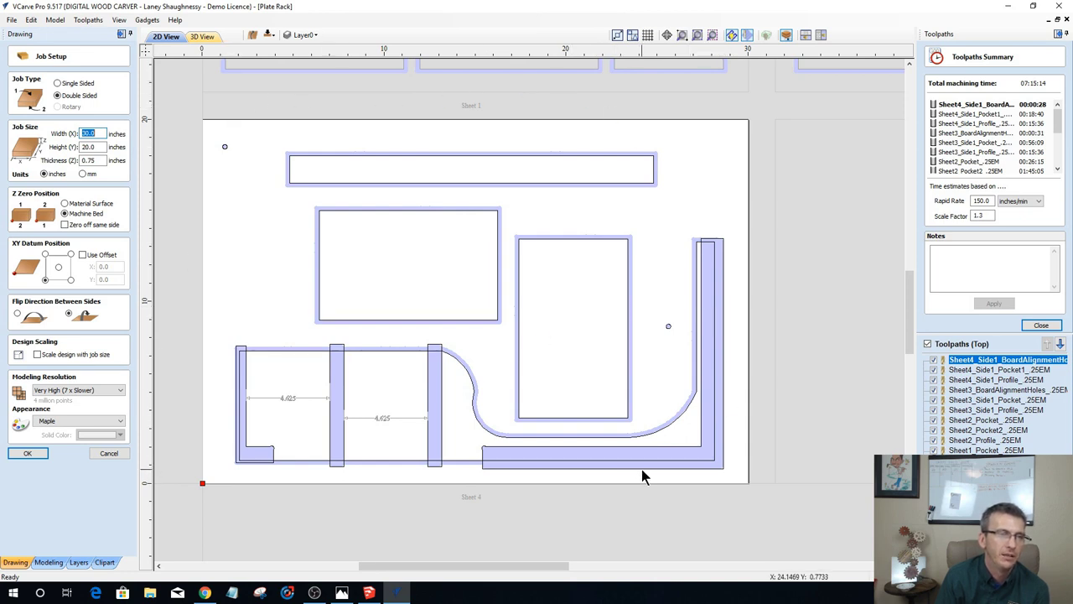
scroll(641, 476, up, 1)
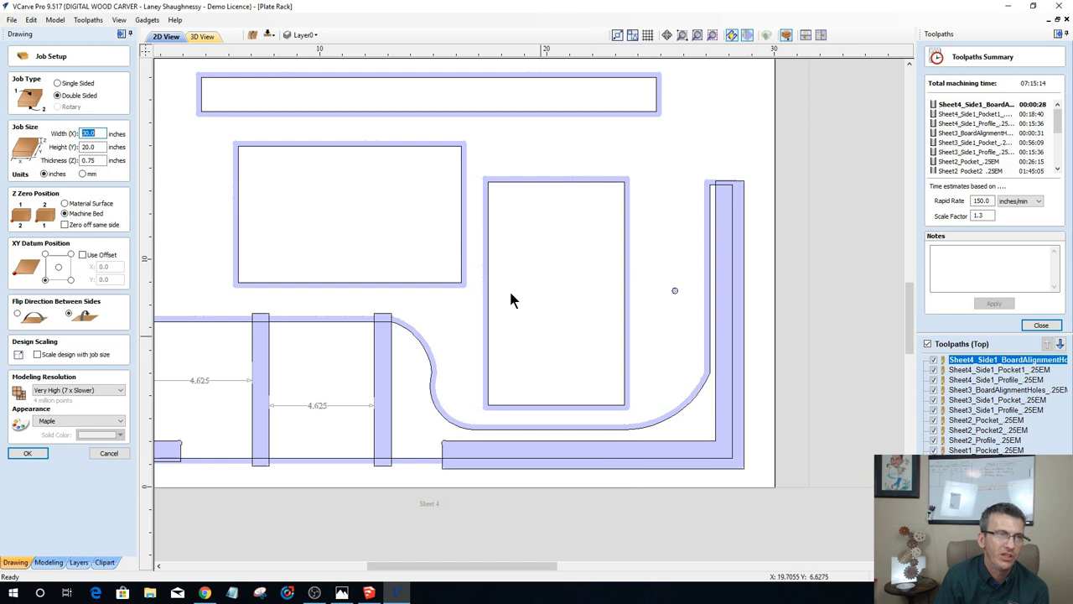
scroll(395, 244, down, 5)
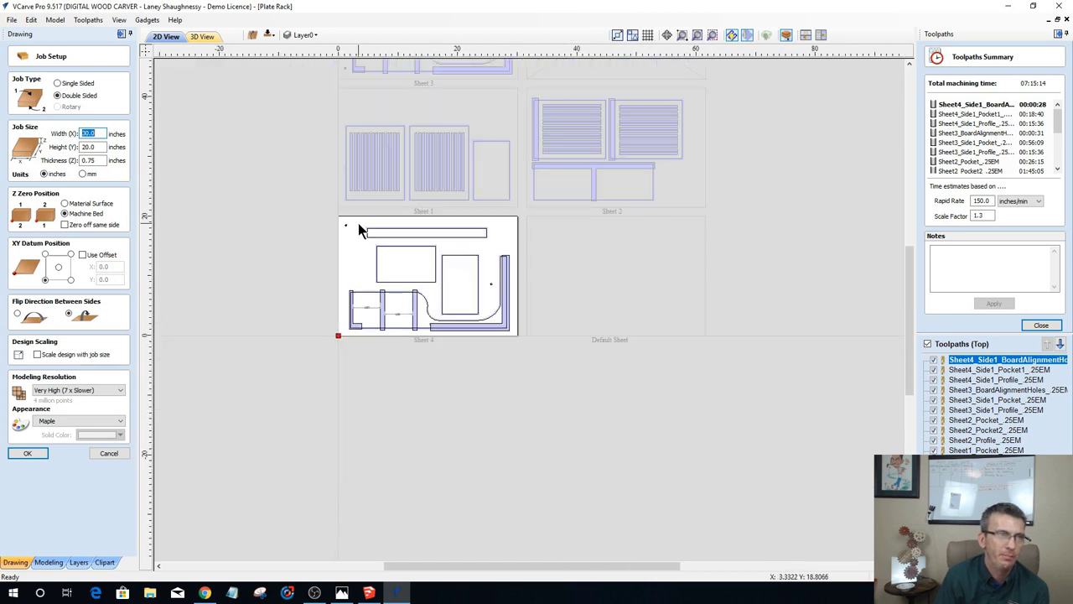
scroll(356, 224, up, 2)
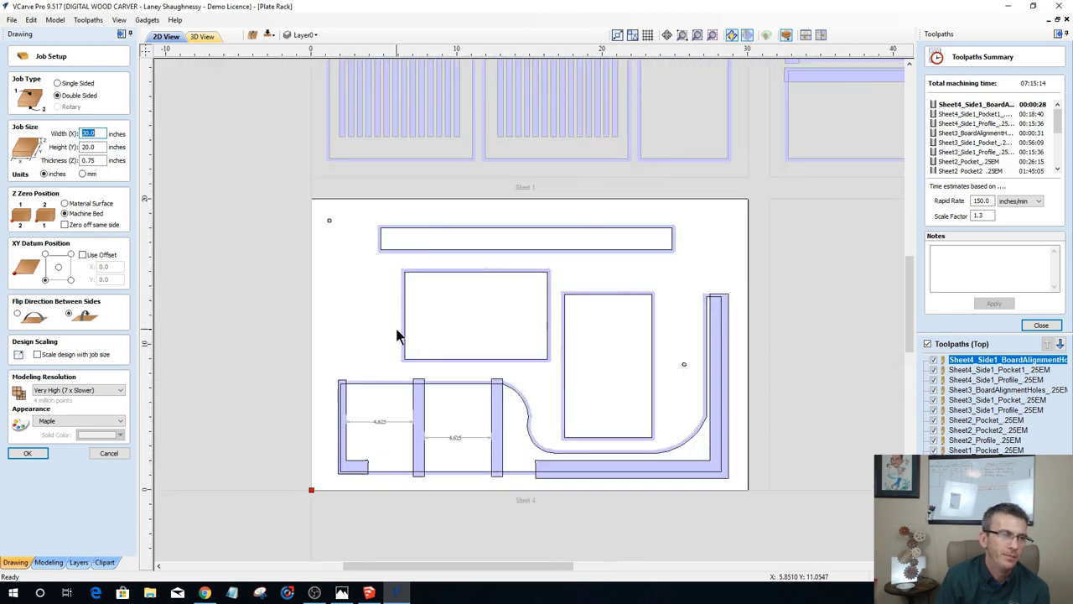
scroll(402, 324, down, 1)
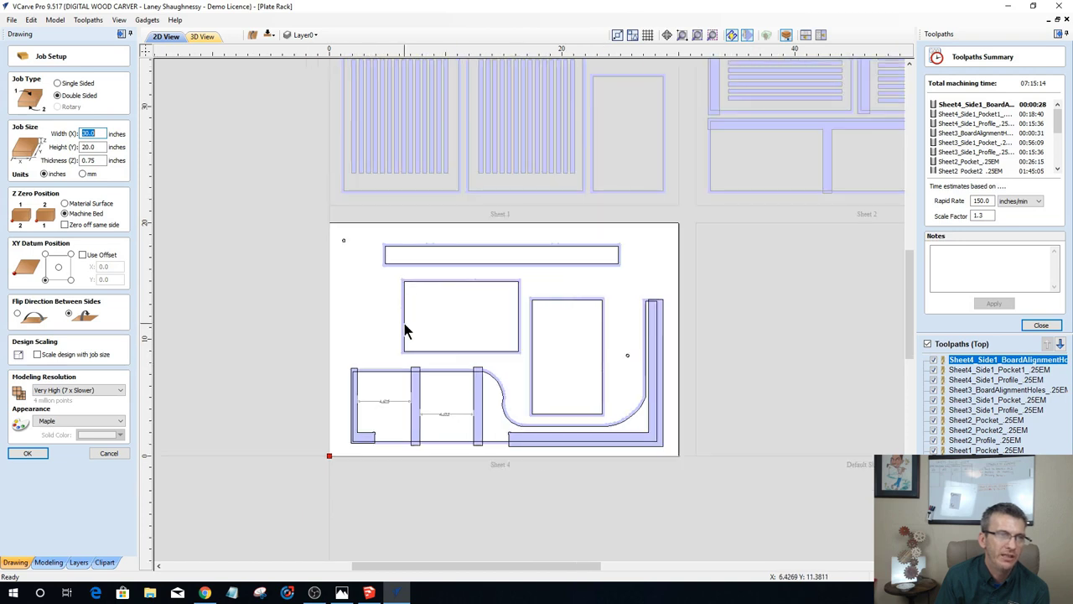
scroll(406, 329, down, 1)
scroll(374, 319, up, 1)
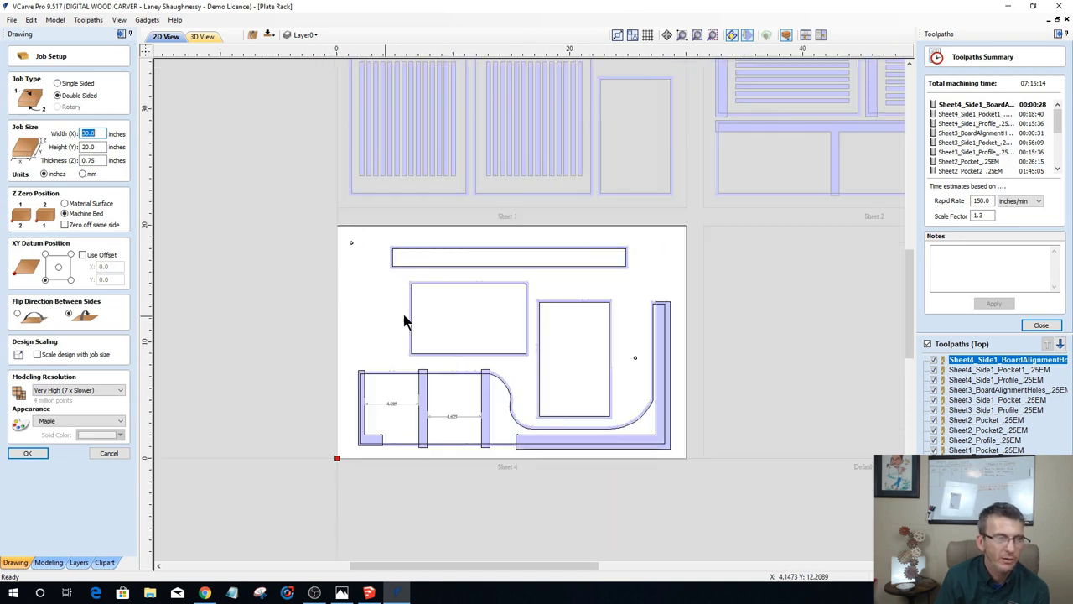
click(450, 289)
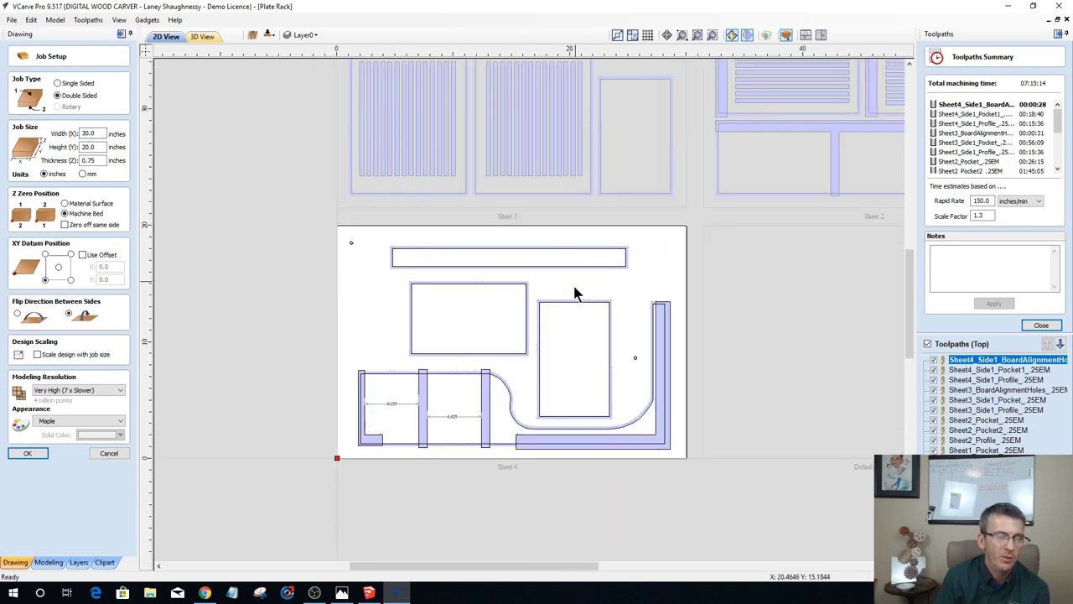
scroll(597, 367, down, 3)
scroll(463, 394, up, 1)
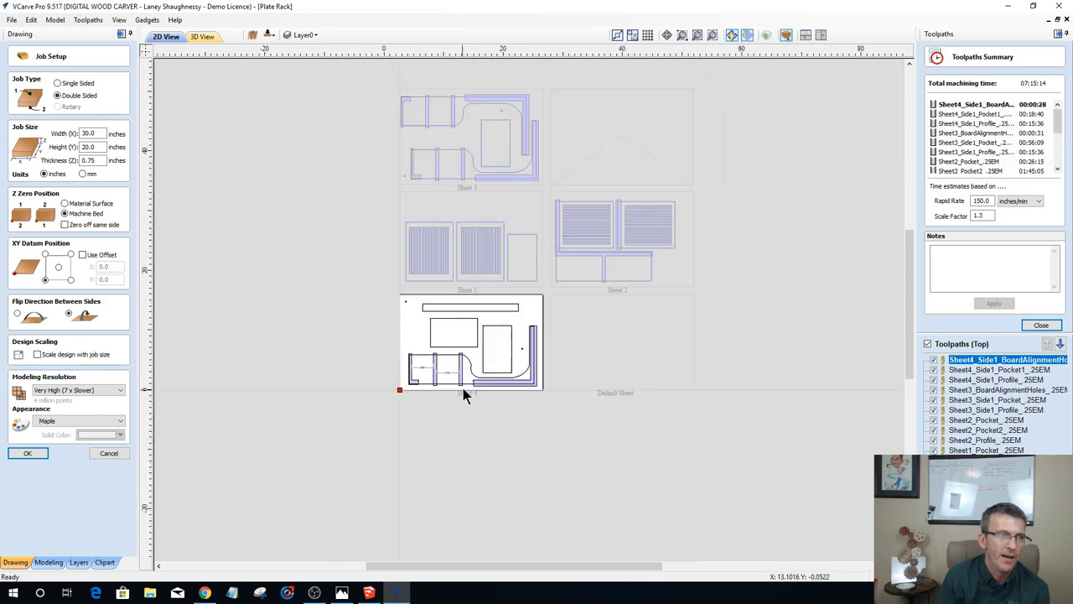
scroll(463, 394, up, 1)
scroll(513, 197, down, 1)
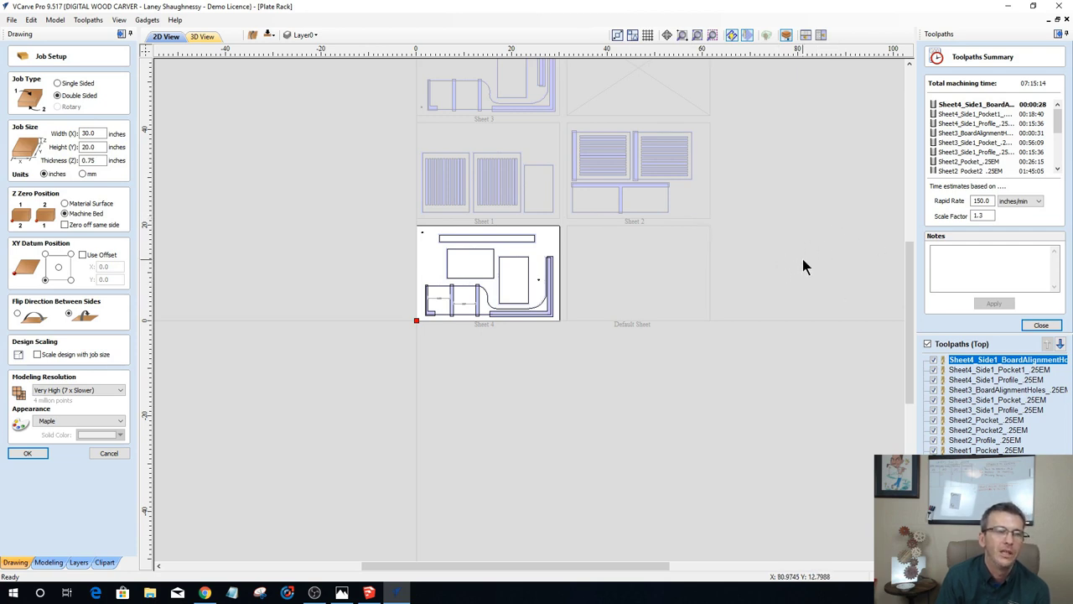
scroll(503, 185, down, 2)
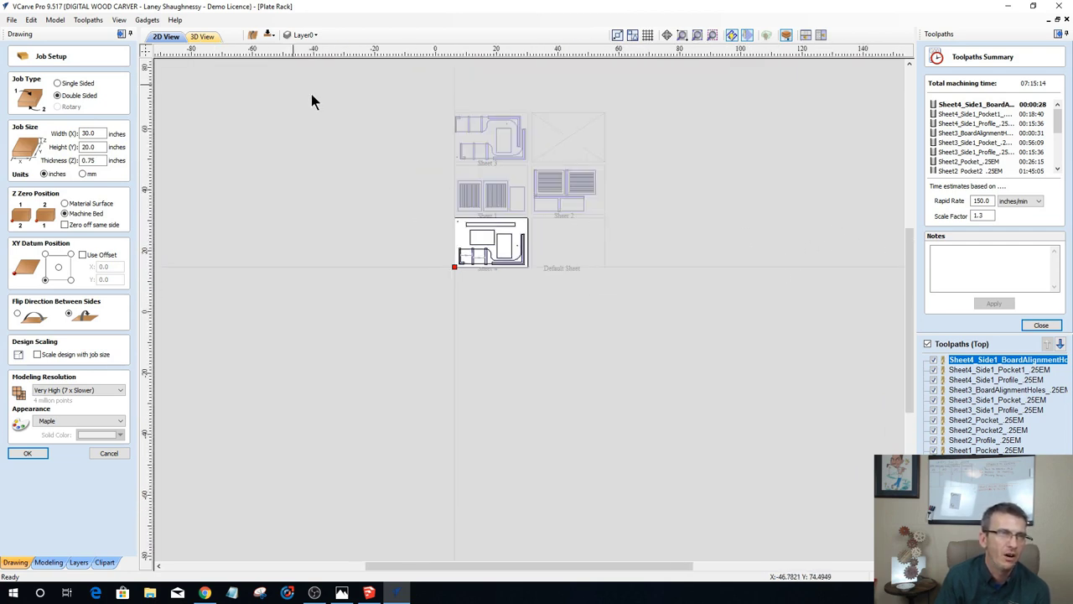
scroll(362, 109, up, 2)
scroll(363, 252, down, 2)
scroll(371, 302, up, 3)
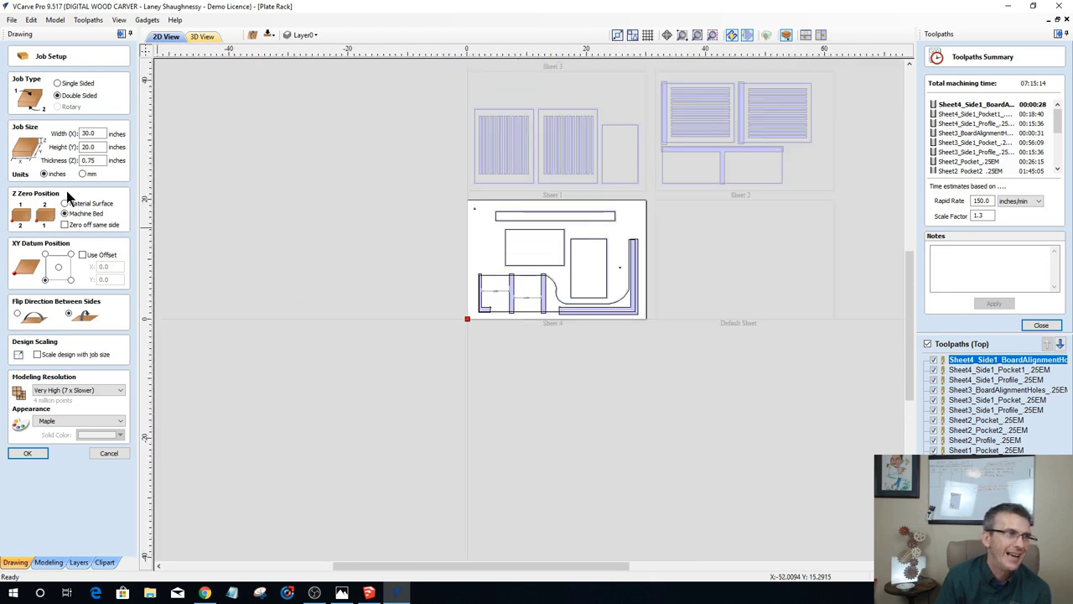
Step: Confirm the sheet width and height values and accept Job Setup with OK
click(92, 134)
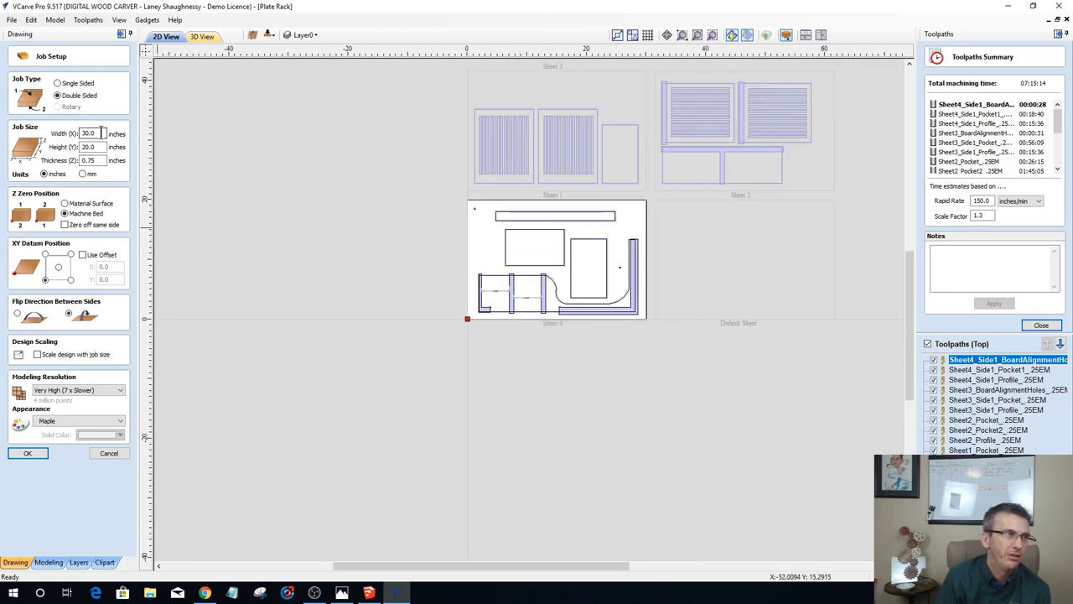
double_click(93, 148)
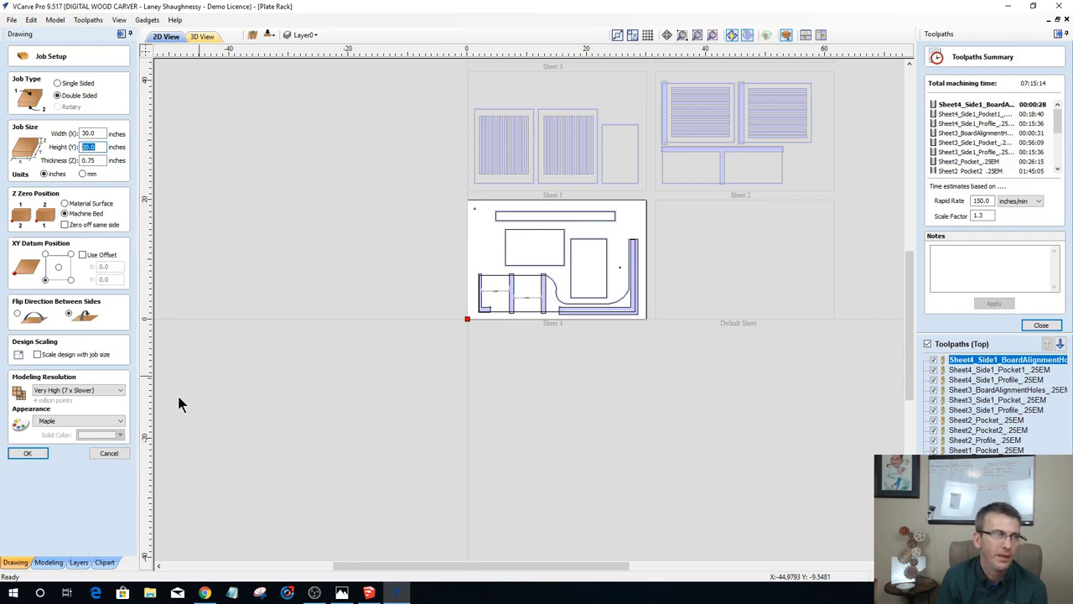
click(117, 456)
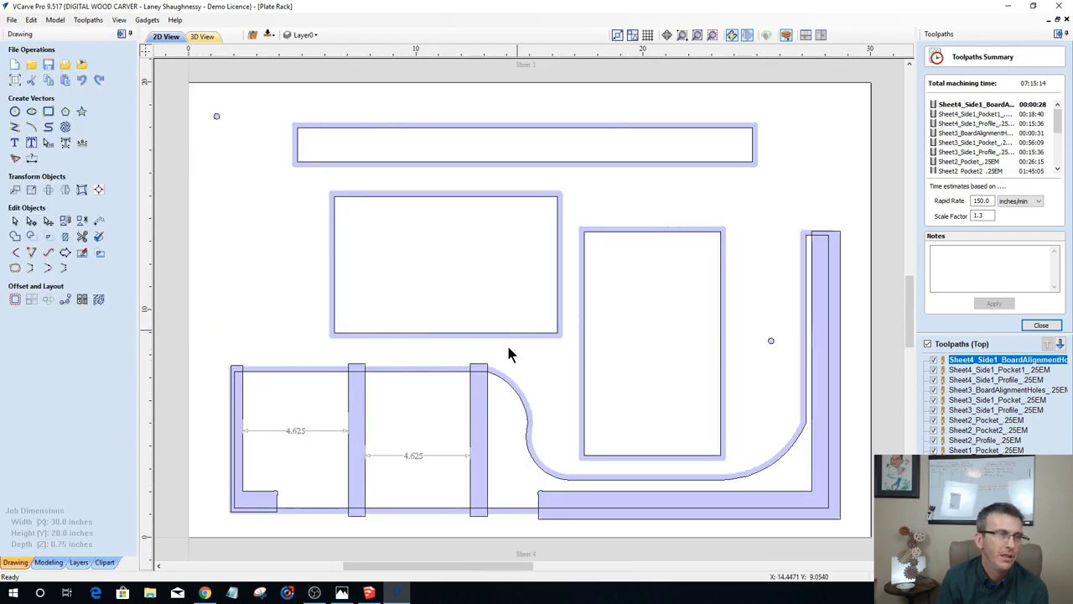
Step: In the 3D view, show only the Sheet1_Profile toolpath and tilt the board toward its front edge
click(201, 36)
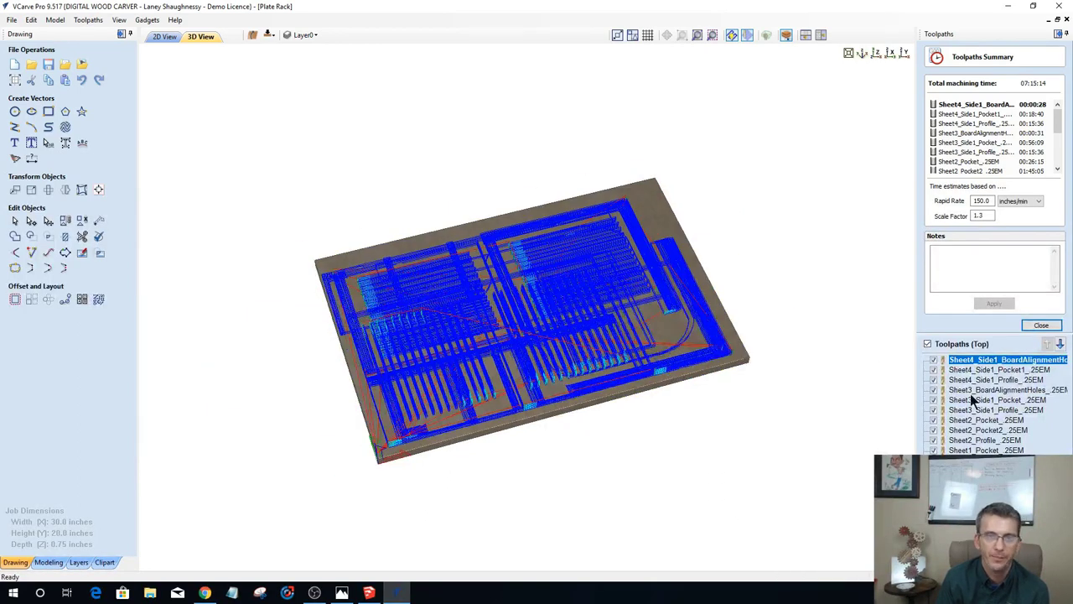
click(927, 345)
click(927, 344)
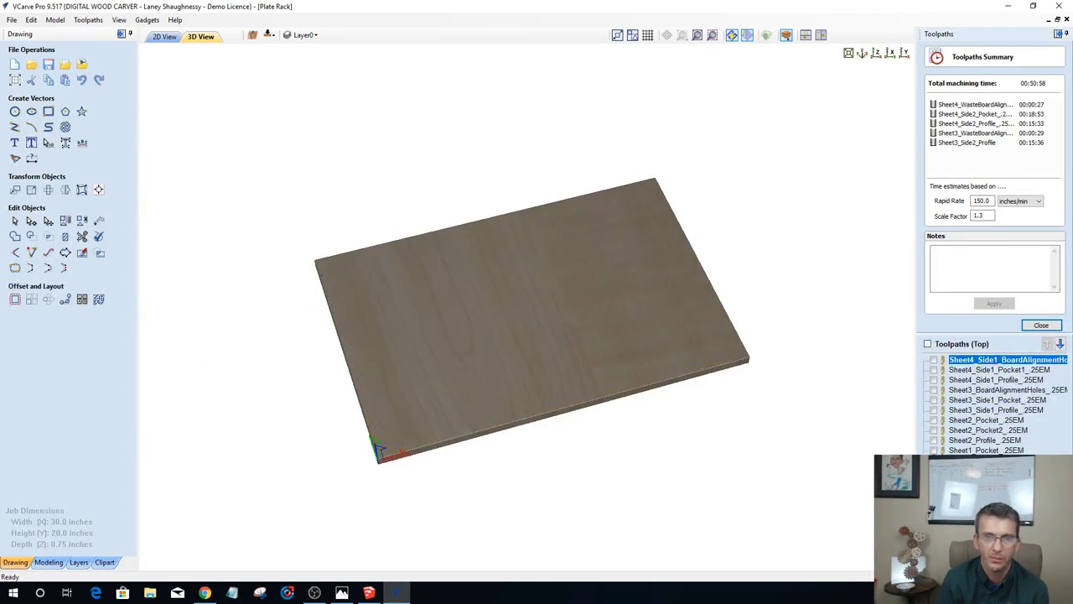
click(933, 460)
scroll(554, 508, up, 2)
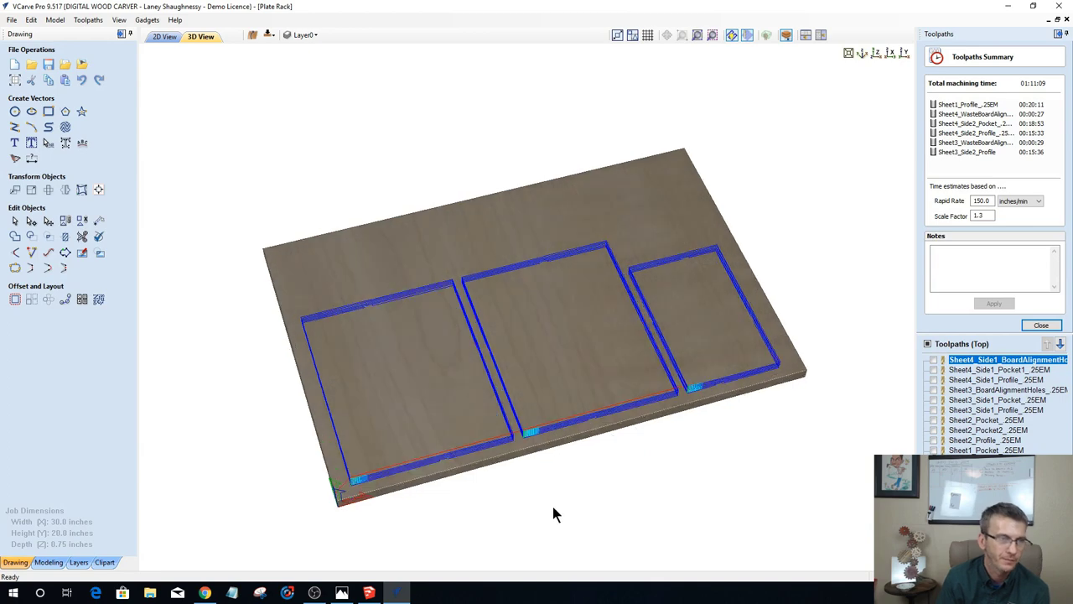
scroll(553, 506, up, 3)
drag(550, 403, 578, 67)
drag(575, 287, 718, 333)
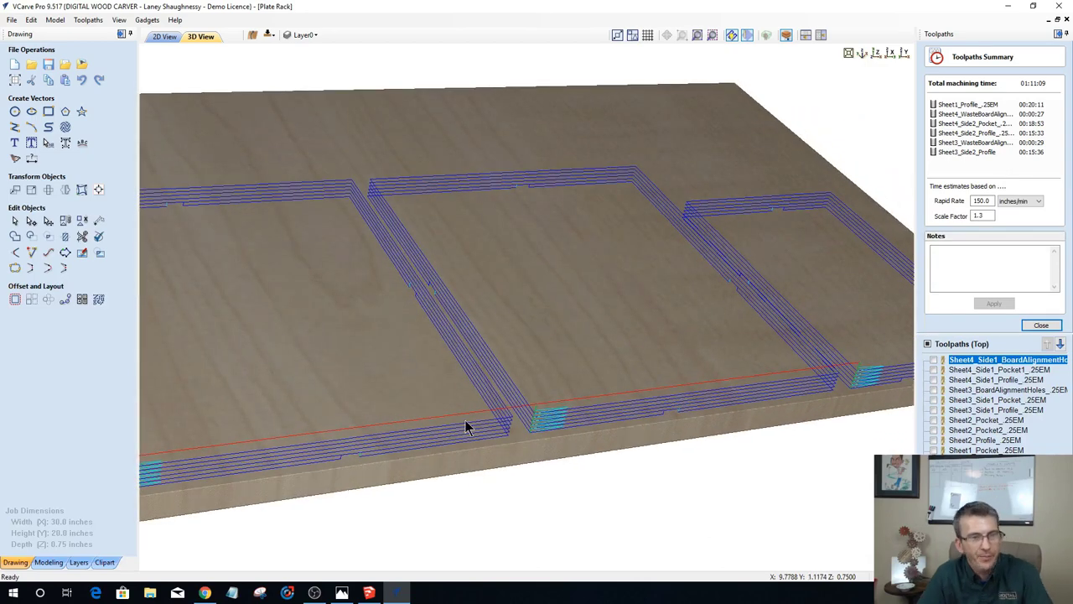
scroll(563, 464, up, 3)
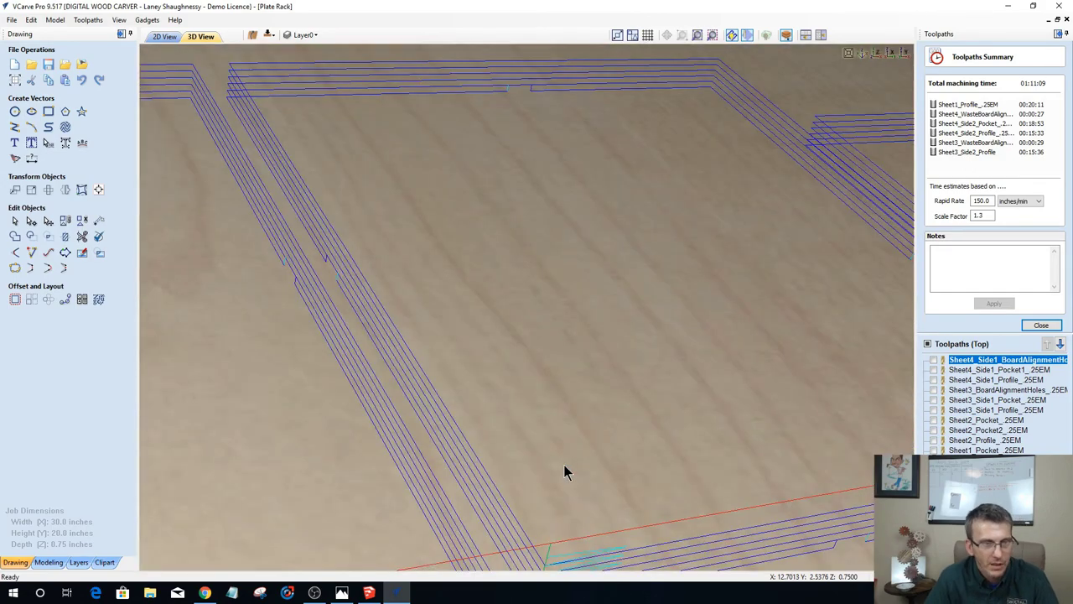
drag(564, 464, 538, 230)
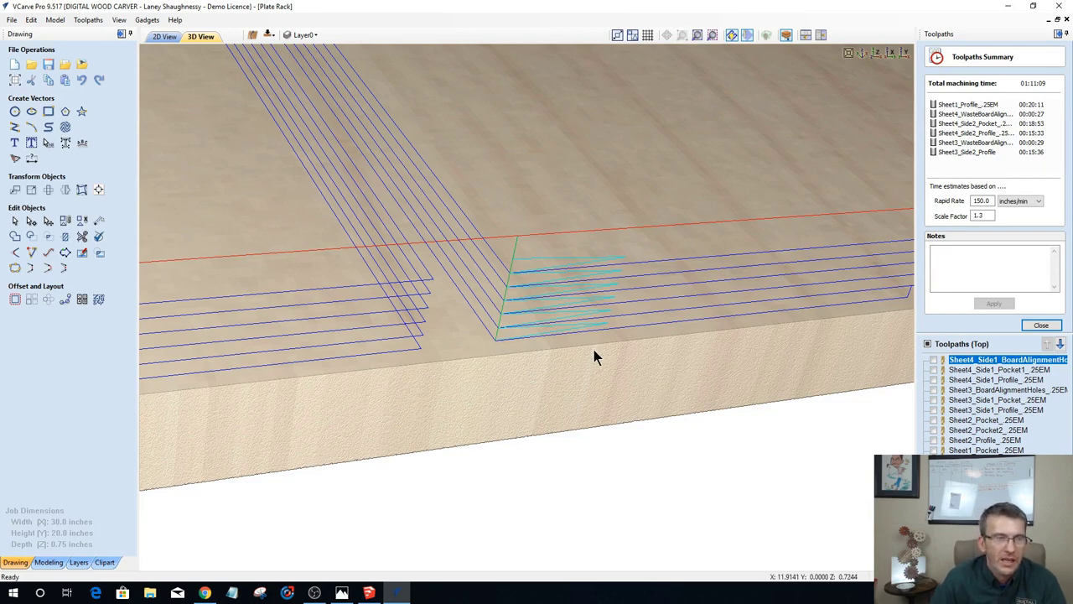
scroll(536, 403, down, 3)
scroll(496, 386, up, 4)
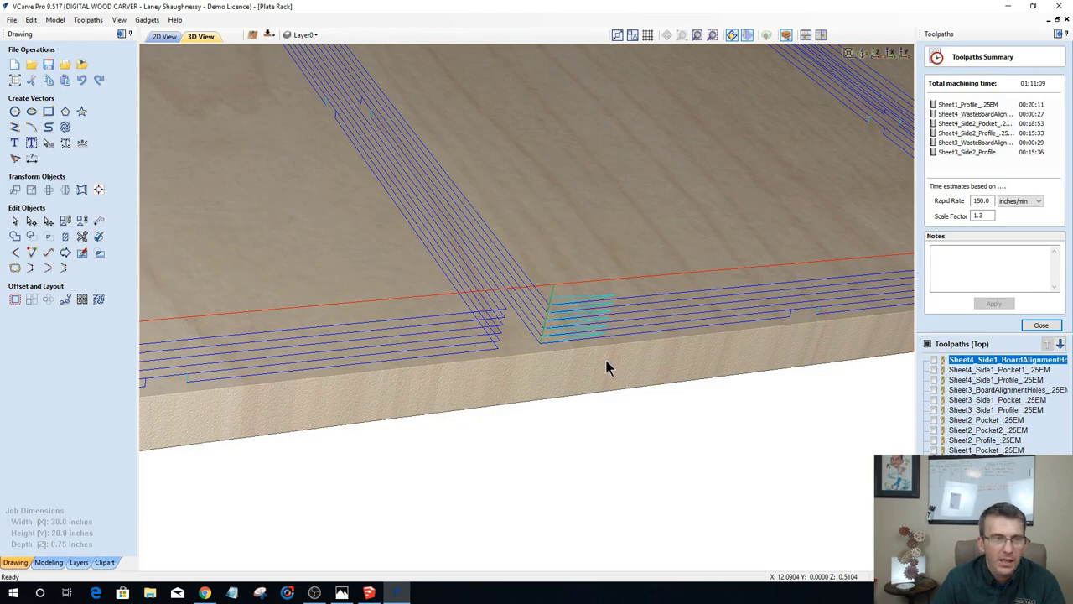
scroll(605, 367, up, 3)
drag(599, 360, 565, 294)
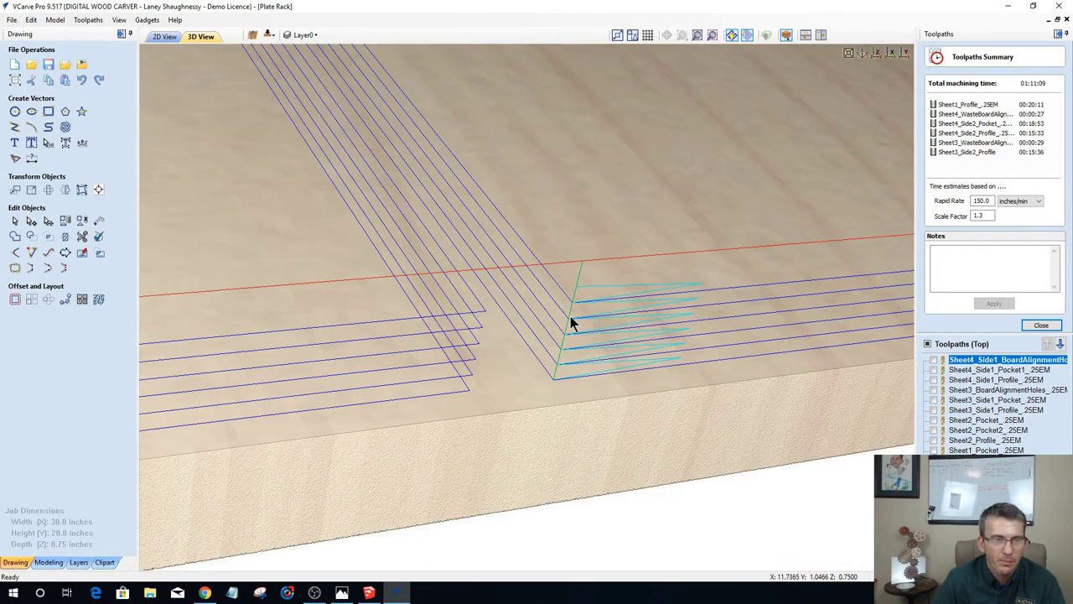
drag(570, 317, 567, 369)
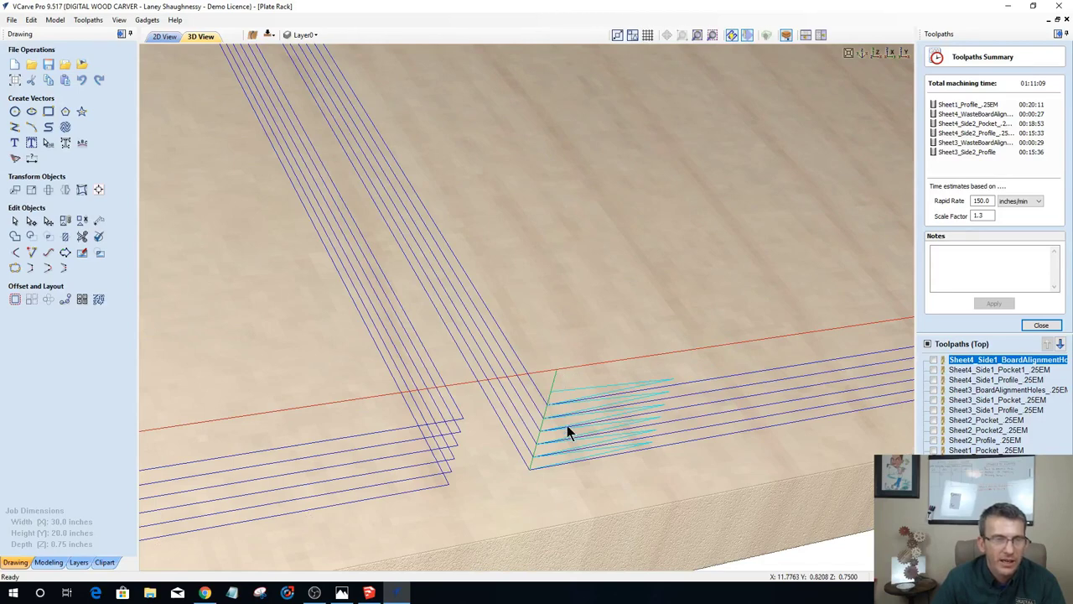
scroll(567, 428, down, 3)
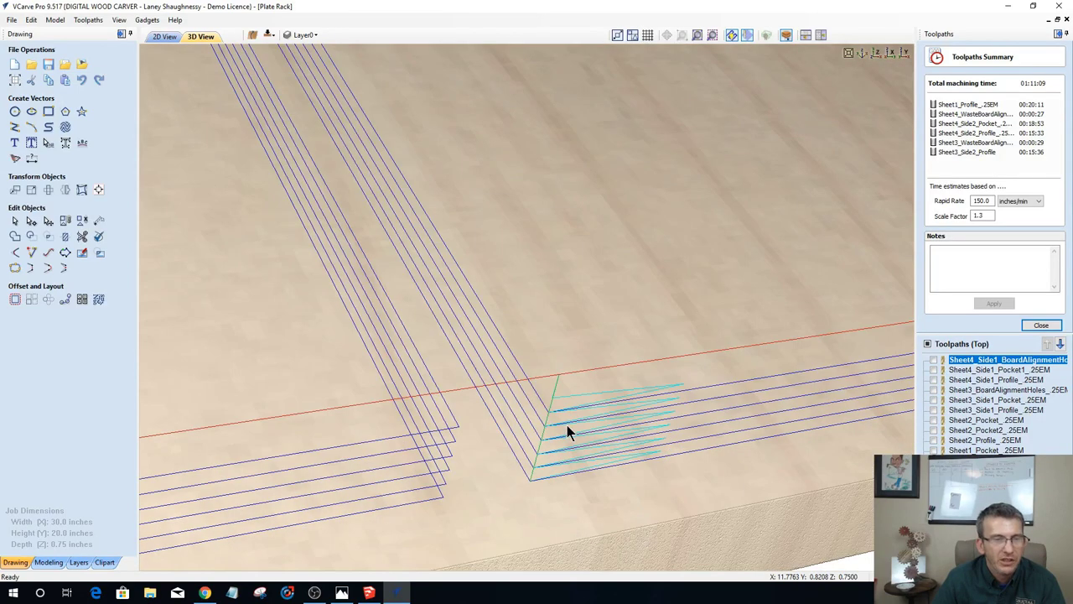
scroll(542, 369, down, 1)
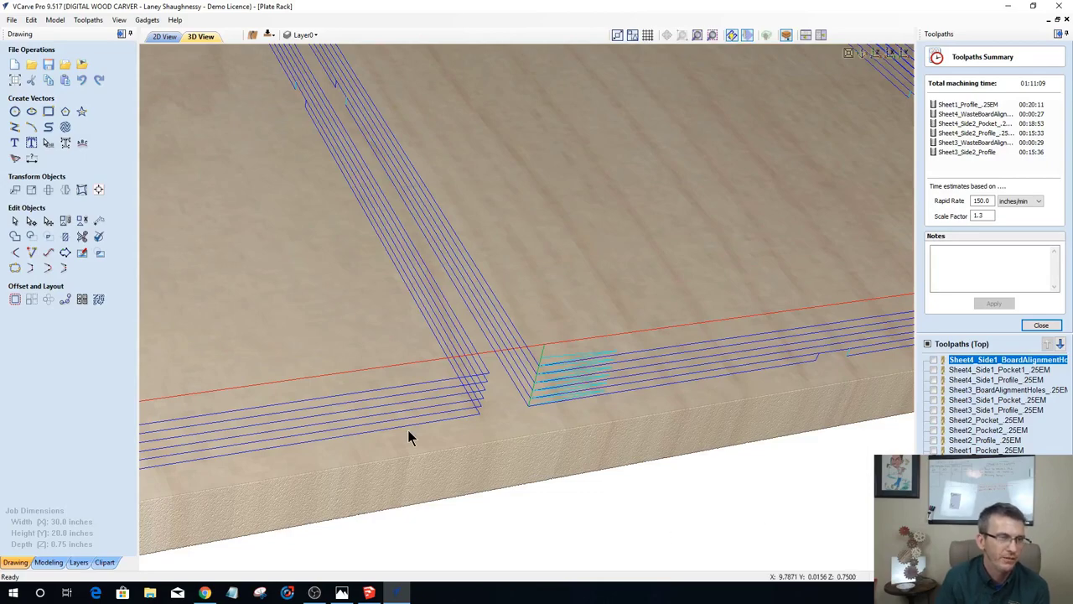
drag(395, 396, 540, 393)
scroll(540, 393, down, 10)
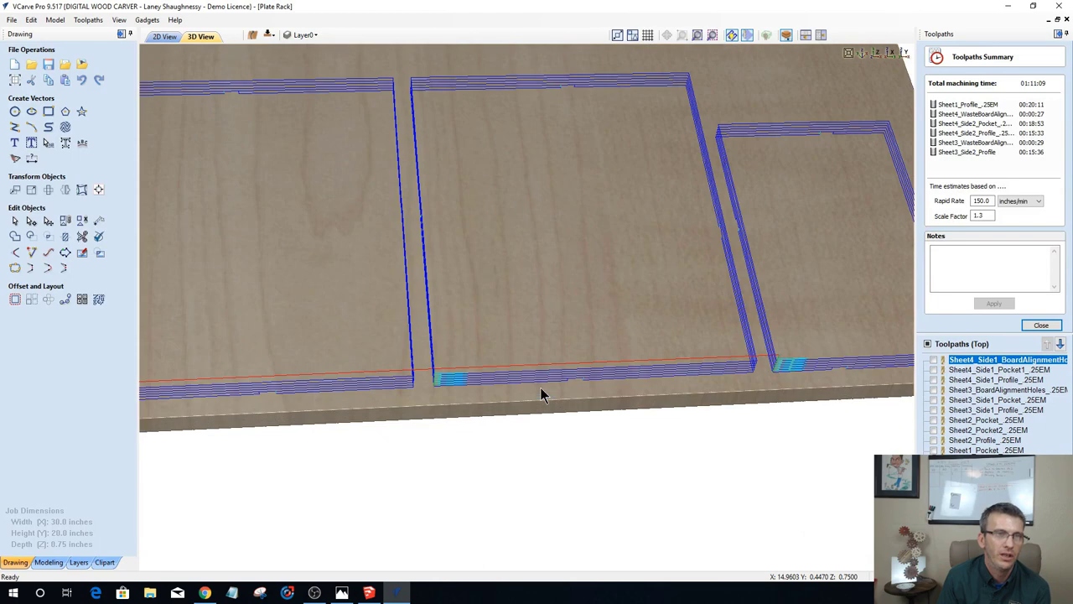
drag(494, 273, 691, 321)
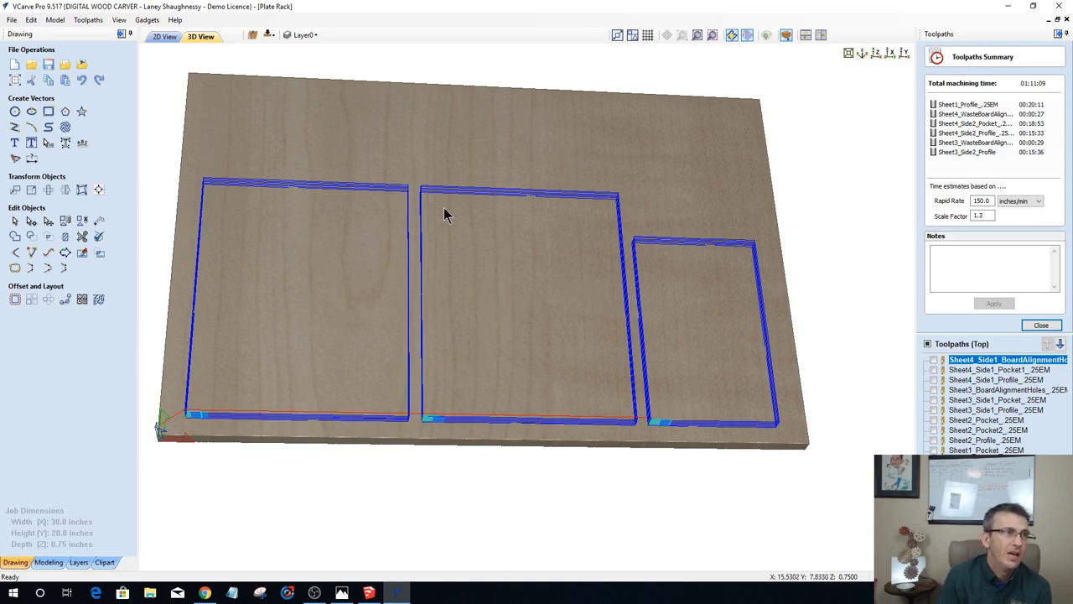
Step: Return to the 2D view, zoom out to Sheet 4 and select the rectangle below the long strip
click(160, 36)
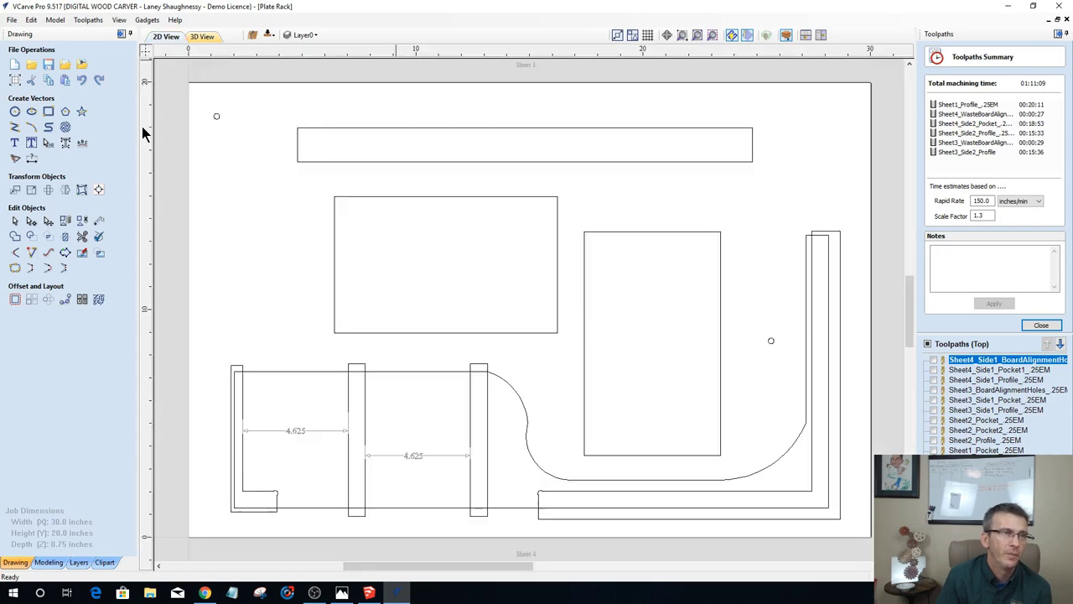
scroll(601, 260, down, 3)
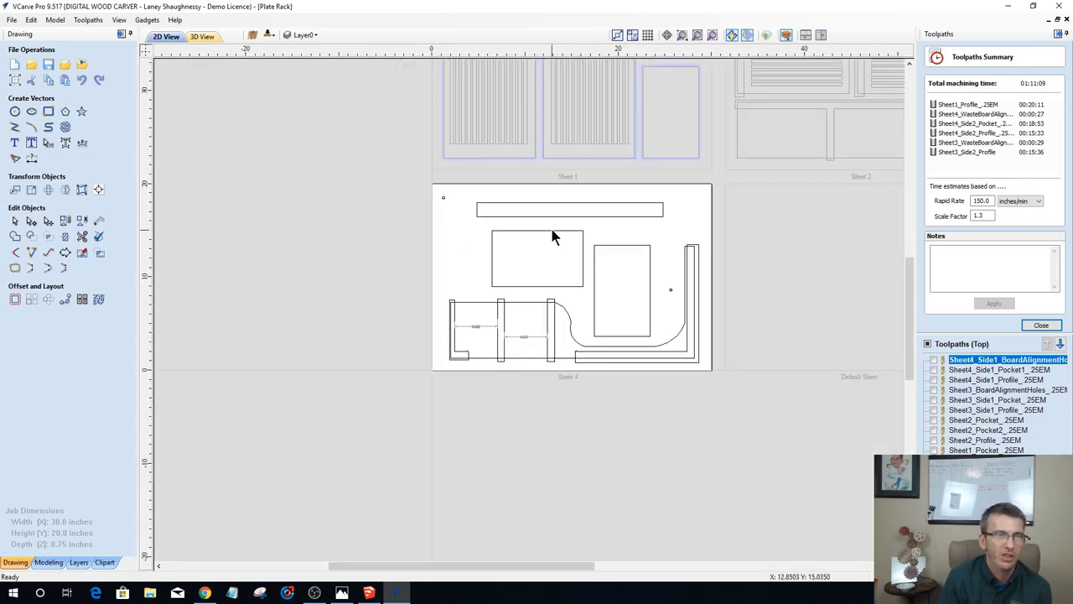
click(551, 231)
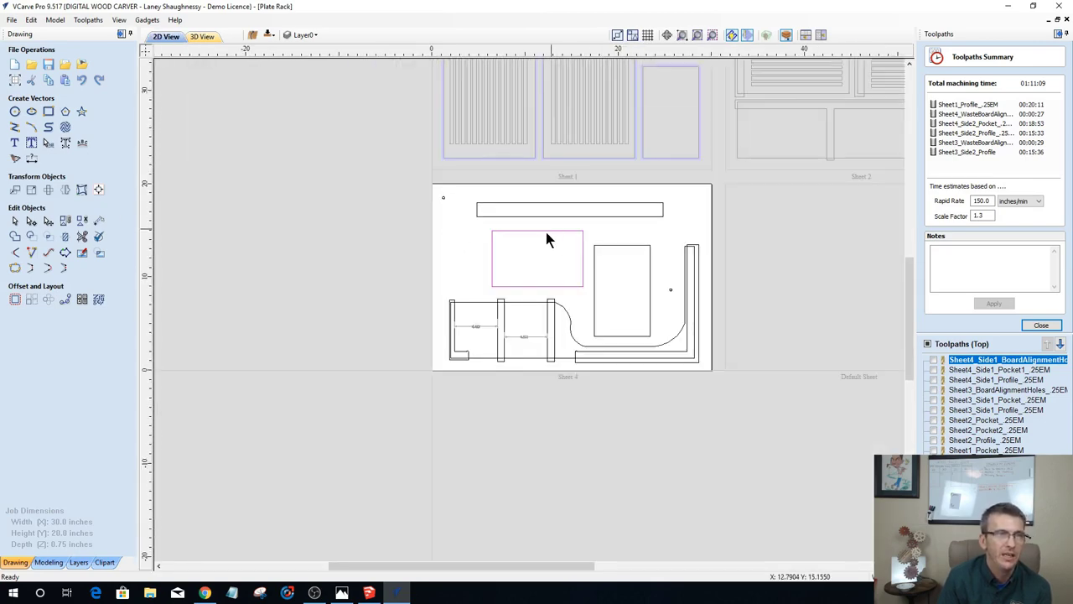
Step: Close the Move form without changes and open Set Size for the selected rectangle
click(15, 190)
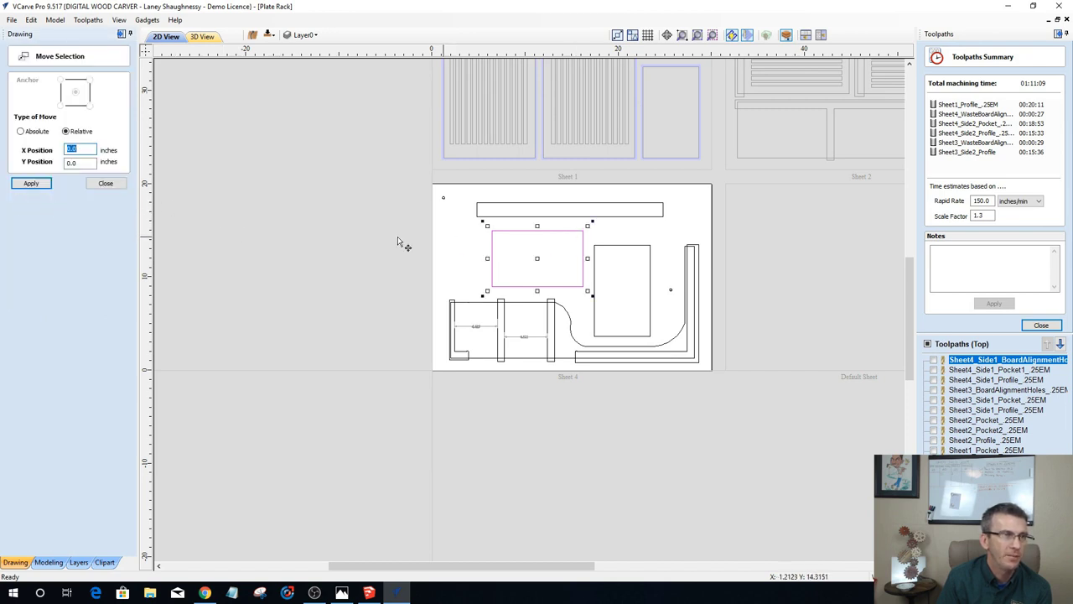
click(116, 180)
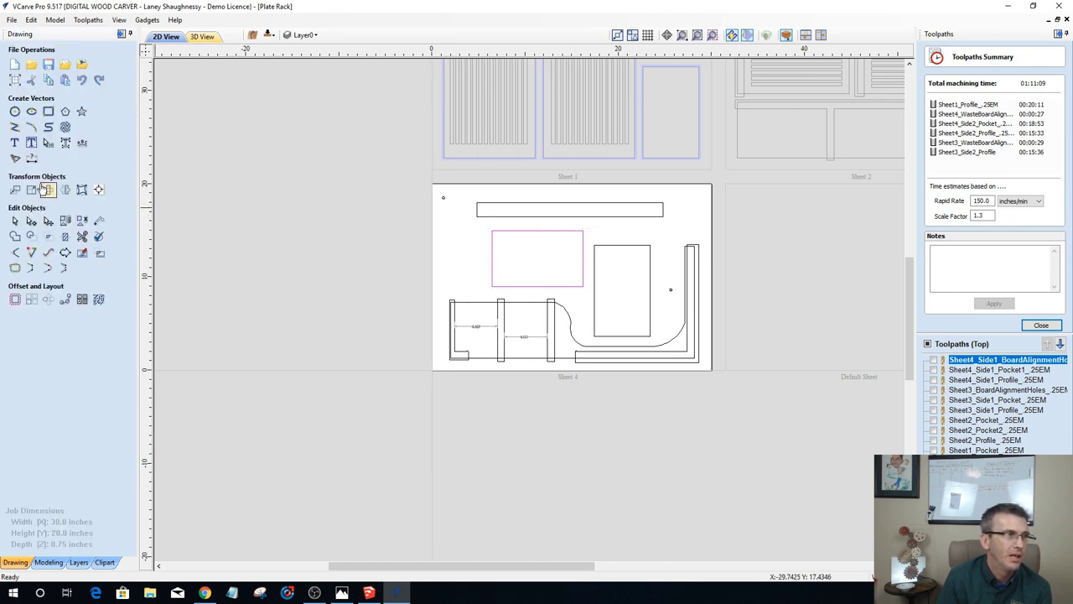
click(47, 189)
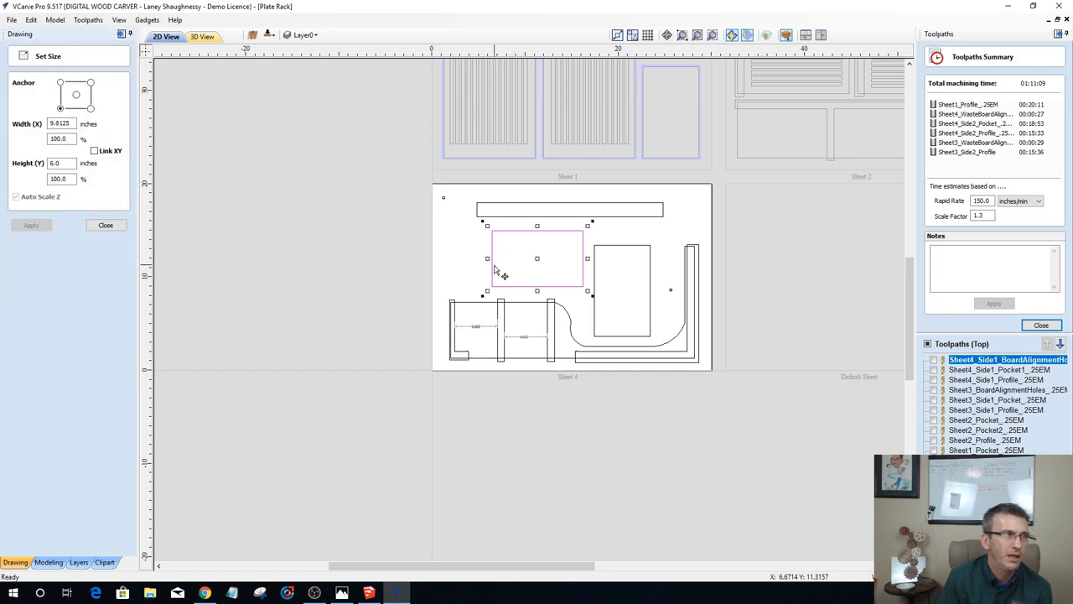
scroll(495, 270, up, 1)
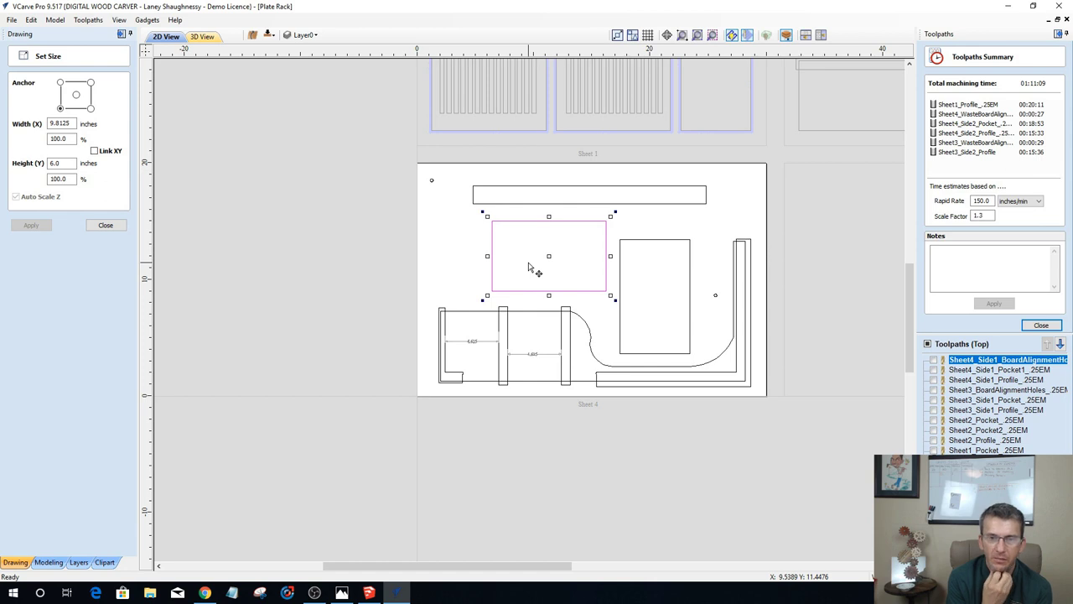
scroll(456, 234, down, 1)
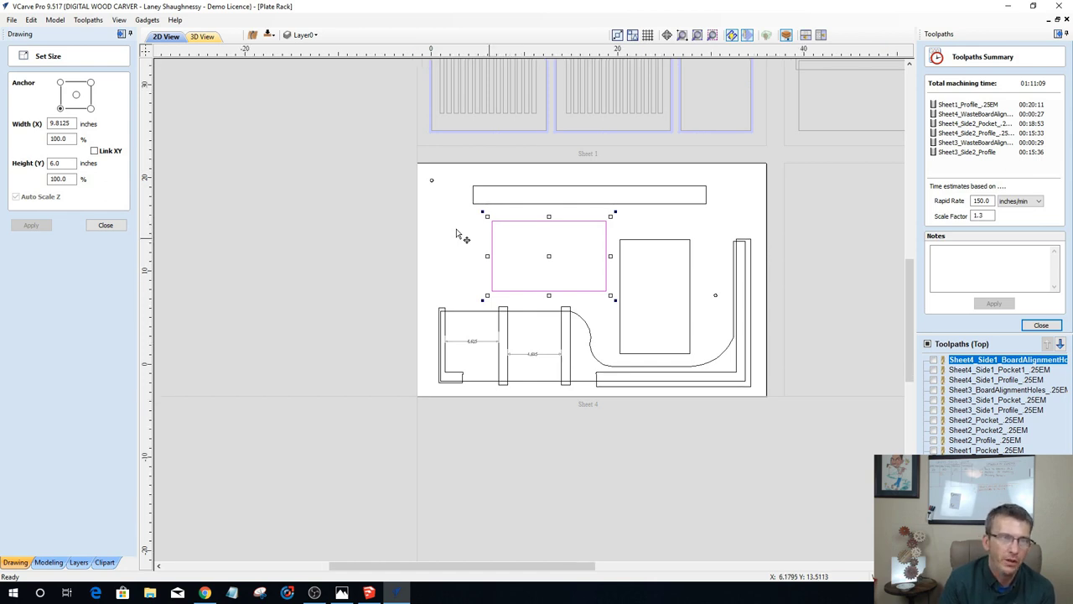
scroll(456, 234, down, 2)
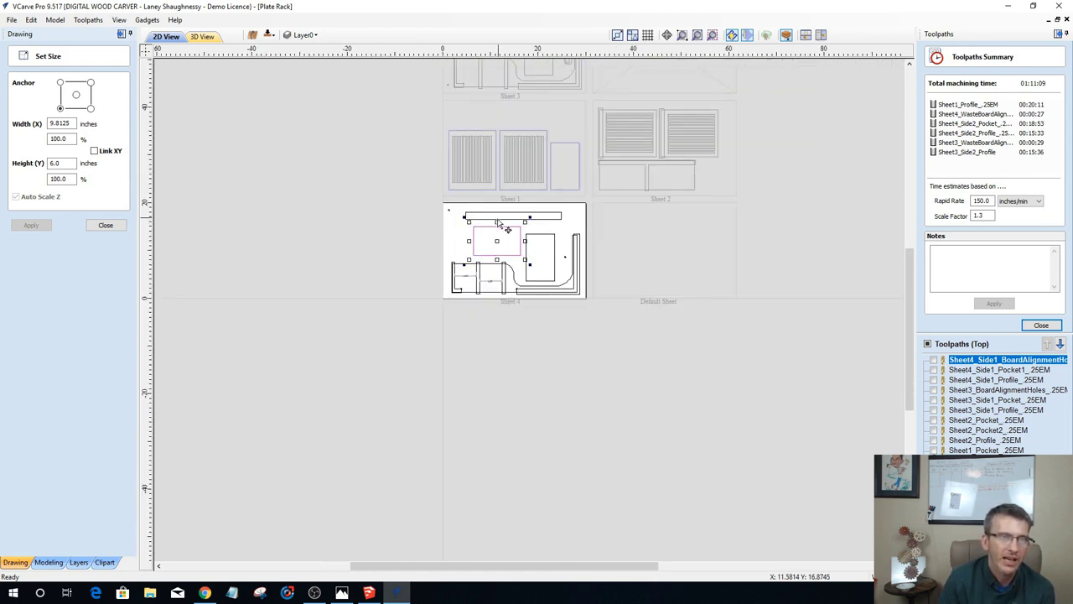
scroll(498, 221, up, 3)
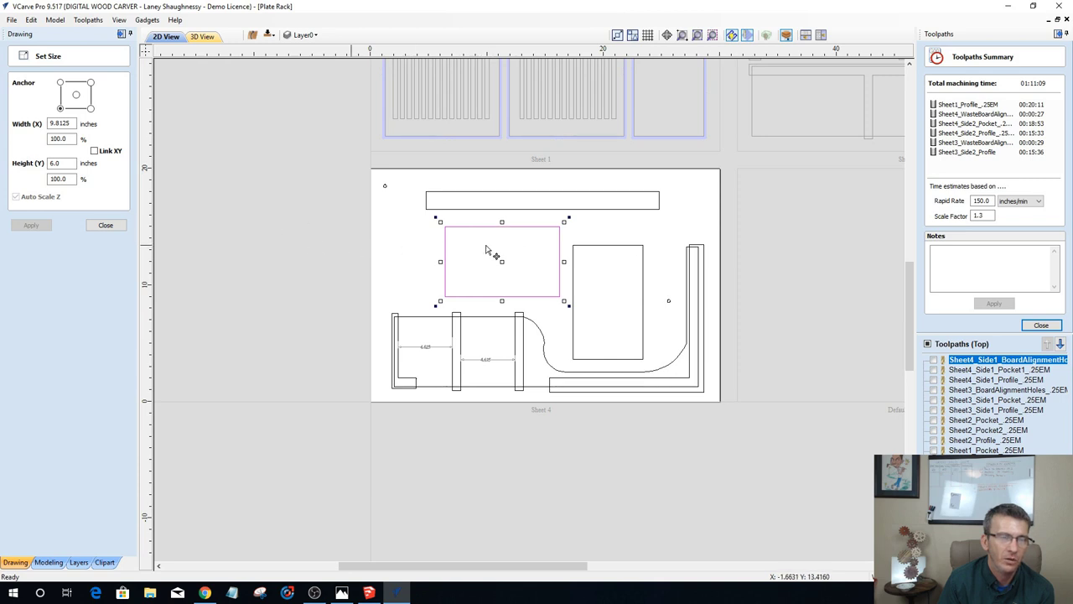
scroll(421, 251, down, 1)
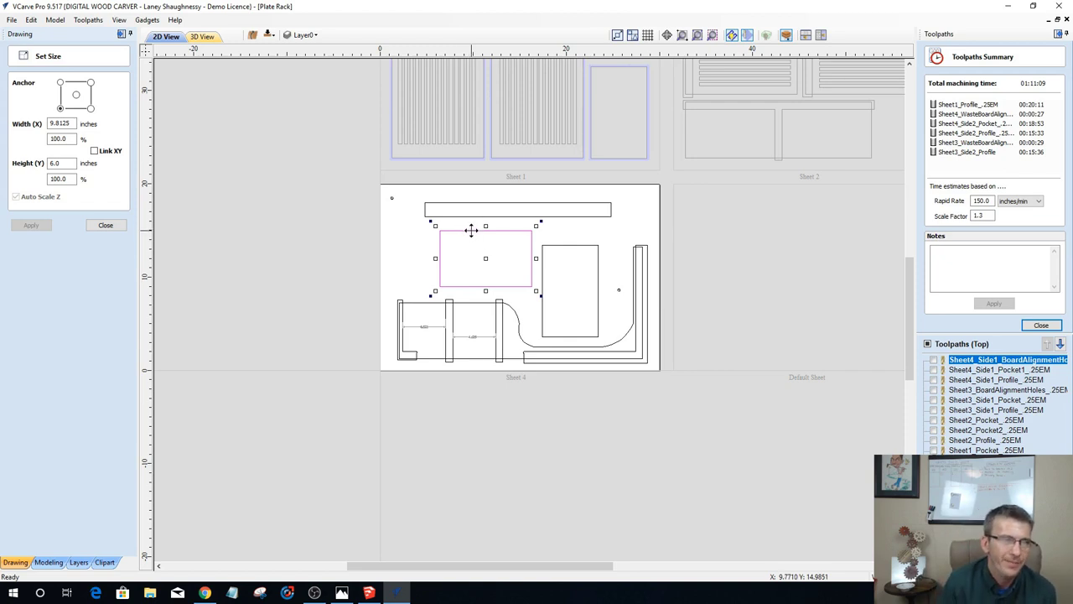
Step: Check the sizes of Sheet 4's long strip (20×1.5) and the rectangle below it (9.8125×6)
click(512, 216)
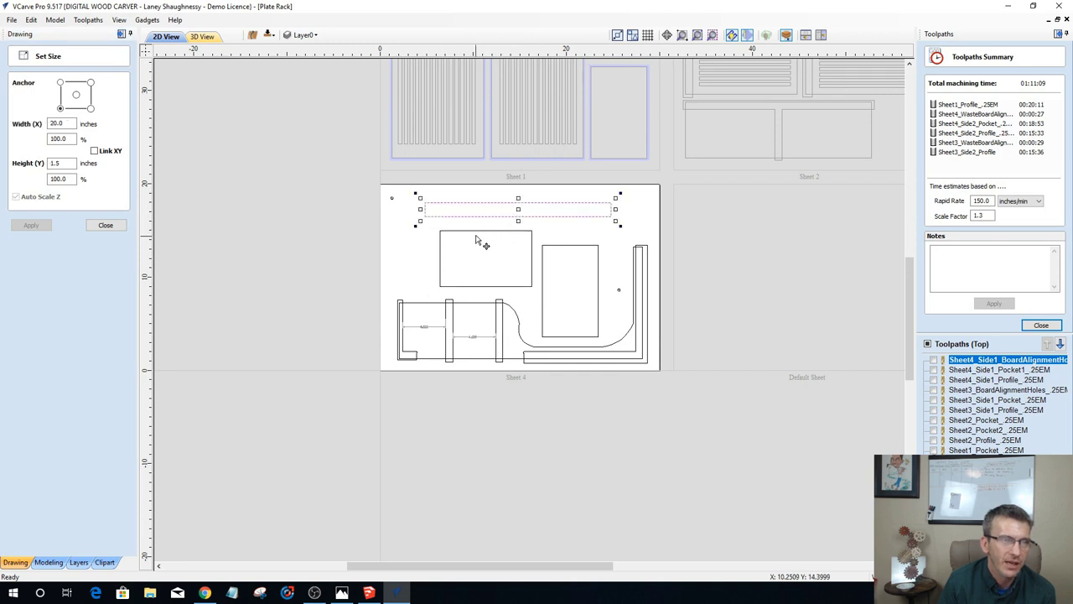
click(484, 240)
click(560, 252)
scroll(560, 251, down, 4)
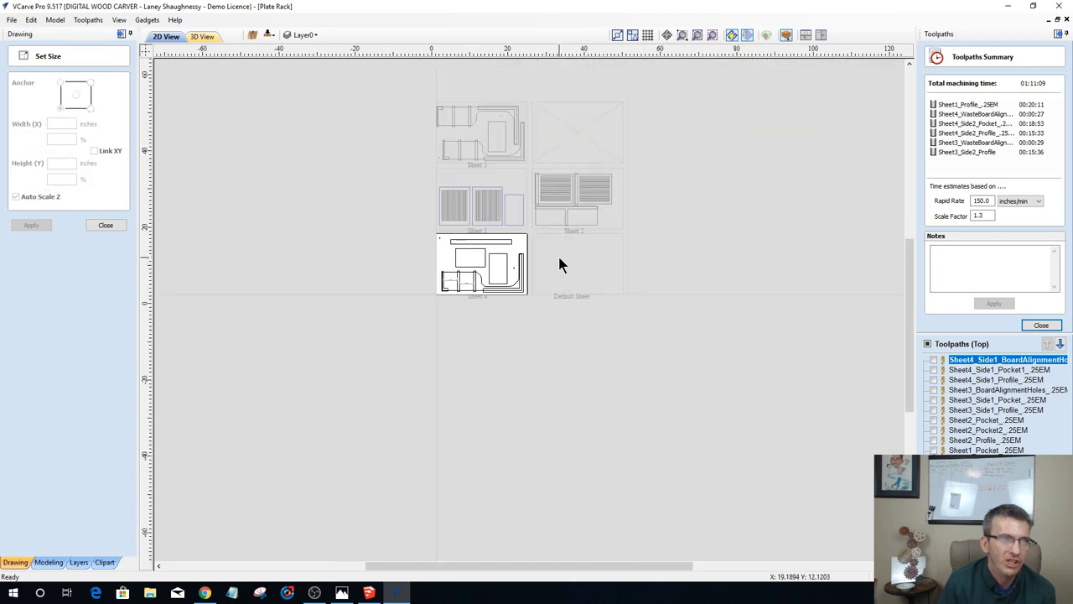
scroll(495, 150, up, 2)
scroll(447, 136, up, 1)
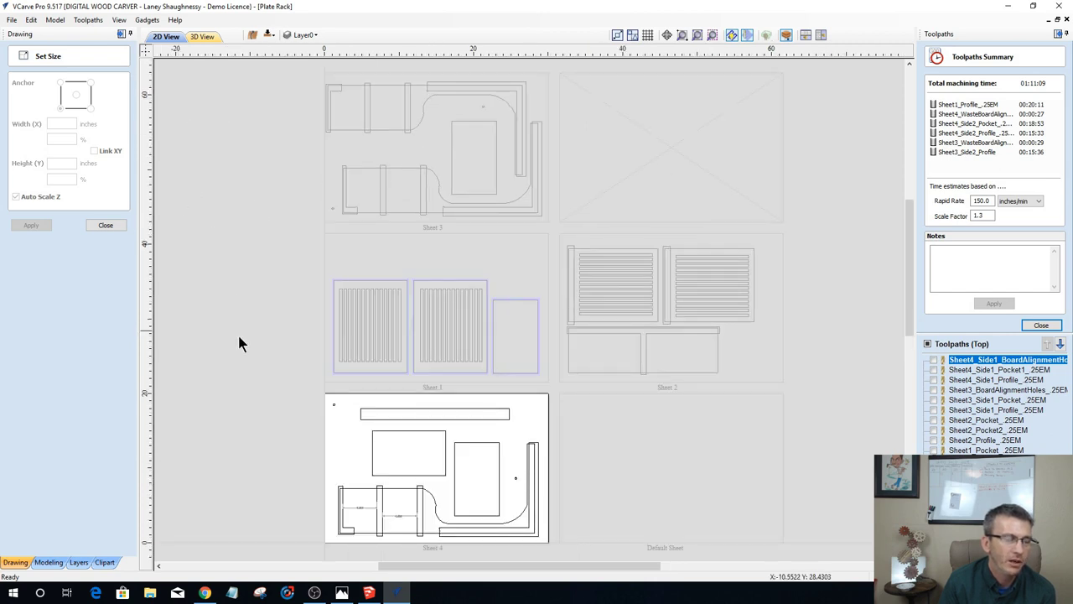
scroll(303, 485, up, 1)
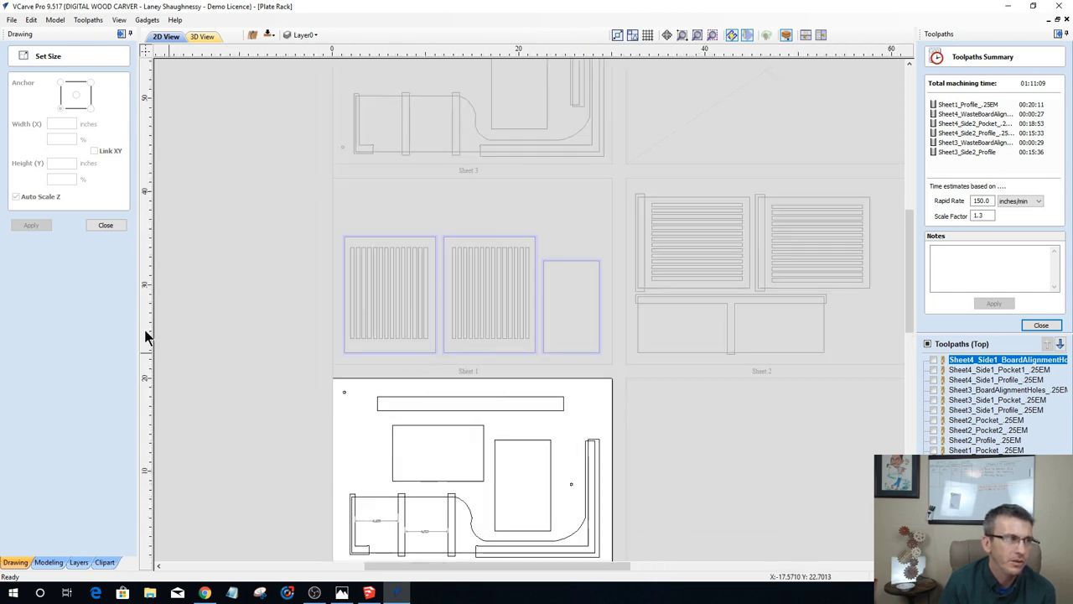
Step: Close Set Size, make Sheet 1 active in Nest Parts, select its left slatted part, then cancel
click(106, 224)
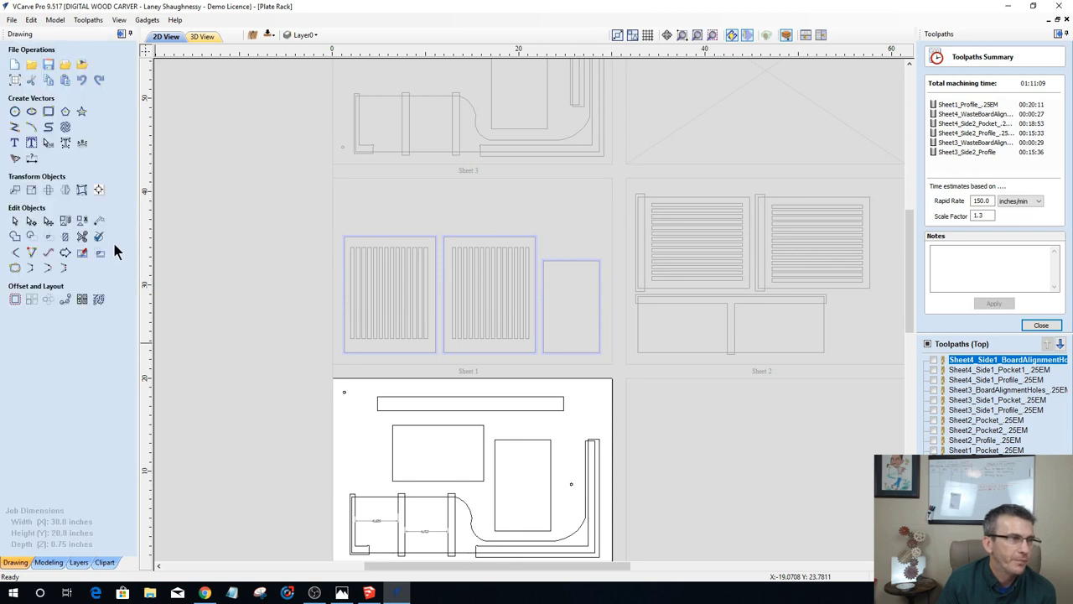
click(99, 299)
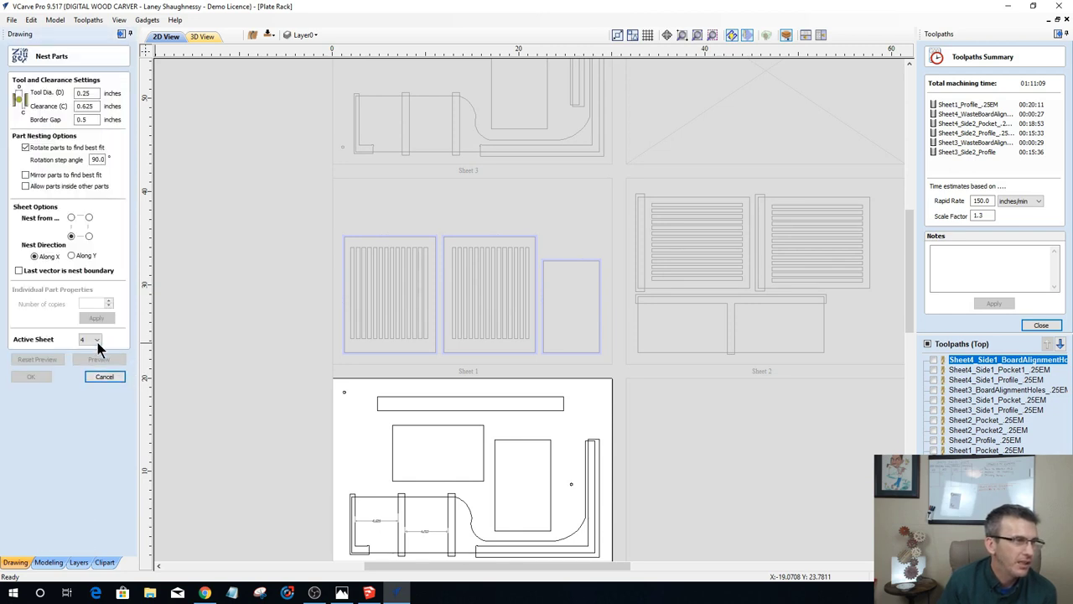
click(98, 341)
click(91, 356)
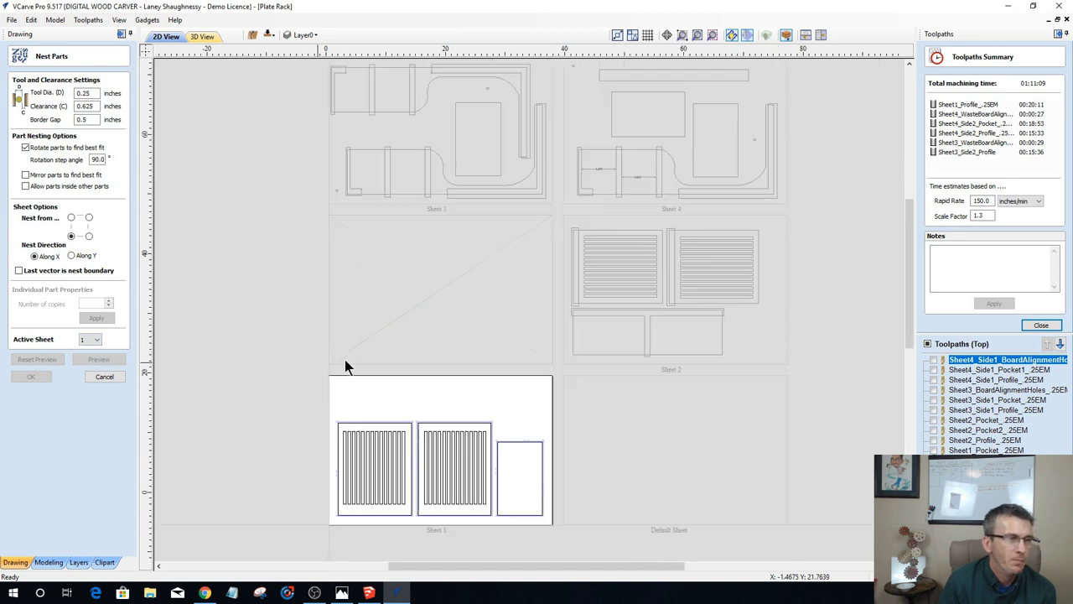
scroll(348, 433, up, 5)
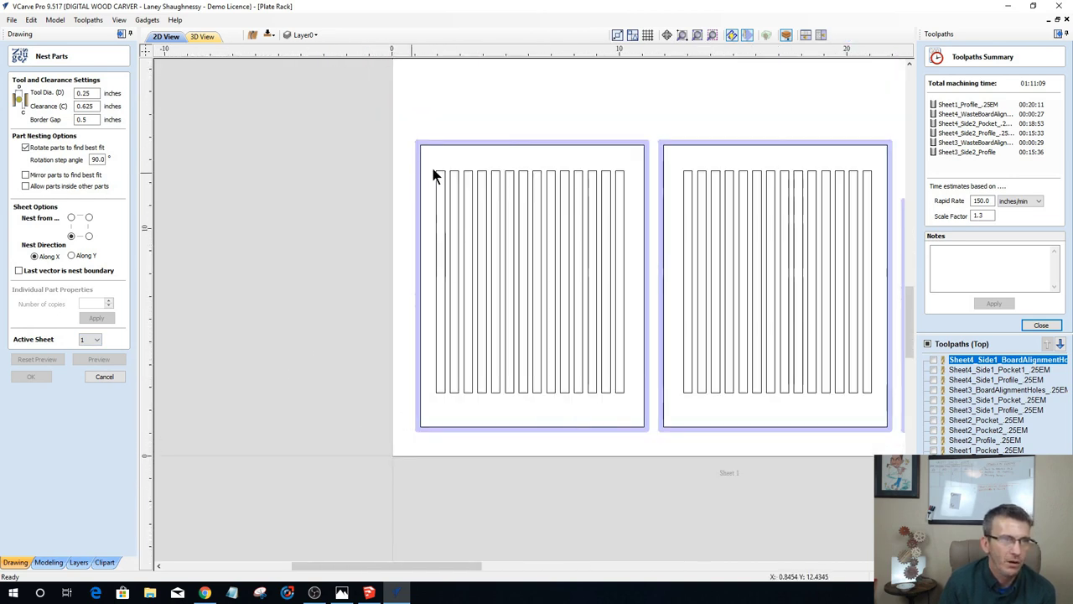
click(445, 151)
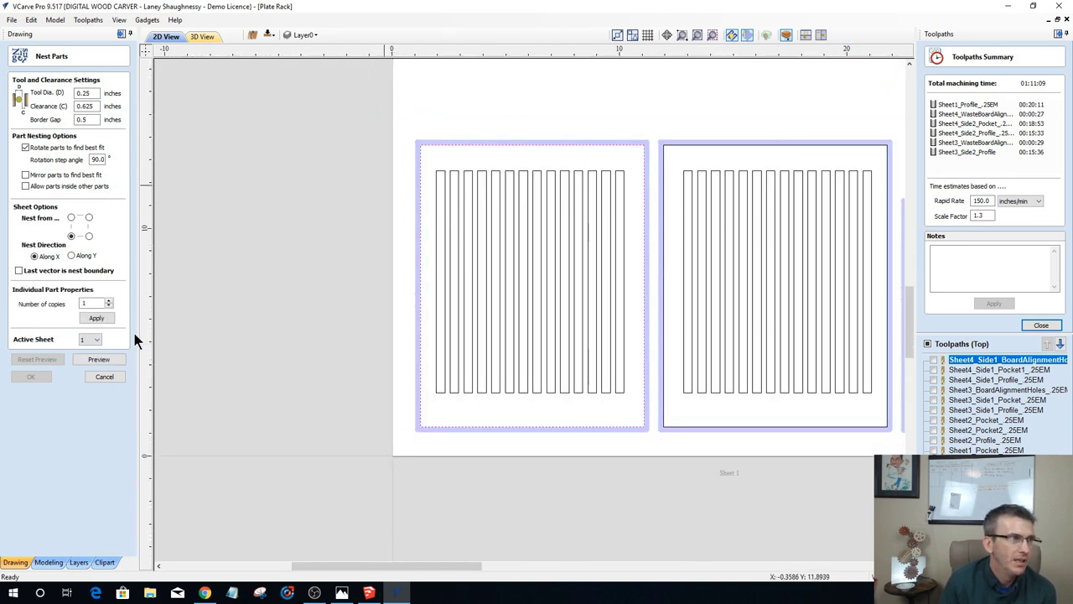
click(98, 376)
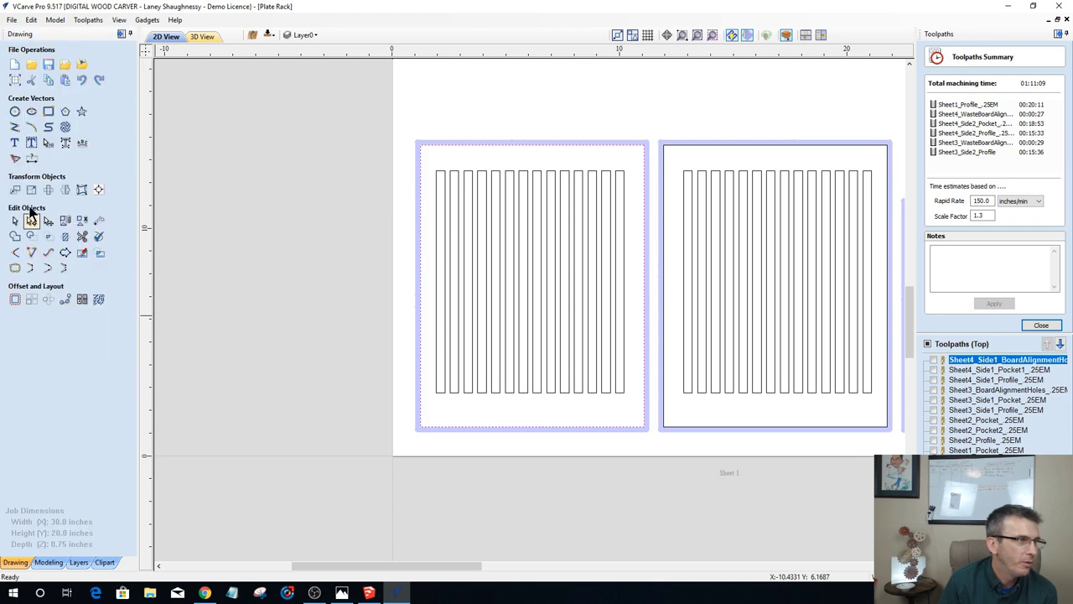
click(31, 218)
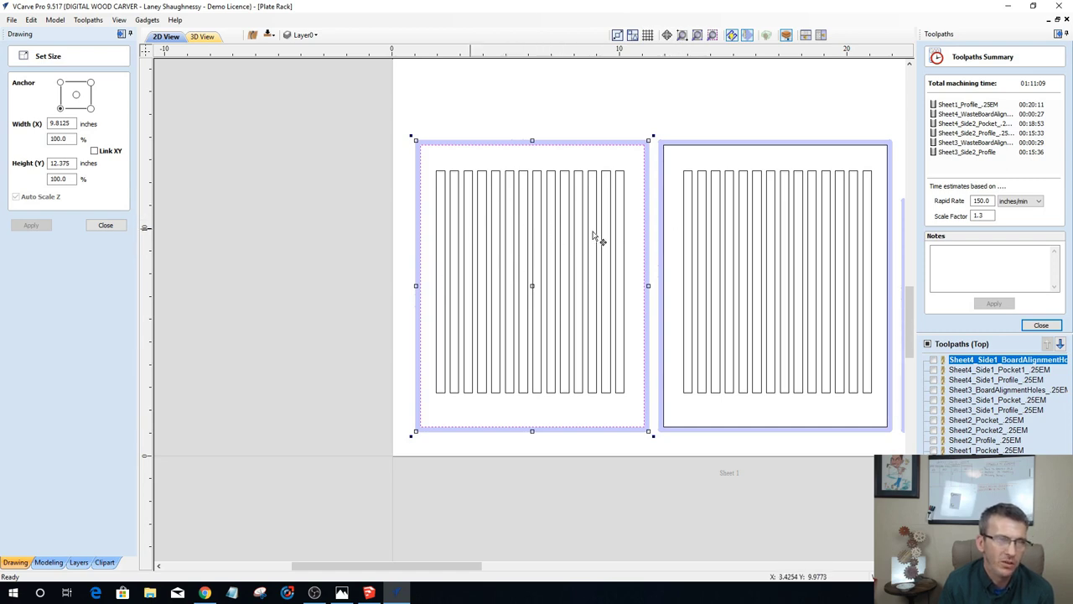
scroll(494, 328, down, 2)
scroll(495, 329, down, 3)
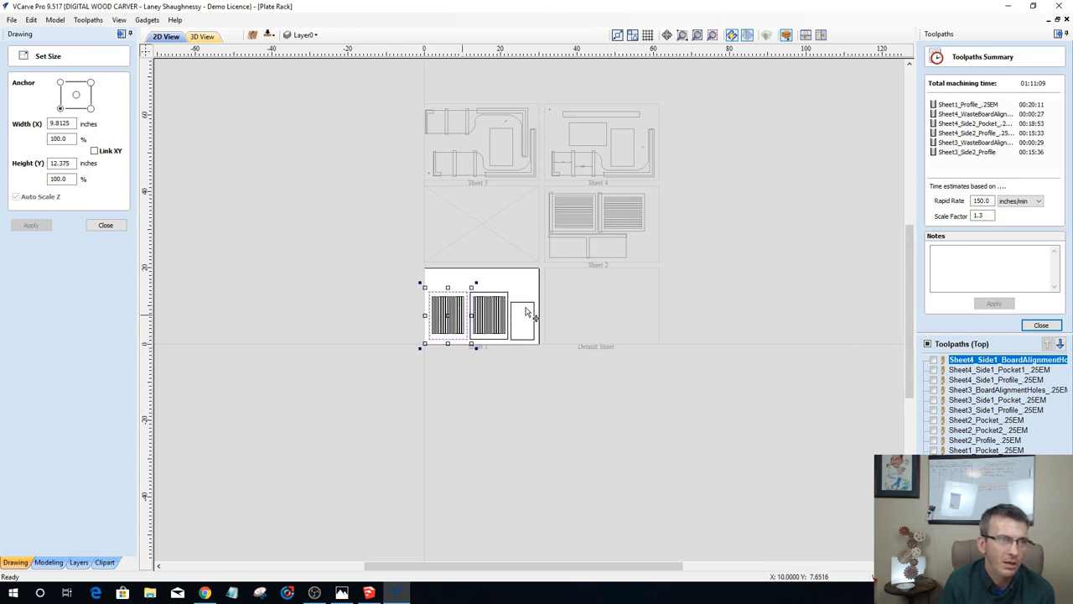
click(108, 227)
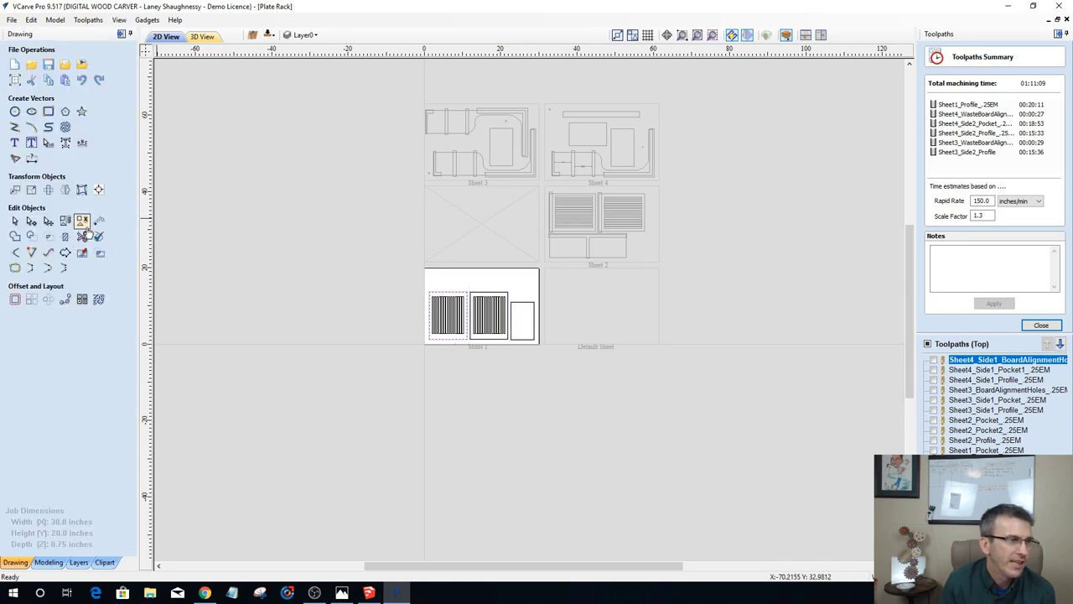
click(98, 300)
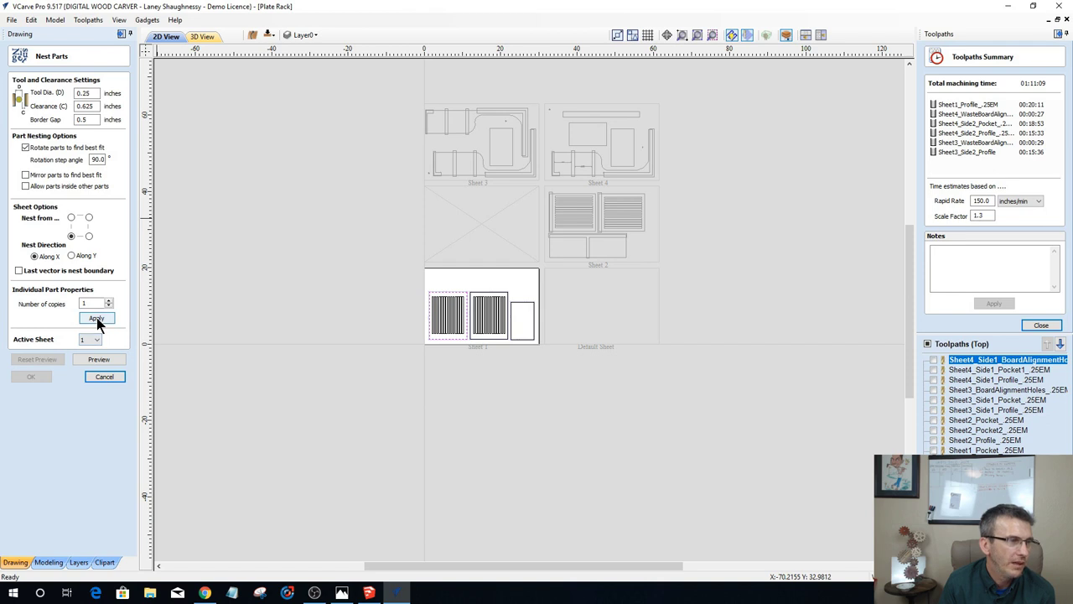
click(93, 340)
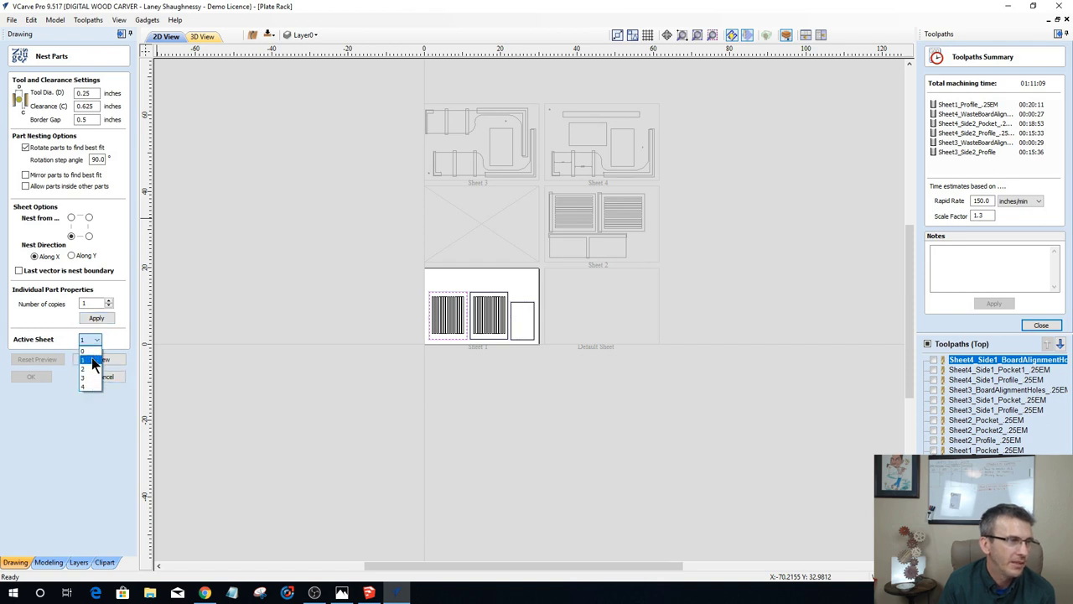
click(86, 386)
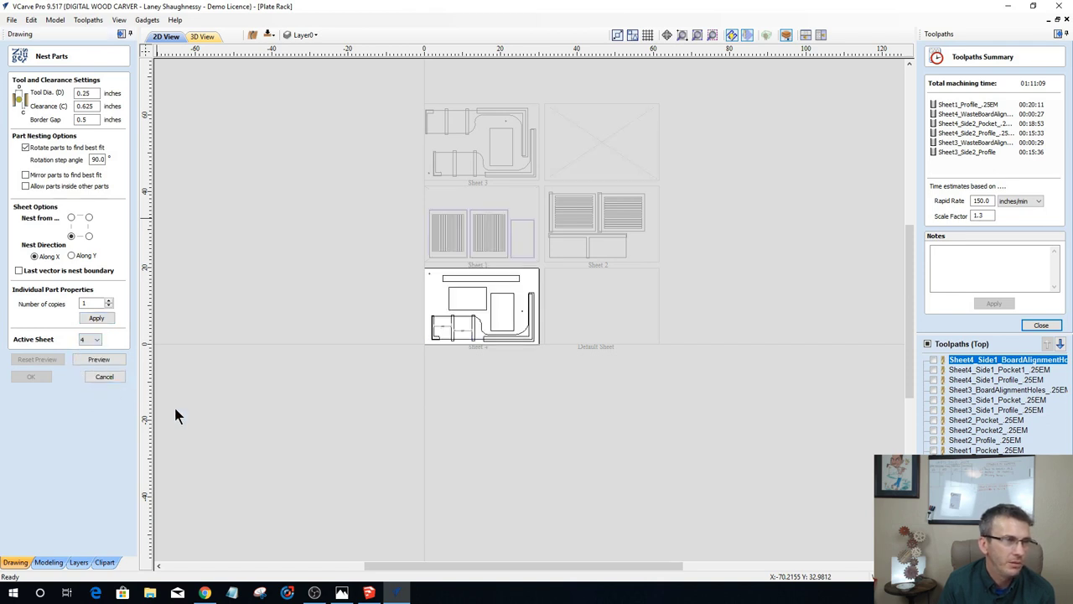
scroll(492, 350, up, 5)
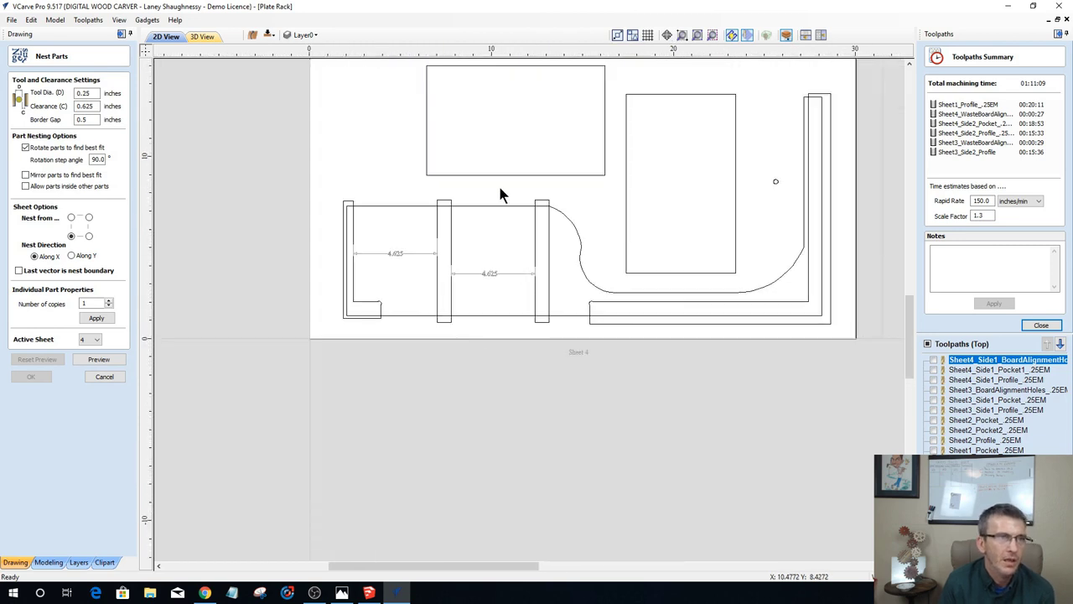
click(499, 204)
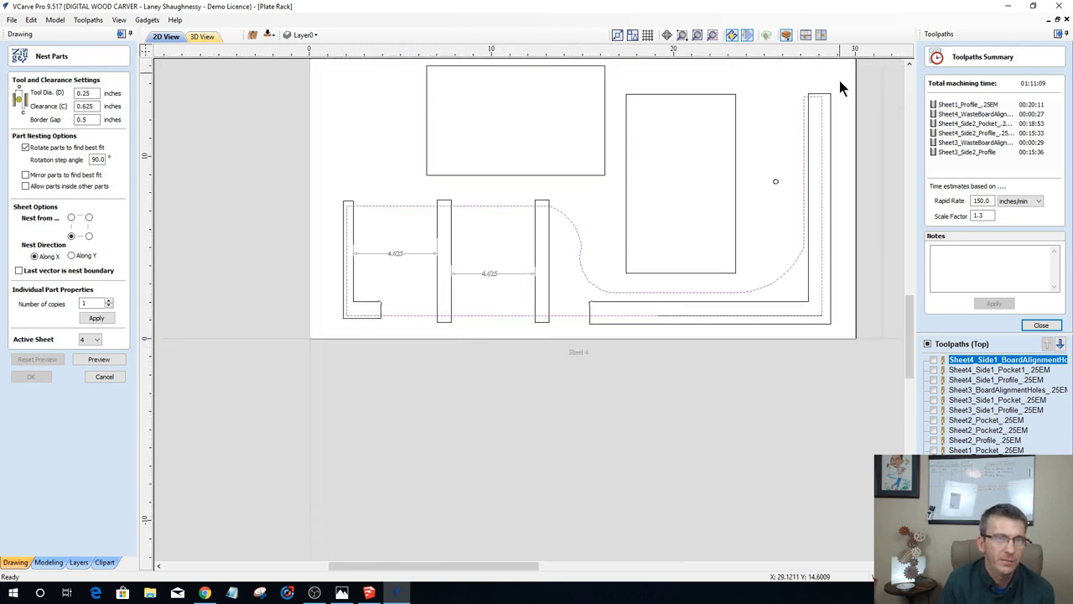
click(98, 360)
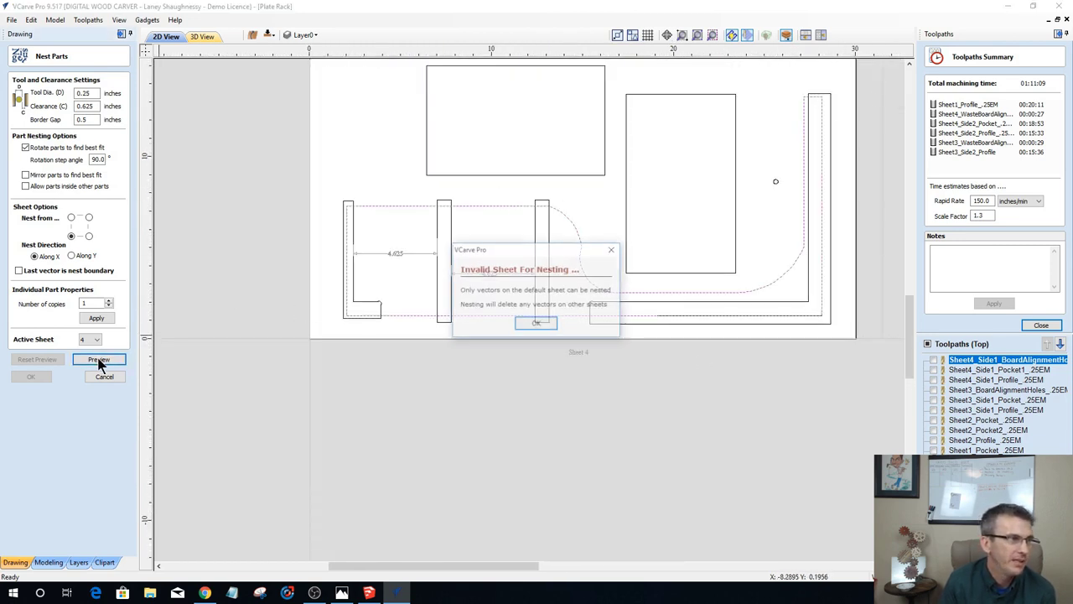
click(536, 324)
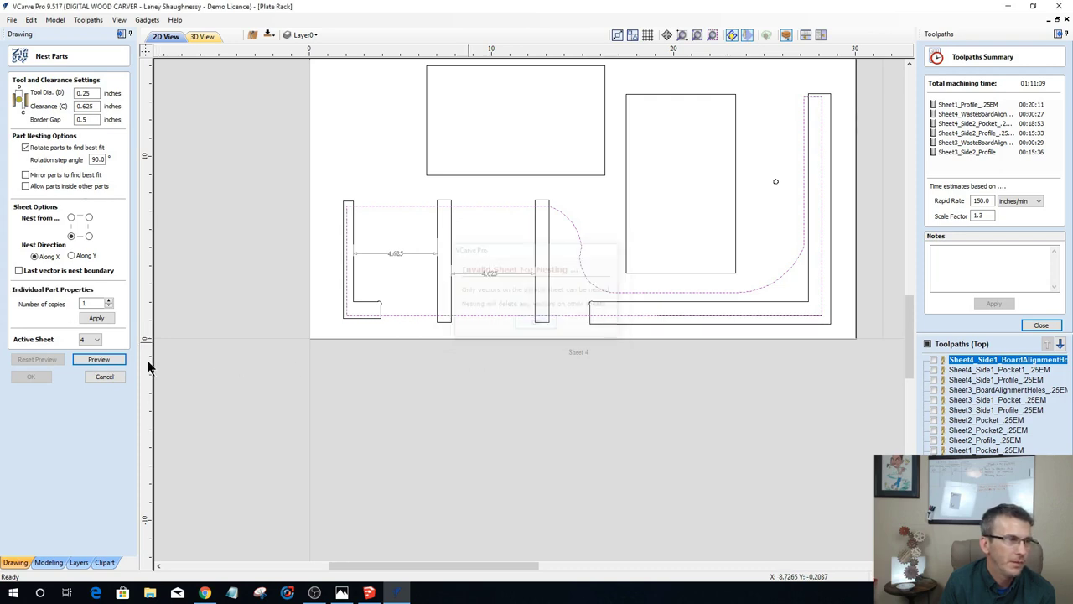
click(101, 378)
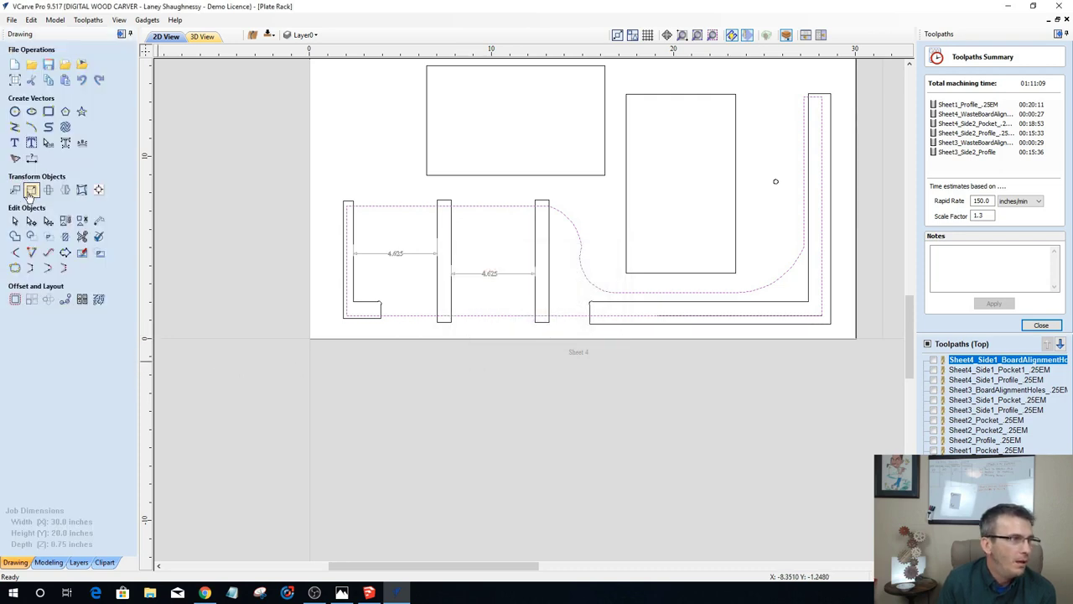
click(32, 191)
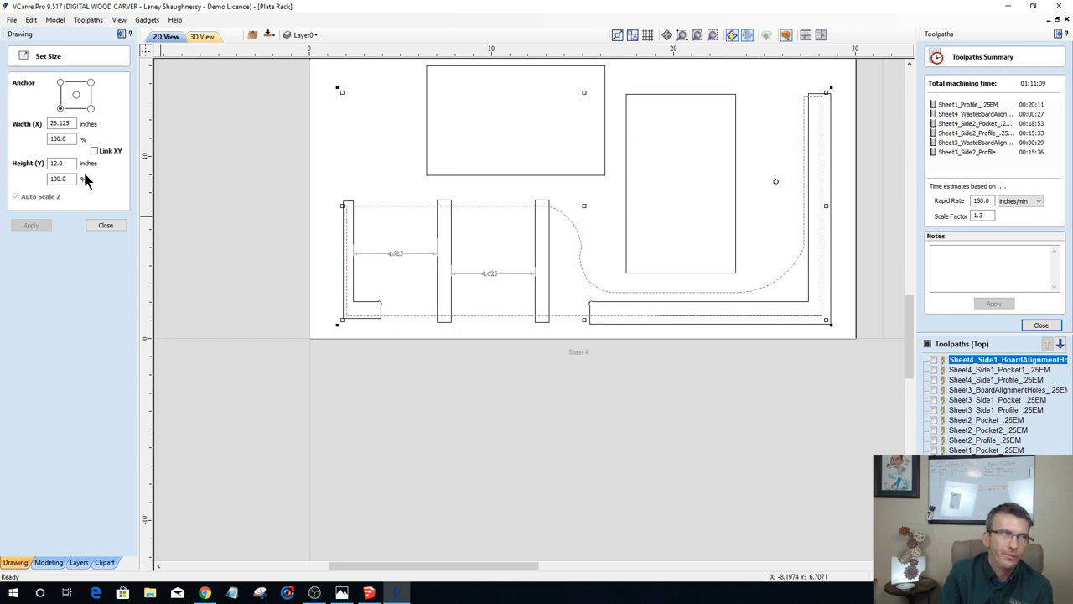
click(113, 229)
scroll(484, 315, down, 3)
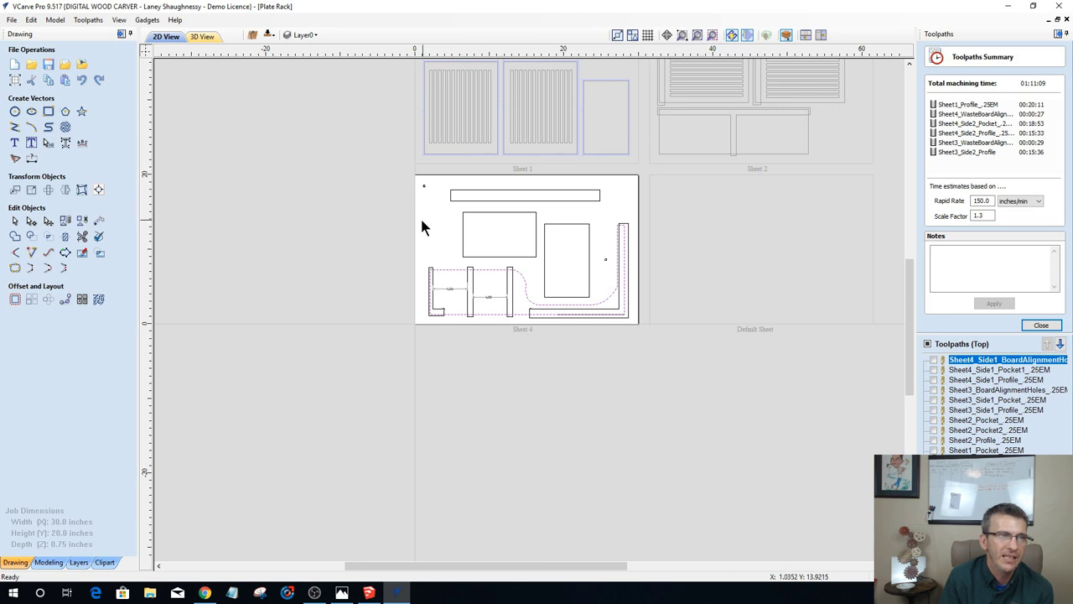
click(358, 220)
click(14, 80)
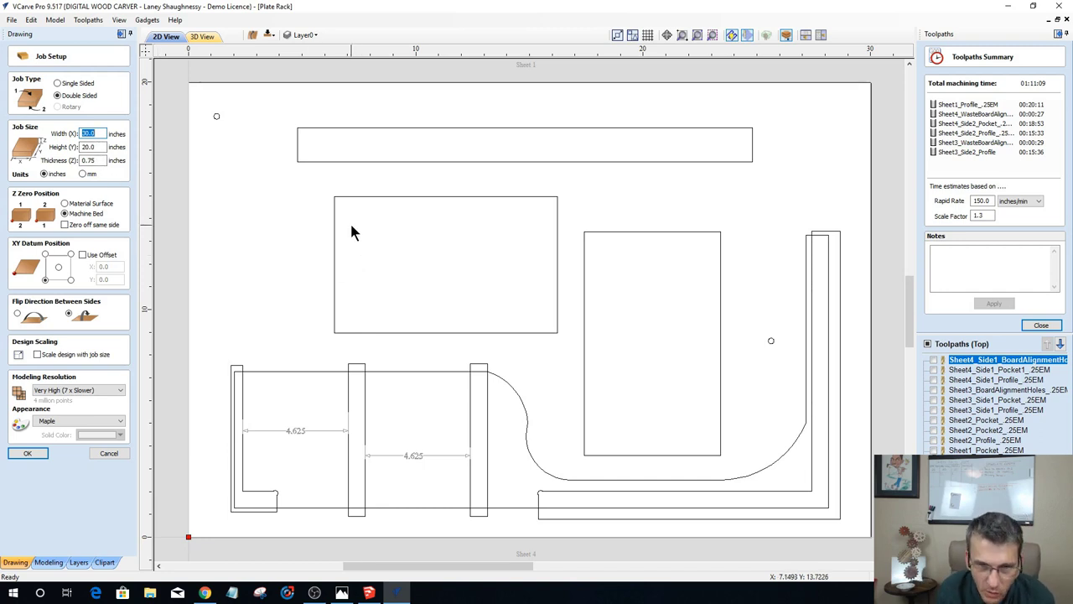
scroll(351, 240, down, 2)
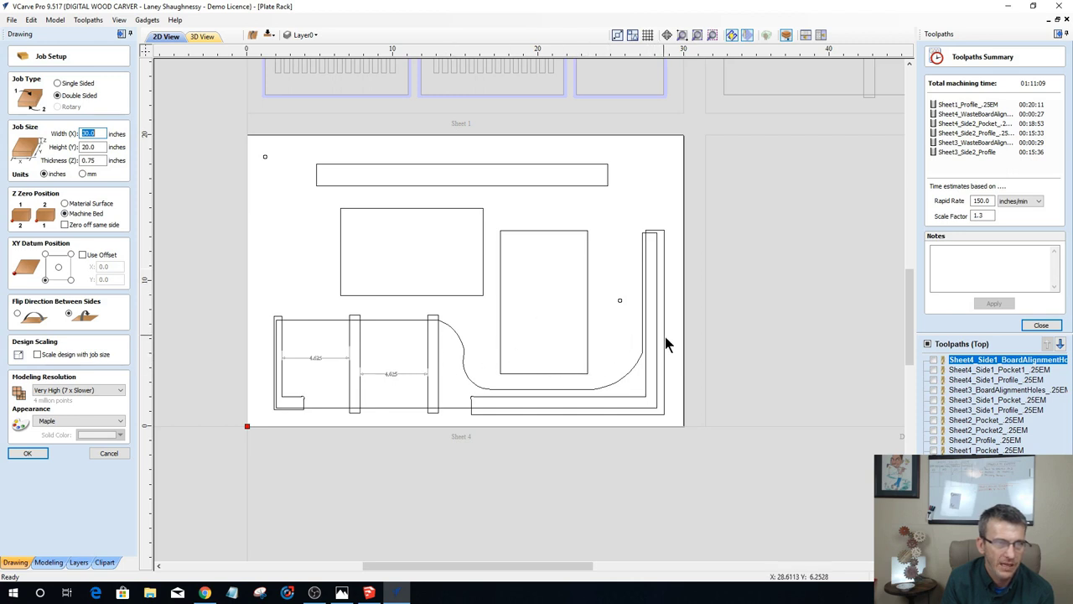
scroll(657, 346, up, 2)
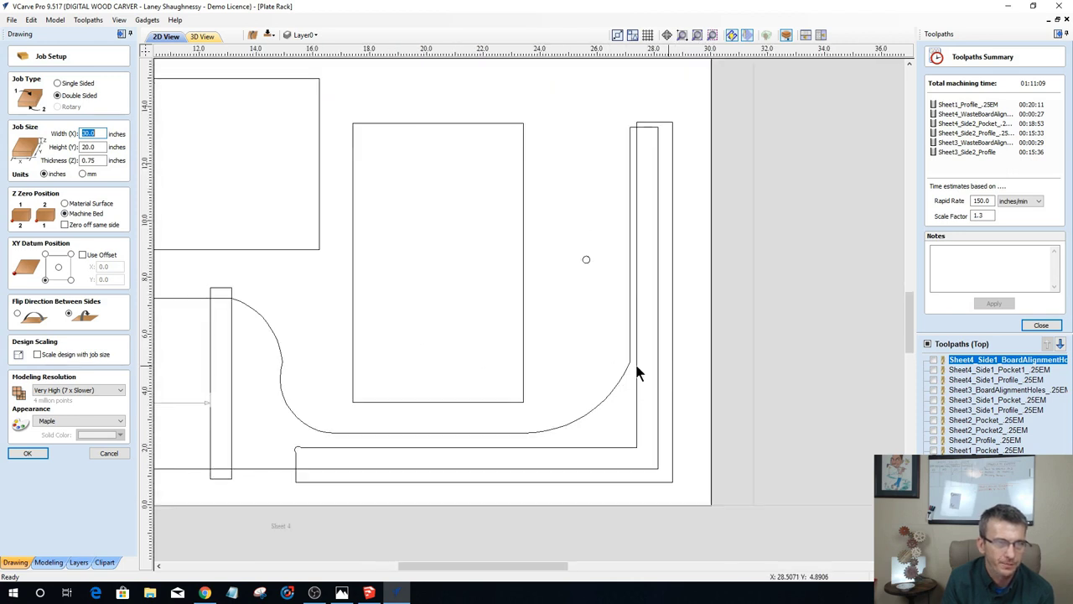
scroll(662, 360, down, 3)
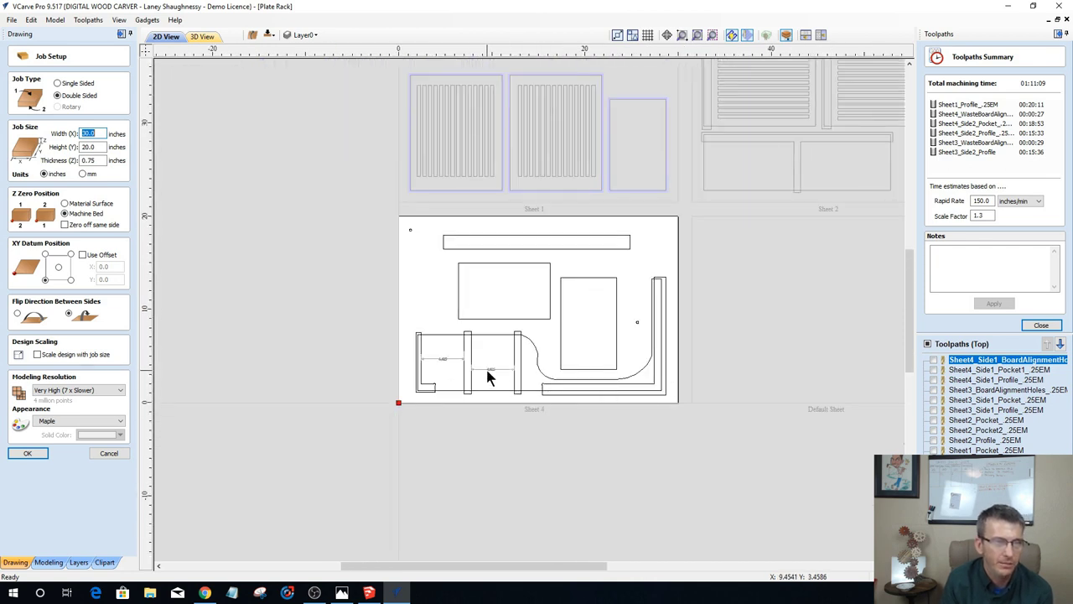
scroll(487, 372, up, 2)
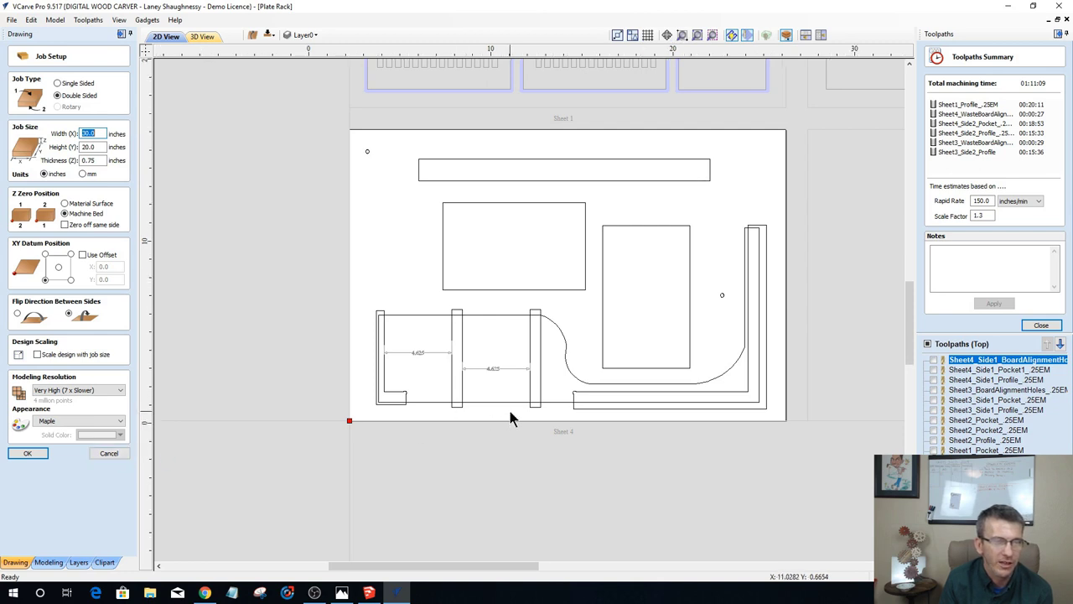
scroll(510, 409, up, 1)
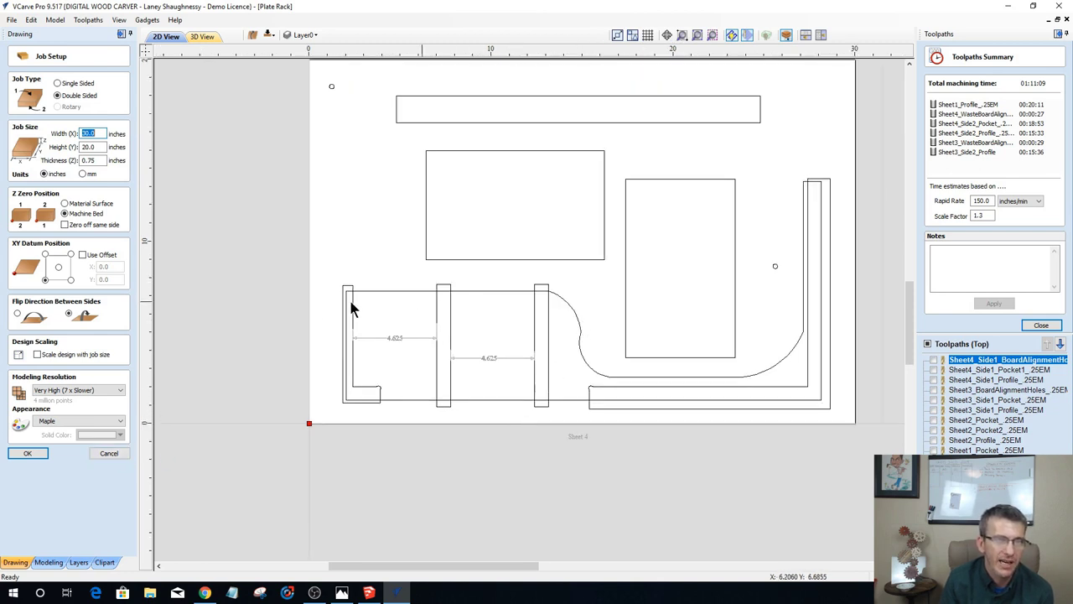
scroll(347, 225, down, 2)
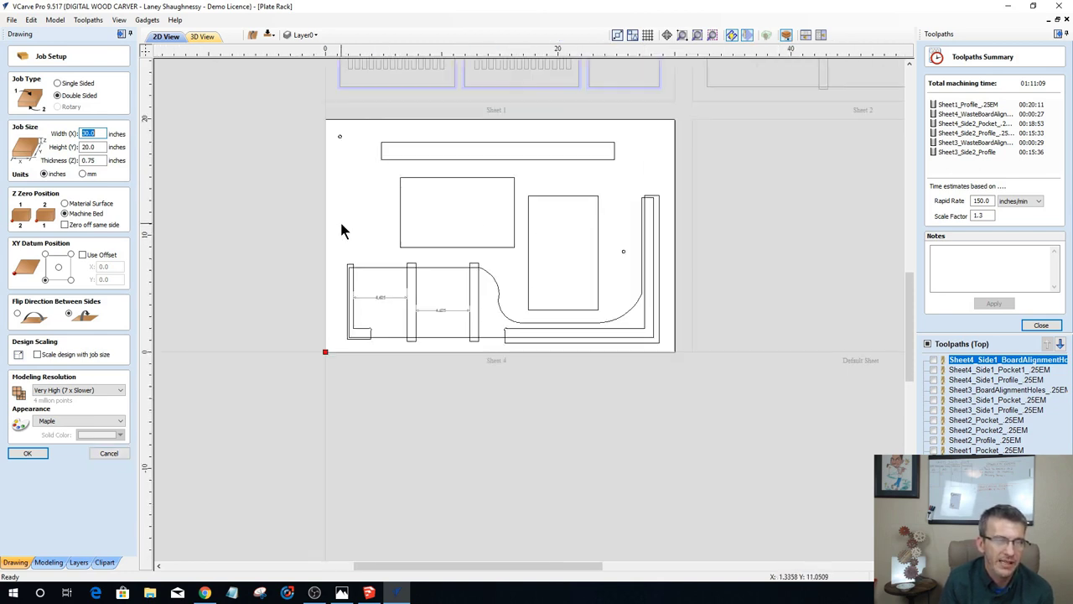
scroll(347, 225, up, 1)
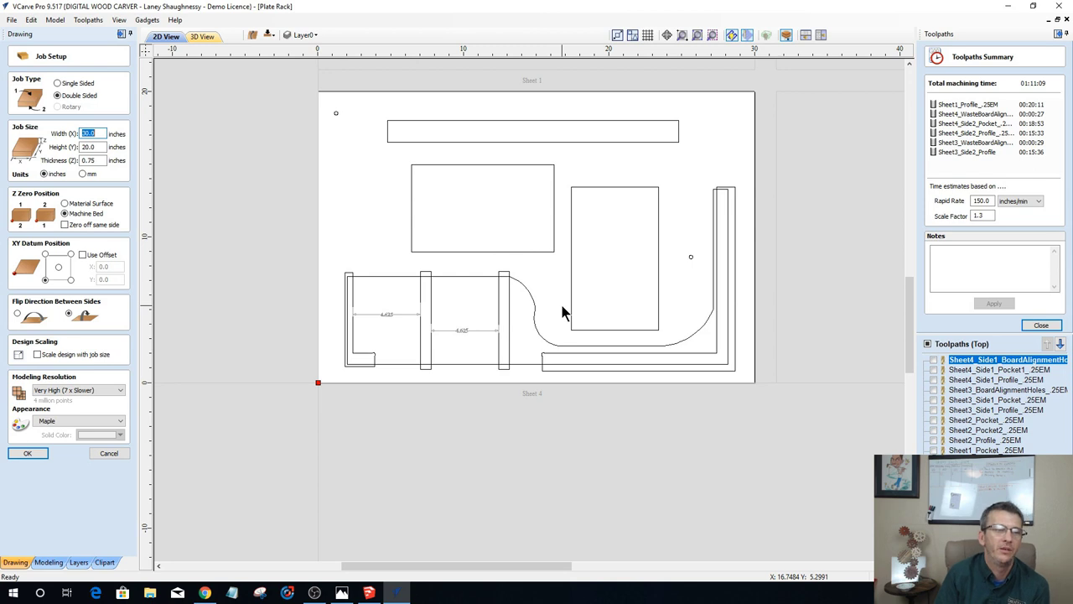
click(110, 454)
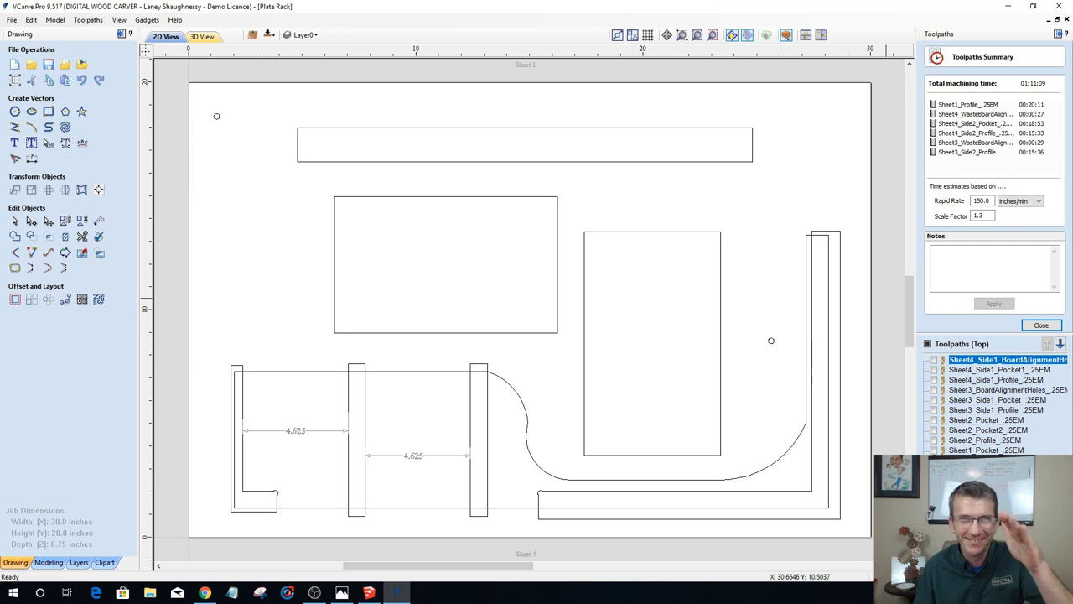
Step: Switch away from VCarve Pro to another application with Alt+Tab
key(alt+Tab)
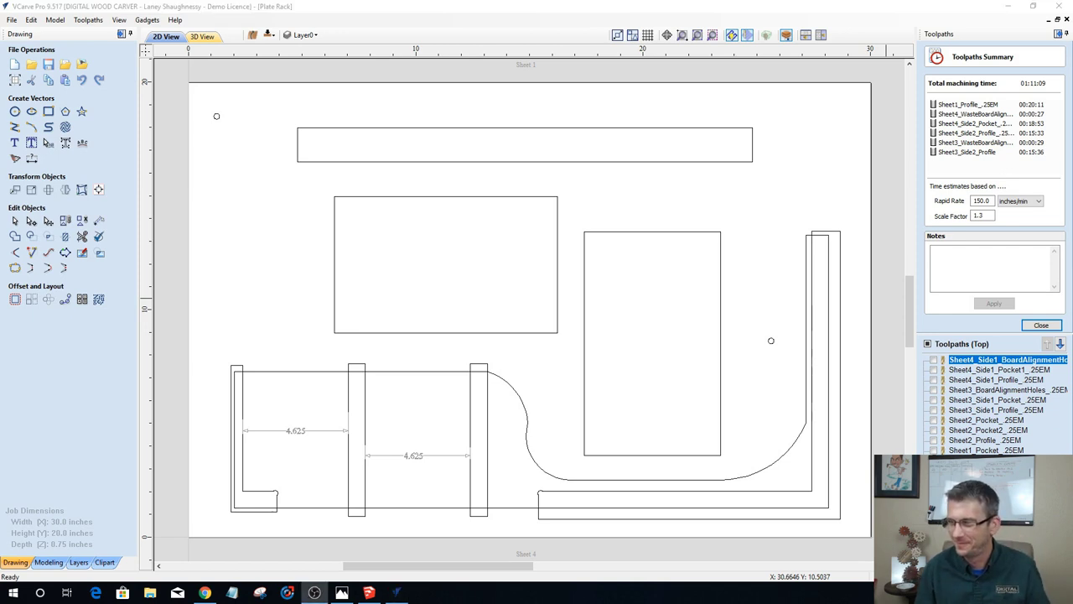